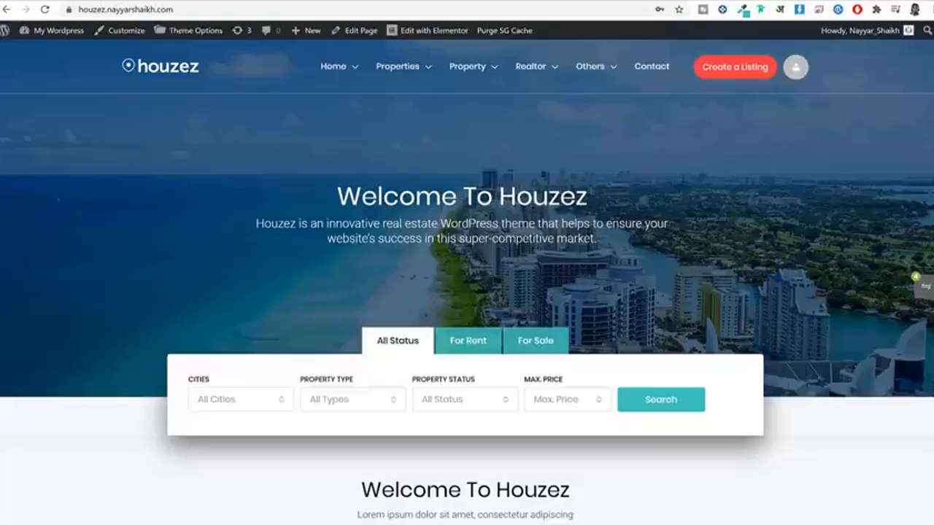
Step: Scroll down the homepage and advance the featured listings carousel four times
scroll(467, 280, down, 4)
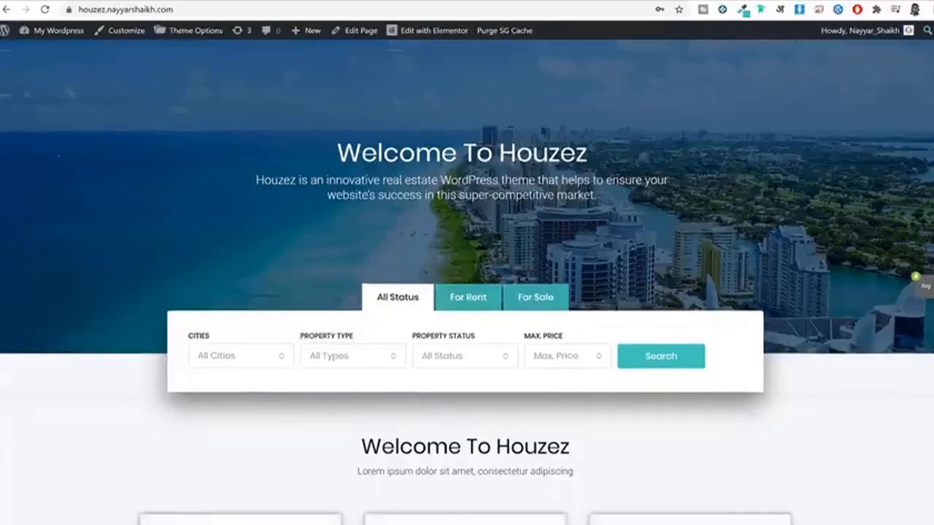
scroll(467, 280, down, 1)
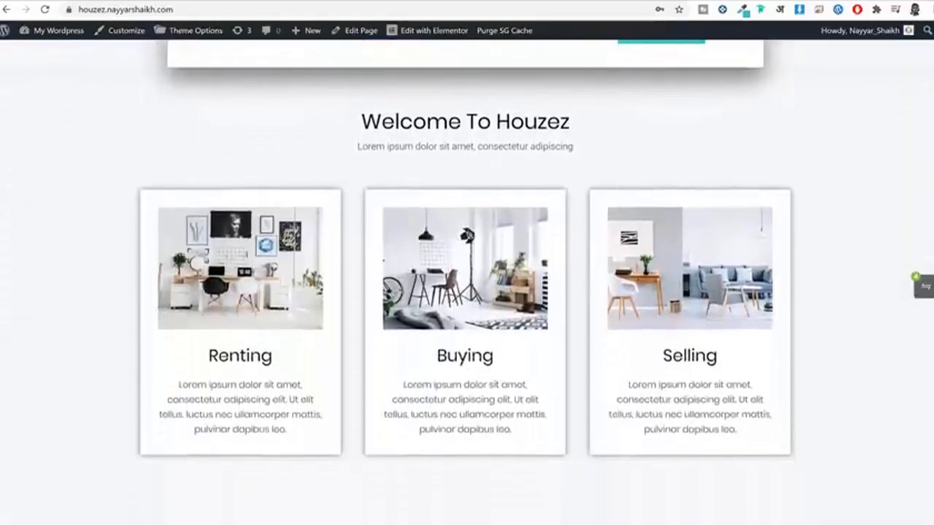
scroll(467, 280, down, 3)
scroll(467, 280, down, 4)
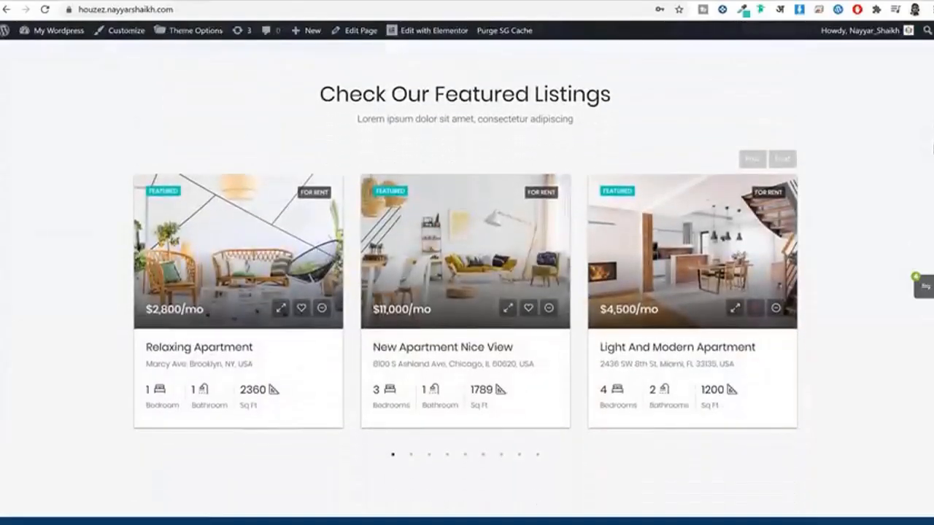
click(783, 160)
click(783, 164)
click(783, 162)
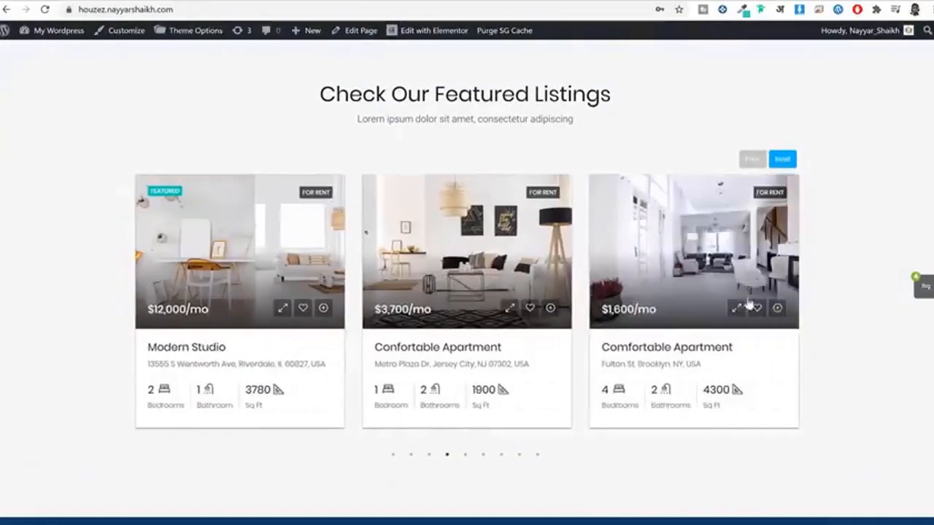
click(783, 162)
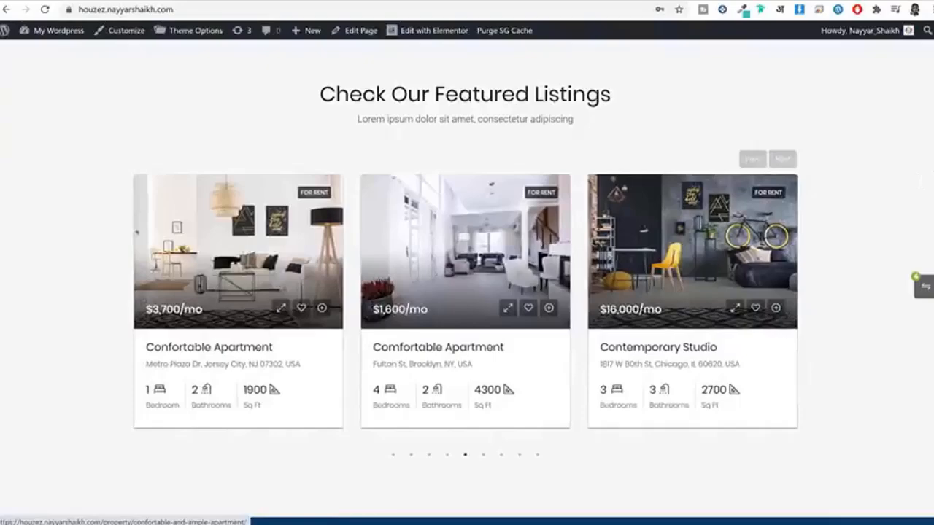
Step: Scroll further down the homepage, then back up slightly
scroll(921, 181, down, 8)
scroll(467, 292, down, 2)
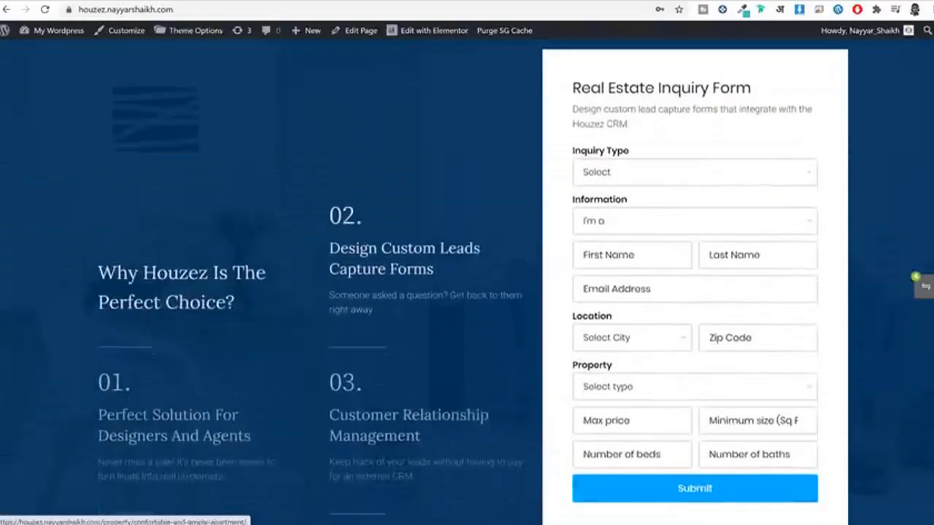
scroll(467, 292, down, 7)
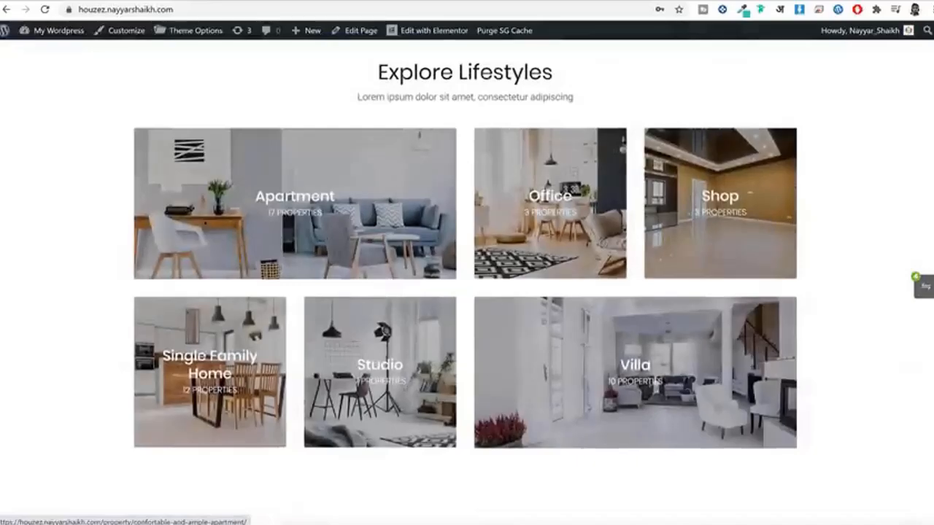
scroll(467, 292, down, 6)
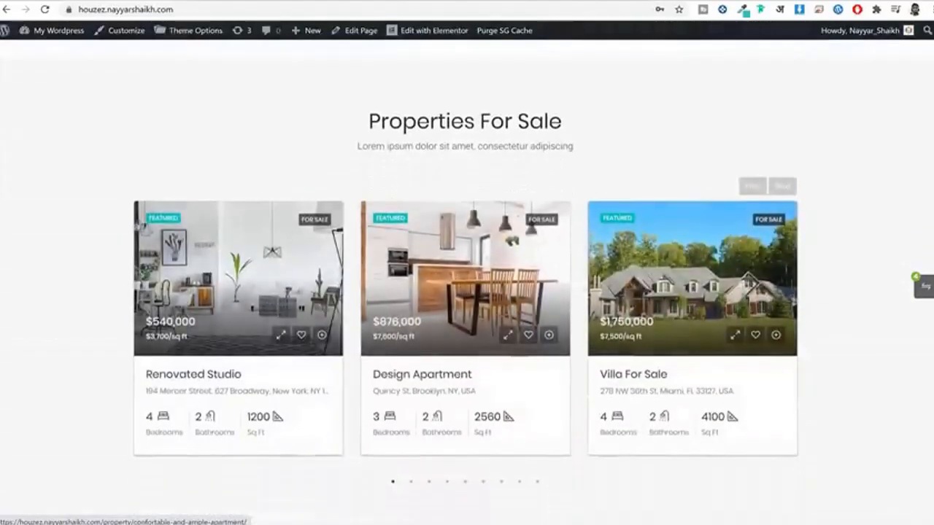
scroll(467, 292, down, 5)
scroll(467, 292, down, 5)
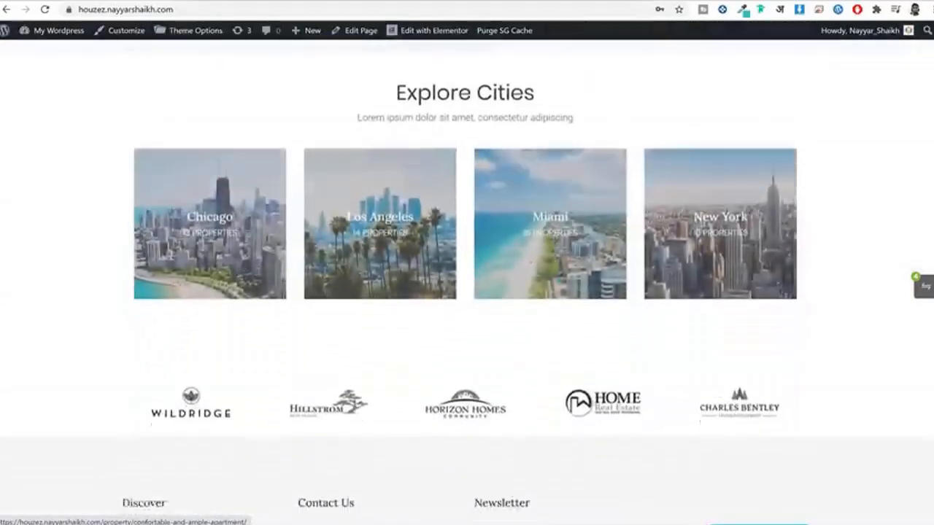
scroll(468, 292, up, 18)
scroll(467, 292, up, 8)
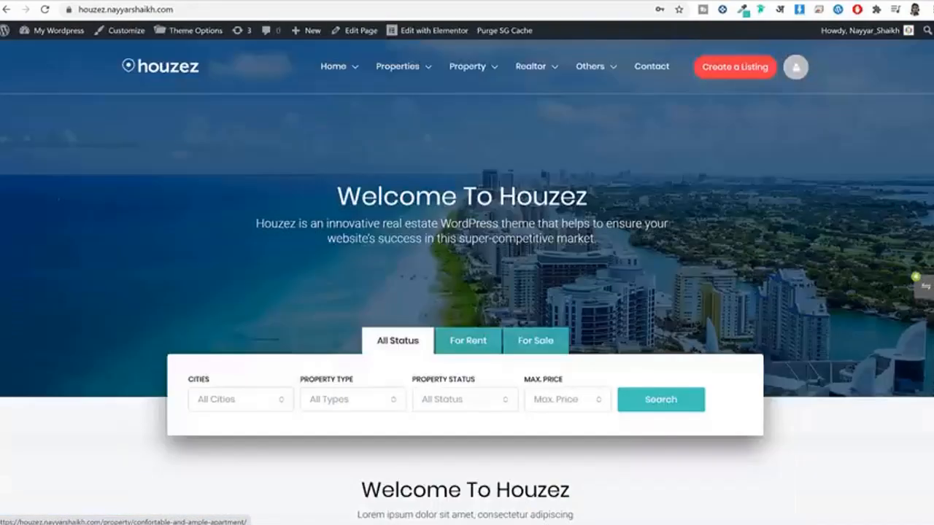
Step: Open the Create A Listing form and look over its Description and Price sections
click(722, 66)
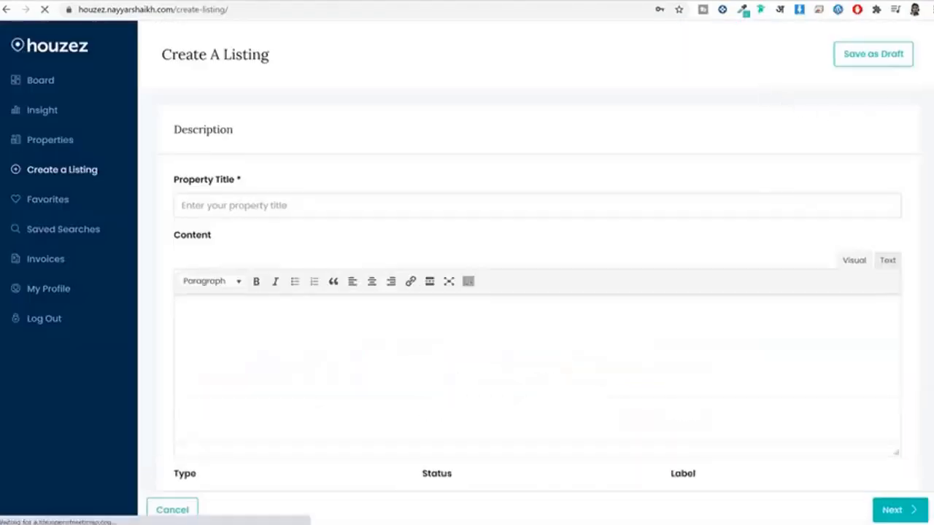
scroll(903, 93, down, 3)
scroll(520, 292, down, 2)
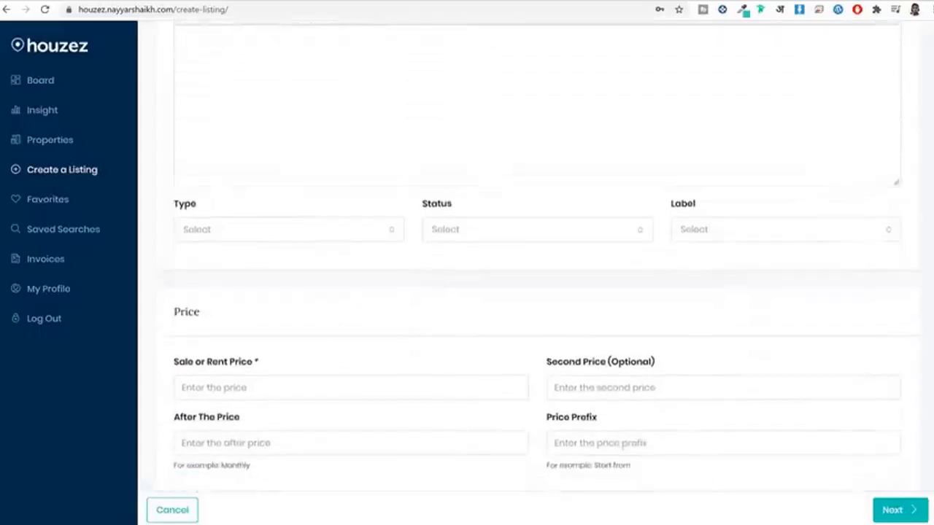
scroll(540, 292, up, 4)
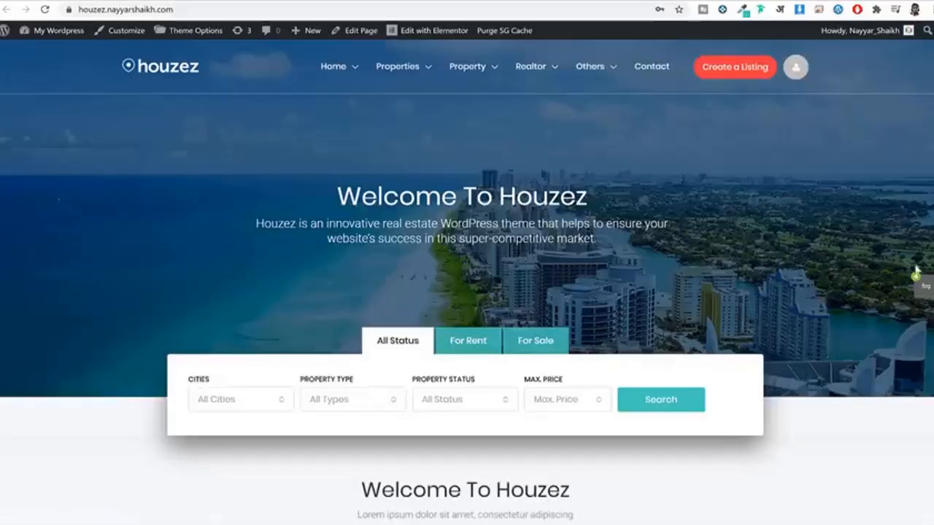
Step: Compare the four chosen listings and scroll through their price, size and amenities table
click(924, 289)
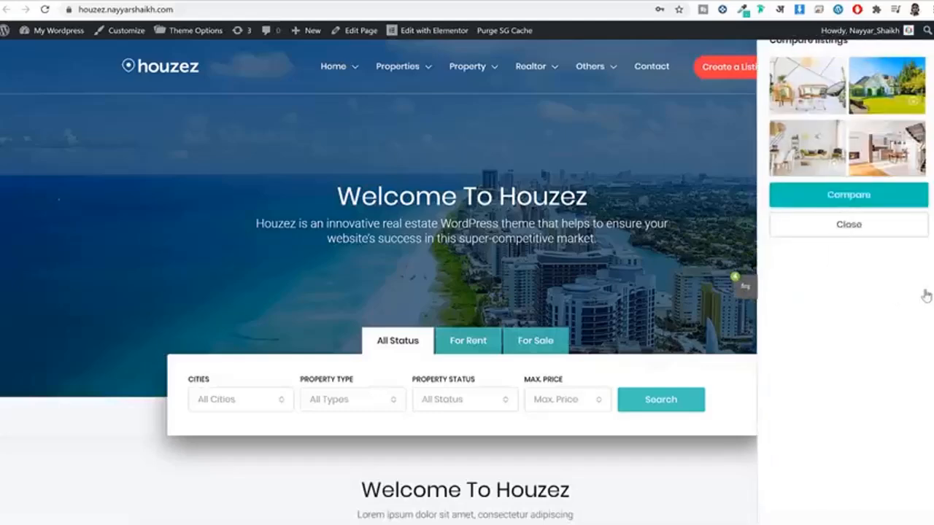
click(851, 196)
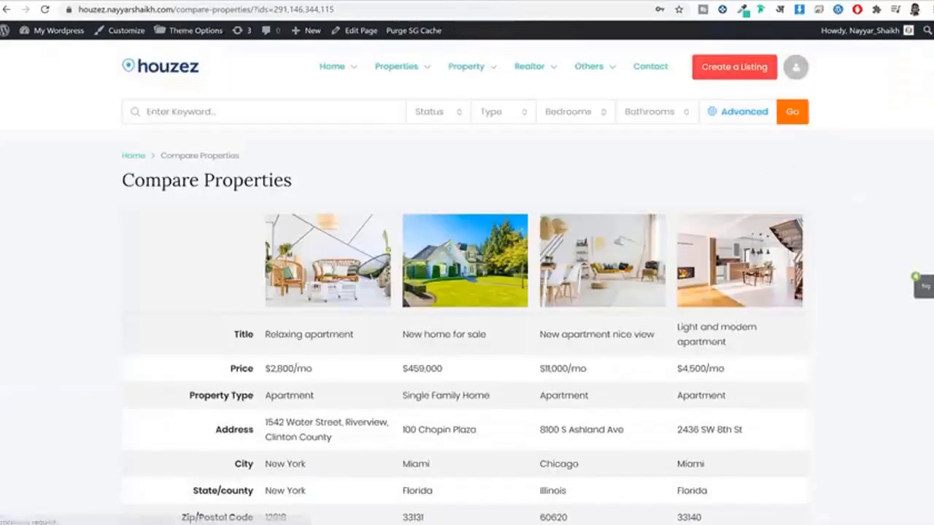
scroll(467, 292, down, 2)
scroll(467, 292, down, 3)
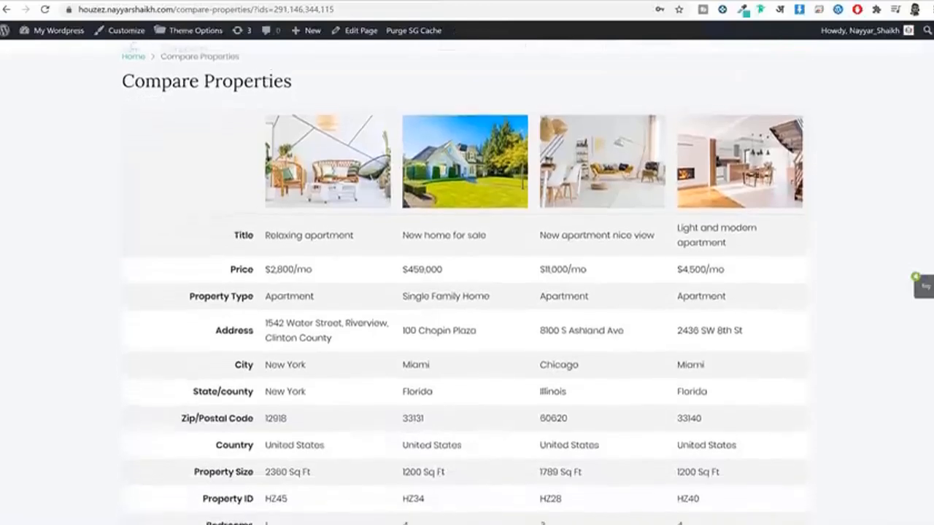
scroll(467, 292, down, 6)
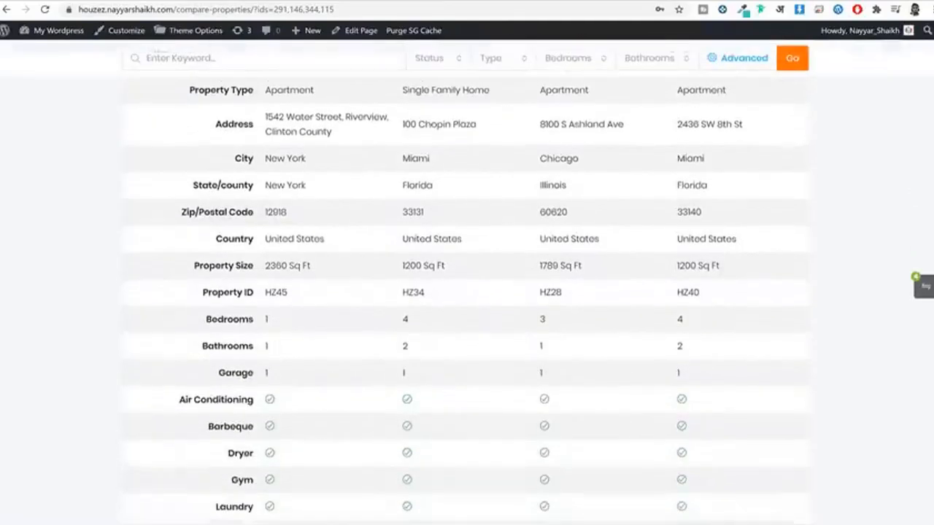
scroll(467, 292, down, 2)
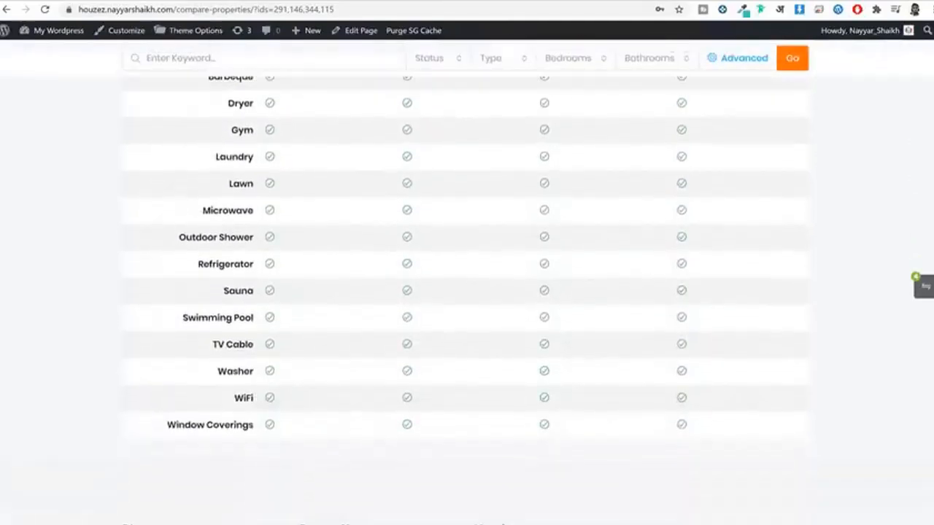
scroll(467, 292, up, 1)
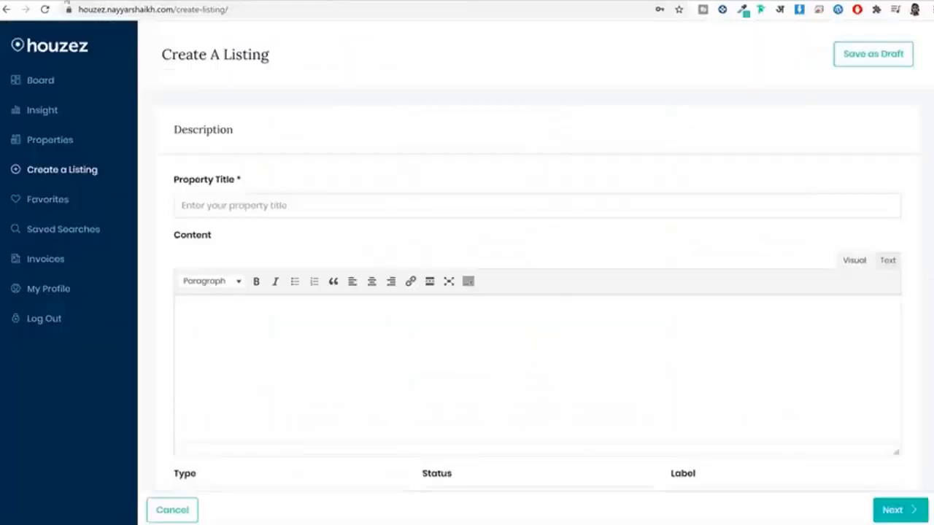
Step: View the dashboard activities Board, then scroll through the Insight visit statistics
click(43, 83)
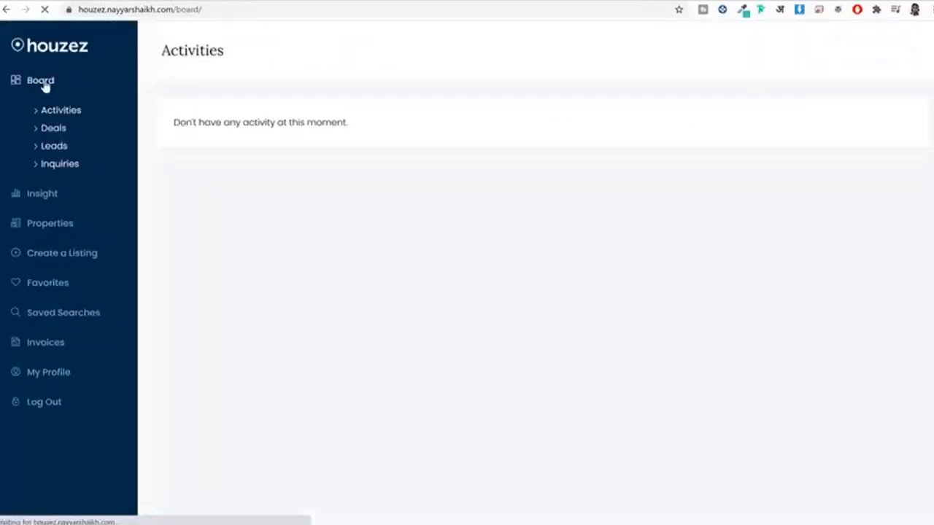
click(57, 196)
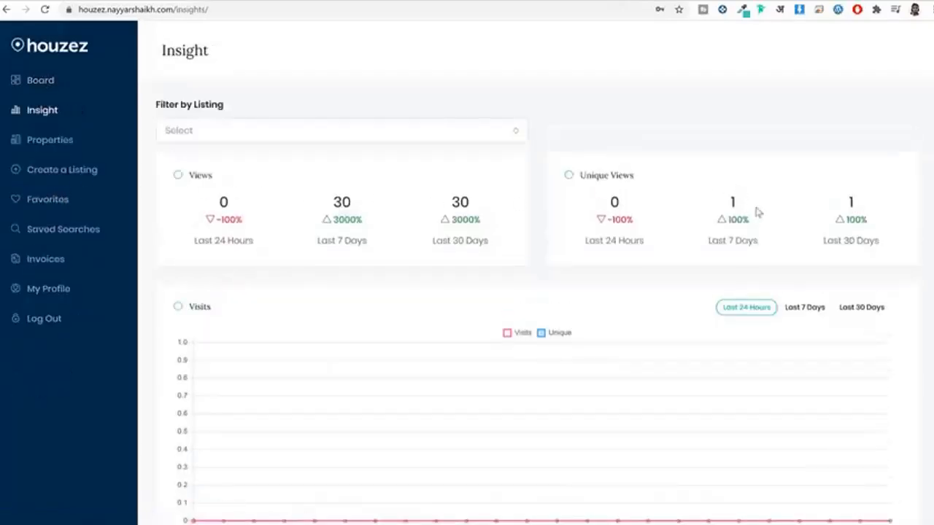
scroll(759, 213, down, 3)
scroll(760, 217, down, 3)
scroll(762, 215, up, 6)
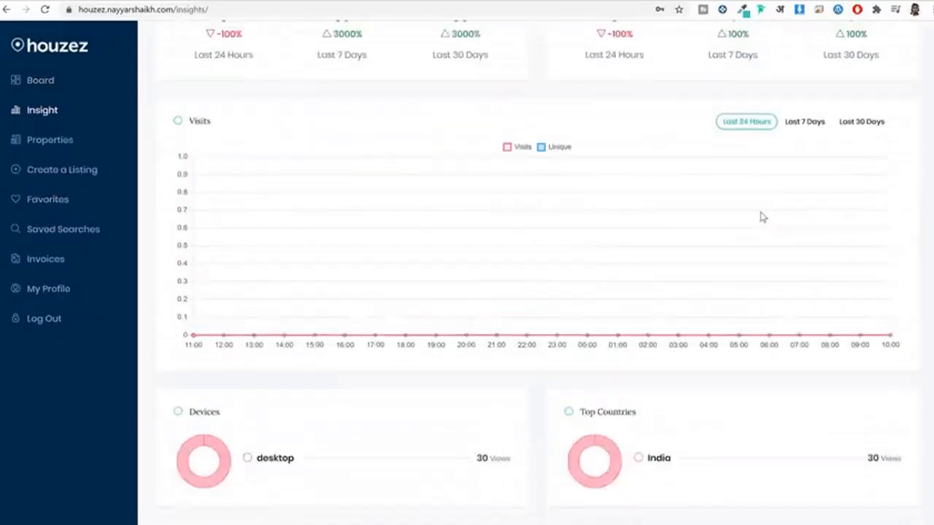
Step: Browse the Properties list, then open Favorites with its one saved apartment
click(19, 140)
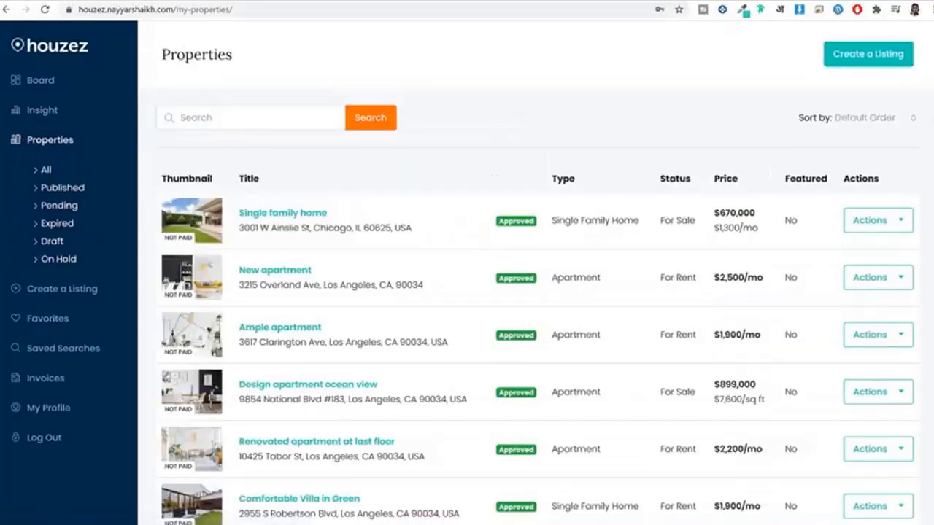
scroll(915, 120, down, 3)
scroll(537, 272, down, 3)
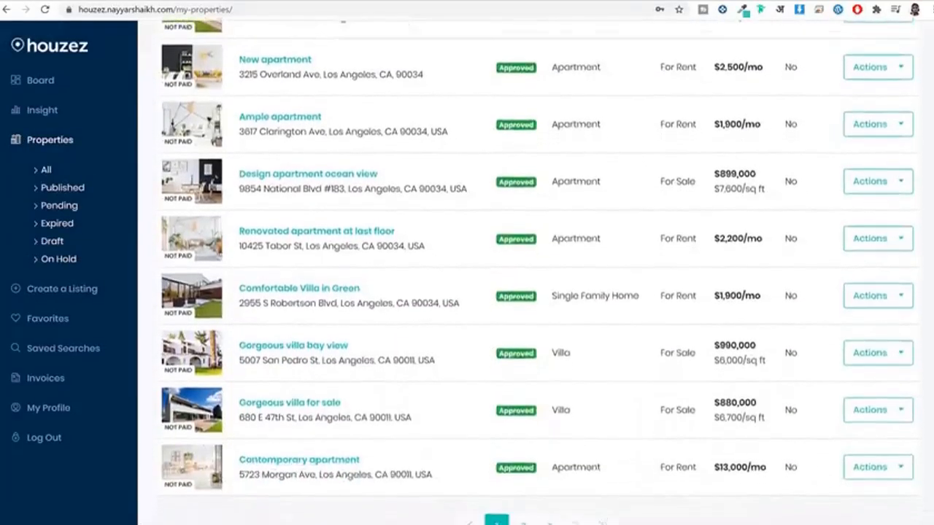
click(48, 319)
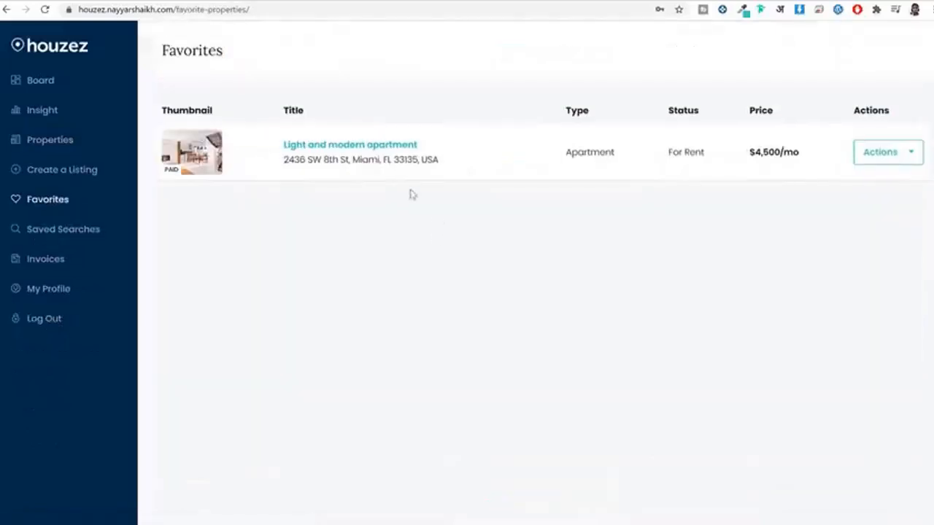
Step: View the My Profile page, then return to the Houzez homepage via the logo
click(57, 295)
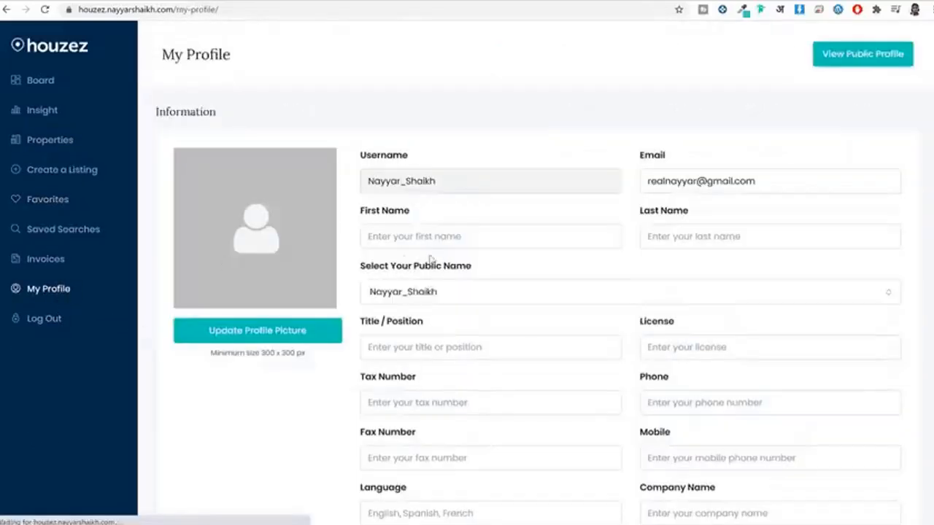
click(54, 57)
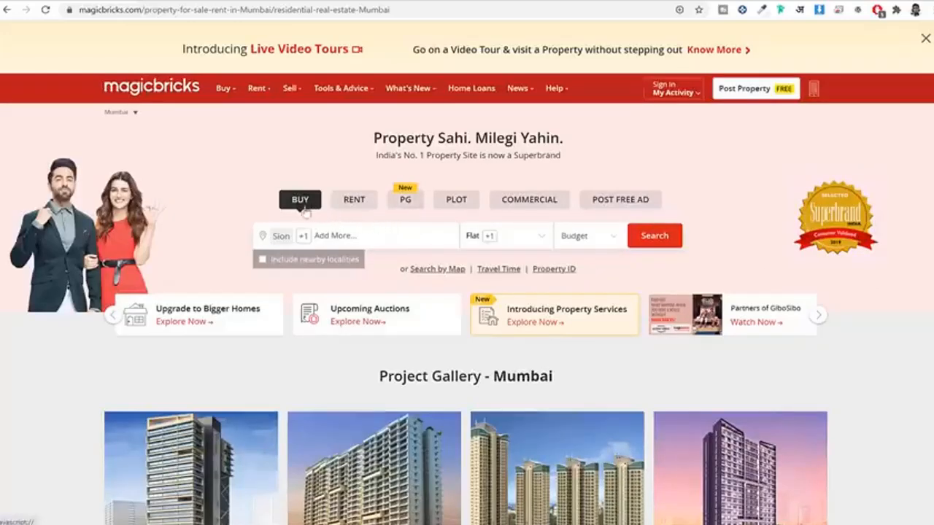
Step: Switch Magicbricks' Mumbai search to Rent and check the property type and Min/Max budget options
click(350, 210)
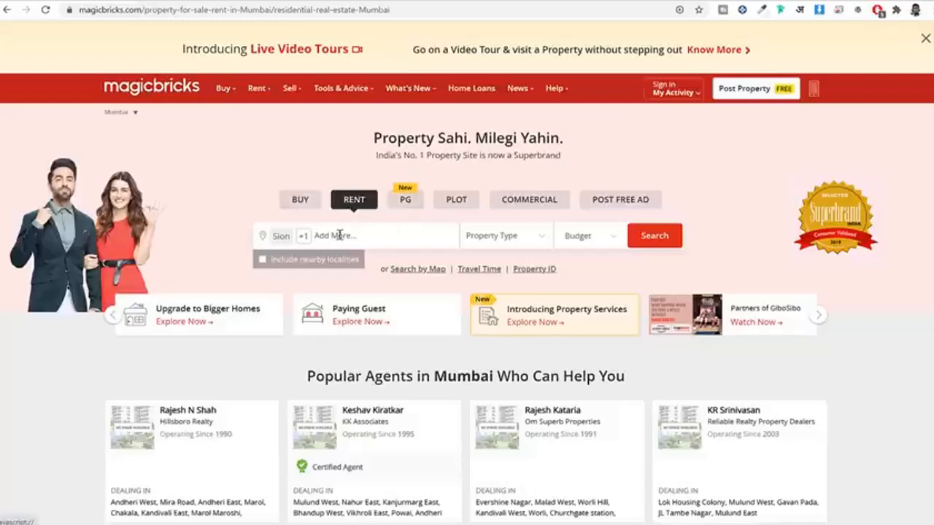
click(482, 240)
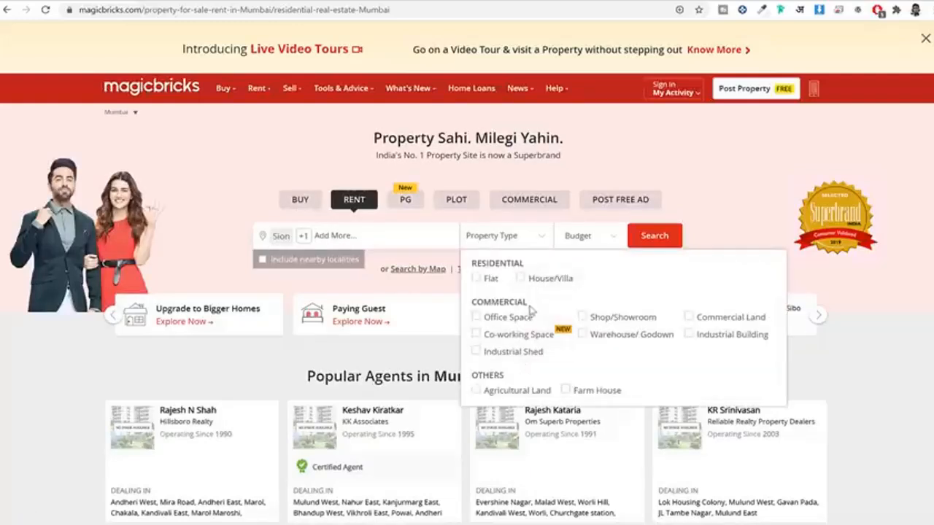
click(586, 237)
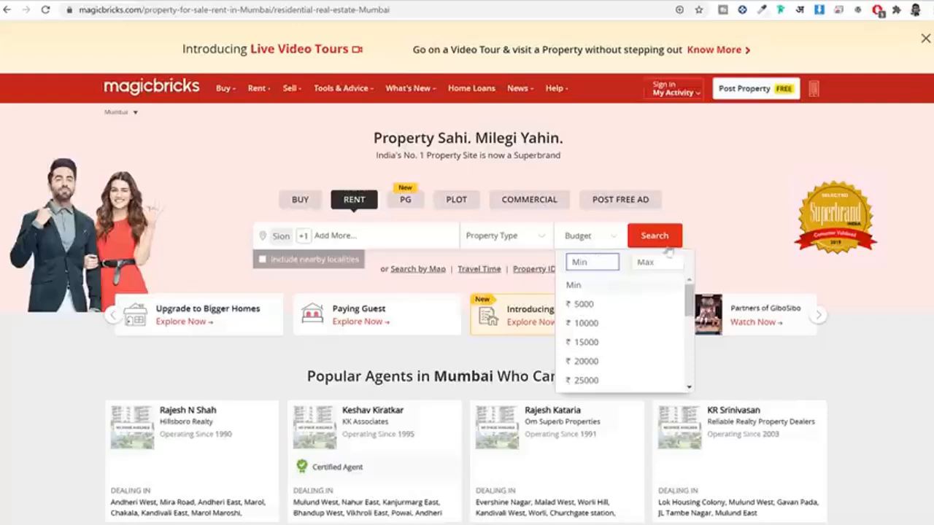
click(728, 241)
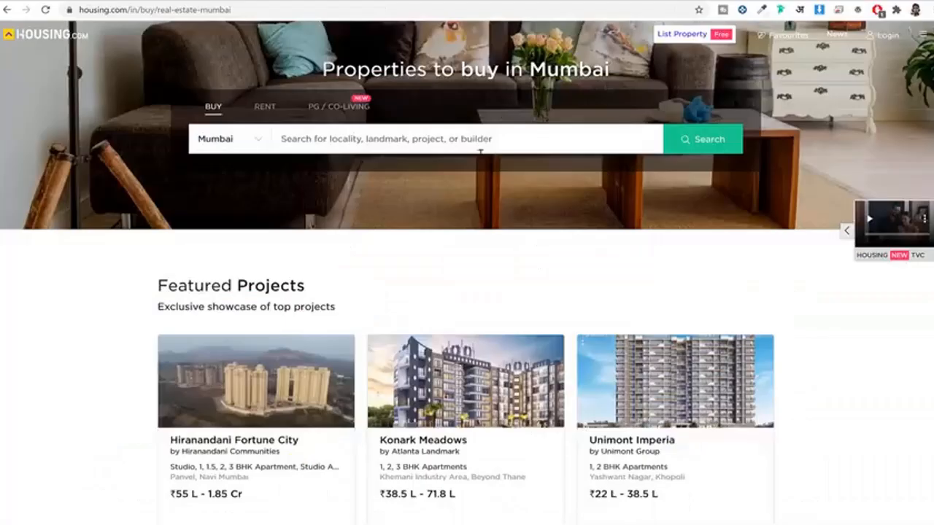
Step: Switch Housing.com's Mumbai search to properties for rent
click(265, 108)
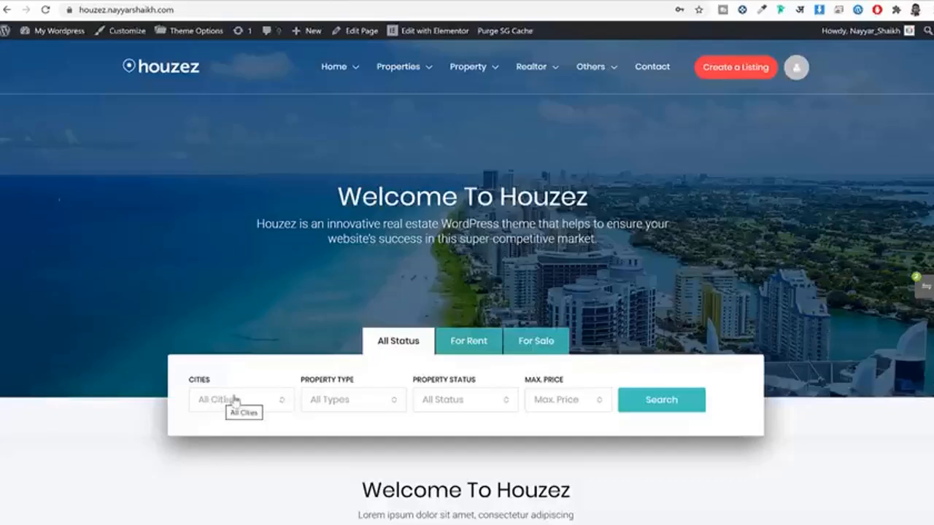
Step: Look through the Property Type and Property Status dropdown options
click(375, 399)
scroll(376, 320, down, 1)
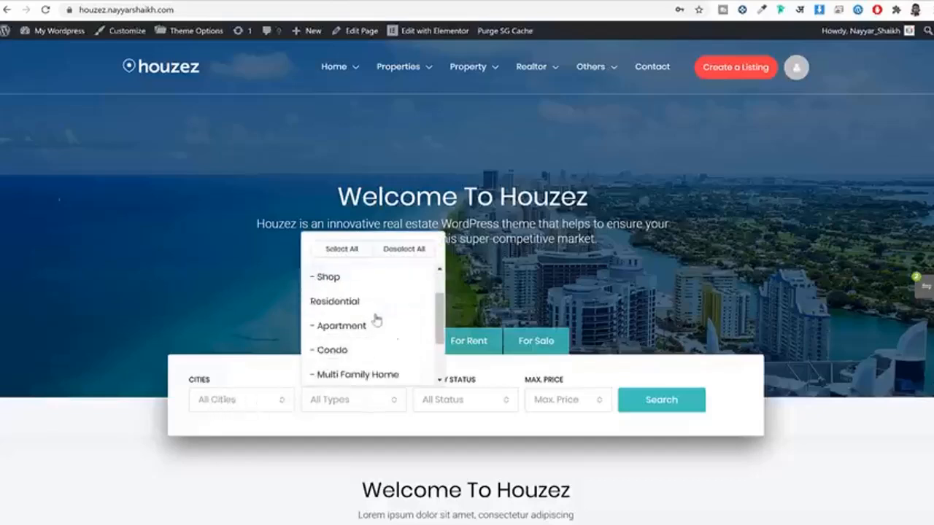
scroll(377, 320, down, 2)
click(475, 399)
scroll(480, 310, down, 2)
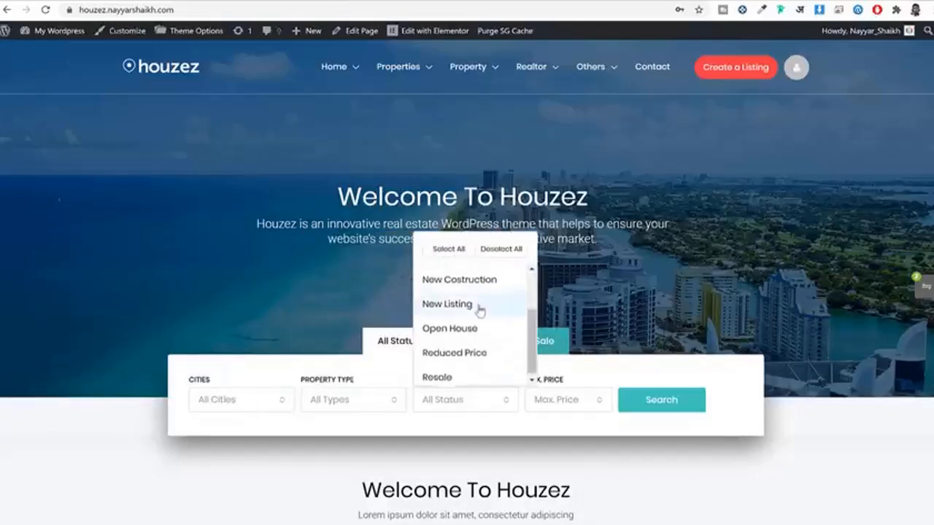
scroll(478, 351, up, 2)
scroll(489, 361, down, 2)
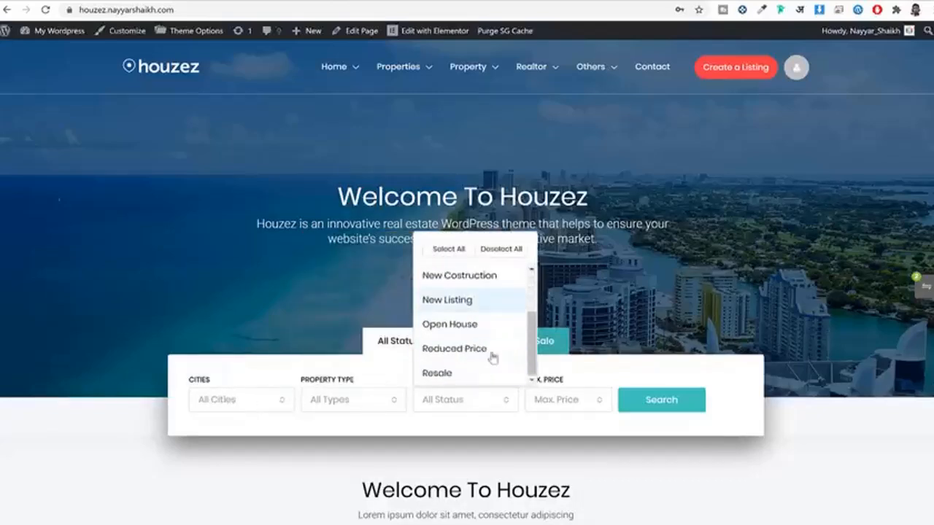
click(511, 422)
Step: Check the Max Price options, then set the search to For Sale listings
click(566, 400)
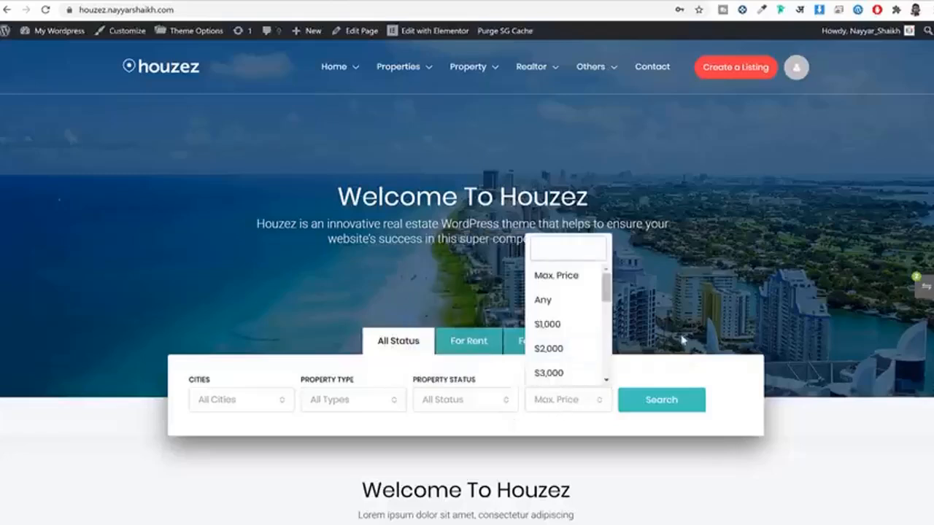
click(682, 340)
click(478, 347)
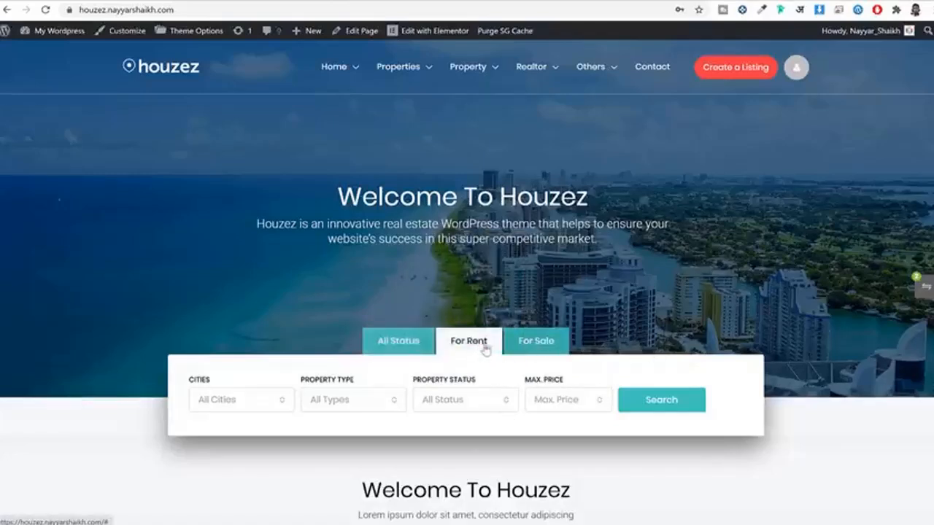
click(544, 349)
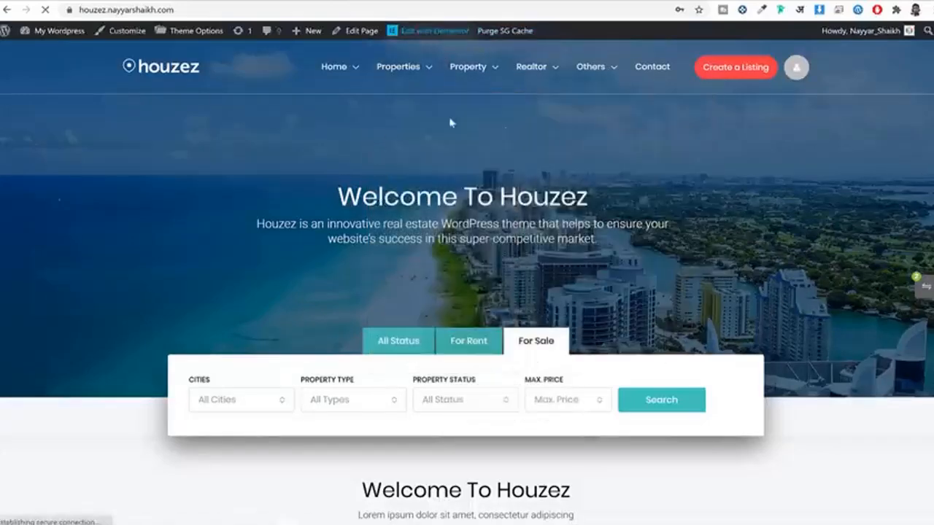
Step: Open the Houzez homepage in the Elementor editor via Edit with Elementor
click(427, 33)
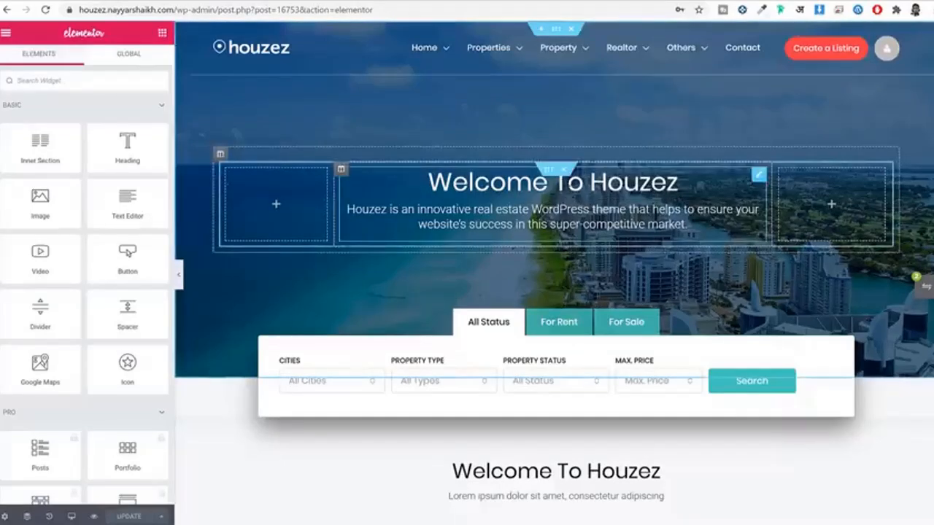
Step: Replace 'Houzez' in the hero title with the owner's name followed by 'Houses'
click(578, 182)
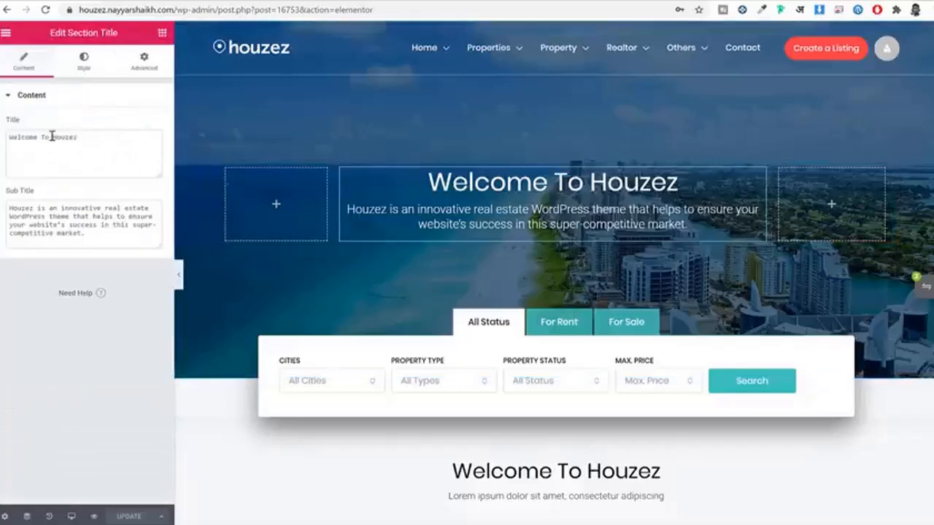
drag(51, 137, 135, 139)
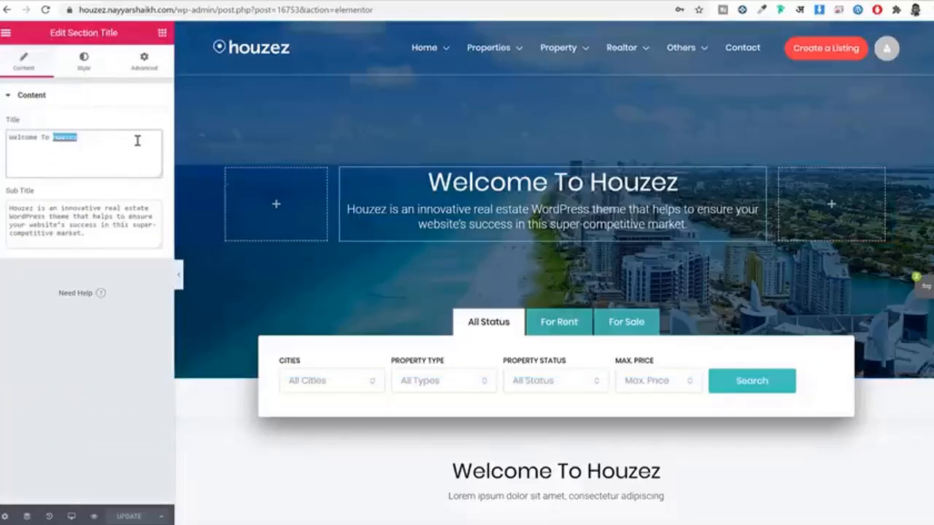
text(Nayyar)
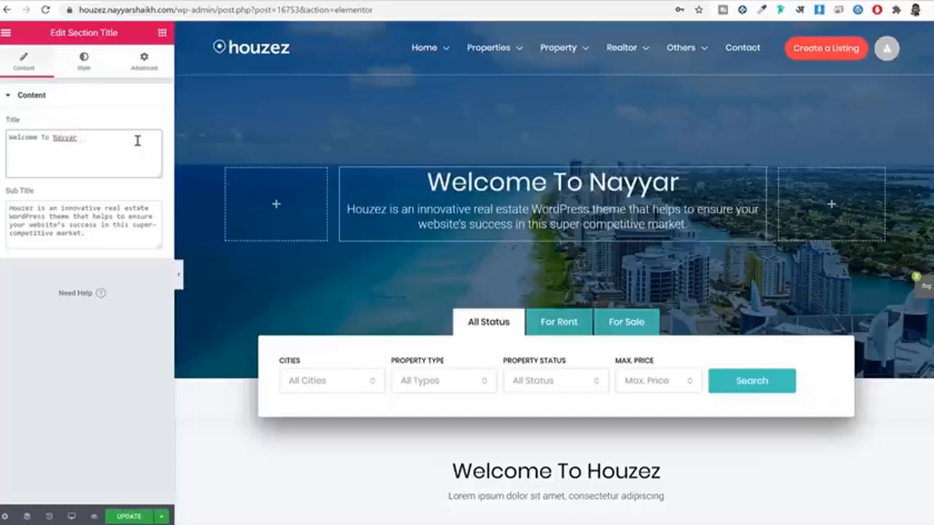
text( Houses)
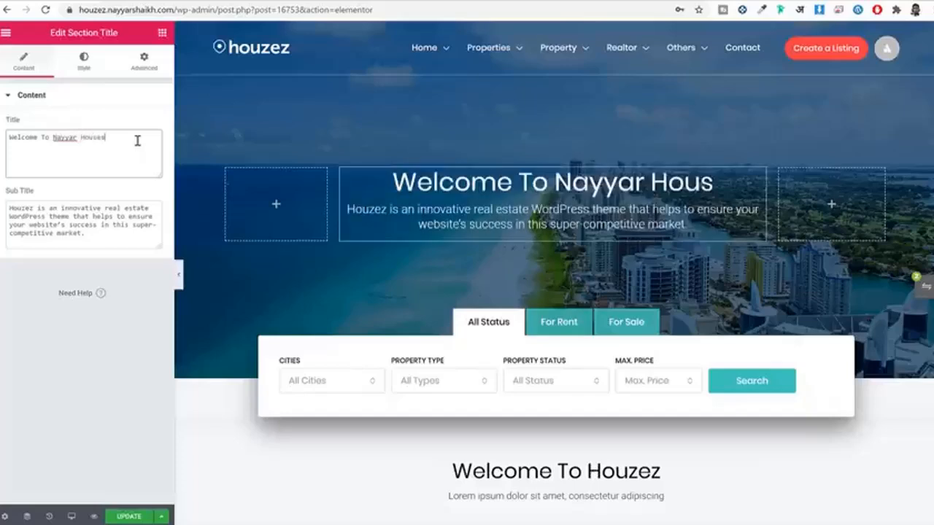
scroll(430, 283, down, 1)
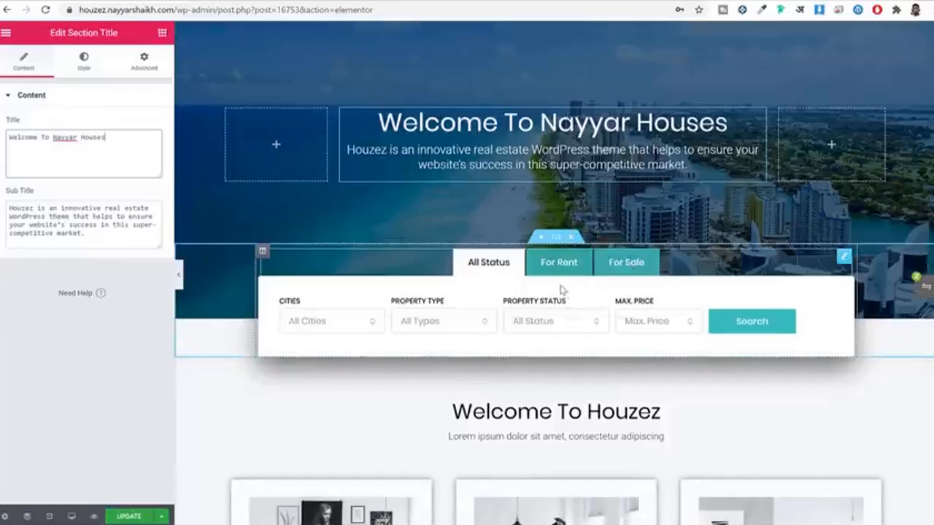
Step: Delete the Property Status filter and add a new Bedrooms field to the search form
click(583, 293)
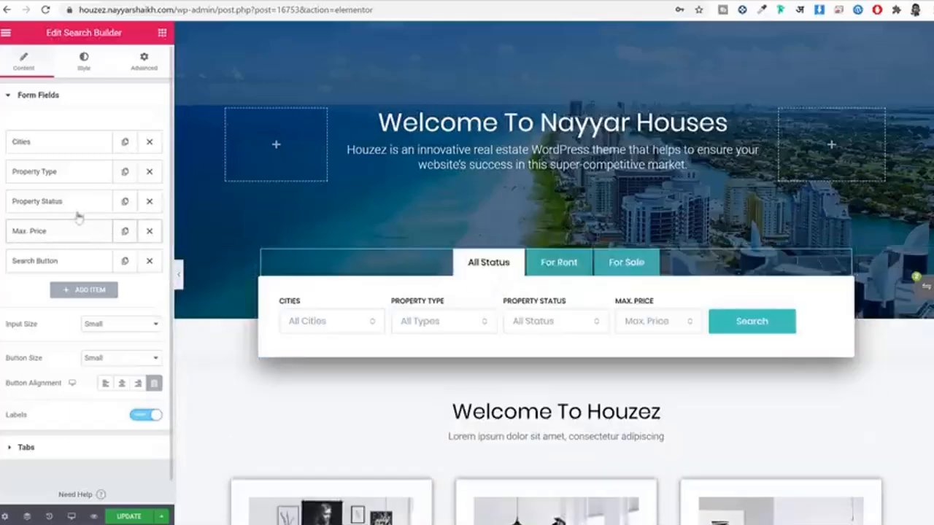
click(148, 202)
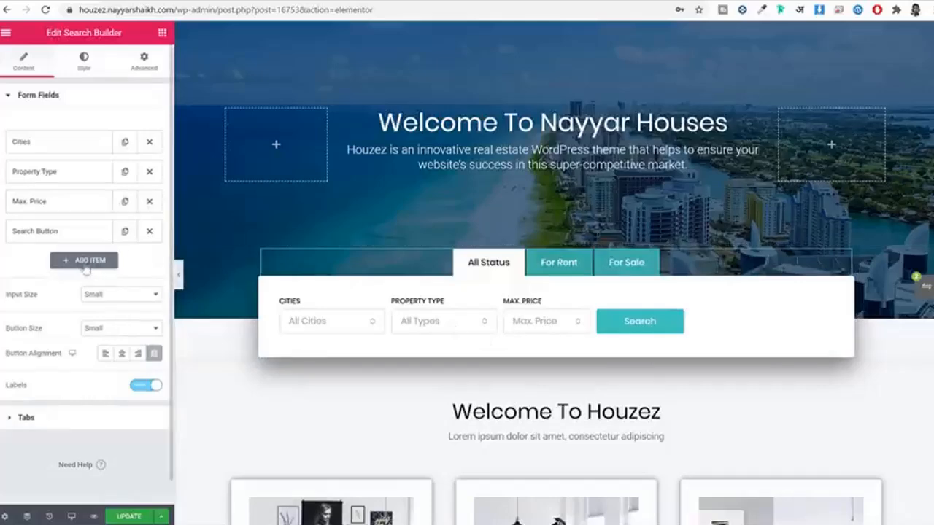
click(73, 263)
scroll(112, 273, down, 2)
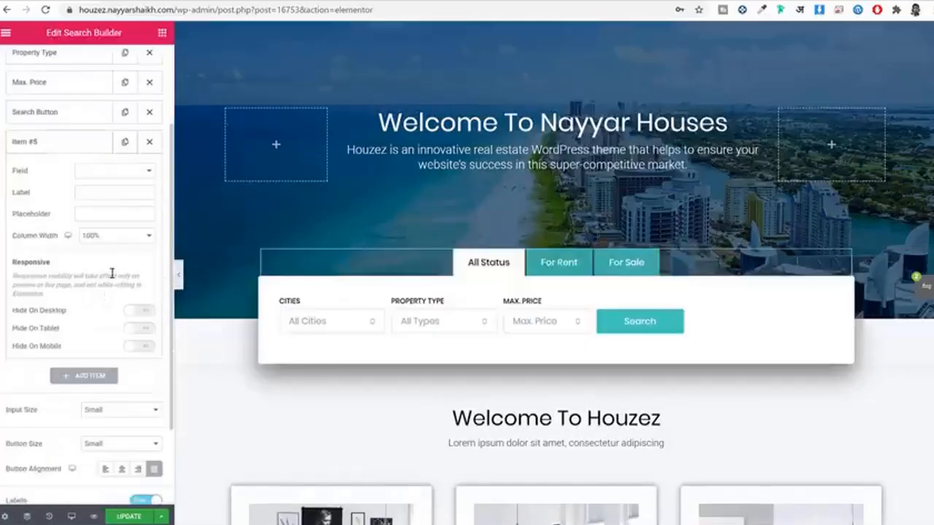
click(125, 167)
scroll(115, 281, down, 1)
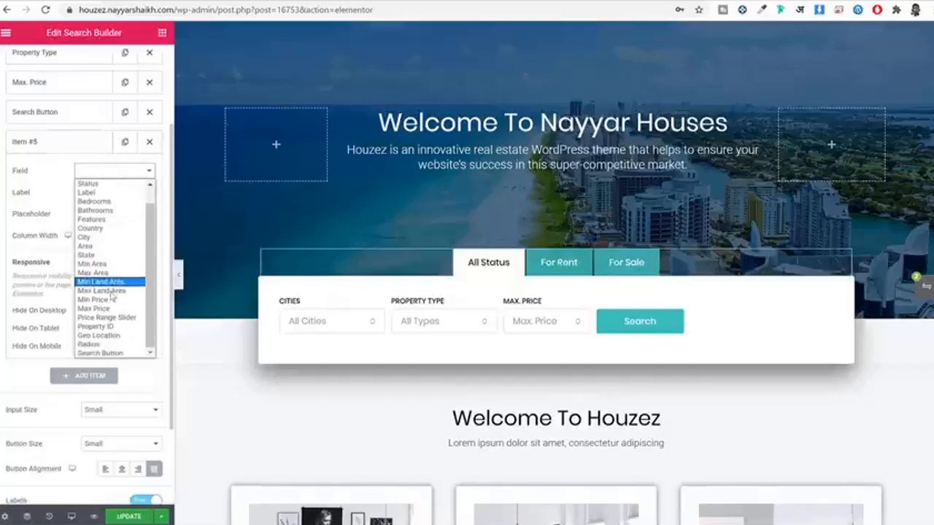
scroll(121, 315, up, 1)
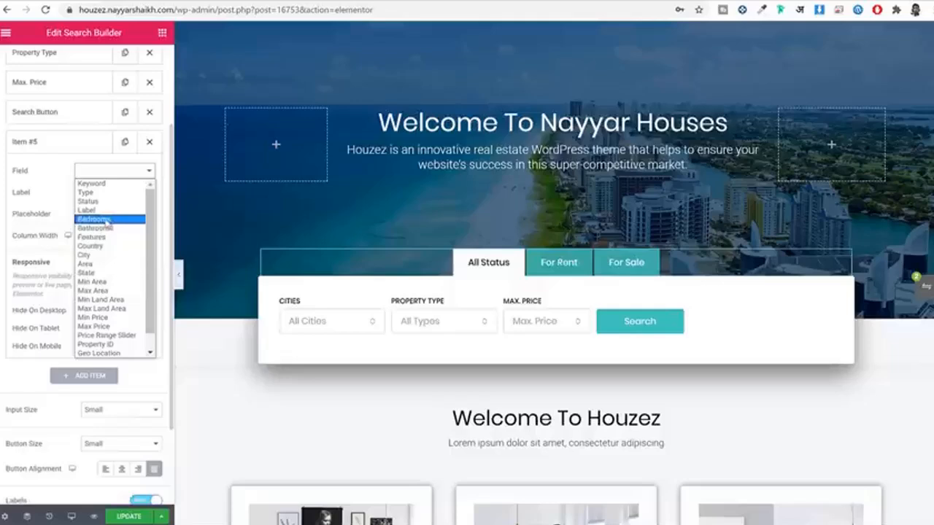
click(101, 220)
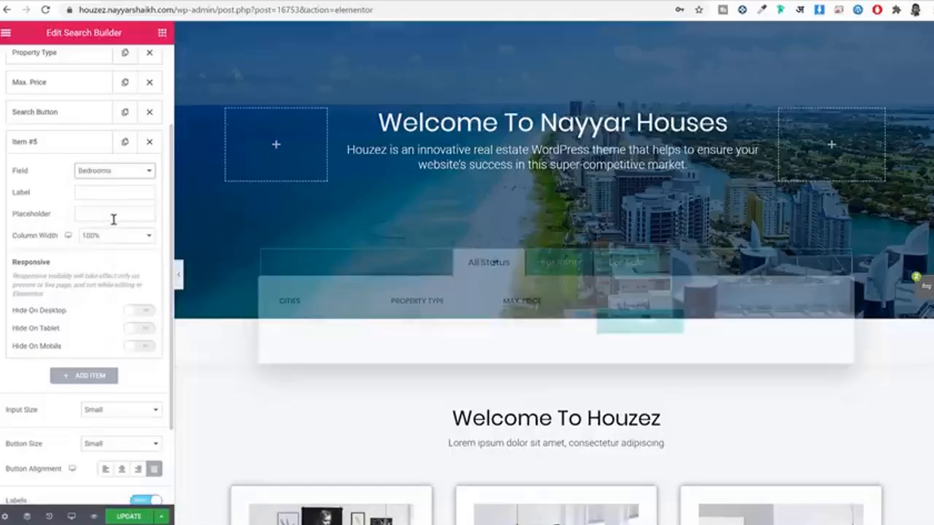
Step: Give the Bedrooms field 25% column width and label 'Bedrooms', then move it above Search Button
click(65, 148)
click(85, 144)
scroll(109, 307, down, 3)
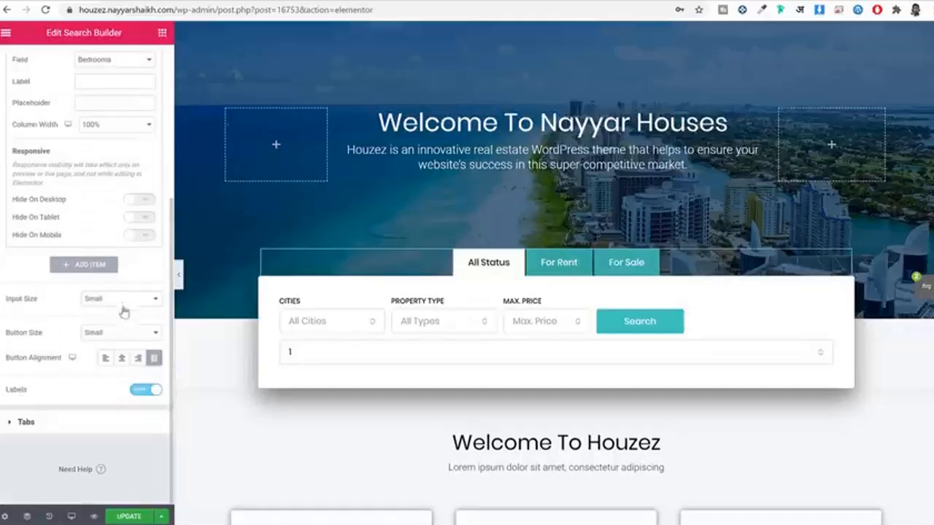
scroll(127, 319, up, 3)
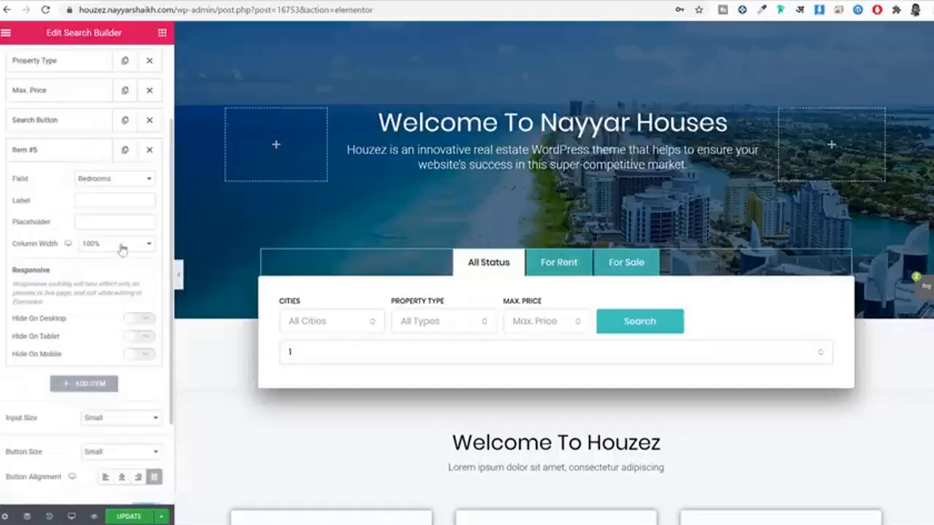
click(130, 244)
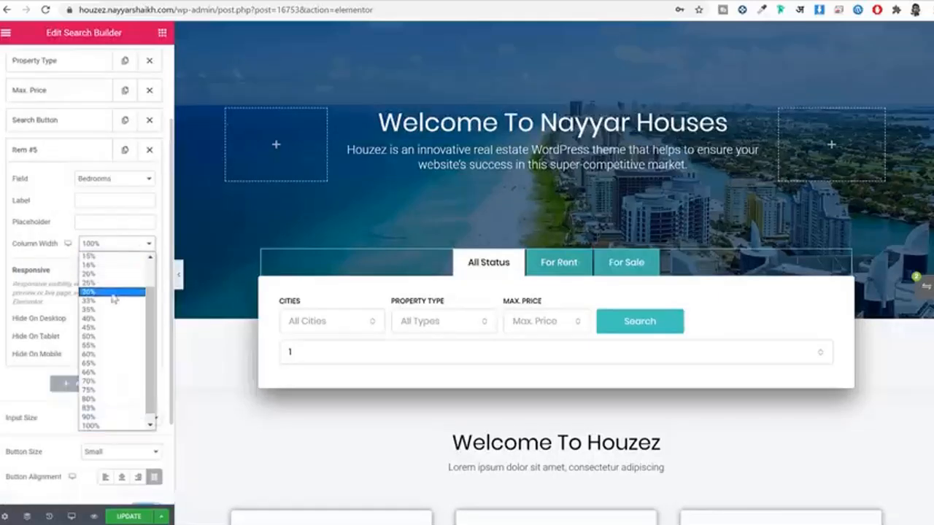
click(114, 283)
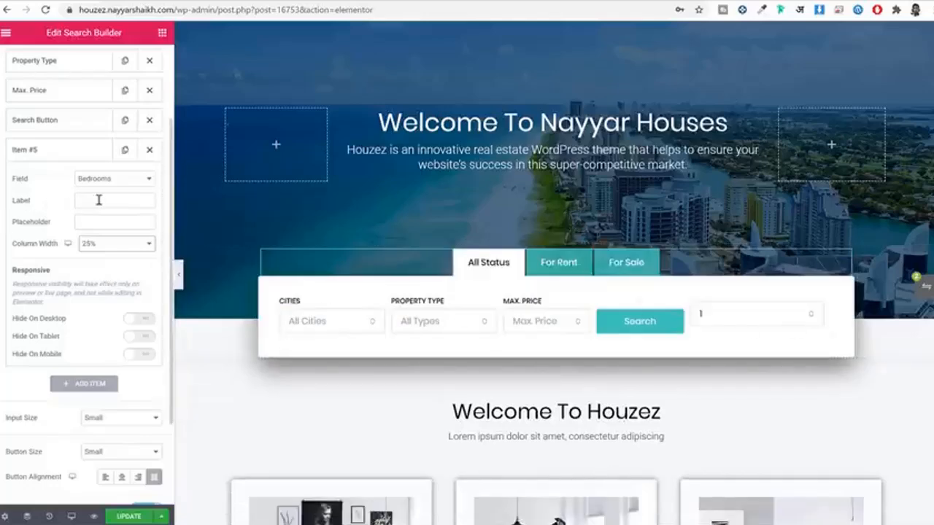
click(104, 202)
text(Bedrooms)
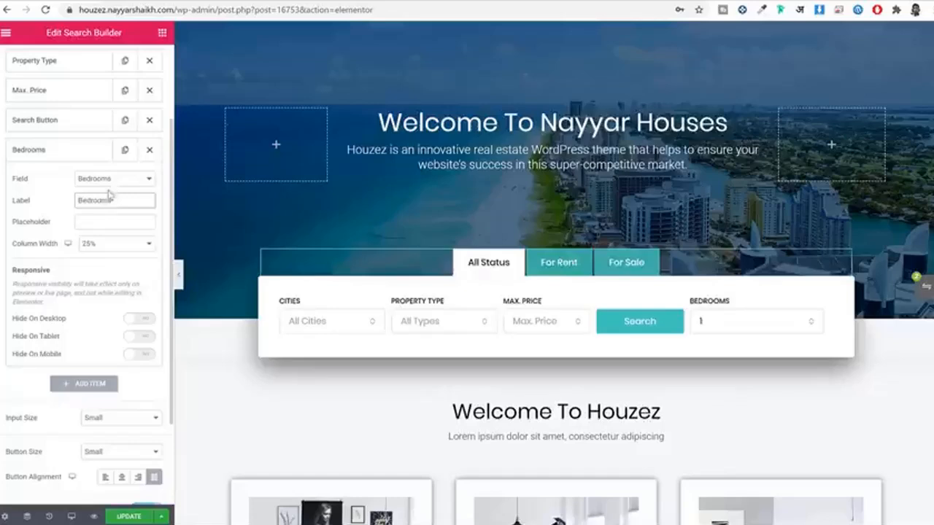
click(79, 151)
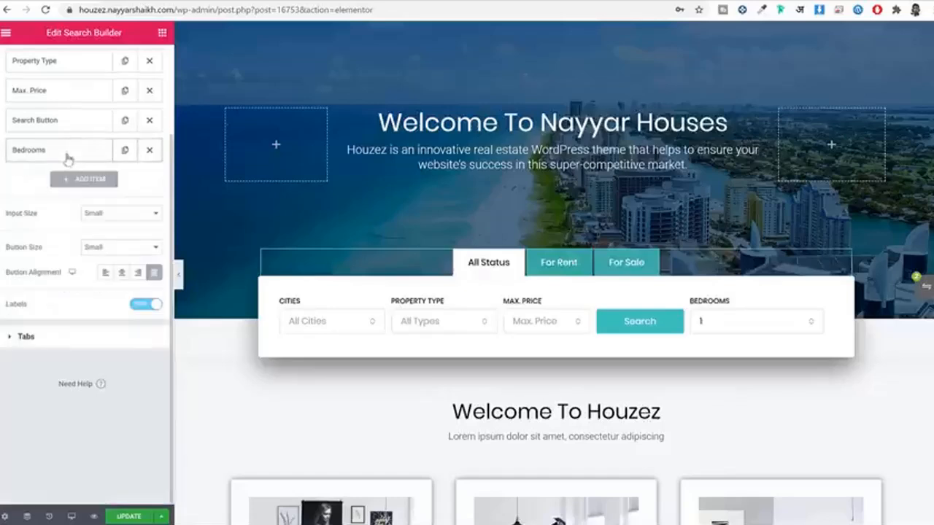
drag(67, 159, 86, 158)
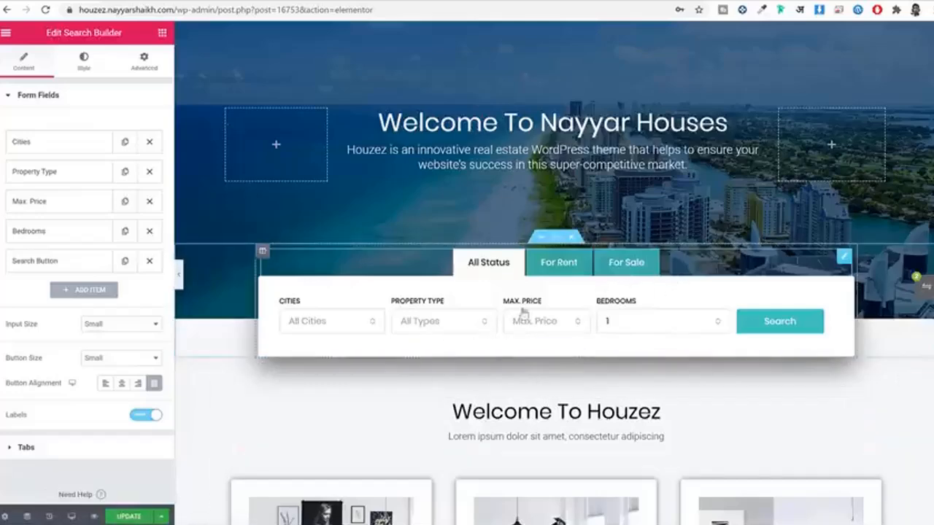
Step: Switch the search form preview between the For Rent and For Sale tabs
click(576, 270)
click(646, 267)
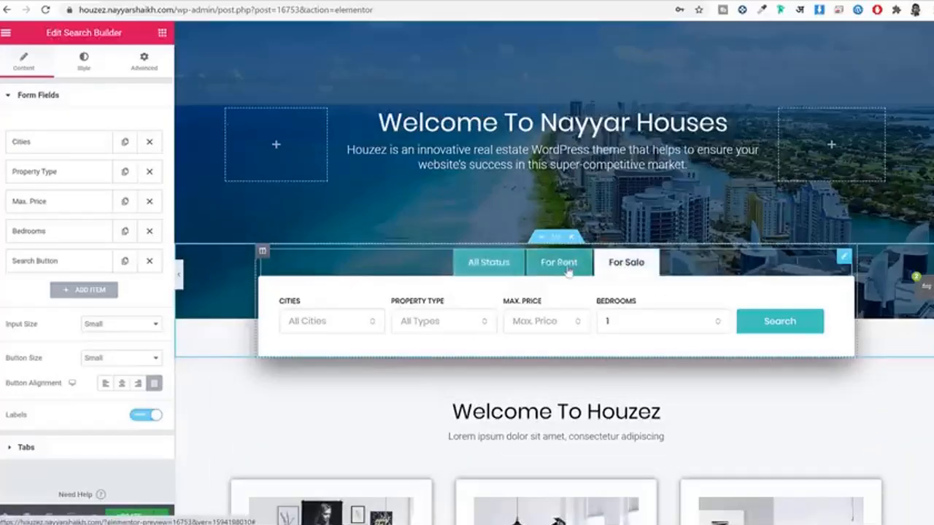
click(574, 270)
Step: Add Resale under Select Statuses in the search tabs, then preview the For Sale and Resale tabs
click(94, 446)
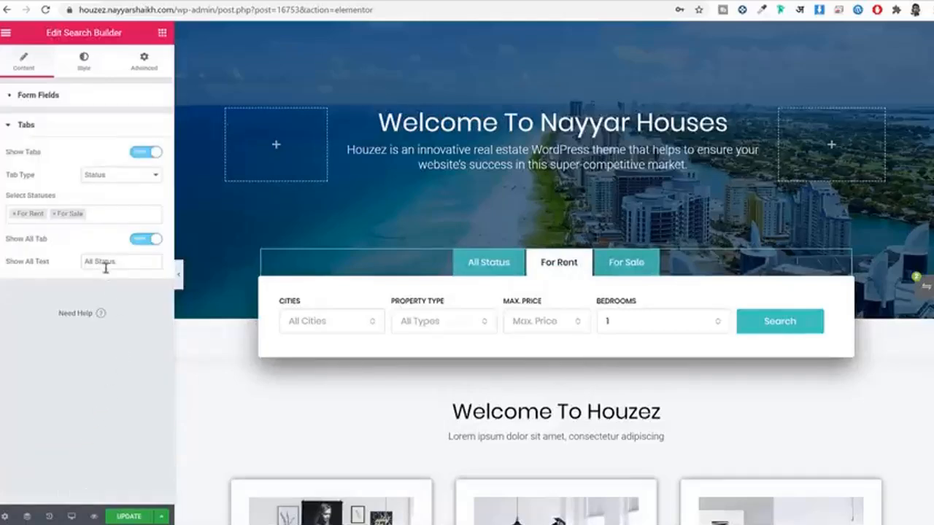
click(107, 217)
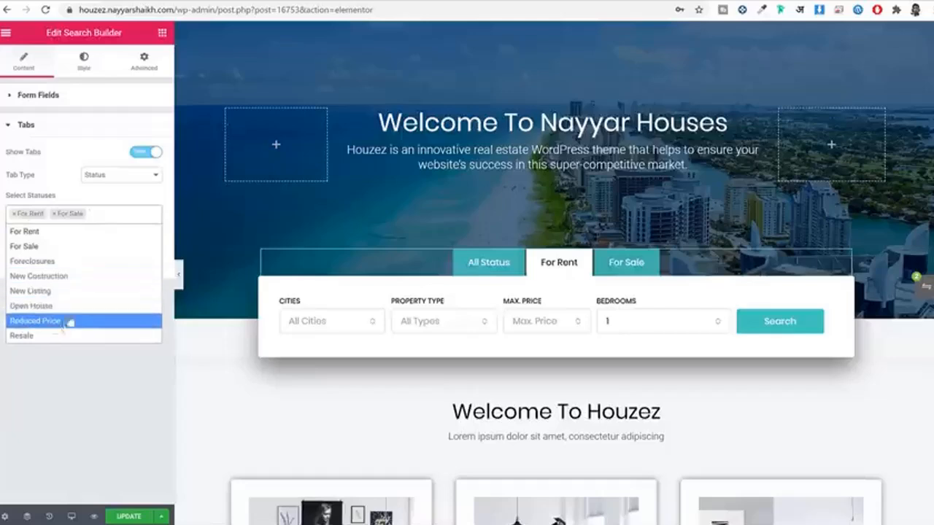
click(51, 336)
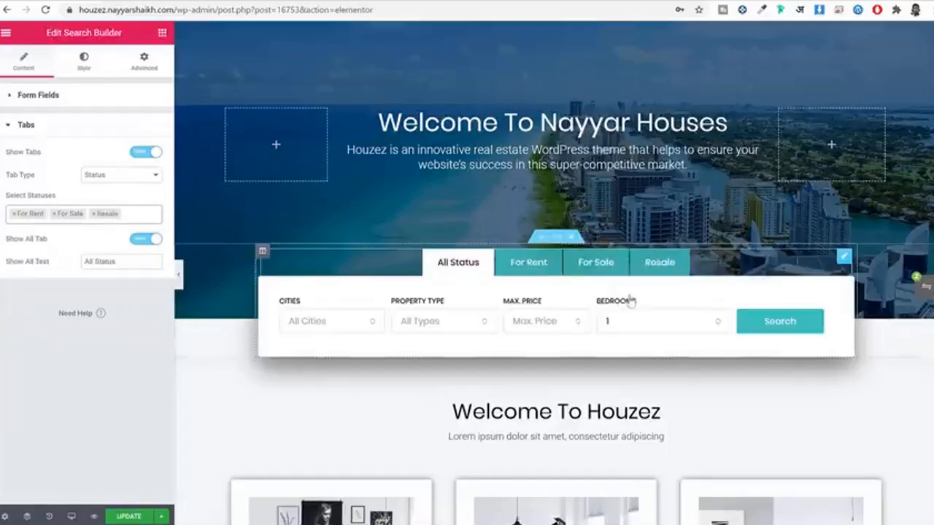
click(590, 264)
click(655, 266)
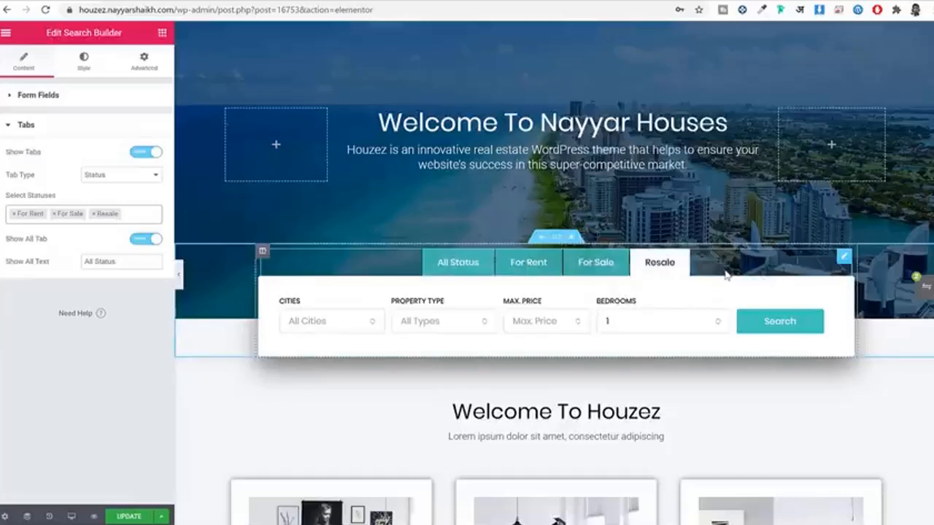
scroll(726, 274, up, 2)
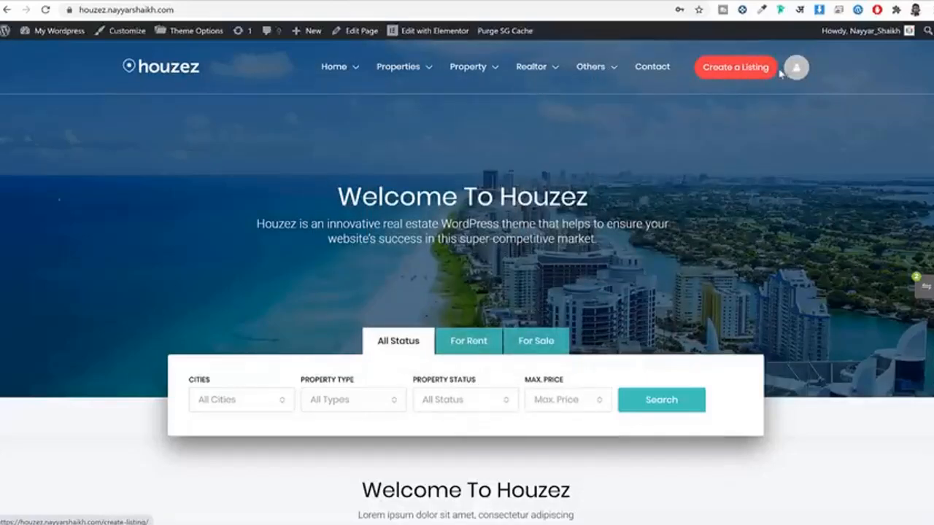
click(722, 76)
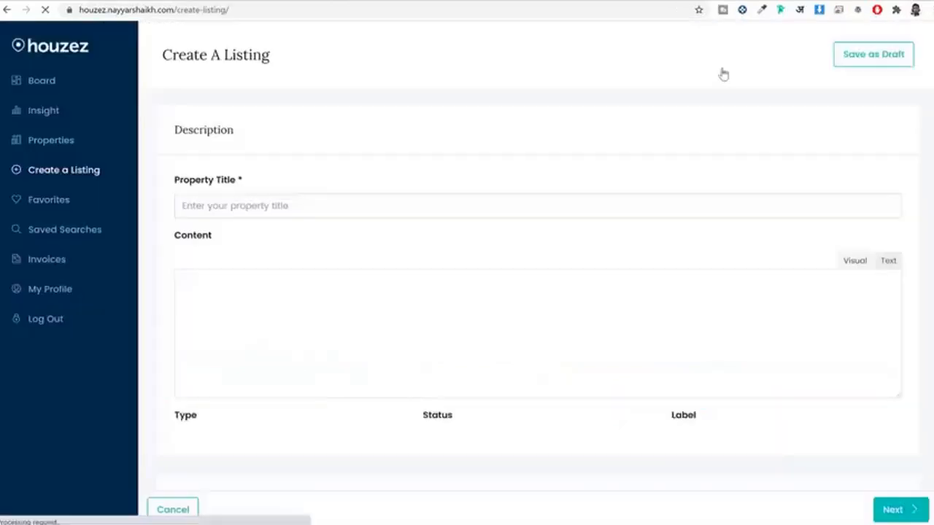
scroll(530, 286, down, 3)
scroll(530, 288, up, 3)
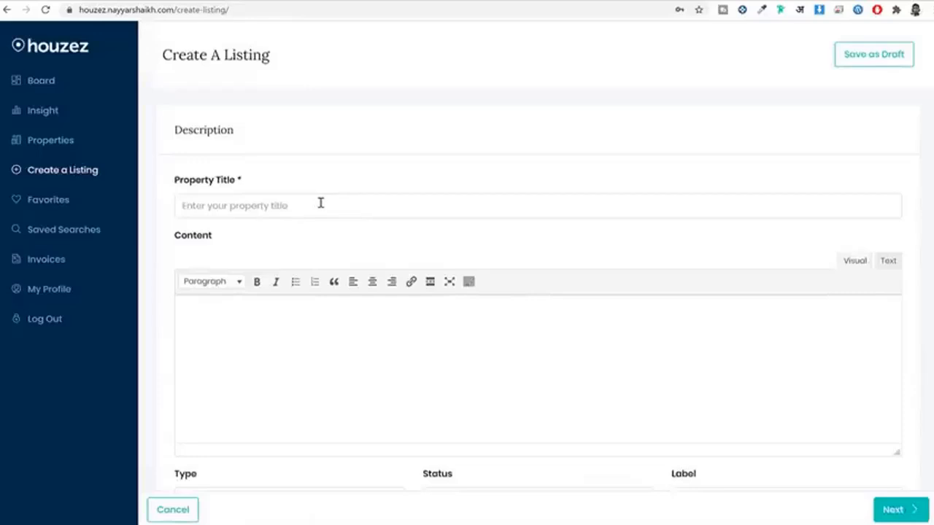
scroll(365, 249, down, 4)
click(315, 208)
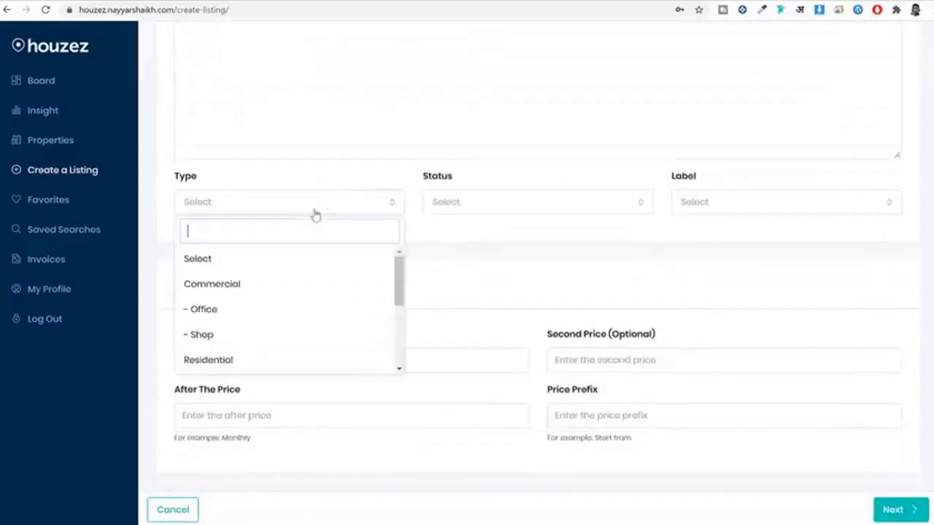
scroll(279, 295, down, 2)
scroll(278, 297, up, 2)
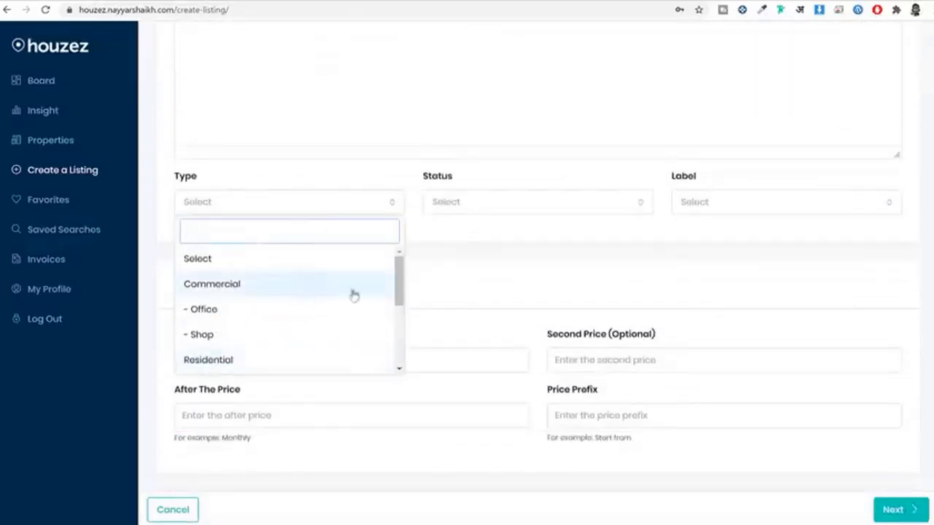
click(481, 211)
scroll(482, 311, down, 2)
scroll(484, 311, up, 2)
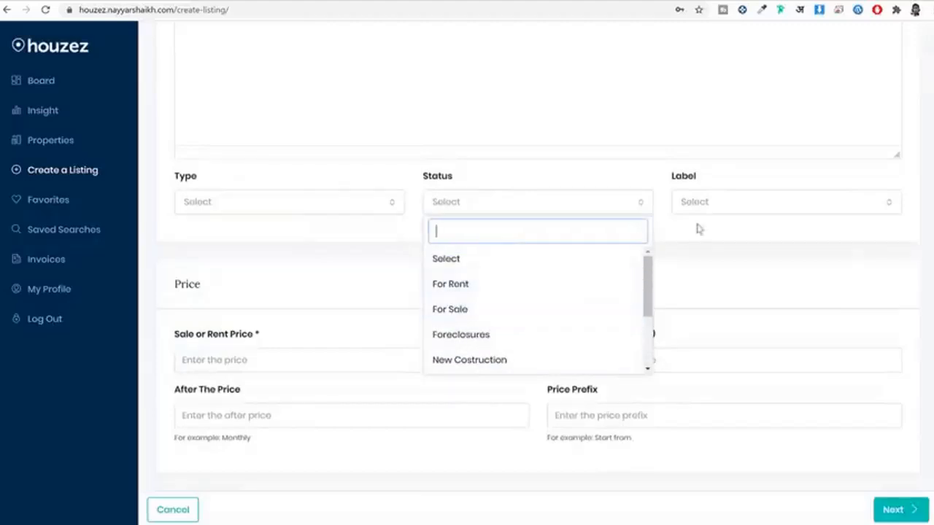
click(720, 203)
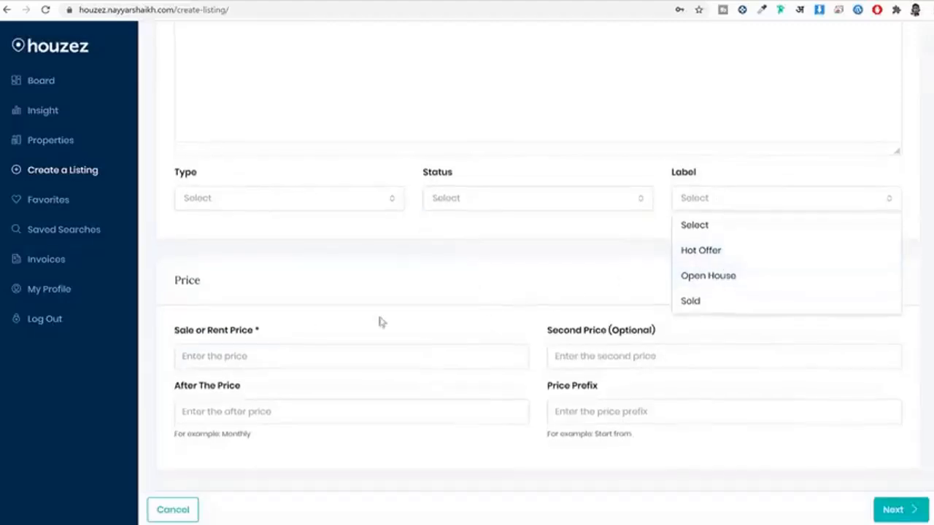
click(330, 349)
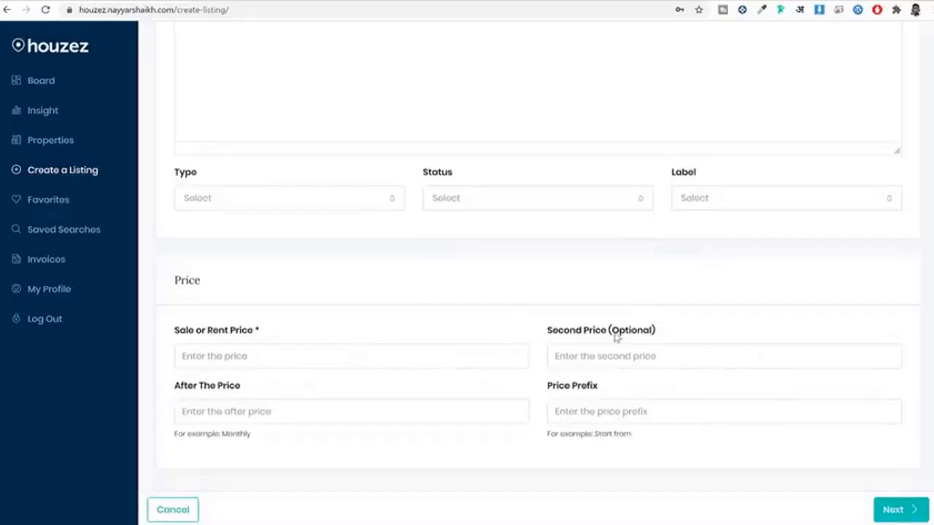
scroll(615, 334, up, 3)
scroll(767, 392, down, 2)
scroll(884, 471, up, 3)
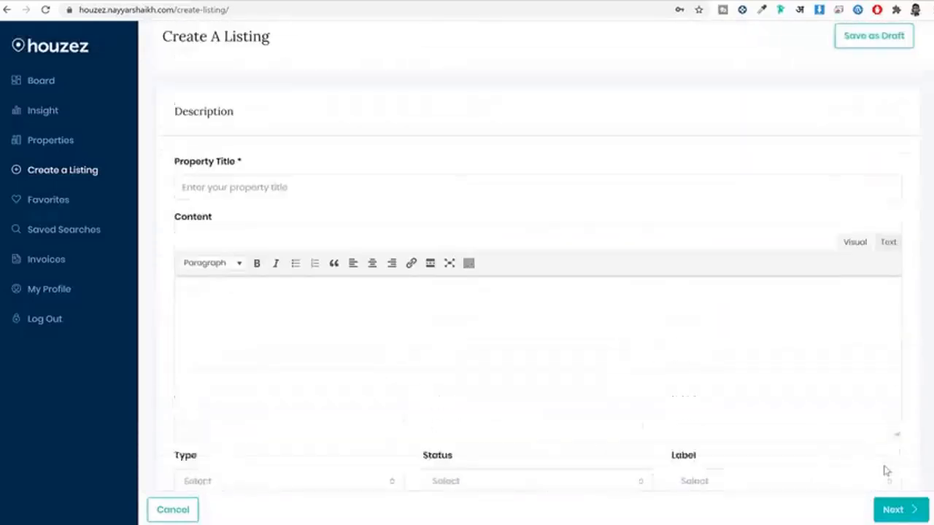
click(8, 10)
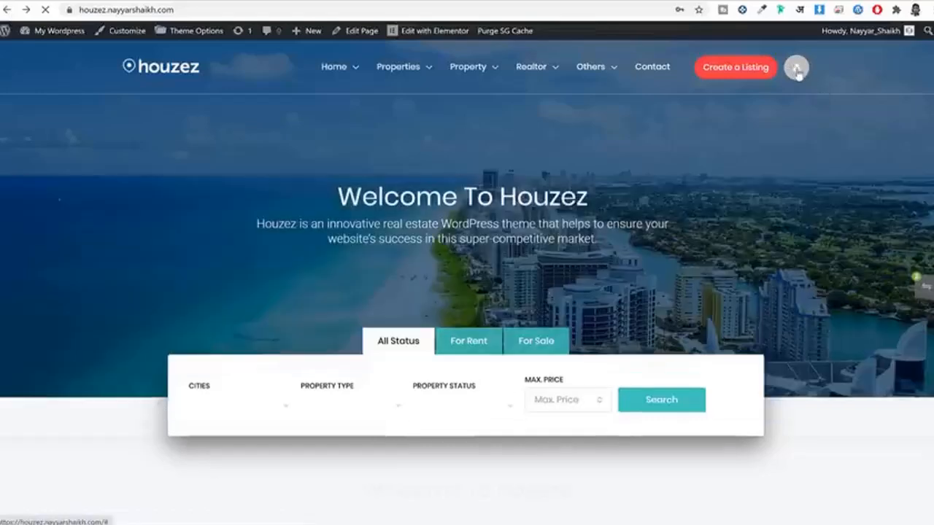
Step: Go to the Board page from the avatar's account menu
mouse_move(796, 72)
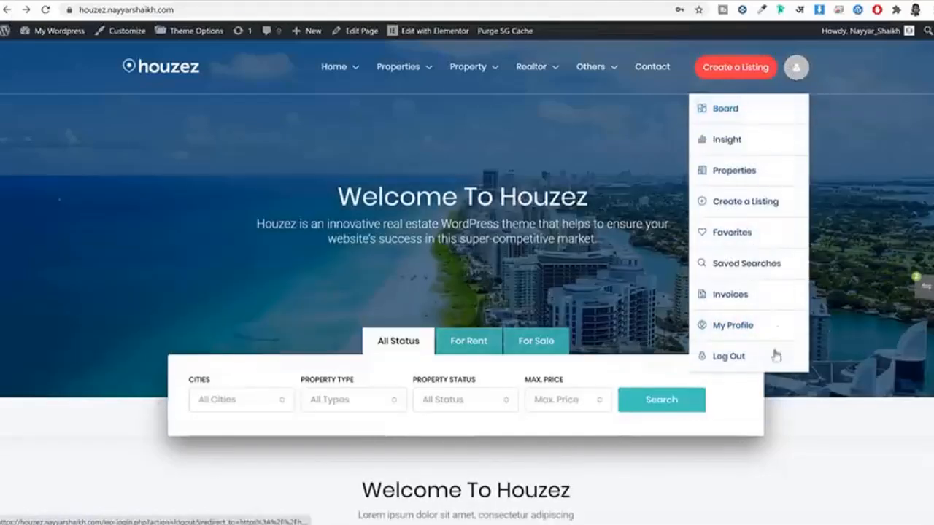
click(744, 109)
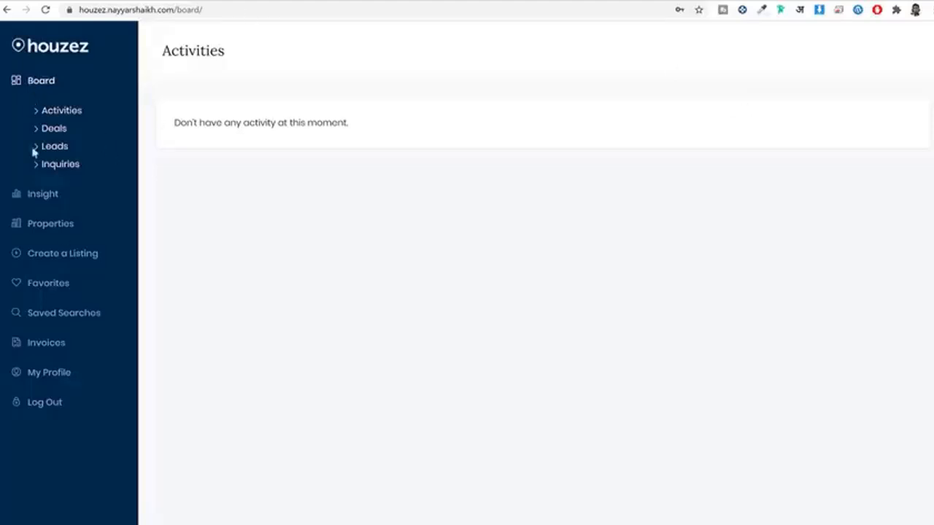
Step: Review Insight's statistics (22 views, 1 unique, desktop visits from India), then go to Properties
click(46, 198)
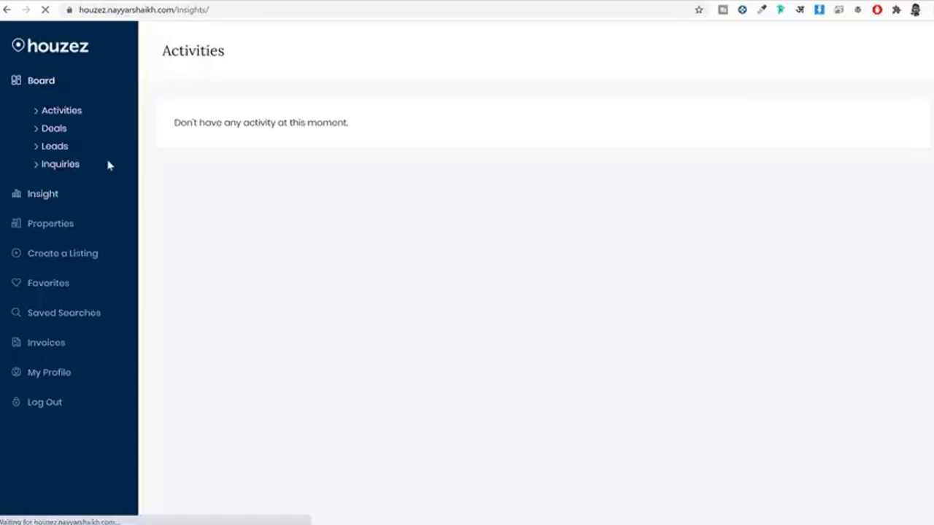
scroll(729, 332, down, 3)
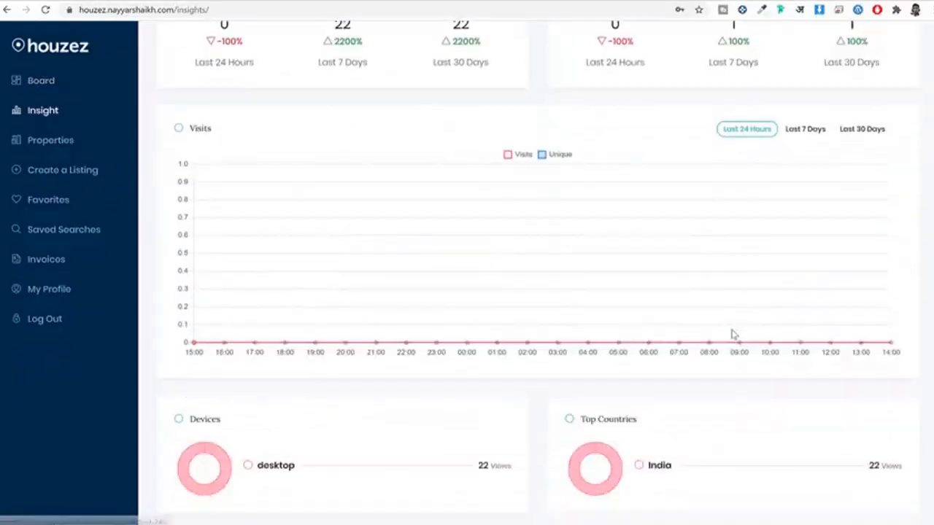
scroll(734, 334, up, 1)
scroll(733, 334, up, 2)
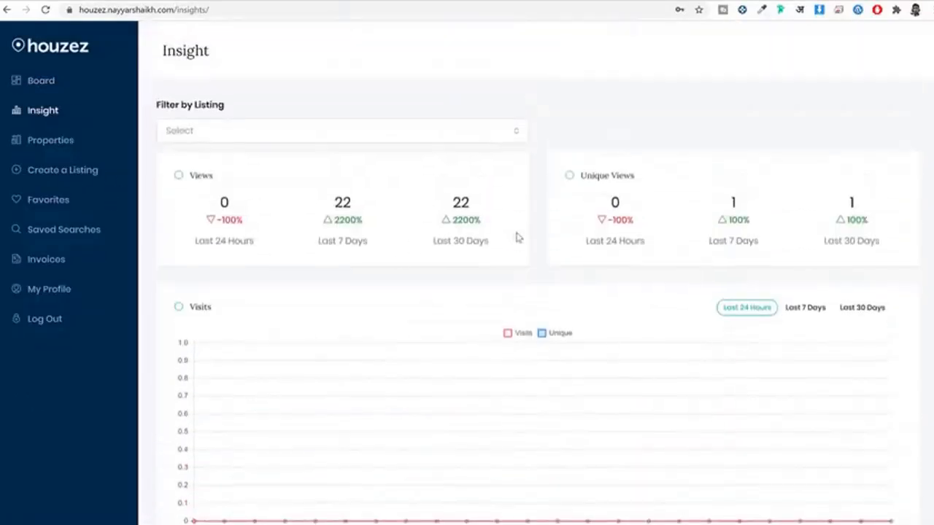
scroll(582, 292, down, 2)
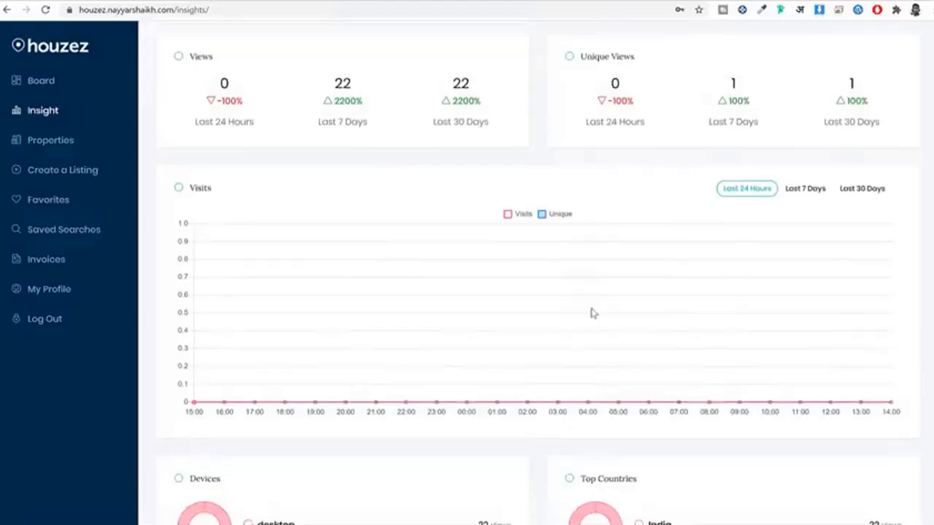
scroll(593, 313, up, 2)
scroll(719, 263, down, 5)
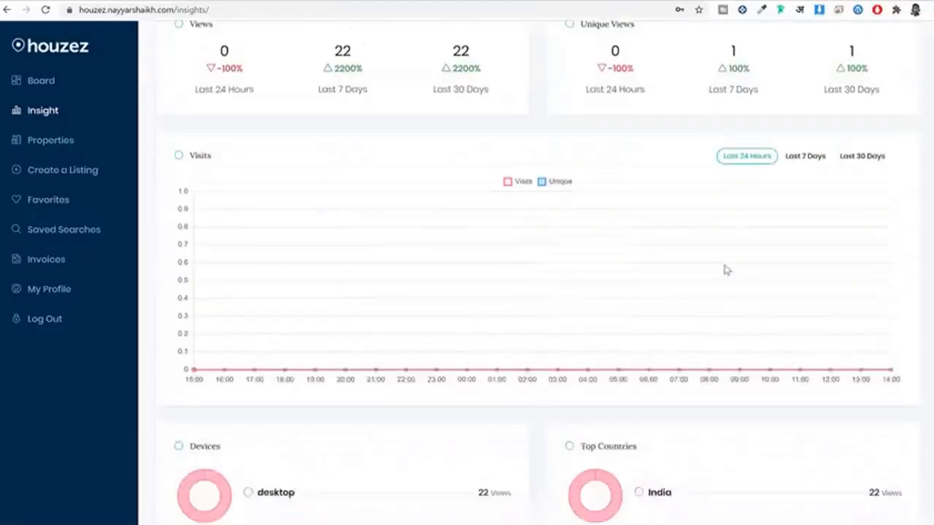
scroll(726, 317, up, 4)
scroll(726, 319, down, 5)
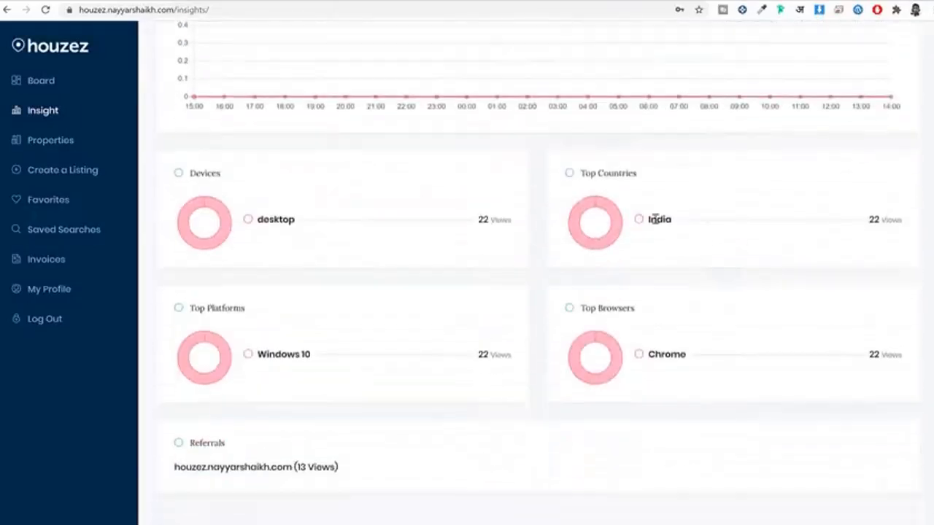
scroll(686, 300, up, 5)
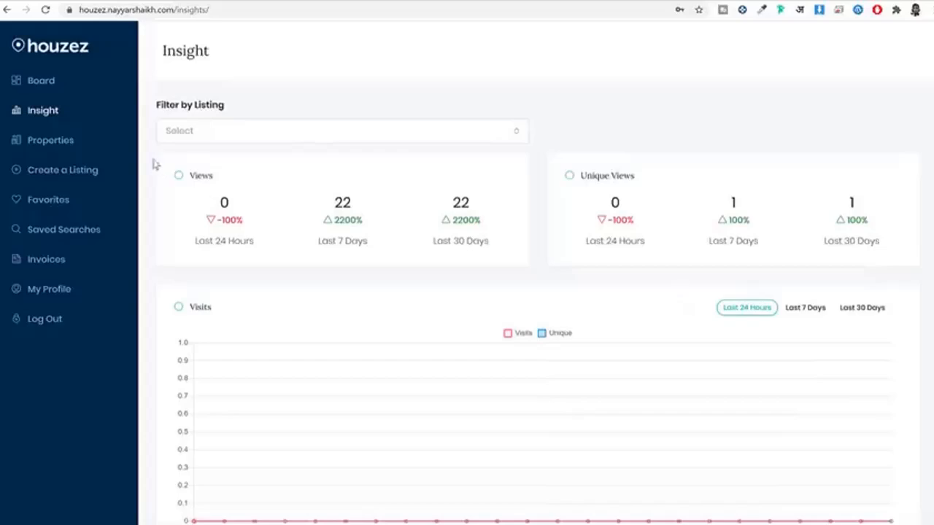
click(65, 146)
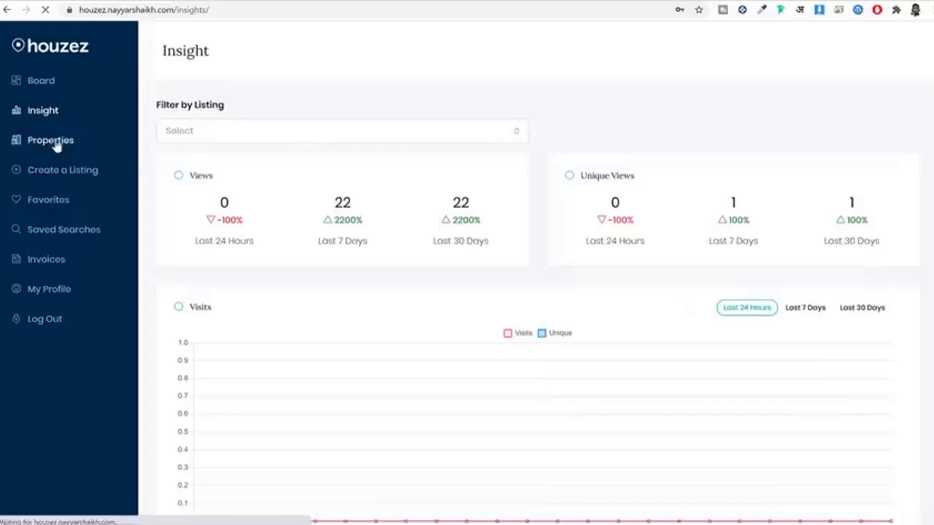
Step: Check Single family home's Actions menu and the empty Favorites page, then return home
scroll(421, 301, down, 3)
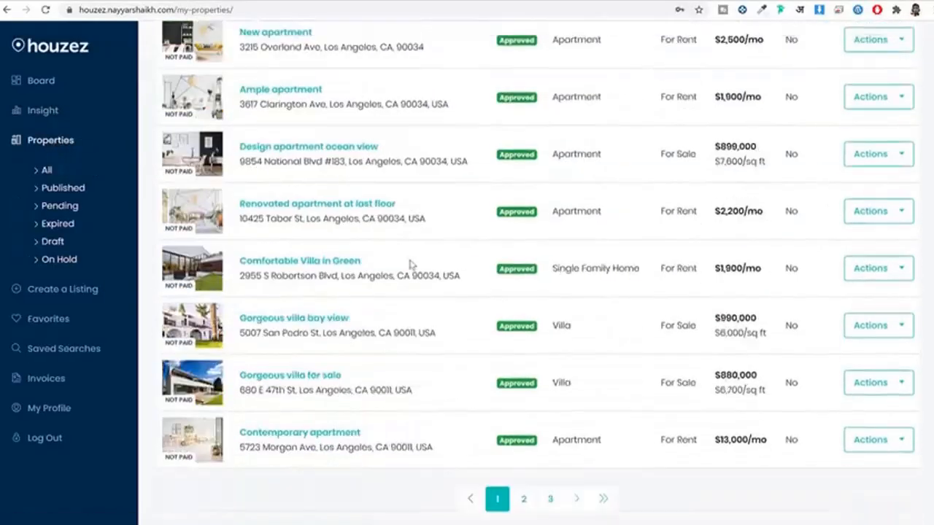
scroll(421, 301, up, 3)
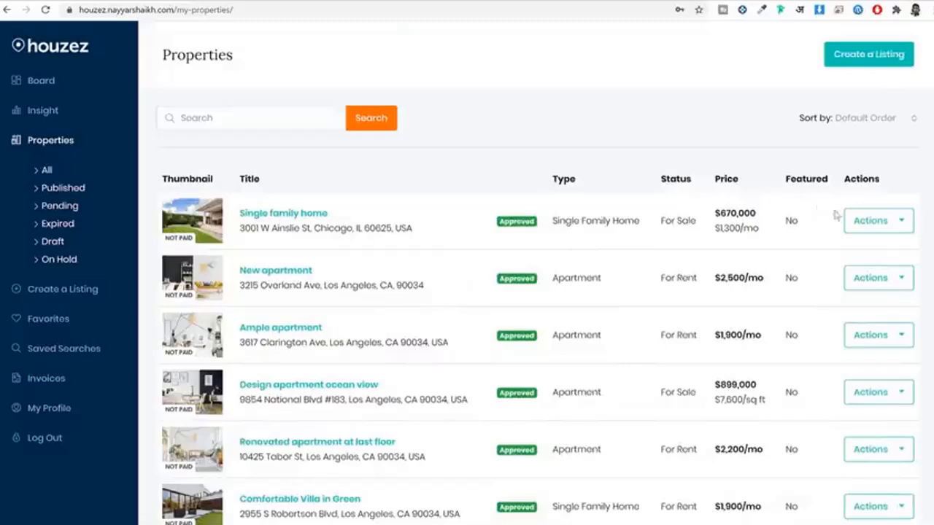
click(860, 225)
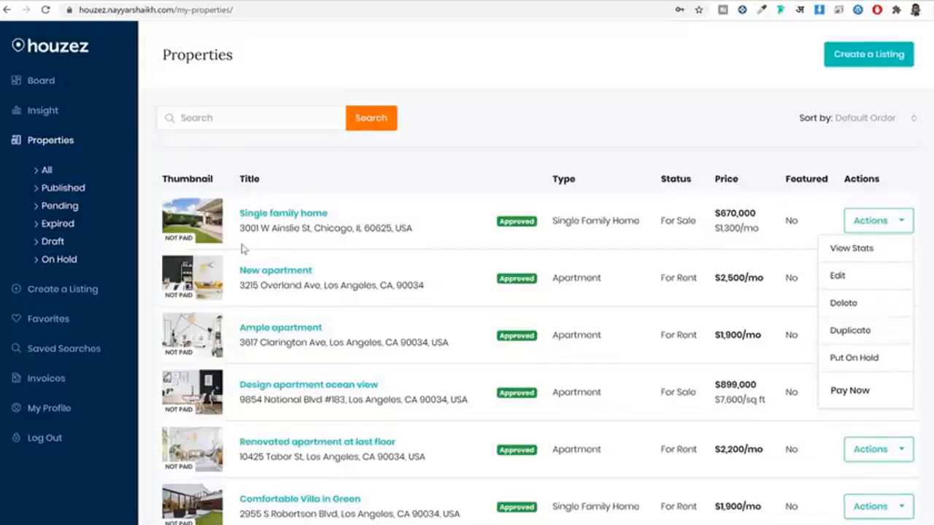
click(55, 326)
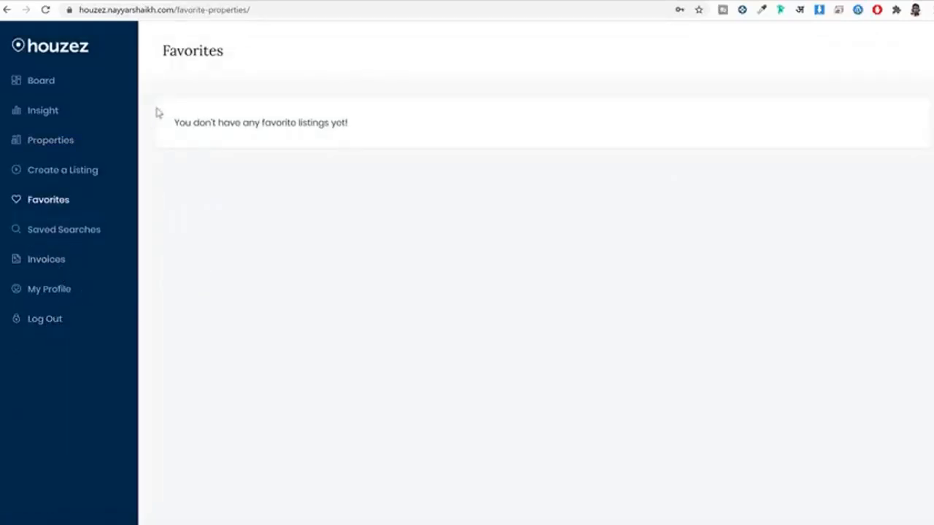
click(8, 11)
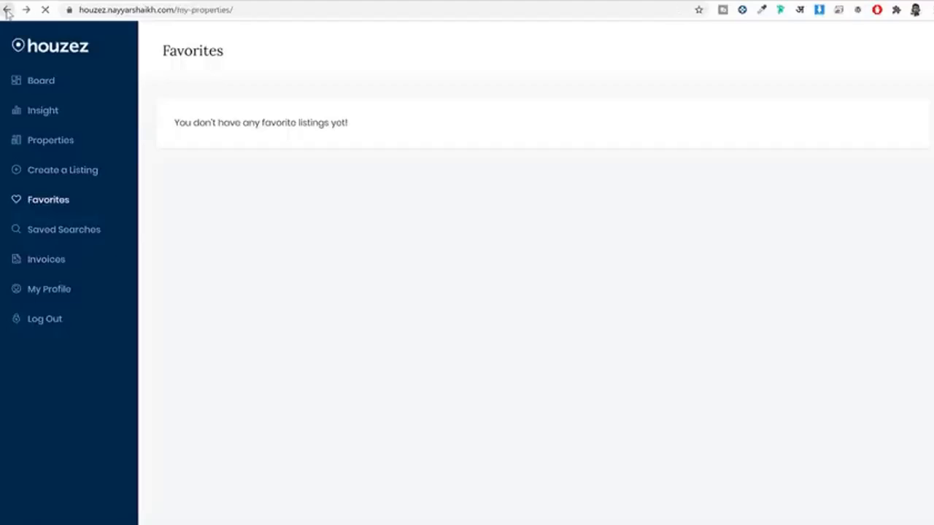
click(71, 50)
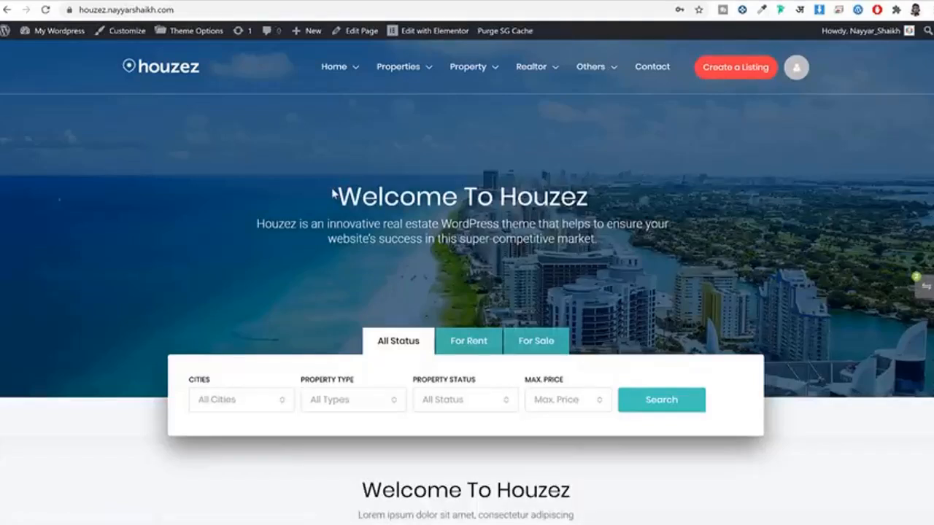
Step: Highlight the Welcome To Houzez heading and hero text, then scroll down to Featured Listings
drag(333, 194, 640, 187)
drag(288, 240, 634, 248)
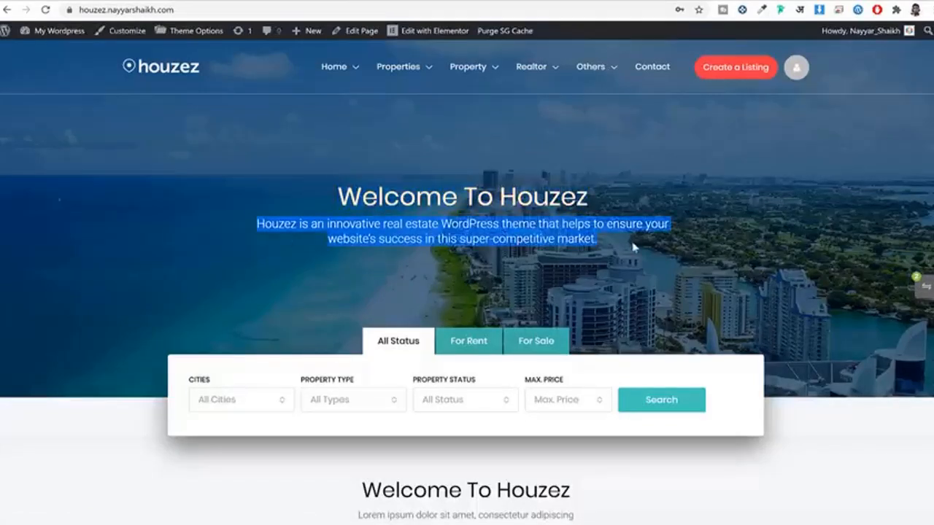
click(611, 309)
scroll(631, 338, down, 3)
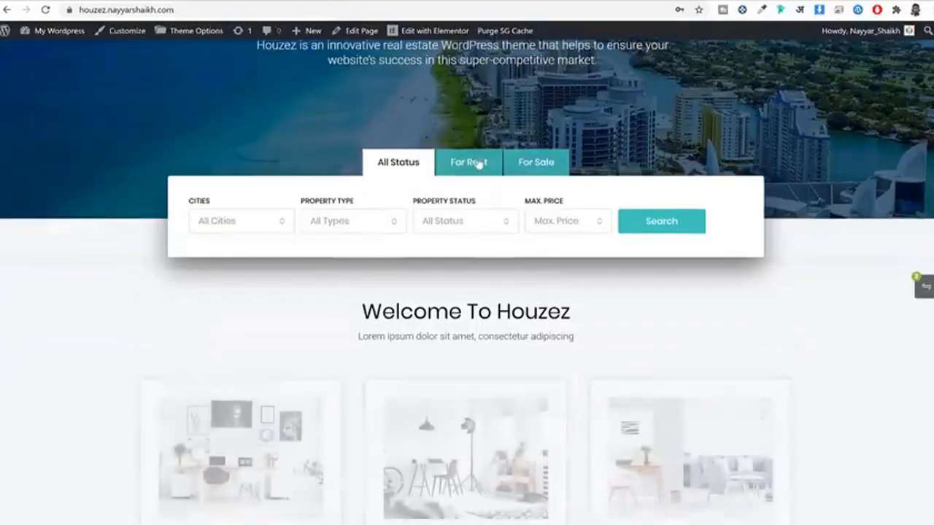
scroll(718, 194, down, 3)
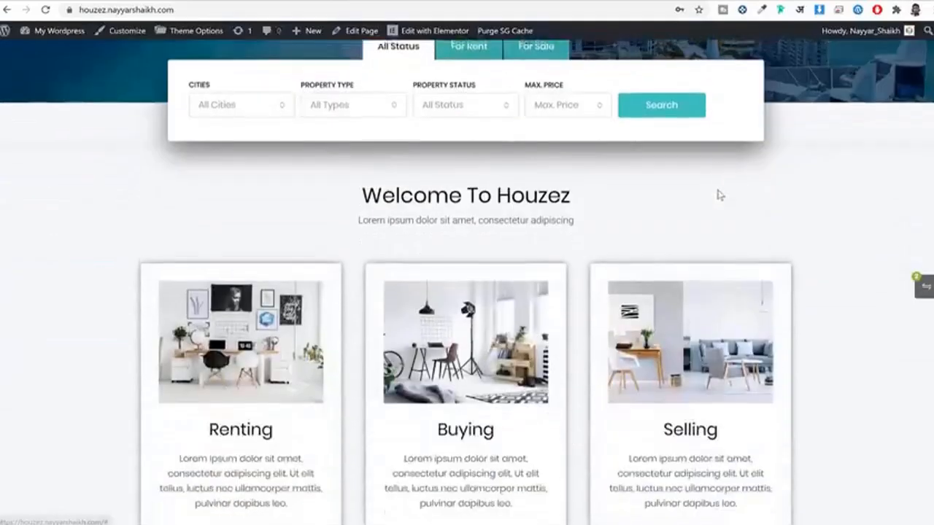
scroll(693, 213, down, 1)
scroll(618, 223, up, 2)
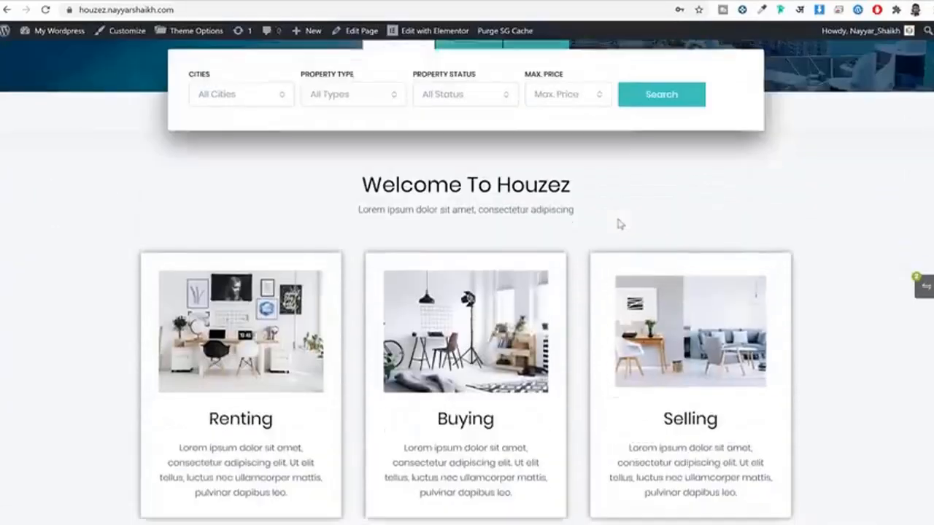
scroll(628, 221, down, 1)
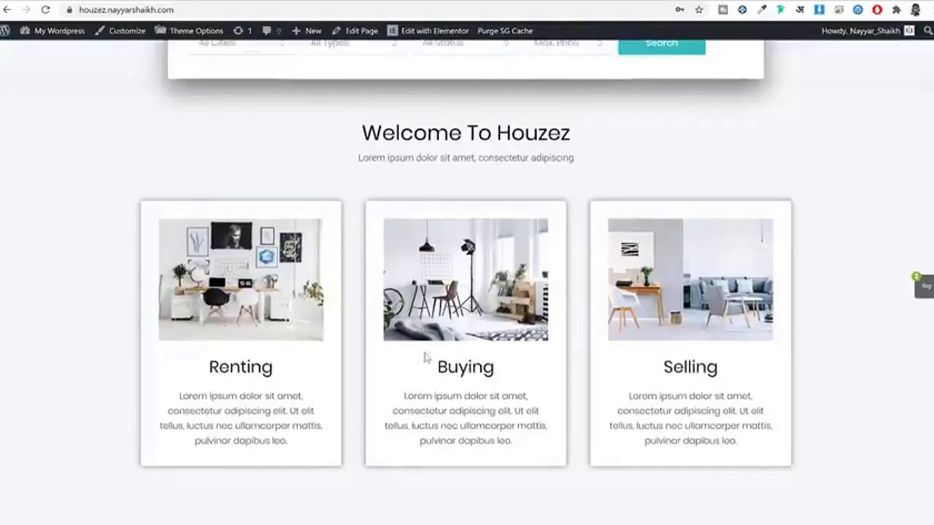
scroll(839, 319, down, 5)
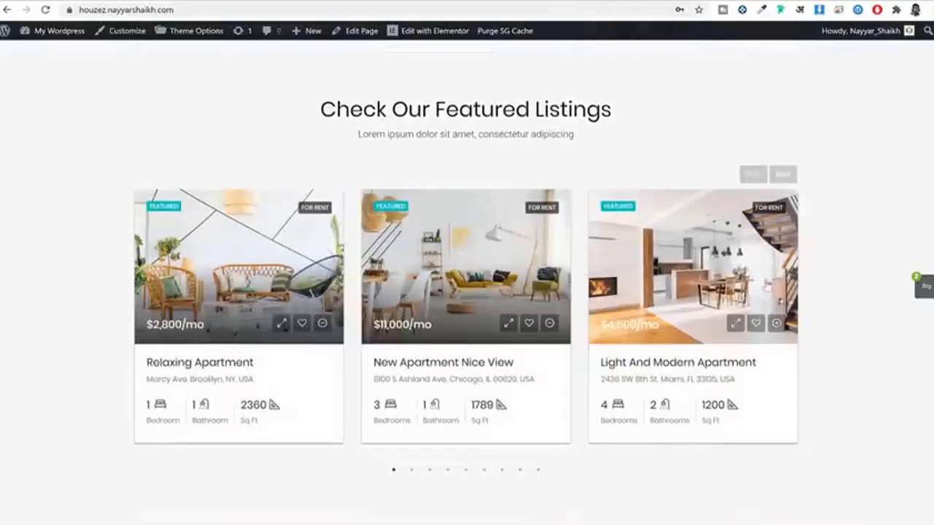
Step: Advance the Featured Listings carousel to Complex, Gorgeous Villa and Relaxing Apartment
click(787, 177)
click(787, 177)
click(786, 177)
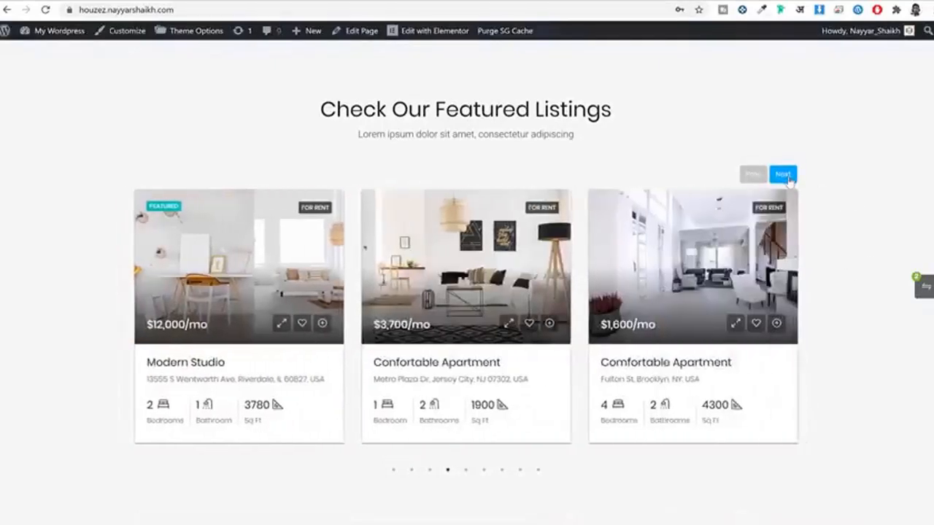
click(787, 178)
click(787, 177)
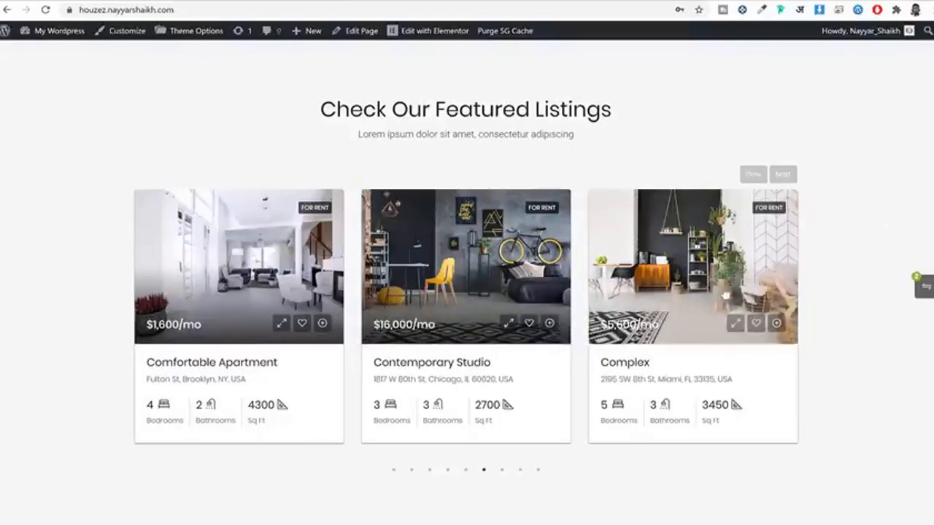
click(783, 174)
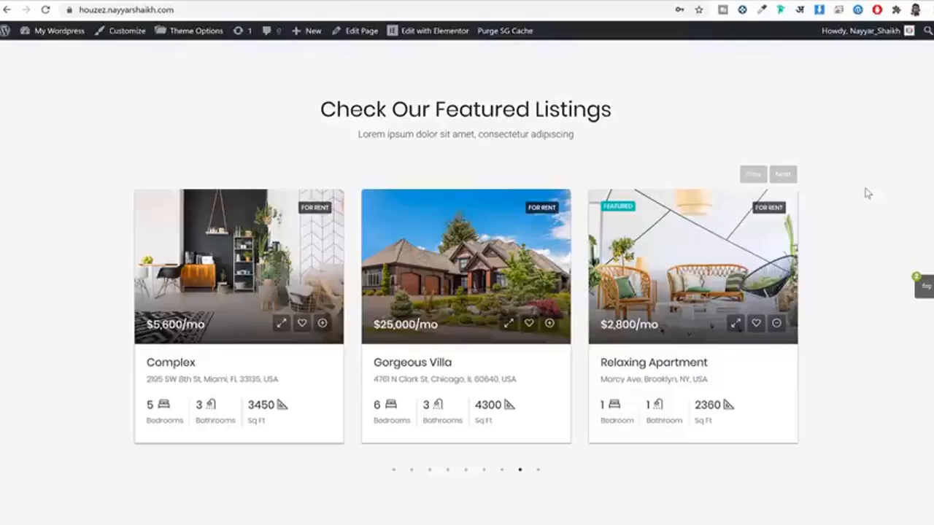
Step: Scroll down past the inquiry form and the Explore Lifestyles section
scroll(859, 236, down, 7)
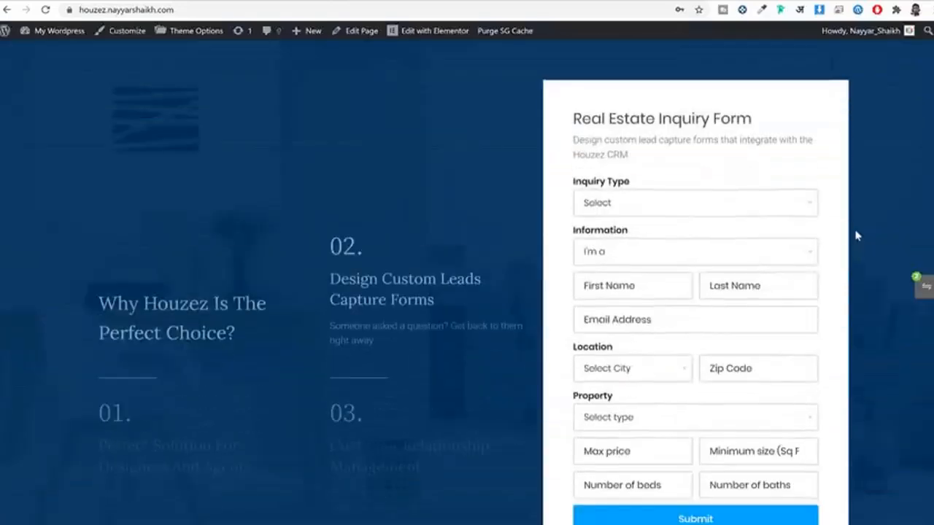
scroll(859, 236, down, 2)
scroll(858, 235, up, 1)
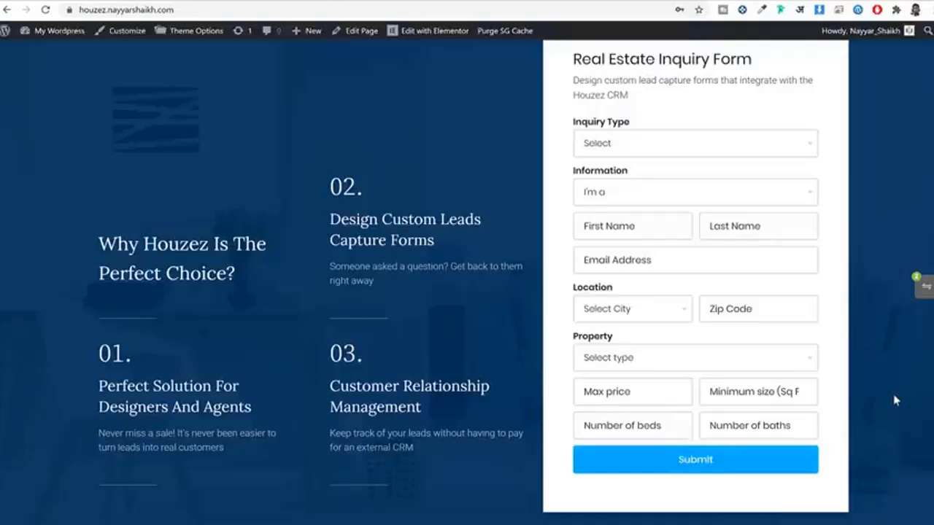
scroll(884, 401, down, 5)
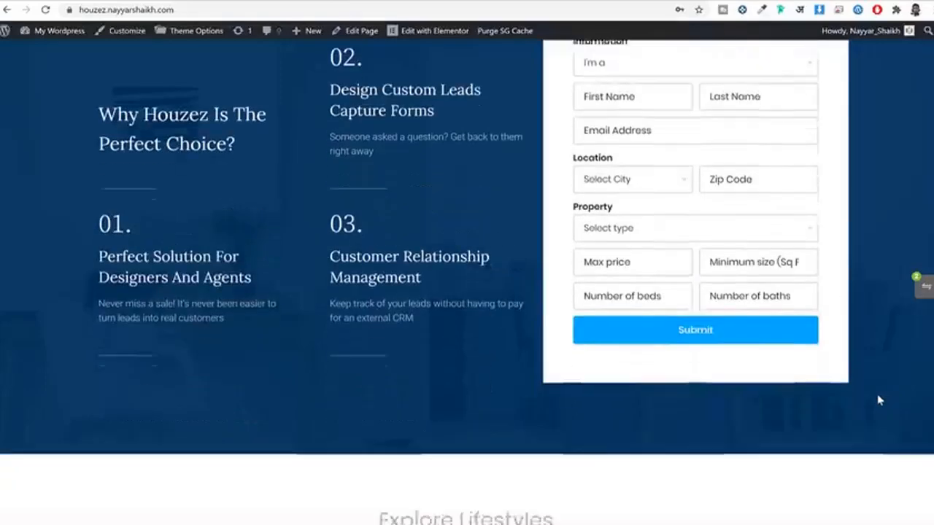
scroll(872, 399, down, 2)
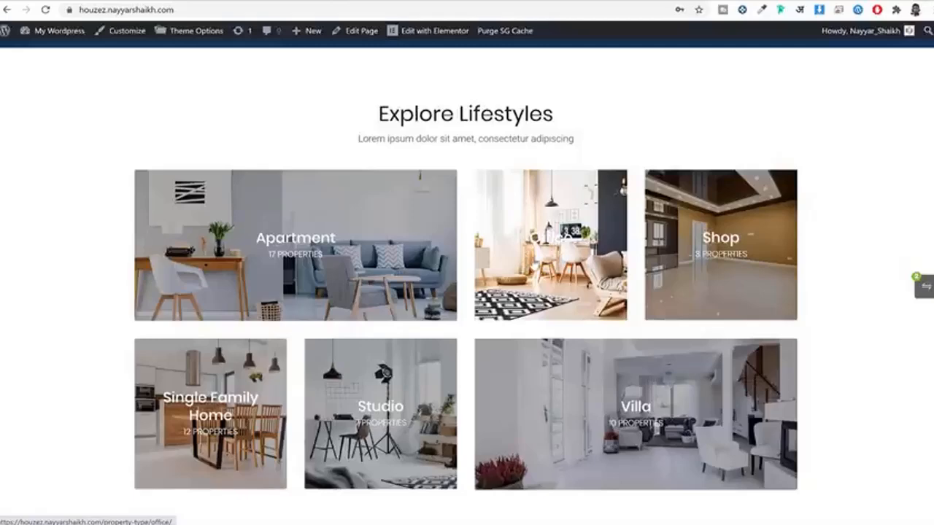
scroll(828, 304, down, 8)
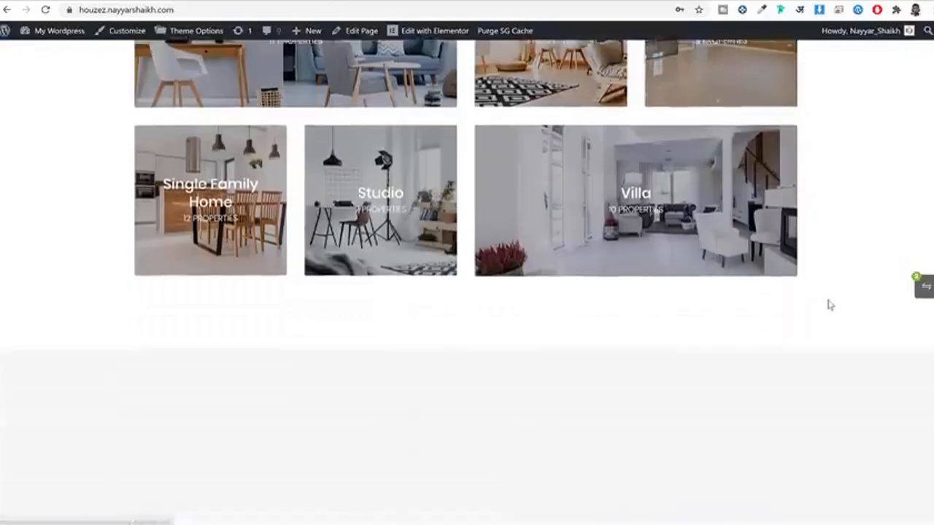
scroll(830, 305, down, 1)
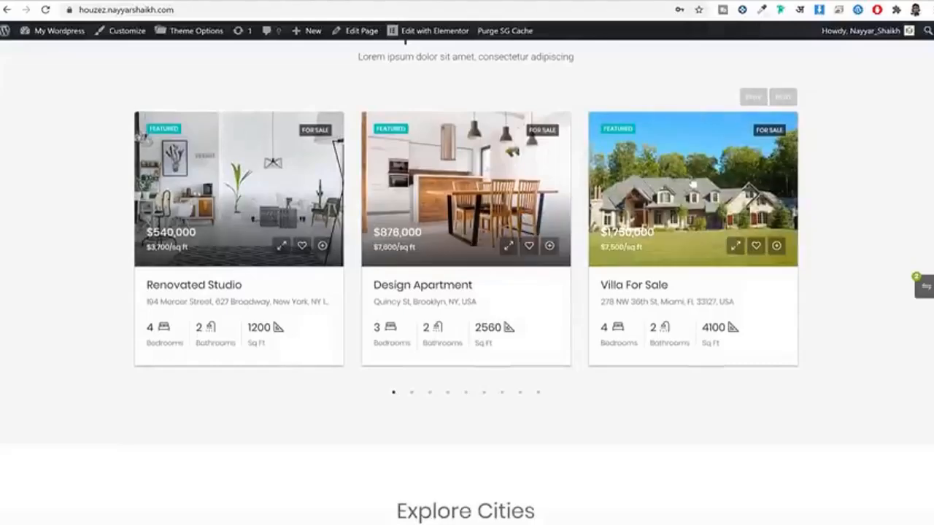
Step: Advance Properties For Sale twice to Villa For Sale, New Home For Sale and Guaranteed Modern Home
click(783, 96)
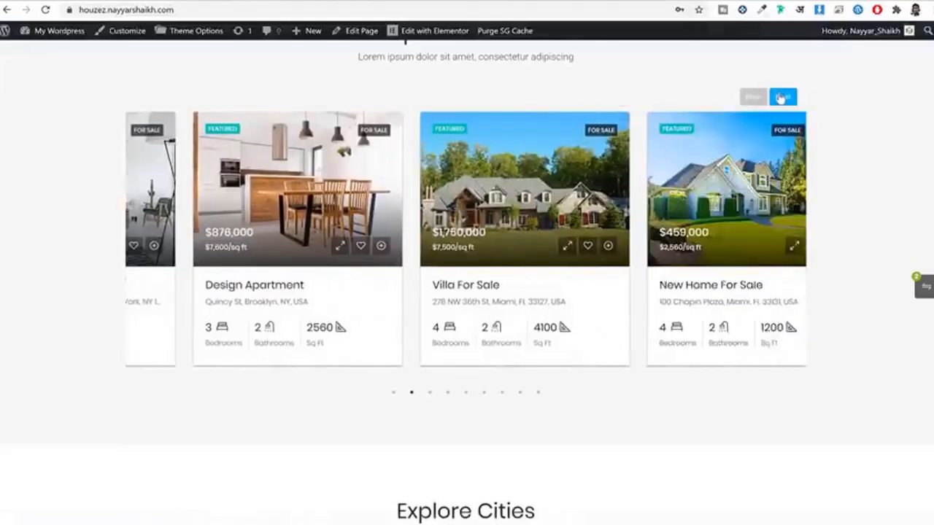
click(784, 96)
scroll(888, 232, down, 3)
scroll(888, 232, down, 4)
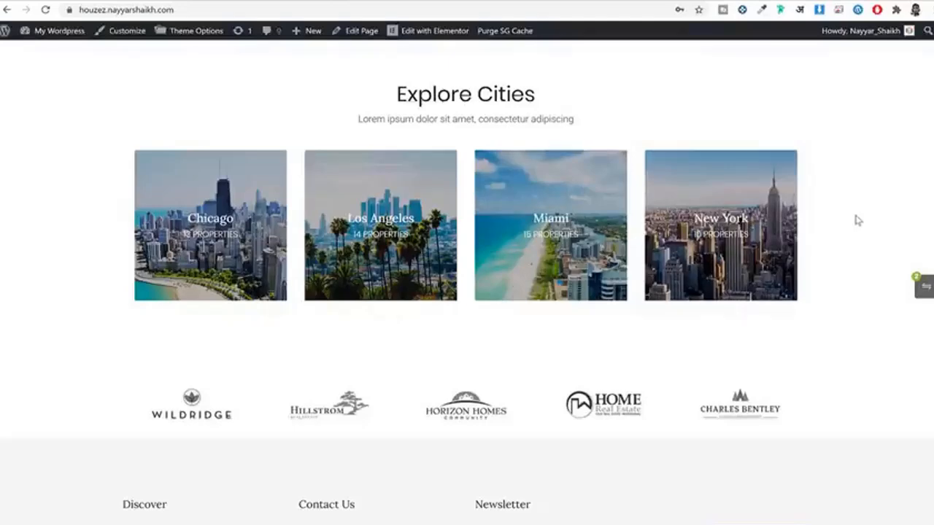
scroll(854, 217, down, 3)
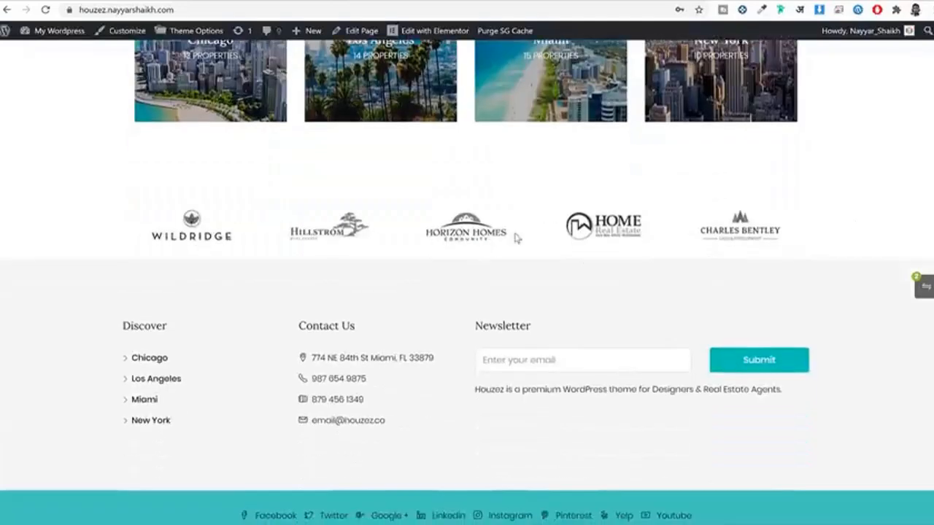
scroll(425, 344, down, 2)
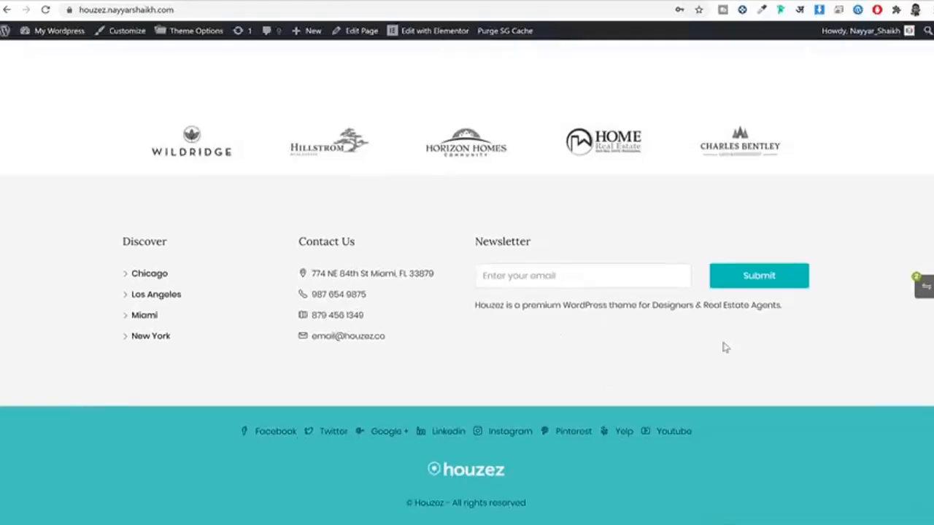
scroll(724, 349, up, 10)
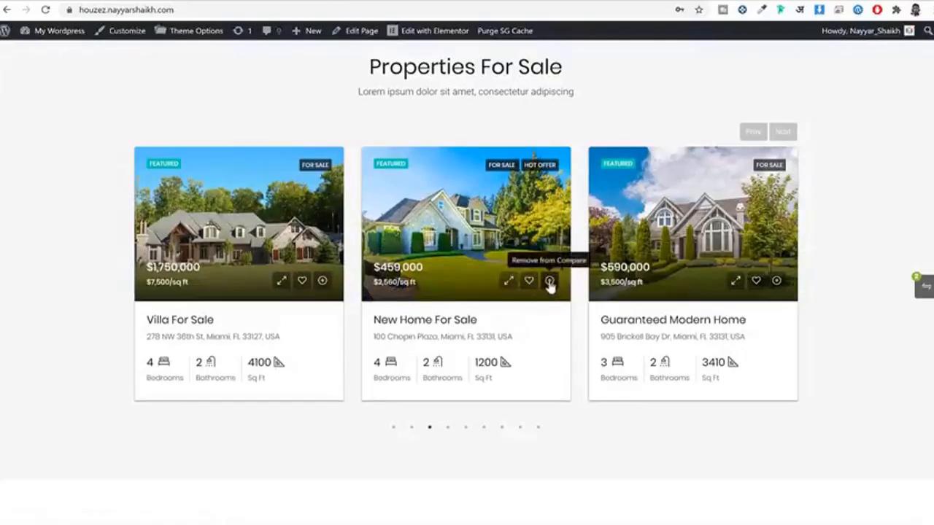
Step: Compare New Home For Sale with Relaxing Apartment, dropping the white living room listing
click(549, 281)
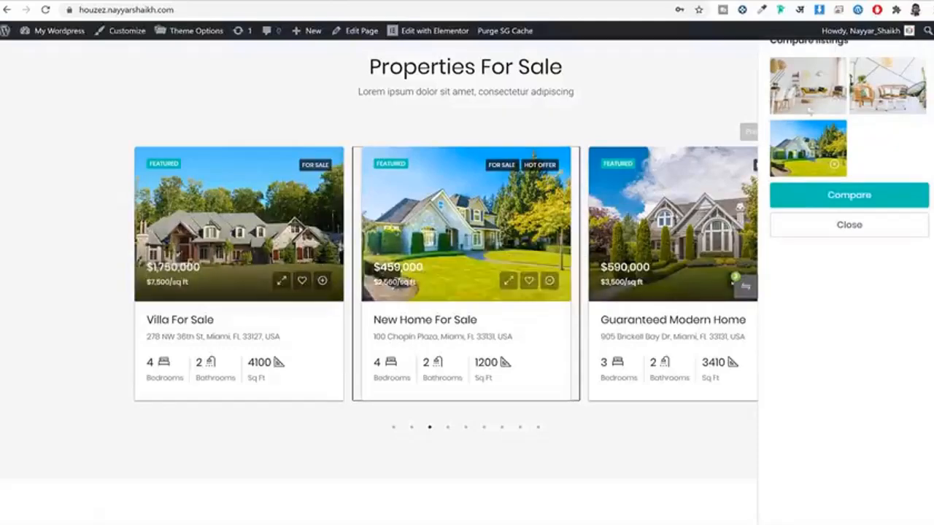
scroll(823, 167, up, 2)
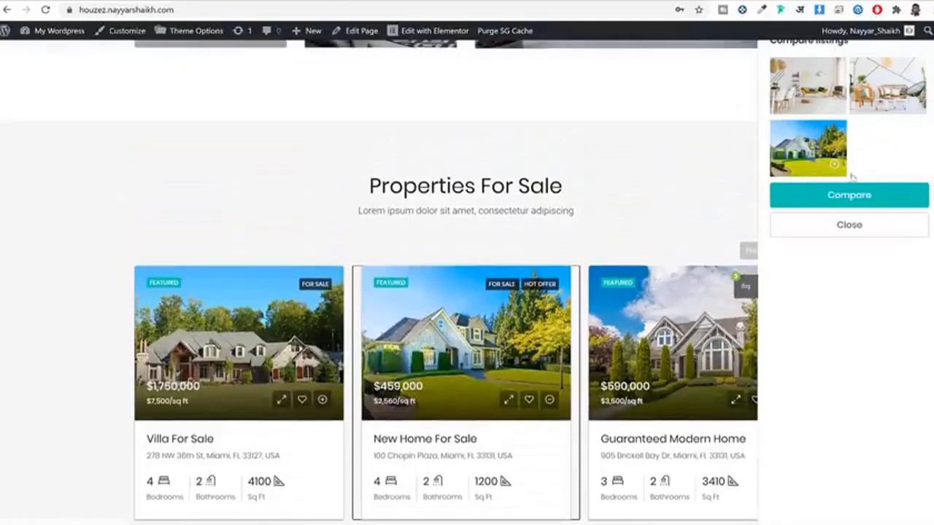
click(832, 108)
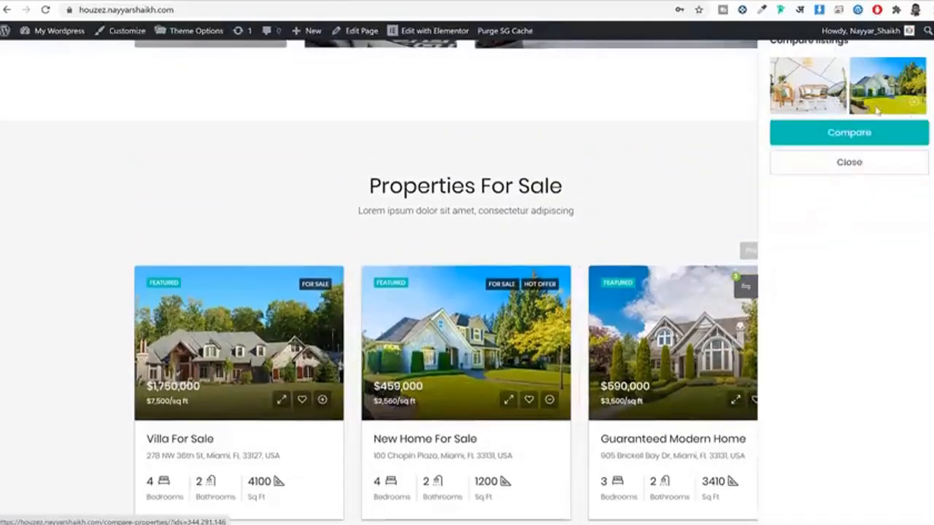
click(838, 140)
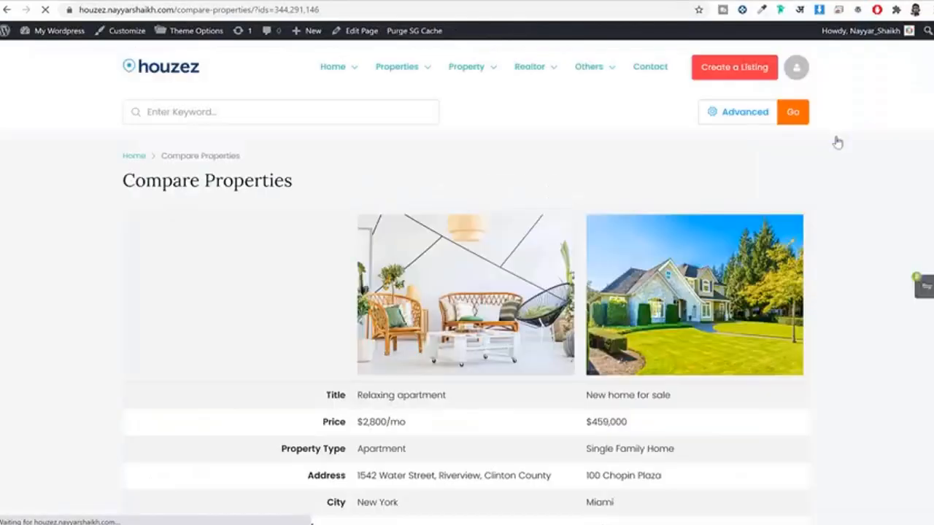
scroll(721, 263, down, 1)
scroll(721, 262, down, 10)
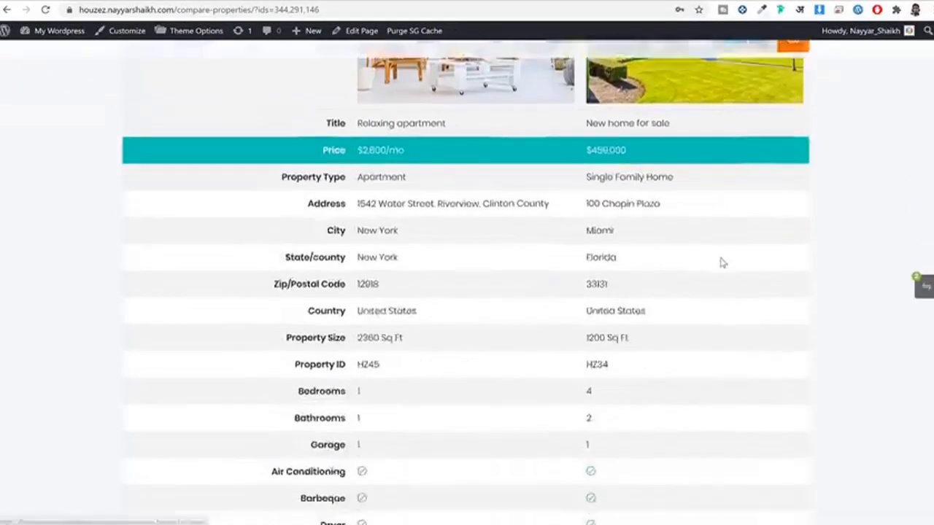
scroll(721, 277, up, 10)
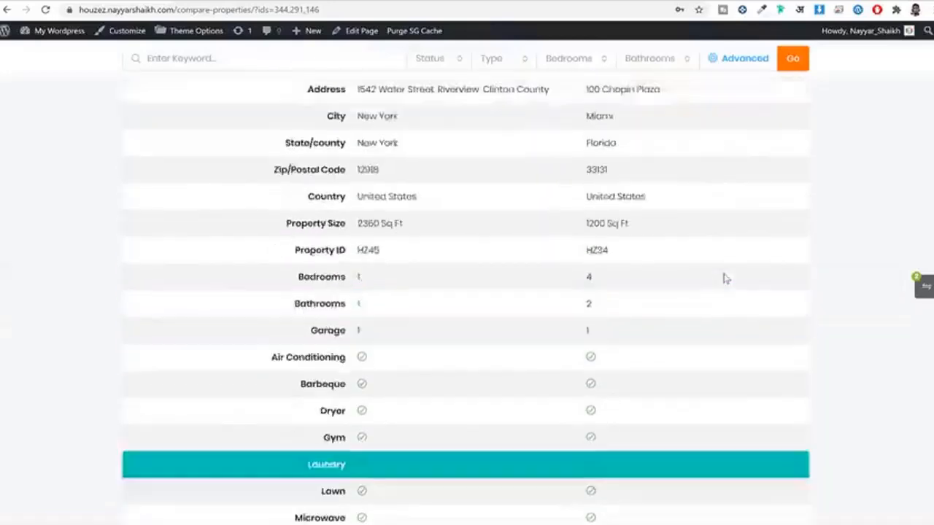
scroll(411, 351, down, 1)
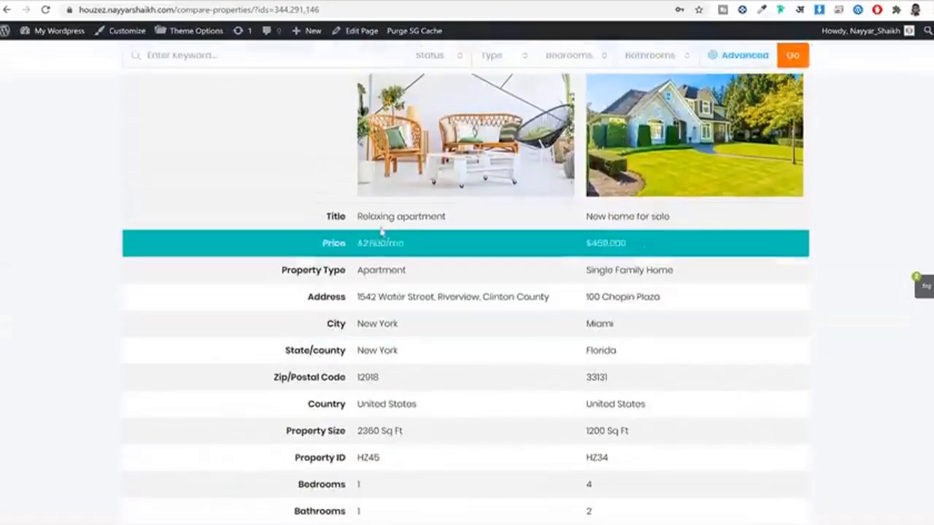
triple_click(423, 246)
scroll(511, 183, down, 2)
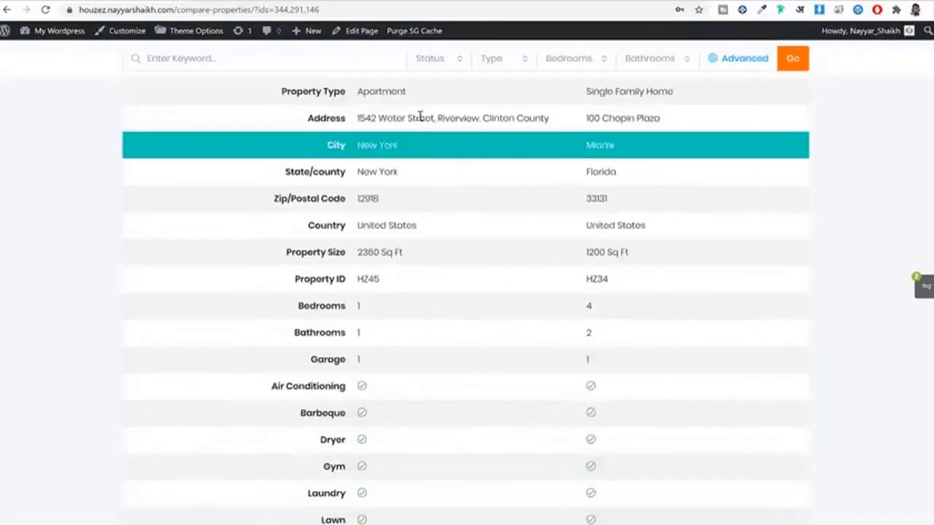
scroll(420, 219, up, 1)
drag(359, 150, 441, 155)
click(428, 156)
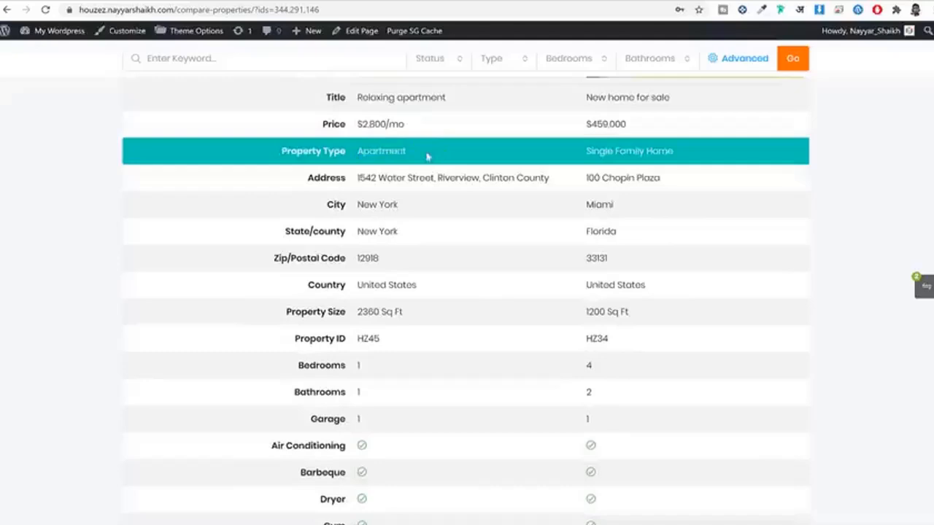
drag(586, 154, 736, 157)
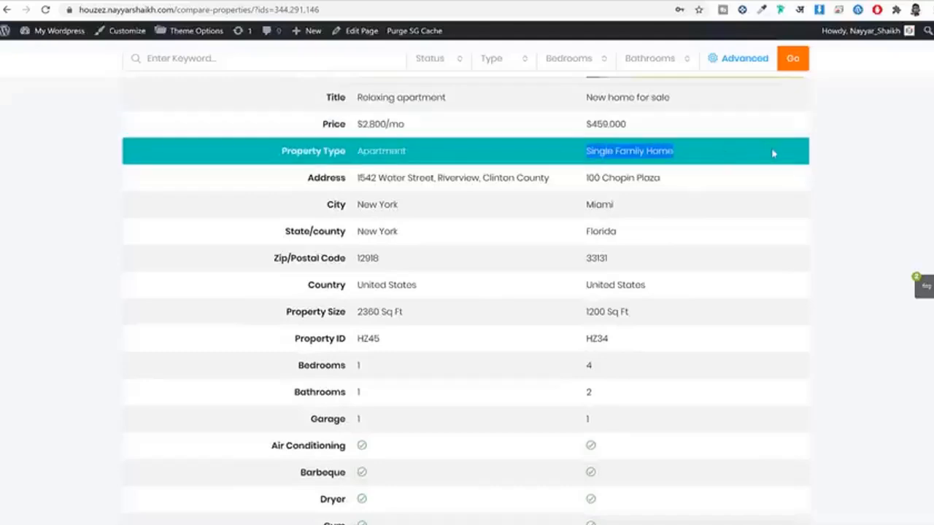
scroll(778, 156, down, 1)
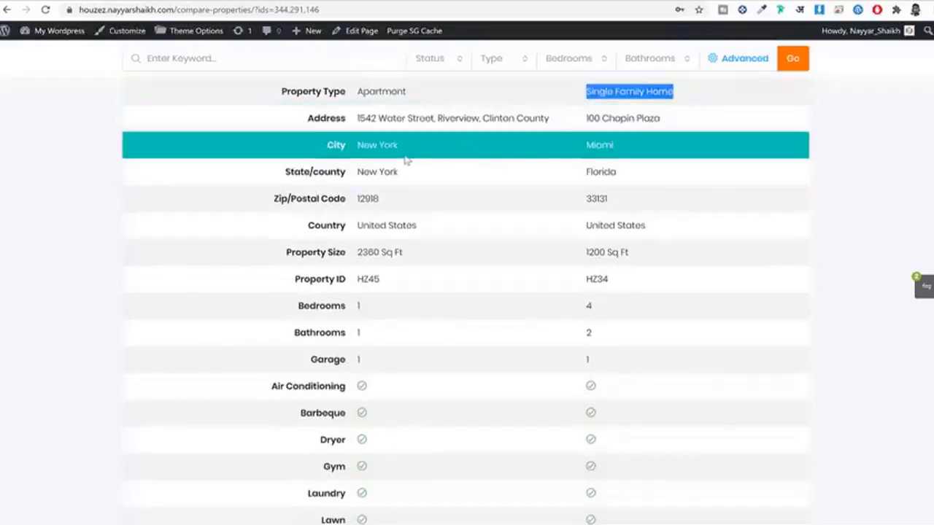
scroll(407, 160, down, 2)
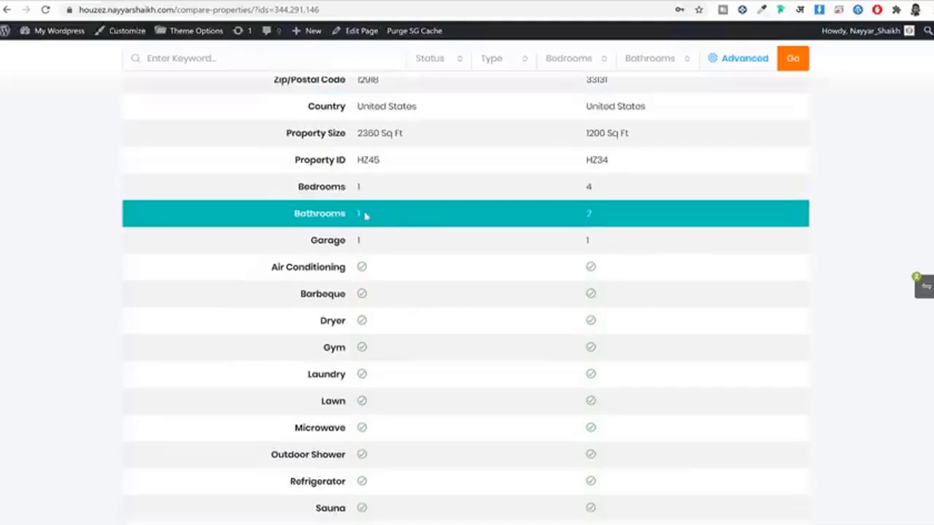
scroll(413, 257, down, 2)
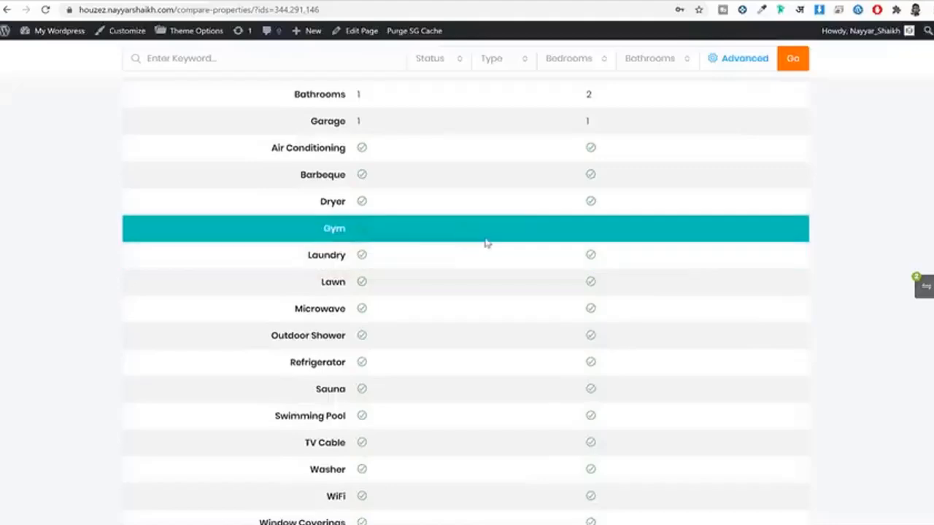
scroll(486, 243, down, 3)
scroll(487, 245, down, 2)
scroll(490, 250, up, 10)
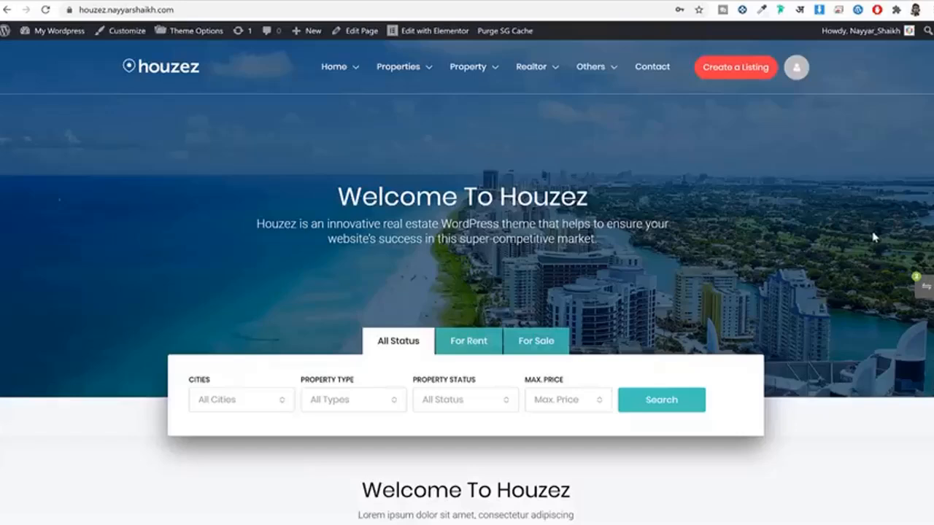
Step: Mark the Light And Modern Apartment card as a favourite
scroll(875, 237, down, 4)
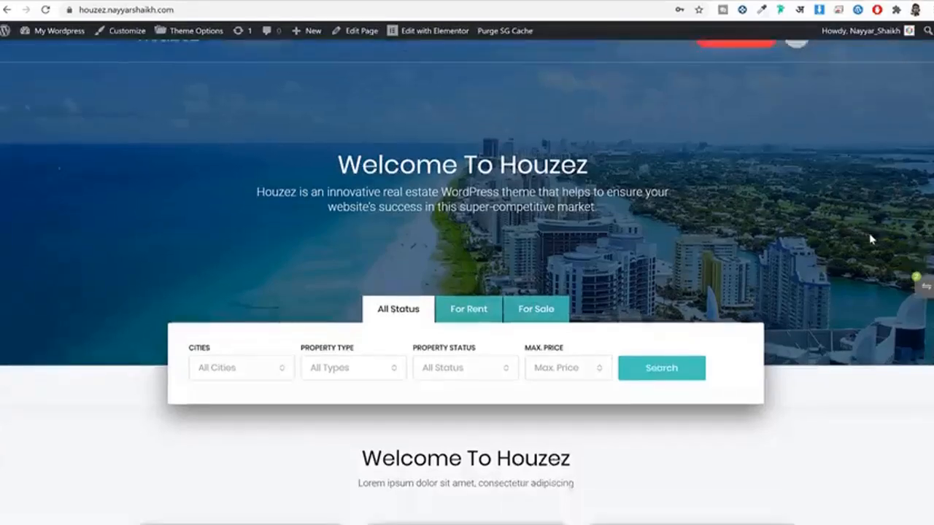
scroll(871, 239, down, 10)
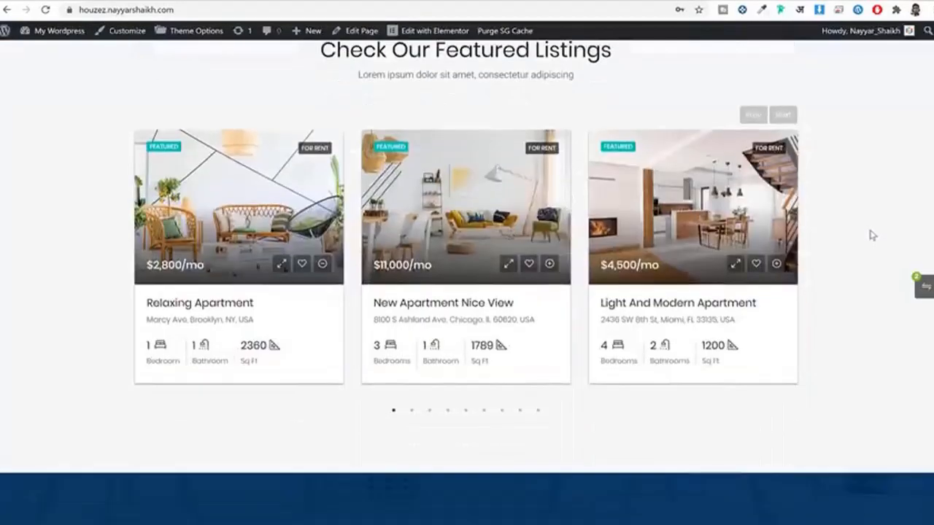
click(756, 265)
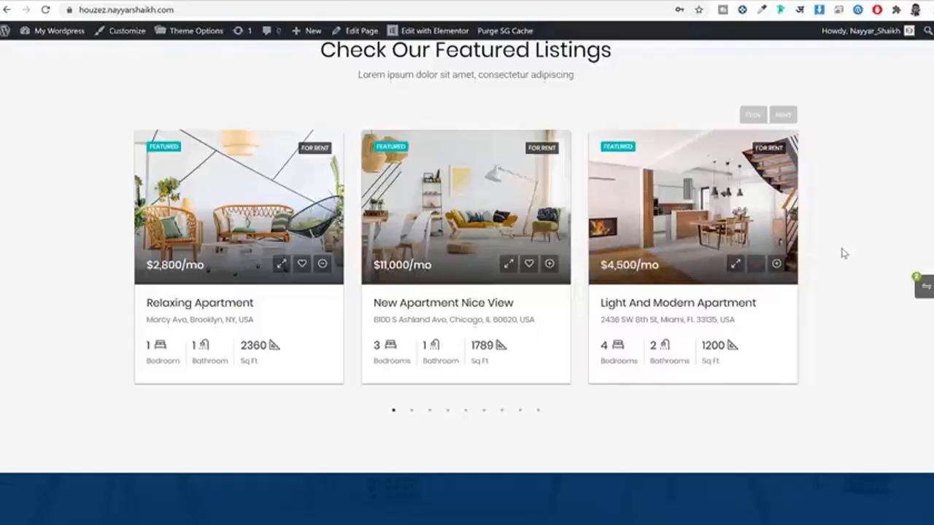
Step: Confirm it appears on the Favorites page at $4,500/mo, then return to the homepage
scroll(843, 253, up, 15)
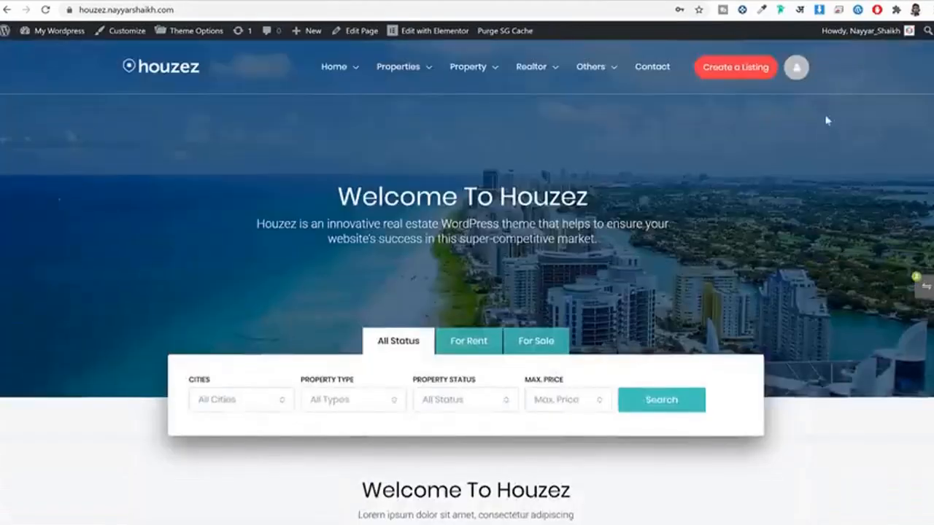
click(796, 67)
click(739, 254)
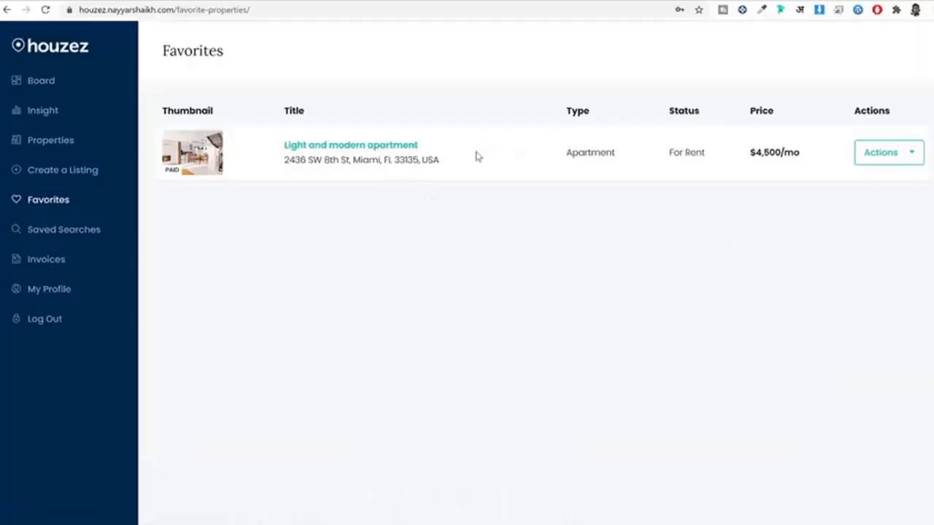
click(51, 57)
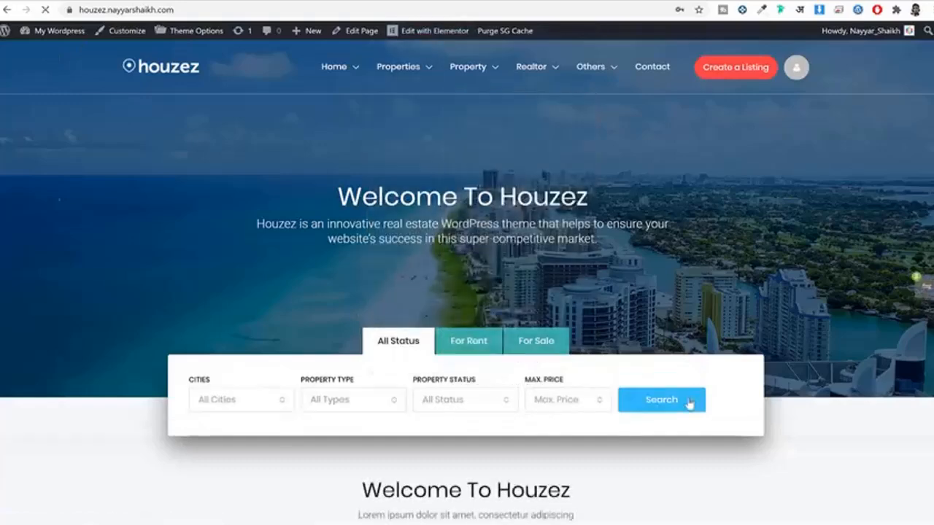
Step: Search with no filters and browse the 52 results, led by Villa With Pool and Modern Studio
click(664, 404)
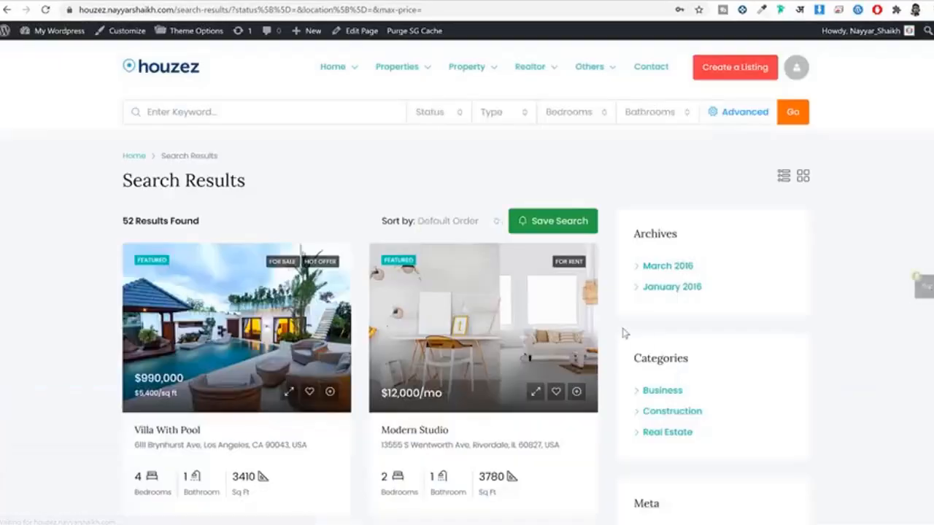
scroll(623, 333, down, 10)
scroll(622, 333, up, 8)
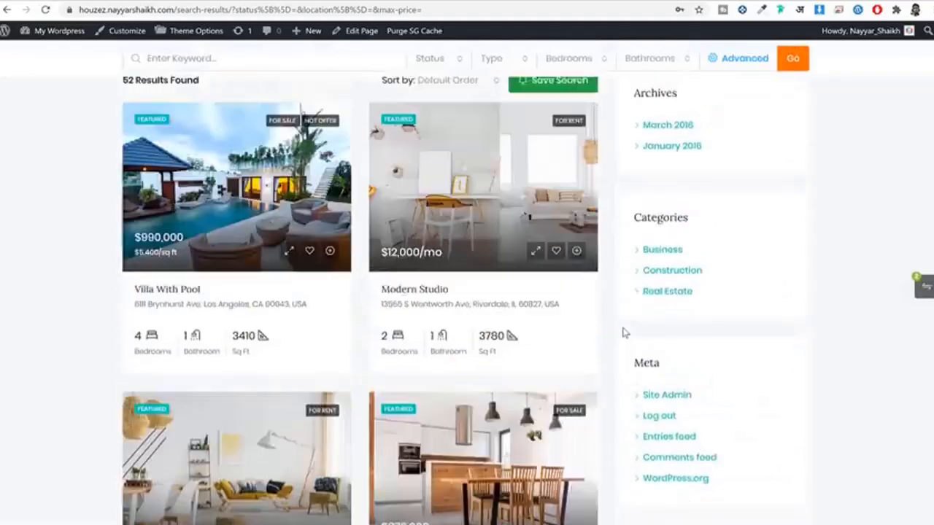
scroll(622, 333, up, 2)
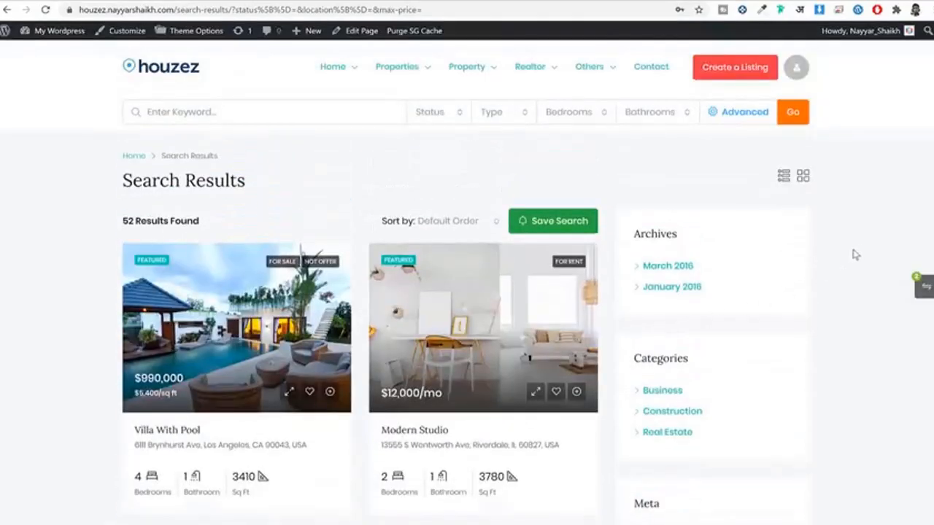
scroll(857, 254, down, 9)
scroll(858, 254, up, 9)
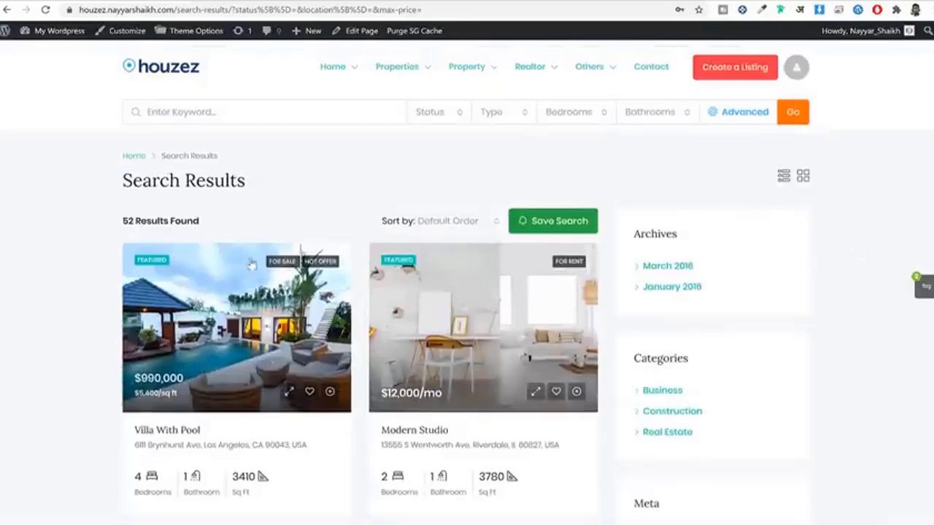
scroll(274, 243, down, 2)
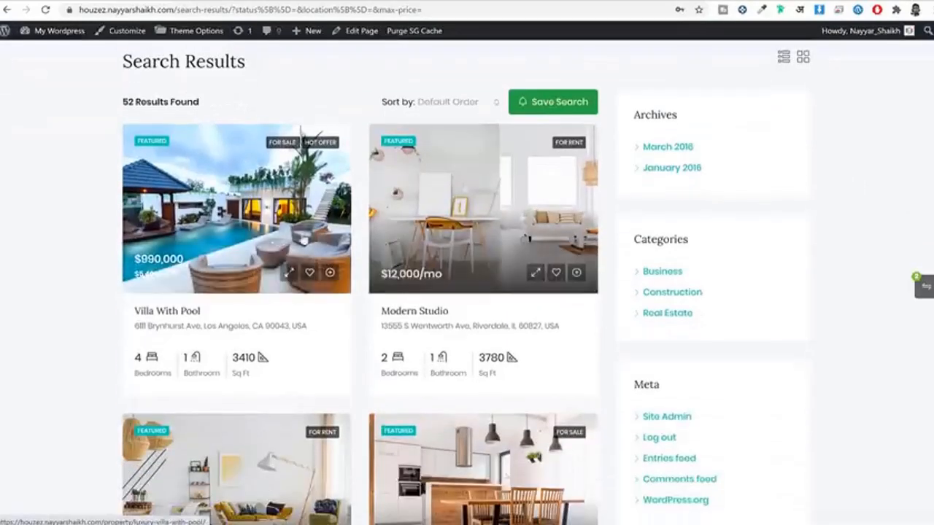
scroll(368, 287, down, 5)
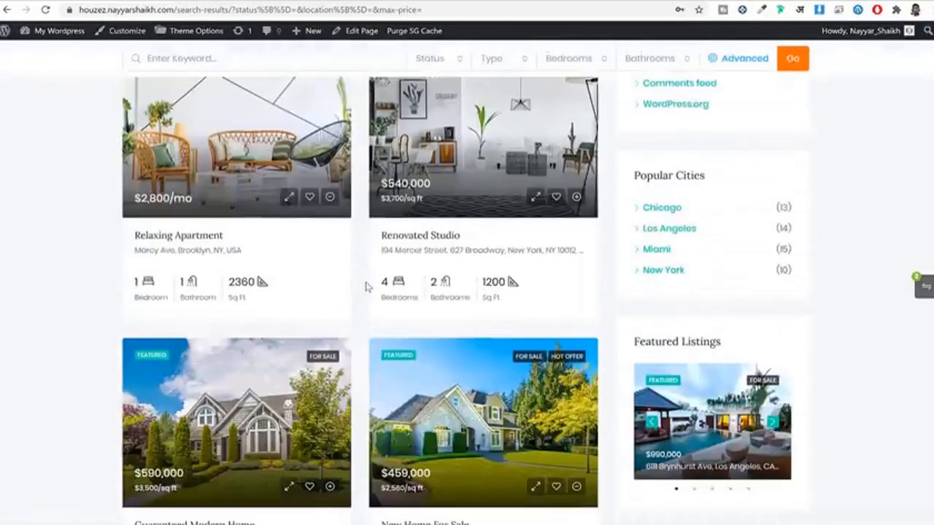
scroll(369, 292, up, 13)
scroll(744, 268, down, 8)
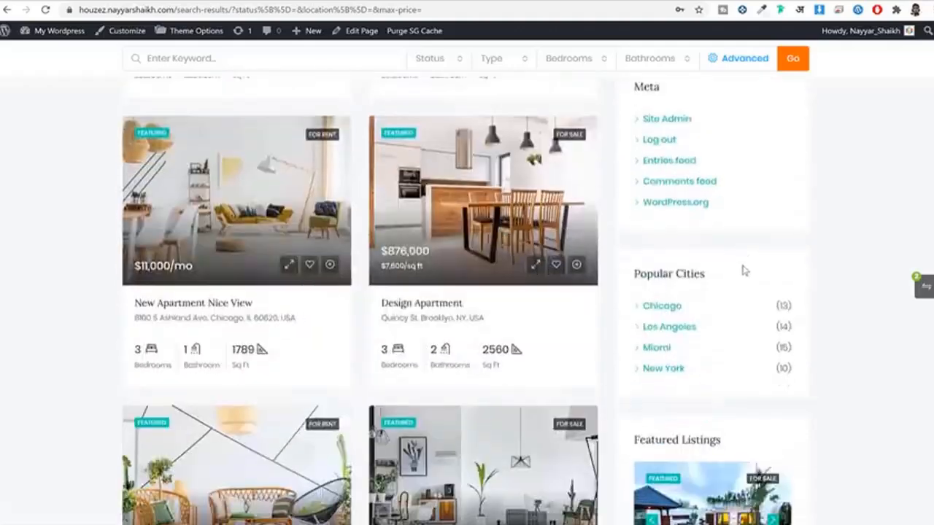
scroll(744, 289, up, 12)
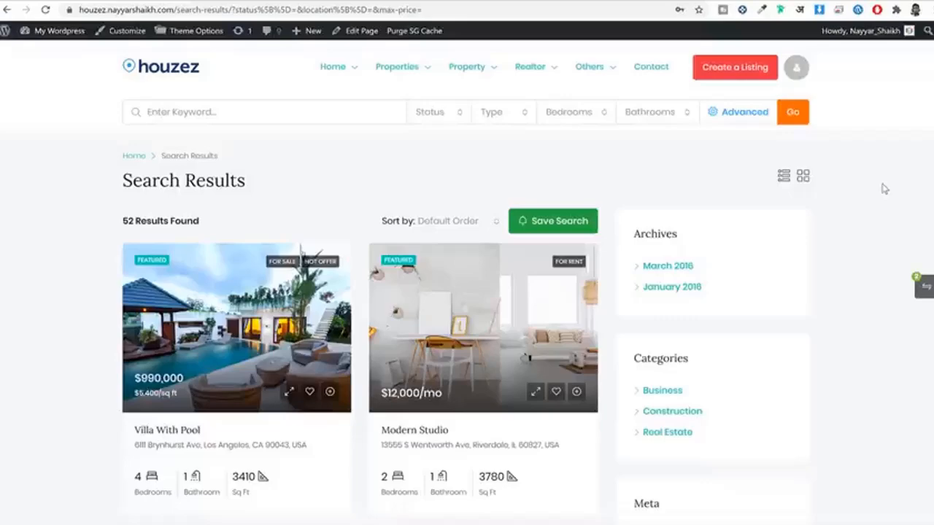
Step: Browse the Grid Full Width, List Layout, Header Map and Half Map listing pages
click(182, 2)
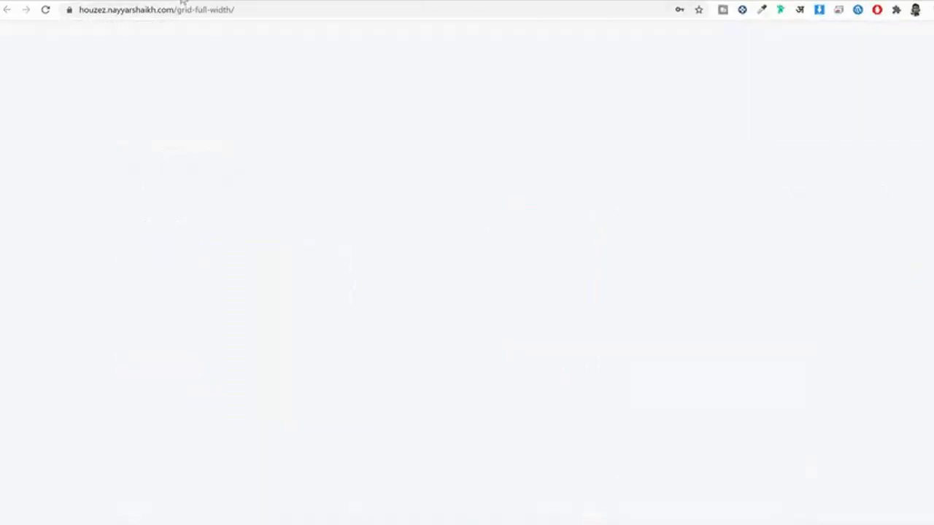
scroll(675, 222, down, 2)
scroll(676, 229, up, 1)
scroll(819, 246, up, 1)
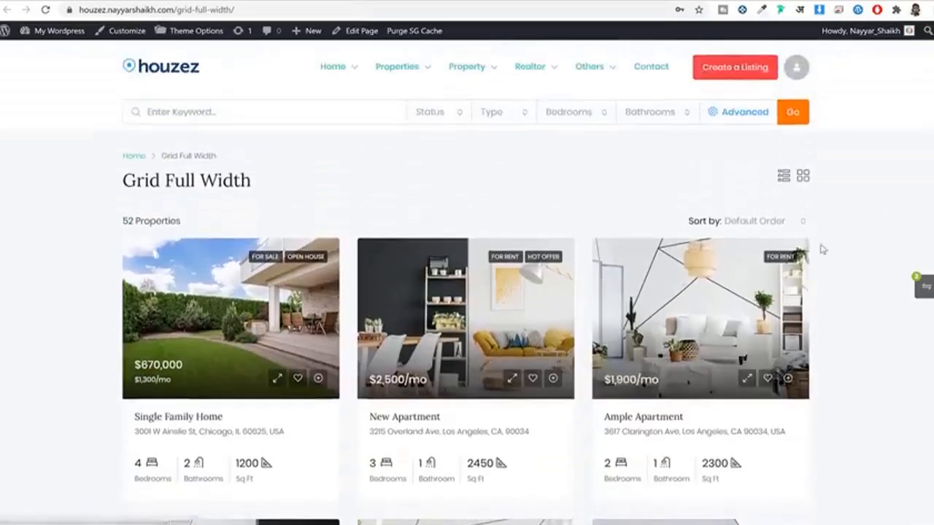
scroll(820, 246, down, 7)
scroll(823, 268, down, 2)
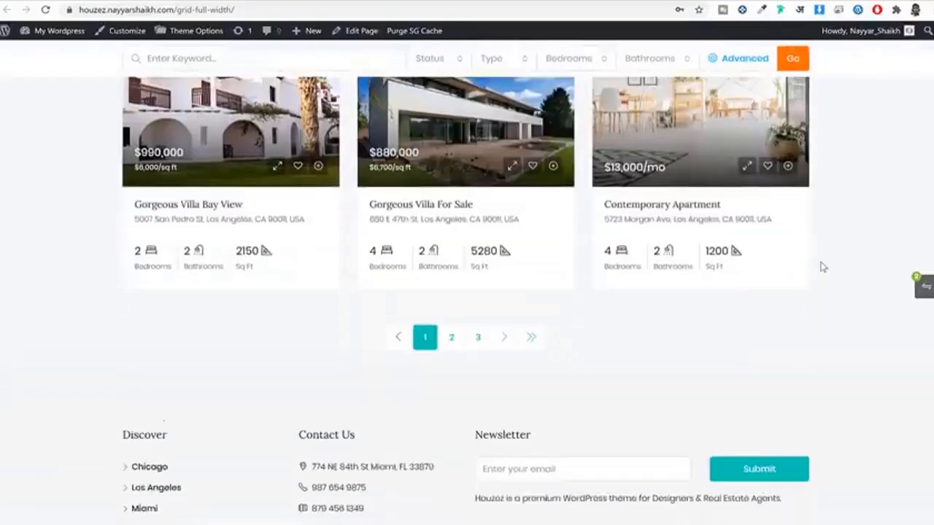
scroll(823, 268, up, 7)
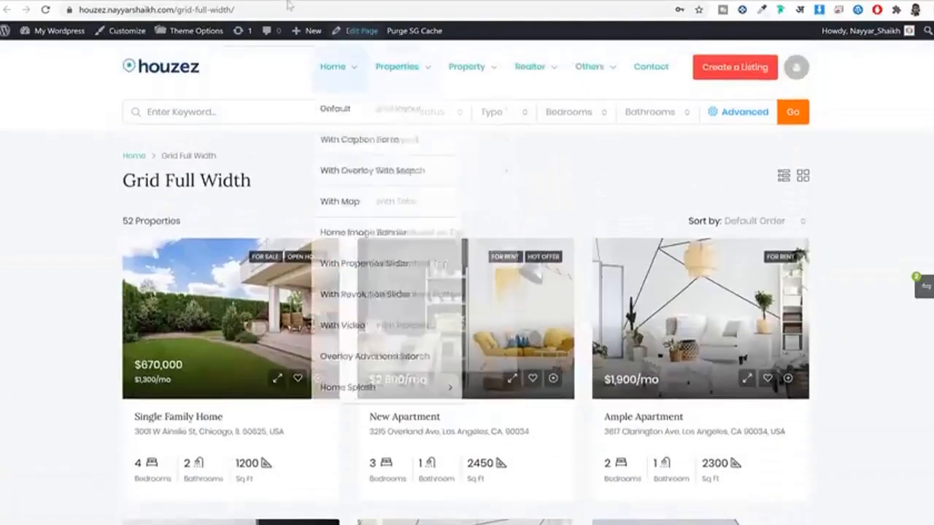
scroll(824, 244, down, 2)
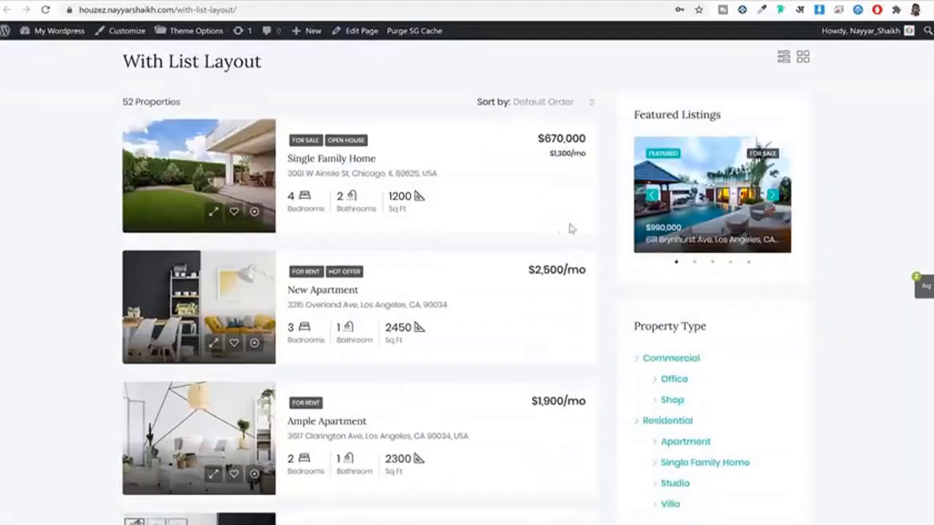
scroll(667, 217, down, 2)
scroll(669, 219, up, 3)
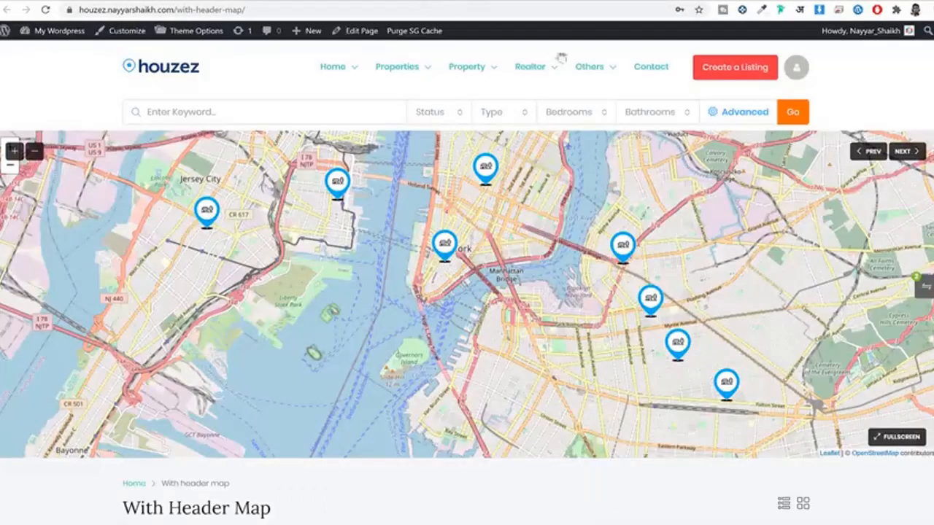
scroll(530, 321, down, 2)
scroll(530, 321, up, 2)
scroll(511, 197, down, 10)
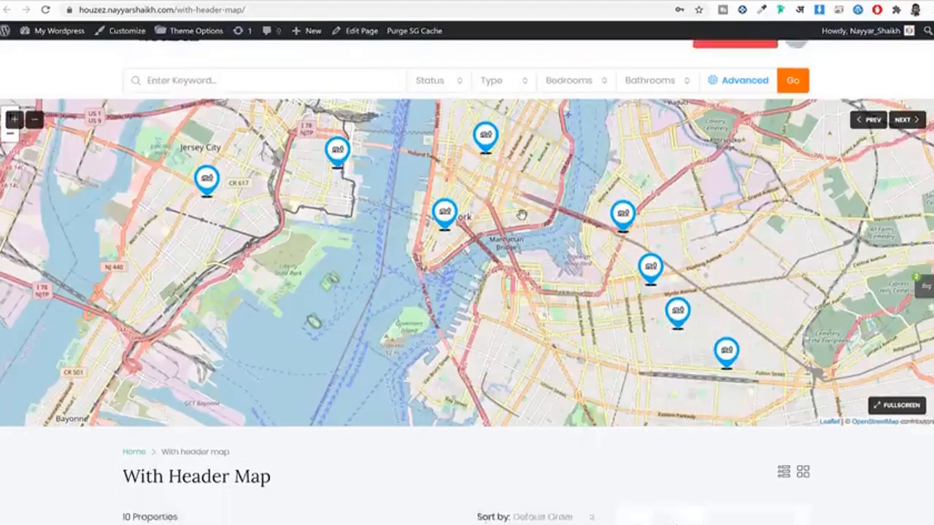
scroll(547, 346, down, 7)
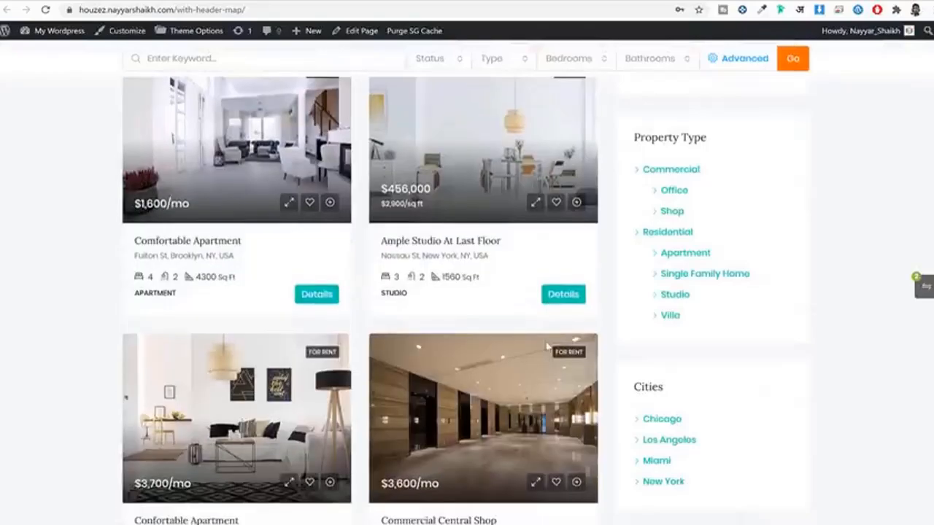
scroll(548, 347, up, 8)
scroll(548, 348, up, 9)
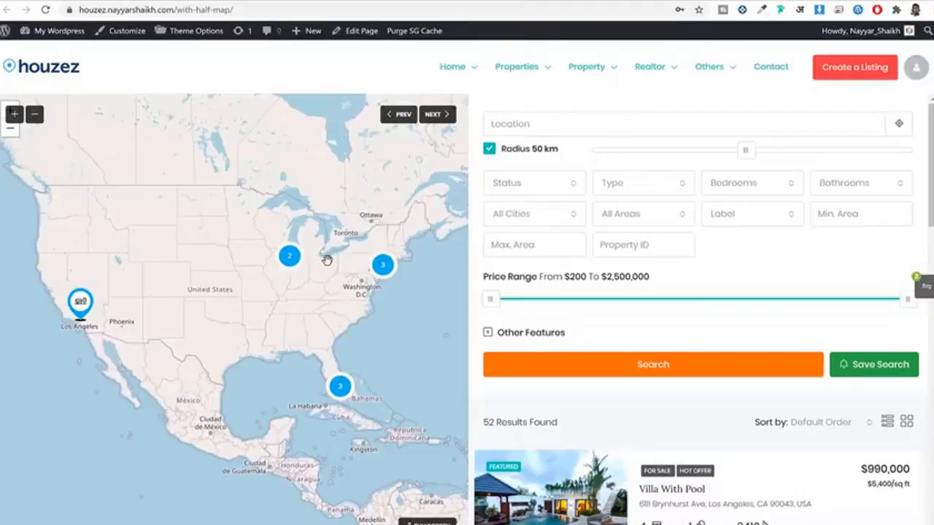
scroll(700, 262, down, 5)
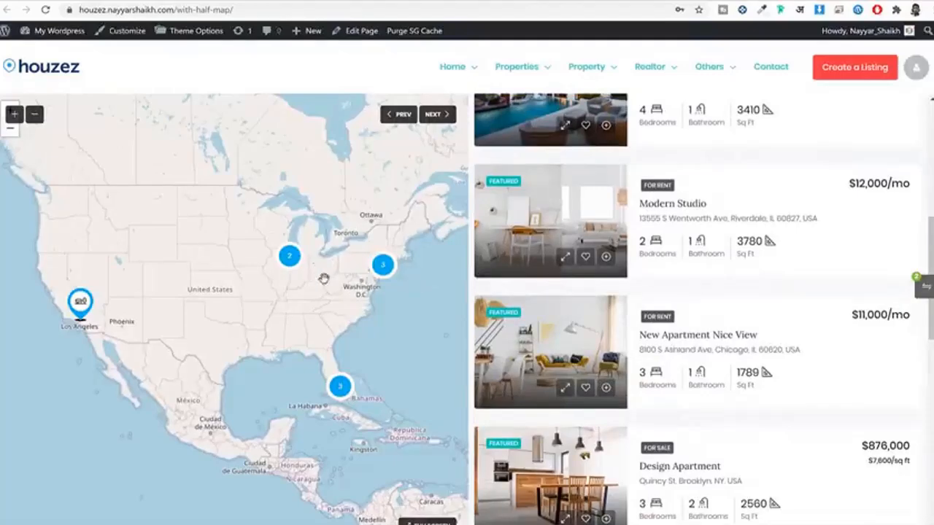
Step: Zoom into the Chicago map cluster and show the New Apartment Nice View pin at $11,000/mo
click(289, 256)
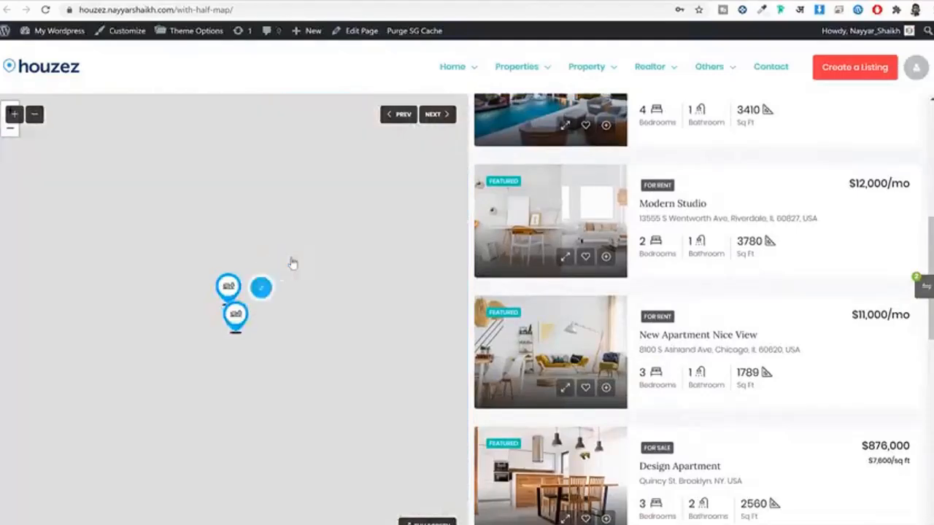
scroll(730, 293, up, 3)
scroll(729, 293, up, 3)
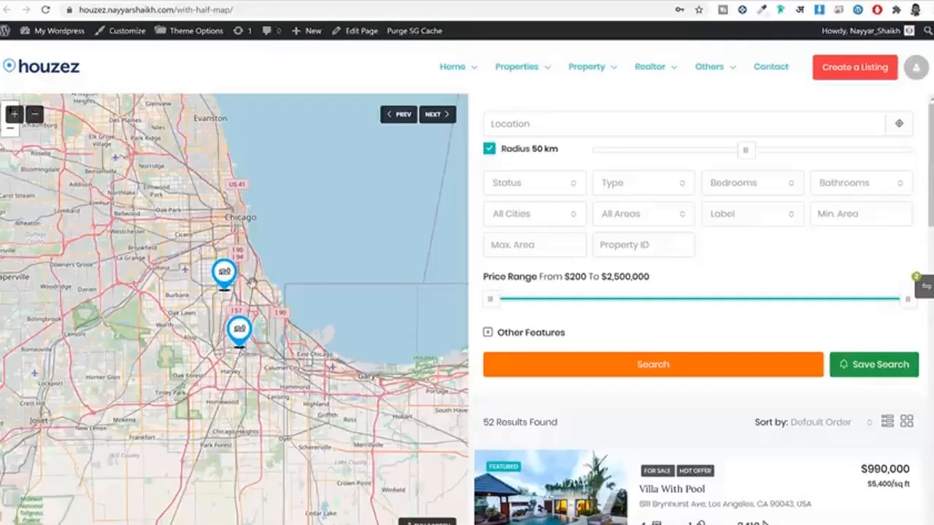
click(228, 271)
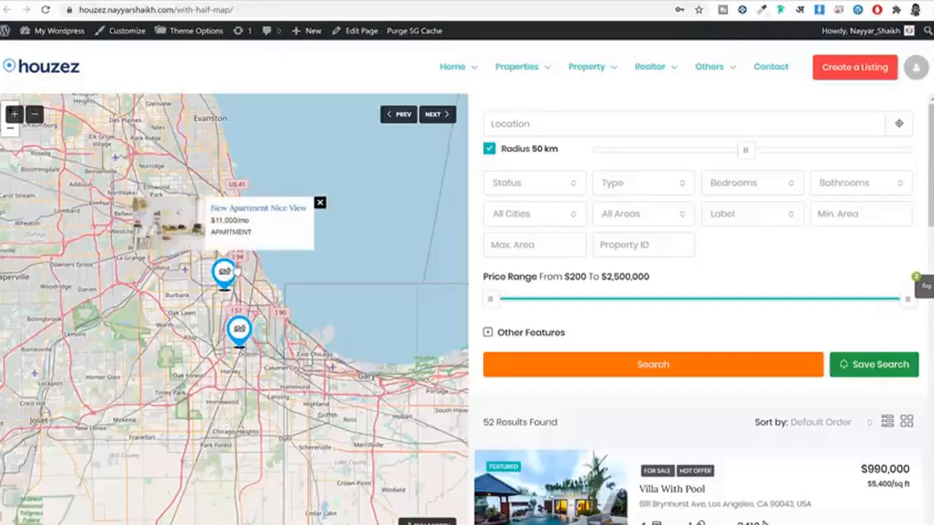
Step: Open the New Apartment Nice View listing and scroll through its page
click(270, 210)
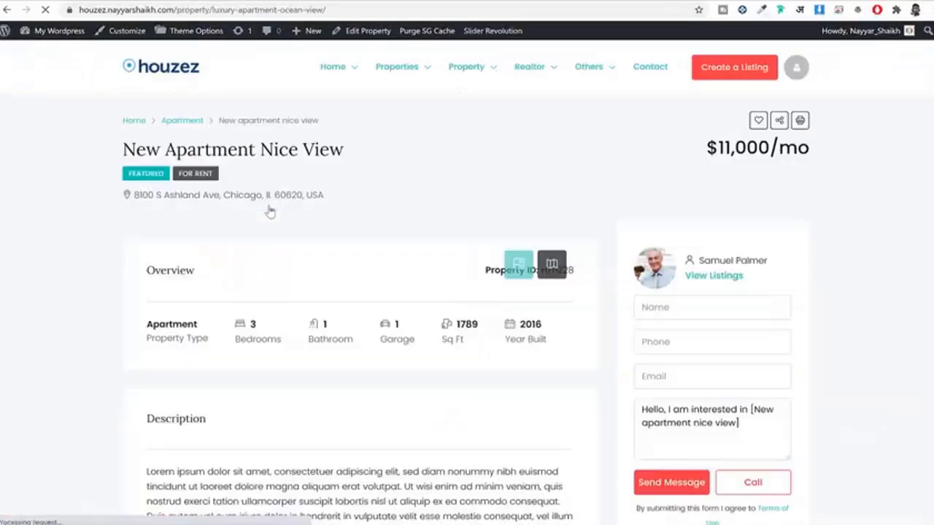
scroll(576, 311, down, 2)
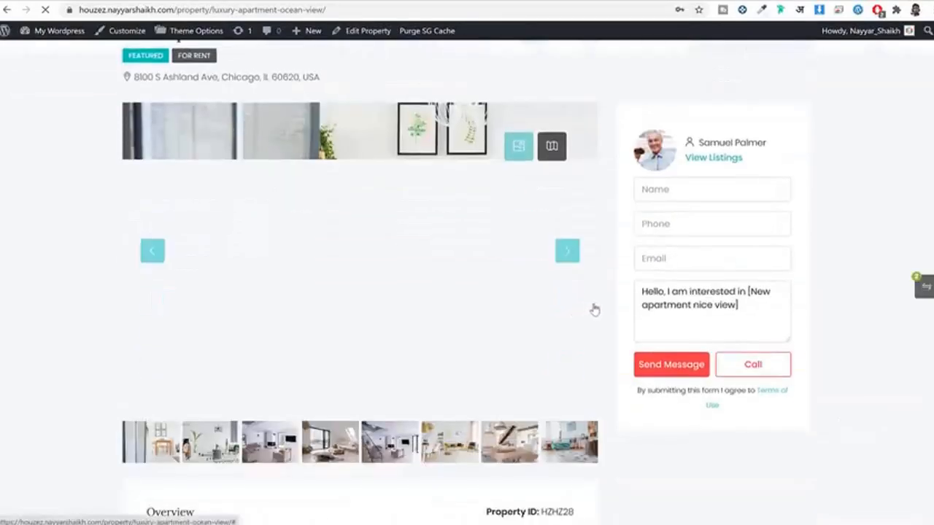
scroll(879, 220, up, 1)
scroll(879, 220, up, 1)
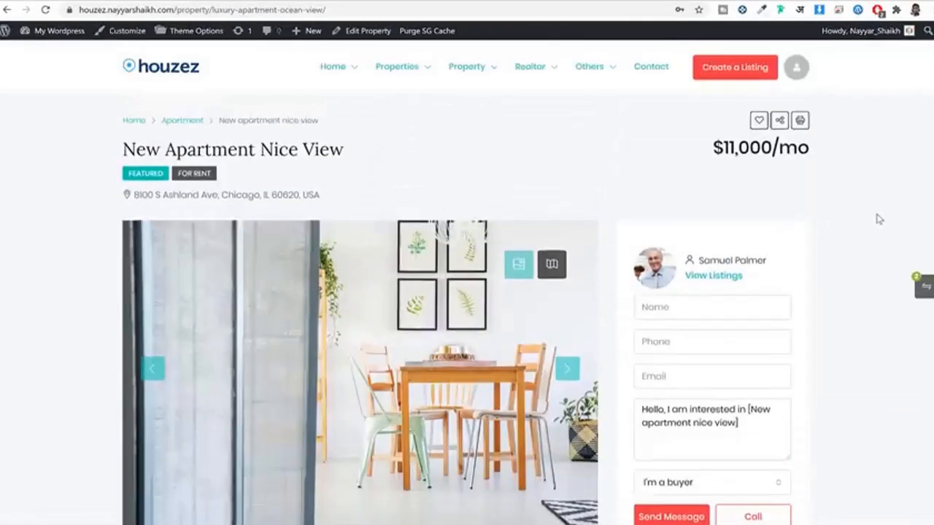
scroll(879, 223, down, 10)
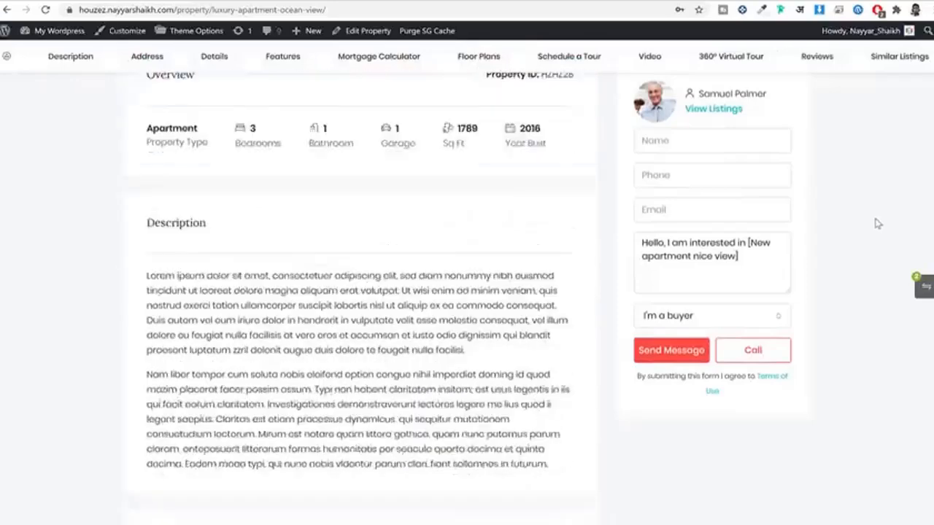
scroll(878, 224, down, 12)
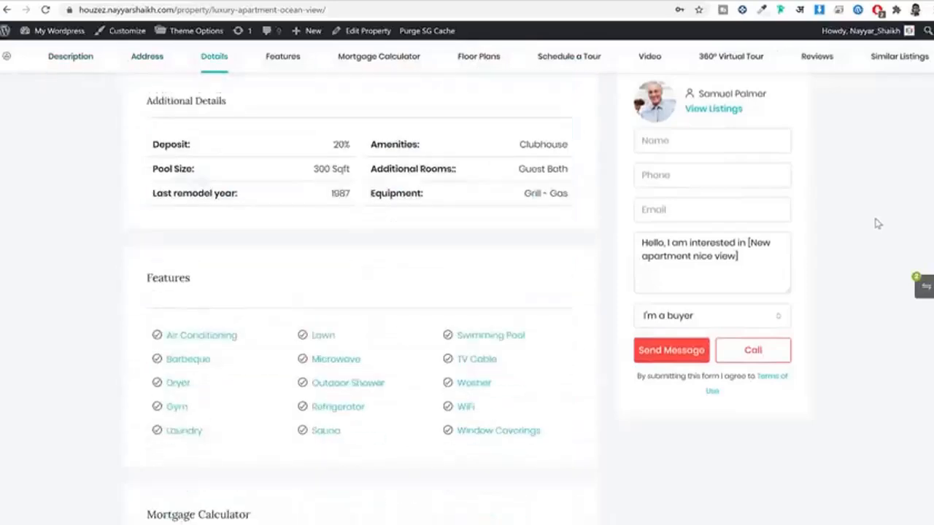
scroll(878, 223, down, 7)
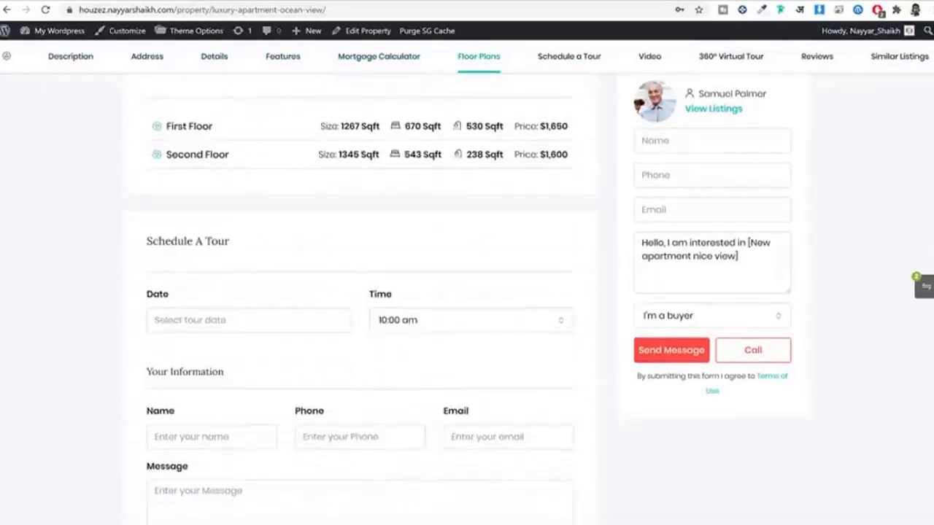
scroll(817, 213, up, 20)
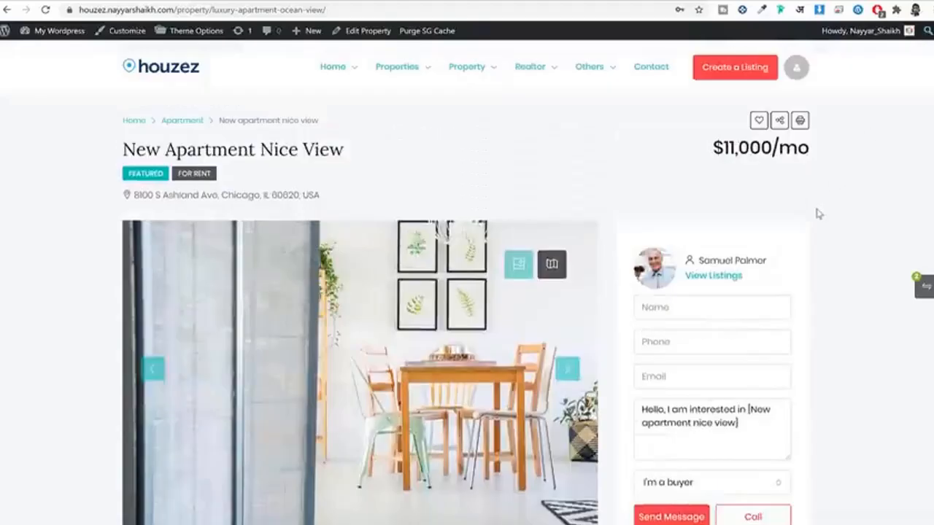
scroll(313, 255, down, 3)
scroll(358, 184, up, 2)
scroll(161, 372, down, 1)
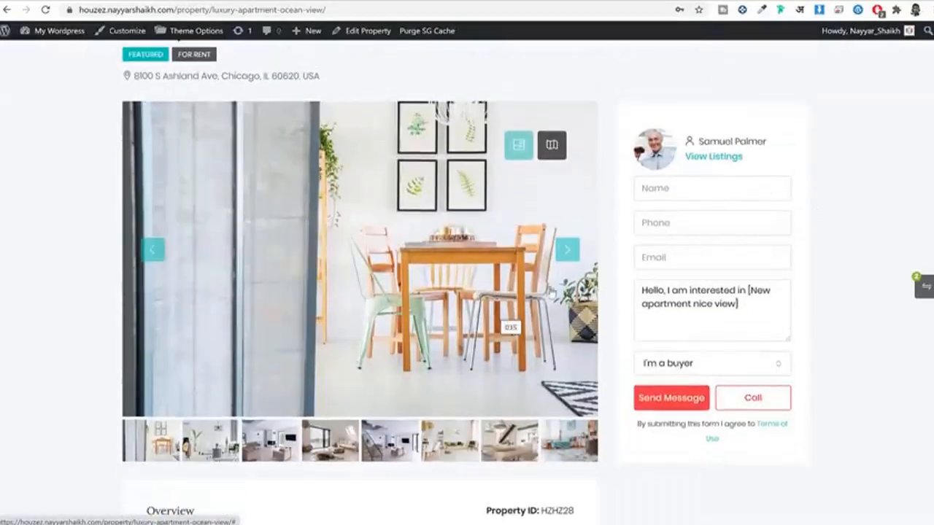
Step: Advance the gallery to the staircase living room photo and open it full-screen
click(568, 250)
click(568, 250)
click(569, 251)
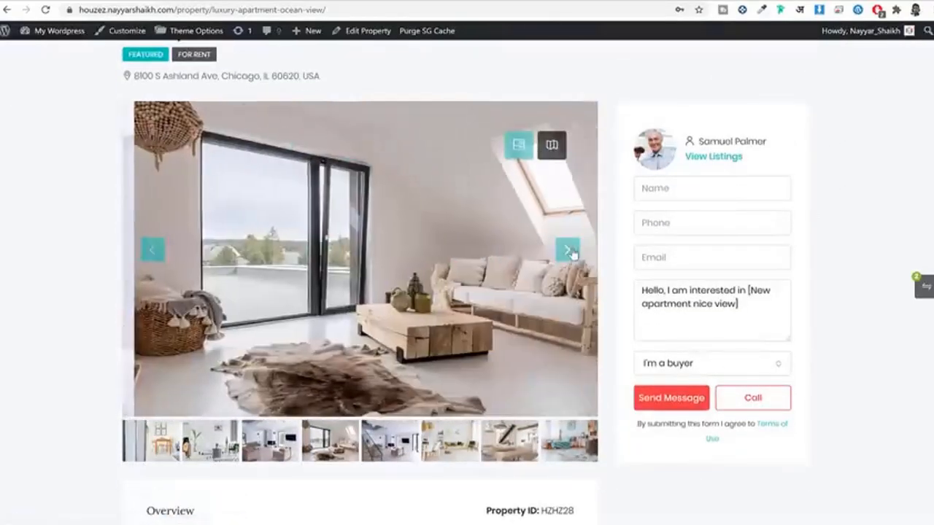
click(570, 251)
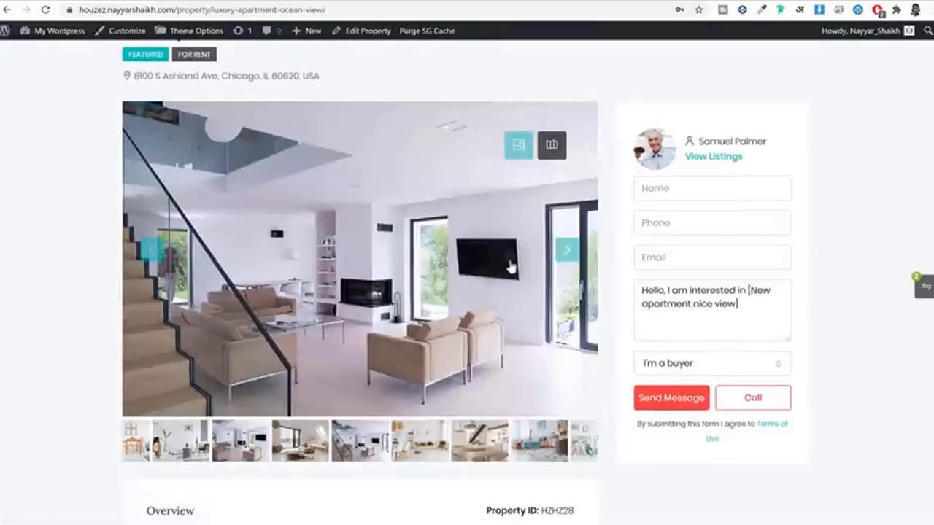
click(511, 267)
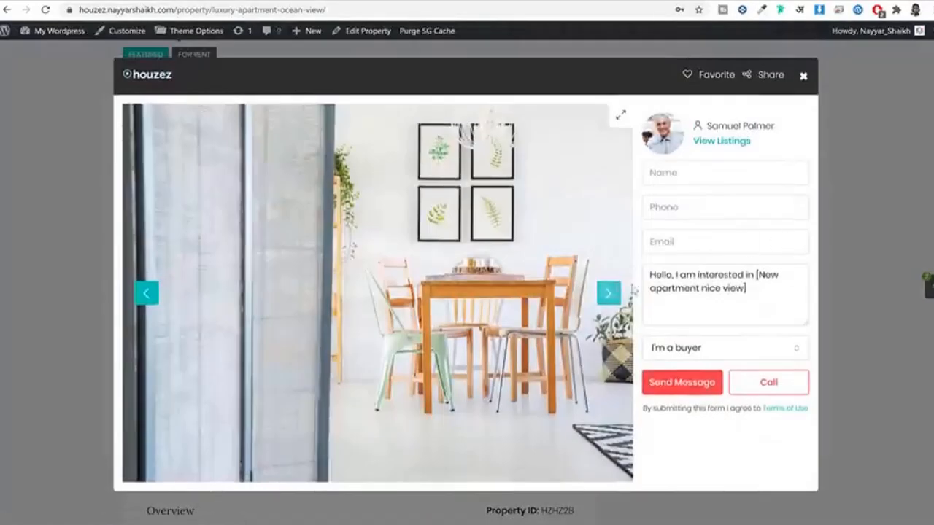
Step: Advance to the white living room photo, close the viewer, and switch the gallery to the location map
click(610, 293)
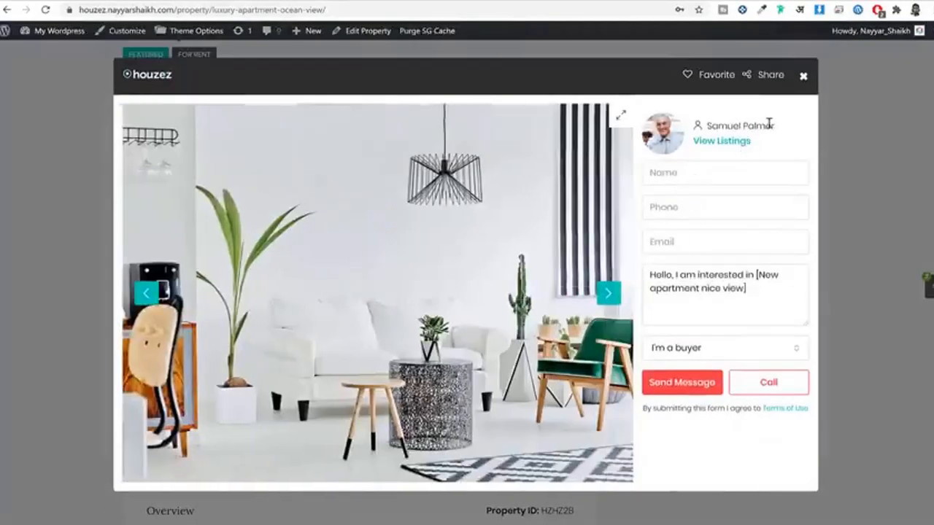
drag(778, 129, 705, 130)
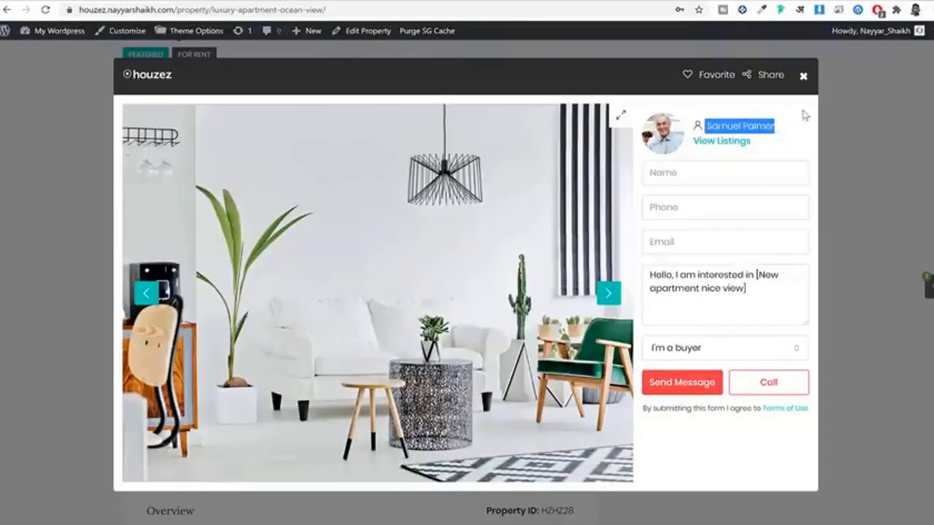
click(803, 79)
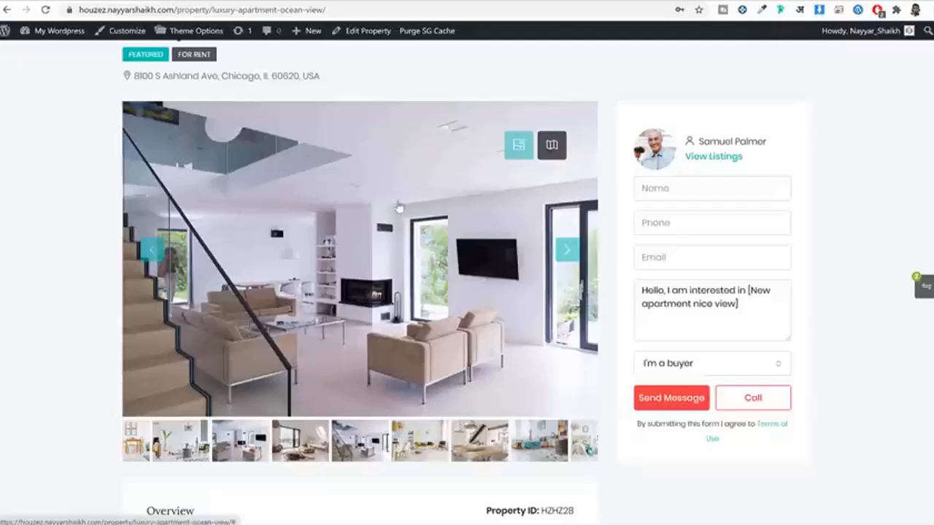
click(554, 146)
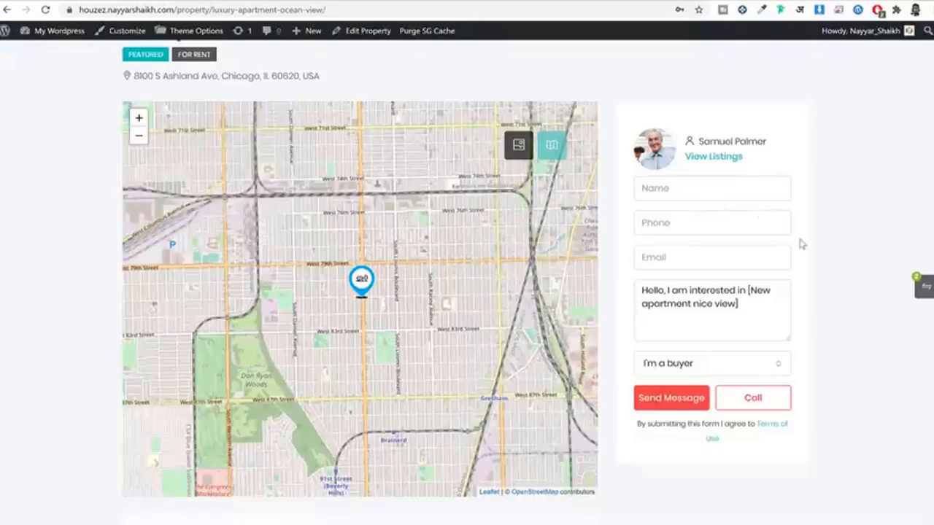
scroll(803, 248, down, 5)
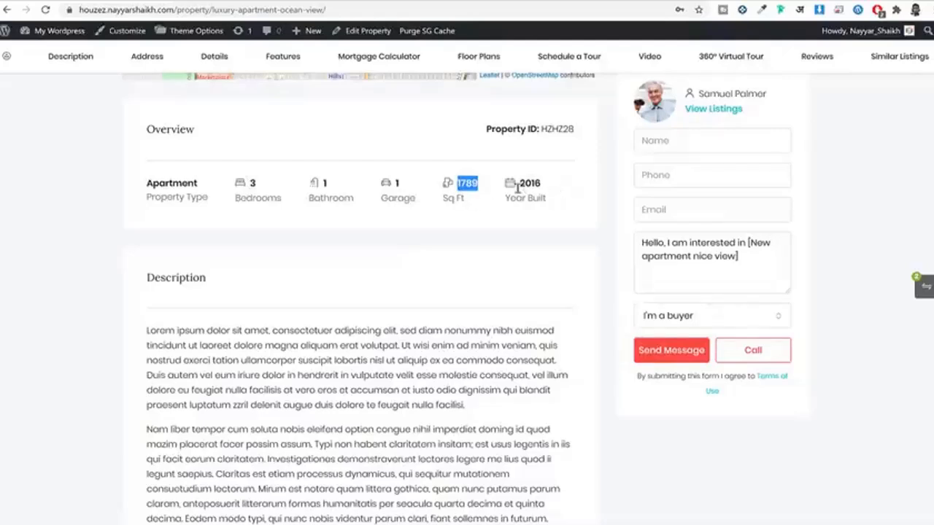
Step: Scroll through the Details and Features sections, briefly selecting the Deposit label text
scroll(365, 302, down, 3)
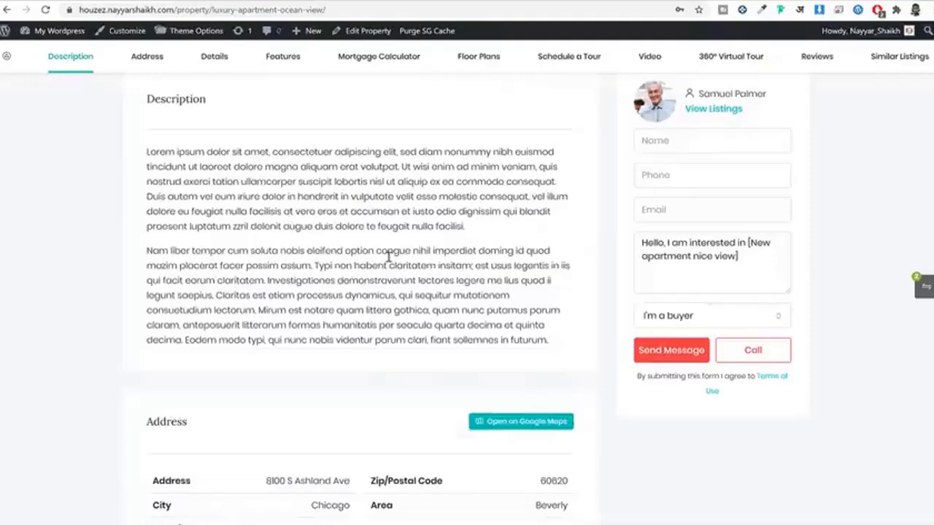
scroll(387, 254, down, 4)
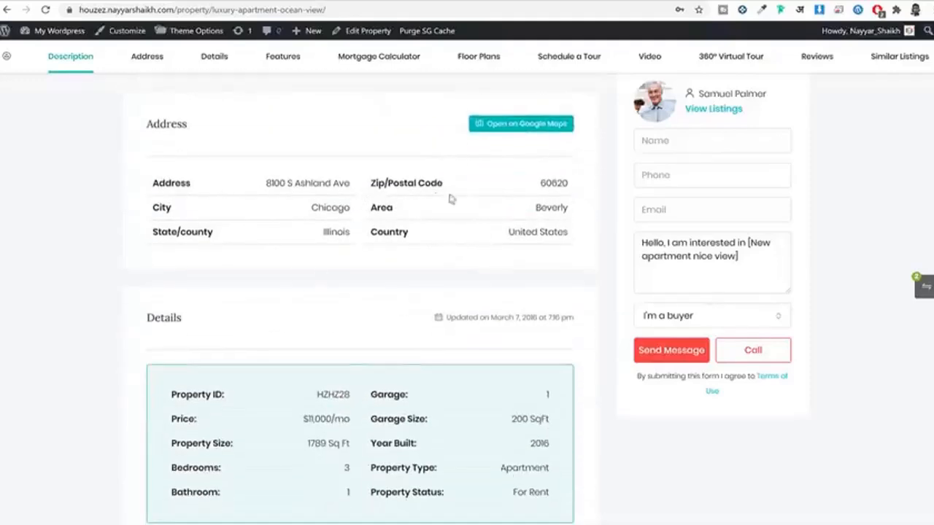
scroll(490, 218, down, 3)
drag(293, 218, 380, 272)
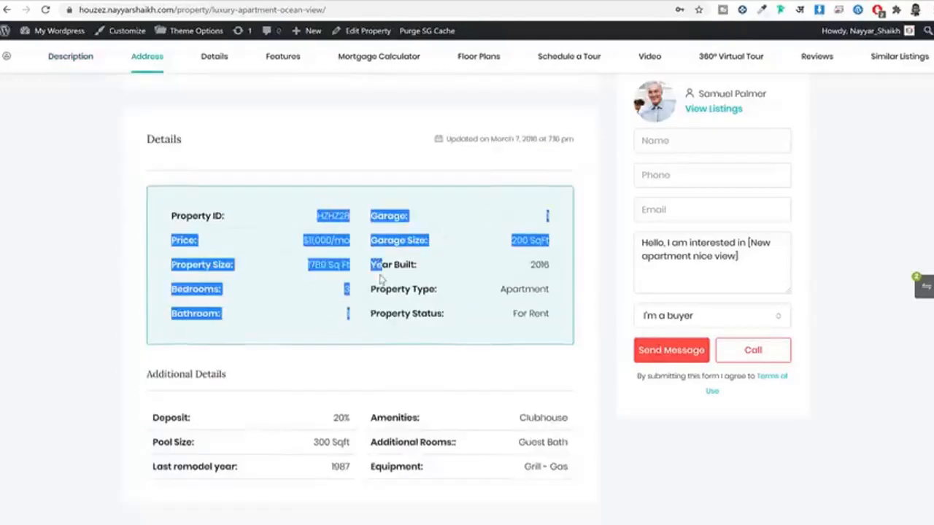
click(438, 295)
scroll(451, 300, down, 3)
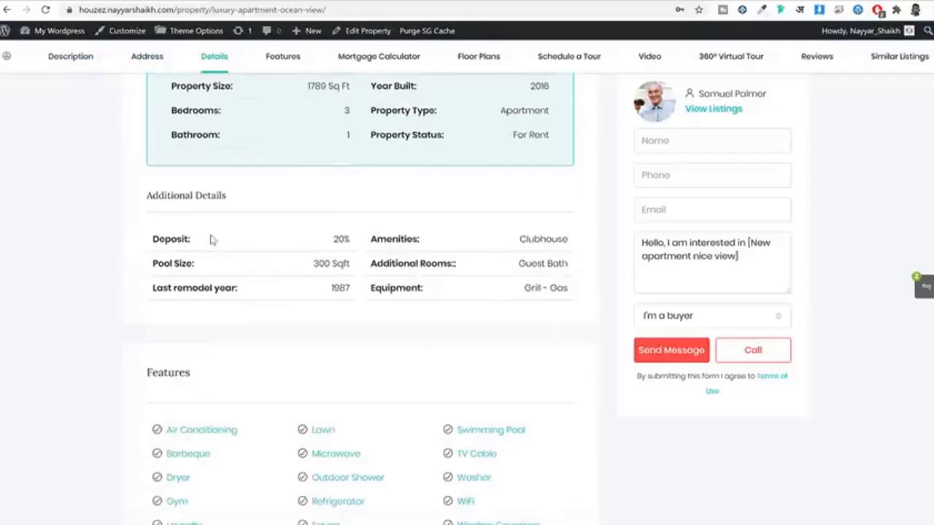
drag(210, 239, 140, 239)
click(264, 248)
drag(207, 245, 128, 248)
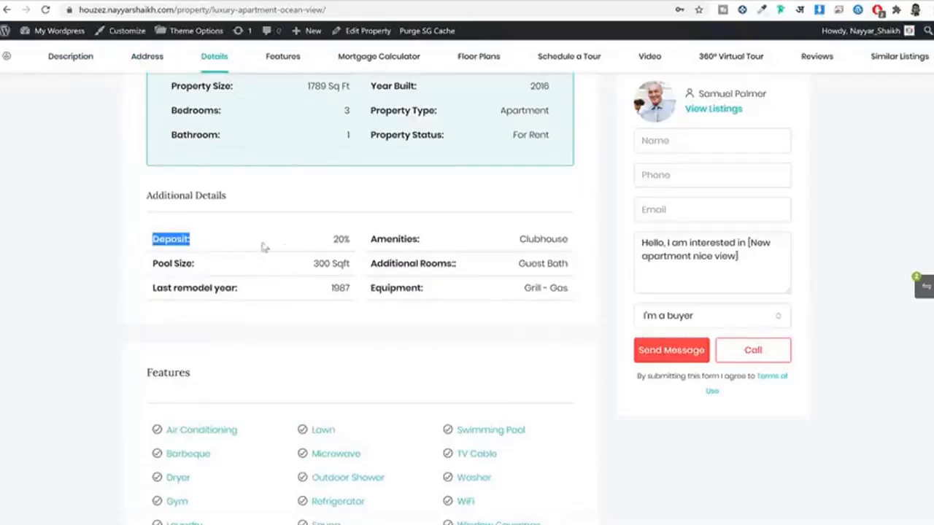
scroll(288, 262, down, 1)
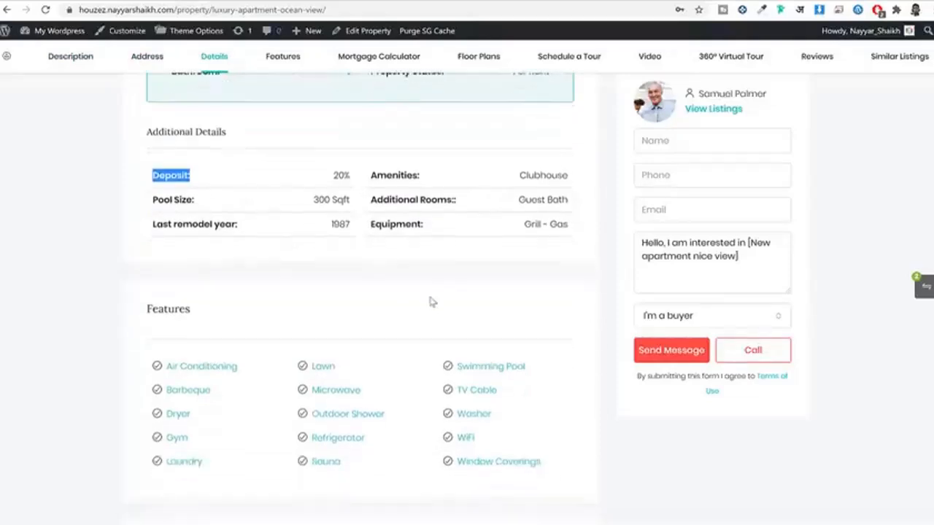
scroll(431, 302, down, 3)
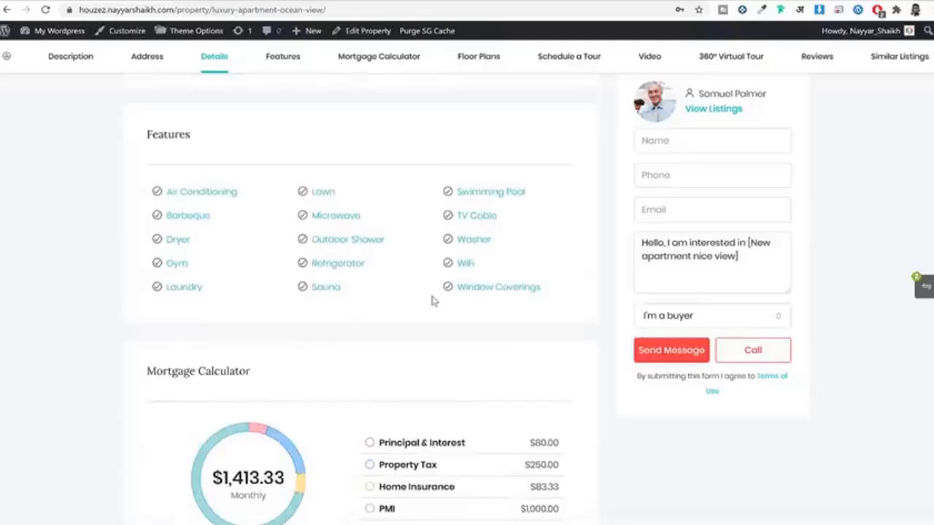
scroll(574, 277, down, 6)
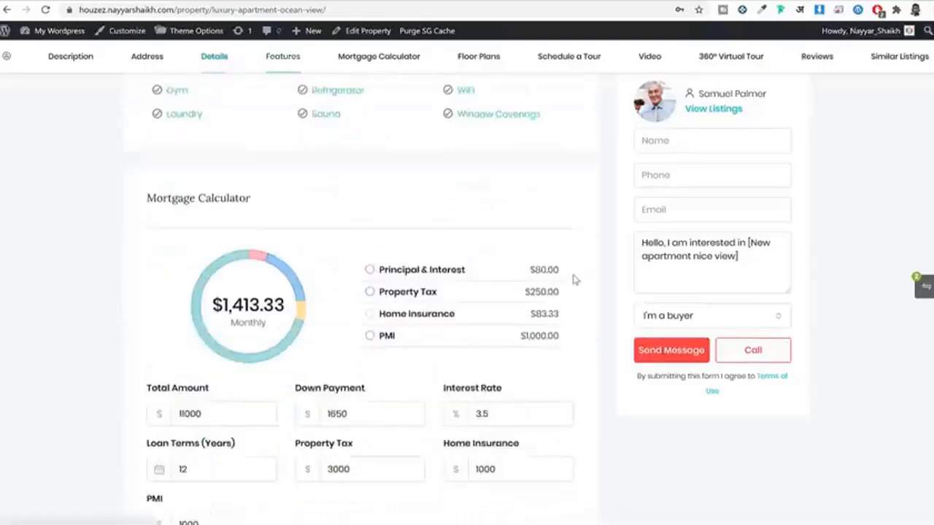
scroll(573, 278, up, 2)
scroll(375, 230, down, 6)
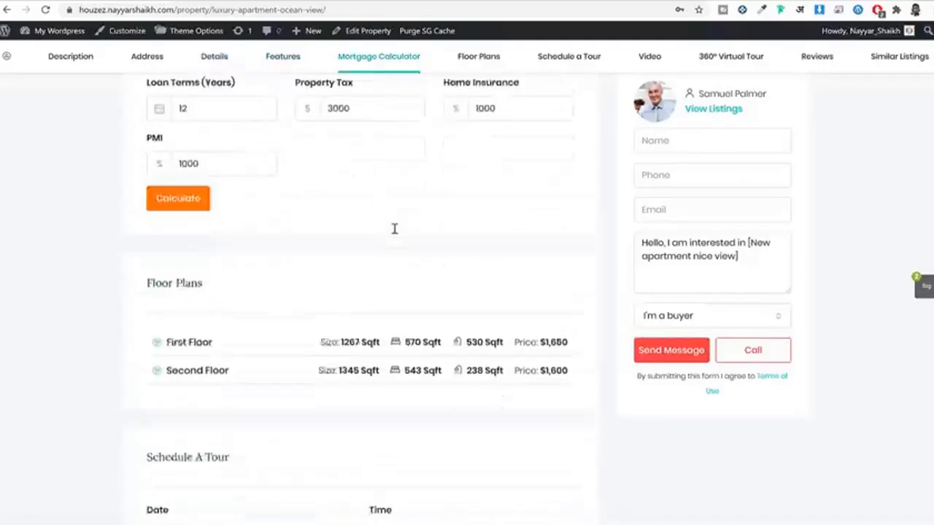
Step: Expand the First Floor plan, then collapse it and expand the Second Floor plan
click(217, 228)
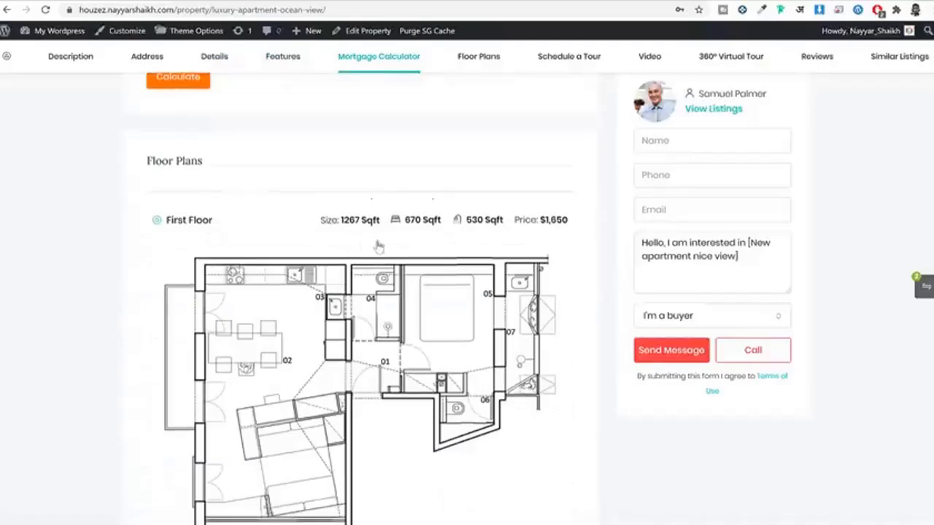
scroll(377, 244, down, 2)
click(416, 117)
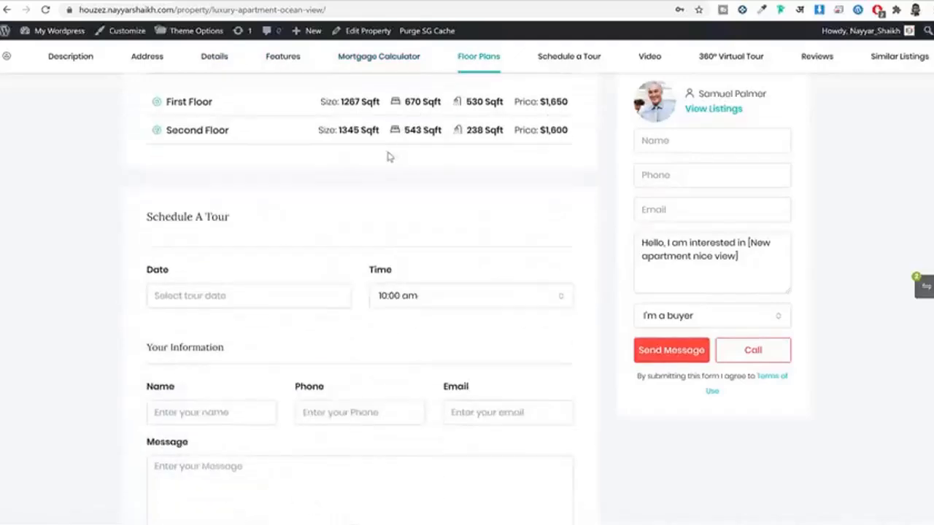
click(372, 137)
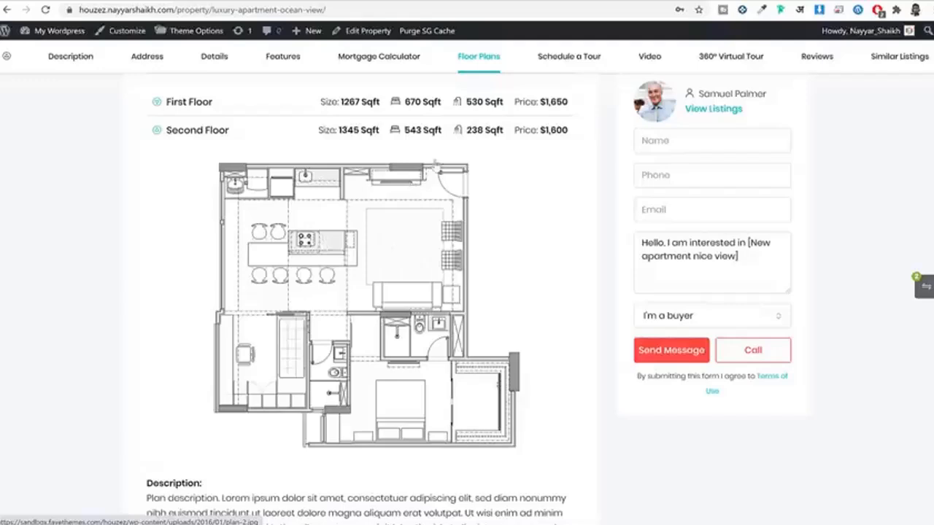
scroll(437, 165, down, 5)
scroll(436, 164, down, 2)
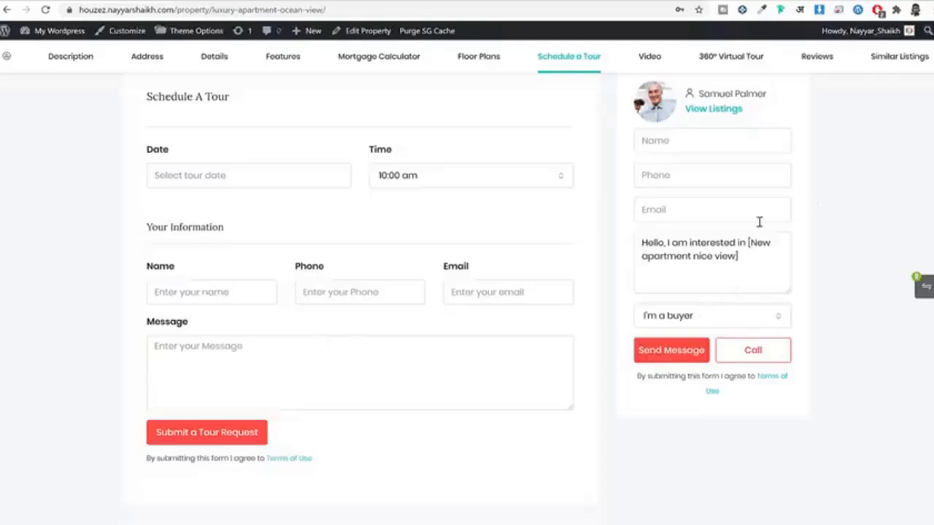
scroll(546, 277, down, 5)
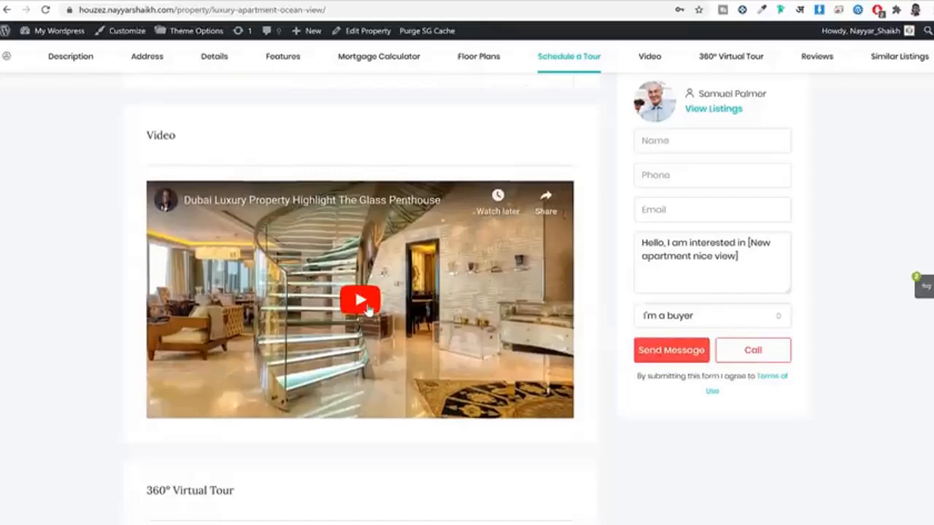
Step: Move into the kitchen in the 360° tour, face the doors, and return to the $11,000/mo header
scroll(363, 332, down, 5)
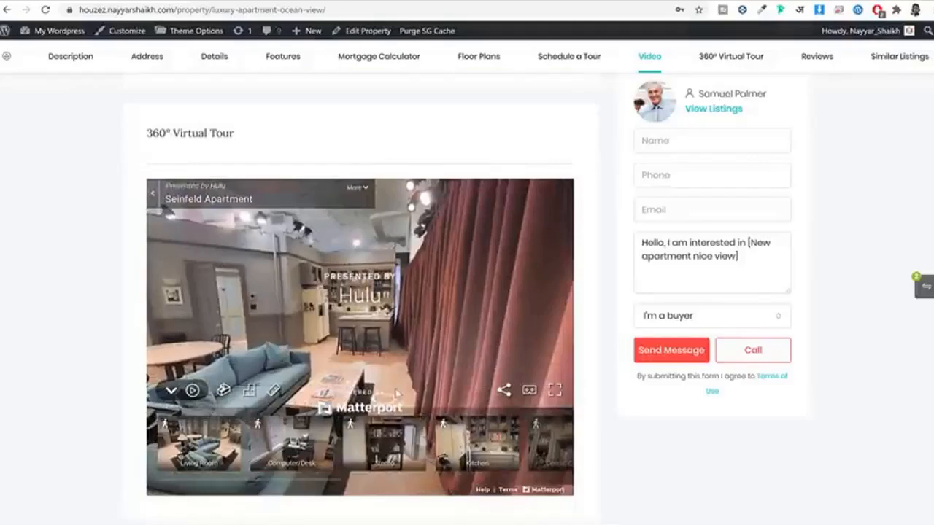
click(378, 373)
drag(380, 365, 402, 342)
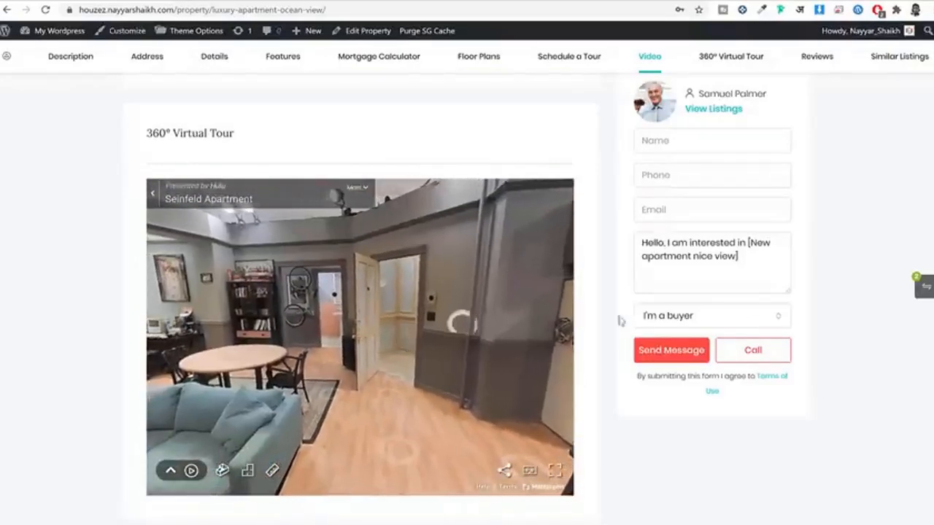
scroll(771, 302, down, 4)
scroll(365, 308, down, 7)
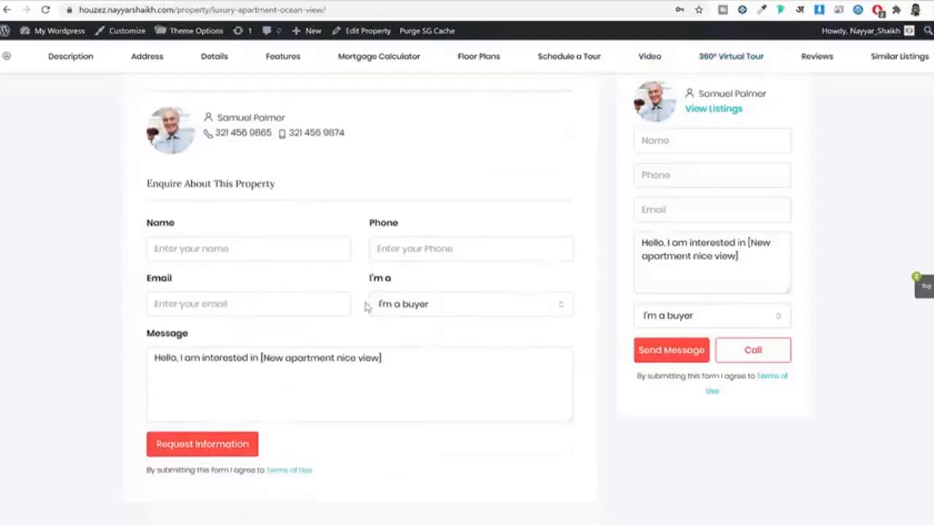
scroll(365, 309, up, 1)
scroll(365, 309, up, 3)
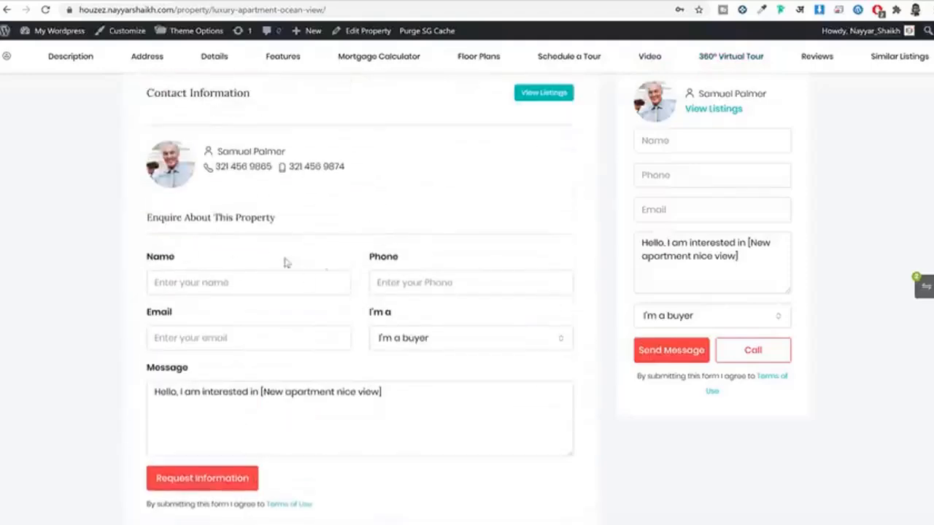
scroll(419, 250, up, 15)
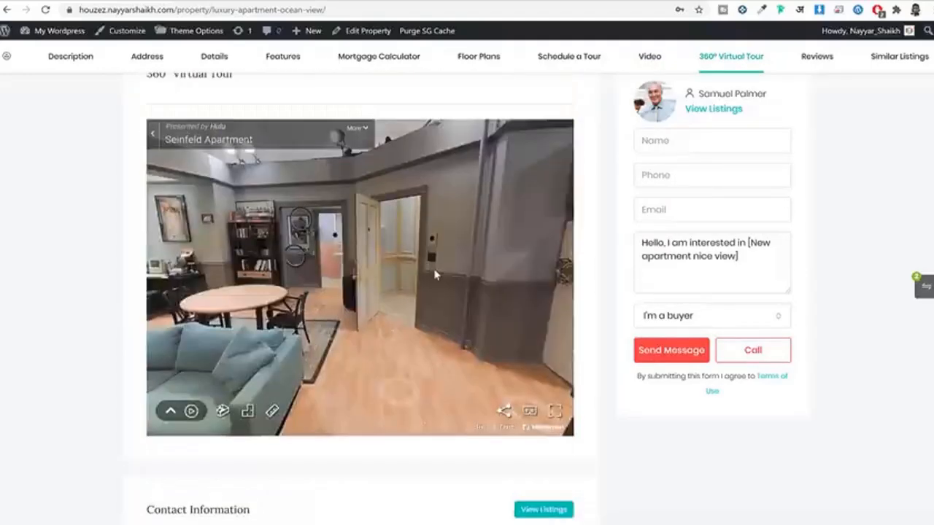
scroll(866, 239, up, 12)
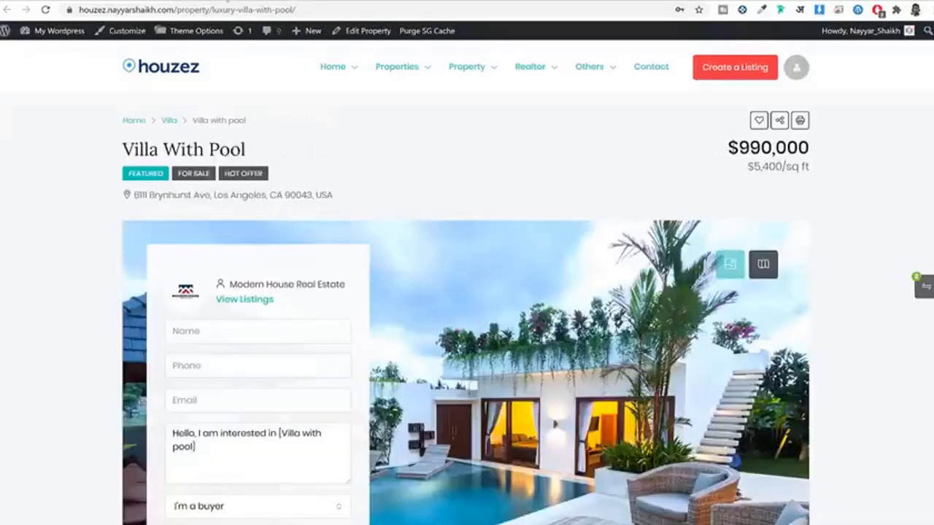
Step: Scroll the Villa With Pool listing and switch its map back to the photo gallery
mouse_move(499, 144)
scroll(499, 144, down, 4)
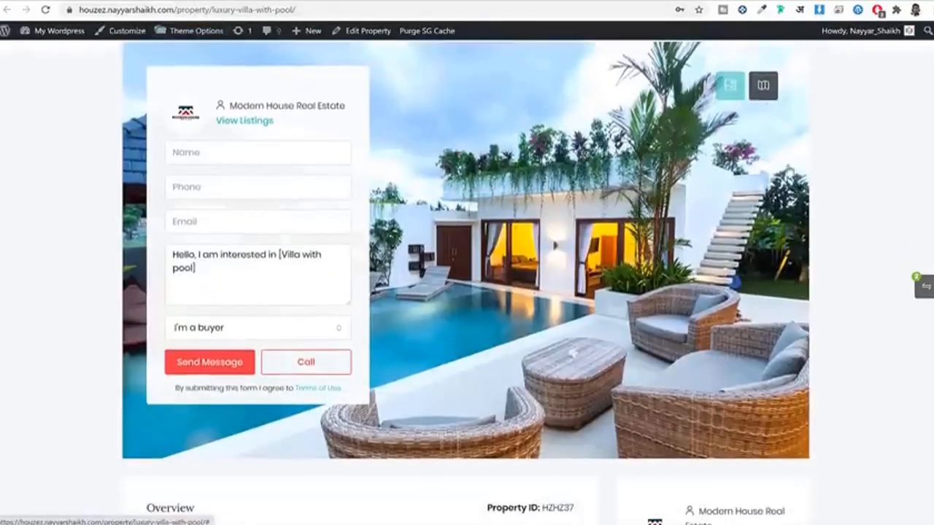
scroll(294, 142, up, 1)
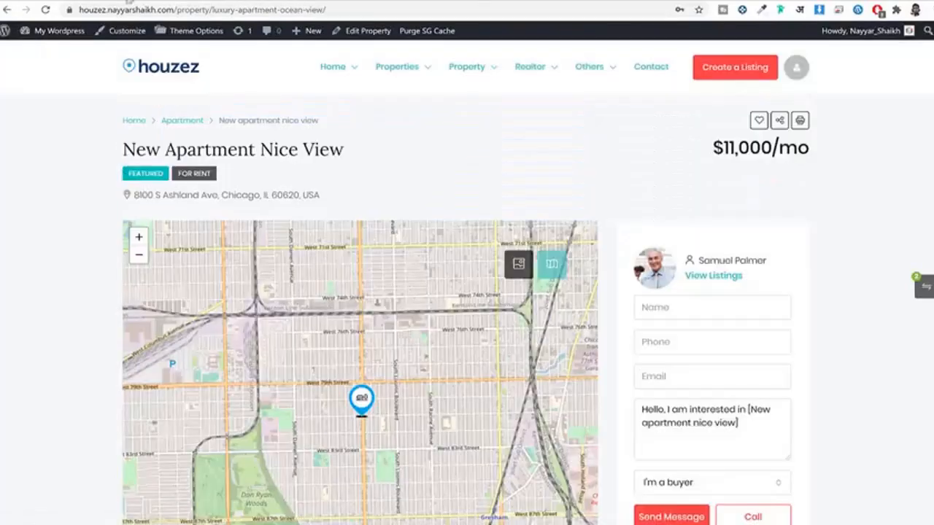
scroll(520, 154, down, 2)
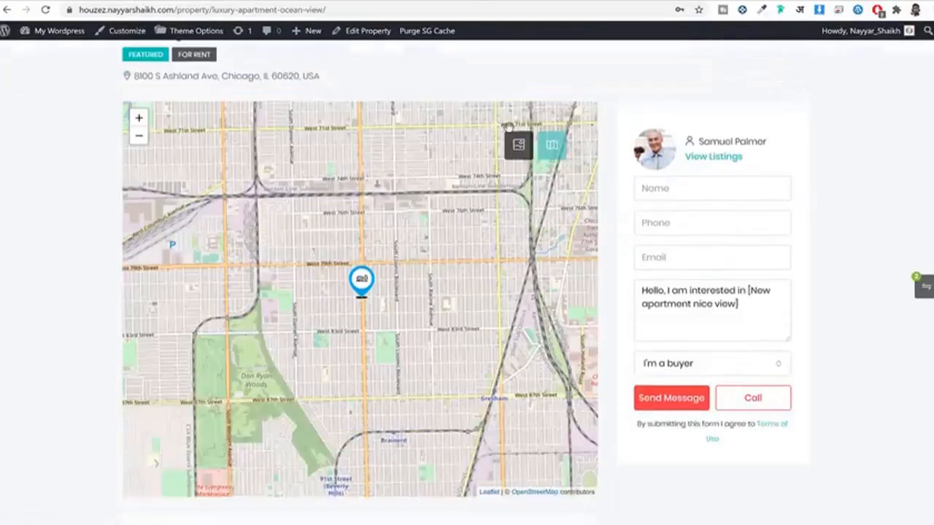
click(519, 144)
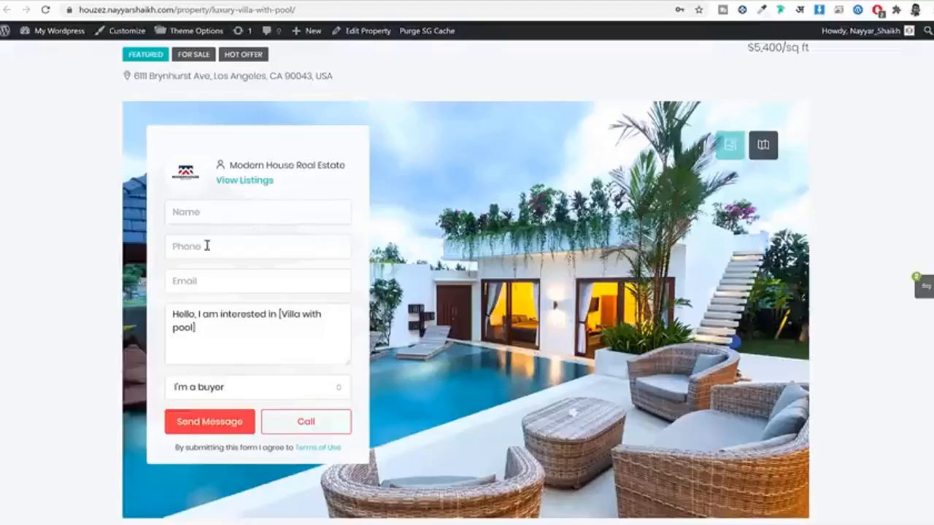
scroll(246, 277, down, 5)
scroll(250, 273, down, 5)
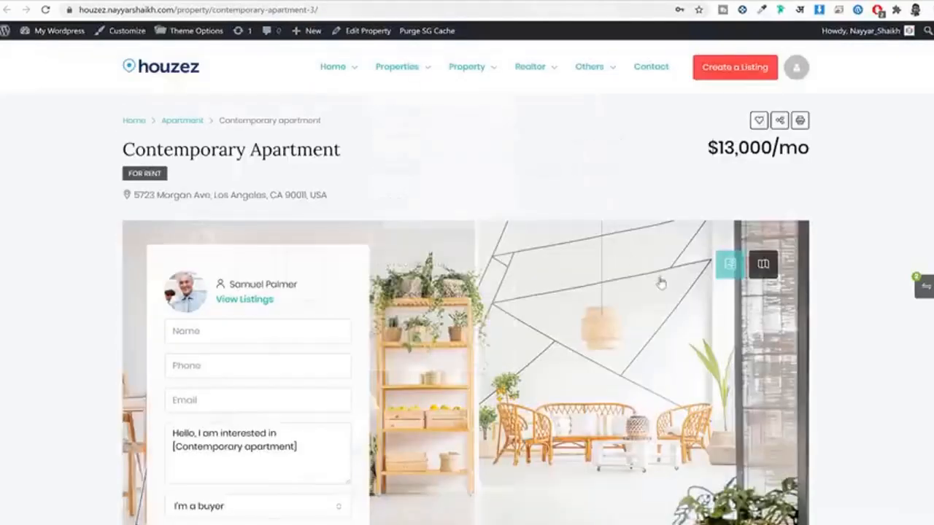
Step: Show the Contemporary Apartment's Address, Details, Features, Floor Plans and Video sections in turn
scroll(803, 242, down, 3)
scroll(837, 241, down, 4)
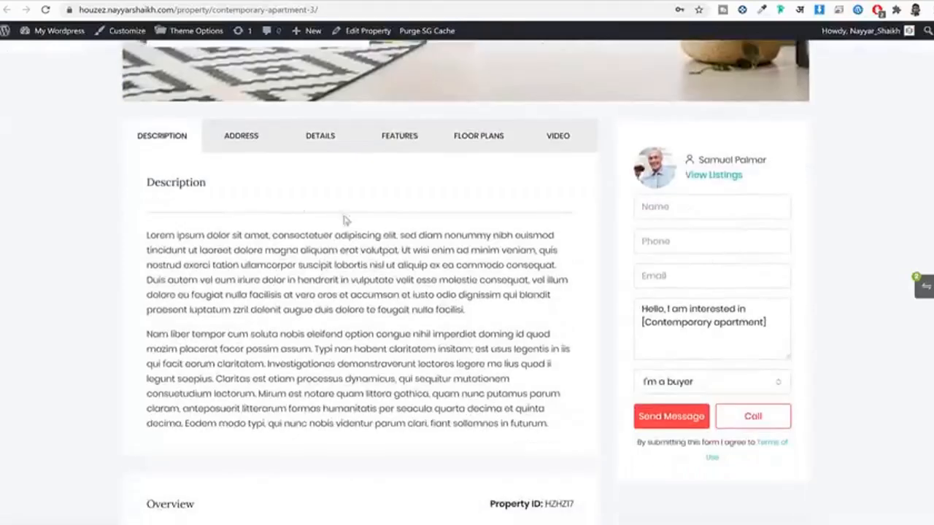
click(240, 140)
click(337, 141)
click(408, 140)
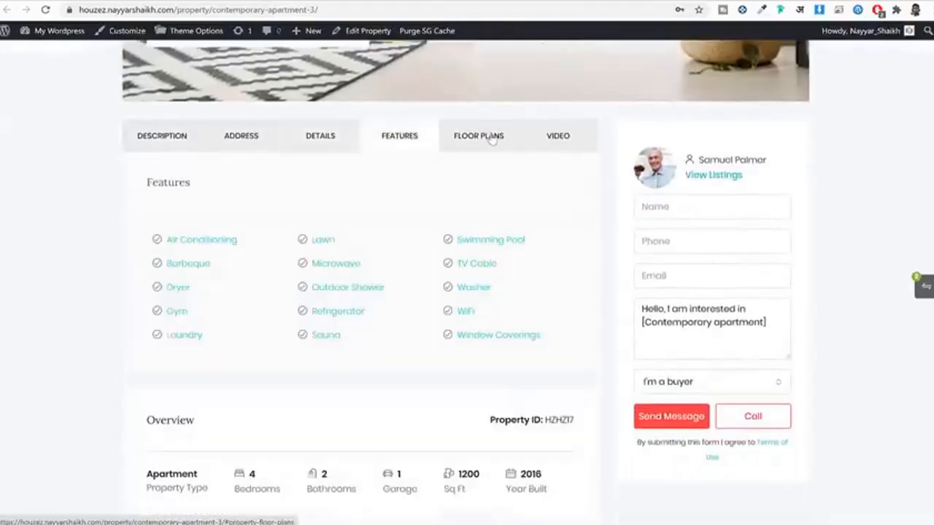
click(479, 139)
click(565, 139)
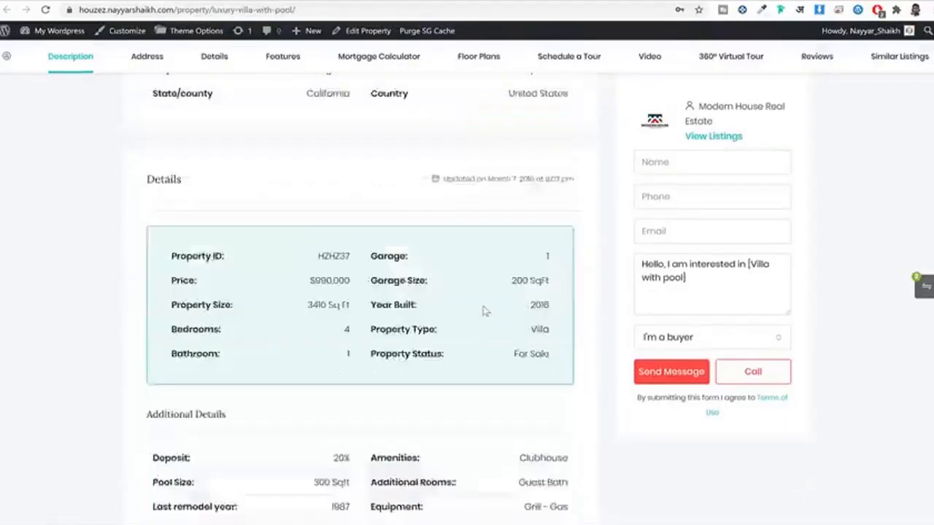
Step: Cycle again from Description through Floor Plans, ending on the Dubai glass penthouse video
scroll(484, 309, down, 5)
scroll(484, 309, down, 15)
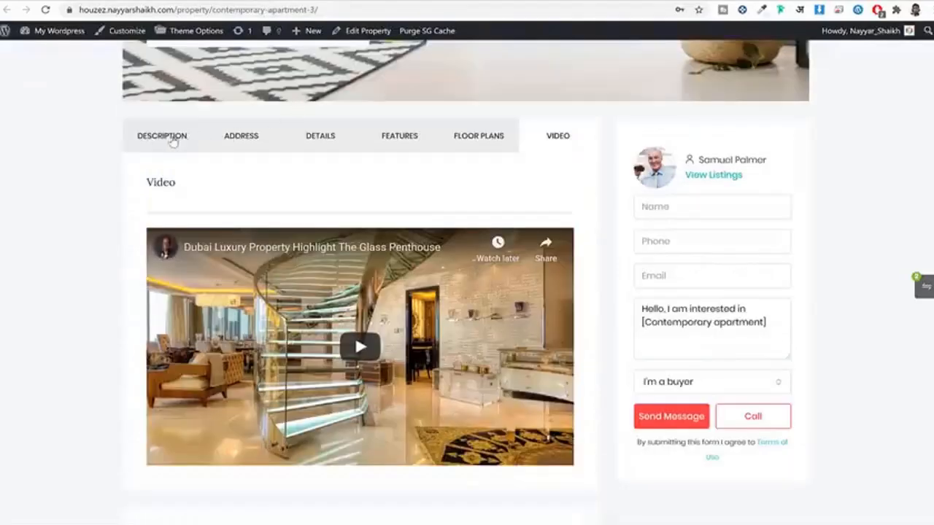
click(172, 139)
click(245, 136)
click(321, 137)
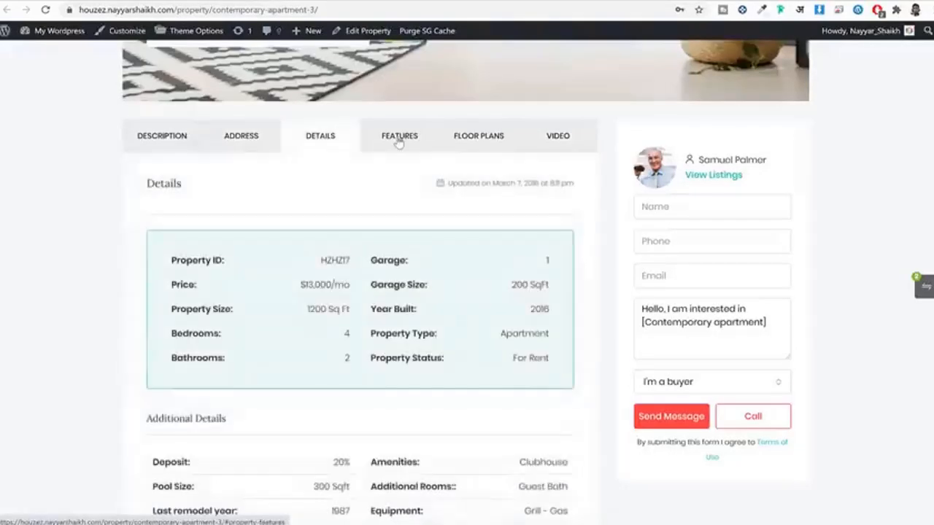
click(398, 137)
click(474, 137)
click(554, 139)
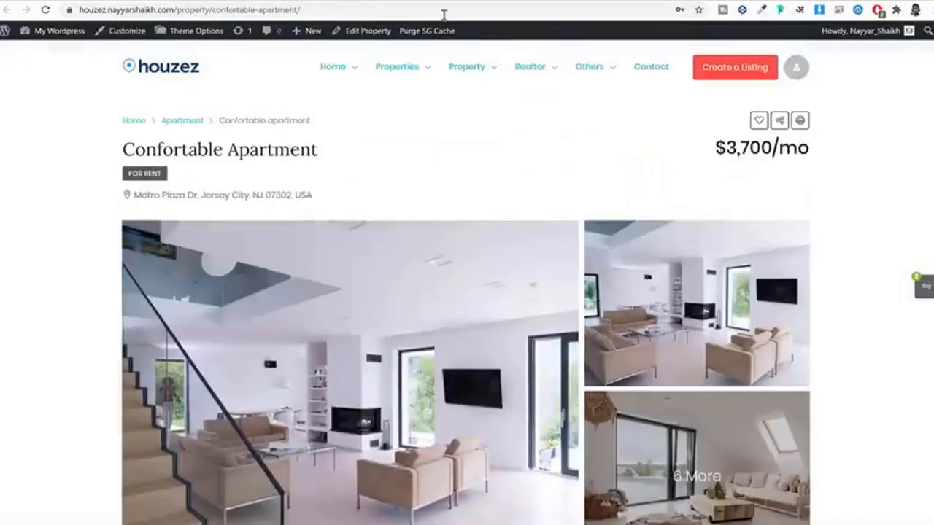
Step: Show the Confortable Apartment's Address, Details, Features, Floor Plans and Video tabs, then Address and Features again
mouse_move(530, 63)
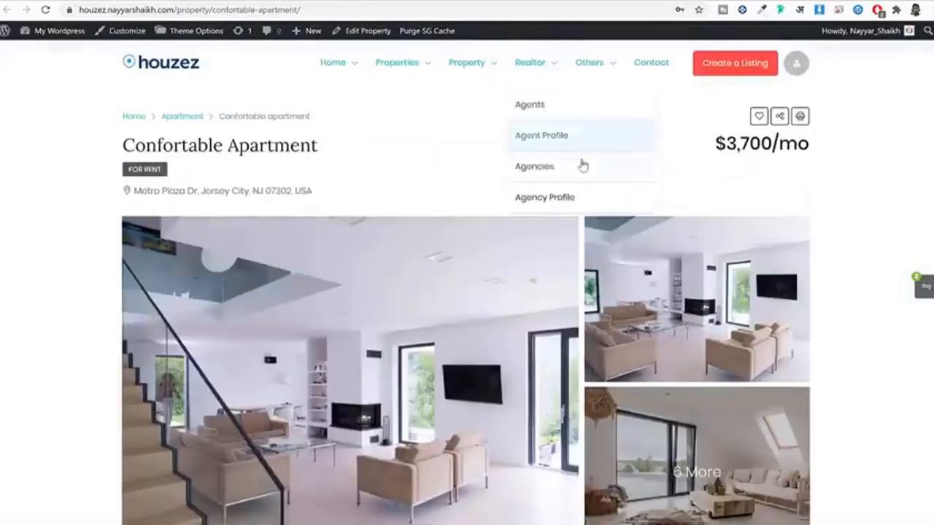
scroll(584, 166, down, 7)
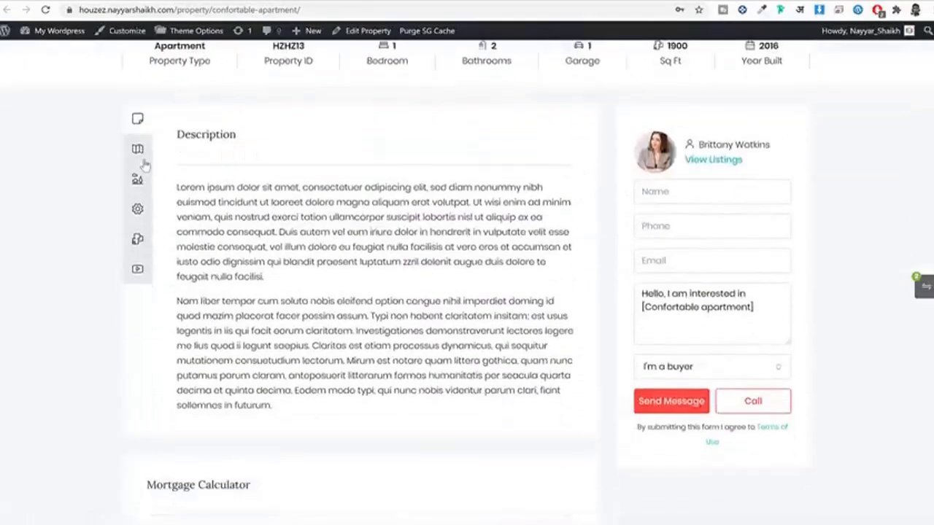
click(143, 156)
click(142, 179)
click(141, 209)
click(141, 239)
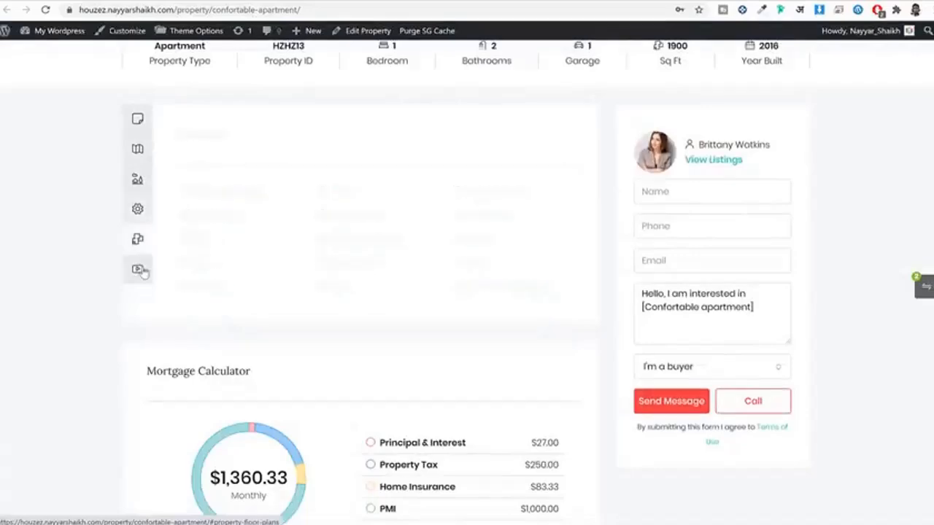
click(142, 270)
click(142, 147)
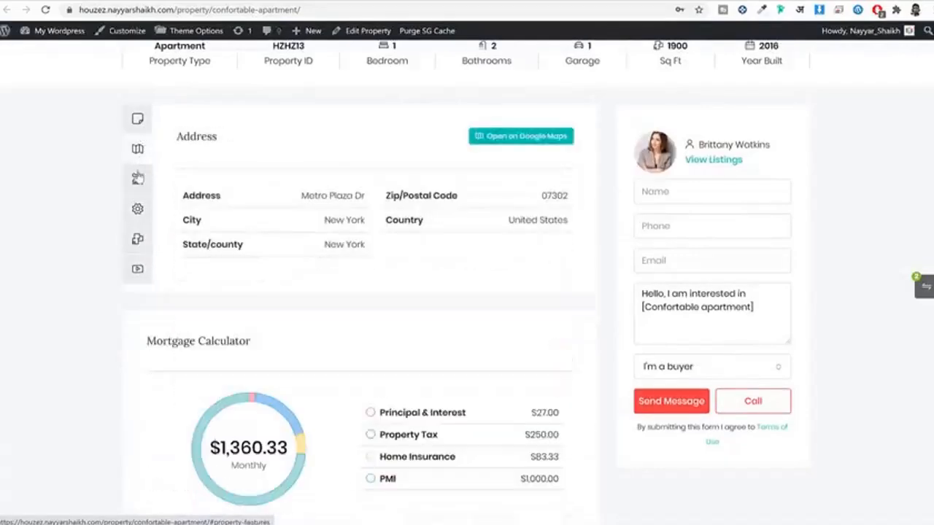
click(139, 178)
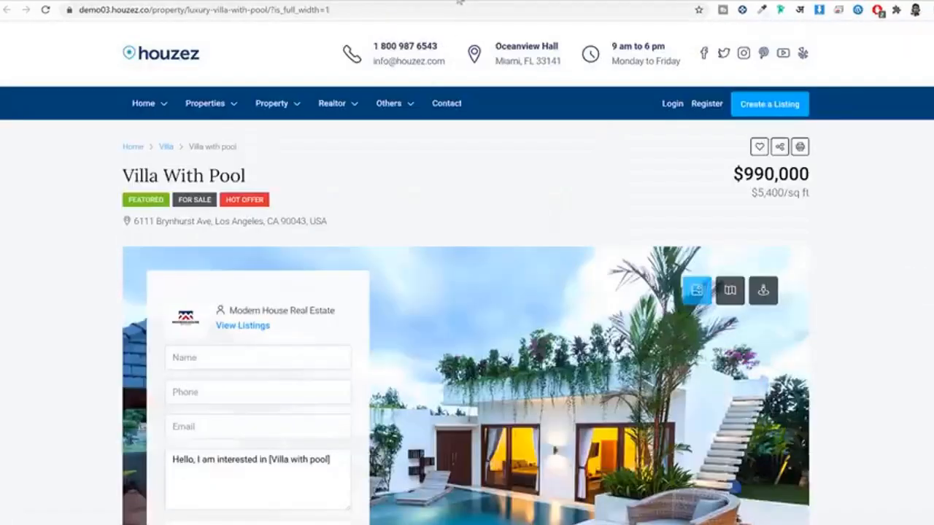
scroll(453, 226, down, 6)
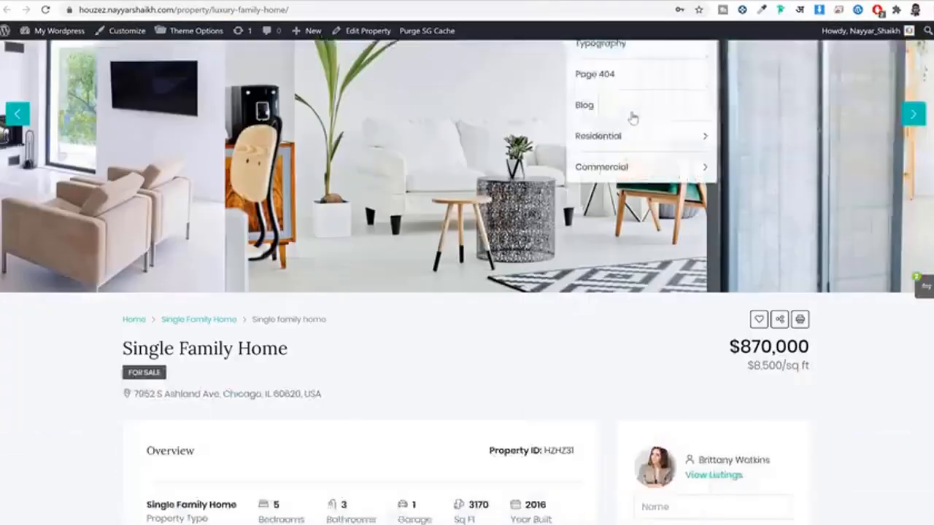
Step: Scroll further down the demo listing page
scroll(635, 161, down, 5)
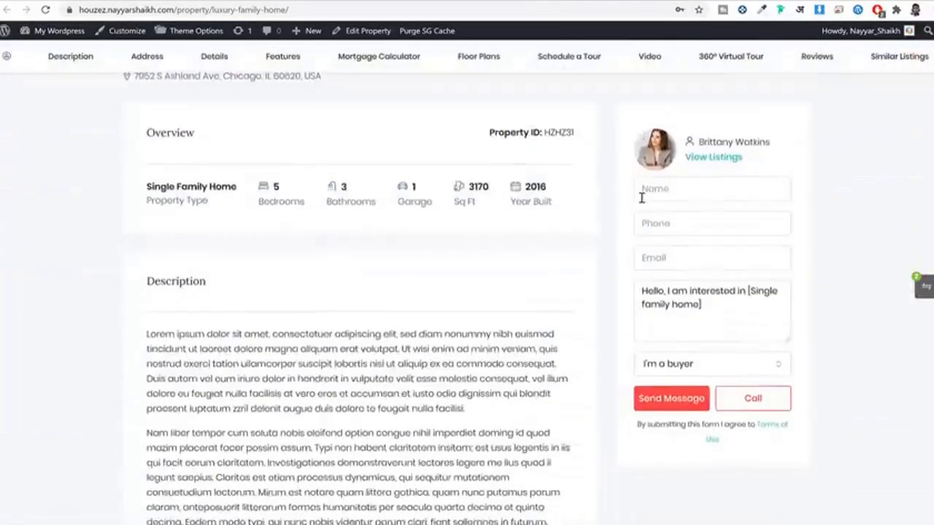
scroll(643, 194, down, 4)
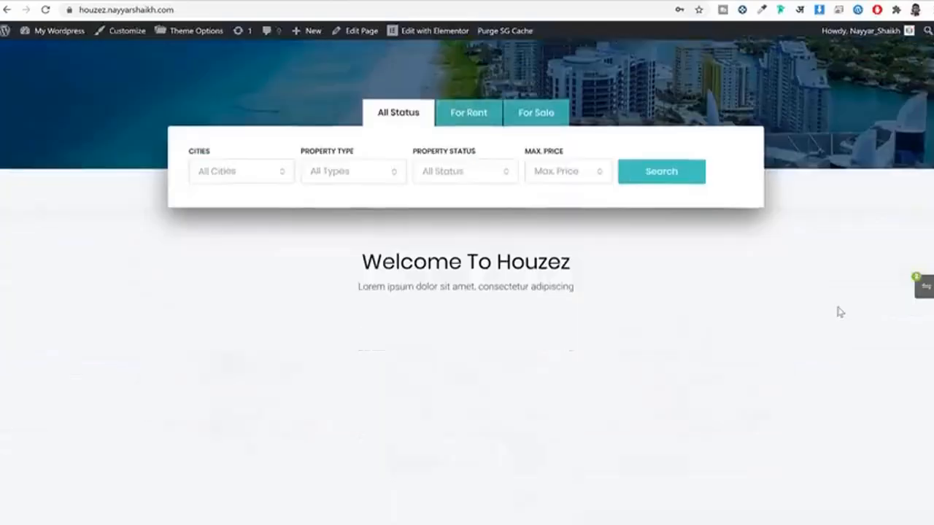
scroll(838, 311, down, 10)
scroll(839, 312, down, 12)
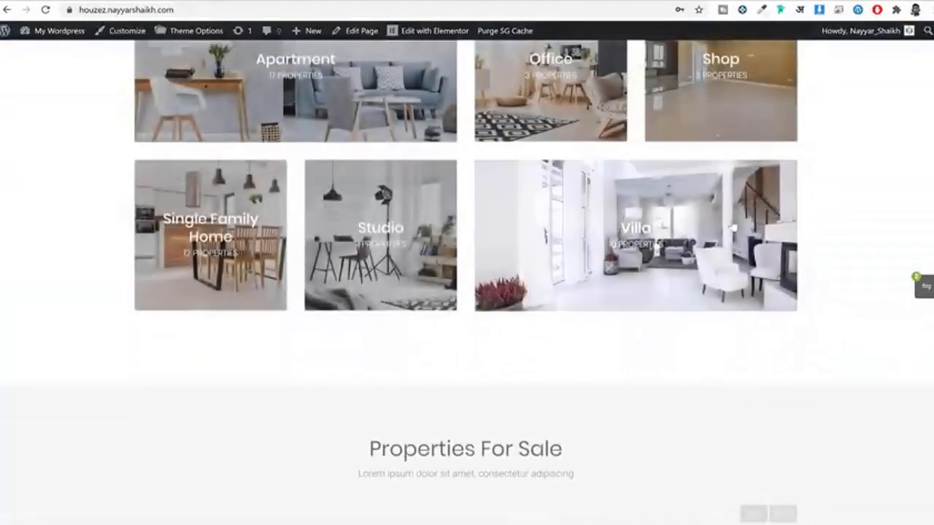
scroll(766, 327, down, 10)
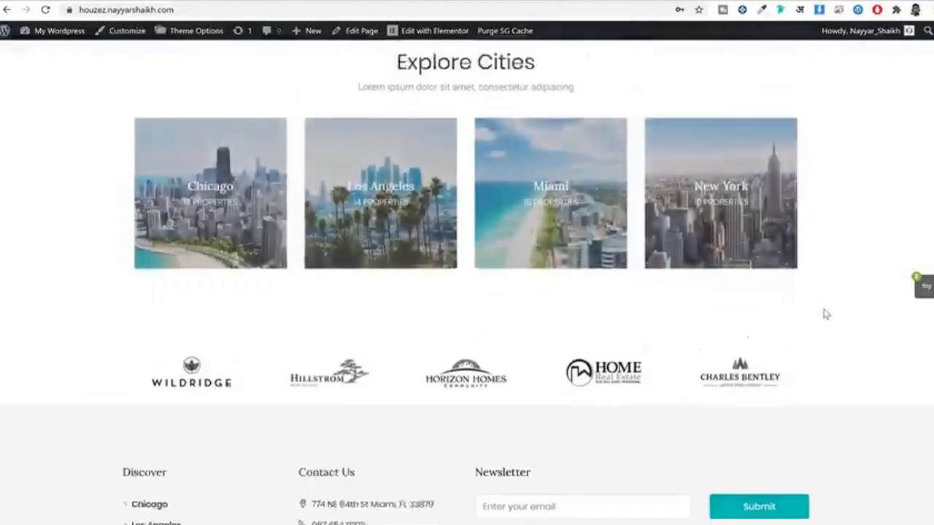
scroll(825, 315, up, 20)
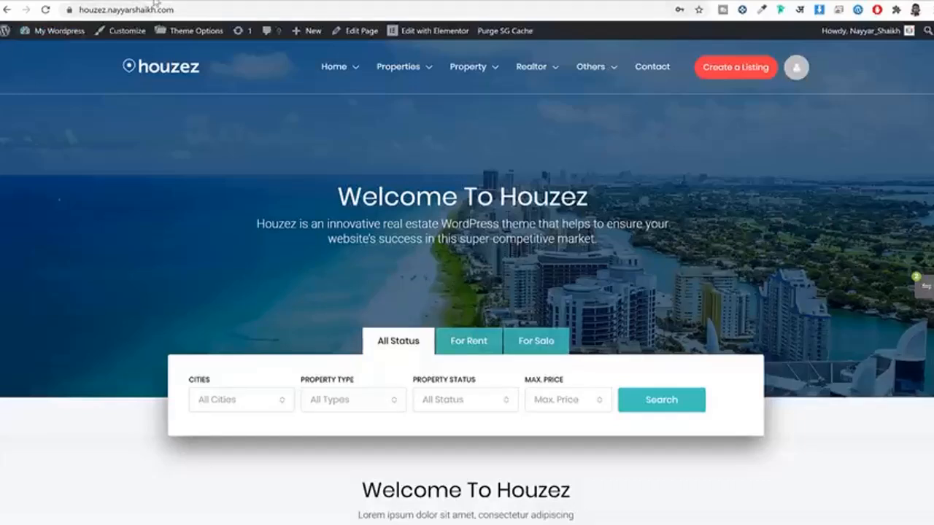
Step: Load bloggdude.com/sg in a new tab to reach SiteGround's hosting plans
click(155, 1)
text(bloggdude.com/)
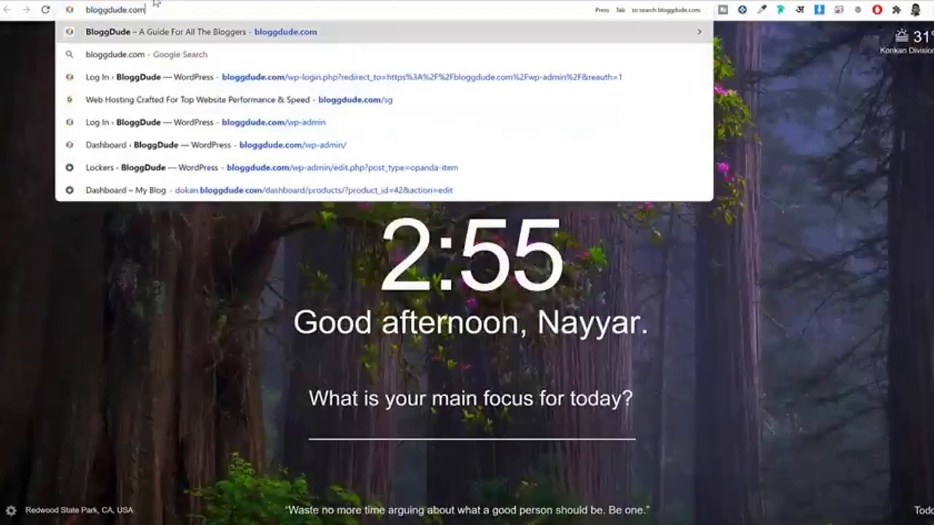
text(sg)
key(Return)
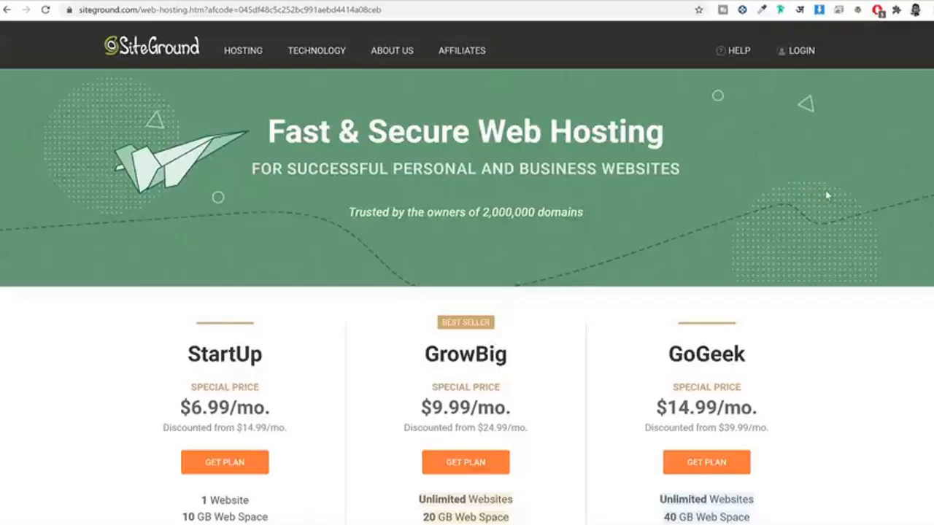
scroll(827, 195, down, 3)
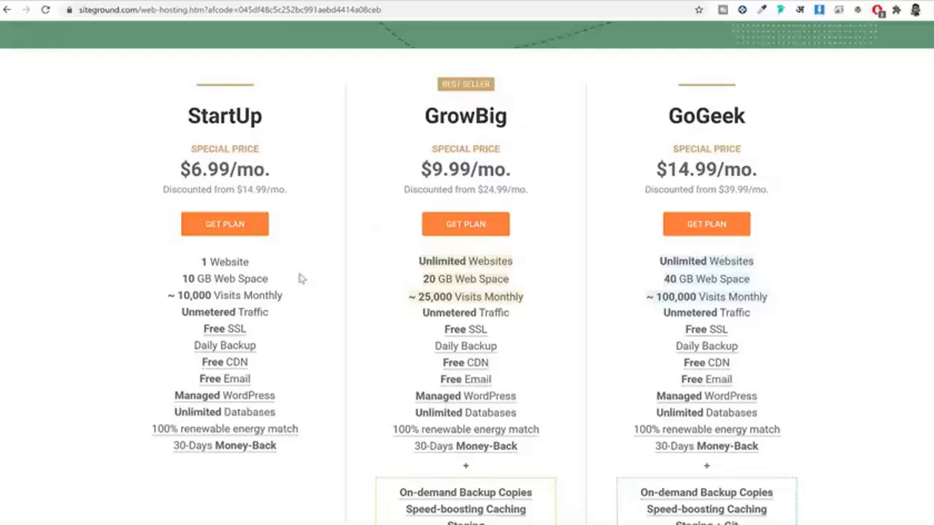
drag(201, 119, 280, 123)
click(280, 124)
Step: Highlight the GrowBig plan name and price label, then clear it
drag(425, 114, 535, 134)
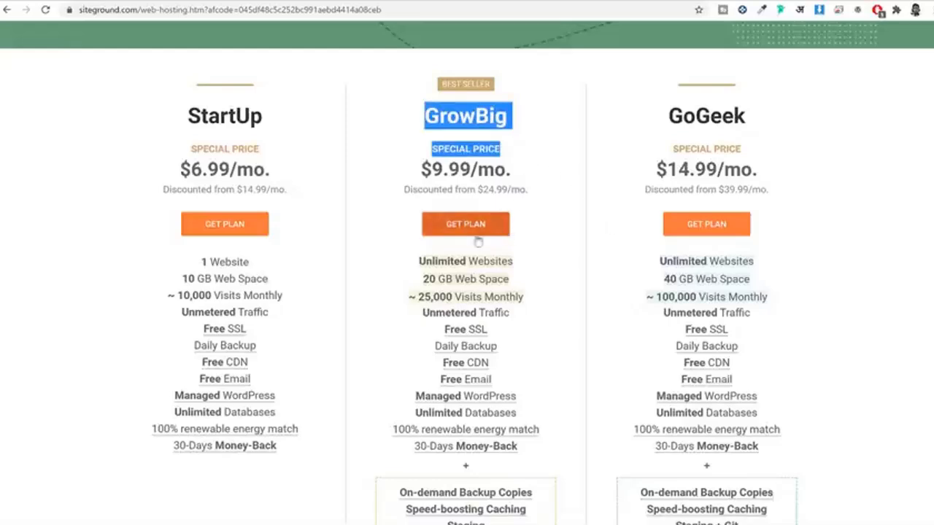
click(400, 259)
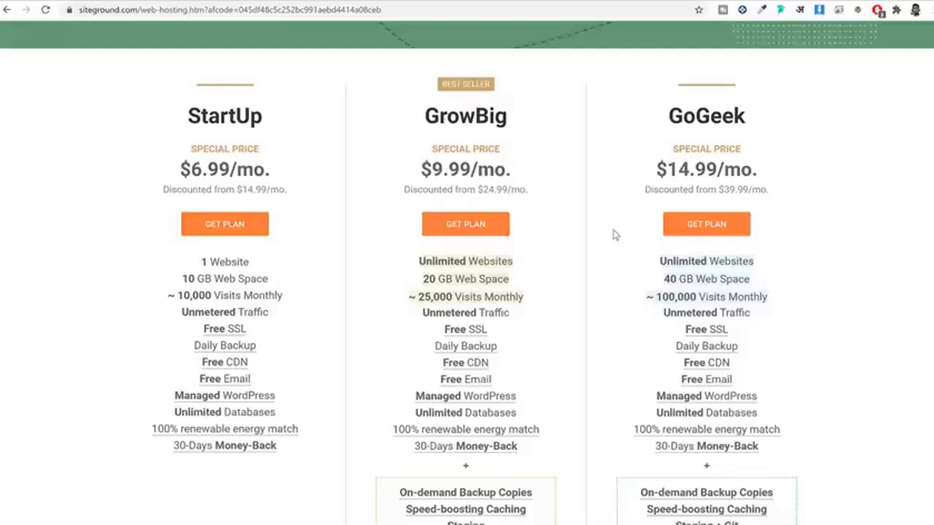
scroll(525, 273, down, 1)
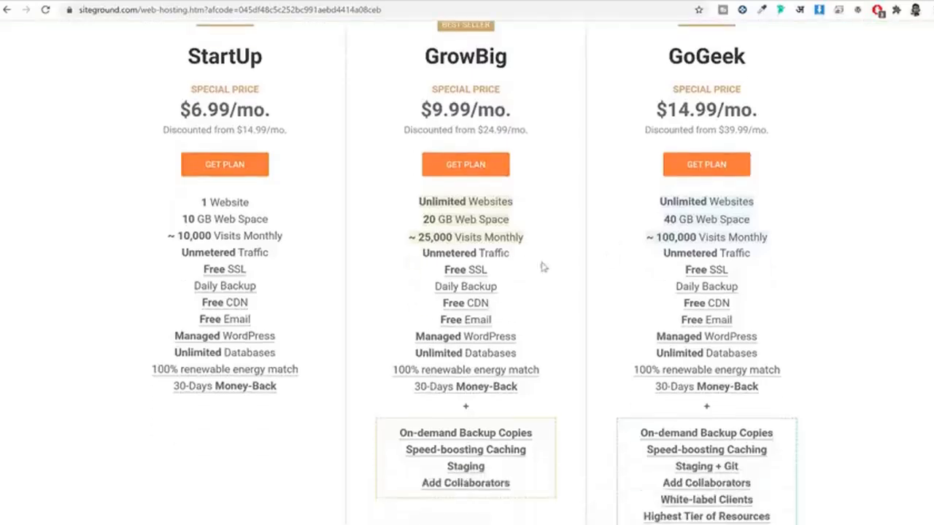
scroll(556, 263, up, 1)
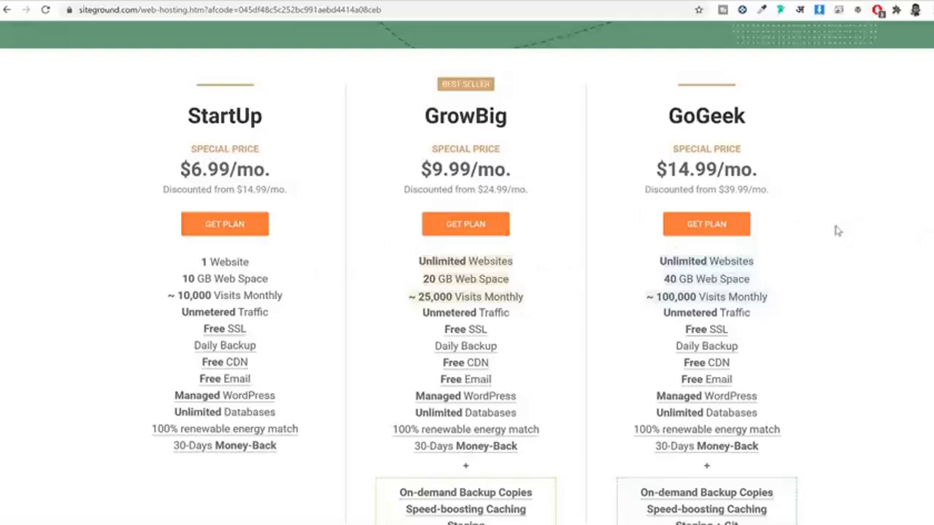
Step: Highlight StartUp's 1 Website limit against GrowBig's Unlimited Websites feature
drag(188, 120, 288, 124)
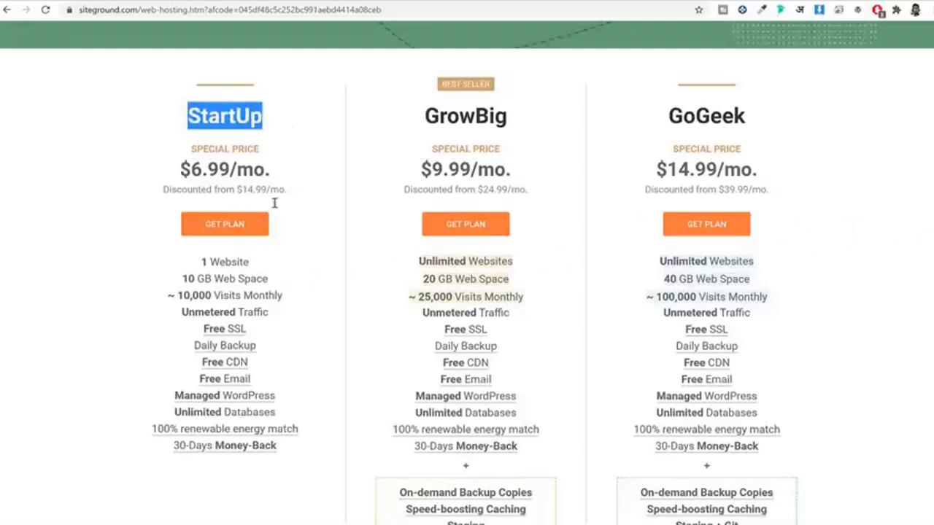
drag(196, 262, 275, 273)
click(447, 132)
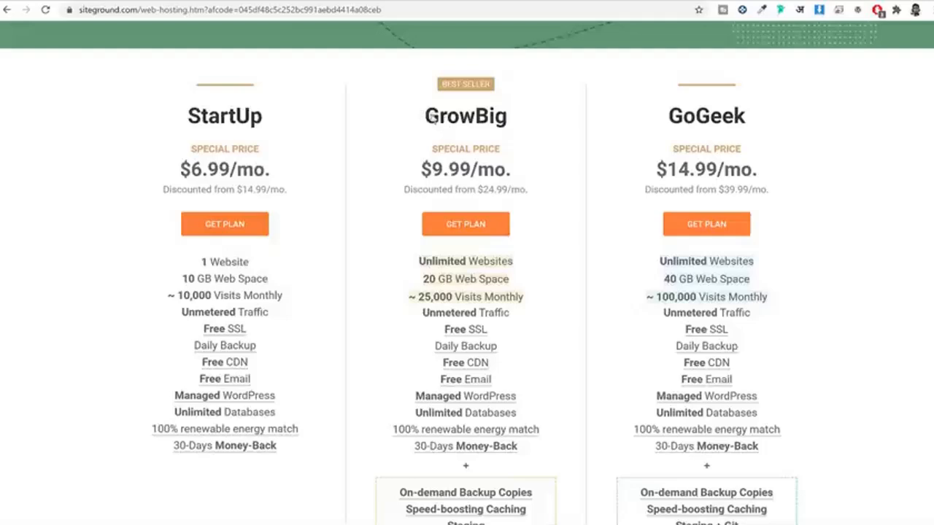
drag(431, 117, 511, 119)
drag(524, 267, 409, 264)
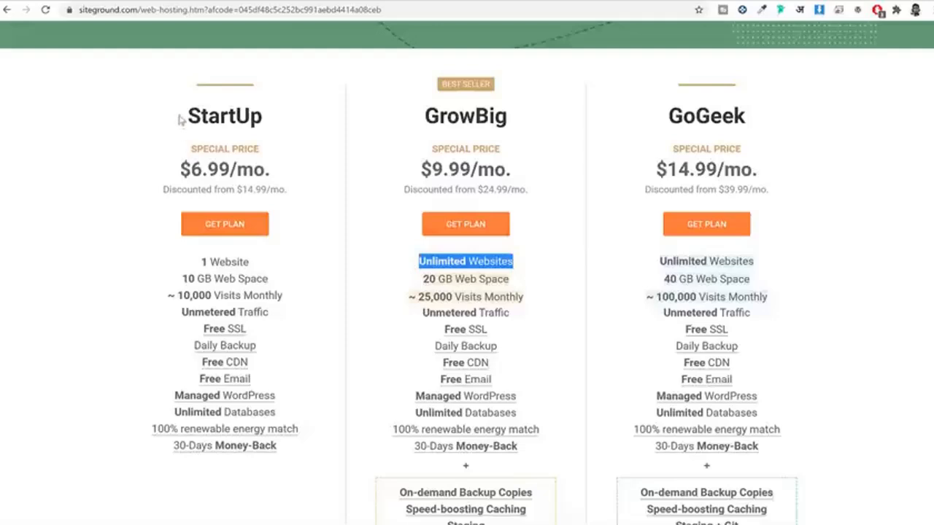
drag(182, 119, 277, 121)
drag(263, 263, 184, 263)
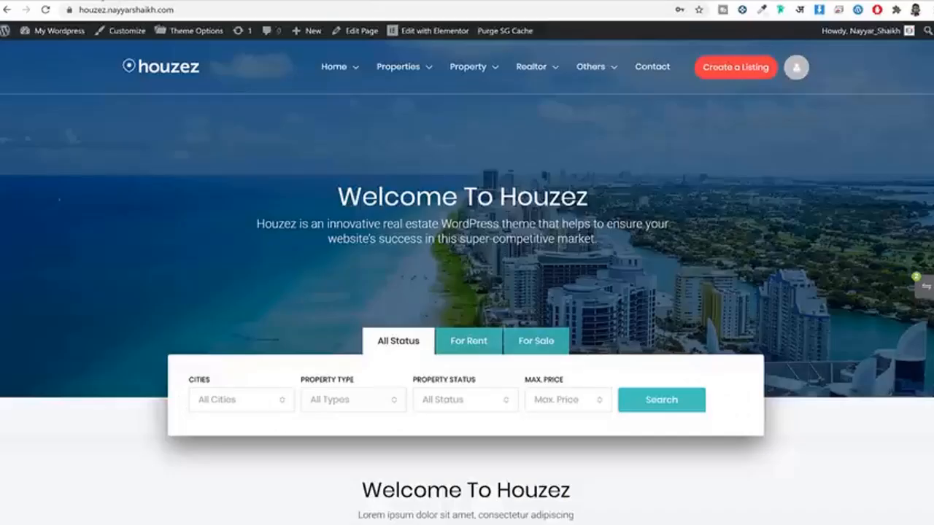
Step: Scroll down through the Houzez demo home page sections and featured listings, then back up
mouse_move(509, 131)
scroll(781, 286, down, 10)
scroll(783, 287, down, 15)
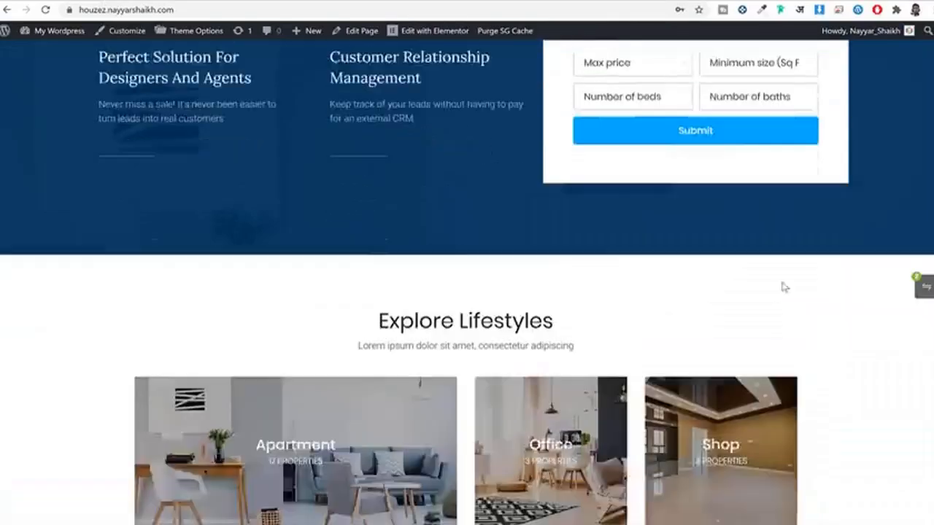
scroll(809, 305, down, 5)
scroll(828, 321, up, 20)
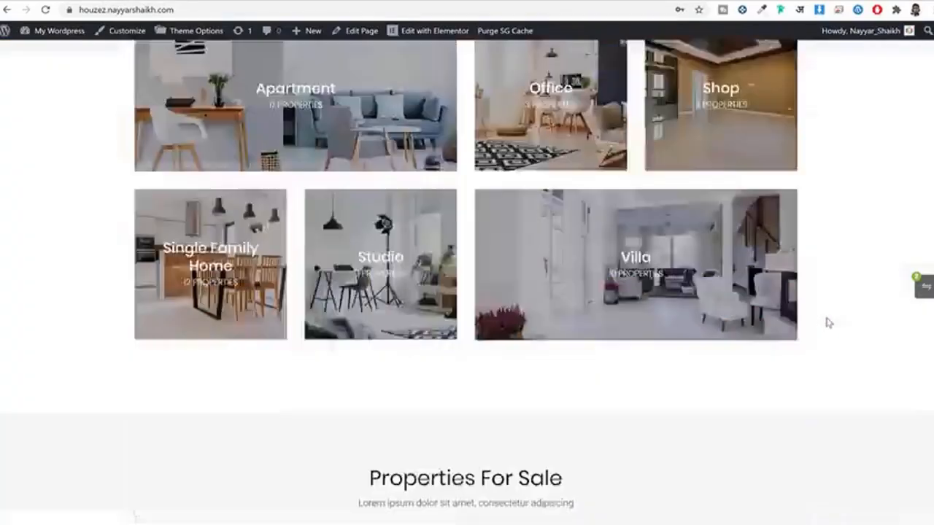
scroll(868, 312, up, 10)
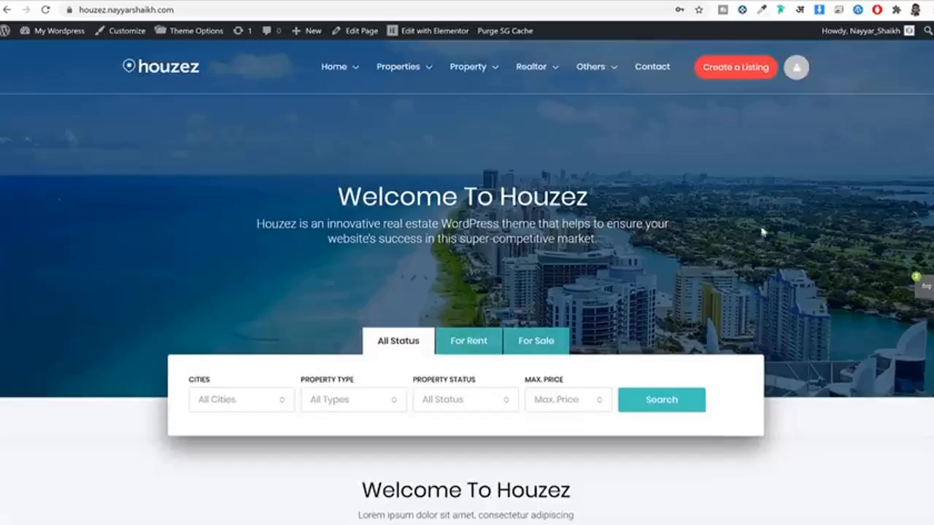
Step: On the SiteGround pricing page, highlight the StartUp plan name instead of 1 Website
click(222, 1)
click(248, 108)
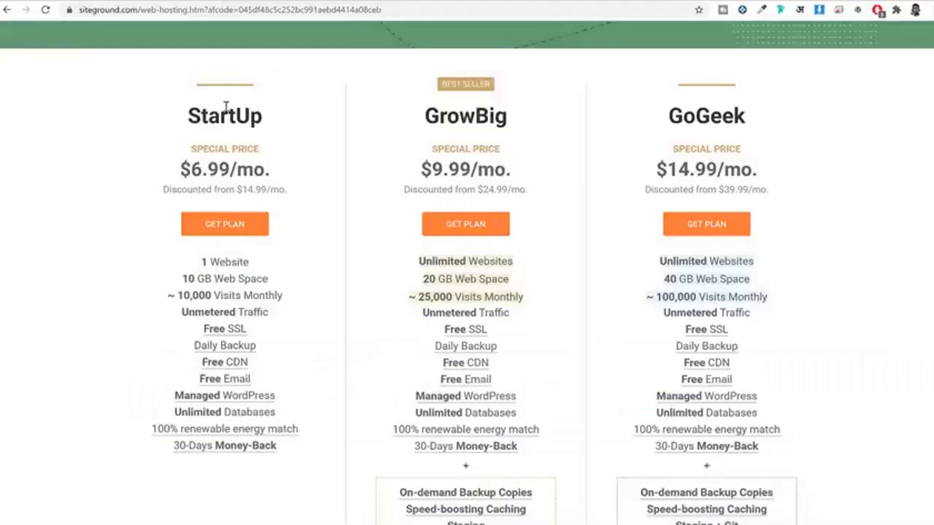
drag(176, 112, 275, 116)
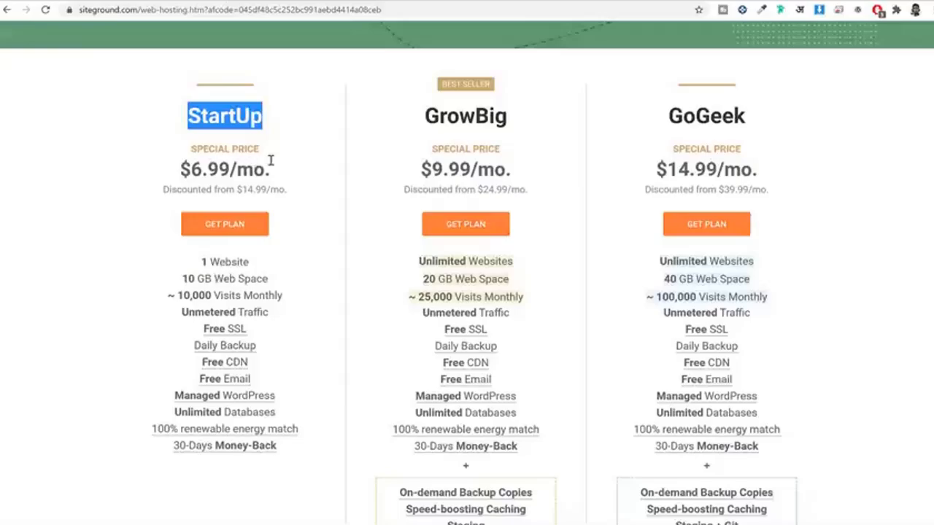
Step: Return to the Houzez demo site and scroll its home page down and back up
click(227, 2)
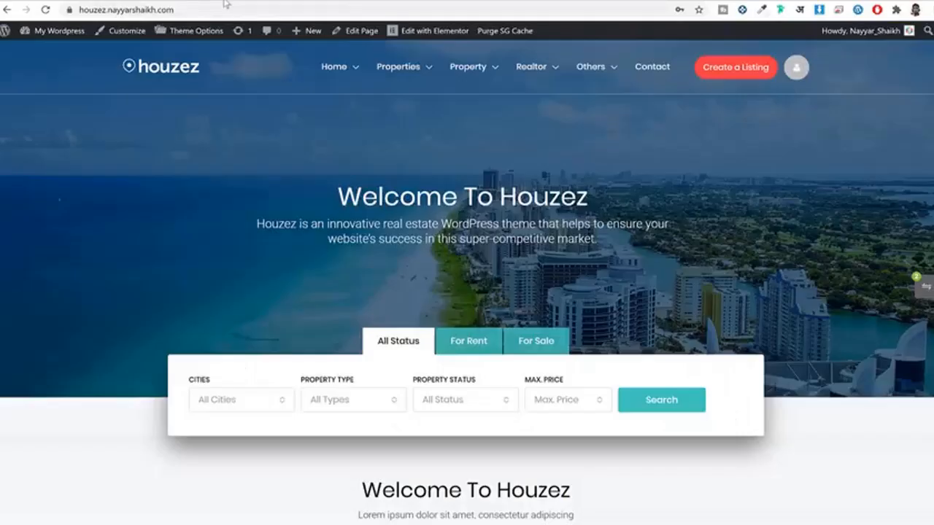
scroll(792, 200, down, 5)
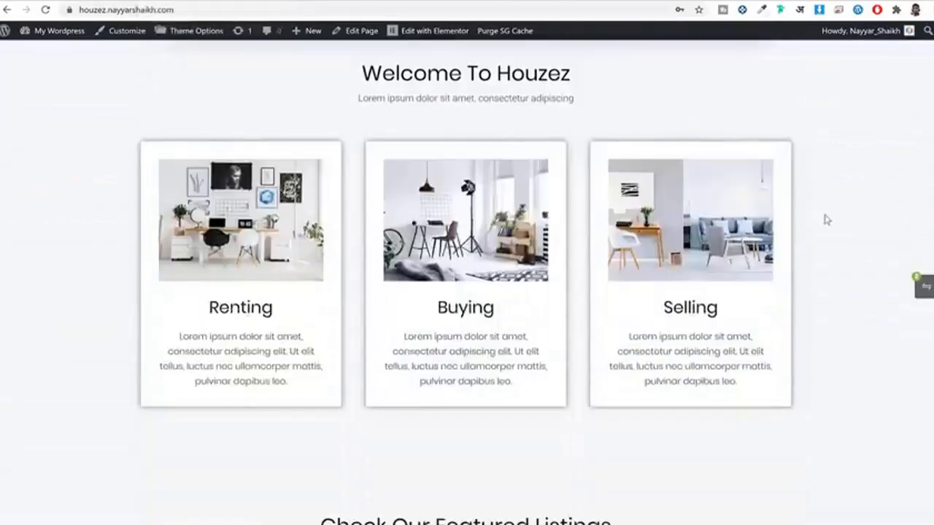
scroll(832, 222, down, 8)
scroll(840, 221, up, 4)
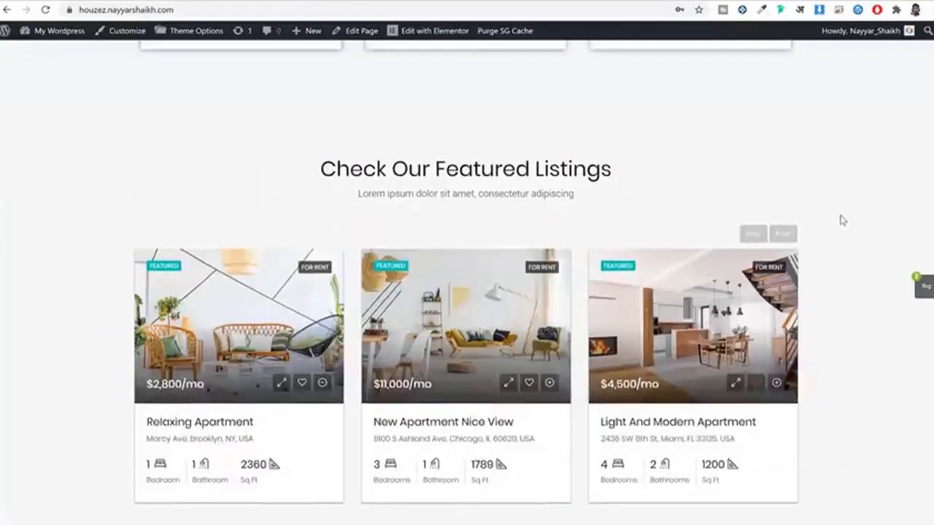
scroll(843, 223, up, 8)
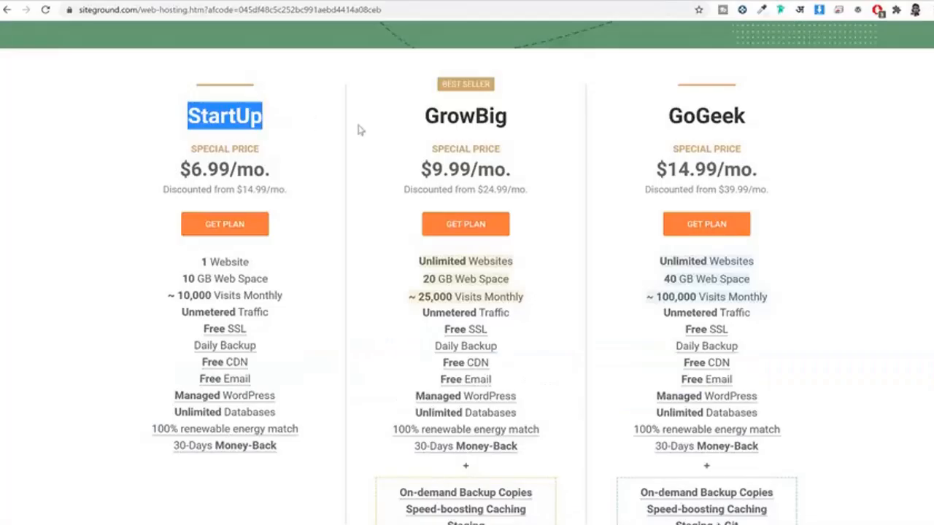
Step: Highlight GrowBig's name and Unlimited Websites, then StartUp's 10 GB and GoGeek's 40 GB web space
drag(417, 117, 527, 127)
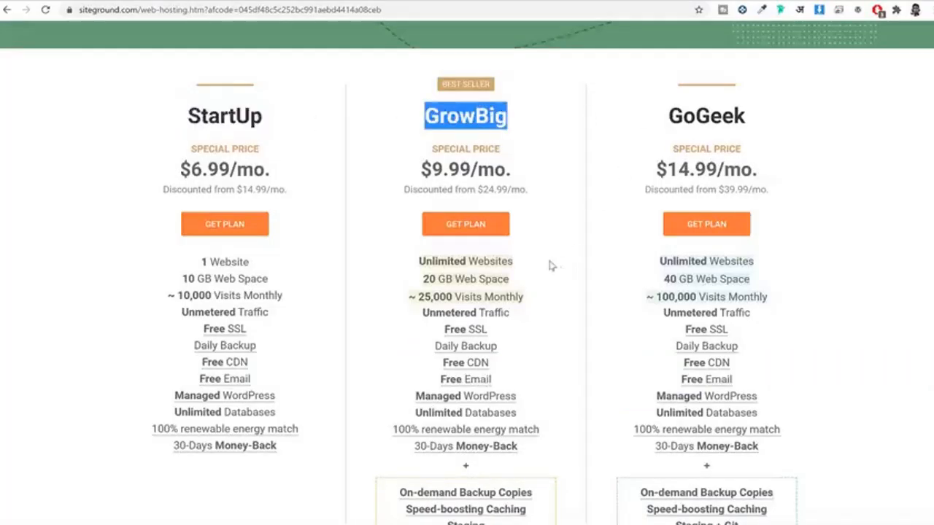
drag(514, 260, 413, 262)
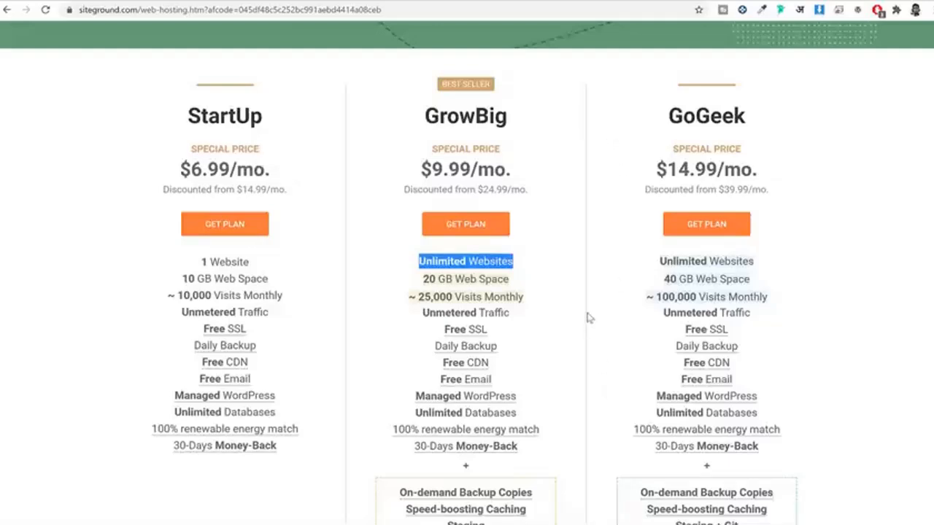
click(450, 115)
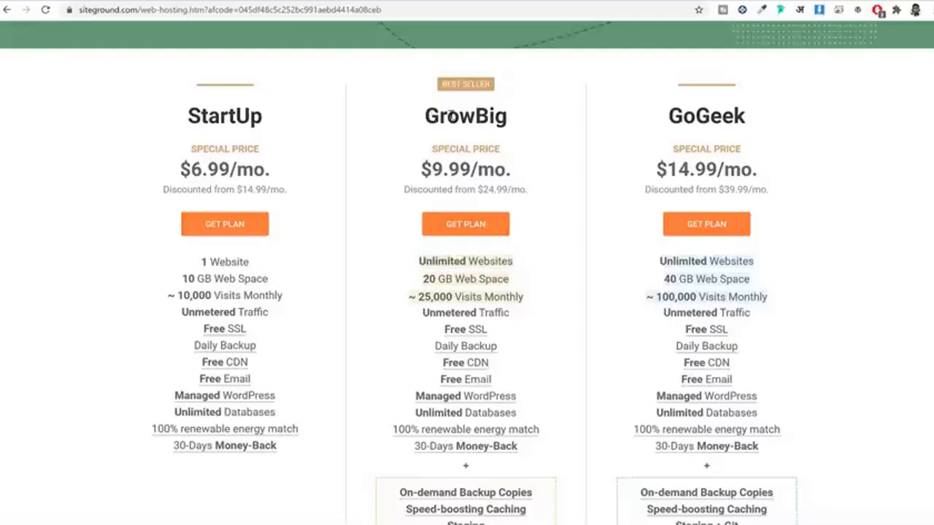
double_click(451, 115)
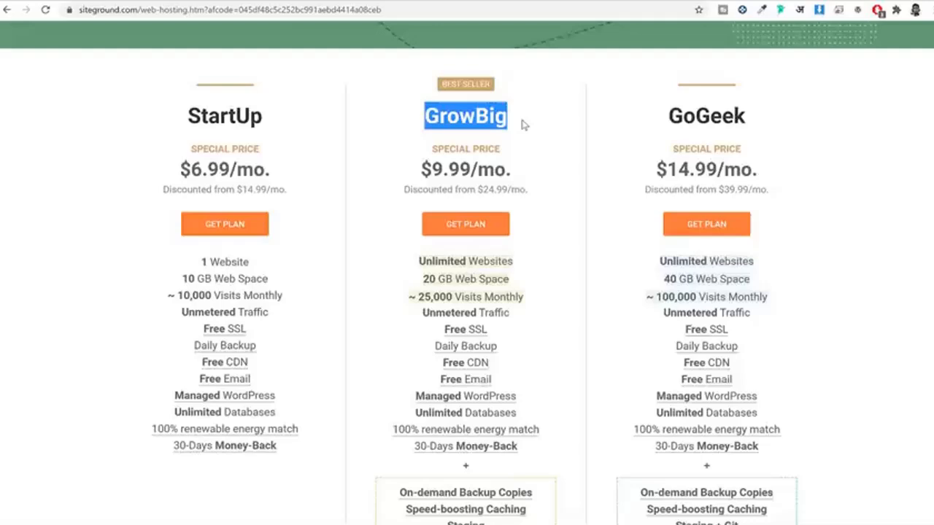
click(526, 124)
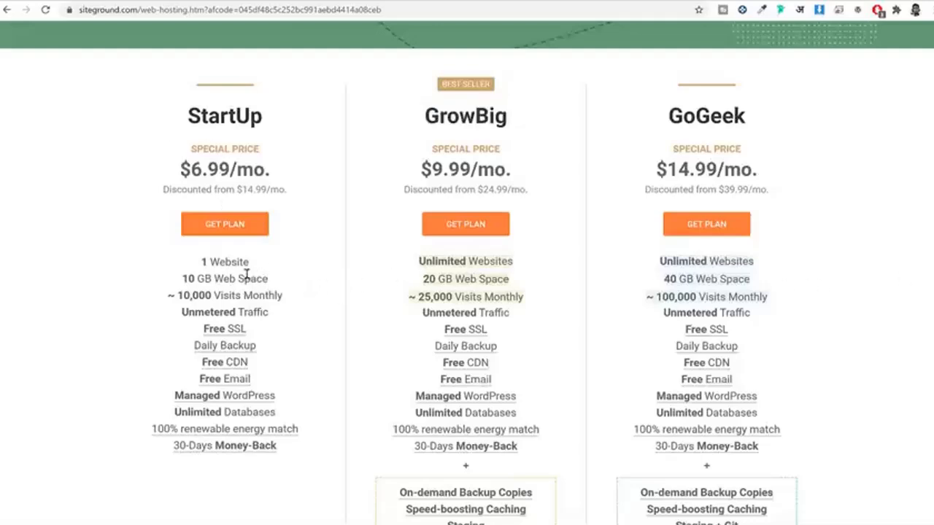
drag(238, 279, 146, 279)
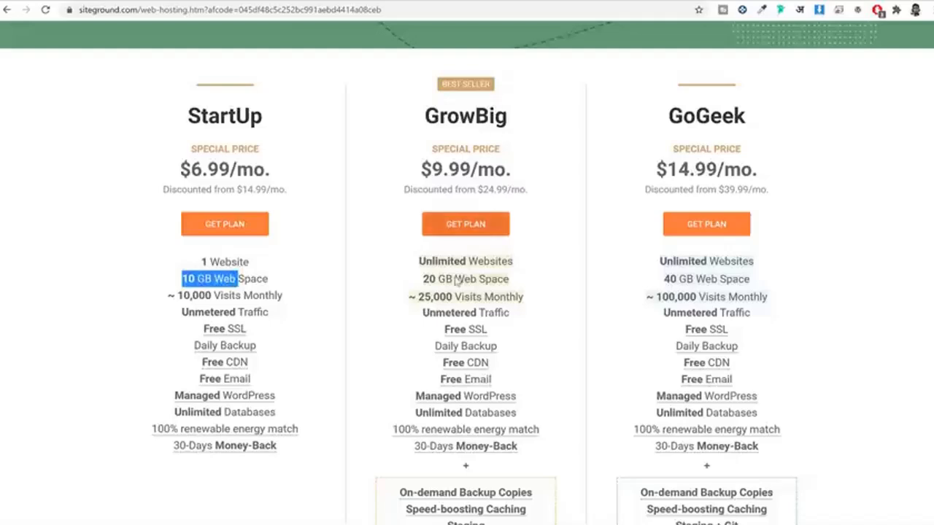
drag(712, 279, 638, 285)
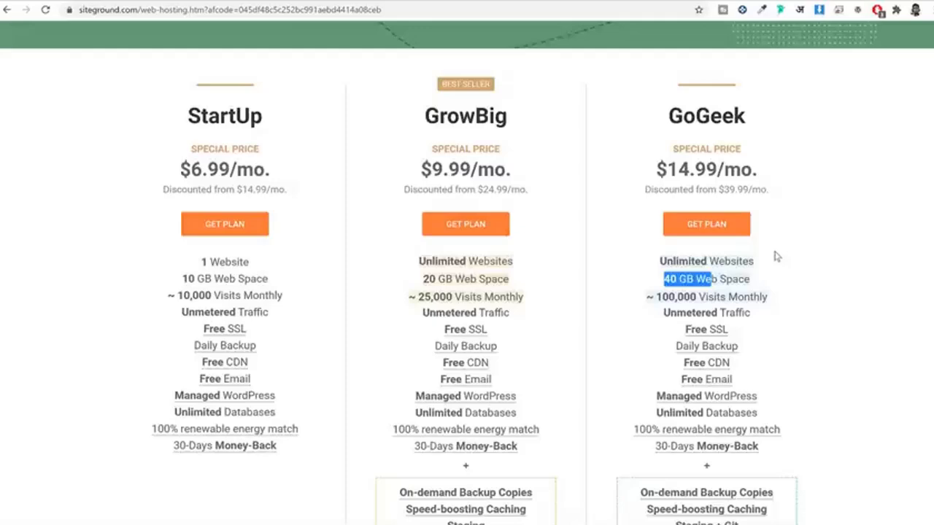
Step: Bring up the Houzez demo site and briefly scroll its home page down and back up
click(92, 1)
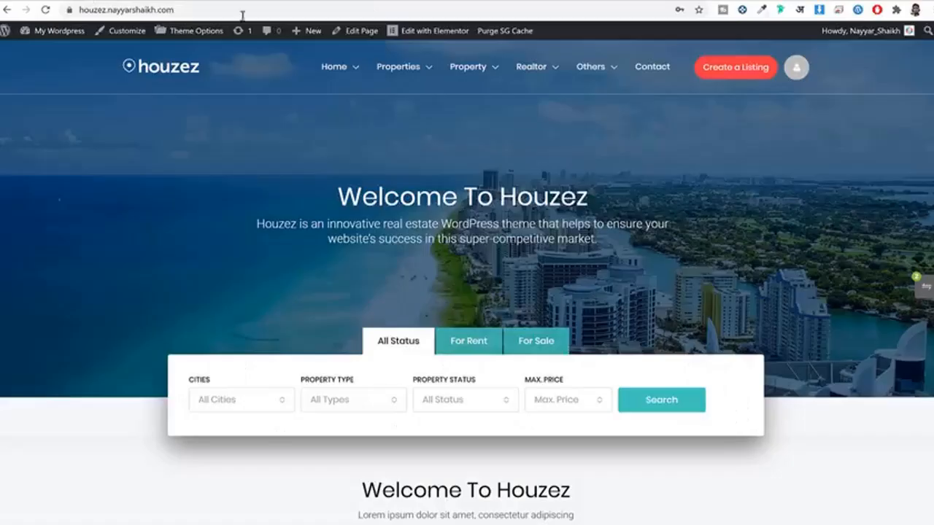
scroll(763, 240, down, 2)
scroll(810, 259, down, 5)
scroll(809, 259, up, 8)
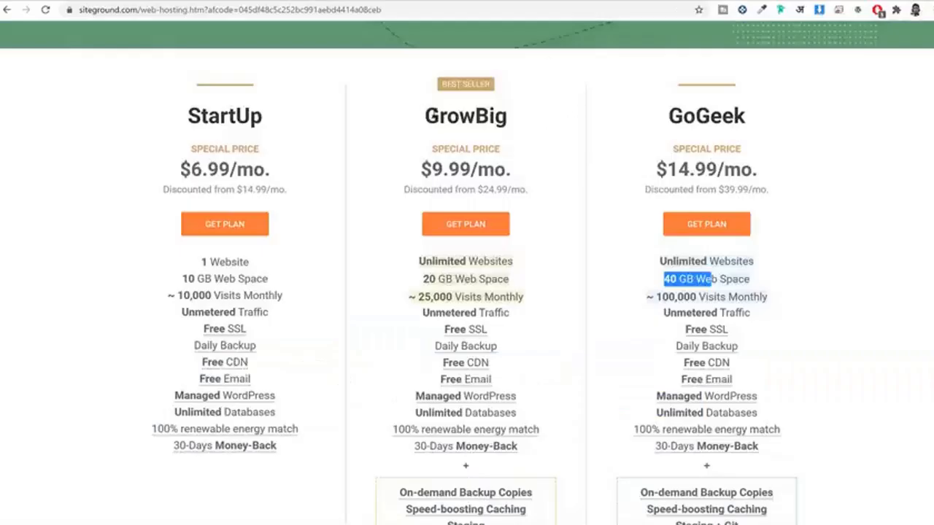
drag(427, 115, 547, 119)
click(547, 119)
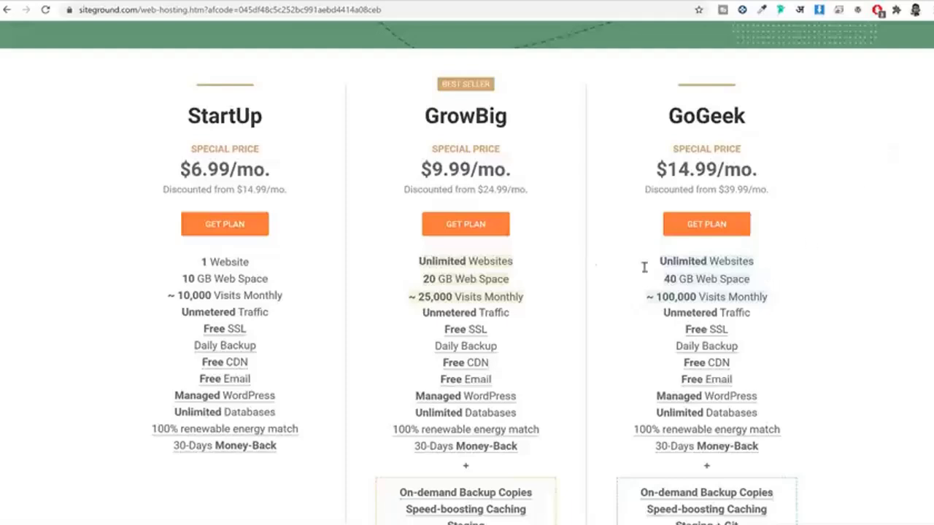
drag(521, 279, 418, 282)
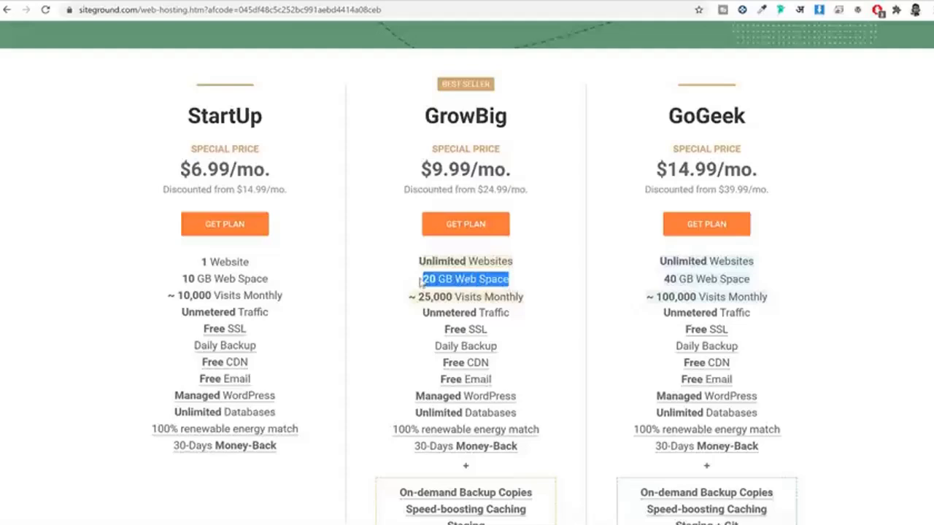
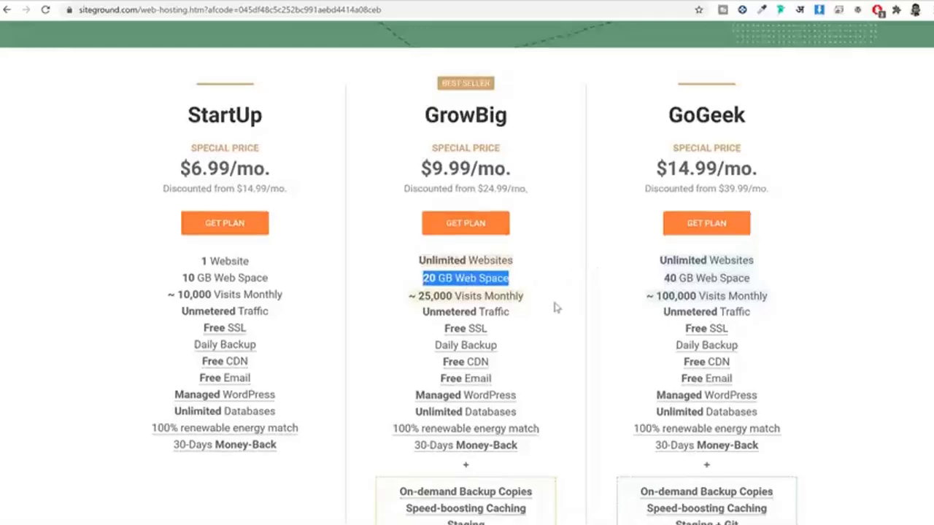
Step: Review the Ultra-fast Sites details, highlighting the Google cloud and speed feature points
scroll(555, 306, down, 10)
scroll(555, 308, down, 10)
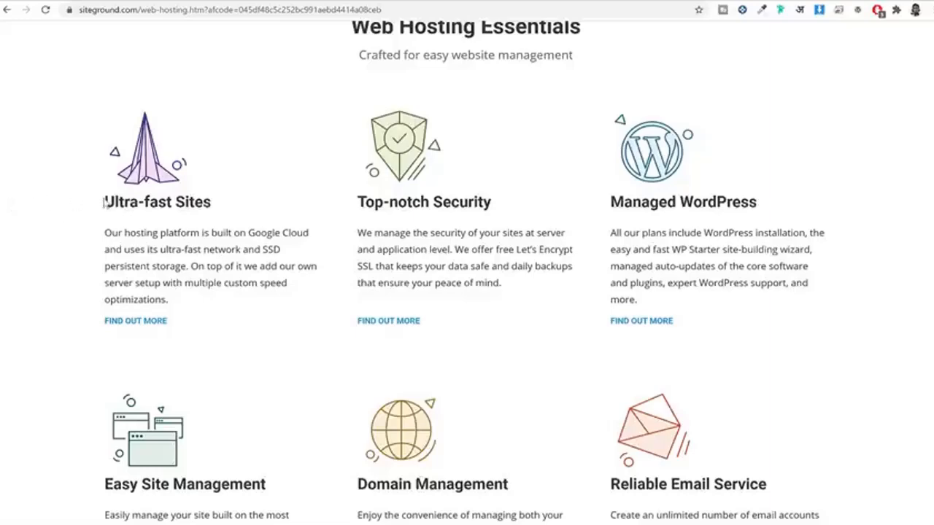
drag(103, 202, 223, 206)
scroll(223, 206, down, 1)
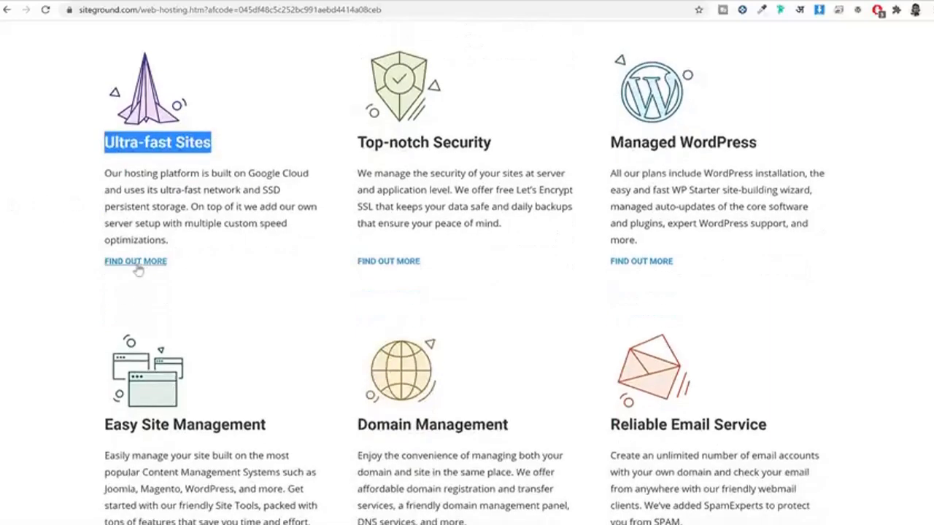
click(134, 261)
drag(293, 222, 511, 223)
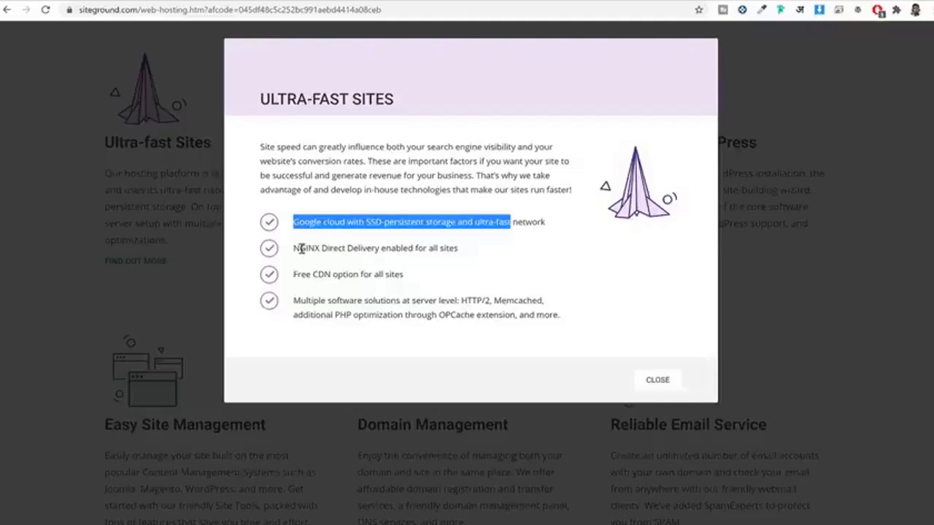
drag(300, 249, 519, 316)
click(519, 316)
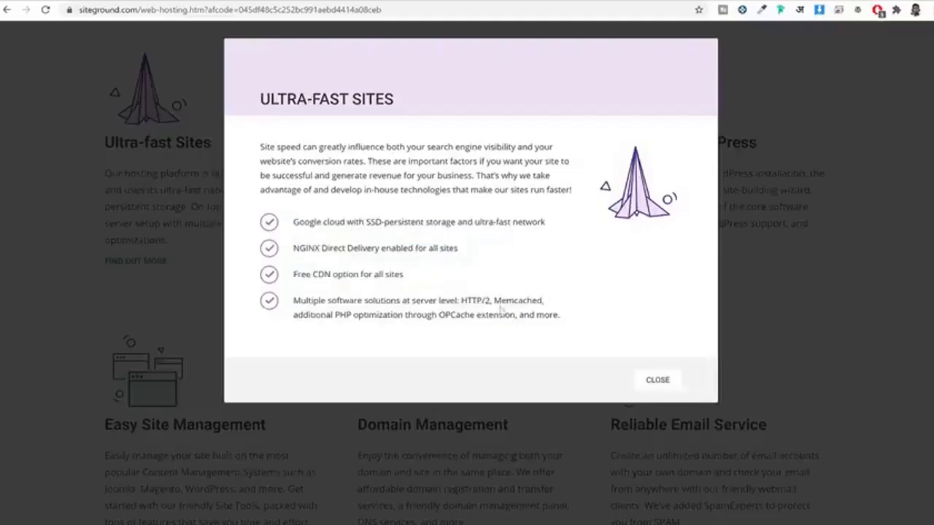
click(646, 382)
scroll(672, 391, up, 10)
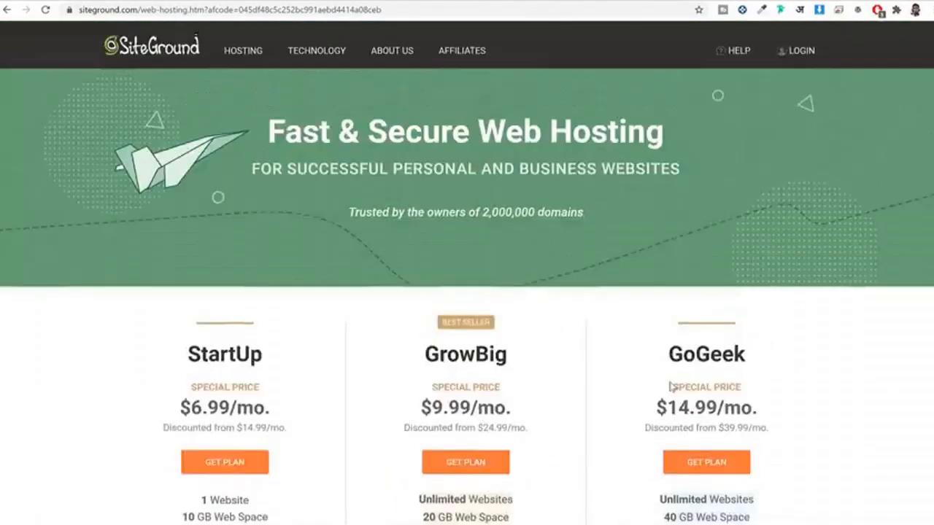
Step: Compare plans: StartUp's ~10,000 versus GrowBig's ~25,000 monthly visits, and GrowBig's unmetered traffic
scroll(671, 388, down, 5)
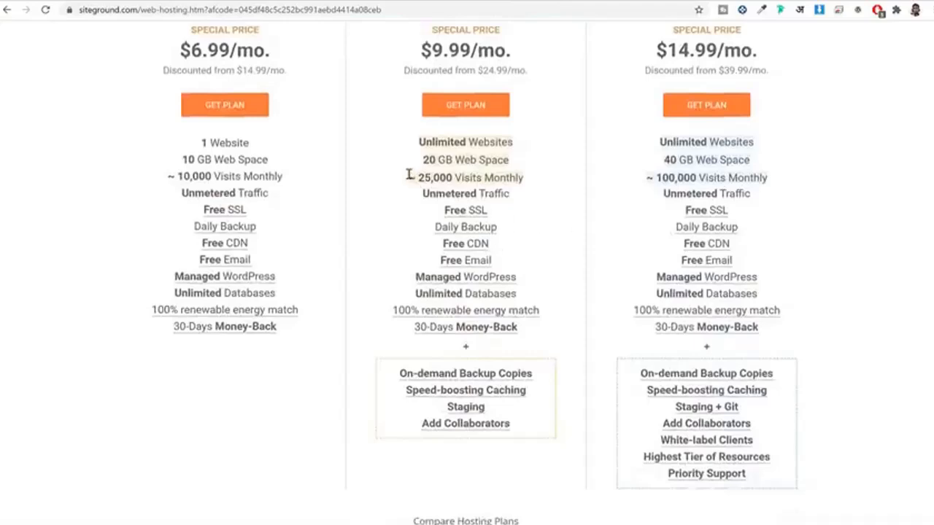
drag(409, 174, 544, 186)
click(549, 187)
scroll(559, 210, up, 1)
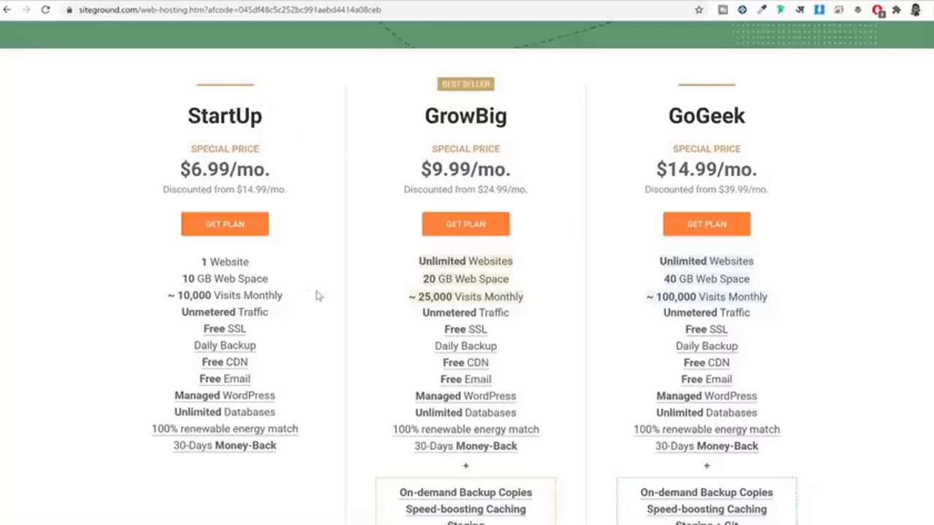
drag(317, 296, 148, 292)
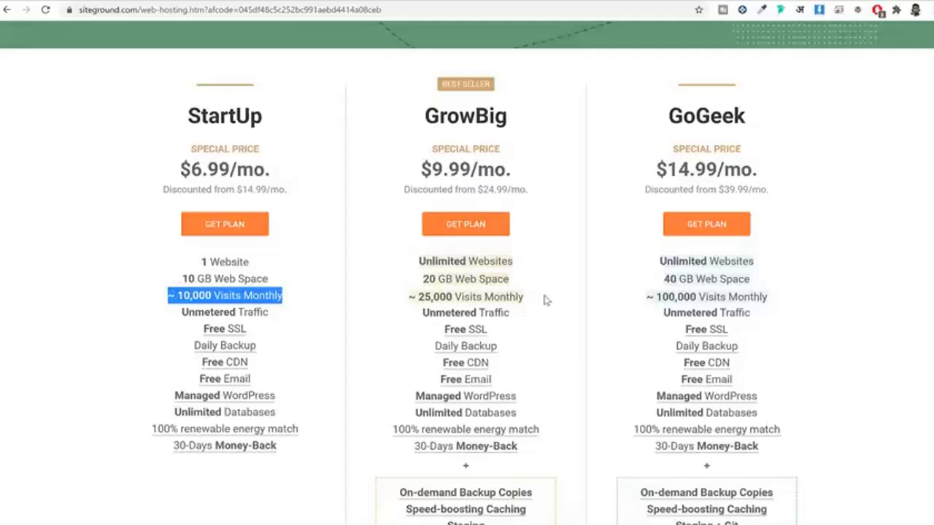
drag(666, 113, 779, 122)
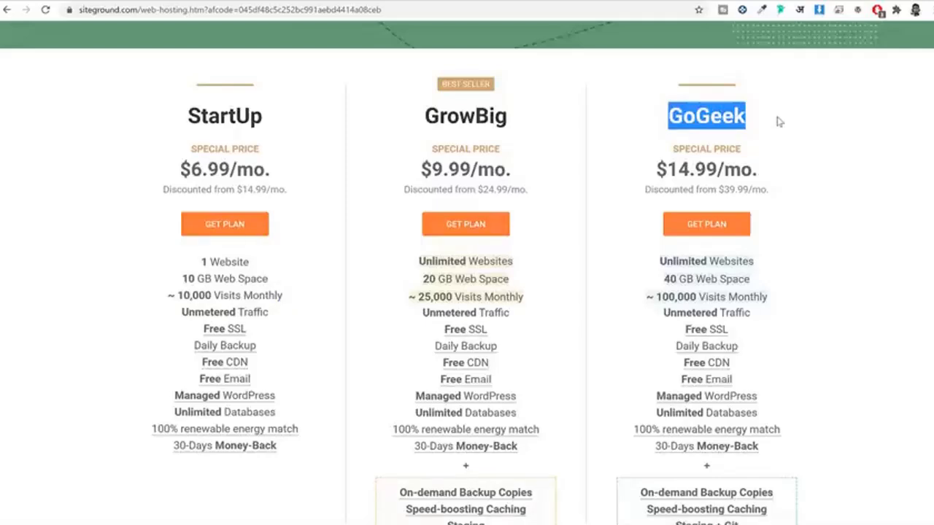
drag(538, 298, 496, 297)
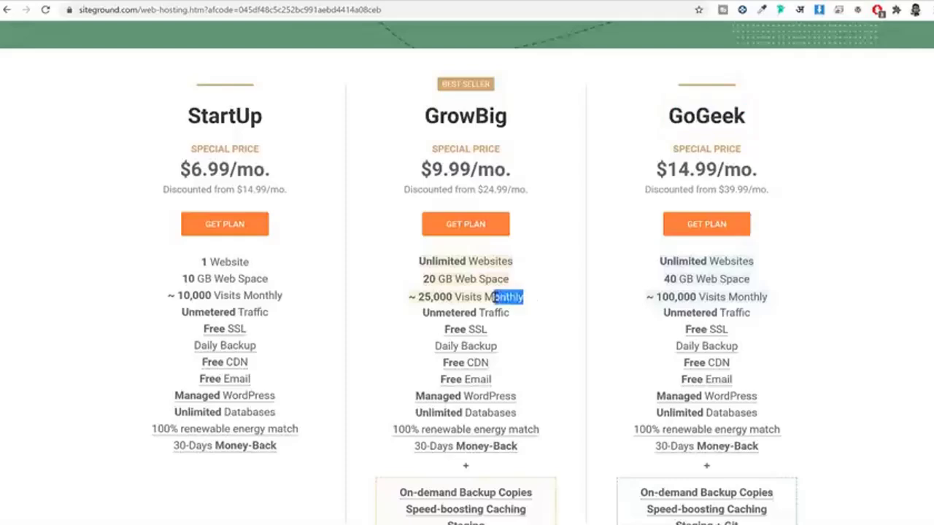
click(495, 298)
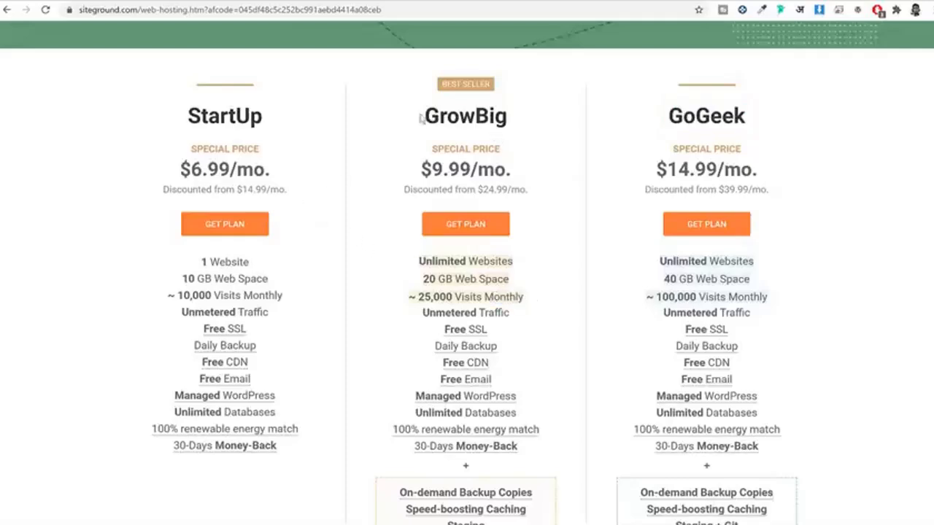
drag(421, 119, 536, 118)
drag(533, 299, 405, 301)
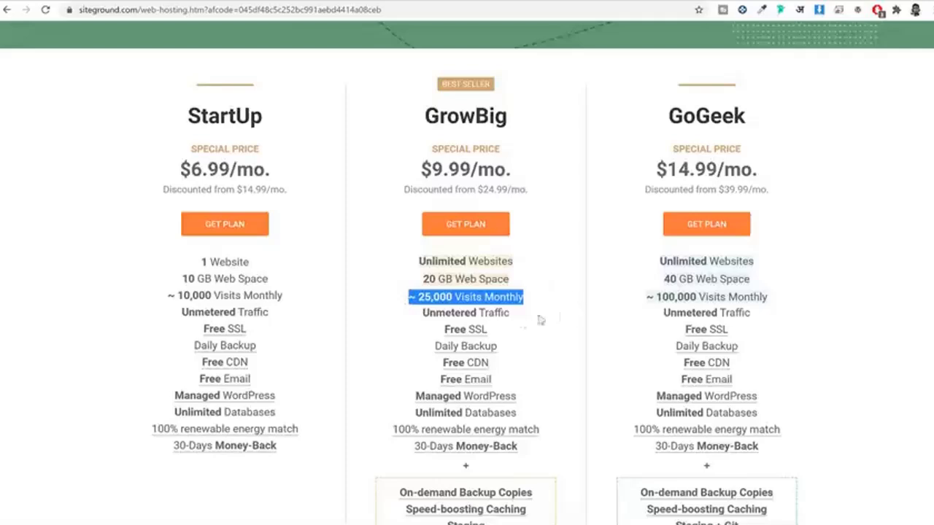
drag(436, 314, 529, 317)
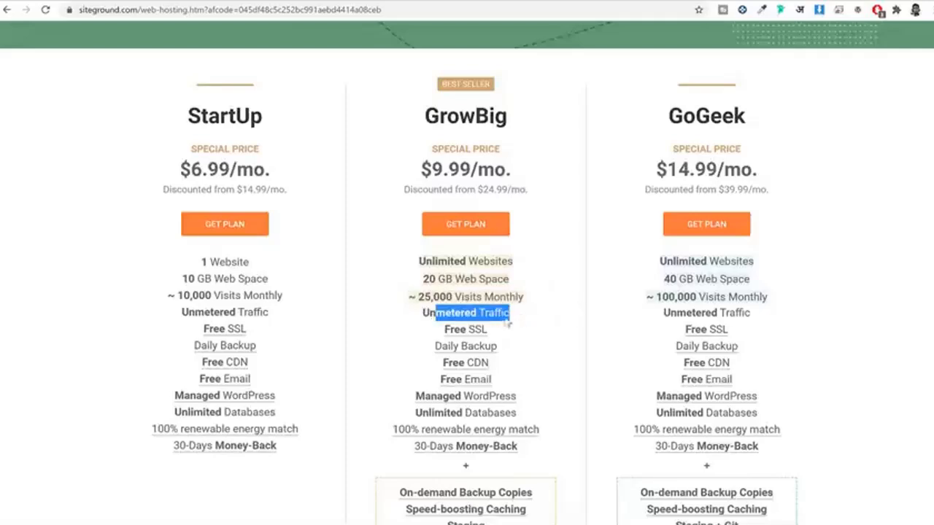
Step: Check the site's connection security, then highlight GrowBig's Free CDN feature
mouse_move(467, 333)
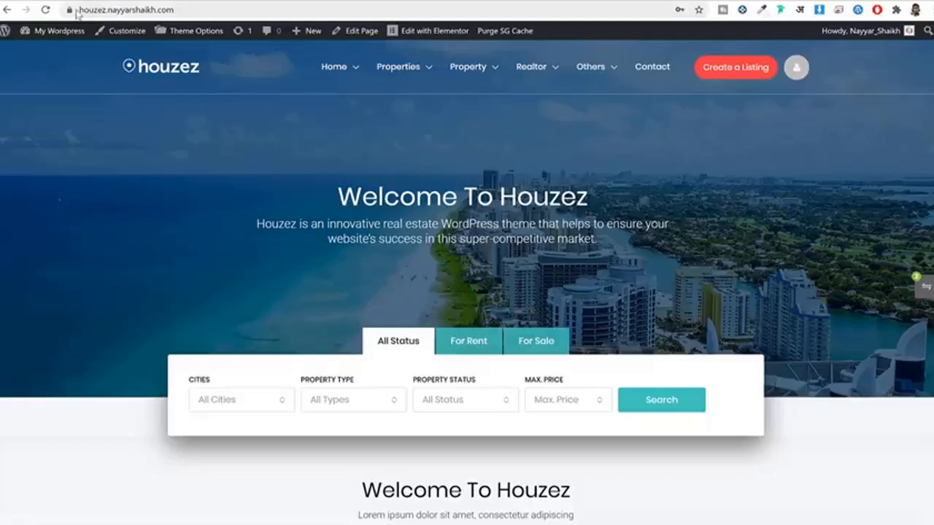
click(70, 10)
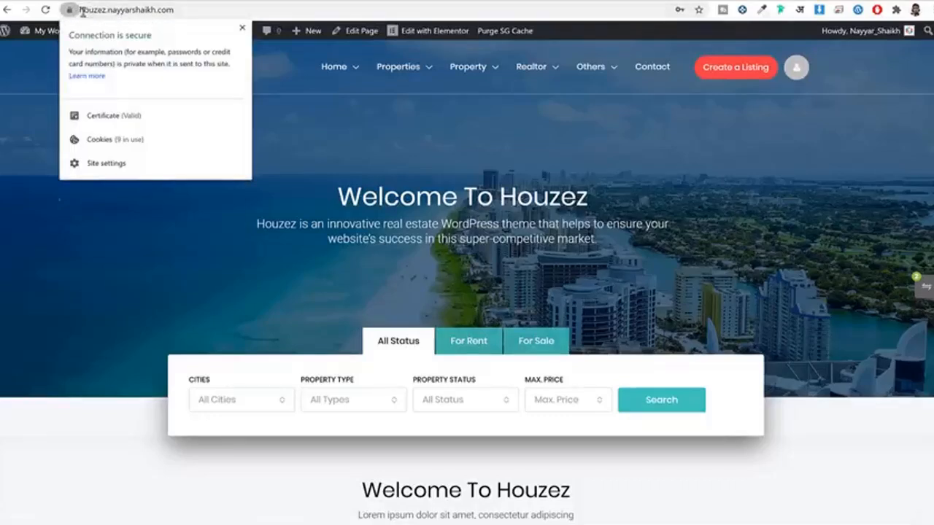
click(218, 3)
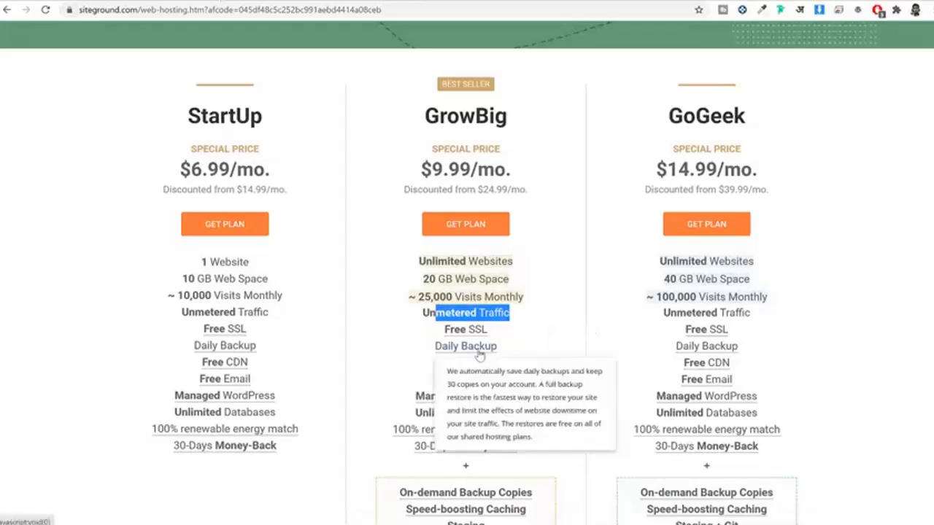
mouse_move(473, 371)
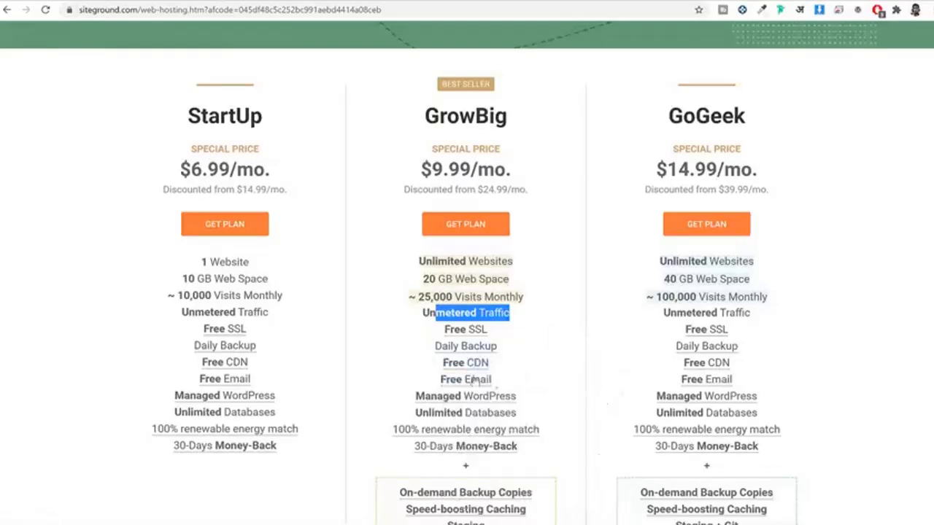
drag(437, 369, 513, 367)
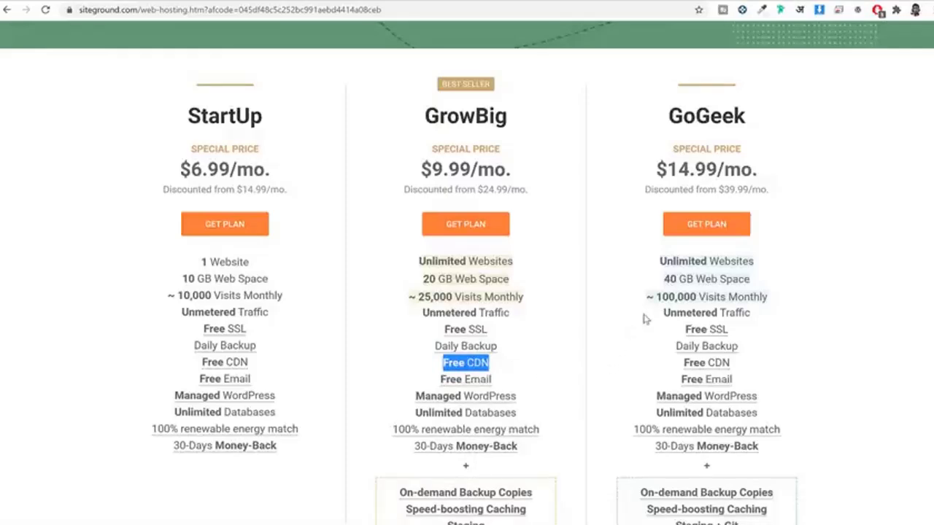
Step: Read the Top-notch Security details, including the AI Anti-Bot System, then close them
scroll(646, 321, down, 10)
scroll(649, 332, down, 9)
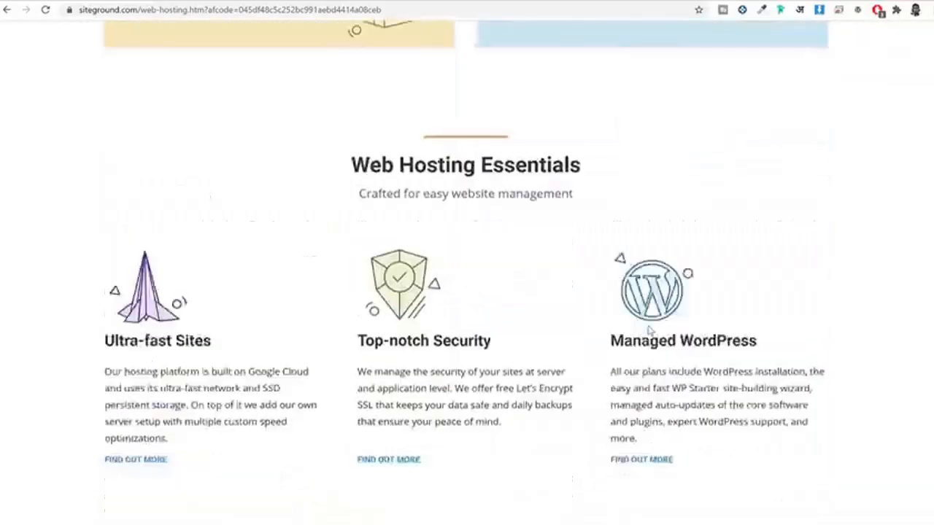
drag(355, 148, 496, 156)
click(458, 242)
click(398, 263)
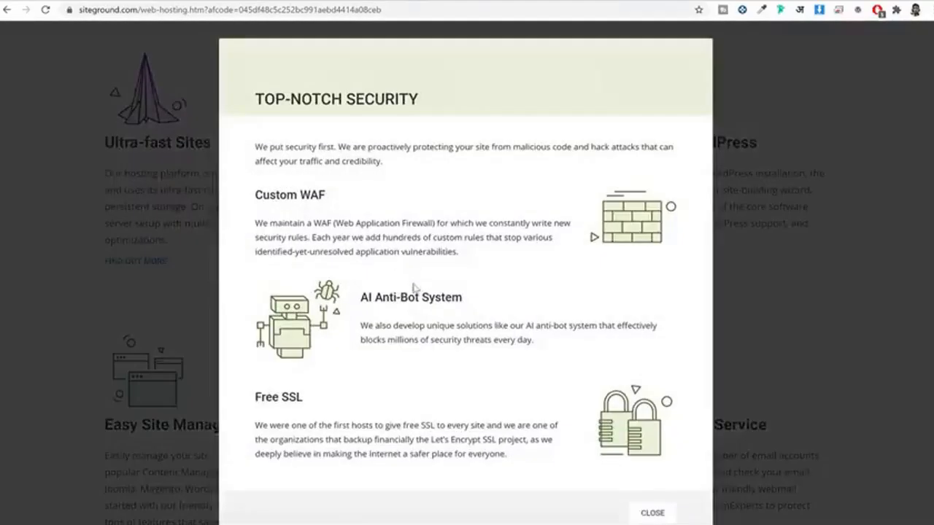
drag(349, 309, 457, 295)
click(453, 294)
click(766, 322)
Step: Scroll back to the plan cards and highlight the StartUp plan name
scroll(763, 314, up, 15)
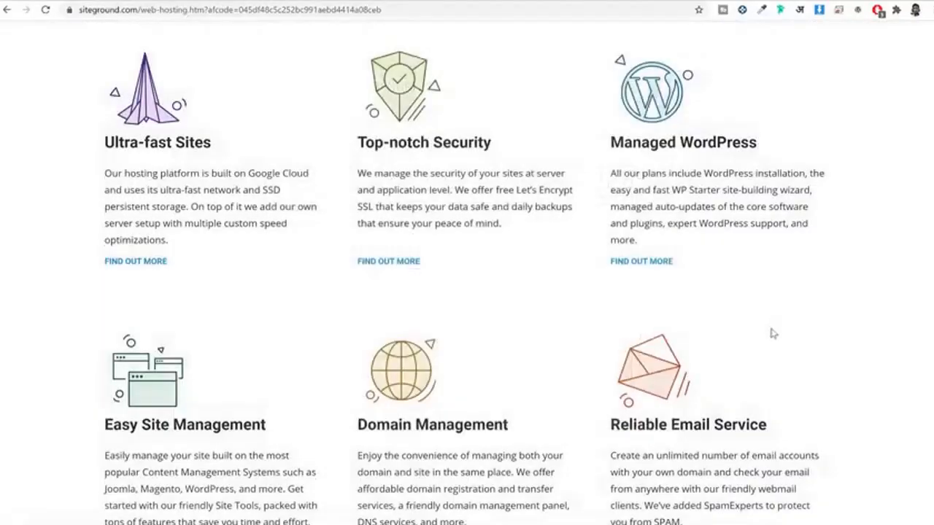
scroll(763, 306, up, 5)
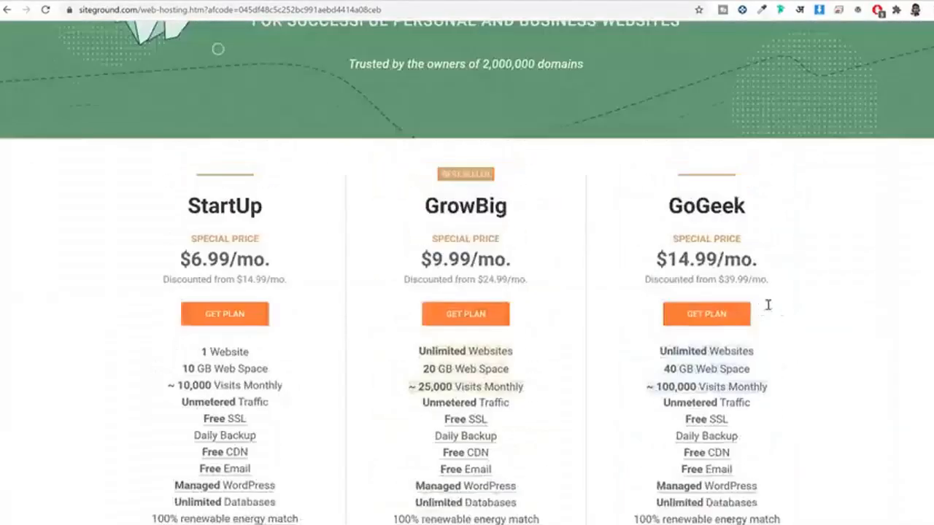
scroll(807, 304, down, 1)
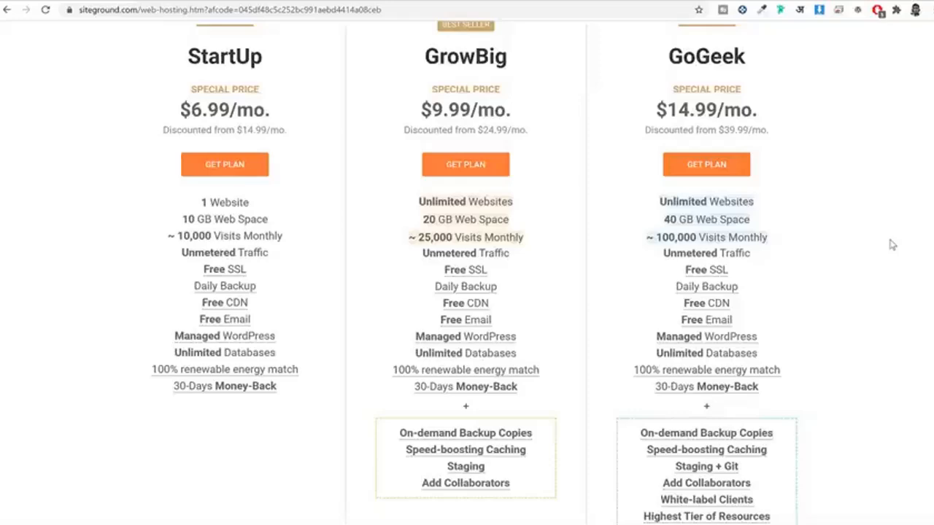
scroll(892, 244, down, 2)
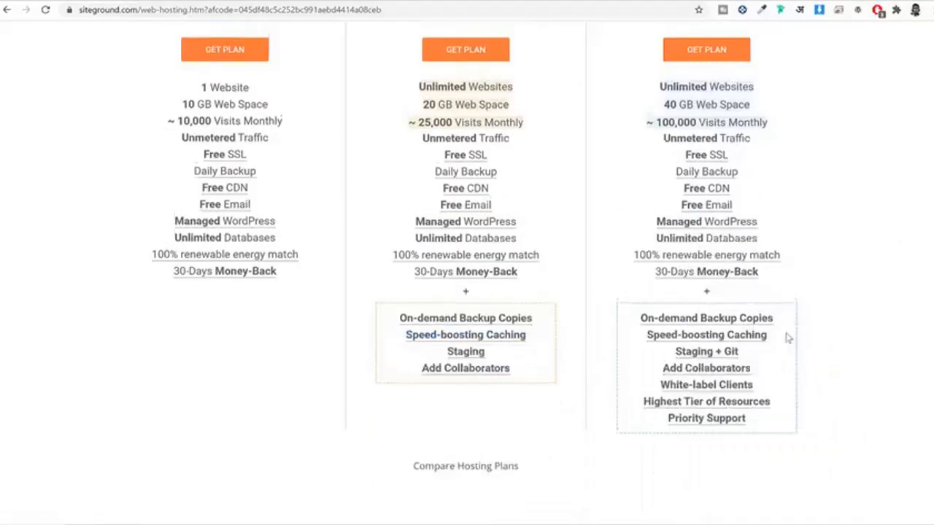
scroll(786, 336, up, 3)
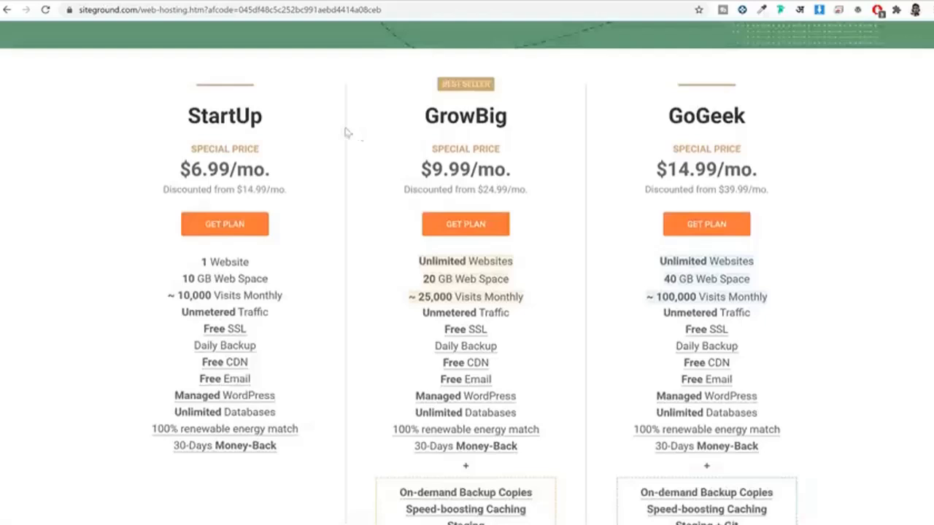
drag(186, 115, 275, 117)
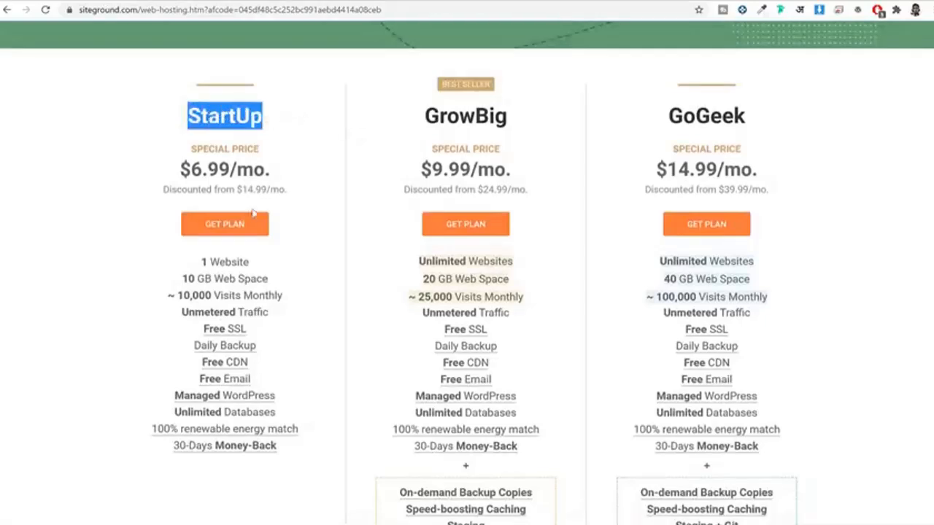
Step: Pick the StartUp plan and enter 'nayyarshaikh' as a new domain name
click(239, 229)
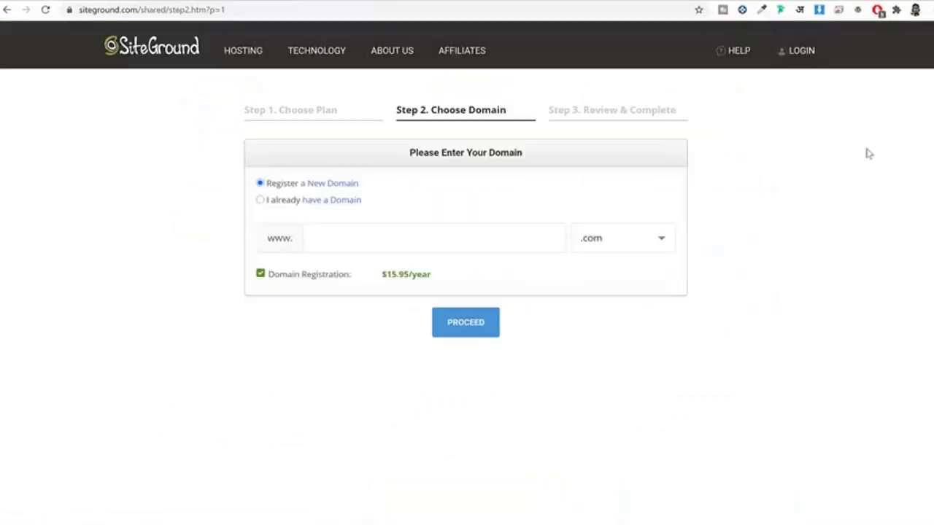
click(387, 244)
text(nayyarshaikh)
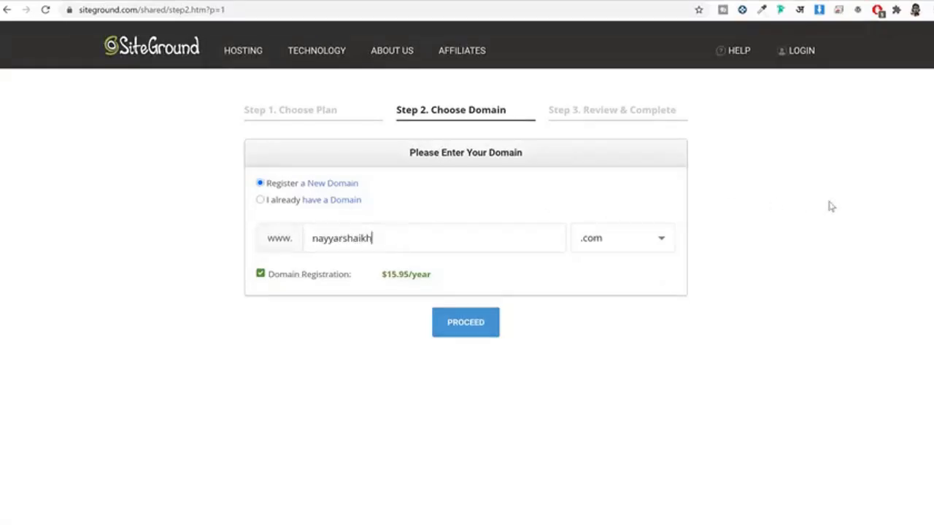
click(641, 241)
scroll(569, 332, down, 1)
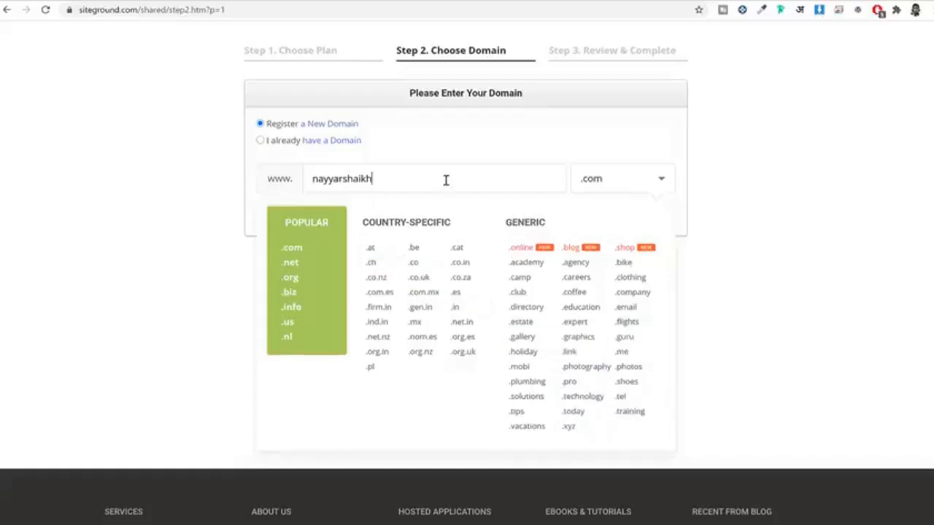
Step: Browse the domain extensions, then switch to 'I already have a Domain' instead
drag(445, 180, 303, 192)
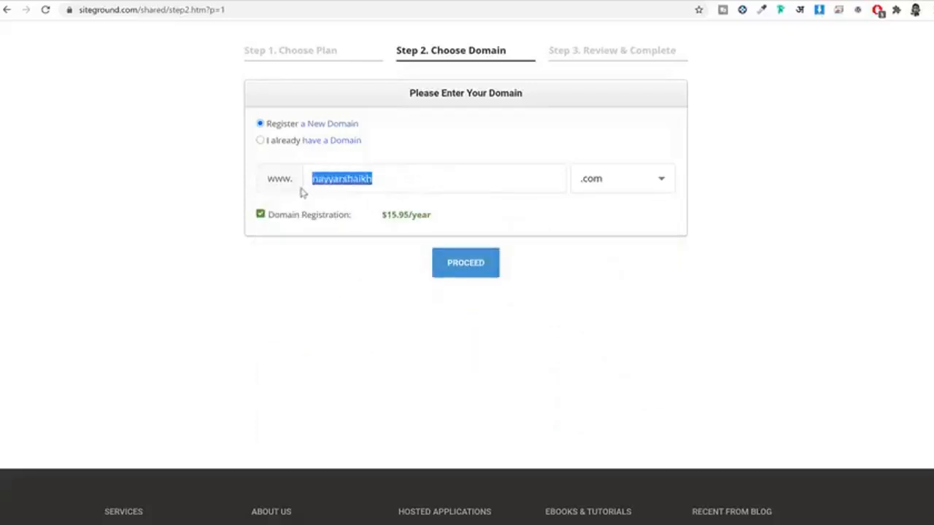
click(617, 183)
click(761, 175)
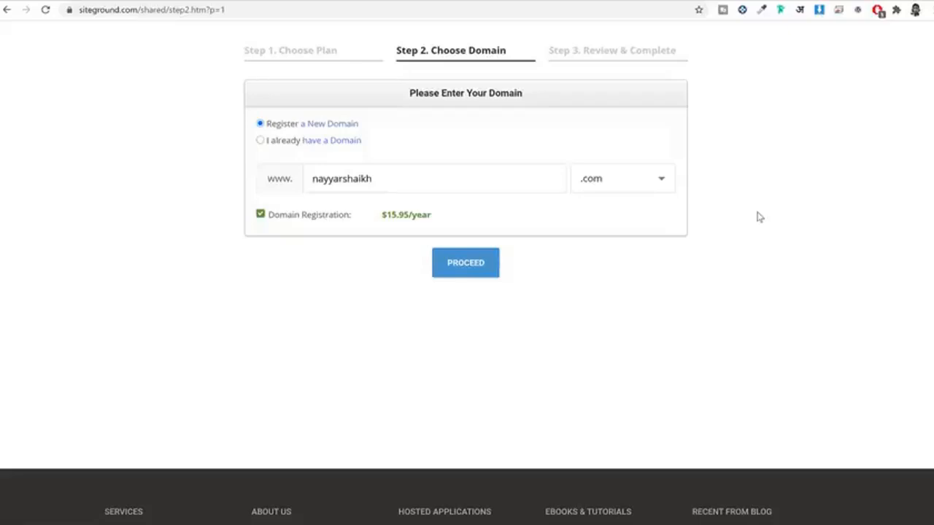
click(290, 143)
drag(432, 180, 316, 179)
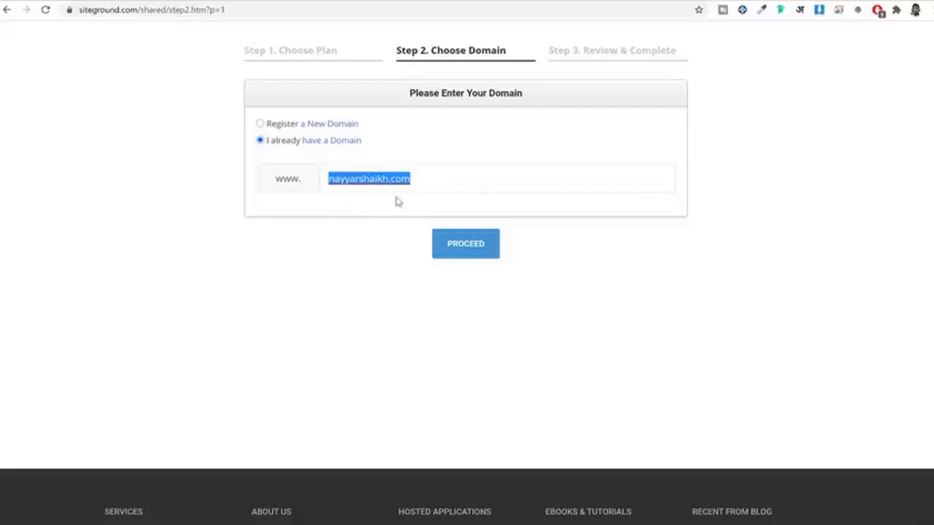
Step: Proceed to Review & Complete and go over the Account Information and Email fields
click(480, 253)
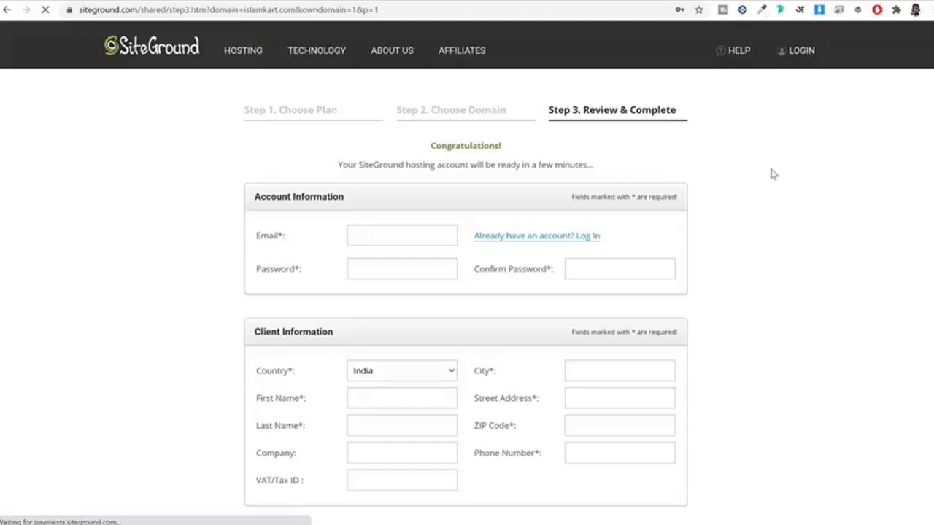
scroll(454, 141, down, 2)
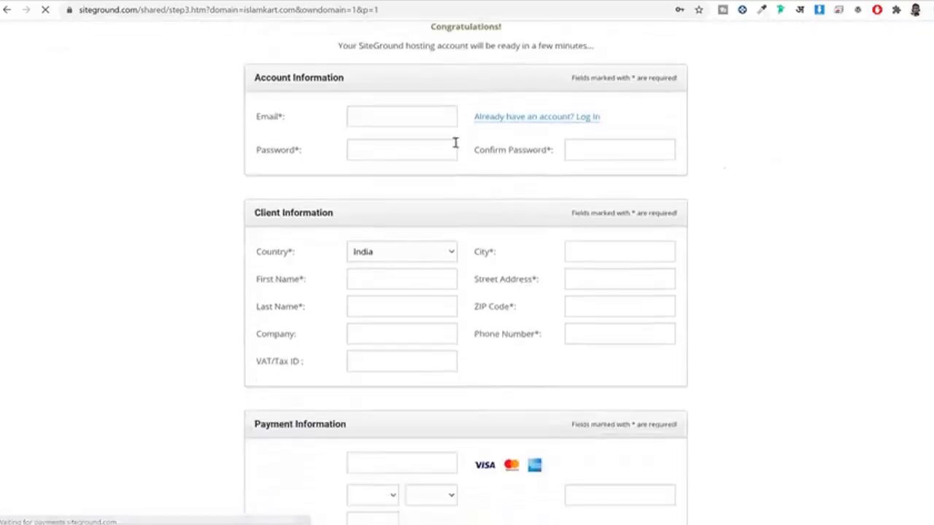
triple_click(310, 78)
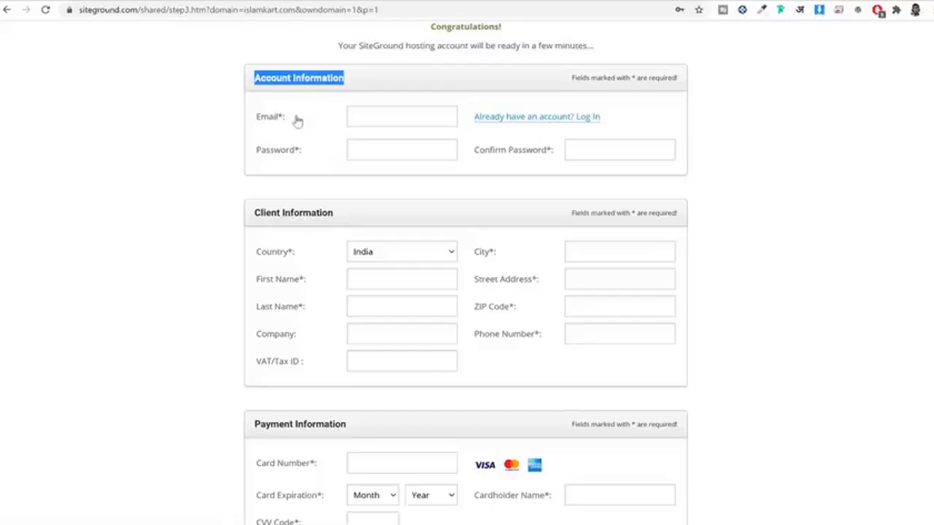
drag(288, 116, 252, 158)
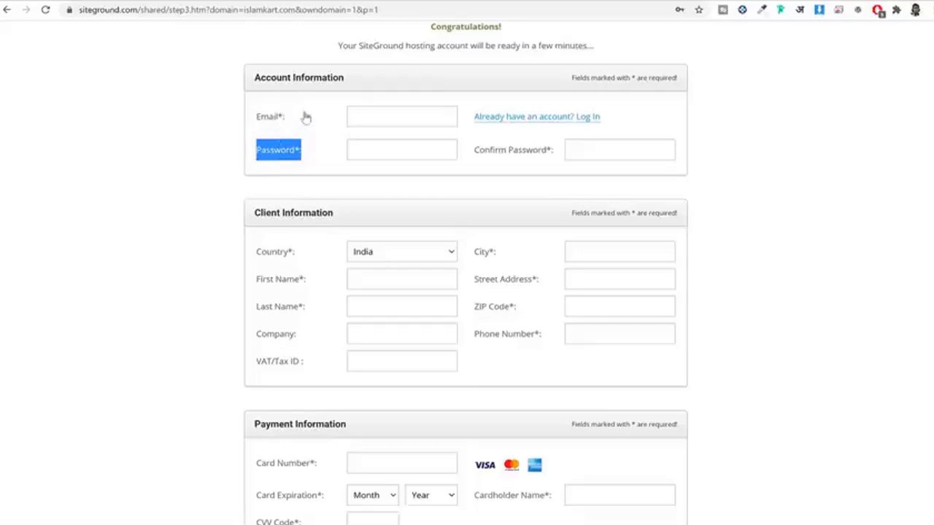
drag(349, 82, 241, 74)
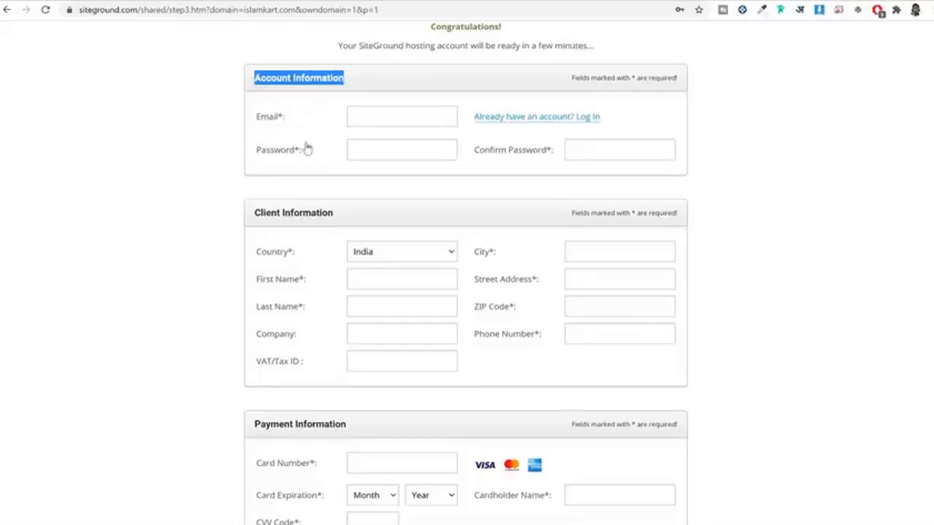
scroll(308, 147, down, 1)
scroll(308, 147, down, 1)
drag(362, 94, 236, 93)
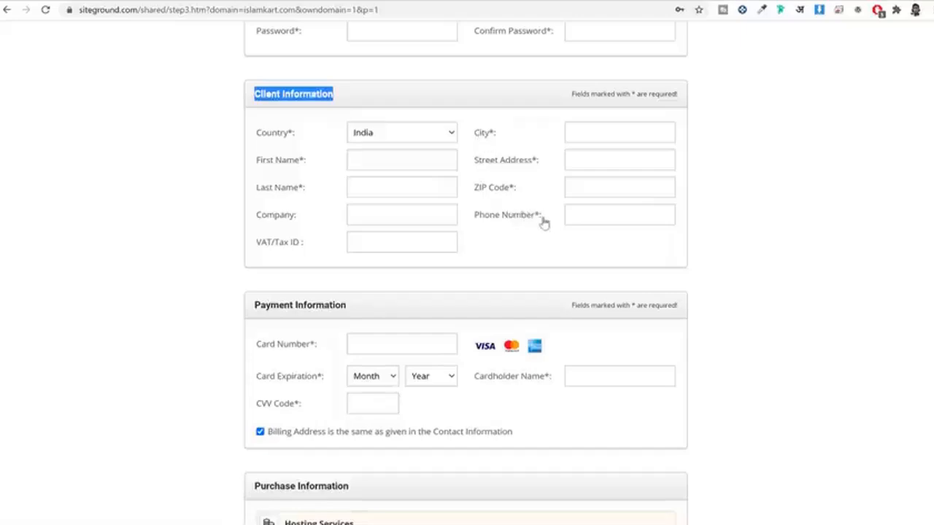
Step: Note the optional Company and VAT/Tax ID fields in the client details
drag(255, 213, 303, 244)
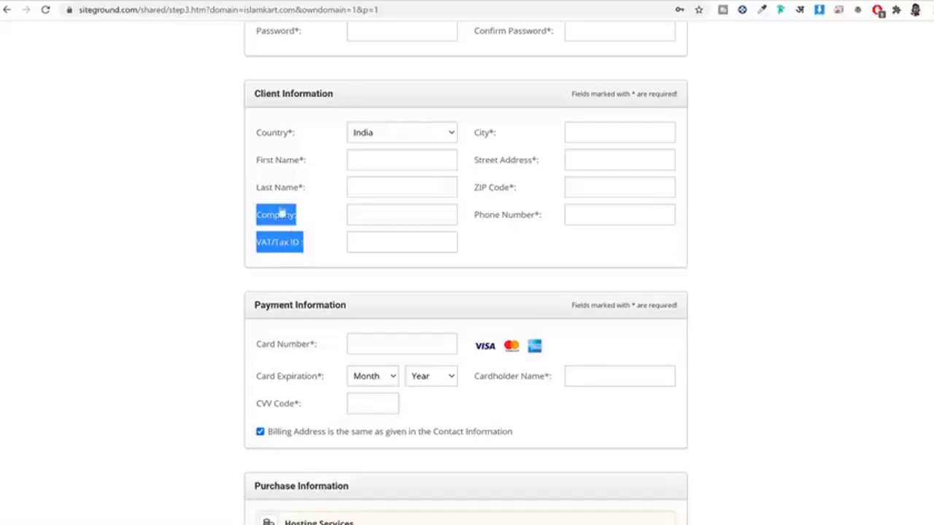
scroll(815, 180, down, 3)
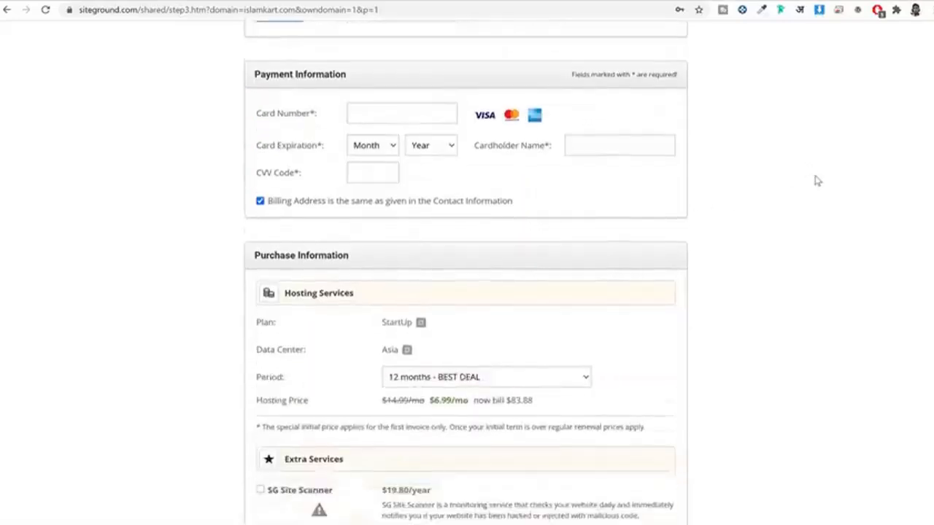
scroll(818, 181, down, 1)
scroll(810, 179, up, 1)
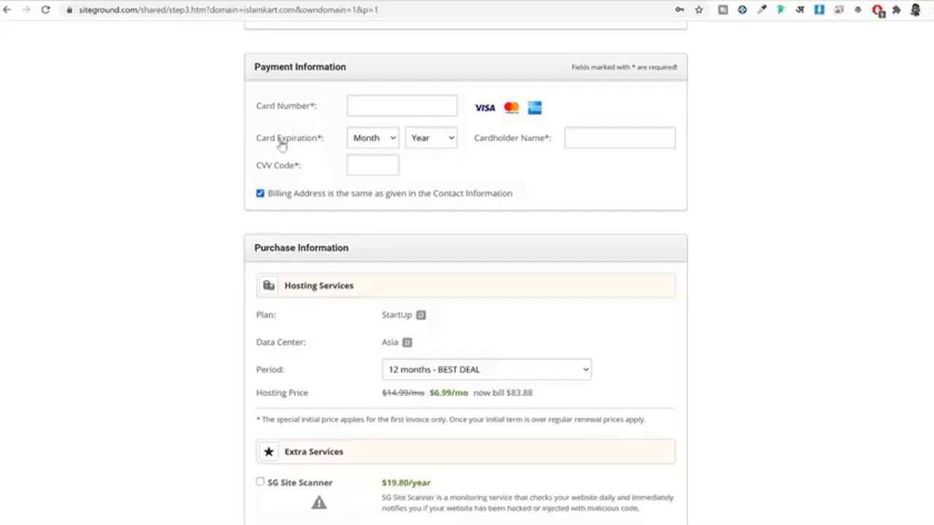
mouse_move(281, 169)
Step: Review Purchase Information: the Plan, Data Center and Period entries
scroll(655, 177, down, 3)
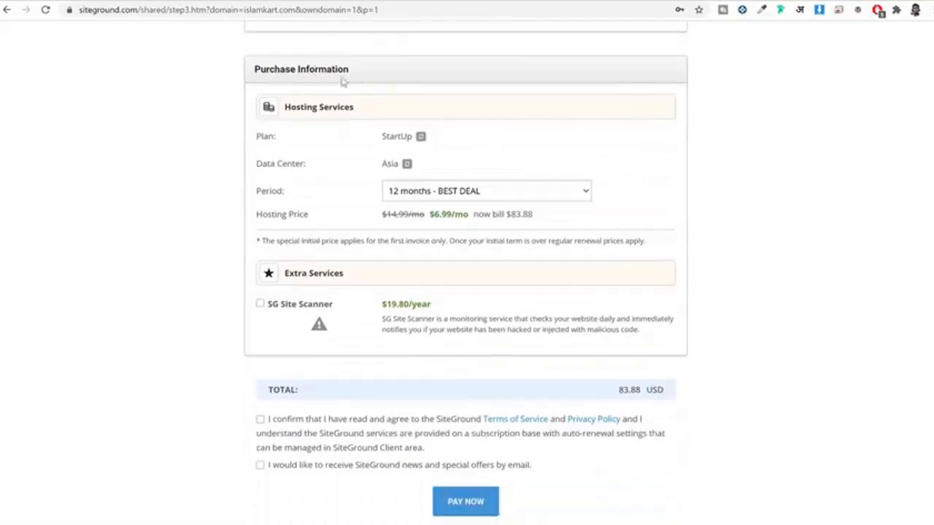
drag(346, 79, 248, 77)
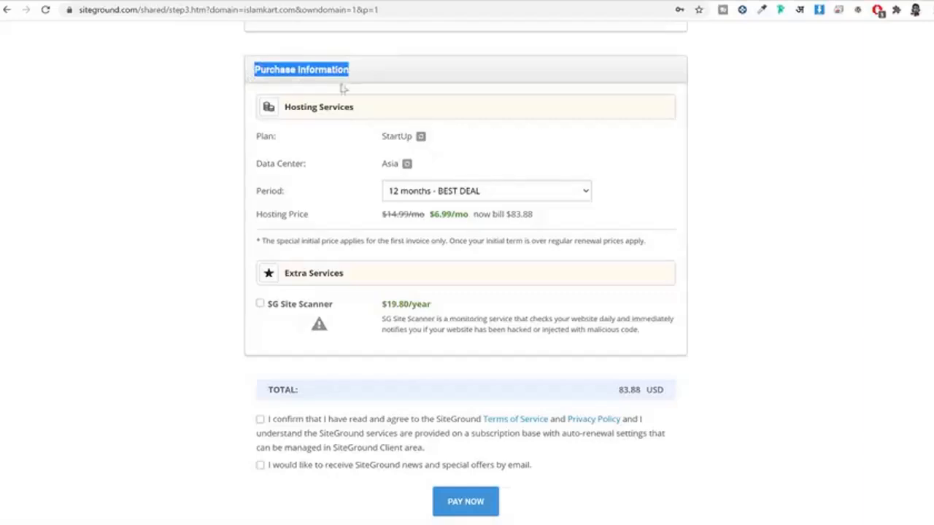
drag(298, 150, 236, 140)
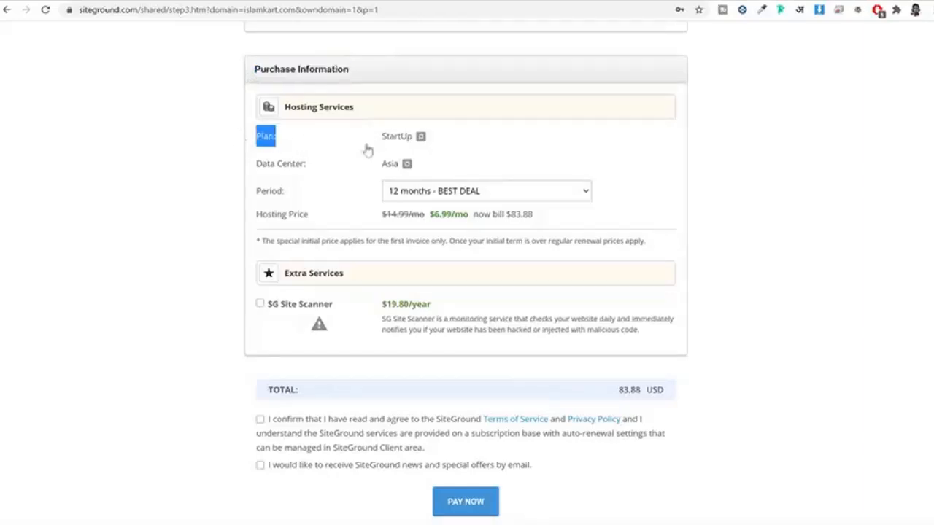
drag(318, 167, 250, 168)
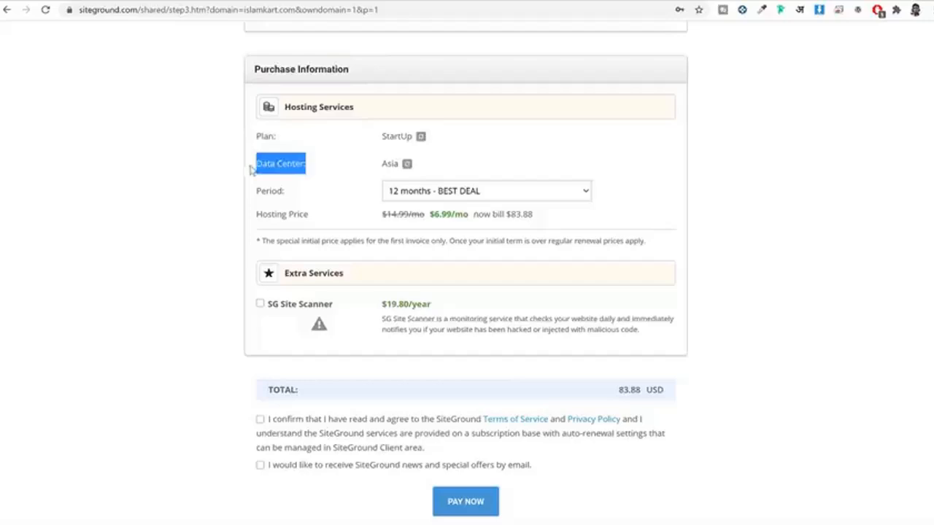
click(385, 162)
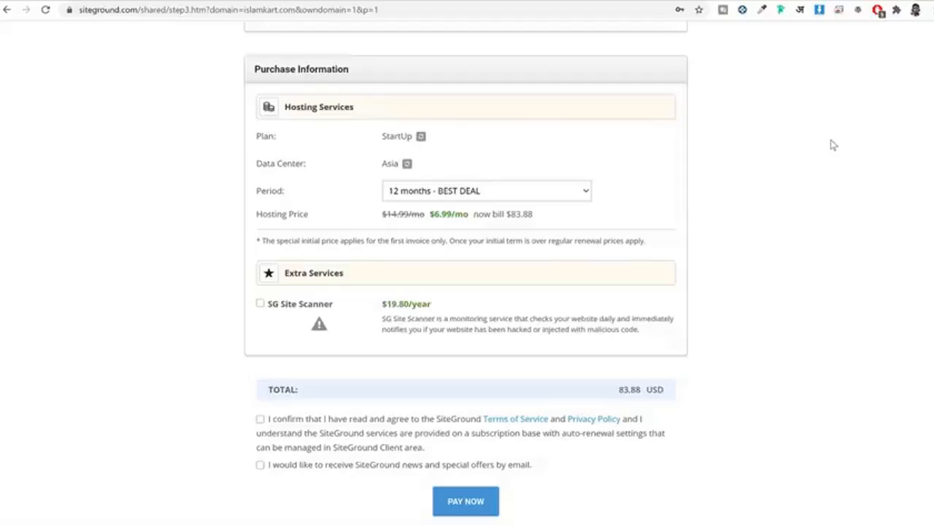
drag(286, 193, 256, 194)
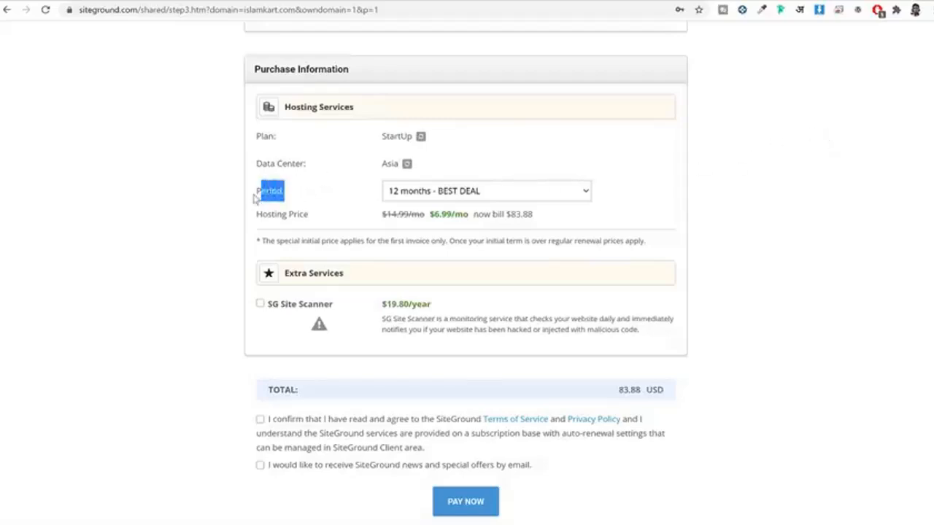
click(328, 194)
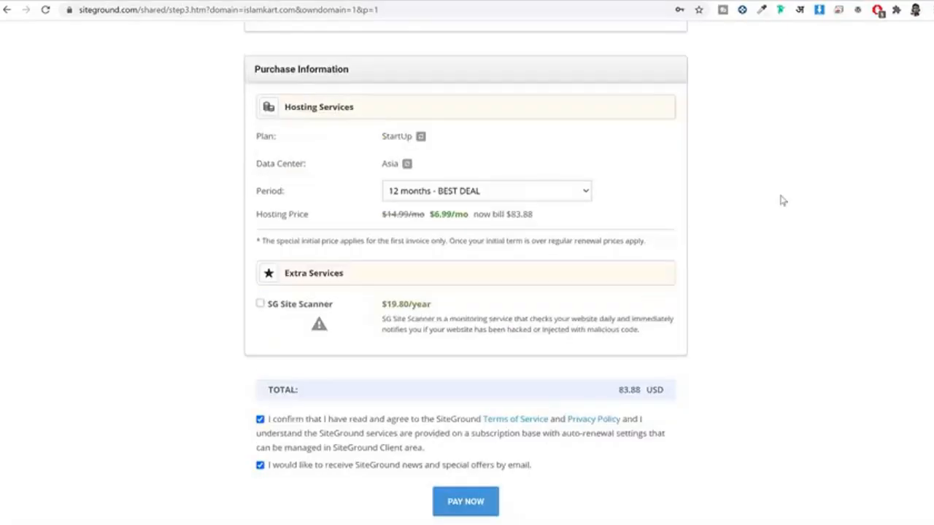
Step: Check the order total of 83.88 USD
scroll(781, 201, down, 3)
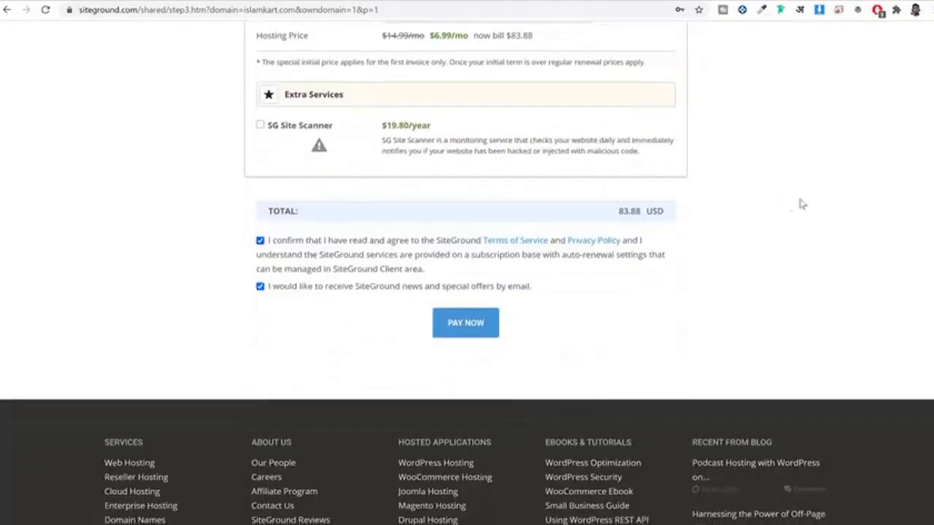
triple_click(626, 211)
click(799, 213)
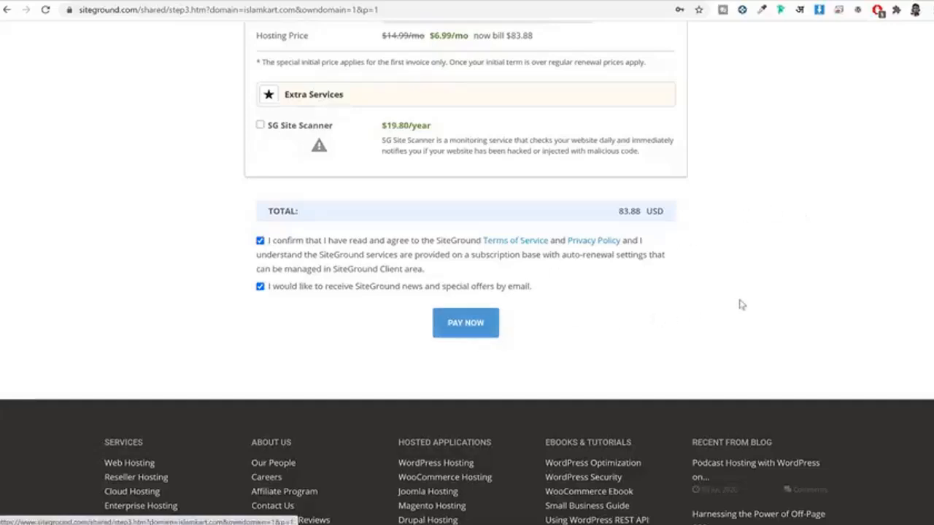
scroll(741, 304, up, 6)
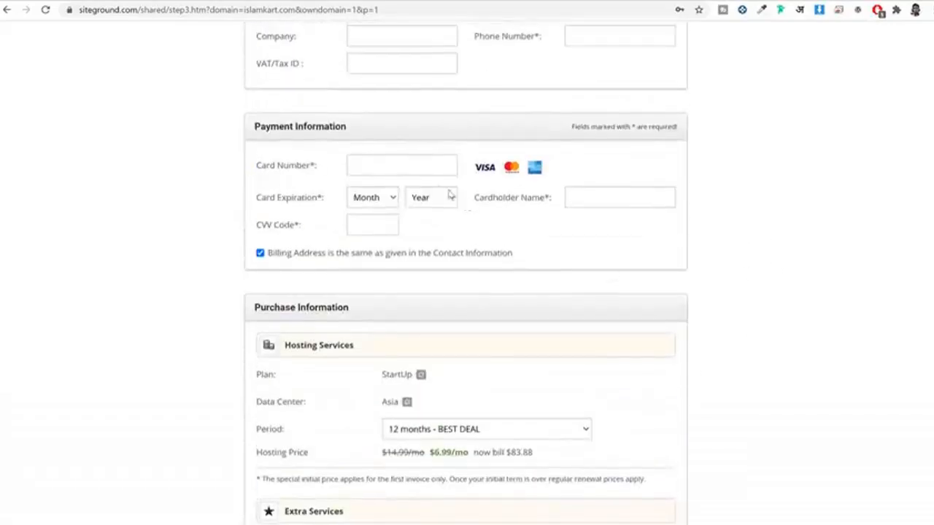
scroll(511, 218, down, 3)
Step: Switch the order's plan to GrowBig Hosting Plan and confirm the new 119.88 USD total
click(421, 195)
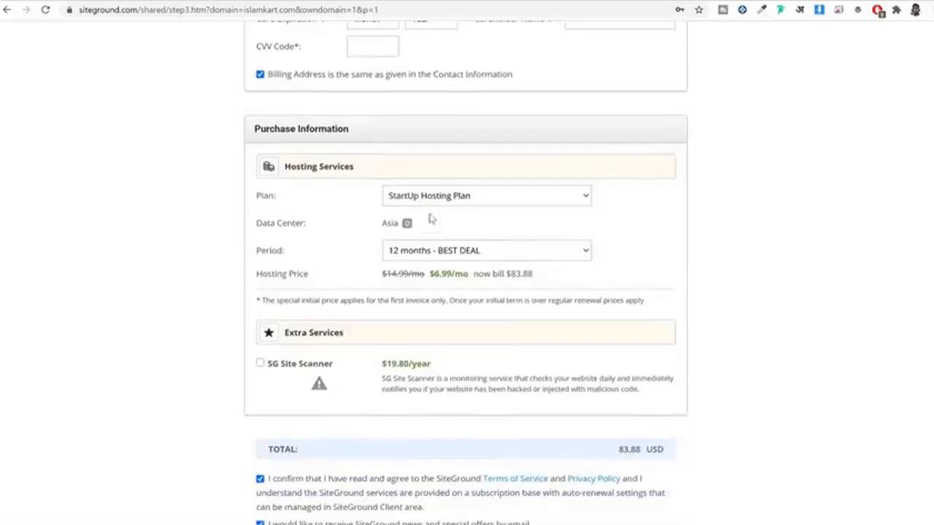
click(451, 195)
scroll(656, 252, down, 2)
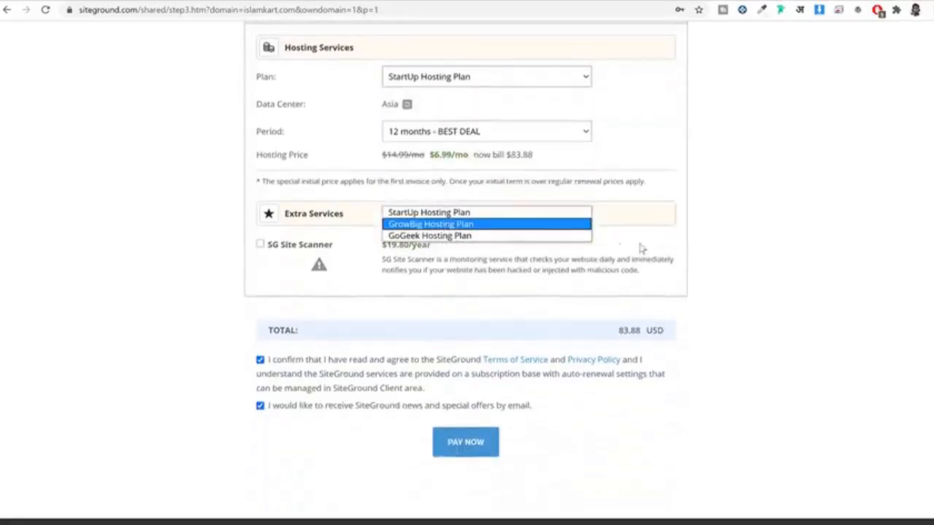
scroll(679, 273, down, 2)
scroll(584, 284, up, 5)
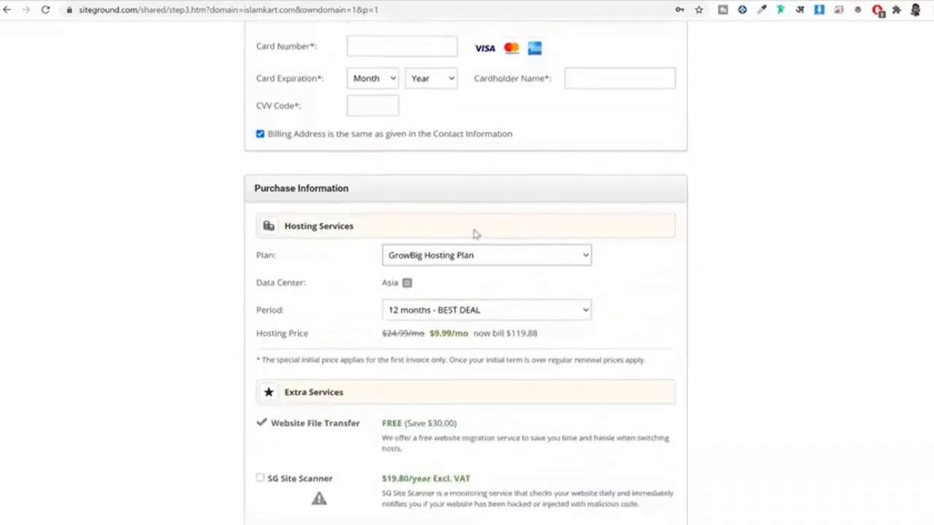
scroll(613, 307, down, 4)
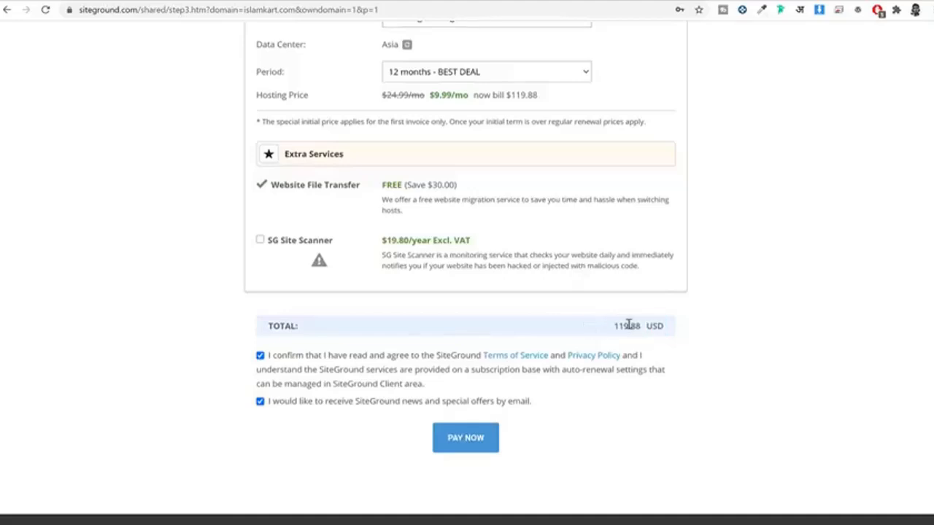
triple_click(628, 325)
click(683, 325)
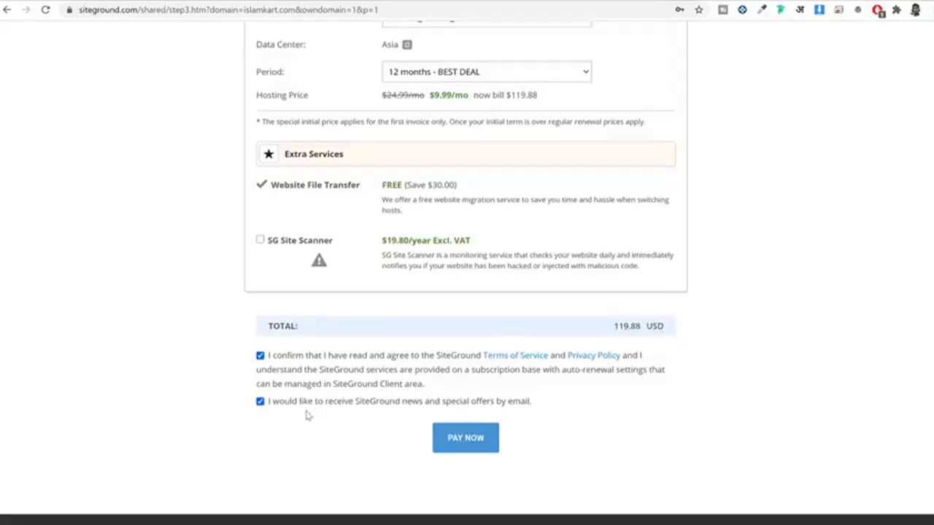
scroll(340, 380, down, 1)
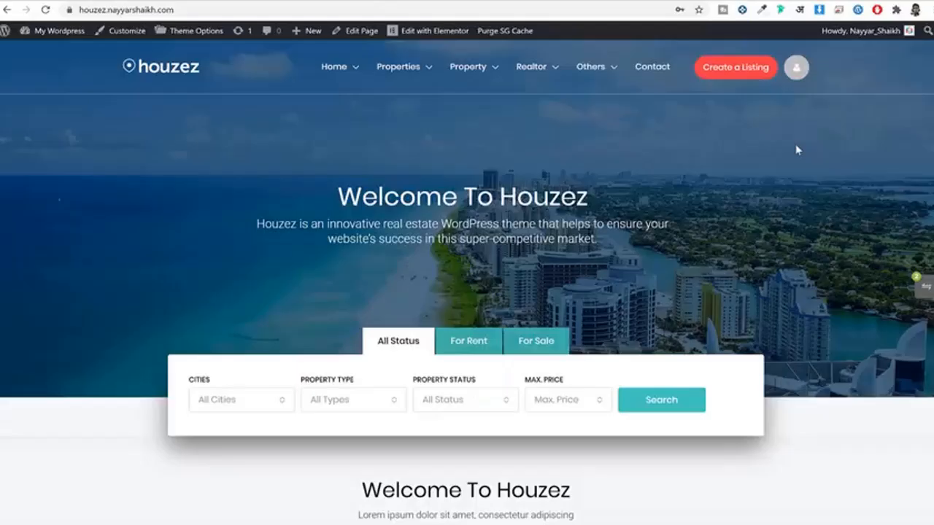
Step: Go to my.siteground.com in a new tab and log in with the saved user's autofilled password
key(ctrl+t)
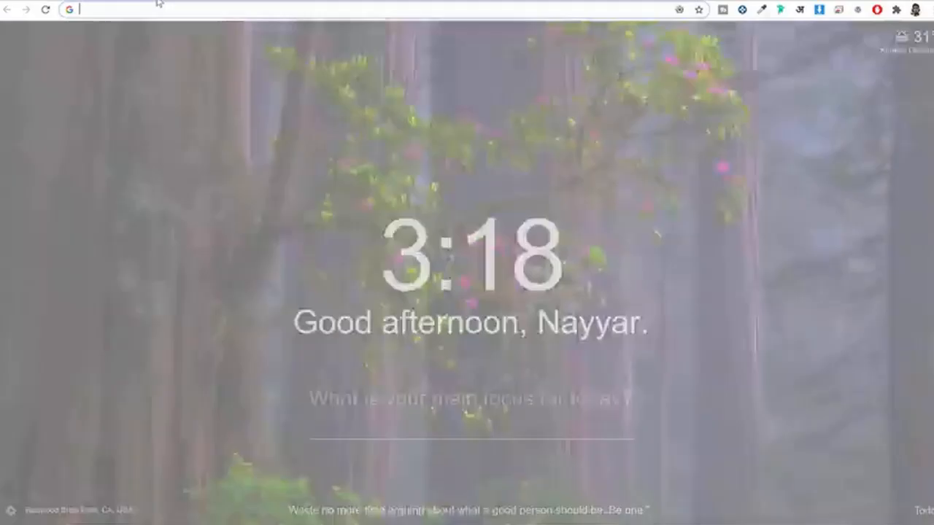
text(my)
key(Return)
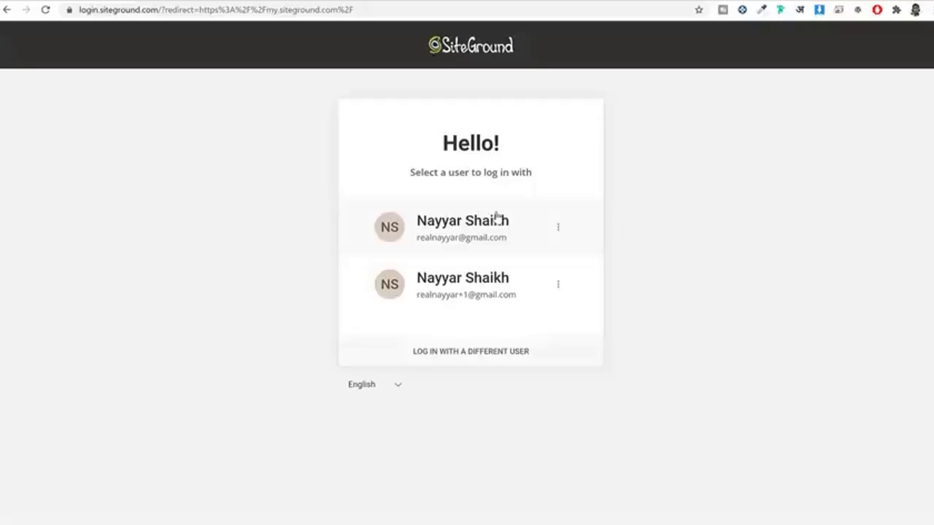
click(483, 300)
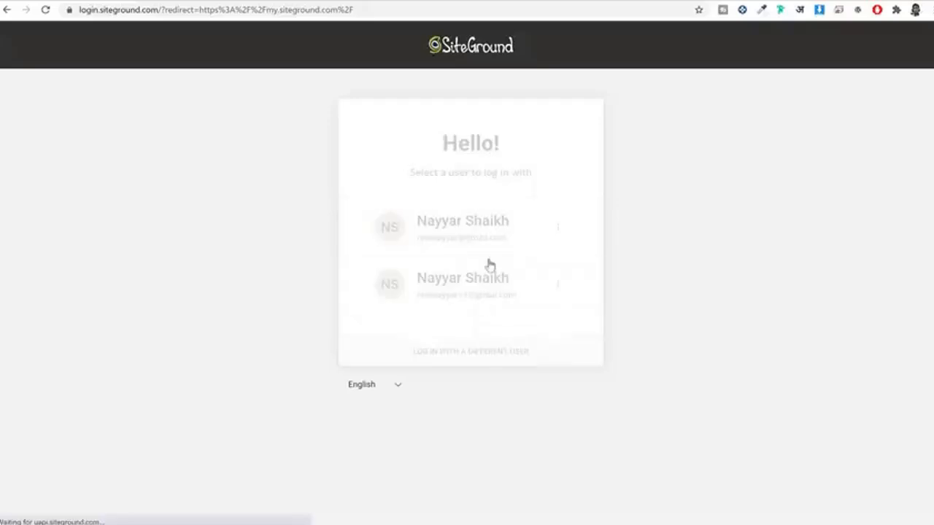
click(465, 219)
click(440, 295)
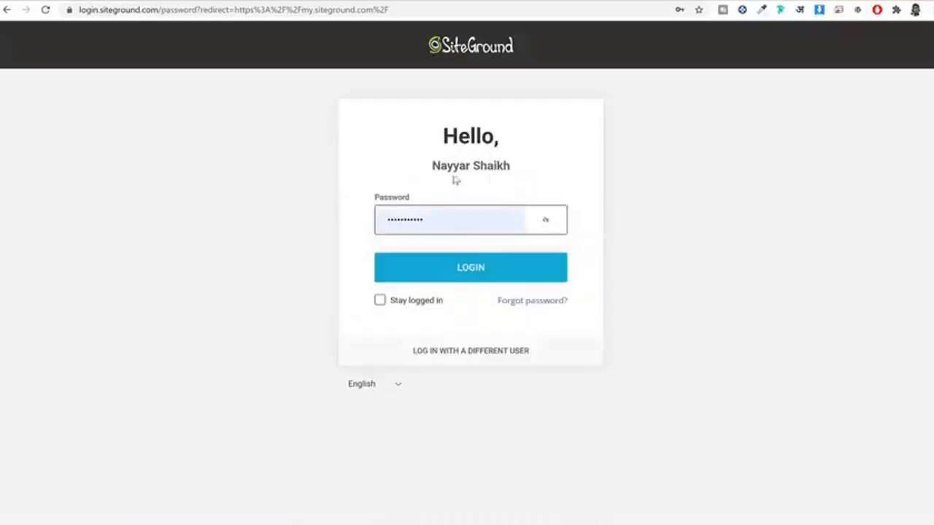
click(448, 271)
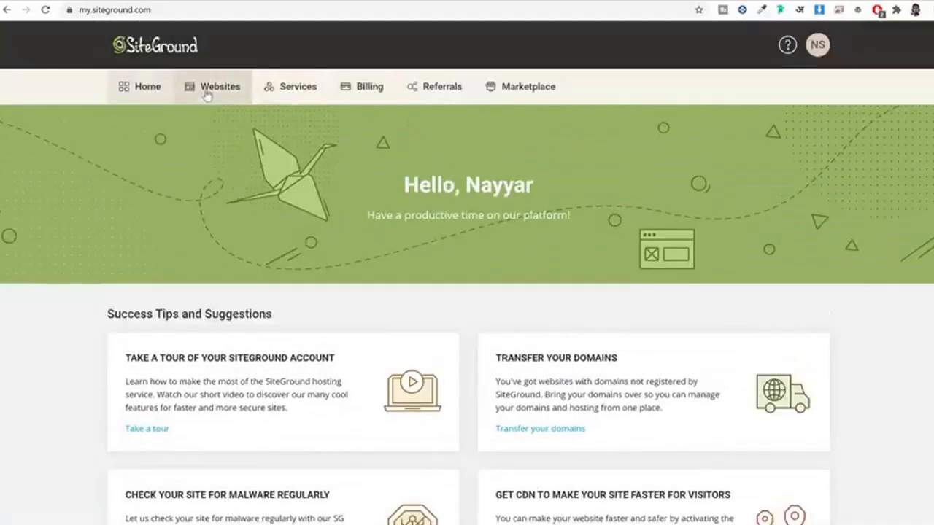
Step: Under Websites, scroll to the last site in the list and open its Site Tools
click(223, 93)
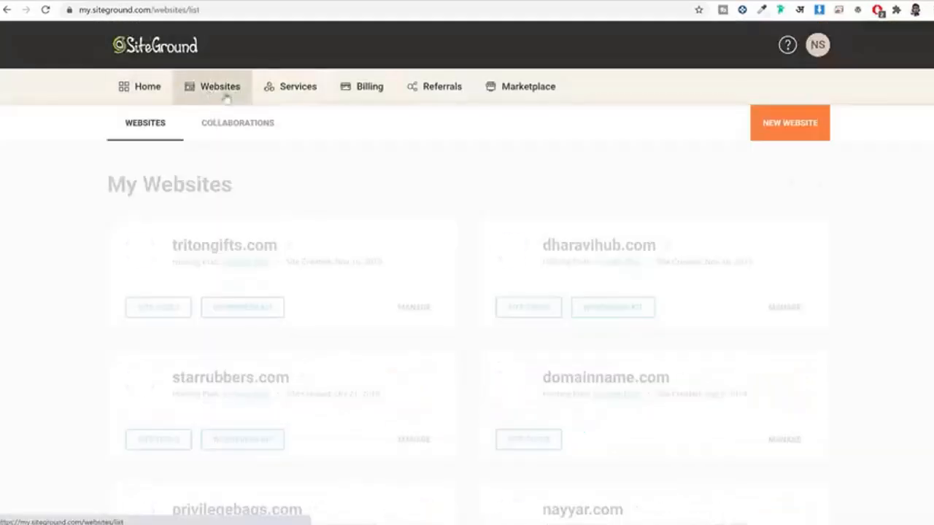
scroll(719, 200, down, 3)
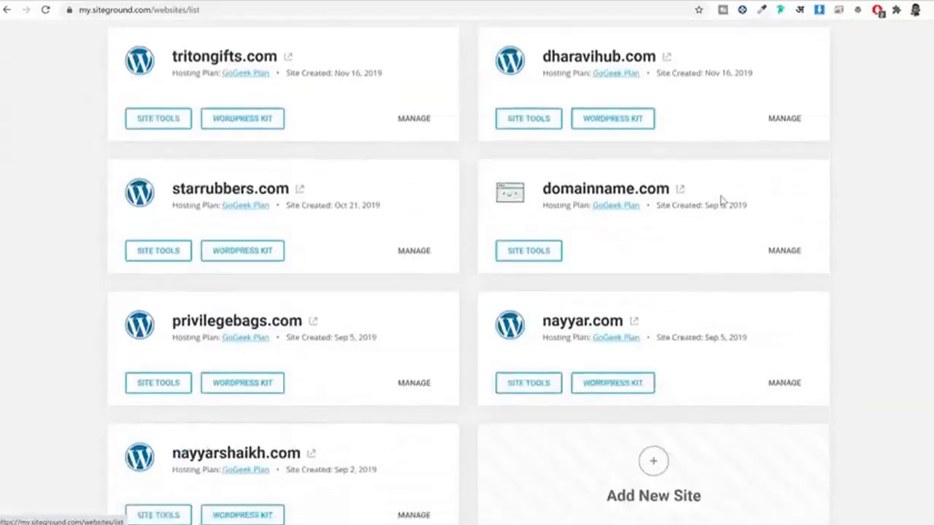
scroll(719, 200, down, 1)
drag(213, 385, 181, 392)
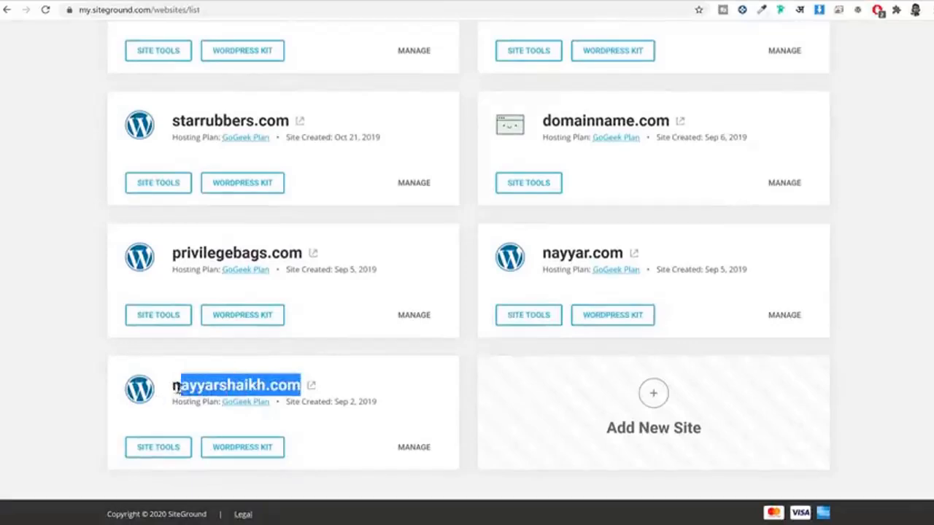
triple_click(182, 387)
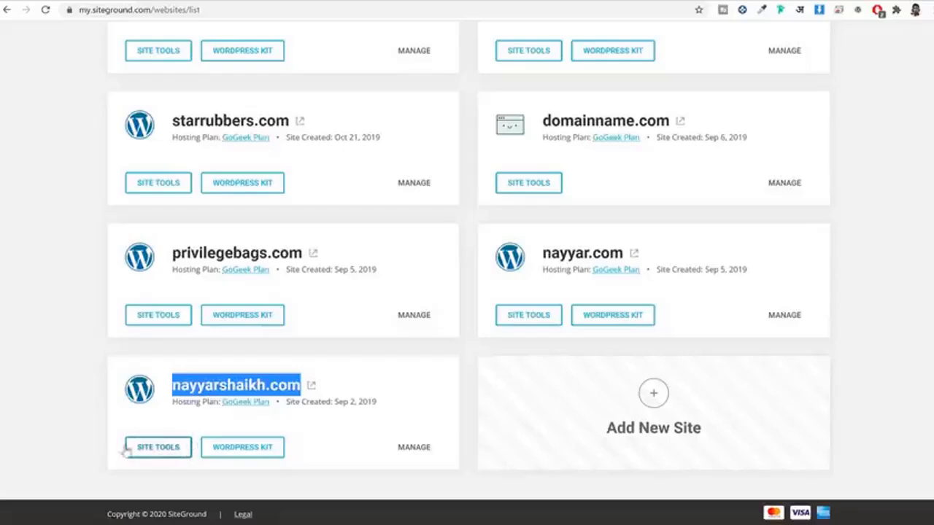
click(173, 452)
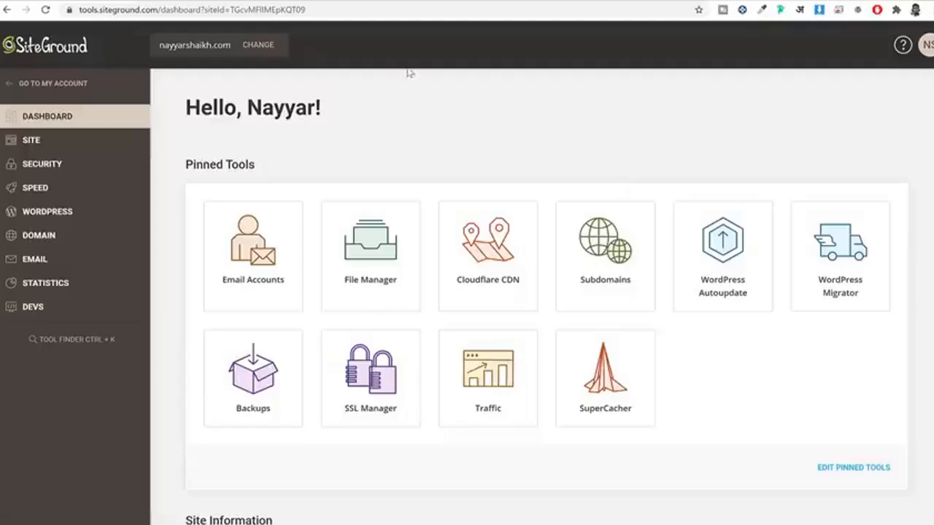
Step: Open godaddy.com in a new tab, sign in, and dismiss the domain expiry warning
key(ctrl+t)
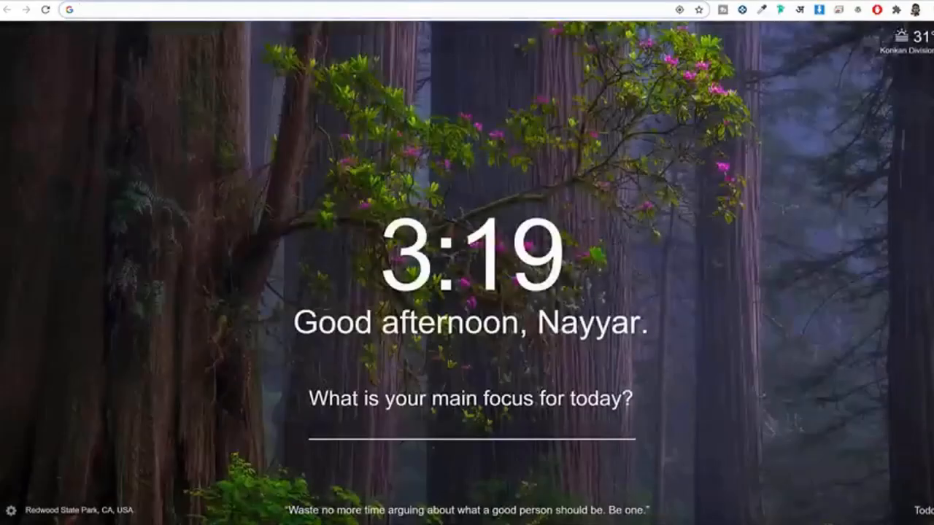
text(goda)
key(Return)
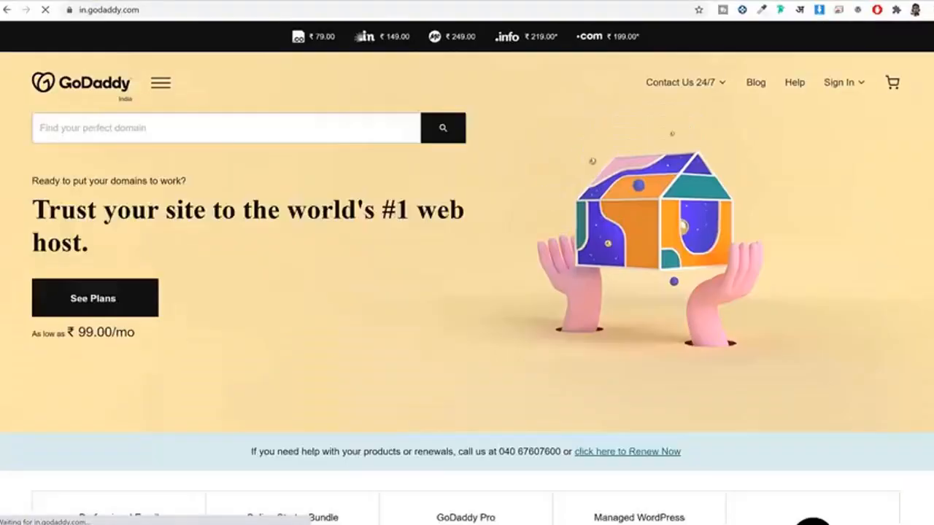
click(839, 82)
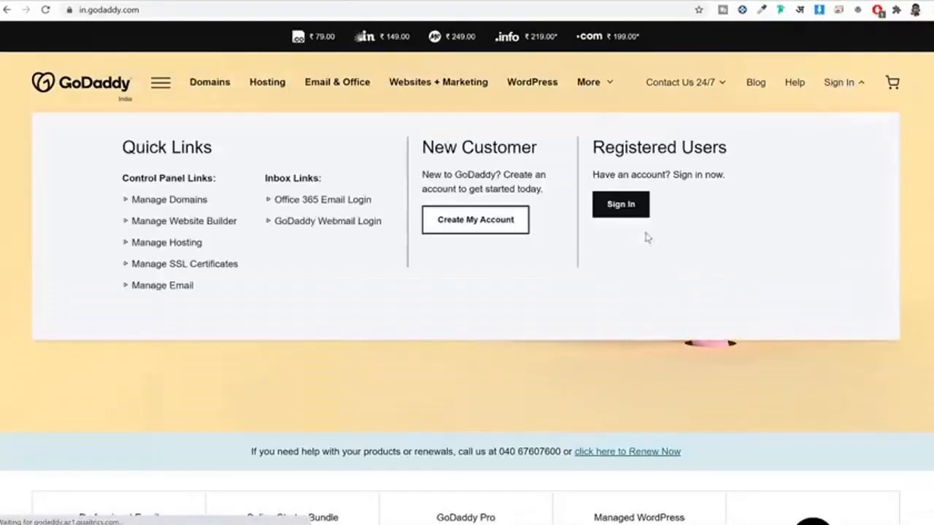
click(632, 204)
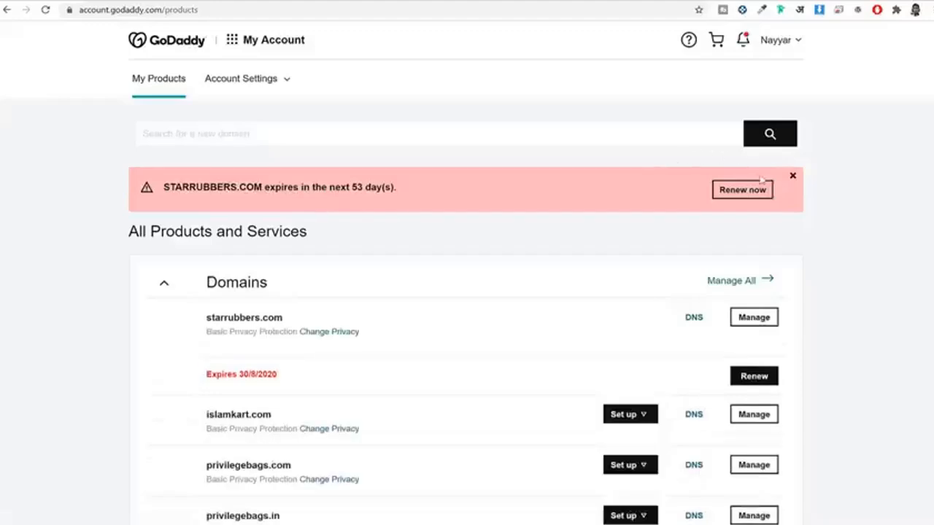
click(795, 177)
Step: Find tritongifts.com in the domain list and open its DNS settings
scroll(851, 194, down, 3)
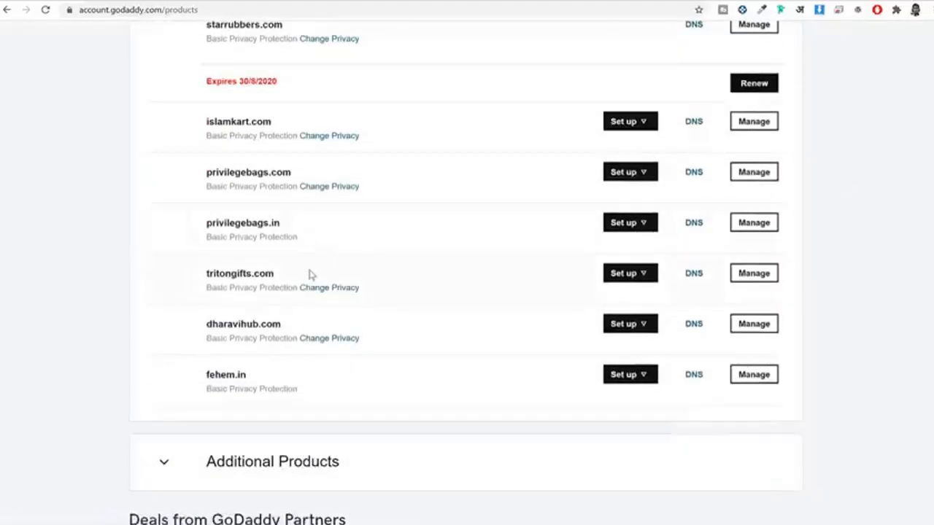
drag(308, 273, 206, 285)
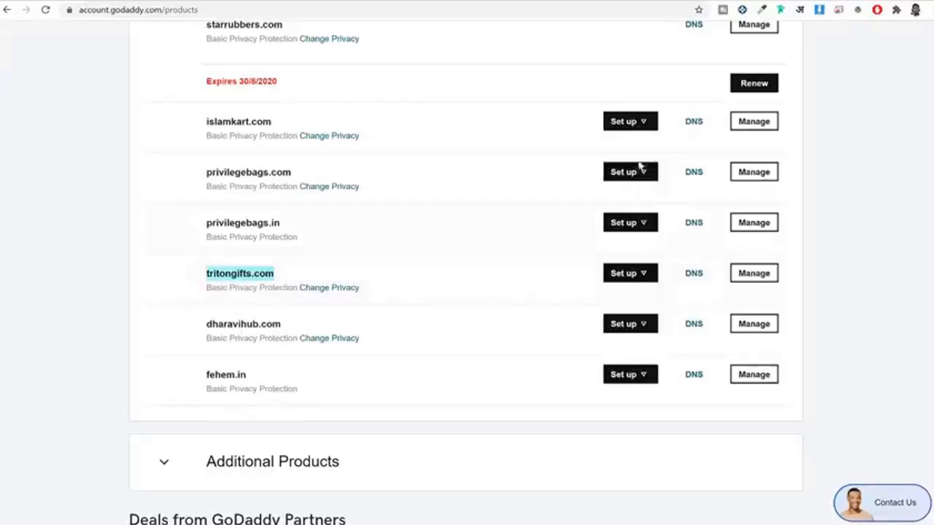
click(693, 121)
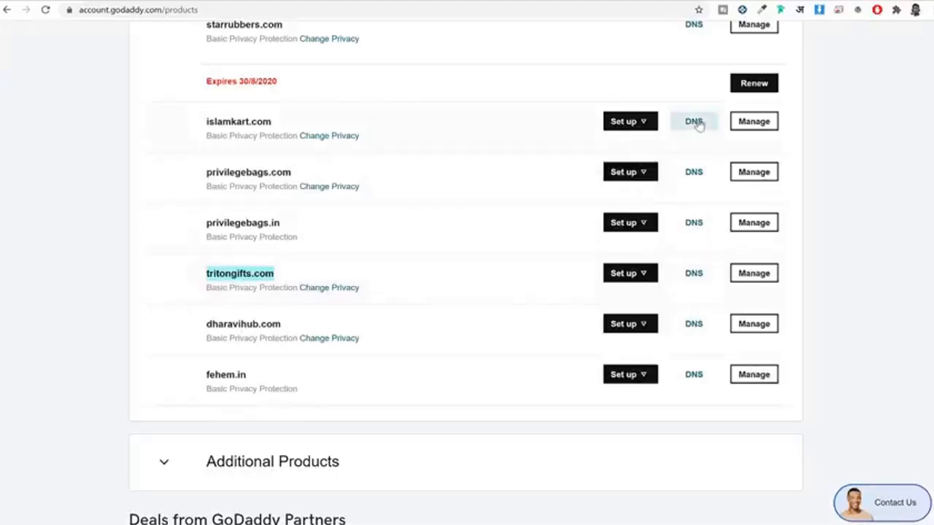
click(696, 276)
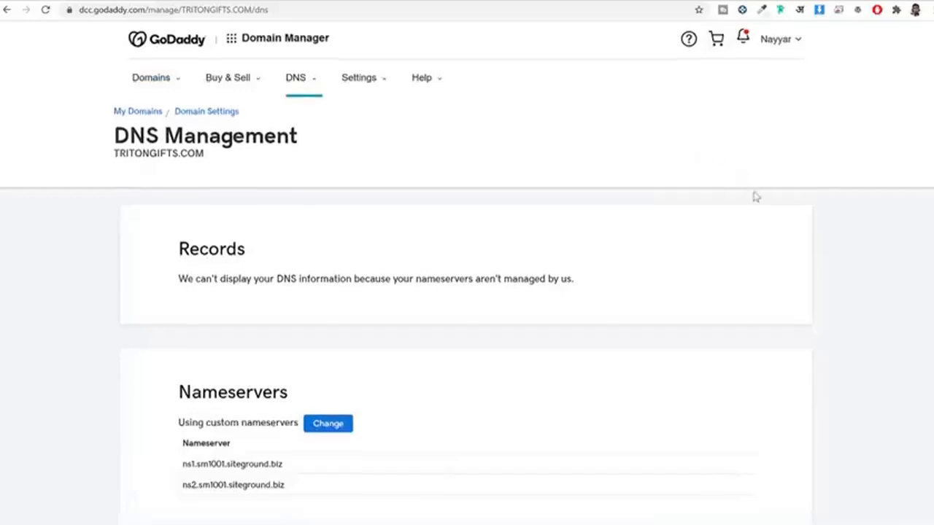
Step: Edit tritongifts.com's nameservers and clear both existing entries
scroll(755, 196, down, 2)
click(330, 248)
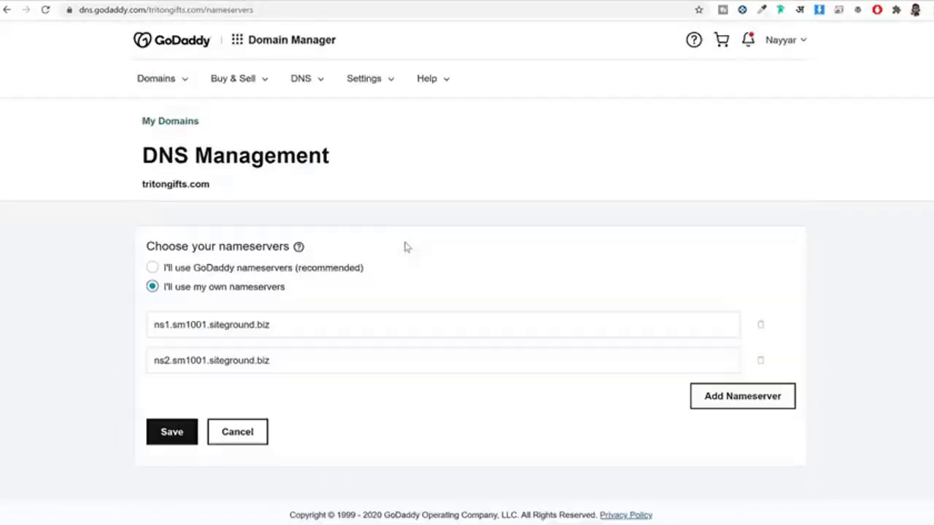
triple_click(351, 327)
key(BackSpace)
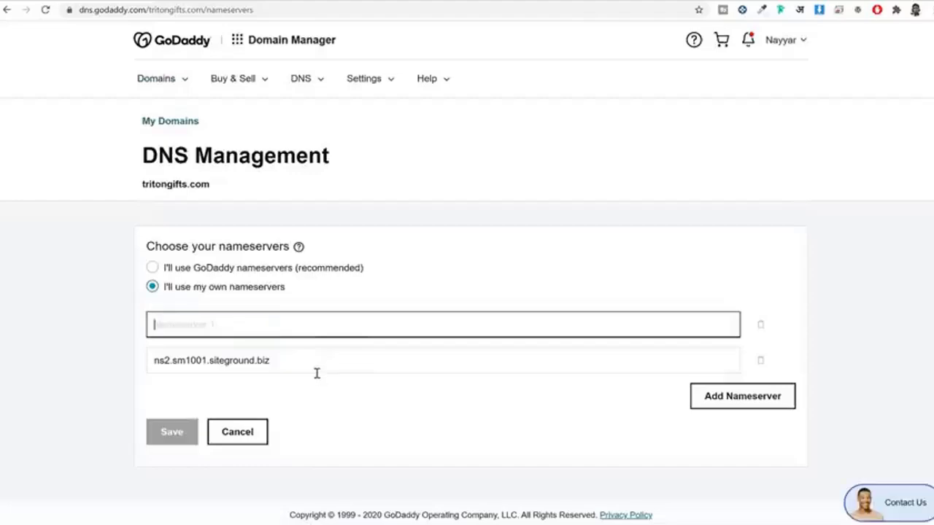
key(Tab)
key(BackSpace)
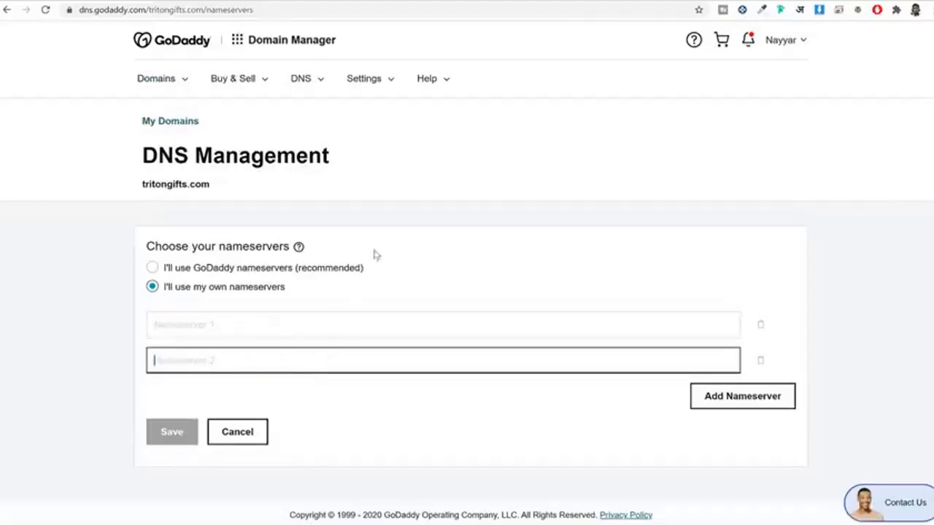
Step: Copy SiteGround's first name server into GoDaddy's Nameserver 1 field
click(238, 1)
scroll(774, 256, down, 7)
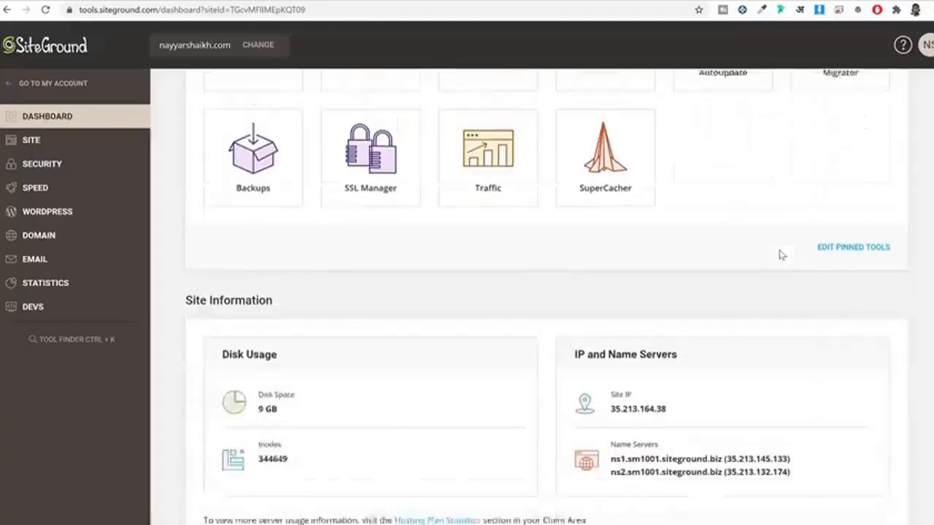
scroll(682, 216, up, 1)
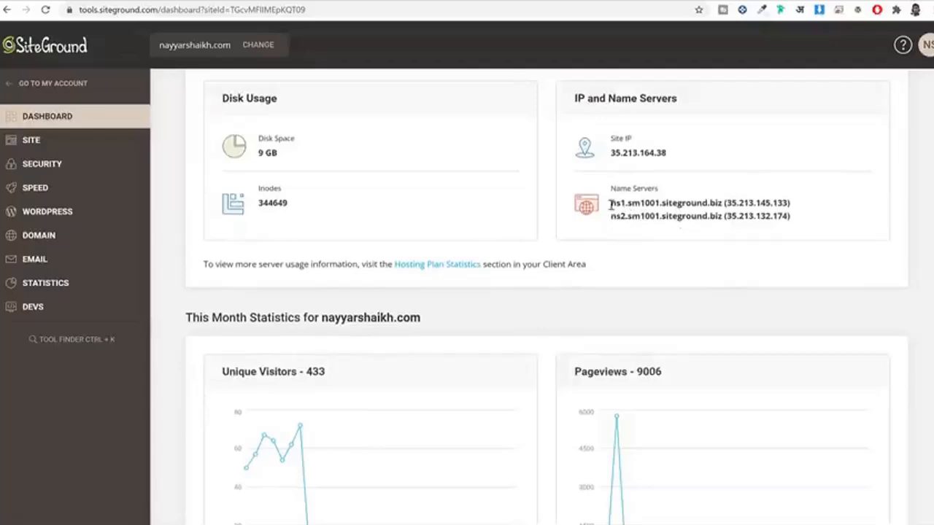
drag(612, 204, 724, 204)
key(ctrl+c)
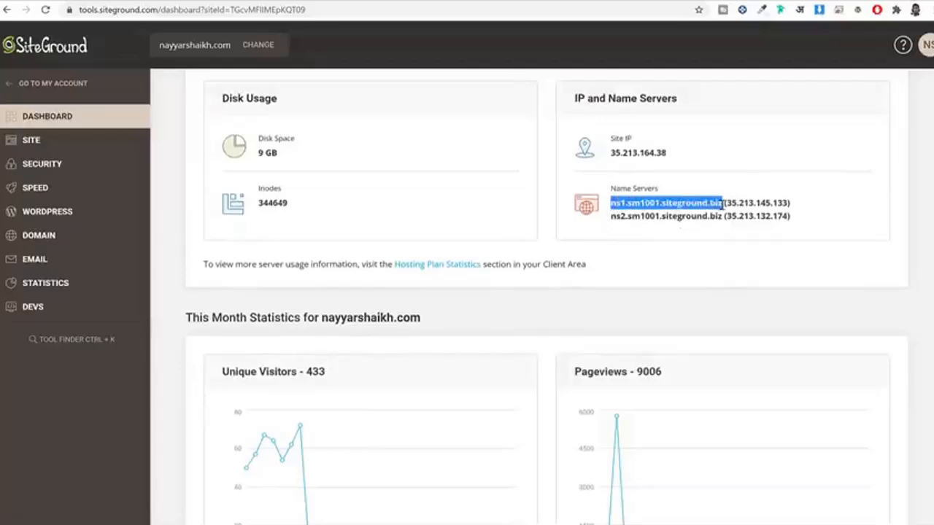
click(400, 3)
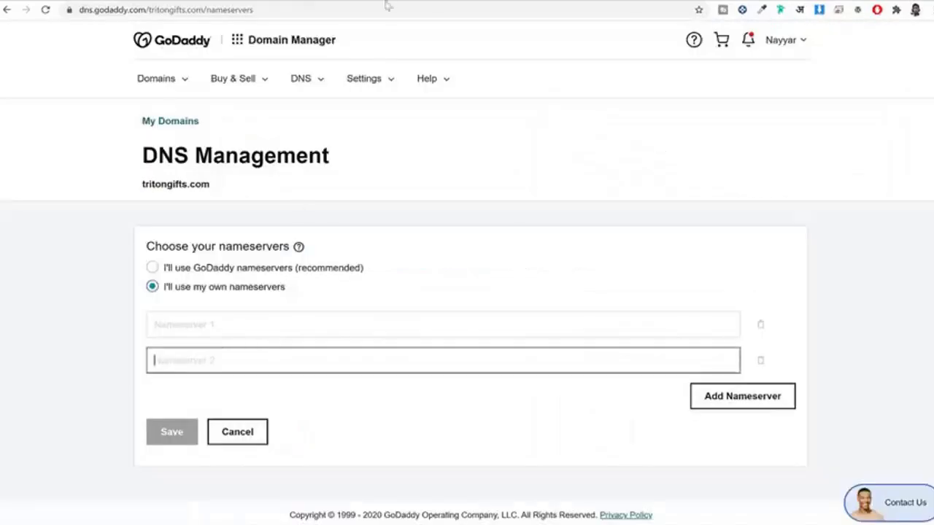
click(257, 321)
key(ctrl+v)
Step: Copy SiteGround's second name server into Nameserver 2 and save the nameserver change
click(235, 2)
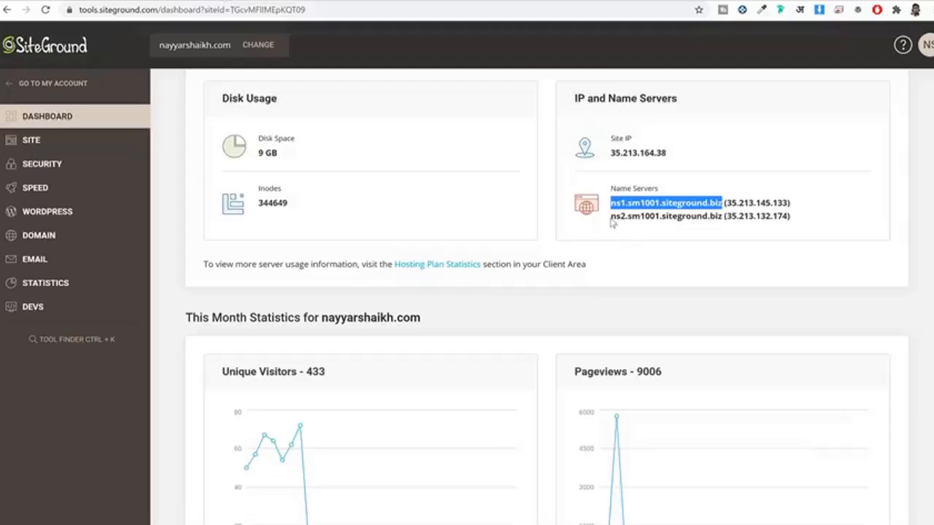
mouse_move(612, 221)
mouse_down()
mouse_move(711, 219)
mouse_move(612, 217)
mouse_up()
key(ctrl+c)
click(717, 219)
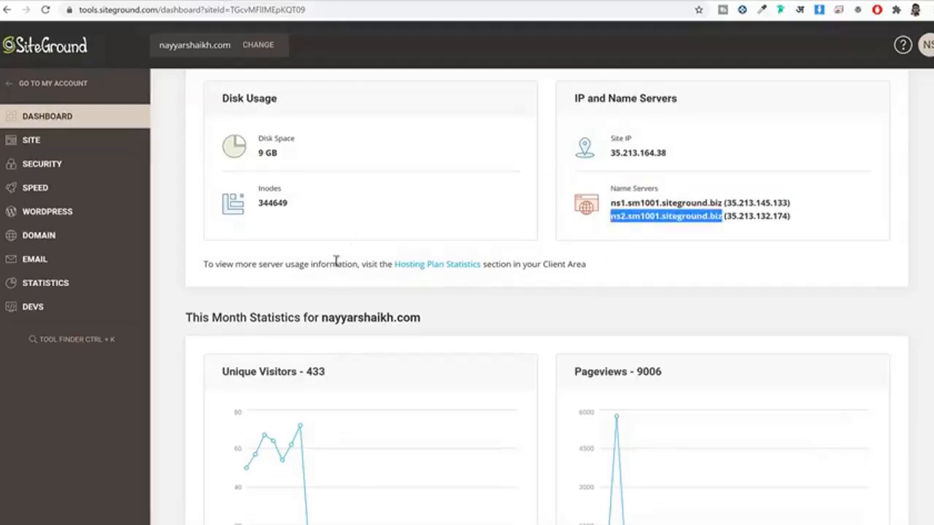
click(372, 2)
click(273, 366)
key(ctrl+v)
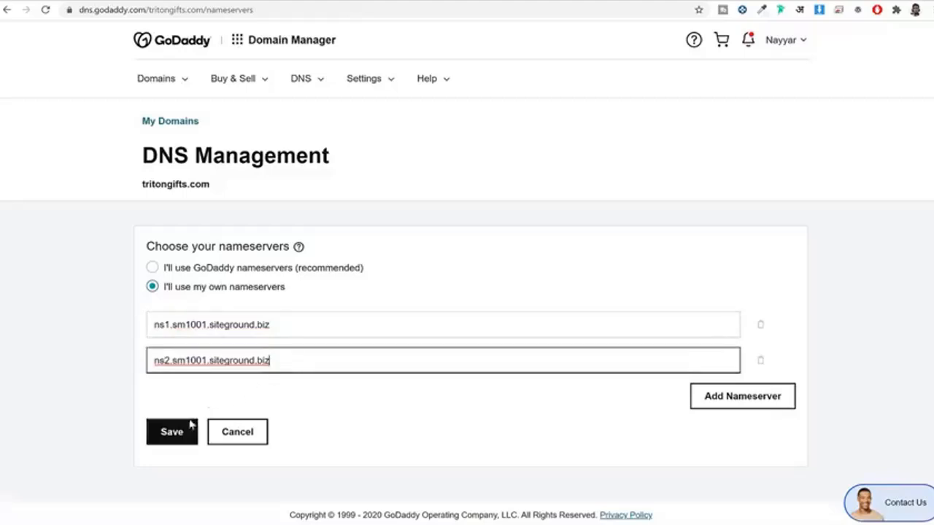
click(168, 433)
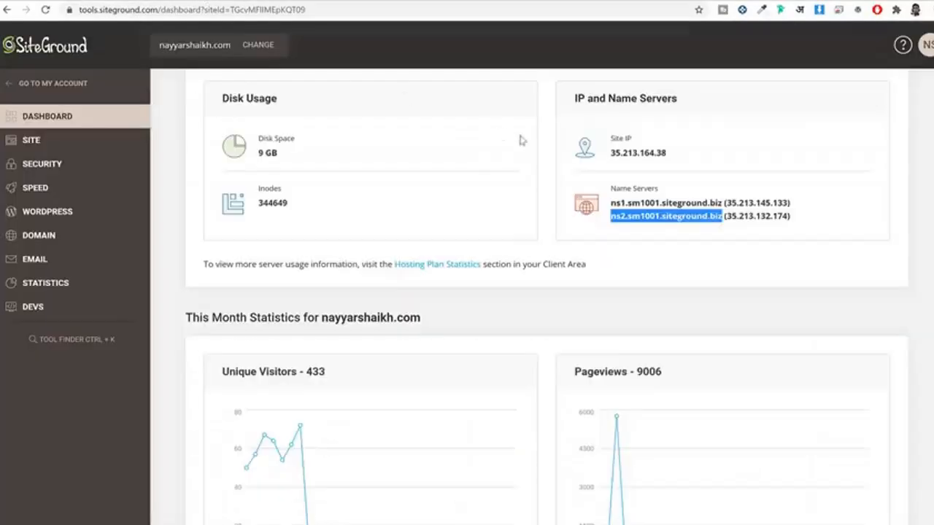
Step: Back in SiteGround Site Tools, expand the SECURITY section in the sidebar
scroll(656, 292, up, 1)
scroll(656, 292, up, 2)
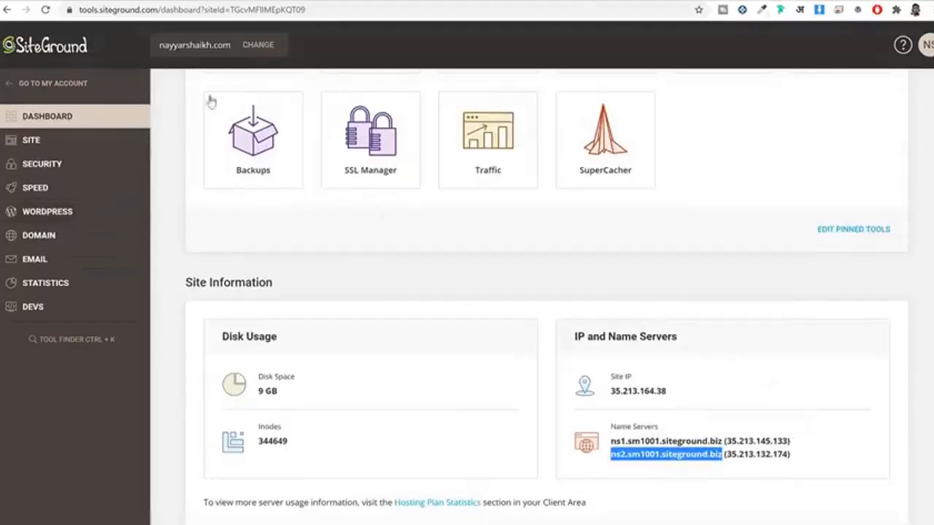
click(38, 165)
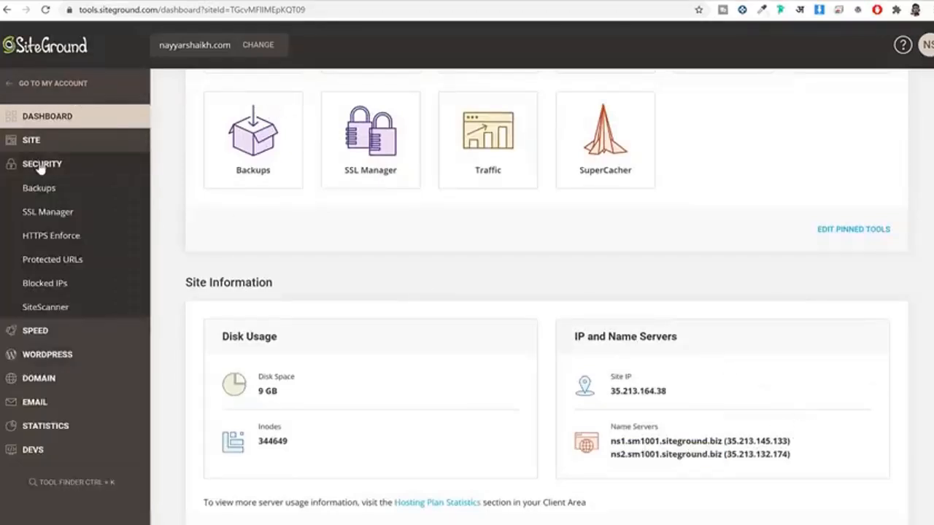
Step: In SSL Manager, select the houzez2 subdomain and confirm its certificate shows ACTIVE
click(60, 217)
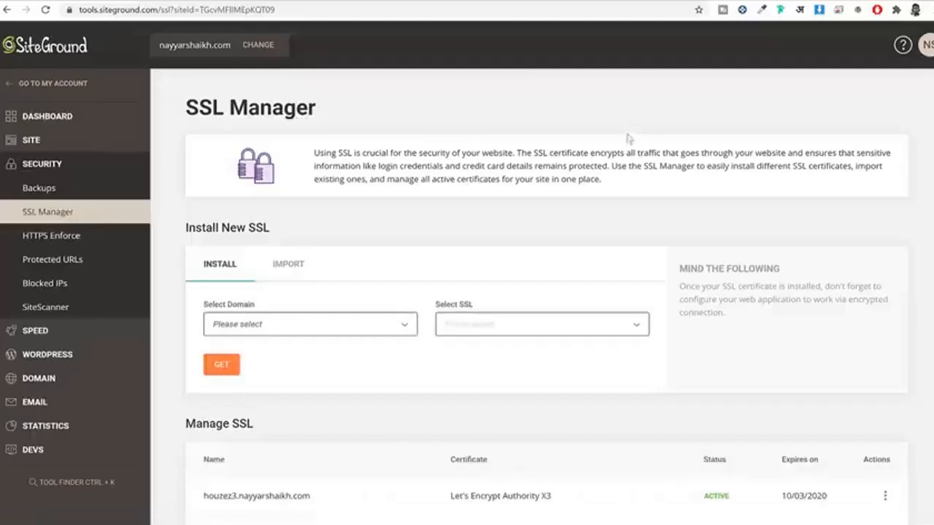
scroll(332, 212, down, 2)
click(330, 206)
scroll(322, 275, down, 12)
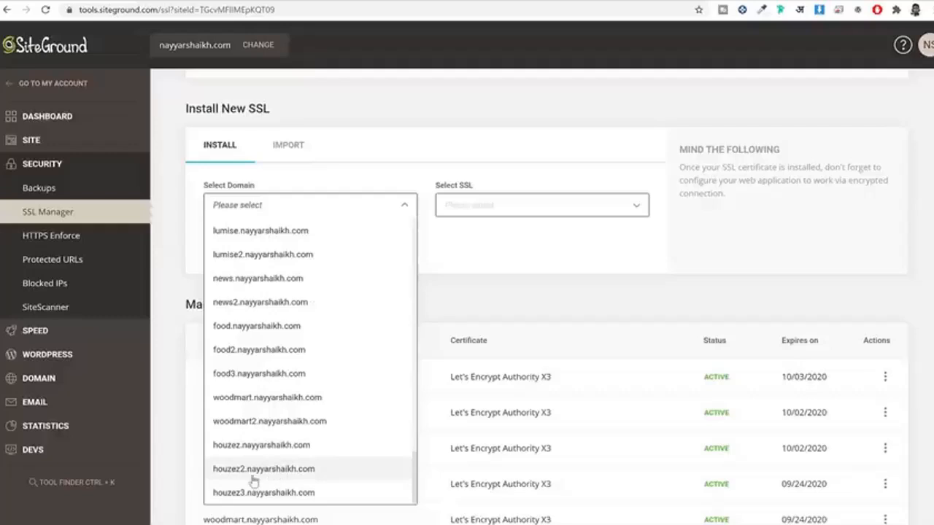
click(253, 471)
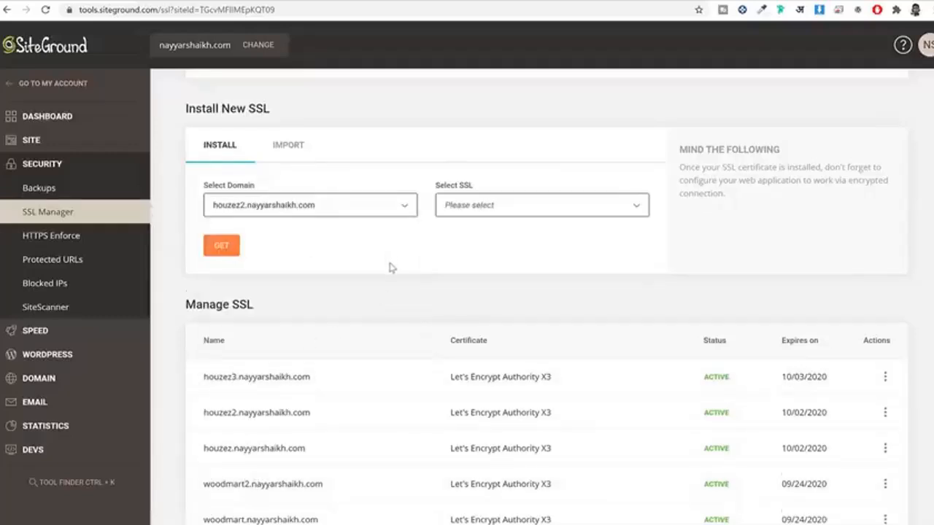
scroll(379, 251, down, 2)
drag(255, 276, 338, 459)
click(338, 394)
scroll(322, 370, up, 1)
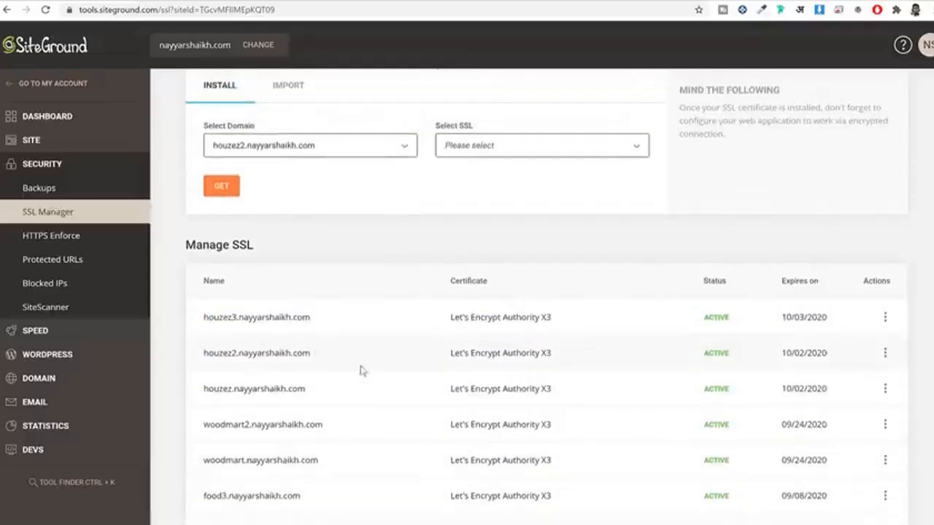
drag(309, 354, 211, 359)
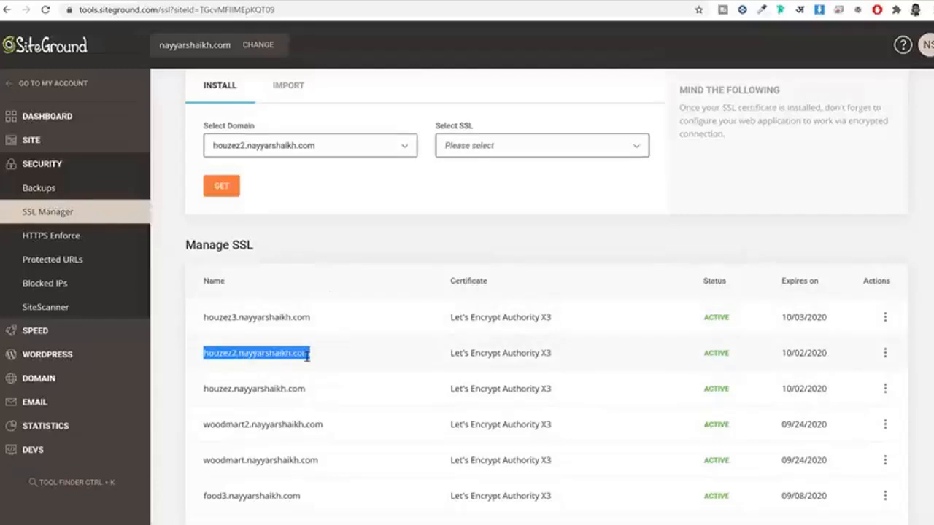
drag(703, 351, 740, 354)
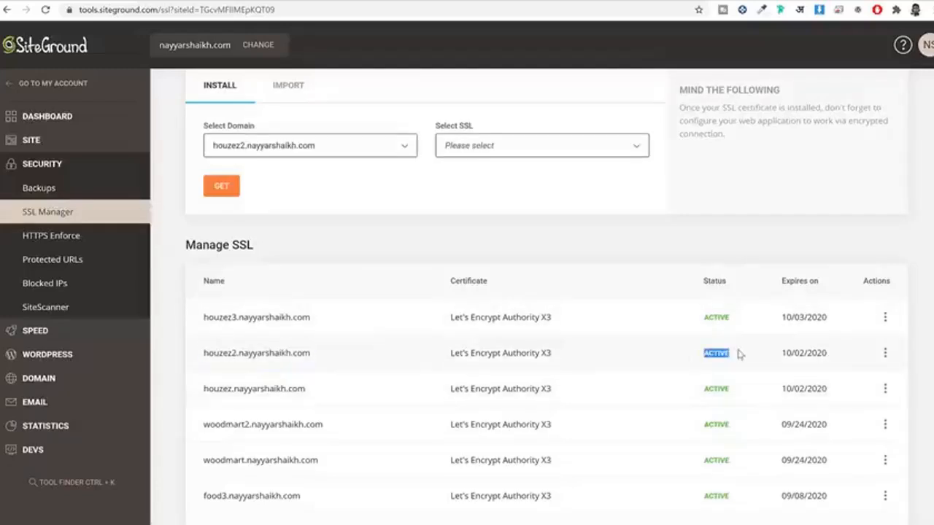
Step: Compare the houzez3 and houzez2 certificates and review the domain and SSL options without changing them
scroll(717, 354, up, 3)
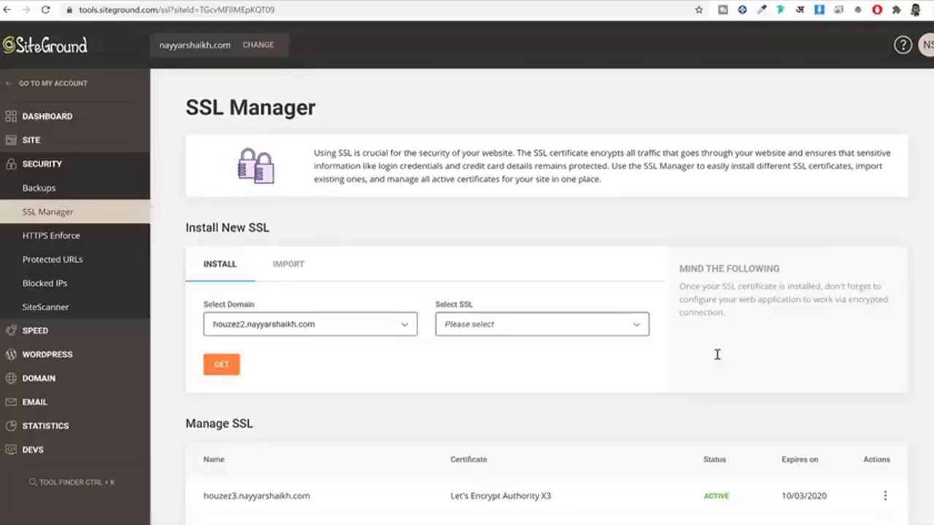
scroll(615, 353, down, 3)
scroll(642, 356, up, 1)
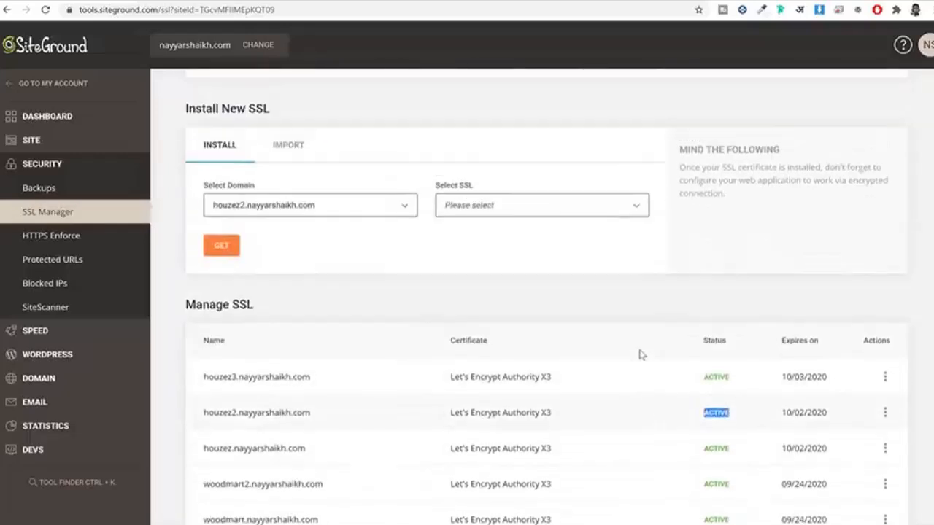
drag(205, 368, 358, 419)
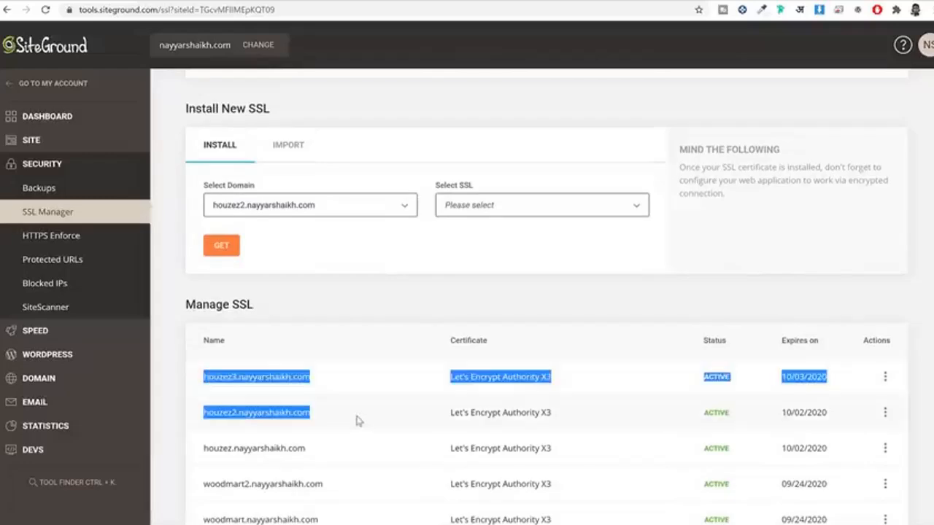
click(359, 424)
click(292, 205)
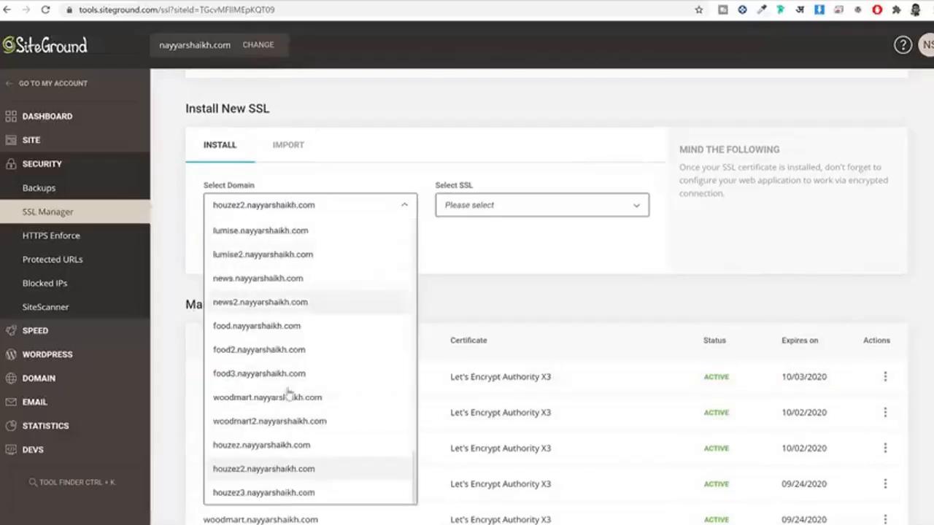
click(541, 275)
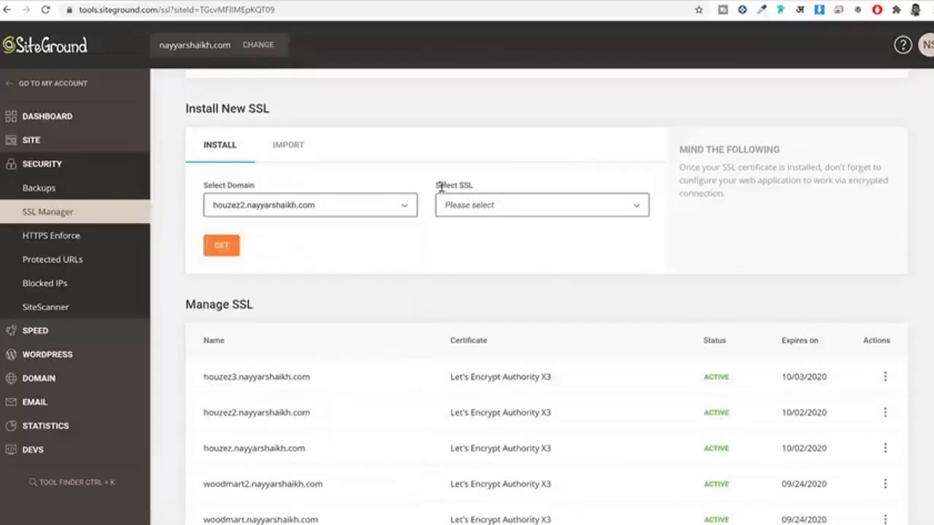
click(460, 210)
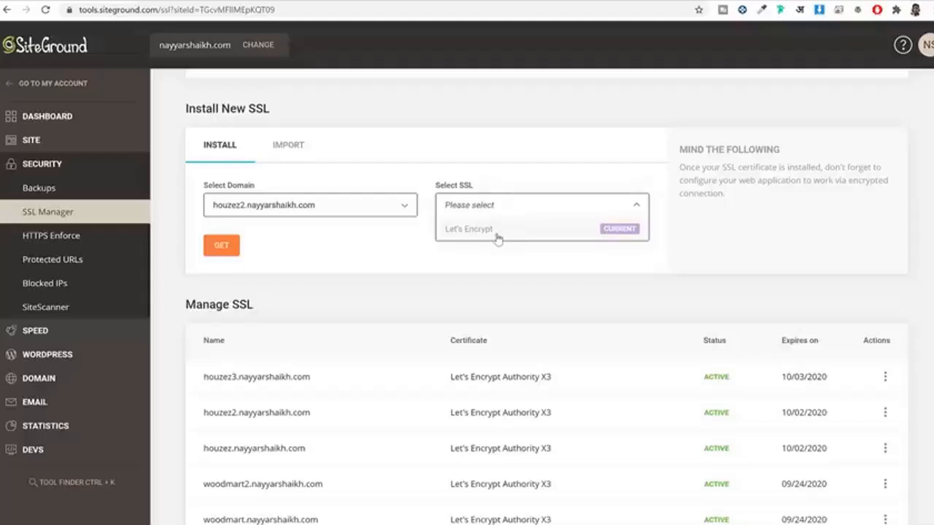
click(438, 256)
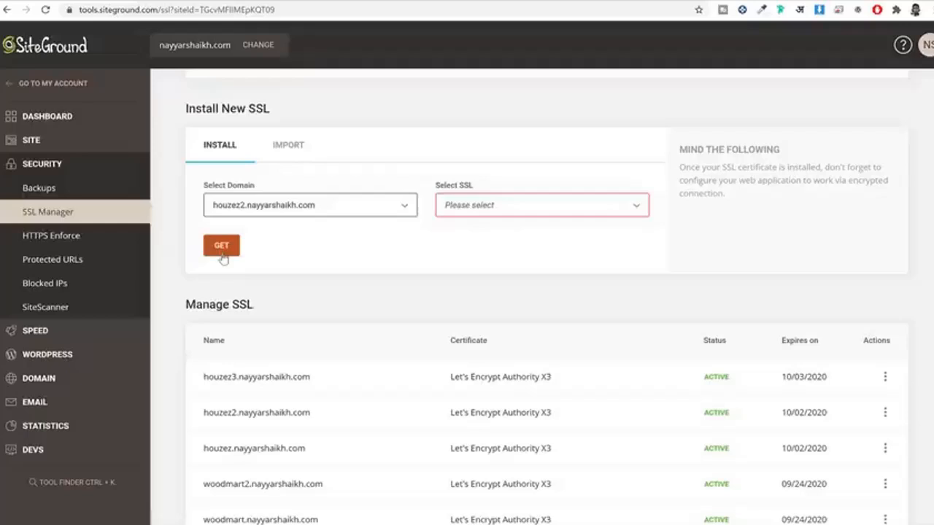
click(63, 355)
Step: Open WordPress Install & Manage and review the installed sites, including the demo installation's domain
click(59, 384)
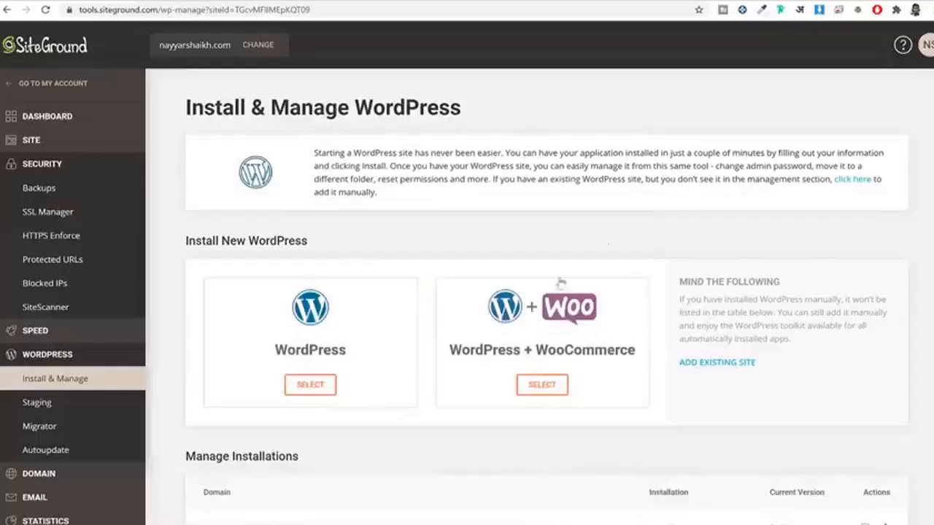
scroll(693, 243, down, 2)
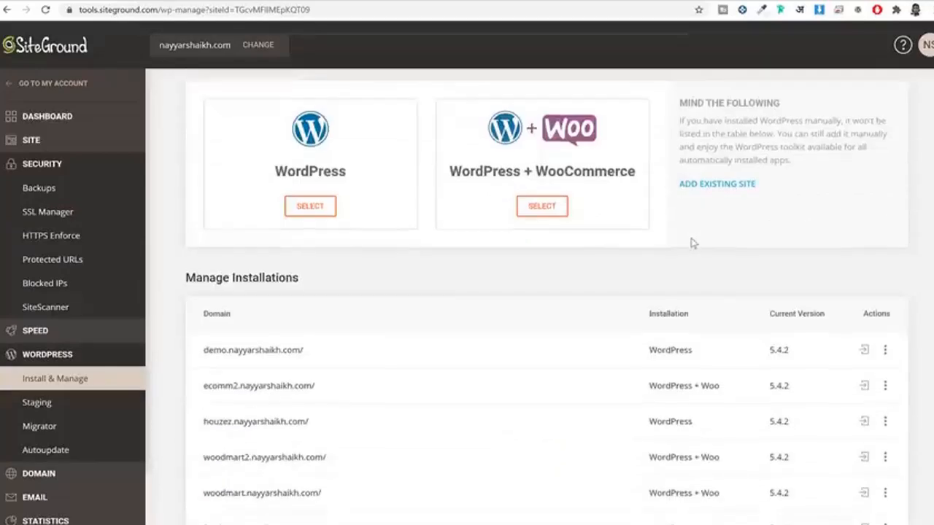
drag(198, 351, 323, 455)
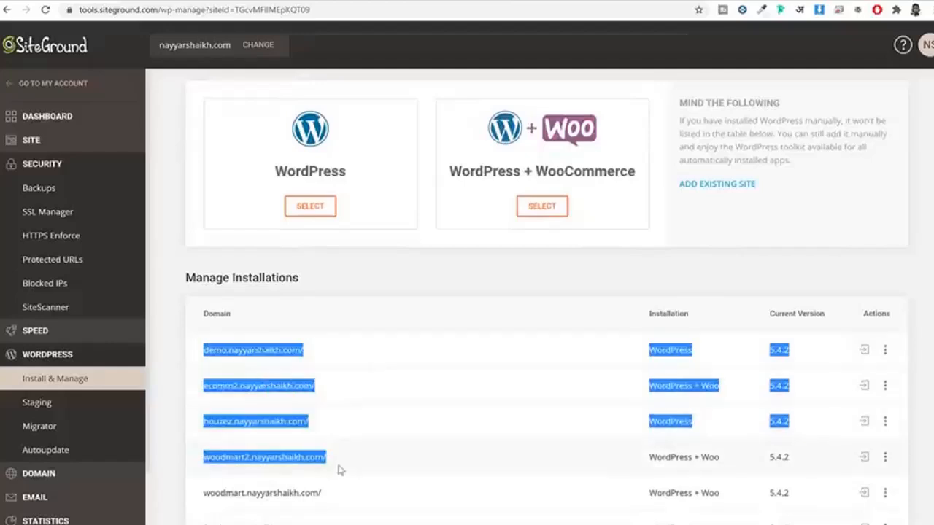
click(324, 386)
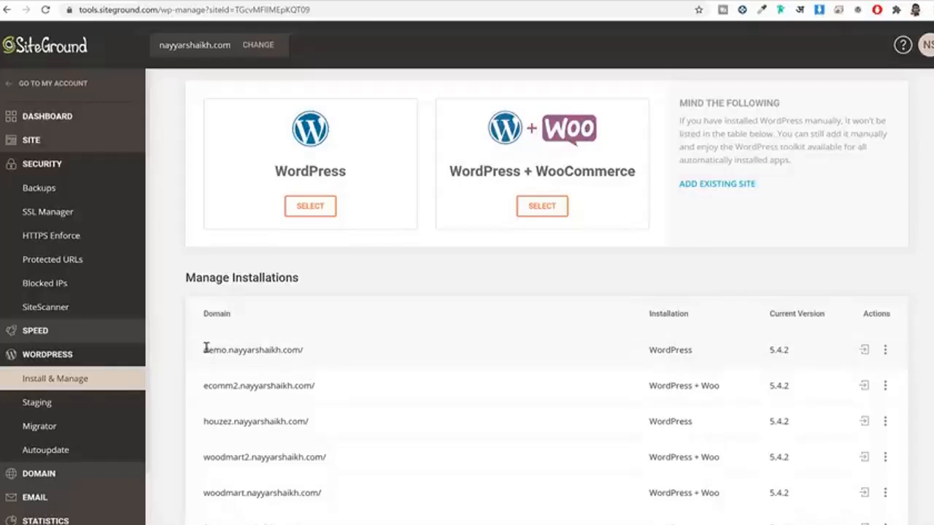
drag(206, 348, 328, 358)
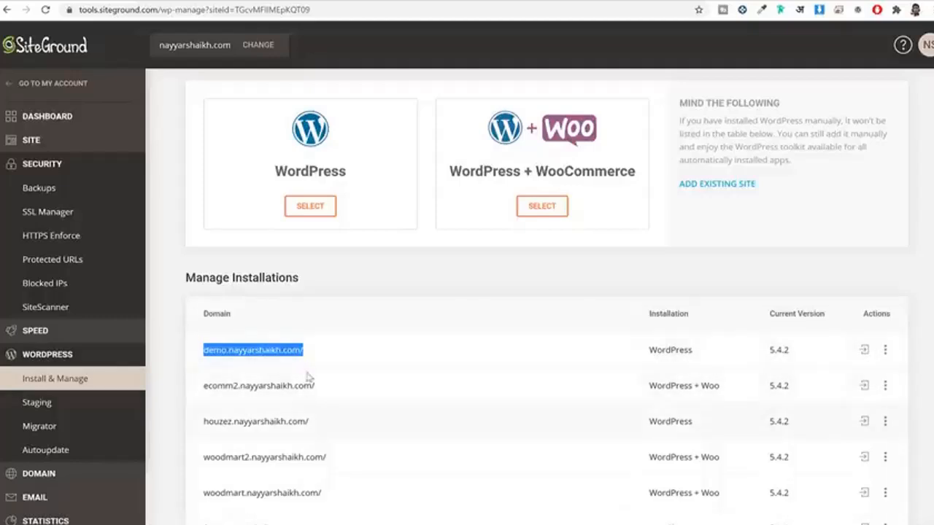
scroll(313, 441, down, 2)
scroll(323, 433, up, 3)
click(363, 322)
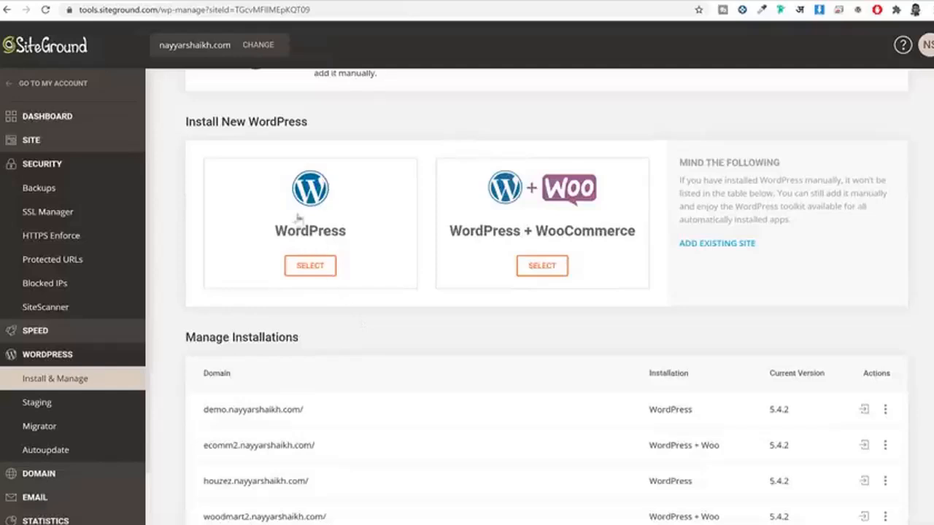
Step: Choose a plain WordPress install on the houzez2 subdomain with WordPress Starter unchecked
click(338, 253)
scroll(382, 271, down, 3)
click(295, 187)
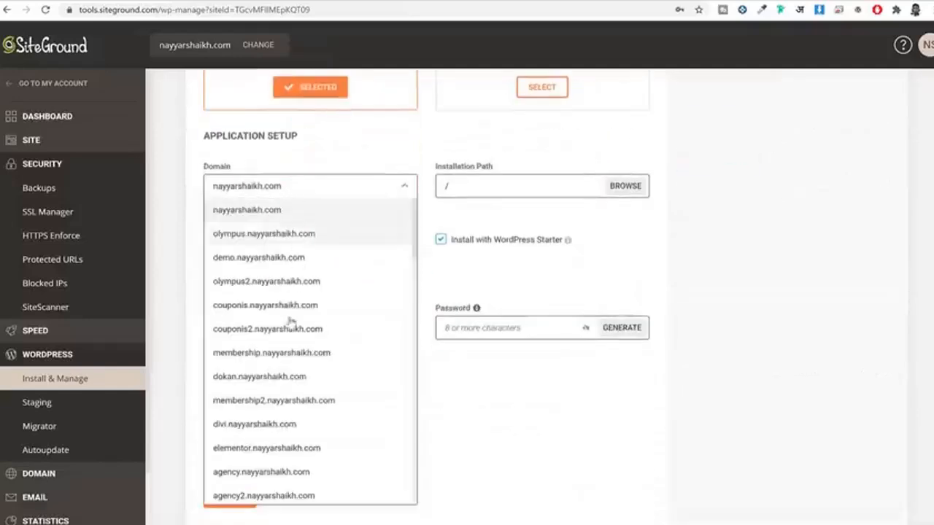
scroll(314, 343, down, 10)
scroll(306, 412, down, 6)
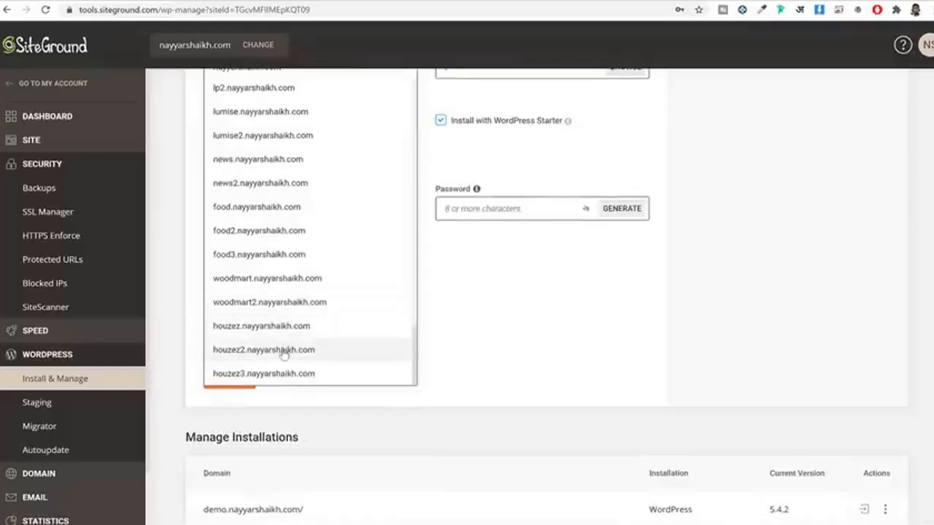
click(287, 349)
scroll(605, 413, up, 4)
scroll(802, 358, down, 2)
scroll(808, 355, down, 1)
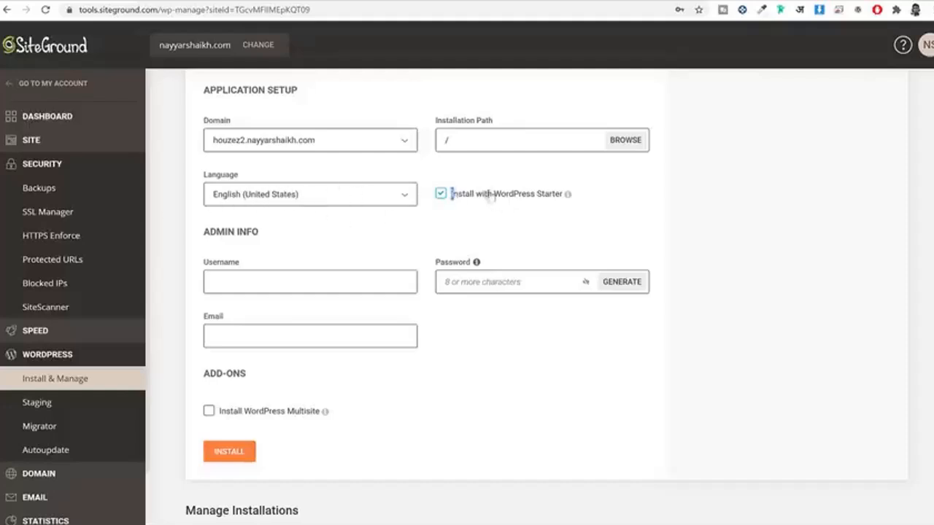
drag(450, 194, 550, 195)
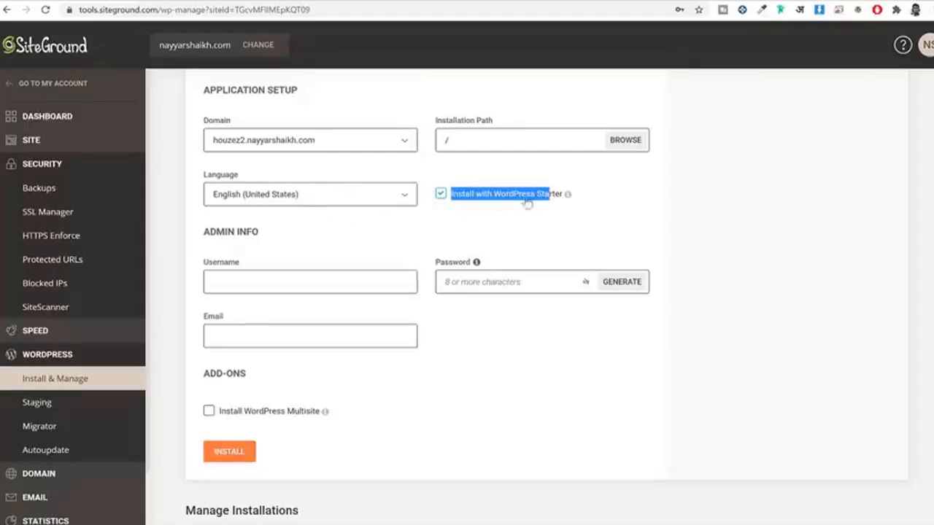
click(441, 196)
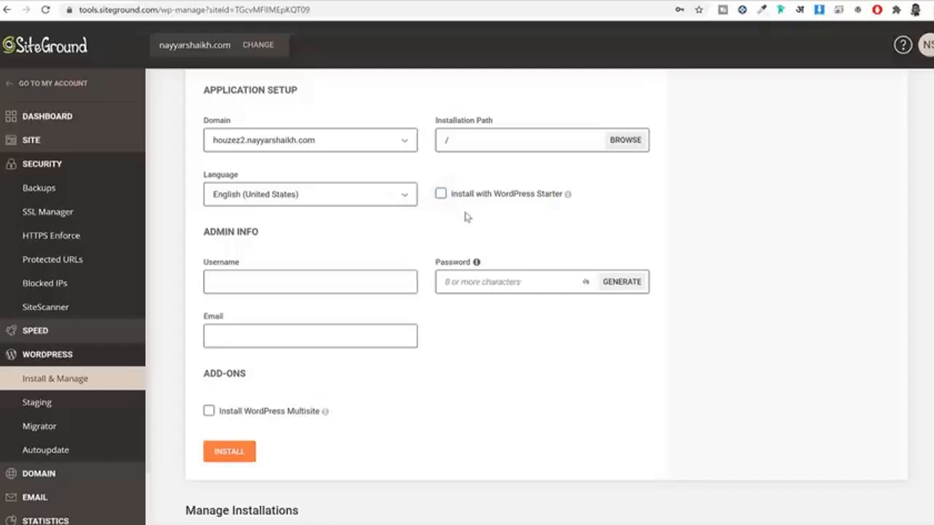
double_click(443, 198)
Step: Fill in the admin username, password and e-mail address, then start the installation
click(267, 276)
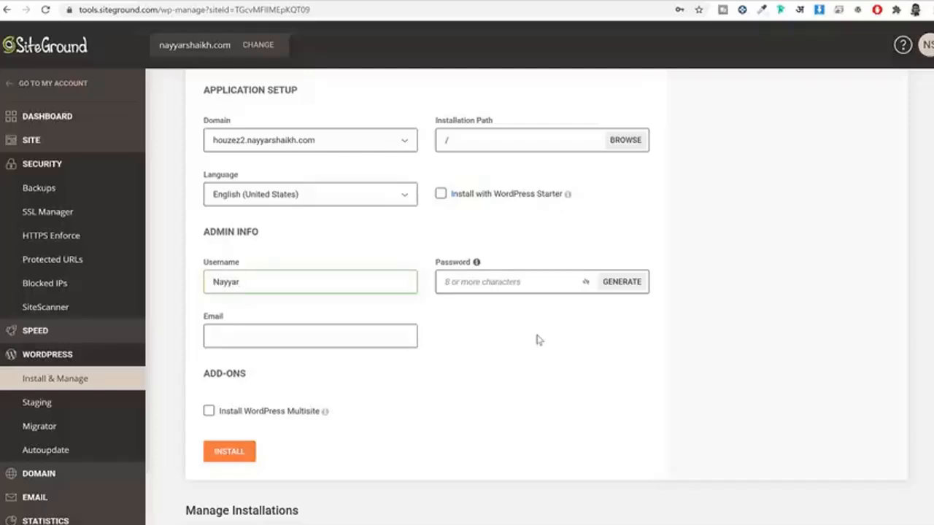
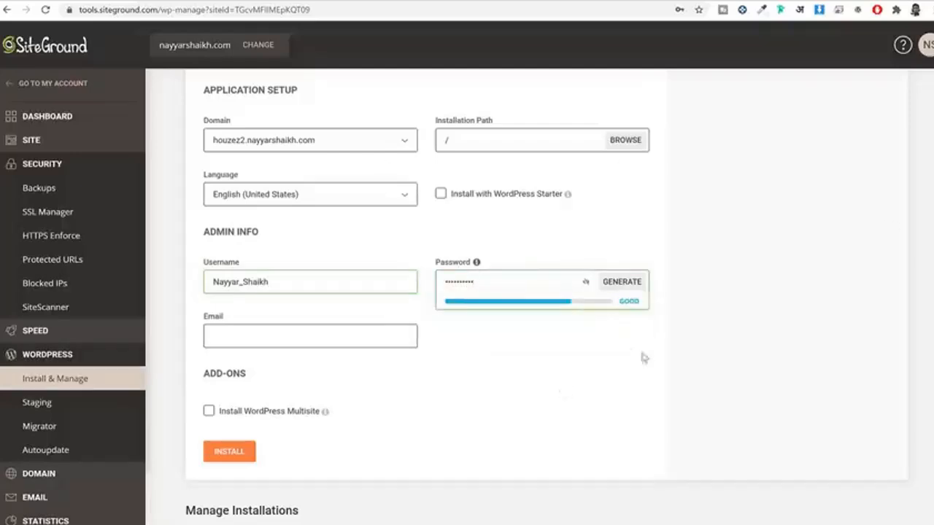
click(278, 335)
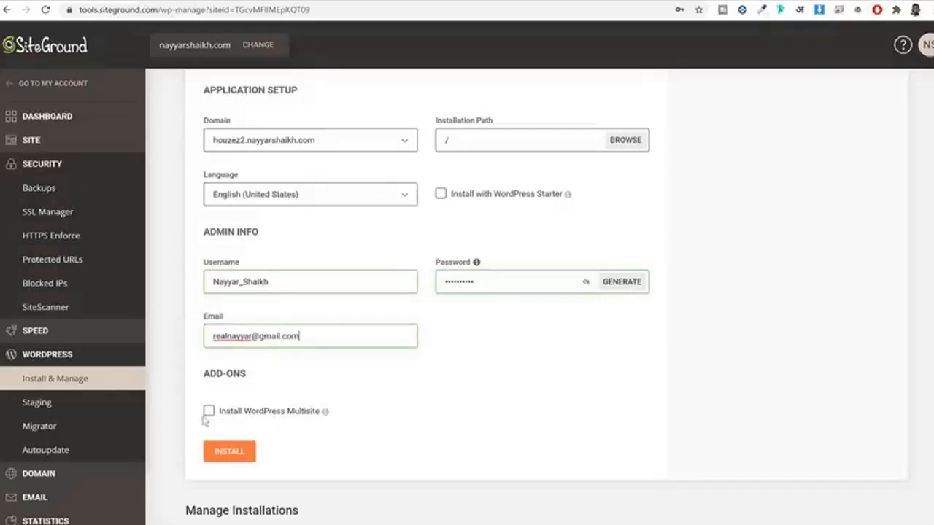
drag(458, 194, 564, 195)
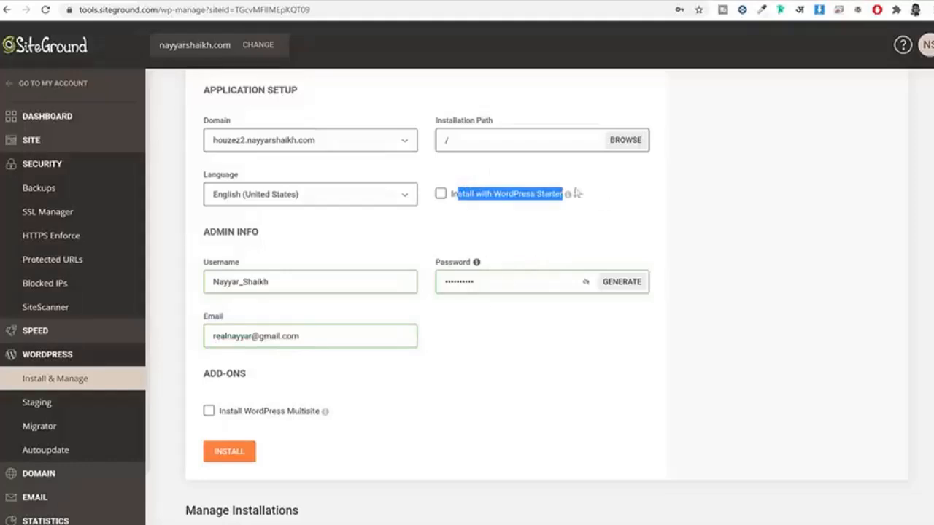
click(239, 451)
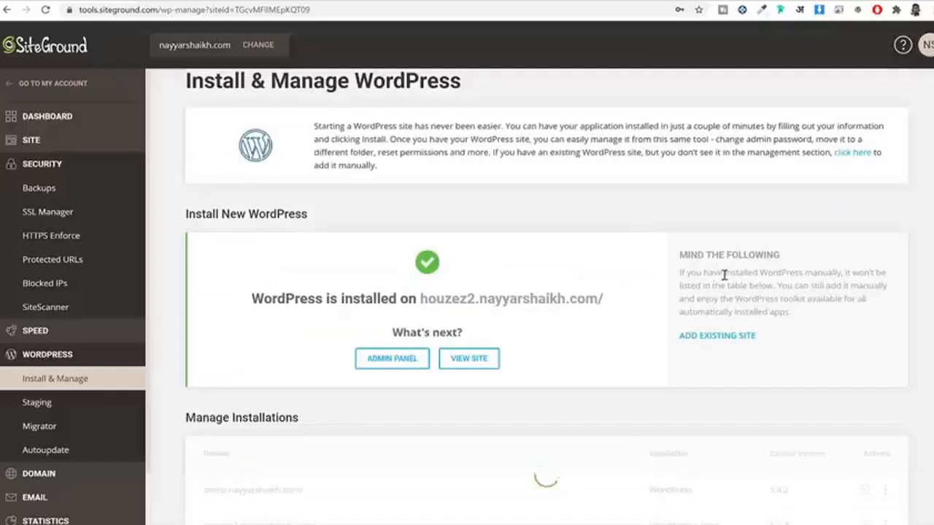
Step: Log into the houzez2 site's admin dashboard from the Manage Installations list
drag(252, 296, 496, 294)
click(543, 294)
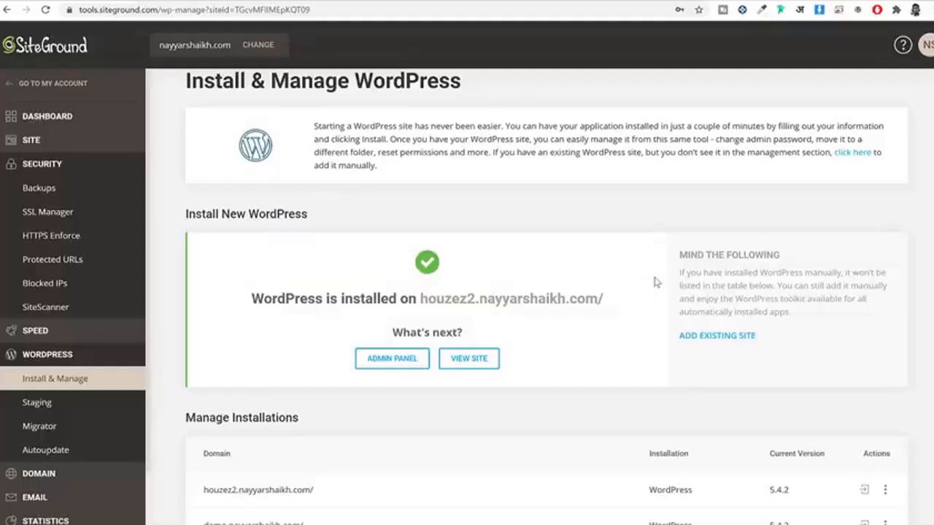
scroll(659, 280, down, 4)
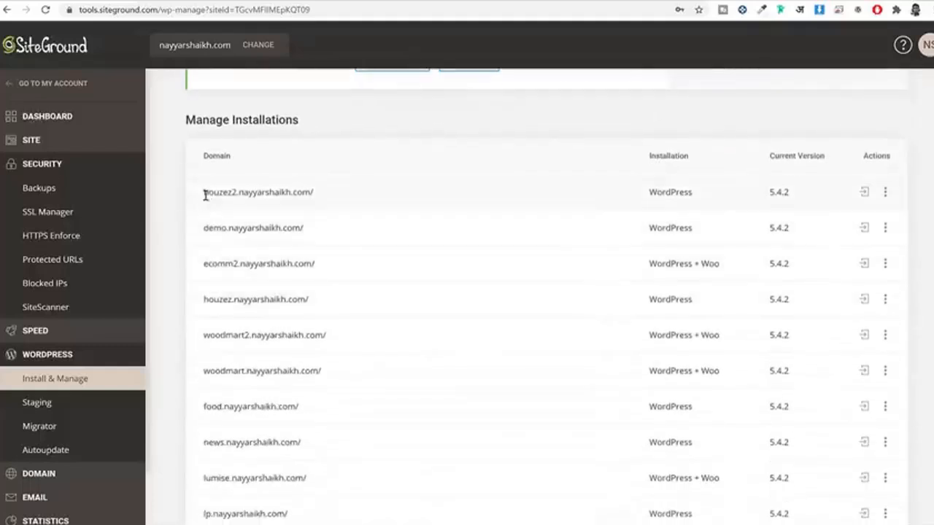
drag(204, 192, 346, 200)
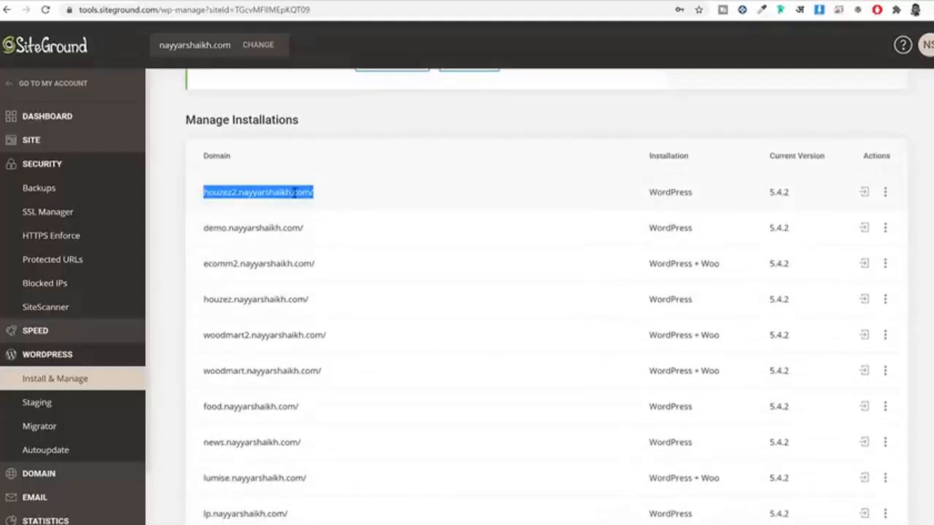
click(865, 193)
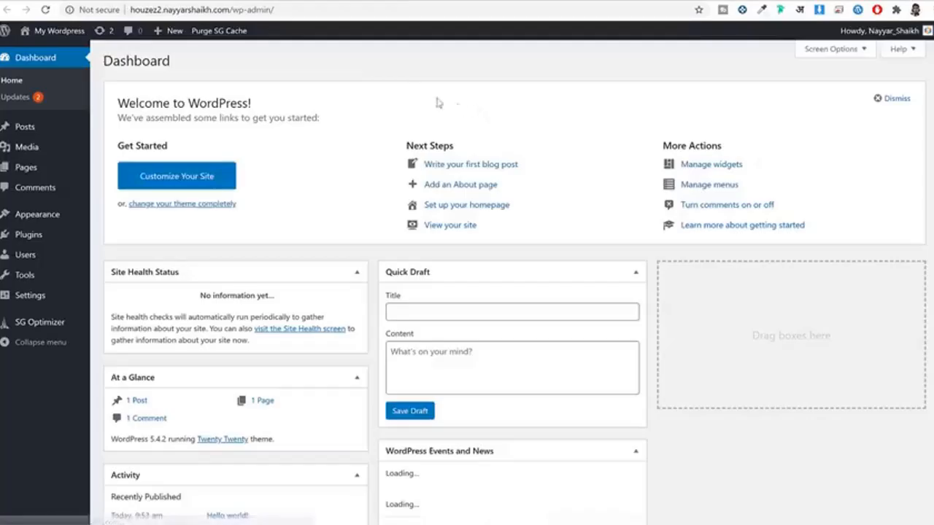
click(299, 9)
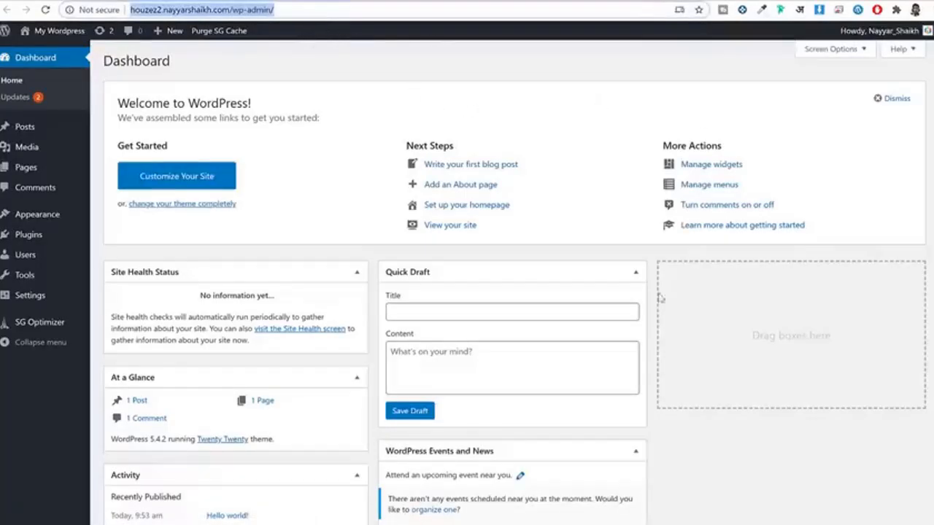
scroll(663, 310, down, 3)
scroll(664, 309, up, 3)
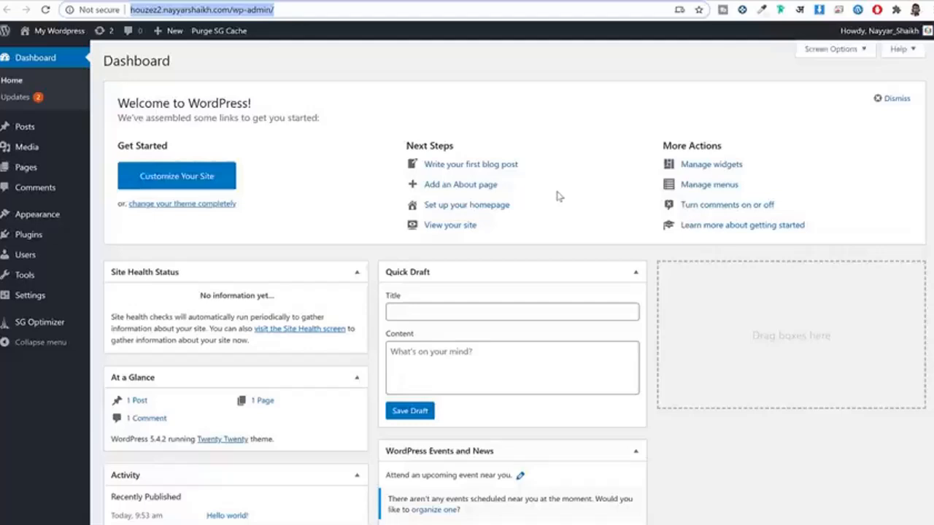
click(458, 86)
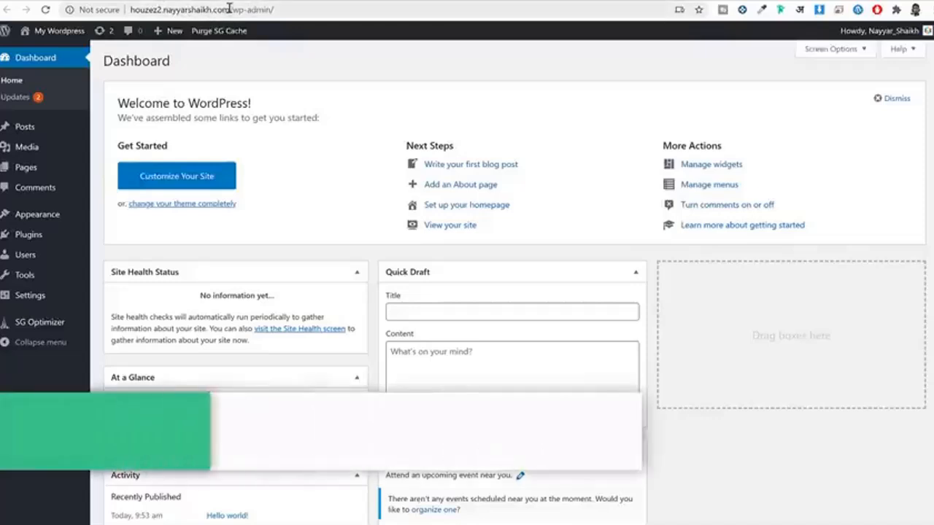
drag(230, 10, 319, 10)
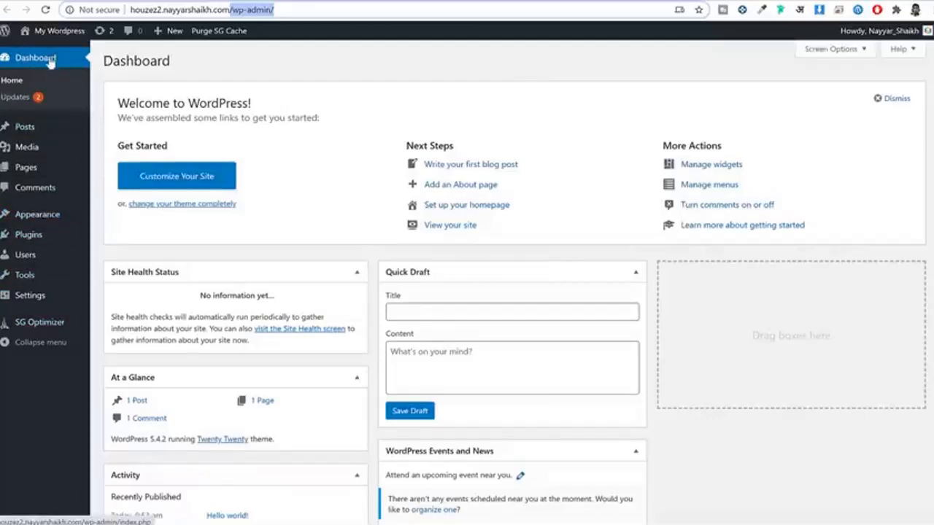
scroll(619, 238, down, 2)
scroll(624, 246, up, 2)
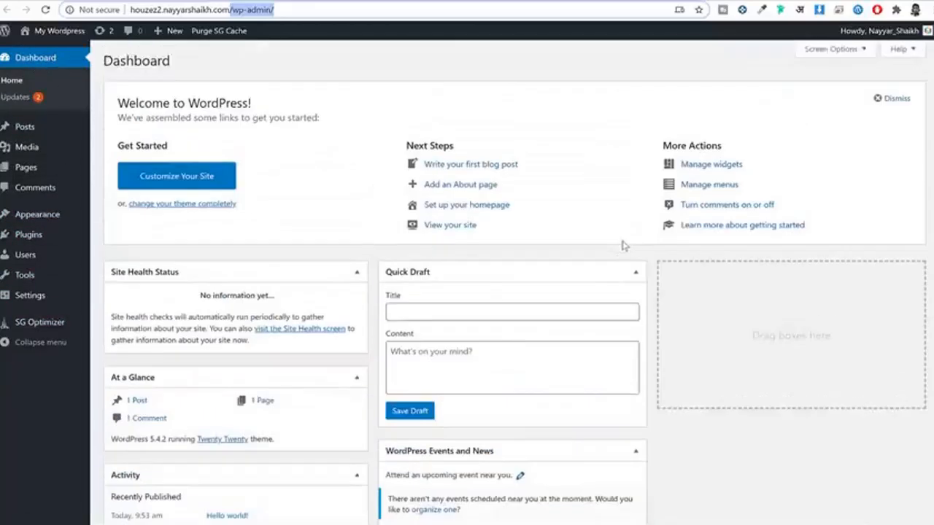
Step: Browse the Hello world! post, the media library and pages, ending on the Comments list
click(40, 128)
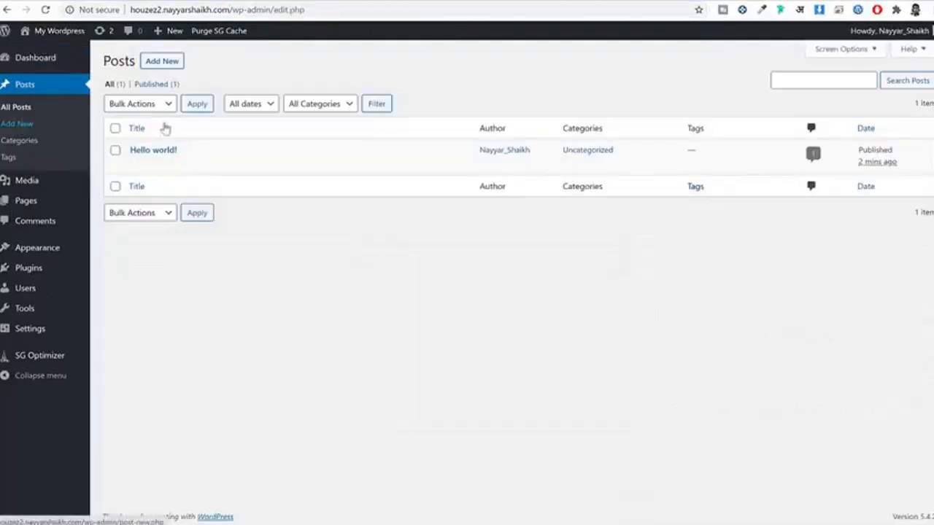
mouse_move(156, 162)
drag(219, 149, 124, 154)
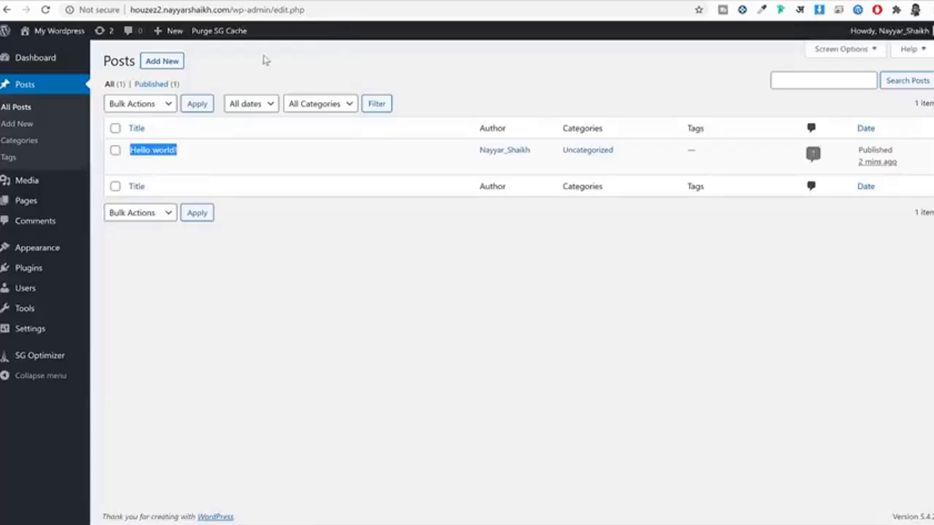
click(54, 184)
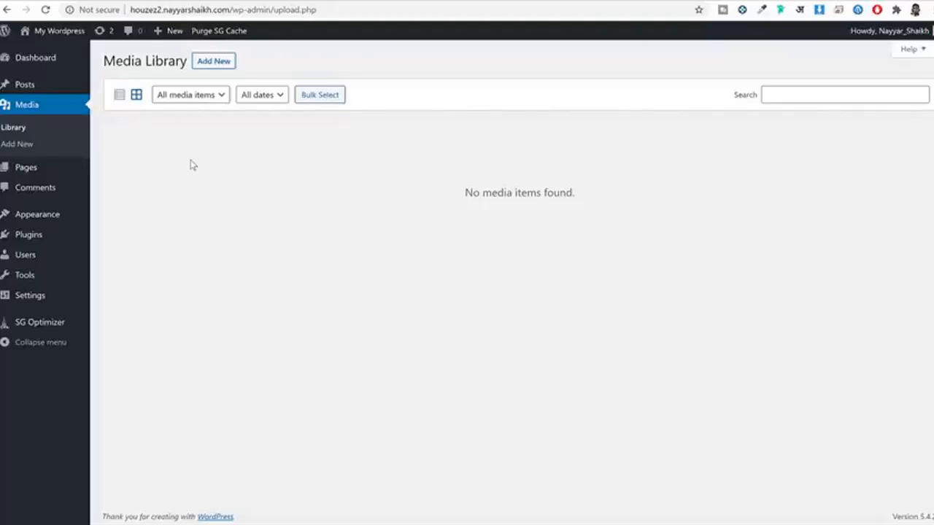
click(35, 171)
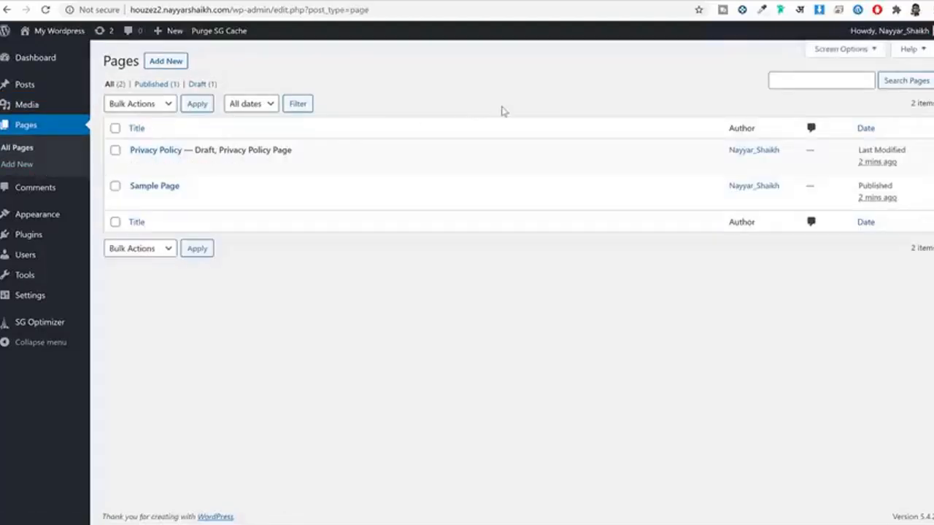
mouse_move(137, 162)
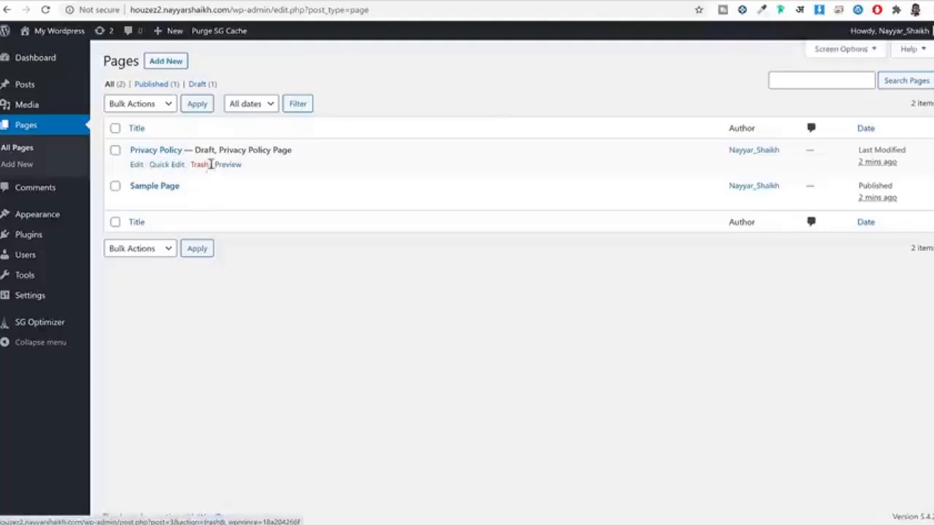
mouse_move(199, 202)
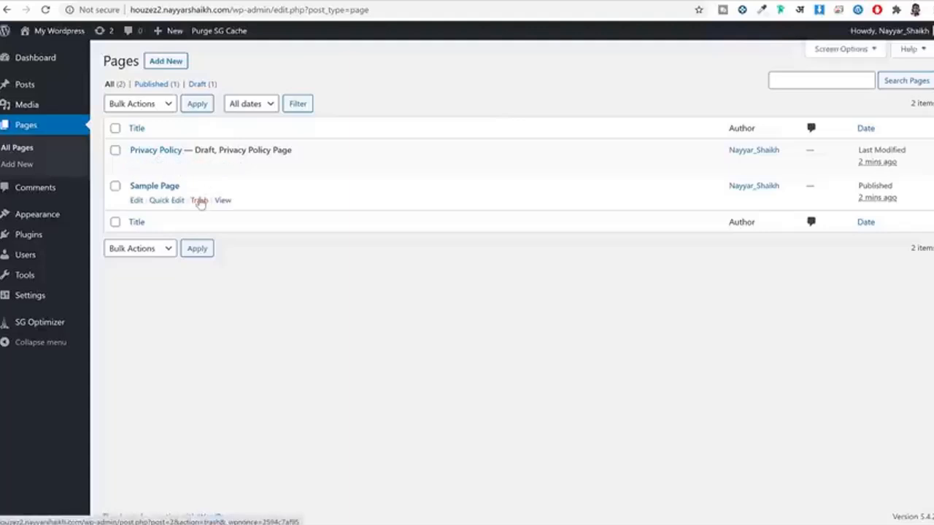
click(51, 191)
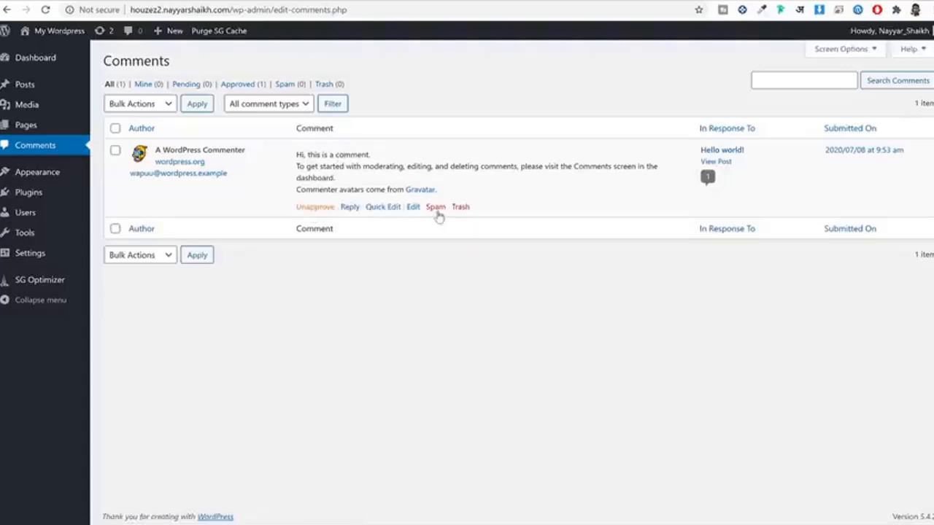
Step: Open the Themes page and view the site's current front page in a new tab
click(42, 179)
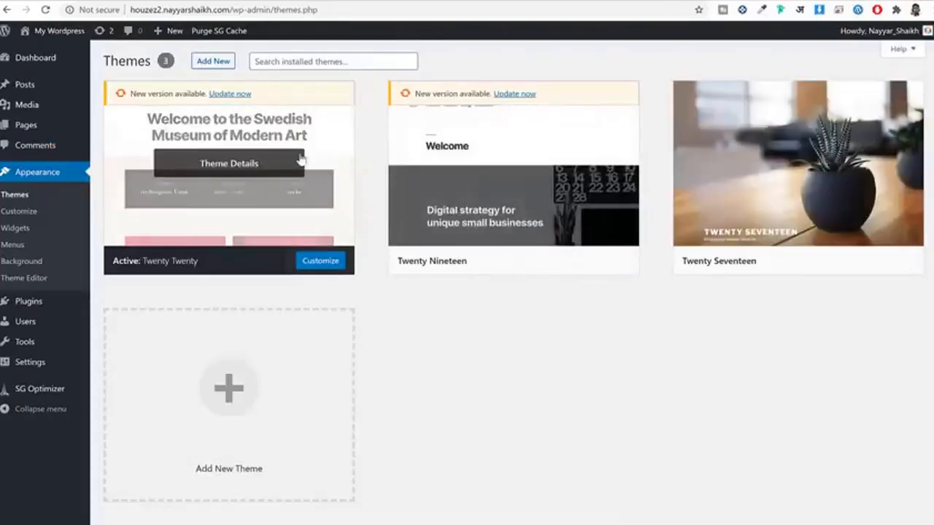
right_click(55, 32)
click(82, 41)
click(388, 3)
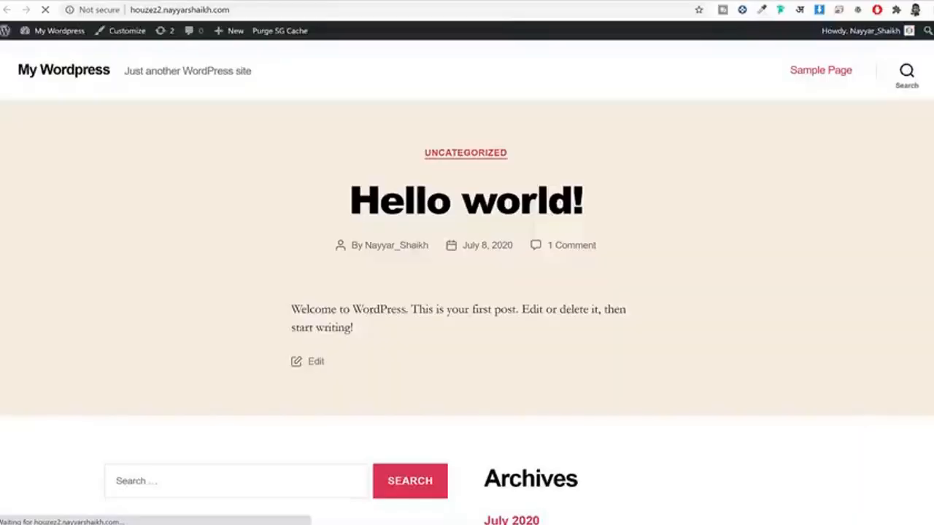
scroll(634, 229, down, 2)
scroll(632, 244, down, 4)
scroll(670, 225, up, 5)
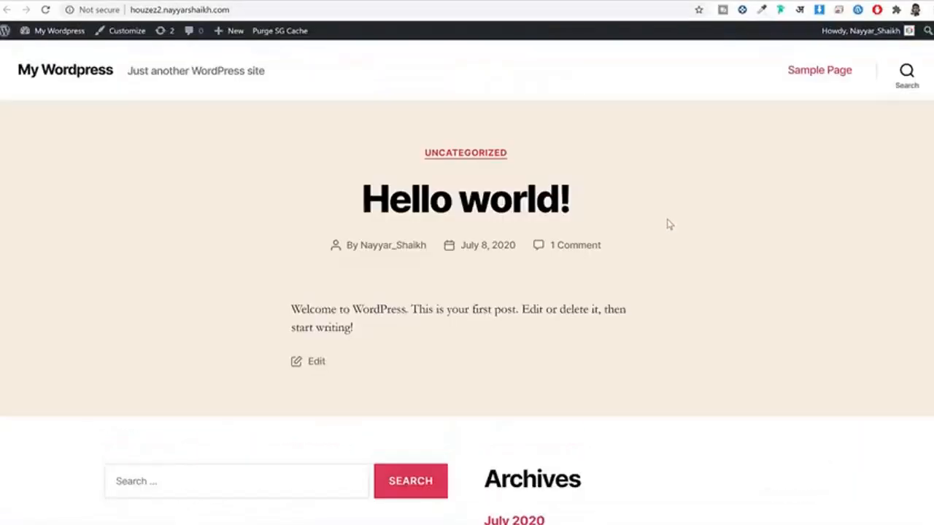
scroll(670, 225, down, 2)
scroll(670, 227, up, 2)
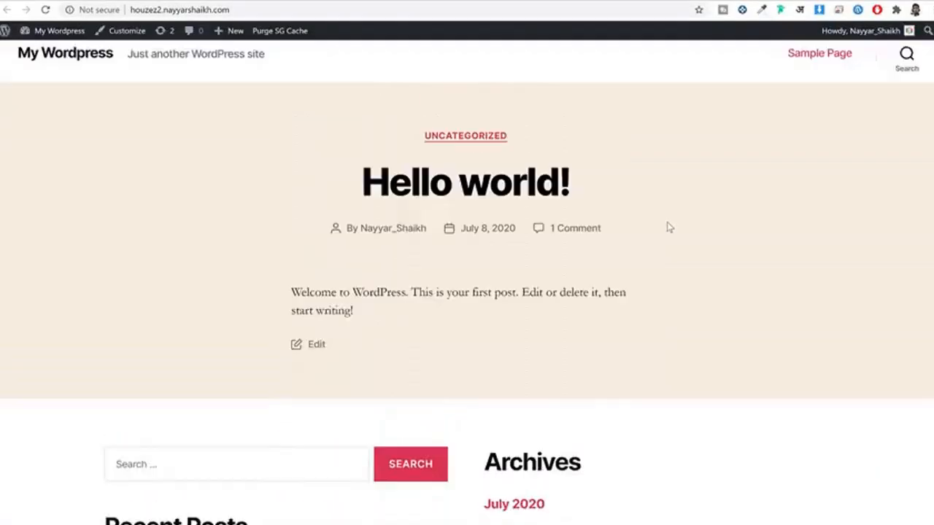
click(423, 3)
Step: Activate Twenty Seventeen and reload the front page to confirm the new theme
mouse_move(349, 175)
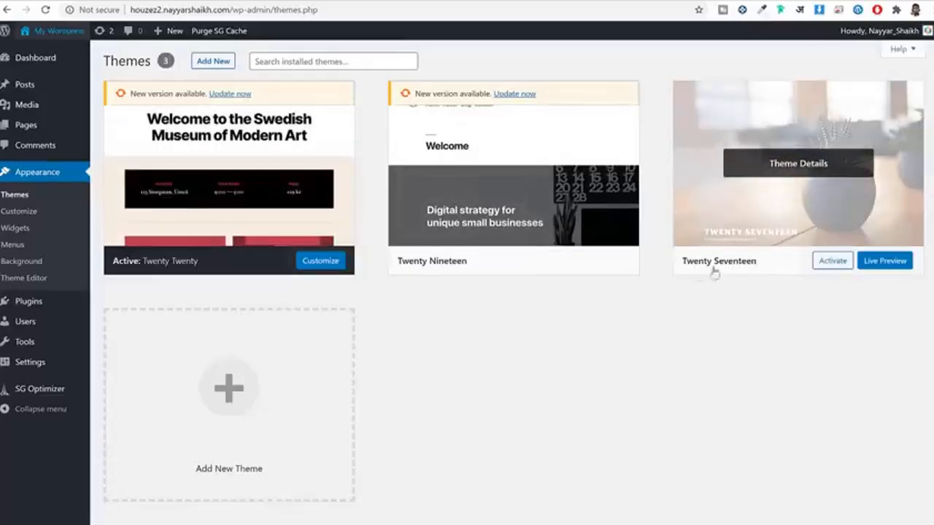
click(836, 263)
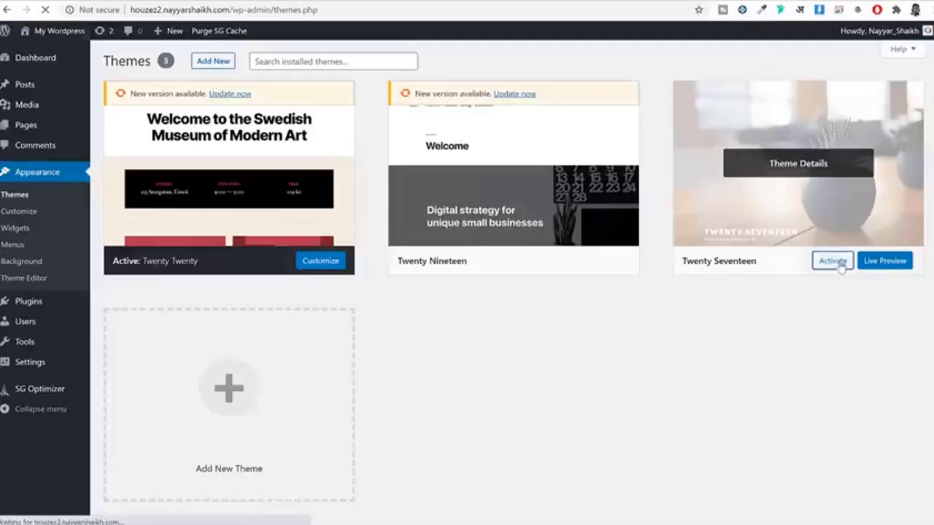
click(517, 2)
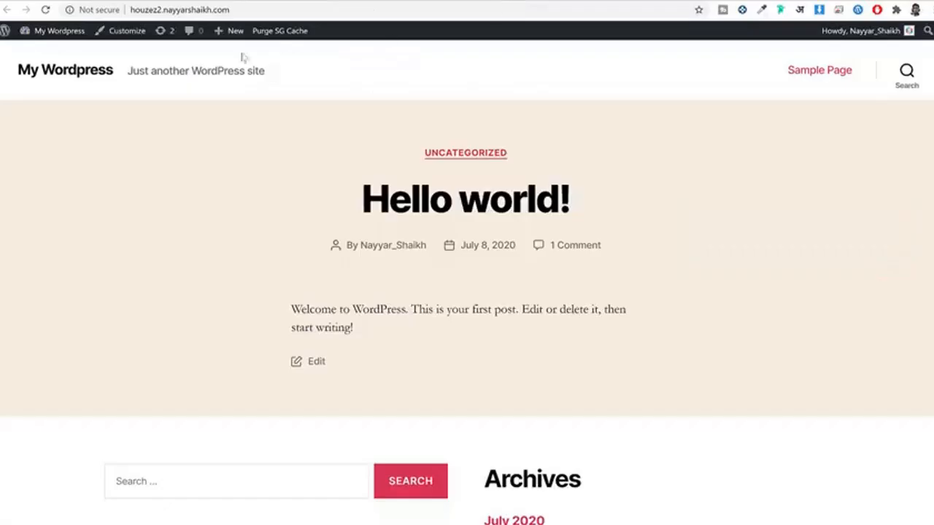
click(45, 9)
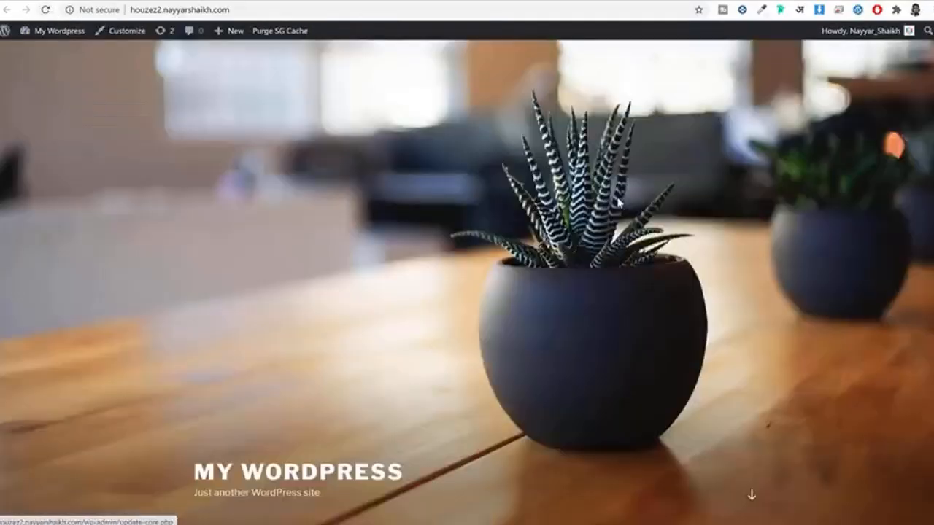
scroll(618, 203, down, 10)
scroll(619, 200, up, 5)
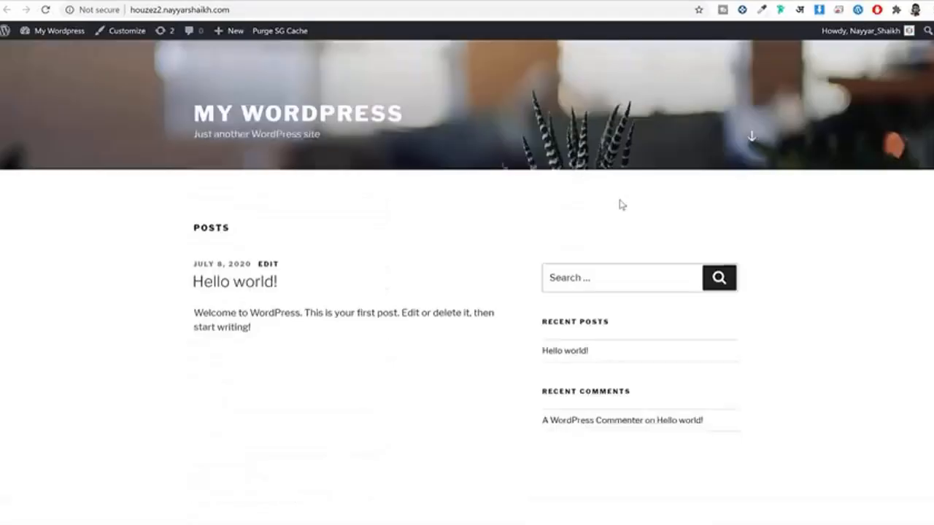
scroll(619, 204, up, 5)
key(ctrl+shift+Tab)
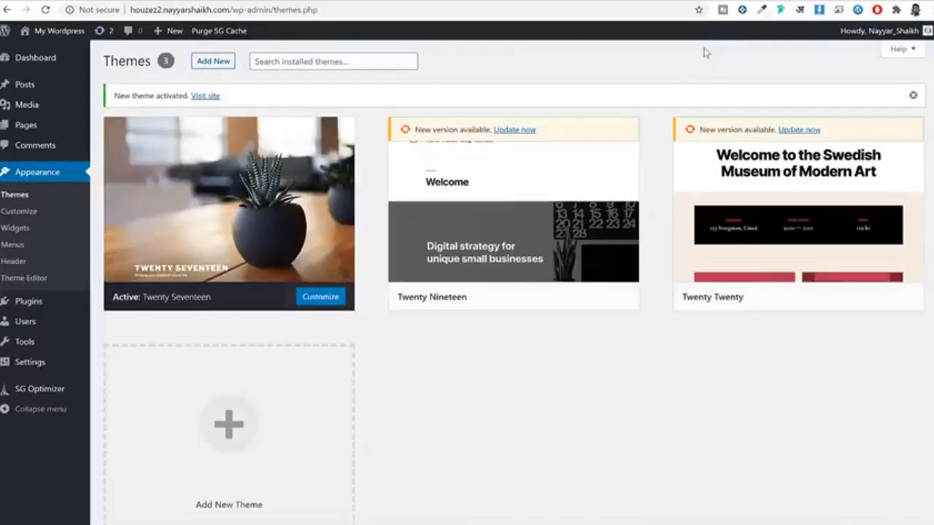
Step: Delete the Twenty Nineteen and Twenty Twenty themes, confirming each deletion
mouse_move(257, 151)
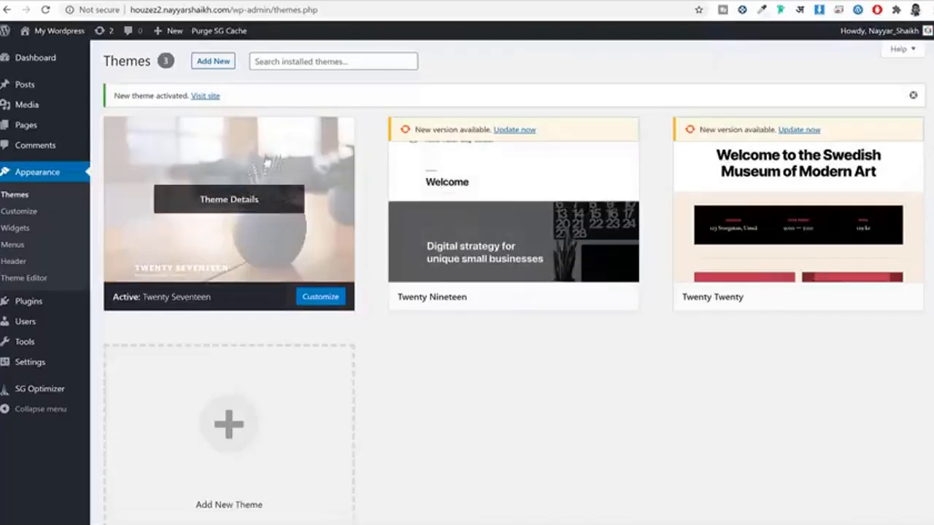
click(477, 183)
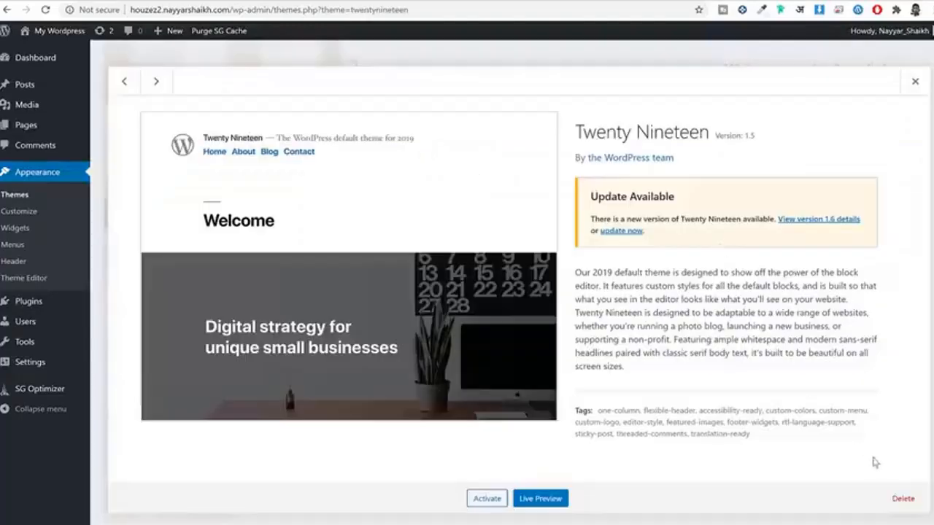
click(903, 496)
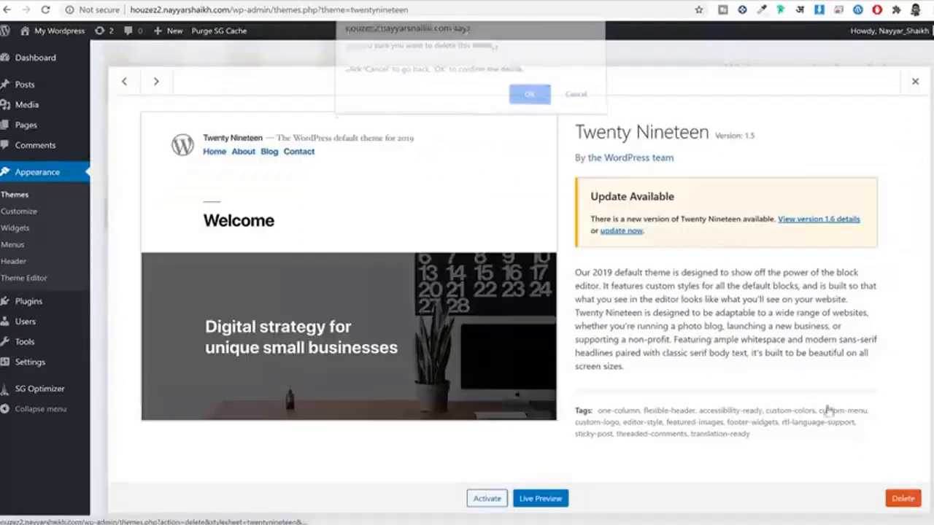
click(529, 98)
click(505, 179)
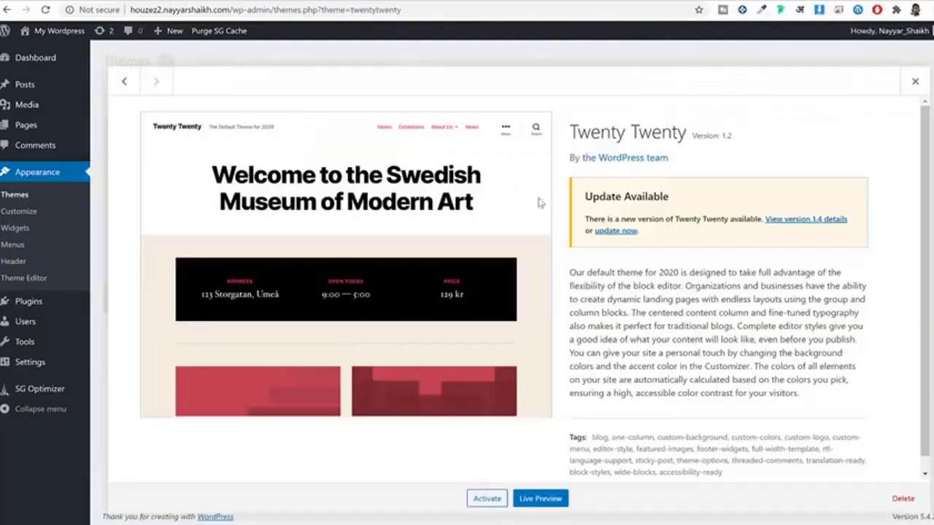
click(900, 499)
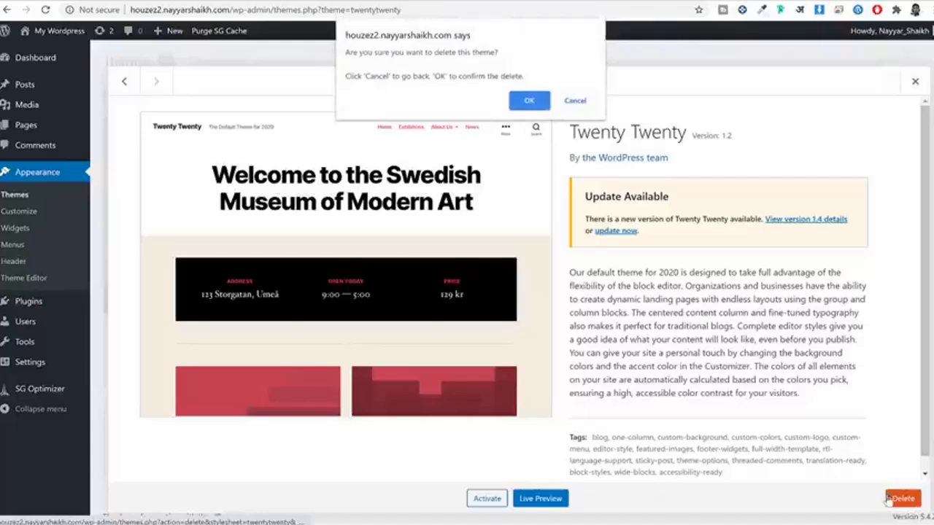
click(531, 98)
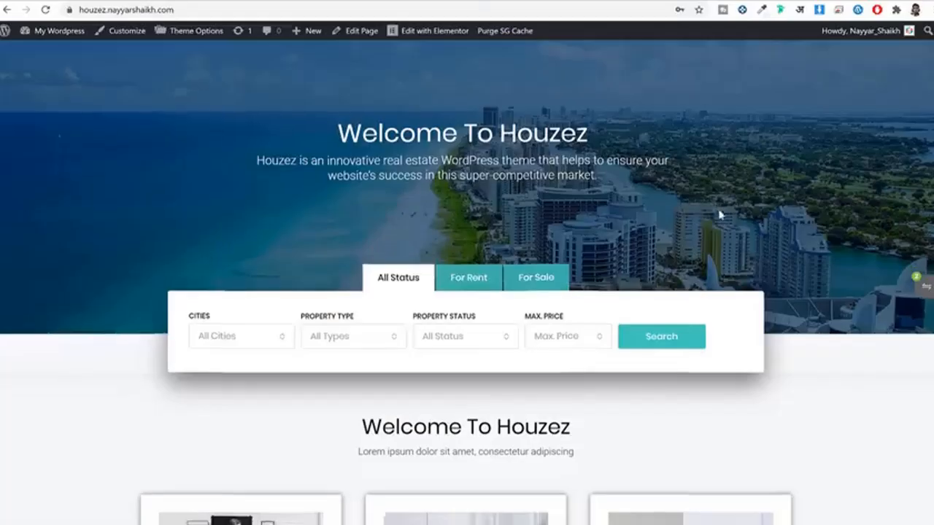
scroll(720, 213, down, 10)
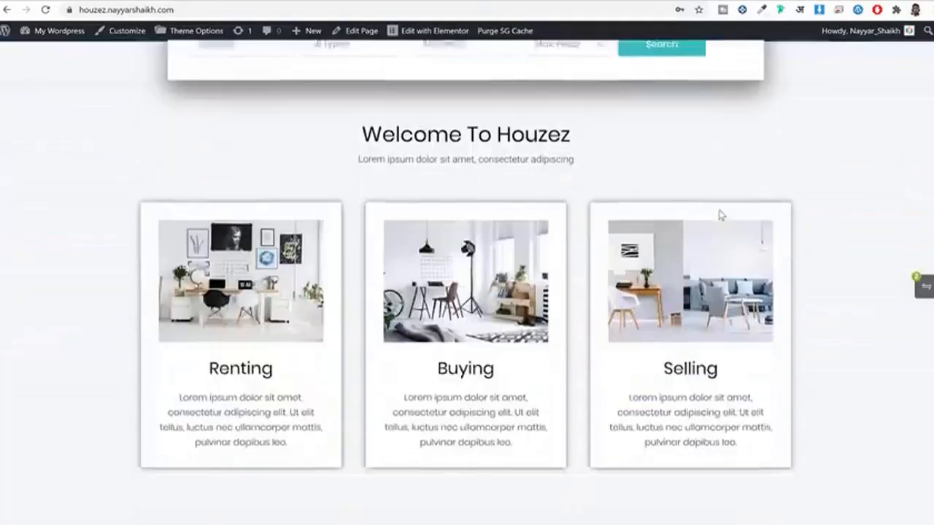
scroll(720, 218, up, 10)
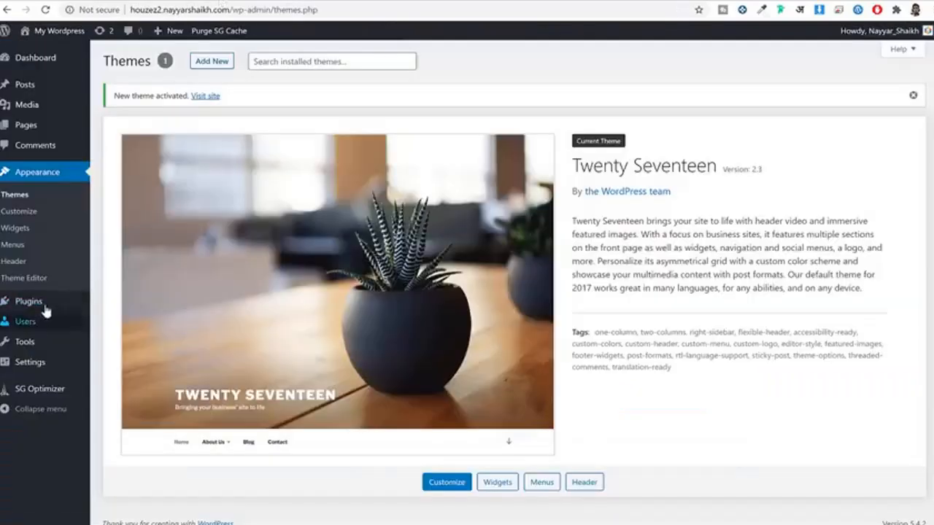
Step: Check Installed Plugins lists only SG Optimizer by SiteGround, then glance at the Houzez homepage
click(43, 305)
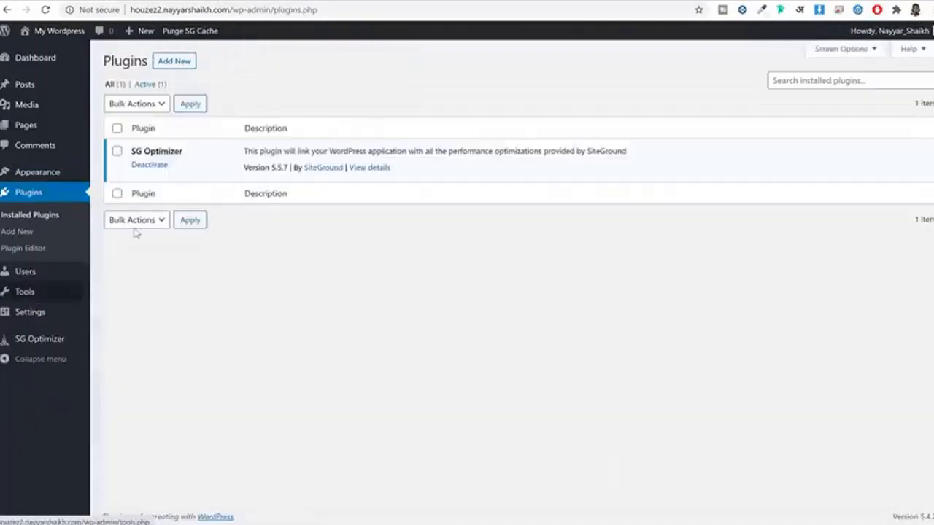
drag(192, 158, 135, 155)
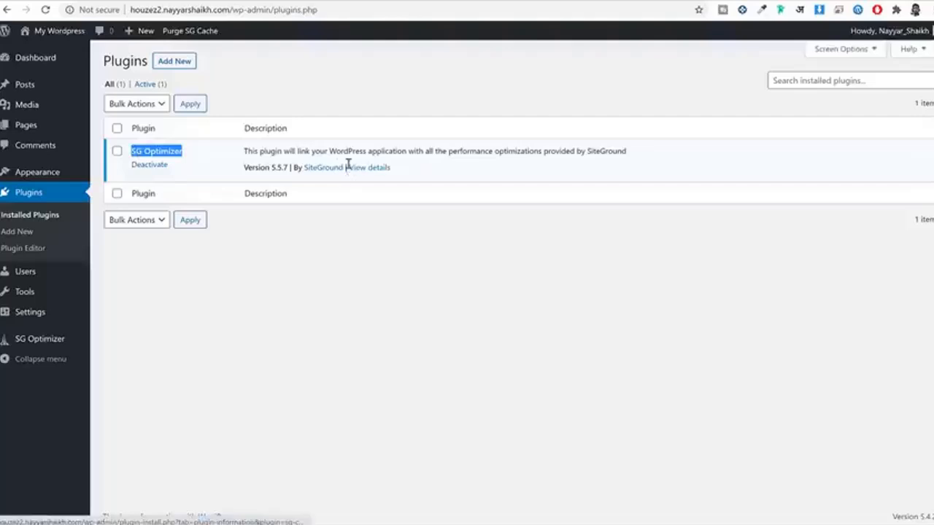
drag(345, 167, 303, 170)
click(324, 207)
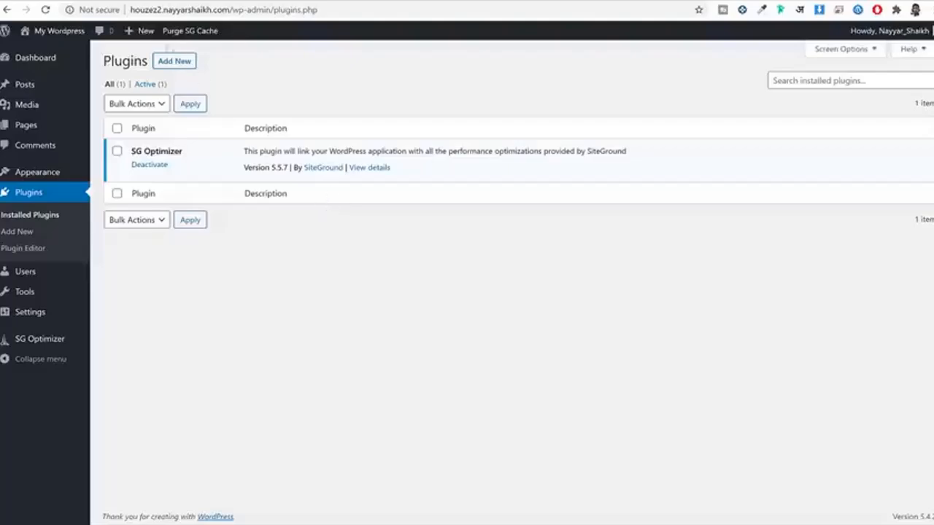
click(109, 2)
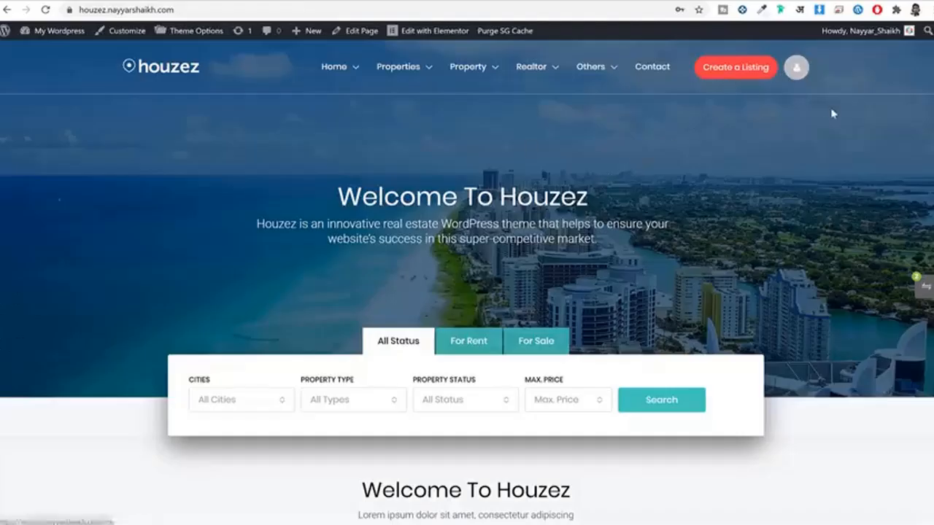
scroll(832, 204, down, 3)
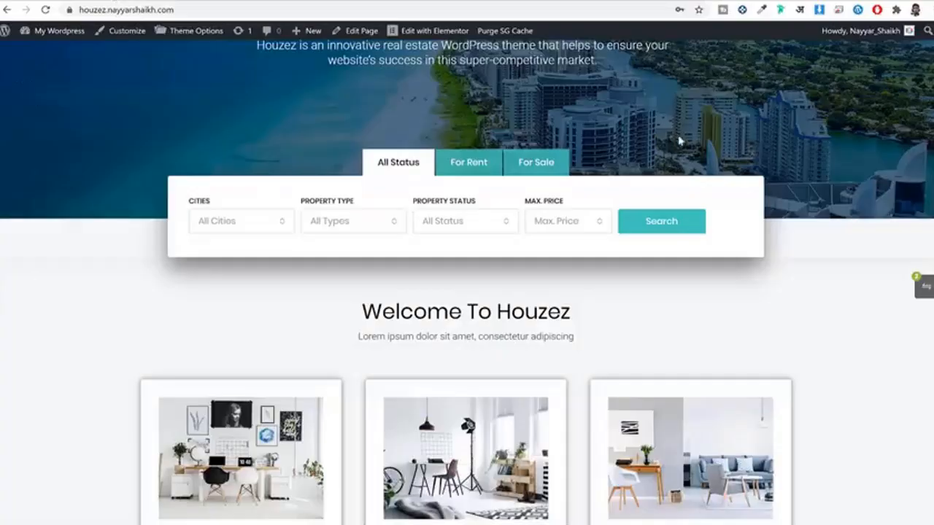
scroll(830, 326, up, 3)
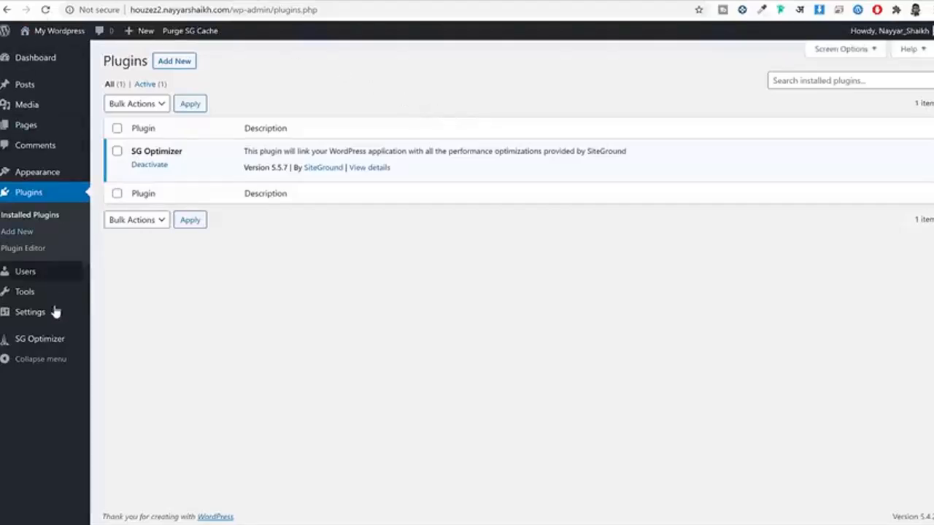
Step: In General Settings, review the site title, tagline and the WordPress Address's http prefix
click(33, 316)
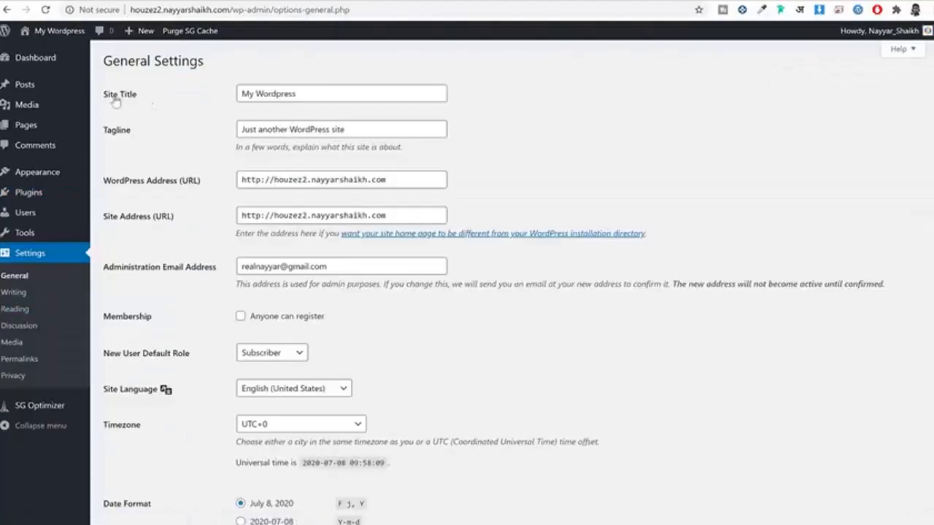
drag(328, 91, 211, 102)
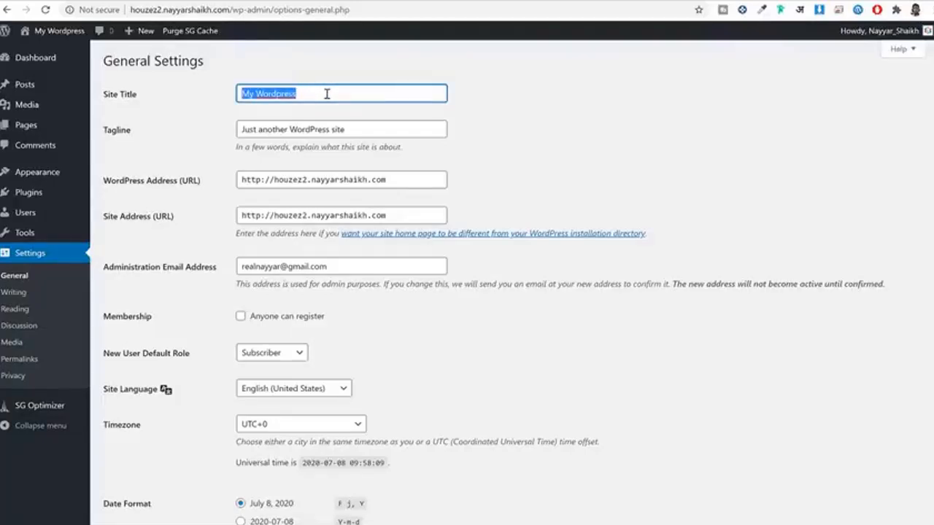
click(117, 131)
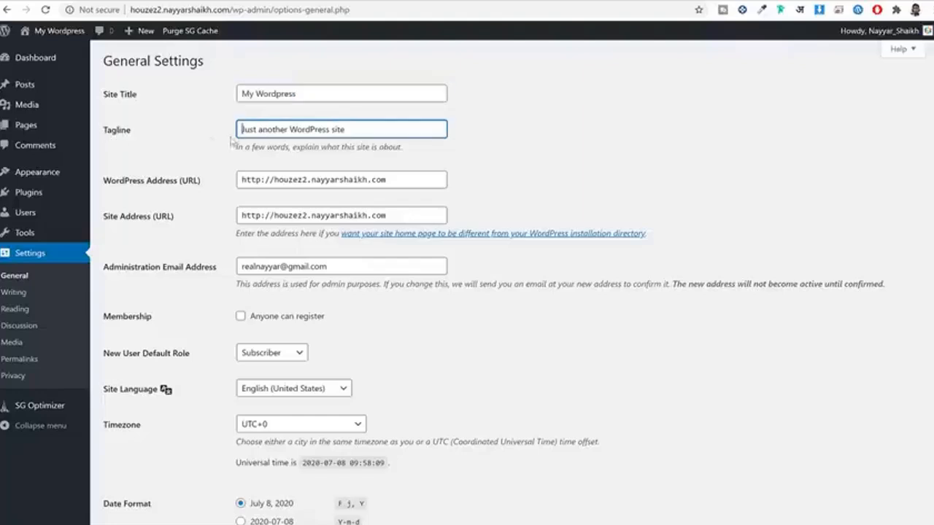
drag(376, 130, 157, 137)
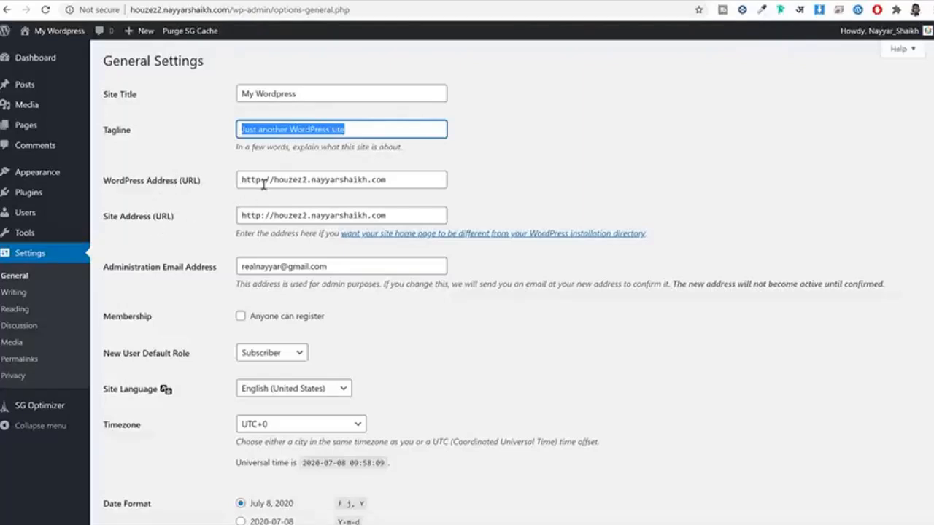
drag(264, 181, 231, 187)
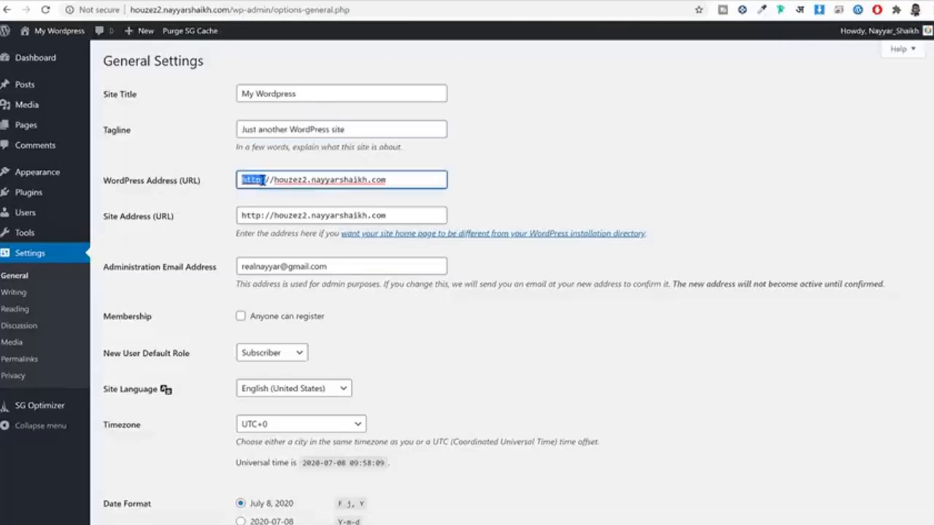
click(261, 181)
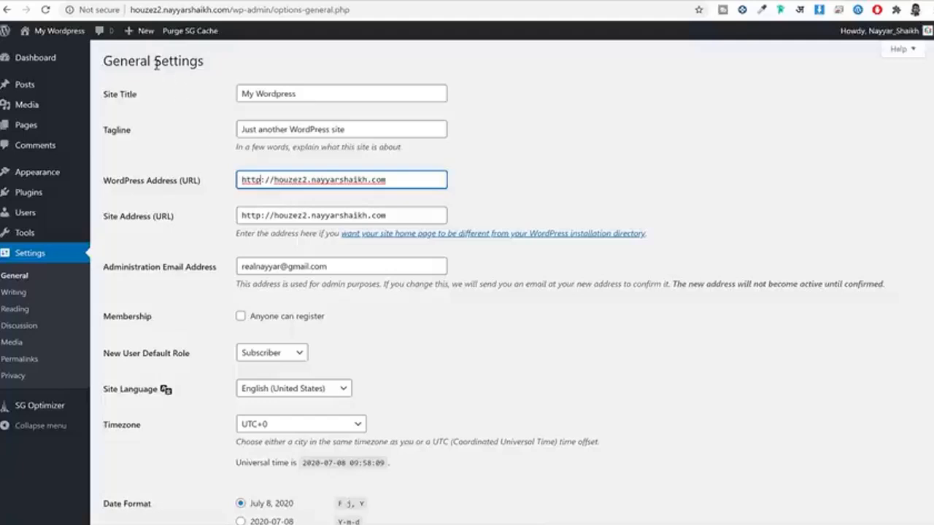
click(99, 10)
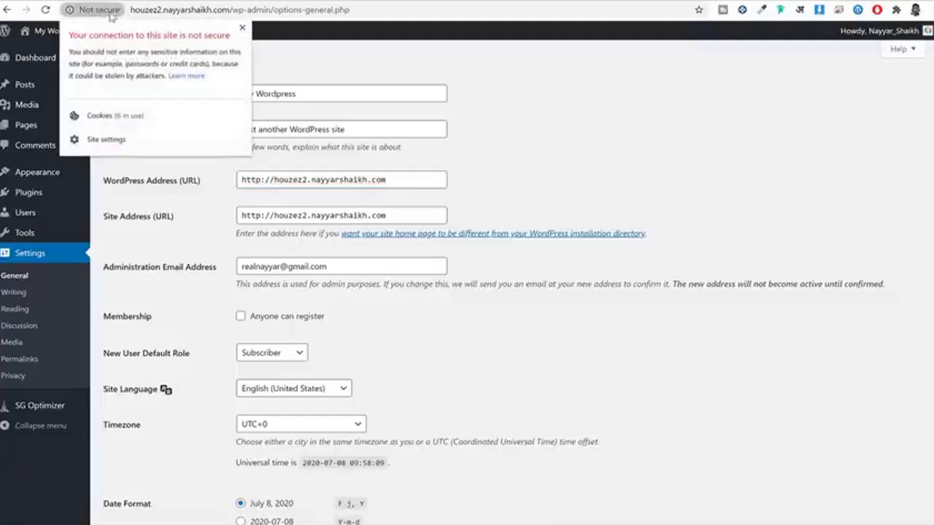
click(243, 28)
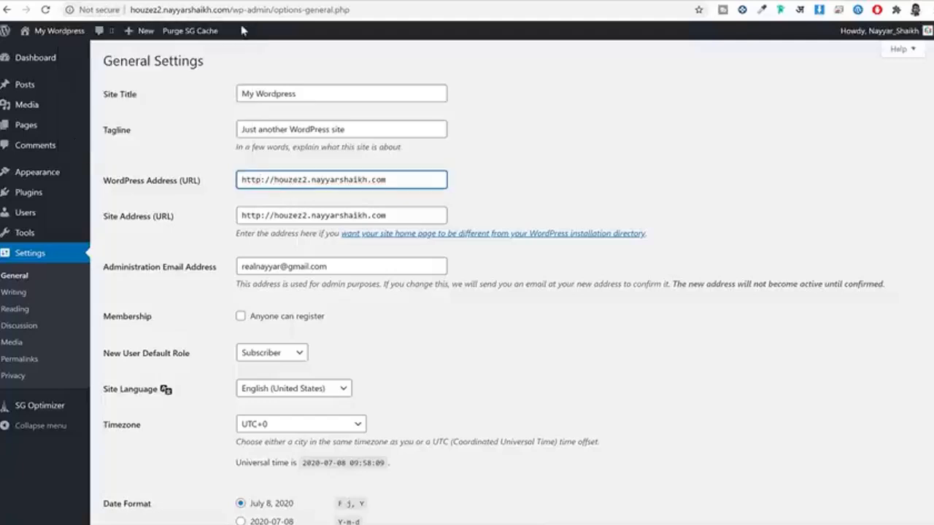
Step: Change both the WordPress Address and Site Address from http to https
click(261, 179)
text(s)
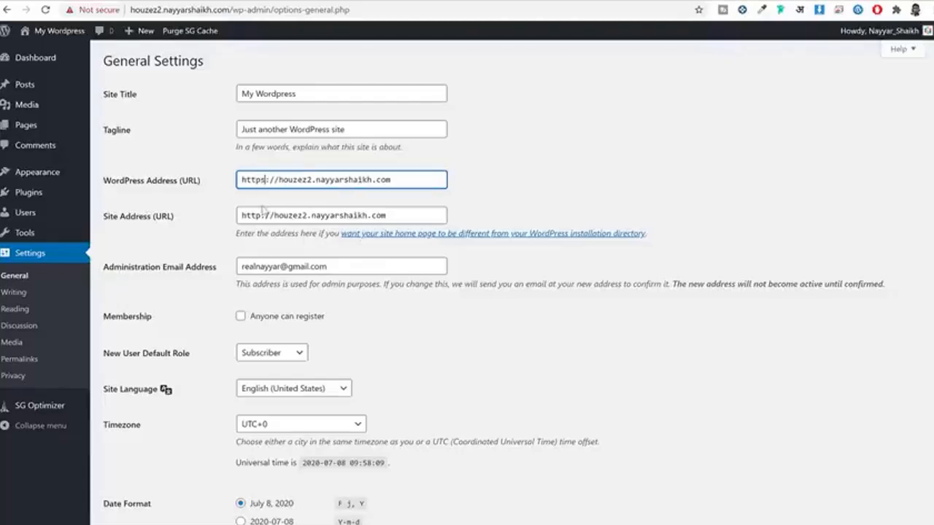
click(260, 216)
text(s)
drag(277, 180, 241, 216)
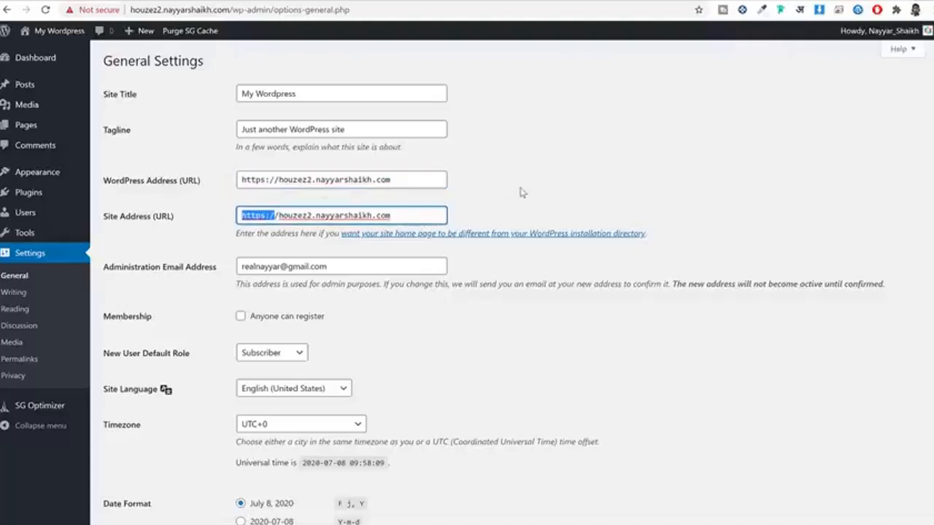
Step: Review the administration e-mail and enable 'Anyone can register'
click(629, 165)
scroll(630, 166, down, 3)
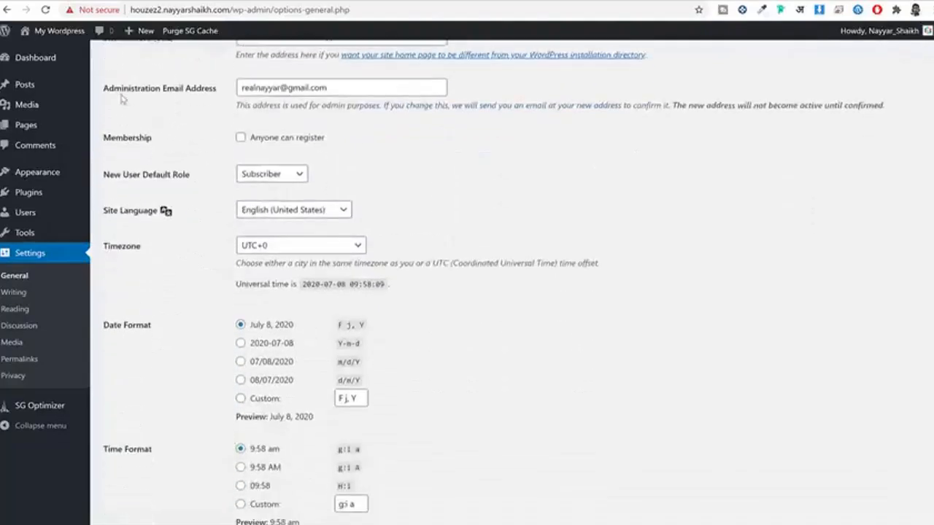
drag(121, 97, 183, 95)
click(338, 91)
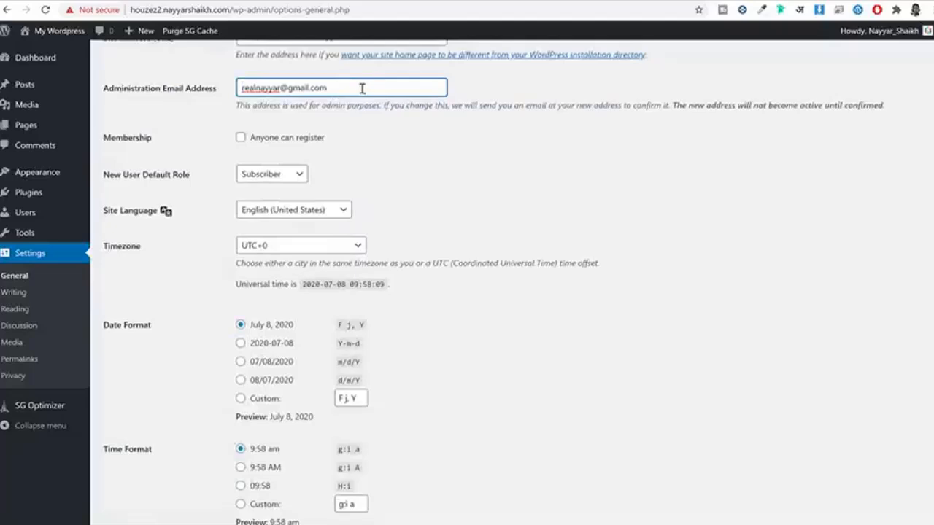
triple_click(360, 88)
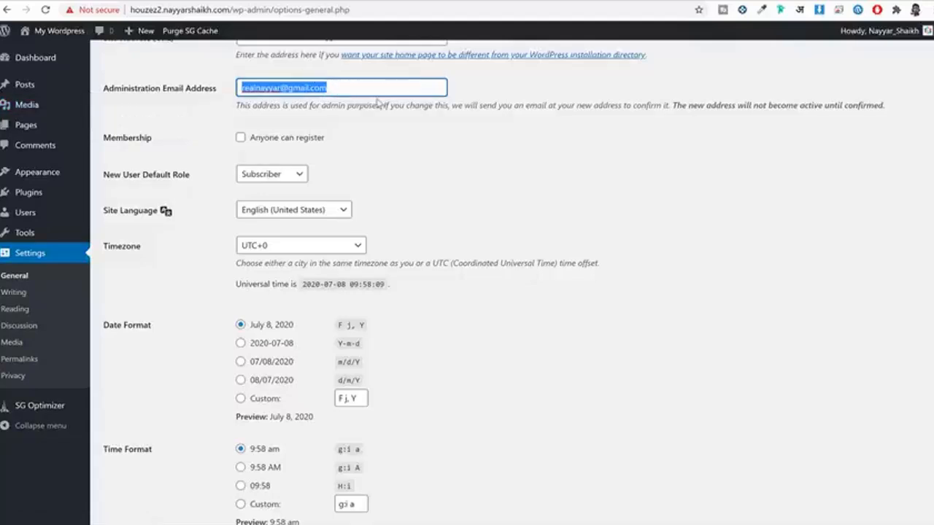
click(257, 138)
drag(336, 140, 252, 142)
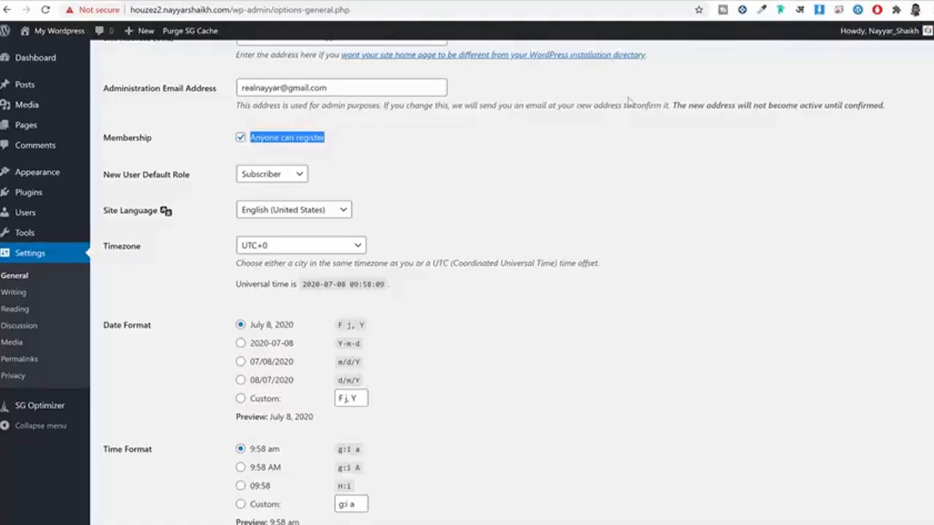
Step: Set the timezone to Kolkata, save the settings, and log back in with the autofilled credentials
click(294, 246)
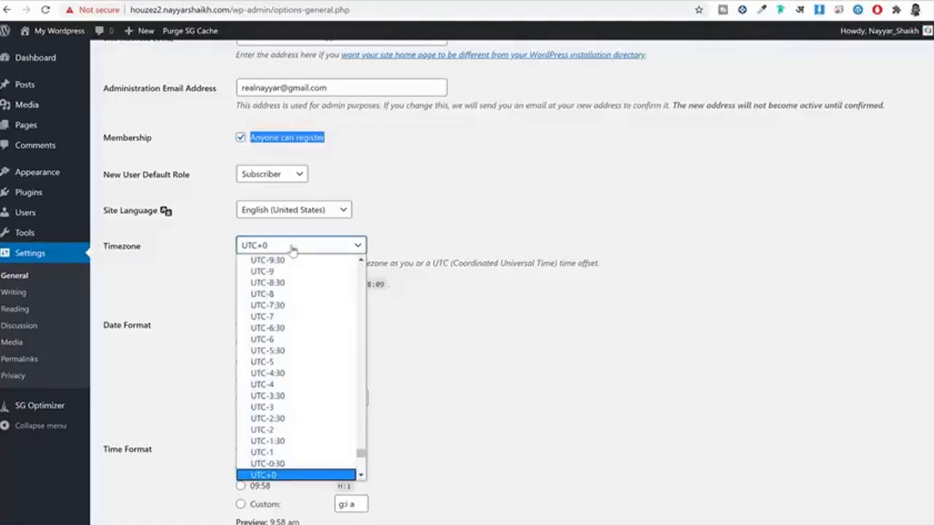
text(kolkata)
key(Return)
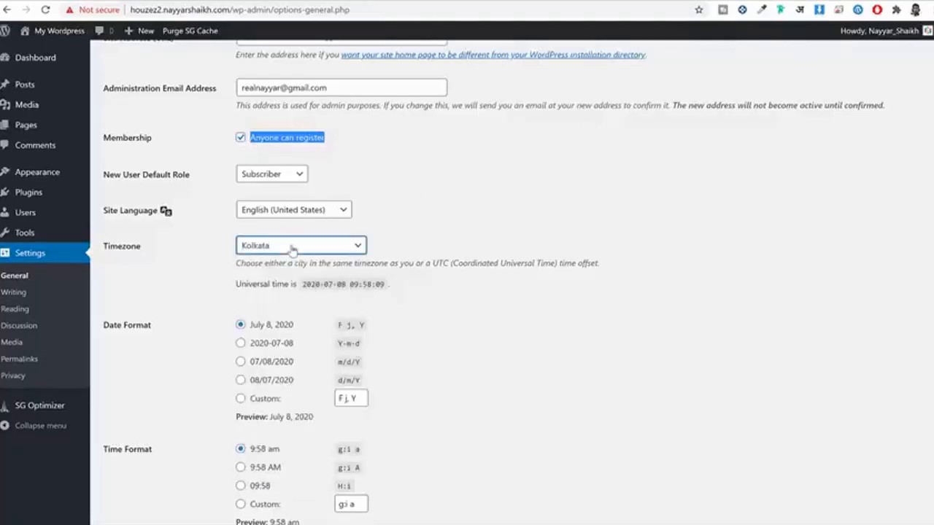
click(498, 201)
scroll(499, 206, down, 2)
scroll(501, 211, down, 1)
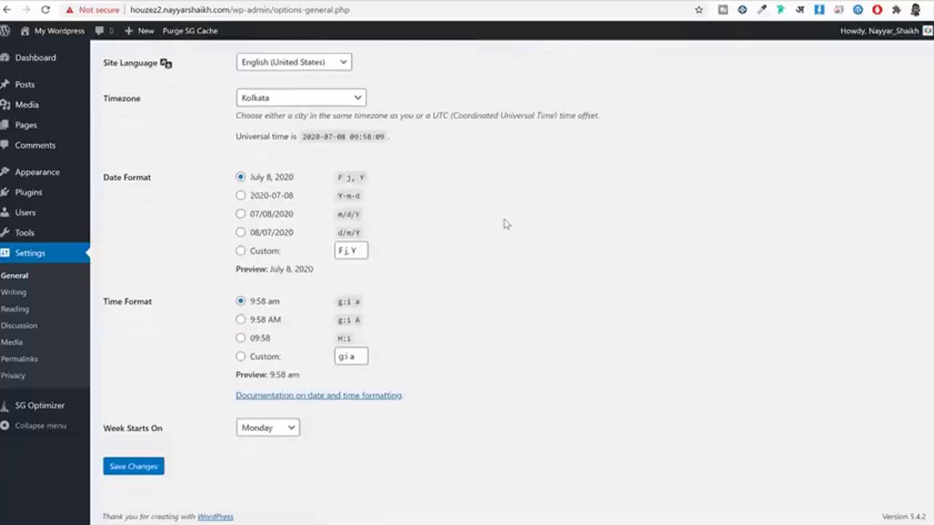
click(154, 467)
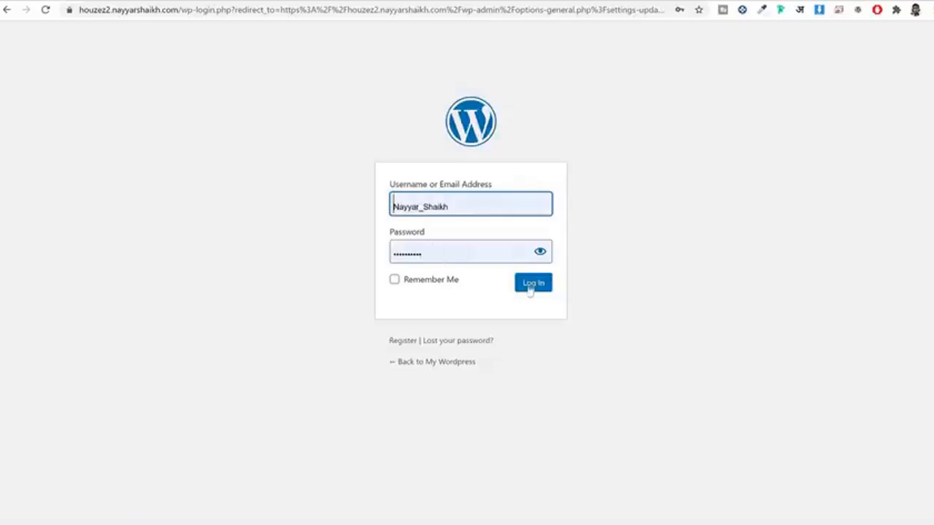
click(680, 191)
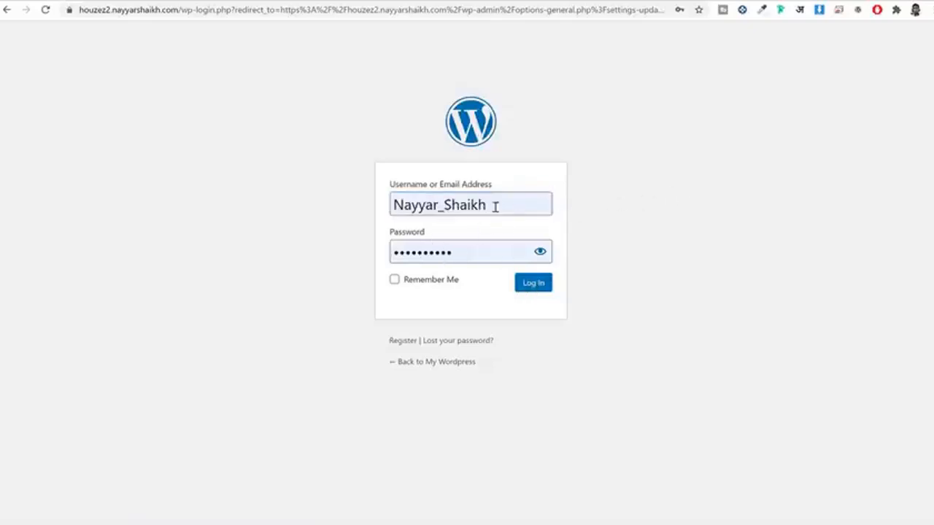
click(541, 291)
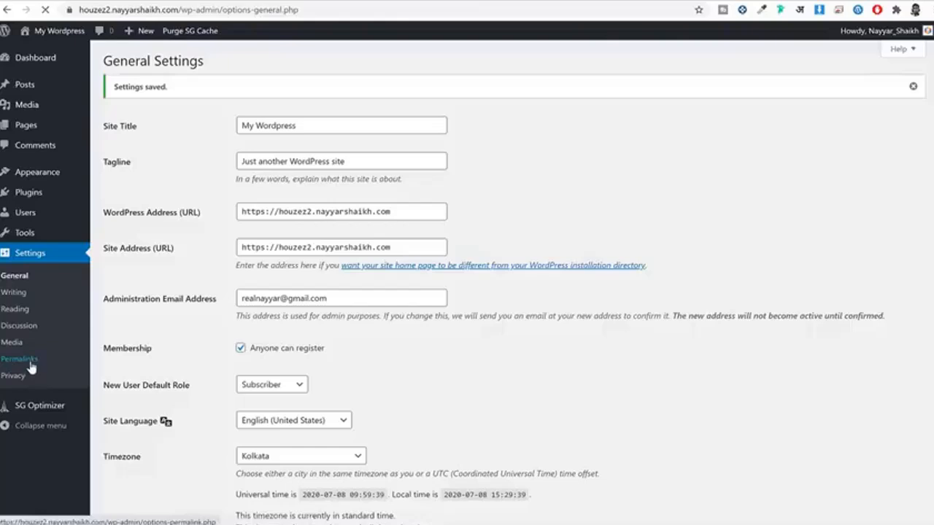
Step: Choose the Post name permalink structure over Day and name or Month and name, and save
drag(159, 296, 112, 302)
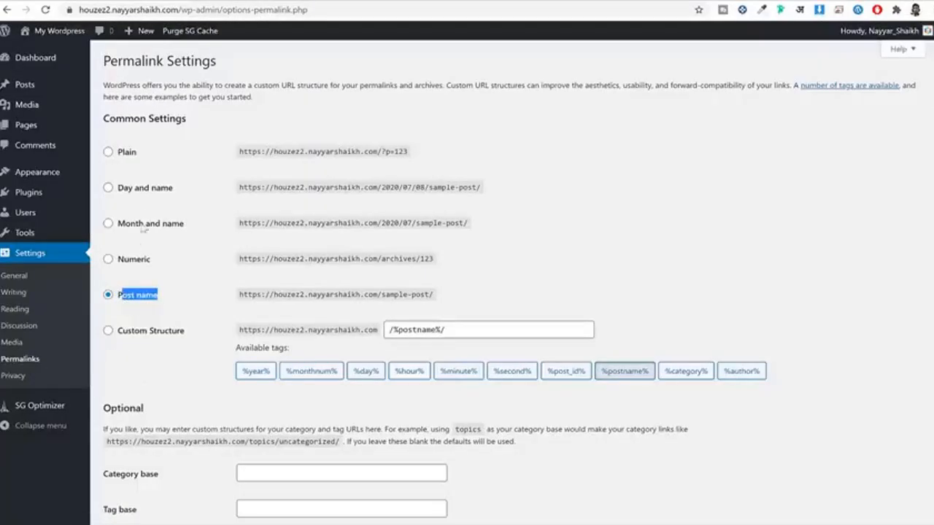
click(156, 188)
click(144, 226)
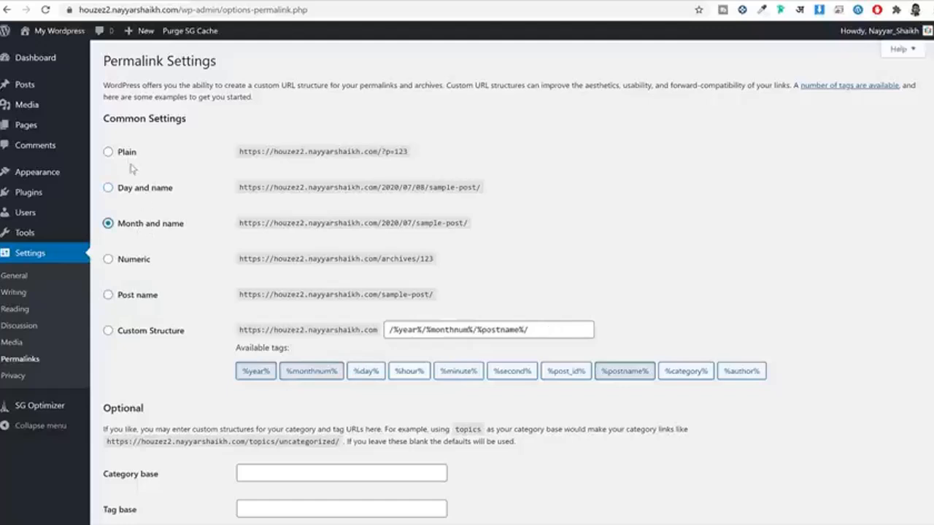
click(151, 297)
scroll(183, 306, down, 2)
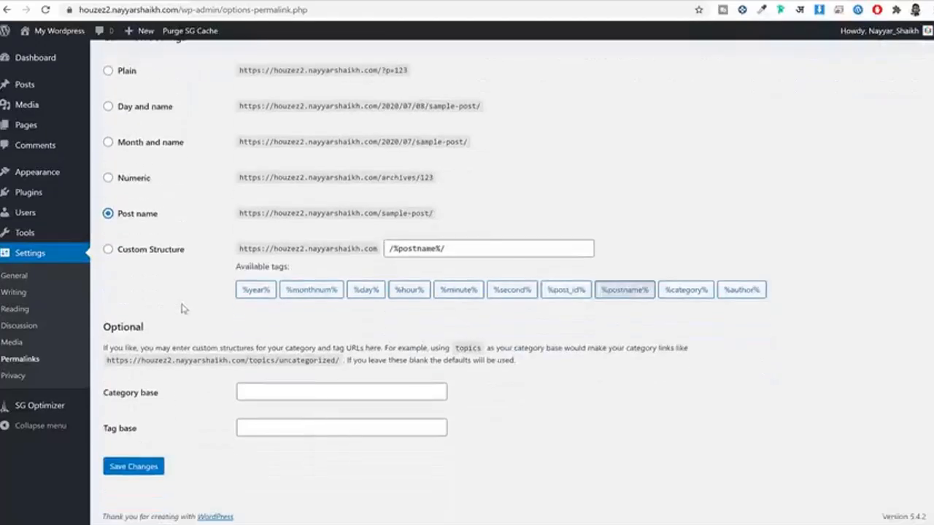
click(135, 470)
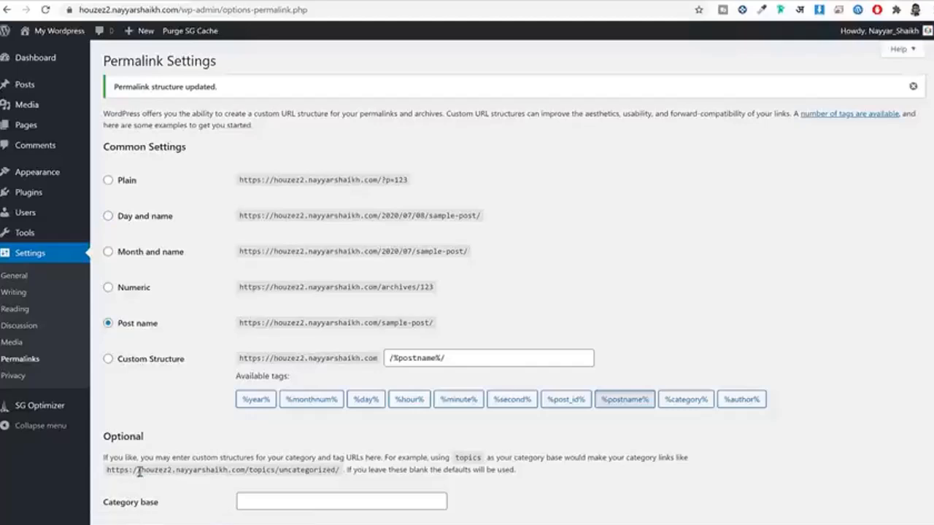
Step: Hide Site Health Status, At a Glance, Activity, Quick Draft, Events and News, and Welcome, then view the front page
click(52, 67)
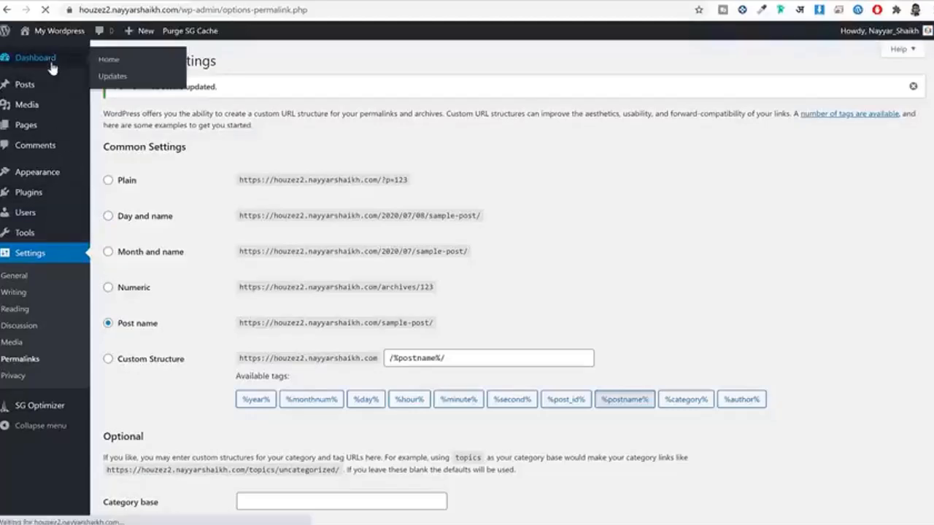
scroll(453, 192, down, 3)
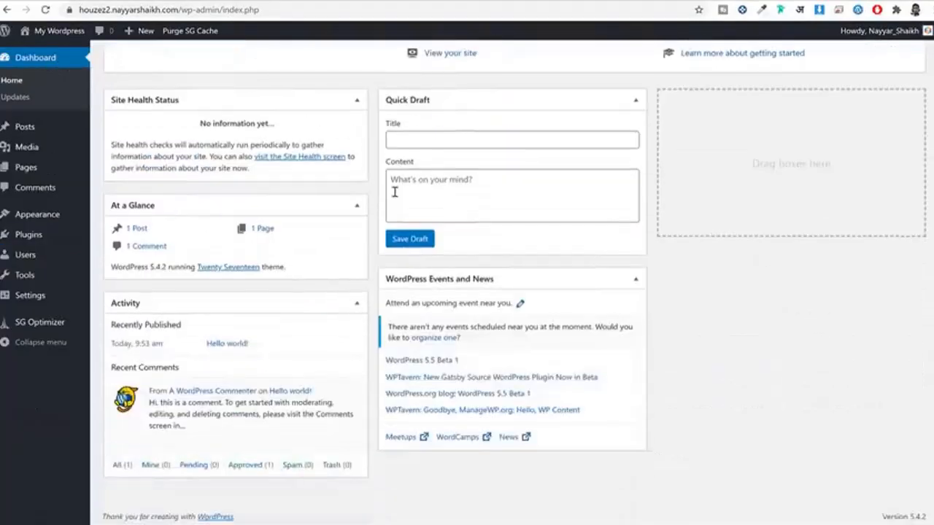
scroll(522, 153, up, 3)
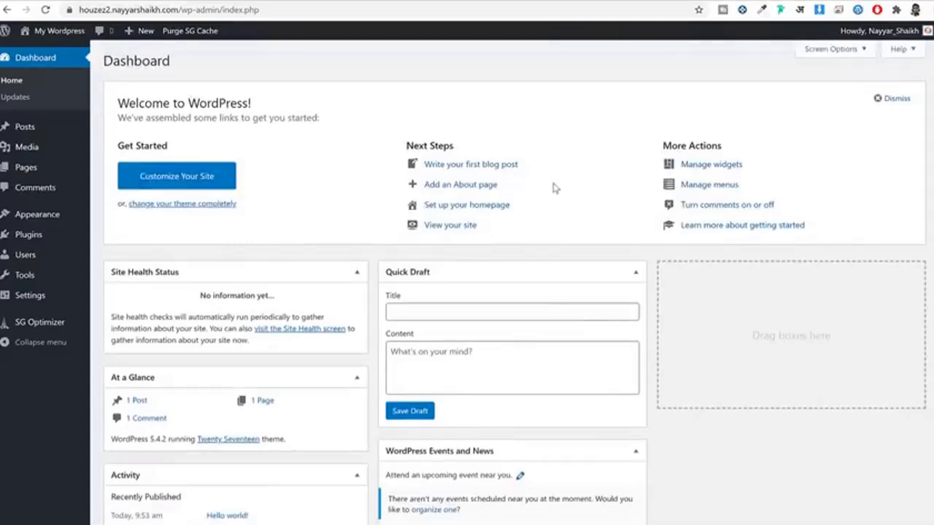
click(833, 54)
click(170, 76)
click(222, 75)
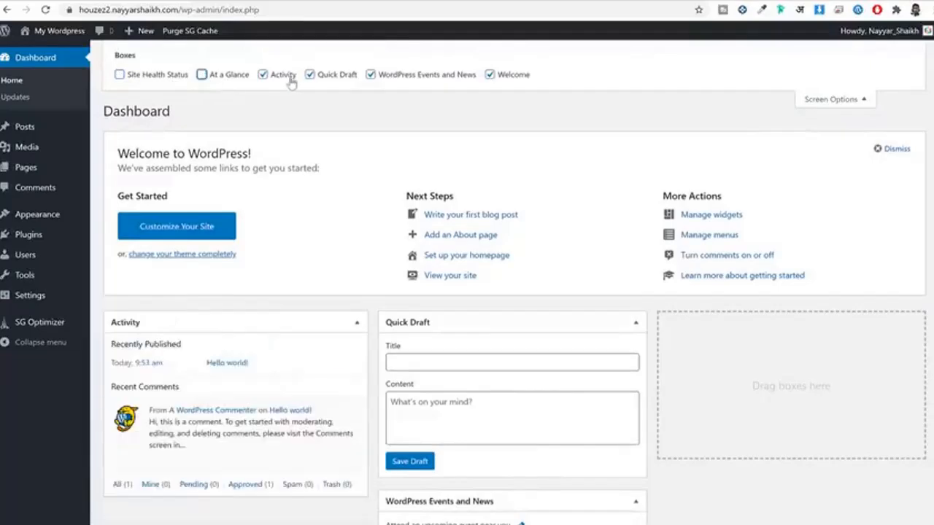
click(284, 75)
click(338, 76)
click(438, 76)
click(490, 74)
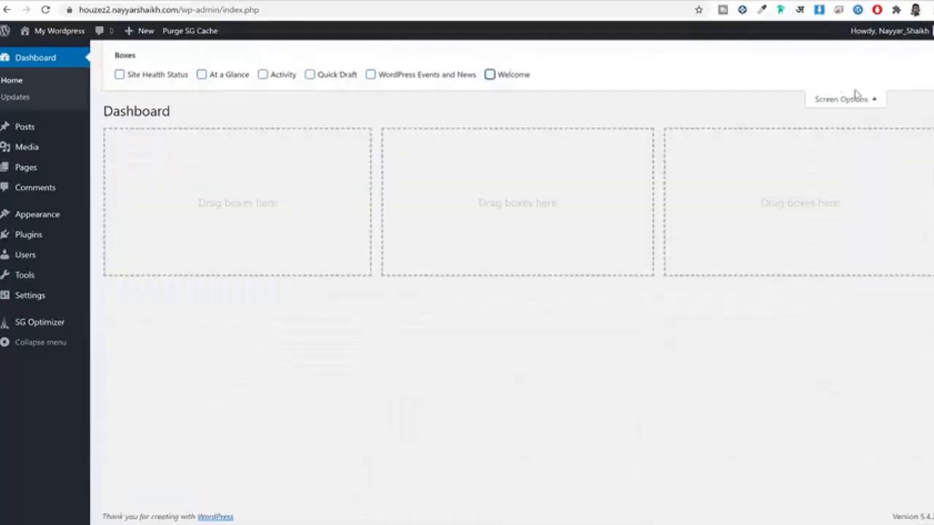
click(854, 103)
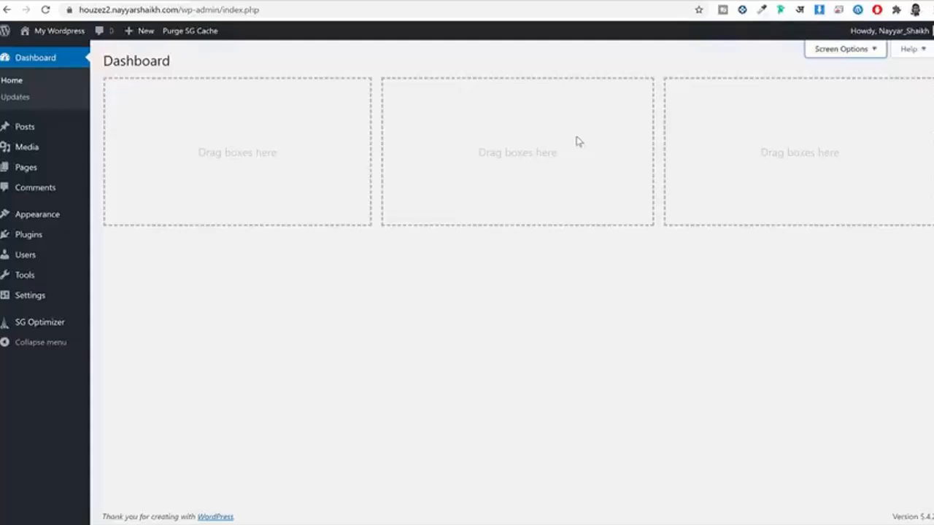
click(366, 1)
Step: Scroll through the plain front page and the Houzez demo homepage to compare them
scroll(748, 297, down, 3)
scroll(748, 297, down, 7)
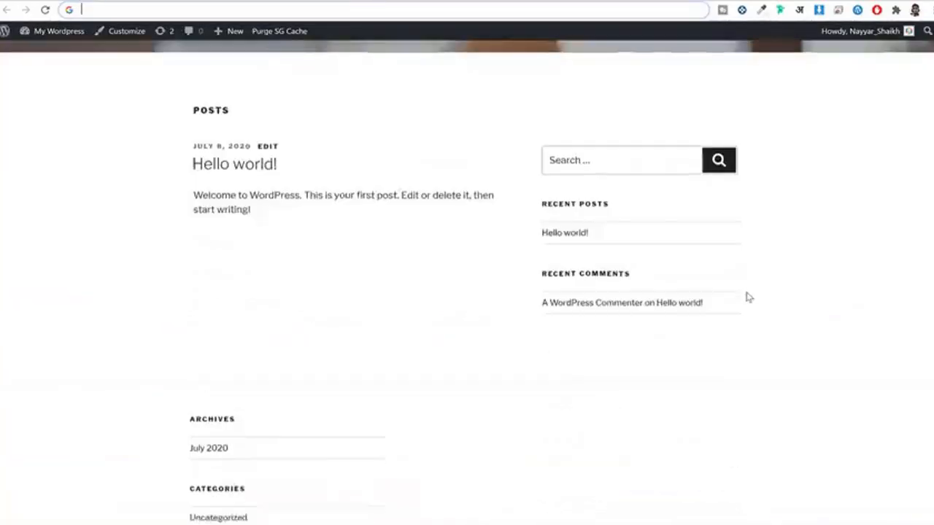
scroll(748, 297, up, 8)
scroll(749, 301, up, 2)
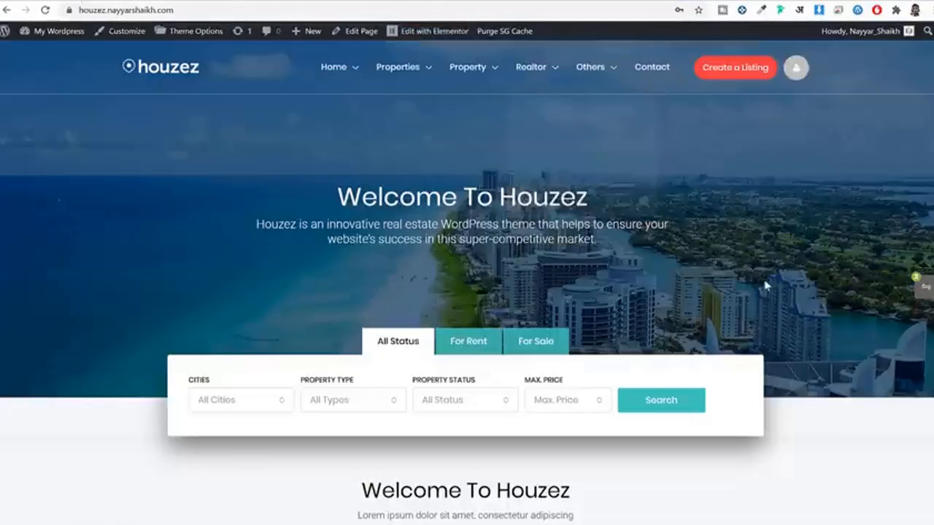
scroll(766, 284, down, 5)
scroll(767, 289, down, 10)
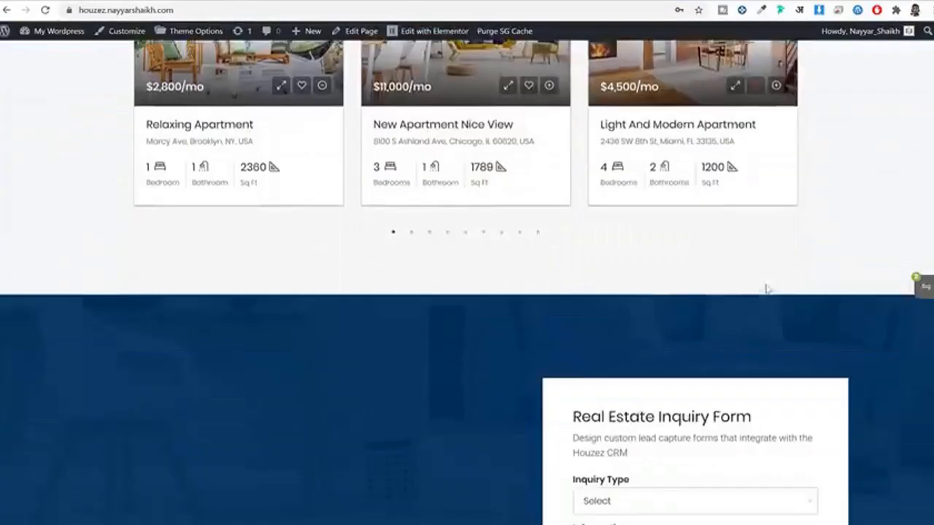
scroll(767, 294, down, 8)
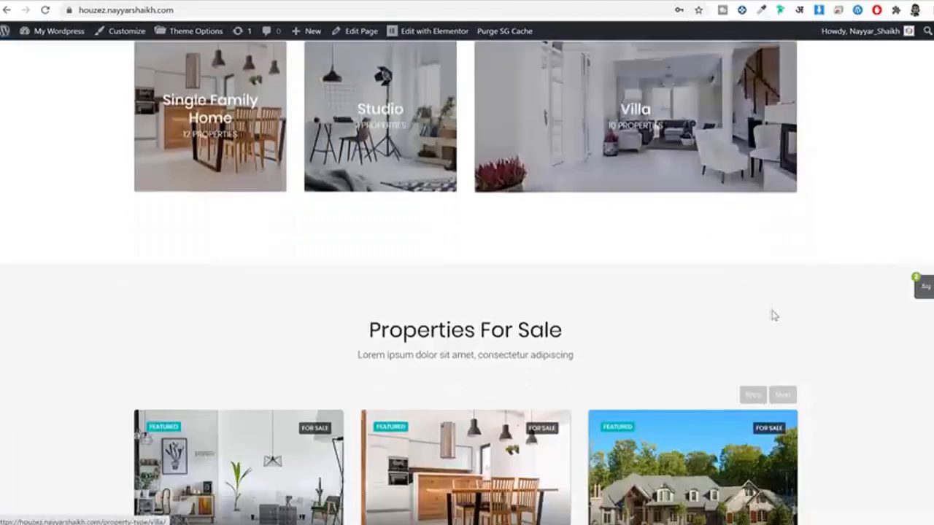
scroll(771, 313, up, 15)
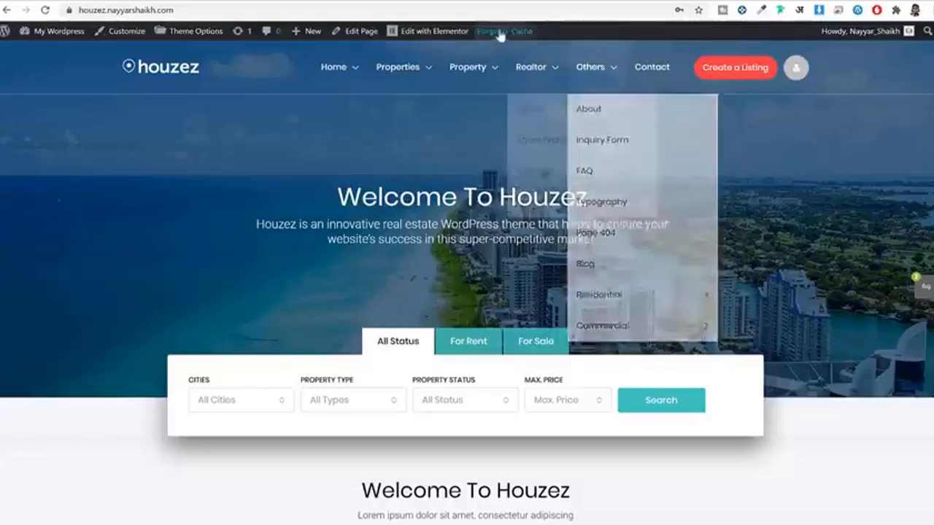
Step: Go to bloggdude.com/houzez in a new tab to reach the Houzez ThemeForest page
click(448, 0)
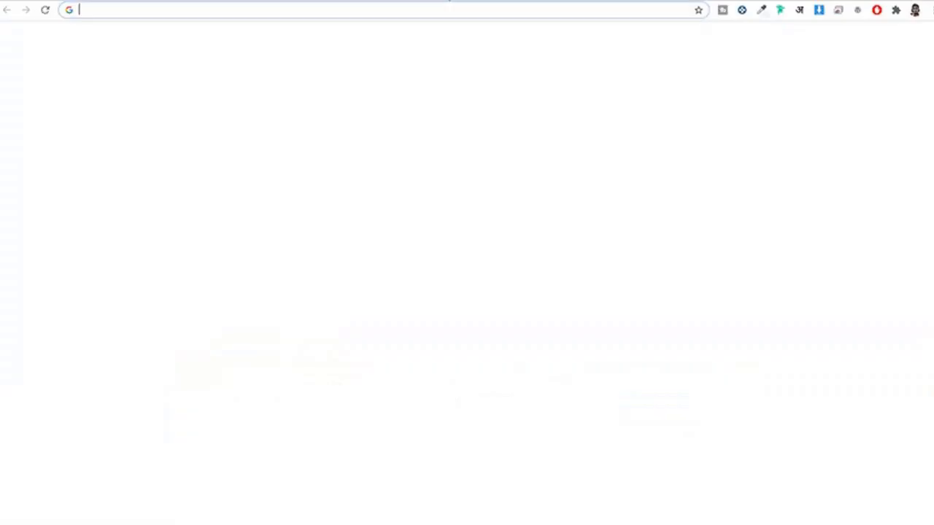
text(bloggdude.com/)
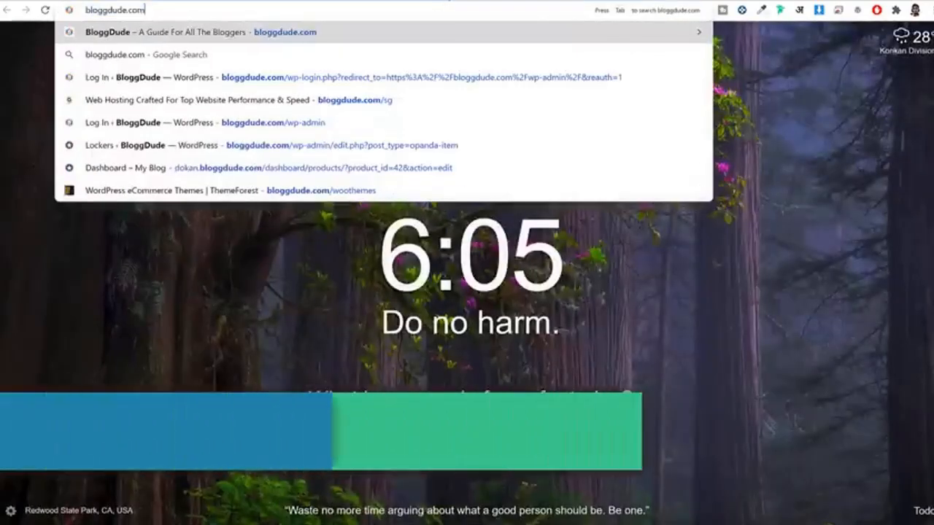
text(houzez)
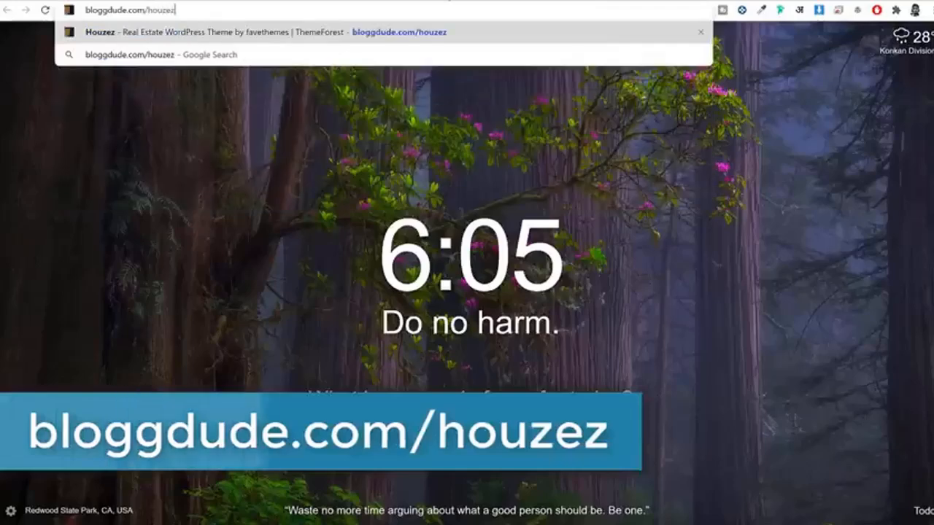
key(Return)
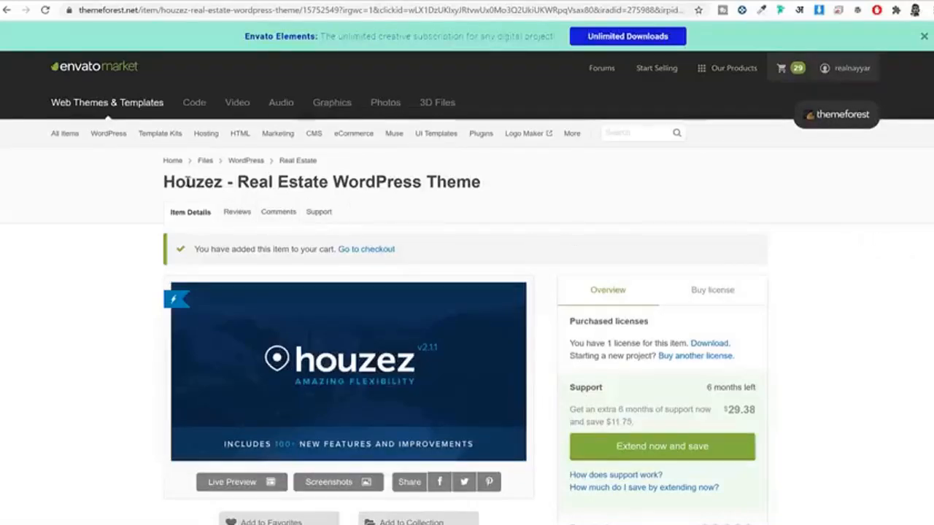
drag(164, 182, 482, 181)
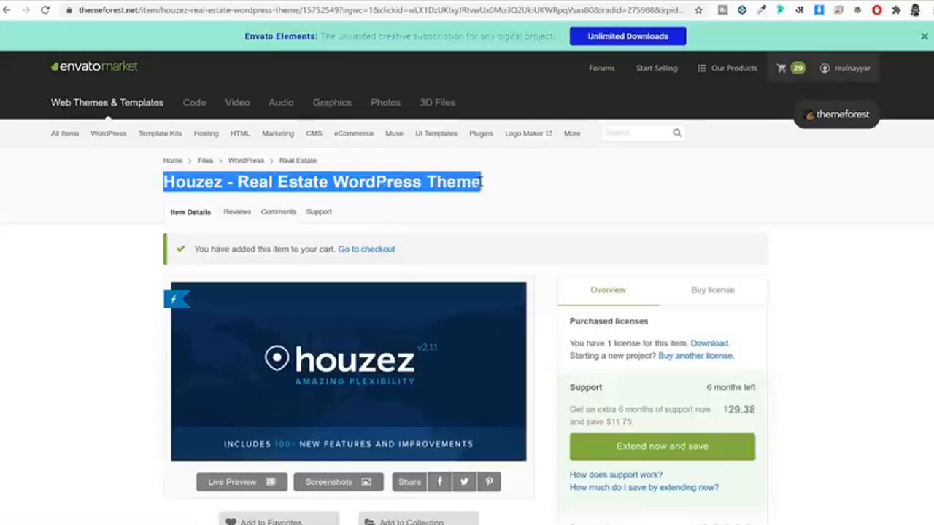
scroll(854, 221, down, 7)
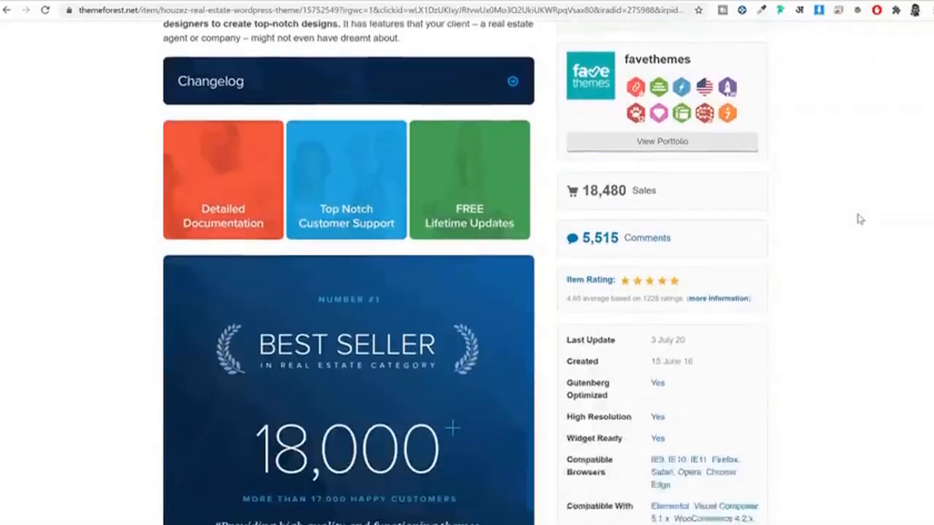
scroll(860, 219, down, 8)
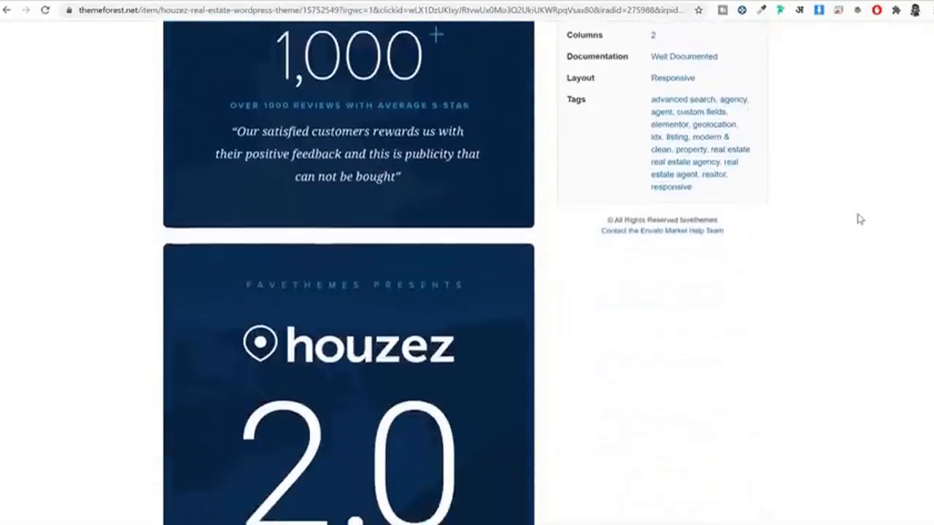
scroll(859, 219, down, 9)
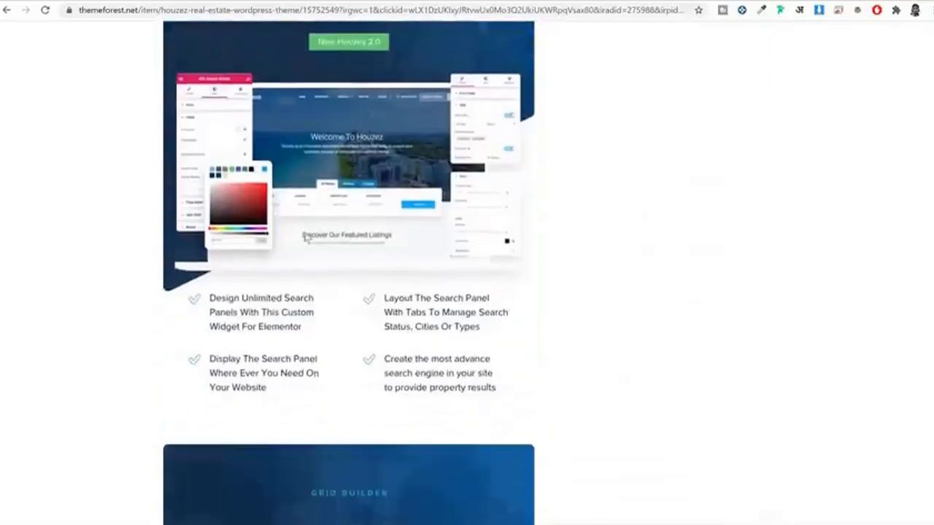
scroll(579, 203, down, 7)
scroll(522, 232, up, 5)
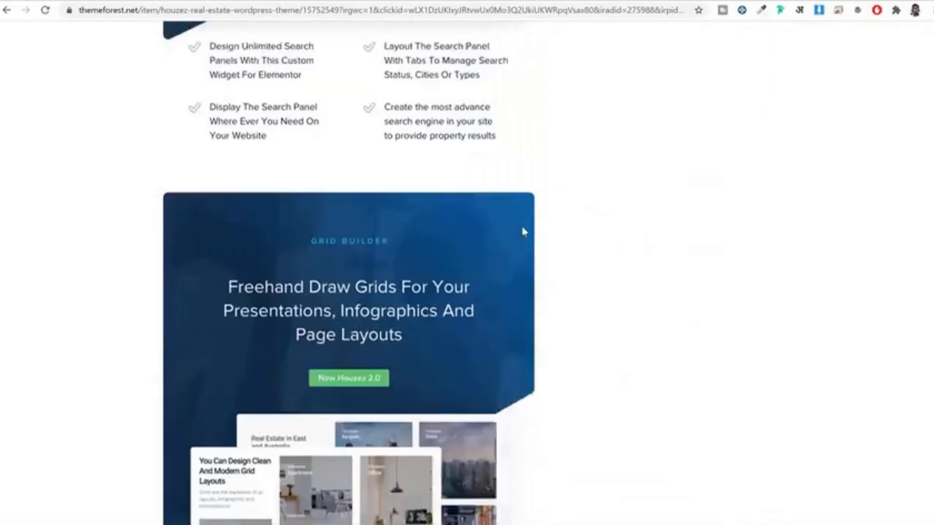
scroll(522, 232, up, 4)
scroll(738, 231, down, 12)
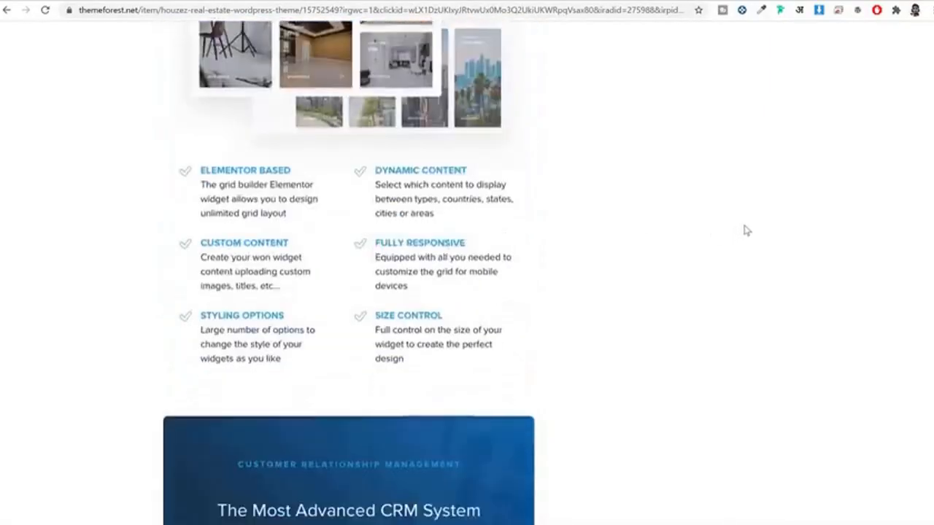
scroll(746, 230, down, 14)
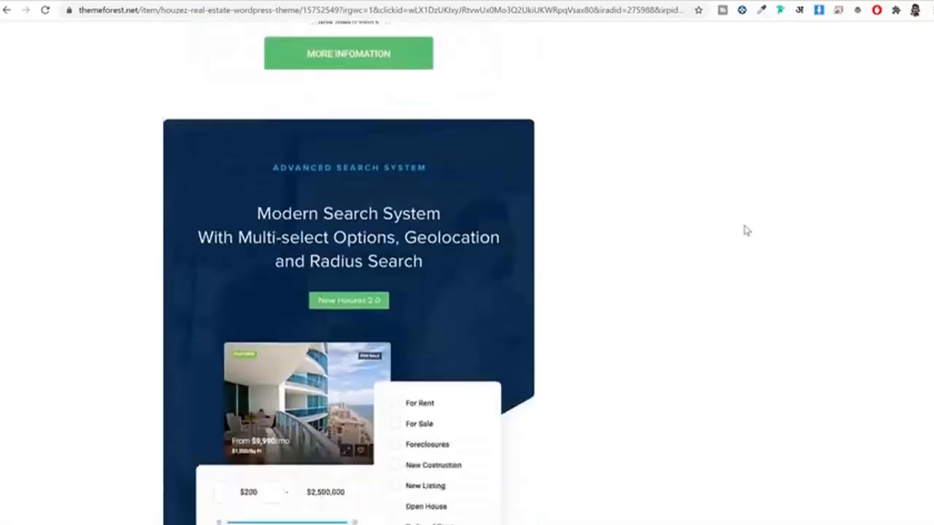
scroll(788, 237, down, 3)
scroll(567, 221, down, 5)
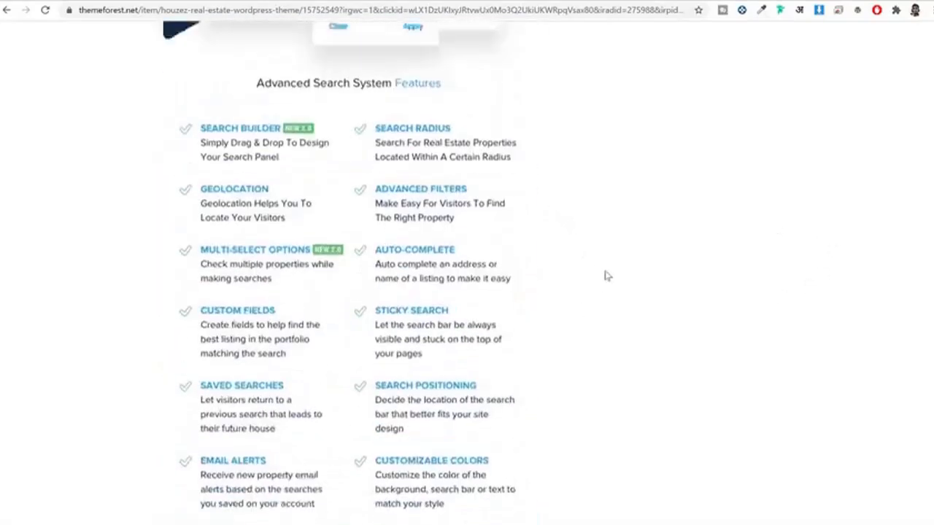
scroll(613, 266, up, 20)
scroll(876, 180, down, 9)
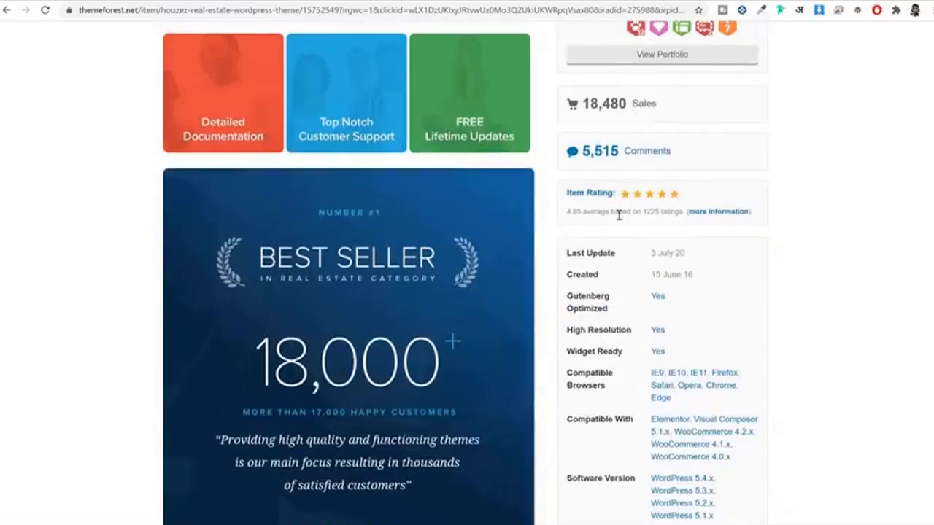
drag(566, 212, 599, 213)
scroll(876, 225, up, 9)
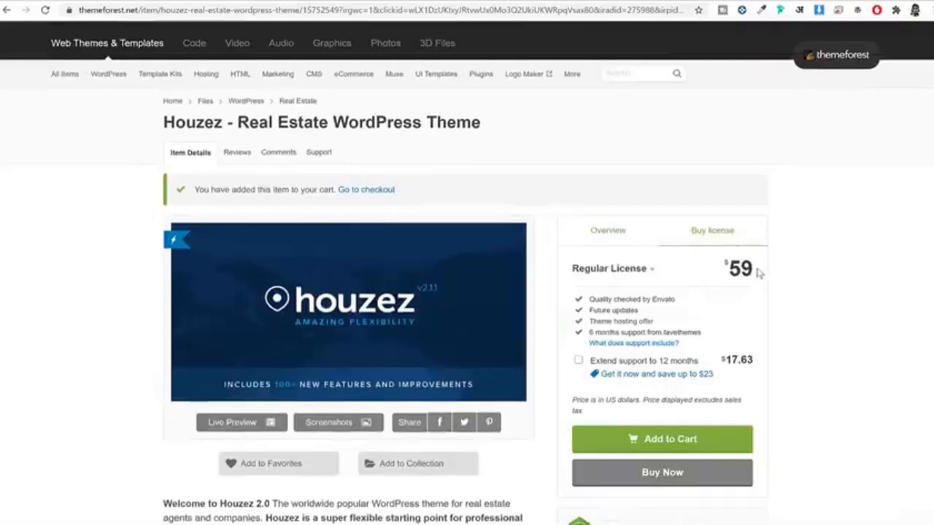
Step: Review the $59 license price and 6 months support line, then bring up the account menu
double_click(736, 268)
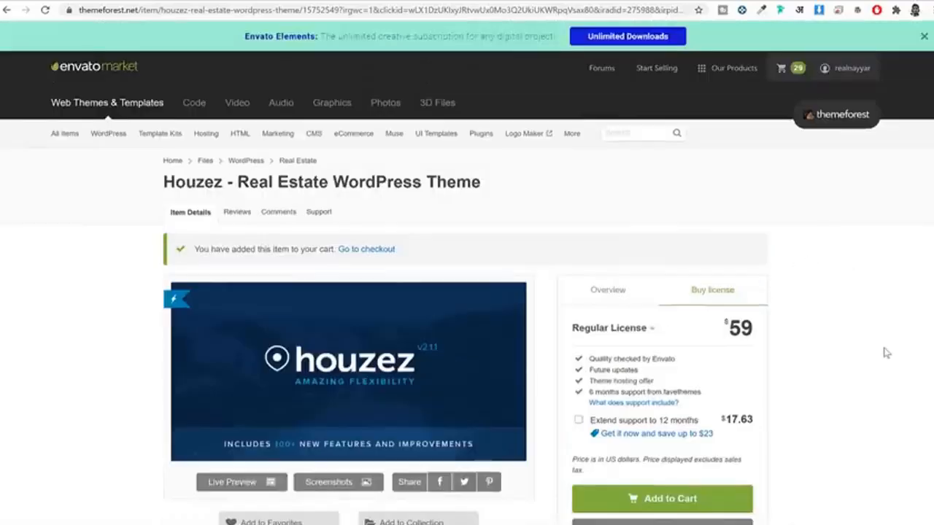
drag(586, 397, 732, 392)
click(837, 383)
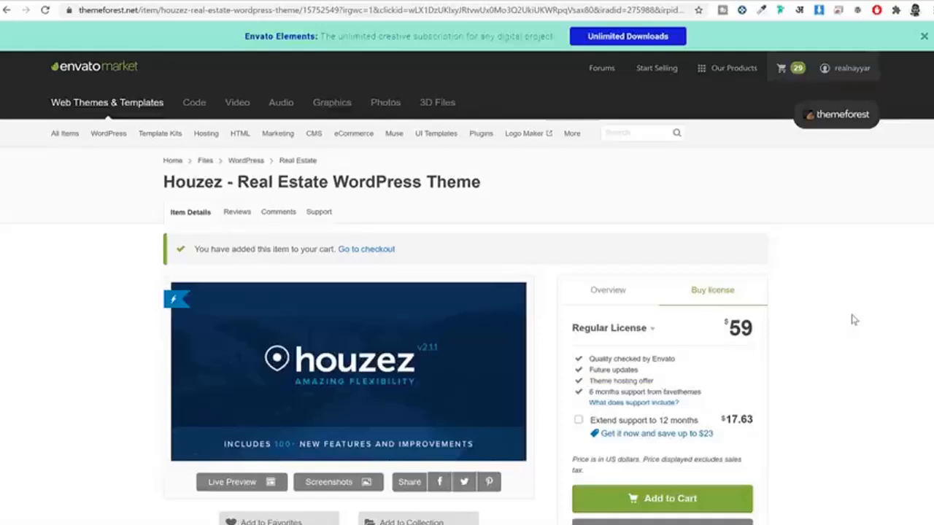
scroll(773, 329, down, 2)
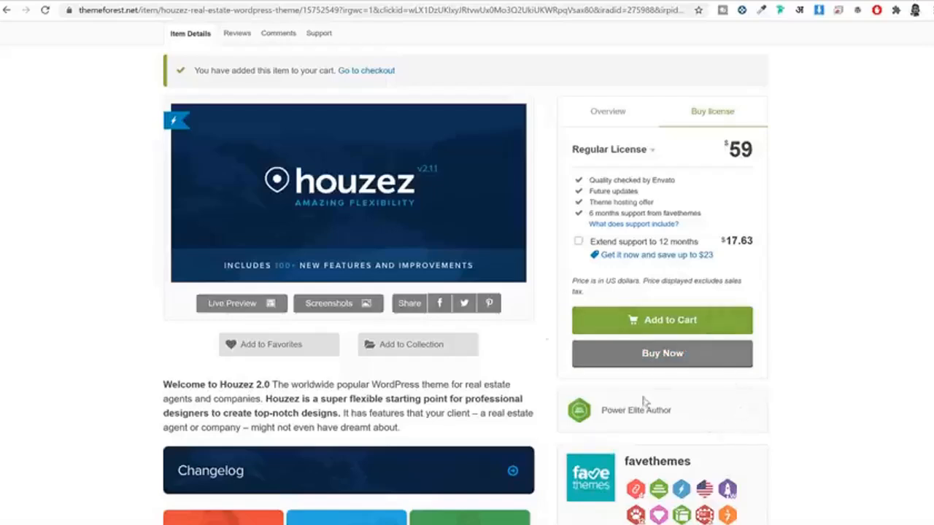
scroll(645, 400, up, 3)
mouse_move(836, 72)
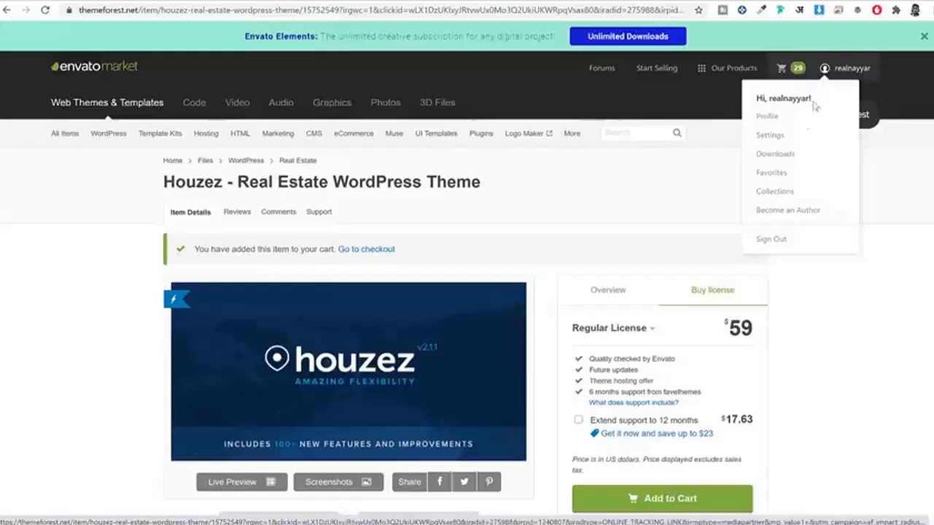
Step: On the Downloads page, start downloading Houzez's installable WordPress file only
click(779, 156)
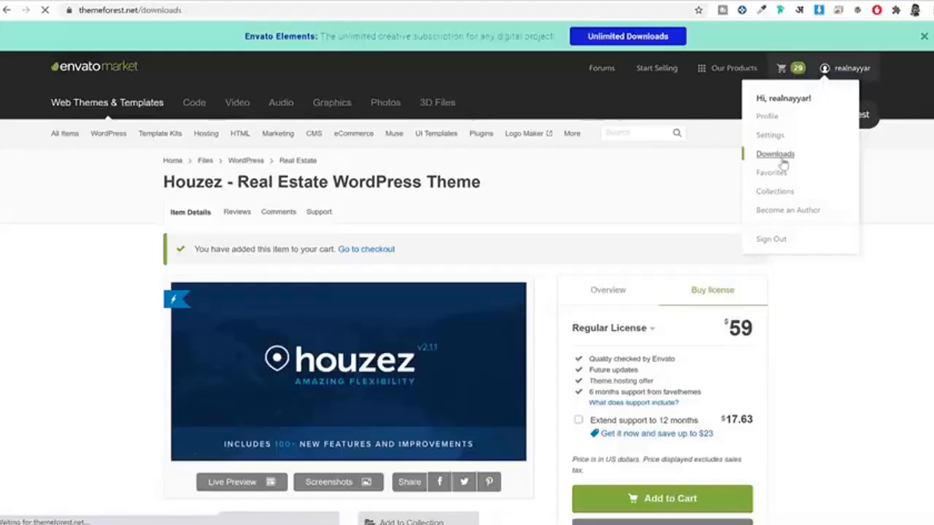
scroll(603, 226, down, 5)
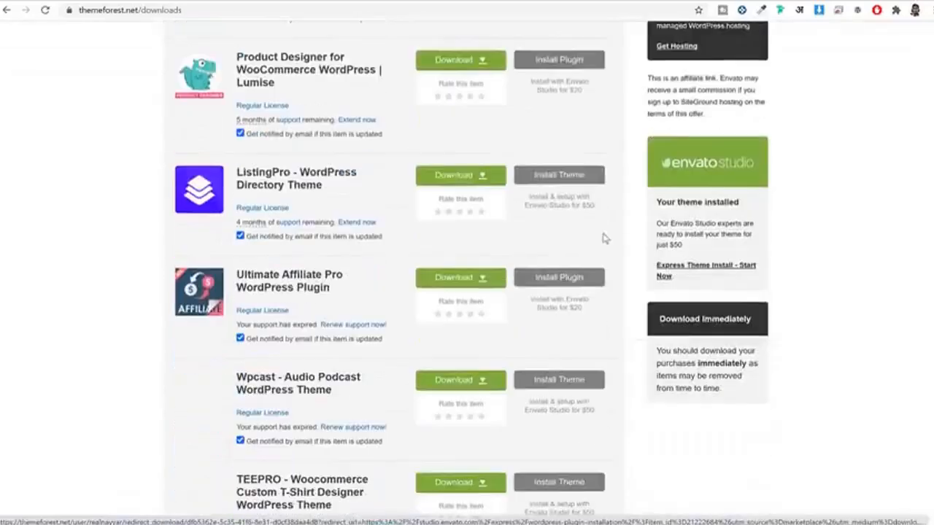
scroll(602, 239, down, 3)
scroll(603, 243, up, 8)
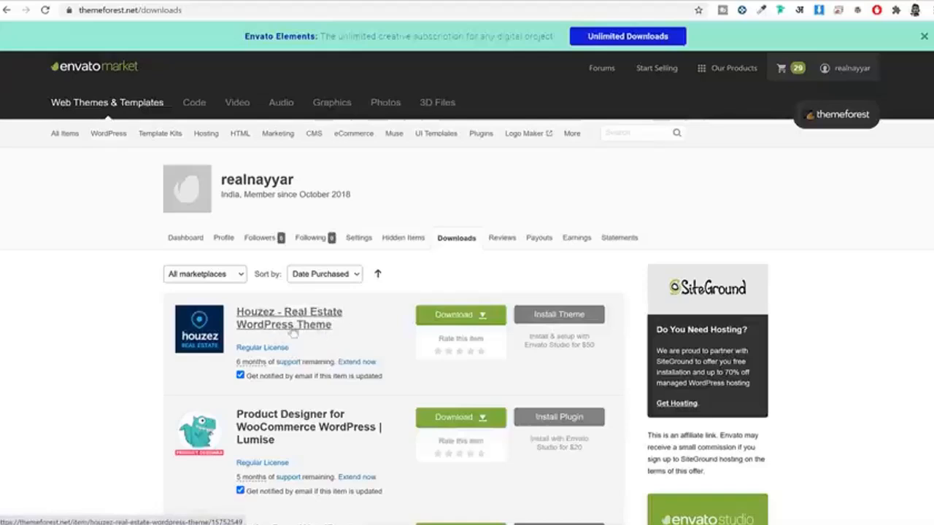
click(470, 321)
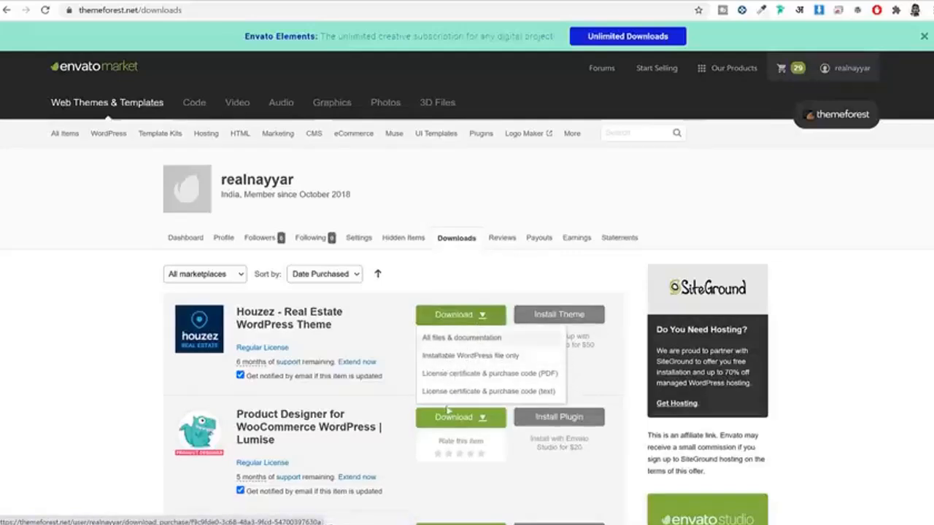
click(479, 363)
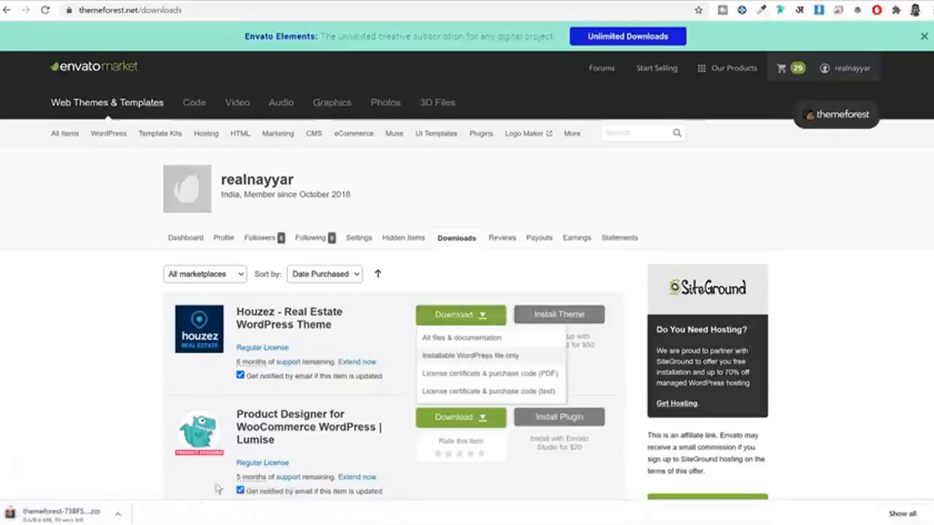
Step: Cancel the running theme file download and return to the WordPress tab
click(117, 514)
click(146, 494)
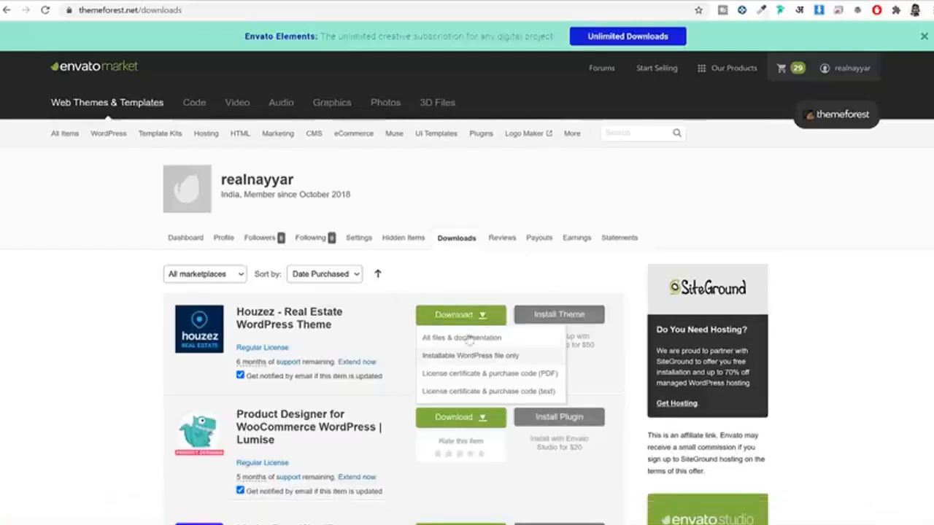
click(218, 1)
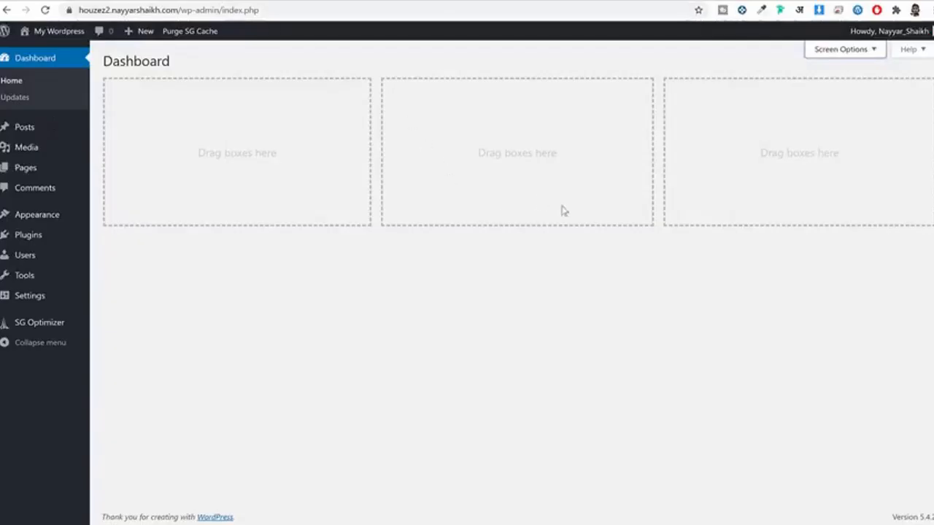
Step: Upload and install the Houzez theme zip through Appearance > Themes > Add New
click(42, 224)
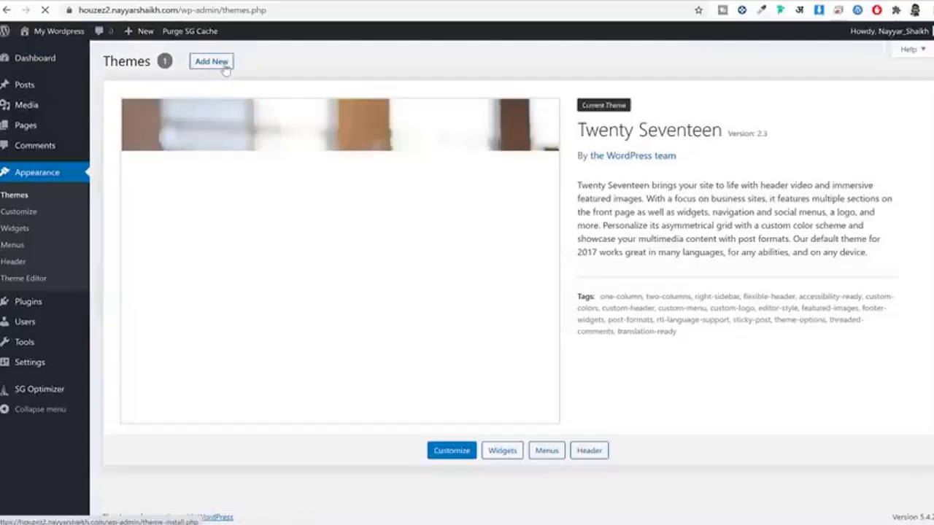
click(223, 66)
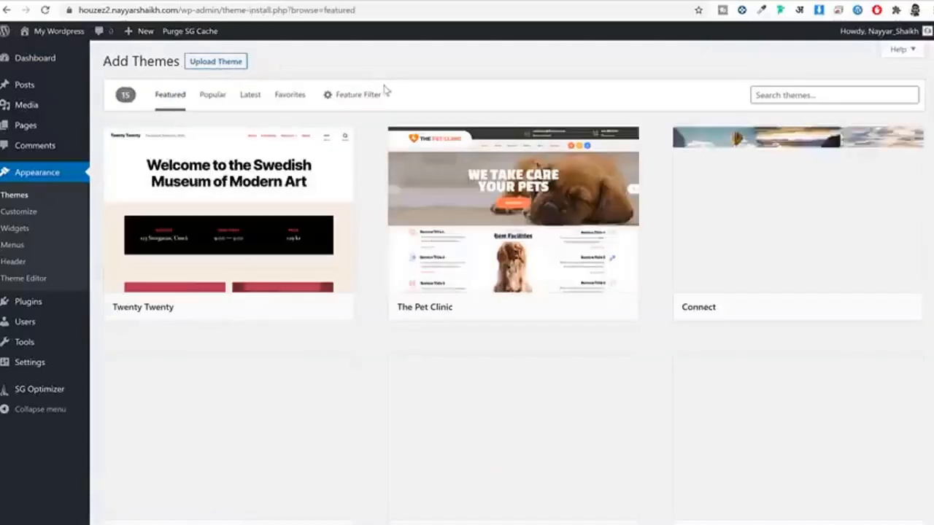
click(233, 62)
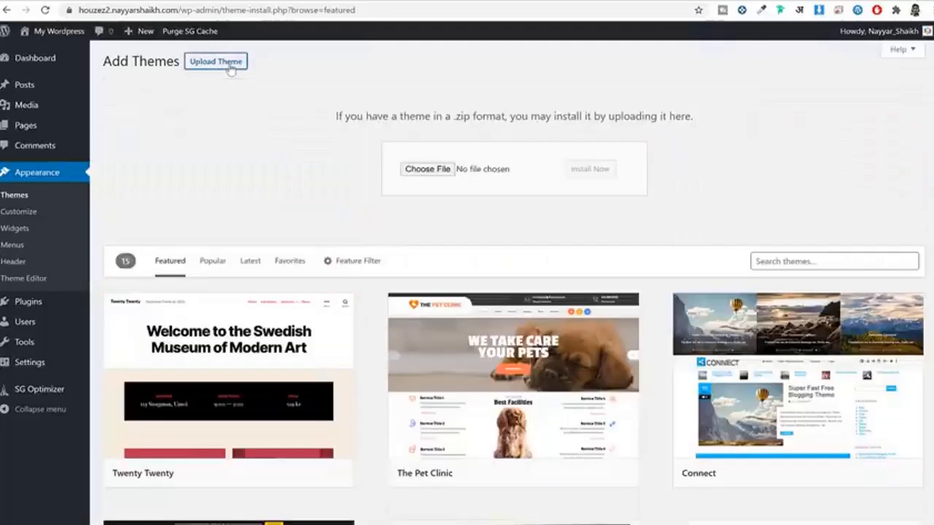
click(437, 172)
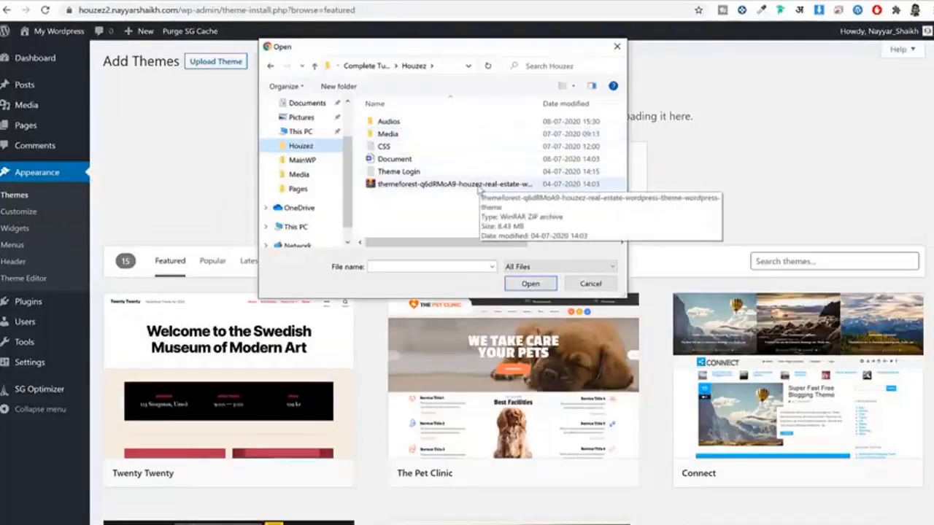
click(452, 184)
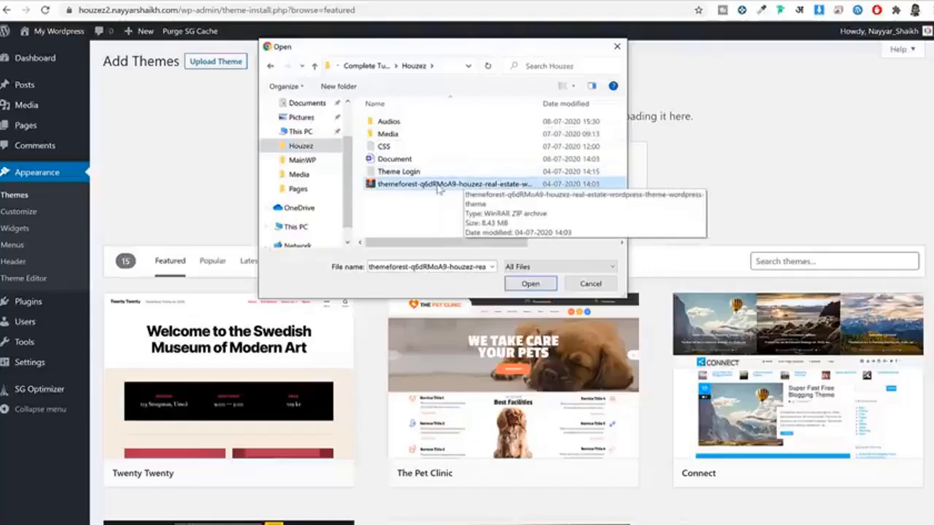
click(530, 284)
click(597, 169)
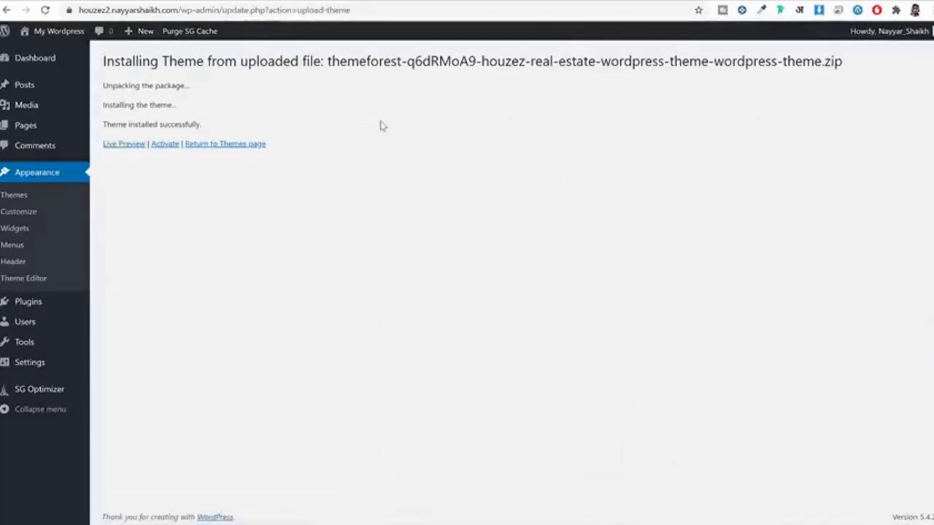
Step: Activate Houzez and delete the unused Twenty Seventeen theme
click(174, 146)
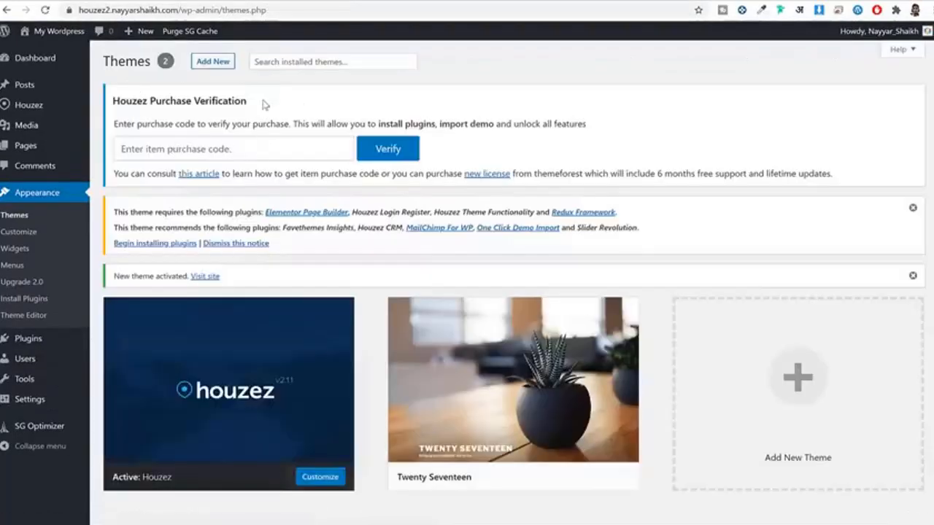
scroll(332, 155, down, 1)
mouse_move(533, 386)
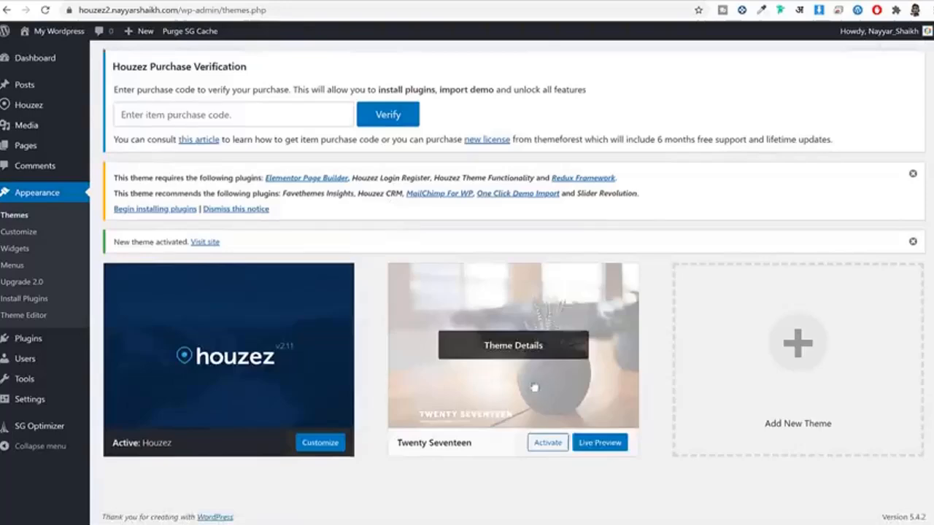
click(492, 383)
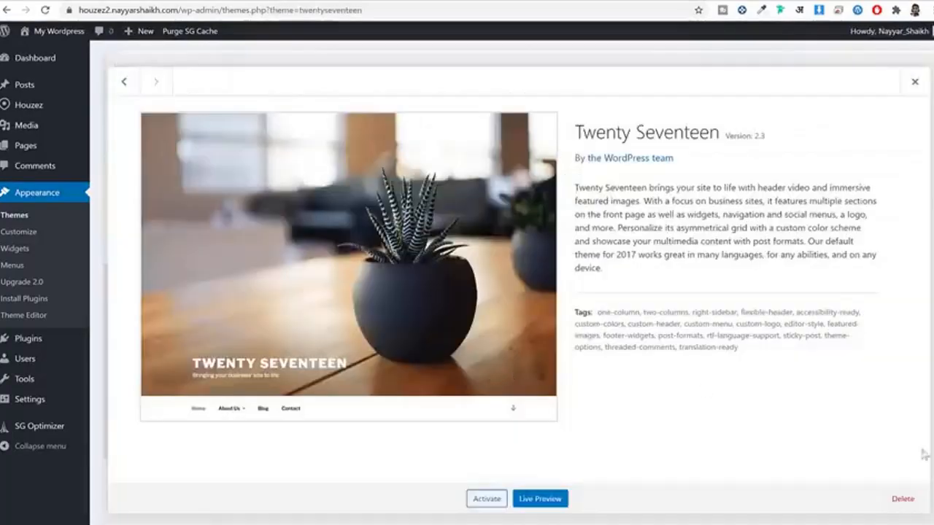
click(926, 500)
click(530, 98)
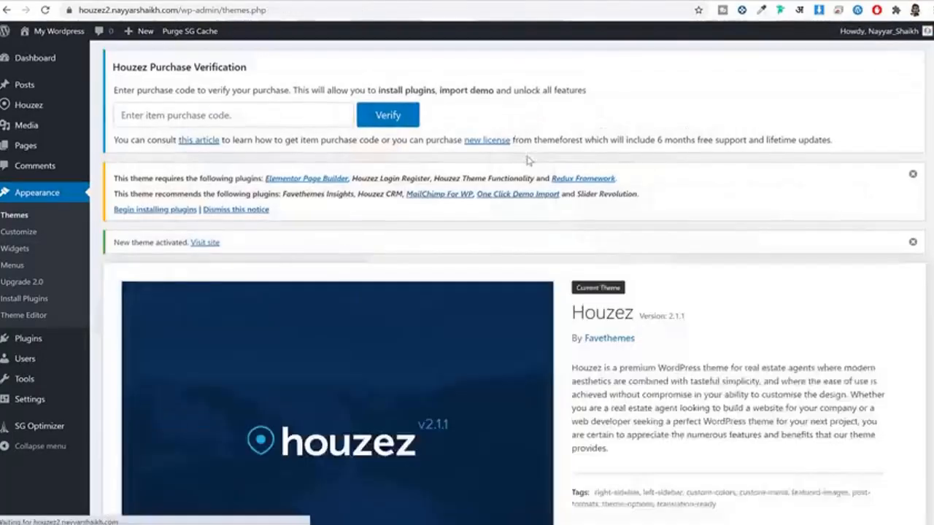
click(258, 154)
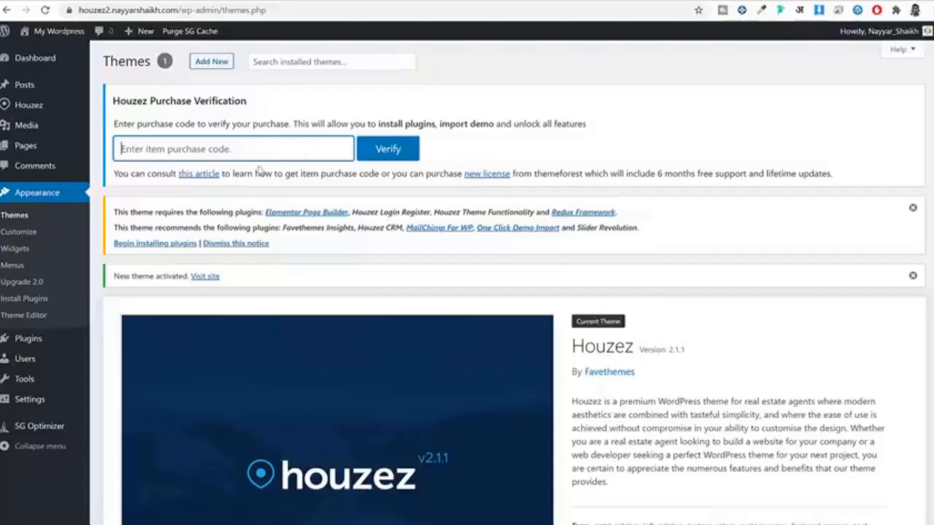
Step: Copy the Houzez purchase code from the item's ThemeForest support page
click(486, 2)
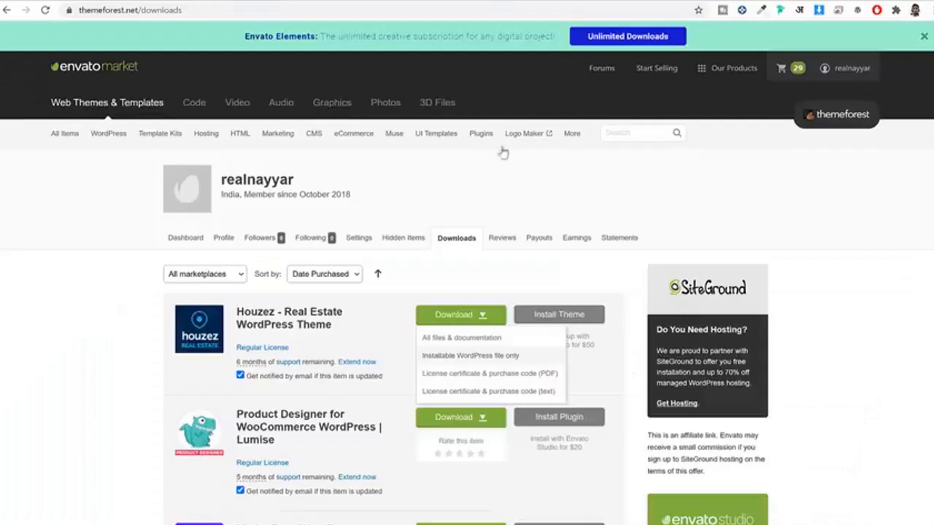
click(314, 325)
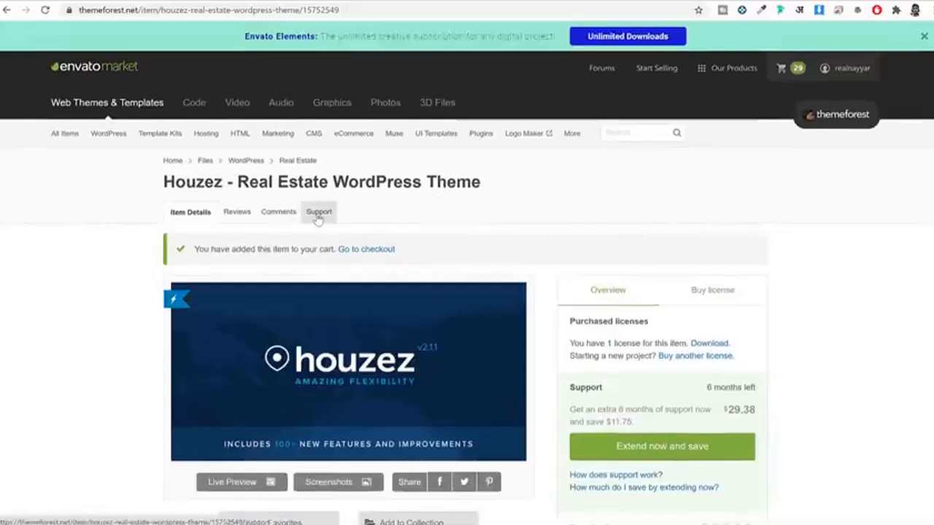
click(318, 214)
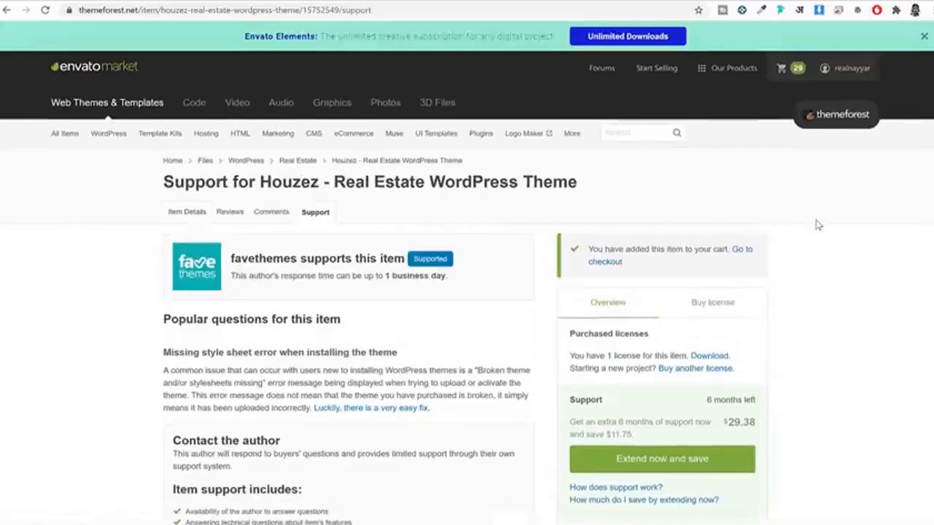
scroll(818, 225, down, 5)
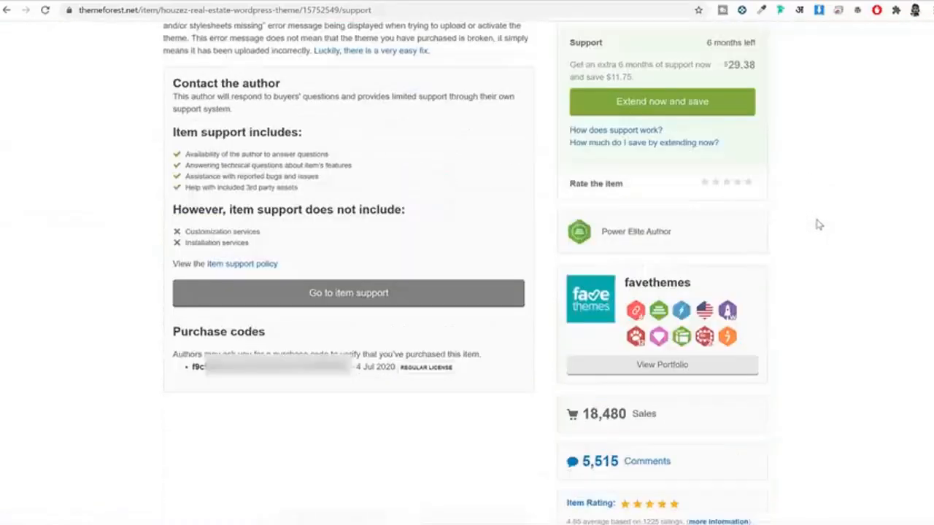
drag(195, 367, 353, 368)
click(192, 371)
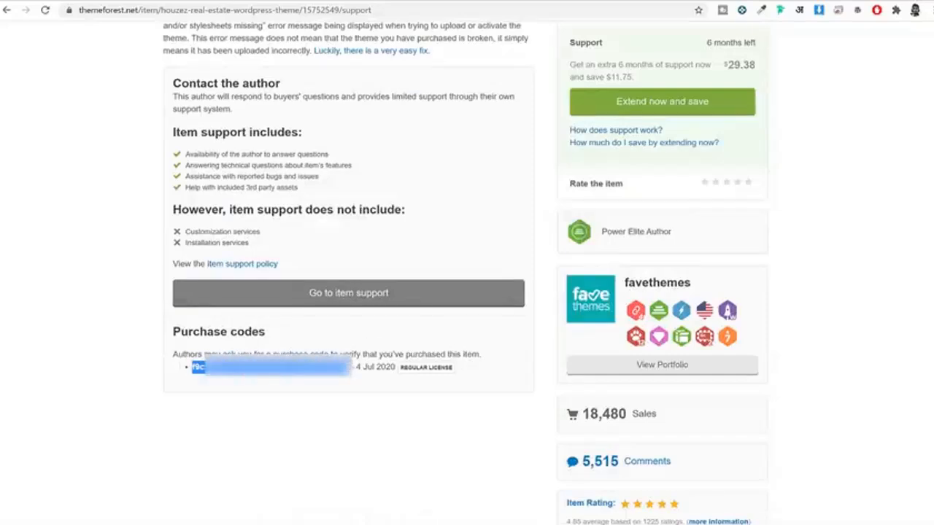
Step: Paste the purchase code into the Houzez verification box in WordPress and verify it
click(338, 1)
key(ctrl+v)
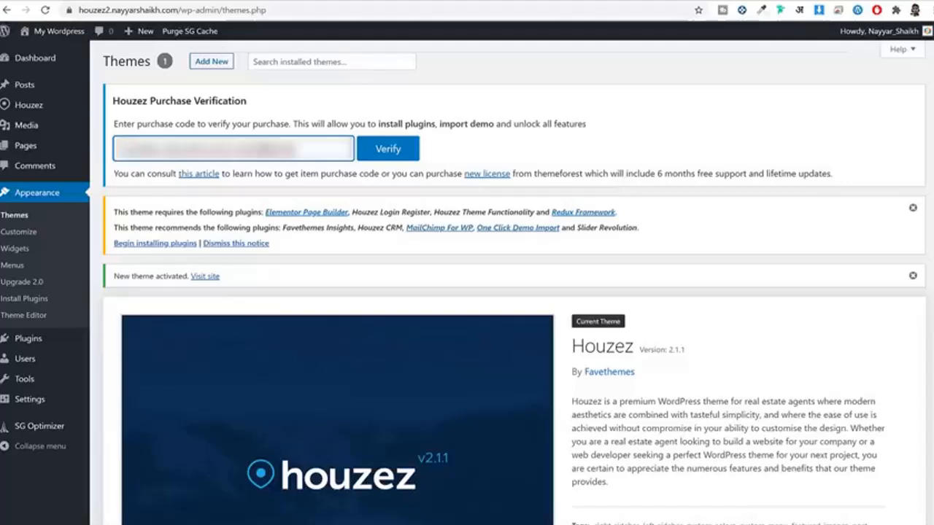
click(381, 159)
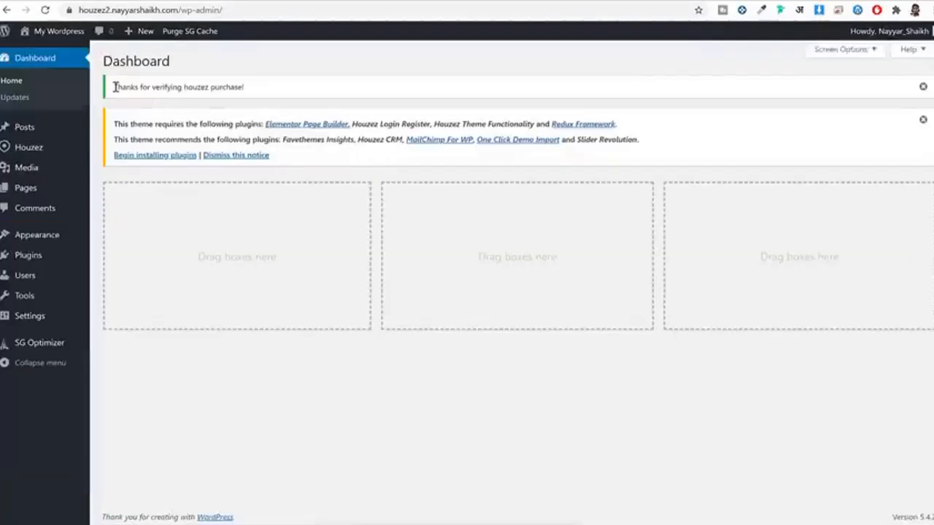
Step: Bulk-install all nine required and recommended Houzez plugins
drag(114, 87, 255, 92)
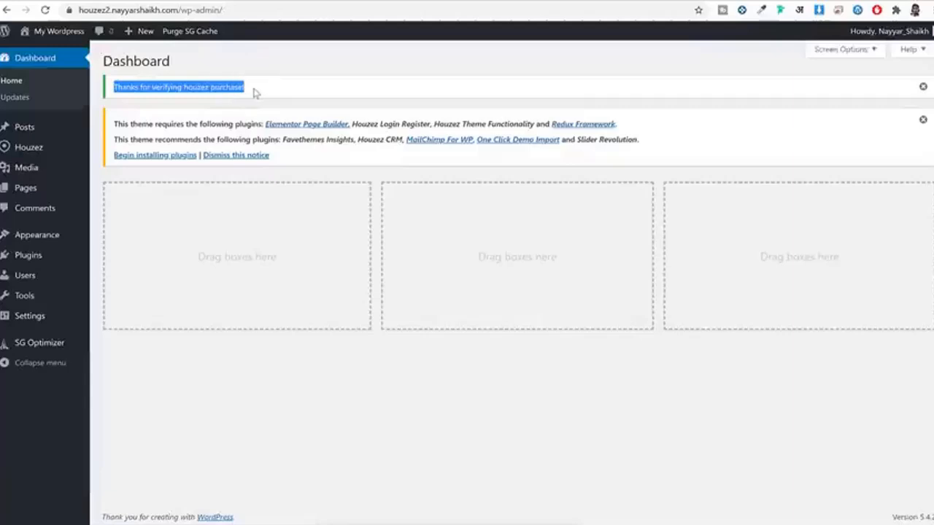
click(162, 156)
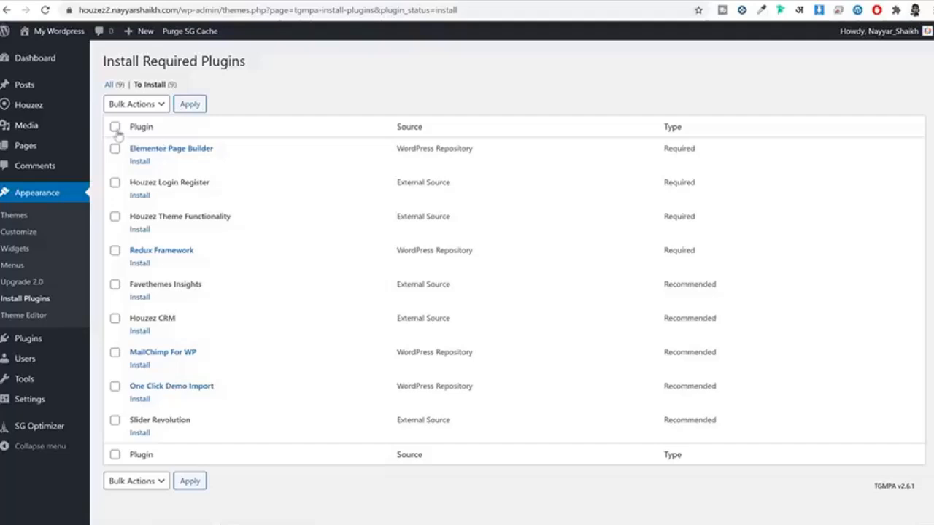
click(115, 128)
click(115, 128)
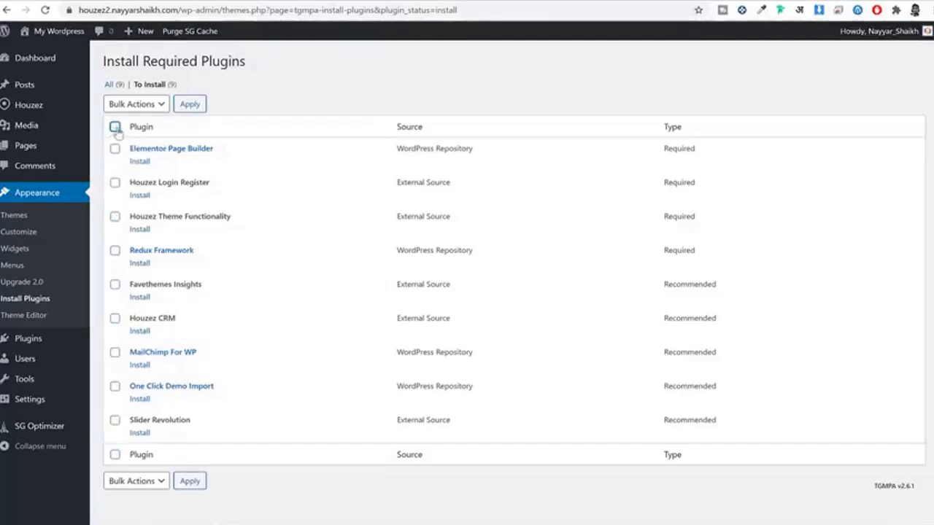
click(115, 128)
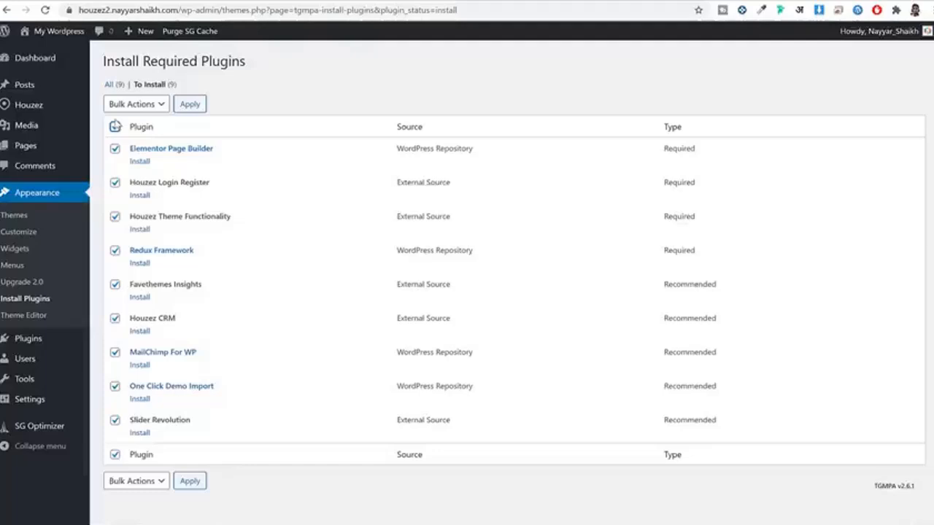
click(123, 110)
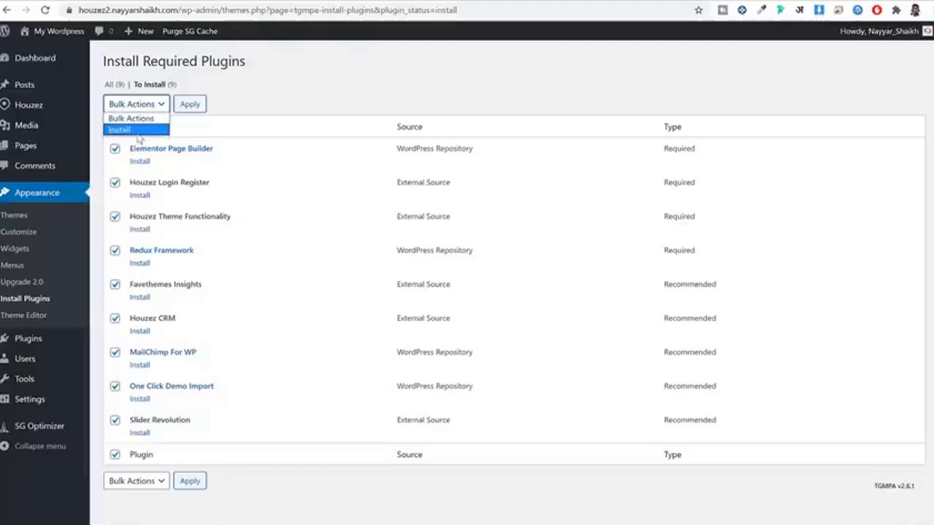
click(135, 129)
click(202, 106)
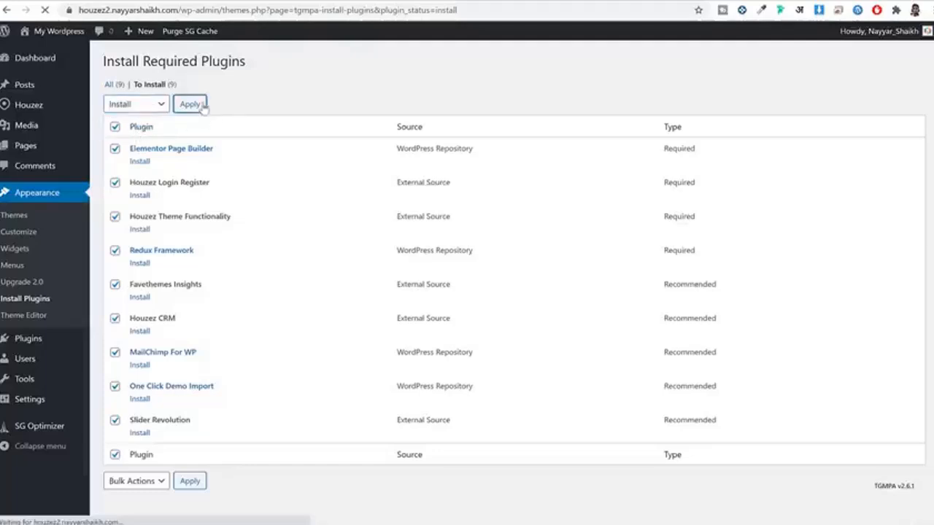
scroll(683, 206, down, 3)
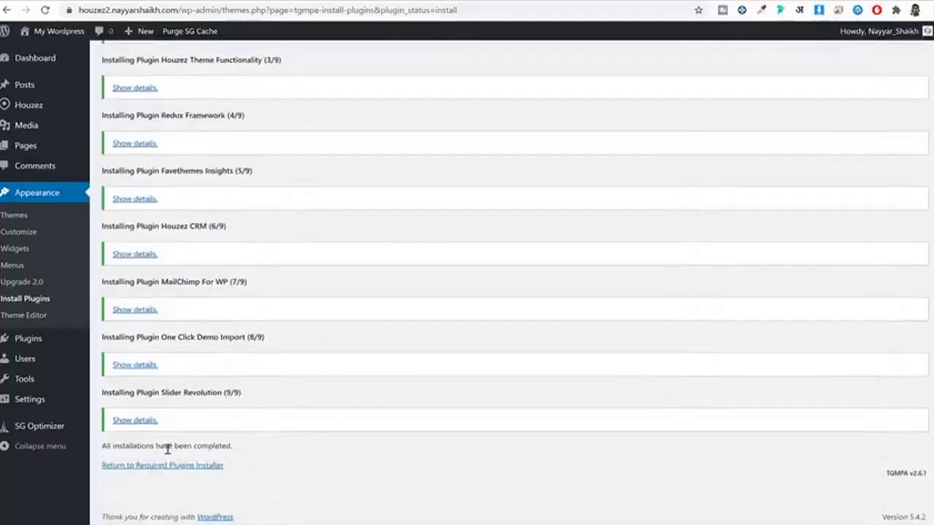
Step: Bulk-activate all nine installed plugins from the plugin installer
drag(235, 472, 122, 489)
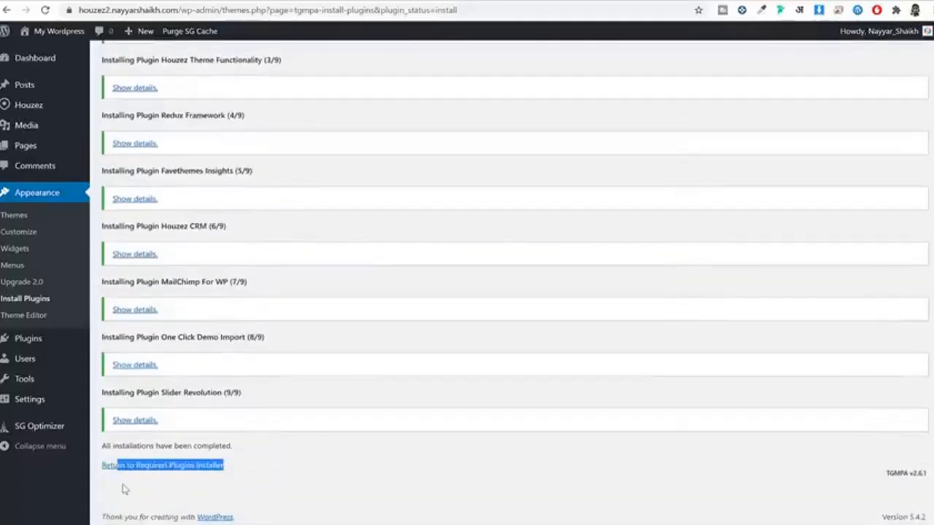
click(187, 467)
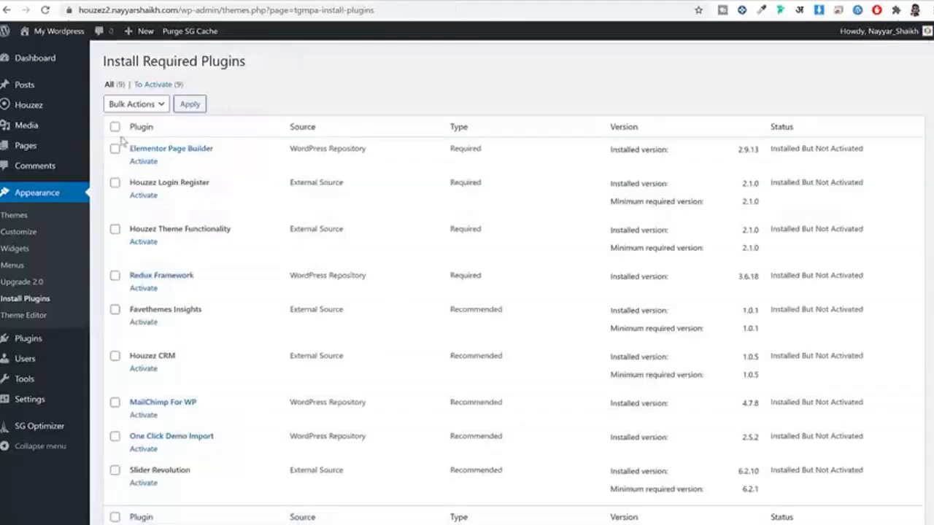
click(115, 126)
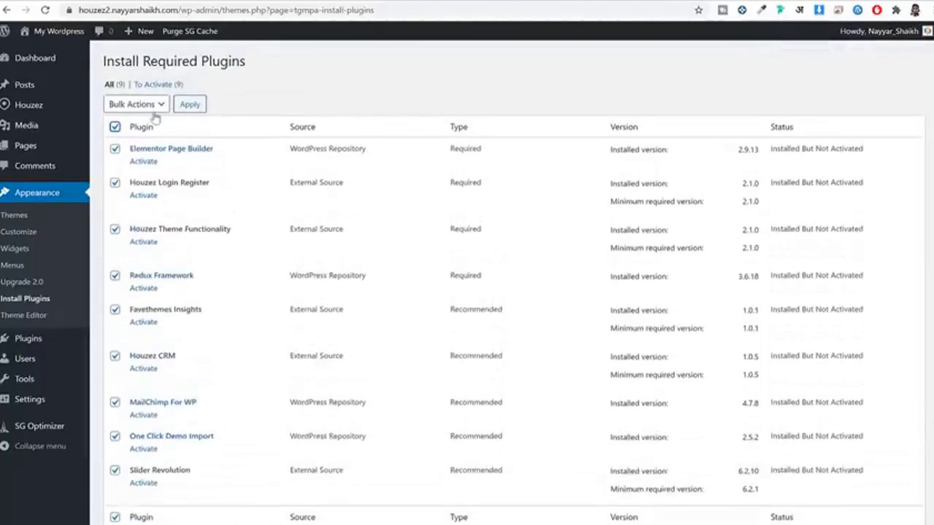
click(135, 104)
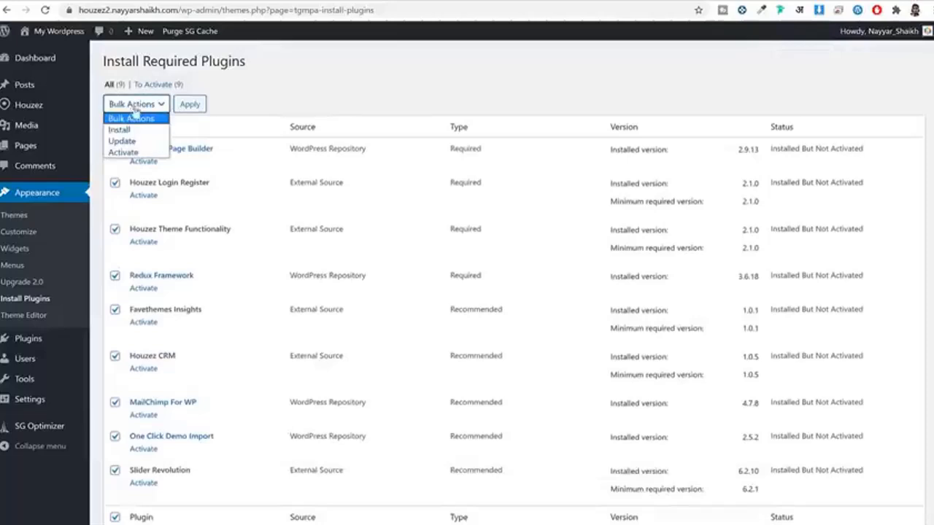
click(124, 153)
click(192, 106)
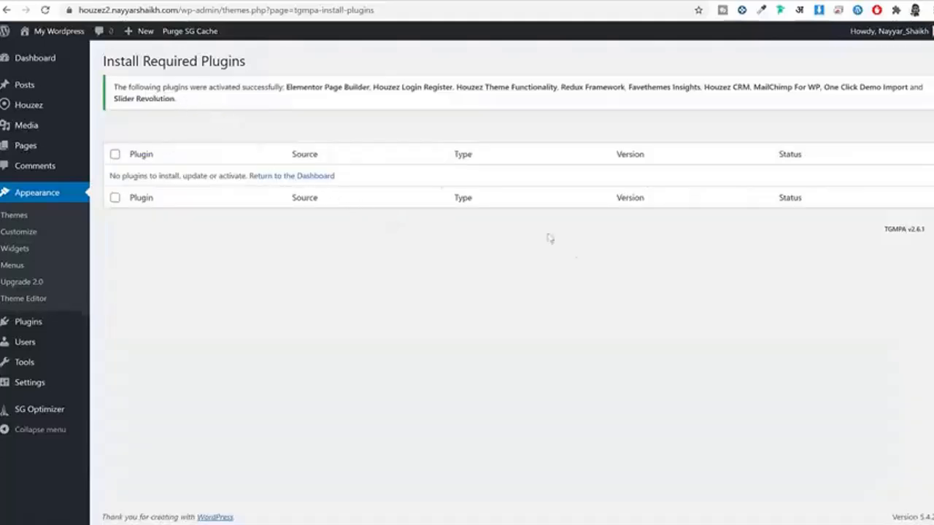
Step: Reload the site's front end with Houzez applied and try its Create a Listing link
click(56, 59)
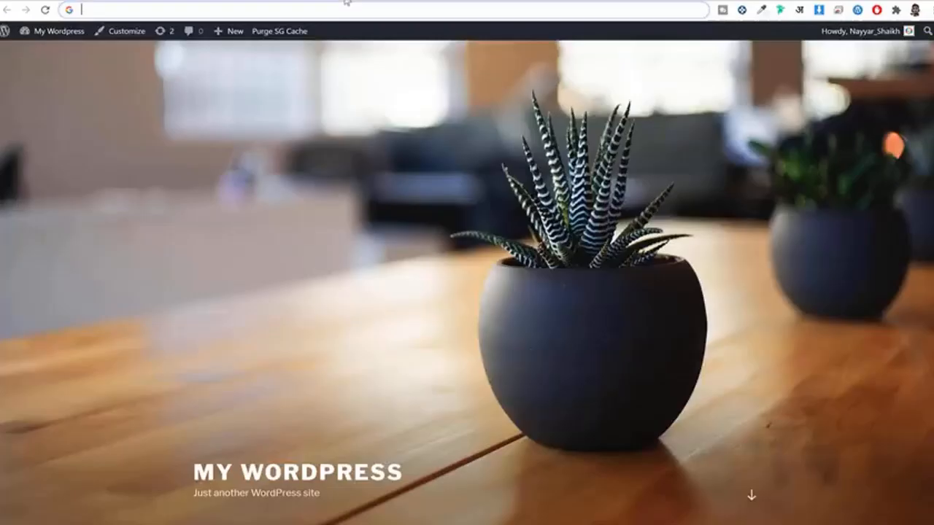
click(44, 10)
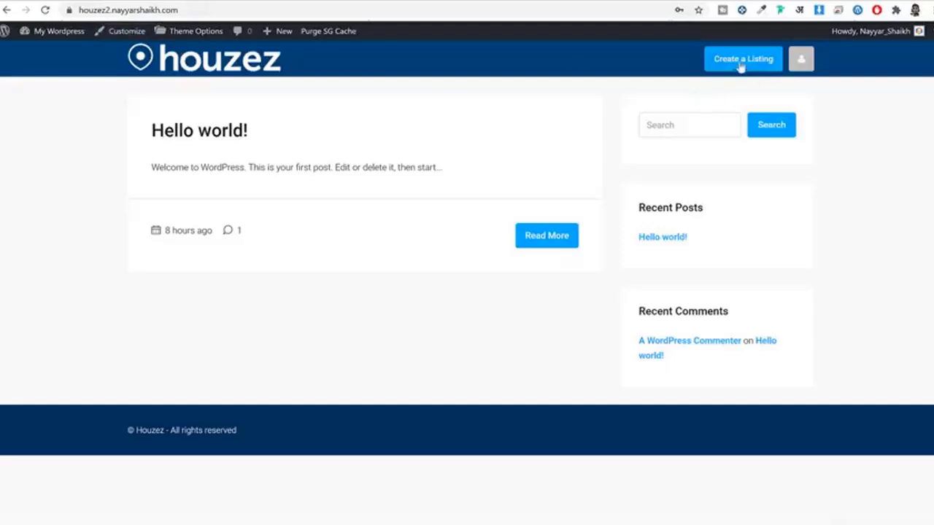
click(802, 60)
click(744, 59)
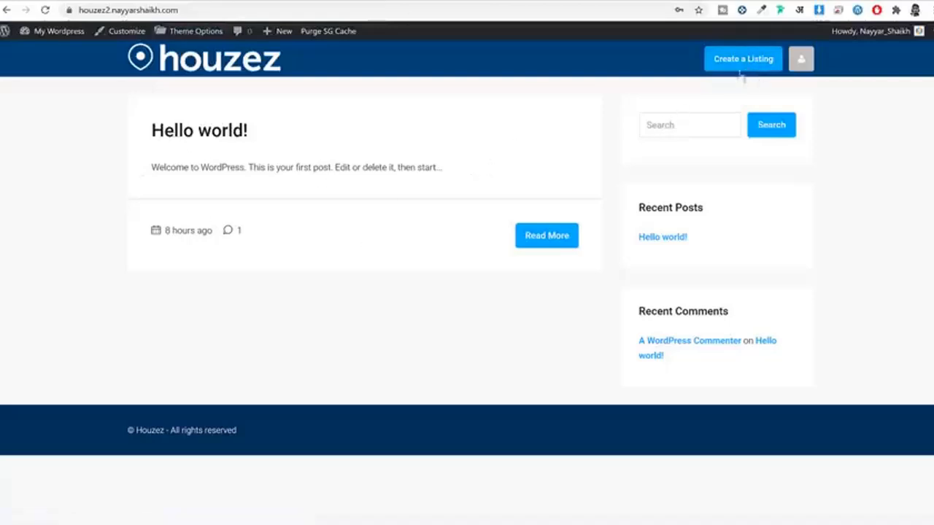
Step: On houzez.nayyarshaikh.com, view Create A Listing, return home, and show the account menu
click(211, 2)
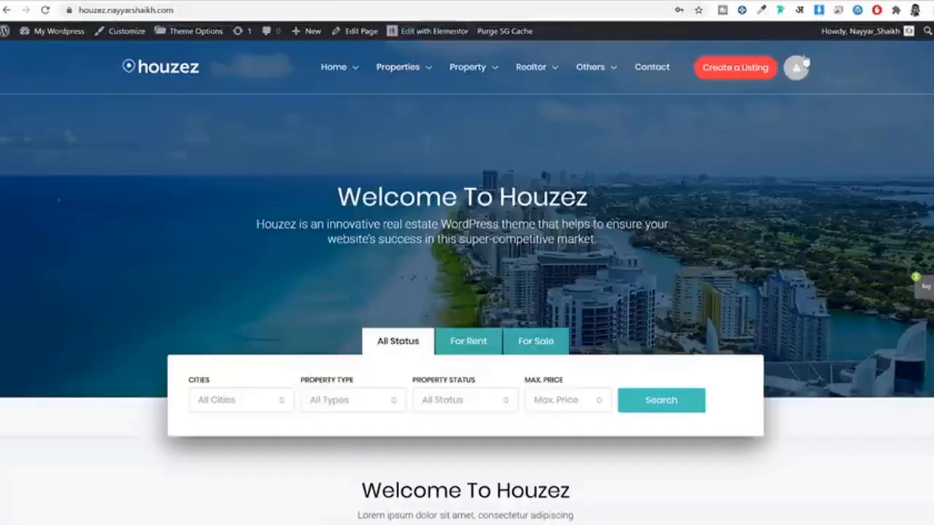
click(745, 78)
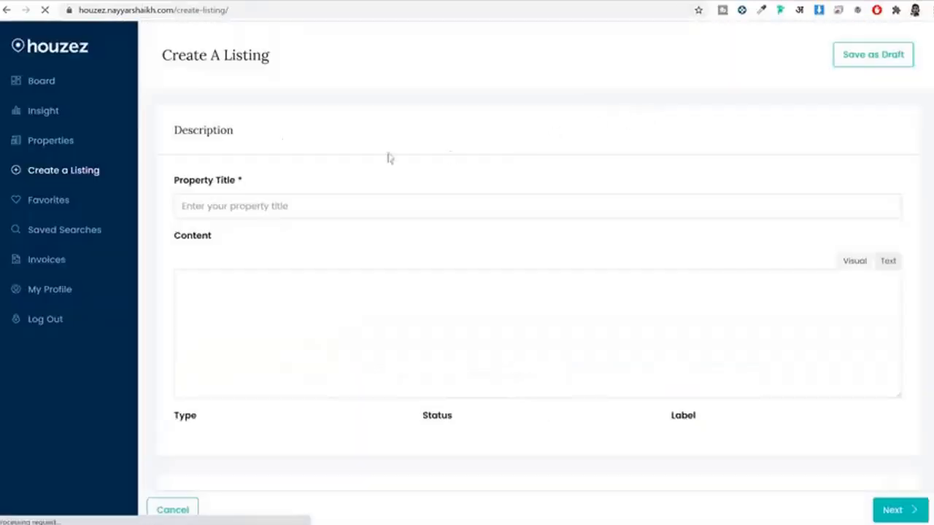
scroll(479, 244, down, 4)
scroll(480, 281, up, 4)
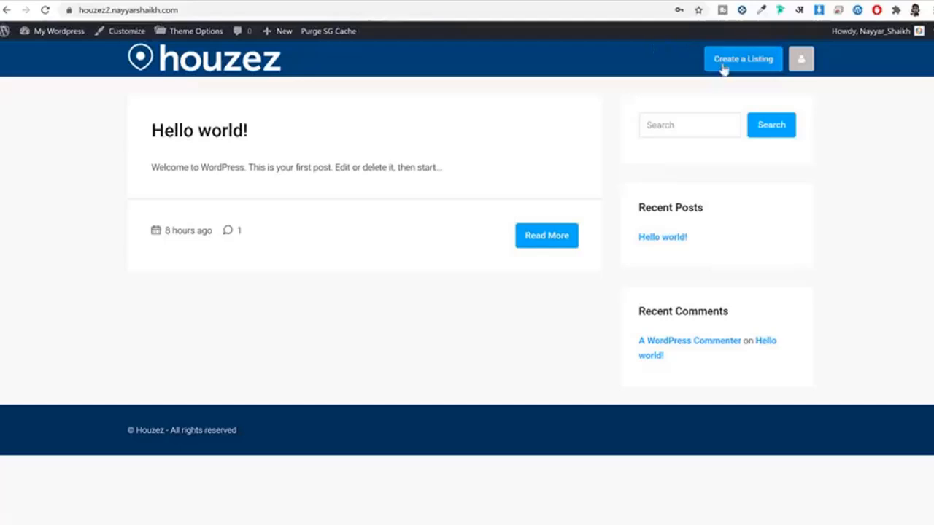
click(726, 71)
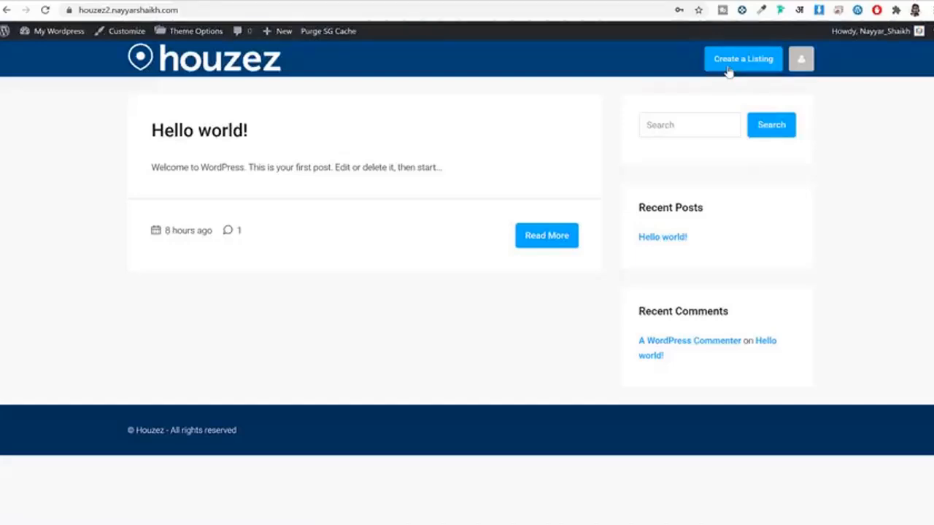
mouse_move(801, 61)
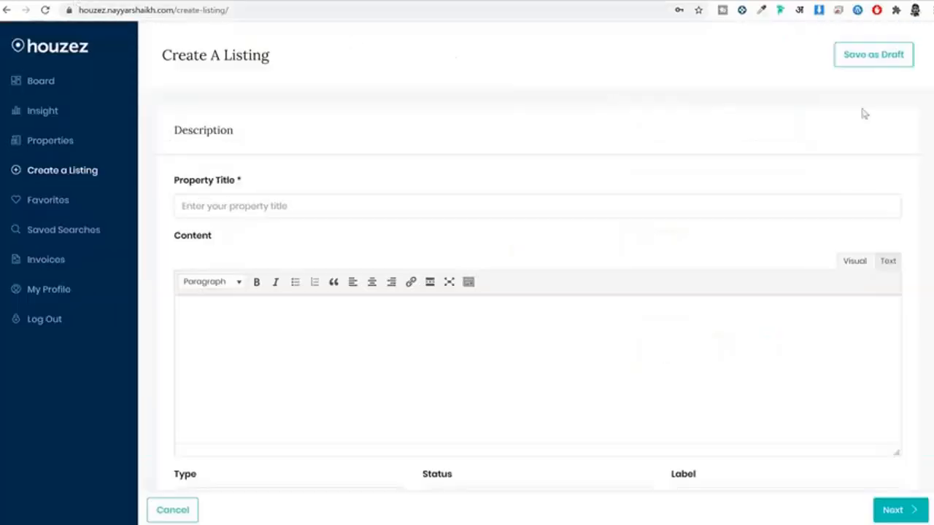
click(77, 48)
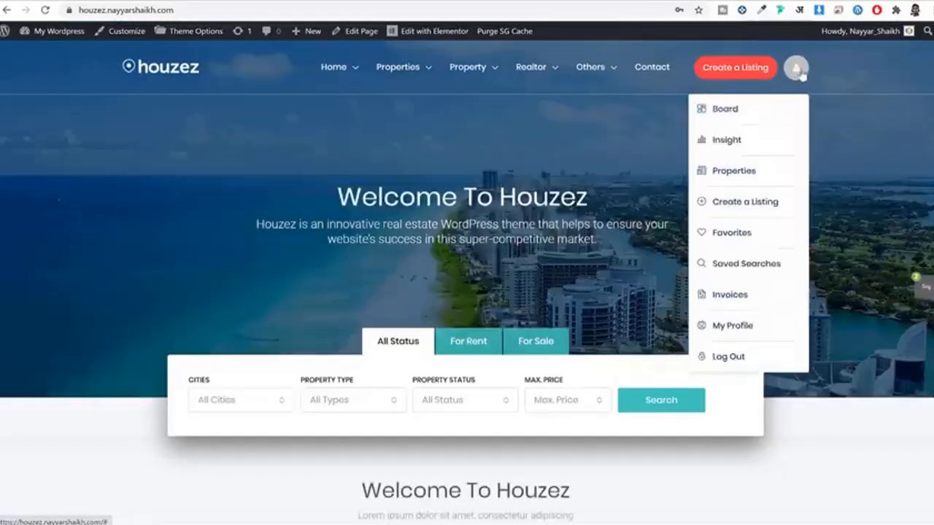
mouse_move(800, 76)
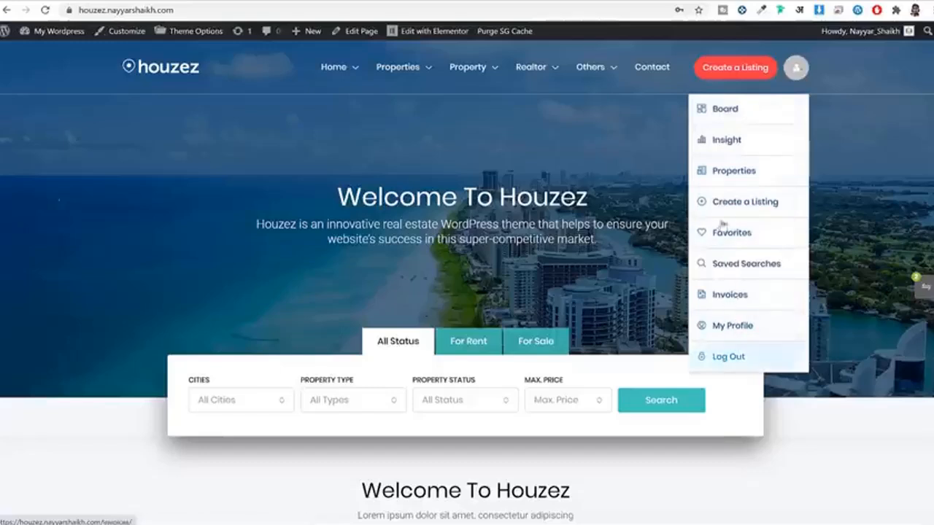
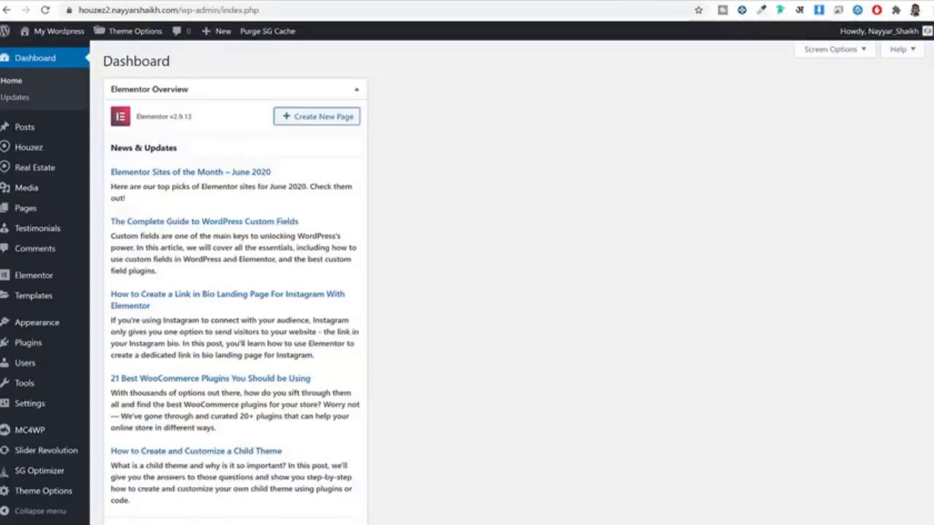
Step: Collapse the Elementor Overview dashboard box and run the Houzez 2.0 database update
click(357, 89)
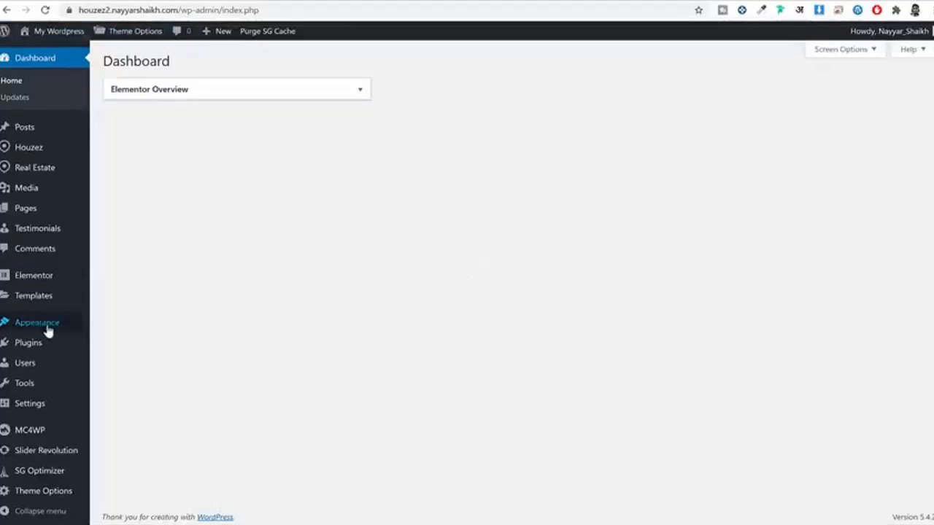
mouse_move(45, 330)
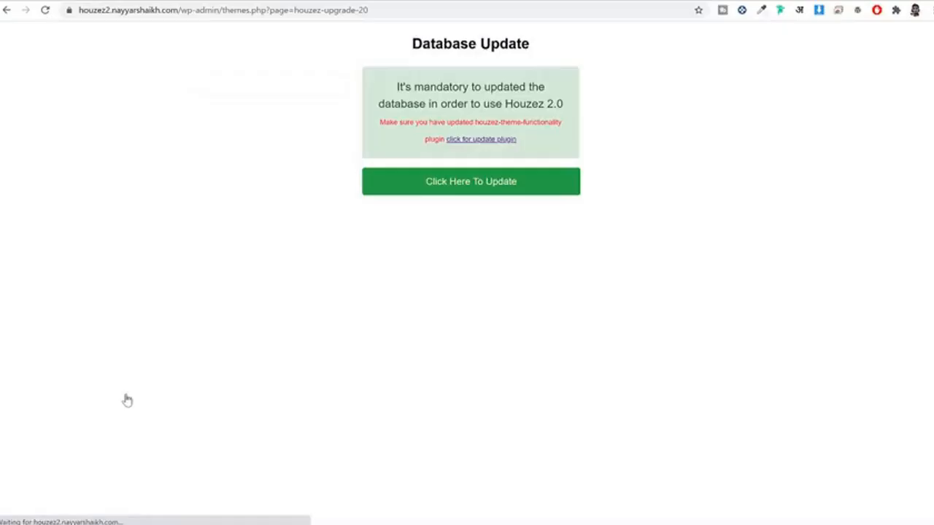
click(451, 191)
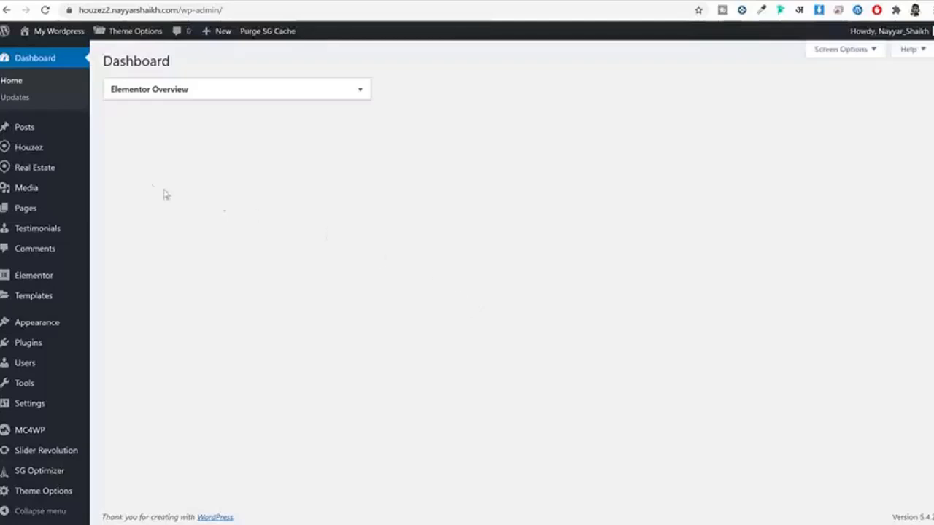
Step: Move Sample Page from the Pages list to the trash and start a blank new page
click(57, 210)
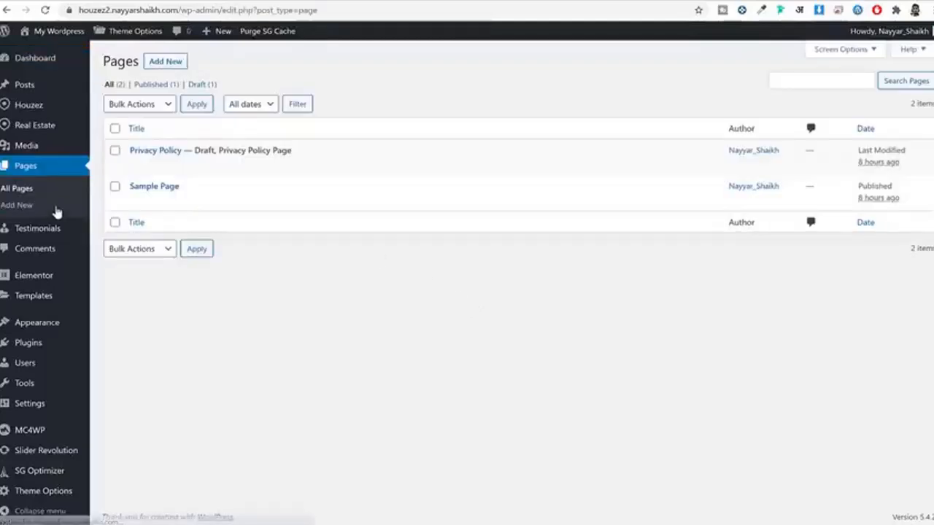
drag(206, 189, 128, 185)
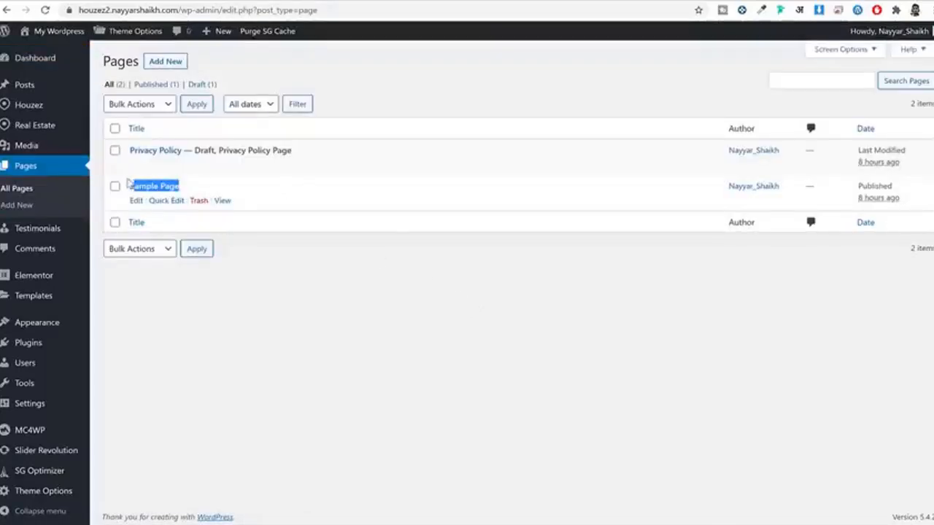
click(202, 204)
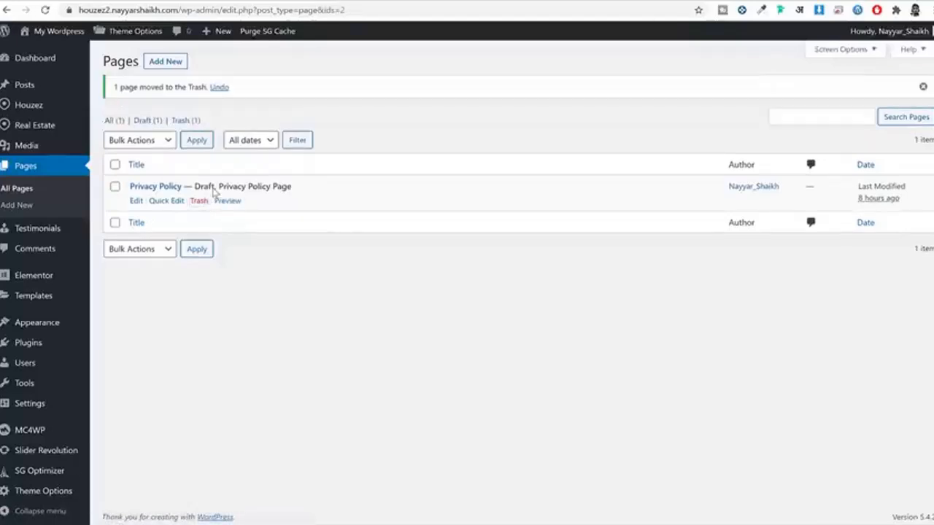
click(164, 64)
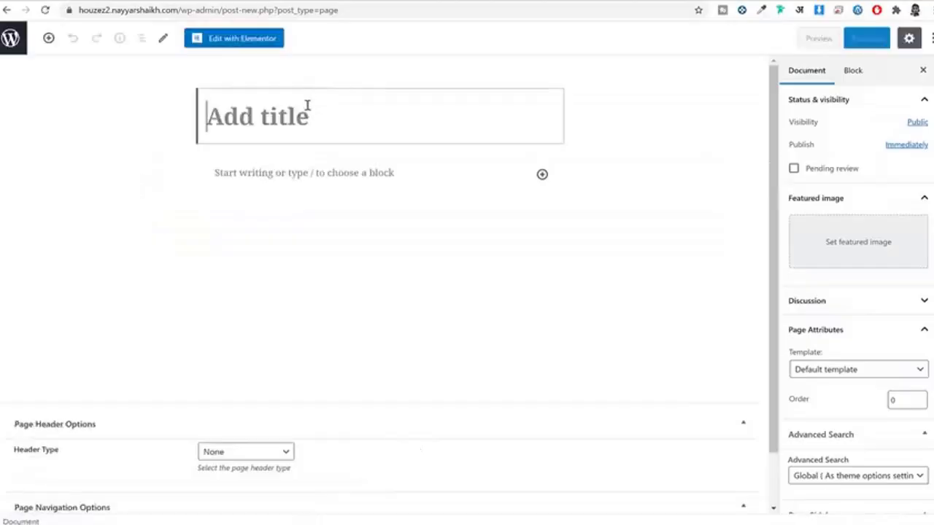
Step: Title the new page 'Agencies', apply the Template all agencies template, and publish it
text(Agen)
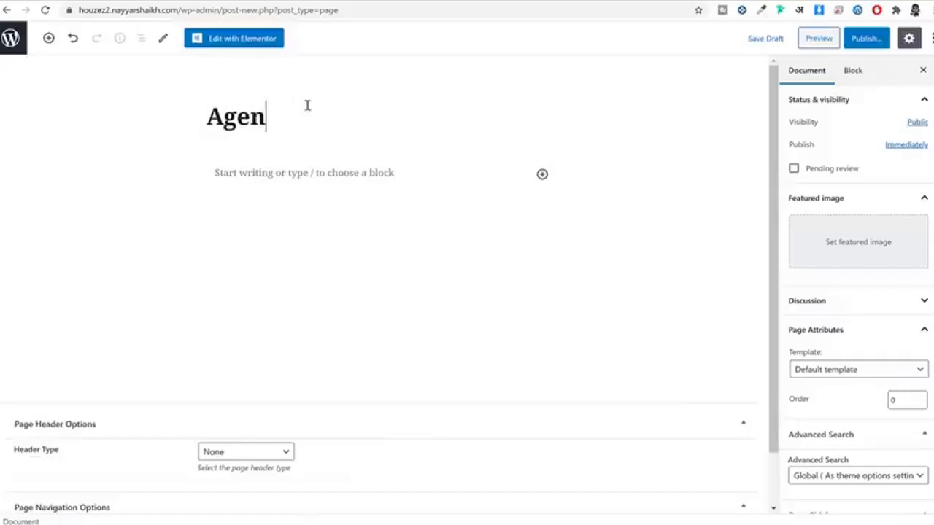
text(cies)
double_click(197, 116)
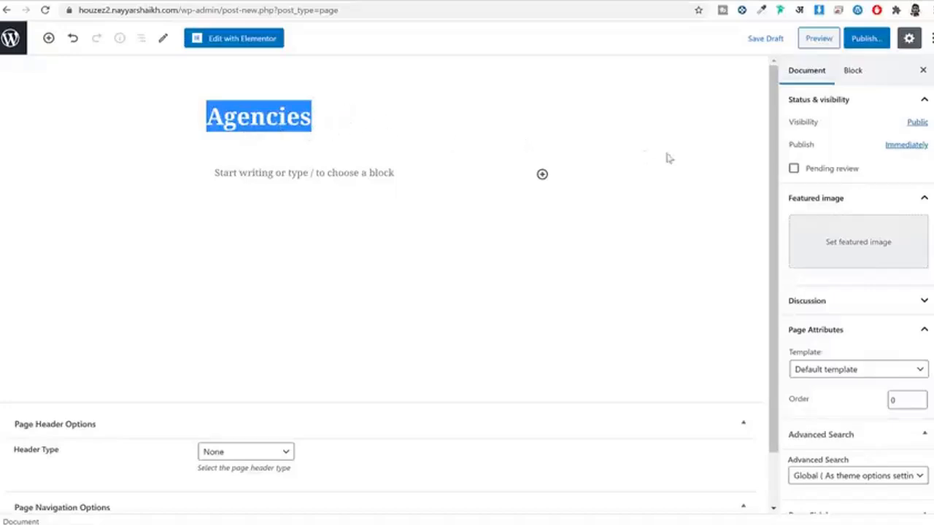
scroll(848, 233, down, 3)
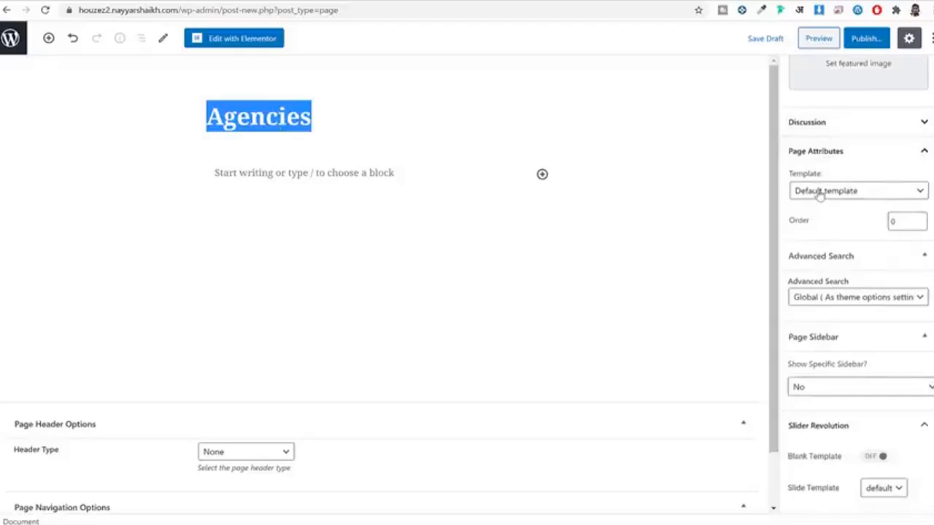
click(822, 191)
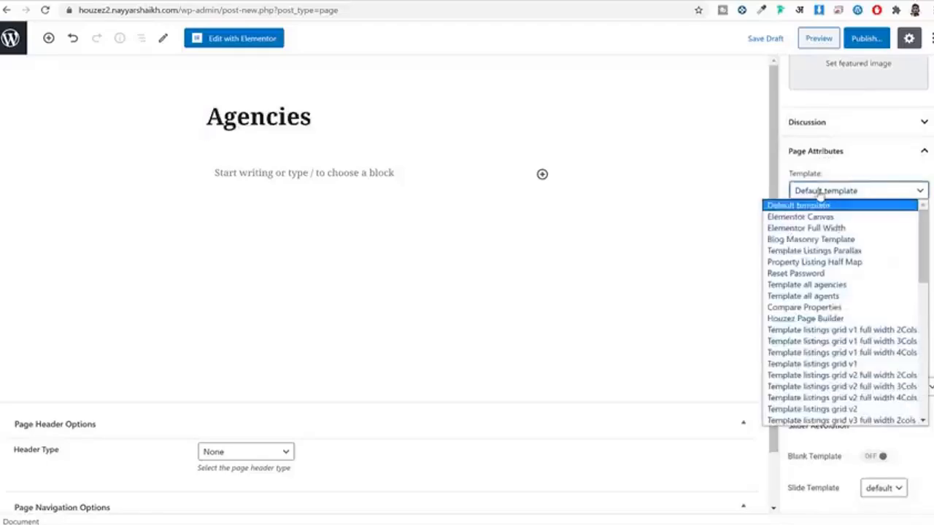
click(822, 285)
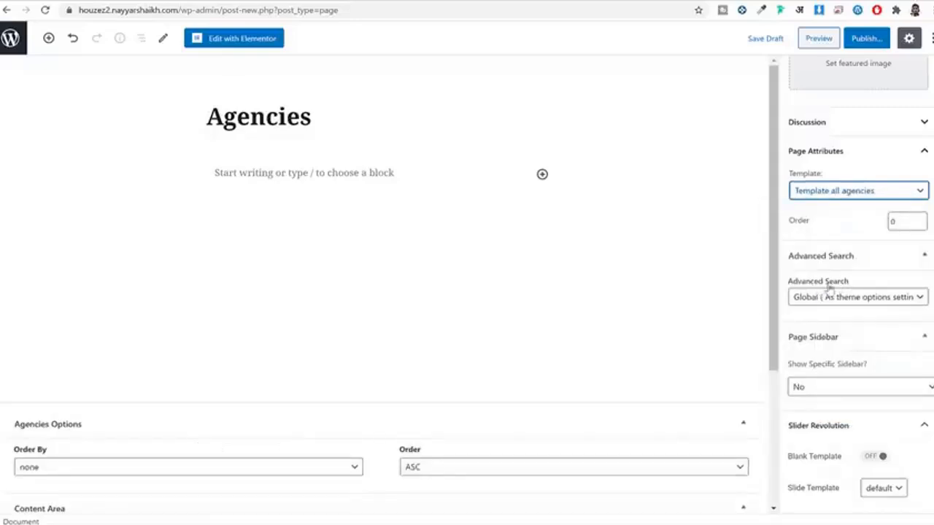
click(858, 47)
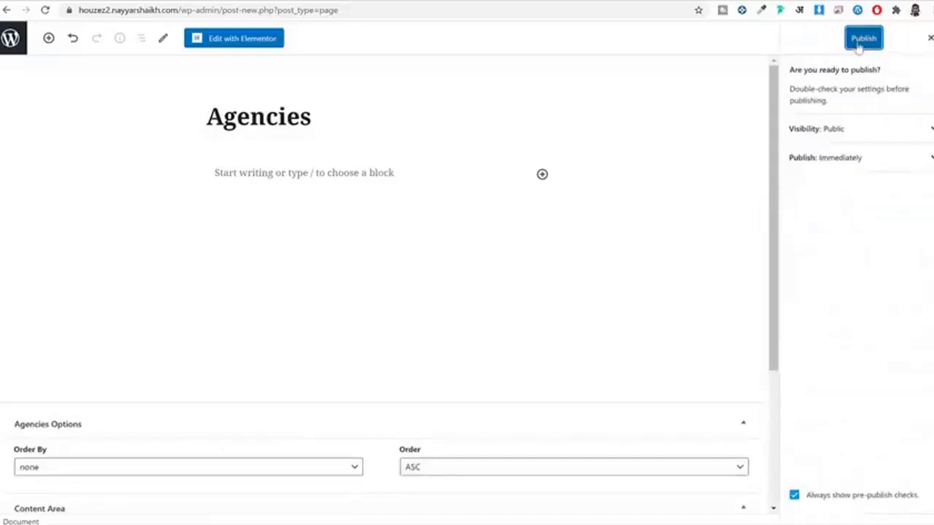
click(858, 45)
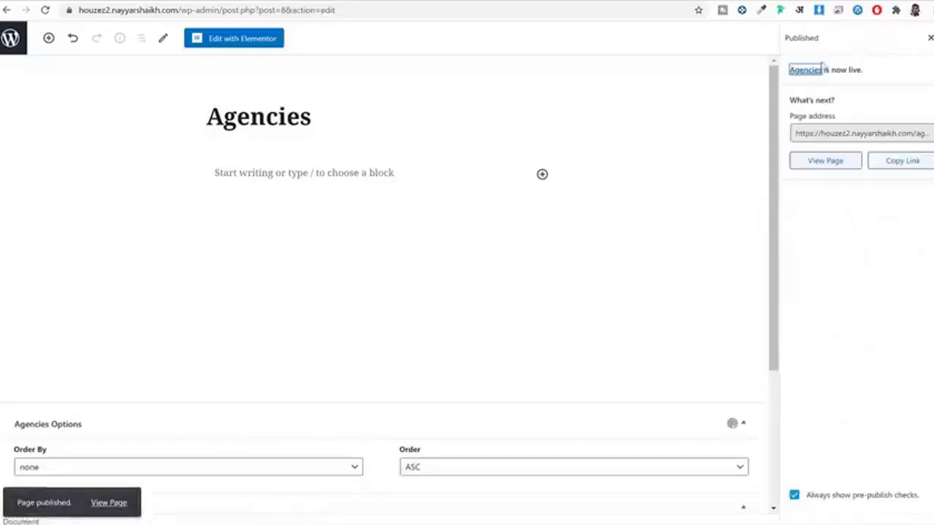
Step: View the live Agencies page in a new tab, then return to the pages list
right_click(109, 503)
click(163, 372)
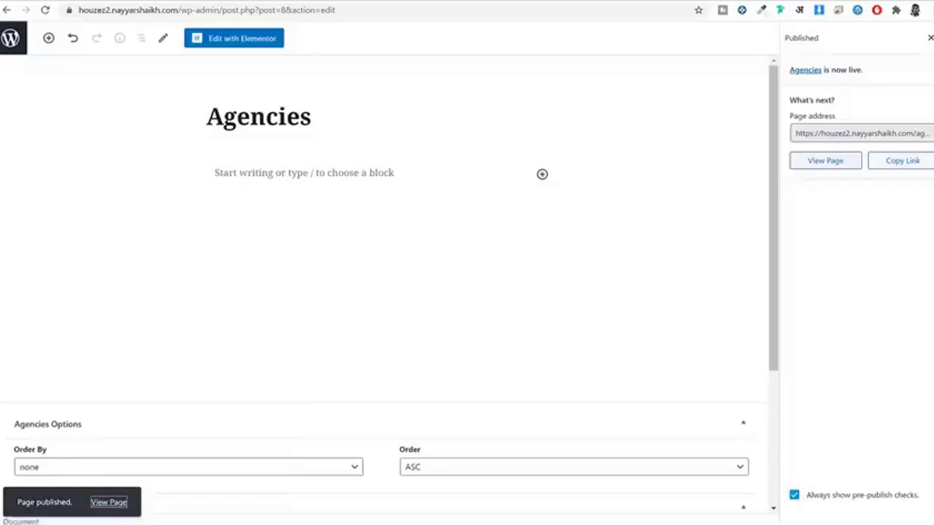
key(ctrl+Tab)
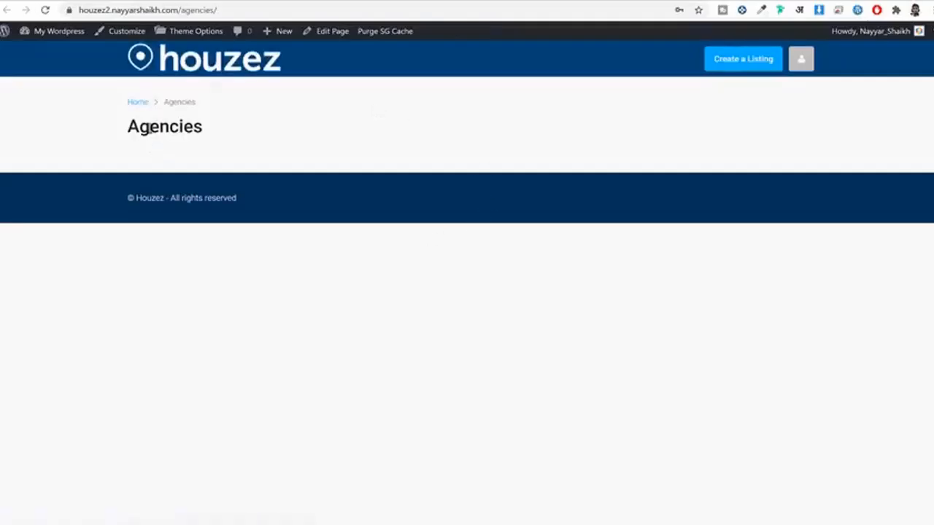
drag(140, 128, 279, 127)
click(279, 127)
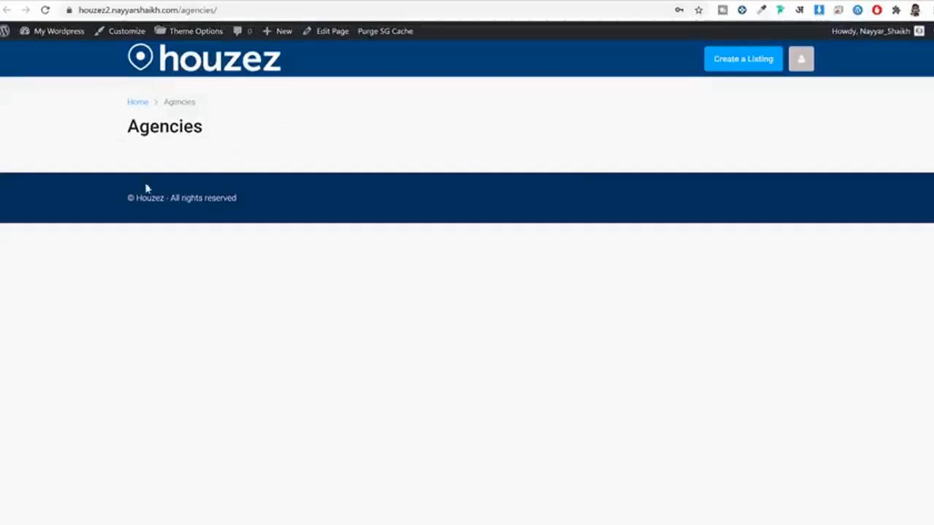
click(226, 1)
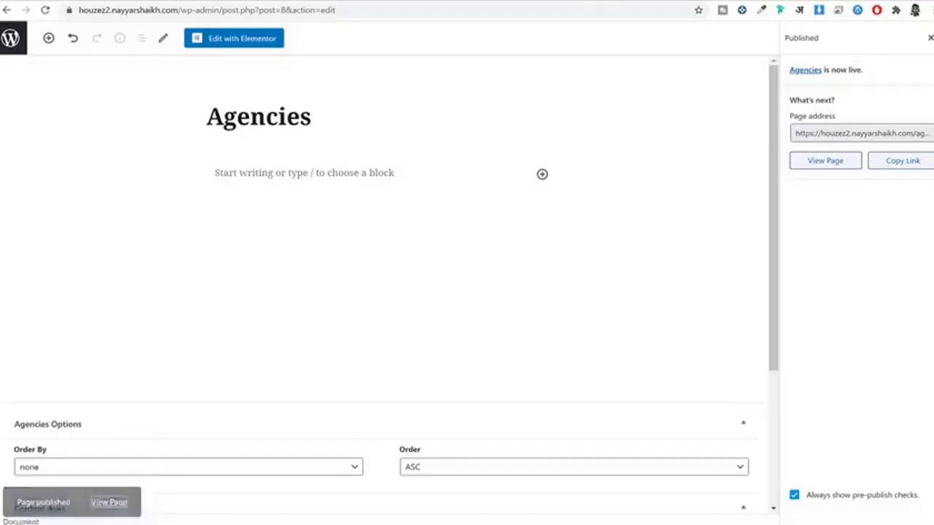
click(12, 40)
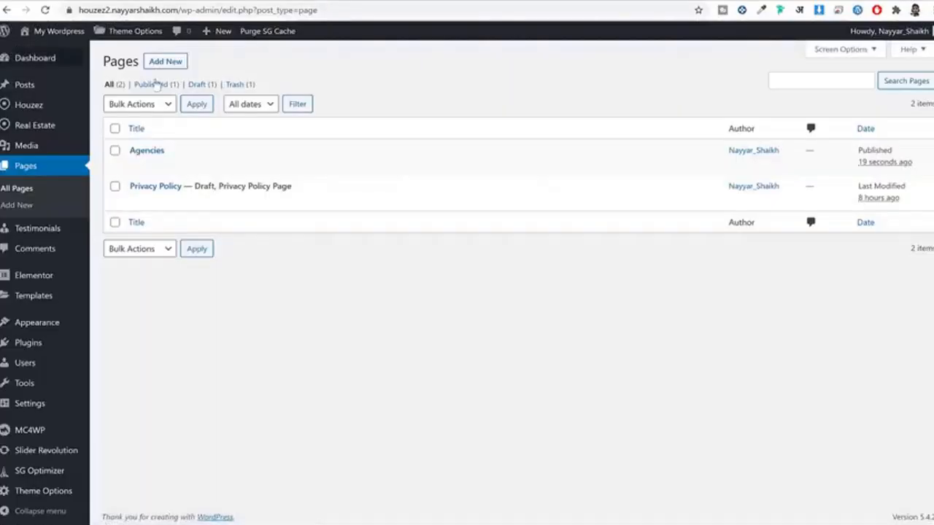
Step: Create a page titled 'Agents' with the Template all agents template and publish it
click(166, 65)
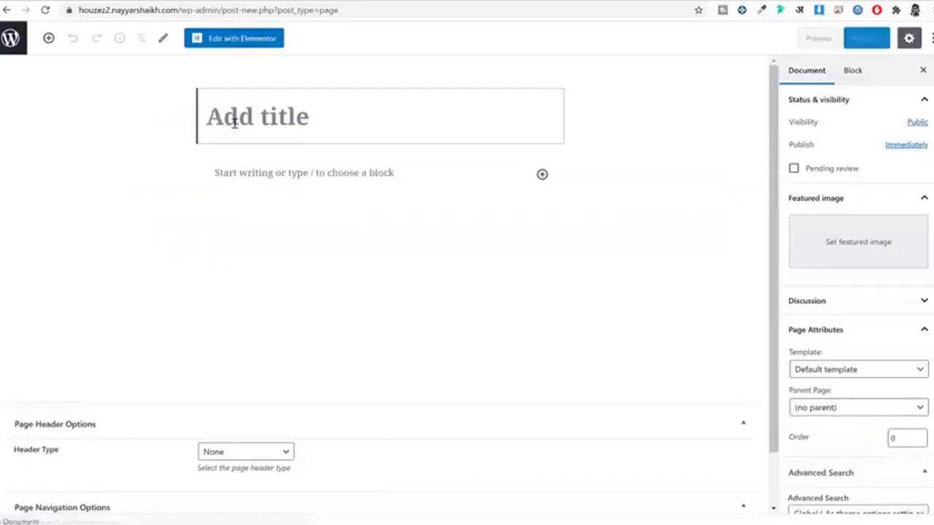
click(234, 122)
text(Agem)
key(BackSpace)
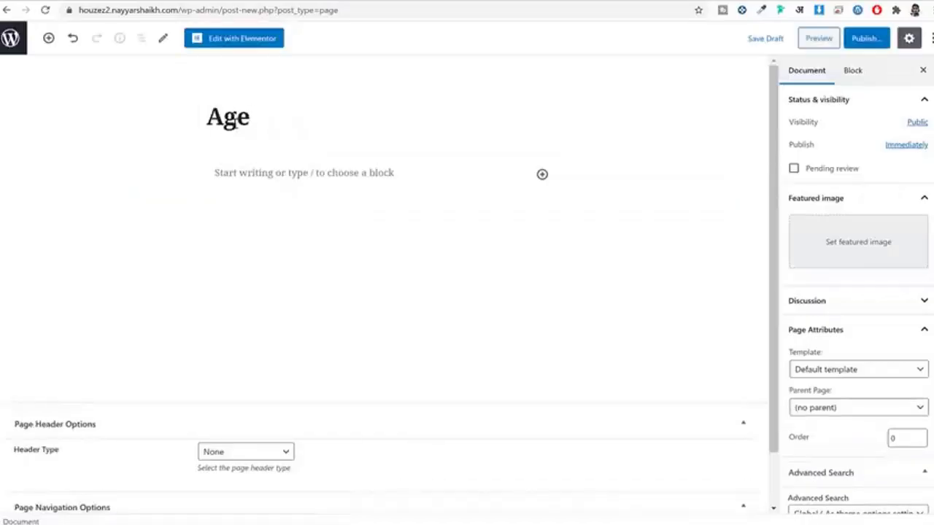
text(nts)
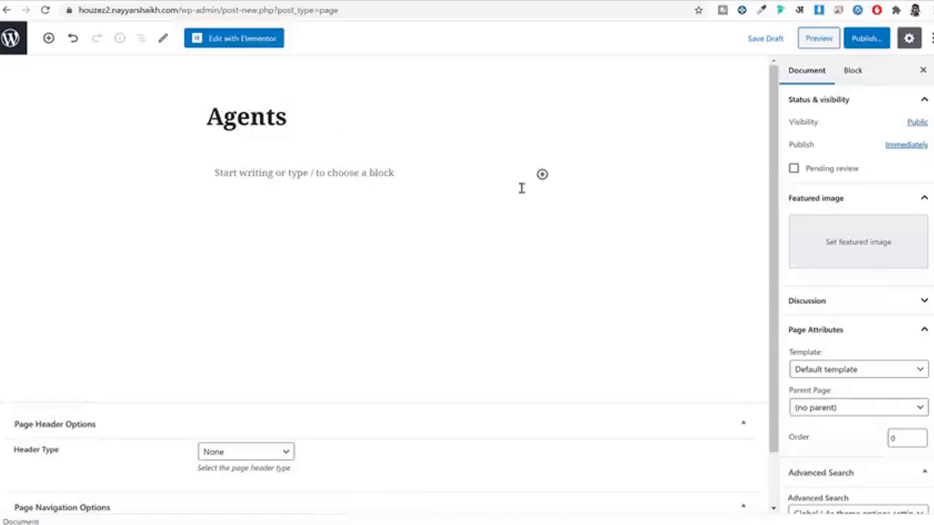
scroll(803, 292, down, 3)
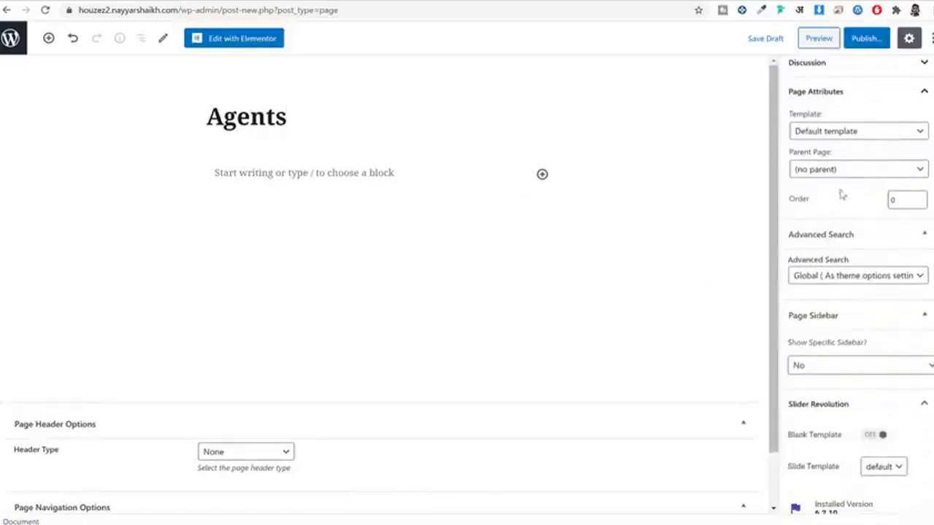
click(839, 134)
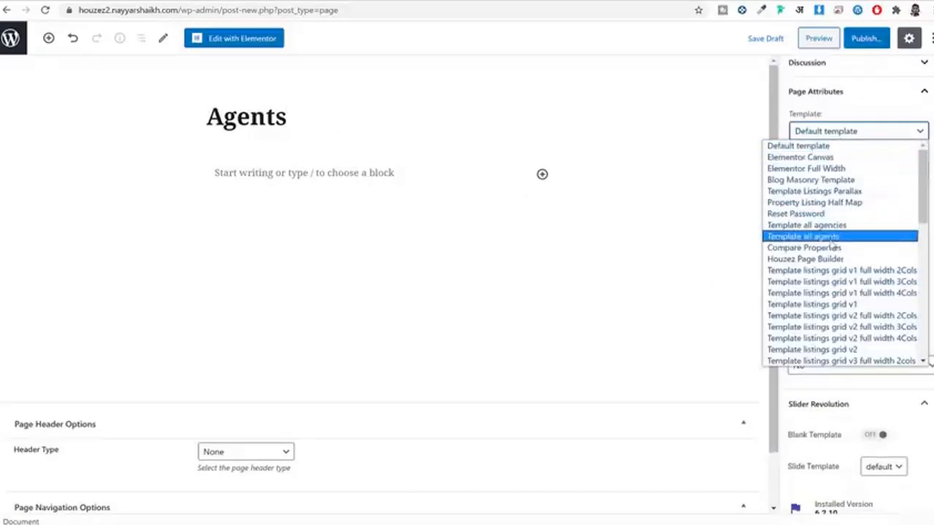
click(831, 239)
click(868, 38)
click(866, 38)
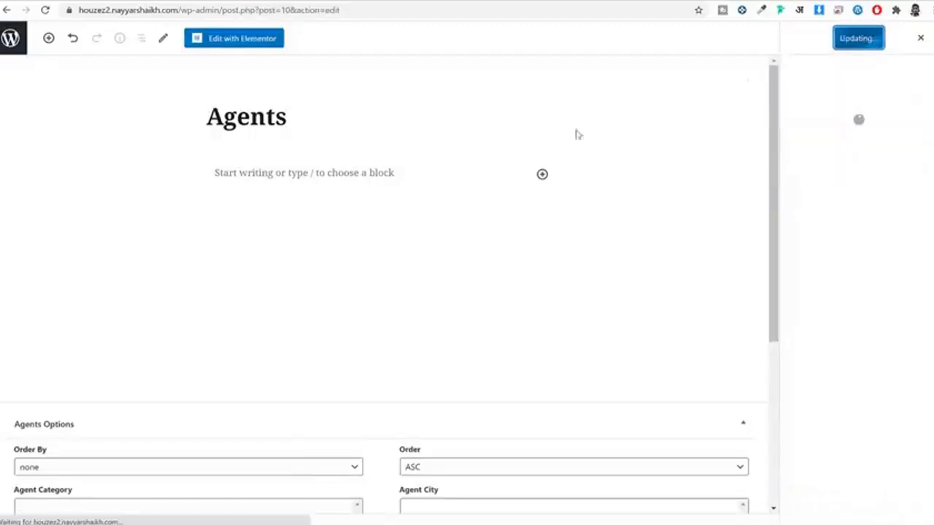
Step: Check the live Agents page in a new tab, then return to Pages and begin another page
right_click(110, 503)
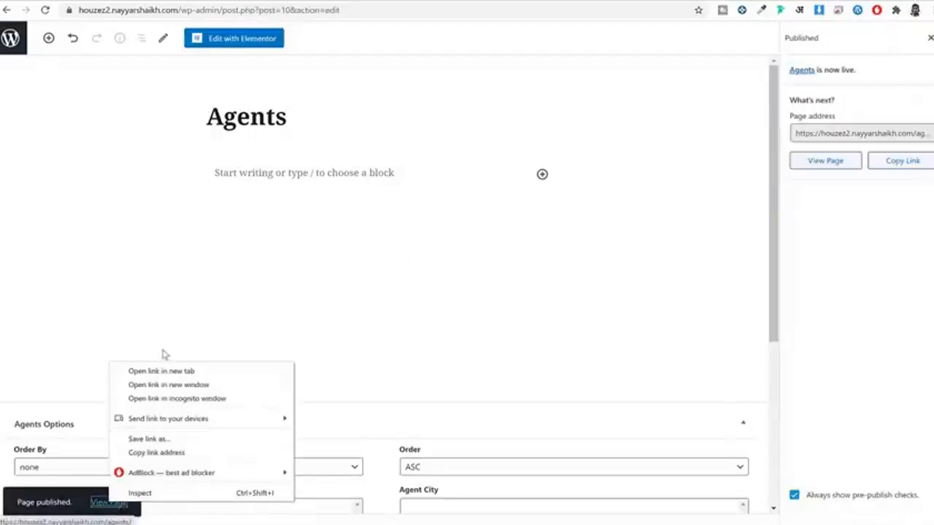
click(162, 371)
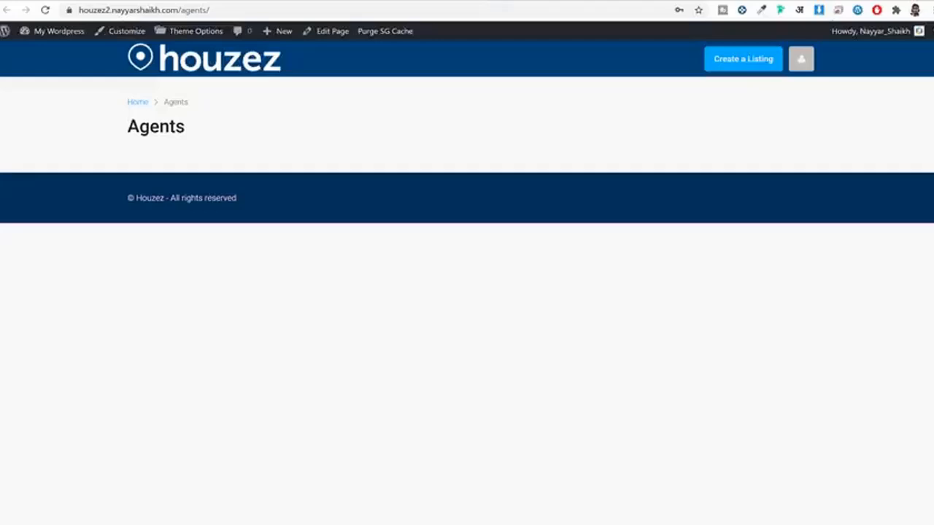
drag(103, 127, 315, 164)
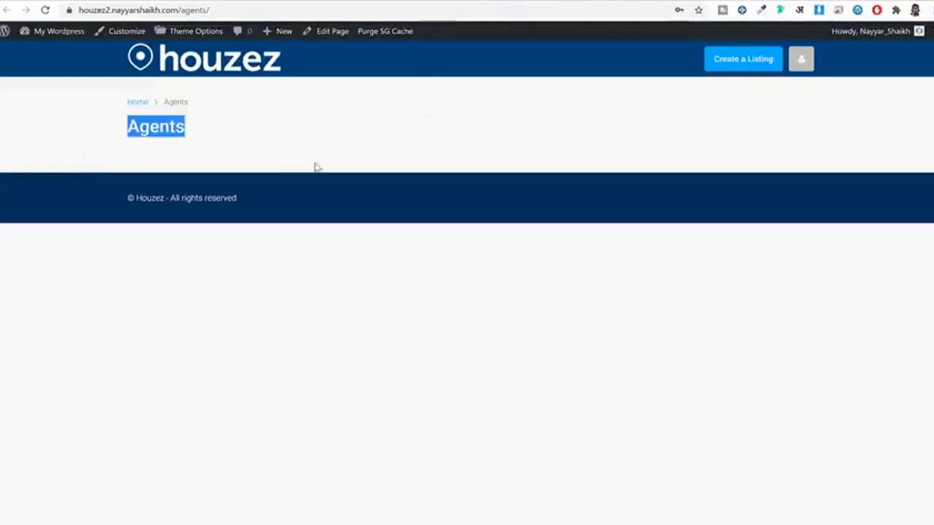
click(275, 150)
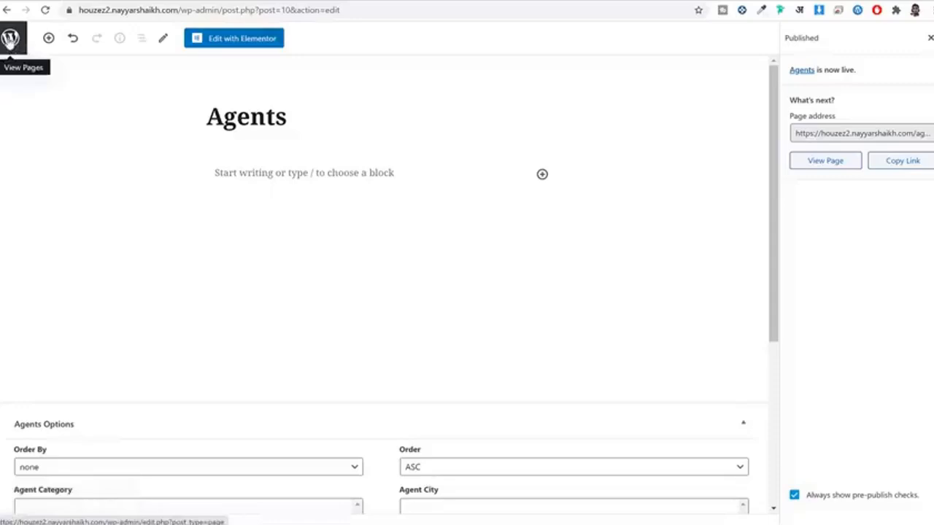
click(9, 38)
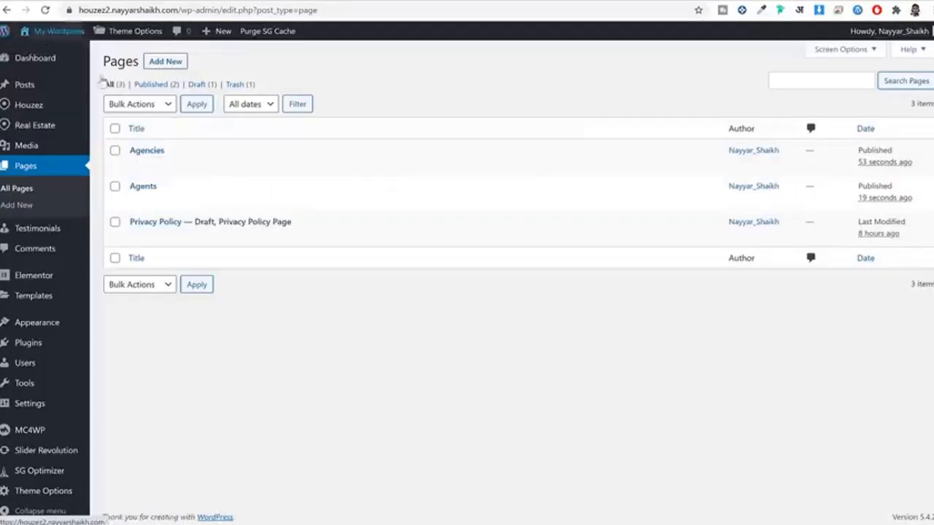
click(163, 68)
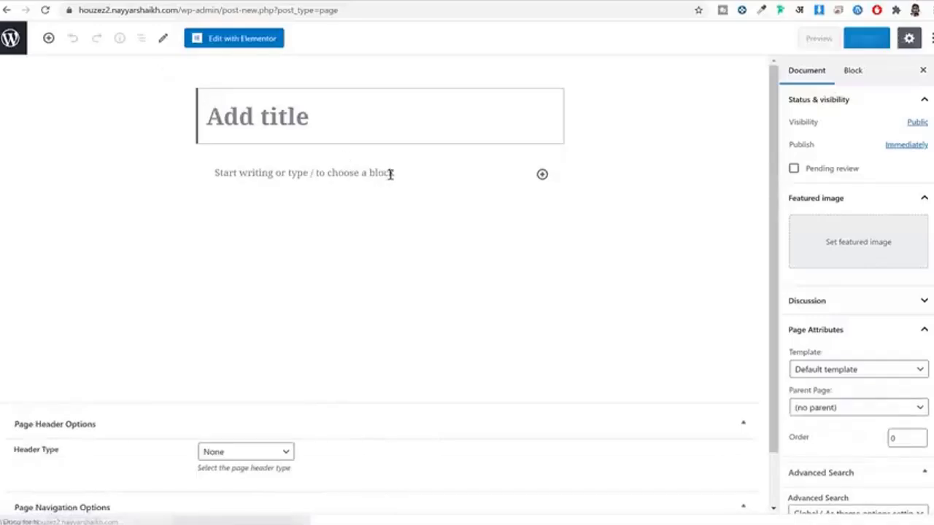
Step: Title the page 'Board', compare with the demo's Board page, apply Houzez CRM template, and publish
text(Bo)
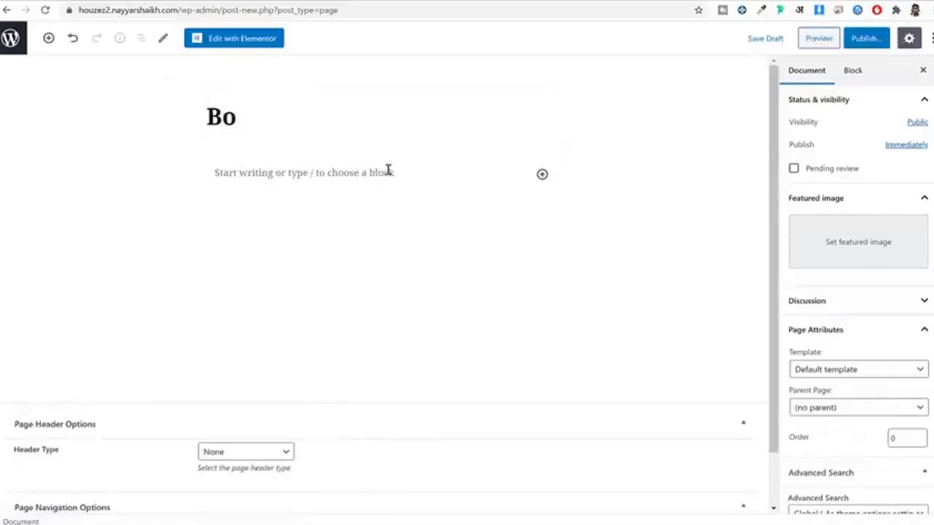
text(ard)
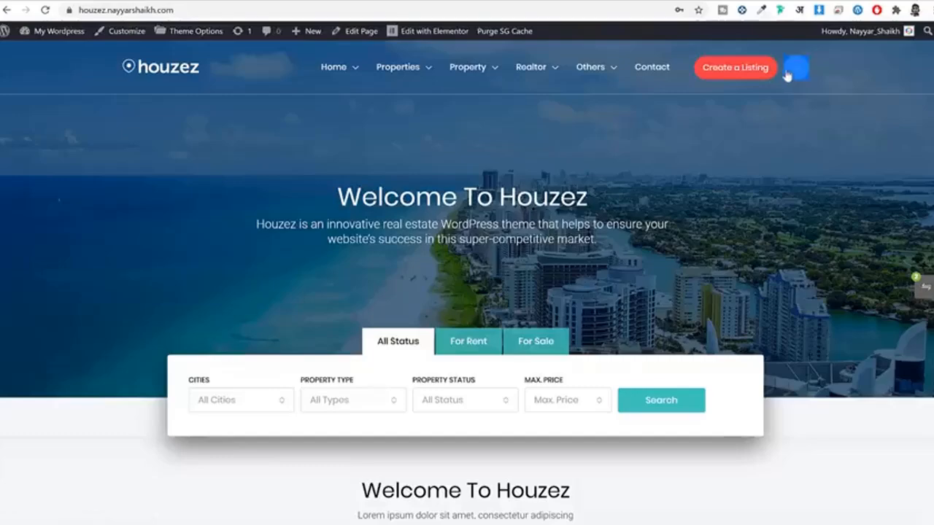
click(794, 67)
click(764, 109)
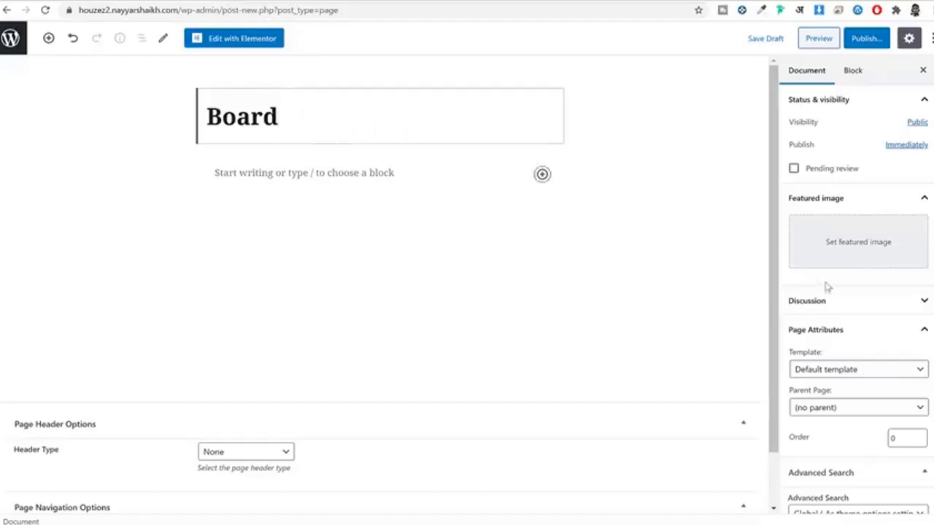
scroll(832, 270, down, 3)
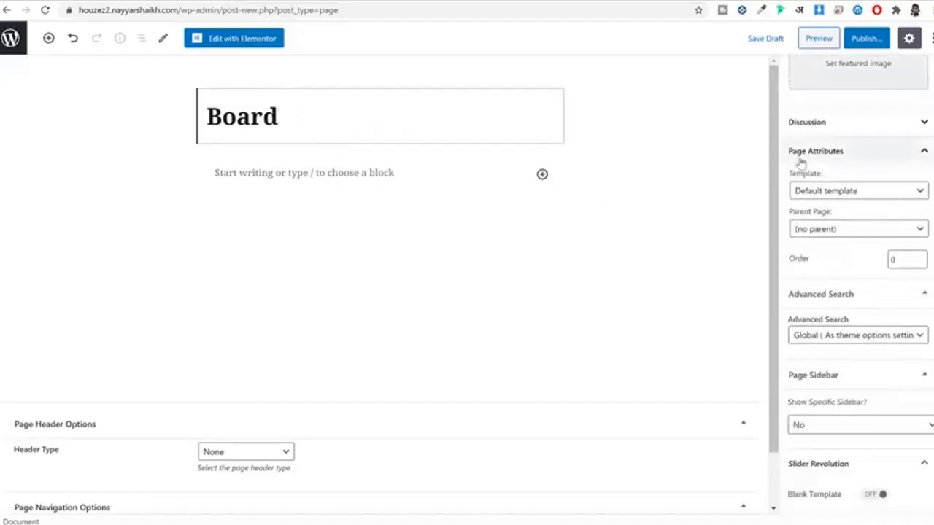
click(851, 194)
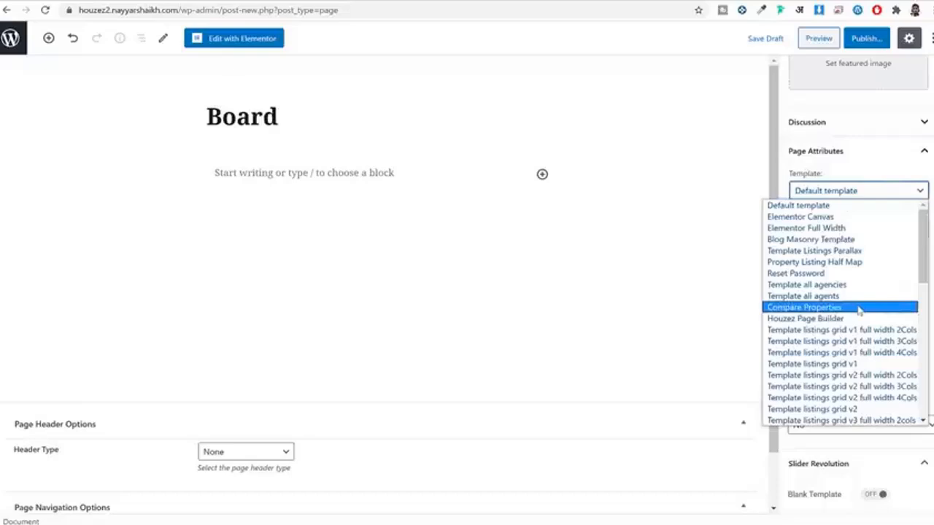
scroll(859, 307, down, 8)
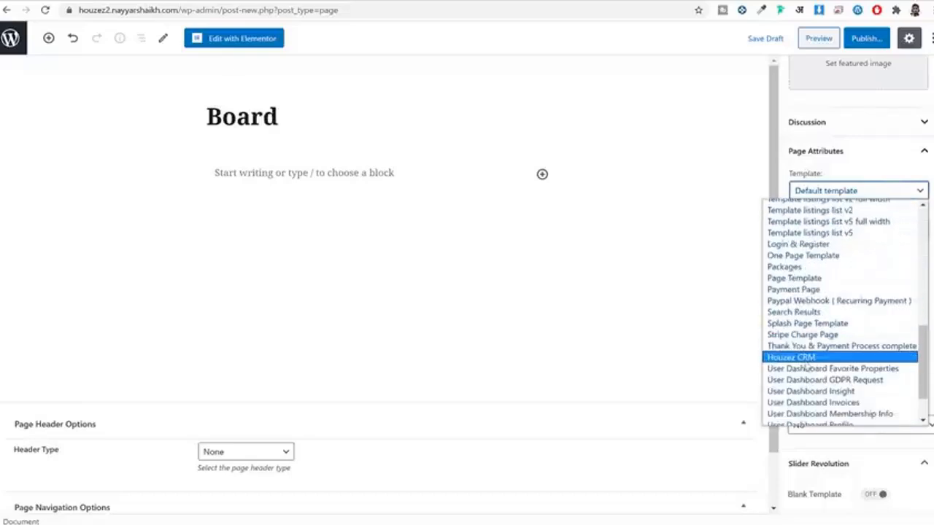
click(805, 361)
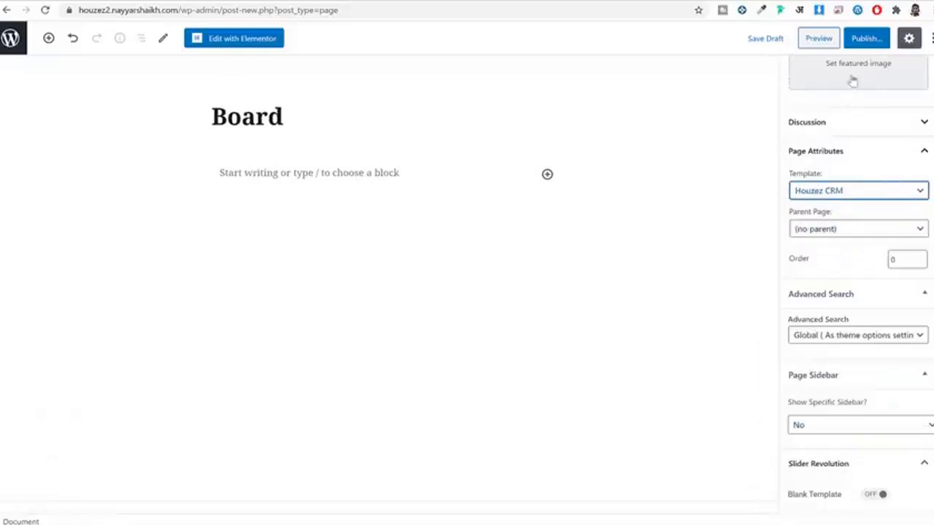
click(867, 39)
click(864, 39)
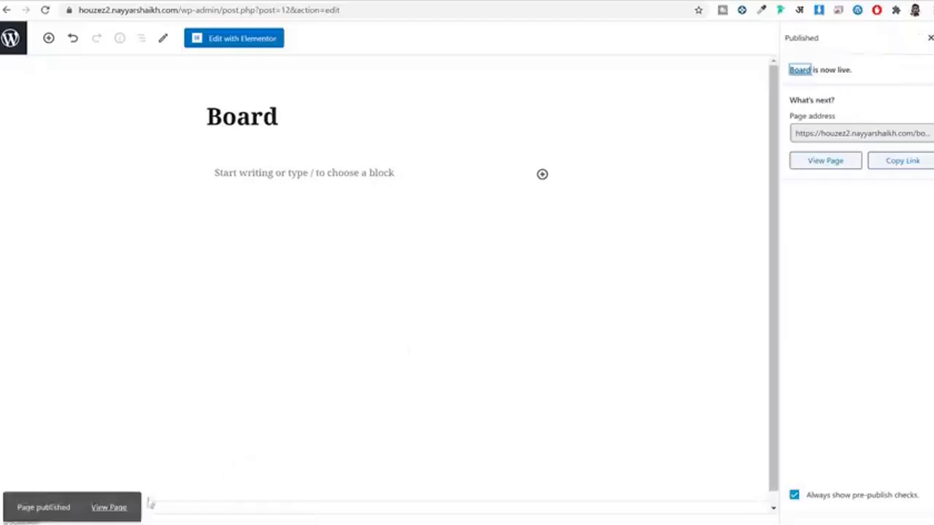
Step: Open the published Board page live, reach the Board dashboard from the account menu, then leave the editor
right_click(110, 503)
click(188, 373)
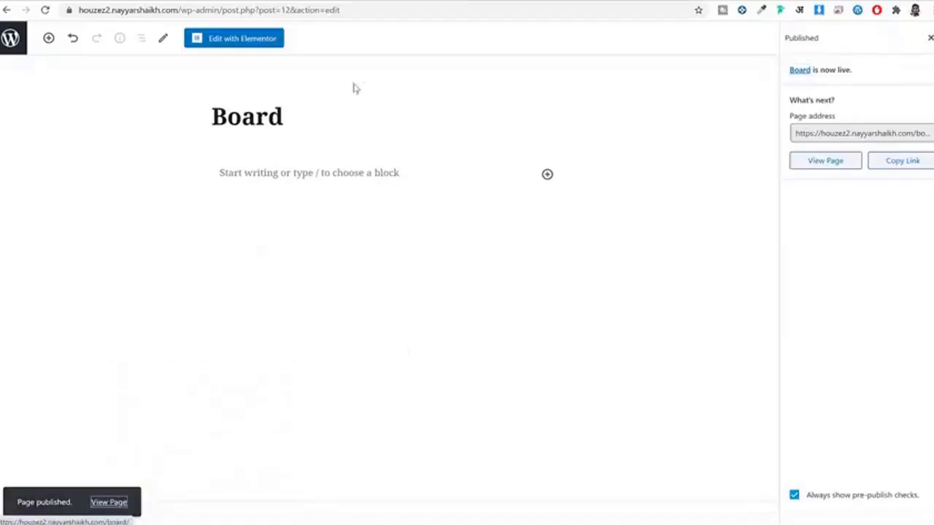
key(ctrl+Tab)
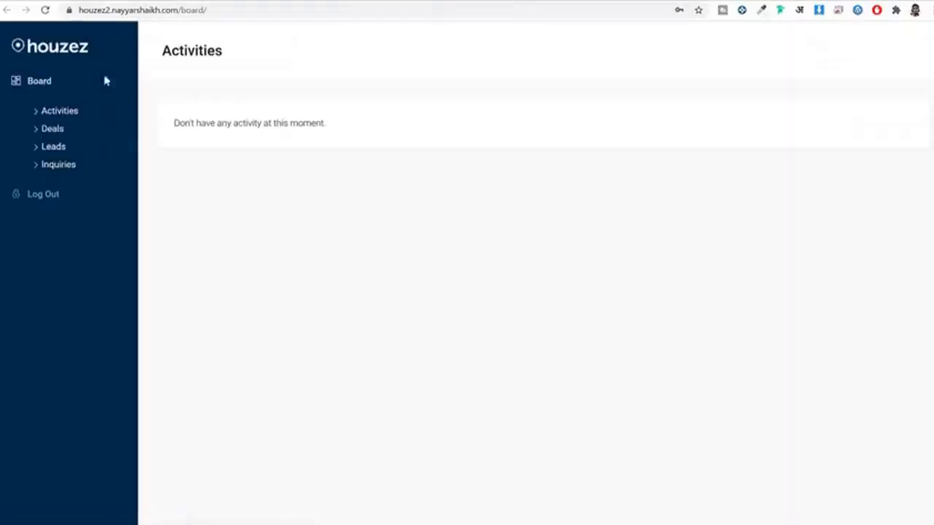
click(54, 53)
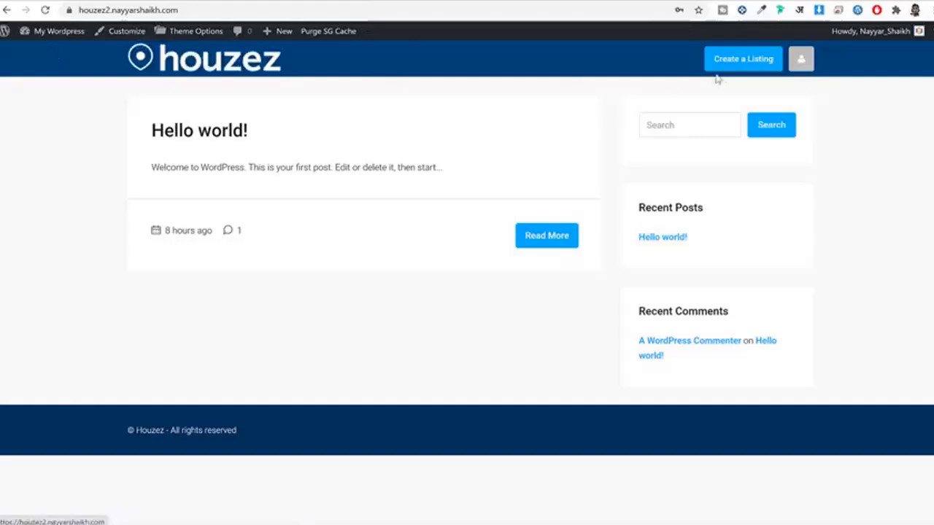
mouse_move(798, 60)
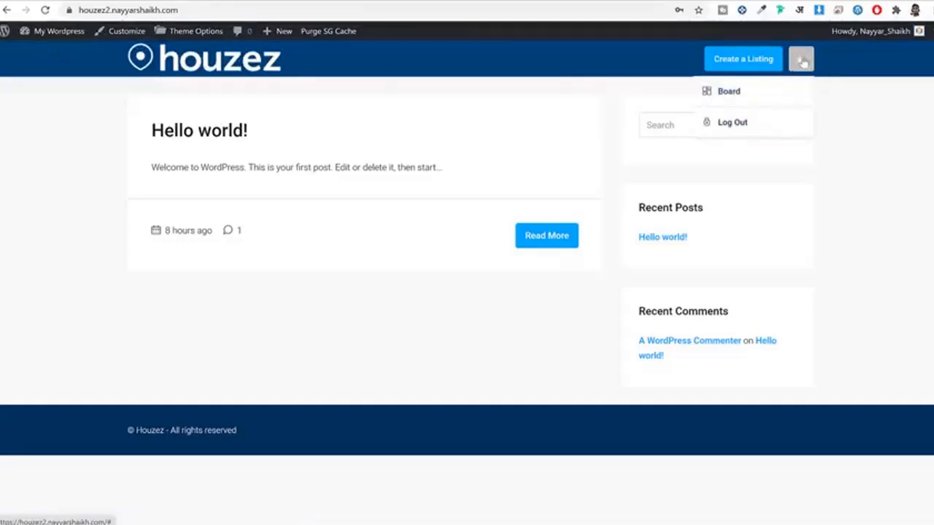
click(761, 98)
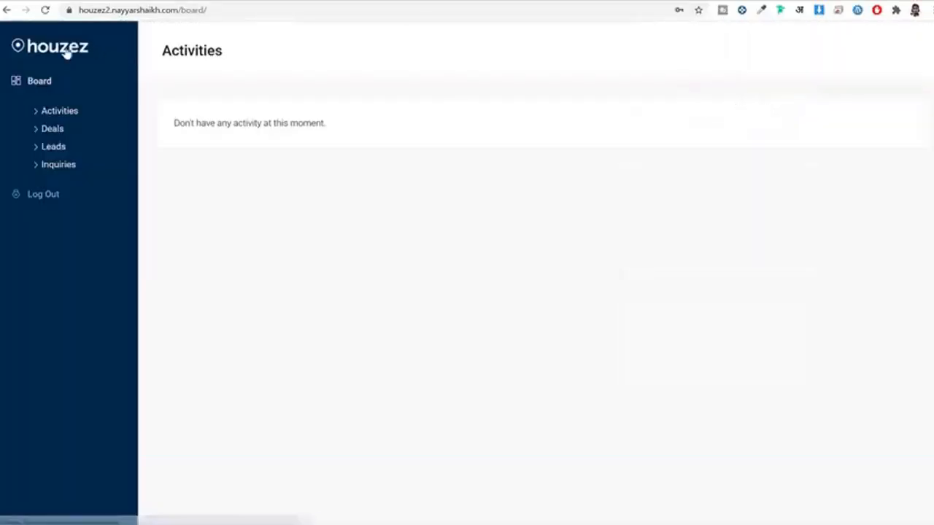
click(58, 50)
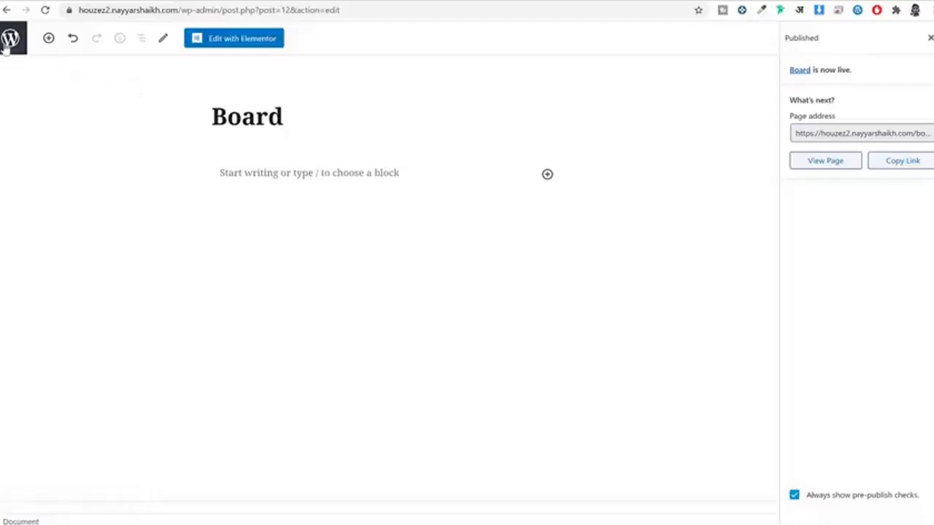
click(9, 42)
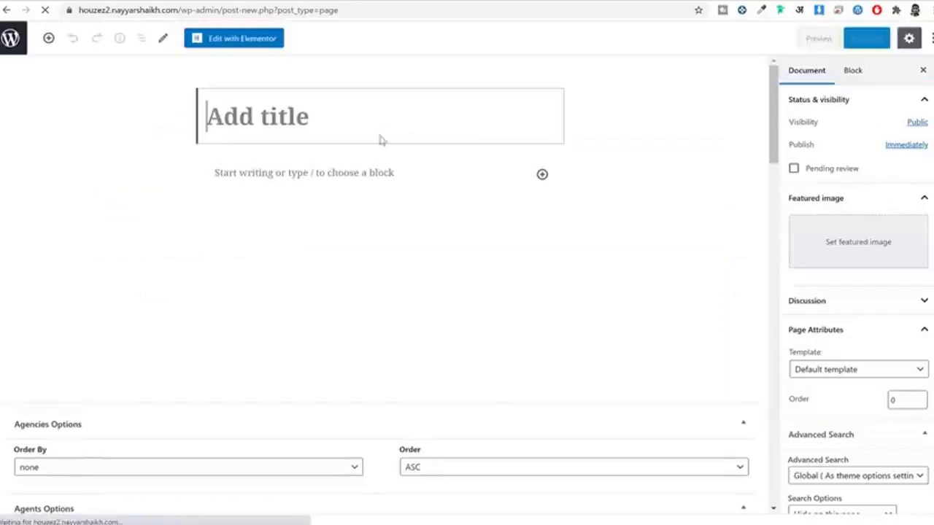
Step: Title the page 'Compare Properties', apply the Compare Properties template, publish it, and return to Pages
text(Com)
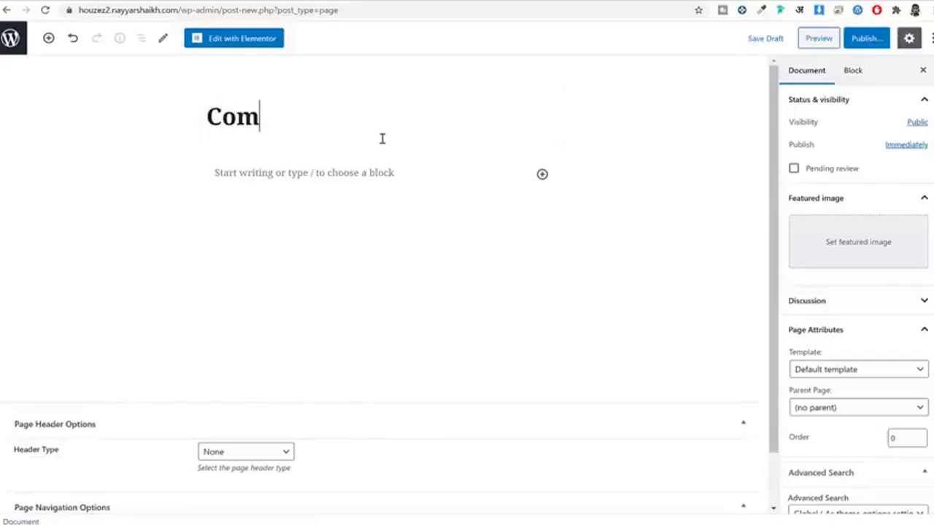
text(pare )
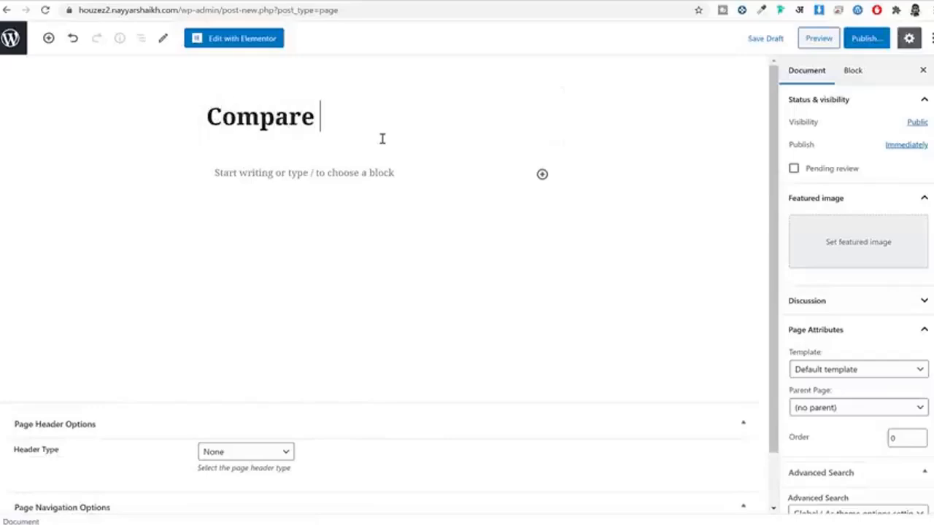
text(Properties)
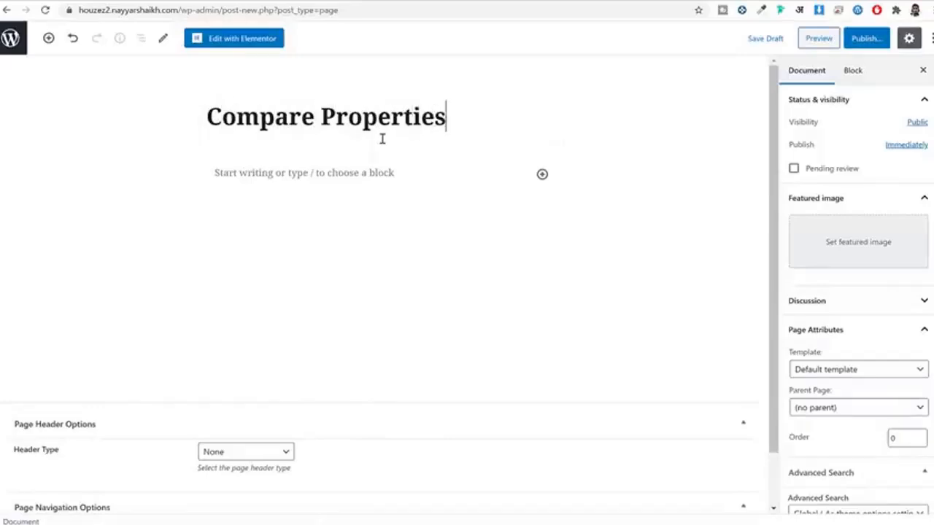
scroll(840, 217, down, 3)
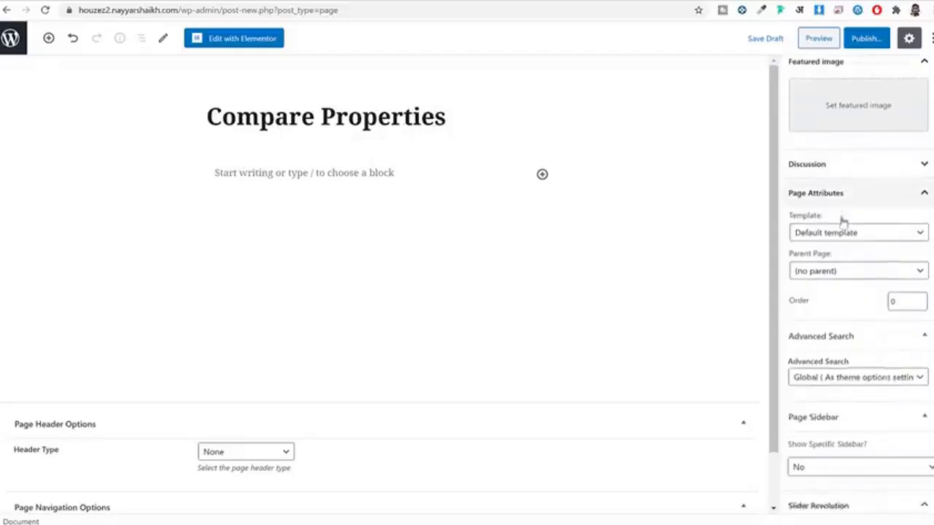
click(852, 192)
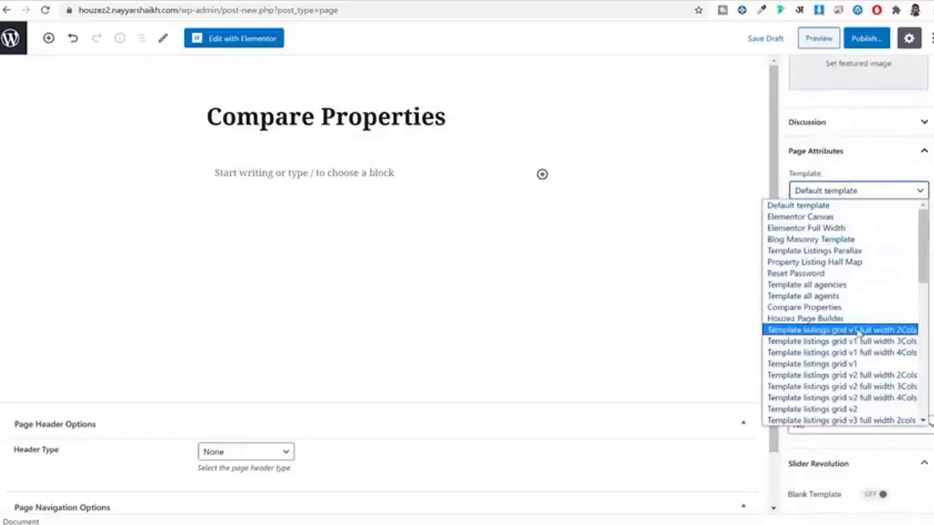
scroll(847, 263, down, 5)
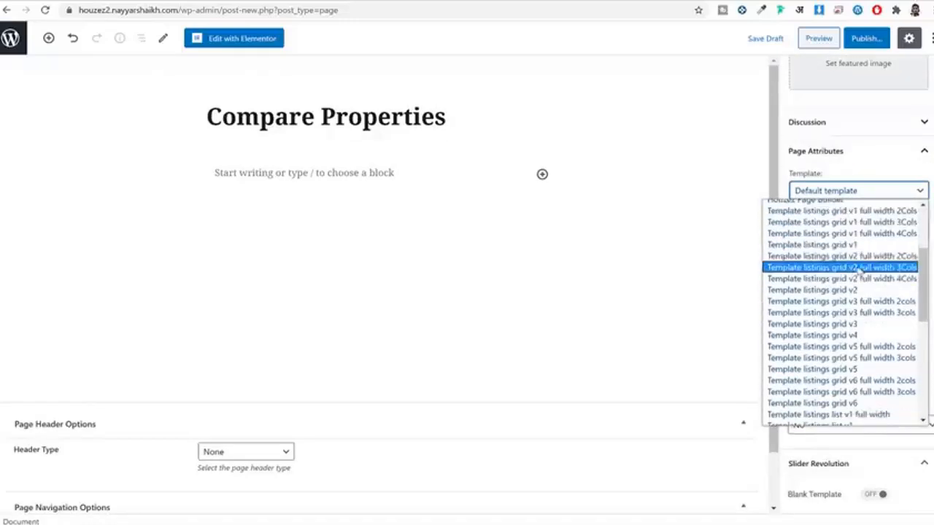
scroll(854, 263, up, 5)
click(840, 308)
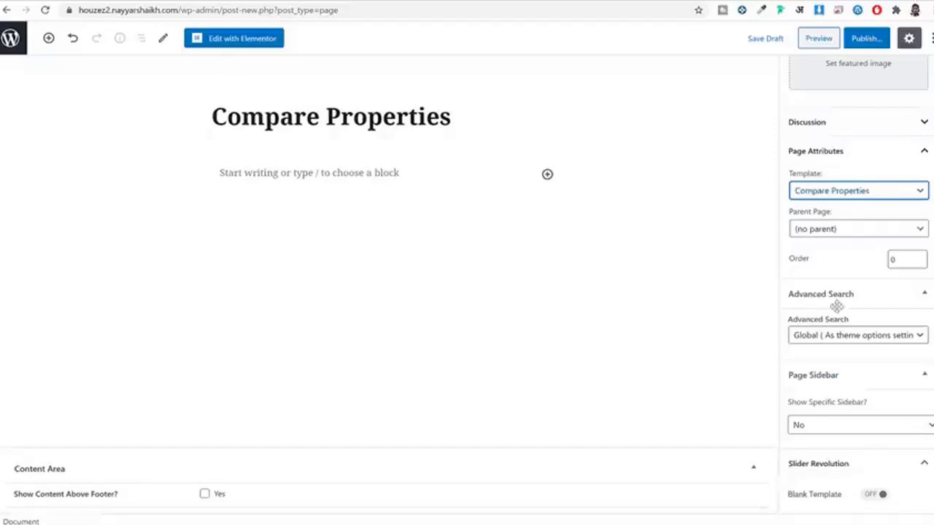
click(871, 42)
click(871, 41)
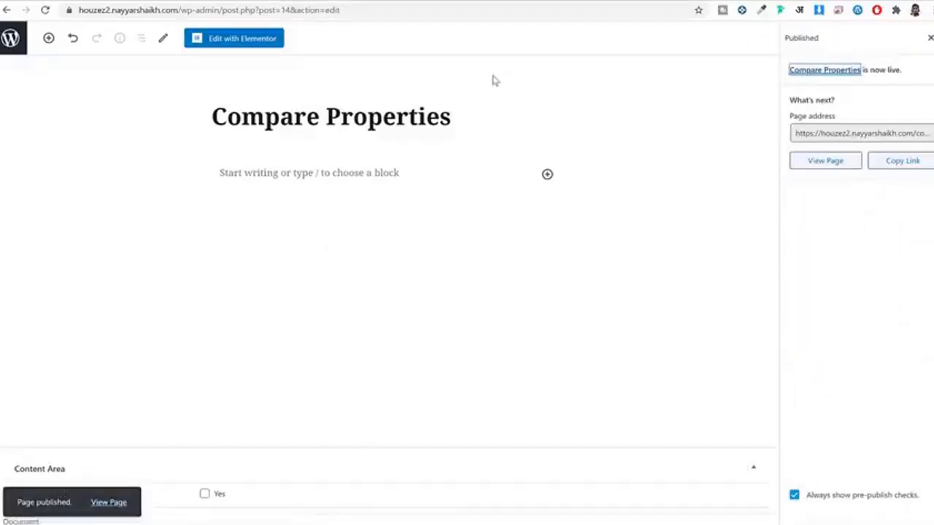
click(10, 38)
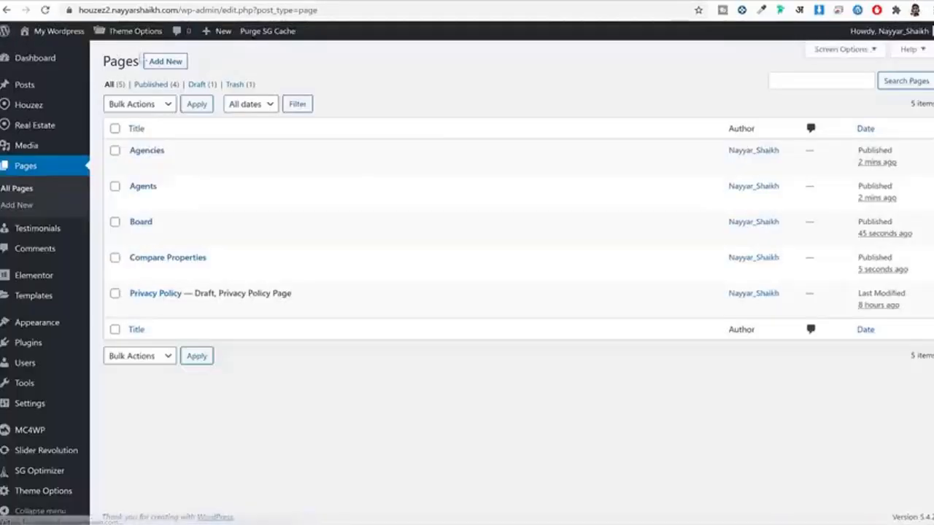
Step: Create a 'Complete Order' page using the Payment Page template, publish it, and return to Pages
click(165, 62)
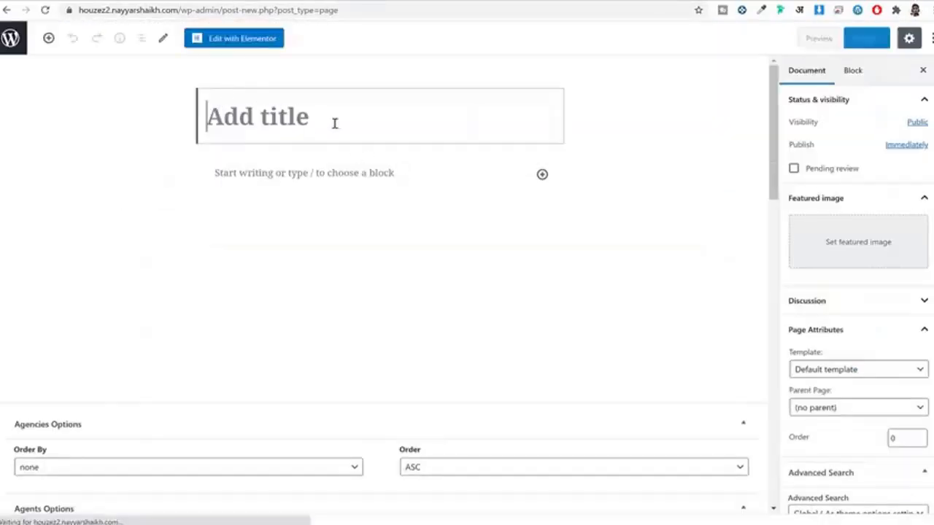
text(Com,p)
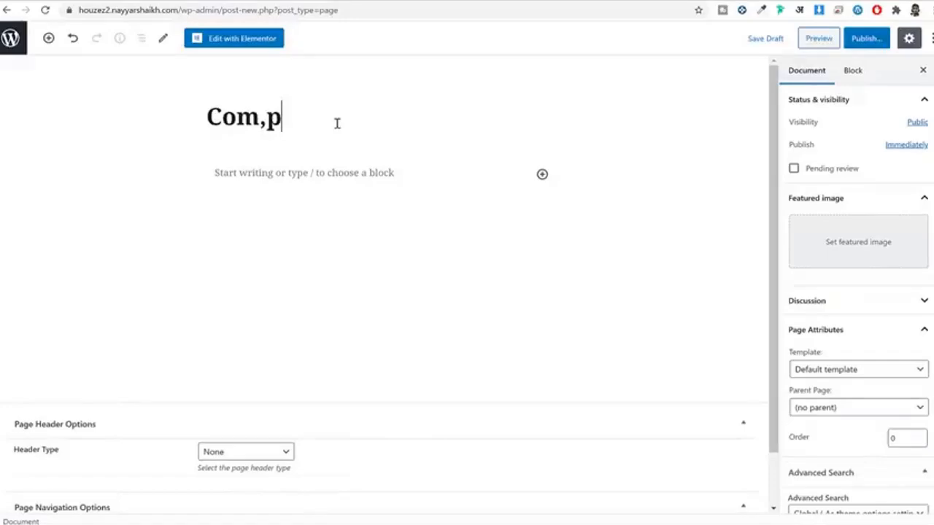
key(BackSpace)
key(BackSpace)
text(plete Order)
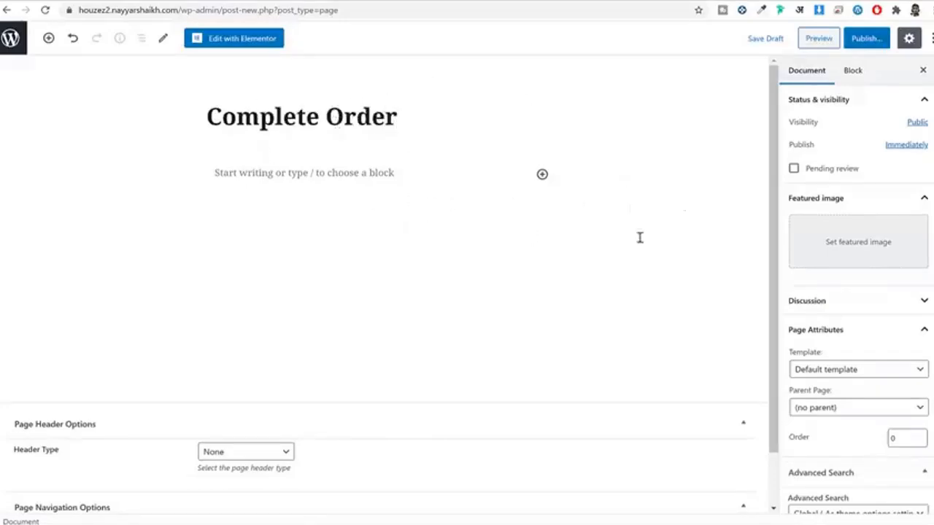
scroll(821, 302, down, 2)
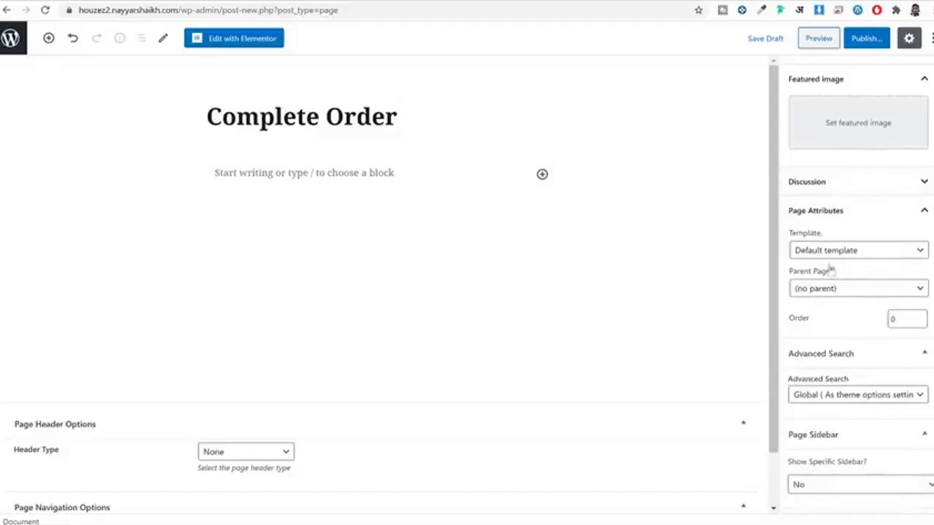
click(835, 254)
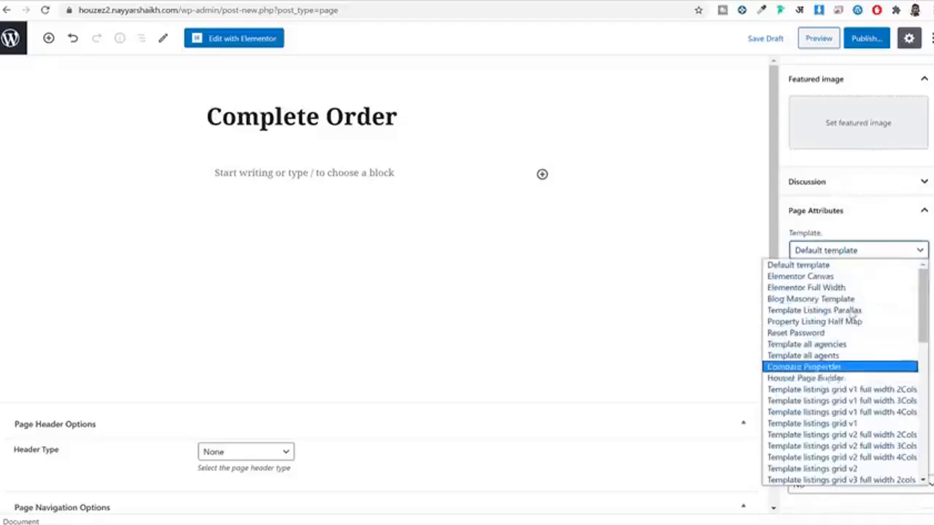
scroll(863, 324, down, 5)
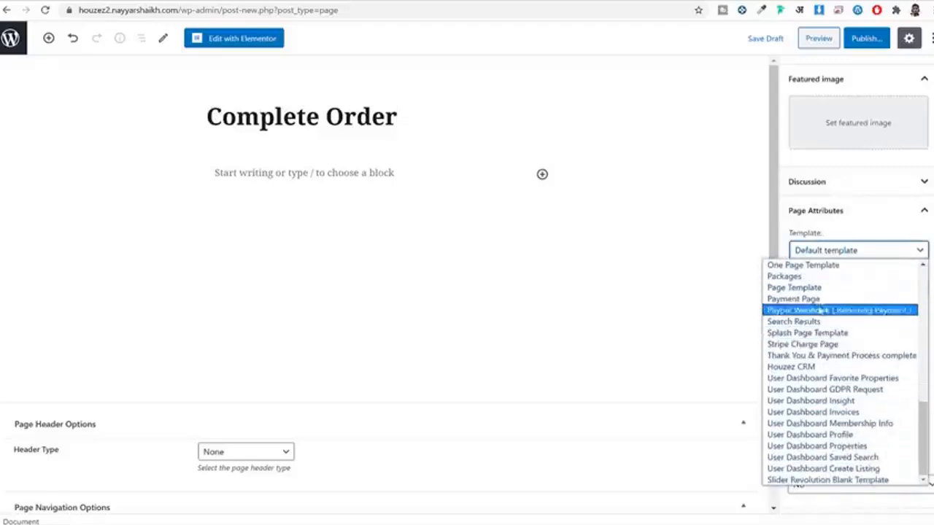
click(821, 299)
click(876, 41)
click(876, 41)
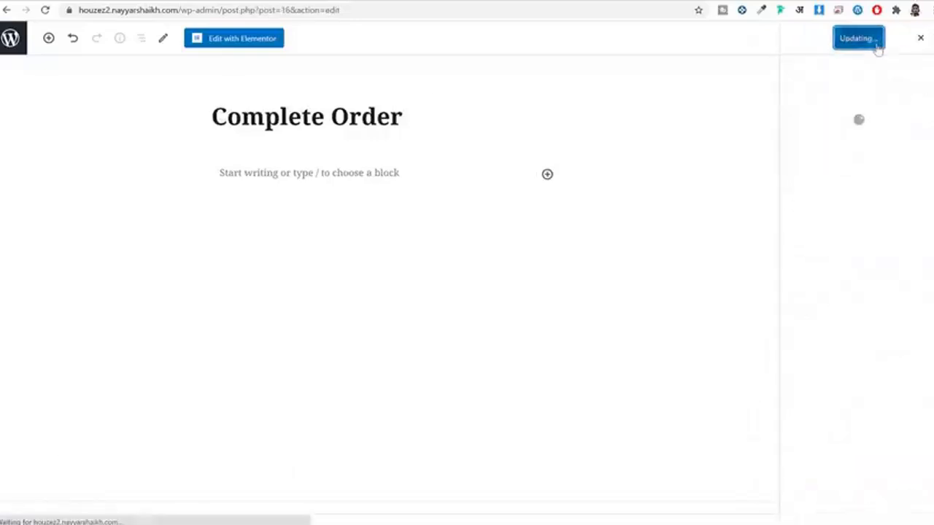
click(15, 40)
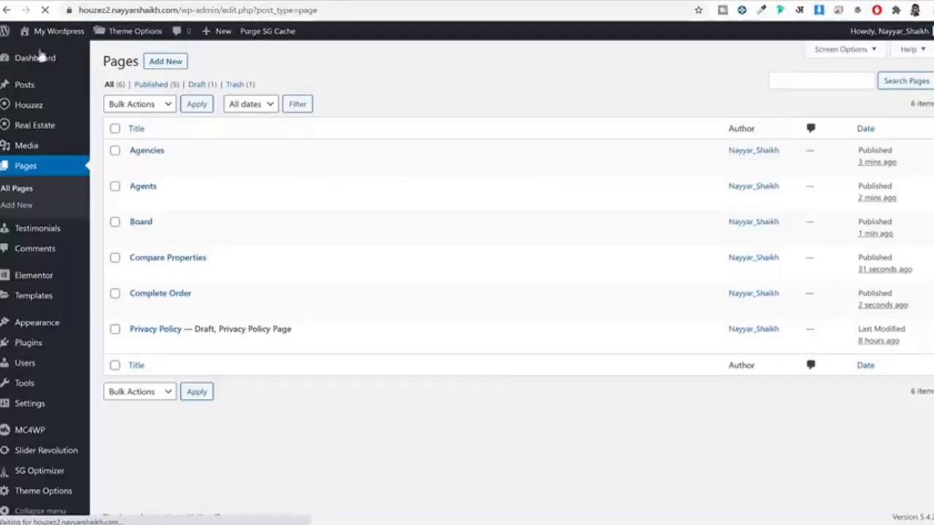
Step: Add a page titled 'Create Listing', assign the User Dashboard Create Listing template, and publish it
click(158, 63)
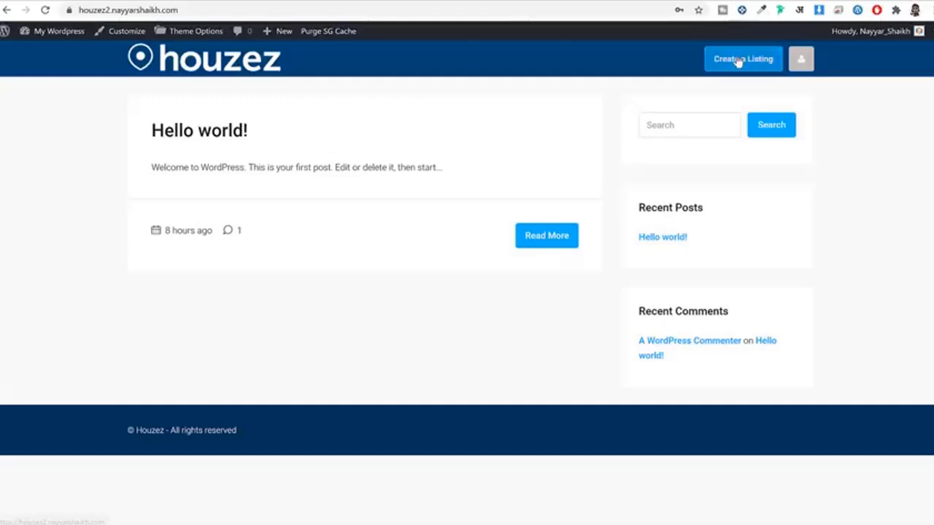
click(727, 66)
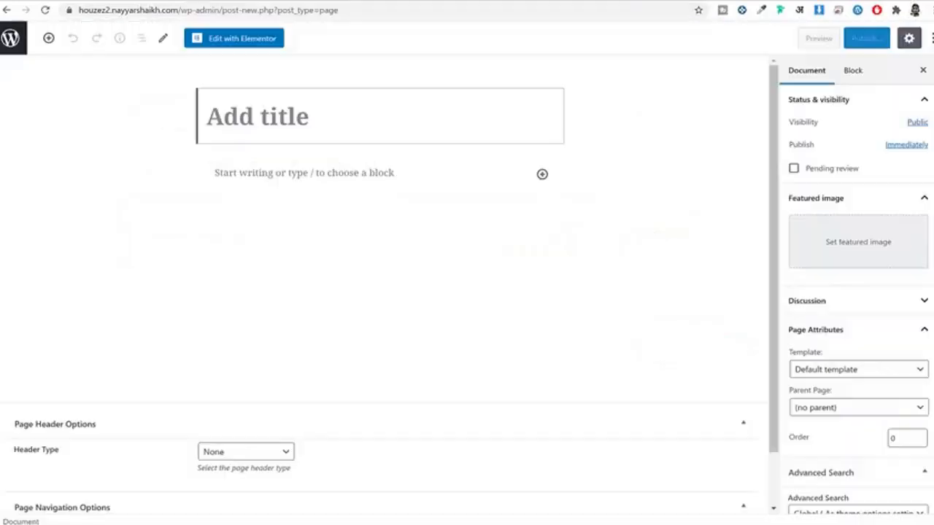
text(Crea)
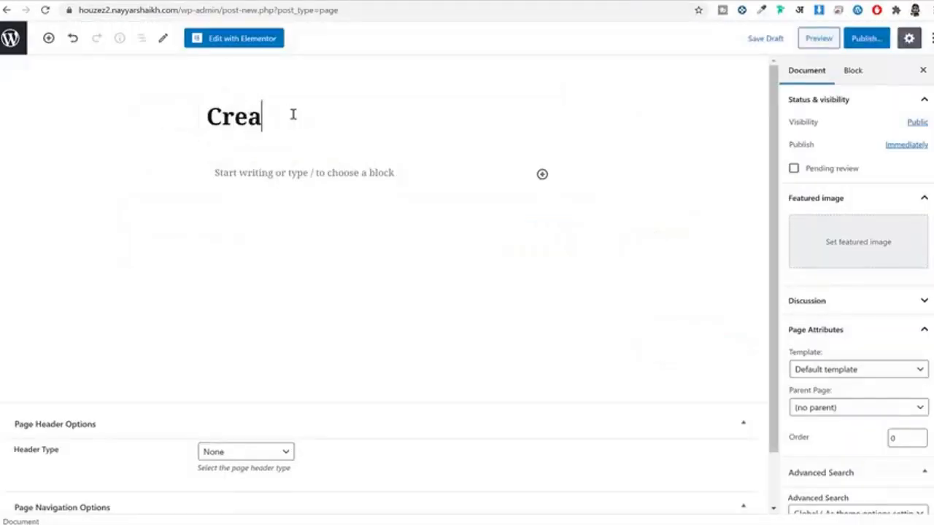
text(te Lisiting)
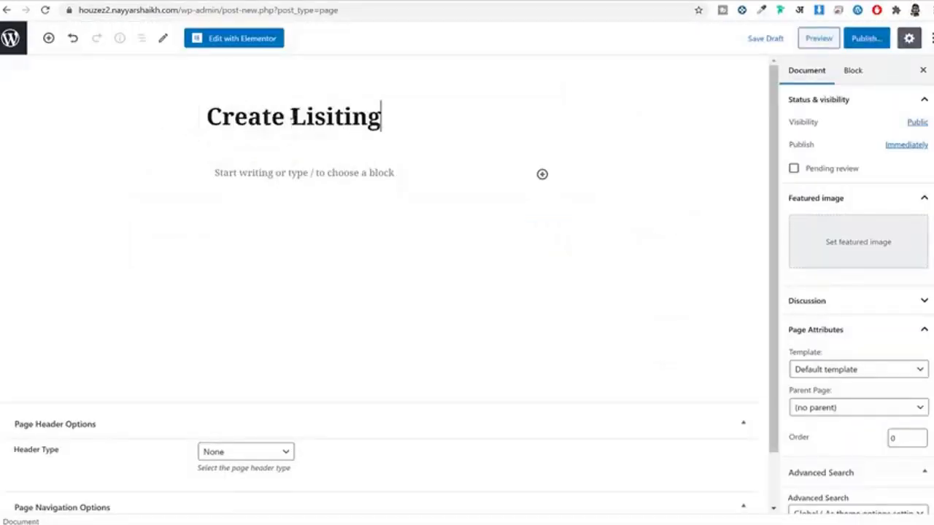
key(Left)
key(Left)
key(Left)
key(BackSpace)
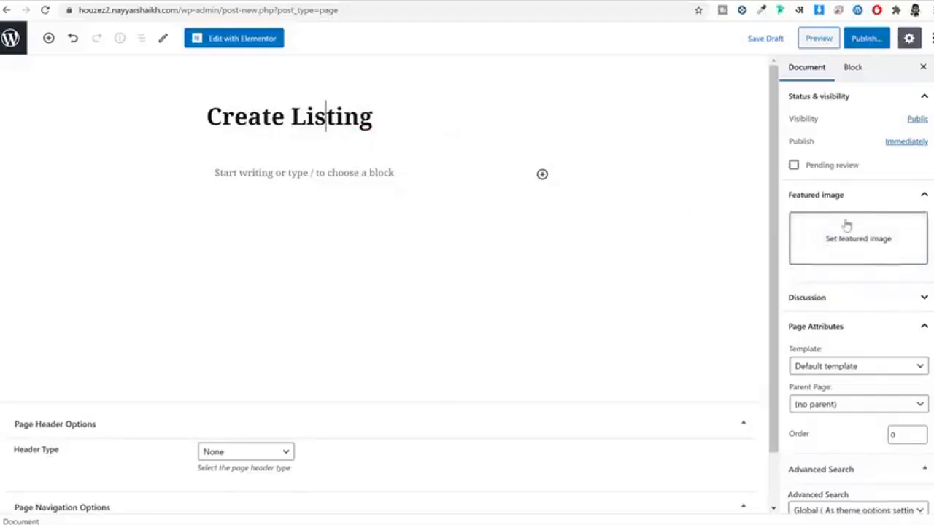
scroll(845, 223, down, 2)
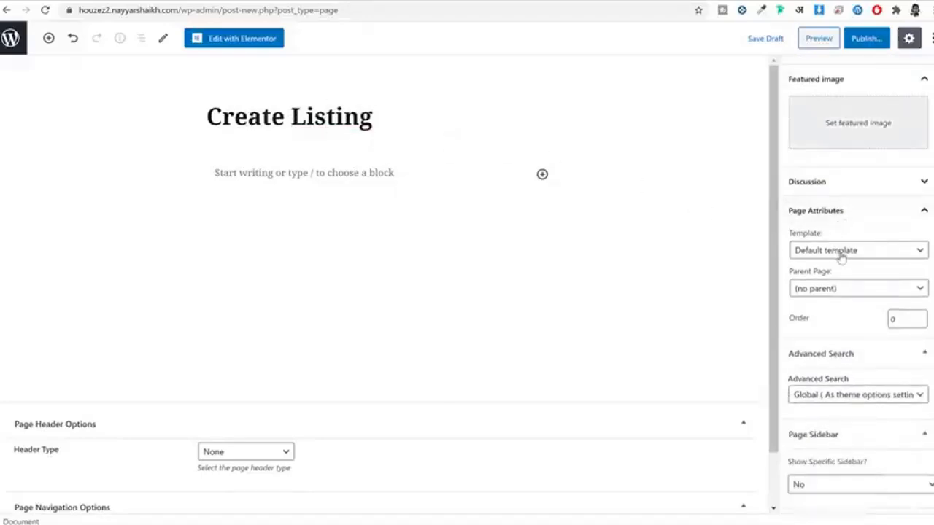
click(841, 252)
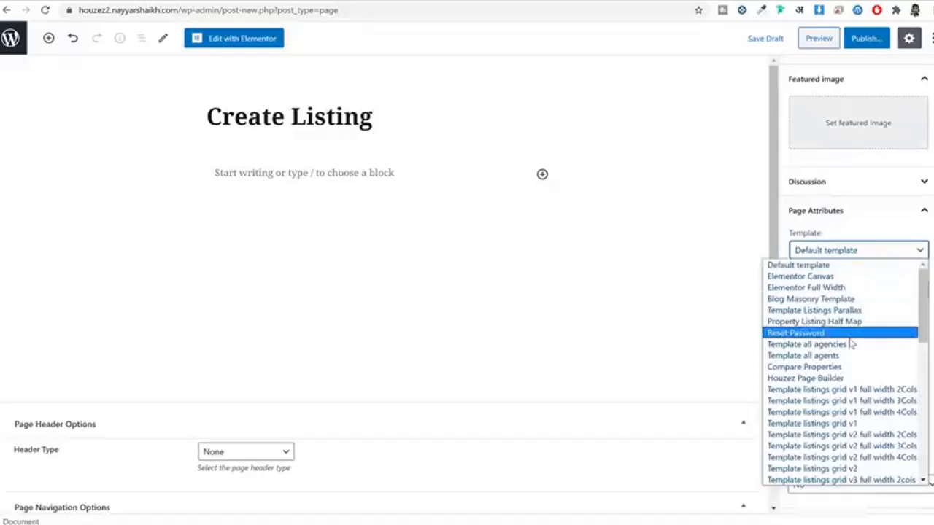
scroll(857, 369, down, 5)
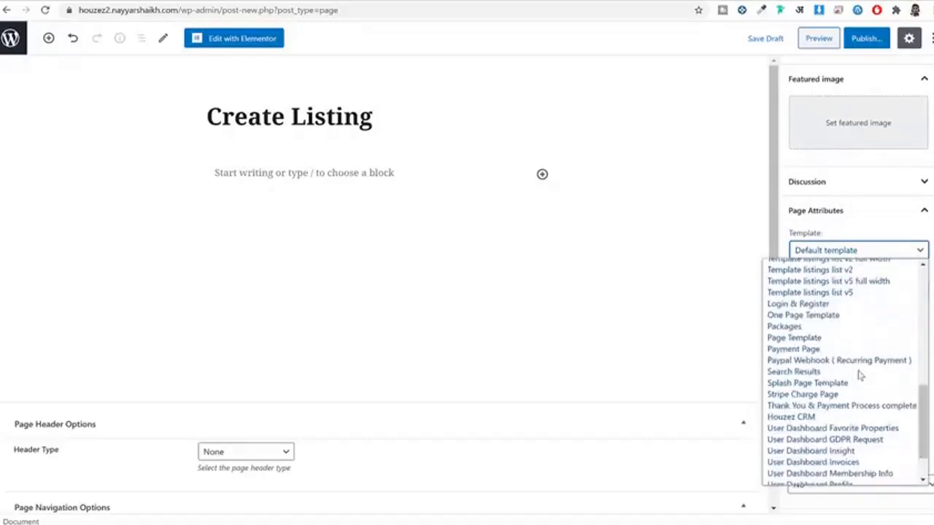
scroll(861, 379, down, 3)
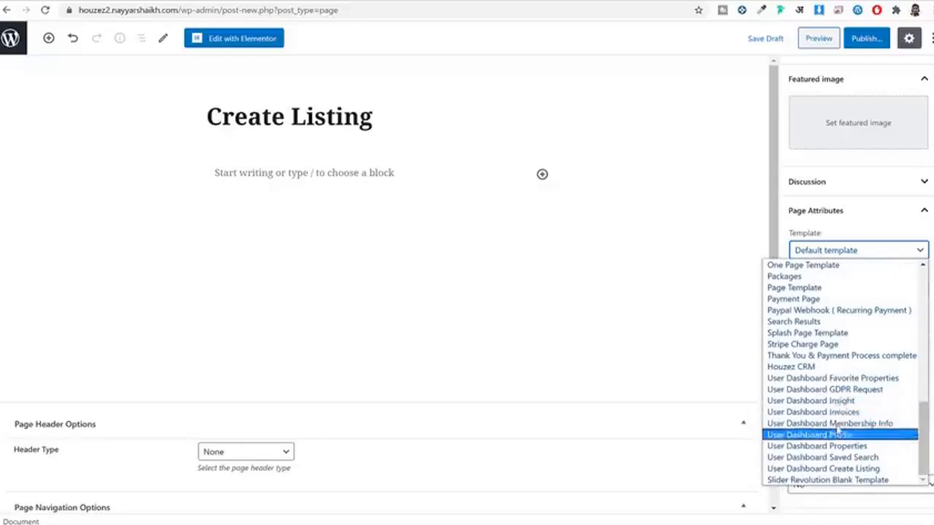
click(827, 470)
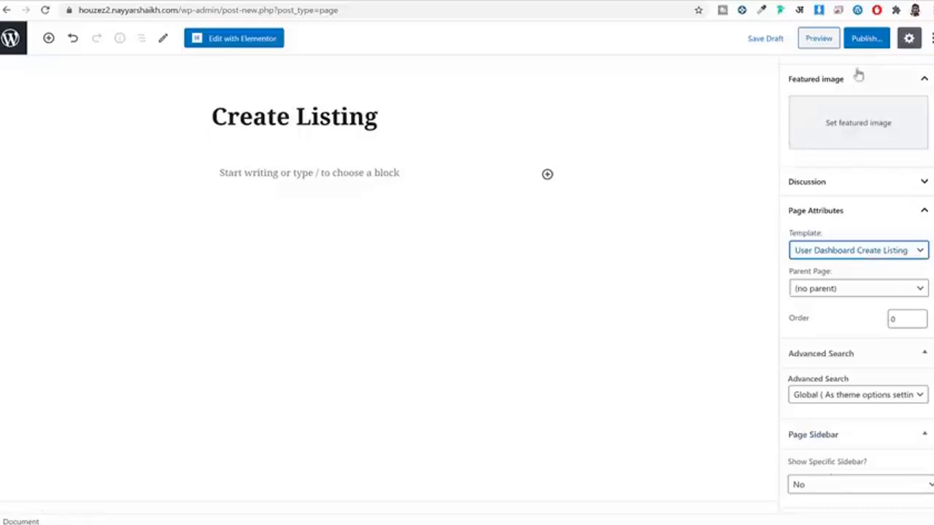
click(865, 40)
click(863, 41)
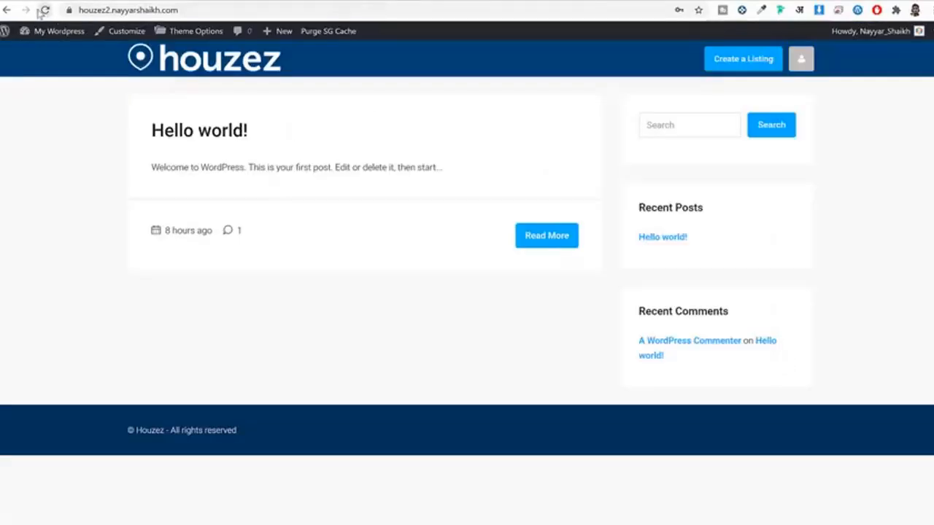
Step: Reload the site home page and open the Create a Listing form from the account menu
click(44, 10)
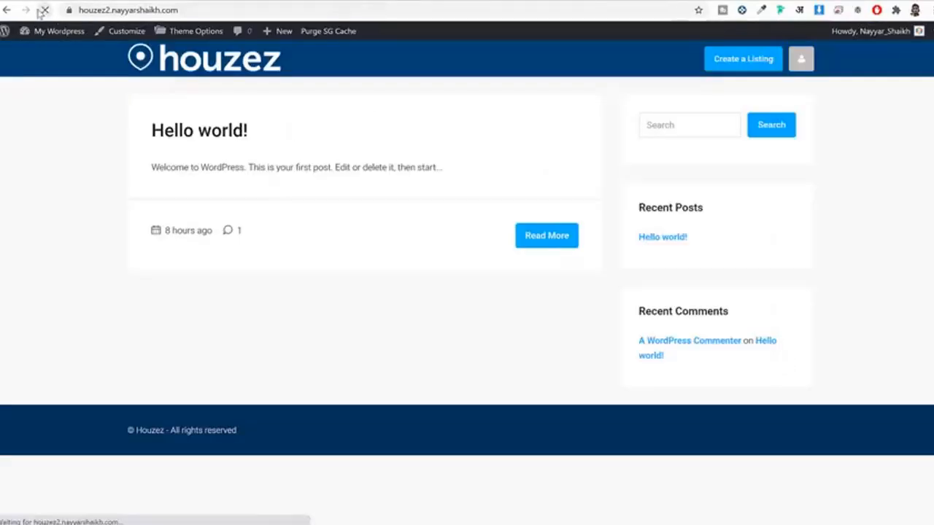
mouse_move(802, 62)
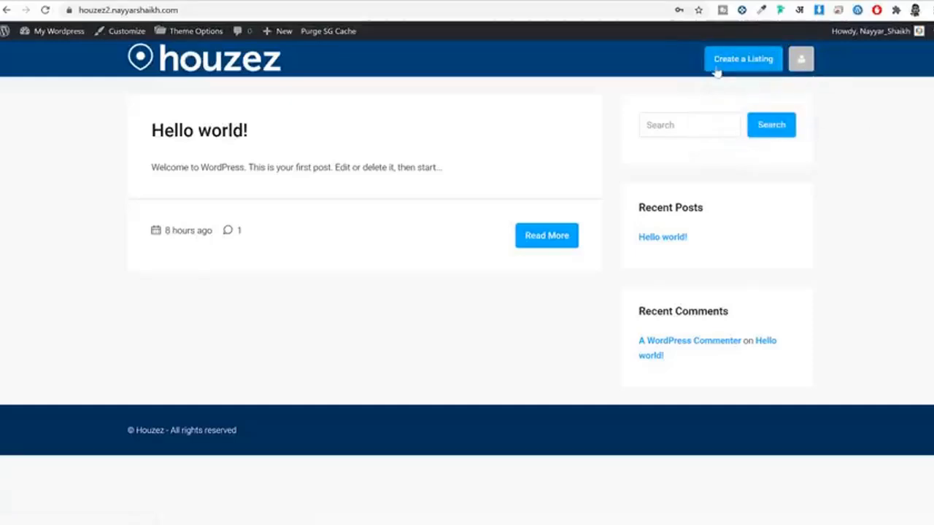
click(759, 66)
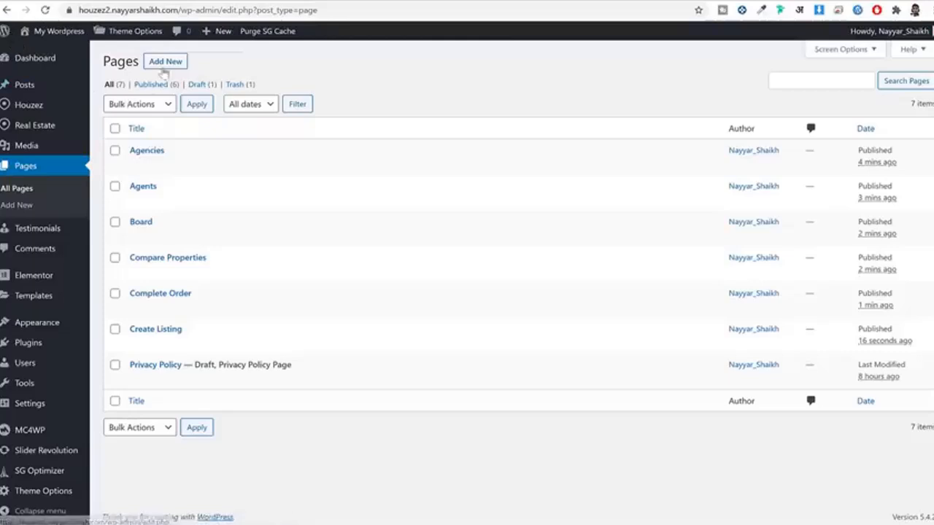
Step: Create a 'Favorite Properties' page with the User Dashboard Favorite Properties template and publish it
click(165, 70)
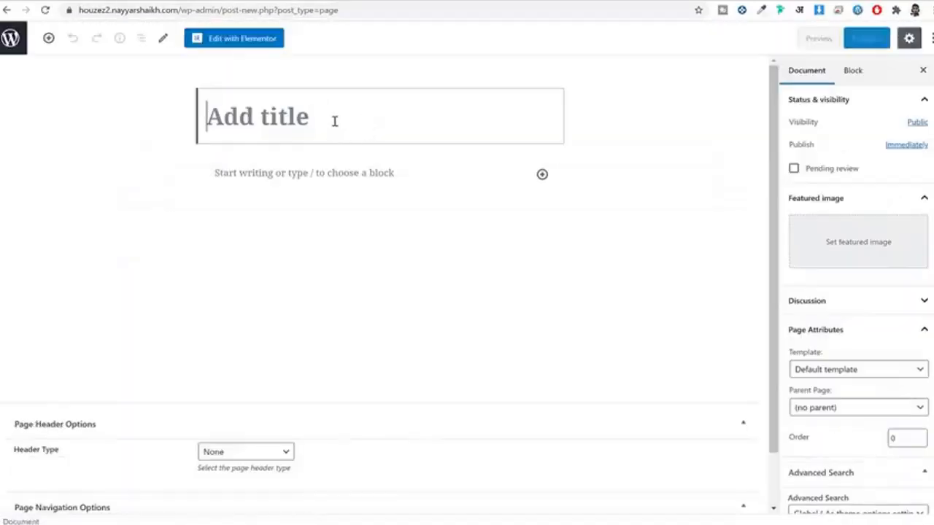
text(FA)
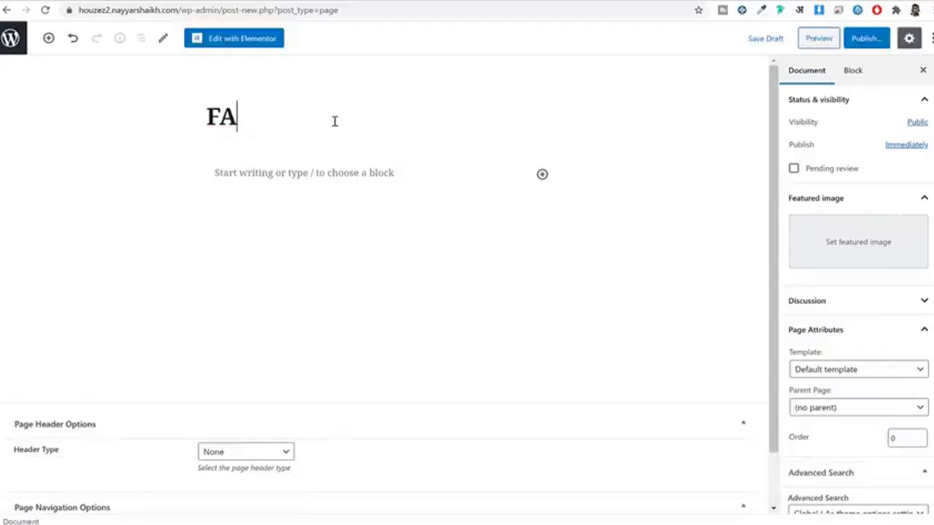
key(BackSpace)
text(avorite Properties)
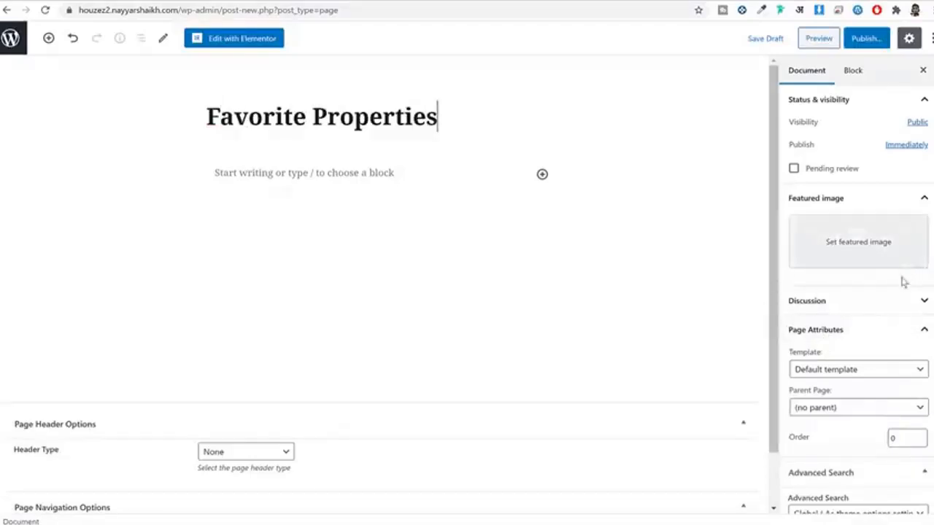
scroll(903, 280, down, 2)
click(868, 252)
scroll(865, 362, down, 5)
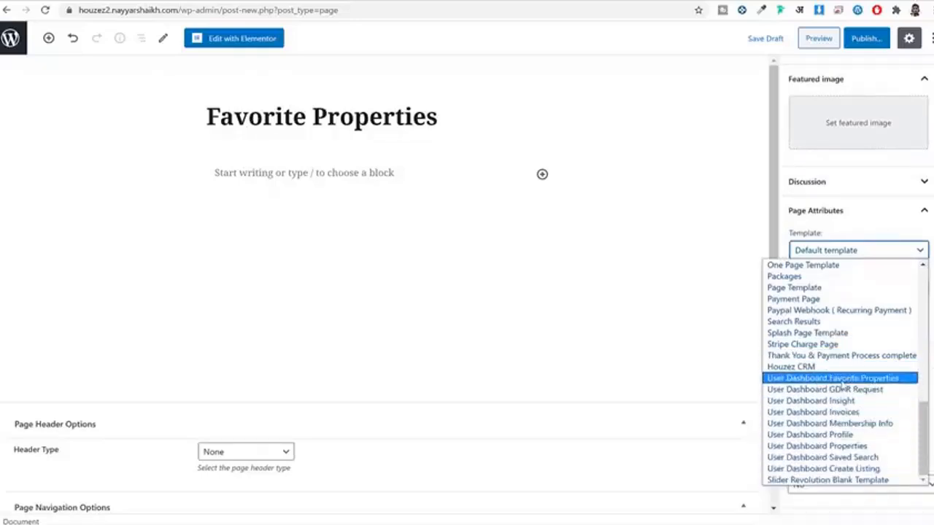
click(841, 379)
click(869, 39)
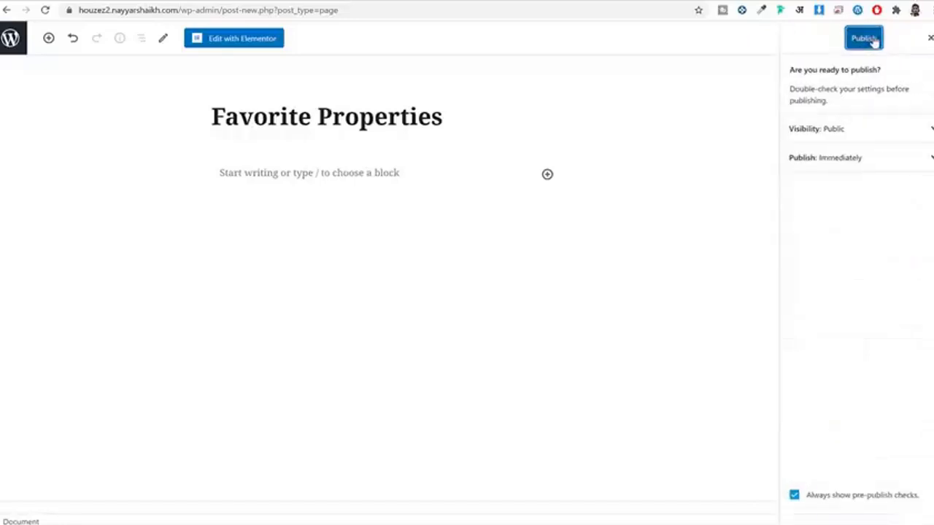
click(871, 39)
Step: Check the Favorites entry in the front-end account menu, then return to the Pages list
click(377, 2)
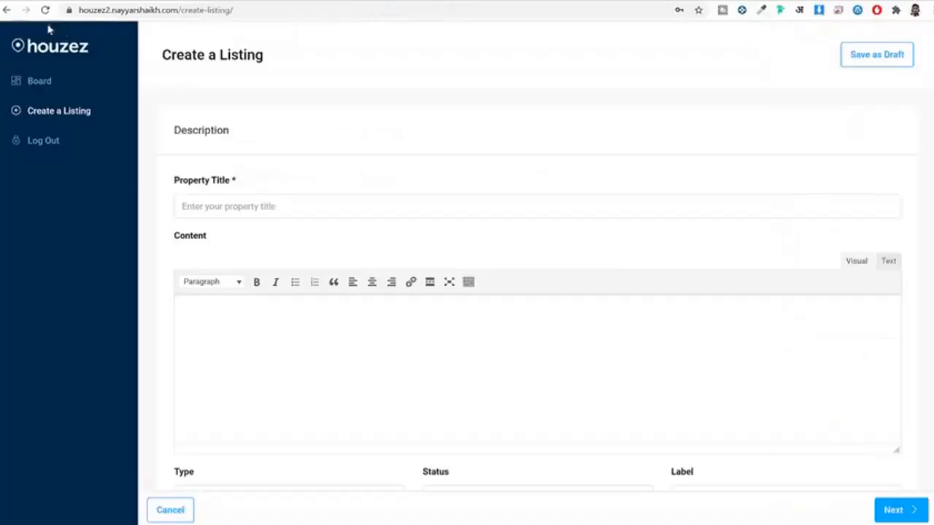
click(45, 56)
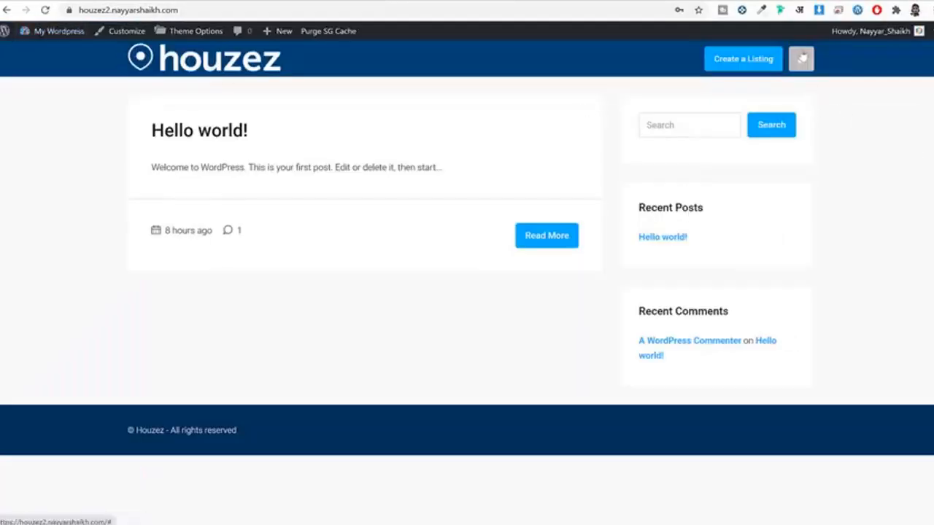
mouse_move(802, 58)
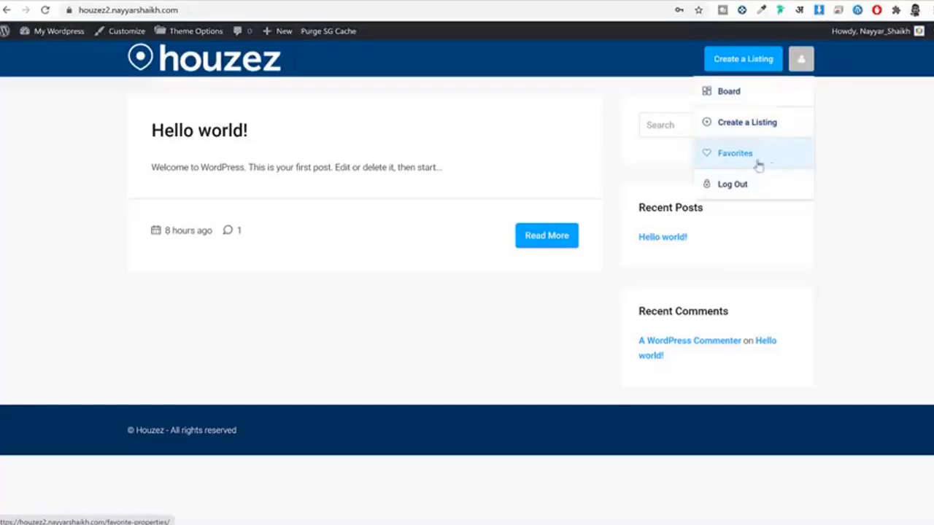
click(228, 2)
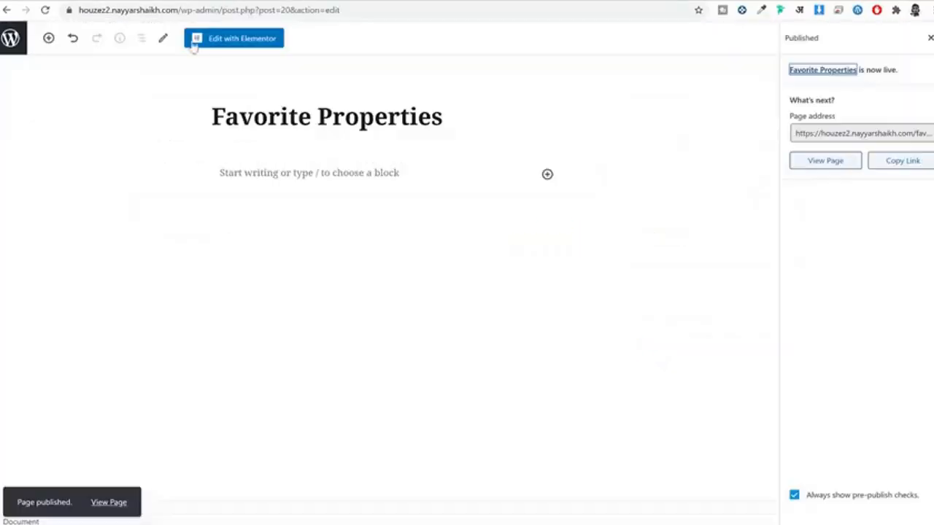
click(22, 41)
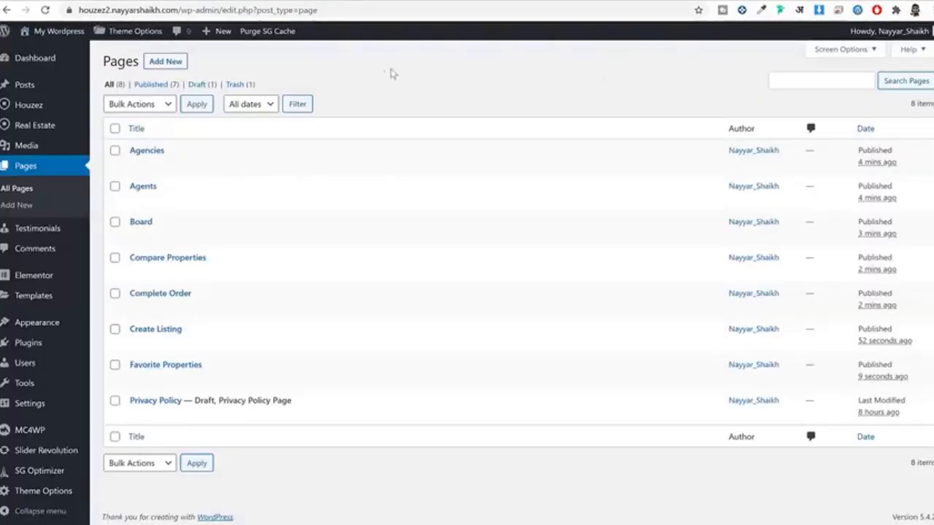
Step: Create an 'Insights' page with the User Dashboard Insight template, publish it, and return to Pages
click(164, 62)
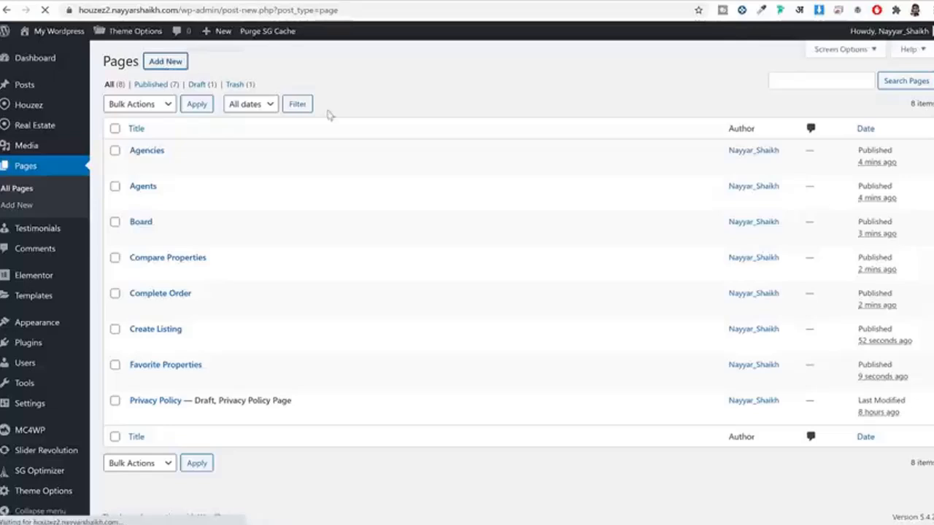
text(I)
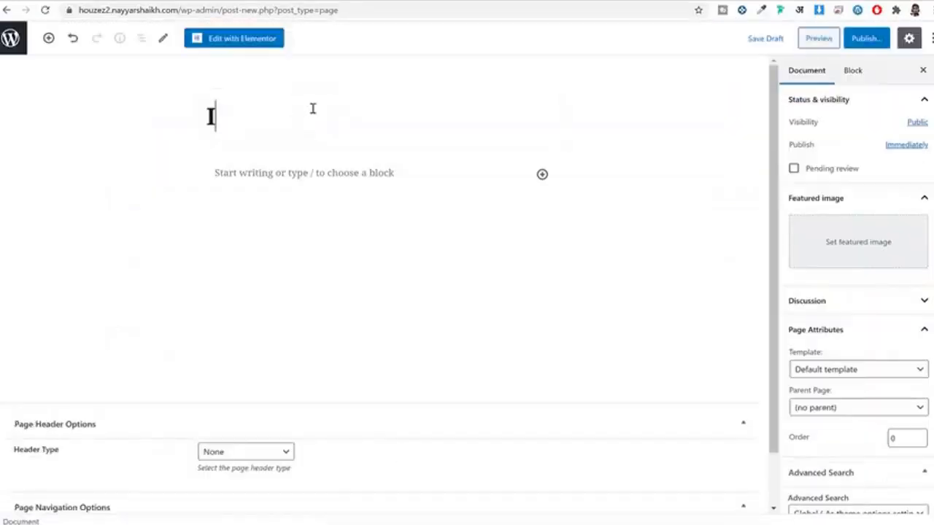
text(nsights)
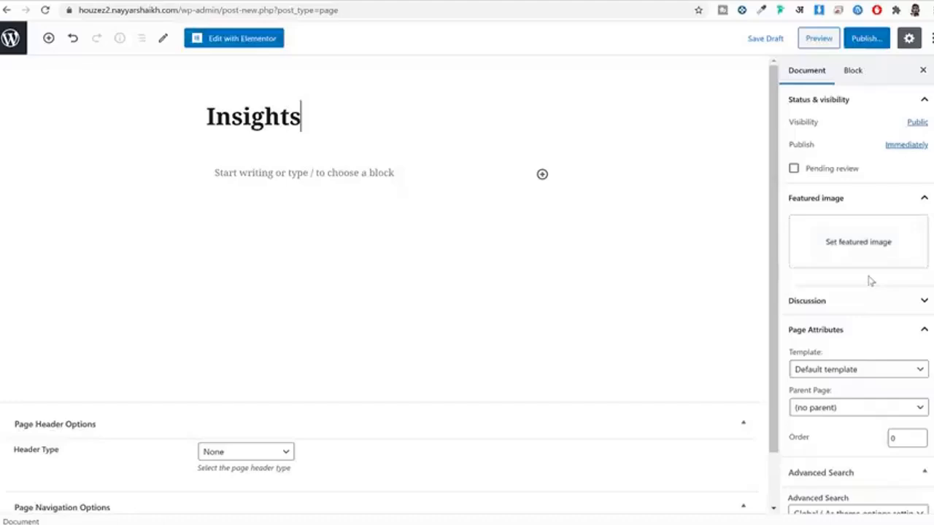
scroll(867, 270, down, 3)
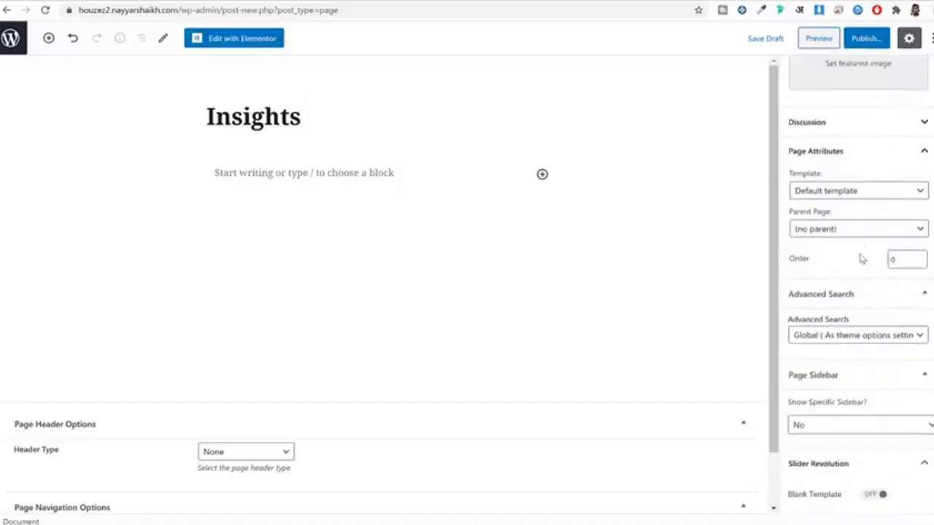
click(858, 192)
scroll(803, 361, down, 5)
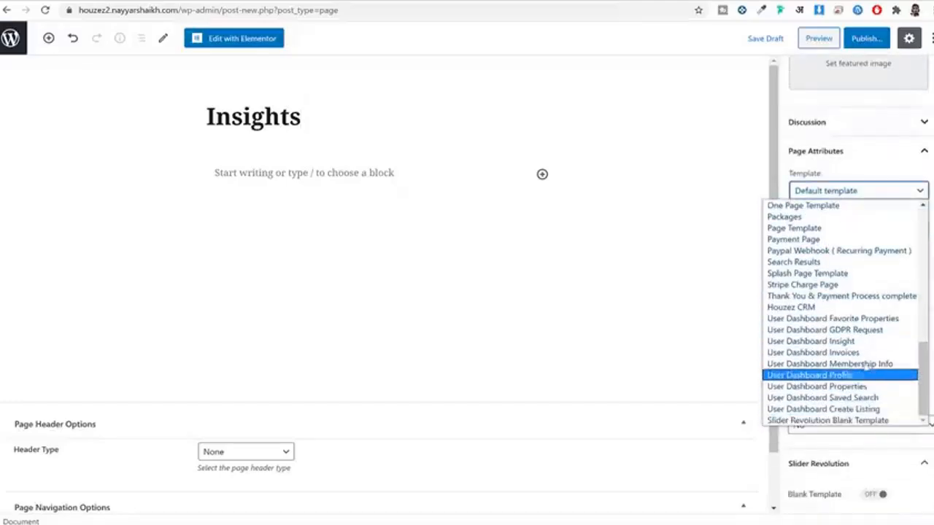
click(845, 341)
click(867, 40)
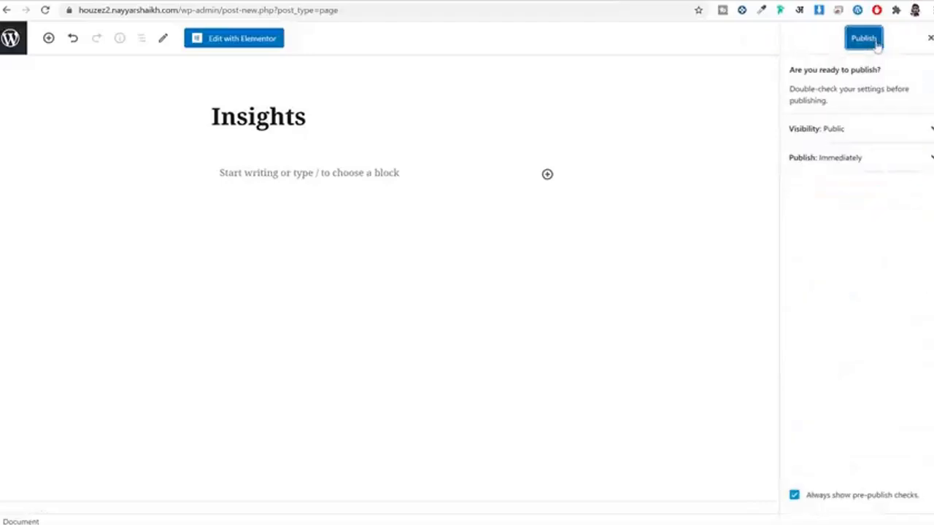
click(874, 42)
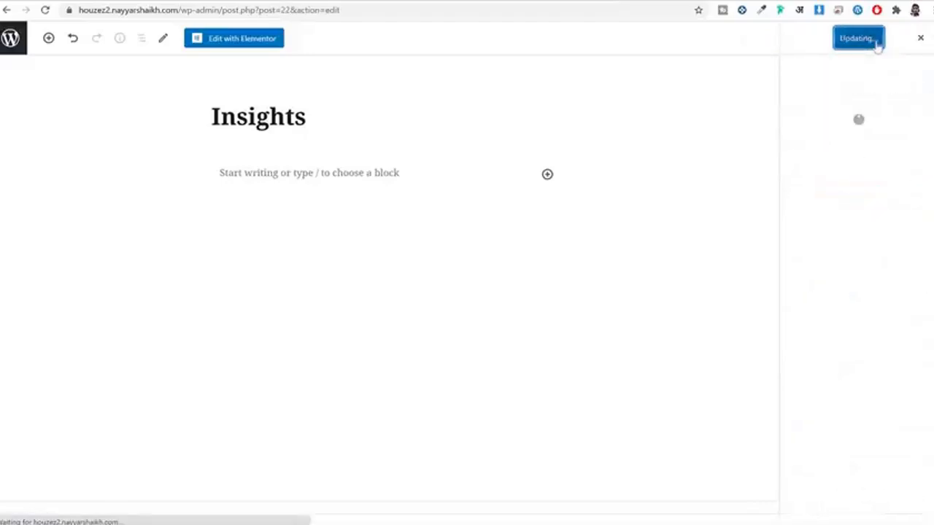
click(15, 44)
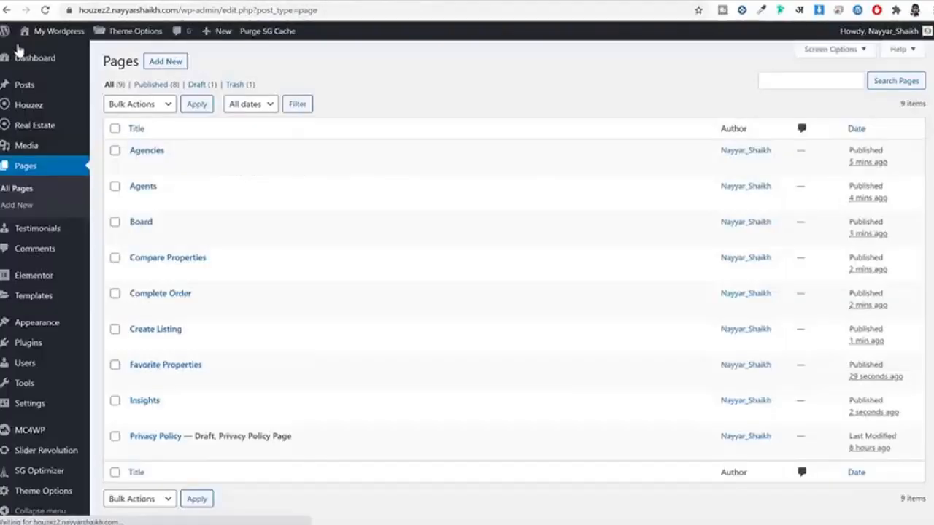
Step: Title a new page 'Invoices', assign the User Dashboard Invoices template, and publish it
click(171, 63)
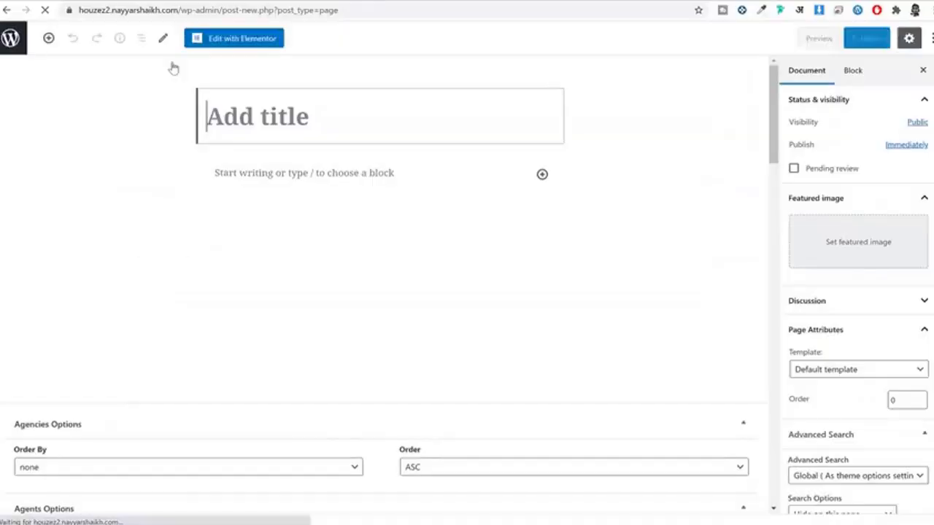
text(Invoices)
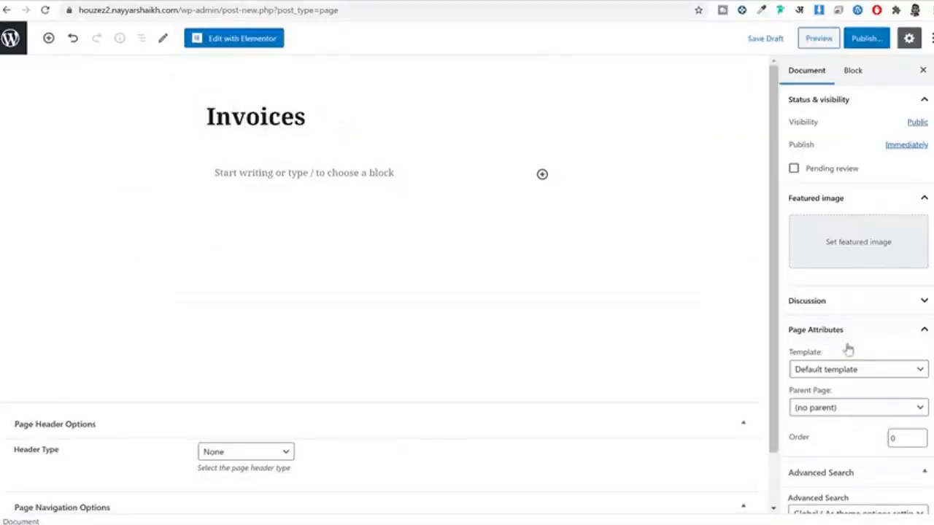
scroll(883, 314, down, 3)
click(845, 192)
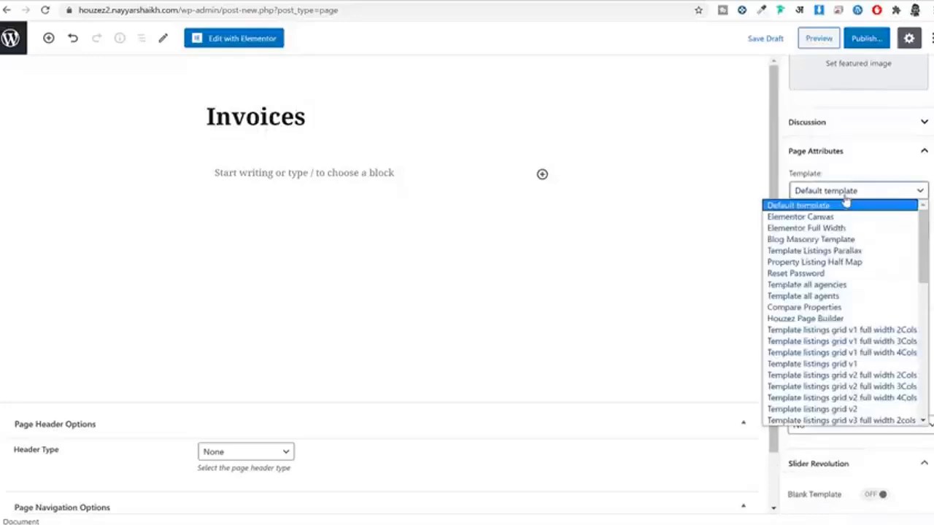
scroll(886, 357, down, 10)
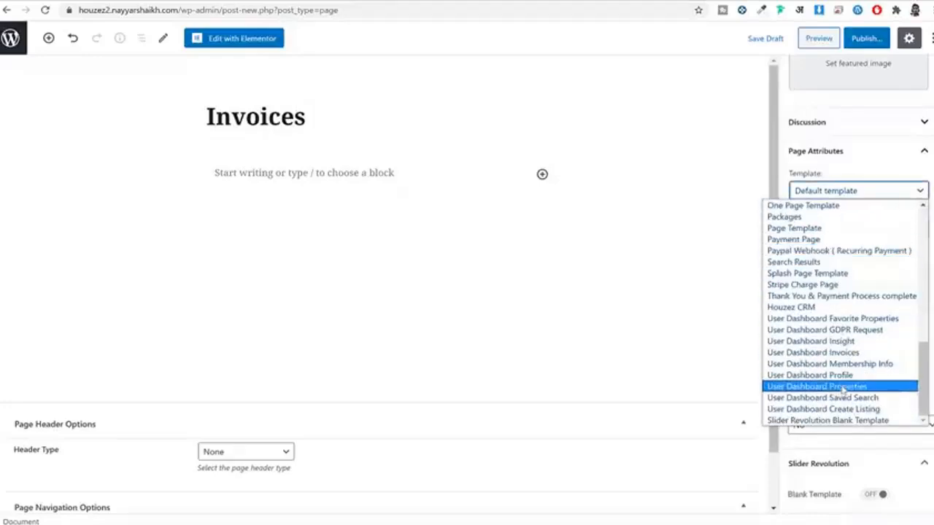
click(863, 355)
click(866, 38)
click(861, 40)
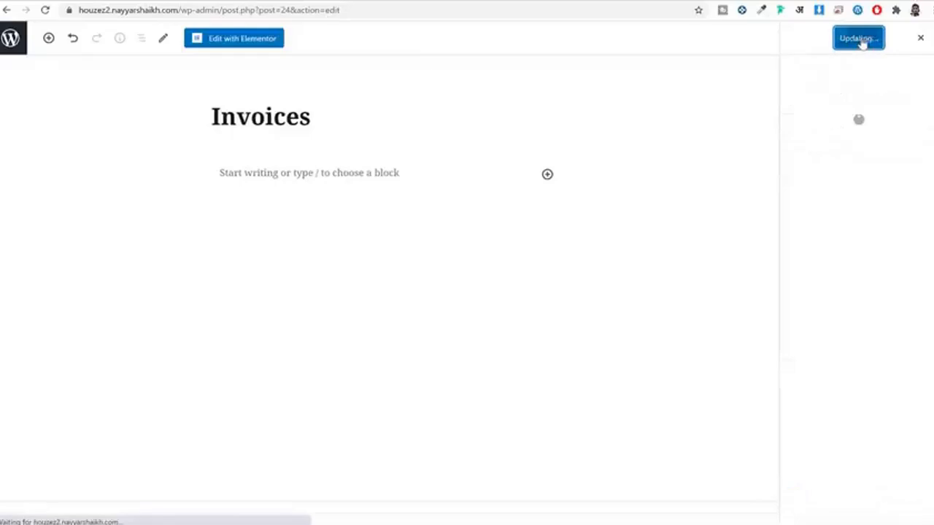
click(10, 38)
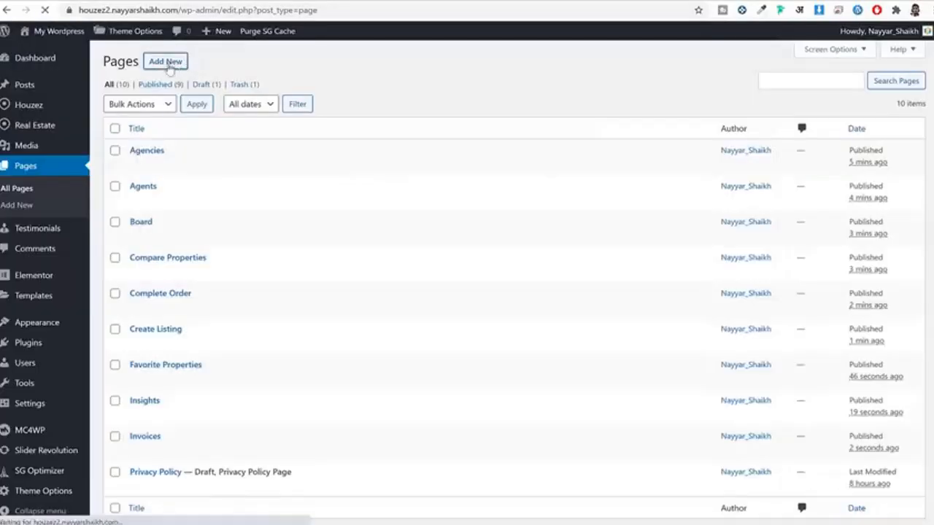
click(167, 63)
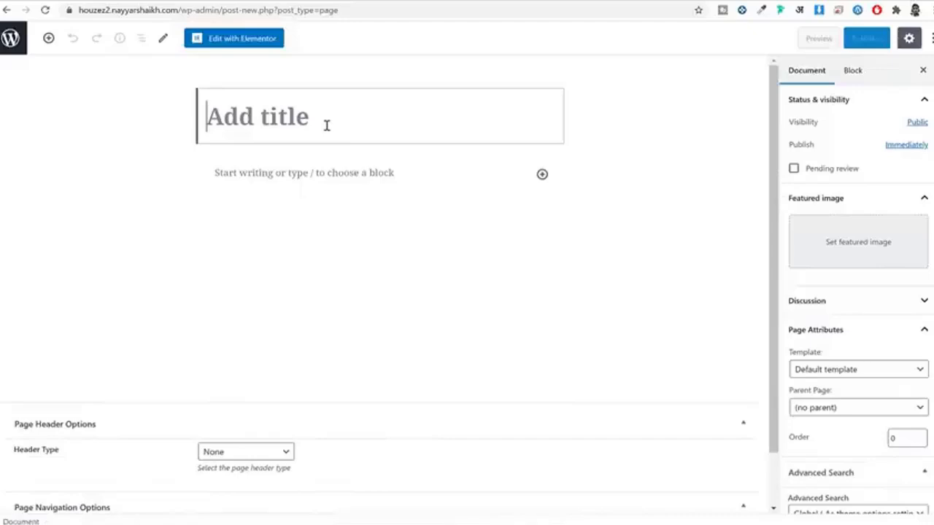
Step: Title the page 'Membership Info', assign the User Dashboard Membership Info template, and publish it
text(Members)
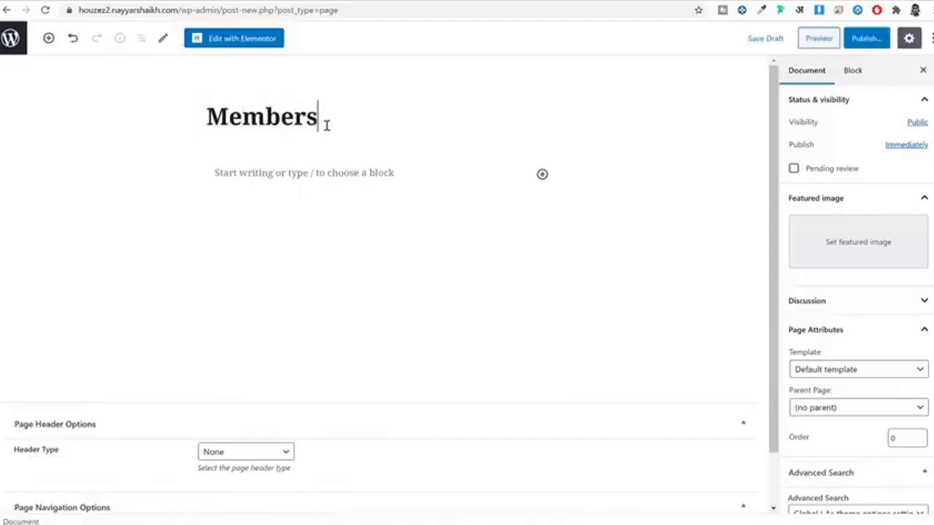
text(hip Omn)
key(BackSpace)
key(BackSpace)
key(BackSpace)
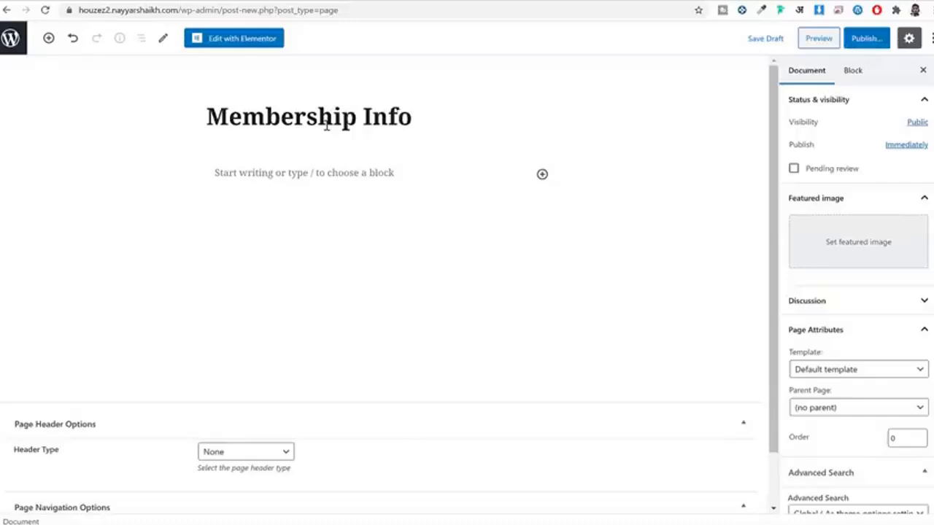
scroll(777, 255, down, 1)
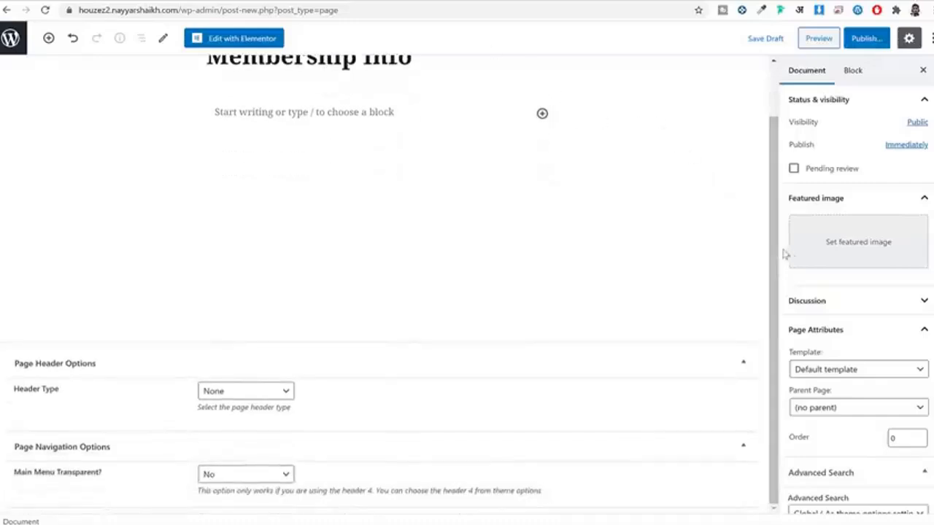
scroll(844, 272, down, 3)
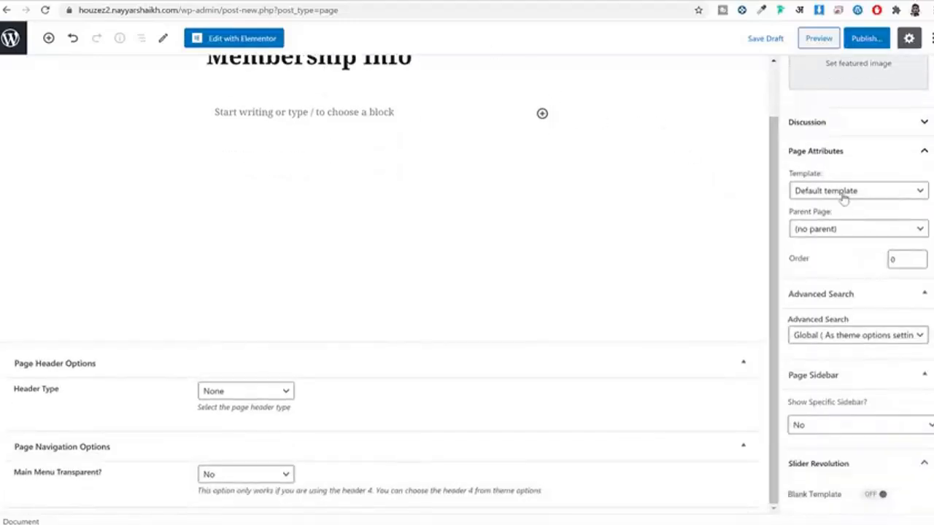
click(845, 193)
scroll(871, 317, down, 10)
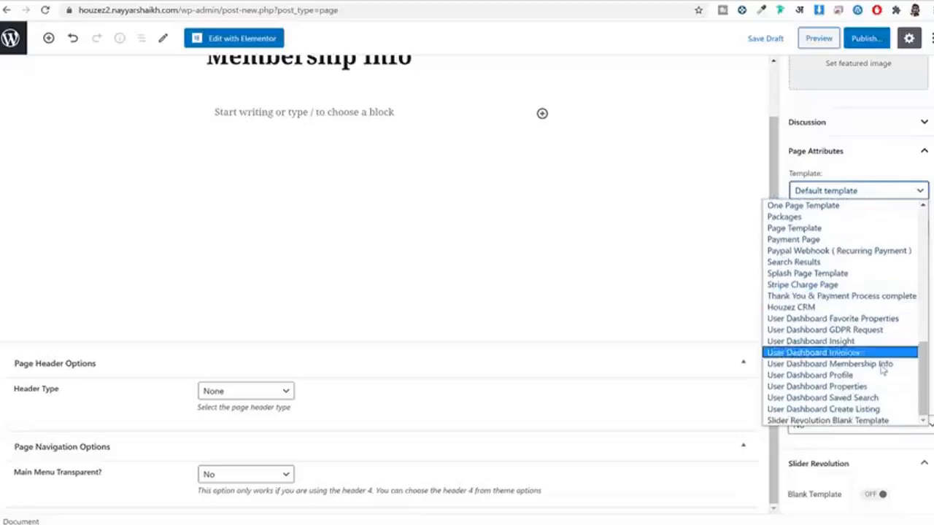
click(868, 367)
click(867, 38)
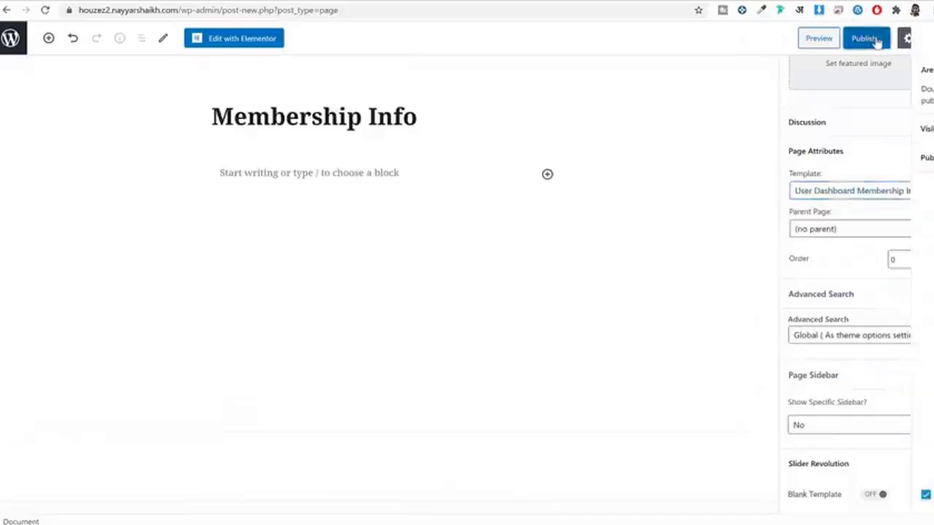
click(876, 39)
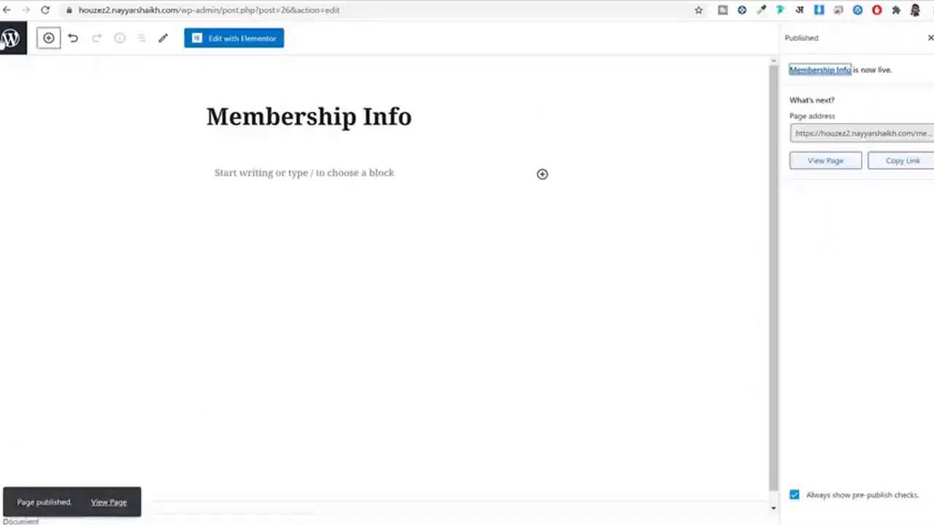
click(13, 38)
Step: Create a 'My Profile' page using the User Dashboard Profile template and publish it
click(175, 63)
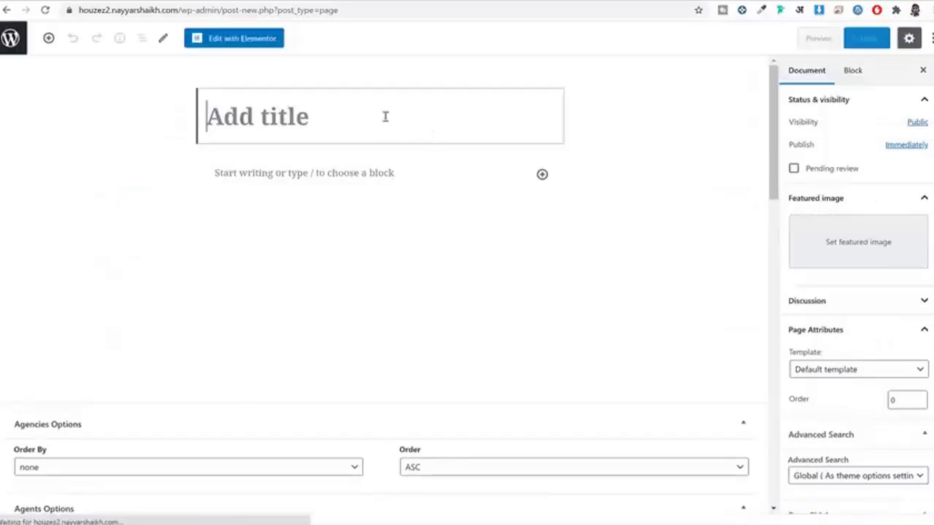
text(My Profile)
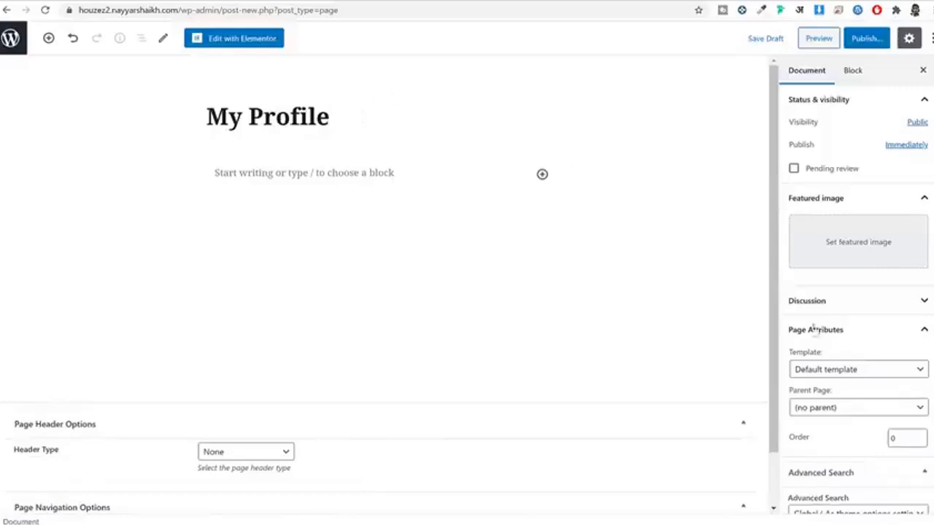
scroll(864, 210, down, 3)
click(848, 129)
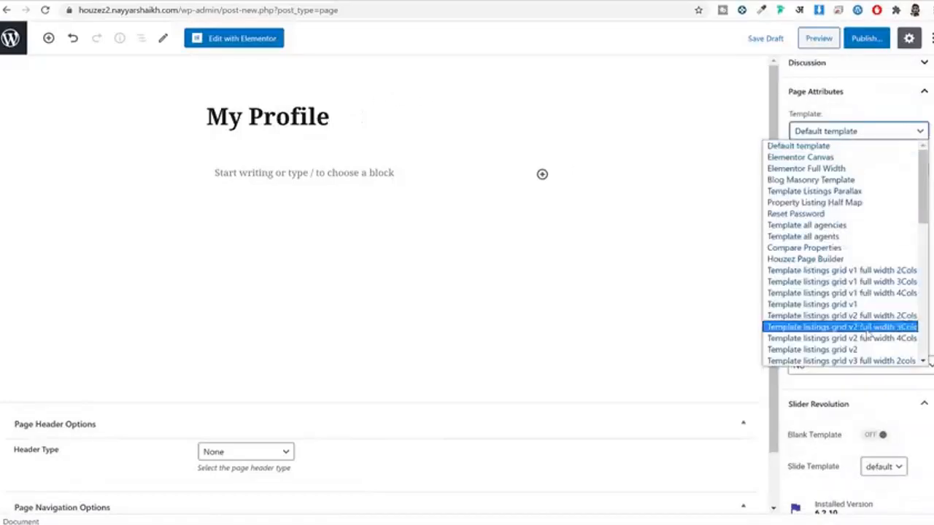
scroll(810, 333, down, 5)
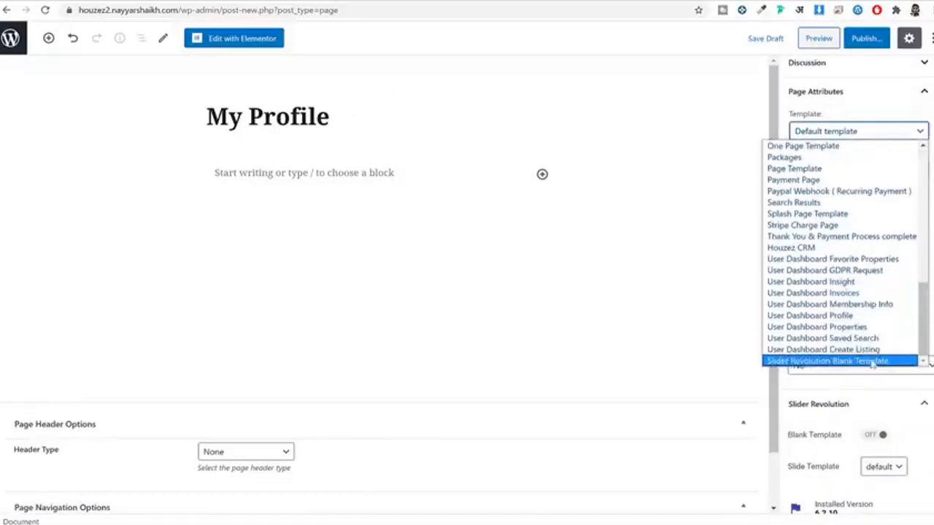
click(829, 318)
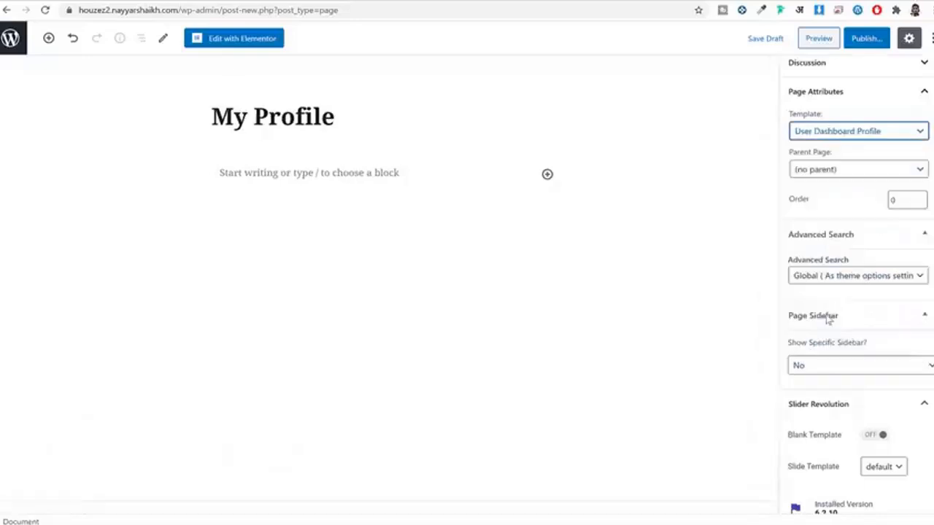
click(868, 40)
click(871, 40)
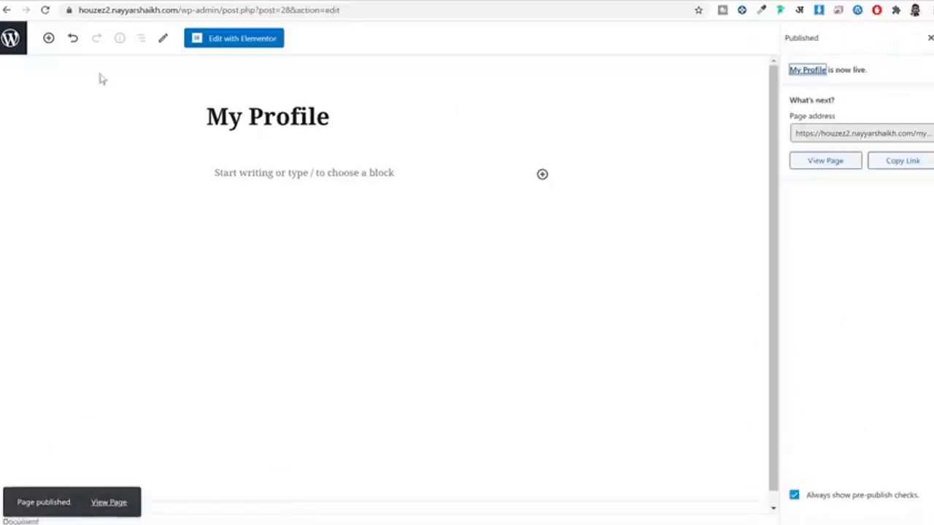
click(5, 44)
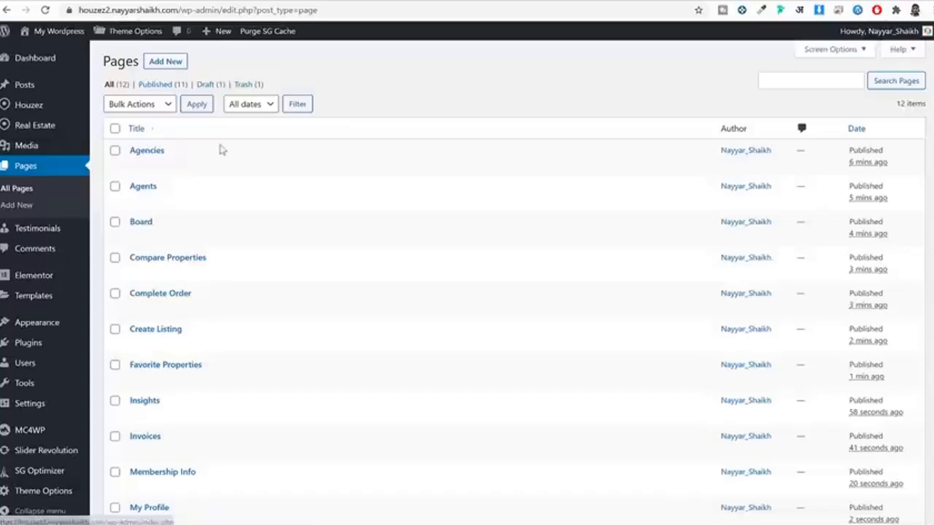
Step: Create a 'My Properties' page with the User Dashboard Properties template and publish it
click(165, 61)
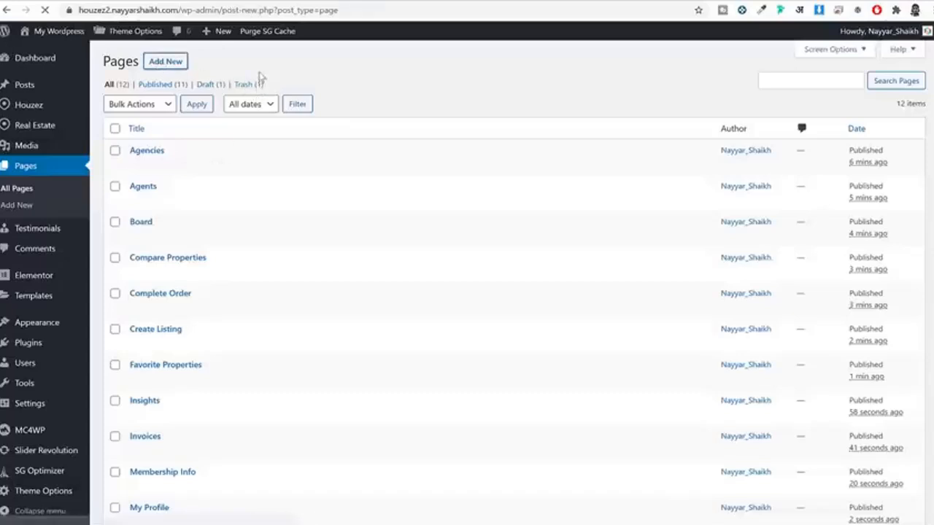
text(My )
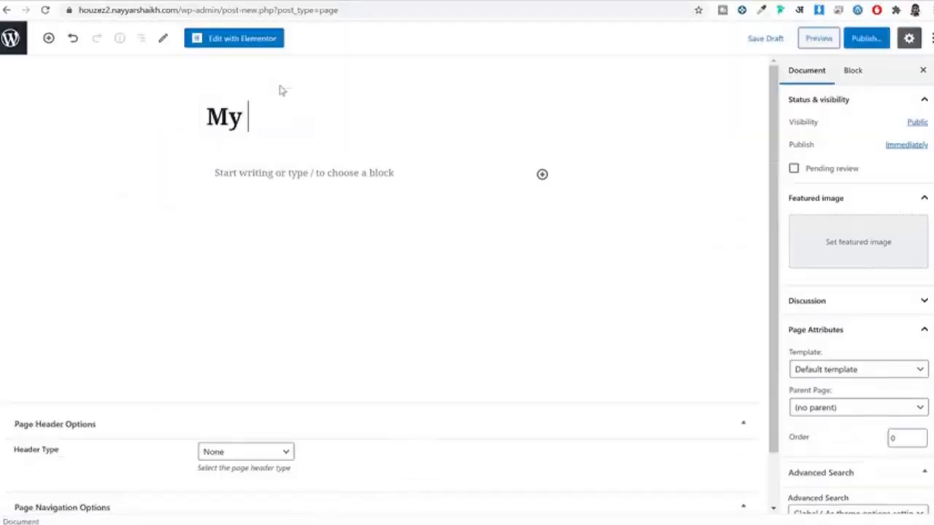
text(Propertie)
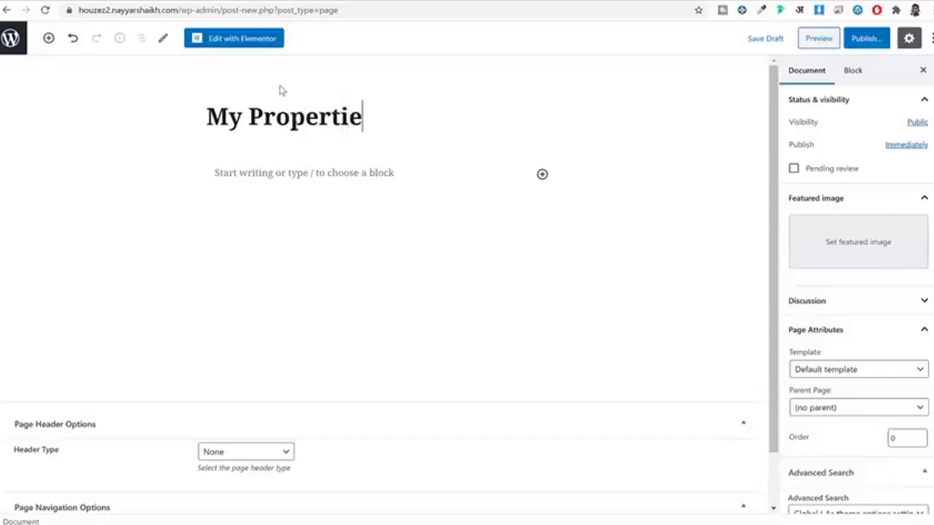
text(sd)
scroll(848, 249, down, 3)
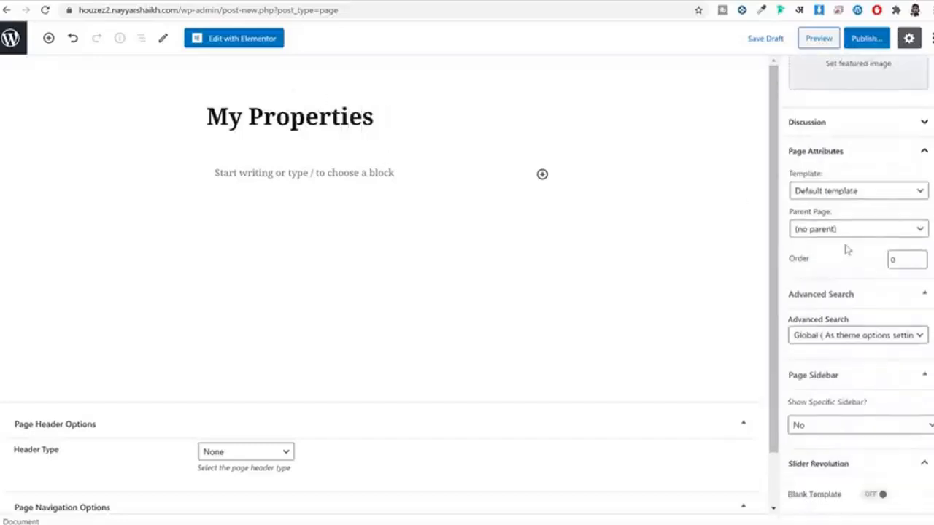
click(848, 191)
scroll(832, 296, down, 5)
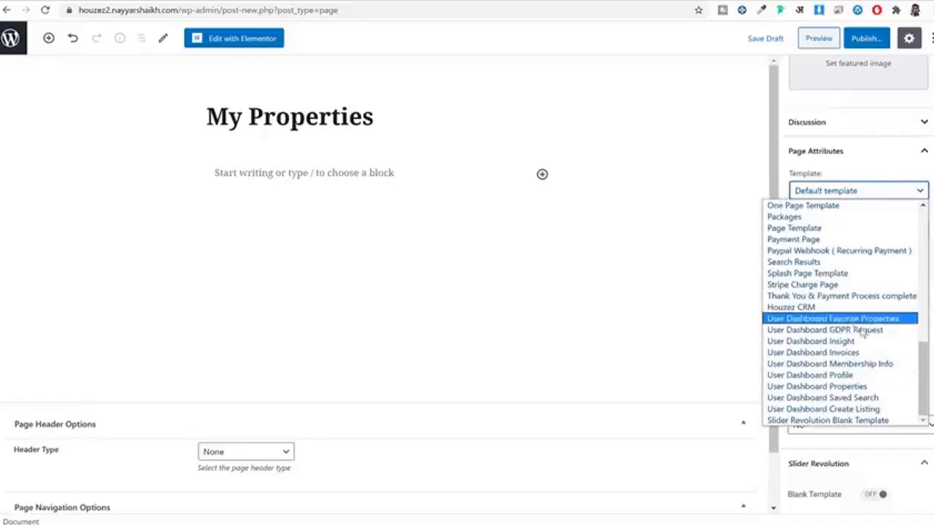
click(861, 387)
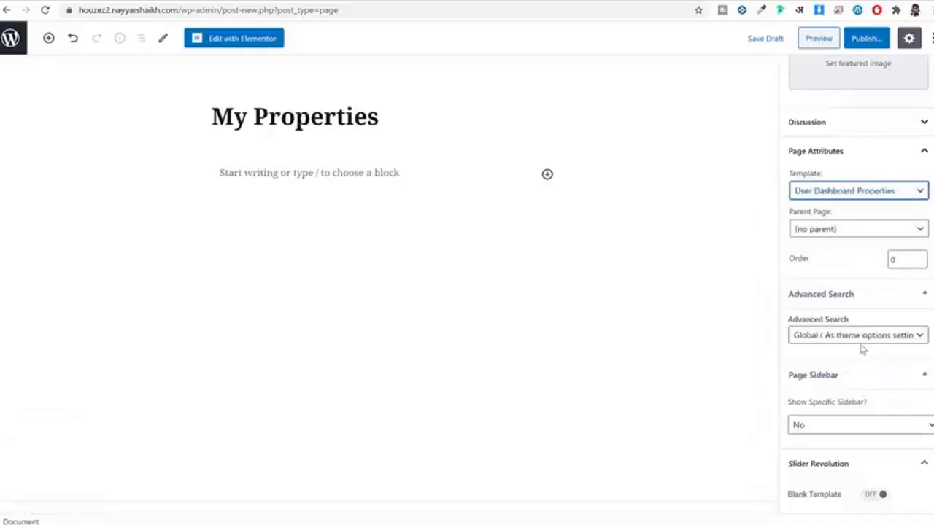
click(868, 40)
click(867, 40)
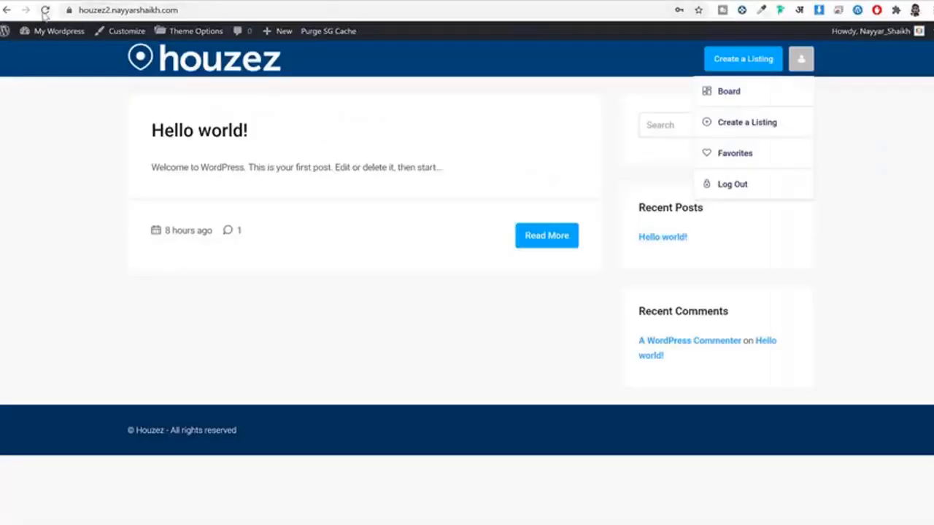
Step: Check the live site's account menu for the new dashboard links, then start another blank page
click(44, 10)
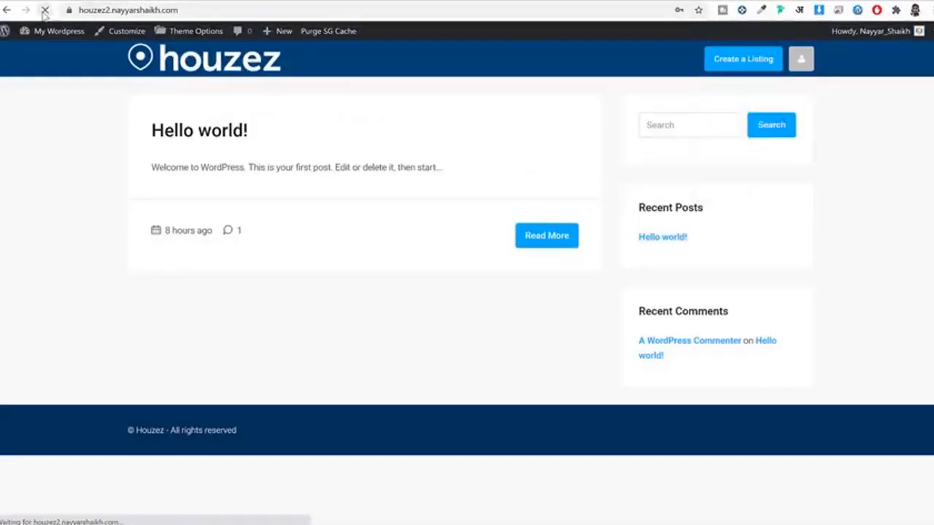
click(801, 70)
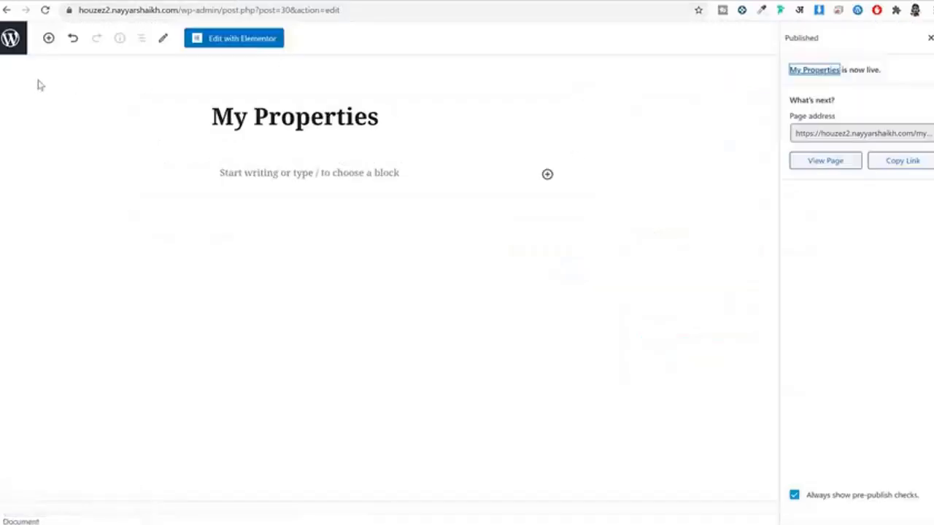
click(10, 40)
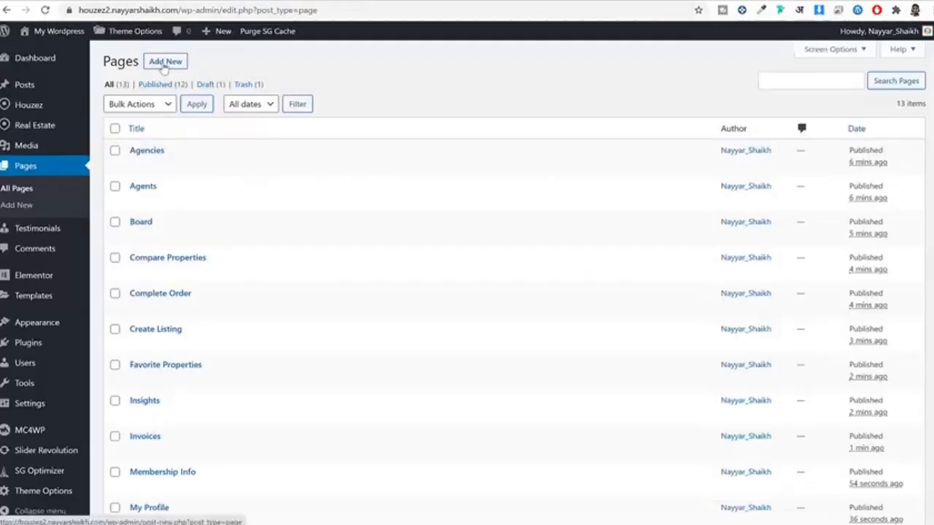
click(165, 63)
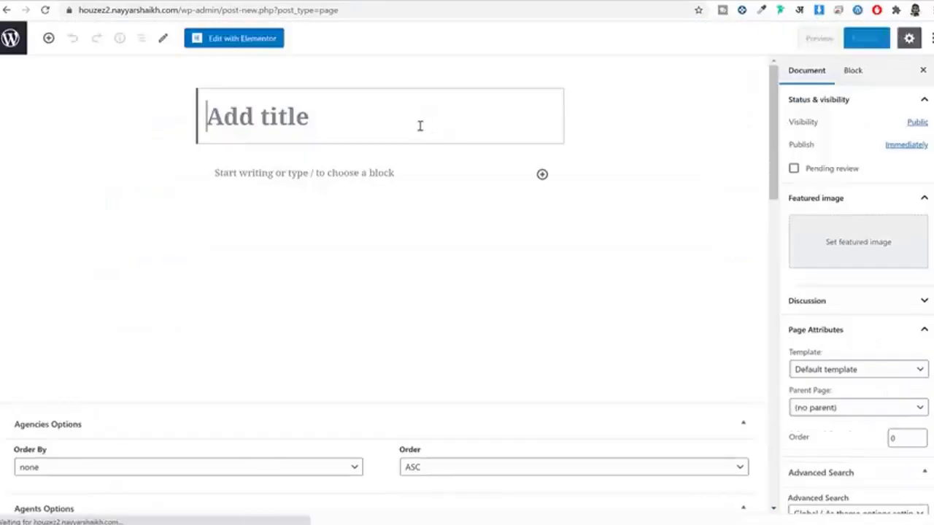
Step: Title the page 'Packages', give it the Packages template, and publish it
text(Packa)
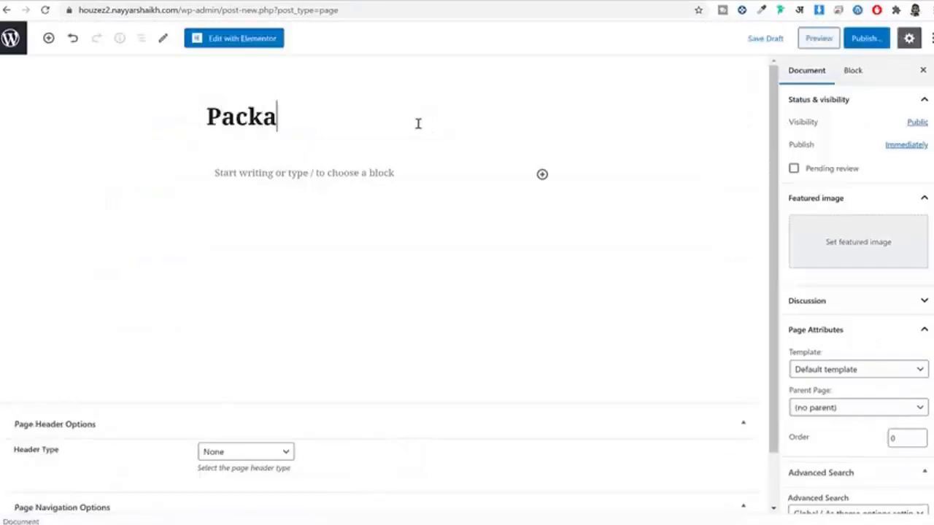
text(ges)
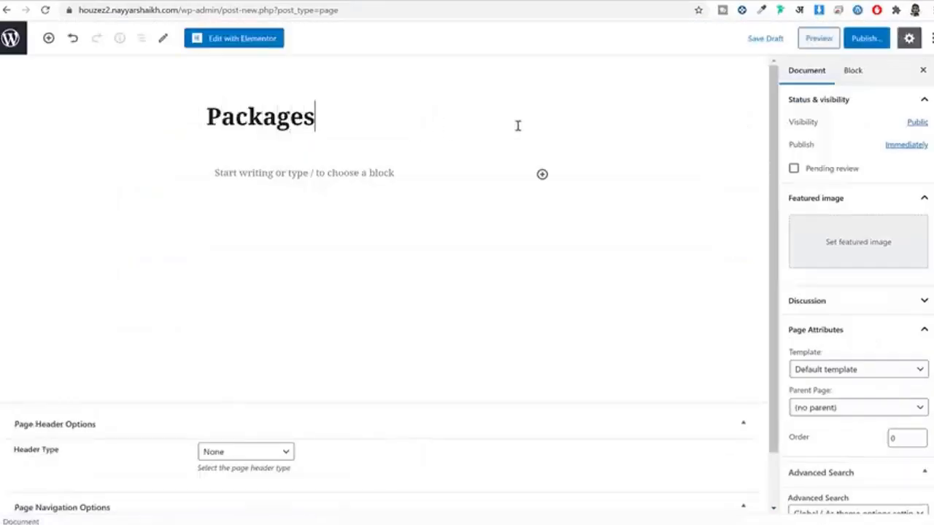
scroll(886, 266, down, 2)
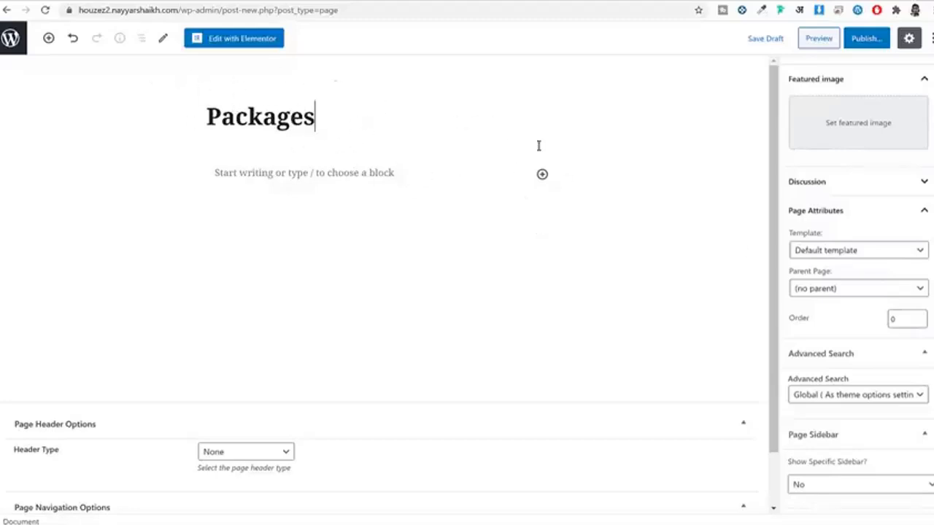
click(856, 252)
scroll(856, 356, down, 10)
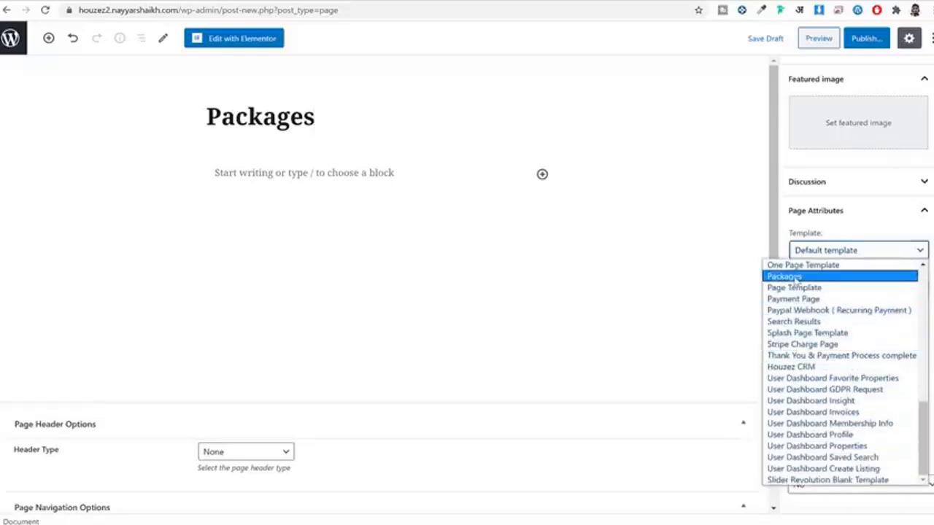
click(797, 277)
click(866, 37)
click(867, 38)
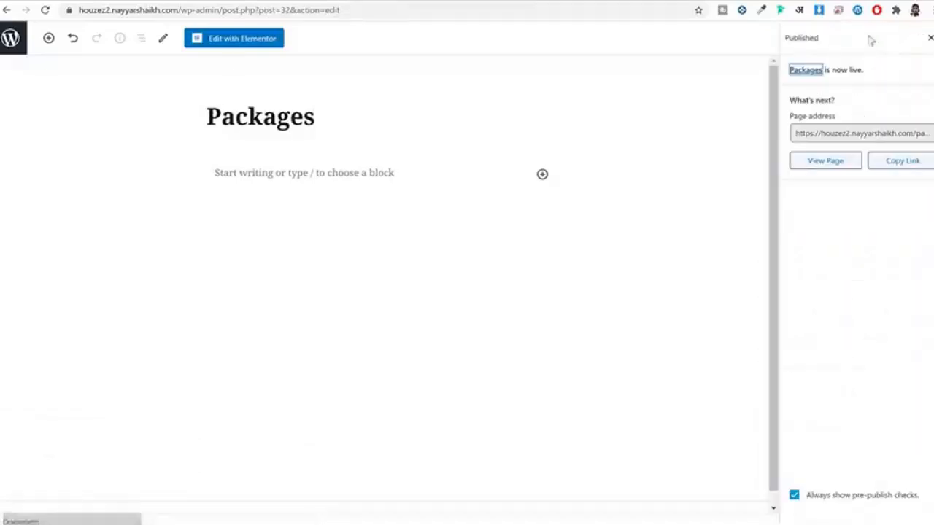
click(16, 42)
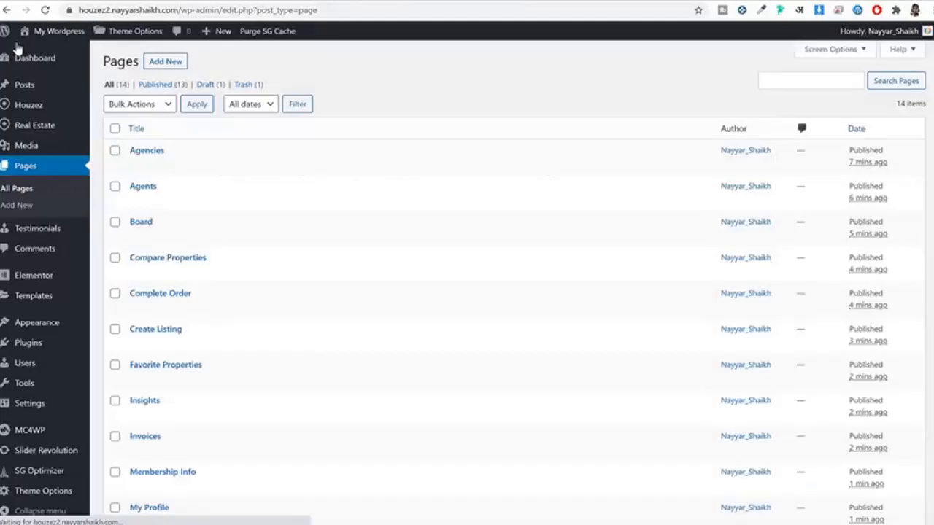
Step: Open the Houzez demo's Grid Full Width 3 Cols listings page and scroll through the results
click(170, 63)
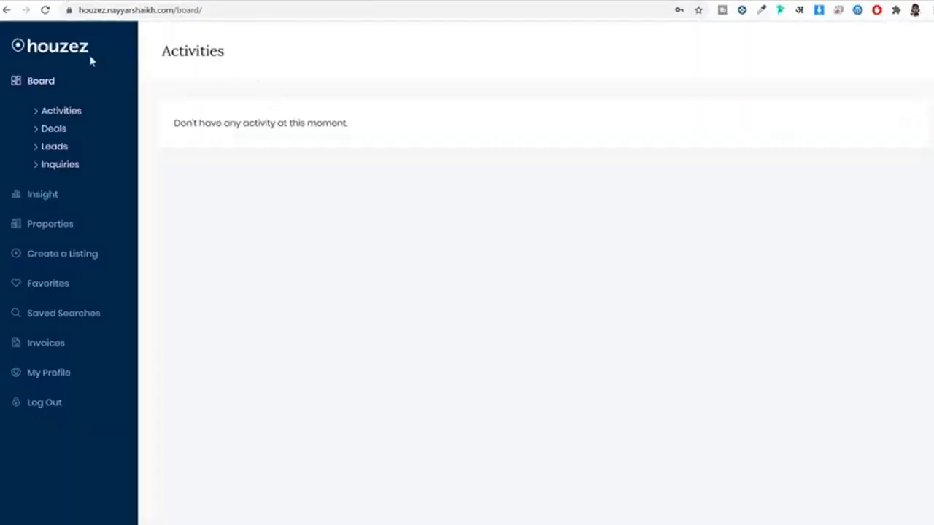
click(61, 54)
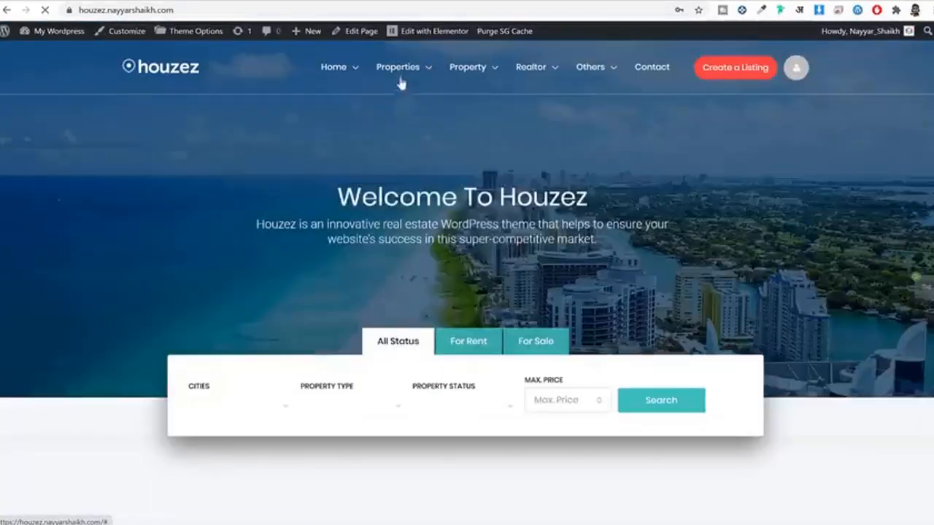
mouse_move(401, 79)
mouse_move(414, 110)
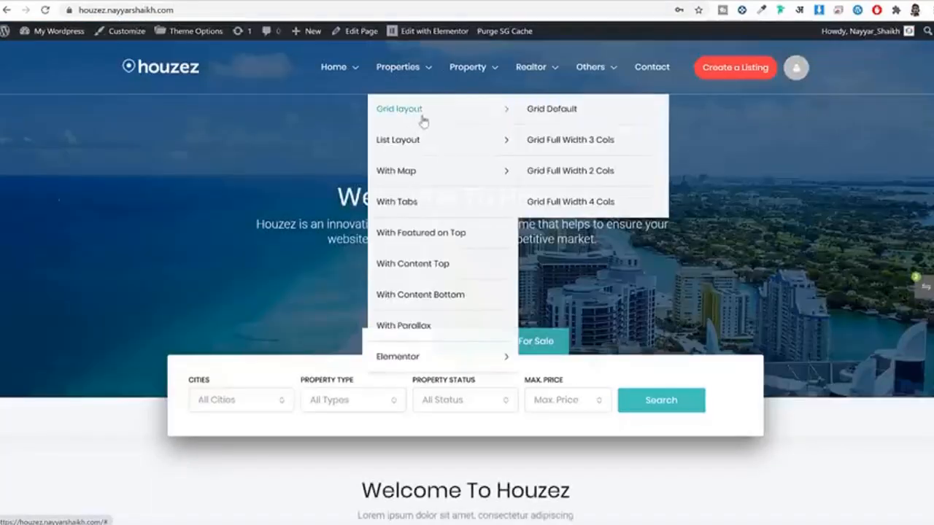
click(581, 143)
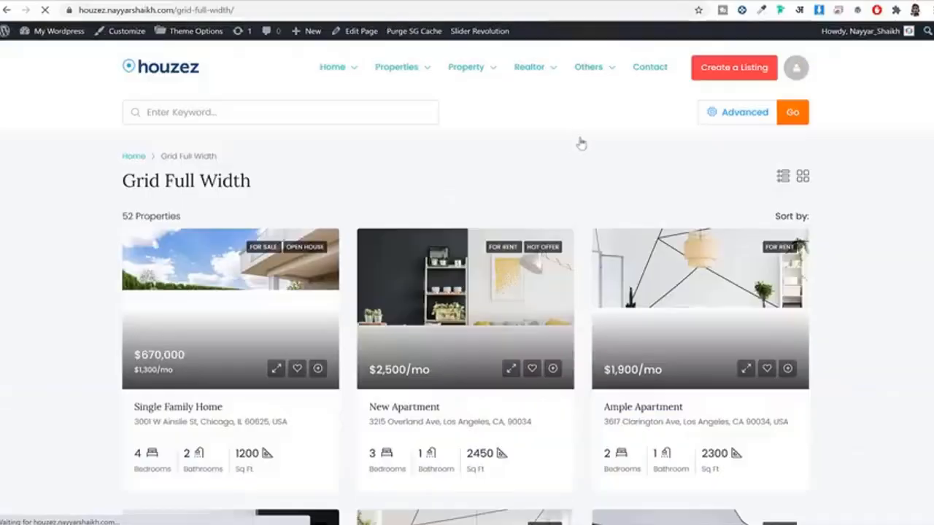
scroll(890, 299, down, 3)
scroll(879, 300, down, 7)
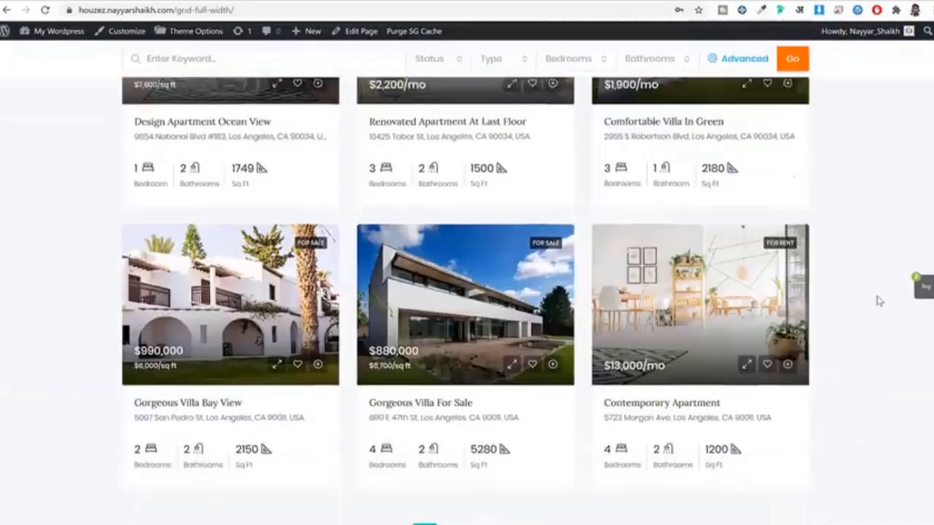
scroll(879, 300, up, 10)
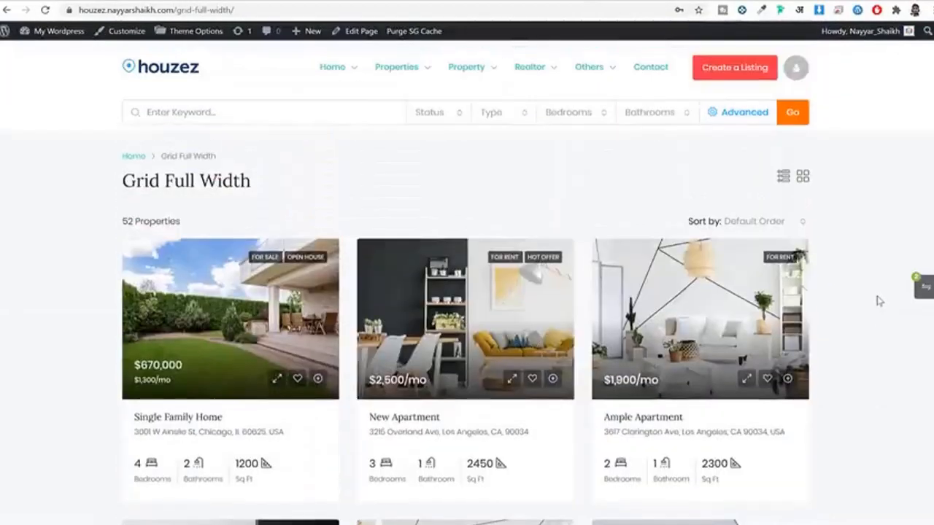
scroll(879, 301, down, 10)
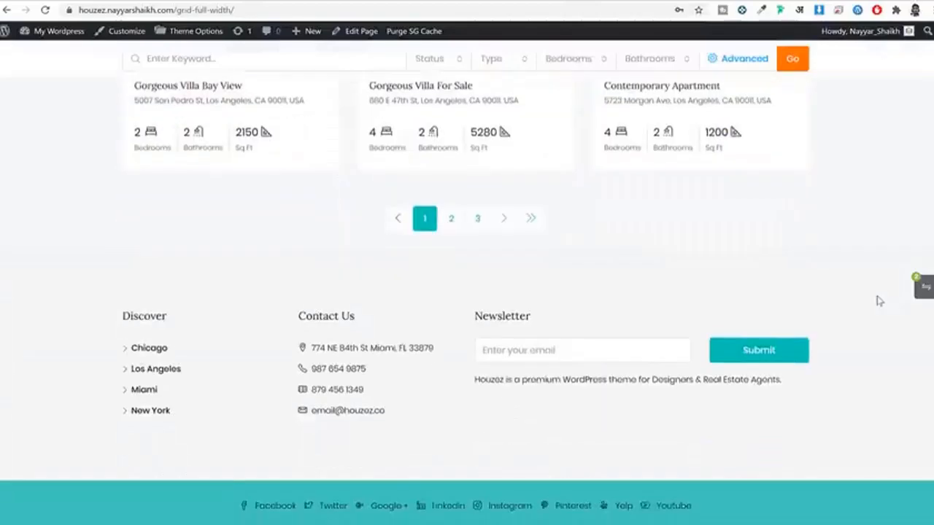
scroll(880, 302, up, 10)
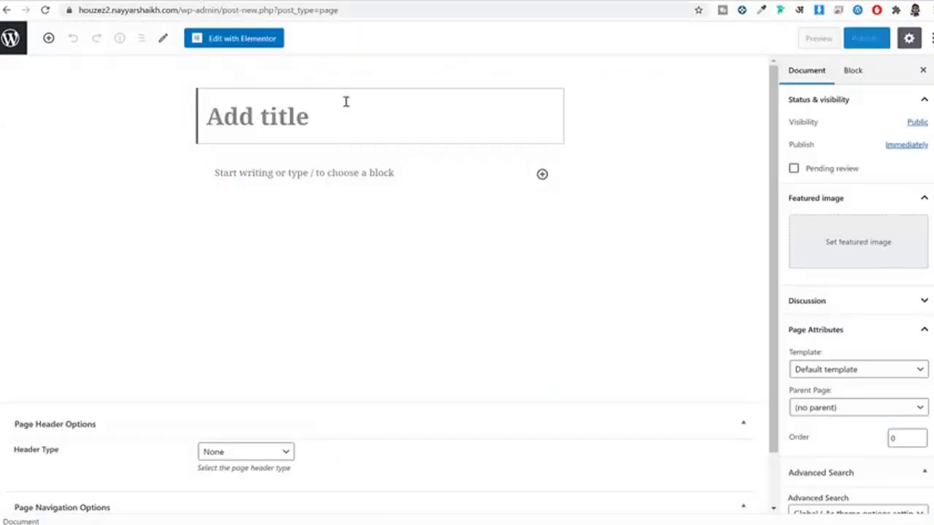
Step: Title a page 'All Properties', set the listings grid v1 full width 3Cols template, and publish it
text(All Properties)
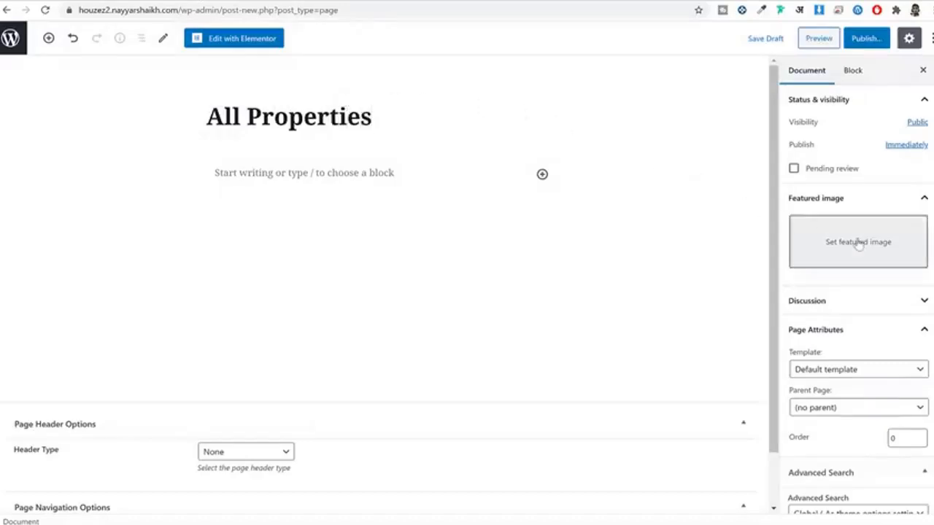
scroll(857, 244, down, 3)
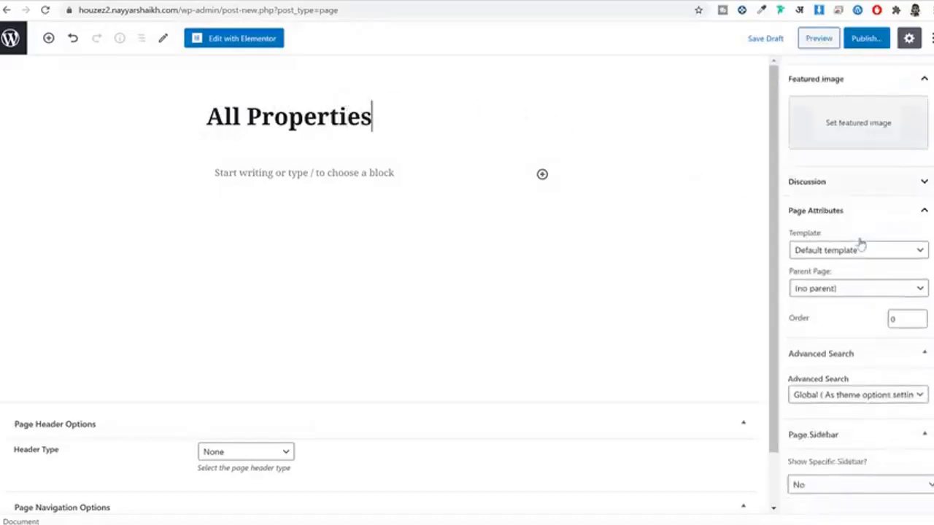
click(856, 195)
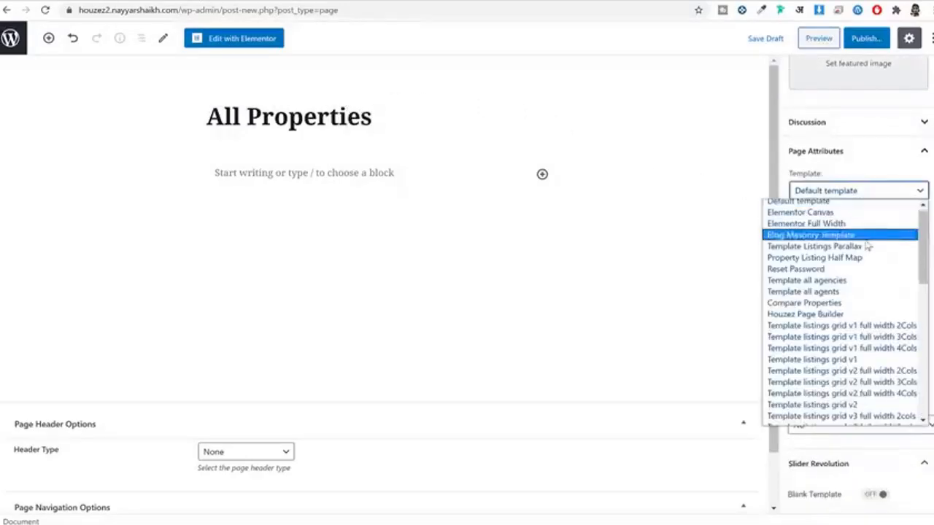
scroll(876, 263, down, 4)
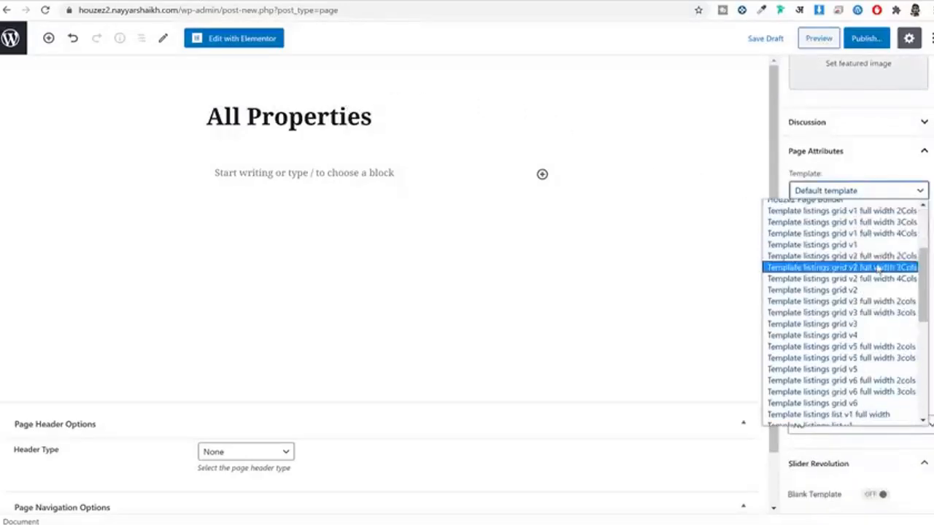
click(893, 223)
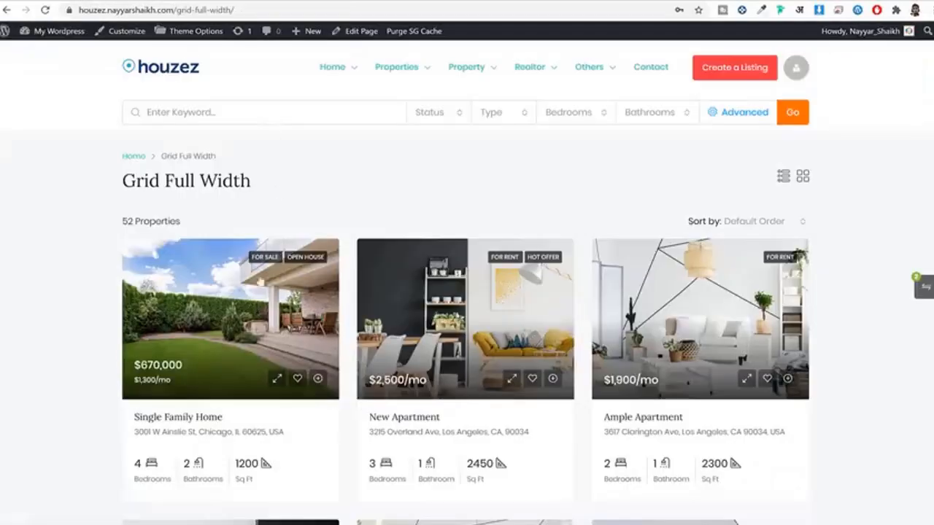
mouse_move(396, 69)
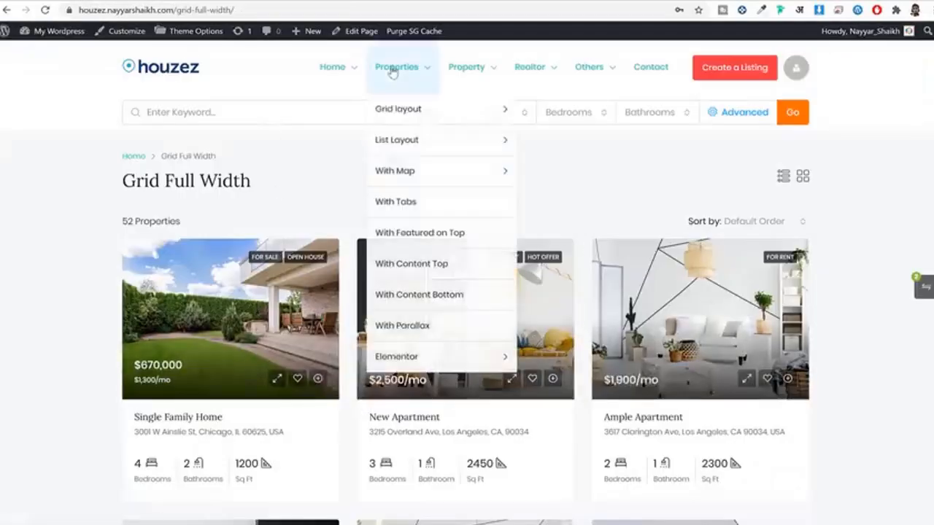
mouse_move(403, 120)
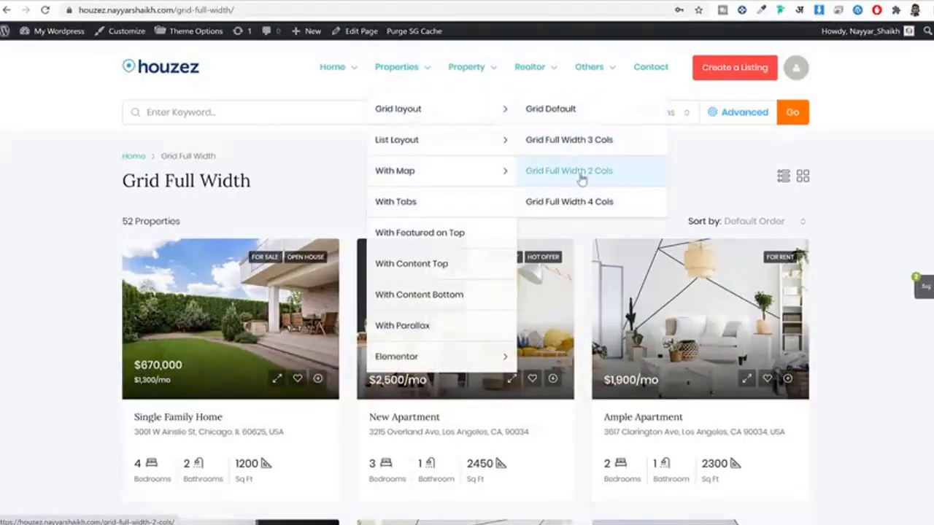
mouse_move(430, 149)
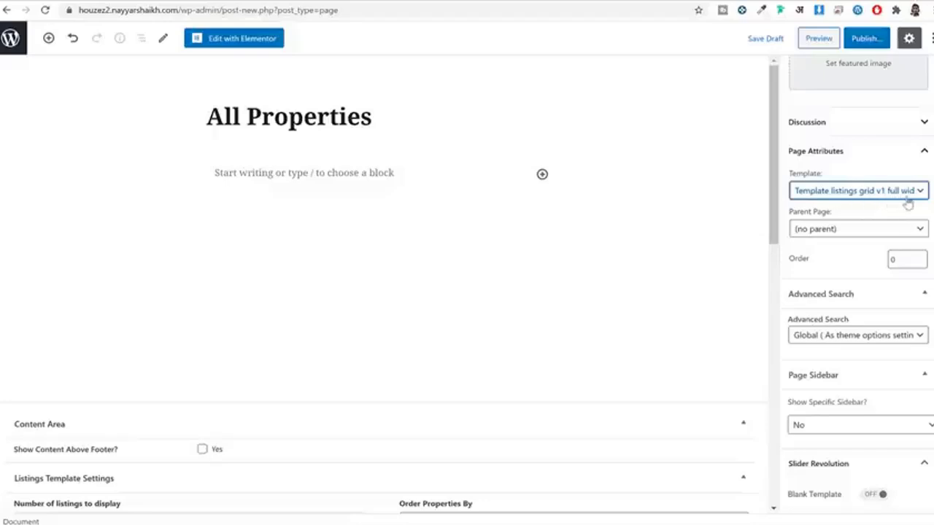
click(864, 38)
click(861, 38)
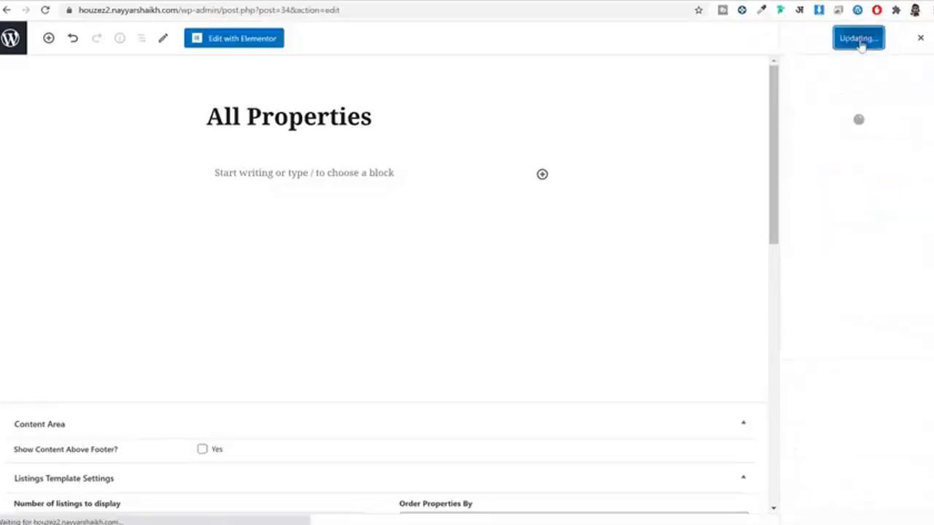
click(12, 40)
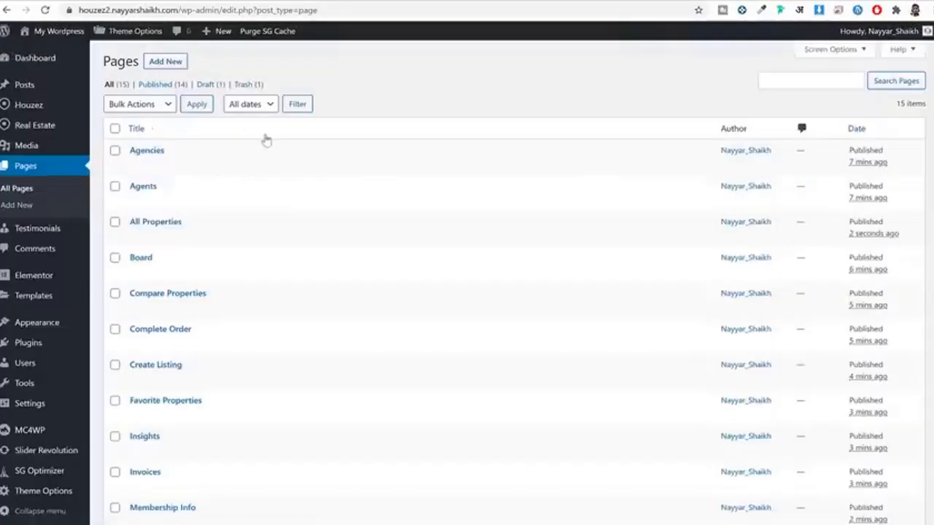
Step: Create a 'saved Searches' page with the User Dashboard Saved Search template and publish it
click(165, 62)
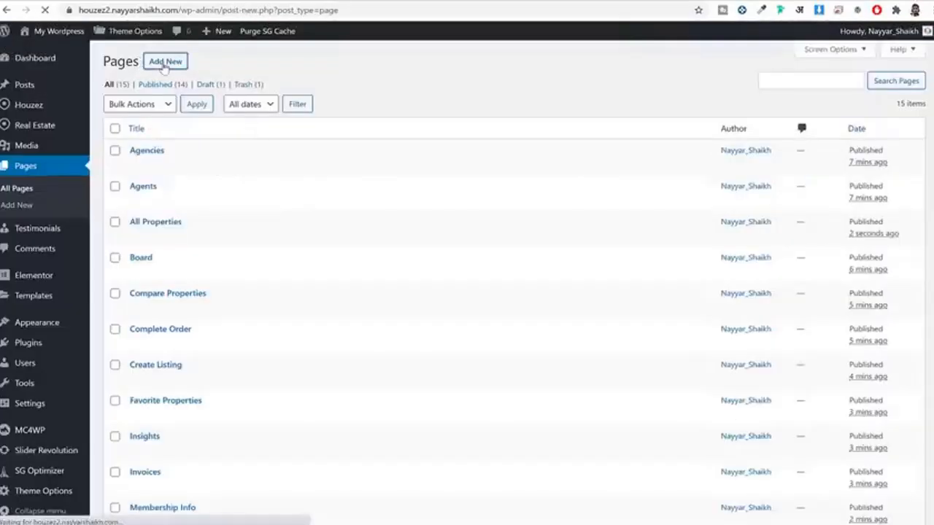
text(saved S)
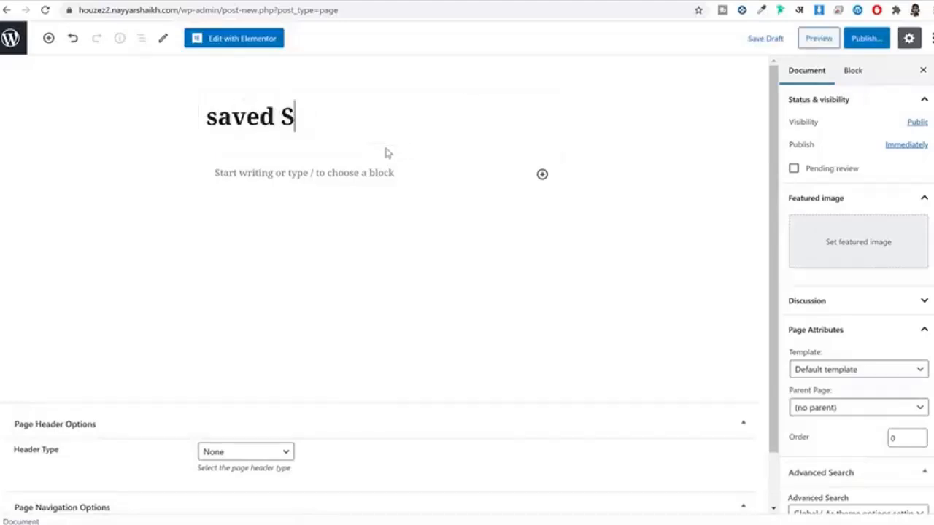
text(earches)
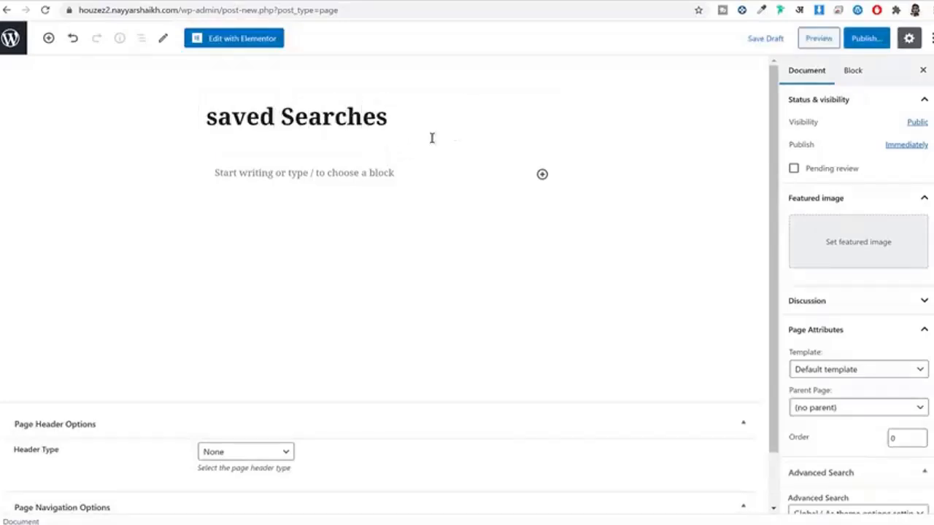
scroll(834, 343, down, 3)
click(845, 191)
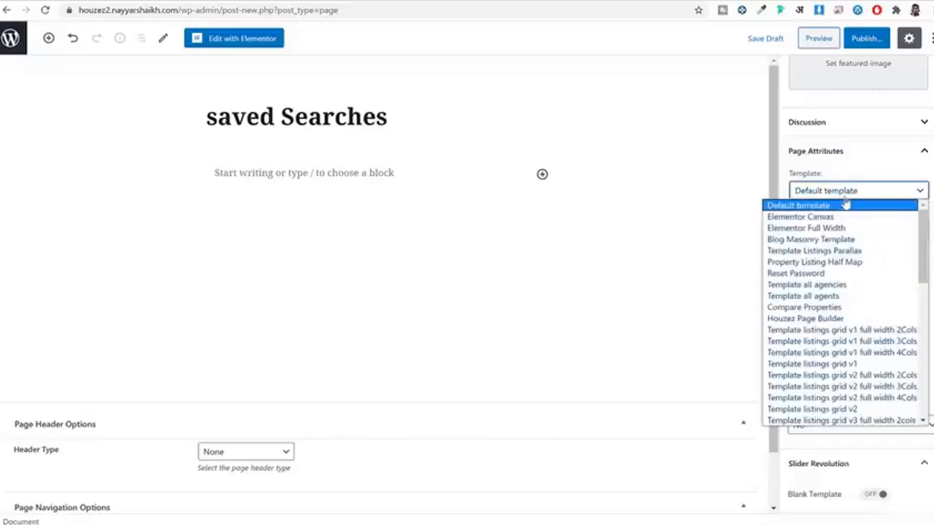
scroll(856, 335, down, 10)
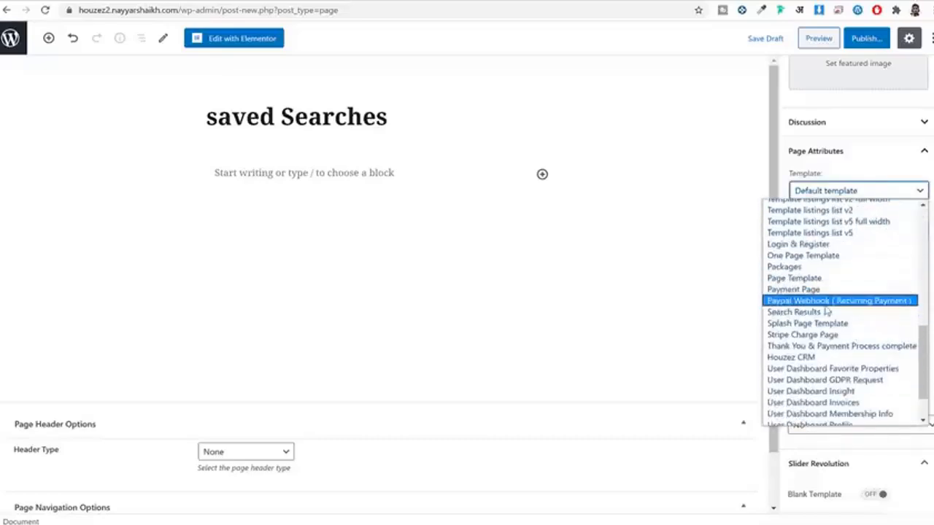
scroll(824, 313, down, 2)
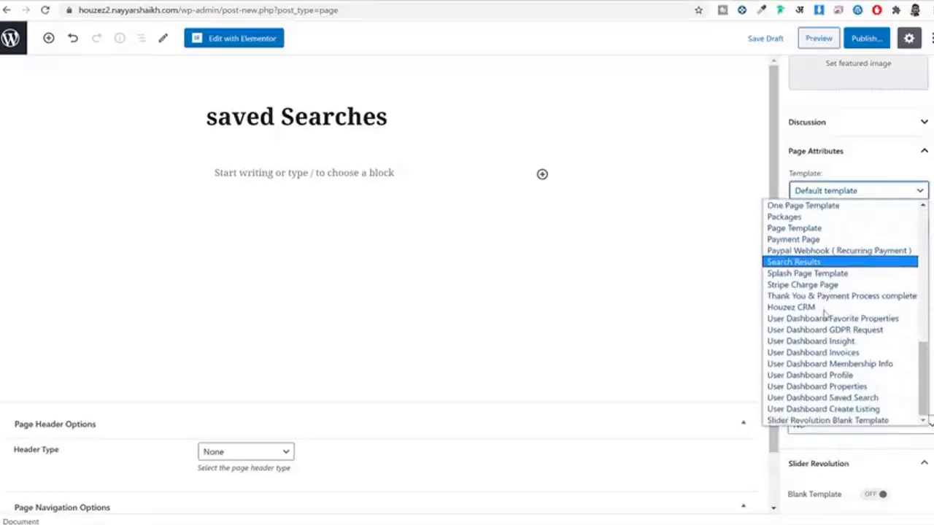
click(845, 404)
click(867, 38)
click(870, 39)
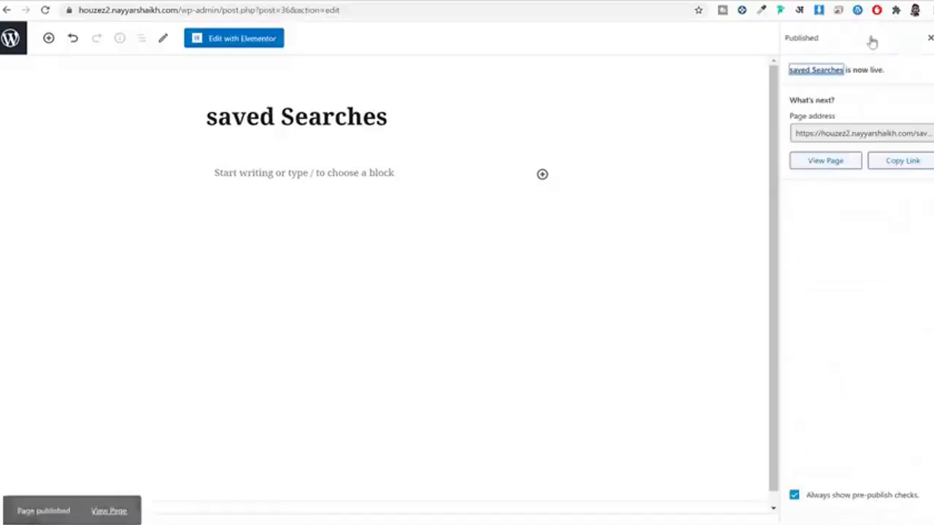
click(9, 45)
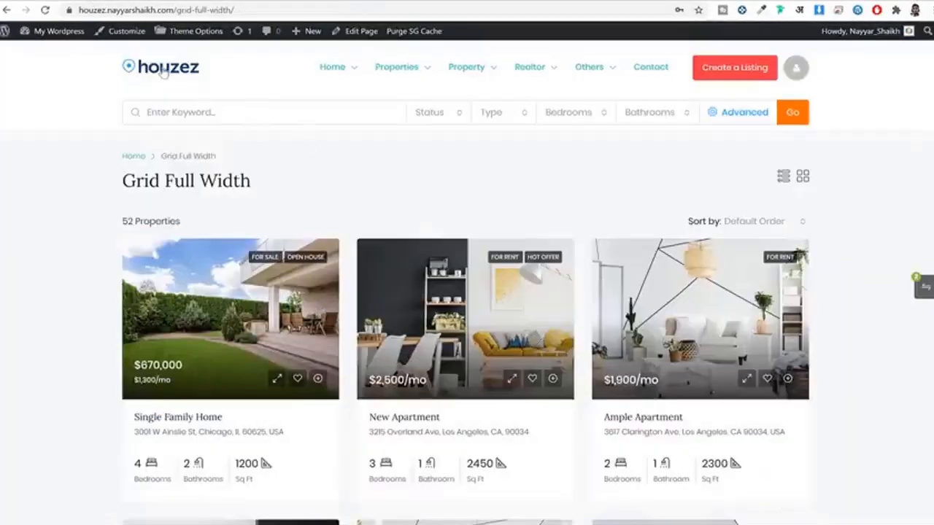
Step: Create a 'Search Result' page using the Search Results template and publish it
click(164, 71)
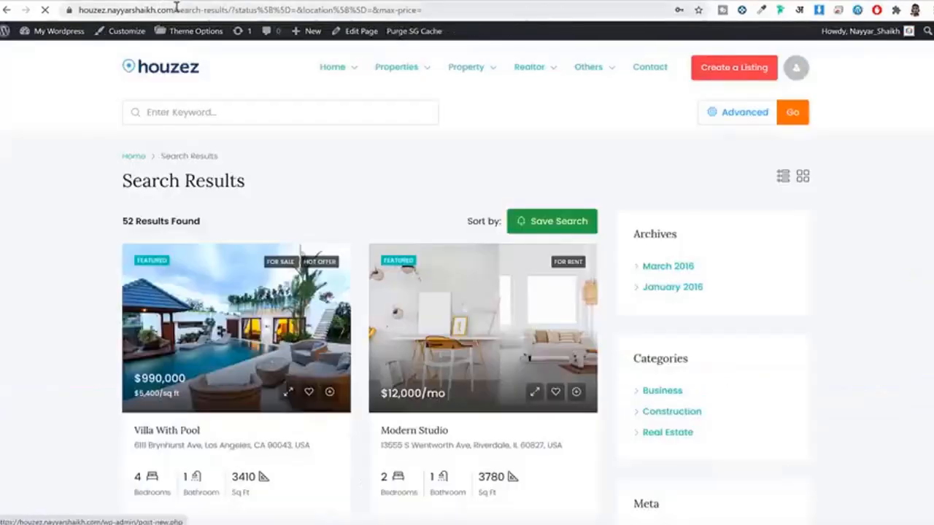
drag(176, 7, 229, 10)
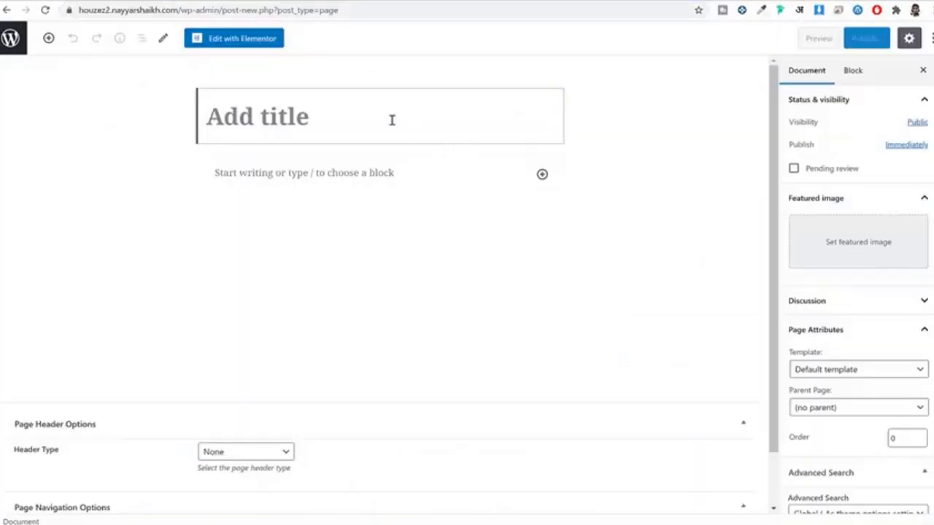
text(Search Re)
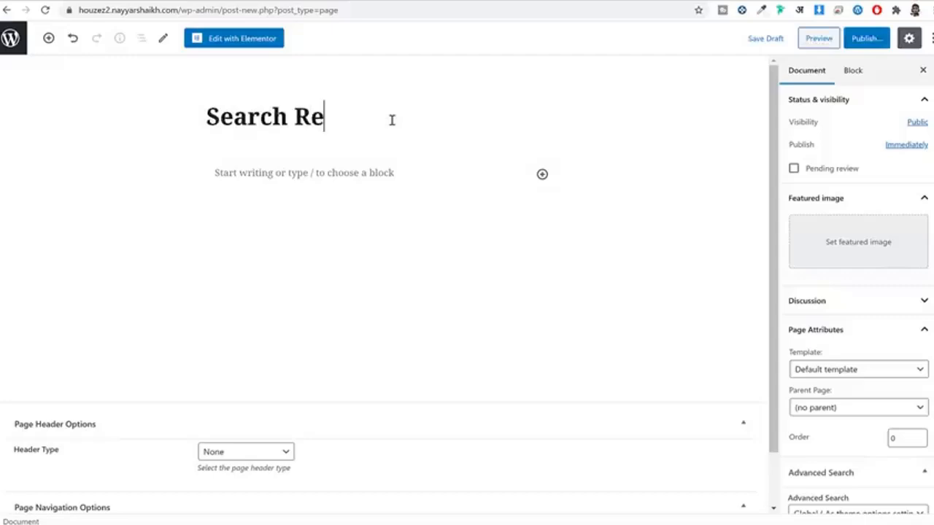
text(sult)
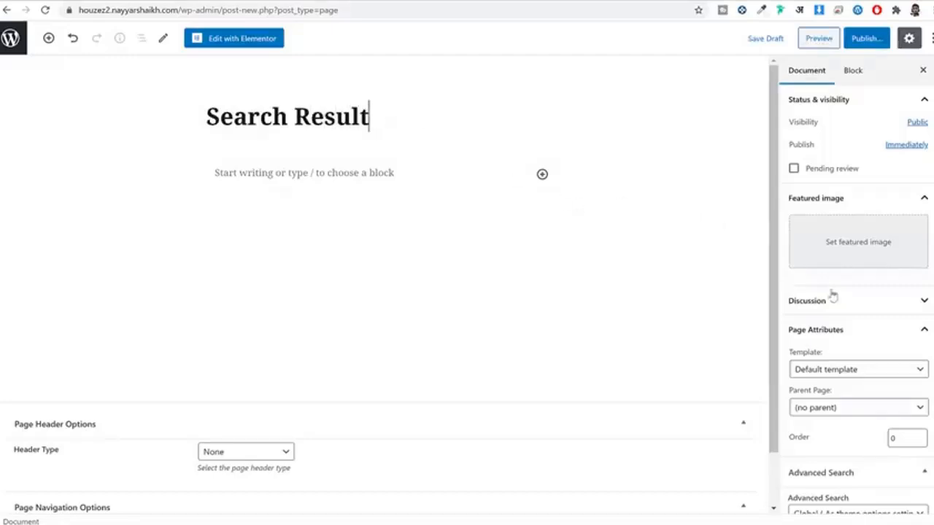
scroll(853, 302, down, 2)
click(844, 252)
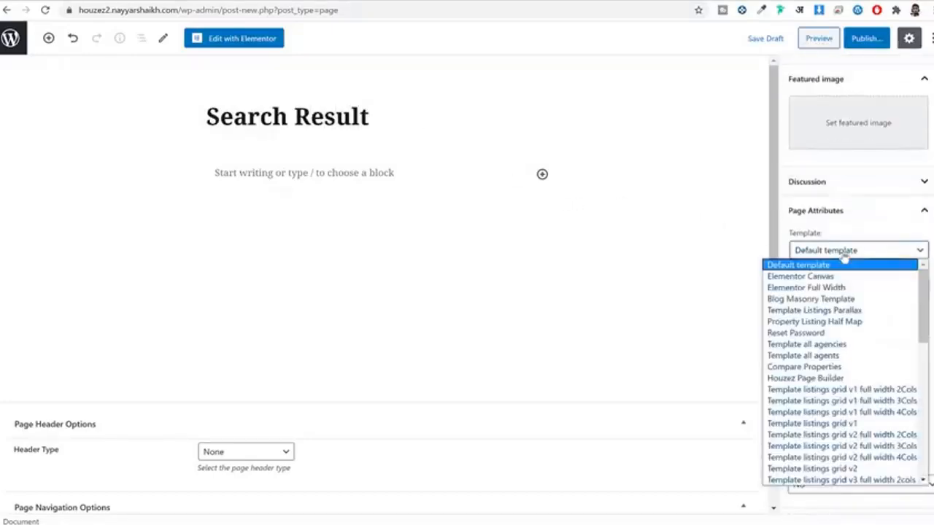
scroll(866, 349, down, 5)
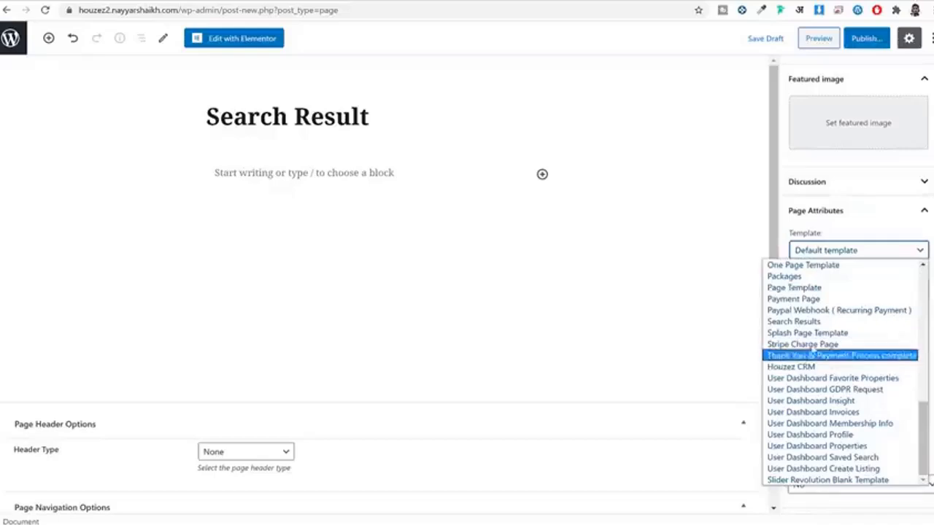
click(808, 325)
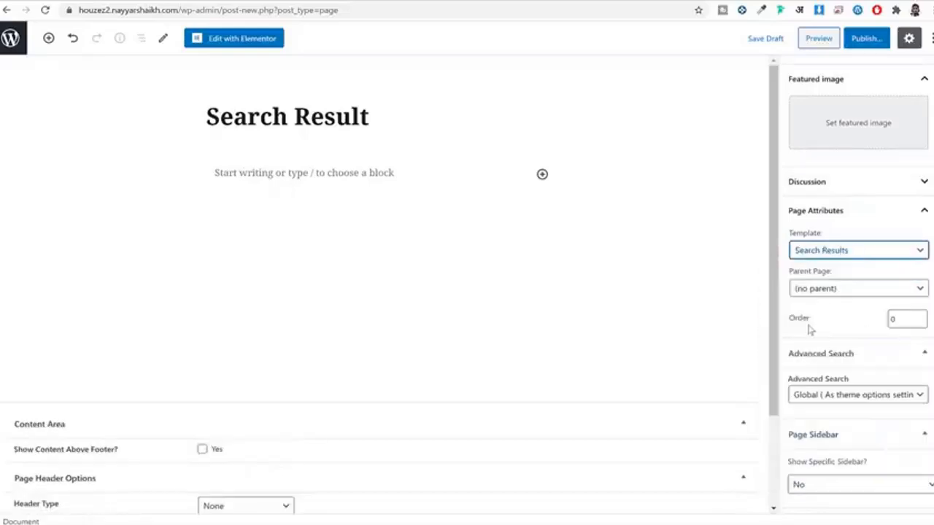
click(867, 38)
click(870, 39)
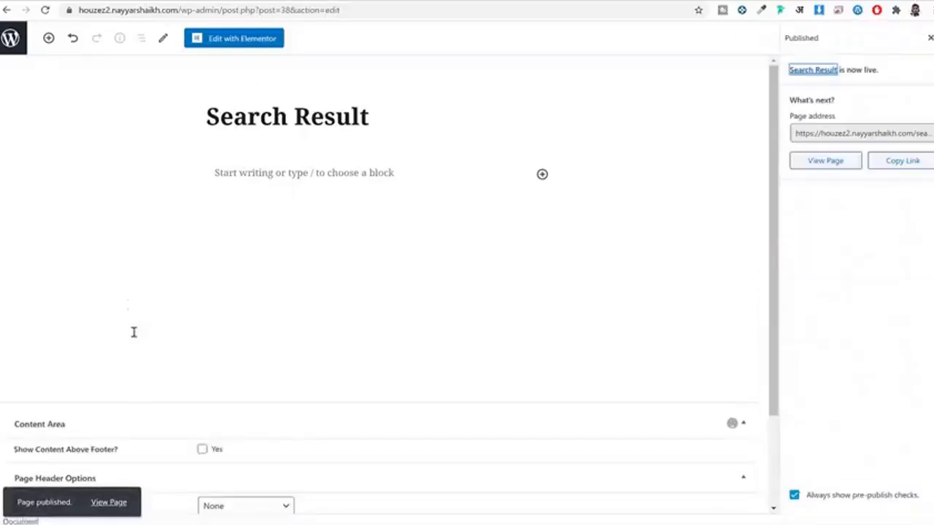
Step: Return to the Pages list, then view the live site's front end
click(10, 38)
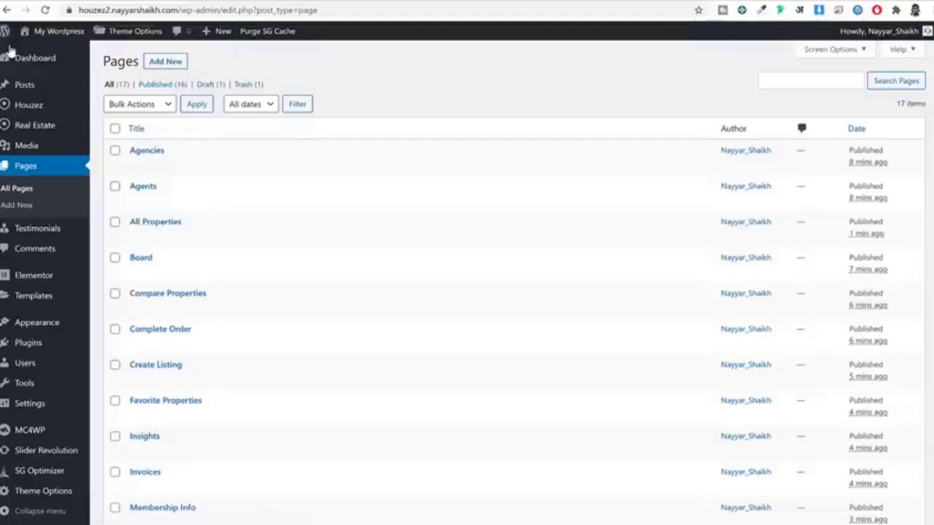
scroll(516, 296, down, 4)
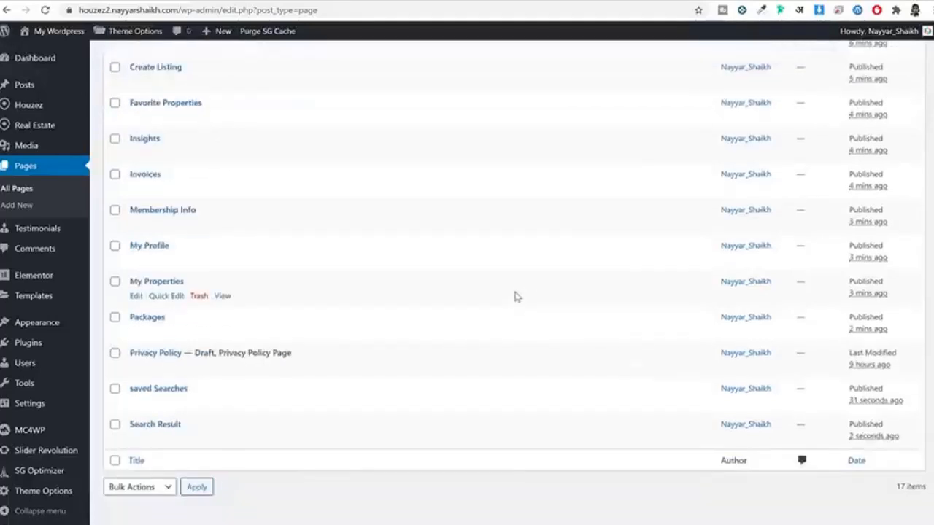
scroll(513, 299, up, 4)
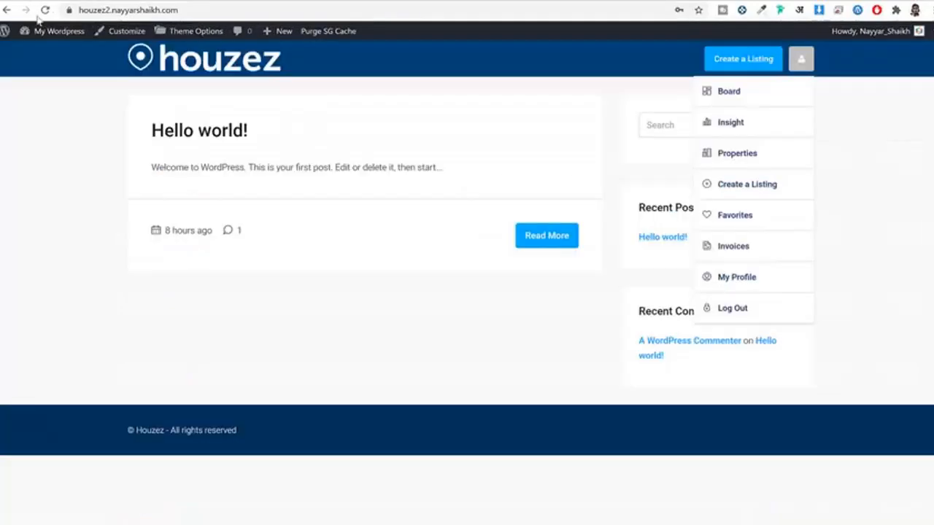
click(44, 10)
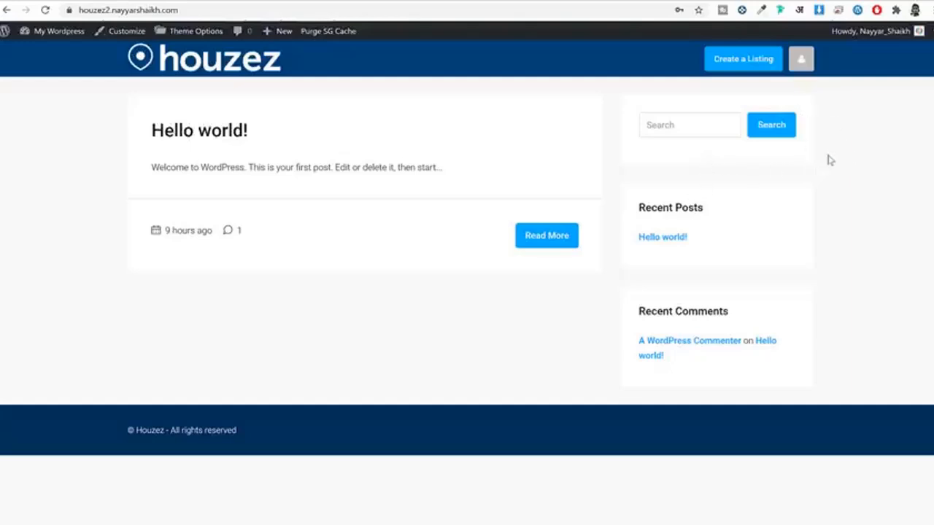
Step: Check the Create a Listing form's Type, Status and Label dropdowns and find them all empty
click(730, 63)
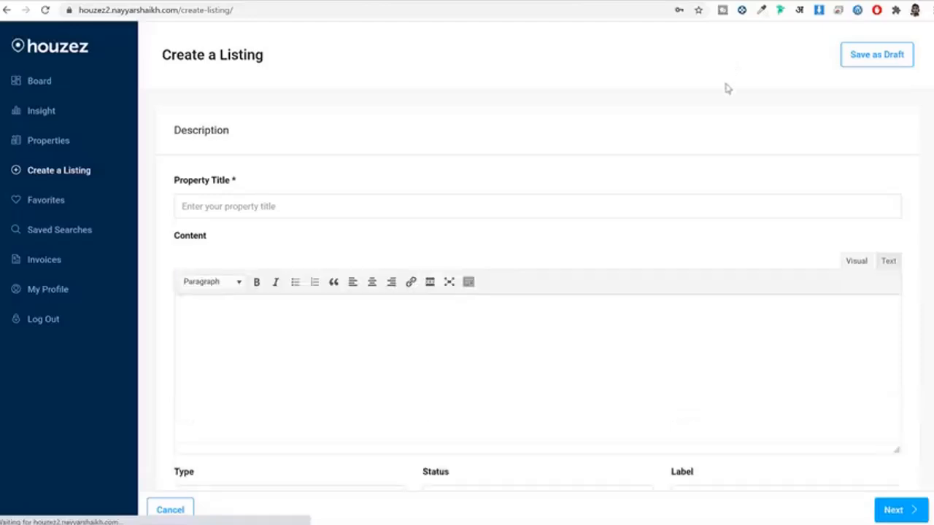
scroll(708, 246, down, 4)
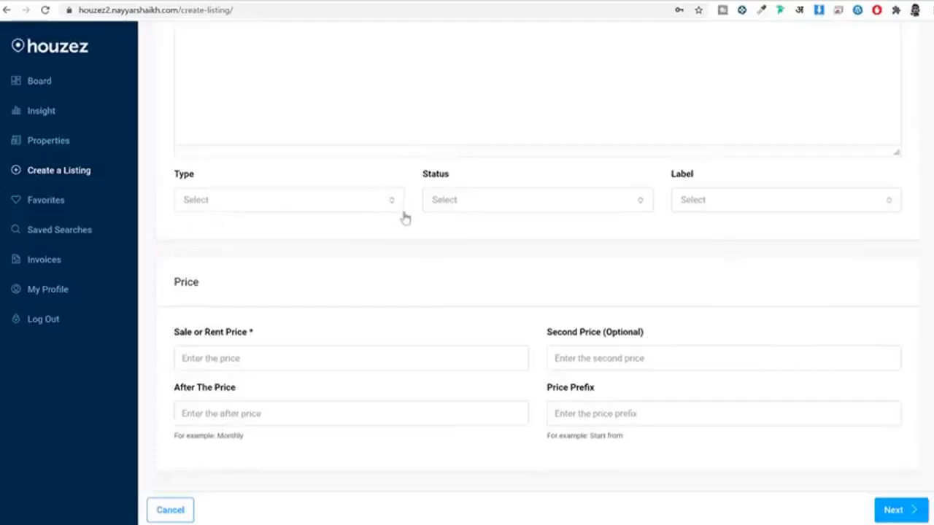
click(311, 208)
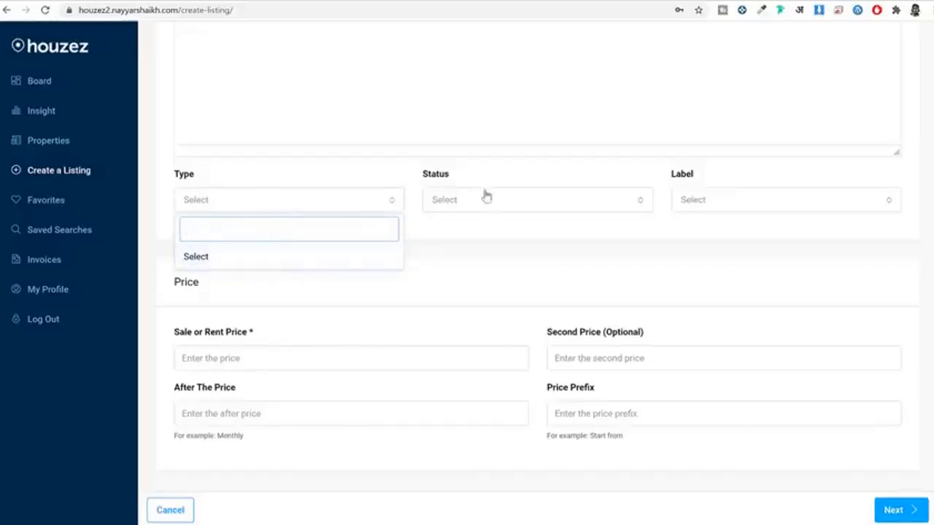
click(517, 167)
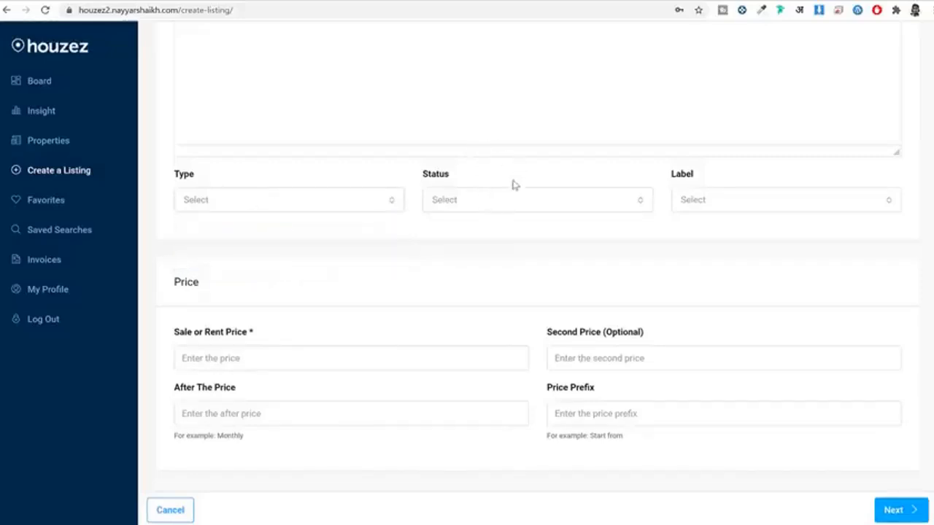
click(502, 195)
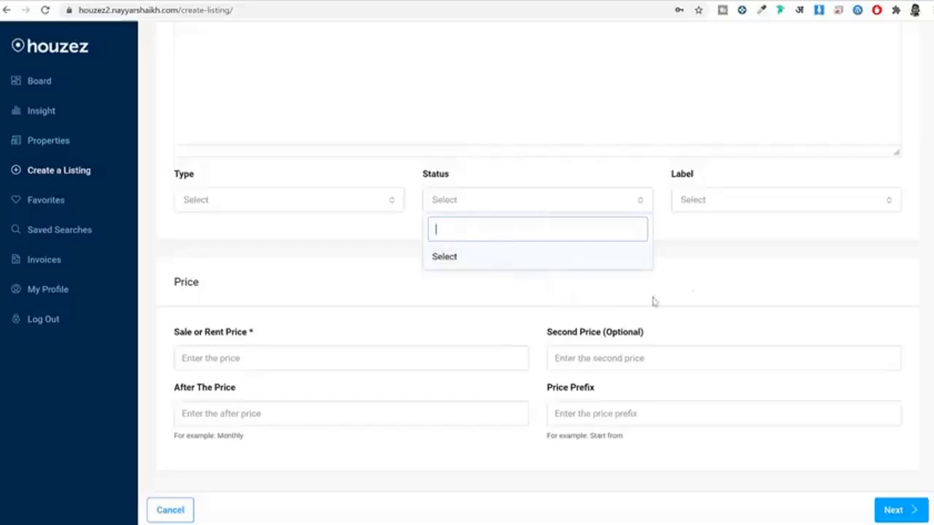
click(778, 279)
click(749, 209)
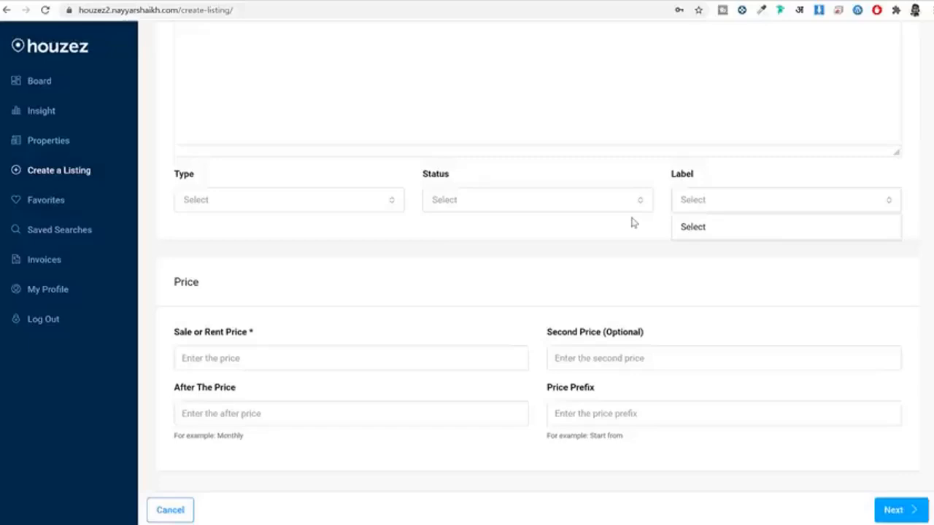
click(283, 214)
click(281, 206)
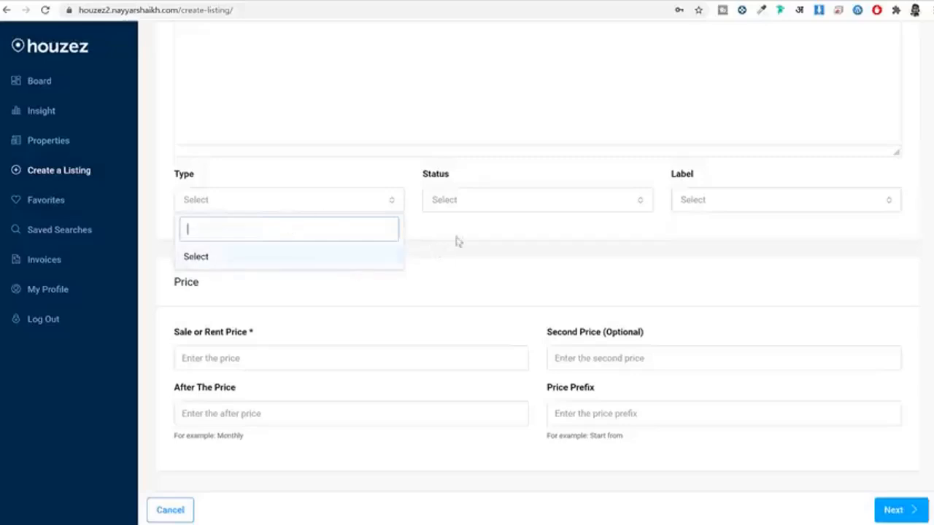
click(481, 241)
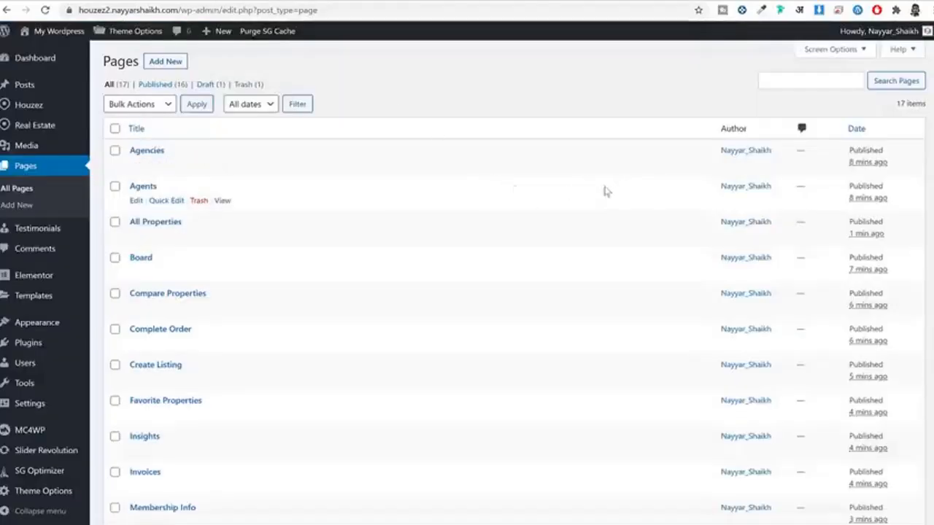
Step: Go to Real Estate > Type and enter Commercial as the new type's name
mouse_move(40, 126)
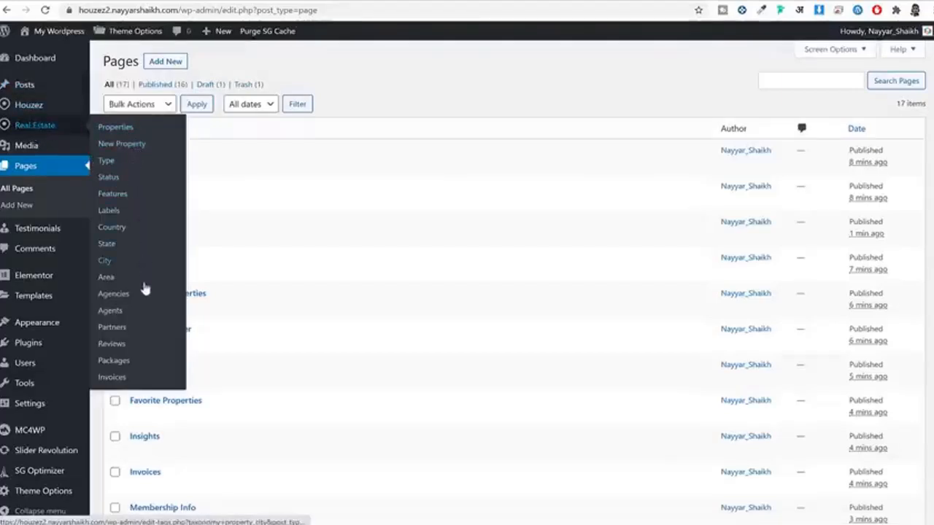
click(113, 167)
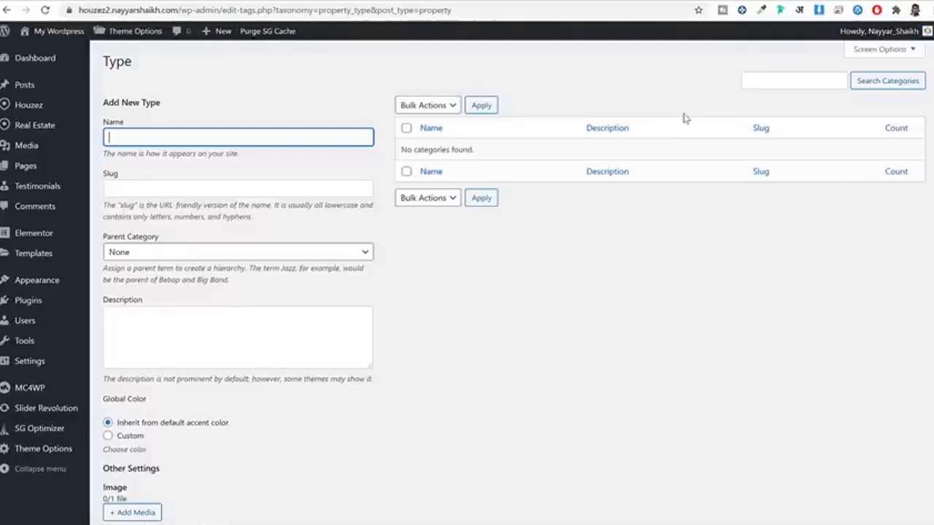
text(ommercial)
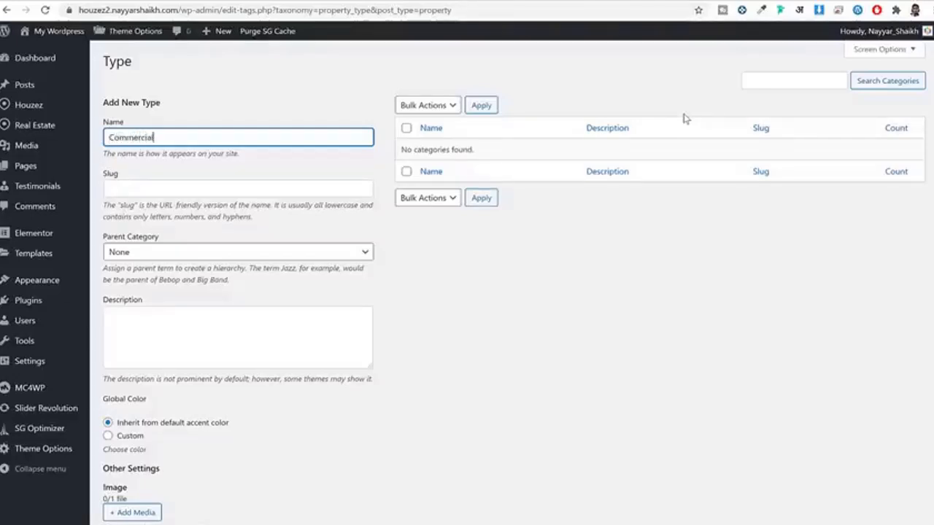
scroll(667, 209, down, 4)
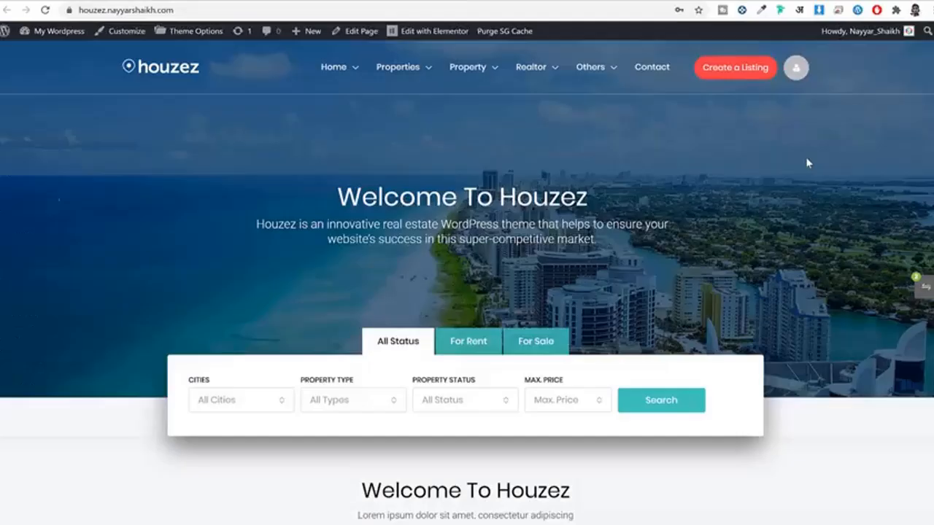
scroll(806, 157, down, 15)
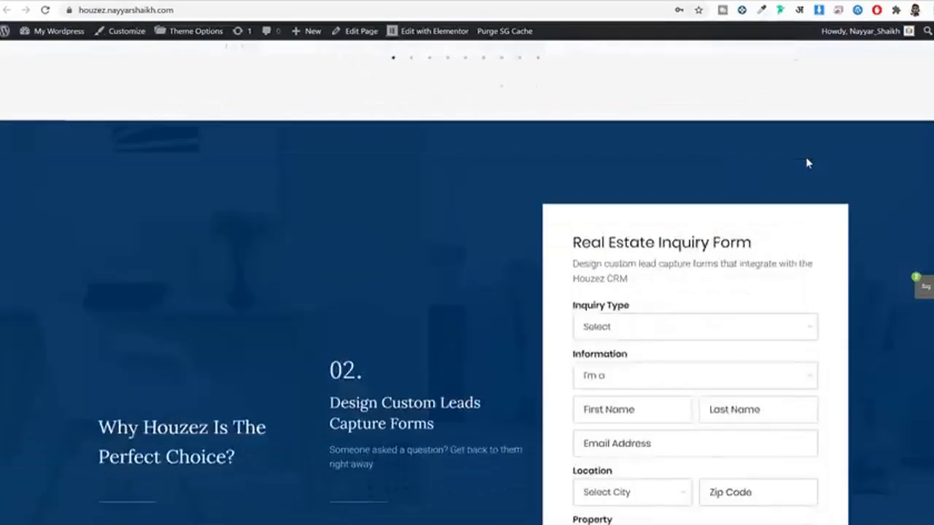
scroll(807, 161, down, 10)
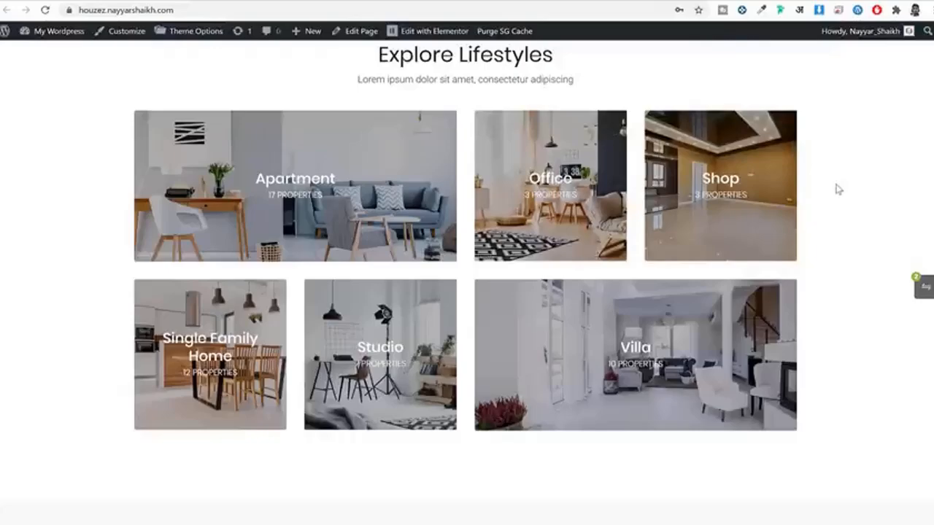
scroll(861, 209, up, 20)
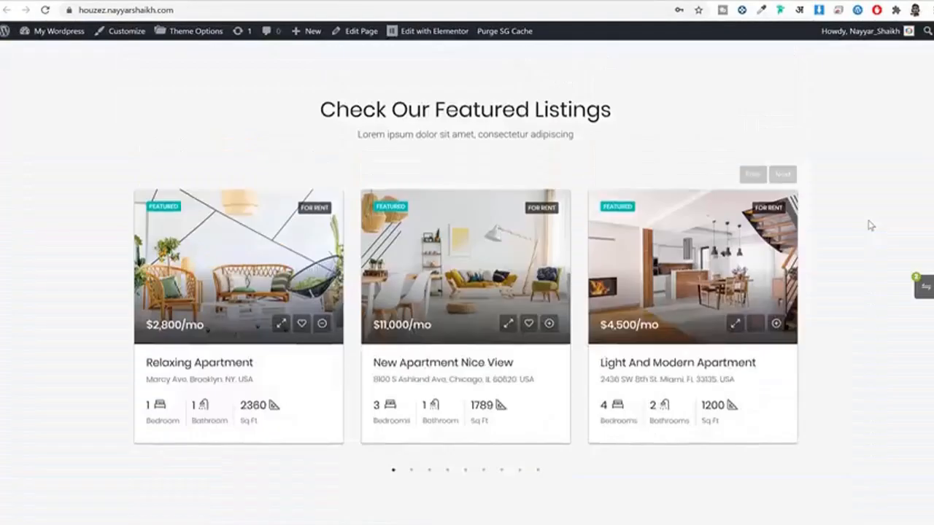
scroll(868, 225, up, 4)
scroll(868, 226, up, 3)
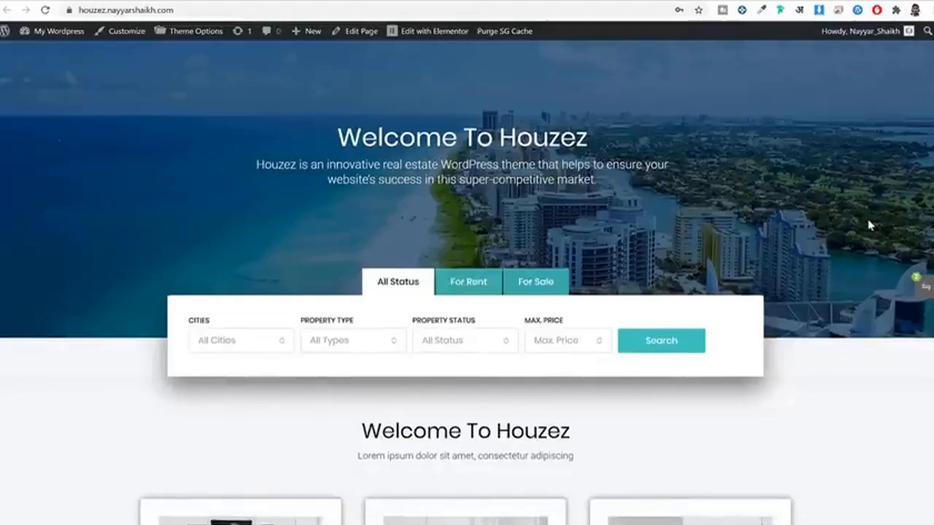
Step: Go to bloggdude.com in a new tab and open the free food delivery website post
click(829, 1)
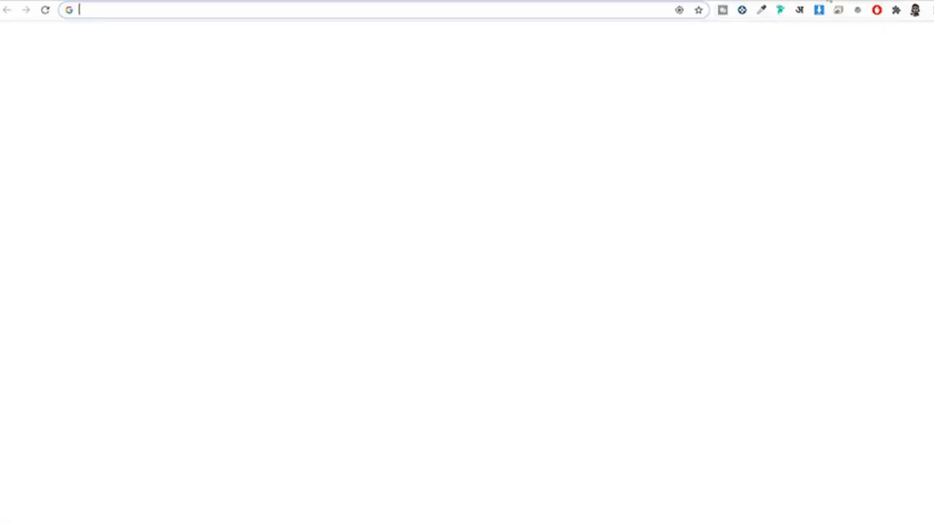
text(bloggdude.com)
key(Return)
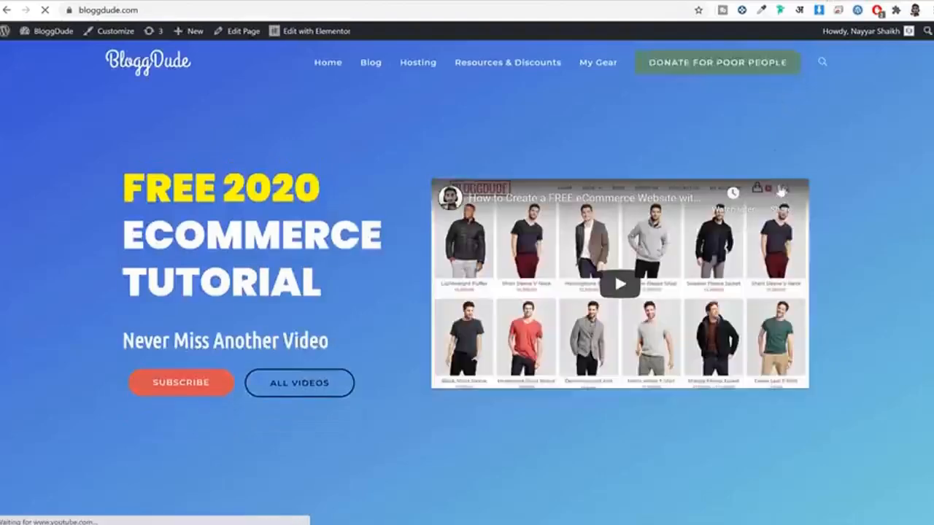
scroll(876, 208, down, 10)
scroll(904, 205, up, 3)
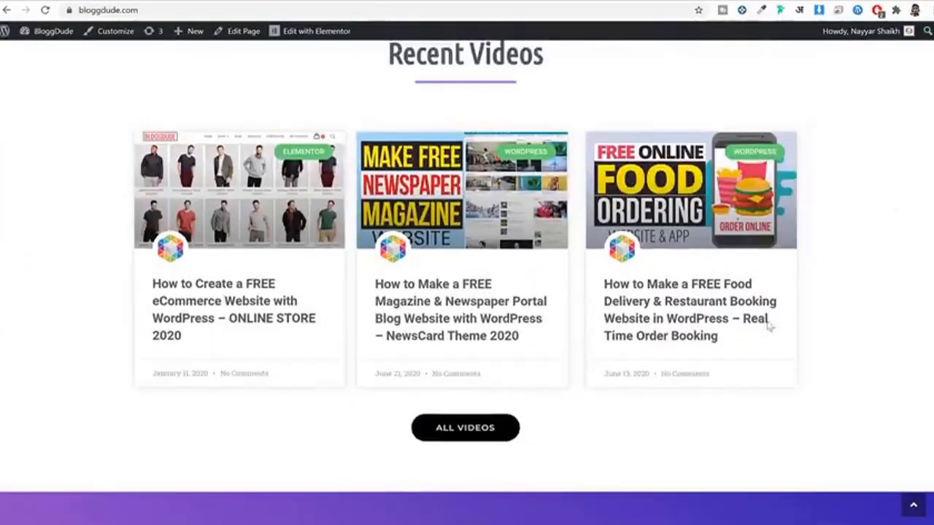
click(709, 314)
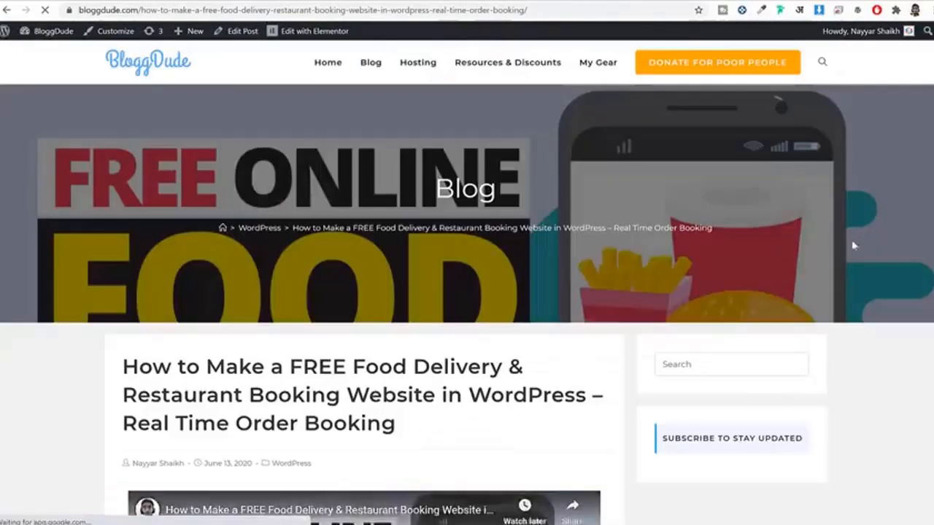
Step: Highlight 'Download Free Images' in the post and move the Houzez folder window to the centre
scroll(900, 232, down, 3)
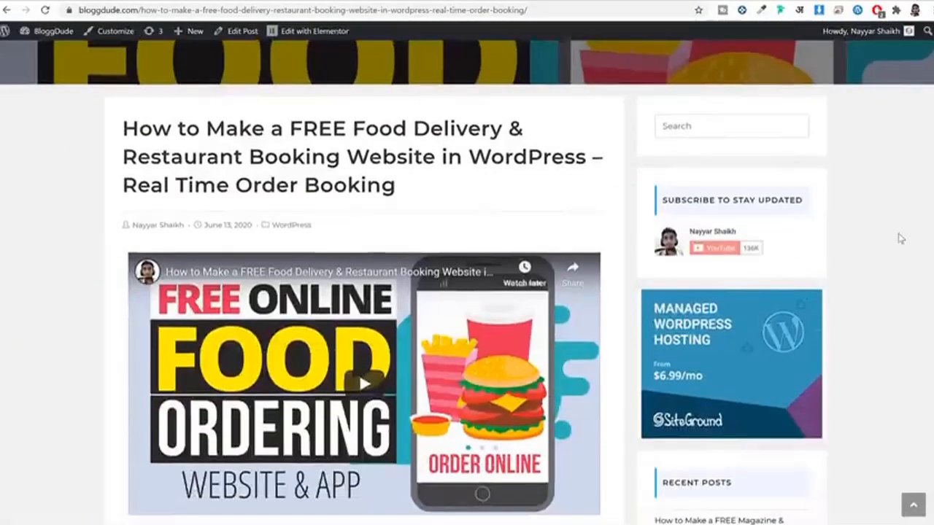
scroll(899, 233, down, 6)
scroll(834, 247, up, 1)
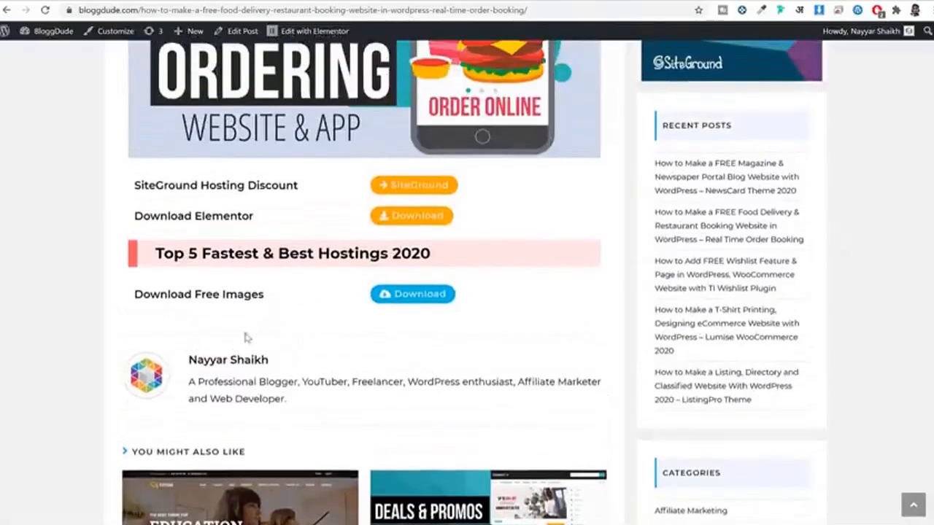
drag(135, 294, 295, 298)
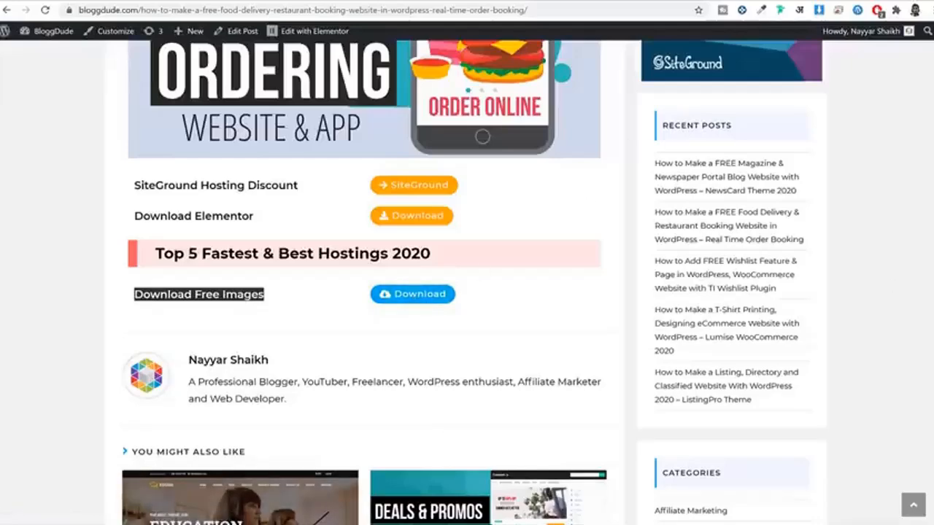
drag(933, 50, 443, 94)
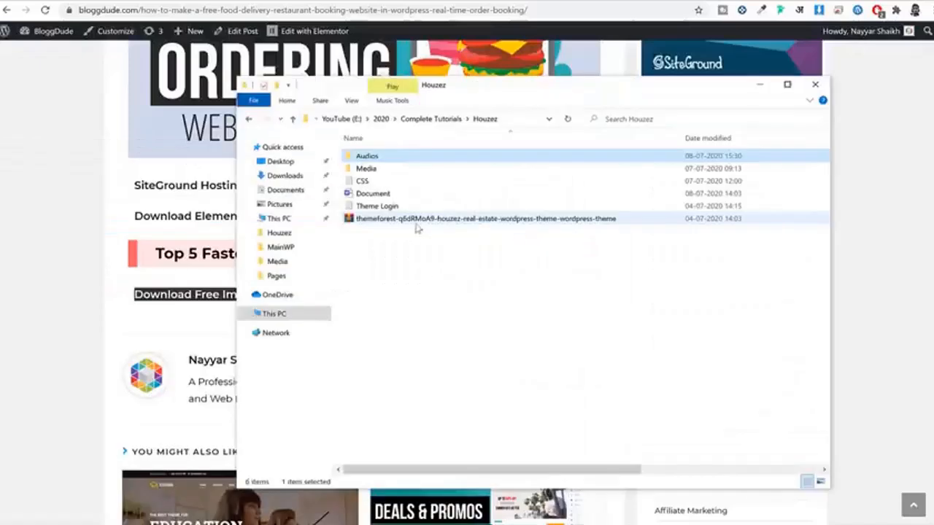
Step: Check the Houzez theme zip's context menu, then open the Media folder
click(395, 222)
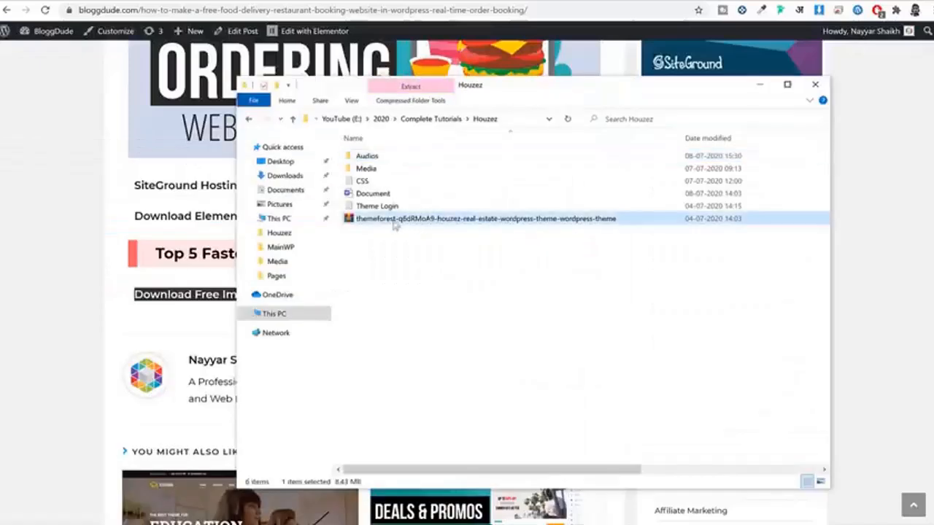
right_click(376, 217)
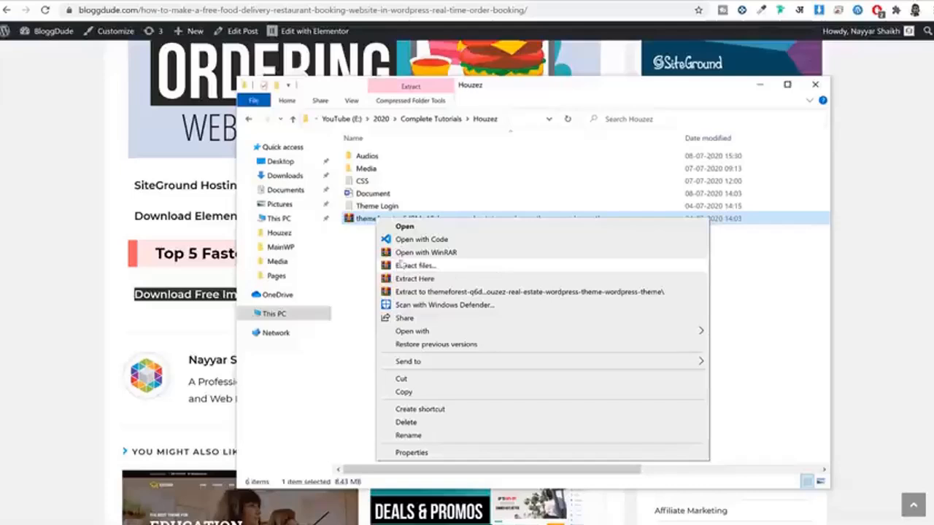
click(753, 284)
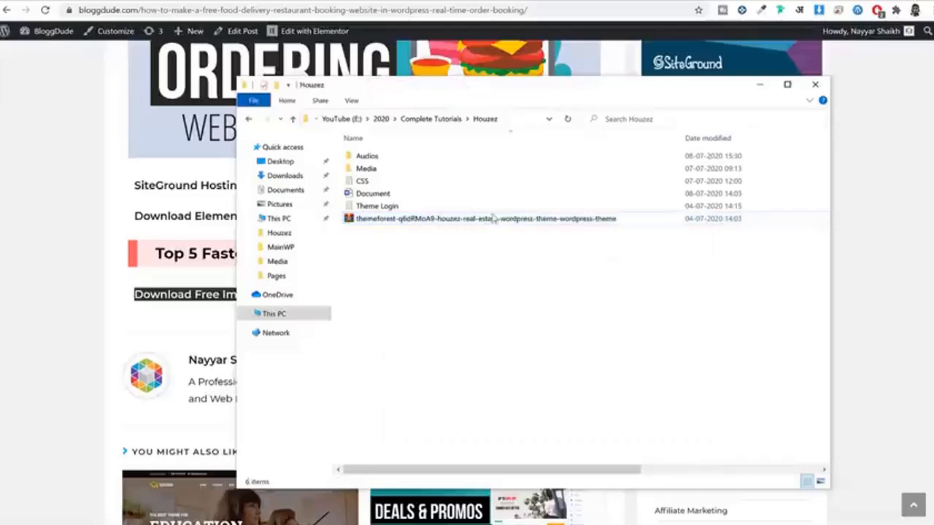
click(386, 172)
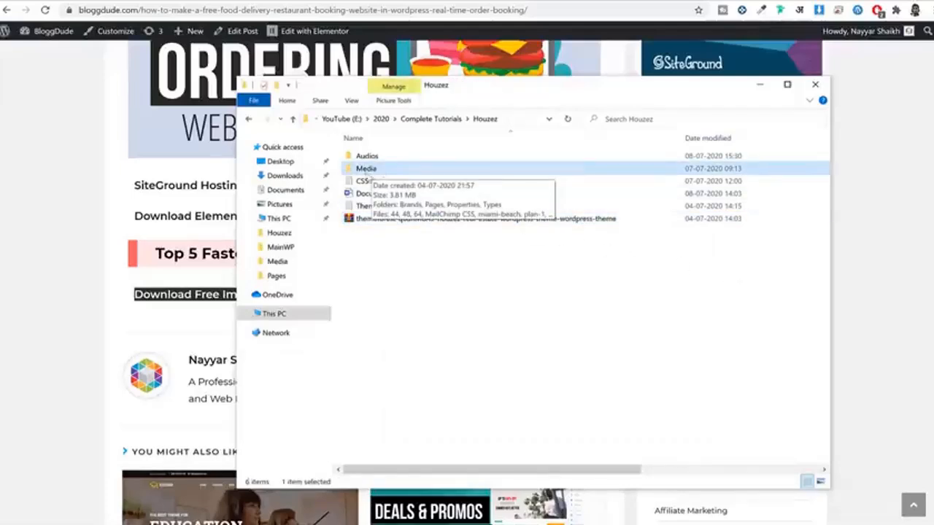
double_click(372, 172)
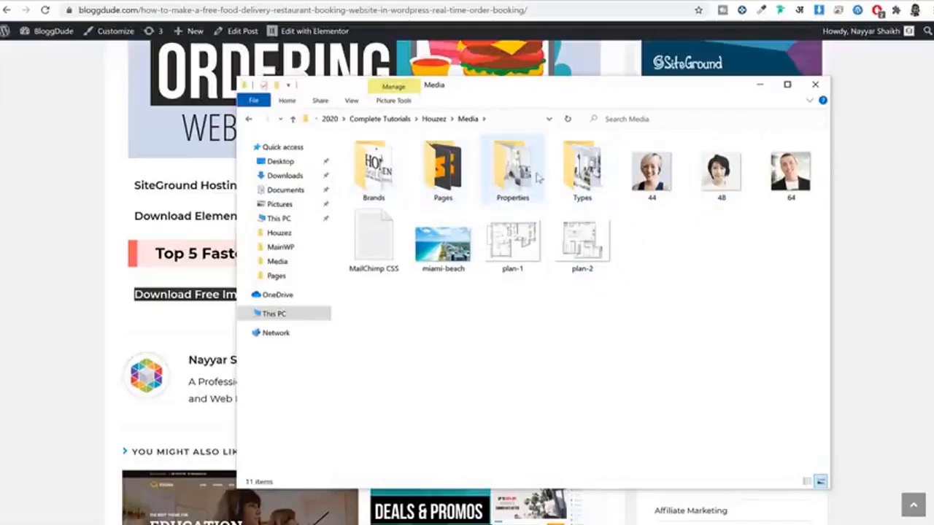
Step: Look through the Properties and Types image folders and the Media images
double_click(513, 168)
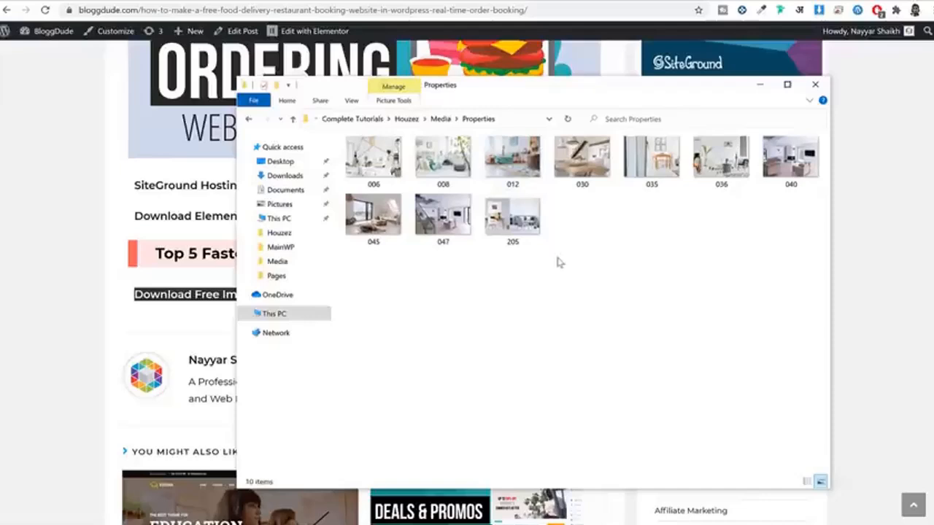
key(alt+Left)
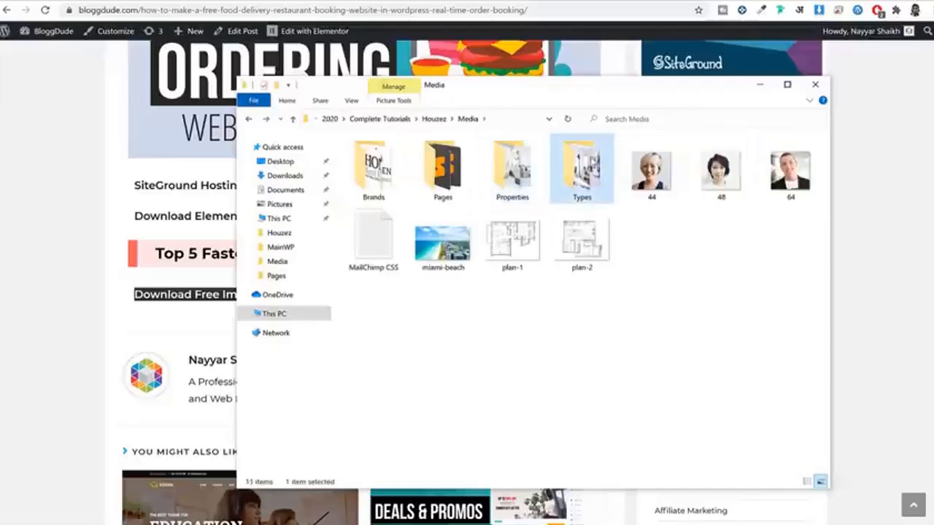
double_click(582, 168)
key(alt+Left)
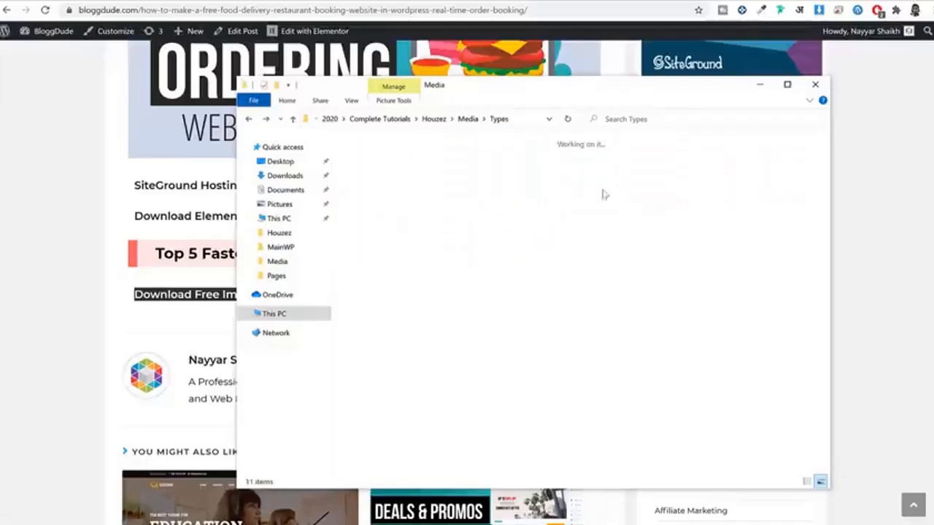
click(650, 172)
key(Right)
key(Down)
key(Left)
key(Left)
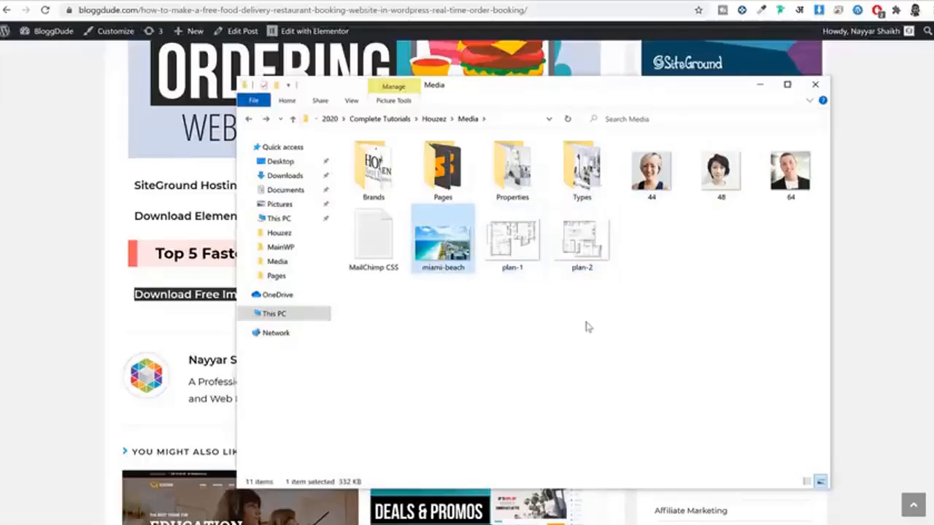
Step: Look inside the Pages folder, then close the Houzez folder window
double_click(441, 174)
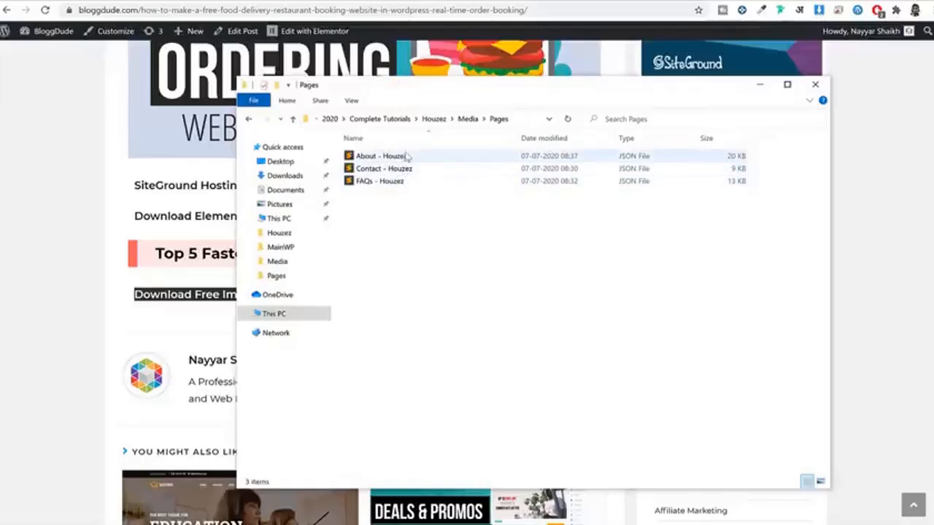
key(alt+Left)
click(396, 241)
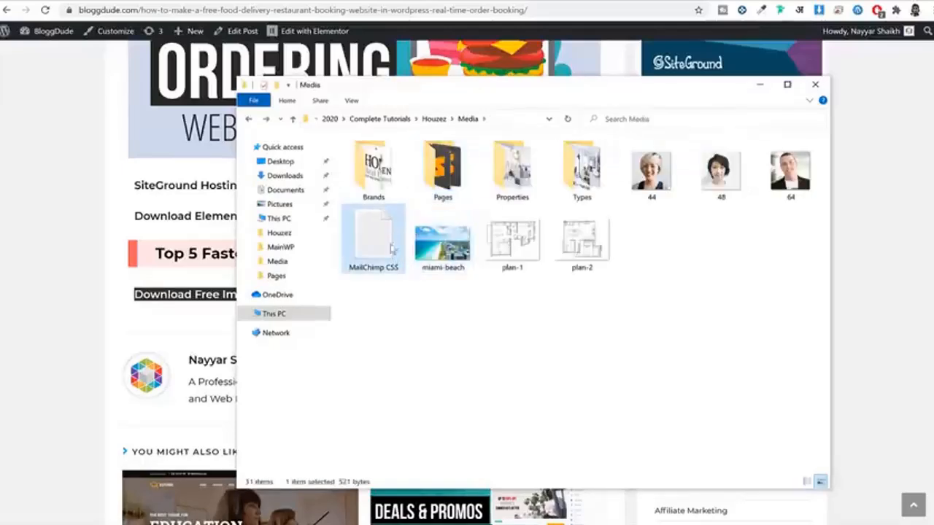
click(419, 292)
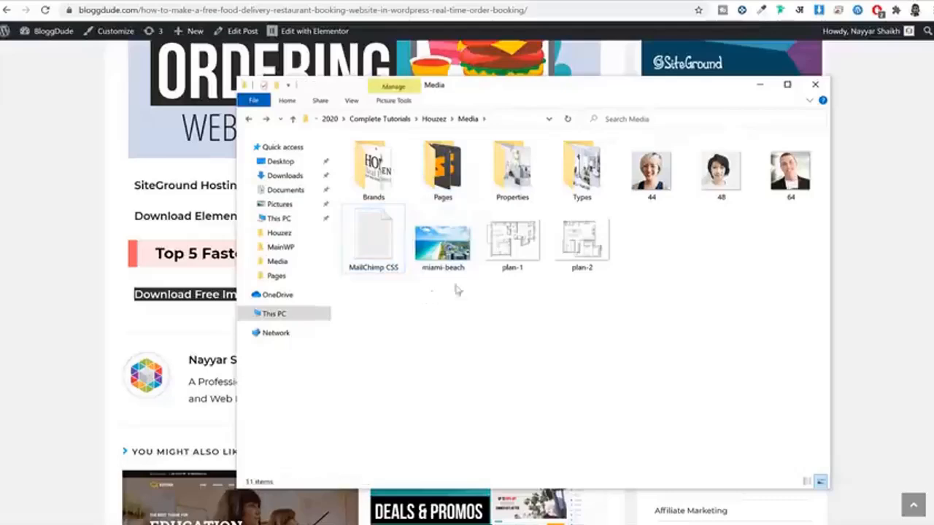
click(886, 164)
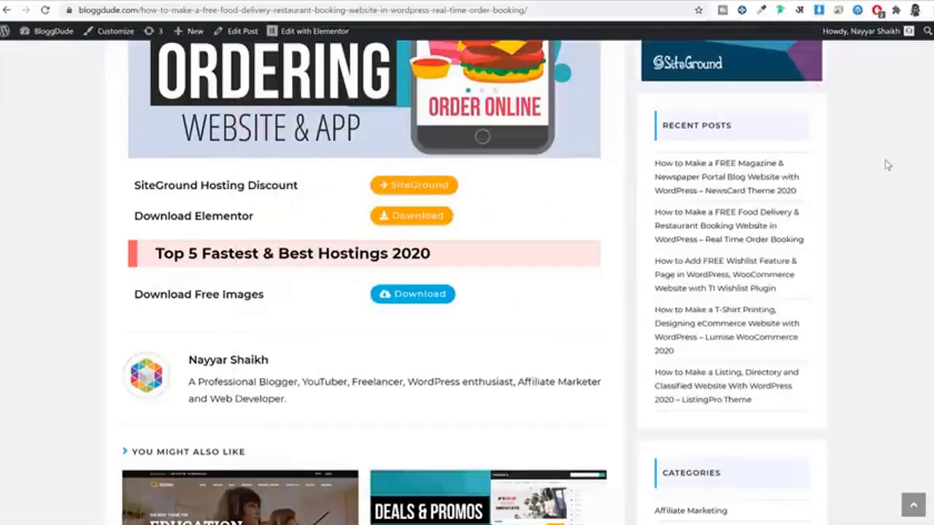
Step: Reload the BloggDude post and briefly select its 'Download Free Images' line
key(F5)
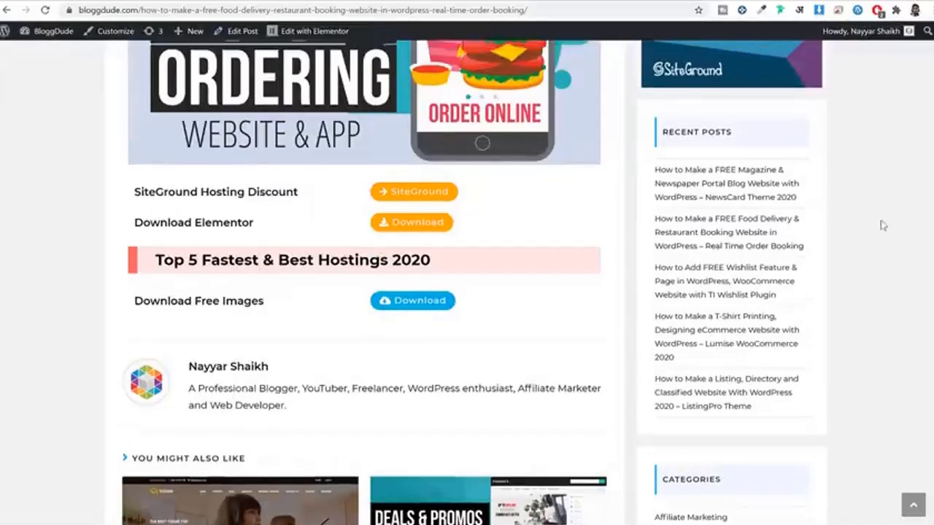
scroll(702, 213, down, 4)
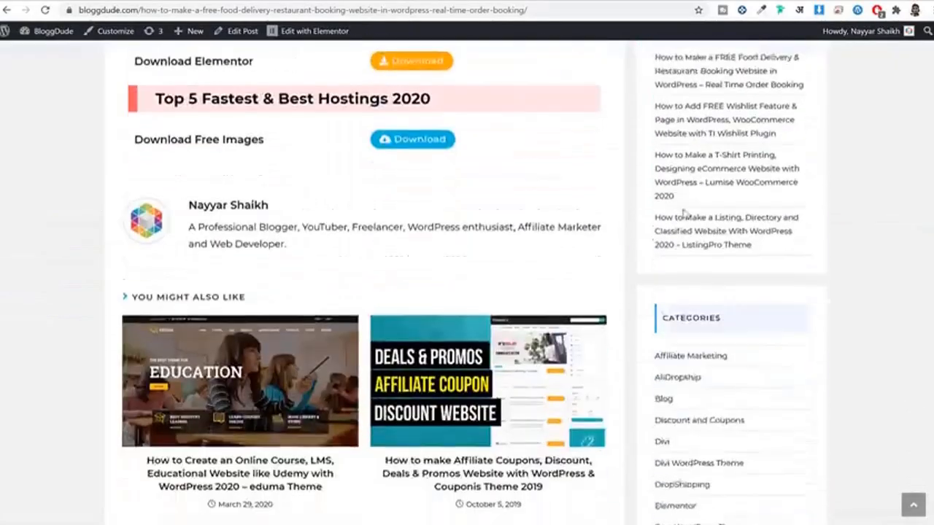
triple_click(181, 117)
click(308, 124)
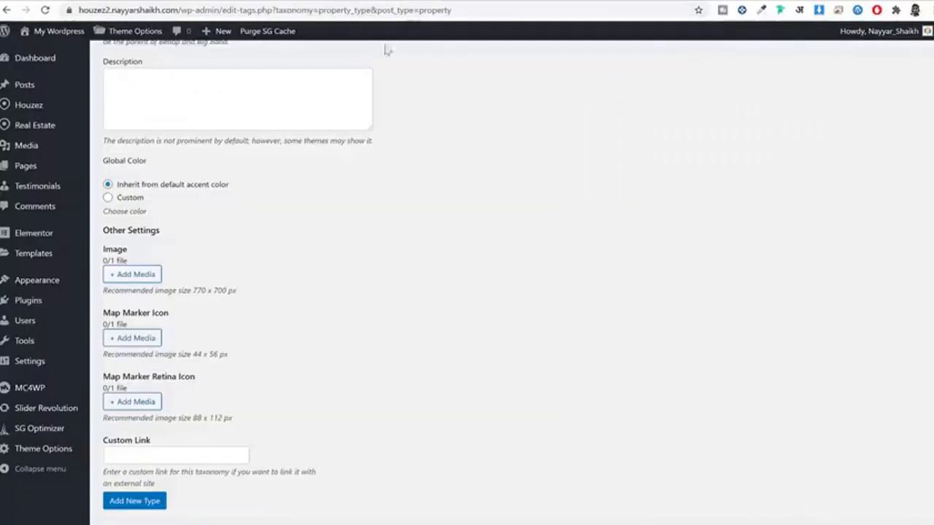
scroll(484, 192, up, 3)
scroll(497, 214, down, 4)
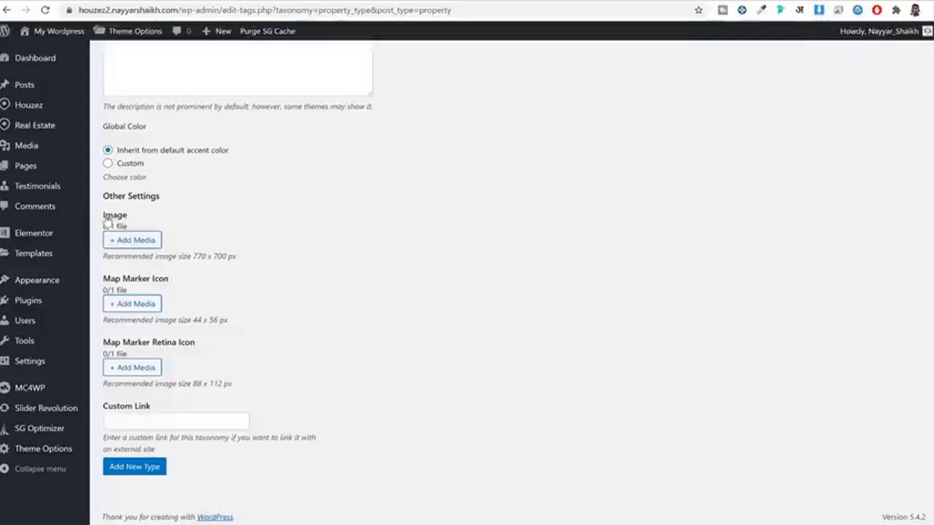
Step: From the type's Image field, browse to Media\Types and pick Commercial.jpg for upload
drag(106, 222, 162, 228)
click(131, 244)
click(54, 83)
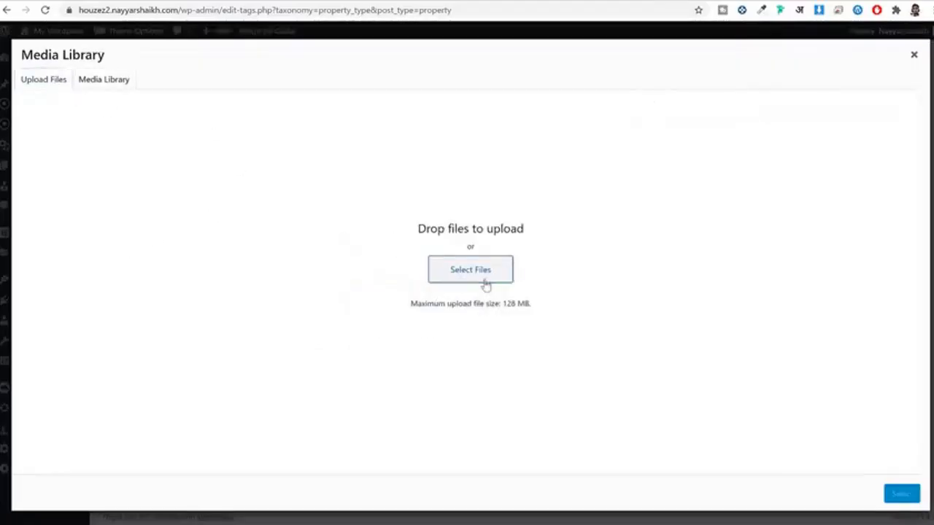
click(484, 280)
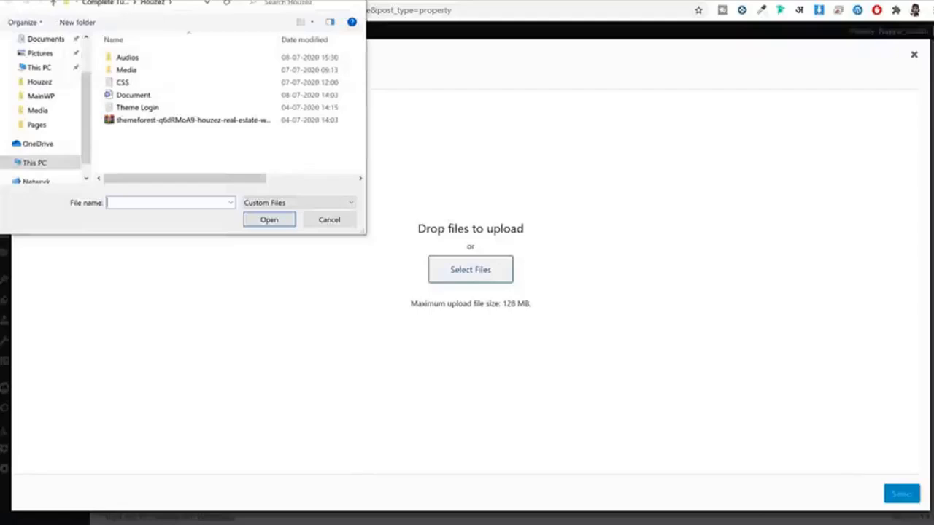
double_click(365, 127)
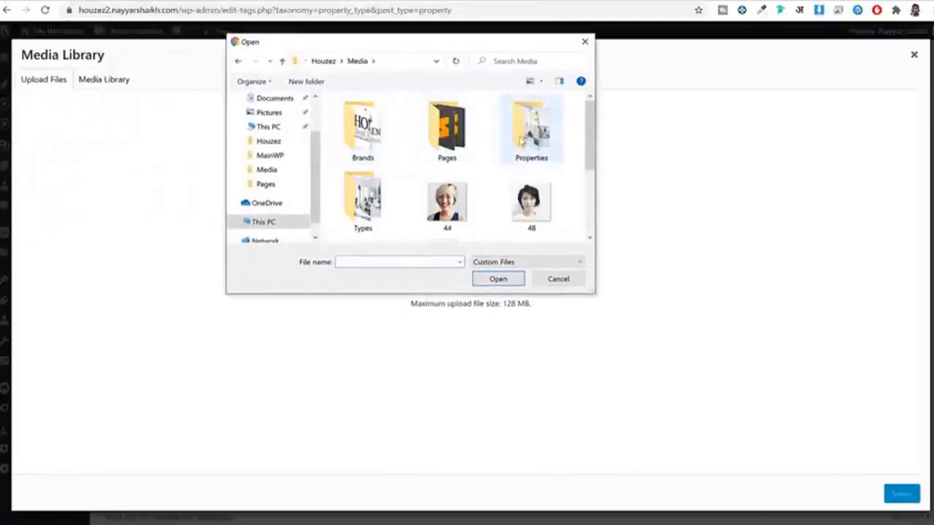
scroll(533, 175, down, 1)
scroll(527, 201, up, 1)
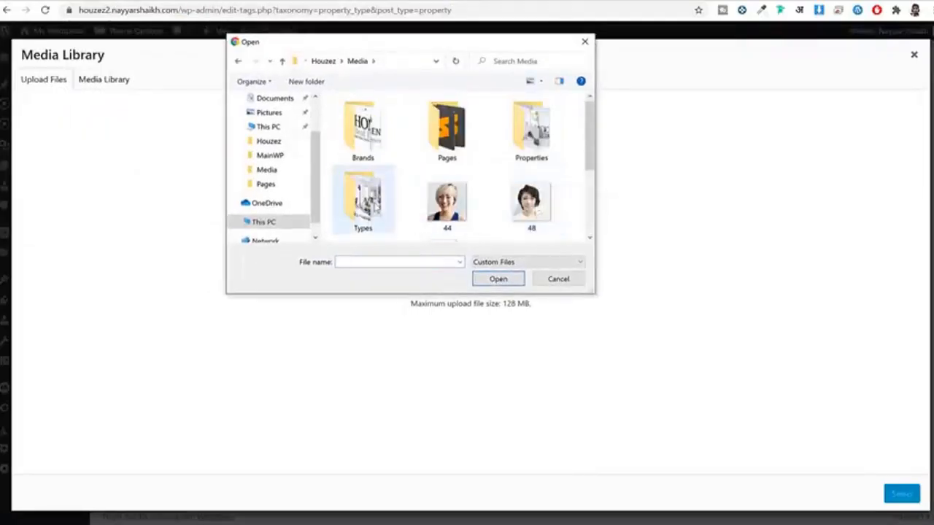
double_click(362, 201)
click(474, 150)
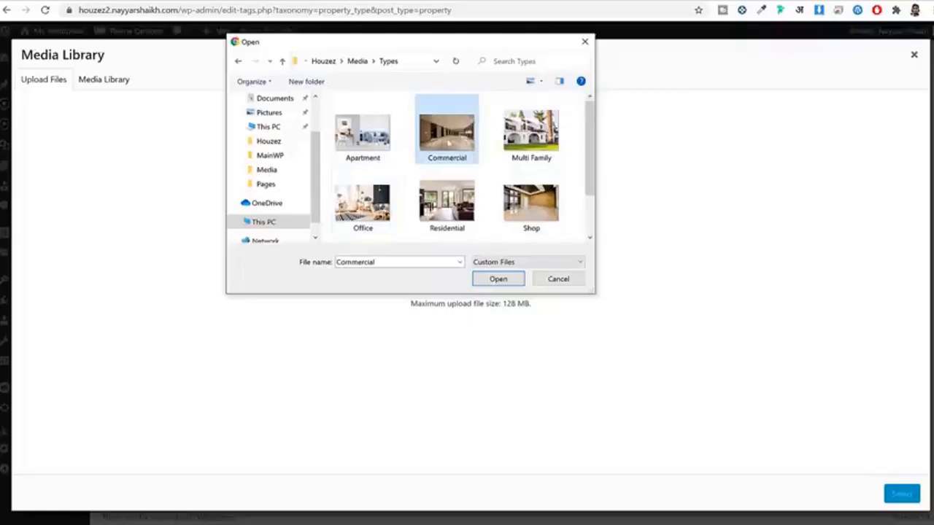
Step: Upload Commercial.jpg as the type's image and save the Commercial type
scroll(500, 195, down, 1)
scroll(501, 196, up, 1)
click(500, 280)
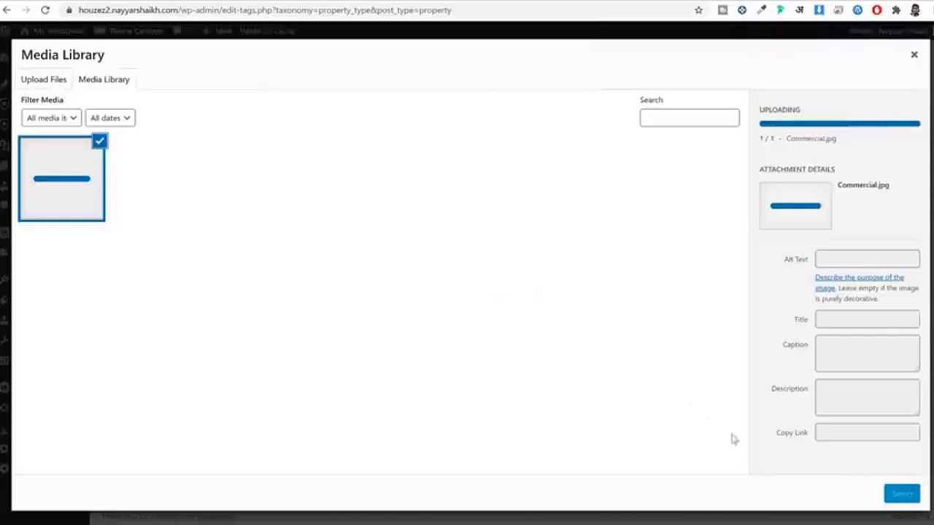
click(905, 495)
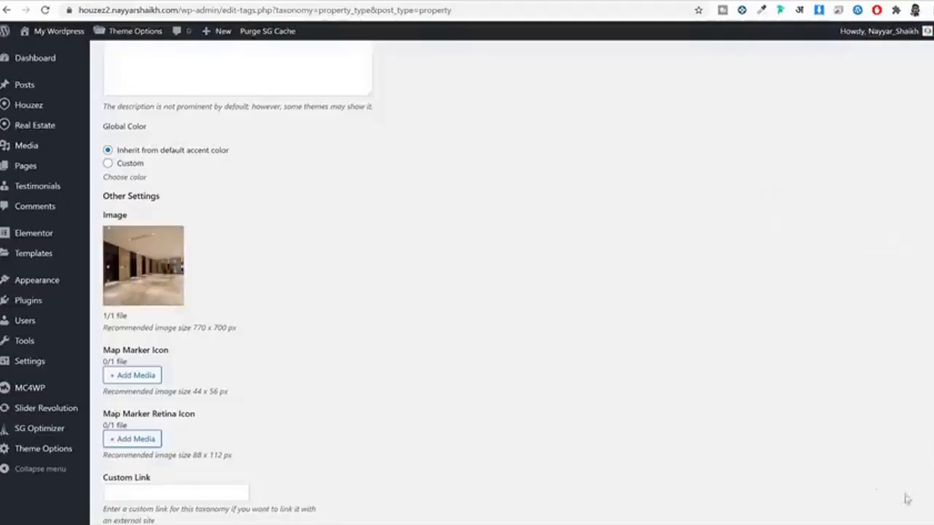
scroll(380, 235, down, 1)
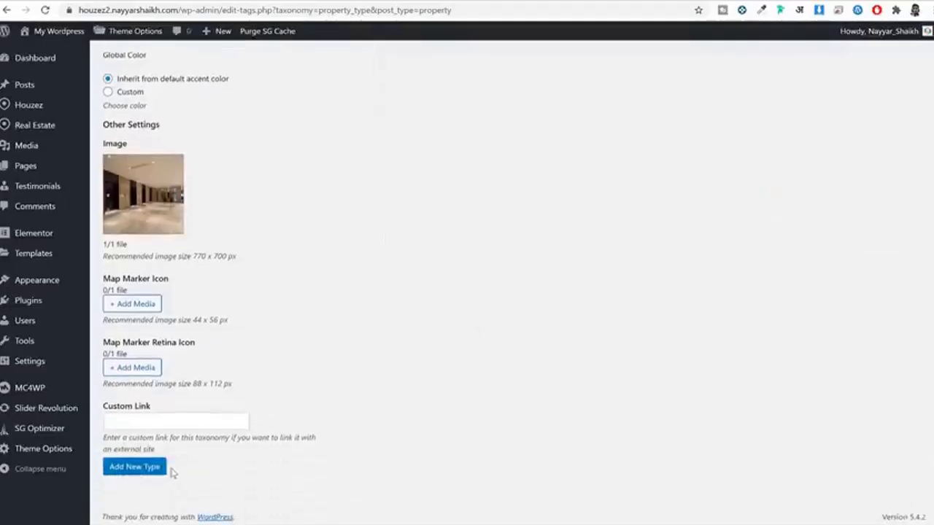
click(135, 467)
scroll(533, 406, up, 5)
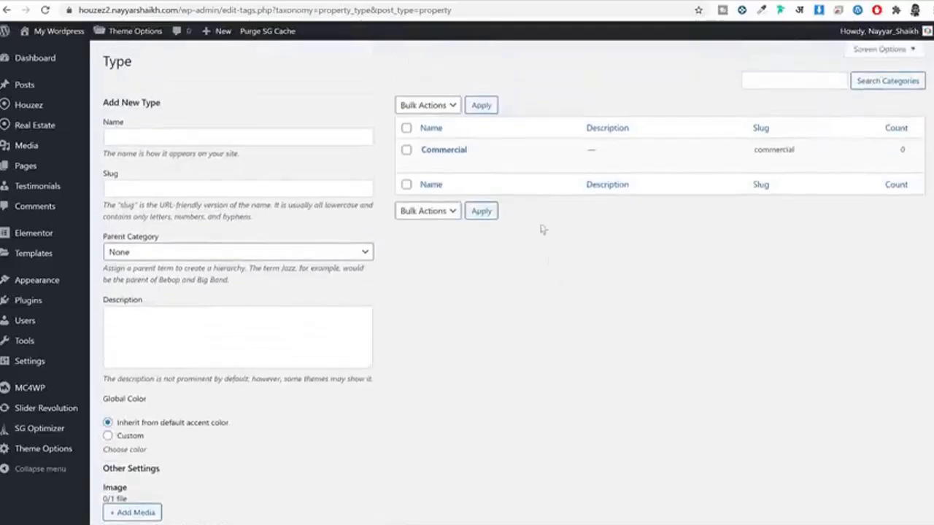
Step: Add the Residential type with Residential.jpg uploaded from Media\Types as its image
click(196, 137)
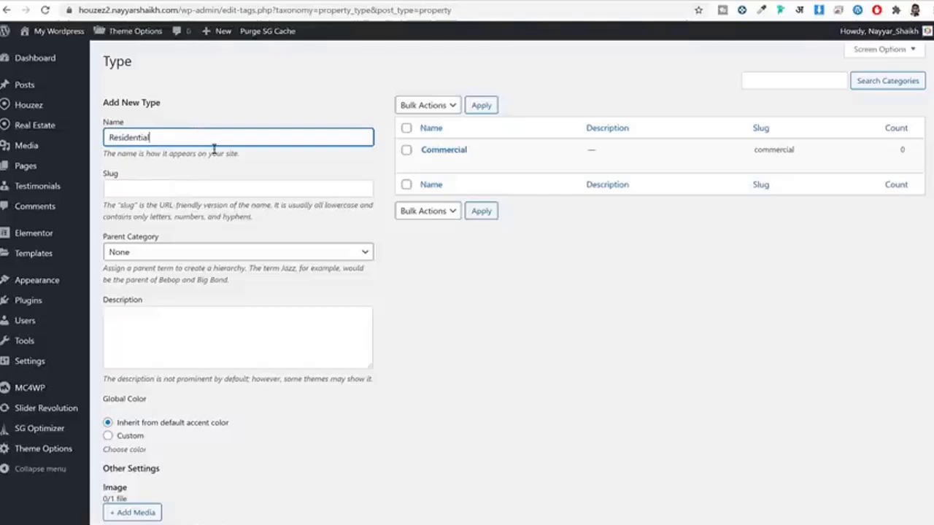
scroll(219, 139, down, 4)
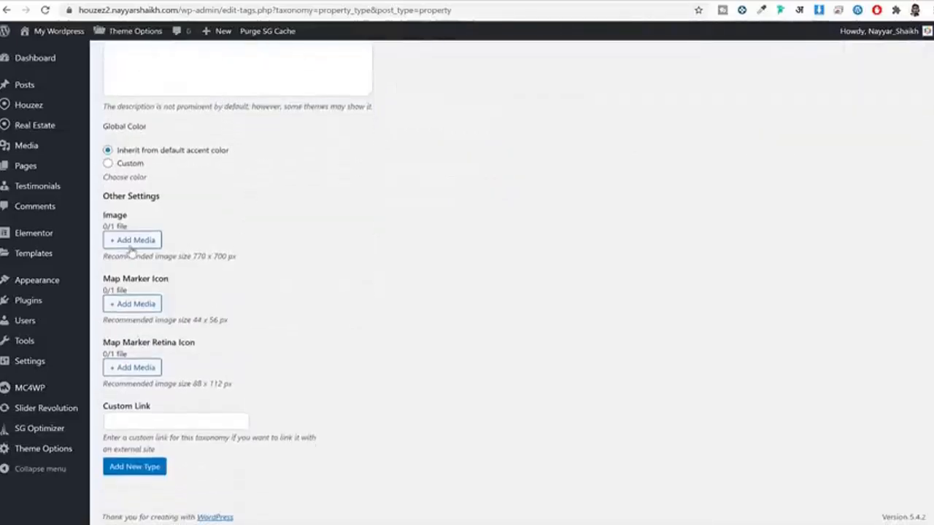
click(131, 242)
click(53, 85)
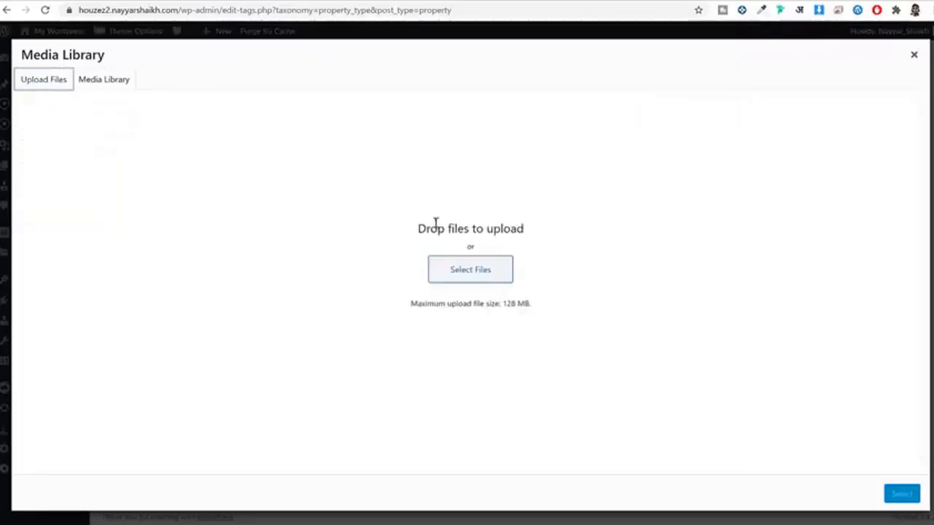
click(482, 271)
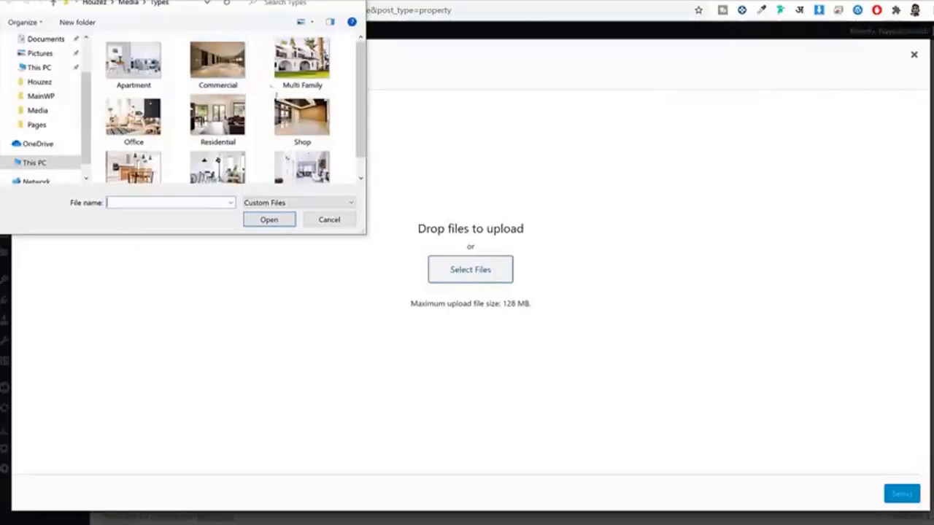
scroll(190, 124, down, 1)
click(218, 95)
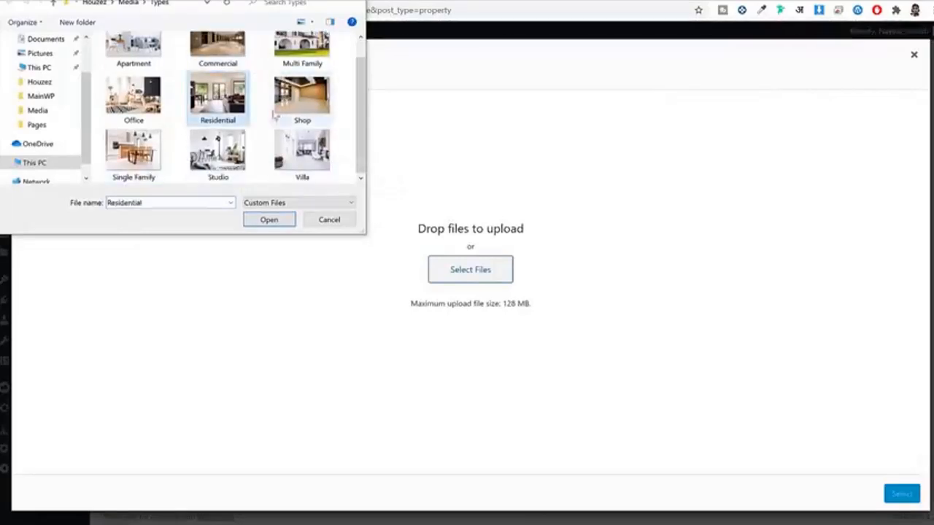
click(269, 219)
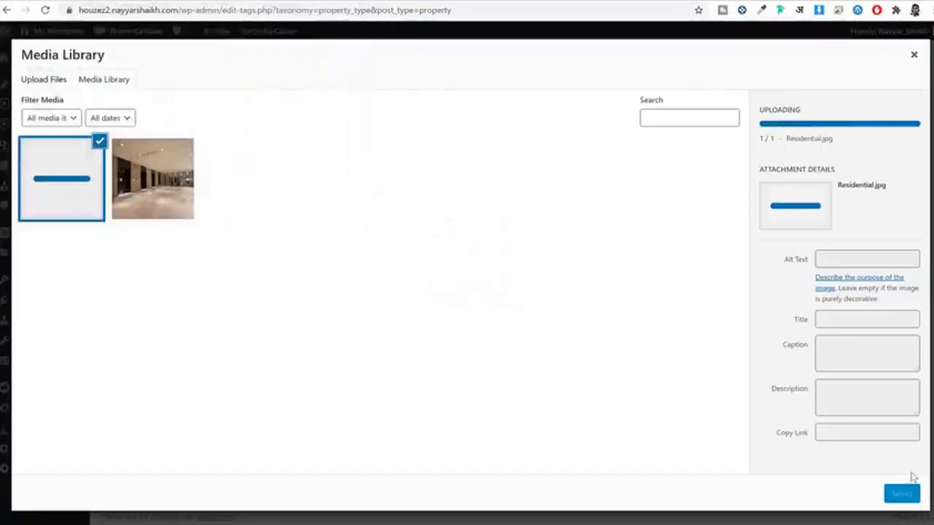
click(902, 495)
scroll(454, 386, down, 1)
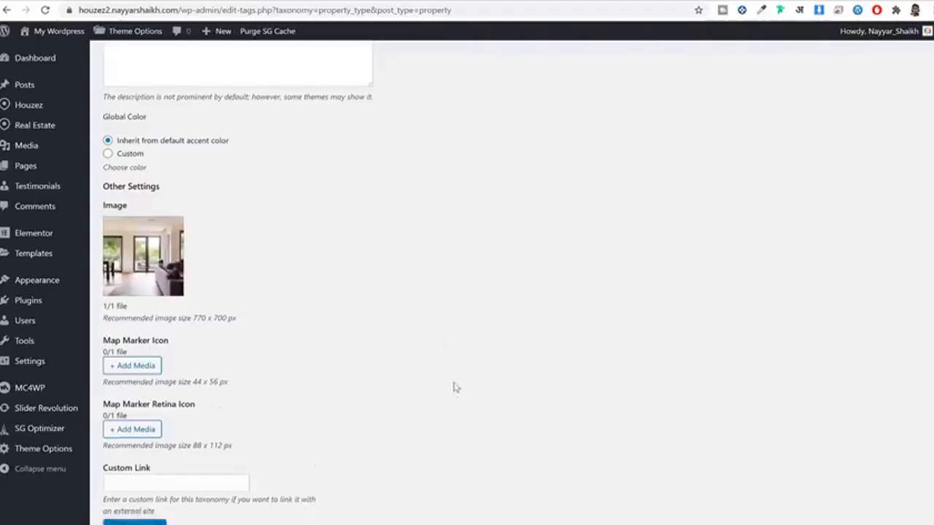
click(167, 467)
scroll(615, 377, up, 4)
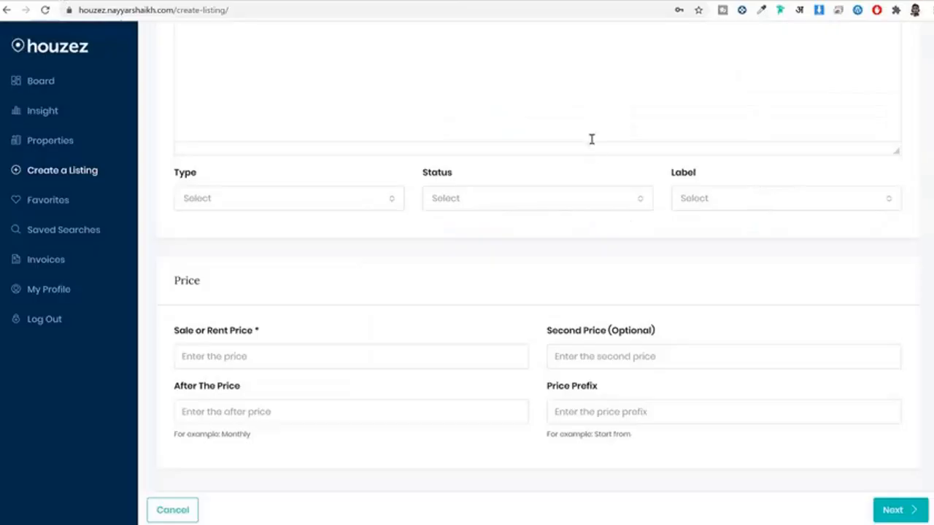
Step: Review the demo form's Type dropdown to see Office and Shop nested under Commercial
click(231, 210)
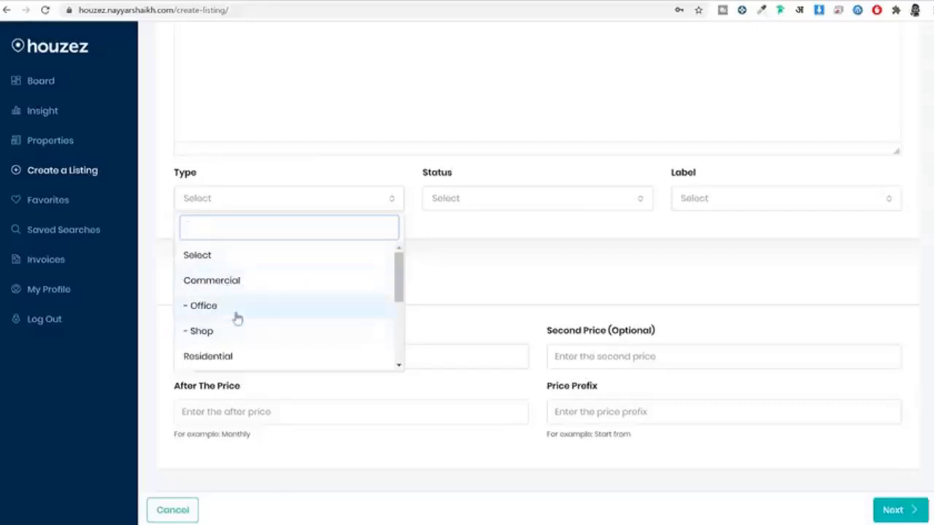
scroll(236, 317, down, 2)
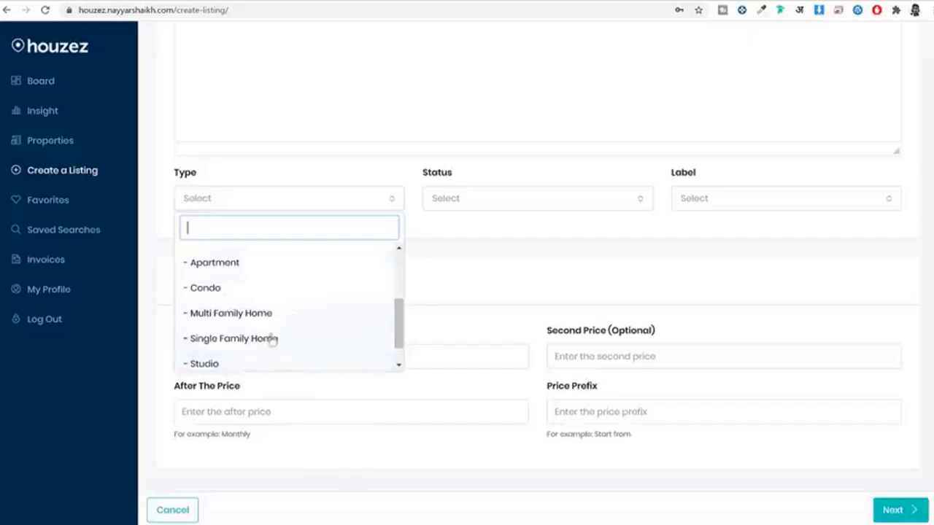
scroll(248, 321, up, 3)
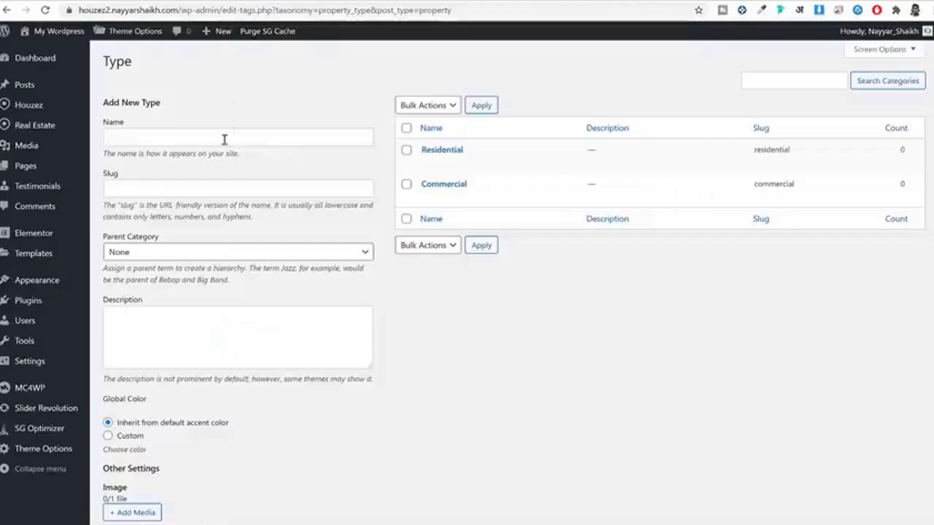
click(227, 137)
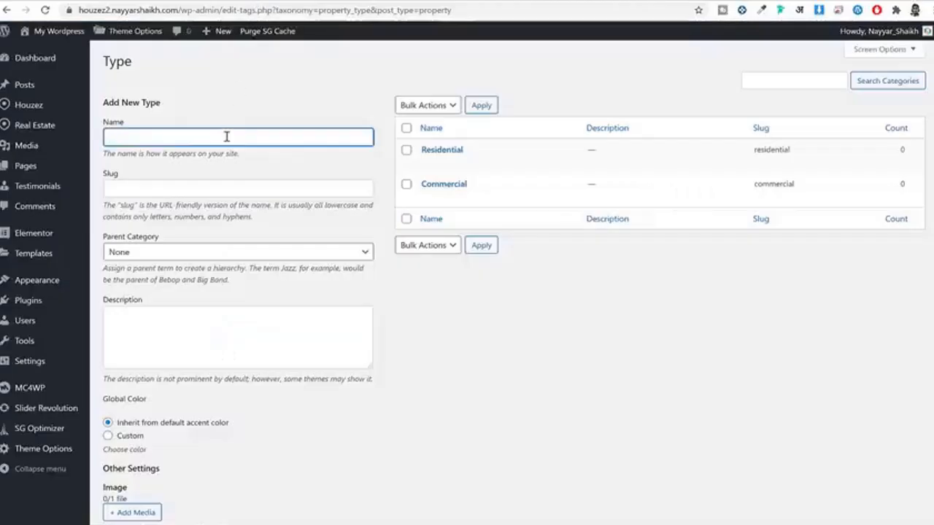
Step: Name the new type Shop and set its parent to Commercial
scroll(241, 149, down, 2)
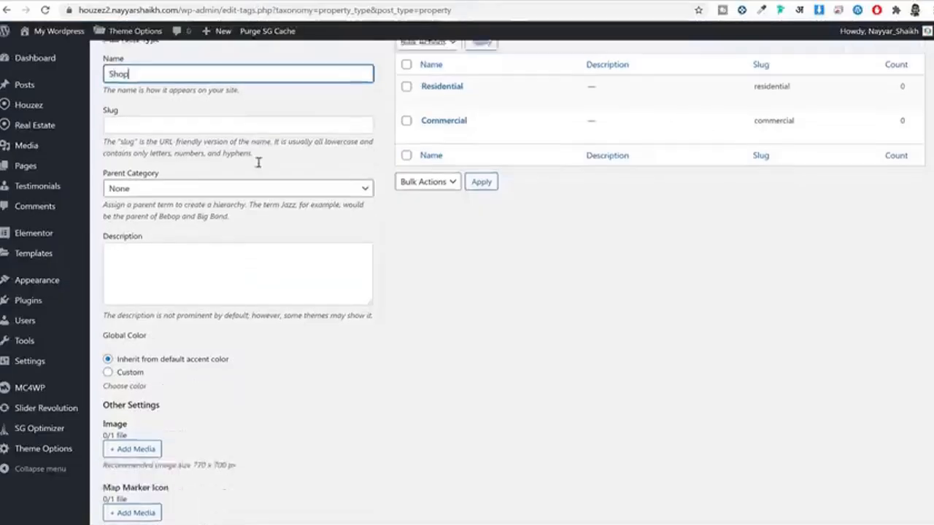
drag(106, 119, 152, 120)
click(174, 136)
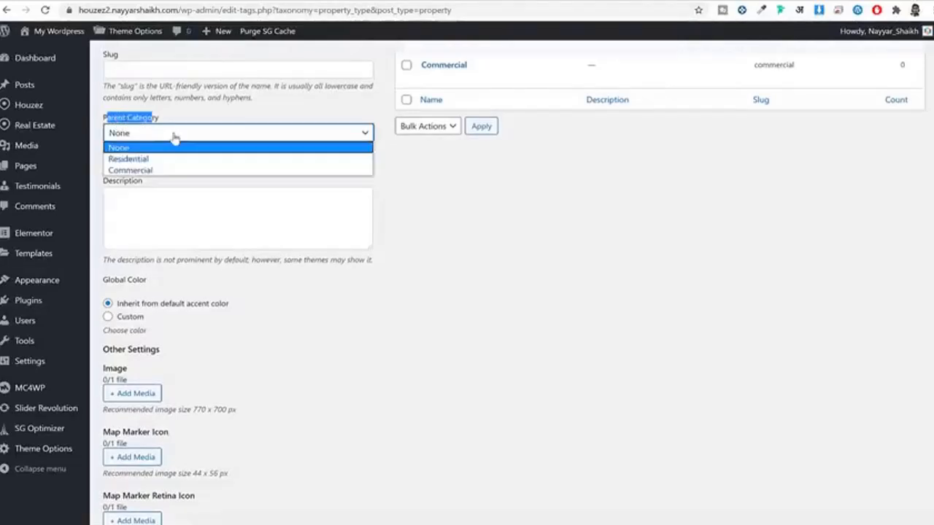
click(150, 172)
Step: Upload Shop.jpg as its image and save the Shop type
scroll(285, 311, down, 2)
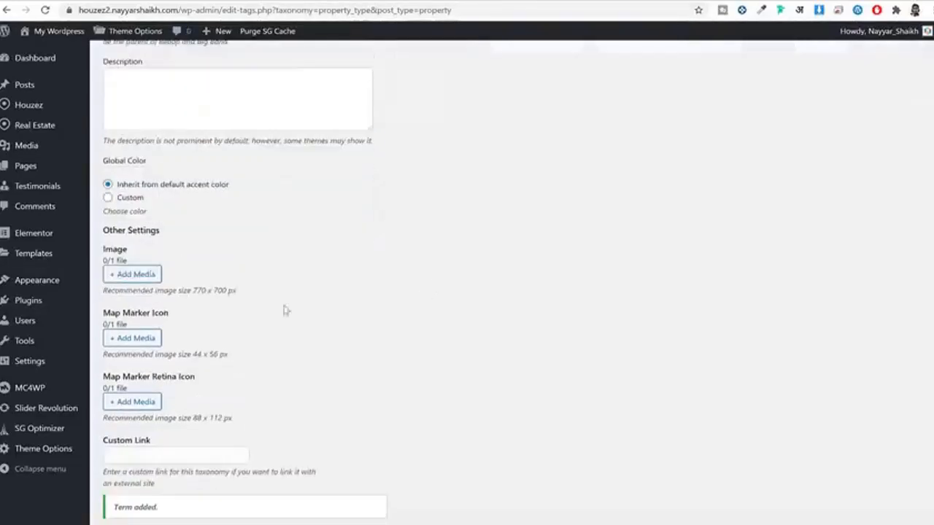
click(135, 274)
click(49, 77)
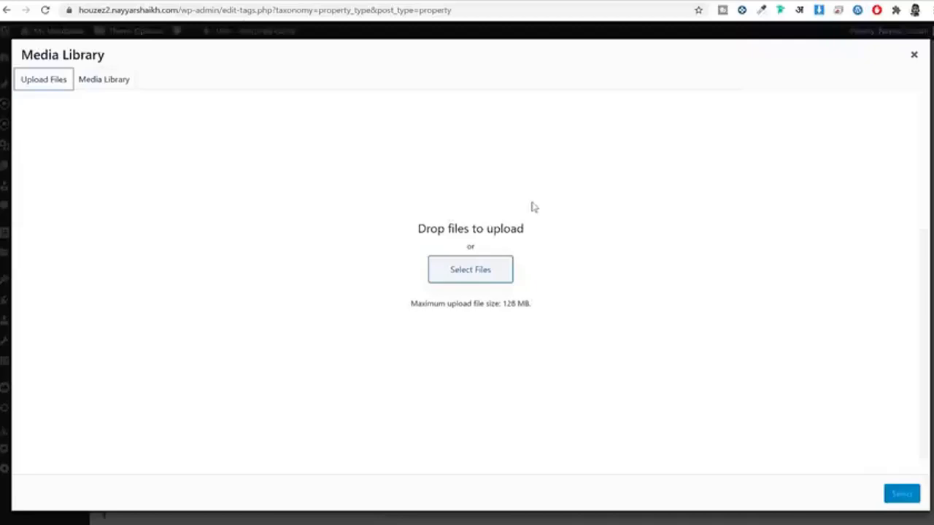
click(501, 271)
click(308, 125)
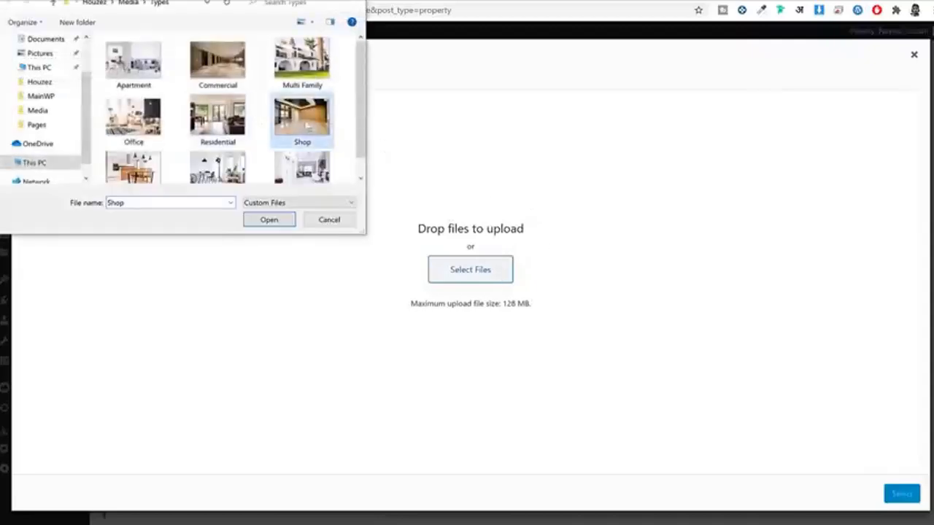
click(268, 220)
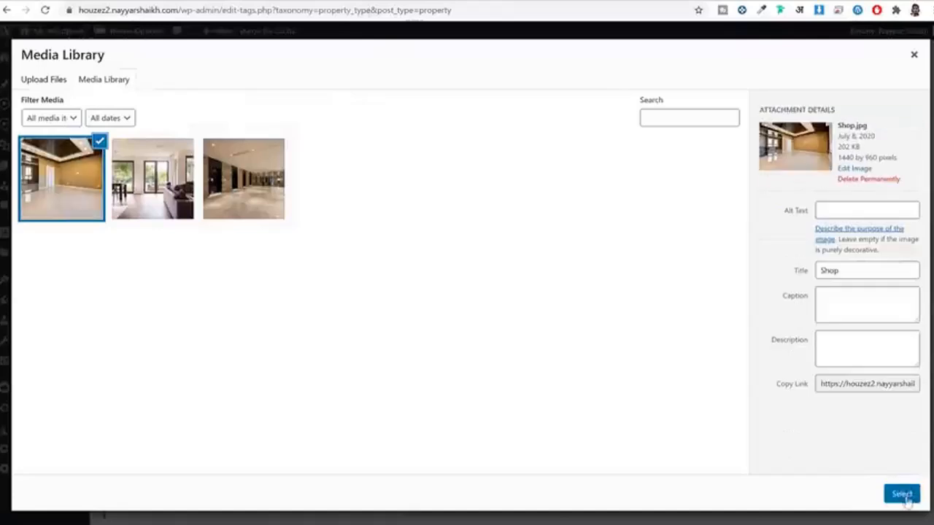
click(905, 495)
scroll(428, 386, down, 2)
click(118, 468)
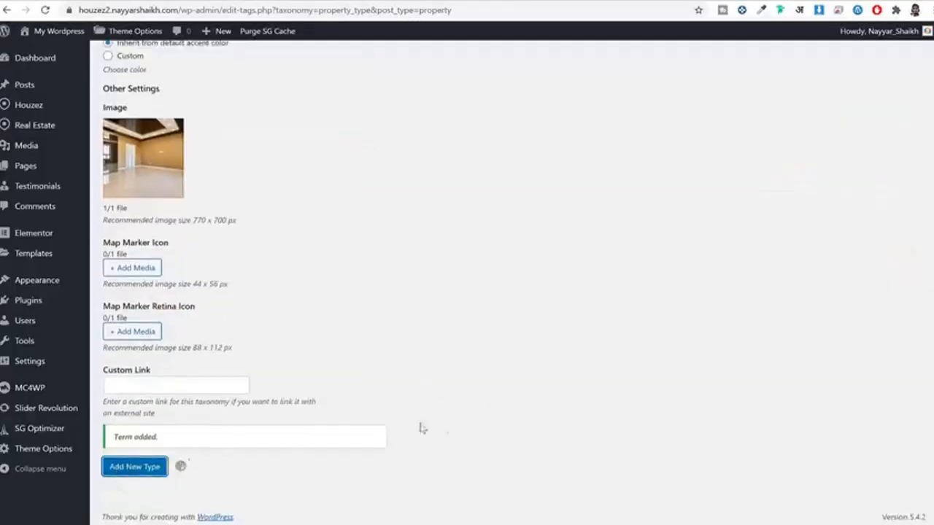
scroll(477, 423, up, 5)
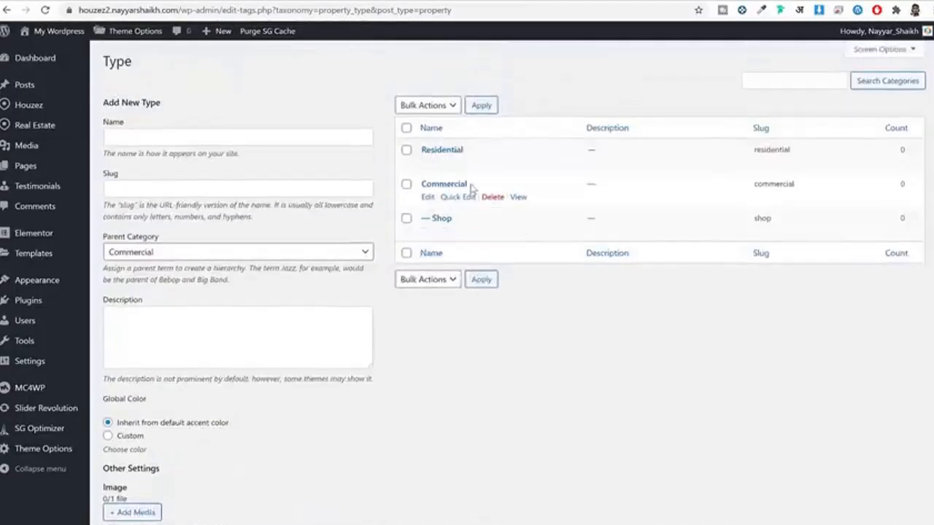
Step: Check Shop listed under Commercial, then enter Office as the new type's name
drag(459, 218, 419, 218)
drag(475, 183, 421, 184)
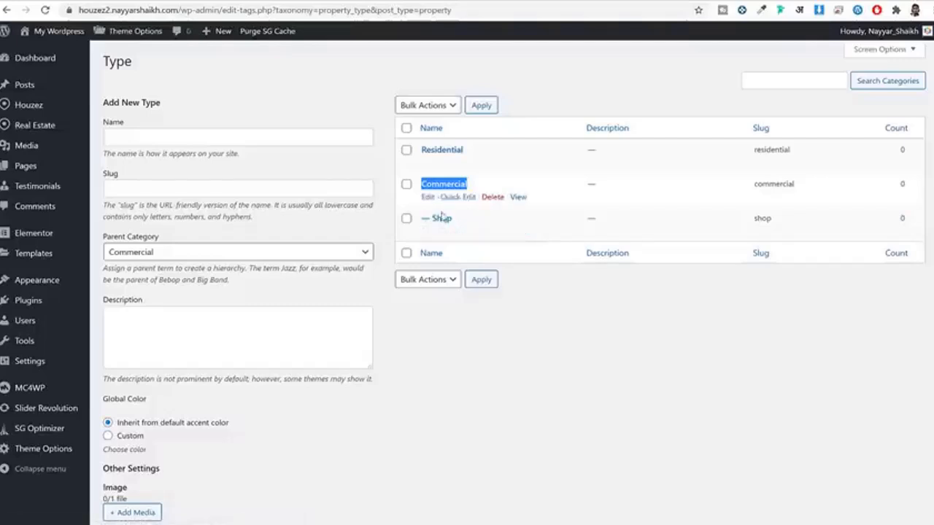
click(211, 138)
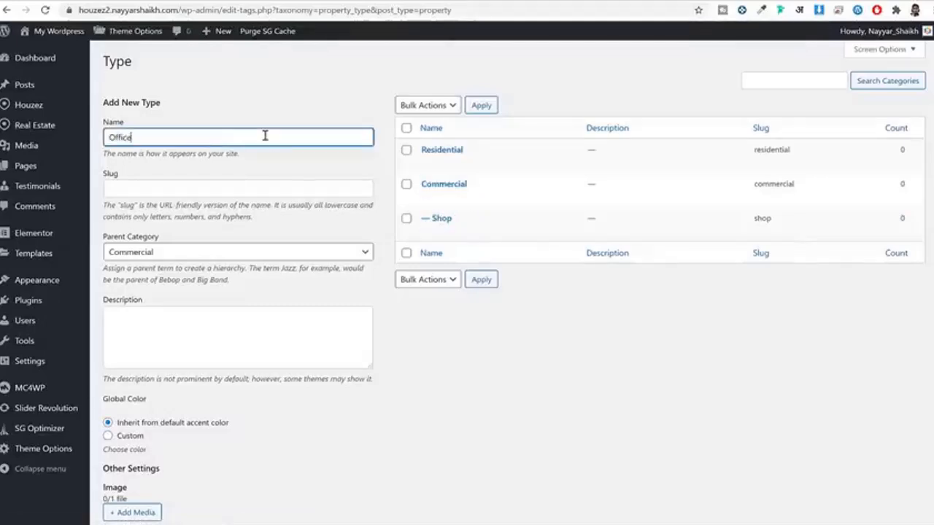
scroll(279, 202, down, 1)
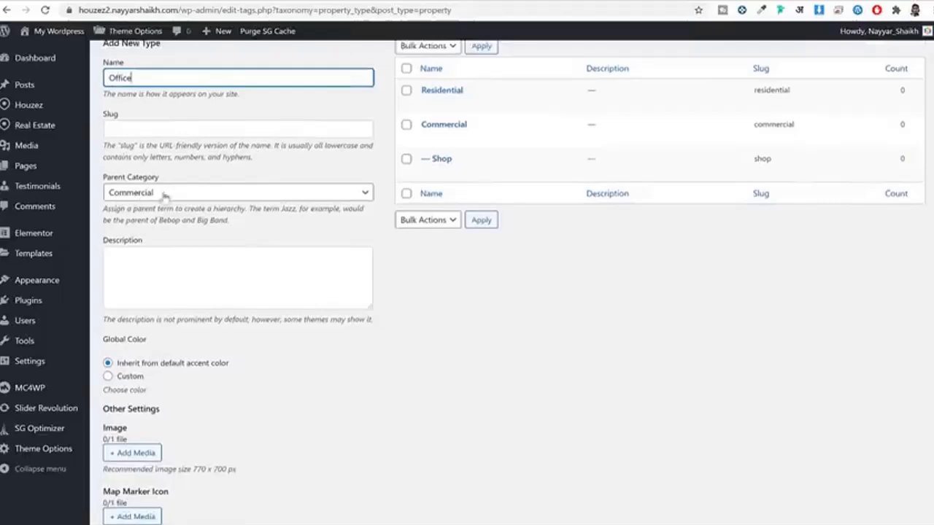
key(Return)
scroll(144, 295, down, 3)
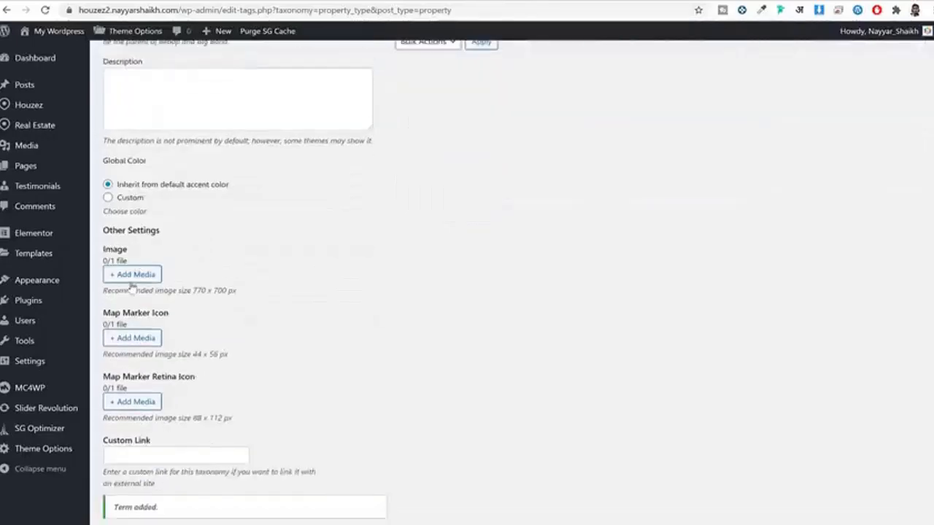
Step: Upload Office.jpg from the computer for the new type's image
click(133, 275)
click(44, 78)
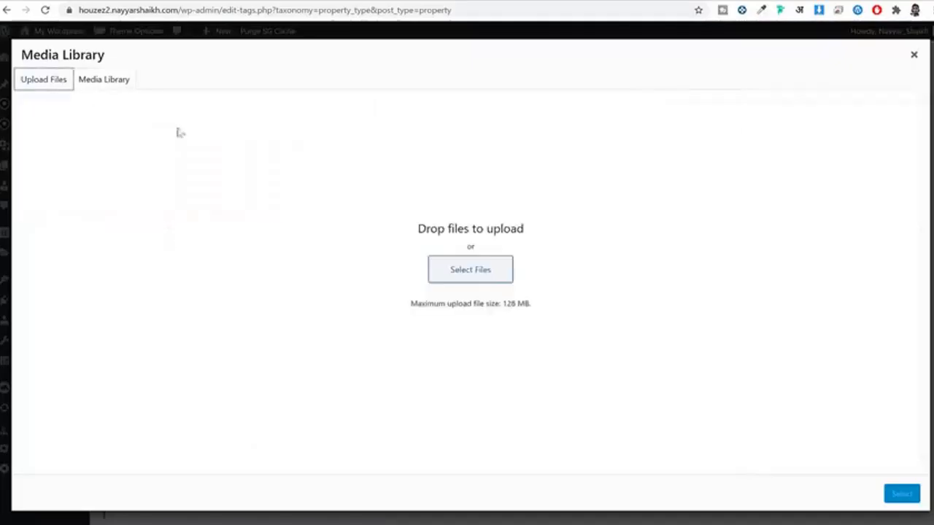
click(475, 269)
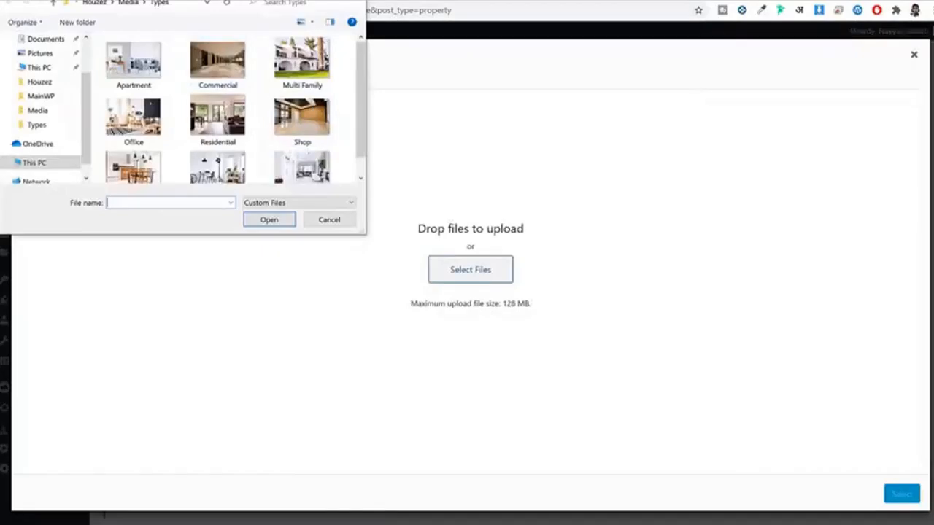
scroll(270, 135, down, 1)
click(302, 95)
click(133, 95)
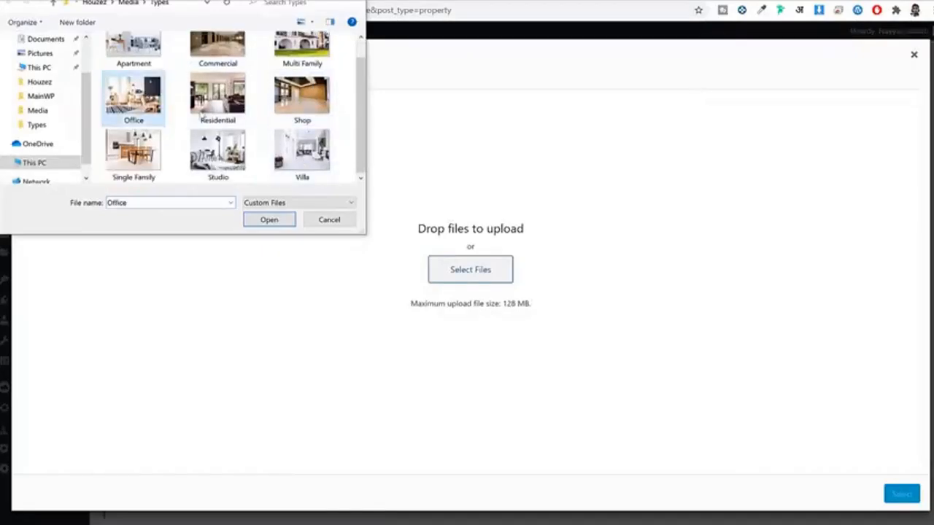
click(273, 220)
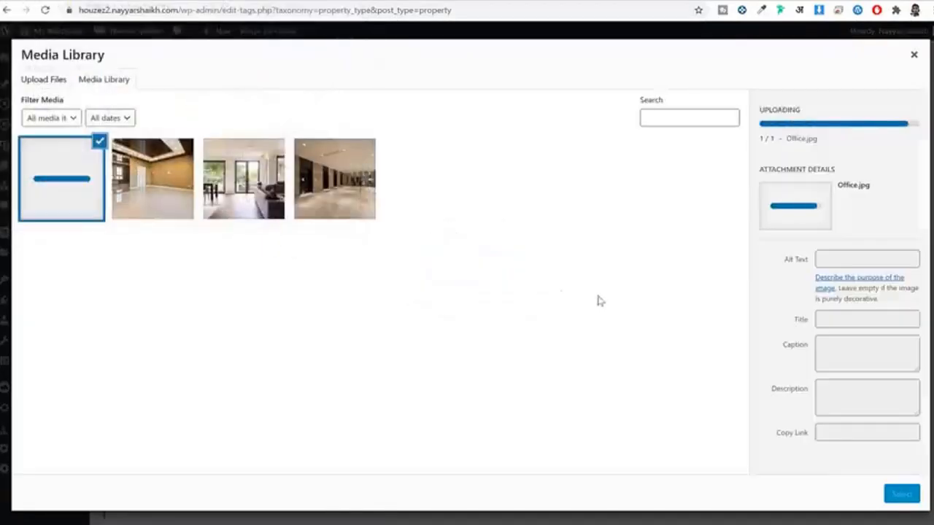
Step: Set Office.jpg as the image and save the Office type under Commercial
click(902, 494)
scroll(139, 509, down, 3)
click(127, 470)
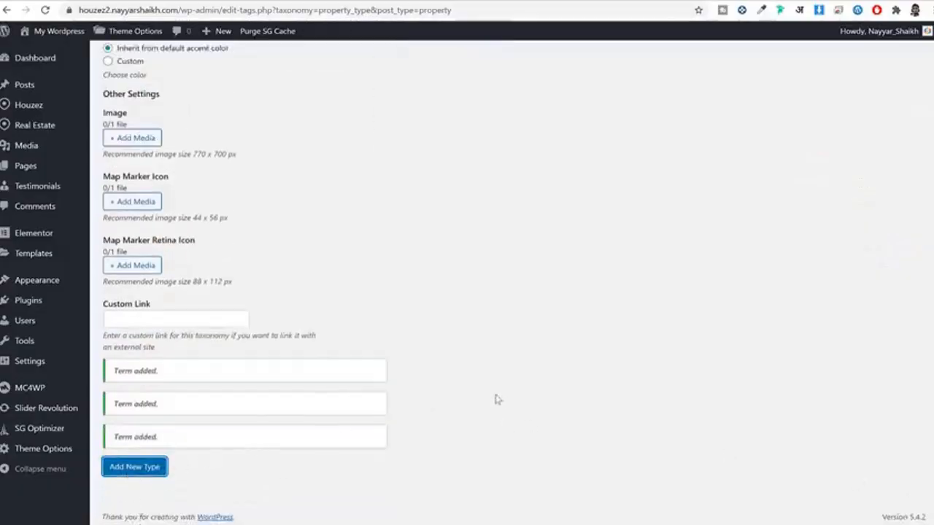
scroll(499, 400, up, 6)
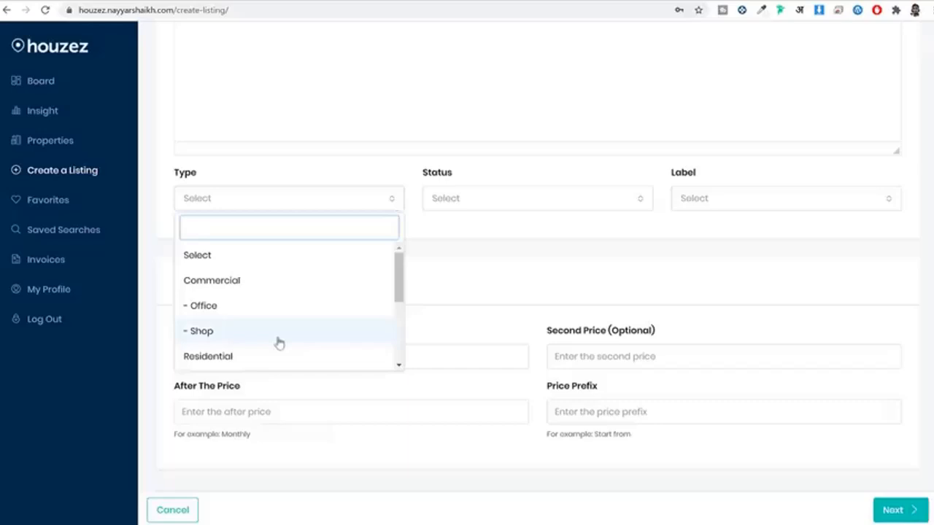
scroll(274, 328, down, 3)
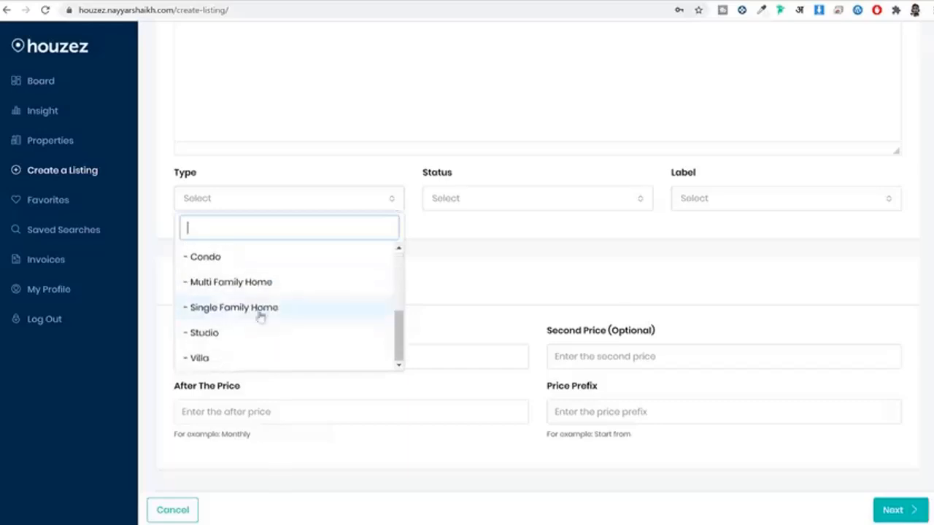
scroll(219, 299, up, 2)
scroll(244, 294, down, 2)
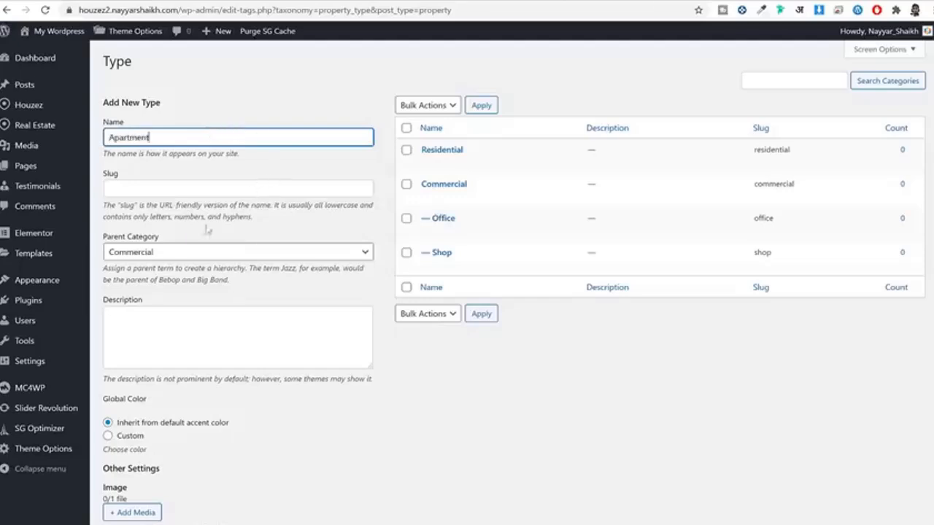
Step: Set Residential as the parent category for the new Apartment type
click(182, 253)
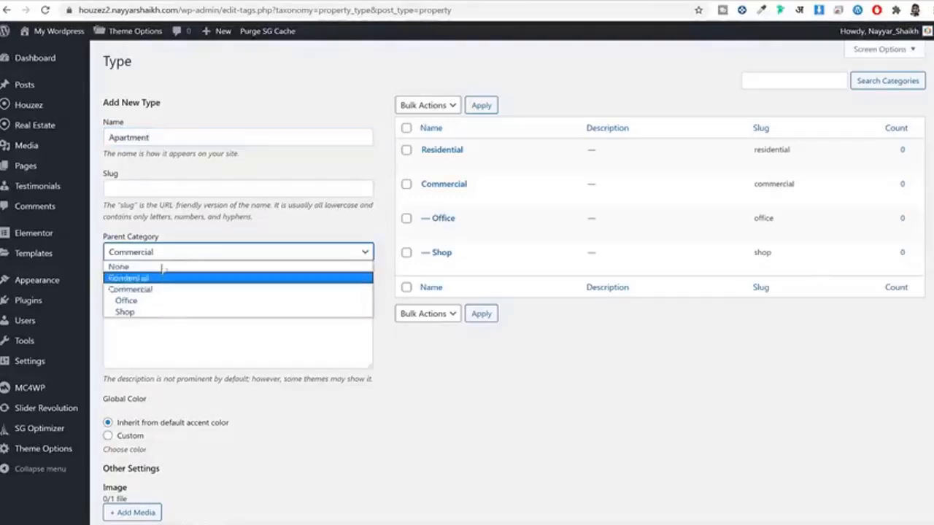
click(162, 278)
scroll(450, 346, down, 3)
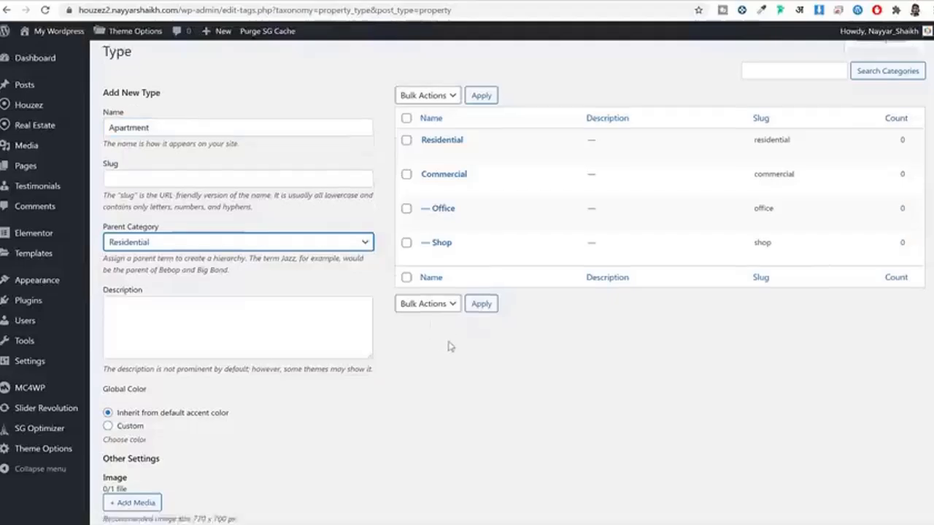
Step: Upload Apartment.jpg as the type's image and save the Apartment type
click(127, 280)
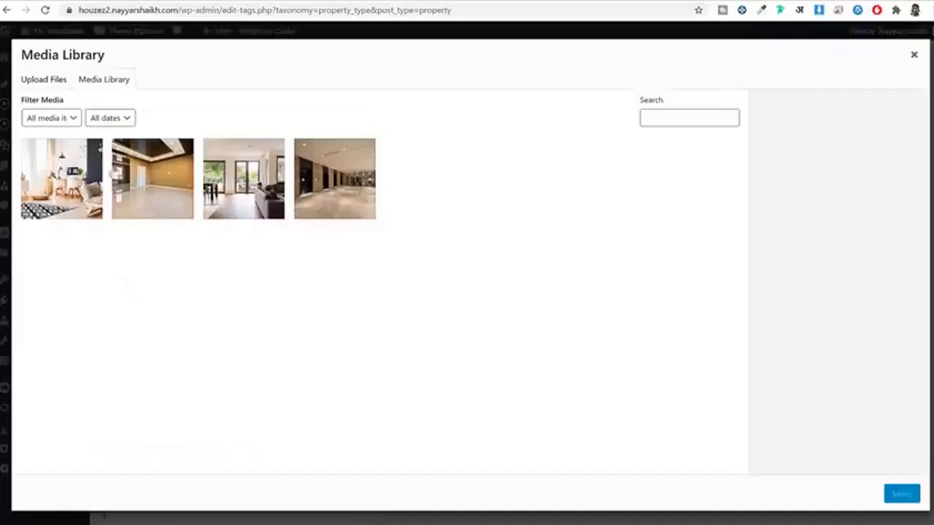
click(53, 79)
click(486, 277)
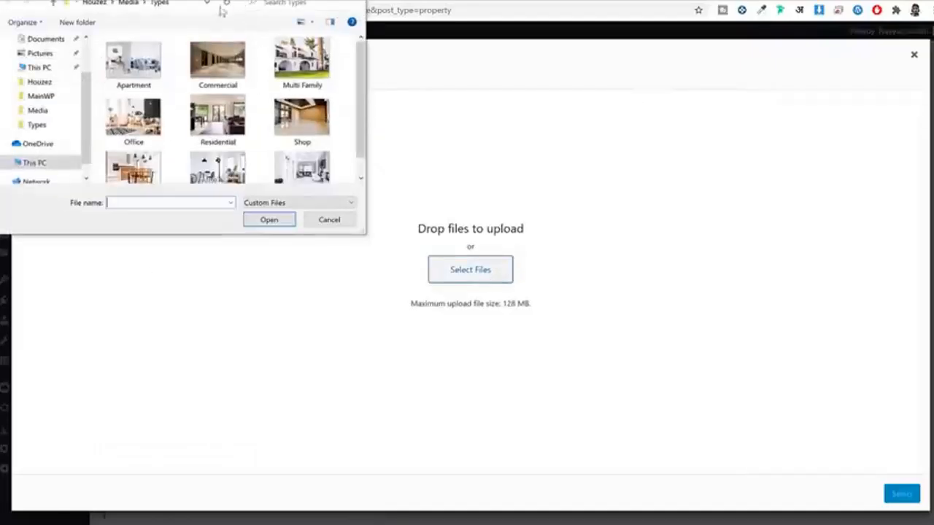
click(123, 66)
click(269, 220)
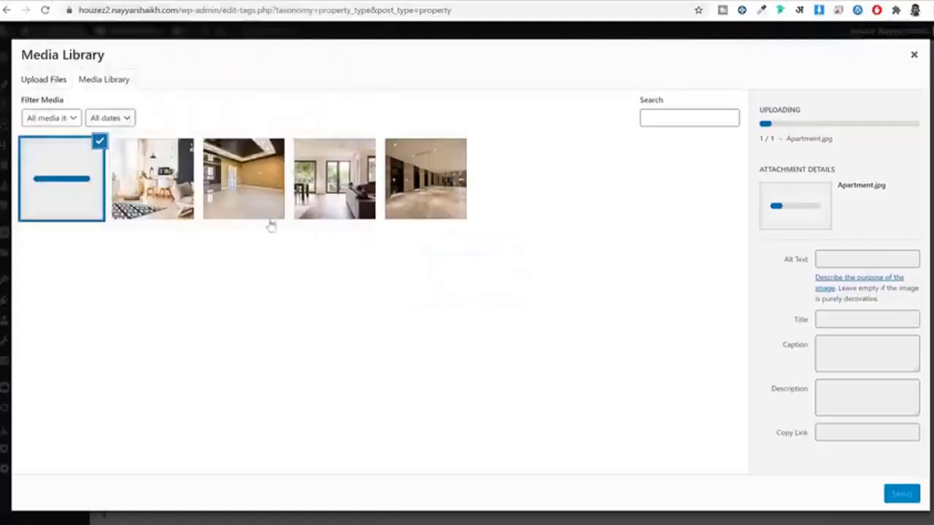
click(902, 495)
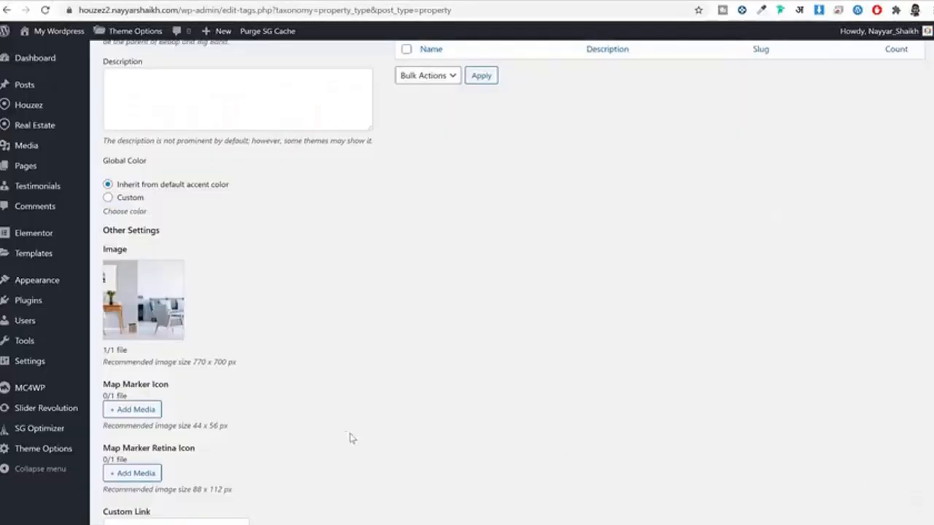
scroll(351, 437, down, 3)
click(135, 497)
scroll(632, 372, up, 10)
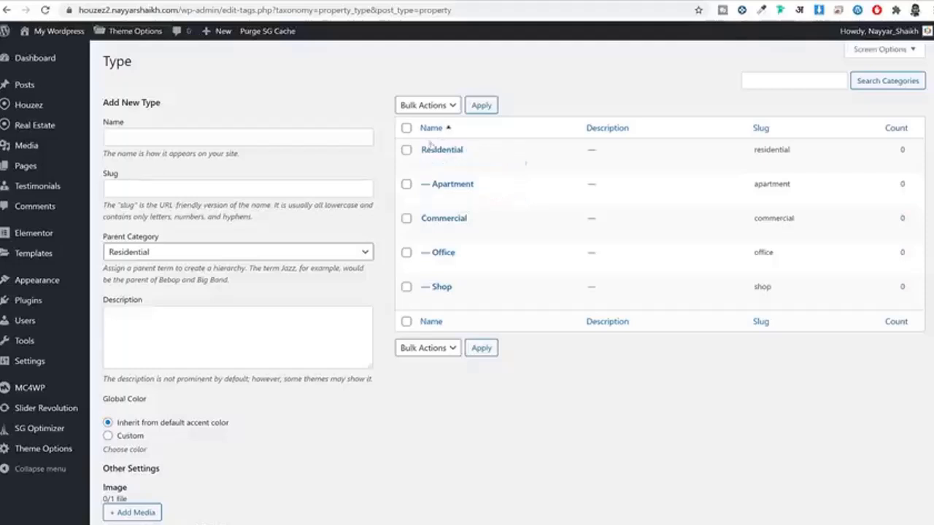
drag(480, 150, 409, 148)
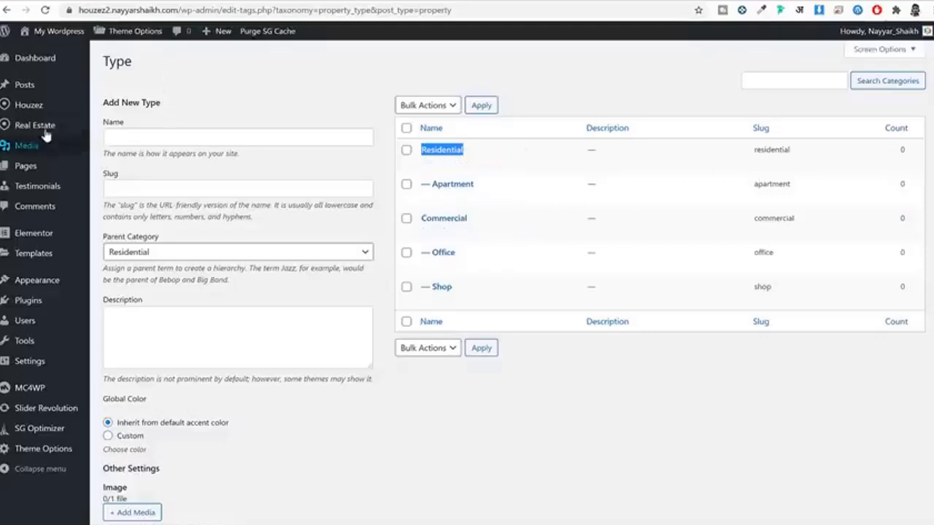
Step: Go to the property Status page and check the demo listing's status dropdown options
mouse_move(27, 130)
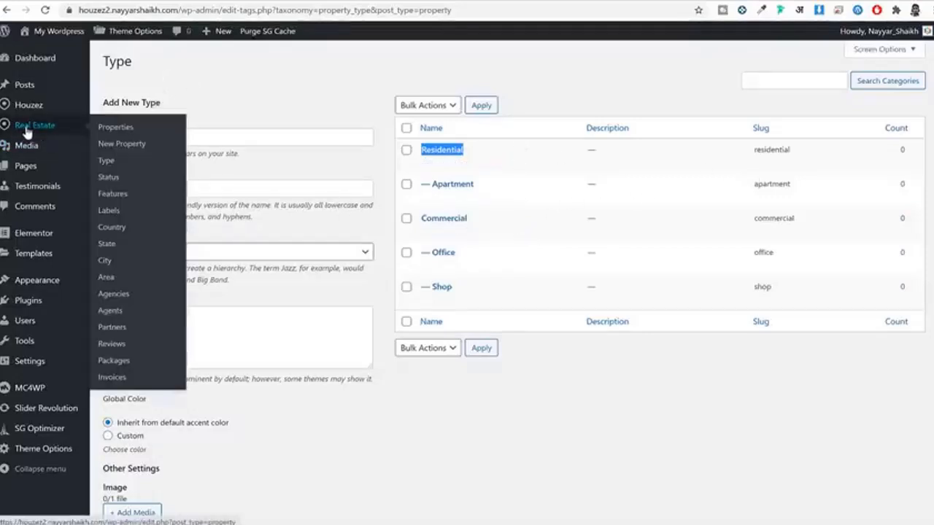
click(109, 180)
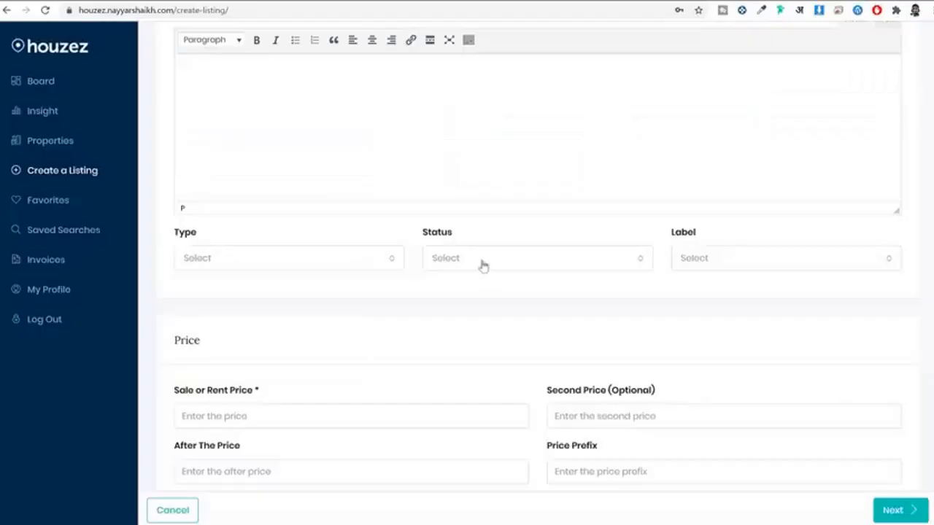
click(483, 263)
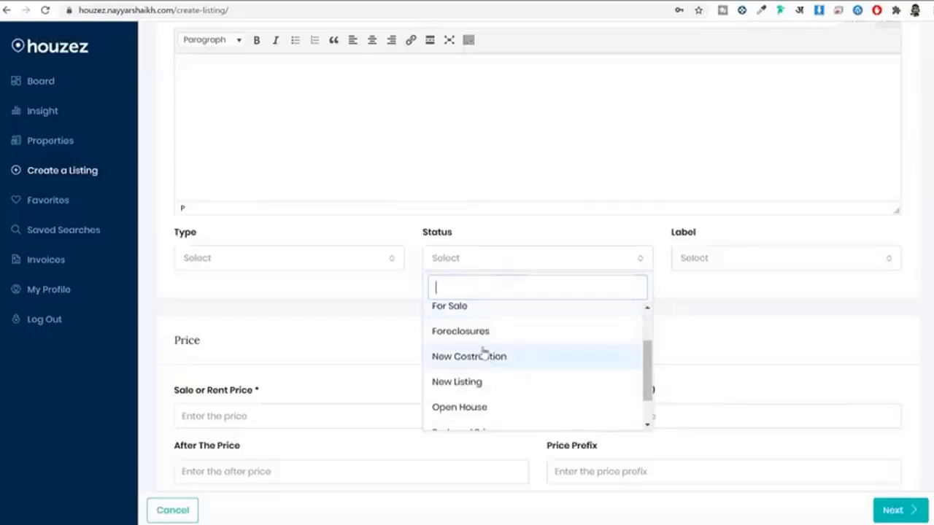
scroll(499, 338, down, 1)
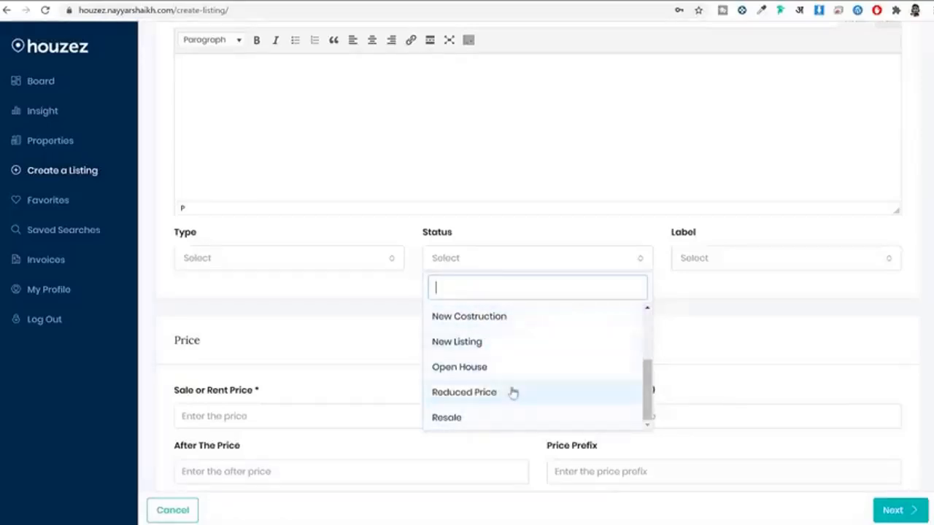
scroll(513, 390, down, 1)
scroll(521, 327, up, 2)
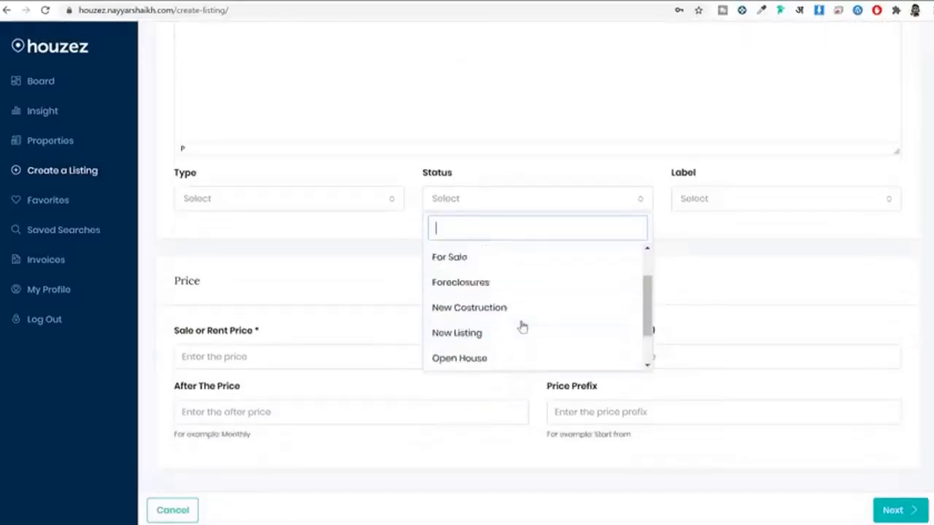
click(715, 281)
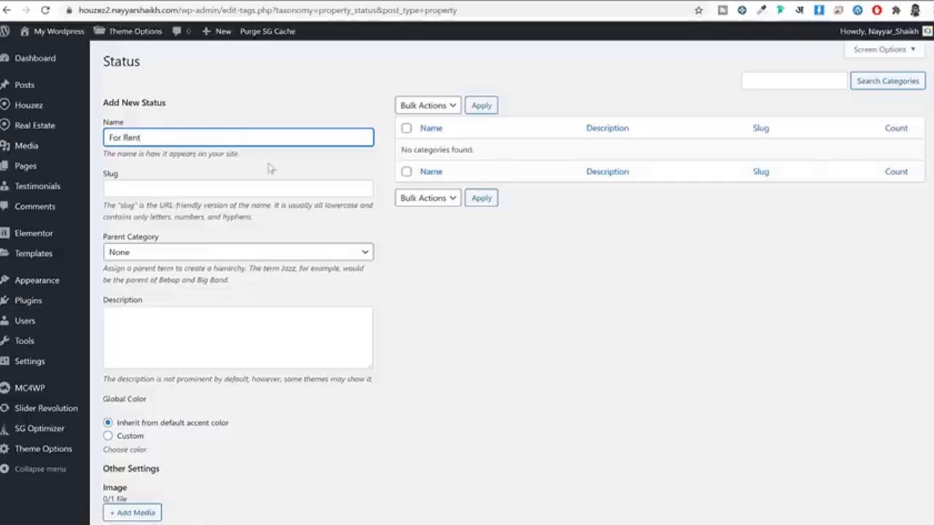
Step: Save For Rent as a new property status
click(297, 175)
scroll(219, 292, down, 1)
scroll(220, 292, down, 3)
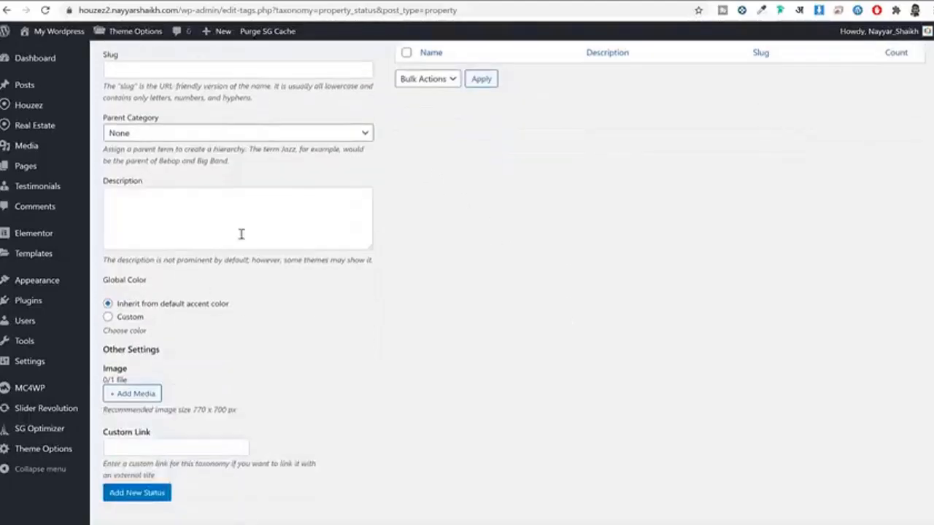
click(162, 474)
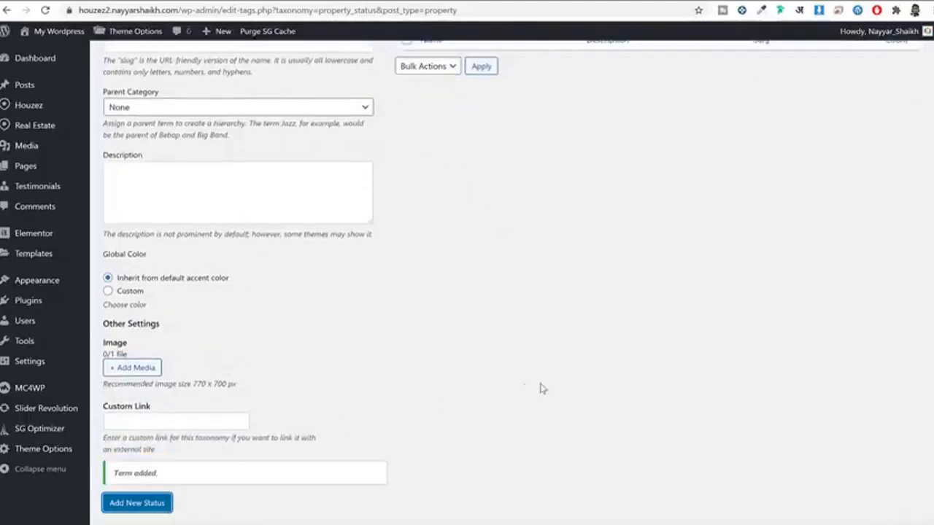
scroll(544, 372, up, 3)
Step: Enter For Sale as the next status name and save it
click(283, 138)
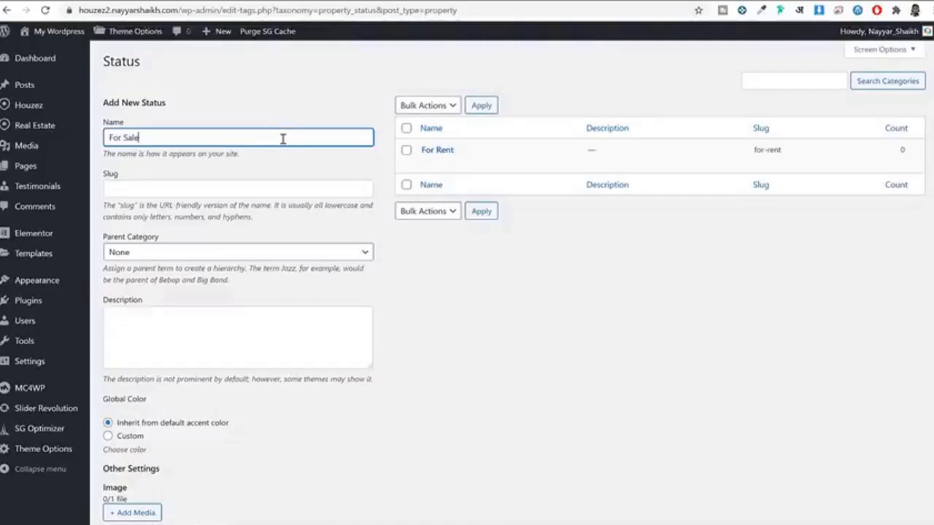
scroll(326, 184, down, 2)
click(129, 467)
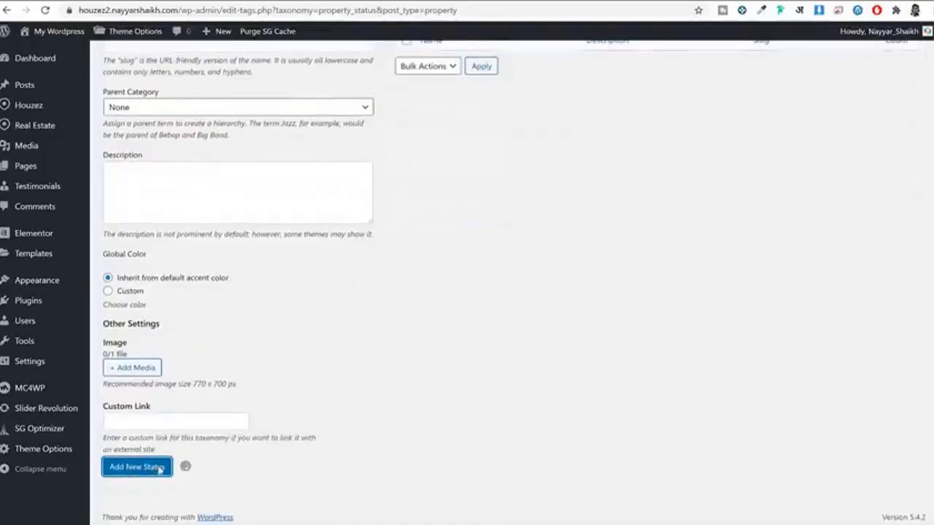
scroll(481, 442, up, 2)
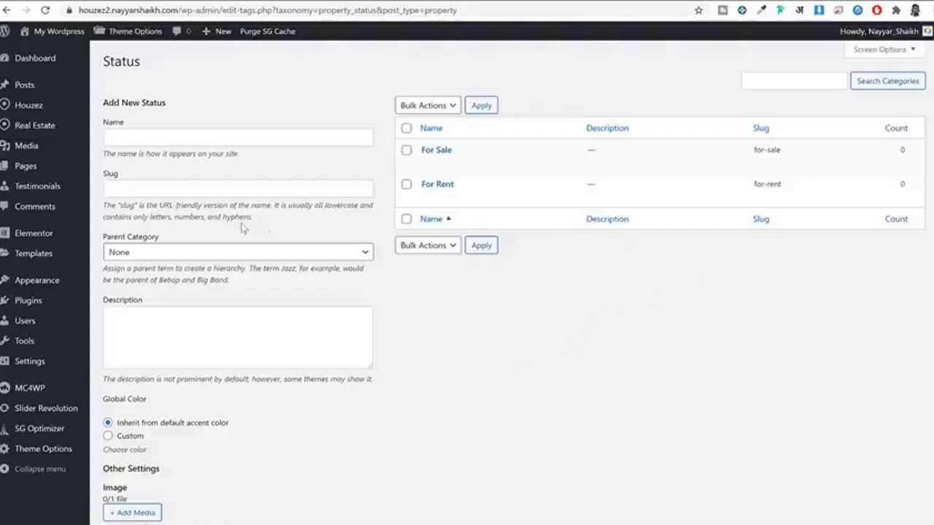
scroll(290, 172, down, 1)
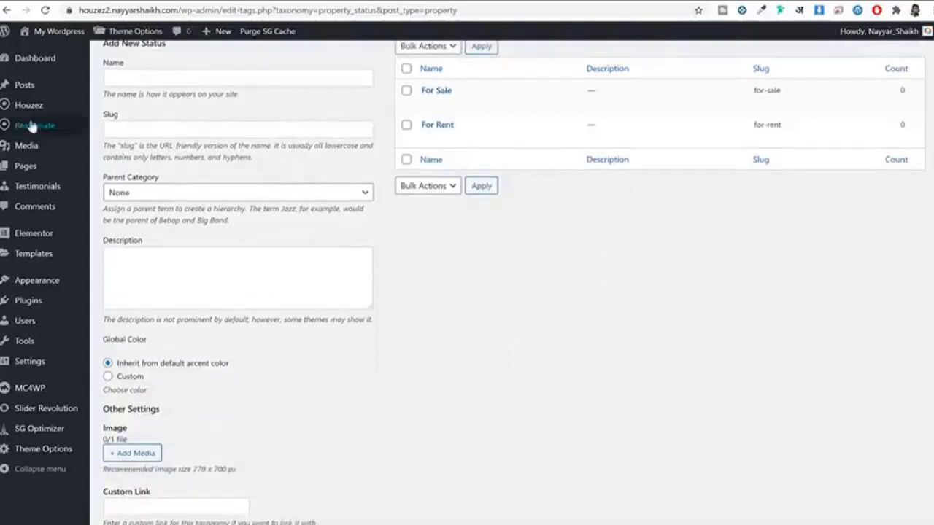
mouse_move(35, 128)
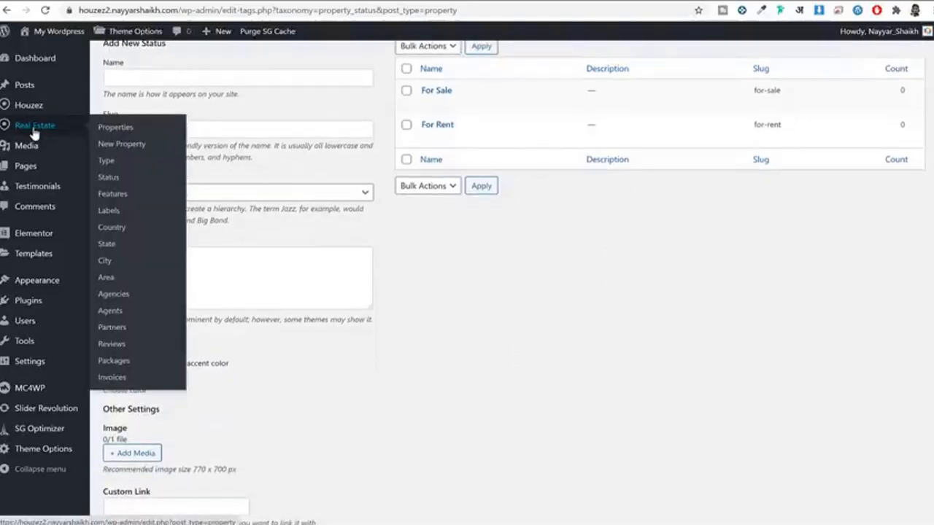
Step: Open the property Features screen, then review the Relaxing Apartment demo listing's Features section
click(116, 195)
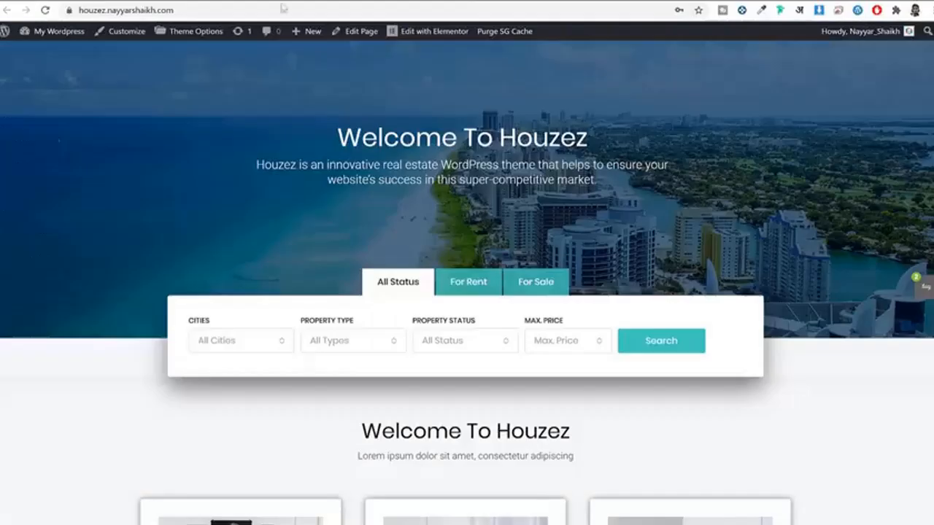
scroll(571, 205, down, 10)
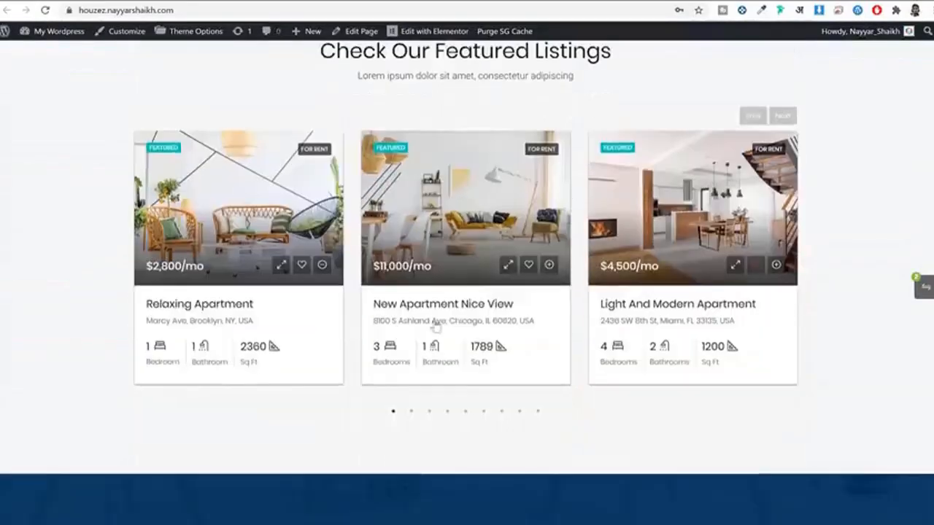
click(236, 310)
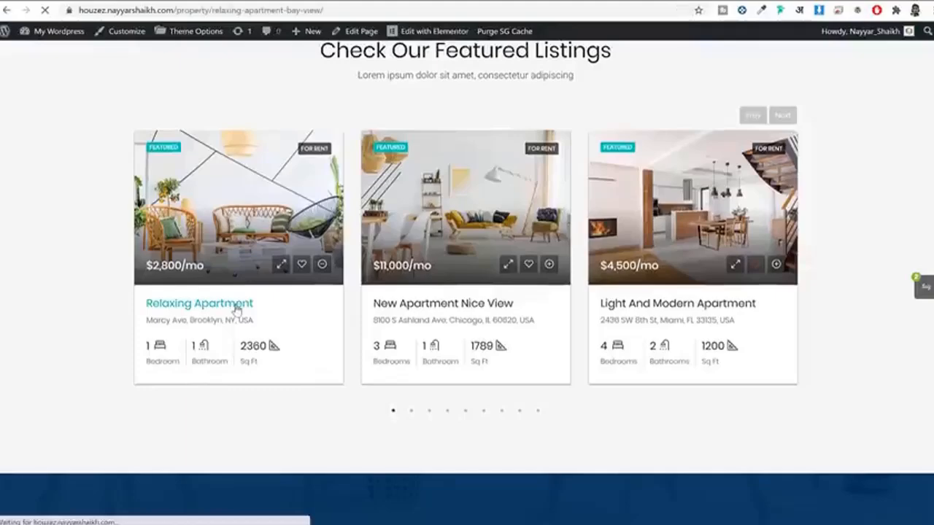
scroll(569, 292, down, 10)
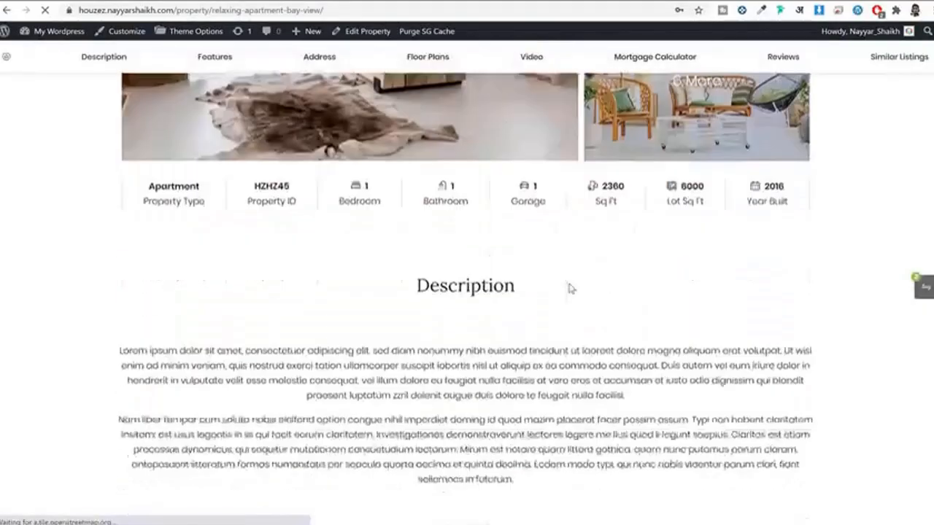
scroll(569, 288, down, 6)
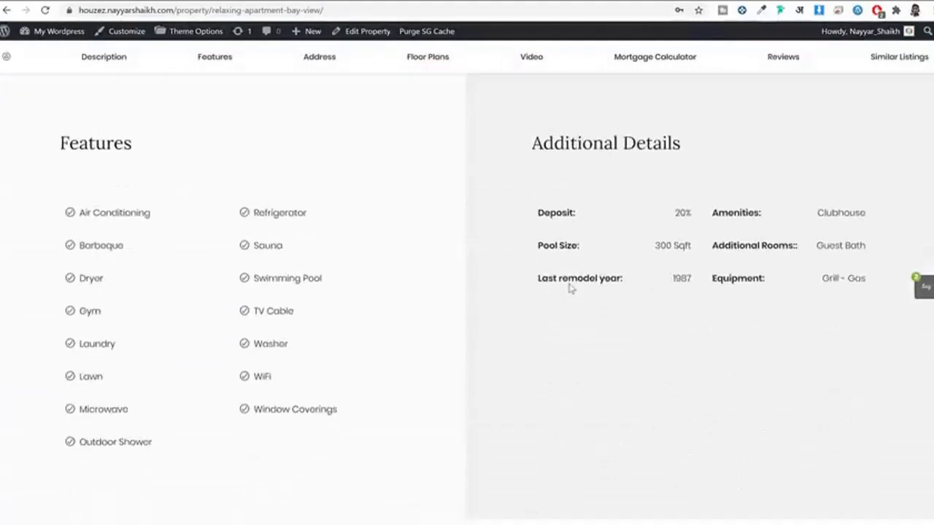
scroll(291, 209, up, 1)
drag(57, 156, 162, 144)
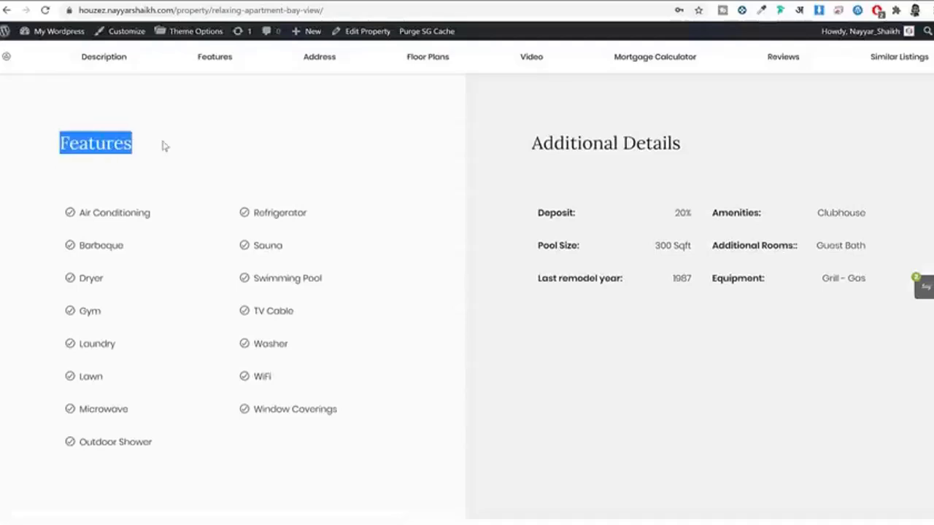
click(103, 250)
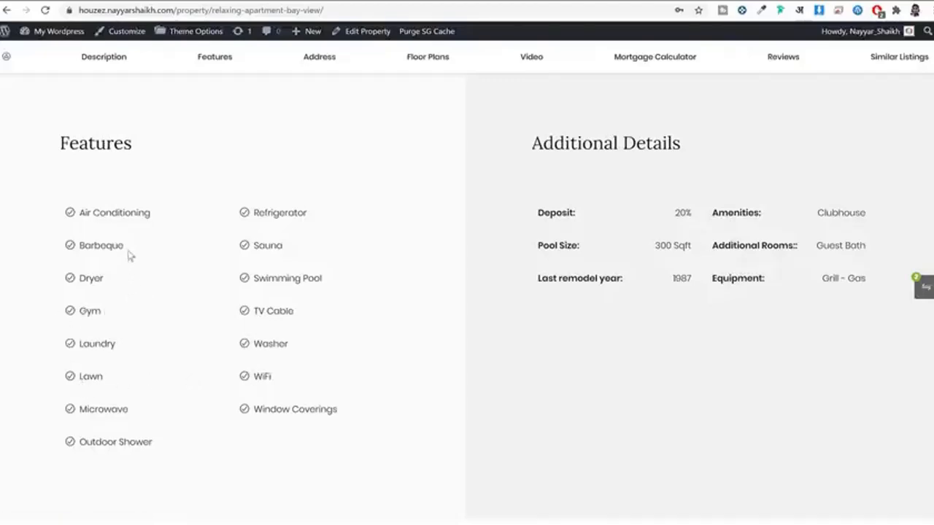
scroll(392, 211, up, 10)
scroll(419, 263, down, 9)
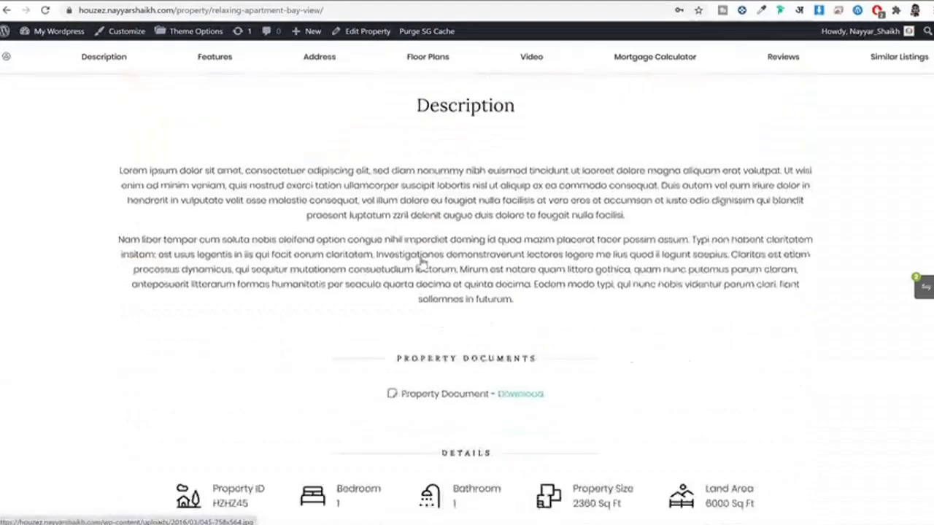
scroll(405, 277, down, 2)
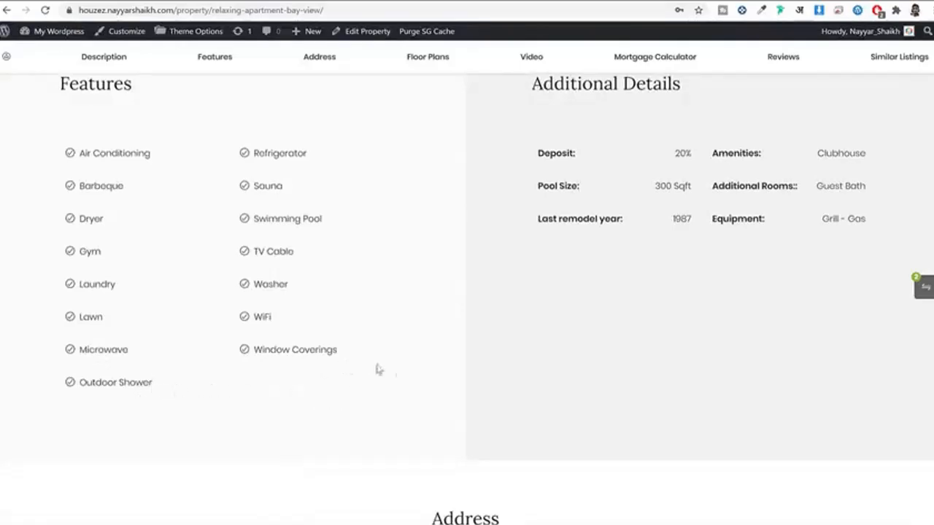
scroll(408, 374, up, 12)
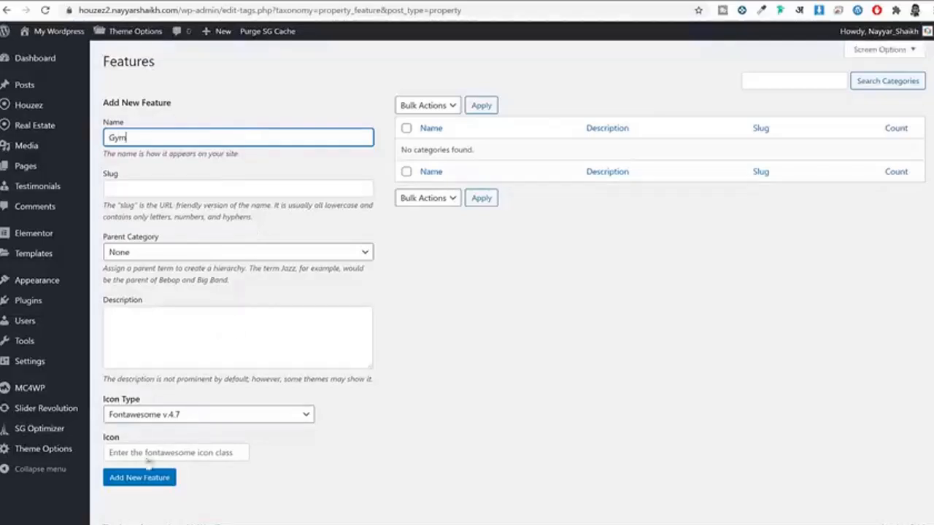
Step: Save Gym, then Home Theater, as new property features
click(148, 481)
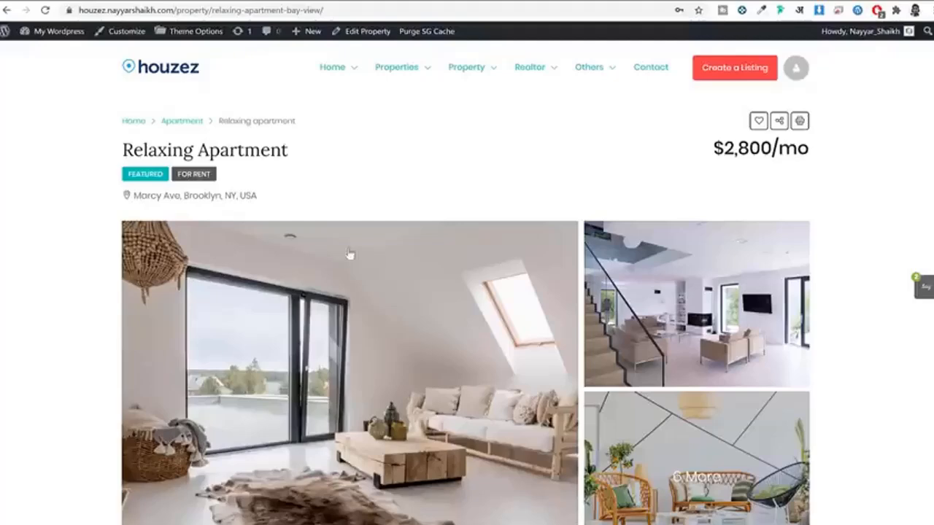
click(313, 1)
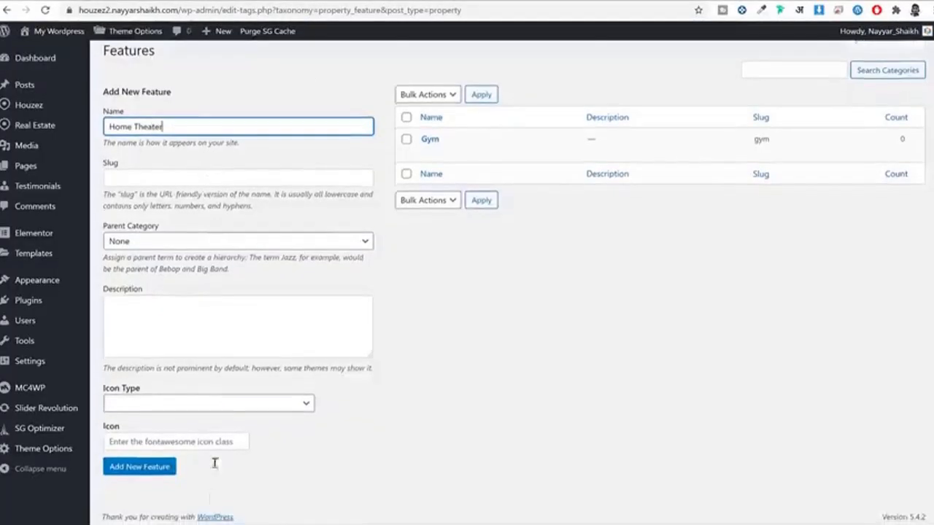
click(144, 477)
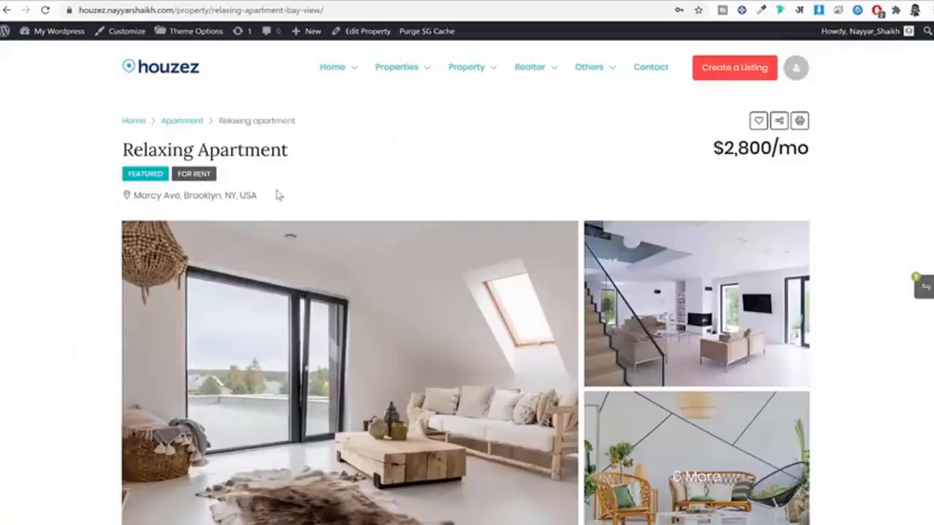
scroll(283, 201, down, 15)
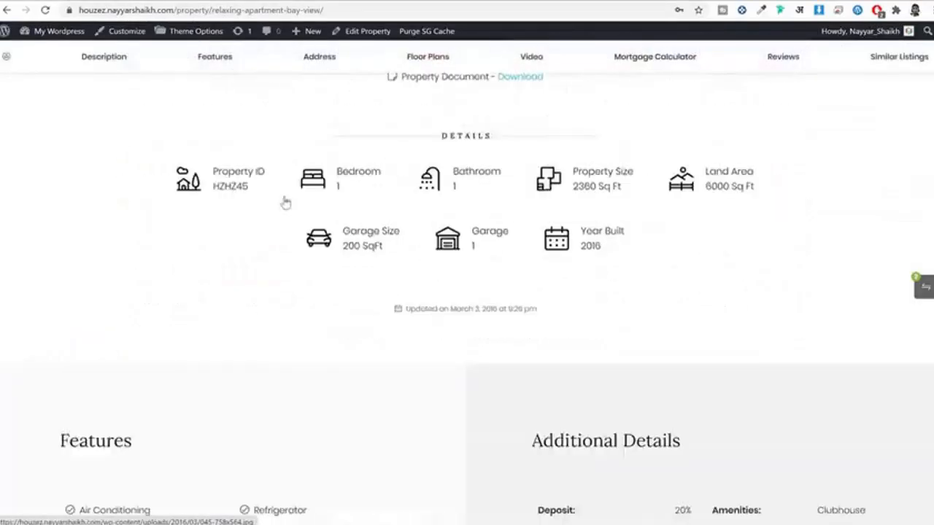
scroll(285, 205, down, 1)
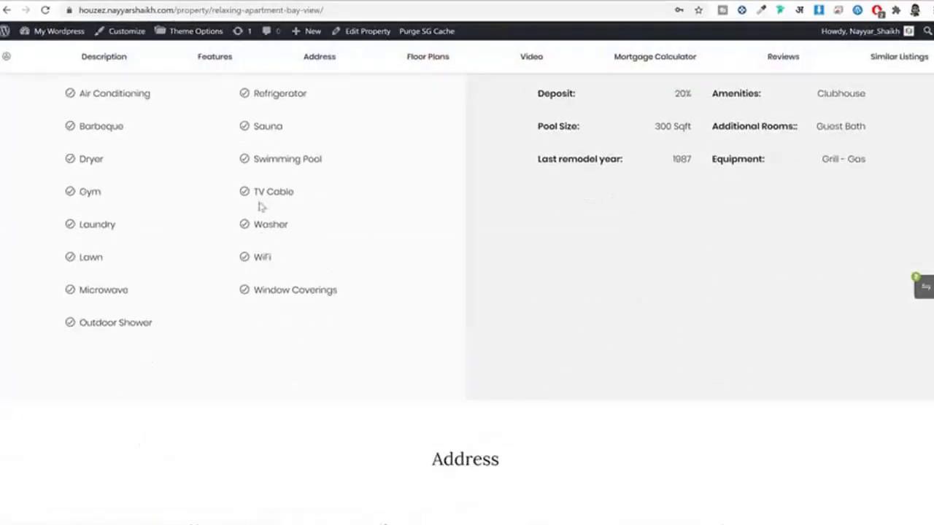
scroll(210, 273, up, 3)
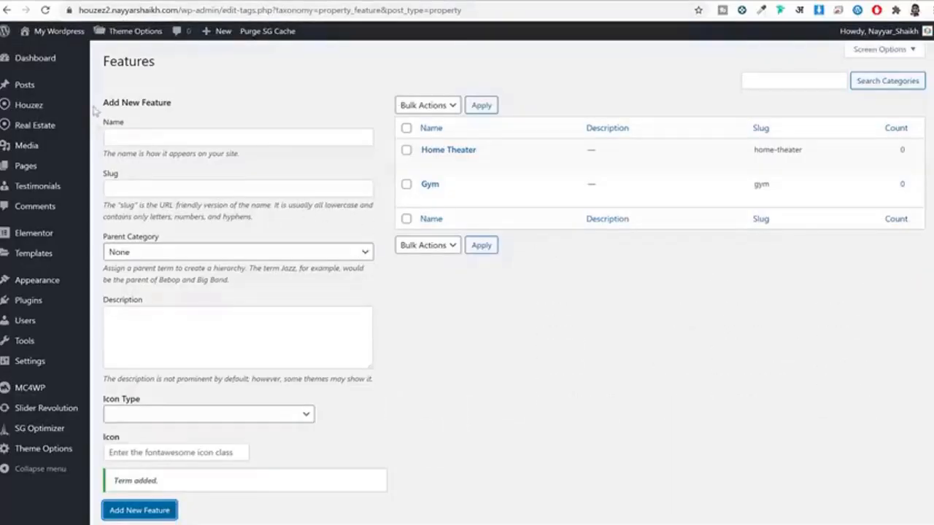
mouse_move(68, 128)
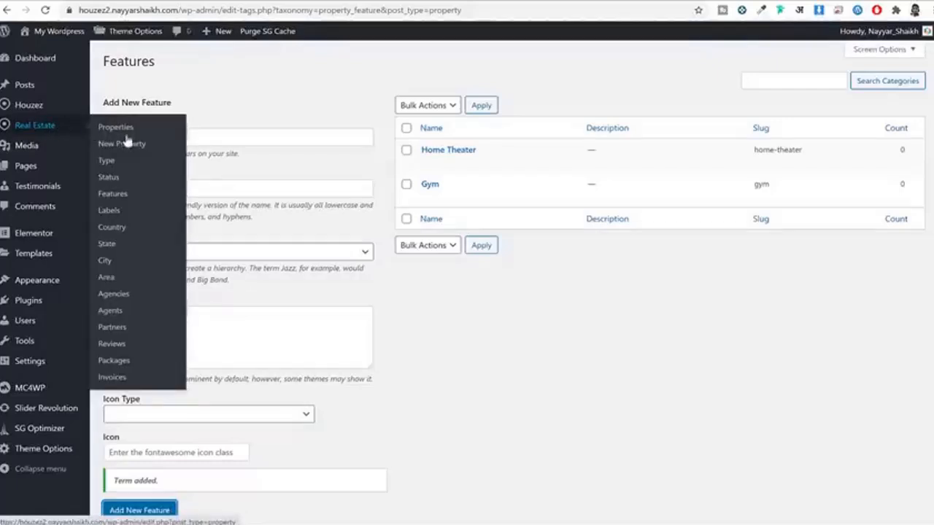
Step: Go to the property Labels screen and view the demo's Label options: Hot Offer, Open House, Sold
click(113, 212)
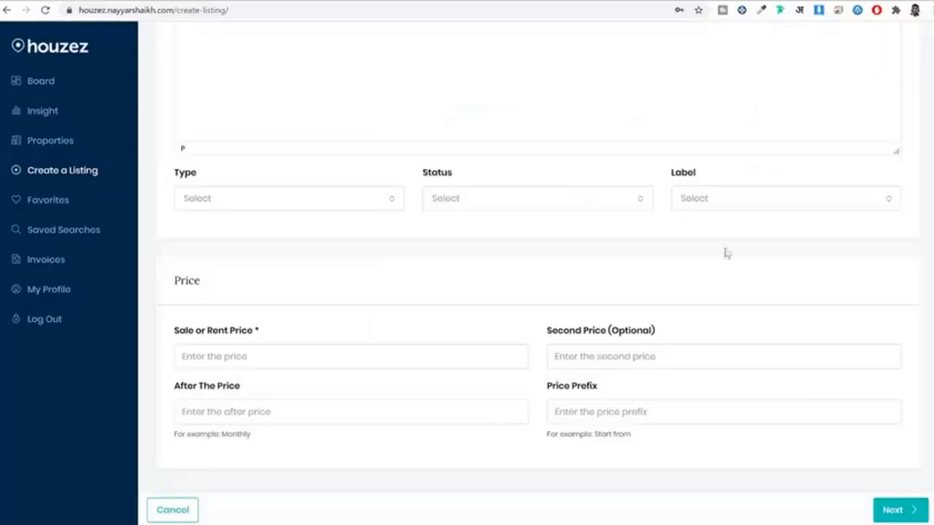
click(744, 200)
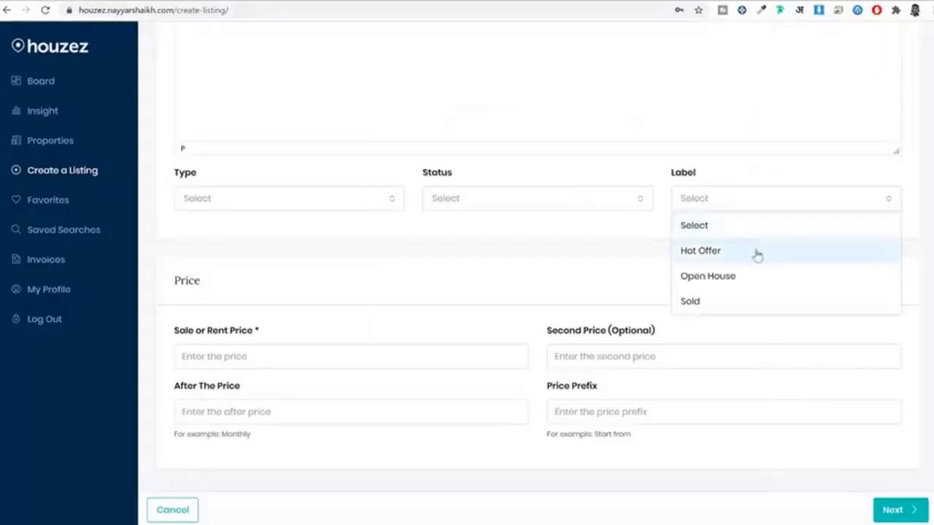
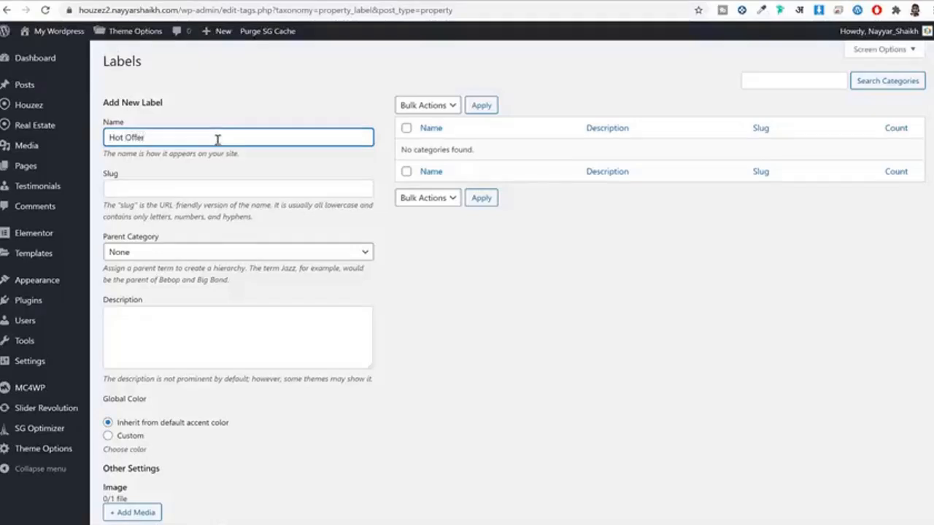
Step: Add Hot Offer and then Sold as new property labels
scroll(217, 139, down, 3)
click(135, 467)
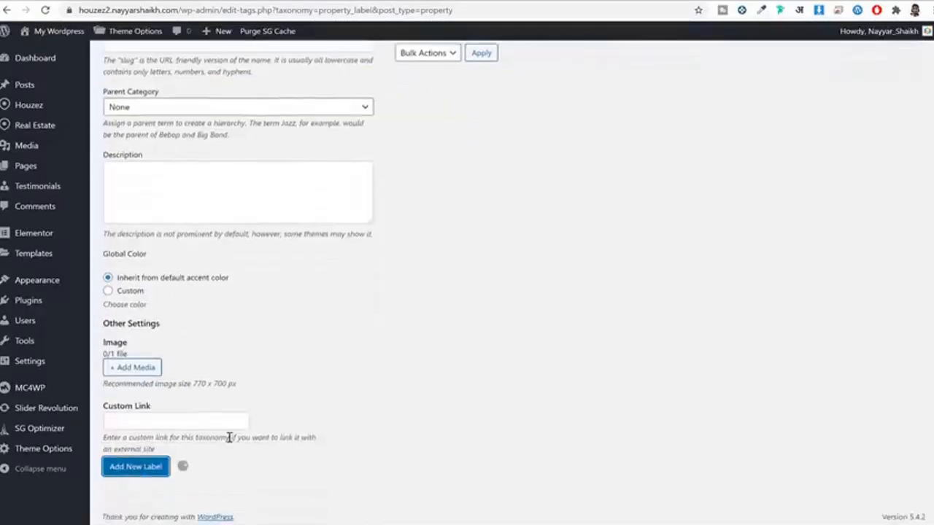
scroll(167, 138, up, 3)
click(191, 139)
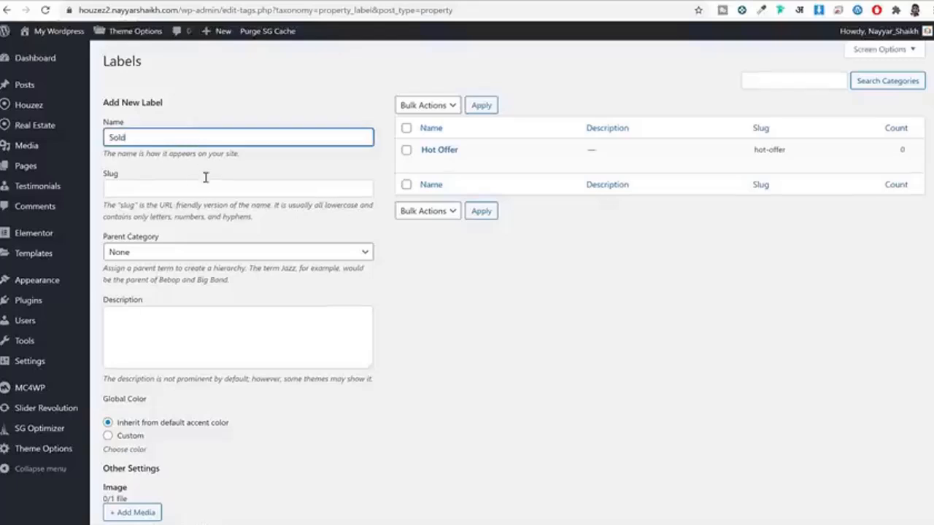
text(Sold)
scroll(205, 177, down, 3)
click(148, 472)
scroll(340, 428, up, 3)
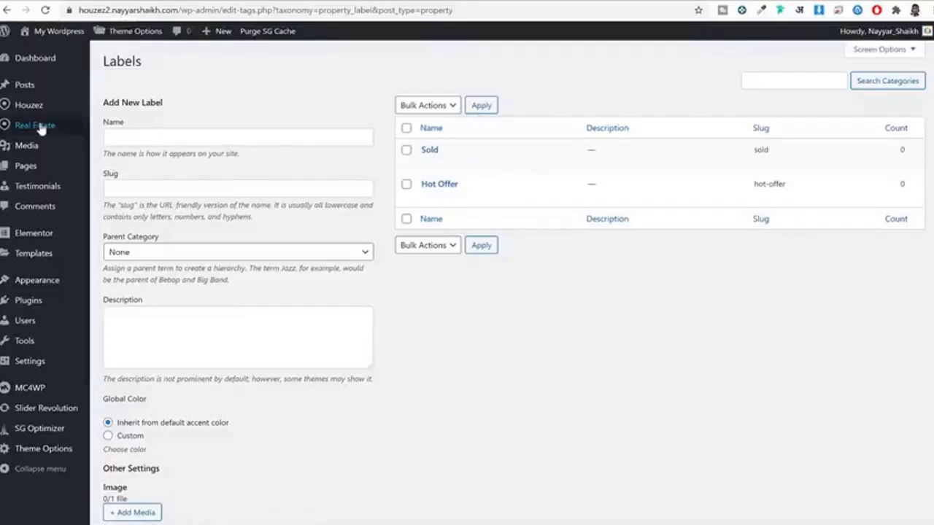
mouse_move(36, 125)
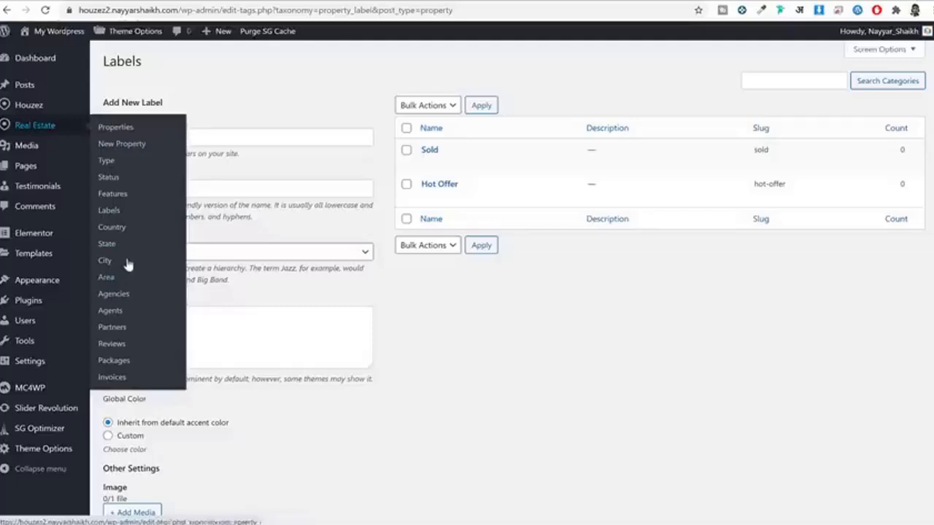
Step: On the Country page, upload all four city images from the Media > Countries folder
click(117, 232)
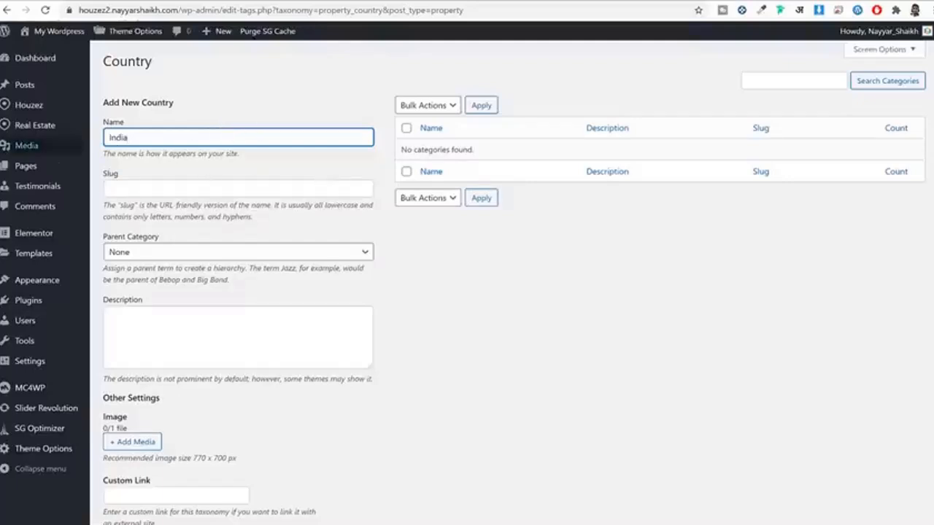
scroll(263, 223, down, 1)
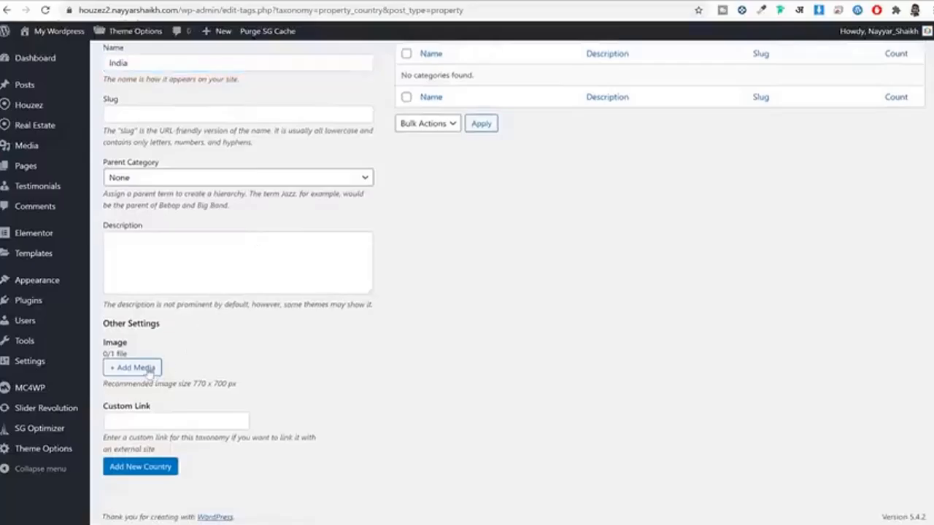
click(146, 369)
click(62, 86)
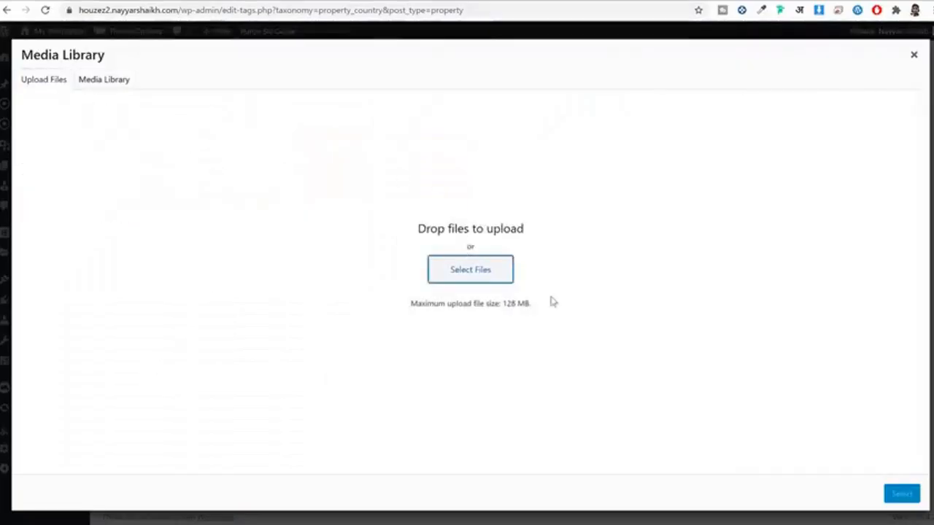
click(474, 283)
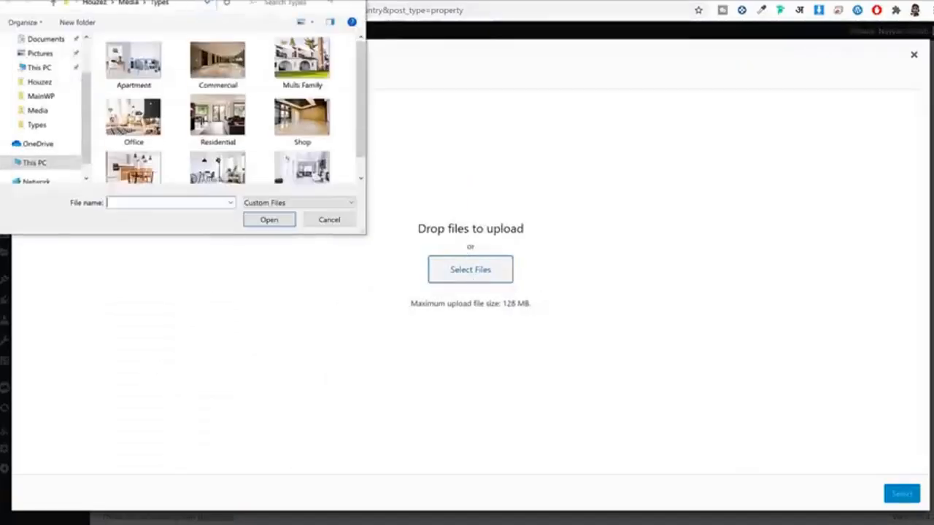
click(373, 56)
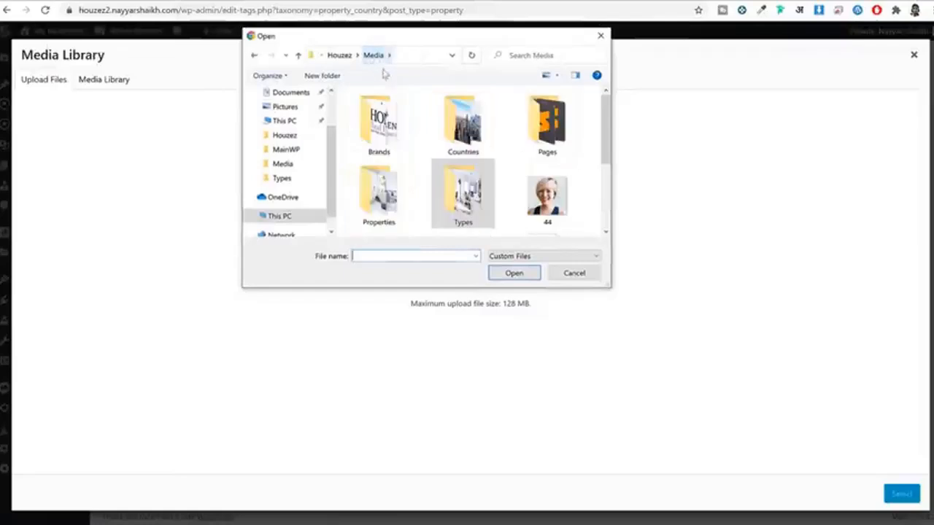
double_click(465, 135)
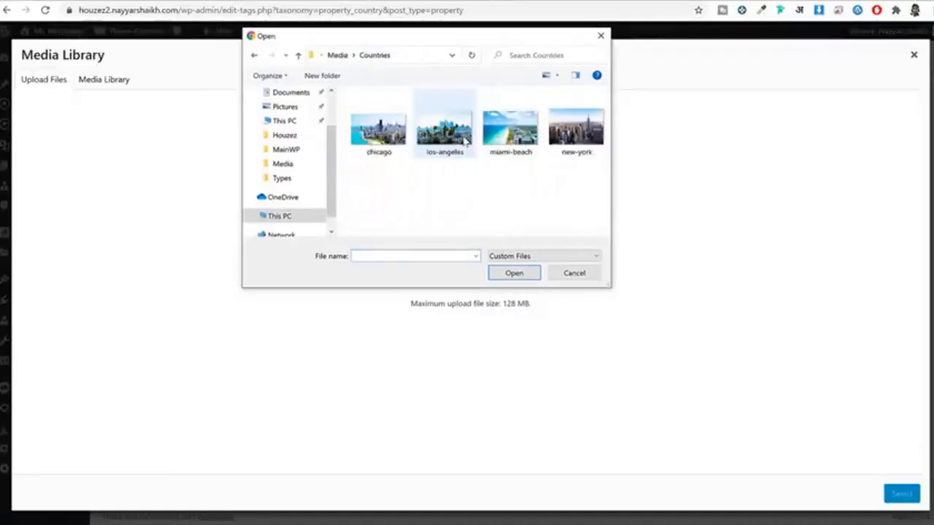
key(ctrl+a)
click(514, 275)
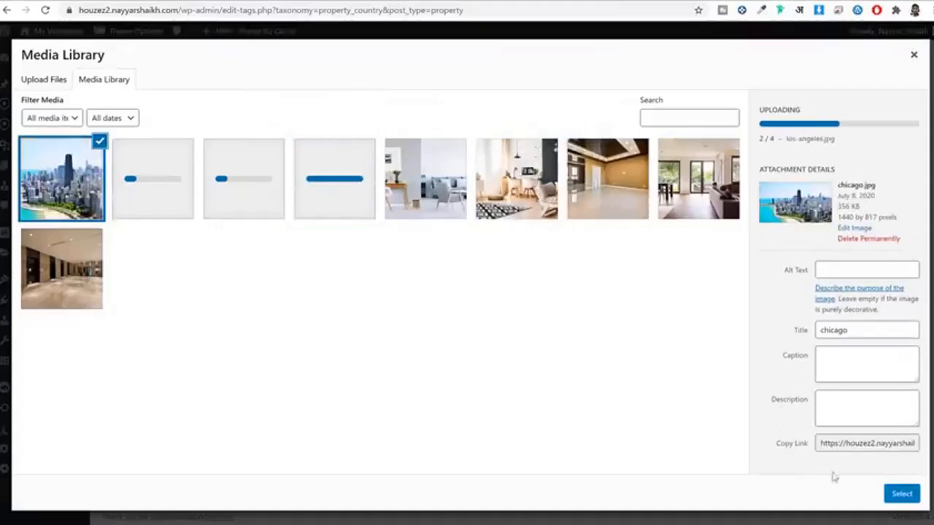
Step: Use the chicago image and save India as a new property country
click(905, 494)
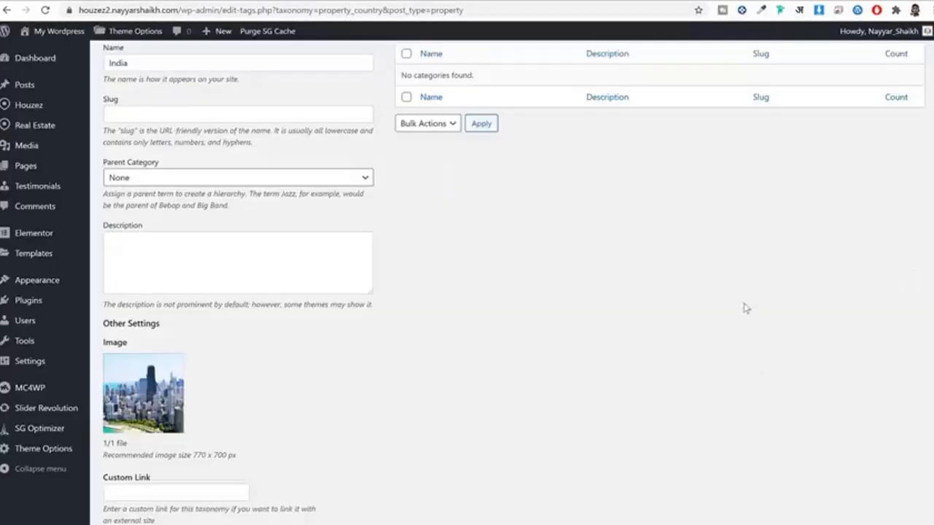
scroll(724, 323, down, 2)
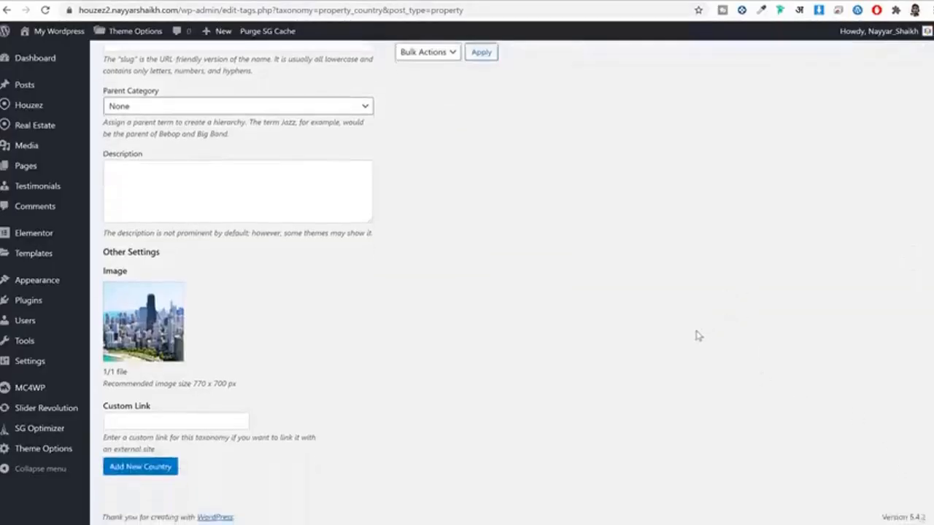
click(159, 471)
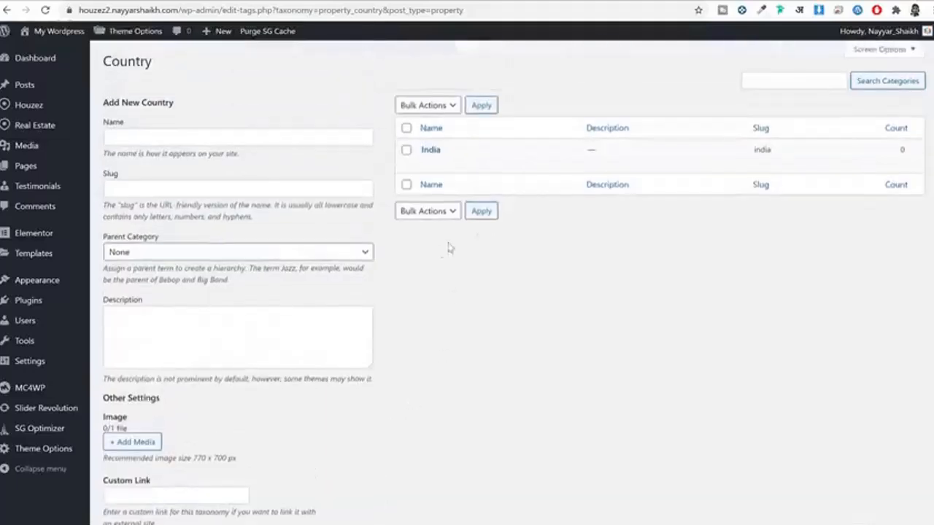
mouse_move(476, 149)
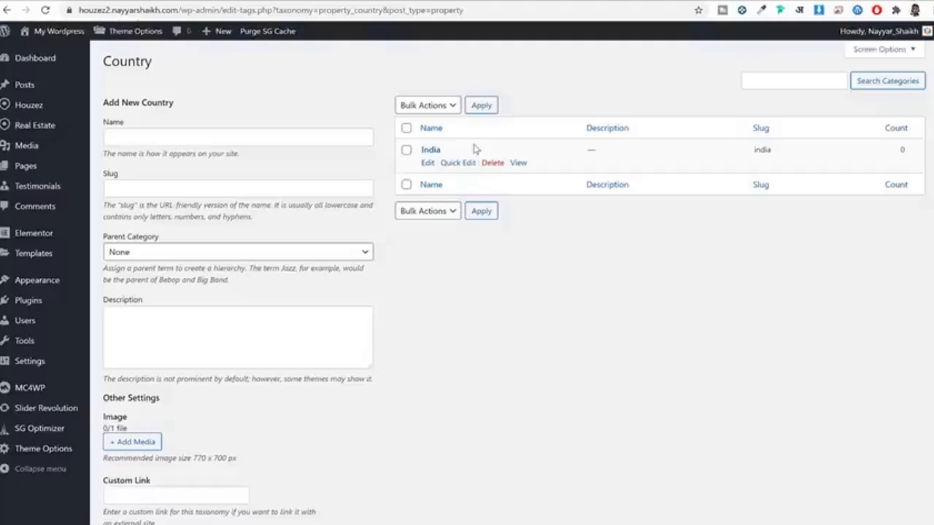
mouse_move(42, 125)
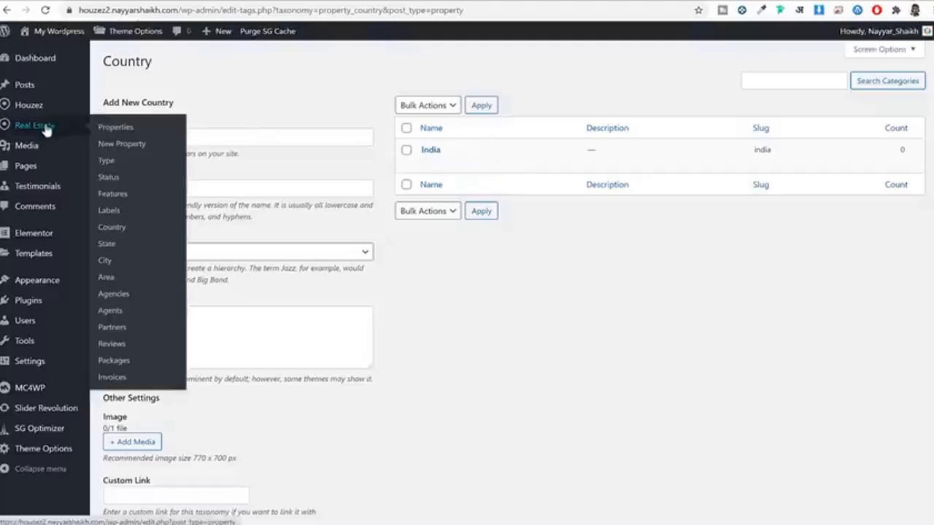
Step: On the State page, assign the new Maharashtra state to the country India
click(108, 246)
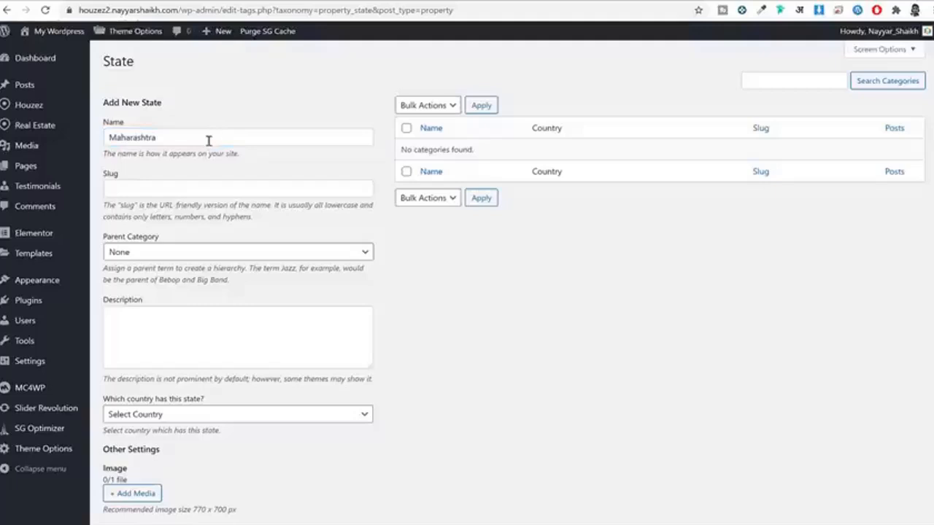
scroll(304, 272, down, 2)
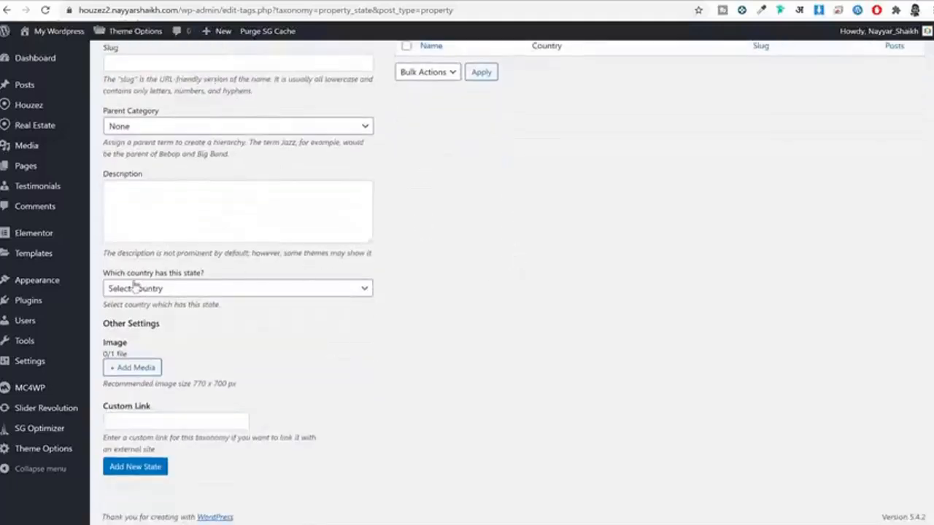
drag(134, 283, 200, 290)
click(200, 290)
click(187, 313)
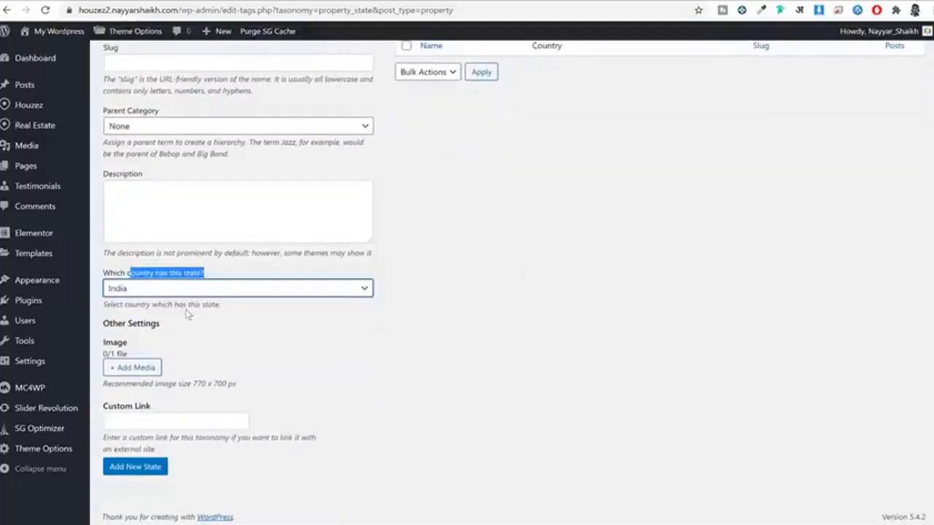
click(267, 327)
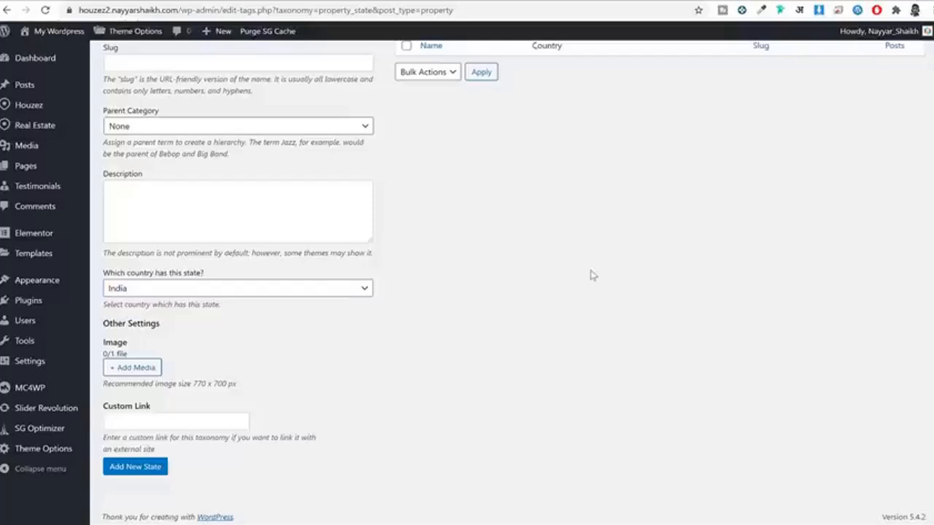
Step: Attach the new-york image and save Maharashtra as a new state
click(136, 368)
click(175, 193)
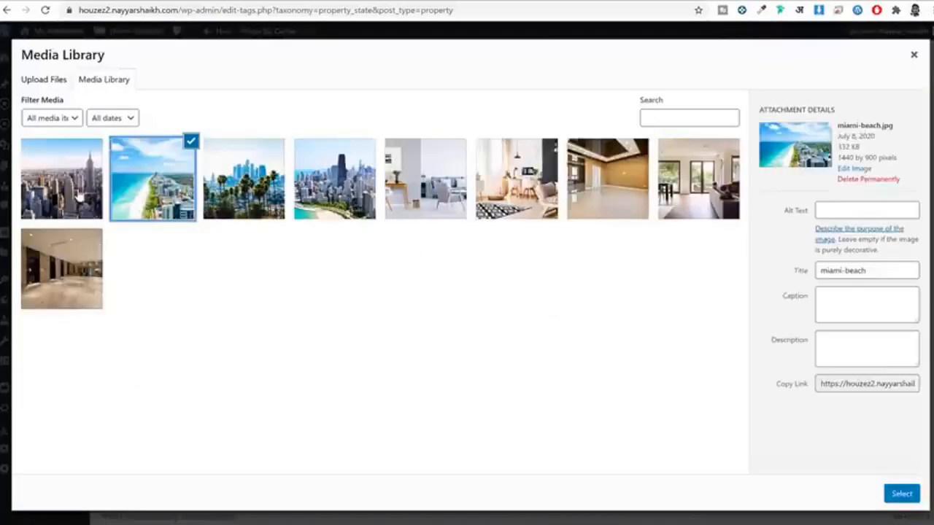
click(60, 184)
click(902, 495)
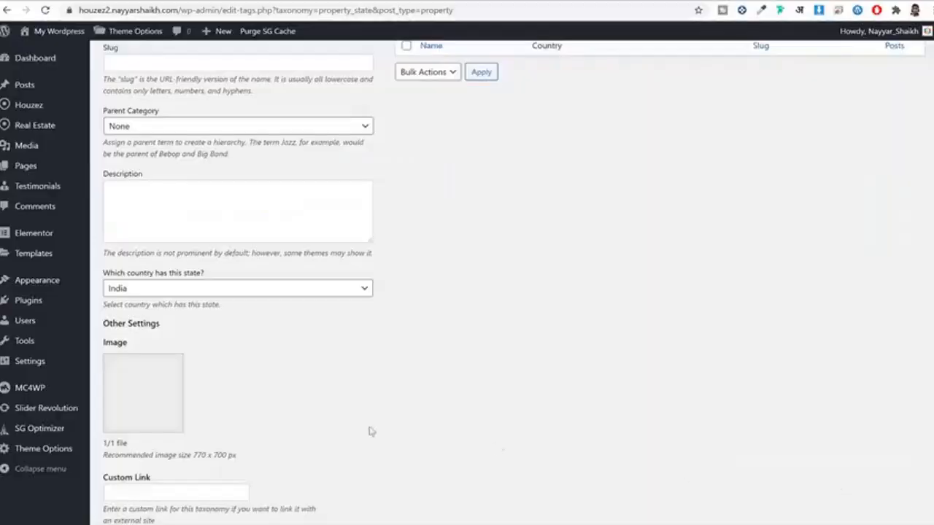
scroll(315, 440, down, 1)
click(146, 471)
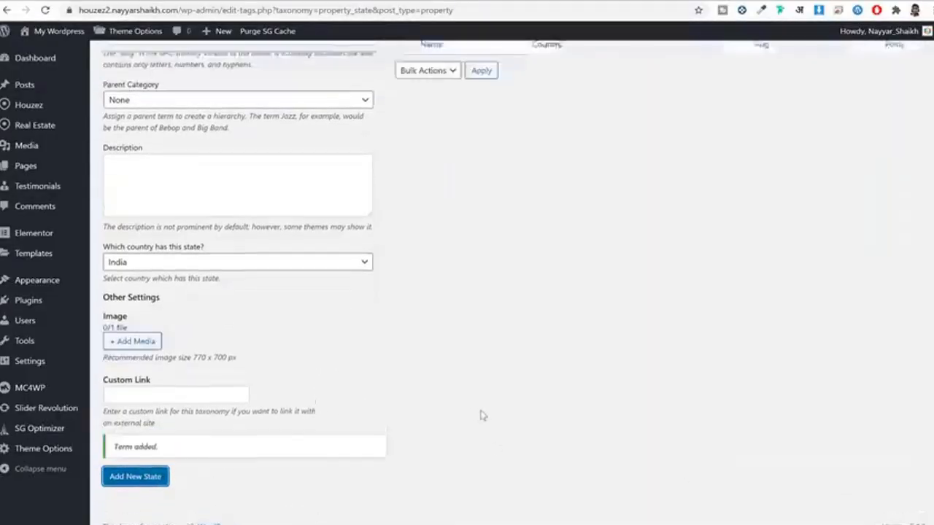
scroll(480, 416, up, 2)
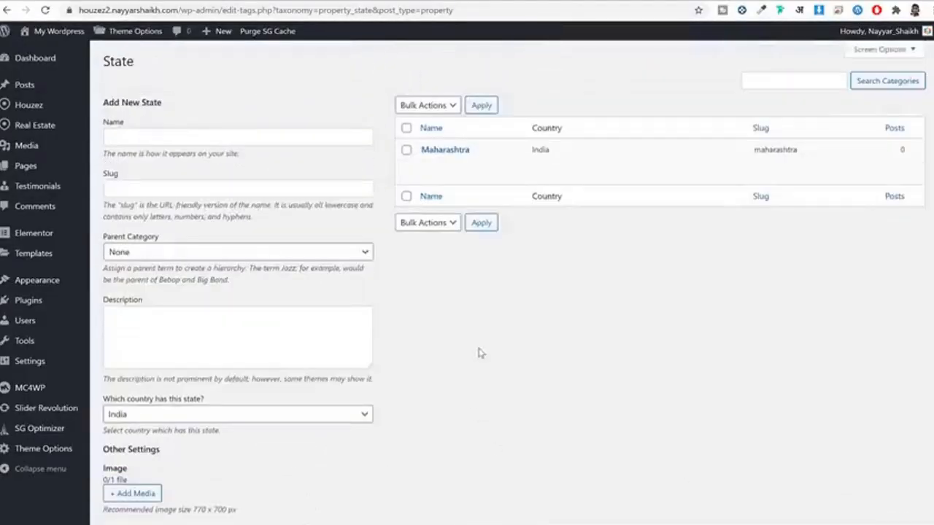
mouse_move(73, 127)
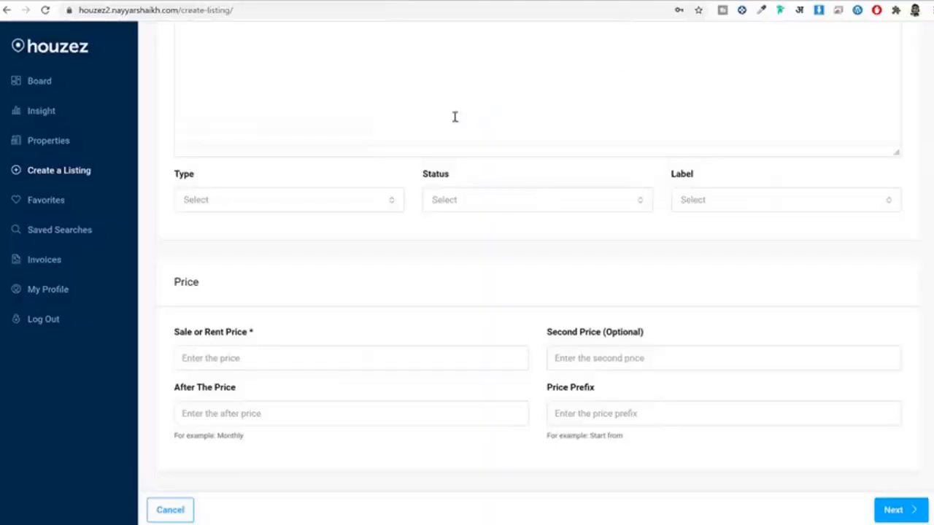
Step: On the Create a Listing form, choose type Office and status For Rent, and check the label options
scroll(431, 146, up, 5)
click(46, 10)
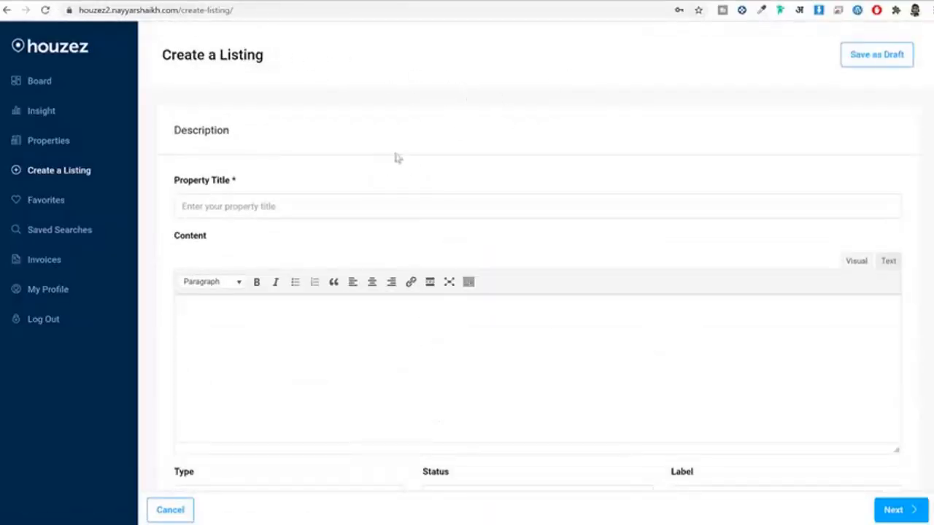
scroll(398, 199, down, 1)
scroll(400, 198, down, 4)
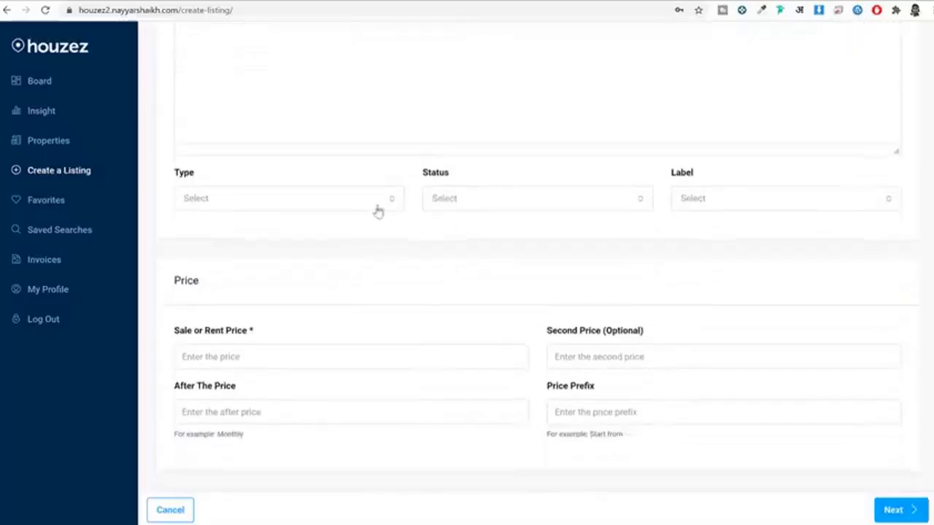
click(316, 207)
click(280, 311)
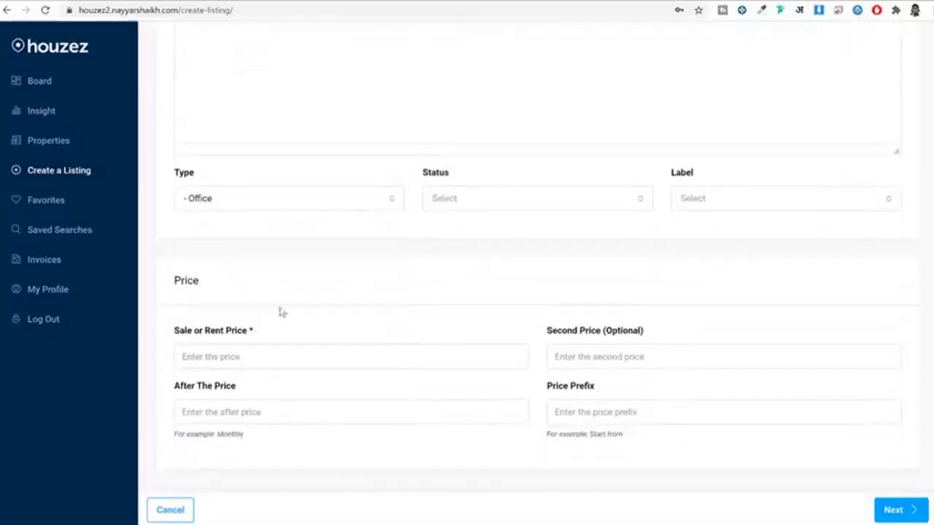
click(509, 202)
click(502, 283)
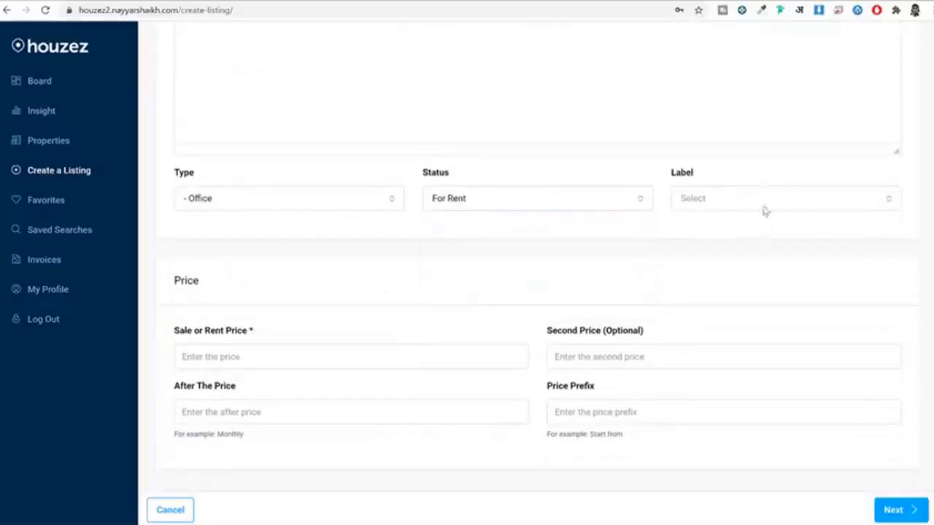
click(763, 197)
click(475, 284)
Step: Go to the site's home page, then return to the admin property State list
scroll(336, 350, up, 4)
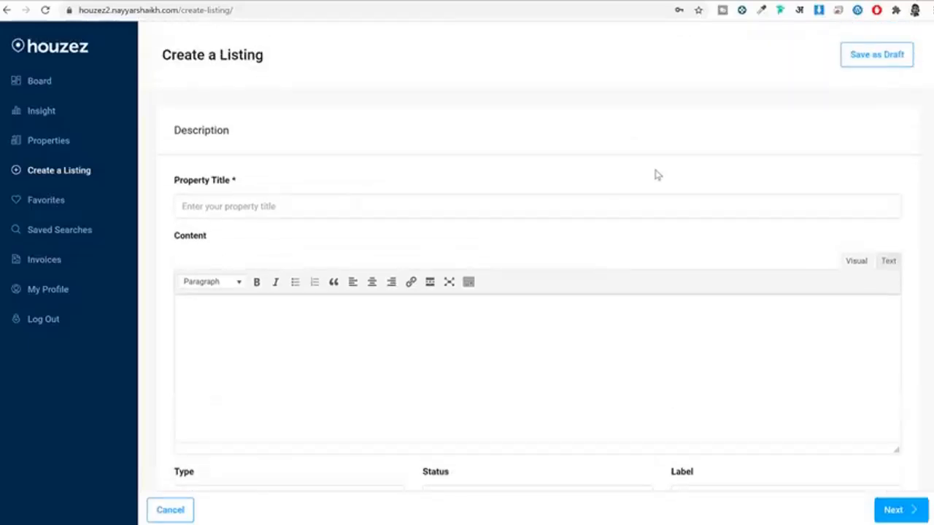
scroll(657, 175, down, 5)
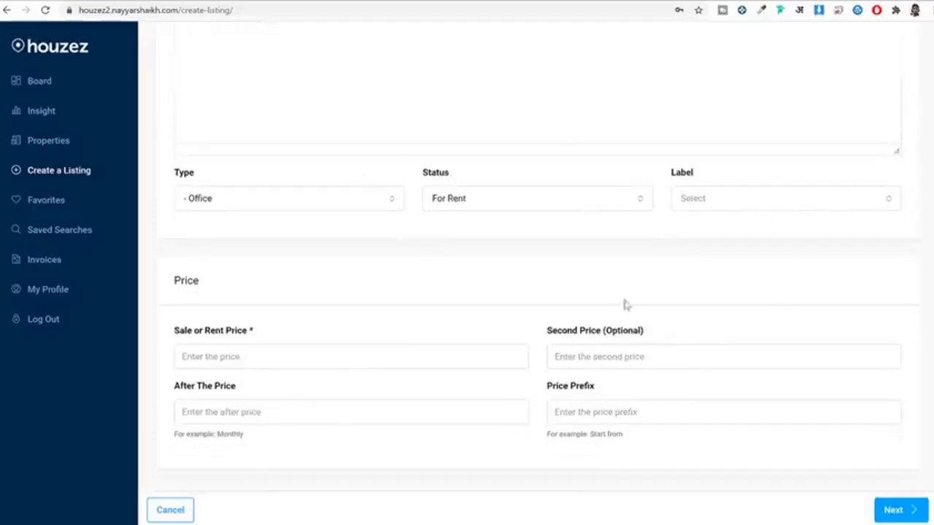
scroll(754, 246, up, 5)
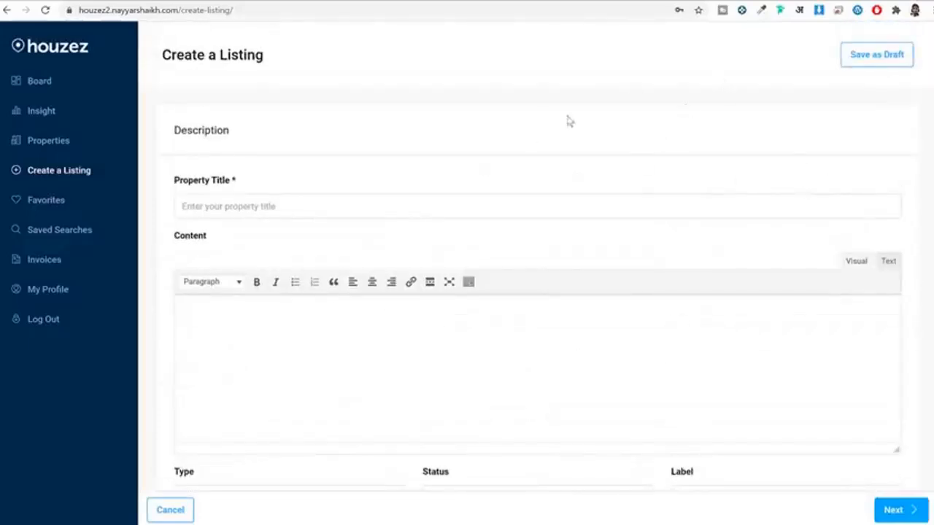
click(59, 55)
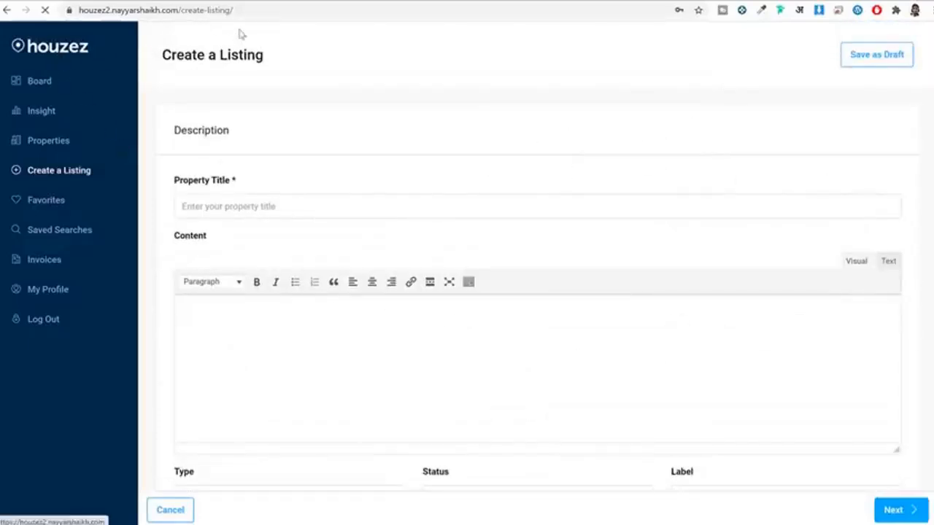
click(300, 0)
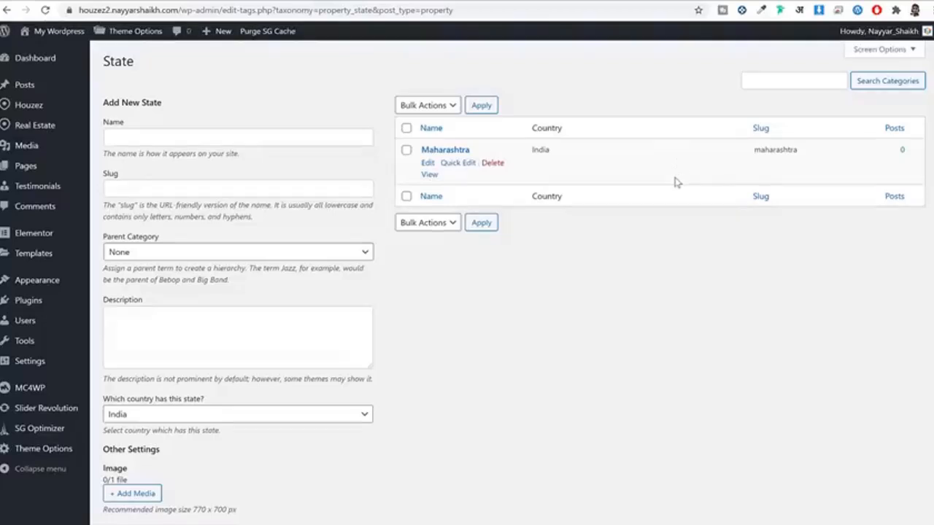
Step: Start a blank property via Real Estate > New Property, then switch to the front-end home page
click(418, 2)
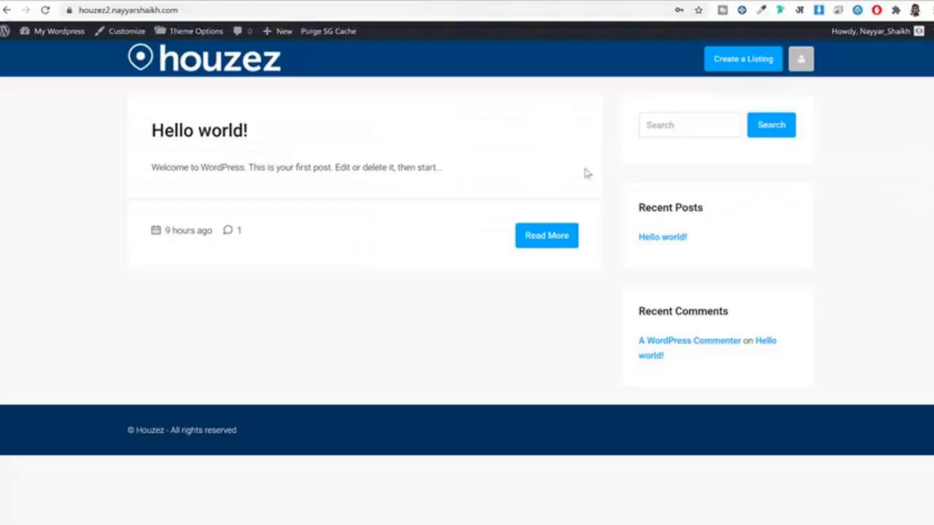
click(309, 3)
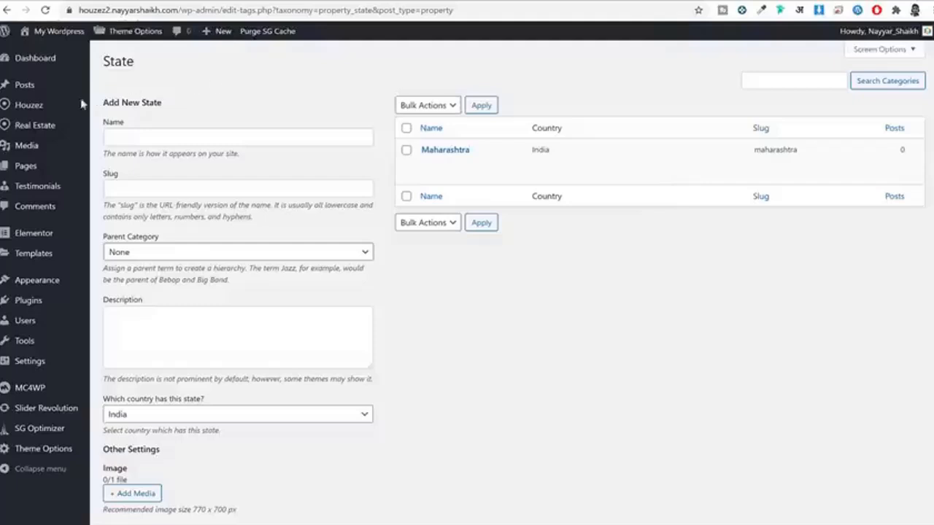
mouse_move(57, 125)
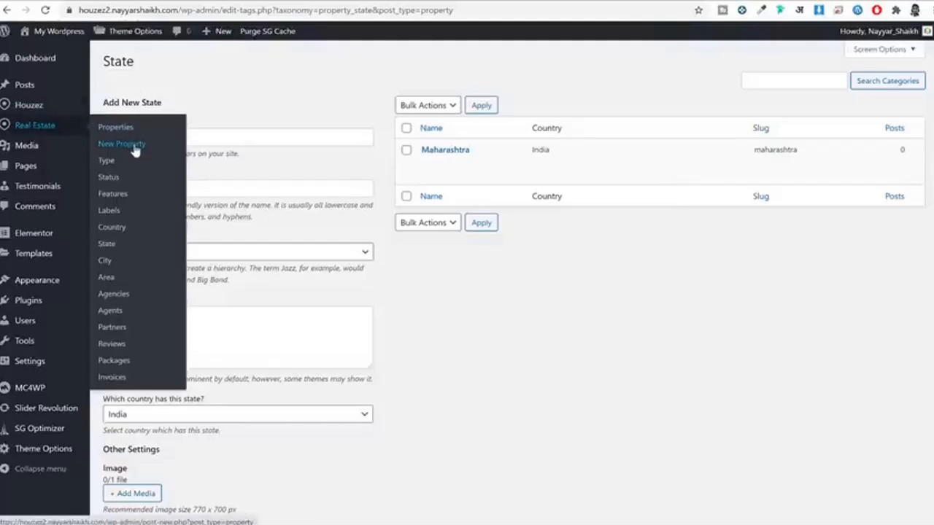
click(131, 150)
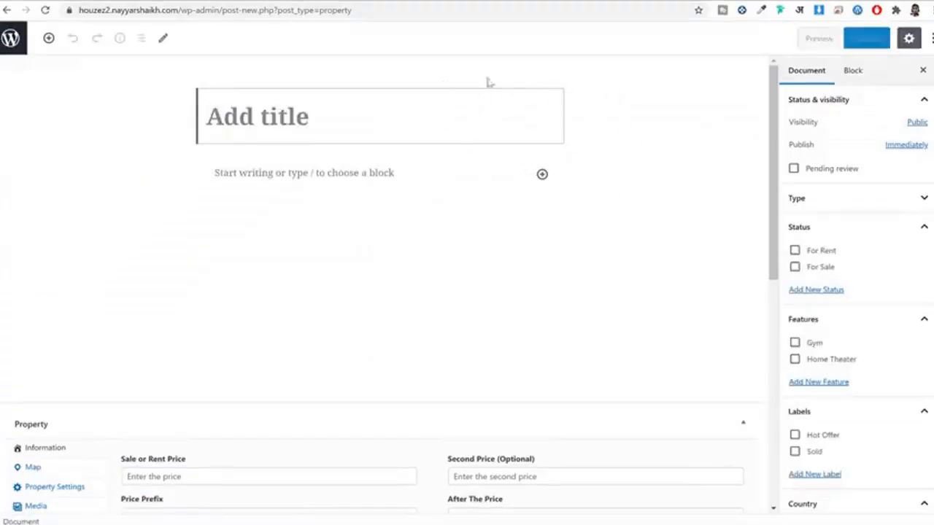
scroll(664, 225, down, 3)
scroll(667, 238, up, 3)
click(430, 1)
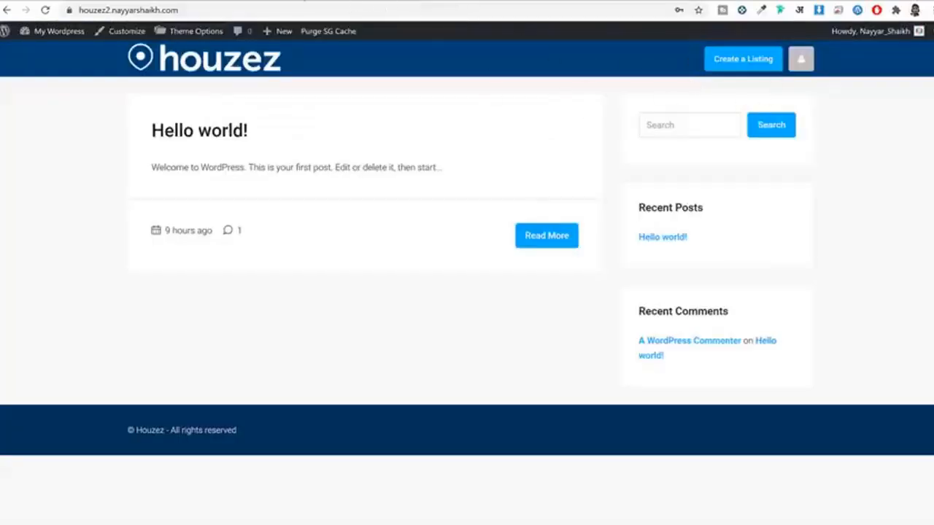
Step: Copy the Renovated Studio title from the demo listing and paste it as the property title
click(304, 1)
click(317, 1)
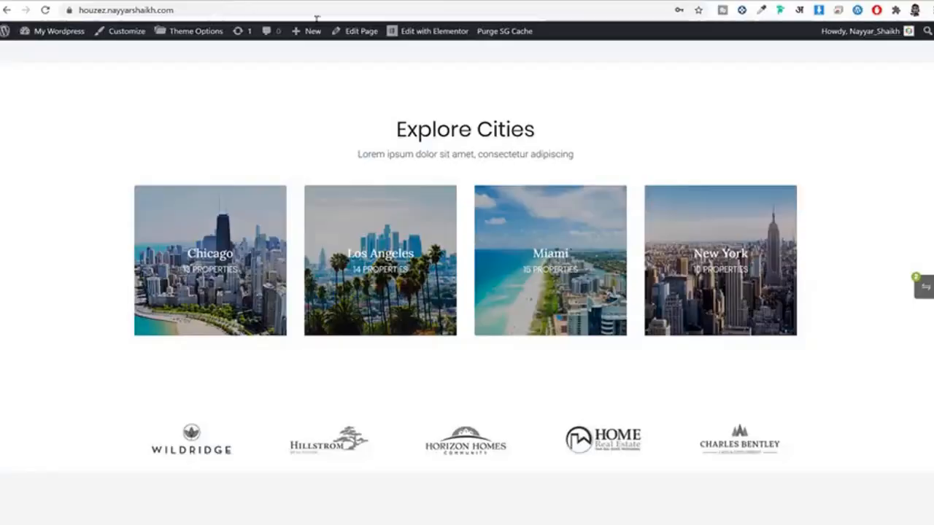
scroll(515, 292, up, 8)
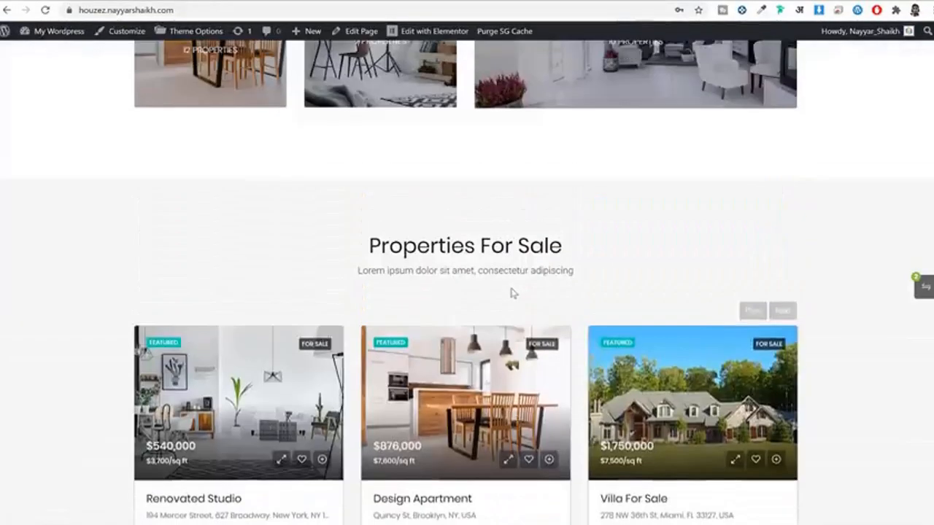
scroll(515, 296, up, 2)
scroll(525, 299, down, 4)
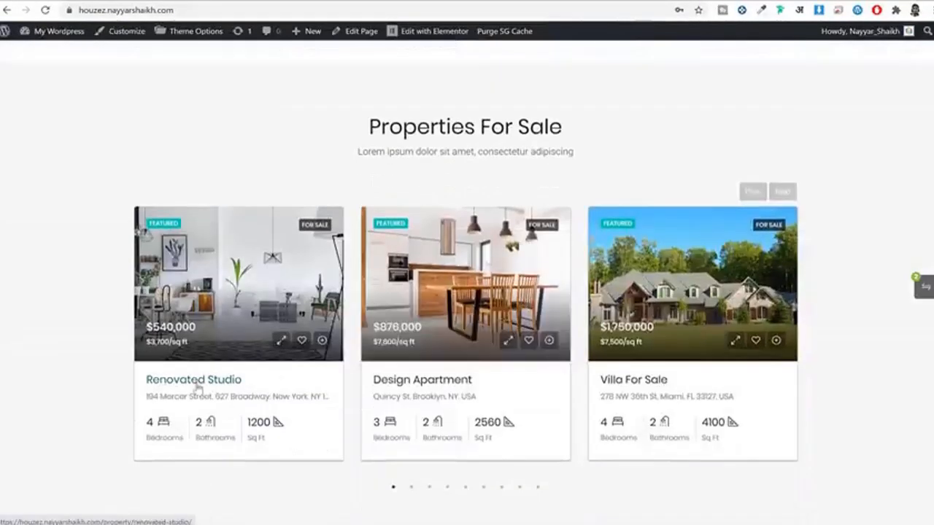
click(198, 387)
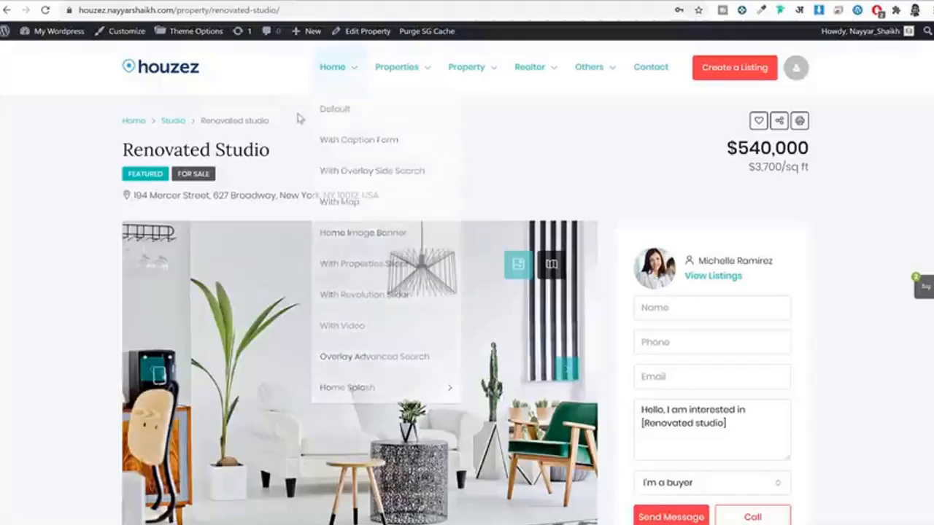
drag(292, 150, 116, 149)
key(ctrl+c)
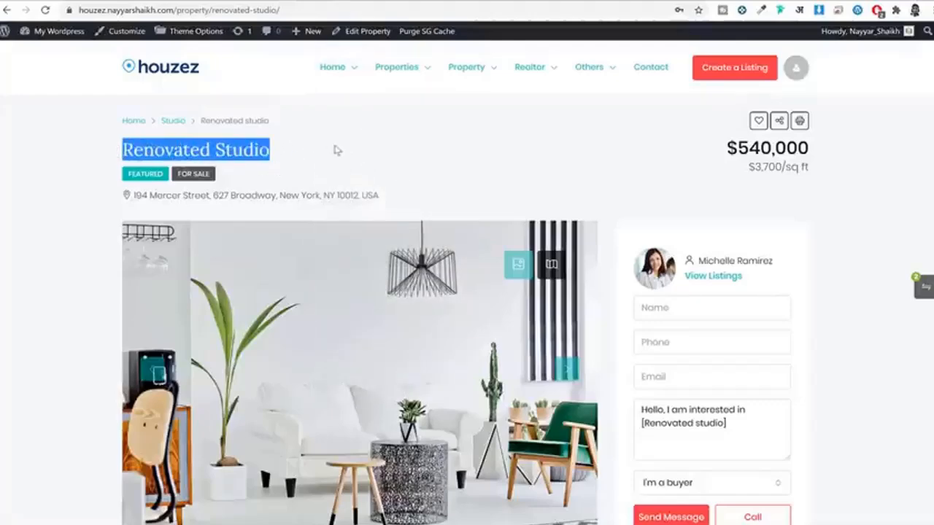
click(335, 2)
key(ctrl+v)
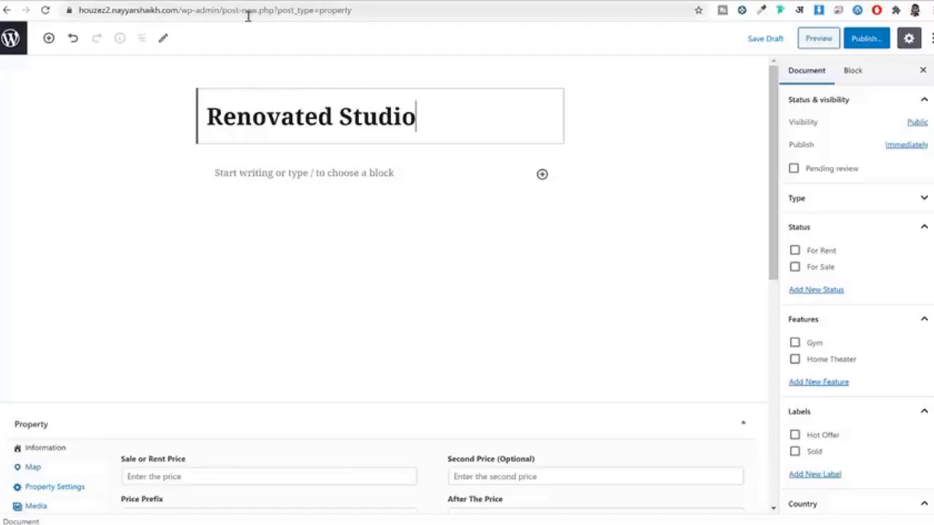
Step: Place the caret in the new property's empty content block
click(231, 2)
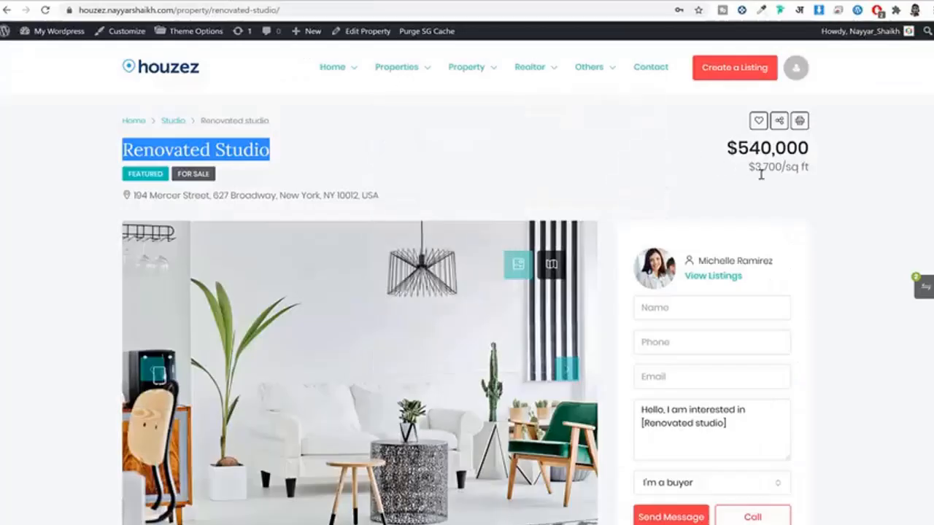
click(386, 1)
key(ctrl+v)
scroll(417, 150, down, 1)
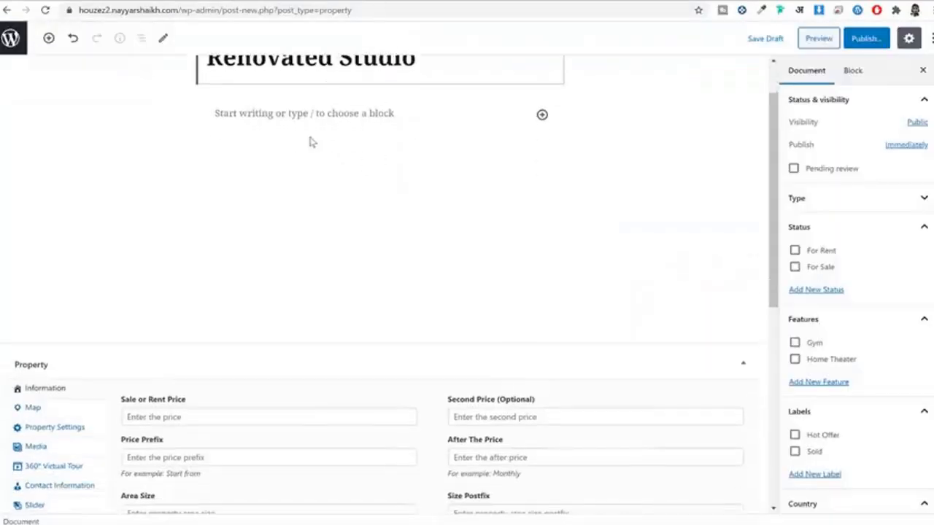
click(311, 140)
click(254, 115)
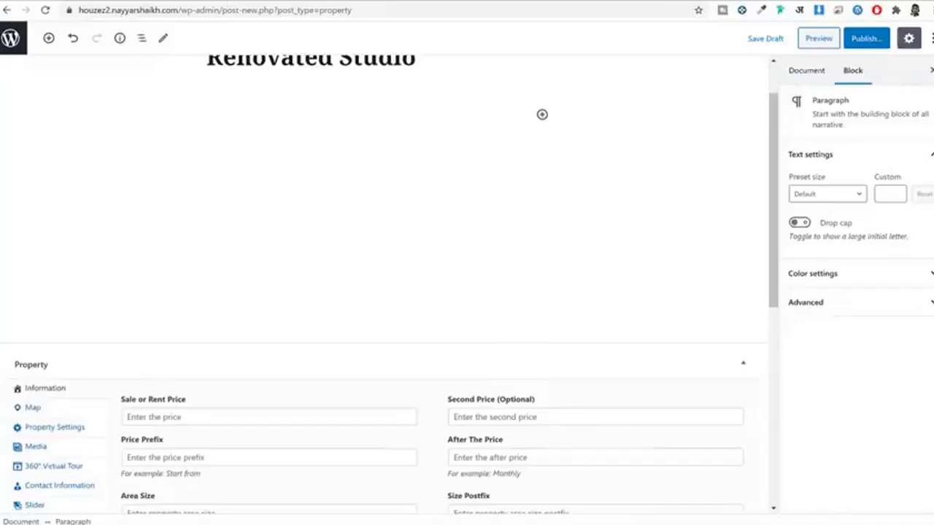
Step: Copy both description paragraphs from the demo listing and paste them into the content
click(233, 2)
scroll(408, 172, down, 12)
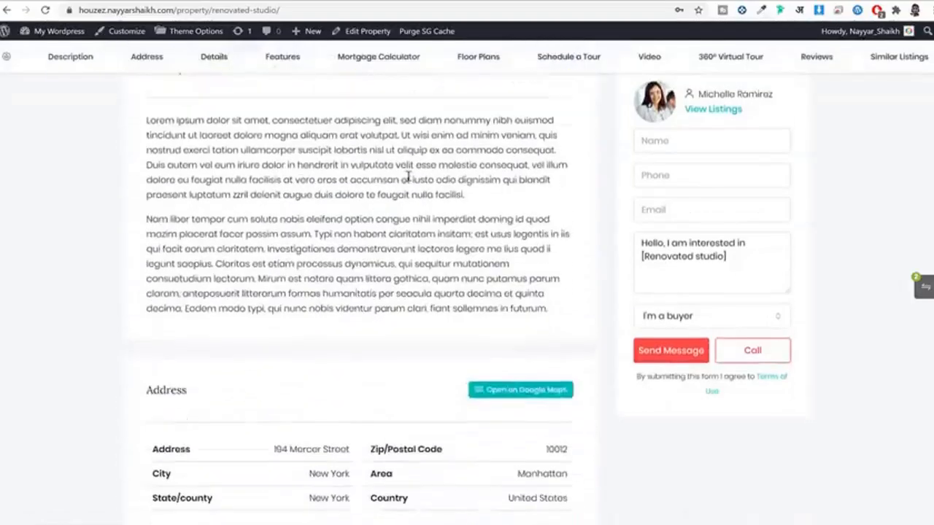
drag(149, 117, 503, 263)
click(511, 298)
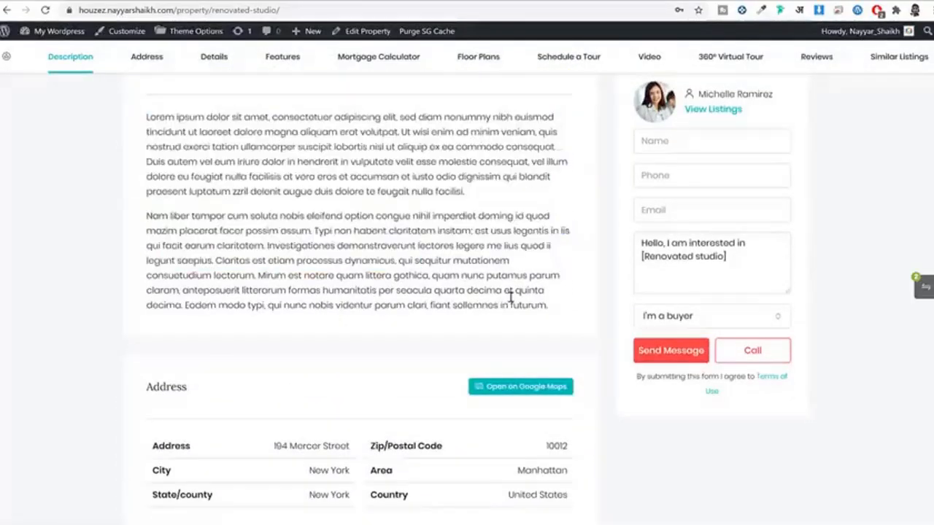
drag(562, 309, 134, 125)
key(ctrl+c)
click(328, 2)
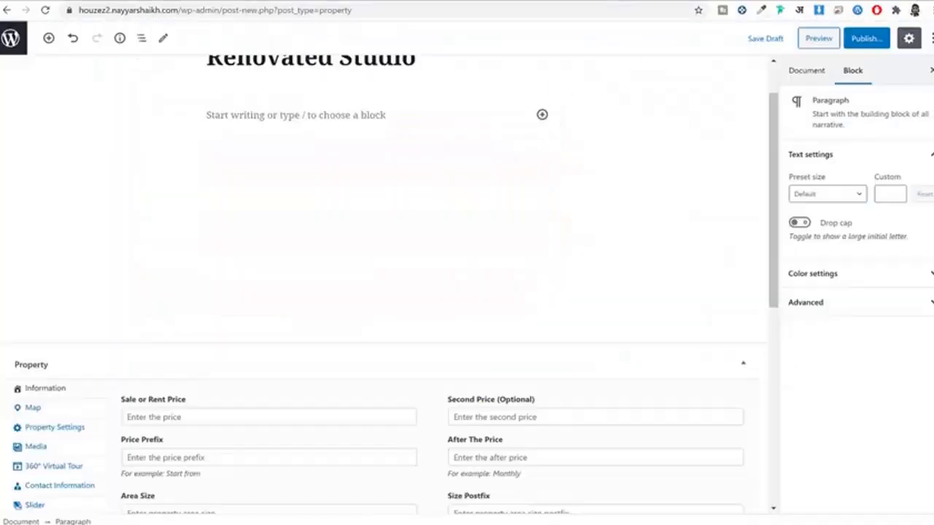
click(333, 159)
key(ctrl+v)
scroll(313, 169, up, 2)
scroll(313, 169, up, 3)
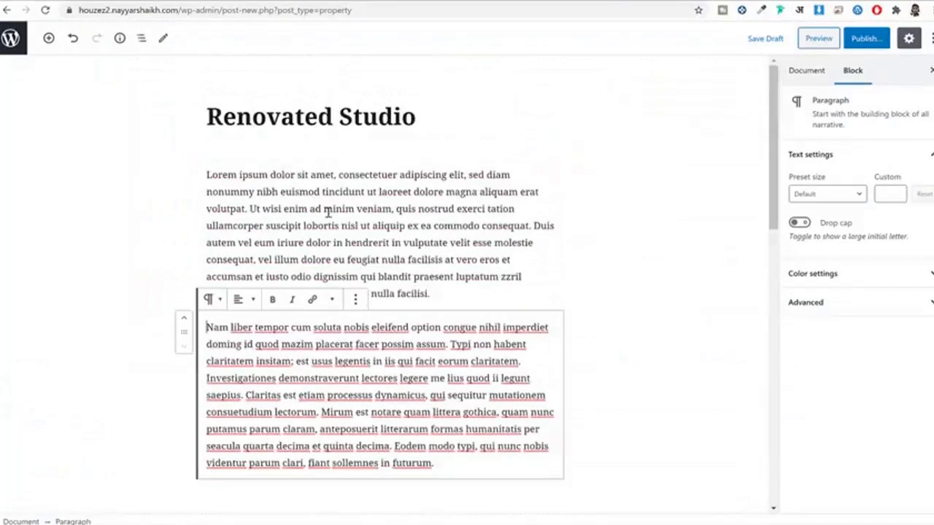
click(312, 204)
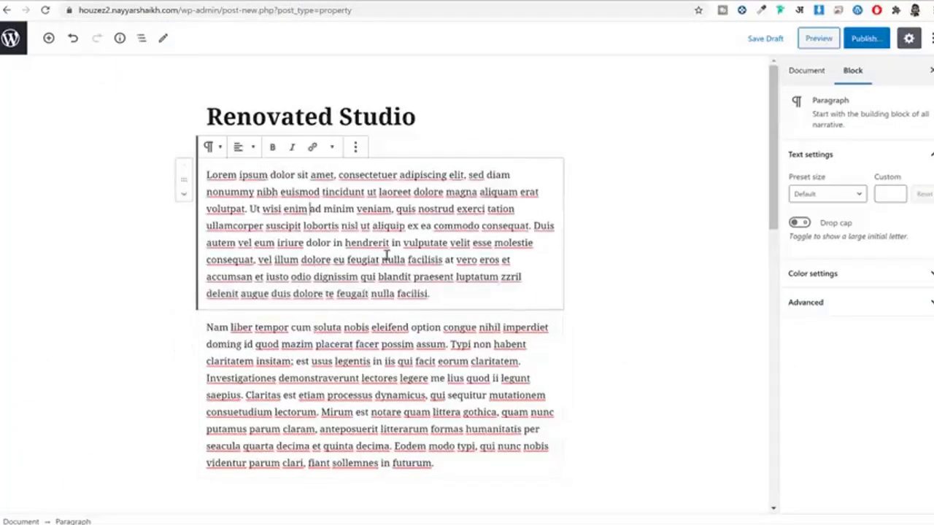
scroll(329, 241, down, 8)
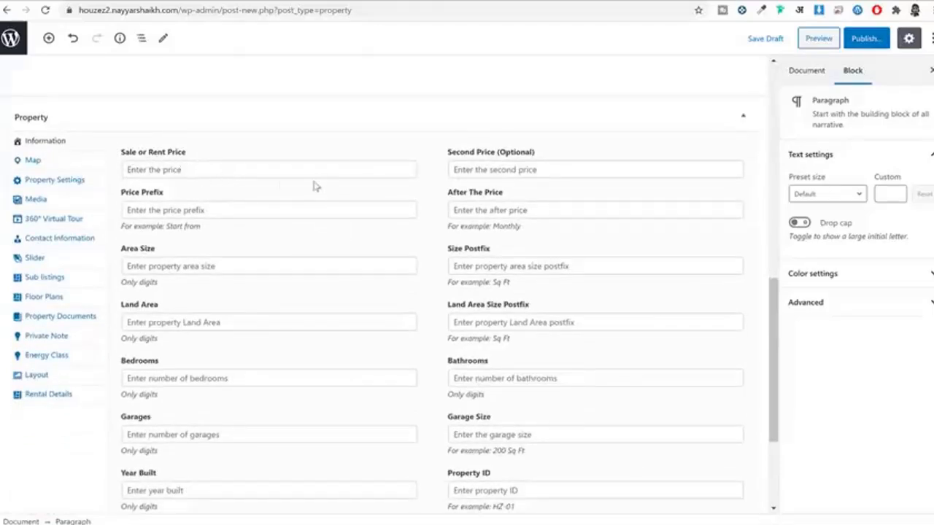
Step: Enter 540000 as the Sale or Rent Price and 3700 as the Second Price
click(218, 173)
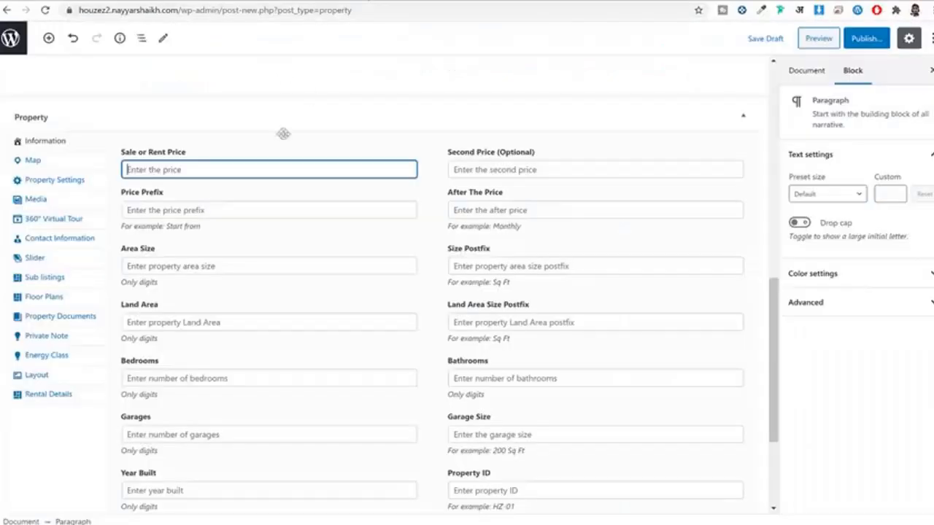
text(5400)
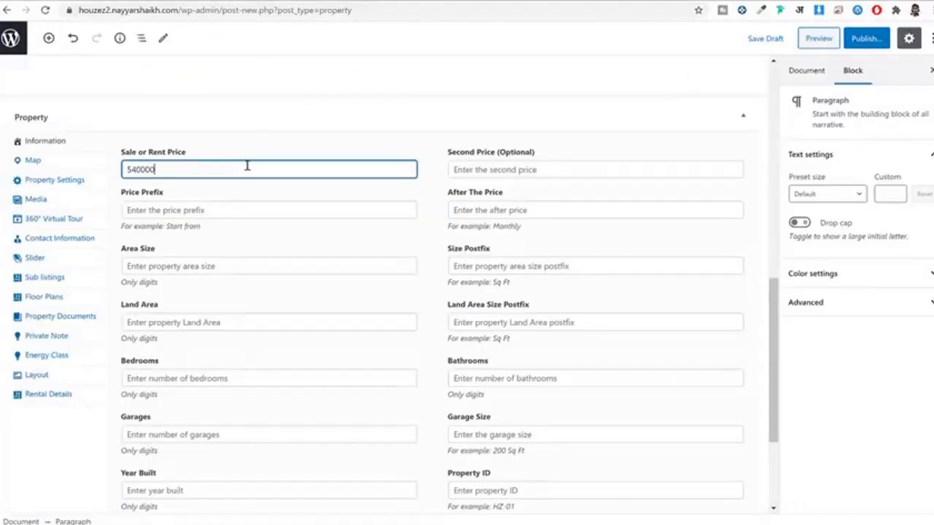
text(00)
click(487, 169)
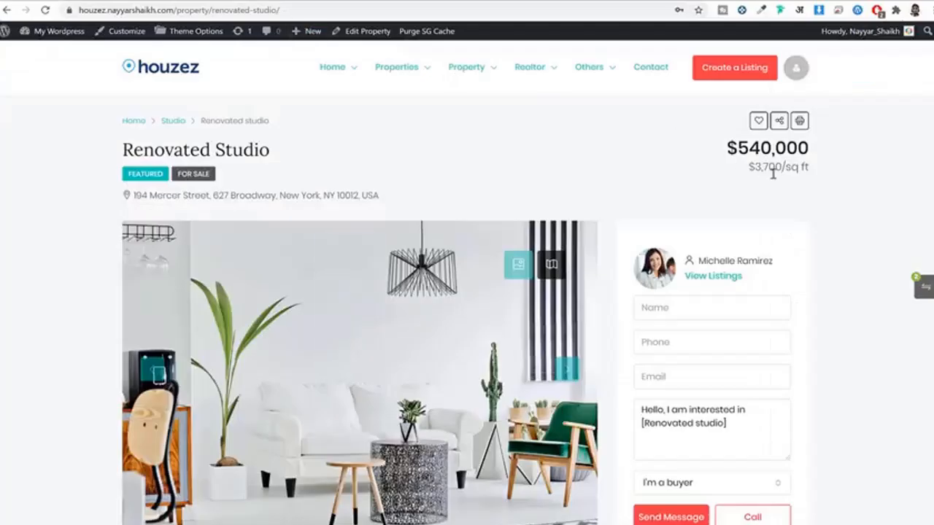
drag(781, 166, 760, 166)
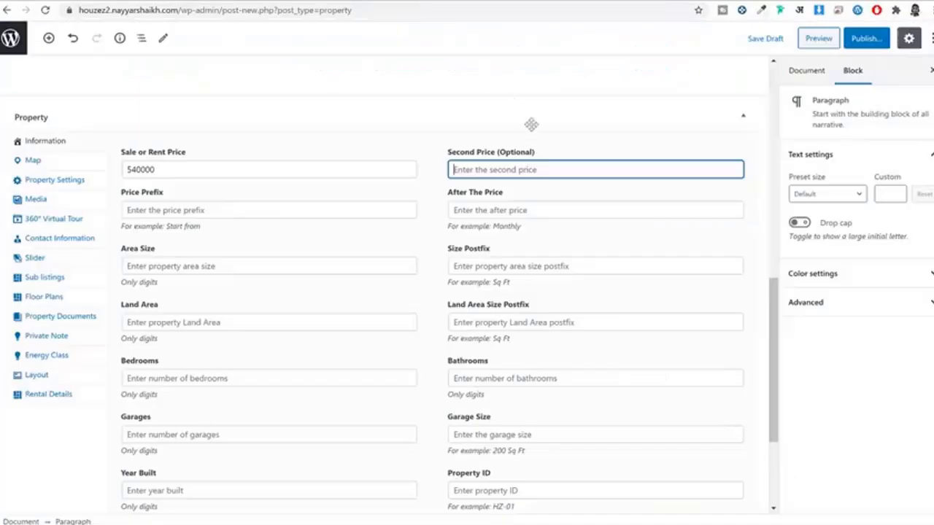
text(3700)
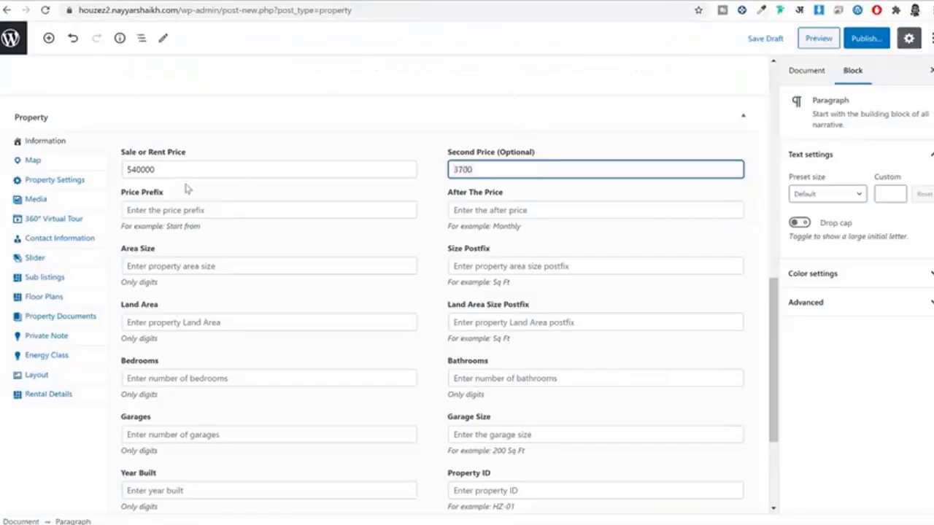
Step: Set the After The Price field to 'sq ft', trimming the extra pasted words
click(177, 206)
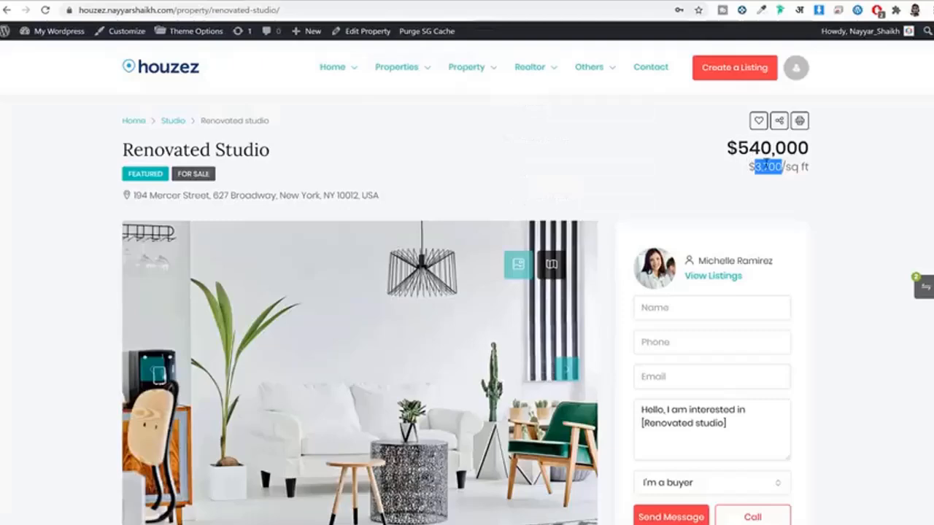
drag(782, 168, 810, 167)
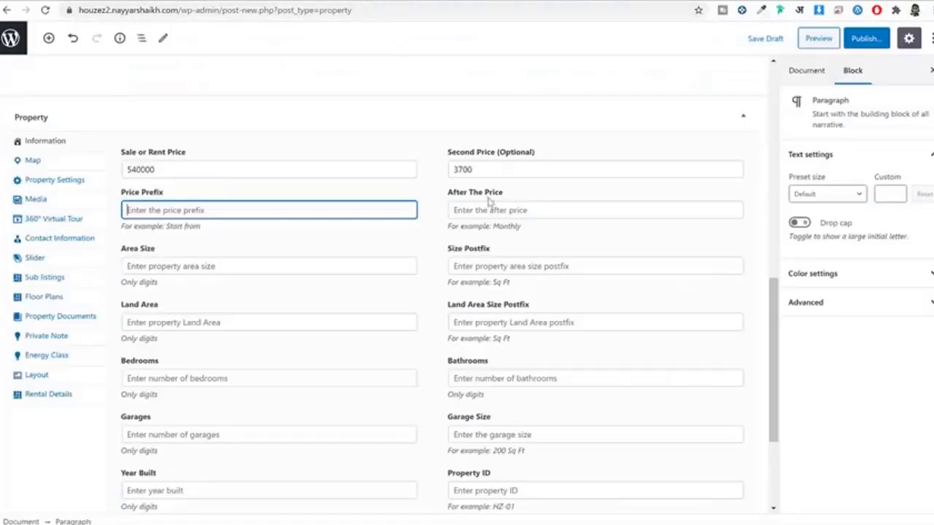
click(498, 211)
text(sq ft FEATUREDFOR SALE)
double_click(562, 211)
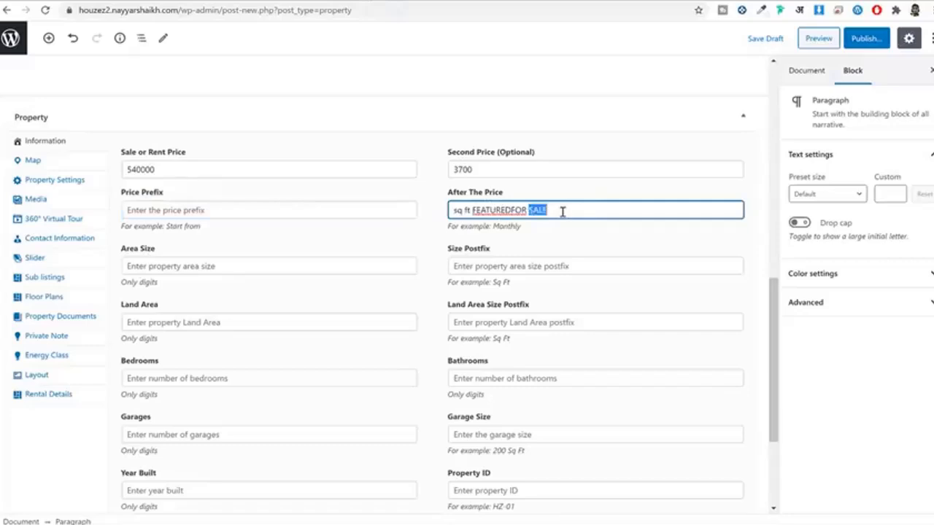
key(ctrl+a)
click(579, 211)
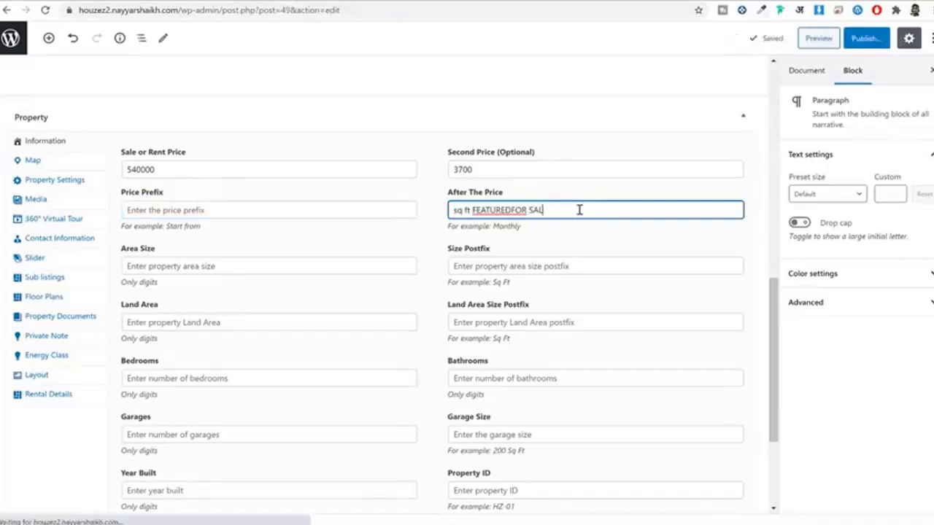
key(BackSpace)
key(BackSpace)
key(BackSpace)
key(BackSpace)
key(BackSpace)
key(BackSpace)
key(BackSpace)
key(BackSpace)
key(BackSpace)
key(BackSpace)
key(BackSpace)
key(BackSpace)
key(BackSpace)
key(BackSpace)
key(BackSpace)
key(BackSpace)
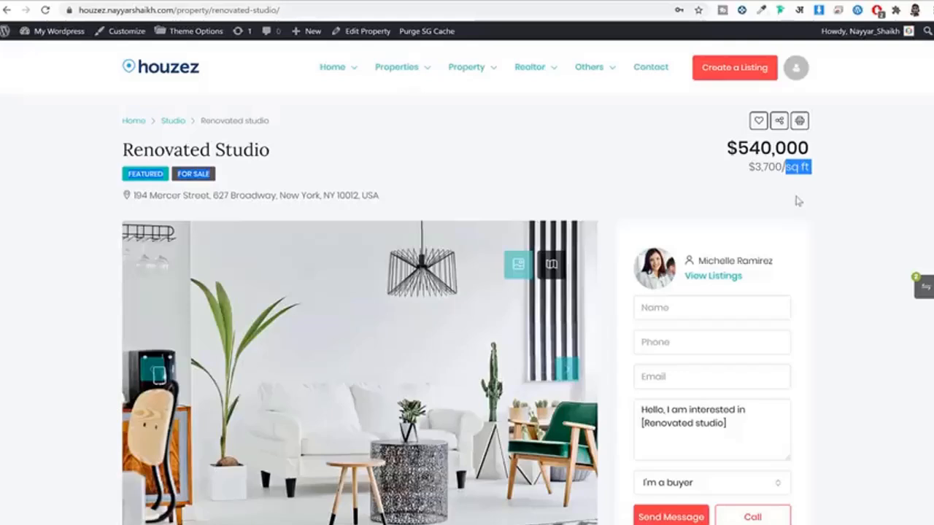
Step: Compare the $540,000 and $3,700 prices against the demo listing
click(788, 188)
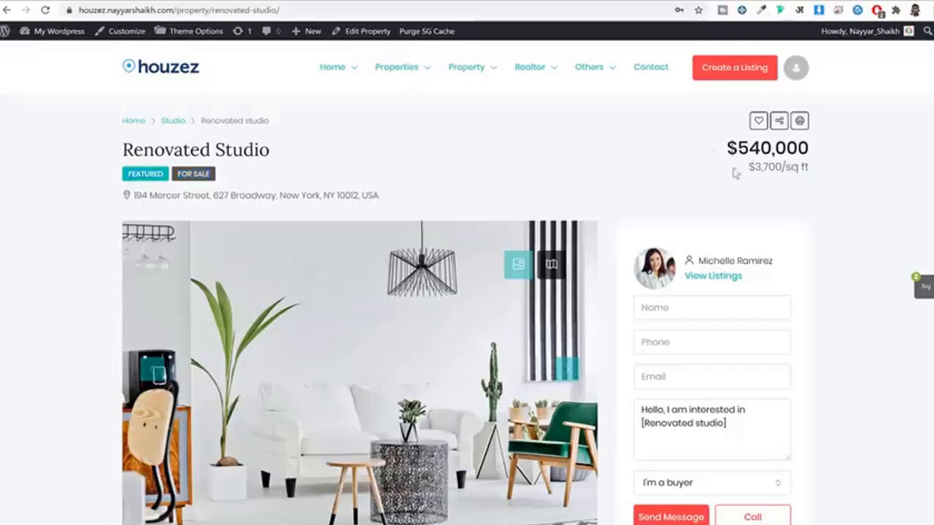
drag(722, 148, 815, 148)
click(819, 148)
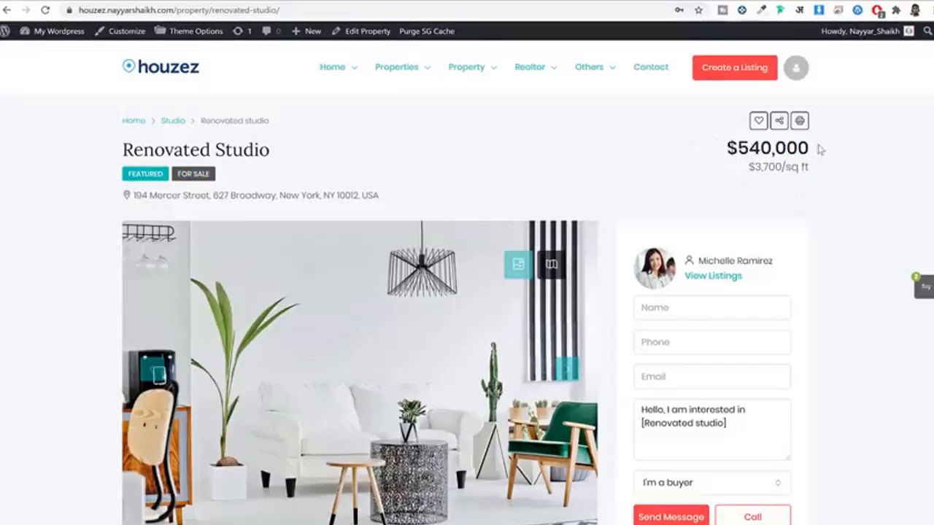
triple_click(809, 148)
click(812, 150)
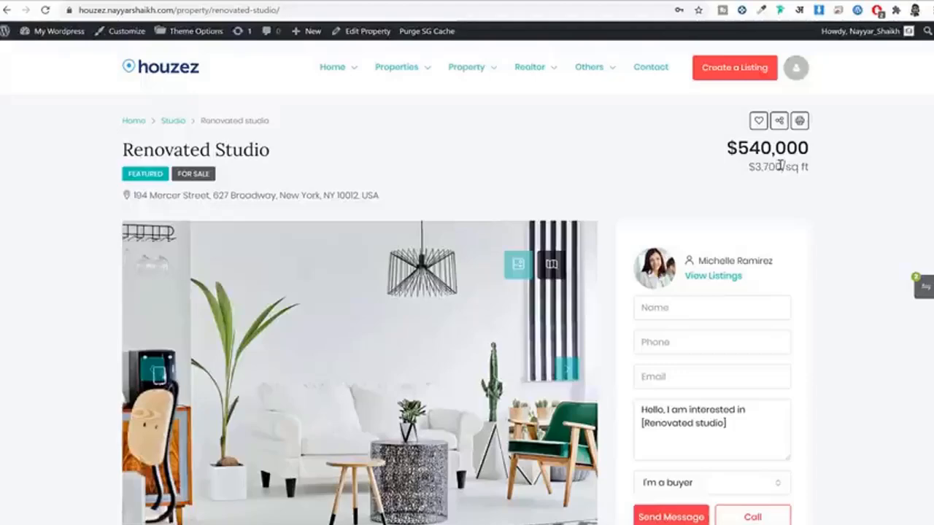
drag(780, 166, 751, 168)
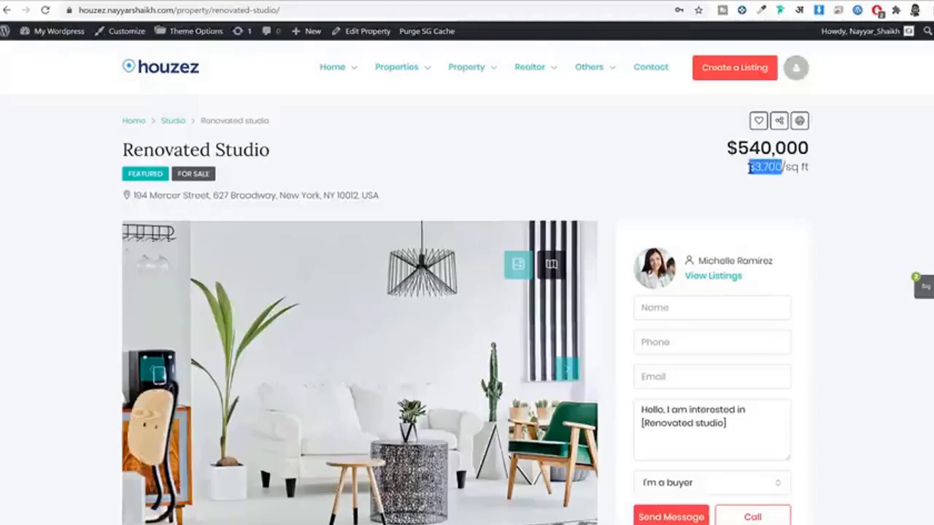
click(791, 168)
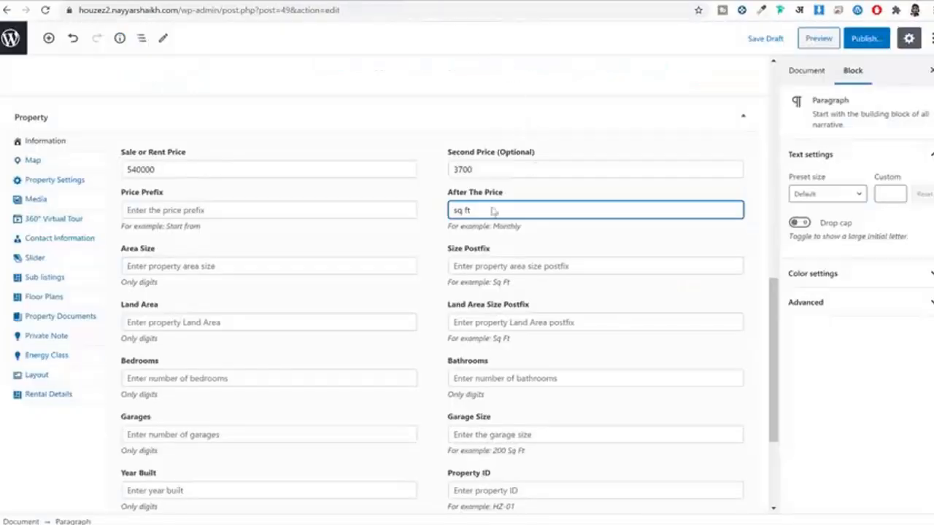
click(223, 266)
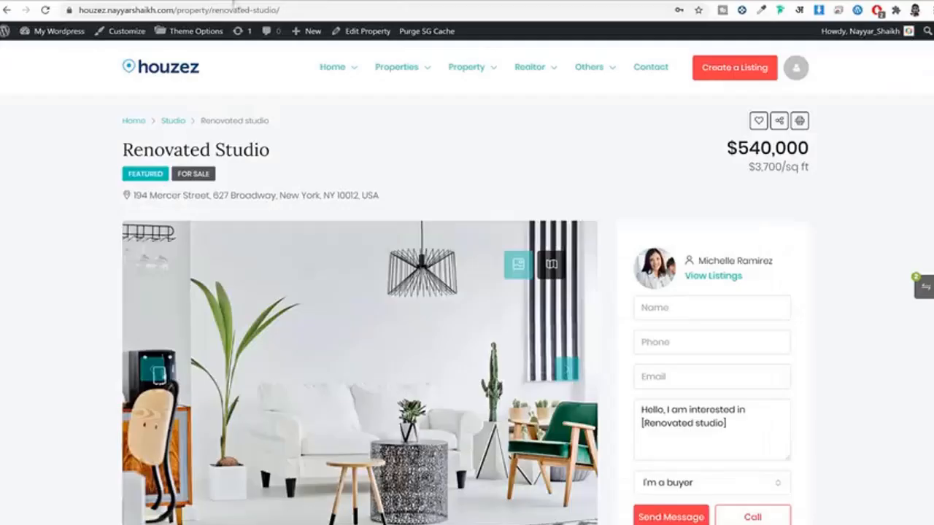
Step: Set the Area Size to 1200 with a sq ft postfix
scroll(481, 292, down, 5)
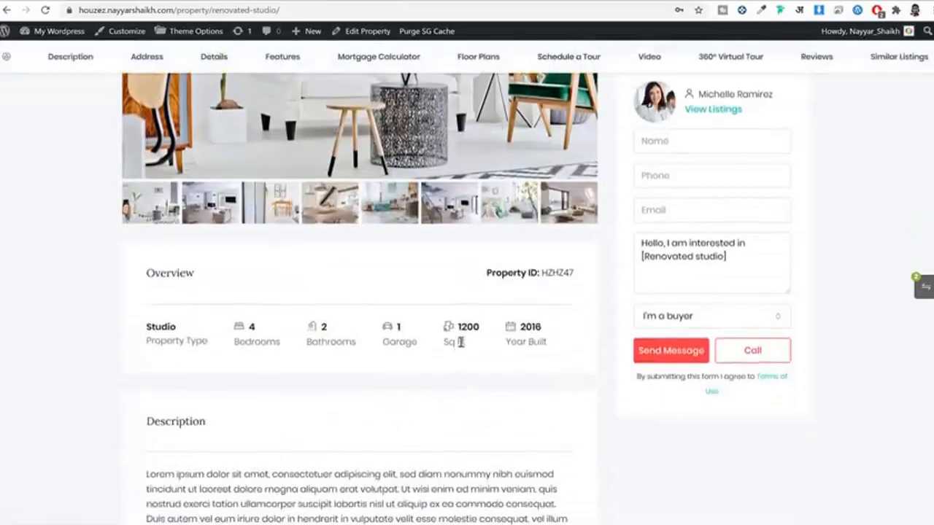
drag(461, 342, 448, 326)
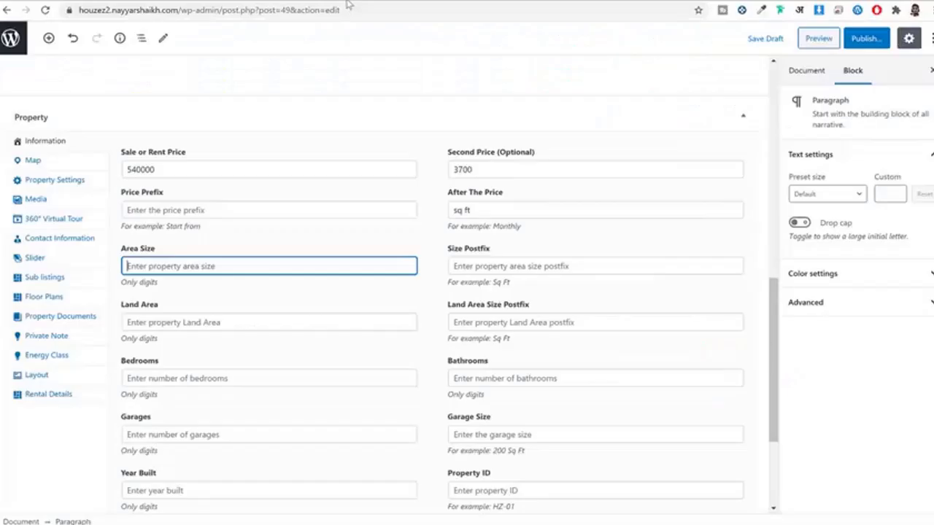
text(1200)
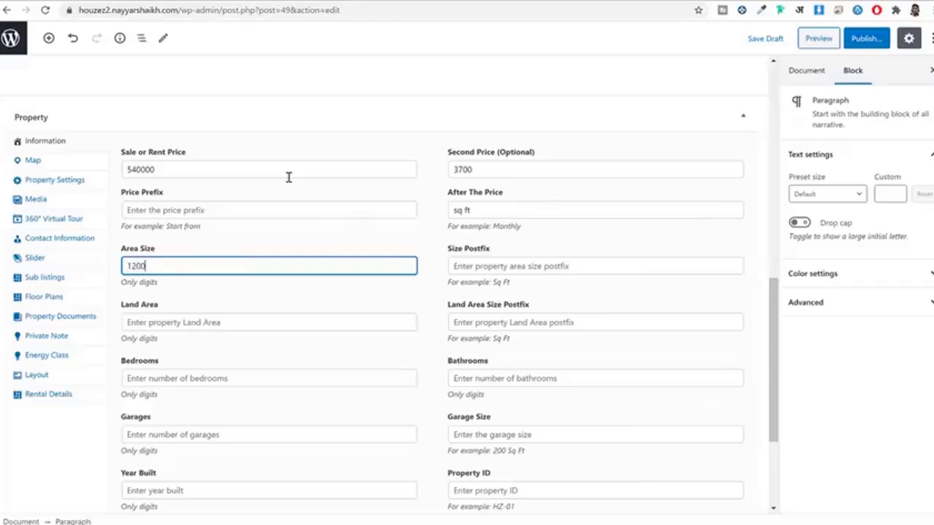
click(525, 267)
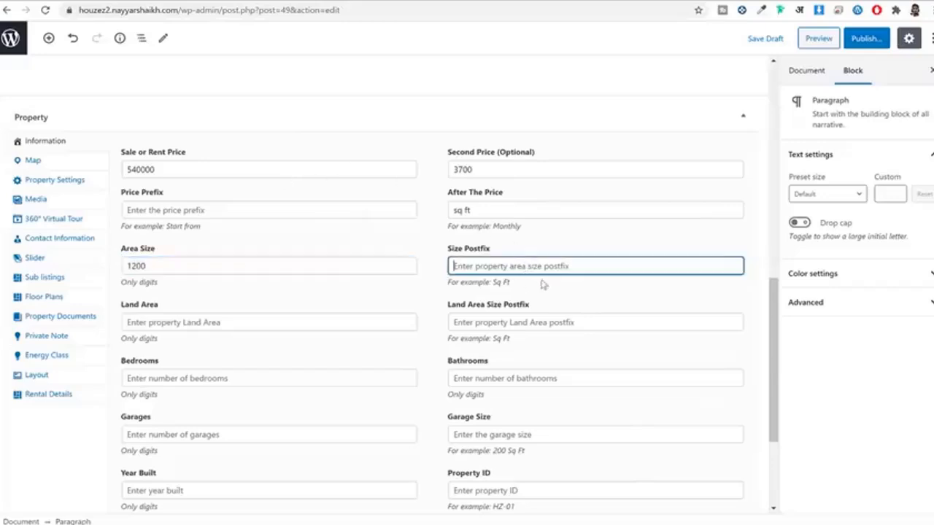
text(sq ft)
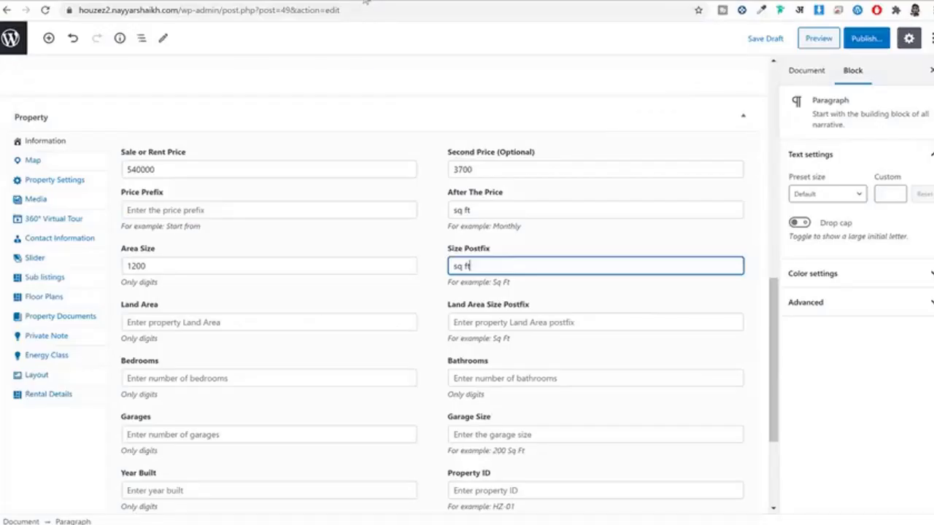
Step: Set the Land Area to 2000 with a sq ft postfix
click(198, 322)
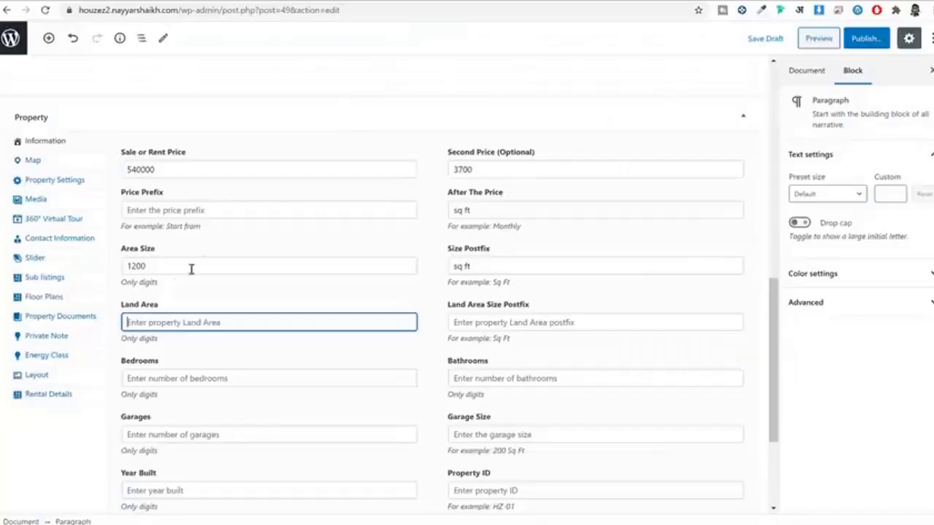
double_click(202, 263)
click(209, 322)
text(2000)
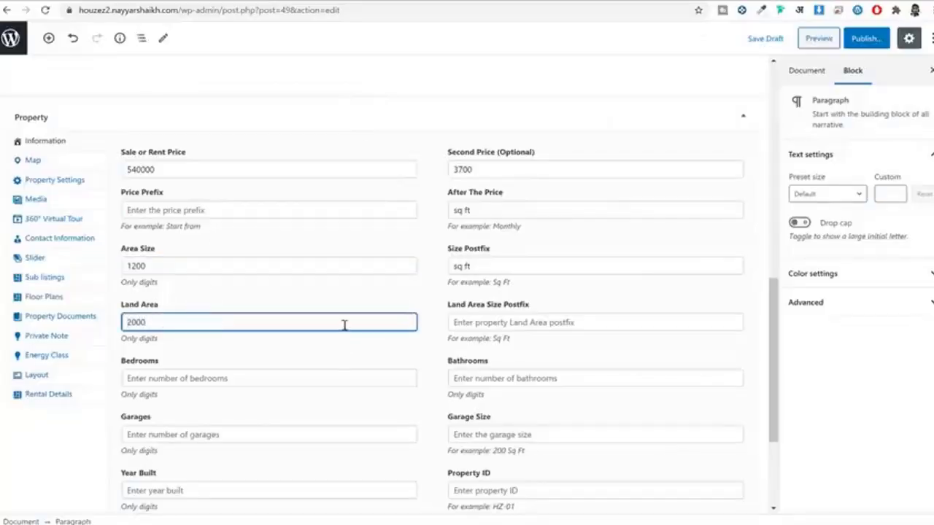
click(522, 326)
text(sq f)
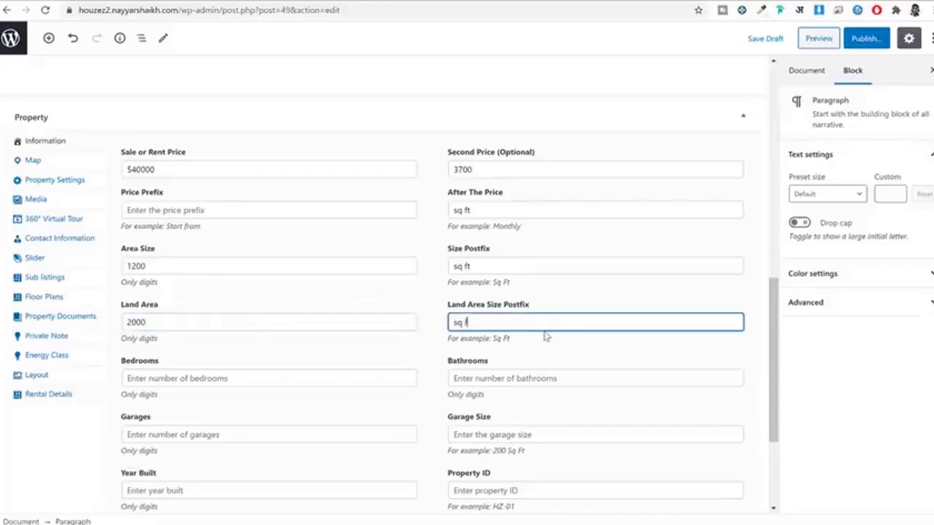
text(t)
key(Tab)
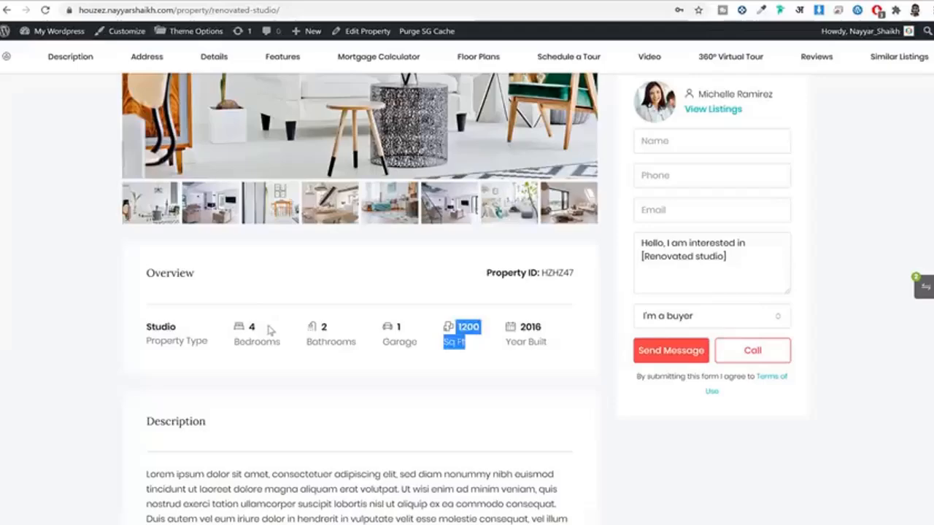
Step: Enter 4 bedrooms, 2 bathrooms and 1 garage
double_click(251, 327)
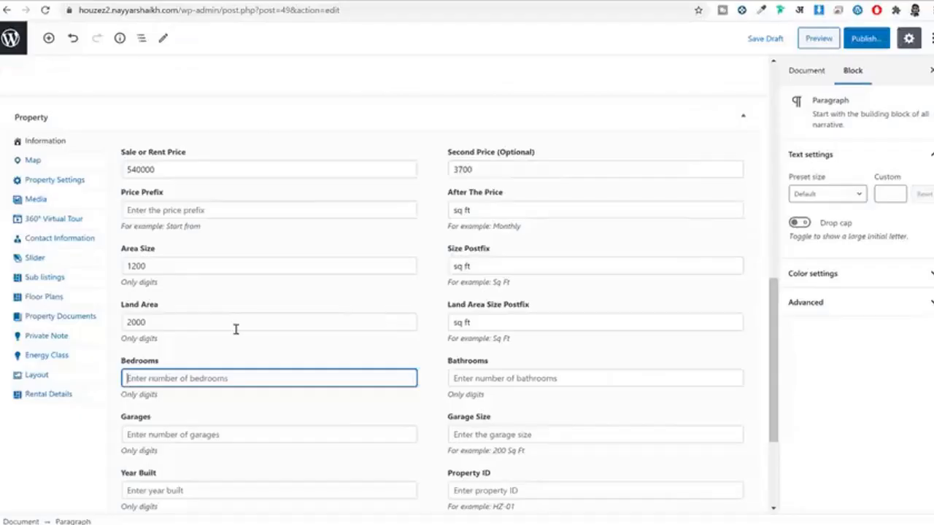
text(4)
key(Tab)
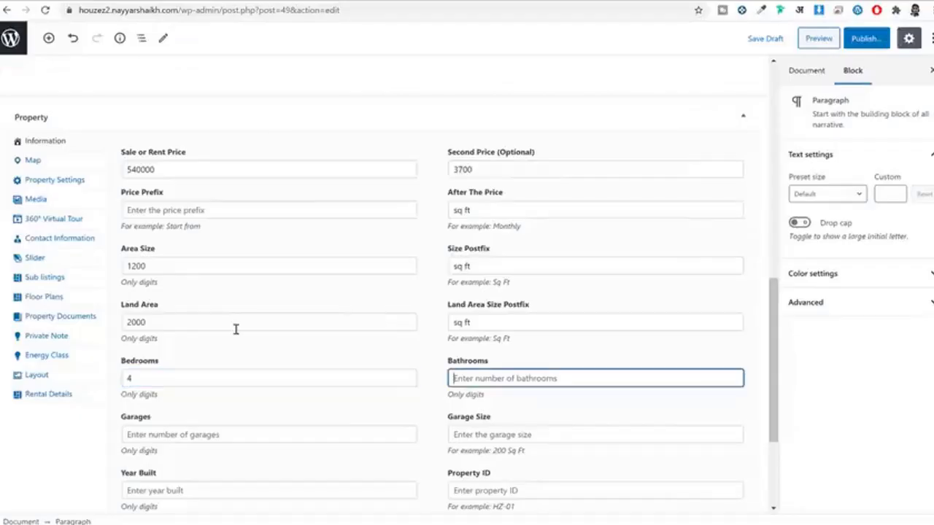
text(2)
key(Tab)
scroll(287, 271, down, 3)
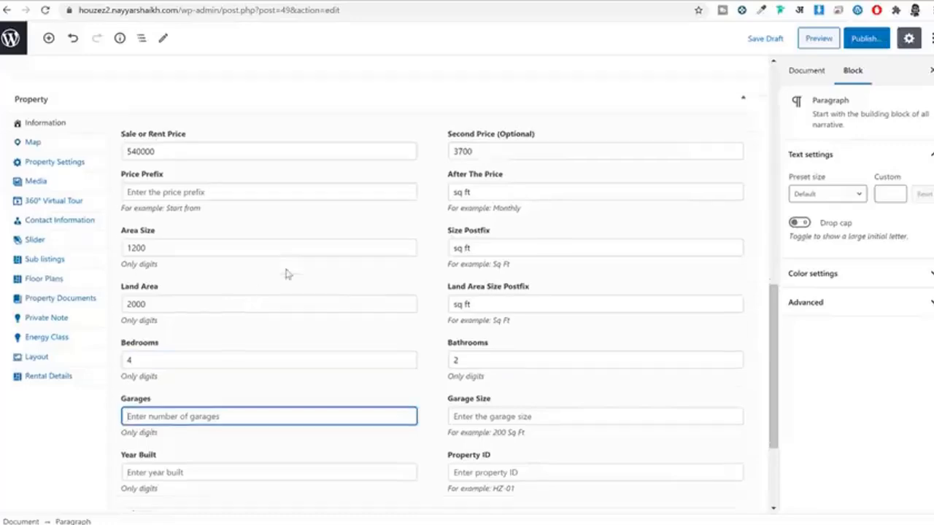
text(1)
key(Tab)
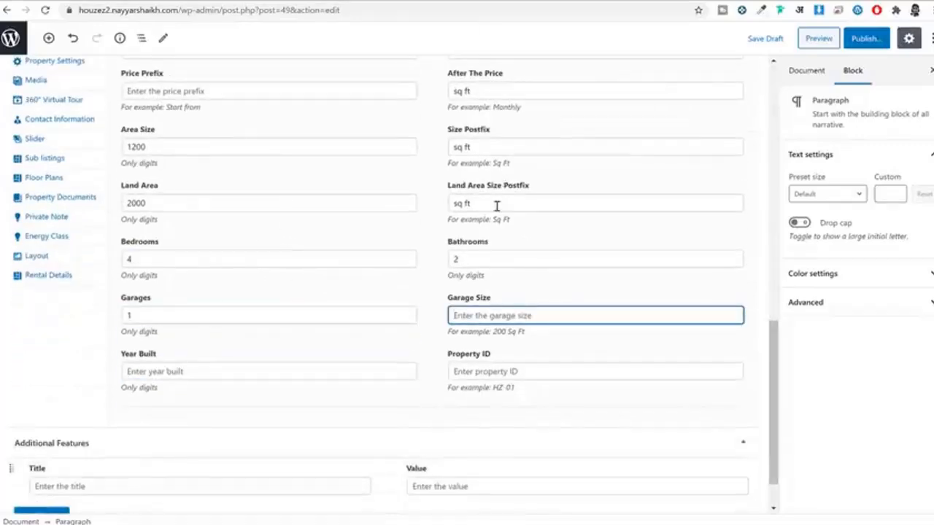
Step: Set the Garage Size to 200 and the Year Built to 2016
click(175, 2)
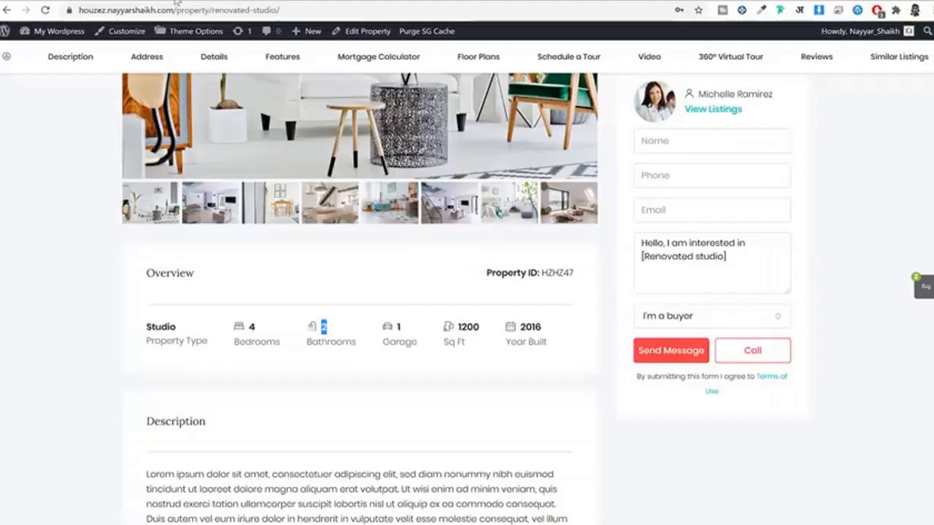
click(351, 6)
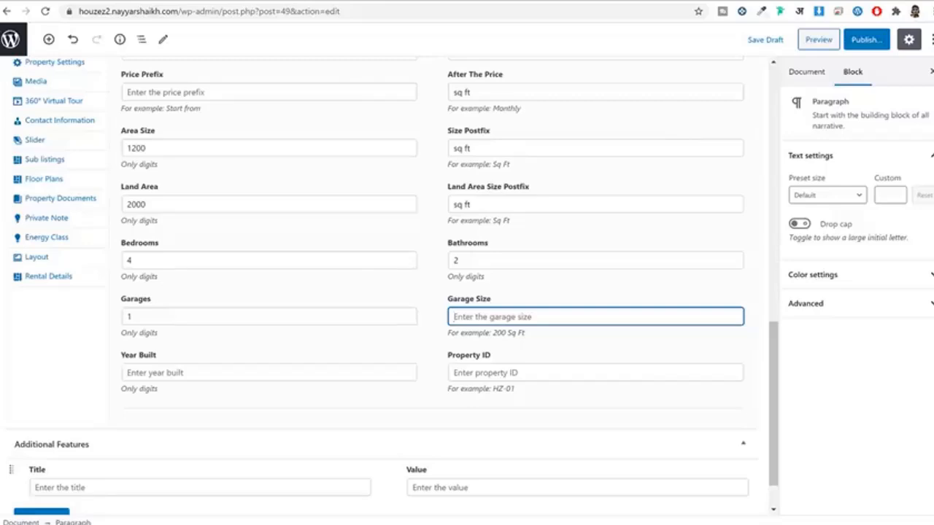
text(200)
click(221, 428)
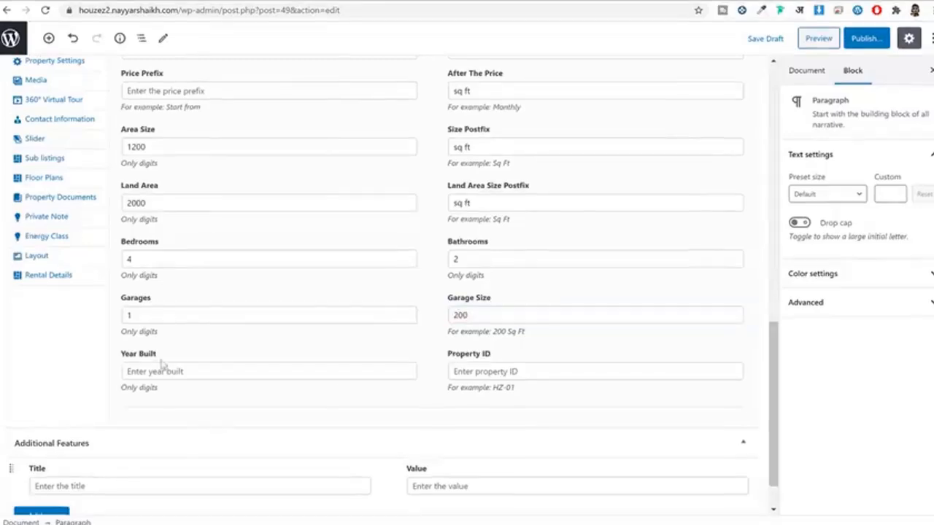
click(209, 2)
click(512, 370)
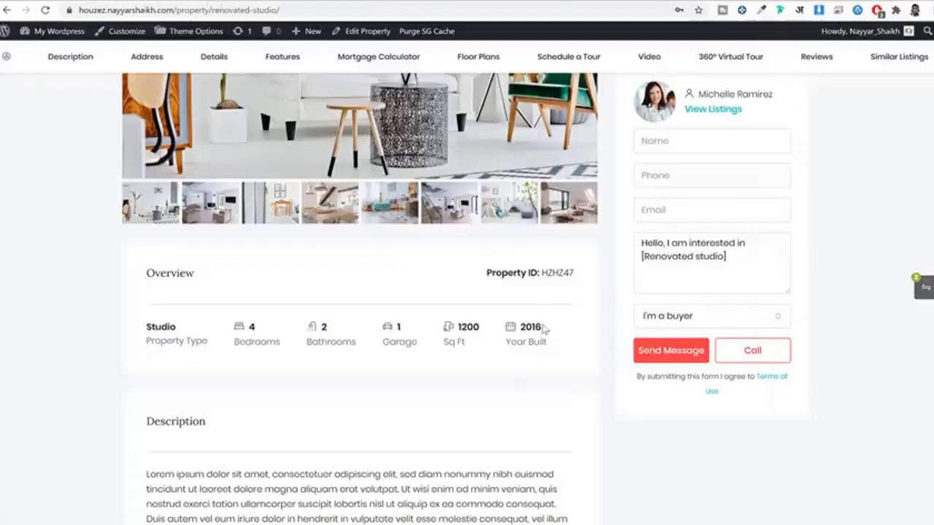
click(343, 1)
click(225, 373)
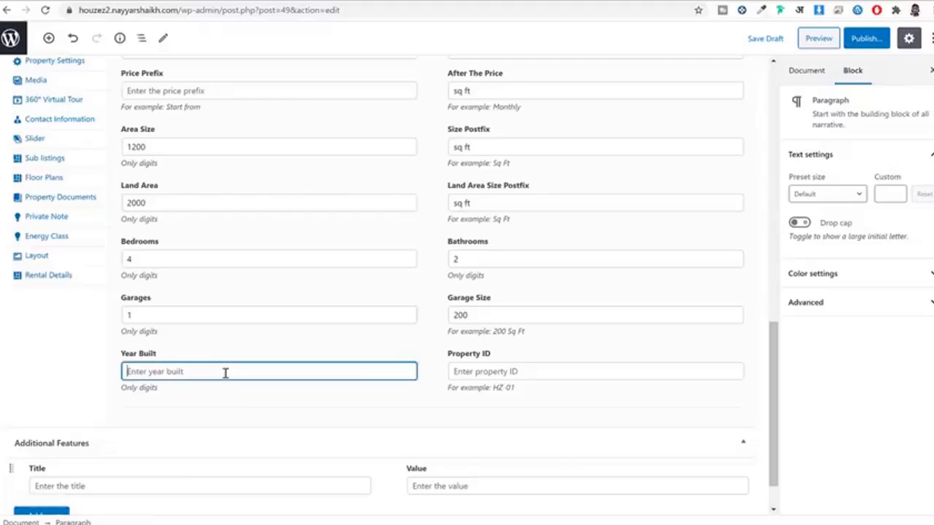
text(2016)
click(524, 373)
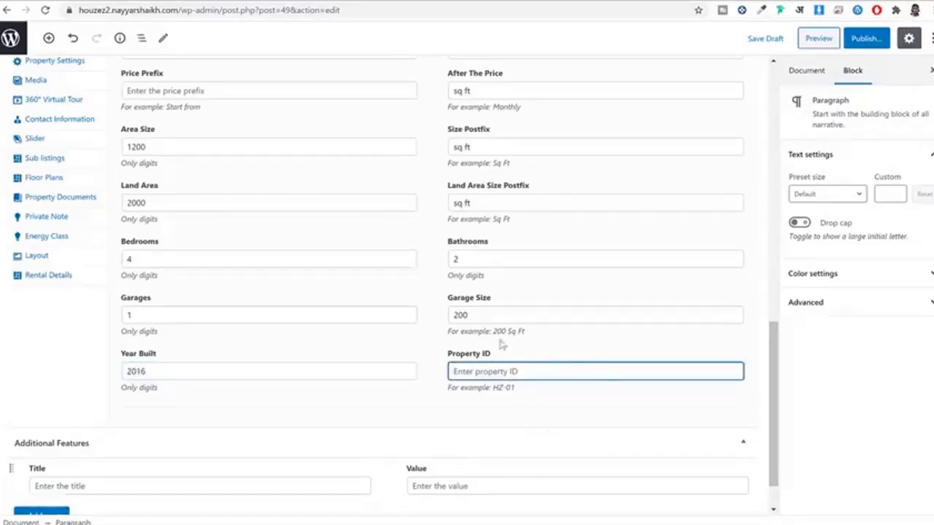
scroll(550, 404, up, 2)
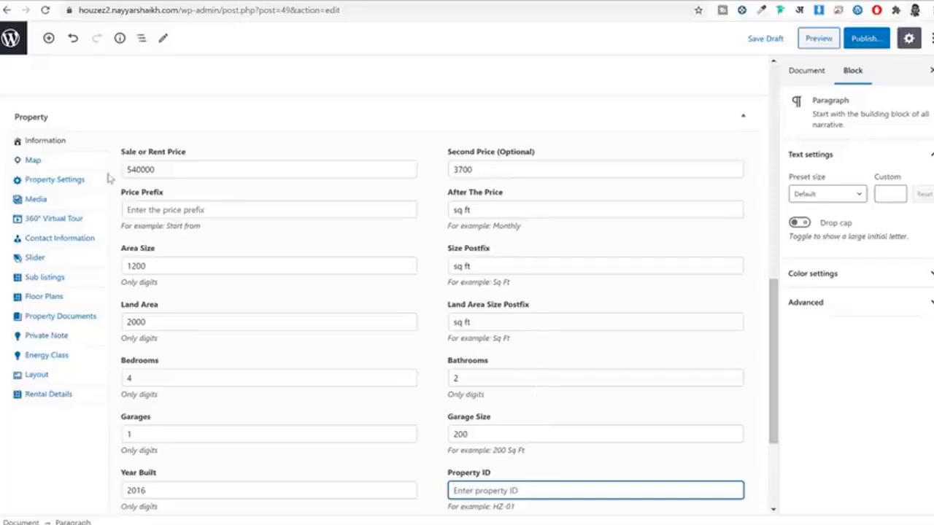
Step: Set the property's map address to ONGC Colony, Mumbai using the address suggestion
click(58, 164)
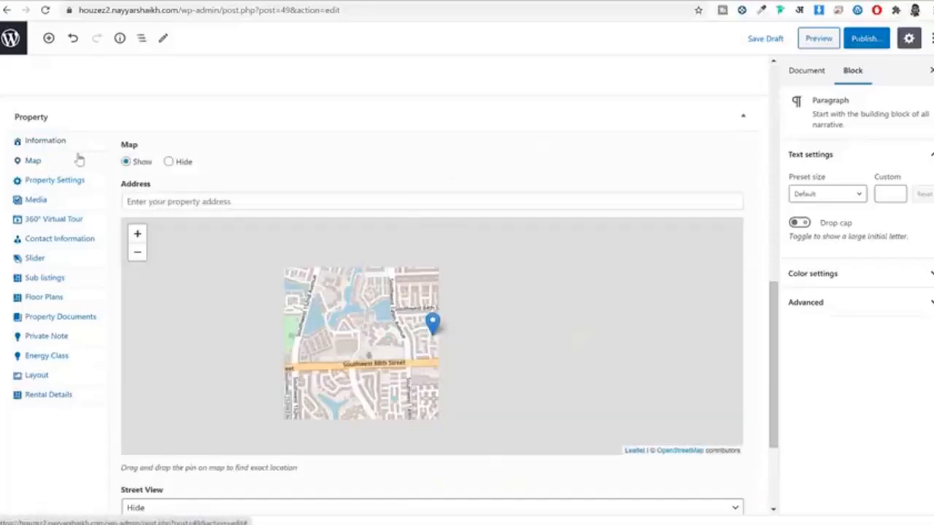
click(310, 202)
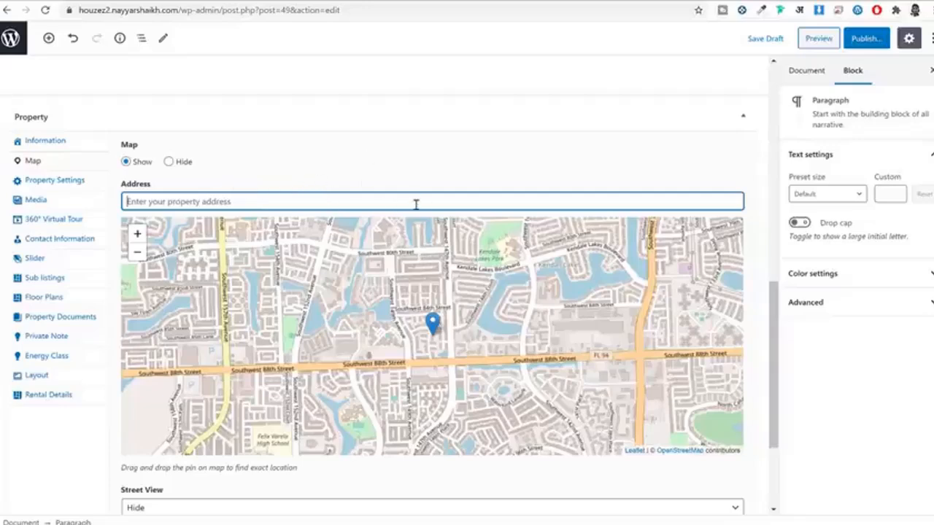
text(ONGC MUMbai)
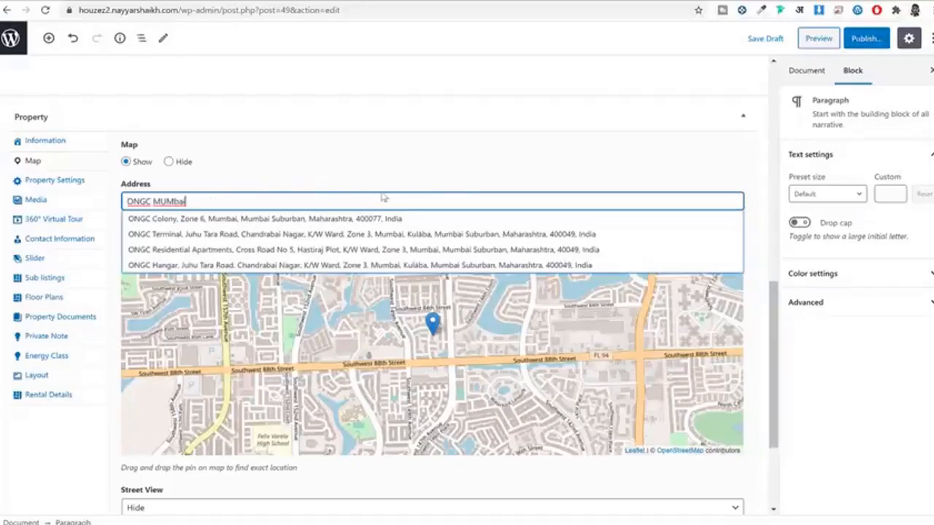
click(393, 219)
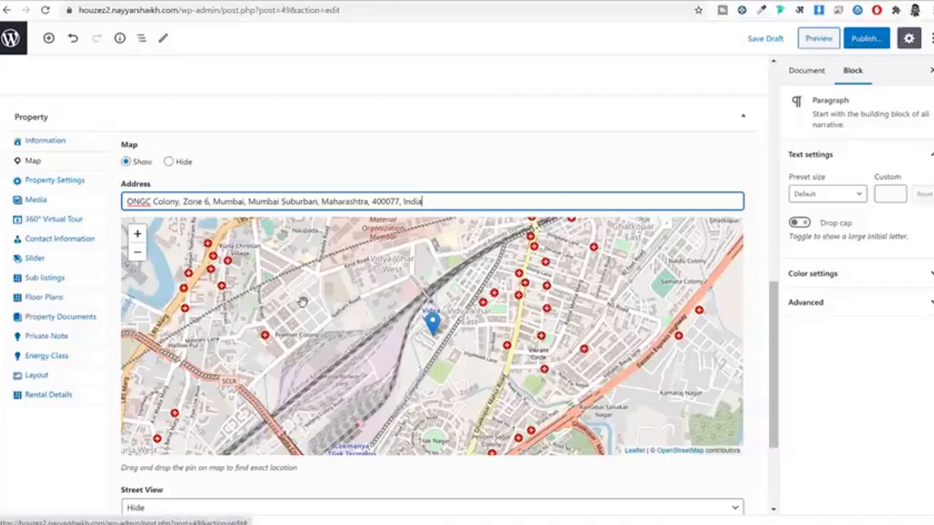
Step: Set the map's Street View option to Show
scroll(302, 302, down, 5)
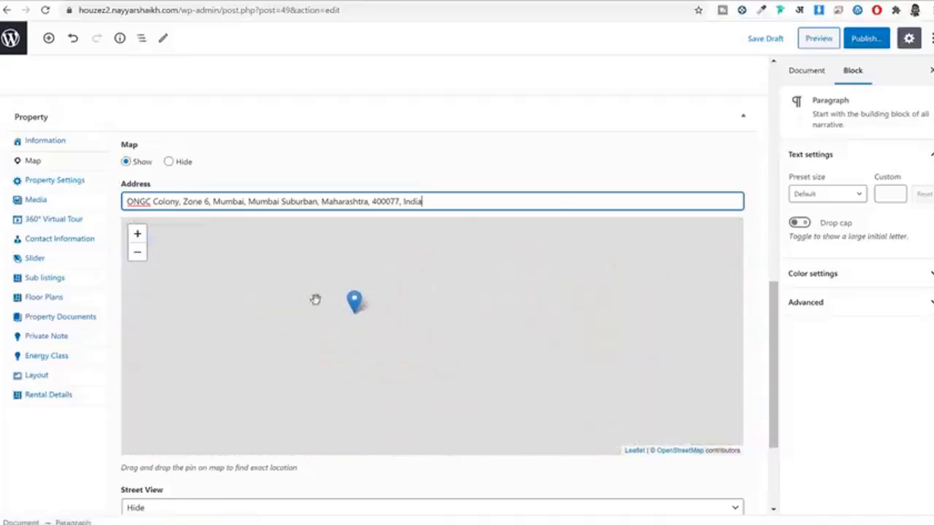
scroll(219, 397, down, 2)
click(179, 358)
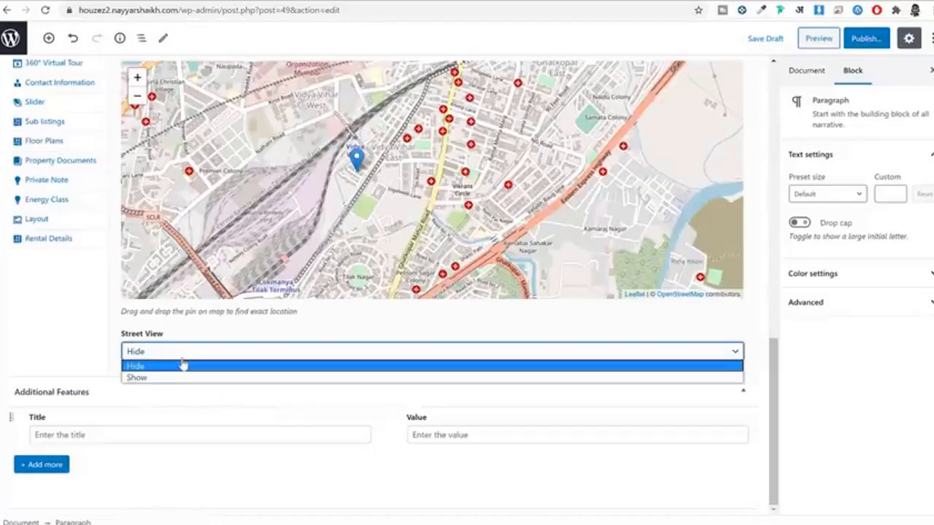
click(173, 378)
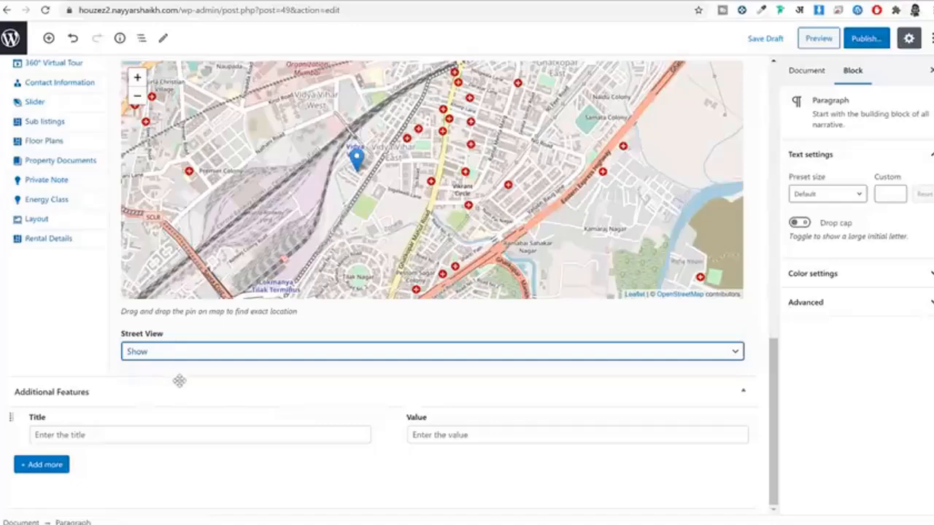
scroll(179, 380, up, 5)
Step: Copy the ONGC Colony map address into the Street Address field
click(76, 328)
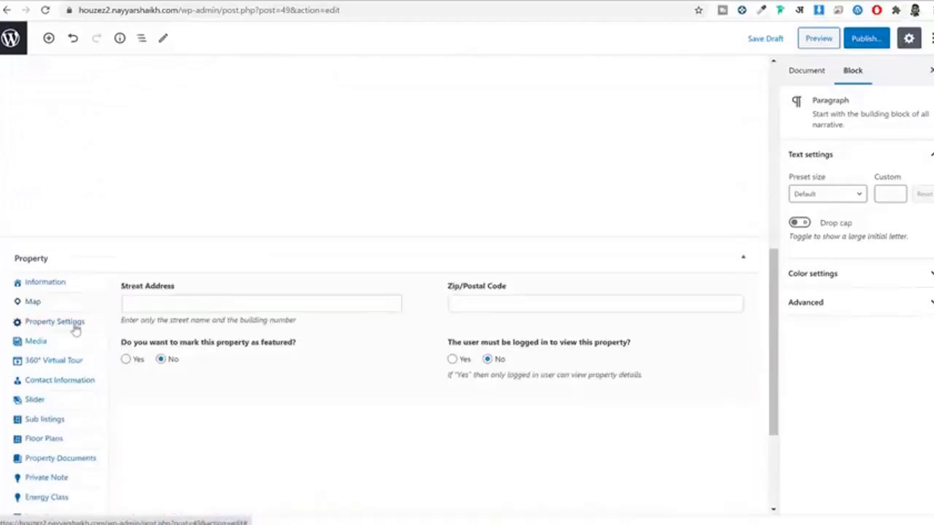
click(269, 307)
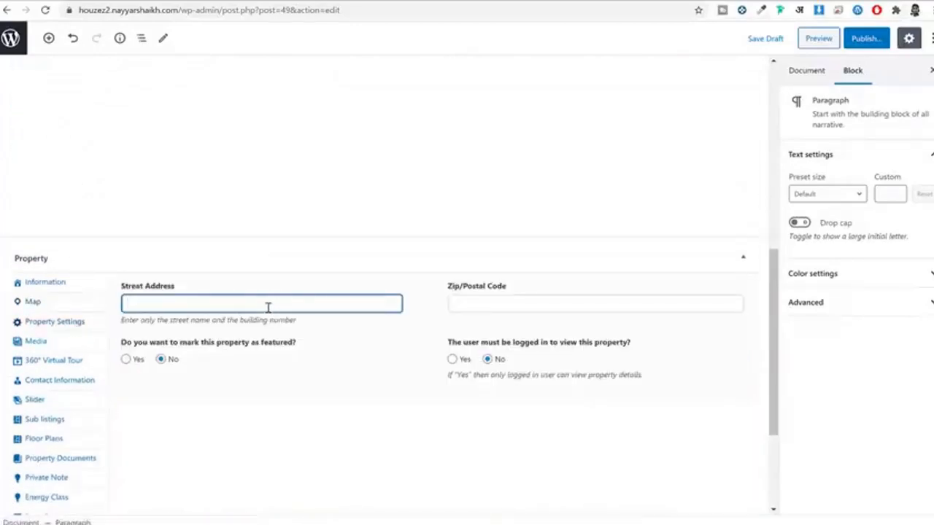
click(66, 302)
click(186, 339)
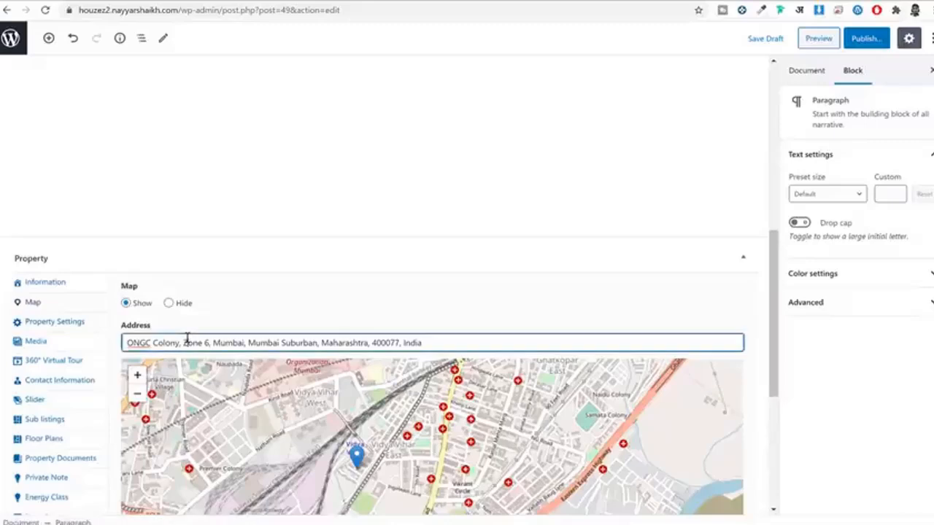
key(ctrl+a)
key(ctrl+c)
click(54, 322)
click(139, 310)
key(ctrl+v)
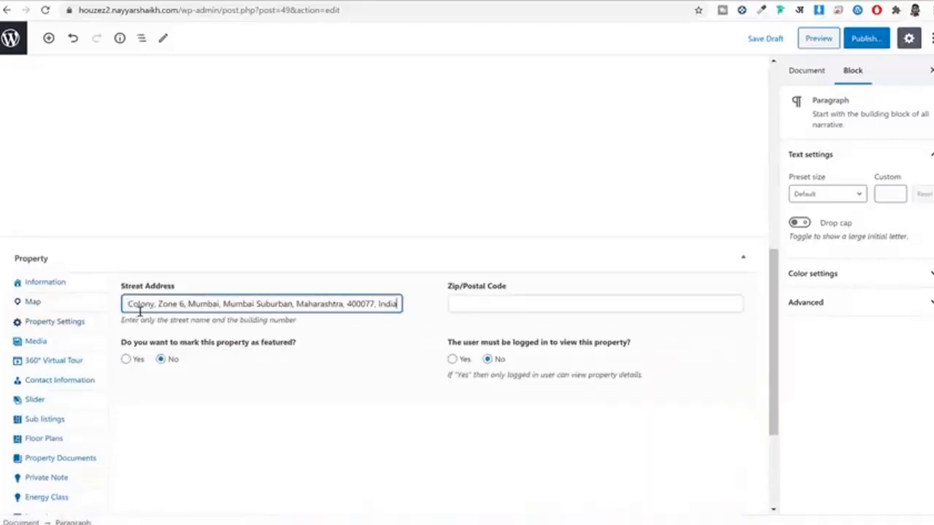
Step: Mark the property as featured and enter 400077 as the Zip/Postal Code
scroll(330, 378, down, 2)
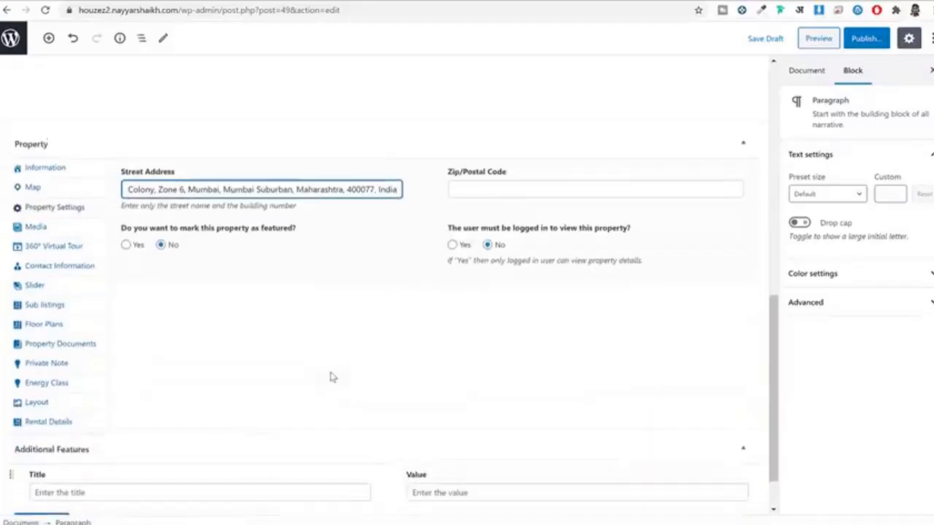
click(136, 241)
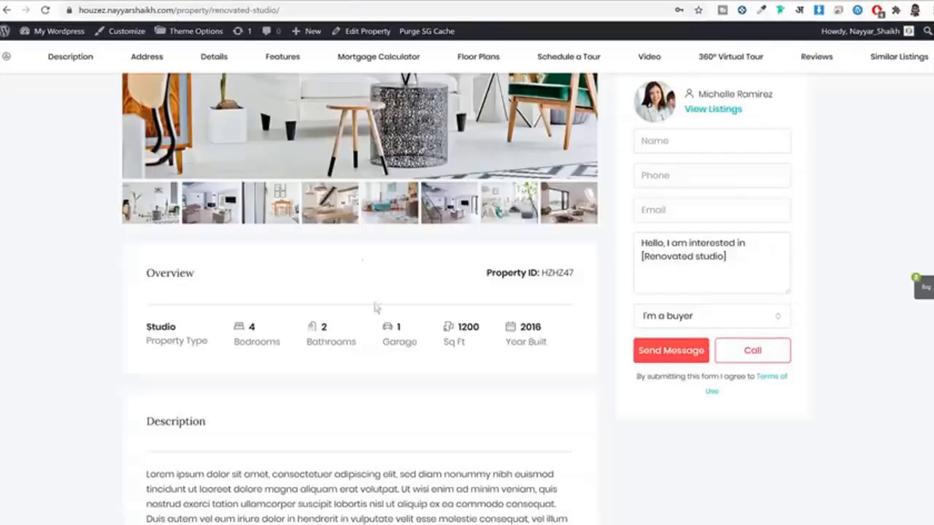
scroll(375, 308, up, 4)
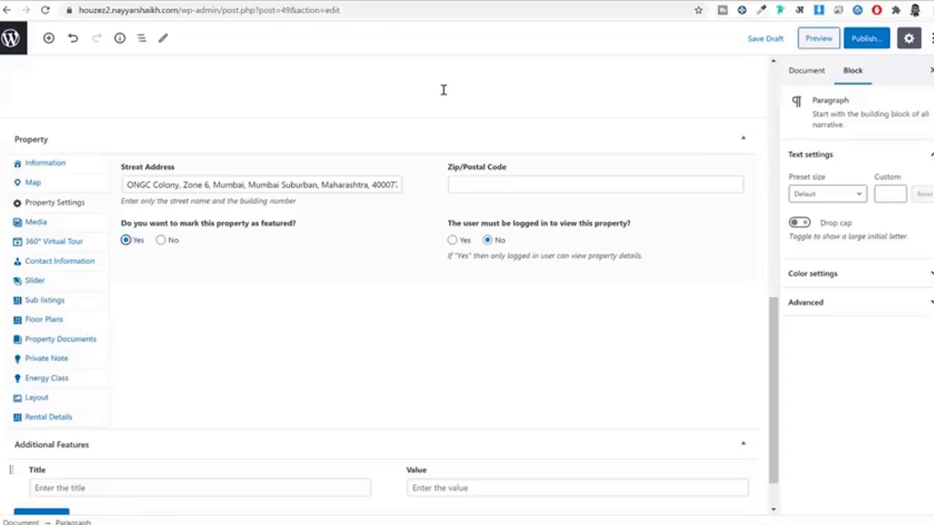
double_click(375, 185)
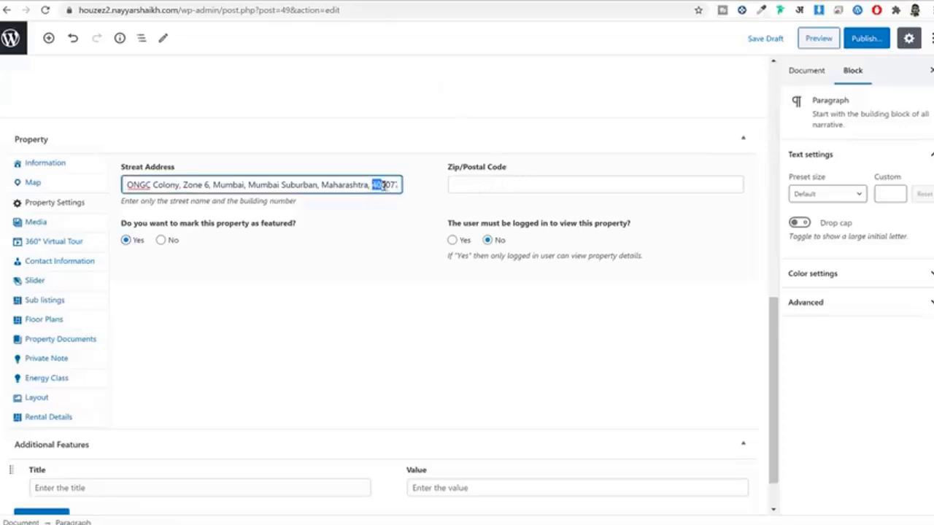
click(511, 185)
key(ctrl+v)
Step: Start a gallery upload and browse to the Media > Properties image folder
click(62, 226)
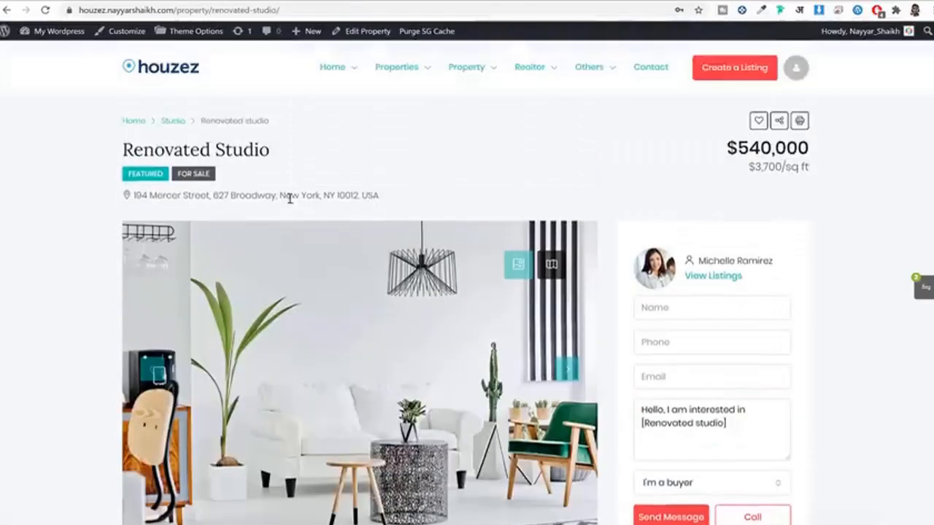
scroll(459, 226, down, 3)
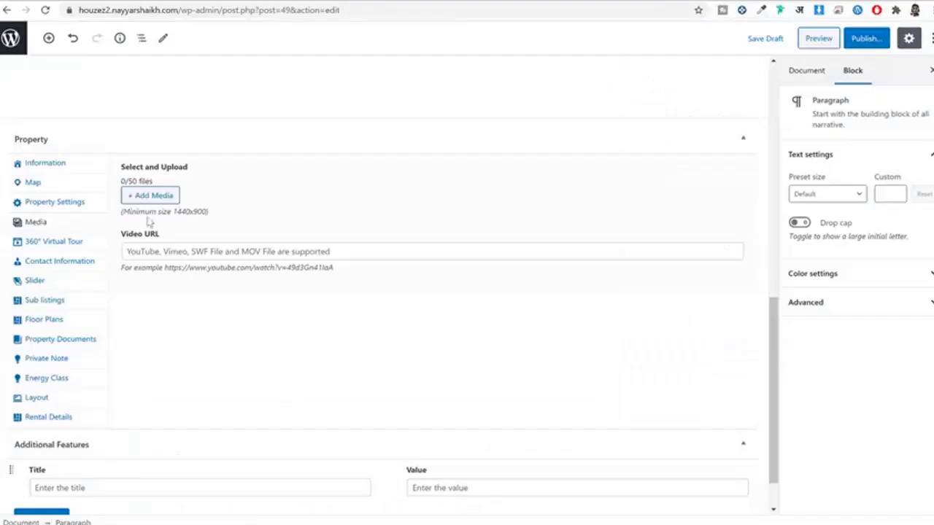
click(143, 195)
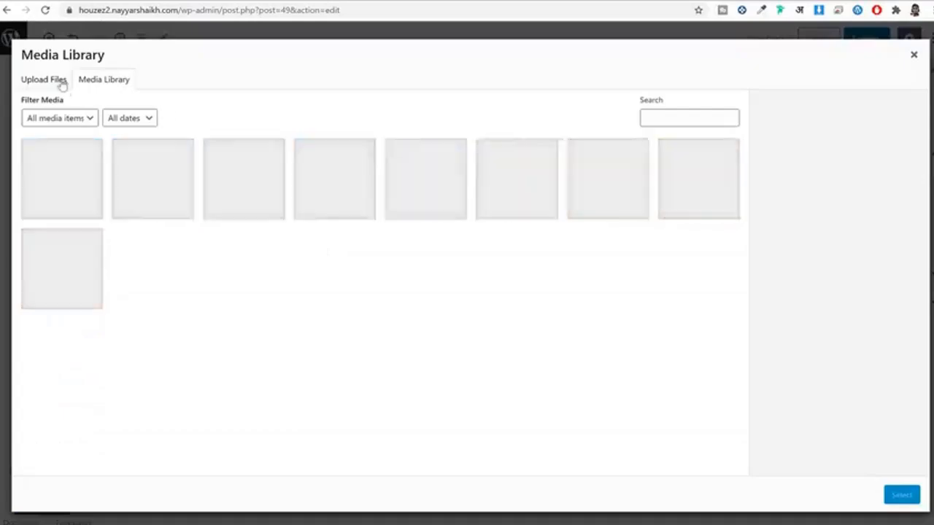
click(60, 82)
click(441, 270)
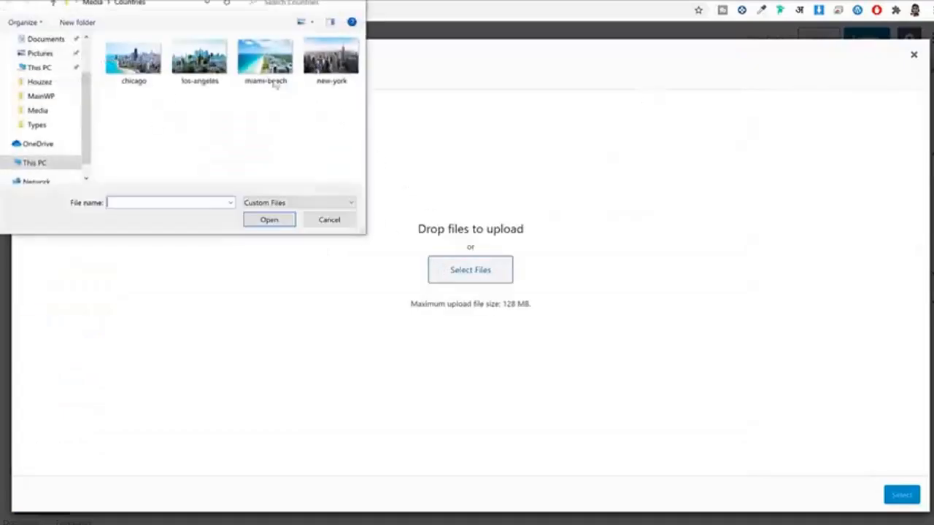
click(336, 106)
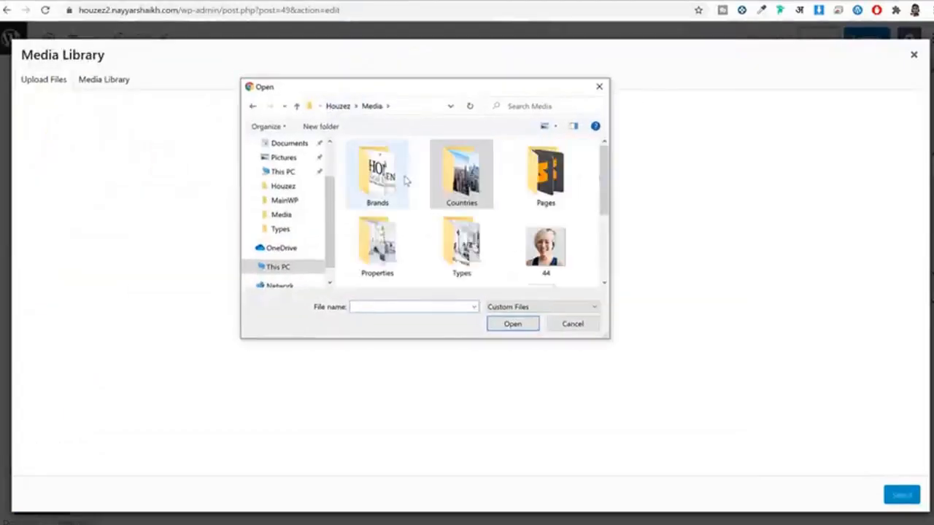
double_click(405, 246)
Step: Upload images 006, 008, 012, 030, 035 and 036 and add them to the gallery
key(ctrl+a)
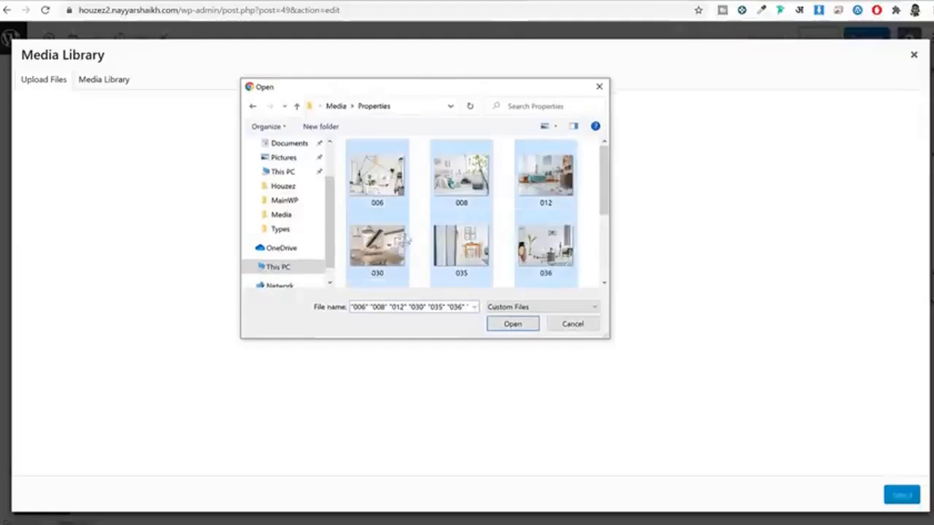
scroll(481, 235, down, 3)
click(511, 327)
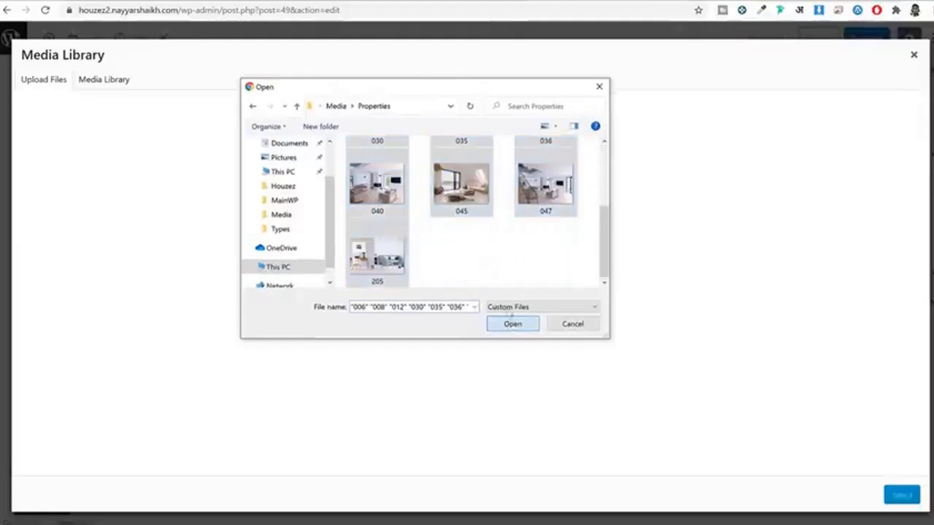
scroll(502, 268, up, 3)
drag(589, 177, 354, 276)
click(513, 324)
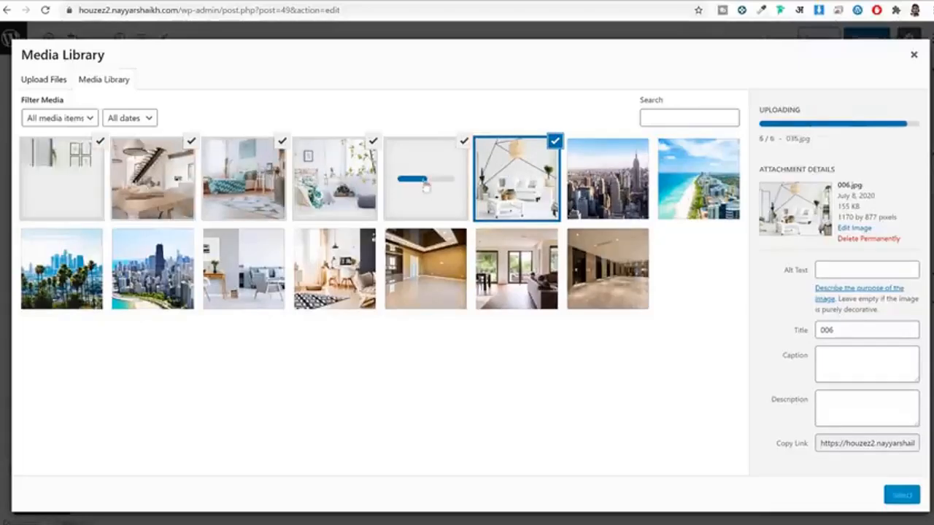
click(903, 497)
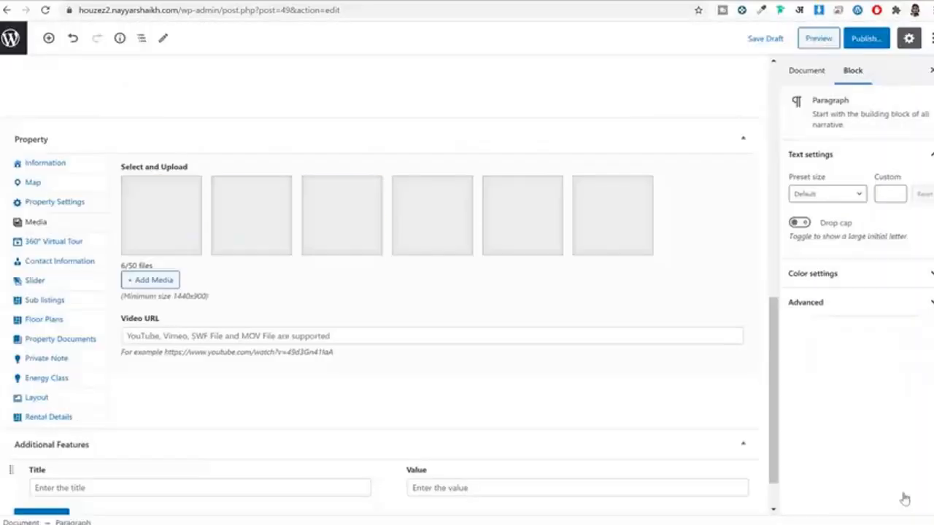
Step: Look through the video, 360° Virtual Tour, contact and slider sections, ending on empty Sub listings
click(328, 338)
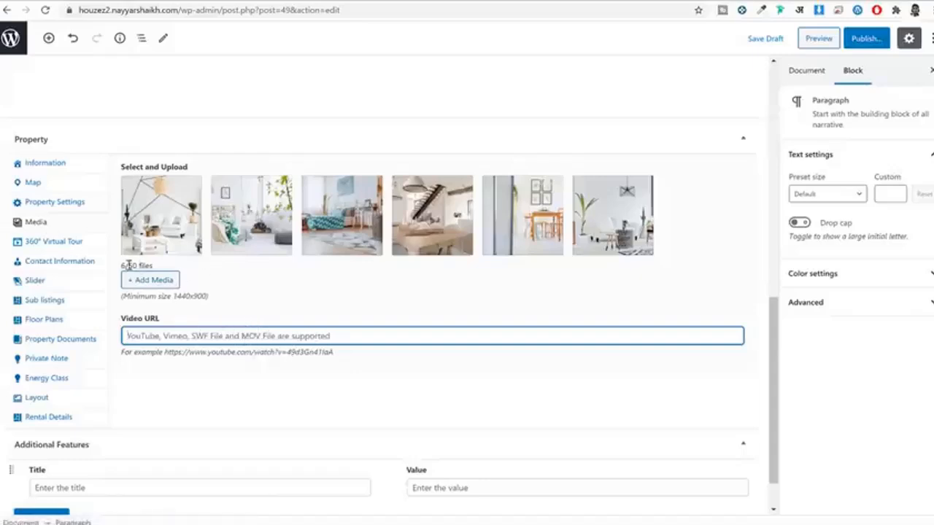
click(69, 222)
click(76, 244)
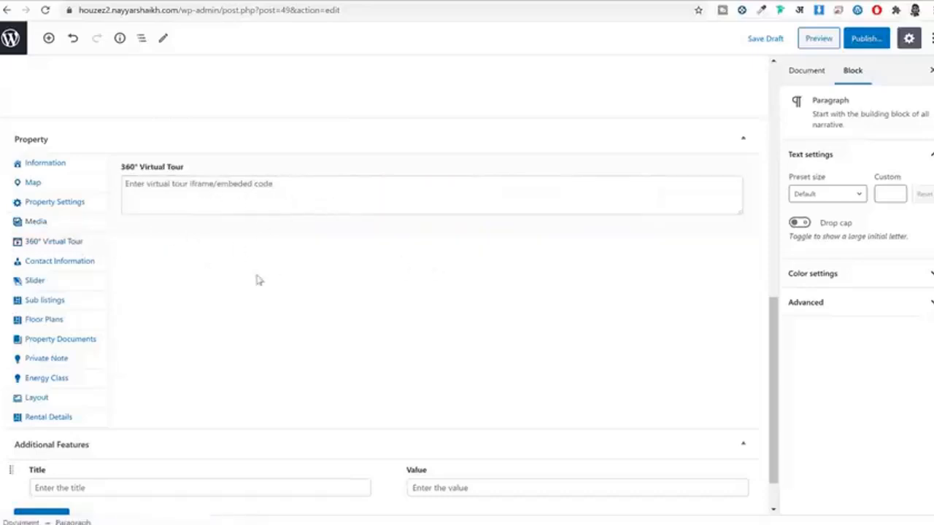
click(90, 265)
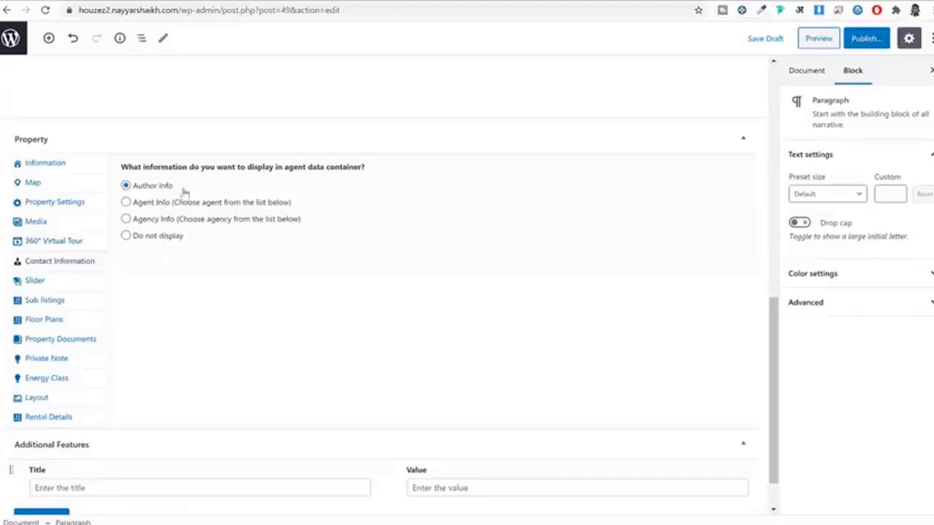
click(76, 286)
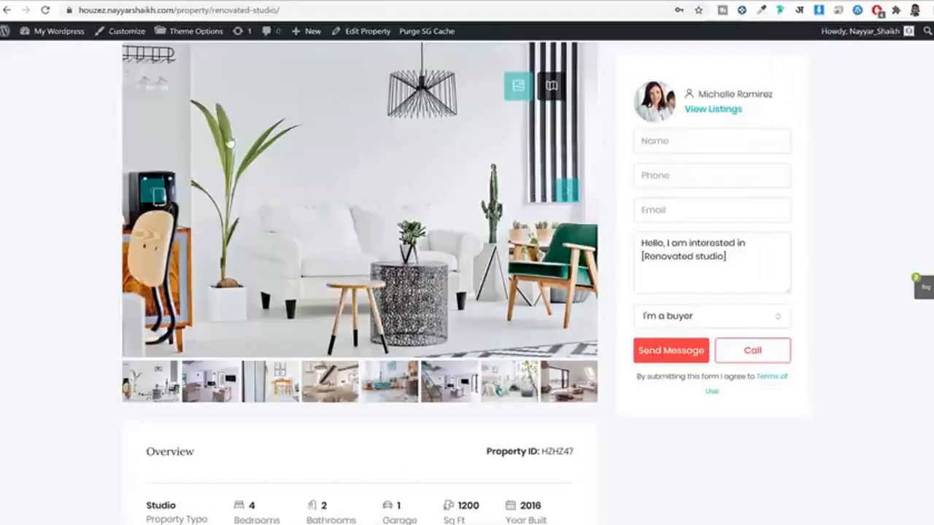
scroll(229, 145, up, 3)
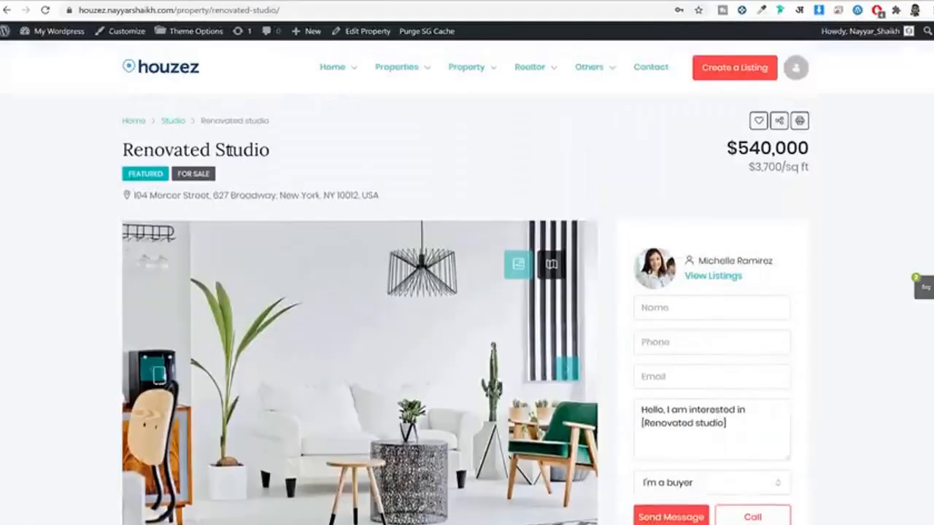
scroll(219, 188, down, 2)
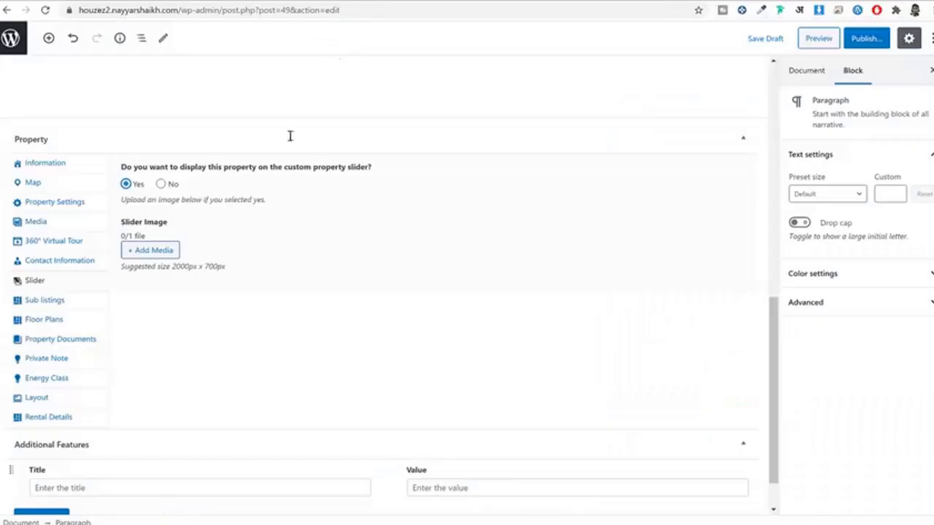
click(99, 303)
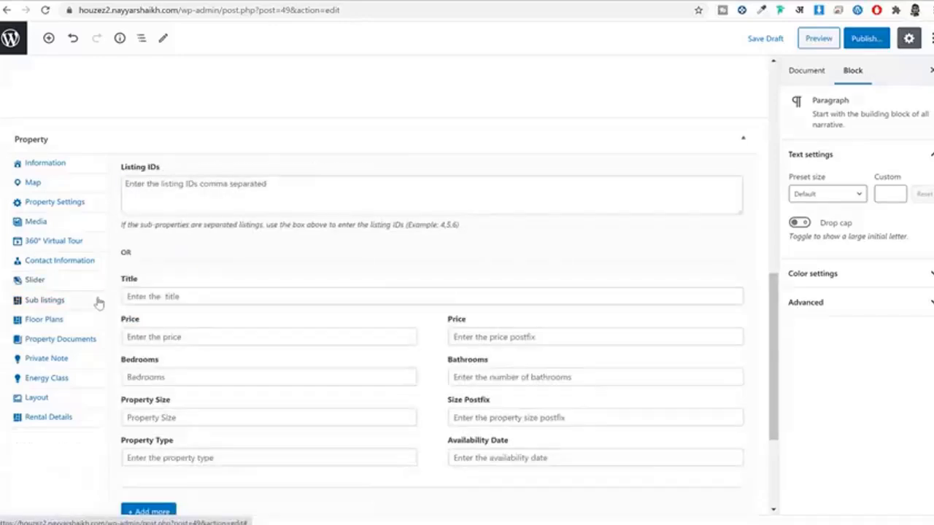
Step: Add a floor plan titled 'First Floor', copied from the demo listing
click(43, 321)
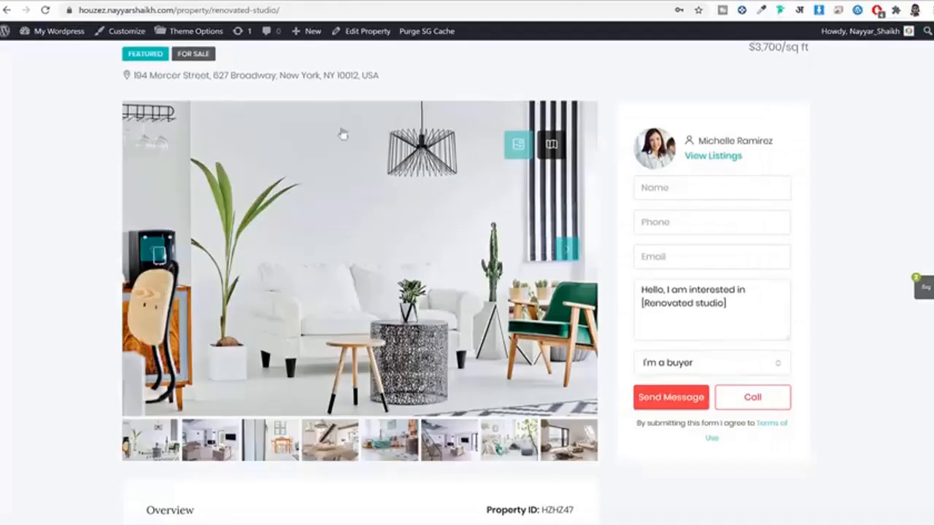
scroll(343, 134, down, 15)
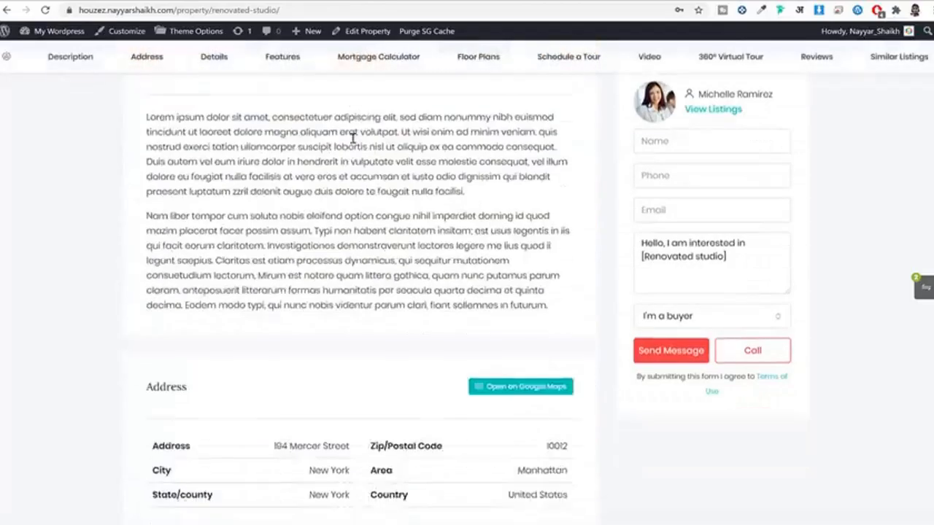
scroll(387, 167, down, 10)
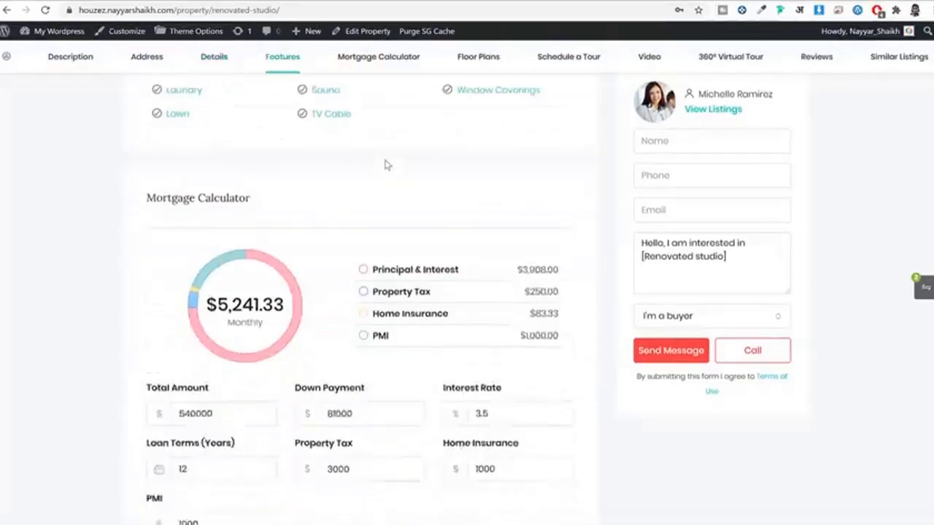
click(254, 138)
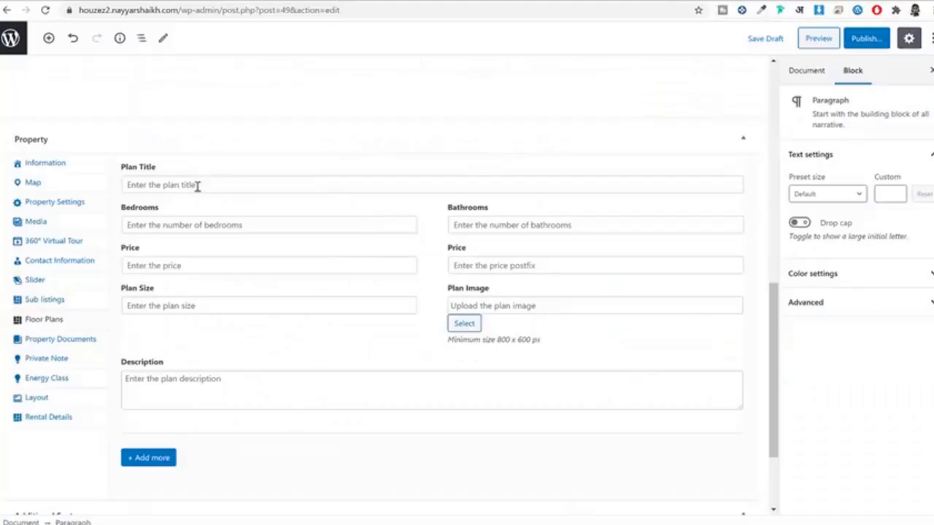
click(197, 186)
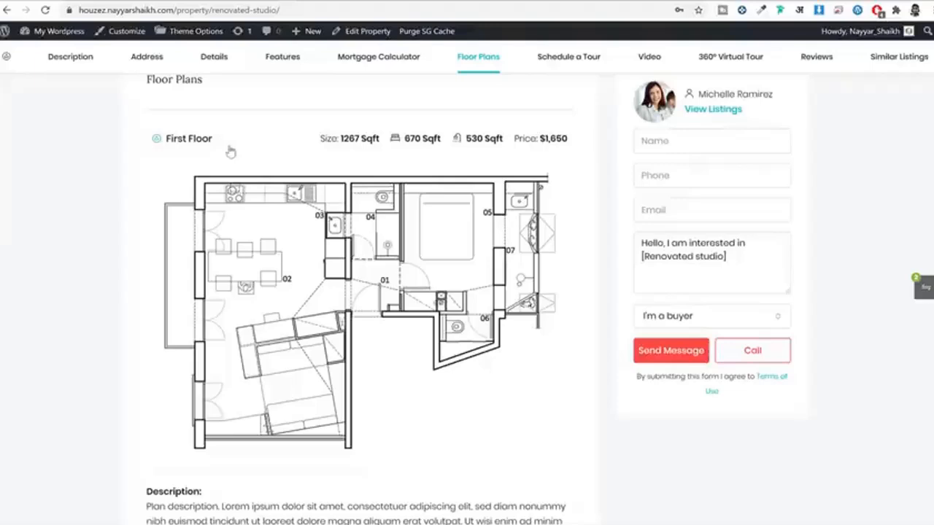
drag(214, 140, 174, 146)
key(ctrl+c)
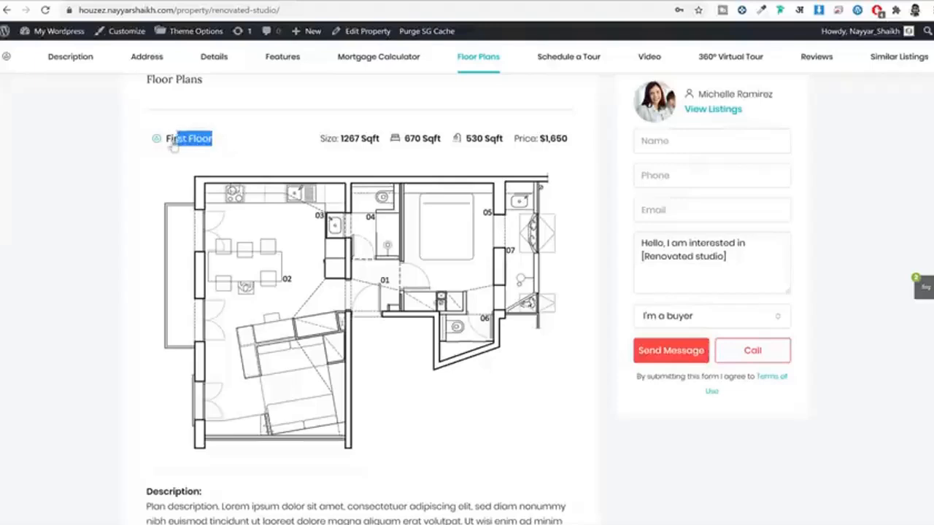
click(258, 137)
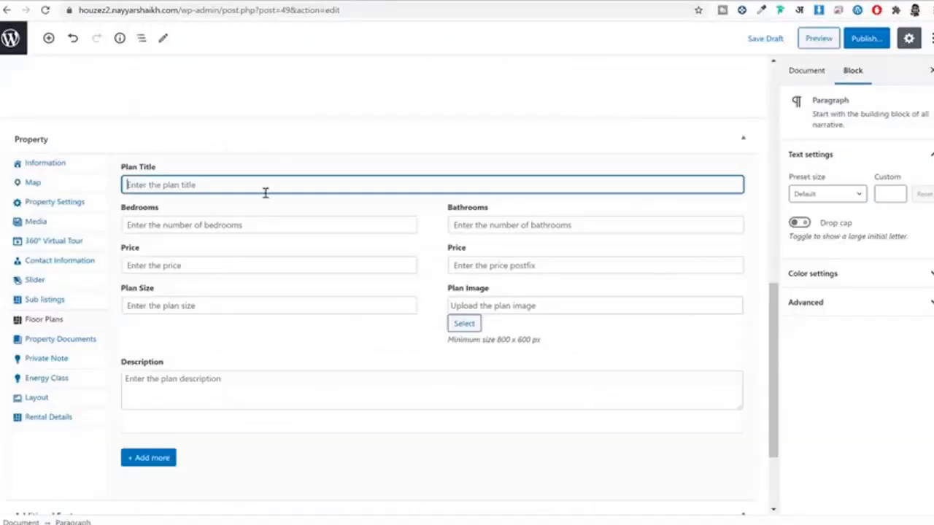
key(ctrl+v)
click(223, 226)
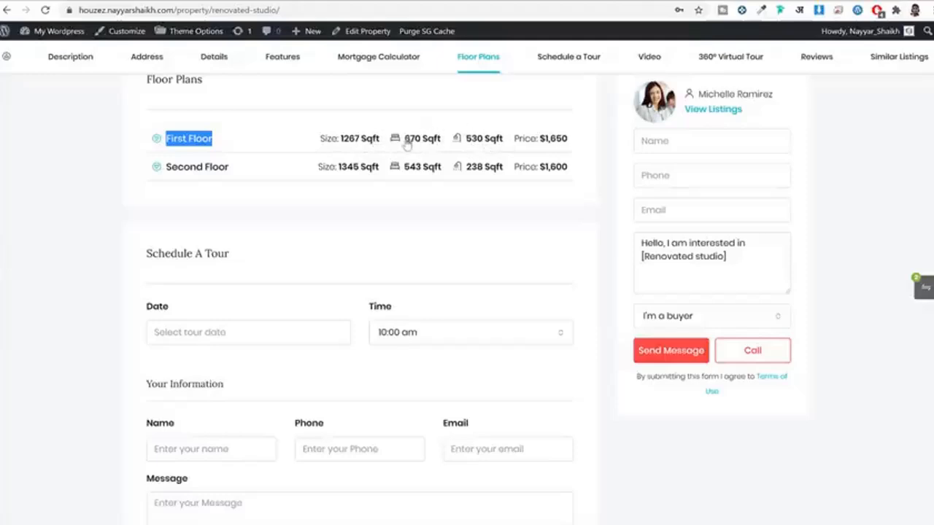
Step: Set the plan's bedrooms to 670 Sqft and bathrooms to 250 sq ft
mouse_move(404, 144)
mouse_down()
mouse_move(442, 145)
mouse_move(406, 146)
mouse_up()
key(ctrl+c)
click(334, 2)
key(ctrl+v)
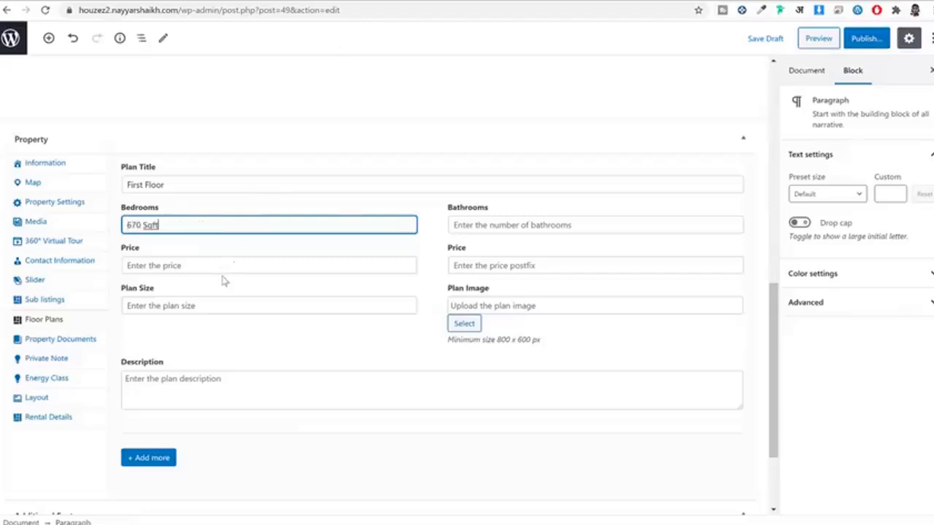
click(493, 232)
click(217, 3)
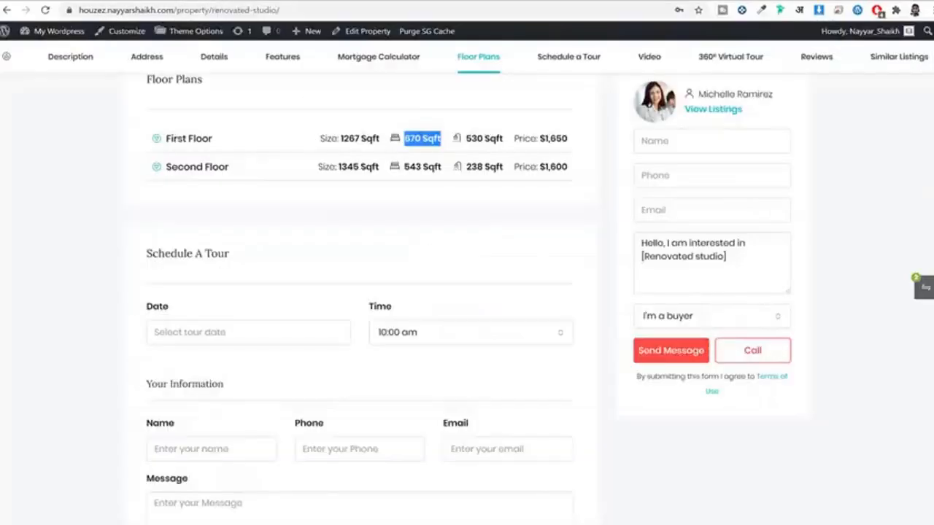
click(333, 2)
text(250 s)
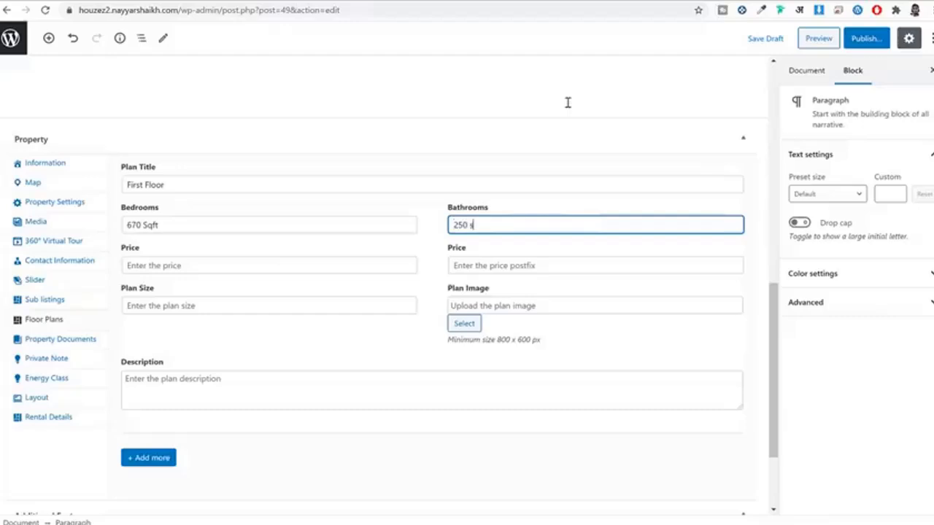
text(q ft)
Step: Give the plan price 1650 with postfix 'sq ft' and plan size 1267
click(254, 265)
click(281, 1)
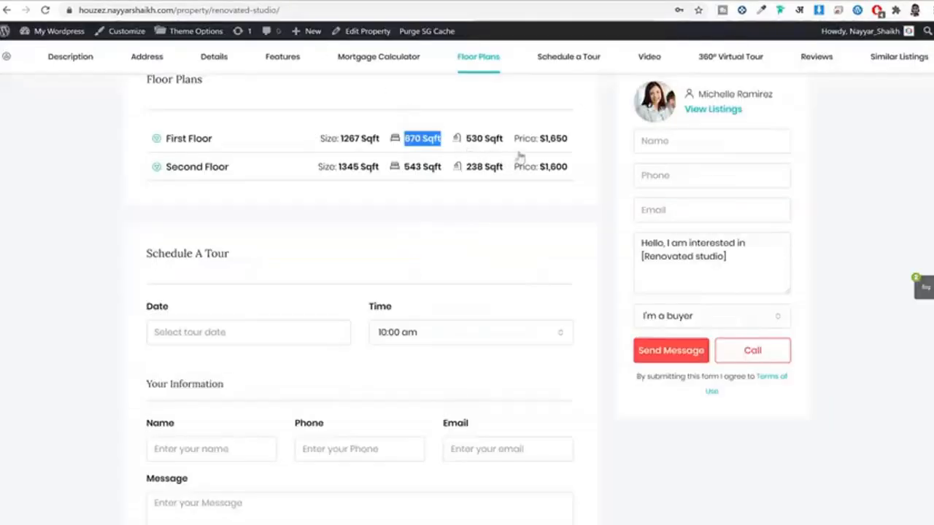
click(387, 4)
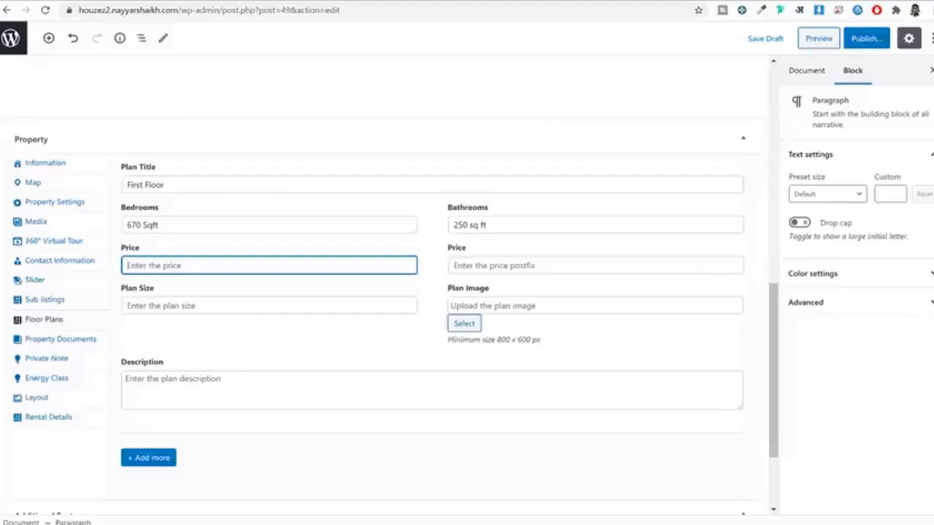
text(1650)
click(619, 267)
text(sq ft)
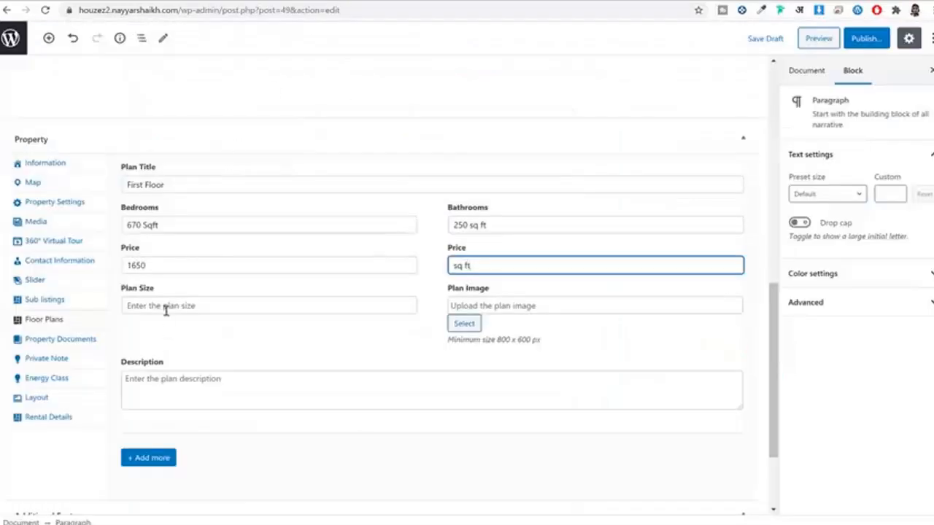
click(166, 310)
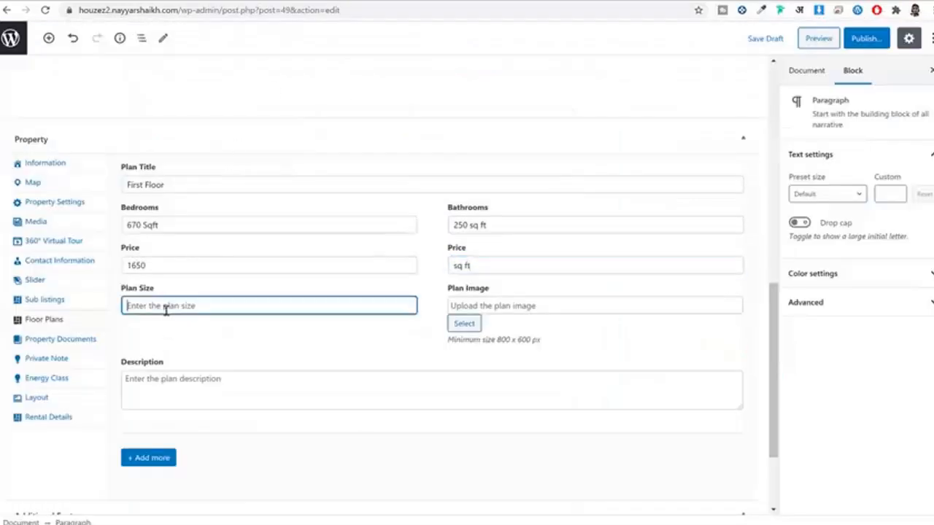
text(1667)
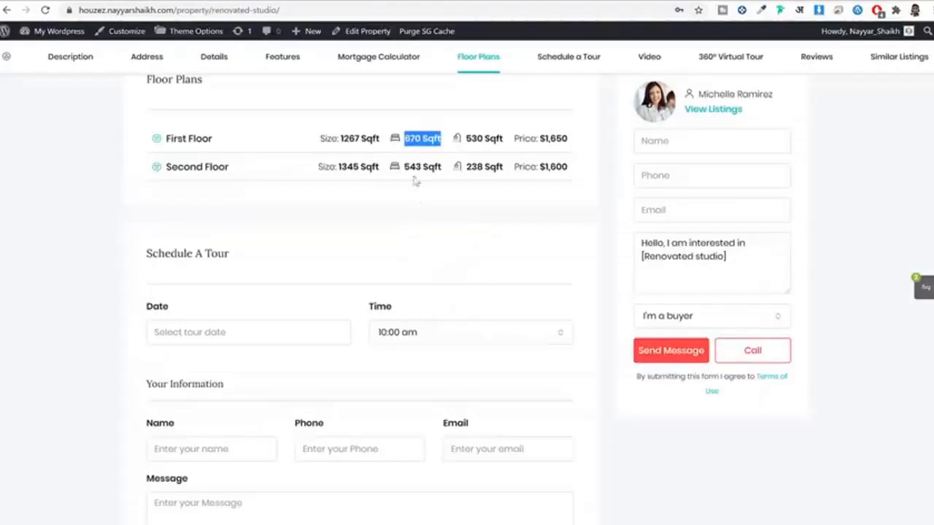
Step: Upload plan-1.jpg and plan-2.jpg and set plan-1.jpg as the floor plan image
click(408, 139)
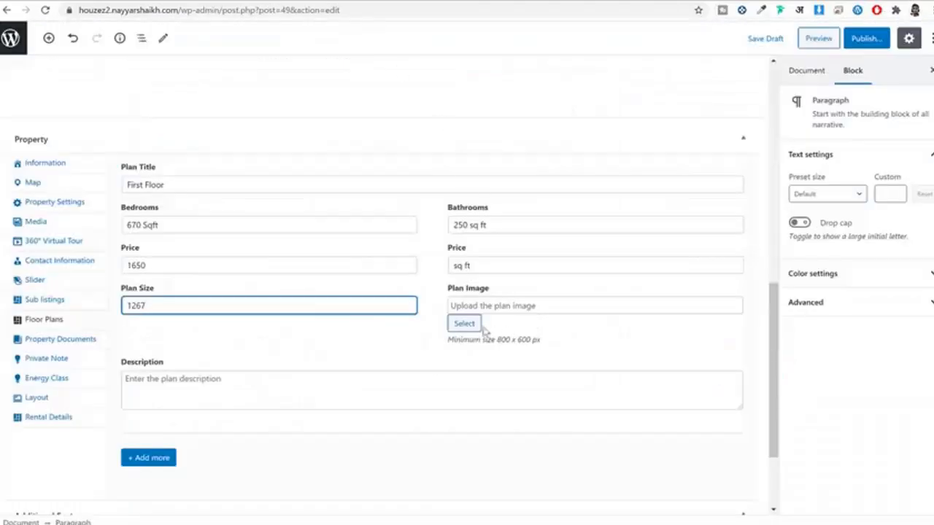
click(452, 327)
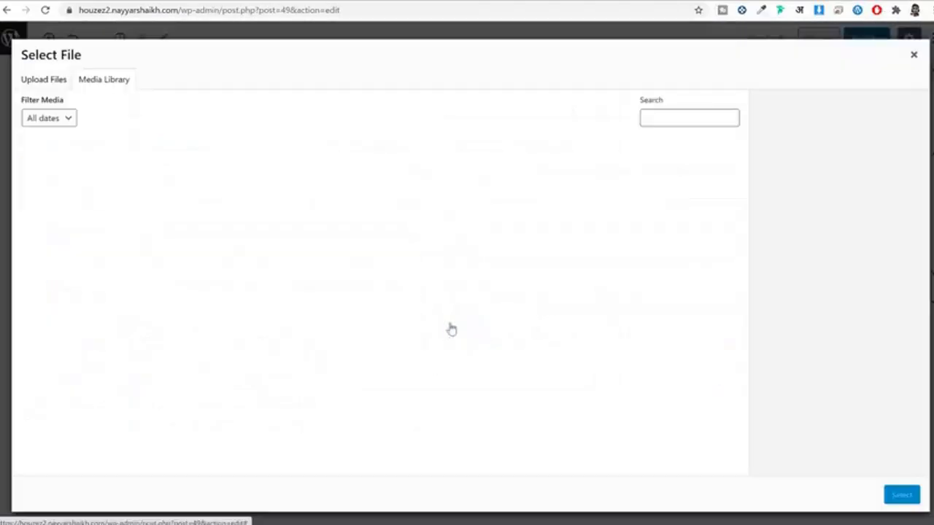
click(57, 81)
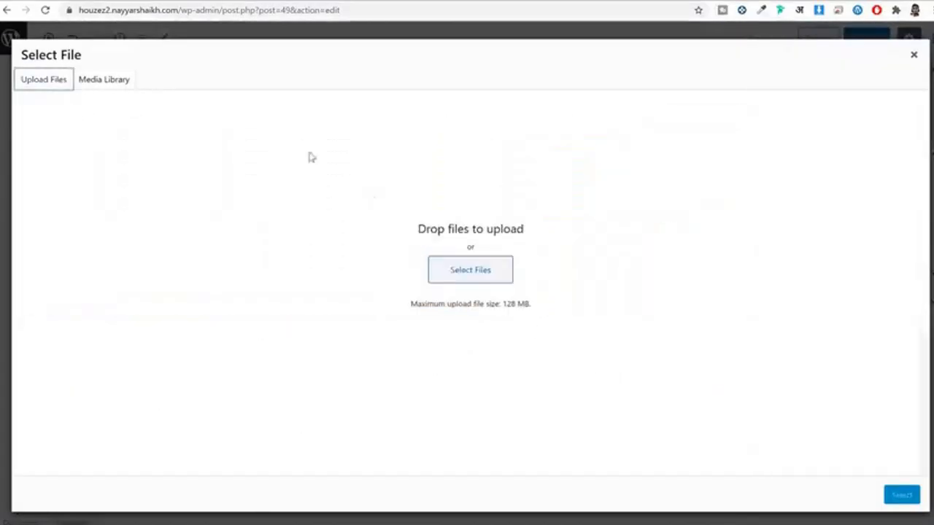
click(481, 274)
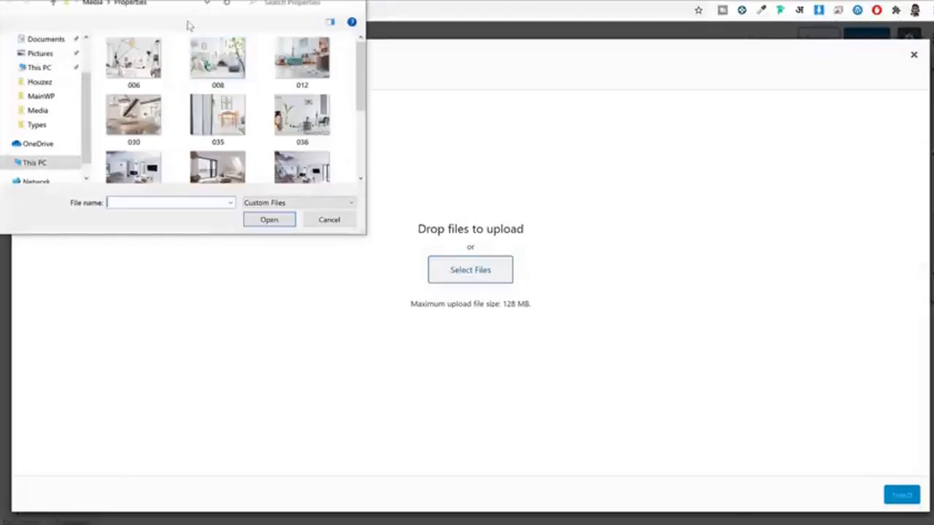
click(235, 148)
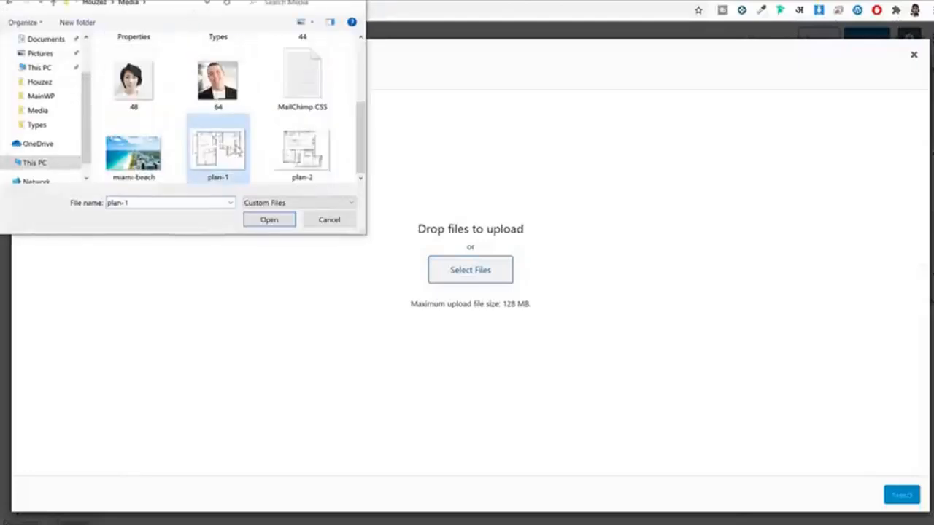
ctrl+click(298, 150)
click(269, 219)
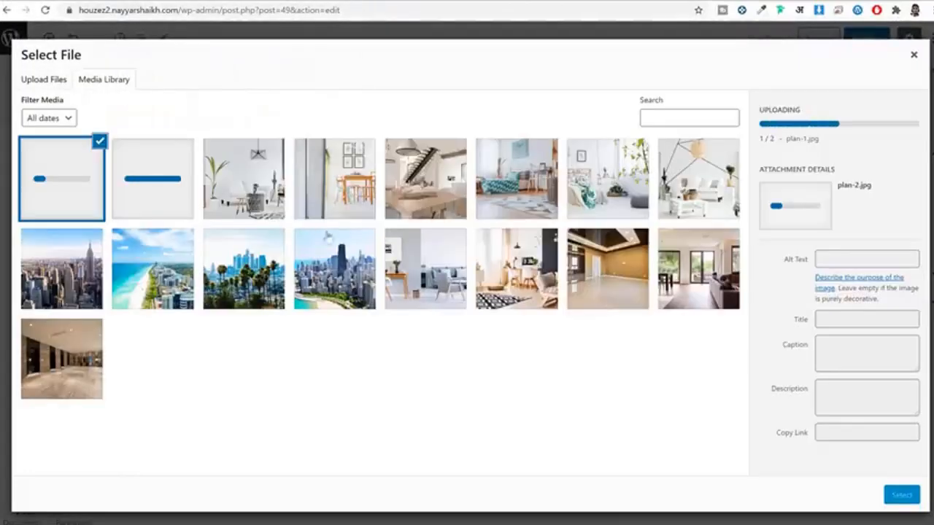
click(138, 205)
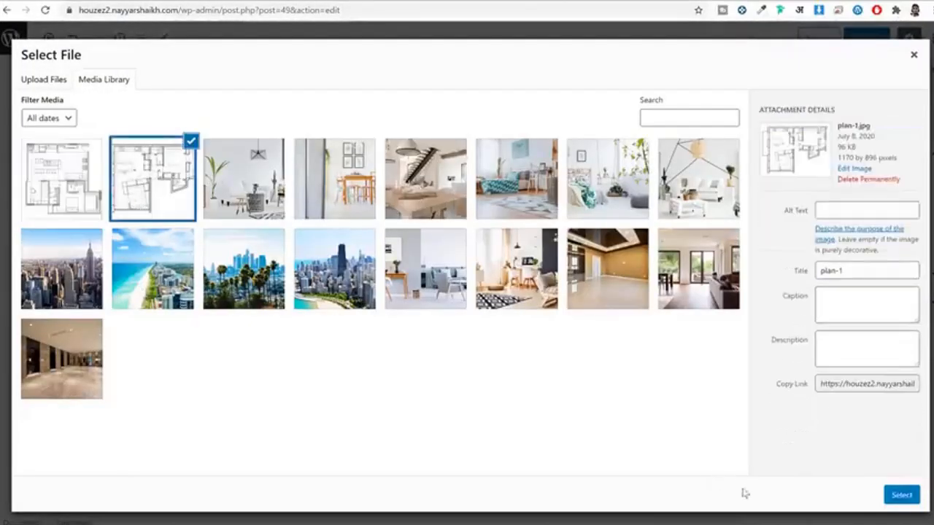
click(900, 496)
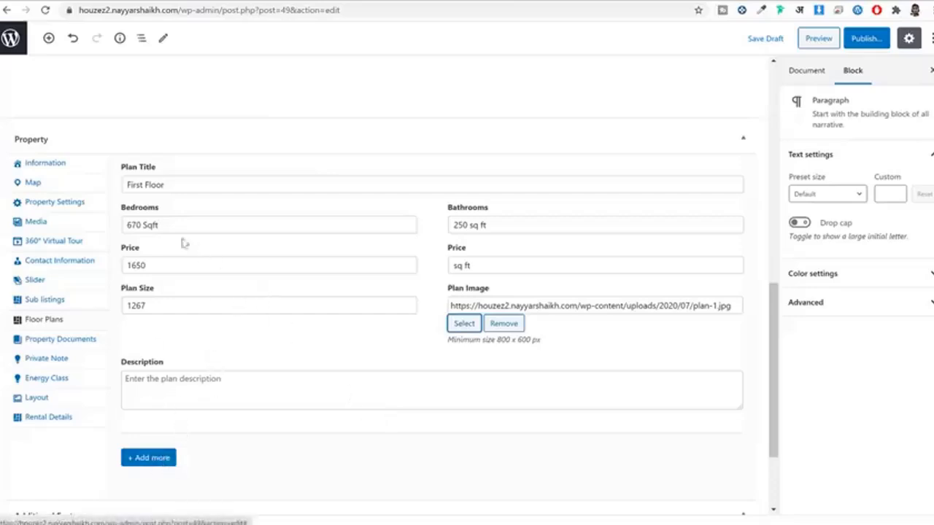
click(73, 340)
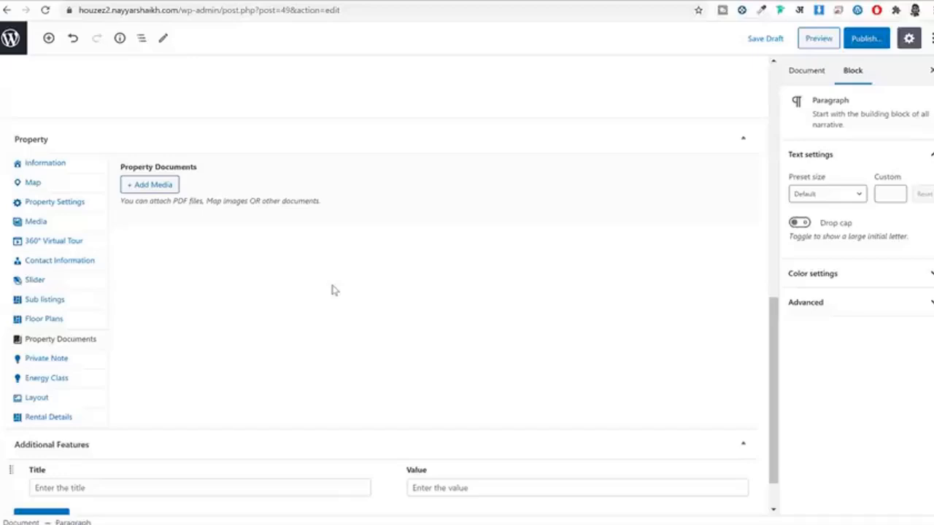
Step: Attach images 035, 030 and 012 as Property Documents
click(153, 185)
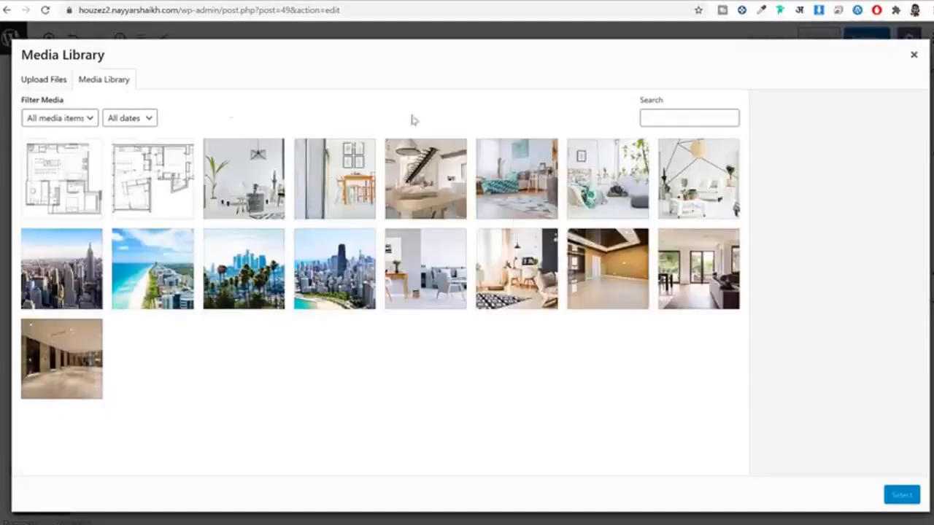
click(924, 64)
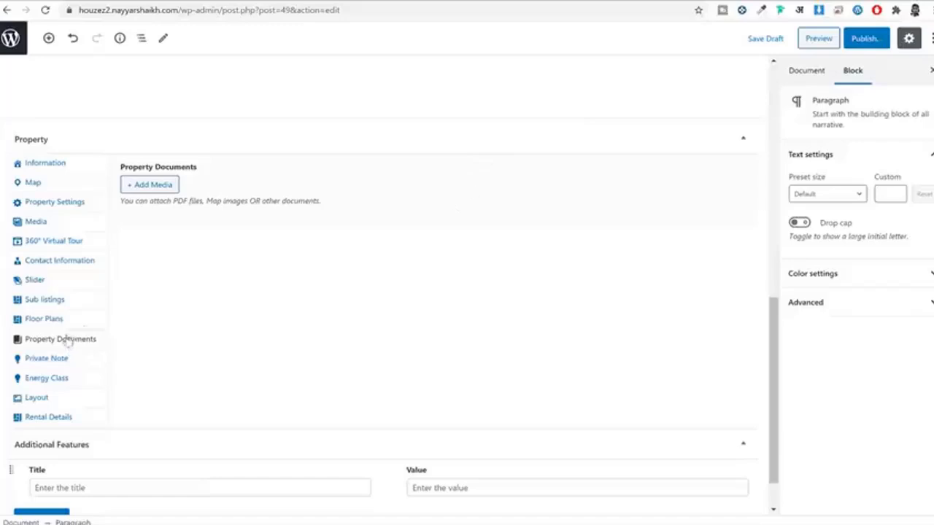
click(153, 186)
click(341, 186)
click(427, 183)
click(505, 191)
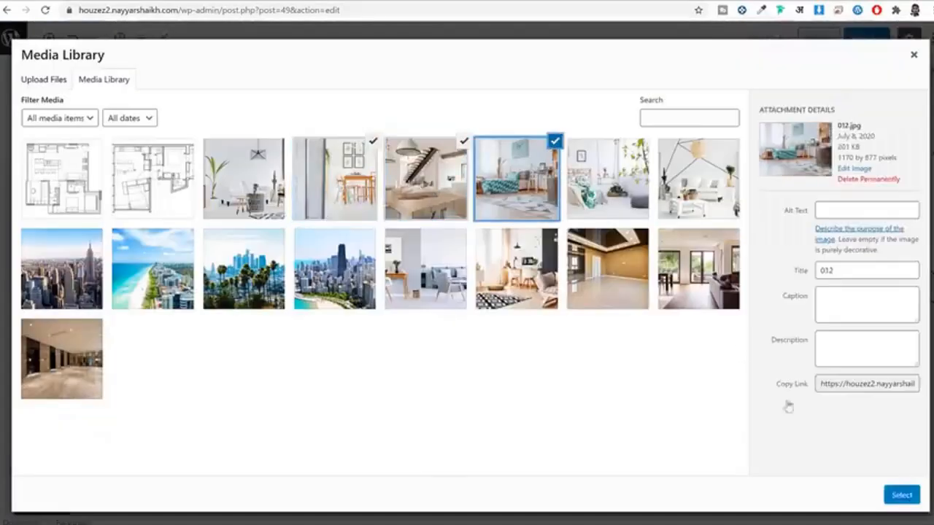
click(901, 496)
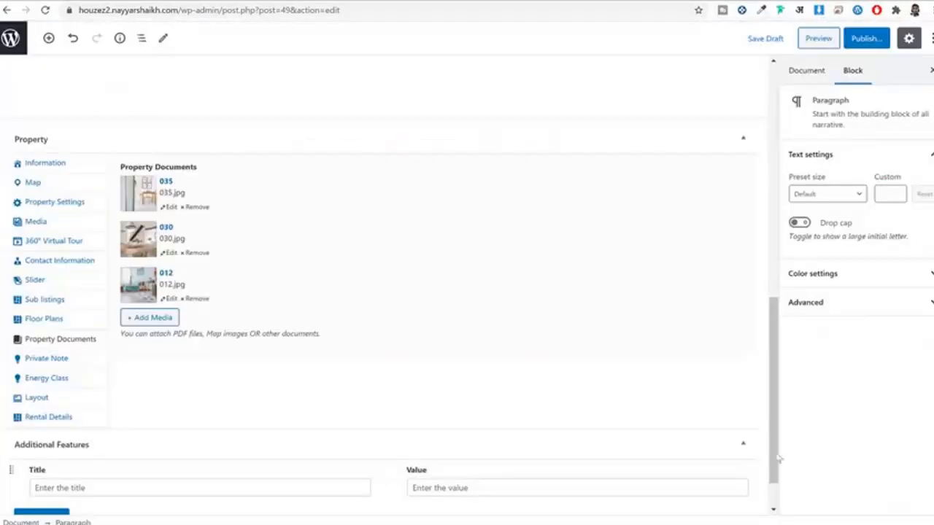
Step: Look through Private Note, Energy Class and Layout, ending on the booking shortcode setting
click(66, 359)
click(69, 378)
click(67, 400)
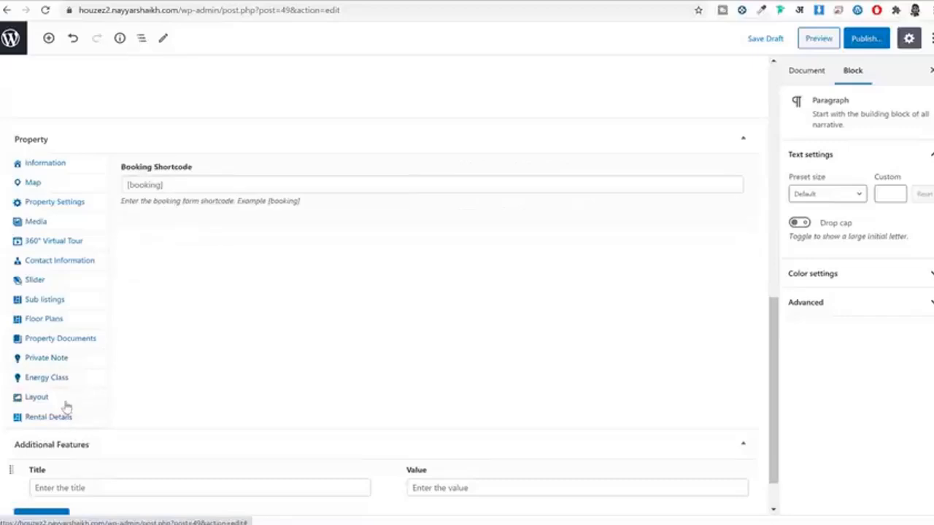
click(73, 416)
click(79, 398)
Step: Add an additional feature titled Deposit with value 20%, copied from the demo listing
click(66, 323)
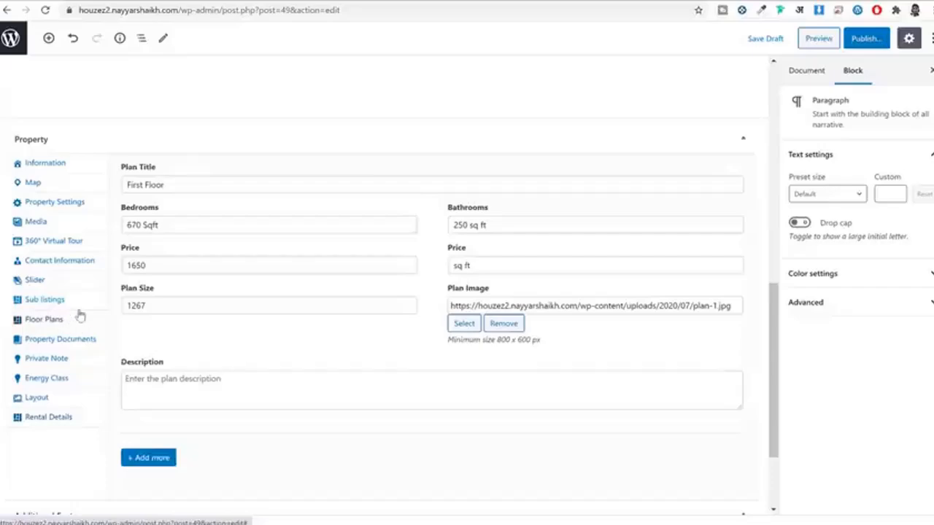
scroll(460, 343, down, 2)
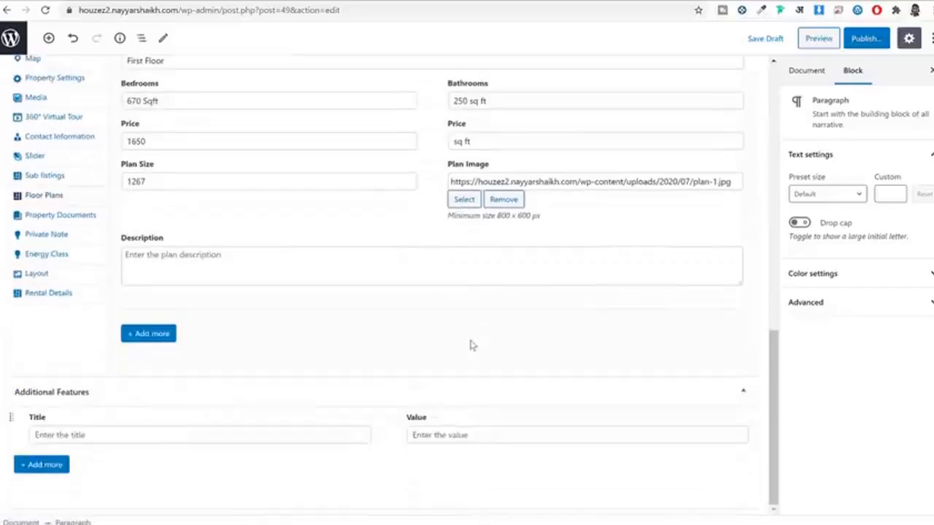
click(165, 435)
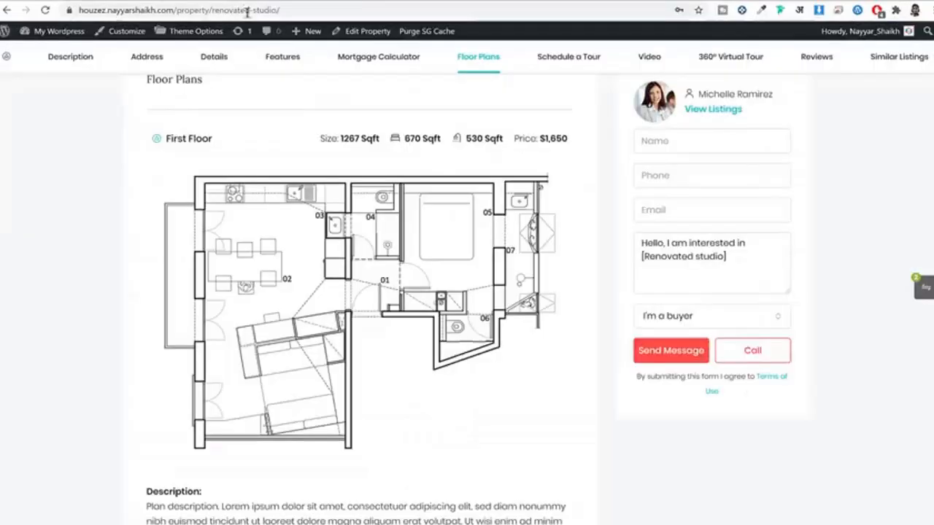
scroll(474, 212, down, 8)
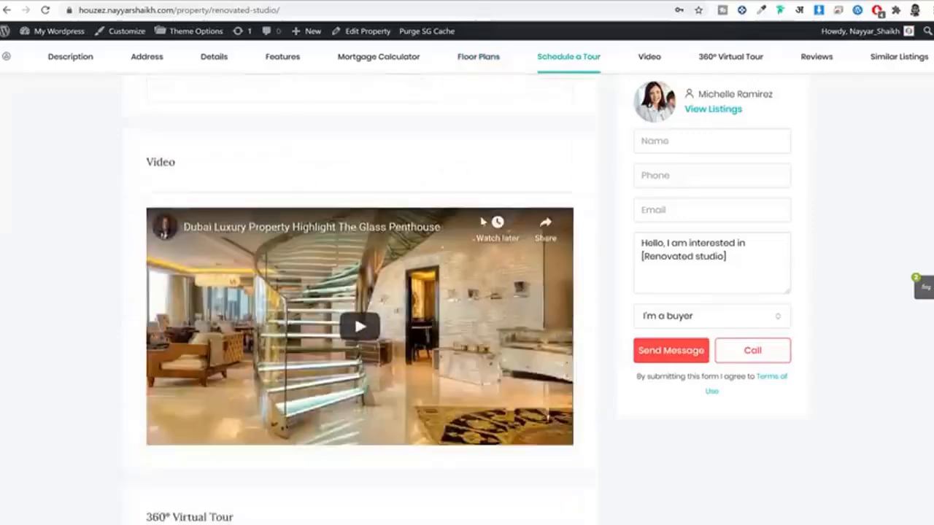
scroll(483, 221, down, 4)
scroll(482, 221, up, 10)
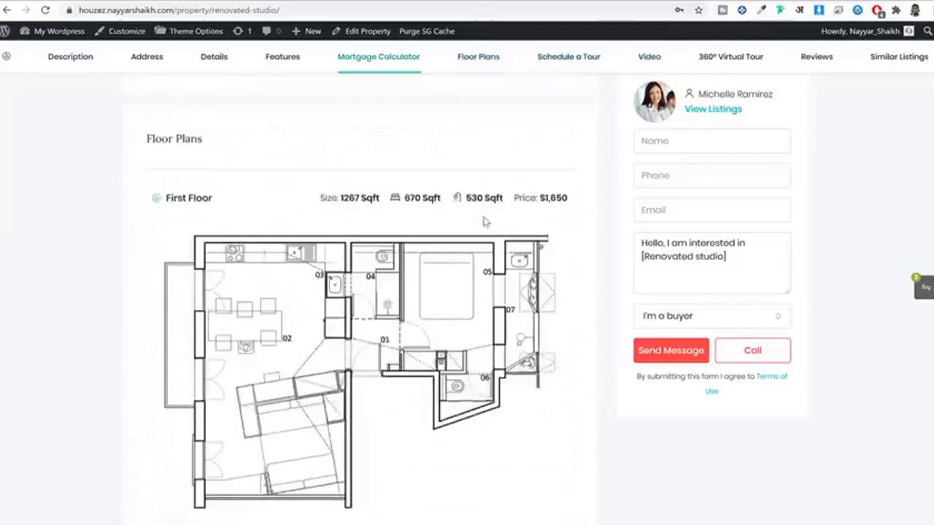
scroll(483, 221, up, 10)
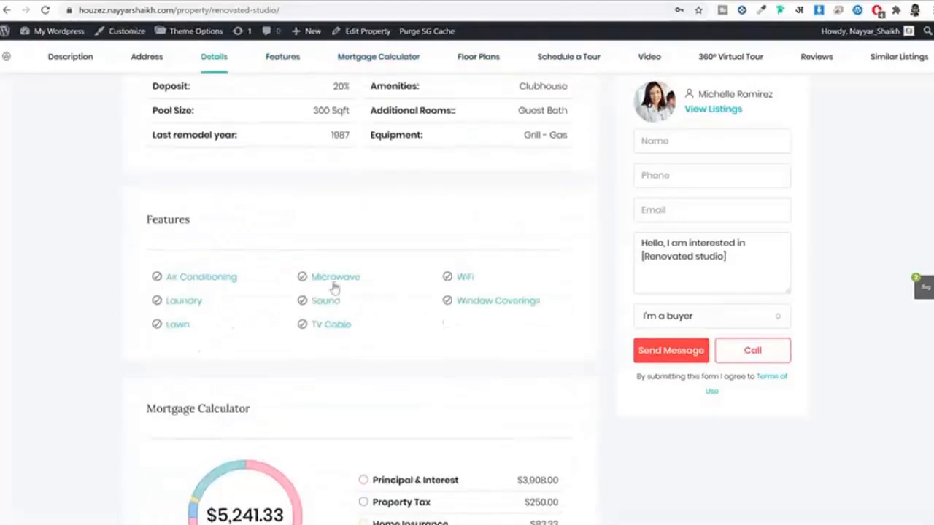
scroll(334, 288, up, 3)
drag(191, 266, 147, 268)
key(ctrl+c)
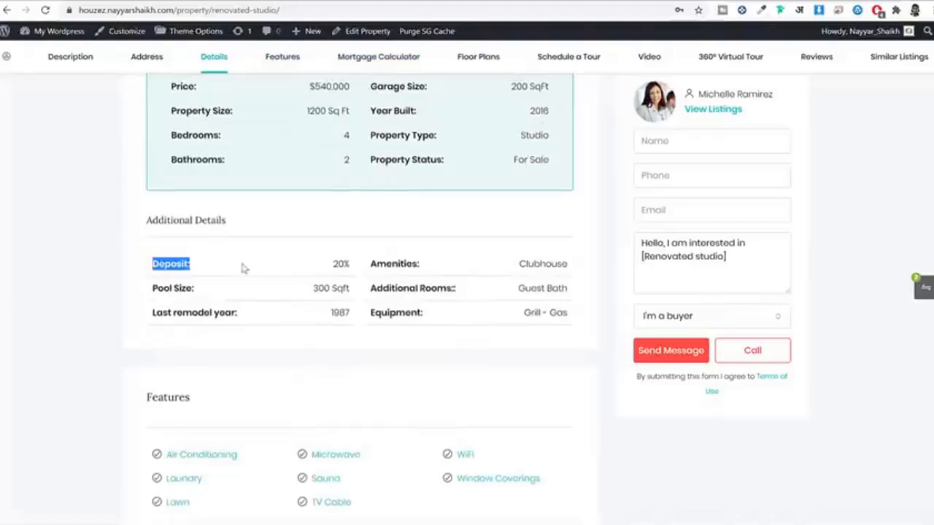
click(292, 1)
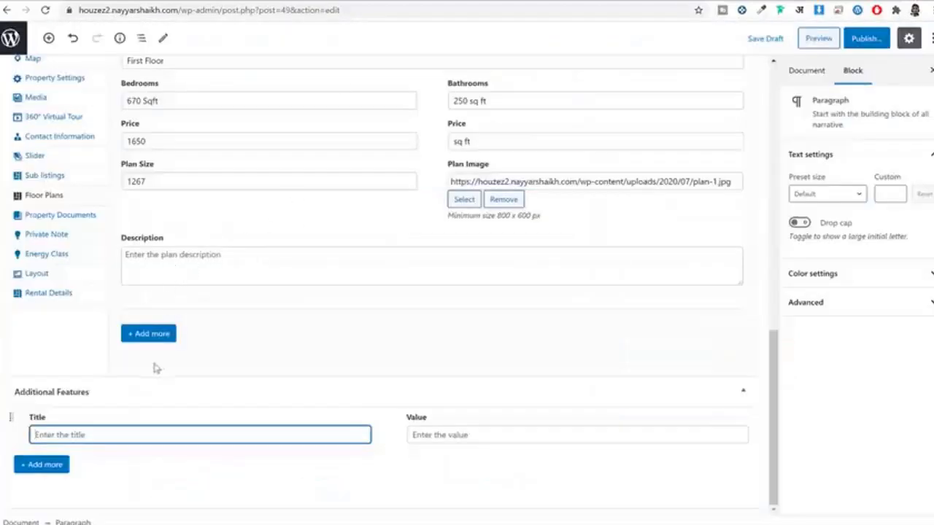
key(ctrl+v)
click(465, 434)
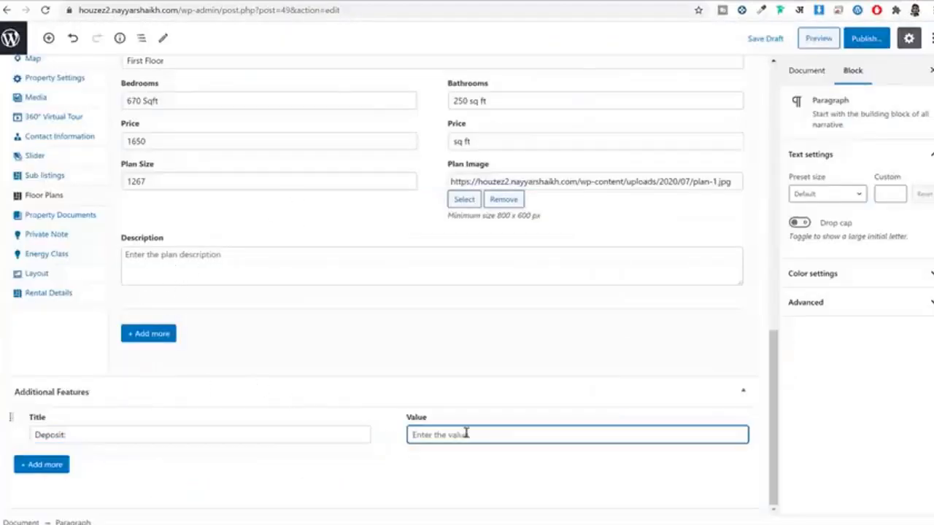
text(20)
Step: Add a second additional feature, Pool Size, with value 300 sq ft
click(42, 468)
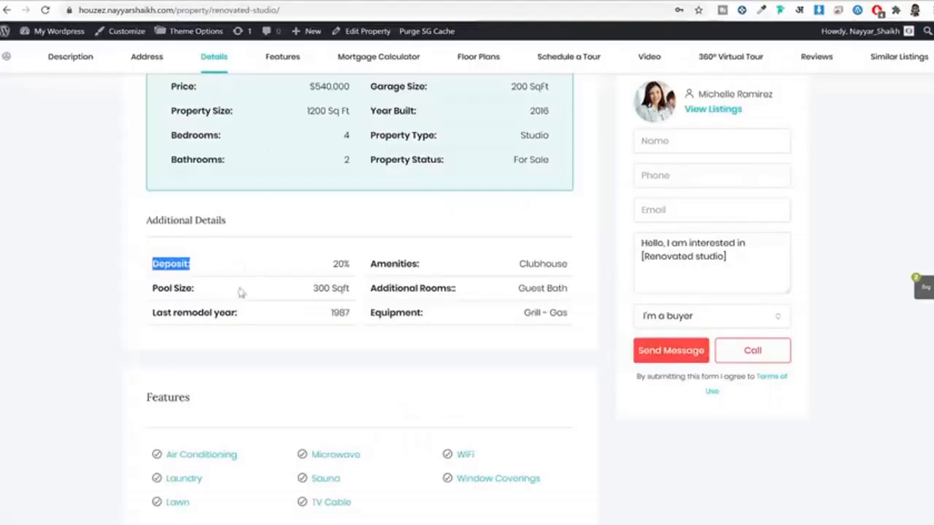
drag(195, 289, 149, 289)
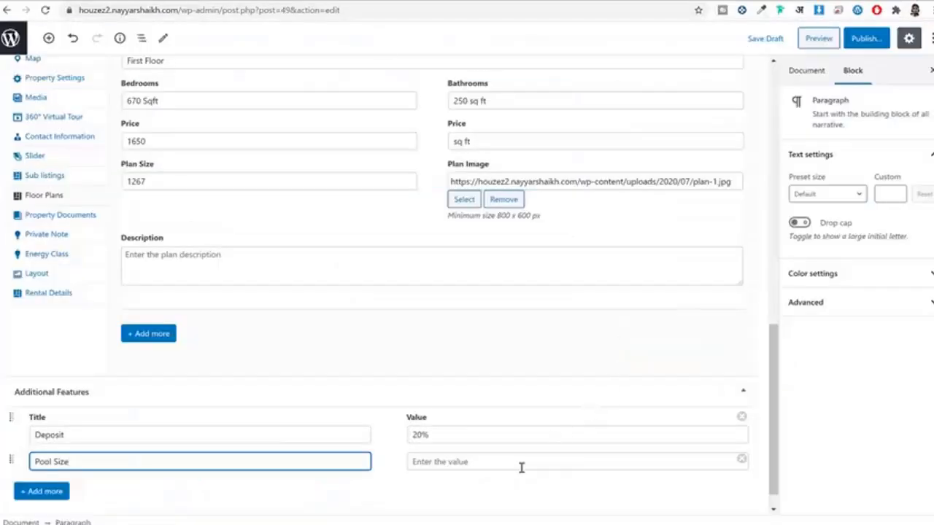
click(522, 468)
text(300 sq ft)
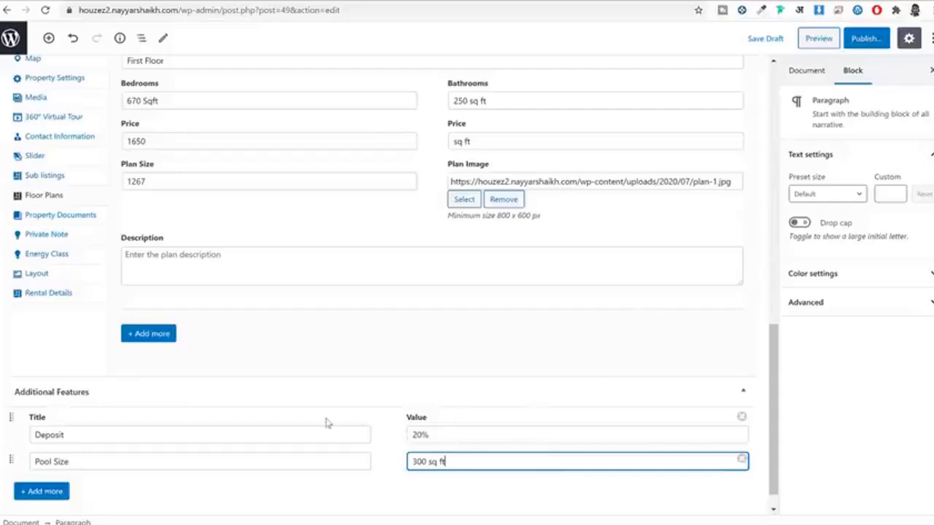
scroll(326, 424, down, 1)
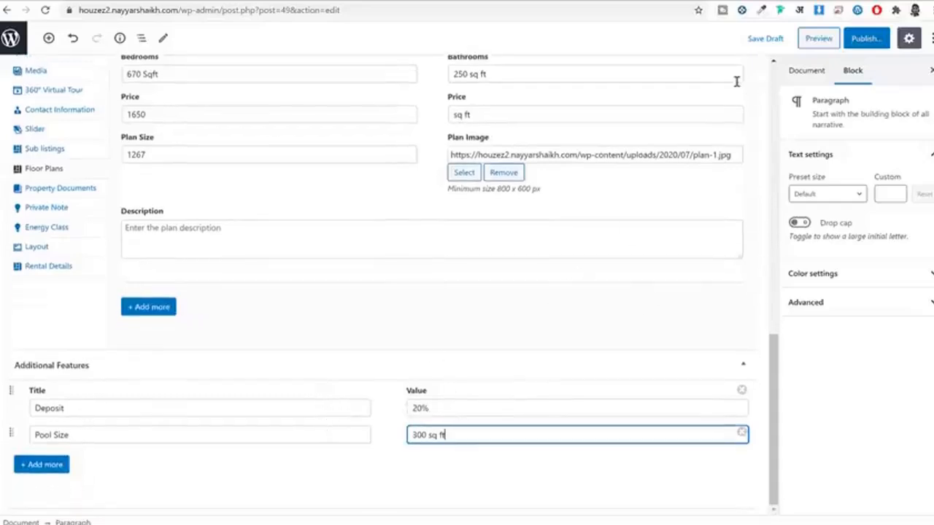
Step: Mark the property For Sale with Gym and Home Theater features and the Hot Offer label
click(818, 73)
scroll(866, 256, down, 2)
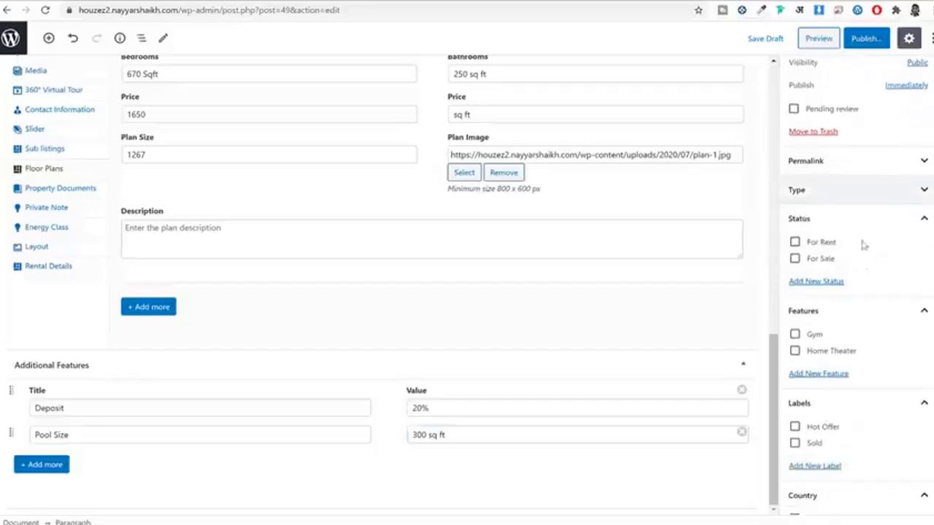
click(823, 260)
scroll(834, 269, down, 3)
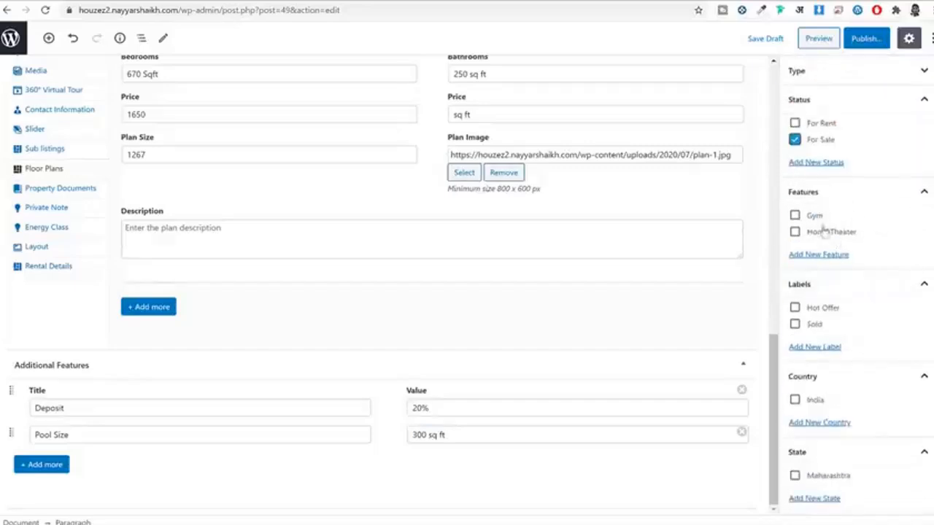
click(809, 217)
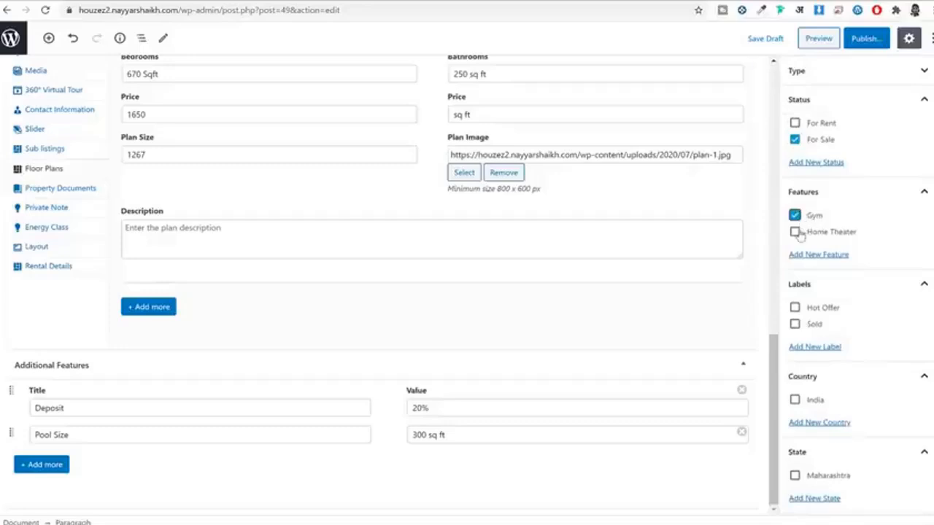
click(797, 233)
scroll(861, 277, down, 2)
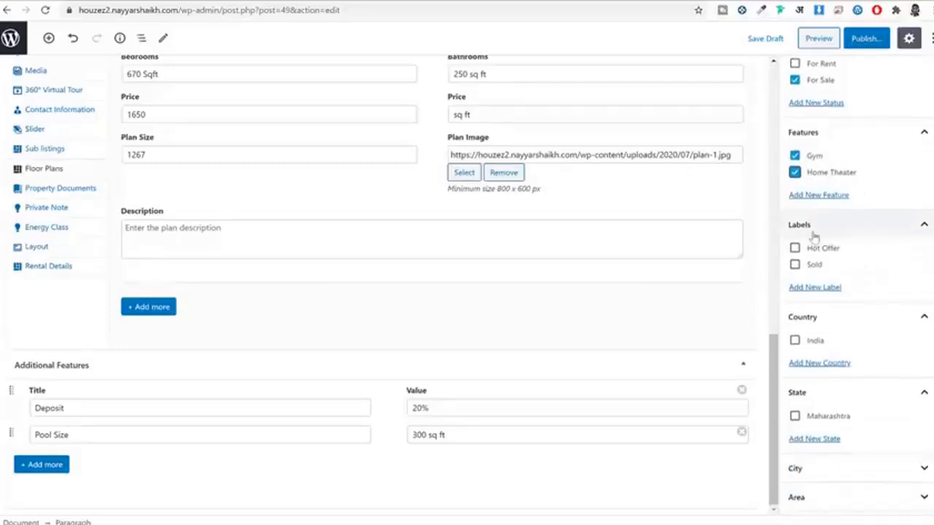
click(825, 253)
Step: Set the location to India, Maharashtra and a newly added city, Mumbai
scroll(876, 270, down, 4)
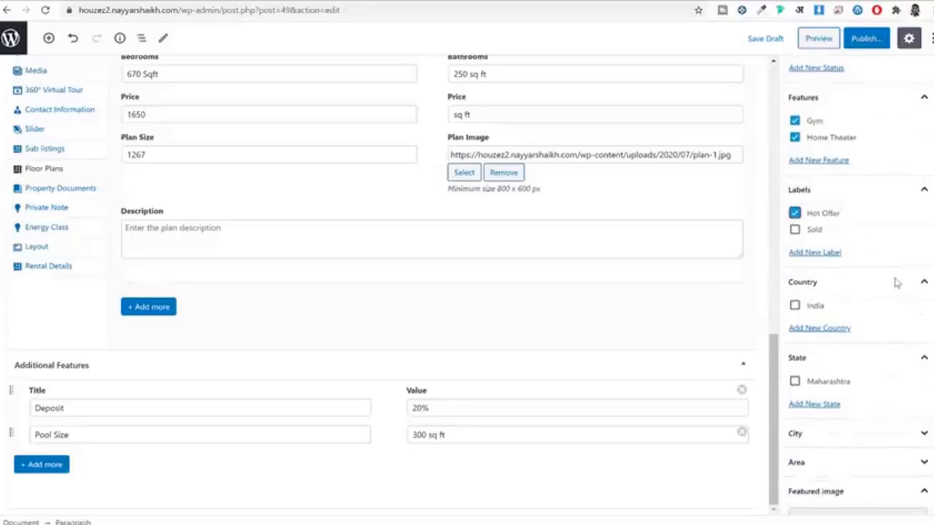
click(814, 223)
click(814, 299)
scroll(876, 307, down, 4)
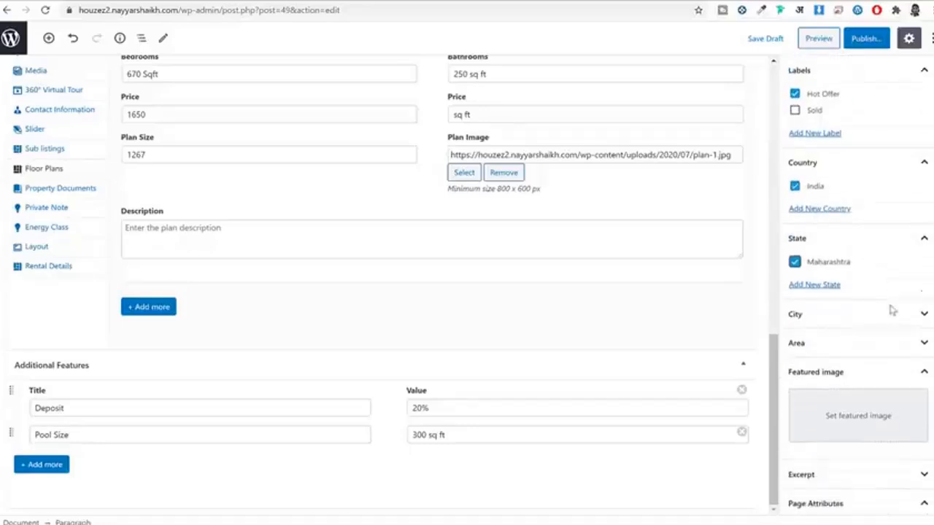
click(849, 235)
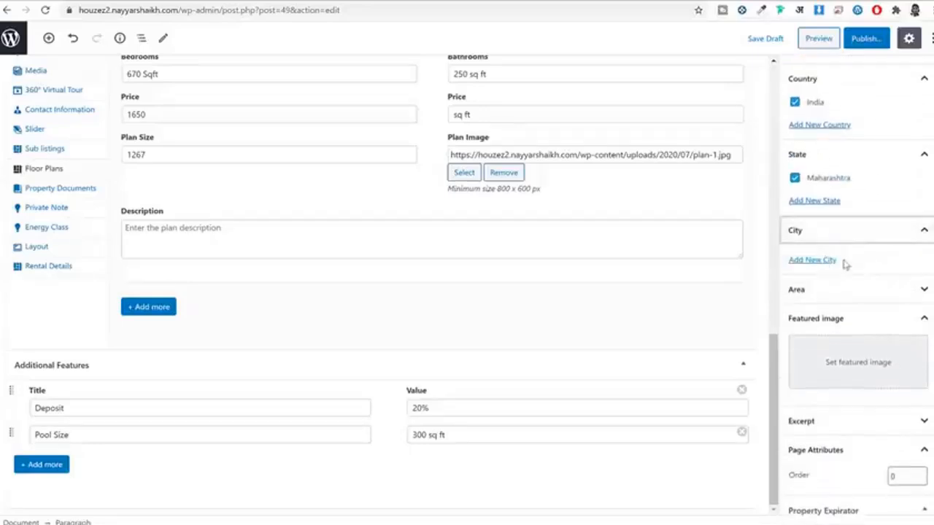
click(799, 261)
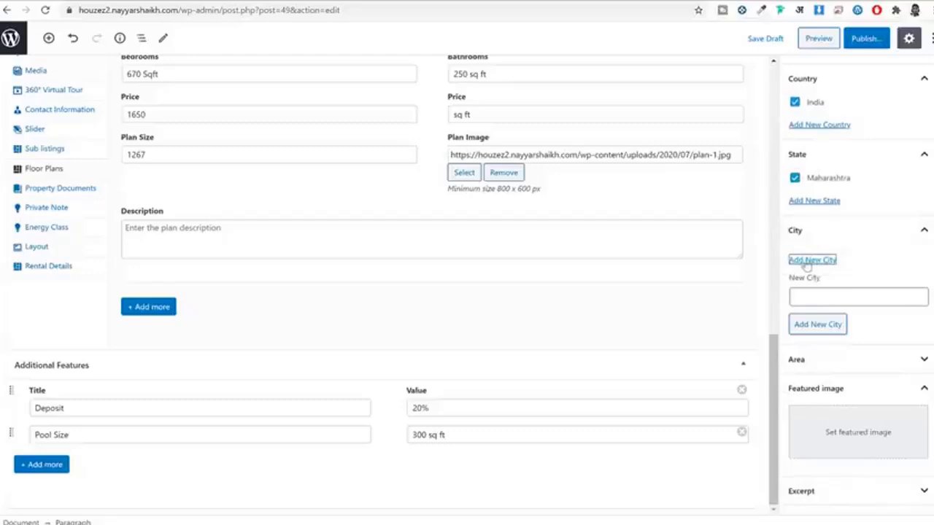
click(825, 304)
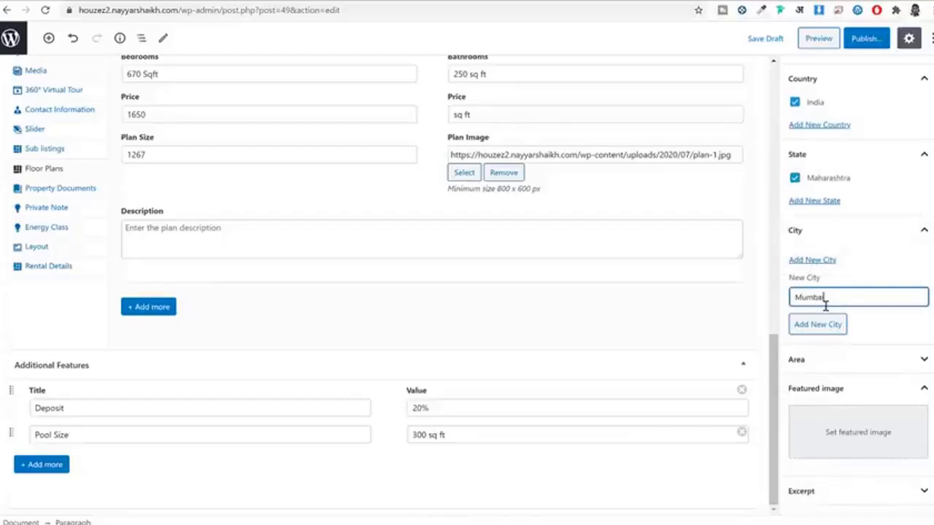
click(837, 326)
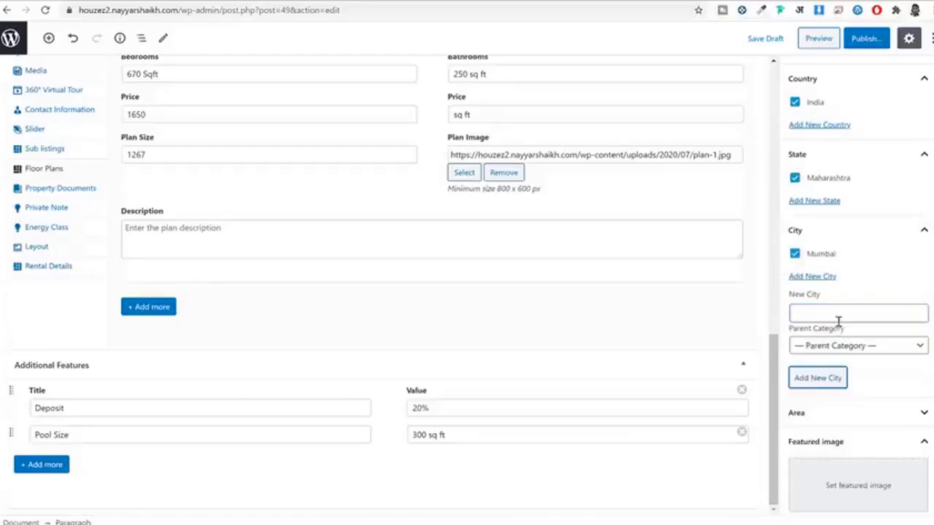
click(845, 407)
scroll(868, 387, down, 3)
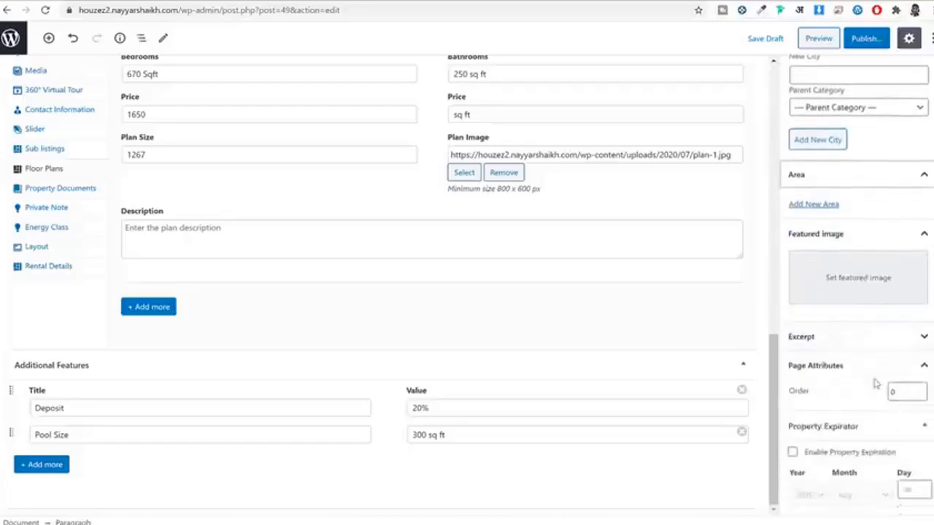
Step: Set the teal bedroom photo as the featured image and publish the property
click(859, 278)
click(445, 200)
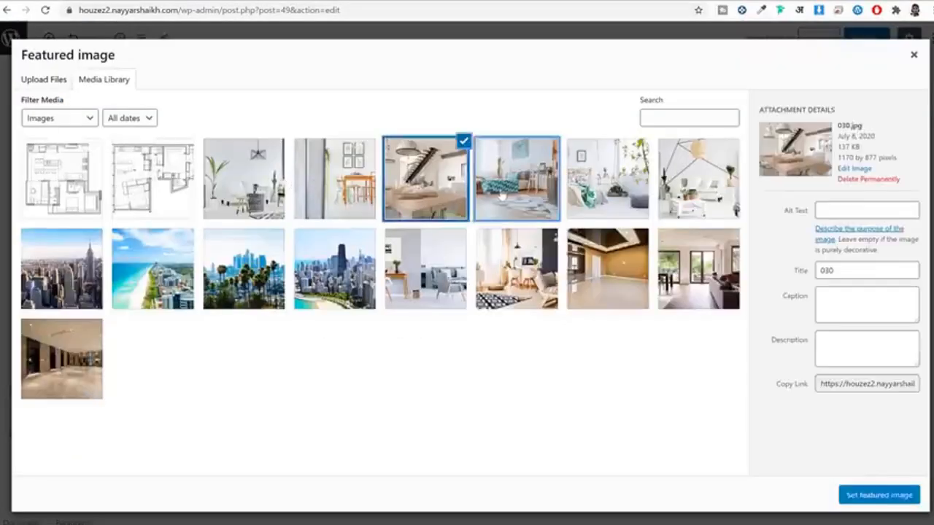
click(549, 181)
click(882, 498)
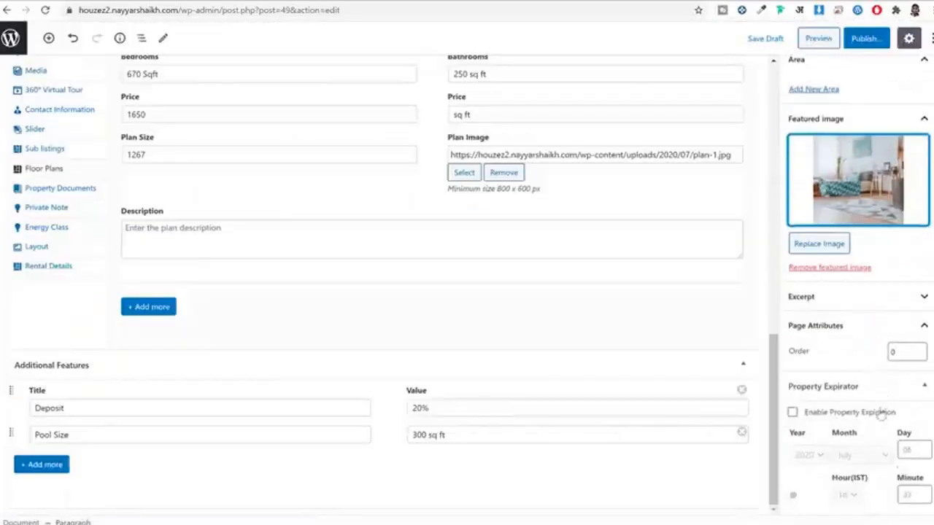
scroll(865, 198, up, 10)
click(868, 43)
Step: Publish the Renovated Studio property and open it in a new tab, which shows Page not found
click(868, 40)
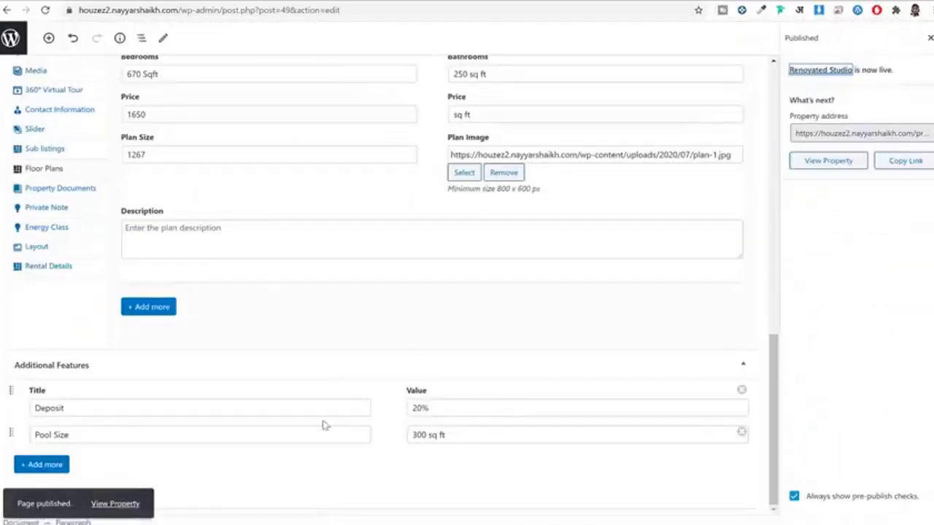
right_click(118, 504)
click(175, 375)
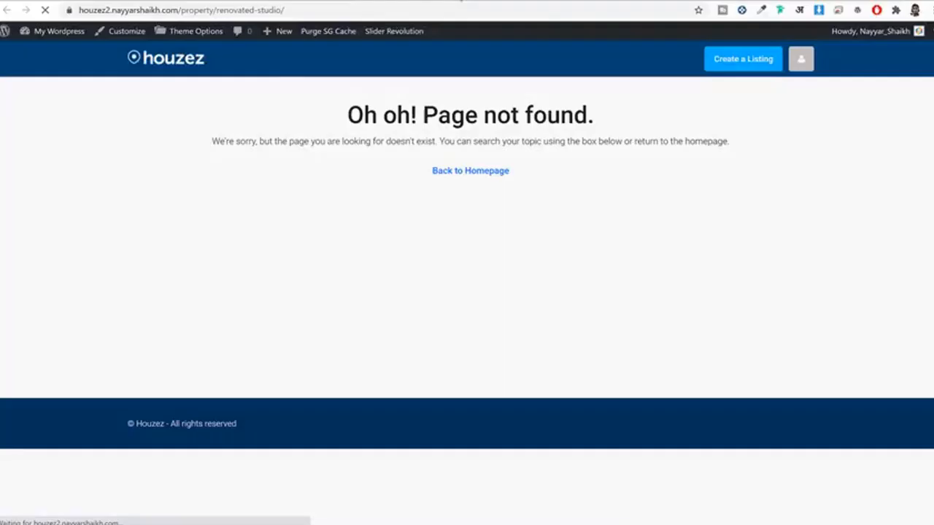
key(ctrl+Tab)
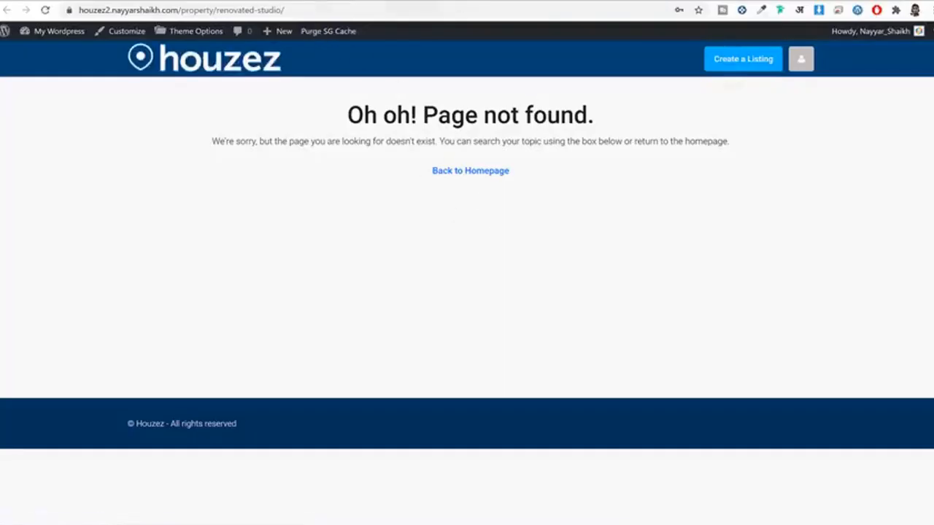
click(318, 2)
click(480, 3)
drag(340, 115, 589, 105)
click(586, 105)
Step: Save the Post name permalink structure, then reopen the live property page in a new tab
click(46, 33)
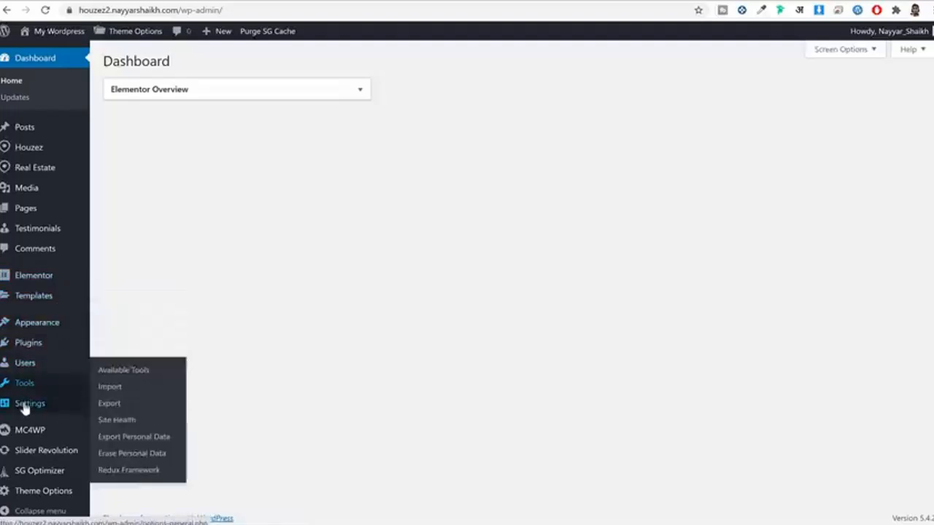
mouse_move(29, 403)
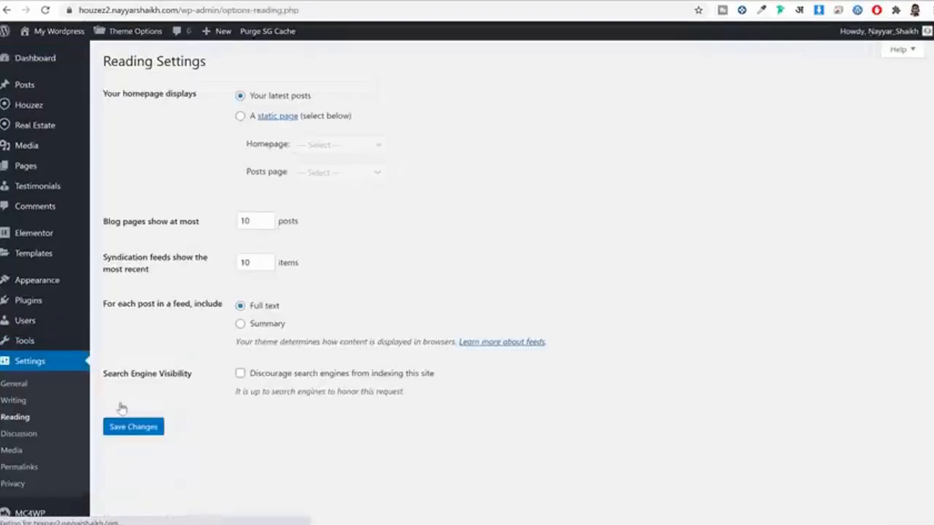
click(30, 467)
scroll(198, 346, down, 2)
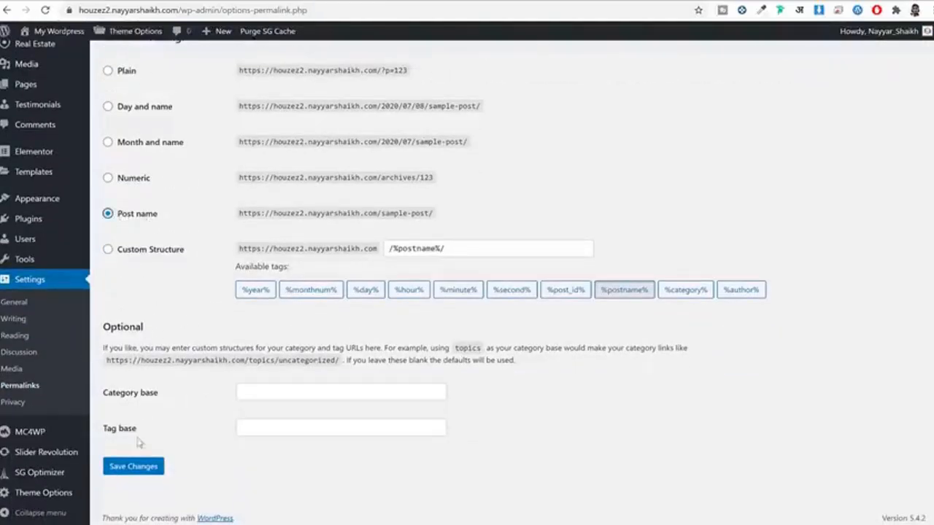
click(133, 467)
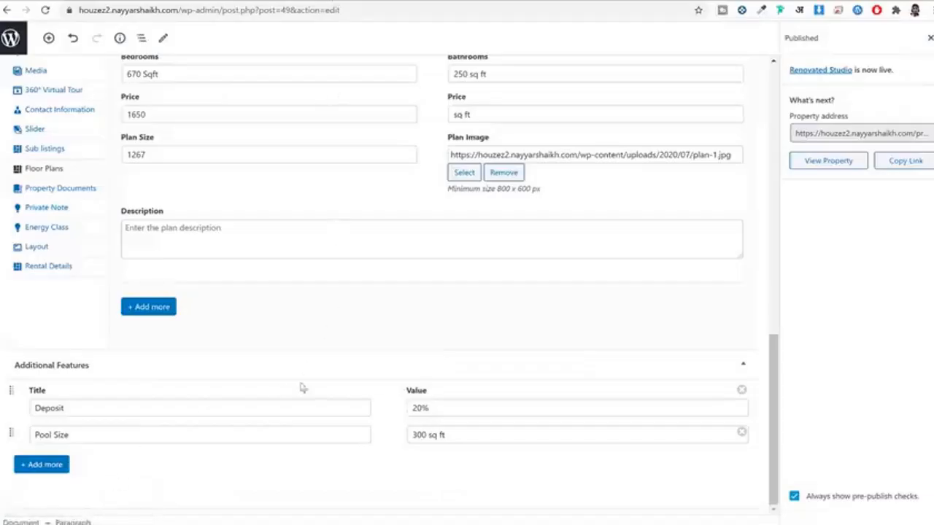
scroll(303, 388, up, 10)
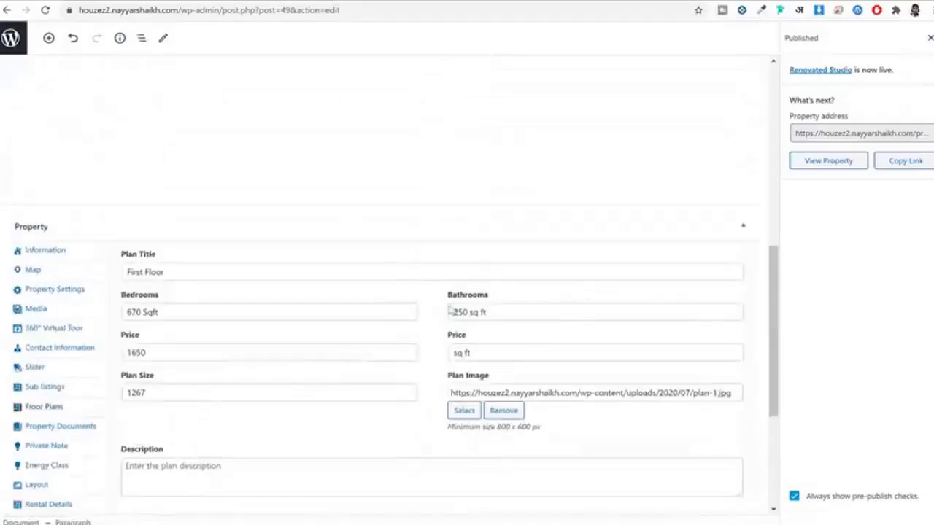
right_click(829, 162)
click(816, 168)
click(497, 2)
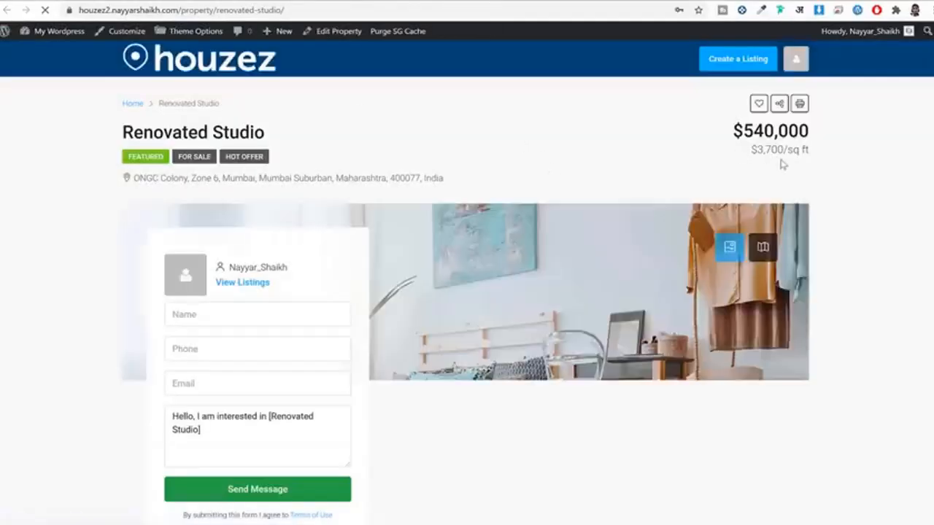
scroll(825, 229, down, 10)
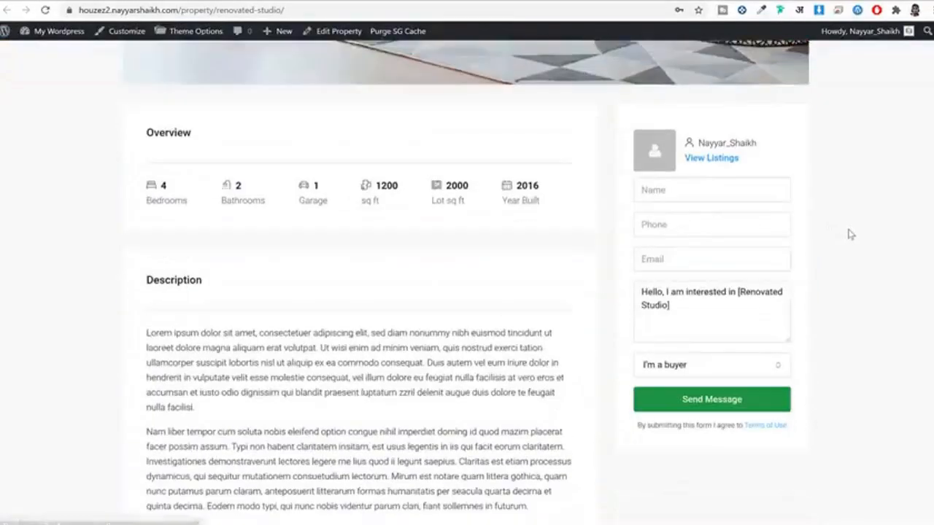
scroll(850, 234, down, 15)
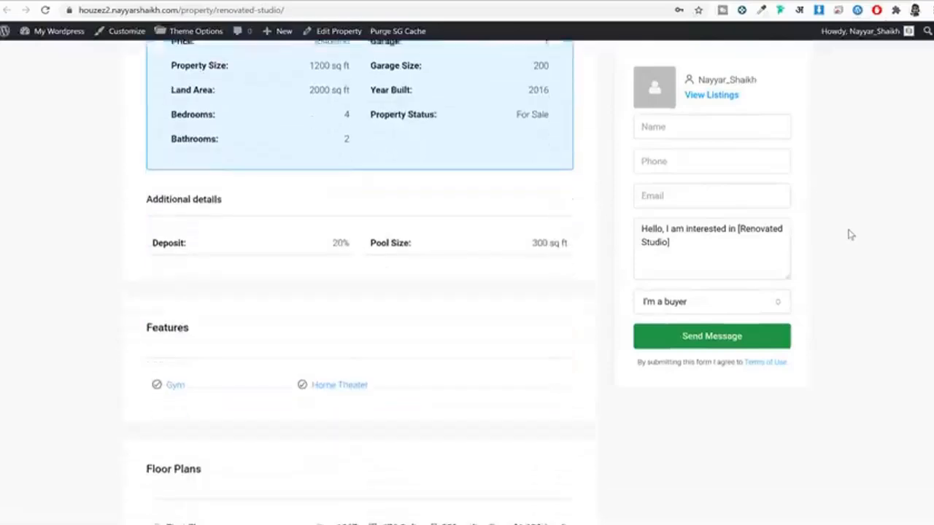
scroll(850, 235, down, 12)
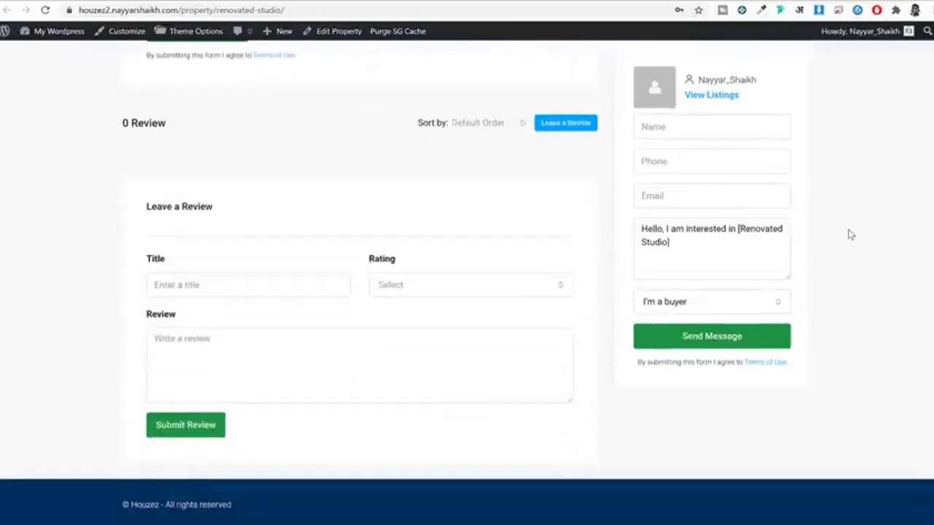
scroll(851, 234, up, 6)
scroll(850, 235, up, 20)
scroll(848, 233, down, 3)
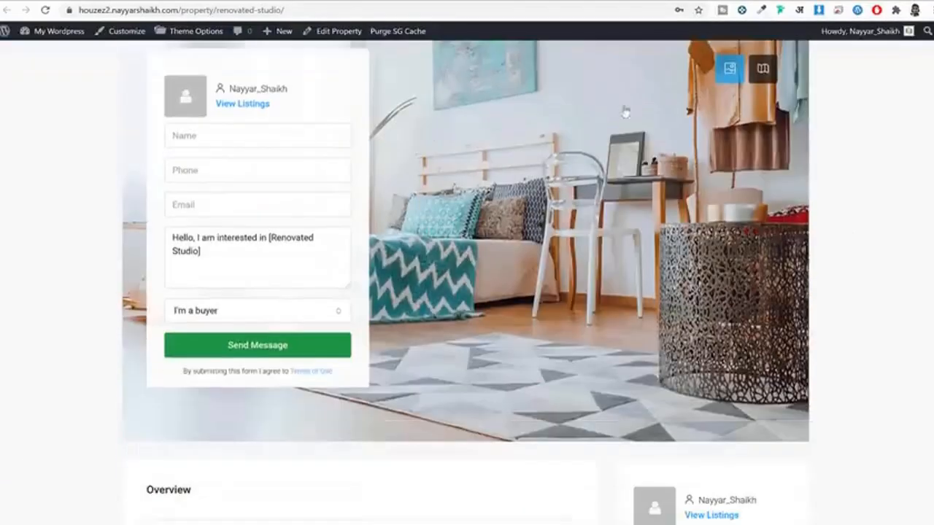
scroll(523, 133, up, 3)
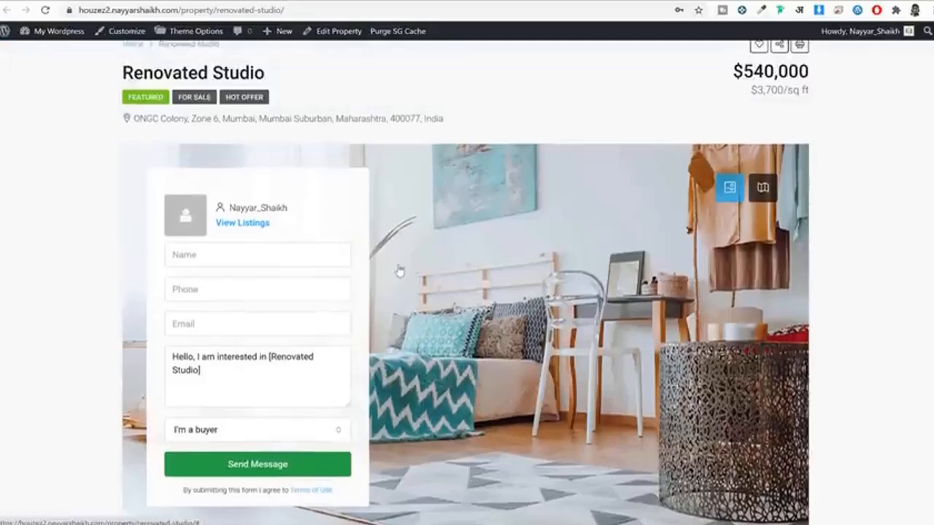
scroll(400, 271, down, 3)
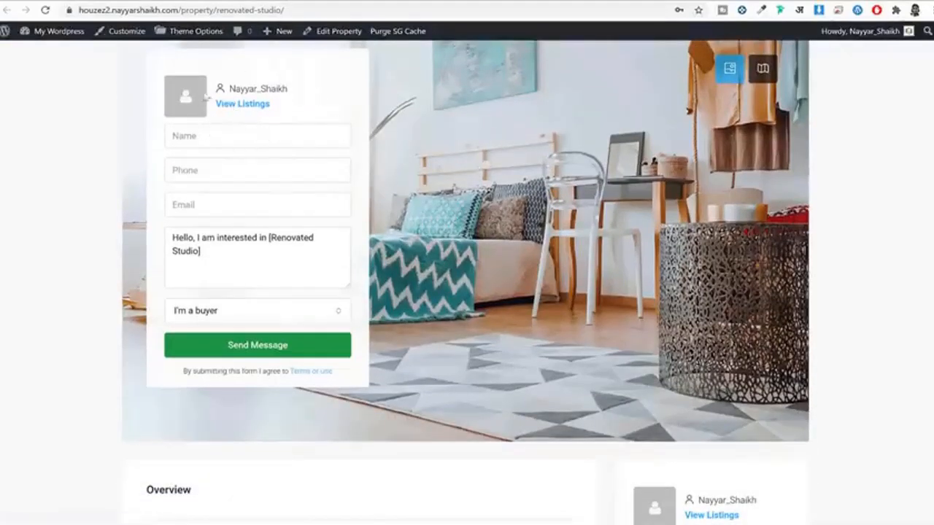
drag(291, 92, 234, 89)
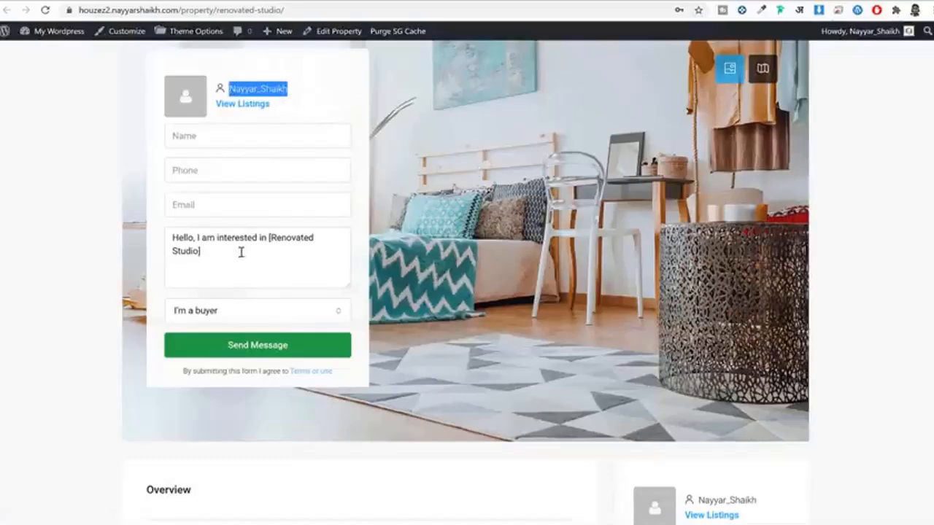
scroll(664, 259, up, 3)
click(664, 259)
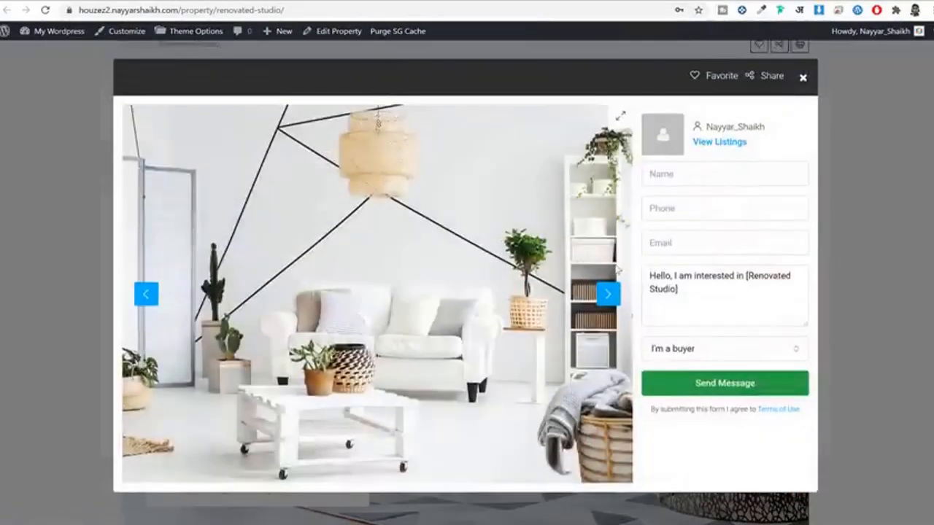
click(606, 293)
click(606, 293)
click(606, 293)
click(880, 261)
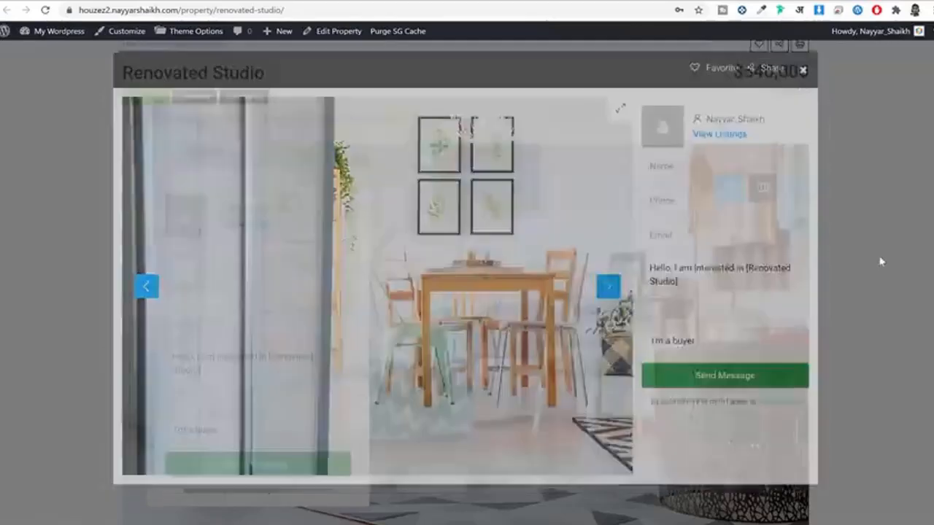
scroll(845, 294, down, 5)
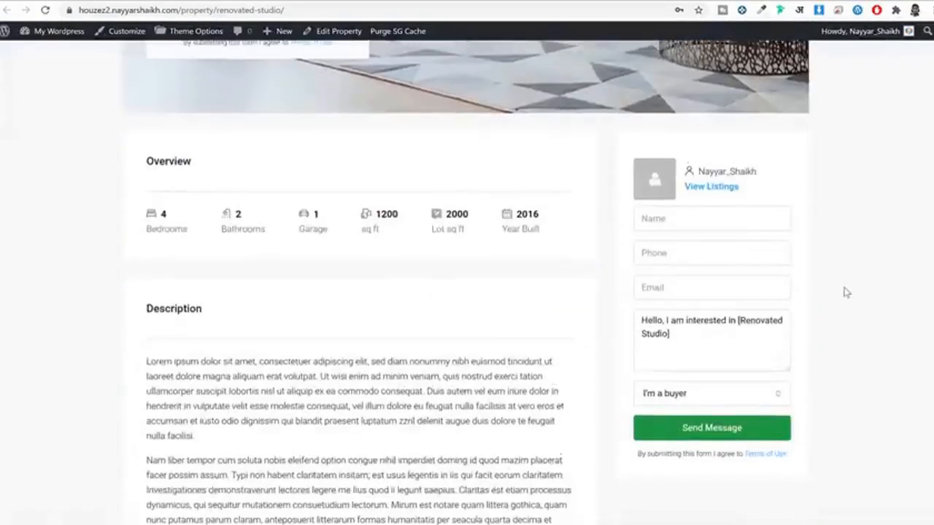
scroll(844, 293, down, 6)
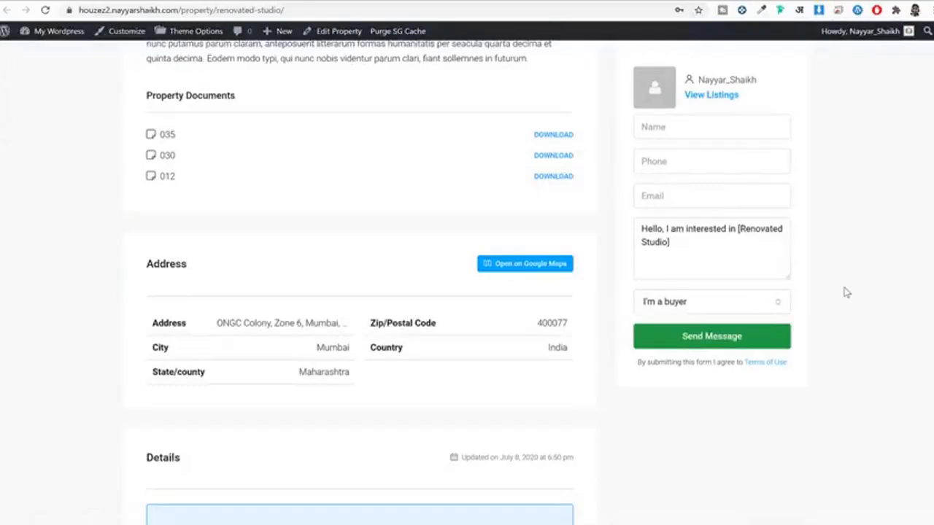
scroll(847, 292, up, 2)
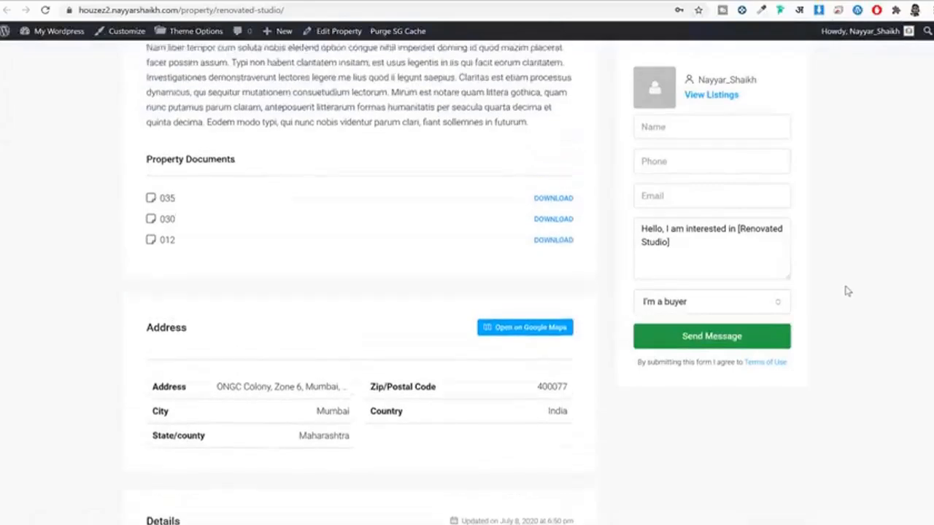
drag(160, 215, 506, 255)
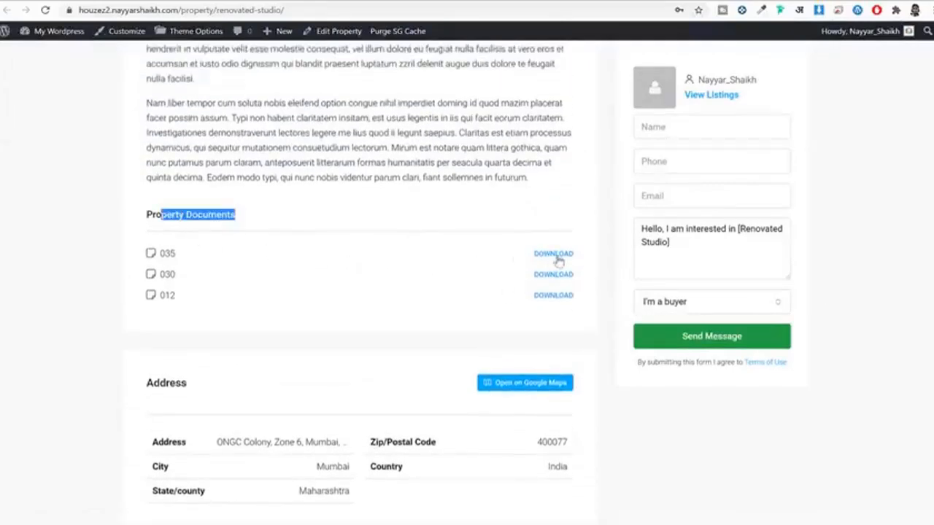
scroll(425, 260, down, 6)
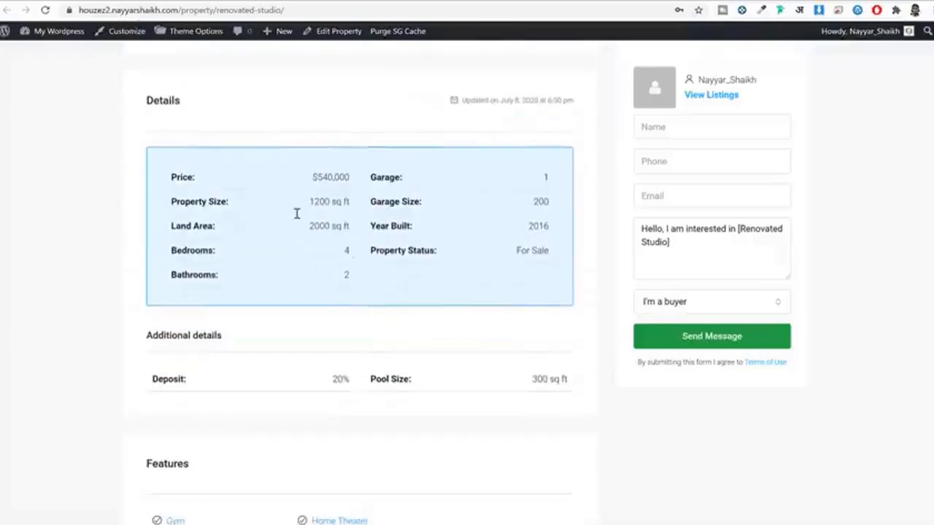
scroll(341, 214, down, 2)
drag(164, 260, 391, 262)
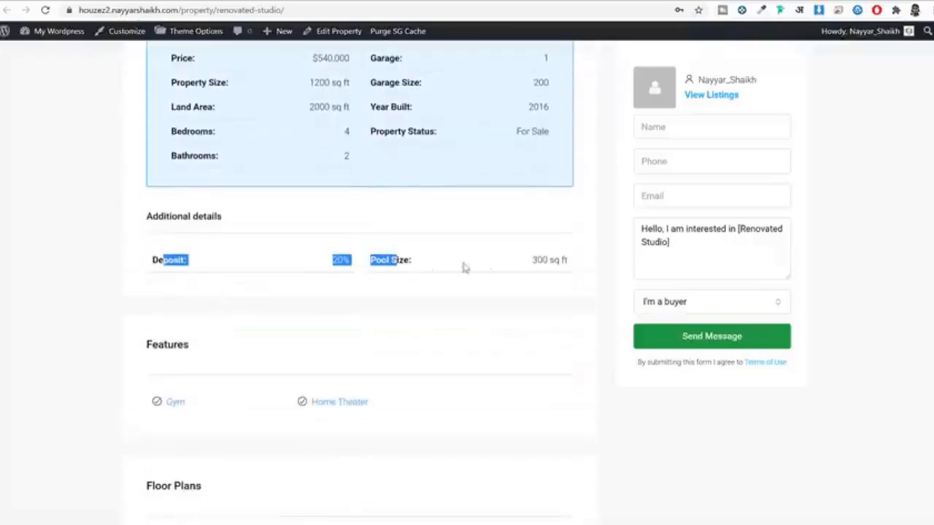
scroll(520, 268, down, 2)
scroll(522, 268, down, 3)
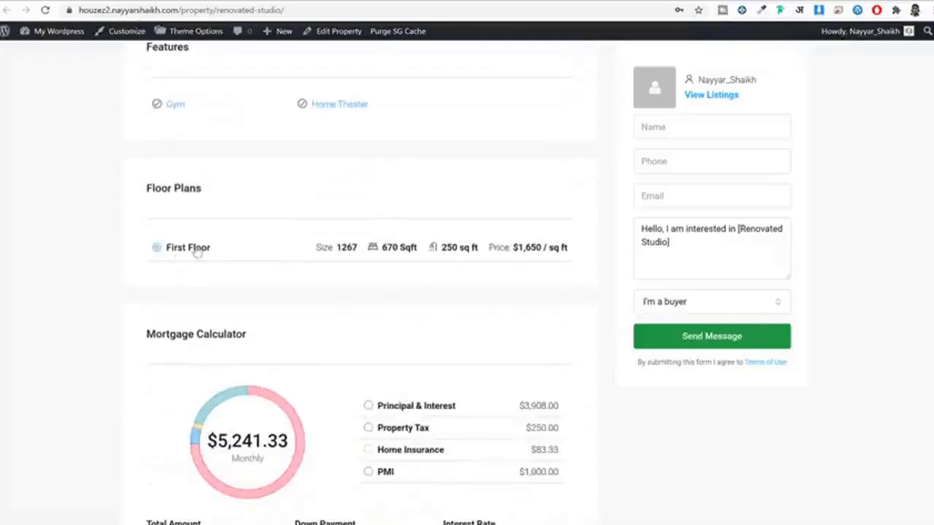
Step: Expand the First Floor plan and check the 81000 down payment, 540000 total and $540,000 price
click(194, 247)
scroll(238, 248, down, 8)
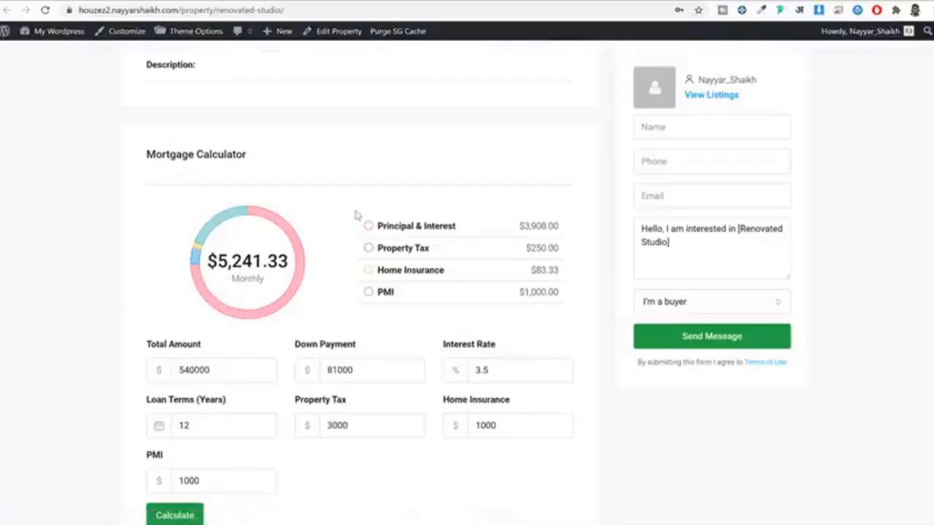
scroll(450, 290, down, 3)
drag(211, 194, 140, 190)
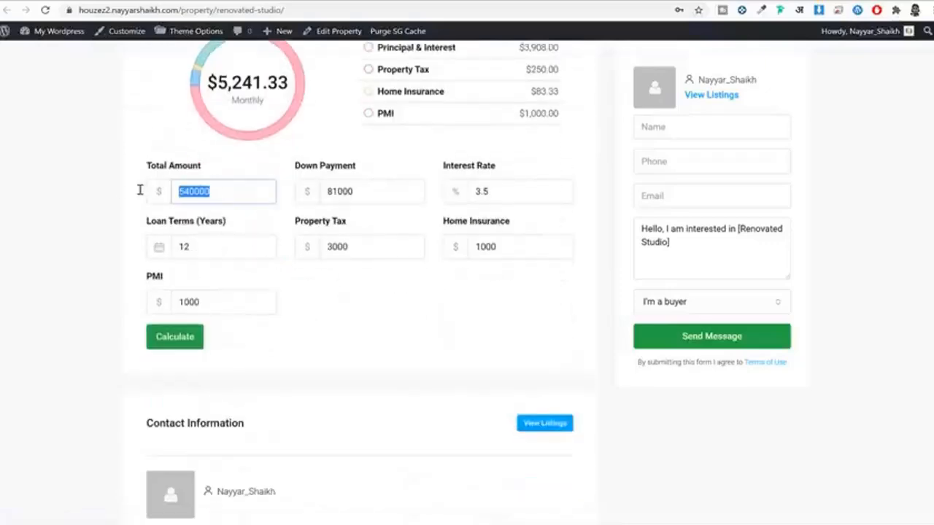
drag(398, 201, 247, 198)
double_click(239, 194)
scroll(340, 310, up, 15)
scroll(402, 267, up, 10)
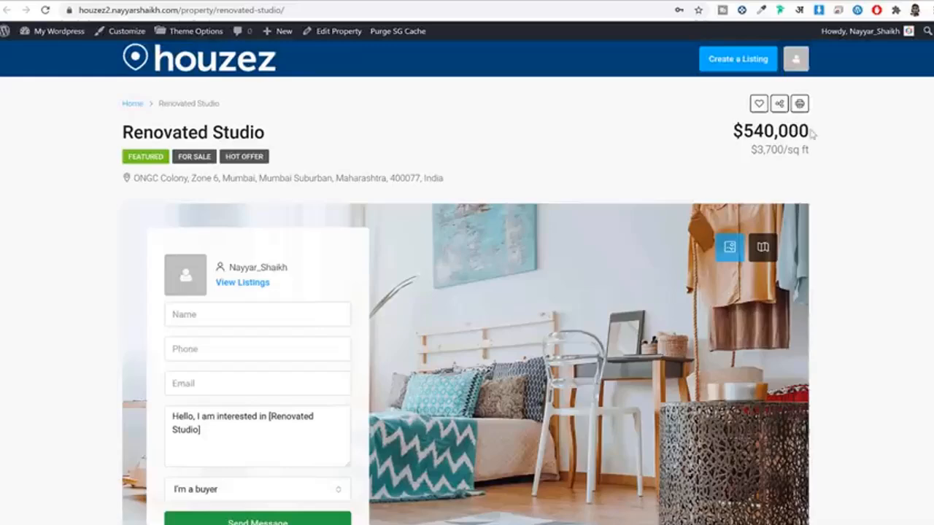
drag(734, 132, 763, 134)
click(764, 144)
Step: Review the 81000 down payment and 3.5 interest rate, then select the site's home URL
scroll(770, 157, down, 20)
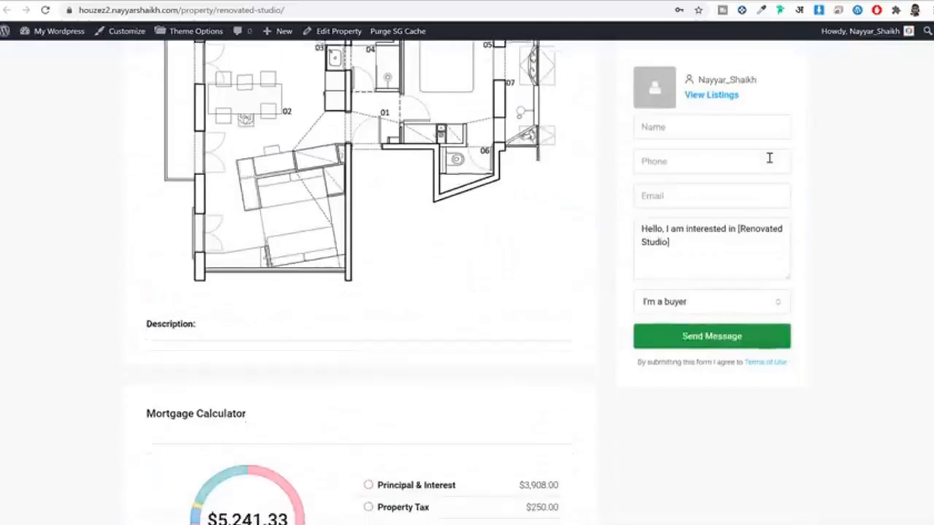
scroll(769, 157, down, 5)
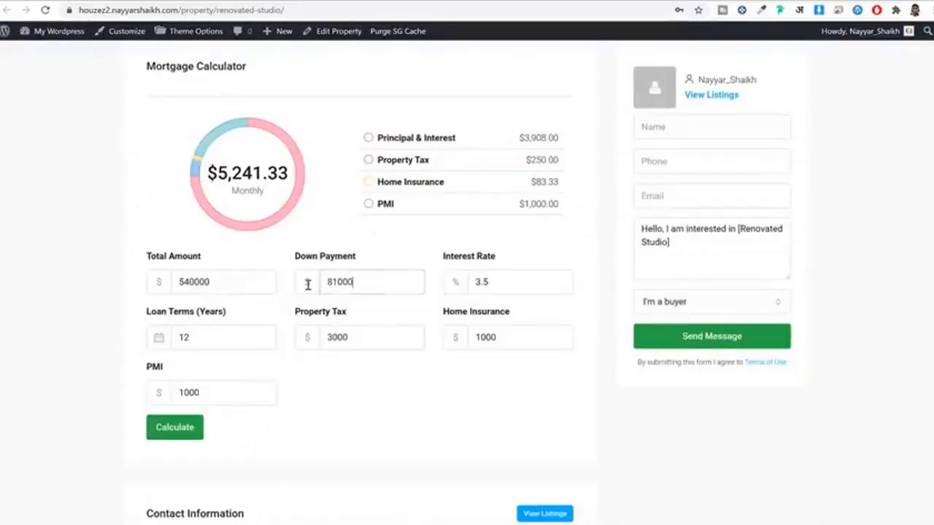
drag(308, 282, 356, 281)
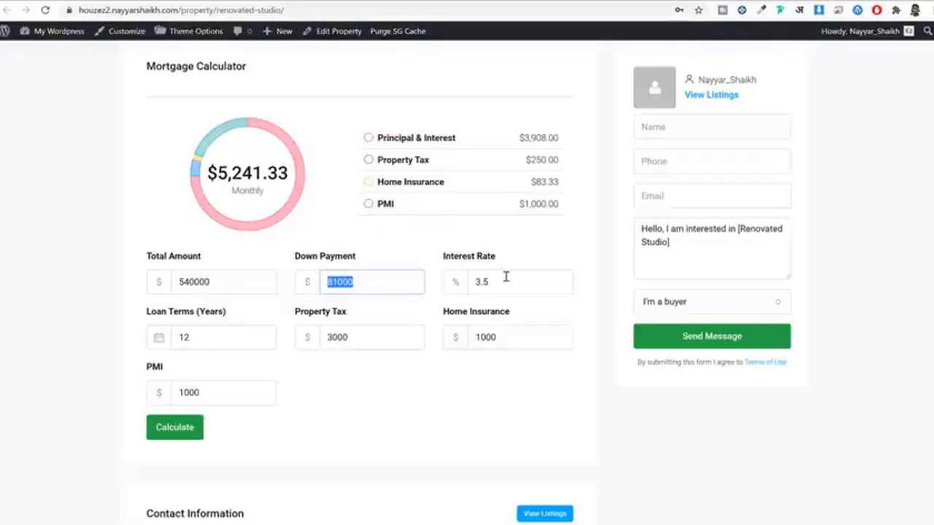
drag(506, 282, 423, 291)
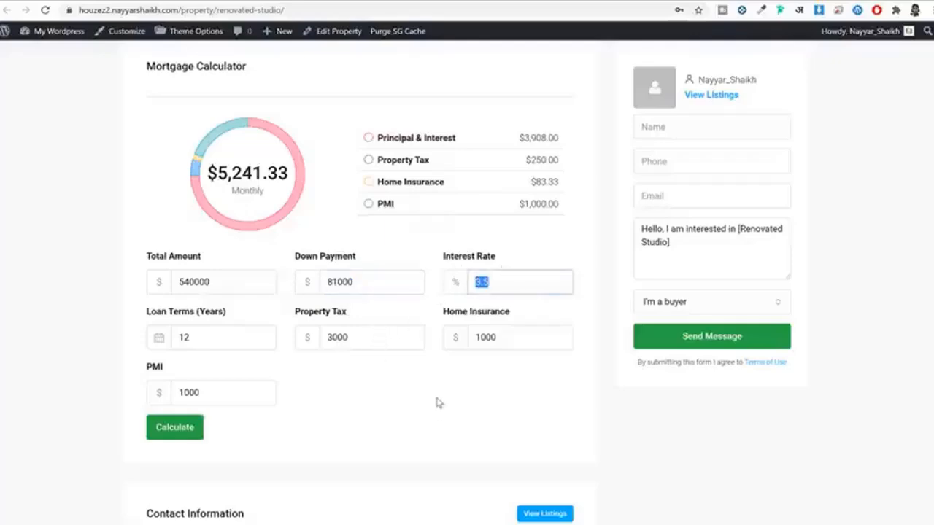
scroll(438, 403, down, 10)
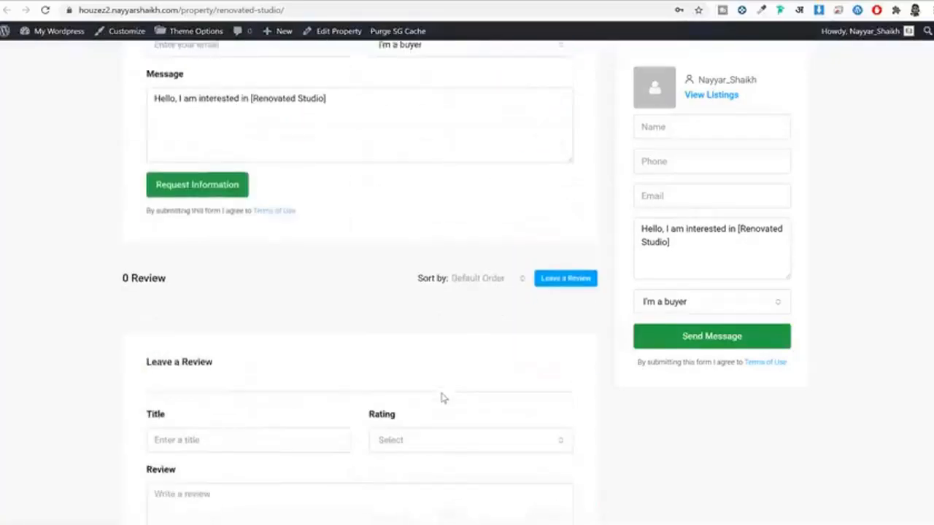
scroll(441, 398, down, 3)
scroll(444, 393, up, 20)
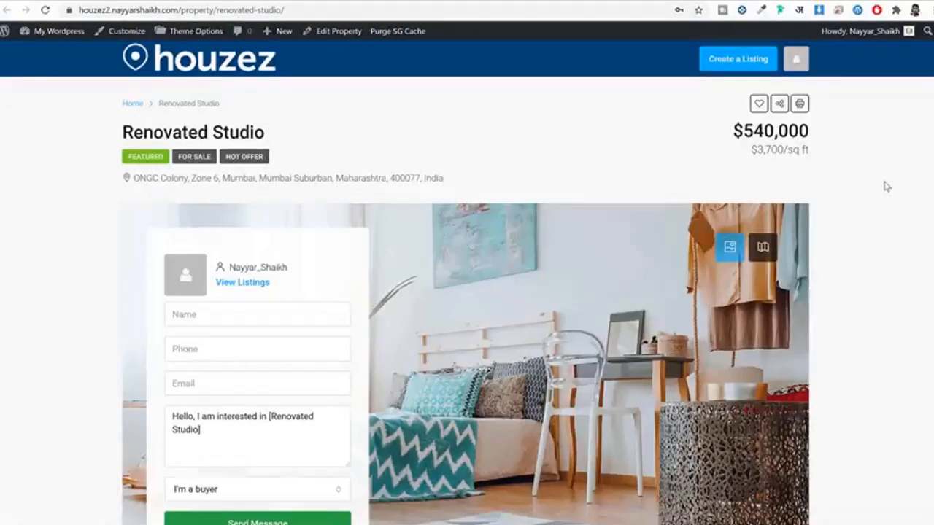
scroll(886, 186, down, 8)
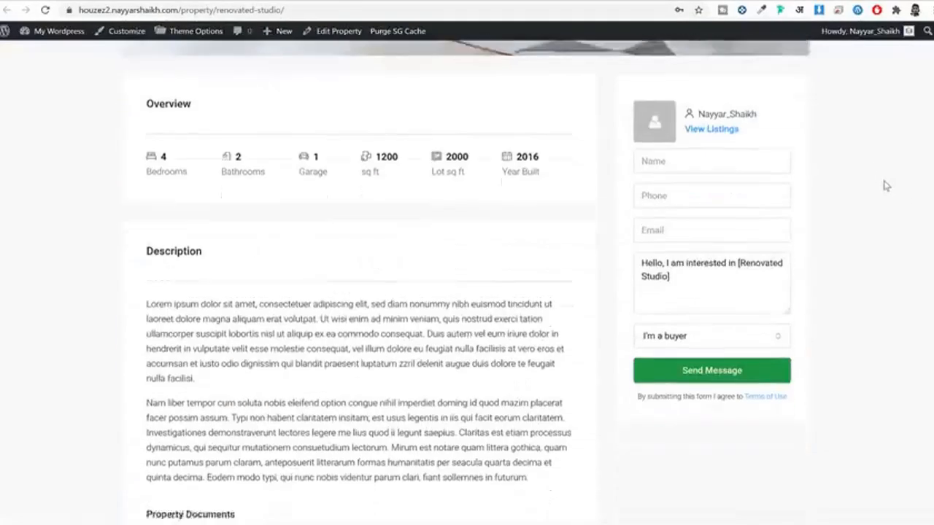
scroll(887, 186, down, 10)
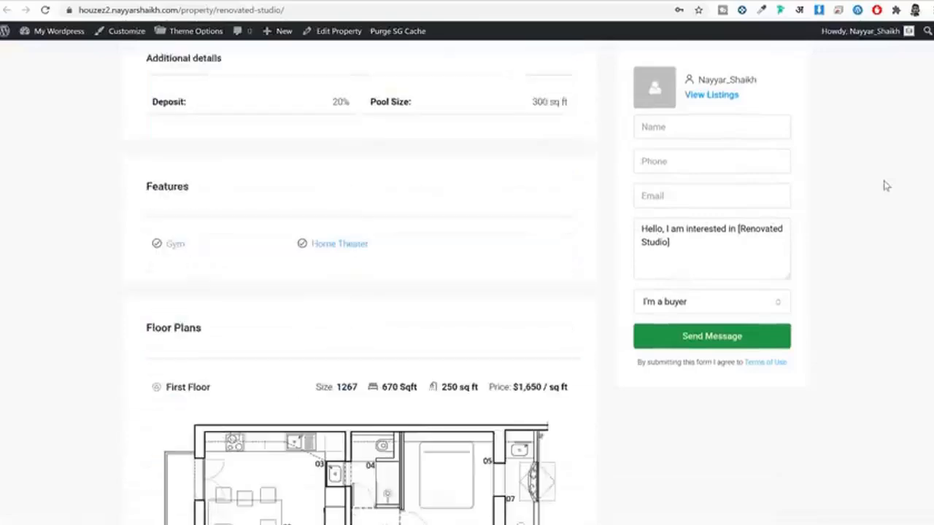
scroll(887, 187, up, 12)
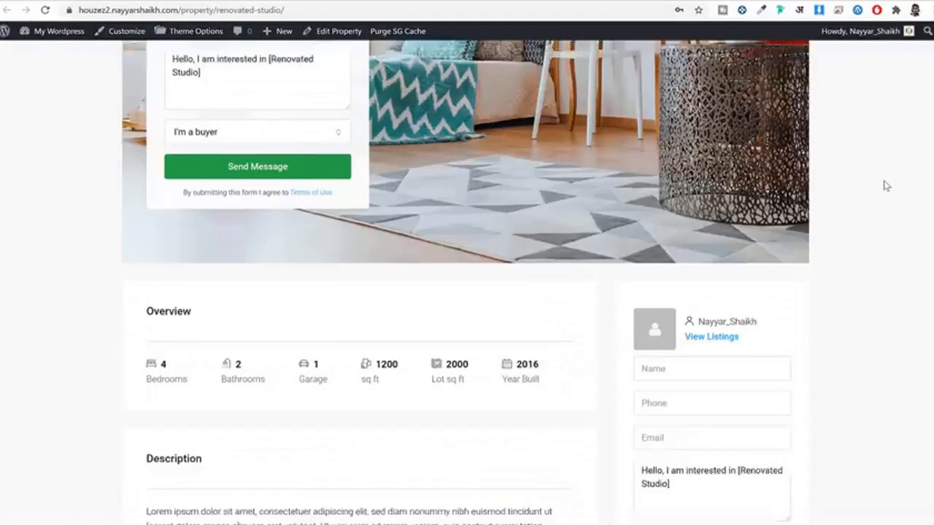
scroll(887, 187, up, 6)
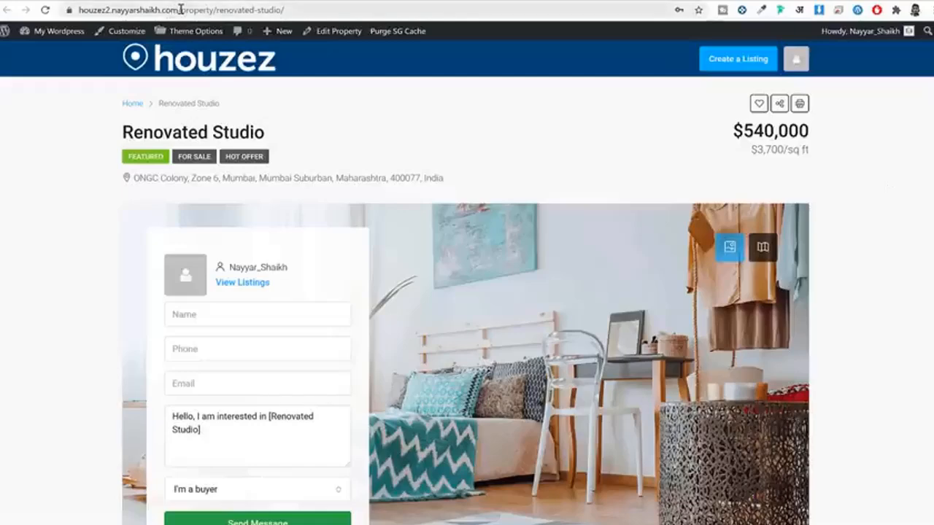
drag(175, 9, 77, 10)
key(ctrl+c)
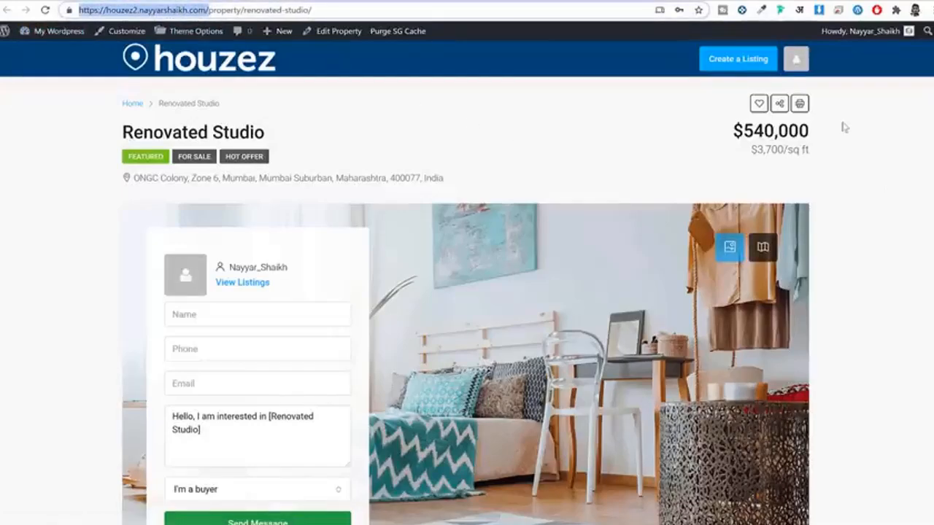
Step: Load the copied site address in a new browser window
click(444, 183)
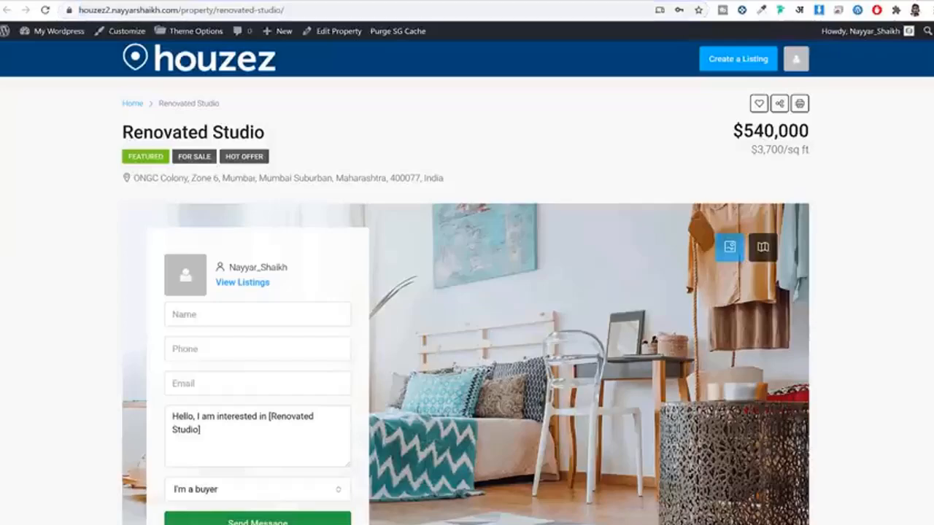
key(ctrl+shift+n)
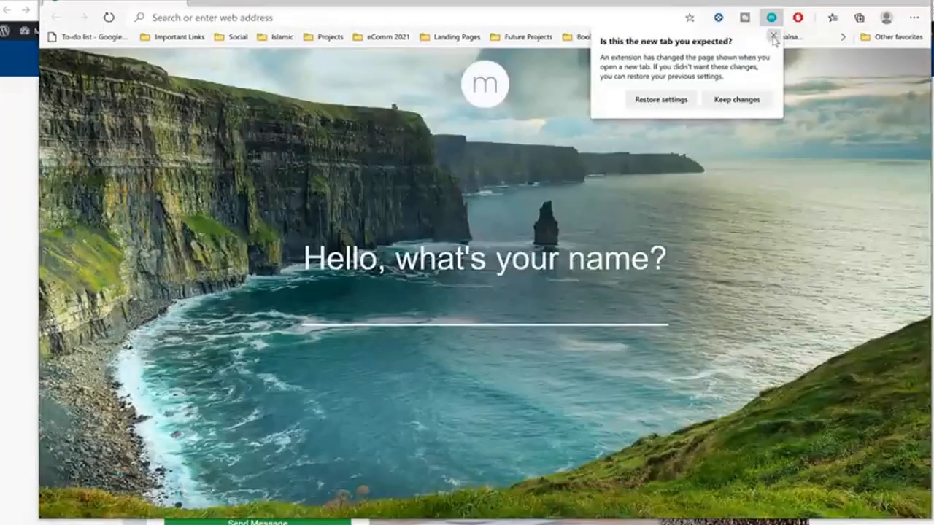
click(773, 38)
click(413, 21)
key(ctrl+v)
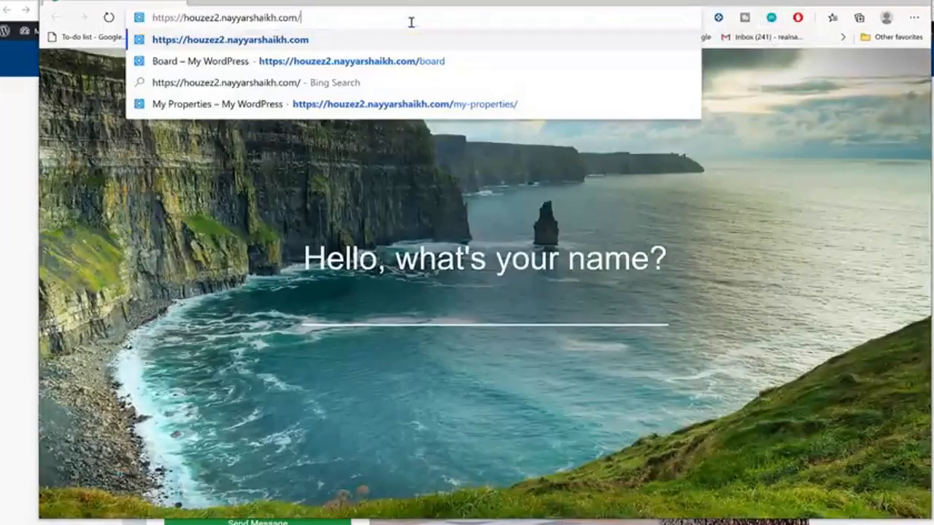
key(Return)
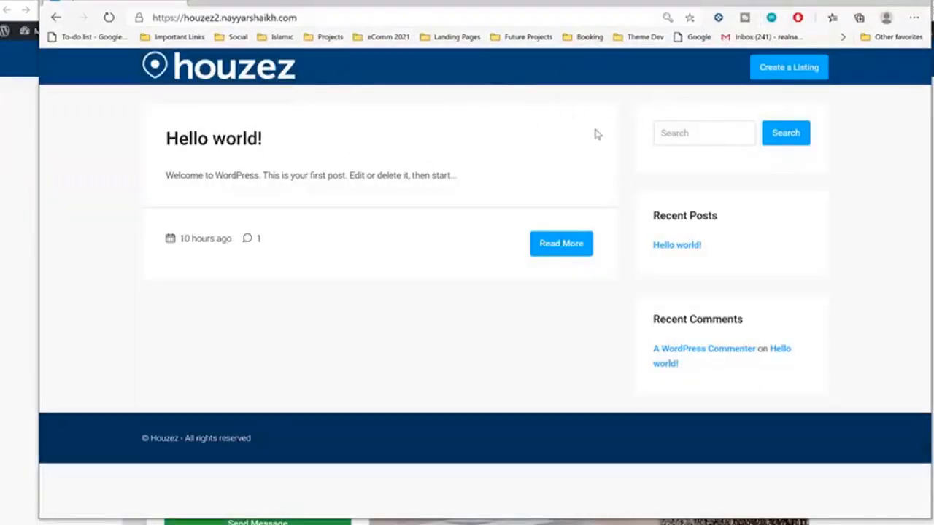
Step: Open the front-end Create a Listing form and scroll through it
click(787, 80)
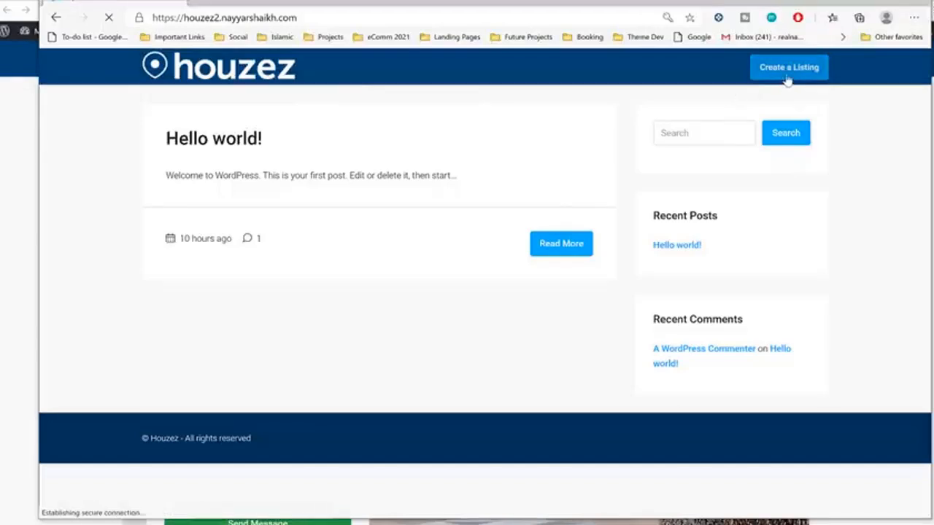
scroll(645, 310, down, 5)
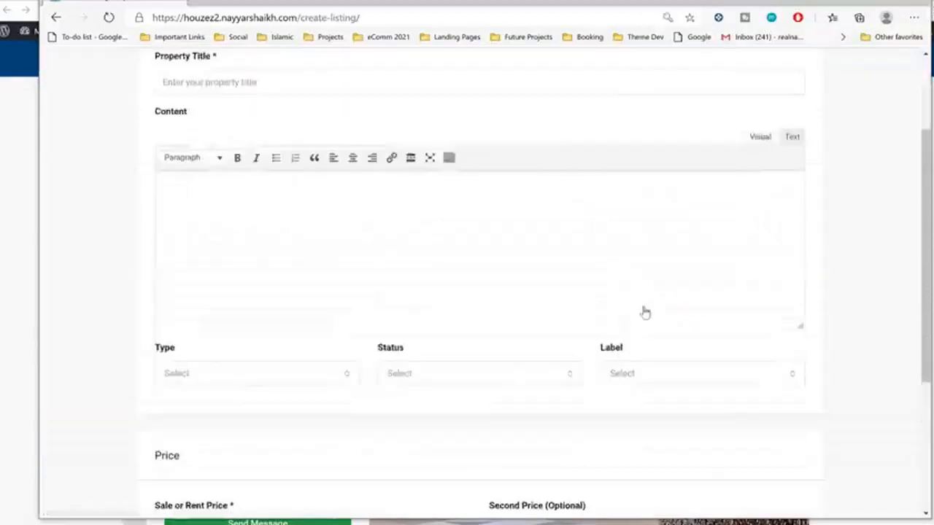
scroll(582, 340, up, 2)
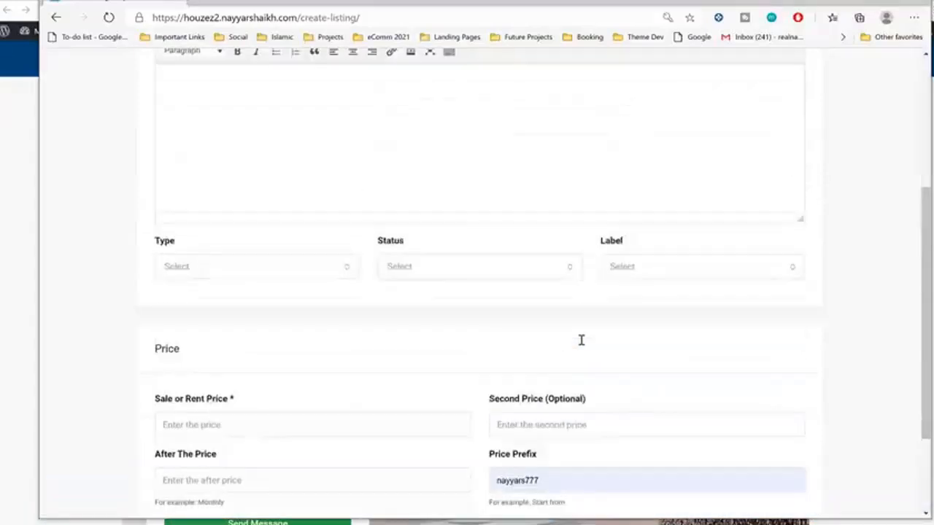
scroll(581, 340, down, 1)
scroll(573, 342, up, 5)
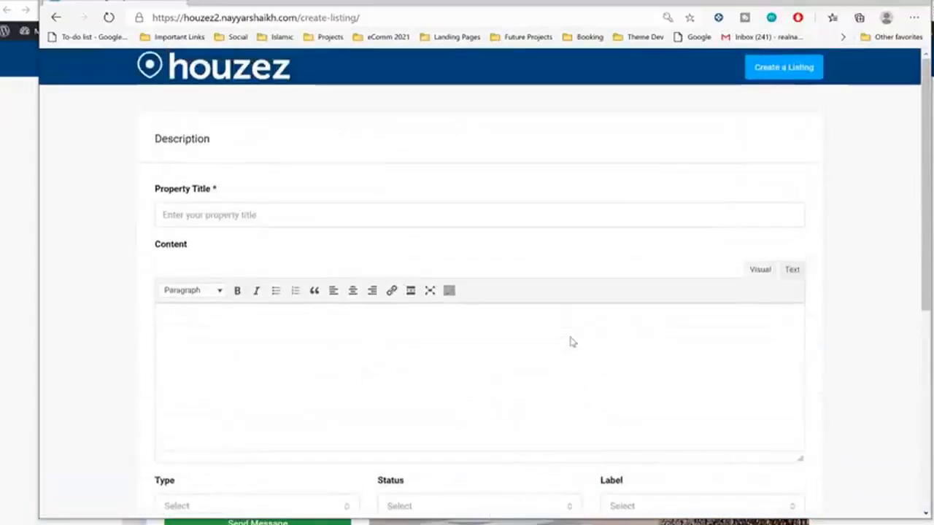
scroll(571, 340, down, 5)
Step: Cancel the new listing and go to Theme Options > Property Detail from the admin bar
click(164, 440)
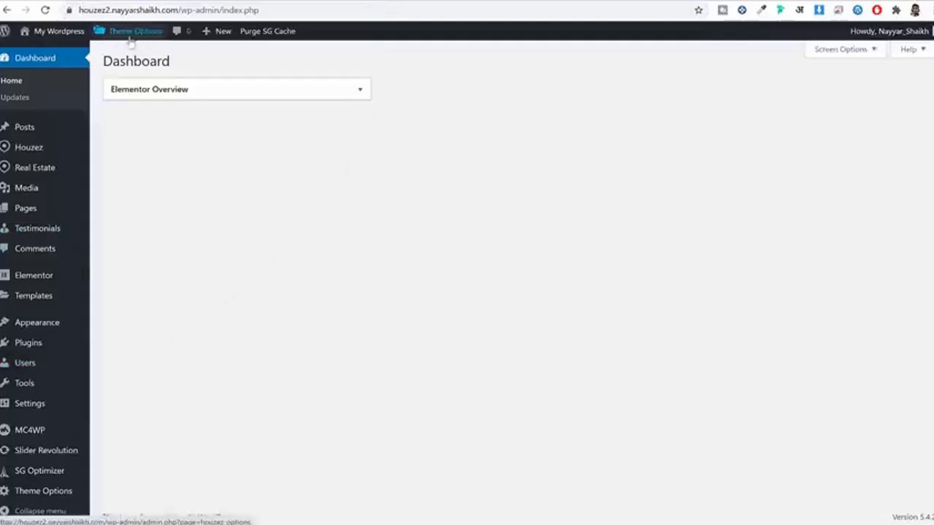
mouse_move(132, 40)
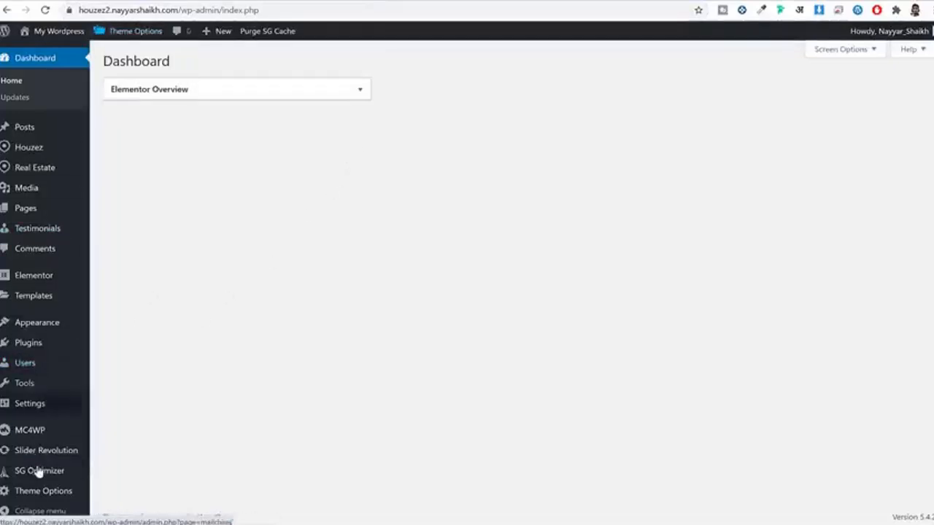
mouse_move(42, 495)
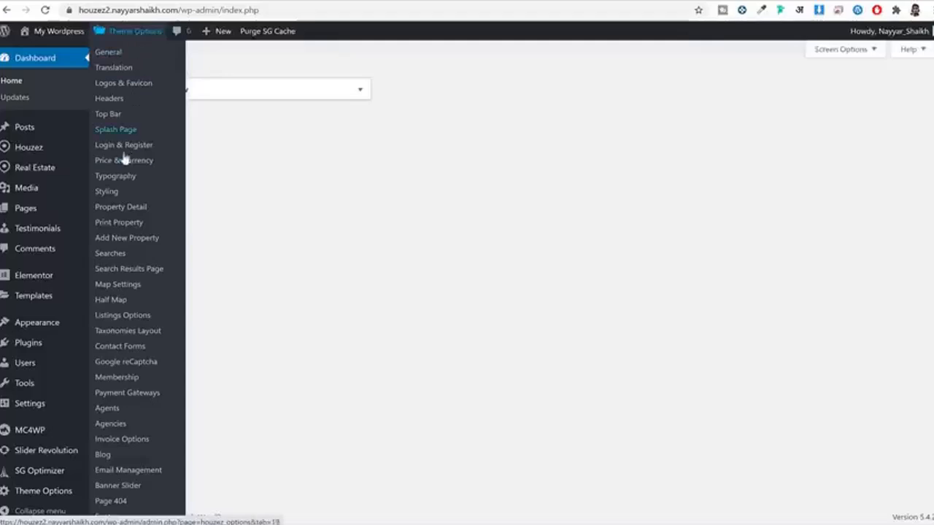
click(121, 208)
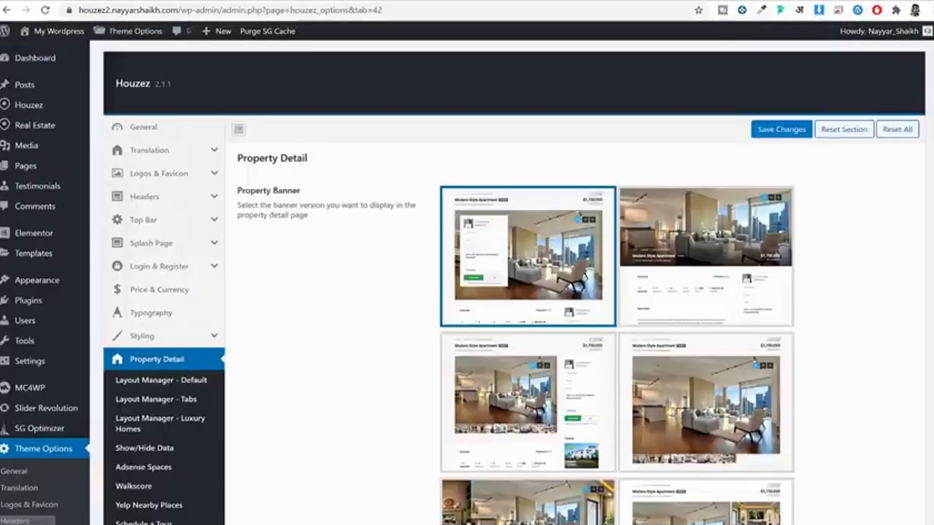
Step: Set Login and Register to Yes in the Login & Register theme options
click(183, 267)
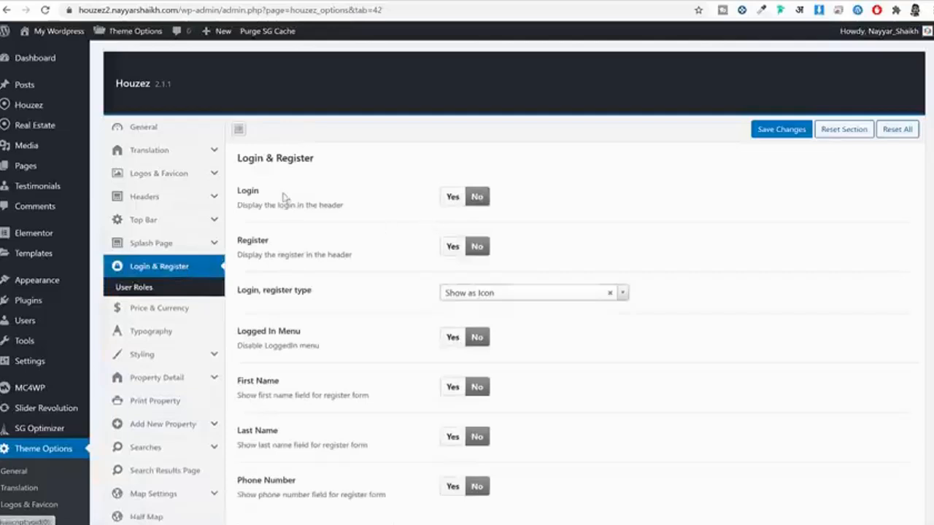
double_click(249, 194)
click(270, 244)
drag(269, 244, 249, 242)
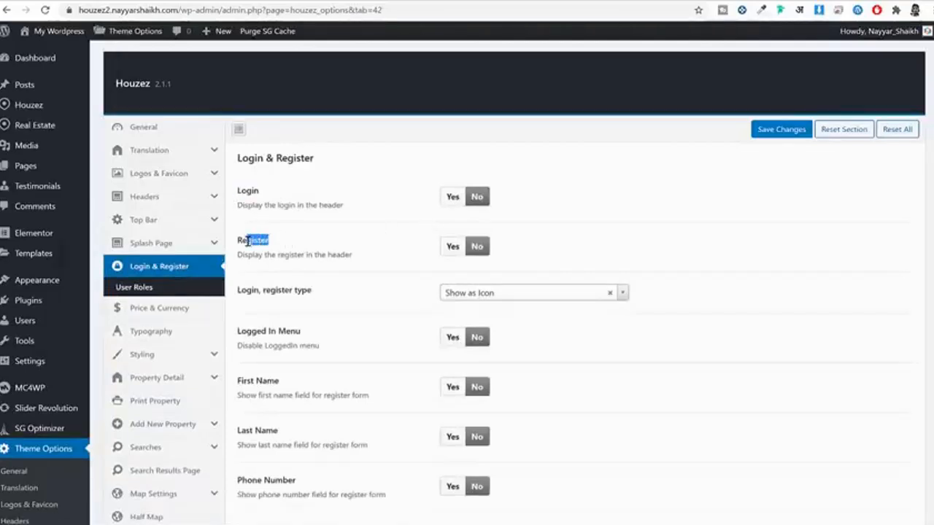
click(306, 245)
click(452, 197)
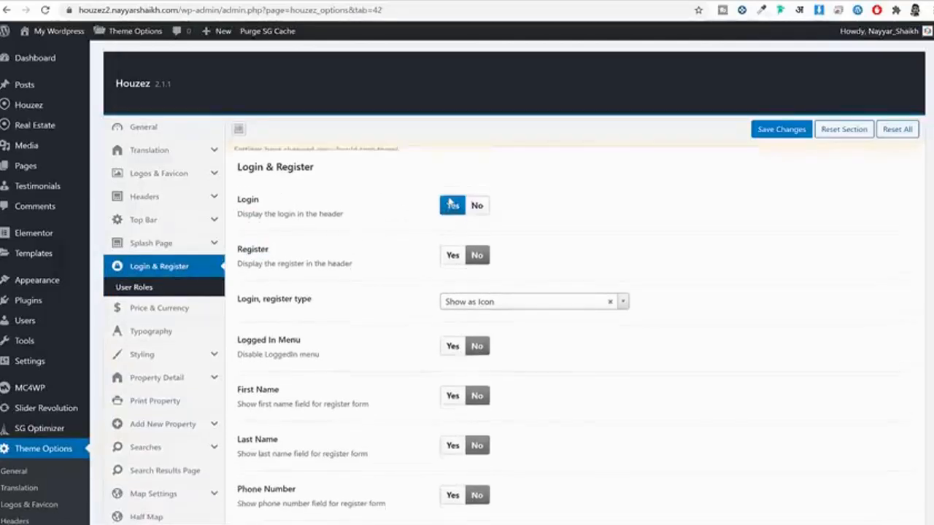
click(452, 267)
Step: Enable the Logged In Menu and open the registration password choices
scroll(773, 242, down, 2)
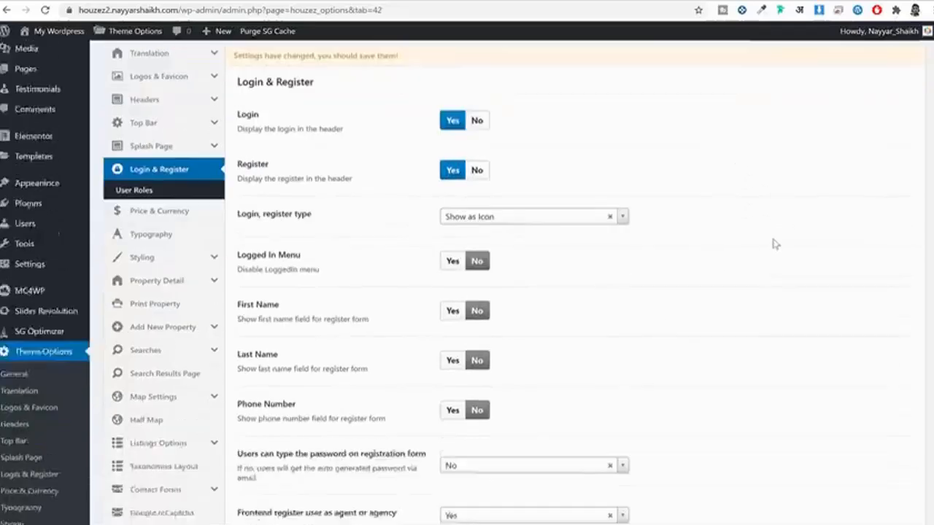
scroll(382, 233, down, 2)
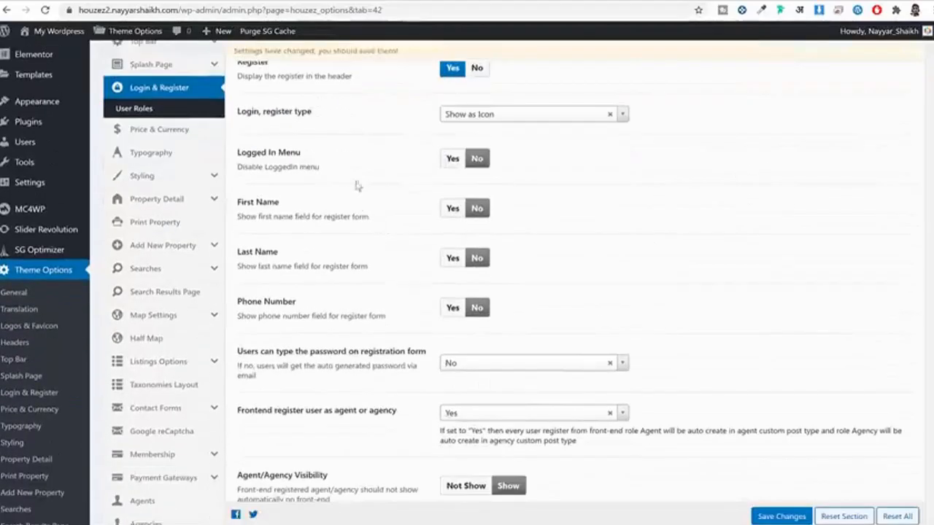
click(459, 166)
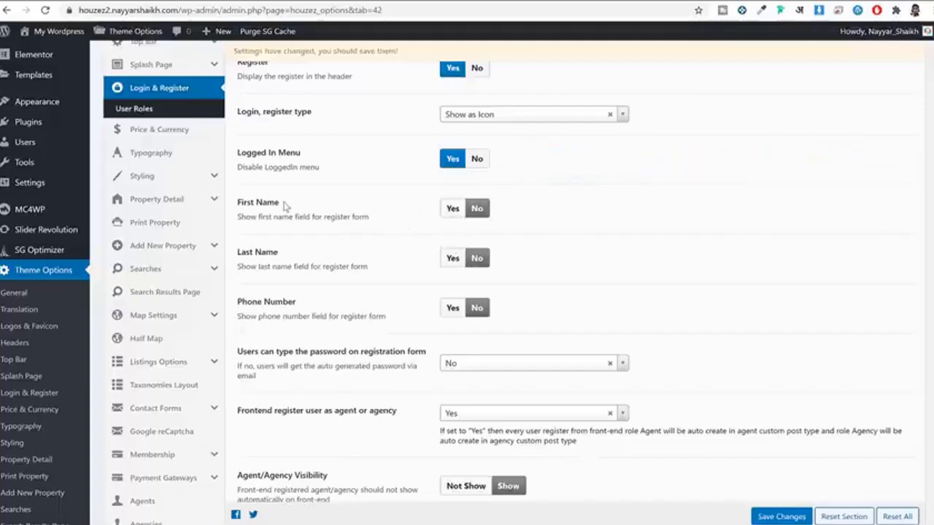
drag(285, 204, 238, 205)
drag(279, 251, 236, 253)
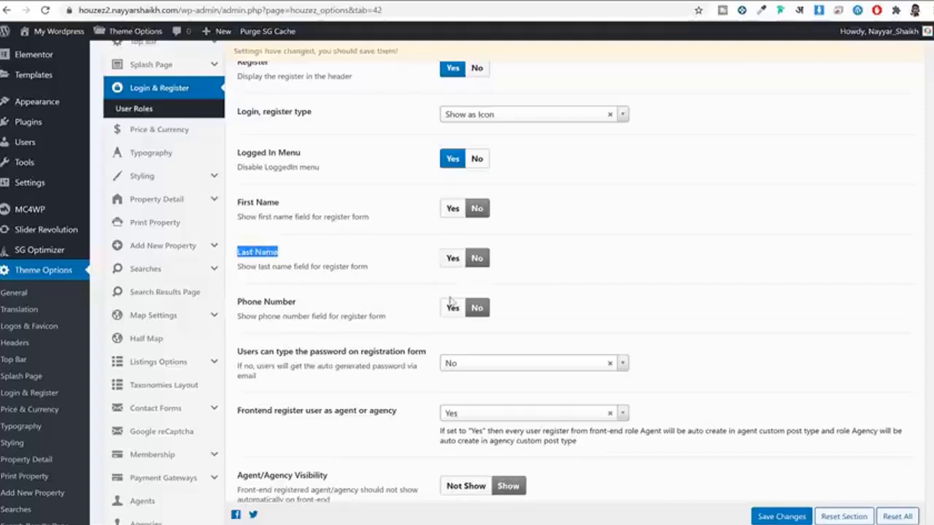
scroll(451, 300, down, 1)
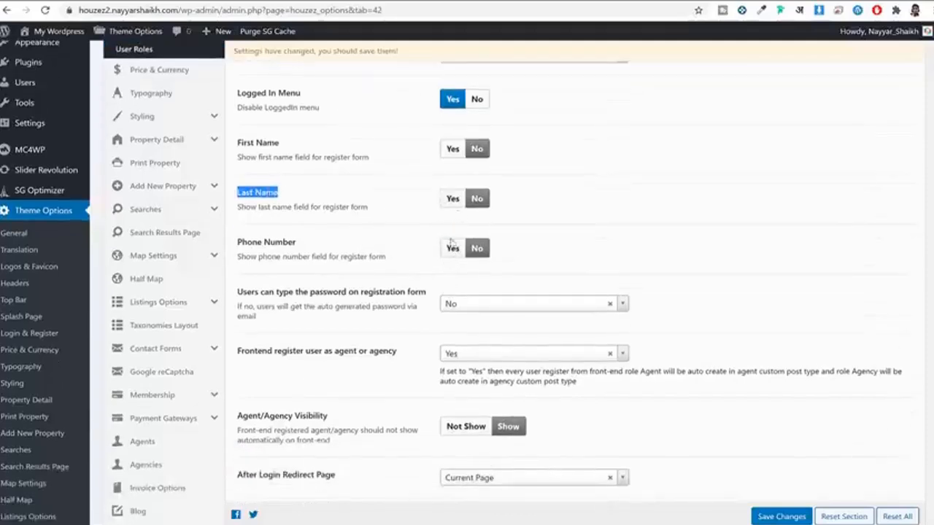
scroll(438, 243, down, 1)
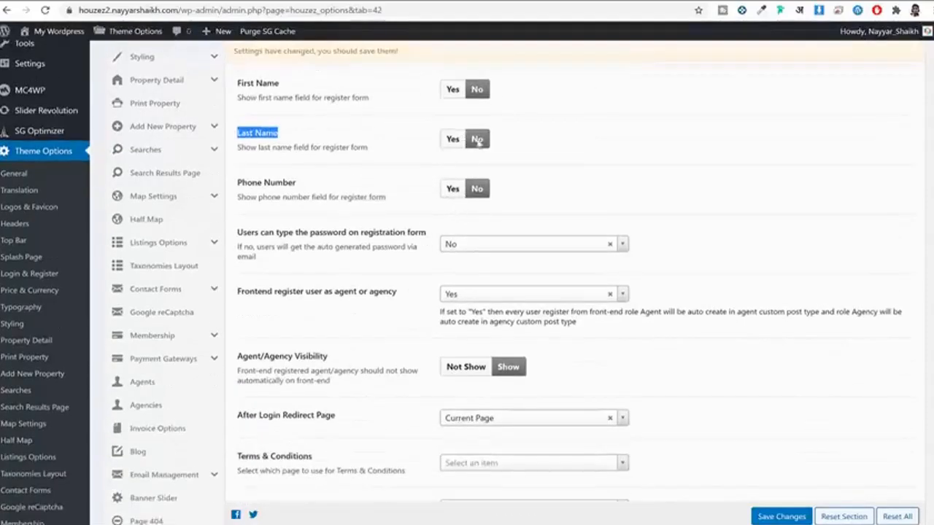
scroll(314, 243, down, 1)
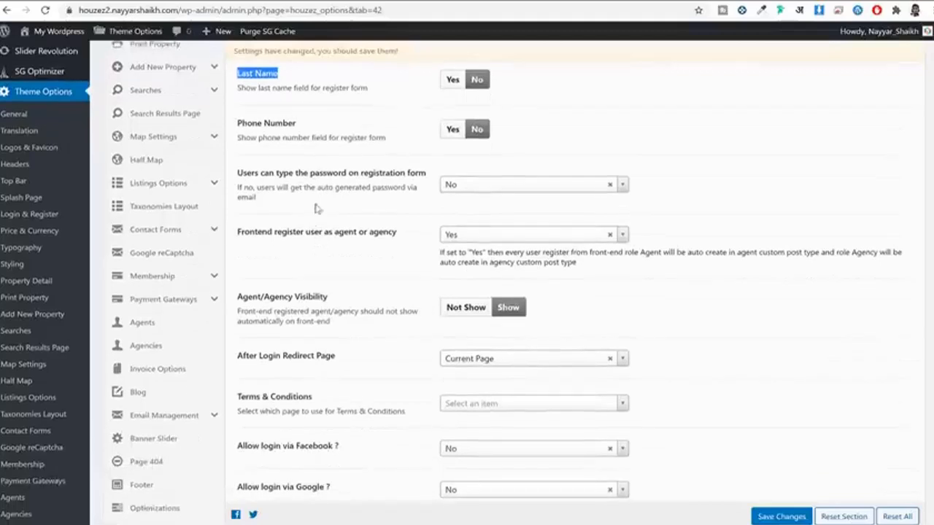
drag(263, 188, 358, 175)
click(430, 188)
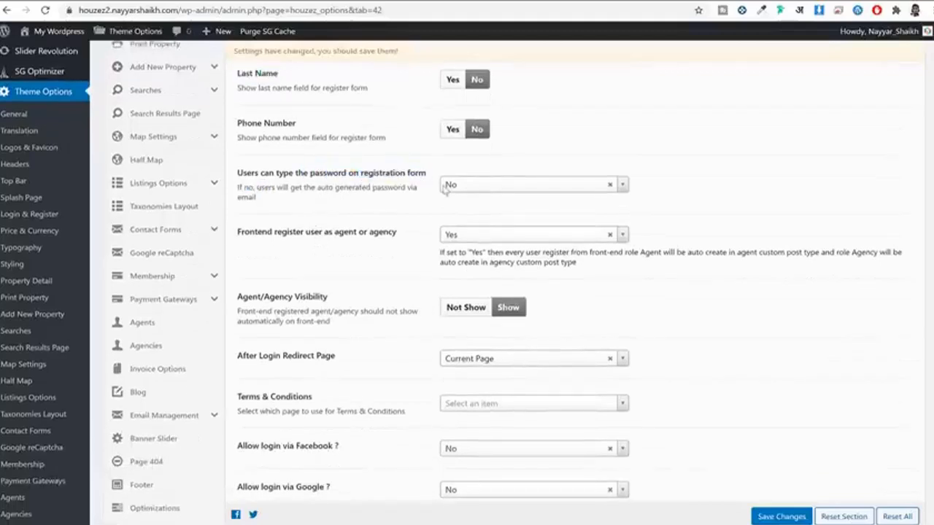
click(505, 190)
Step: Set the registration password option to Yes so users type their own password
click(487, 224)
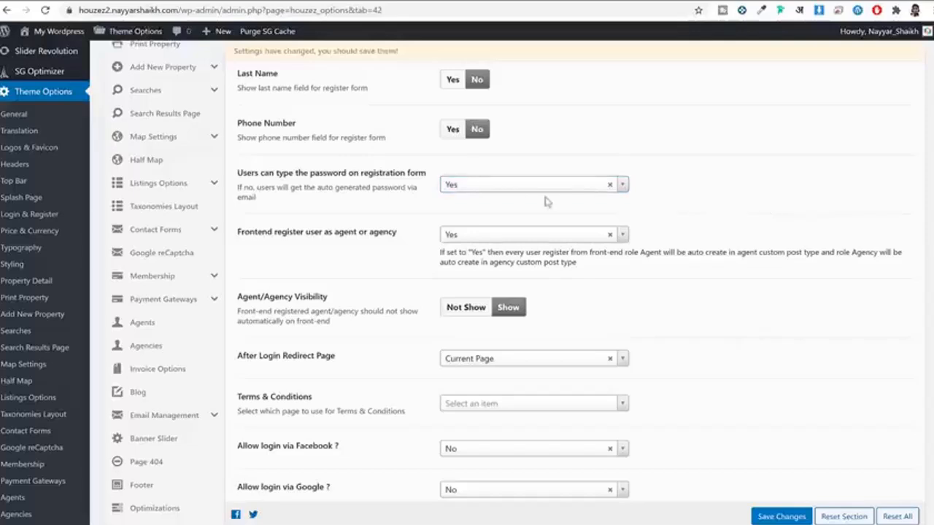
click(516, 187)
click(471, 228)
Step: Save the Login & Register settings and confirm the Settings Saved notice
scroll(324, 219, down, 2)
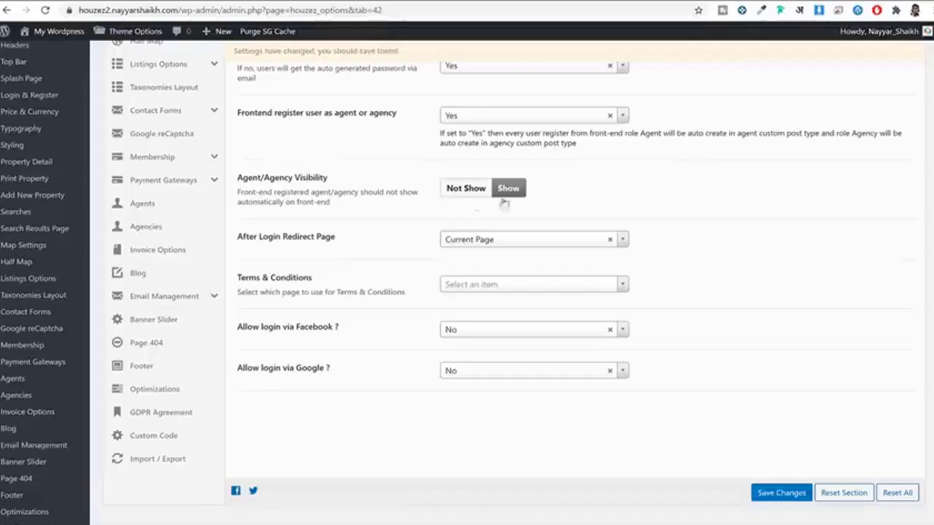
double_click(255, 192)
click(345, 180)
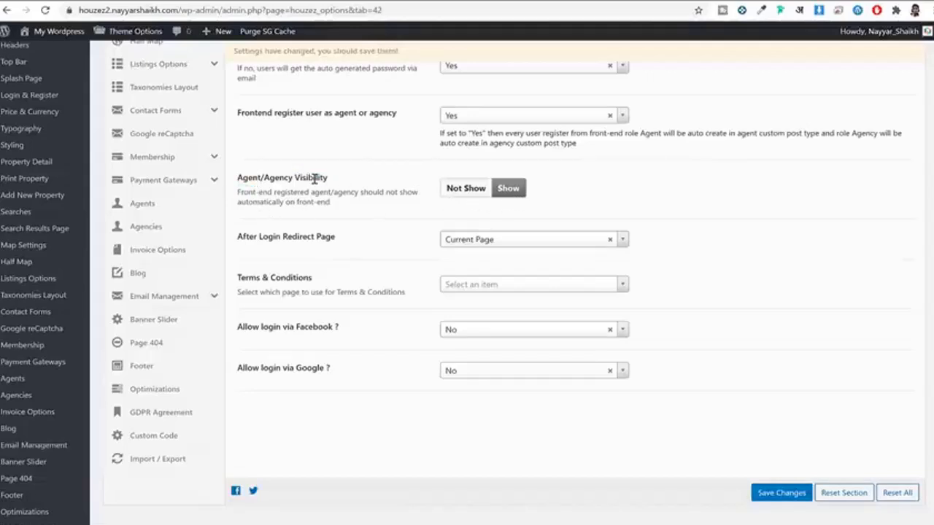
drag(268, 179, 374, 186)
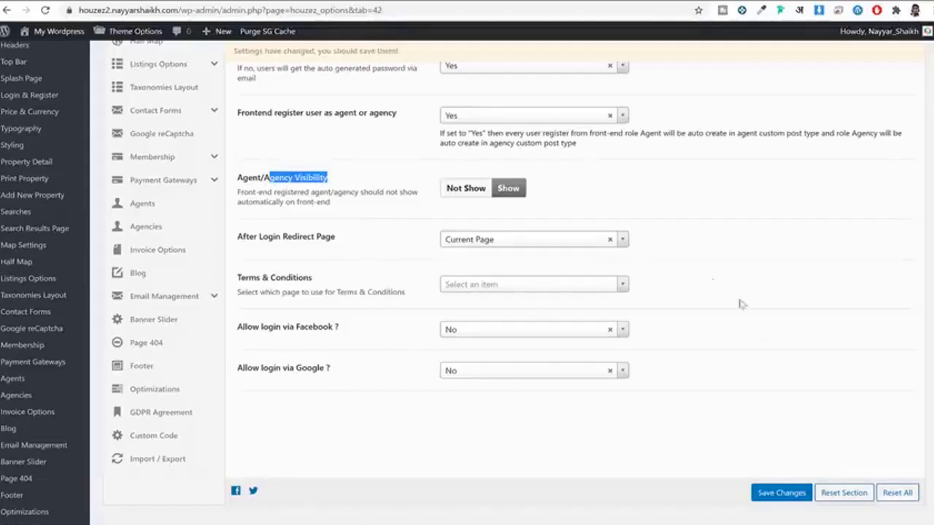
click(795, 495)
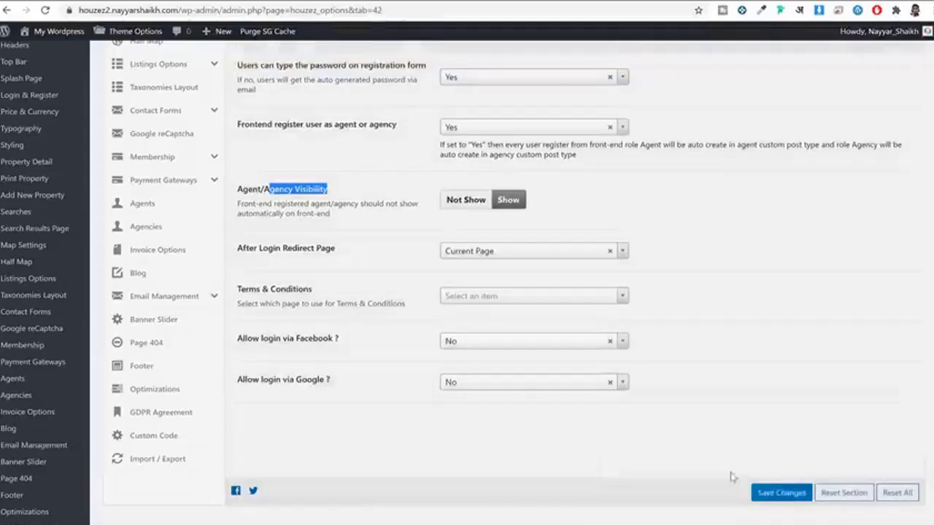
scroll(679, 407, down, 1)
scroll(679, 407, up, 7)
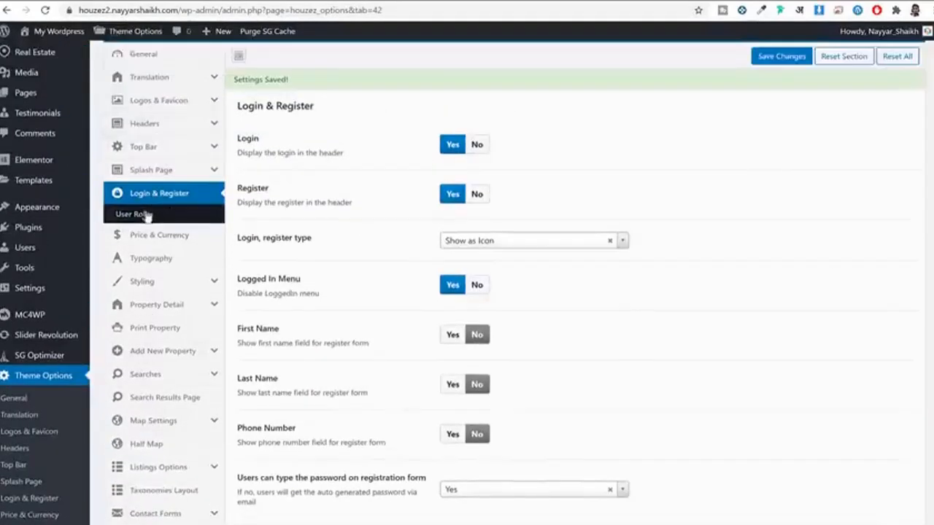
Step: Enable user role selection on both the registration form and the profile page
click(153, 216)
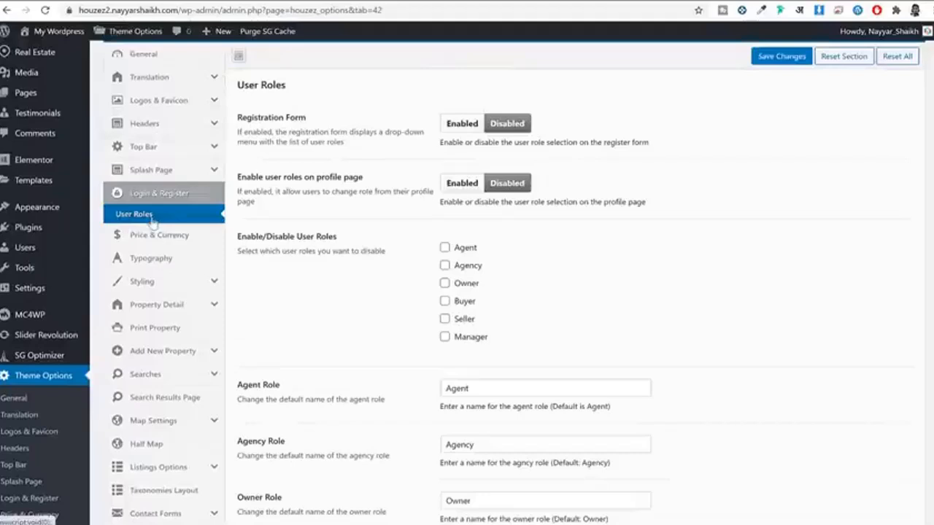
click(462, 124)
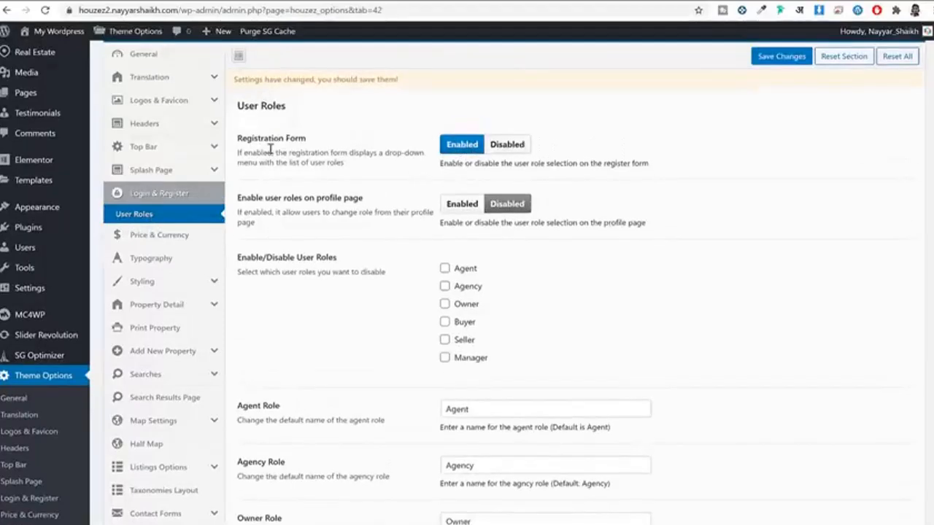
drag(258, 139, 342, 144)
click(337, 150)
drag(264, 200, 387, 200)
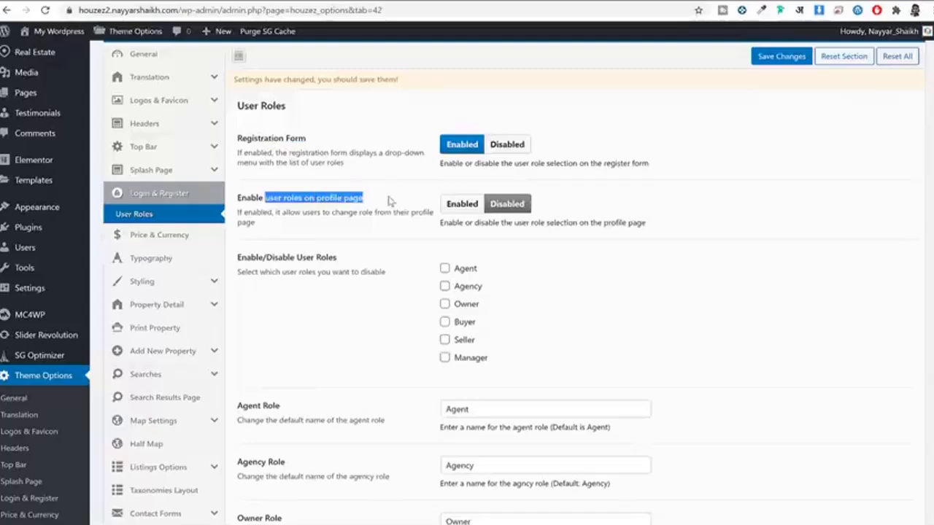
click(469, 209)
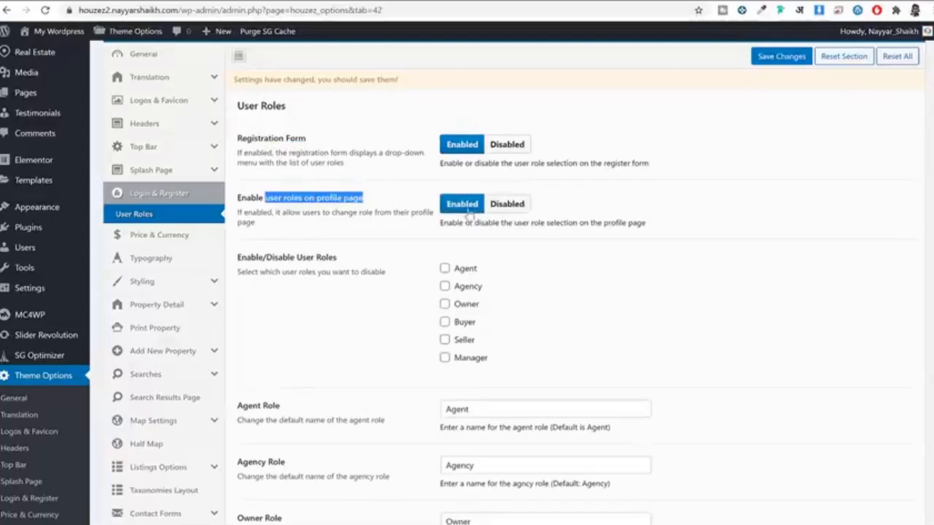
Step: Disable the Manager role, save the User Roles settings, and bring the front-end window forward
scroll(705, 292, down, 6)
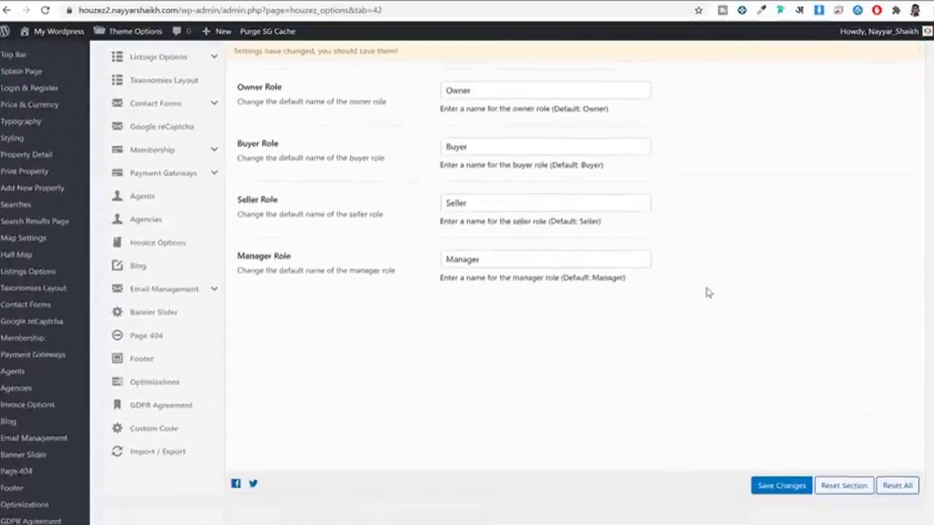
scroll(705, 292, up, 4)
scroll(706, 292, up, 1)
drag(272, 177, 350, 181)
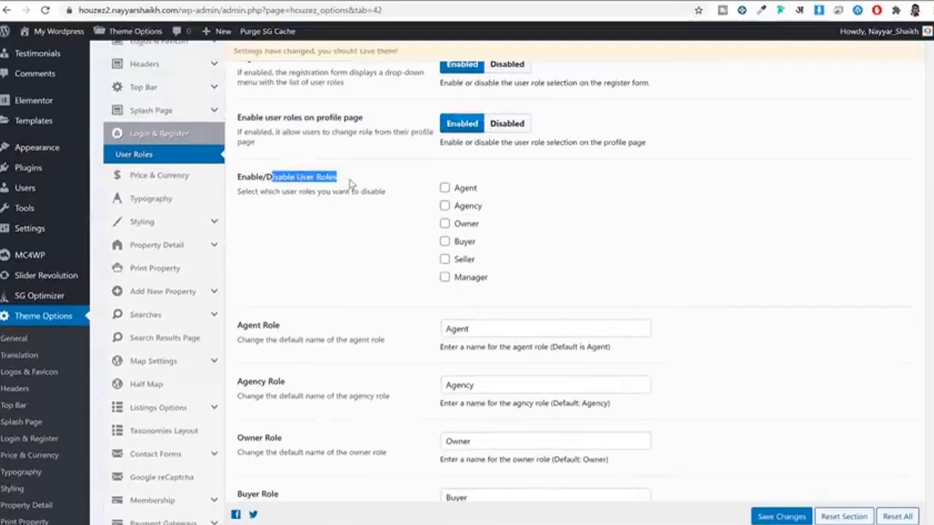
click(398, 178)
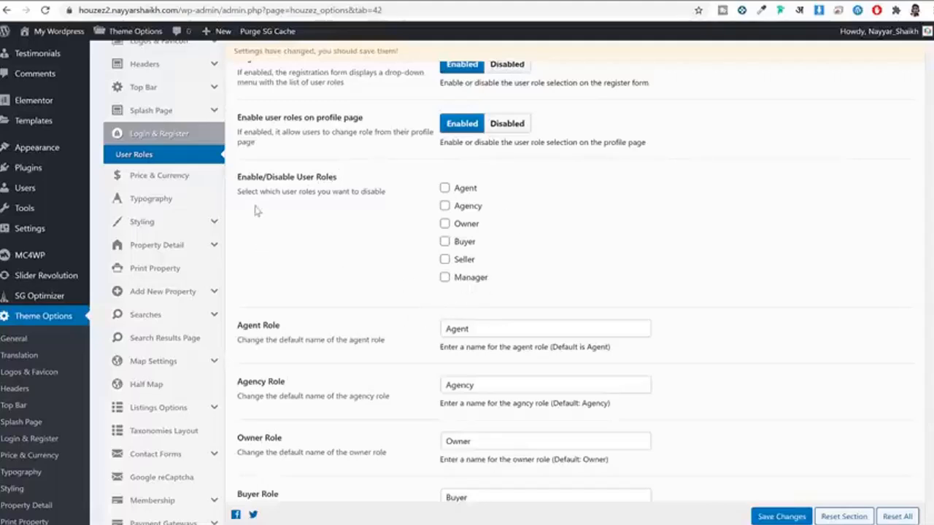
click(459, 283)
scroll(488, 307, down, 6)
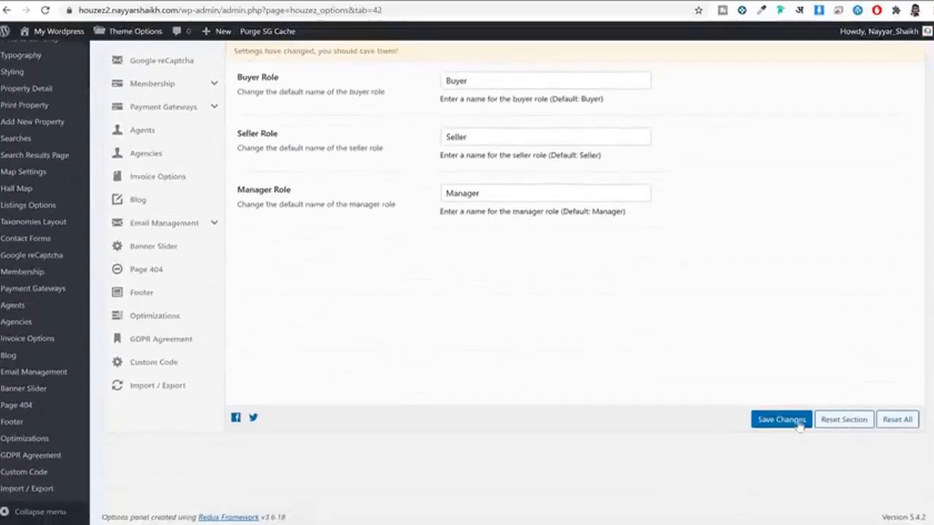
click(798, 423)
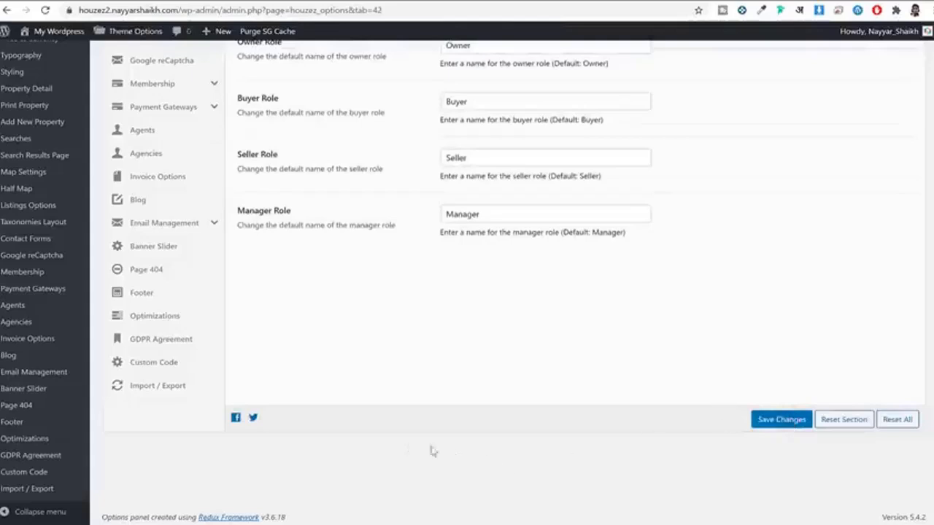
key(alt+Tab)
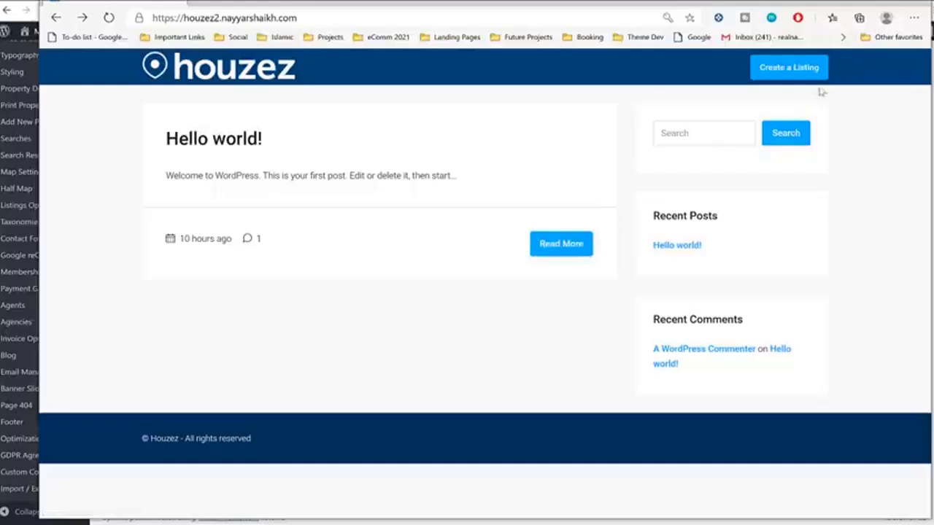
Step: Open the front-end Create a Listing form twice, returning to the homepage via the houzez logo
click(781, 72)
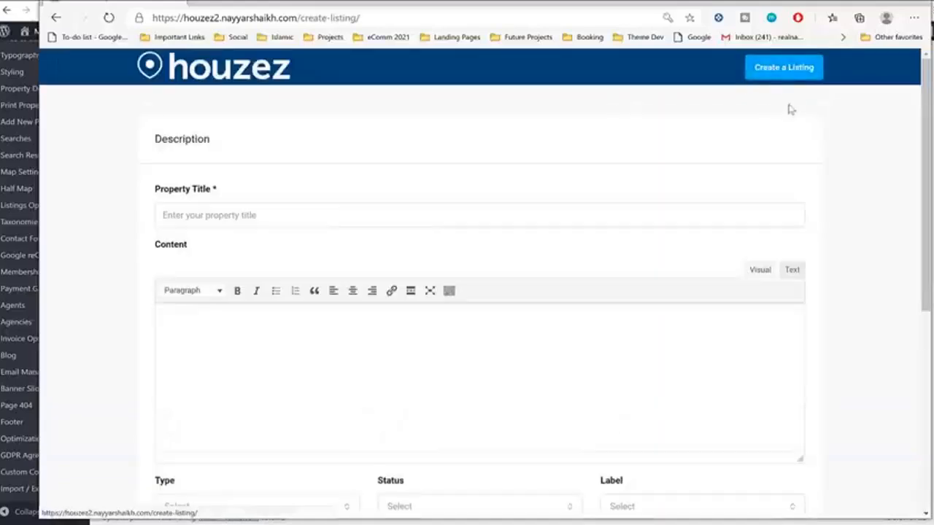
scroll(813, 269, down, 5)
scroll(788, 319, up, 10)
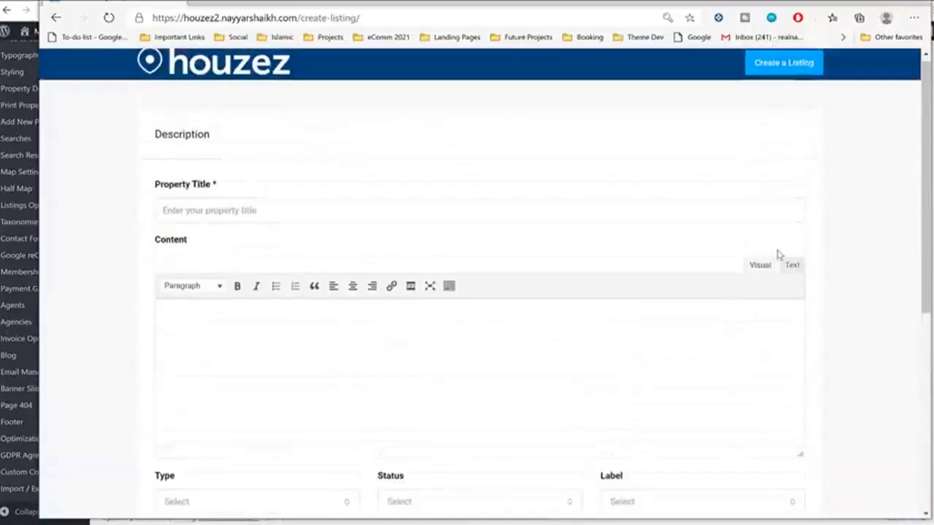
click(188, 81)
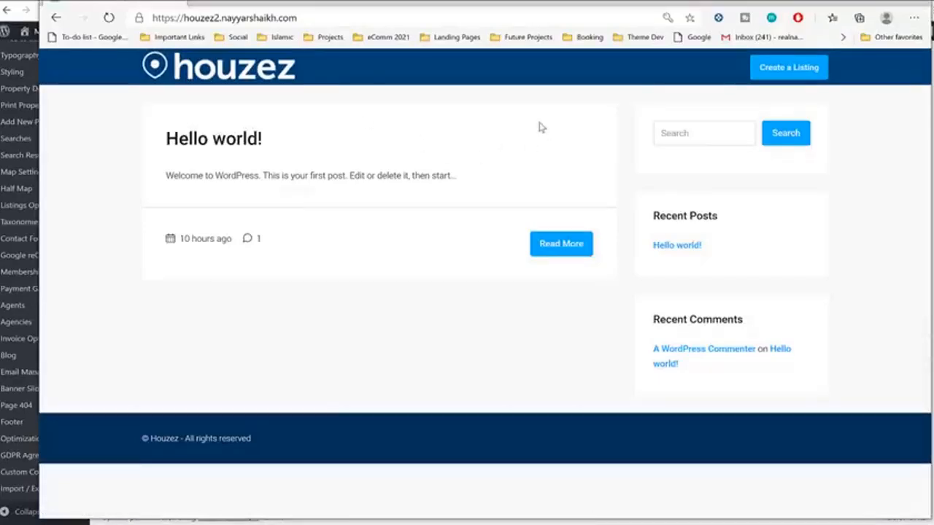
click(787, 68)
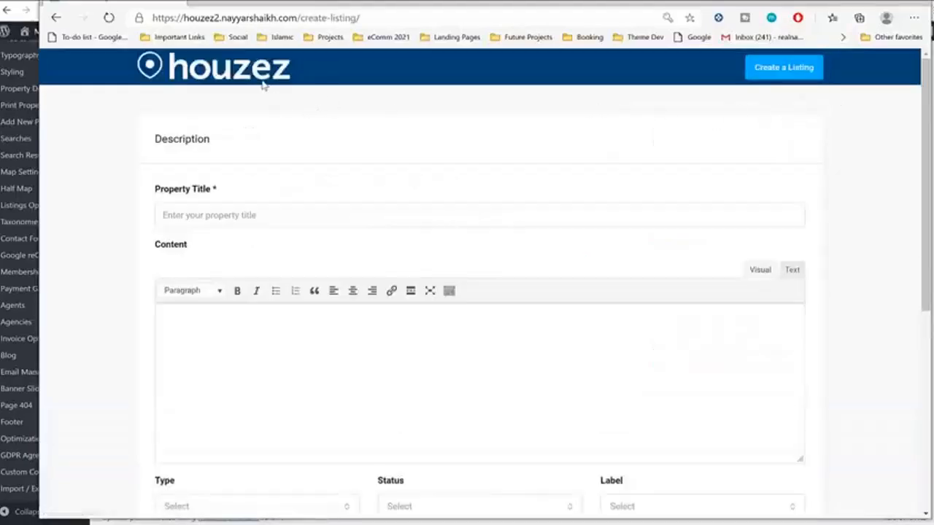
click(206, 69)
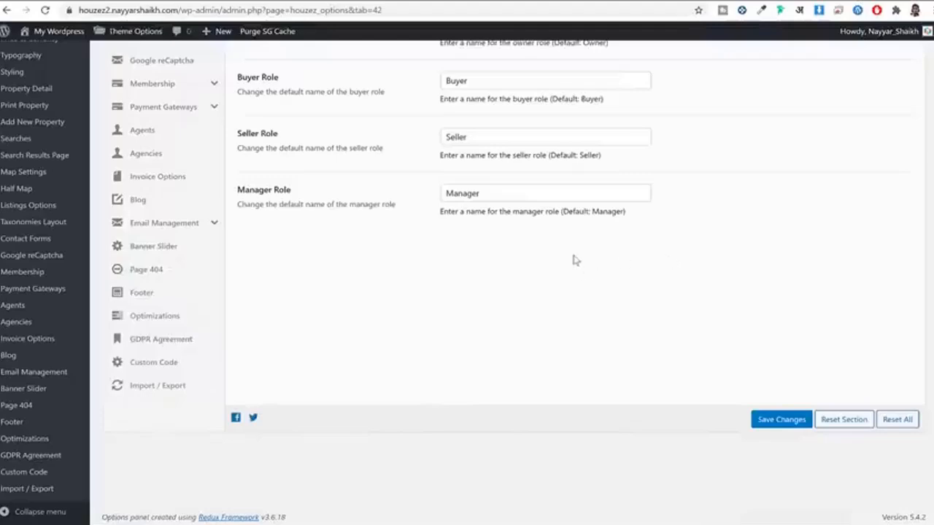
Step: Scroll the Theme Options sidebar to Membership and view the Enable Paid Submission setting
scroll(706, 270, up, 8)
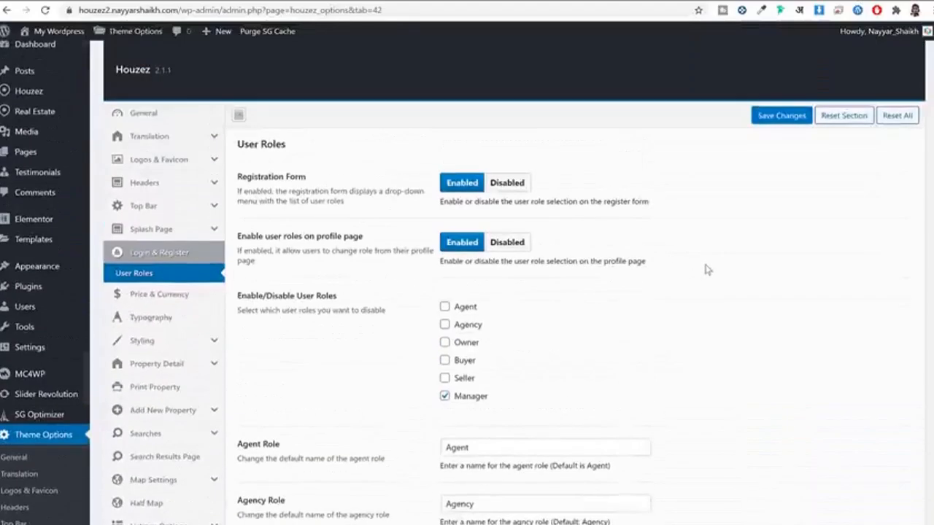
scroll(706, 270, down, 3)
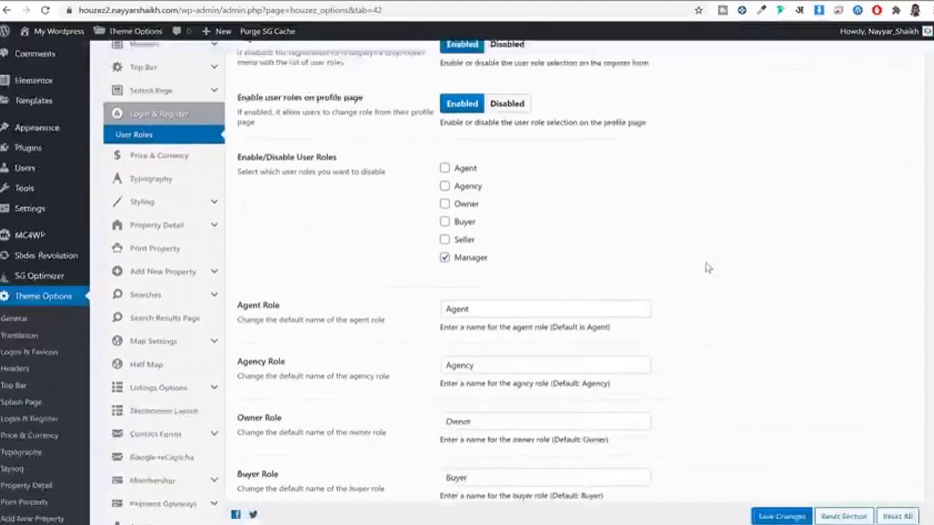
scroll(219, 178, down, 2)
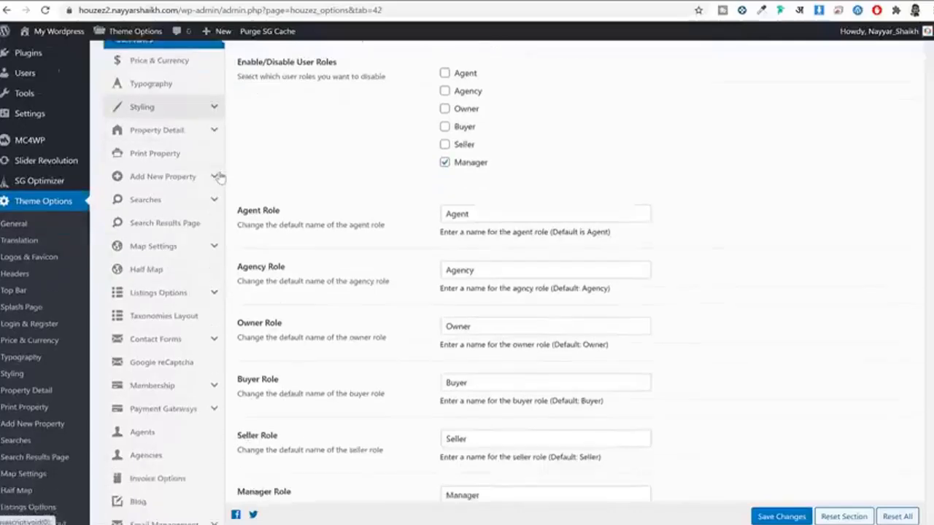
click(175, 327)
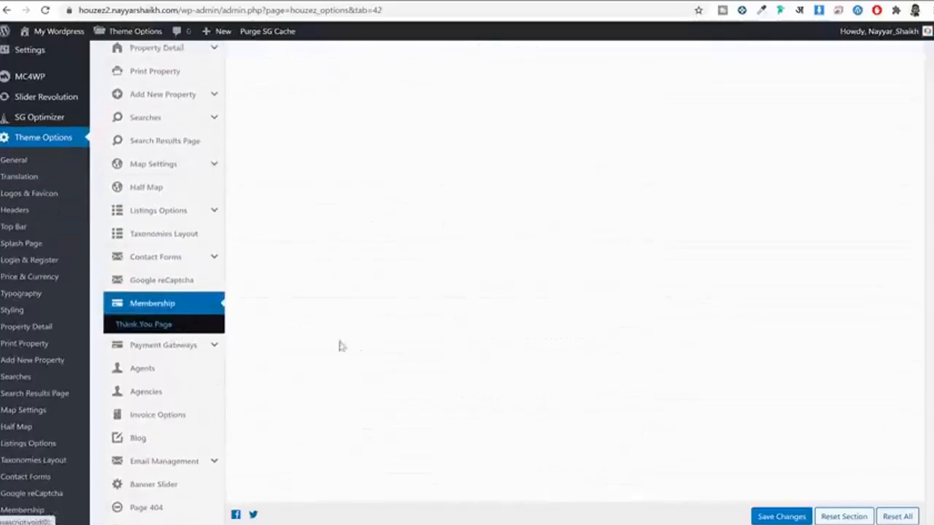
drag(243, 179, 314, 177)
Step: Set Enable Paid Submission to Per Listing and fill in a 10 Submission Price
click(307, 177)
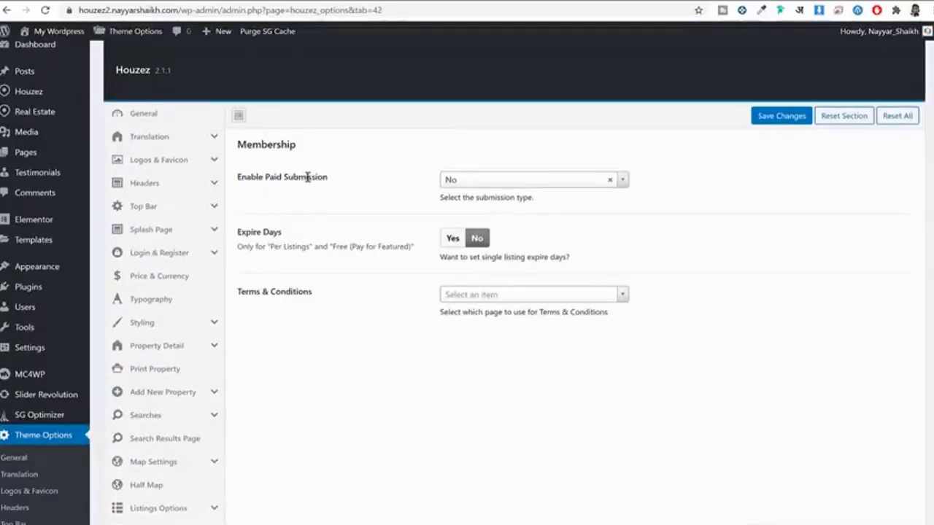
click(496, 182)
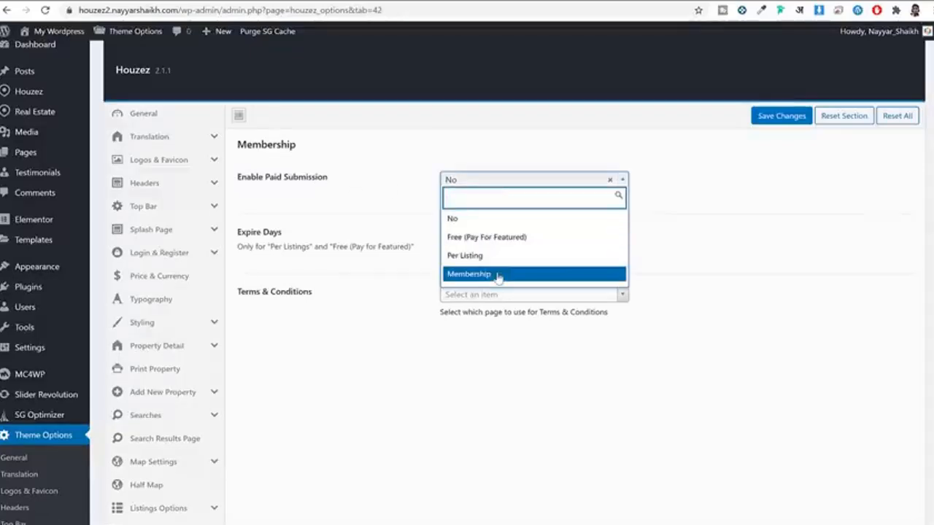
click(486, 257)
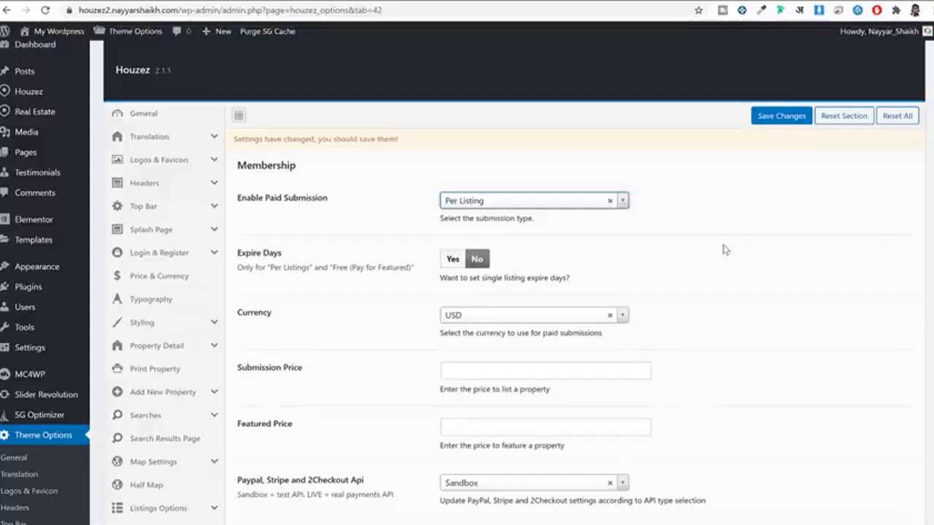
scroll(448, 270, down, 2)
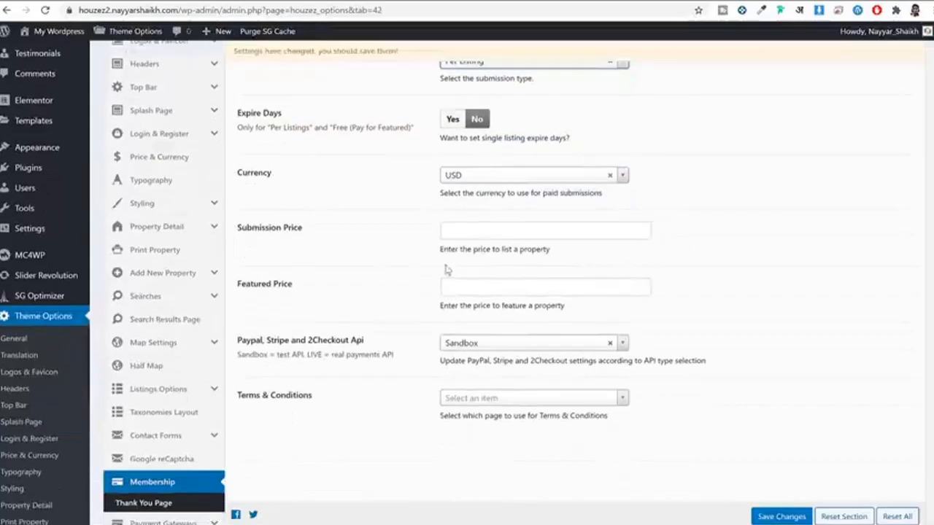
click(489, 230)
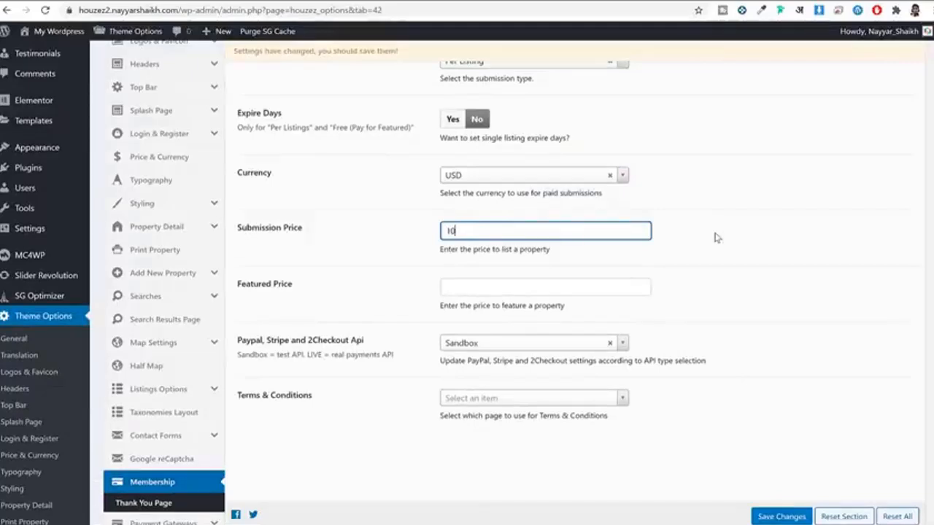
Step: Change Enable Paid Submission to Free (Pay For Featured)
scroll(718, 244, up, 3)
click(548, 218)
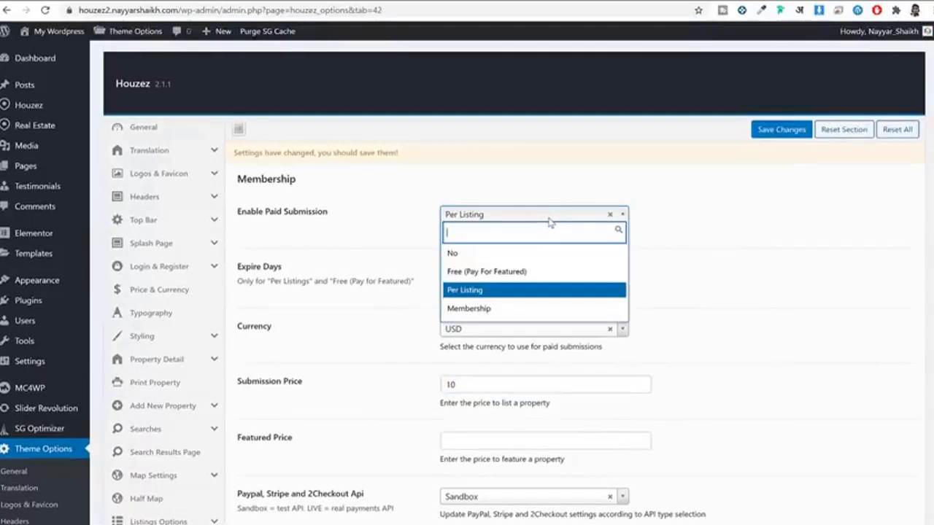
click(513, 276)
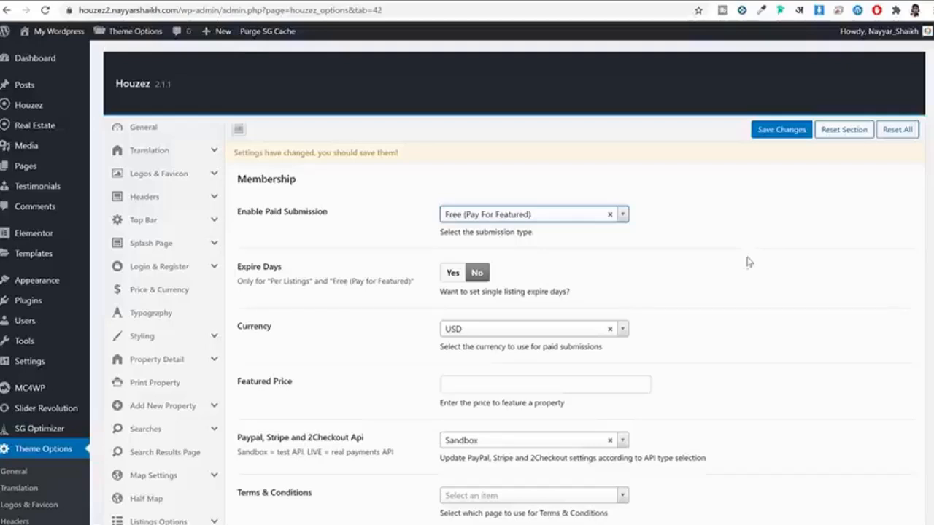
Step: Enter 10 as the Featured Price and set the PayPal/Stripe/2Checkout API mode to Live
scroll(455, 264, down, 2)
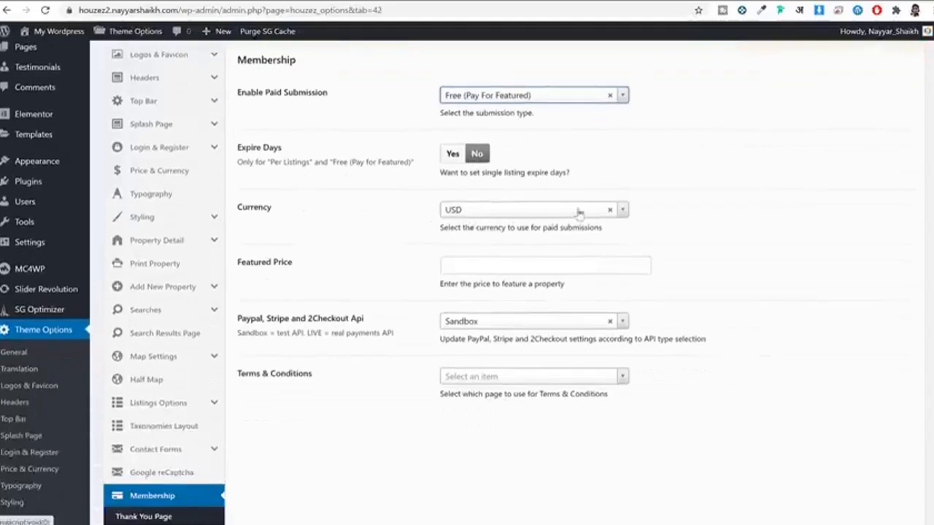
click(541, 262)
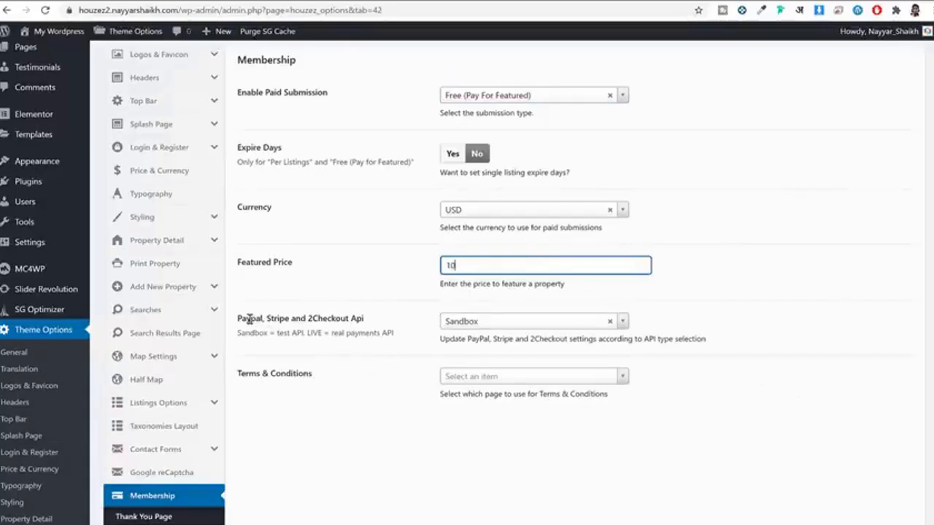
drag(250, 319, 348, 318)
click(362, 316)
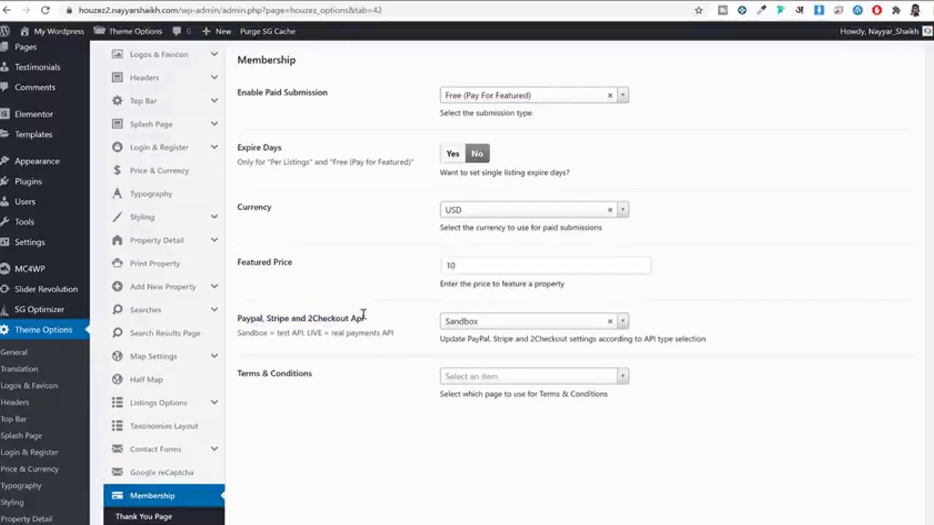
click(483, 327)
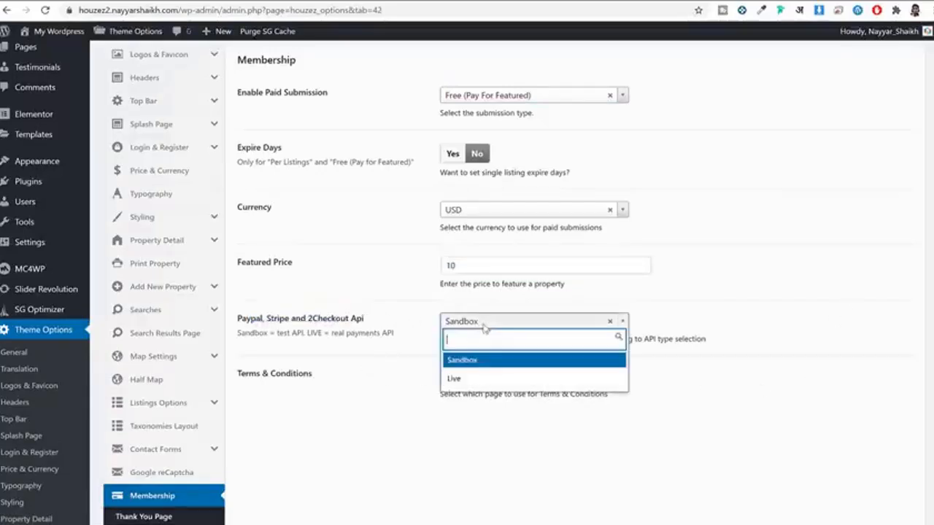
click(496, 379)
Step: Save the membership settings and review them on the page
scroll(759, 181, up, 2)
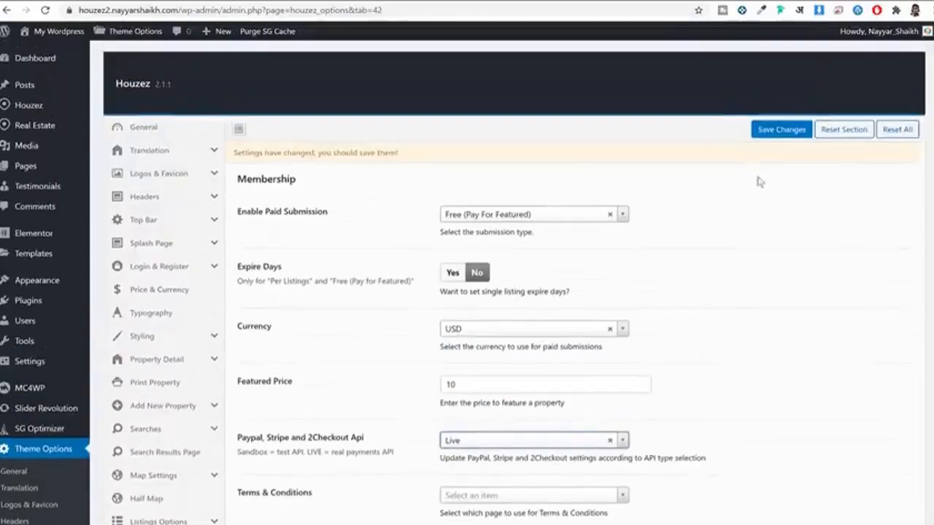
click(781, 129)
scroll(786, 199, down, 1)
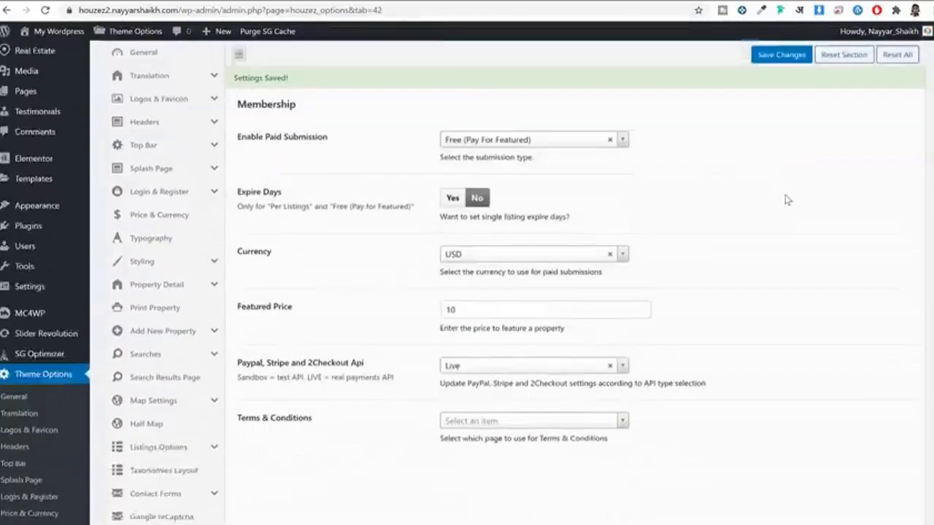
scroll(786, 199, down, 2)
scroll(782, 209, up, 1)
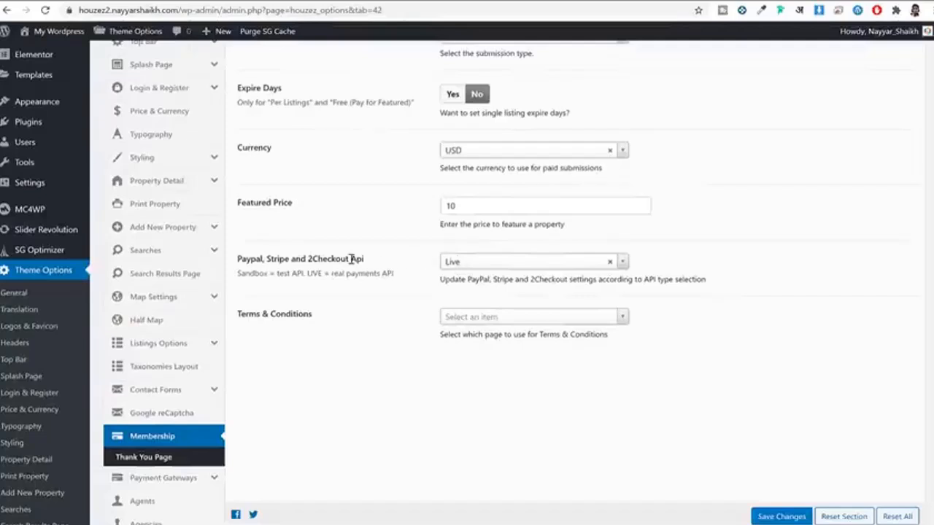
drag(377, 267, 241, 267)
click(344, 226)
scroll(372, 221, down, 1)
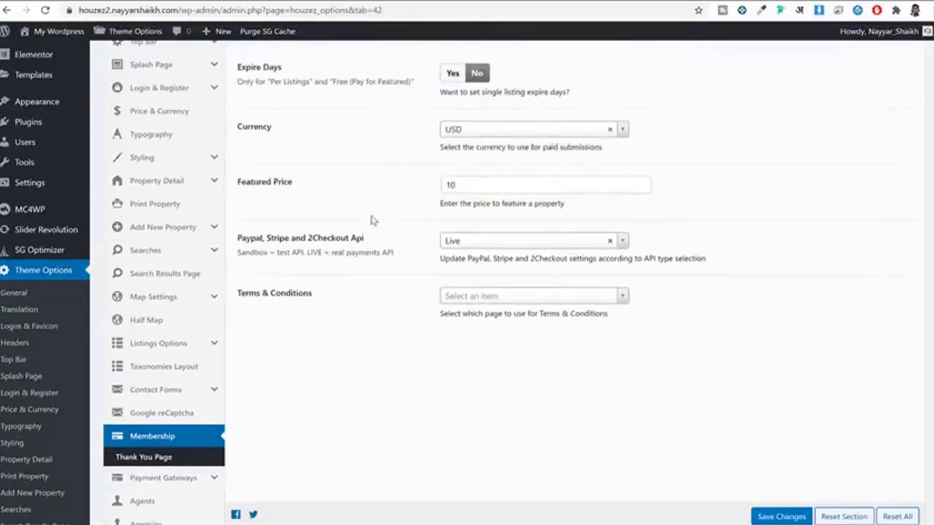
scroll(373, 221, down, 3)
Step: Open Payment Gateways > Paypal Settings and set Enable PayPal to Enabled
click(170, 299)
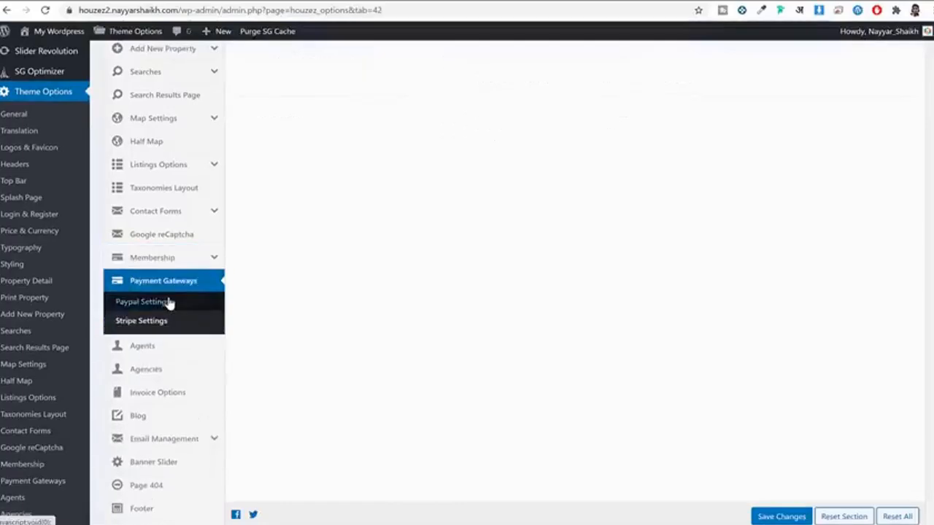
scroll(270, 310, up, 6)
scroll(300, 303, down, 5)
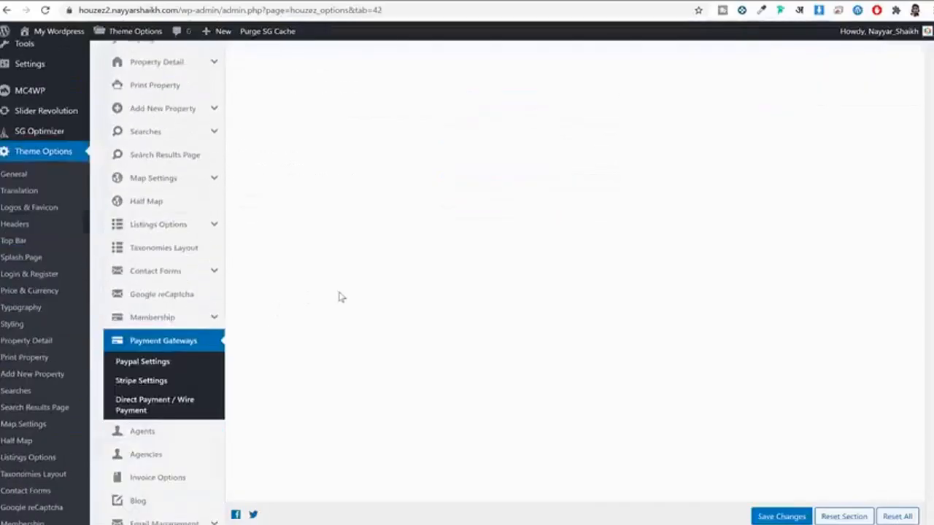
click(134, 366)
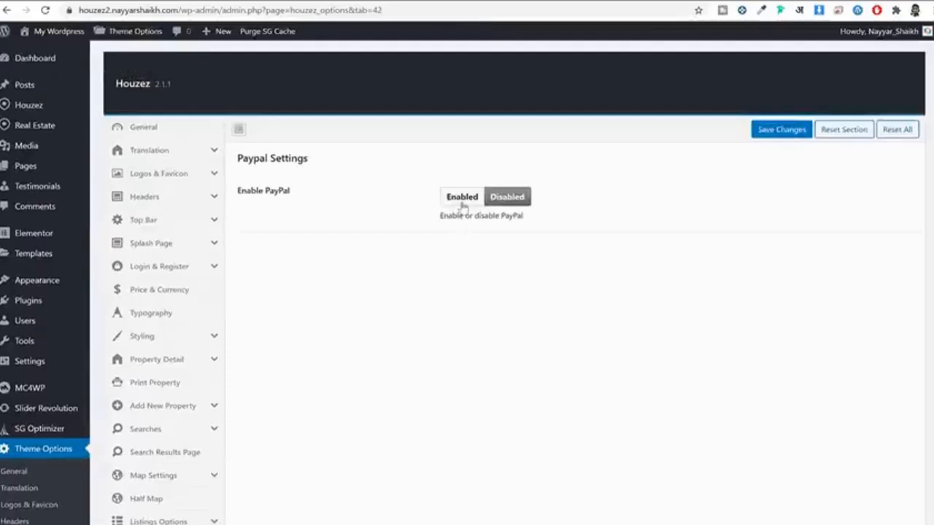
click(462, 197)
scroll(424, 333, down, 1)
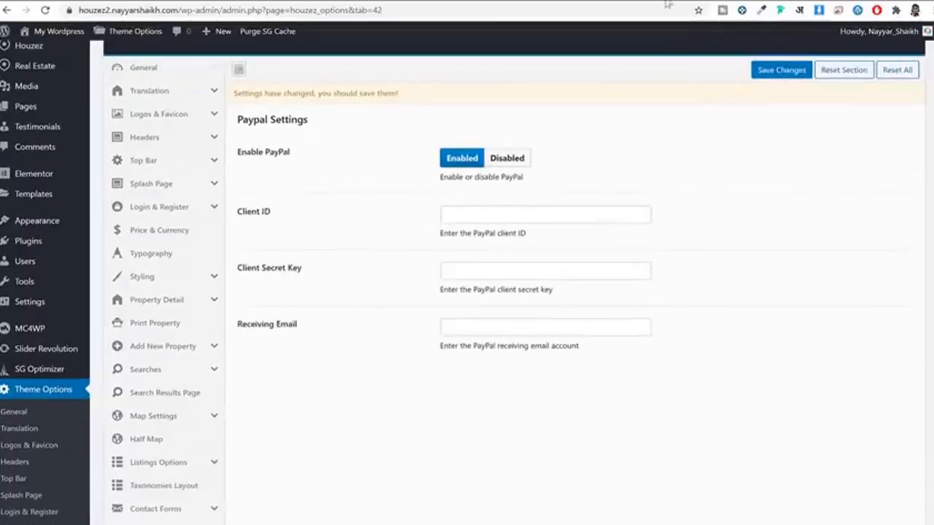
Step: Go to the PayPal developer applications page at developer.paypal.com/developer/applications in a new tab
key(ctrl+t)
text(PAY)
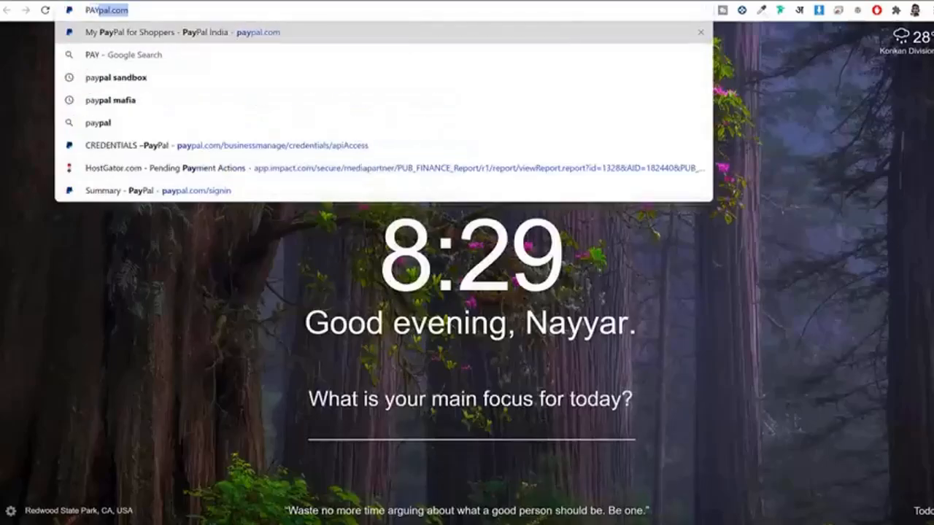
key(Return)
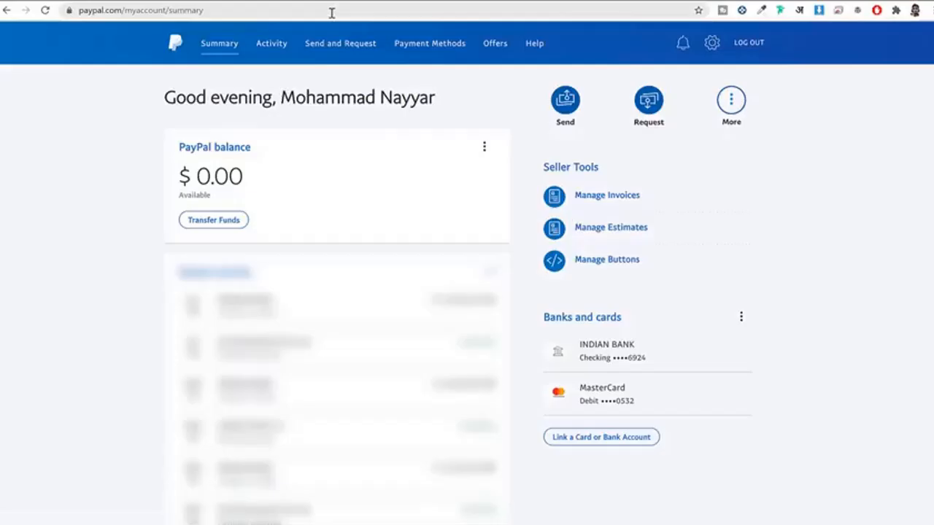
click(331, 13)
text(https://developer.paypal.com/developer/applications/)
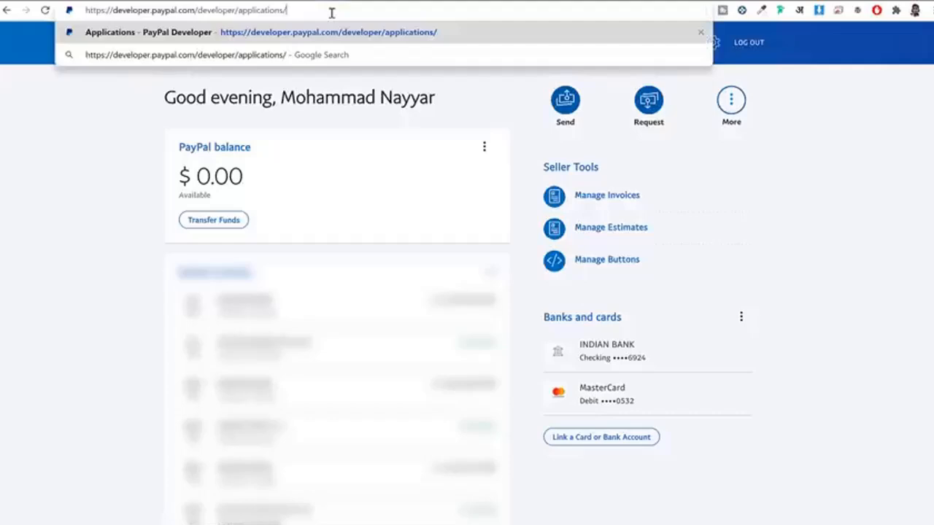
key(Return)
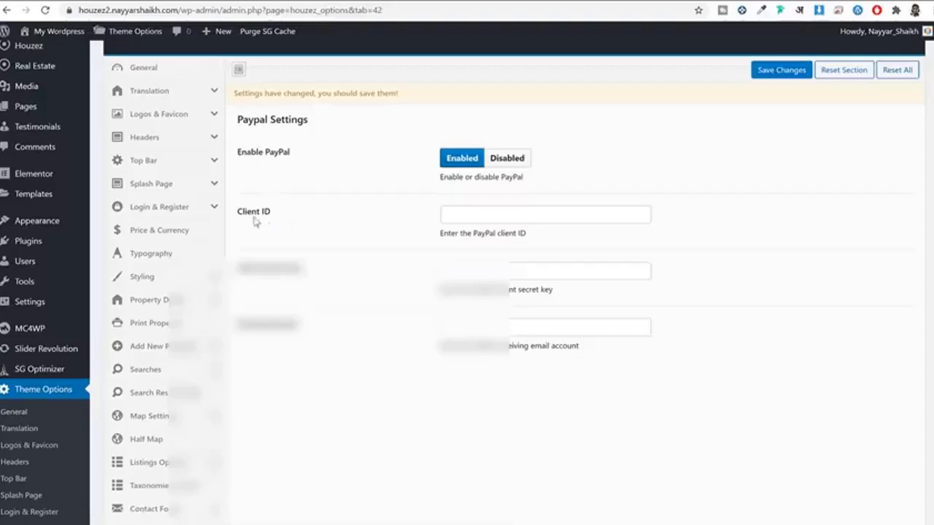
drag(255, 222, 241, 229)
drag(307, 271, 253, 270)
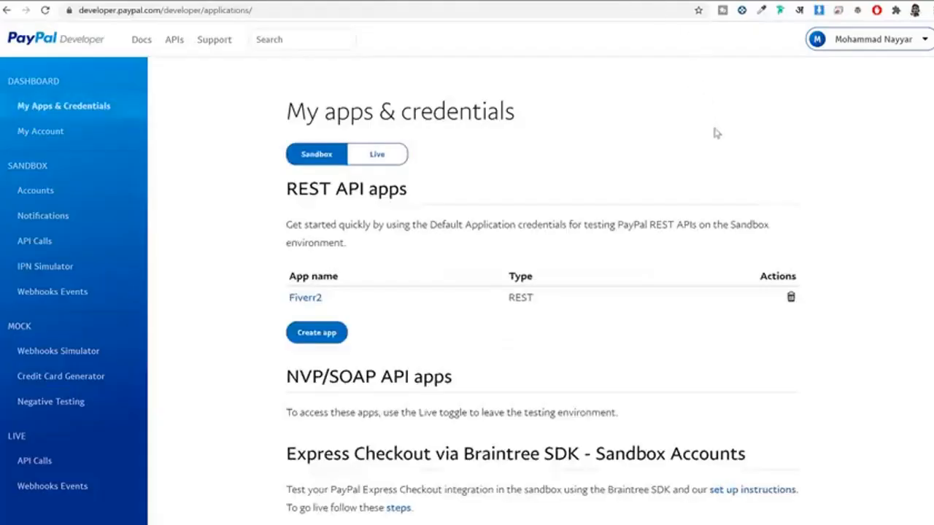
scroll(707, 142, down, 1)
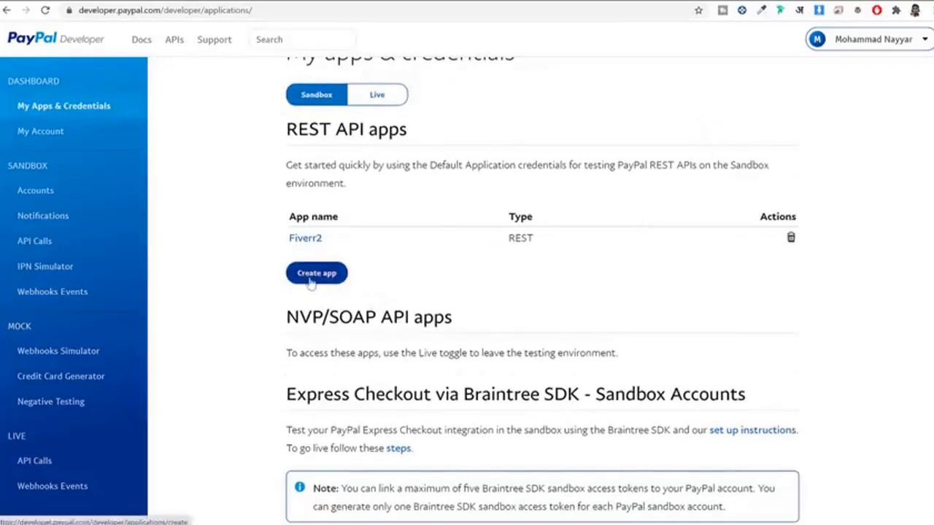
Step: Create an app named Houzez, reveal its secret and copy the client ID
click(332, 277)
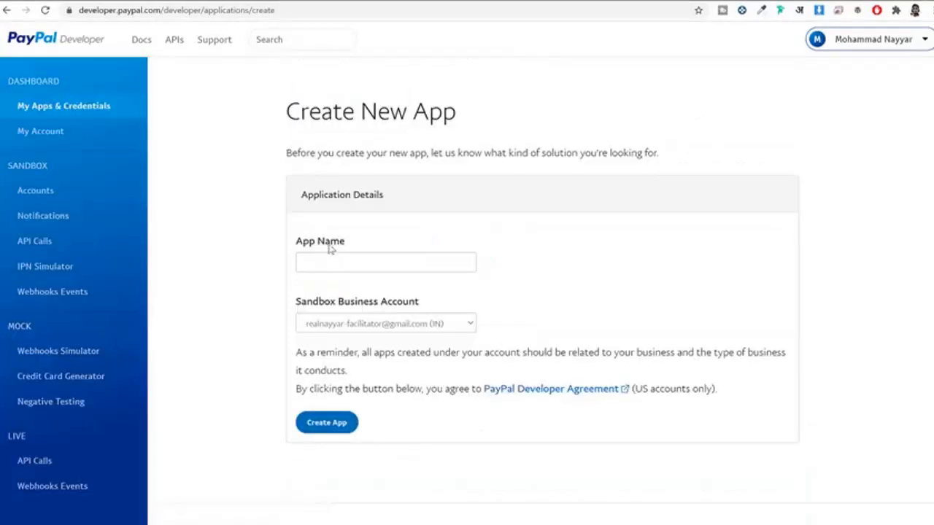
click(76, 111)
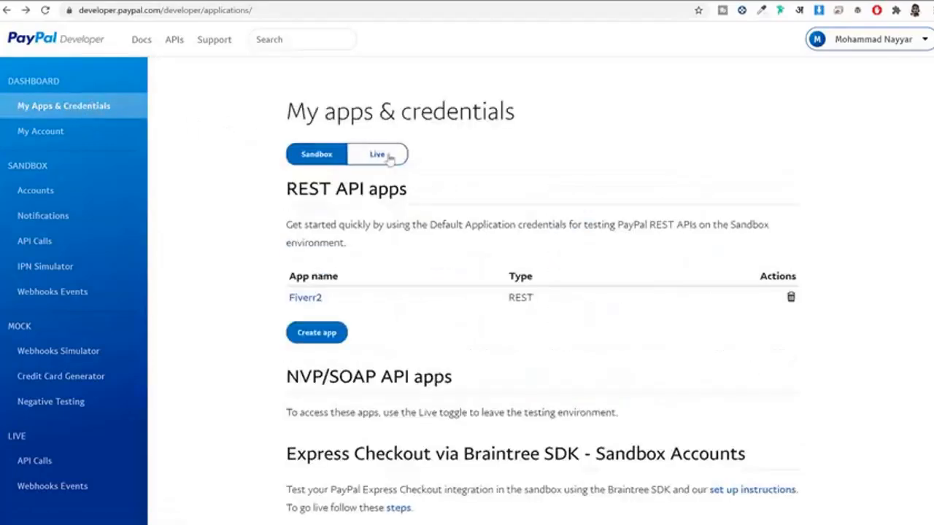
click(380, 156)
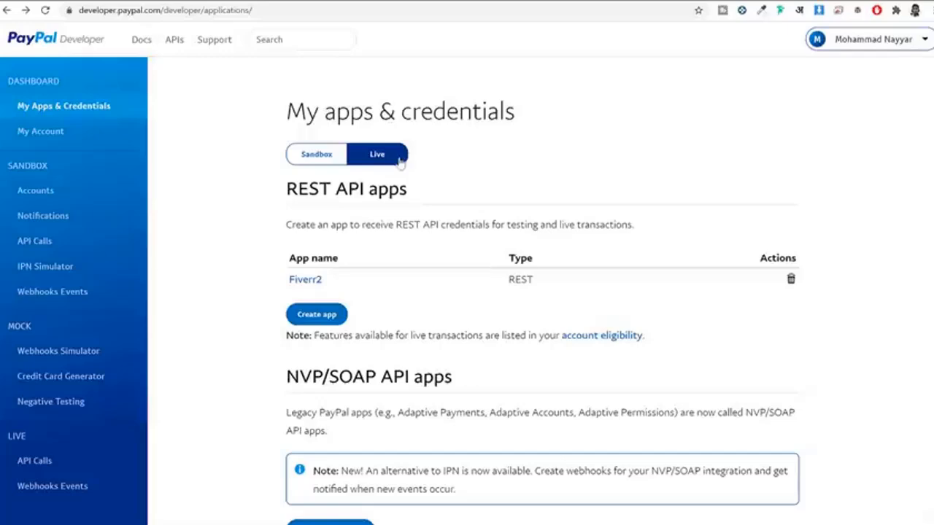
click(334, 314)
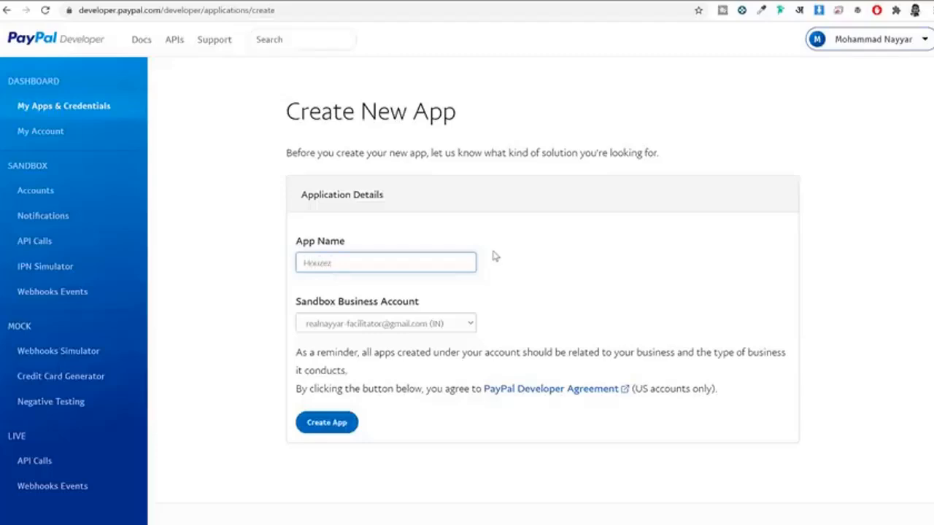
click(326, 430)
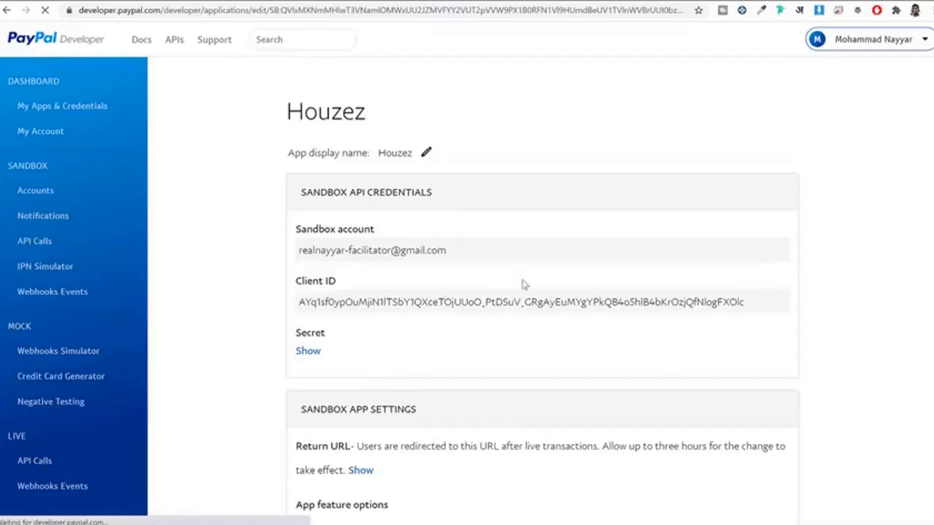
scroll(511, 286, down, 1)
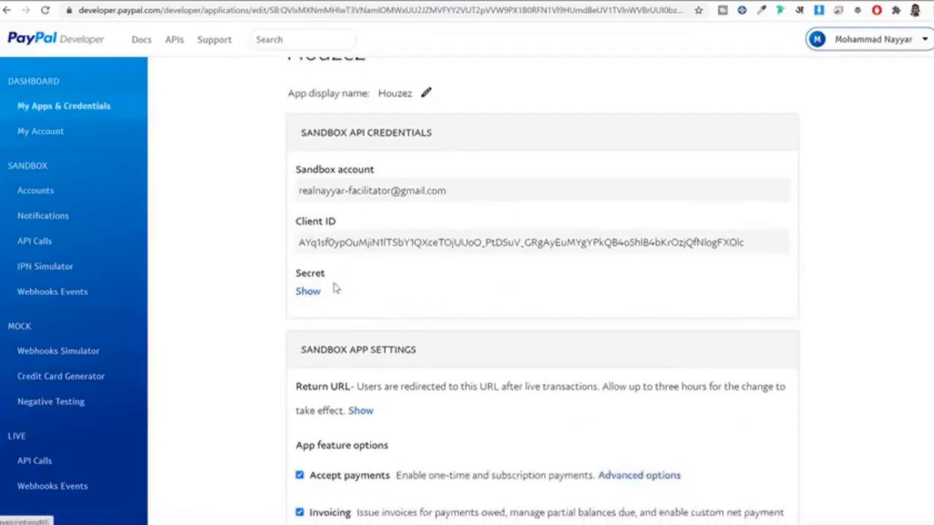
click(313, 292)
double_click(338, 256)
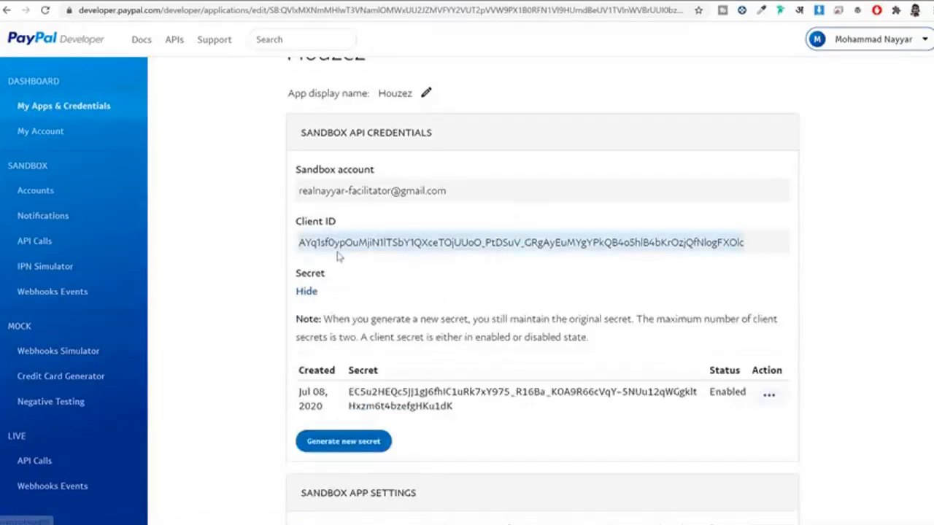
click(350, 1)
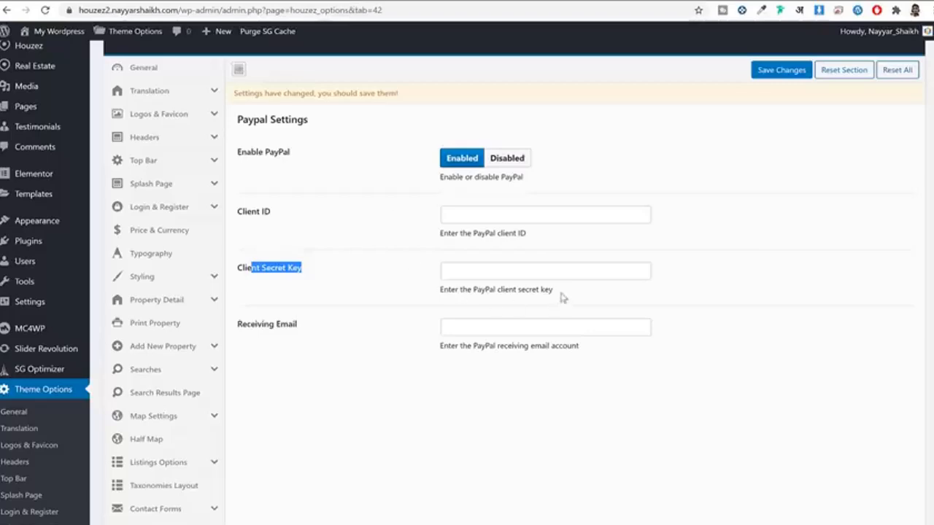
Step: Fill in the PayPal Client ID, Client Secret Key and Receiving Email, then save
click(511, 212)
key(ctrl+v)
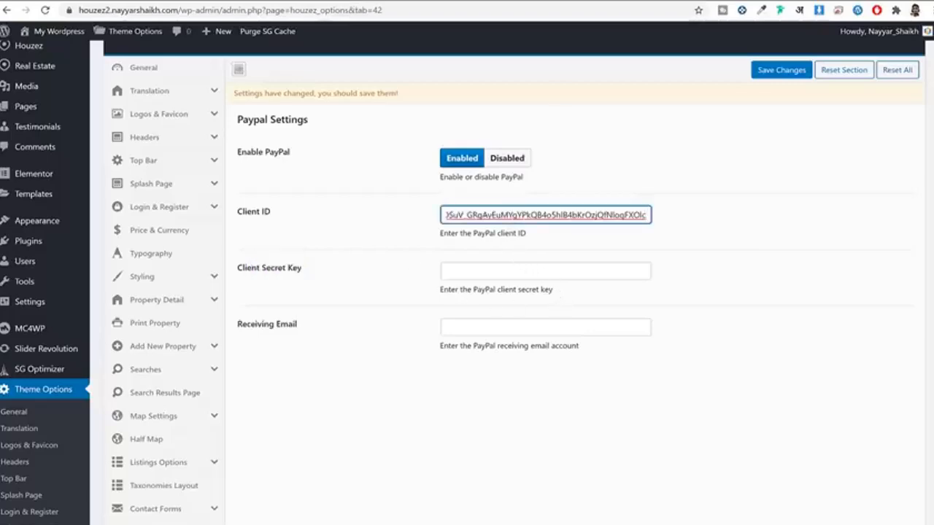
click(467, 1)
triple_click(415, 393)
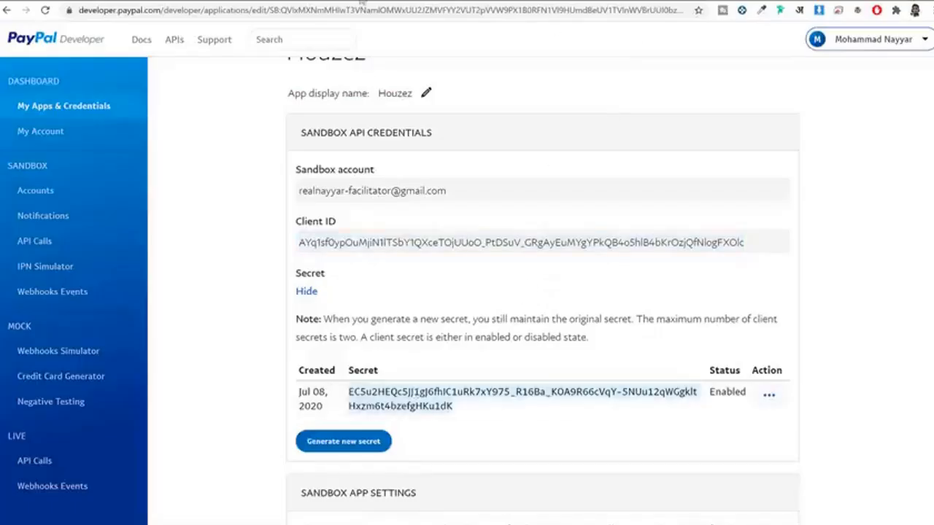
click(361, 4)
click(538, 272)
key(ctrl+v)
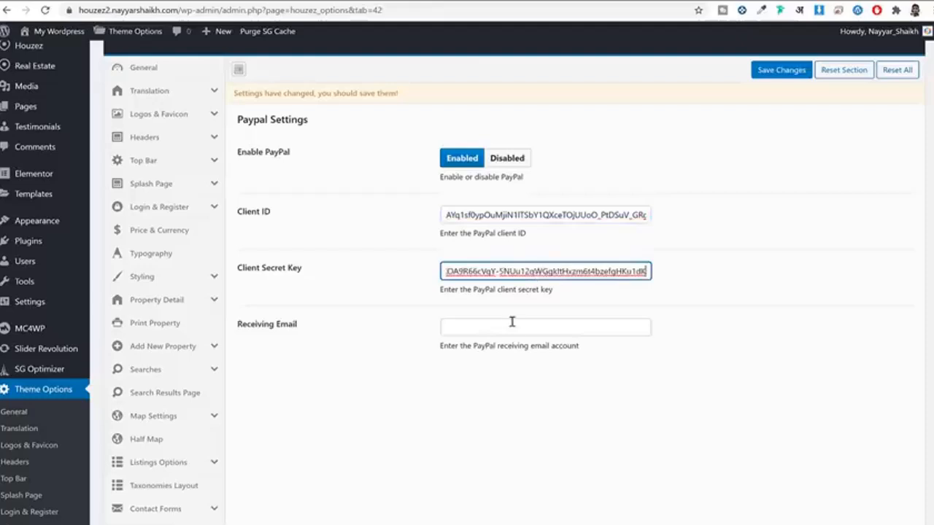
click(508, 328)
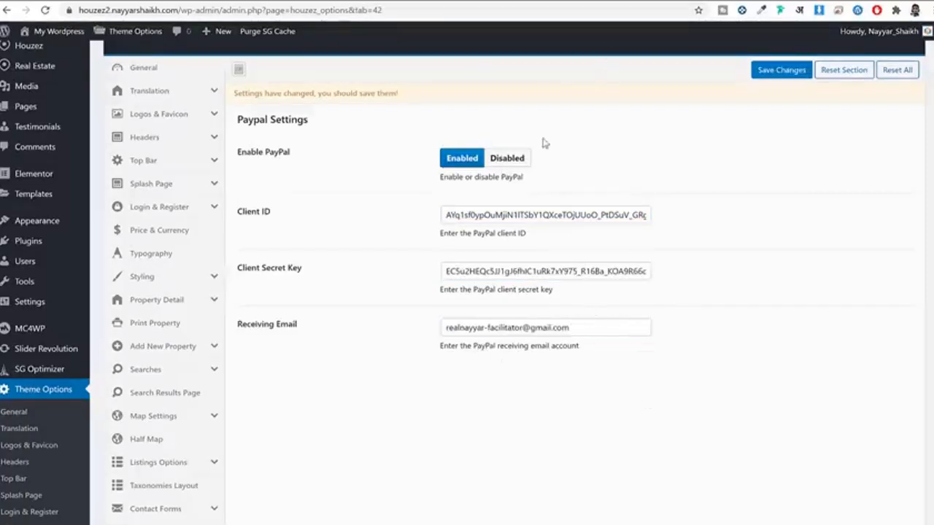
click(764, 71)
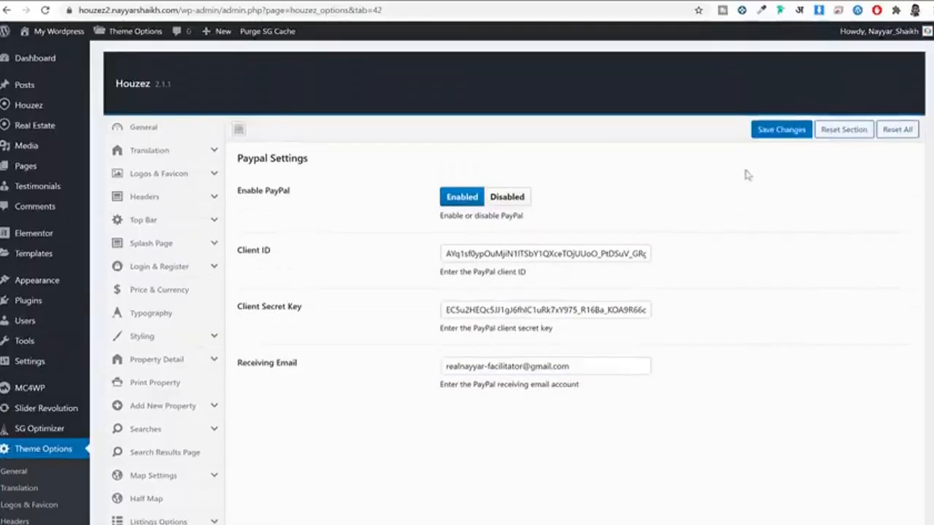
Step: Set Enable Stripe to Enabled under Payment Gateways > Stripe Settings
scroll(745, 248, down, 4)
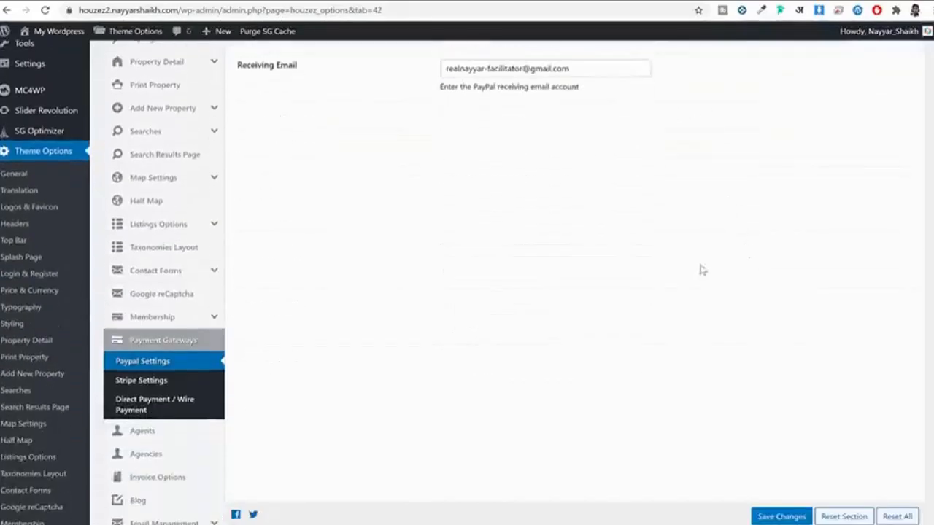
click(160, 383)
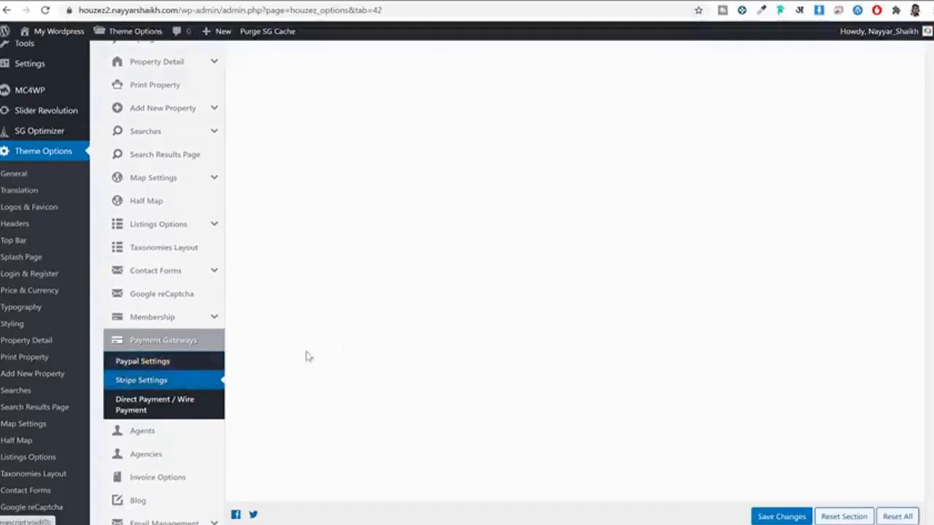
click(462, 200)
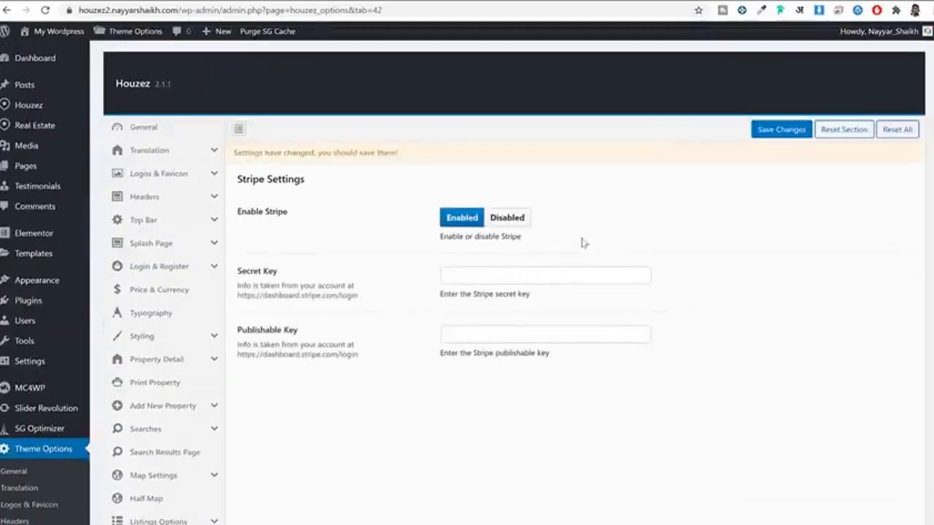
Step: Copy the publishable key from Stripe's Developers > API keys into the Houzez Publishable Key field
key(ctrl+t)
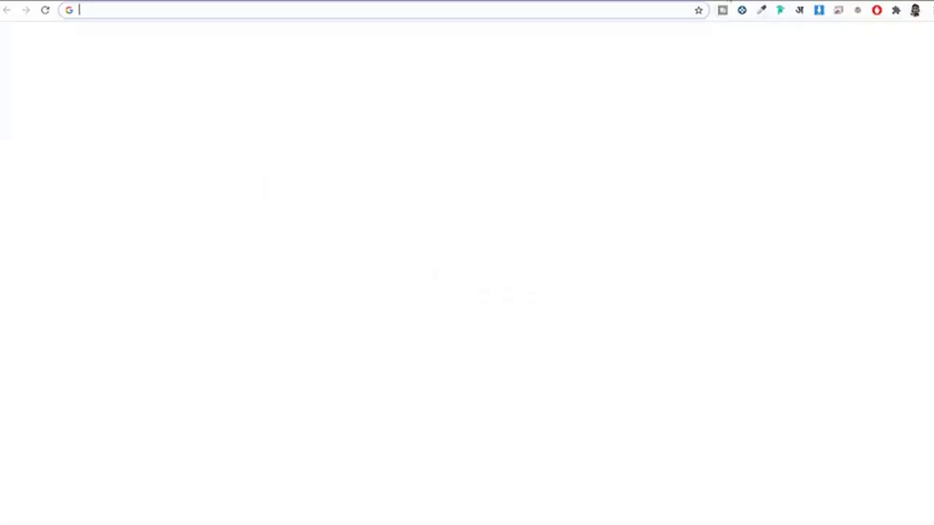
text(das)
key(Return)
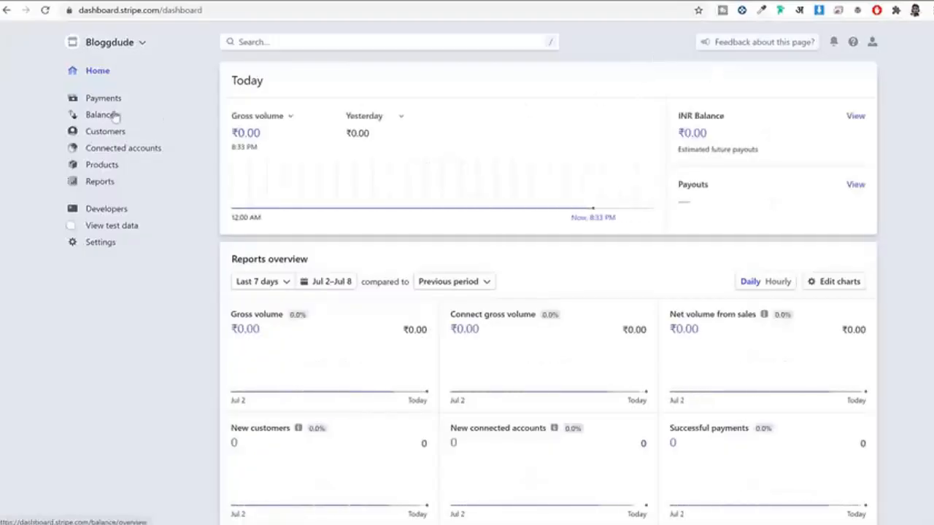
click(100, 211)
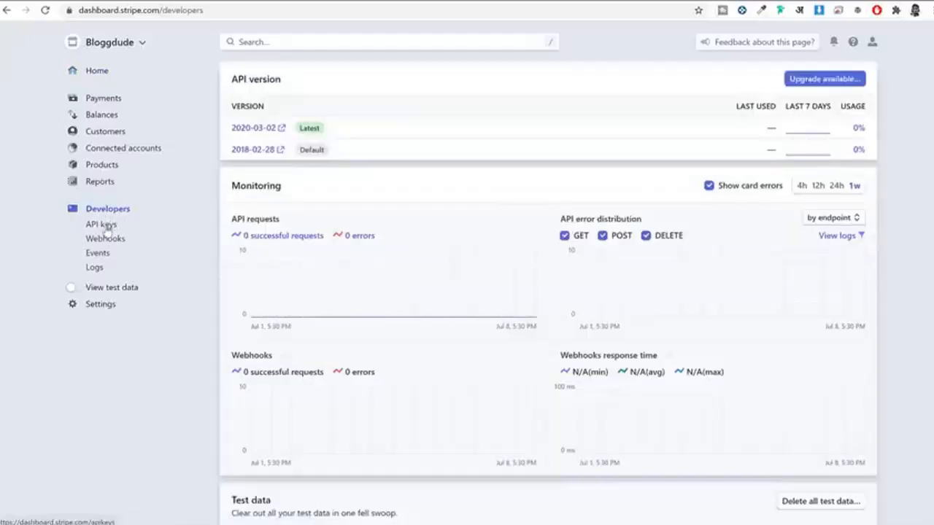
click(102, 225)
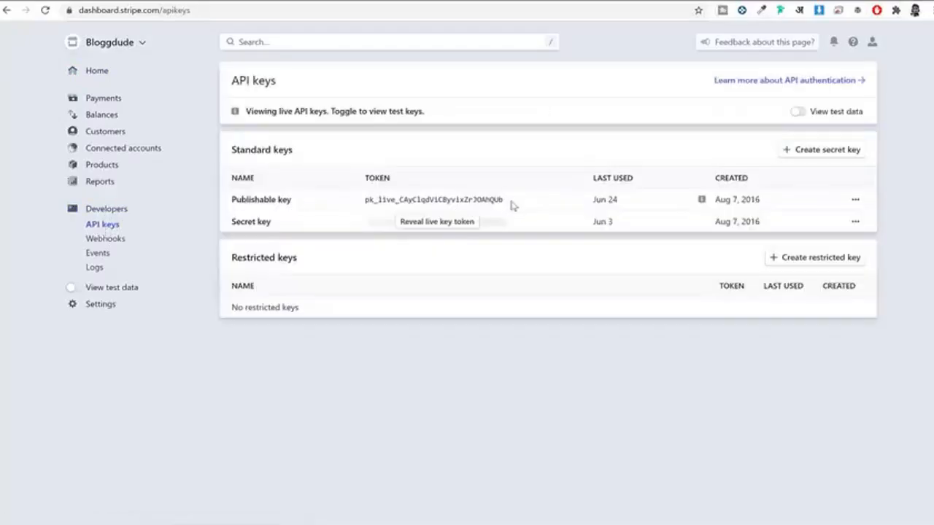
drag(513, 207, 351, 202)
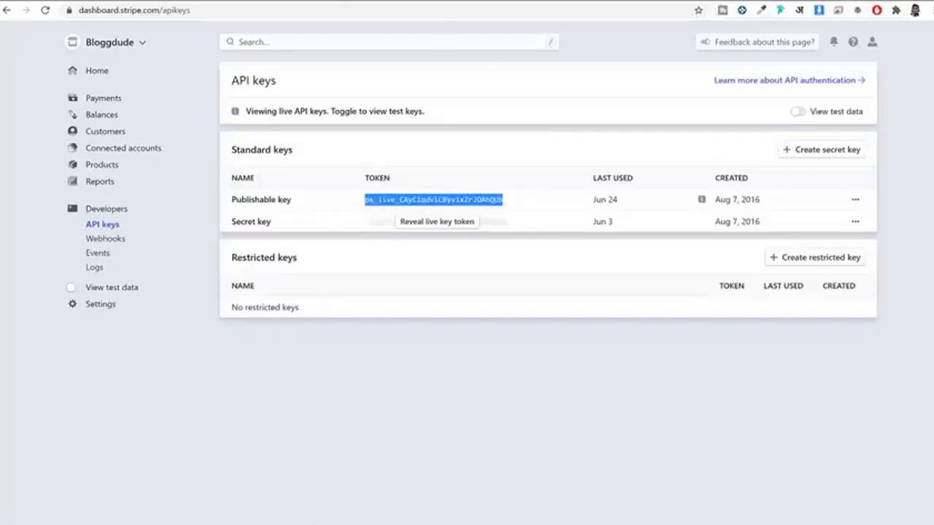
click(372, 1)
click(486, 337)
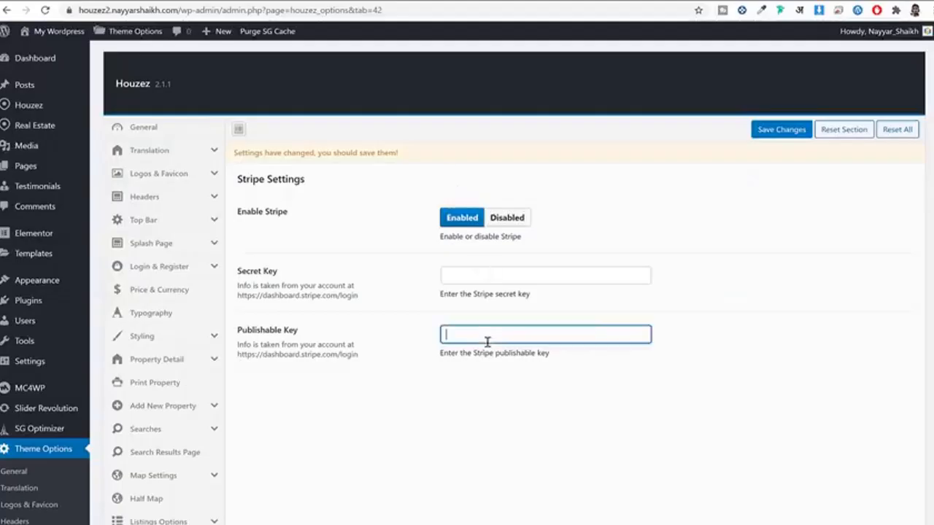
key(ctrl+v)
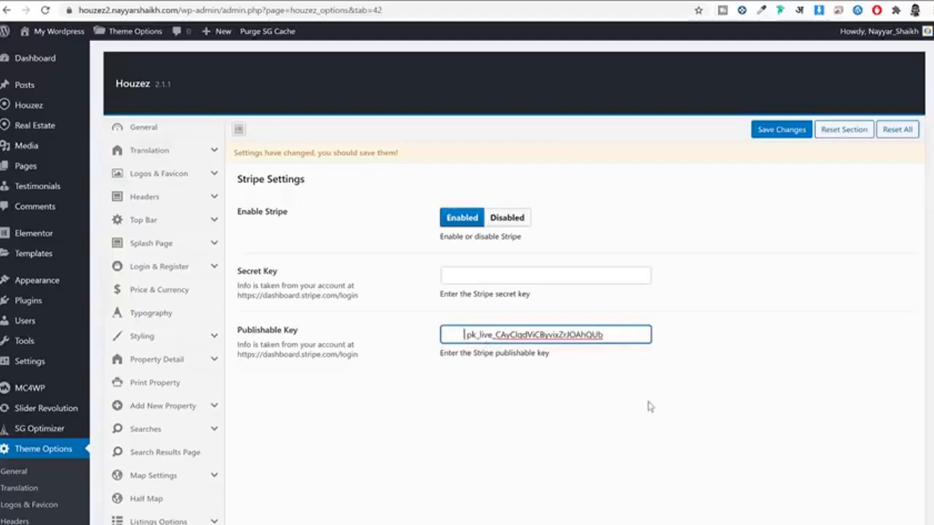
key(BackSpace)
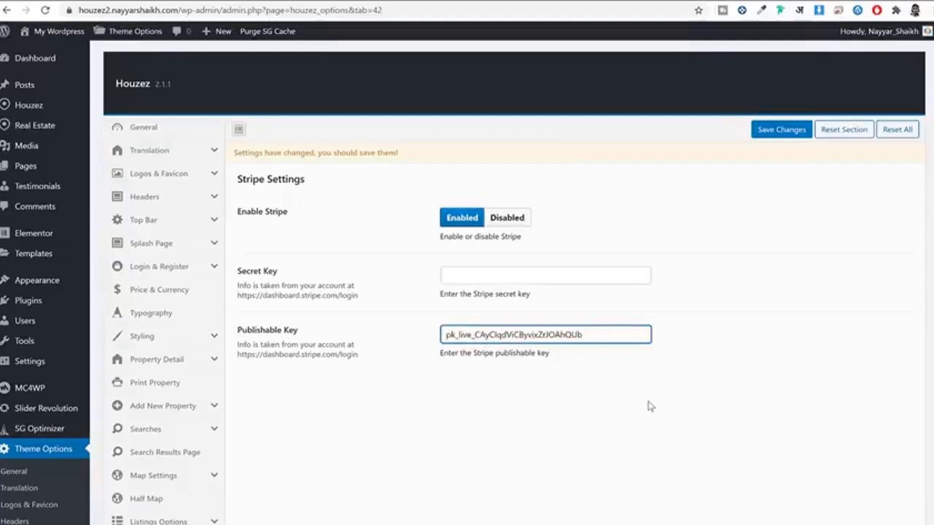
Step: Reveal the Stripe secret key after confirming the account password, then switch to test keys
click(584, 1)
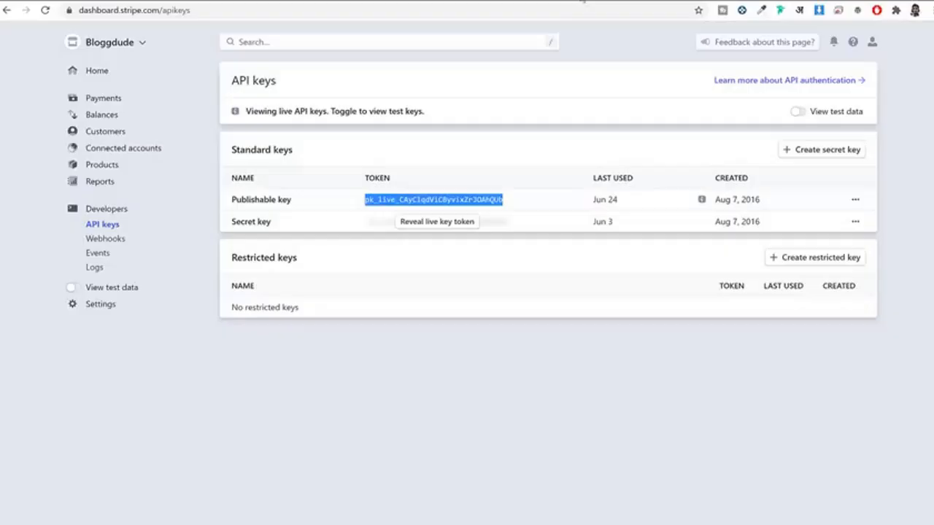
click(433, 225)
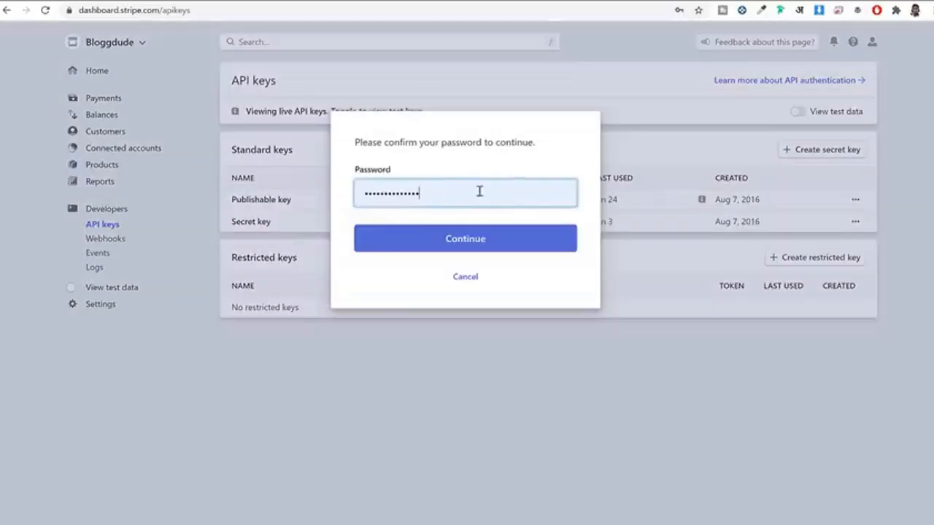
click(486, 241)
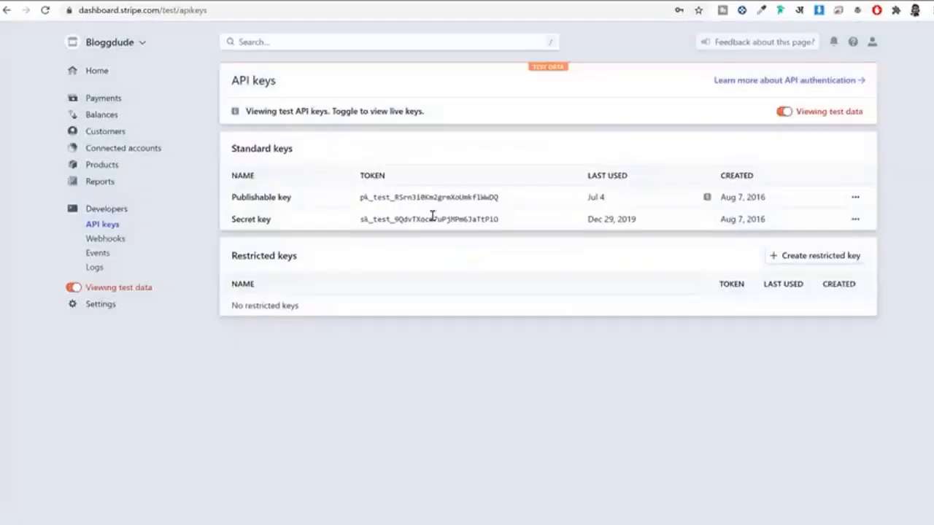
click(432, 217)
Step: Paste the Stripe test secret key into the Secret Key field and save the Stripe settings
key(ctrl+Tab)
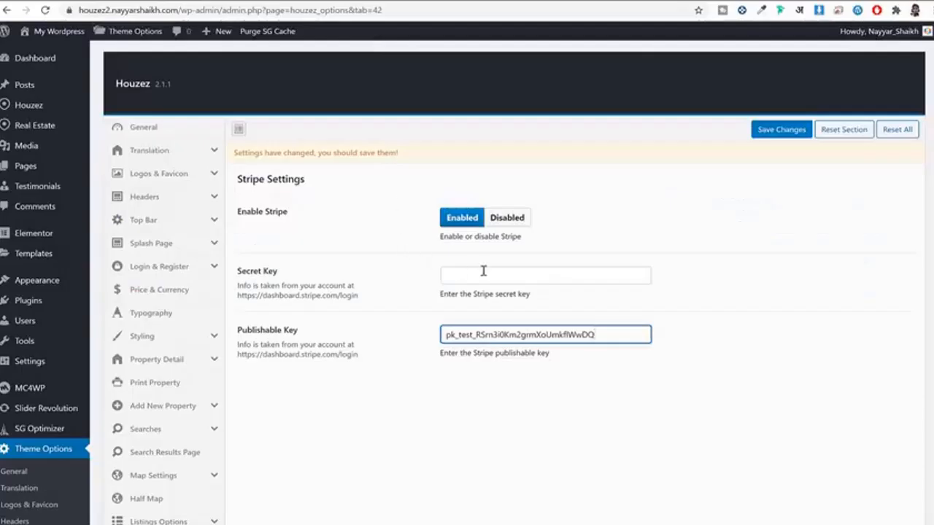
click(484, 270)
key(ctrl+v)
click(781, 130)
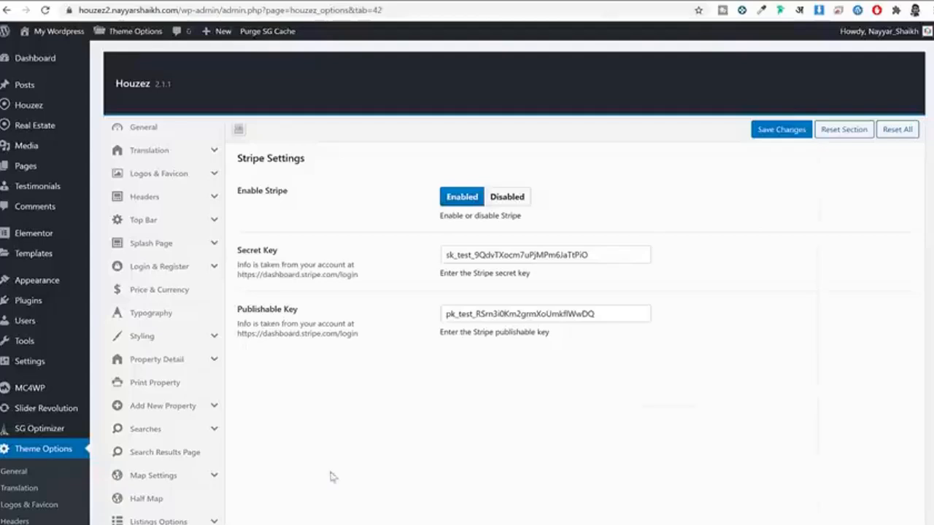
key(alt+Tab)
Step: Open the site's registration form and enter a username, email and password
click(110, 17)
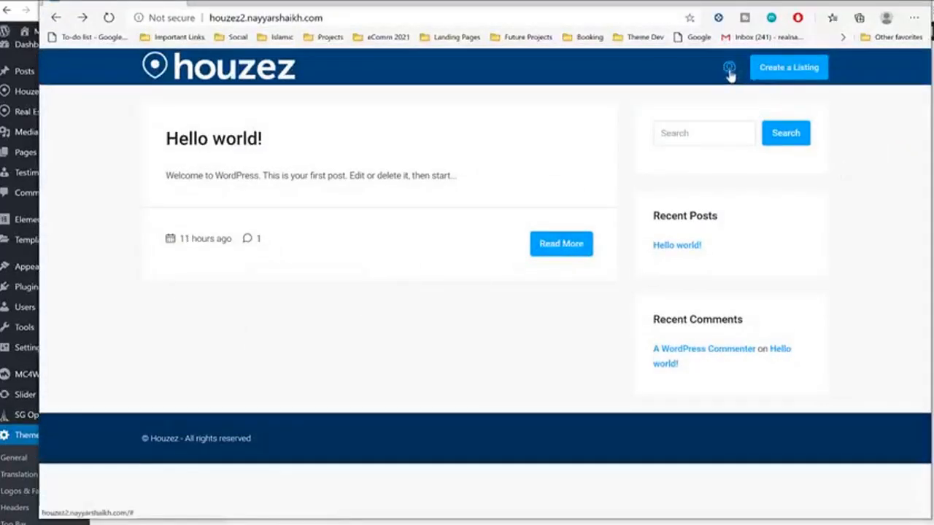
click(729, 68)
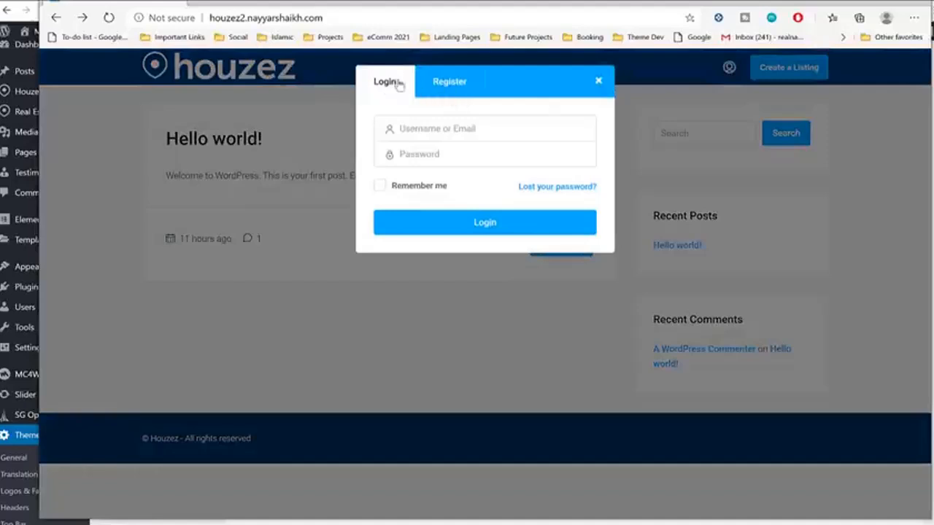
click(439, 85)
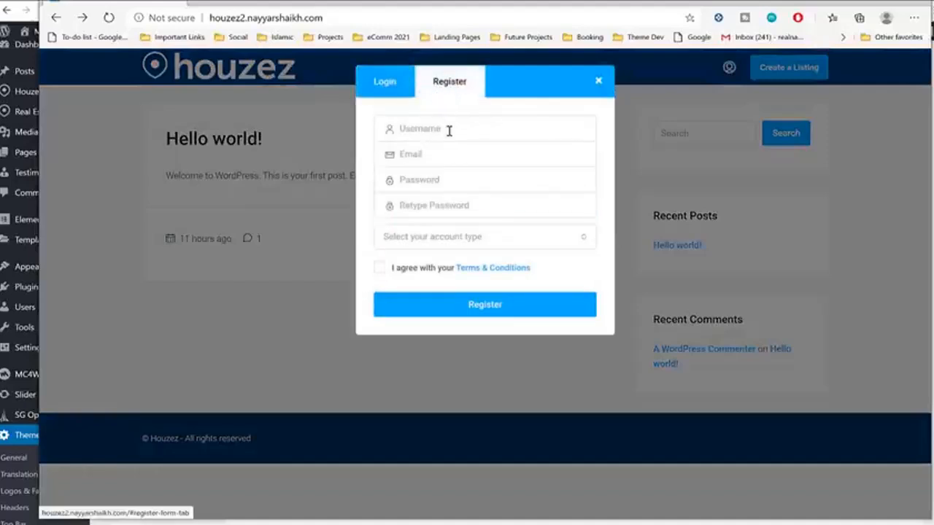
click(491, 130)
text(na)
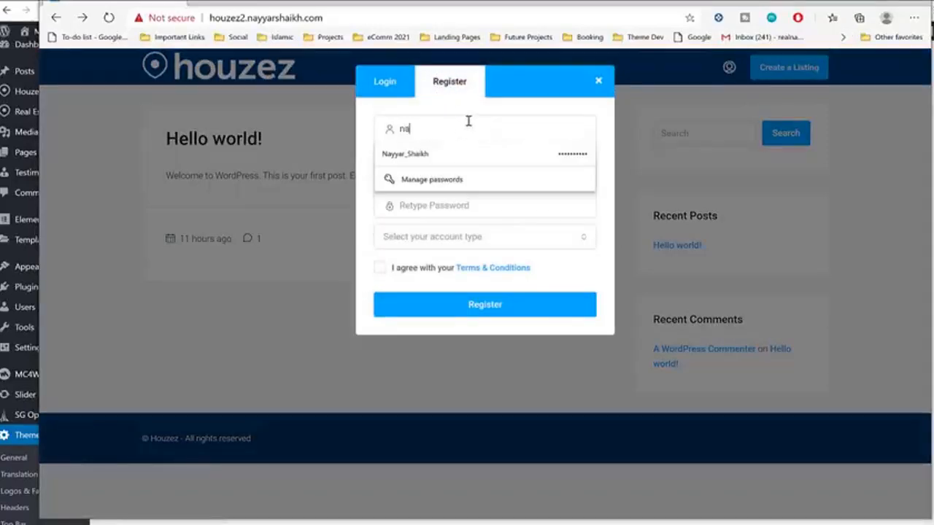
text(yyars777)
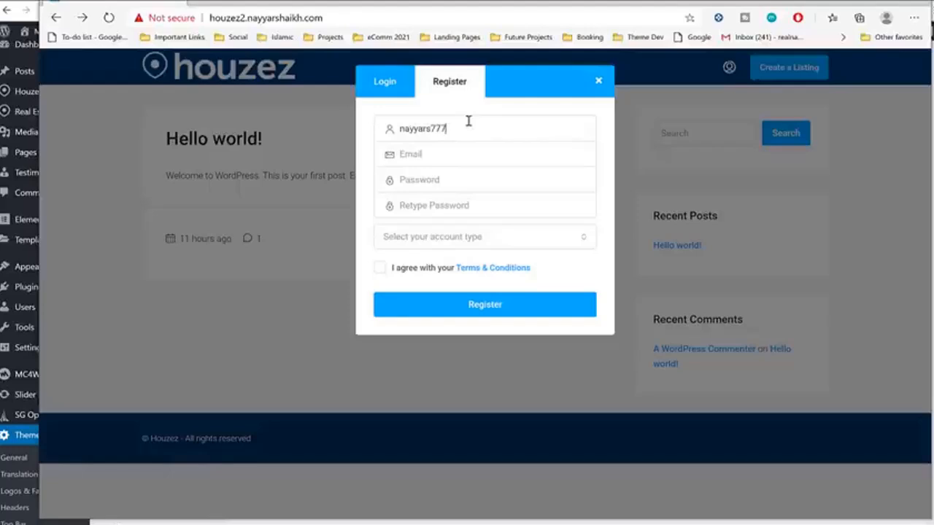
key(Tab)
text(nay)
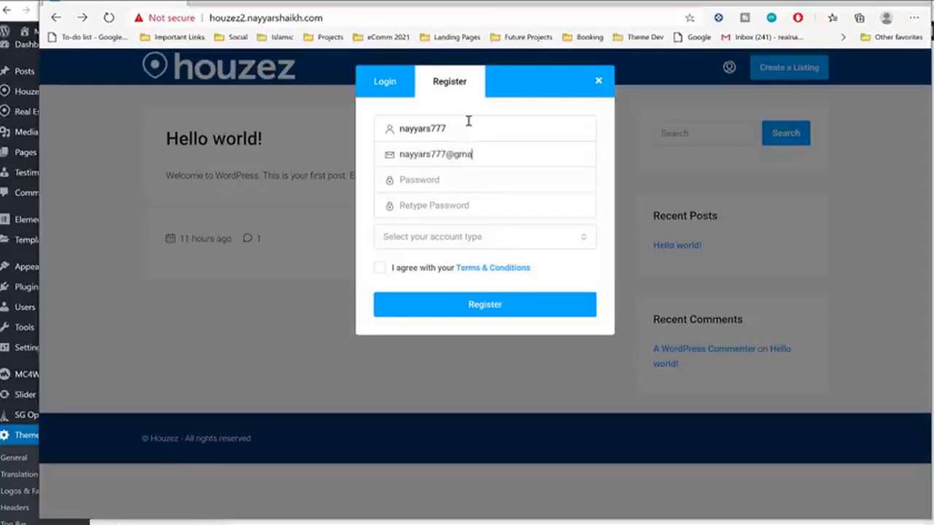
key(Tab)
text(••)
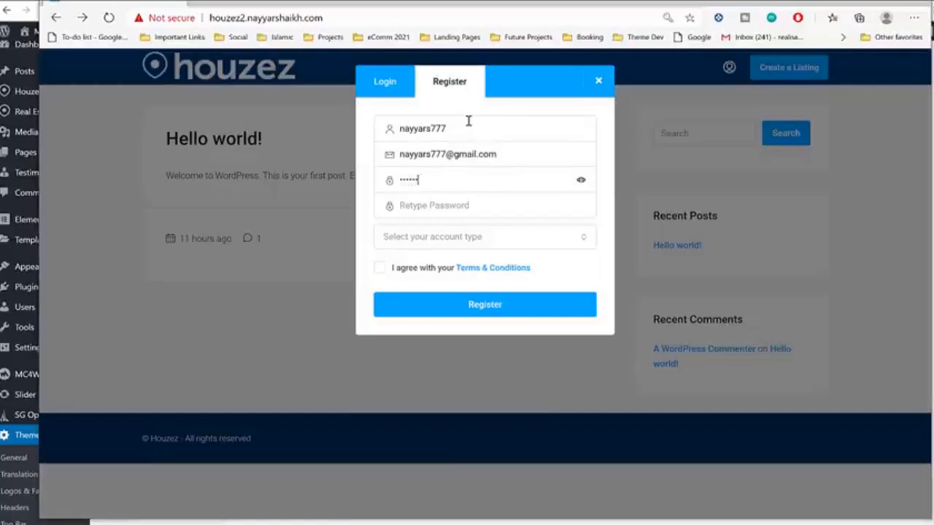
key(Tab)
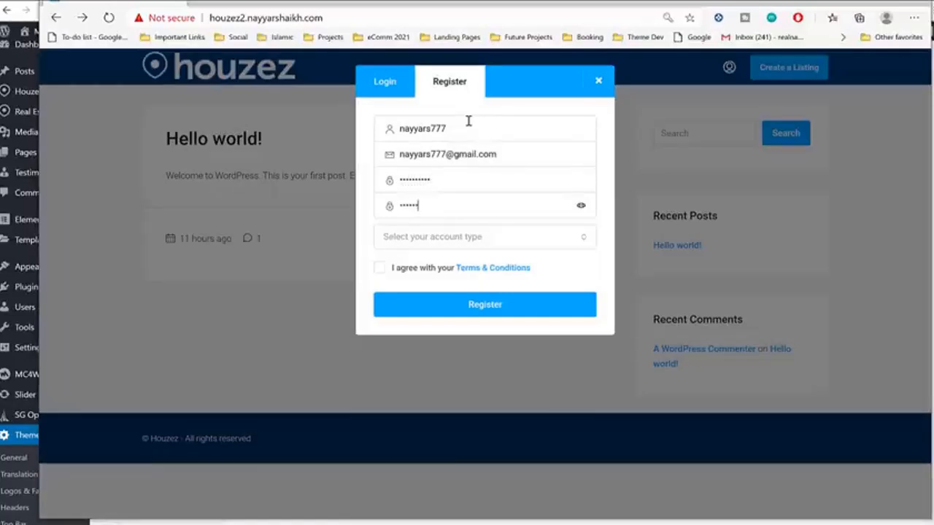
Step: Choose the Seller account type, accept the Terms & Conditions and register
click(480, 233)
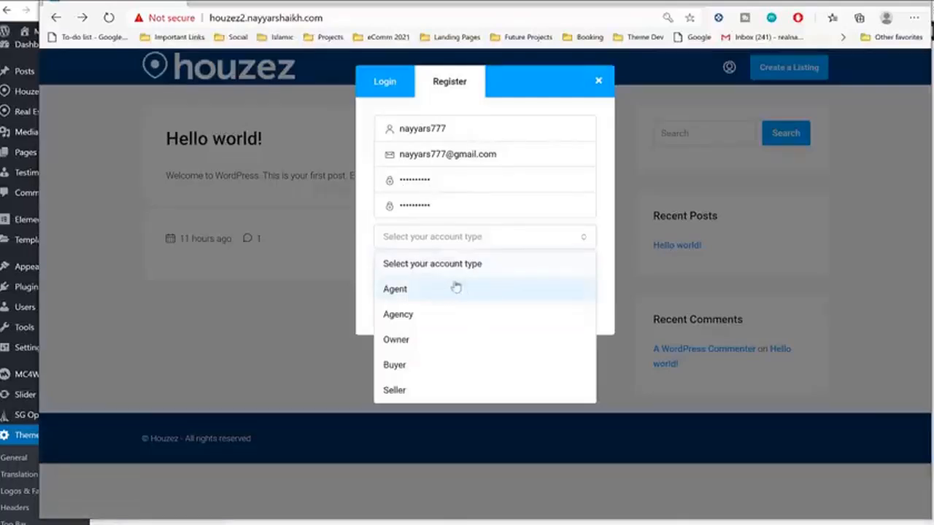
click(451, 392)
click(398, 273)
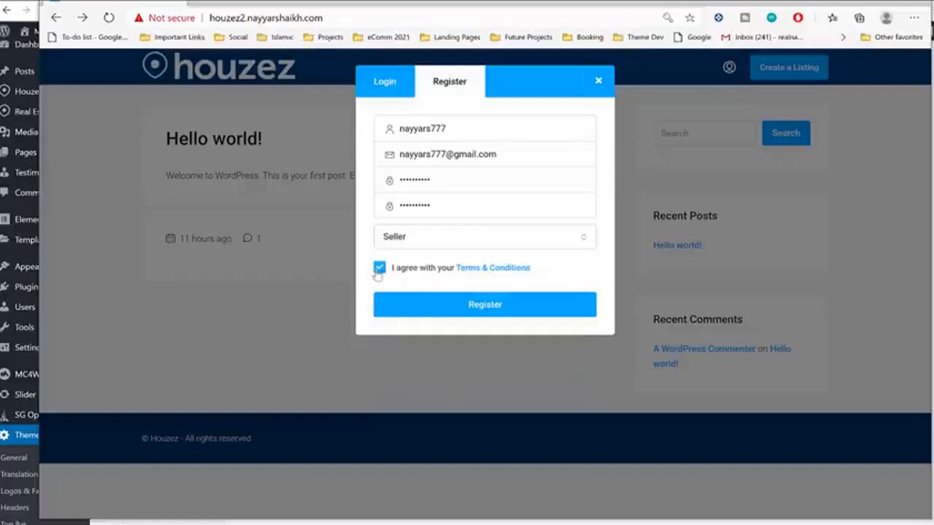
click(470, 309)
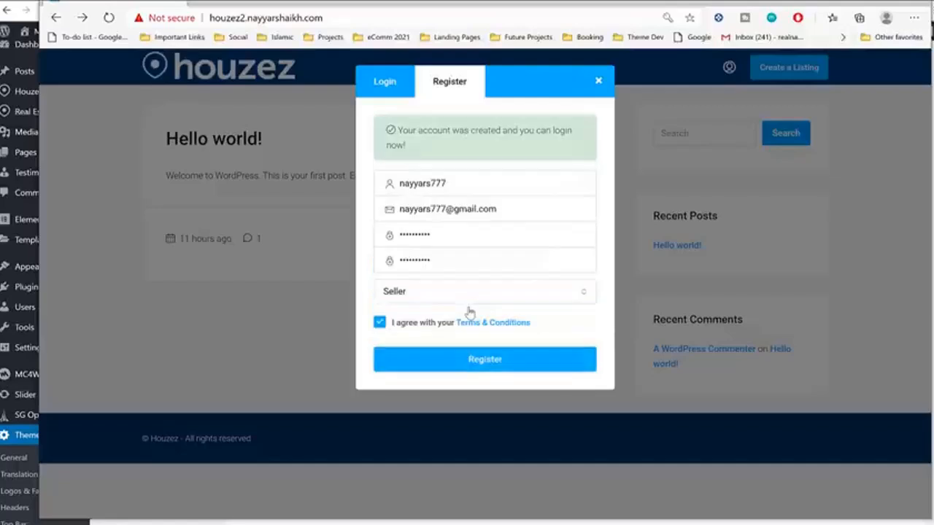
drag(422, 129, 537, 148)
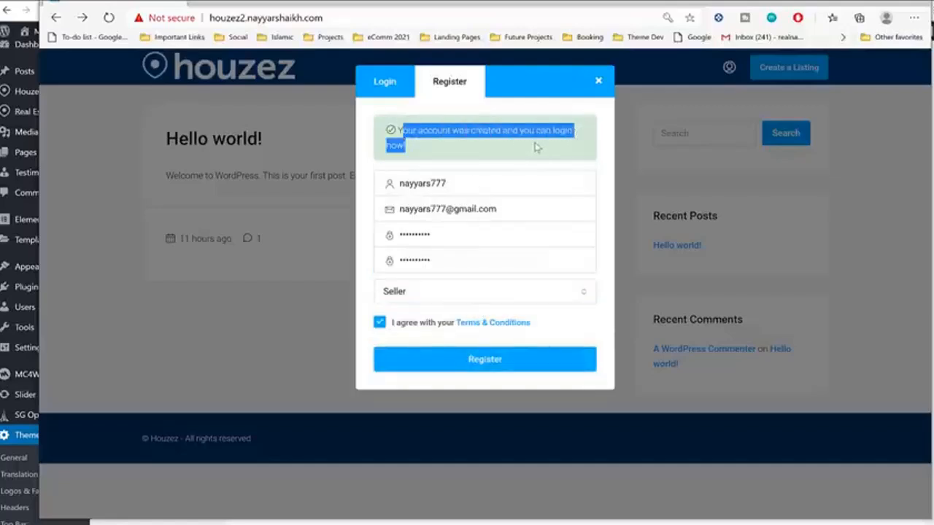
Step: Save the password in Edge and log in with the saved credentials
click(389, 88)
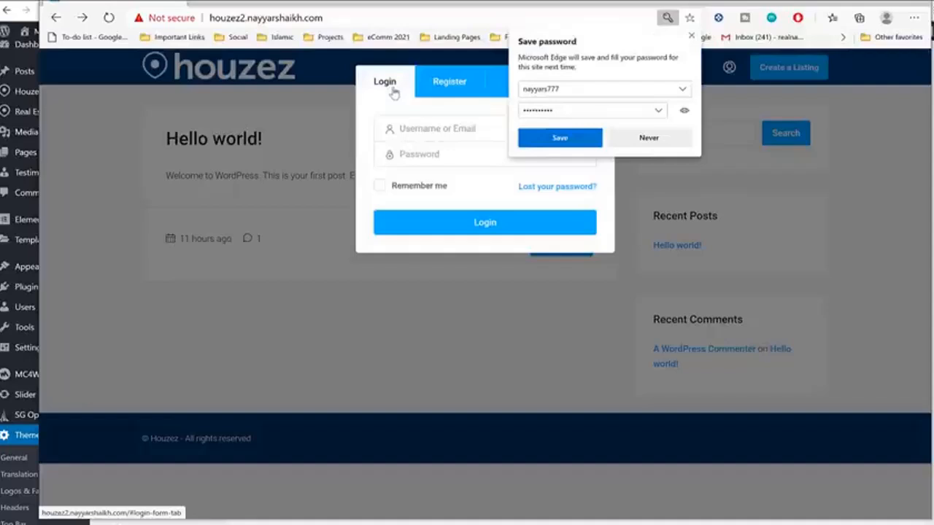
click(573, 142)
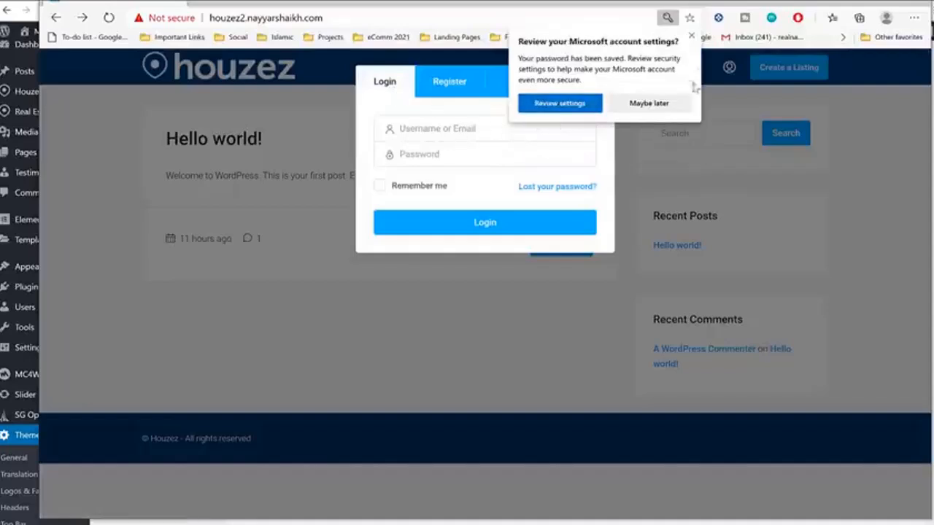
click(691, 35)
click(513, 123)
click(475, 157)
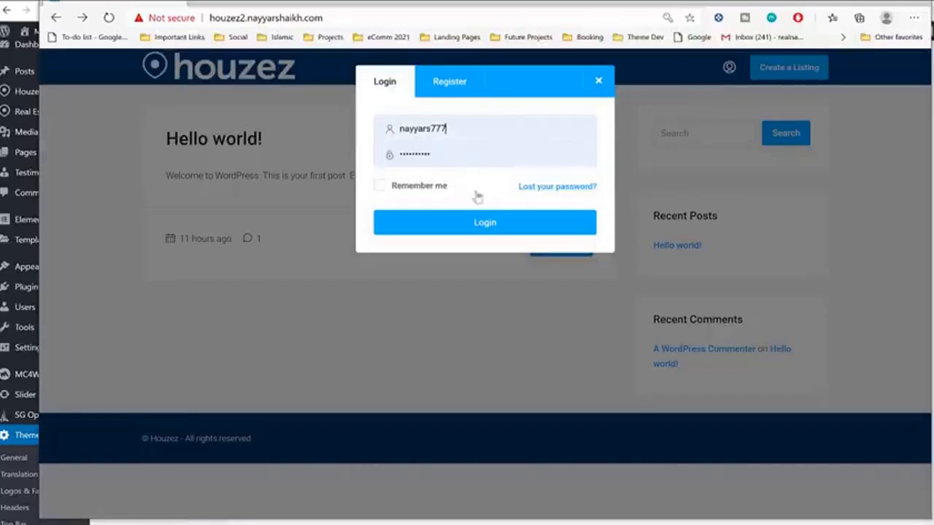
click(444, 223)
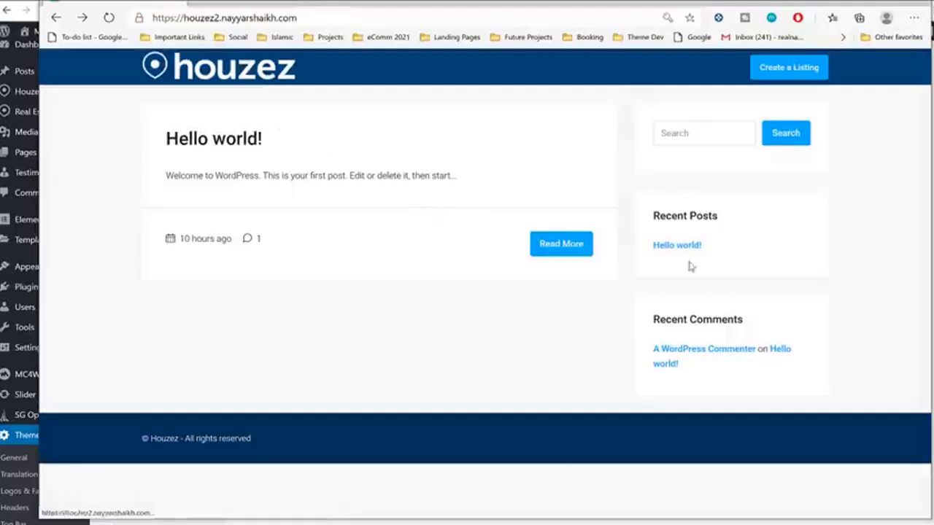
Step: Start a new listing with title 'fdasfsaf' and content 'fasfaf'
click(780, 69)
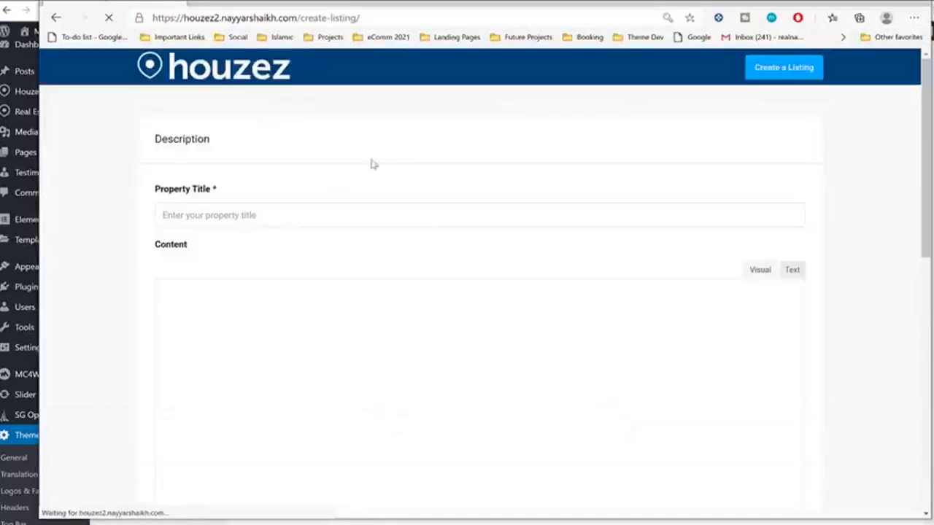
scroll(372, 244, down, 2)
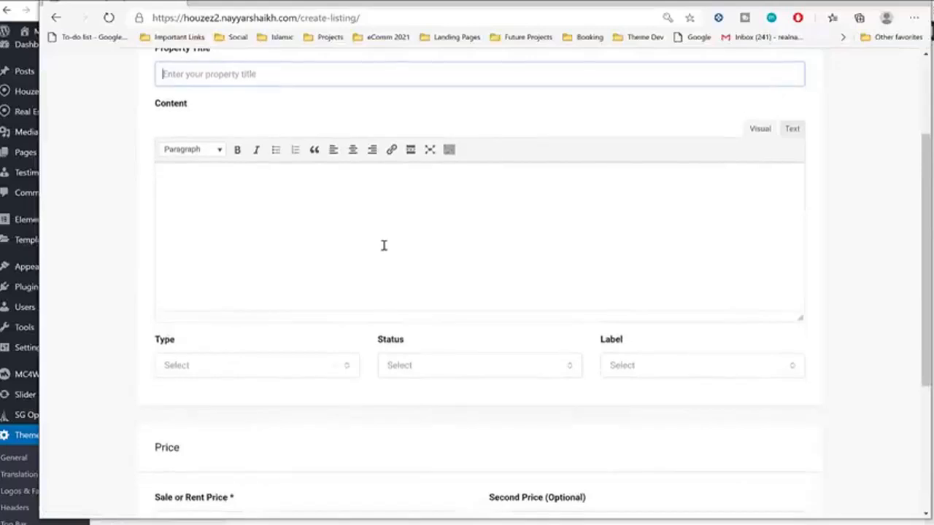
scroll(394, 252, up, 2)
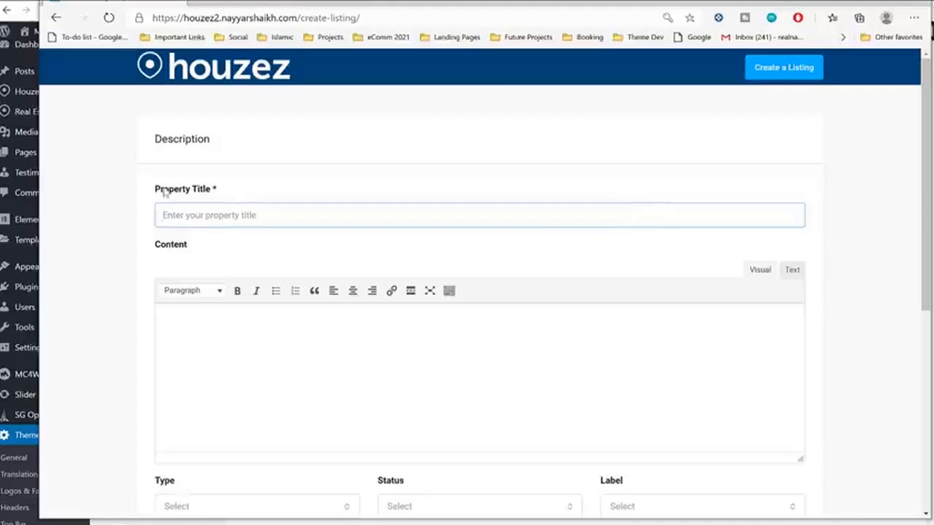
drag(165, 192, 248, 189)
click(261, 202)
text(fdasfsaf)
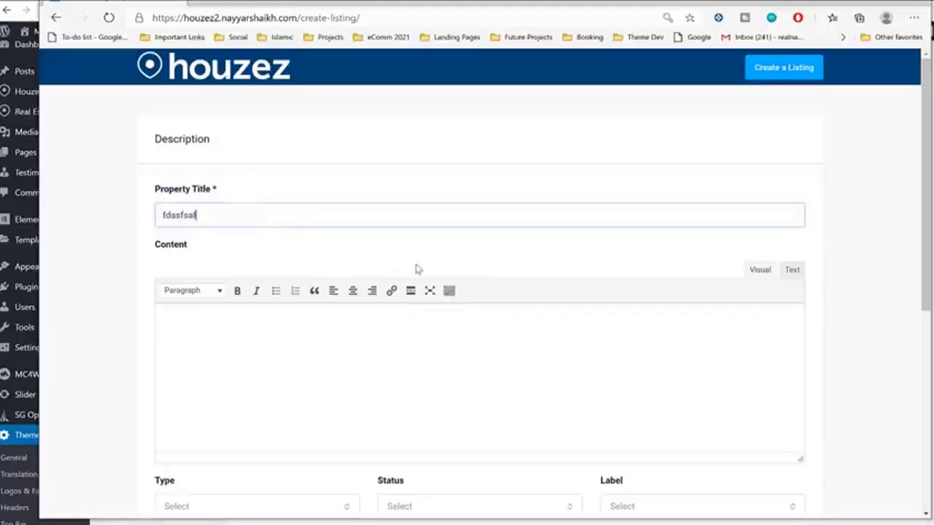
scroll(415, 267, down, 2)
click(302, 299)
text(fasfaf)
Step: Set the listing Type to Office, Status to For Sale and Label to Hot Offer
scroll(342, 287, down, 1)
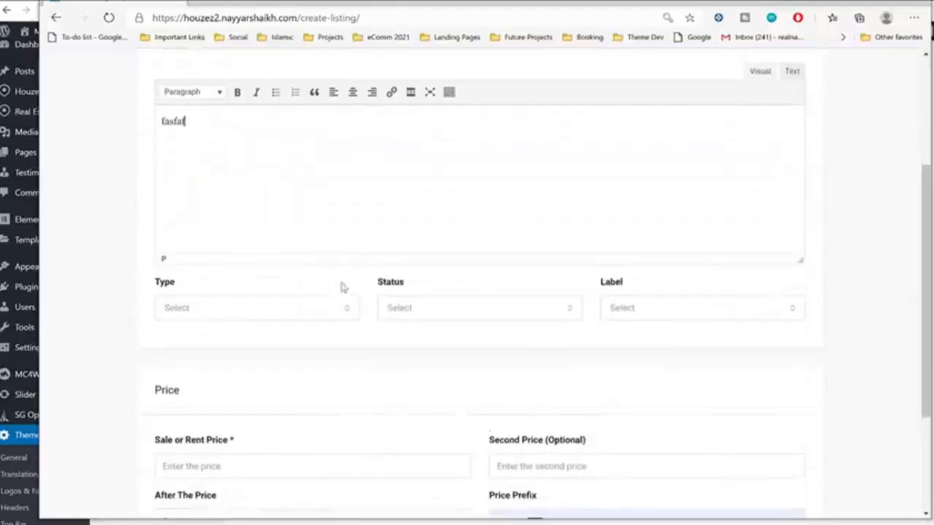
click(219, 295)
click(216, 404)
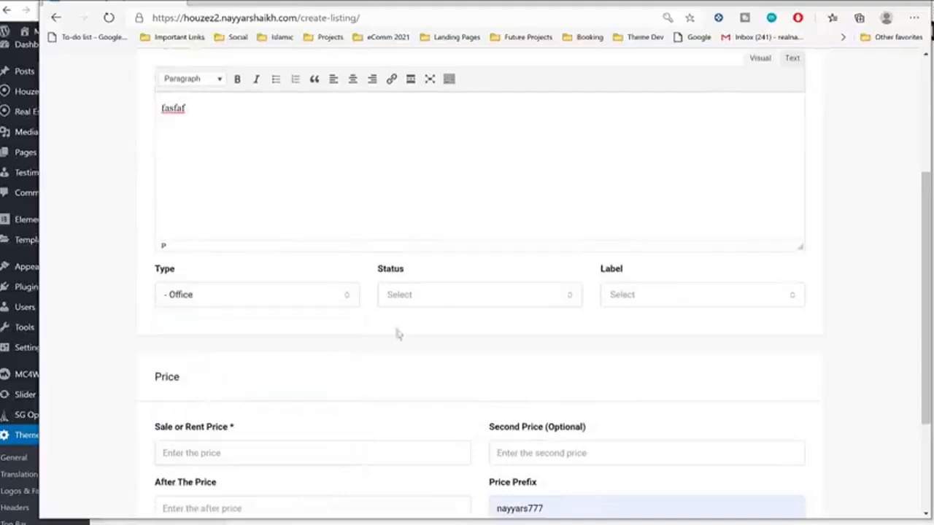
click(454, 306)
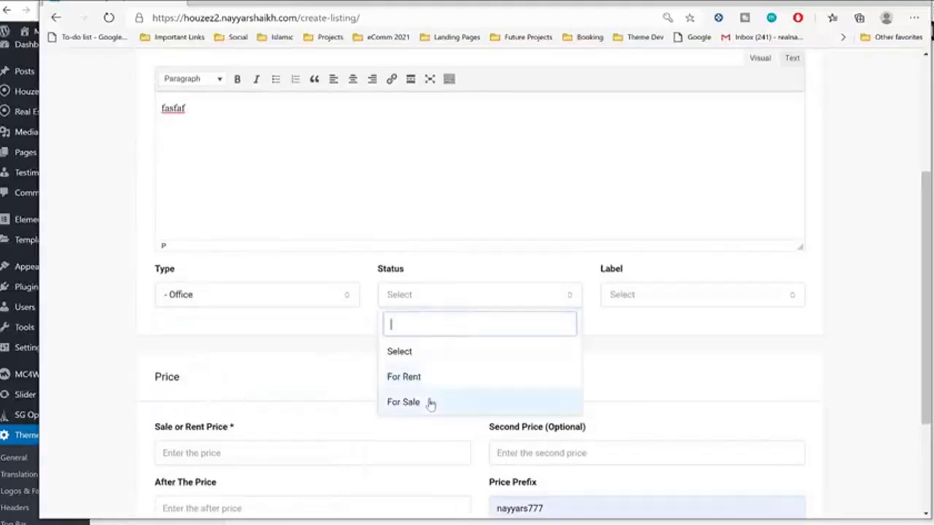
click(427, 402)
click(645, 294)
click(632, 348)
Step: Enter a sale price of 5000000 and advance to the Media step
scroll(837, 284, down, 2)
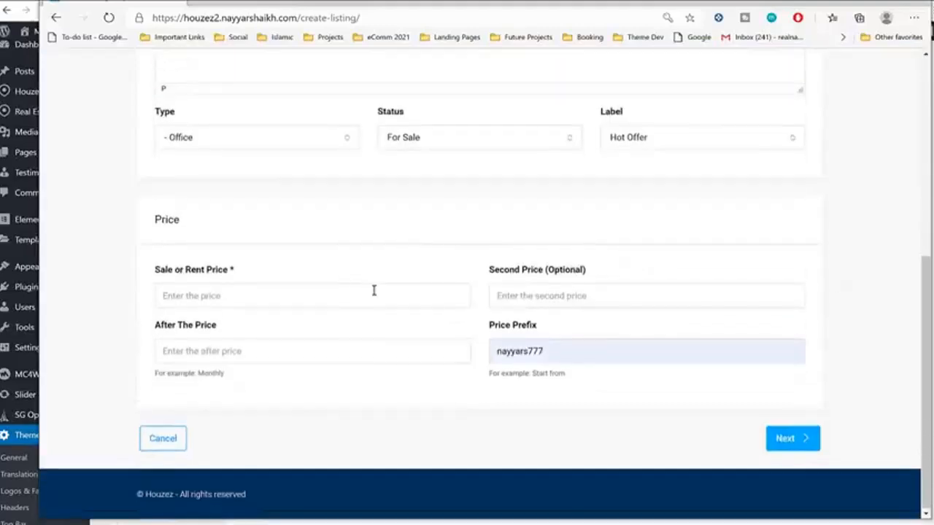
click(302, 295)
text(5000000)
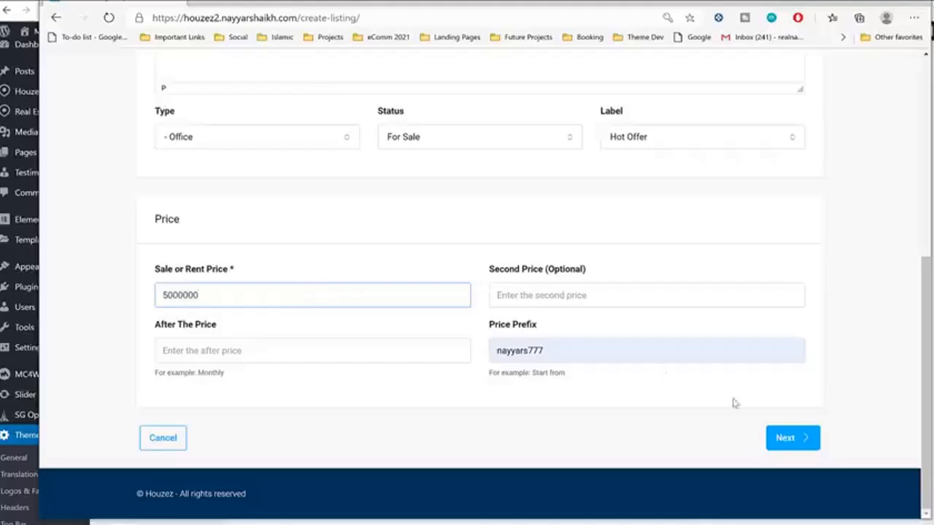
click(640, 362)
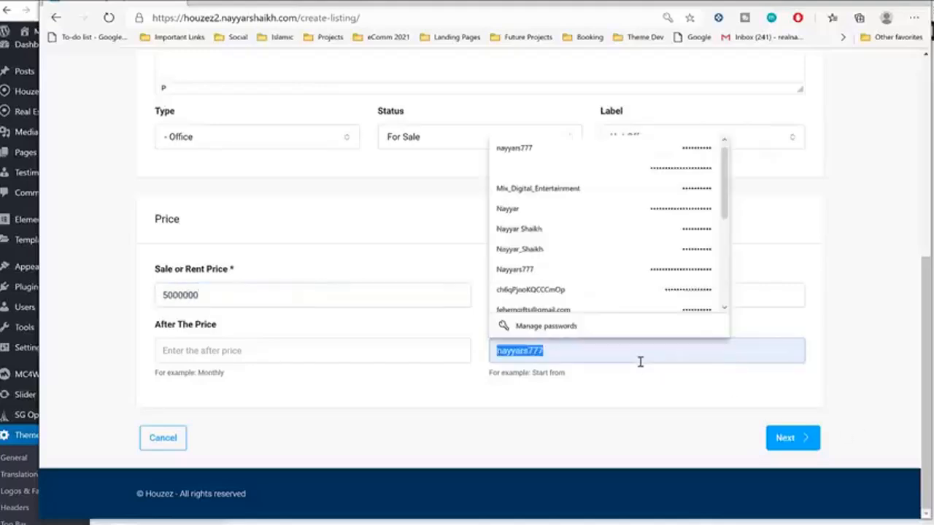
click(808, 445)
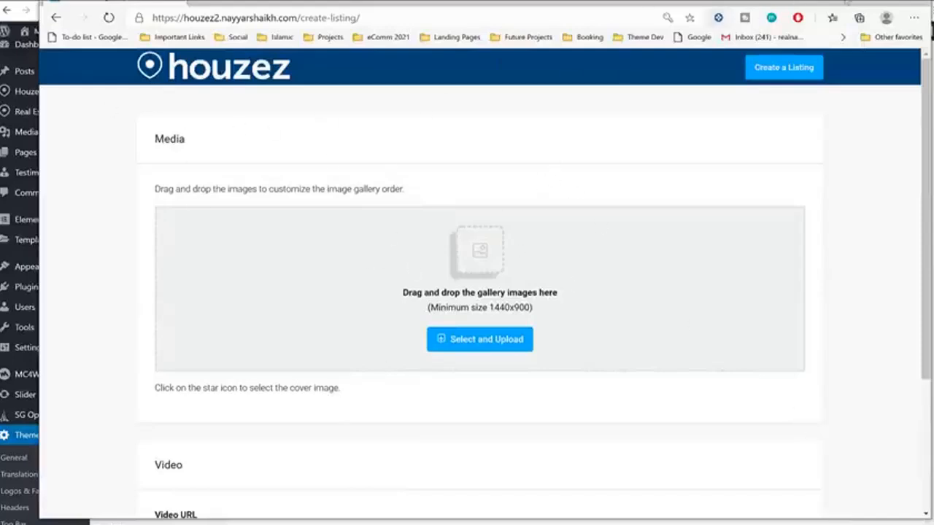
scroll(581, 355, down, 3)
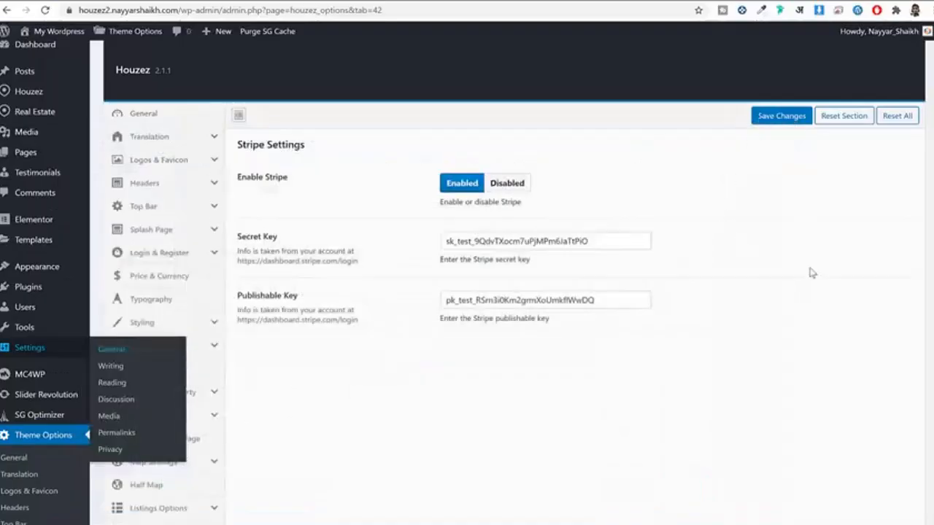
scroll(236, 369, down, 1)
click(162, 337)
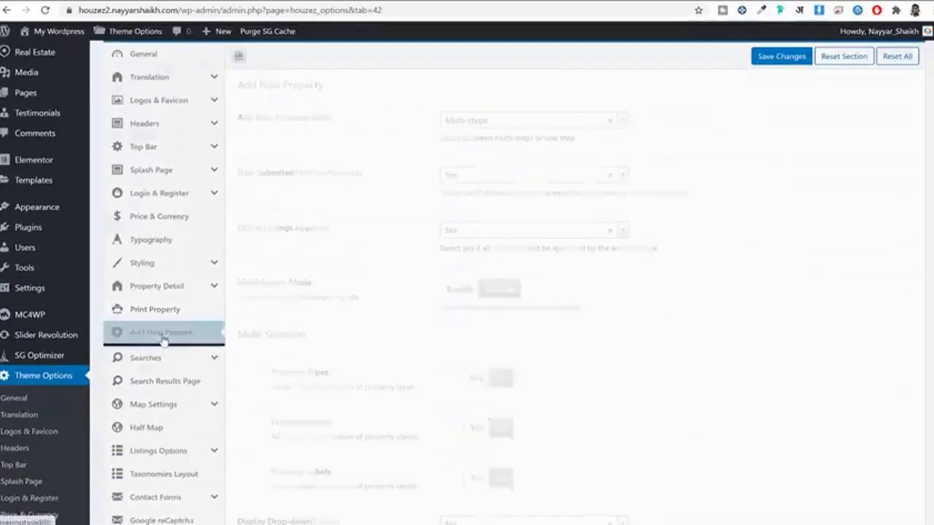
scroll(163, 315, up, 2)
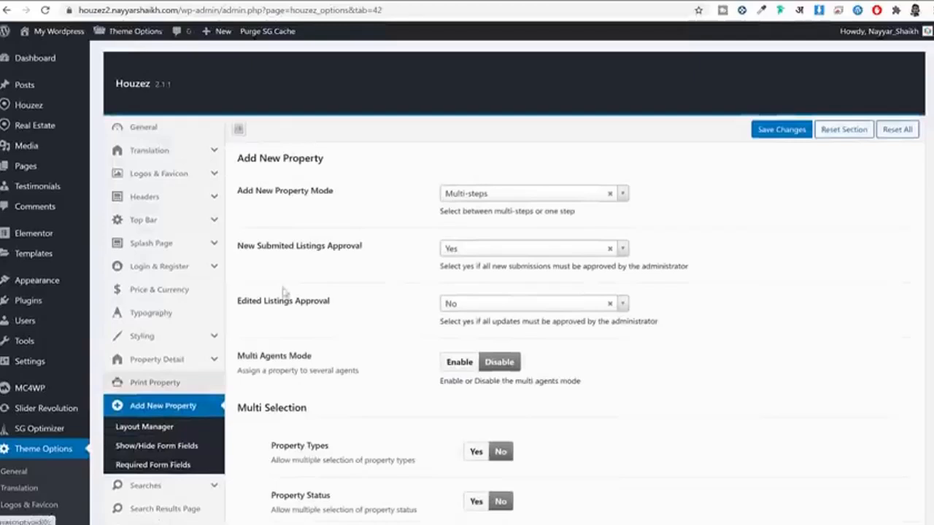
click(497, 195)
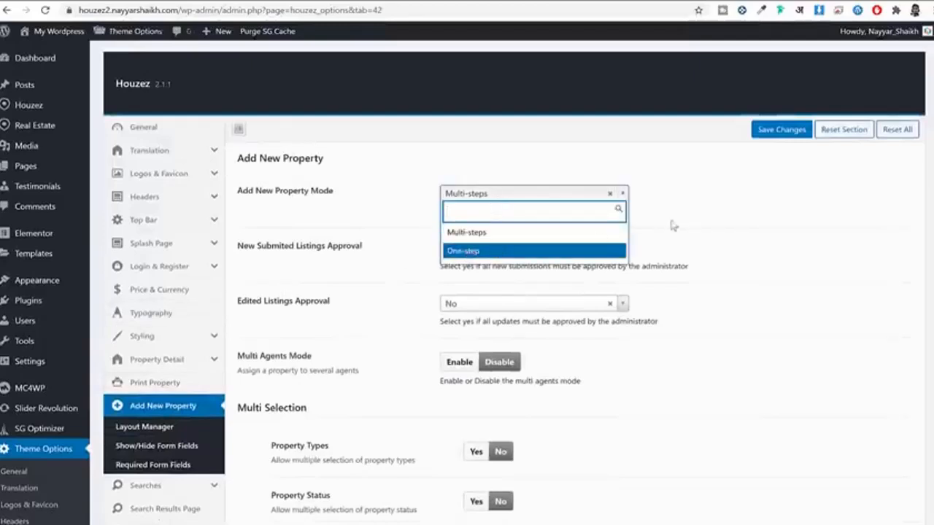
click(702, 216)
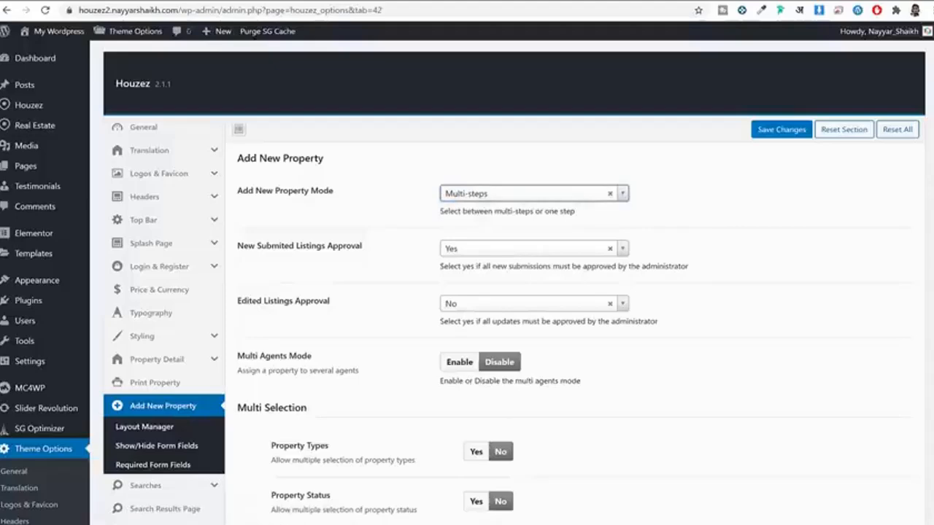
key(alt+Tab)
Step: Upload the first property photo to the listing gallery
scroll(543, 216, up, 3)
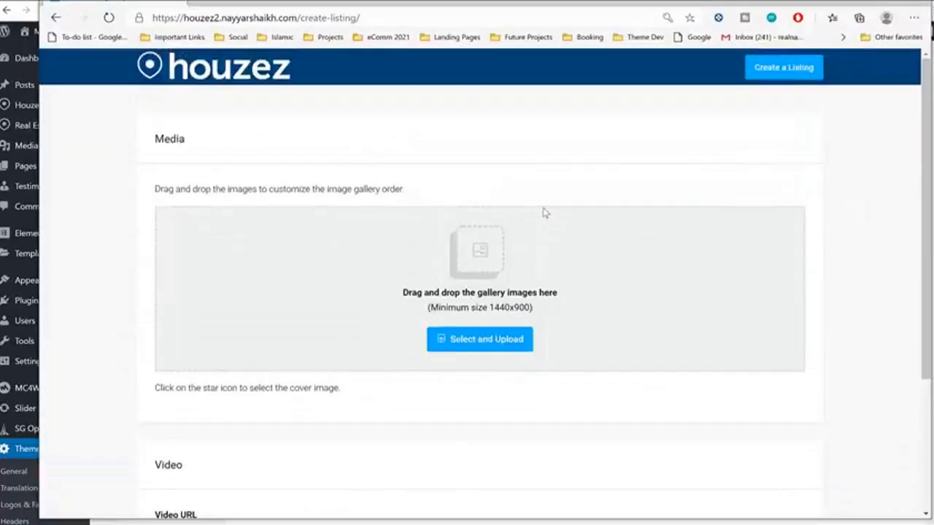
click(489, 346)
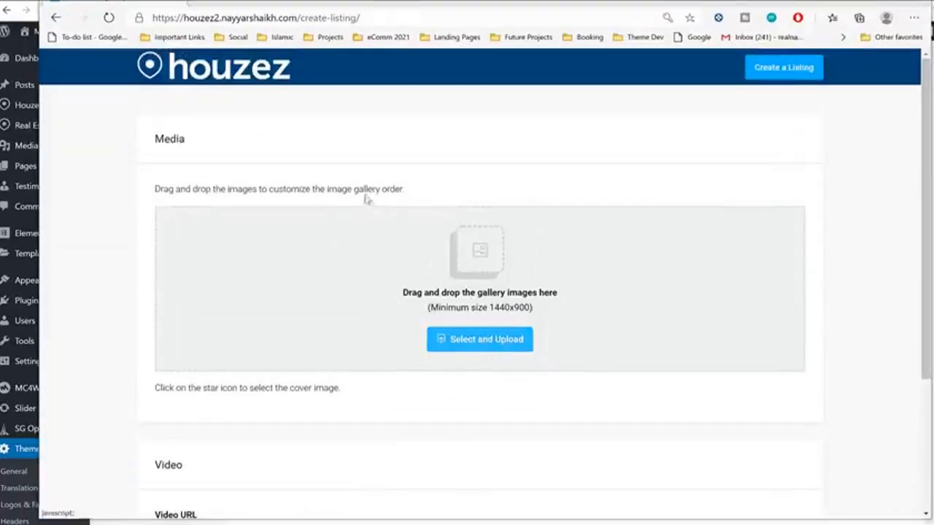
double_click(262, 128)
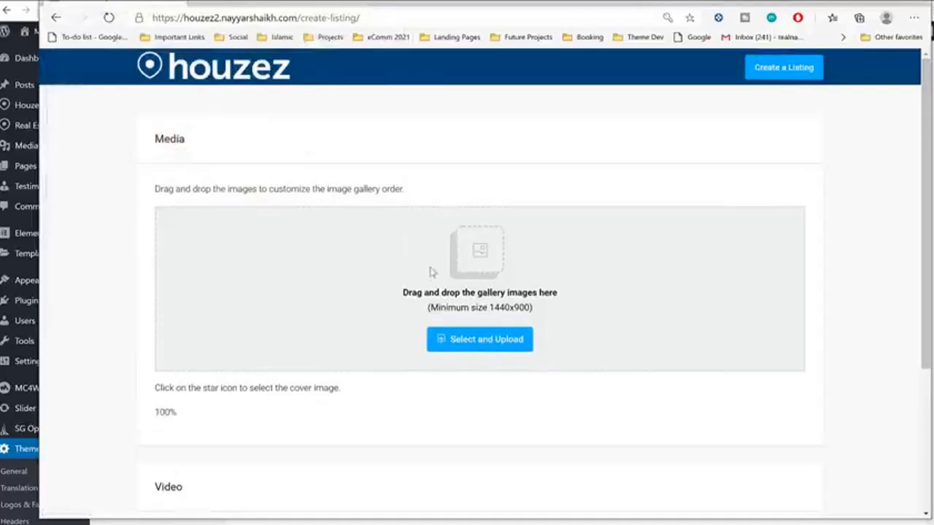
Step: Upload images 205, 040, 045 and 047 together, then go on to the Details step
click(473, 340)
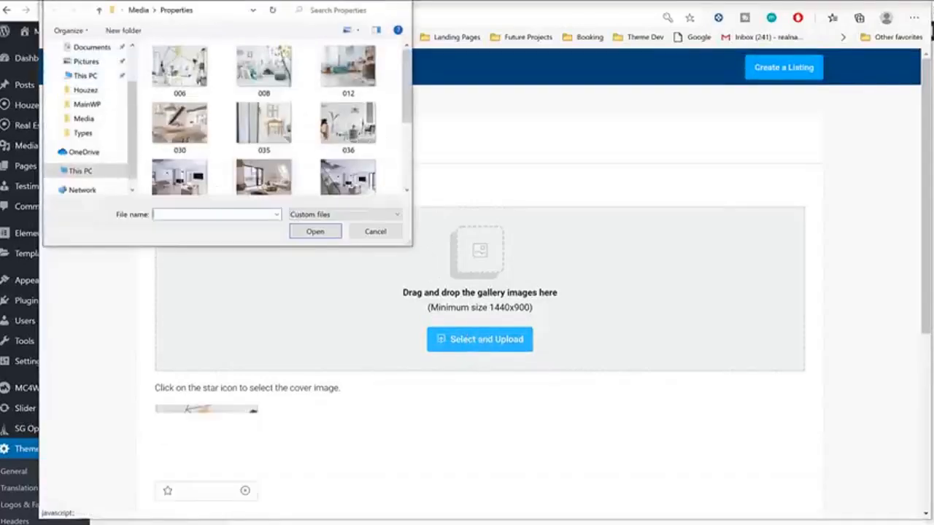
scroll(253, 167, down, 2)
click(179, 166)
ctrl+click(180, 109)
ctrl+click(263, 110)
ctrl+click(348, 109)
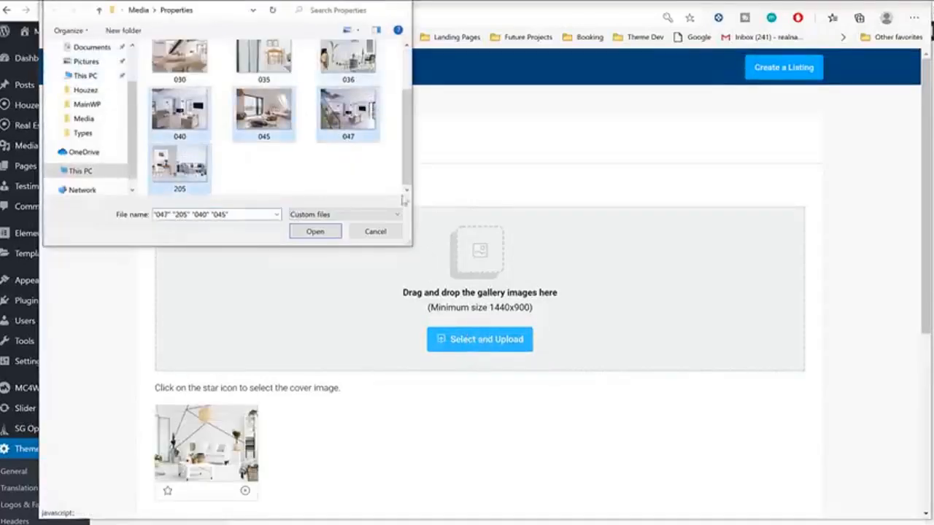
click(315, 231)
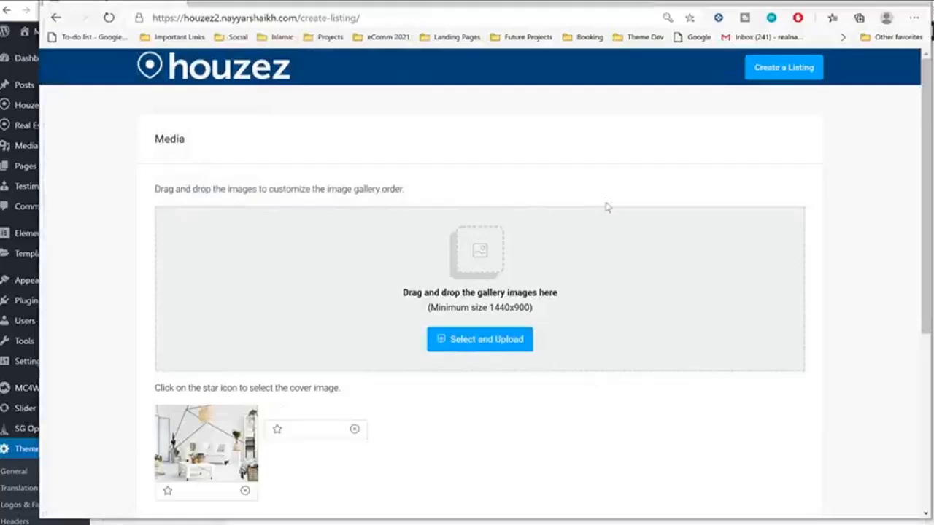
scroll(573, 242, down, 2)
scroll(573, 244, down, 3)
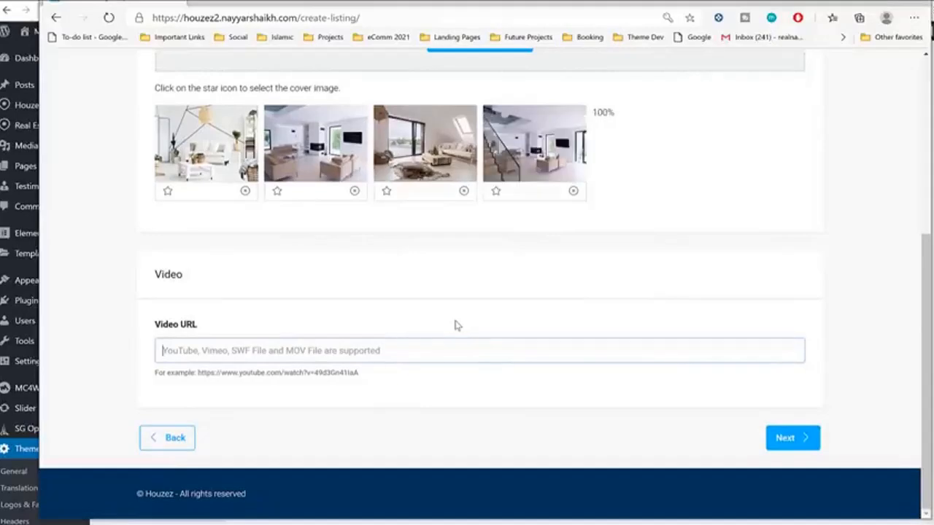
click(791, 447)
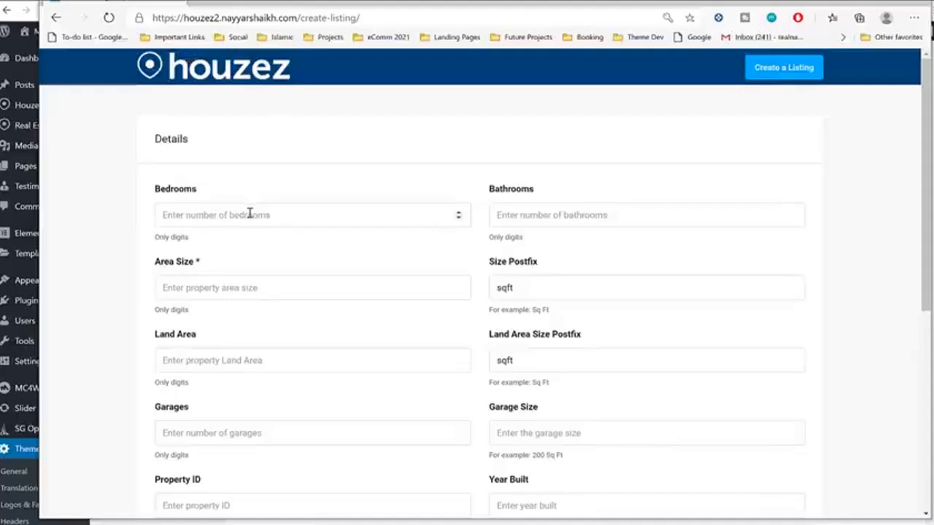
Step: Enter 1 as the Area Size and advance through Features to the Location step
scroll(324, 167, down, 2)
click(320, 146)
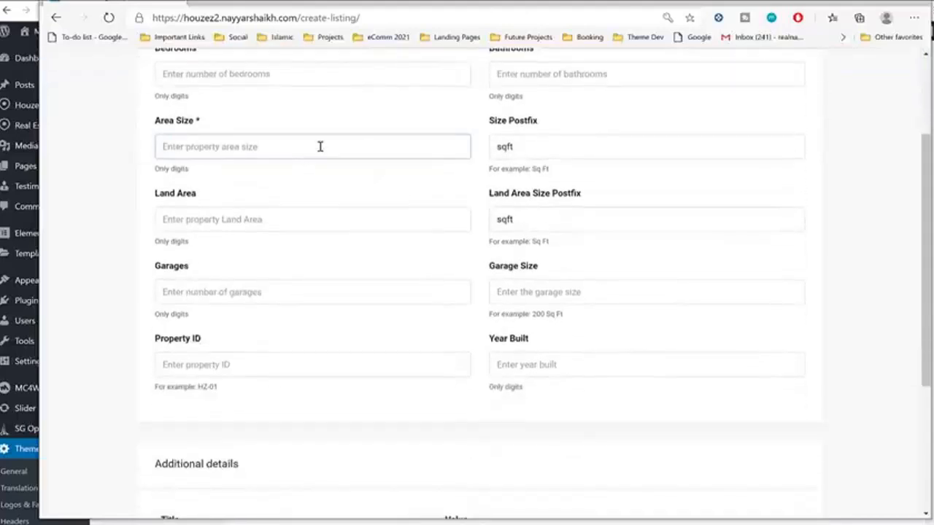
text(1422)
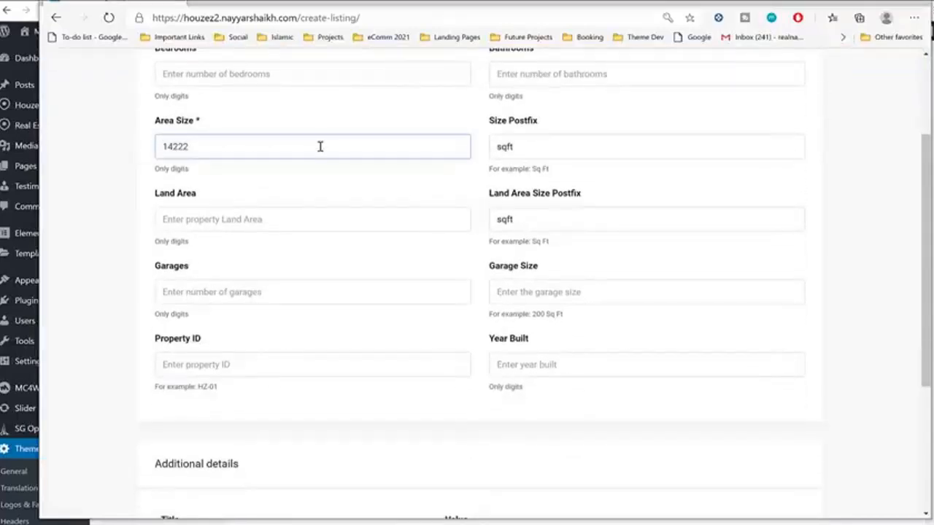
scroll(737, 212, down, 3)
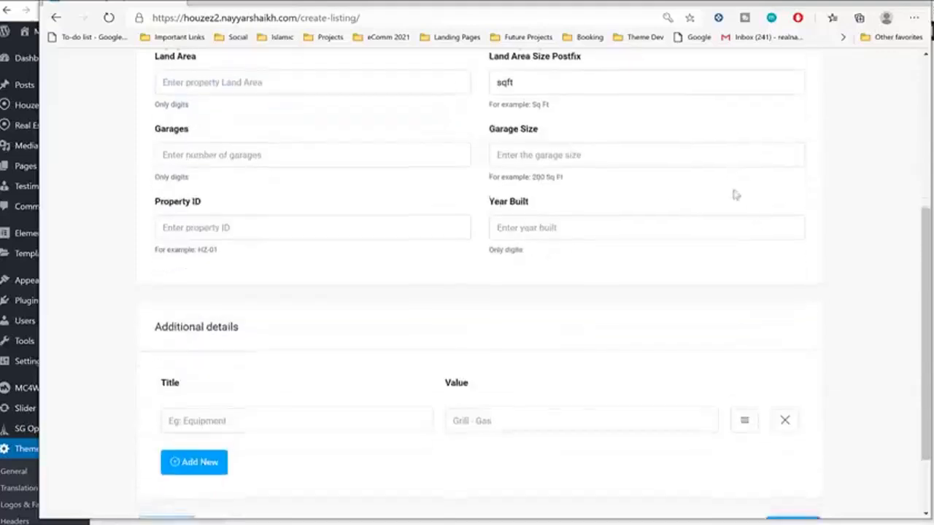
click(790, 444)
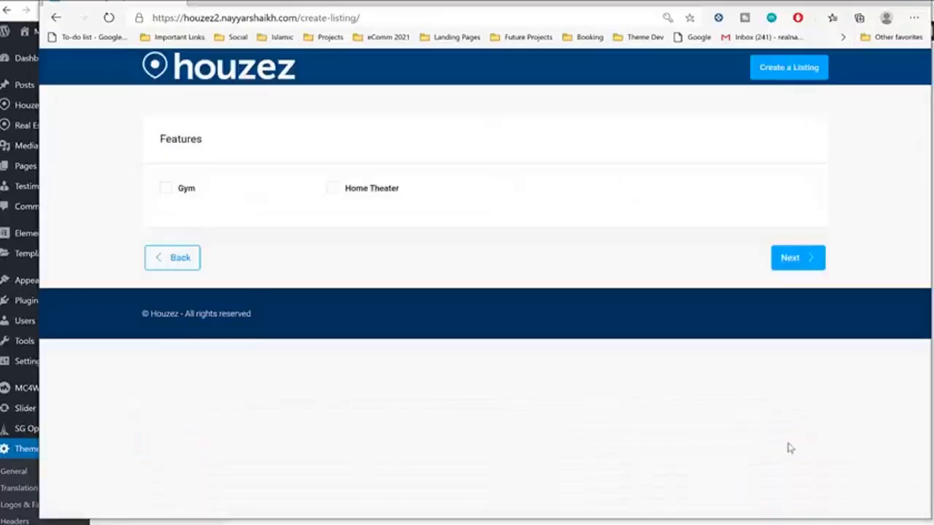
click(811, 261)
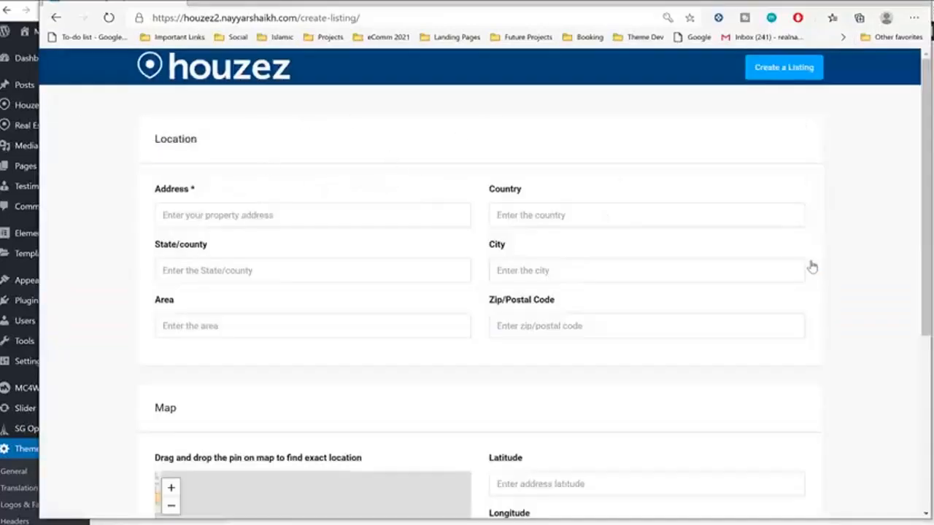
Step: Enter Mumbai as the address and drag the map pin to set latitude and longitude
click(291, 221)
text(Mumba)
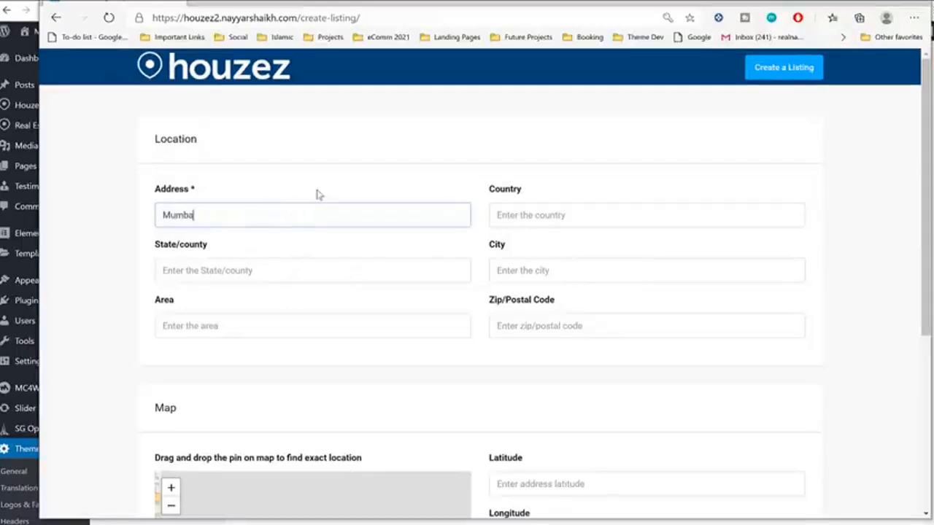
text(i)
key(Tab)
scroll(759, 288, down, 3)
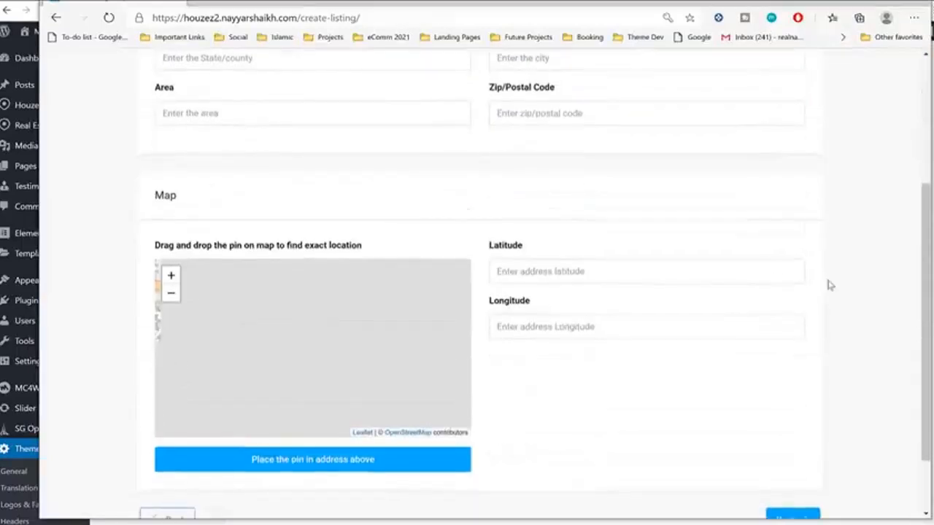
scroll(831, 285, down, 1)
drag(315, 240, 477, 272)
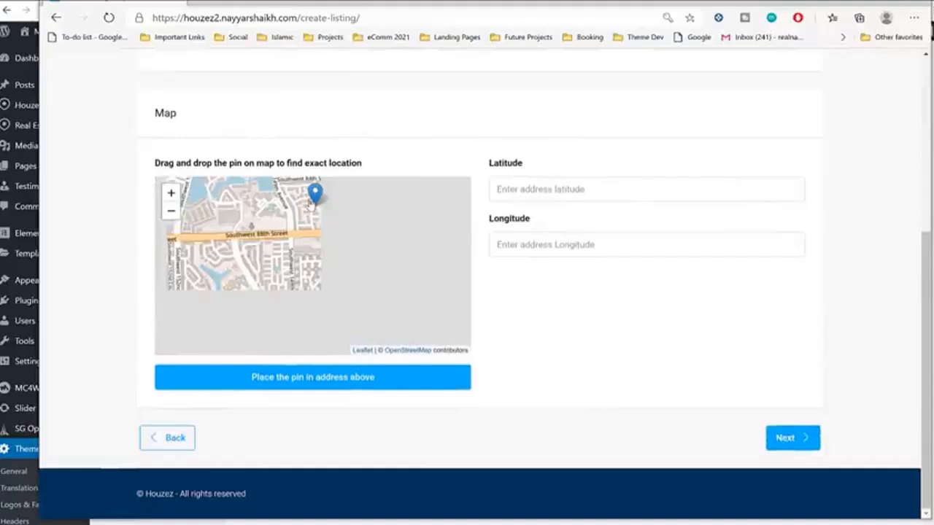
drag(311, 205, 240, 284)
drag(310, 284, 393, 293)
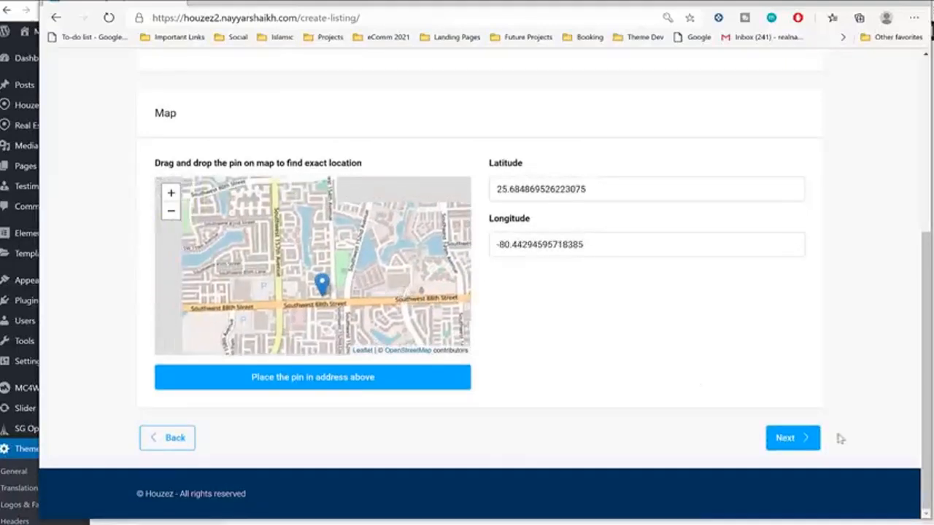
Step: Advance past 360° Virtual Tour, Floor Plans and Sub listings to Contact Information
click(799, 442)
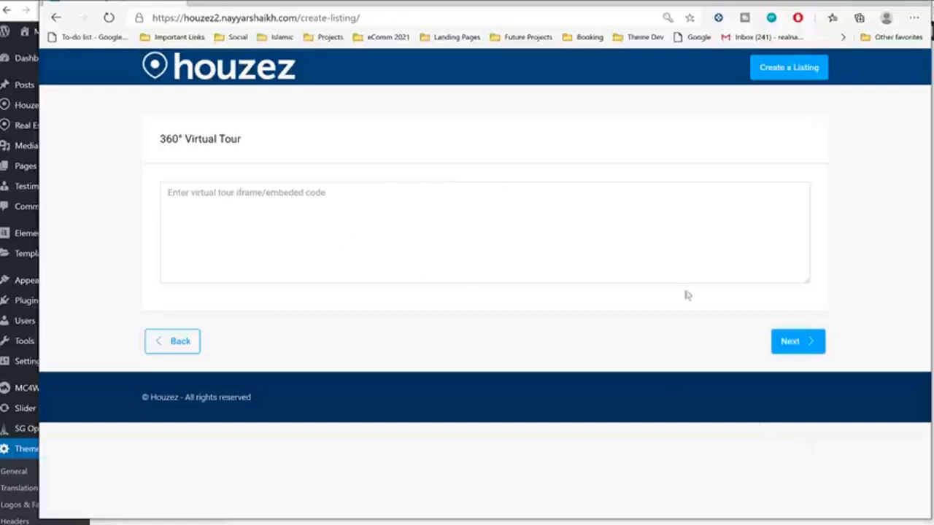
click(786, 351)
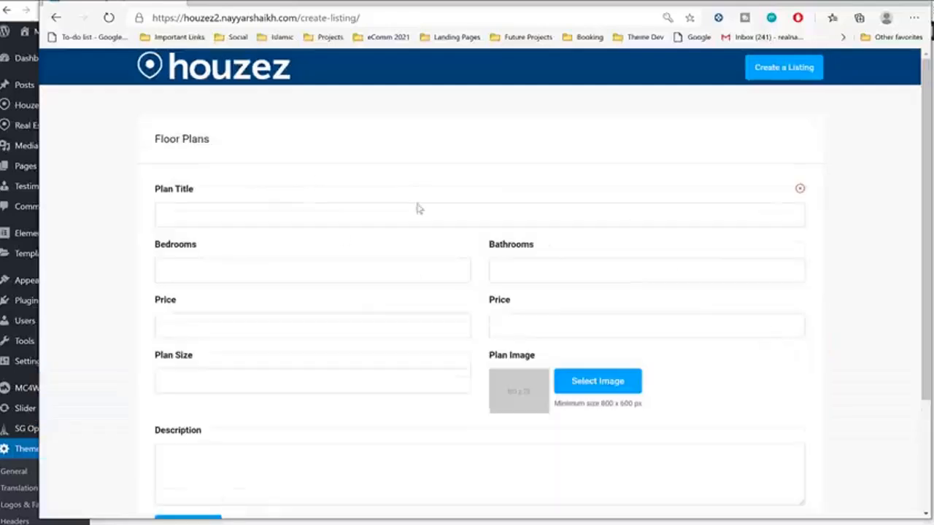
scroll(420, 209, down, 2)
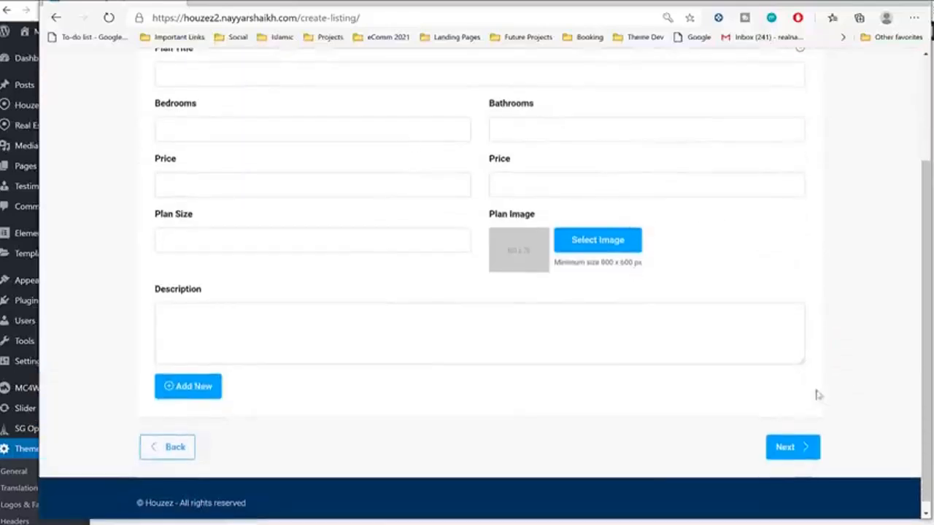
click(780, 448)
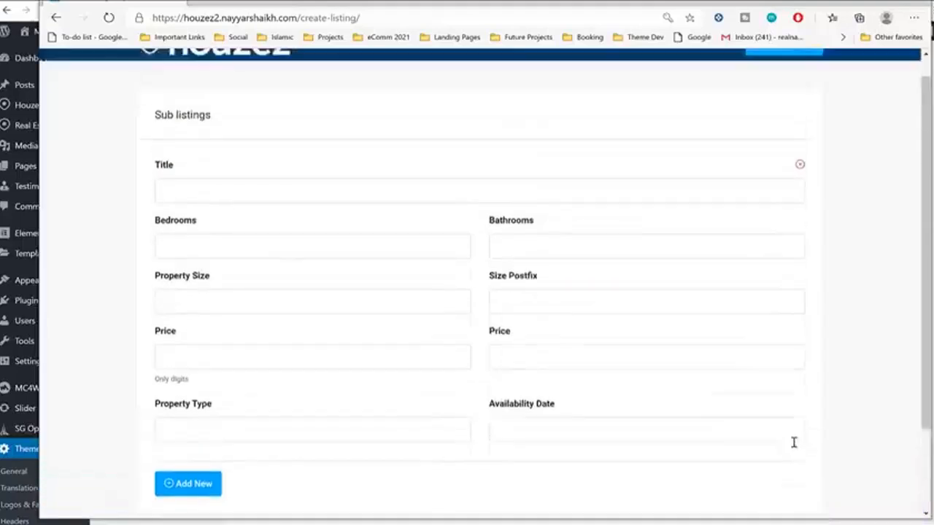
scroll(681, 383, up, 1)
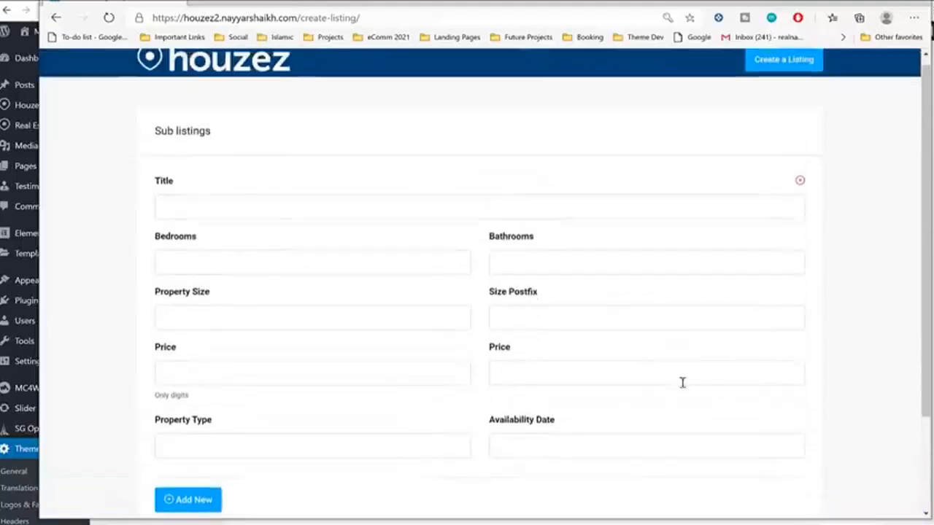
scroll(681, 326, down, 2)
click(784, 437)
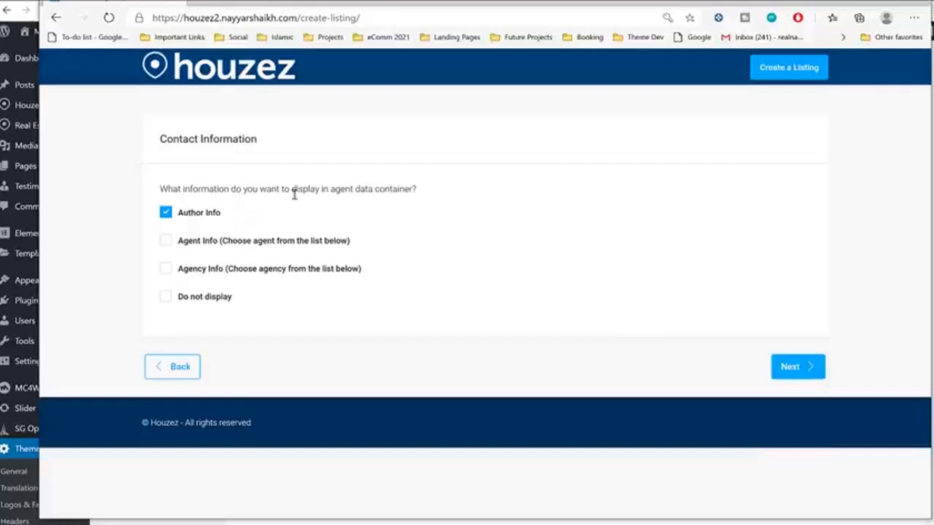
Step: Choose Author Info for contact information and advance past Private Note to the account step
drag(166, 139, 277, 146)
click(278, 146)
click(802, 372)
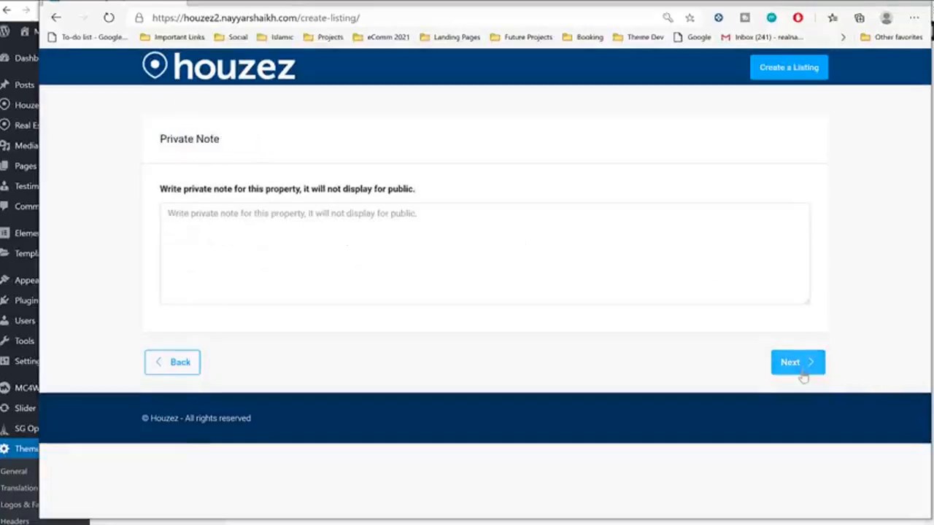
click(802, 375)
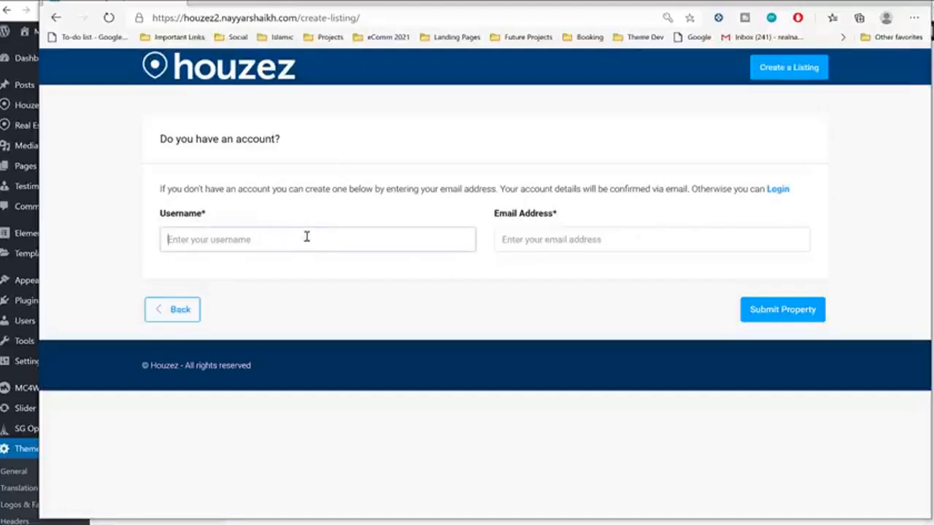
Step: Switch the account step to Login, enter the username, and submit the property successfully
click(535, 241)
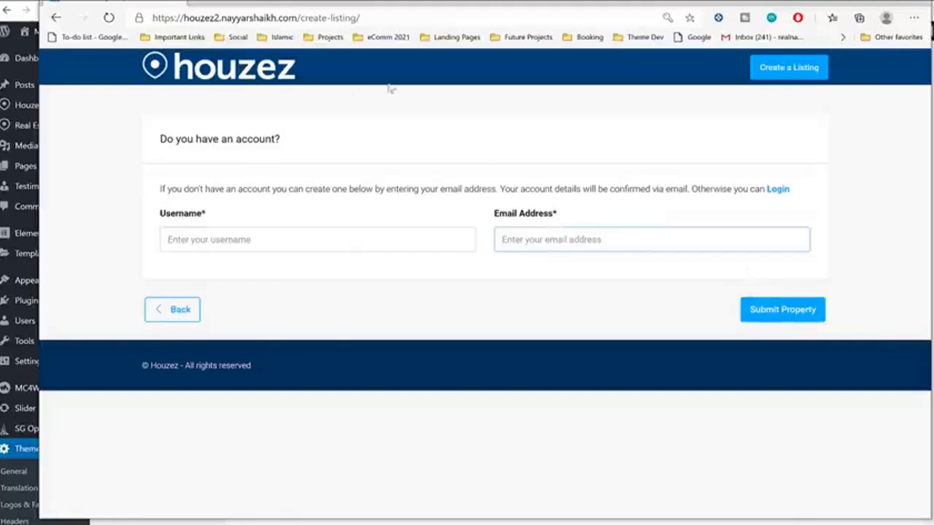
click(781, 190)
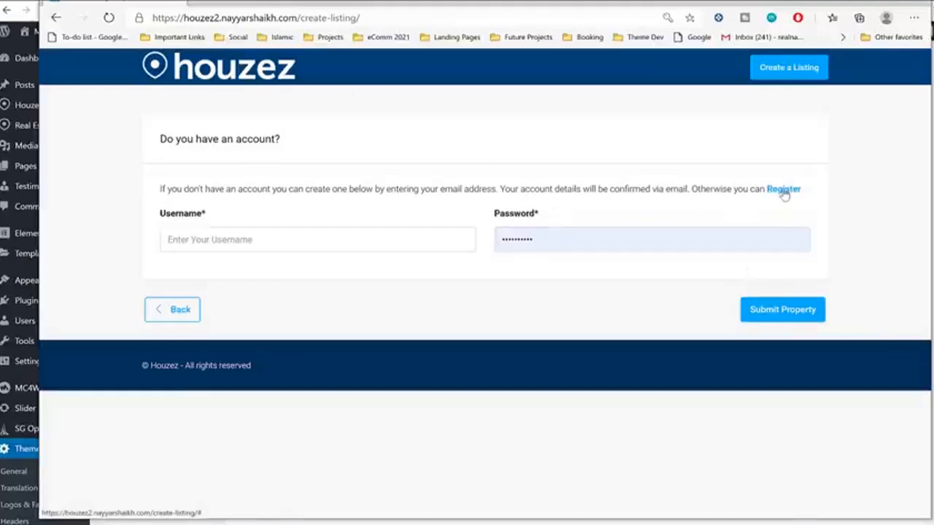
click(358, 240)
text(nayyars777)
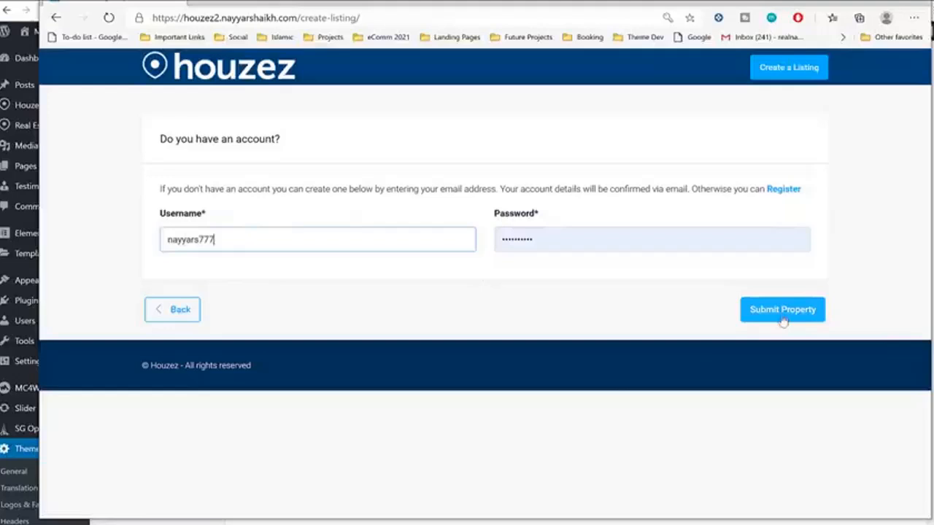
click(745, 310)
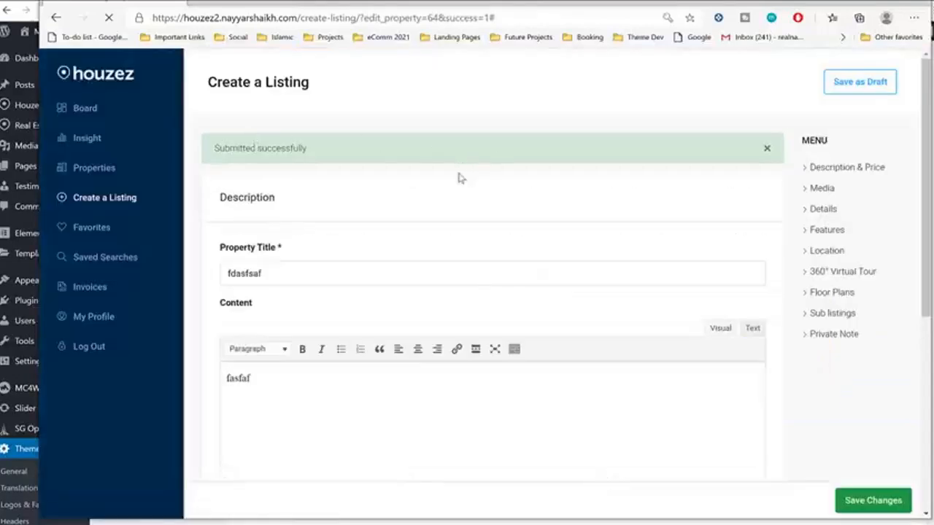
drag(212, 148, 310, 147)
click(218, 116)
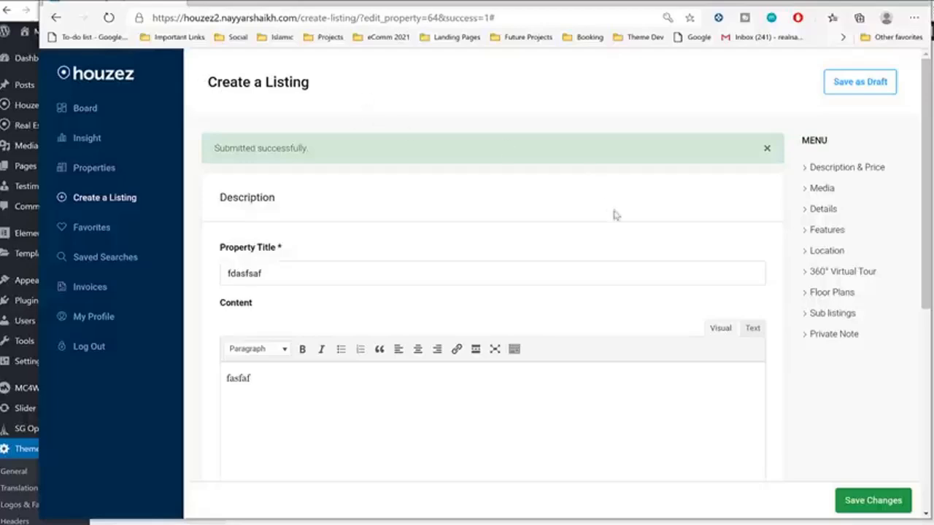
scroll(675, 273, down, 5)
Step: Approve the pending fdasfsaf listing in wp-admin Properties, then switch to the front-end dashboard
click(71, 173)
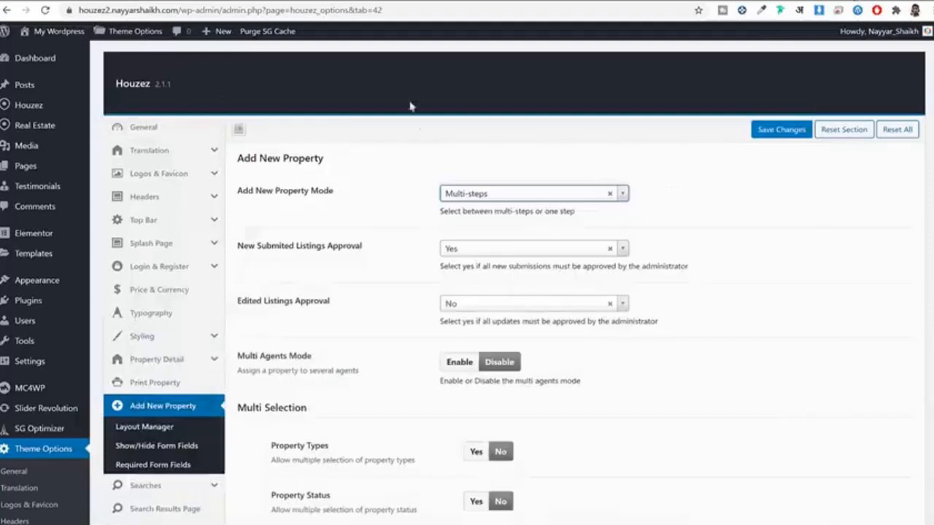
mouse_move(37, 129)
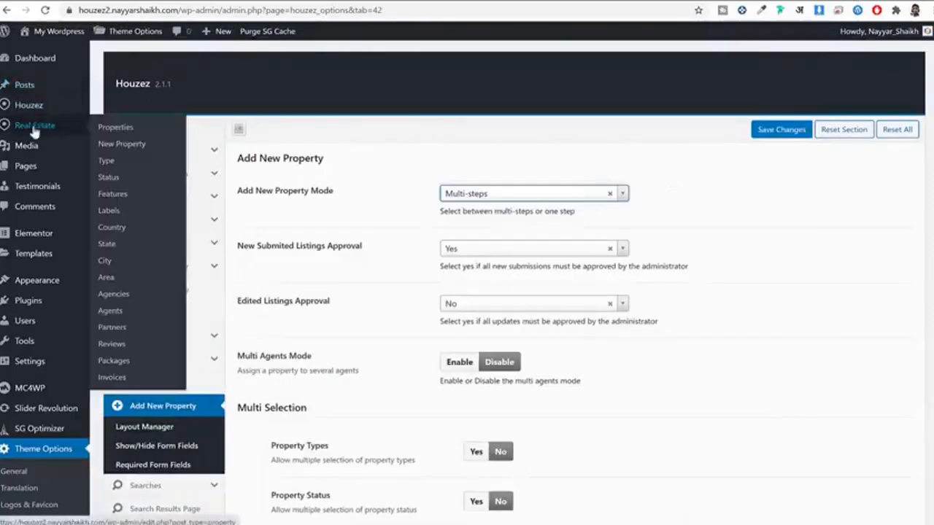
click(115, 132)
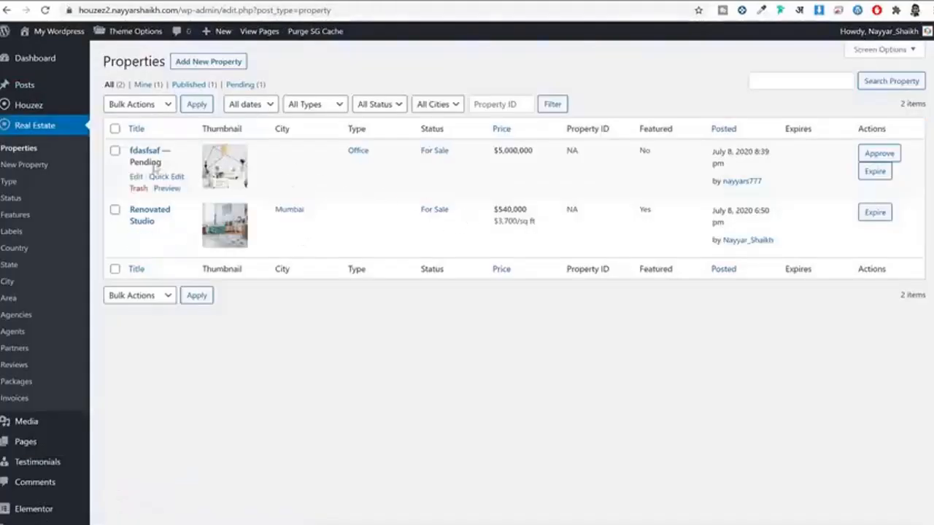
drag(162, 164, 130, 150)
click(880, 153)
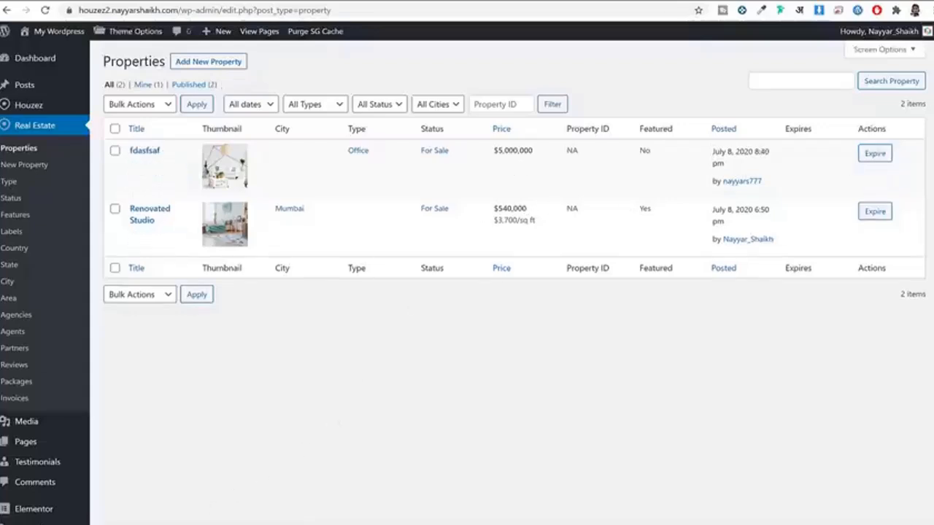
key(alt+Tab)
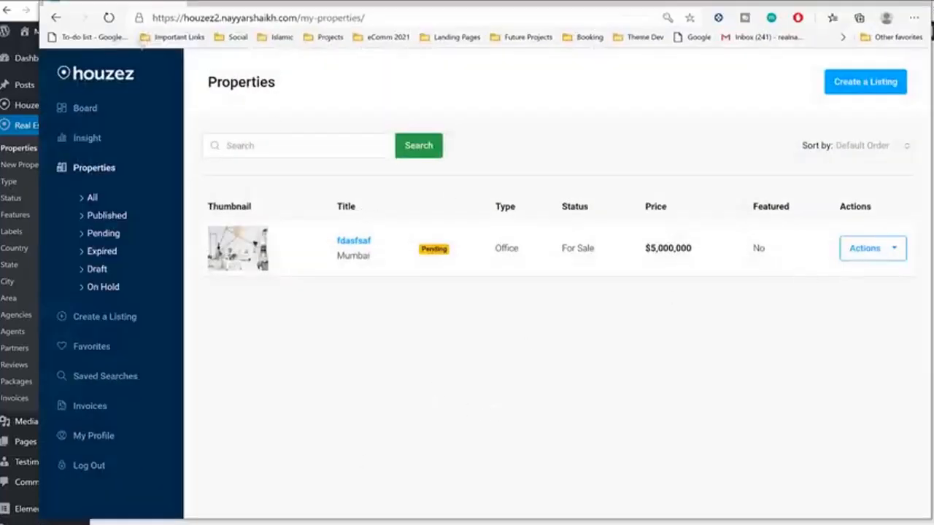
Step: Reload the dashboard, choose Upgrade to Featured for fdasfsaf, and select Stripe for the $10 fee
click(108, 17)
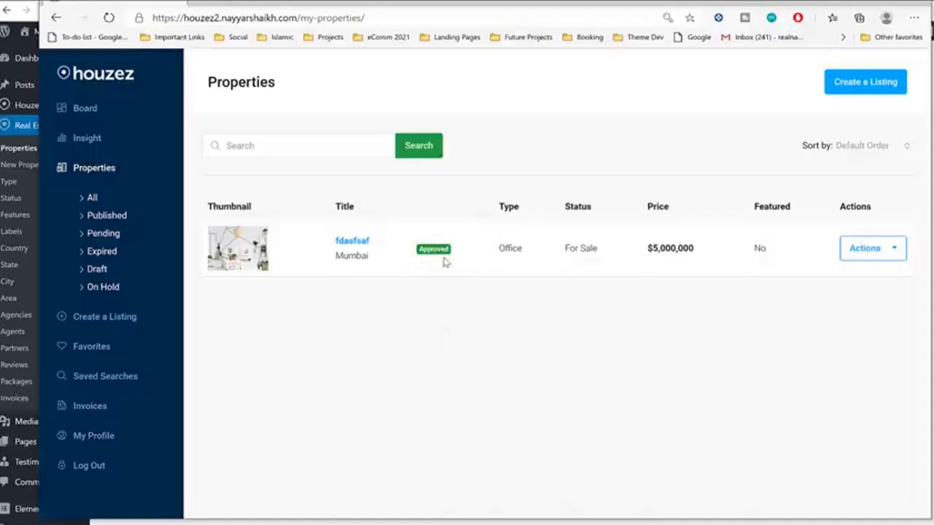
click(875, 252)
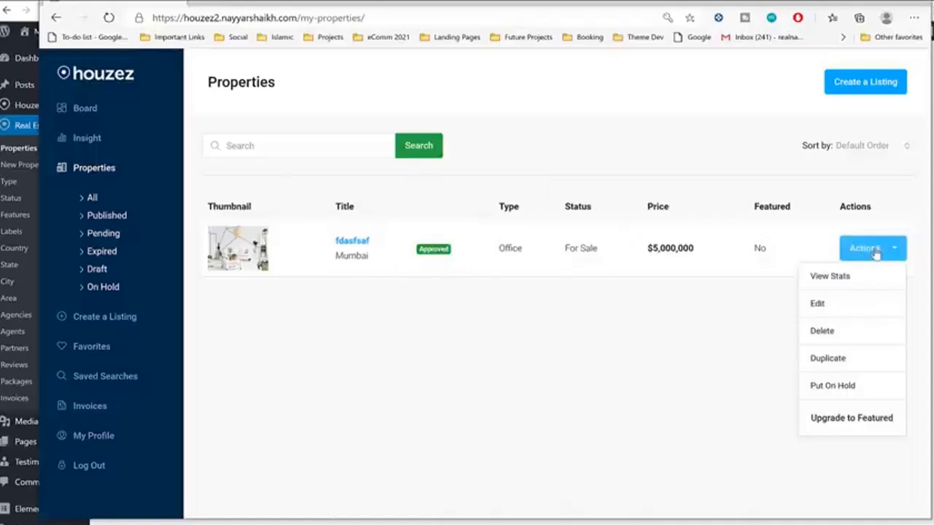
click(844, 424)
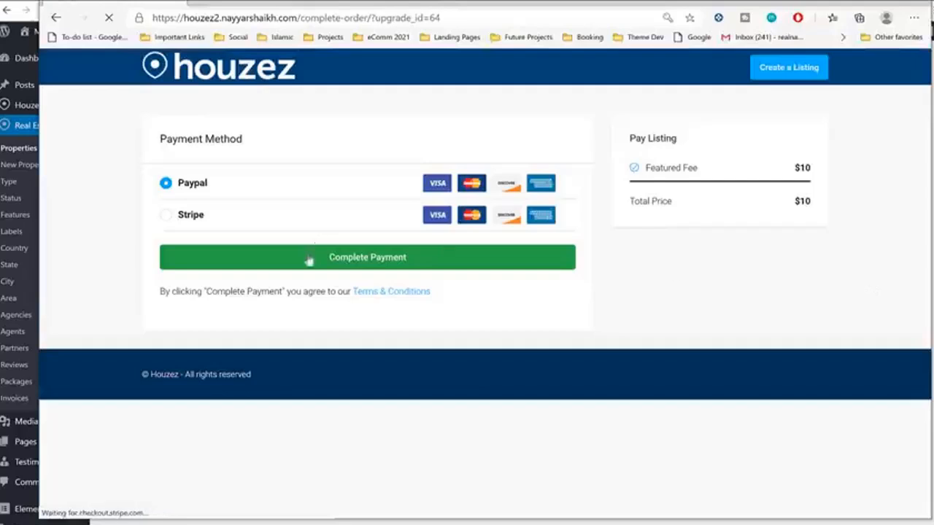
click(196, 217)
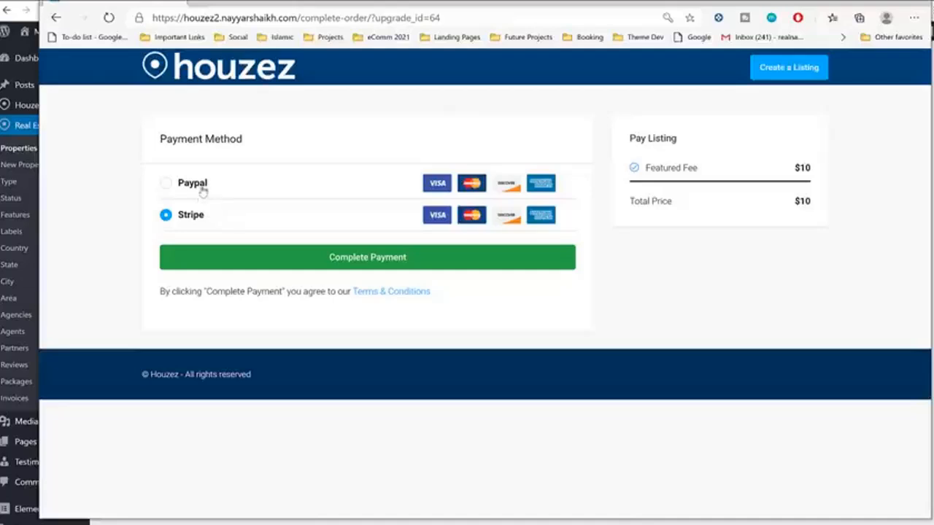
Step: Autofill the billing details and set India as the billing country
click(284, 260)
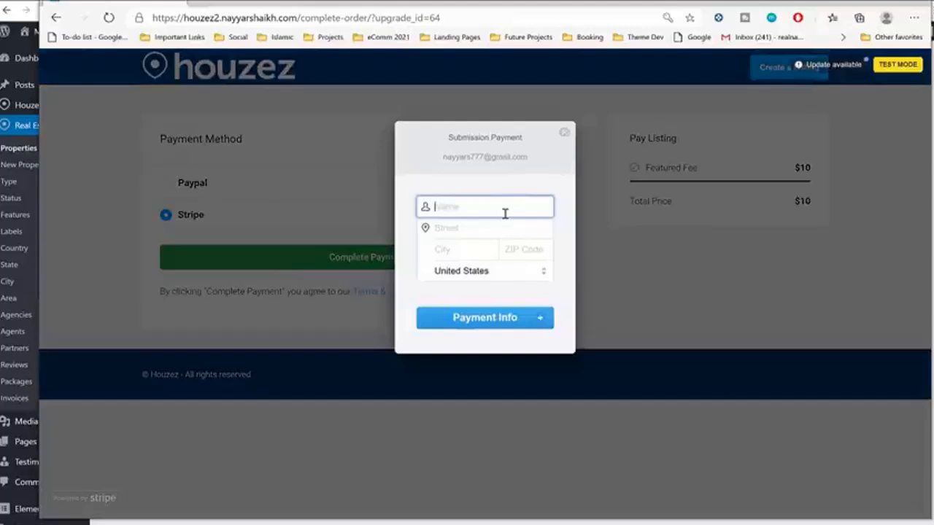
text(Nayy)
click(509, 251)
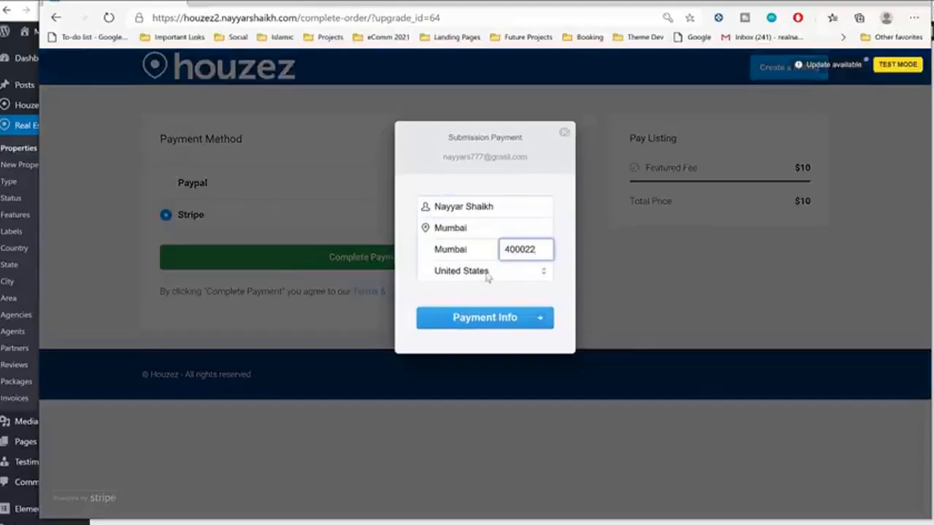
click(488, 273)
text(india)
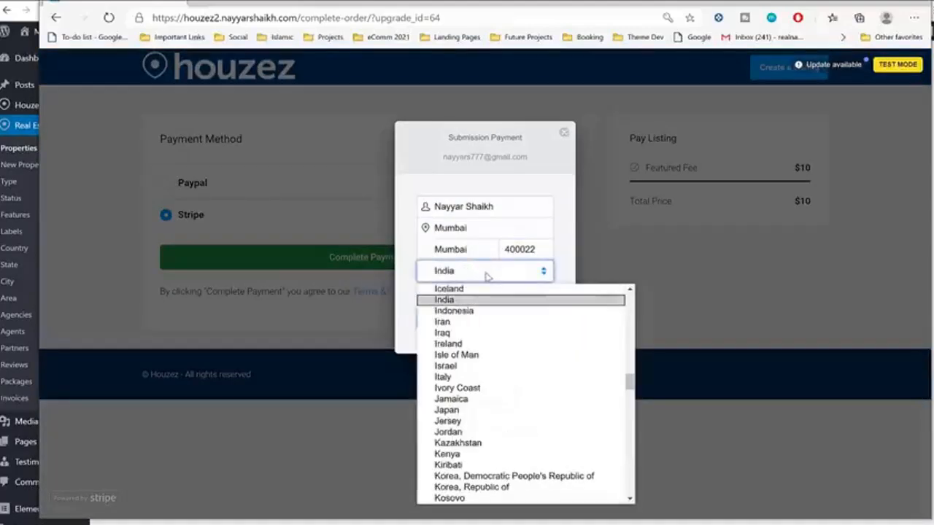
click(489, 300)
Step: Enter the Stripe test card number, expiry and CVC, and pay $10.00
click(498, 326)
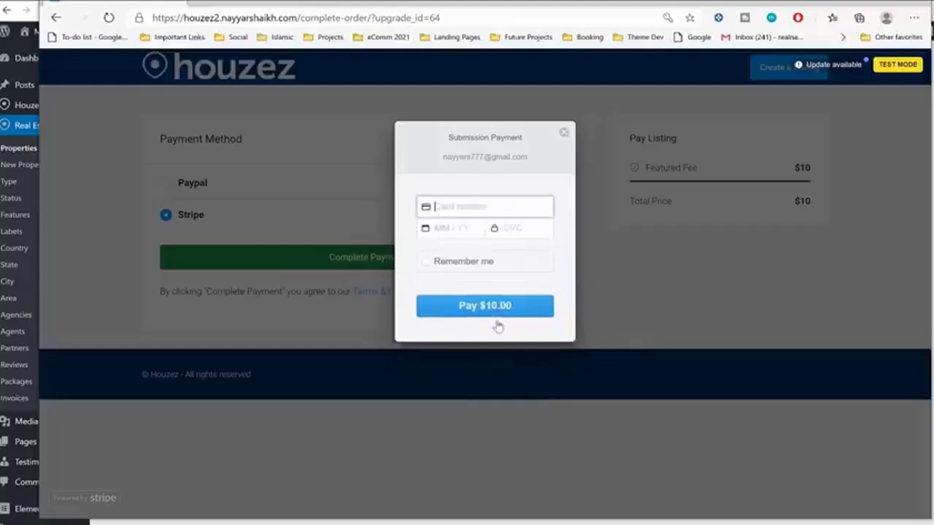
text(42)
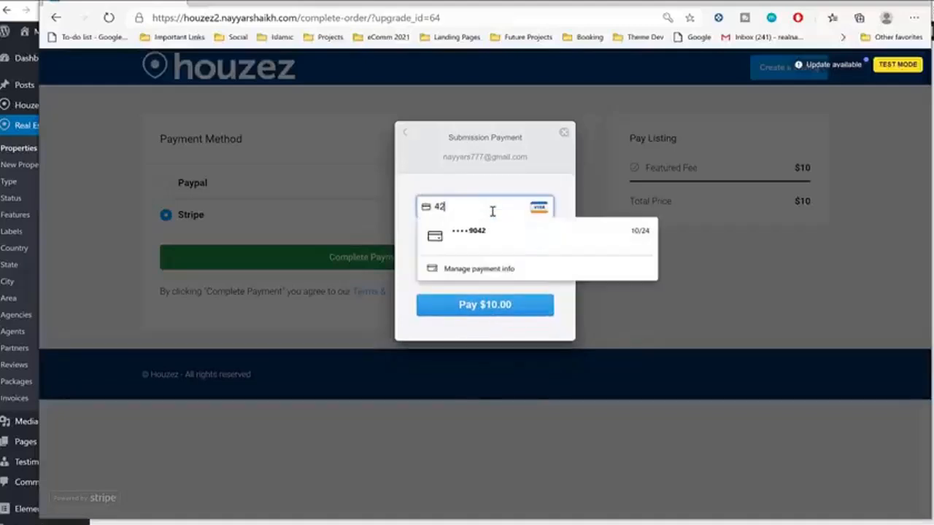
text(424242424242420221456)
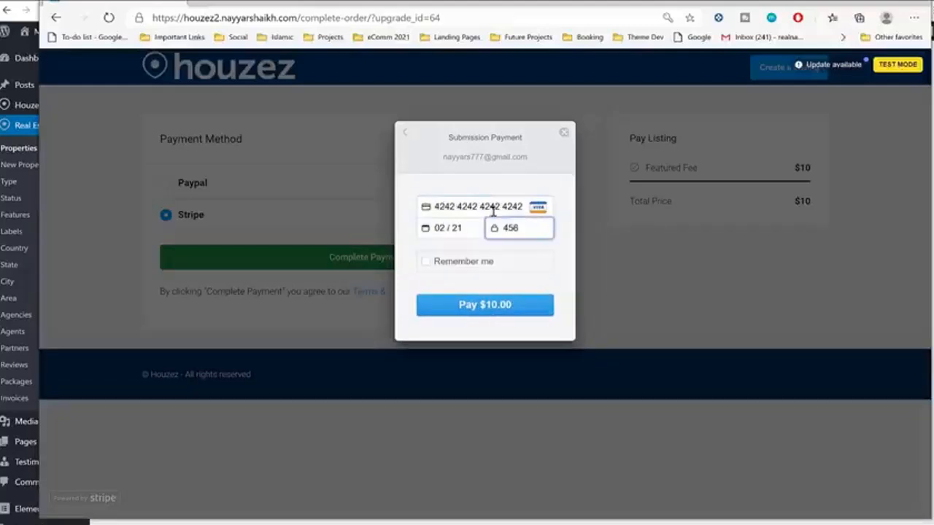
click(496, 307)
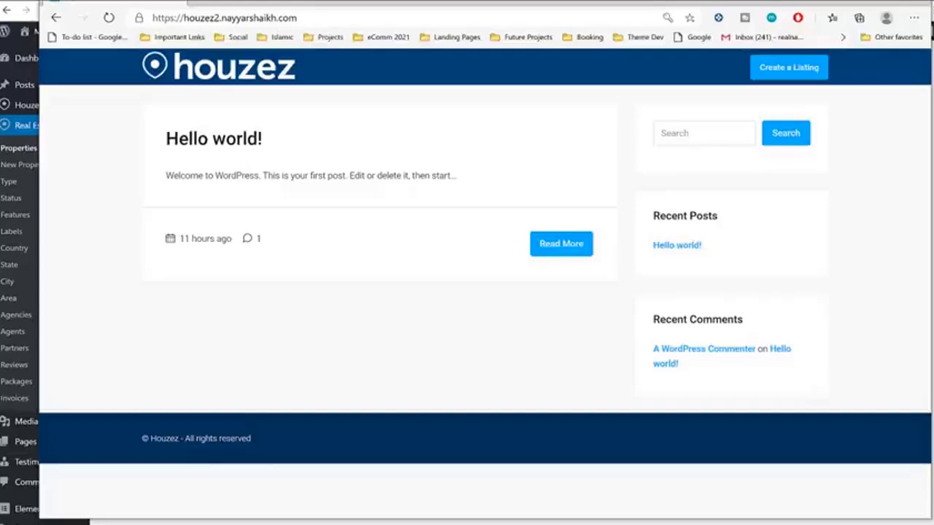
Step: View the site's plain home page, scroll through the demo site, then return to admin Properties
click(923, 2)
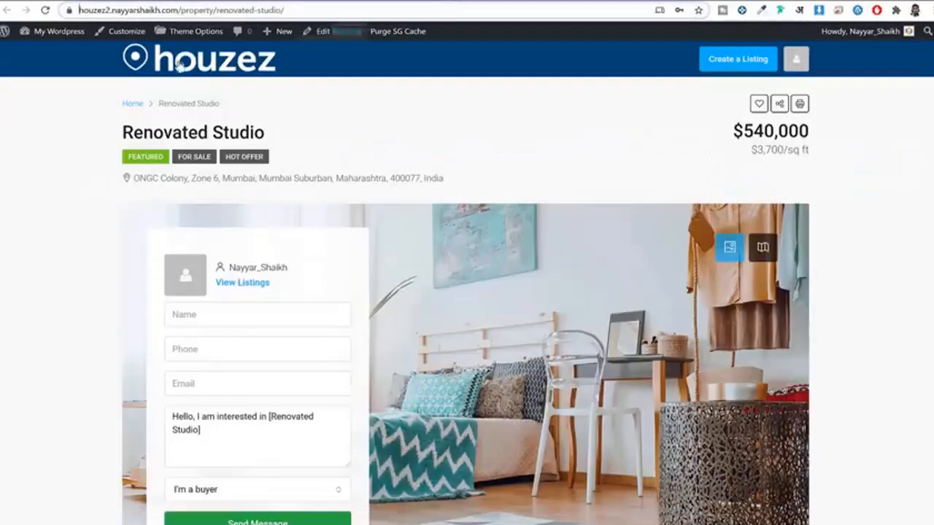
click(177, 65)
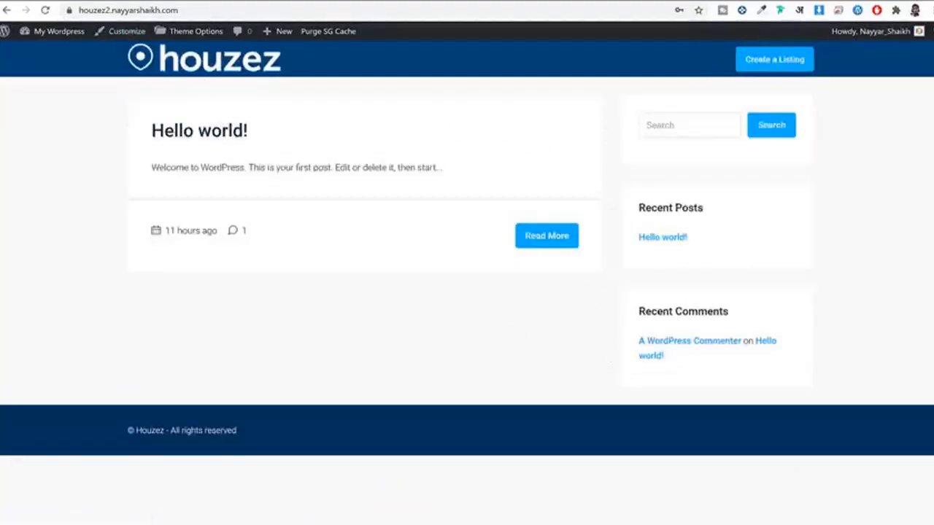
key(alt+Left)
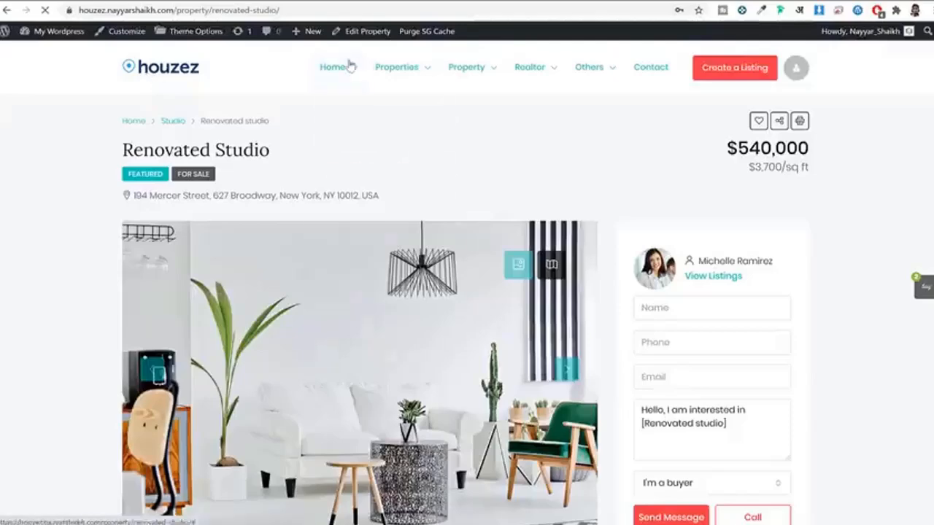
mouse_move(350, 65)
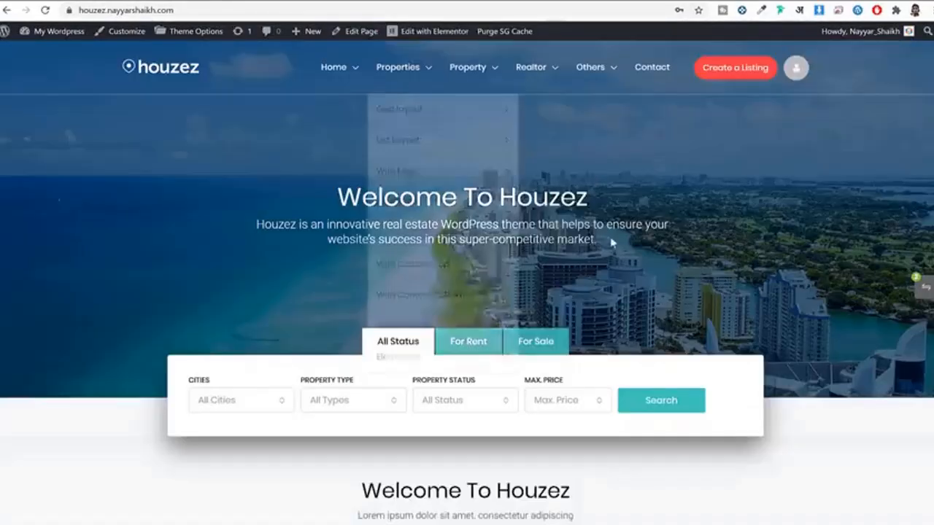
scroll(735, 273, down, 10)
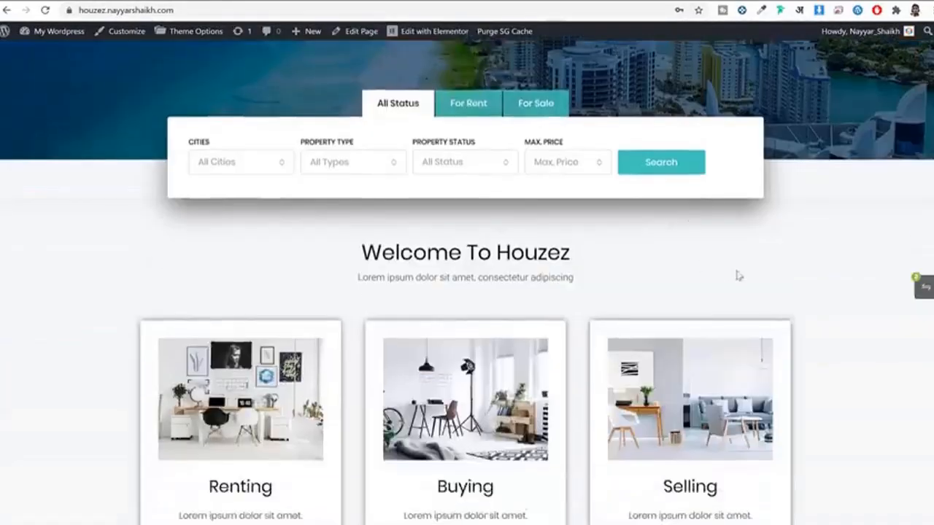
scroll(825, 282, down, 12)
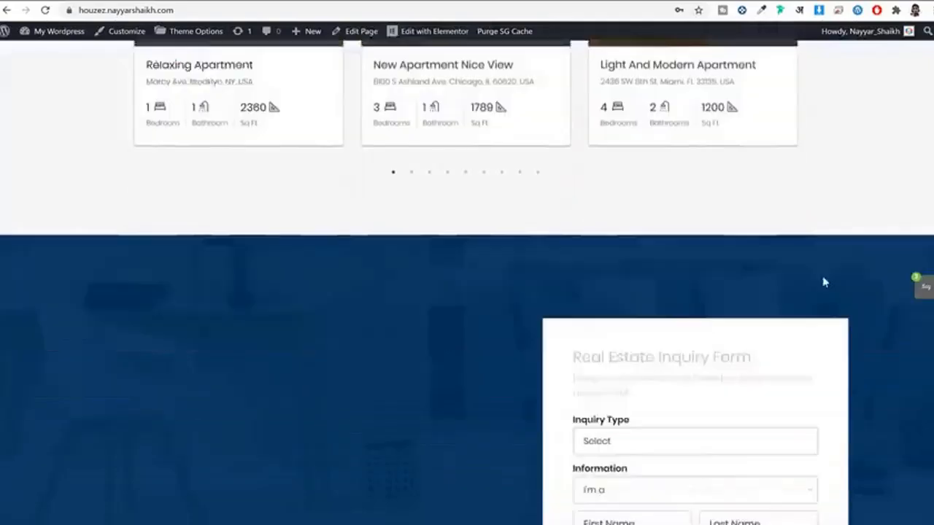
scroll(824, 283, down, 15)
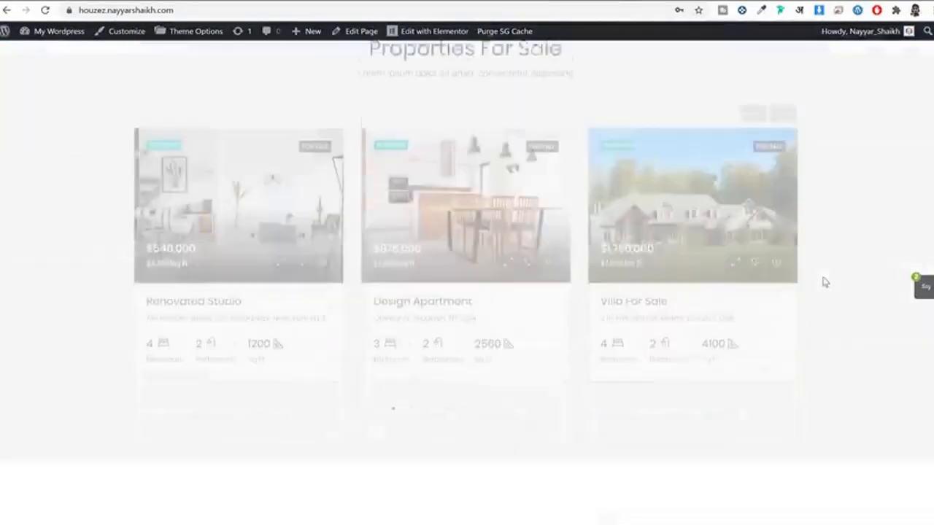
scroll(825, 282, down, 2)
scroll(825, 282, up, 20)
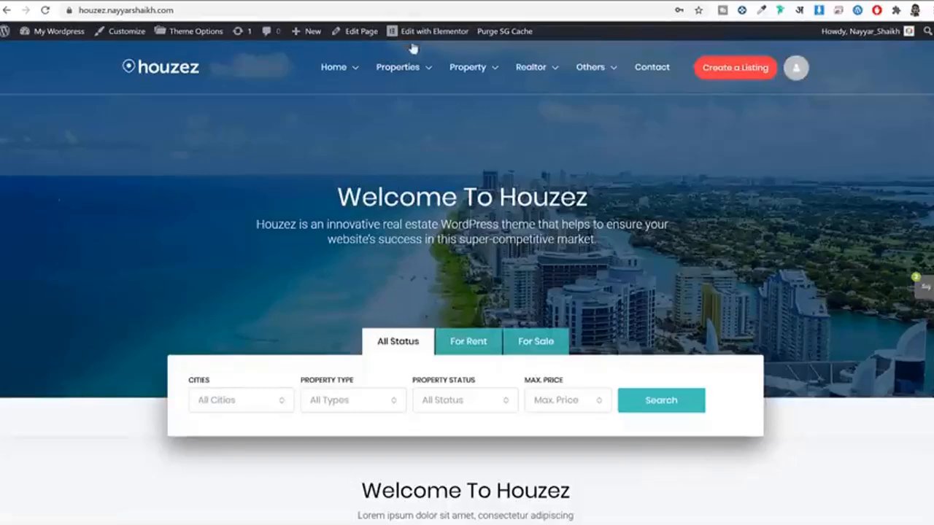
click(395, 2)
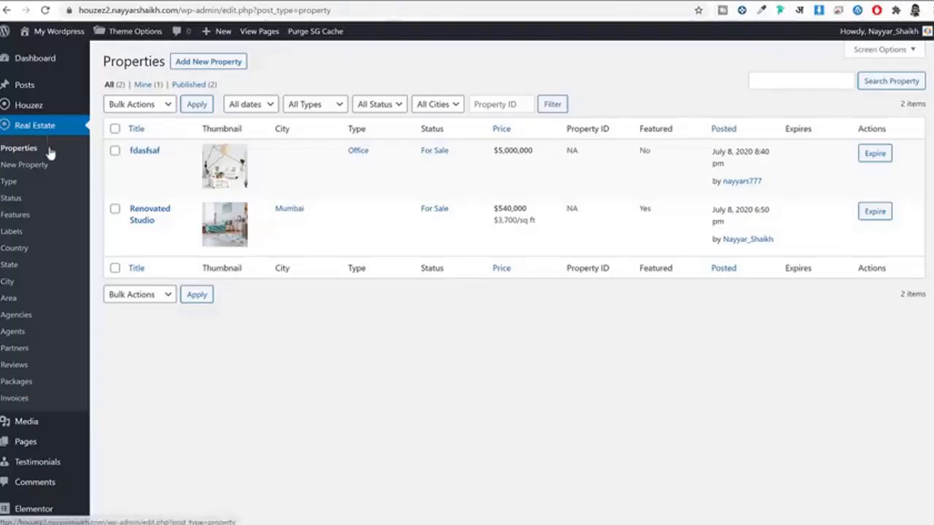
Step: Add a new page titled 'Home' from Pages > Add New and confirm publishing it
scroll(50, 150, down, 2)
mouse_move(35, 334)
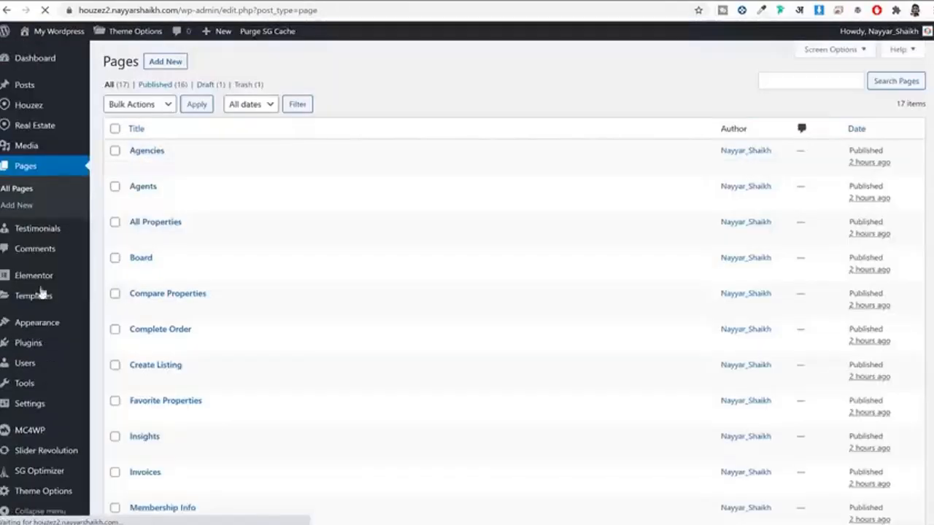
scroll(225, 327, down, 4)
scroll(248, 394, up, 4)
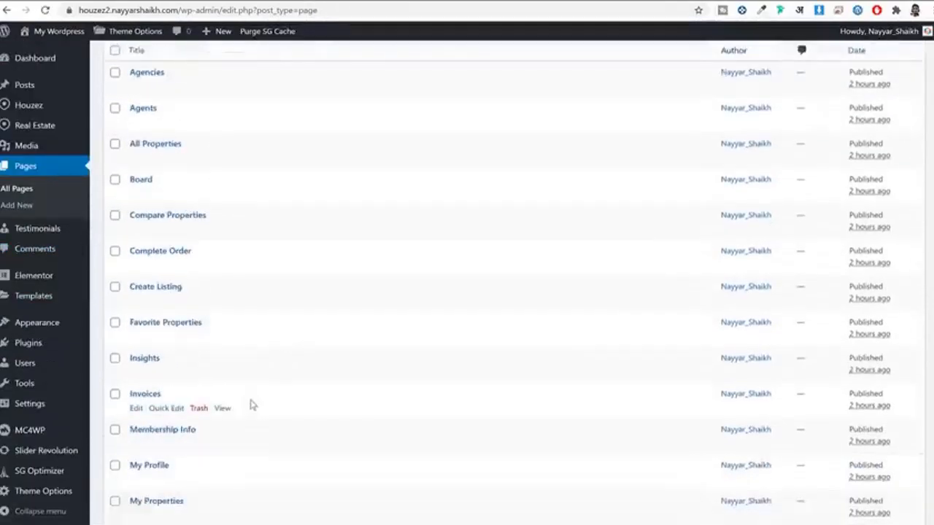
click(175, 68)
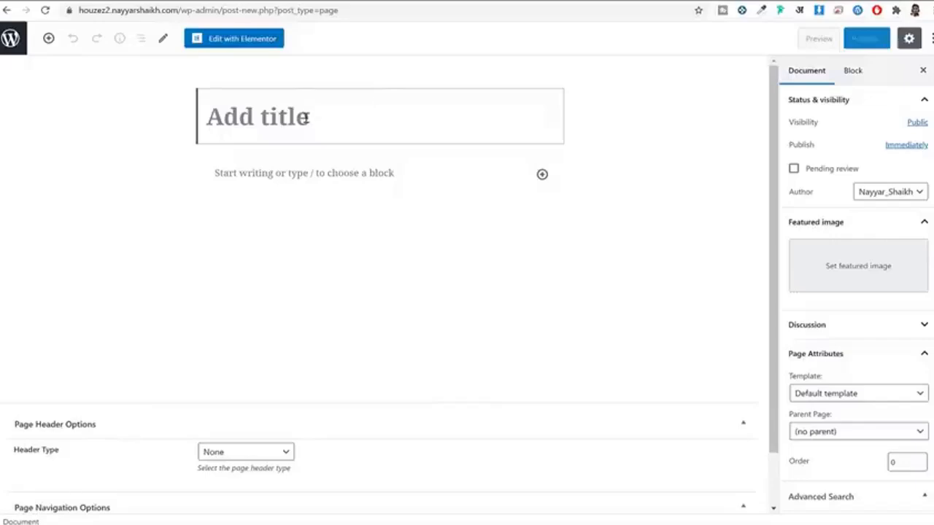
text(Hoim)
key(BackSpace)
key(BackSpace)
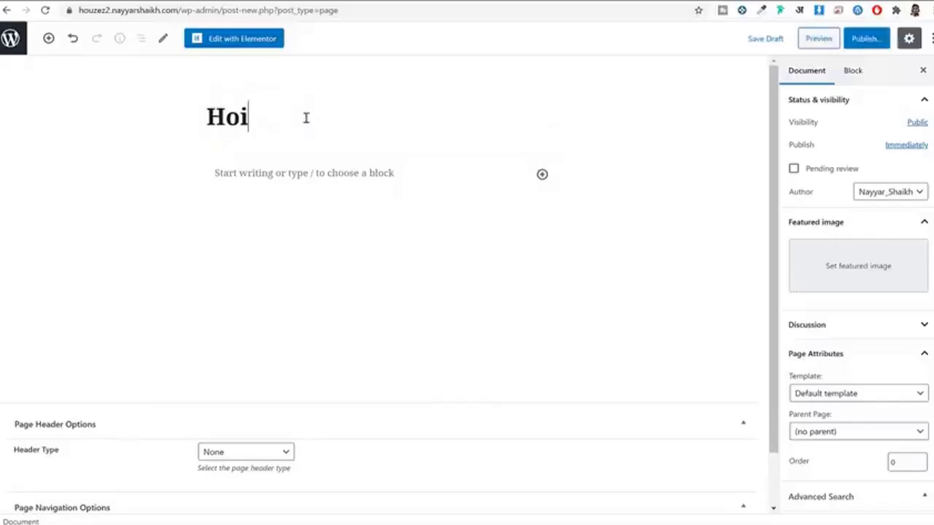
text(me)
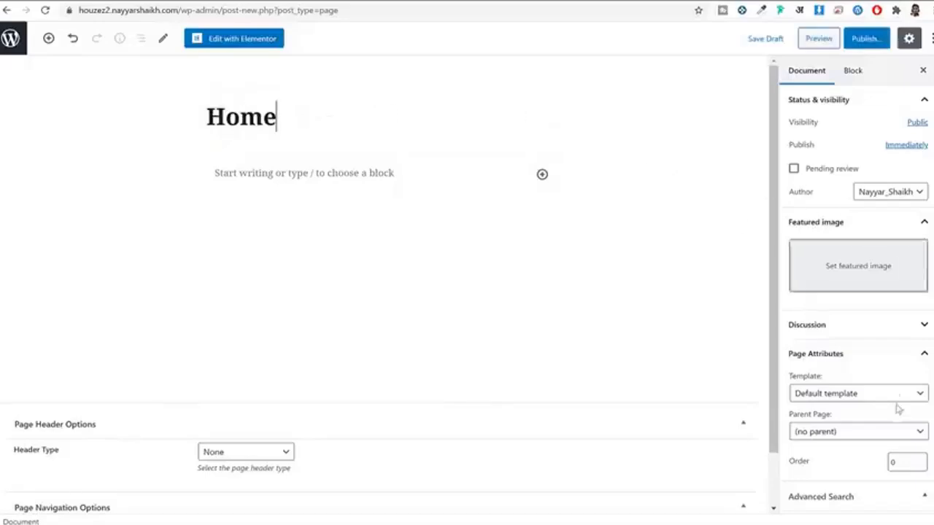
click(866, 40)
click(869, 40)
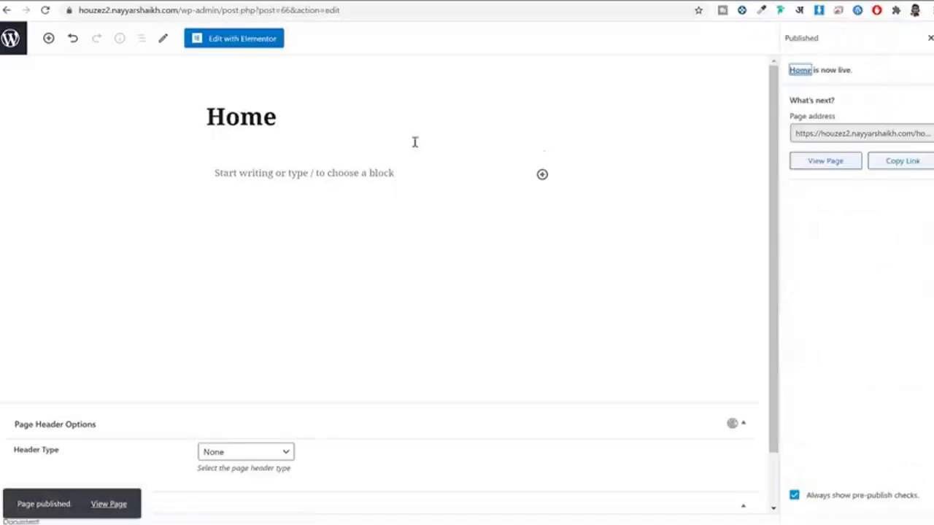
Step: Open the live Home page in a new tab and inspect its title and breadcrumb
right_click(113, 505)
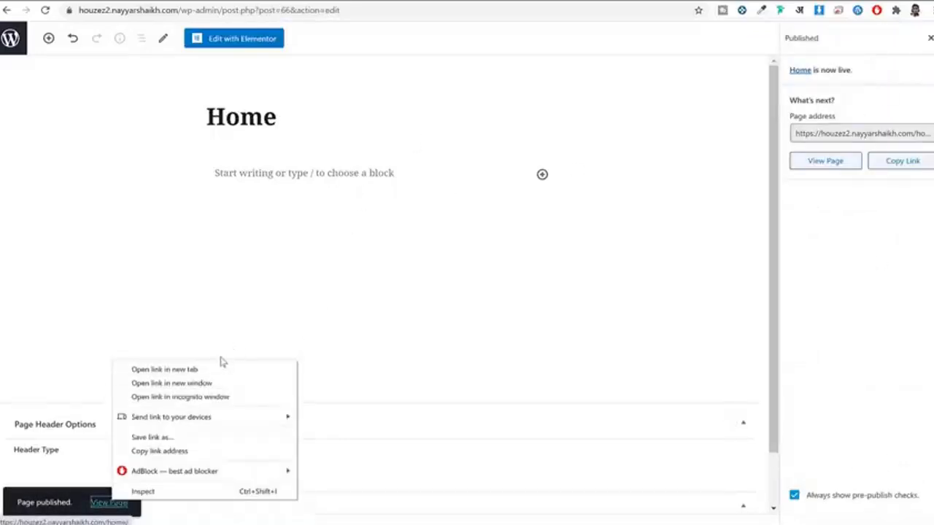
click(164, 369)
click(489, 1)
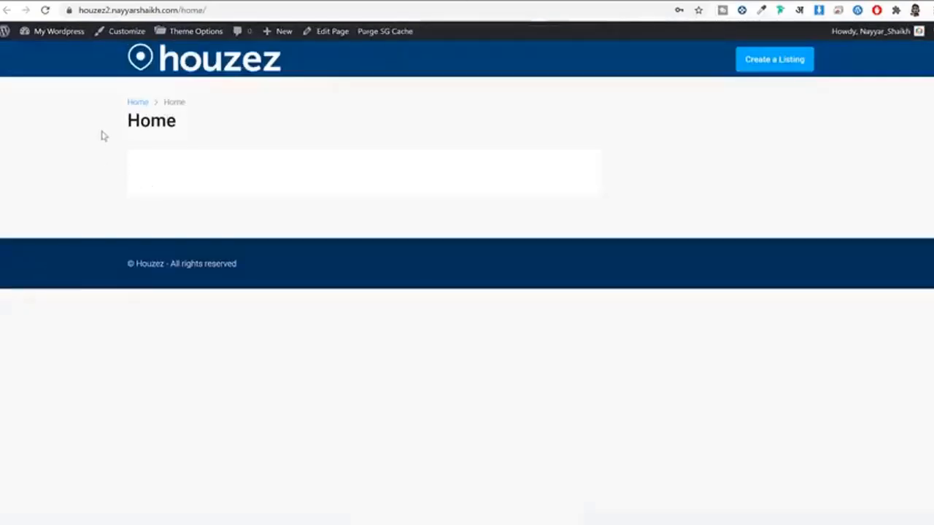
drag(102, 136, 238, 141)
click(225, 162)
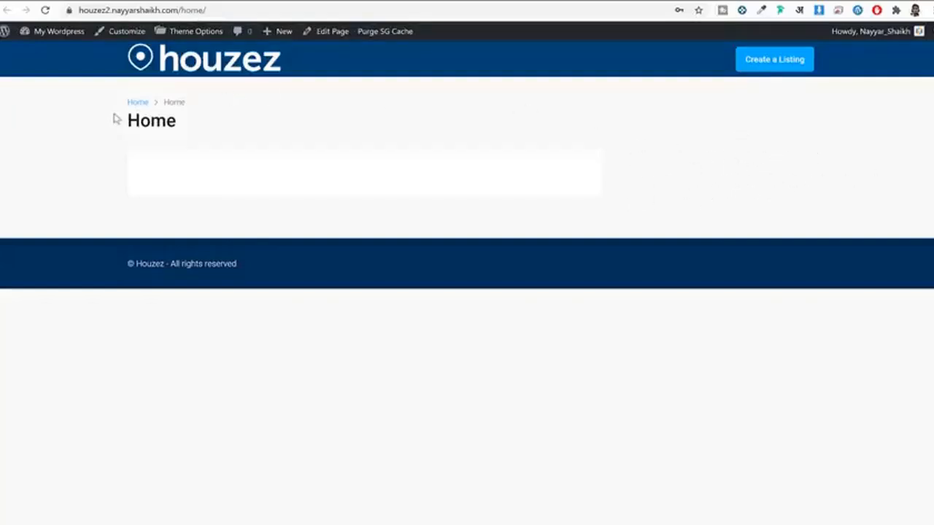
drag(113, 119, 232, 127)
click(156, 110)
double_click(180, 103)
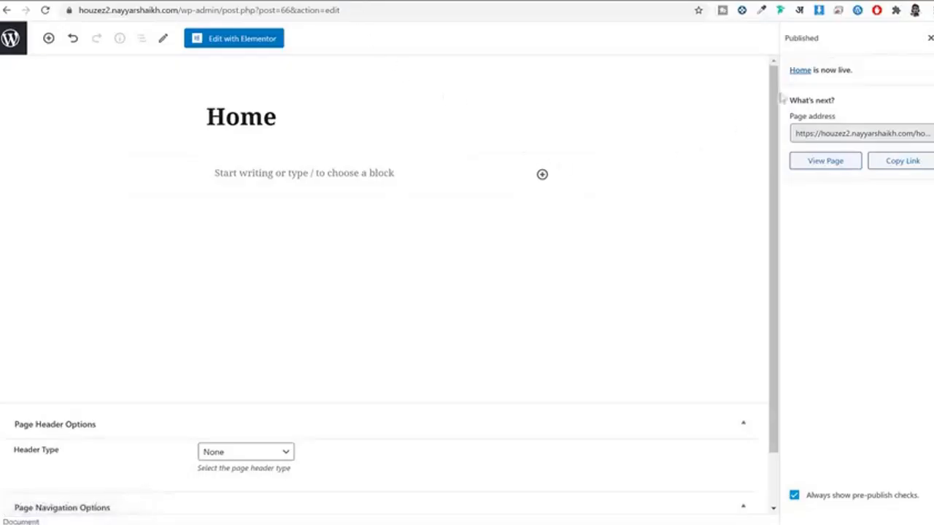
Step: Set the Home page template to Houzez Page Builder, update it, and reload the live /home/ page
click(928, 38)
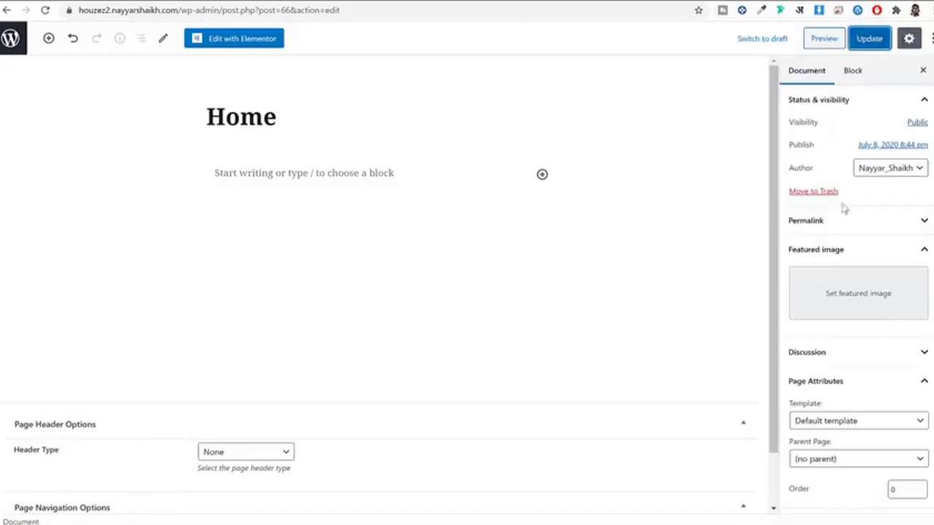
scroll(824, 309, down, 3)
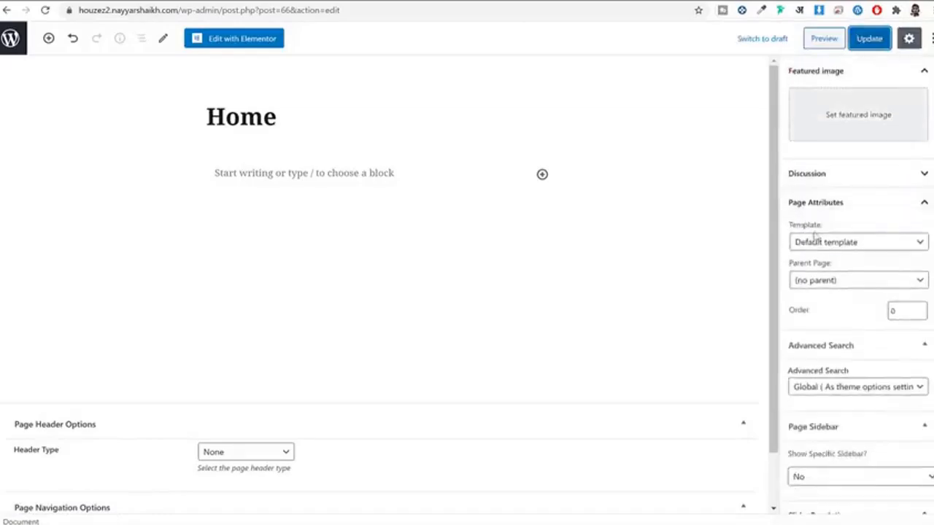
click(822, 246)
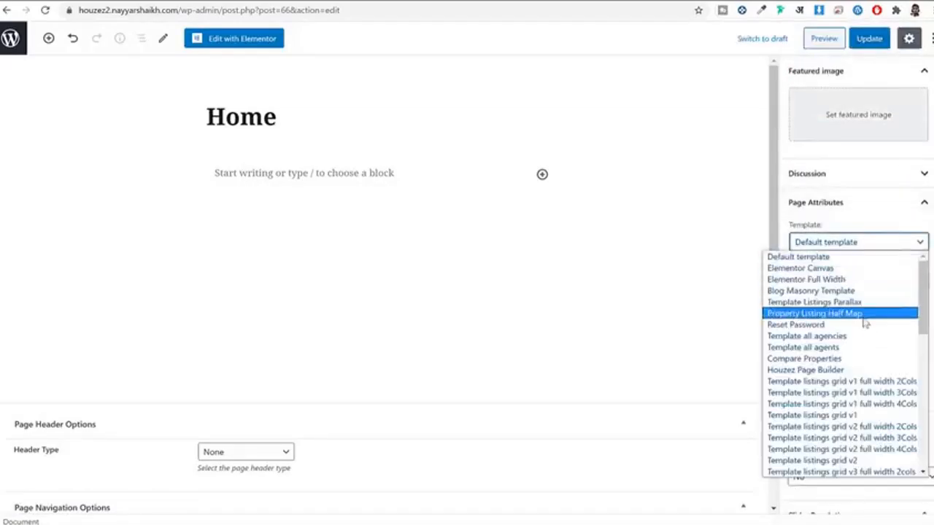
click(823, 370)
click(863, 38)
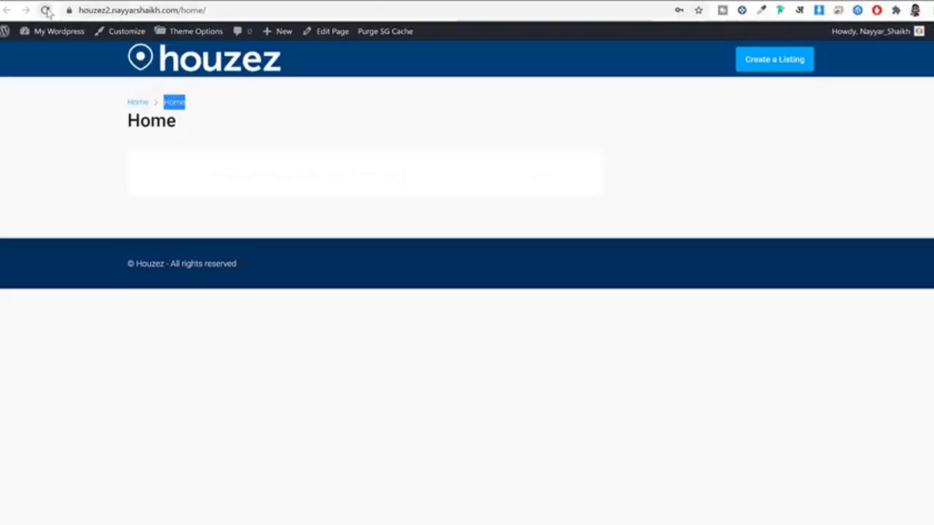
click(45, 10)
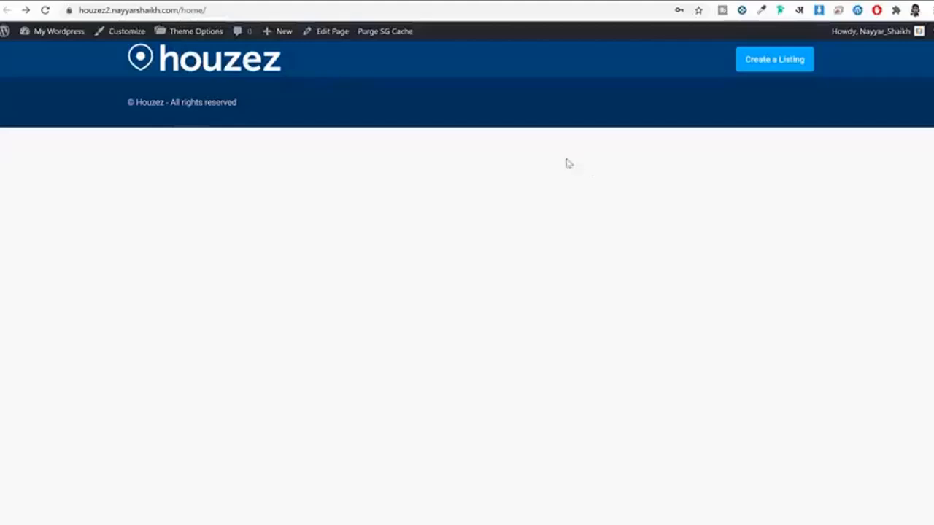
Step: Inspect the Home page's web address, visit the site home page, and go back to /home/
click(152, 10)
click(197, 9)
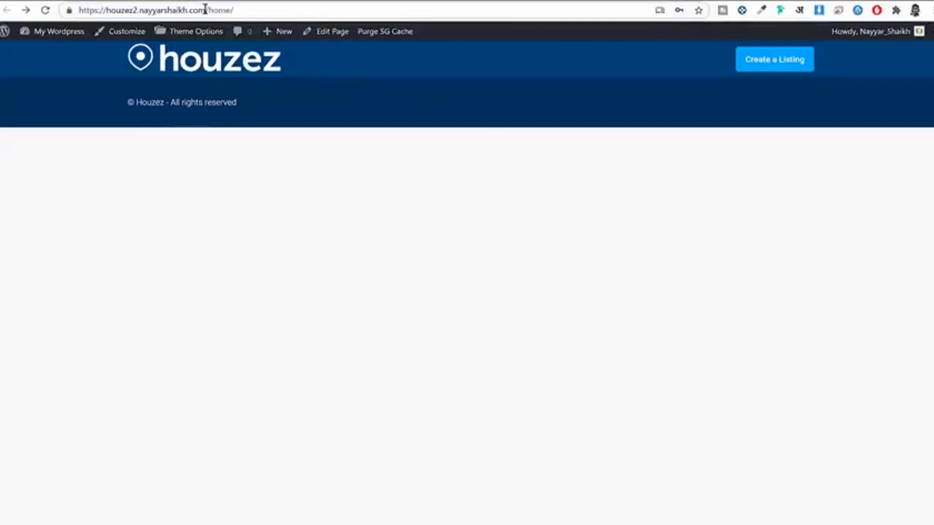
double_click(197, 9)
drag(42, 4, 24, 4)
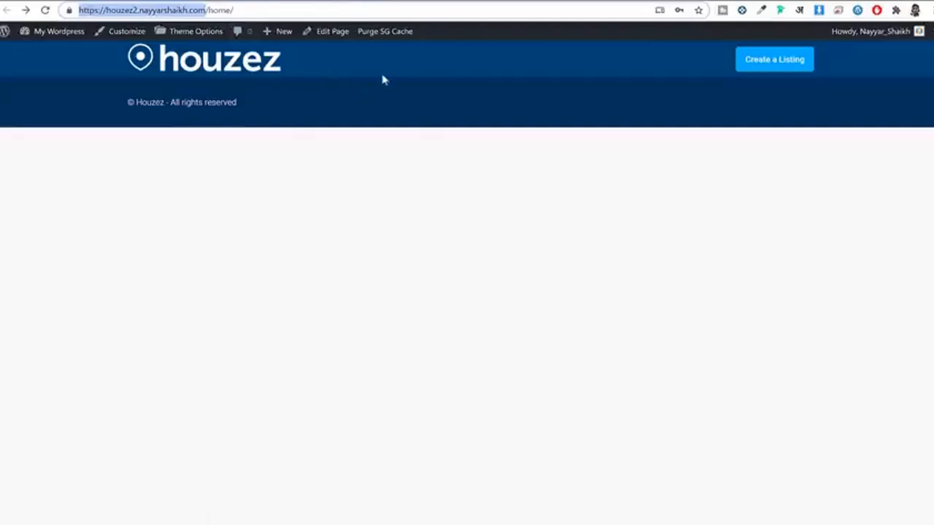
click(211, 67)
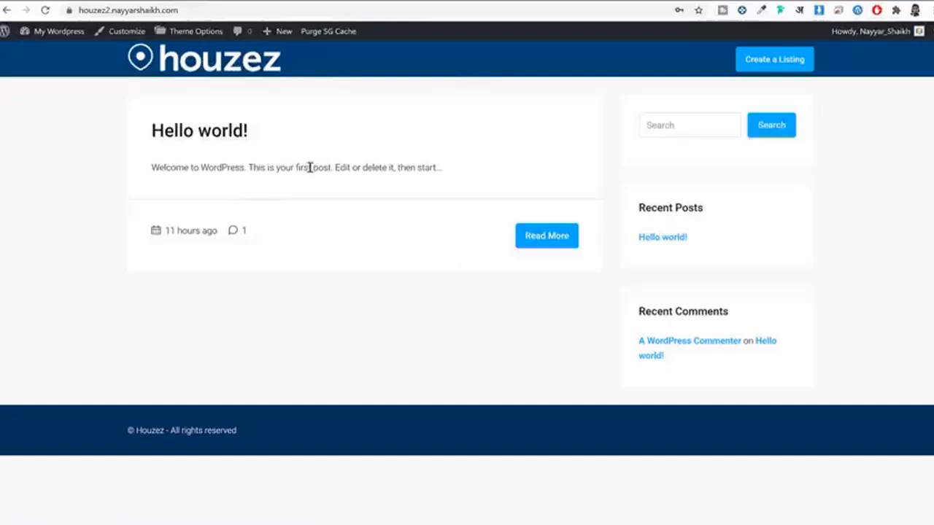
key(alt+Left)
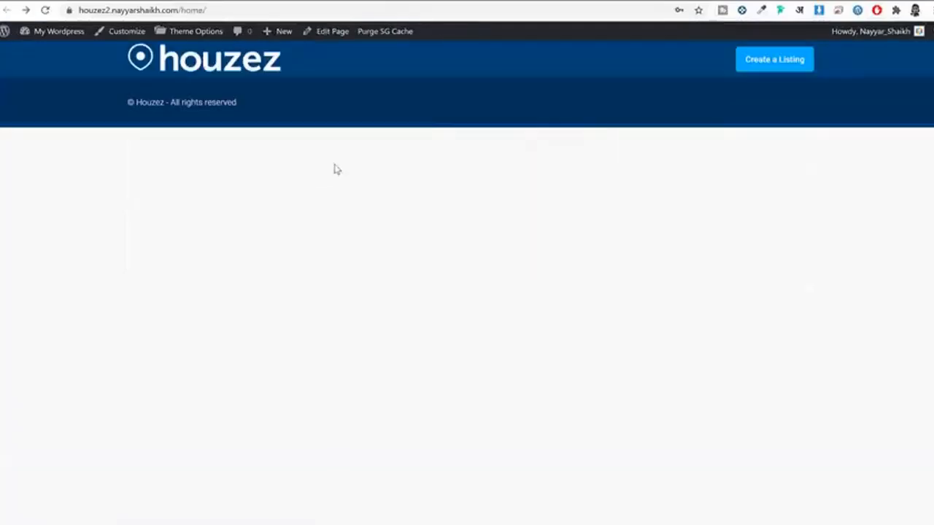
Step: Open the Home page in the block editor and go to the All Pages list
click(328, 31)
drag(277, 121, 189, 115)
key(alt+Left)
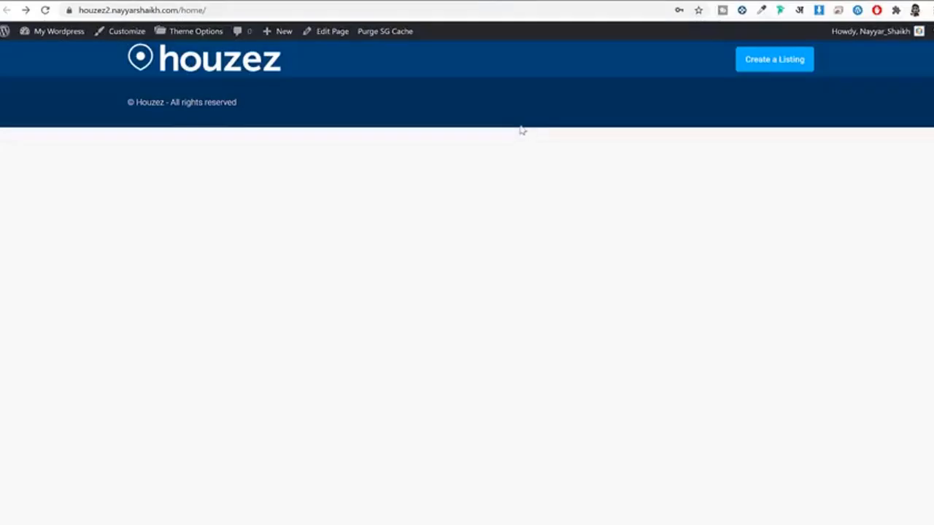
key(alt+Right)
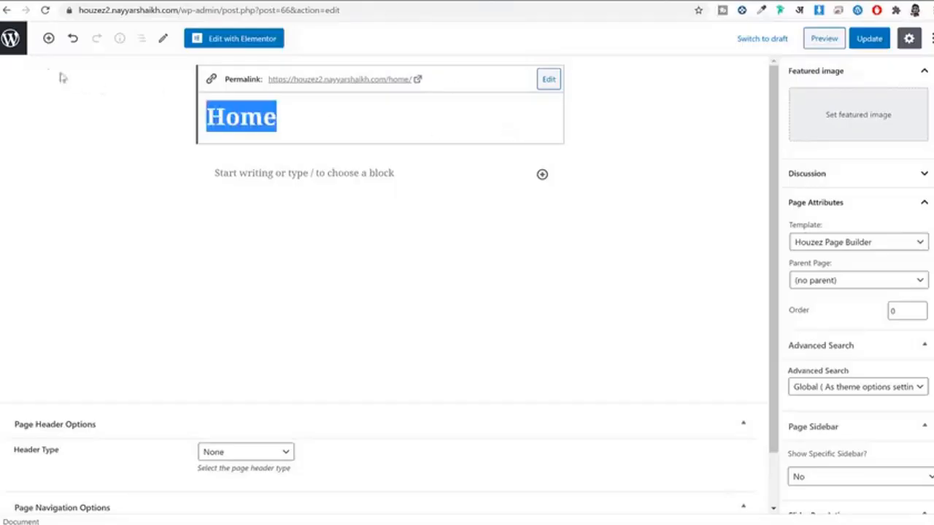
click(8, 40)
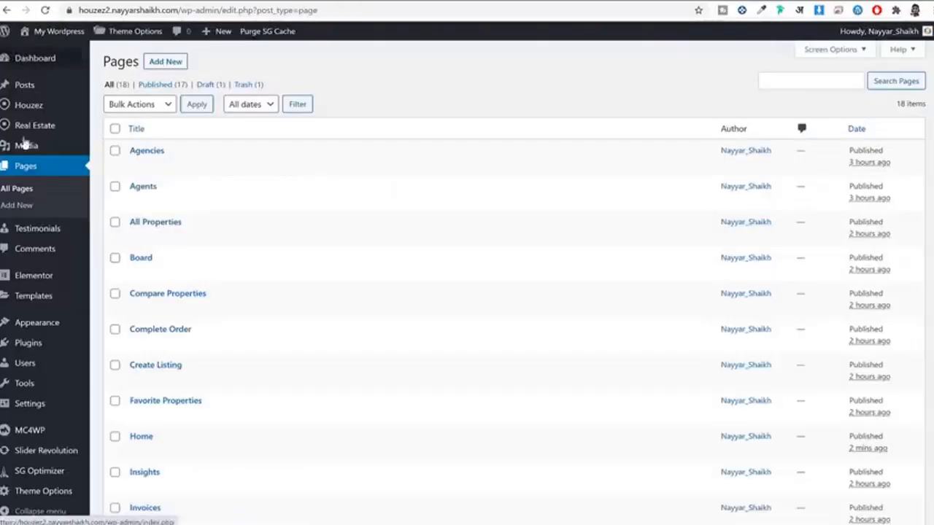
Step: In Reading settings, set the homepage to the static page 'Home' and save the changes
scroll(29, 160, down, 3)
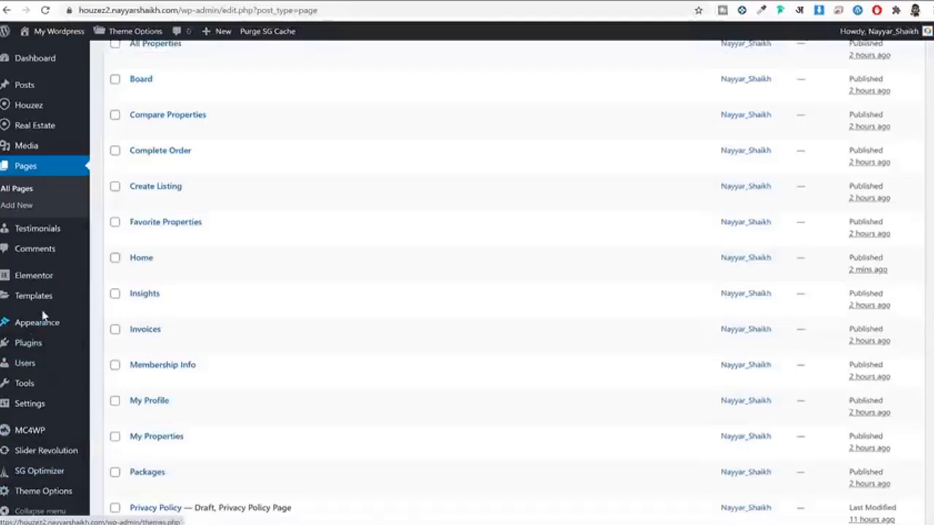
mouse_move(56, 410)
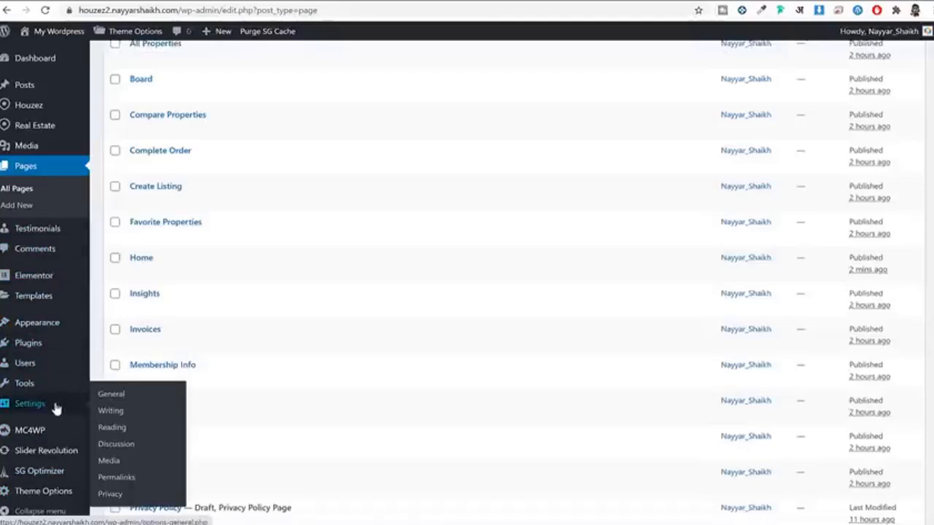
click(119, 431)
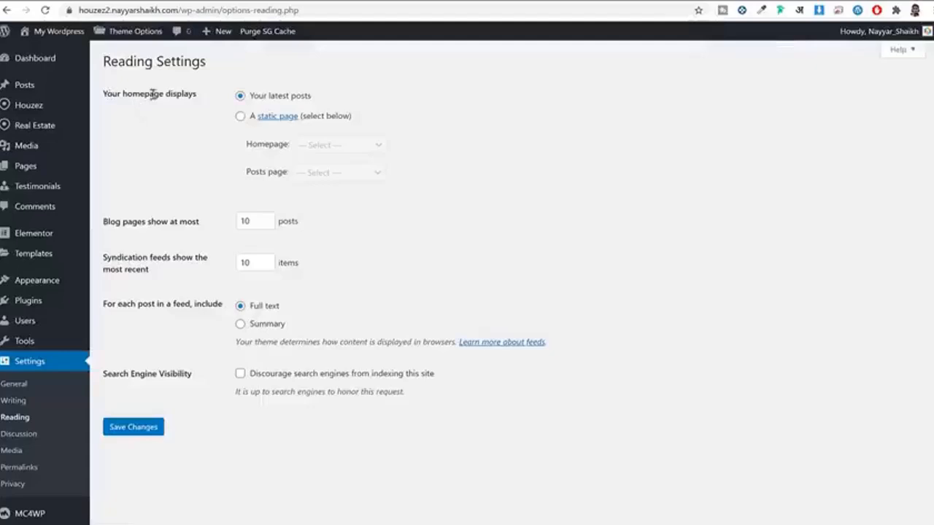
drag(107, 93, 205, 104)
drag(269, 95, 330, 97)
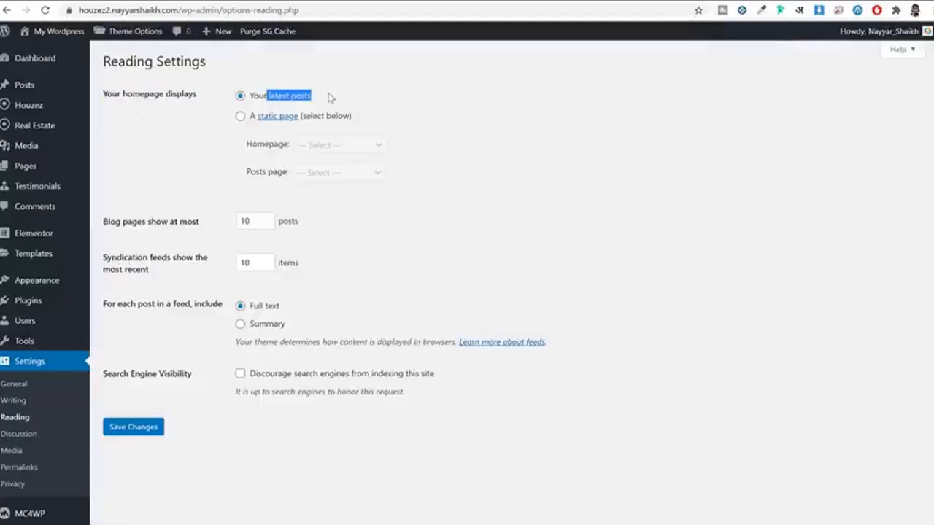
click(243, 119)
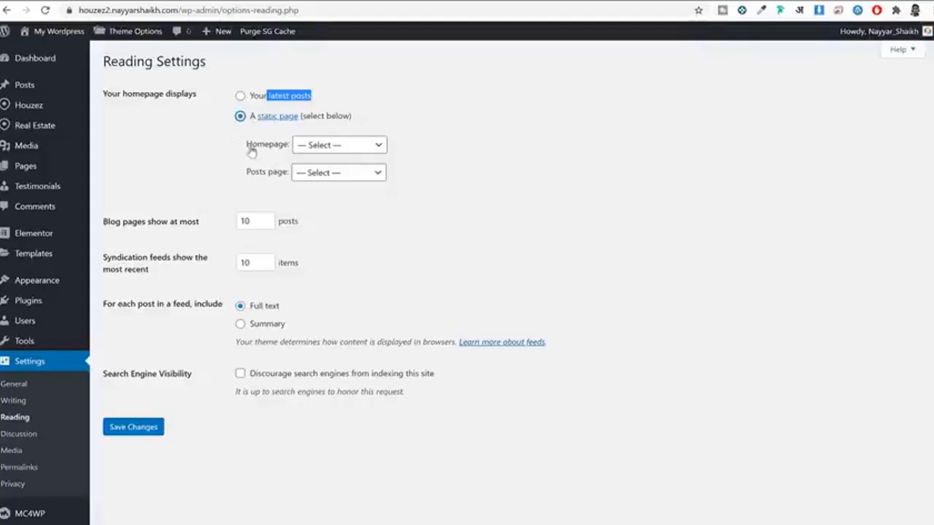
drag(251, 150, 329, 146)
click(329, 146)
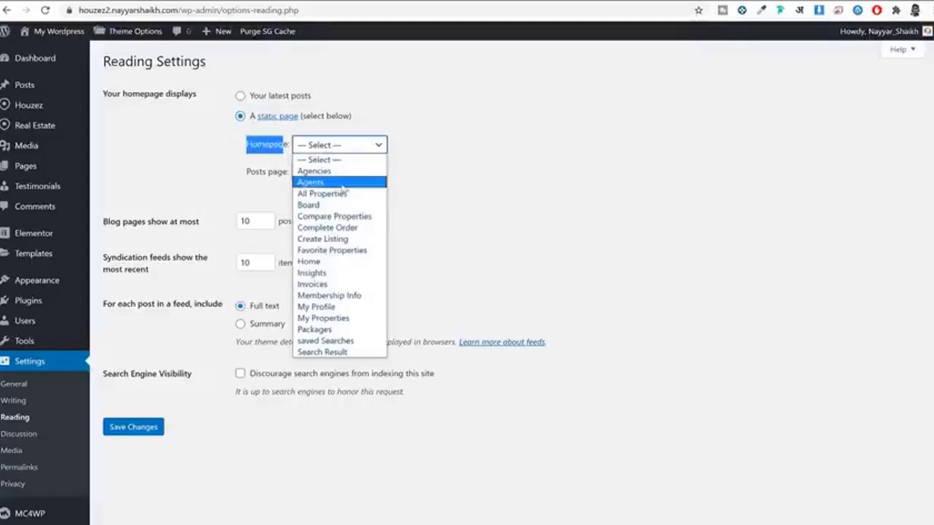
click(328, 263)
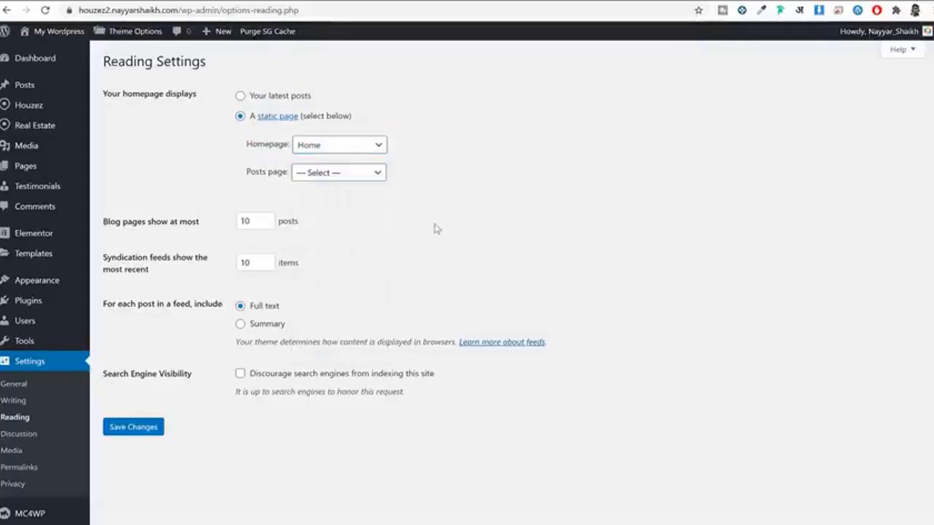
click(143, 430)
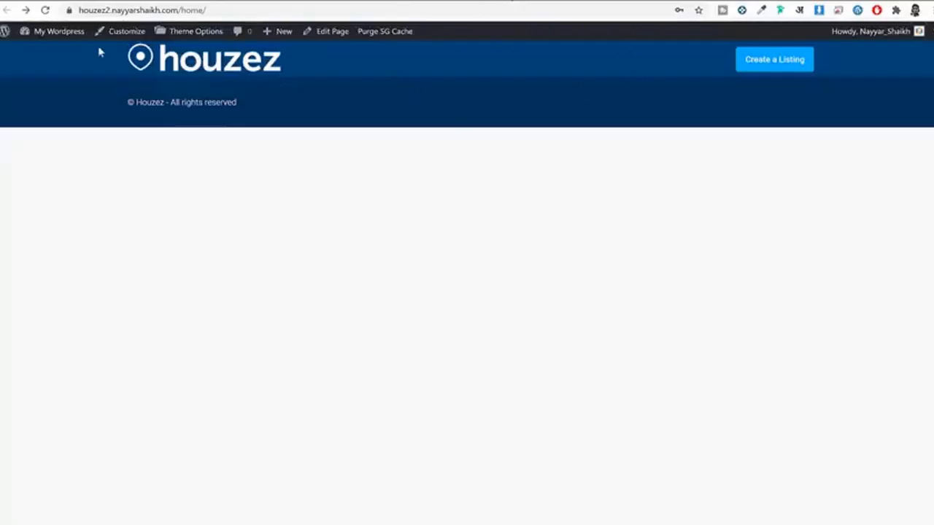
Step: Reload the site to check the new front page, then go to the All Pages list
click(46, 10)
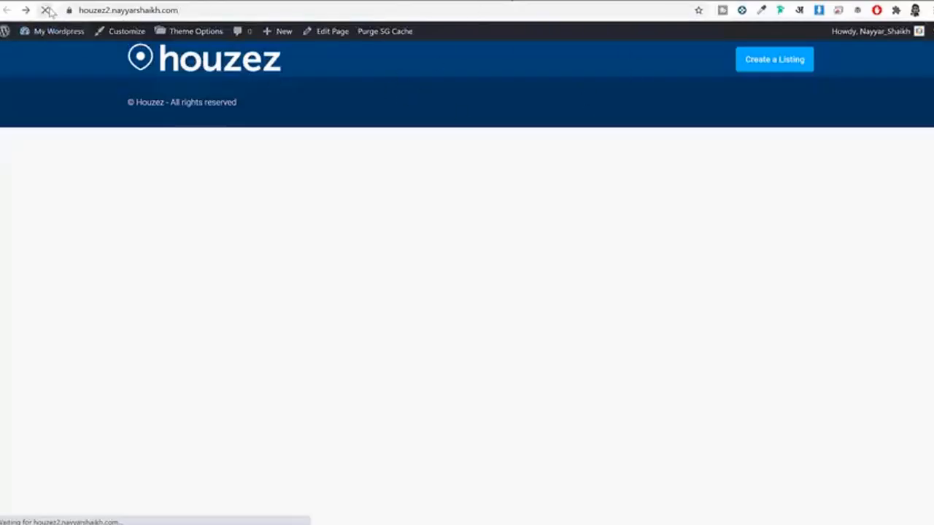
click(224, 64)
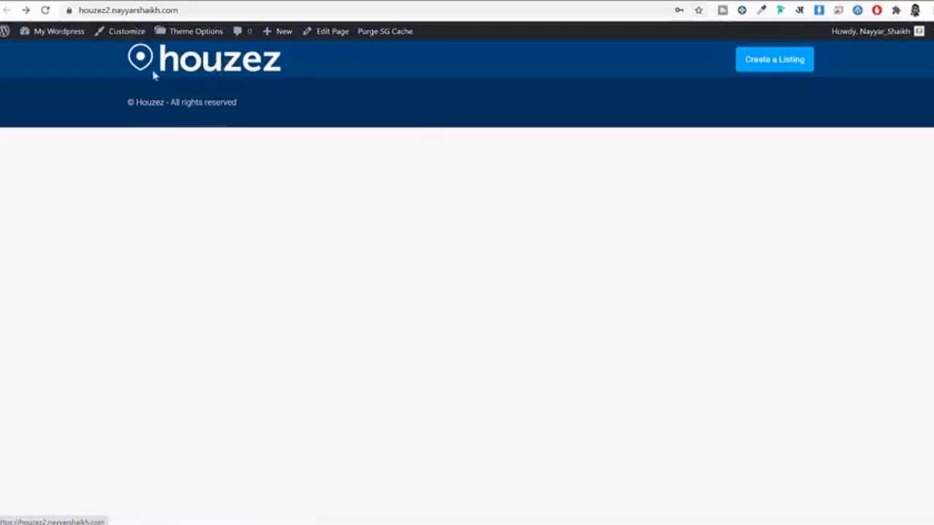
click(362, 3)
click(58, 170)
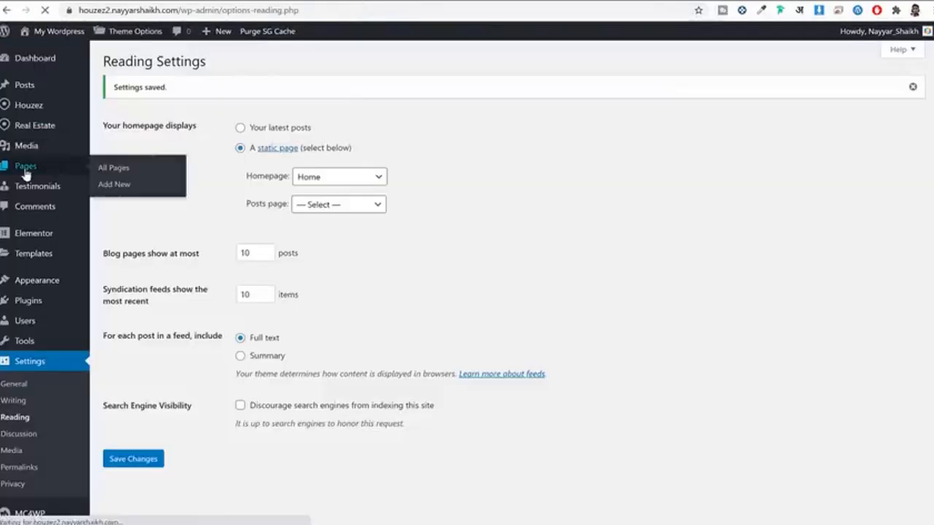
scroll(210, 292, down, 3)
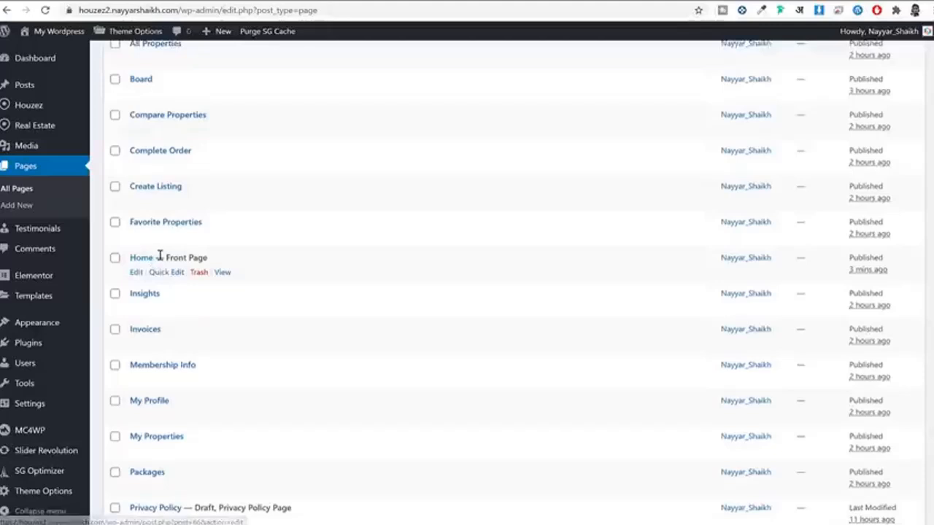
Step: Edit the Home page, now marked Front Page, and launch it in Elementor
double_click(142, 258)
drag(229, 260, 168, 258)
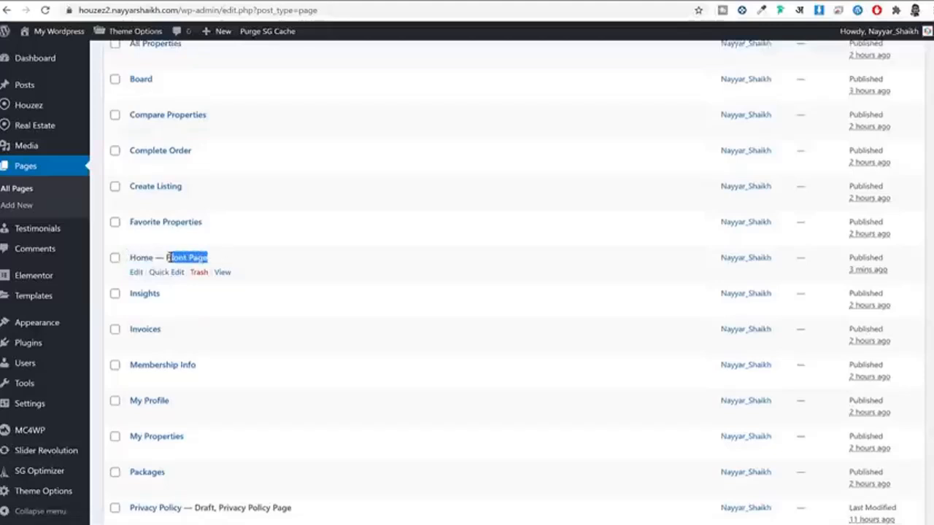
click(136, 274)
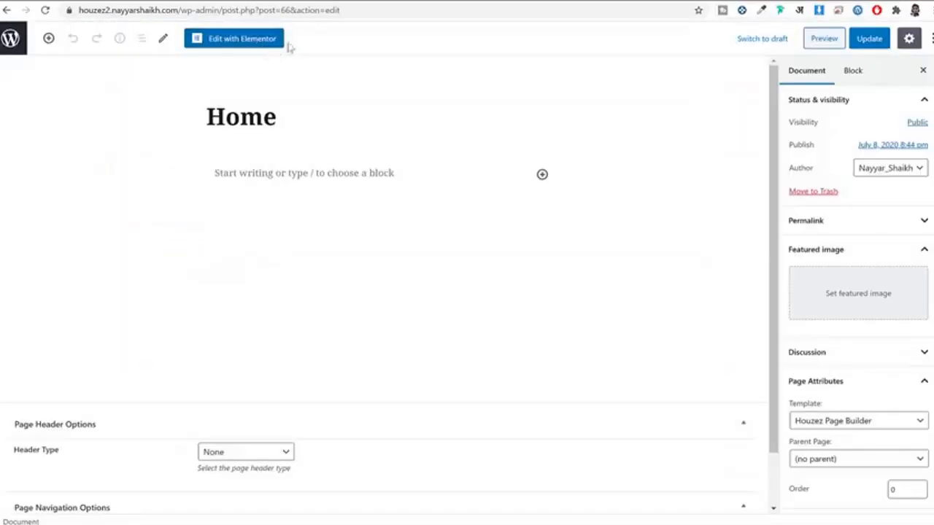
click(240, 39)
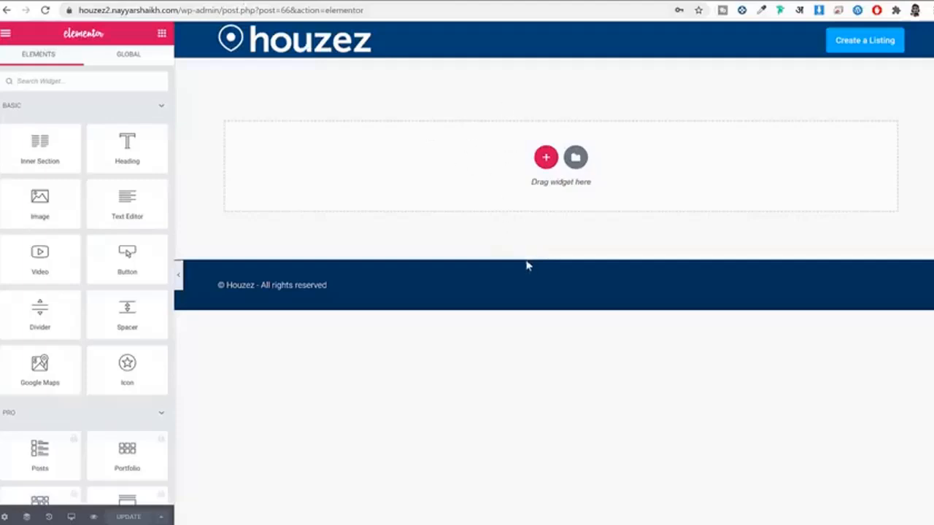
scroll(133, 321, down, 15)
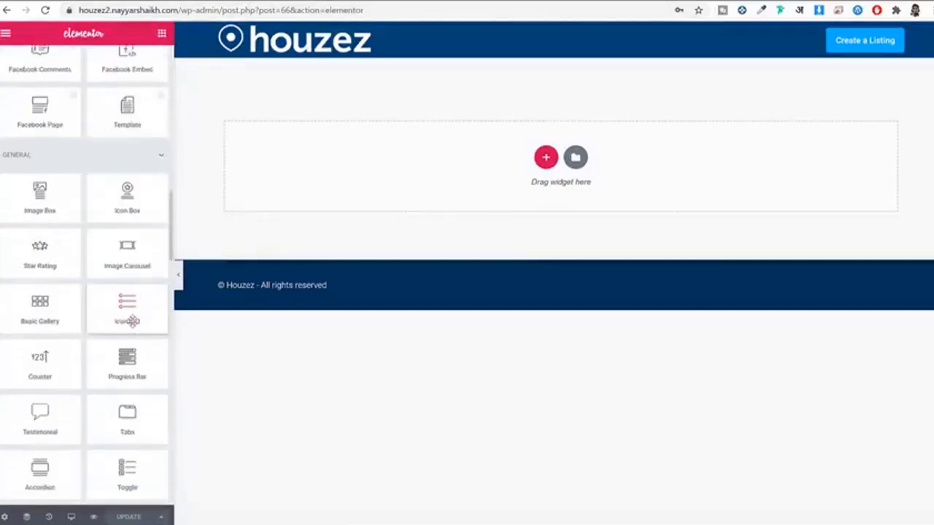
scroll(128, 321, up, 15)
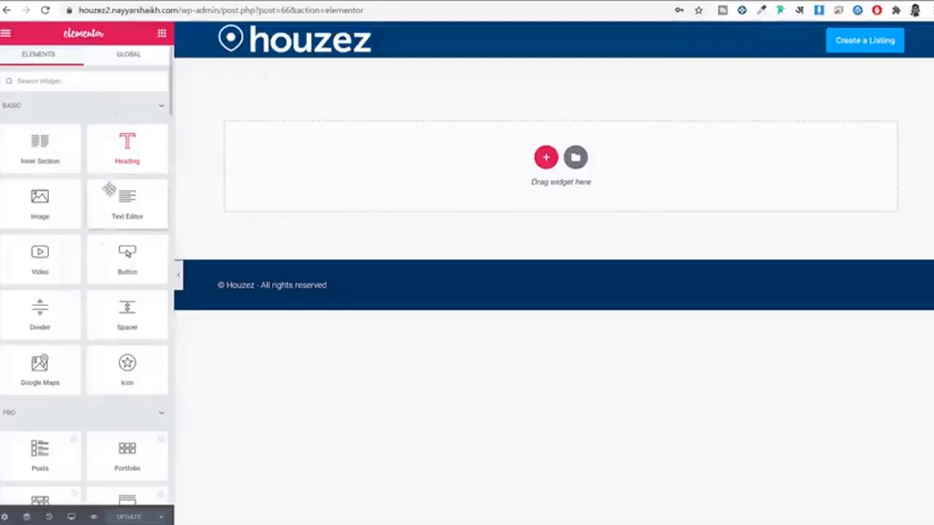
scroll(97, 266, down, 7)
scroll(96, 263, up, 8)
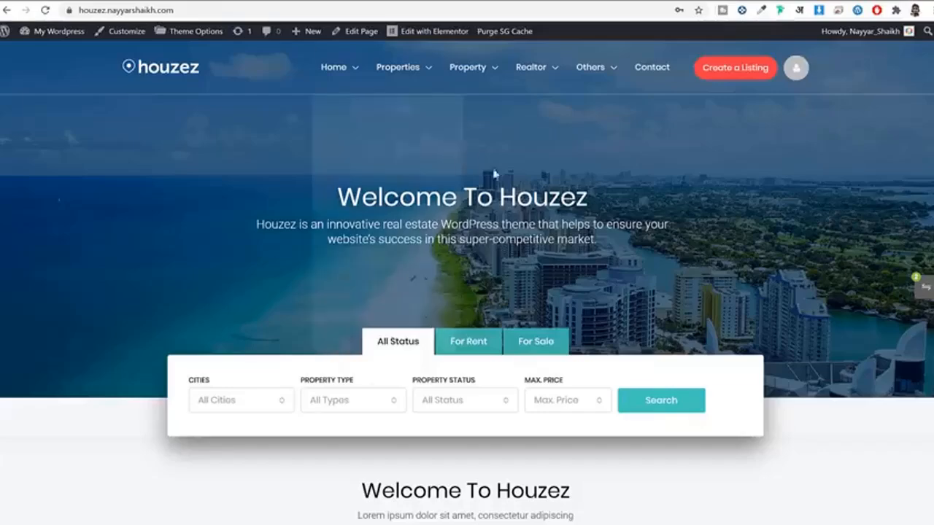
Step: Review the demo site's Welcome To Houzez title and subtitle
scroll(622, 204, down, 9)
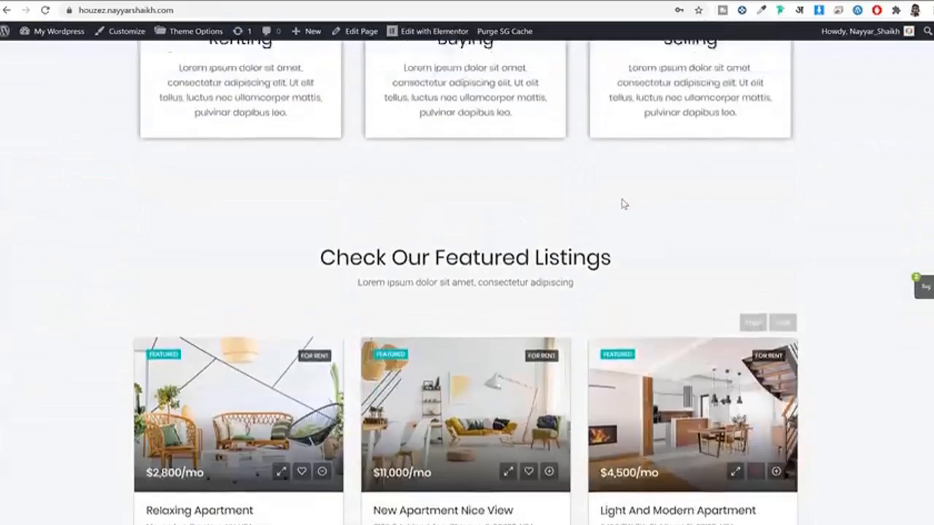
scroll(622, 205, up, 7)
scroll(622, 205, up, 2)
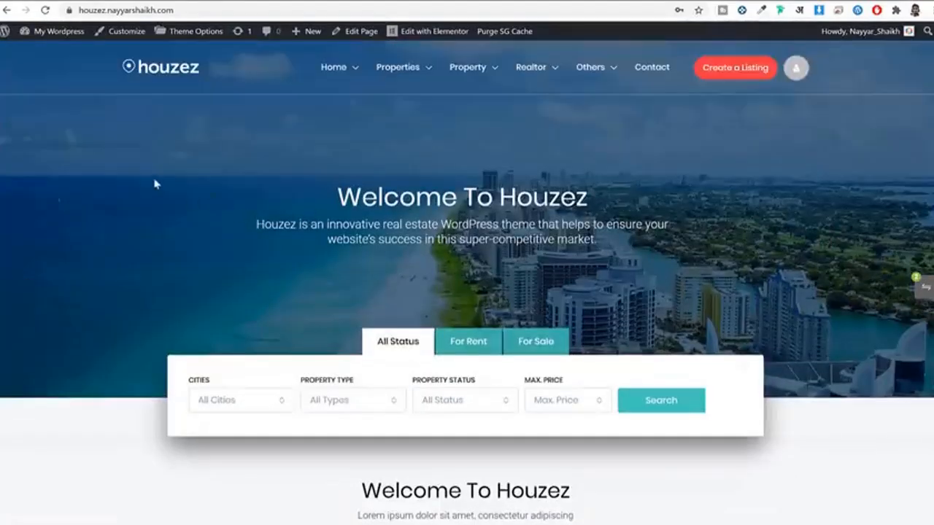
drag(300, 193, 517, 224)
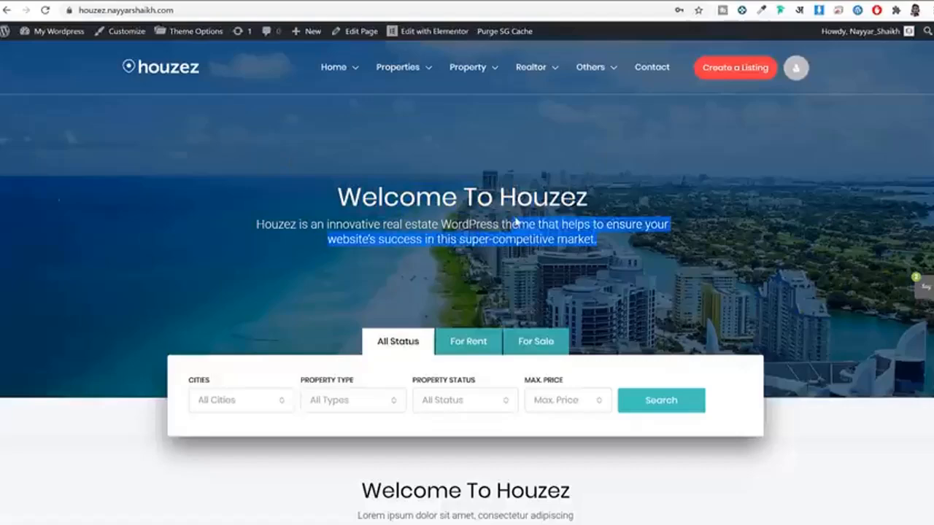
click(518, 223)
Step: Scroll through the demo's property cards and the Check Our Featured Listings heading
scroll(488, 241, down, 6)
drag(356, 70, 555, 440)
click(556, 441)
scroll(561, 427, down, 4)
drag(474, 340, 343, 213)
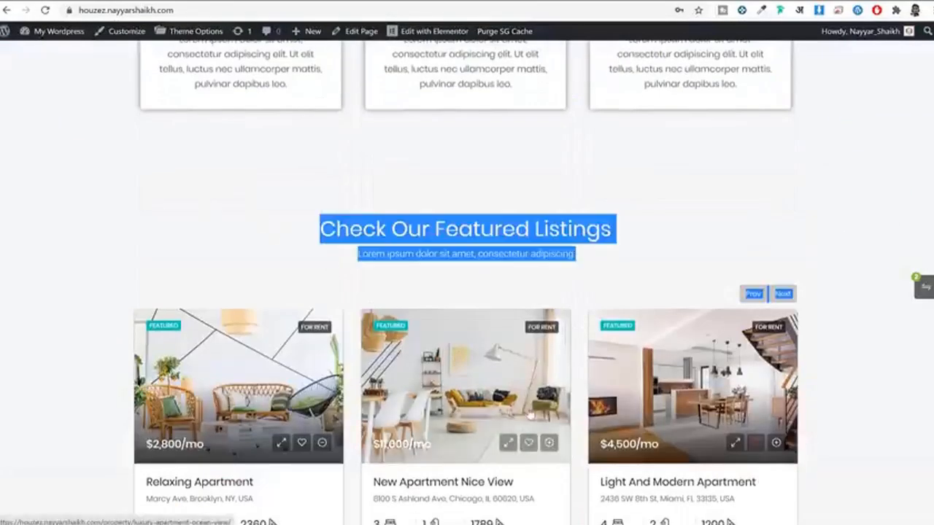
scroll(511, 398, down, 5)
scroll(535, 394, down, 4)
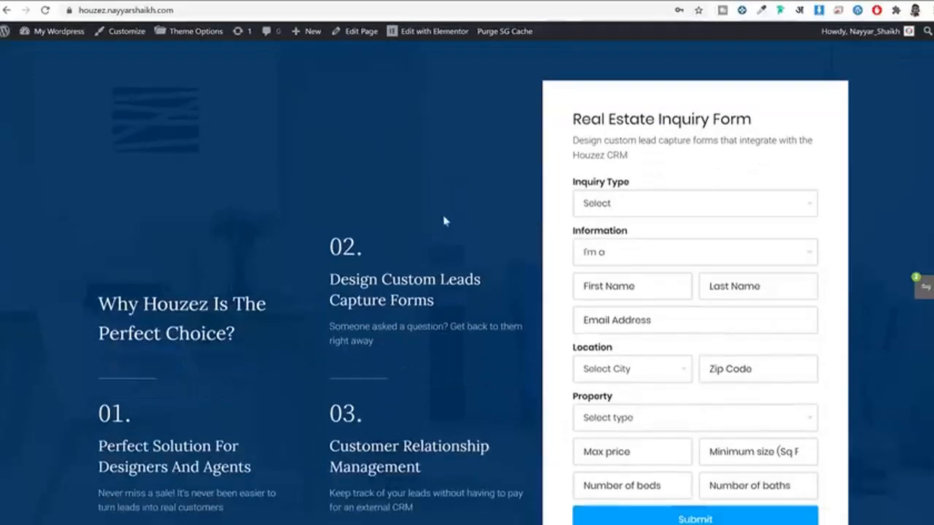
scroll(441, 292, up, 4)
scroll(441, 304, up, 10)
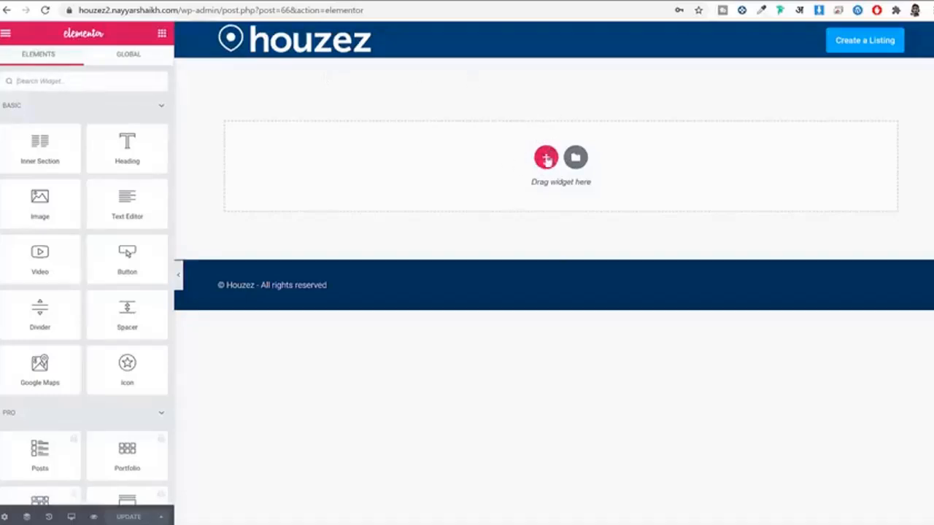
Step: Insert a two-column section above the empty one and drop a Click here Button into its left column
click(546, 157)
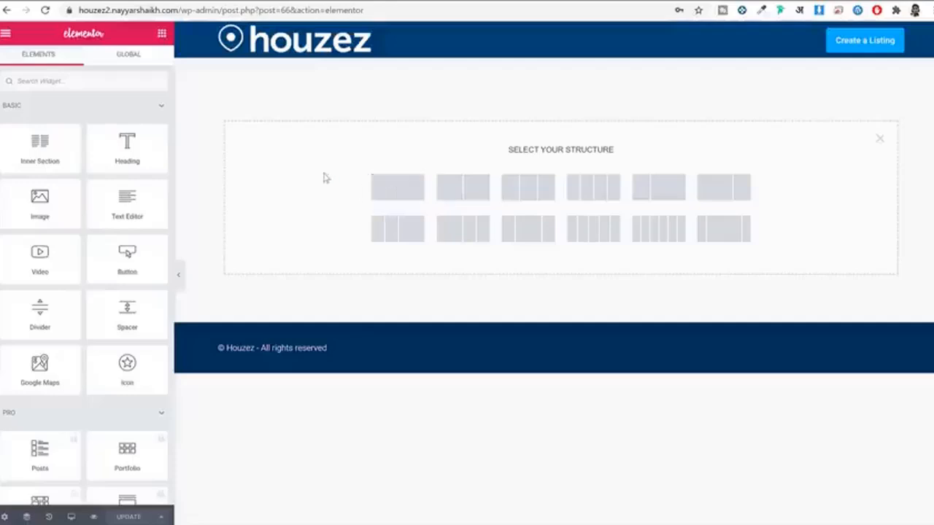
click(463, 196)
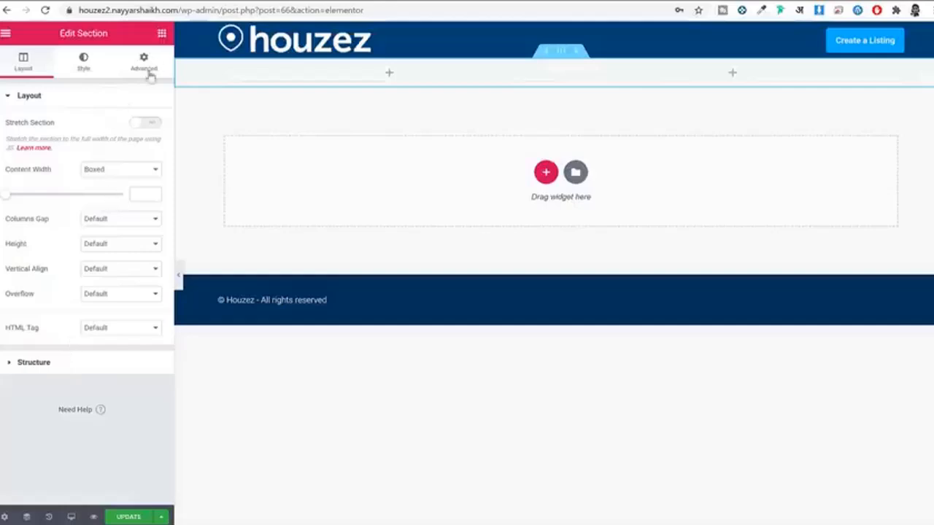
click(390, 75)
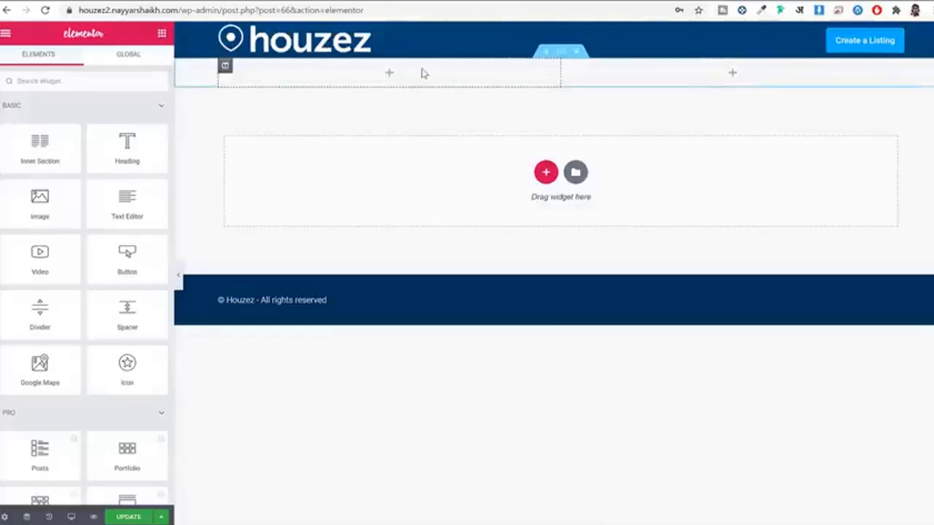
click(561, 52)
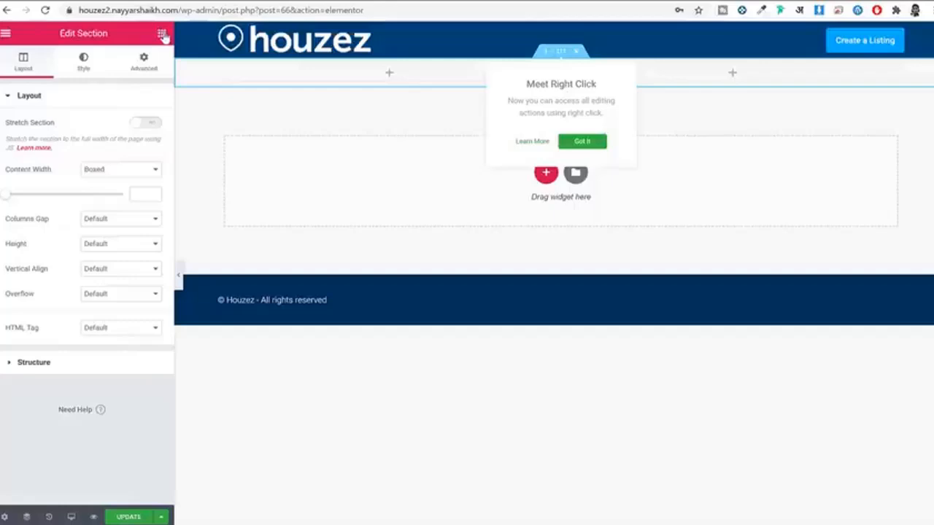
click(162, 34)
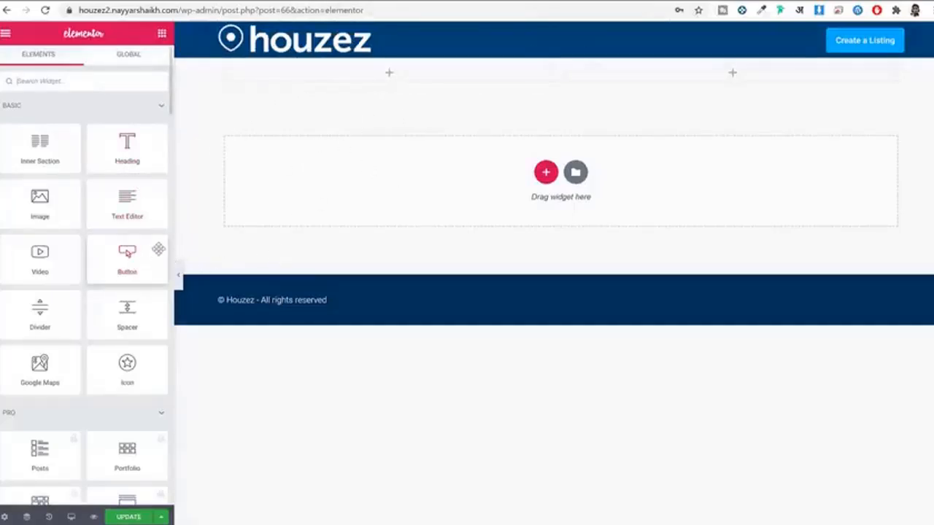
drag(129, 250, 392, 79)
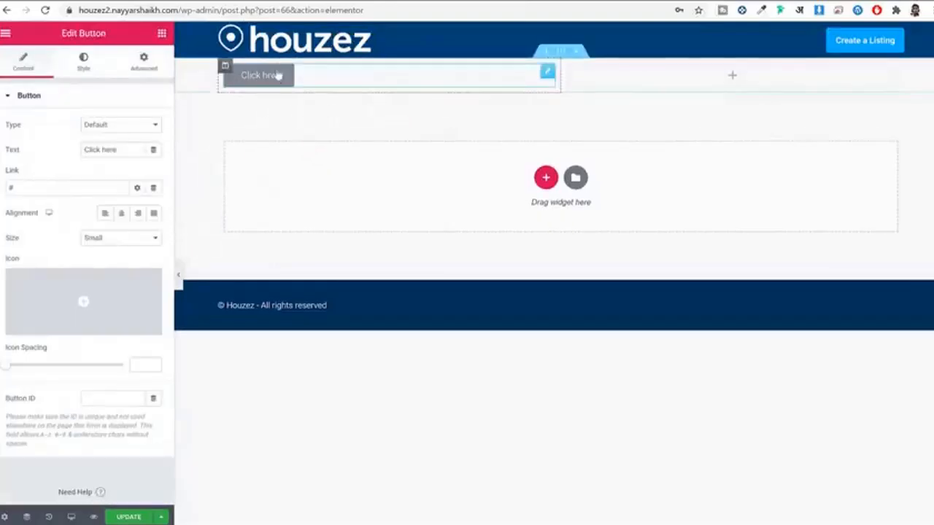
Step: Make the Click here button's background colour red (#FF0000)
click(88, 64)
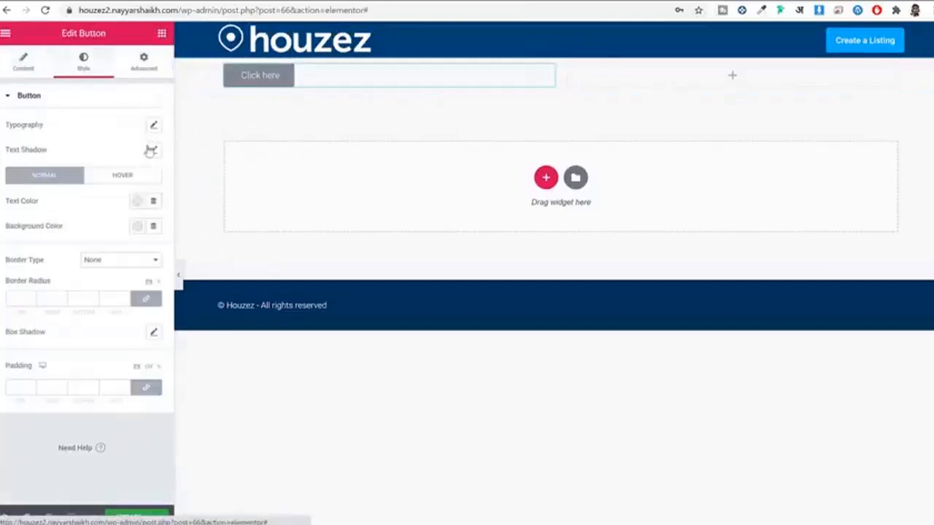
click(138, 226)
drag(145, 329, 213, 274)
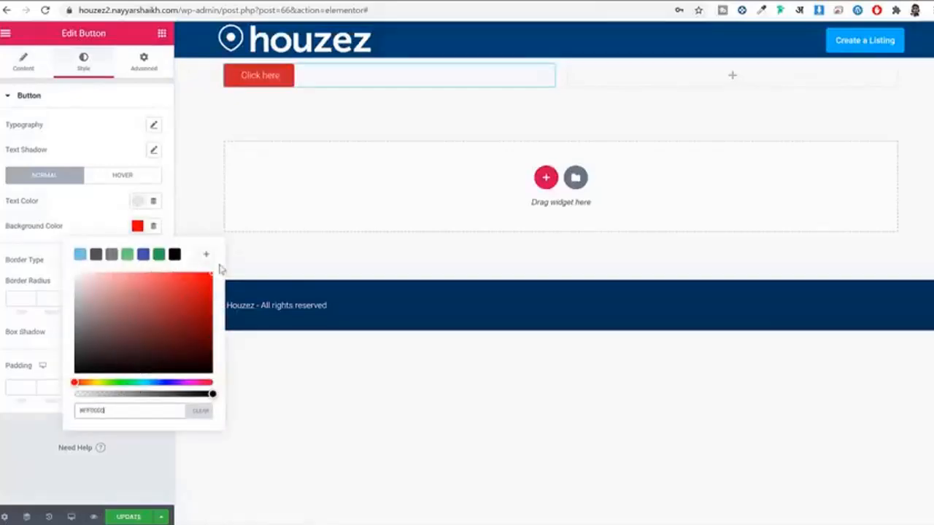
click(124, 143)
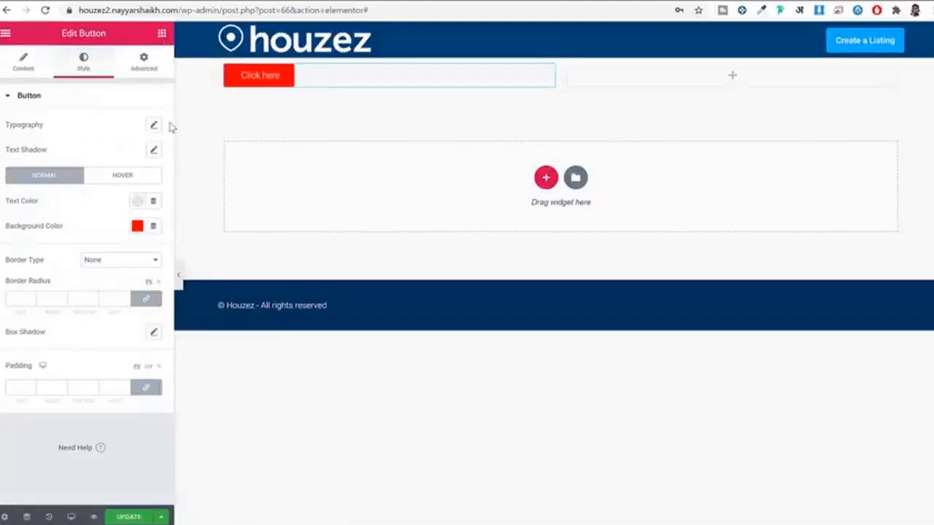
Step: Place a star Icon widget in the right column and look over its settings
click(162, 33)
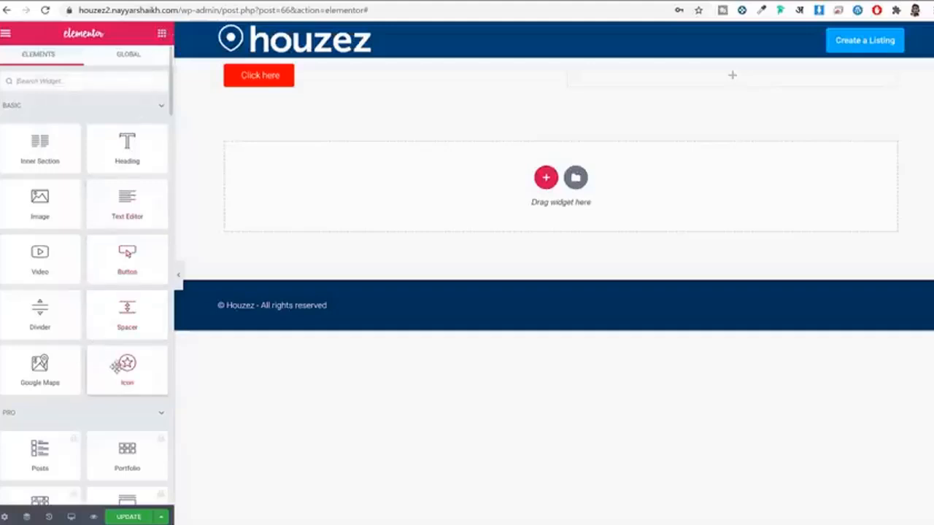
drag(121, 361, 700, 86)
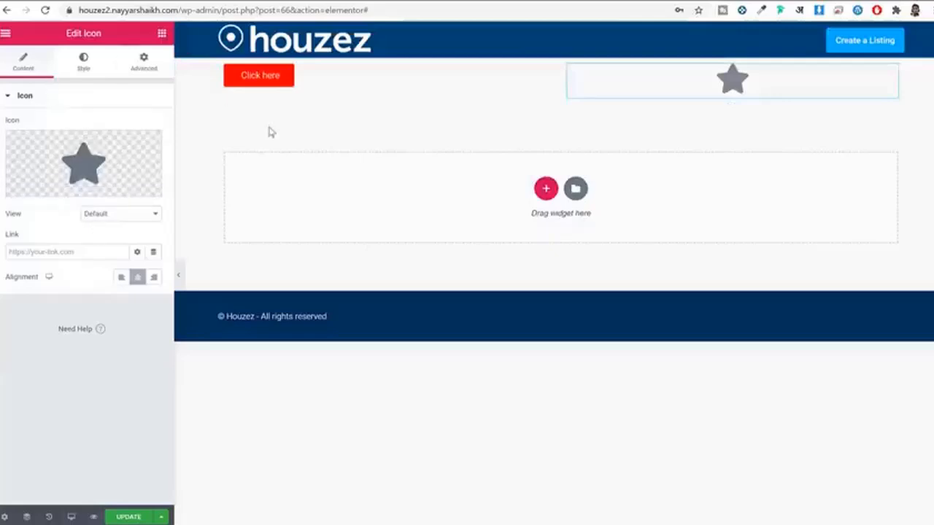
click(83, 64)
click(150, 63)
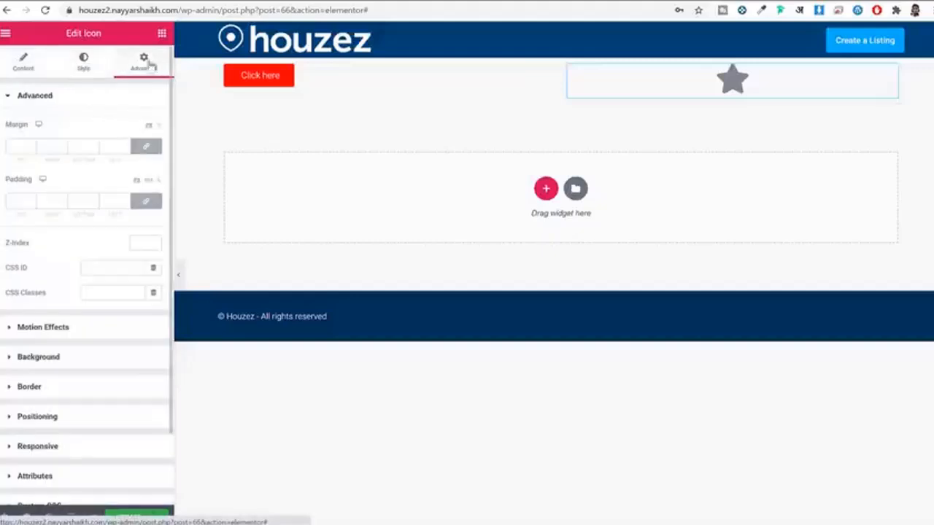
click(23, 62)
mouse_move(84, 173)
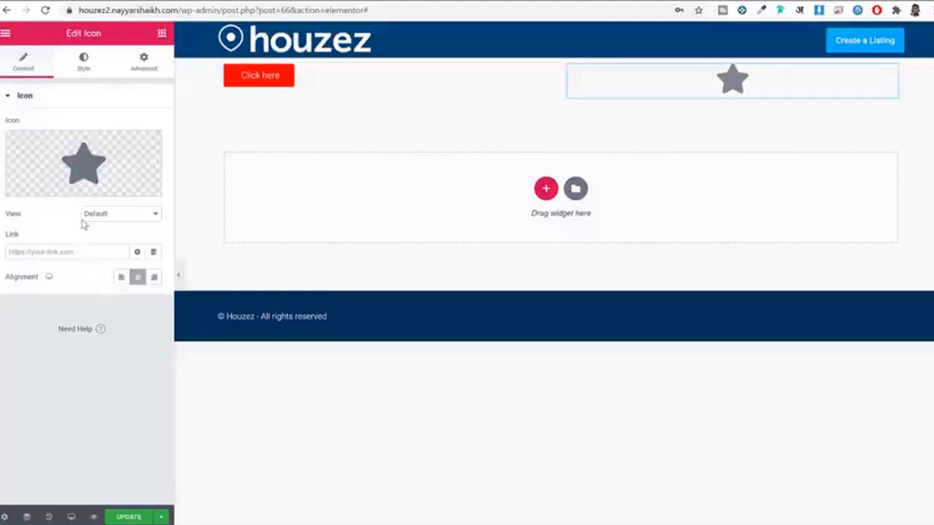
click(83, 67)
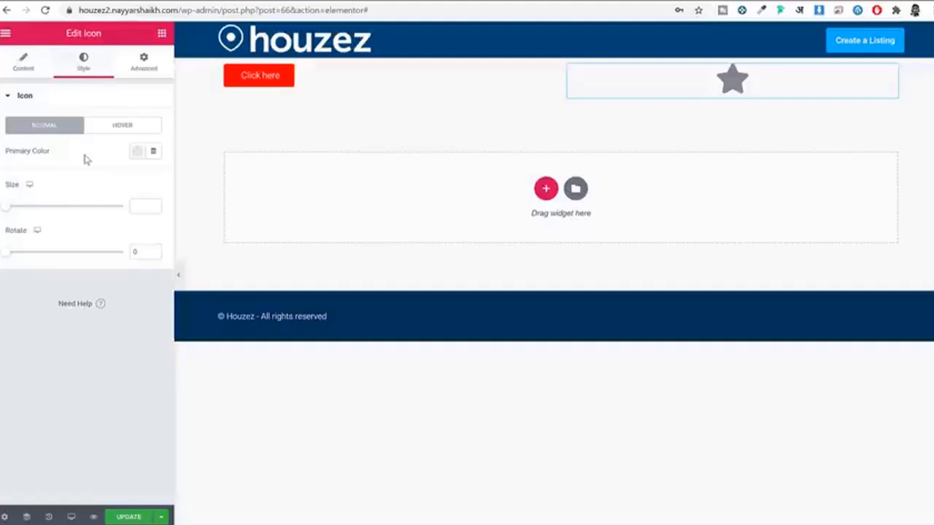
Step: Give the star icon a Fade In Right entrance animation under Motion Effects
click(149, 60)
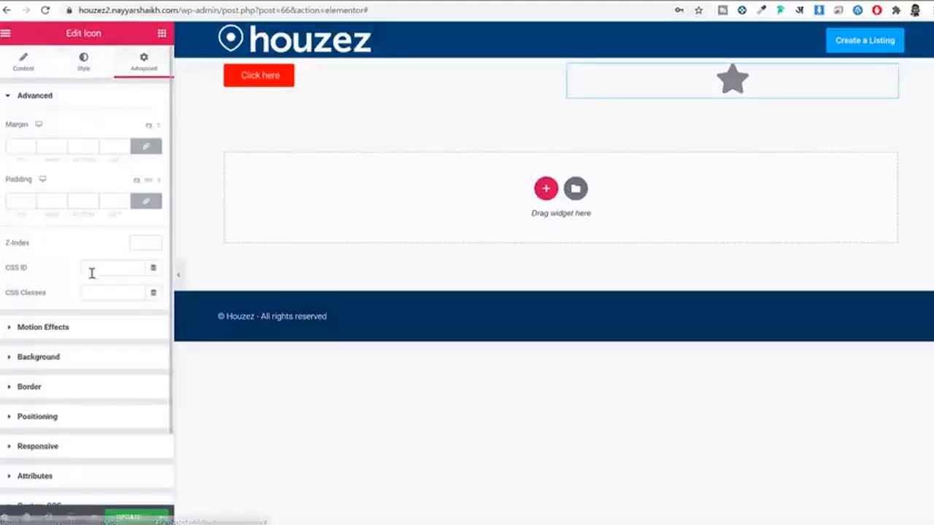
scroll(95, 281, down, 1)
click(96, 246)
click(71, 177)
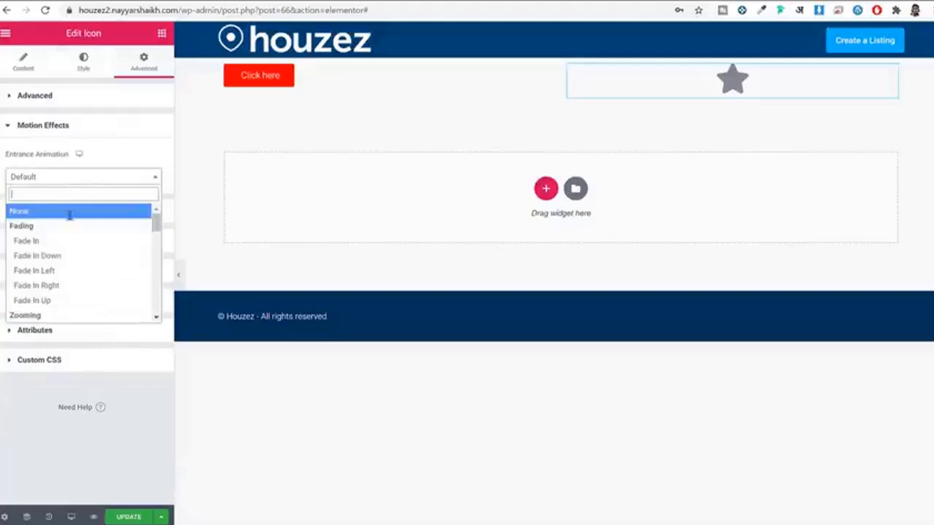
click(67, 244)
click(69, 177)
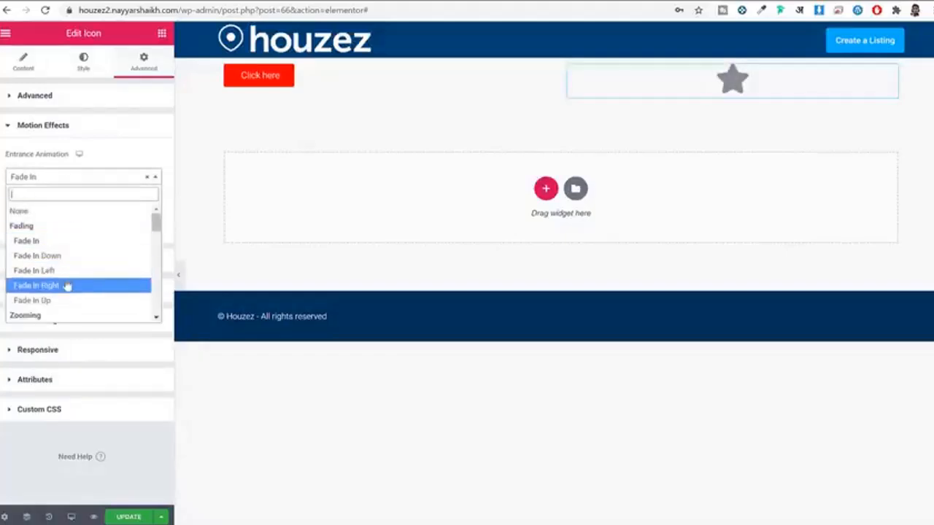
click(67, 285)
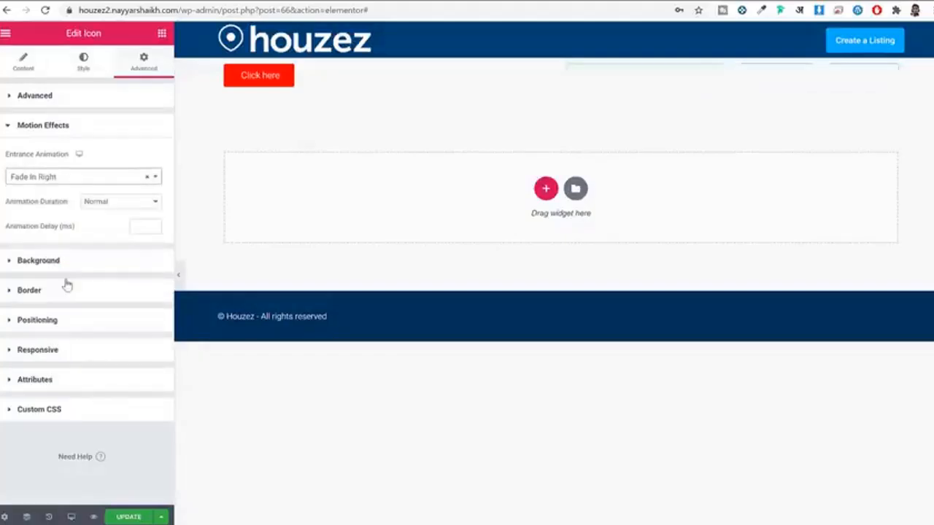
click(101, 106)
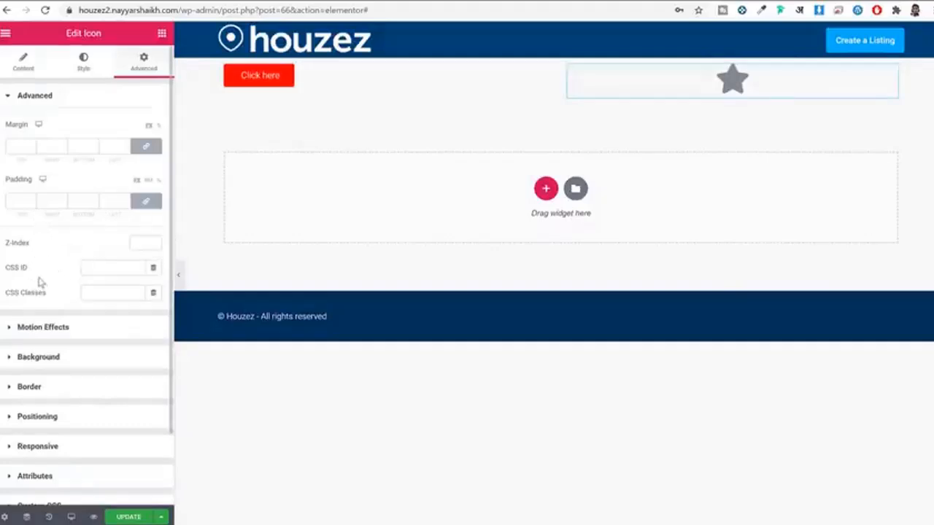
scroll(73, 431, down, 1)
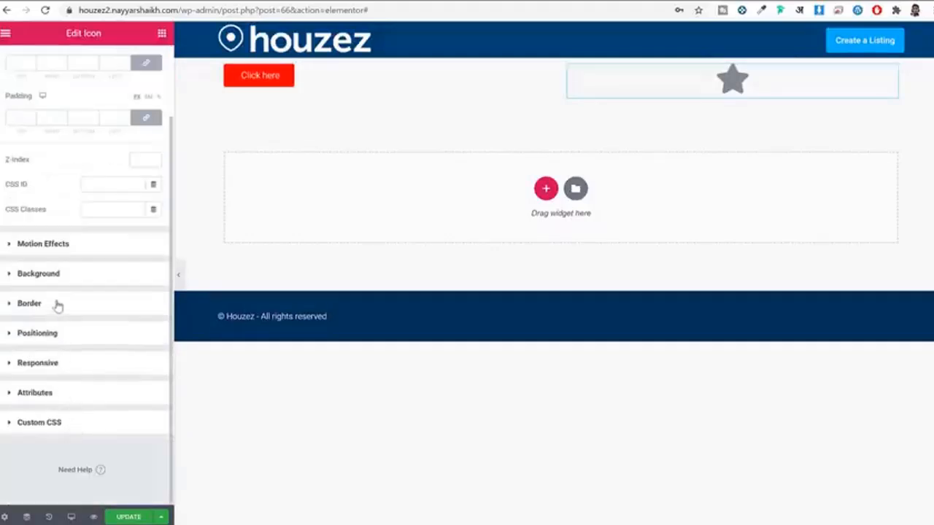
scroll(65, 288, up, 2)
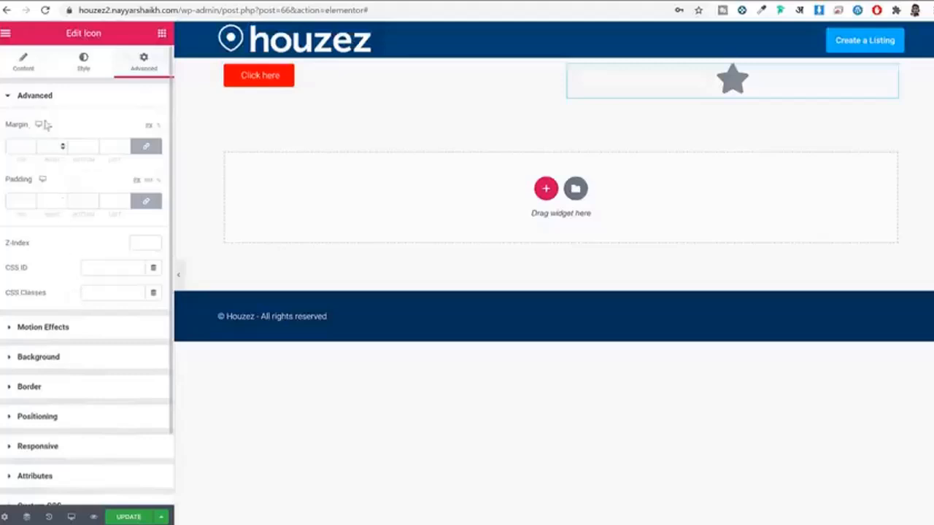
click(29, 69)
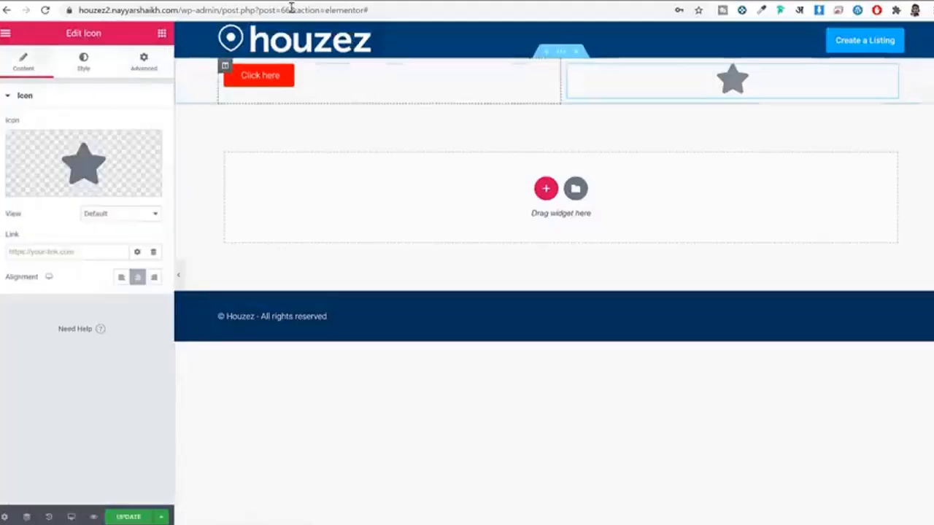
Step: Delete the button-and-star section and add a new three-column section in its place
click(580, 57)
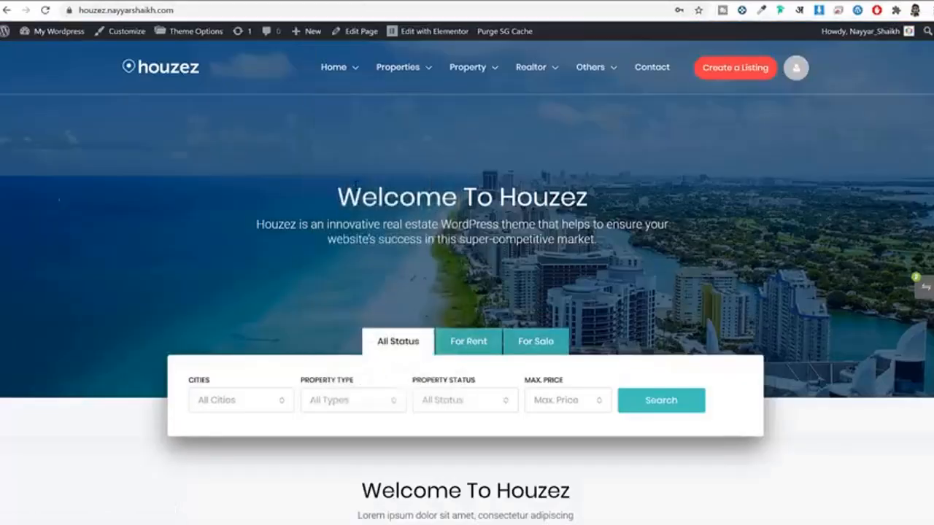
drag(337, 188, 669, 244)
click(613, 208)
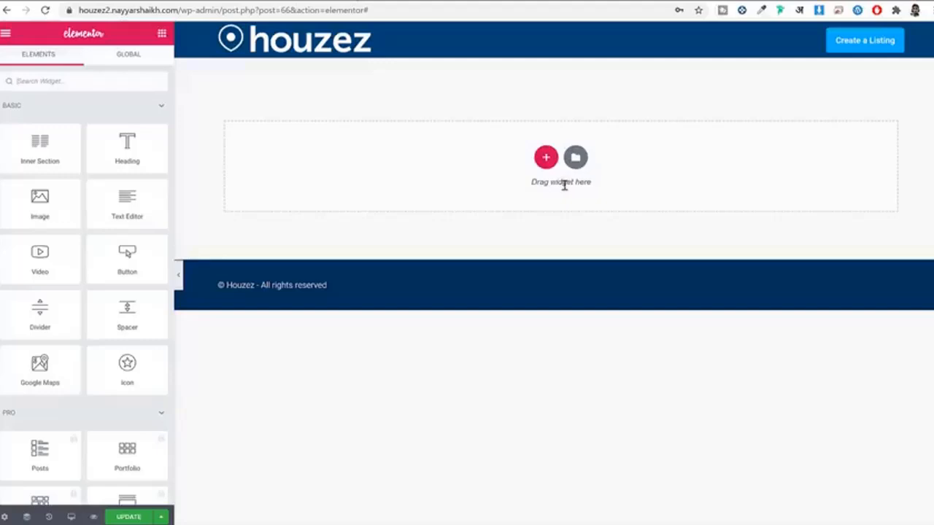
click(546, 158)
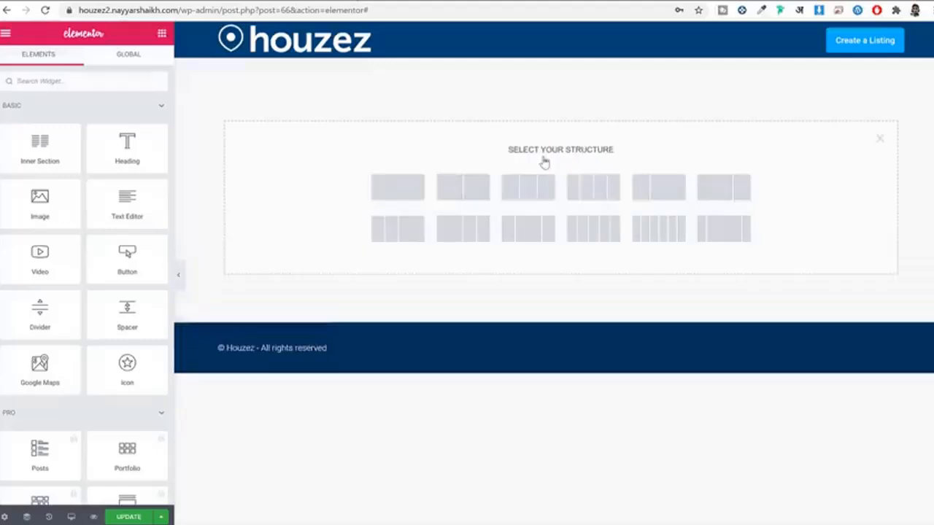
click(535, 196)
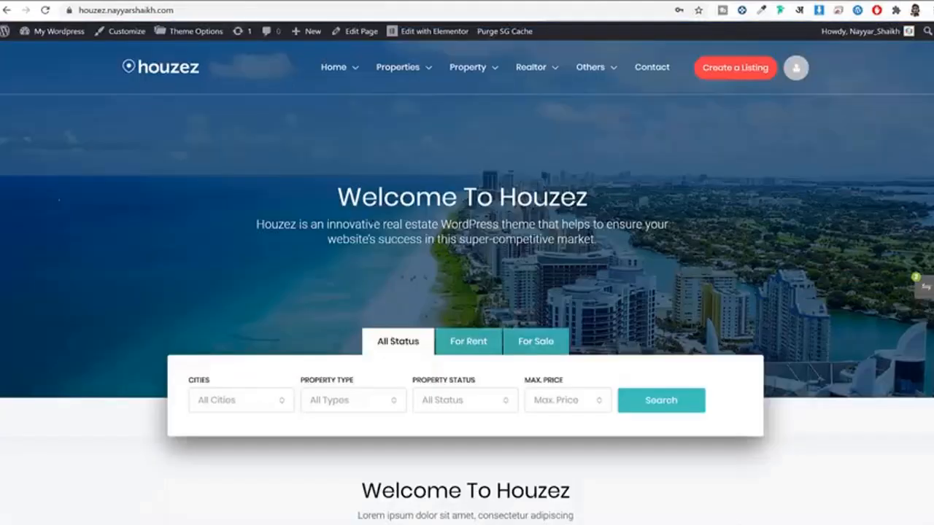
Step: Narrow the left column, widen the middle column to 53.3%, and copy the live Welcome To Houzez heading
drag(236, 189, 618, 248)
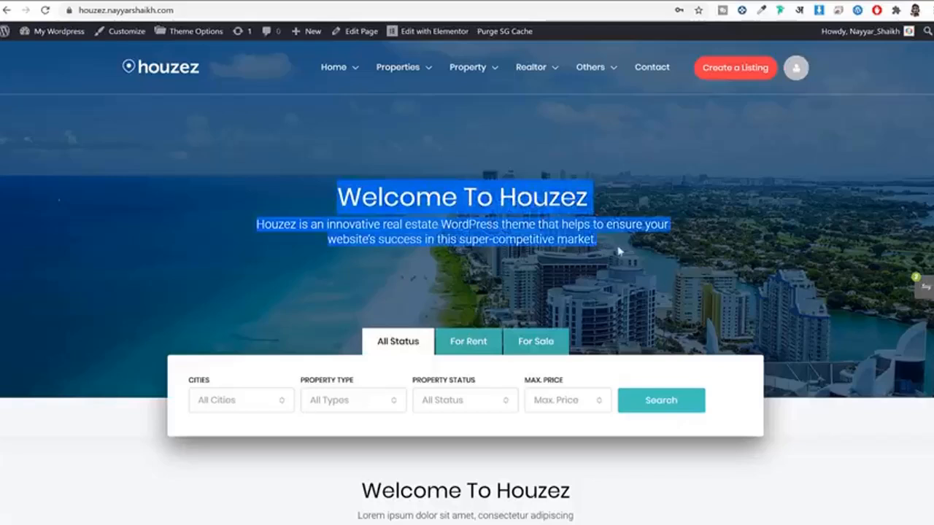
click(604, 240)
drag(267, 202, 590, 239)
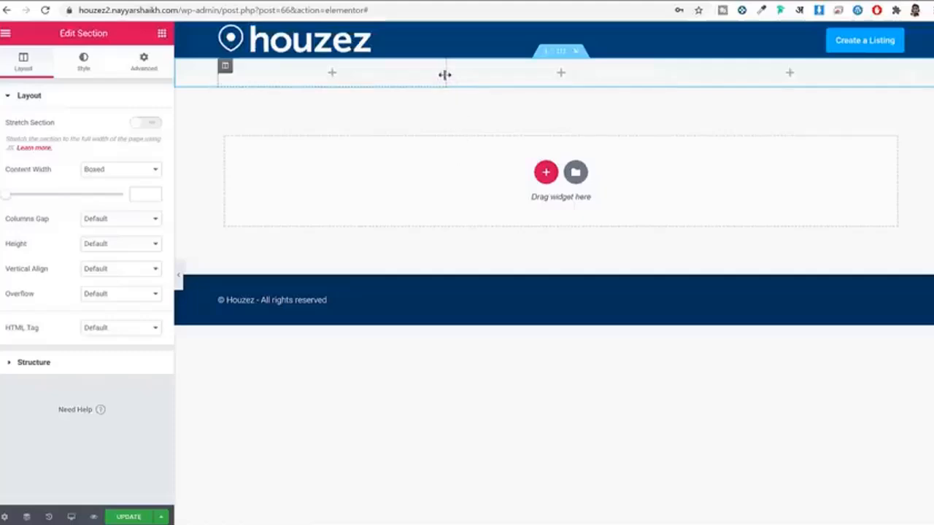
drag(445, 75, 336, 79)
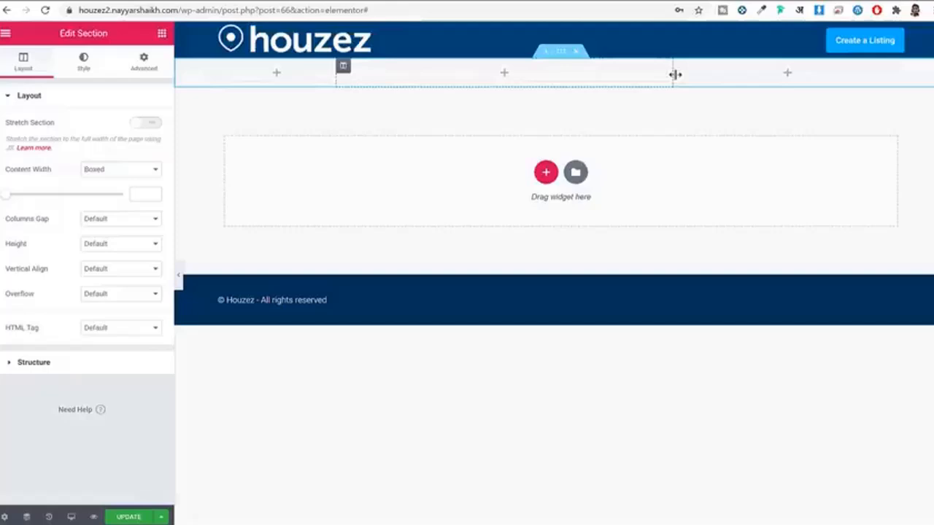
drag(675, 75, 786, 88)
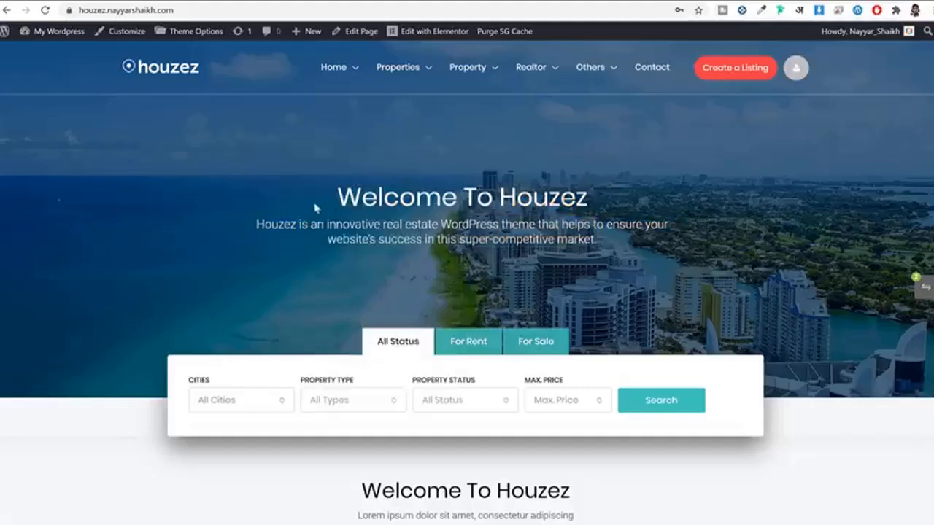
drag(326, 197, 588, 200)
key(ctrl+c)
drag(604, 243, 438, 224)
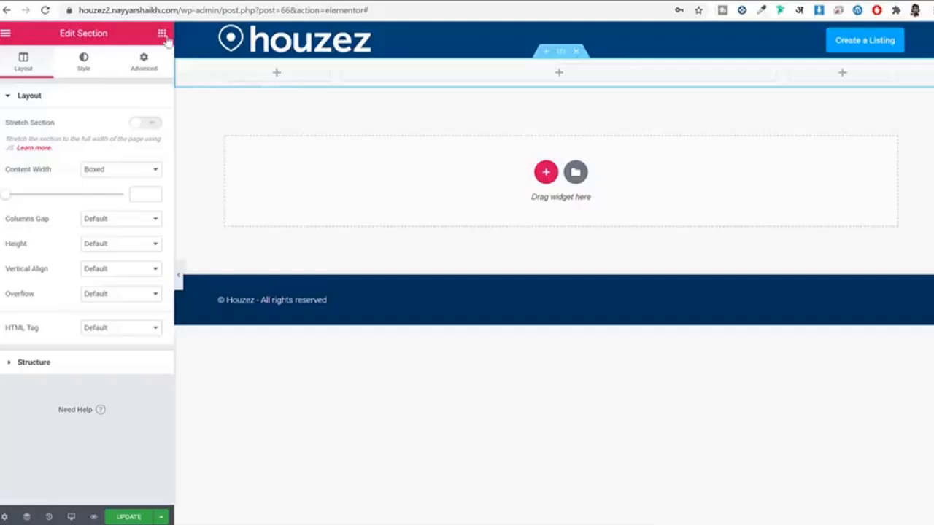
Step: Drop a Section Title widget in the middle column with title 'Welcome To Houzez' and the demo subtitle pasted in
click(162, 34)
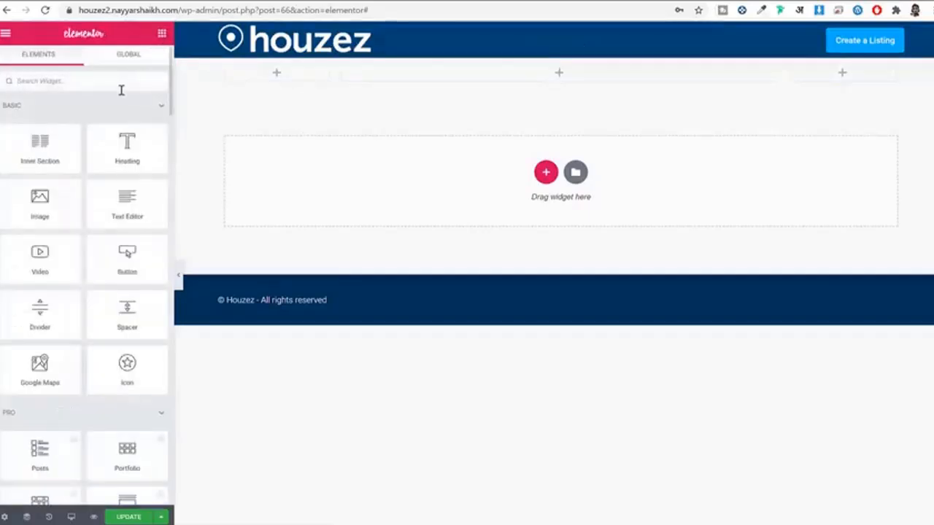
text(sect)
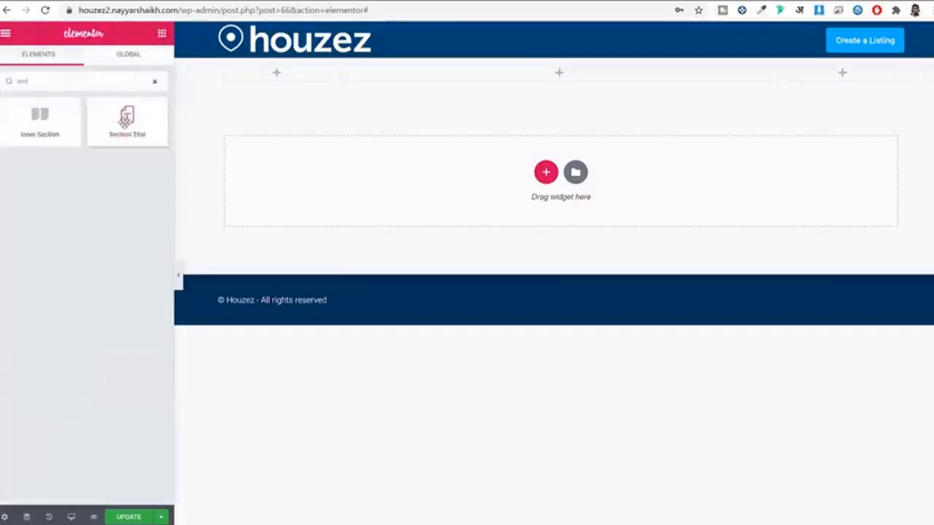
drag(125, 120, 519, 77)
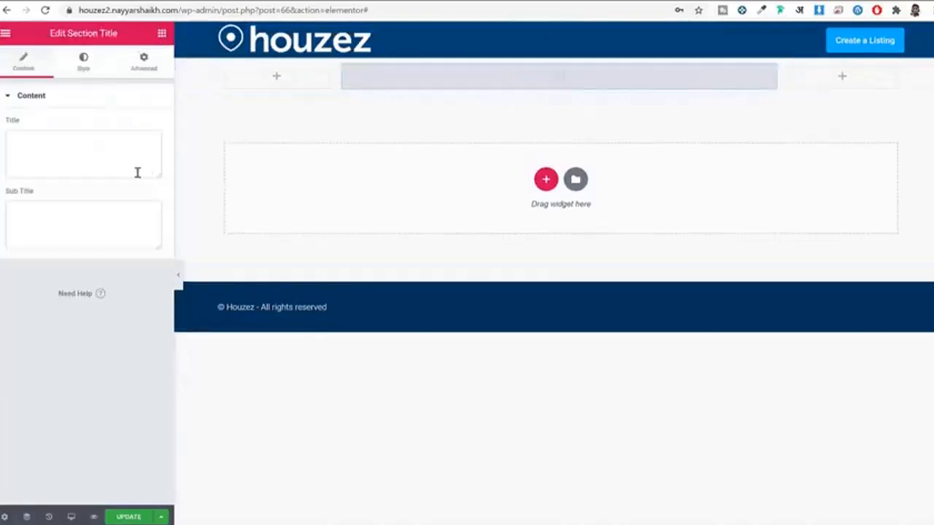
click(107, 157)
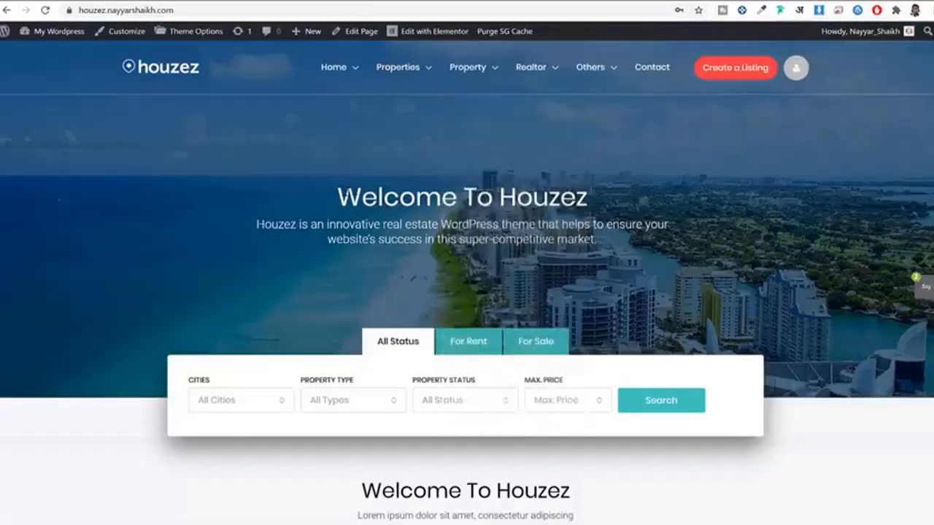
drag(339, 196, 597, 188)
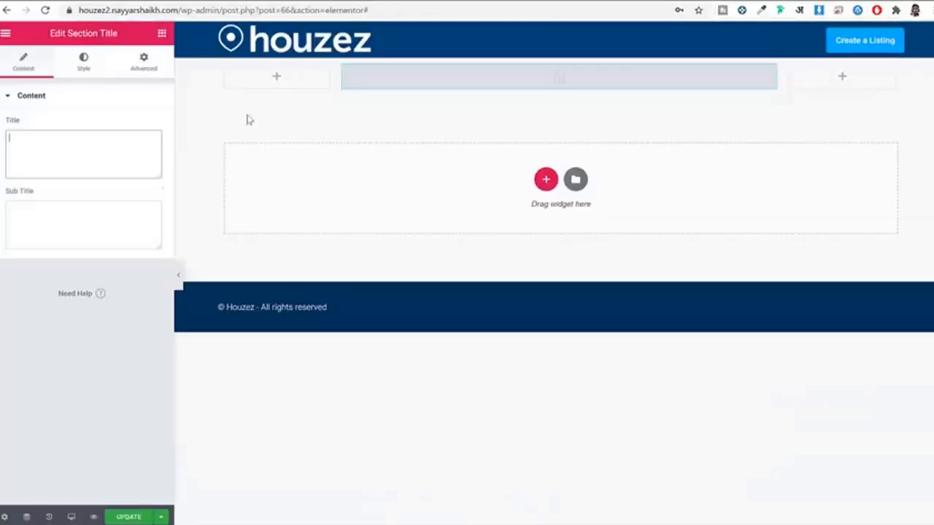
key(ctrl+v)
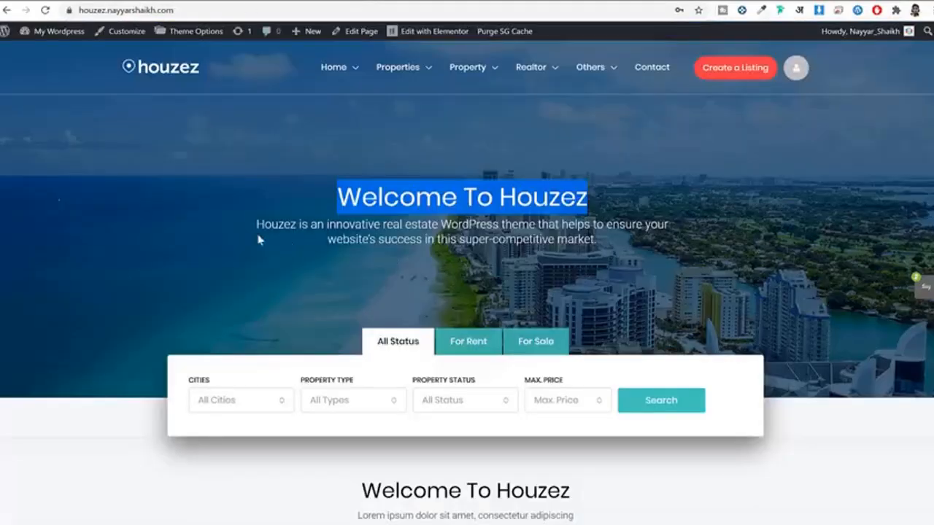
drag(256, 222, 599, 241)
key(ctrl+c)
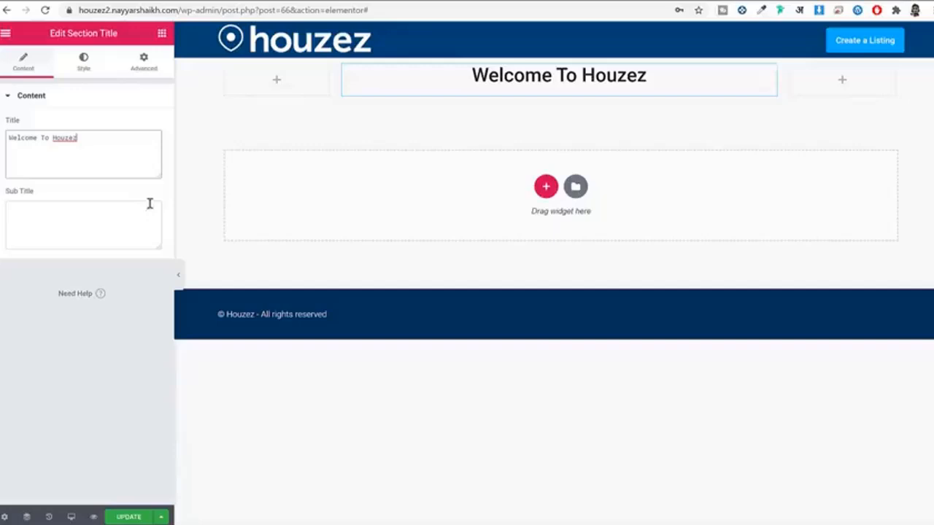
click(136, 209)
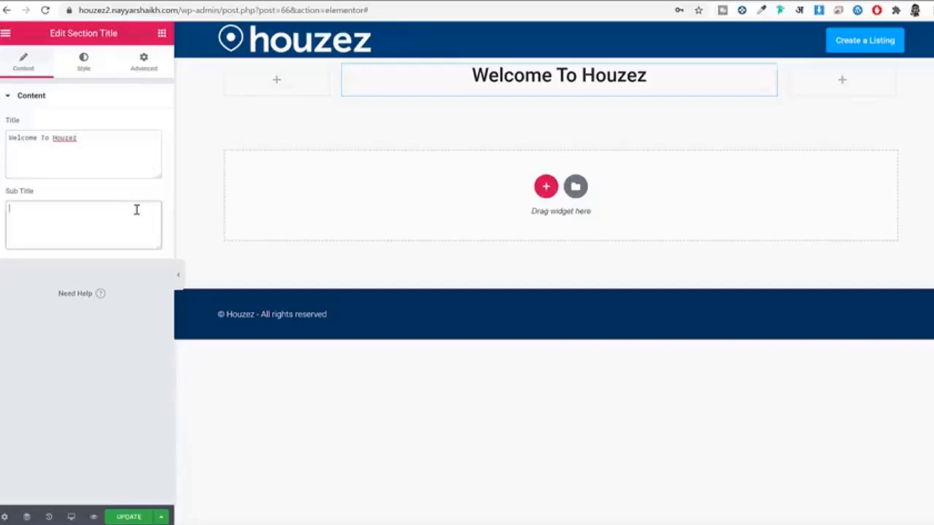
key(ctrl+v)
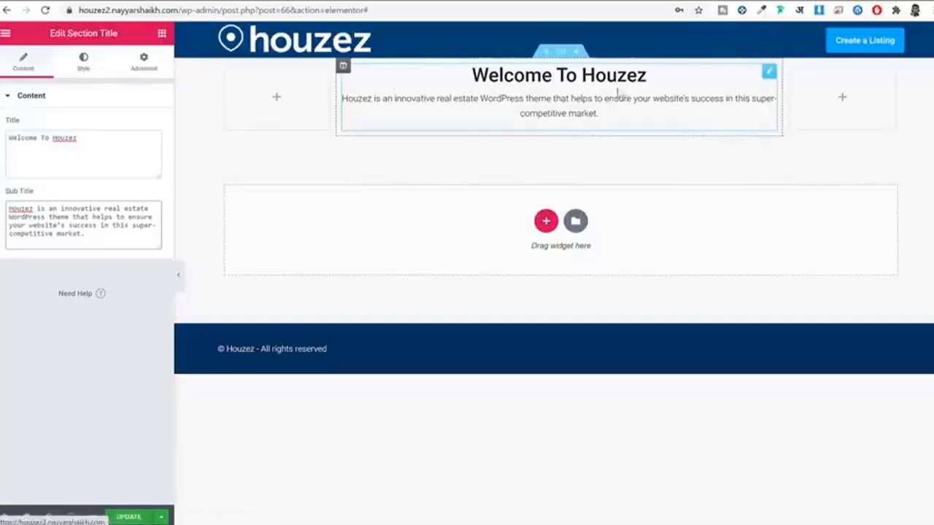
Step: Set the section title typography to Poppins, size 42, settling on weight 500 after trying 900 and 100
click(84, 64)
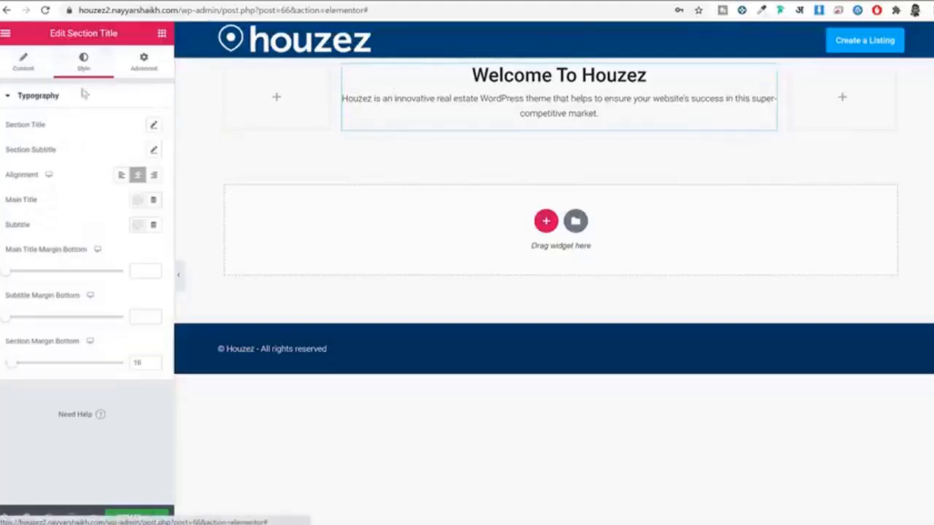
click(153, 126)
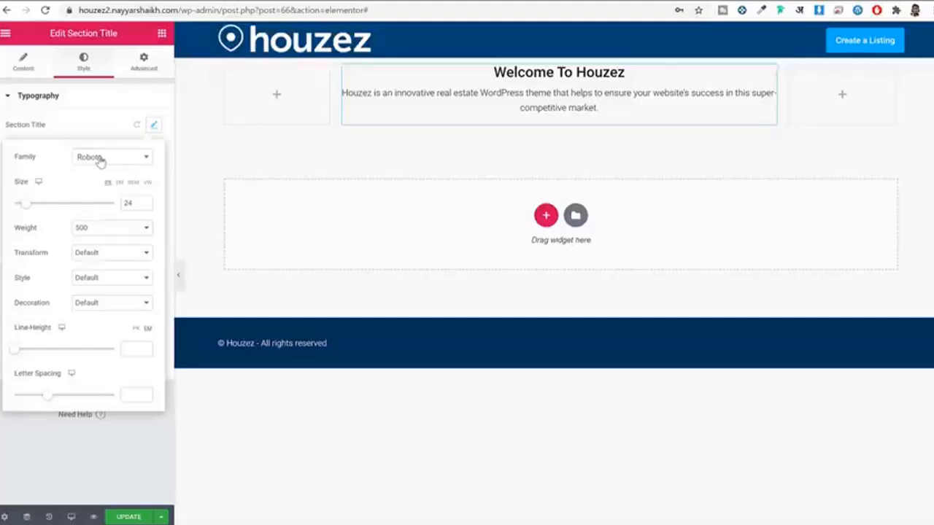
click(100, 162)
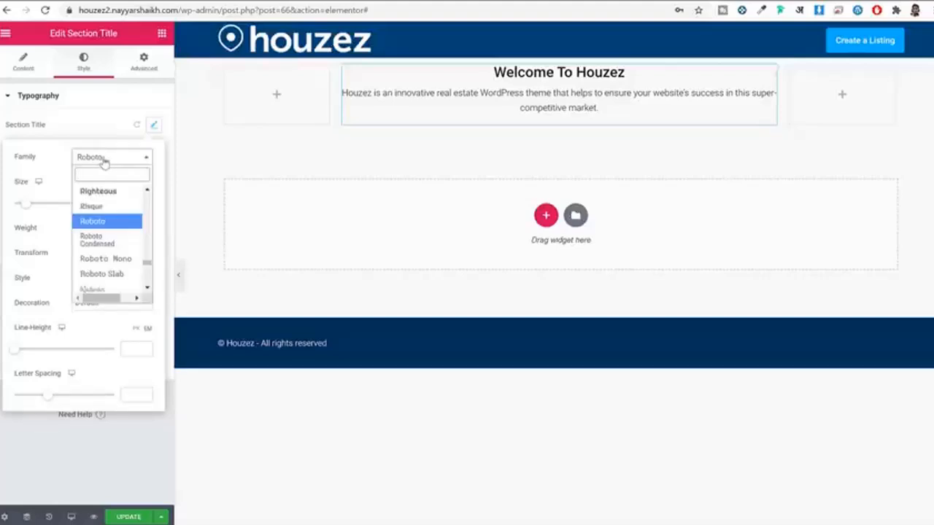
text(poppi)
key(Return)
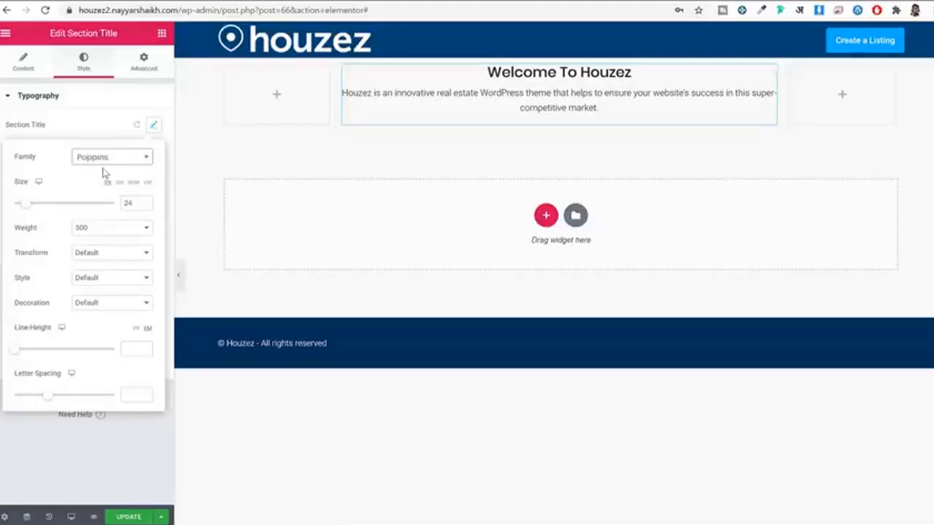
drag(136, 207, 109, 205)
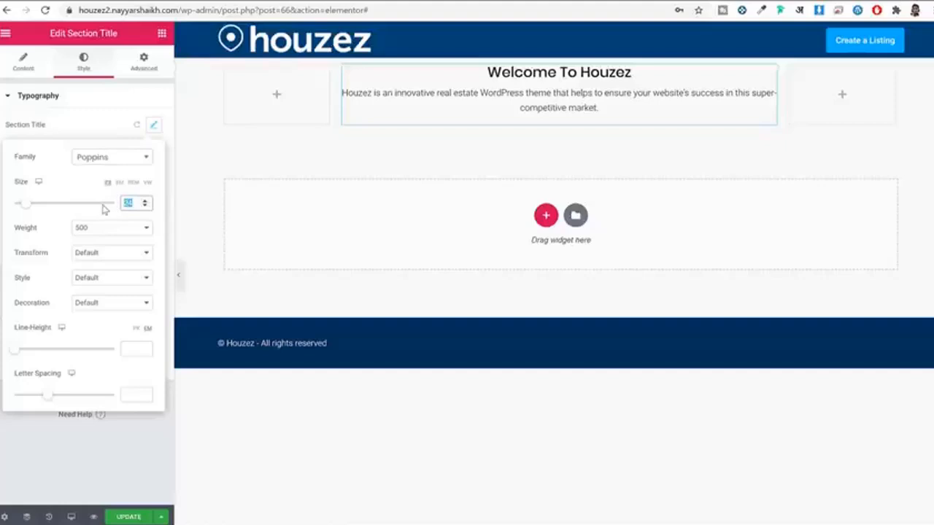
text(42)
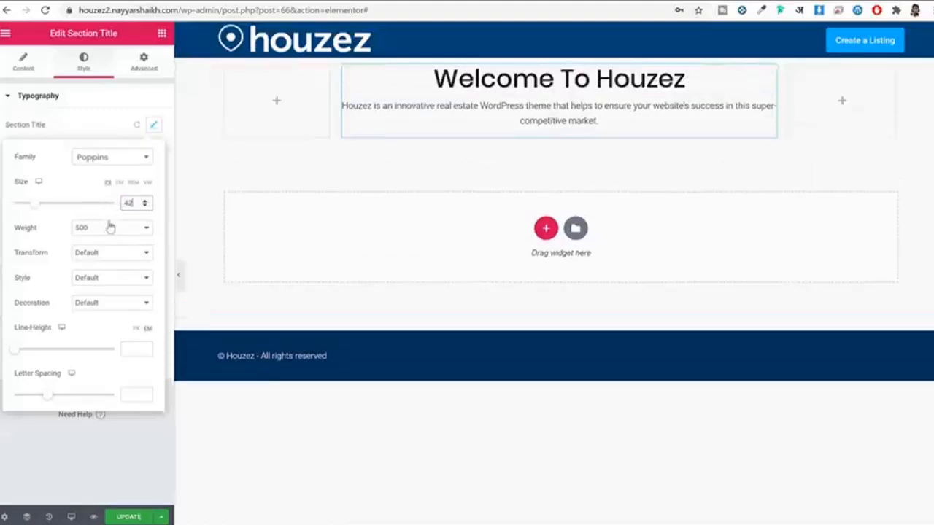
click(109, 230)
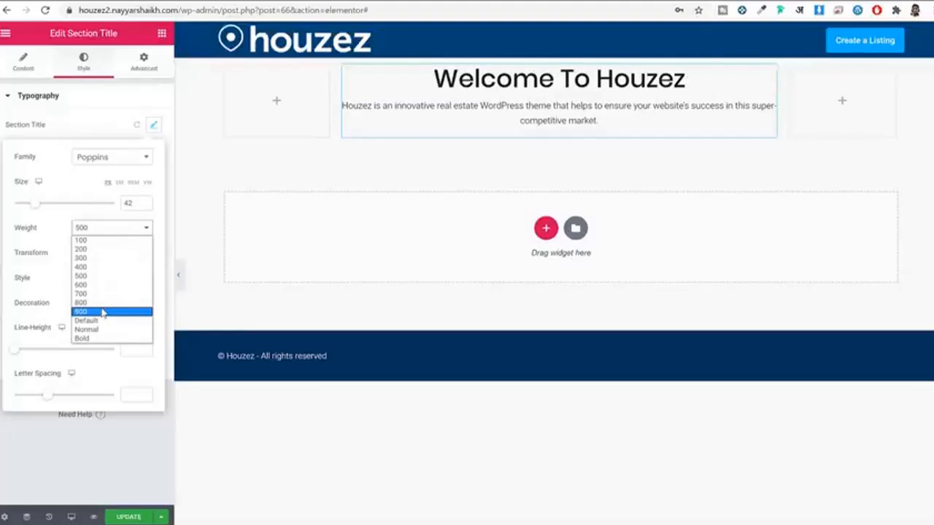
click(102, 312)
click(108, 233)
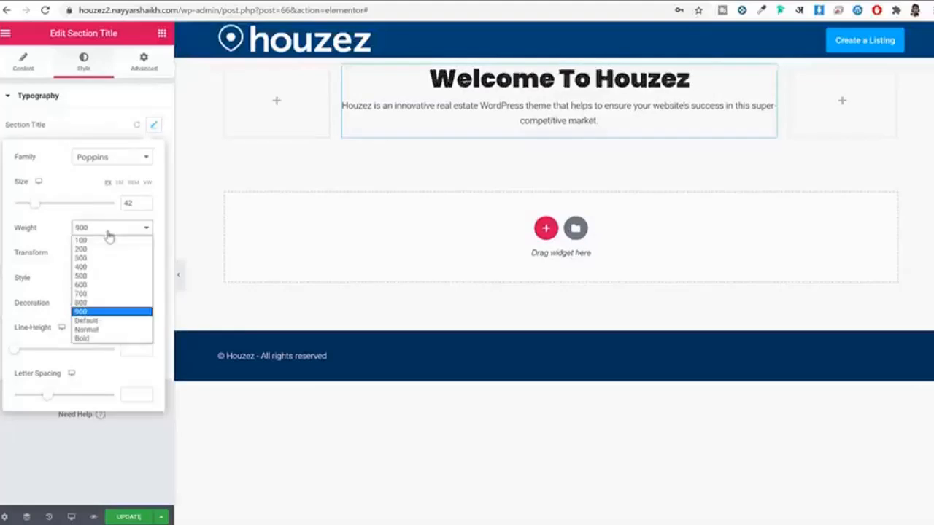
click(102, 242)
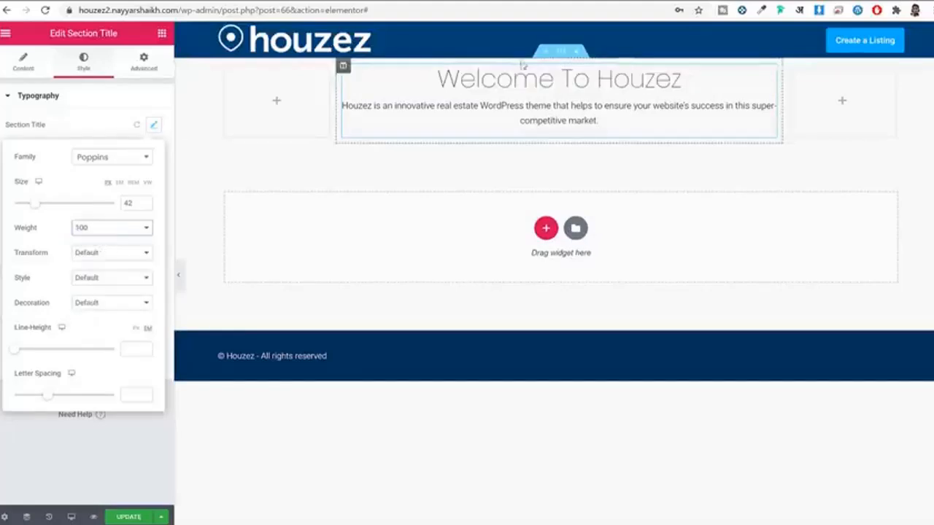
click(102, 234)
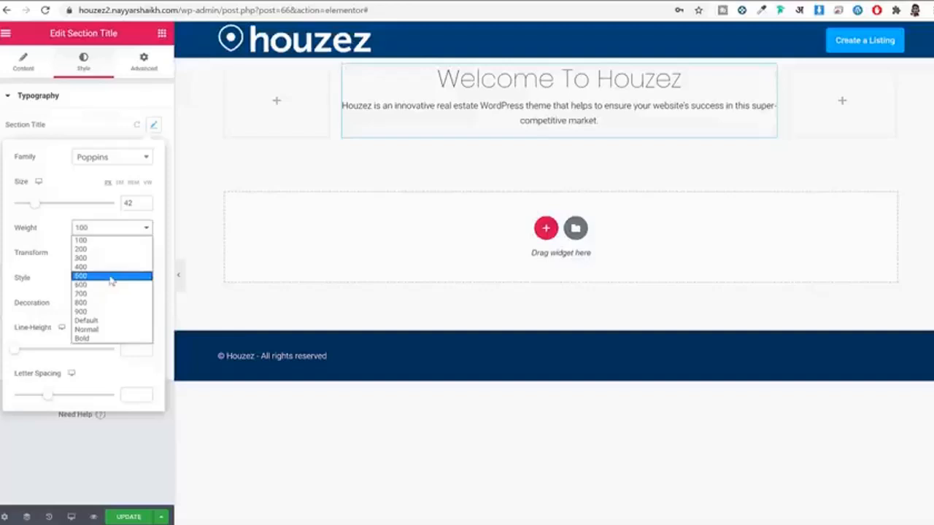
click(108, 276)
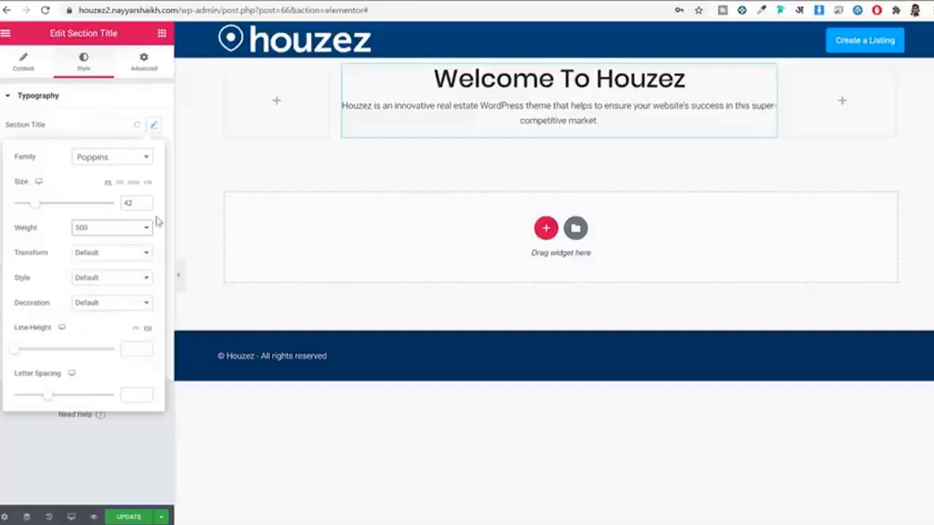
click(152, 128)
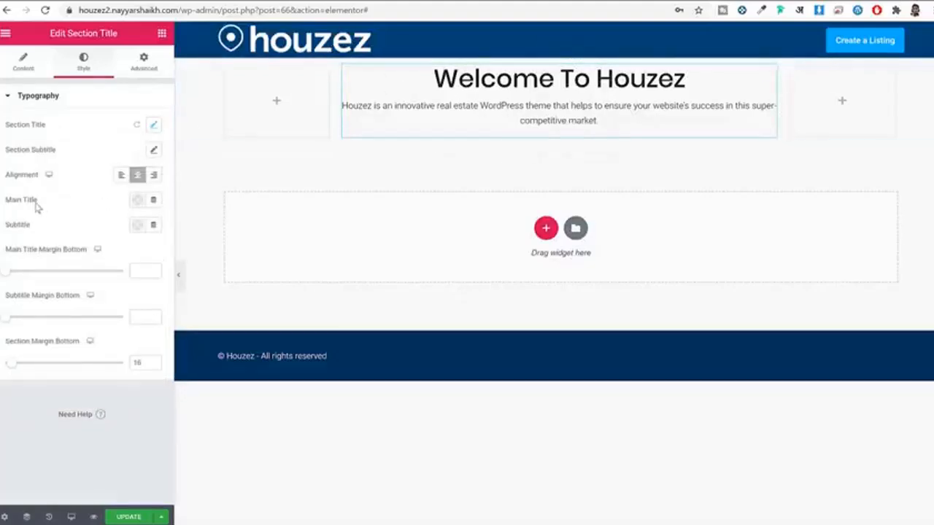
Step: Change the section subtitle's font size from 16 to 20 and update the Home page
drag(9, 151, 65, 150)
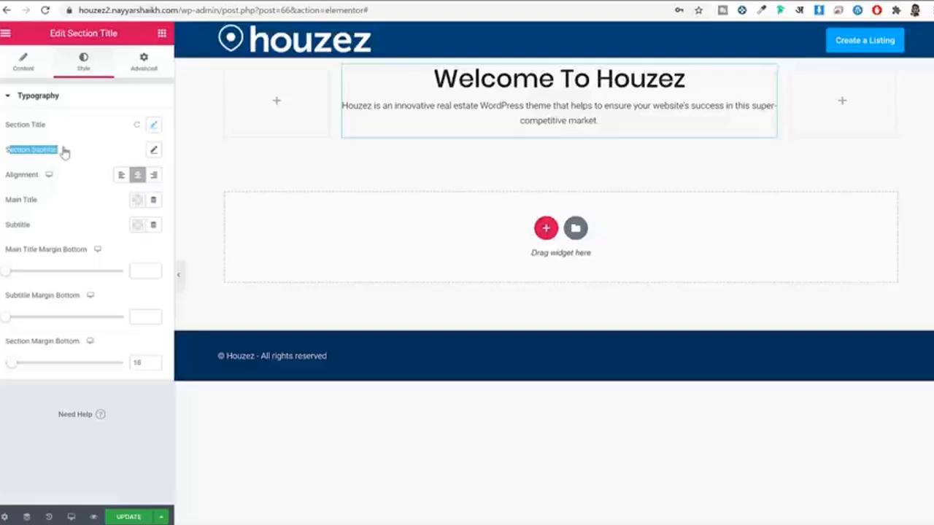
click(152, 151)
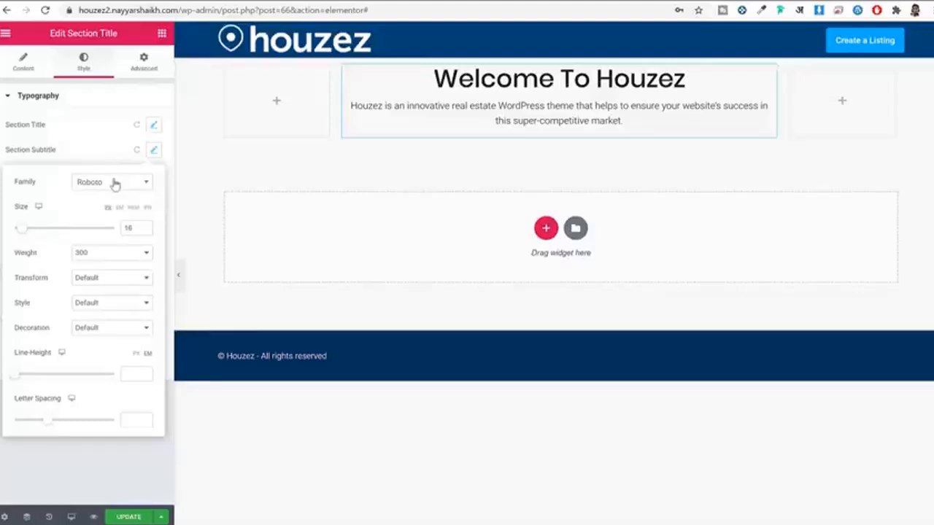
drag(134, 228, 95, 238)
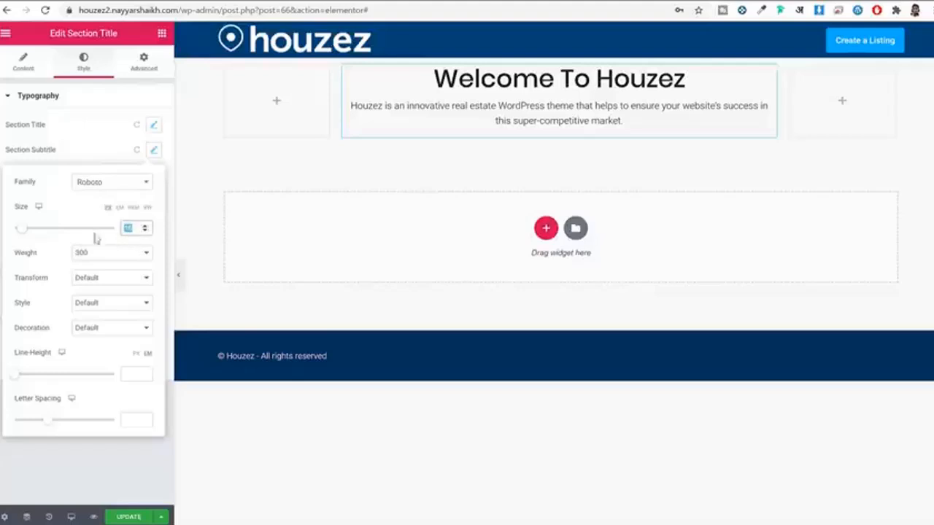
text(20)
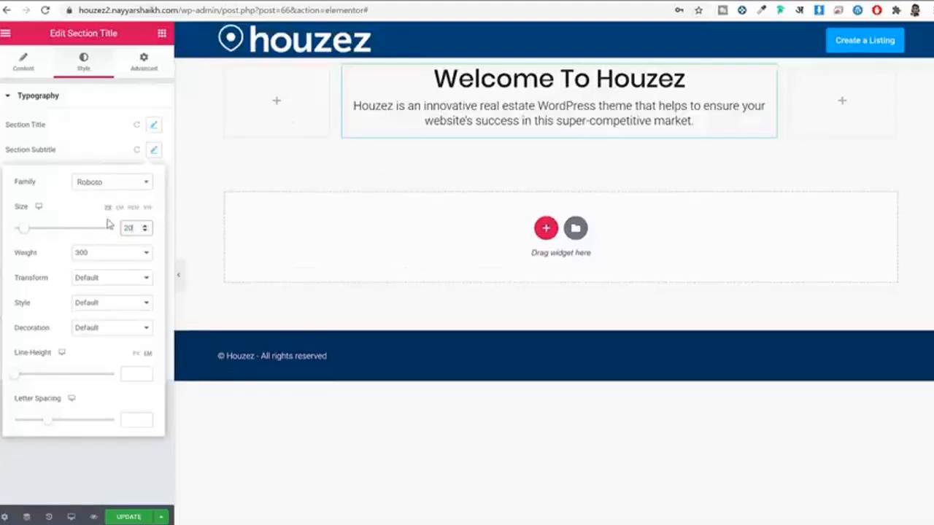
click(153, 152)
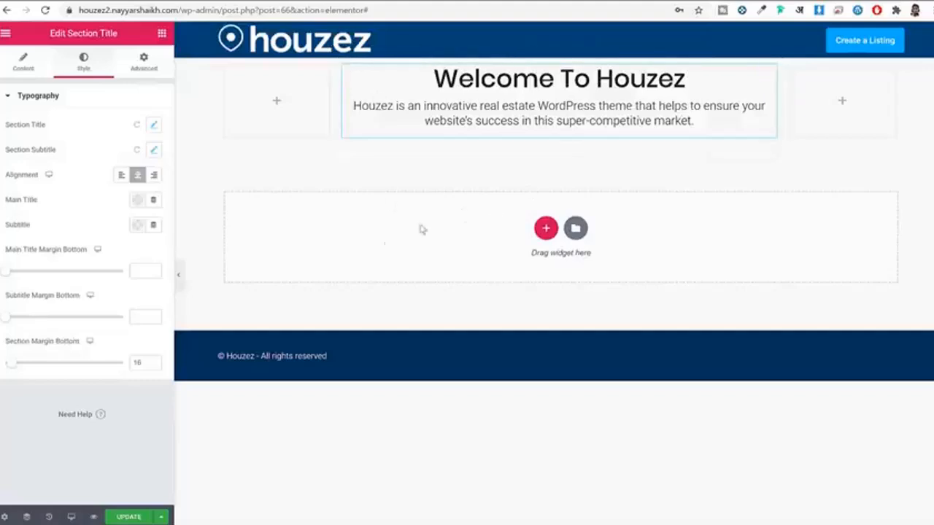
click(137, 518)
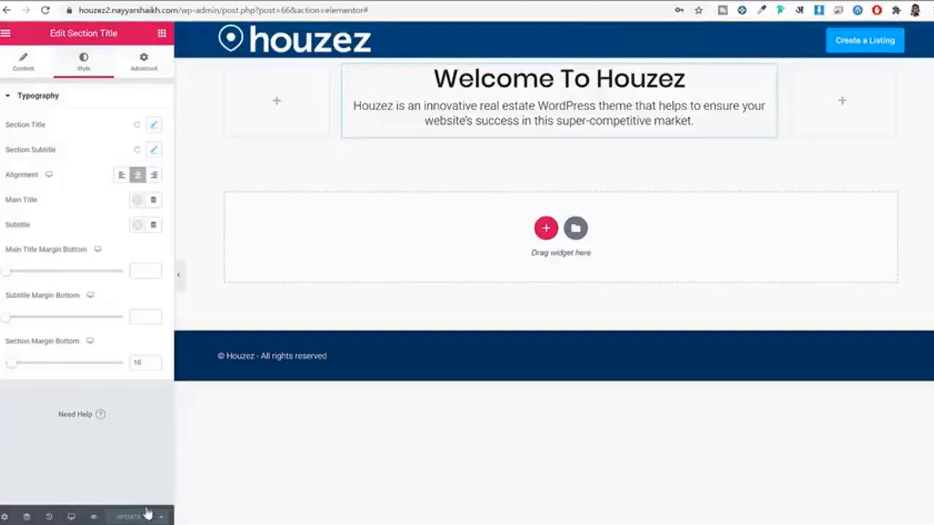
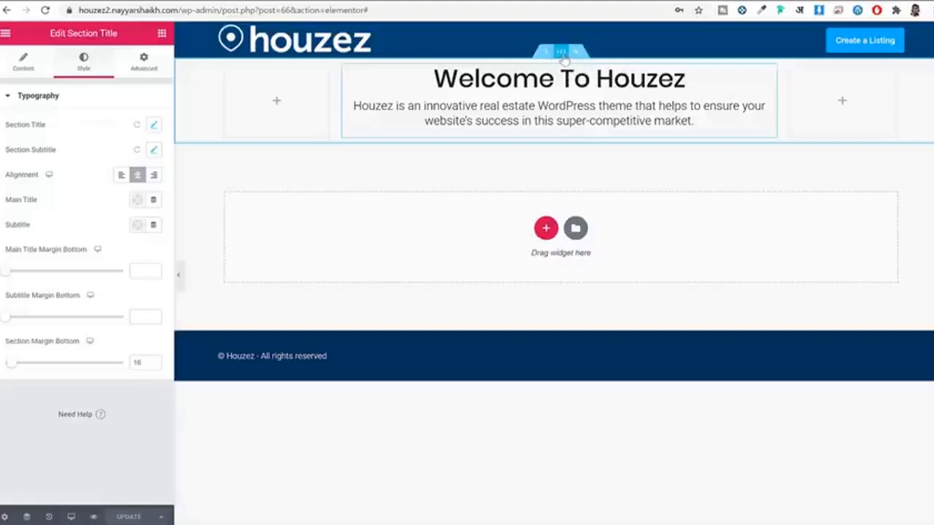
Step: Open the Navigator panel and move it over the page
click(561, 52)
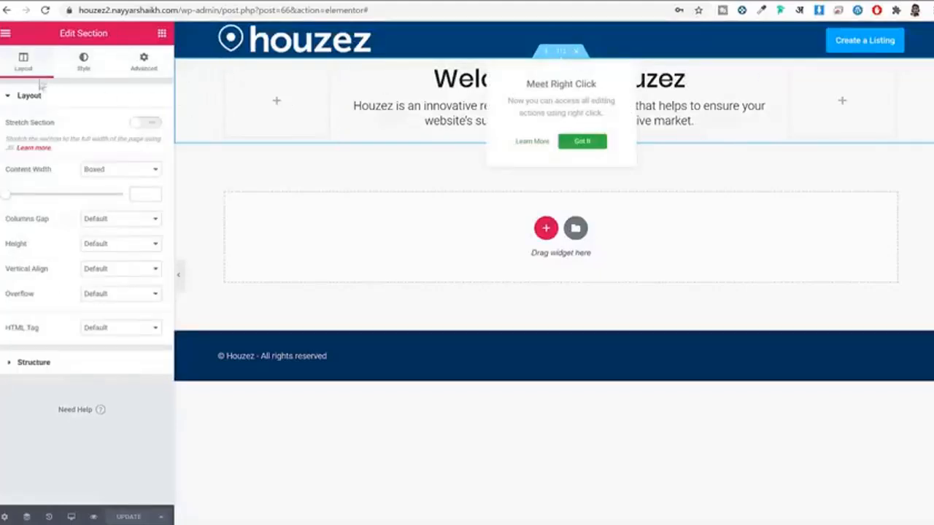
drag(57, 33, 116, 38)
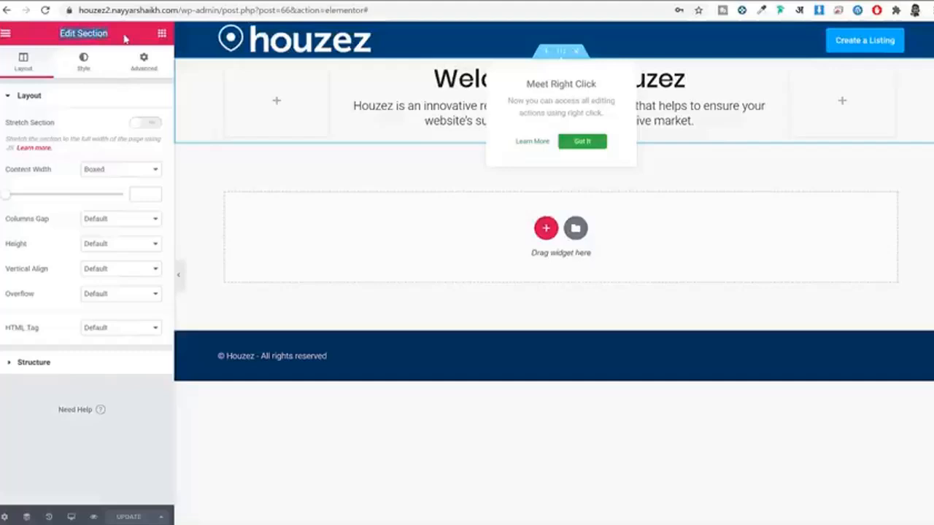
click(163, 35)
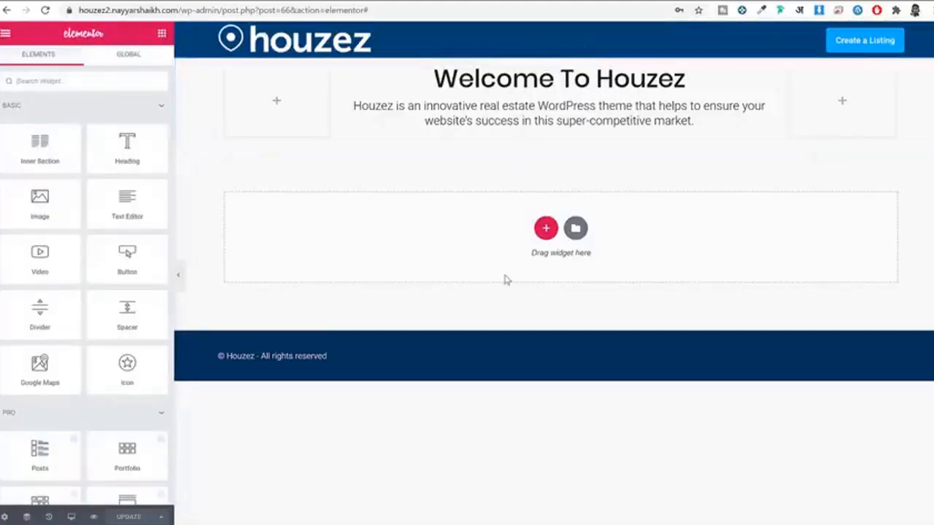
click(27, 517)
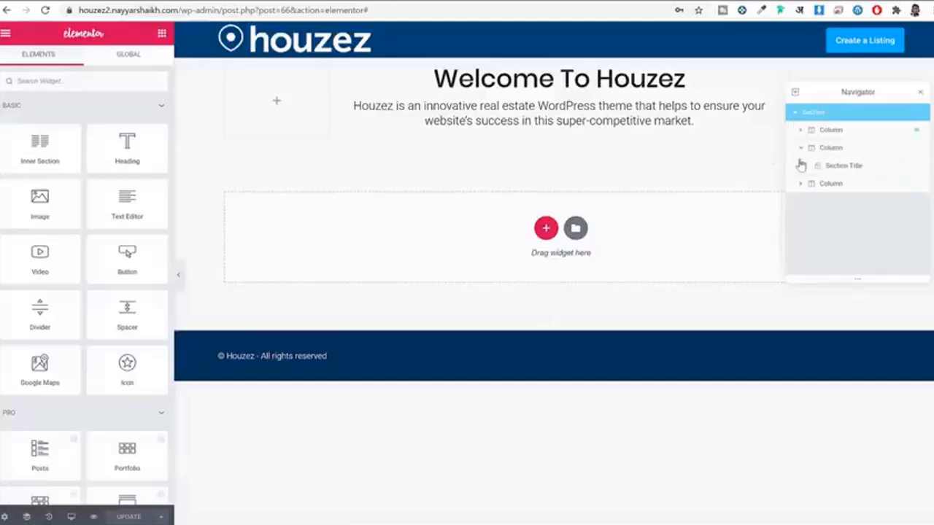
drag(836, 94, 794, 137)
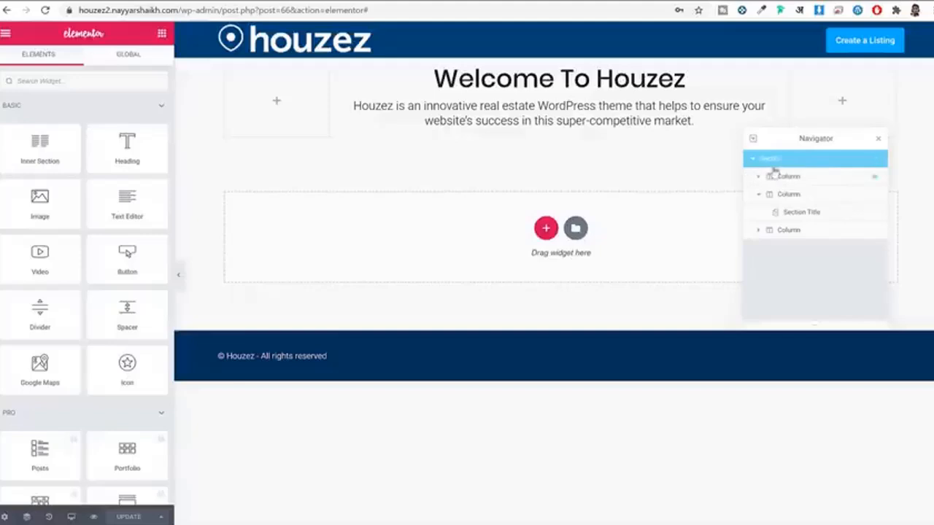
Step: Check the Section Title and empty column, then select the Section row and close the Navigator
click(810, 216)
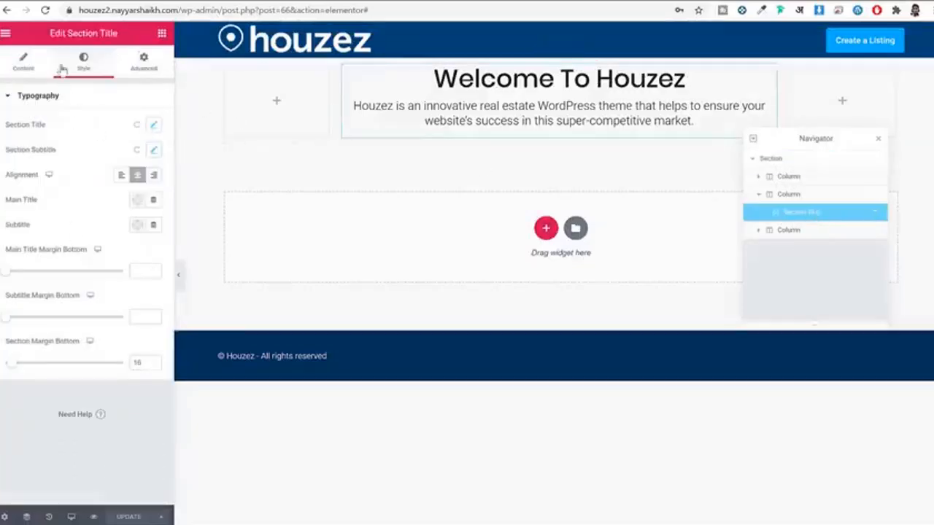
drag(49, 33, 119, 33)
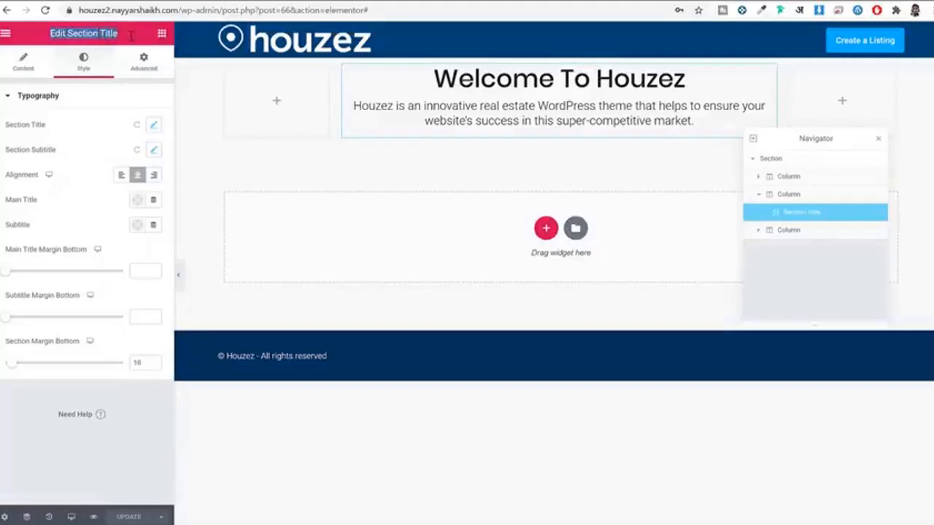
click(792, 177)
drag(59, 33, 86, 41)
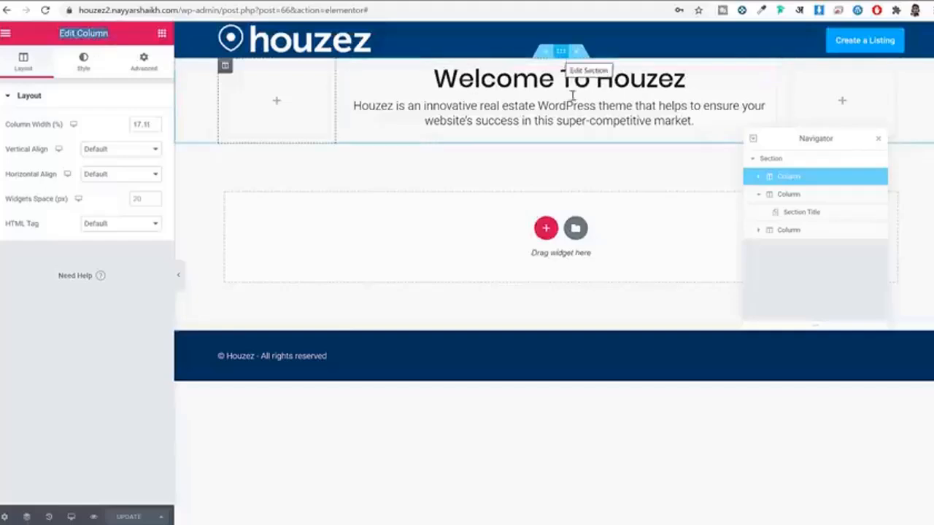
click(790, 157)
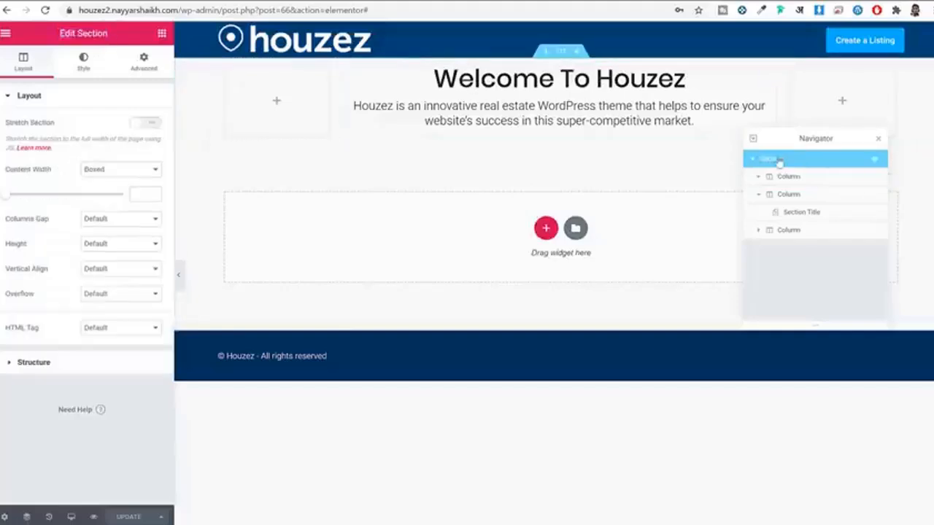
click(882, 140)
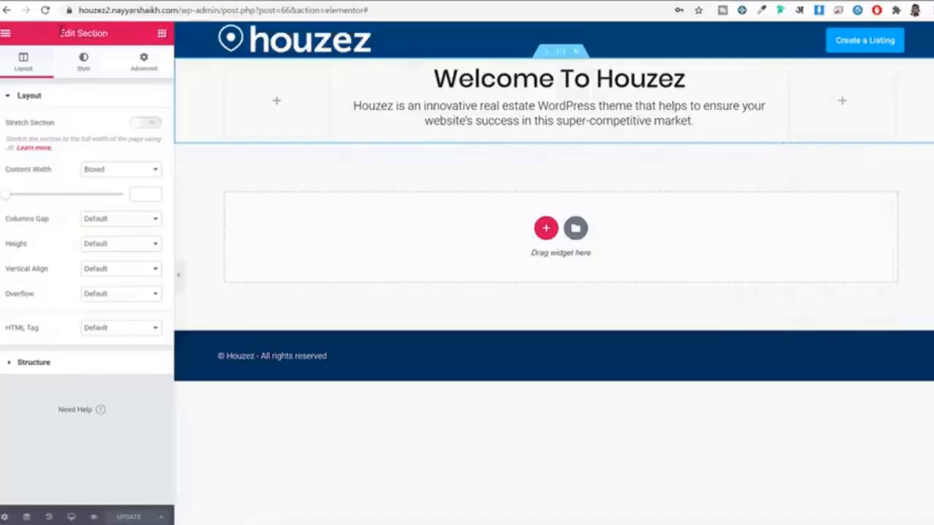
drag(61, 32, 125, 36)
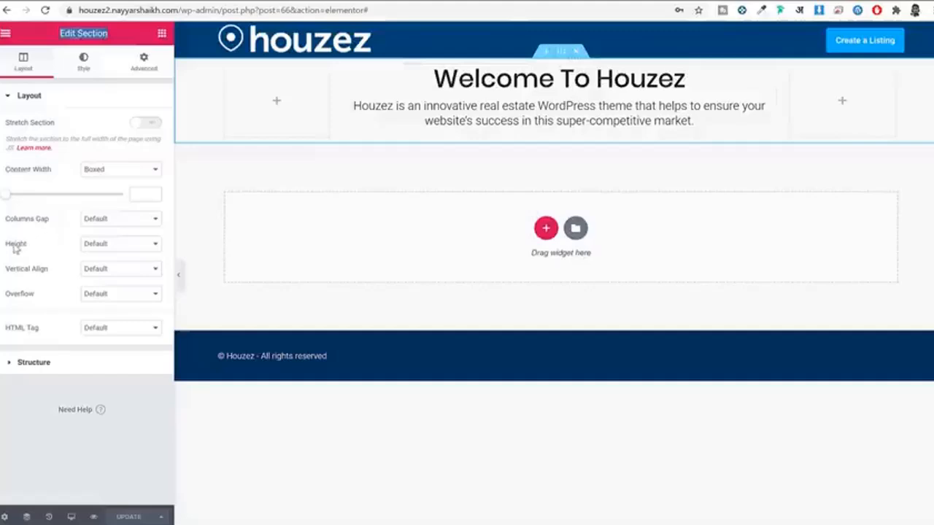
Step: Switch the section Height to Min Height and change it from 400 to 600 px
click(122, 248)
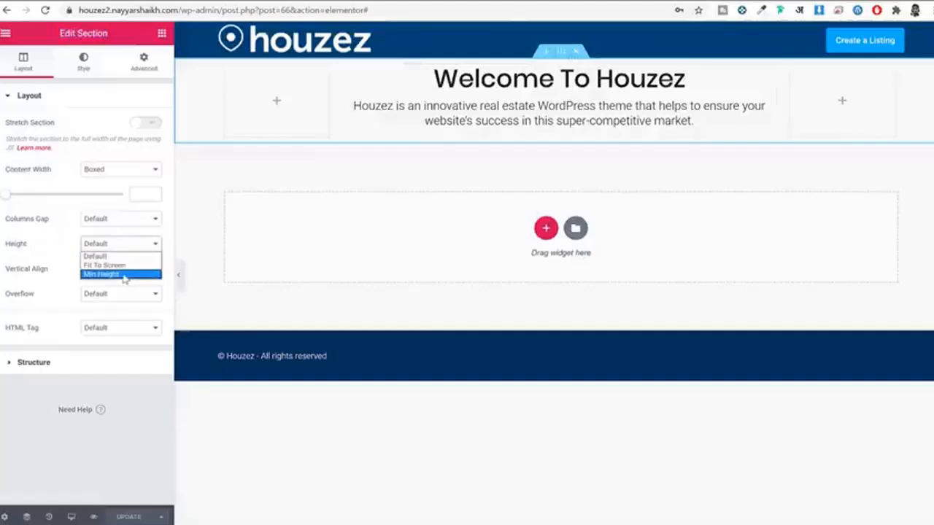
click(120, 274)
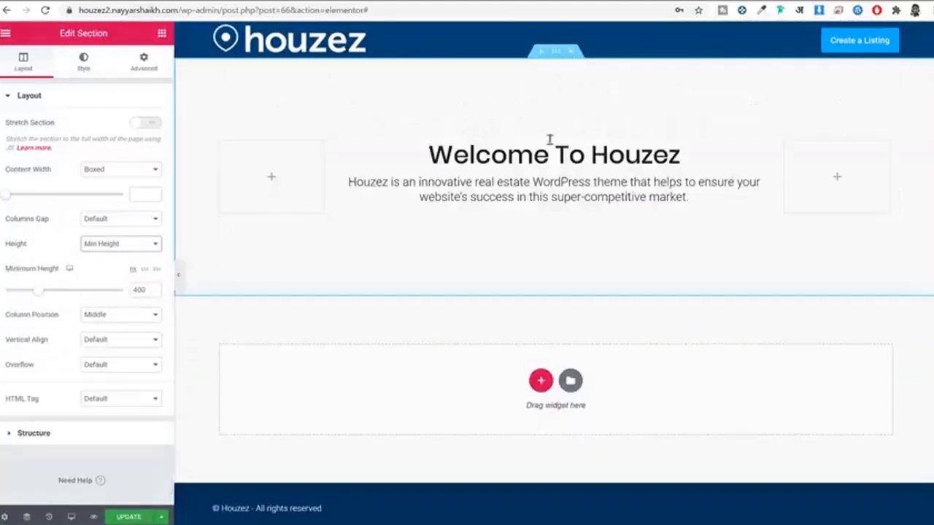
click(139, 289)
key(ctrl+a)
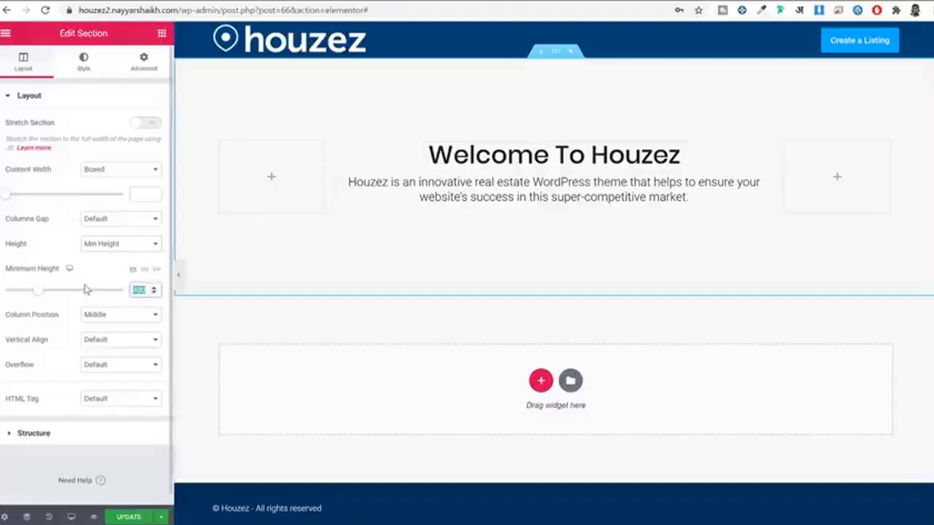
text(600)
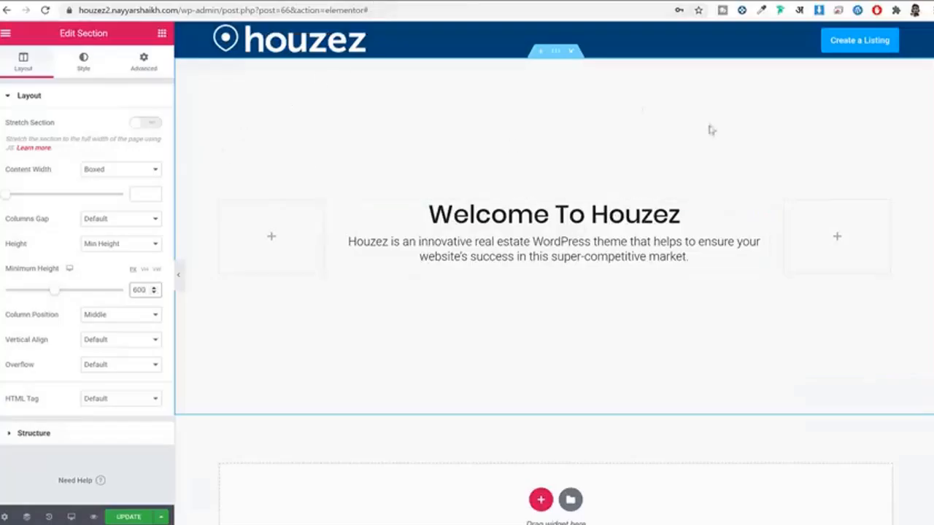
click(84, 58)
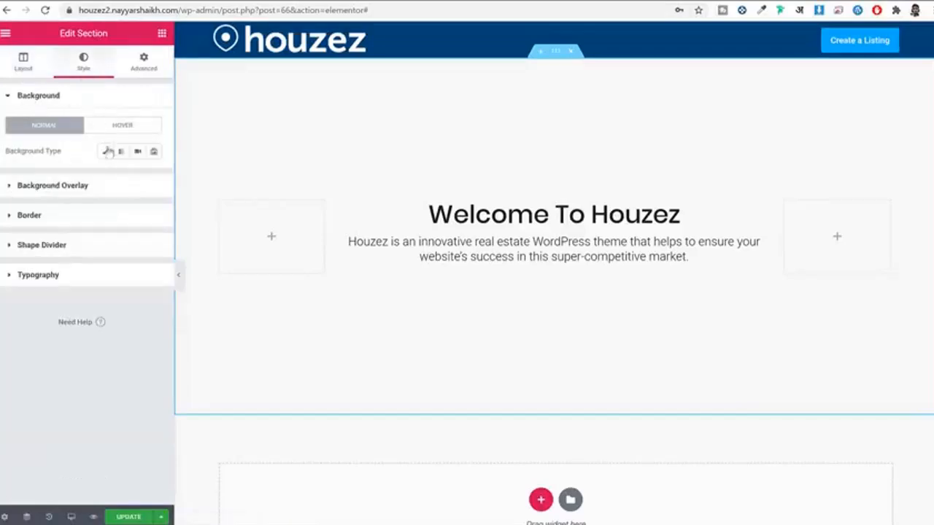
Step: Give the section a Classic background with a blue colour
click(105, 151)
click(137, 175)
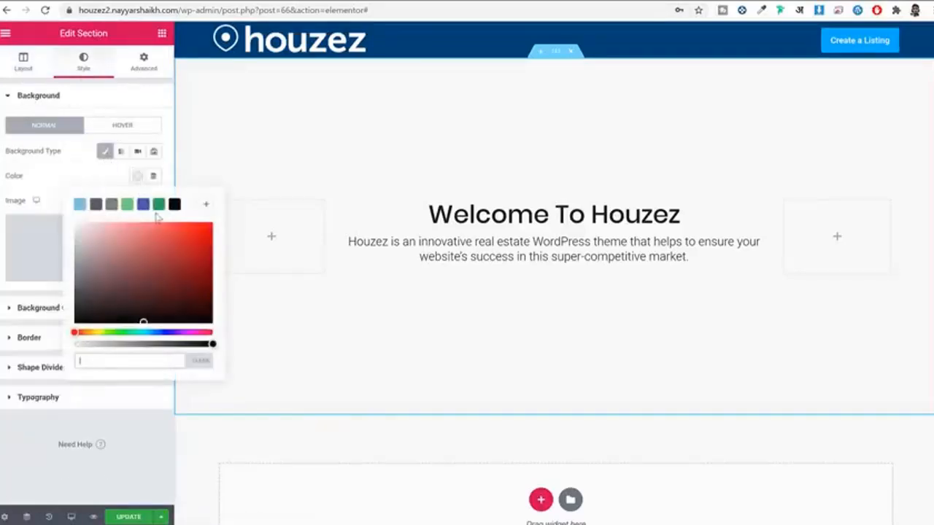
click(95, 205)
click(128, 206)
click(143, 205)
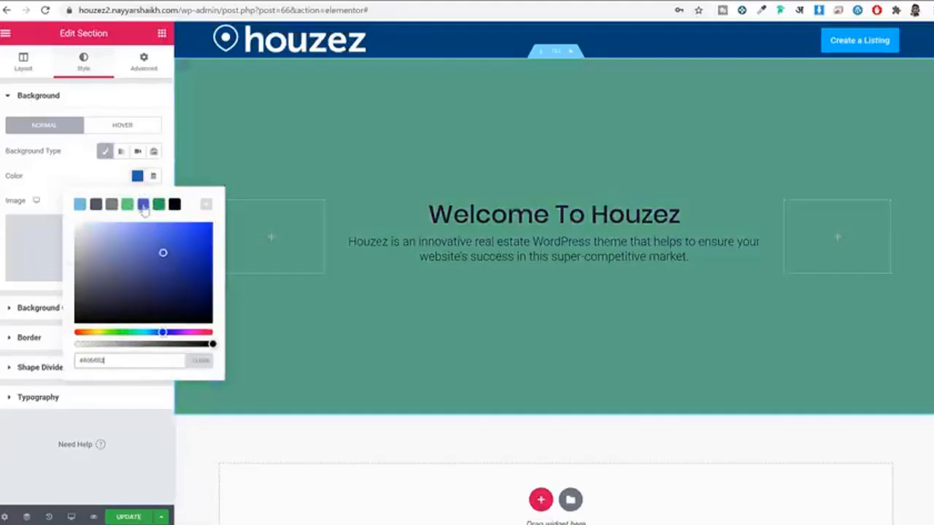
click(56, 156)
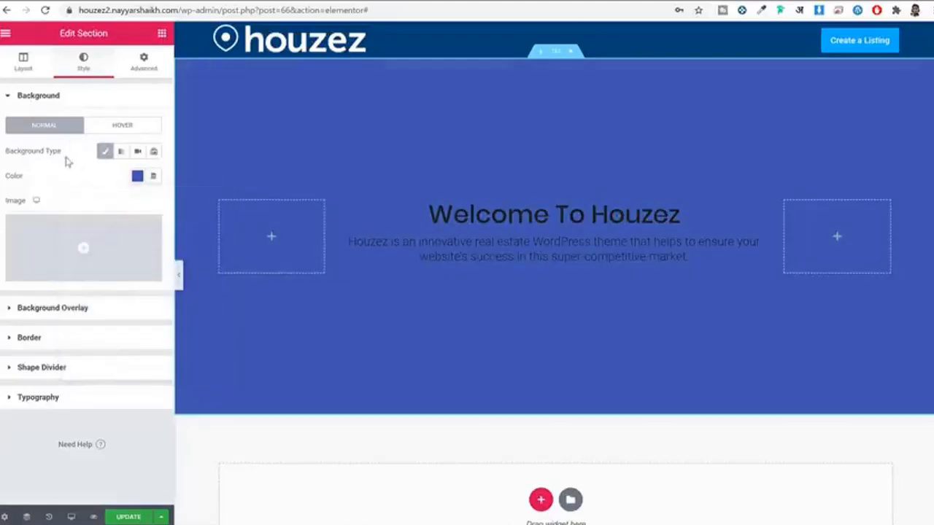
Step: Upload miami-beach.jpg and set it as the section's background image
click(48, 234)
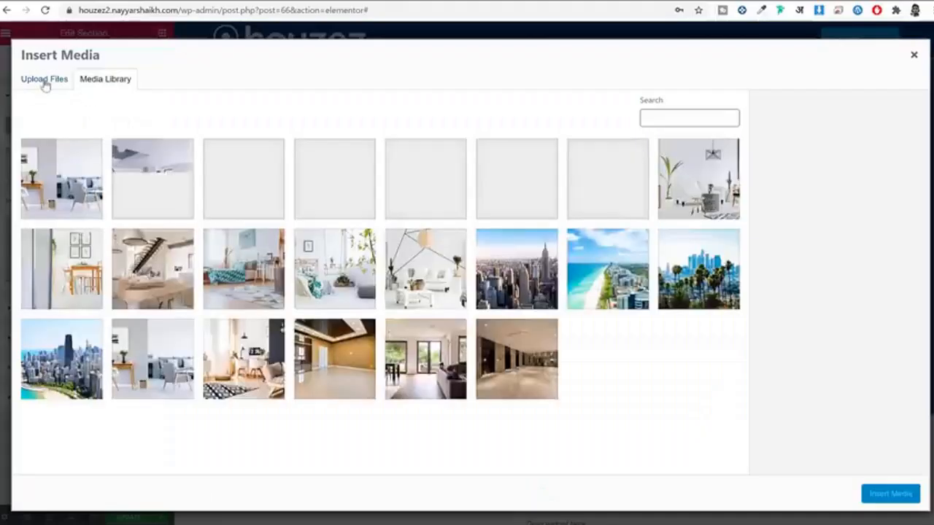
click(45, 80)
click(110, 80)
click(38, 82)
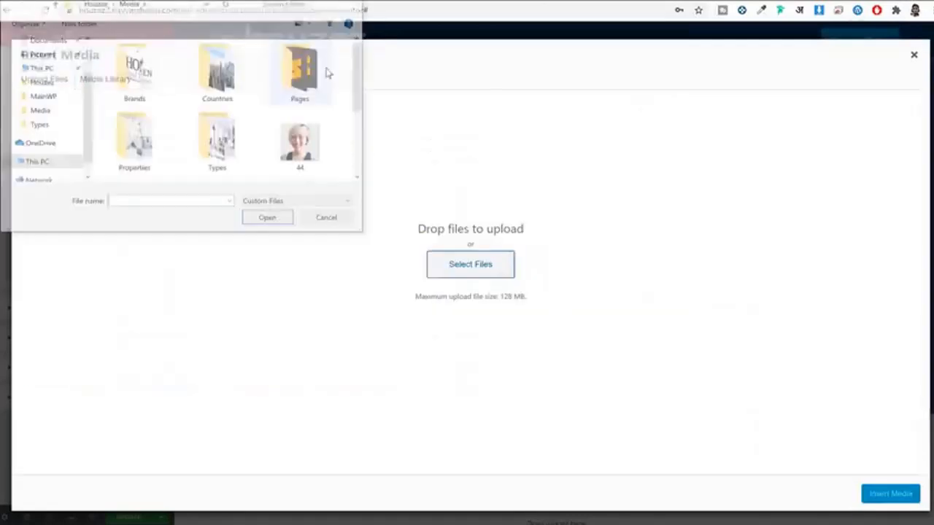
scroll(522, 199, down, 2)
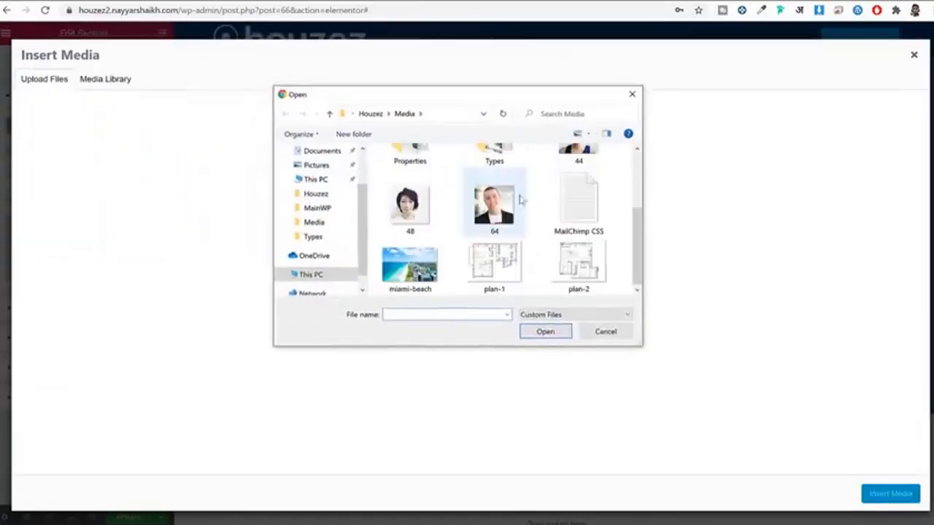
click(423, 283)
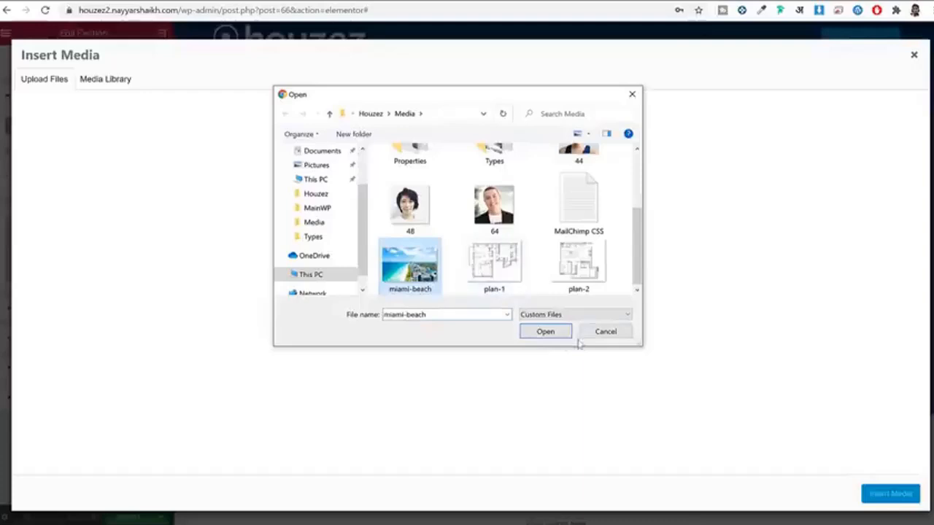
click(547, 331)
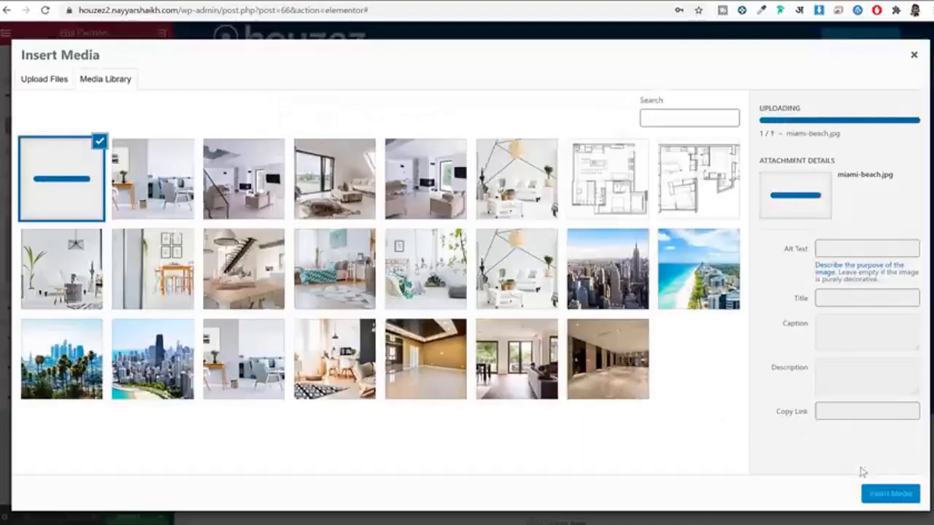
click(897, 496)
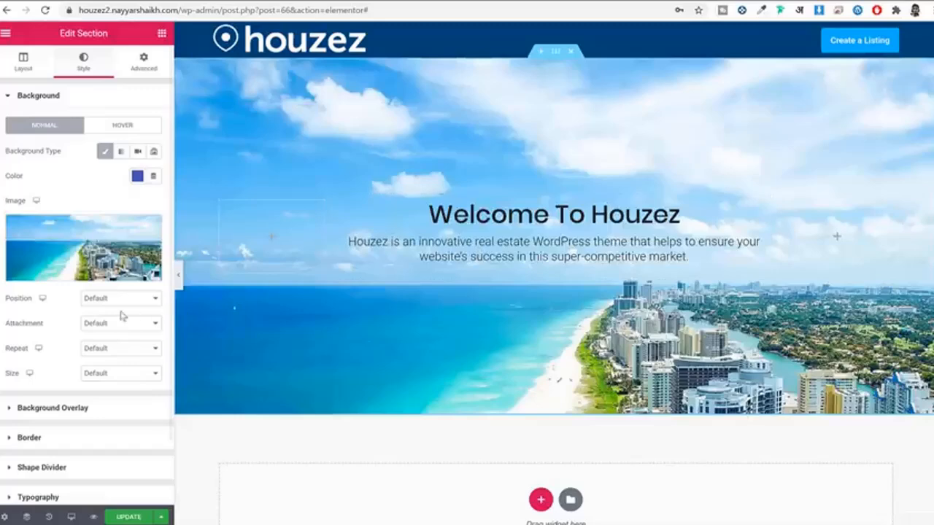
Step: Set the background image position to Center Center and size to Cover
scroll(125, 292, down, 2)
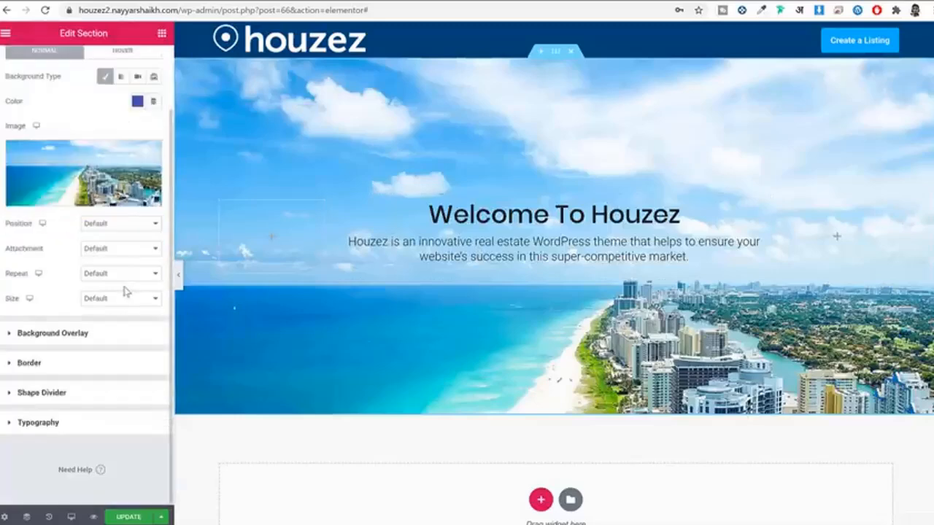
click(98, 224)
click(128, 299)
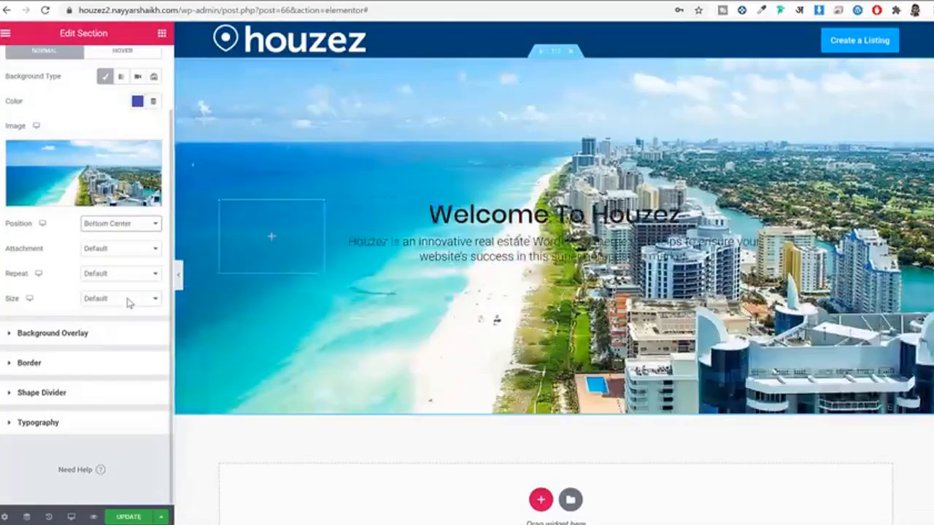
click(129, 224)
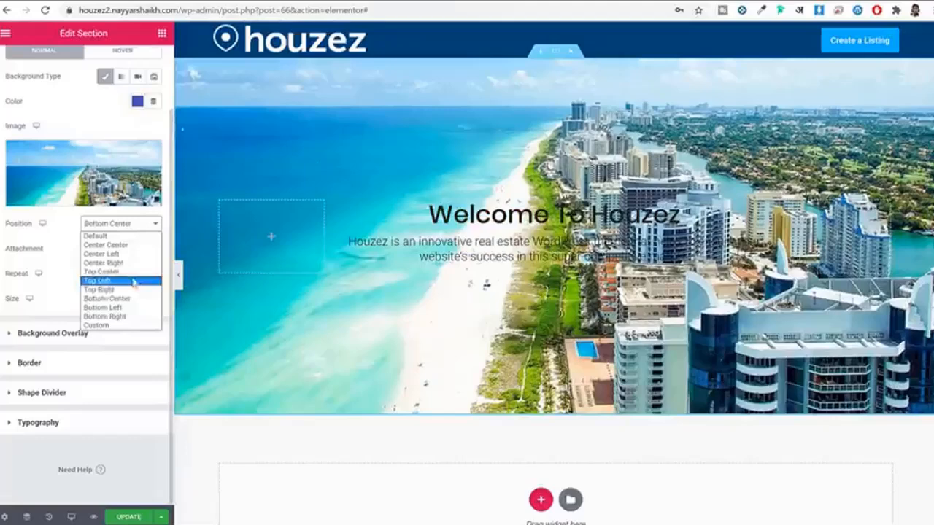
click(128, 245)
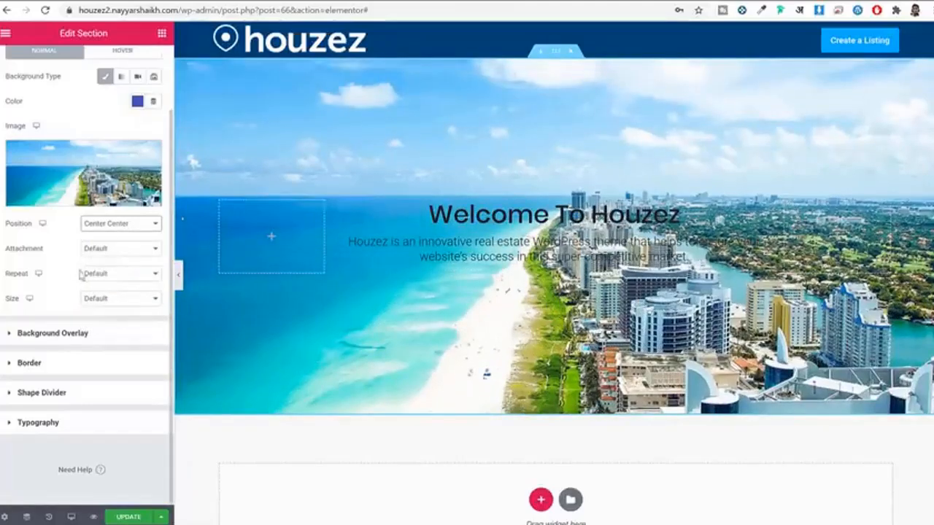
click(110, 301)
click(115, 330)
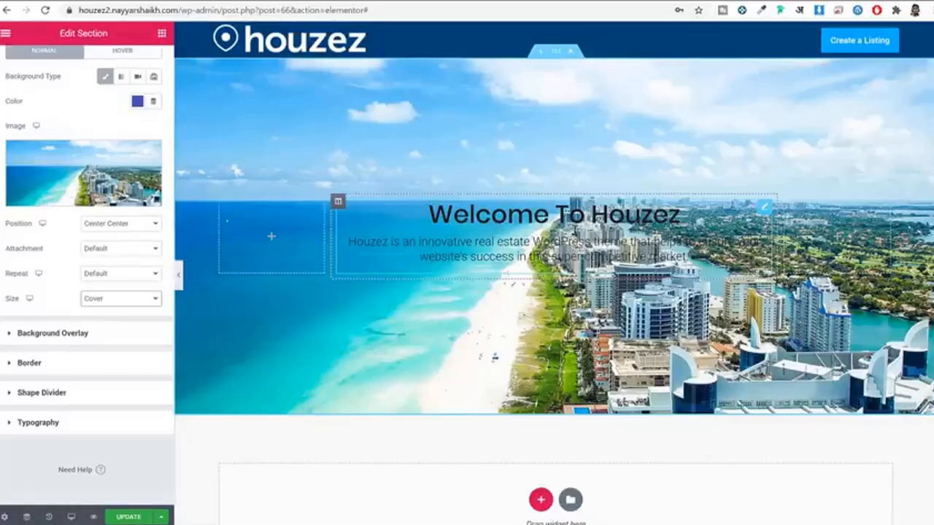
Step: Add a Classic background overlay with Multiply blend mode
click(66, 336)
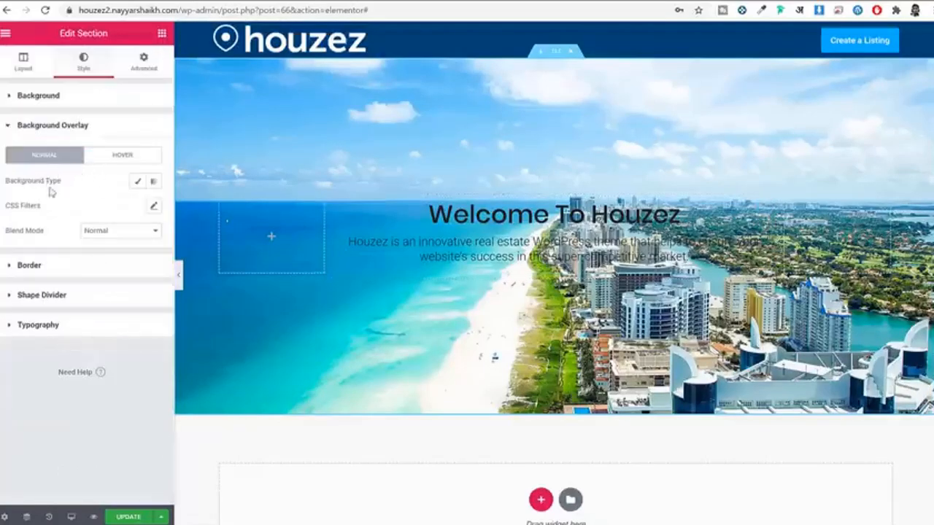
click(135, 184)
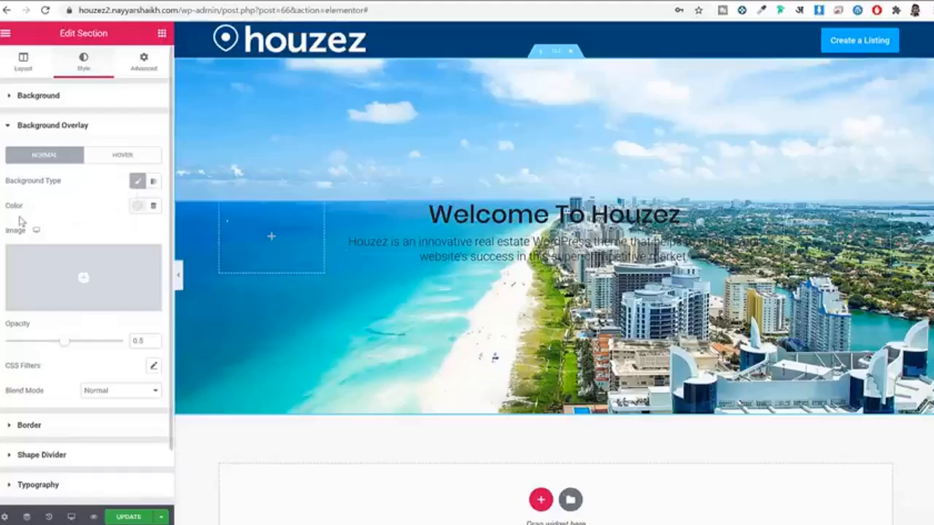
click(137, 207)
click(174, 233)
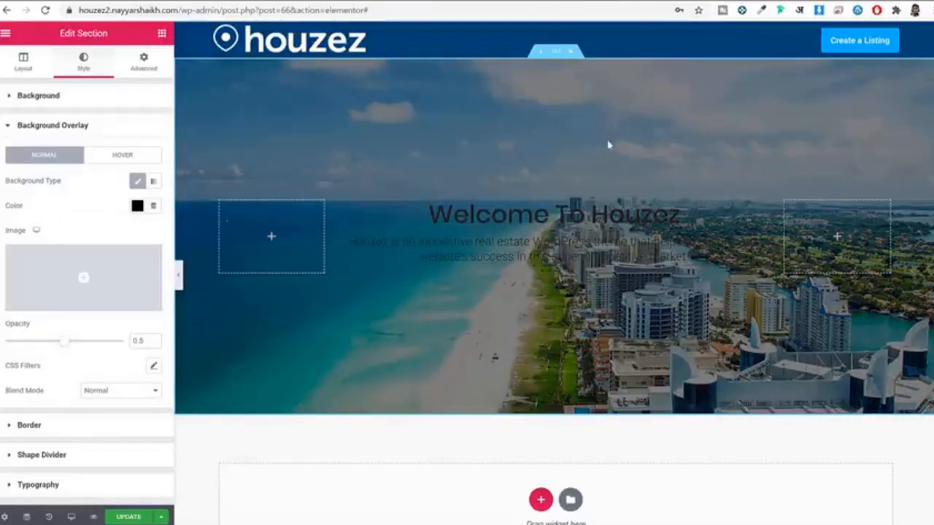
click(115, 391)
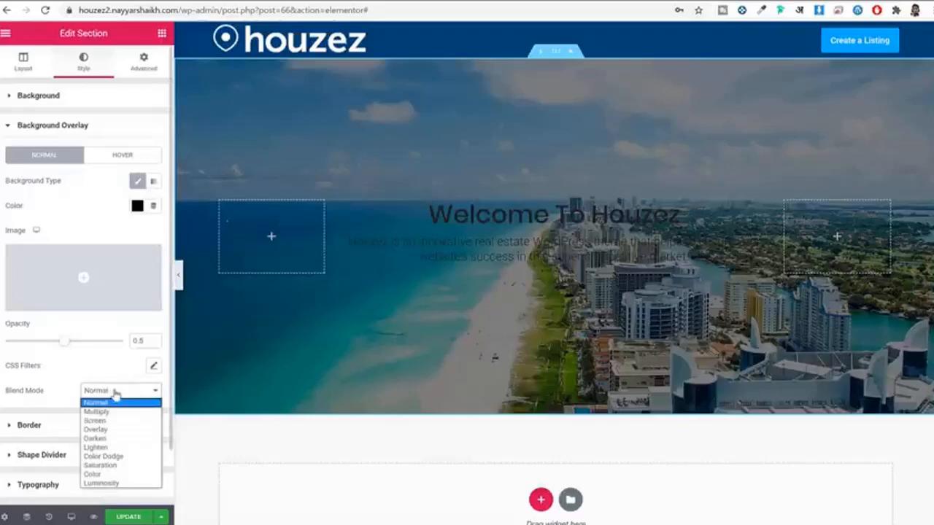
click(118, 415)
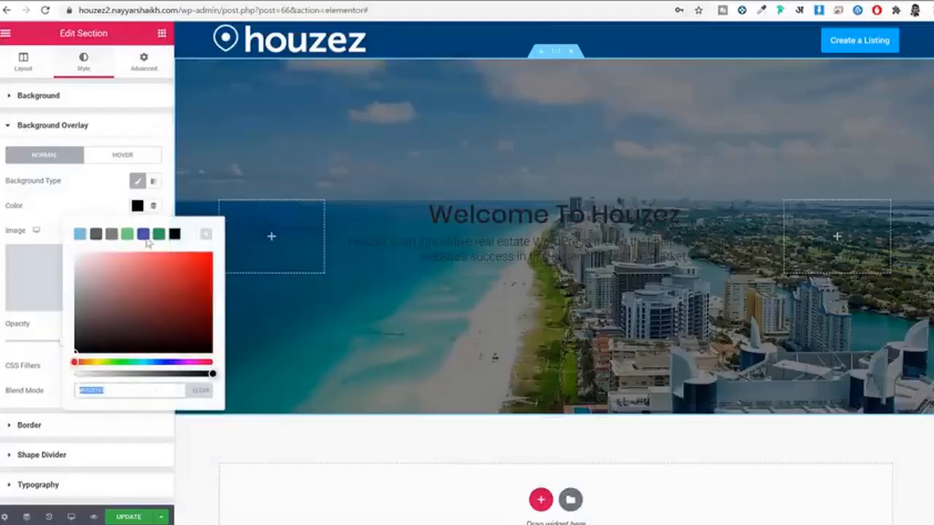
Step: Change the overlay colour to dark navy #001058 at about 0.65 opacity
click(143, 234)
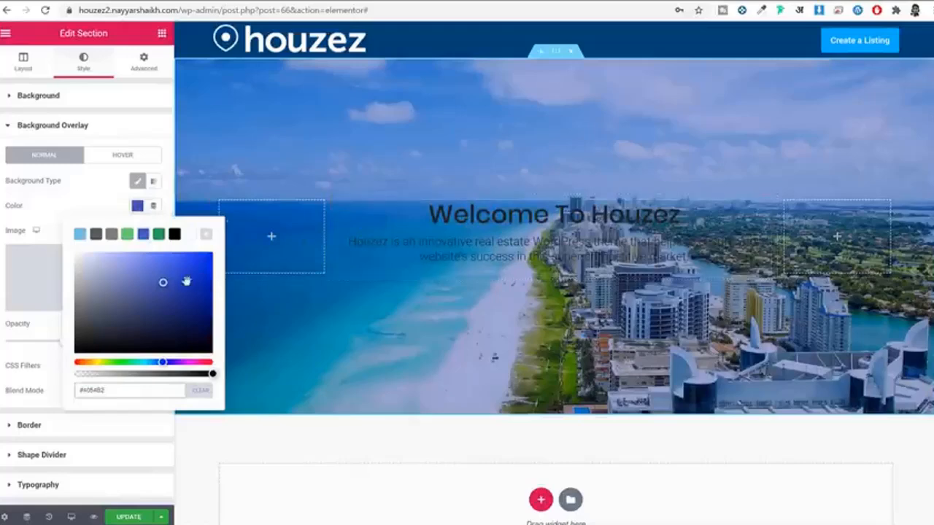
drag(166, 283, 223, 337)
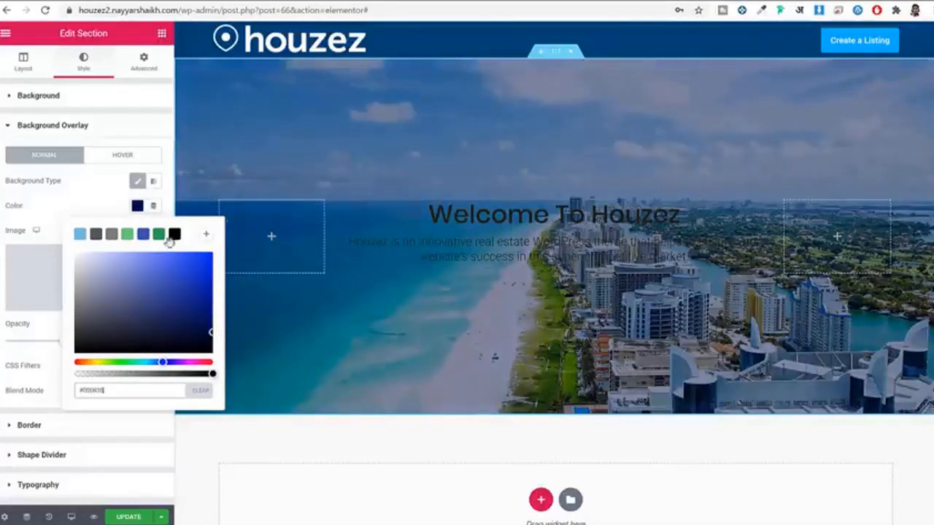
click(68, 346)
click(71, 348)
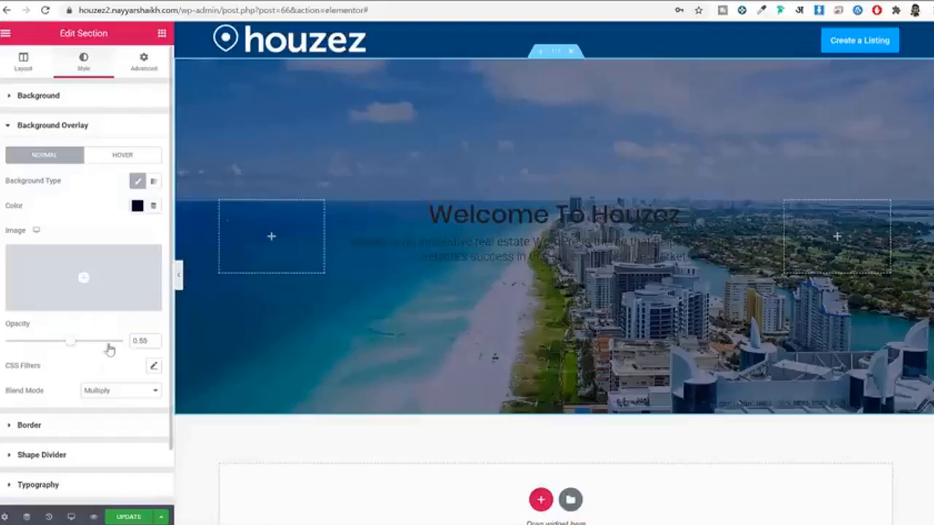
mouse_move(97, 349)
mouse_down()
mouse_move(11, 340)
mouse_move(92, 344)
mouse_move(84, 346)
mouse_up()
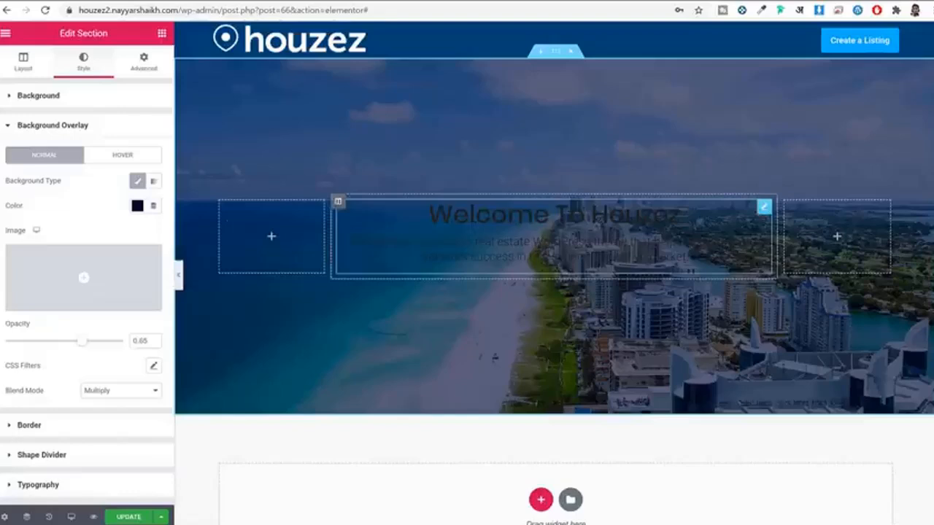
Step: Make the Welcome To Houzez main title and subtitle white, and update the page
click(537, 221)
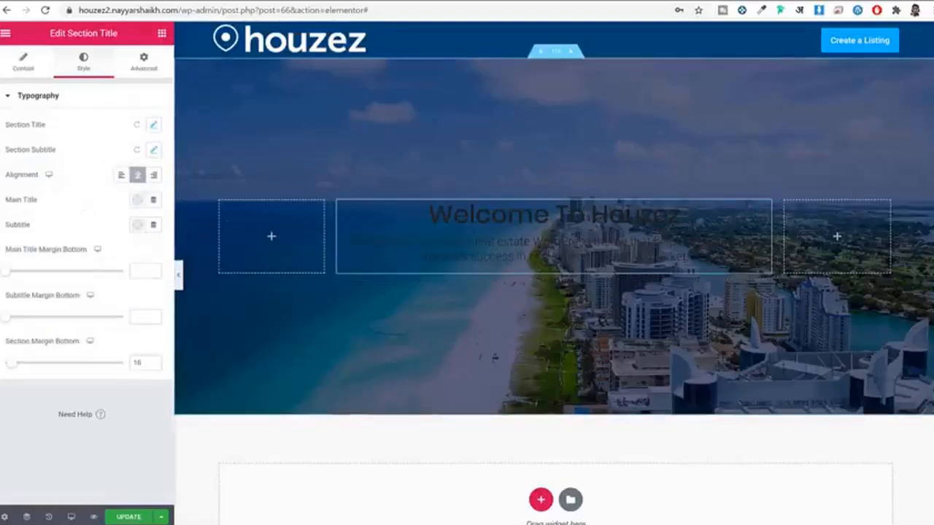
click(138, 199)
click(188, 229)
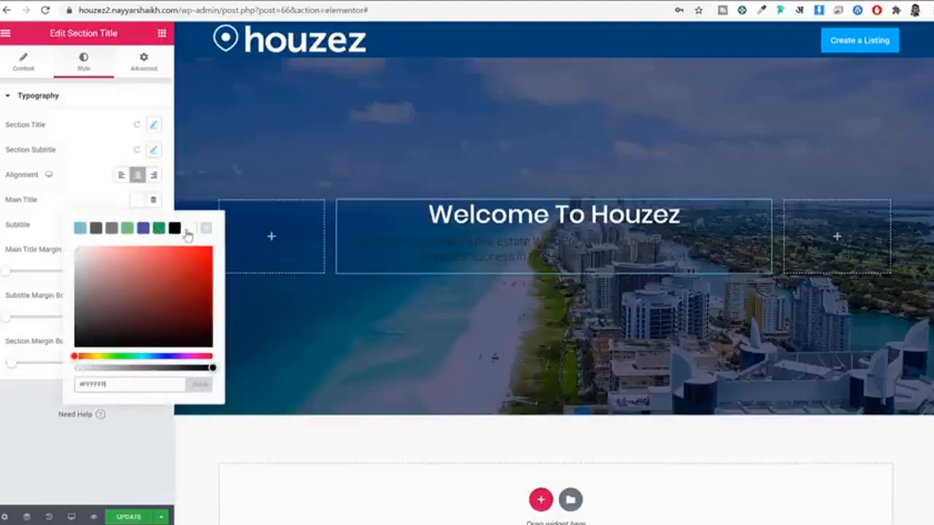
click(51, 210)
click(138, 224)
click(192, 253)
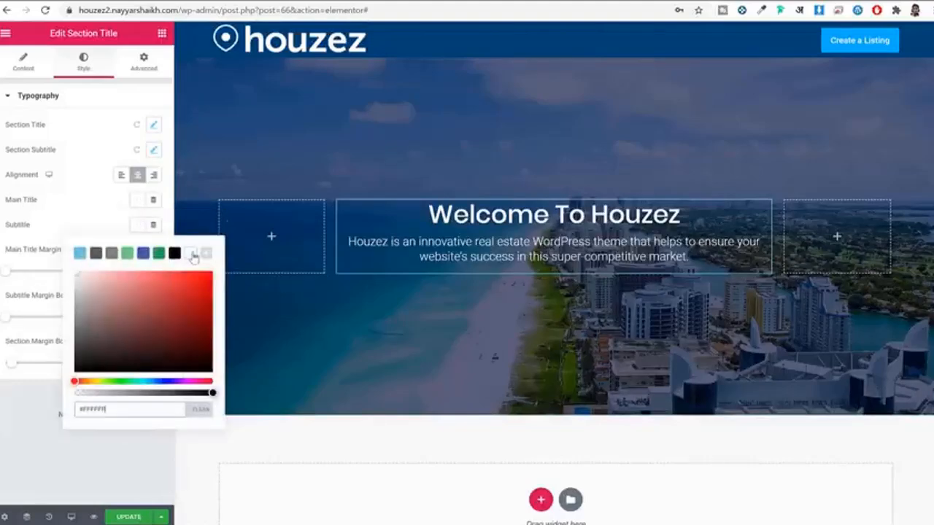
click(52, 211)
click(130, 517)
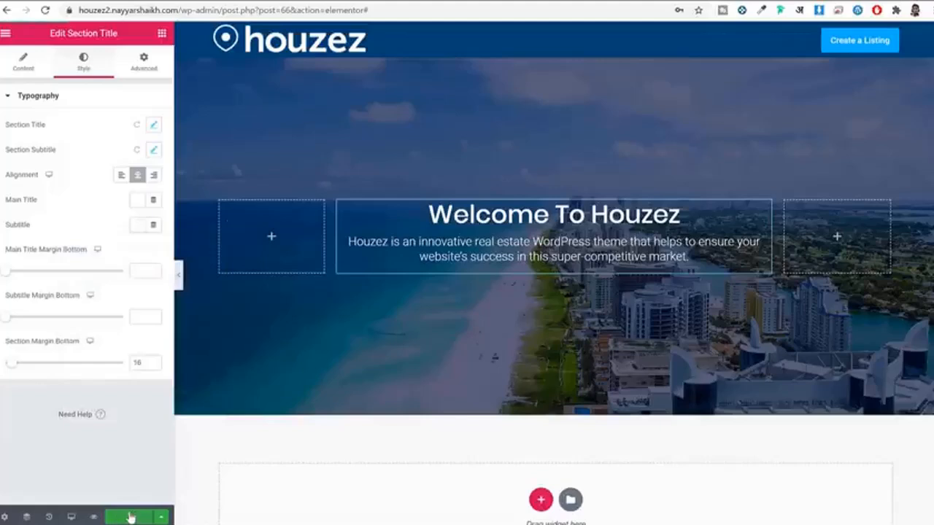
Step: Give the main title a 20 bottom margin, update, and add a new section below
drag(16, 251, 63, 251)
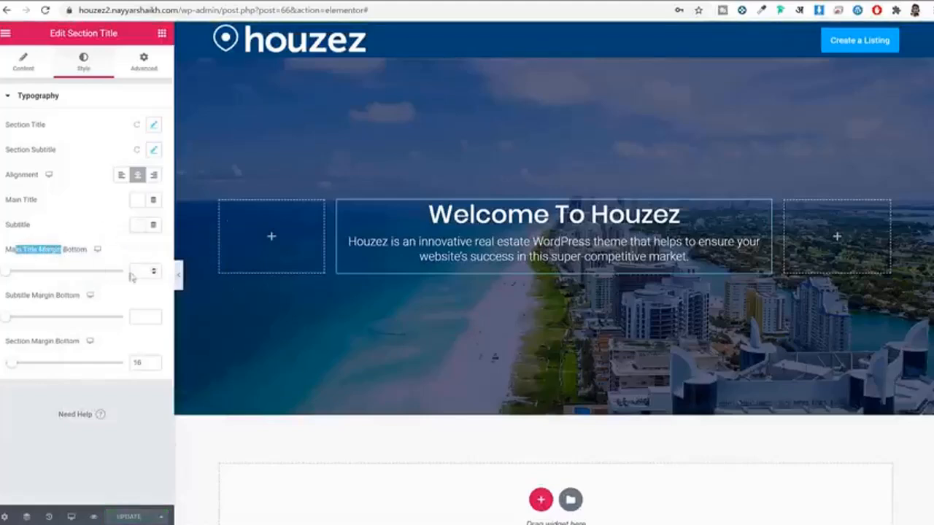
click(141, 272)
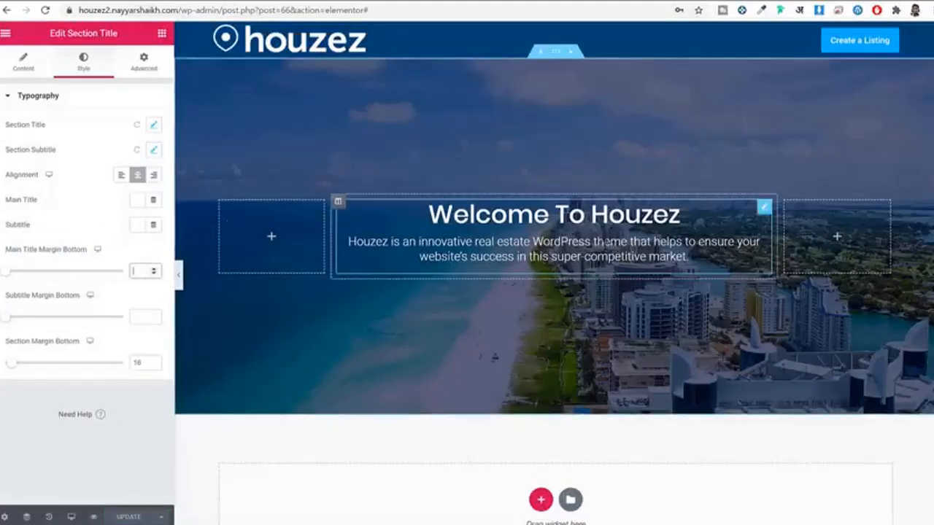
text(20)
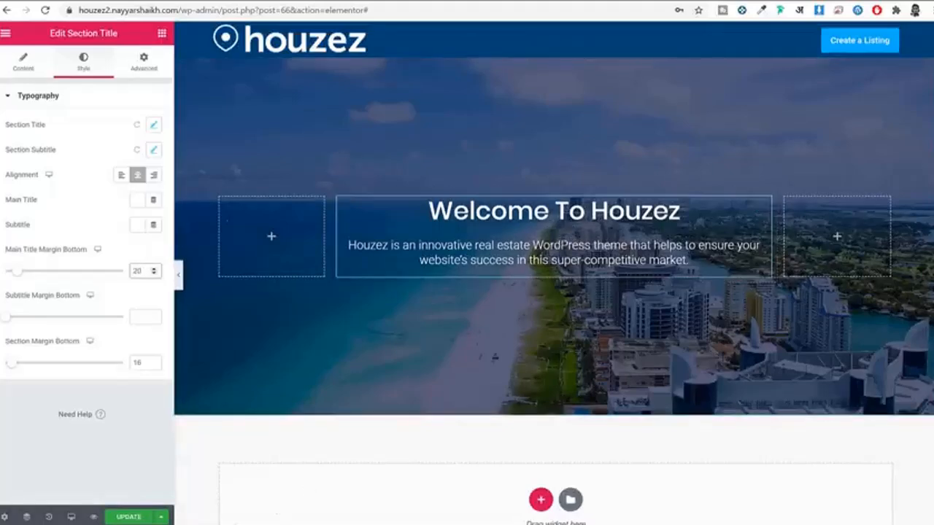
click(129, 519)
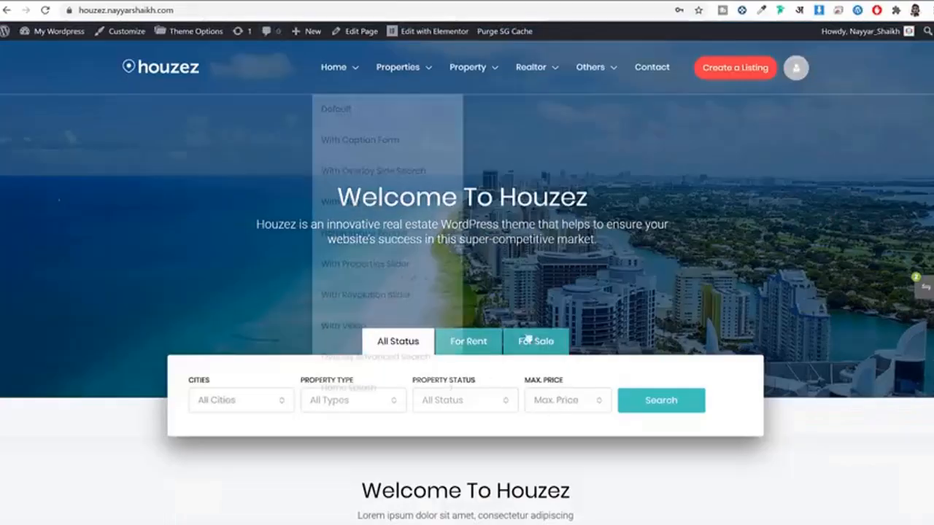
scroll(700, 365, down, 2)
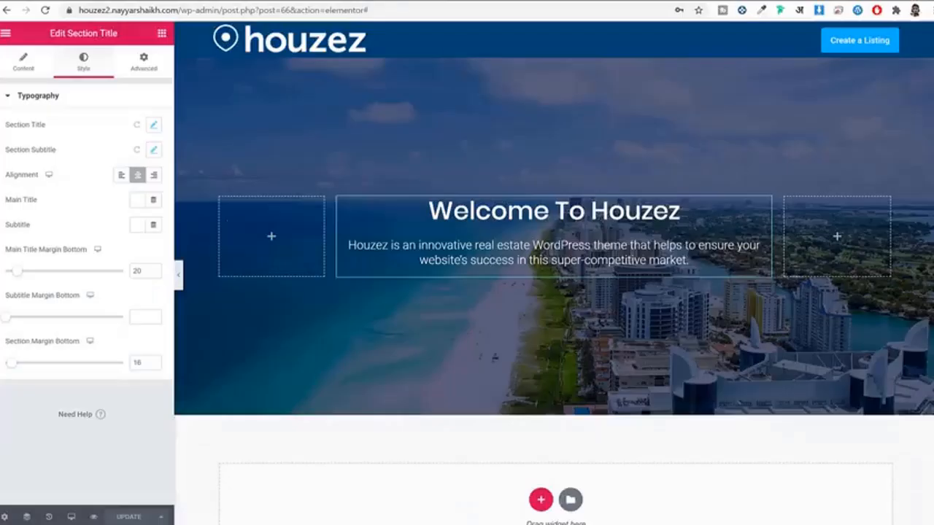
scroll(642, 307, down, 2)
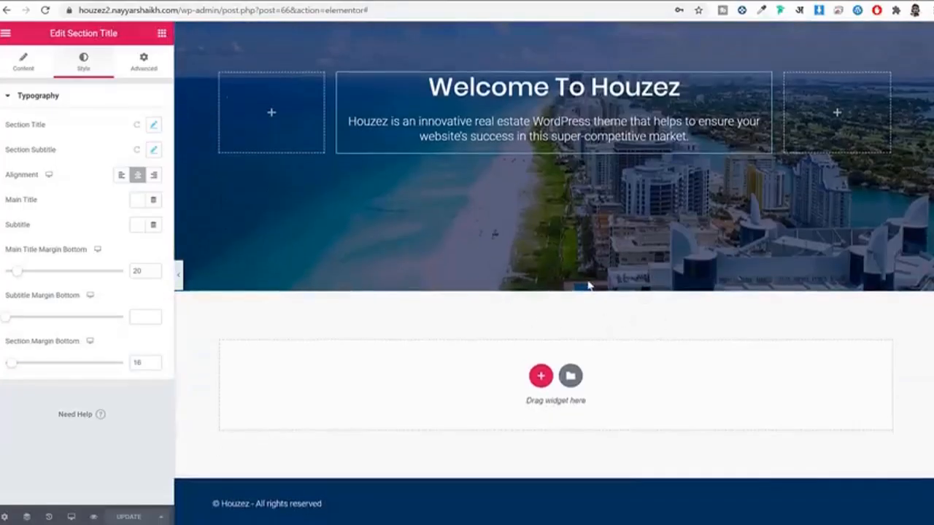
click(541, 376)
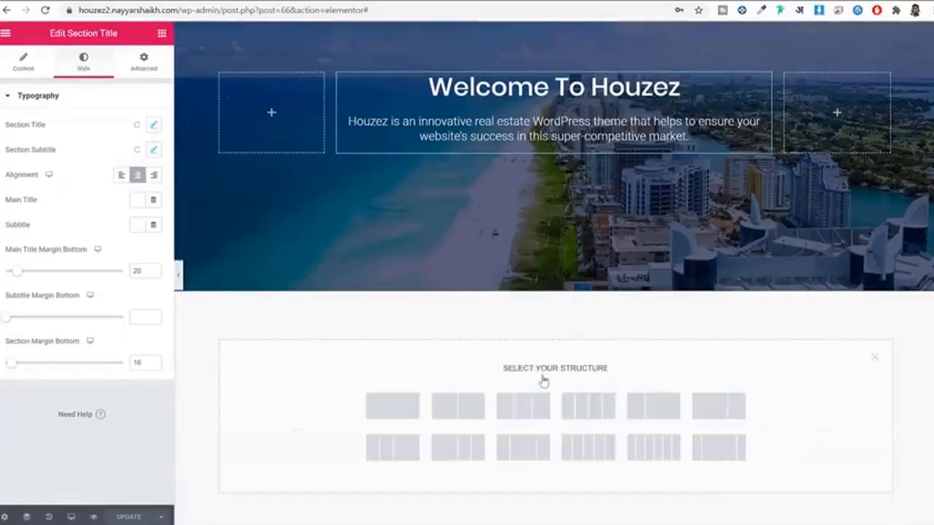
scroll(554, 351, down, 1)
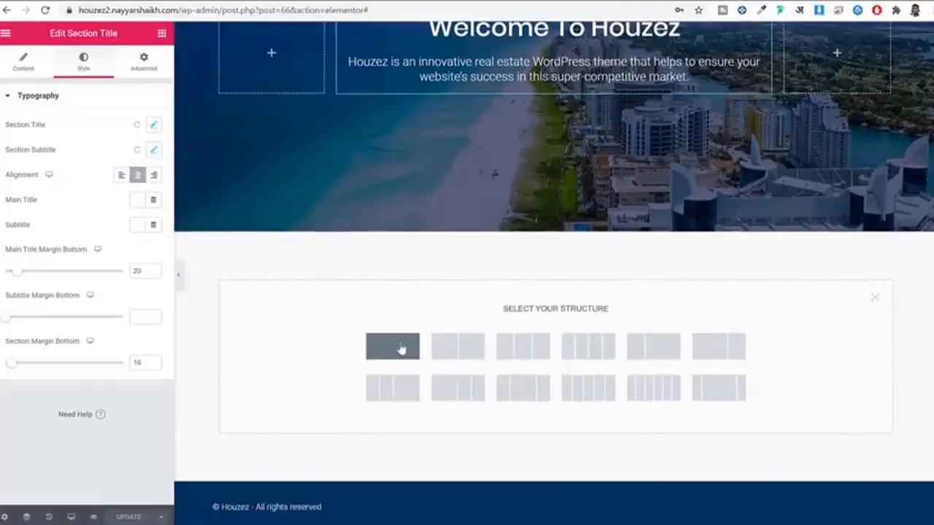
Step: Create a single-column section and drop a Search Builder widget into it
click(400, 349)
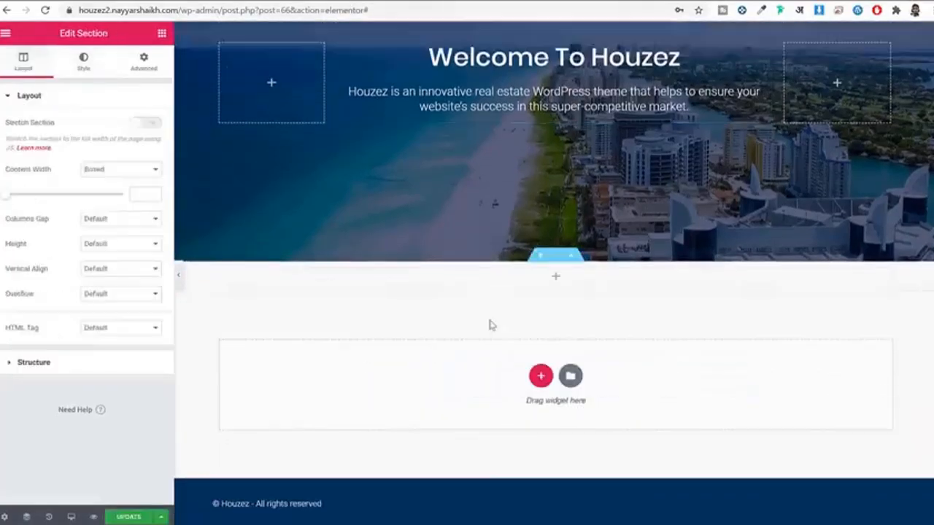
click(160, 34)
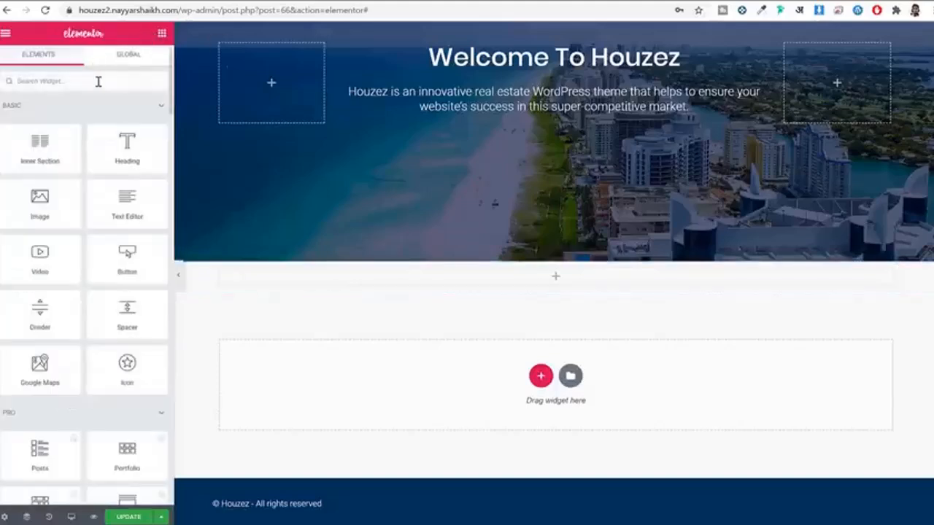
text(sea)
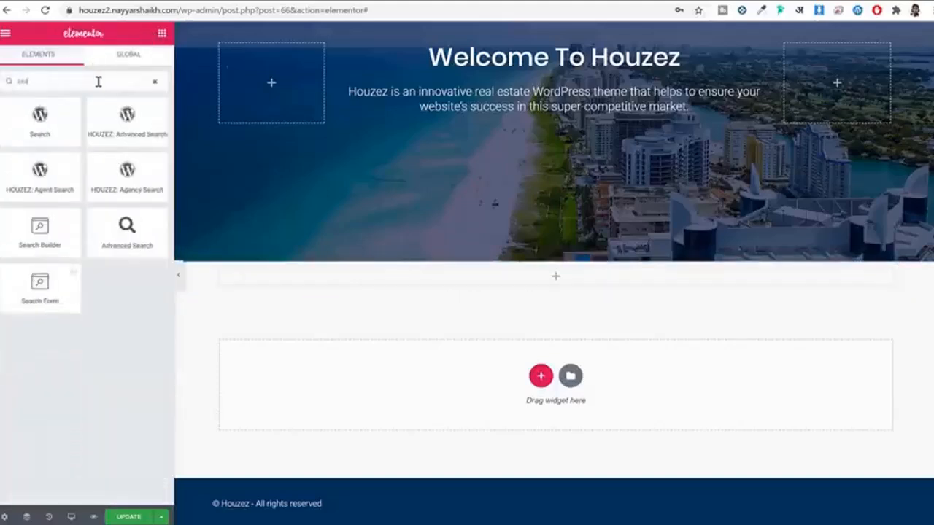
drag(22, 238, 570, 284)
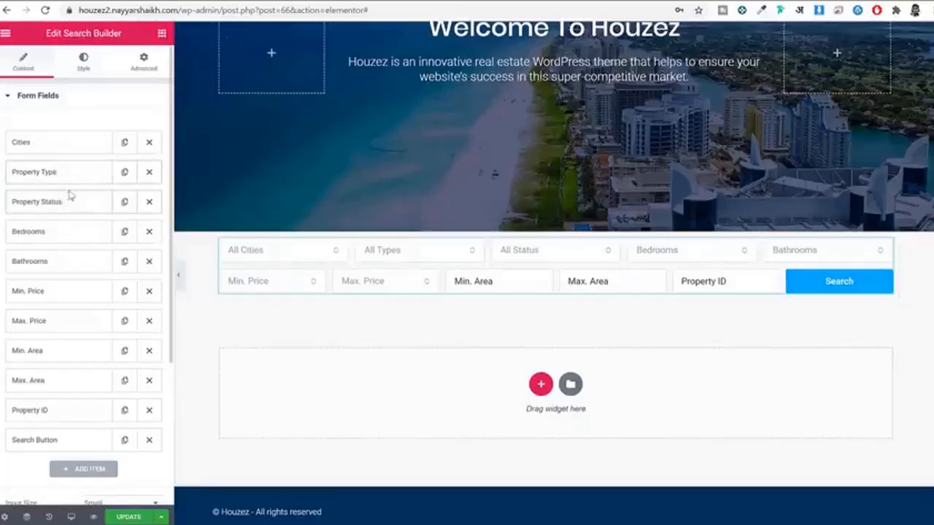
scroll(73, 371, down, 2)
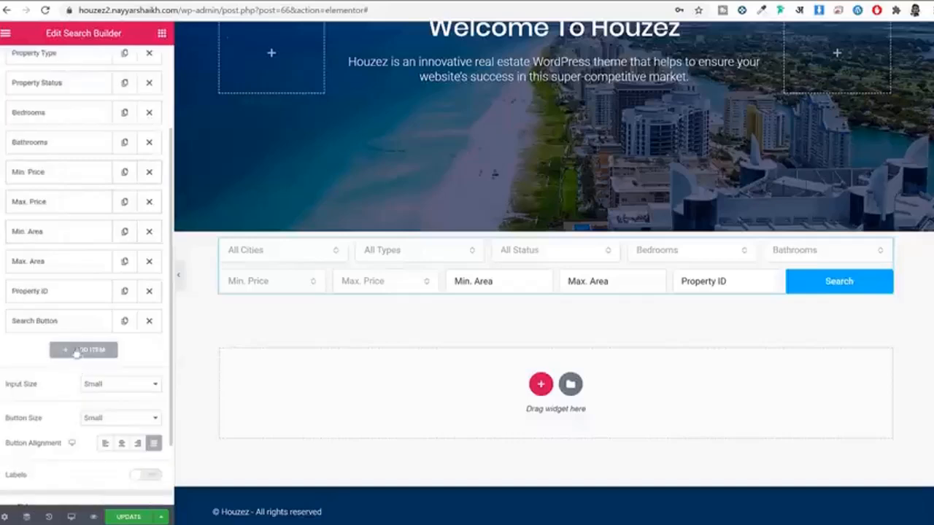
scroll(71, 307, up, 2)
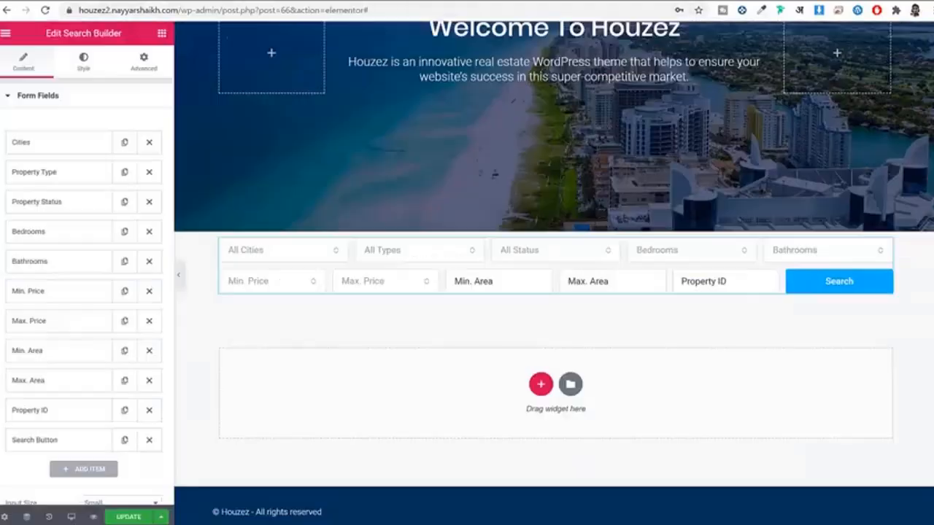
Step: Remove the Bedrooms, Bathrooms, Min. Price, Min. Area, Max. Area and Property ID fields
click(149, 232)
click(149, 232)
click(149, 232)
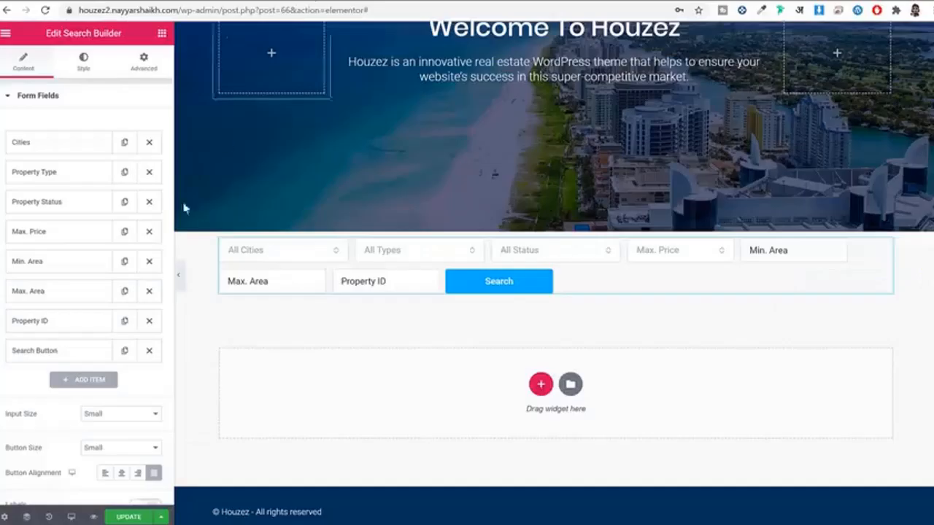
click(149, 262)
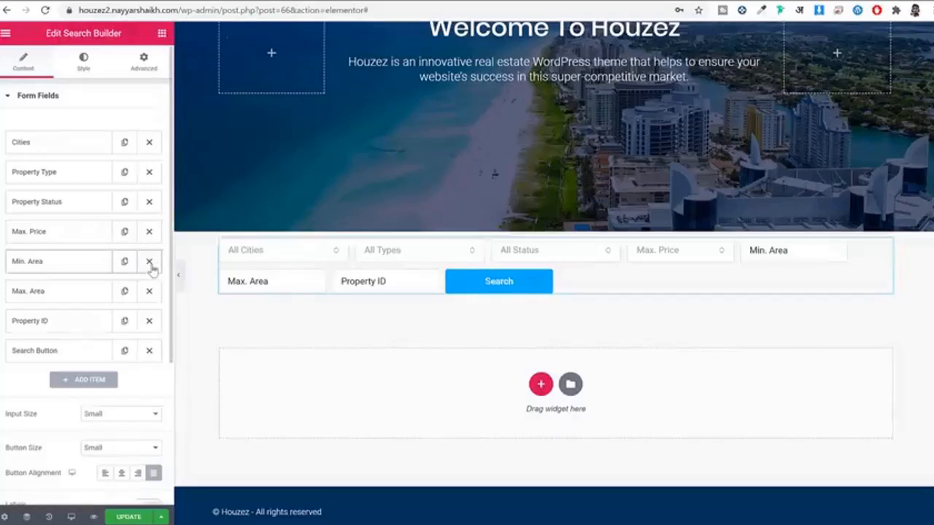
click(149, 262)
click(149, 261)
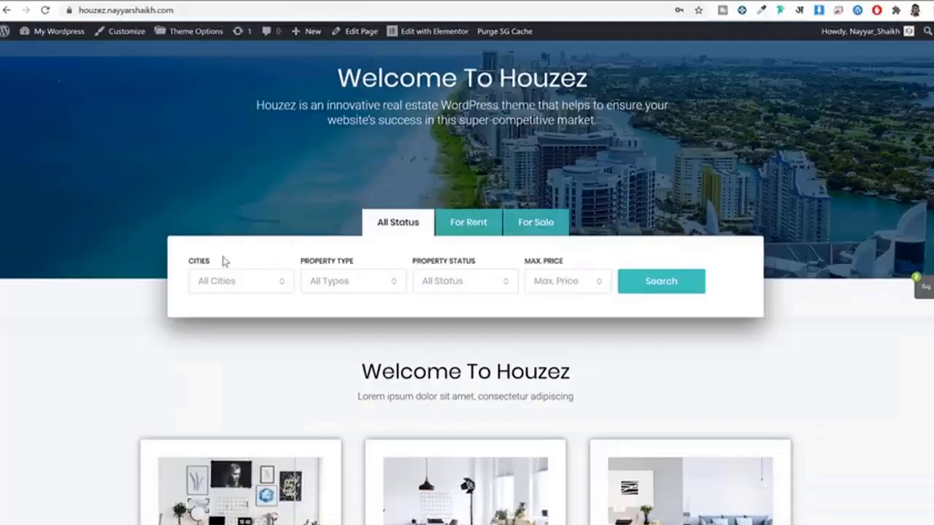
drag(211, 260, 194, 266)
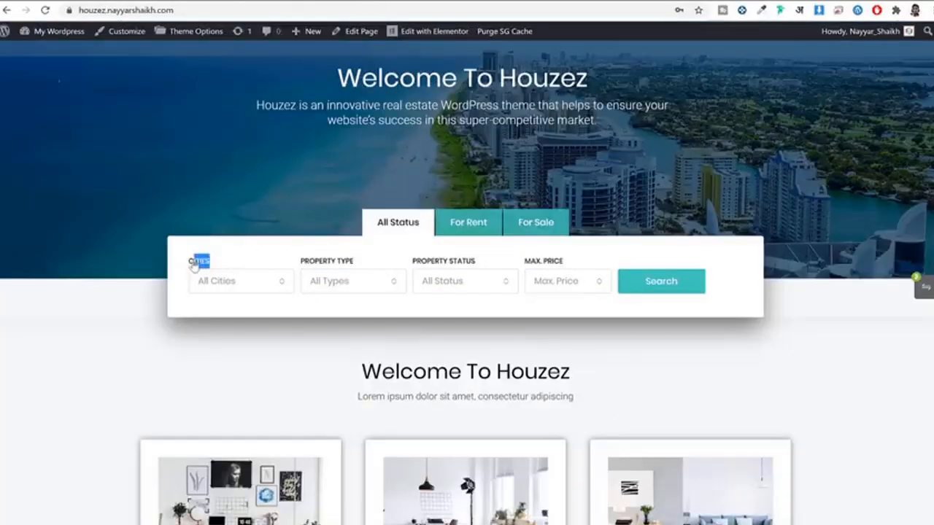
Step: Turn on field labels and compare against the live Houzez page's status tabs
click(357, 265)
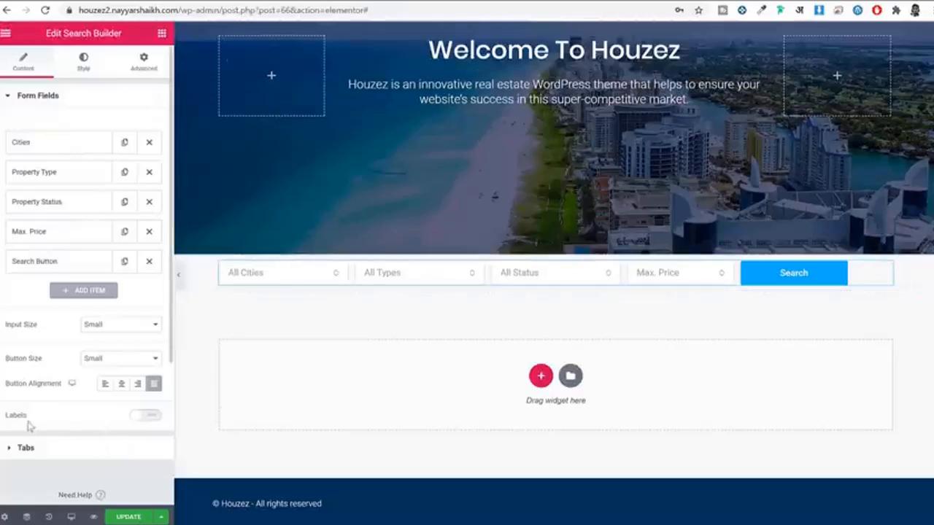
drag(7, 417, 28, 419)
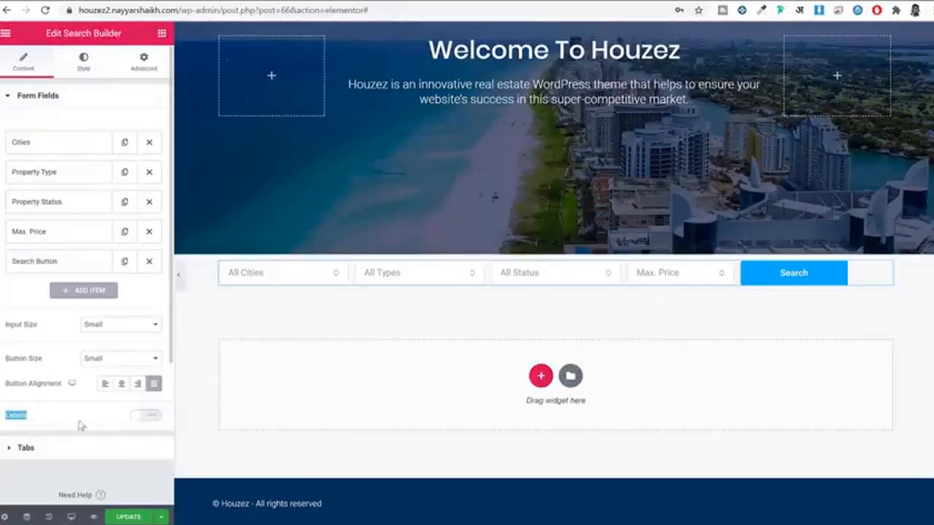
click(143, 415)
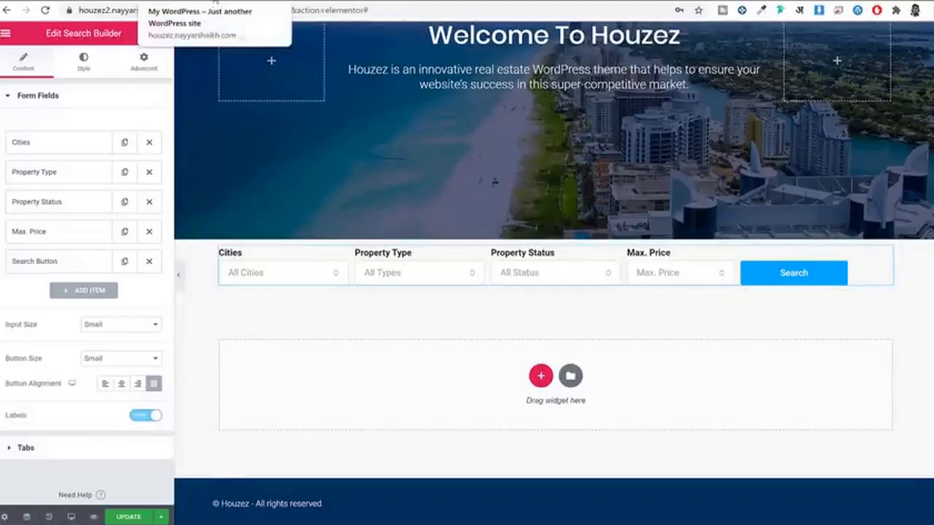
click(216, 4)
click(461, 226)
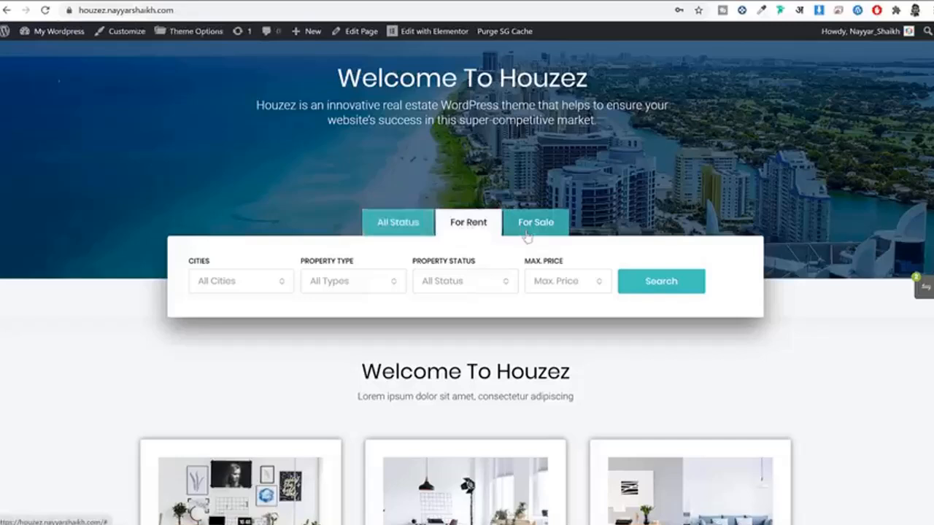
click(382, 222)
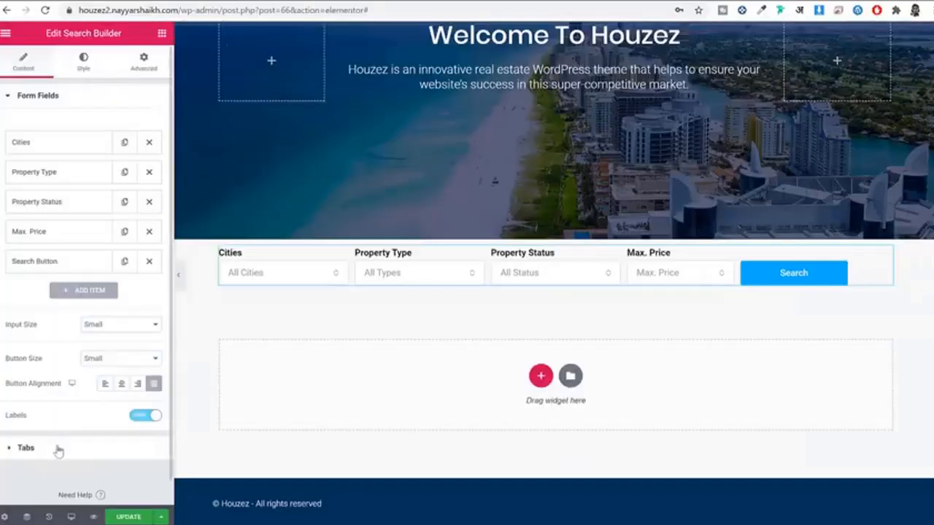
Step: Select For Rent and For Sale as tab statuses and enable Show Tabs
click(58, 448)
click(53, 190)
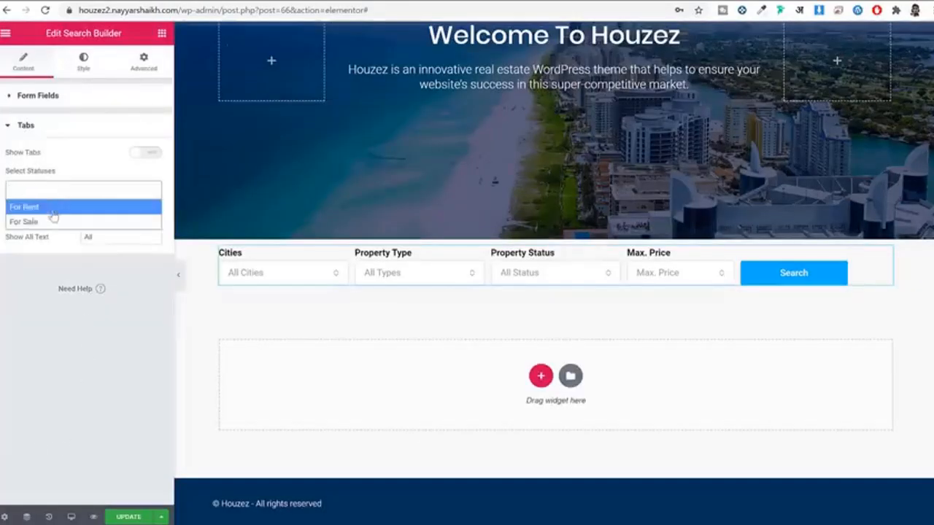
click(53, 211)
click(82, 190)
click(67, 222)
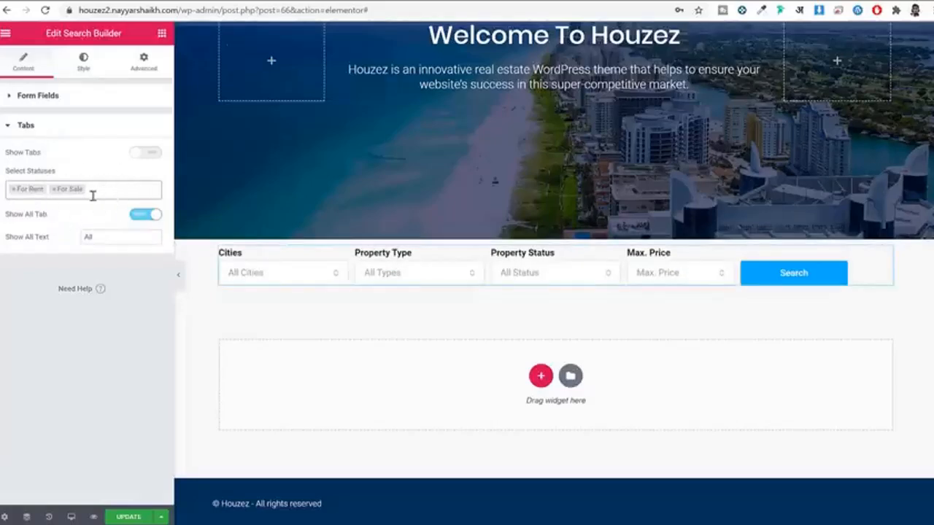
click(144, 154)
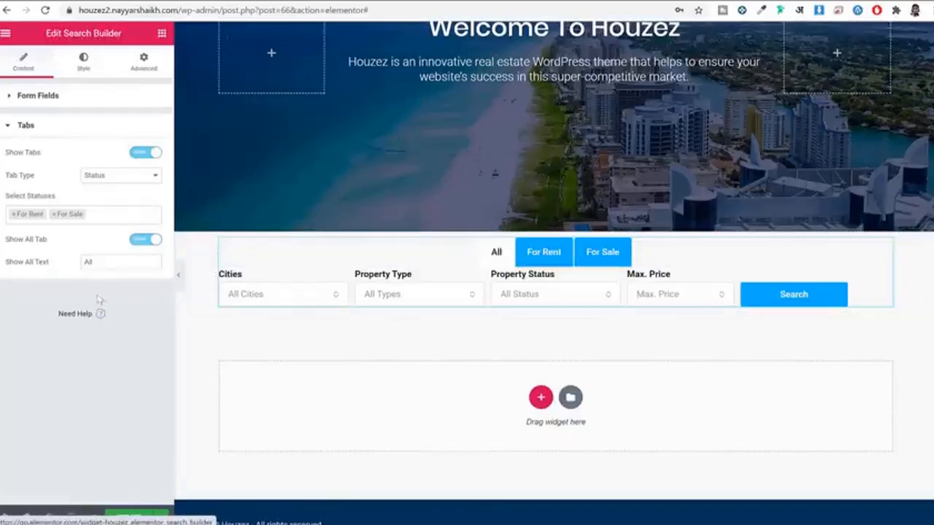
Step: Set the Show All tab text to 'All Status' and update the page
drag(21, 269, 60, 270)
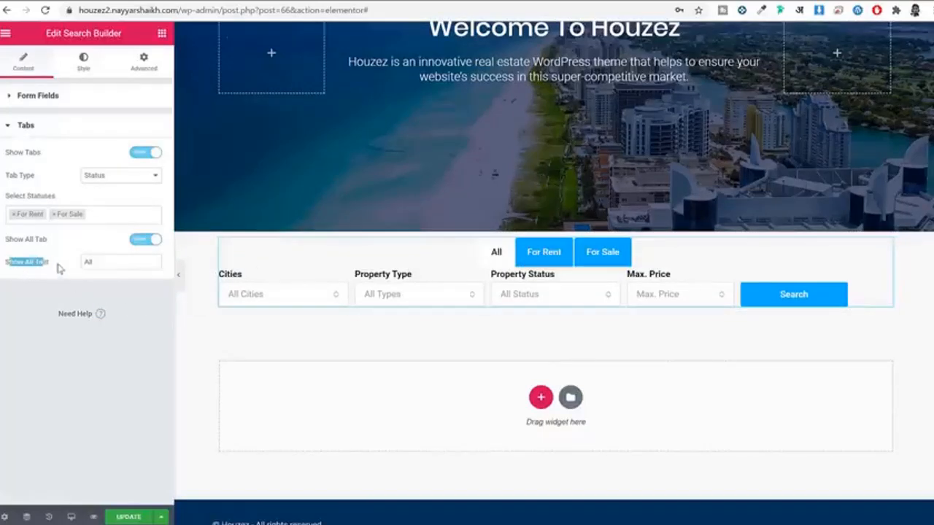
click(111, 263)
click(188, 1)
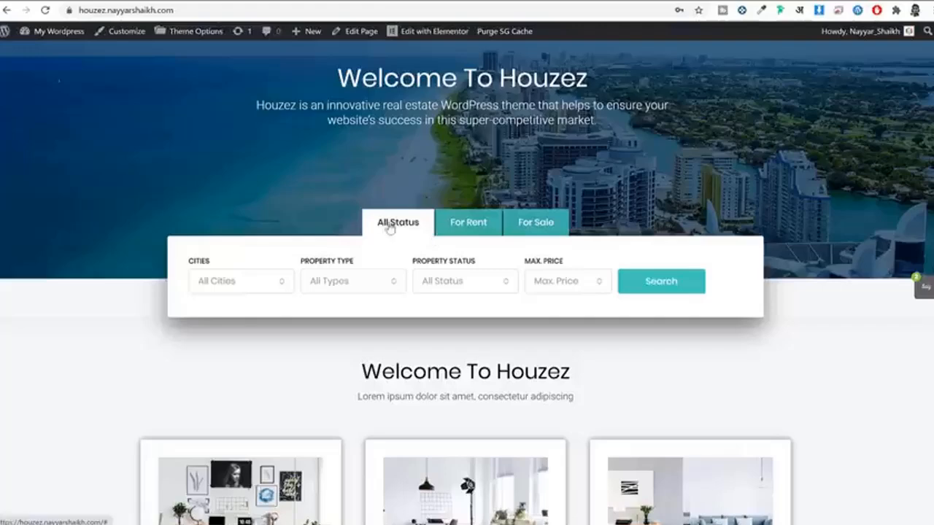
mouse_move(371, 225)
mouse_down()
mouse_move(406, 225)
mouse_move(379, 223)
mouse_up()
click(102, 0)
text(Status)
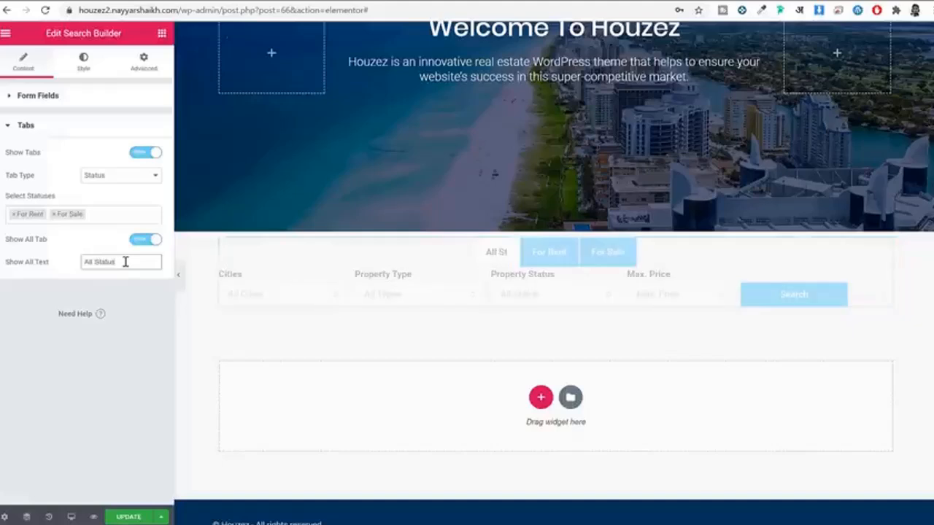
click(129, 518)
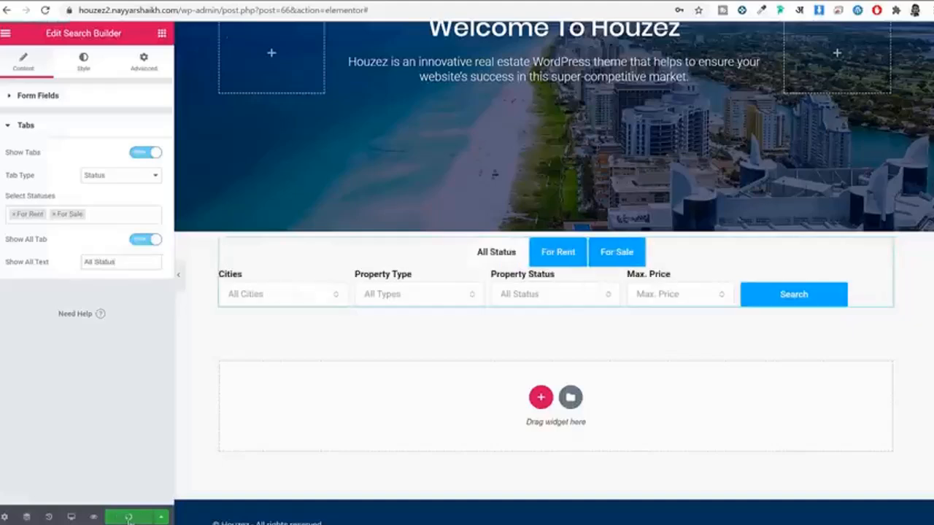
Step: Set the search form's label text colour to black
click(28, 69)
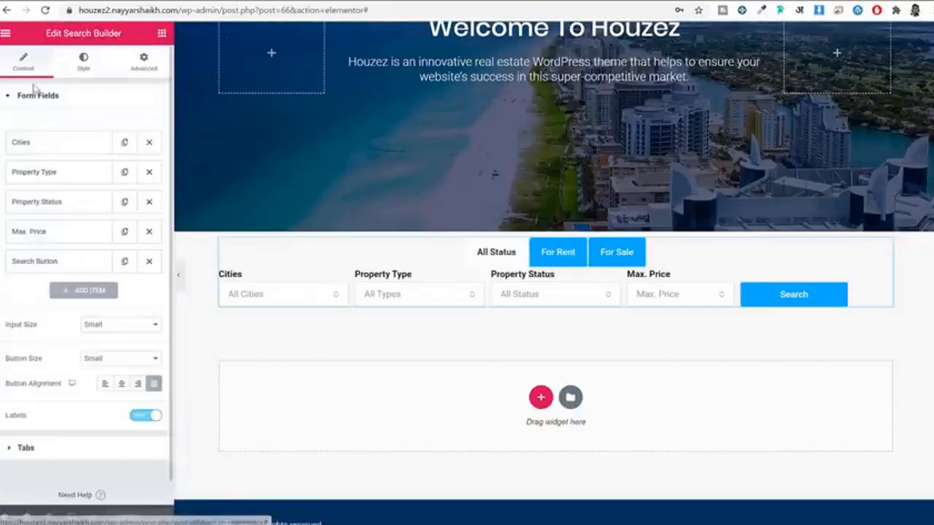
click(84, 64)
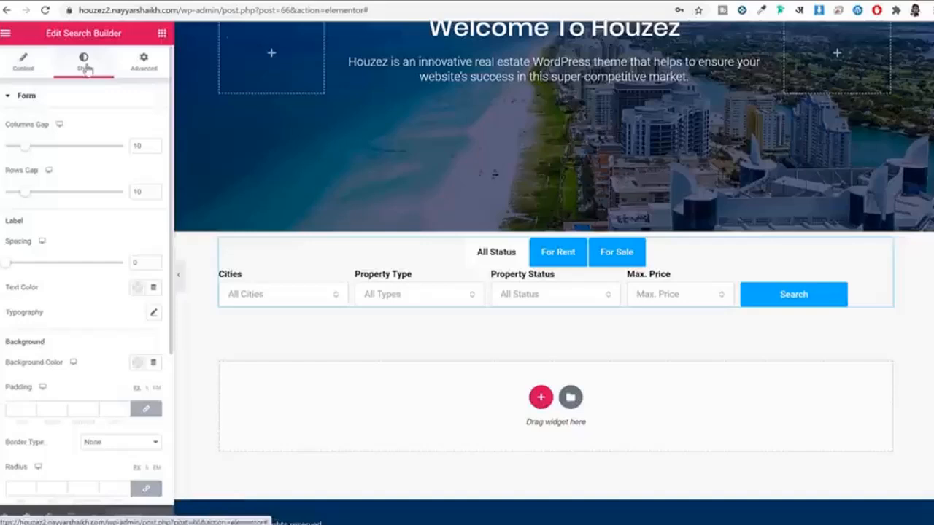
scroll(84, 223, down, 2)
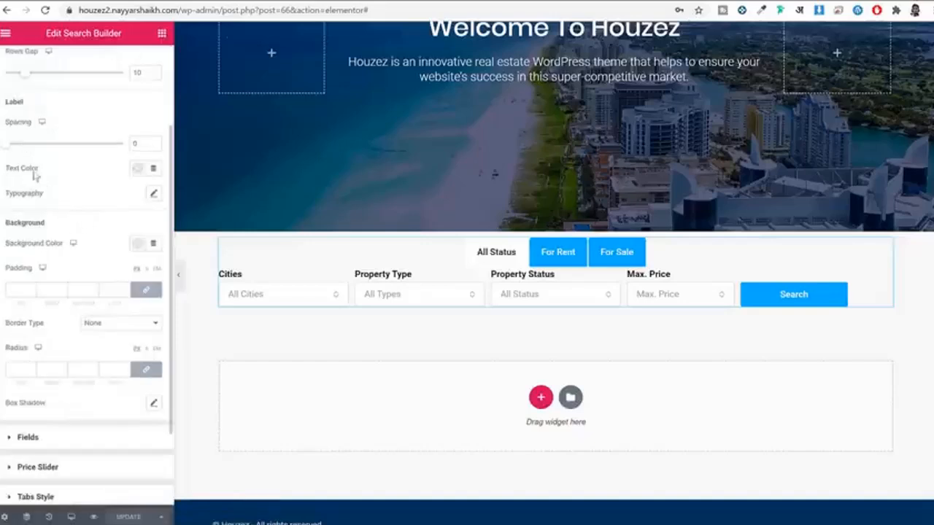
click(137, 169)
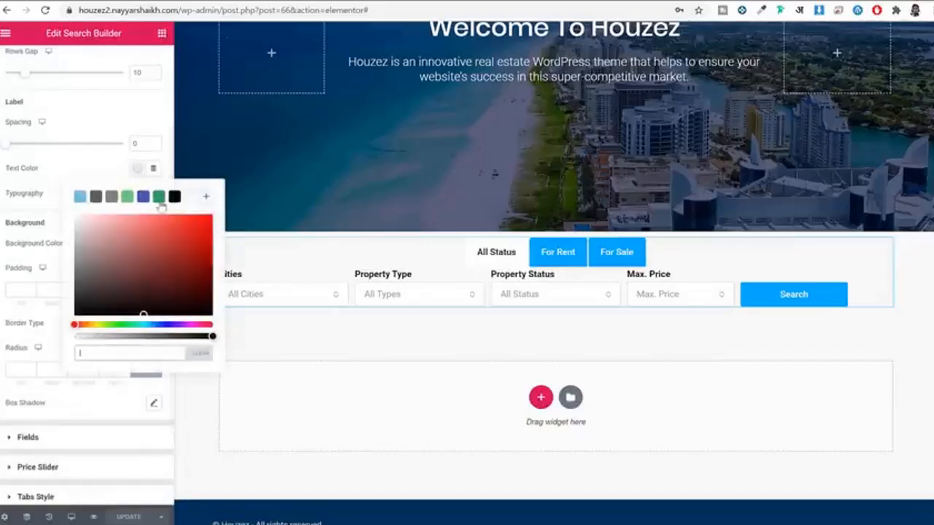
click(174, 196)
click(424, 288)
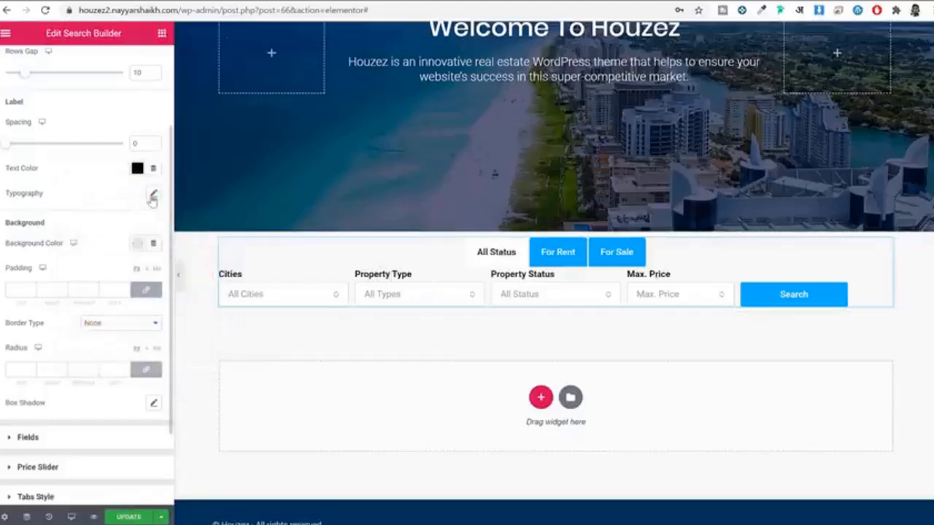
Step: Set the label typography to Poppins at weight 500
click(153, 197)
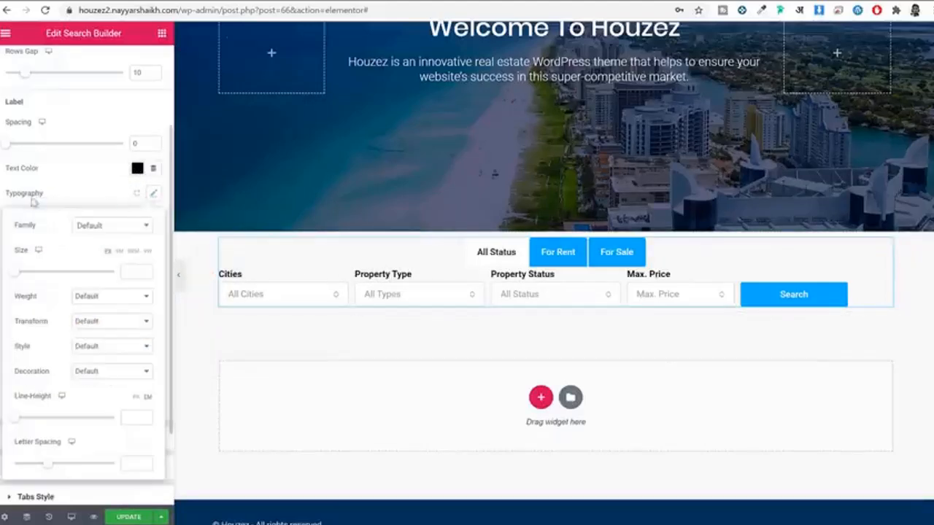
click(100, 232)
text(poppi)
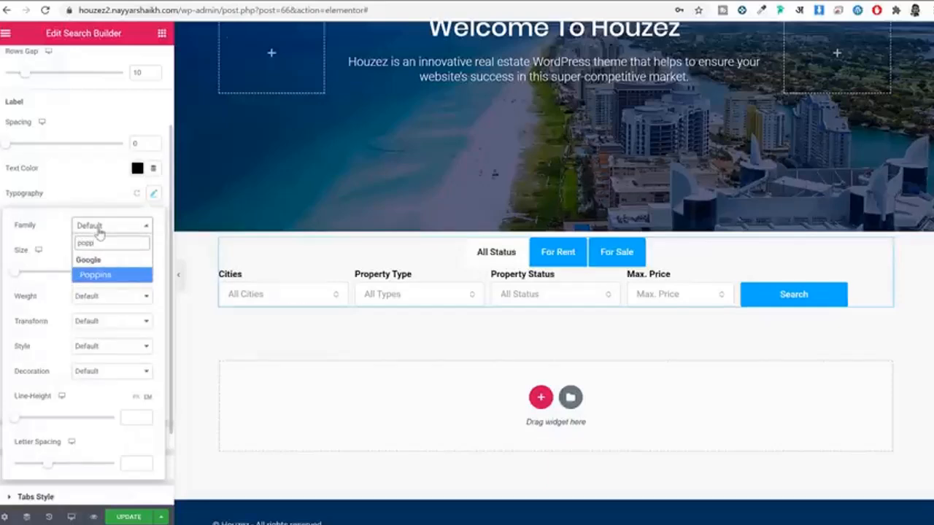
key(Return)
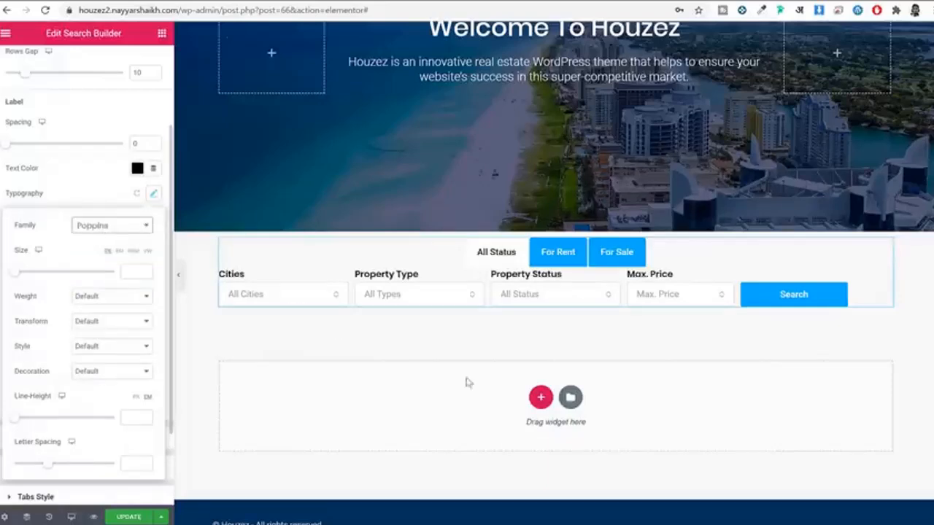
click(121, 296)
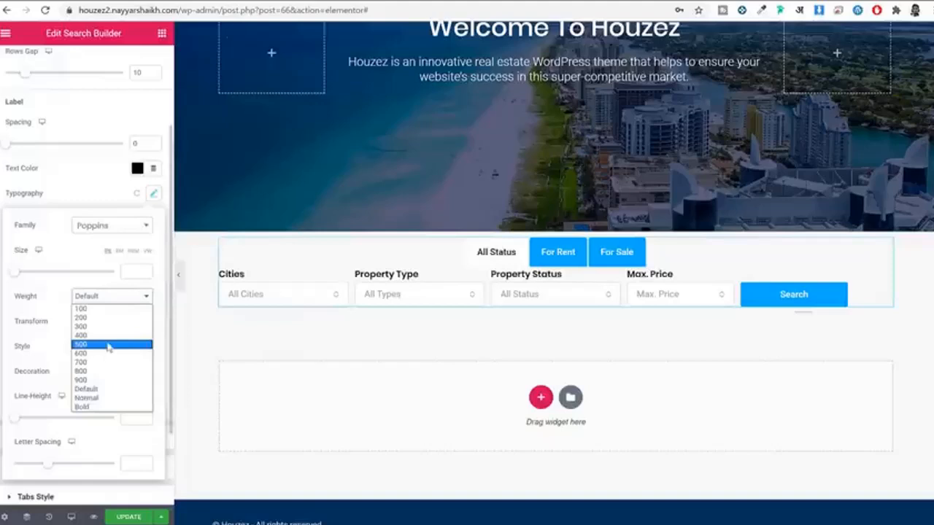
click(108, 344)
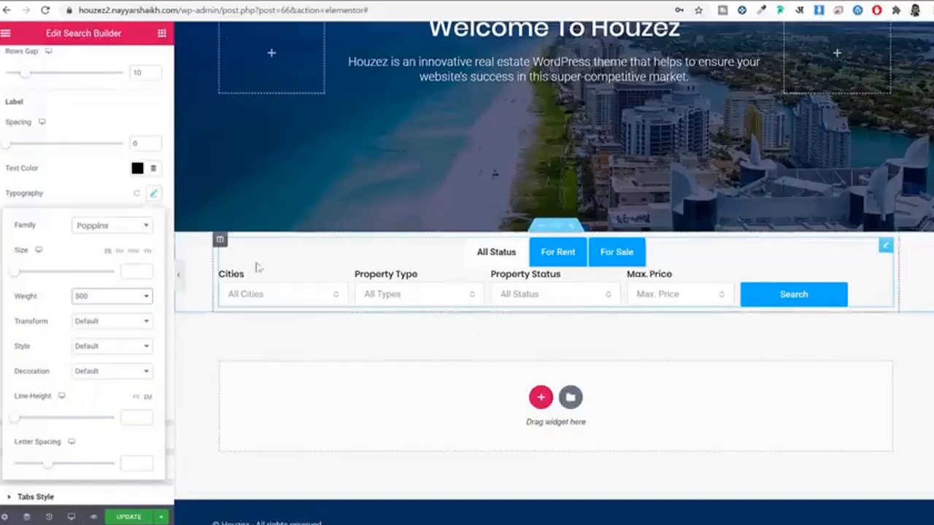
click(153, 192)
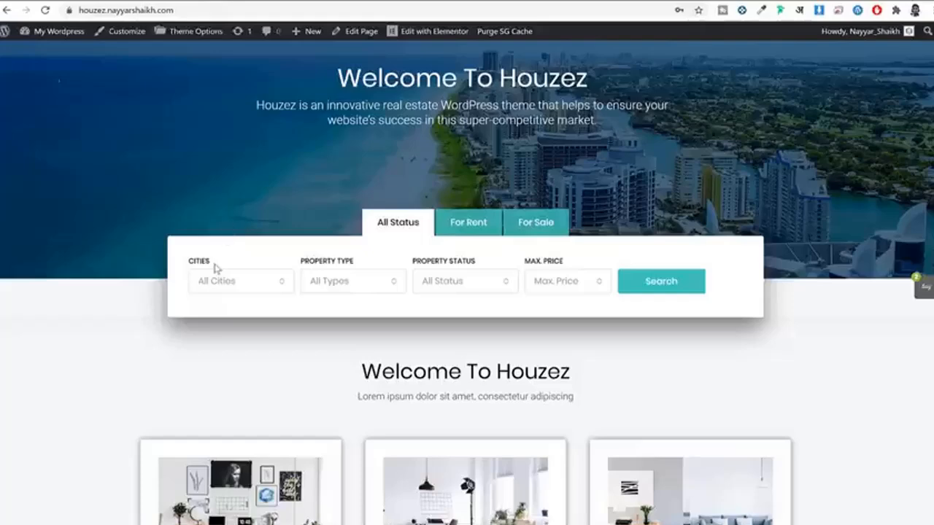
drag(215, 269, 189, 266)
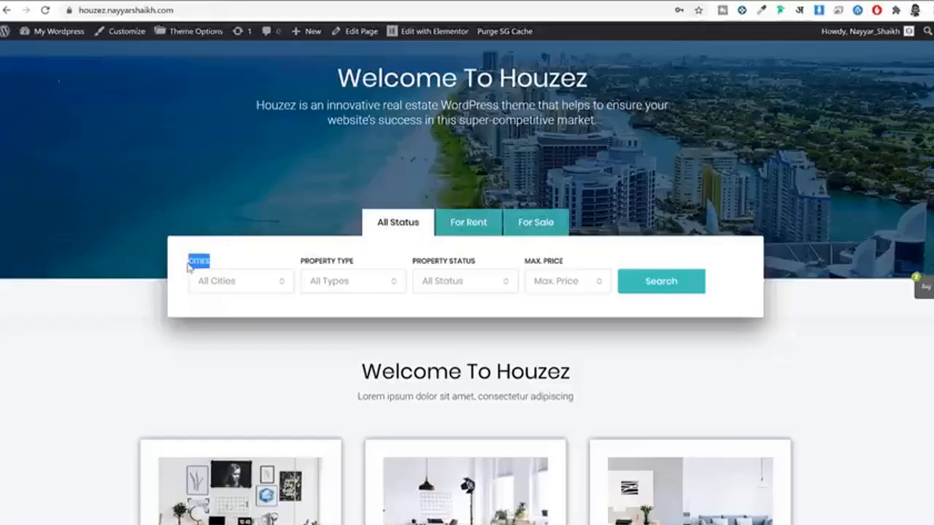
click(353, 265)
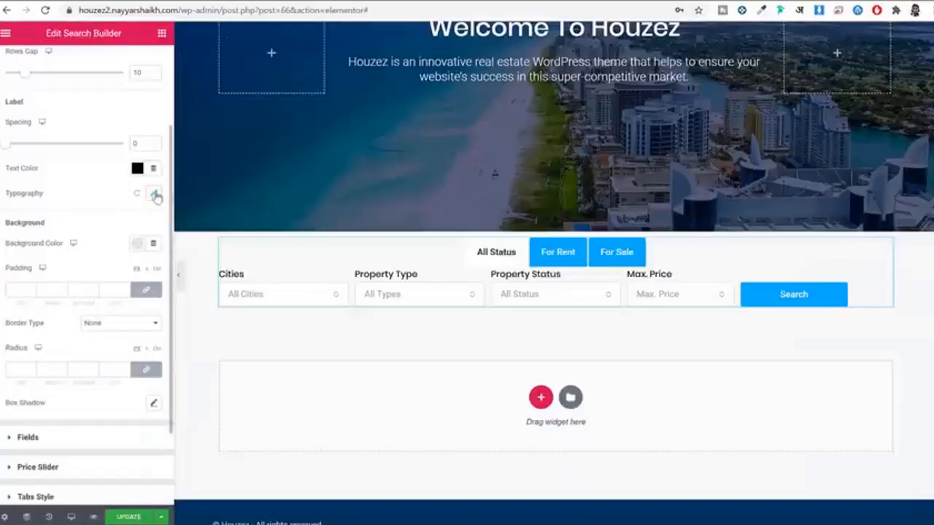
Step: Make the labels uppercase with a font size of 12
click(153, 193)
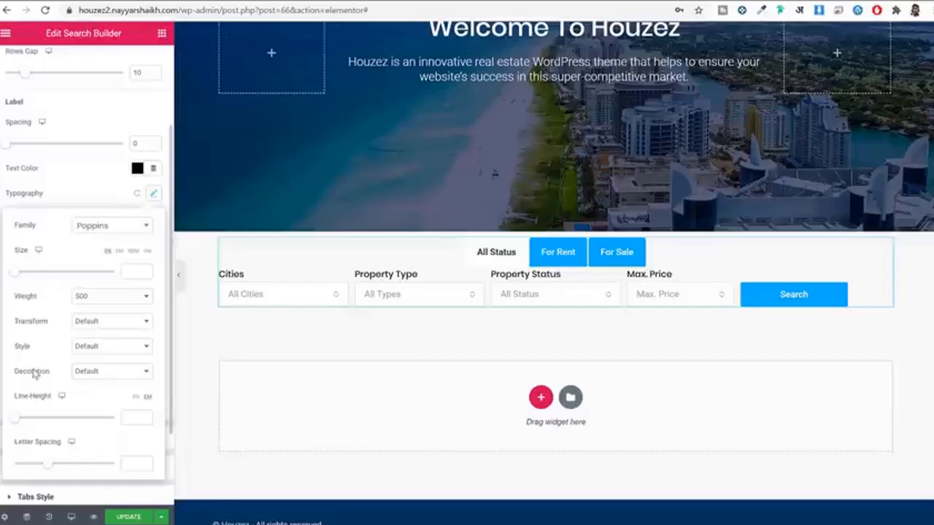
click(99, 348)
click(111, 345)
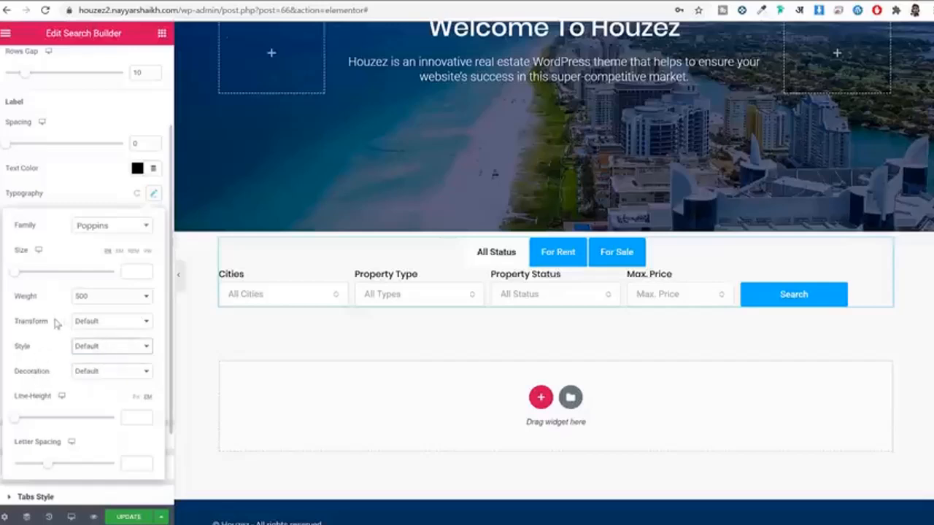
click(91, 324)
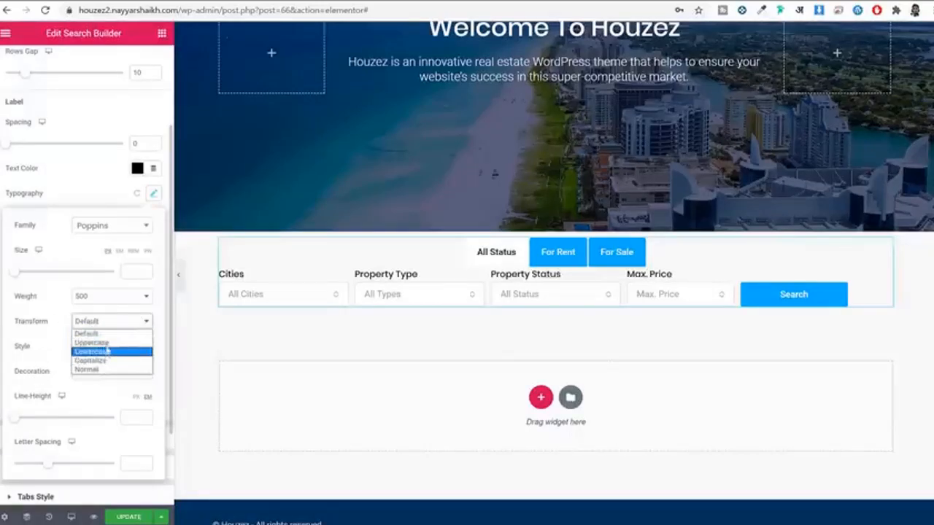
click(99, 343)
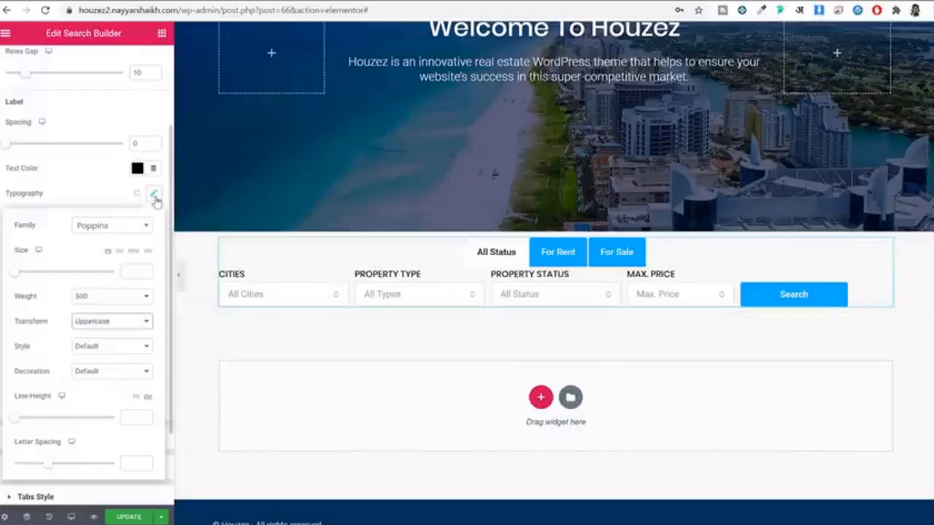
click(143, 271)
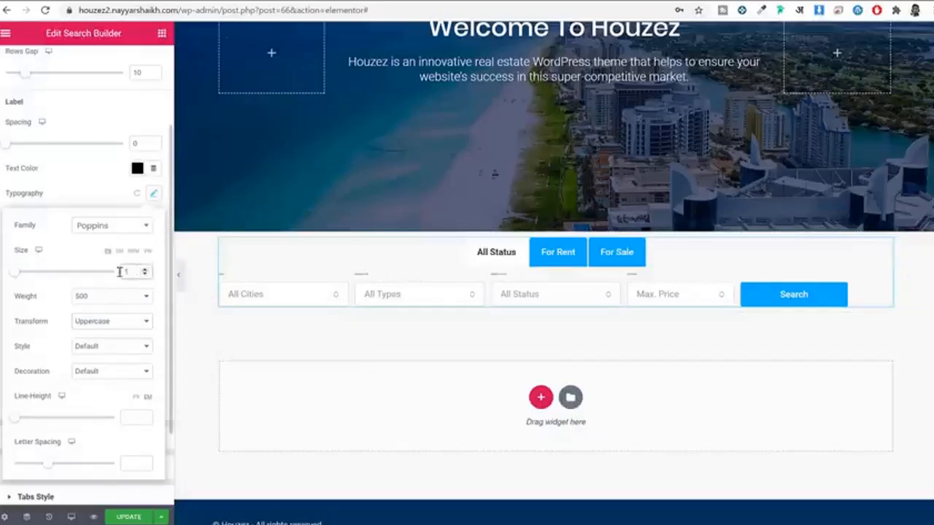
text(15)
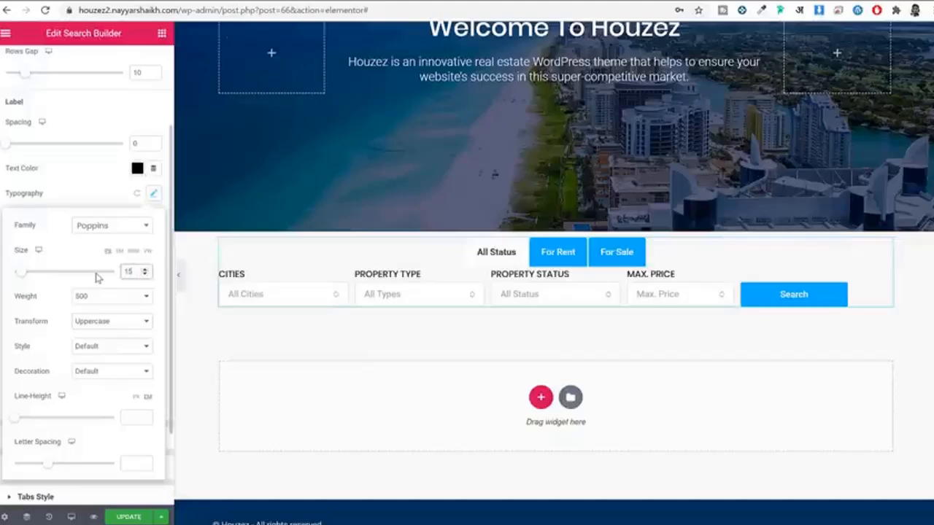
key(BackSpace)
text(5)
key(BackSpace)
text(2)
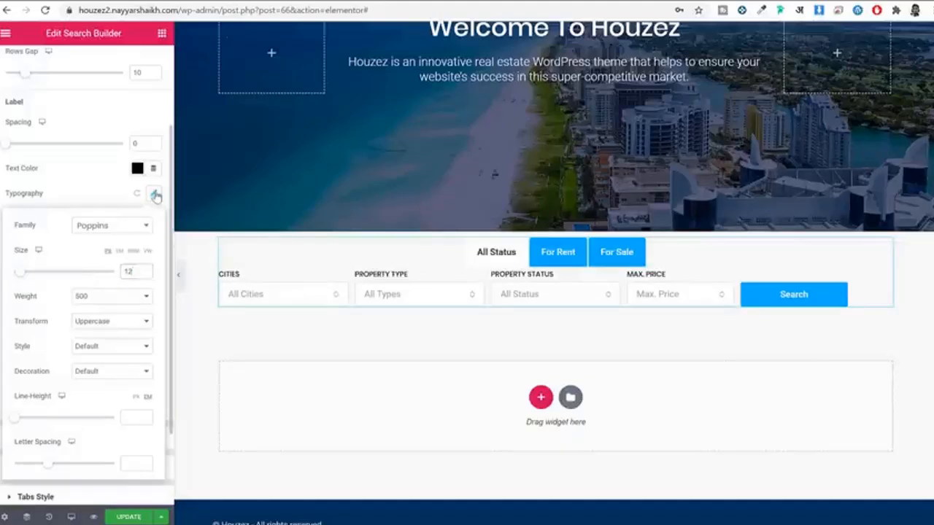
click(155, 196)
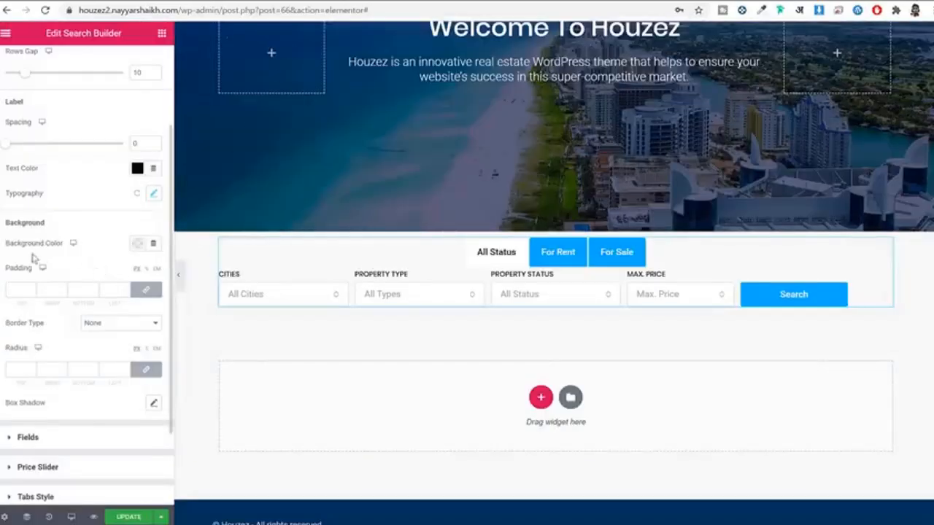
Step: Give the search form a white background and 30 px padding on every side
click(136, 244)
click(191, 273)
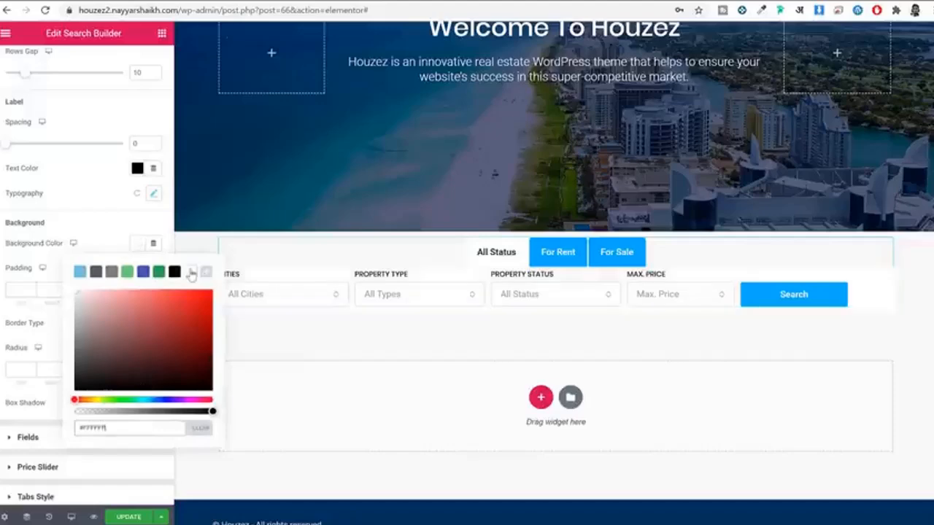
click(138, 243)
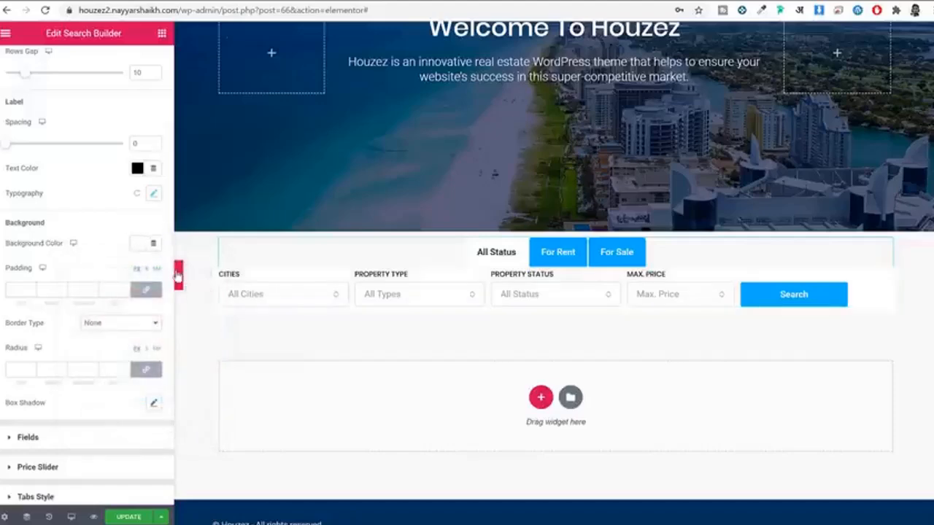
click(178, 274)
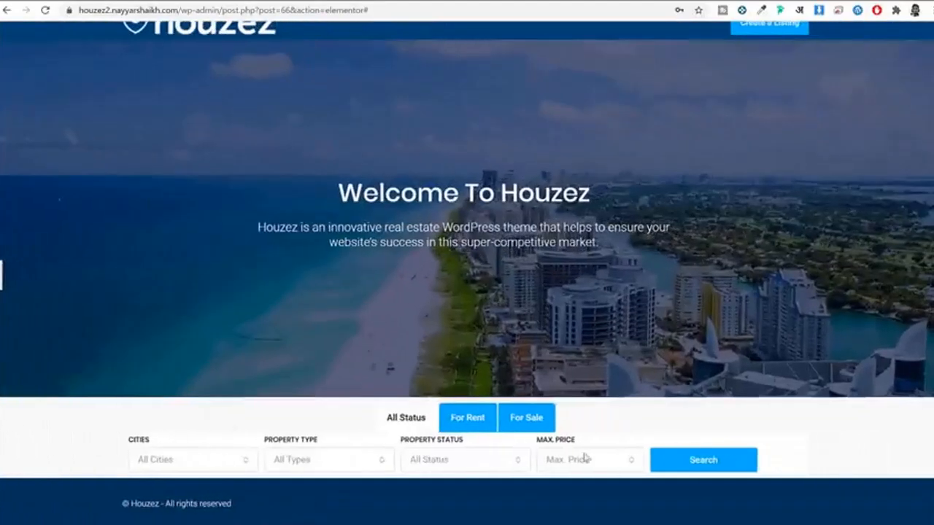
click(3, 278)
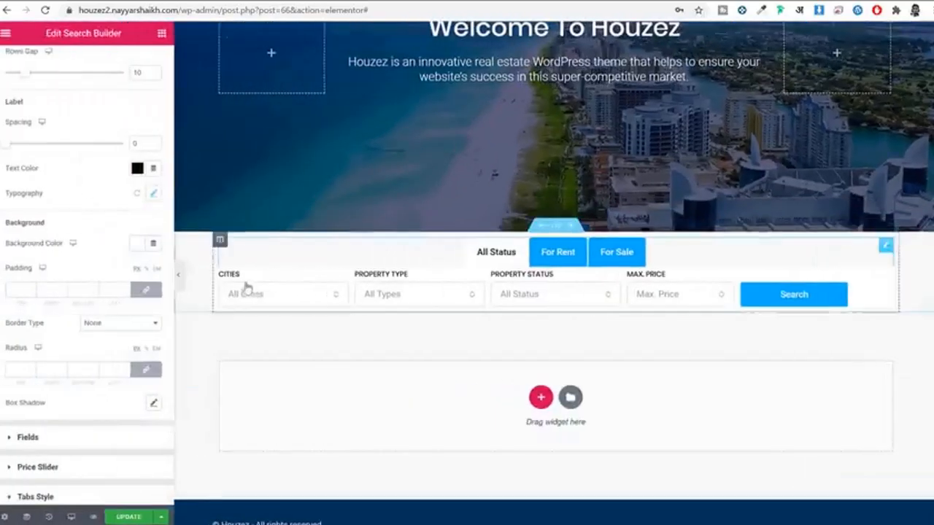
click(18, 290)
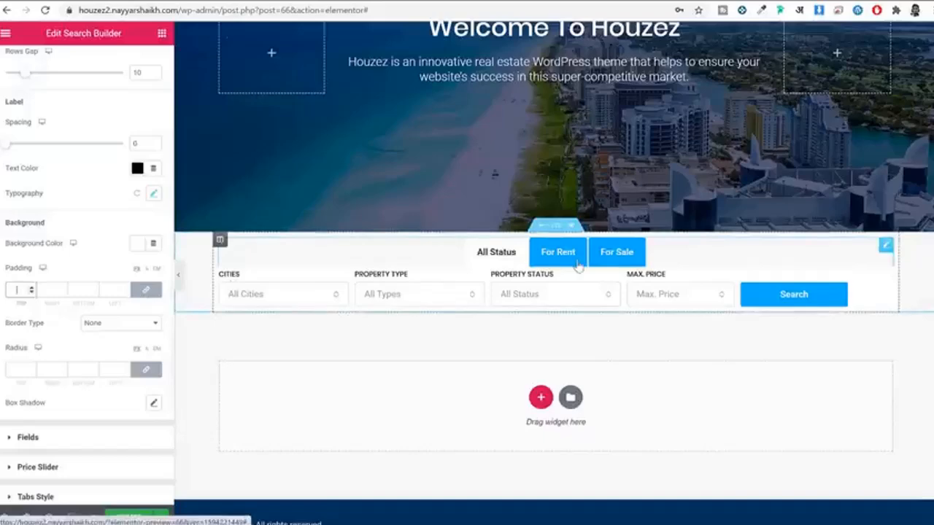
text(30)
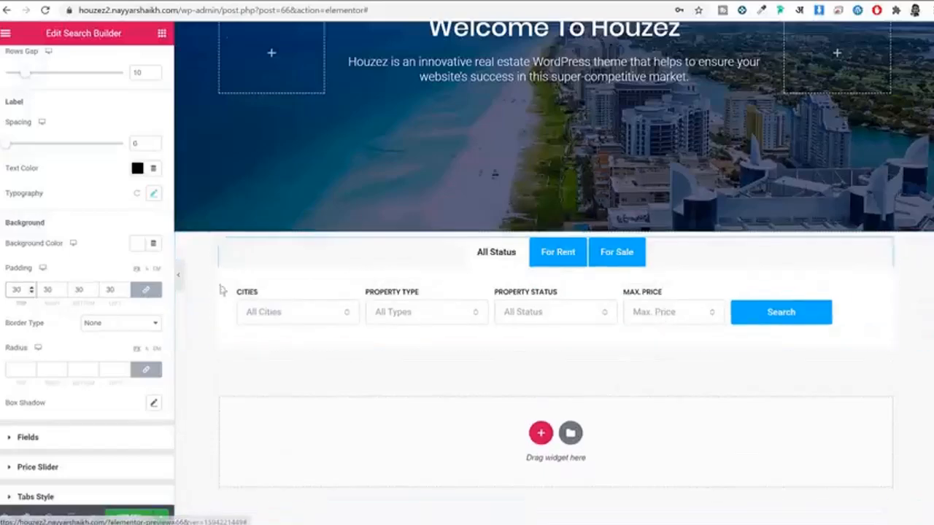
click(181, 278)
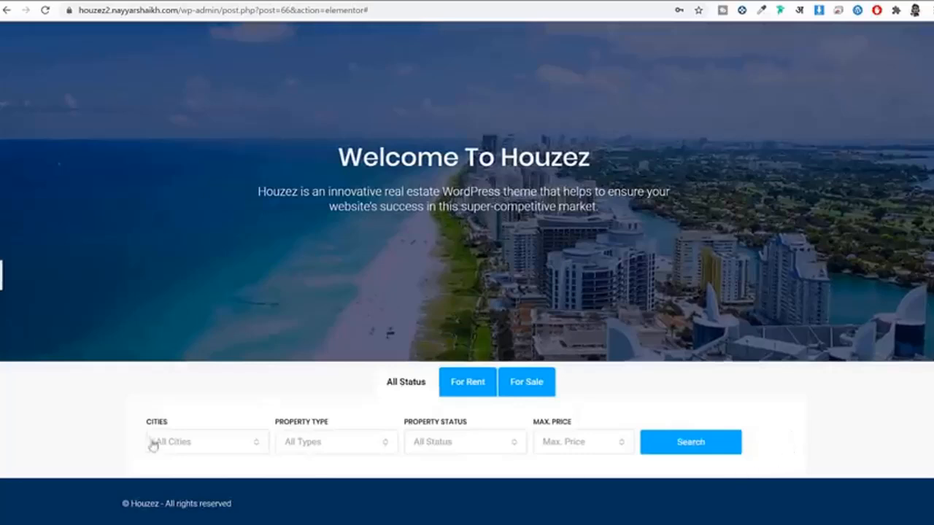
click(3, 288)
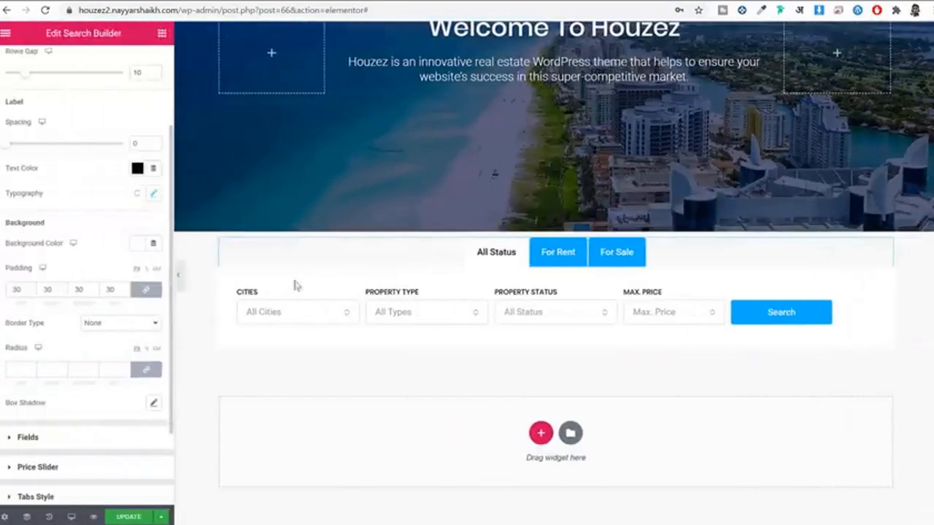
Step: Round the form's corners to 4 px and add a soft box shadow
click(12, 368)
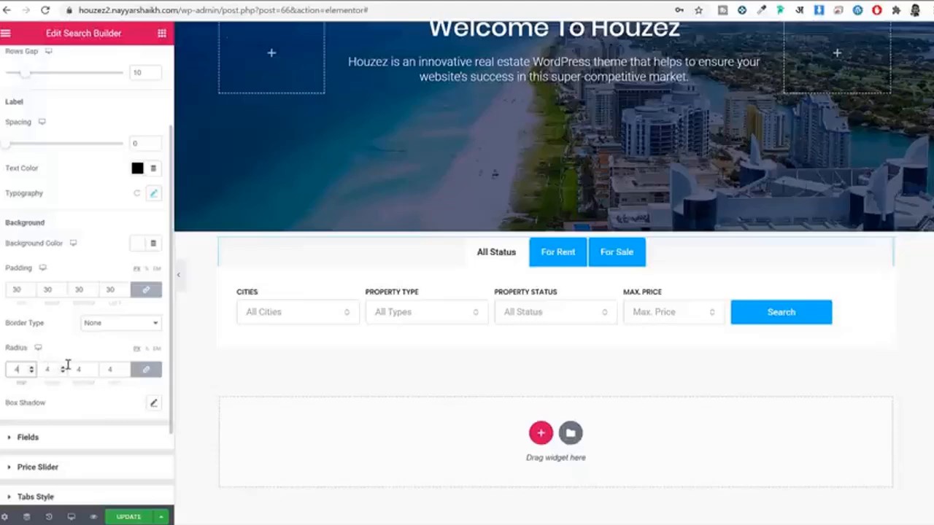
scroll(62, 373, down, 2)
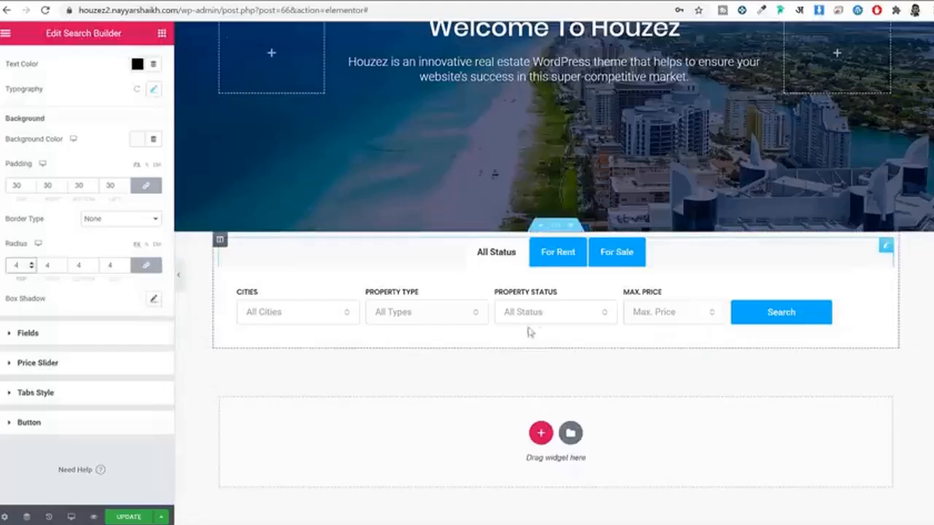
click(152, 301)
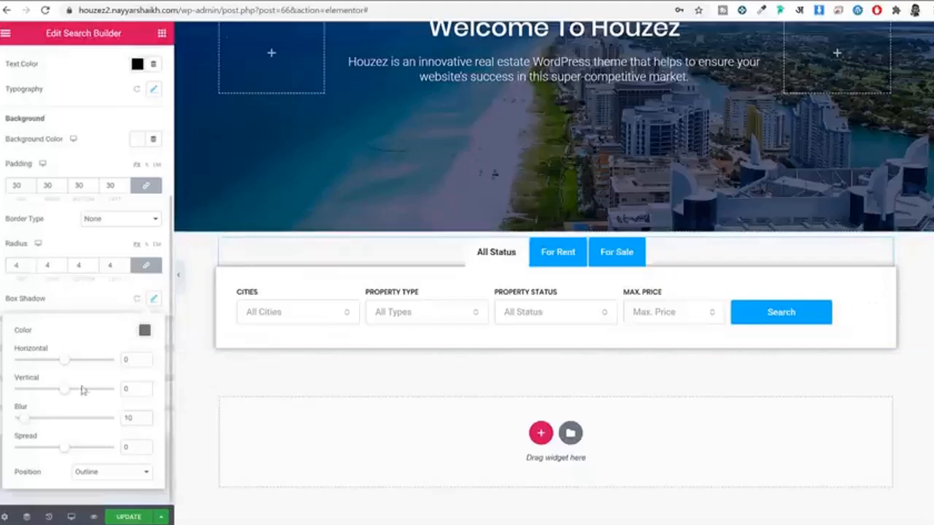
click(154, 301)
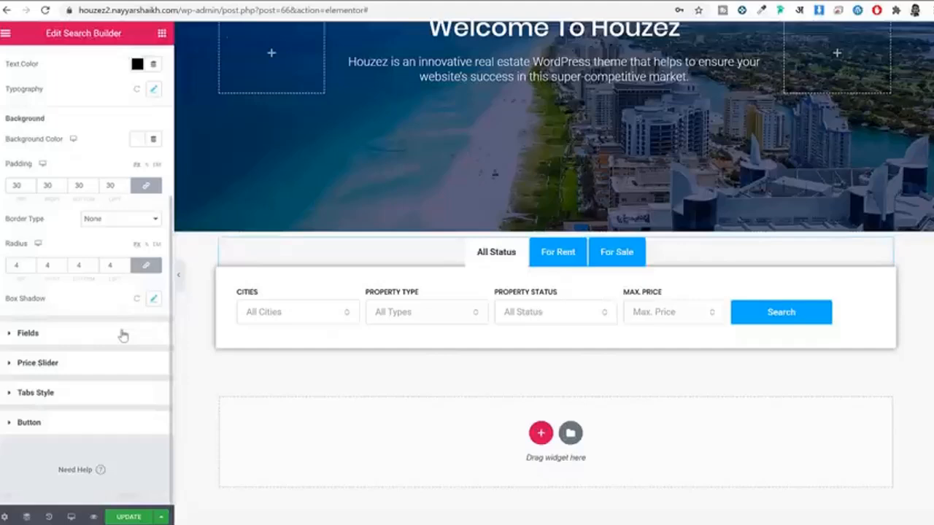
Step: Set the search form's field text typography to the Poppins font
click(81, 335)
click(153, 179)
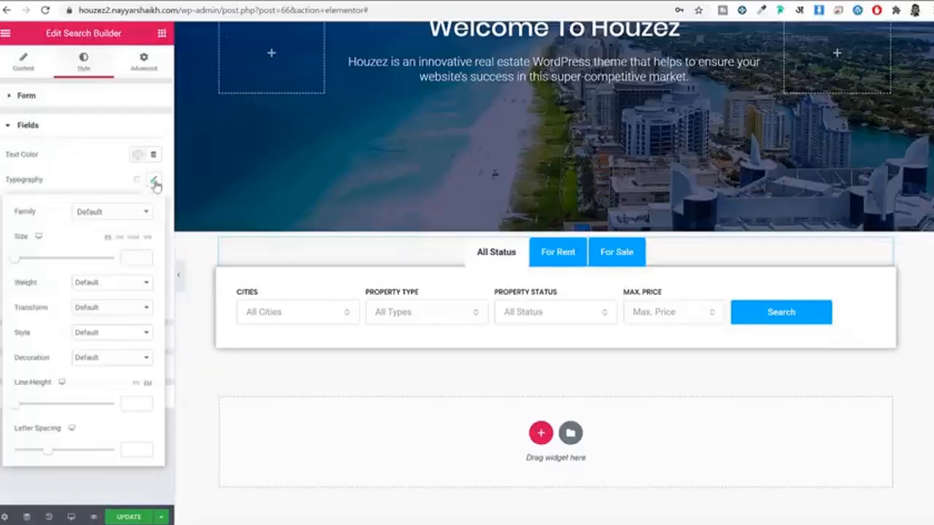
click(114, 213)
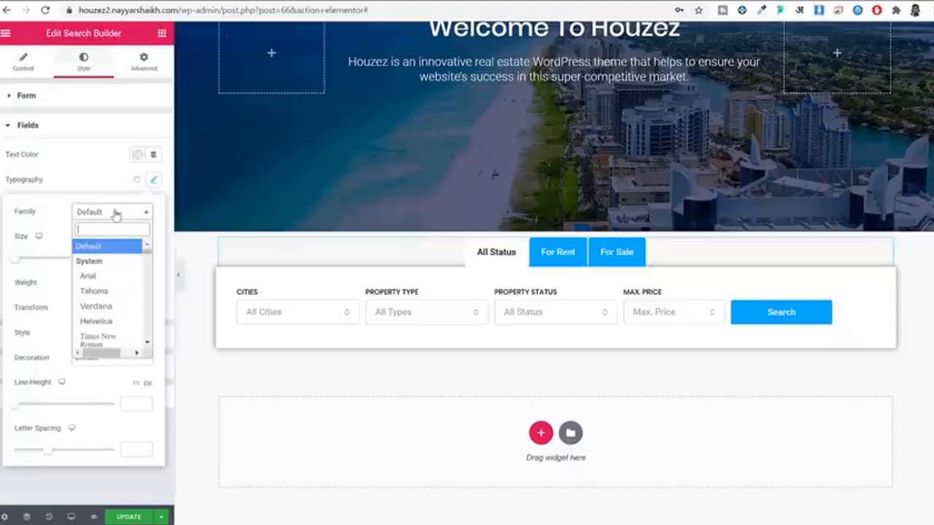
text(poppins)
key(Return)
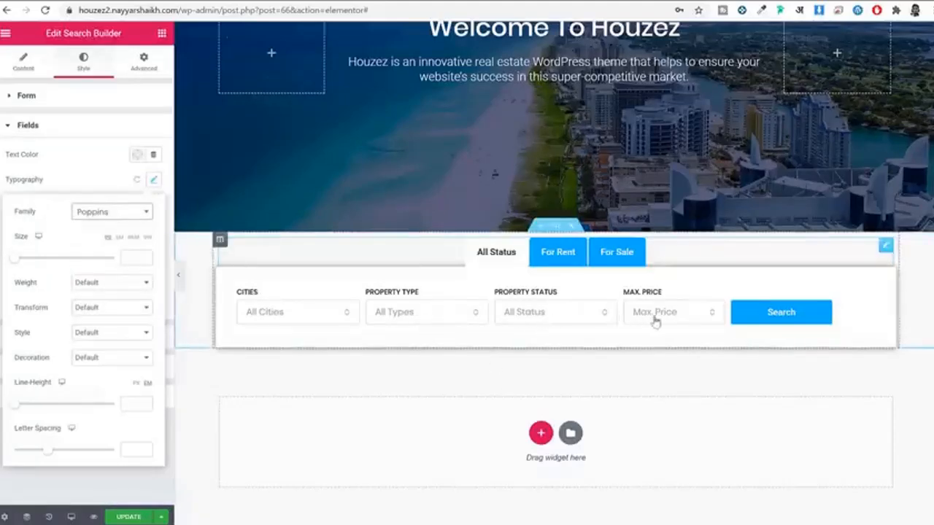
click(152, 180)
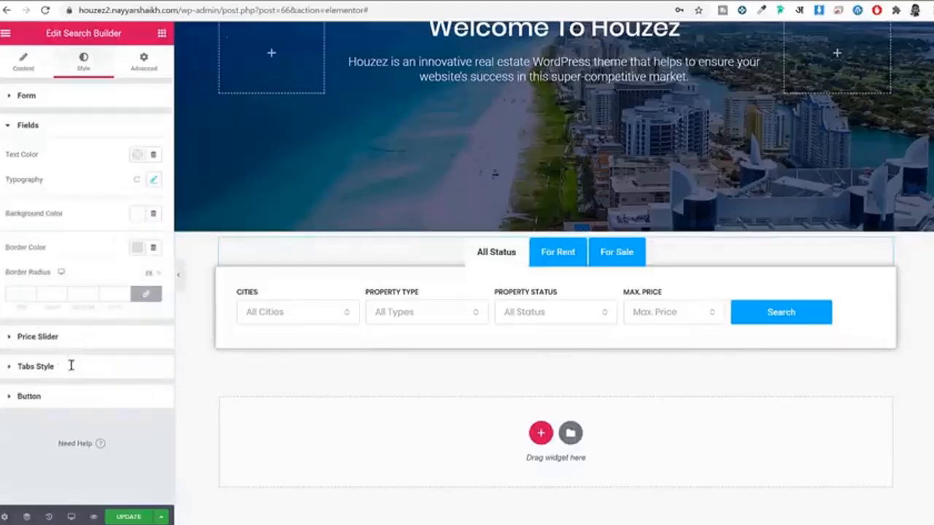
Step: Set the status tabs' typography font family to Poppins
click(43, 367)
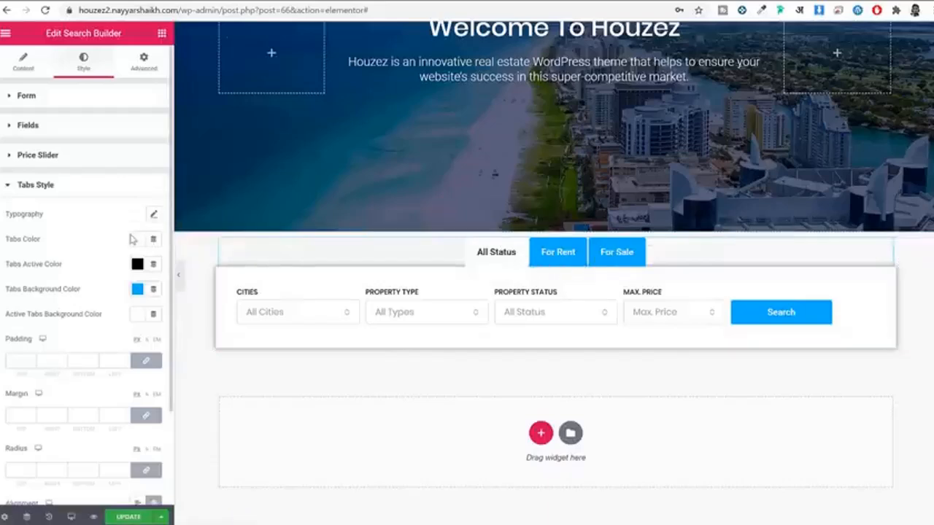
click(154, 214)
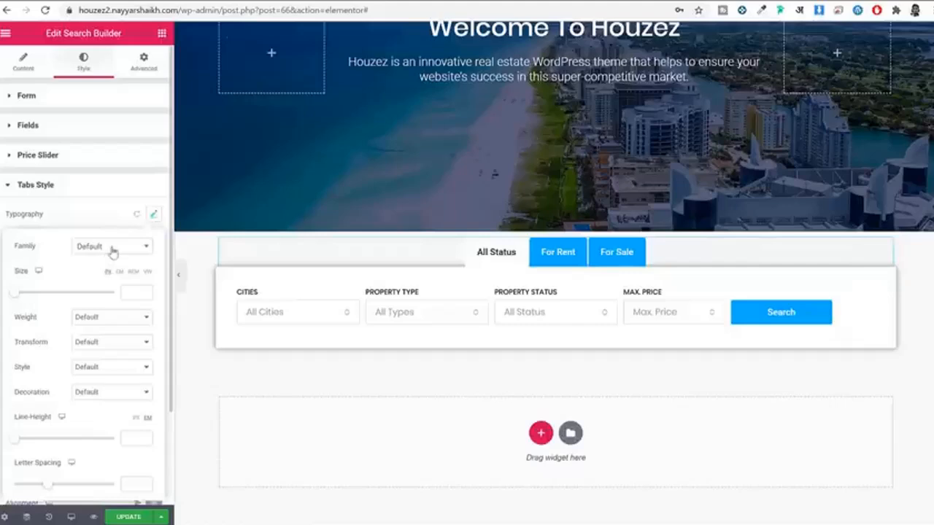
click(114, 247)
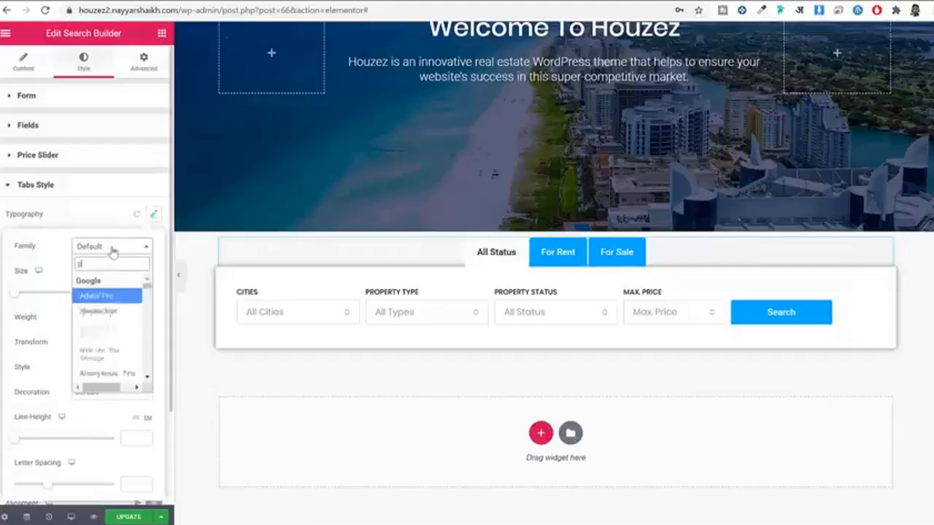
text(poppi)
key(Return)
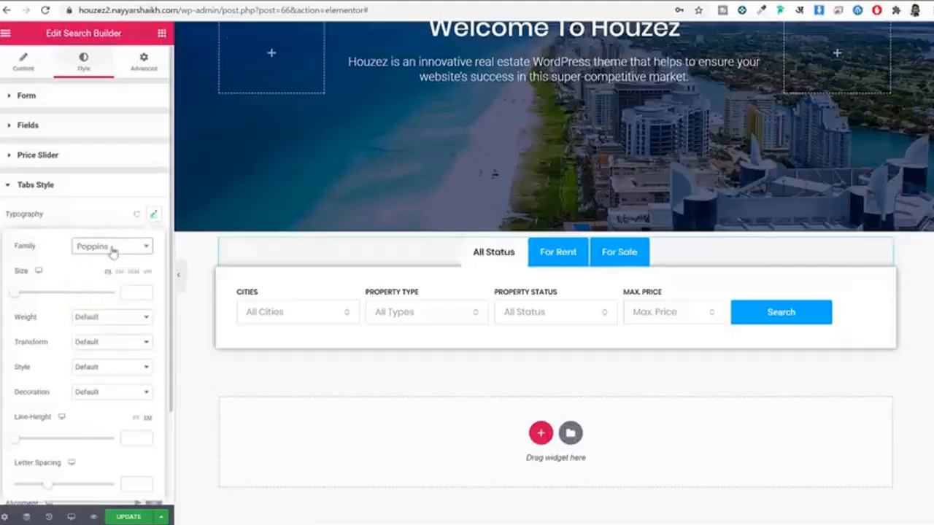
click(153, 216)
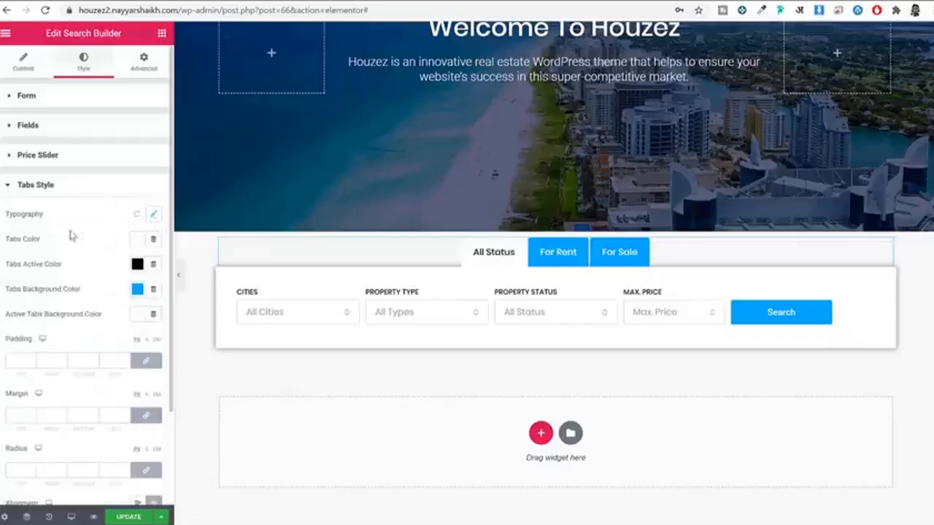
scroll(65, 237, down, 3)
Step: Sample the live Search button's teal #43C9BE with ColorZilla, then open a new browser tab
click(137, 175)
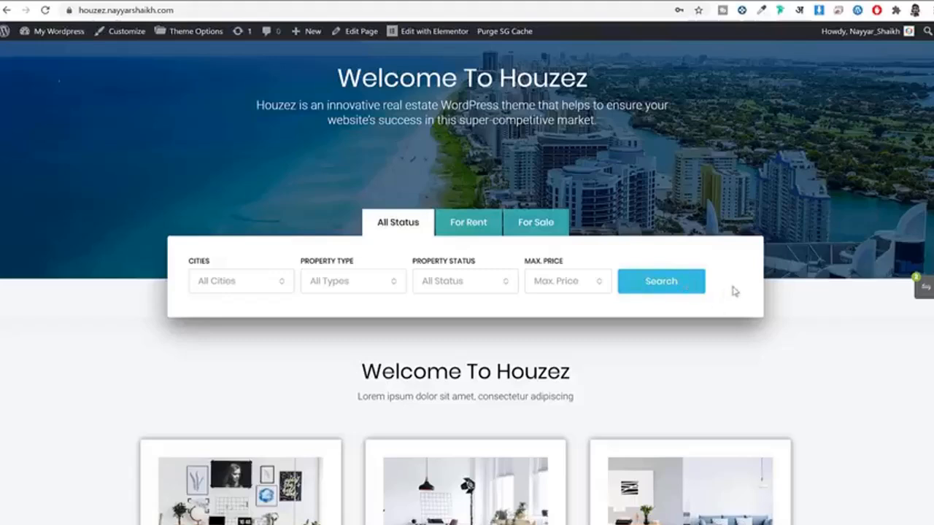
click(762, 10)
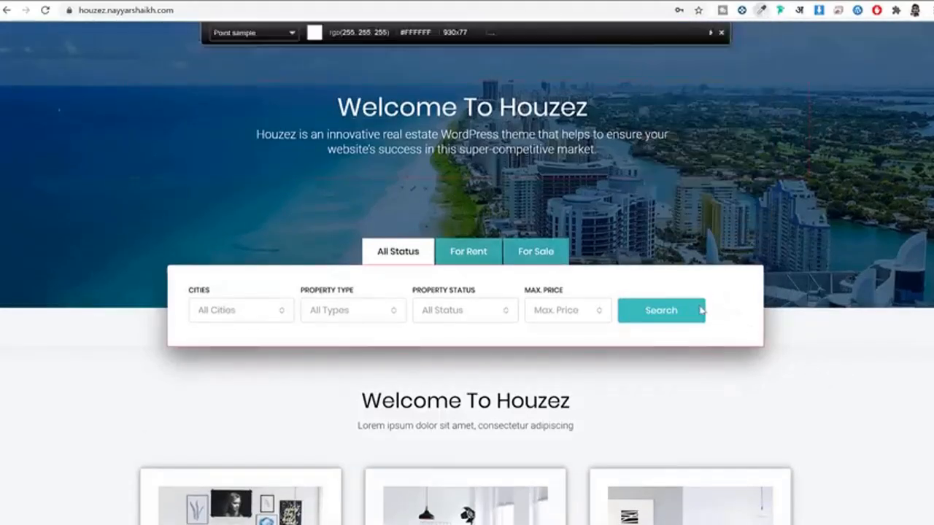
click(694, 310)
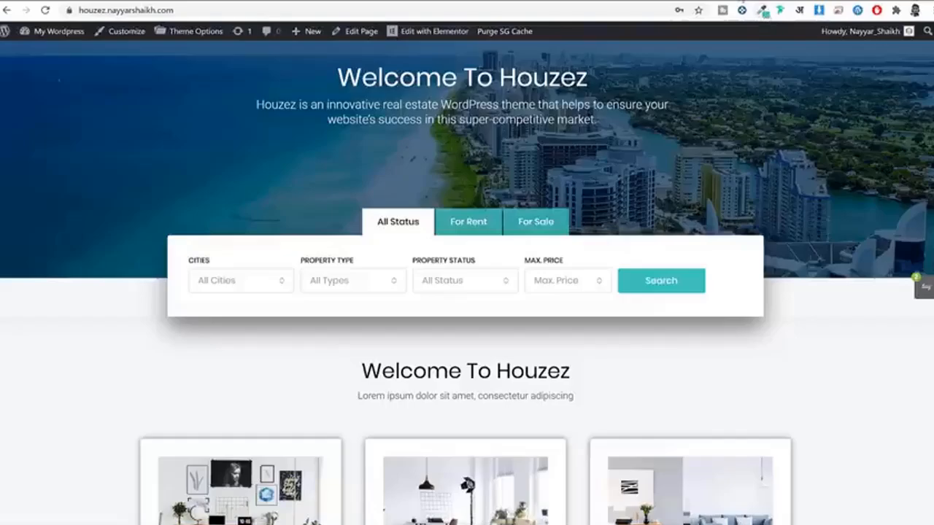
key(ctrl+t)
Step: Look up the ColorZilla Chrome extension's Web Store page, then return to the live Houzez site
text(co)
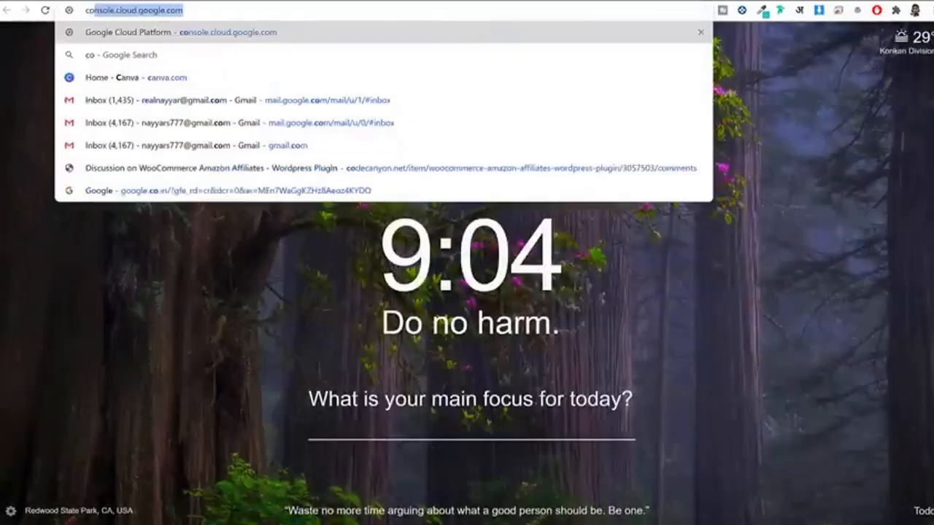
text(lor)
key(Down)
key(Down)
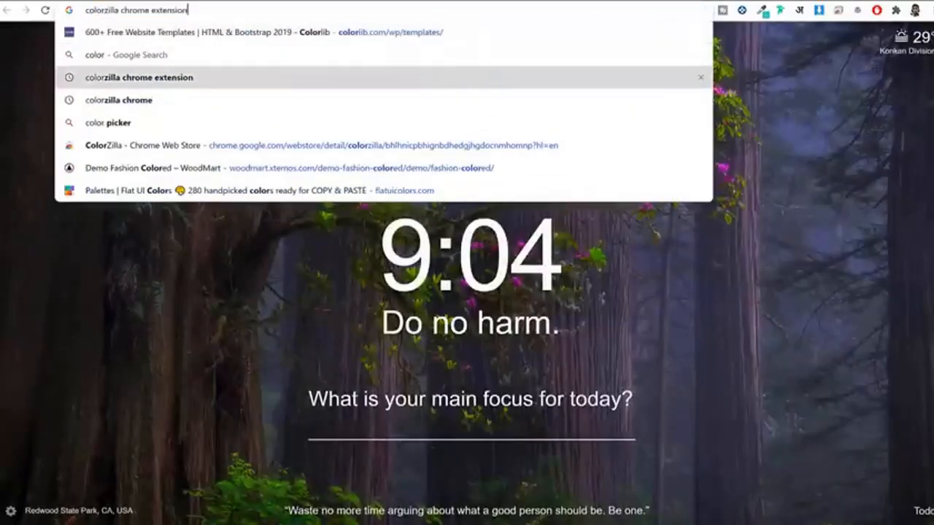
key(Return)
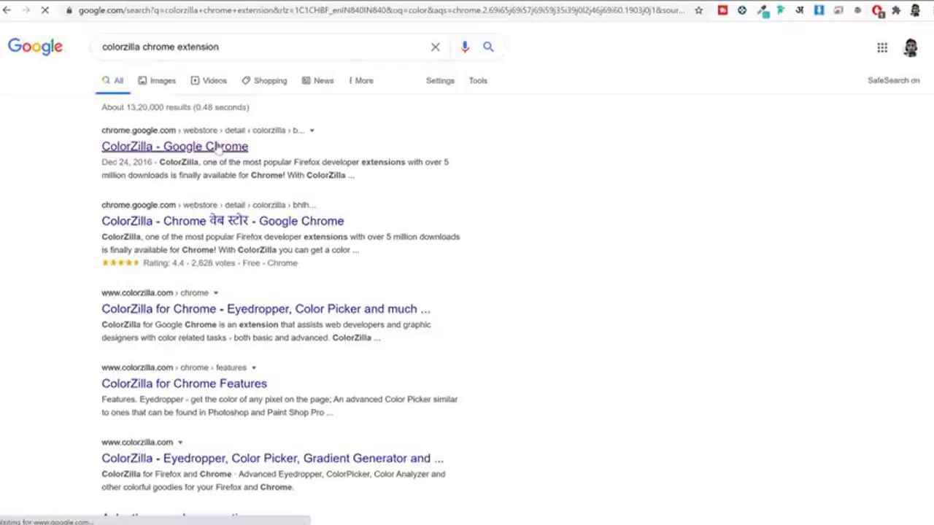
click(232, 146)
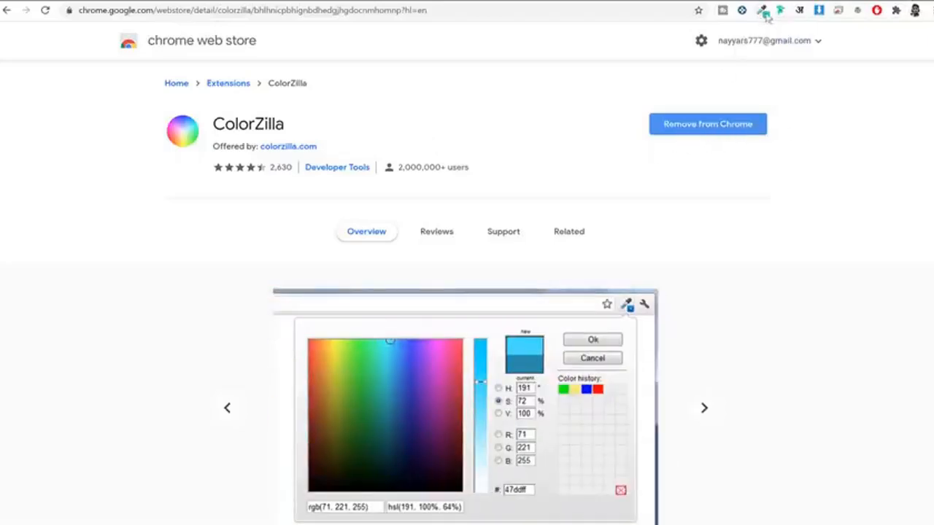
click(405, 1)
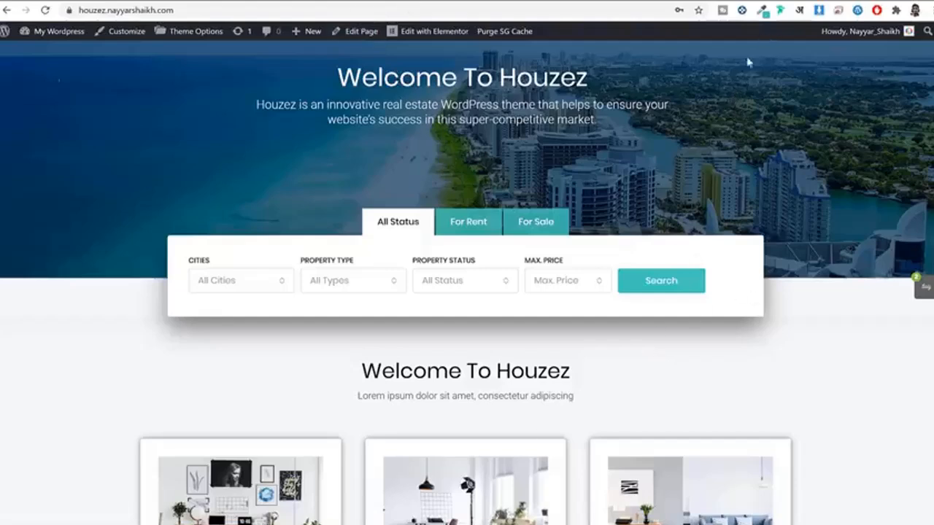
Step: Open the ColorZilla extension's options and close them again
click(763, 11)
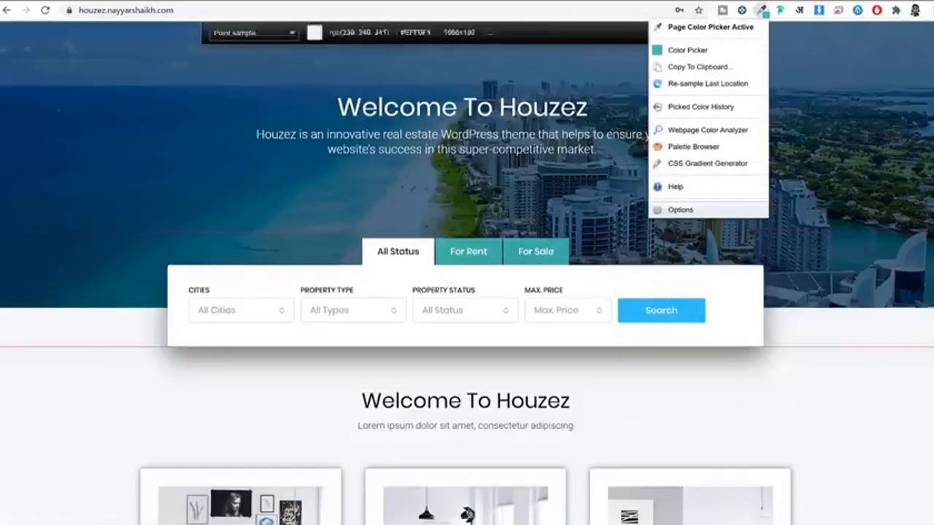
click(839, 288)
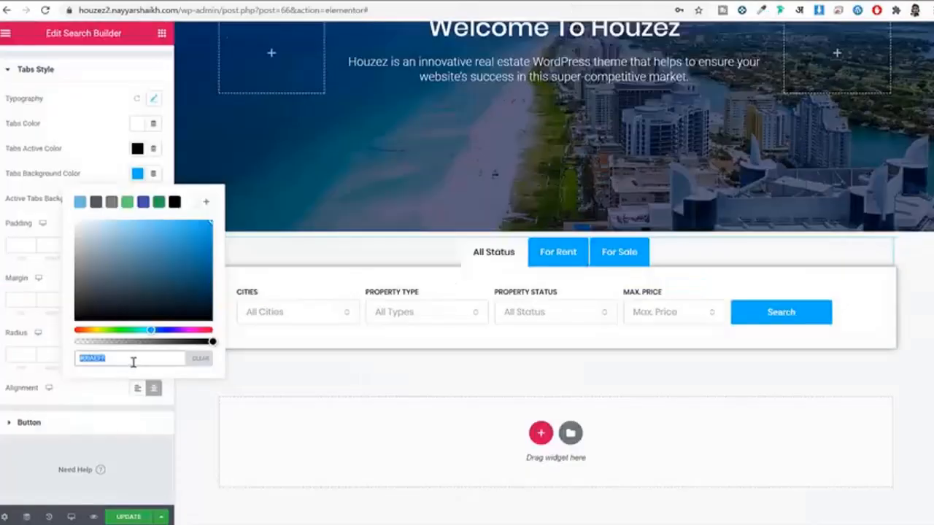
Step: Paste the copied teal #43C9BE as the tabs background colour and add it to the palette
key(ctrl+v)
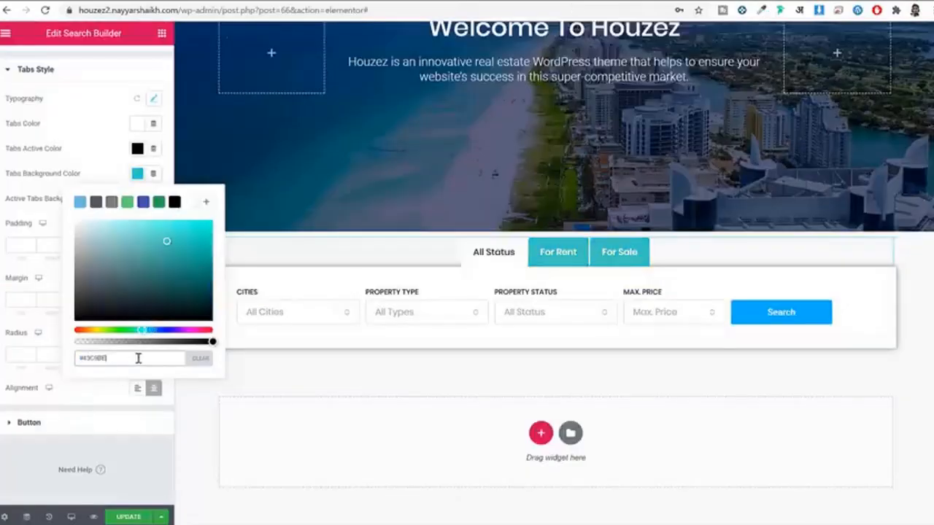
click(135, 358)
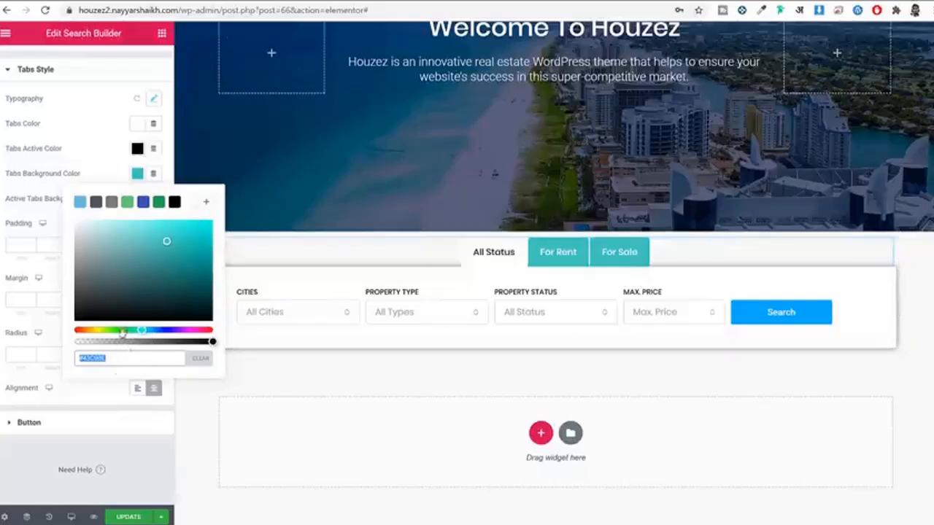
click(117, 357)
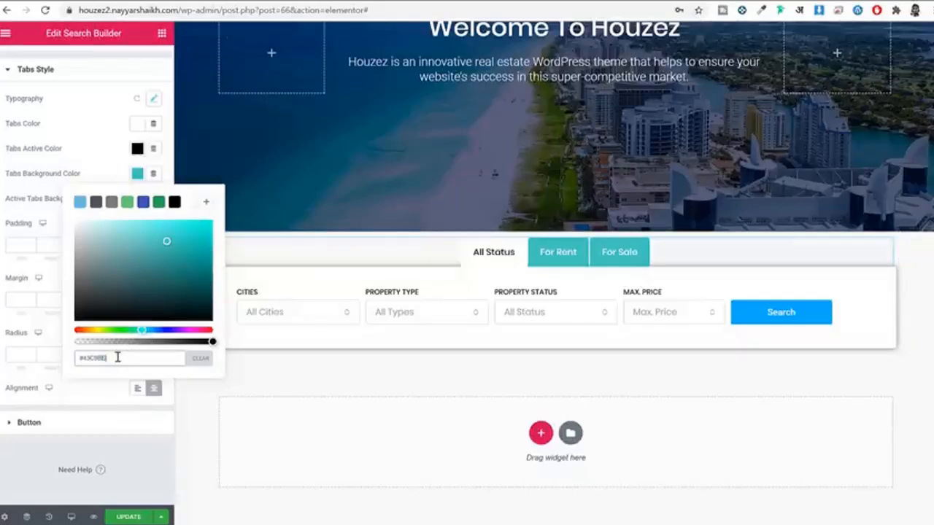
click(207, 205)
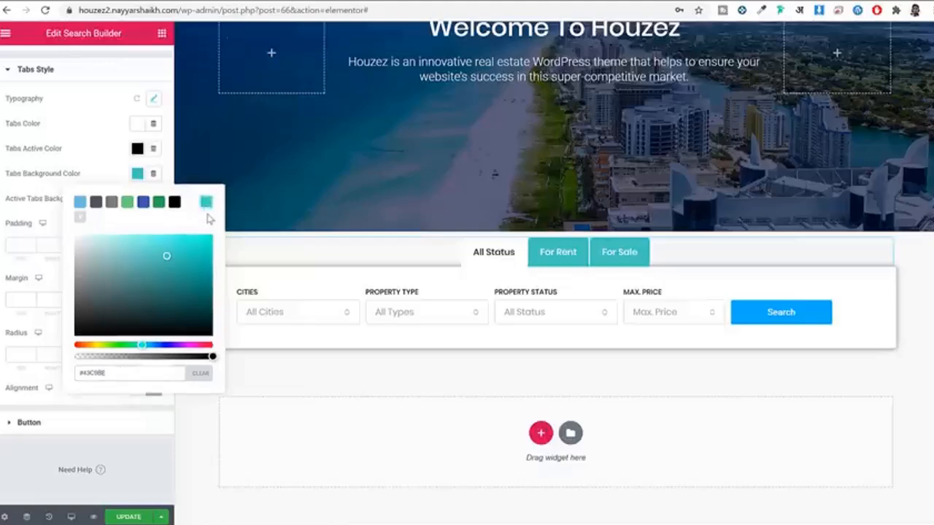
click(137, 175)
click(136, 175)
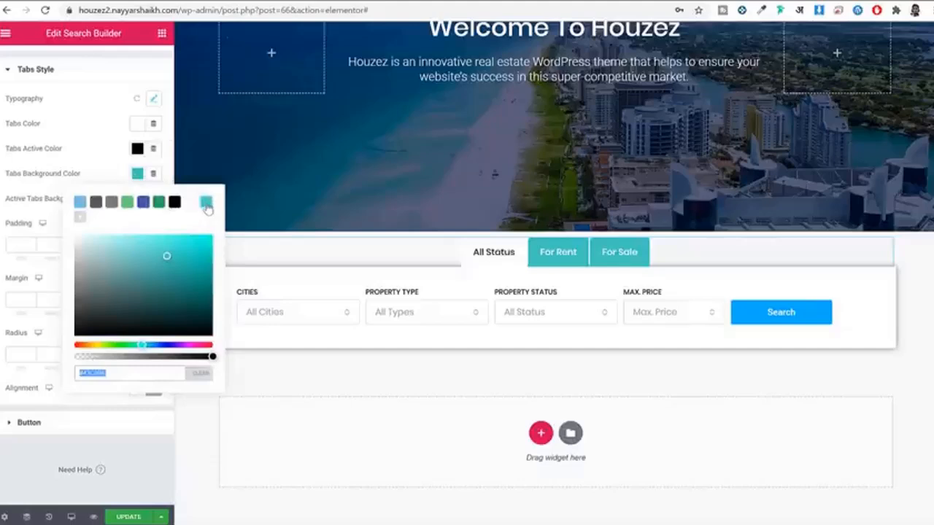
click(138, 178)
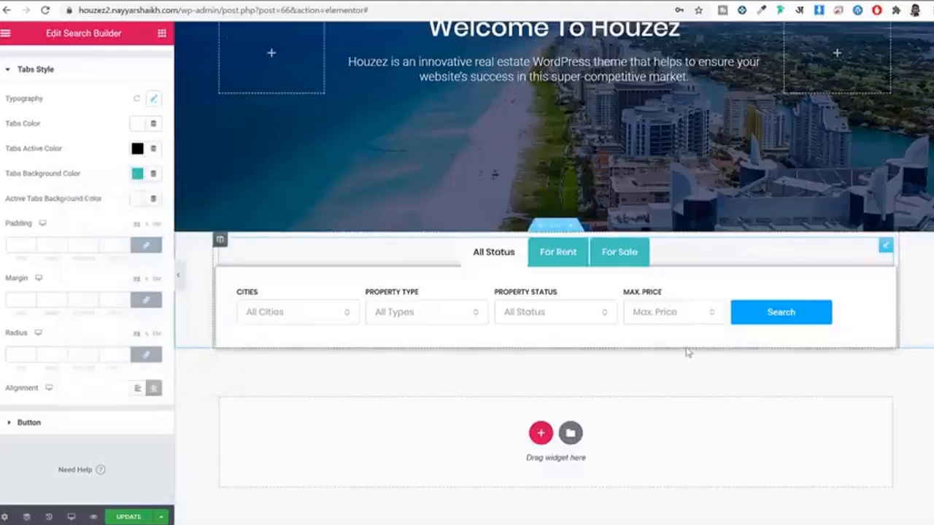
Step: Give the tabs unlinked padding of 10, 25, 10, 25 px
click(147, 248)
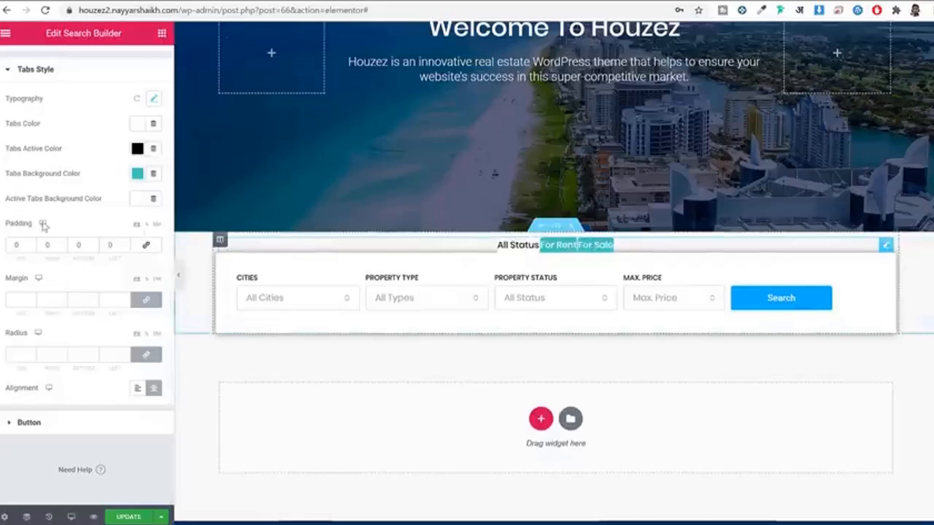
click(17, 245)
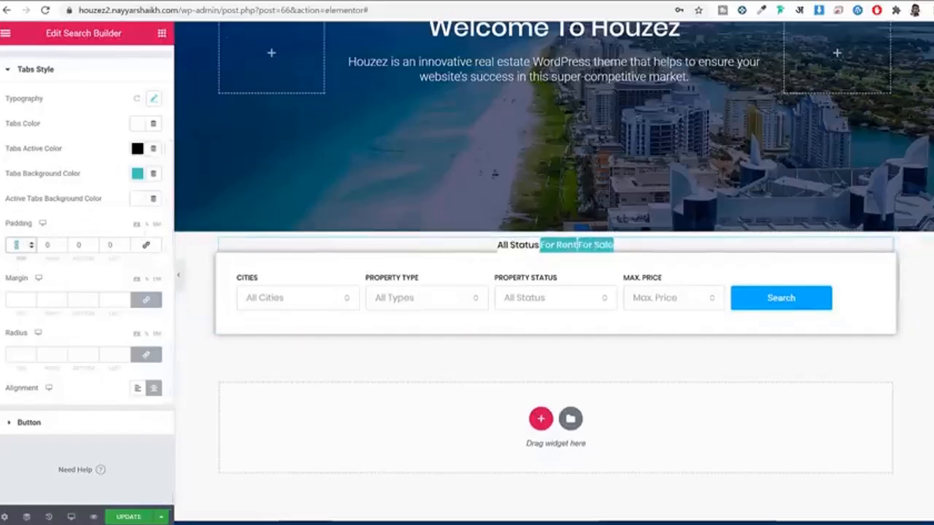
text(10)
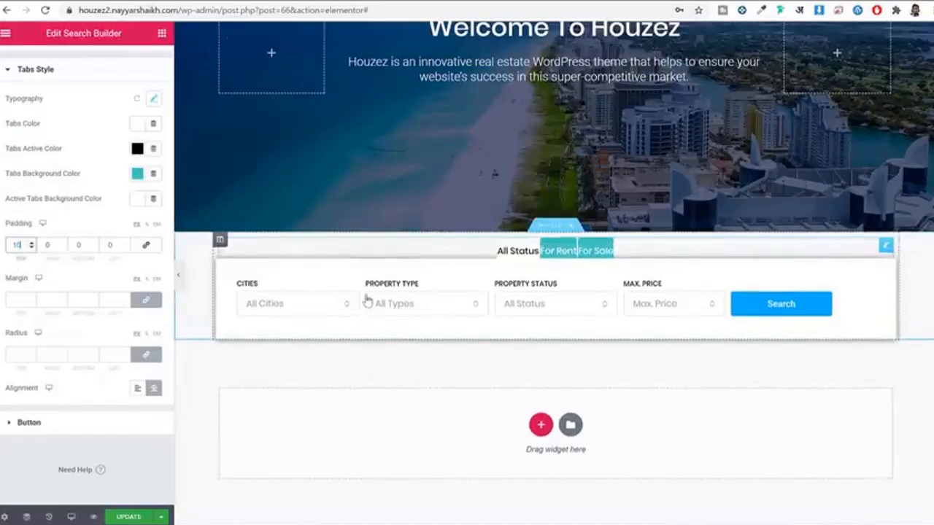
key(Tab)
text(25)
key(Tab)
text(10)
key(Tab)
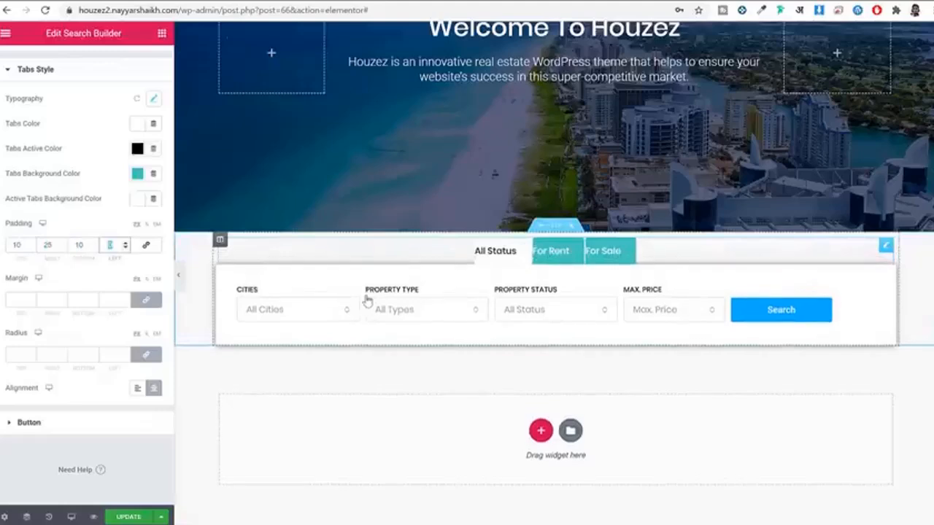
text(25)
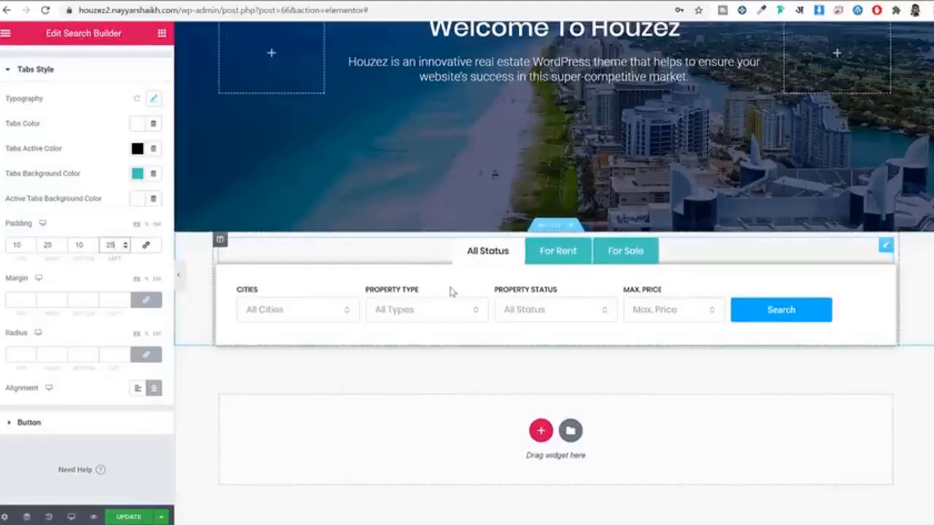
Step: Set the tabs' right and left margins to 1 px
click(146, 300)
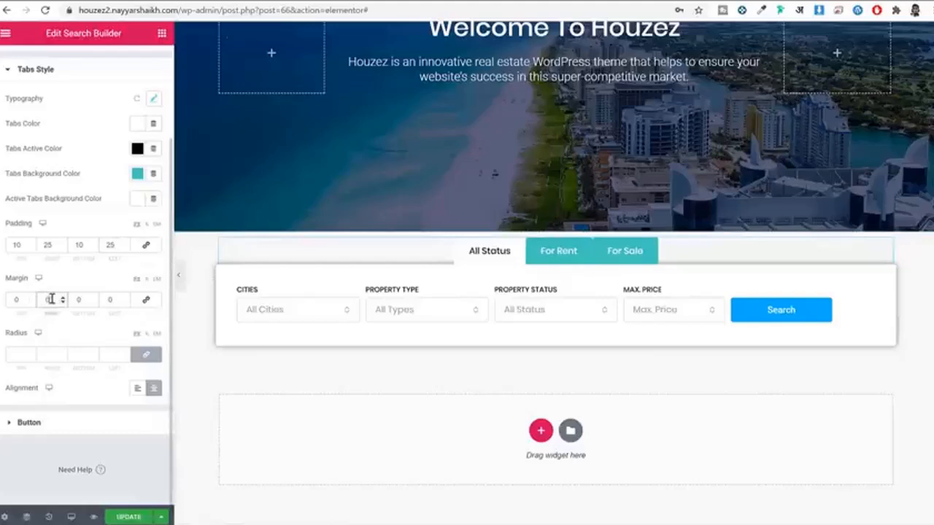
text(1)
key(Tab)
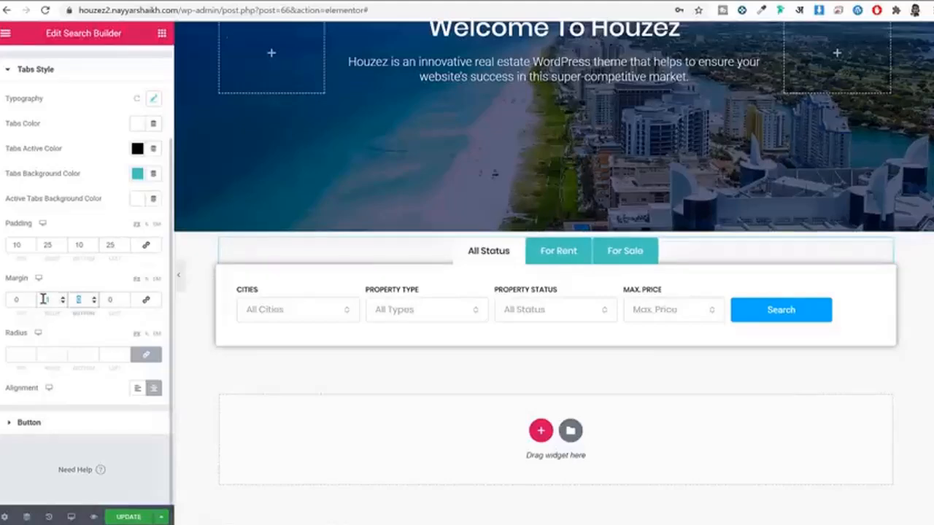
key(Tab)
text(1)
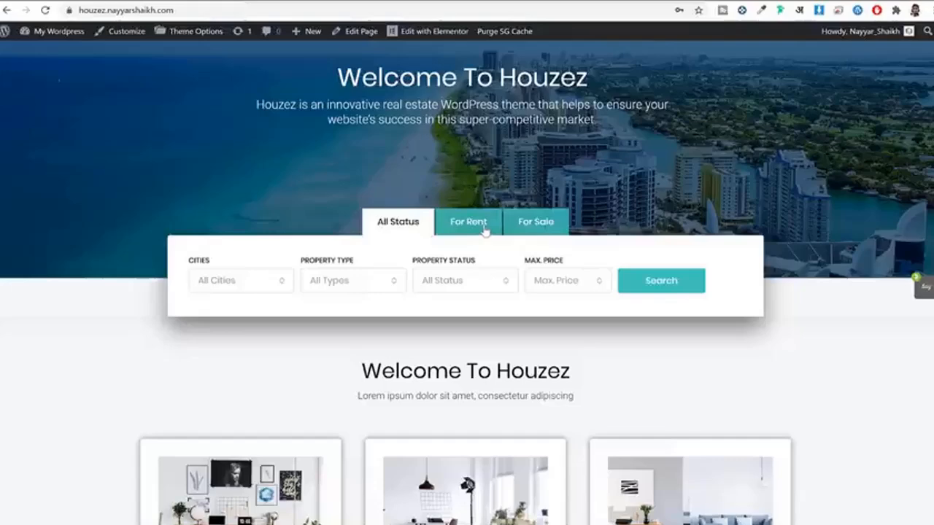
Step: Compare the live site's tabs, then lower the teal tab background's opacity
click(484, 230)
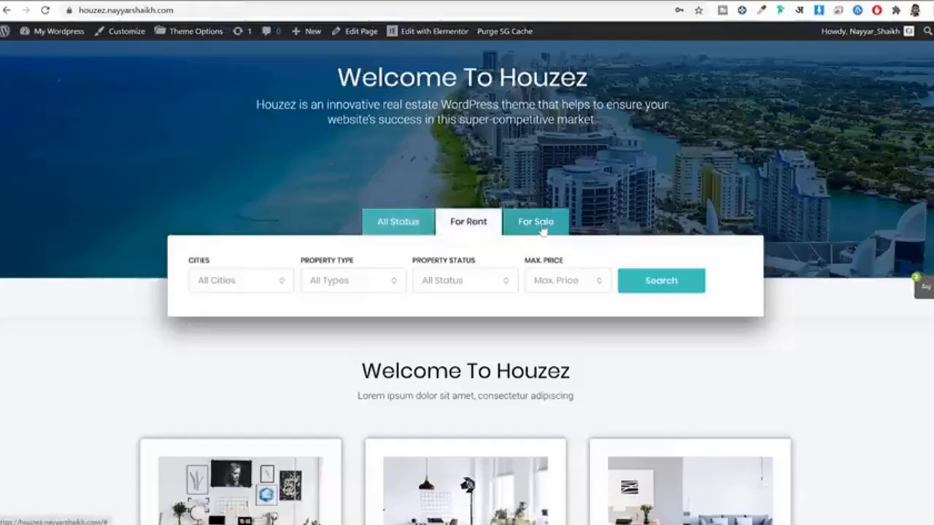
click(542, 228)
click(402, 231)
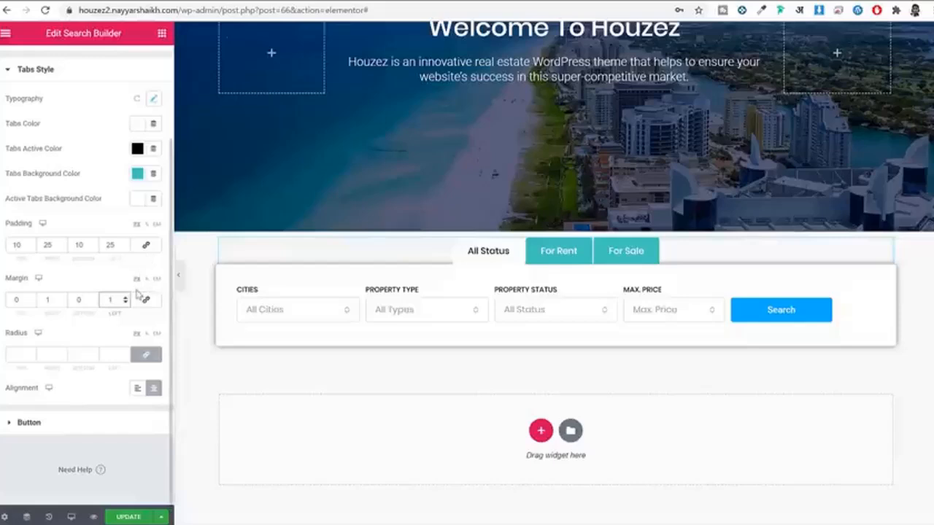
click(138, 173)
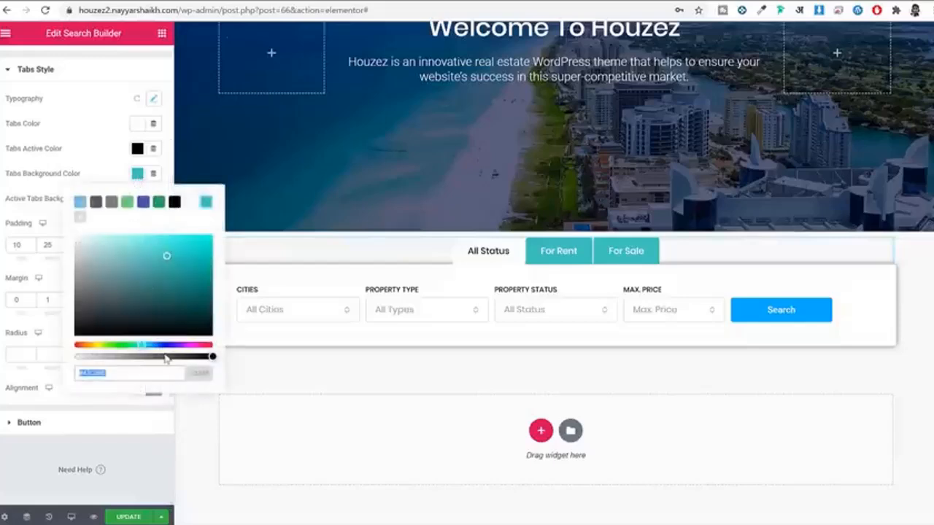
drag(211, 357, 161, 365)
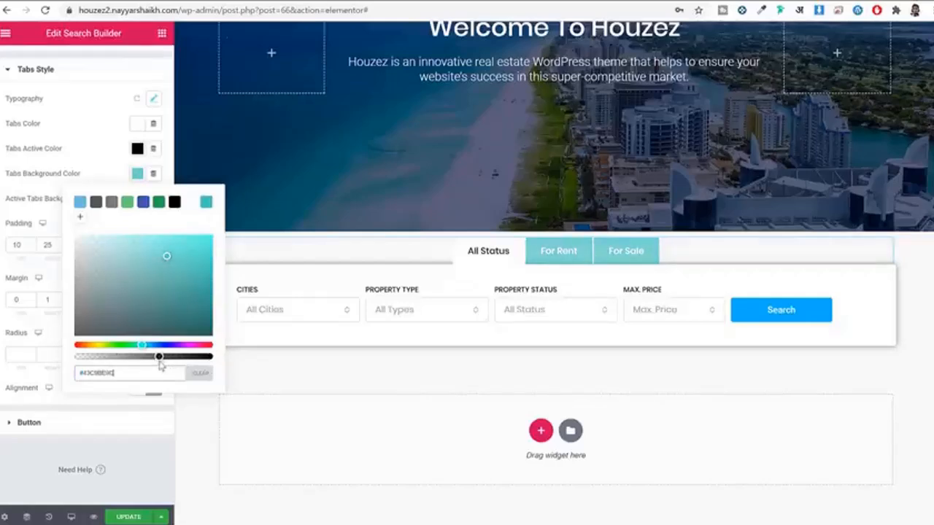
click(144, 453)
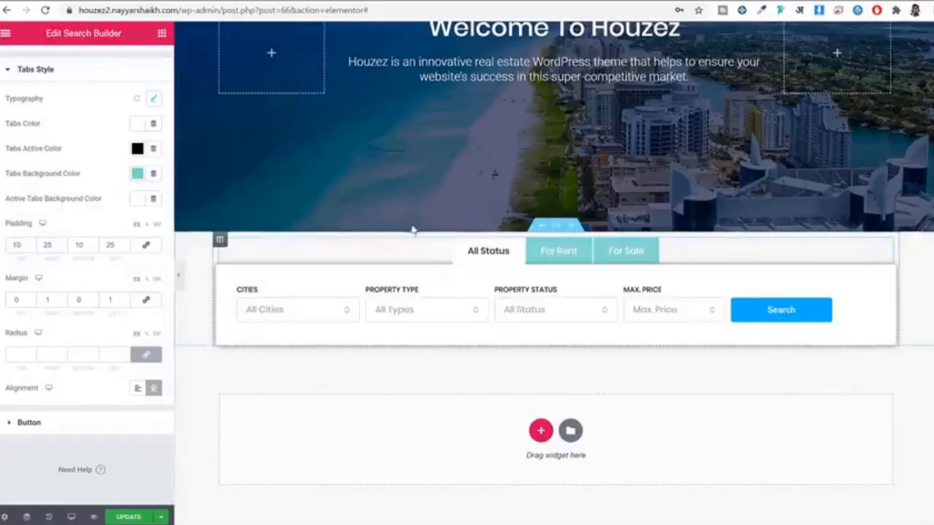
Step: Set the search section's unlinked top margin to -127 and preview the overlap with the hero
scroll(523, 160, up, 2)
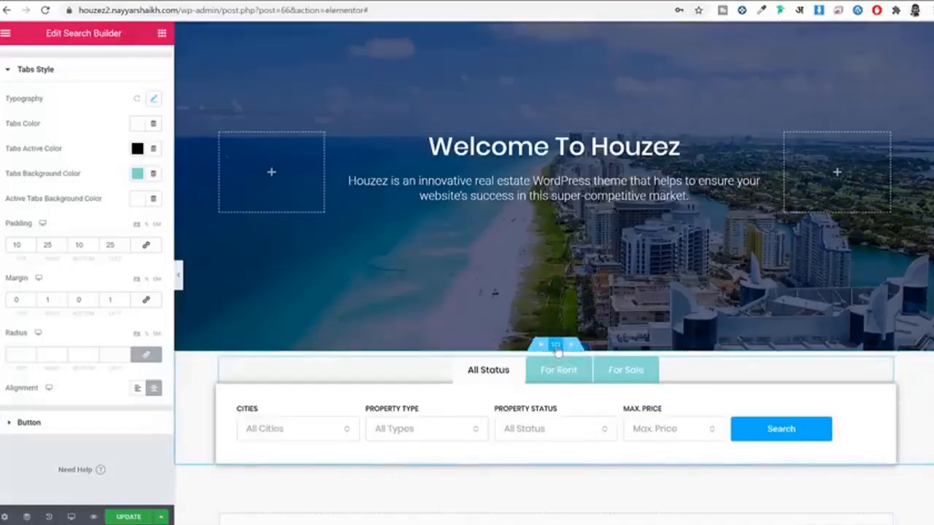
click(557, 347)
click(577, 434)
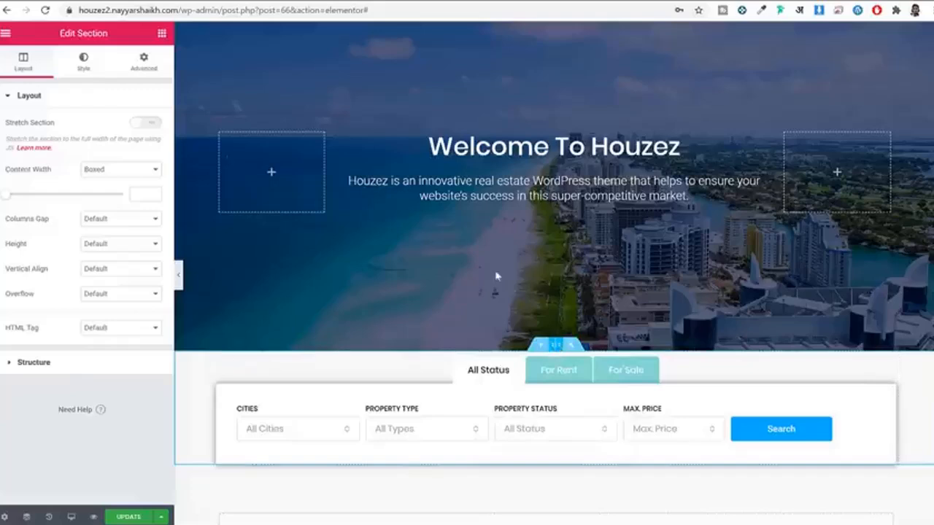
click(135, 68)
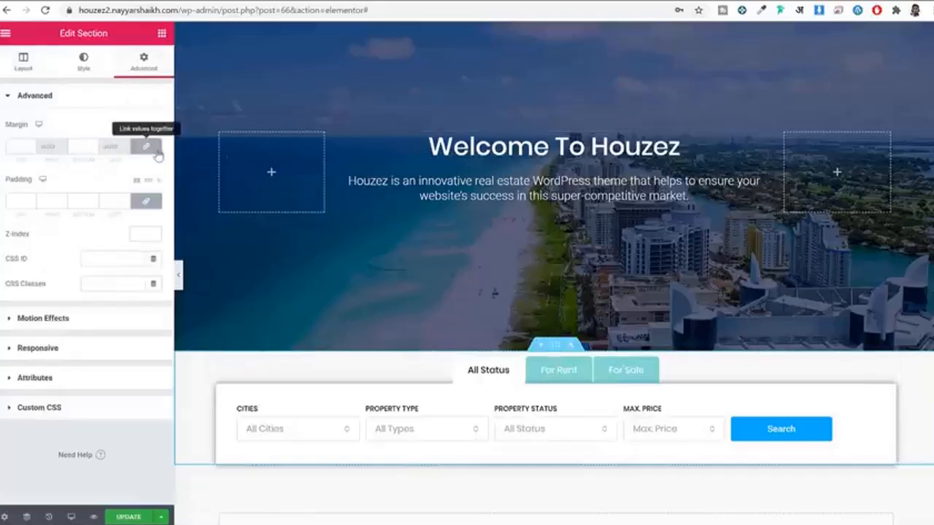
click(153, 149)
double_click(15, 146)
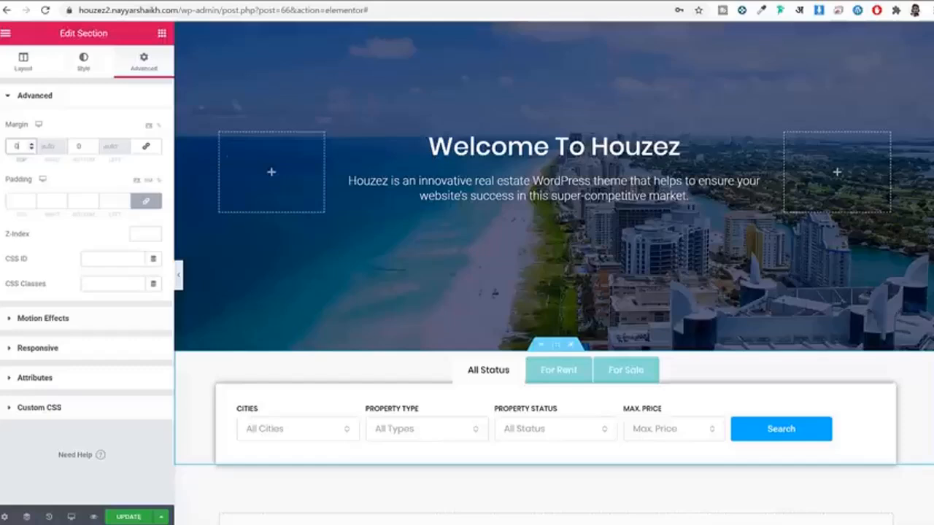
text(100)
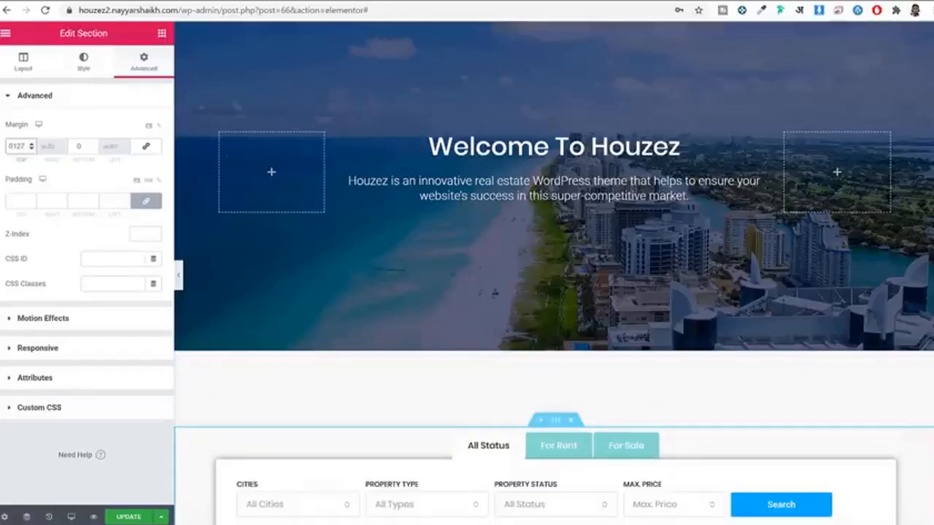
text(-)
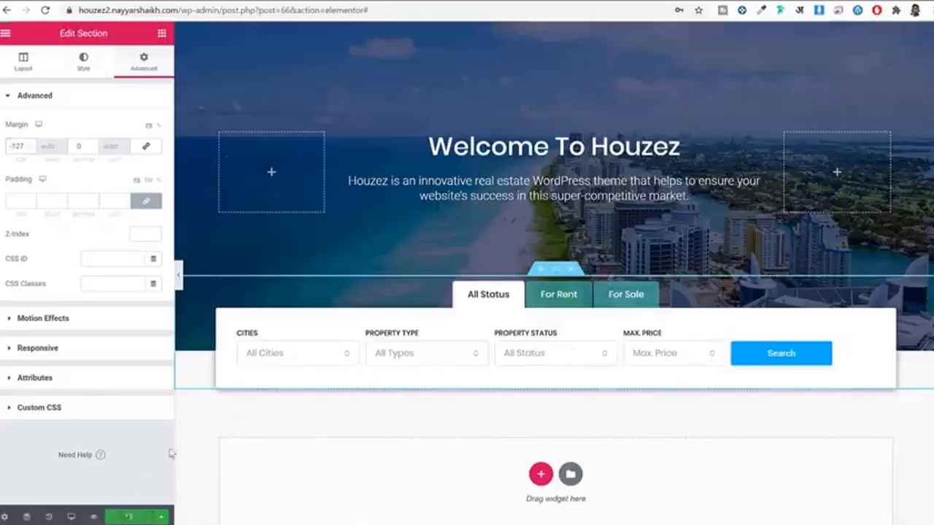
click(179, 276)
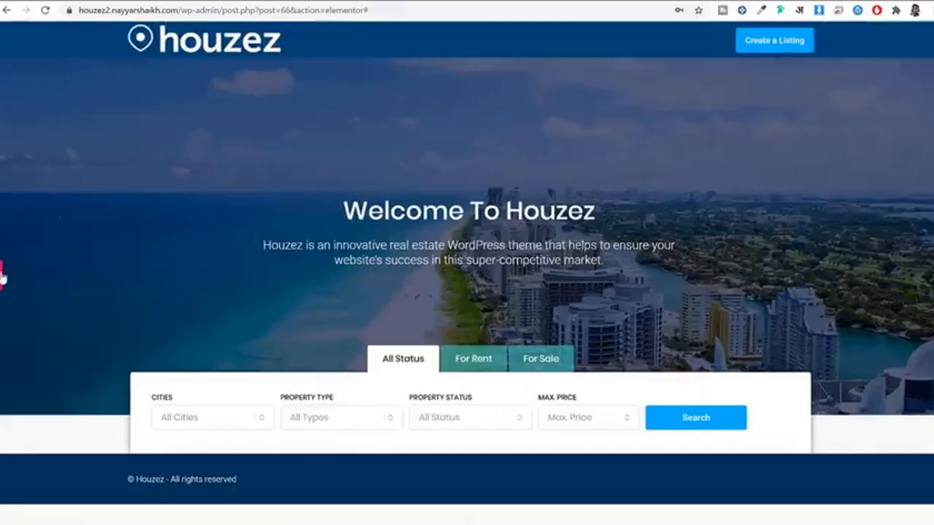
click(2, 275)
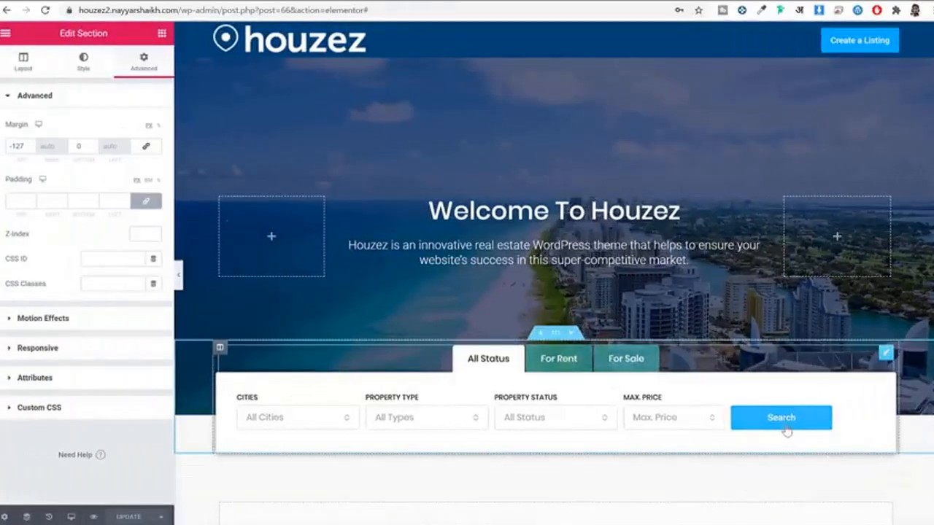
Step: Set the Search button's normal background to the saved teal preset
click(83, 59)
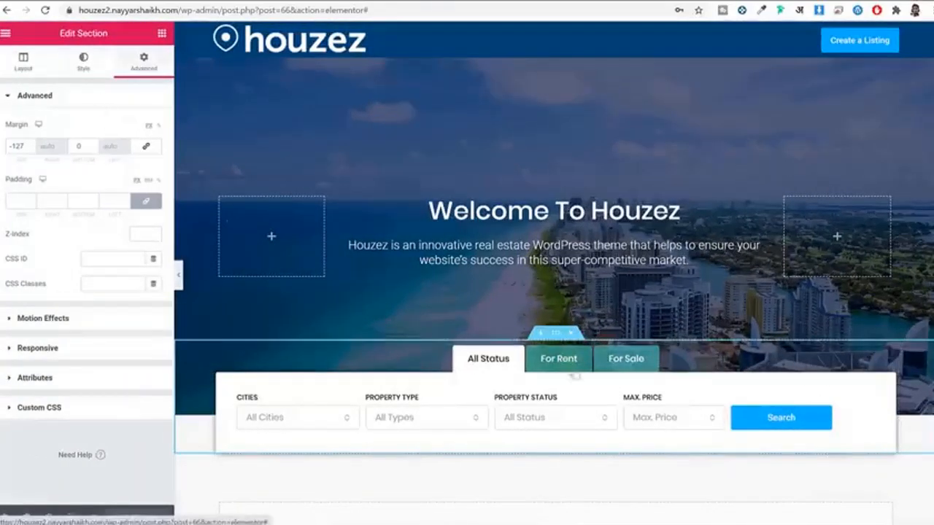
click(734, 430)
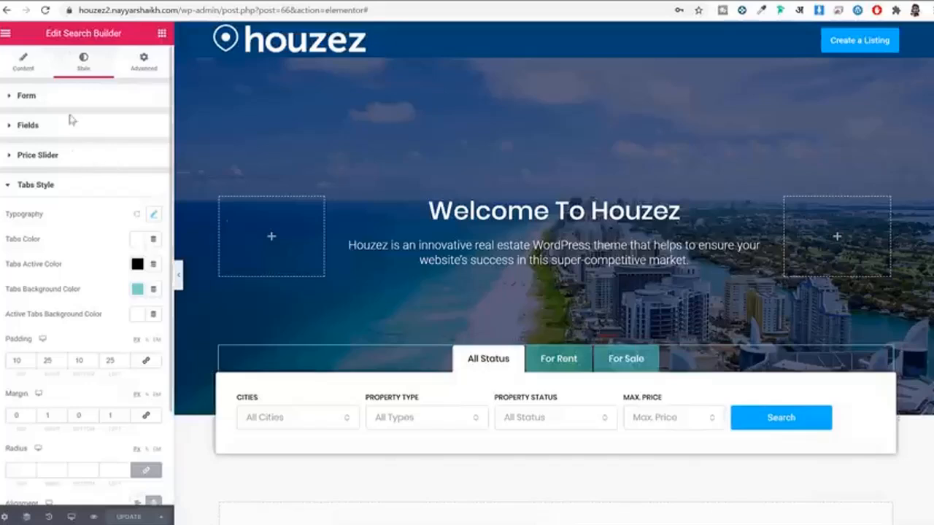
scroll(86, 277, down, 3)
click(29, 423)
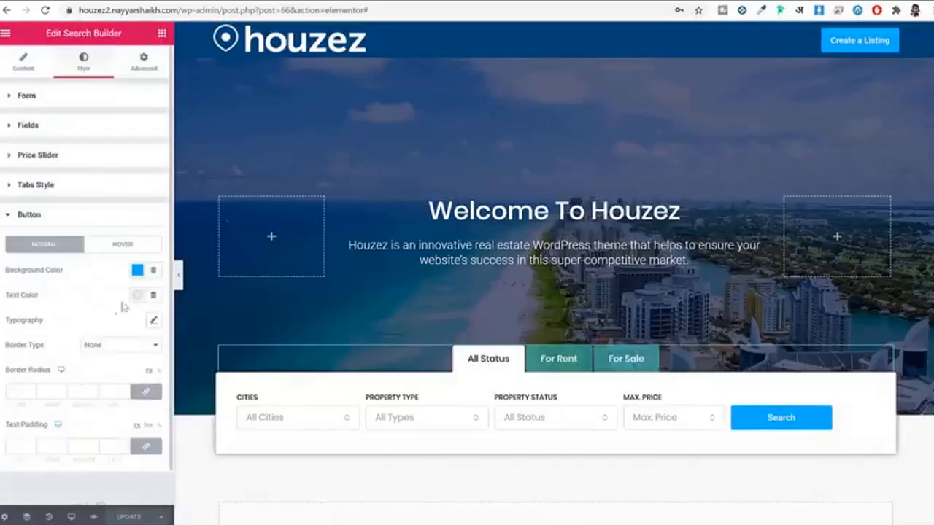
click(138, 270)
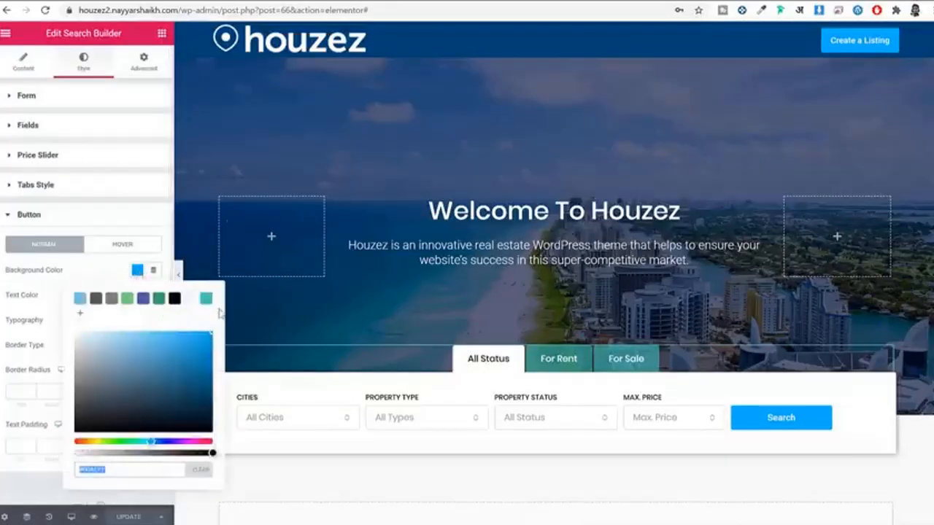
click(206, 300)
Step: Make the button's hover background a darker teal #248078 and update the page
click(122, 245)
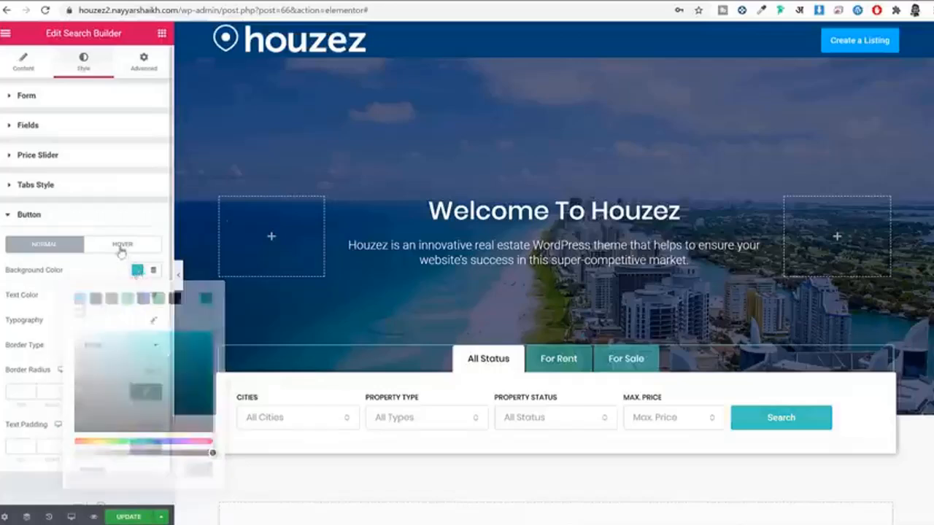
click(137, 270)
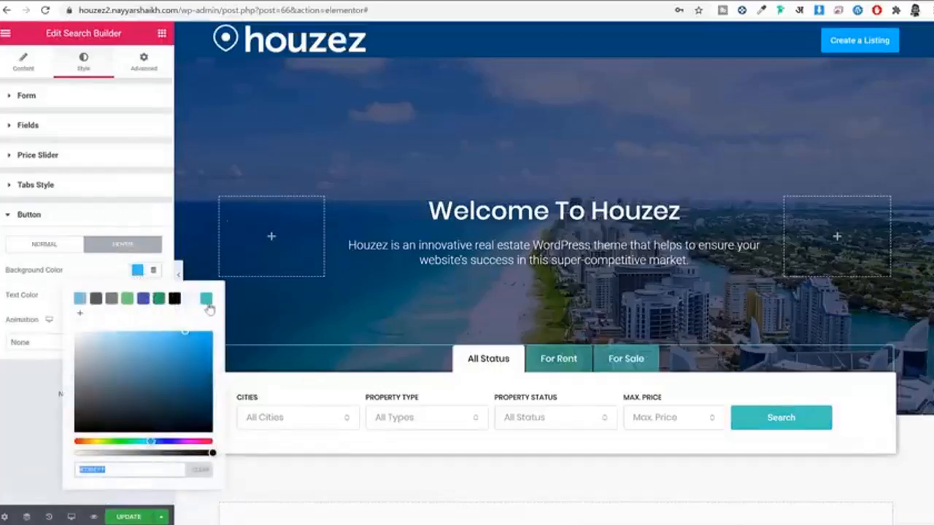
click(207, 301)
drag(167, 354, 174, 382)
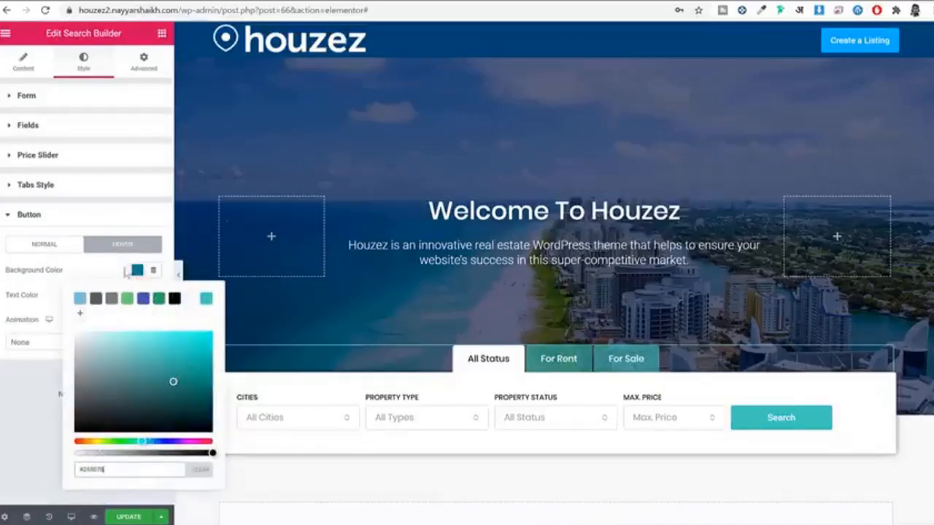
click(111, 262)
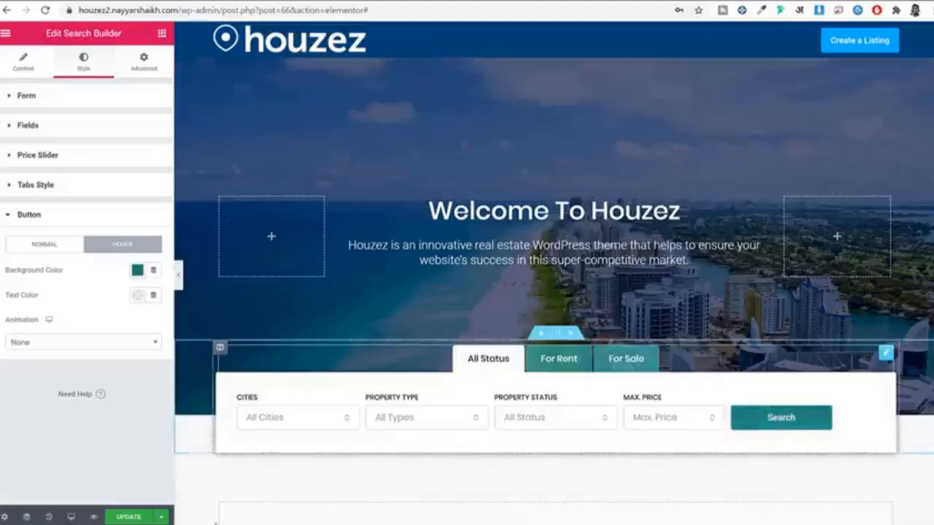
click(131, 516)
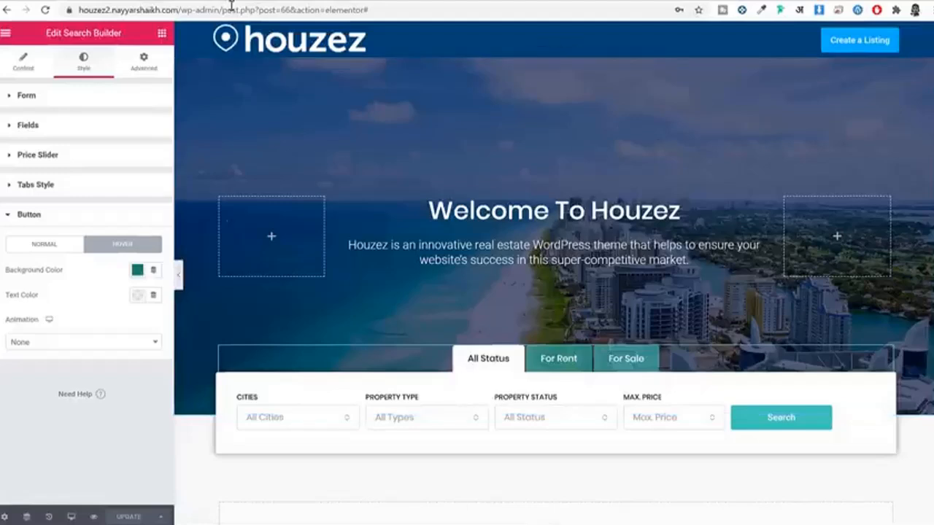
Step: Add a new single-column section at the bottom of the page
scroll(569, 307, down, 3)
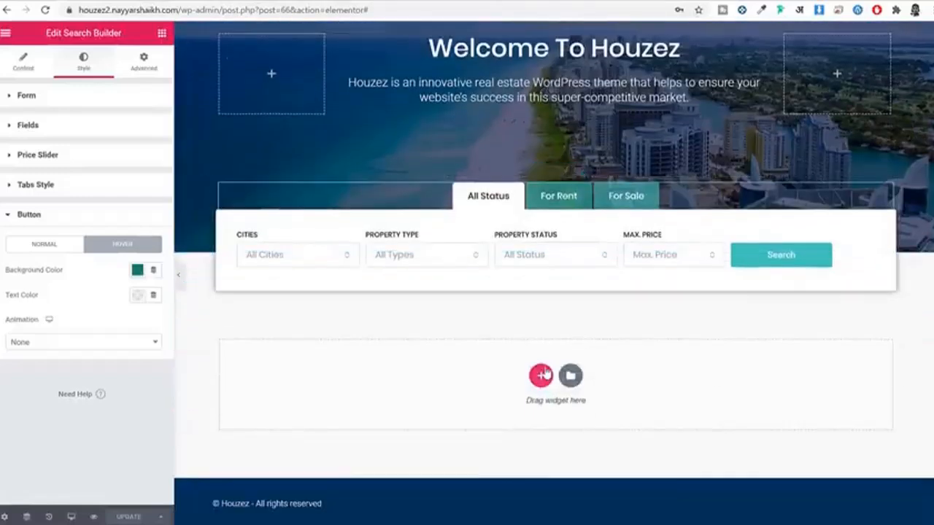
click(541, 375)
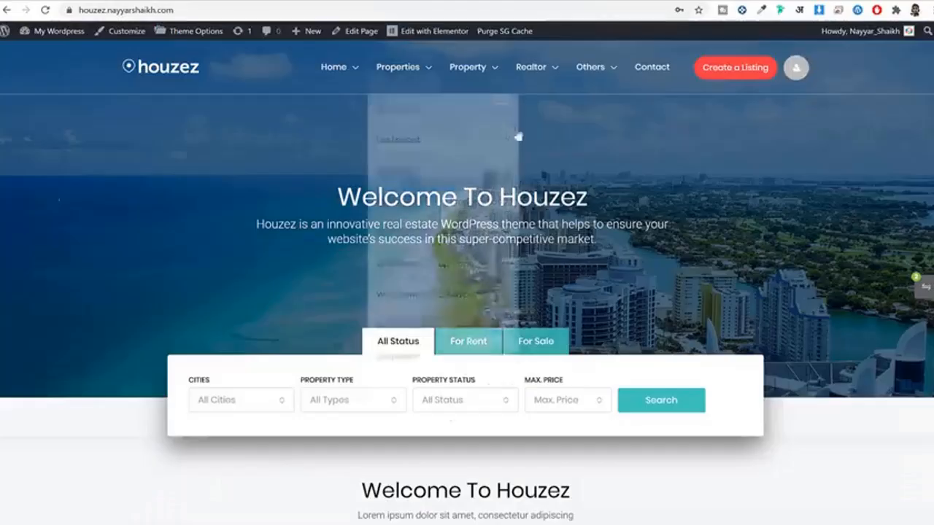
scroll(538, 167, down, 5)
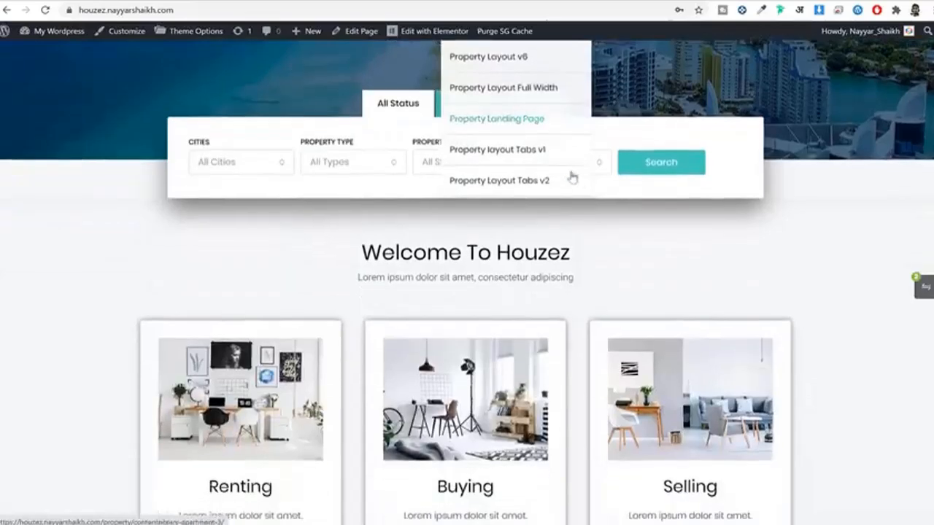
scroll(384, 256, down, 1)
drag(365, 190, 515, 217)
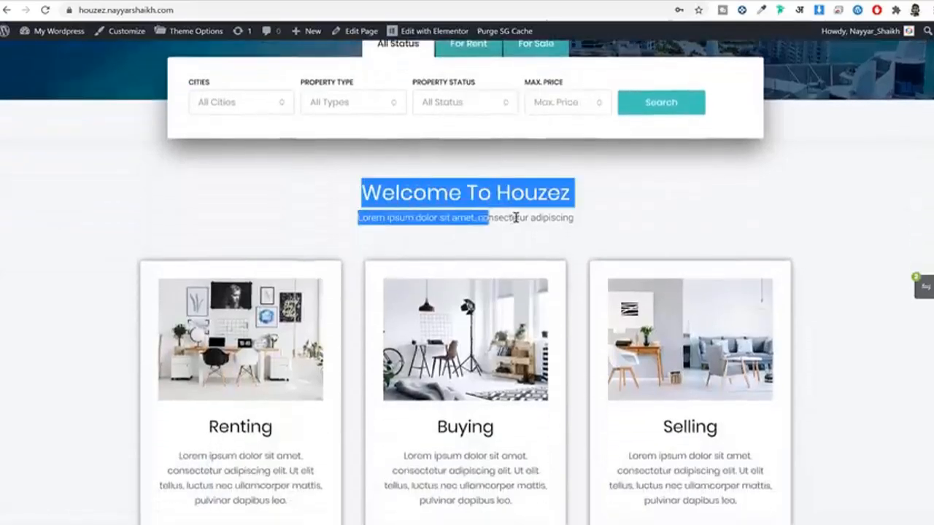
click(421, 343)
scroll(467, 292, down, 1)
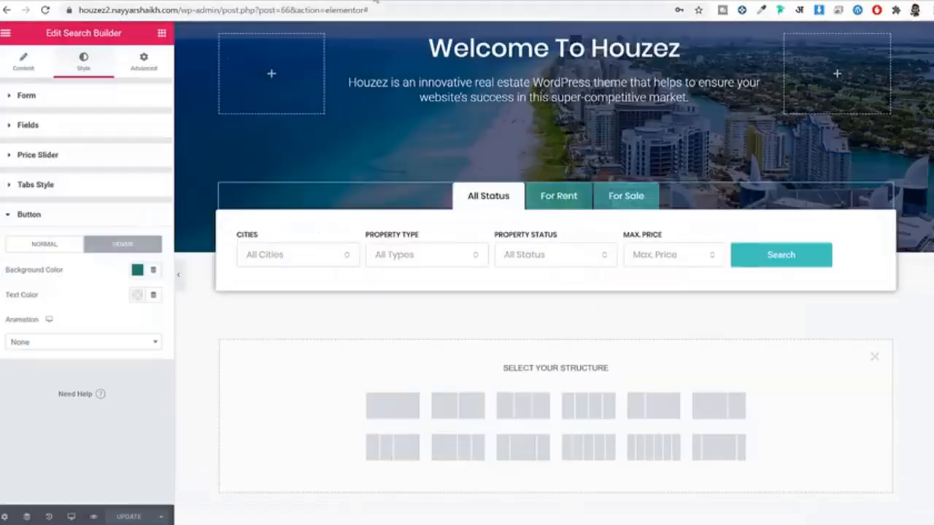
click(408, 410)
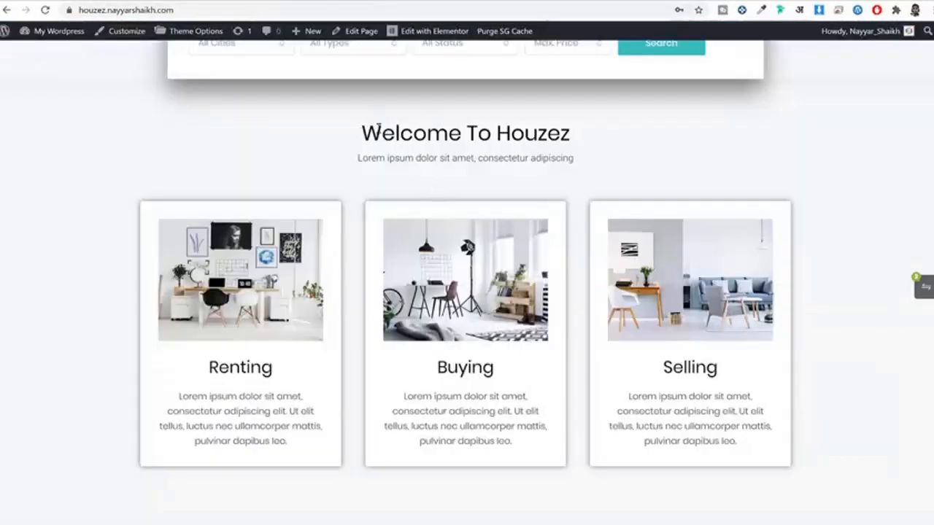
Step: Place a Section Title widget into the new section
drag(364, 133, 561, 133)
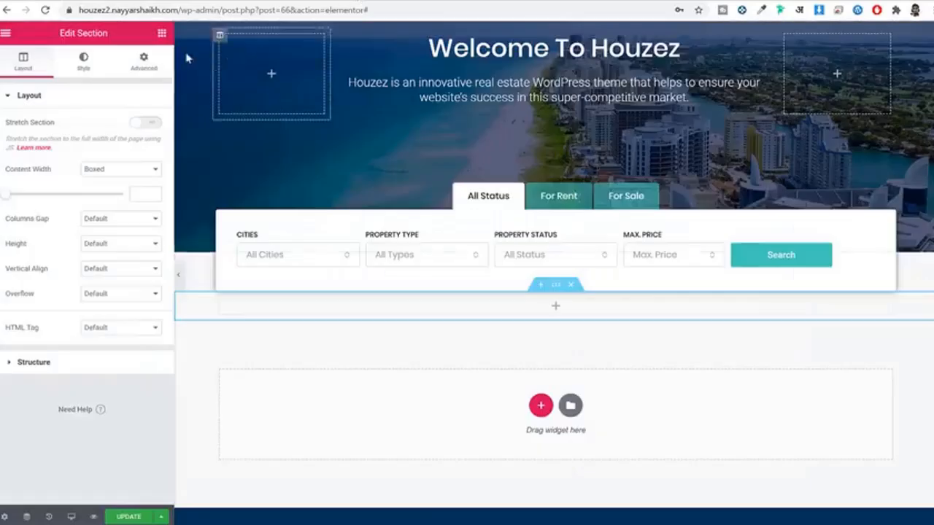
click(162, 34)
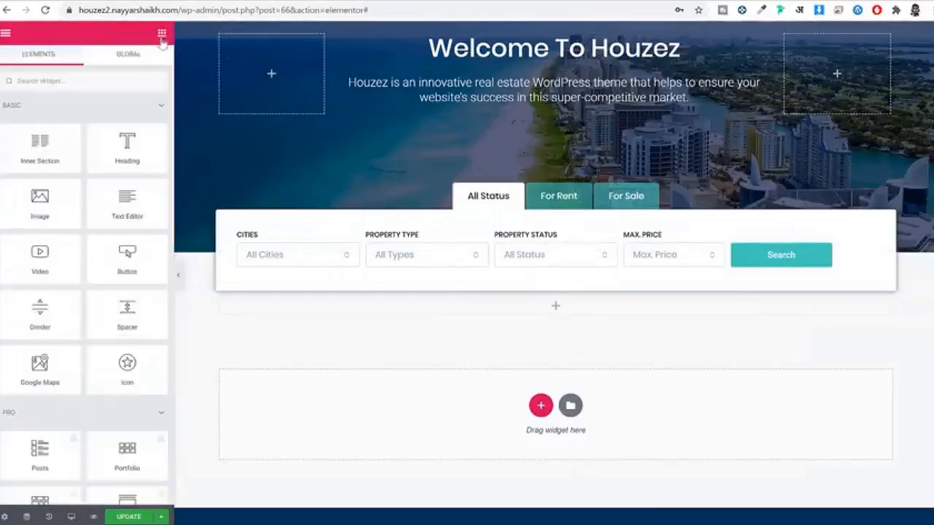
click(100, 84)
text(sec)
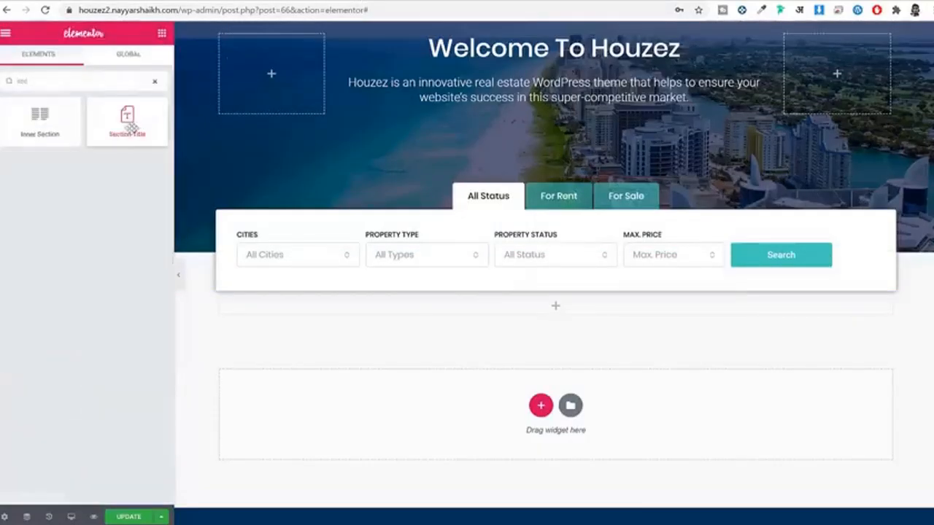
drag(181, 144, 539, 307)
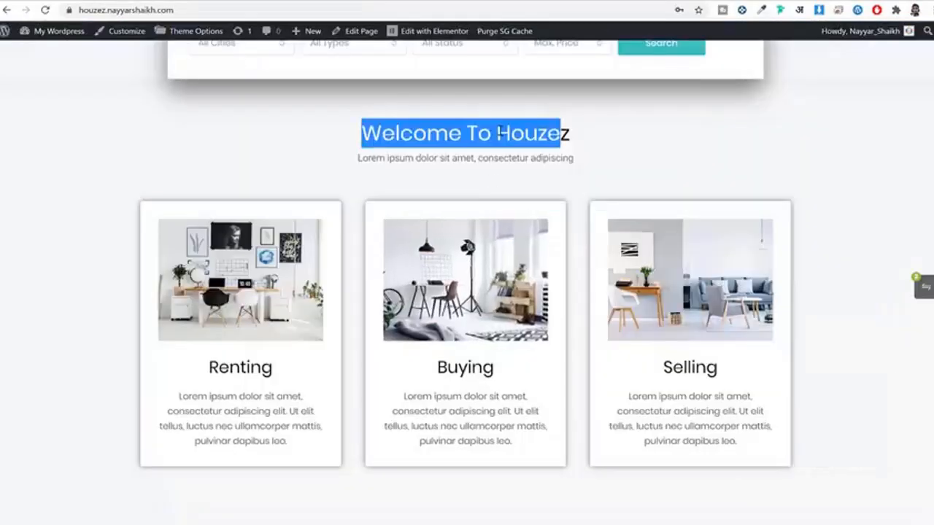
Step: Paste 'Welcome To Houzez' as the title and the Lorem ipsum line as the subtitle
triple_click(498, 131)
key(ctrl+c)
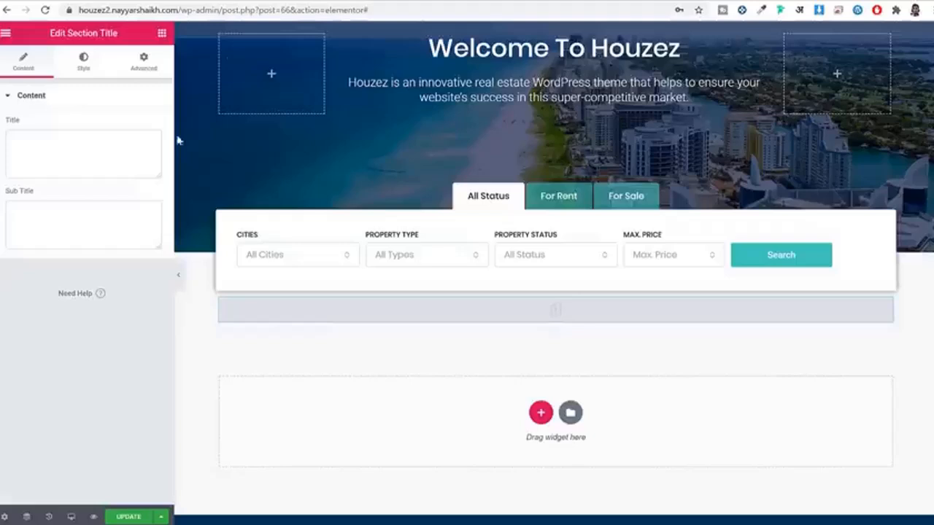
click(106, 161)
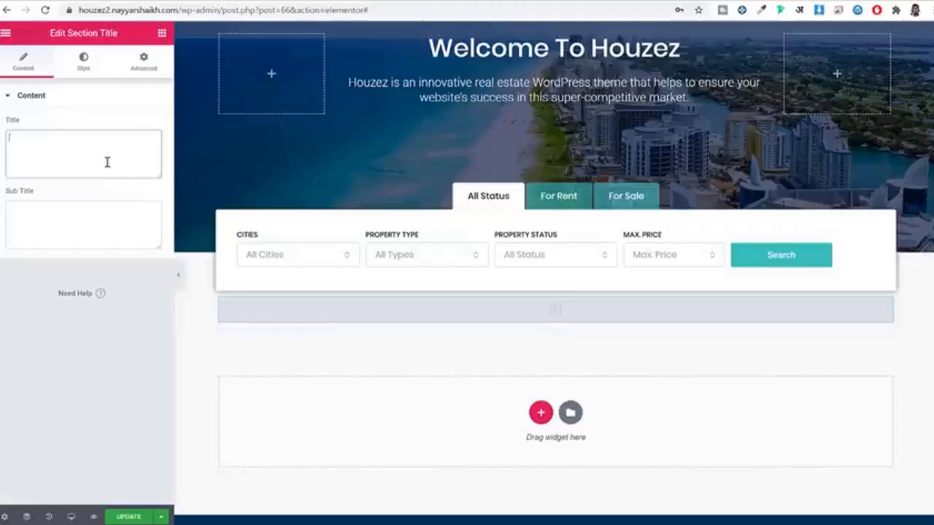
key(ctrl+v)
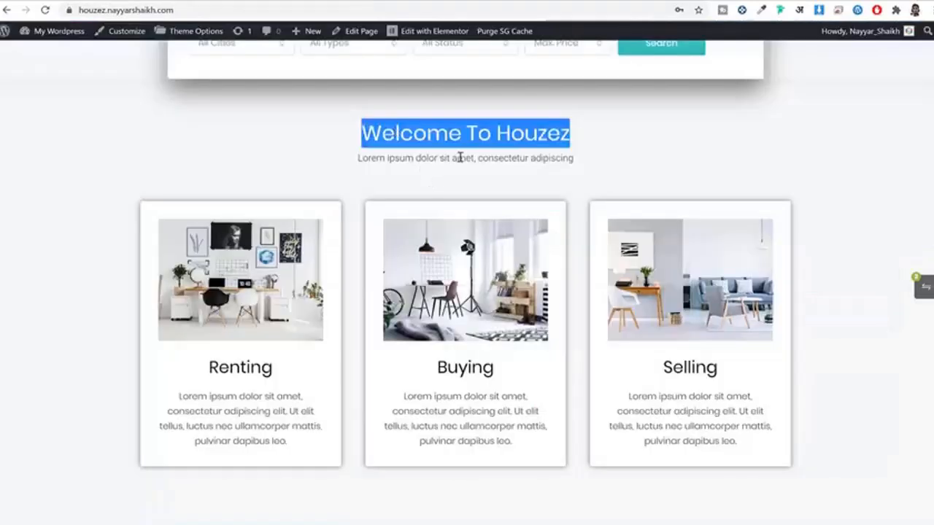
triple_click(461, 158)
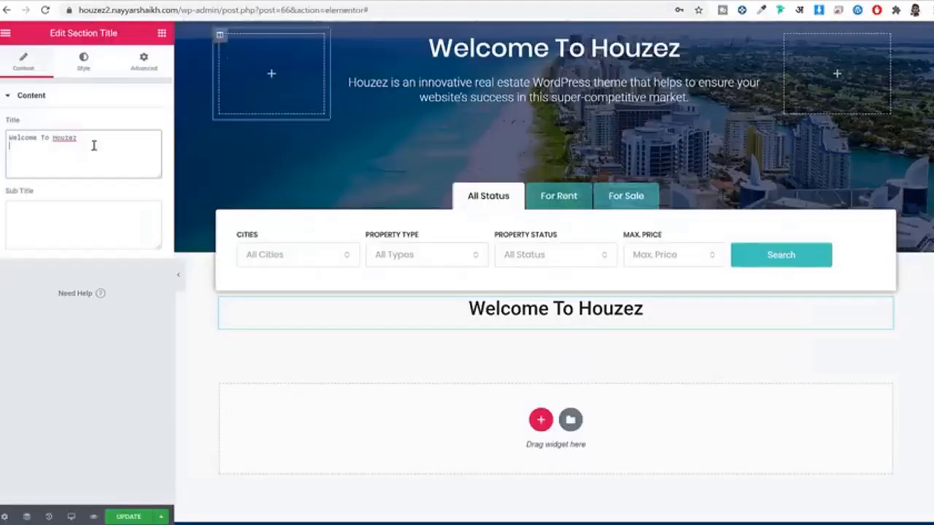
click(102, 205)
text(Lorem ipsum dolor sit amet, consectetur adipiscing)
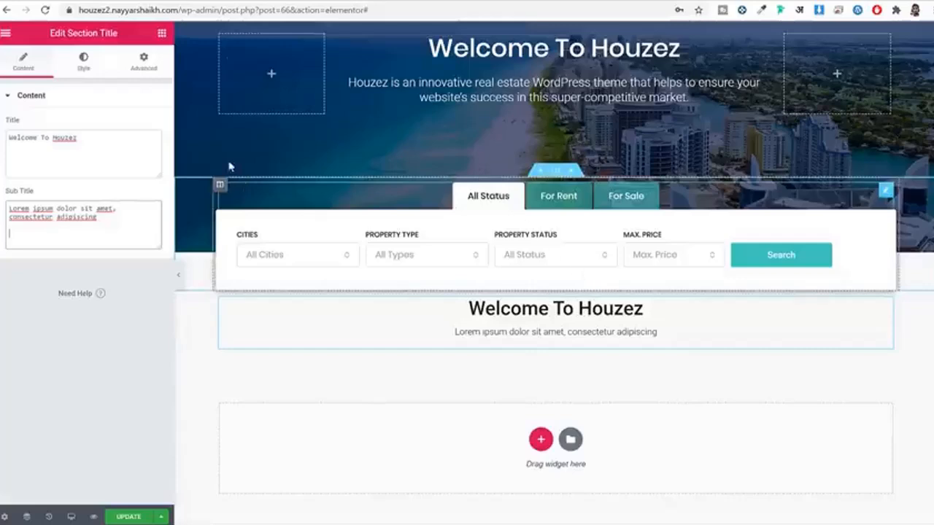
Step: Set the section title typography to Poppins, size 35, weight 400
click(83, 66)
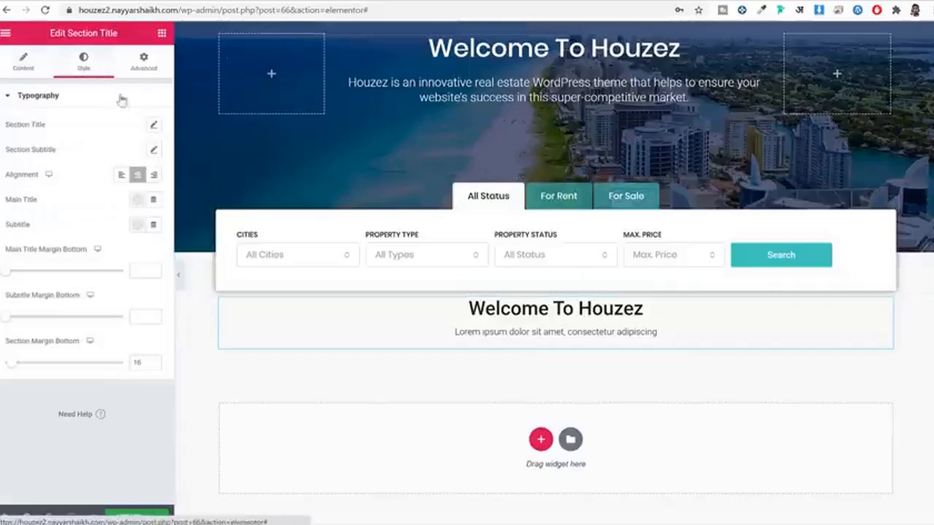
click(153, 125)
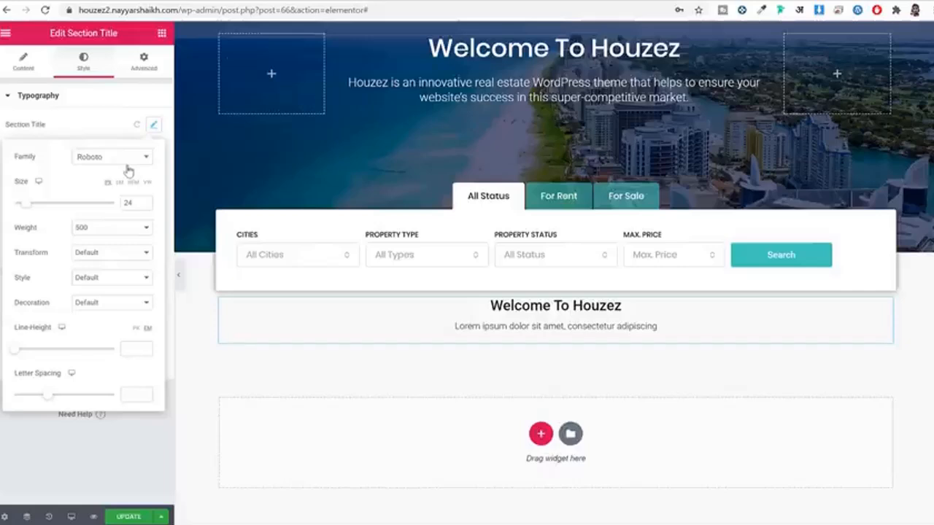
click(128, 162)
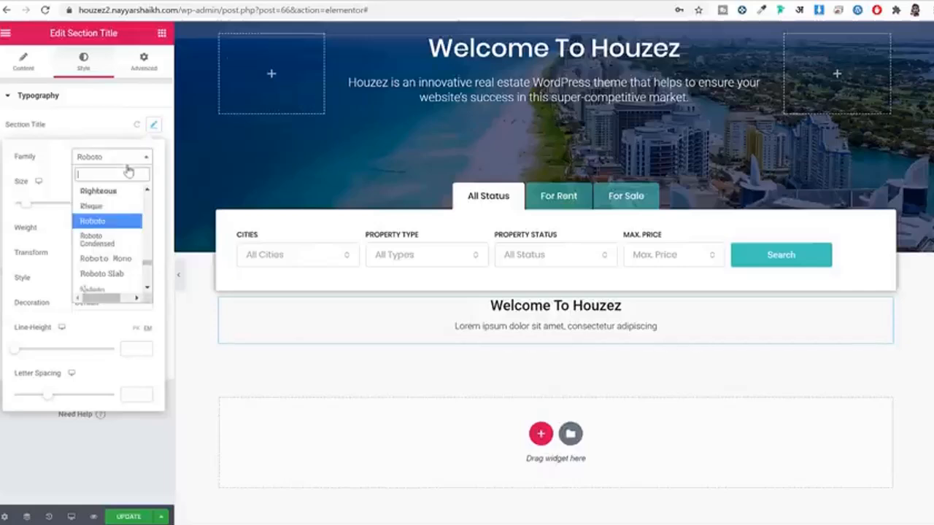
text(poppins)
key(Return)
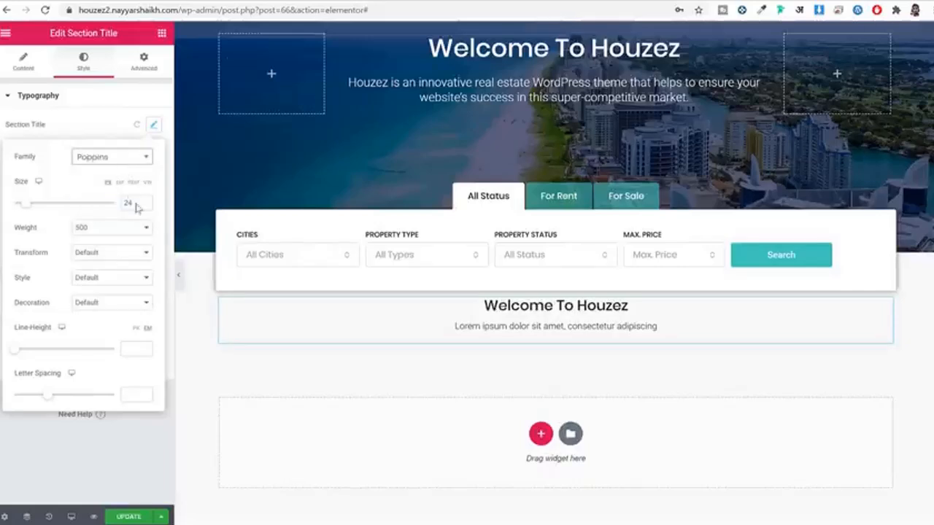
drag(136, 204, 81, 213)
text(35)
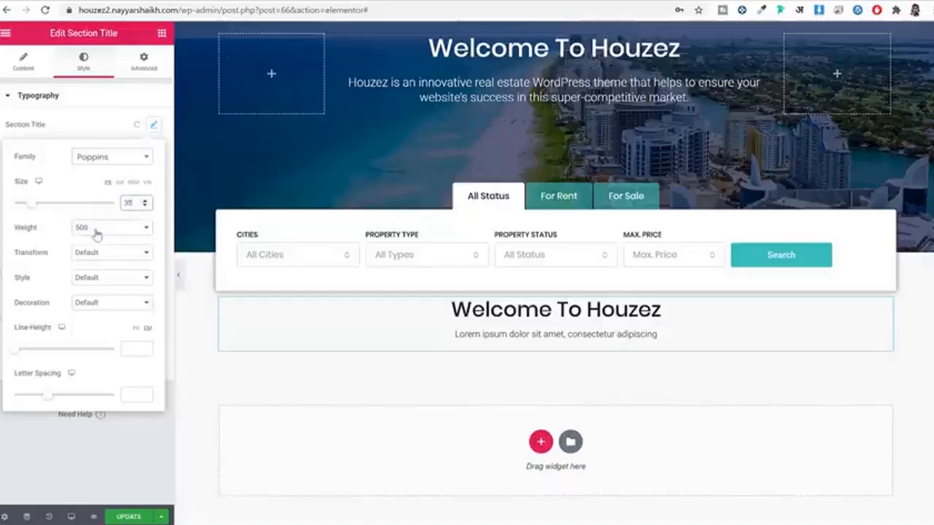
click(97, 232)
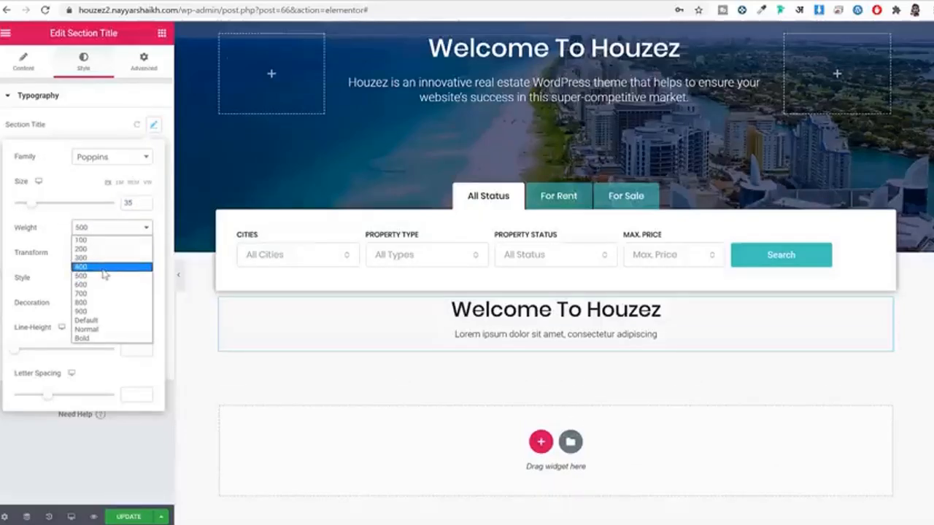
click(103, 268)
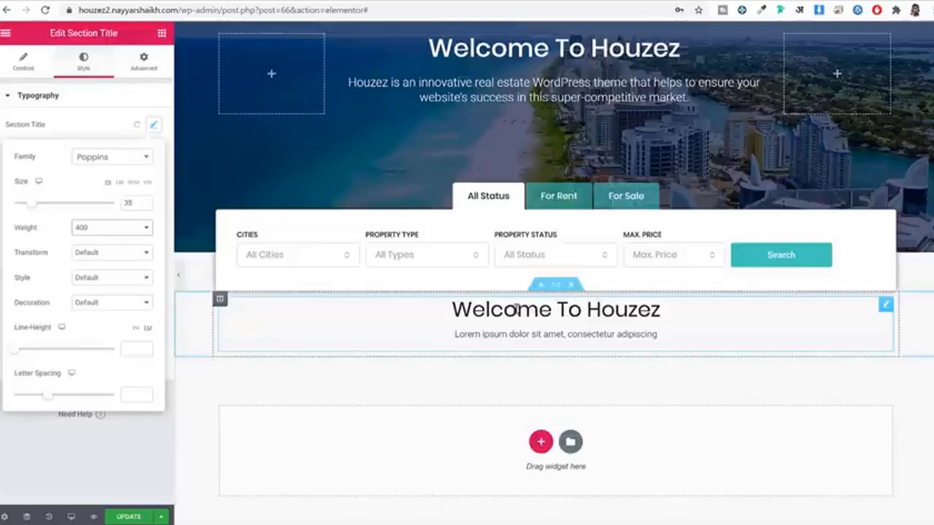
click(153, 125)
Step: Check the subtitle typography and compare the heading against the live demo page
click(154, 150)
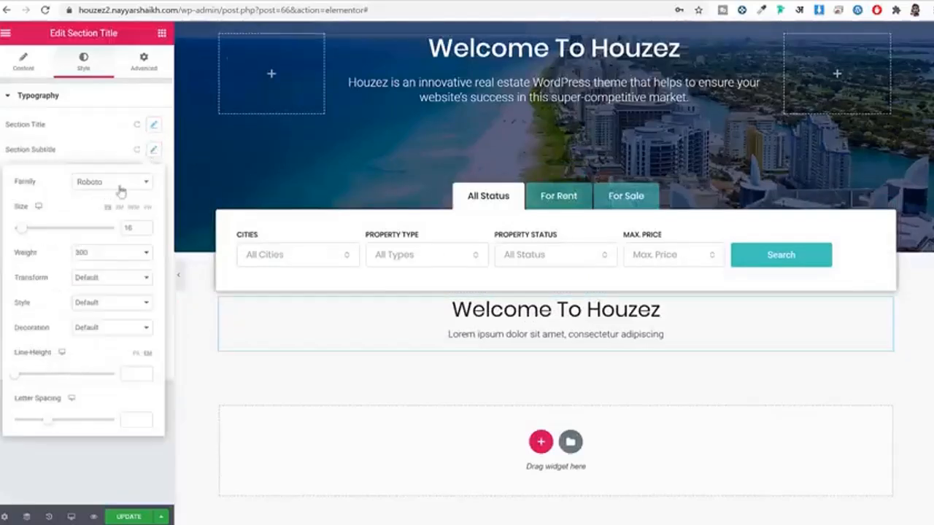
click(154, 151)
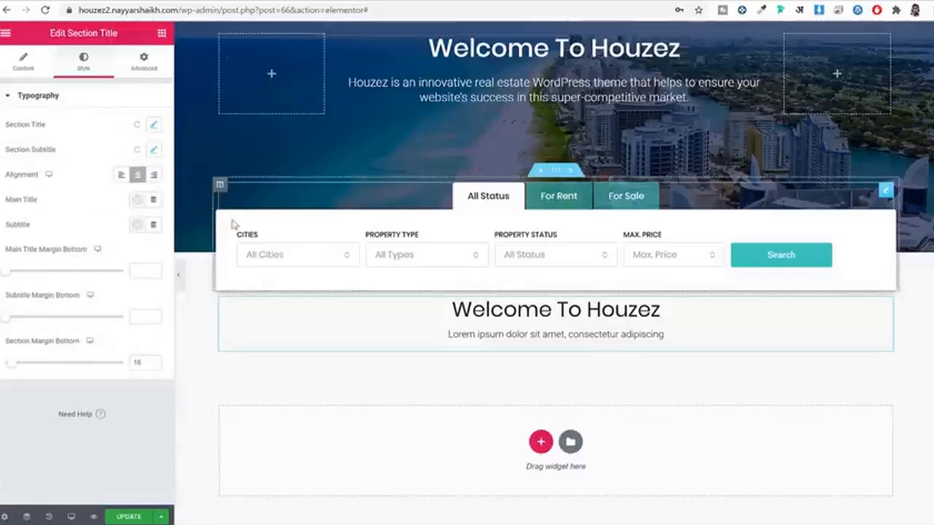
click(199, 2)
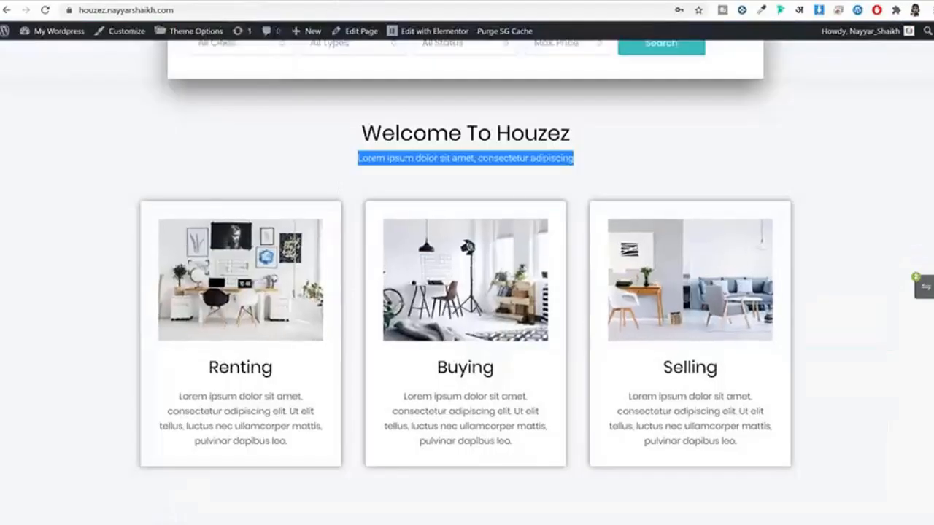
click(281, 2)
Step: Drop an Inner Section below the welcome title and add a third column to it
click(162, 34)
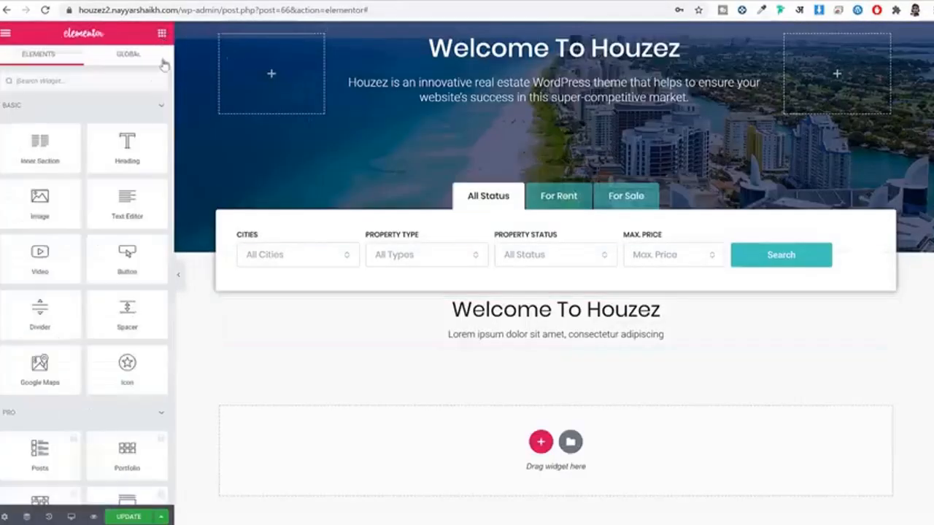
drag(46, 153, 533, 351)
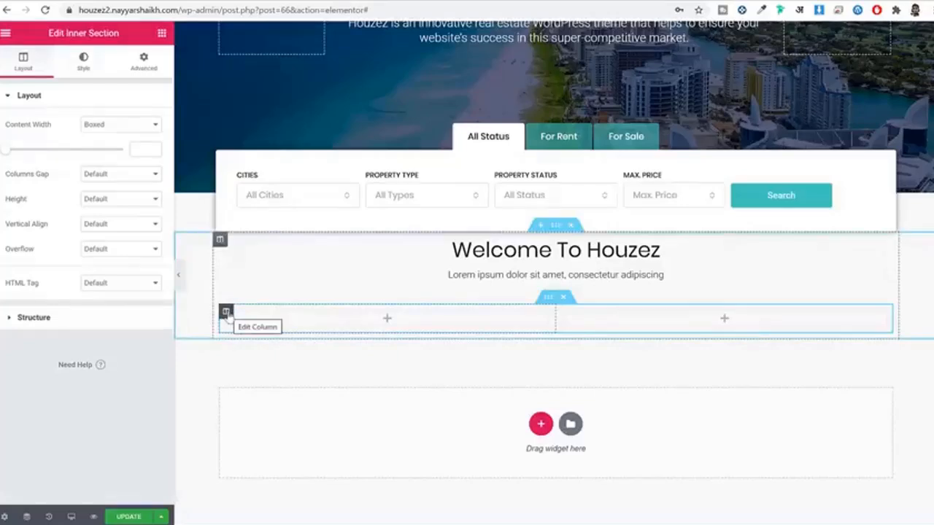
right_click(227, 312)
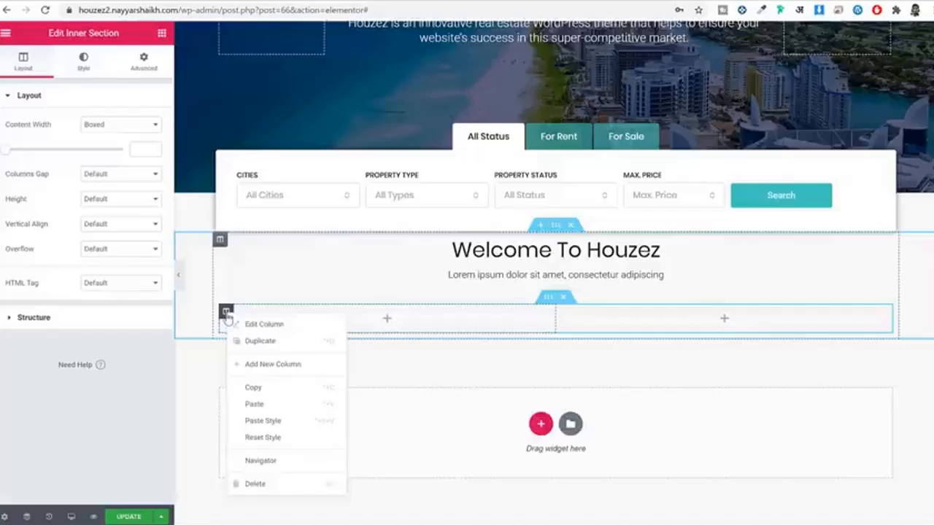
click(266, 364)
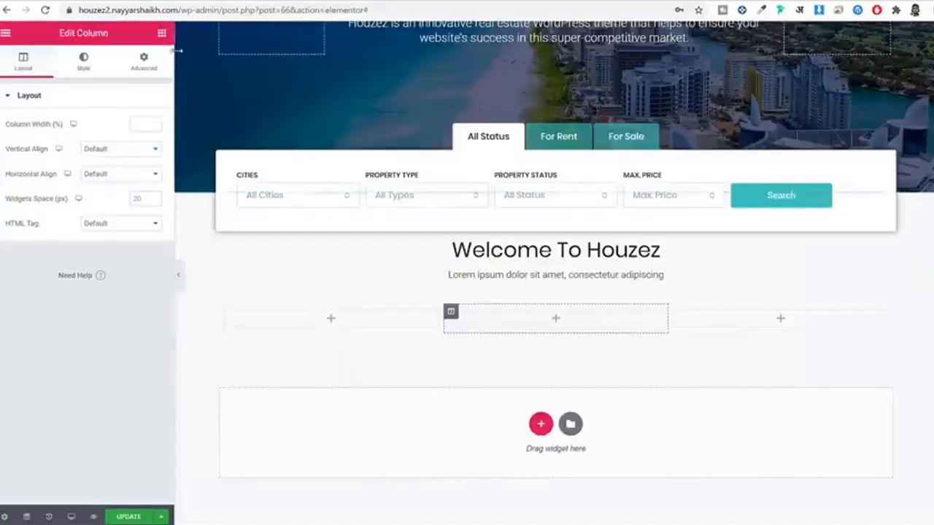
click(162, 34)
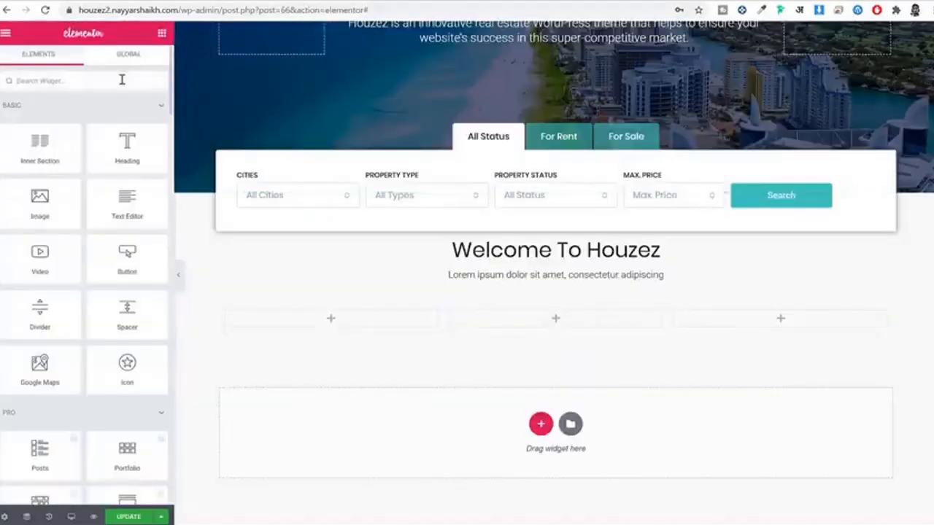
Step: Place an Image Box in the first column and set its title to Renting
click(122, 80)
text(image)
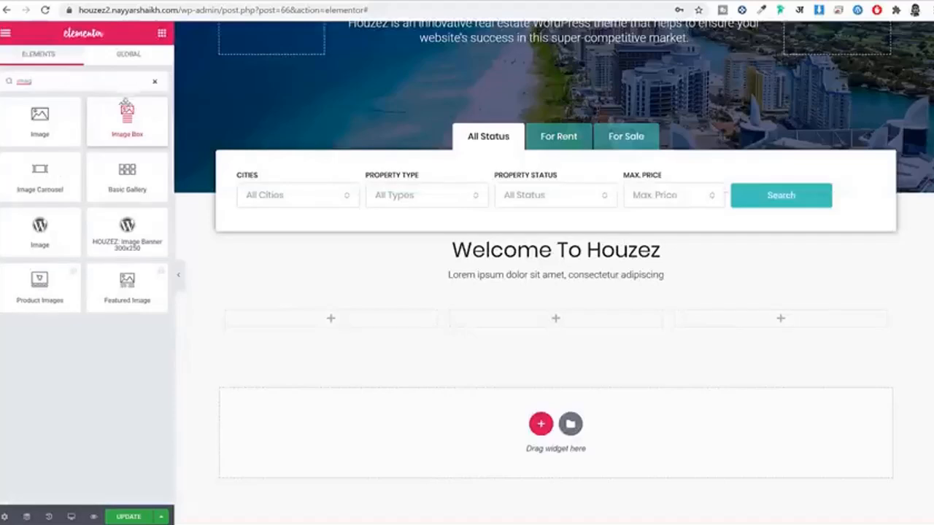
drag(127, 117, 312, 326)
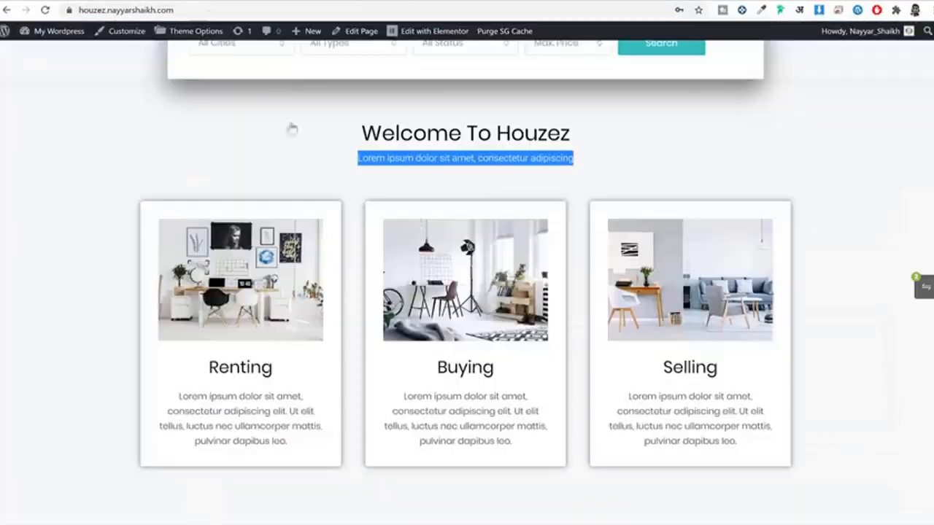
scroll(241, 326, down, 1)
click(241, 326)
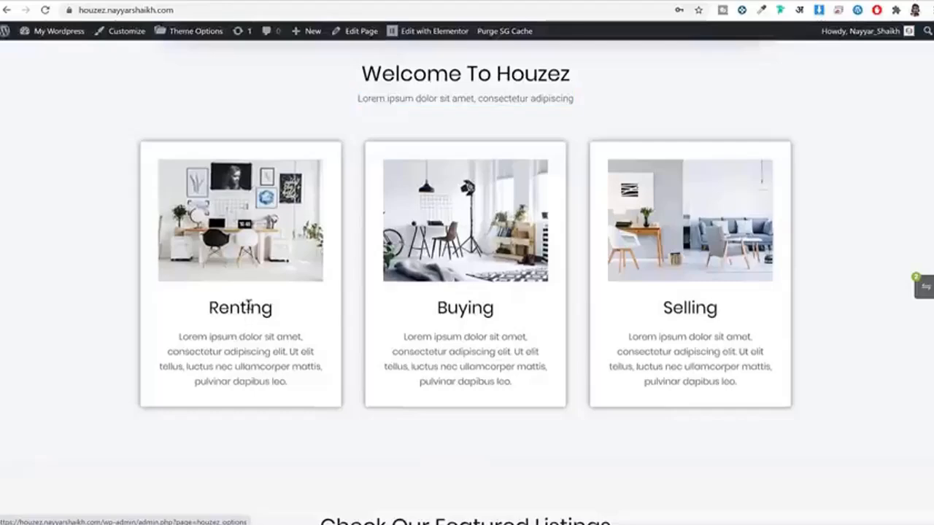
double_click(248, 306)
key(ctrl+c)
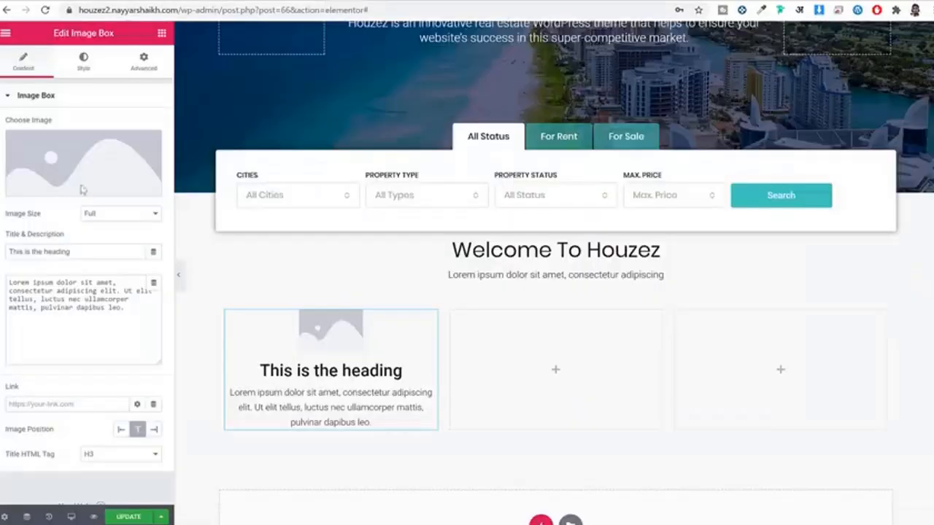
triple_click(110, 253)
key(ctrl+v)
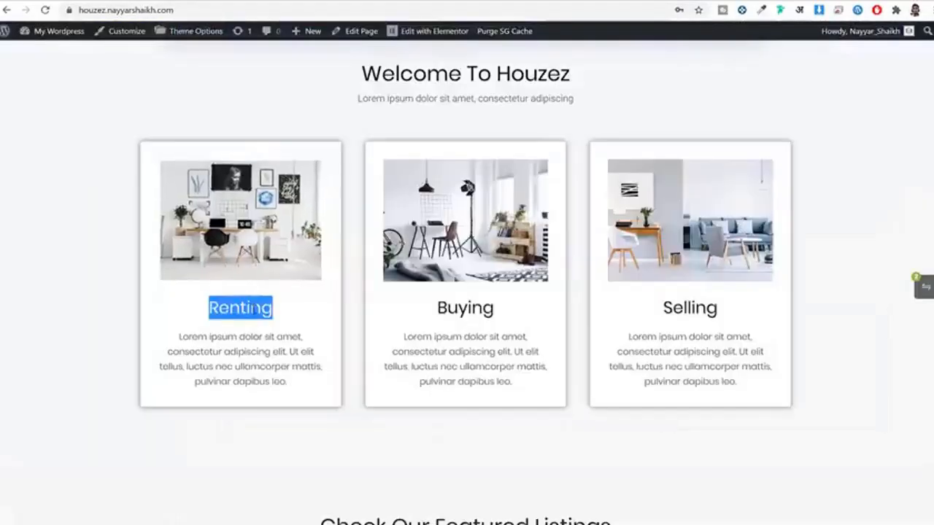
Step: Replace the image box description with the copied lorem ipsum text
triple_click(246, 340)
key(ctrl+c)
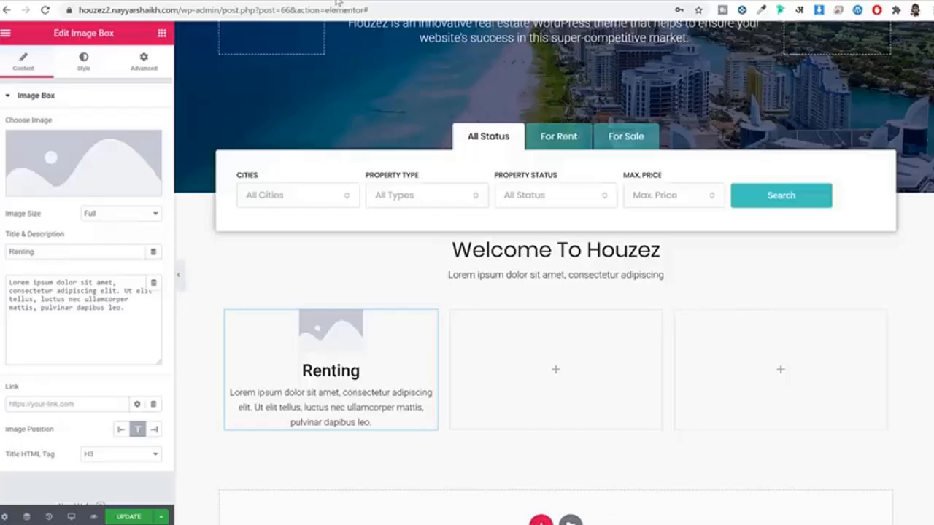
triple_click(79, 293)
key(ctrl+v)
key(BackSpace)
key(BackSpace)
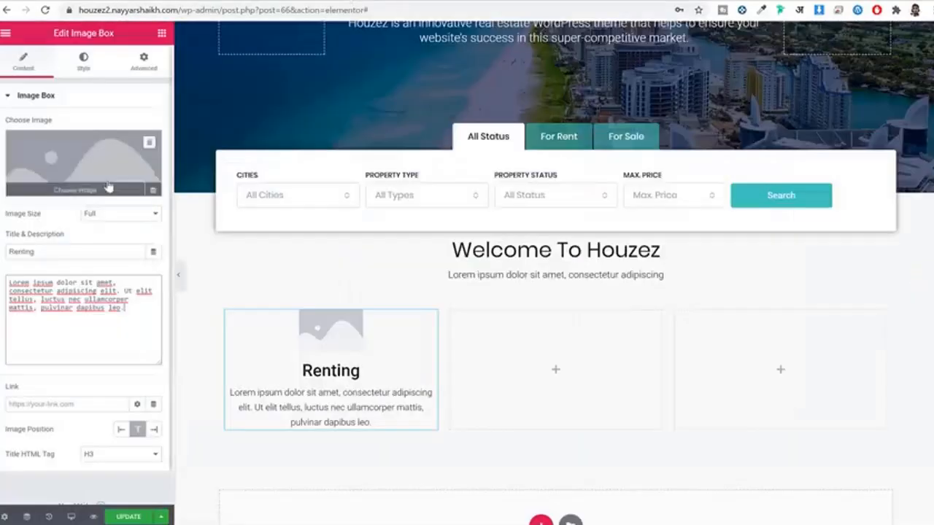
Step: Insert the staircase interior photo (image 047) from the Media Library
click(90, 156)
click(274, 207)
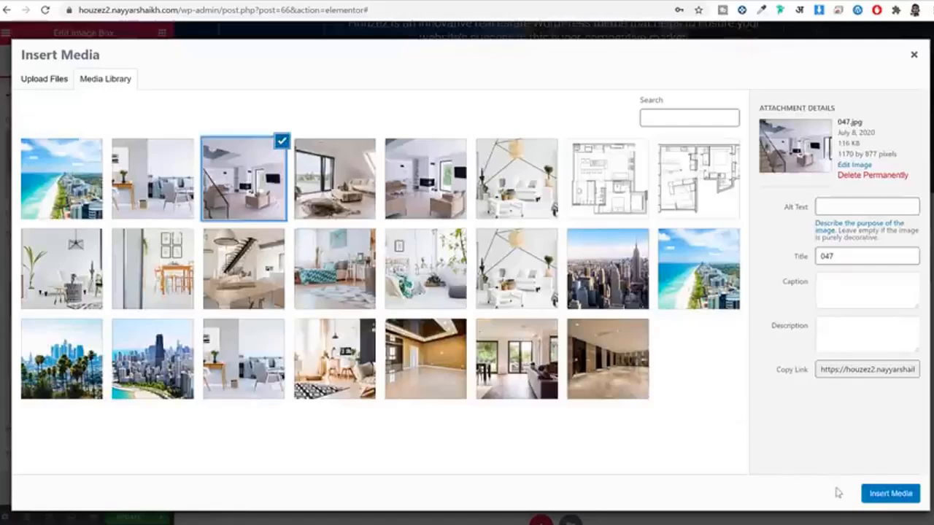
click(890, 494)
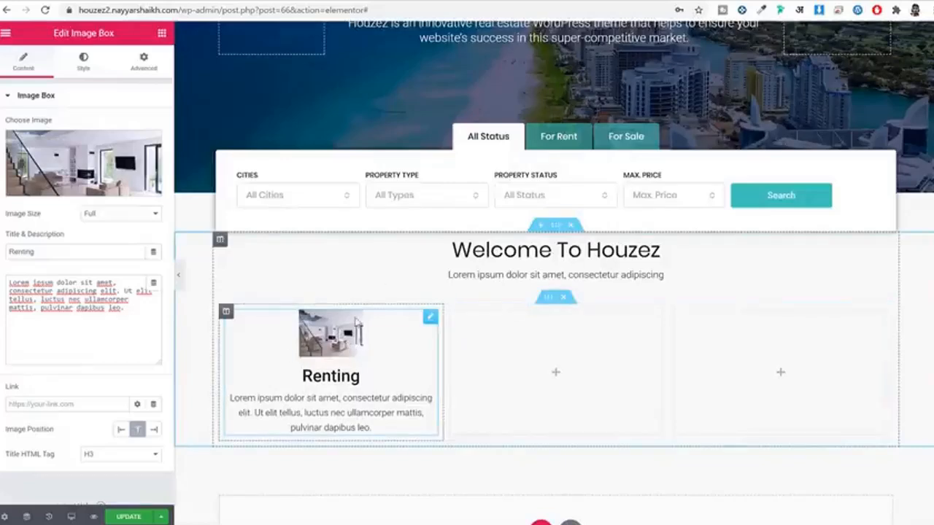
scroll(391, 350, down, 1)
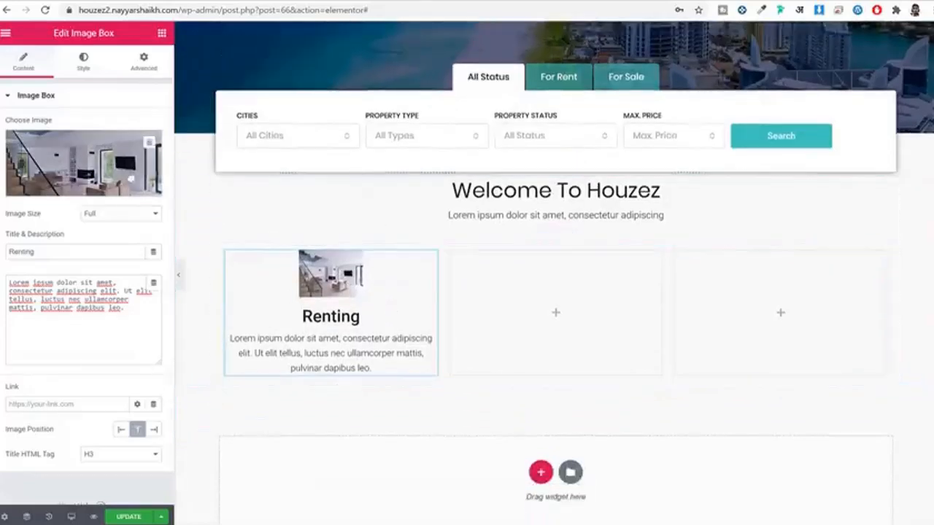
Step: Set the Renting image spacing to 30, width to 100% and hover animation to Shrink
click(83, 61)
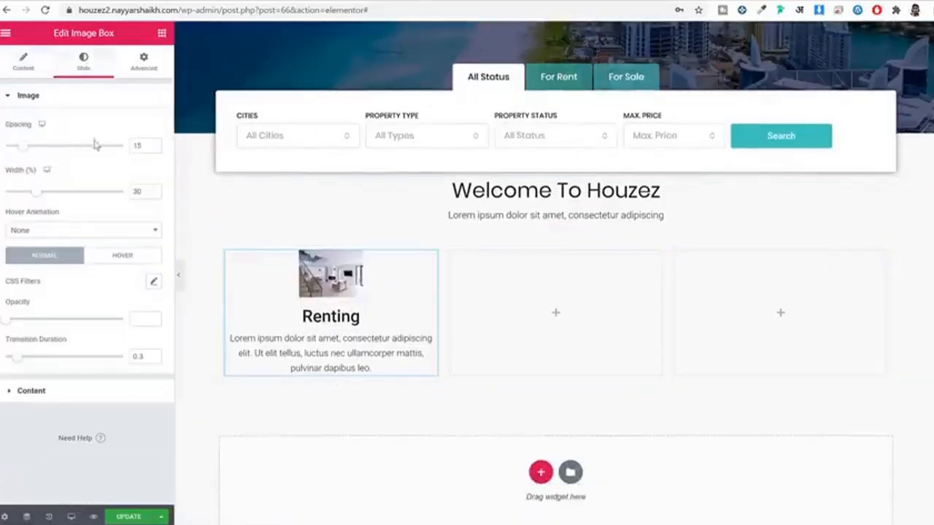
double_click(136, 146)
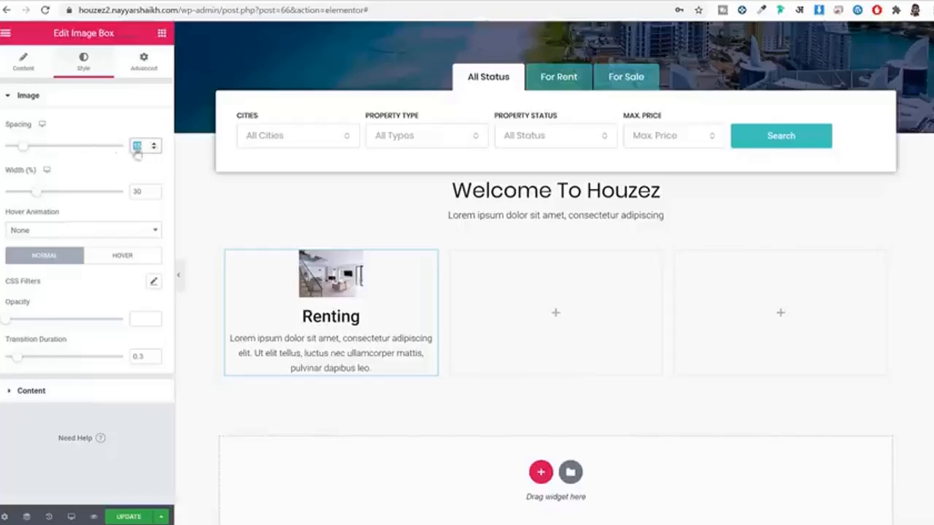
text(30)
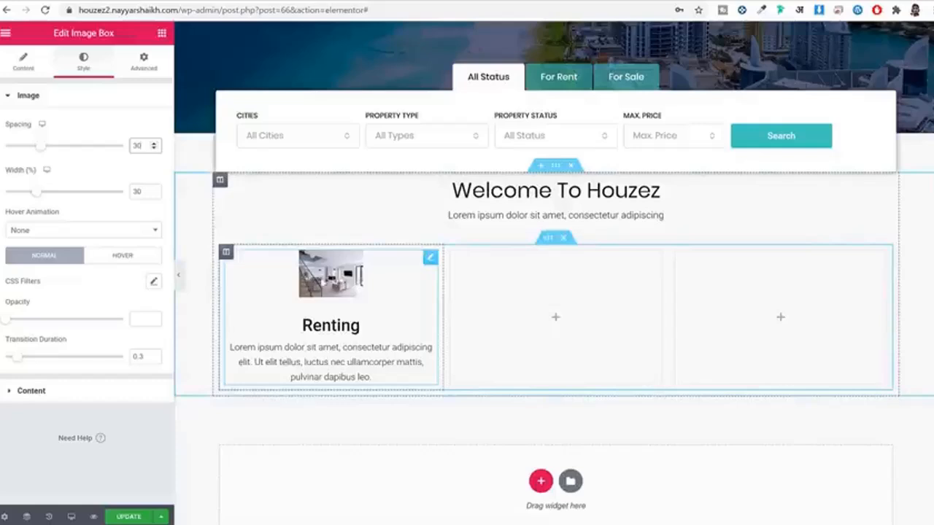
drag(143, 191, 110, 192)
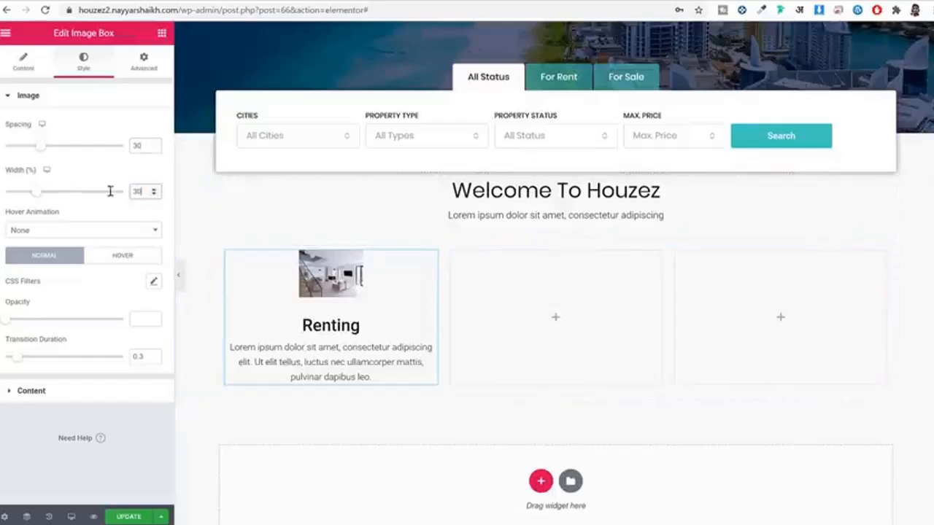
text(100)
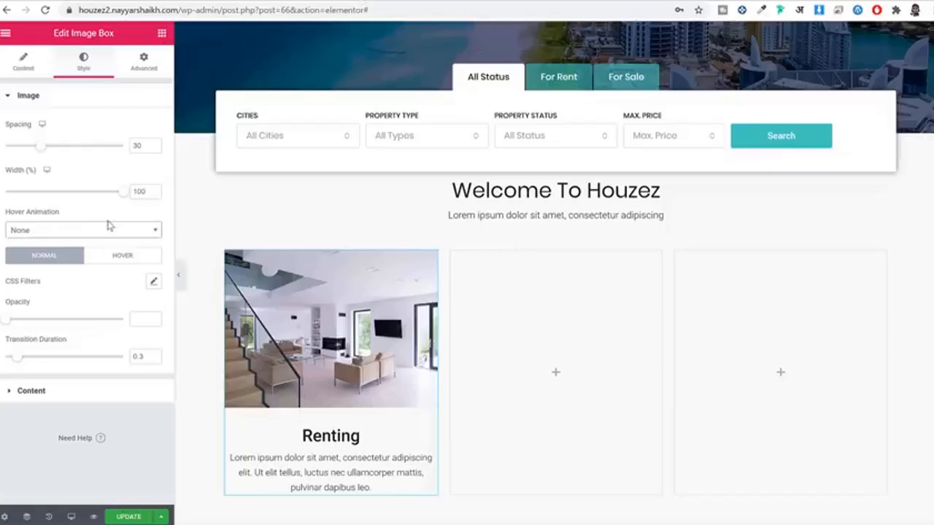
click(90, 234)
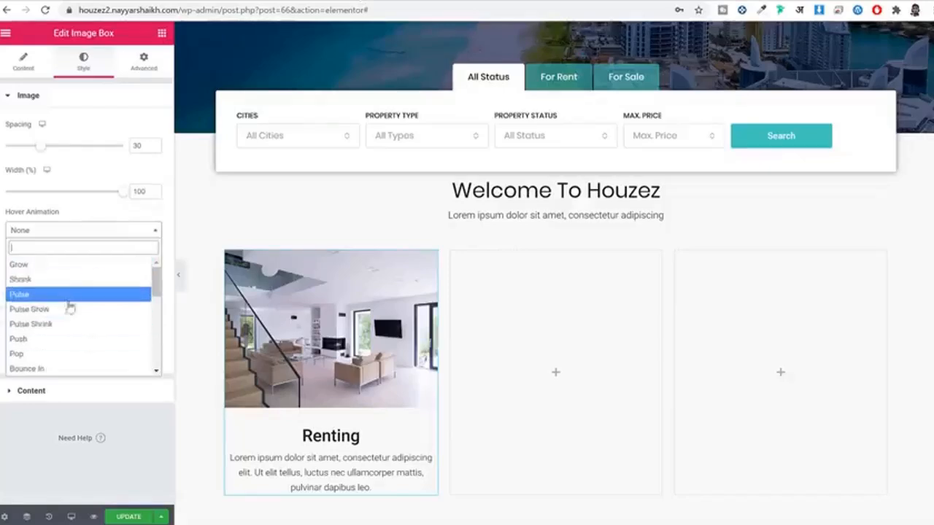
click(66, 326)
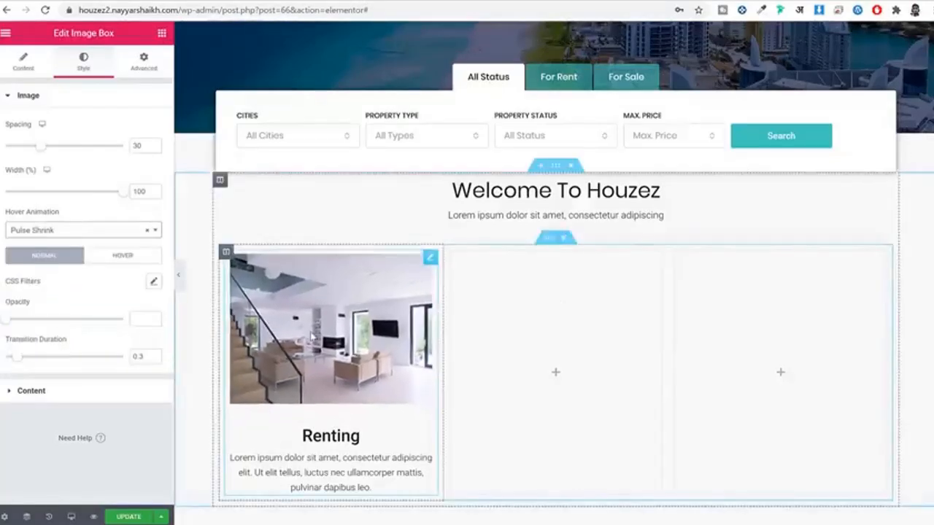
click(61, 235)
click(22, 279)
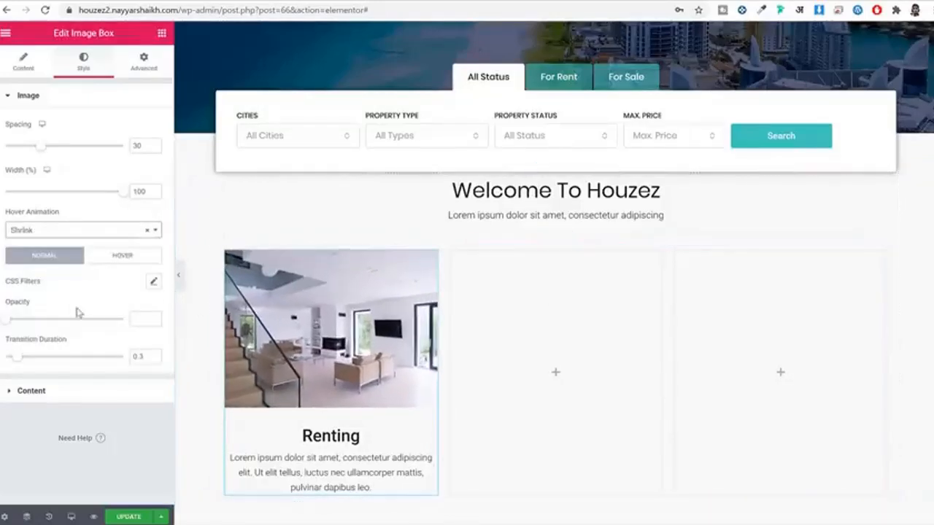
click(64, 397)
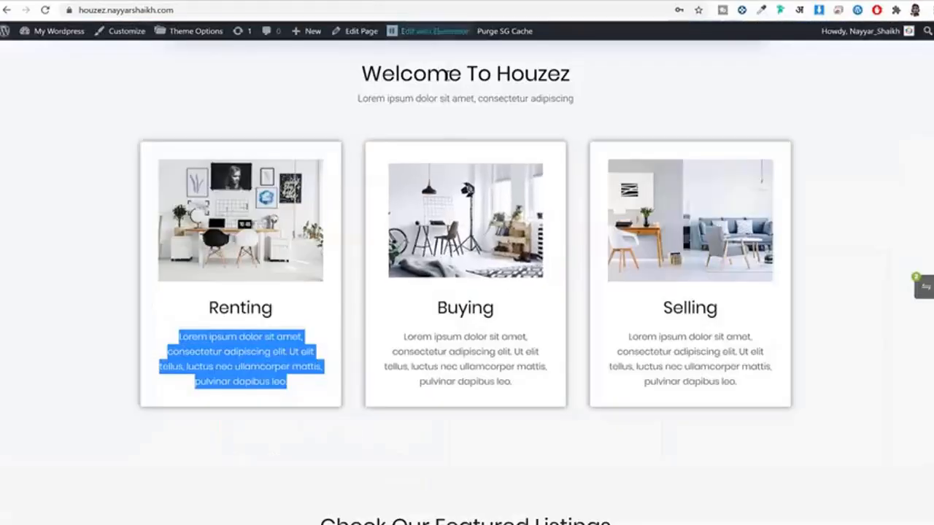
Step: Make the Renting card title colour black
scroll(350, 146, up, 1)
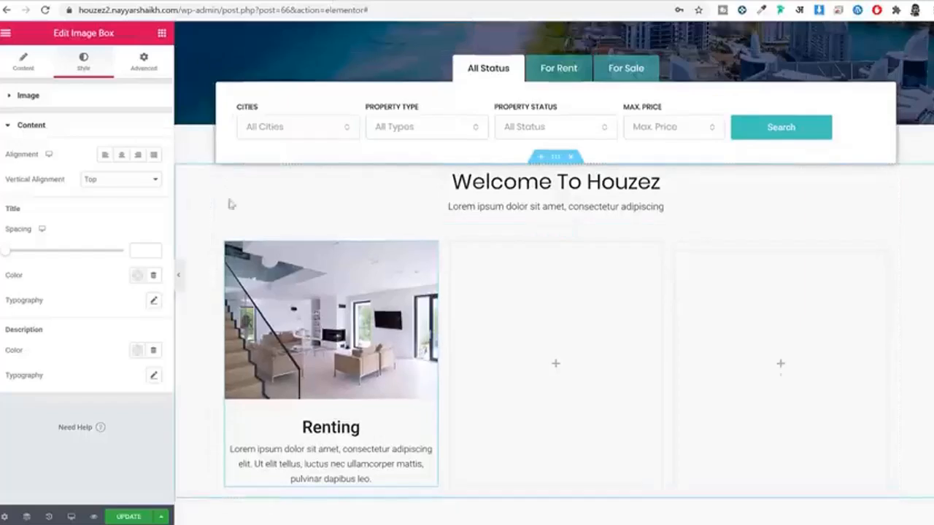
scroll(229, 203, down, 1)
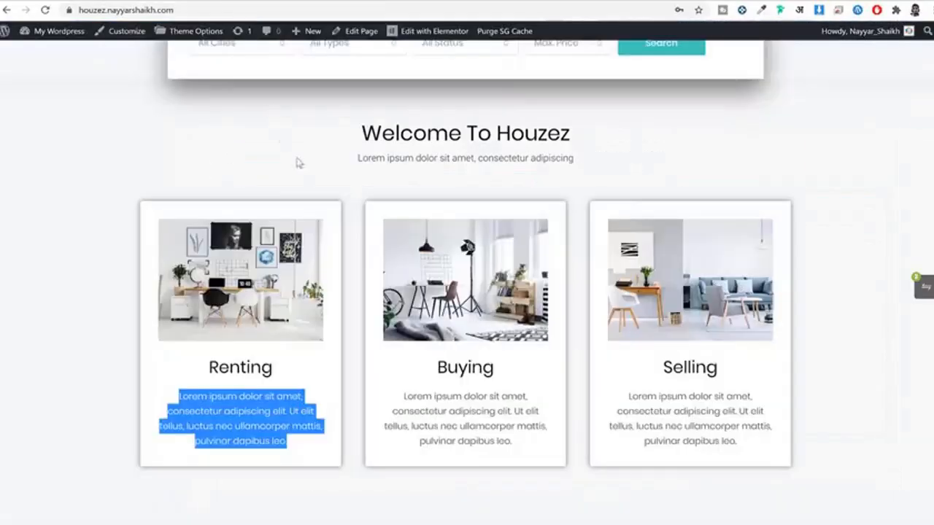
scroll(298, 163, down, 3)
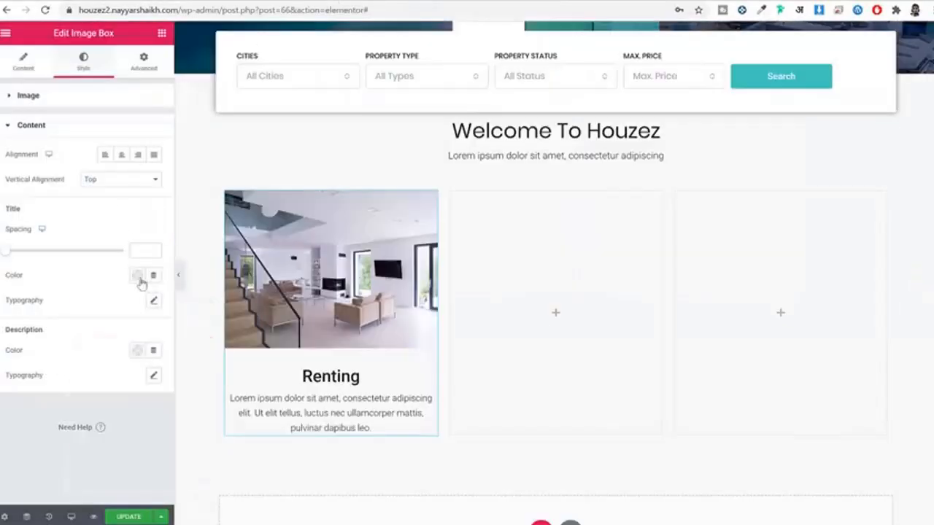
click(138, 276)
click(175, 303)
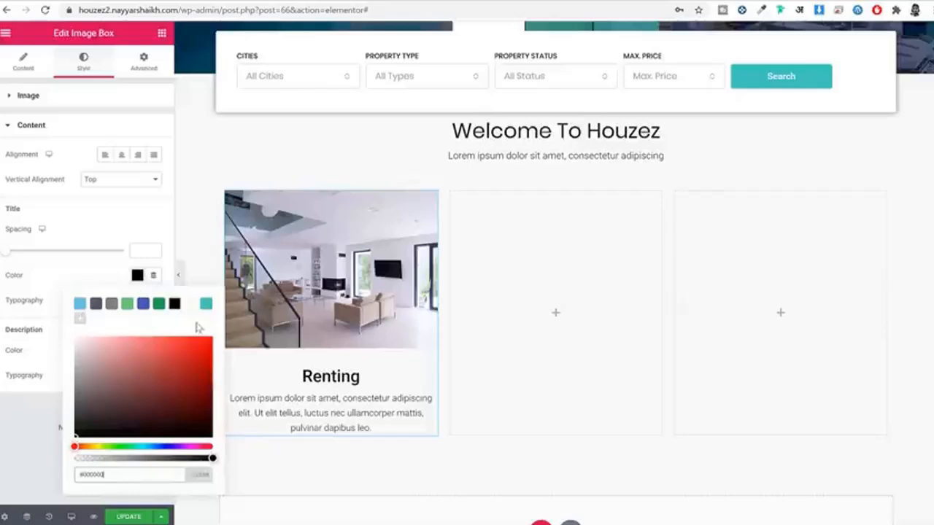
click(137, 275)
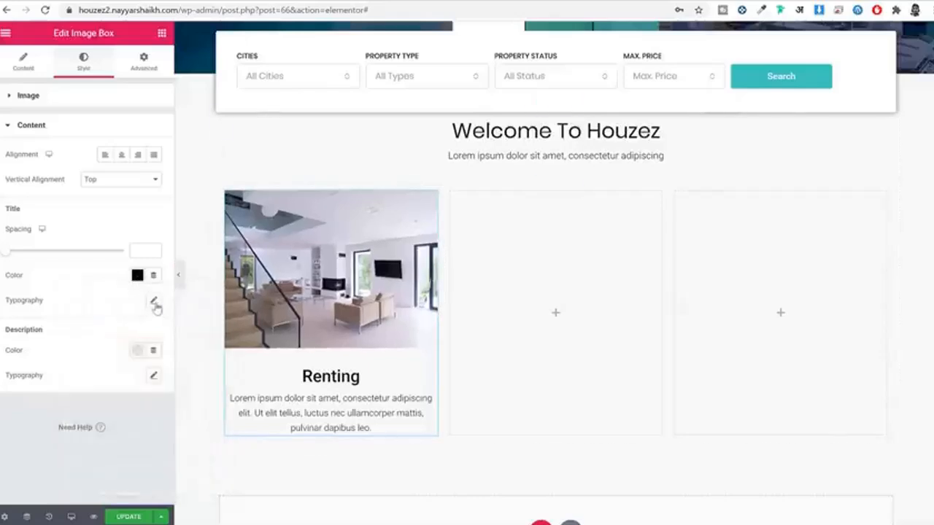
Step: Set the title typography to weight 400 and clear the font size to default
click(154, 302)
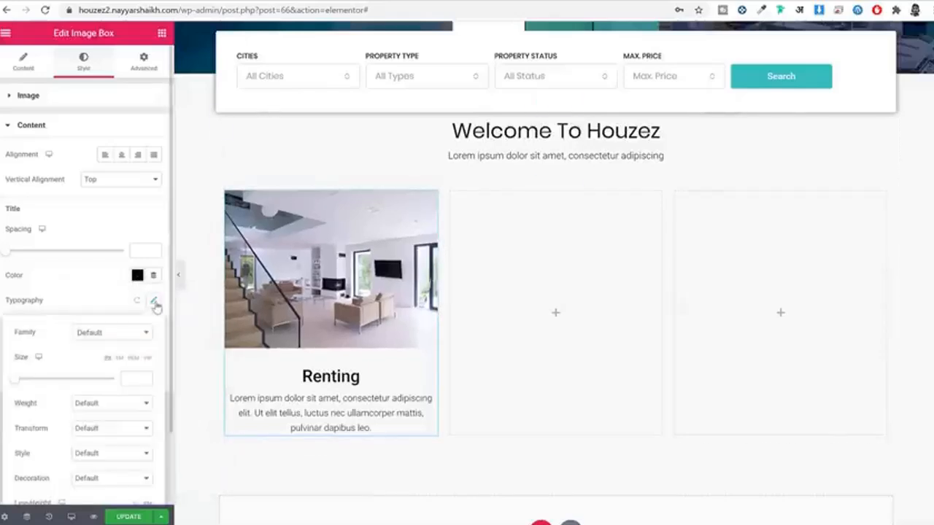
click(121, 334)
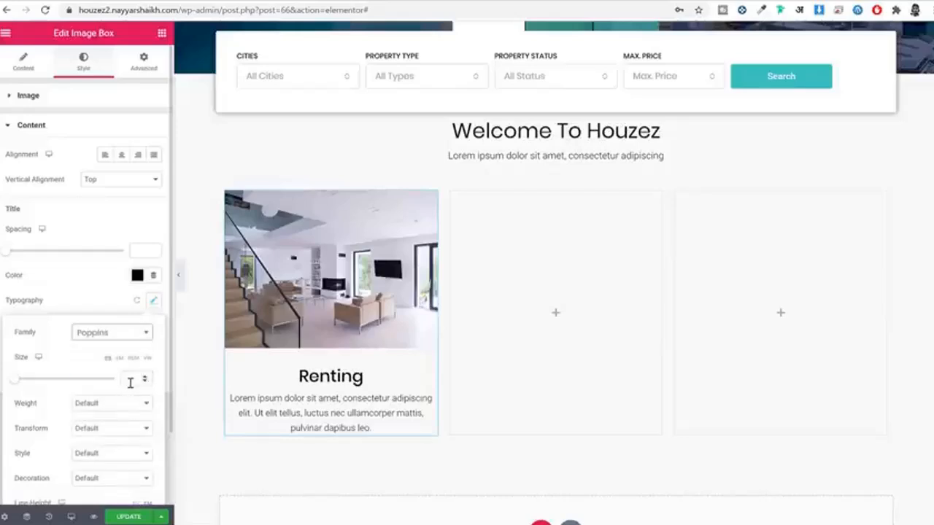
click(130, 380)
text(1)
scroll(113, 365, down, 1)
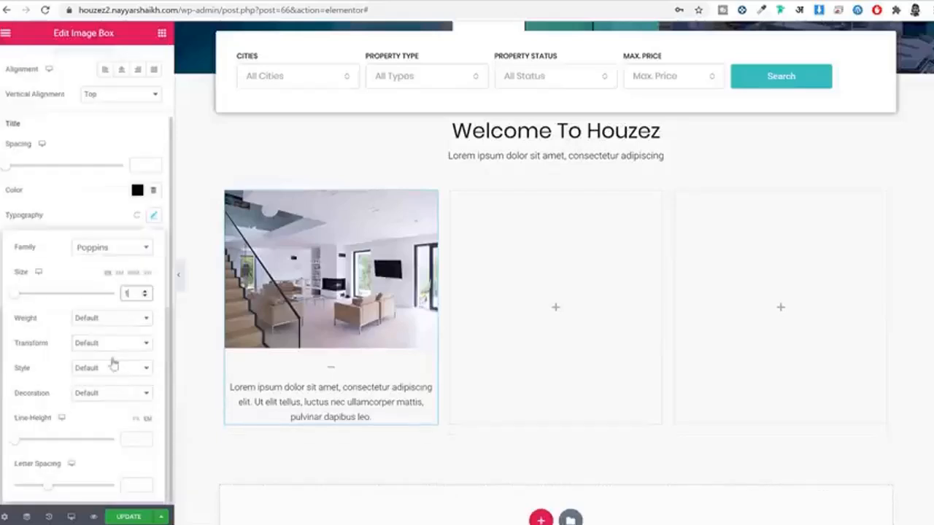
click(107, 319)
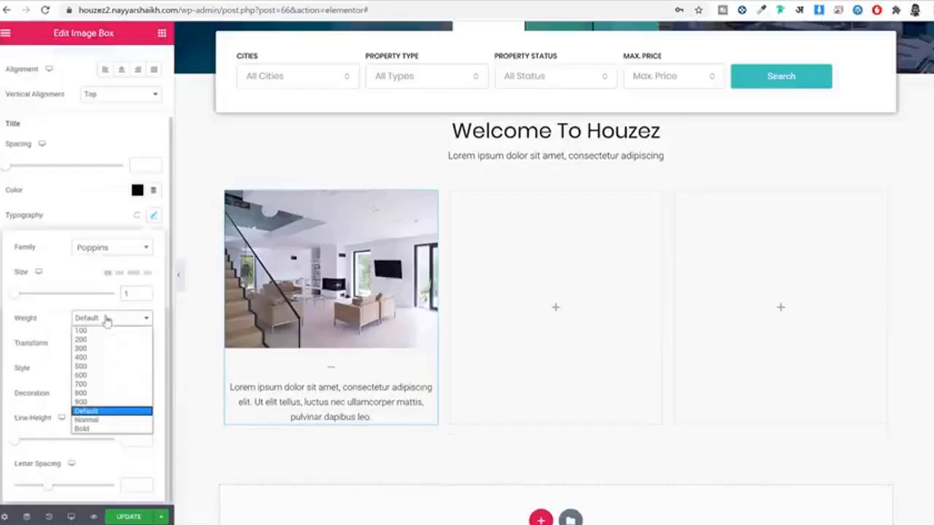
click(110, 359)
drag(134, 294, 51, 286)
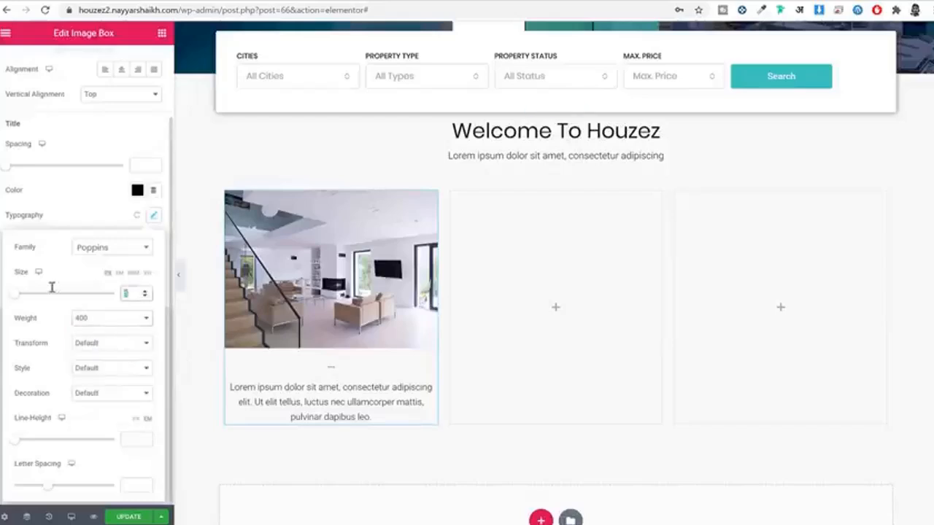
key(BackSpace)
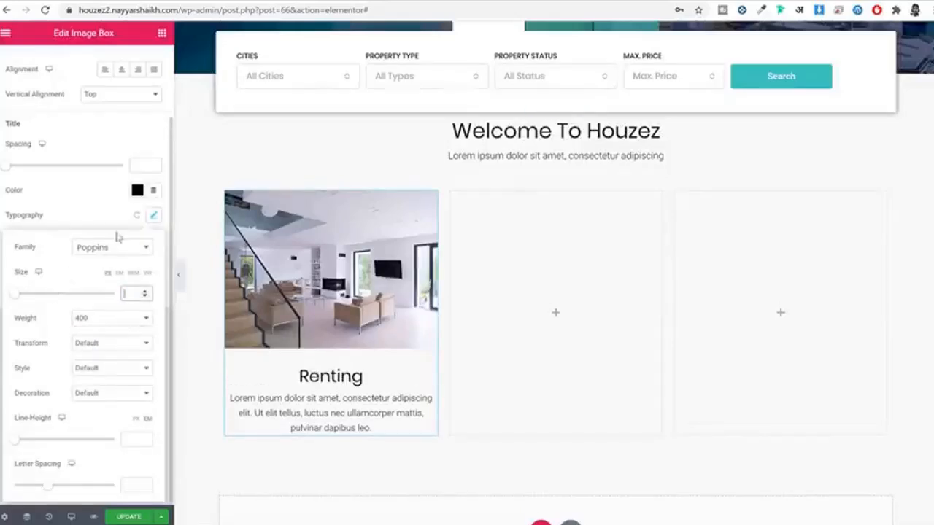
click(150, 220)
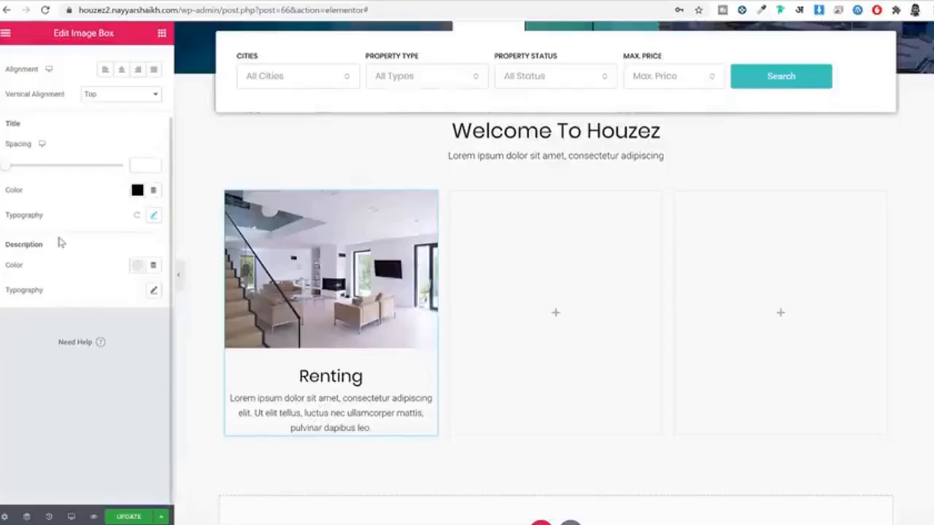
scroll(72, 252, up, 2)
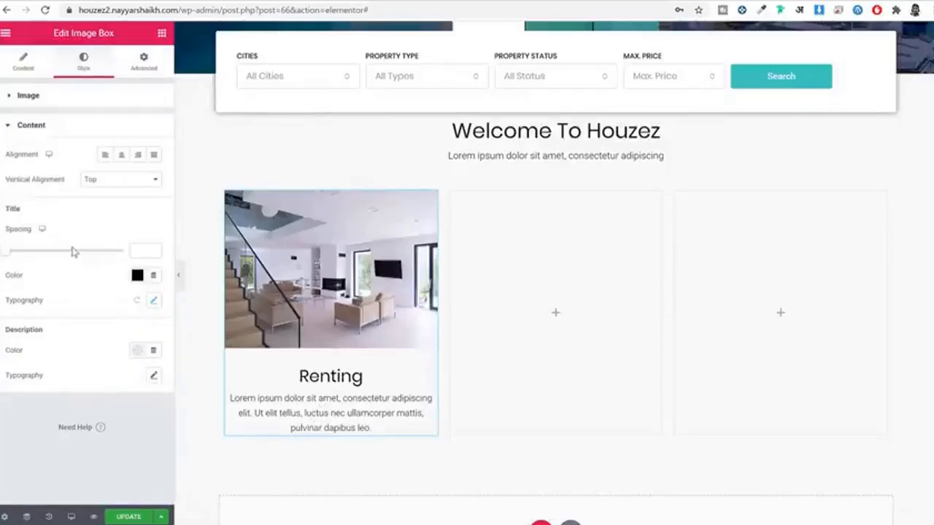
Step: Give the Renting card 30 padding in its Advanced settings
click(144, 61)
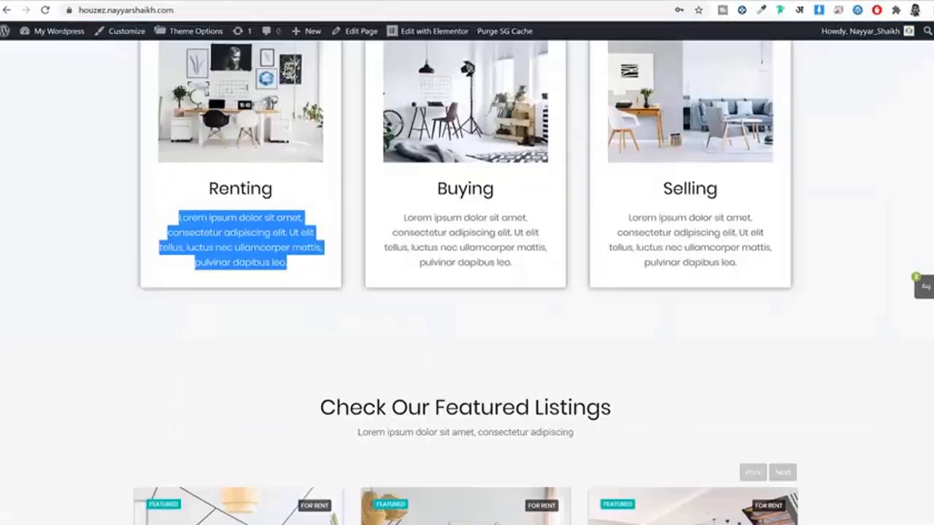
click(247, 348)
scroll(248, 355, up, 2)
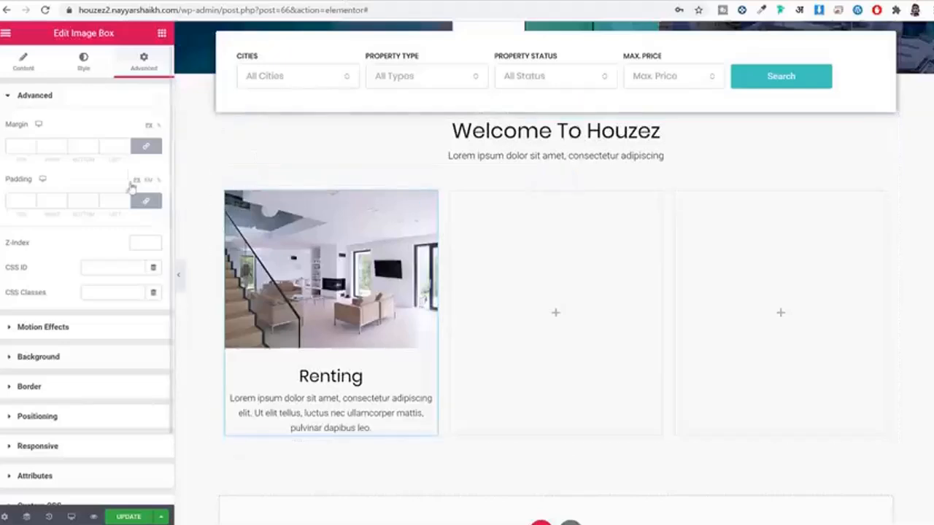
click(13, 200)
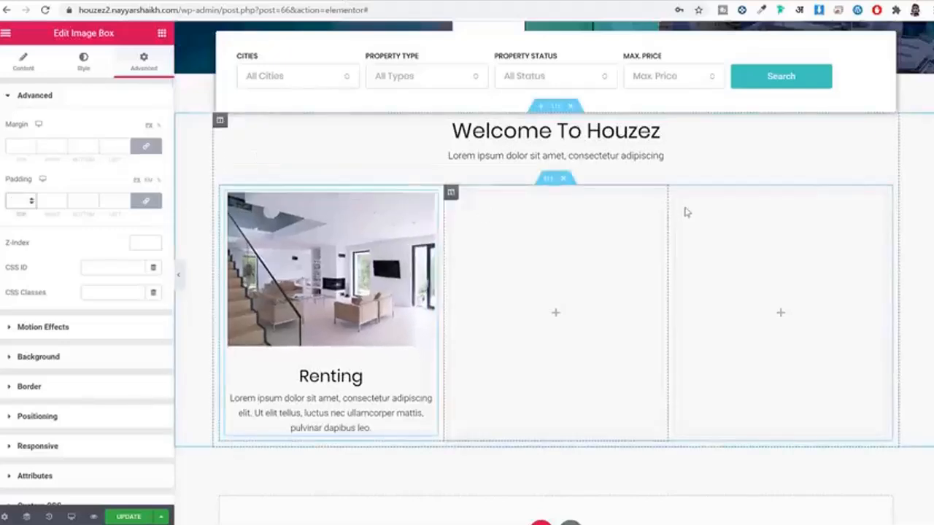
text(30)
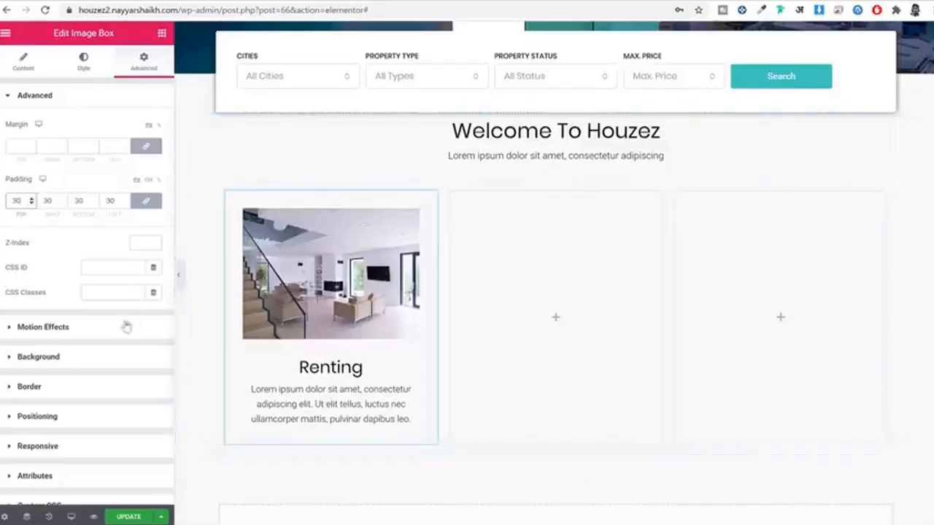
Step: Give the card a classic white background
click(80, 357)
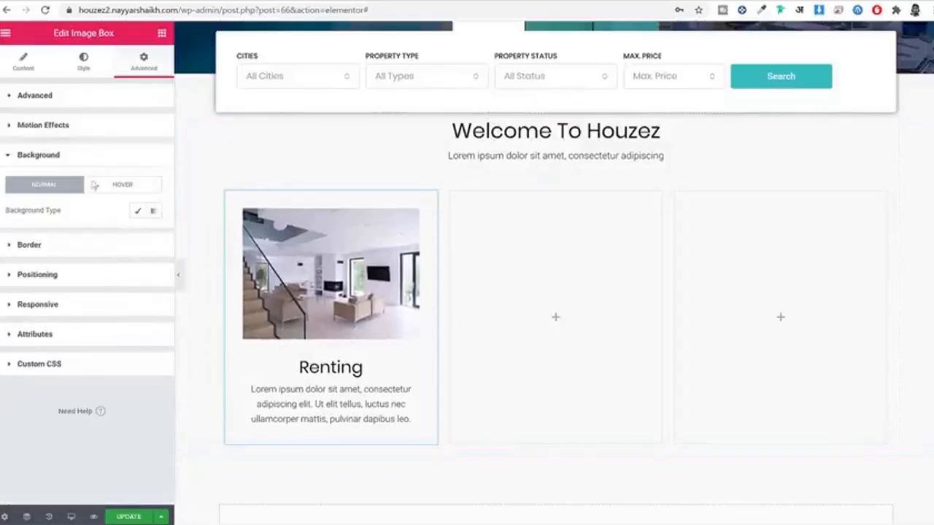
click(142, 210)
click(138, 235)
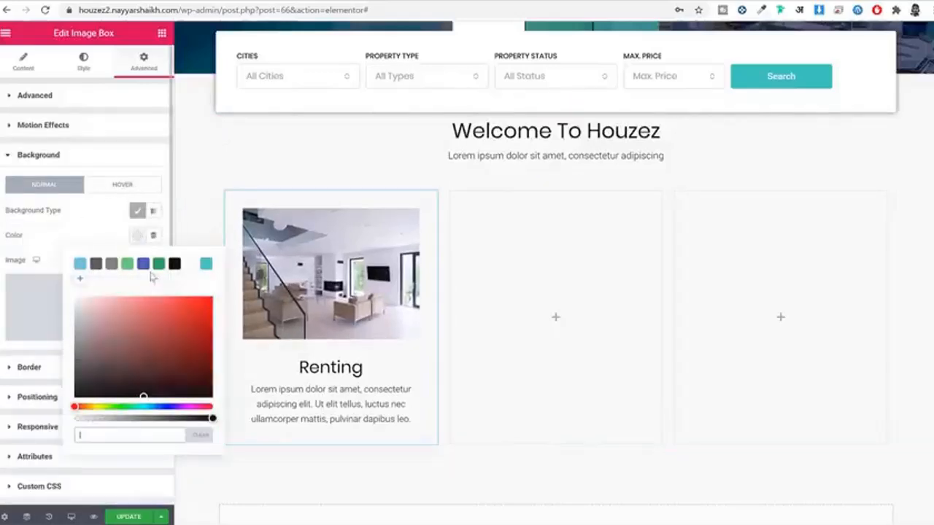
click(188, 264)
click(171, 226)
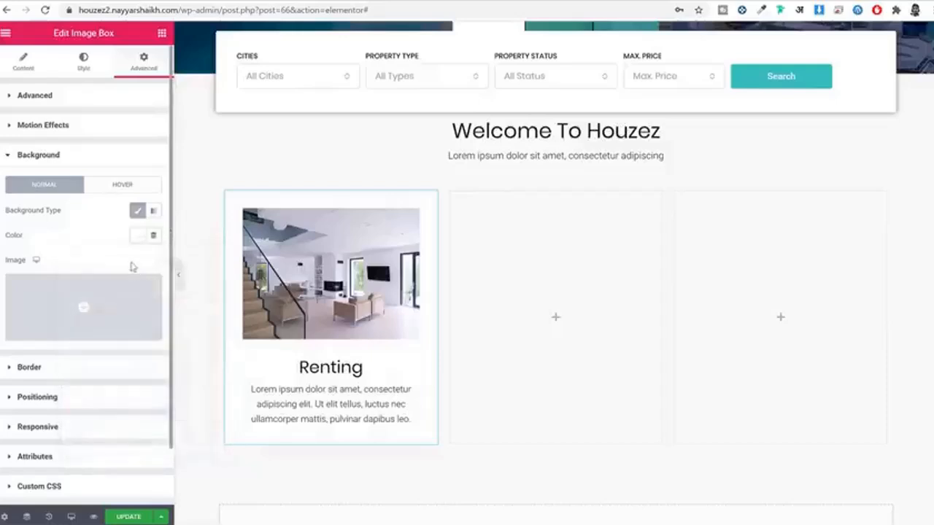
Step: Add a box shadow to the card's border and preview the result
click(80, 368)
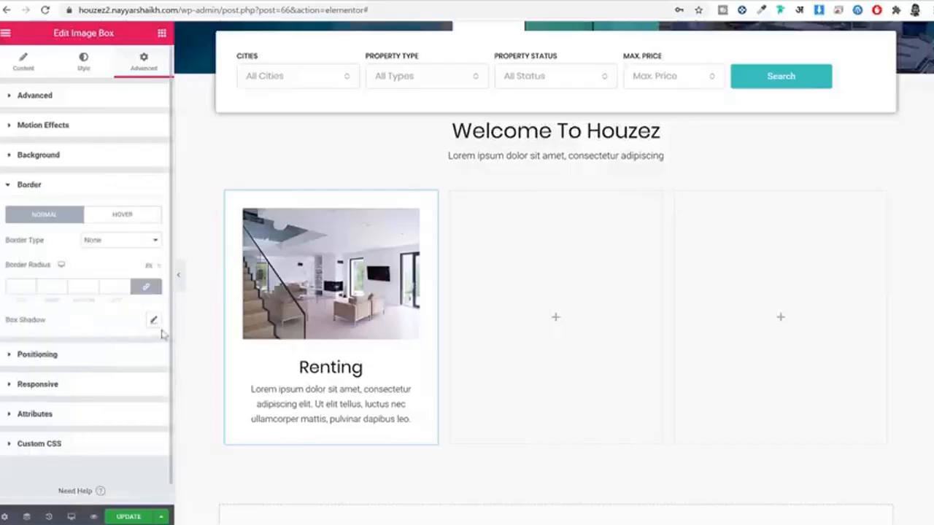
click(154, 320)
click(176, 283)
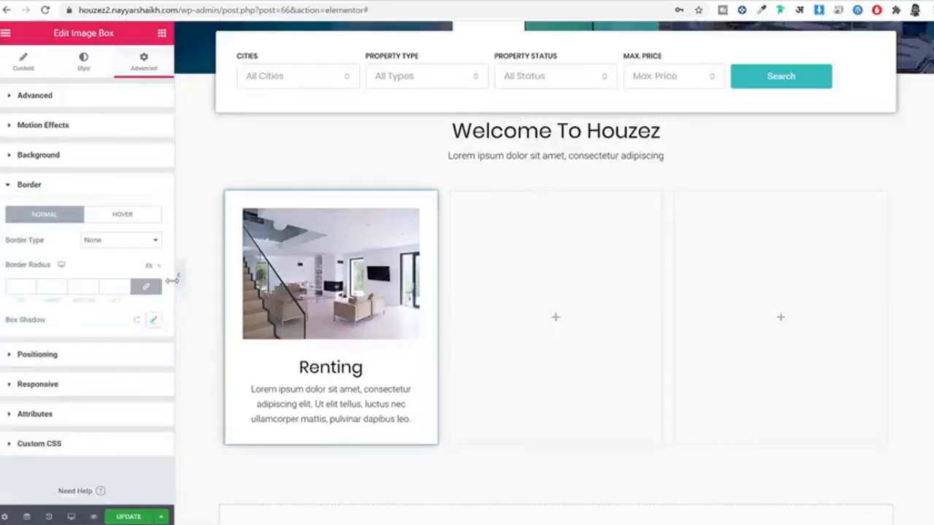
click(178, 276)
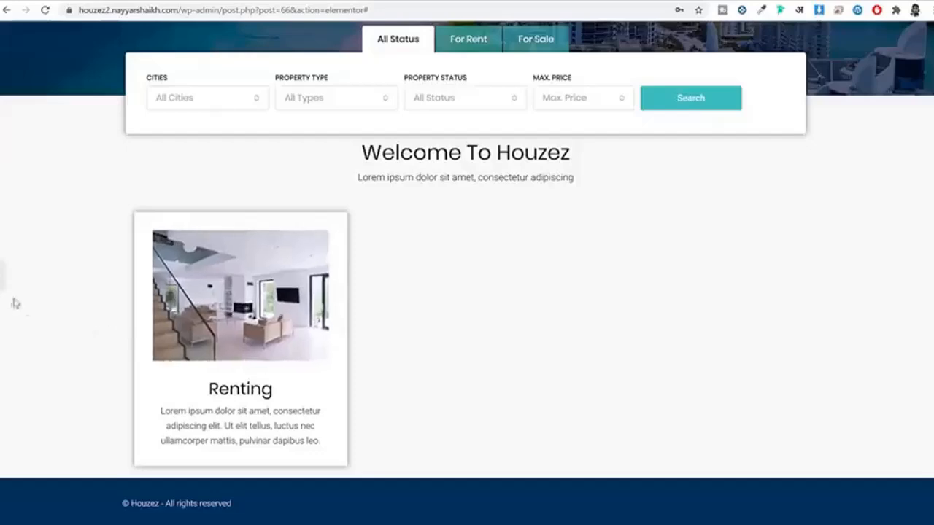
click(2, 276)
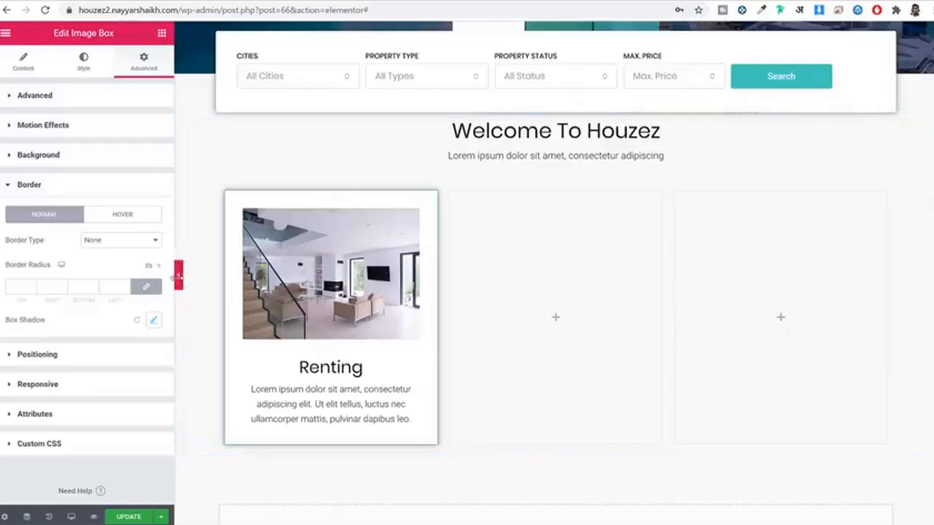
click(177, 276)
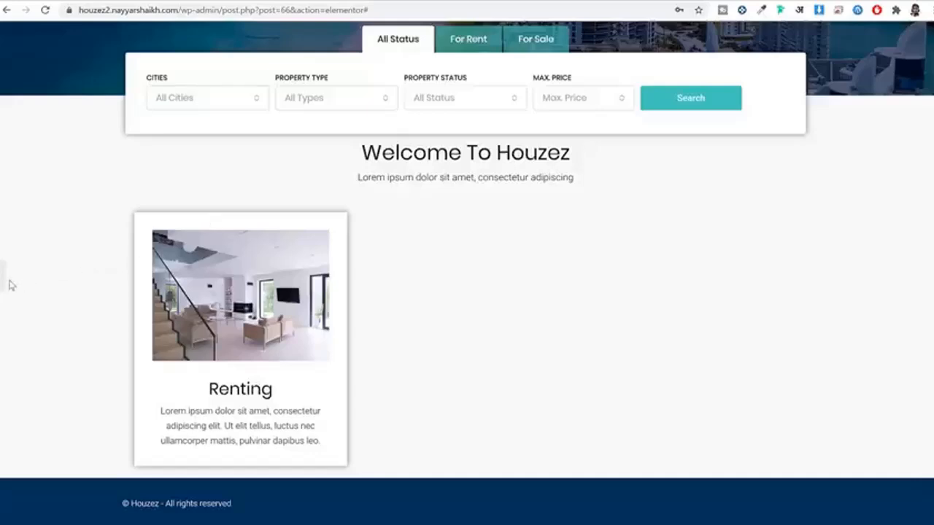
click(2, 277)
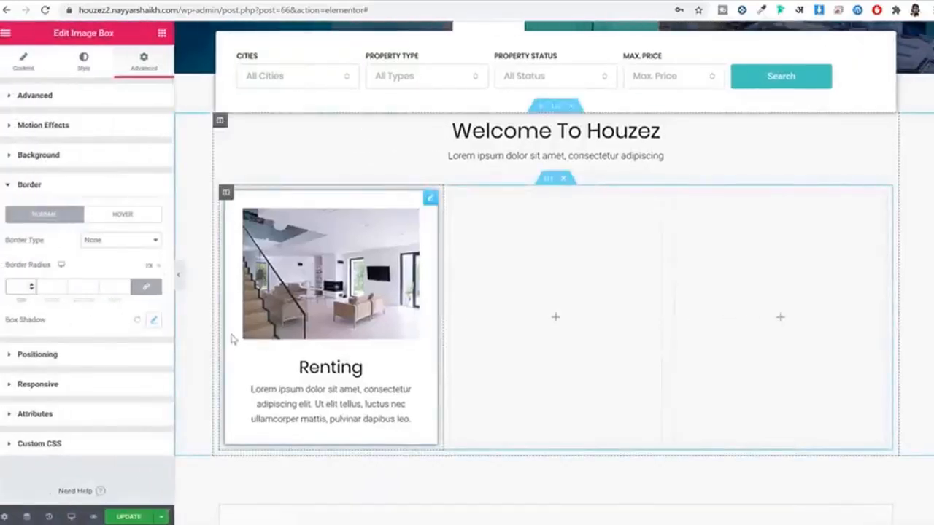
Step: Set the card's border radius to 4 after previewing 50
text(50)
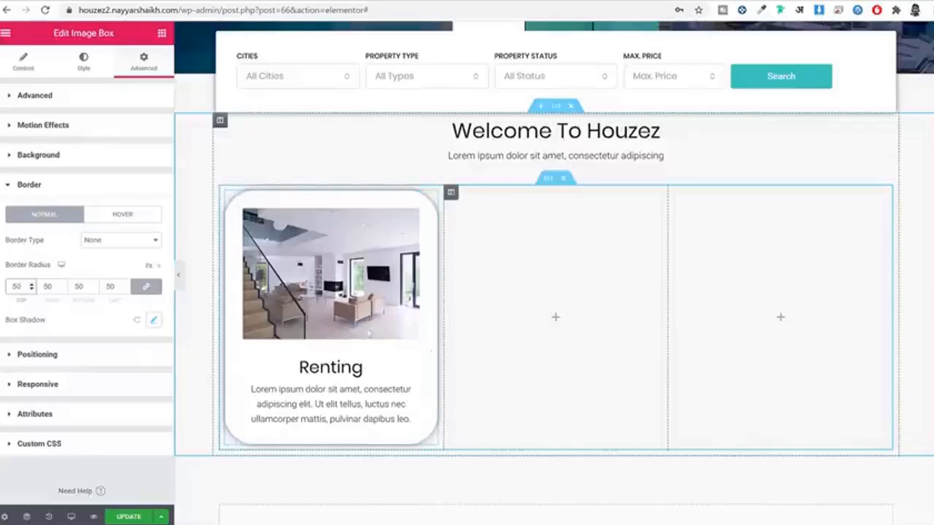
click(178, 278)
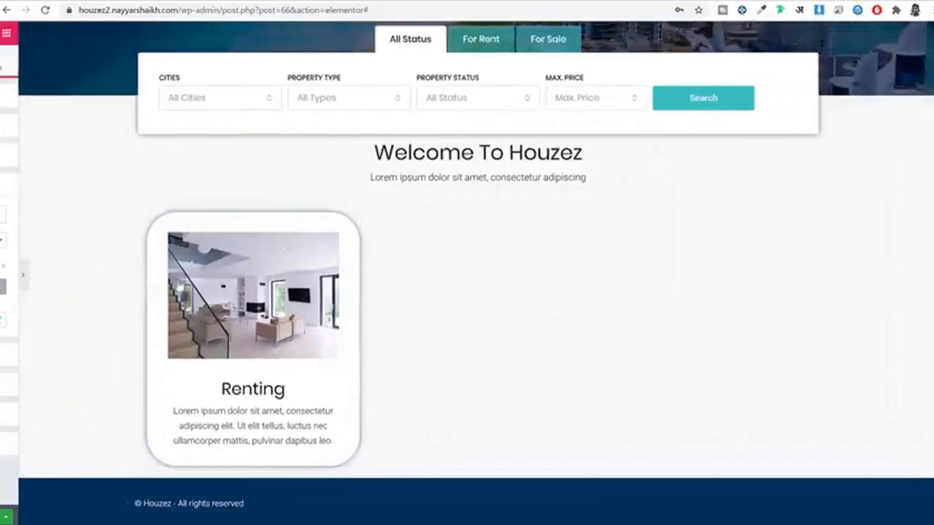
click(2, 276)
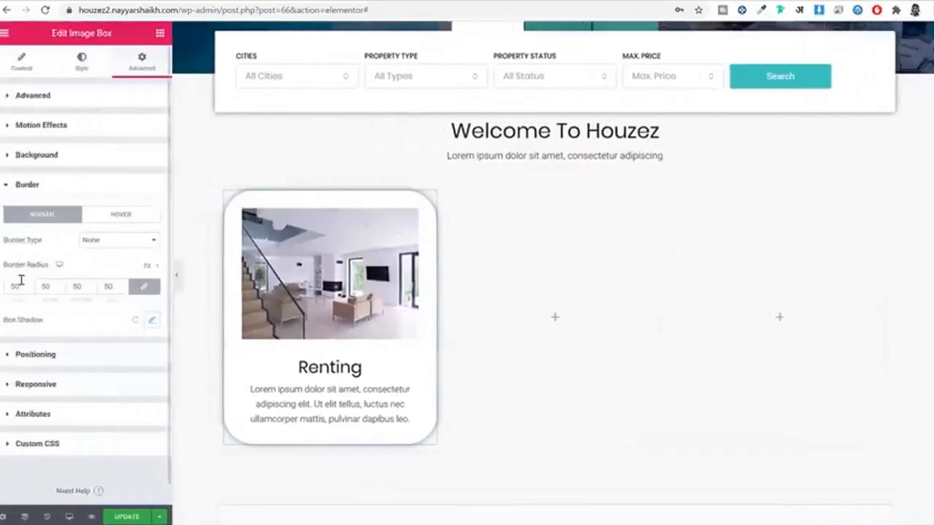
double_click(24, 287)
text(4)
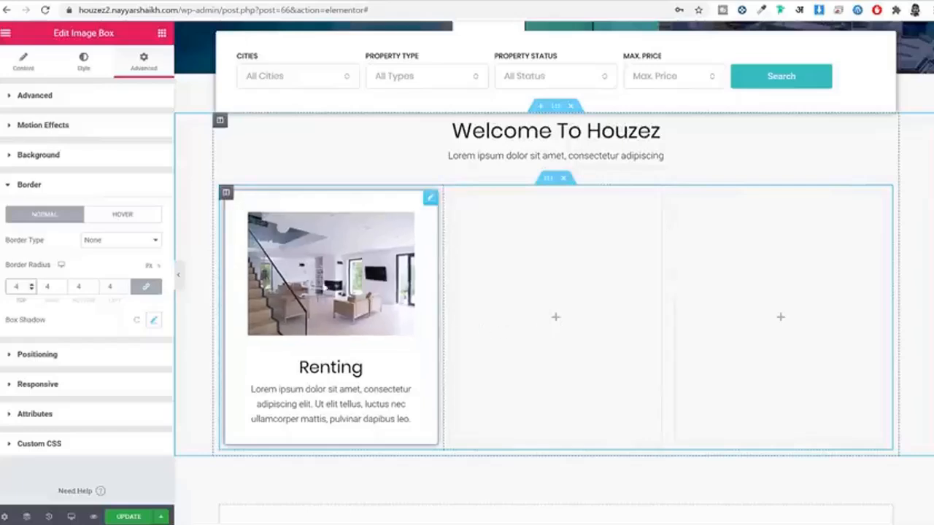
Step: Copy the Renting card and paste it into the middle and right columns
right_click(313, 282)
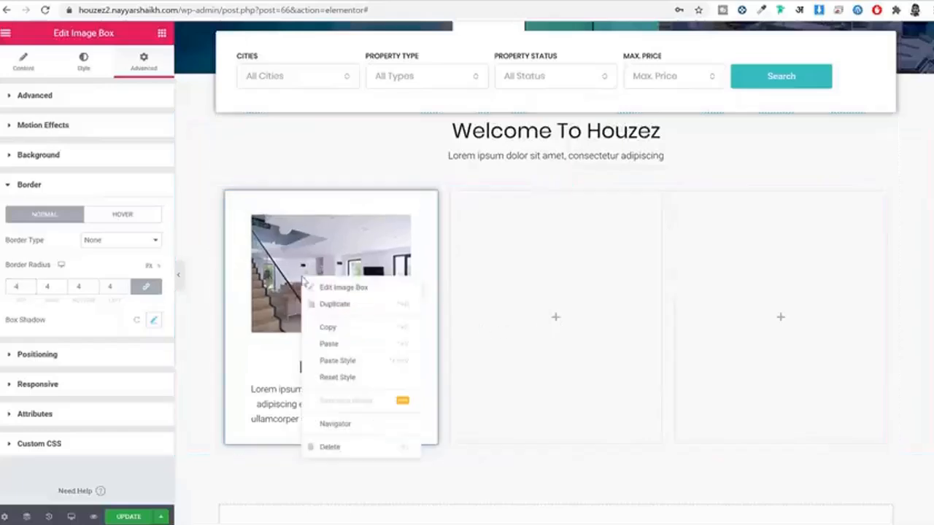
click(348, 335)
right_click(527, 285)
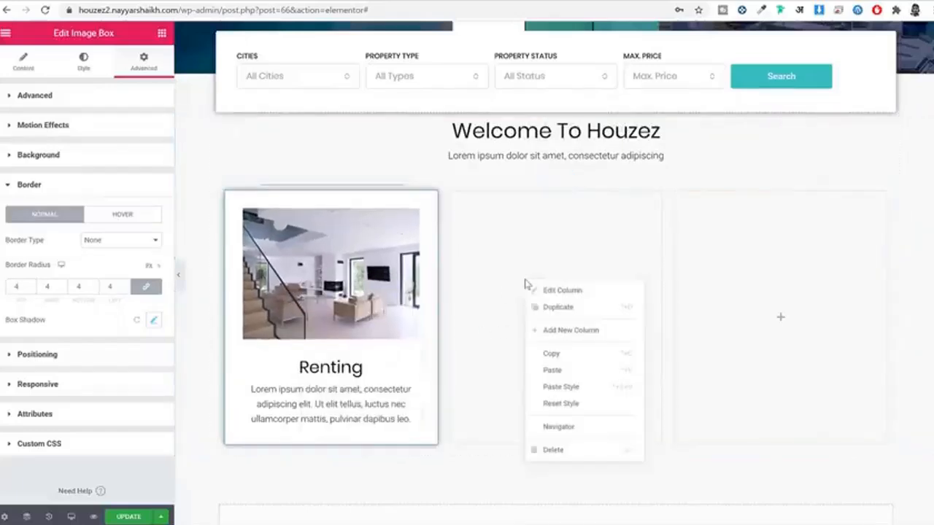
click(577, 374)
right_click(716, 283)
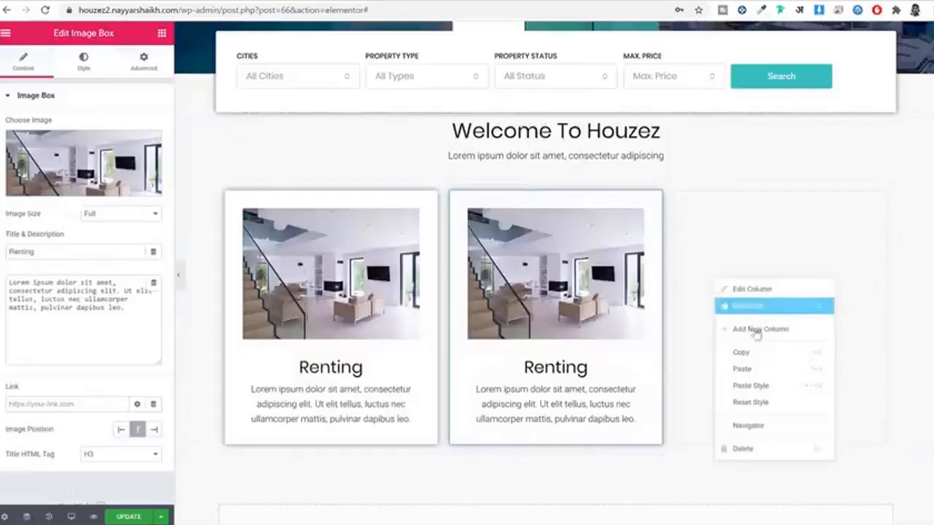
click(779, 373)
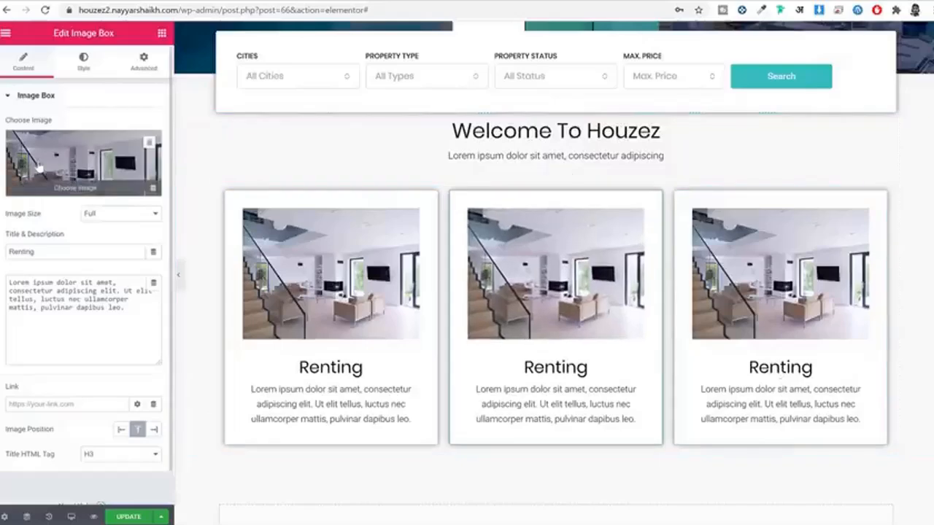
Step: Give the middle card the lamp-room photo and retitle it Buying
click(41, 168)
click(517, 179)
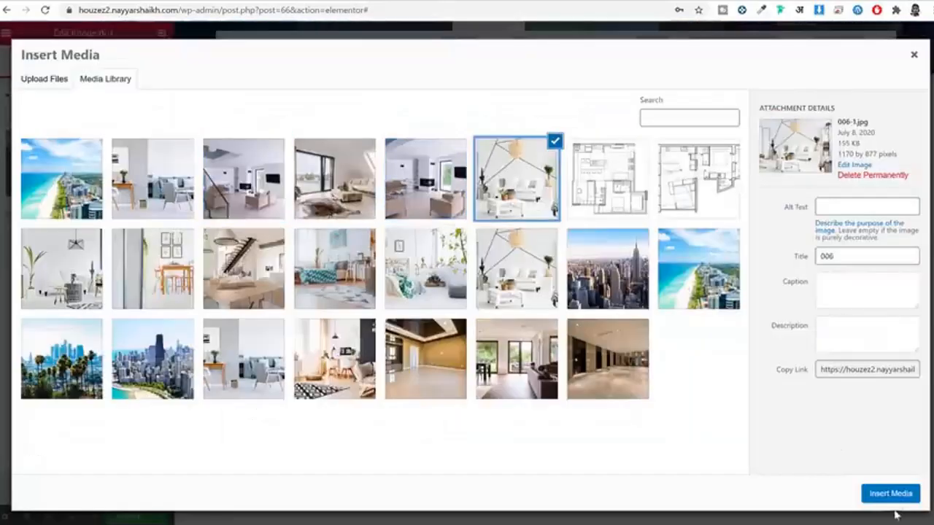
click(891, 494)
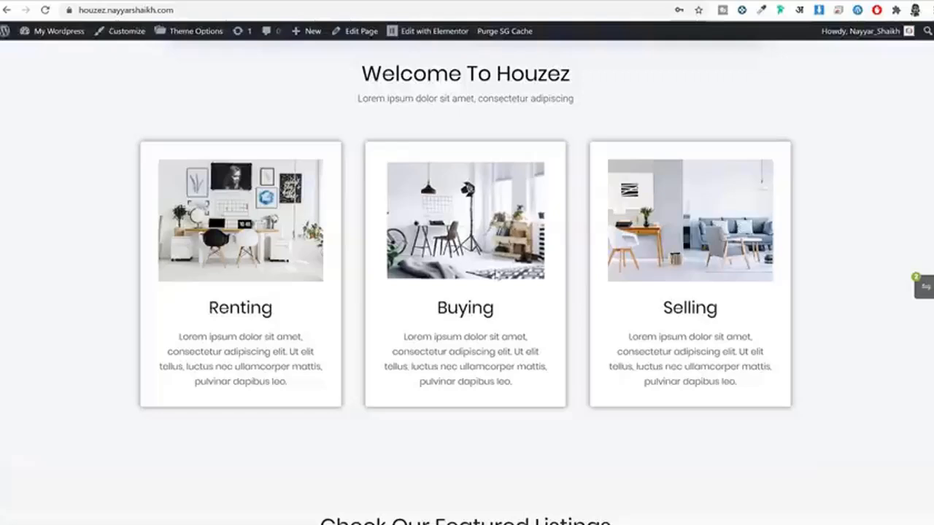
double_click(465, 307)
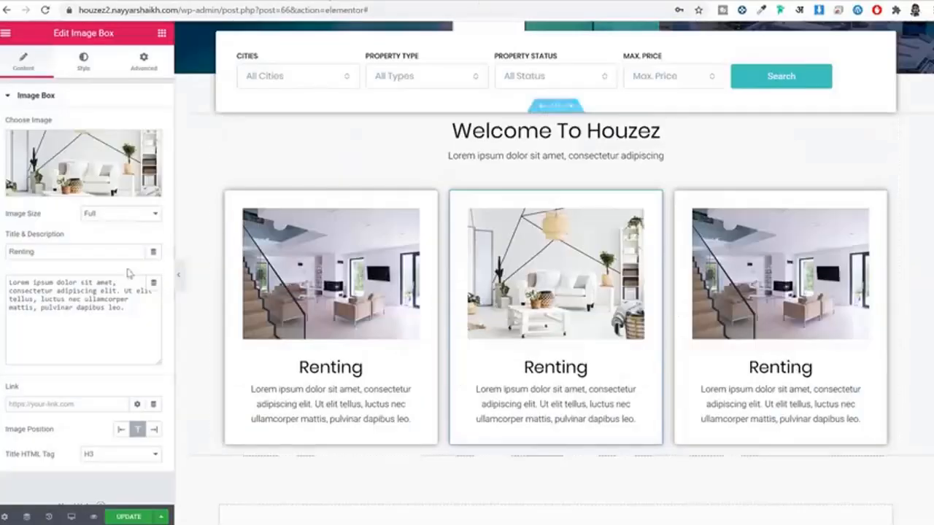
double_click(112, 252)
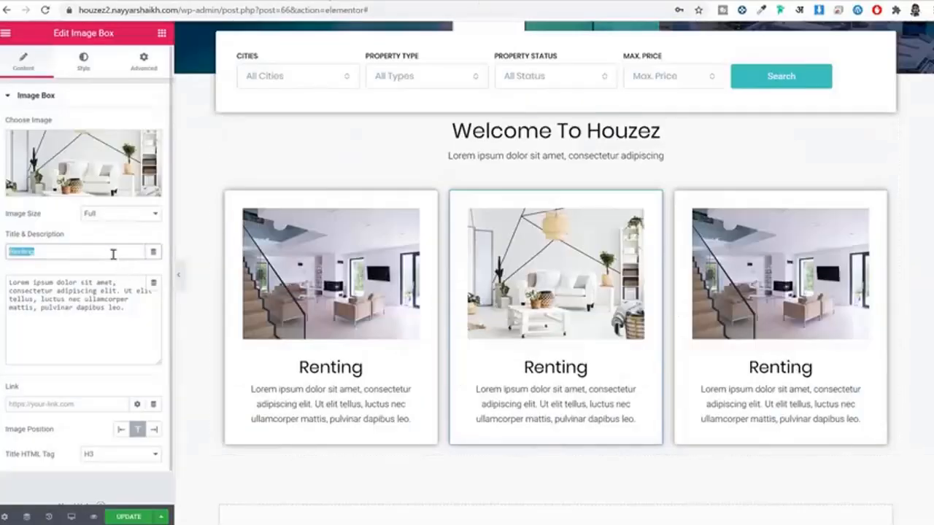
key(ctrl+v)
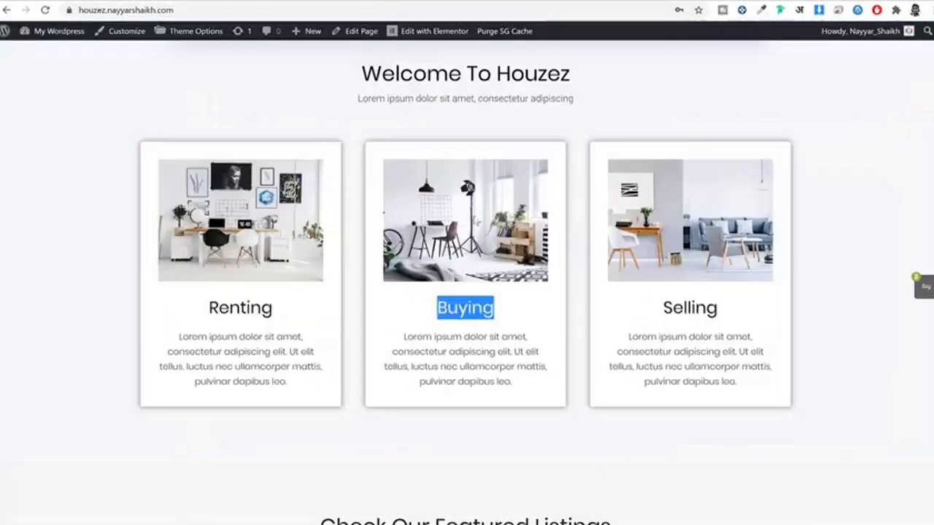
click(590, 210)
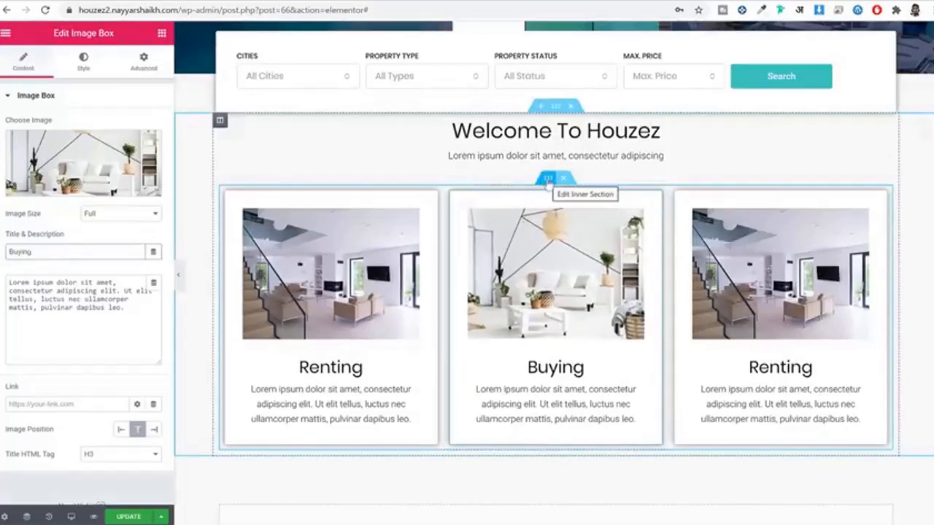
Step: Widen the column gap between the three cards, checking against the live Houzez page
click(549, 179)
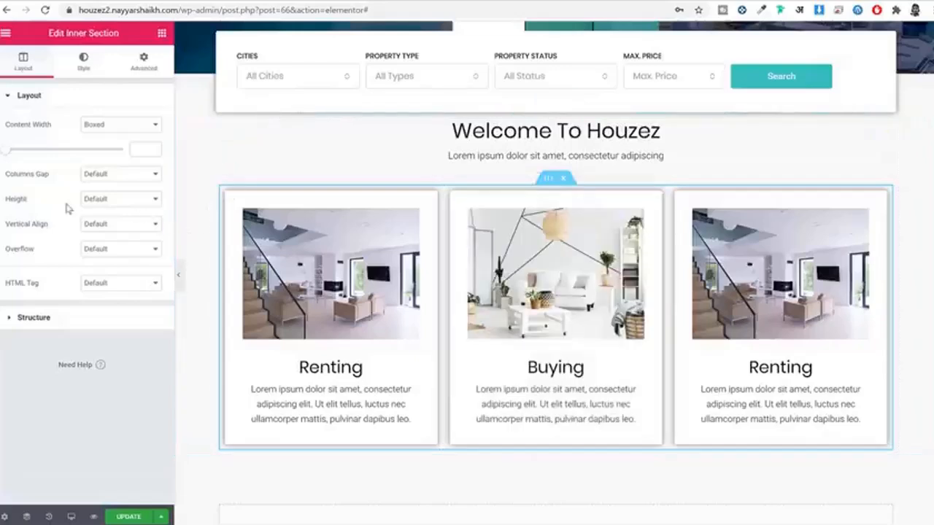
click(117, 175)
click(115, 222)
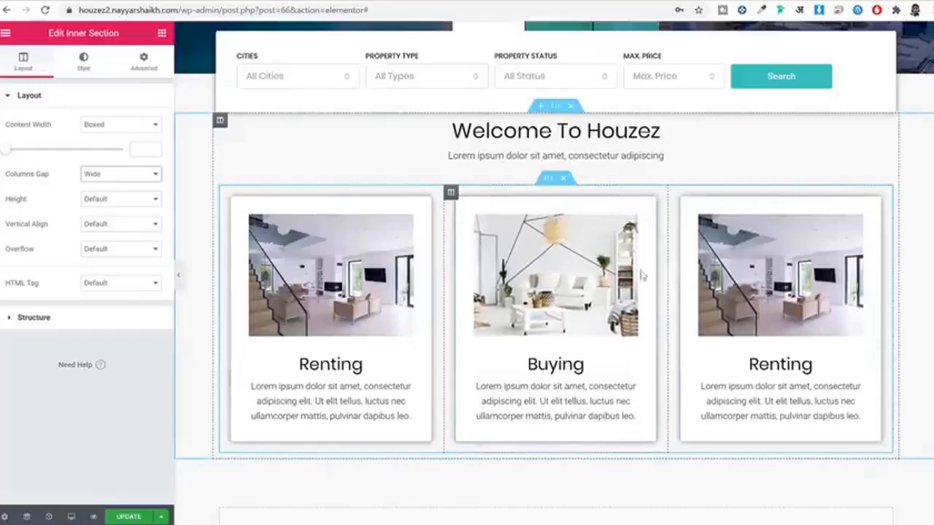
click(169, 2)
scroll(529, 162, up, 1)
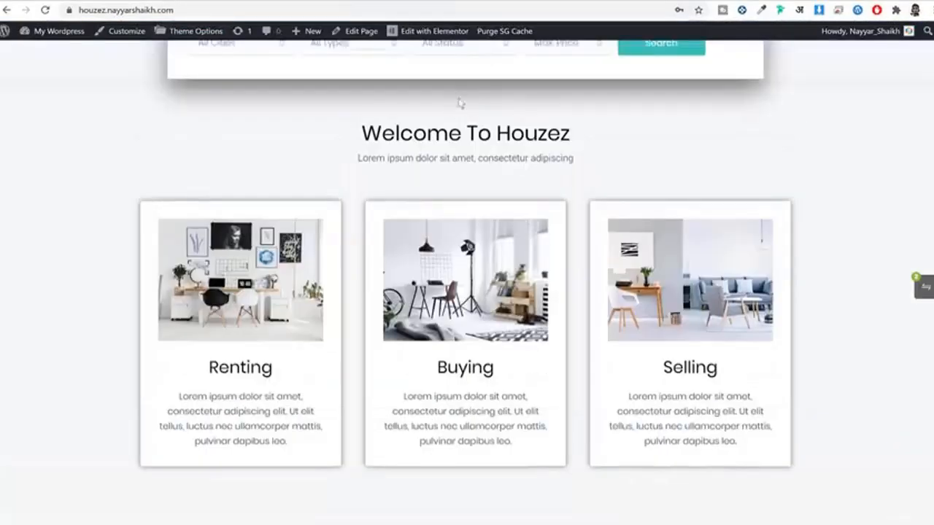
scroll(492, 145, down, 2)
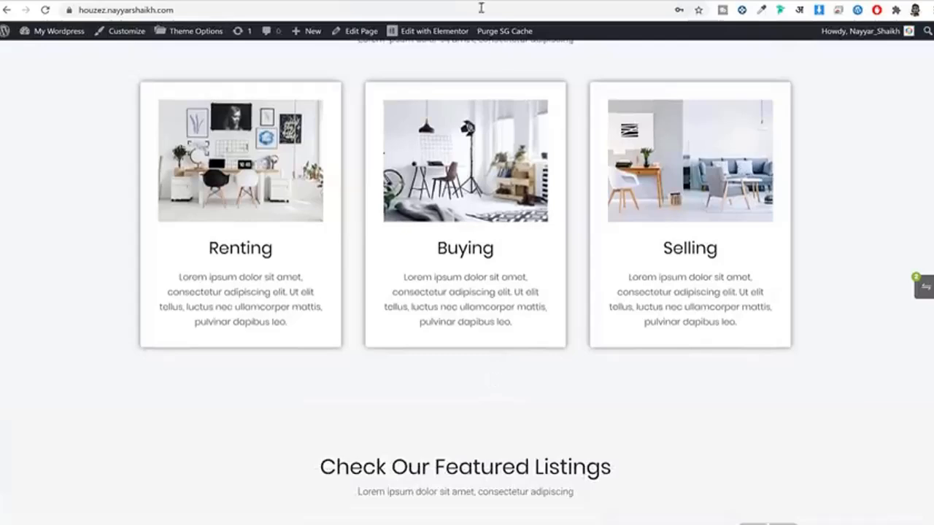
click(380, 2)
scroll(648, 270, up, 1)
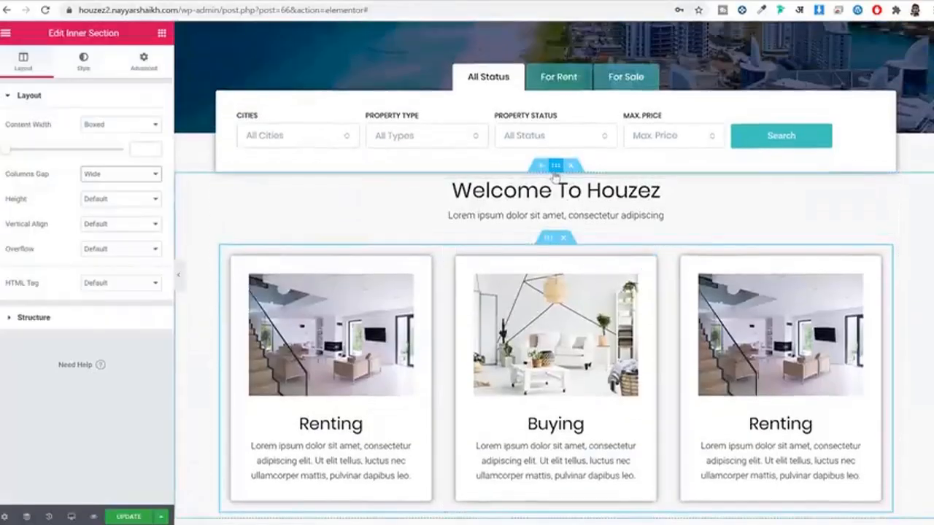
Step: Unlink the Welcome section's padding and set top and bottom to 60
click(558, 168)
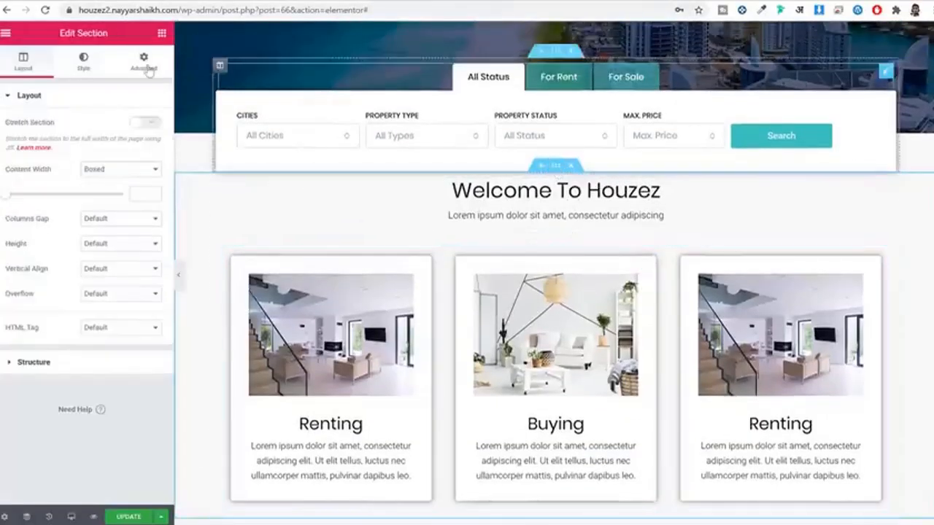
click(145, 65)
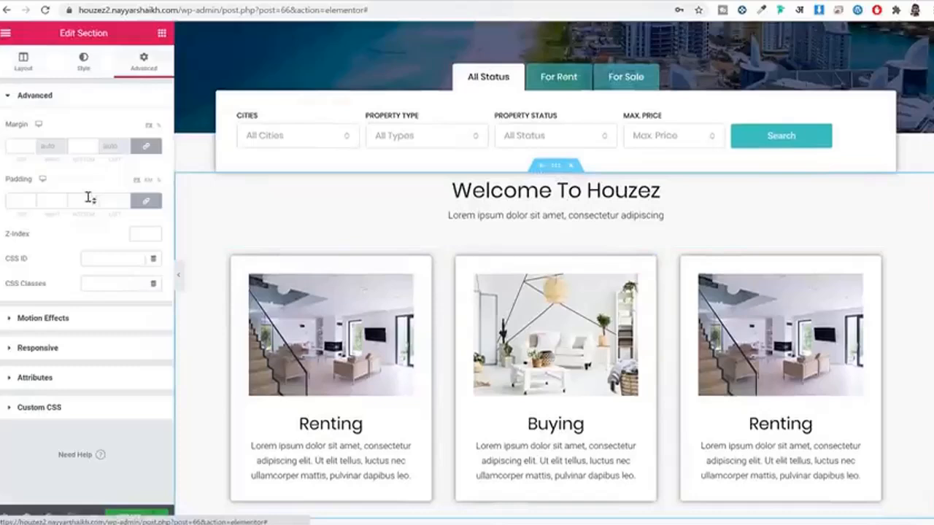
click(146, 200)
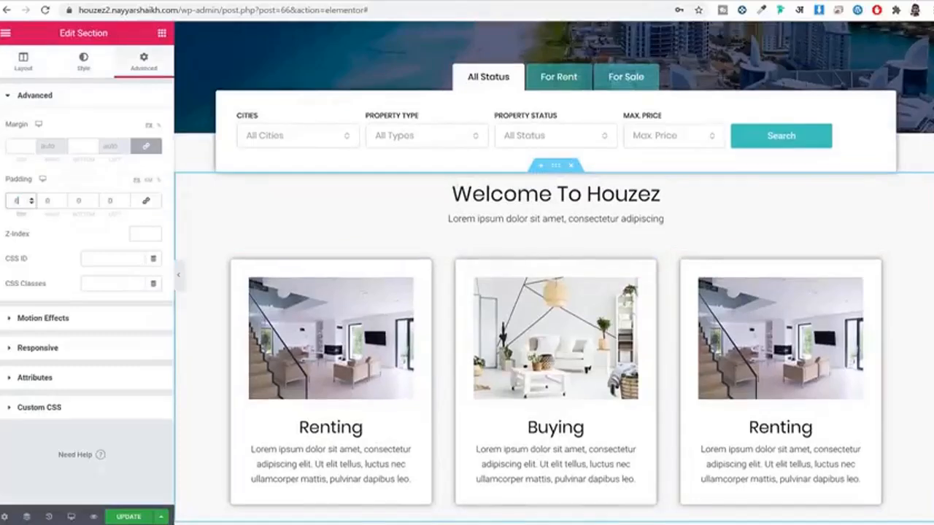
text(60)
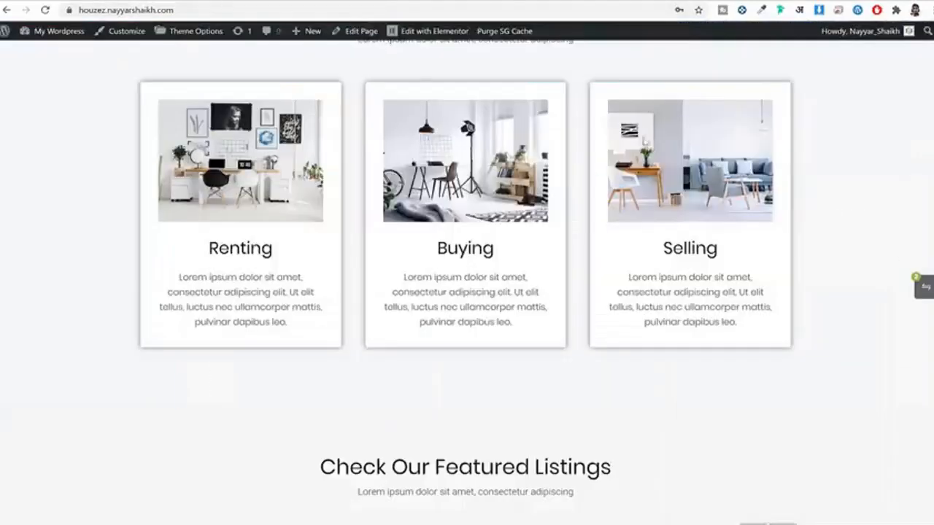
scroll(694, 261, down, 4)
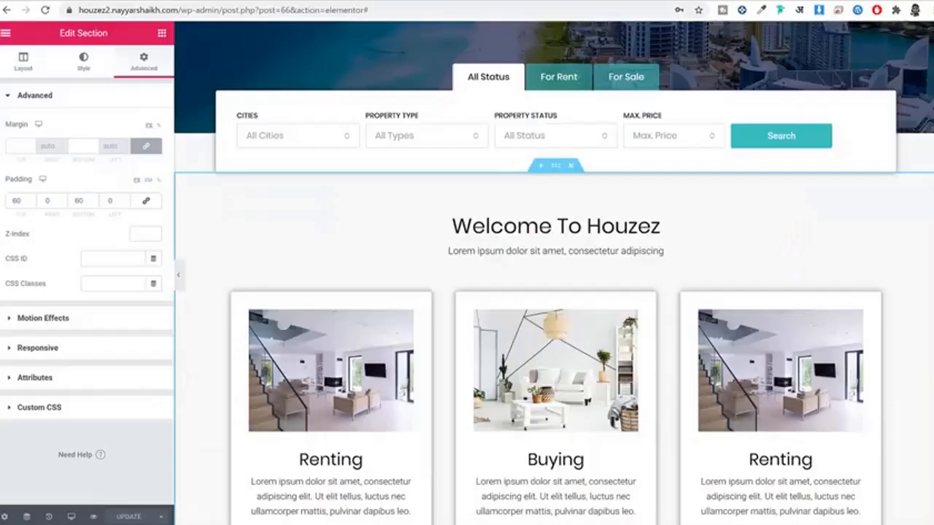
scroll(667, 212, down, 2)
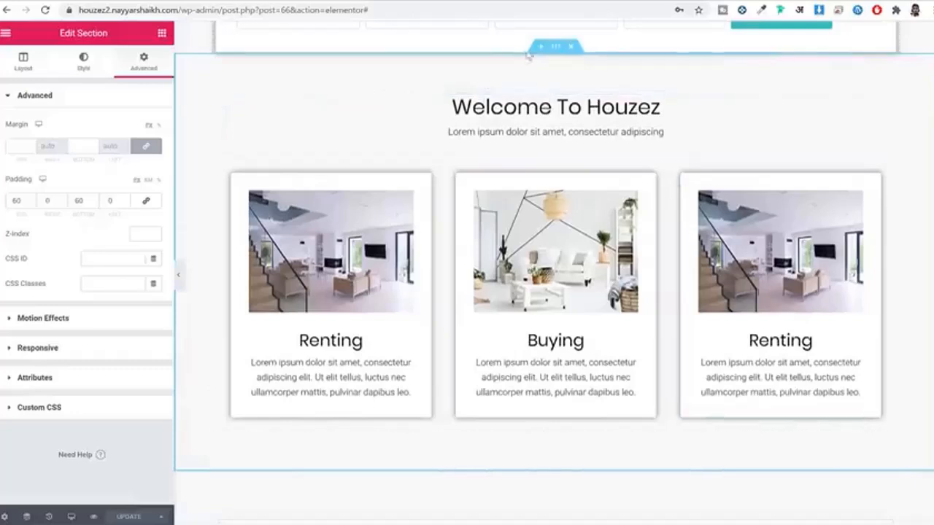
Step: Copy the Welcome section and paste it into the empty area below
right_click(558, 50)
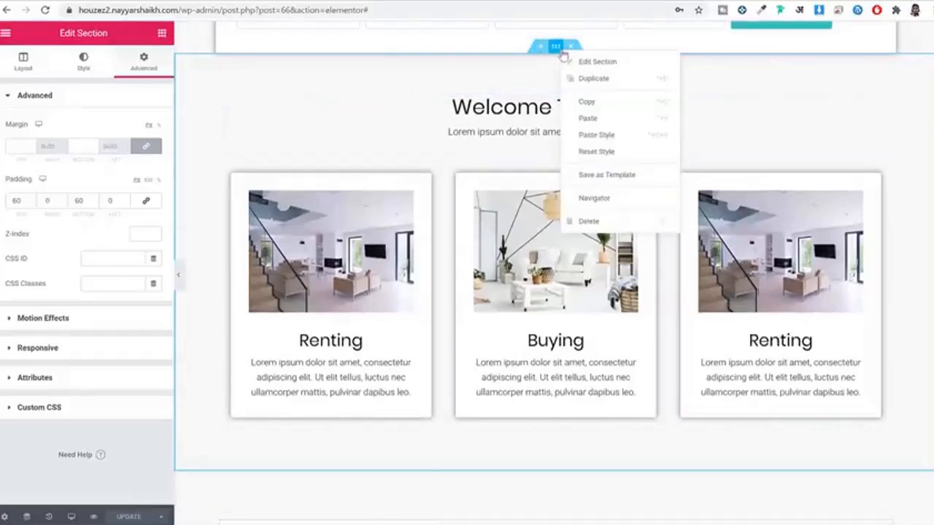
click(626, 102)
scroll(642, 182, down, 3)
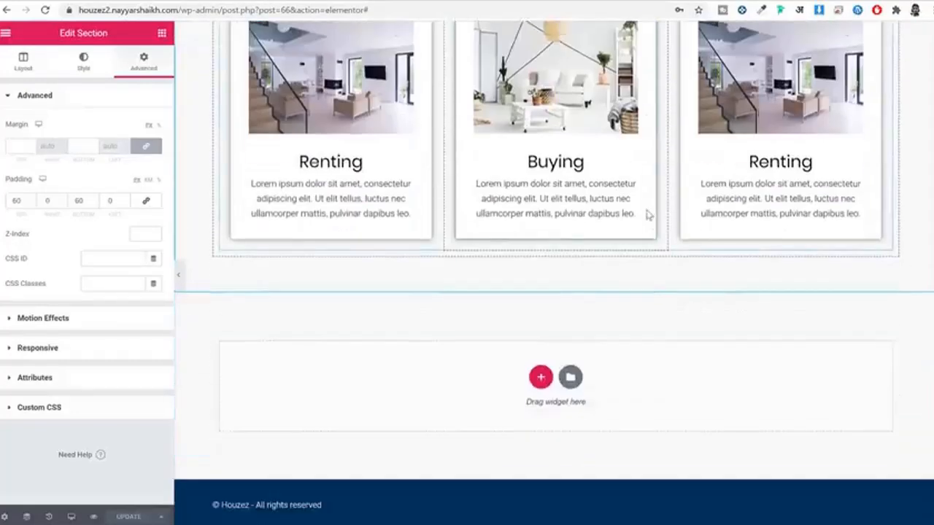
right_click(645, 380)
click(683, 388)
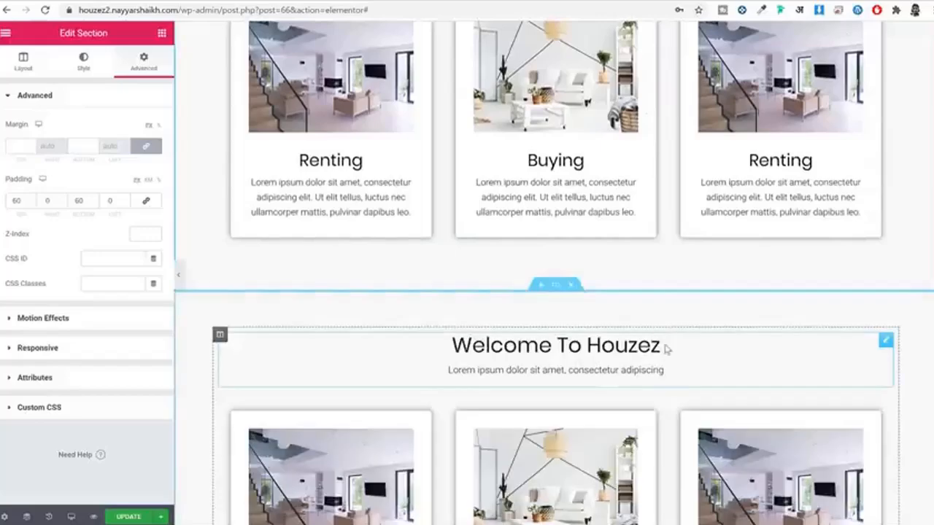
scroll(666, 350, down, 2)
scroll(629, 228, down, 2)
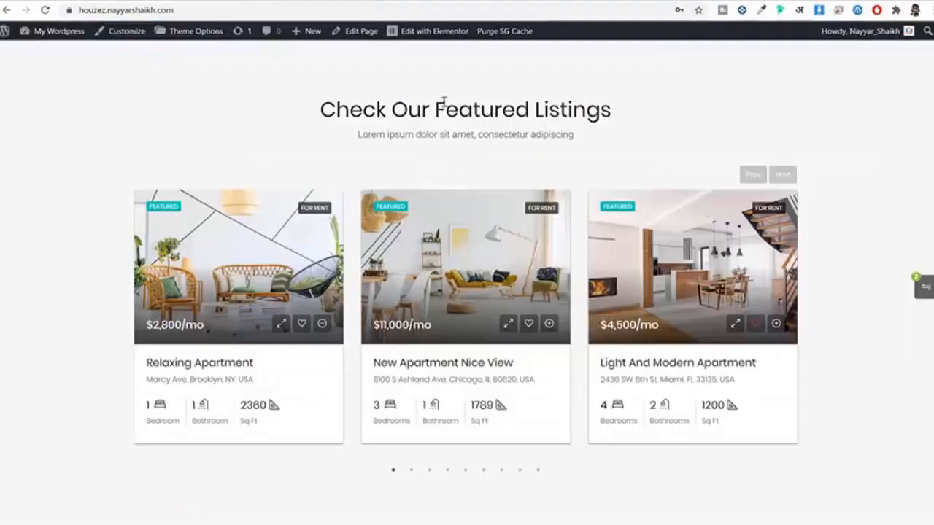
Step: Retitle the copy 'Check Our Featured Listings' and delete its inner section of cards
triple_click(438, 96)
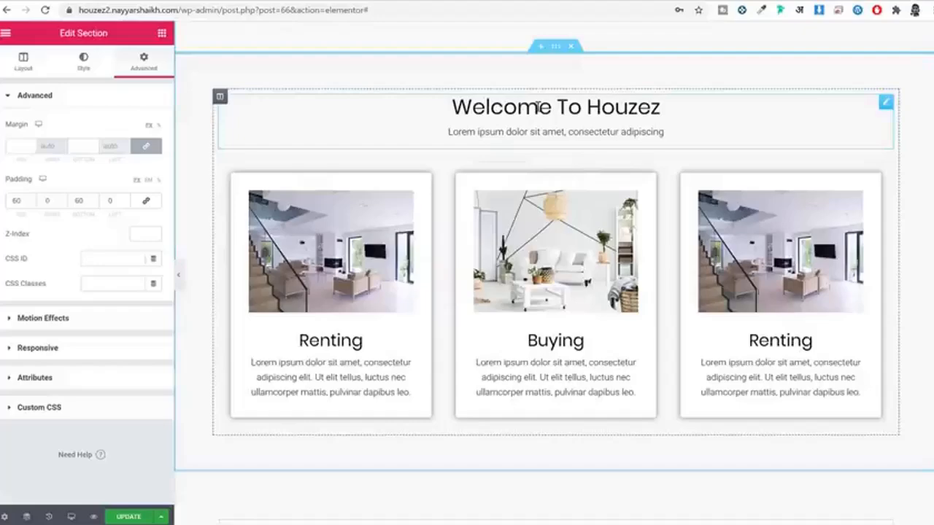
click(556, 107)
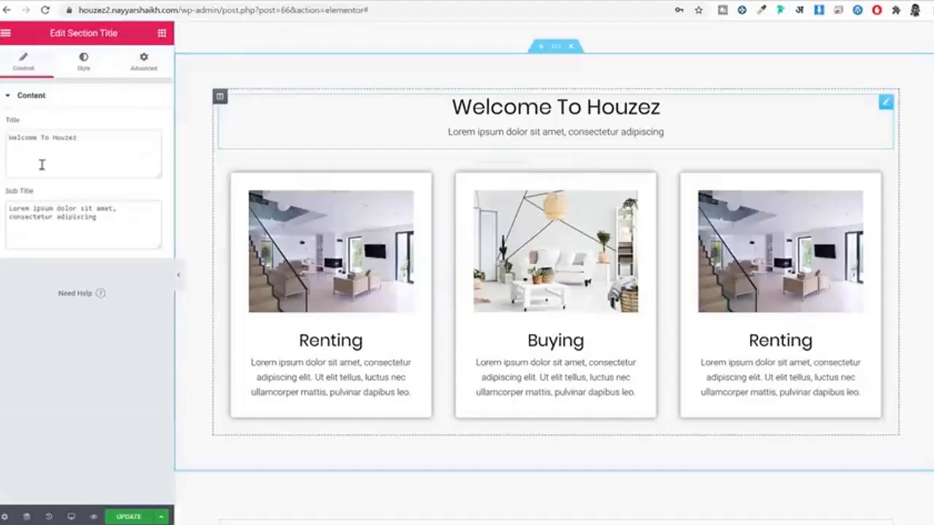
click(69, 134)
key(ctrl+a)
key(ctrl+v)
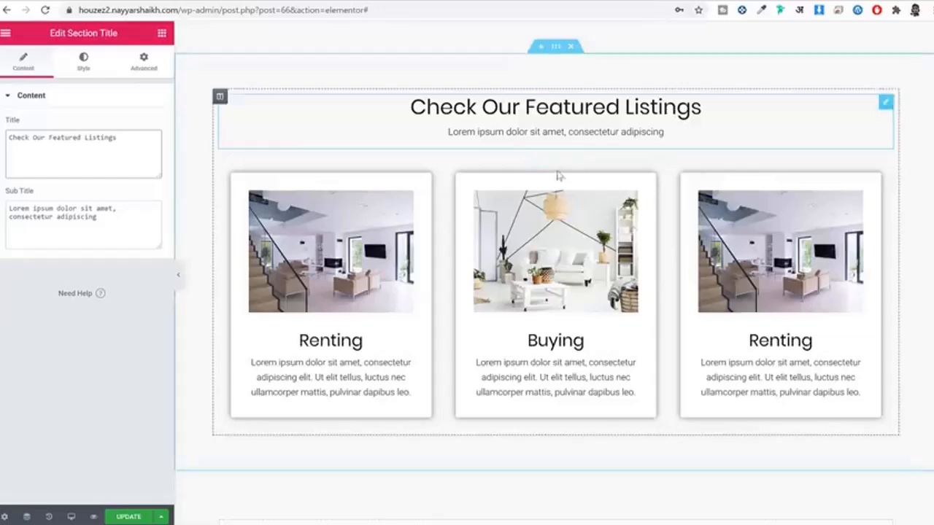
scroll(557, 175, up, 1)
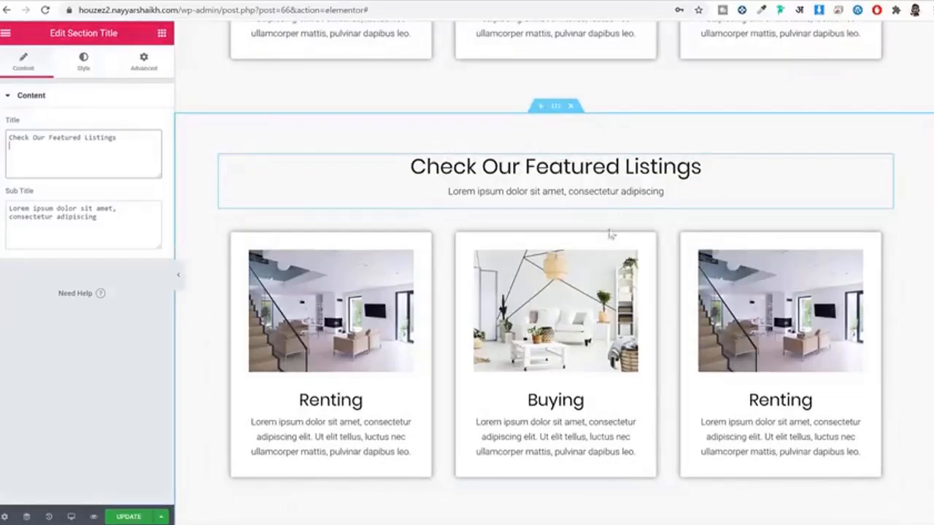
scroll(612, 235, down, 2)
scroll(533, 409, up, 1)
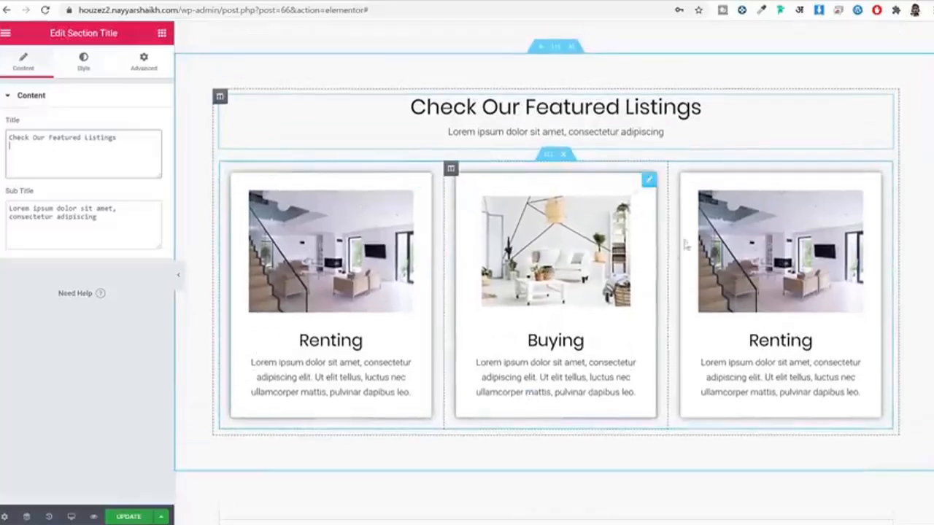
click(564, 155)
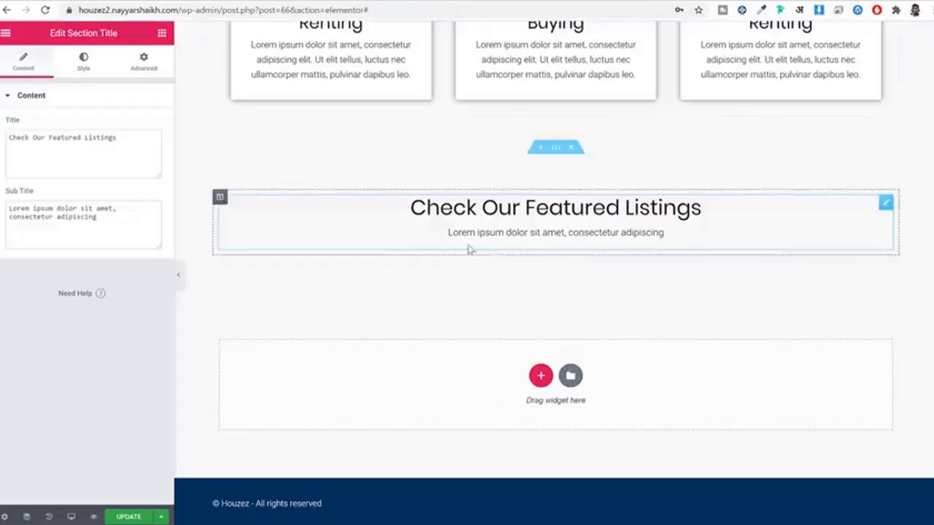
Step: Search widgets for 'card' and drop Property Cards v2 under the Featured Listings heading
click(162, 33)
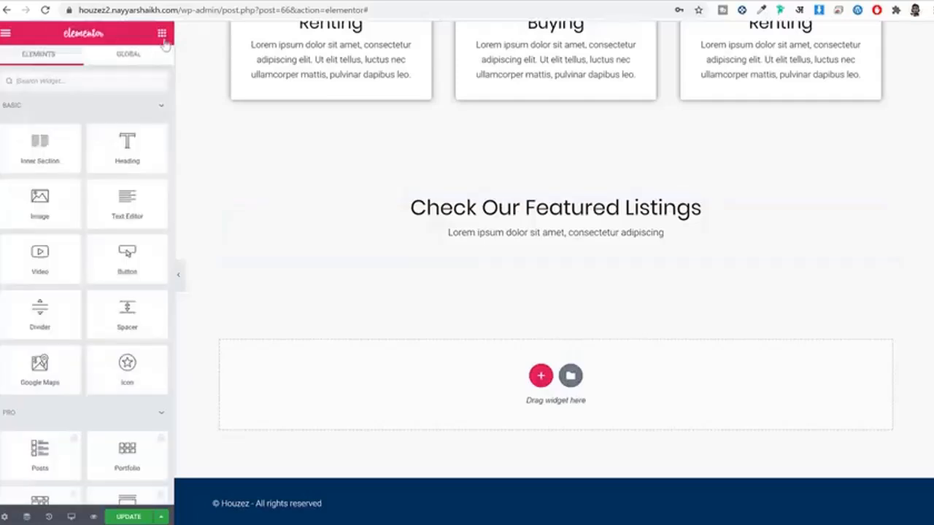
click(89, 81)
text(card)
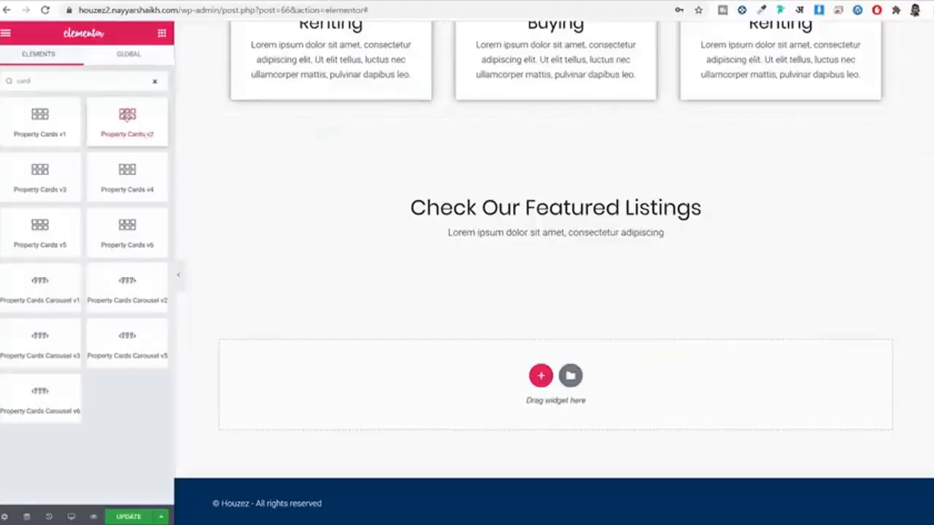
drag(124, 117, 522, 240)
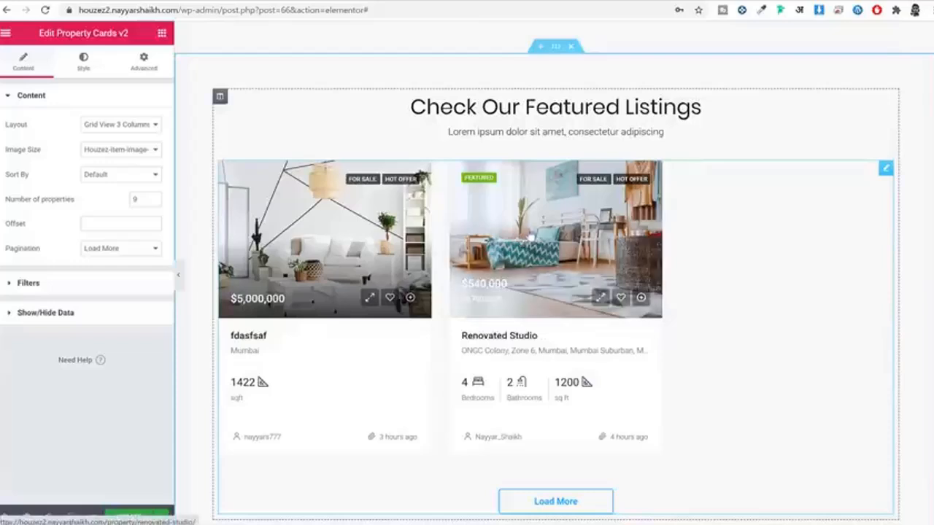
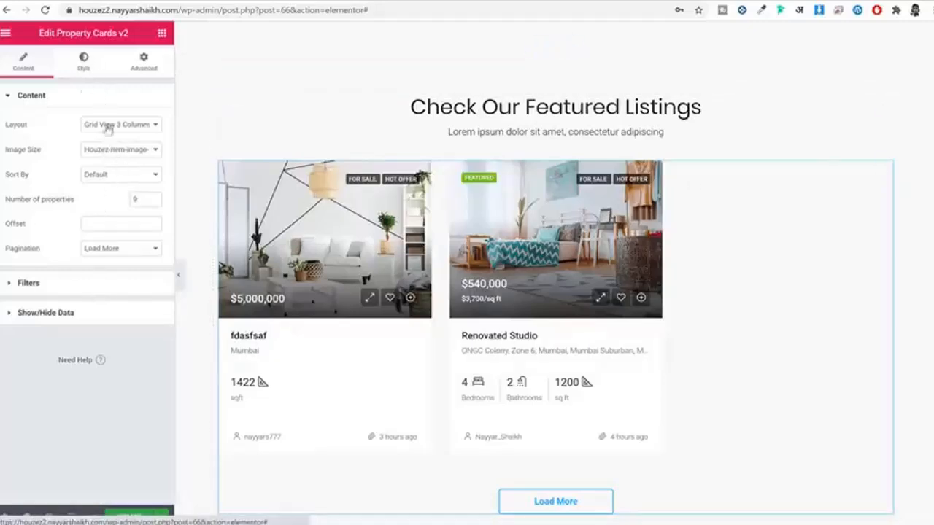
Step: Set the Property Cards v2 property title typography to Poppins at size 18
click(83, 62)
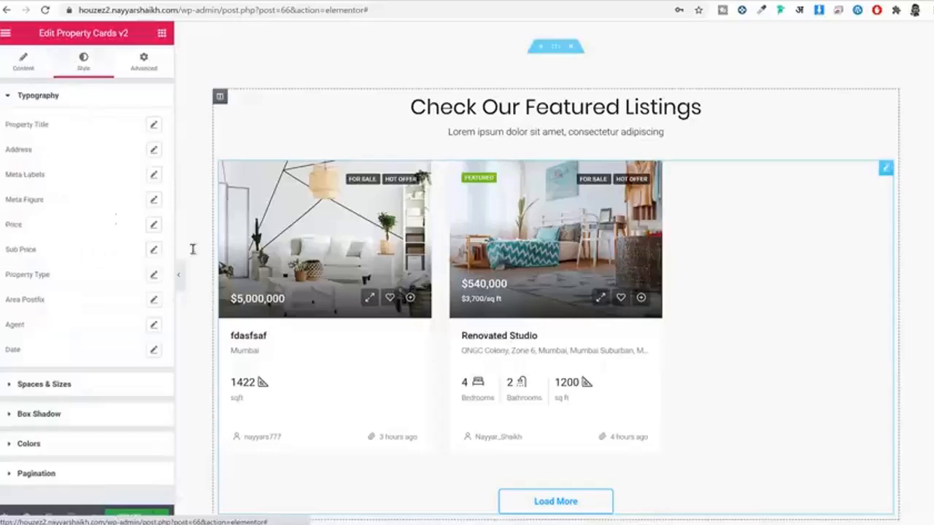
click(153, 126)
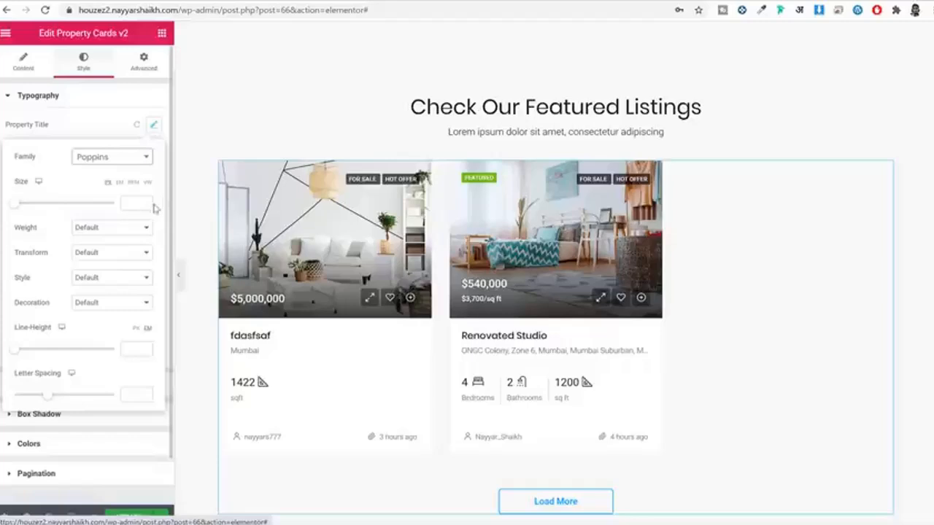
click(142, 202)
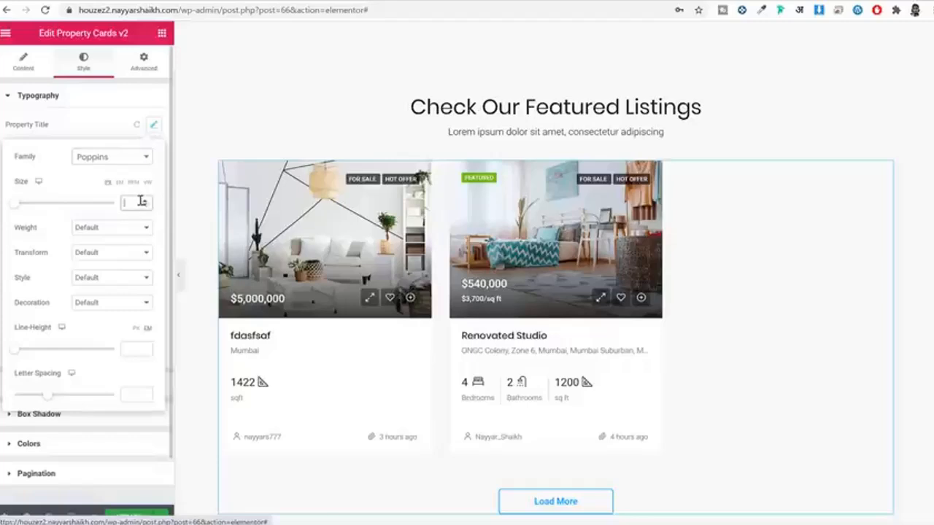
text(18)
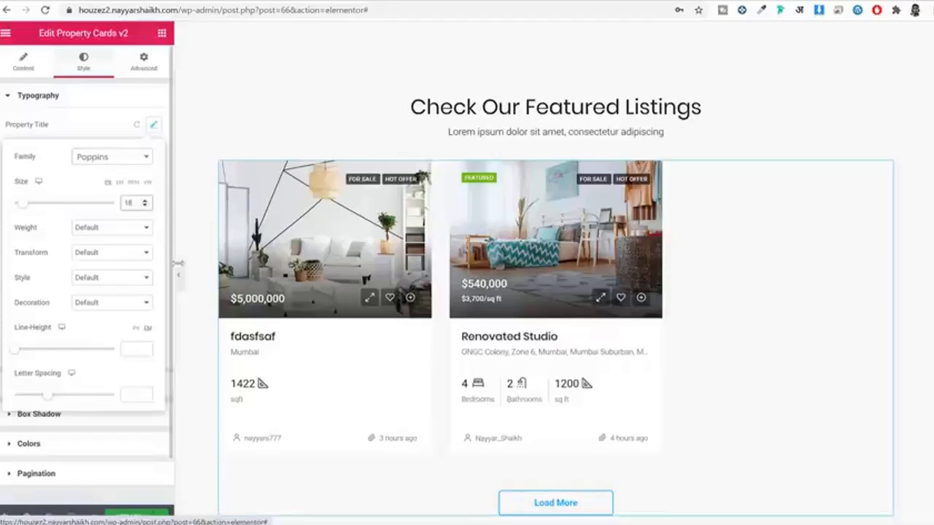
click(153, 125)
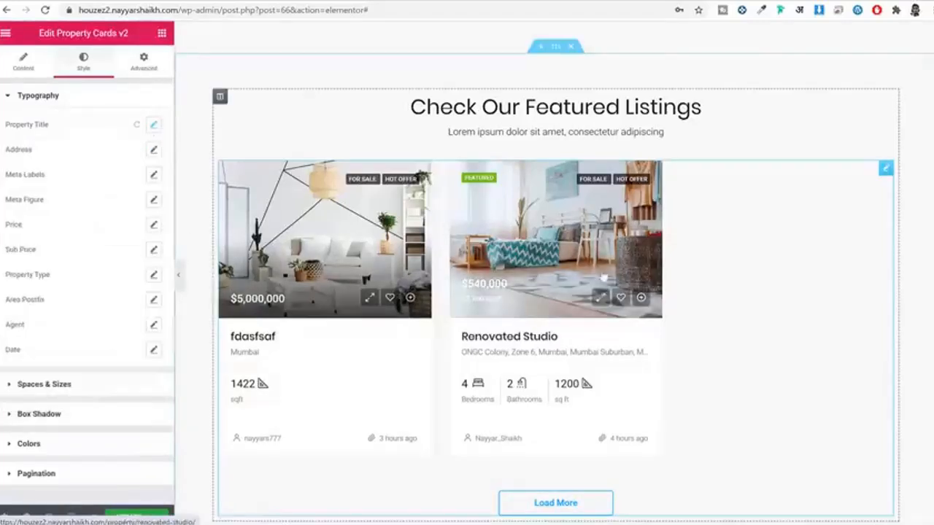
scroll(501, 329, down, 2)
drag(537, 323, 518, 267)
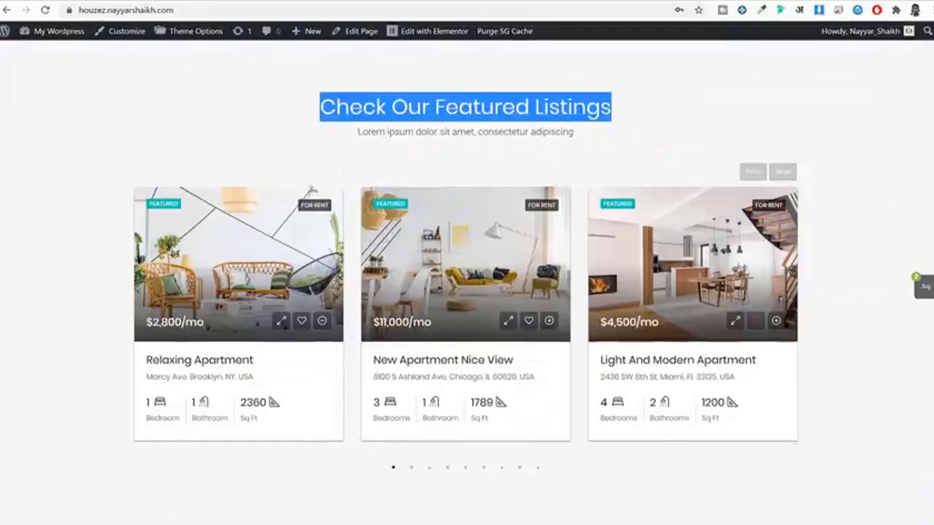
scroll(243, 322, down, 2)
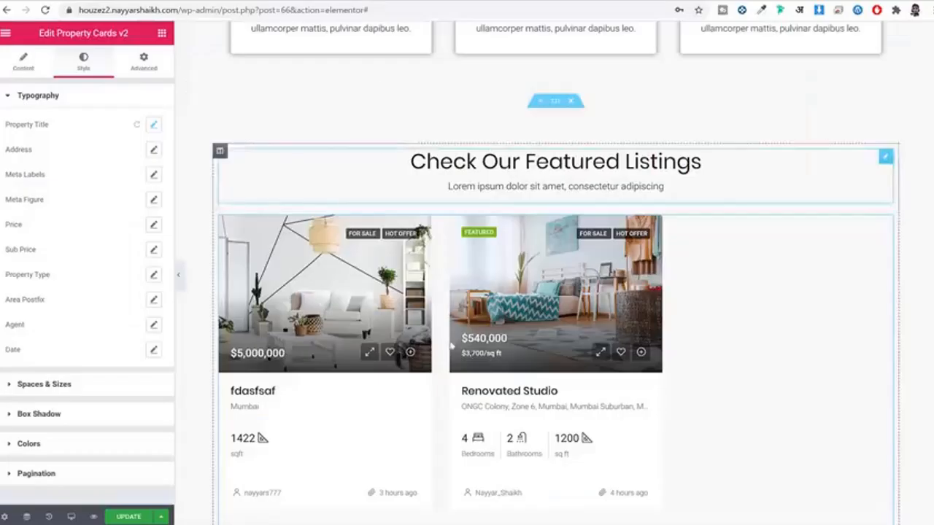
scroll(417, 402, down, 2)
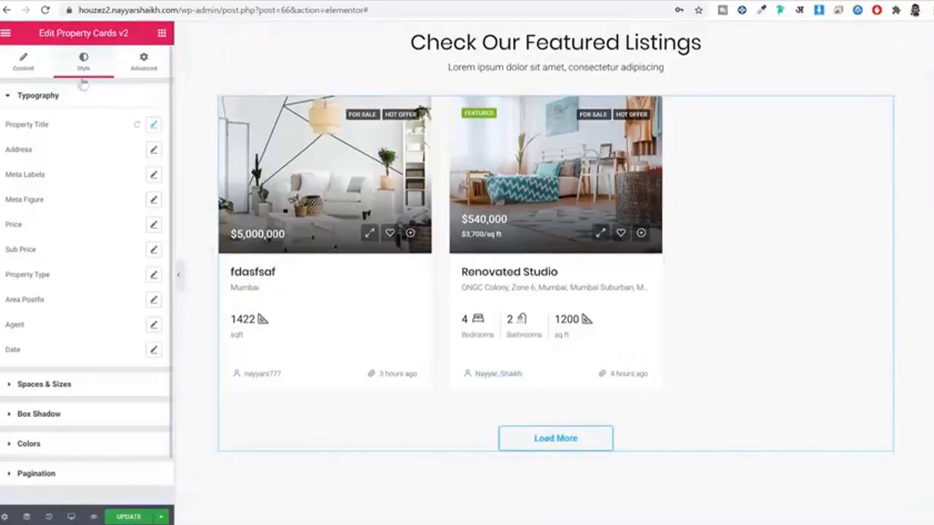
Step: Turn on Hide Date & Agent under Show/Hide Data and save the page with UPDATE
click(29, 67)
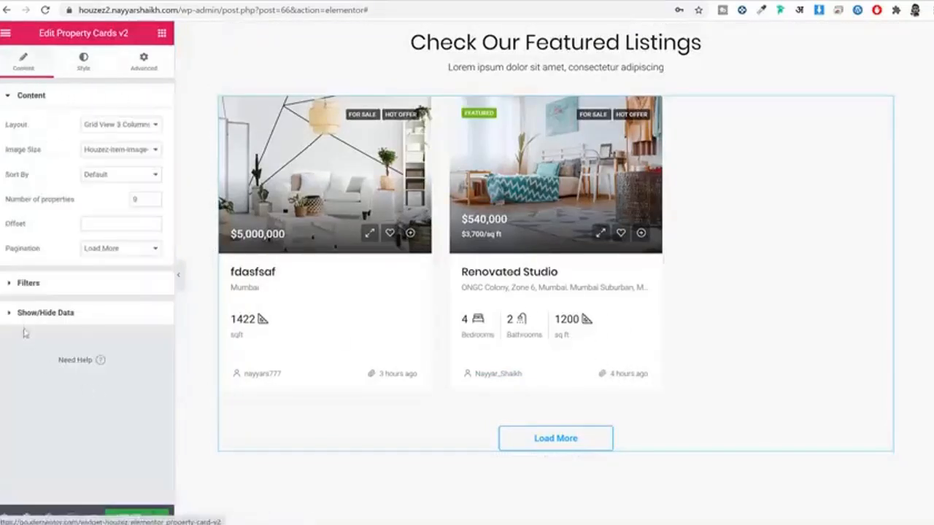
click(86, 321)
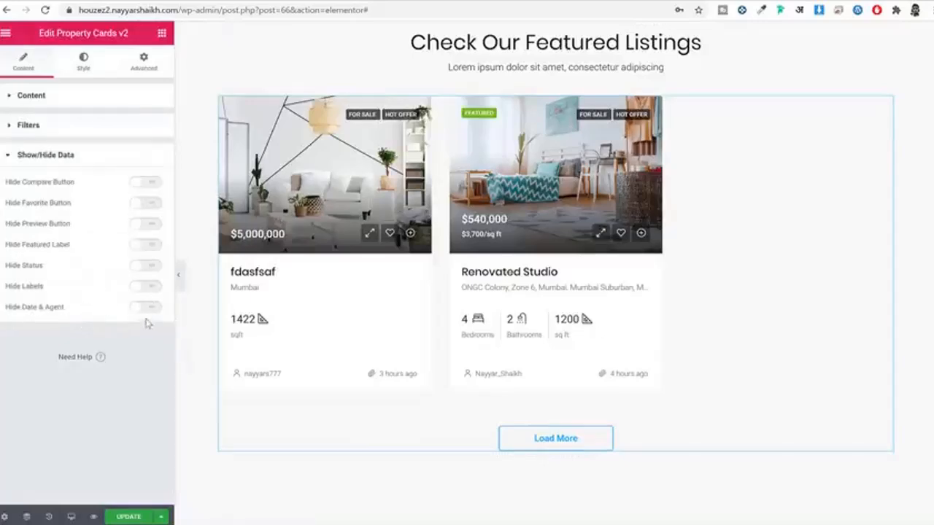
drag(23, 308, 76, 318)
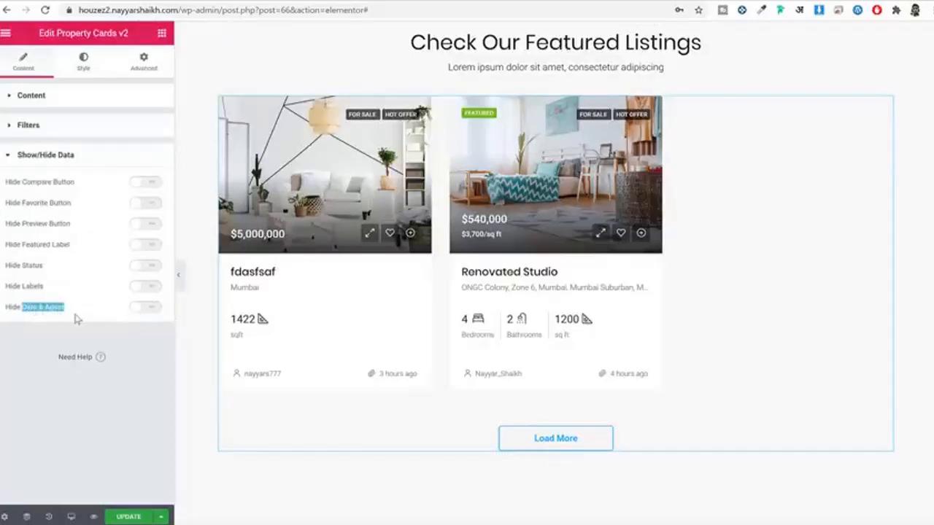
click(141, 310)
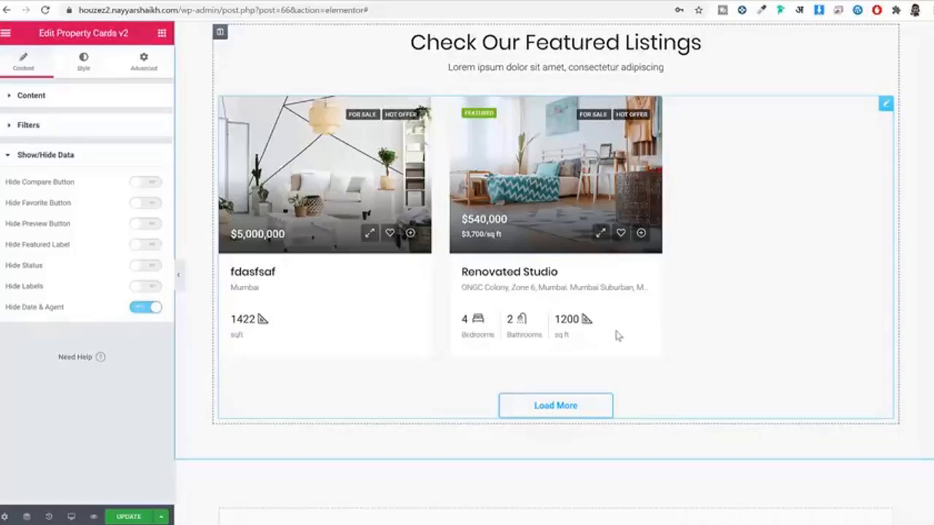
click(126, 516)
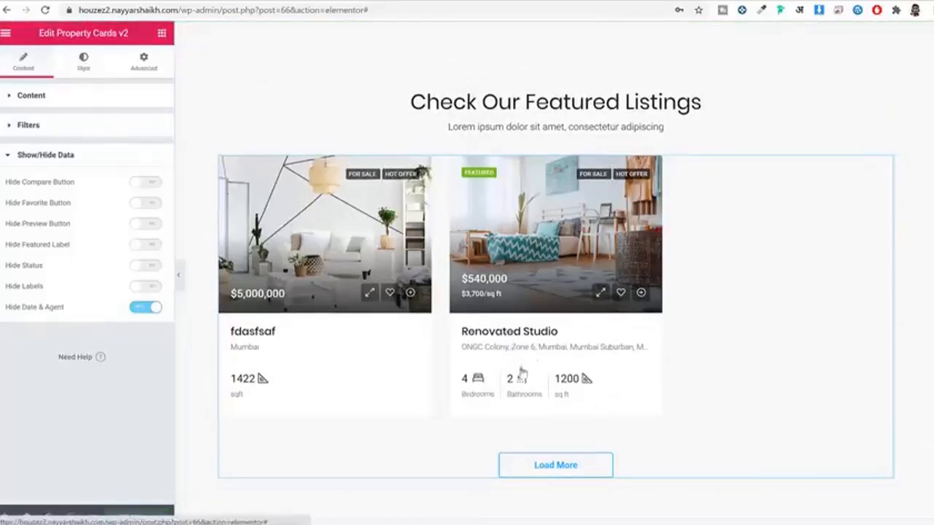
click(85, 70)
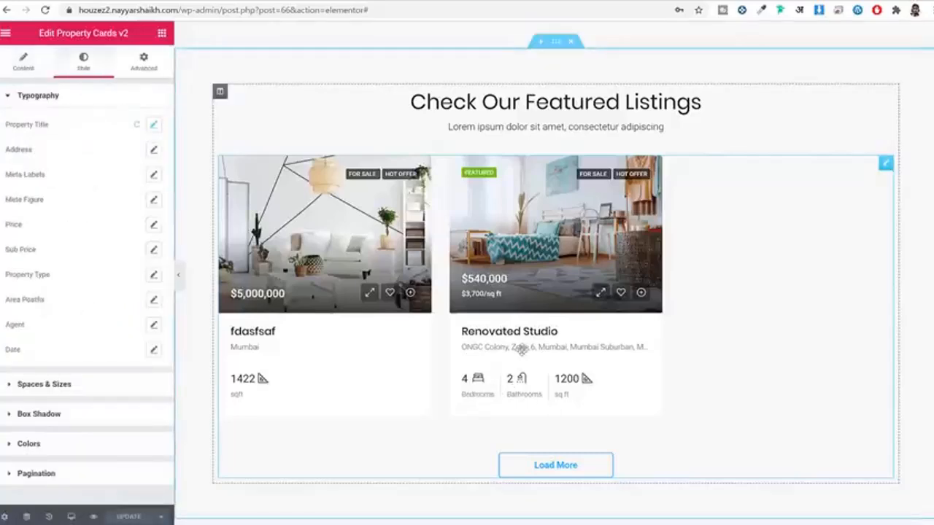
drag(522, 351, 501, 293)
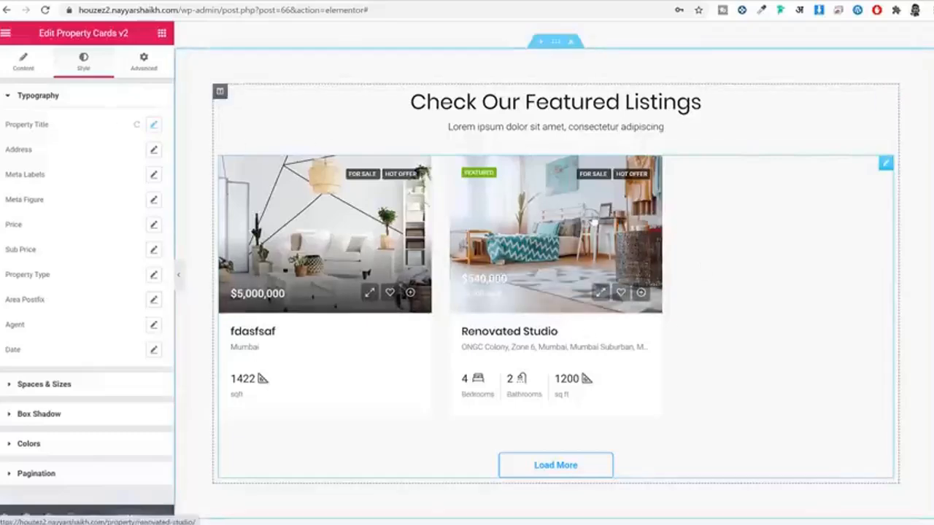
Step: Expand the Filters section and review the Type and Properties by Agents choices
click(45, 61)
click(40, 292)
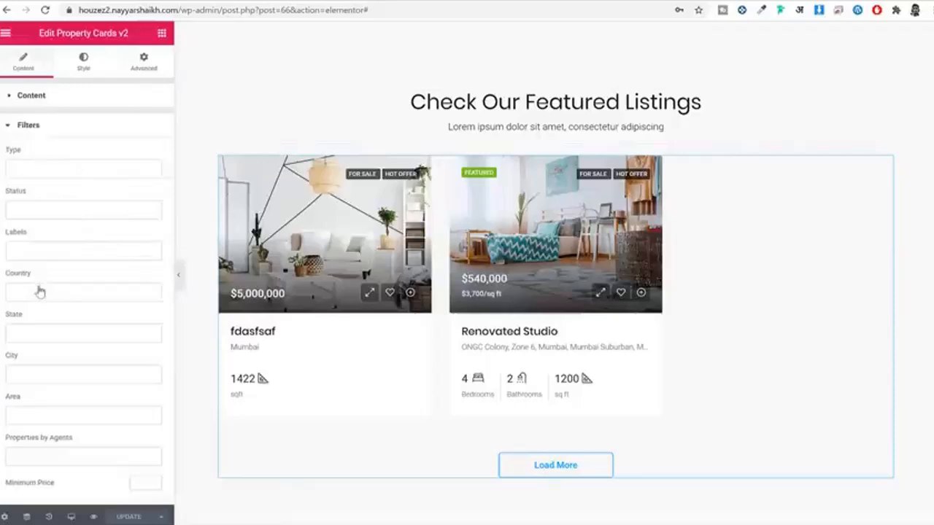
scroll(70, 251, down, 2)
scroll(62, 219, up, 2)
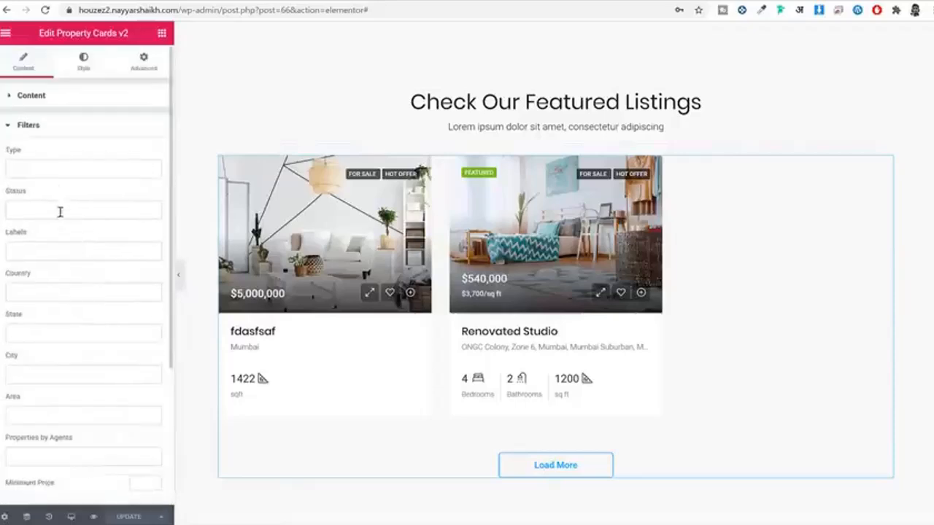
click(58, 163)
click(63, 153)
scroll(70, 248, down, 3)
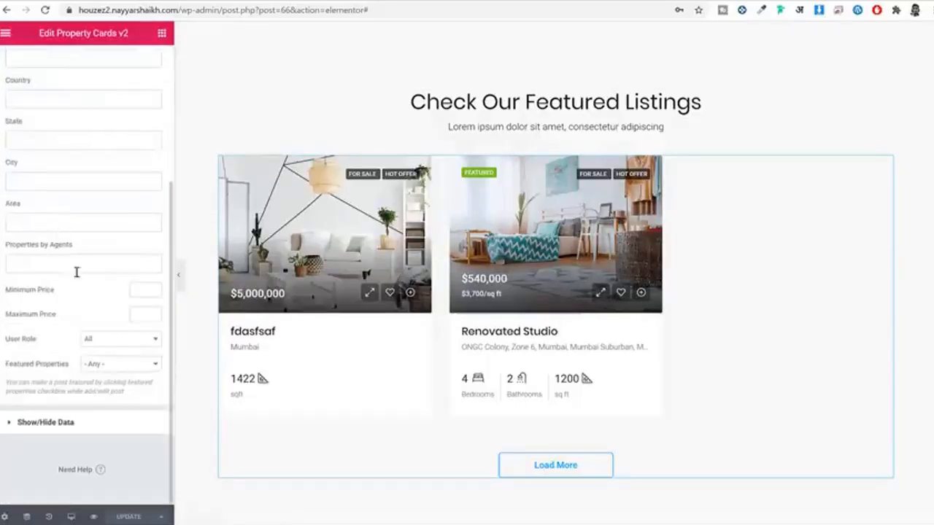
click(72, 261)
click(49, 349)
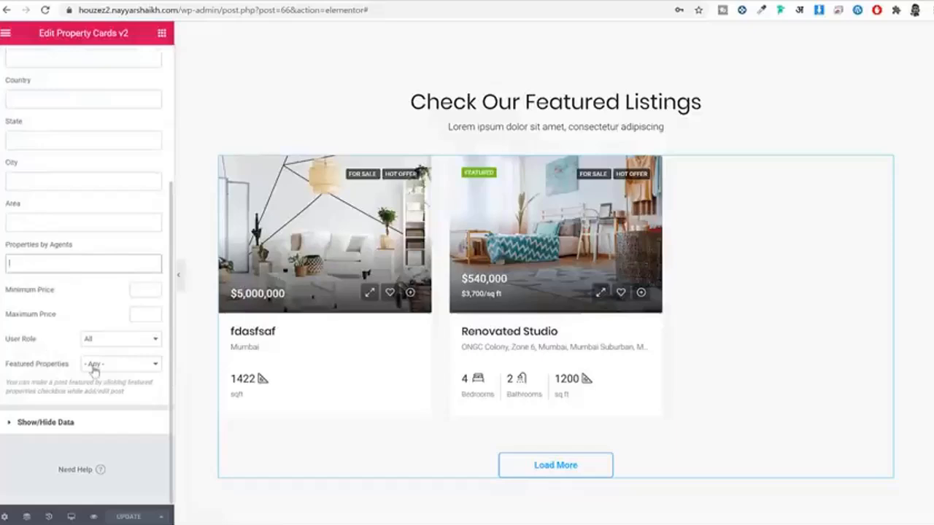
Step: Leave the Featured Properties filter set to - Any -
drag(20, 365, 67, 367)
click(98, 364)
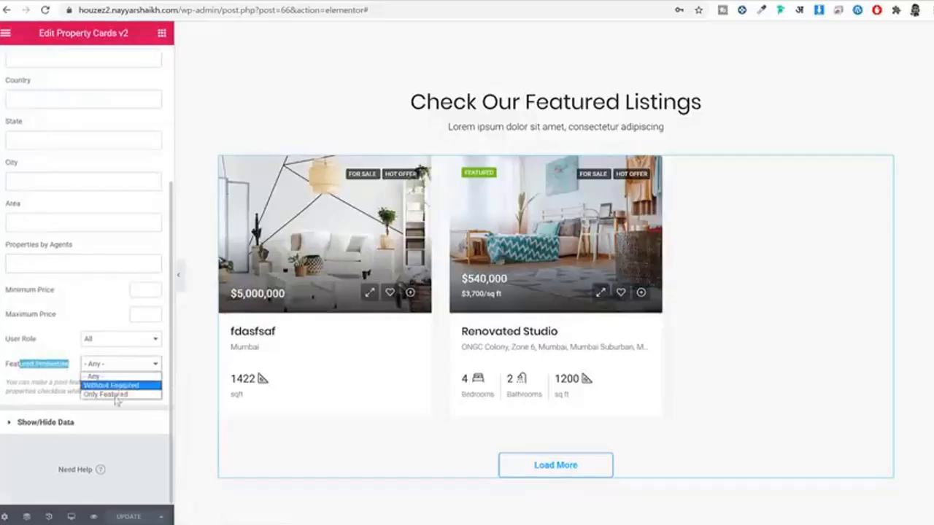
click(33, 383)
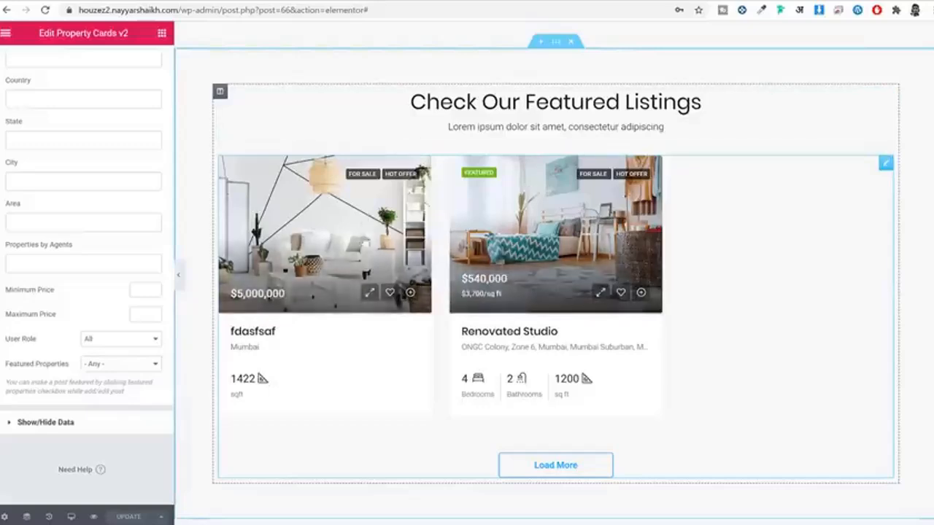
scroll(499, 280, down, 2)
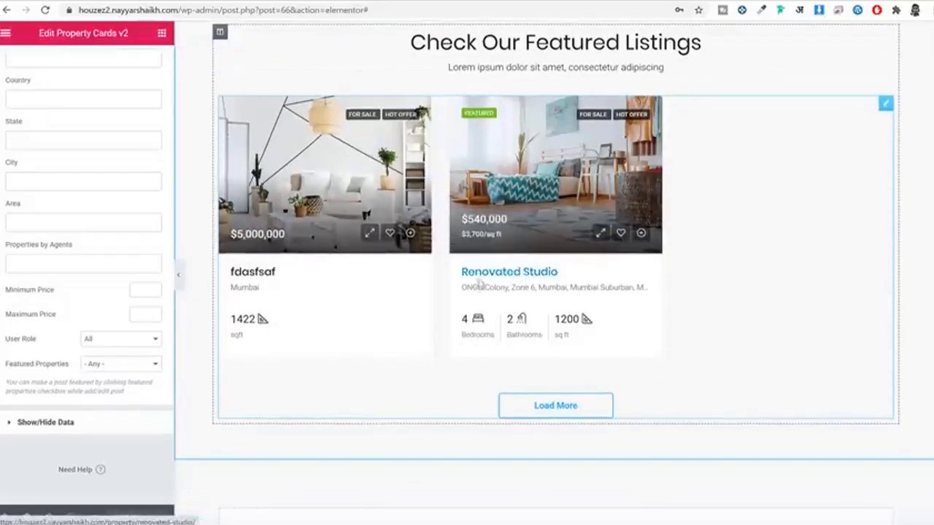
scroll(580, 296, up, 5)
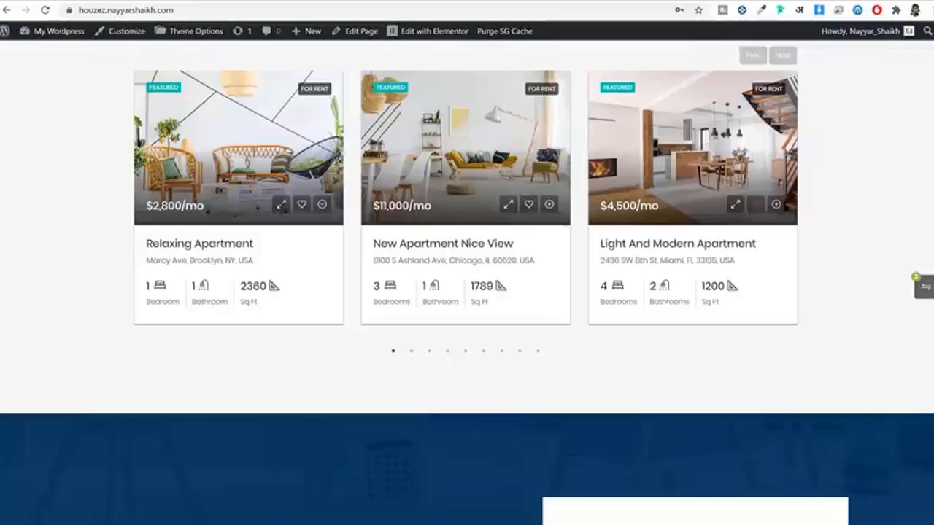
scroll(571, 219, down, 2)
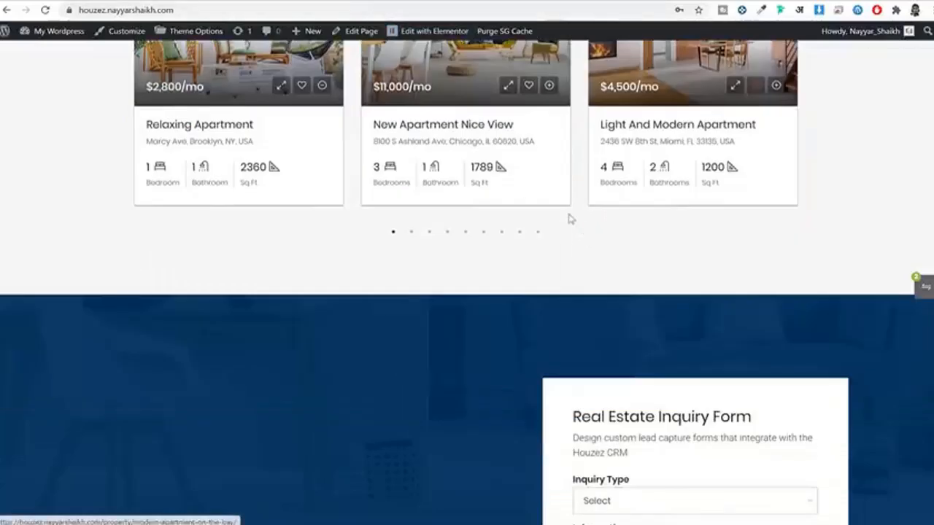
scroll(564, 214, up, 2)
scroll(627, 270, up, 1)
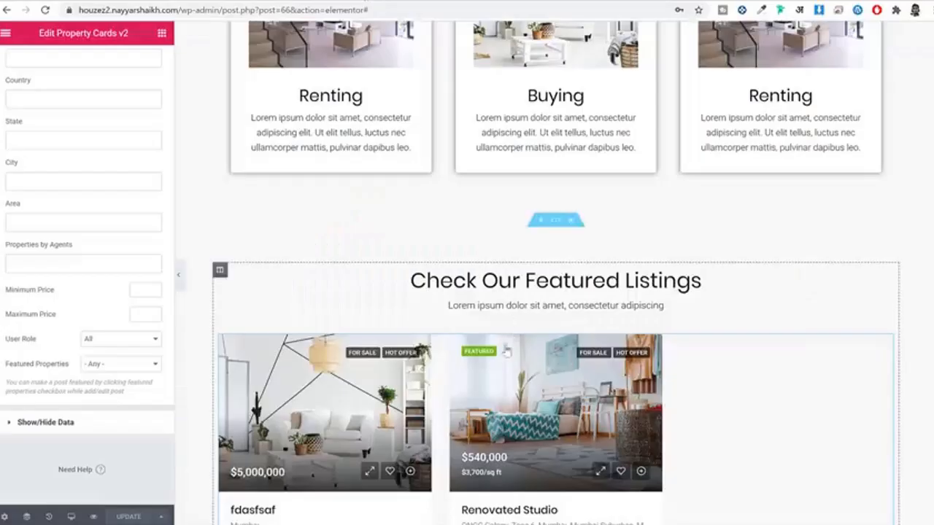
scroll(619, 396, down, 5)
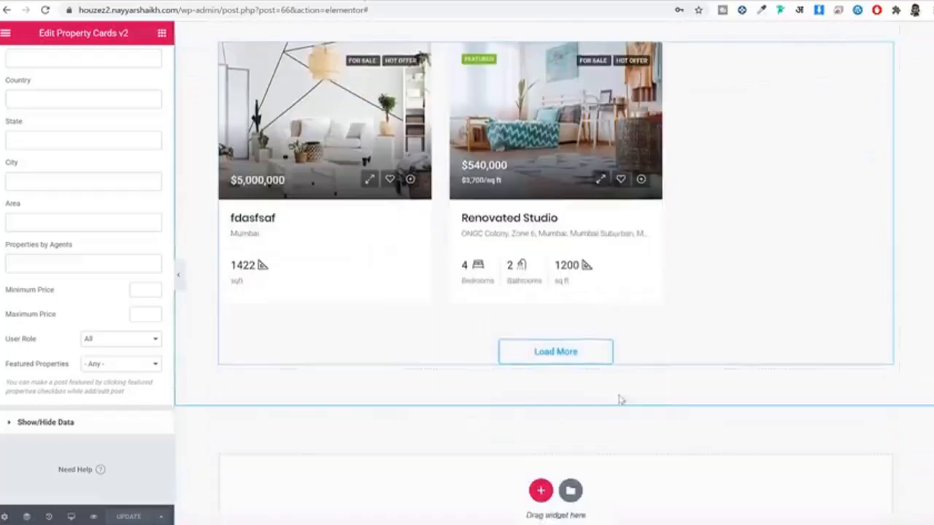
scroll(597, 351, up, 1)
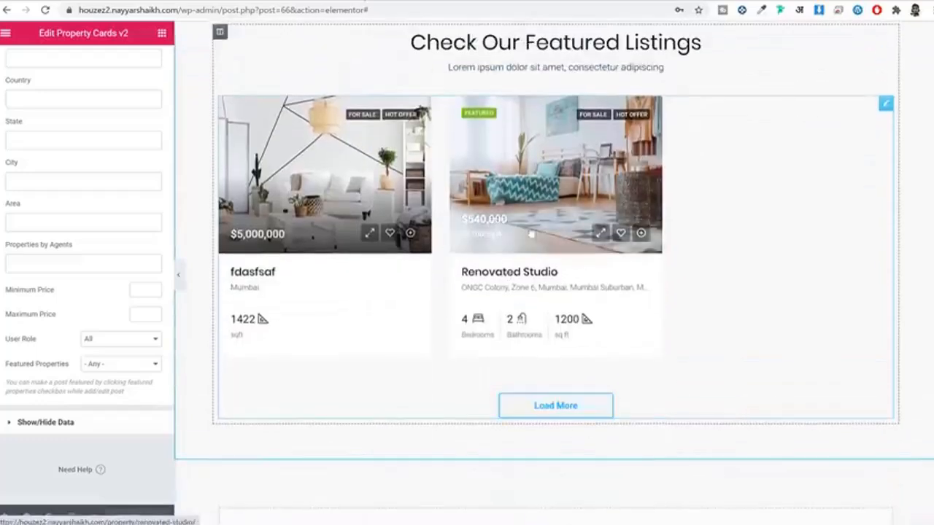
Step: Add a Property Cards Carousel v2 widget and delete the old upper listings widget
click(161, 33)
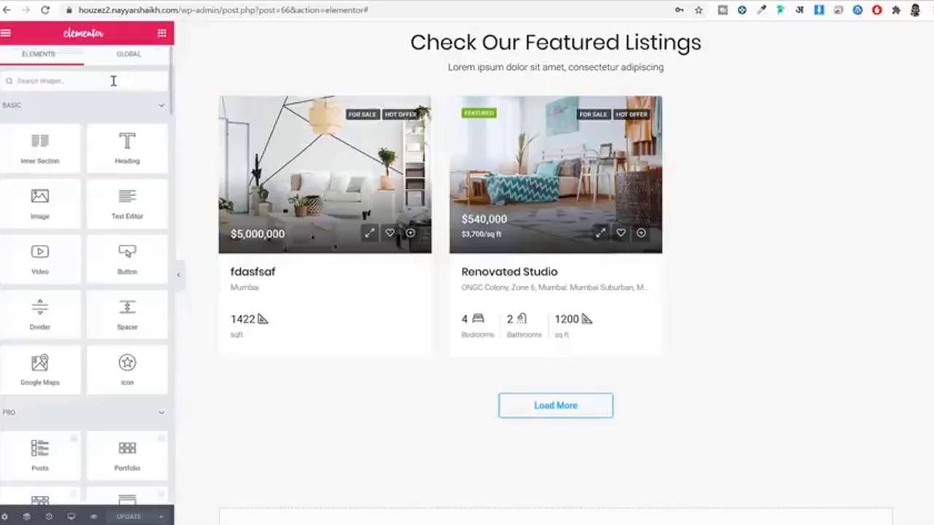
text(carous)
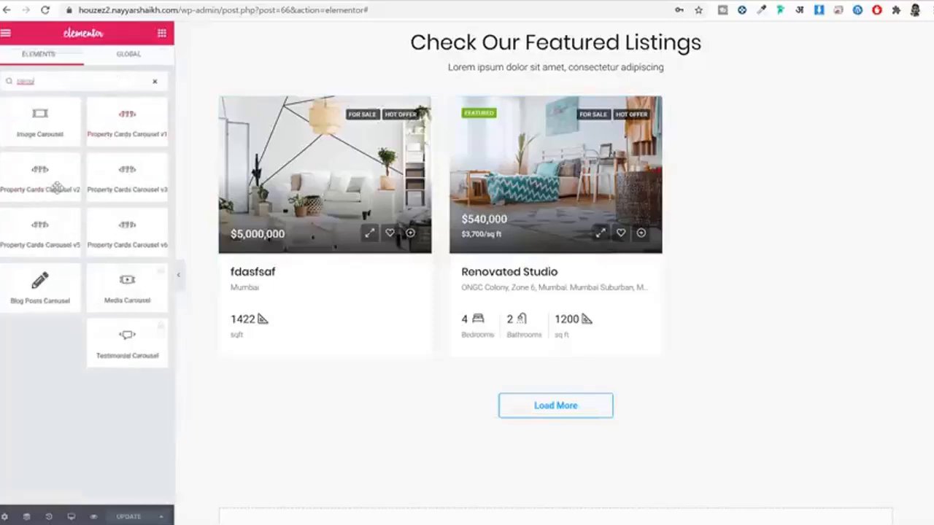
drag(41, 171, 565, 406)
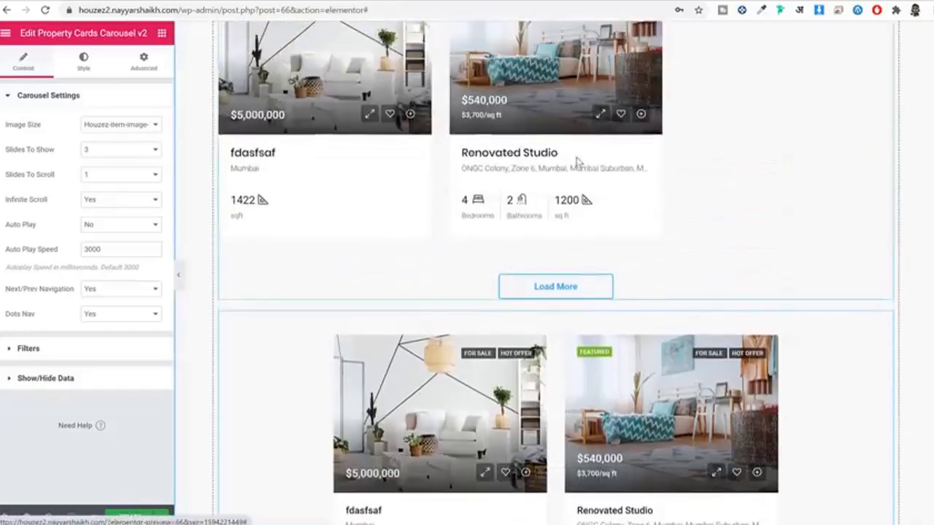
right_click(577, 160)
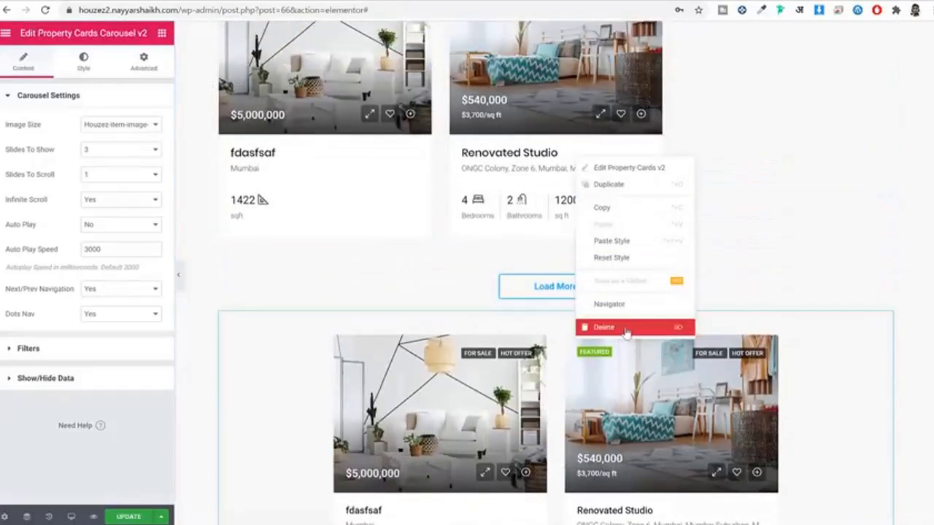
click(626, 329)
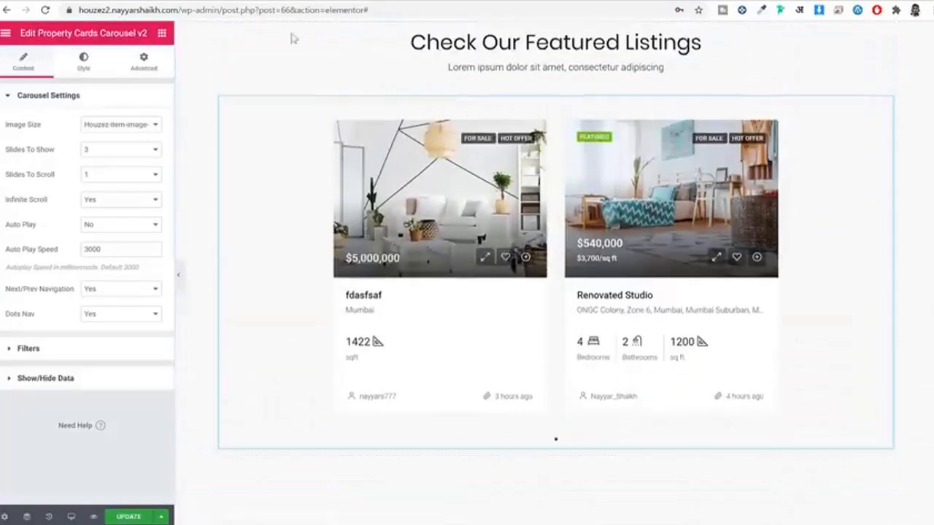
Step: Enable Hide Date & Agent on the carousel, save, and view the live Why Houzez section
click(75, 387)
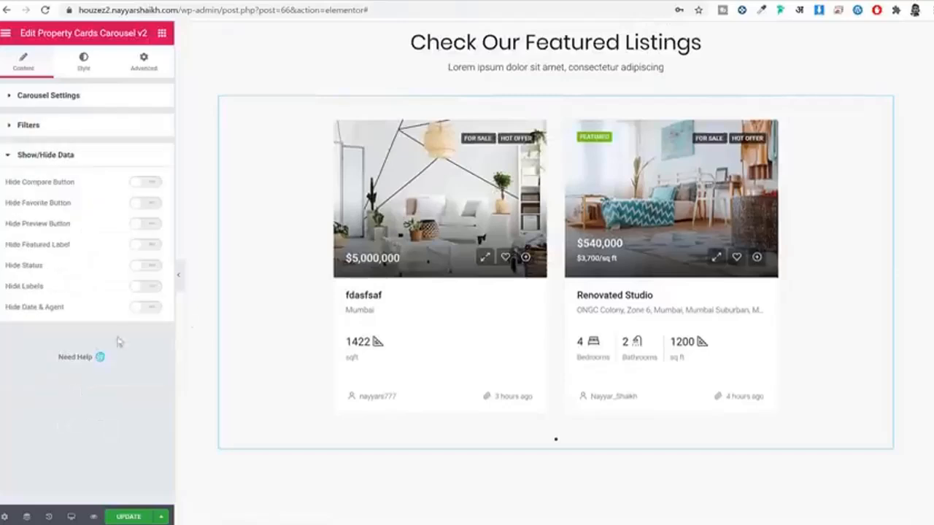
click(148, 309)
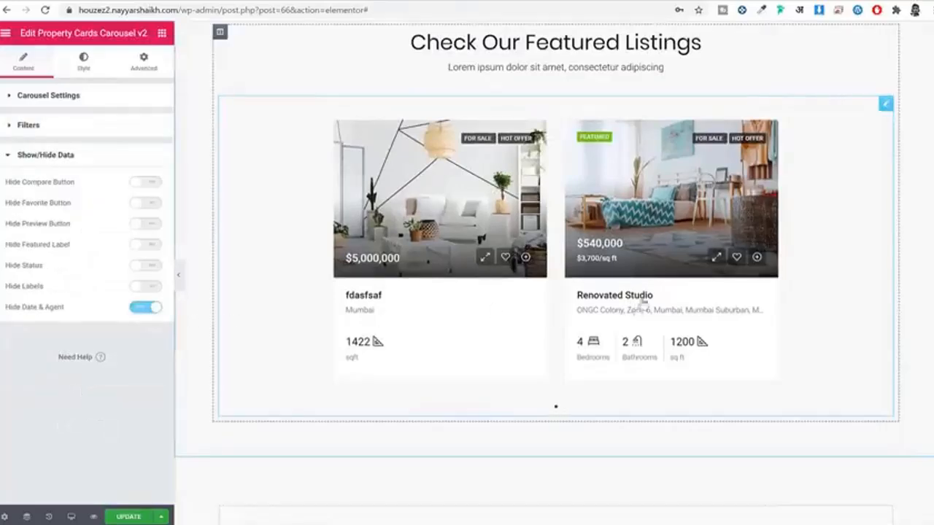
click(137, 518)
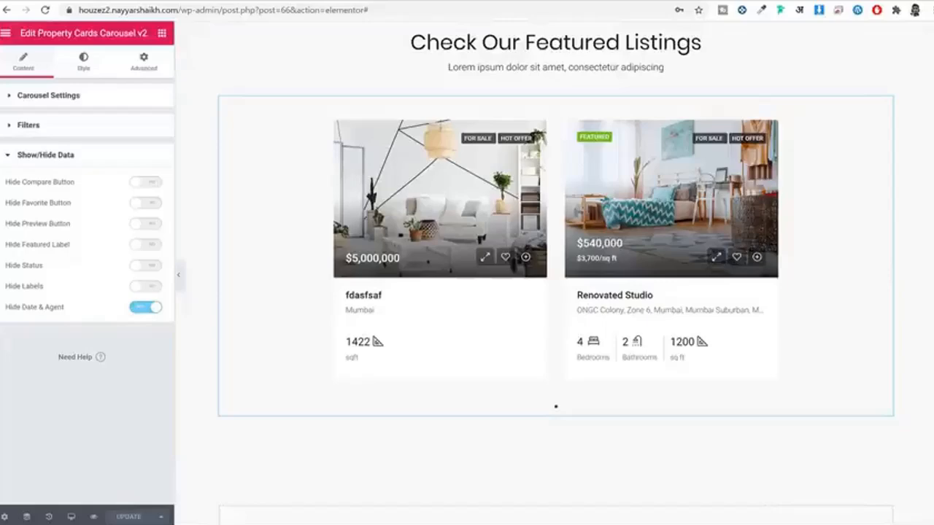
click(286, 3)
scroll(665, 174, down, 7)
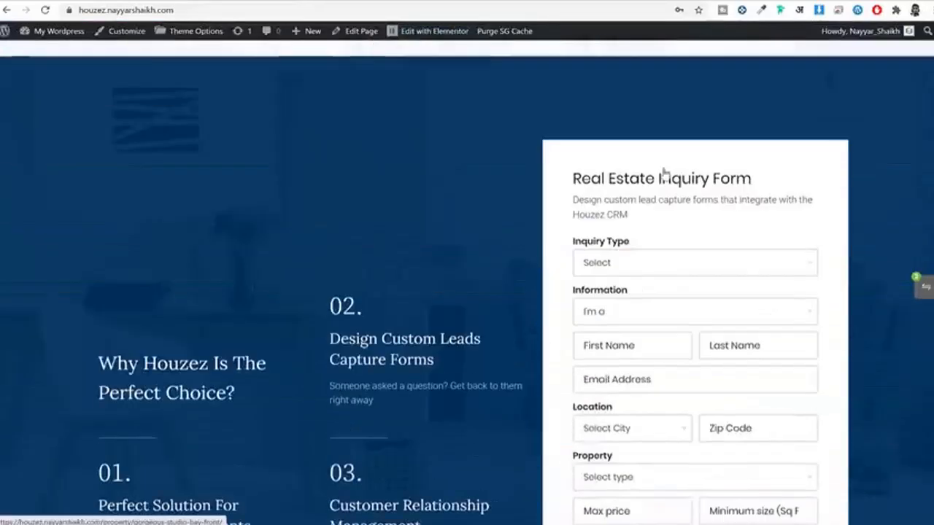
Step: Add a new three-column section below the property carousel
scroll(664, 174, down, 3)
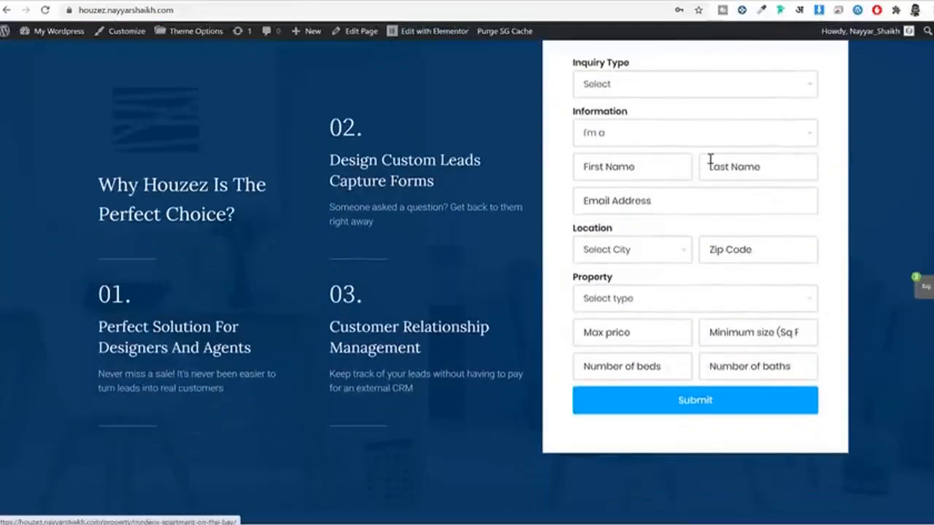
click(405, 2)
scroll(564, 329, down, 3)
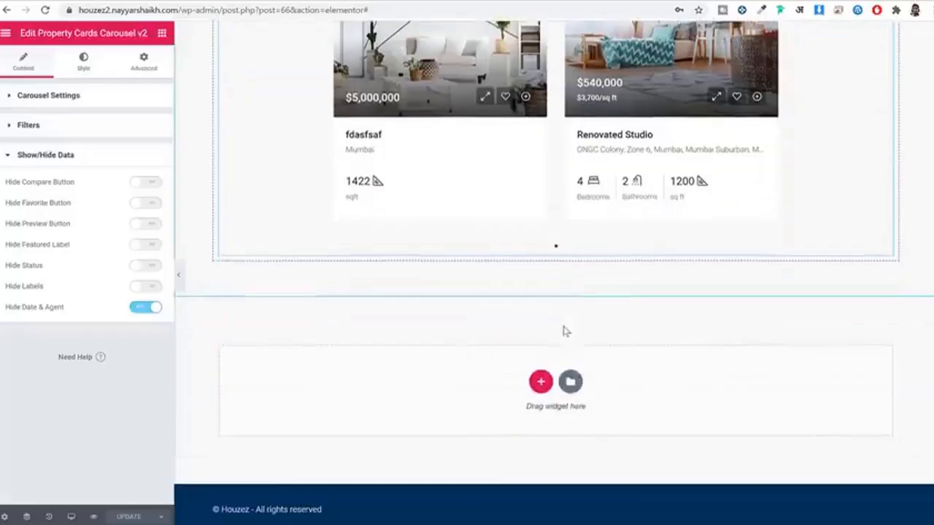
click(542, 376)
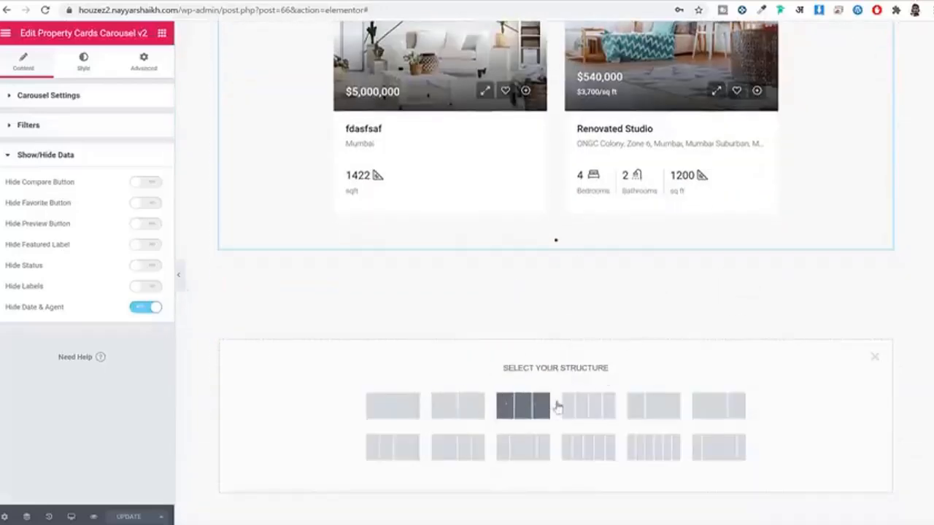
click(522, 410)
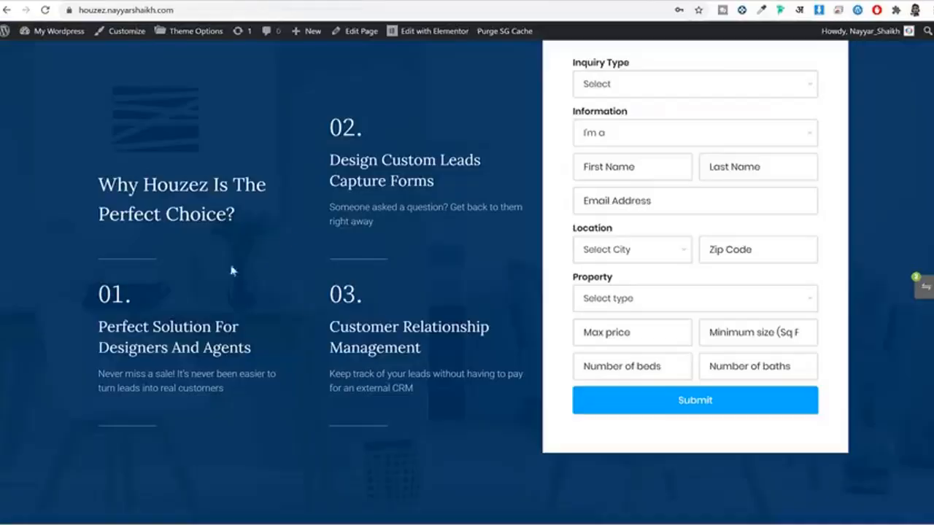
Step: Select the live site's column text for reference
drag(144, 186, 228, 408)
drag(344, 129, 448, 346)
click(445, 336)
scroll(706, 288, up, 2)
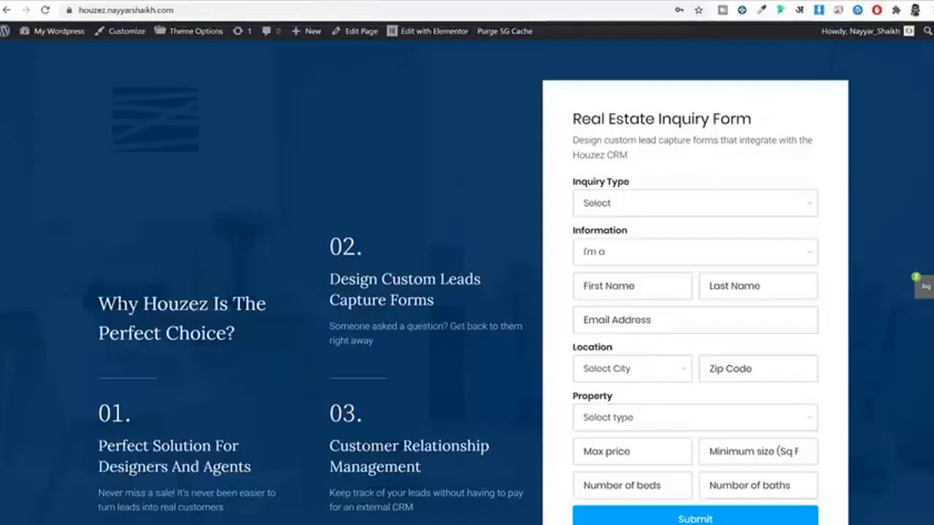
drag(97, 303, 235, 334)
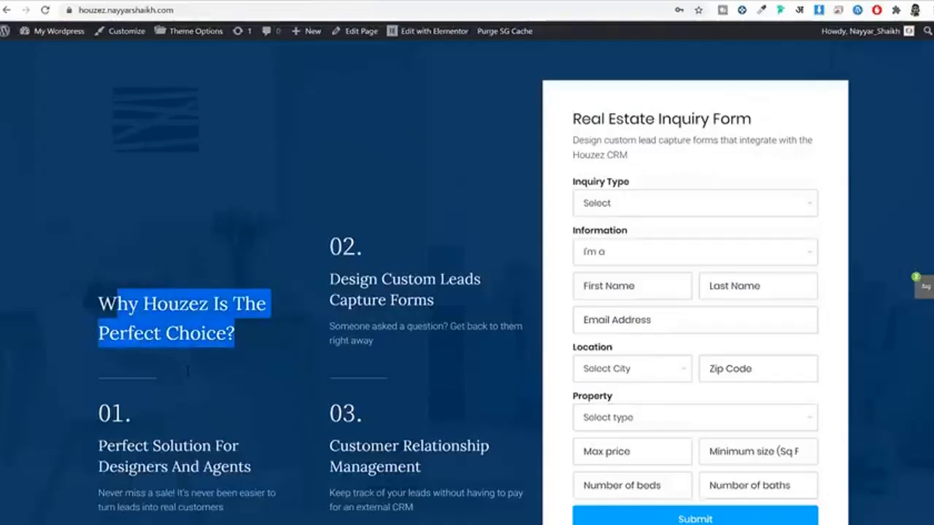
scroll(192, 372, down, 2)
drag(329, 207, 413, 319)
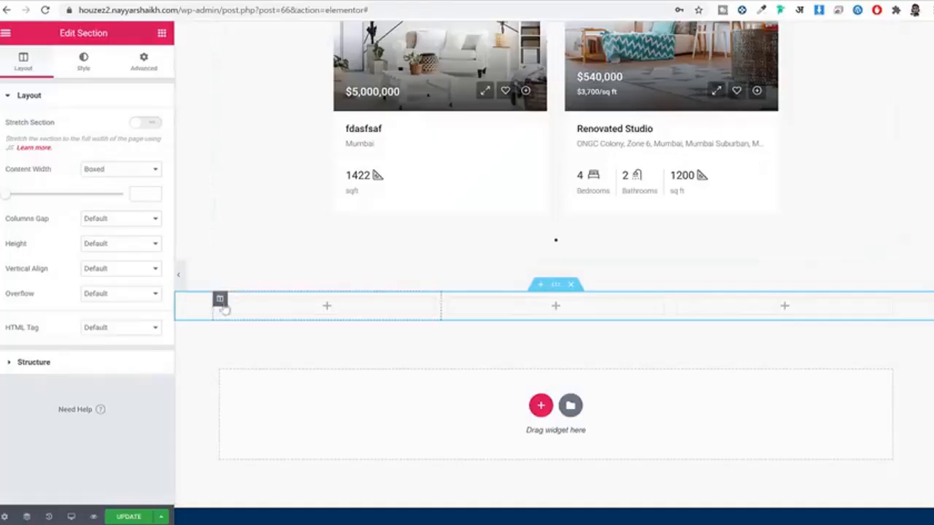
Step: Give the first column and the middle column a Column Width of 30%
click(219, 300)
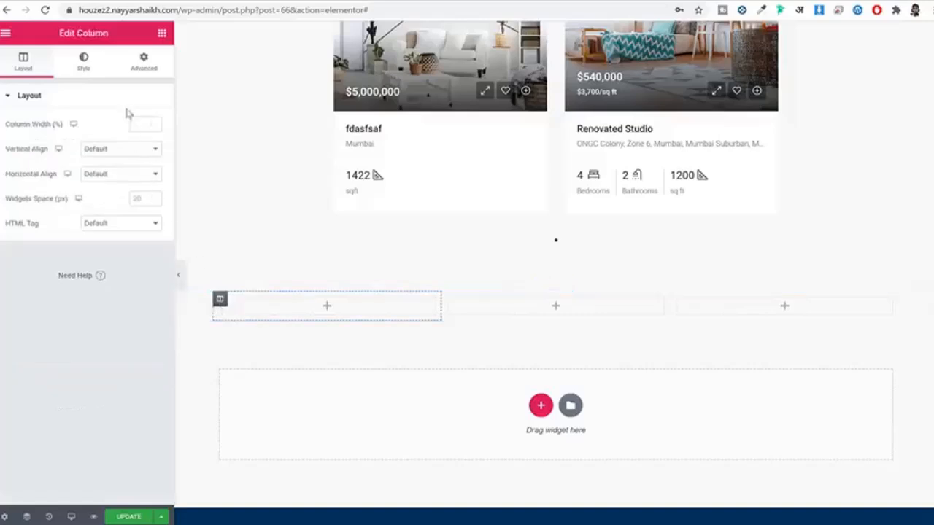
click(140, 122)
text(30)
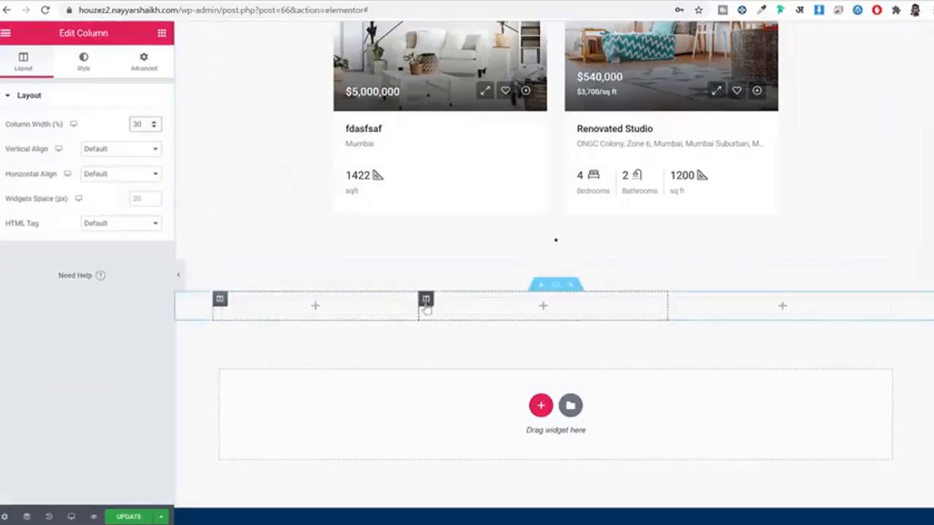
click(426, 298)
text(30)
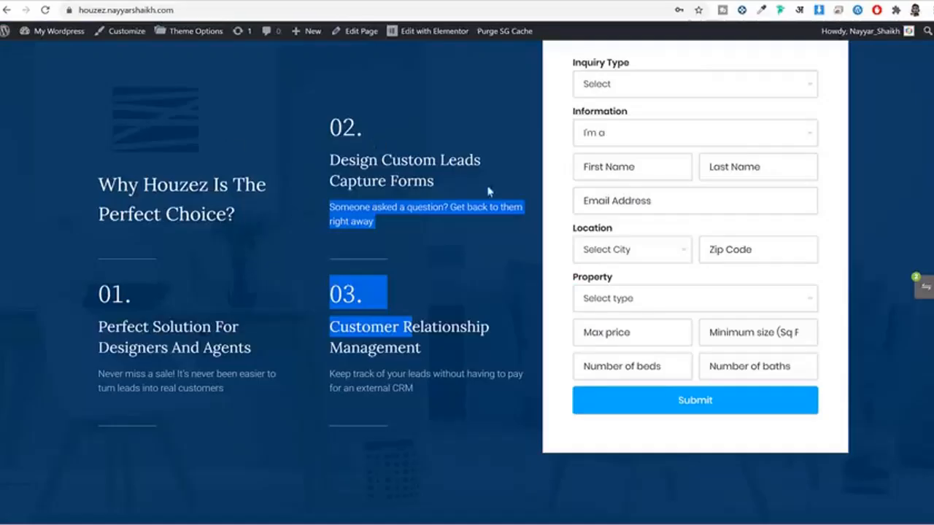
Step: Add a Section Title widget in the first column titled 'Why Houzez Is The Perfect Choice?'
scroll(502, 224, up, 1)
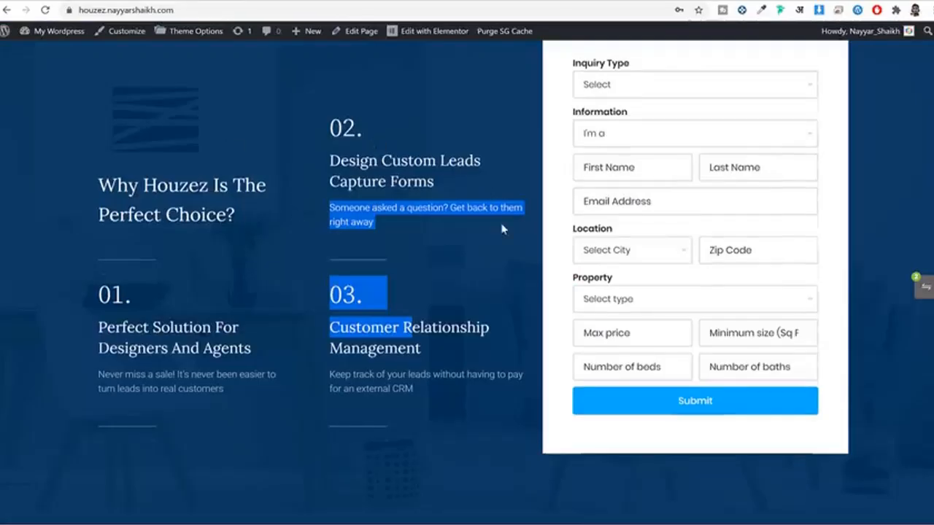
click(487, 218)
scroll(486, 213, up, 1)
scroll(487, 219, down, 2)
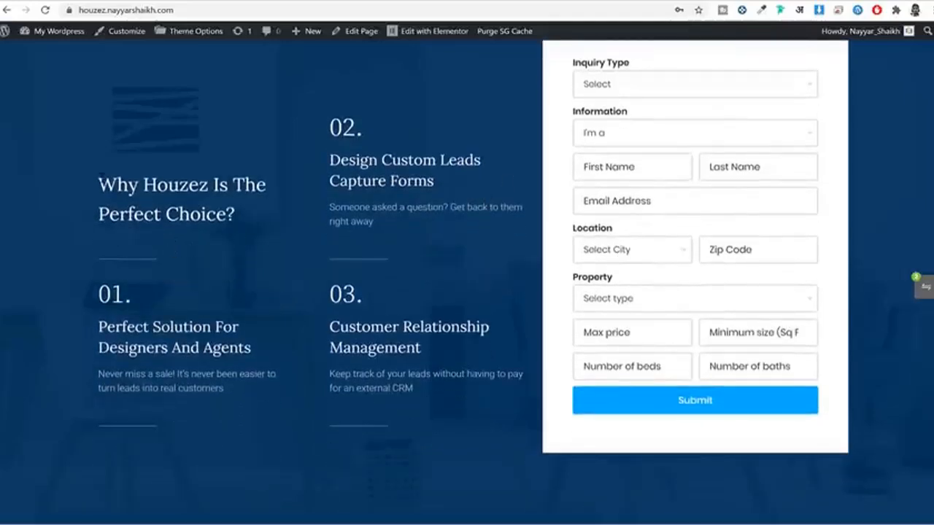
drag(102, 178, 248, 222)
key(ctrl+c)
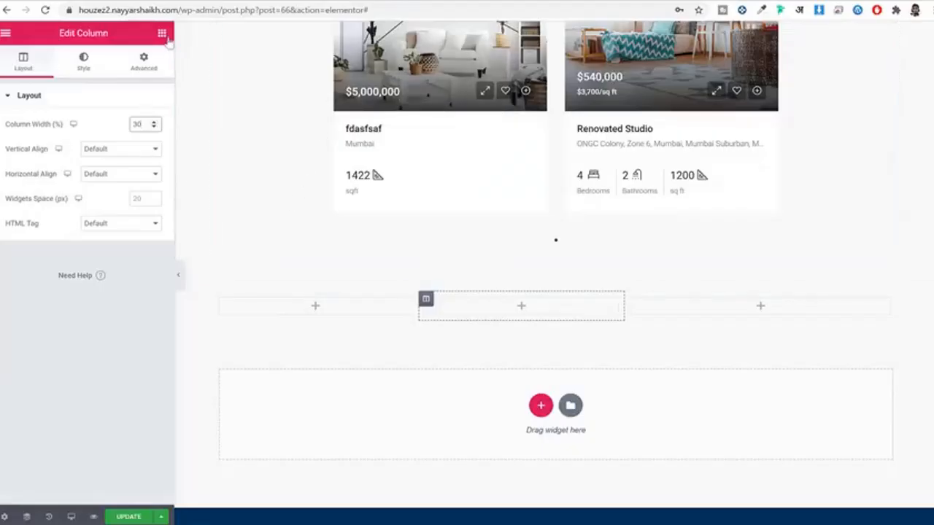
click(161, 33)
text(sec)
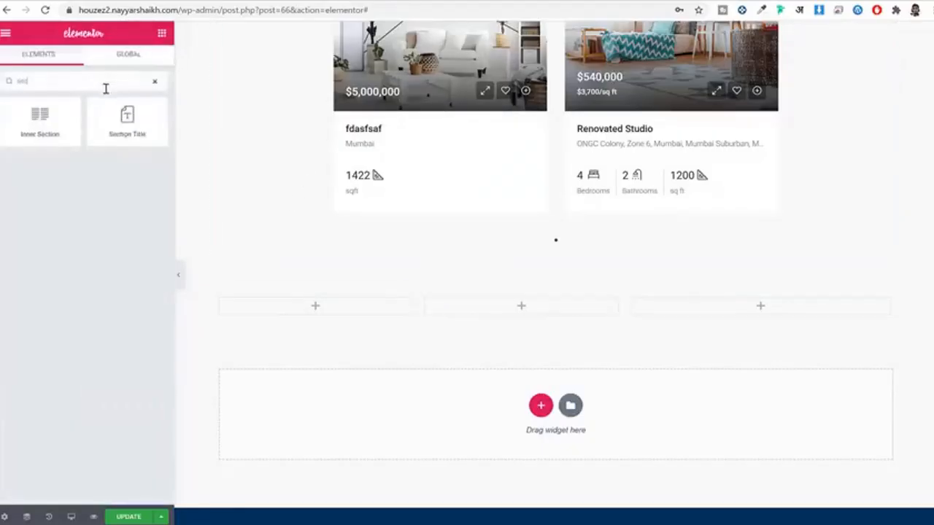
drag(167, 143, 329, 304)
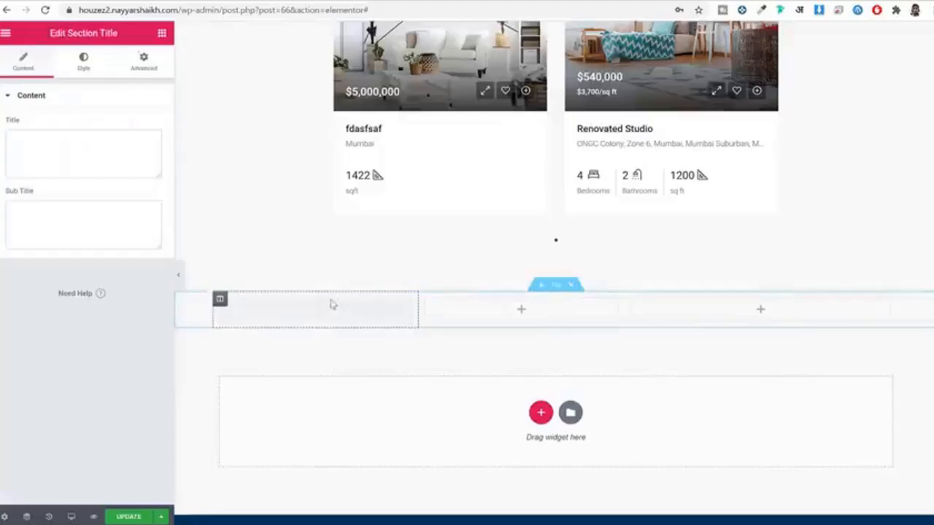
click(97, 144)
key(ctrl+v)
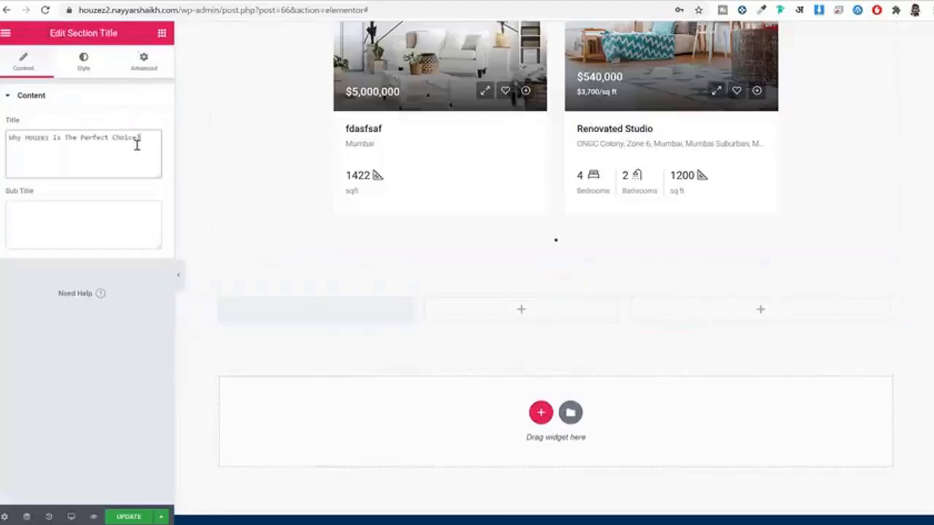
click(191, 1)
click(188, 270)
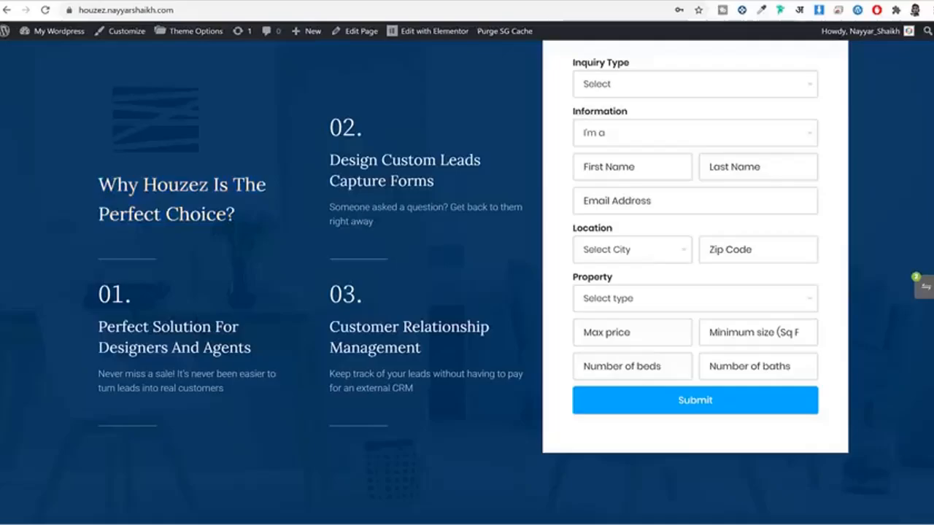
key(ctrl+Tab)
Step: Left-align the section title and set its font family to Lora
click(78, 70)
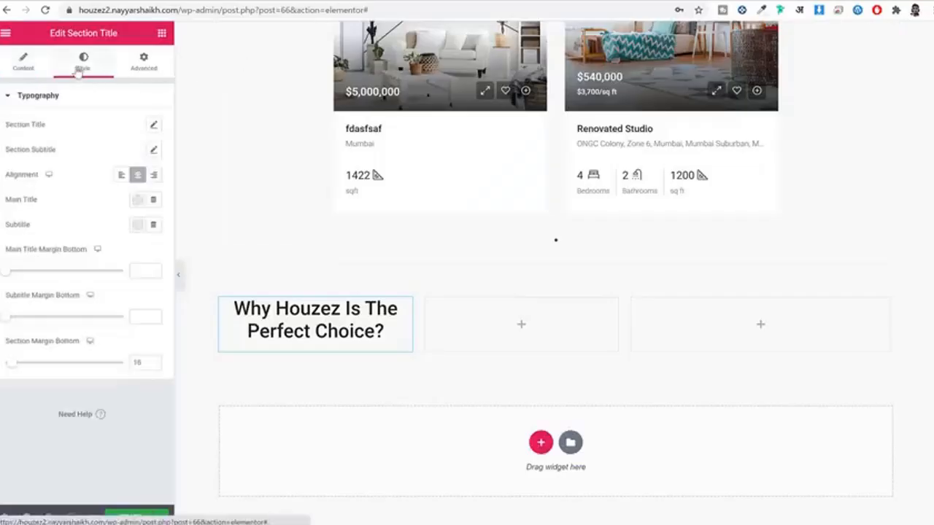
click(121, 175)
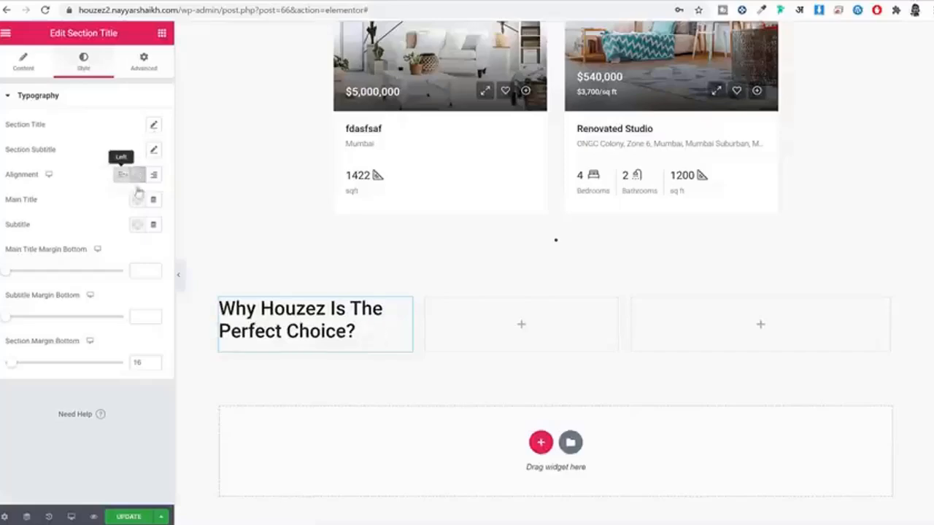
click(209, 2)
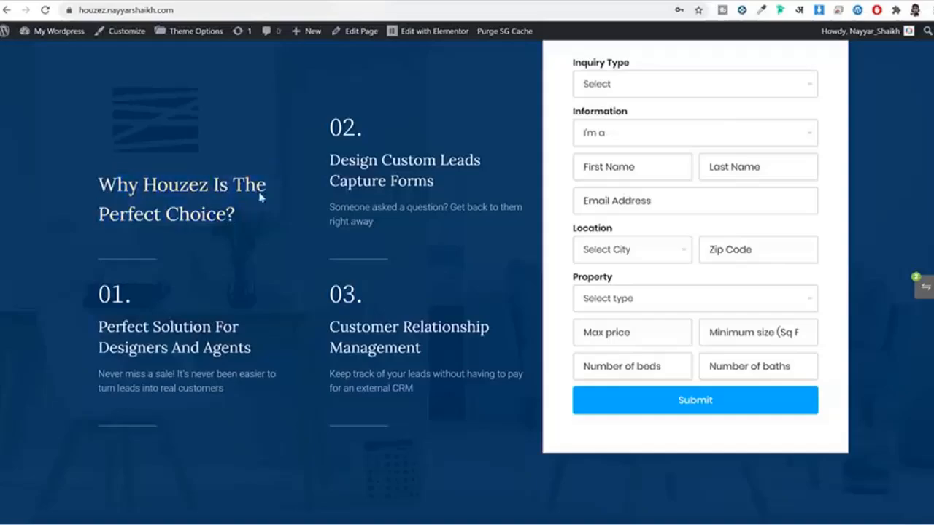
click(379, 2)
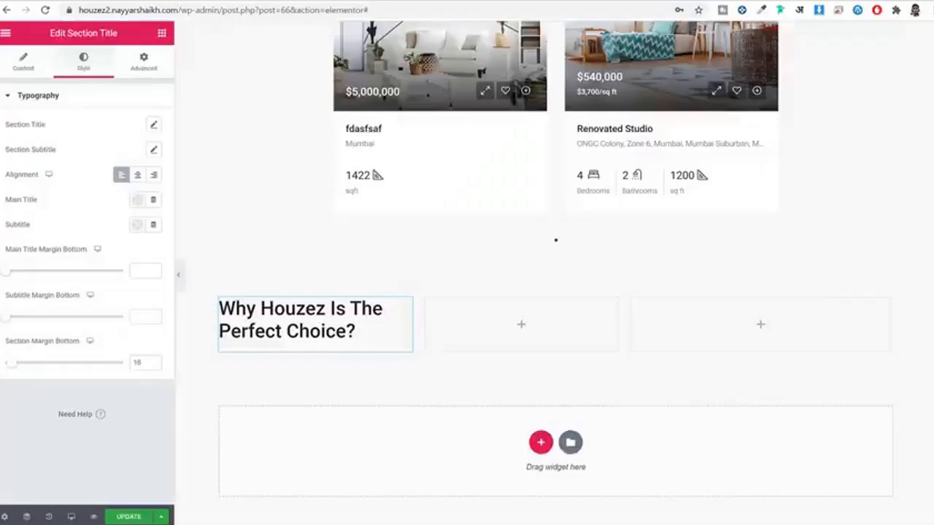
click(154, 125)
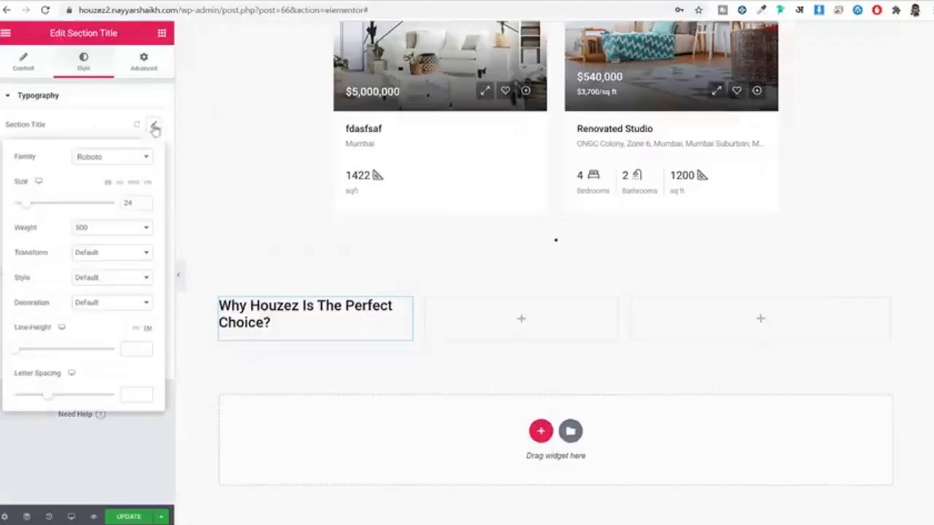
click(122, 159)
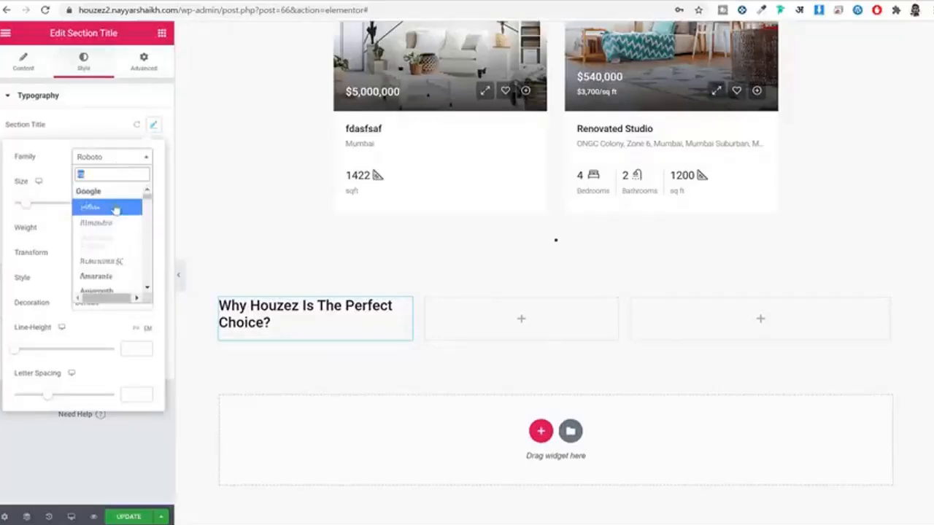
text(lora)
click(115, 208)
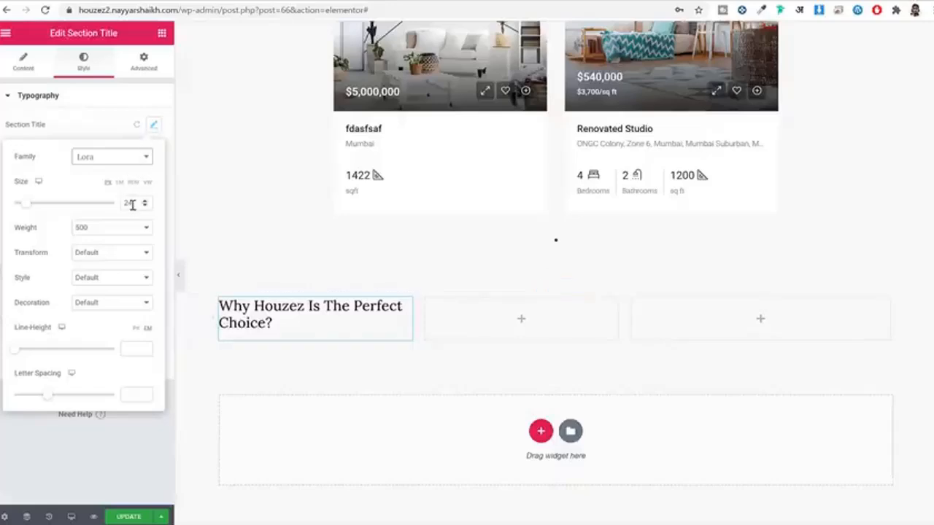
Step: Set the title size to 31 and line height to 1.6, then save
drag(132, 204, 95, 206)
text(31)
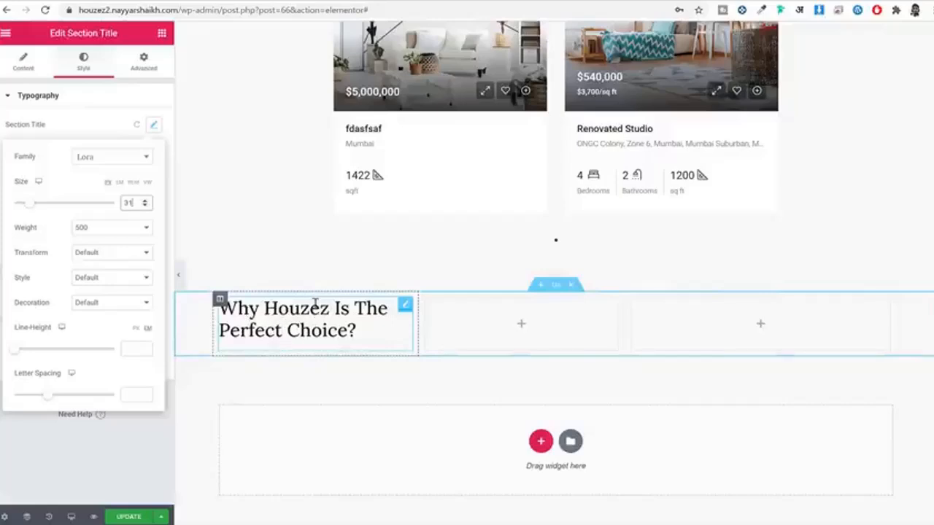
click(132, 346)
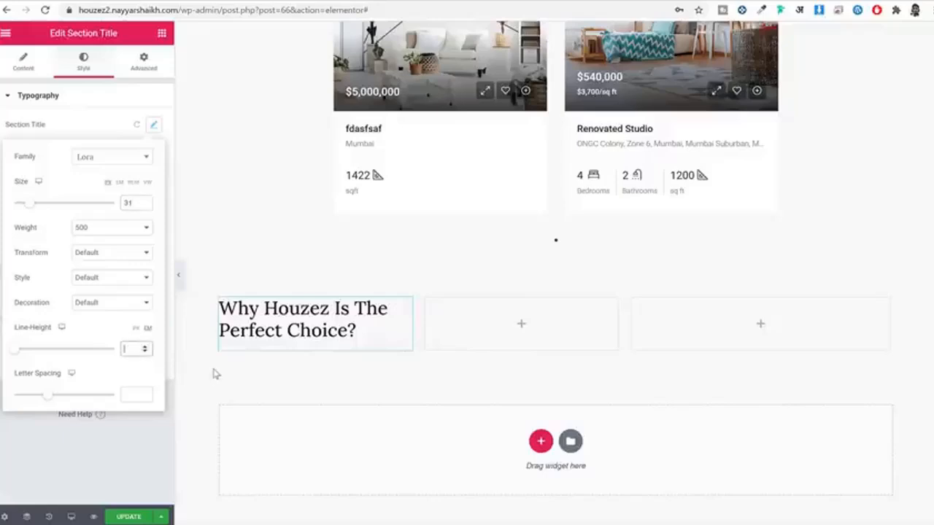
text(1.6)
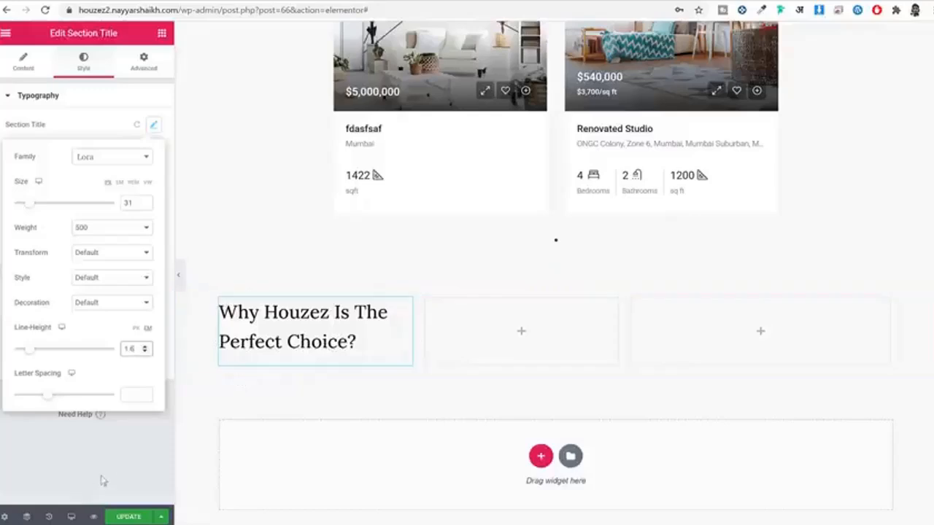
click(129, 516)
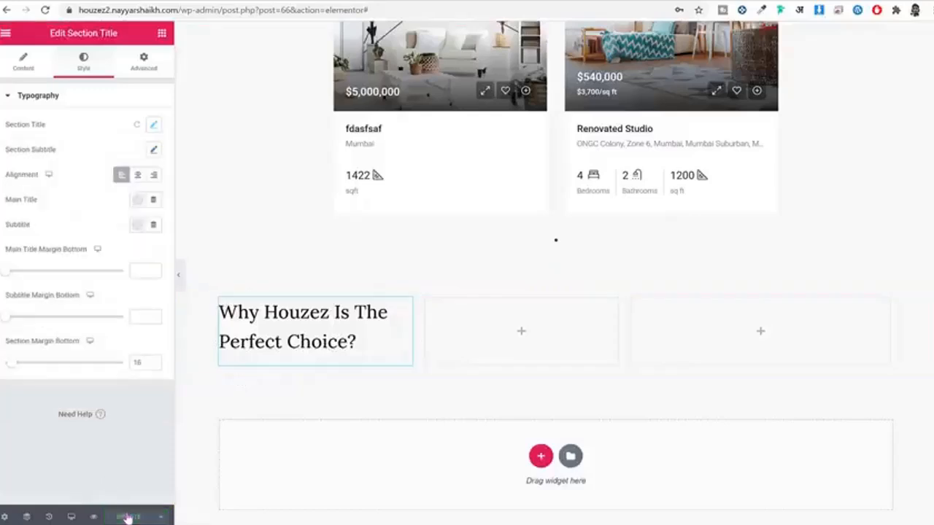
Step: Set the Main Title Margin Bottom to 15 and save the page
click(185, 3)
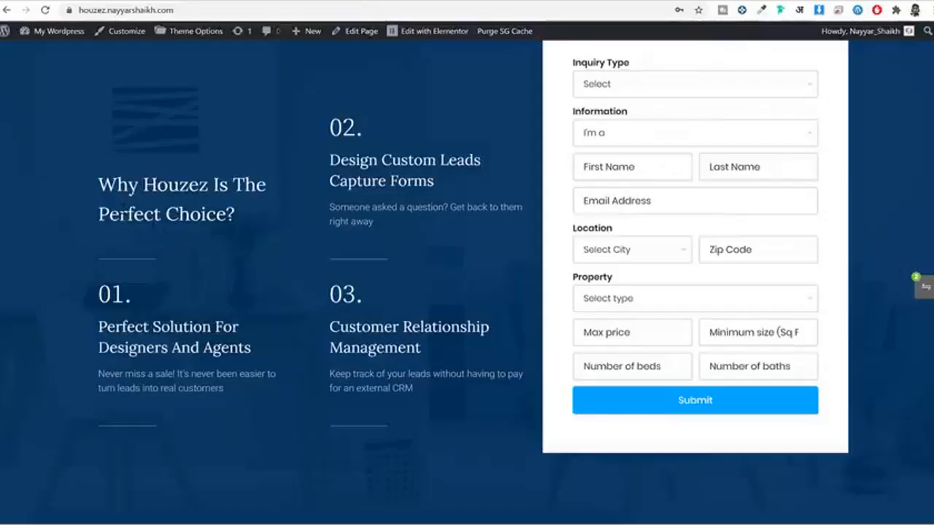
drag(109, 214, 180, 222)
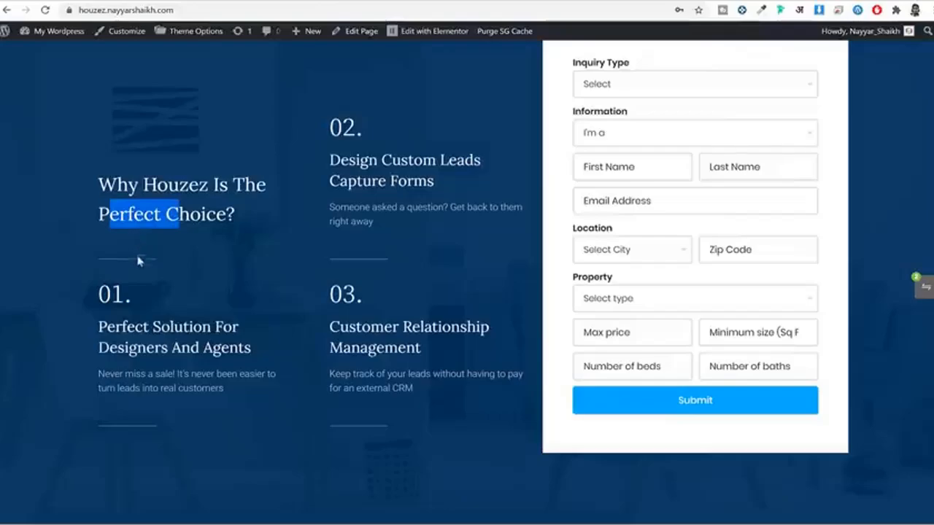
click(321, 3)
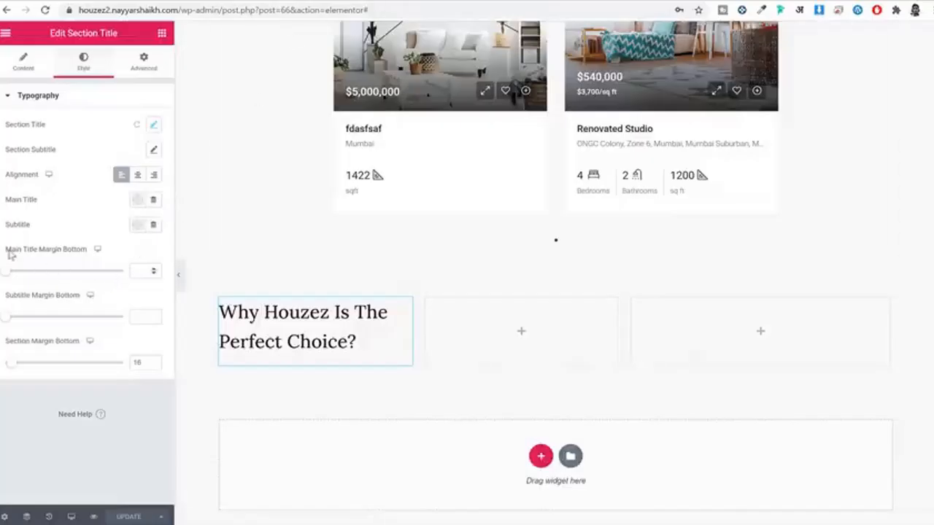
drag(10, 252, 68, 256)
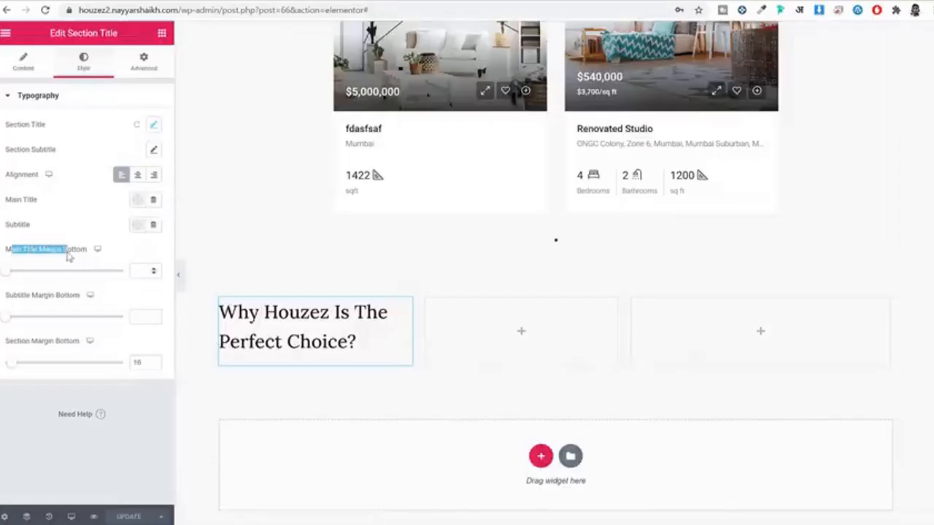
click(135, 270)
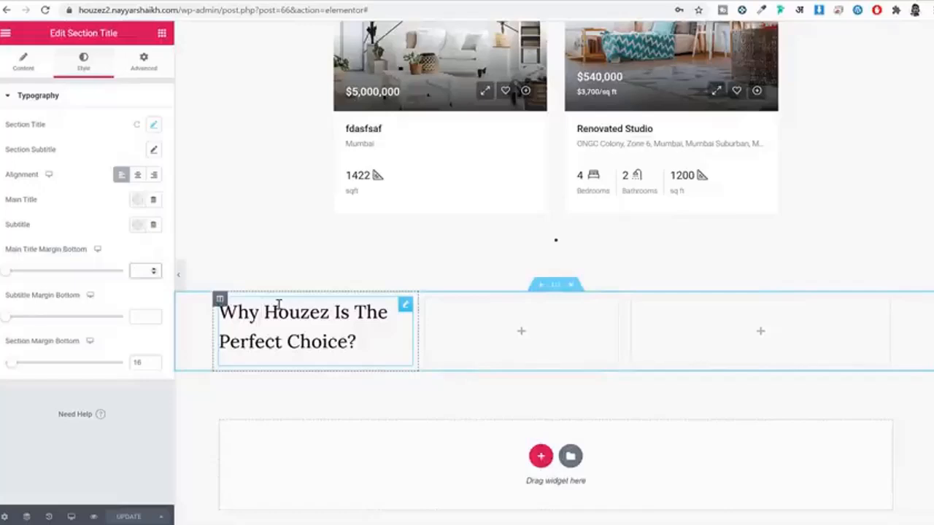
text(15)
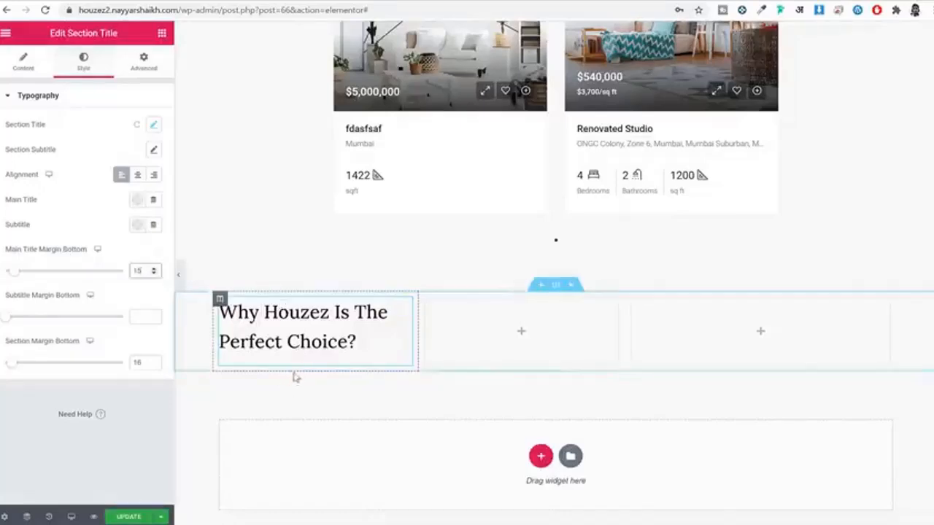
click(145, 517)
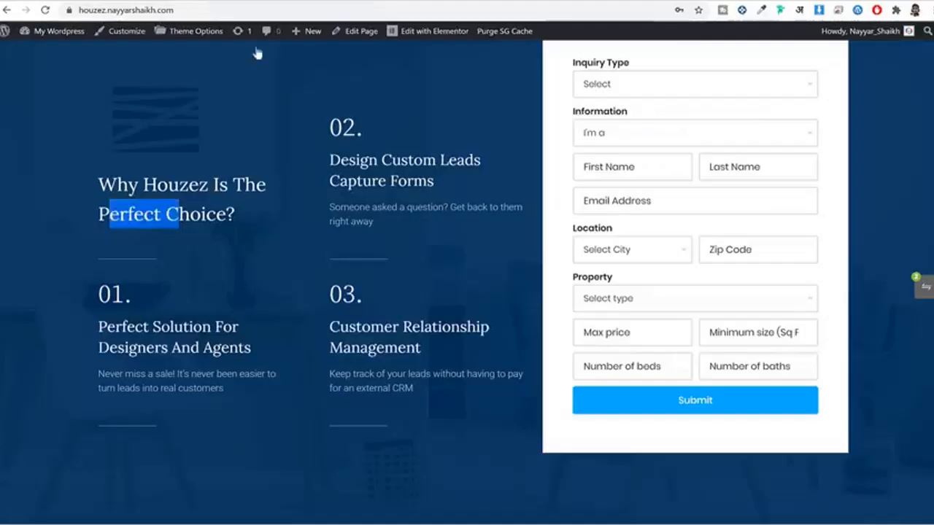
scroll(183, 228, down, 1)
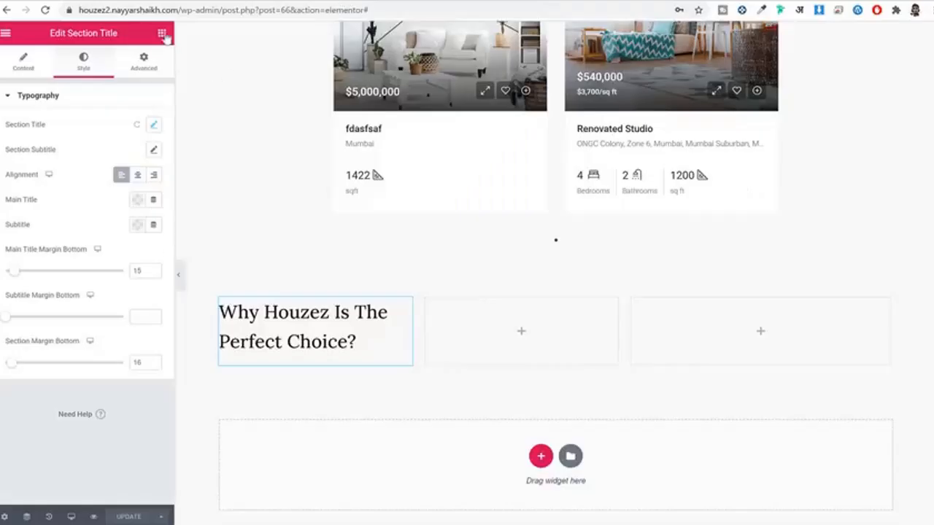
click(162, 34)
Step: Place a Divider widget under the heading and set its width to 30
click(111, 84)
text(div)
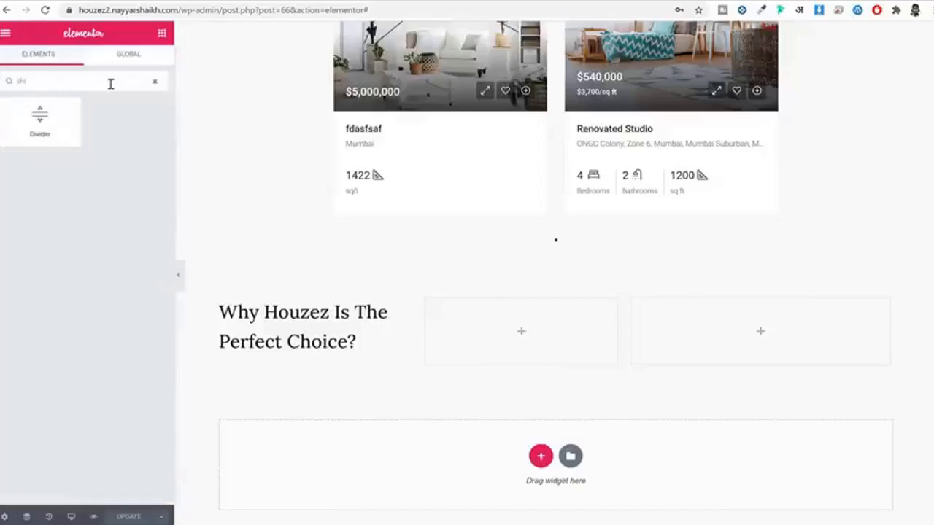
drag(40, 119, 262, 351)
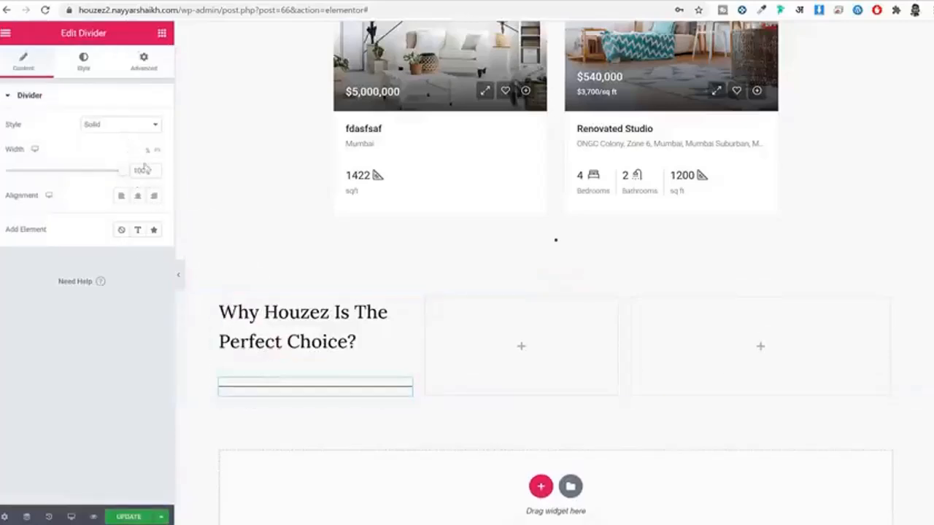
drag(144, 170, 100, 173)
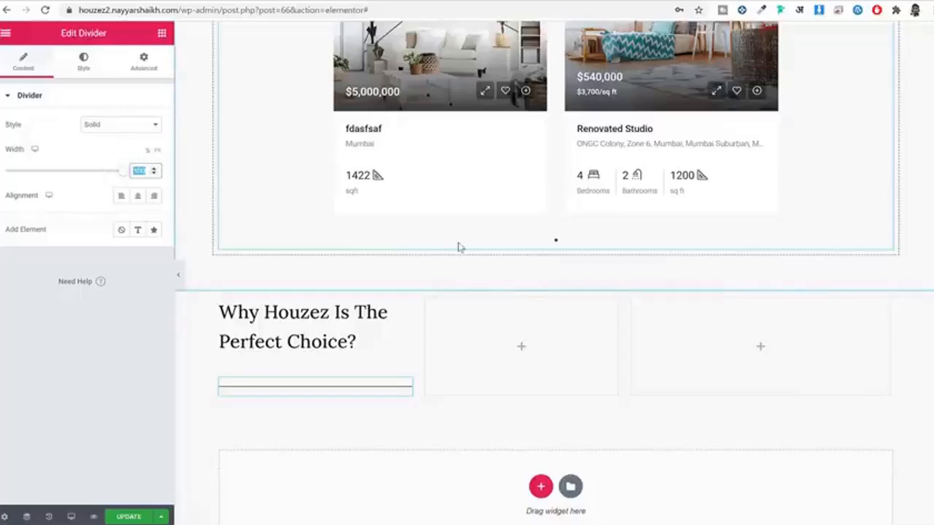
text(30)
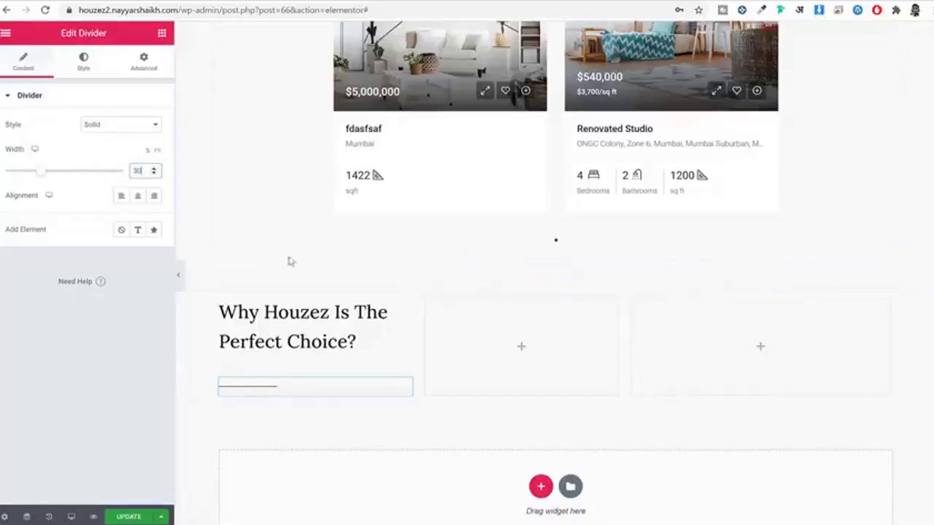
Step: Reduce the divider's gap to 2, leaving its colour unchanged
click(85, 64)
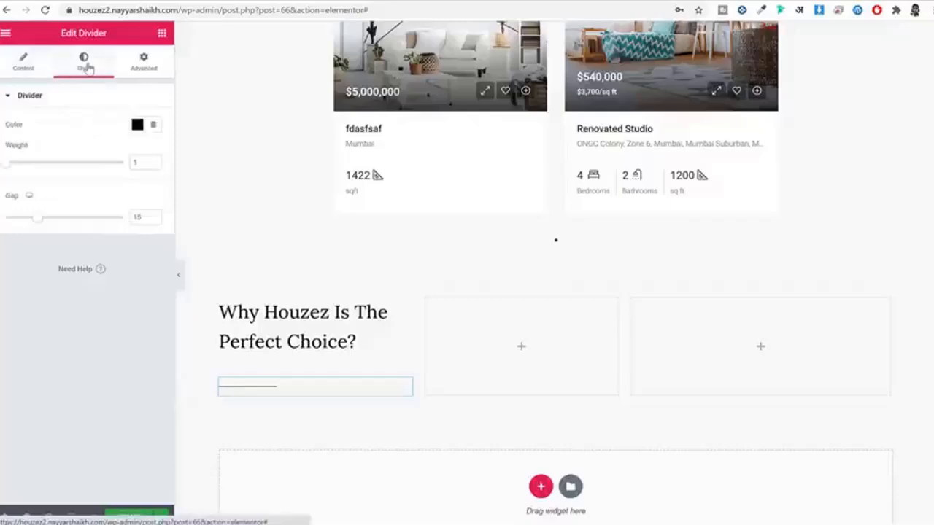
drag(35, 224, 25, 219)
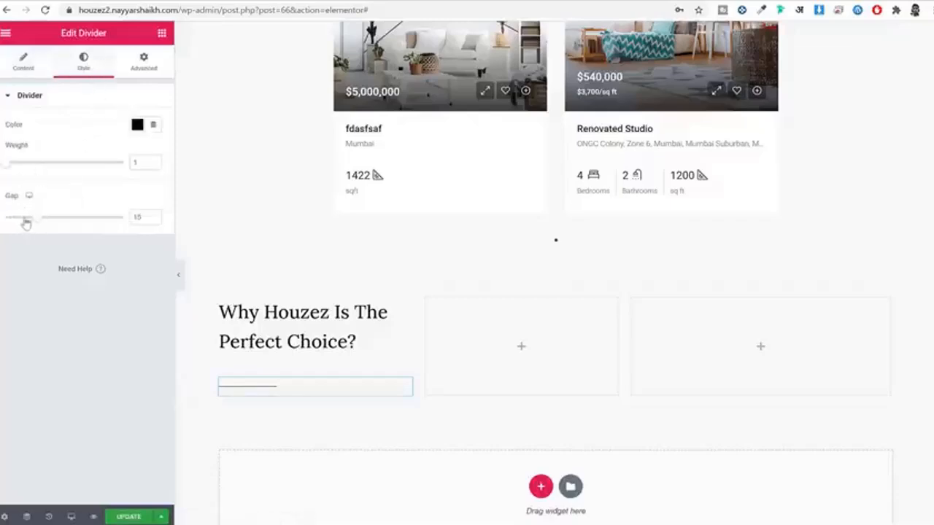
click(137, 125)
click(117, 125)
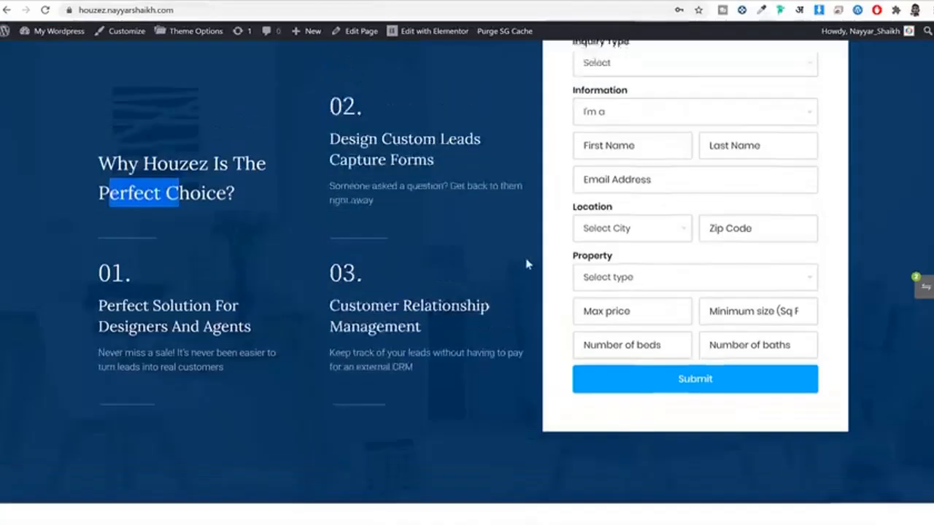
scroll(529, 264, up, 2)
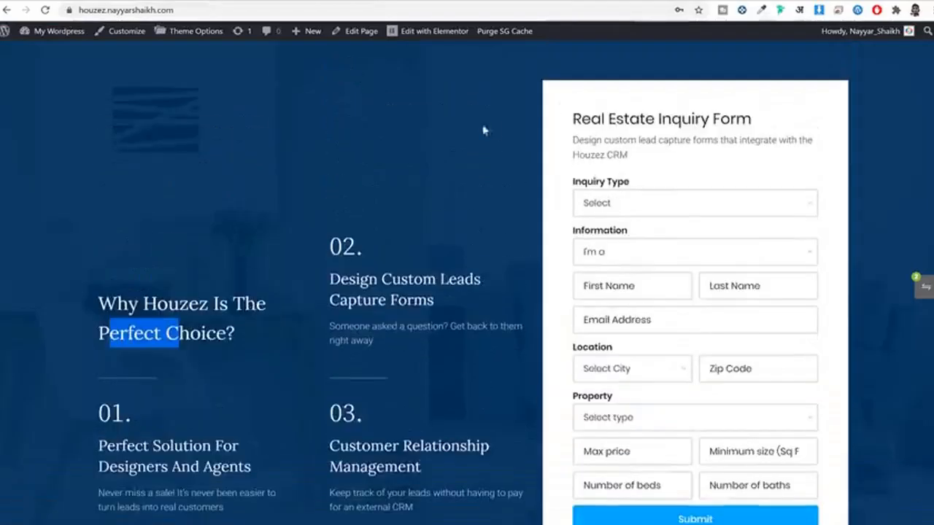
scroll(459, 197, down, 2)
click(453, 191)
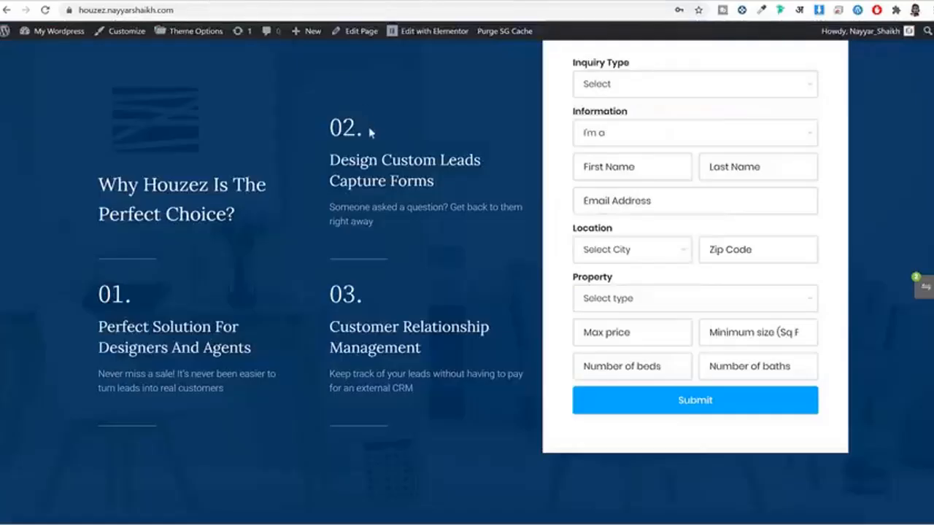
Step: Add a heading widget below the divider reading '01.'
scroll(95, 238, down, 1)
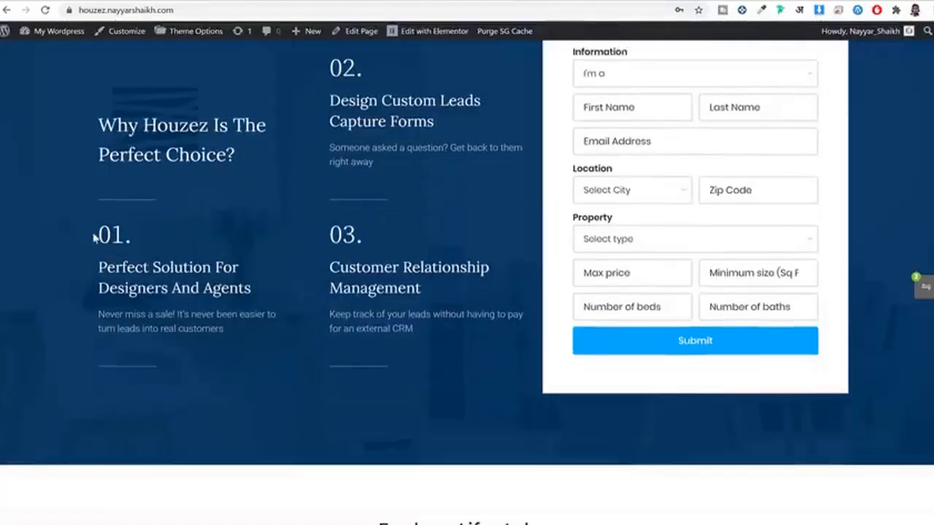
drag(95, 238, 139, 237)
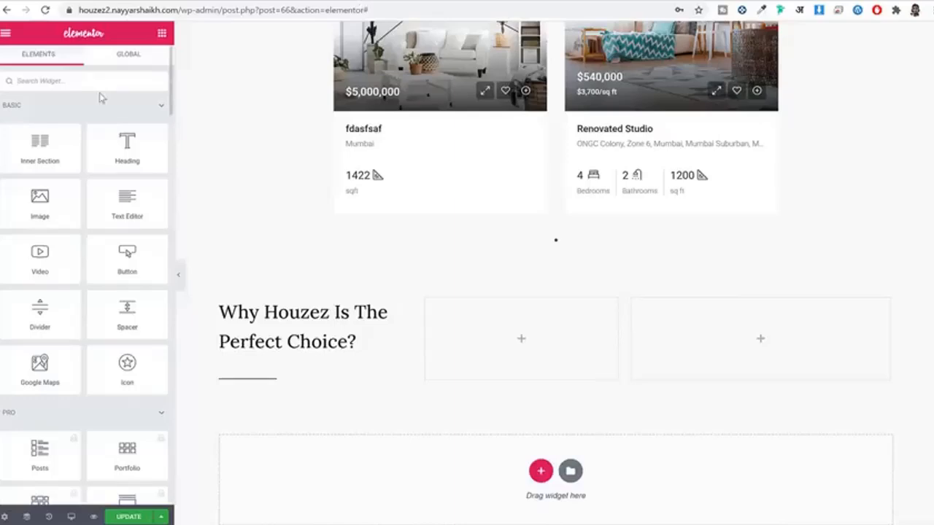
text(ti)
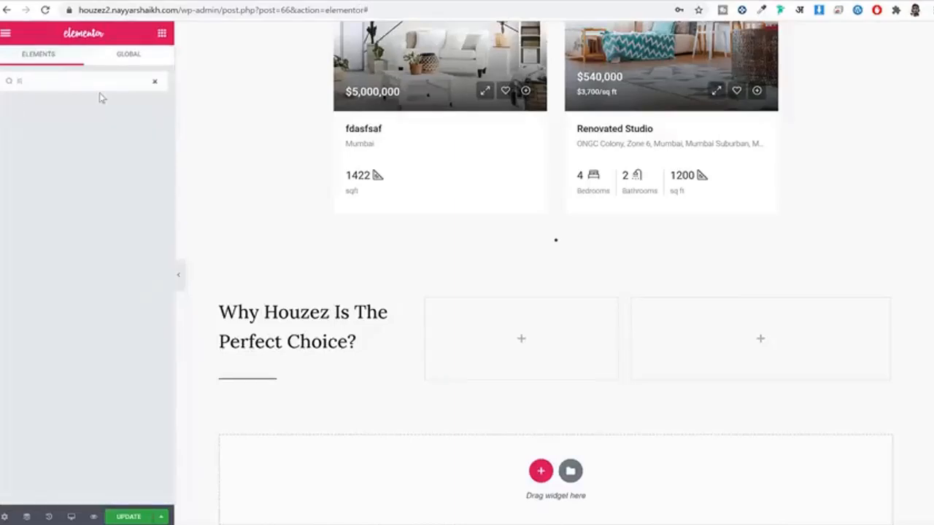
drag(43, 118, 265, 384)
triple_click(85, 154)
text(01.)
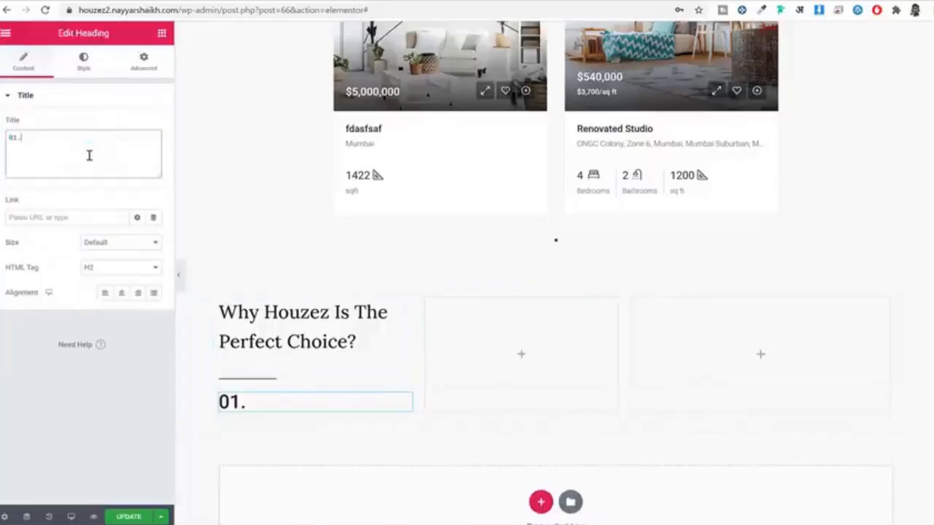
Step: Set the 01. heading's font family to Lora
click(84, 61)
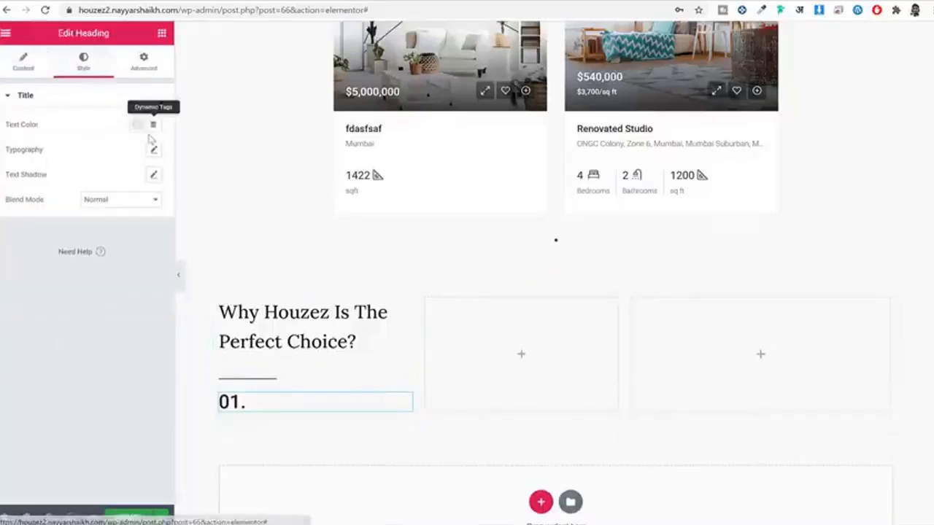
click(155, 150)
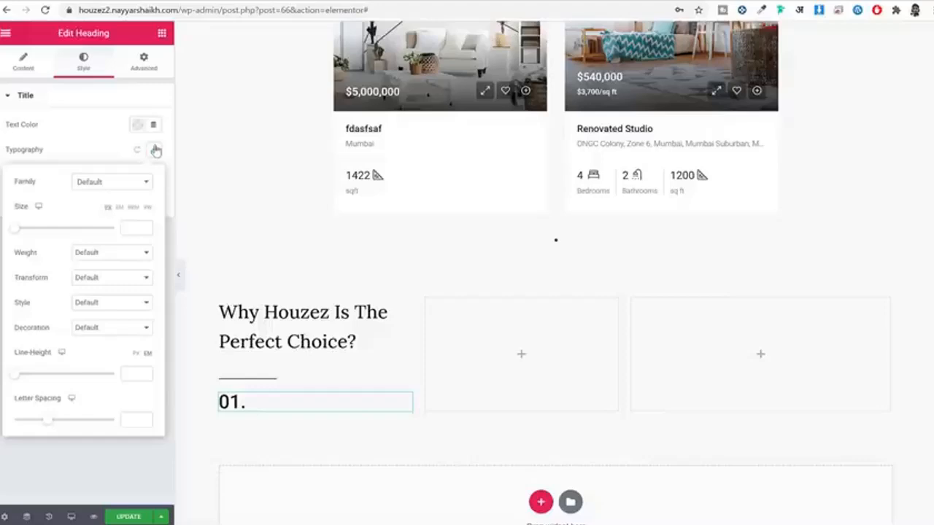
click(102, 191)
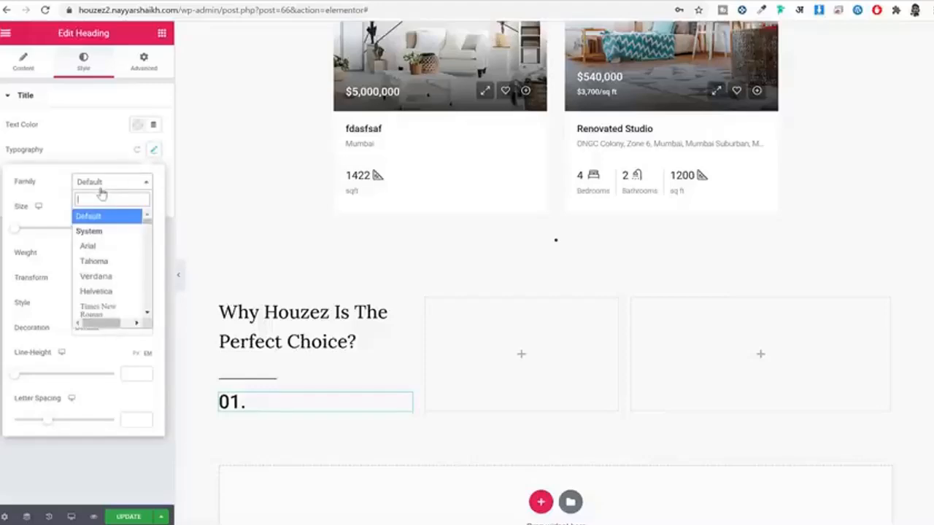
text(lora)
key(Return)
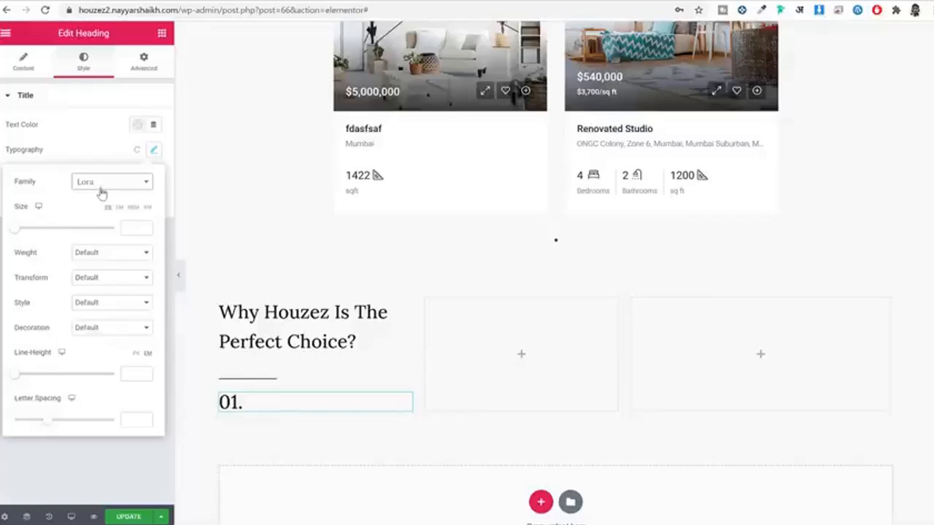
click(114, 149)
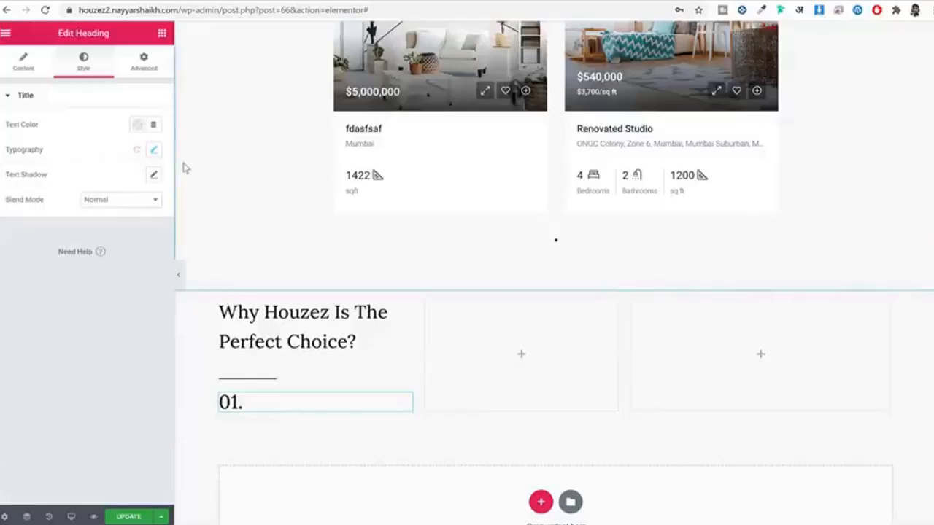
Step: Give the 01. heading size 40 and weight 400, then select the next live-page heading
click(153, 149)
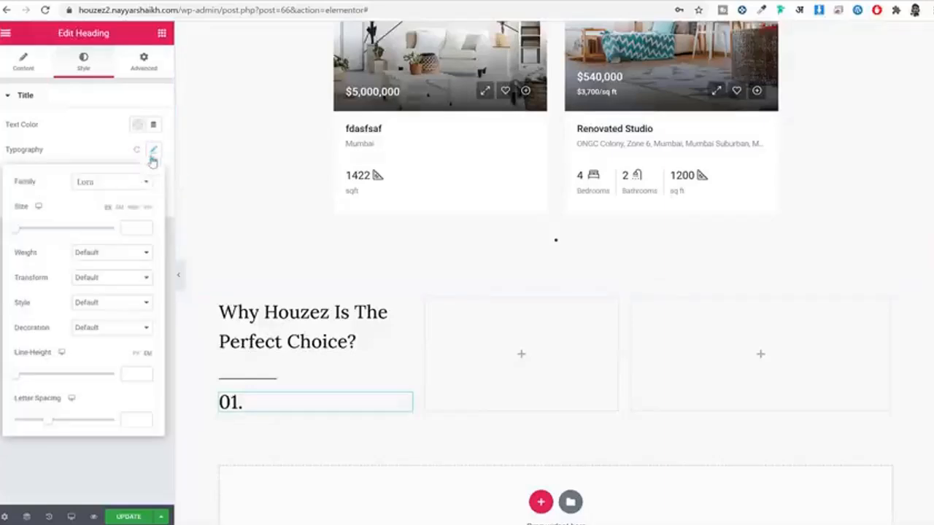
text(40)
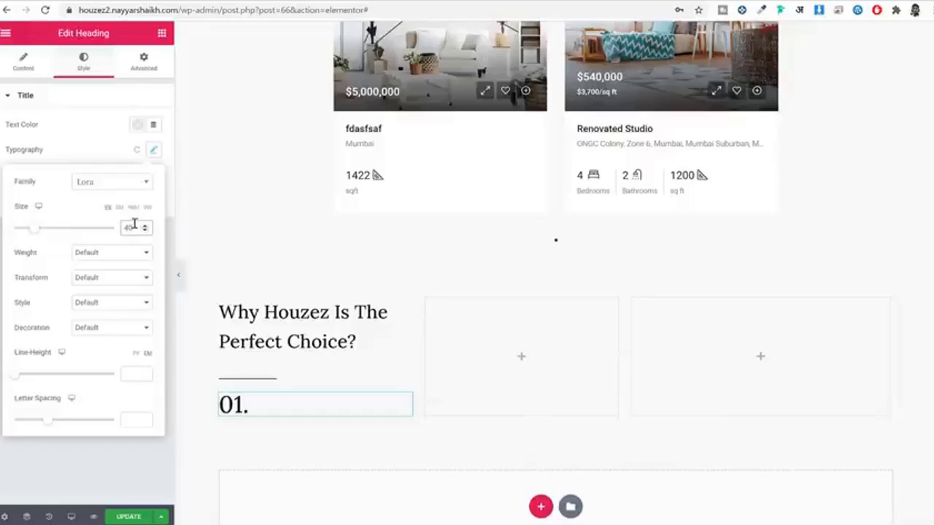
click(114, 255)
click(102, 300)
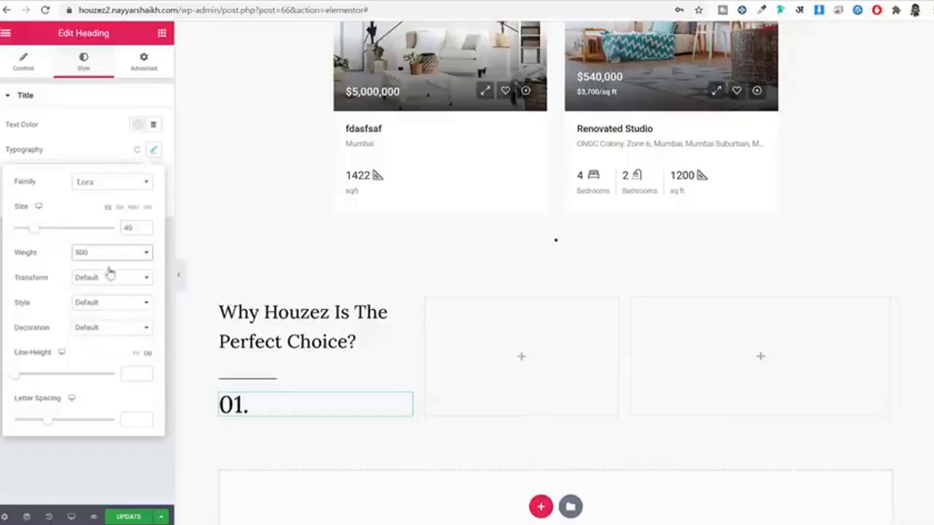
click(133, 257)
click(105, 293)
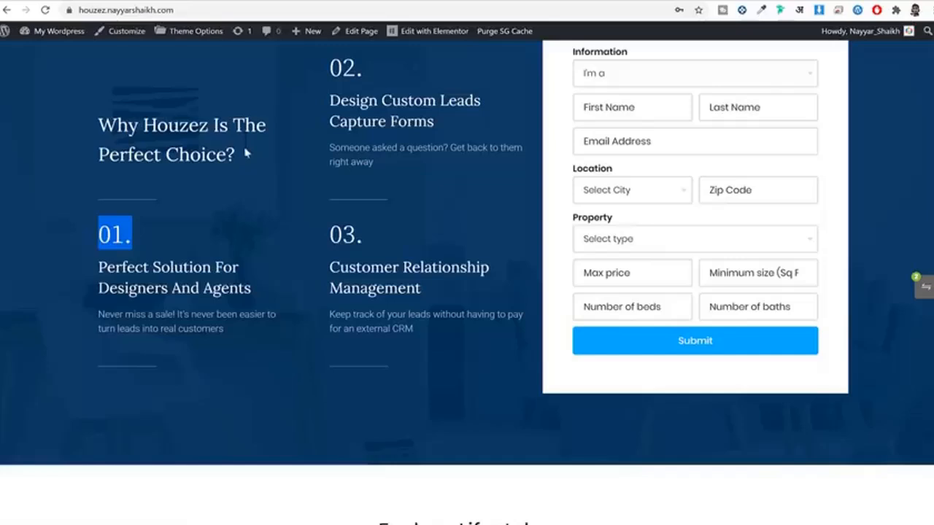
scroll(246, 153, down, 1)
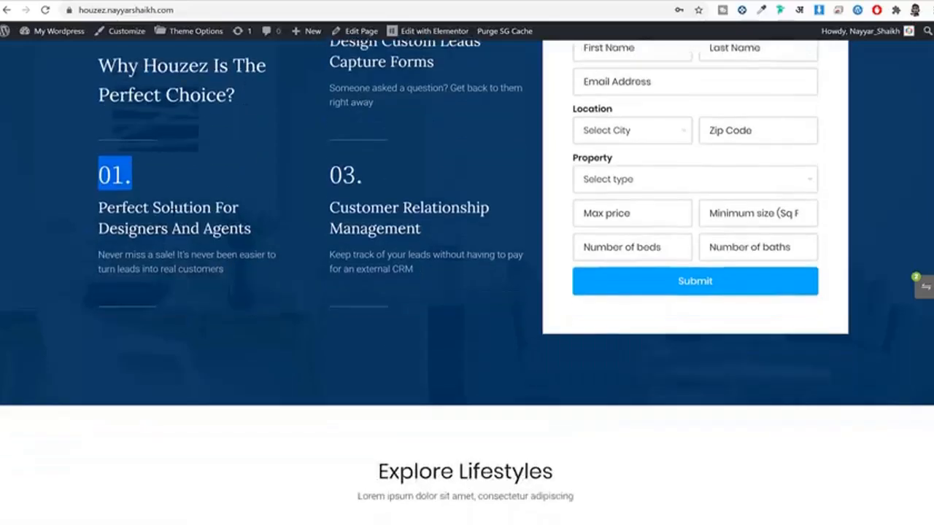
double_click(172, 210)
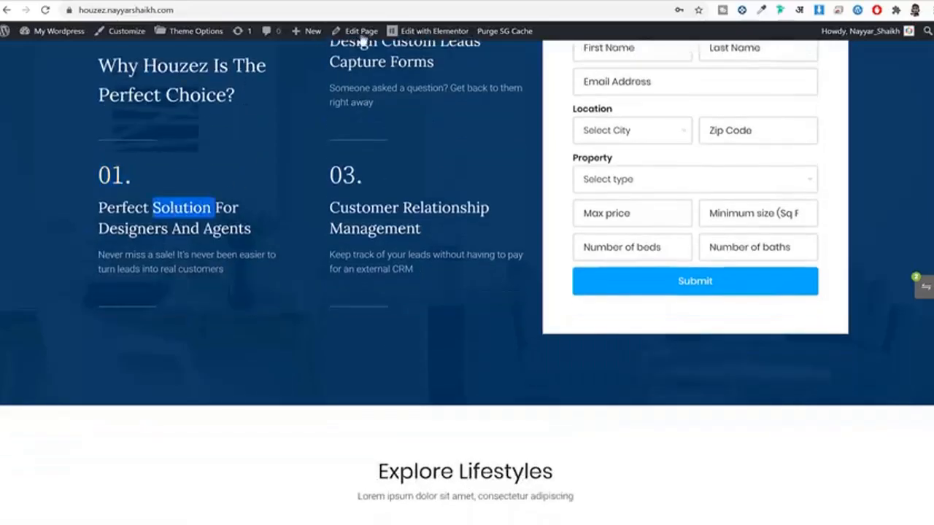
Step: Add a Section Title below '01.' with the pasted 'Perfect Solution For Designers And Agents' heading and paragraph
triple_click(199, 211)
key(ctrl+c)
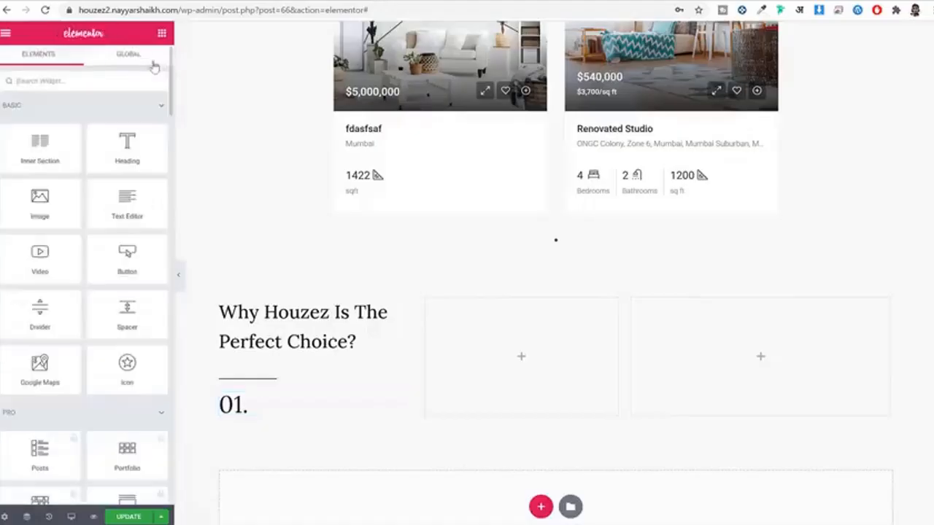
text(sec)
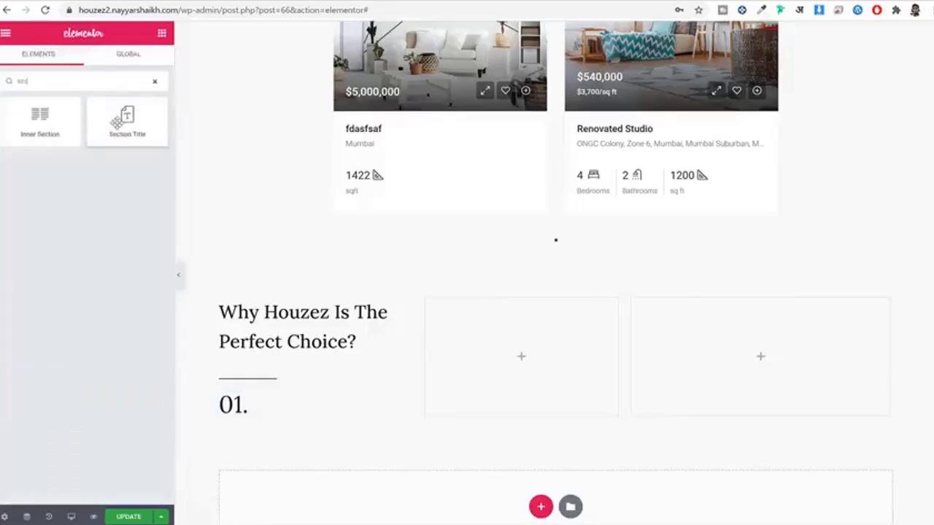
drag(127, 118, 228, 423)
click(106, 175)
key(ctrl+v)
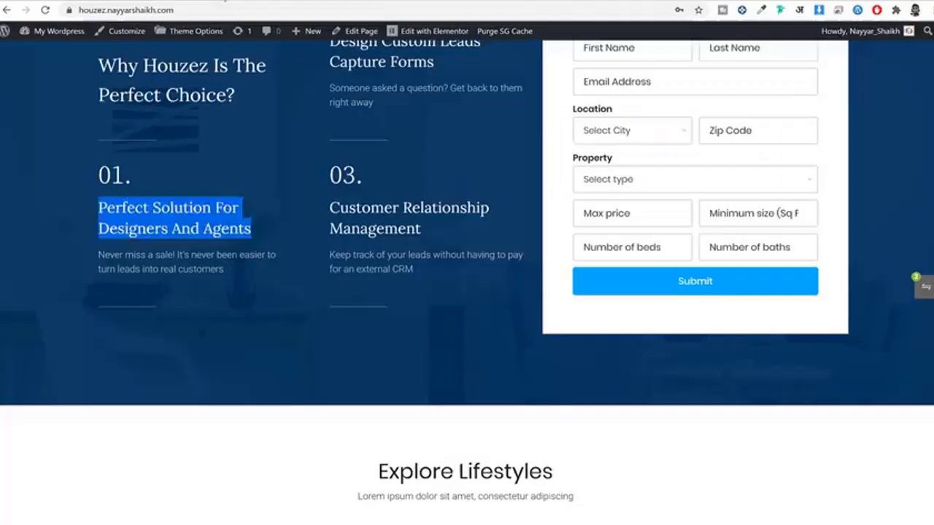
triple_click(167, 270)
key(ctrl+c)
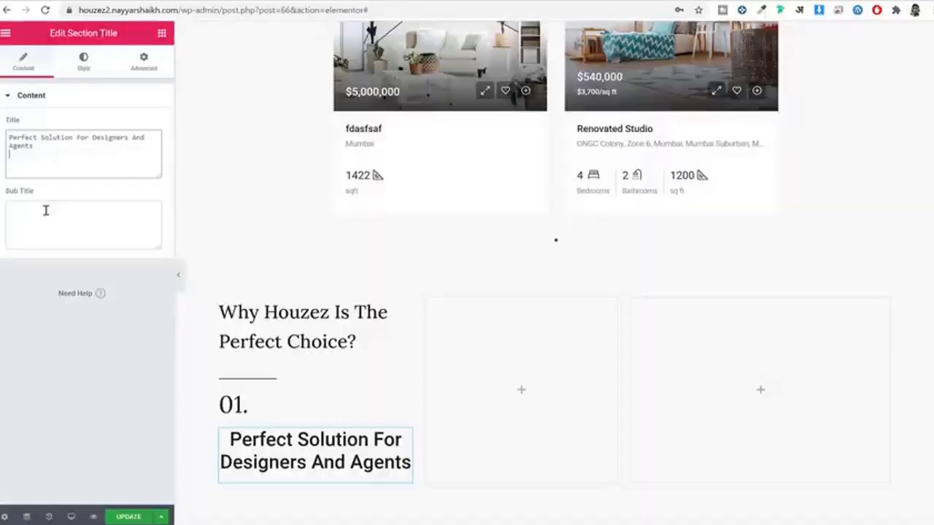
click(46, 210)
key(ctrl+v)
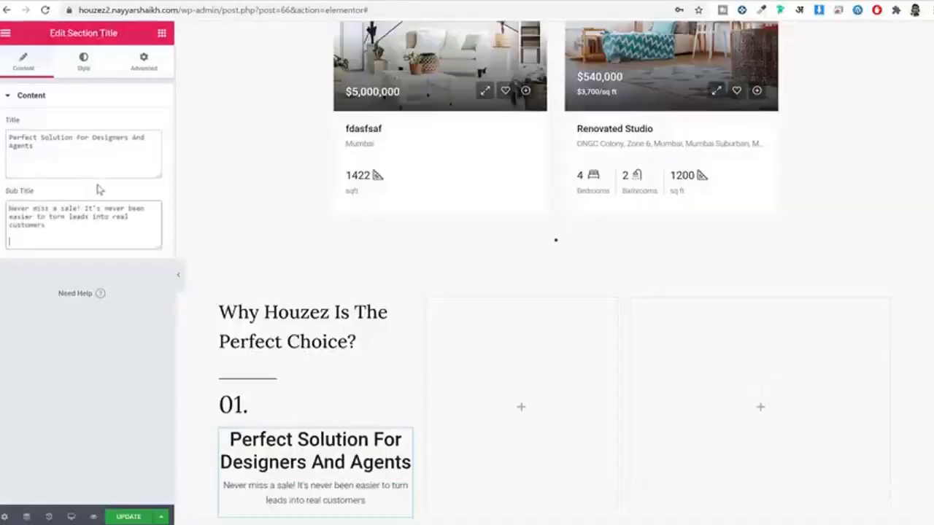
Step: Left-align the section title and style it Lora, size 25, weight 300, line height 1.4
click(91, 70)
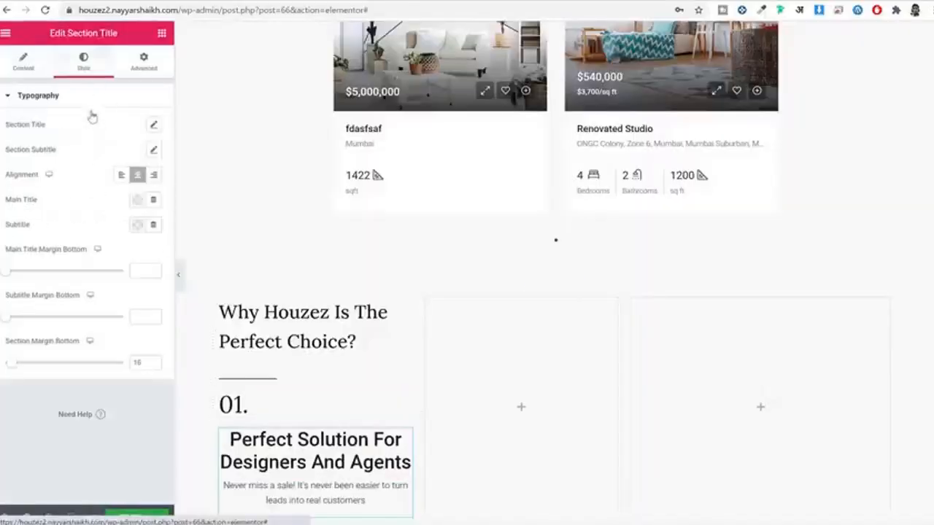
click(123, 175)
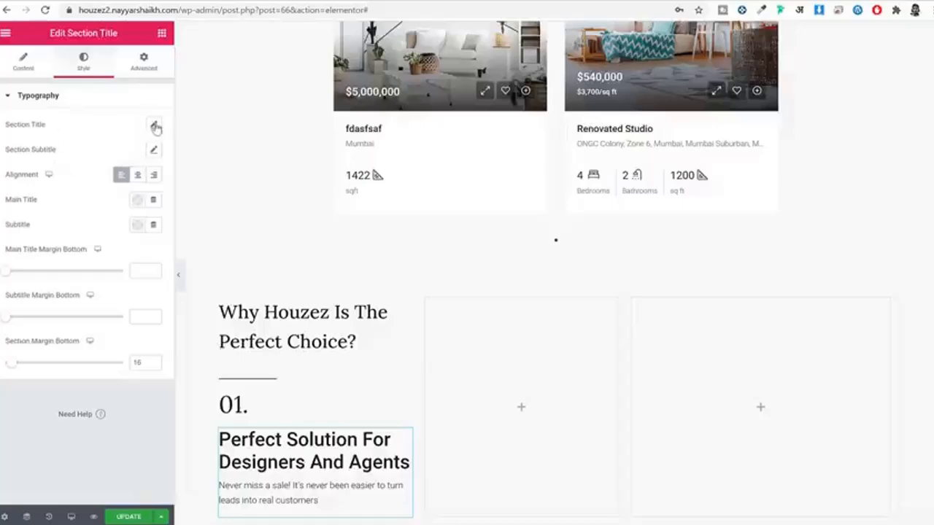
click(154, 127)
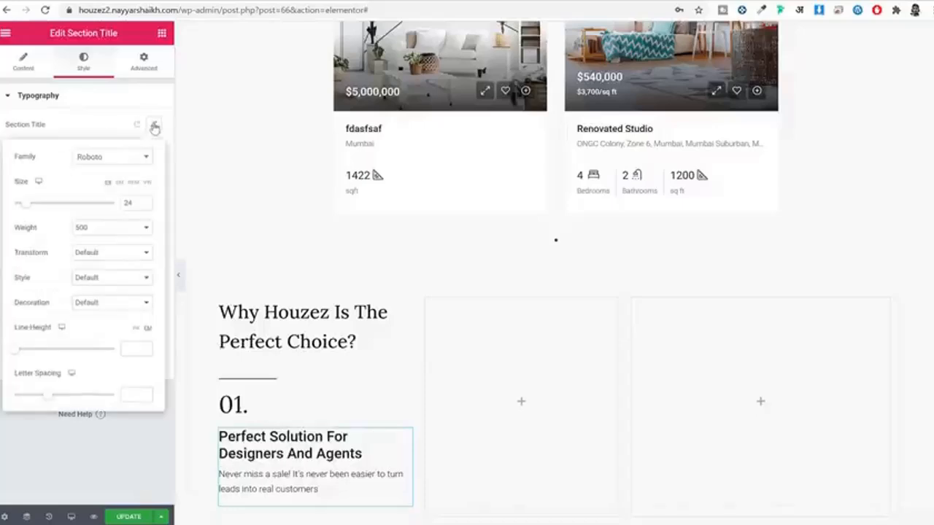
click(137, 158)
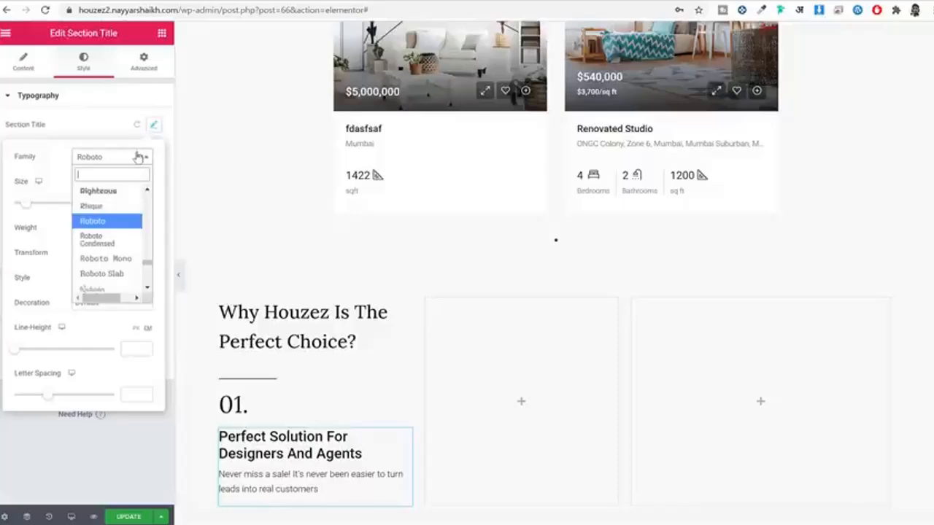
text(lora)
key(Return)
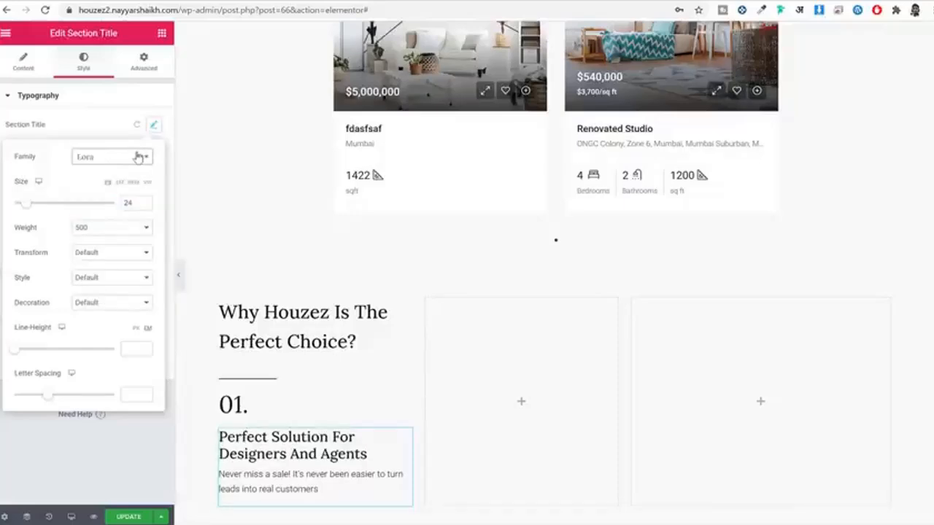
double_click(129, 203)
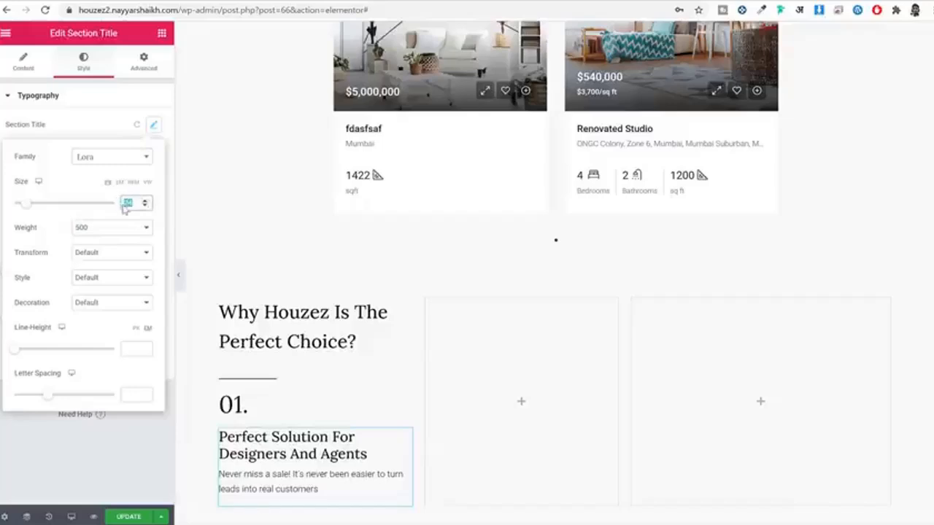
text(25)
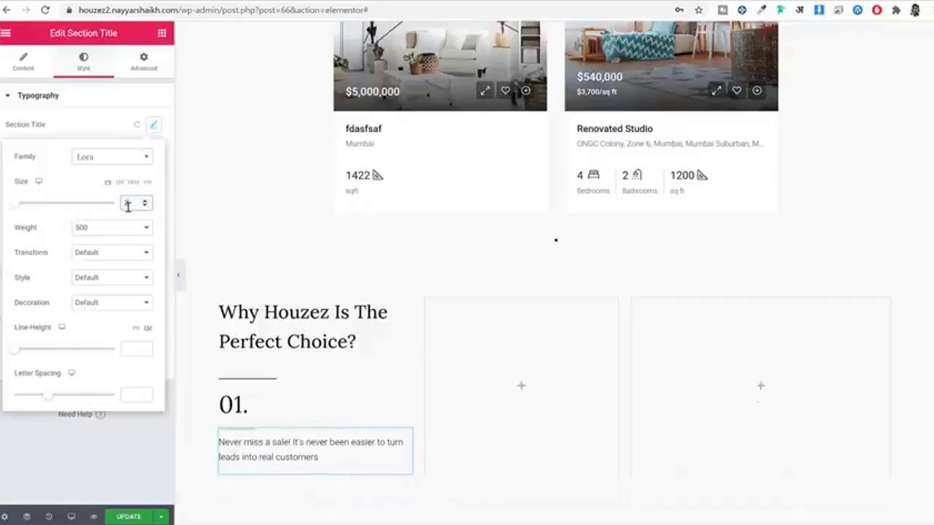
click(126, 231)
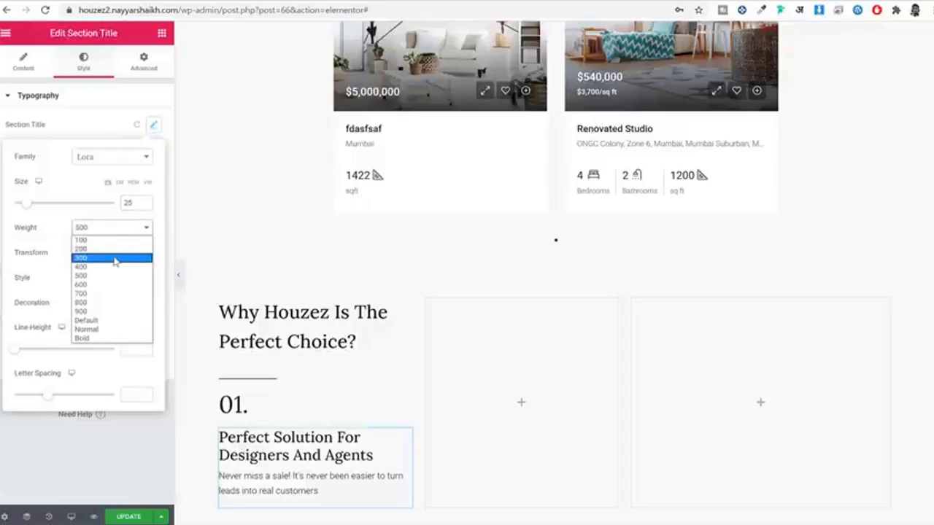
click(115, 258)
click(126, 348)
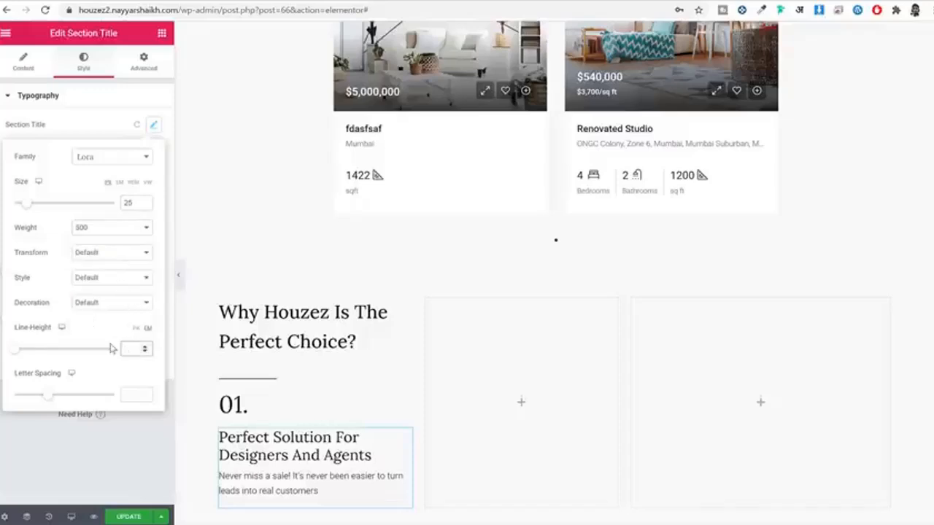
text(1.4)
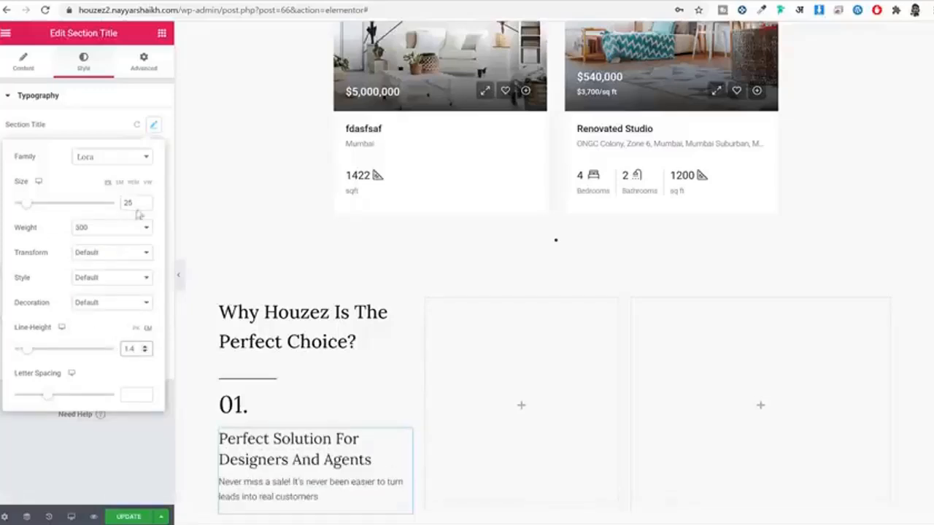
click(153, 125)
scroll(340, 417, down, 1)
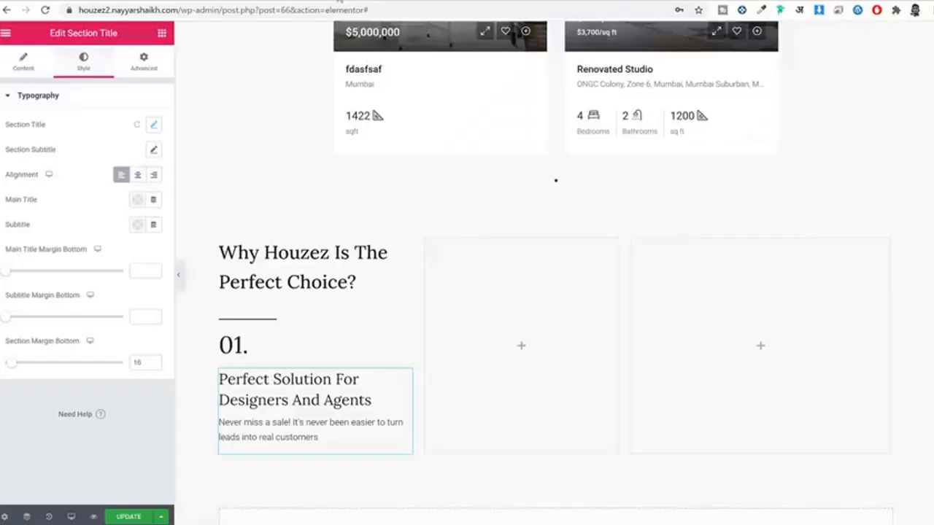
Step: Paste a copy of the short divider under the Perfect Solution section title and update the page
right_click(264, 324)
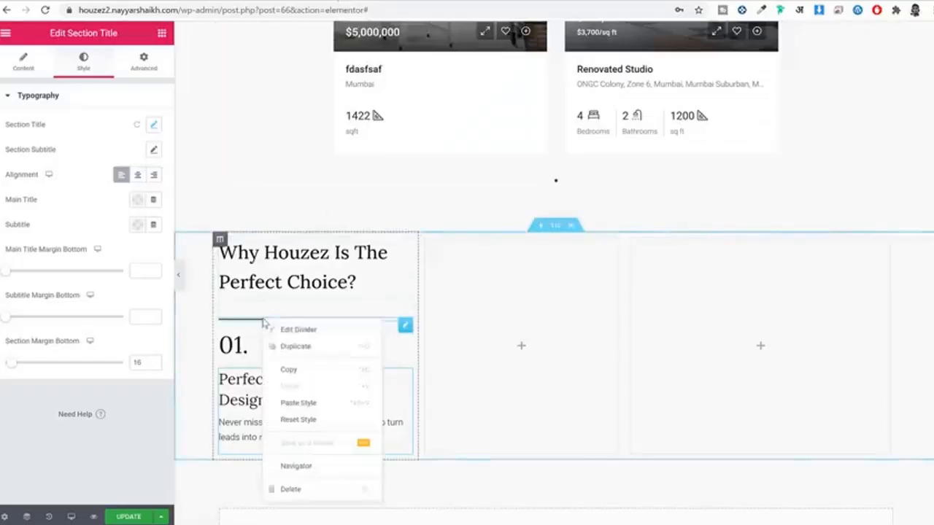
click(298, 368)
right_click(291, 352)
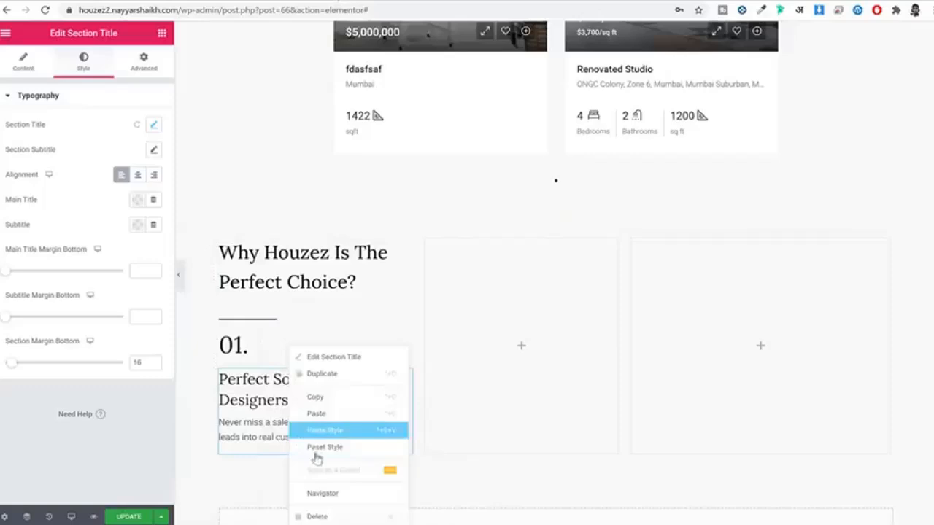
click(346, 415)
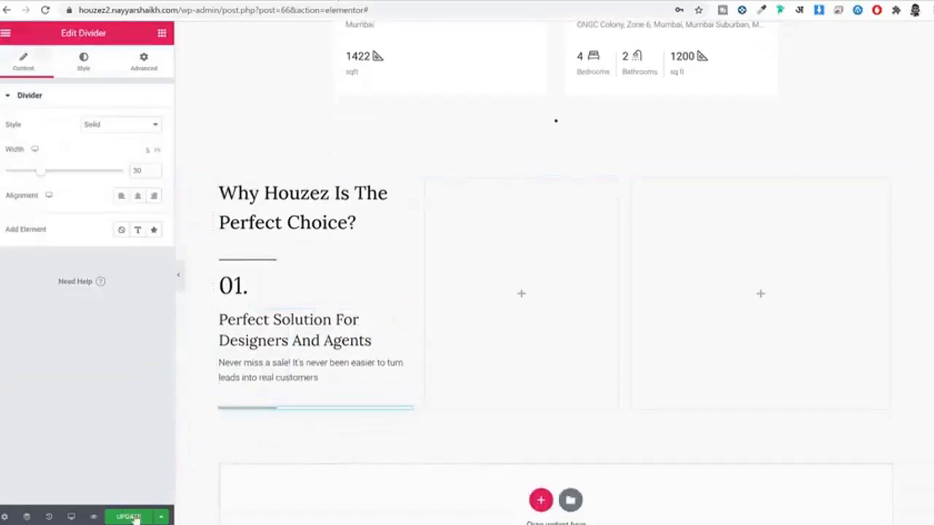
click(133, 518)
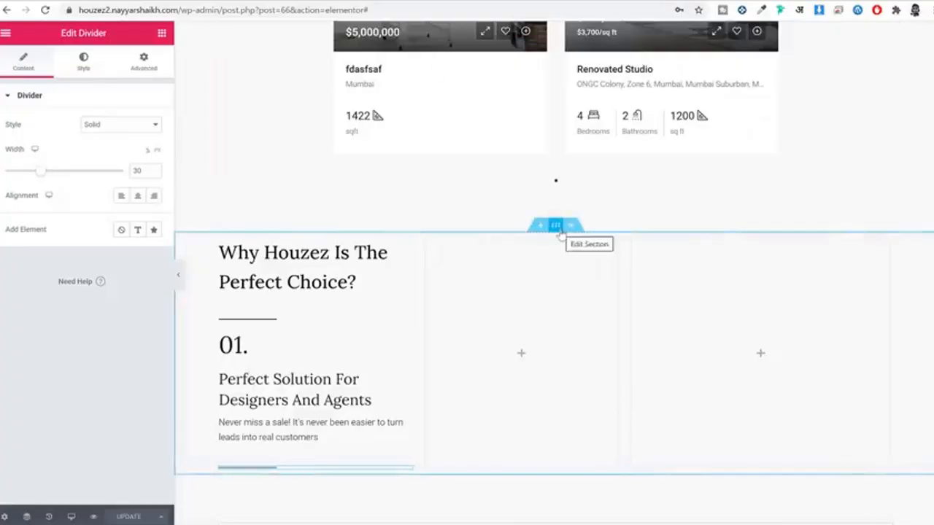
Step: Set the Why Houzez section's content width to 1280
click(556, 225)
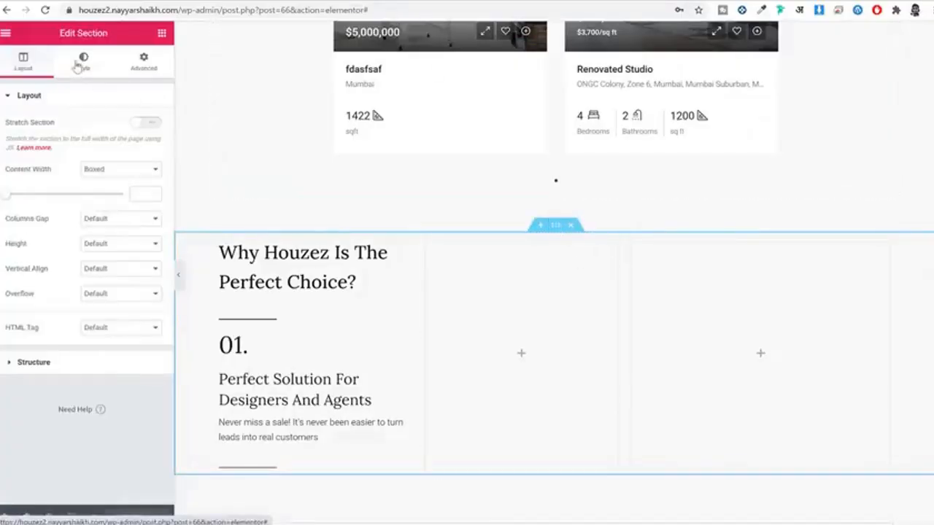
click(145, 196)
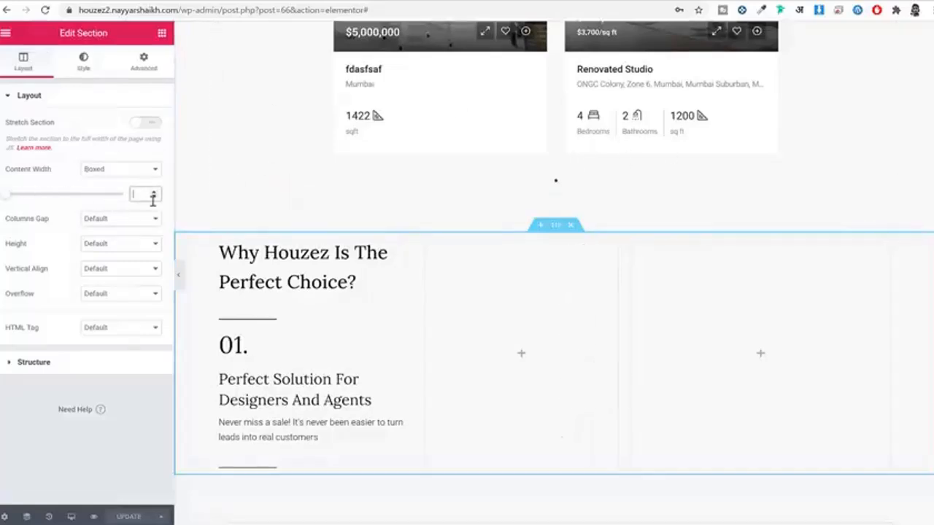
text(1280)
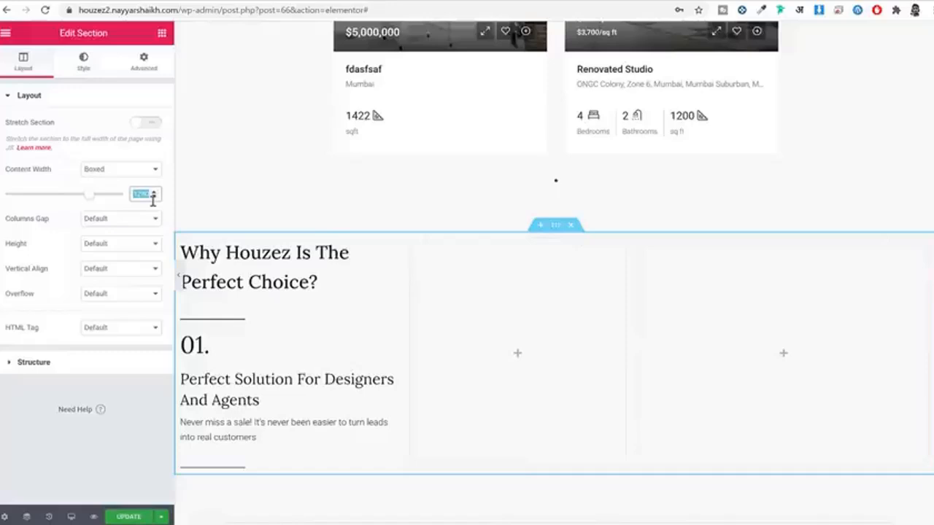
text(1)
key(BackSpace)
text(80)
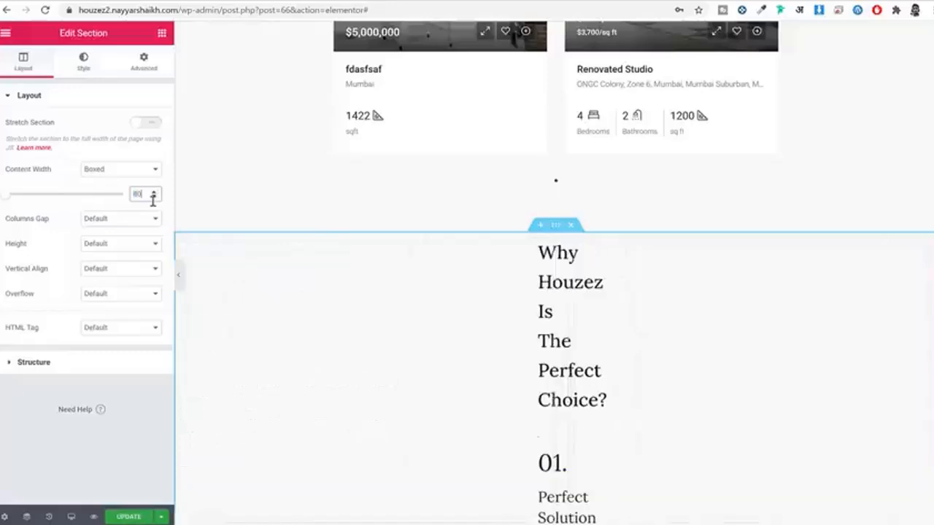
scroll(650, 279, down, 2)
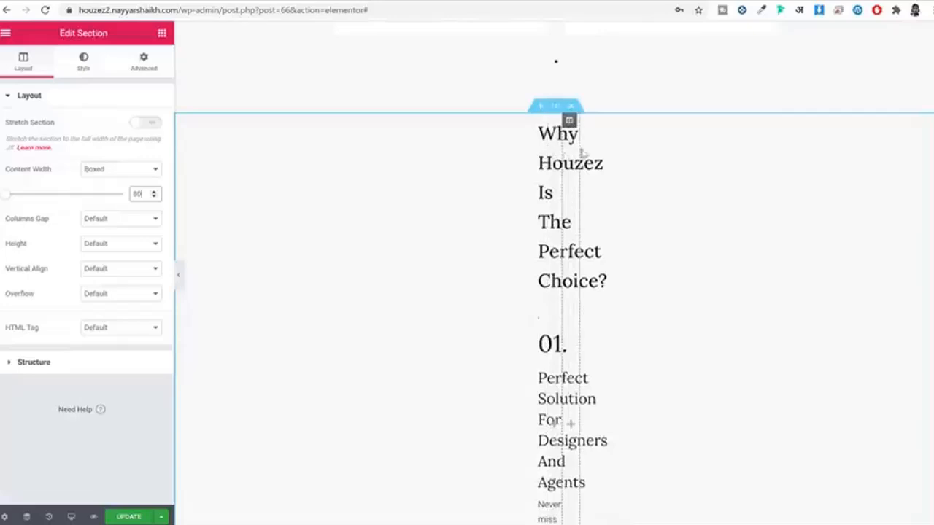
text(1280)
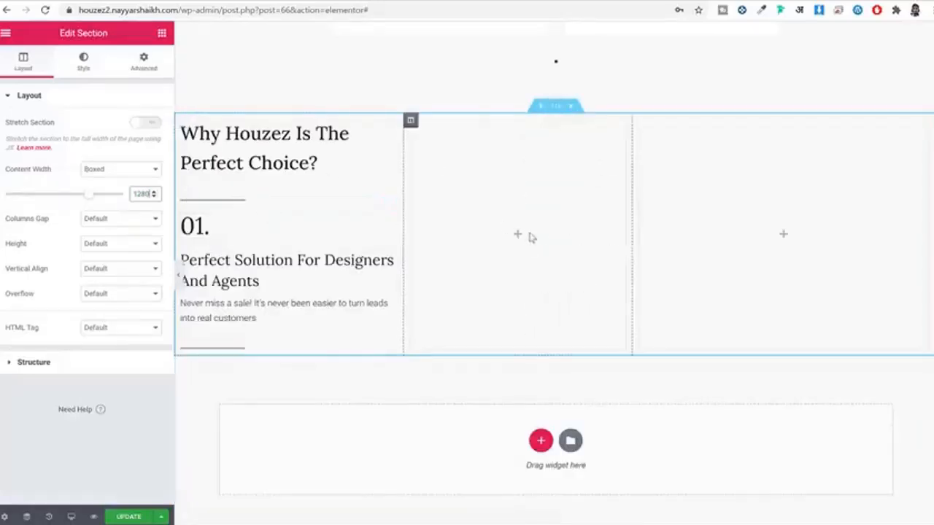
scroll(530, 238, up, 2)
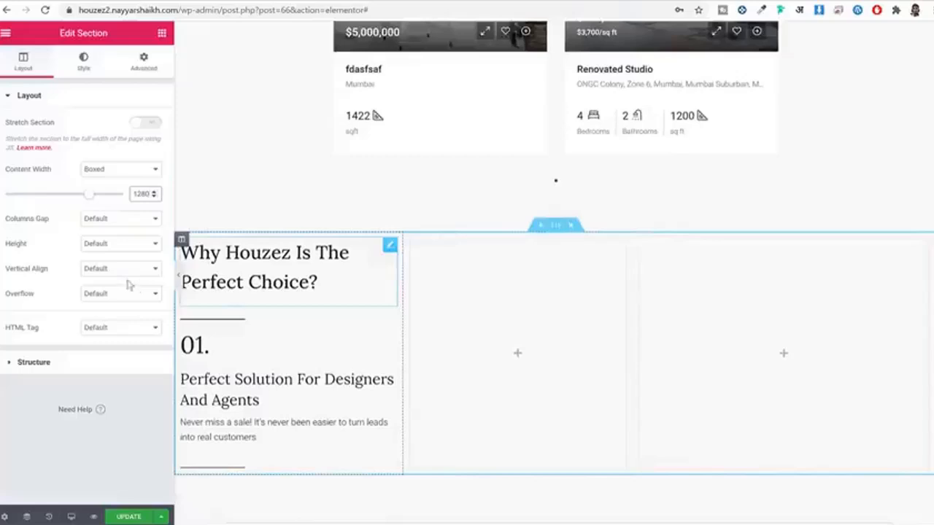
Step: Set the columns gap to Wide and a minimum section height of 760
click(102, 222)
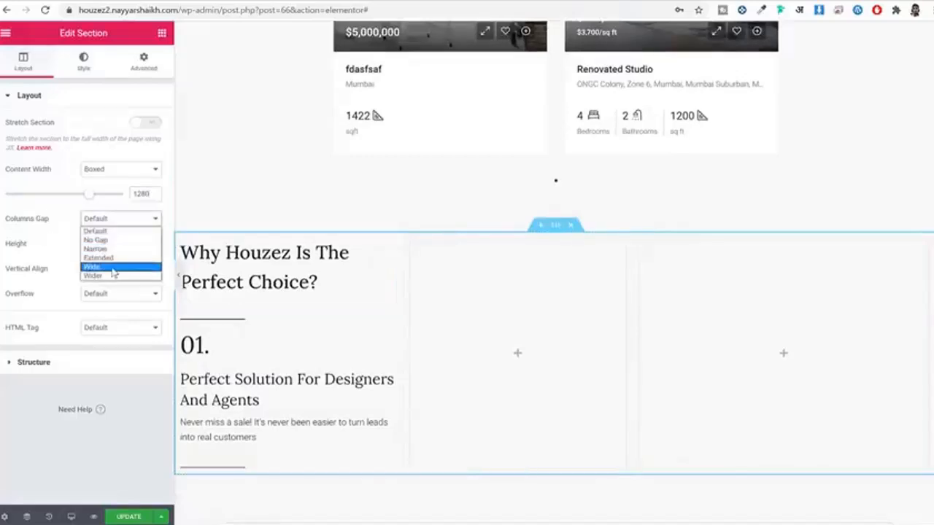
click(113, 268)
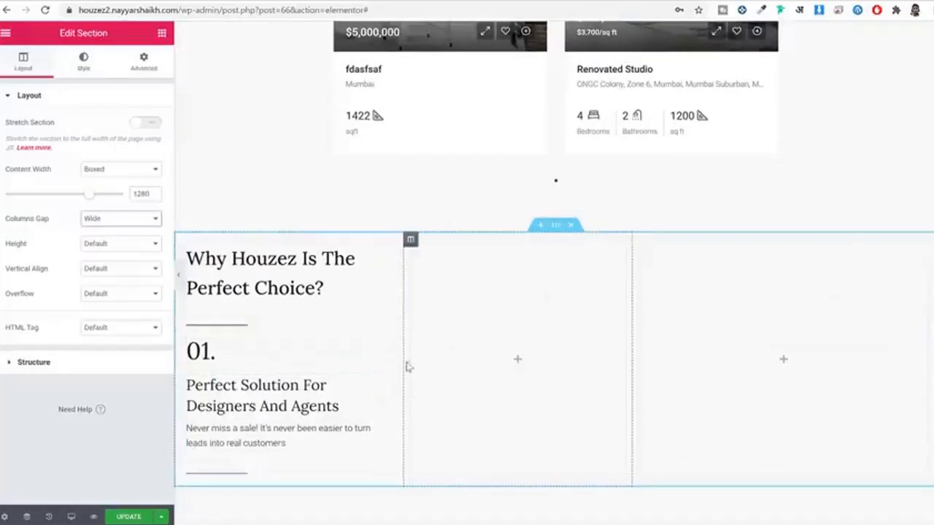
click(135, 248)
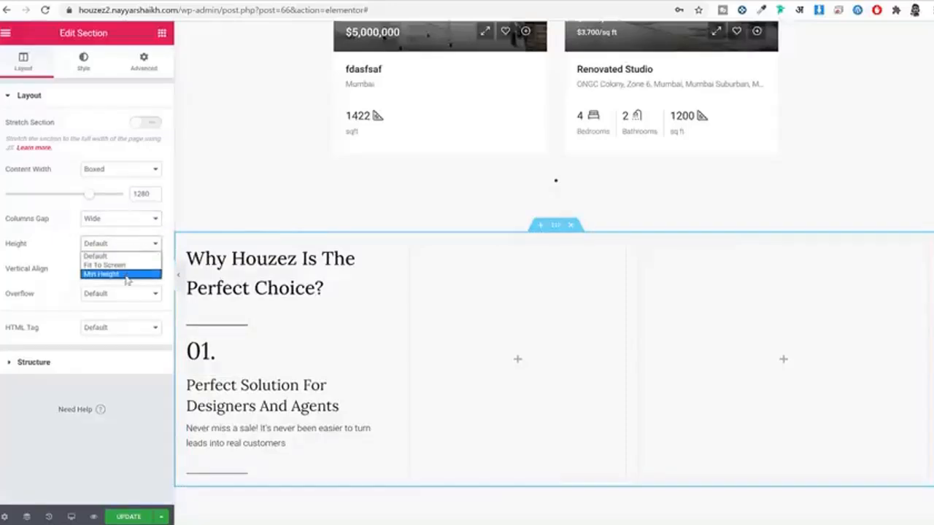
click(126, 274)
double_click(144, 290)
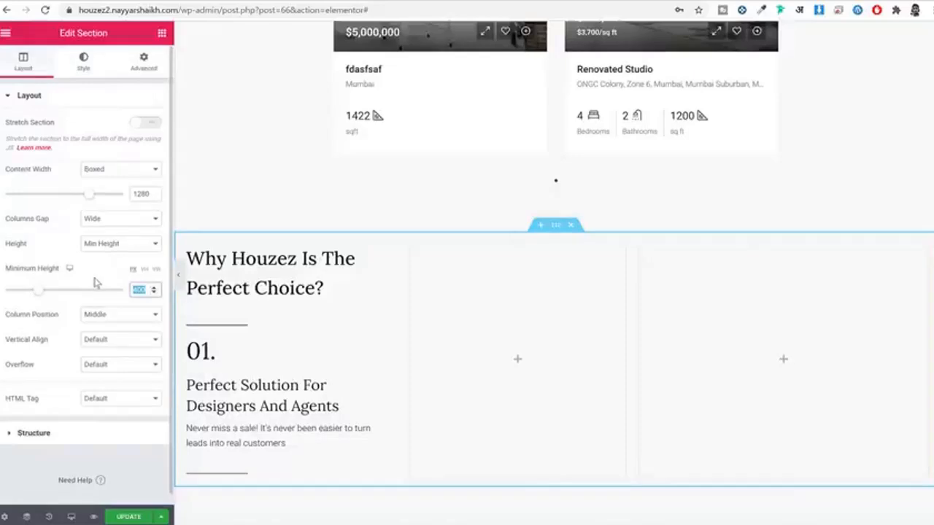
text(760)
Step: Align the columns' content vertically to the bottom of the section
scroll(471, 287, down, 2)
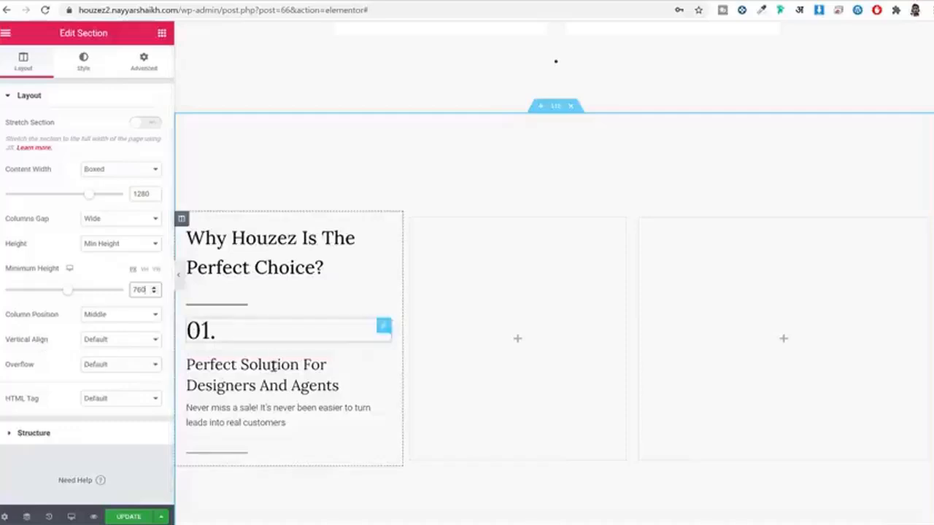
drag(7, 341, 44, 349)
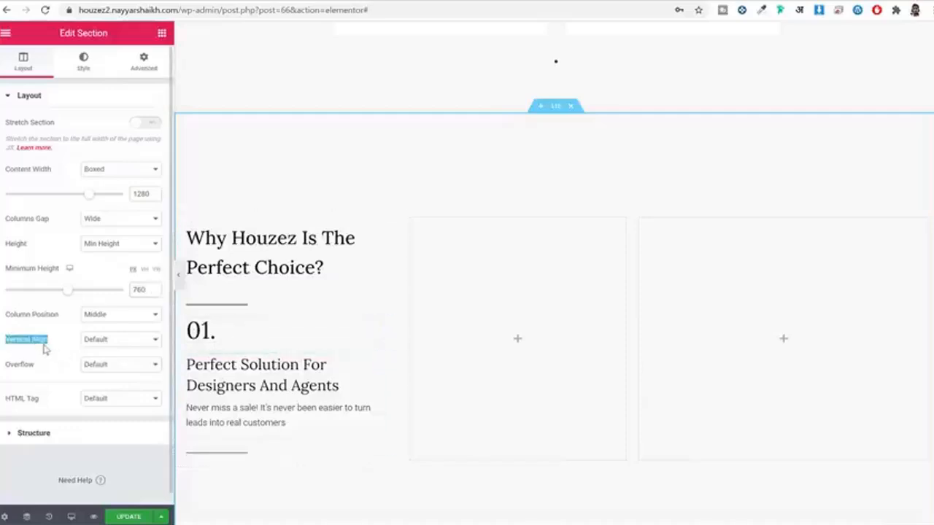
click(107, 347)
click(120, 380)
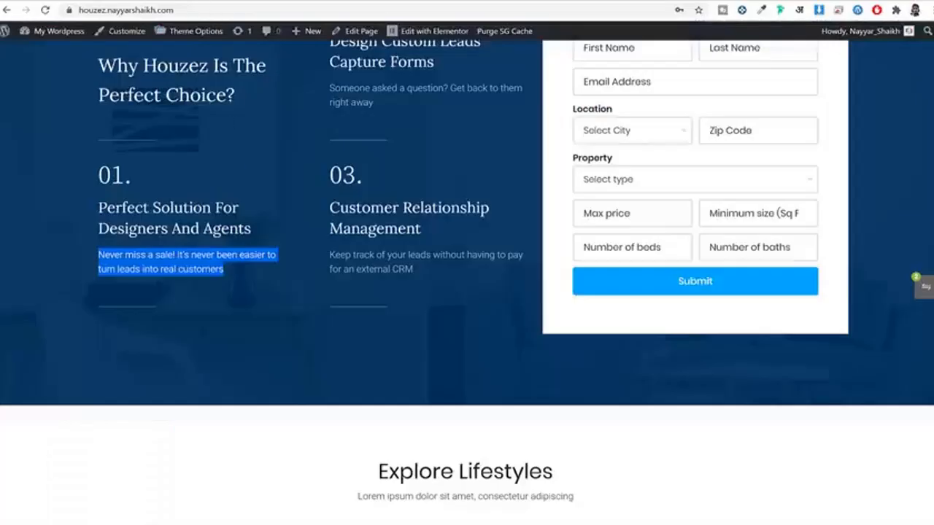
scroll(282, 267, up, 4)
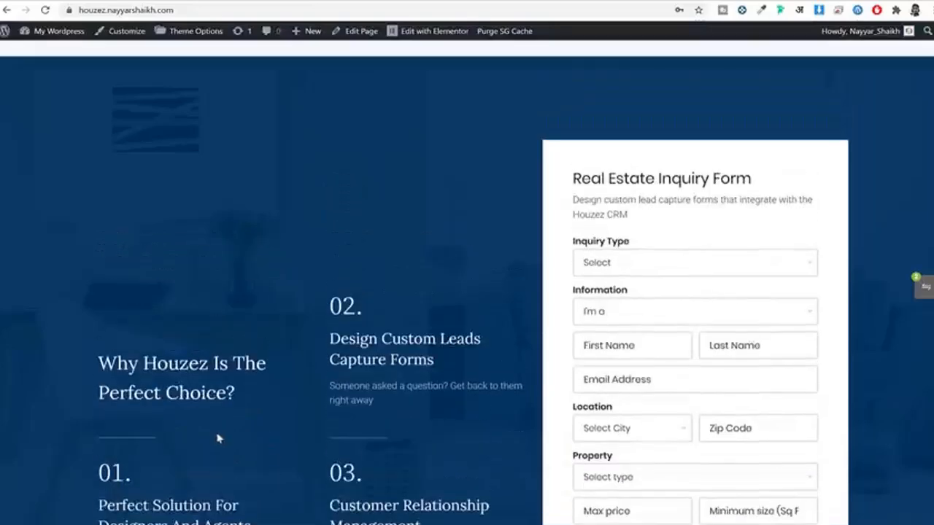
scroll(217, 438, down, 3)
drag(99, 241, 212, 447)
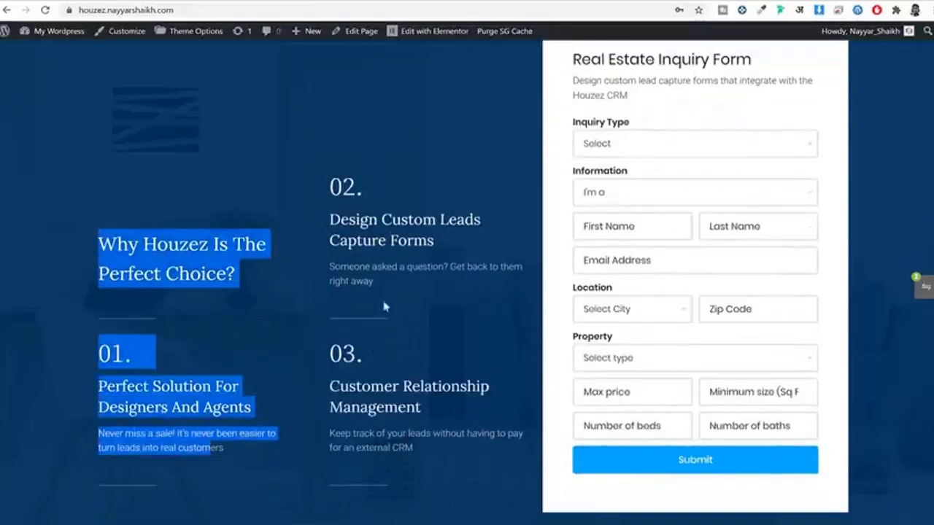
drag(330, 183, 440, 436)
scroll(440, 435, down, 1)
scroll(448, 446, up, 5)
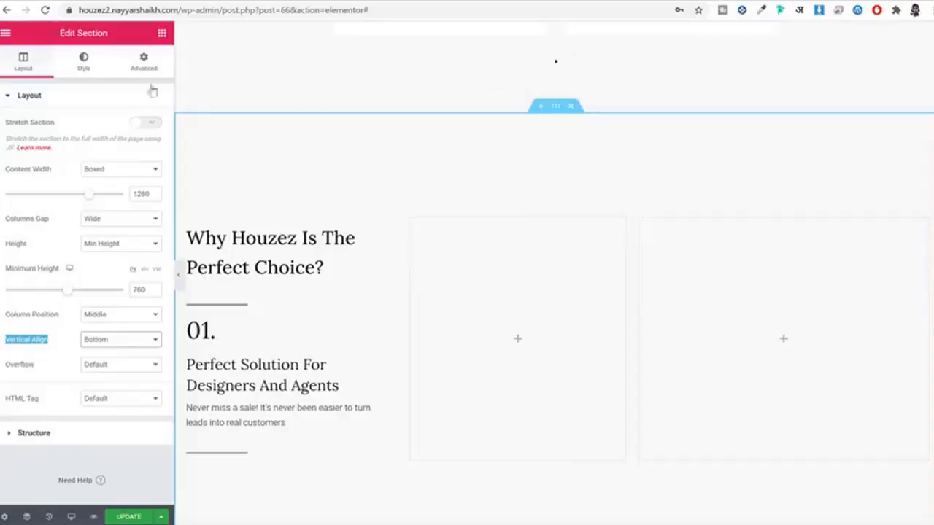
click(84, 62)
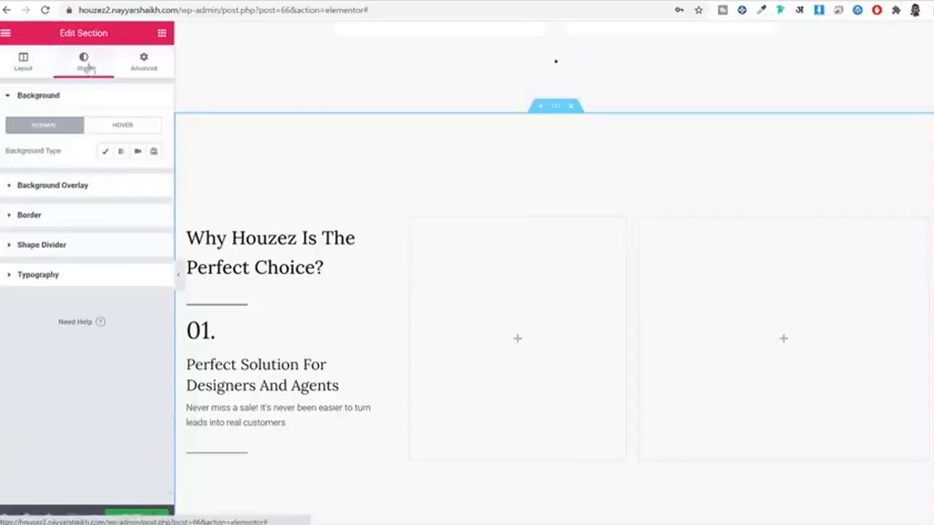
Step: Give the section a classic background image, 205.jpg from the Media Library
click(106, 151)
click(86, 247)
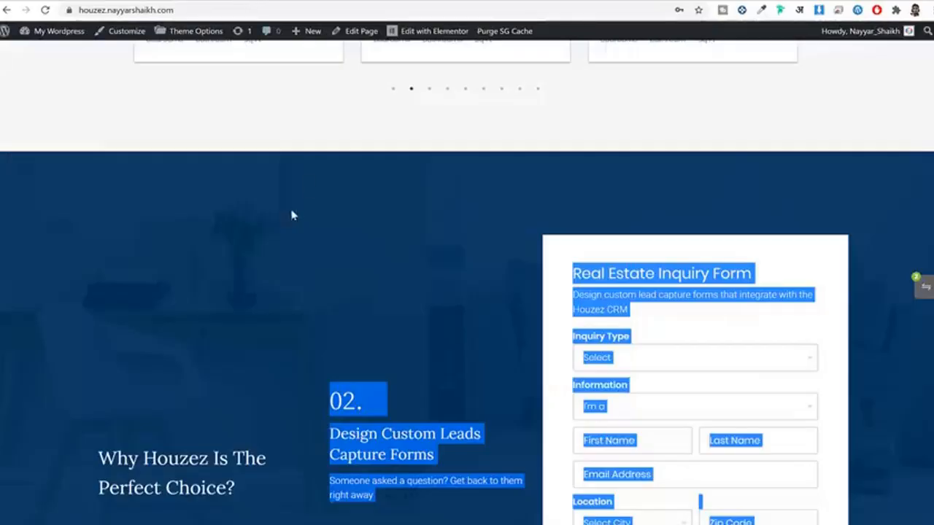
scroll(291, 215, down, 3)
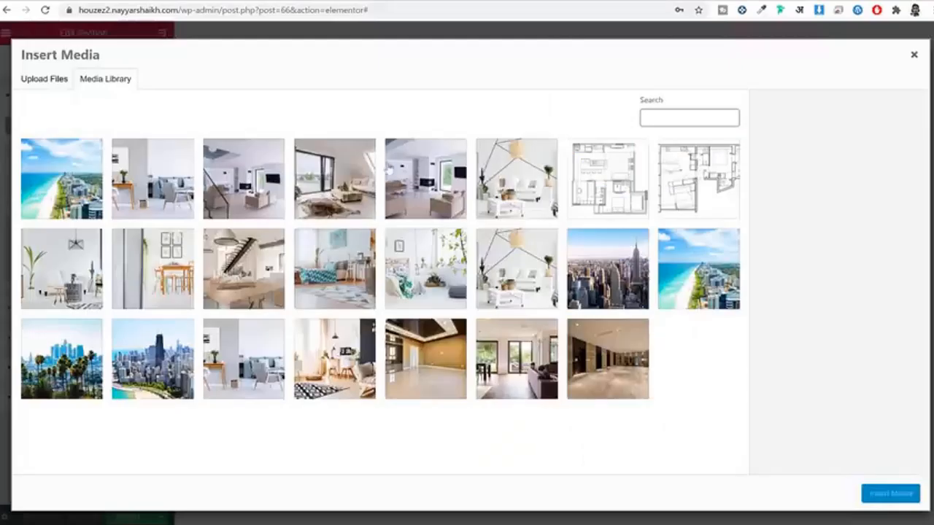
click(516, 182)
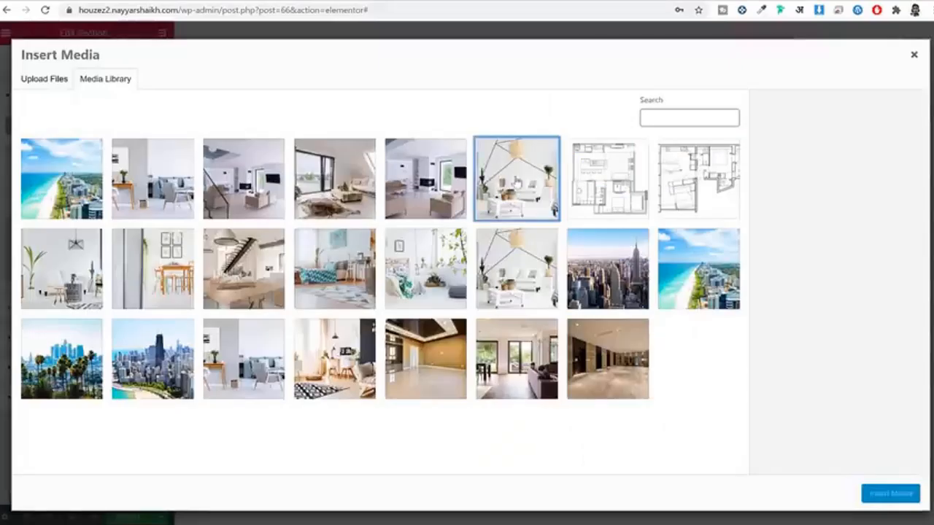
click(509, 237)
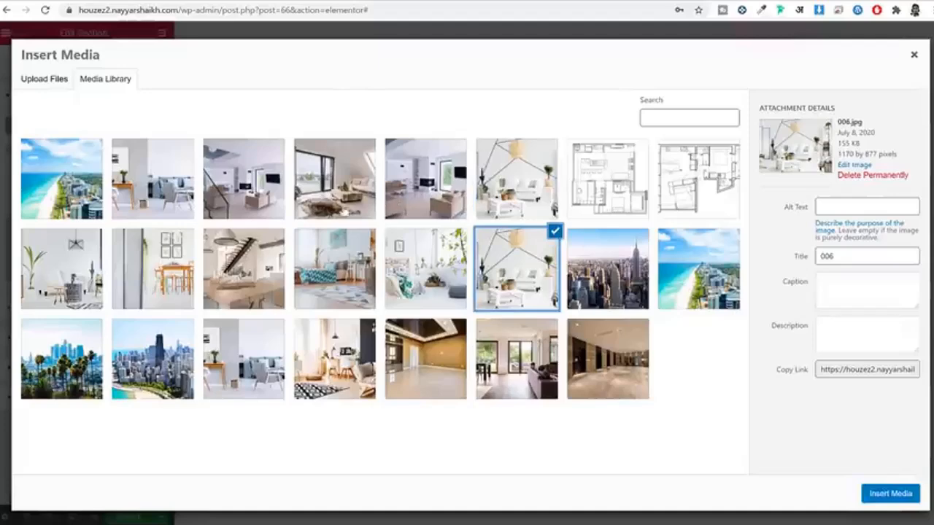
click(138, 173)
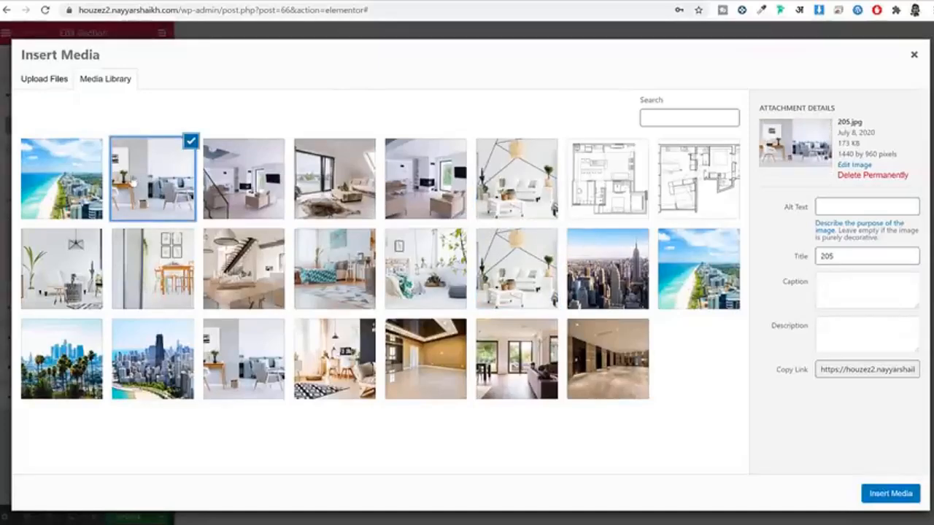
click(890, 494)
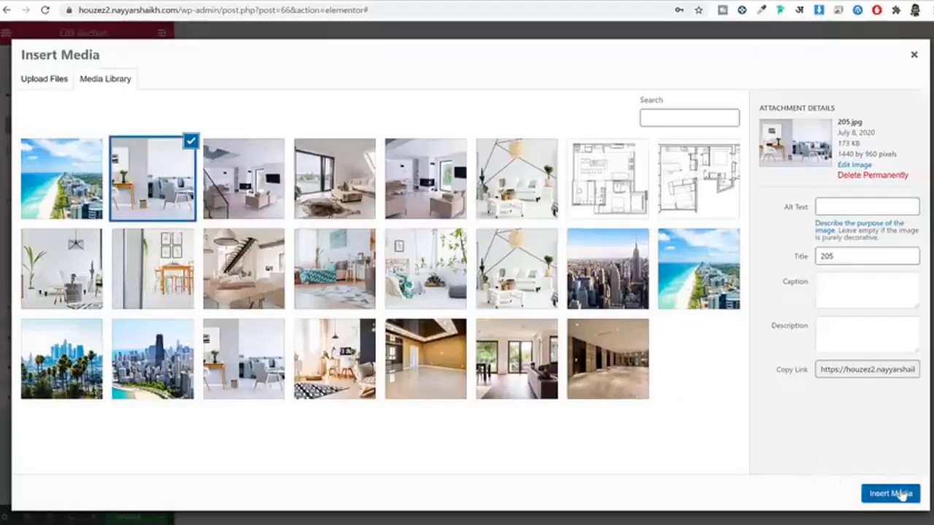
Step: Scale the background image to Cover the whole section
scroll(697, 257, down, 2)
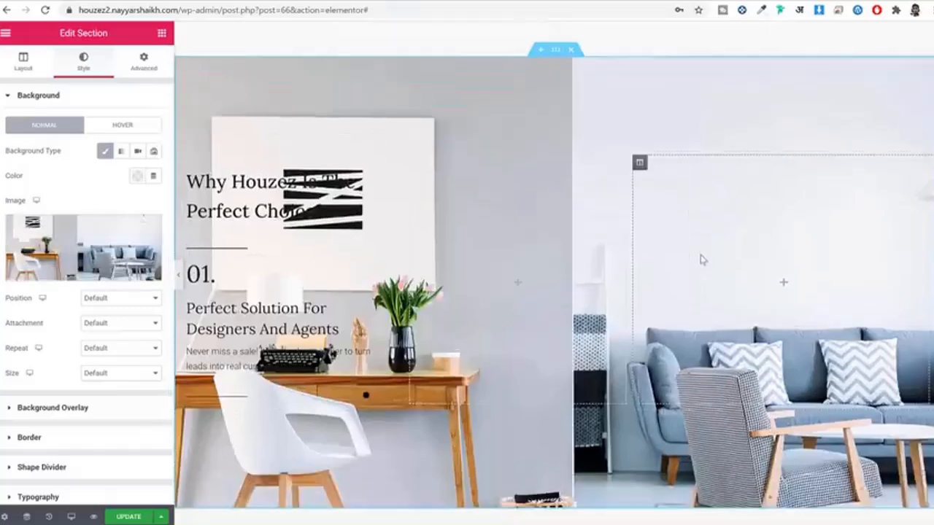
click(127, 373)
click(124, 403)
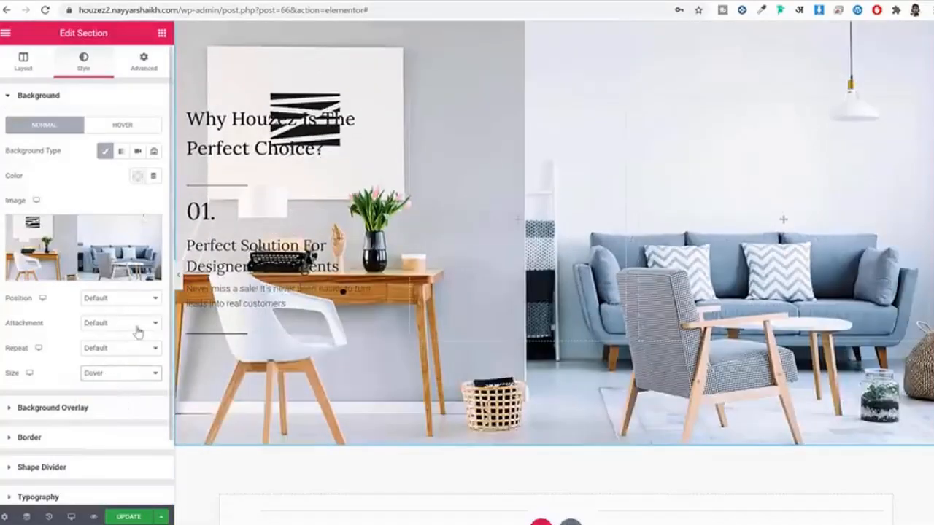
scroll(122, 321, down, 1)
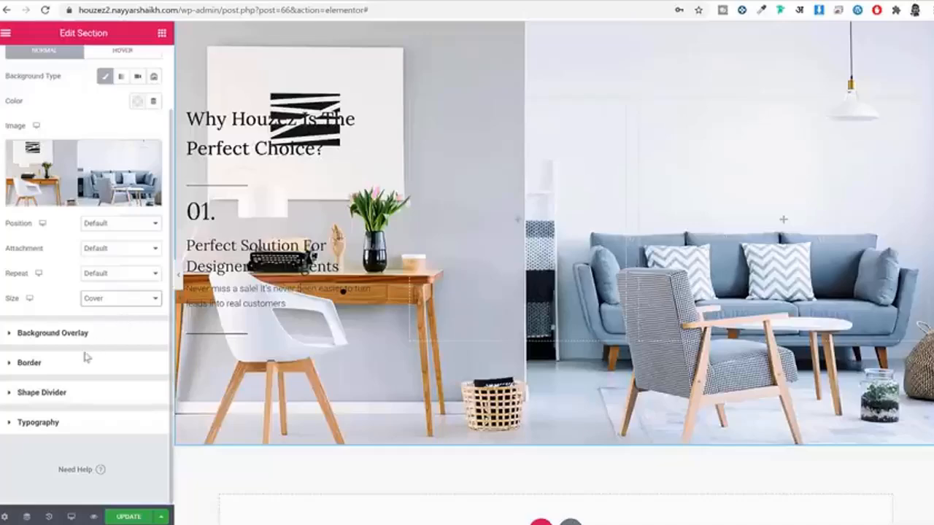
click(100, 333)
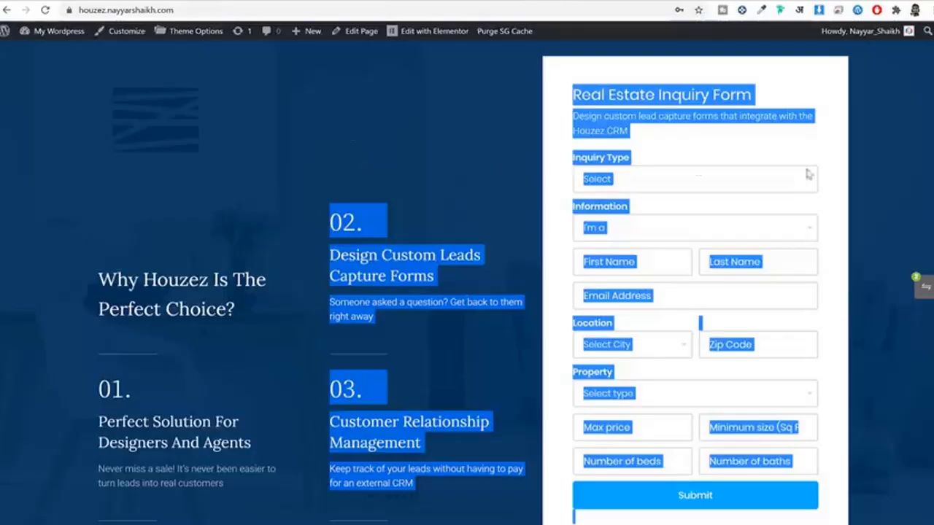
click(880, 169)
Step: Add a classic deep-navy background overlay with increased opacity
scroll(785, 150, up, 2)
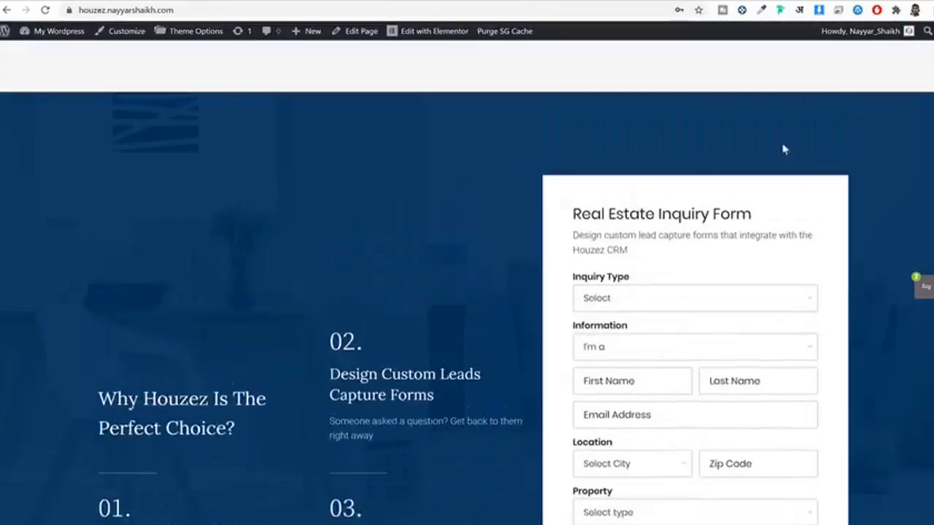
scroll(541, 147, down, 2)
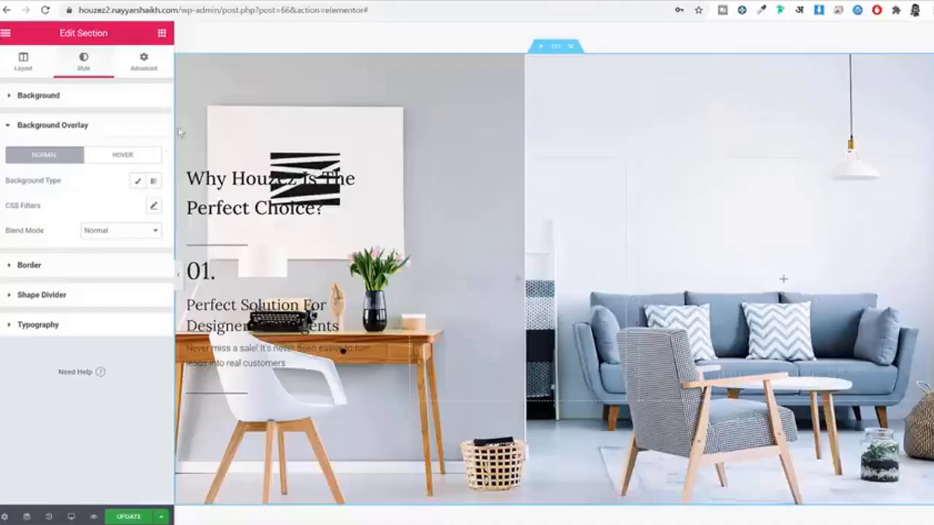
click(137, 182)
click(138, 206)
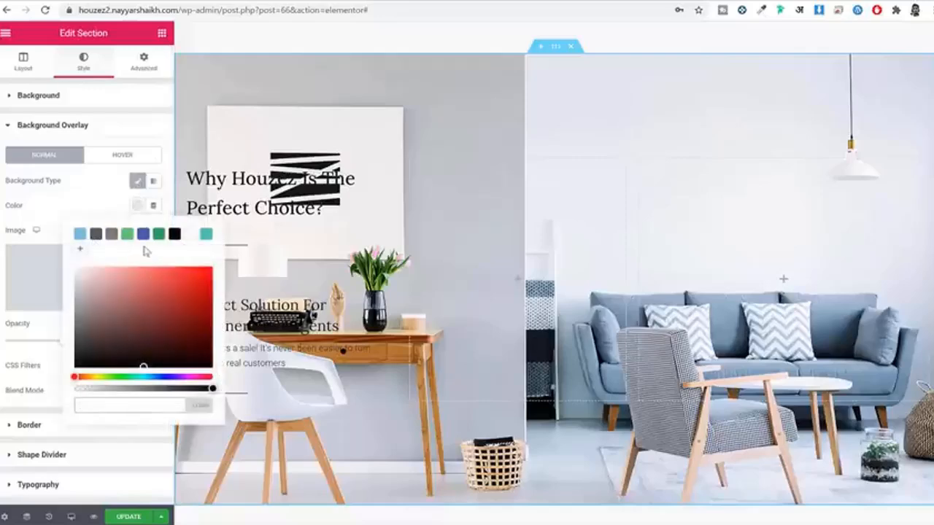
click(143, 233)
mouse_move(164, 301)
mouse_down()
mouse_move(180, 351)
mouse_move(195, 350)
mouse_up()
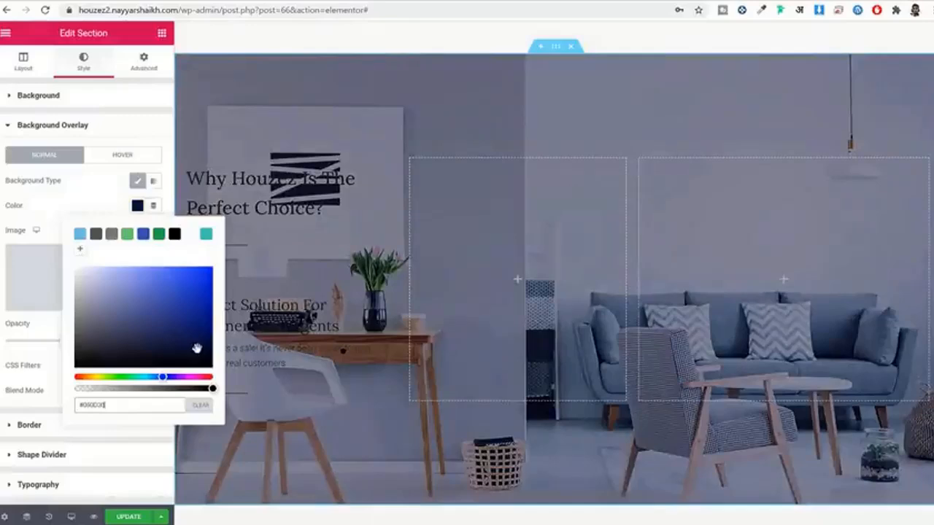
click(100, 208)
drag(65, 343, 114, 352)
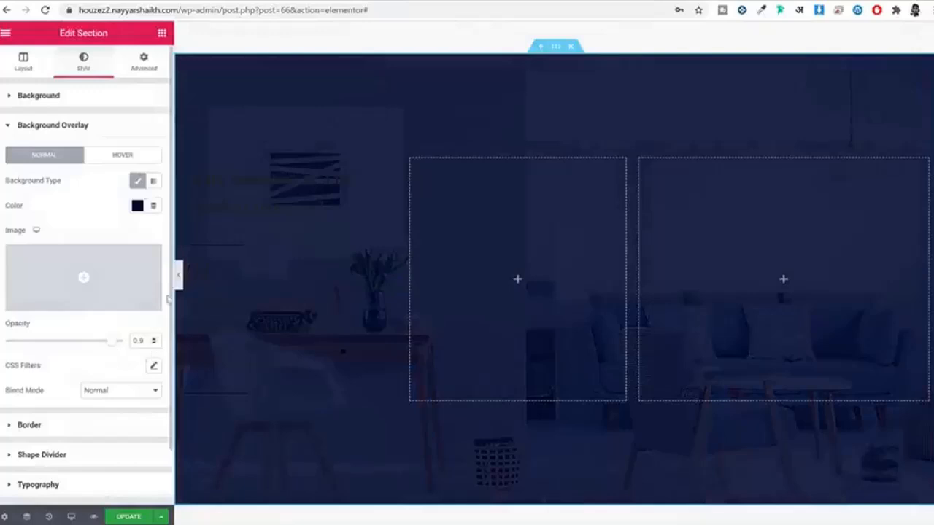
Step: Make the section title's main title and the divider beneath it white
scroll(307, 246, down, 2)
scroll(398, 237, up, 2)
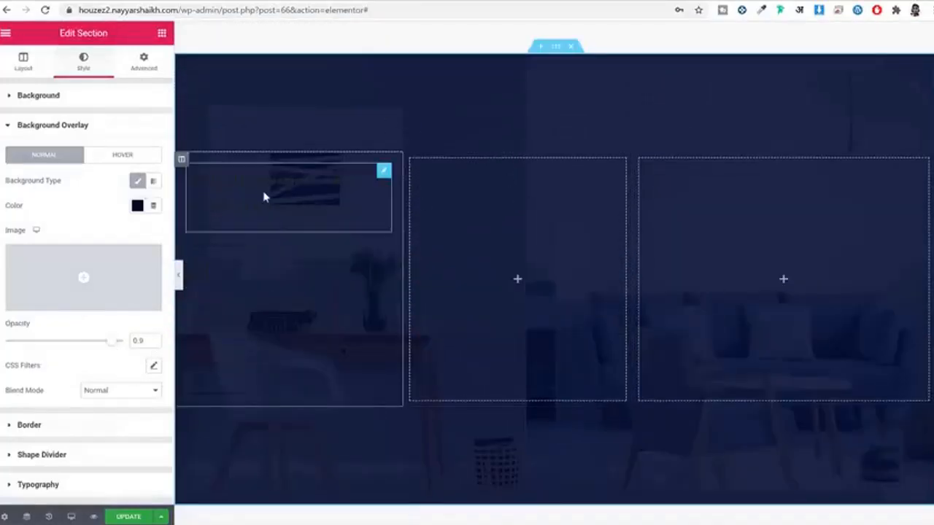
click(384, 170)
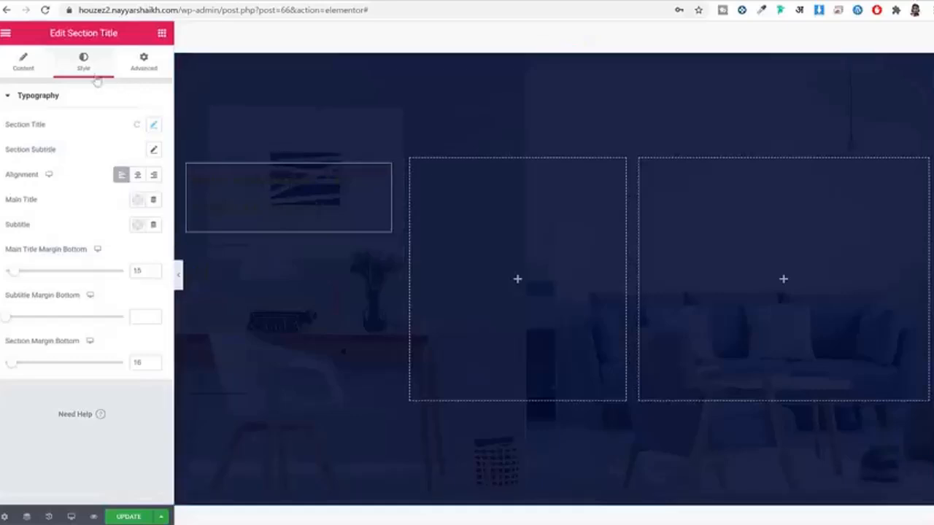
click(139, 200)
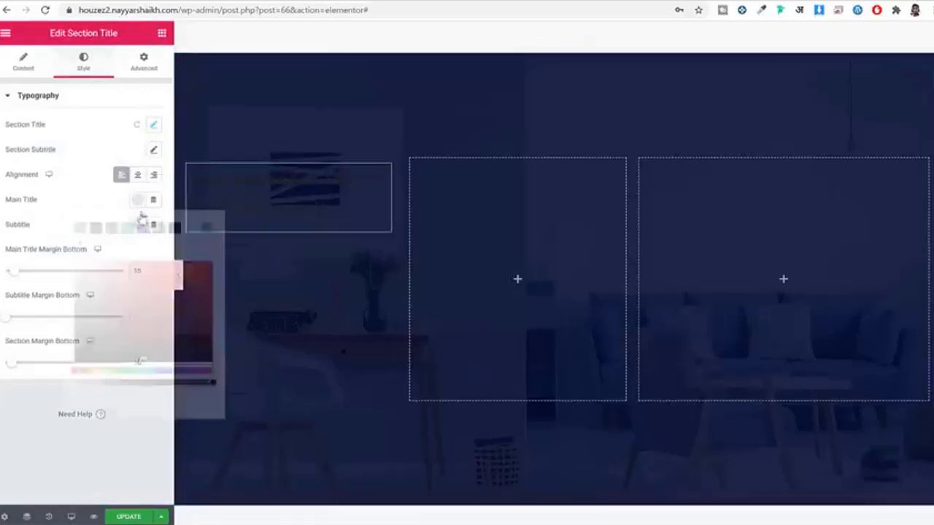
click(191, 229)
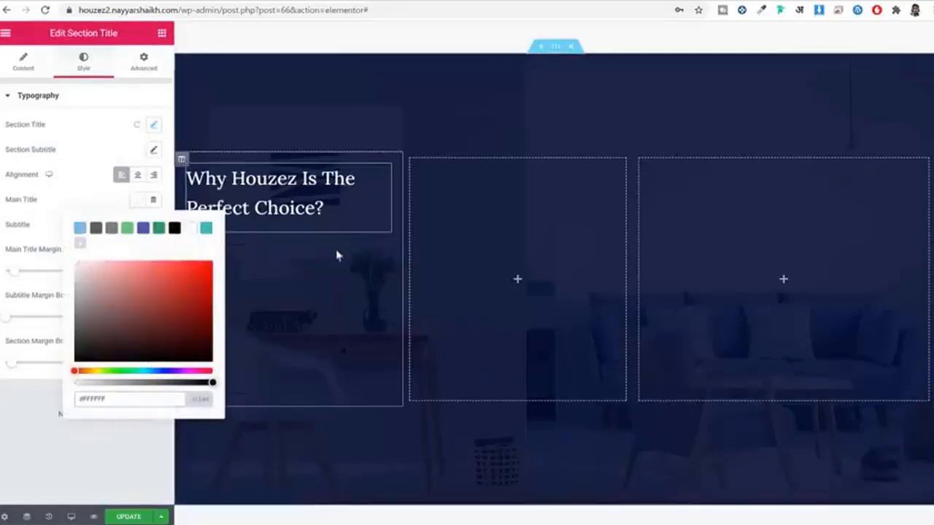
click(260, 246)
click(138, 124)
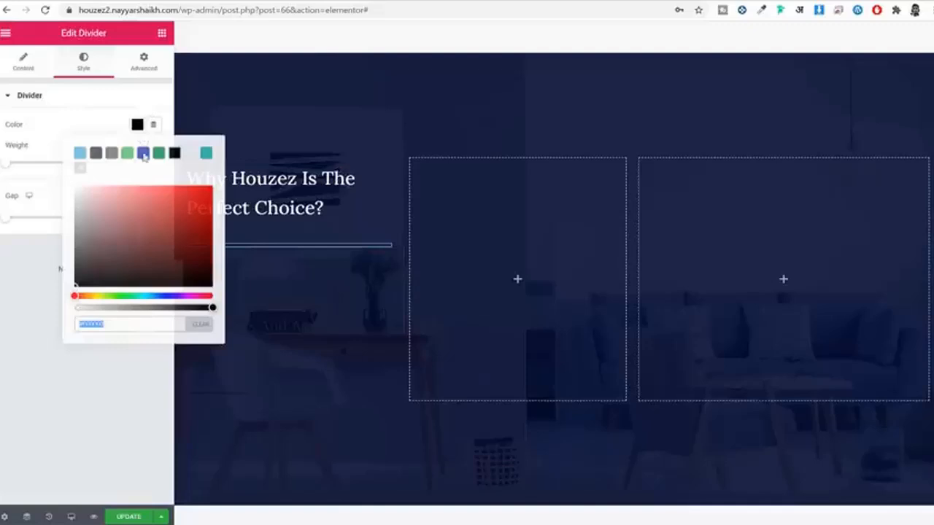
click(189, 153)
Step: Turn the 01. heading and the Perfect Solution title and subtitle white
click(281, 282)
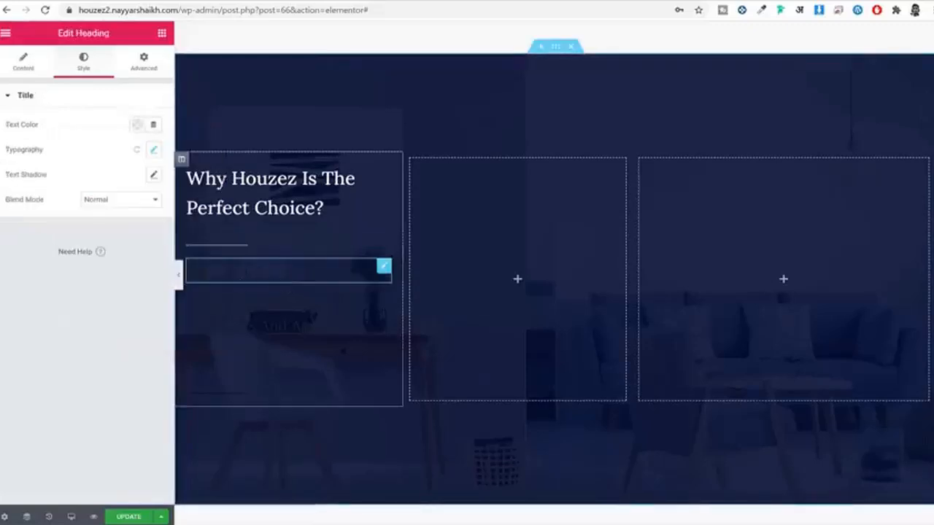
click(139, 126)
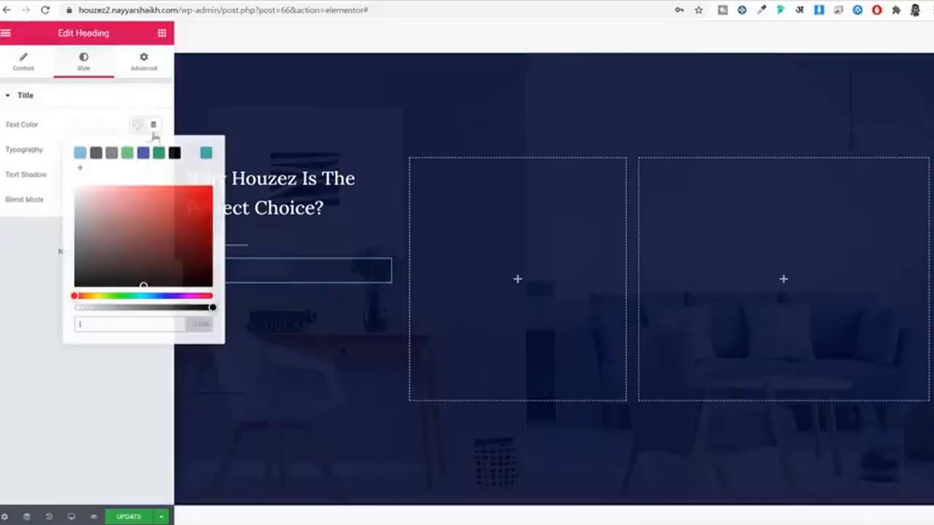
click(191, 153)
click(268, 298)
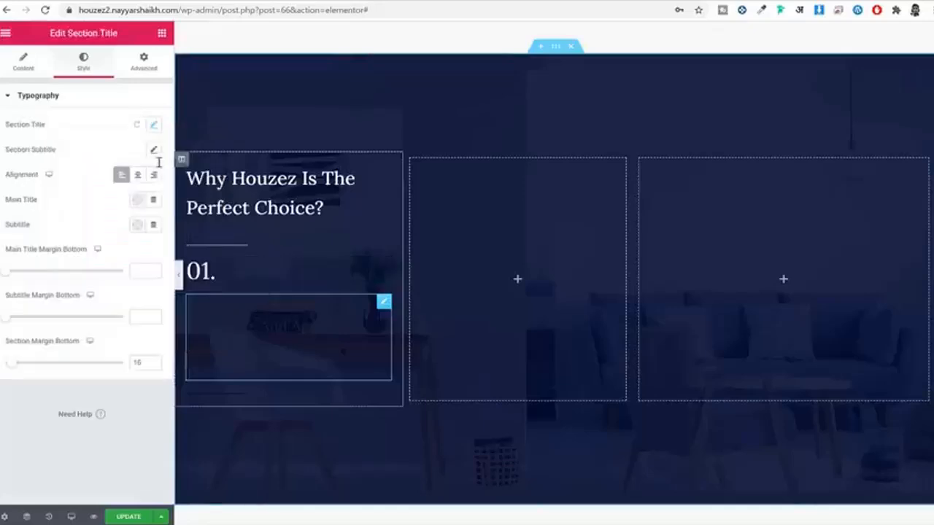
click(139, 201)
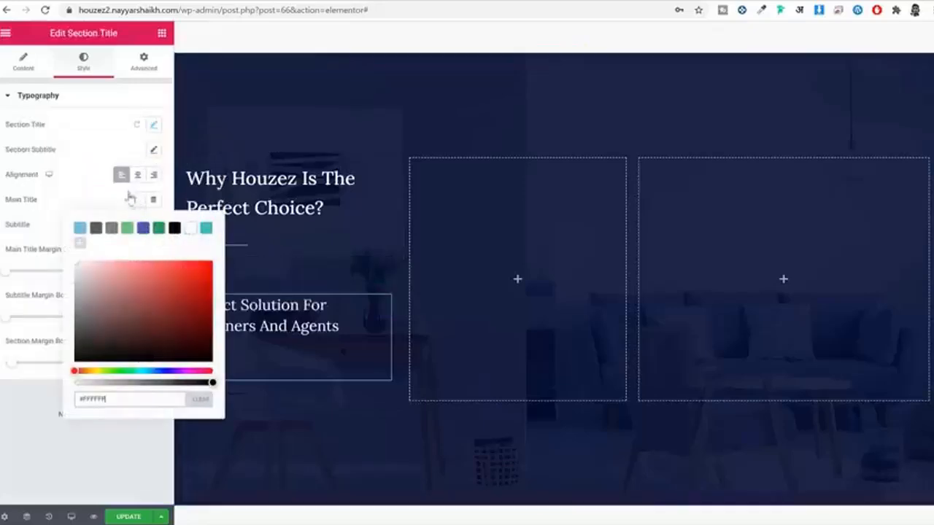
click(138, 202)
click(137, 224)
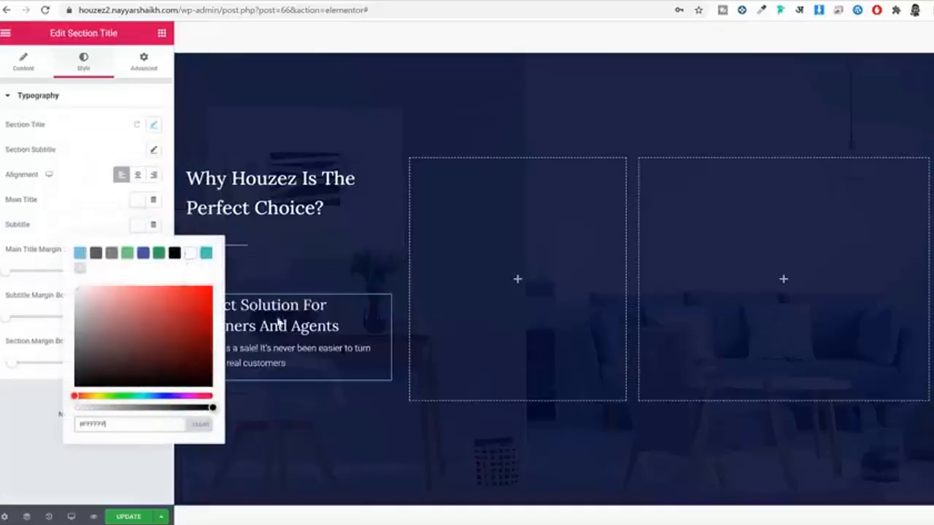
Step: Make the lower divider white and save the page
click(305, 397)
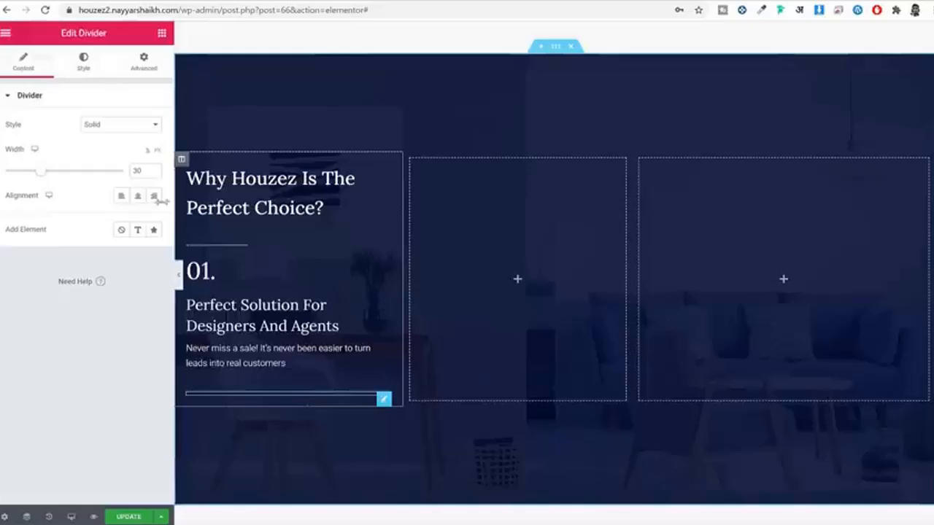
click(102, 68)
click(138, 126)
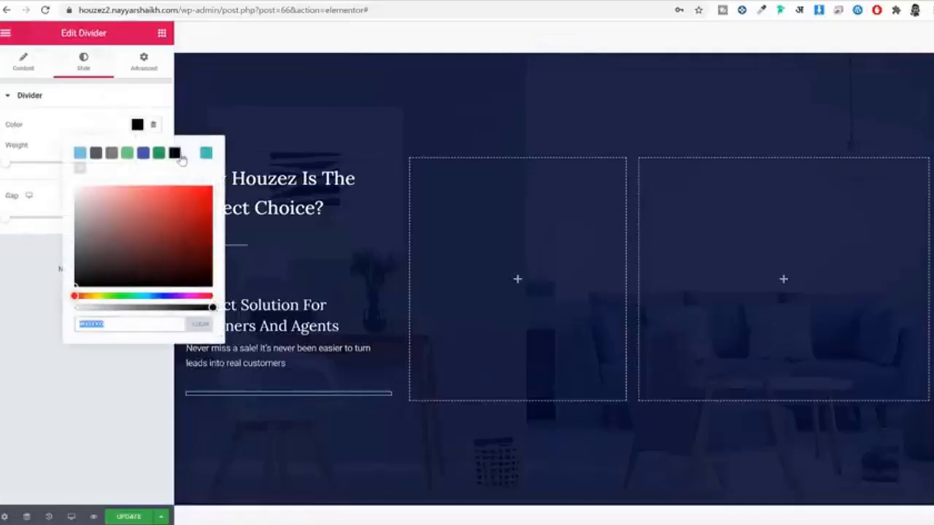
click(186, 155)
click(54, 447)
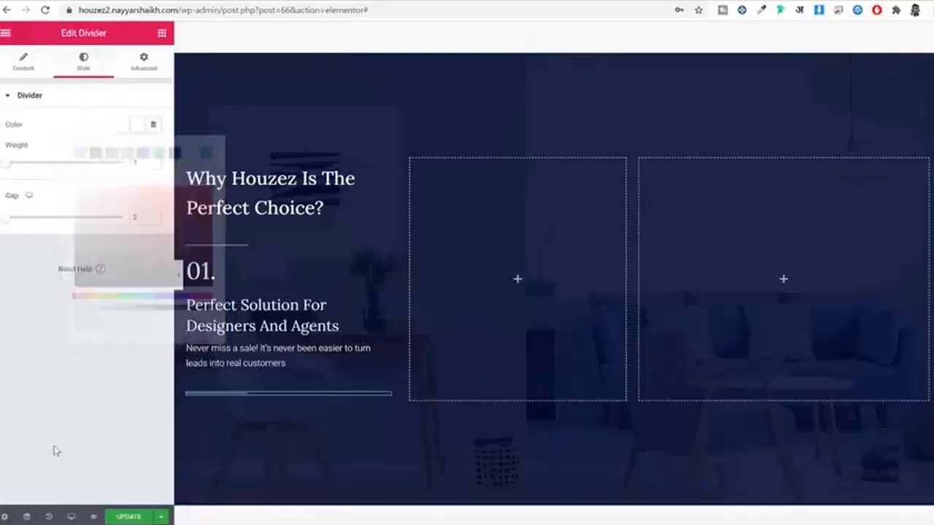
click(138, 515)
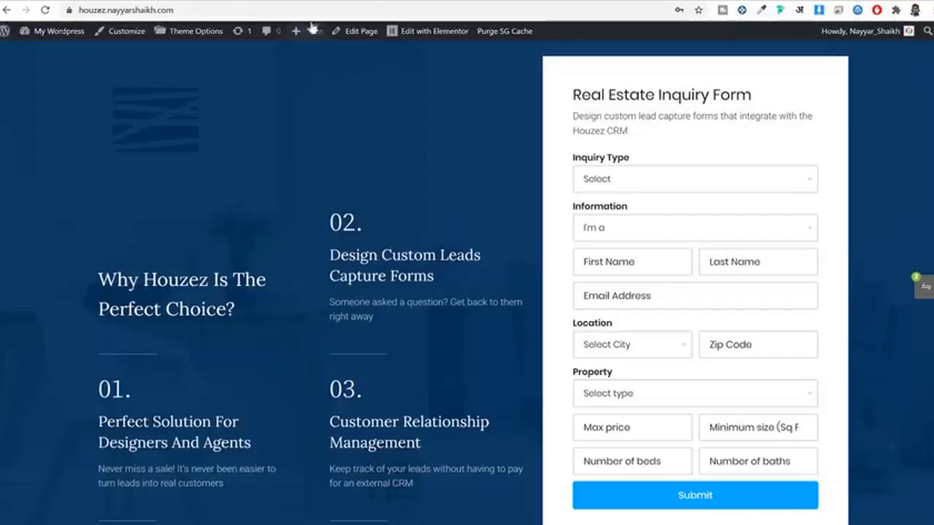
Step: Review the 02. and 03. items' headings and descriptions on the live reference page
scroll(380, 280, down, 2)
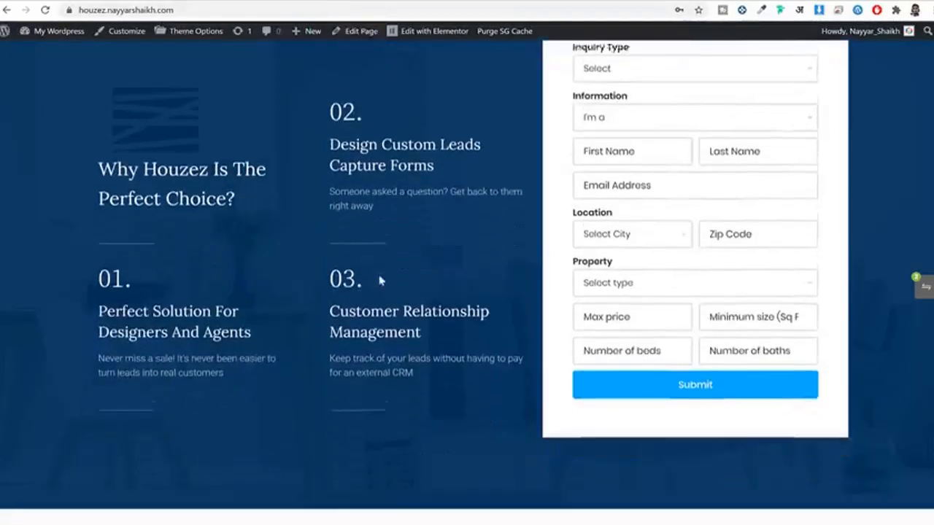
scroll(385, 247, up, 1)
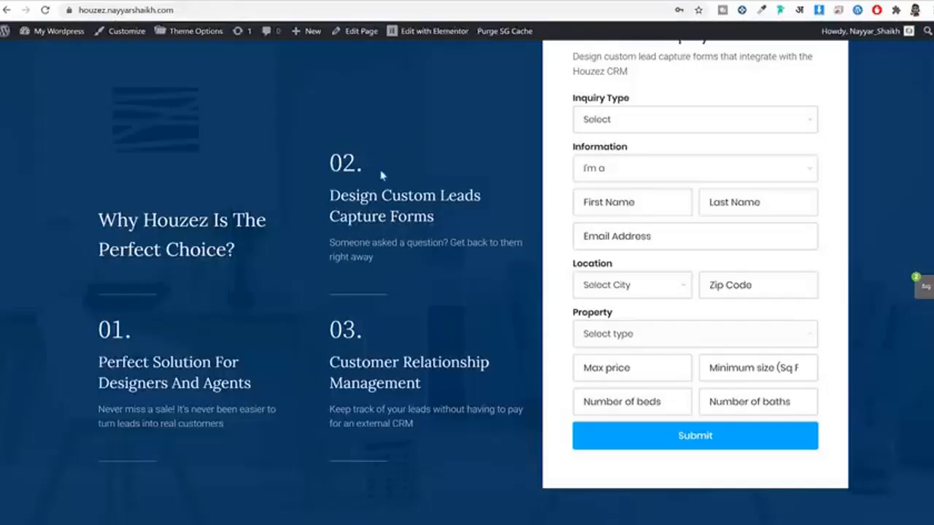
drag(331, 162, 406, 245)
drag(330, 325, 415, 449)
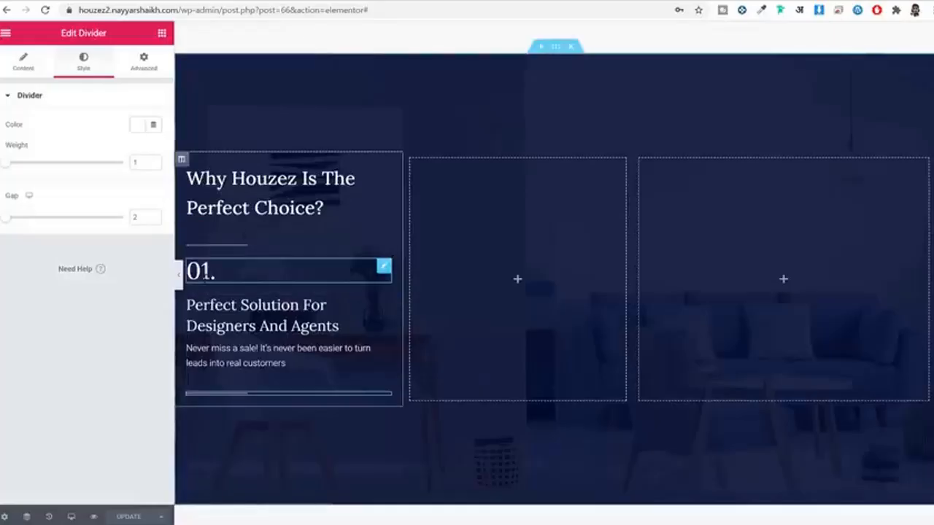
Step: Copy the 01. heading, Perfect Solution section title and divider into the empty middle column
right_click(206, 281)
click(245, 329)
right_click(471, 234)
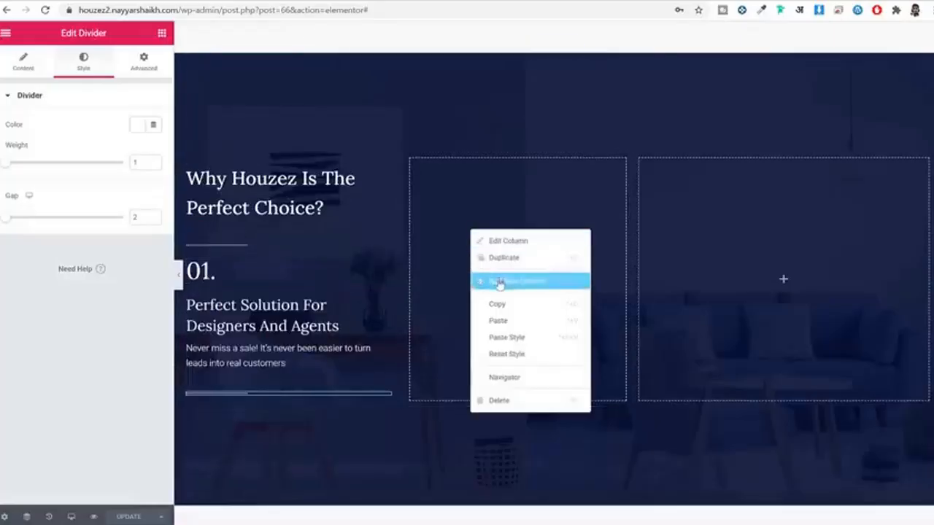
click(514, 327)
right_click(275, 311)
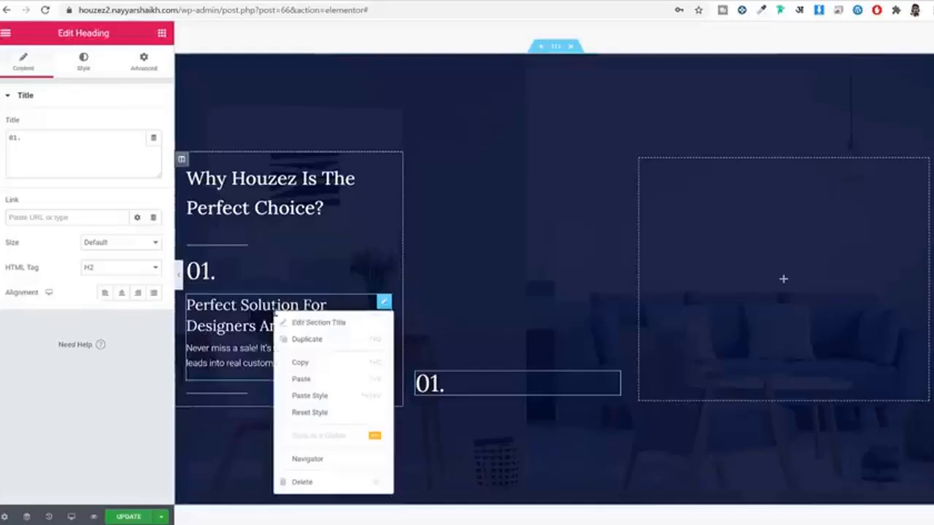
click(328, 363)
right_click(443, 386)
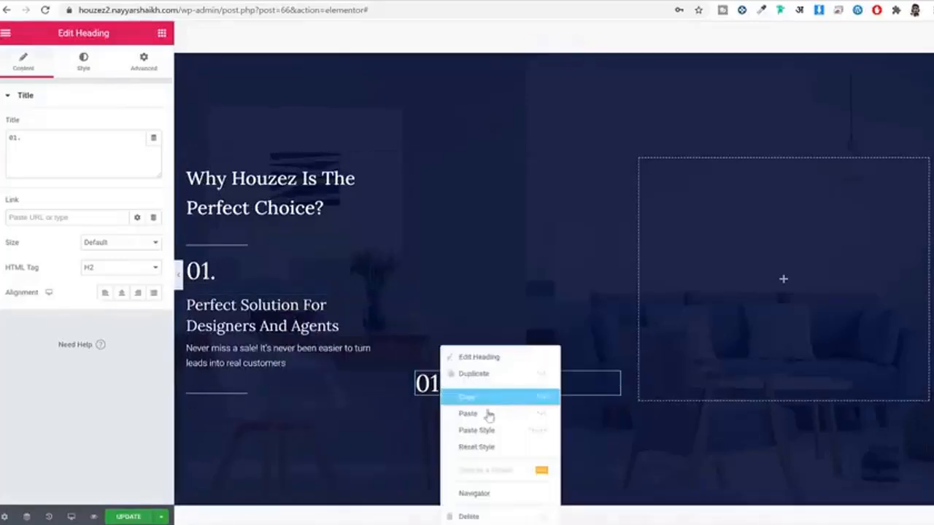
click(488, 415)
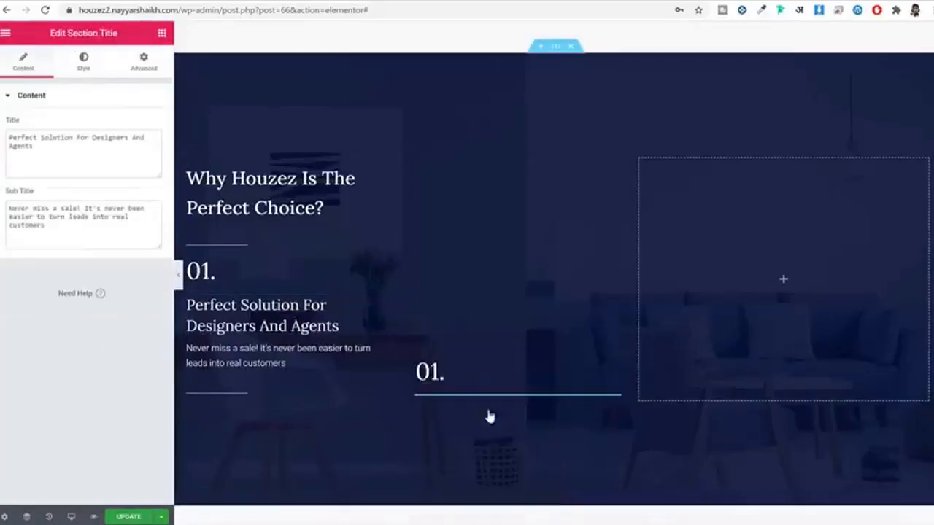
right_click(242, 395)
click(286, 392)
right_click(573, 369)
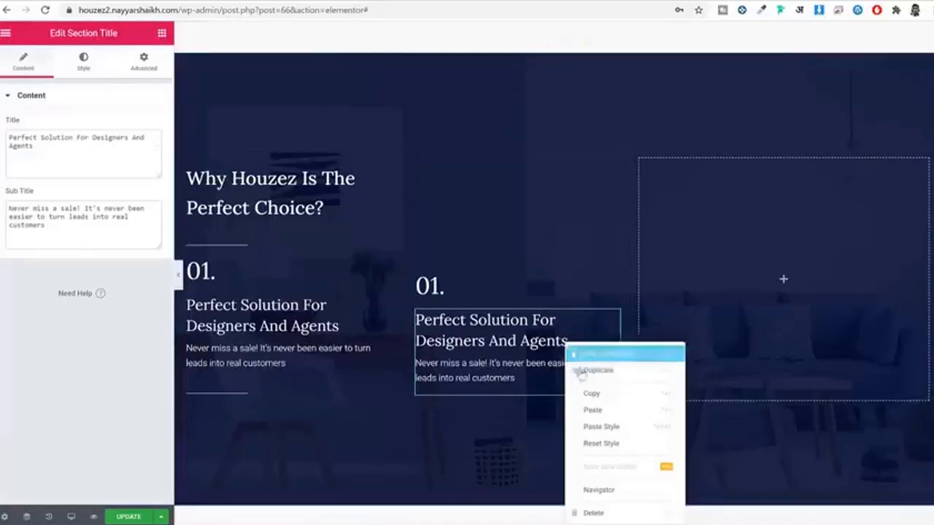
click(603, 412)
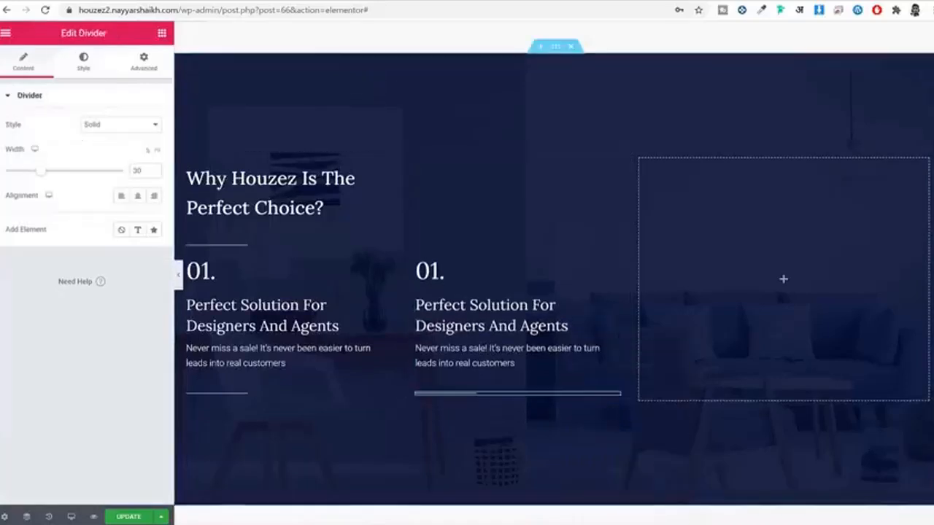
Step: Duplicate the heading, section title and divider again below in the middle column
right_click(442, 271)
click(491, 323)
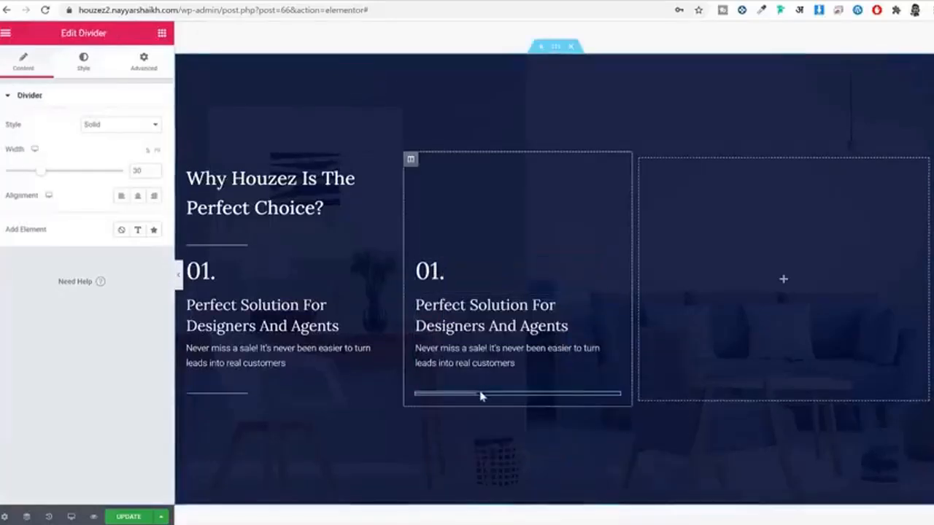
right_click(481, 396)
click(533, 440)
right_click(460, 383)
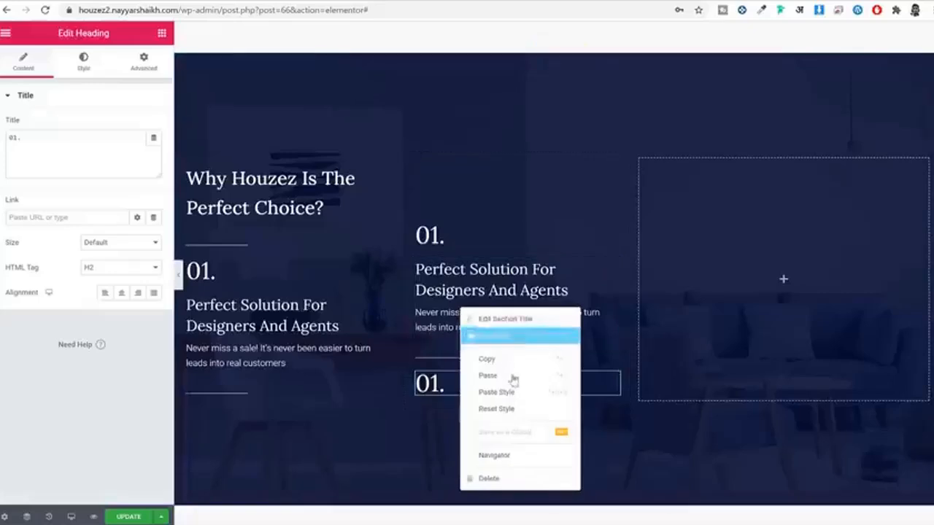
click(516, 361)
right_click(475, 387)
click(506, 416)
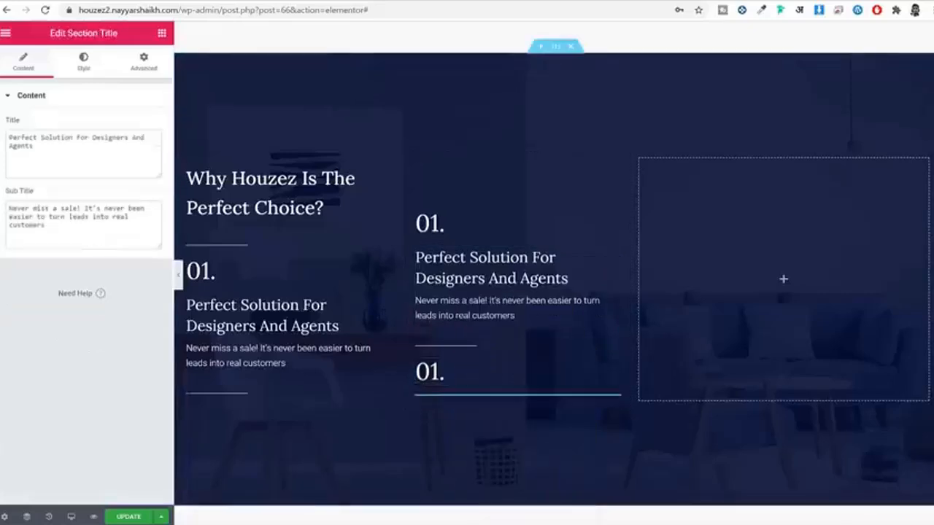
right_click(463, 283)
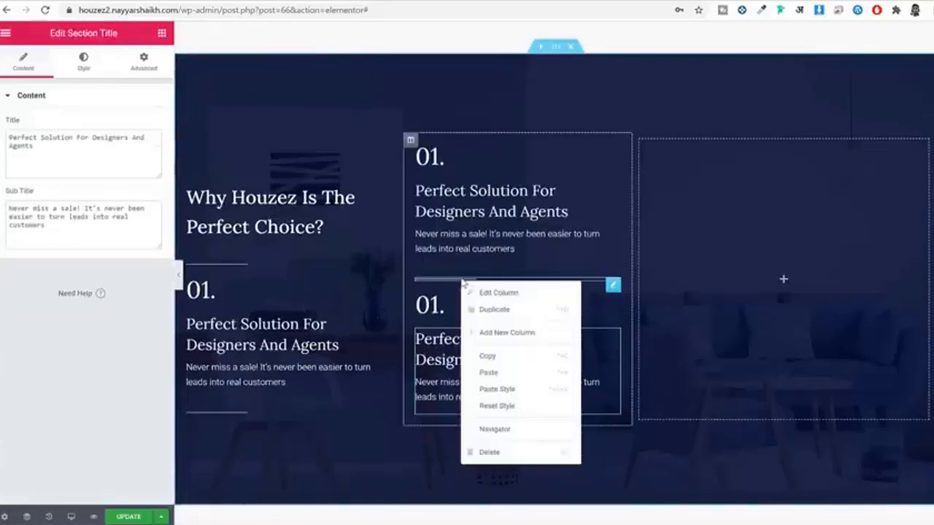
right_click(461, 279)
click(496, 333)
right_click(485, 381)
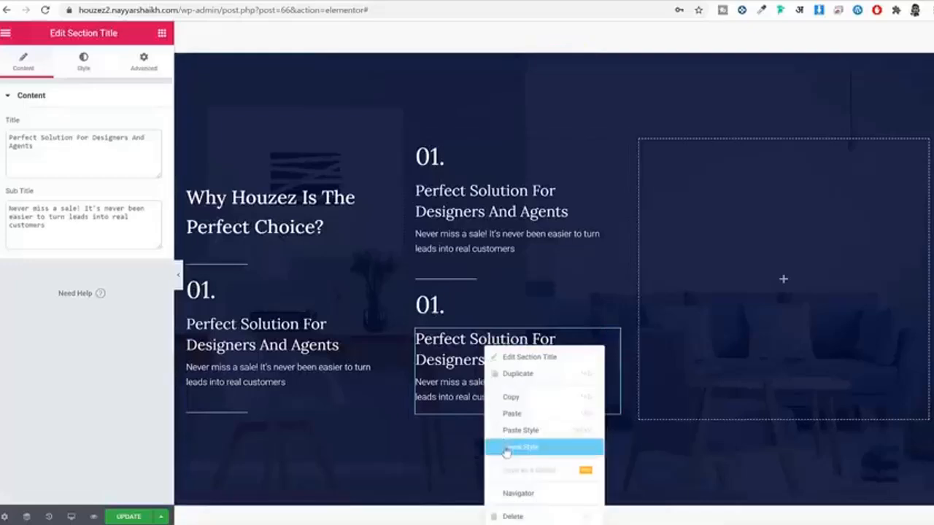
click(509, 413)
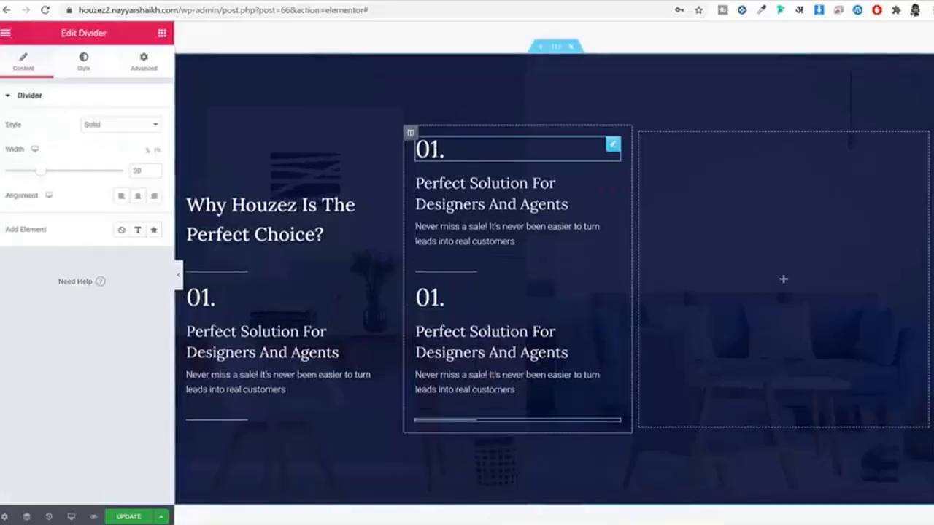
Step: Renumber the top middle block to 02, retitle it 'Design Custom Leads Capture Forms', and save
click(612, 144)
click(15, 137)
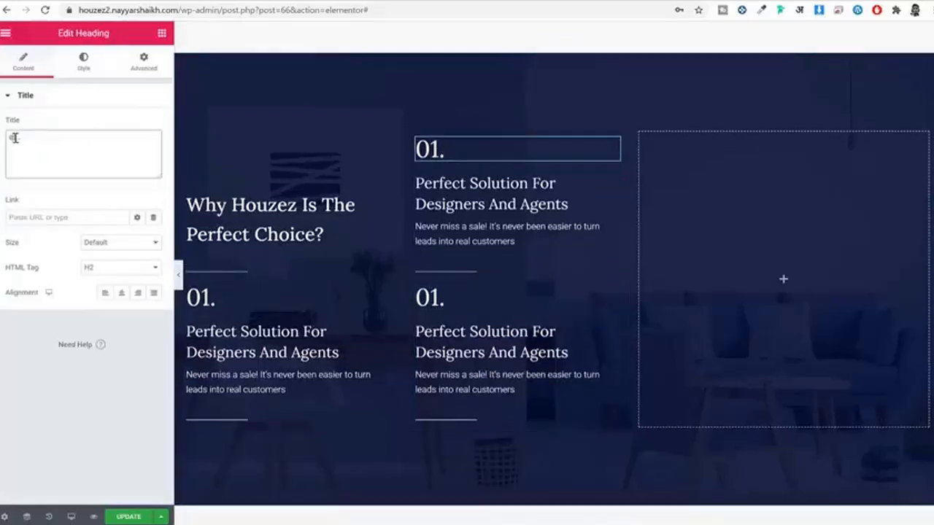
text(02)
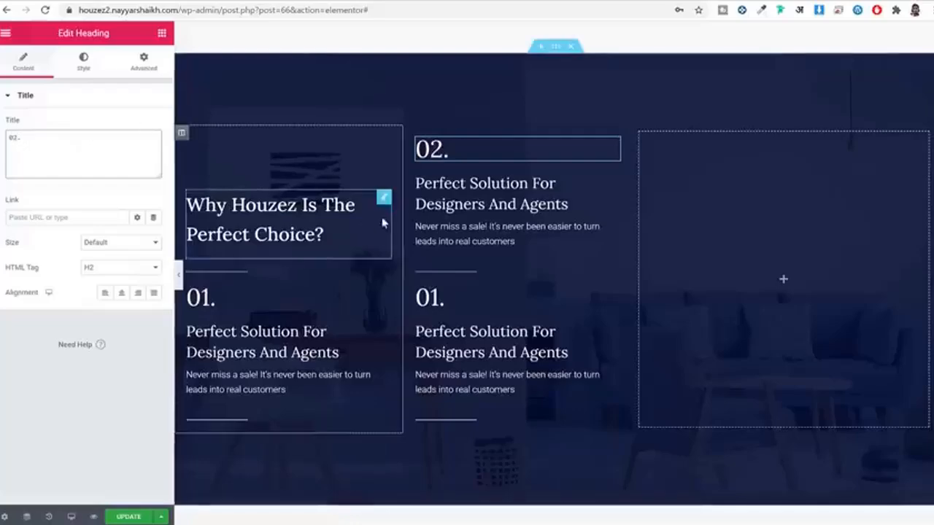
click(502, 208)
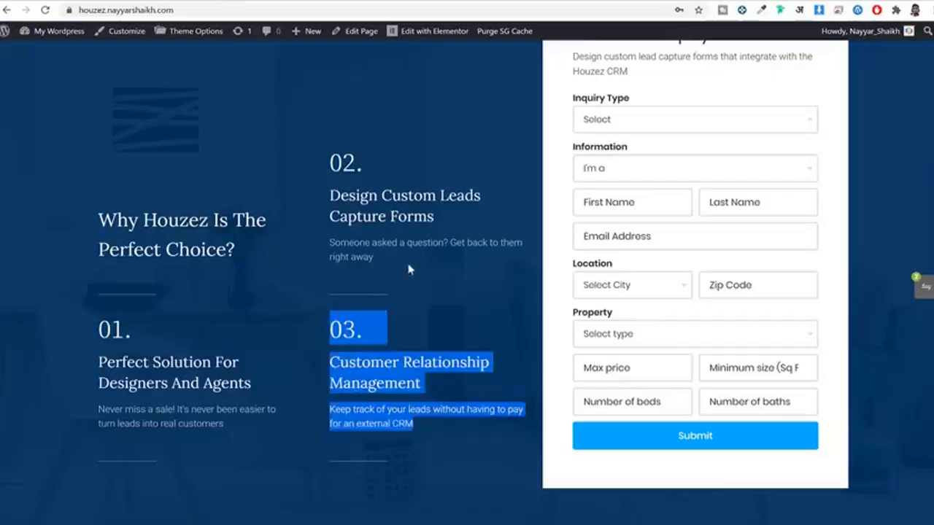
triple_click(374, 196)
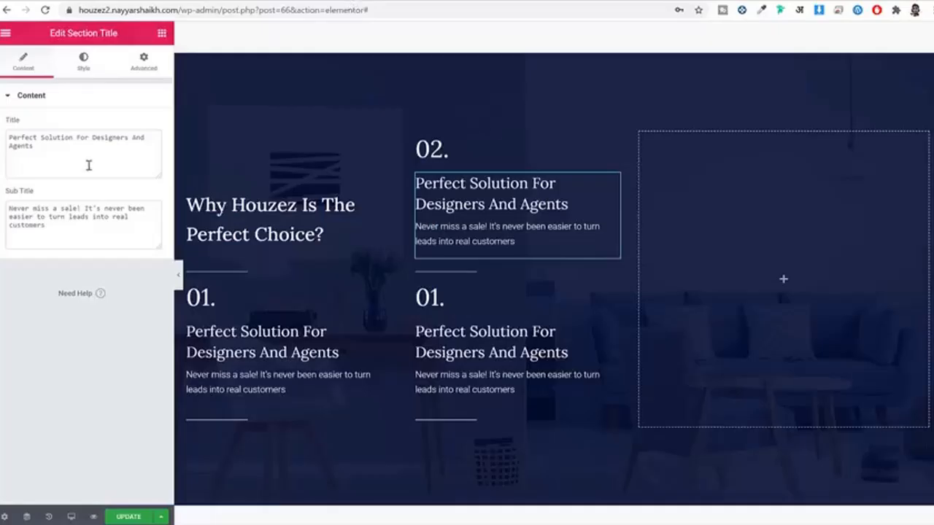
triple_click(75, 158)
key(ctrl+v)
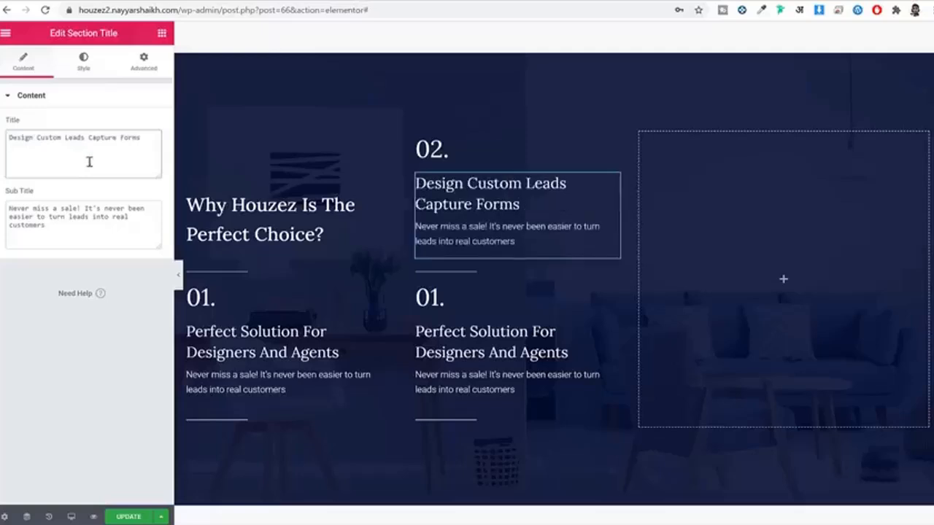
click(128, 517)
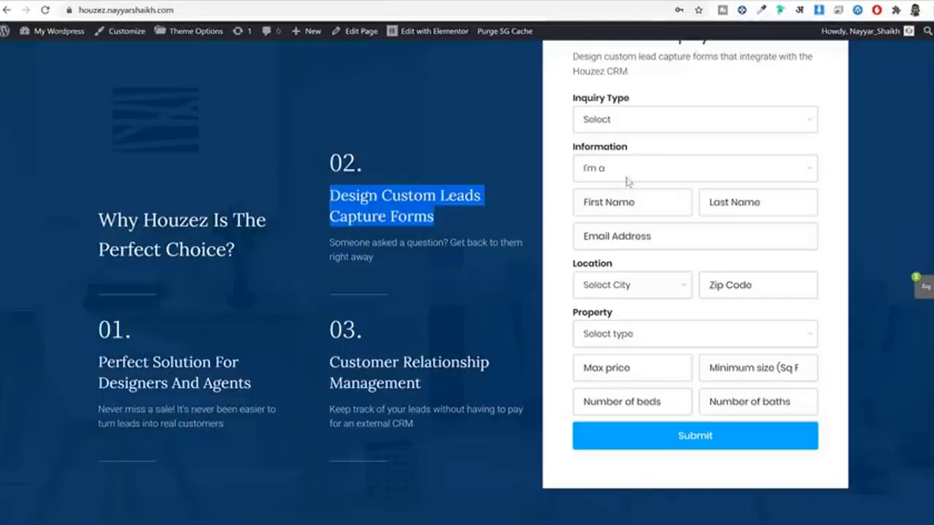
scroll(628, 182, up, 2)
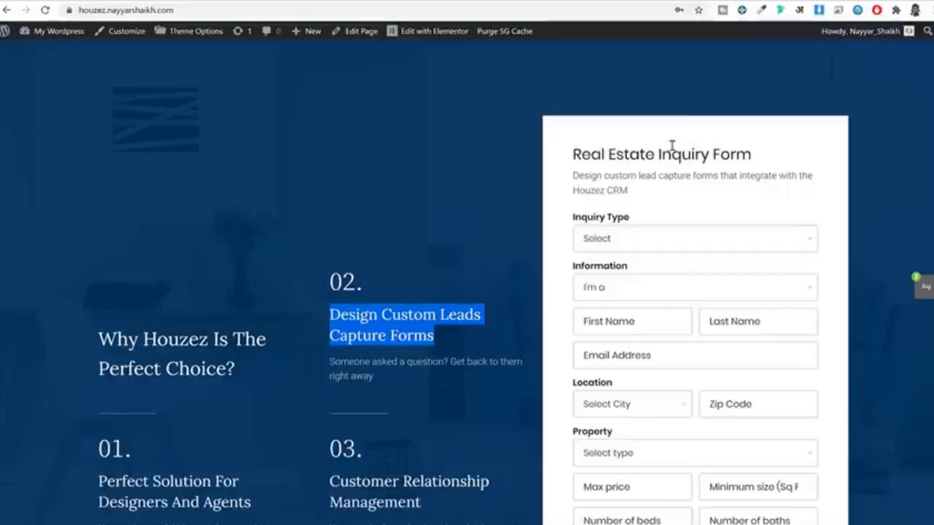
scroll(675, 193, down, 1)
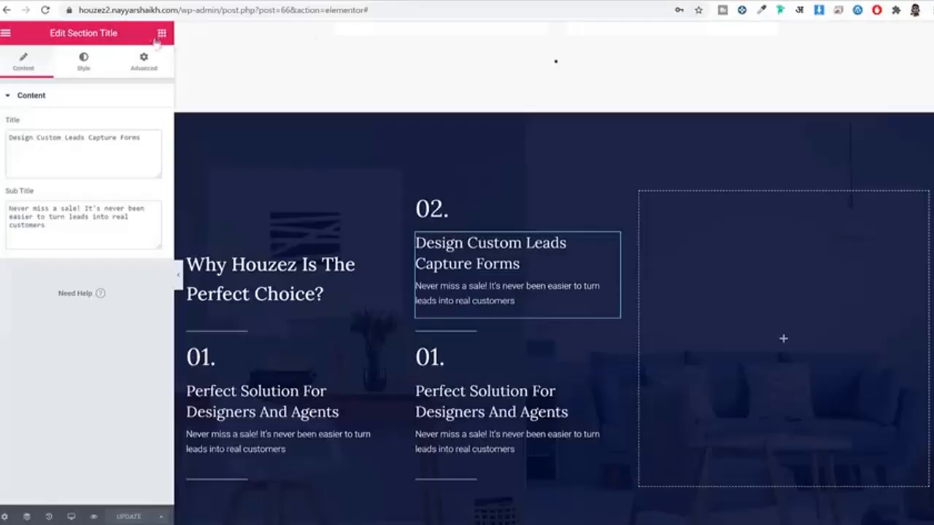
Step: Drag the Inquiry Form widget (searched 'inq') into the right column, then check the live form's Inquiry Type label
click(160, 33)
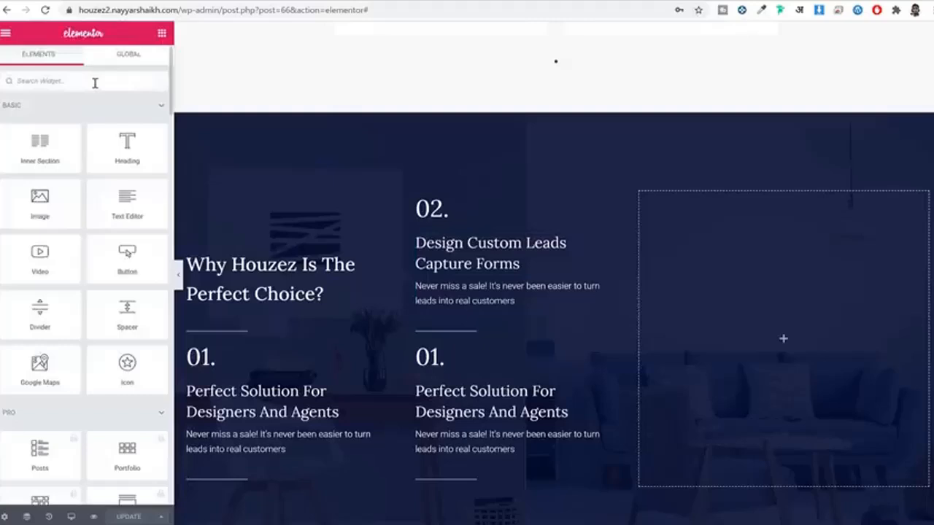
click(95, 83)
text(inq)
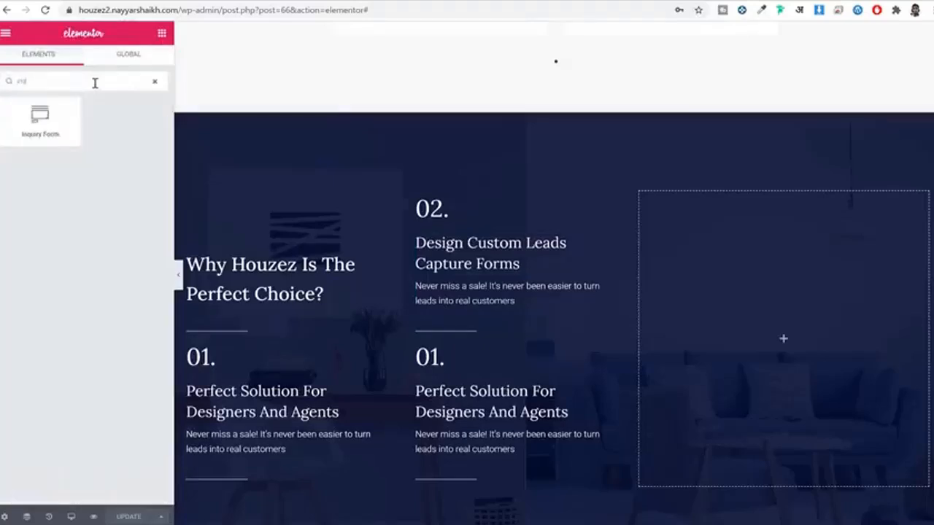
drag(40, 129, 695, 340)
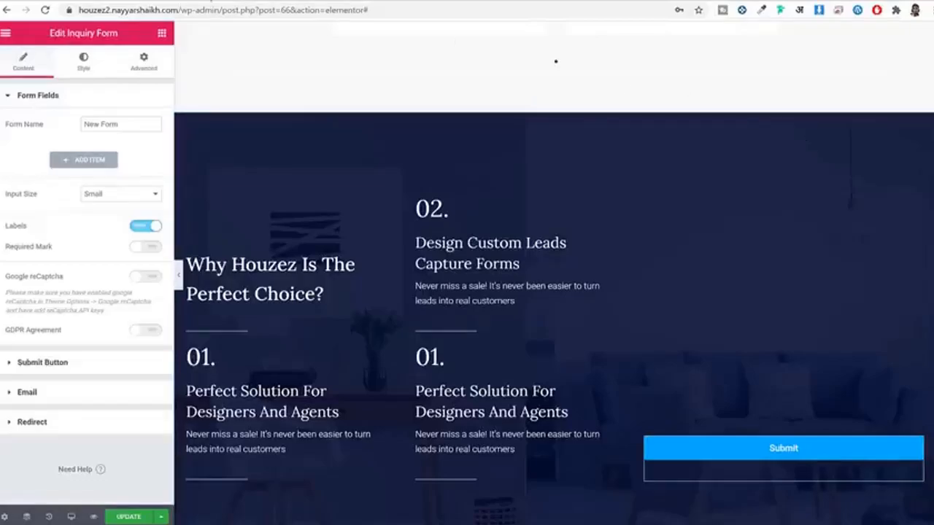
click(191, 2)
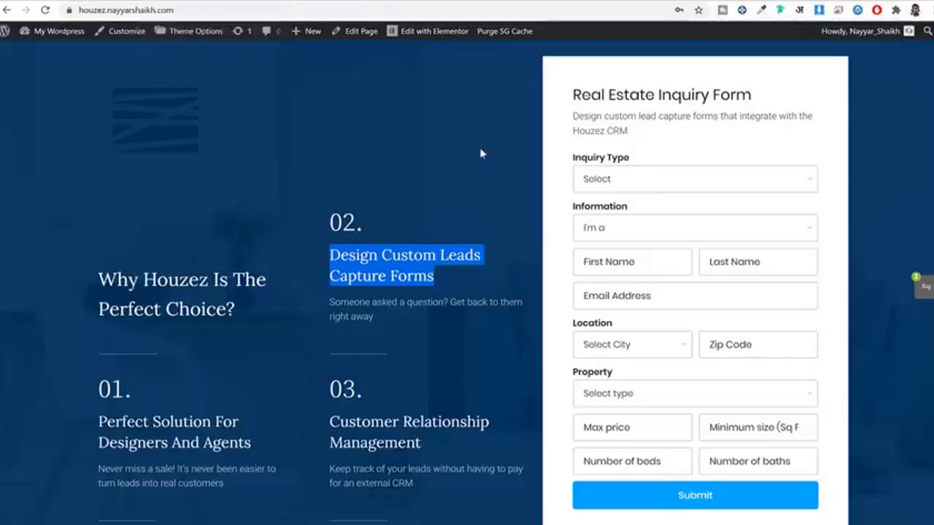
drag(646, 156, 578, 159)
key(ctrl+c)
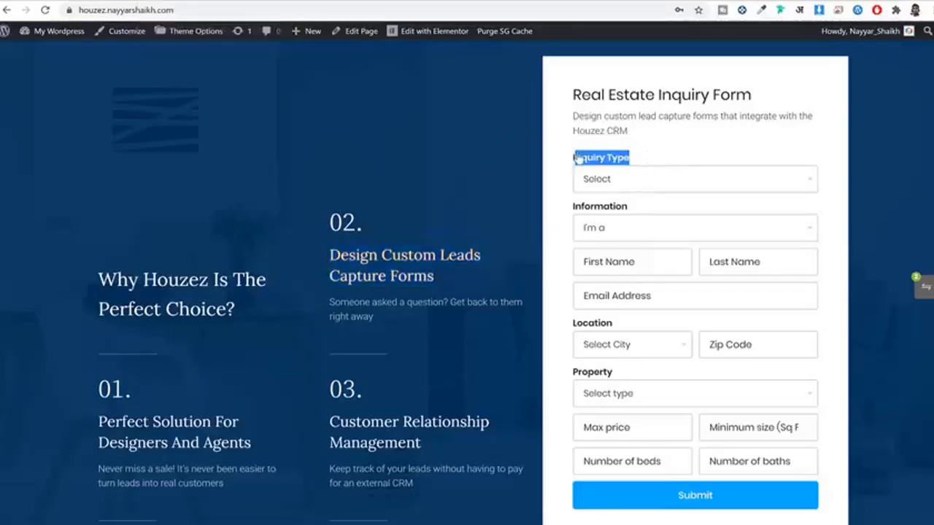
Step: Add an Inquiry Type field to the new inquiry form and paste in its label
click(331, 3)
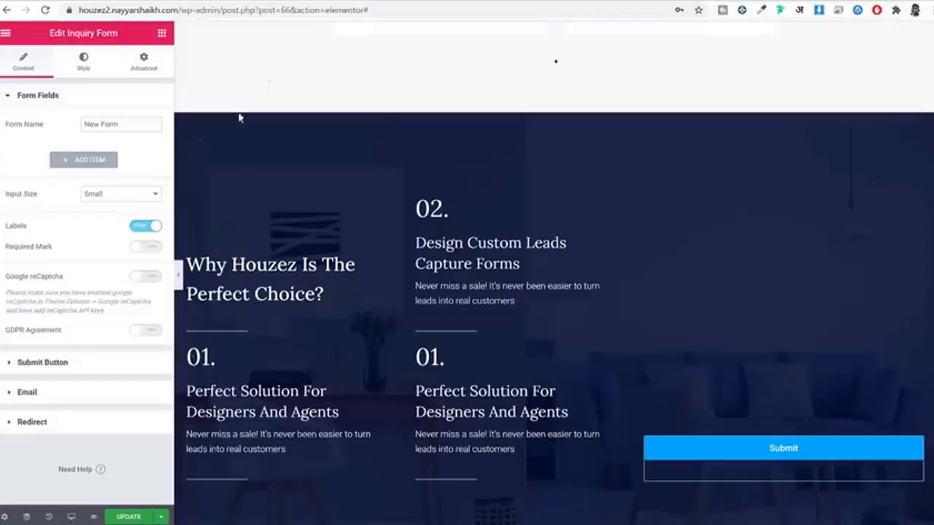
click(90, 160)
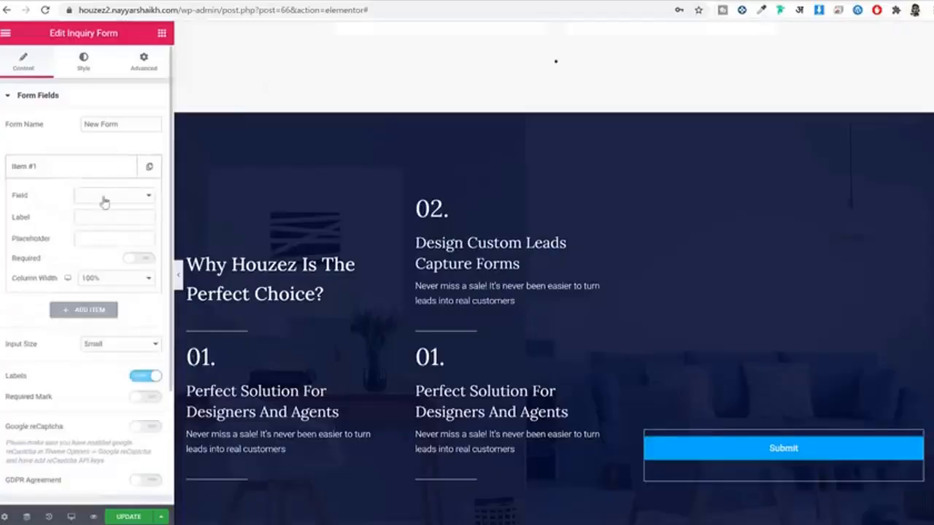
click(104, 196)
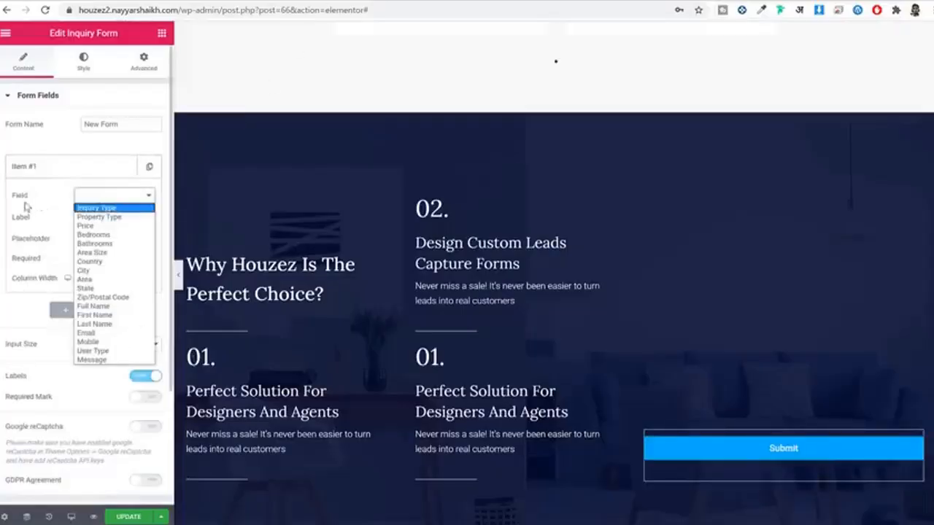
click(105, 208)
click(109, 217)
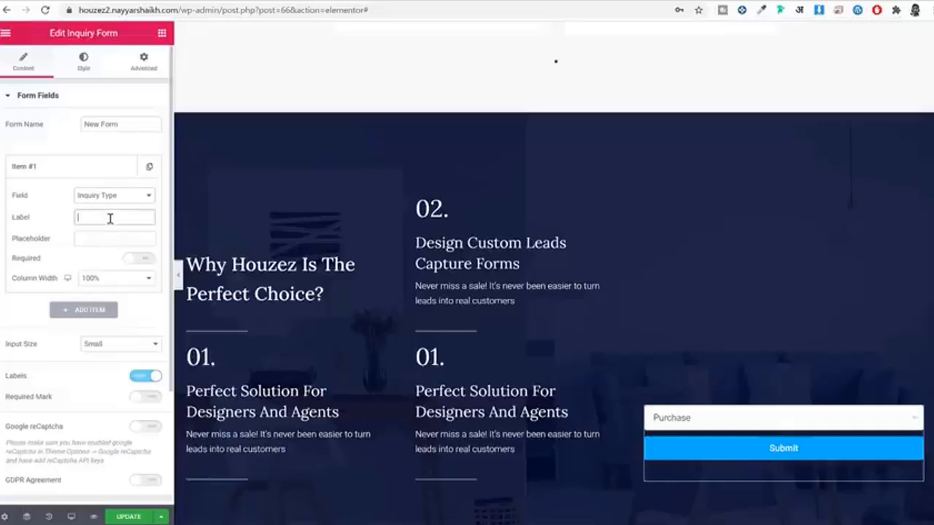
key(ctrl+v)
scroll(109, 223, down, 2)
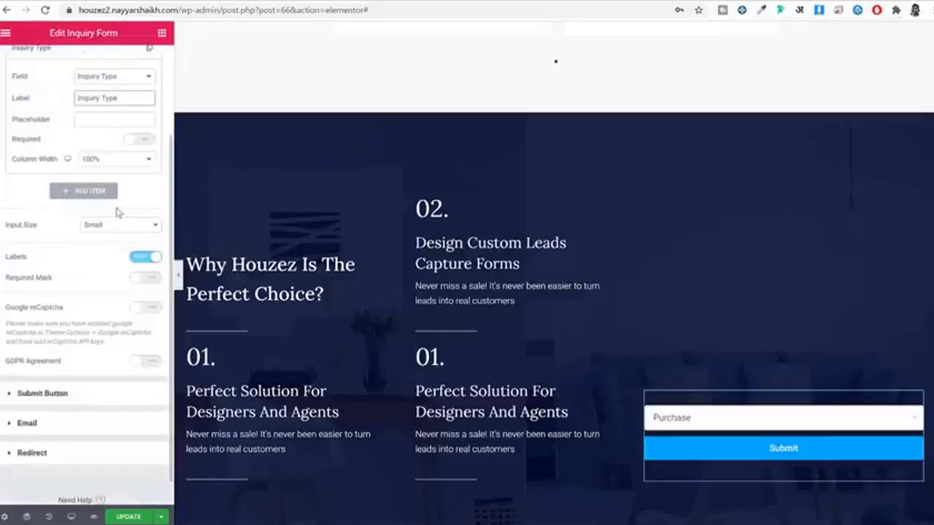
scroll(113, 197, up, 5)
click(108, 169)
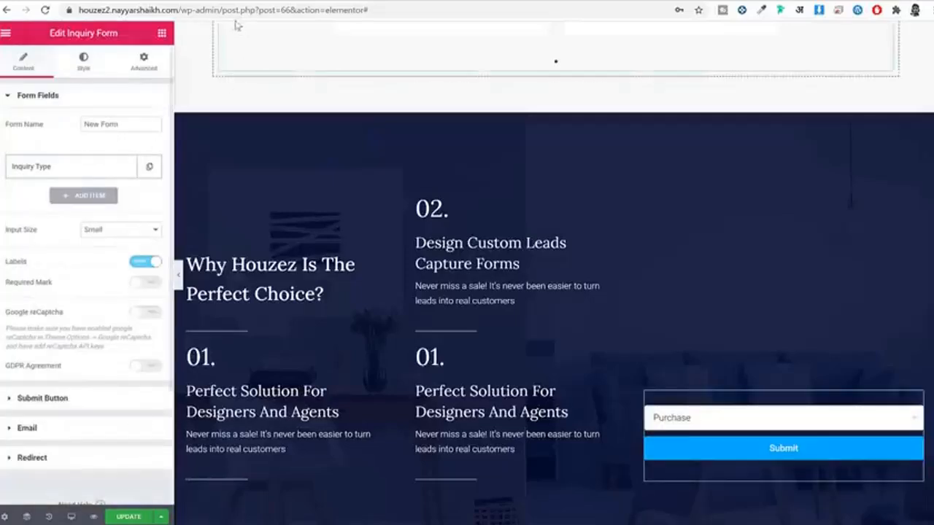
Step: Add a User Type field labelled Information with the options Agent|Seller
click(233, 7)
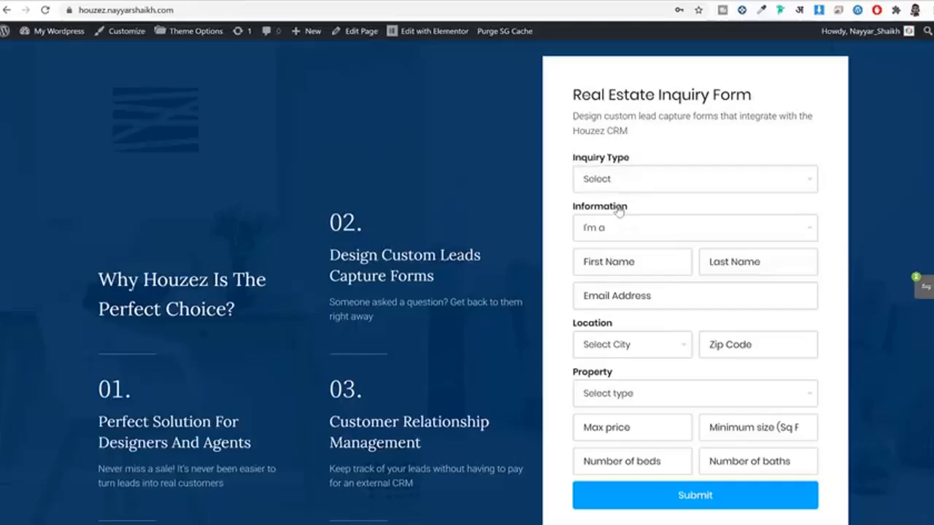
triple_click(620, 208)
key(ctrl+c)
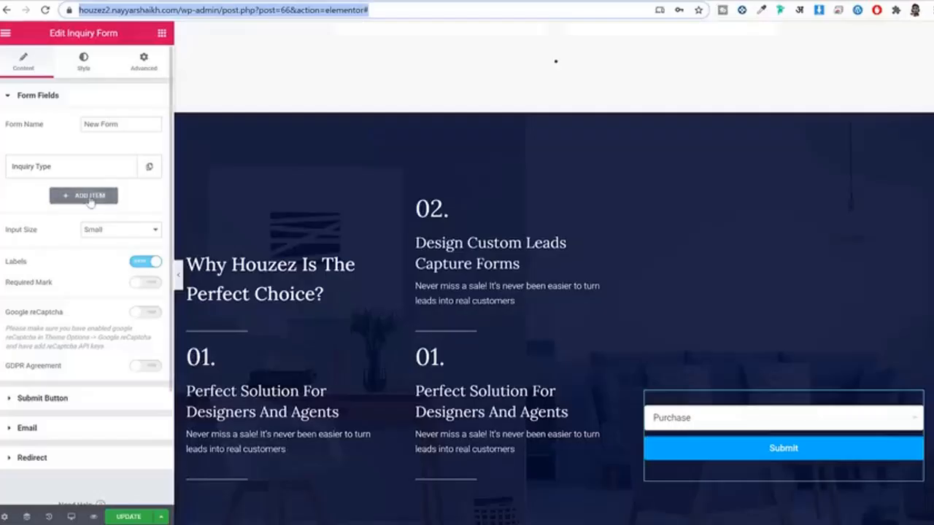
click(65, 198)
click(105, 225)
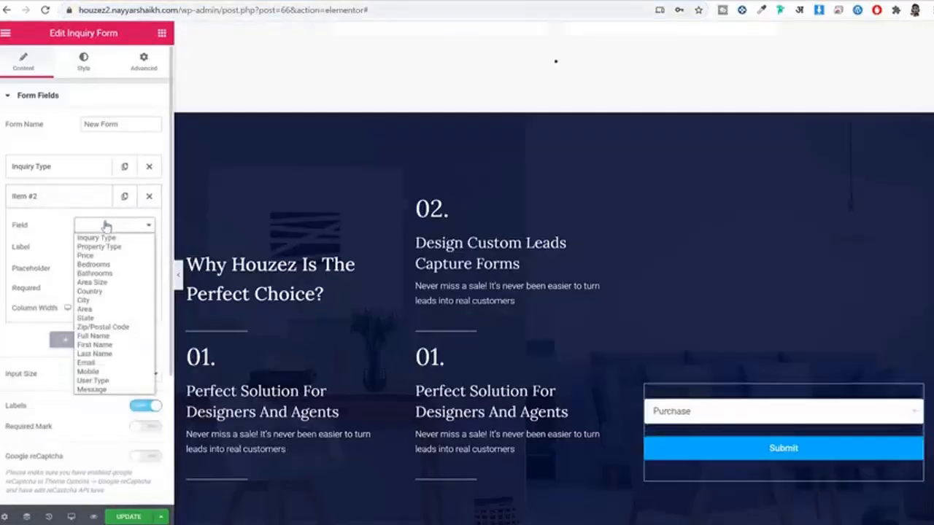
click(102, 381)
click(104, 248)
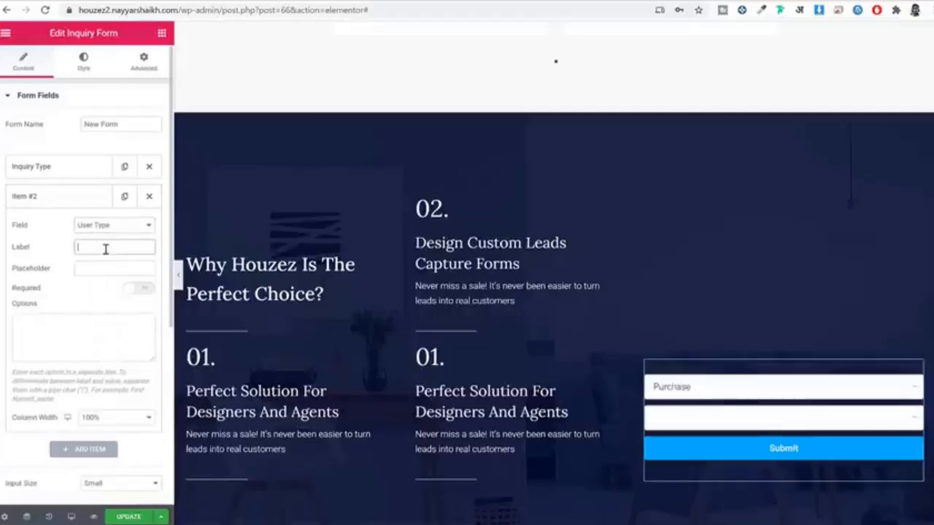
key(ctrl+v)
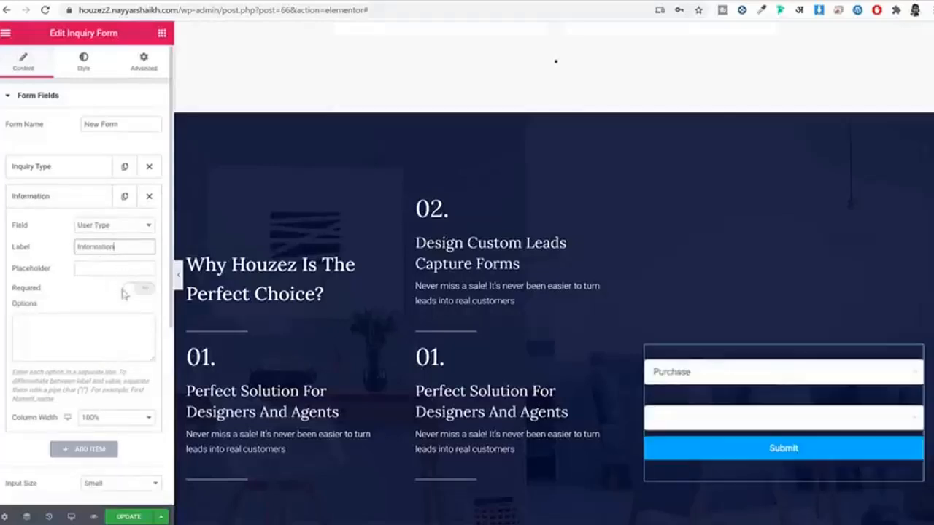
click(91, 319)
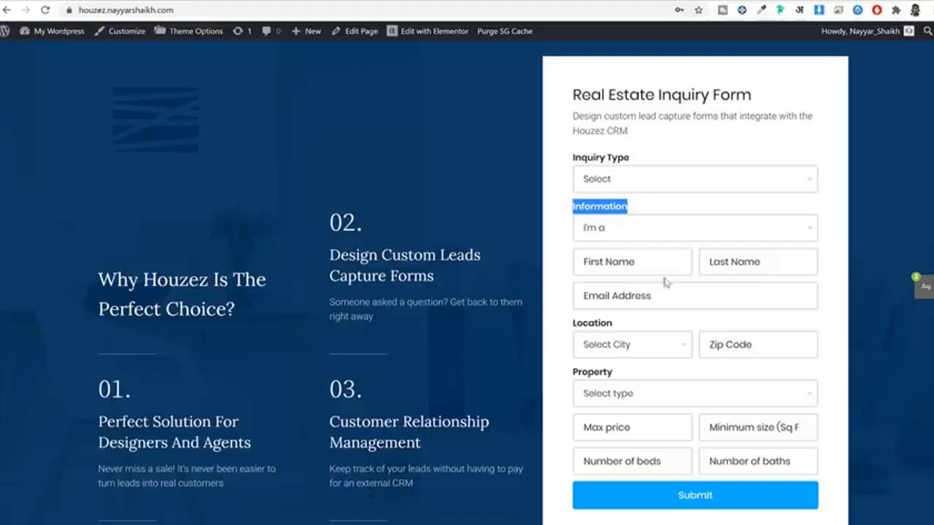
click(646, 232)
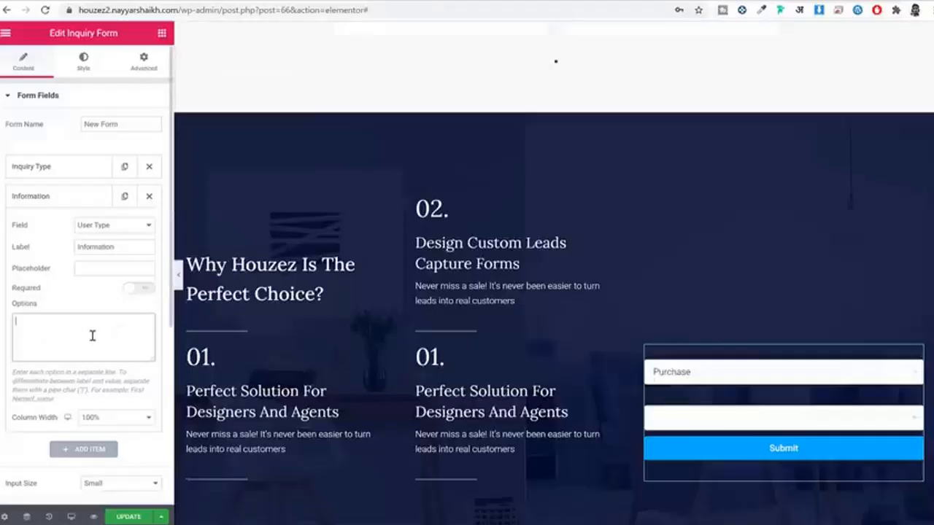
text(Agent)
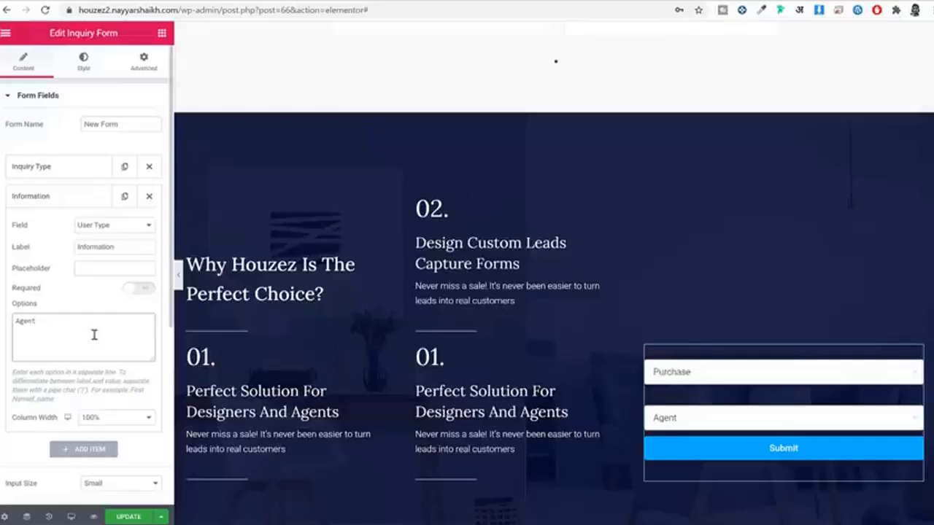
text(|)
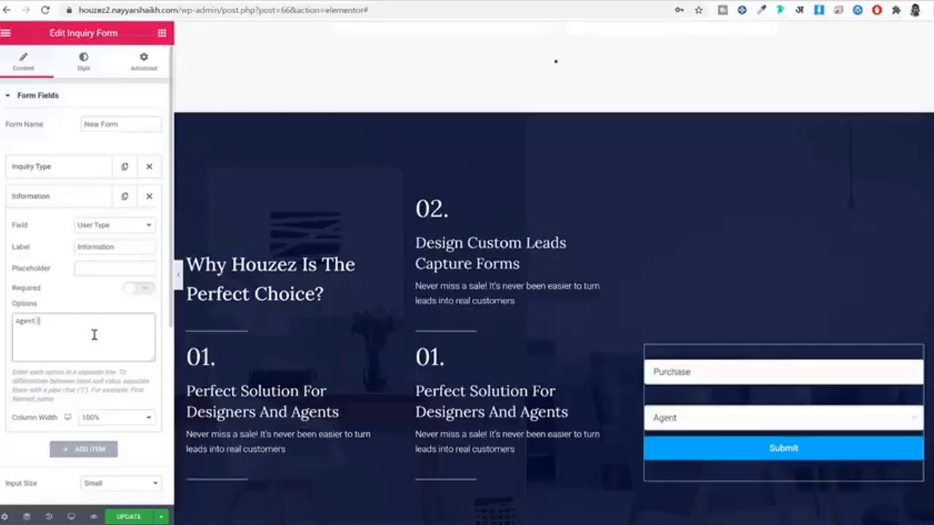
text(Seller)
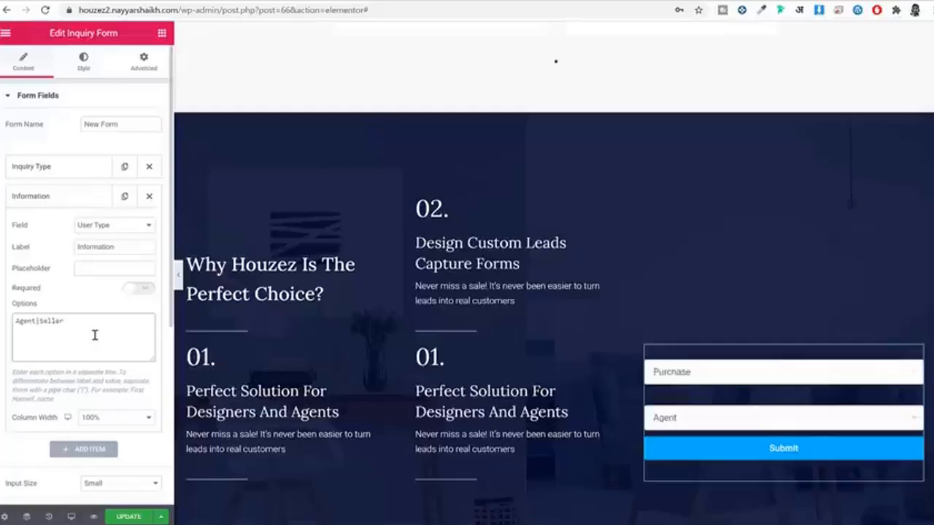
click(764, 420)
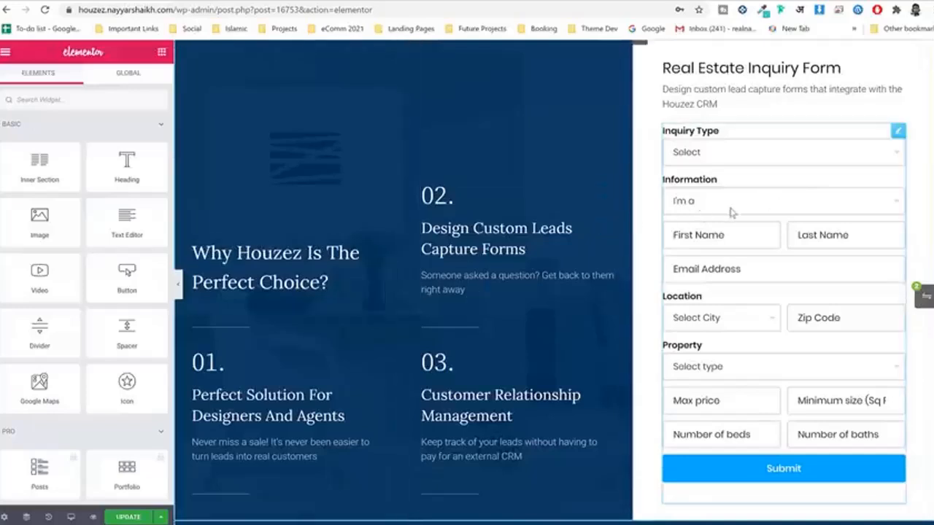
Step: Review the reference Information field's option lines, including the Select and I'm a real estate agent entries
click(761, 208)
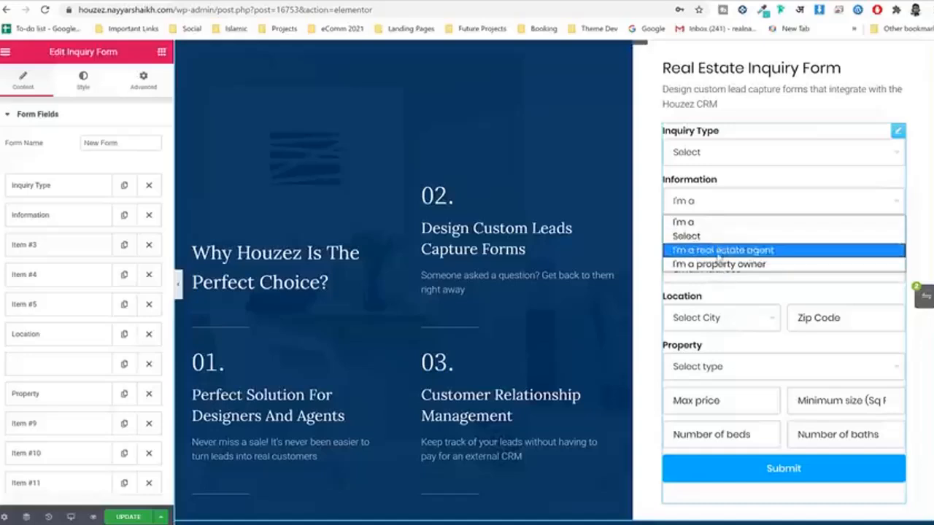
click(55, 220)
scroll(82, 241, down, 2)
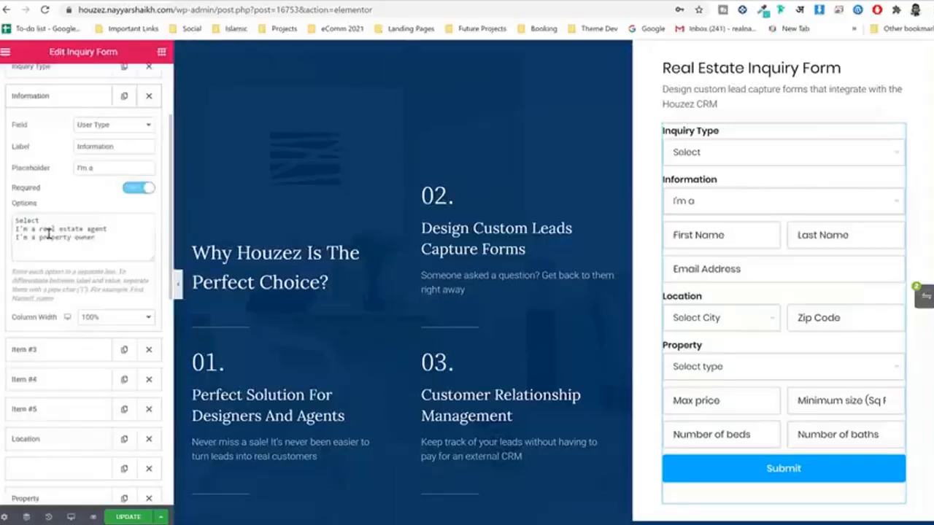
drag(52, 219, 3, 212)
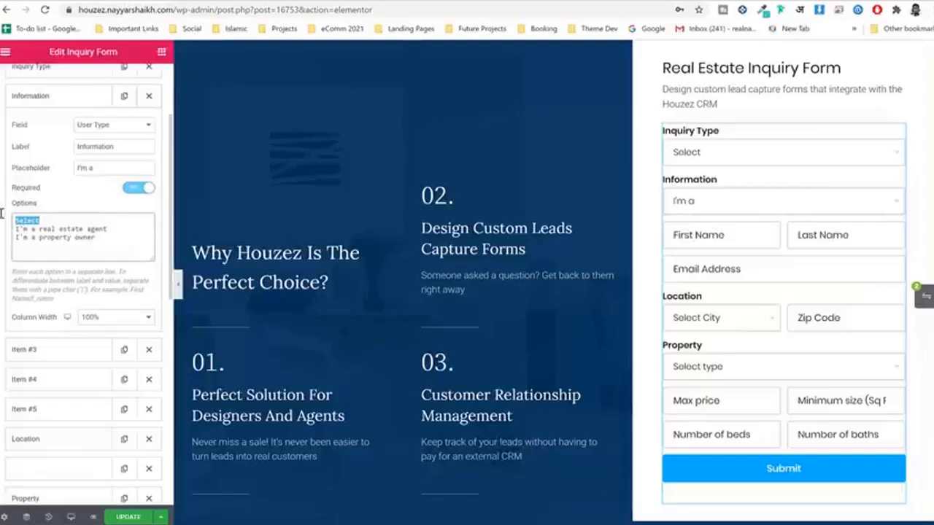
drag(108, 232, 12, 235)
click(95, 237)
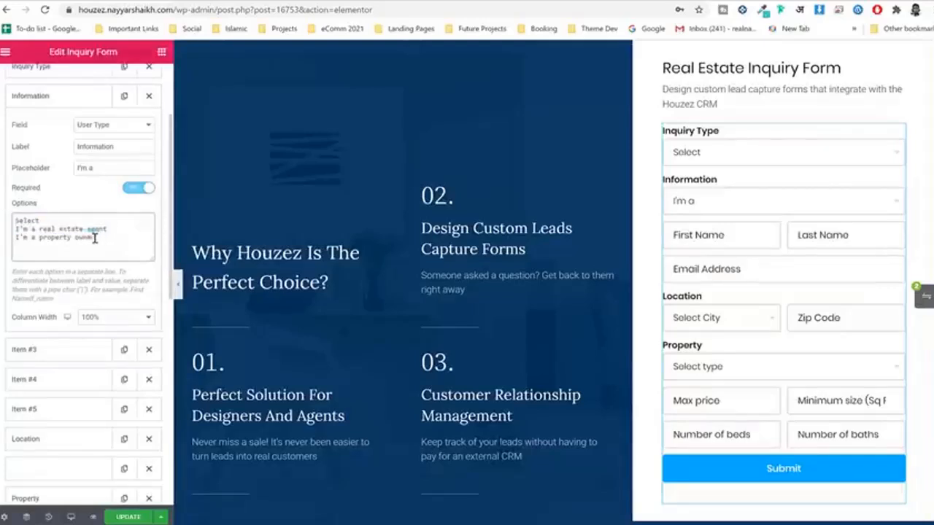
drag(95, 237, 7, 232)
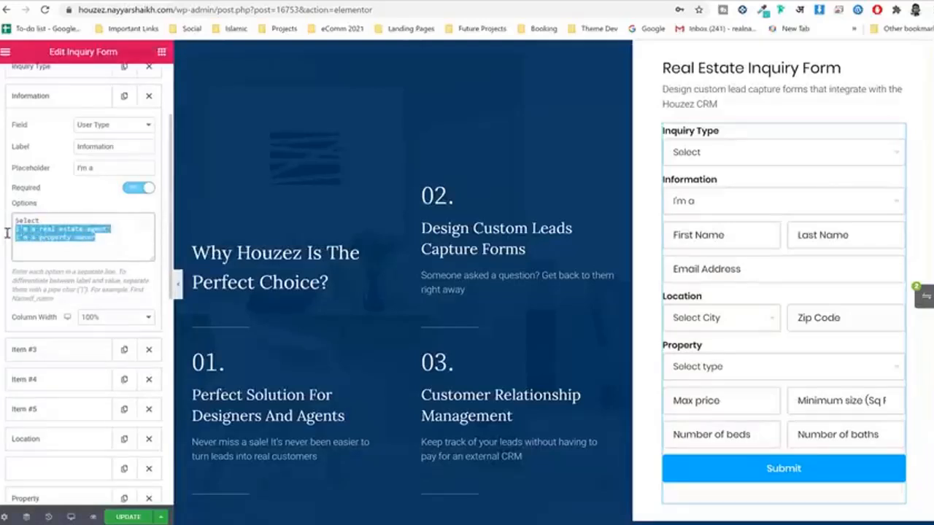
click(693, 204)
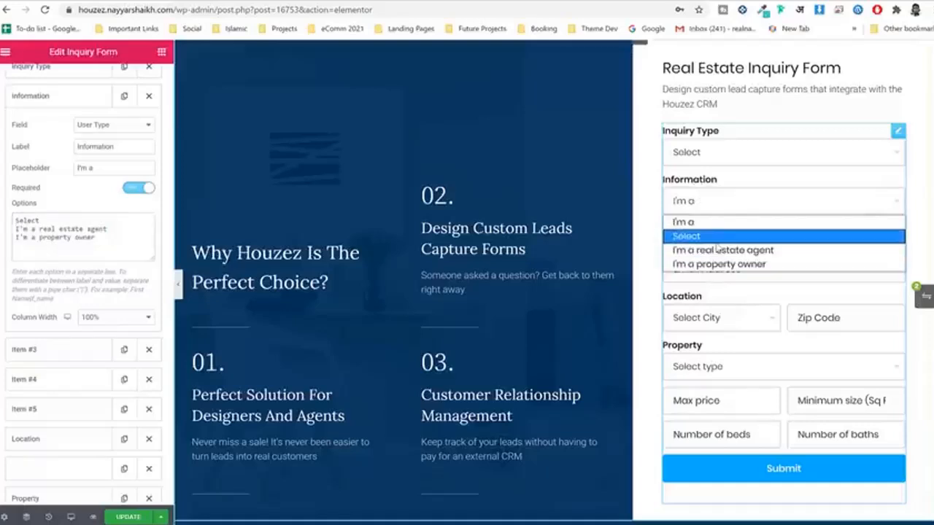
drag(102, 239, 8, 223)
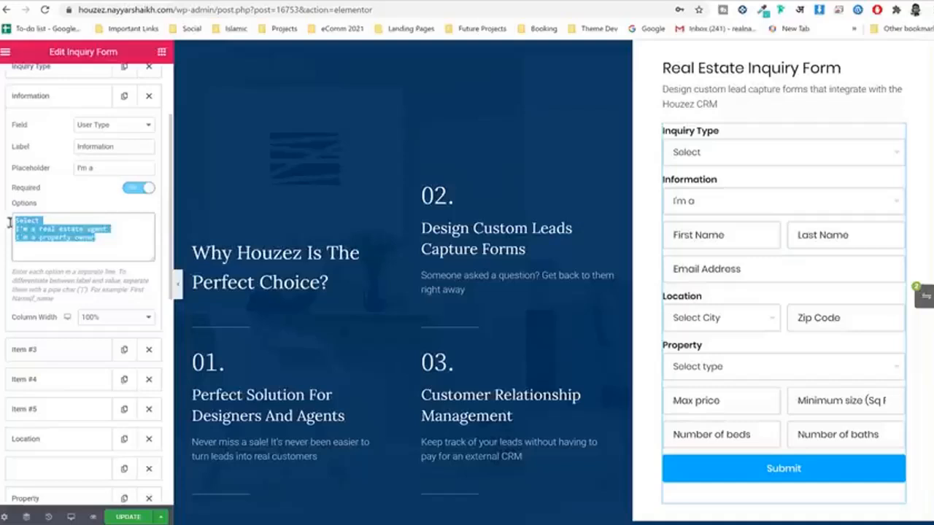
click(55, 224)
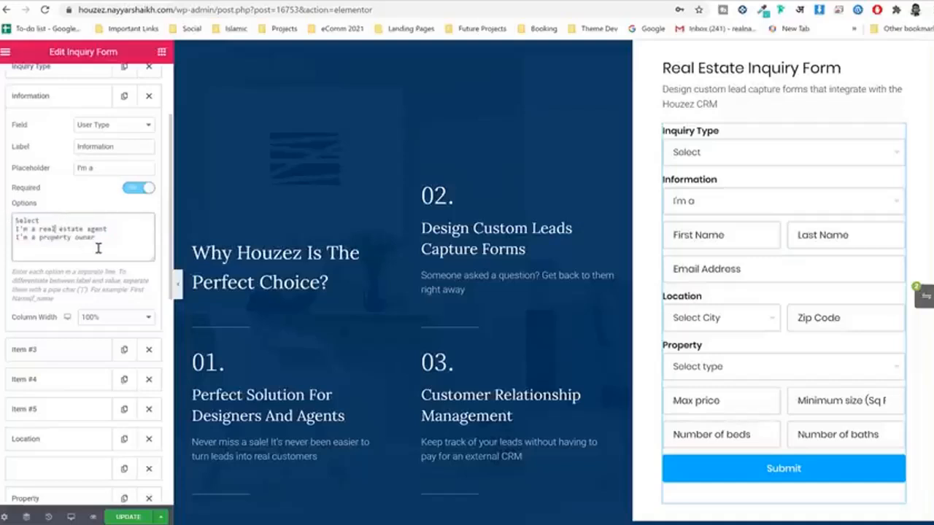
drag(98, 248, 12, 220)
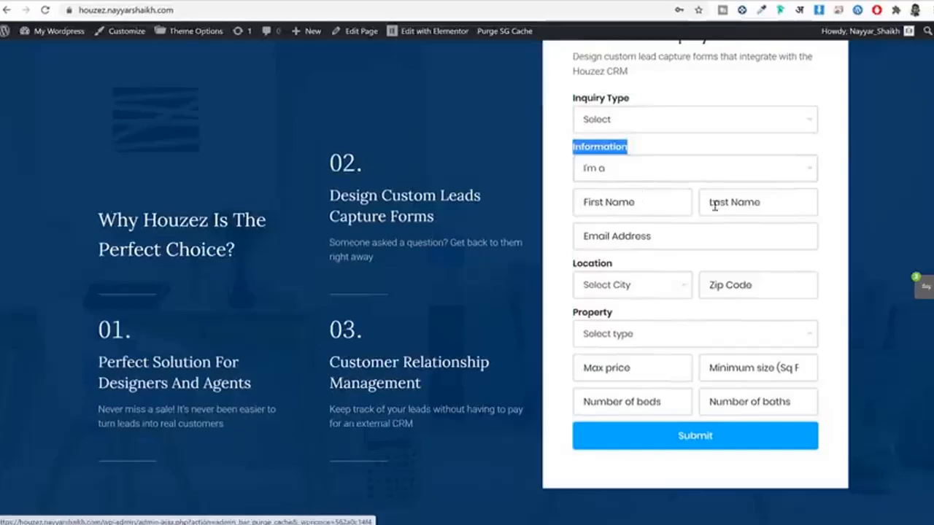
Step: Purge the site cache, then add a 50%-width First Name field with placeholder 'First Name'
click(499, 39)
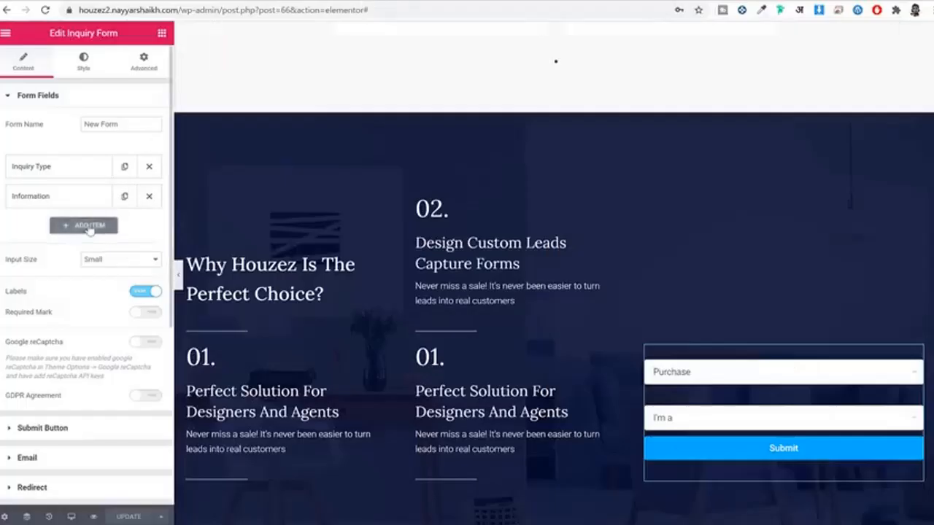
click(83, 226)
click(126, 255)
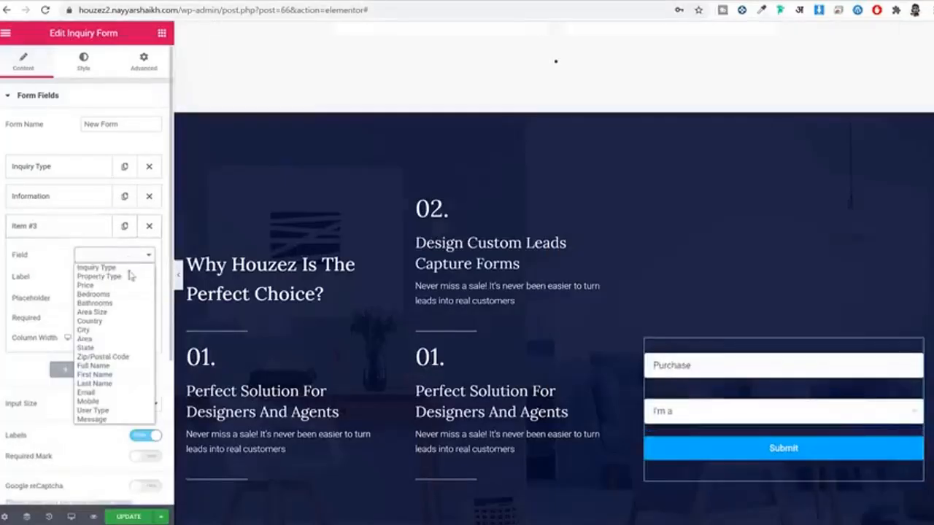
click(109, 374)
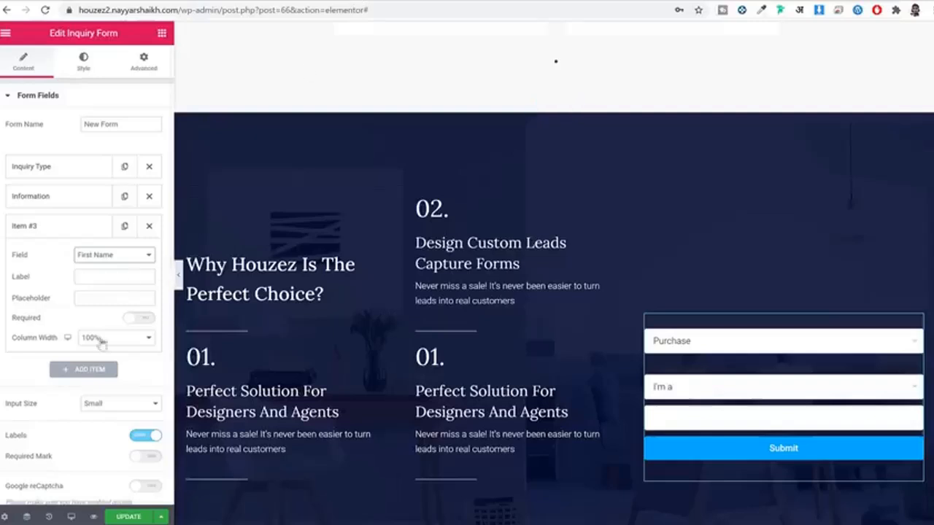
click(115, 340)
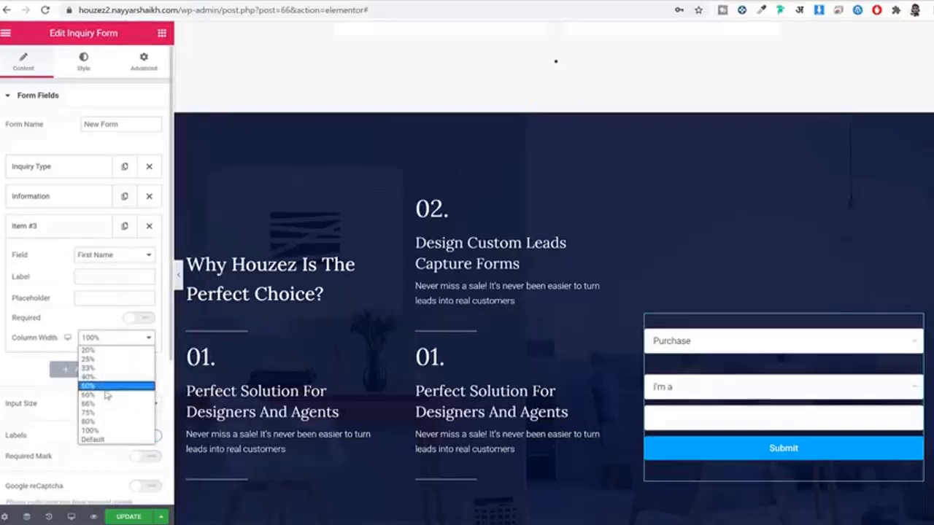
click(106, 386)
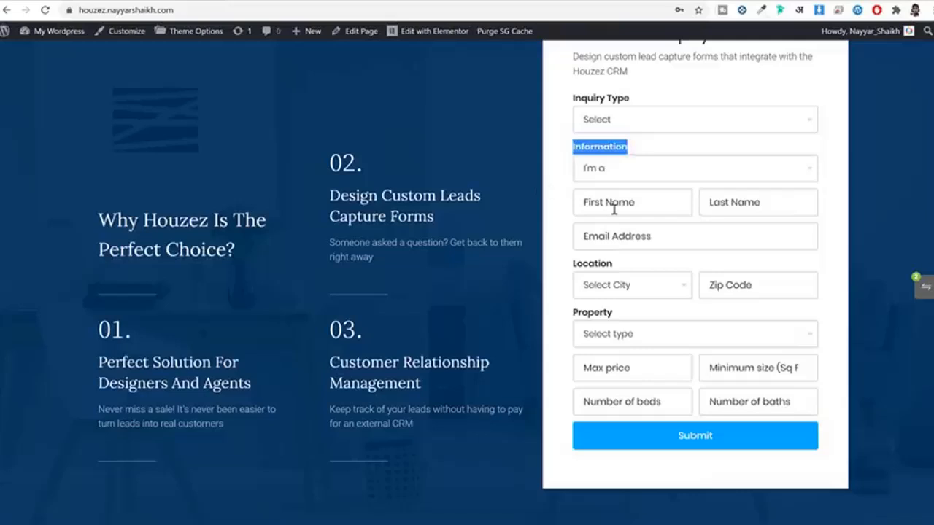
click(576, 198)
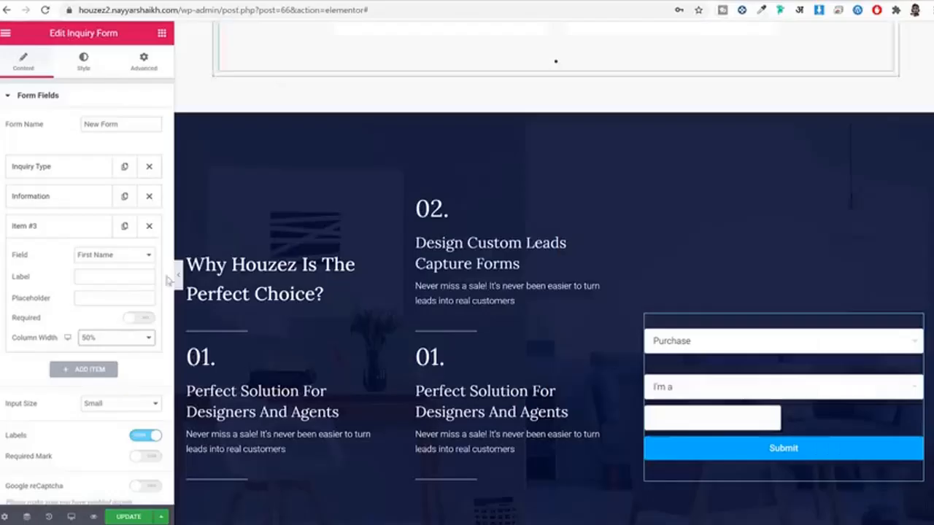
click(100, 297)
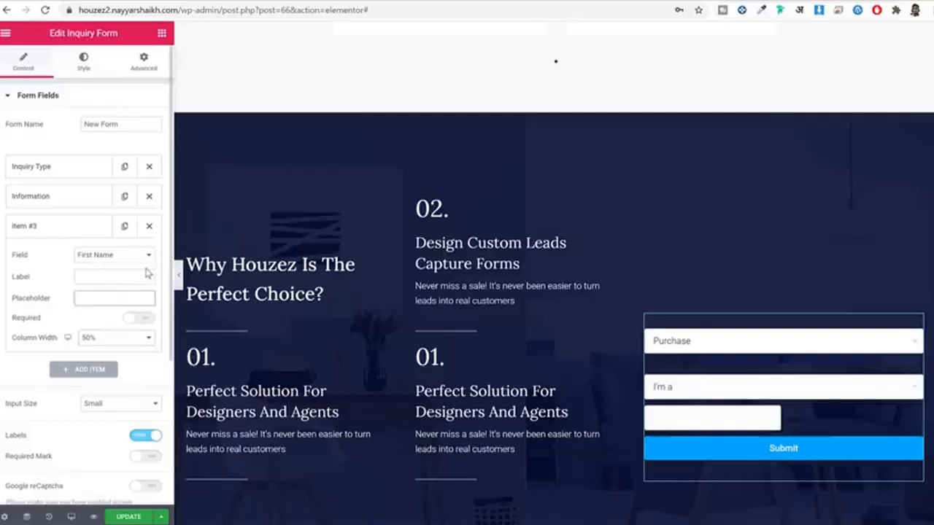
text(First)
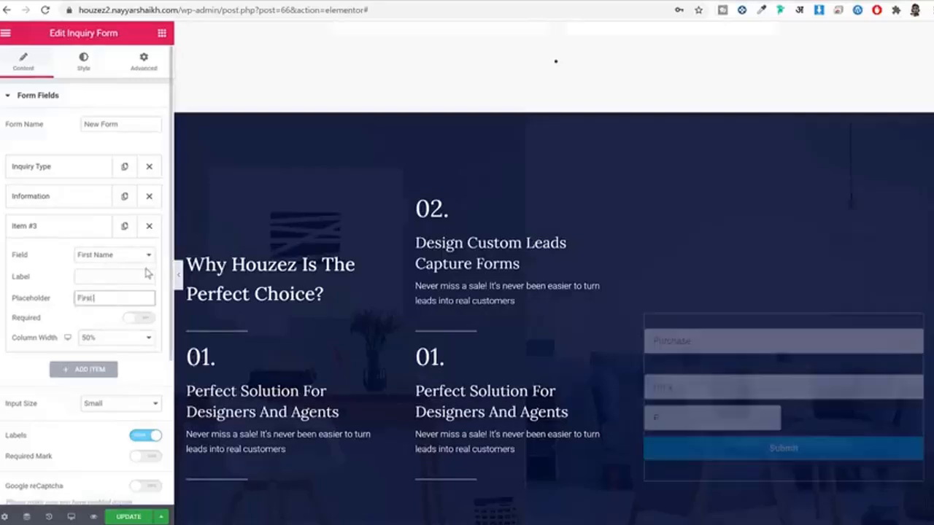
text( Name)
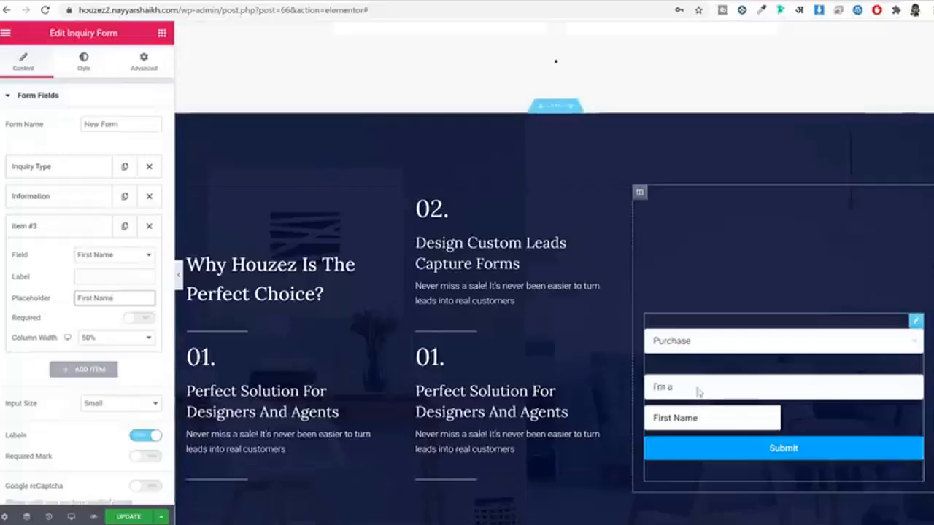
click(85, 232)
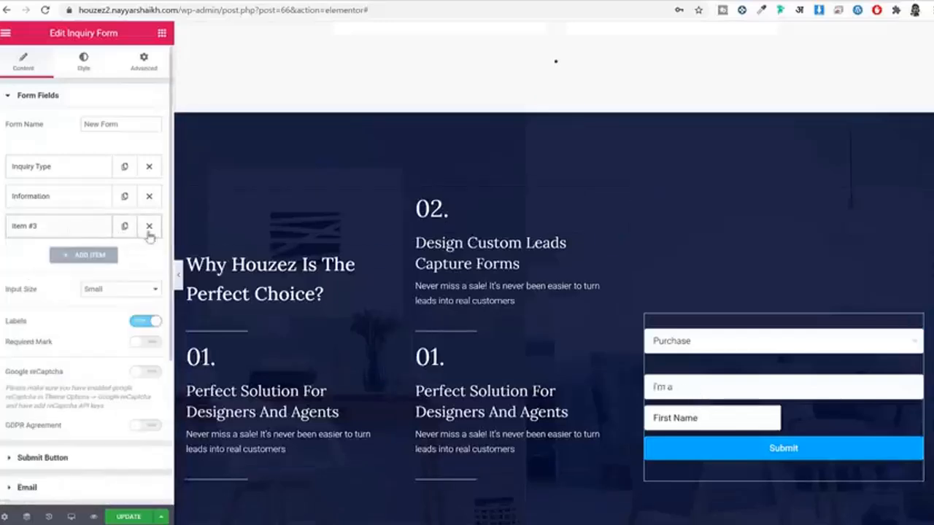
Step: Duplicate it as a Last Name field with placeholder 'Last Name'
click(123, 232)
click(87, 259)
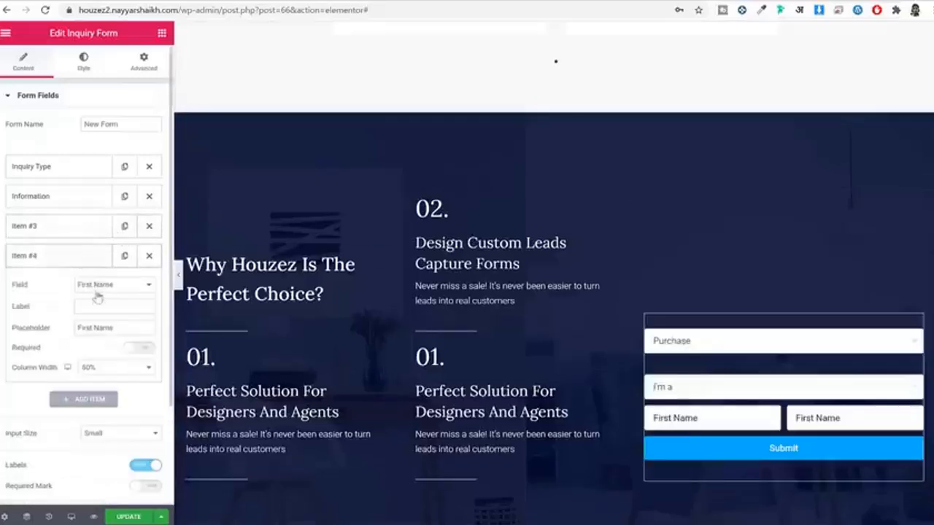
drag(124, 341, 130, 329)
click(132, 289)
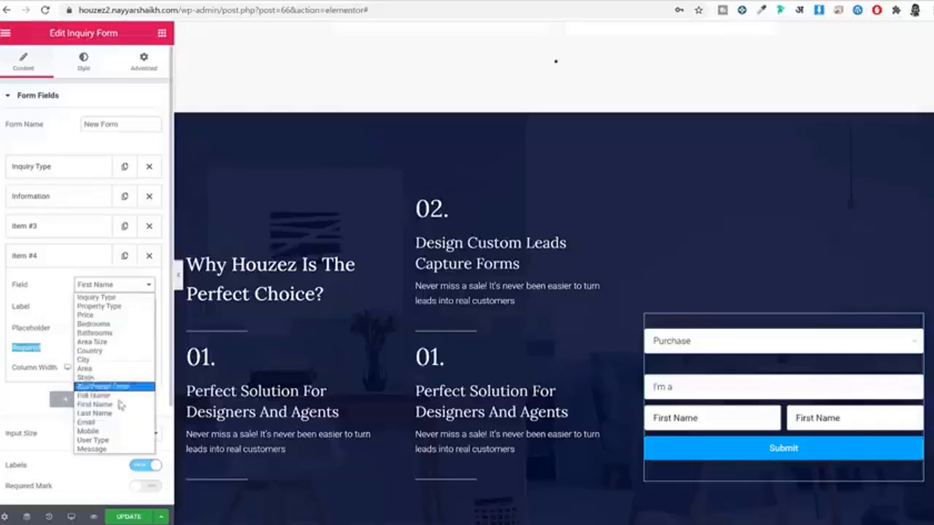
click(109, 397)
click(94, 328)
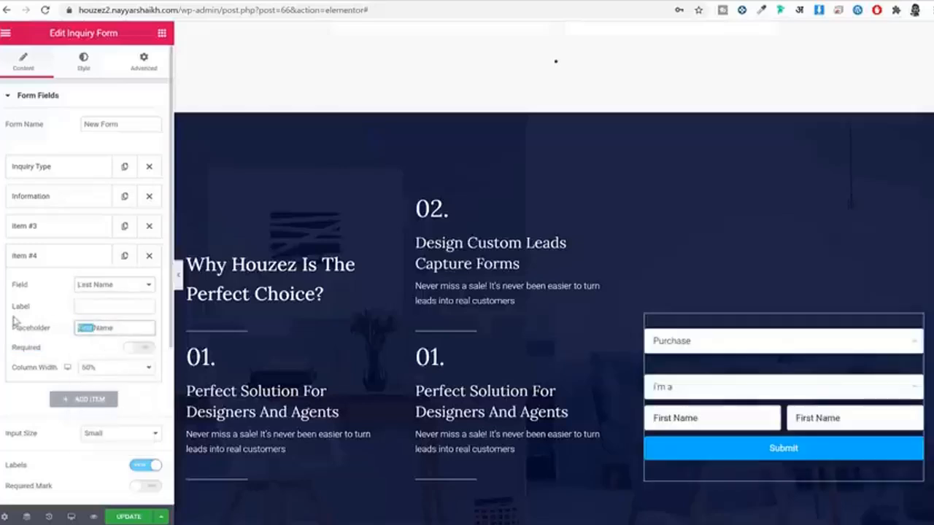
text(Last Name)
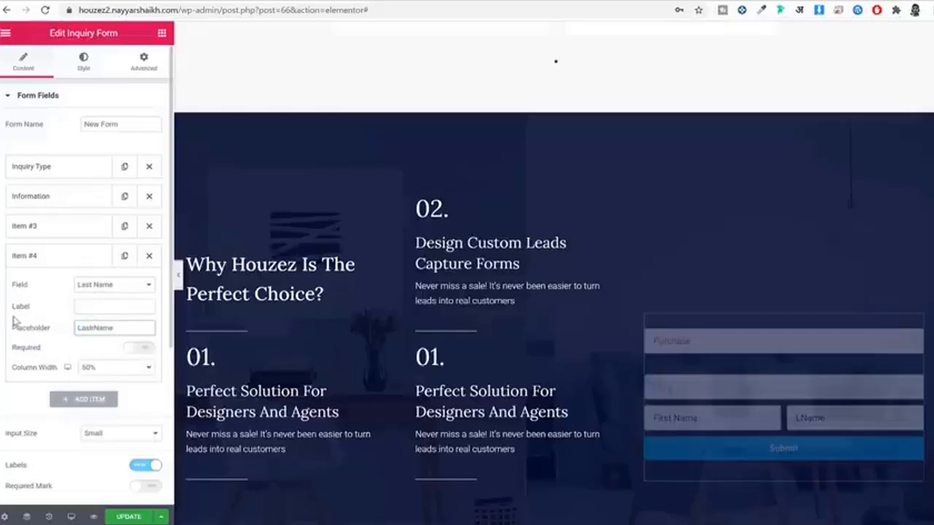
click(59, 255)
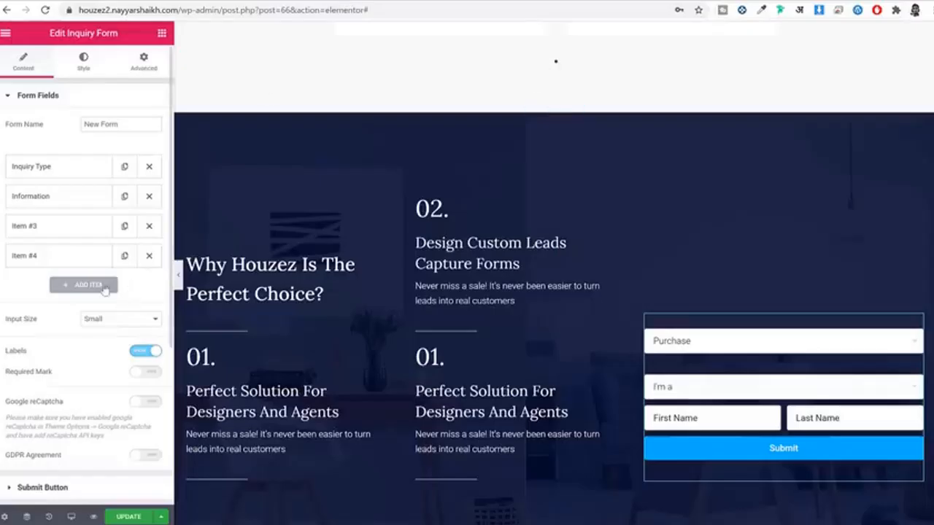
Step: Add an Email field with placeholder 'Email Address'
click(100, 285)
click(94, 318)
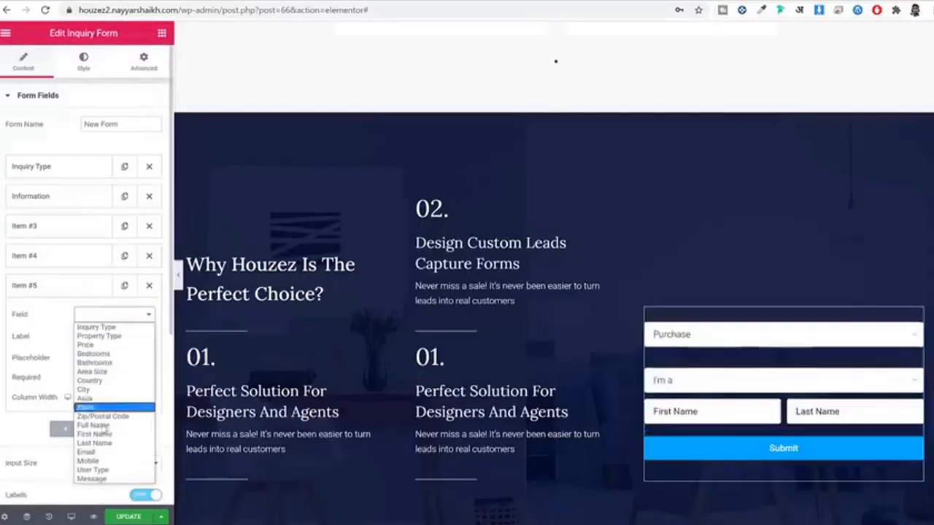
click(88, 452)
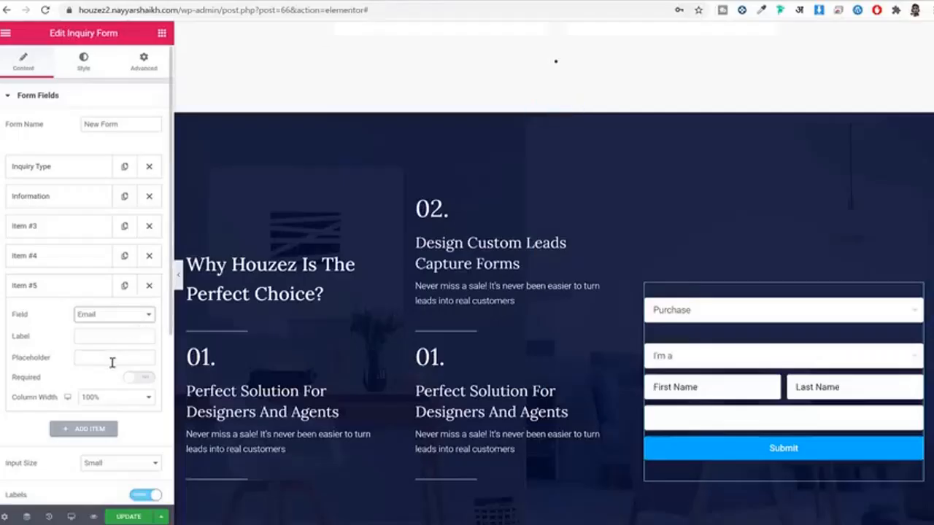
text(Email)
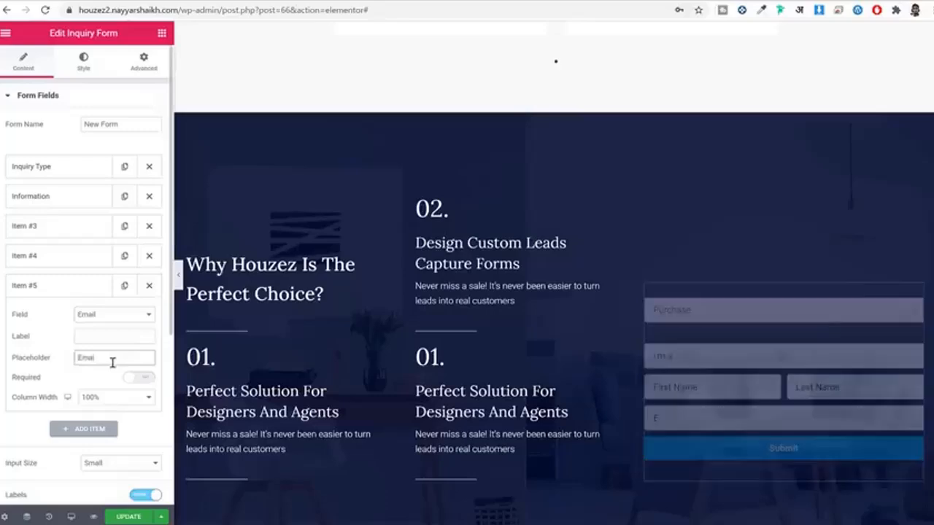
text( Address)
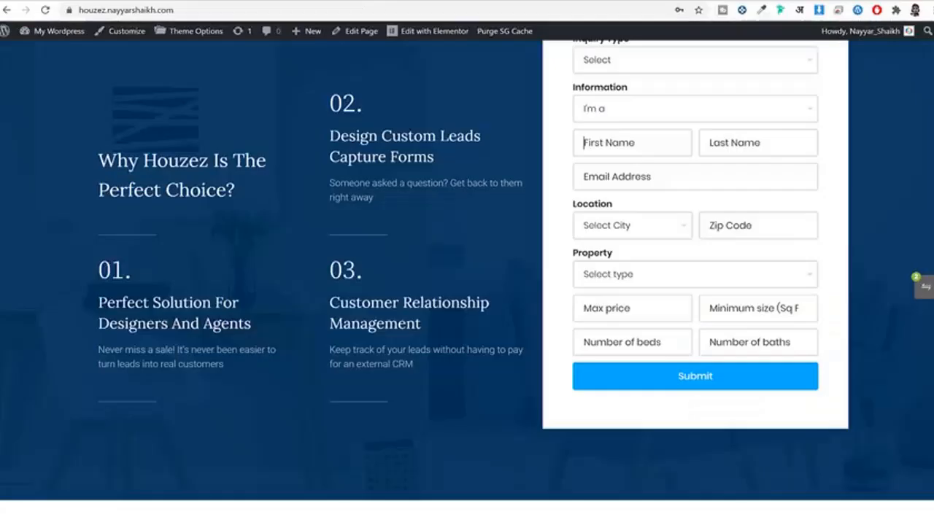
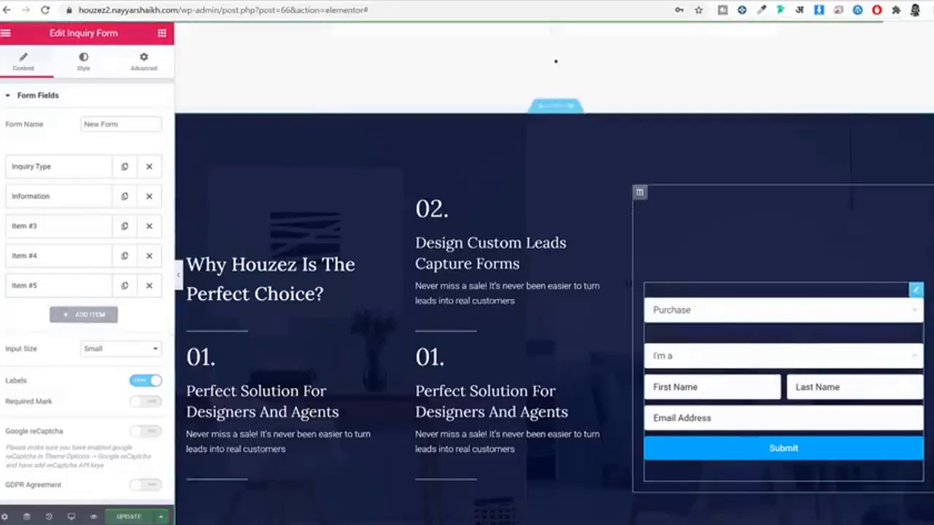
Step: Duplicate the Inquiry Type dropdown four times, then delete two extras so six remain
click(124, 168)
click(124, 168)
click(124, 168)
click(124, 168)
click(124, 168)
click(124, 167)
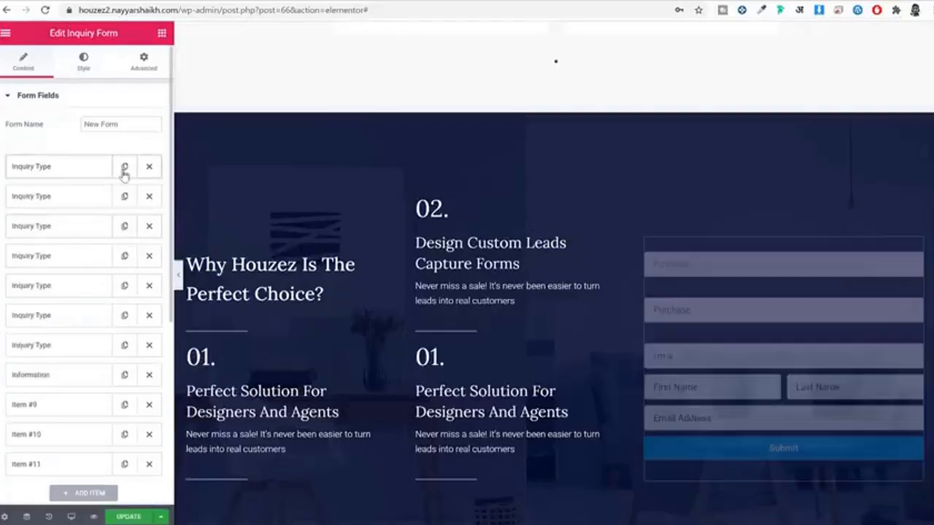
click(124, 167)
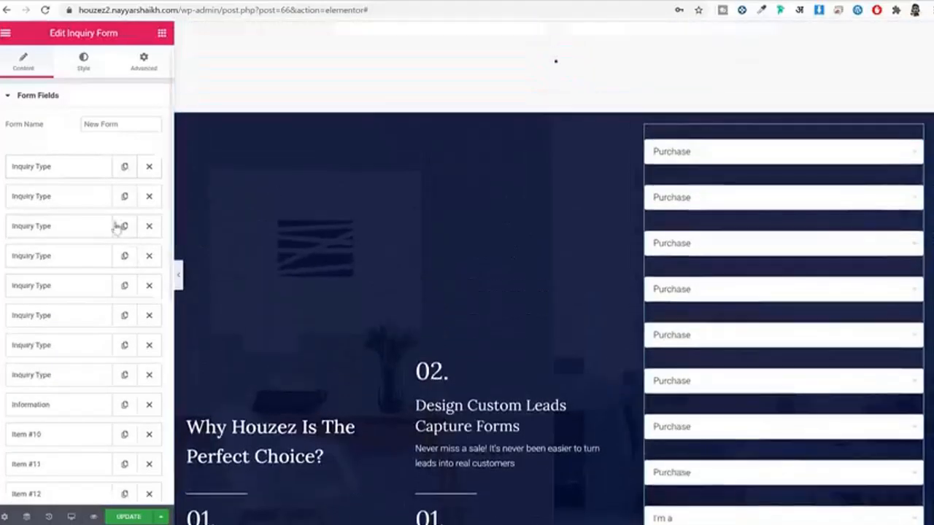
click(148, 177)
click(149, 177)
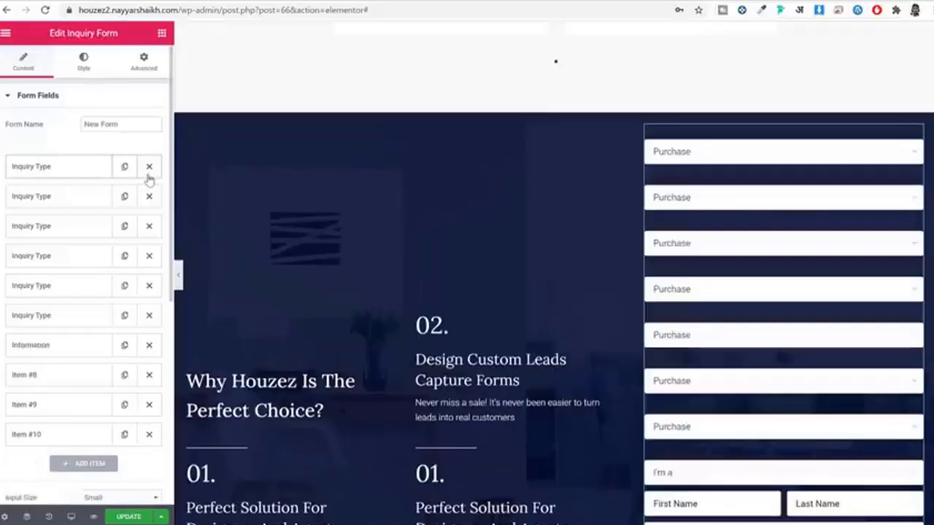
scroll(914, 264, down, 2)
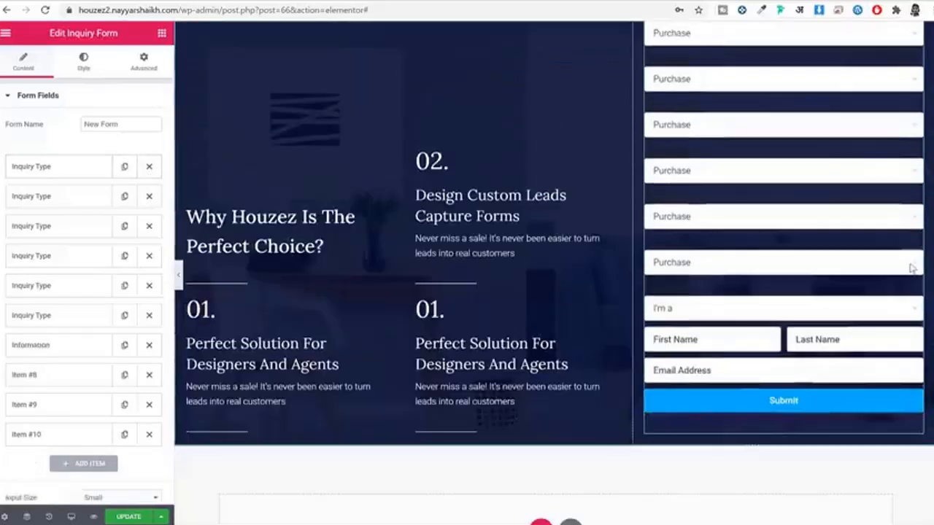
scroll(915, 277, up, 1)
scroll(753, 260, up, 1)
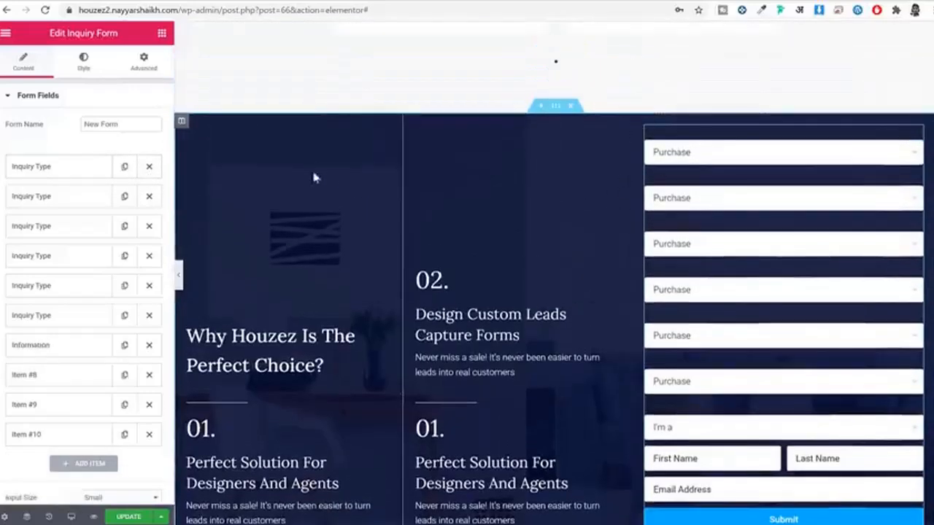
click(82, 63)
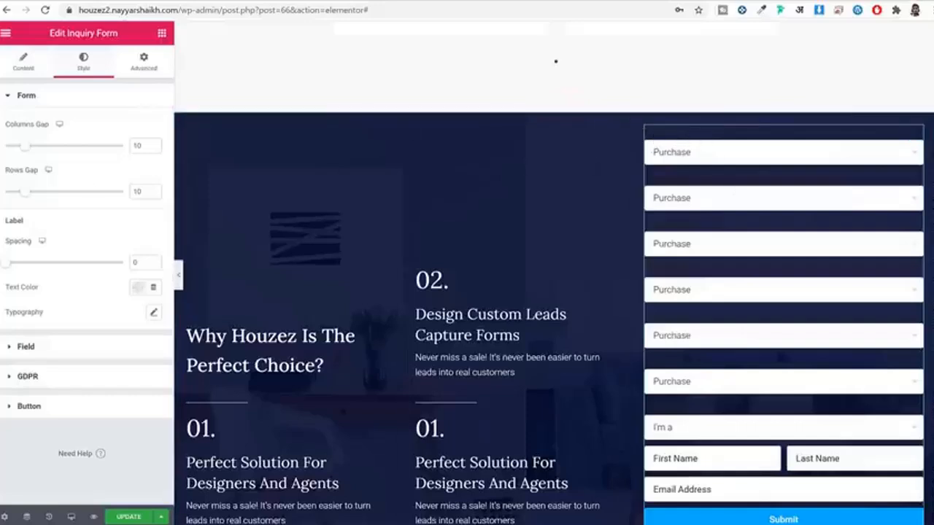
Step: Set the form label colour to white and label typography to Poppins, weight 400
click(138, 288)
click(191, 316)
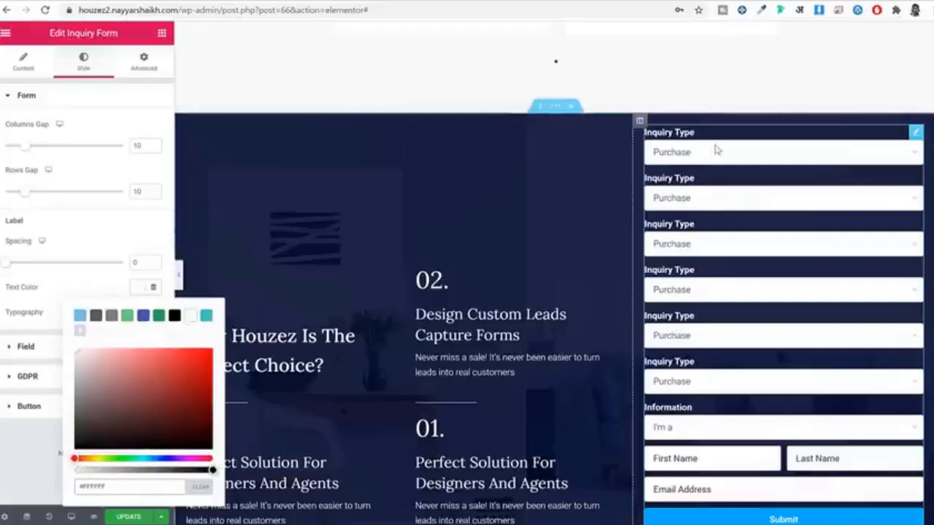
click(86, 292)
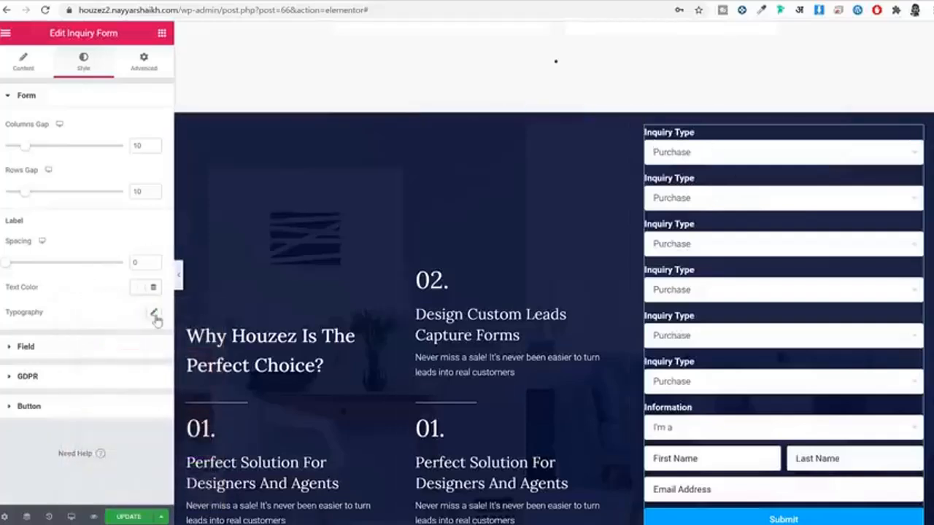
click(154, 313)
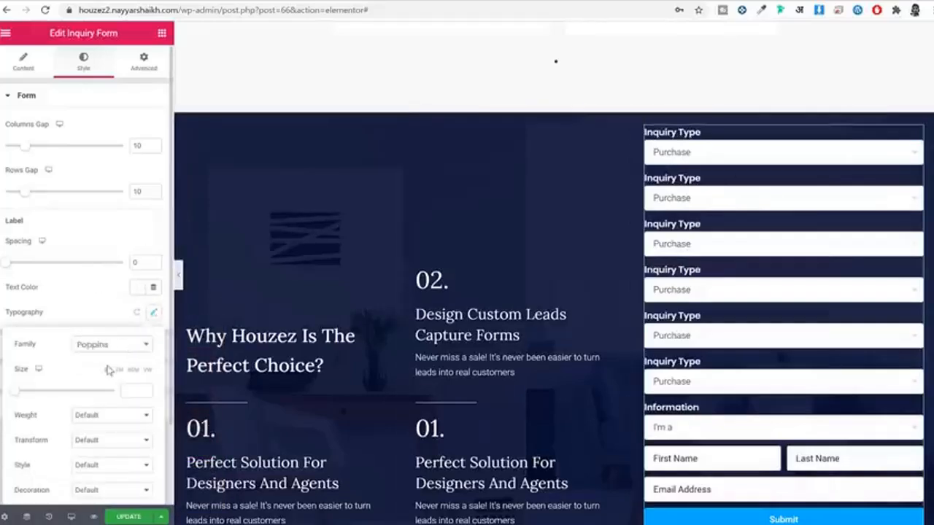
scroll(111, 369, down, 2)
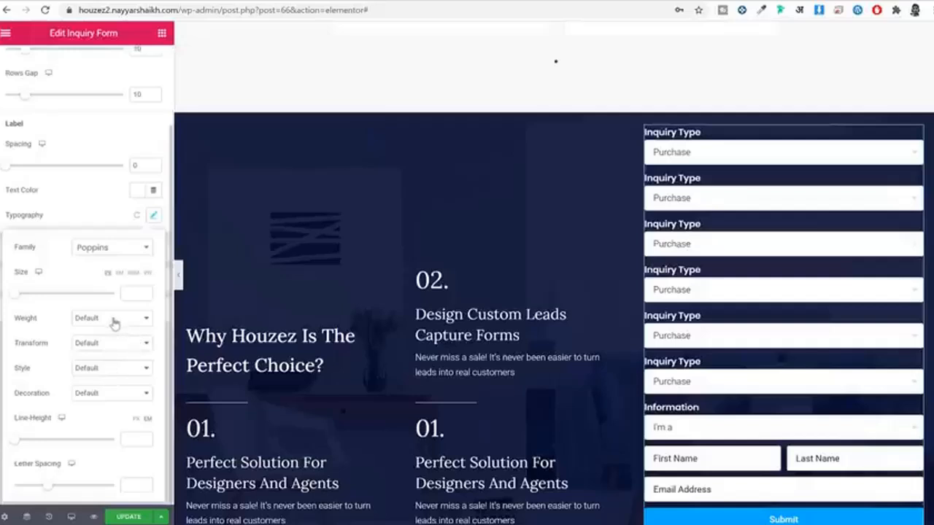
click(113, 318)
click(111, 361)
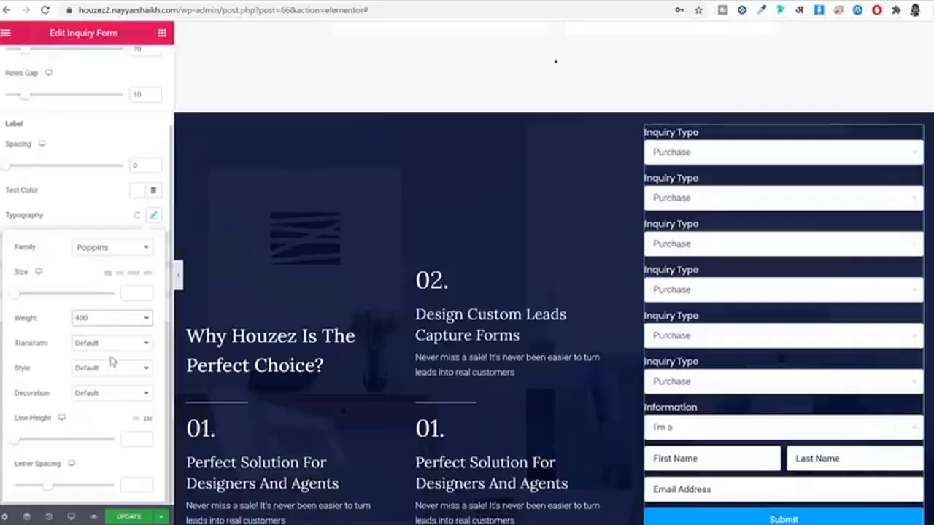
click(106, 213)
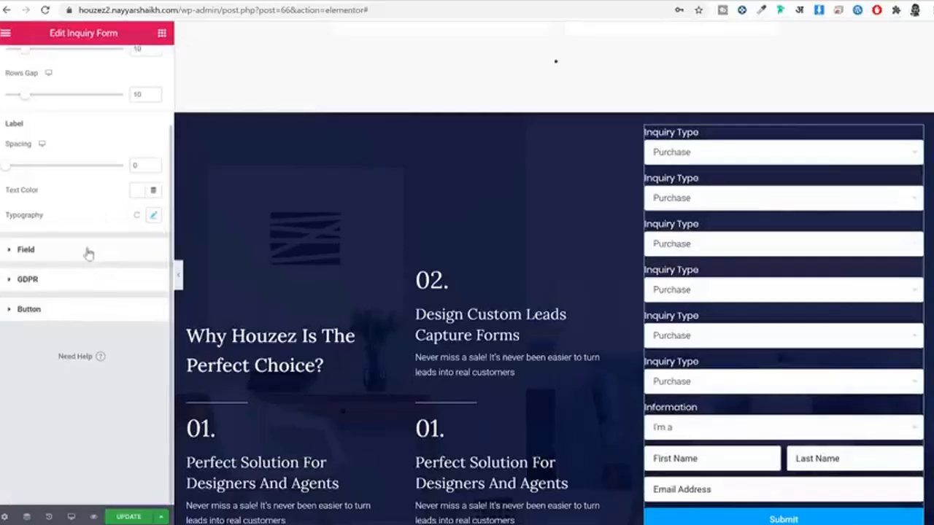
Step: Review the input field and form layout style settings, then return to the Form Fields list
click(89, 252)
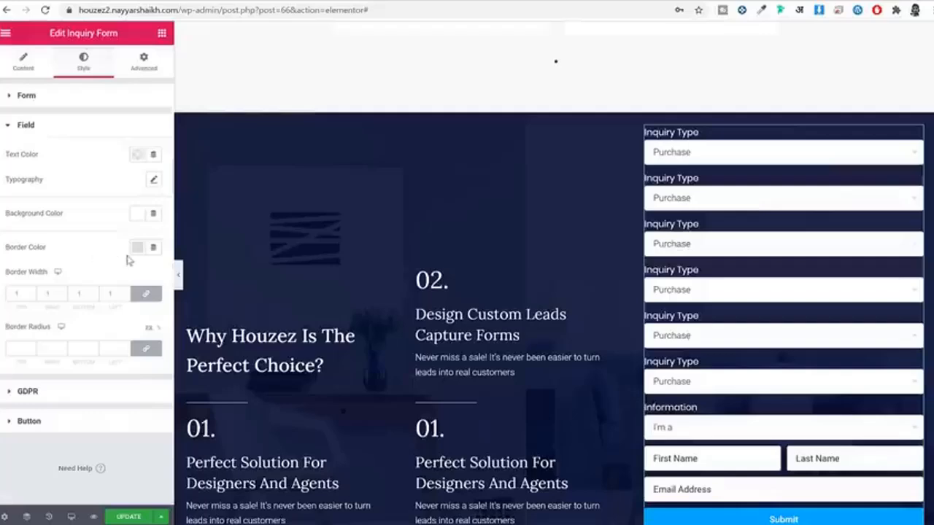
scroll(796, 260, down, 1)
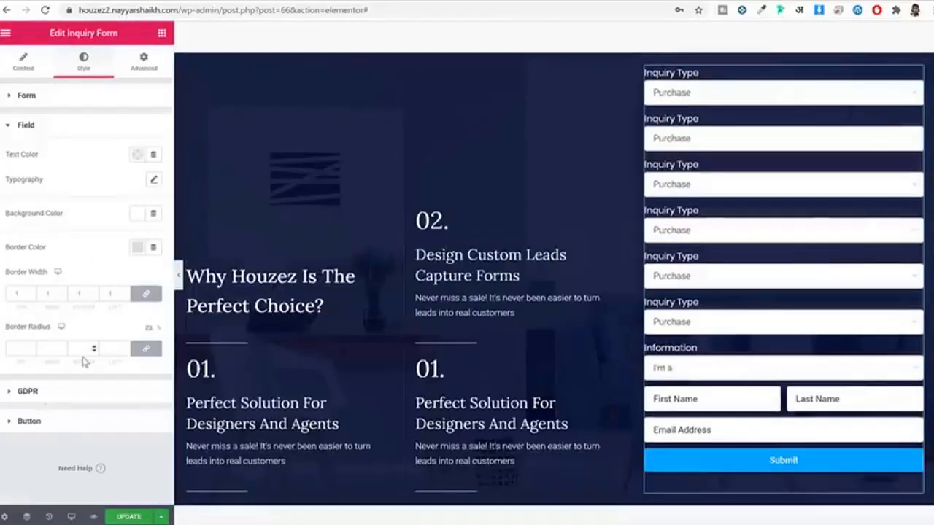
click(56, 96)
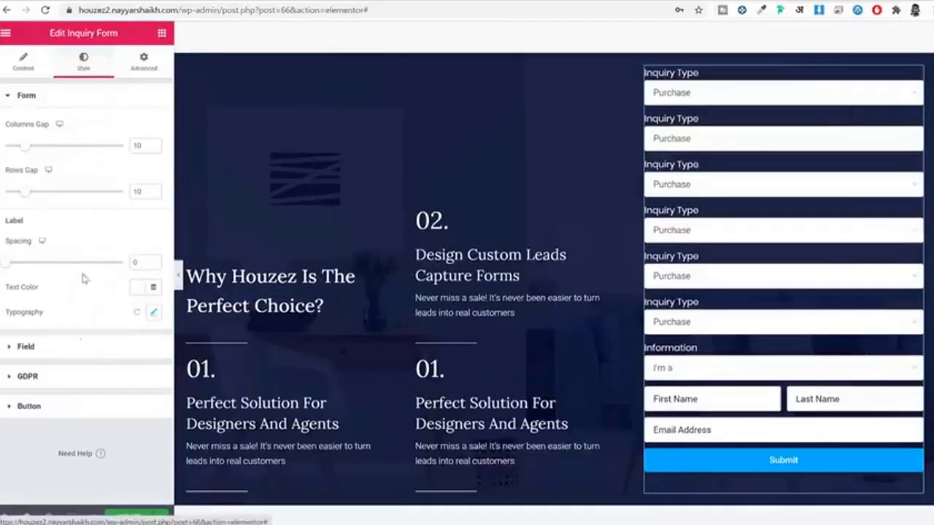
click(29, 63)
scroll(49, 475, down, 4)
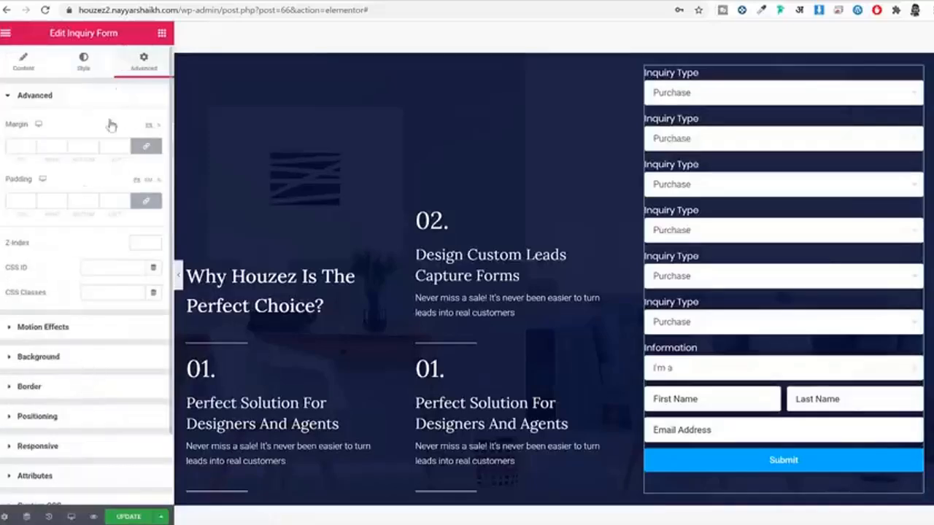
Step: Give the form a Classic white background
click(71, 362)
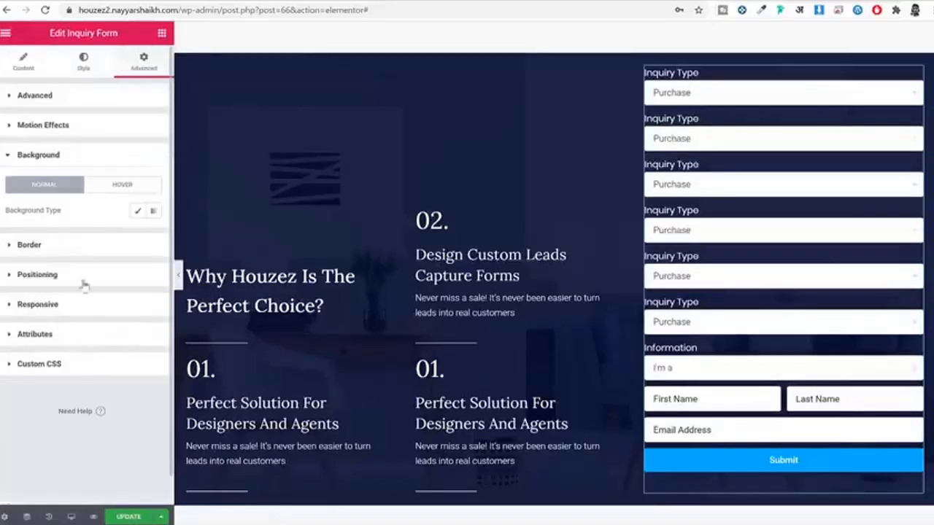
click(136, 212)
click(137, 237)
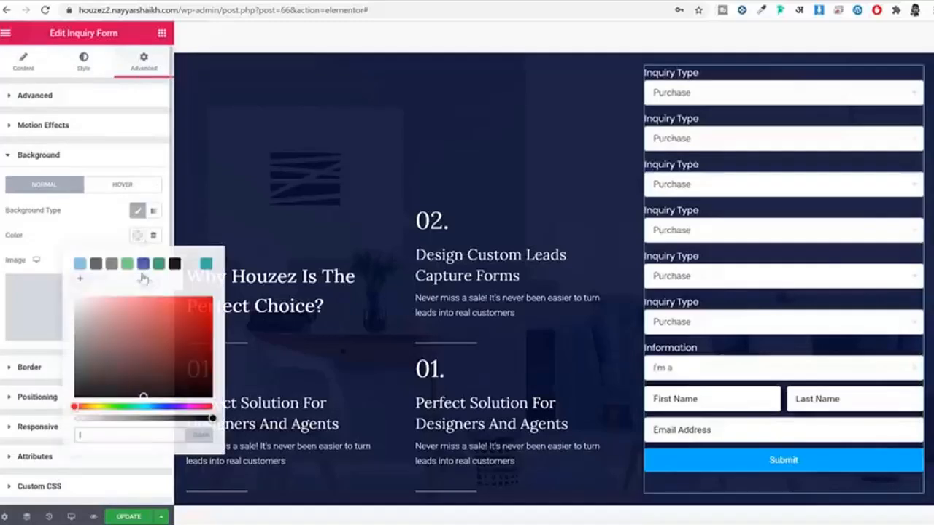
click(190, 263)
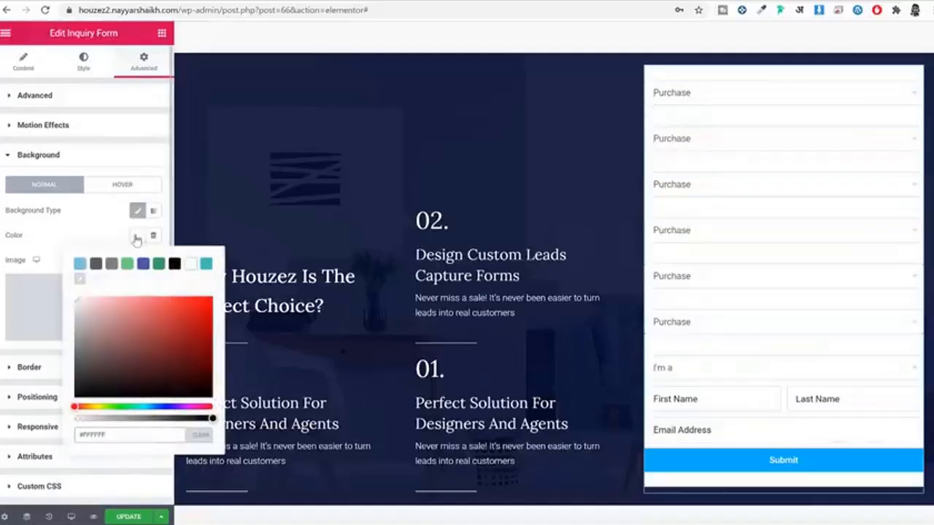
click(137, 240)
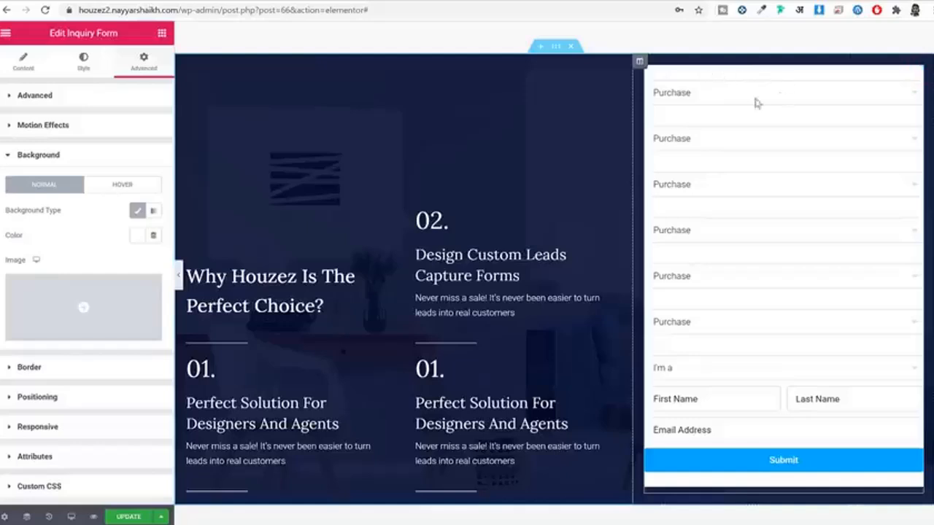
Step: Set the form padding unlinked to 50 top, 30 right, 50 bottom, 30 left
click(90, 98)
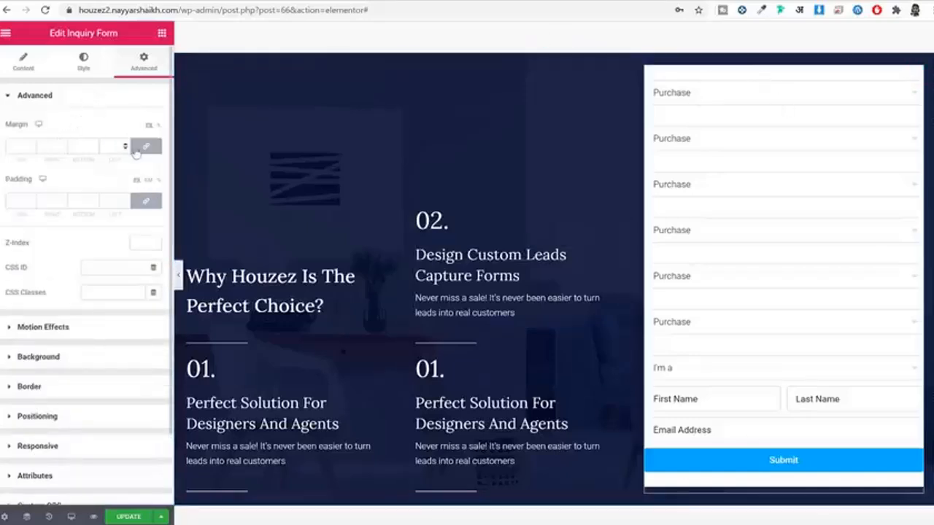
click(142, 150)
click(146, 150)
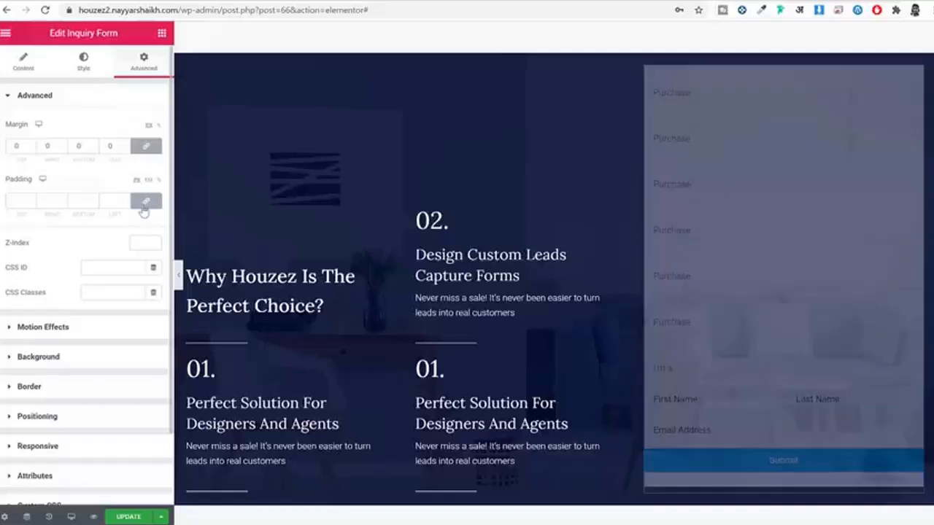
click(145, 206)
double_click(16, 201)
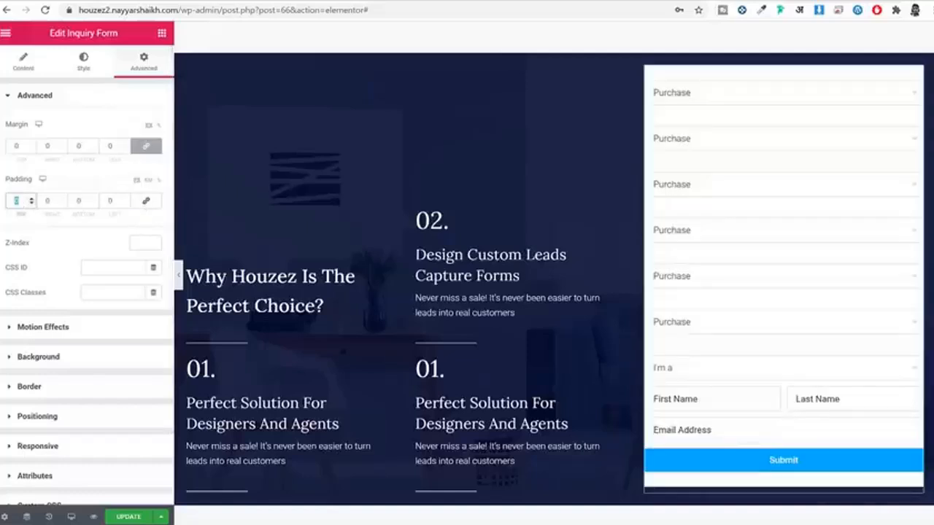
text(50)
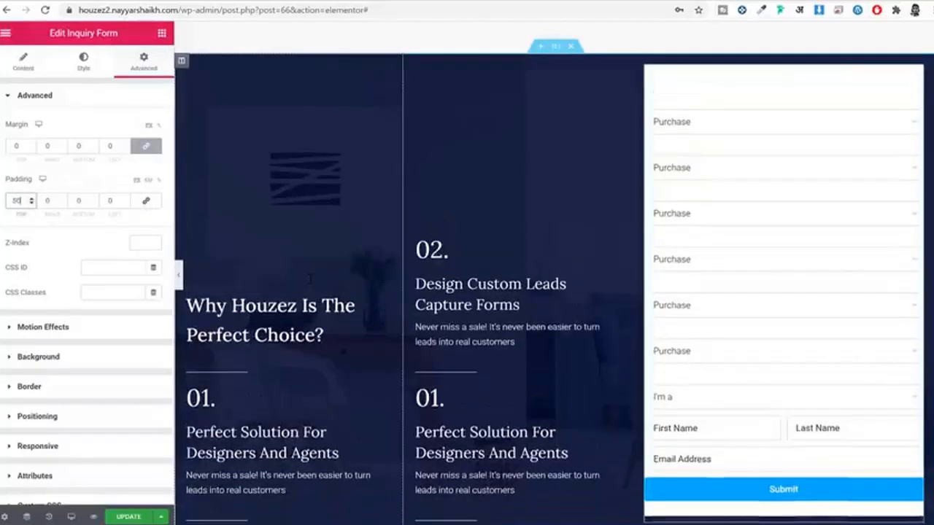
key(Tab)
text(30)
key(Tab)
text(50)
key(Tab)
text(30)
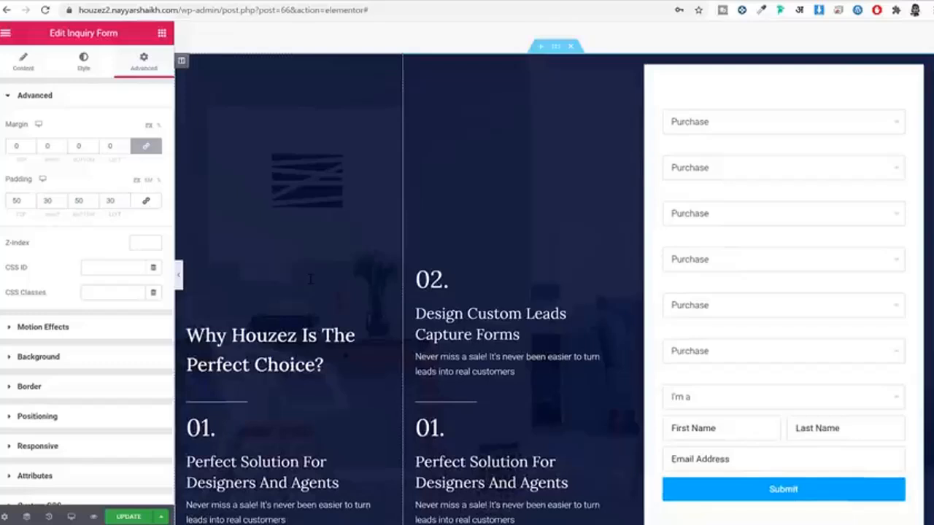
Step: Clear the white label text colour so the form labels turn dark again
click(81, 66)
click(137, 287)
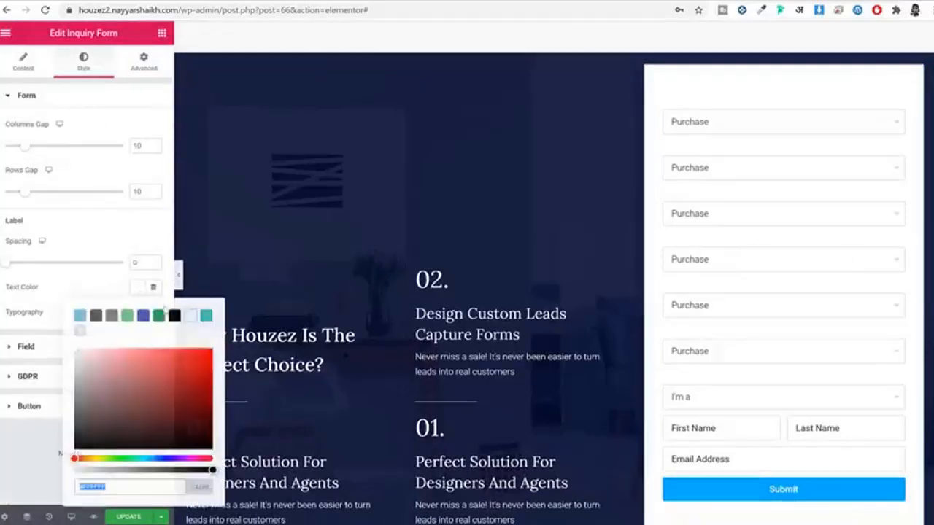
click(153, 287)
click(86, 297)
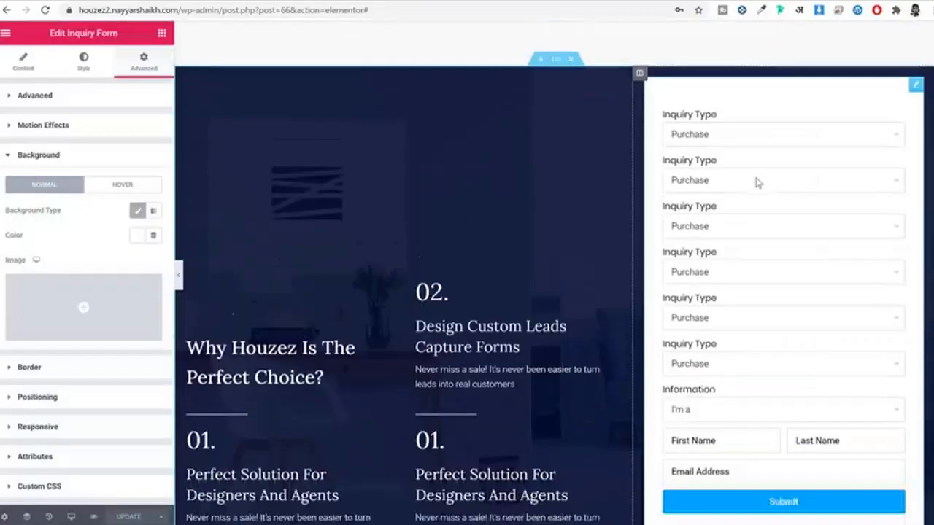
scroll(756, 182, down, 4)
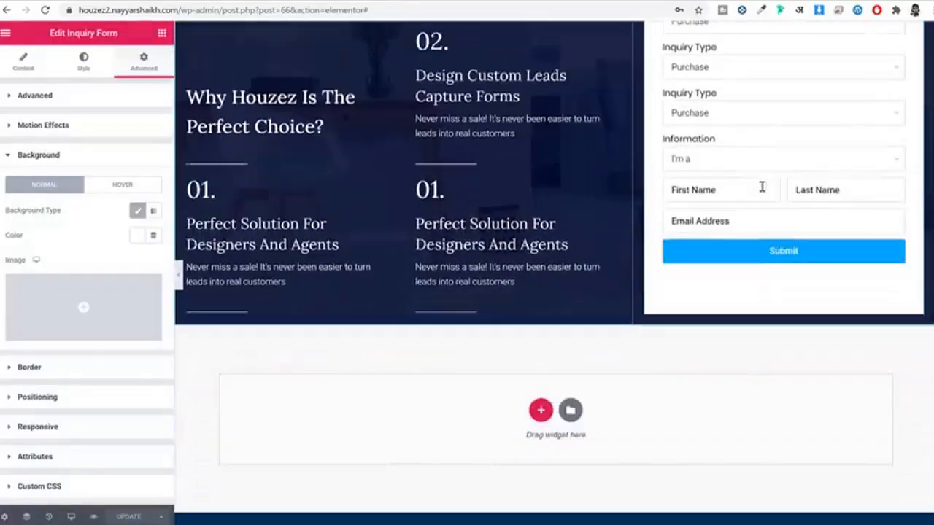
scroll(715, 205, up, 5)
scroll(718, 205, down, 2)
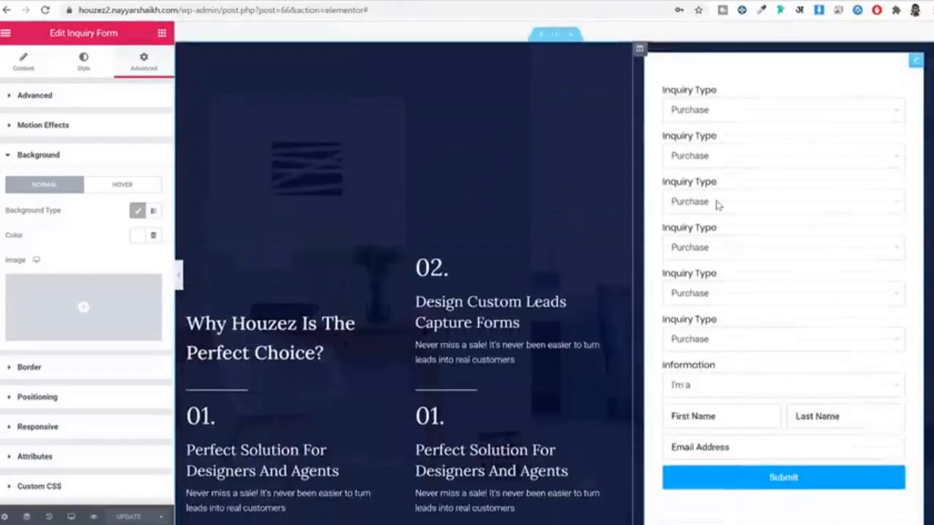
scroll(717, 205, down, 4)
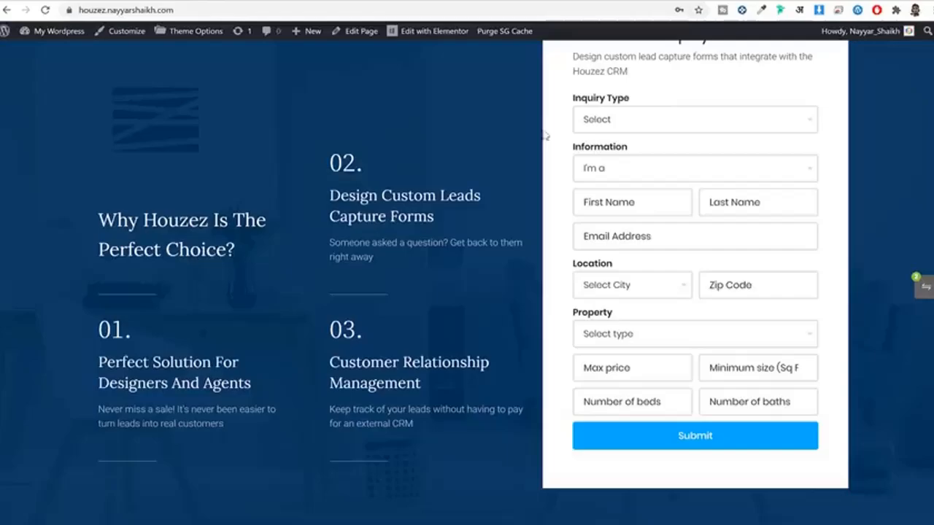
scroll(645, 233, down, 3)
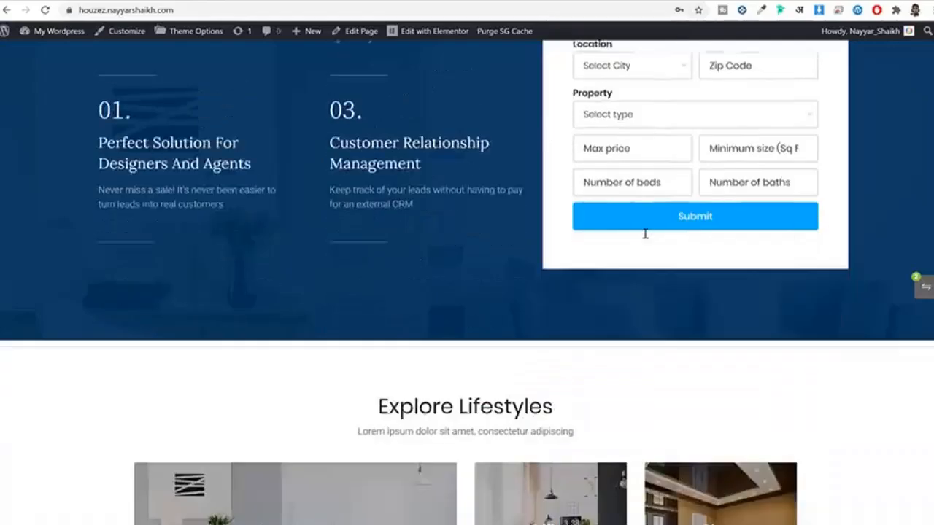
scroll(645, 233, down, 5)
scroll(570, 162, up, 2)
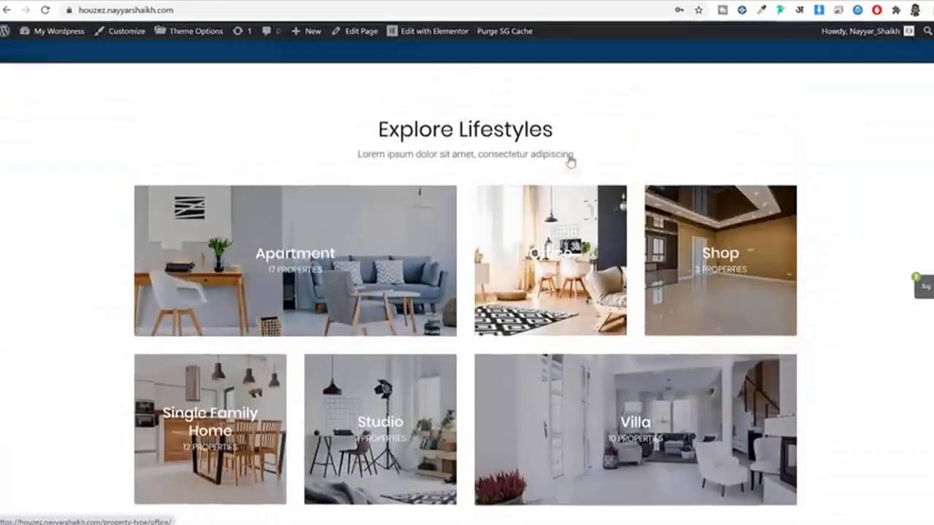
scroll(646, 204, down, 10)
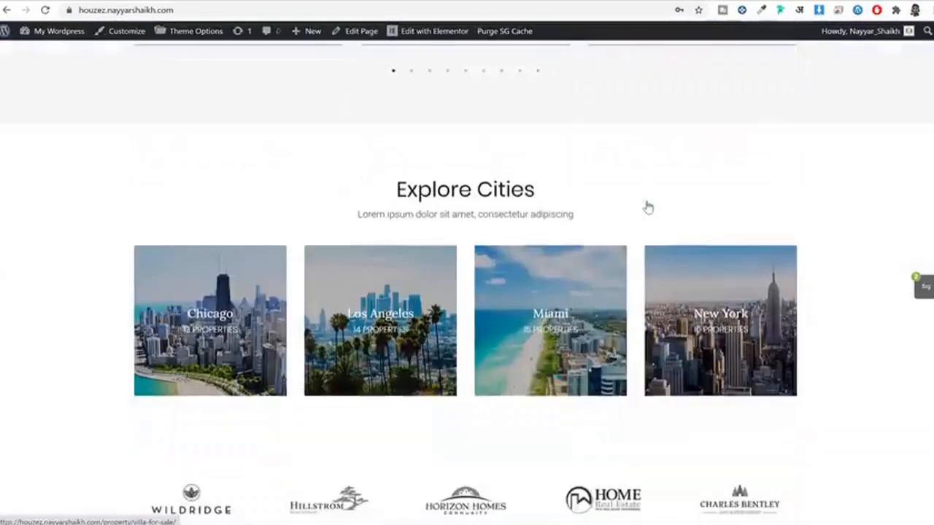
scroll(648, 208, down, 4)
scroll(649, 204, up, 10)
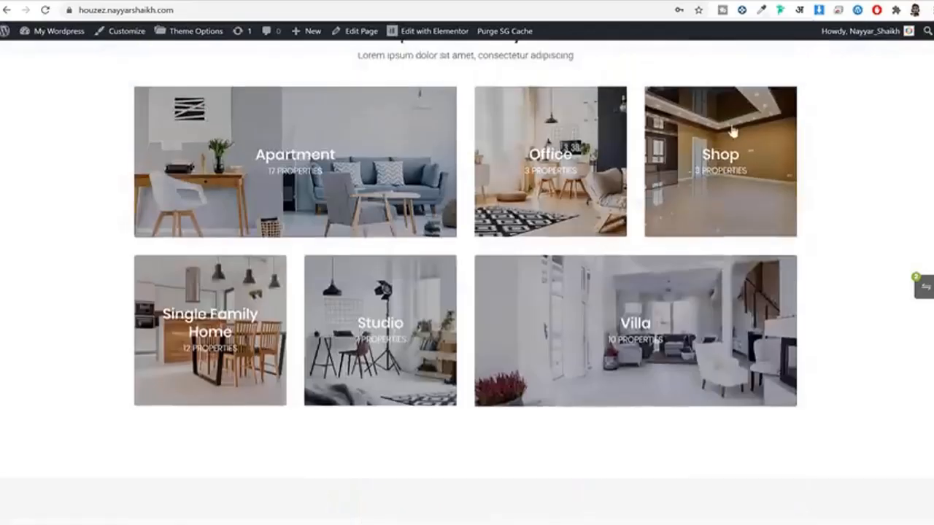
scroll(649, 179, up, 5)
scroll(659, 183, down, 2)
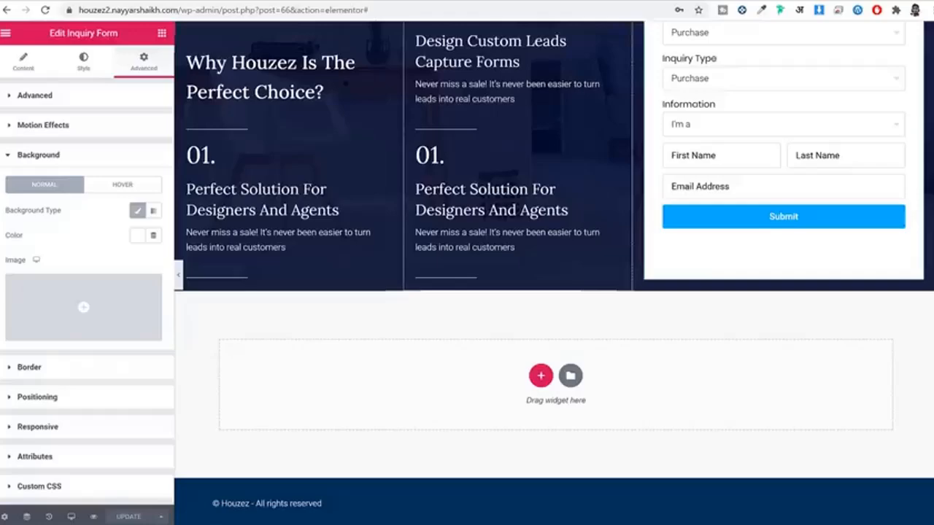
Step: Copy the Featured Listings section and paste it into the empty section below the form
scroll(636, 230, up, 10)
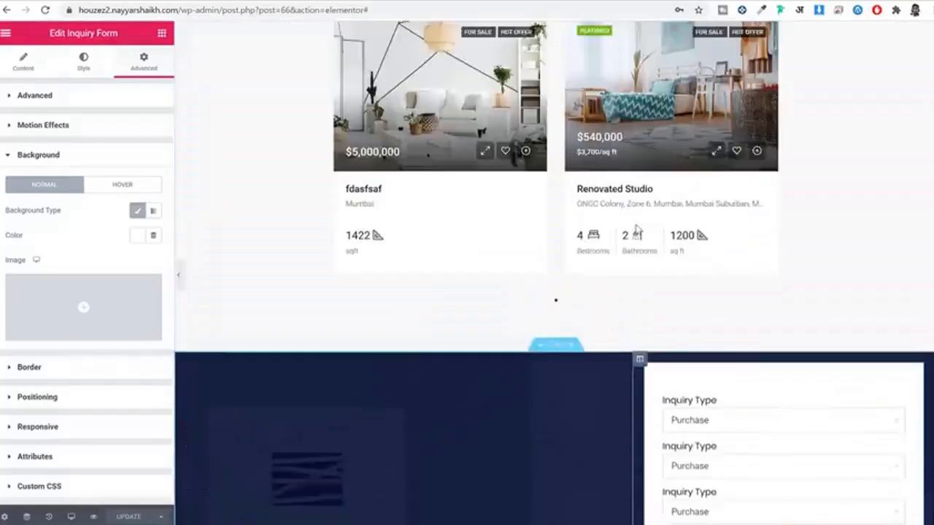
scroll(637, 230, down, 1)
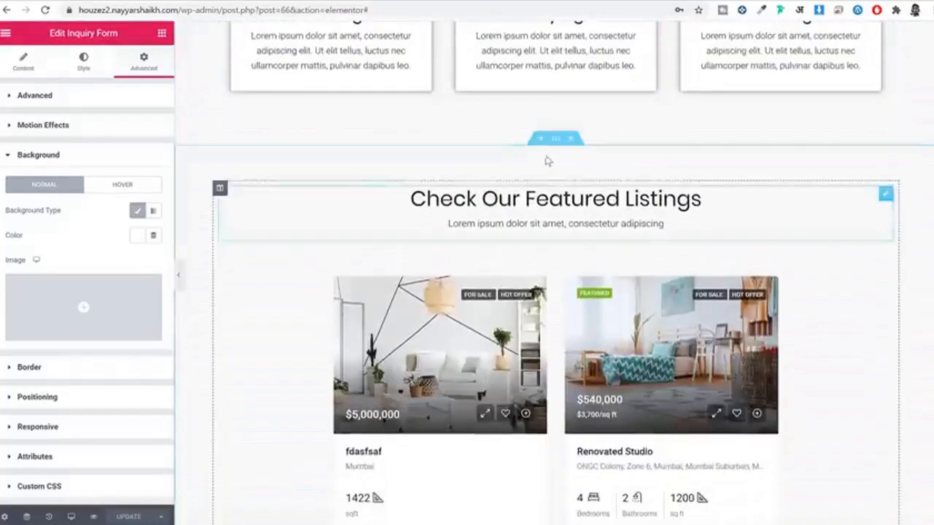
right_click(556, 142)
click(618, 192)
scroll(620, 218, down, 10)
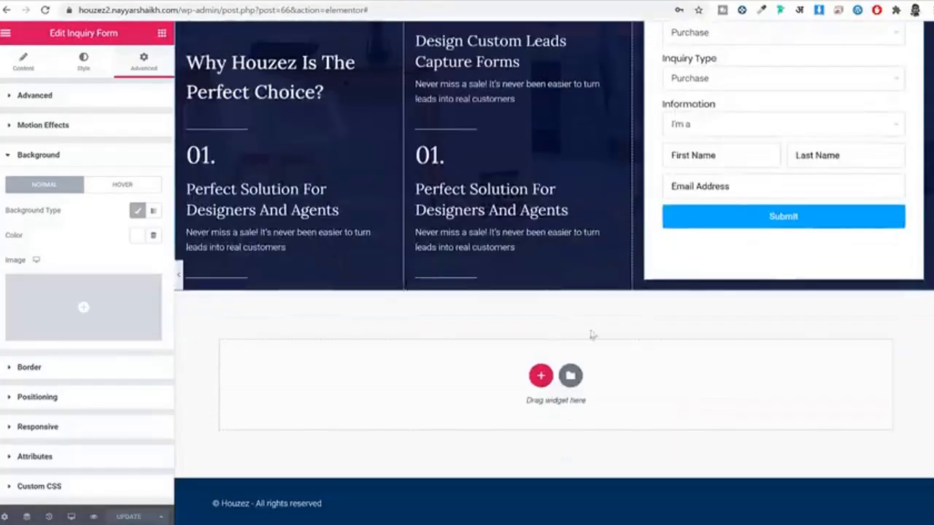
right_click(619, 400)
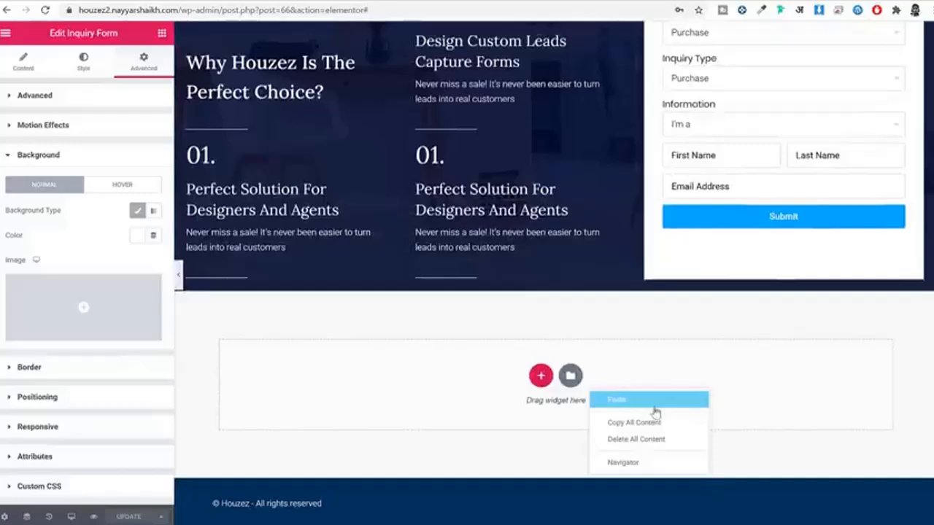
click(649, 400)
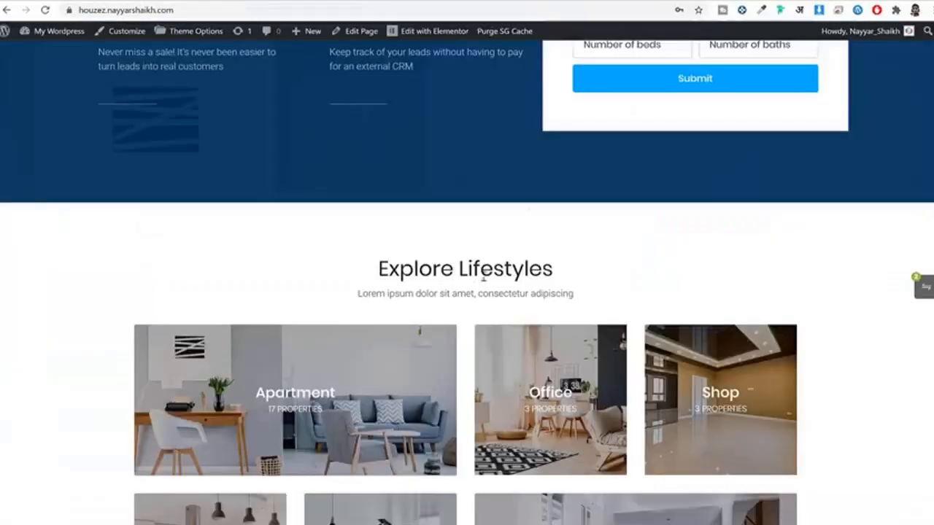
Step: Retitle the pasted section 'Explore Lifestyles'
drag(553, 269, 376, 268)
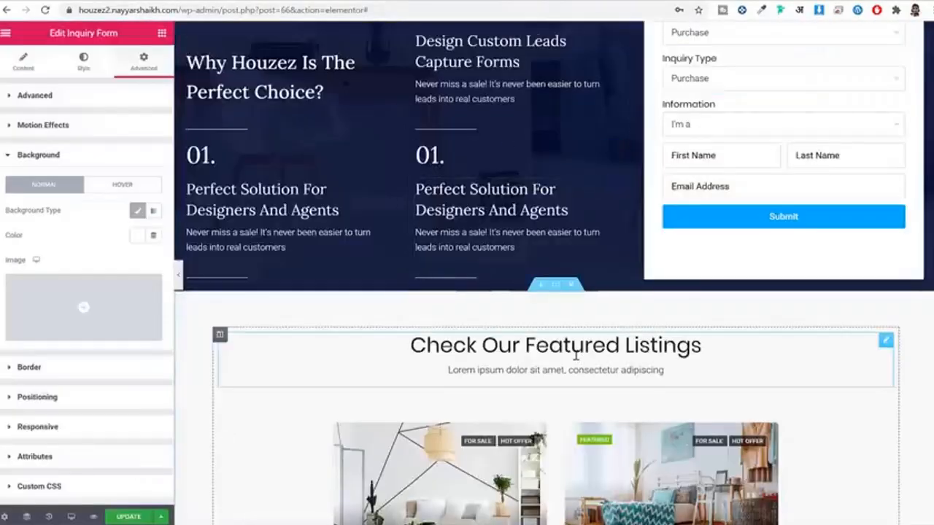
click(556, 345)
click(97, 159)
key(ctrl+a)
key(ctrl+v)
Step: Replace the property cards widget with a Houzez Grids widget under the Explore Lifestyles heading
scroll(555, 291, down, 3)
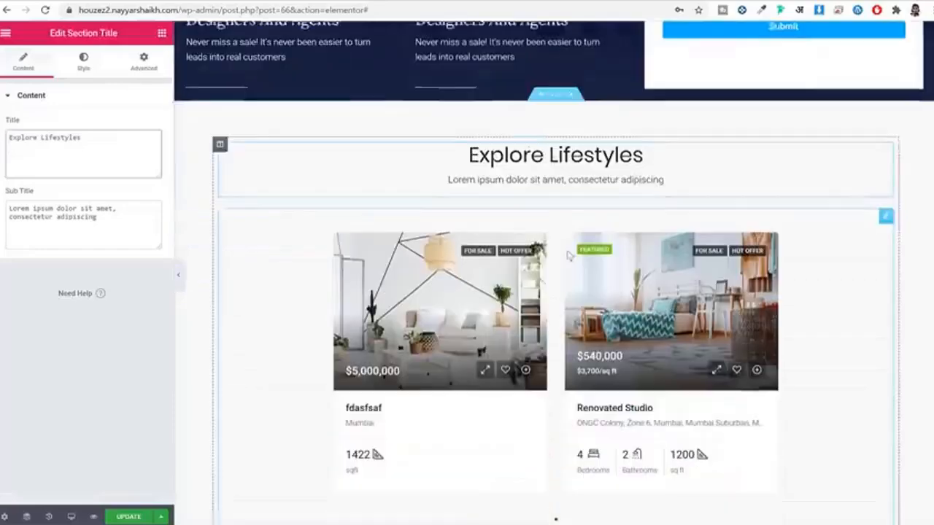
right_click(481, 237)
click(529, 404)
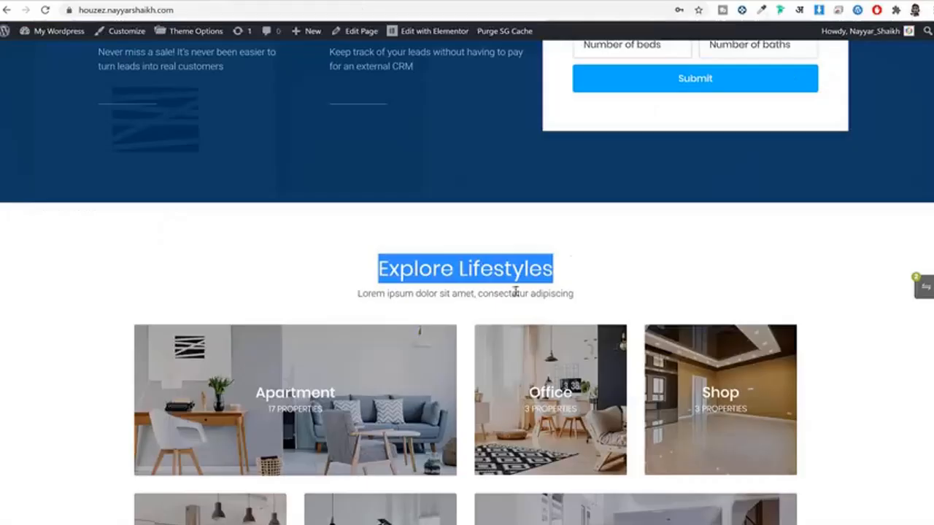
scroll(515, 292, down, 2)
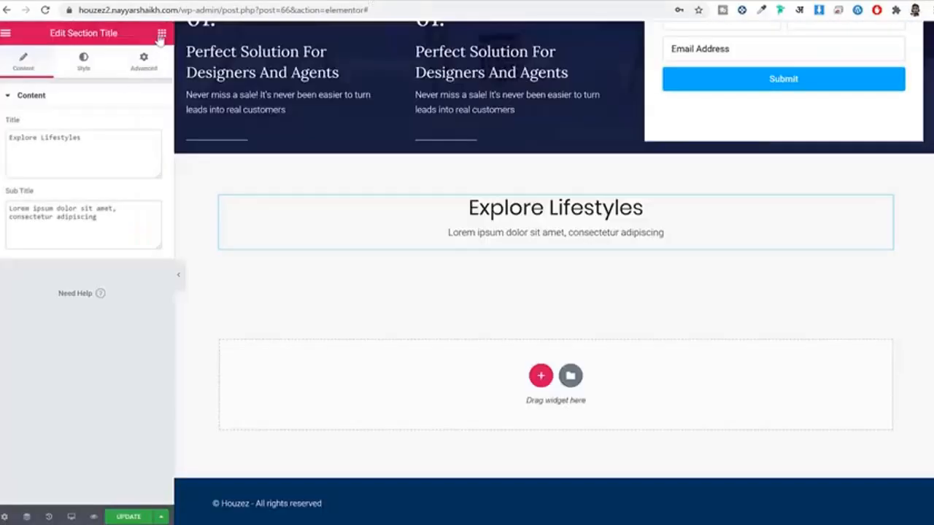
click(161, 35)
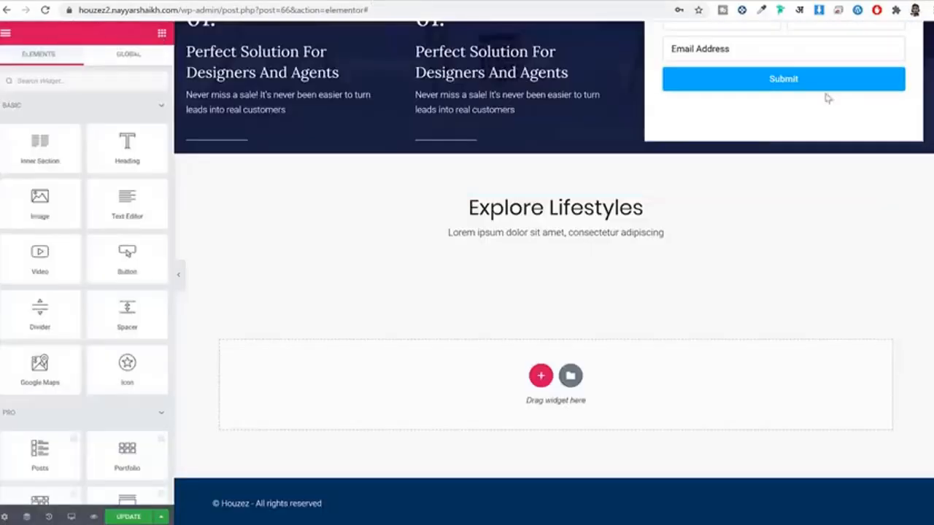
click(95, 79)
text(gri)
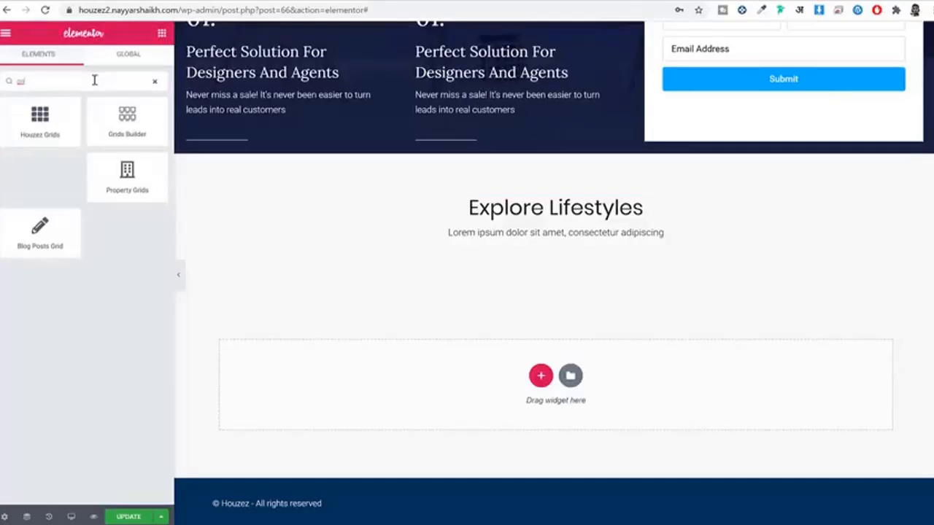
drag(40, 121, 524, 240)
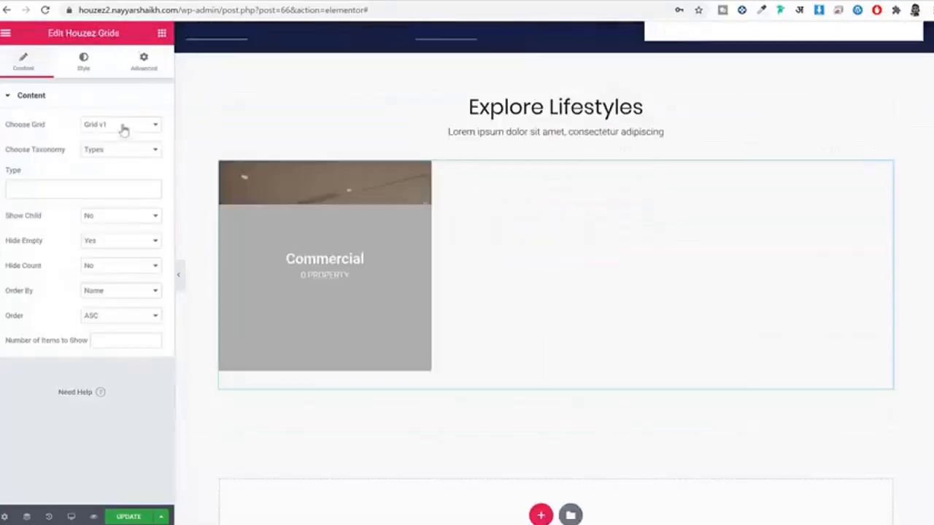
Step: Set the grid to Grid v4 with Show Child Yes and Types as the taxonomy
click(108, 126)
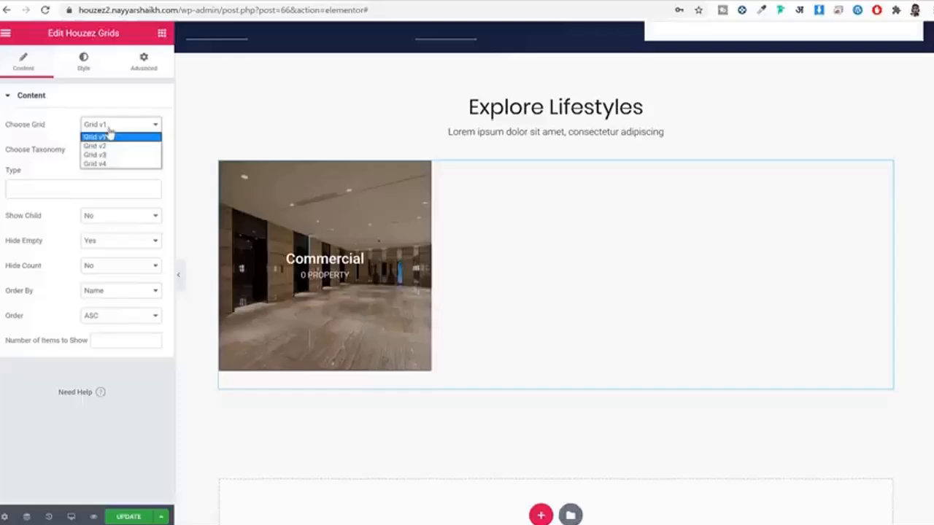
click(110, 164)
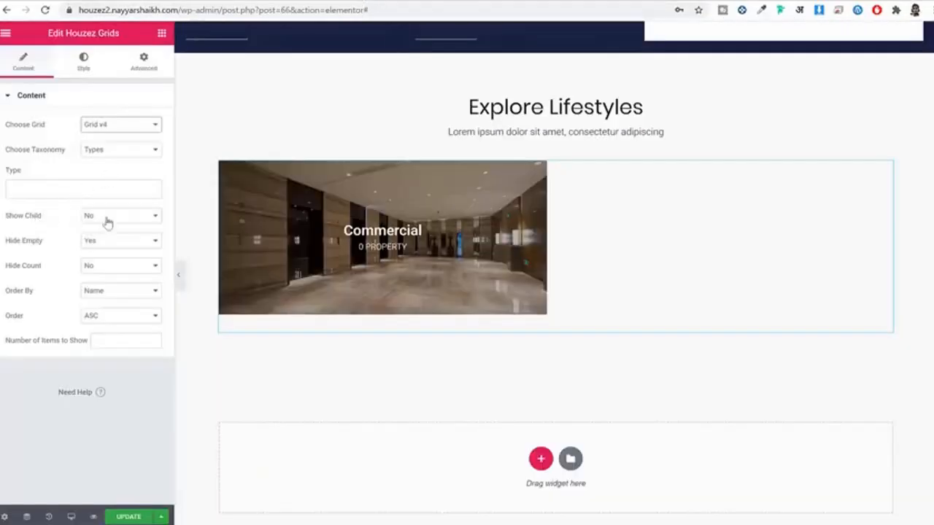
click(106, 221)
click(104, 235)
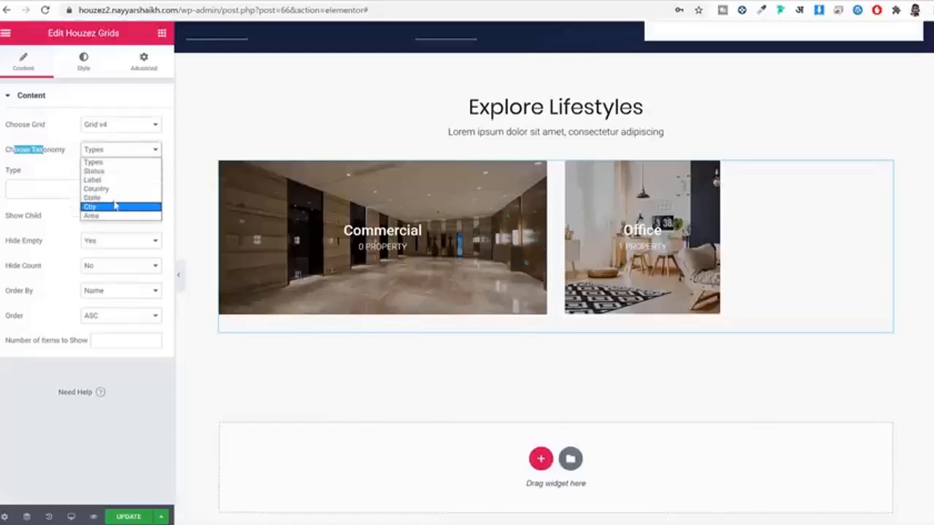
click(114, 162)
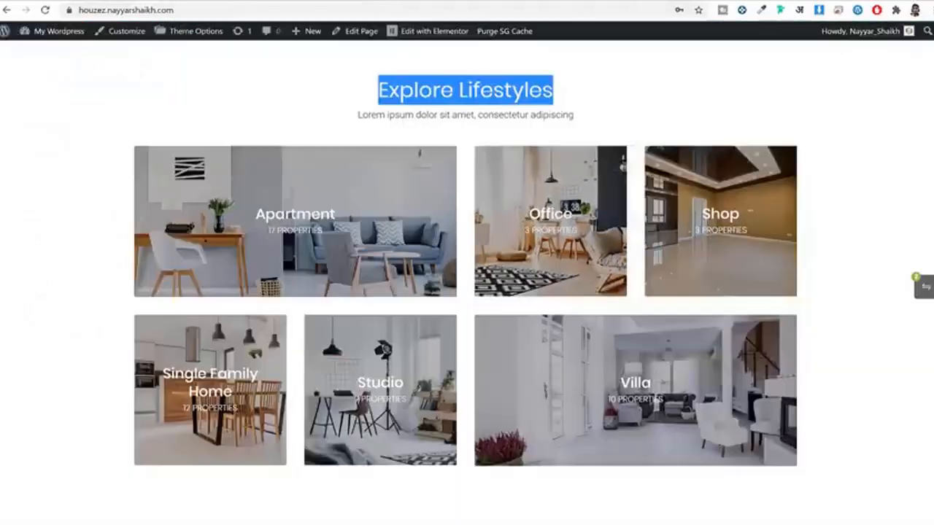
scroll(652, 199, down, 5)
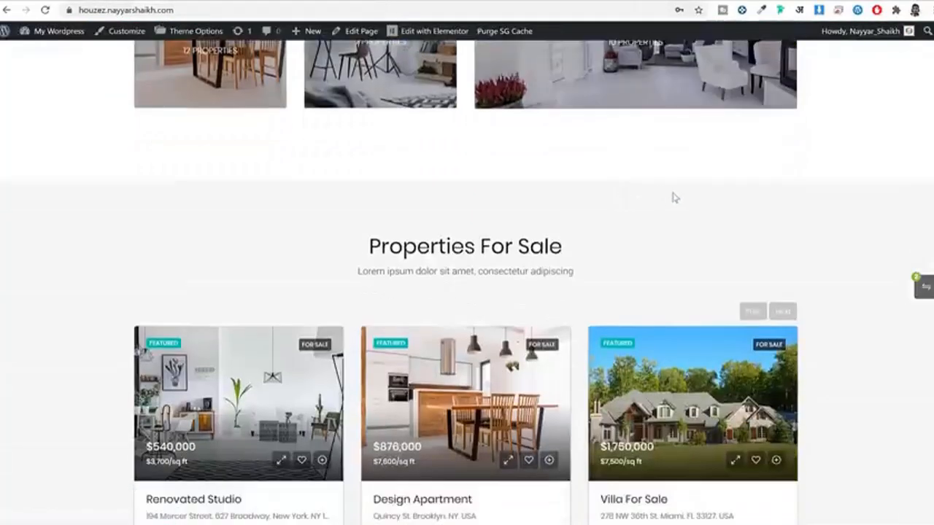
scroll(675, 197, up, 6)
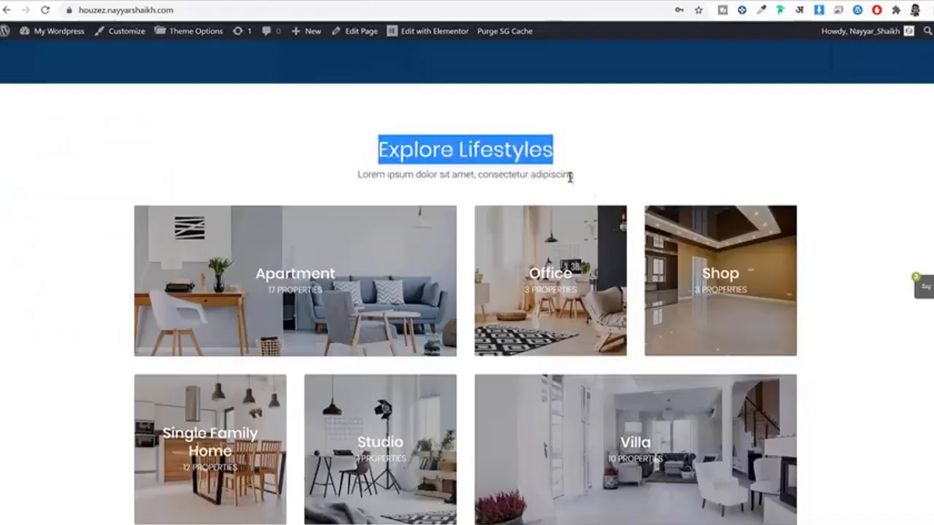
scroll(686, 107, down, 1)
click(670, 89)
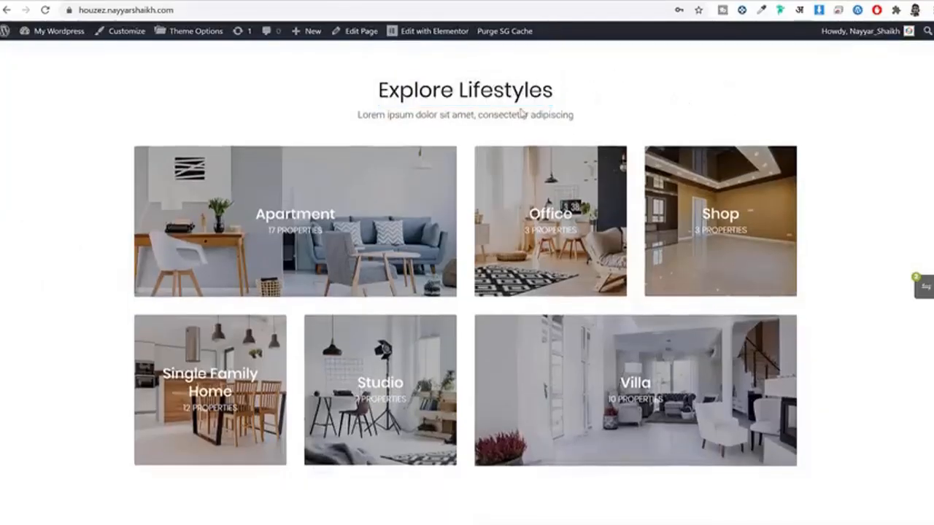
scroll(418, 94, up, 2)
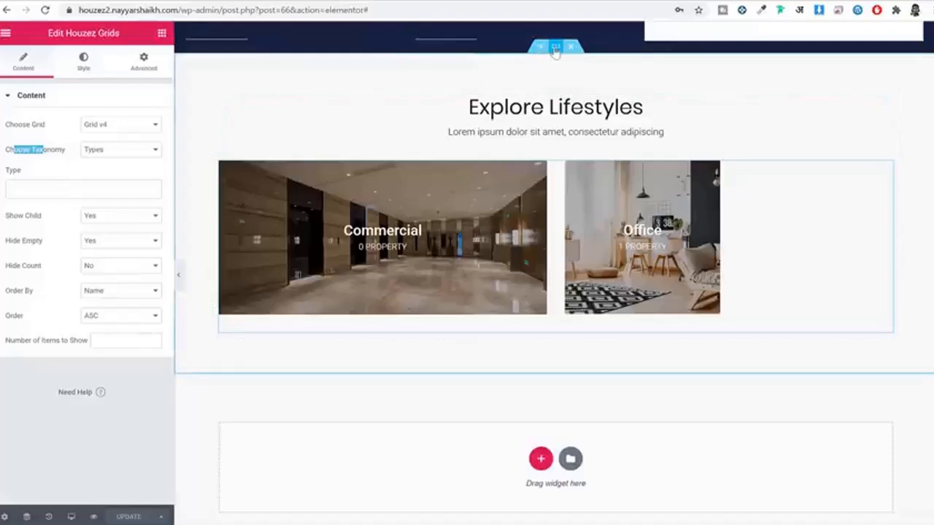
click(557, 47)
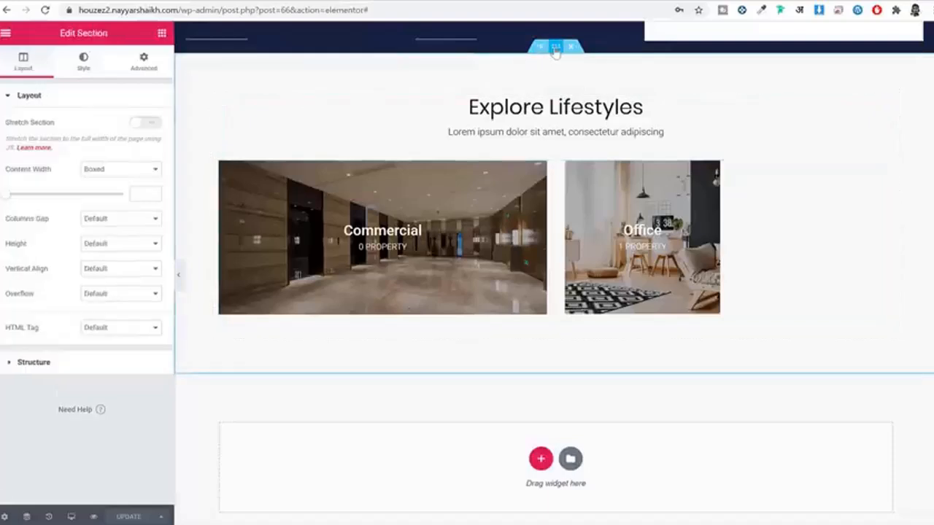
click(88, 60)
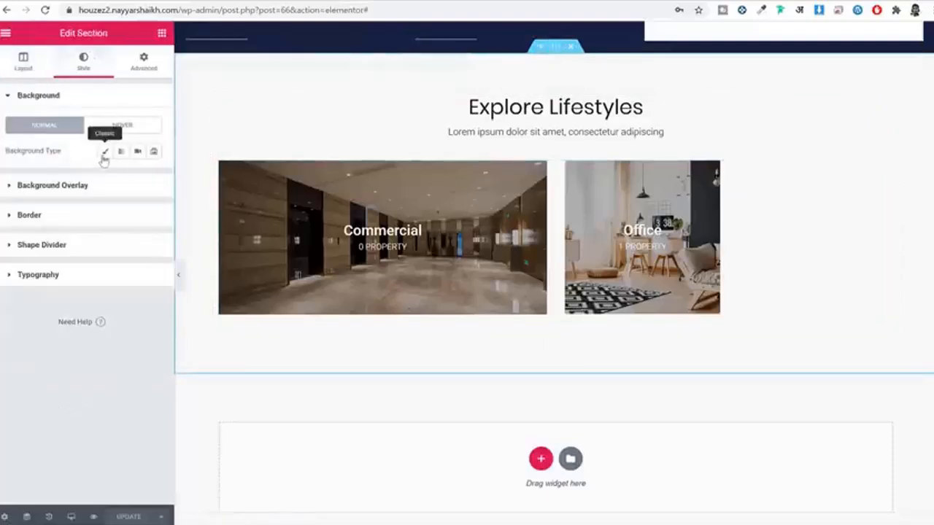
click(104, 153)
click(137, 180)
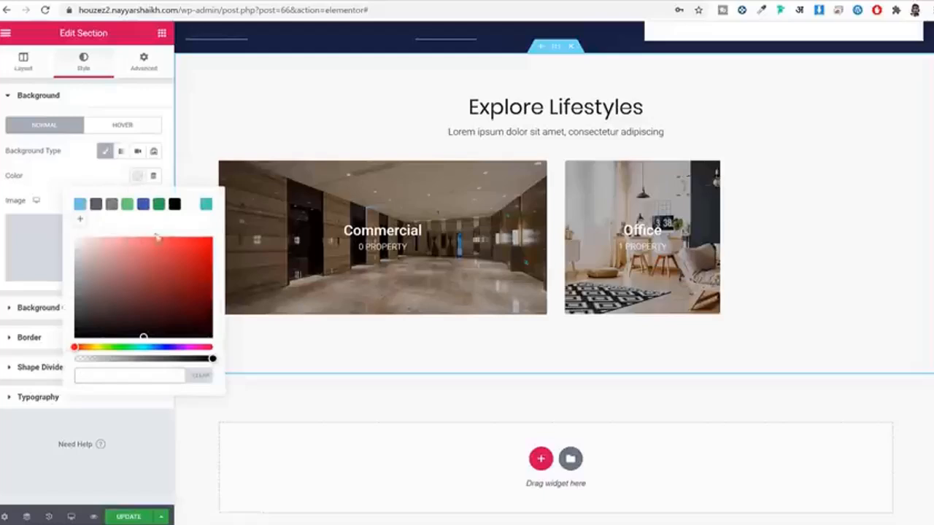
click(191, 208)
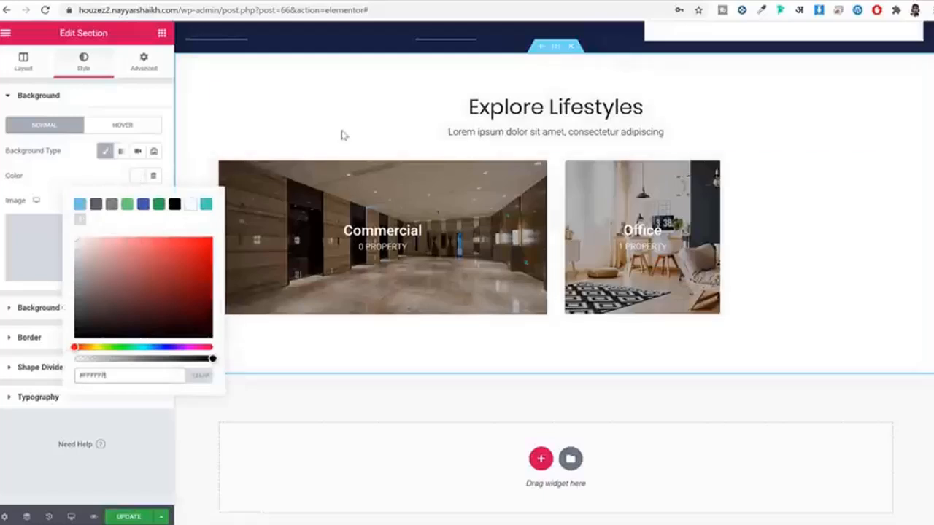
click(142, 179)
scroll(615, 358, down, 1)
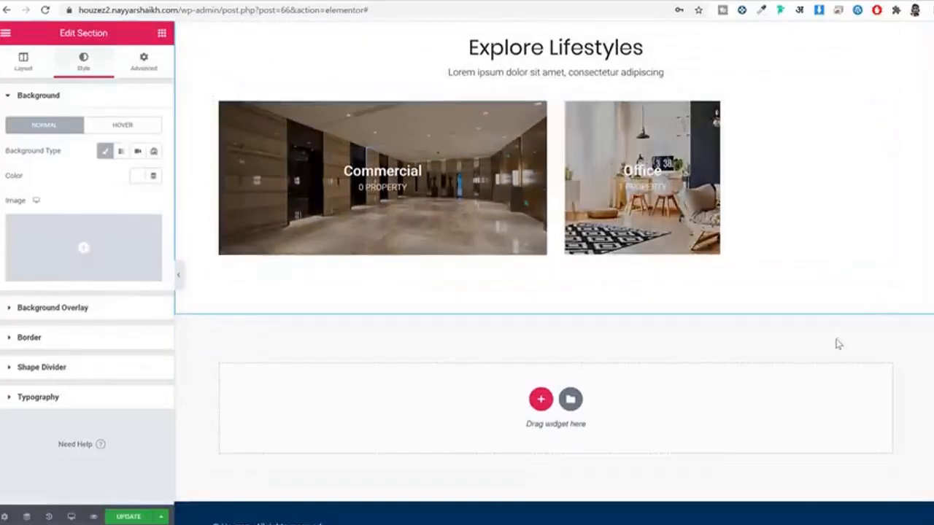
click(178, 278)
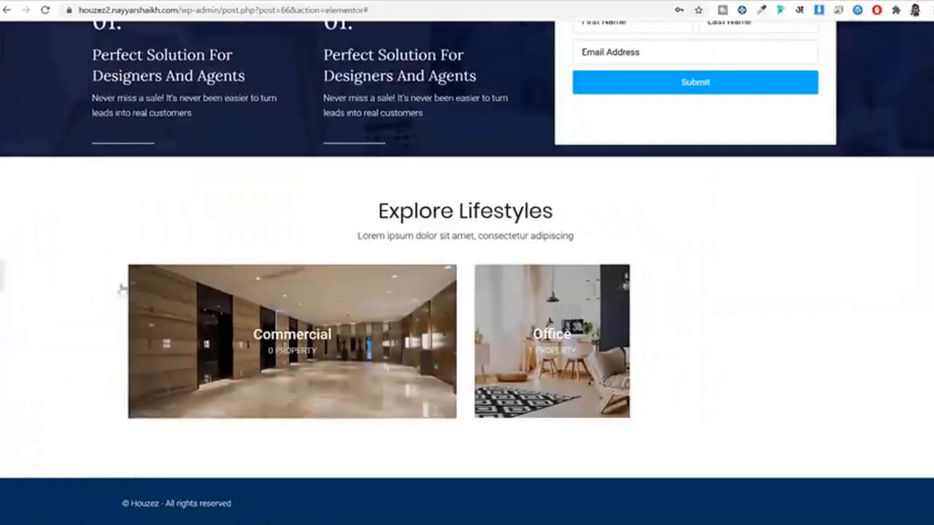
click(2, 276)
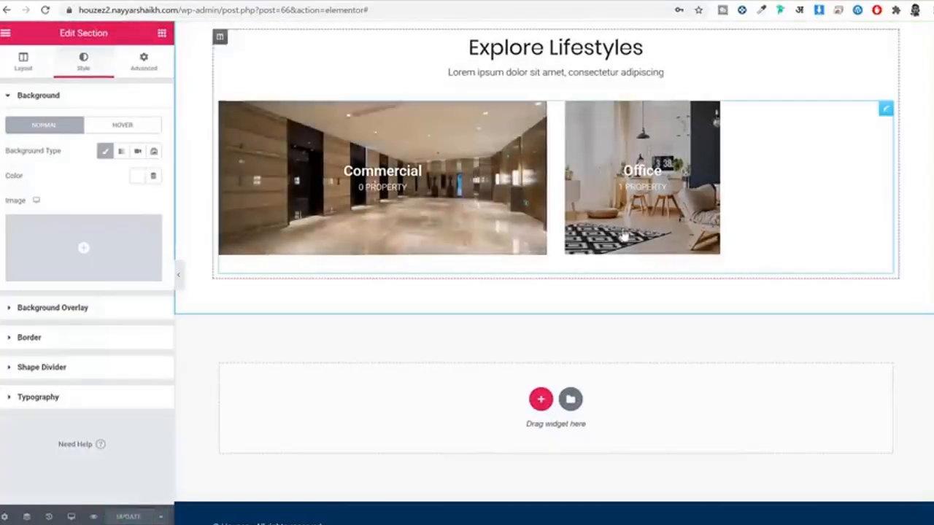
scroll(624, 239, up, 2)
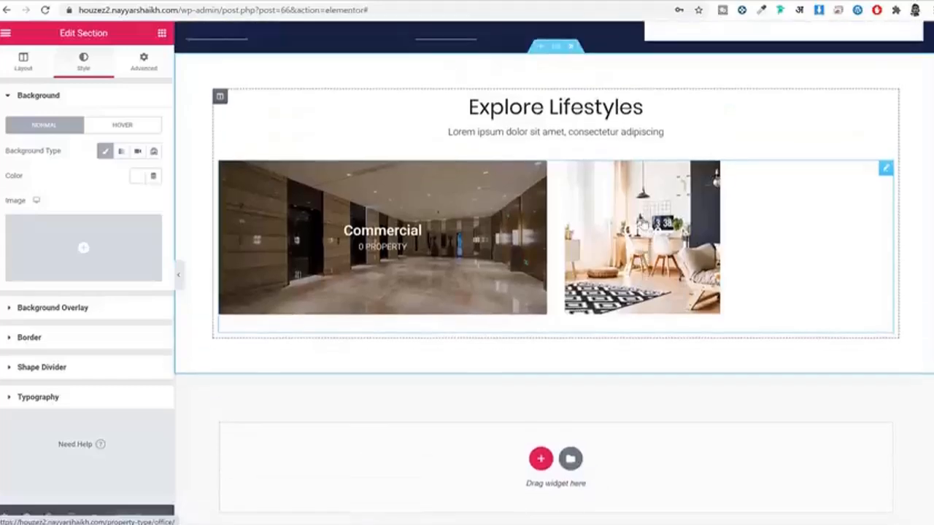
scroll(585, 282, up, 2)
scroll(585, 282, down, 4)
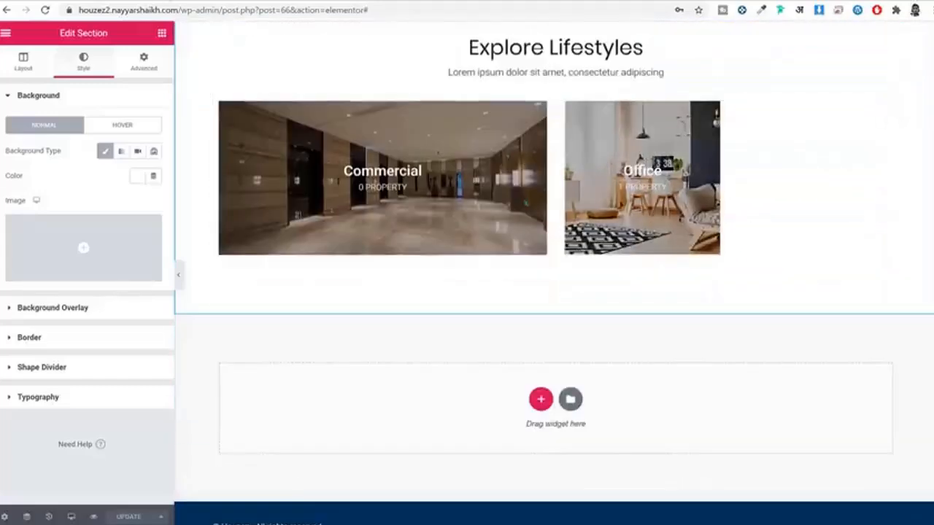
scroll(629, 298, up, 20)
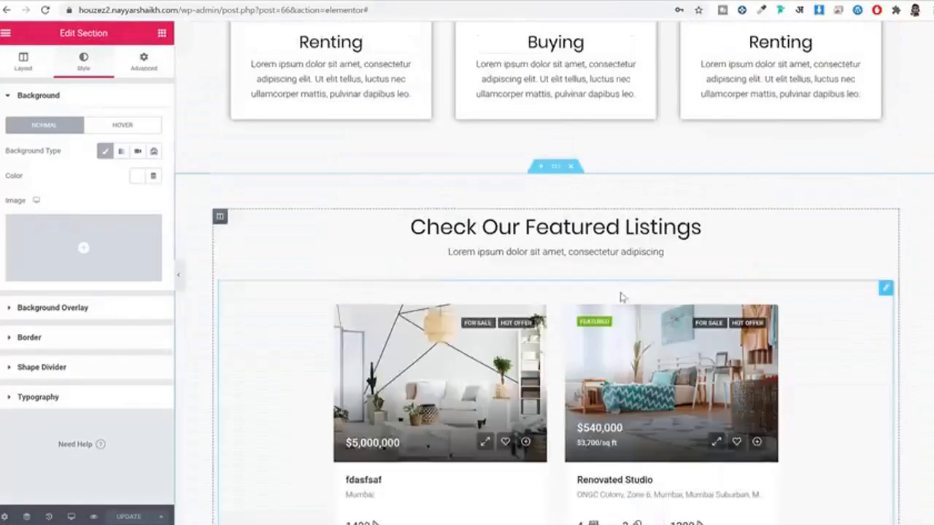
Step: Copy the featured listings section and paste it into the empty area at the page end
right_click(552, 199)
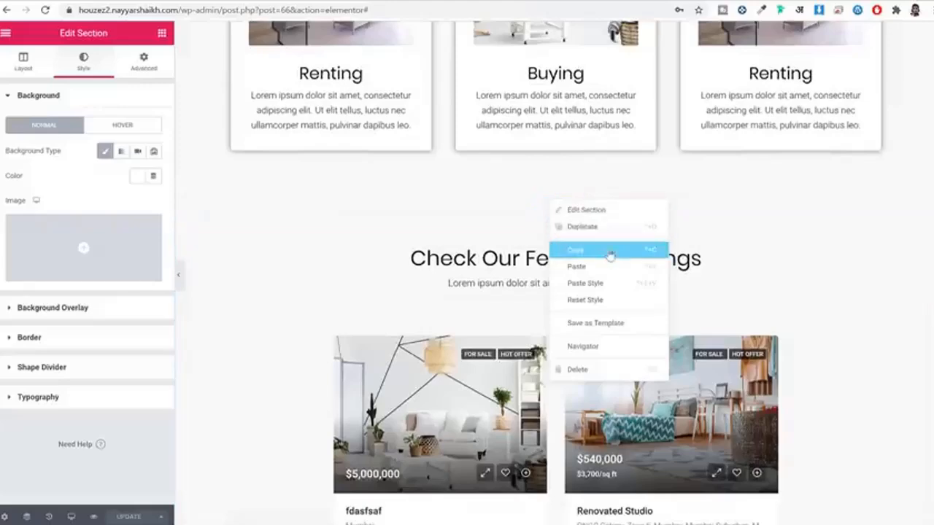
click(610, 251)
scroll(606, 270, down, 20)
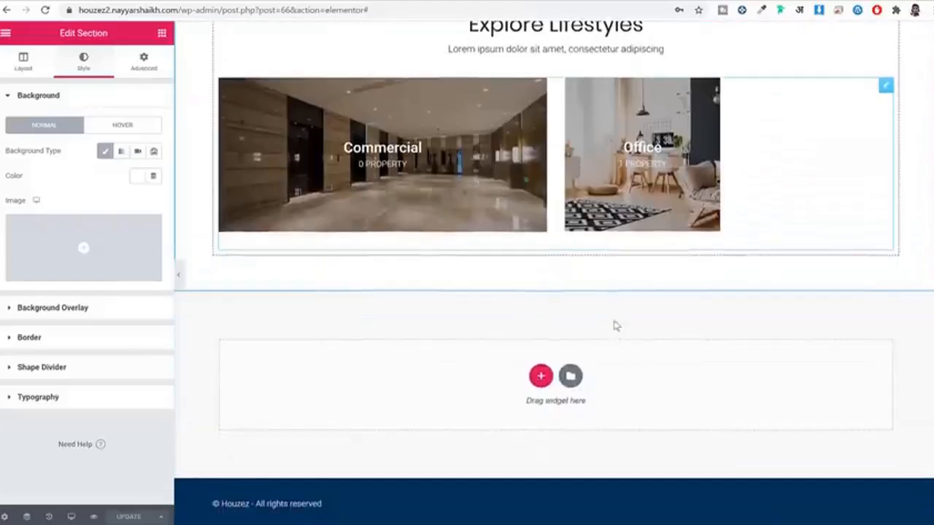
right_click(617, 361)
click(675, 366)
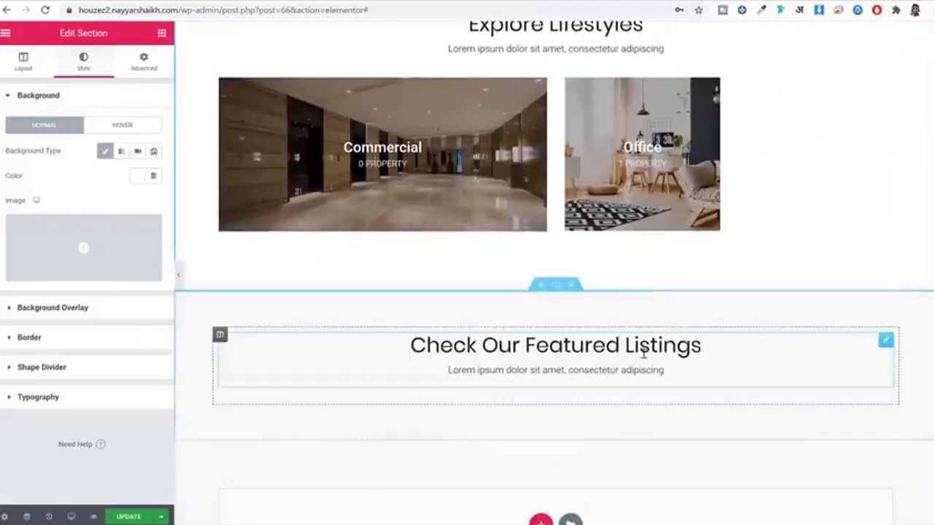
scroll(690, 321, down, 3)
Step: Retitle the pasted section 'Properties For Sale' using the heading text from the live site
click(292, 0)
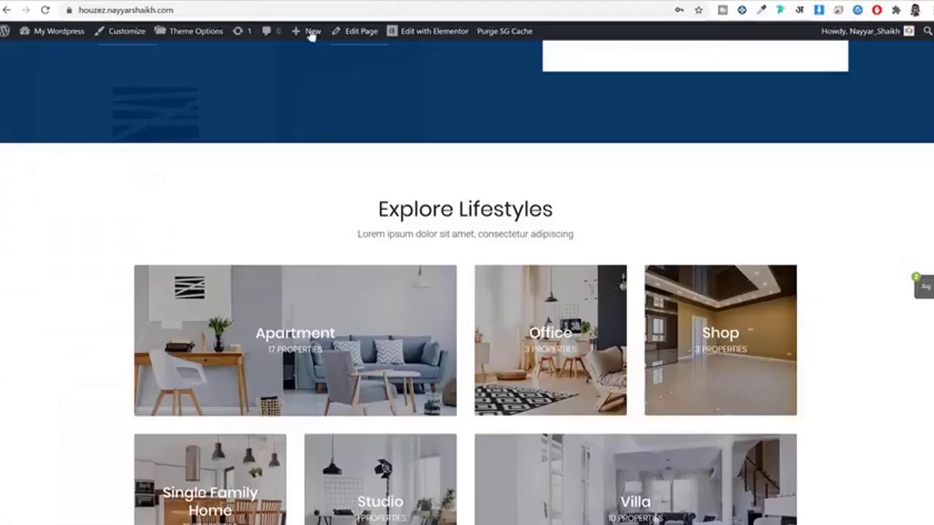
scroll(608, 246, down, 10)
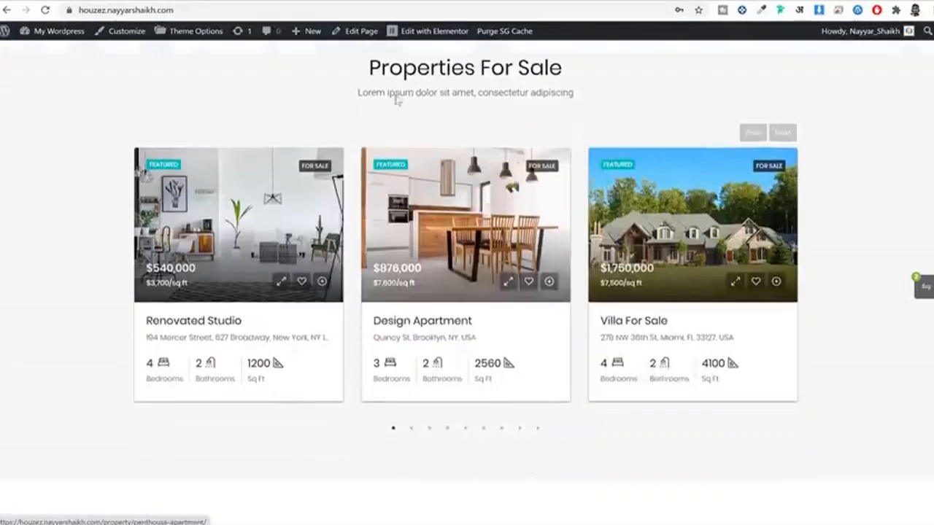
drag(384, 69, 526, 79)
triple_click(525, 79)
key(ctrl+c)
click(371, 0)
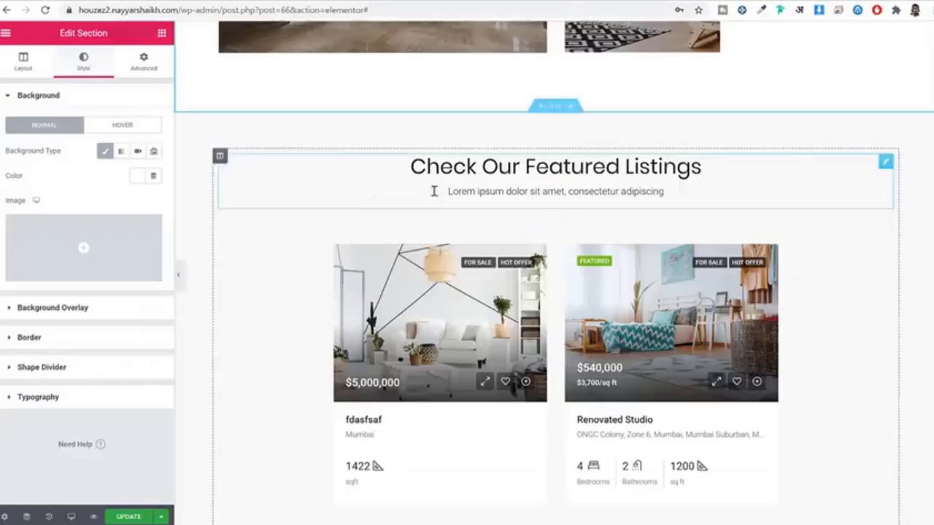
click(490, 165)
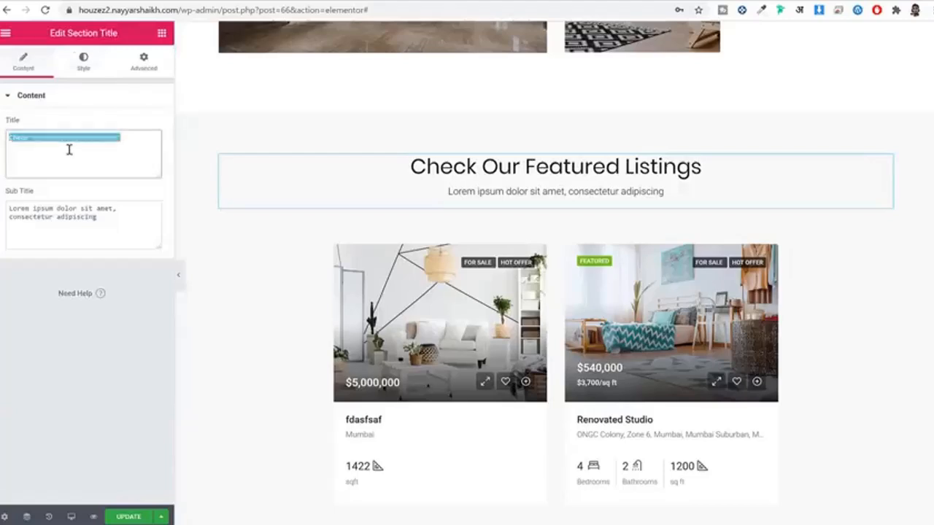
key(ctrl+v)
Step: Filter the property carousel to show only the For Sale status
click(505, 299)
scroll(482, 298, down, 1)
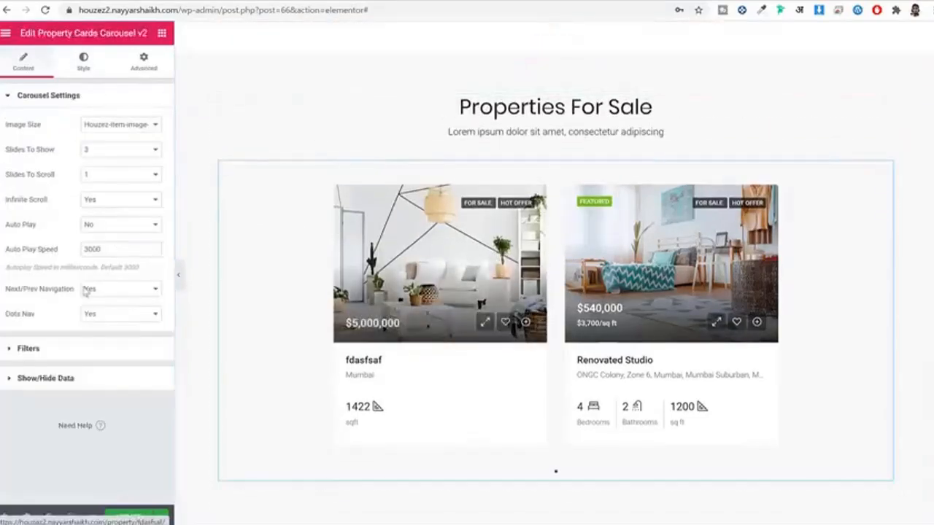
click(65, 351)
scroll(102, 234, down, 3)
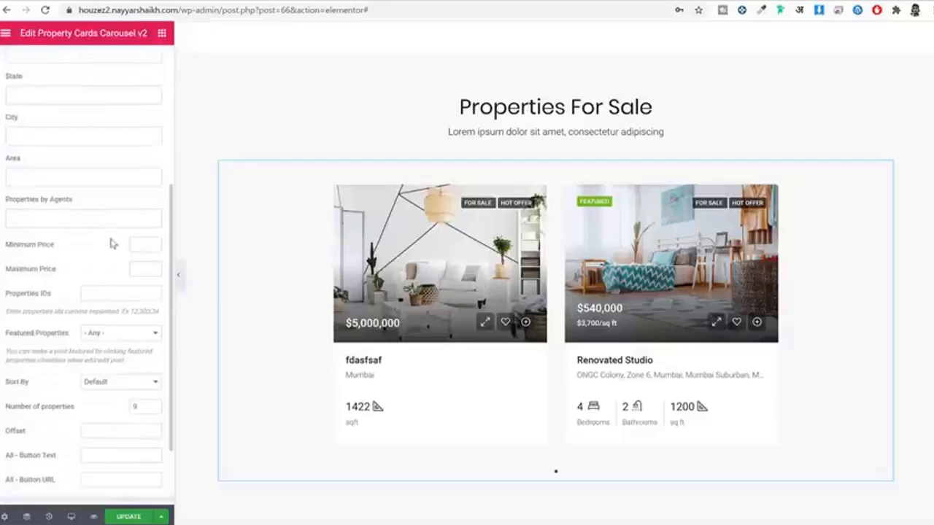
scroll(113, 244, down, 2)
scroll(49, 204, up, 6)
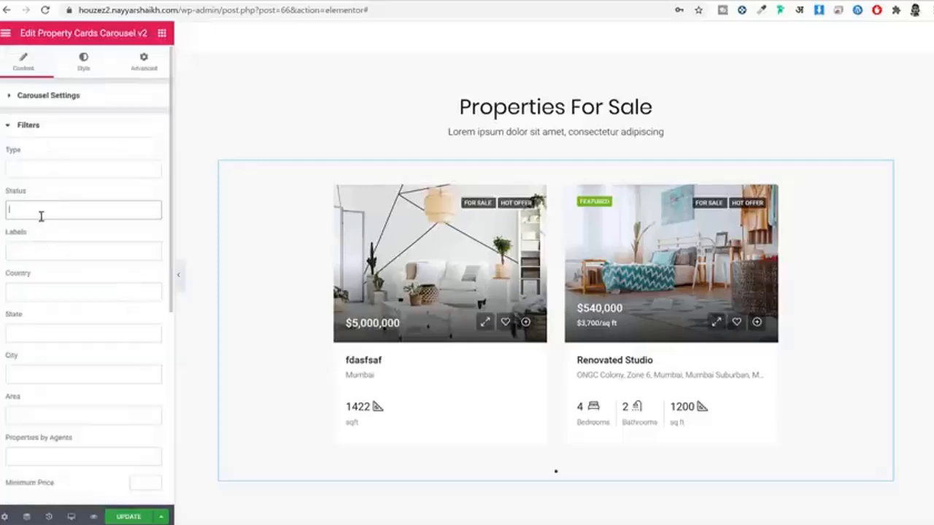
click(44, 210)
click(49, 232)
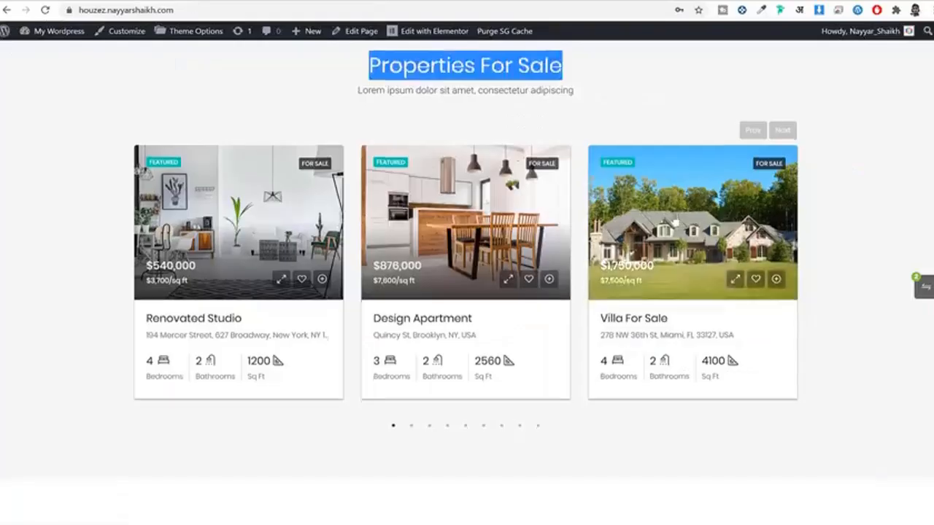
scroll(676, 220, down, 4)
scroll(676, 221, down, 3)
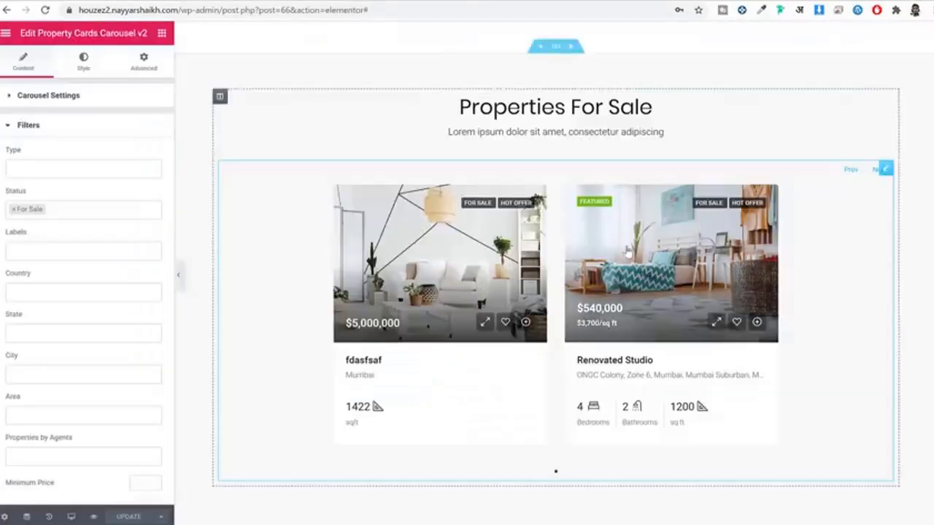
scroll(630, 250, up, 5)
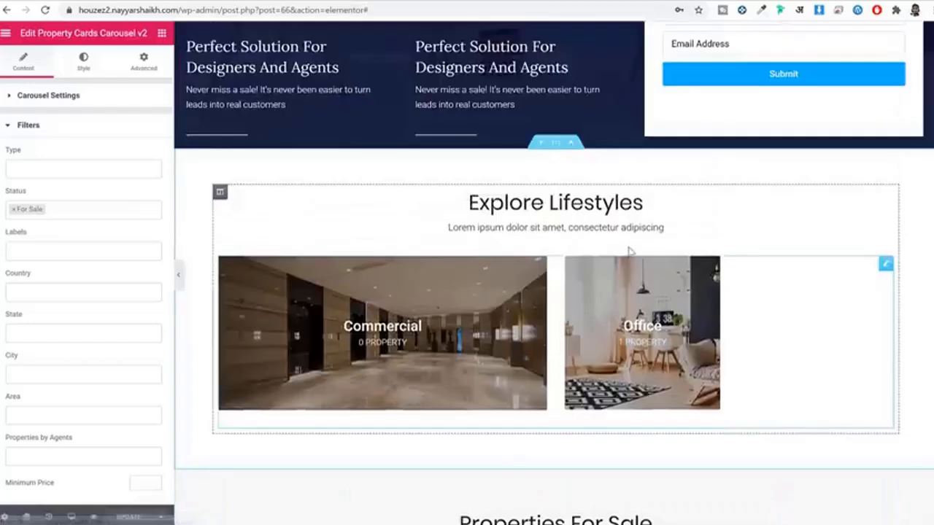
Step: Copy the Explore Lifestyles section and paste it at the end of the page
right_click(559, 145)
click(615, 196)
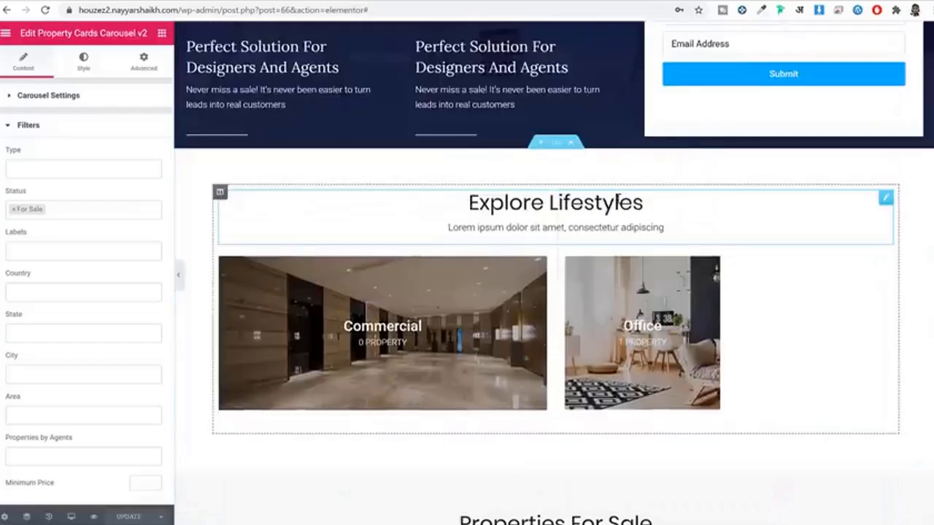
scroll(609, 208, down, 3)
scroll(605, 210, up, 3)
scroll(684, 179, down, 1)
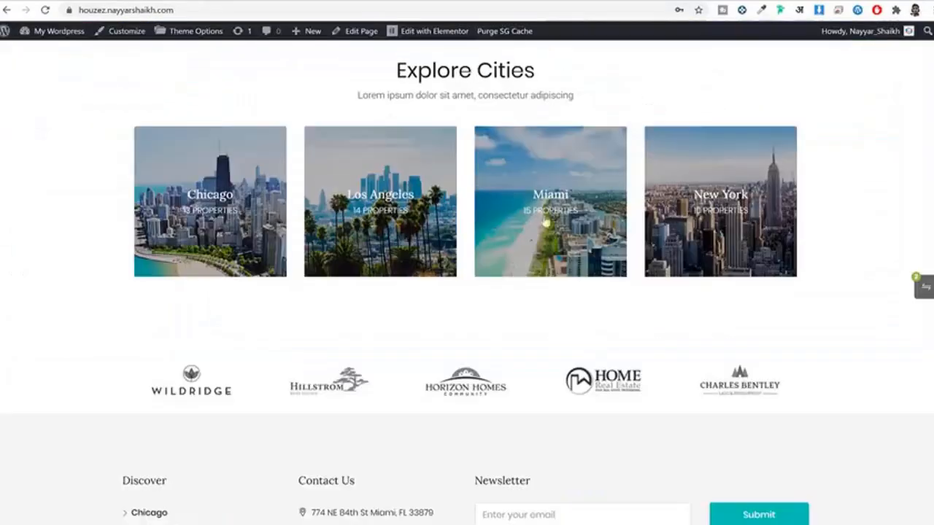
scroll(579, 242, down, 1)
scroll(523, 222, up, 3)
scroll(515, 198, down, 2)
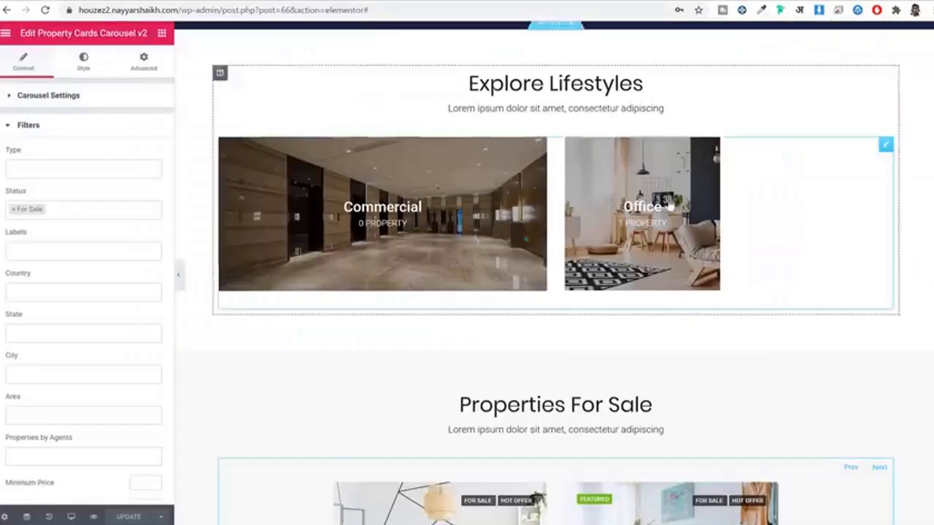
scroll(584, 182, down, 1)
scroll(581, 179, up, 3)
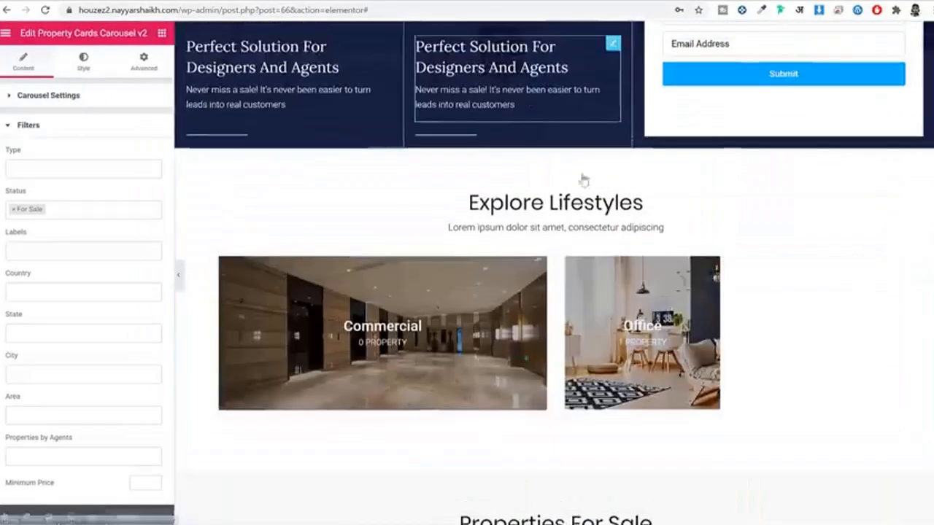
scroll(622, 184, down, 4)
scroll(622, 184, down, 5)
right_click(617, 370)
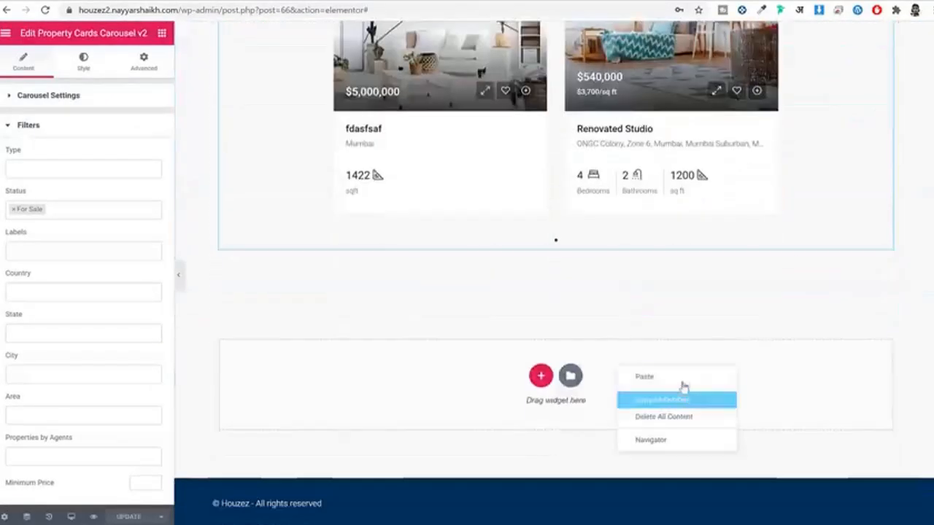
click(684, 377)
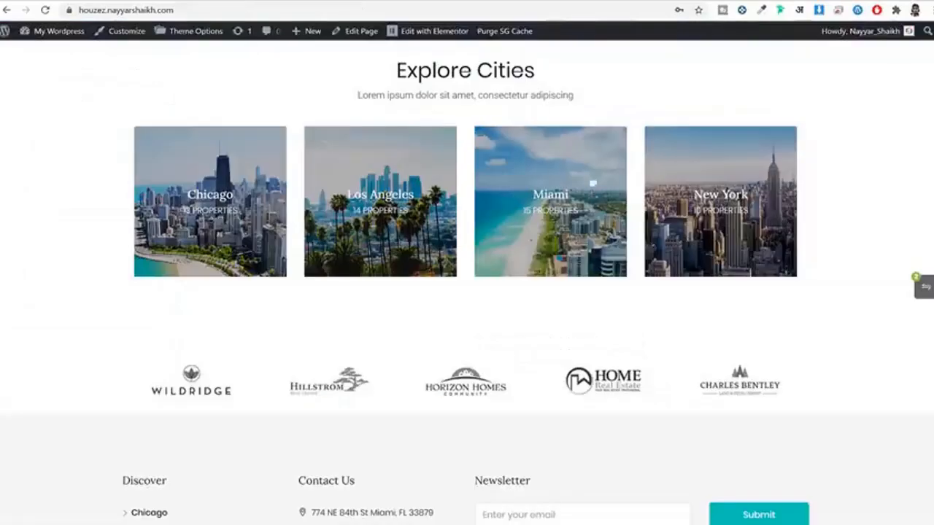
Step: Remove the extra Commercial/Office grid and switch the Explore Lifestyles grid to Grid v3
scroll(492, 115, up, 1)
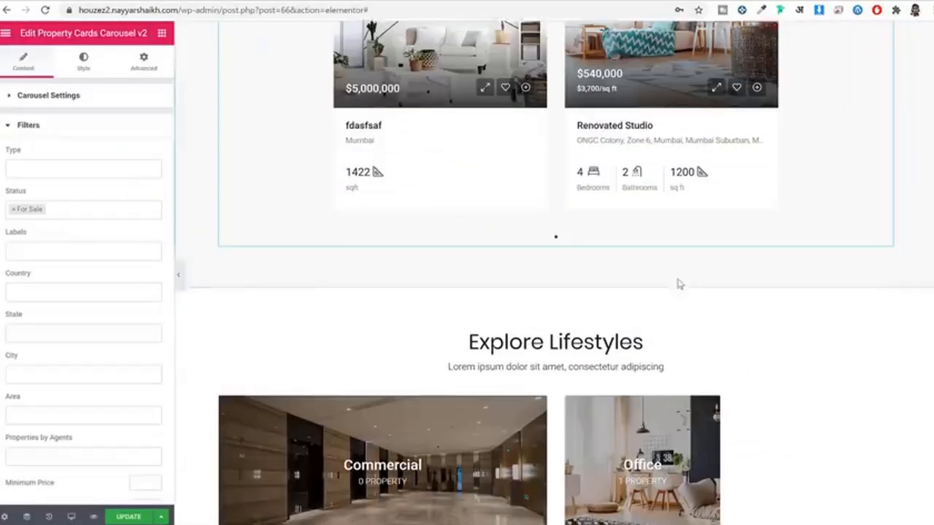
scroll(678, 284, down, 3)
right_click(495, 243)
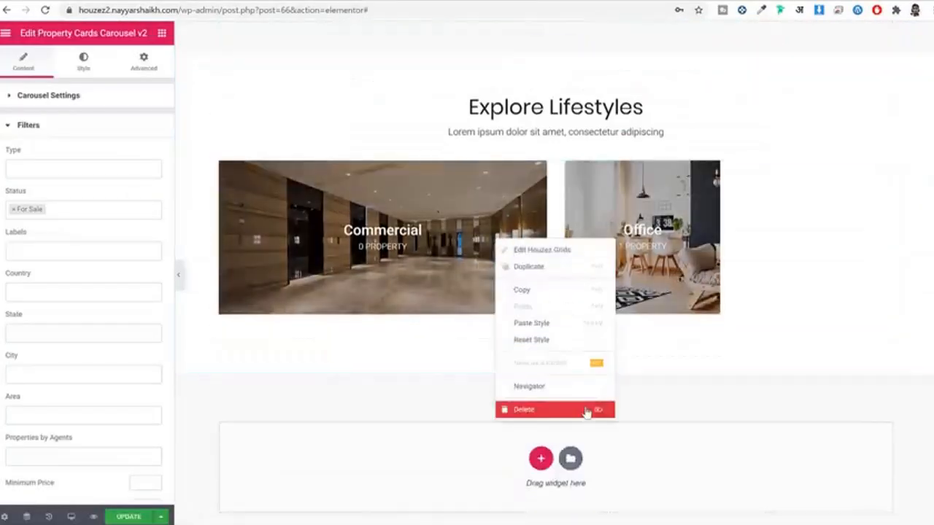
click(586, 411)
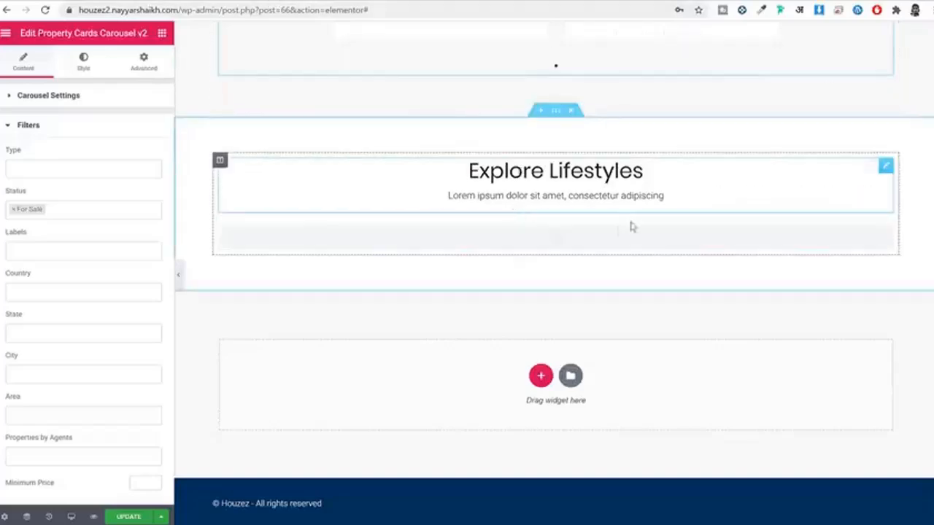
scroll(632, 227, down, 1)
scroll(553, 252, up, 8)
scroll(580, 259, down, 5)
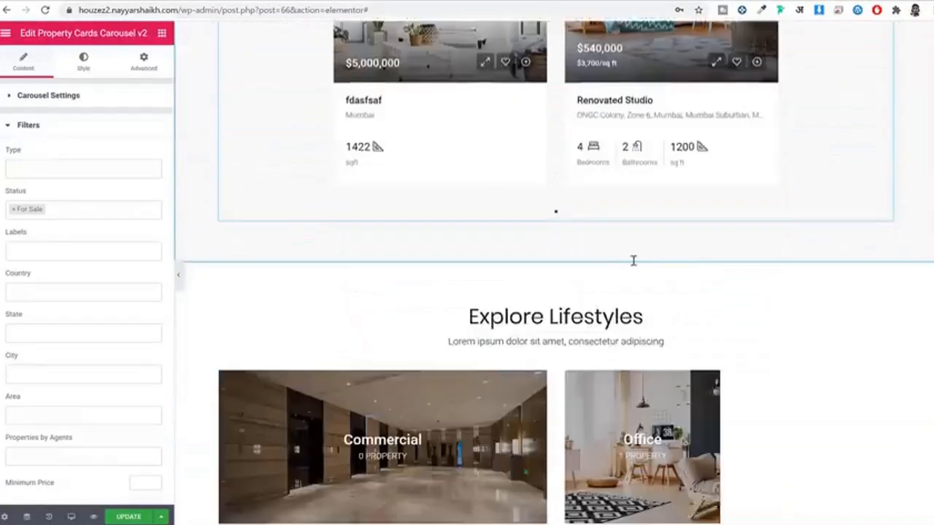
scroll(633, 260, down, 3)
click(526, 238)
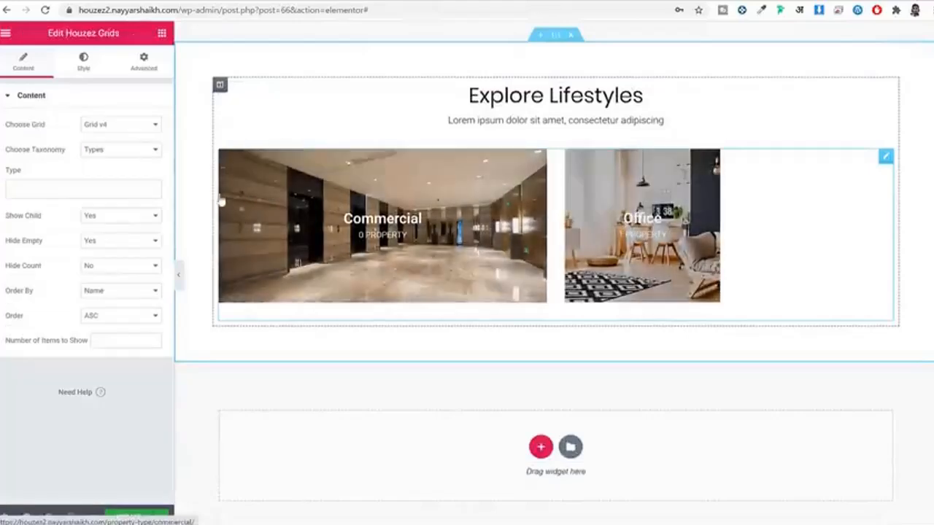
click(140, 125)
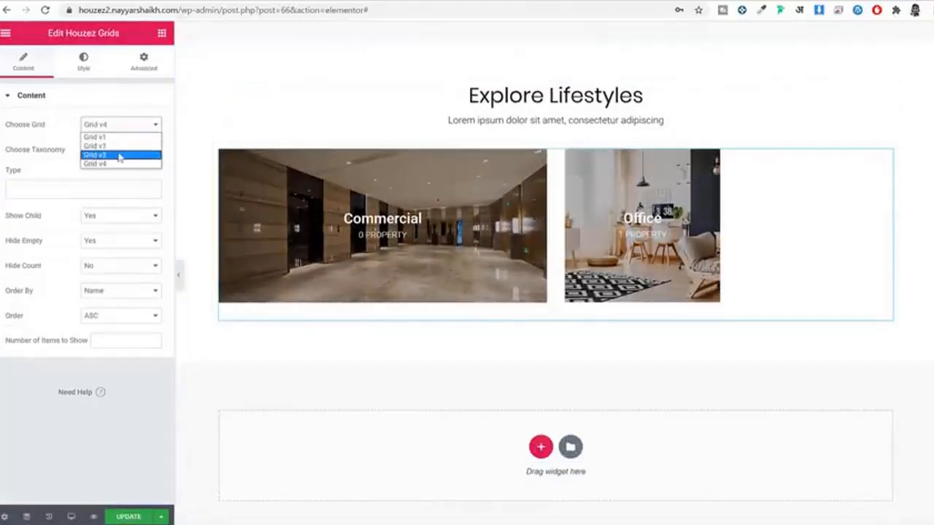
click(120, 156)
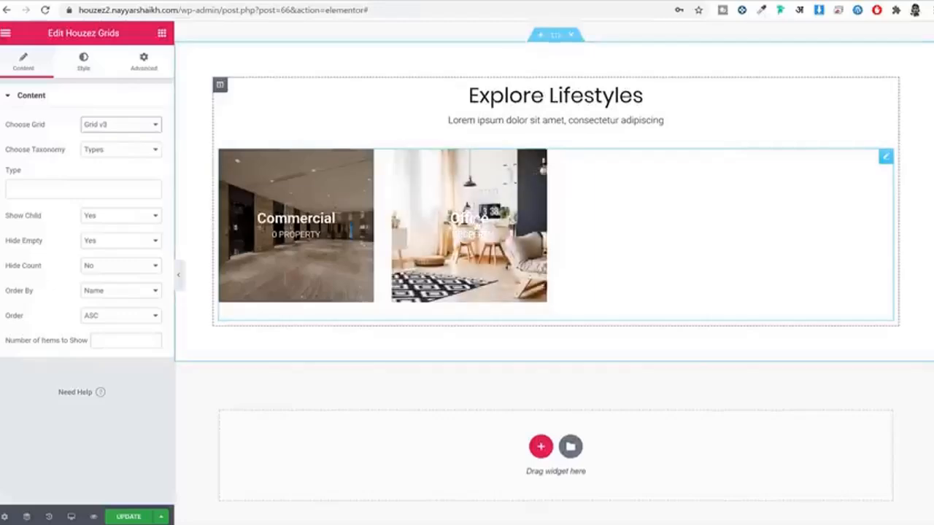
Step: Change the grid's taxonomy to Country and save the page
click(101, 151)
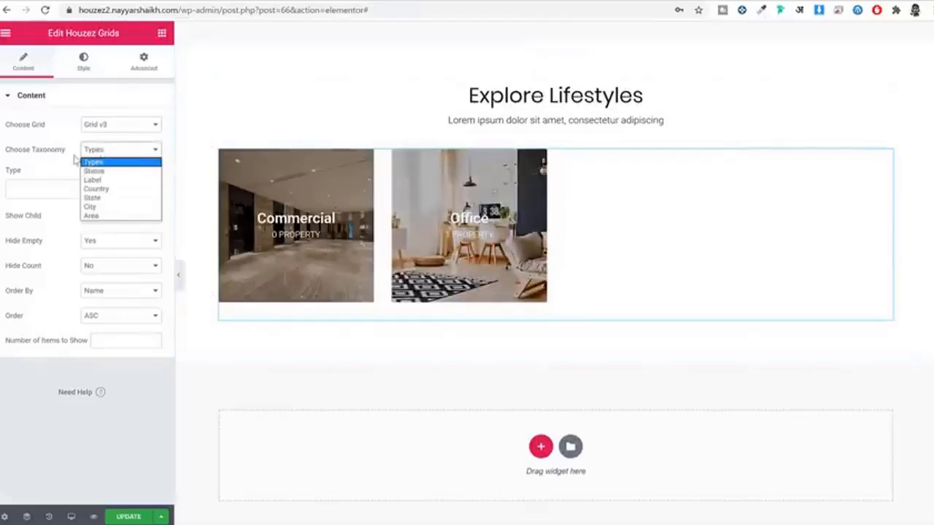
click(116, 191)
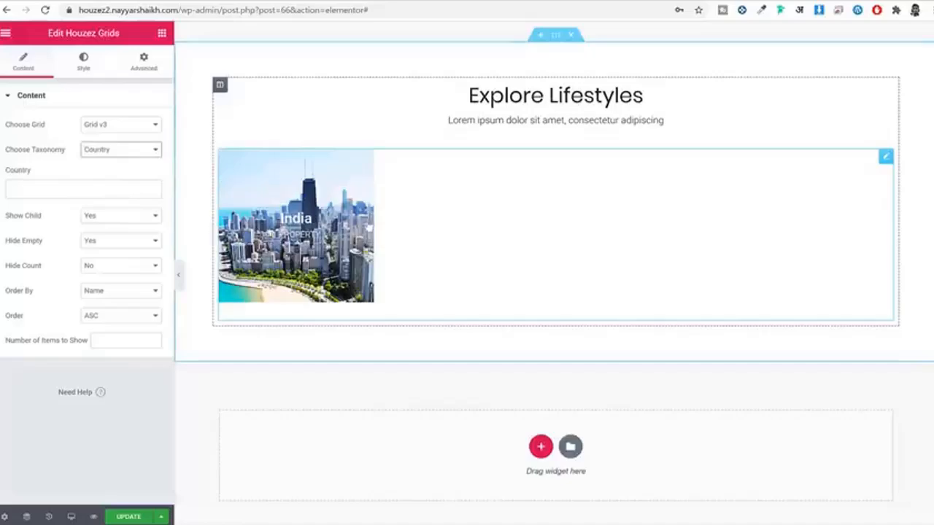
click(132, 516)
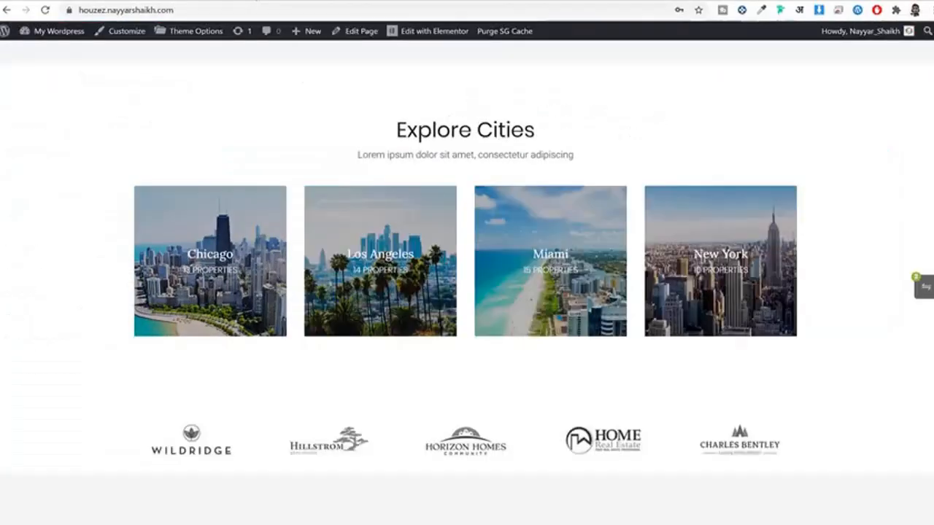
scroll(479, 209, down, 3)
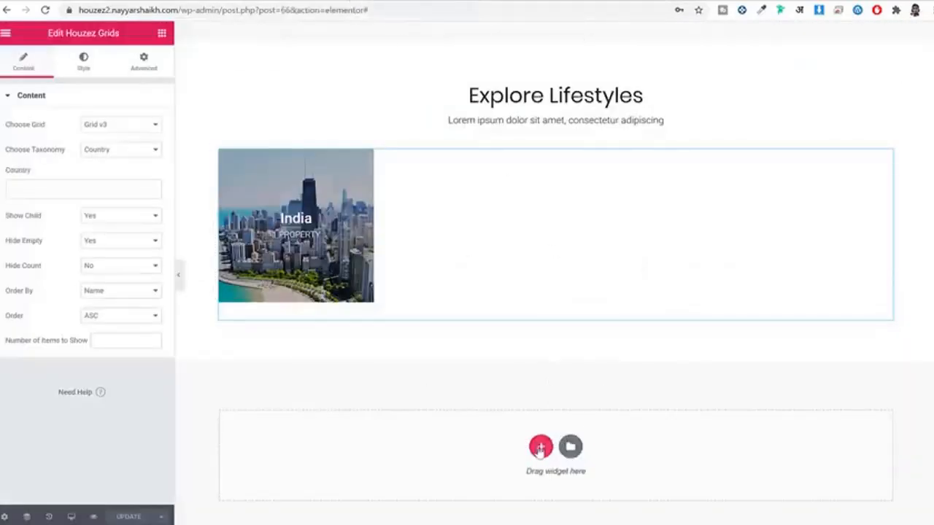
click(540, 449)
scroll(575, 415, down, 2)
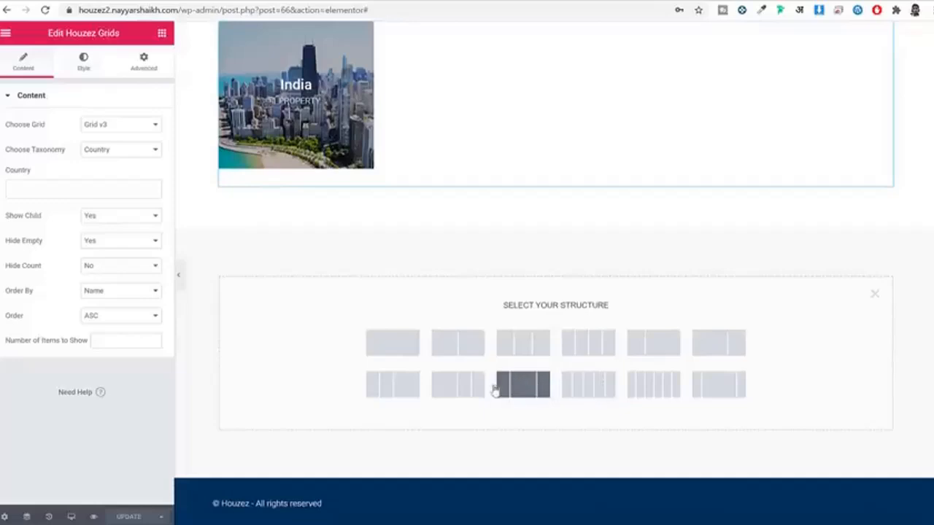
Step: Add a five-column row and put an Image widget with the uploaded partner-01 WILDRIDGE logo in the first column
click(589, 385)
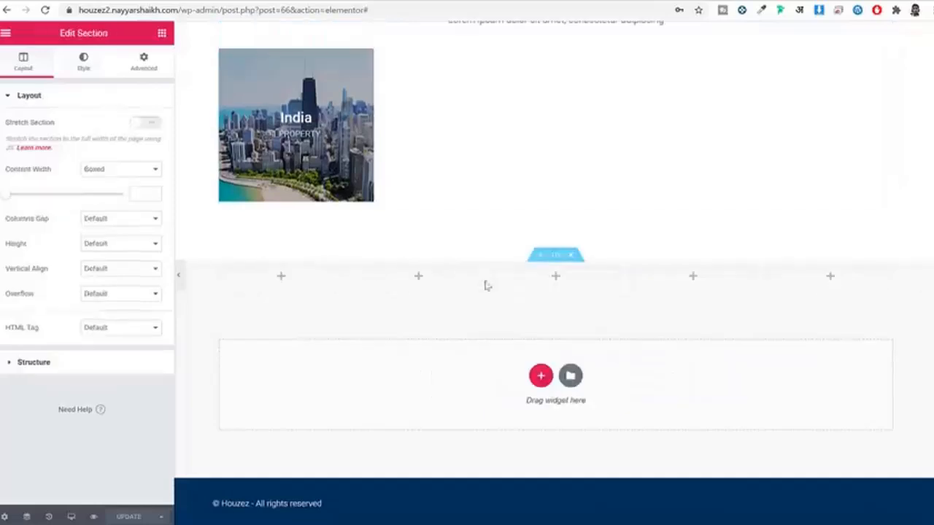
click(297, 276)
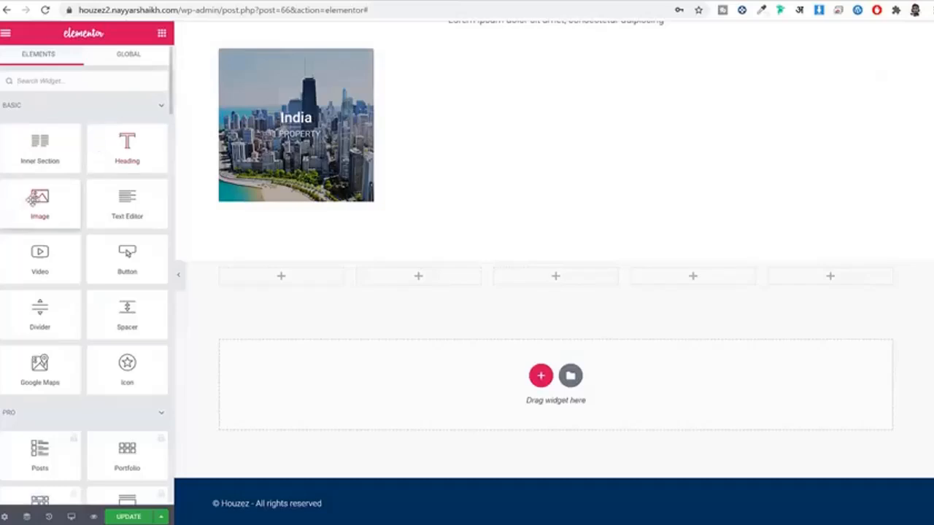
drag(234, 254, 295, 281)
click(84, 182)
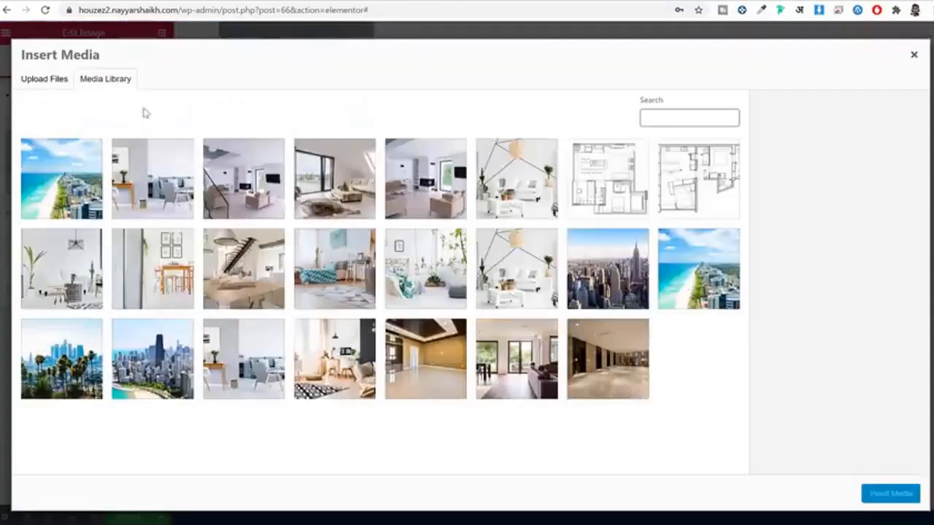
click(44, 88)
click(470, 264)
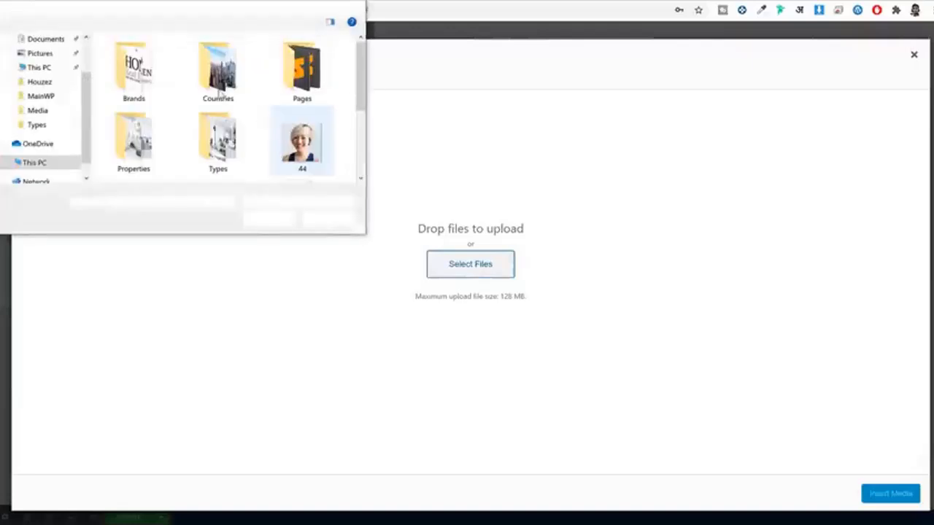
double_click(149, 72)
click(150, 71)
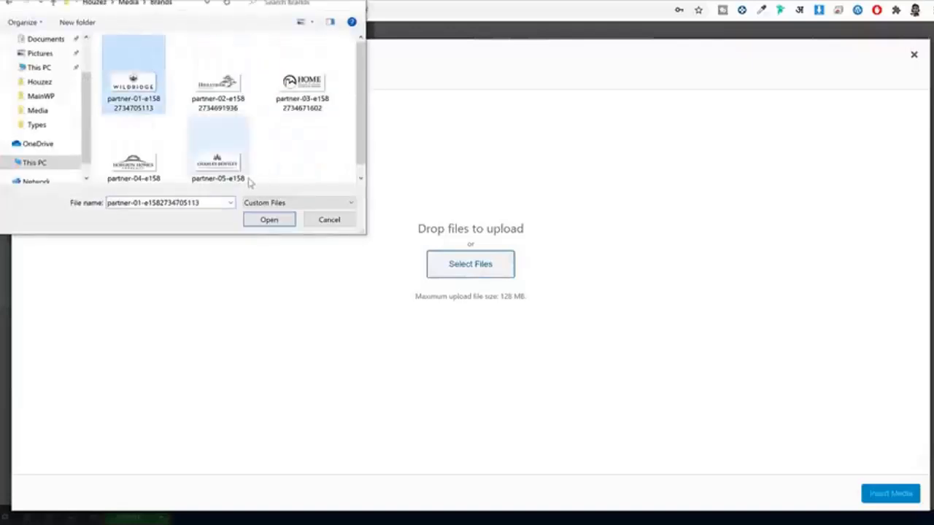
click(269, 220)
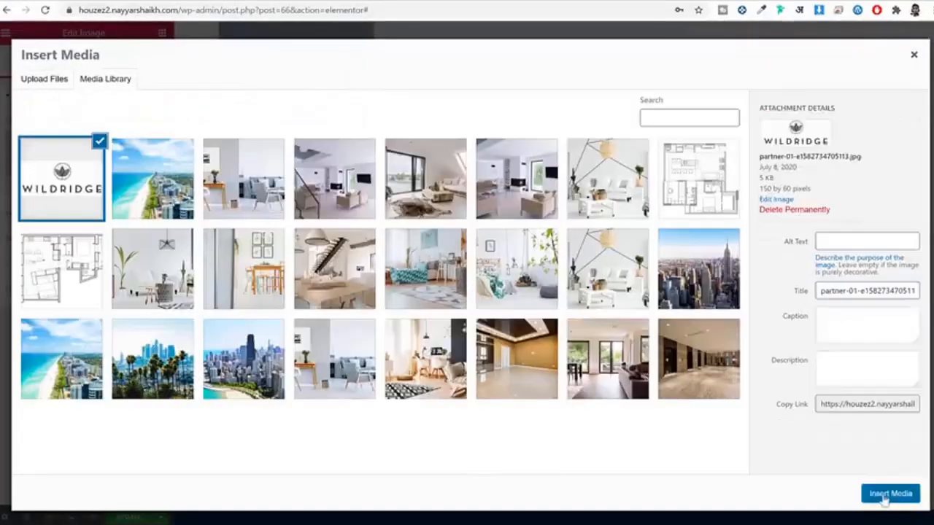
click(886, 494)
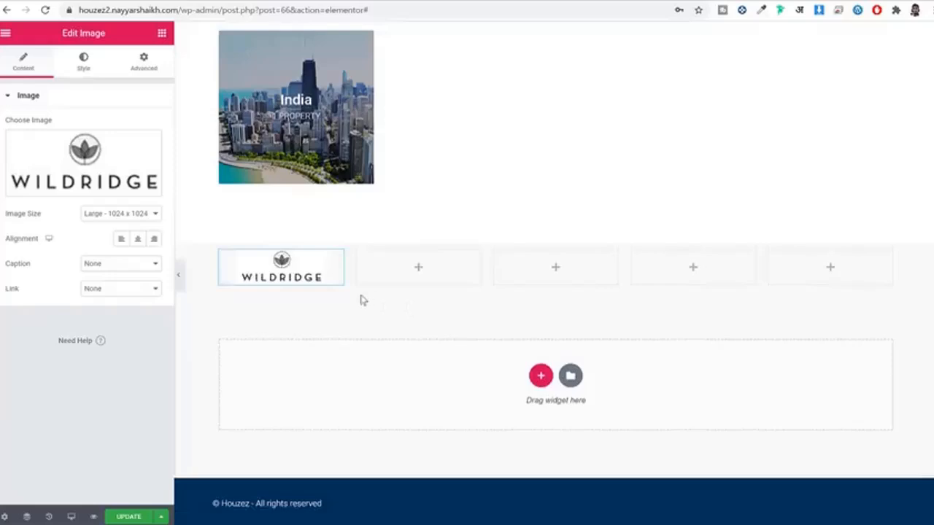
Step: Copy the WILDRIDGE logo widget and paste it into columns two through five
right_click(294, 280)
right_click(417, 268)
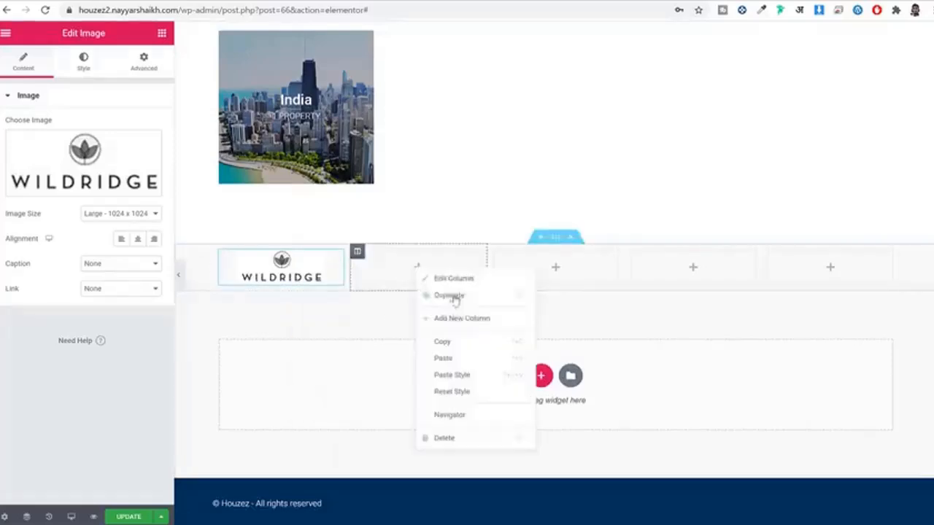
click(468, 359)
right_click(580, 262)
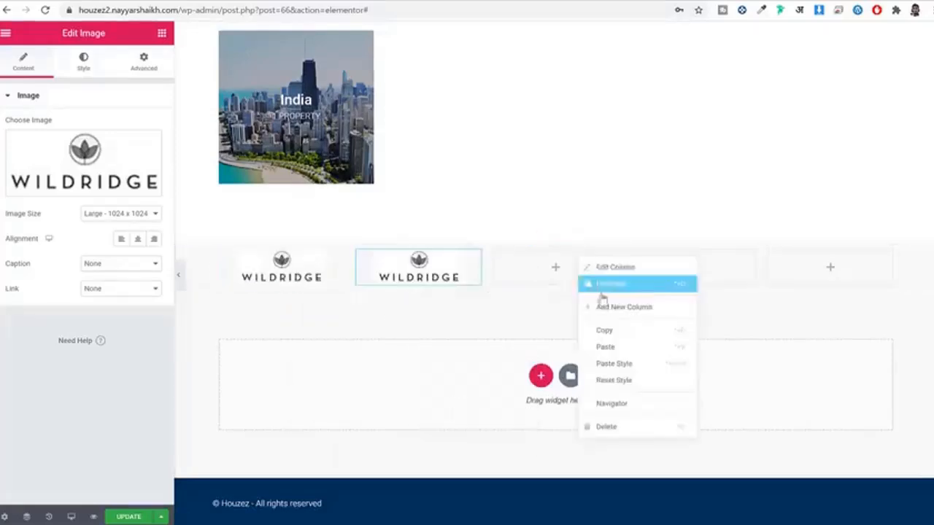
click(637, 348)
right_click(715, 273)
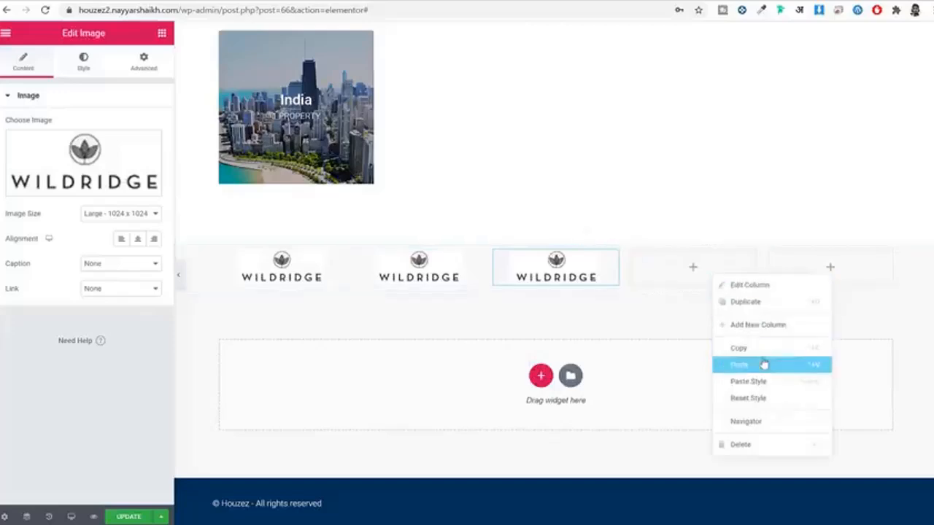
click(773, 364)
right_click(831, 264)
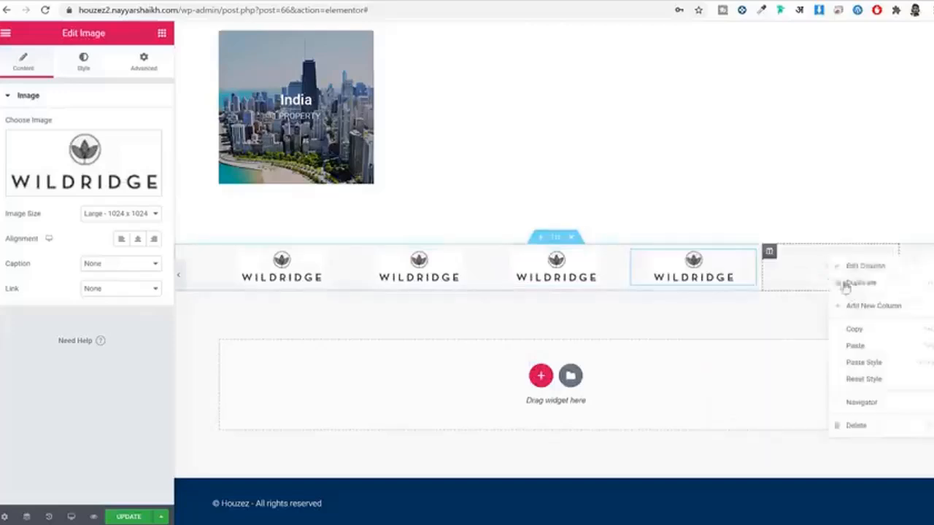
click(880, 348)
Step: Select the logo row section and give it a Classic background under Style
click(556, 237)
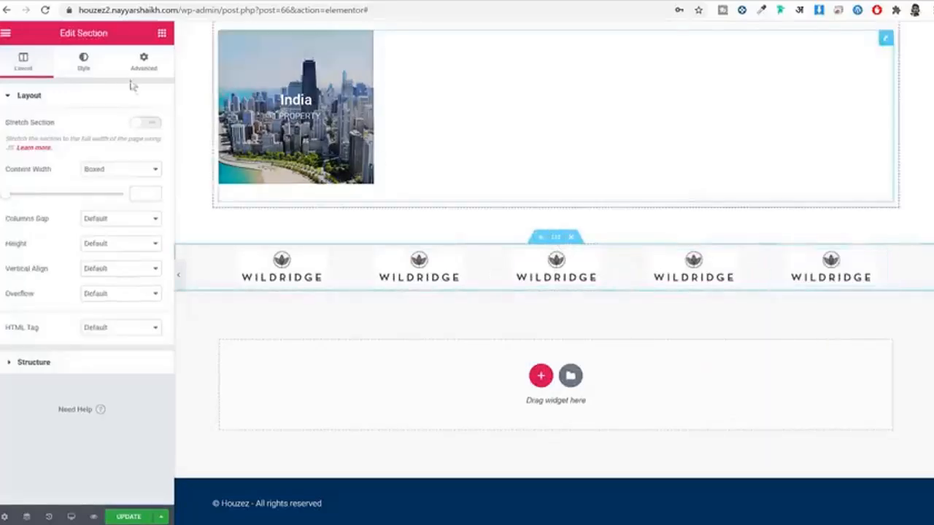
click(83, 62)
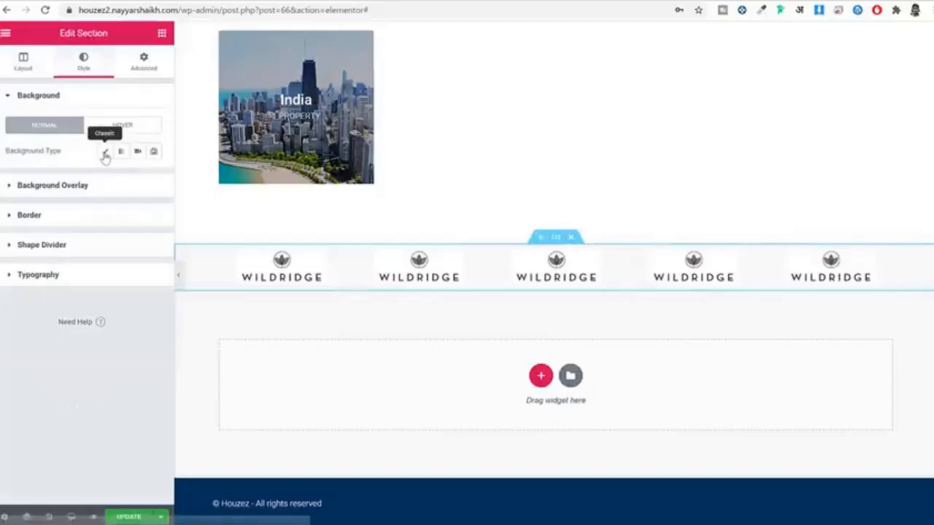
click(104, 150)
click(145, 179)
click(138, 177)
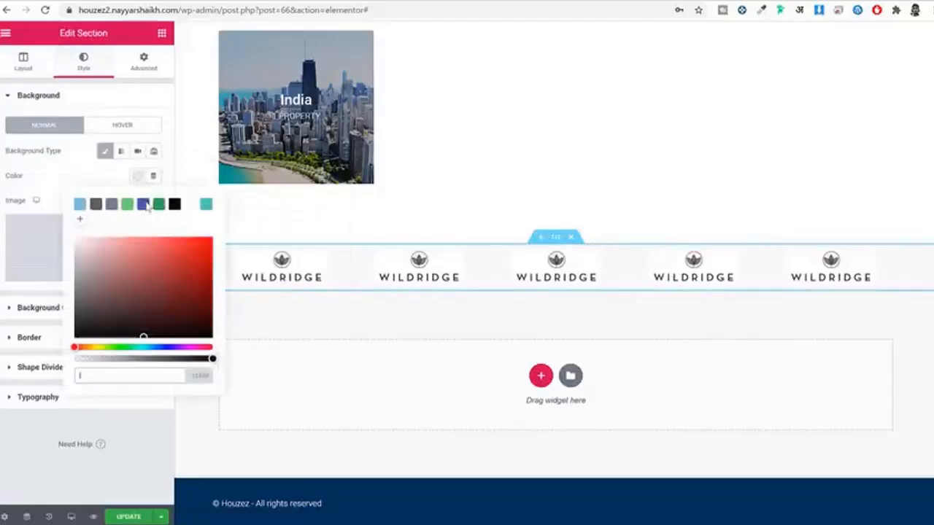
click(143, 62)
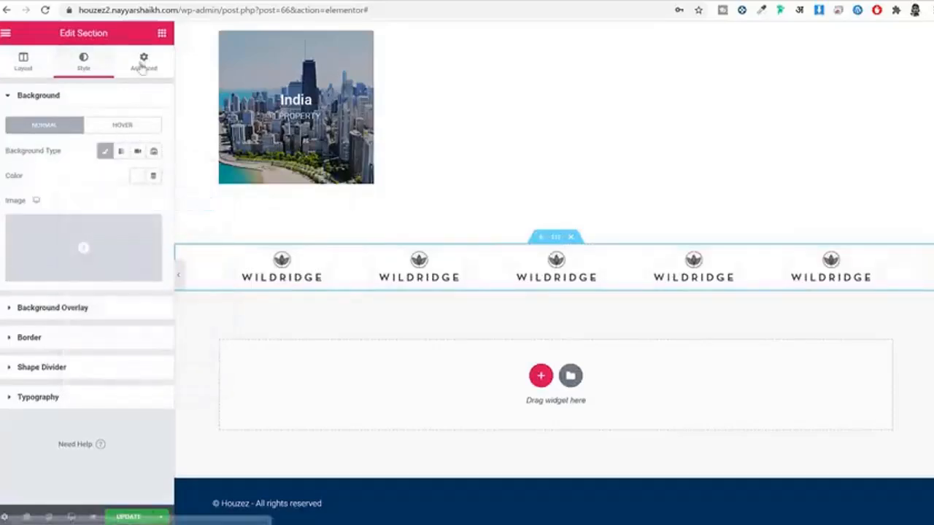
Step: Unlink the section's padding and set top and bottom padding to 20
click(143, 63)
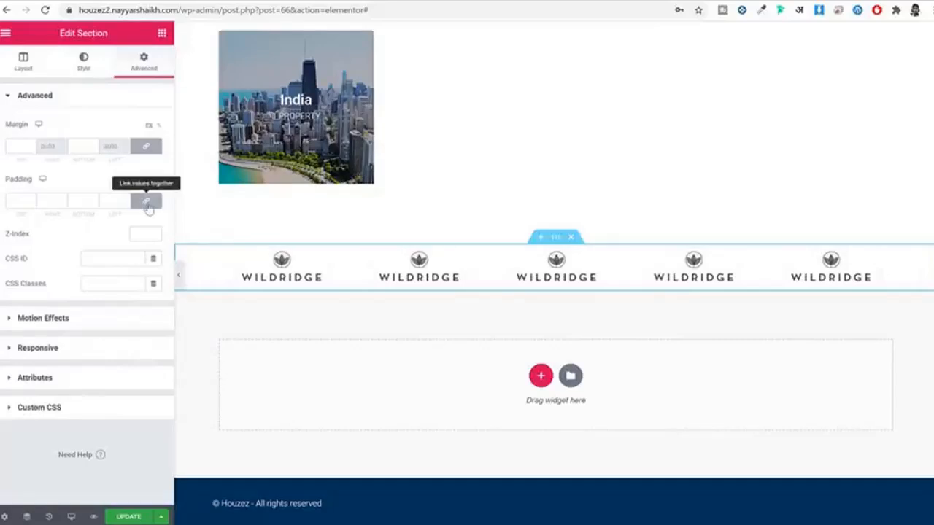
click(146, 200)
click(16, 200)
text(20)
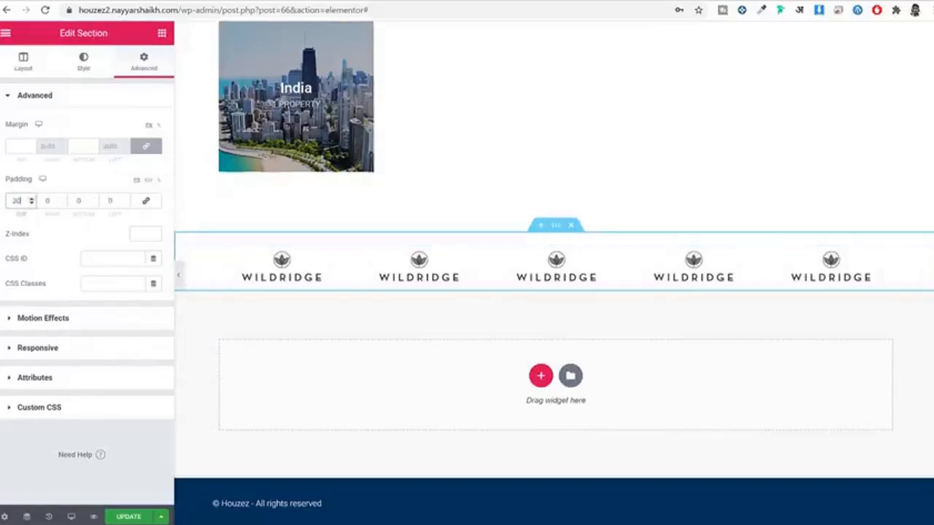
key(Tab)
text(20)
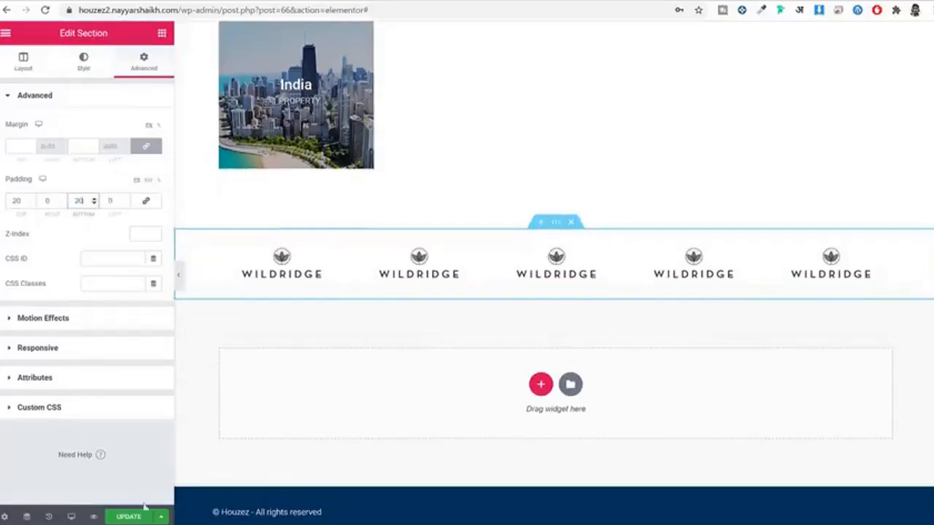
scroll(511, 394, up, 20)
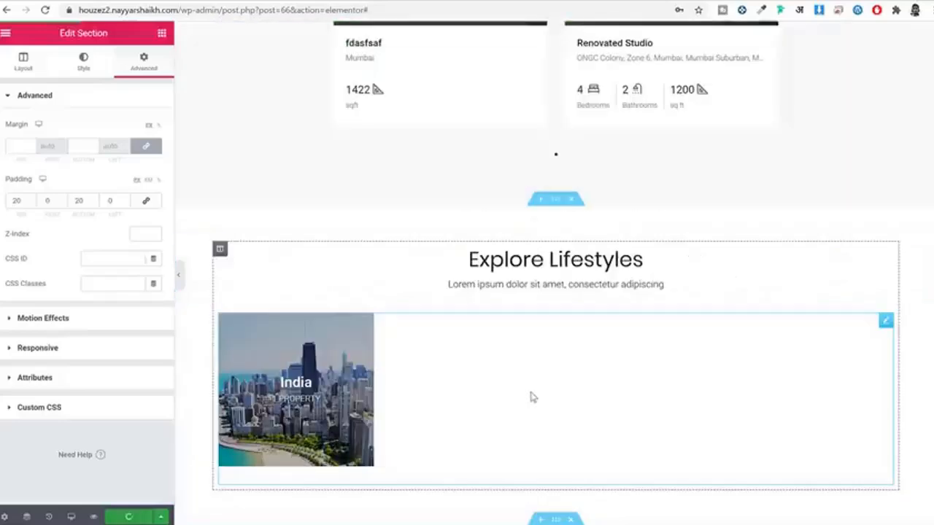
scroll(529, 394, up, 15)
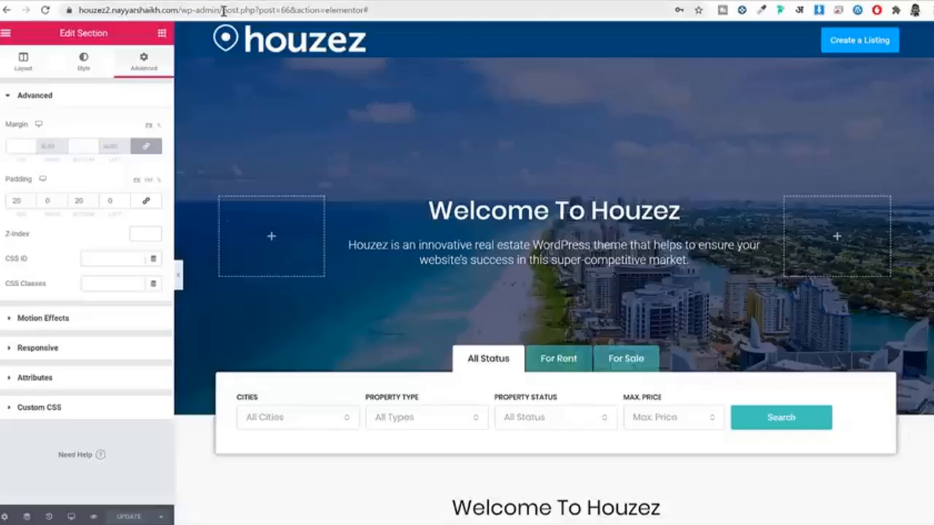
Step: Trim the browser address to /wp-admin to leave Elementor for the admin Dashboard
drag(223, 10, 632, 61)
key(BackSpace)
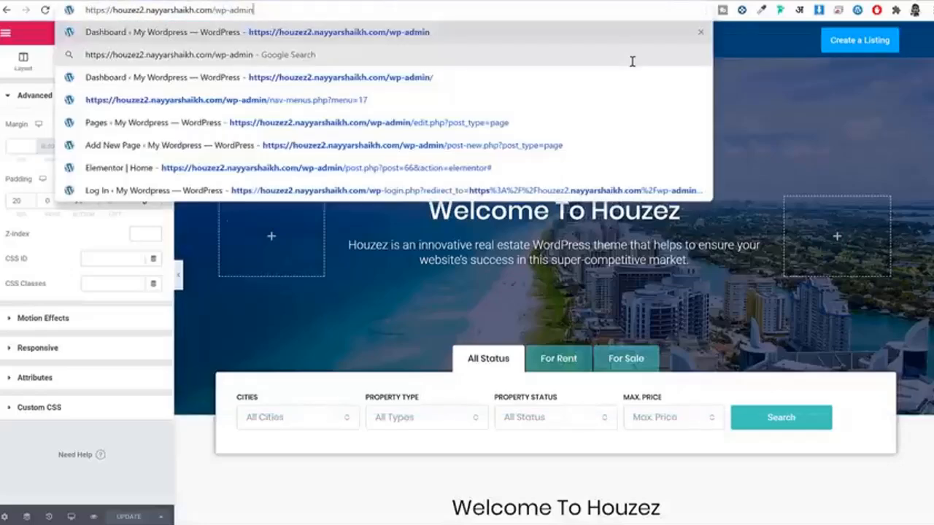
key(Return)
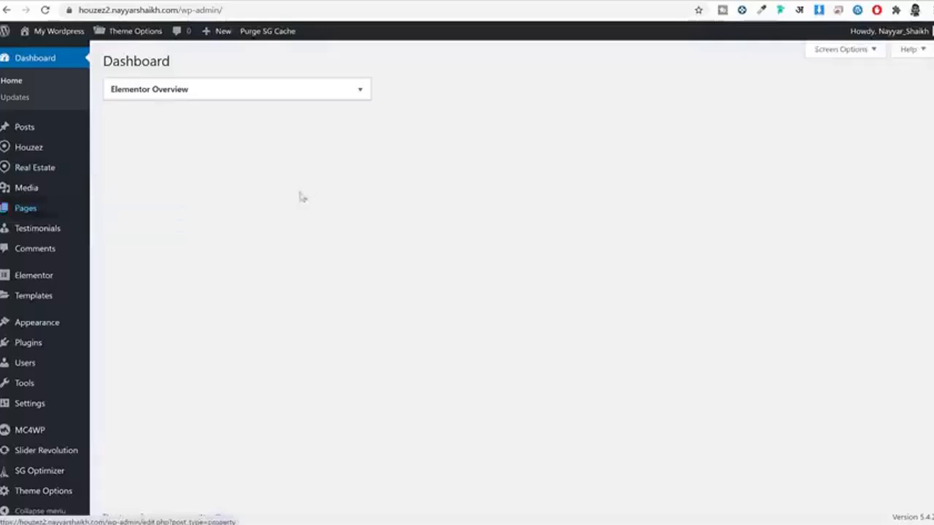
mouse_move(51, 207)
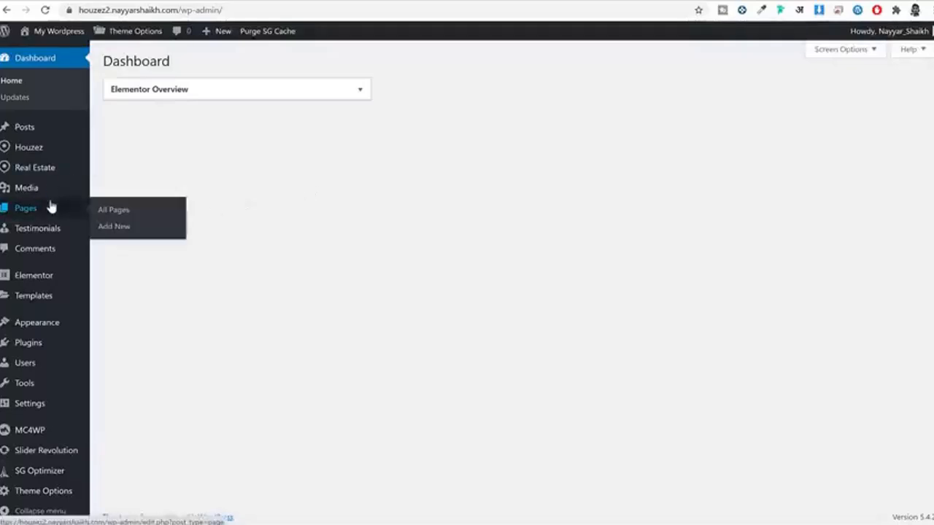
Step: Create a new page titled About Us using the Houzez Page Builder template
click(116, 228)
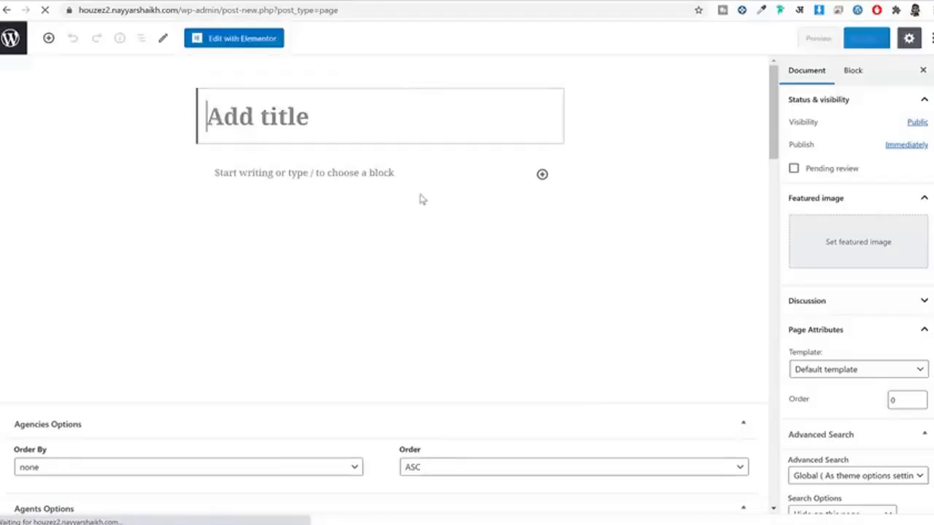
text(About Us)
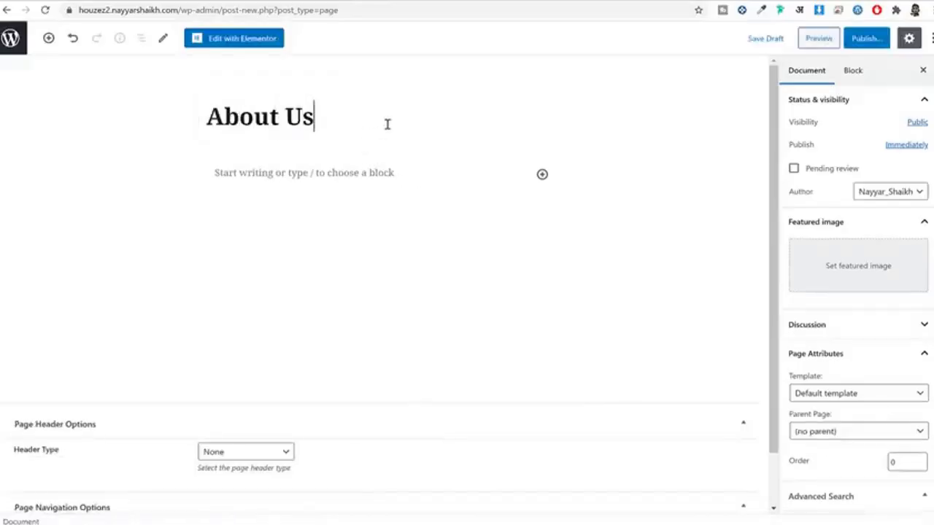
scroll(729, 277, down, 1)
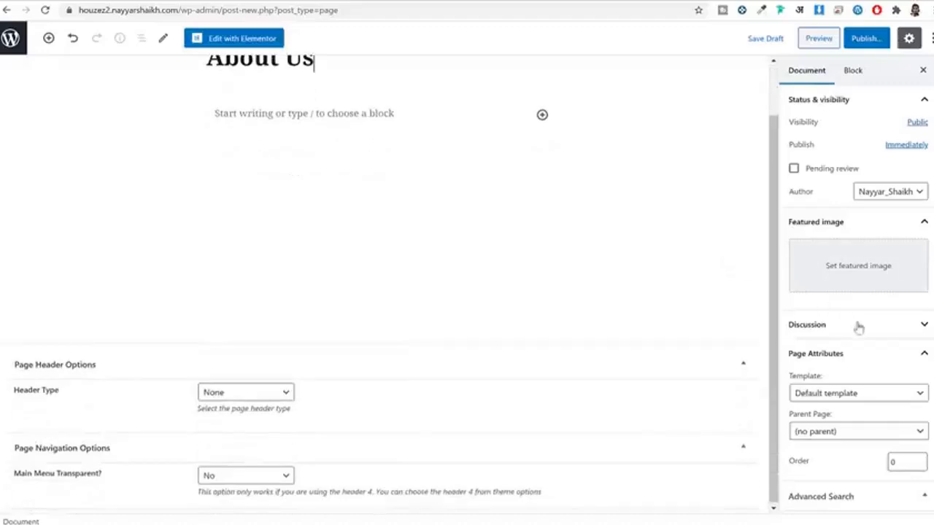
scroll(857, 328, down, 1)
click(861, 334)
scroll(846, 394, down, 3)
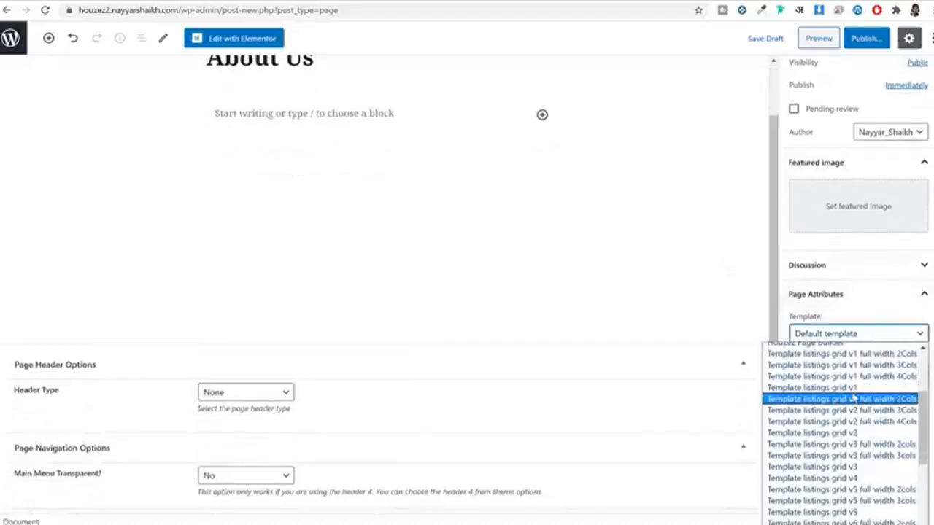
scroll(857, 402, up, 3)
click(861, 461)
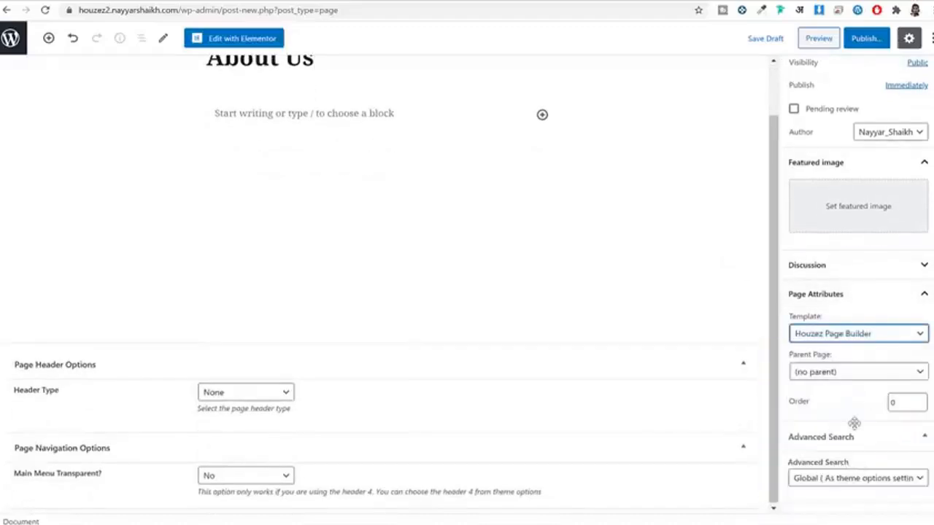
Step: Publish the About Us page and open it in Elementor
scroll(754, 294, up, 1)
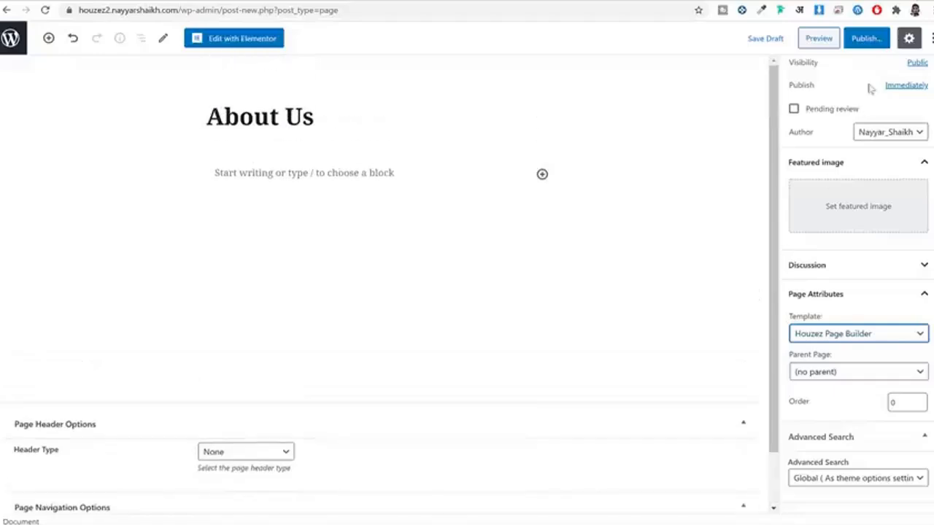
click(864, 39)
click(865, 38)
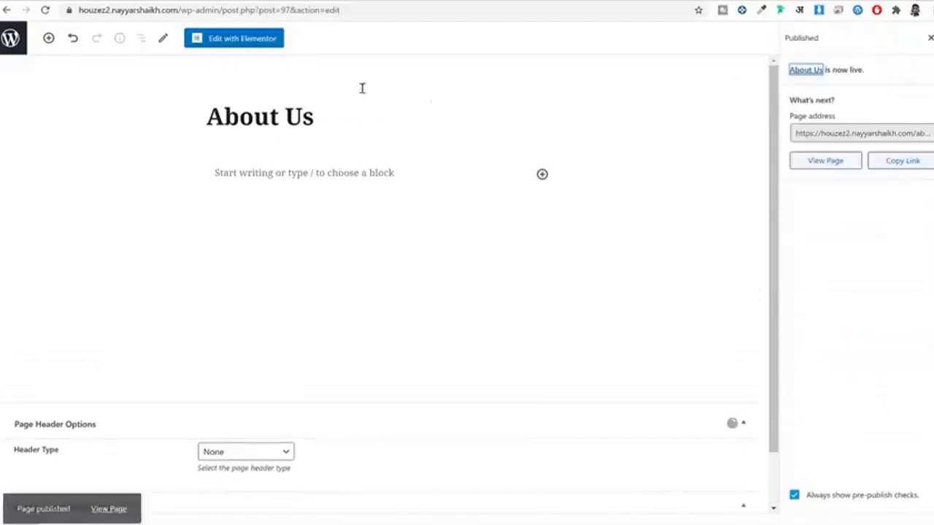
click(248, 40)
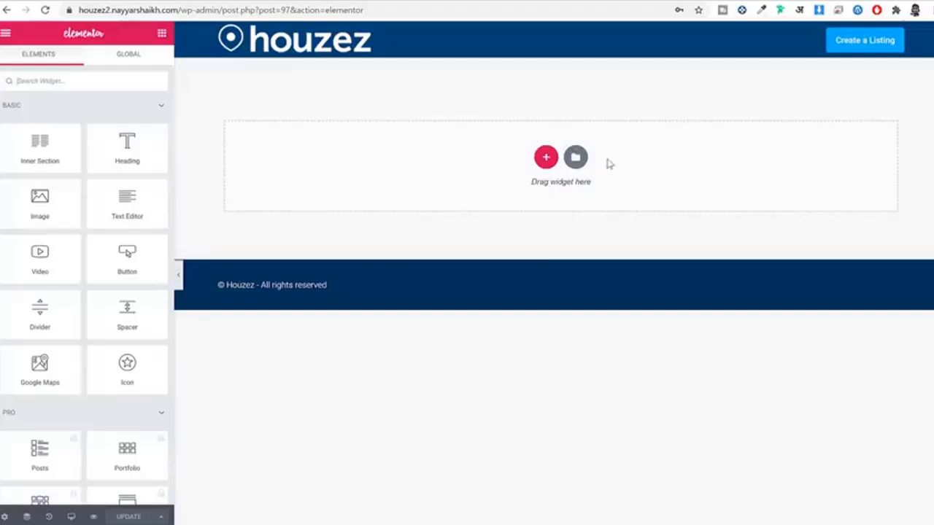
Step: Import the About - Houzez template file from the Pages folder into the Elementor library
click(582, 165)
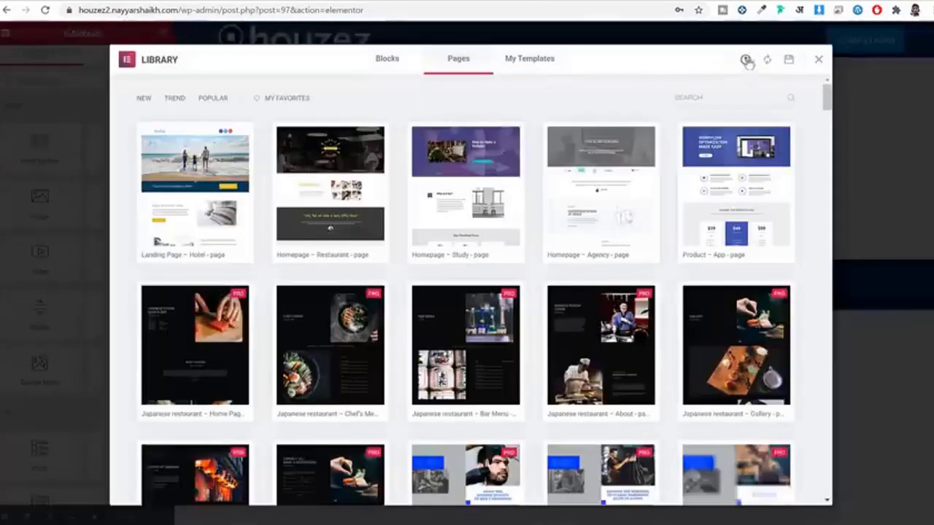
click(744, 61)
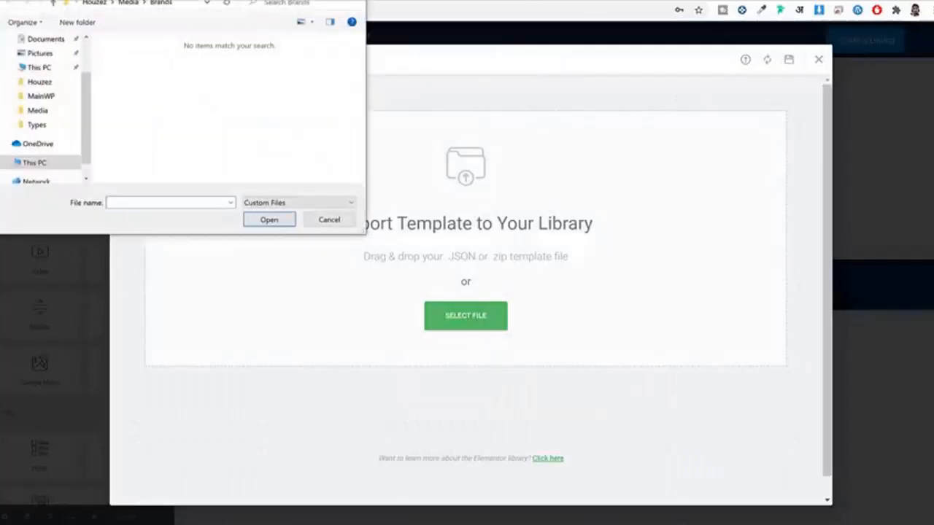
drag(246, 0, 496, 64)
click(373, 76)
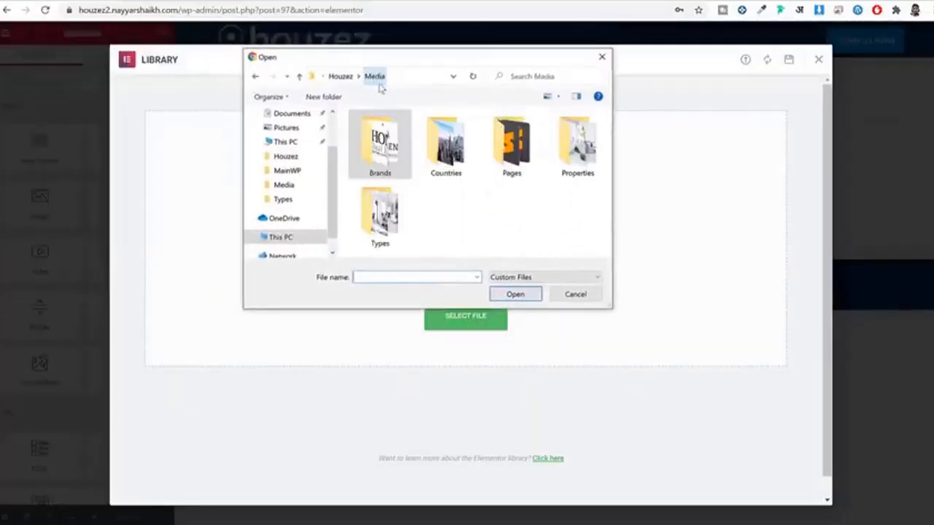
double_click(530, 151)
click(388, 131)
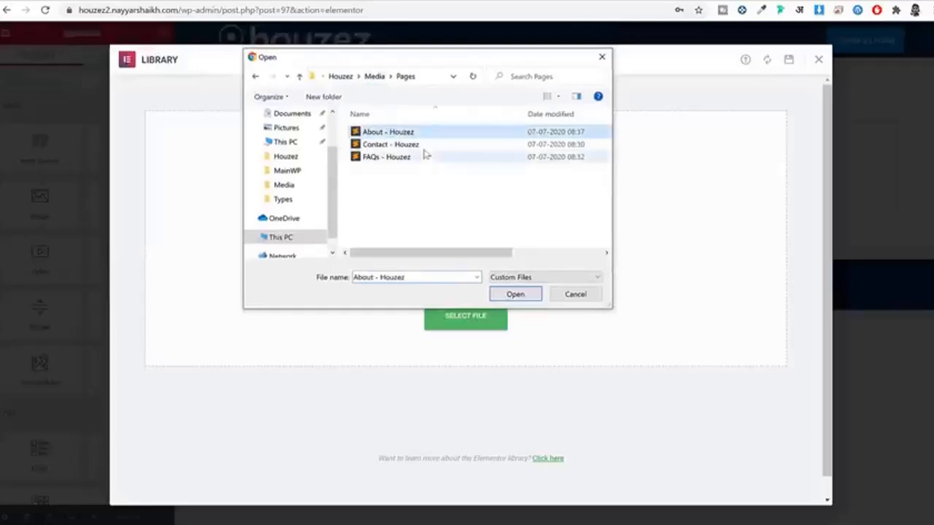
click(506, 295)
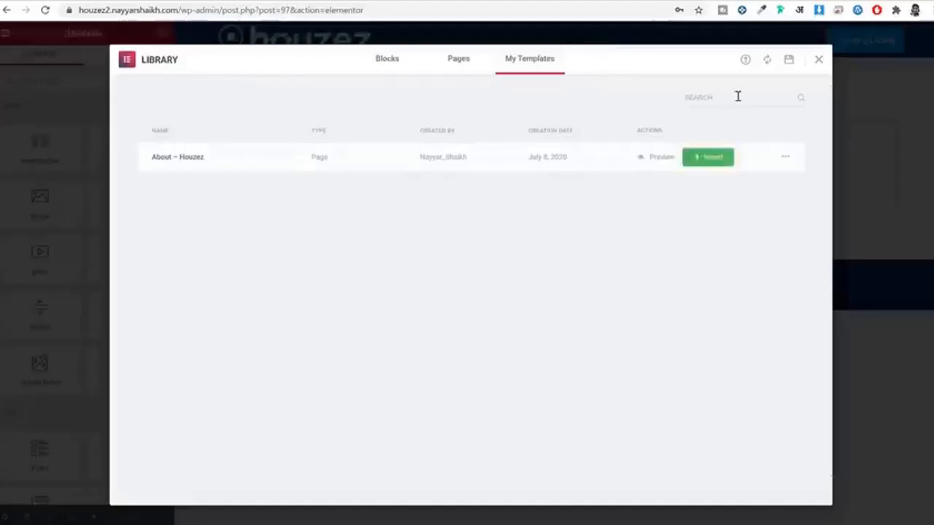
Step: Import the Contact - Houzez and FAQs - Houzez template files as well
click(746, 61)
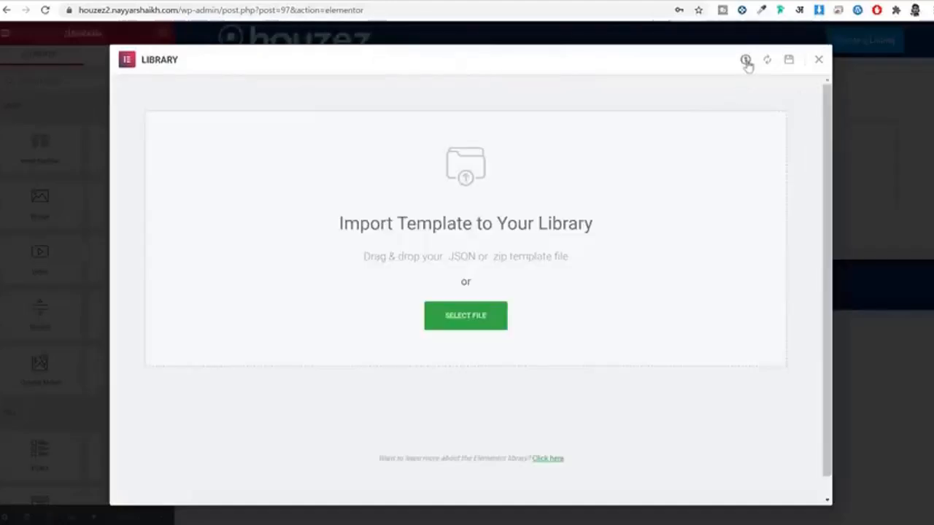
click(475, 319)
click(197, 70)
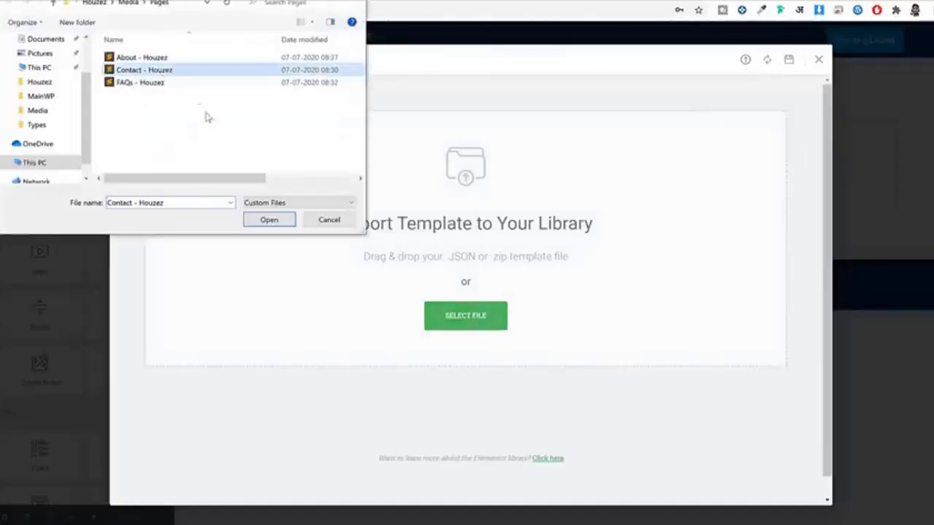
click(268, 222)
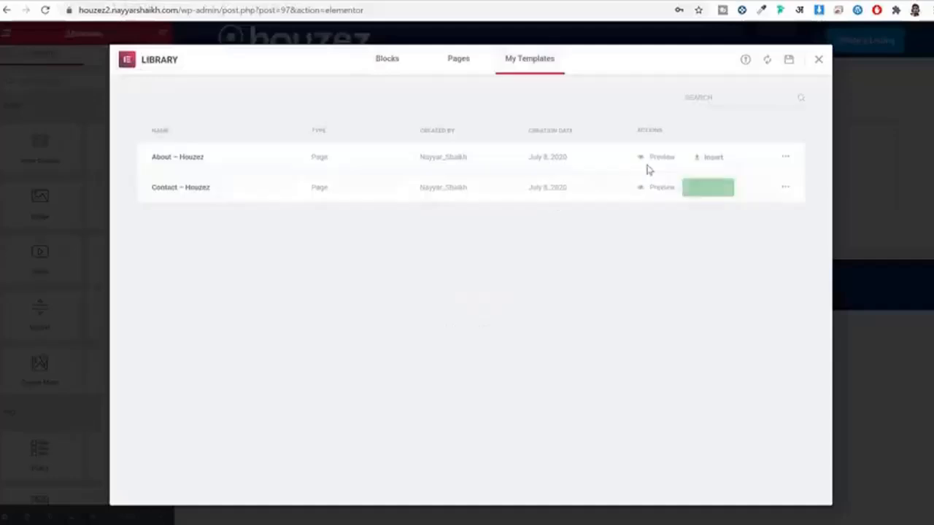
click(747, 60)
click(465, 314)
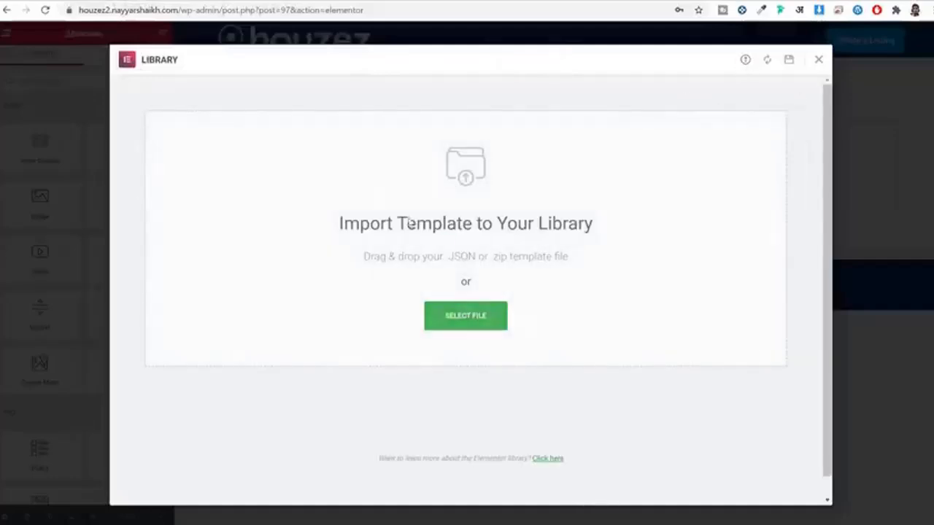
click(163, 83)
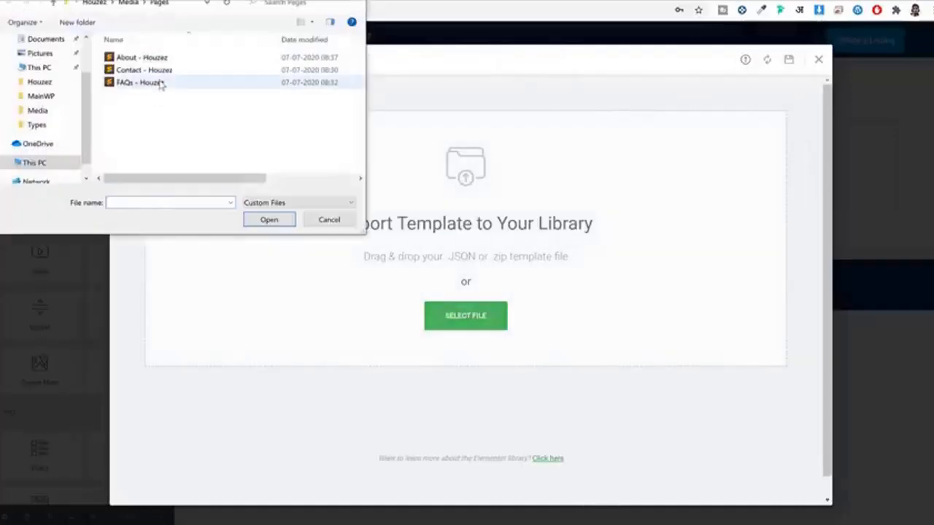
click(270, 221)
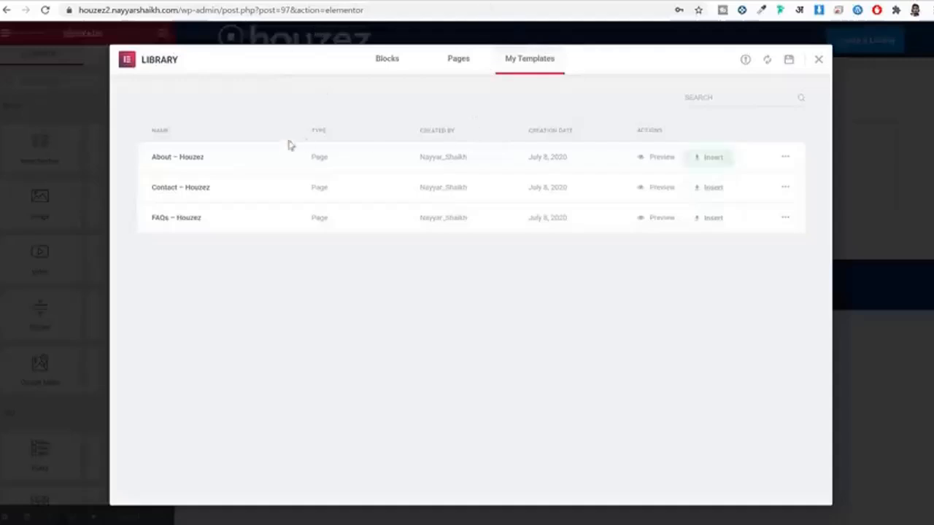
Step: Insert the About – Houzez template into the page, review its sections, and save with Update
click(712, 165)
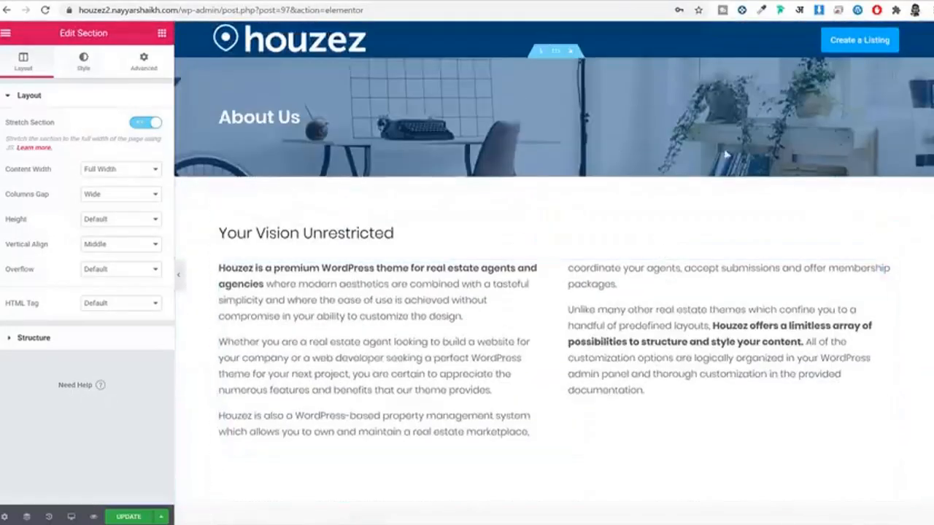
click(437, 290)
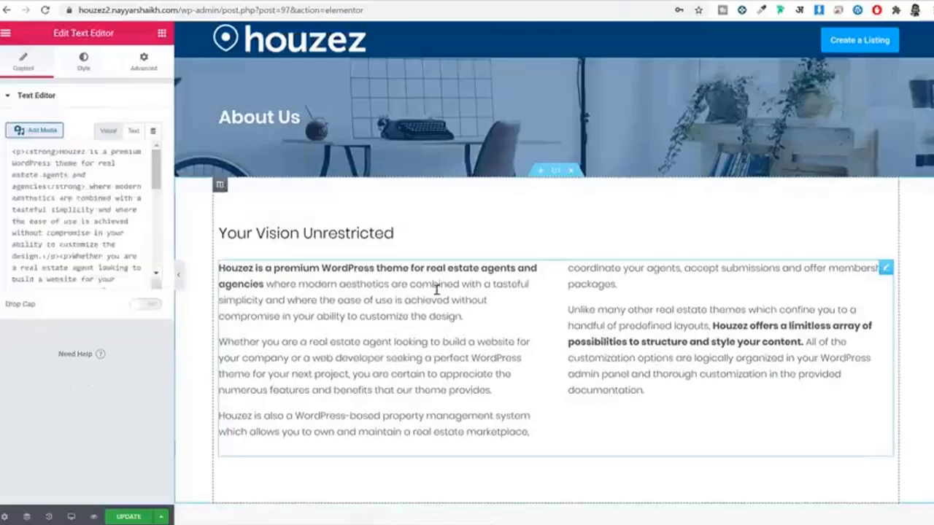
click(299, 234)
scroll(426, 259, down, 8)
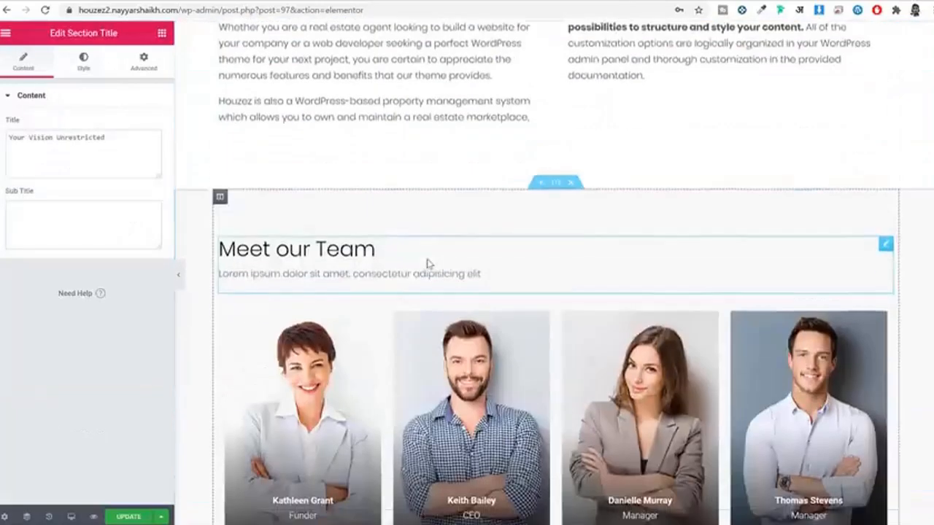
scroll(462, 374, down, 2)
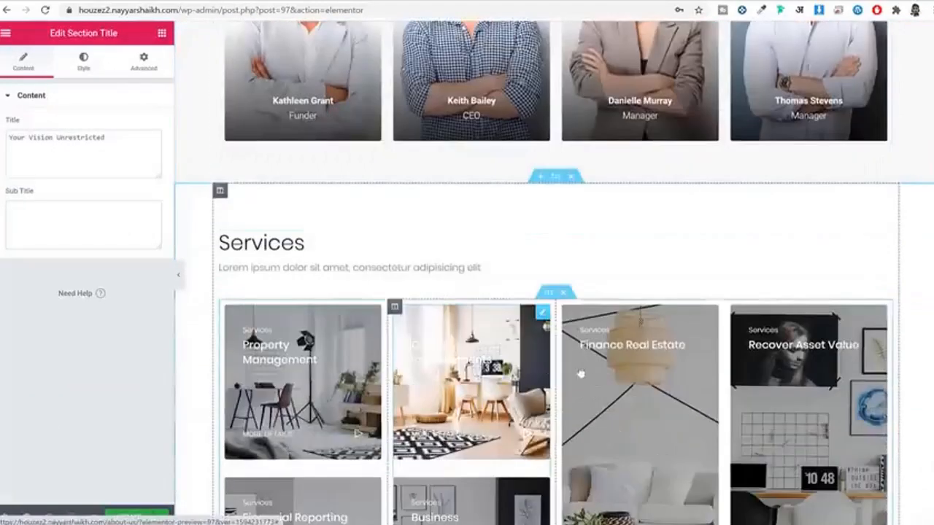
scroll(347, 355, up, 1)
scroll(346, 355, up, 10)
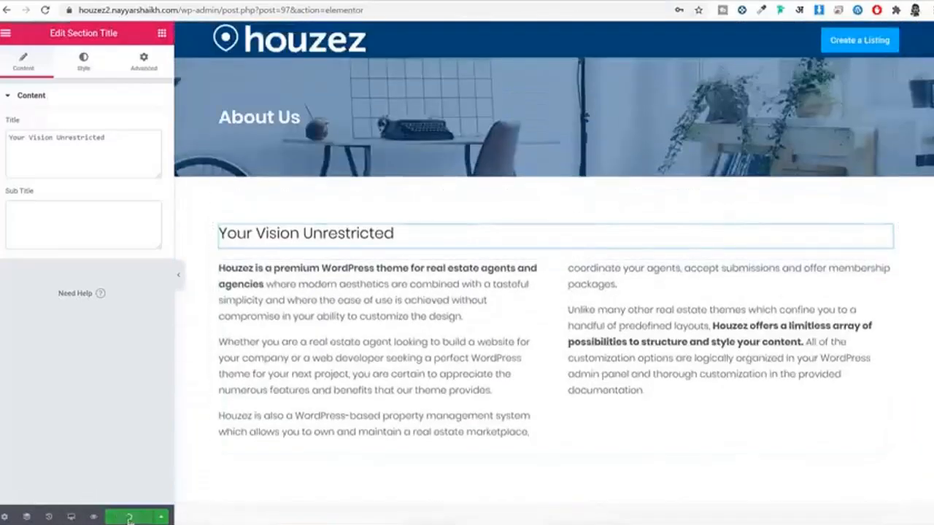
click(129, 518)
Step: Trim the address to wp-admin to return to the Dashboard
drag(250, 11, 609, 25)
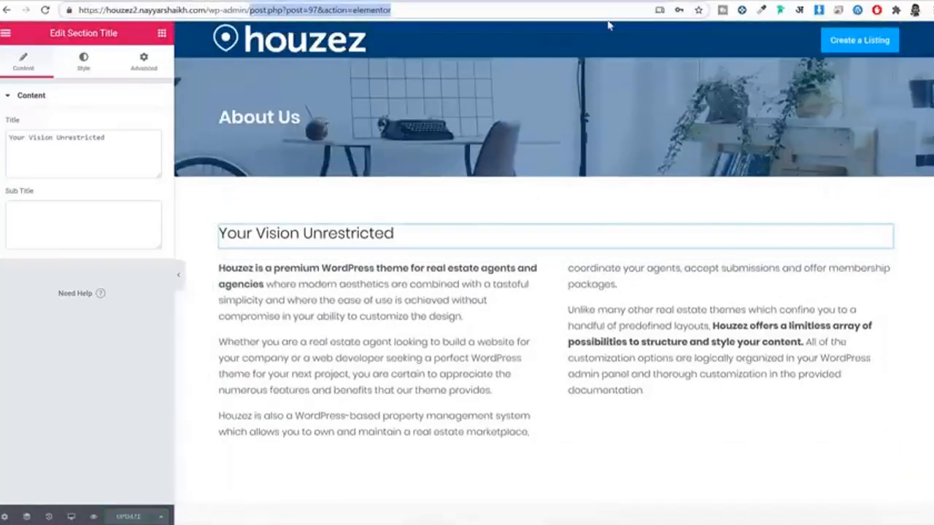
key(BackSpace)
key(Return)
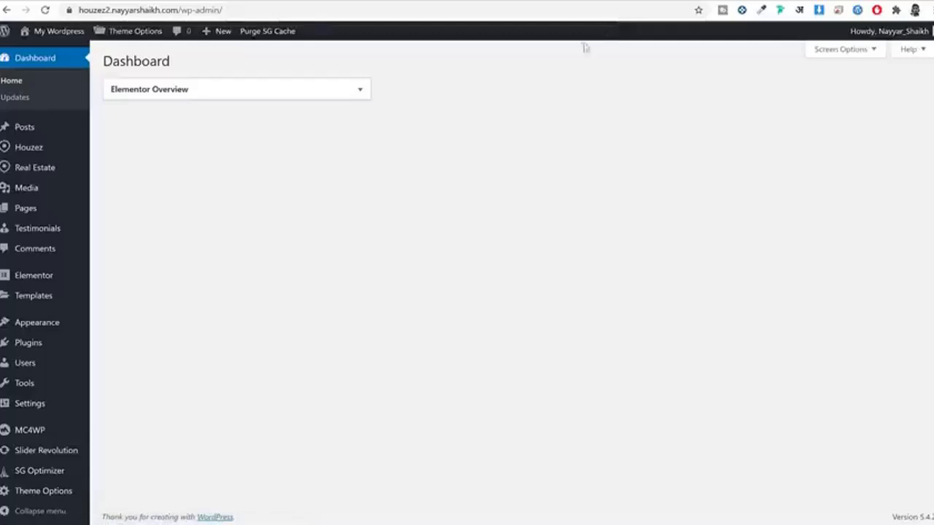
Step: Publish a new page titled FAQs with the Houzez Page Builder template
mouse_move(58, 213)
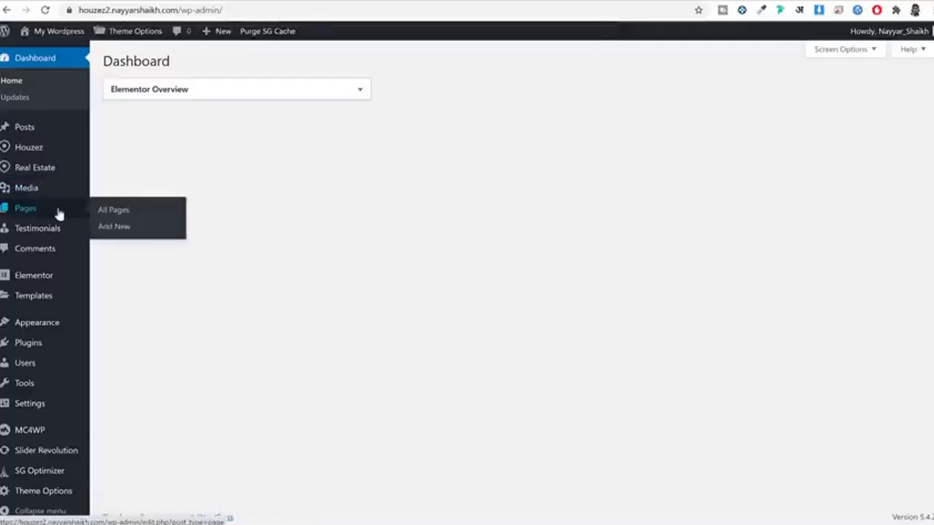
click(118, 231)
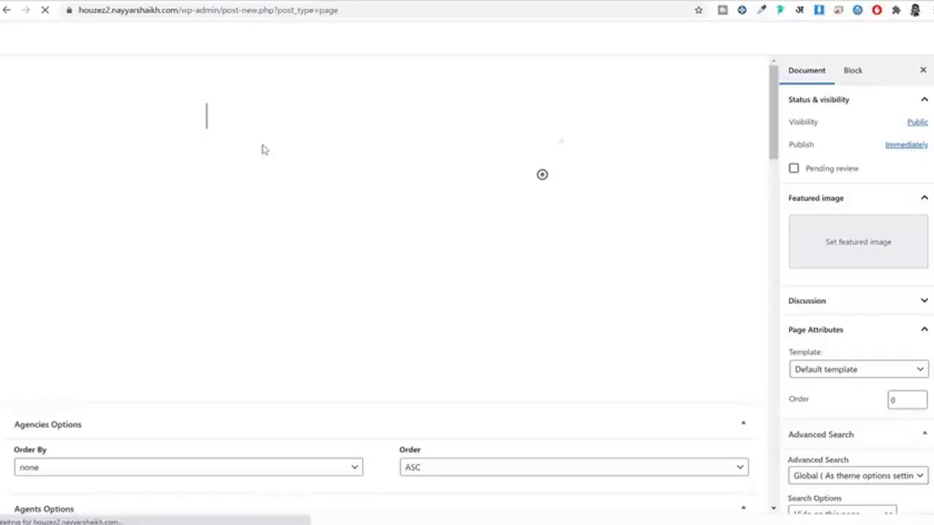
text(FAQ)
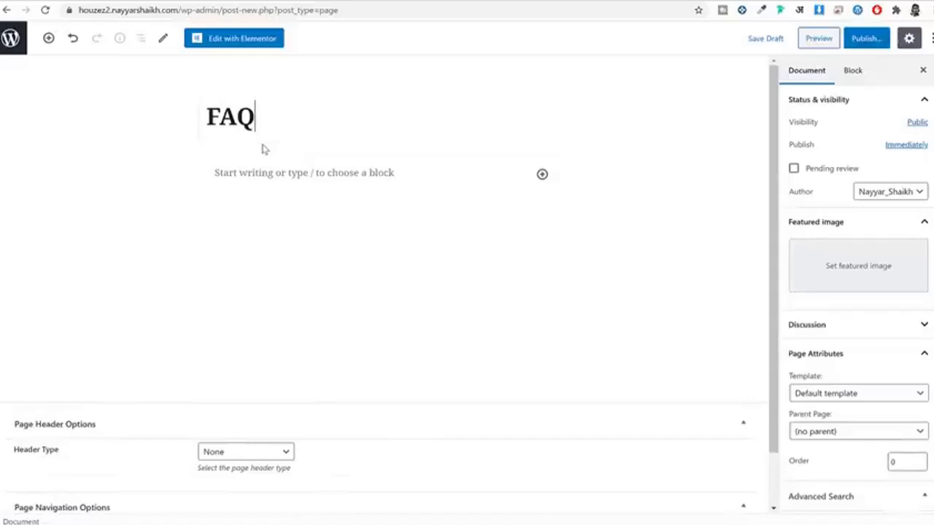
text(s)
scroll(839, 325, down, 2)
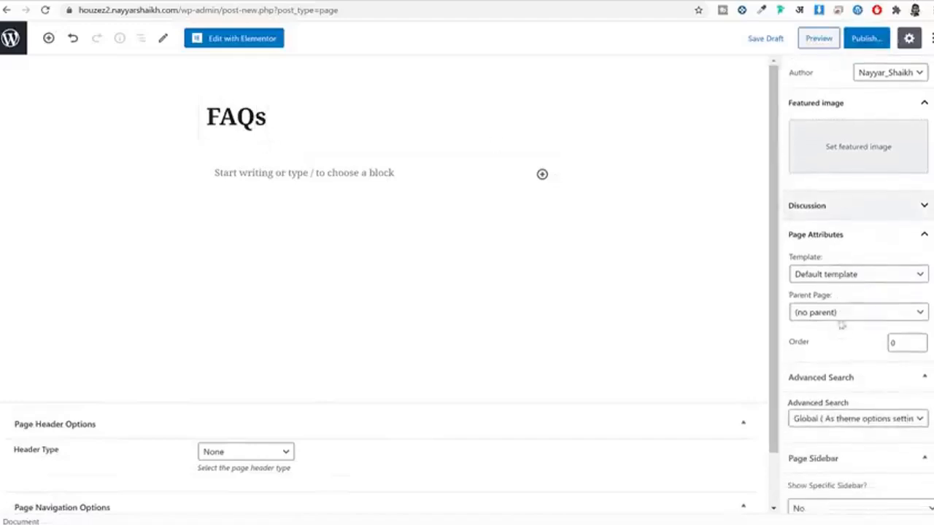
click(859, 274)
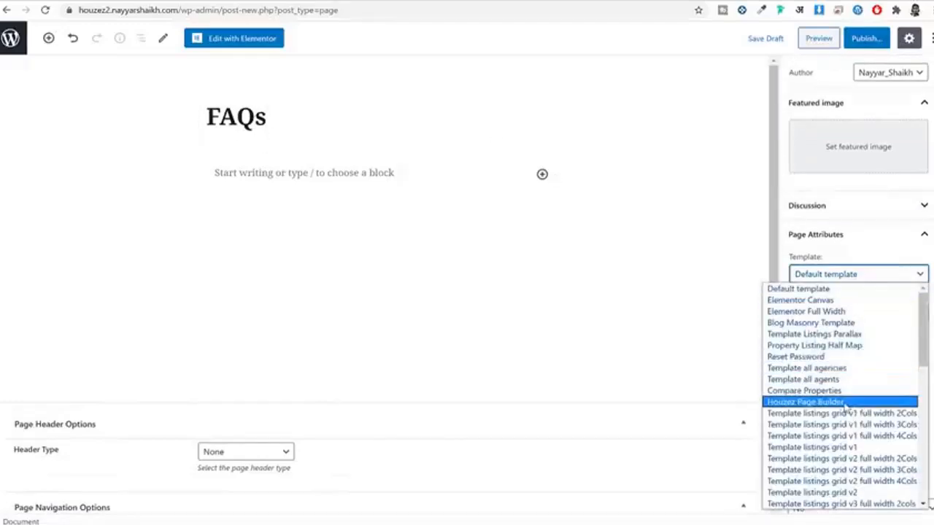
click(845, 402)
click(868, 44)
click(869, 44)
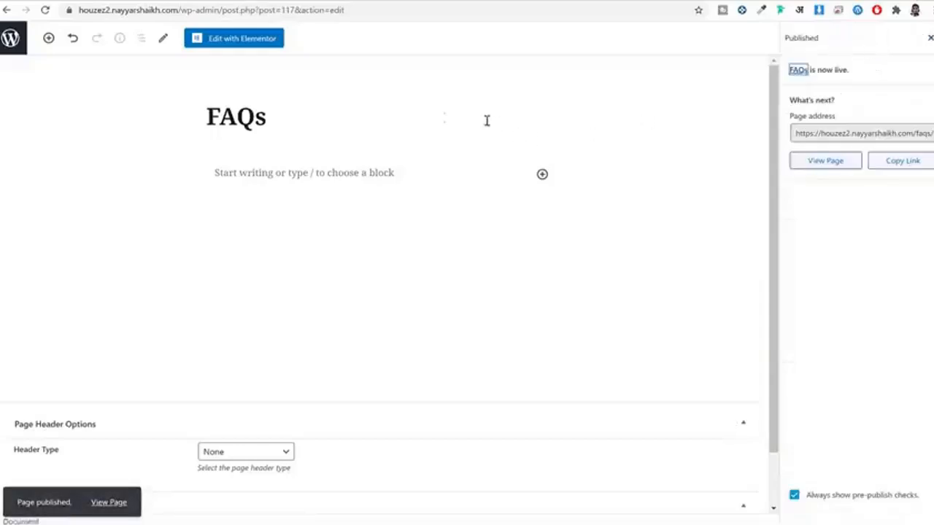
Step: Insert the FAQs – Houzez template from My Templates in Elementor and check its accordion questions
click(245, 45)
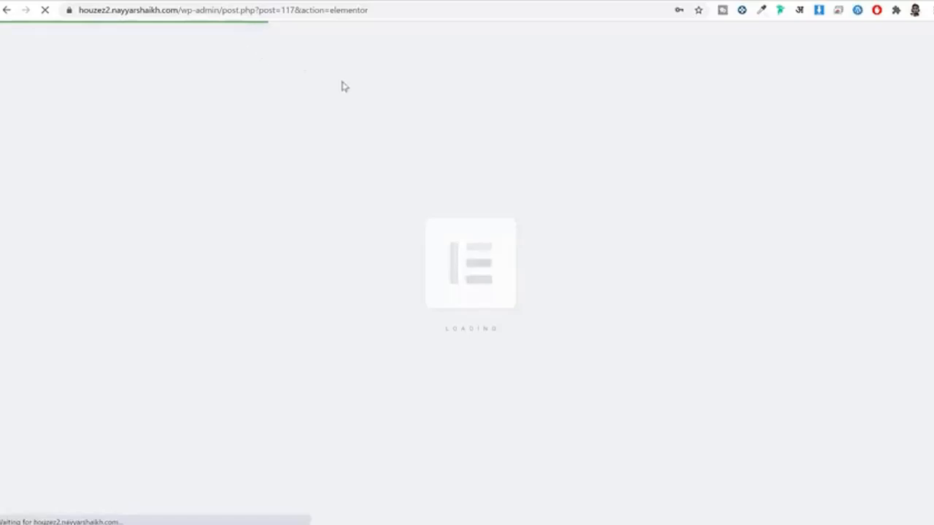
click(576, 158)
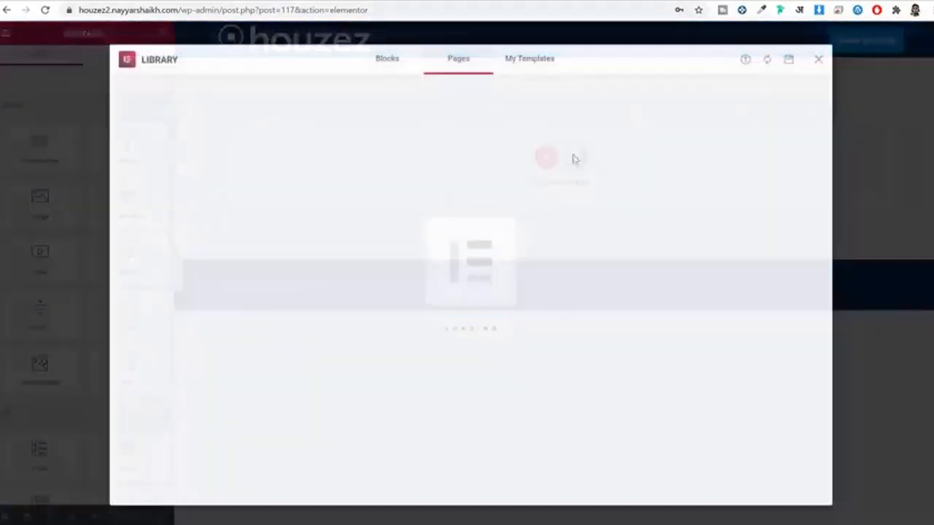
click(542, 62)
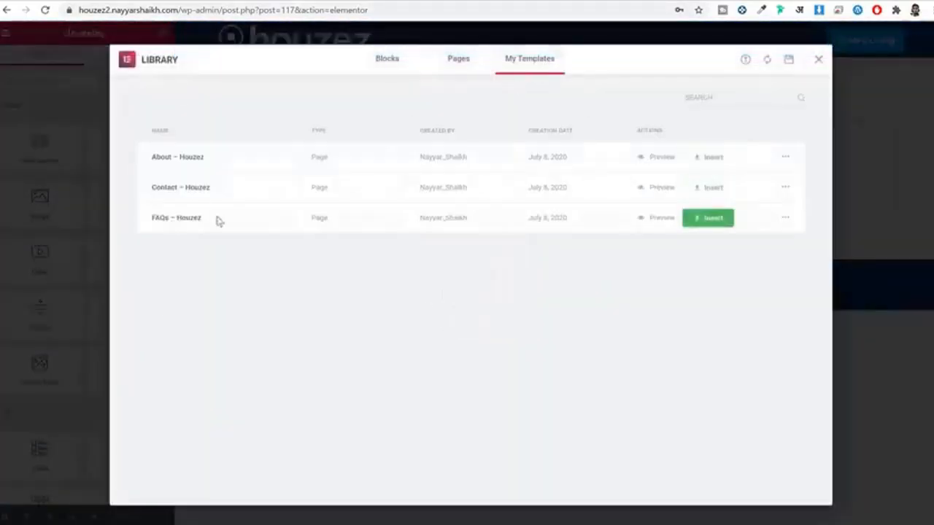
click(727, 226)
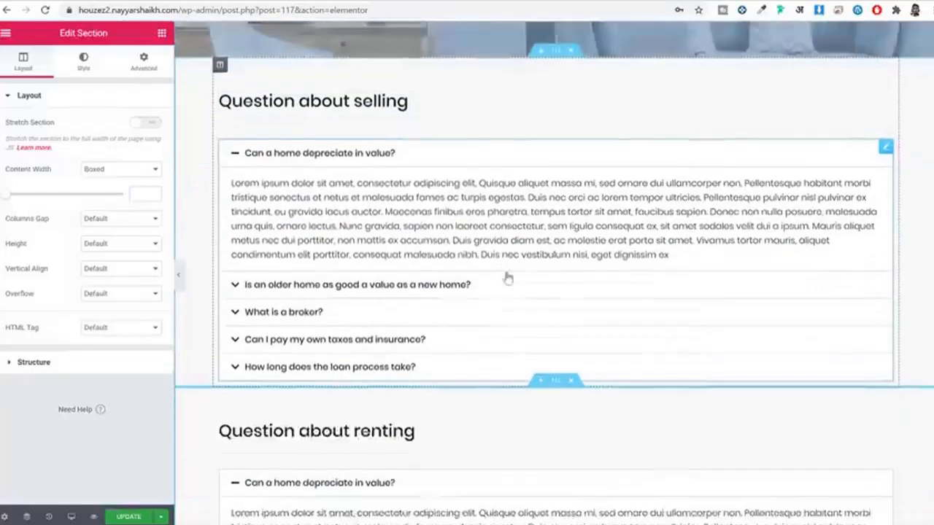
click(374, 229)
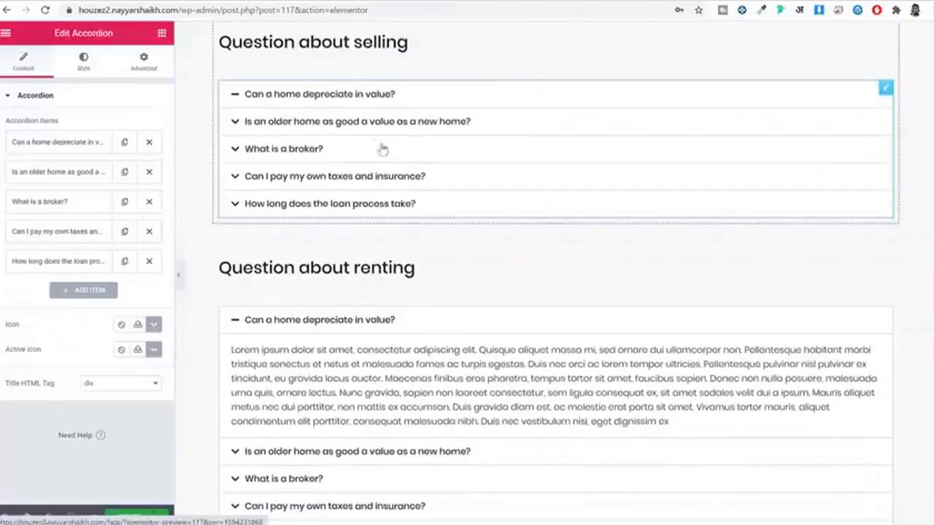
click(21, 202)
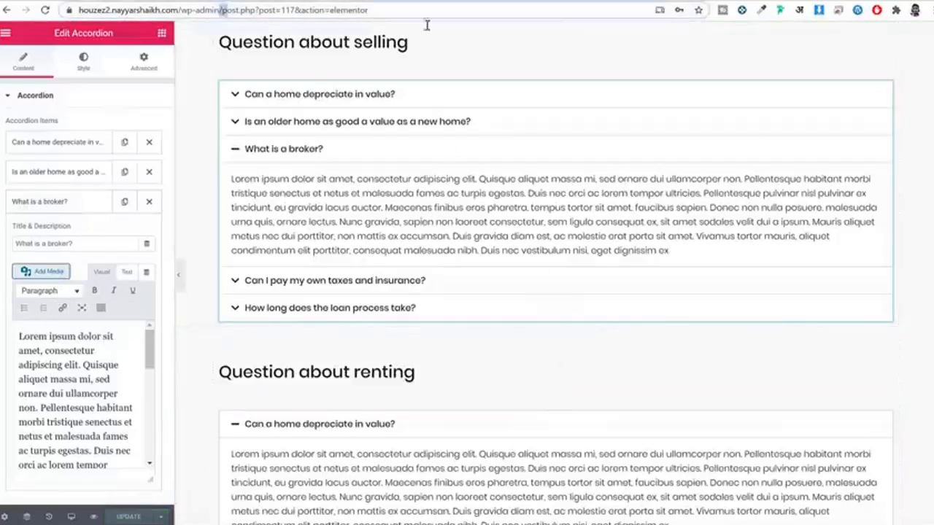
Step: Clear the editor part of the address to go back to the WordPress admin
key(shift+End)
key(BackSpace)
key(Return)
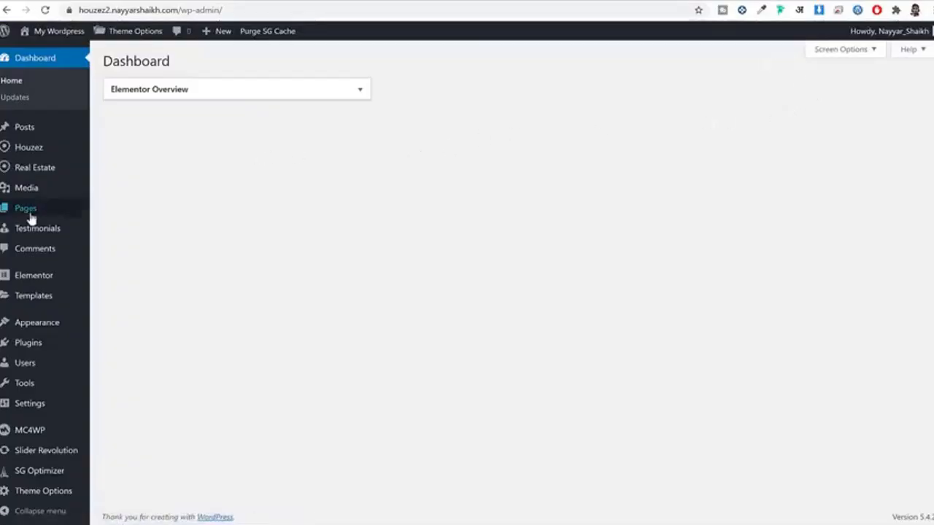
Step: Publish a new page titled Contact with the Houzez Page Builder template
mouse_move(31, 213)
click(173, 232)
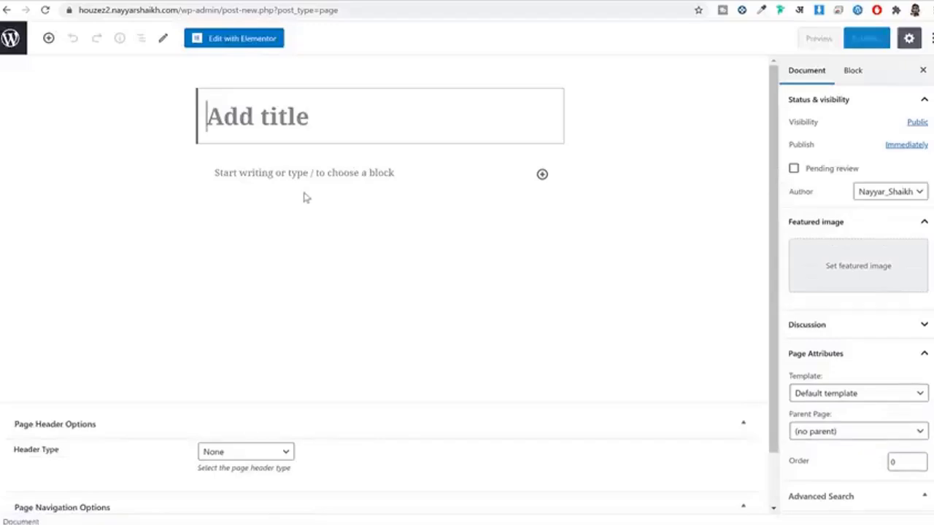
text(Contact)
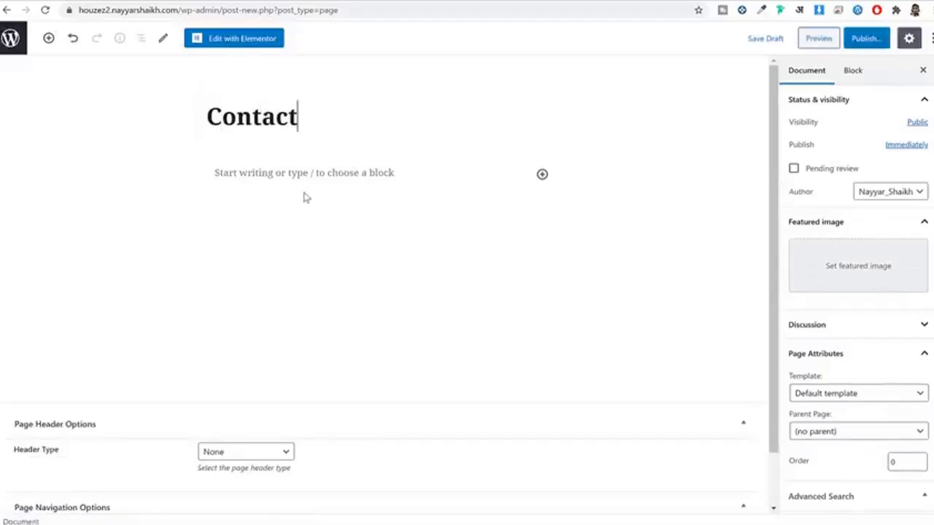
scroll(830, 223, down, 2)
click(860, 275)
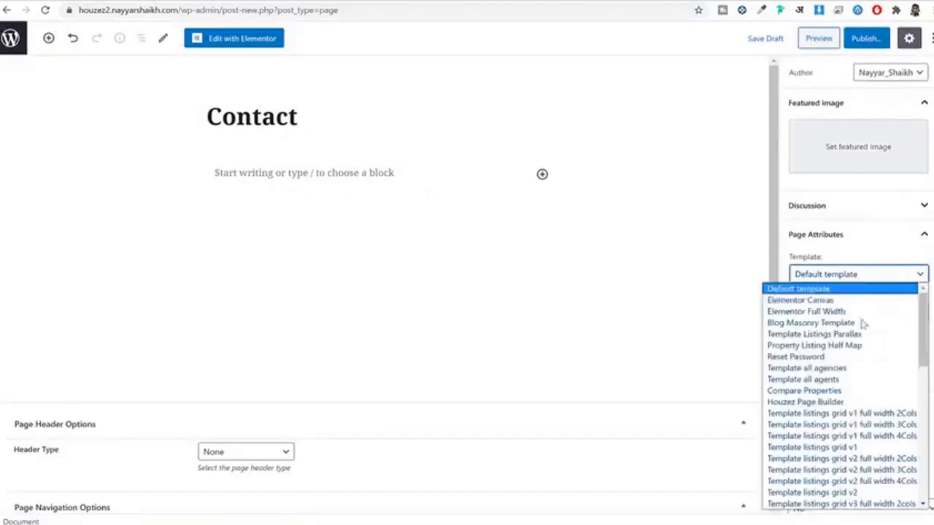
click(860, 401)
click(868, 39)
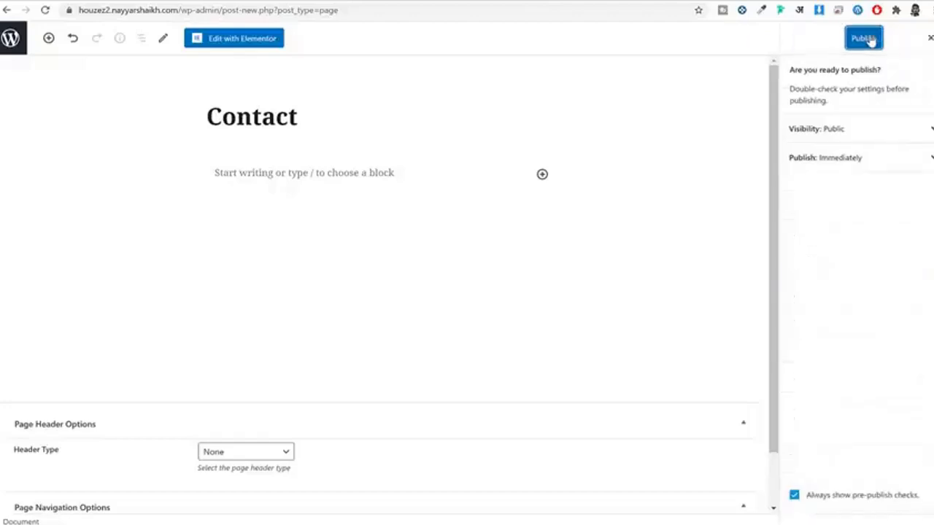
click(870, 41)
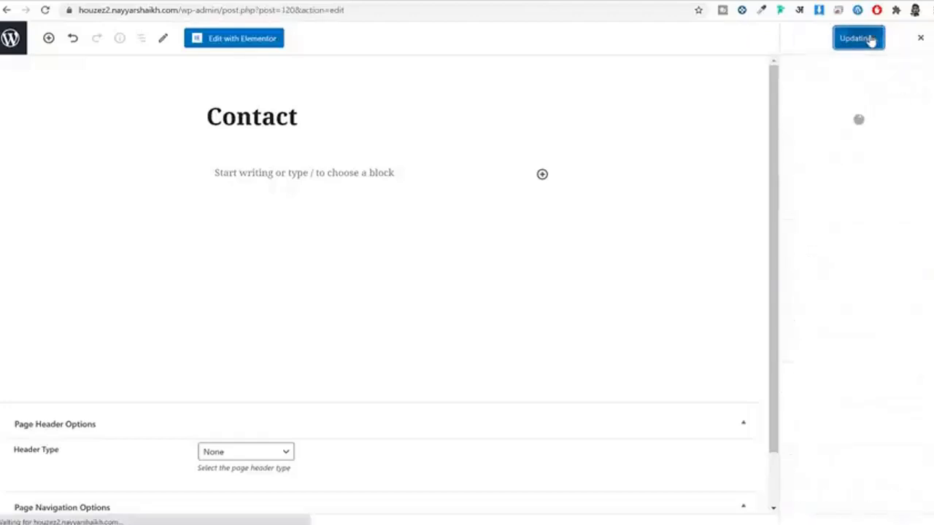
Step: Insert the Contact – Houzez design from My Templates into the page in Elementor
click(244, 45)
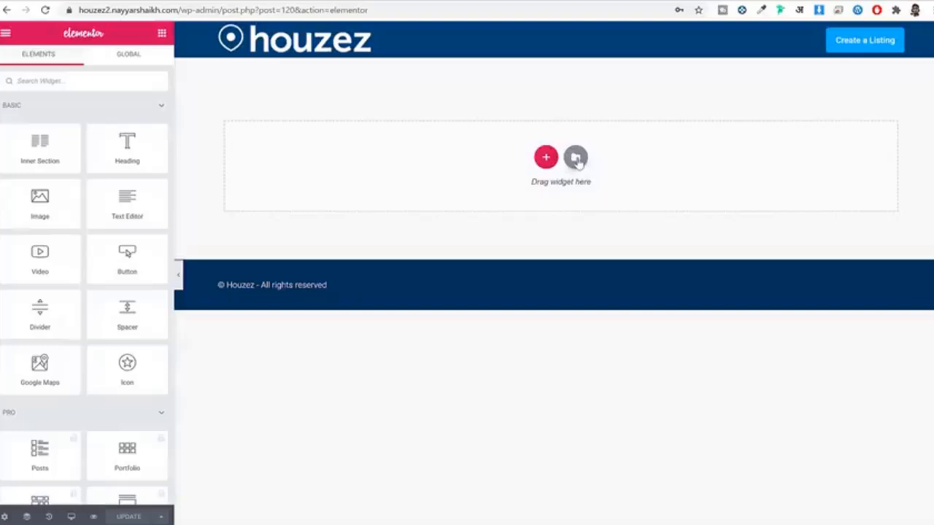
click(576, 158)
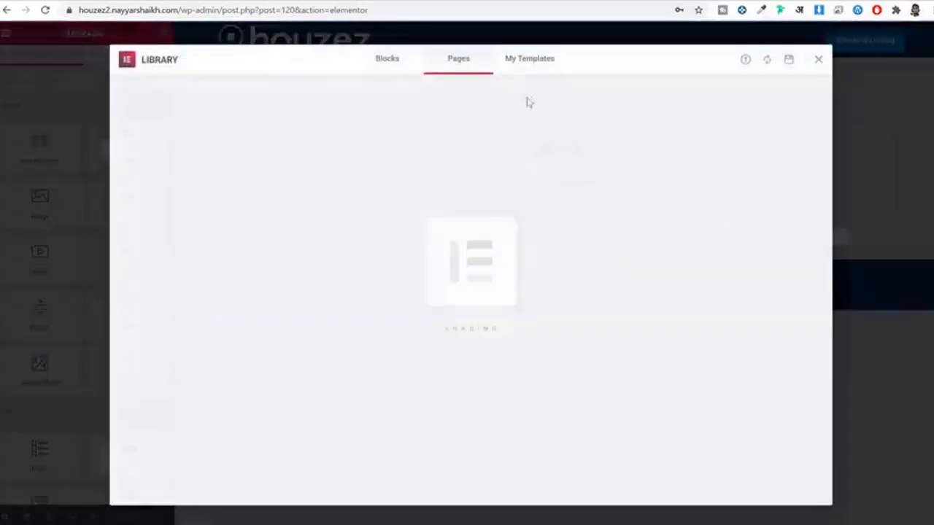
click(529, 60)
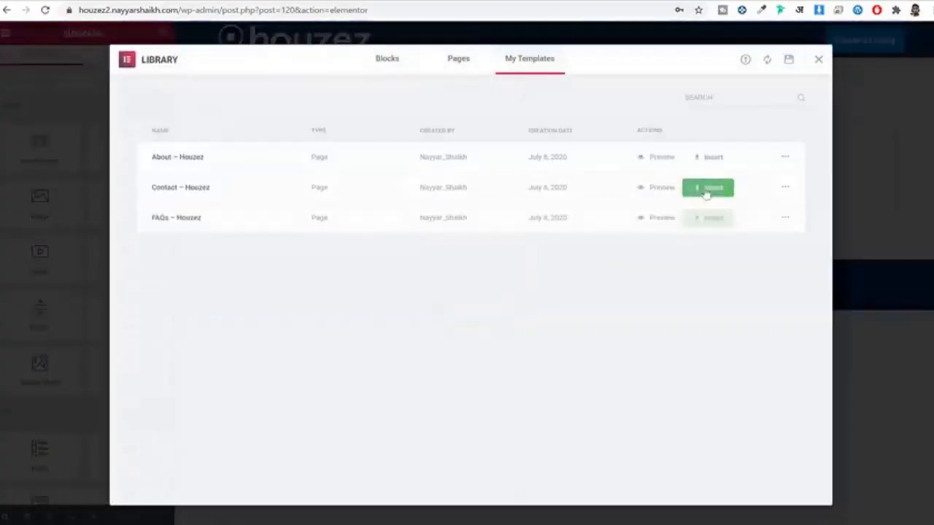
click(706, 190)
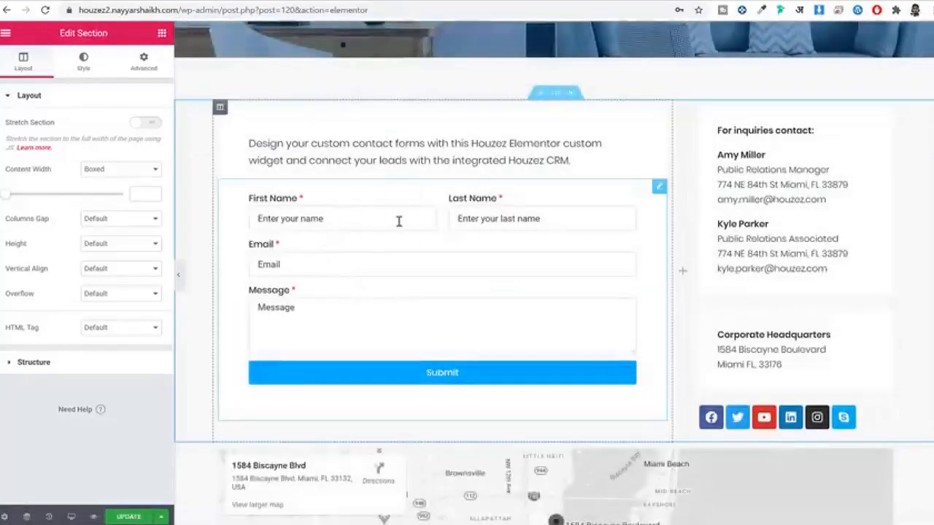
Step: Check the contact form's recipient e-mail address in its Email settings, then save the page
click(427, 213)
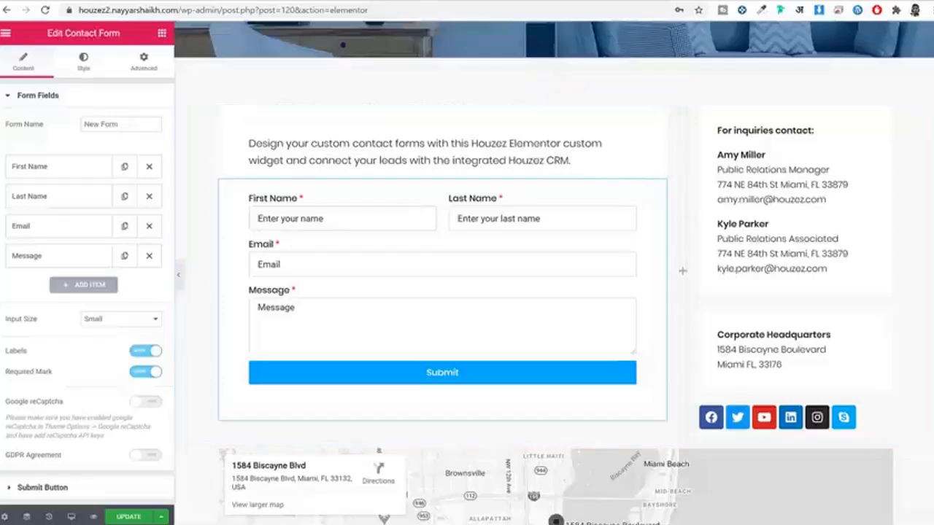
scroll(70, 335, down, 2)
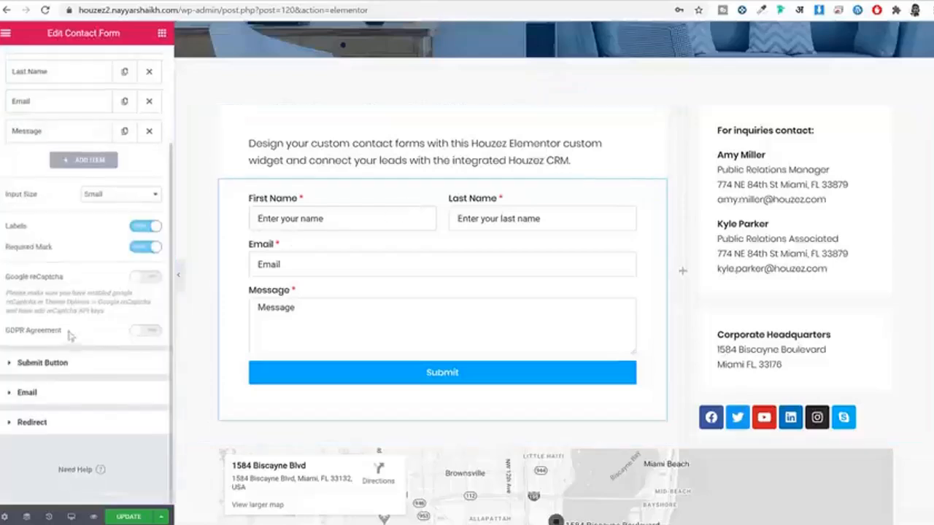
click(62, 395)
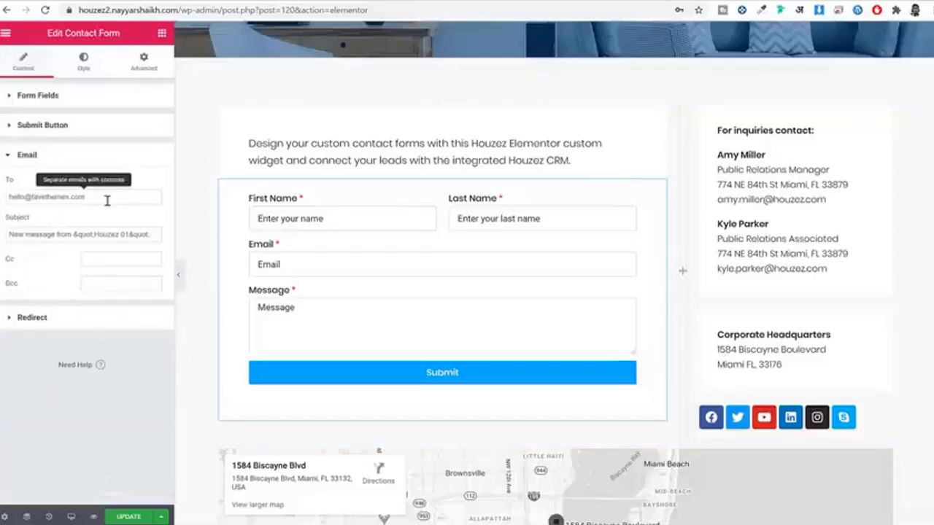
drag(107, 200, 6, 200)
click(81, 202)
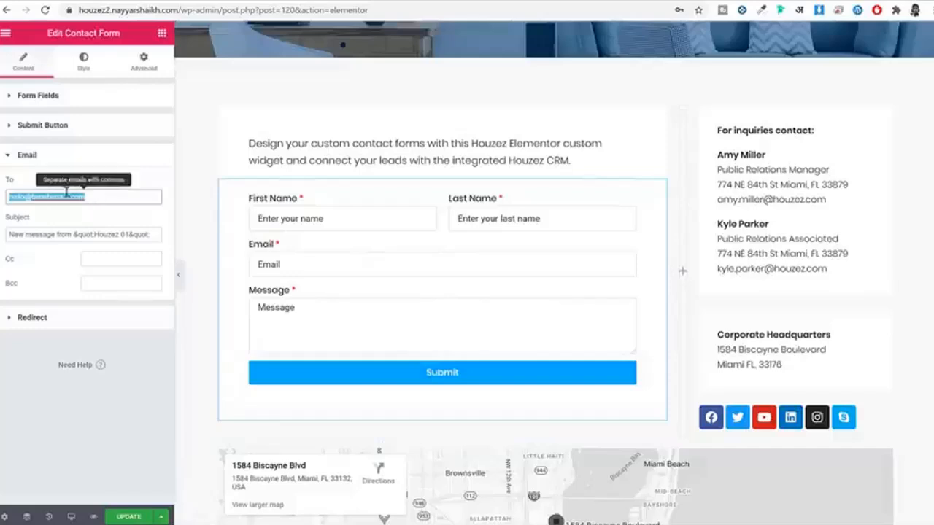
drag(92, 196, 2, 196)
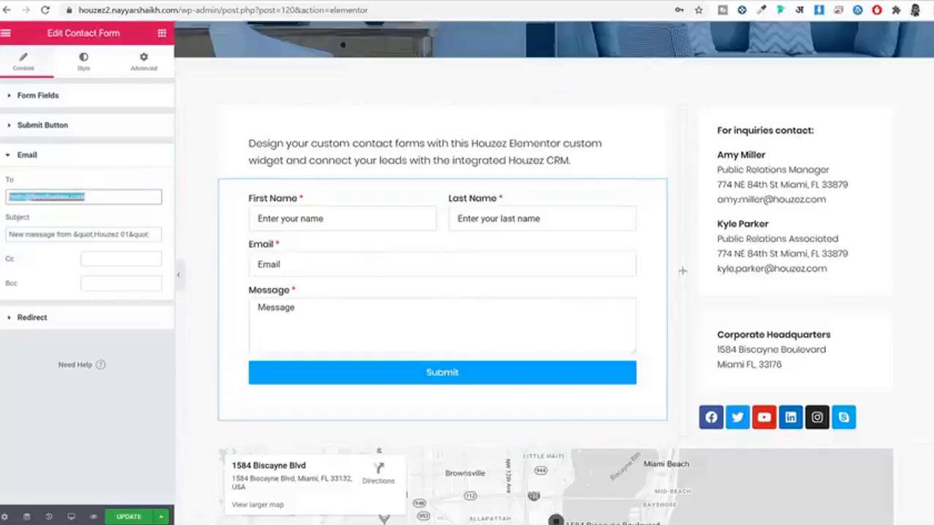
click(125, 516)
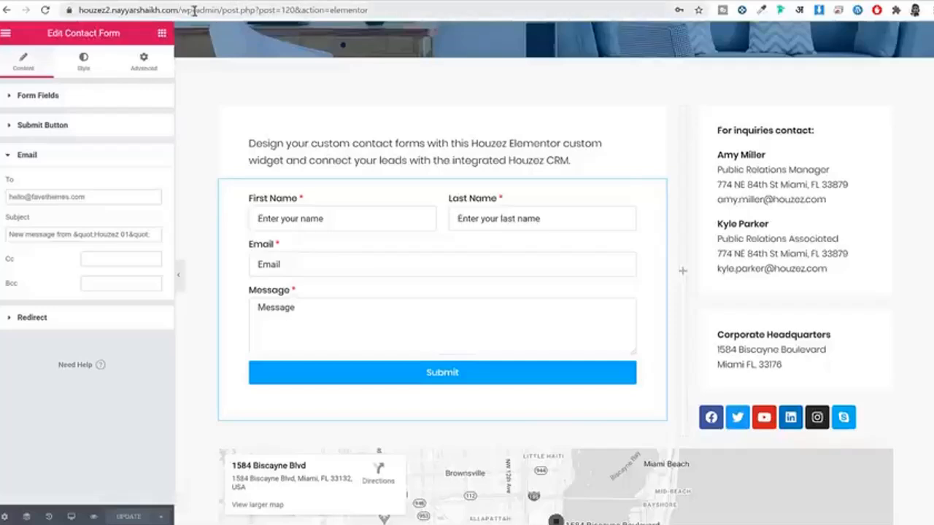
scroll(786, 229, down, 1)
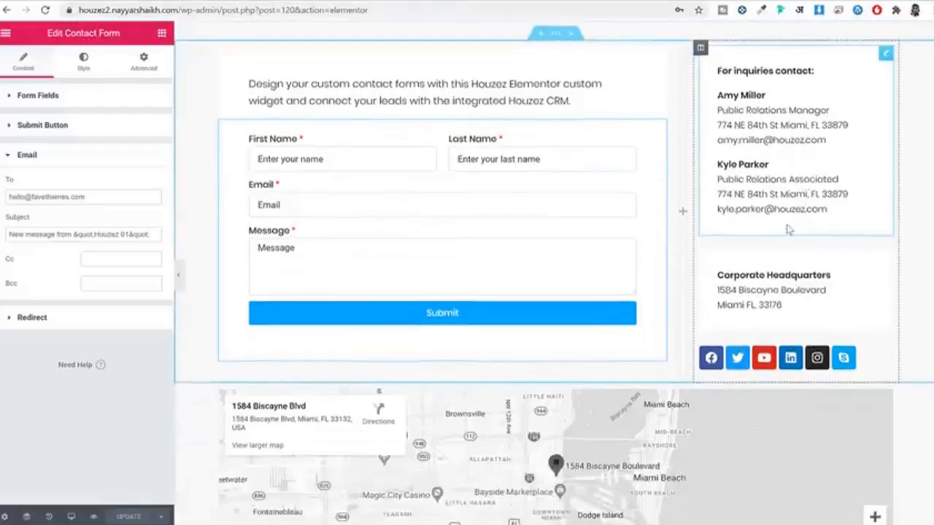
scroll(786, 229, up, 2)
Step: Remove the admin path from the address to load the live homepage
drag(207, 9, 395, 9)
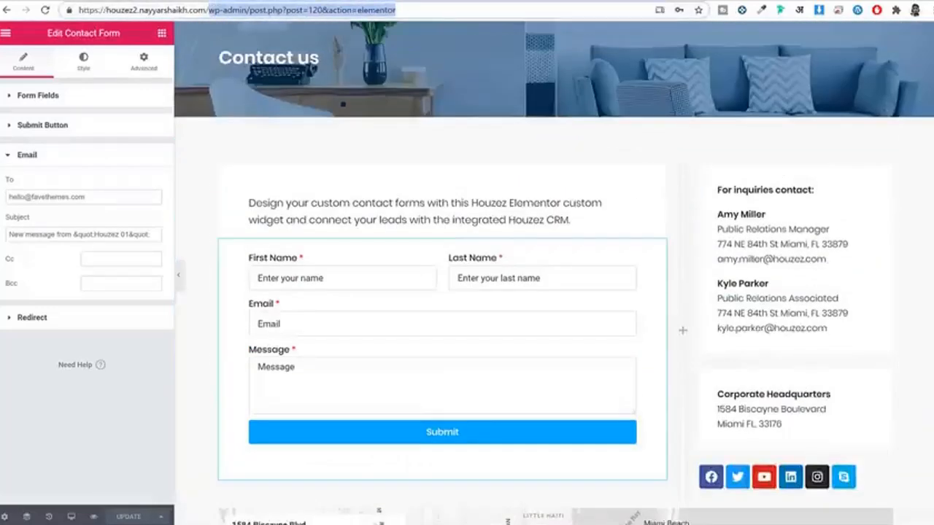
key(BackSpace)
key(Return)
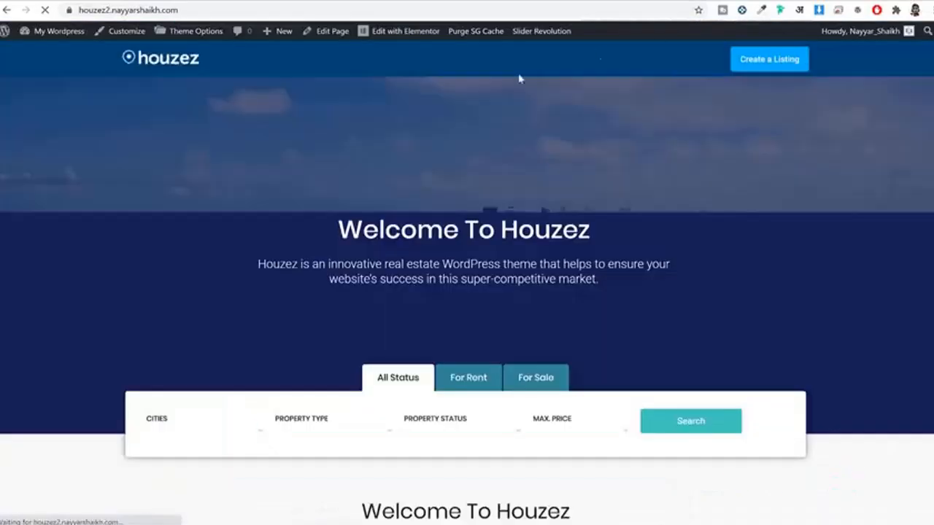
Step: Edit the homepage in Elementor and inspect the Inquiry Form's recipient e-mail address
click(407, 34)
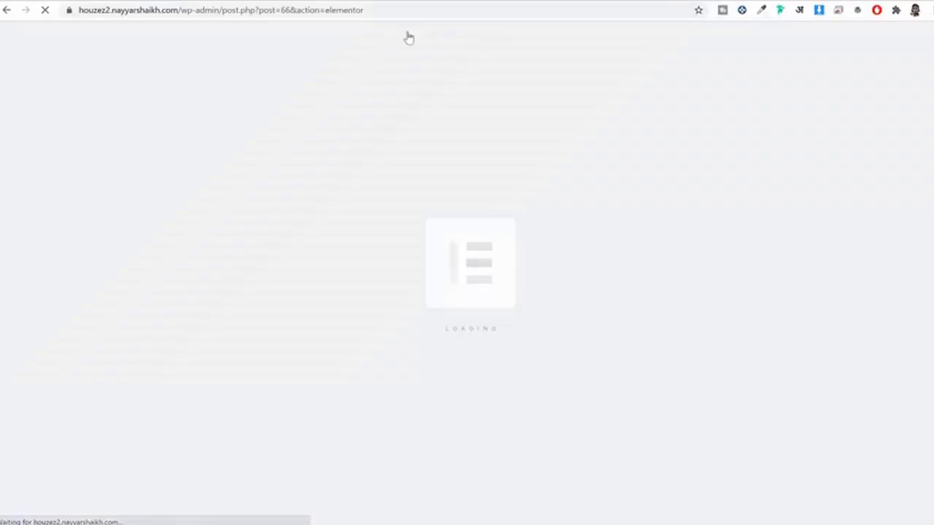
scroll(653, 128, down, 5)
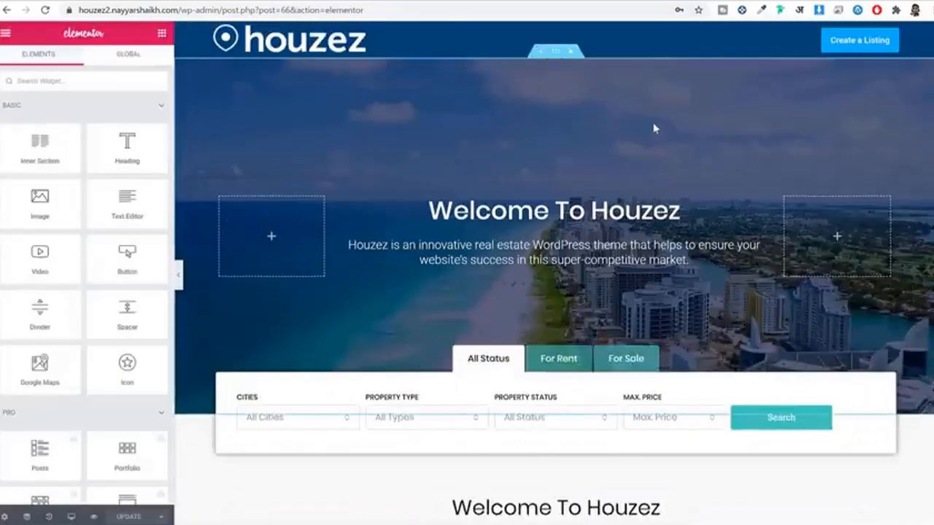
scroll(667, 163, down, 10)
scroll(669, 164, down, 7)
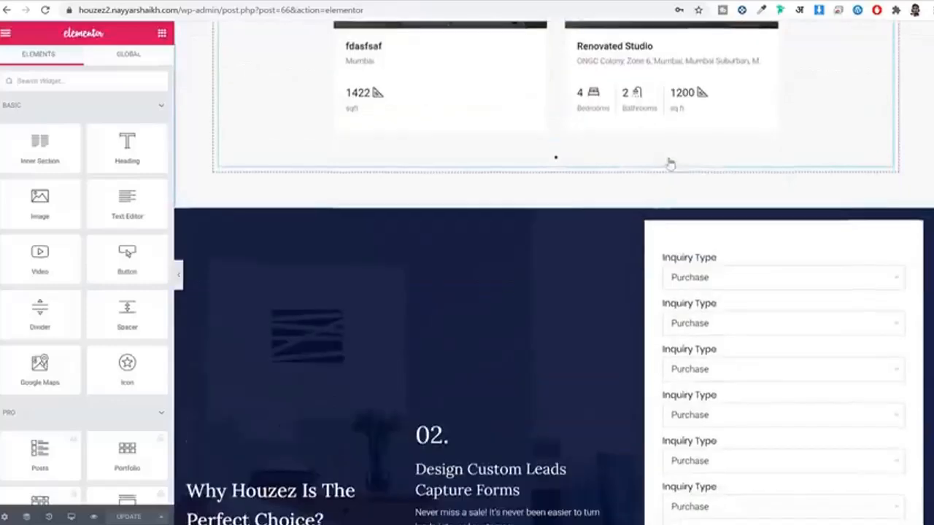
click(689, 178)
scroll(88, 248, down, 5)
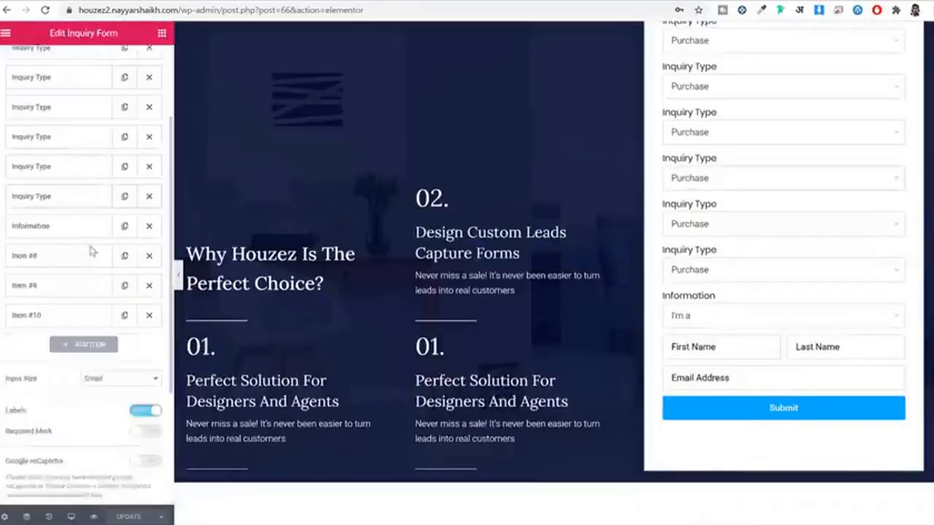
click(68, 390)
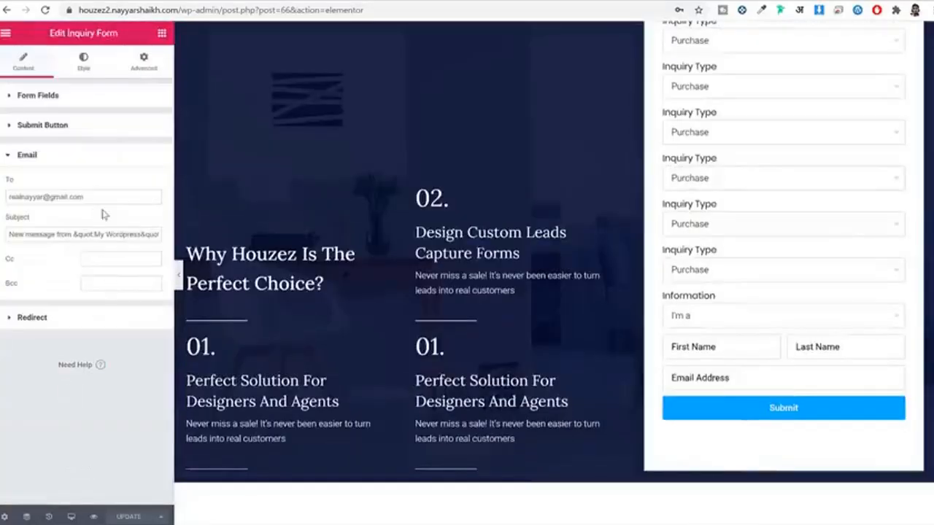
drag(125, 196, 24, 198)
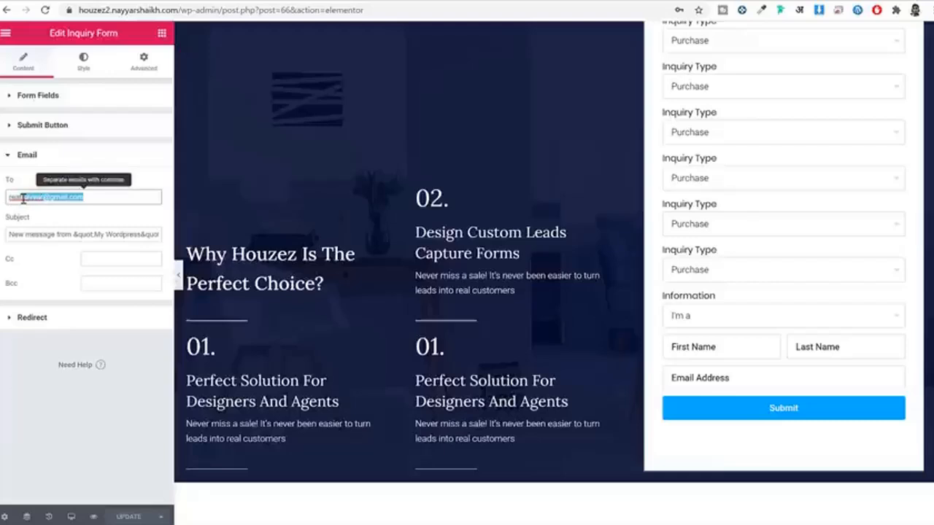
Step: Leave the editor, go to the Dashboard, and start a new page via Pages > Add New
drag(216, 11, 676, 11)
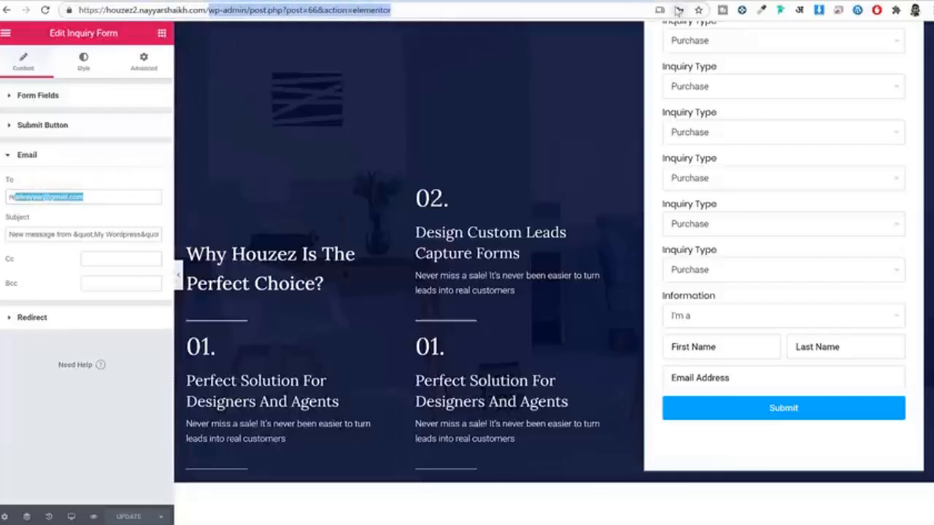
key(BackSpace)
key(Return)
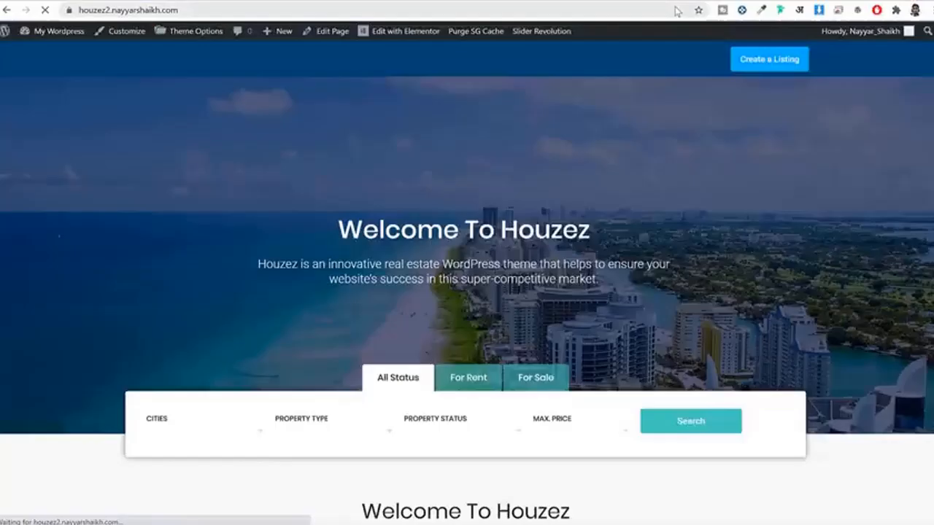
click(48, 32)
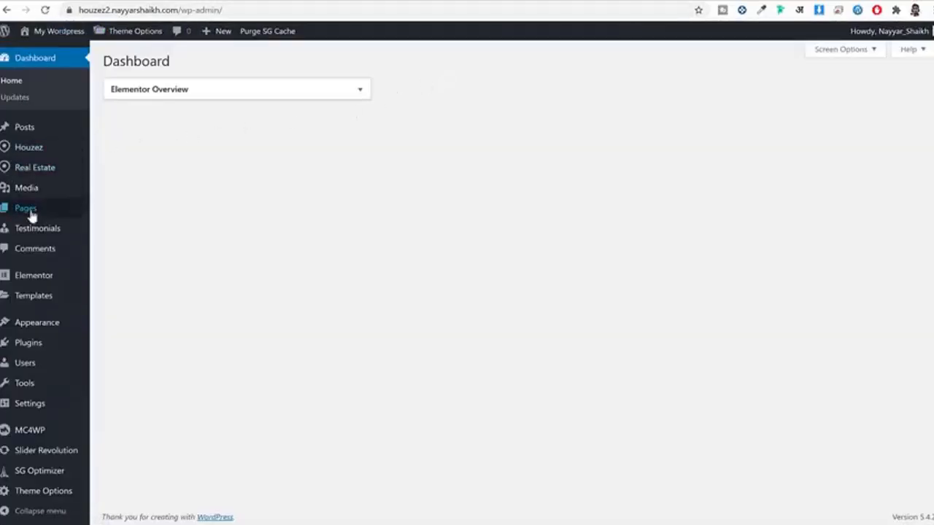
click(146, 226)
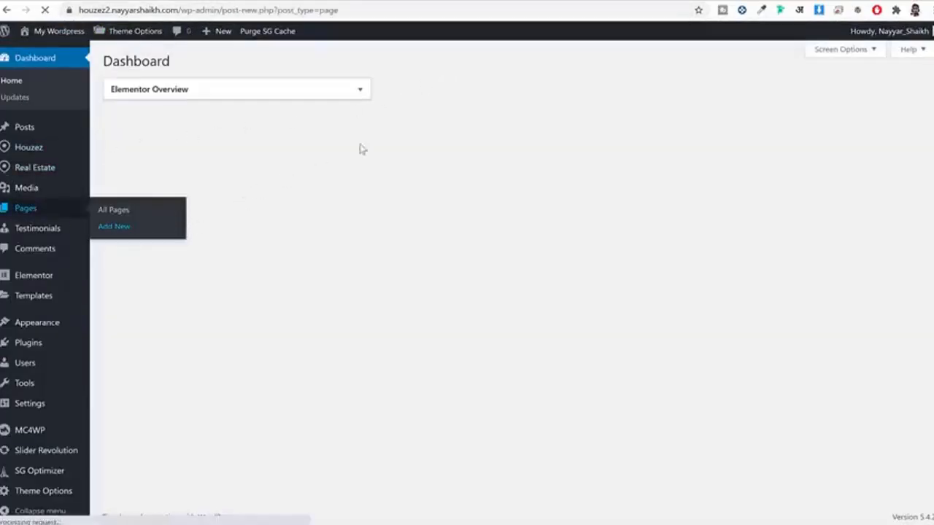
Step: Publish a new page titled Blog and return to the Pages list
text(Blog)
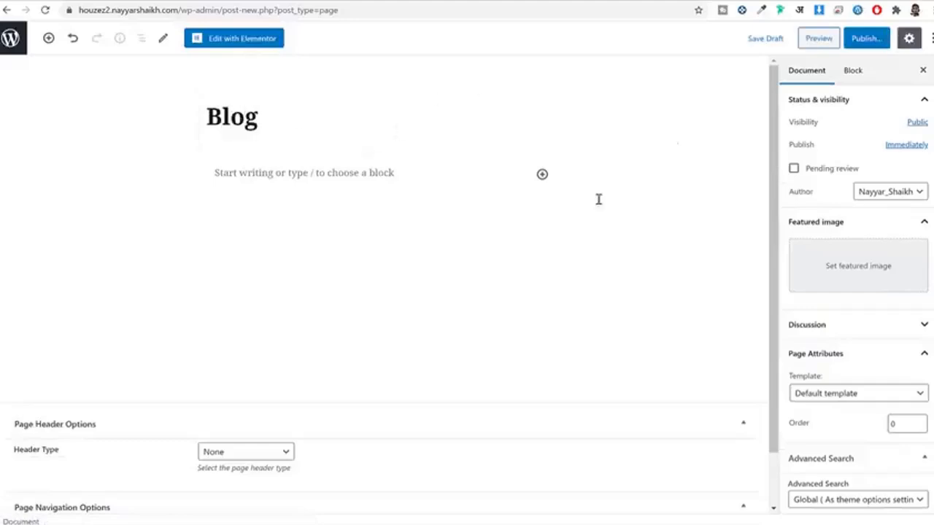
click(872, 48)
click(873, 50)
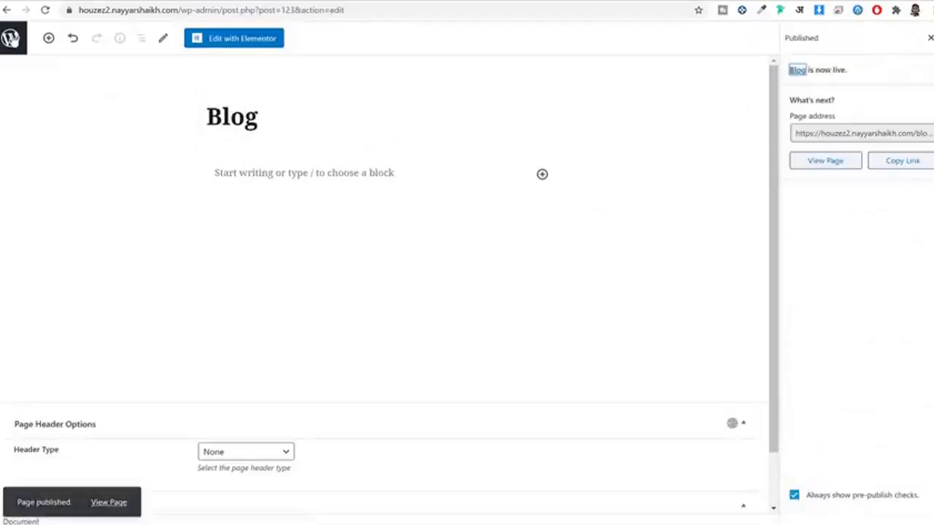
click(10, 37)
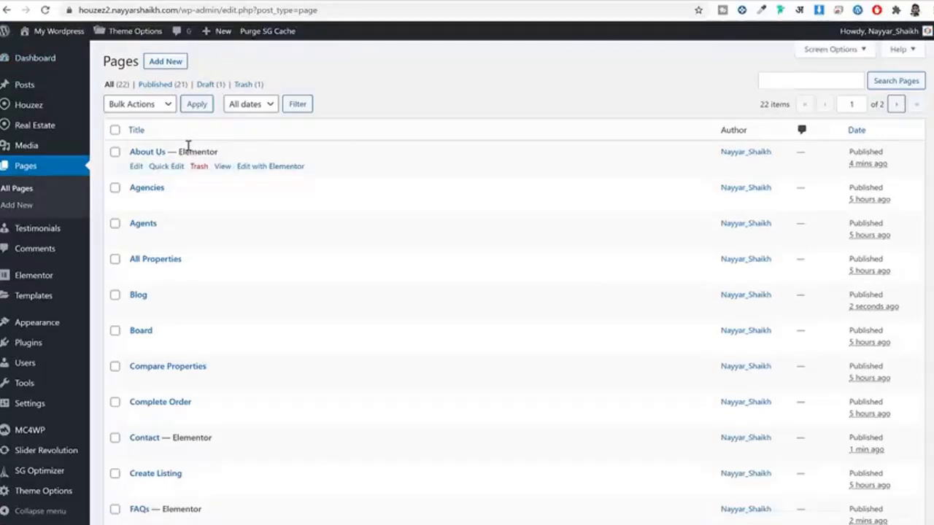
scroll(132, 248, down, 3)
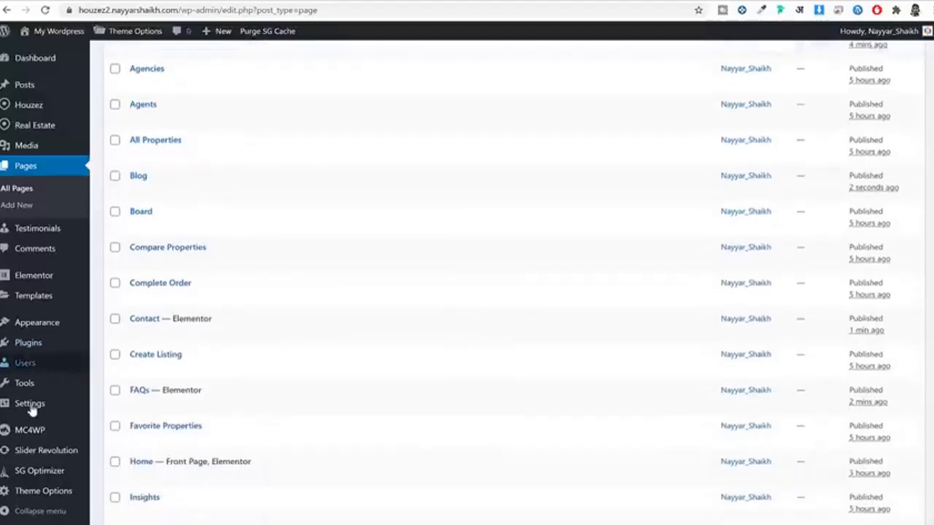
mouse_move(33, 414)
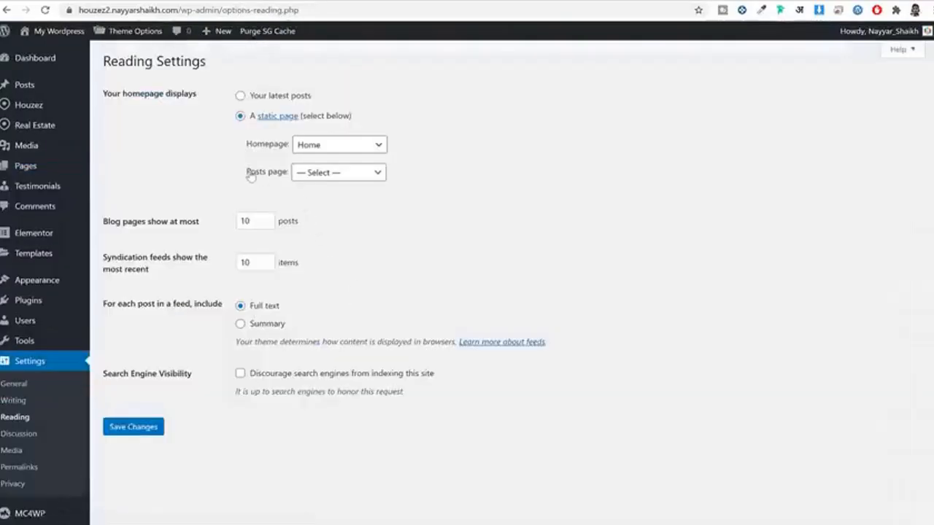
Step: Set the Posts page to Blog in Reading settings and save the changes
drag(248, 172, 283, 179)
click(341, 172)
click(343, 244)
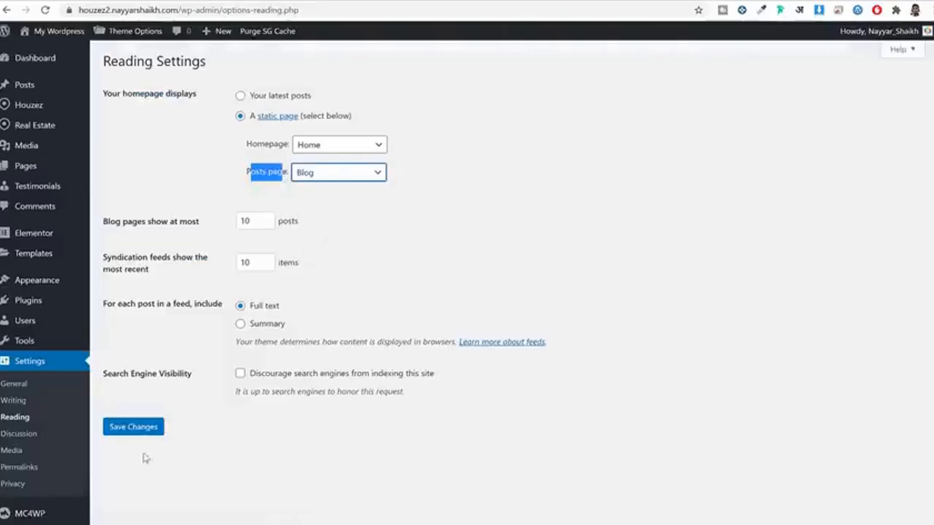
click(136, 427)
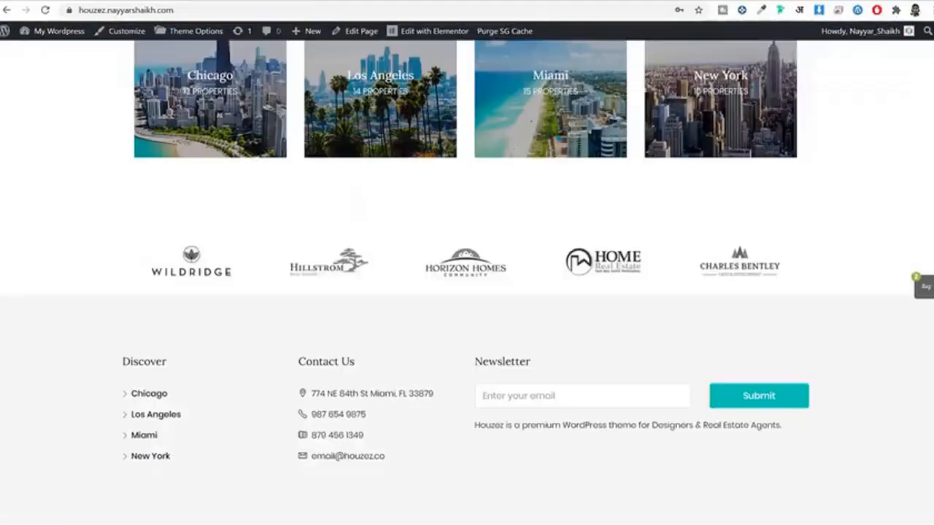
Step: Browse the demo site's Blog page and open one of its blog posts
scroll(409, 198, up, 20)
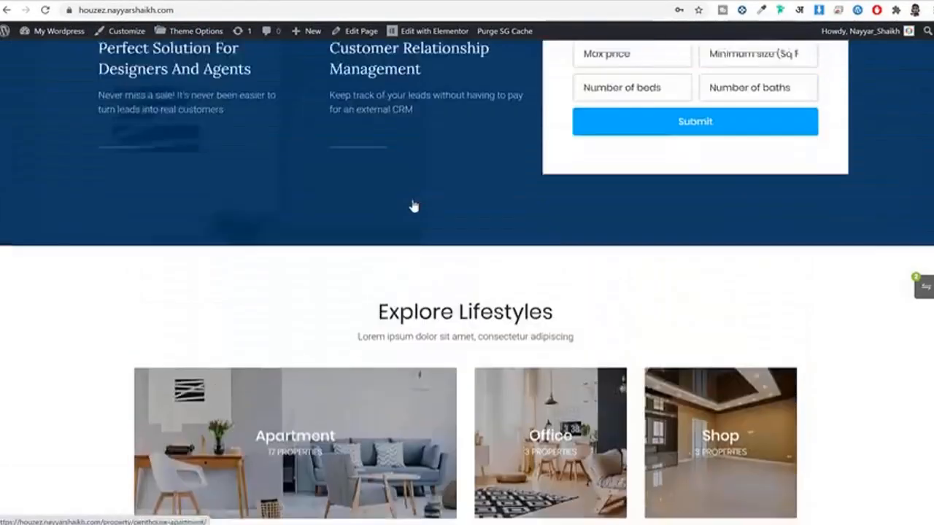
scroll(413, 196, up, 15)
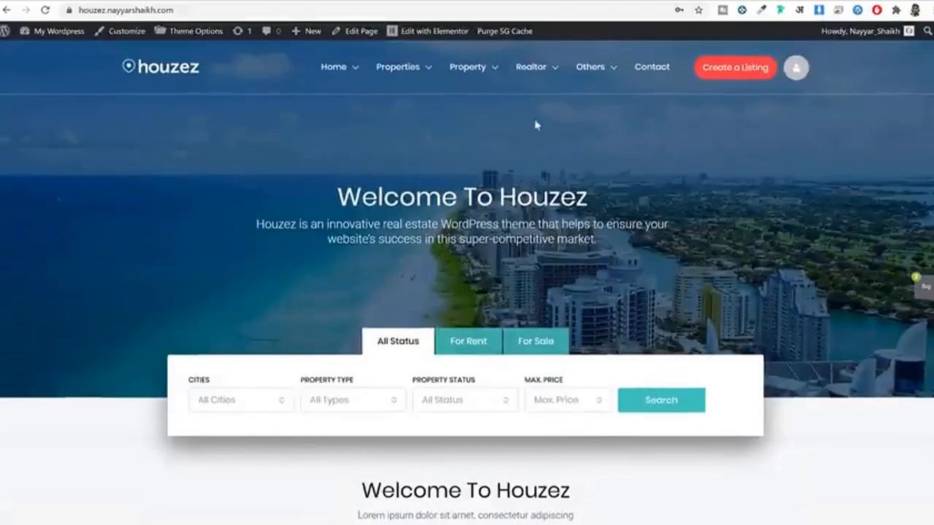
mouse_move(630, 73)
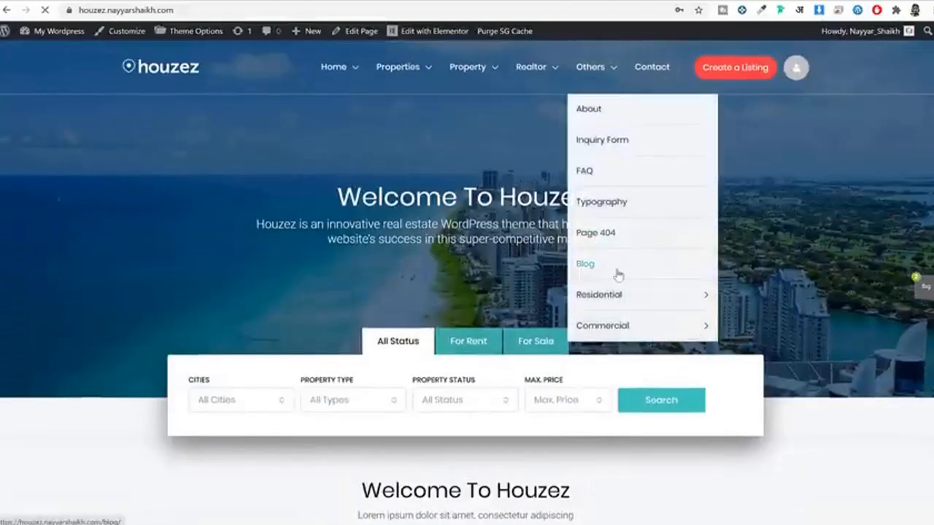
click(619, 268)
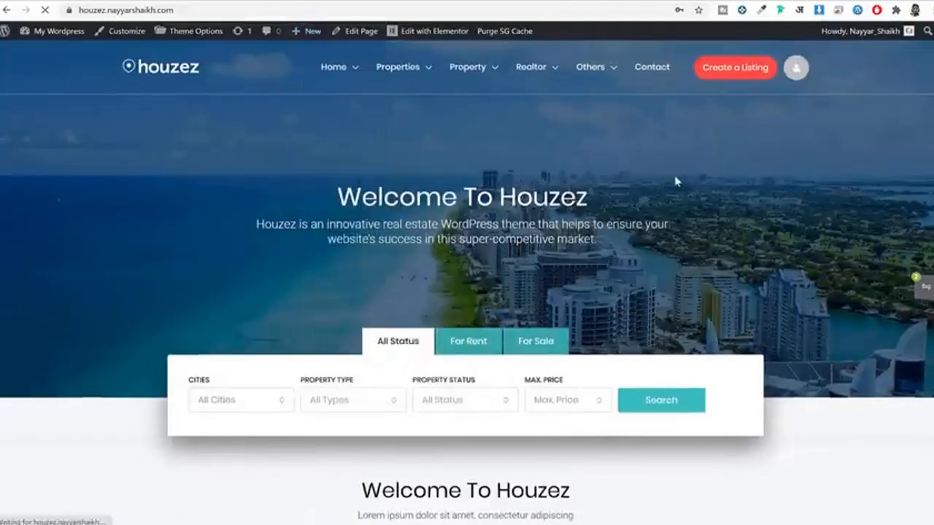
scroll(674, 182, down, 3)
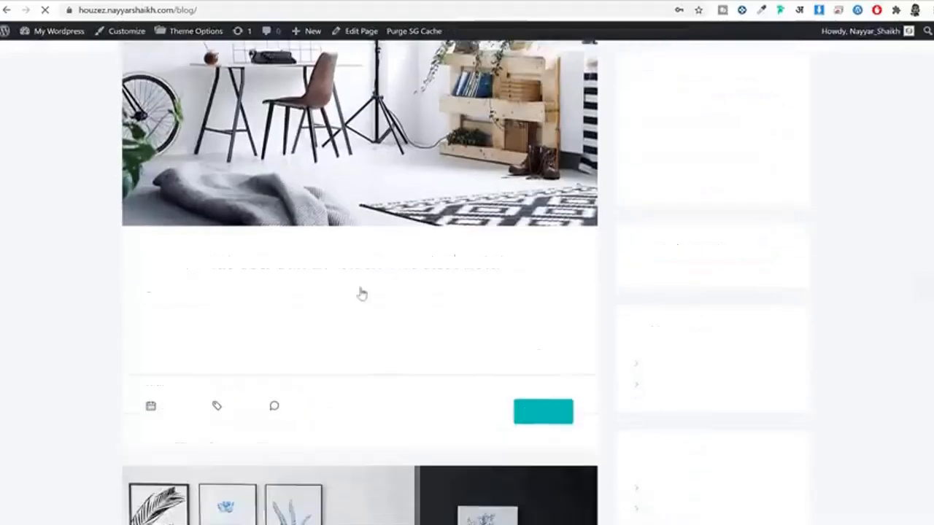
click(343, 265)
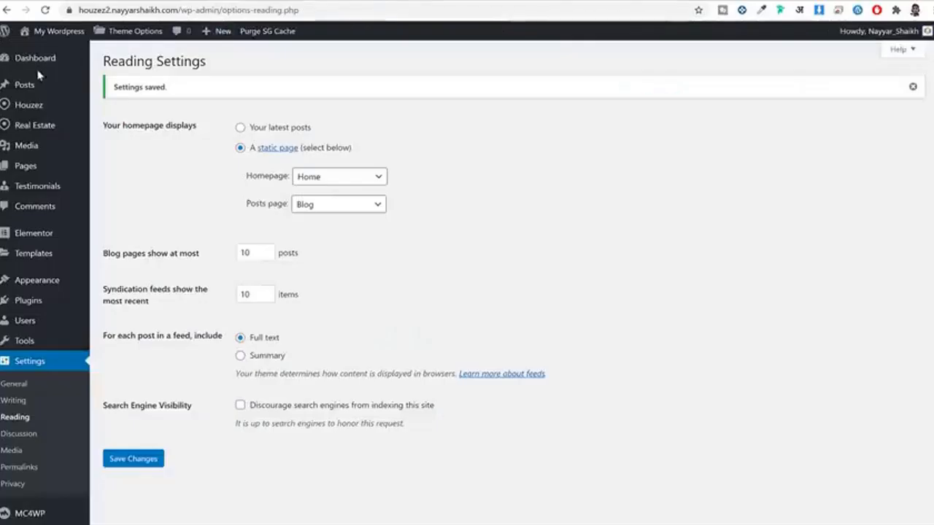
Step: Trash the Hello world! post and paste the demo post's title into a new post
click(29, 81)
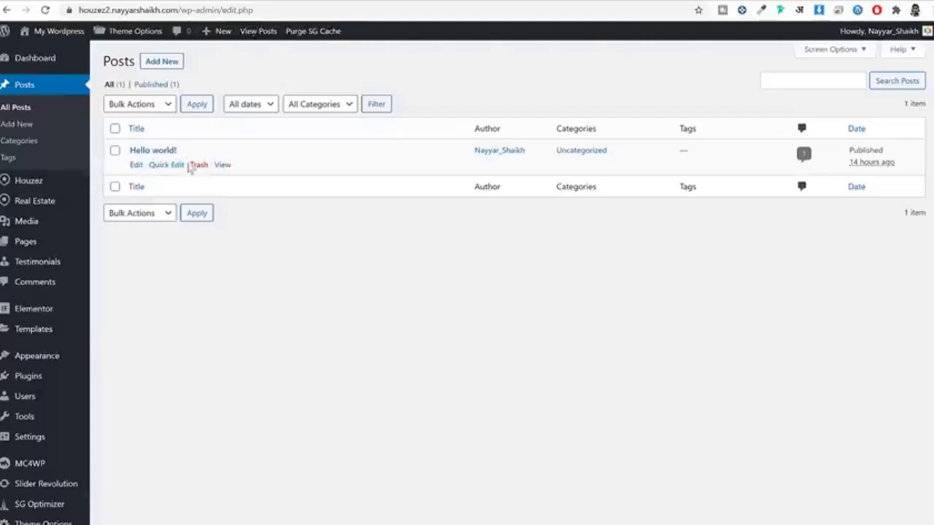
click(197, 165)
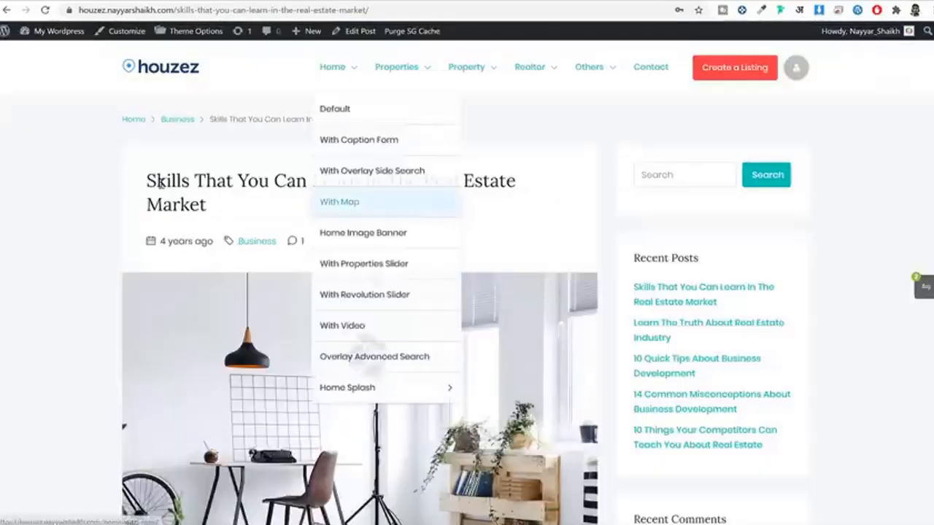
drag(146, 181, 234, 212)
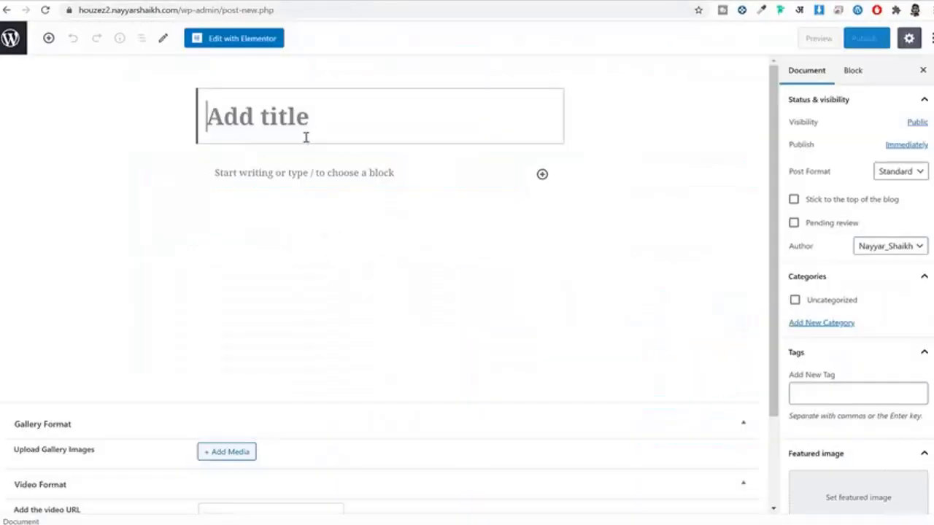
text(Skills That You Can Learn In The Real Estate Market)
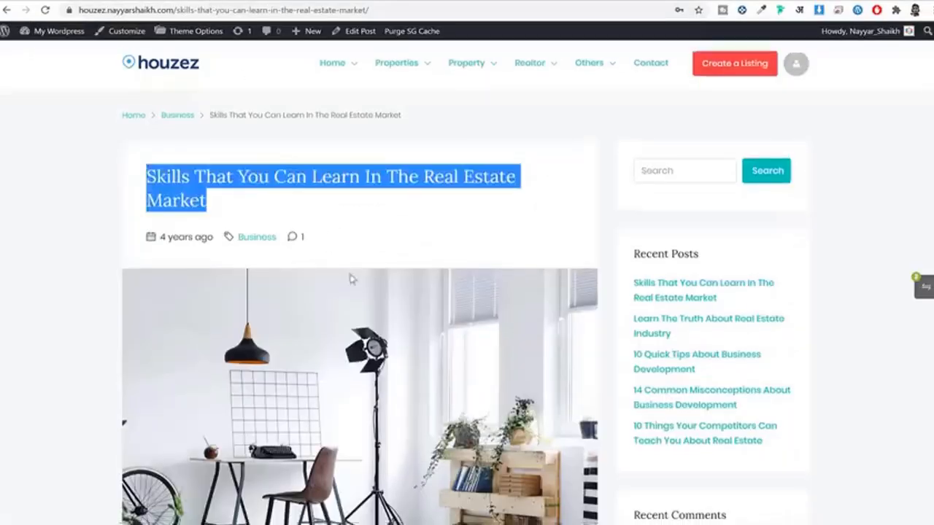
Step: Paste the demo article's body text into the new post's body
scroll(351, 276, down, 6)
drag(146, 180, 522, 459)
scroll(504, 416, down, 4)
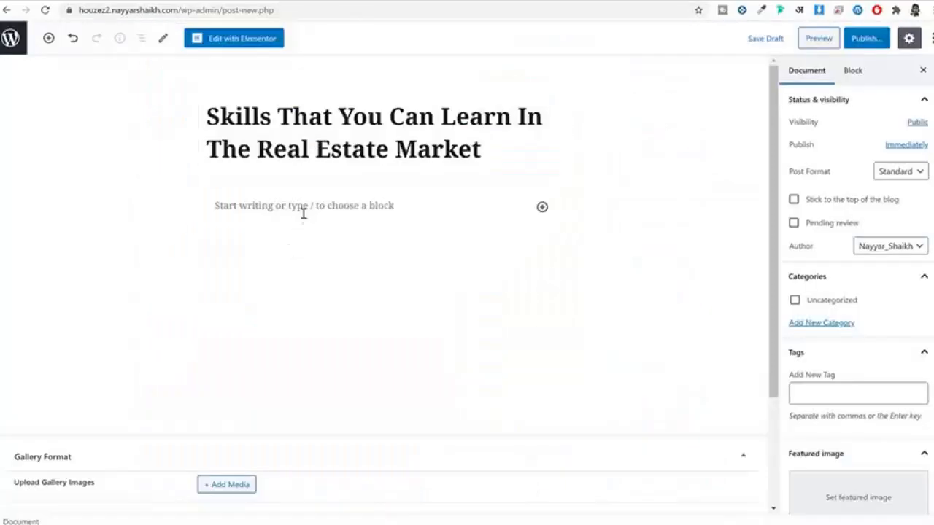
click(303, 211)
key(ctrl+v)
scroll(440, 297, up, 15)
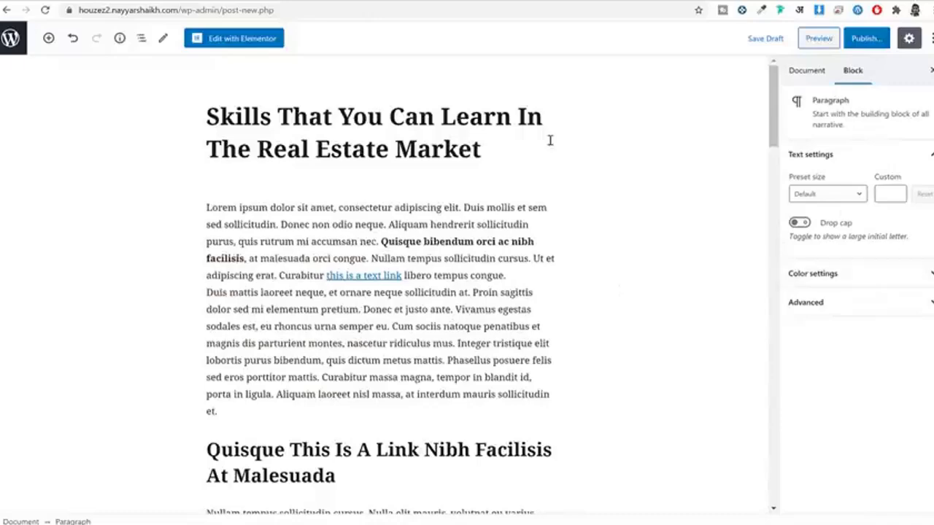
scroll(581, 211, down, 9)
scroll(582, 211, up, 9)
click(806, 70)
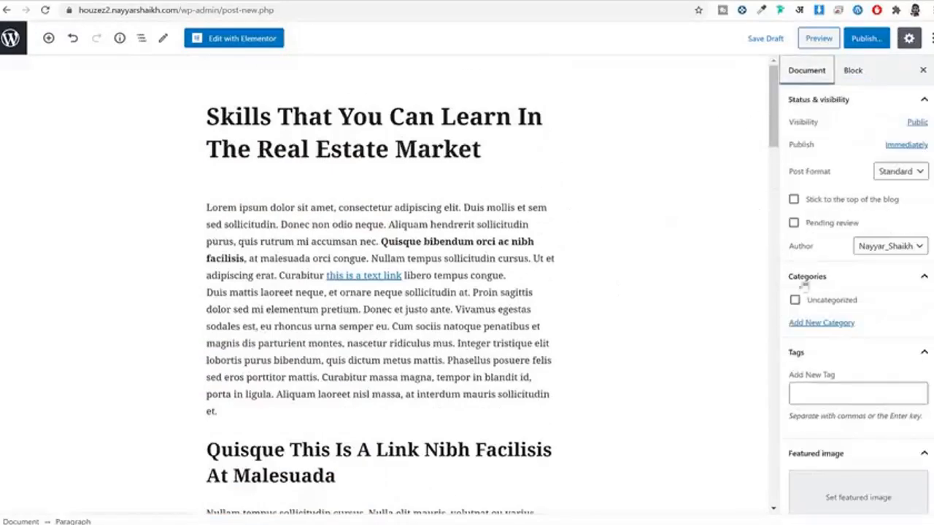
scroll(832, 299, down, 1)
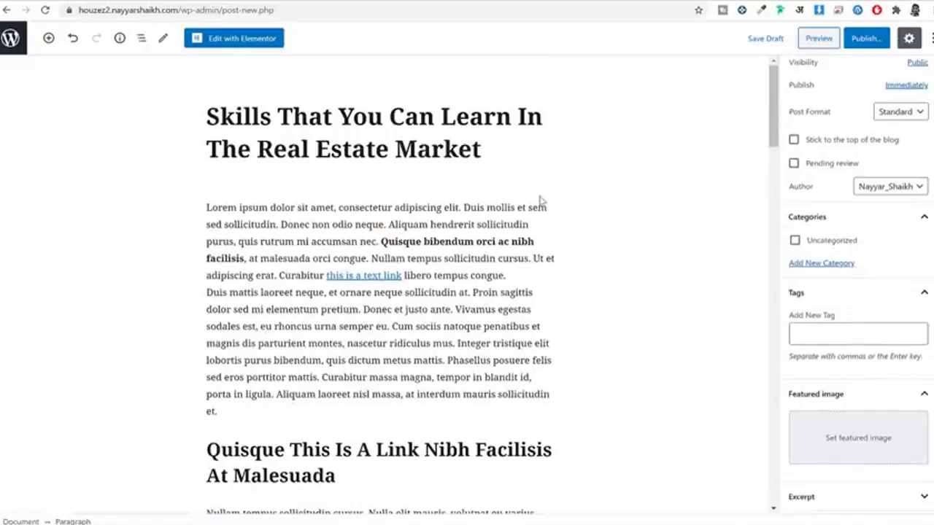
Step: Create a new Business category for the post
click(844, 266)
click(834, 307)
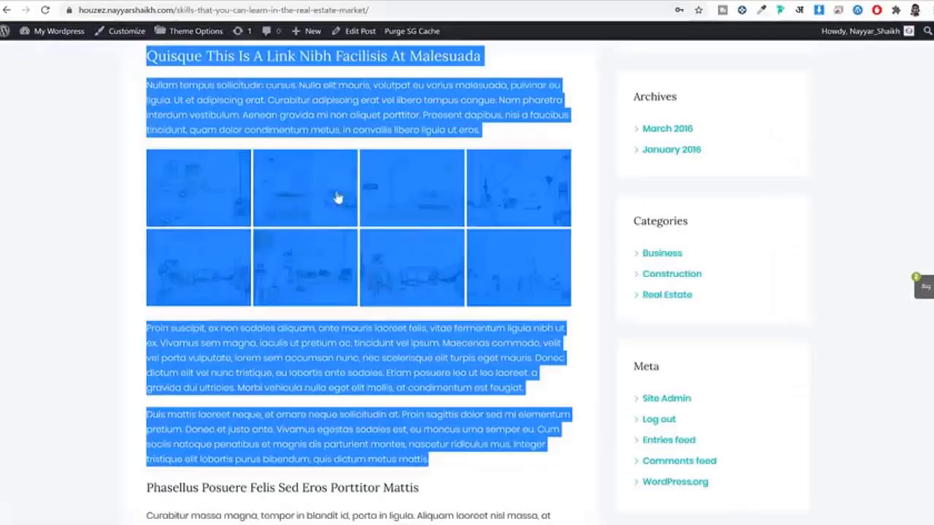
scroll(350, 212, up, 10)
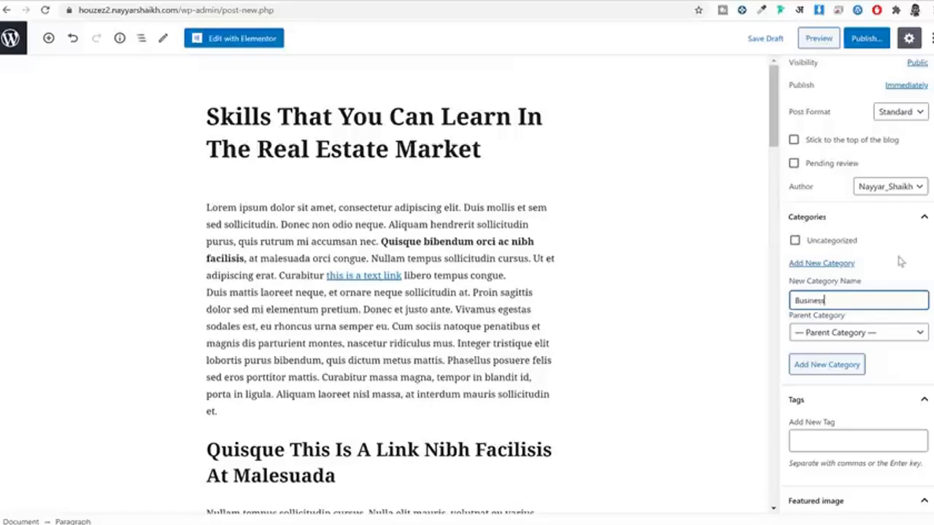
click(844, 373)
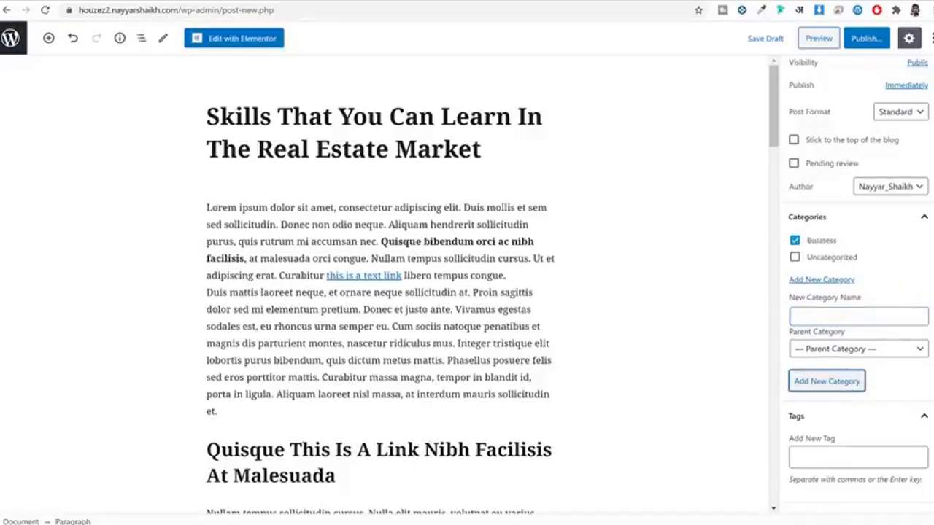
scroll(875, 357, down, 5)
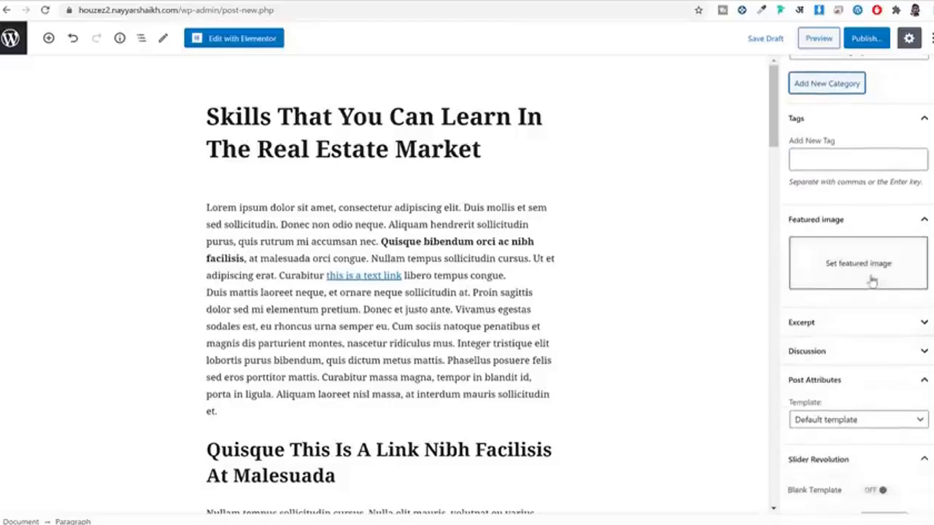
Step: Set an interior photo from the media library as the featured image
click(865, 271)
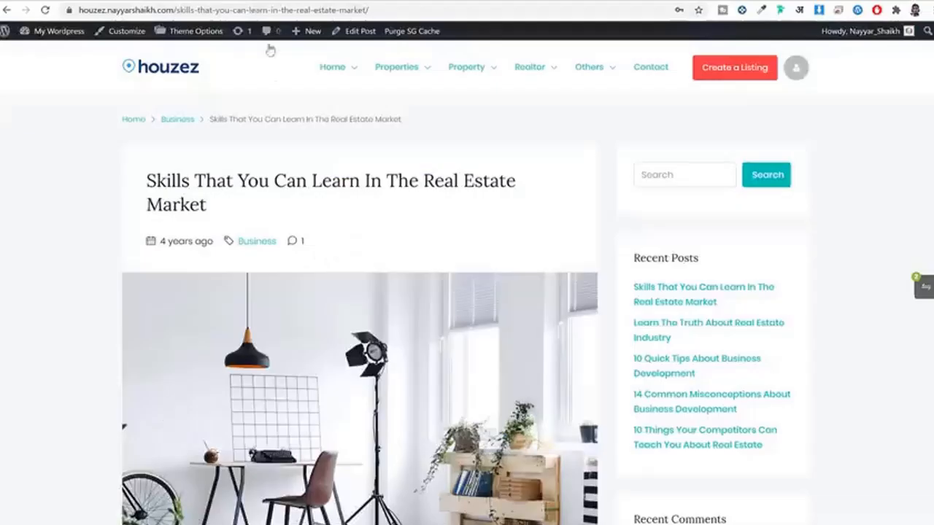
scroll(479, 290, down, 3)
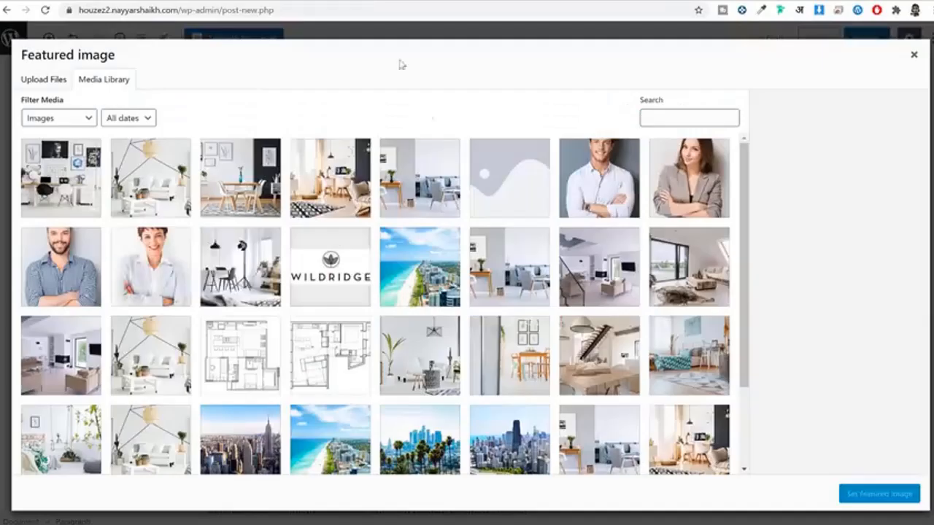
click(420, 179)
click(330, 191)
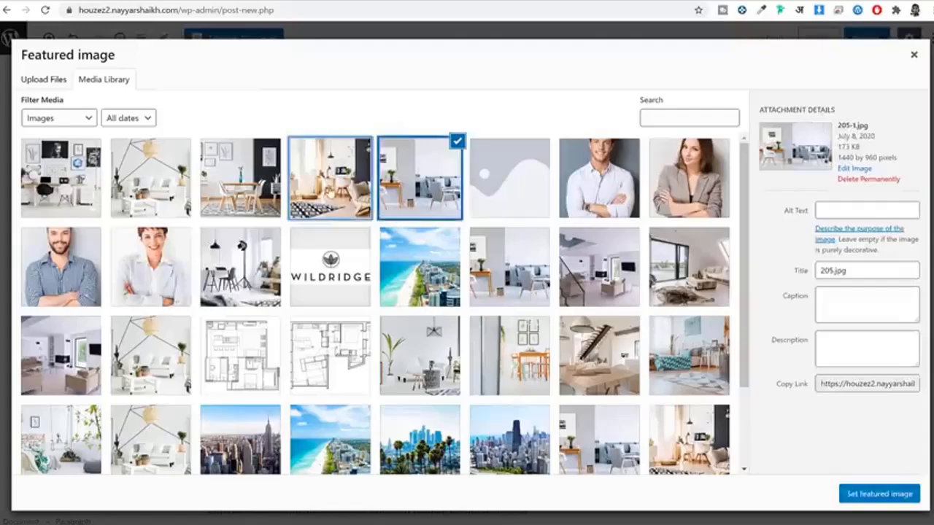
click(898, 497)
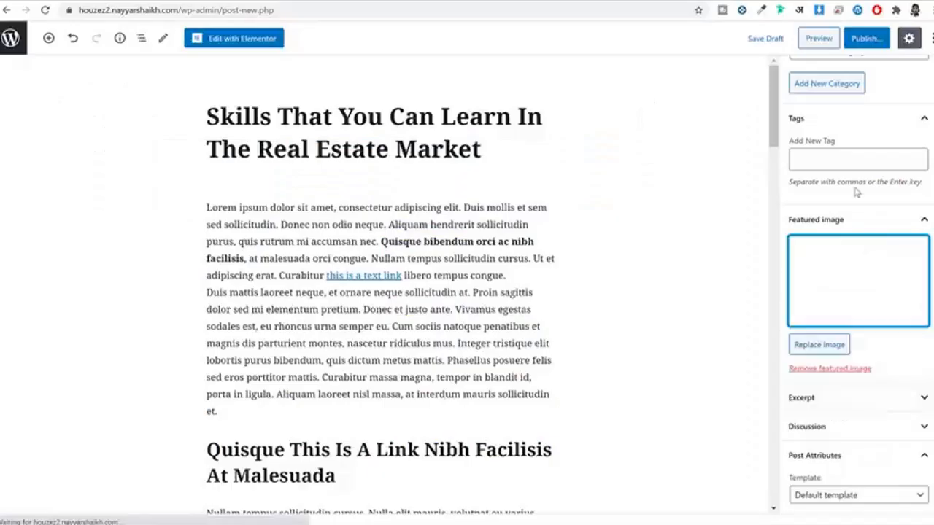
Step: Publish the post and return to the All Posts list
click(879, 40)
click(880, 40)
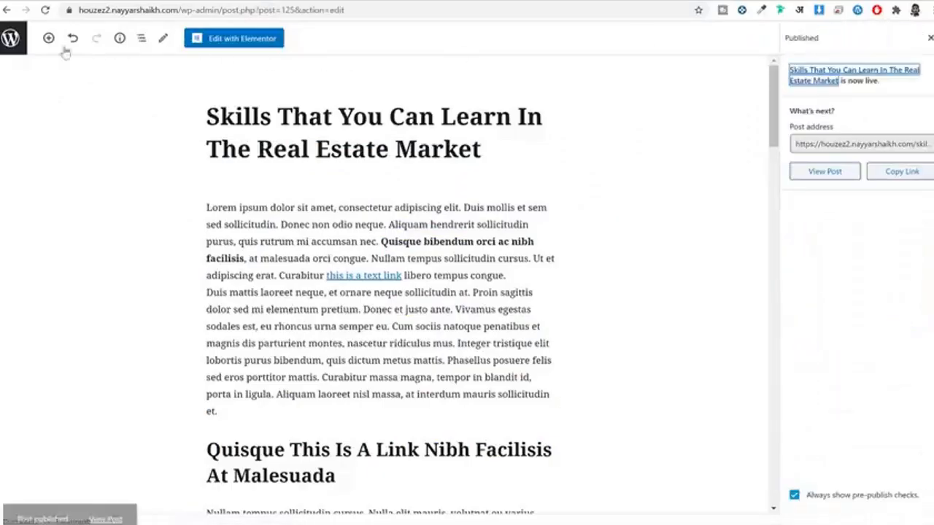
click(7, 38)
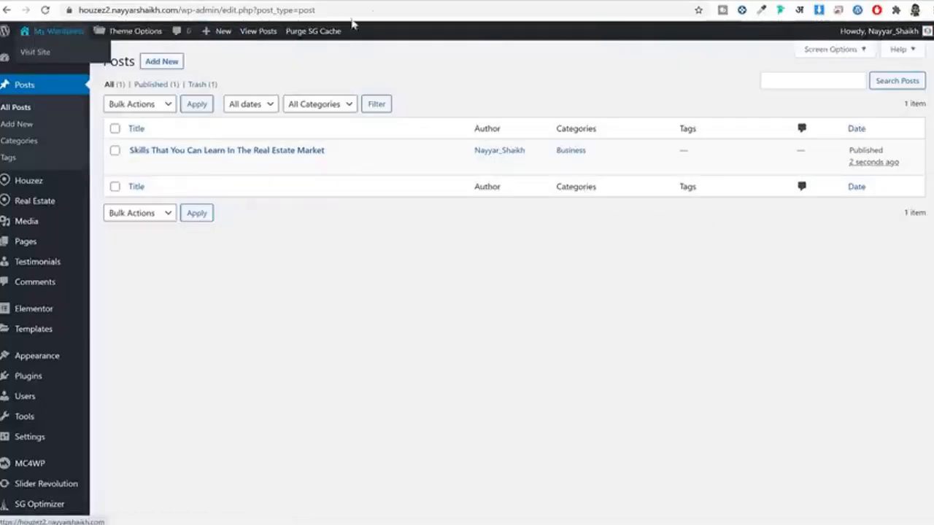
Step: Scroll through the live homepage, then return to the admin Posts list showing the Skills post
click(457, 1)
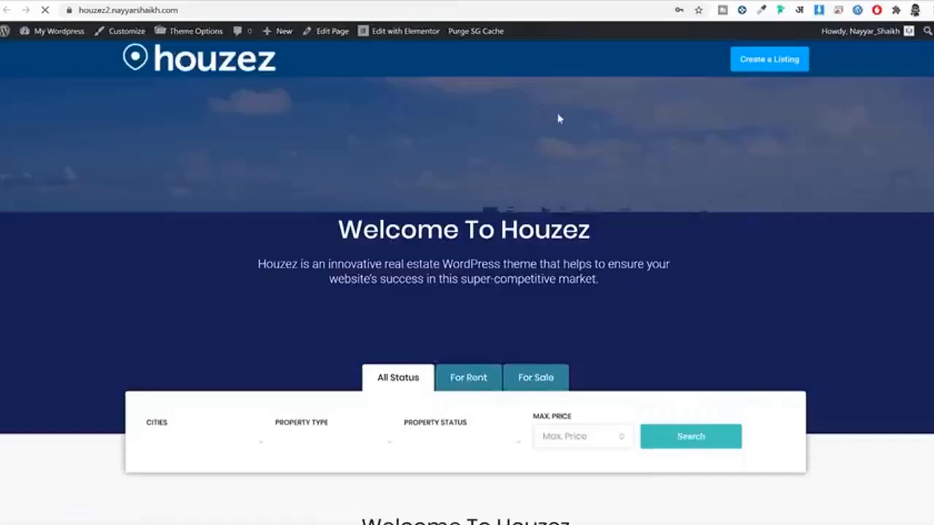
scroll(545, 246, down, 8)
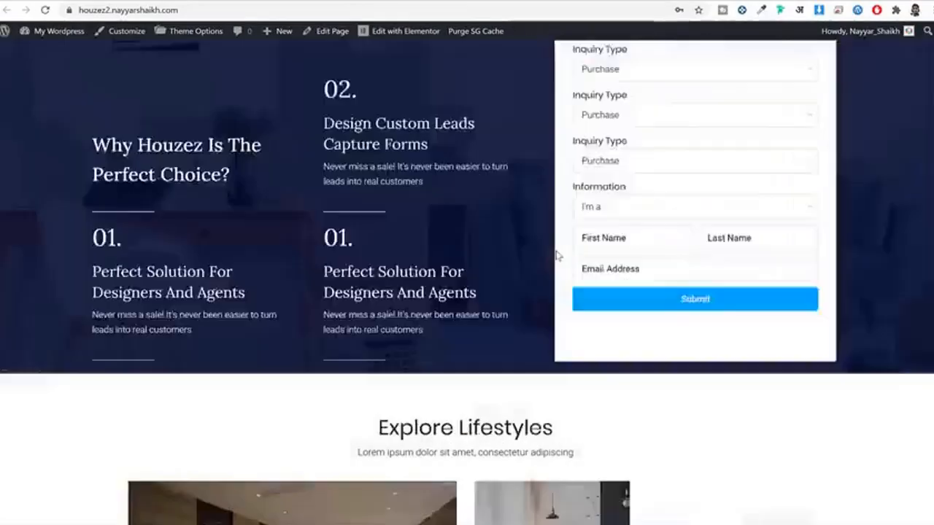
scroll(557, 256, down, 4)
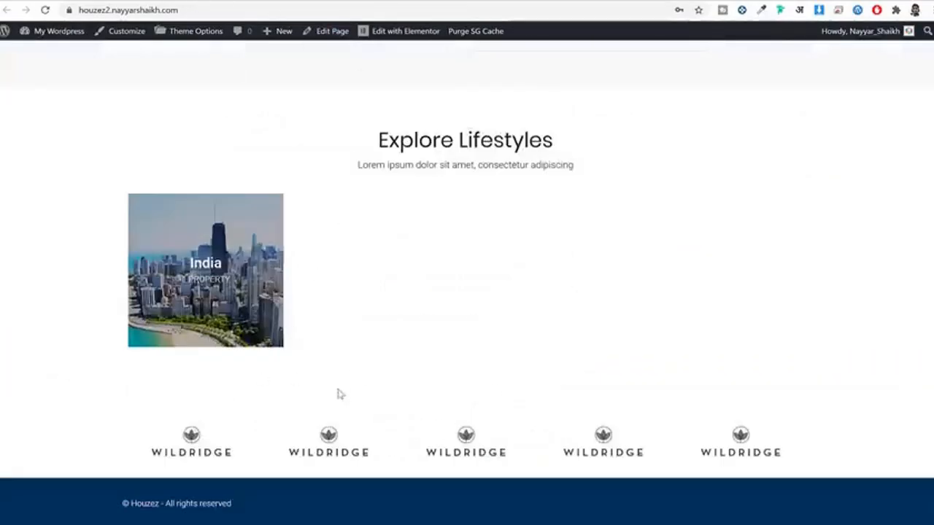
scroll(494, 240, up, 12)
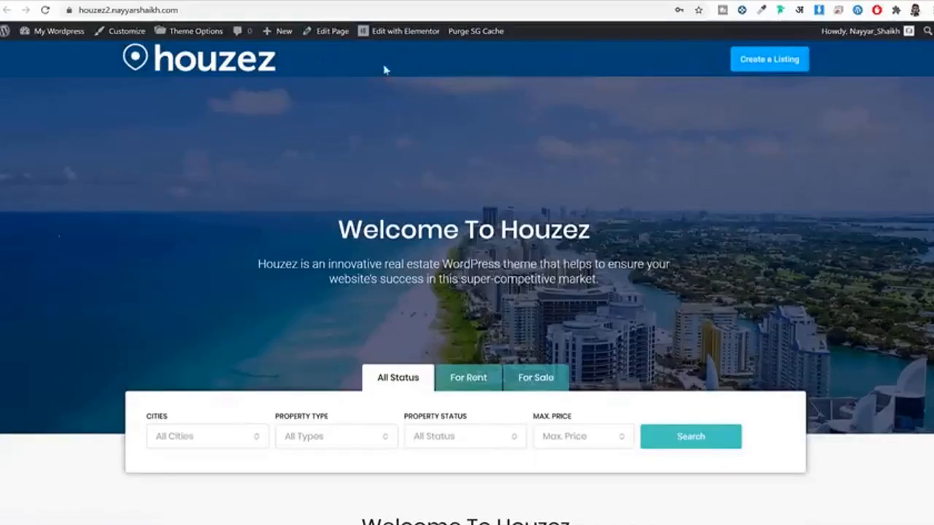
click(319, 2)
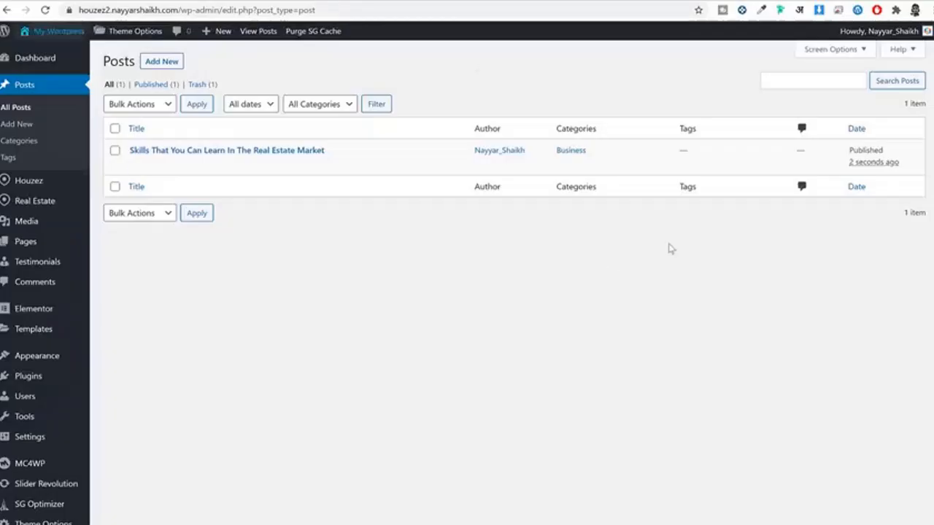
scroll(661, 254, down, 1)
Step: Create a new menu named Main Menu, checking the live header for reference
mouse_move(56, 327)
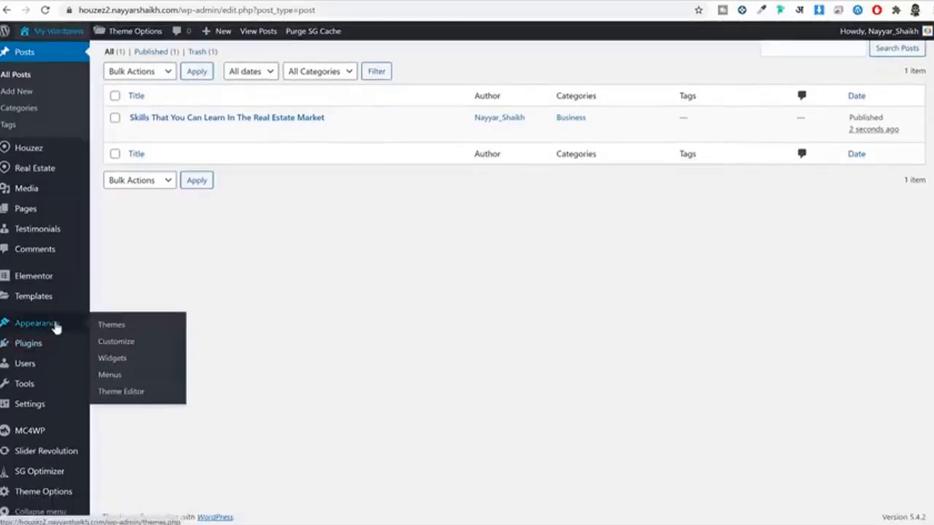
click(111, 375)
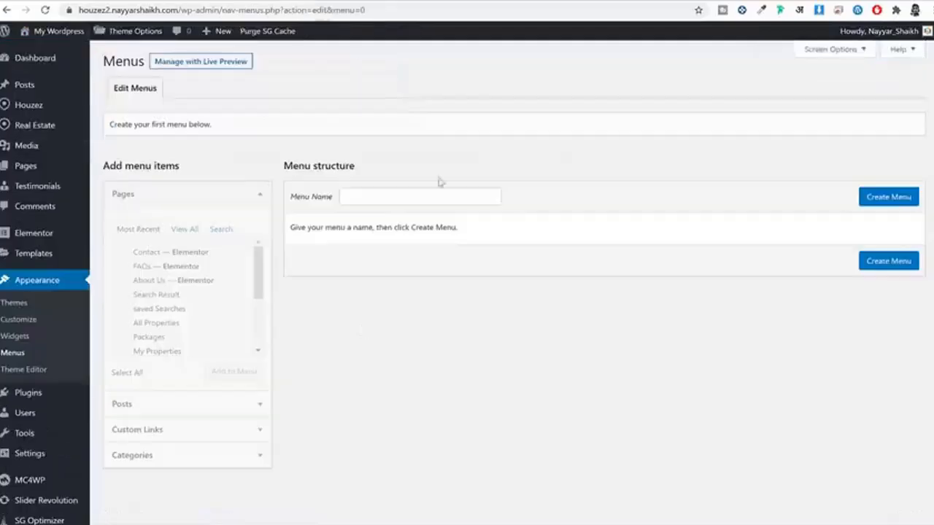
click(215, 3)
scroll(321, 79, up, 3)
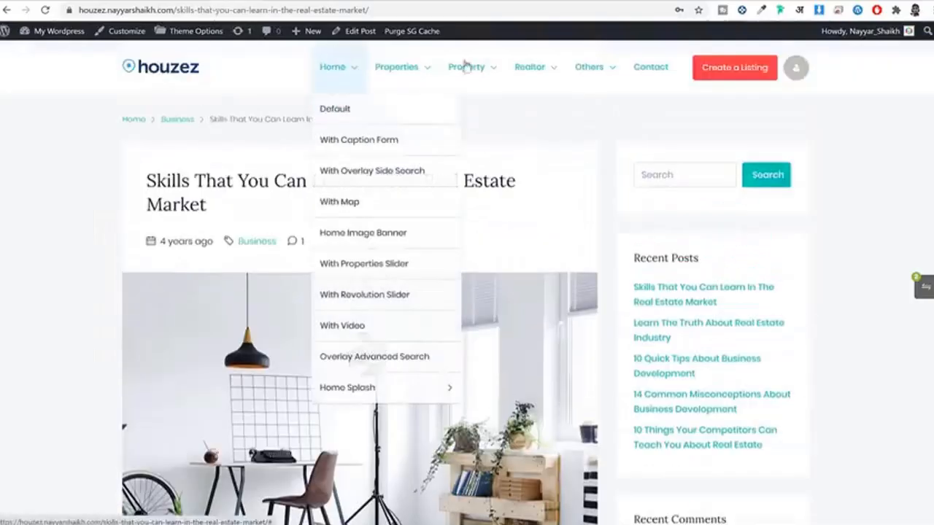
click(357, 2)
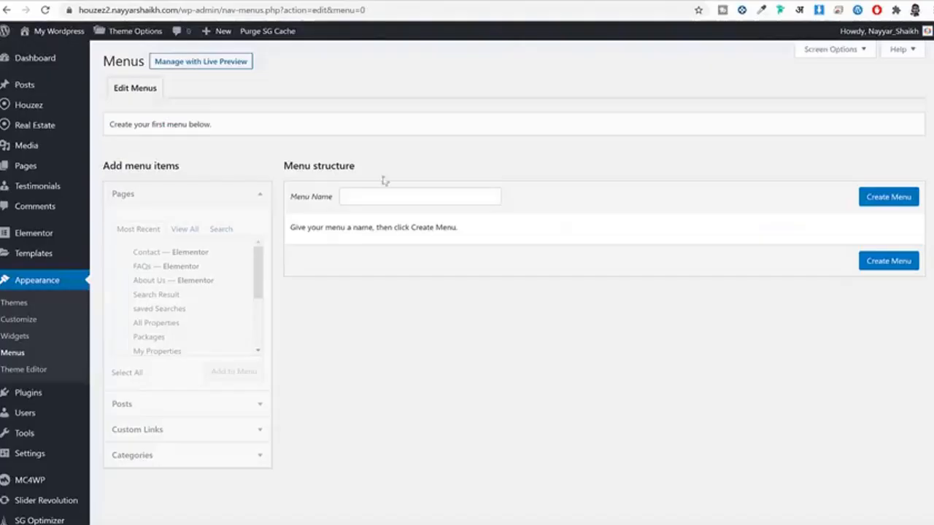
click(385, 198)
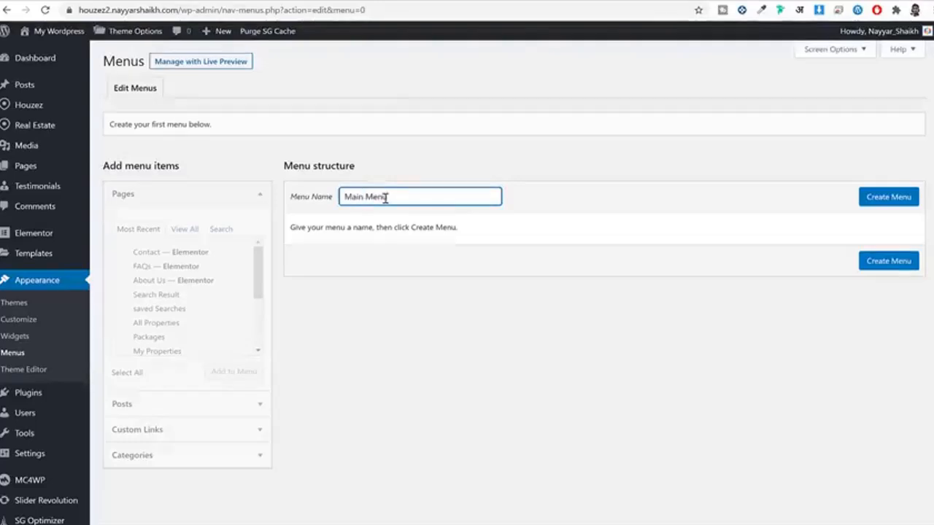
click(889, 202)
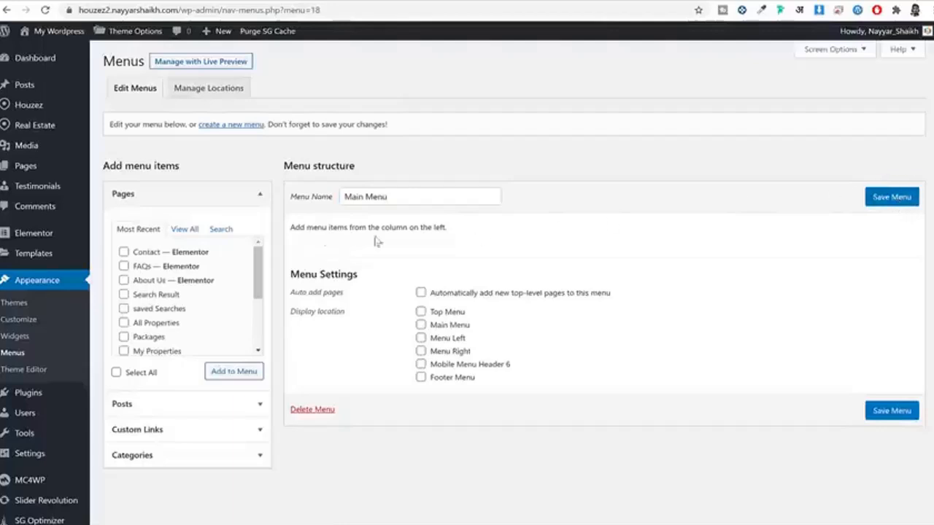
Step: Tick Home, Blog, About Us, Agents and All Properties in the pages list
click(180, 229)
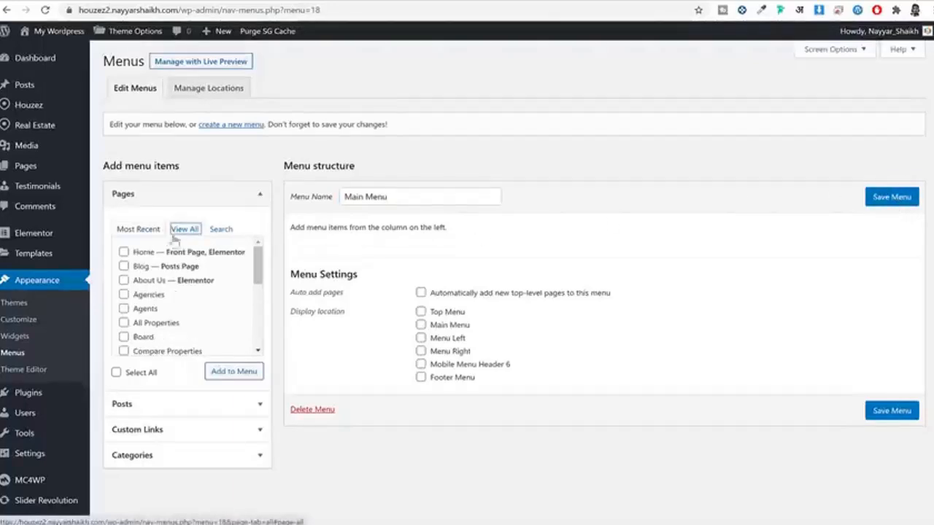
click(124, 253)
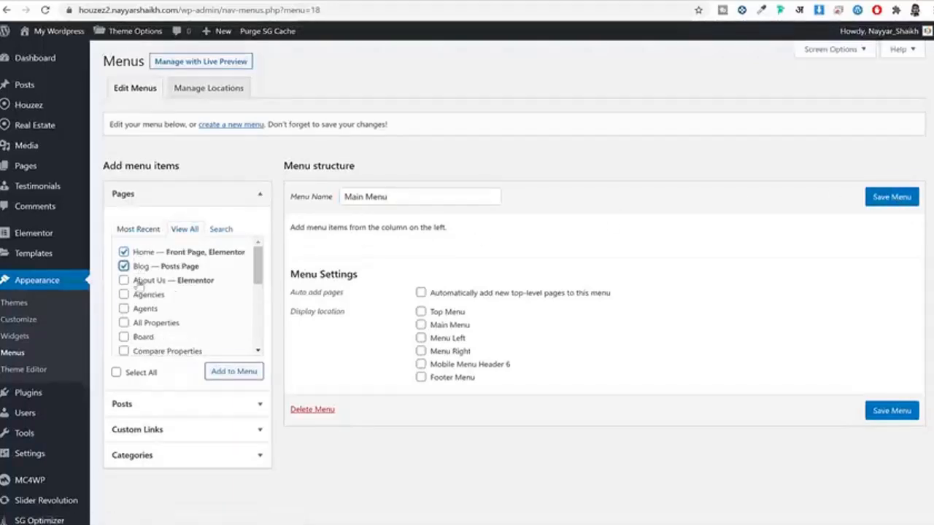
click(140, 267)
click(142, 281)
scroll(168, 300, down, 2)
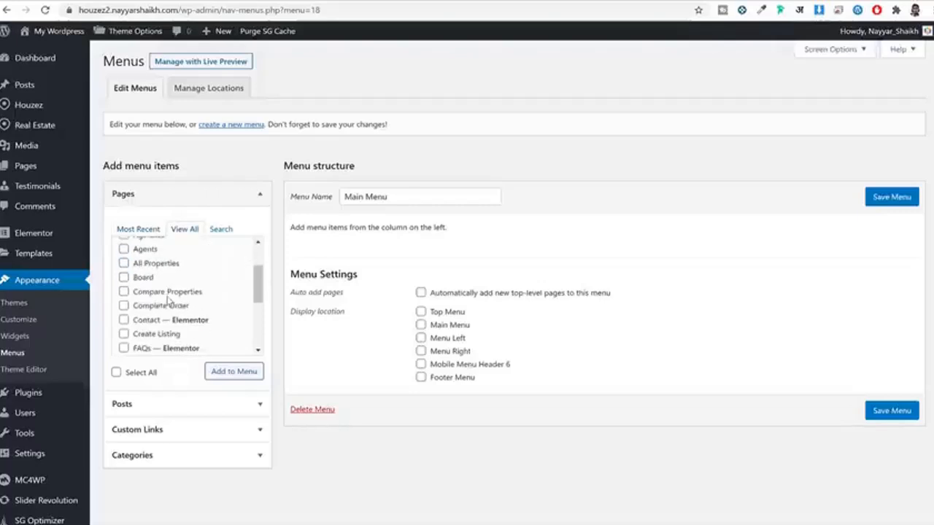
click(148, 251)
click(157, 265)
Step: Compare with the live header menu, then add the seven chosen pages to the menu
scroll(183, 312, down, 2)
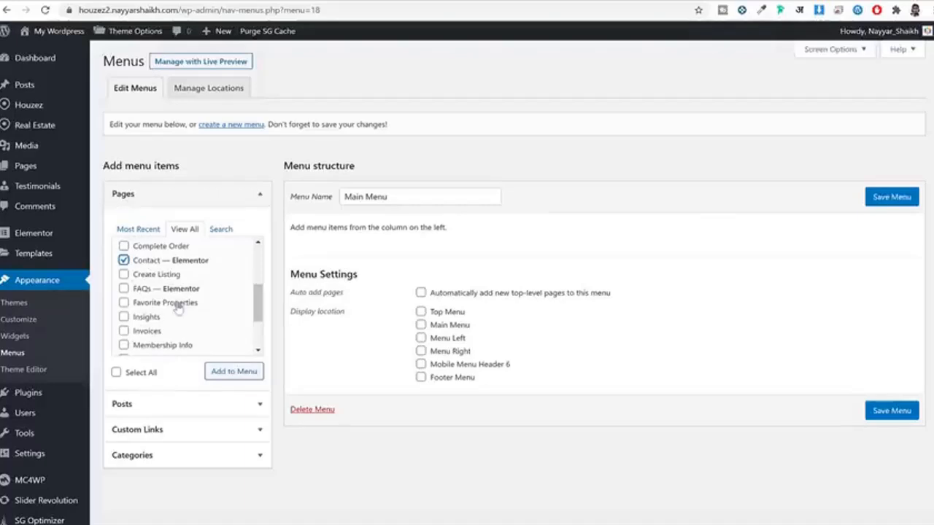
scroll(181, 309, down, 2)
scroll(167, 270, up, 2)
scroll(146, 295, down, 2)
scroll(173, 319, down, 1)
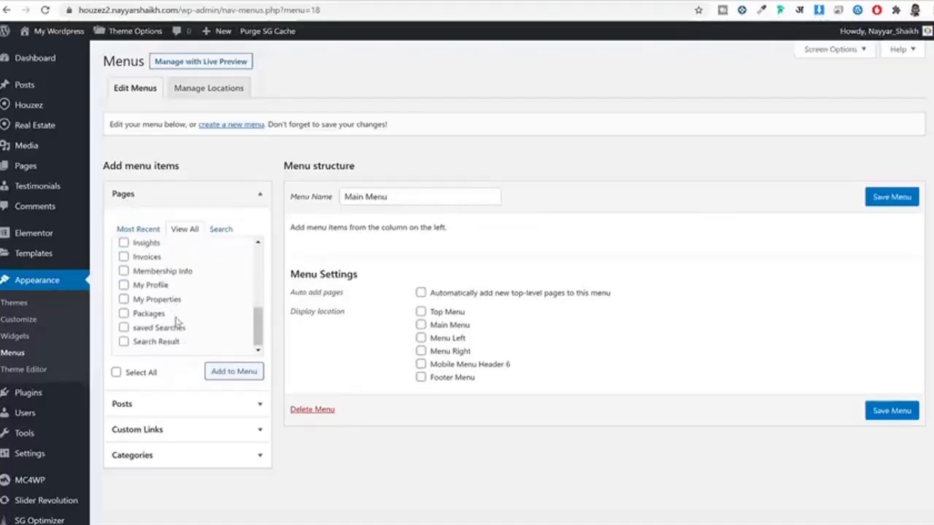
click(219, 0)
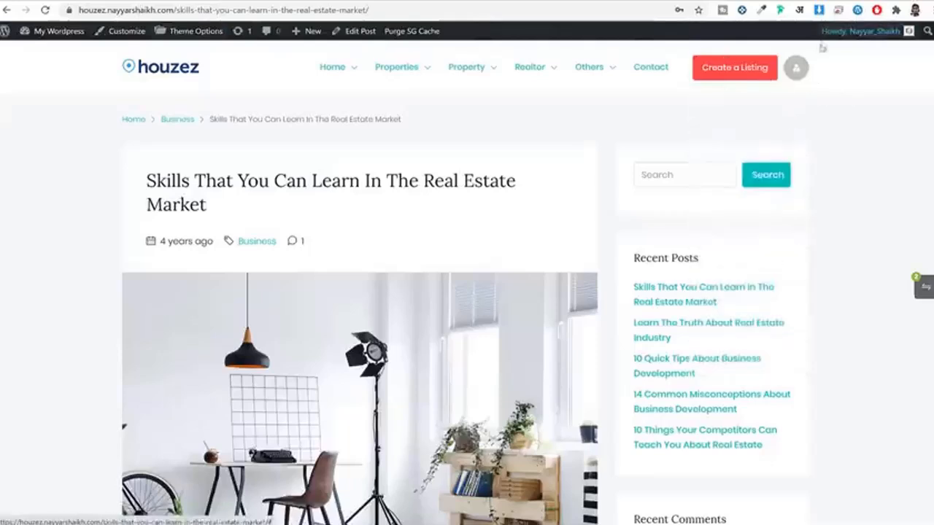
click(392, 2)
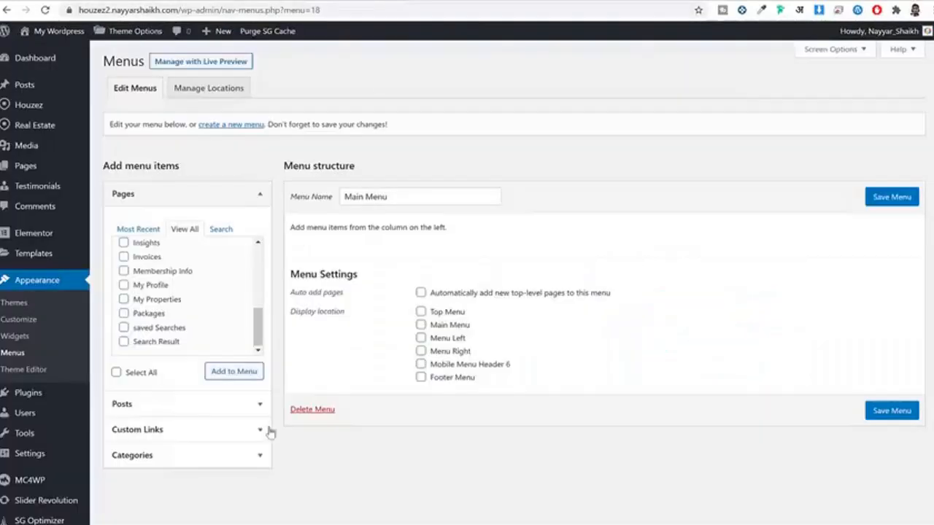
click(211, 374)
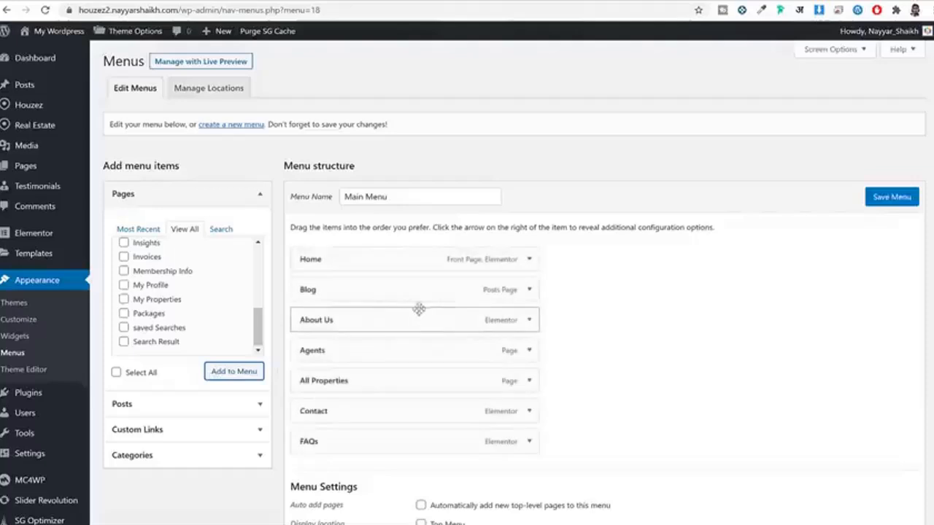
Step: Move All Properties under Home and Blog below About Us, assign the Main Menu location, and save
drag(407, 290, 401, 321)
drag(390, 379, 388, 289)
scroll(471, 427, down, 2)
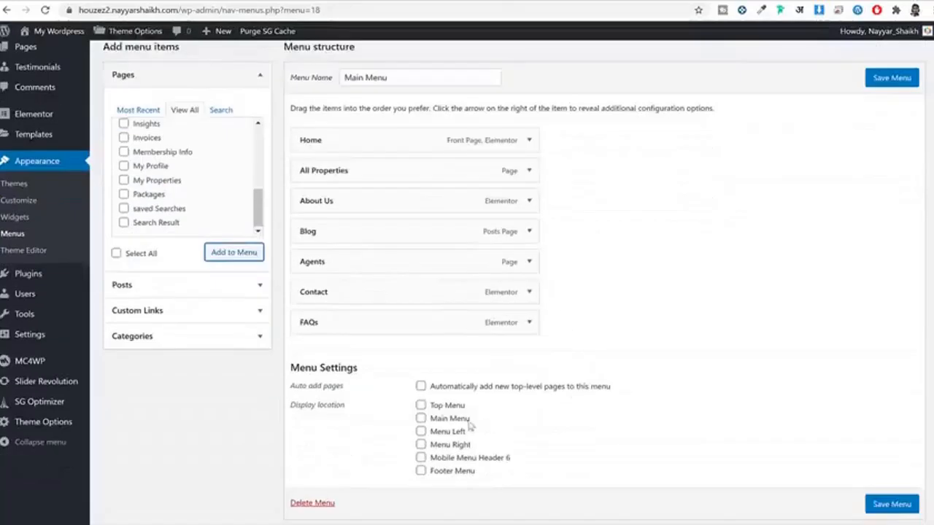
click(441, 420)
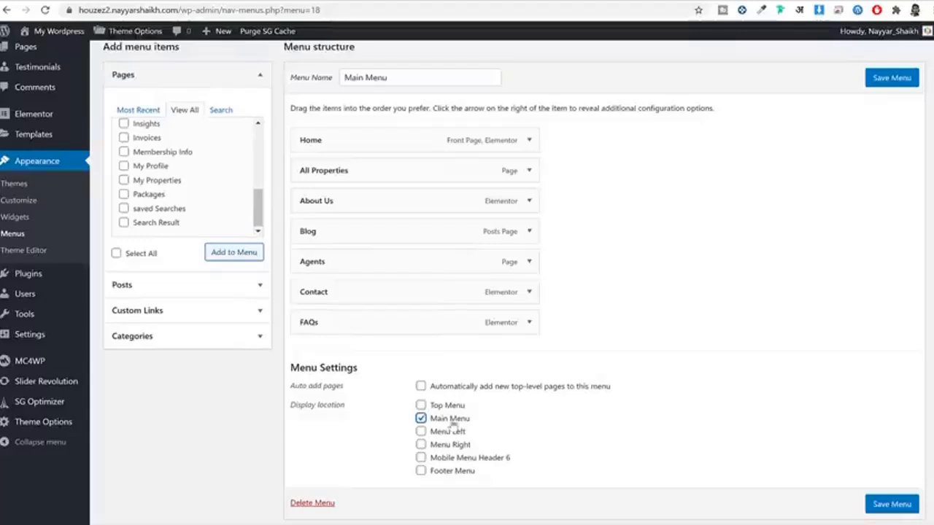
click(898, 84)
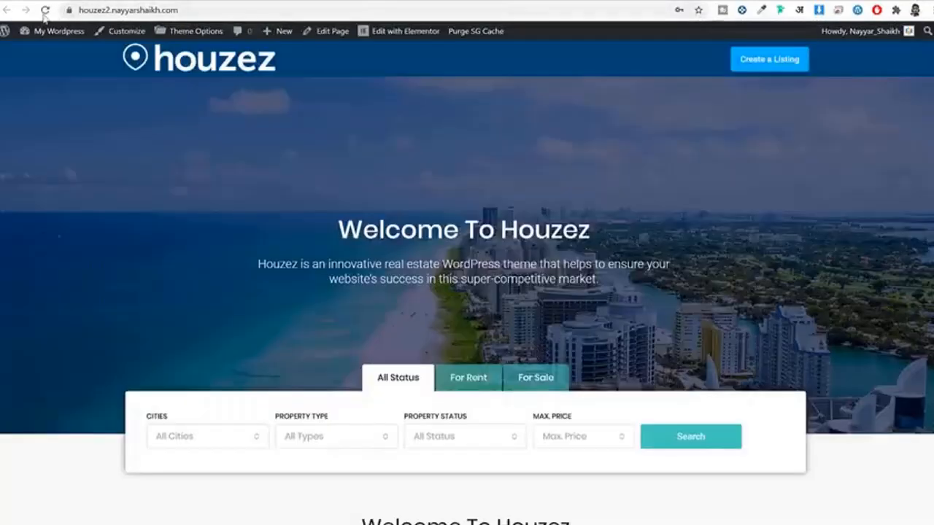
Step: Reload the homepage and scroll through it to check the new Main Menu in the header
click(45, 11)
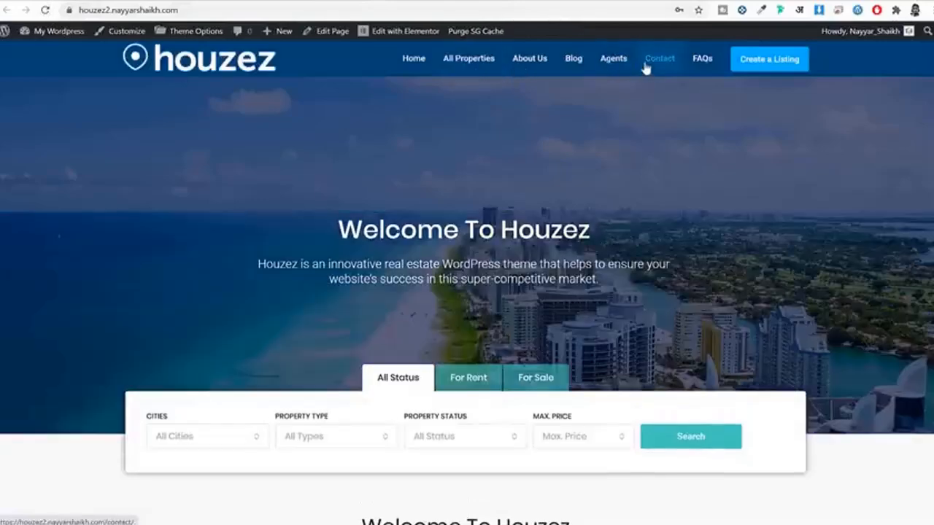
scroll(782, 250, down, 6)
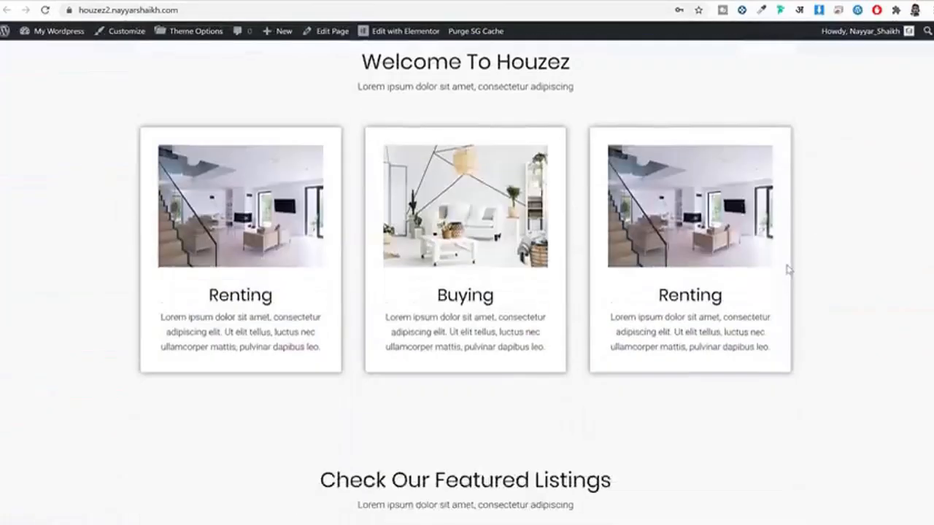
scroll(787, 270, up, 6)
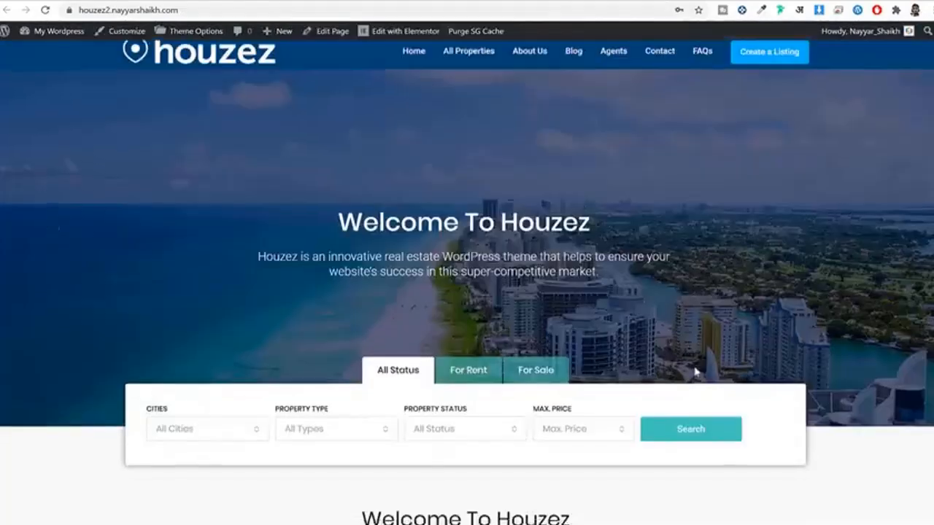
scroll(694, 372, down, 10)
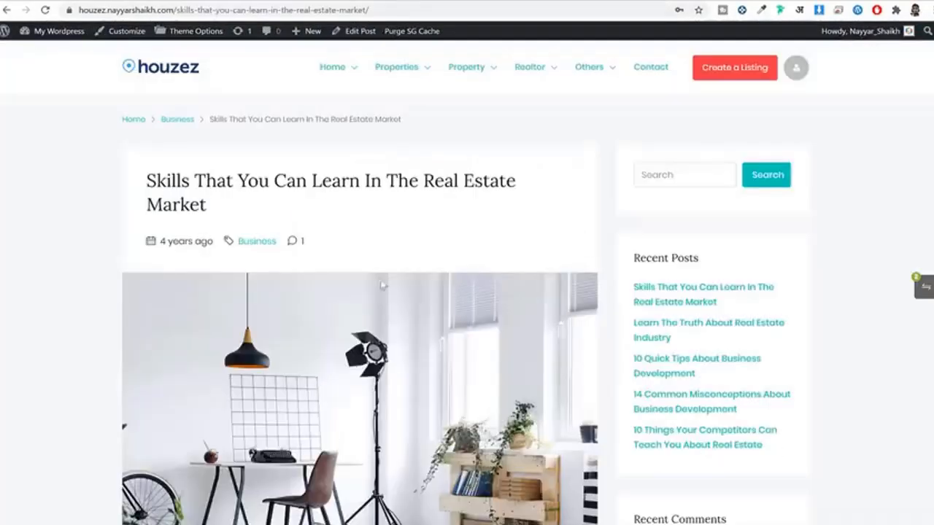
scroll(386, 305, down, 15)
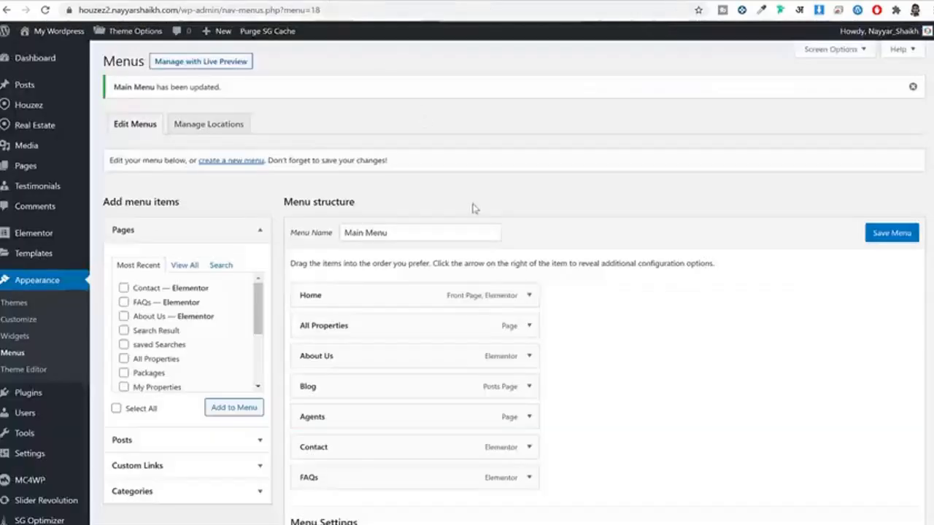
scroll(474, 206, down, 3)
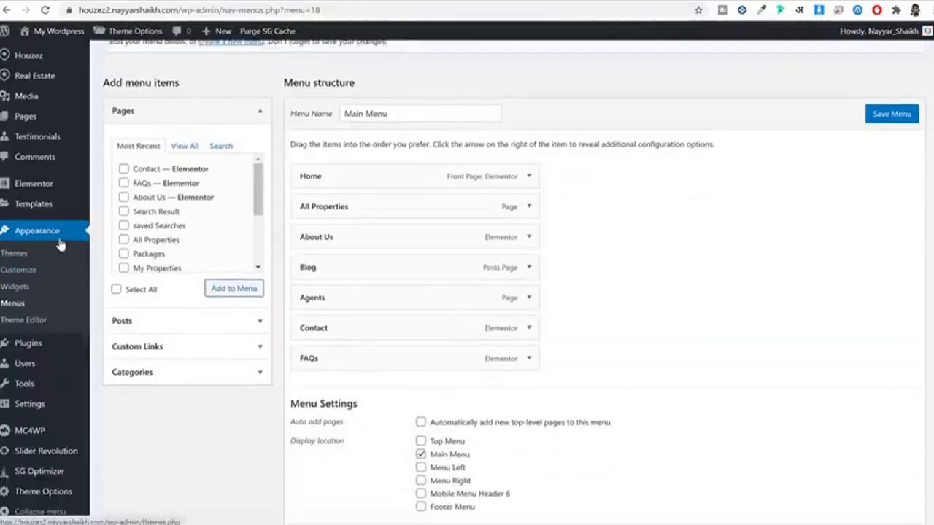
Step: Open the Widgets page, collapse Default Sidebar and expand Footer Area 1
click(22, 288)
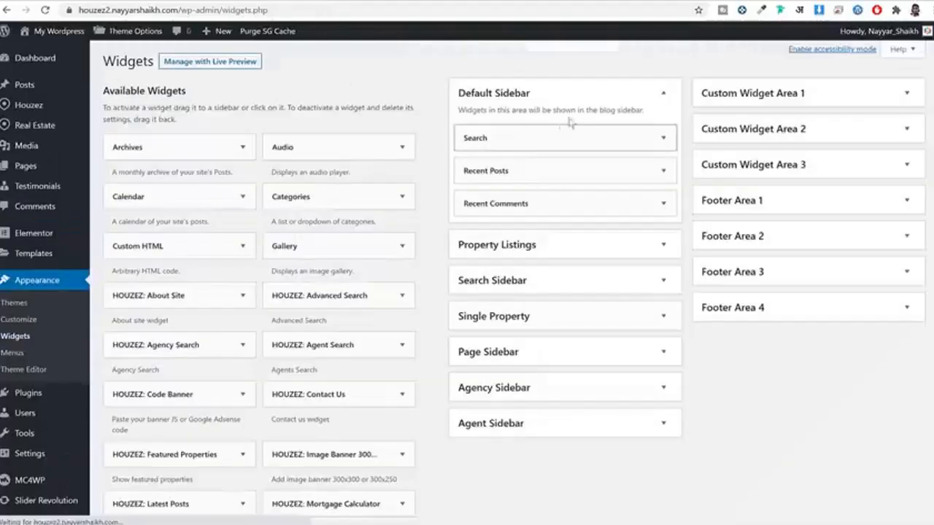
click(586, 102)
click(818, 208)
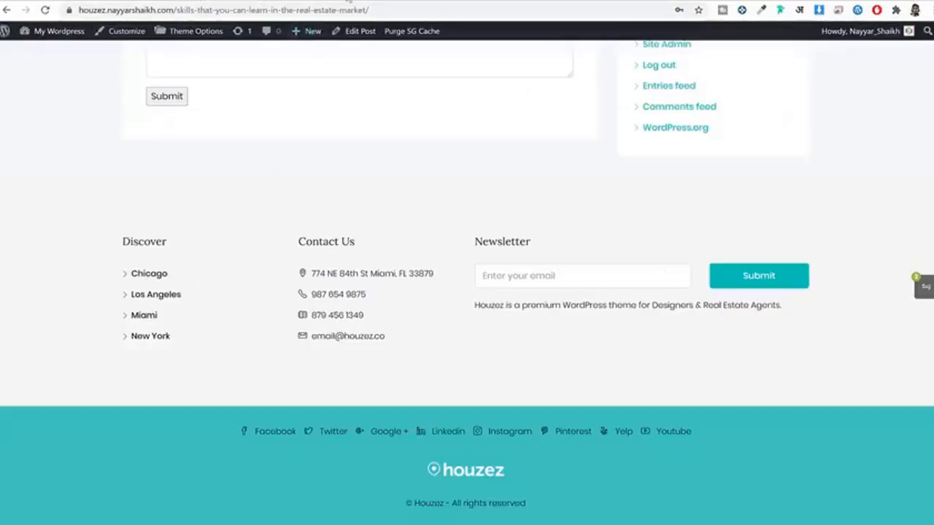
click(349, 2)
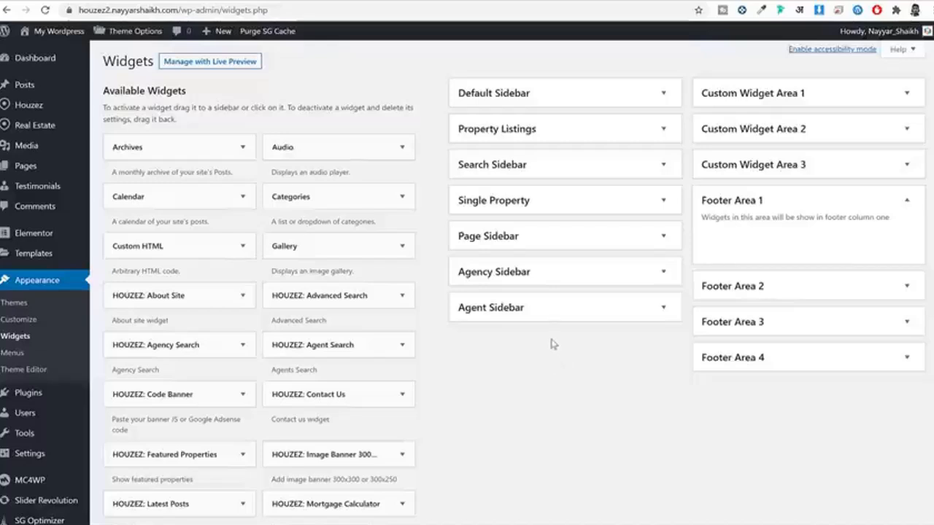
scroll(552, 344, down, 4)
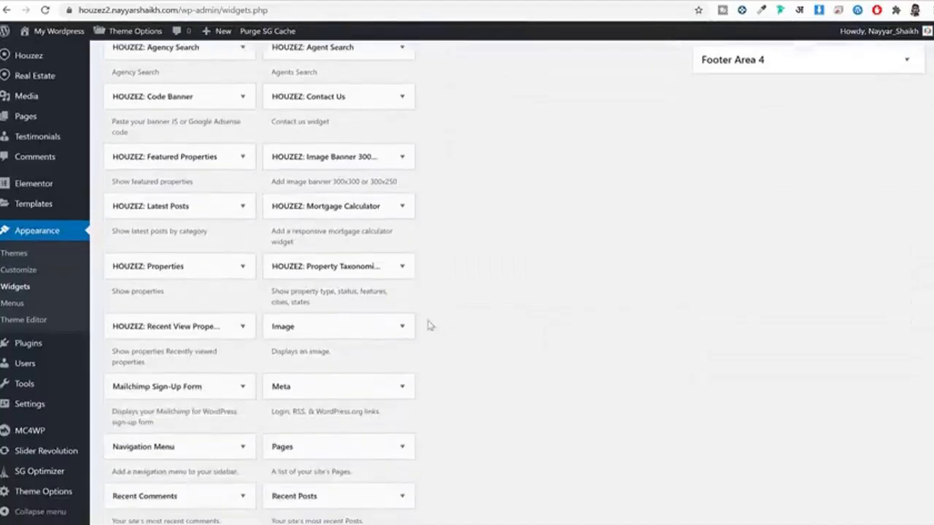
Step: Add HOUZEZ: Property Taxonomies to Footer Area 1 and title it Discover
click(355, 272)
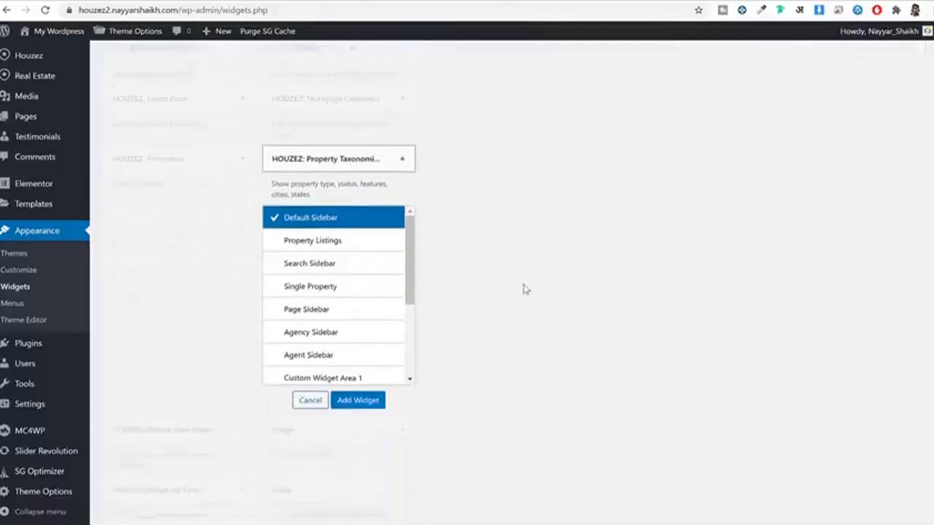
scroll(355, 314, down, 3)
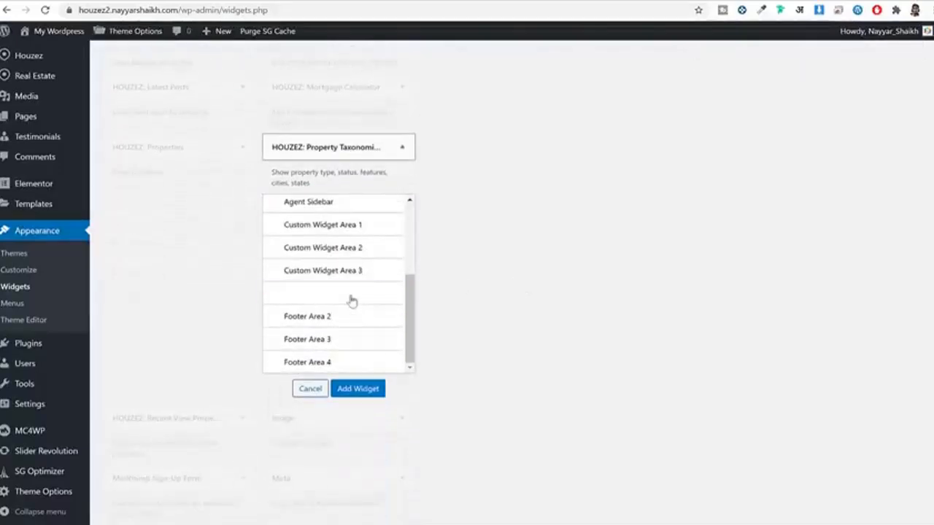
click(350, 296)
click(359, 389)
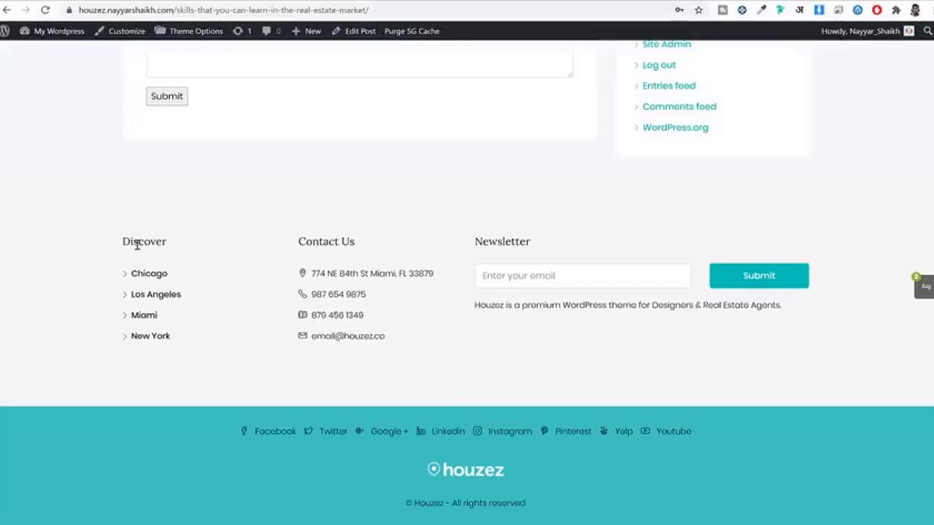
double_click(138, 245)
key(ctrl+c)
click(355, 1)
key(ctrl+v)
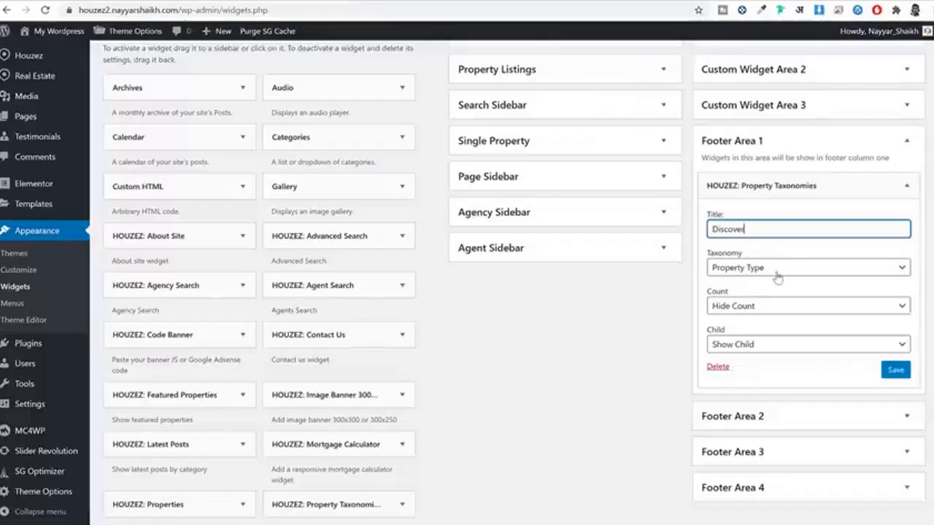
Step: Keep Property Type with Hide Count and save the Discover widget
click(794, 270)
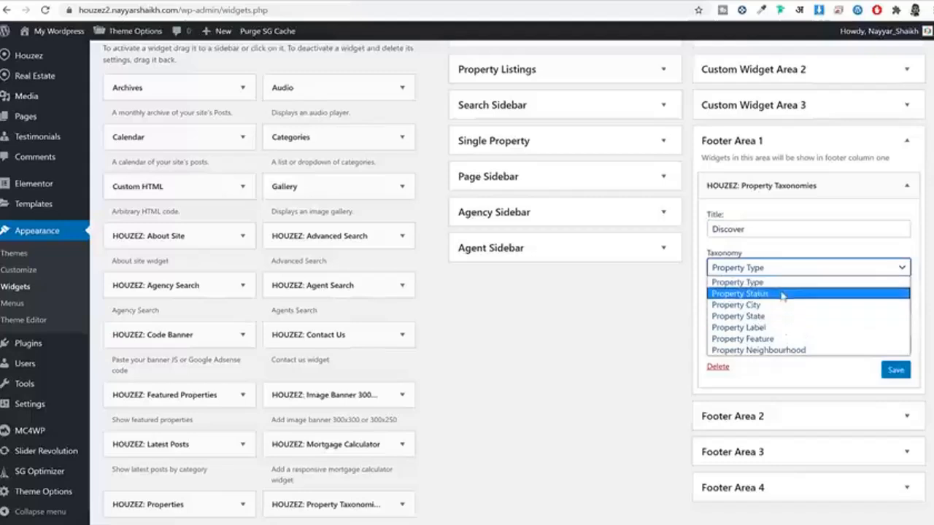
click(802, 251)
click(895, 370)
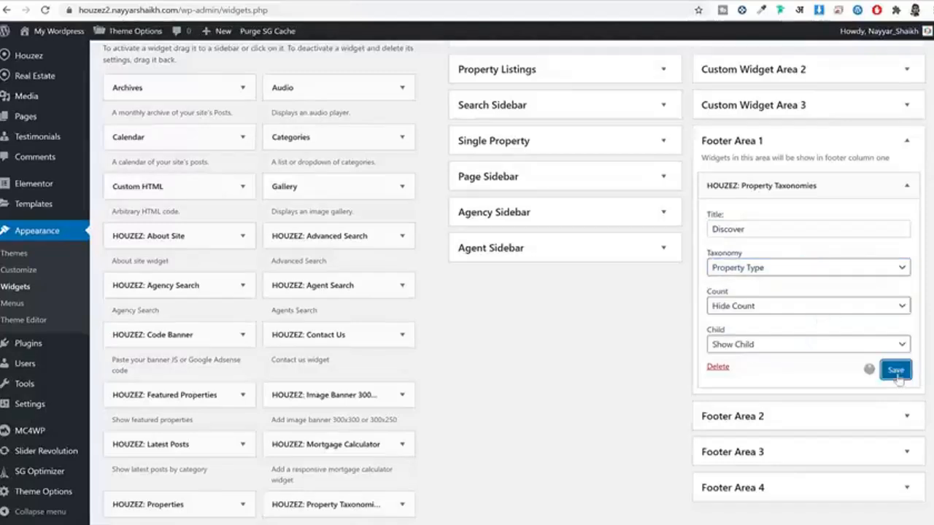
click(801, 309)
click(766, 320)
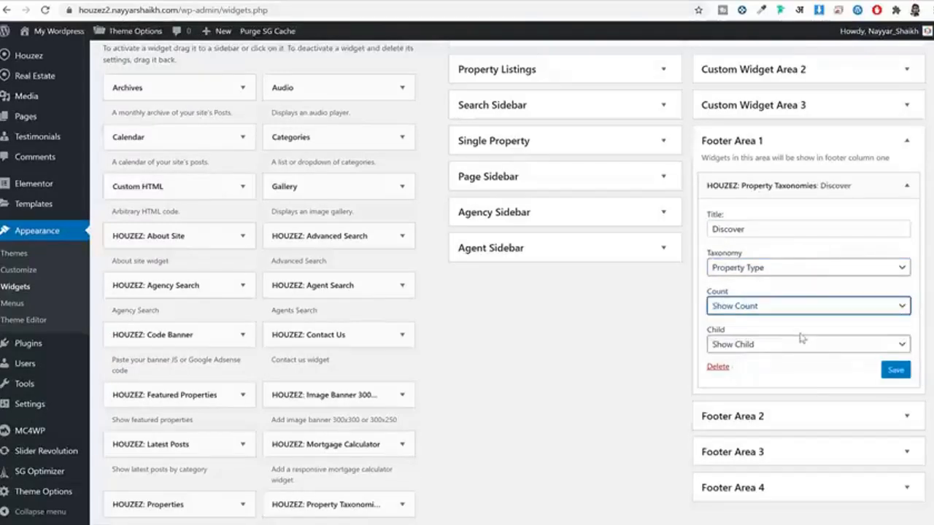
click(778, 306)
click(765, 331)
click(888, 371)
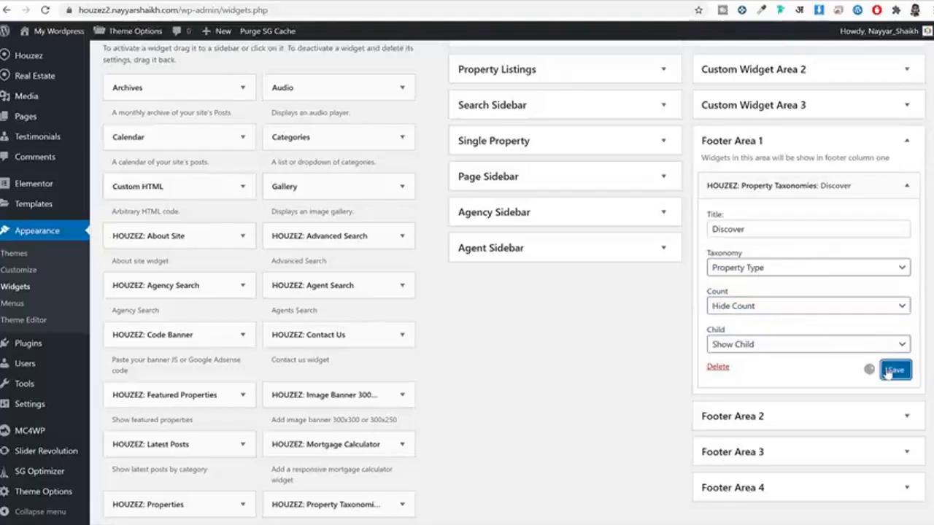
Step: Reload the live front page to see Discover in the footer, comparing with the sample site's footer
click(460, 4)
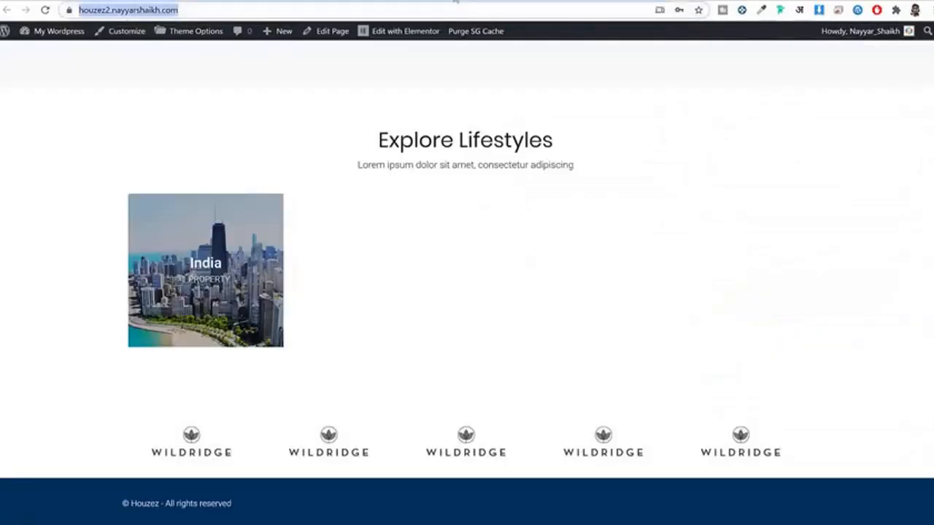
key(Return)
scroll(592, 129, down, 3)
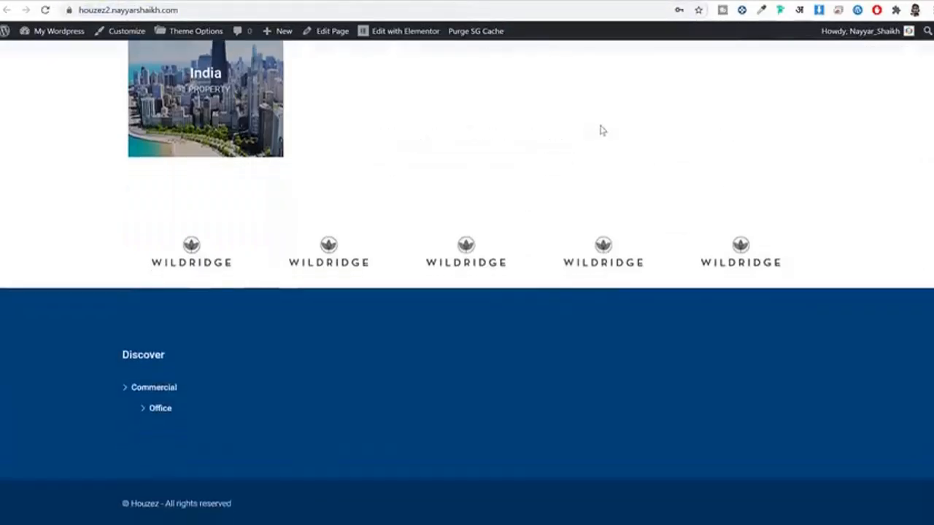
click(318, 3)
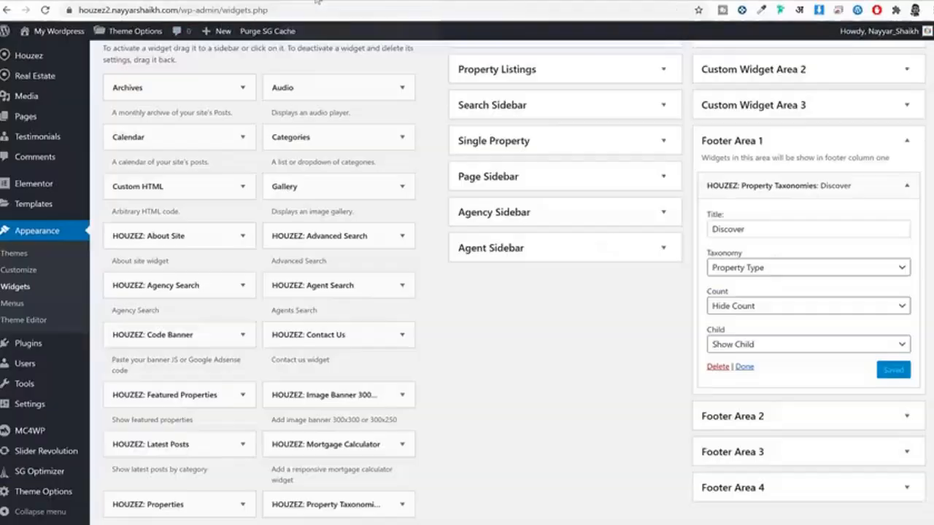
click(843, 186)
click(284, 2)
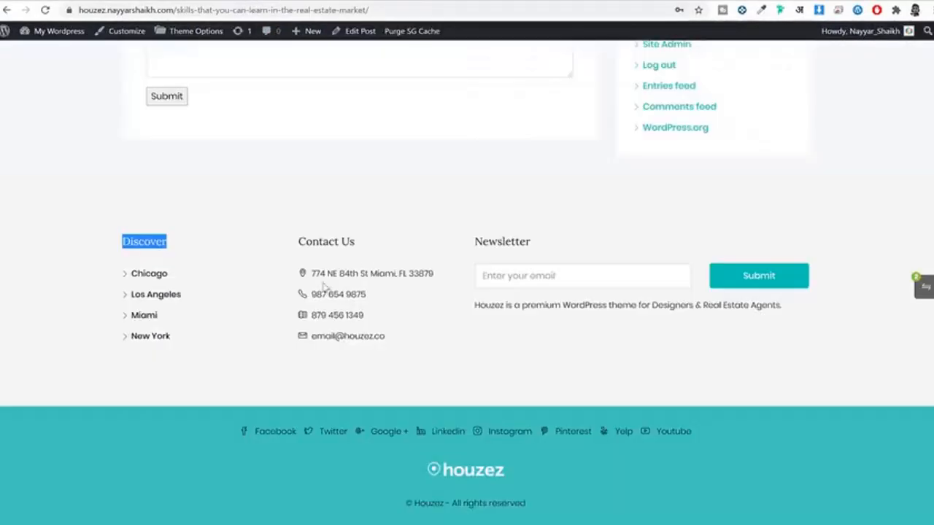
click(376, 1)
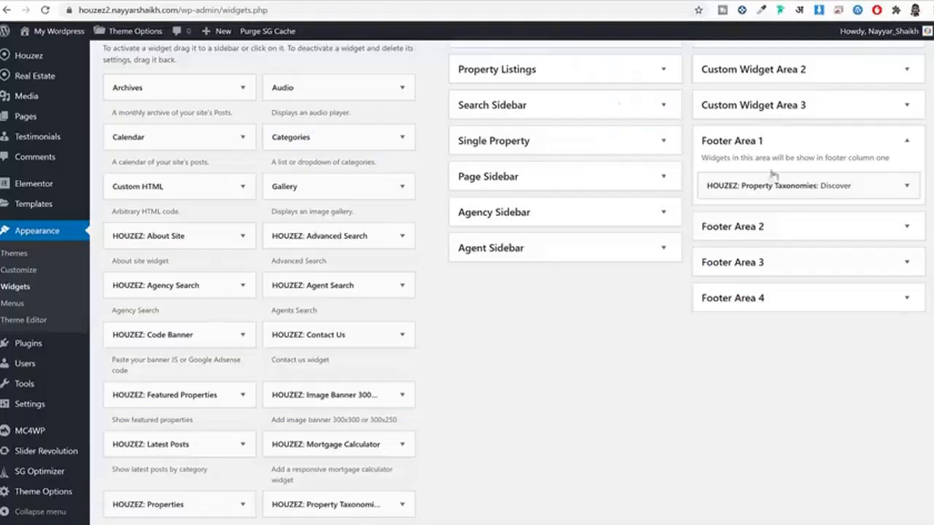
scroll(615, 337, down, 3)
scroll(615, 338, down, 3)
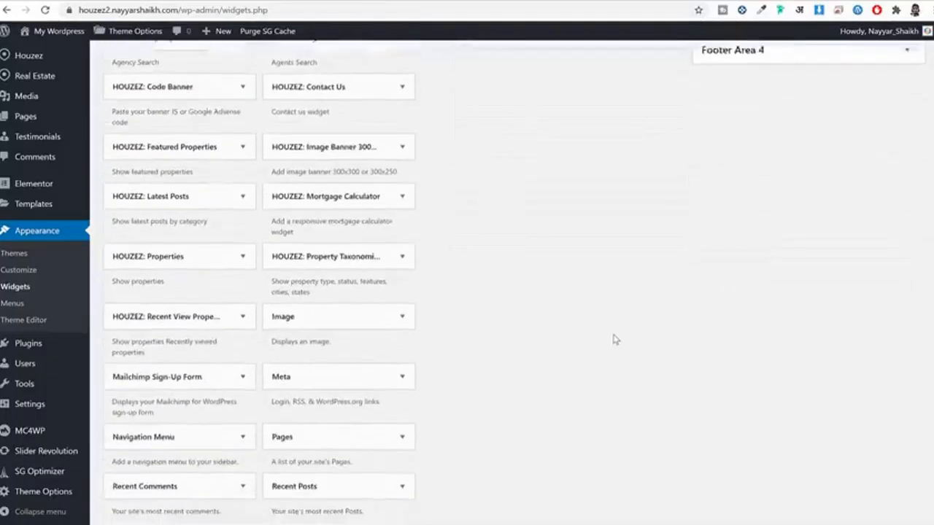
scroll(616, 337, up, 3)
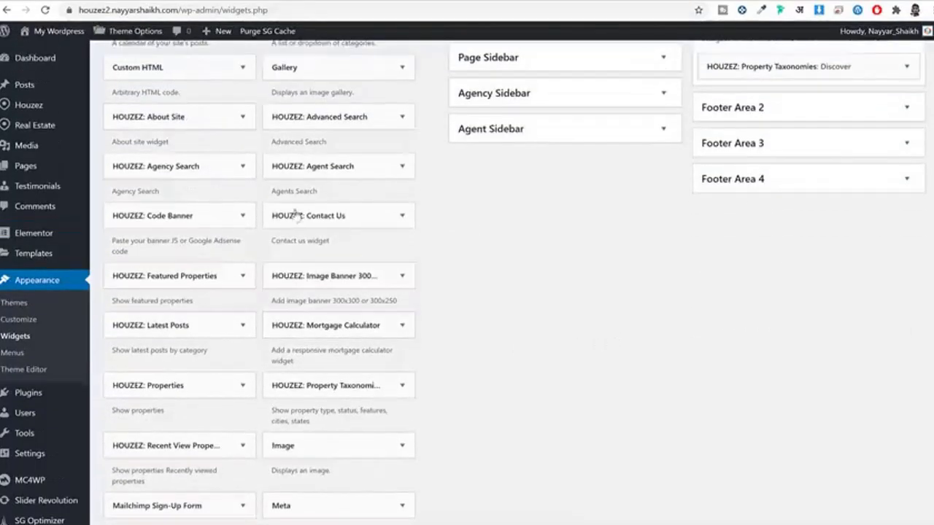
Step: Add the HOUZEZ: Contact Us widget to Footer Area 2
click(353, 222)
scroll(375, 377, down, 2)
click(365, 379)
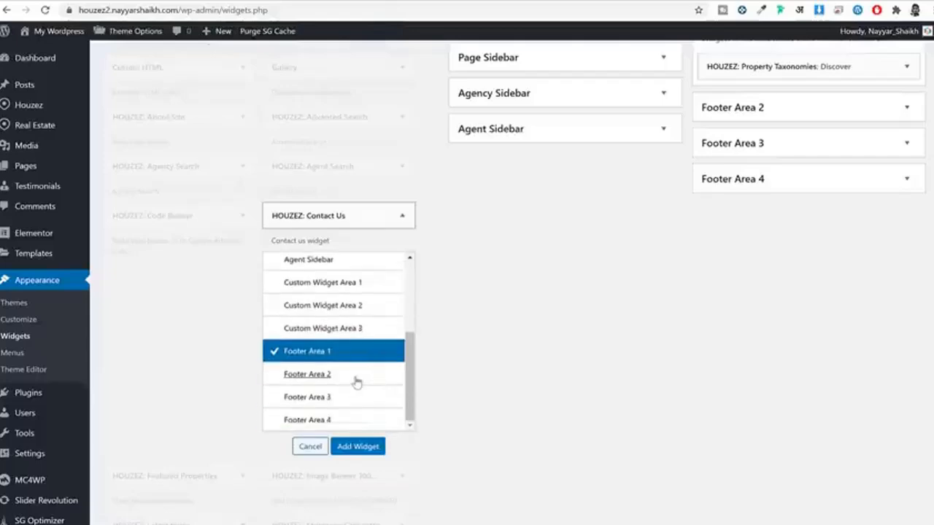
click(349, 376)
click(357, 447)
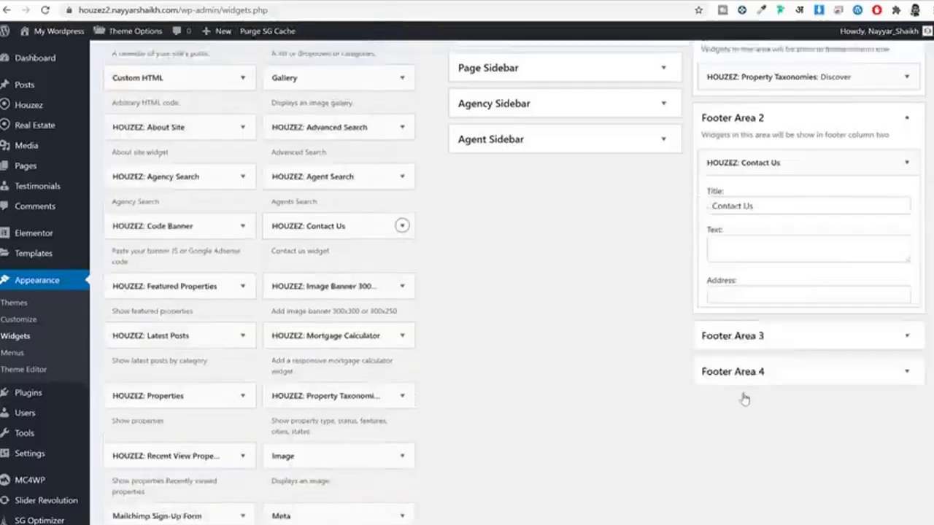
scroll(757, 243, down, 2)
Step: Paste the sample footer's address into the Address field and copy its phone number
click(756, 249)
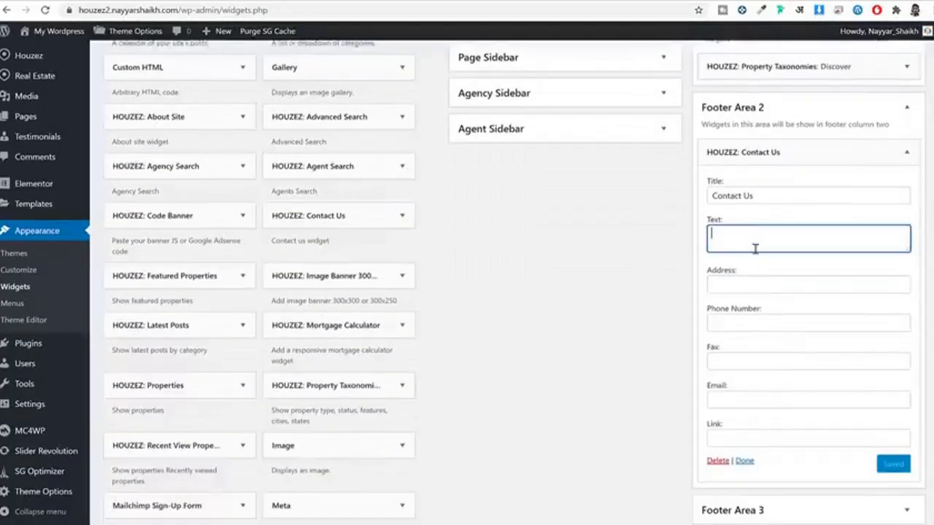
click(760, 286)
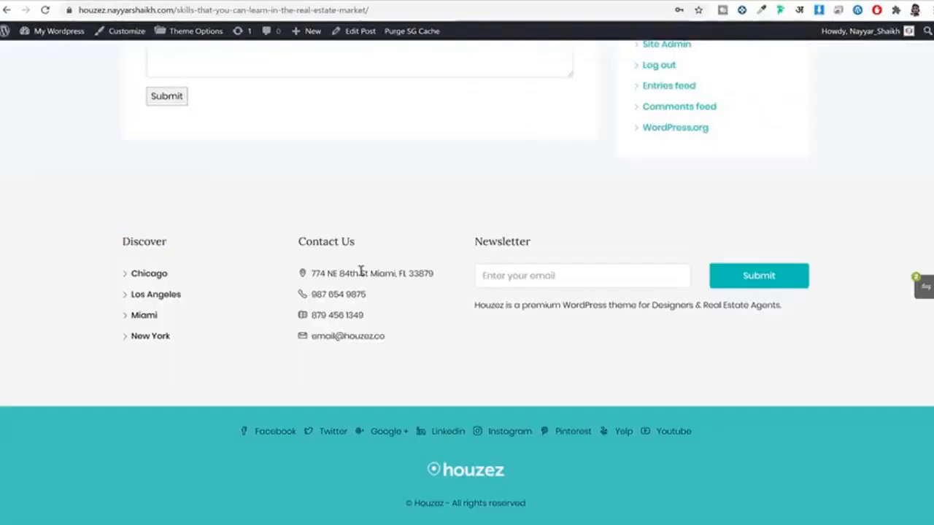
triple_click(360, 272)
key(ctrl+c)
key(ctrl+Tab)
key(ctrl+v)
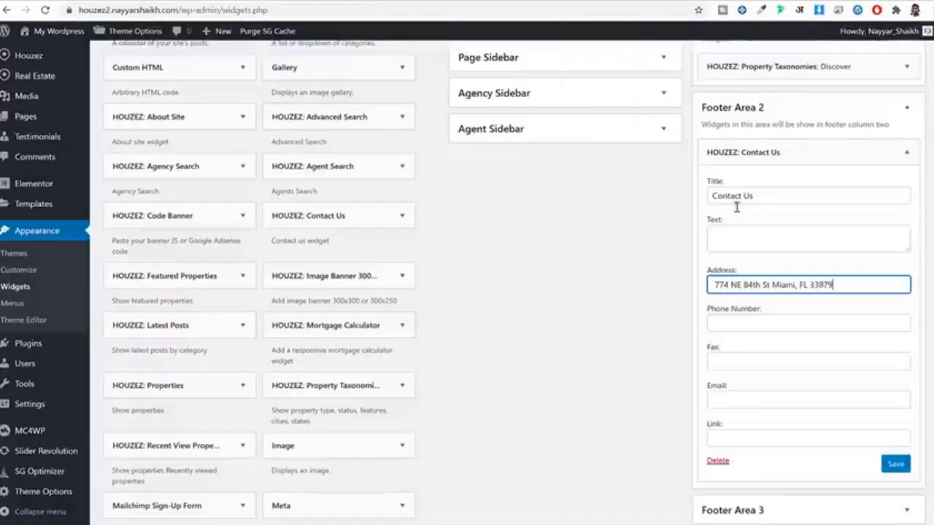
key(ctrl+Tab)
drag(367, 295, 313, 291)
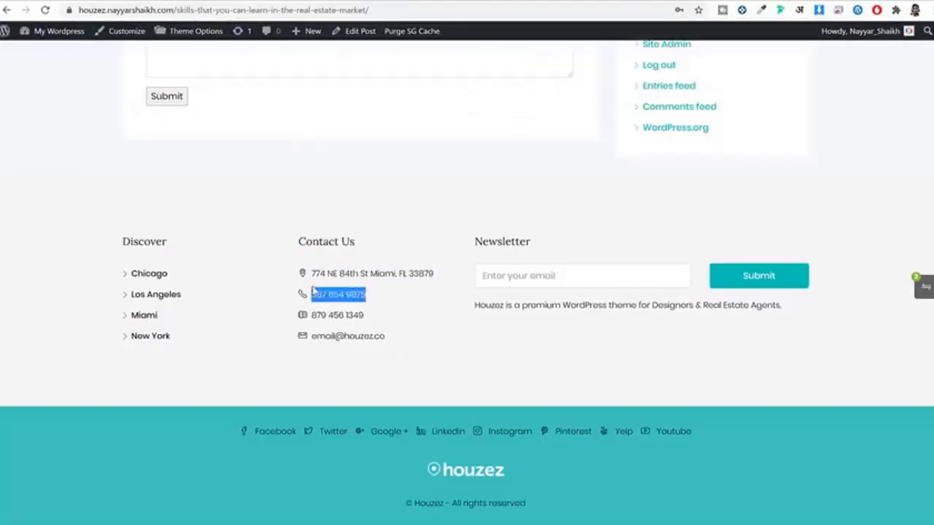
key(ctrl+c)
key(ctrl+Tab)
Step: Paste the sample phone number into Phone Number, Fax and Email, then save the widget
click(771, 327)
key(ctrl+v)
click(769, 364)
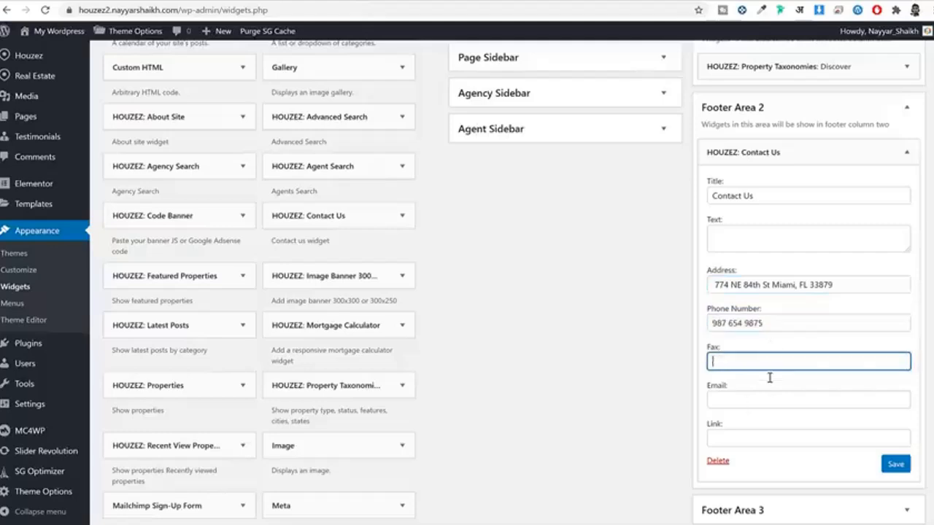
key(ctrl+v)
click(791, 402)
key(ctrl+v)
click(894, 464)
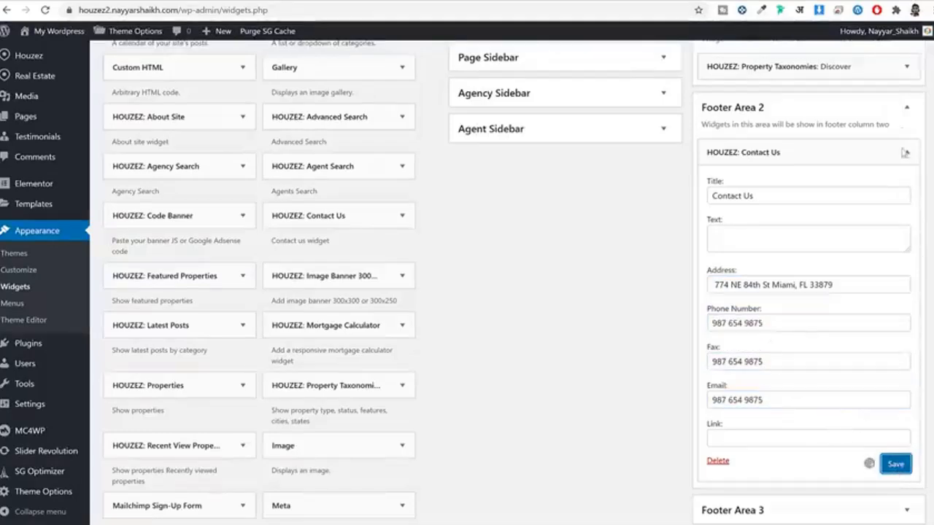
Step: Collapse the Footer Area 2 and Footer Area 1 widget panels
click(906, 107)
scroll(905, 129, up, 3)
click(906, 200)
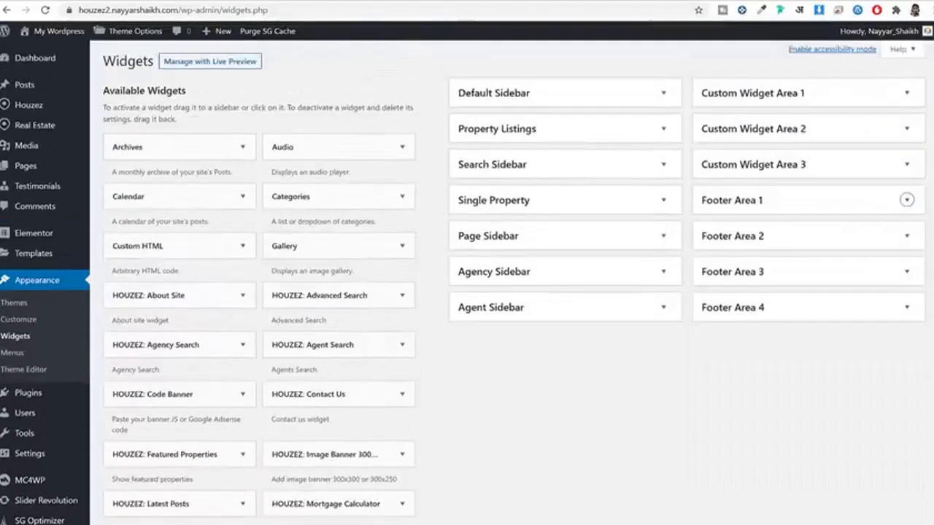
key(ctrl+Tab)
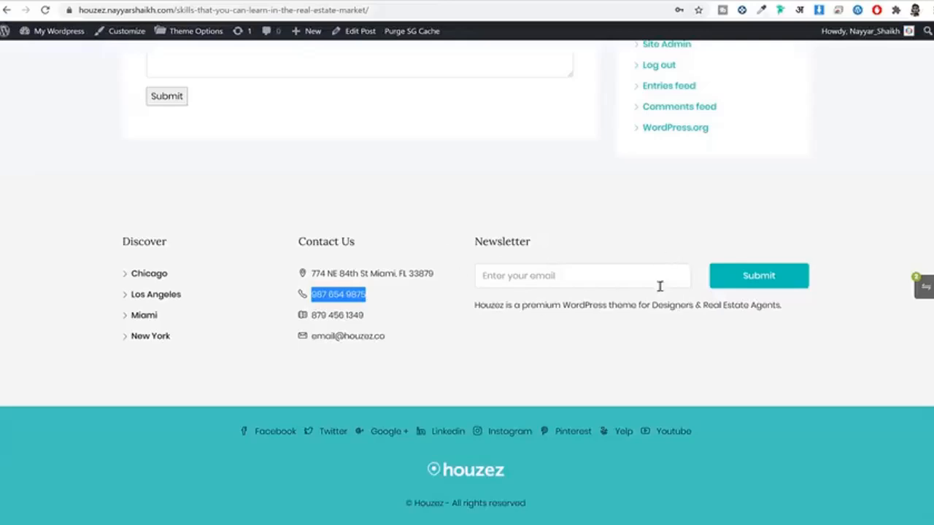
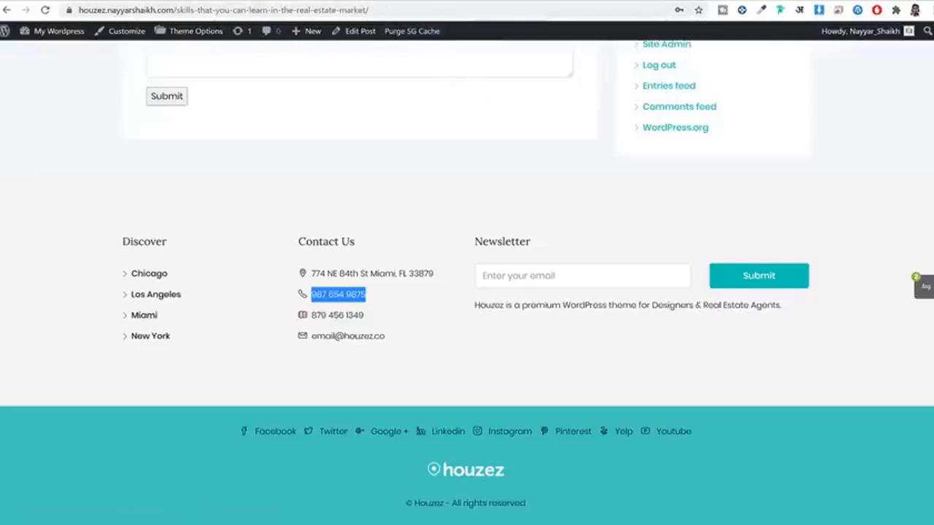
Step: Bring up the MC4WP API Settings, which show Not Connected, and start a new browser tab
click(371, 0)
scroll(183, 307, down, 3)
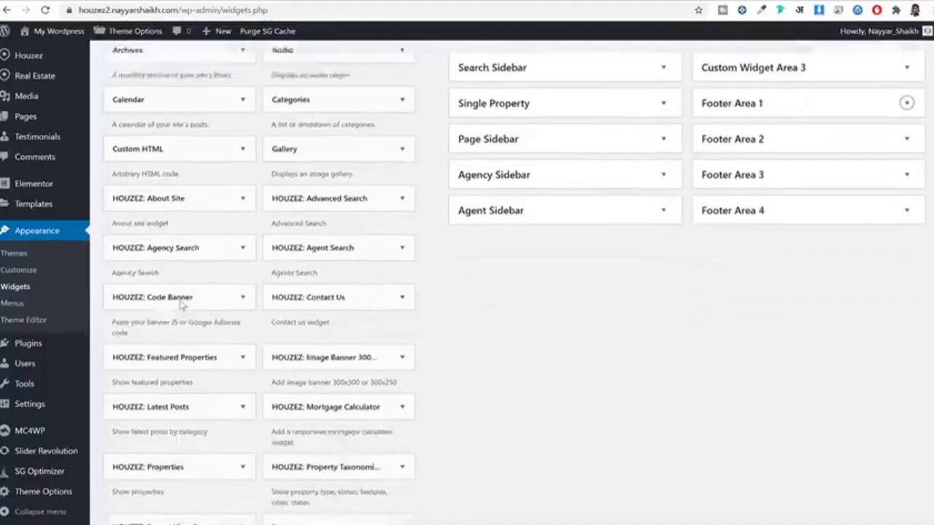
mouse_move(20, 438)
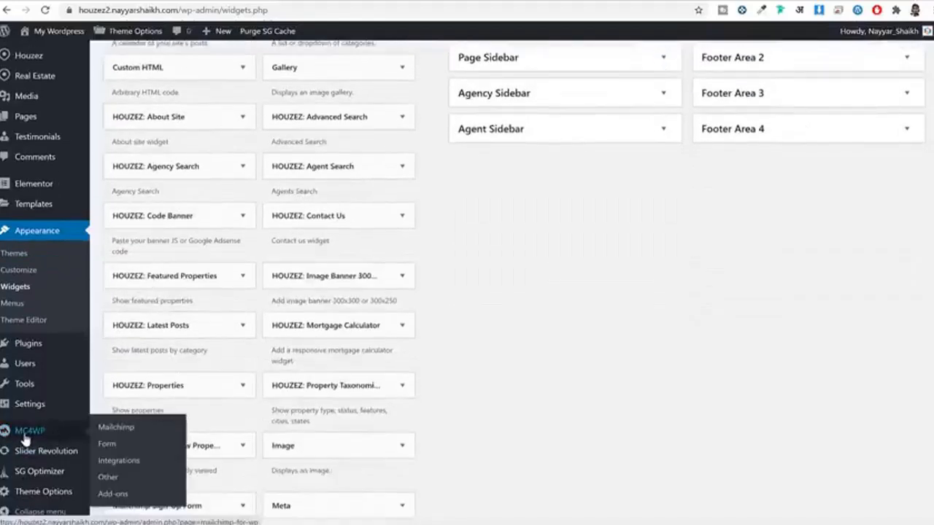
click(27, 436)
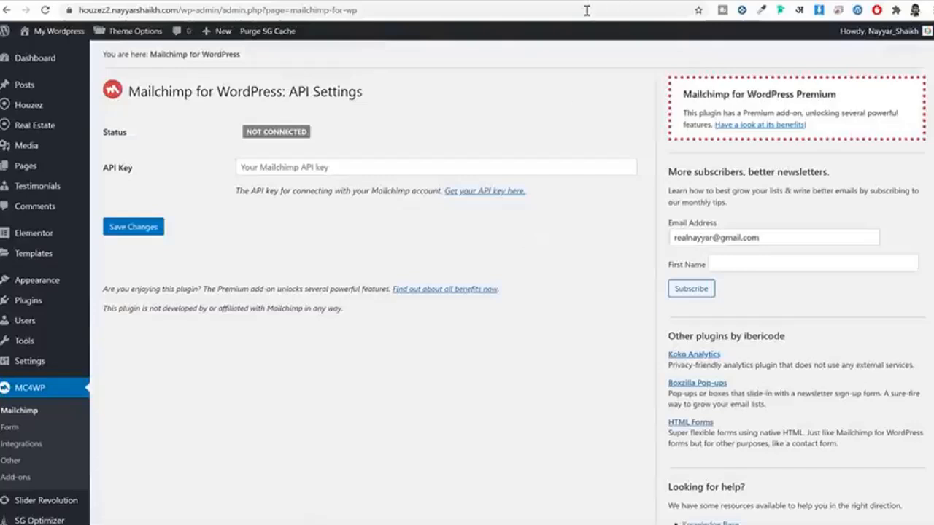
key(ctrl+t)
Step: Go to mailchimp.com and log in with the saved credentials
text(mai)
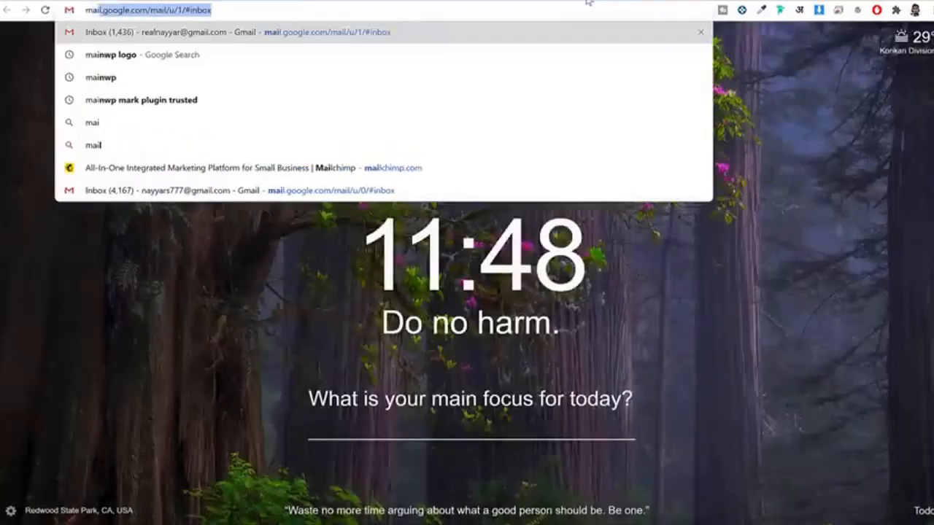
text(lc)
key(Return)
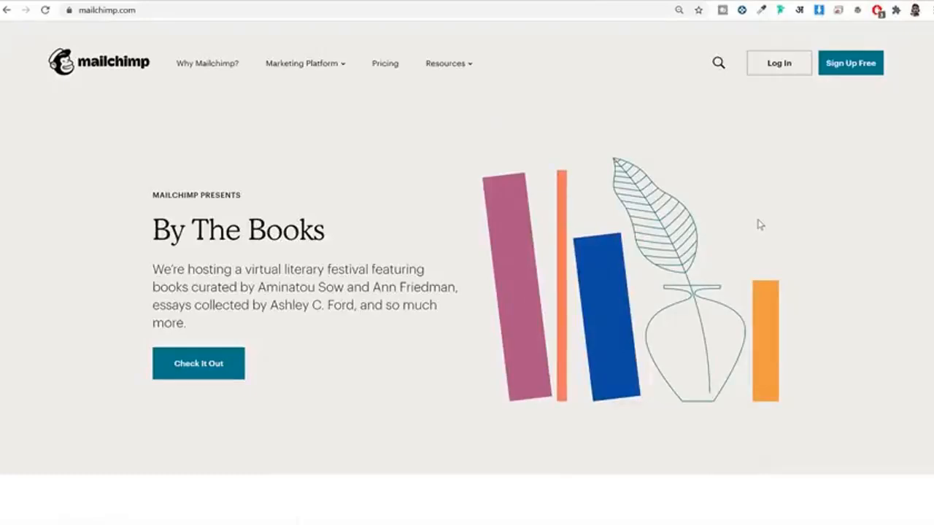
click(780, 66)
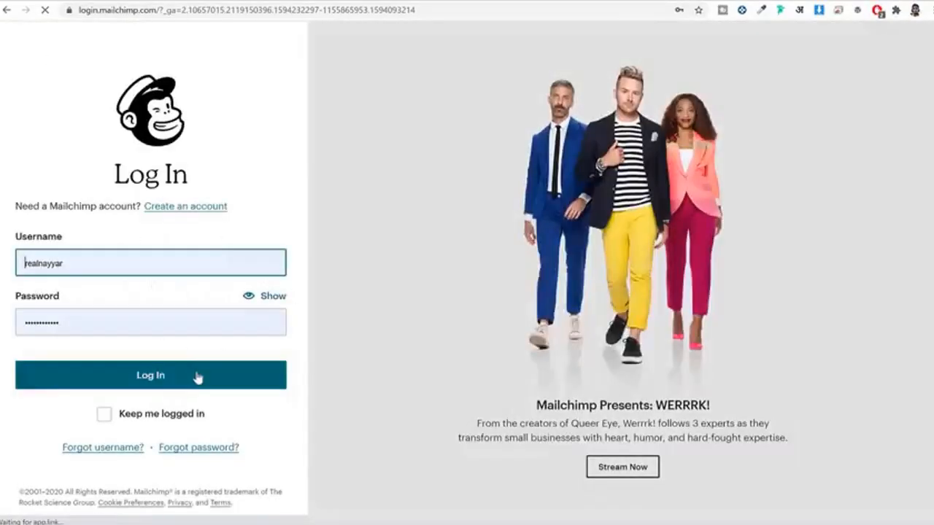
click(196, 376)
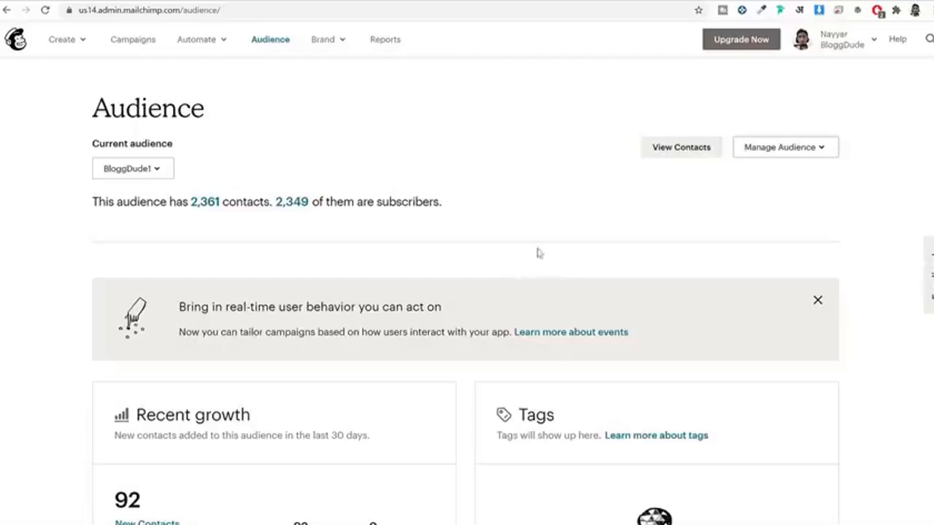
Step: Copy the API key from Account > Extras > API keys and return to WordPress
click(862, 41)
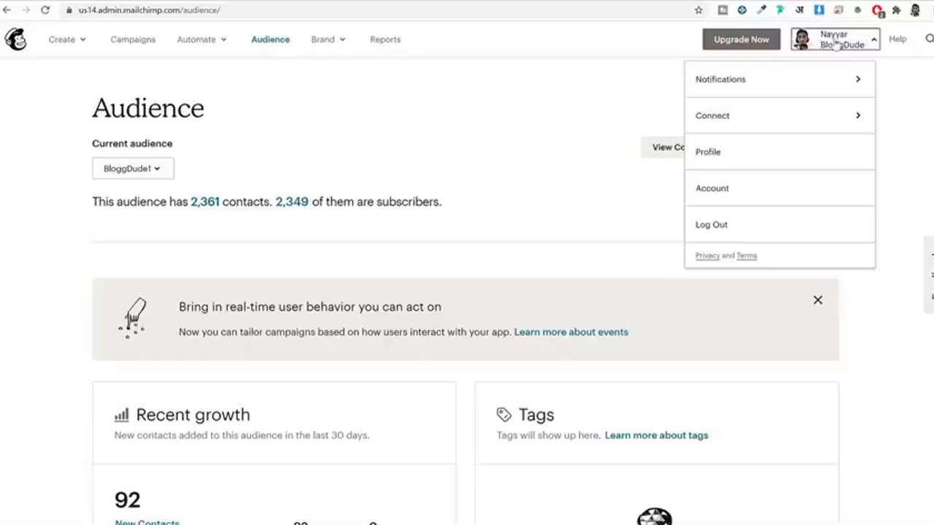
click(732, 197)
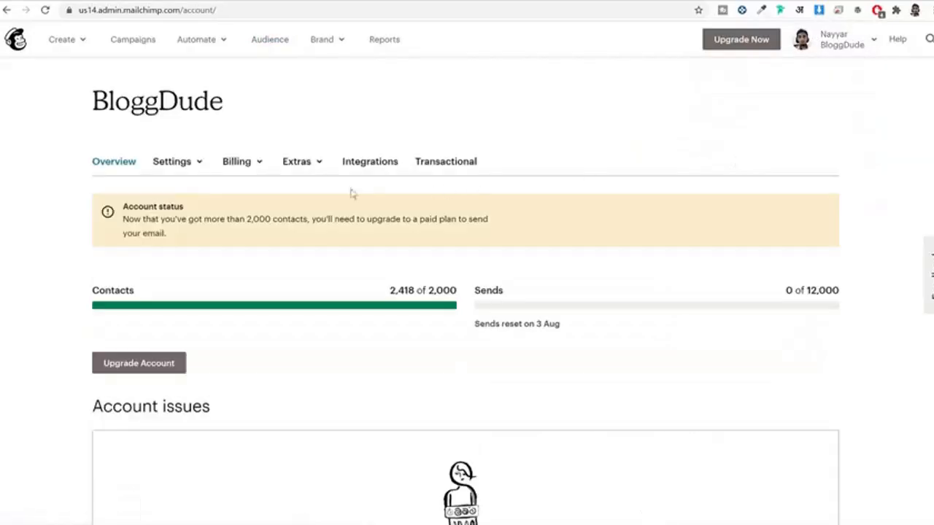
click(299, 163)
click(312, 222)
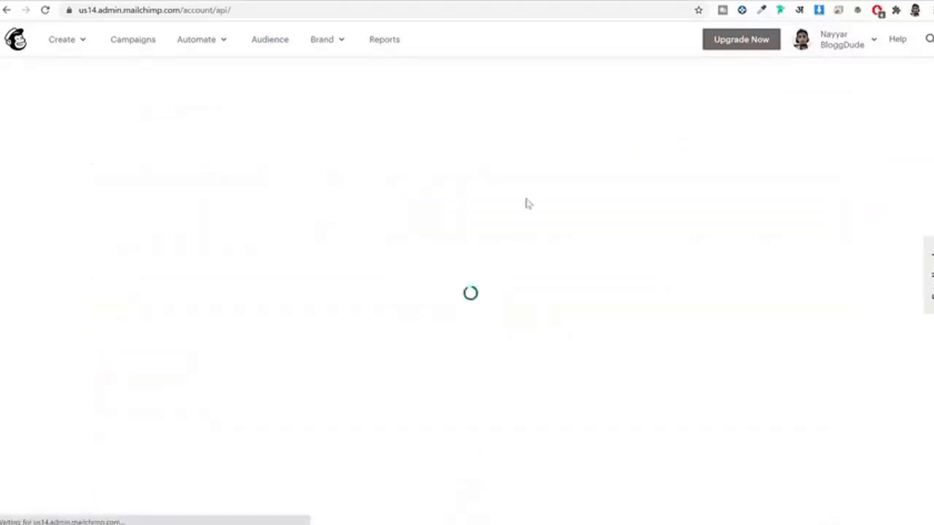
scroll(584, 292, down, 3)
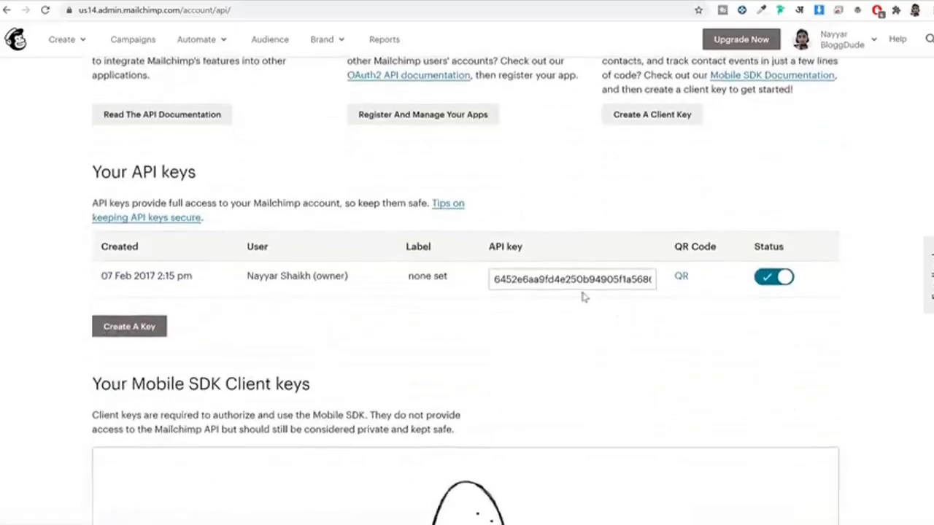
click(582, 284)
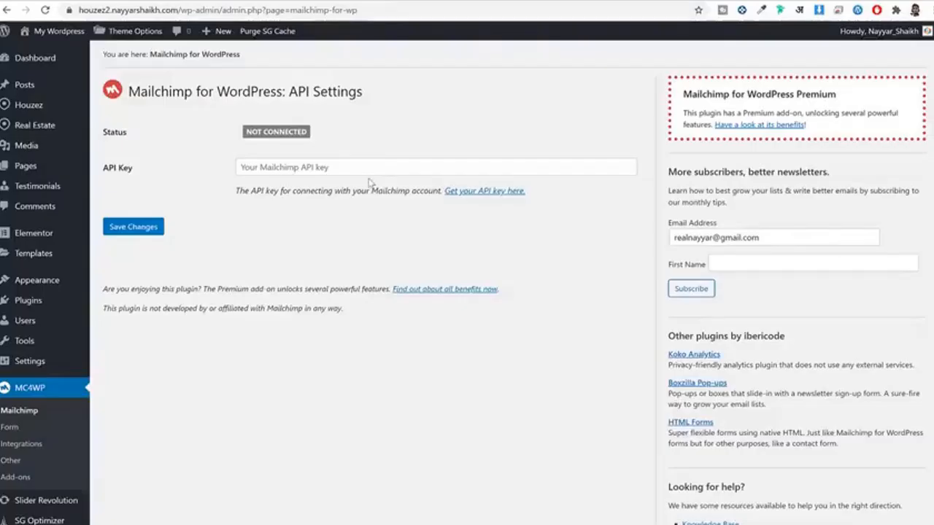
click(381, 162)
Step: Paste the Mailchimp API key into the API Key field and save the settings
key(ctrl+v)
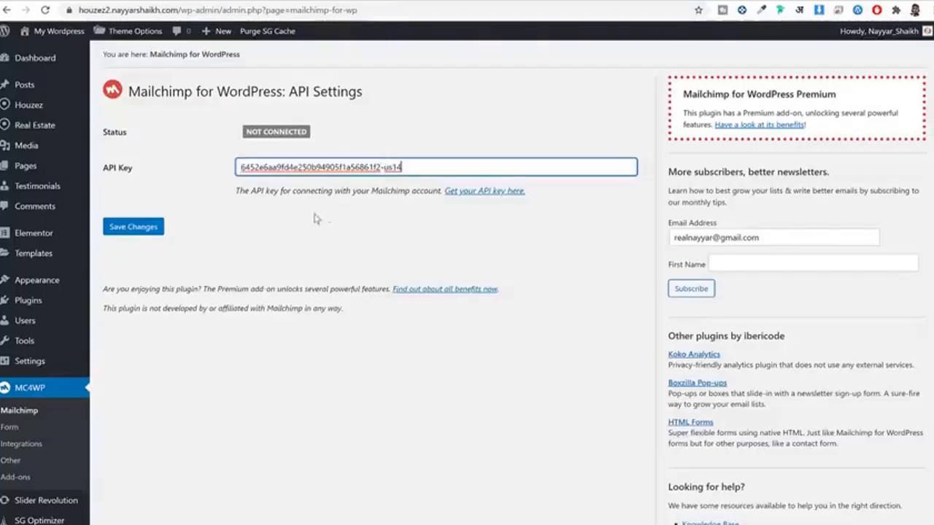
click(134, 227)
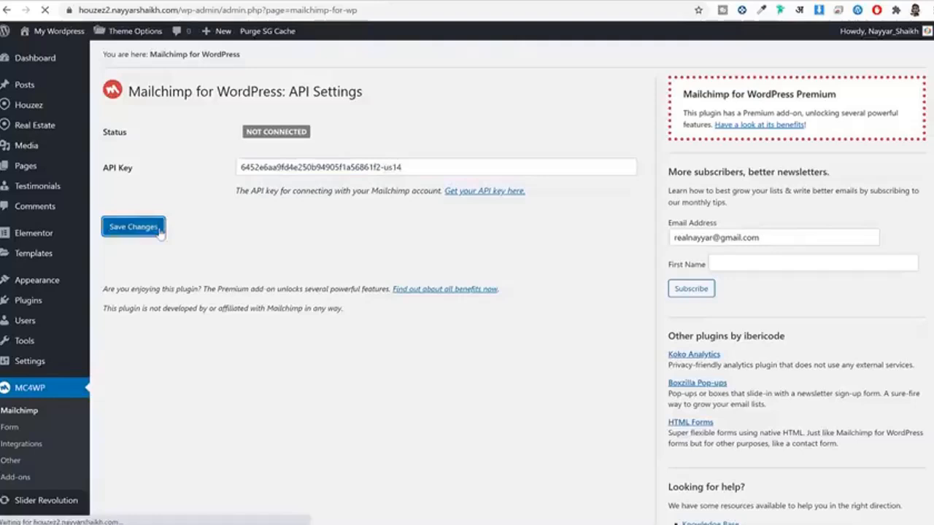
scroll(39, 408, down, 2)
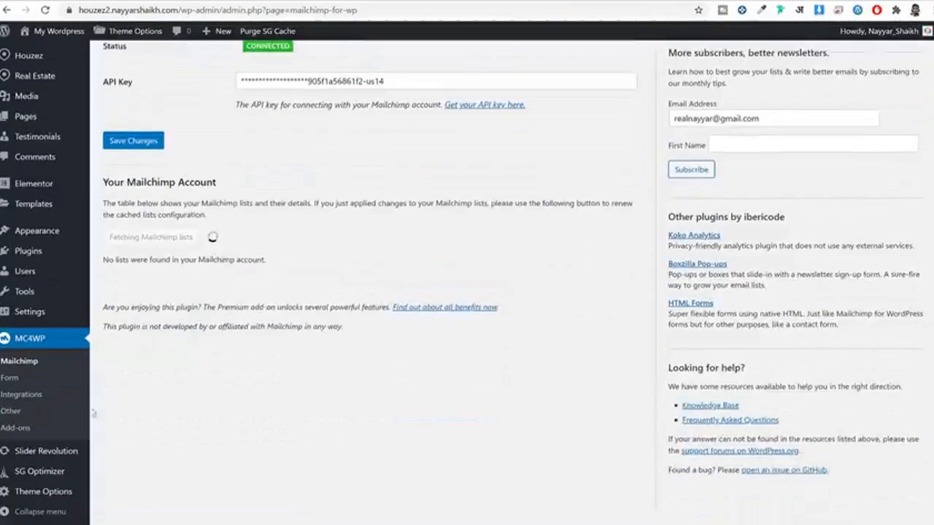
Step: Create a new MC4WP sign-up form titled Form1 subscribed to List2
click(10, 378)
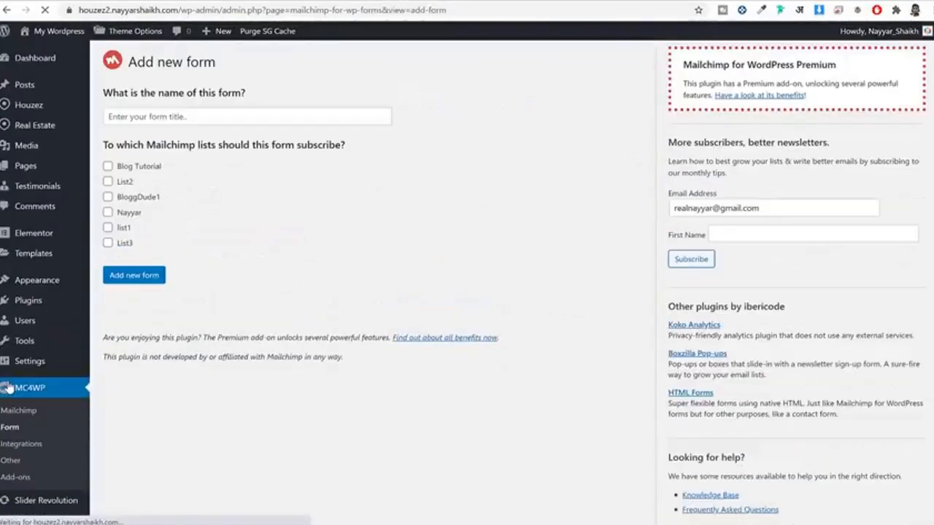
click(190, 117)
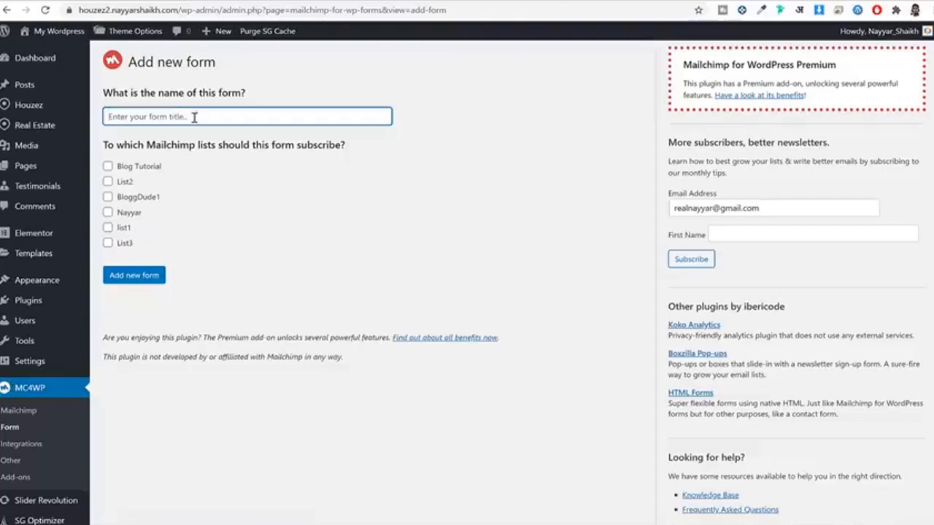
text(Form1)
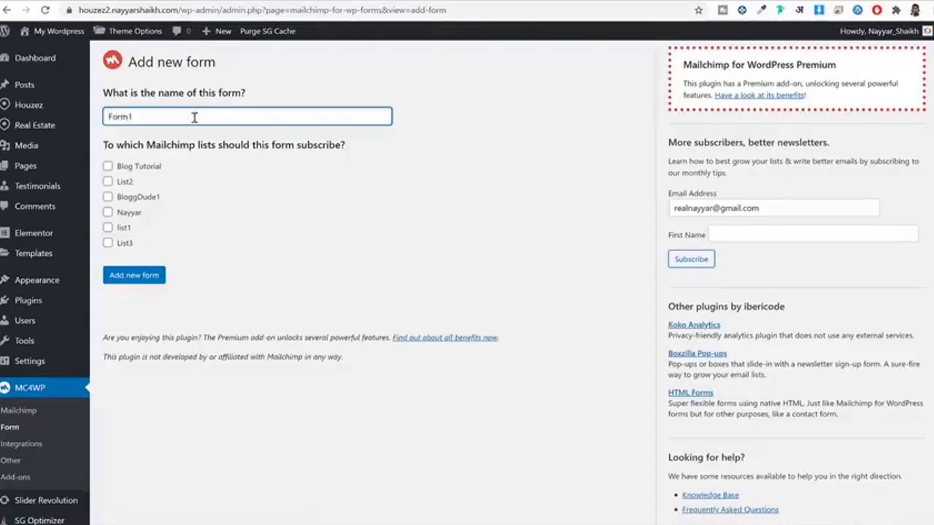
click(108, 182)
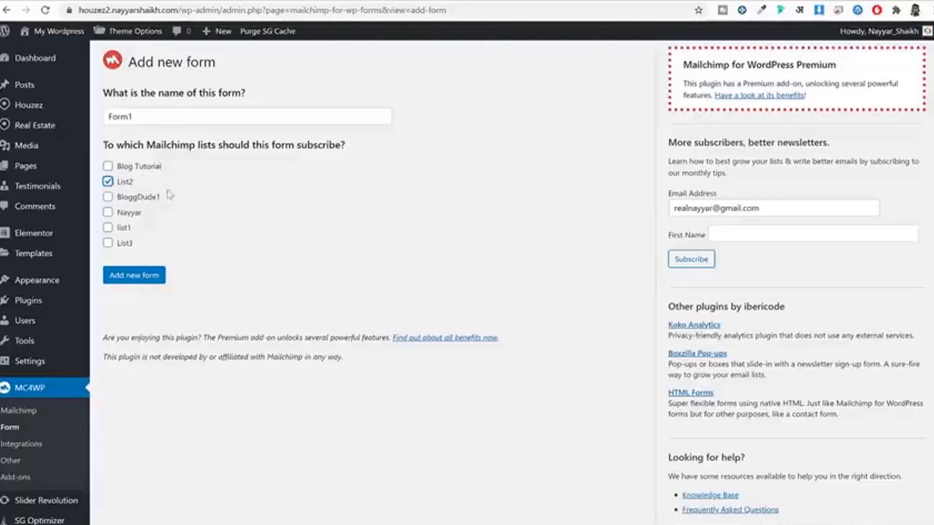
click(133, 275)
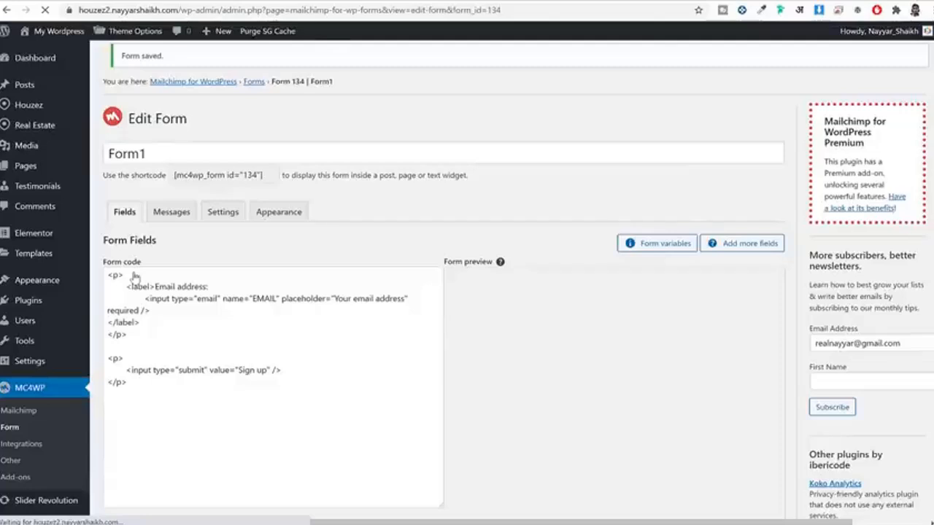
Step: Delete Form1's default form code
scroll(292, 329, down, 5)
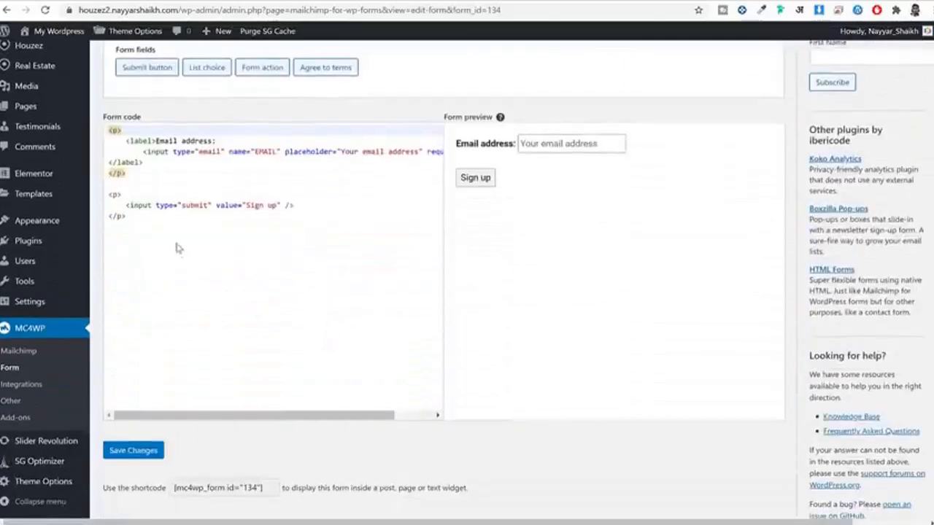
click(176, 248)
key(ctrl+a)
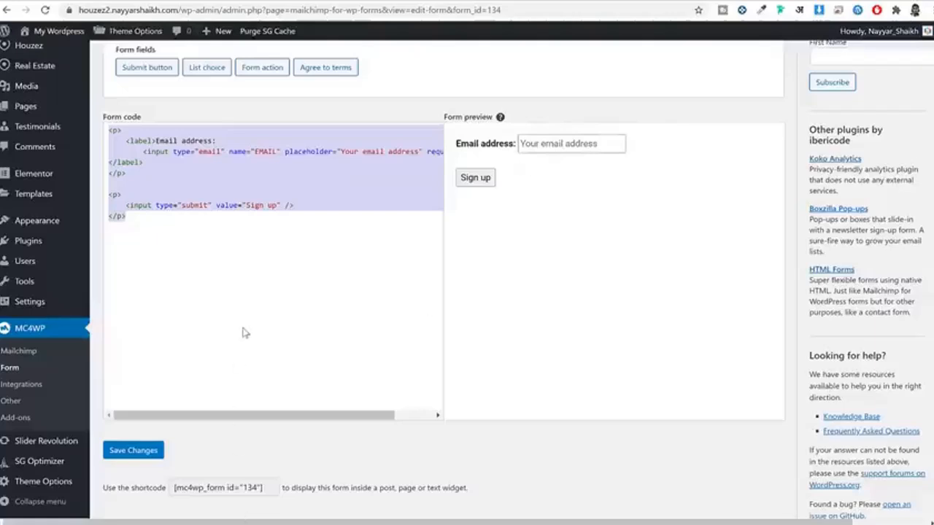
key(Delete)
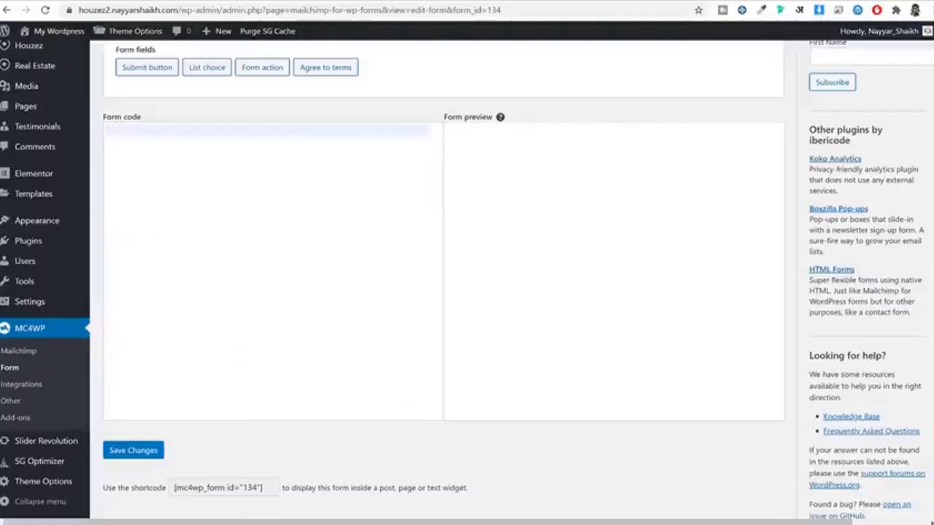
Step: Paste the HTML from the MailChimp CSS file in Houzez/Media as Form1's code and save
click(247, 524)
click(434, 119)
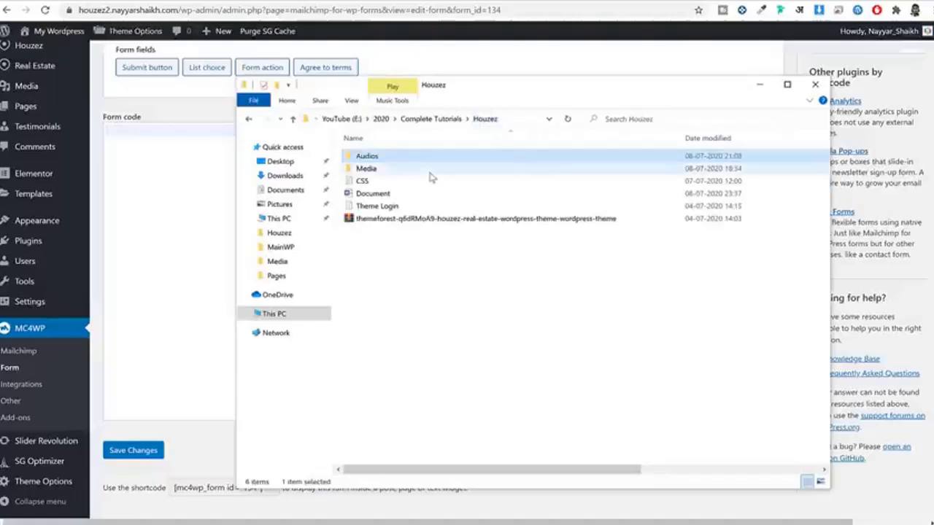
double_click(429, 175)
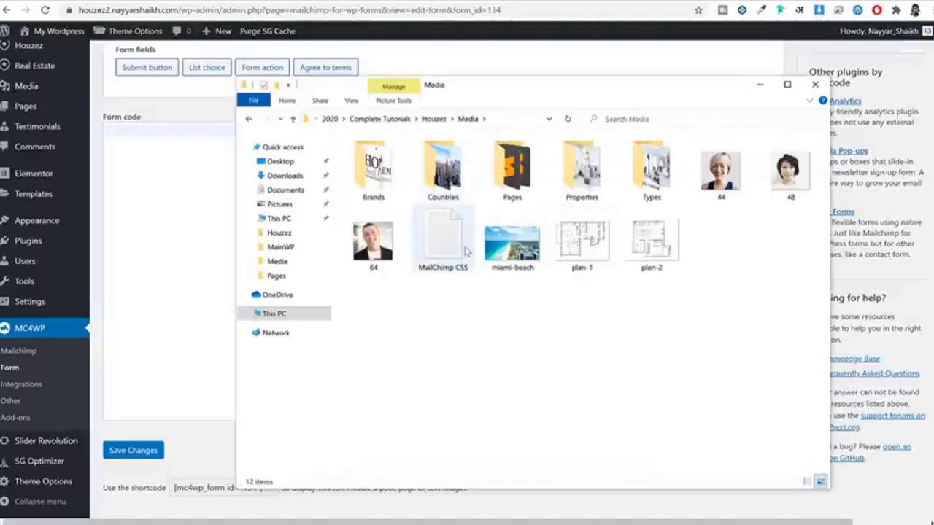
click(448, 248)
double_click(449, 250)
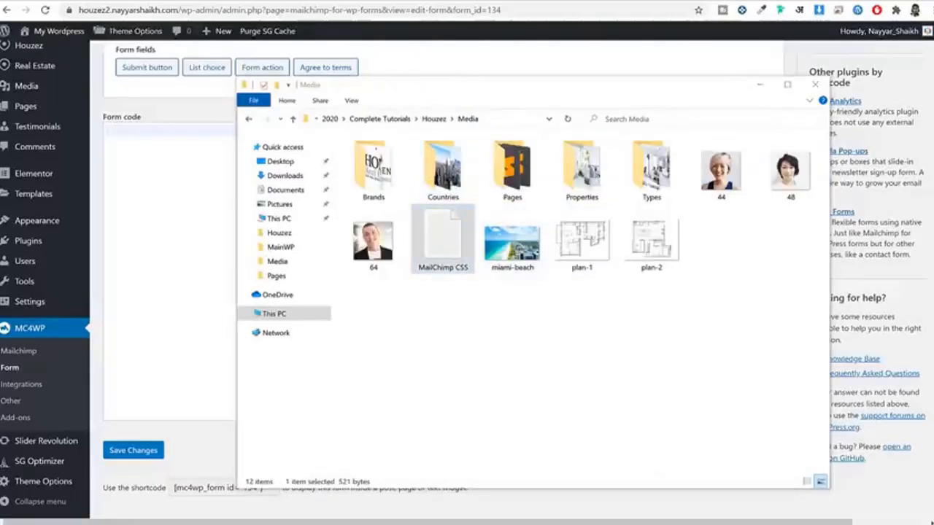
key(ctrl+a)
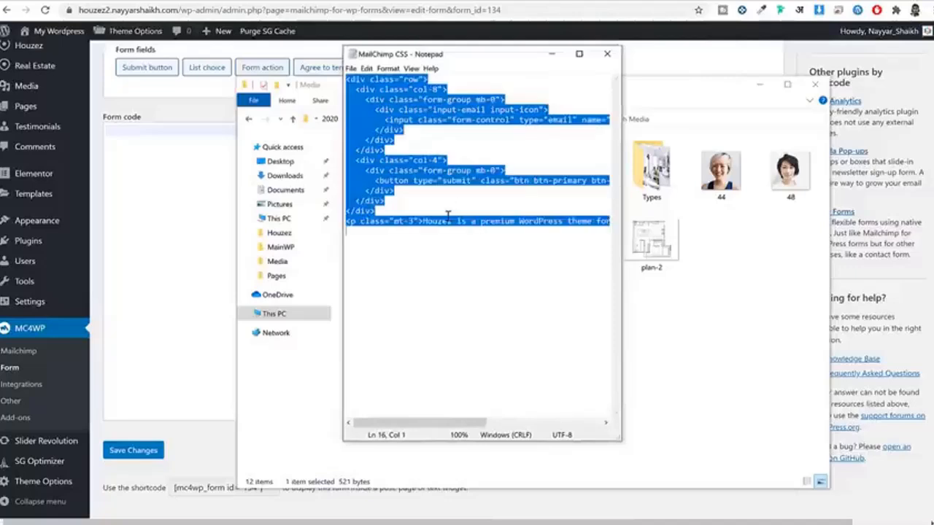
click(608, 53)
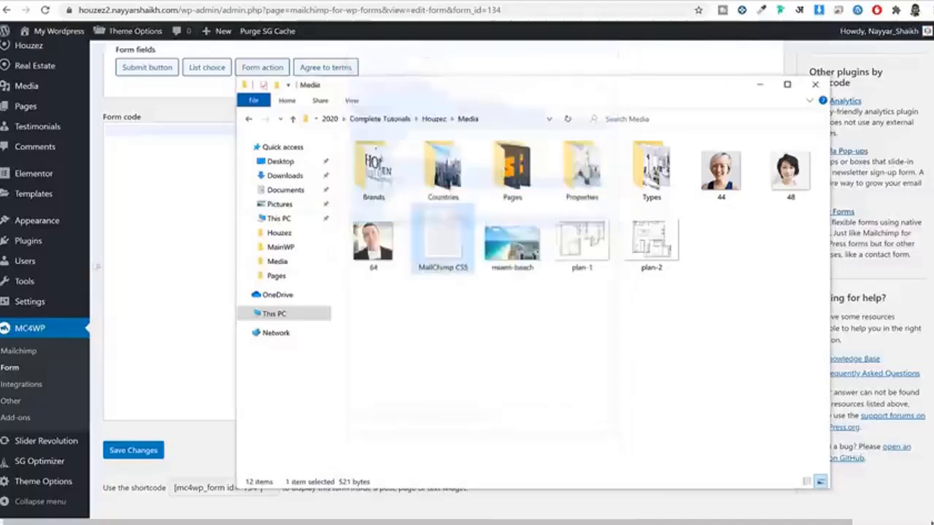
click(163, 222)
key(ctrl+v)
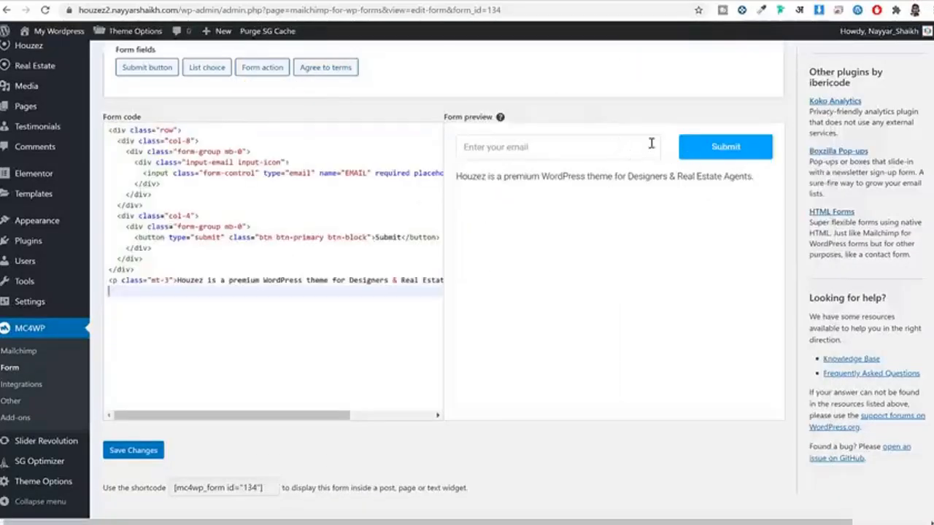
click(154, 453)
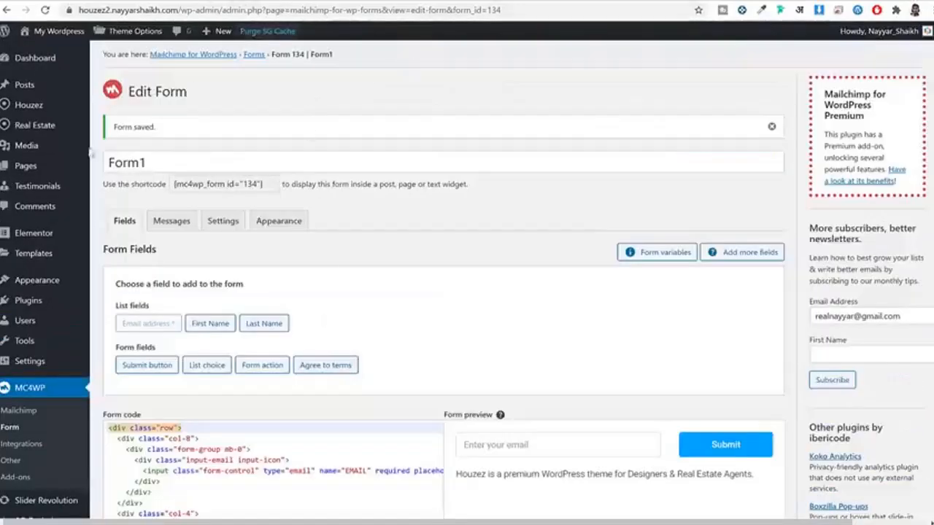
scroll(90, 153, down, 3)
Step: On the Widgets page, place the Mailchimp Sign-Up Form widget into Footer Area 3
mouse_move(44, 233)
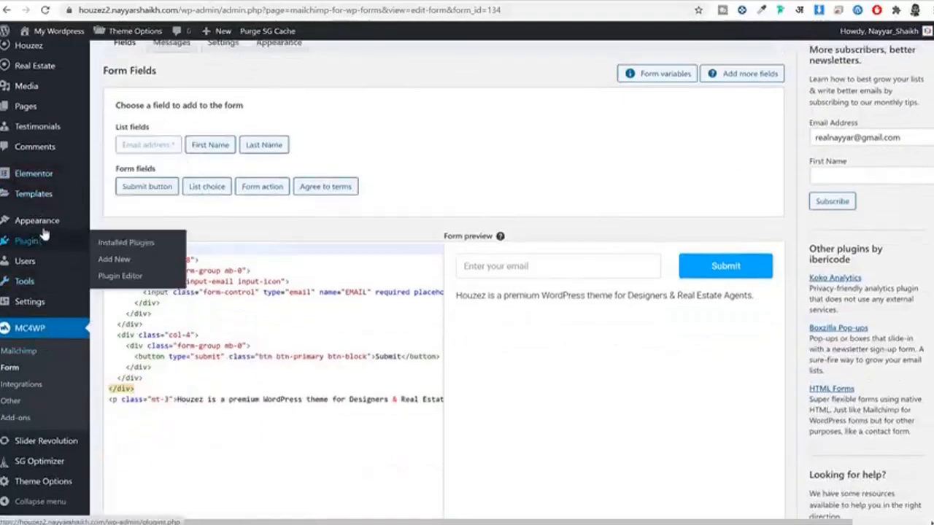
click(125, 259)
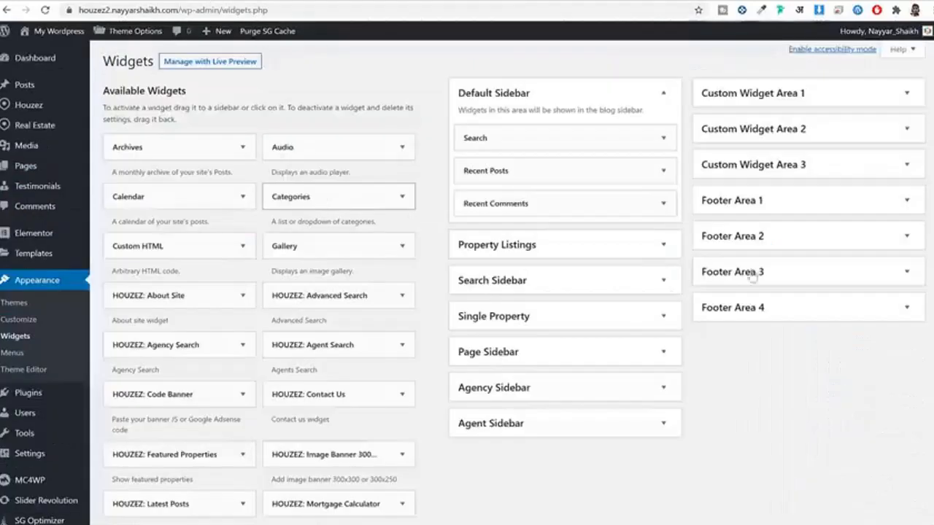
scroll(771, 283, down, 2)
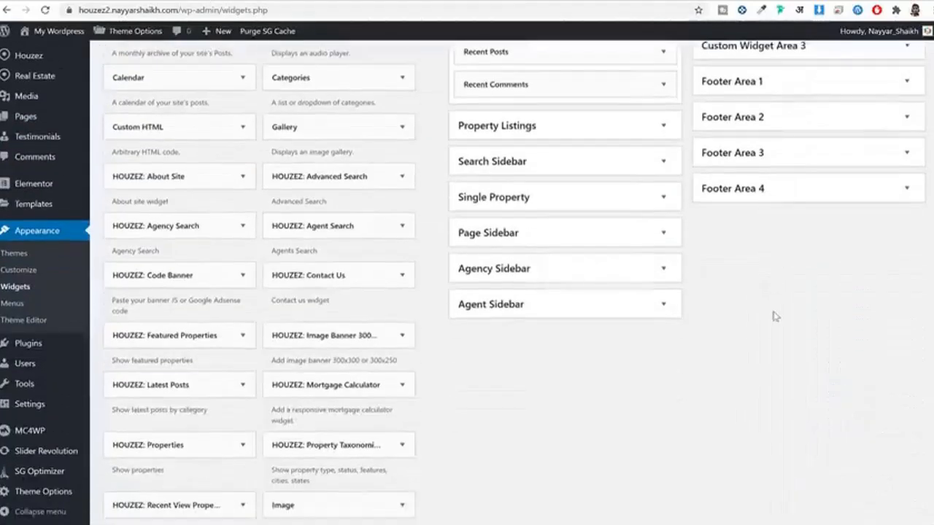
scroll(778, 317, down, 5)
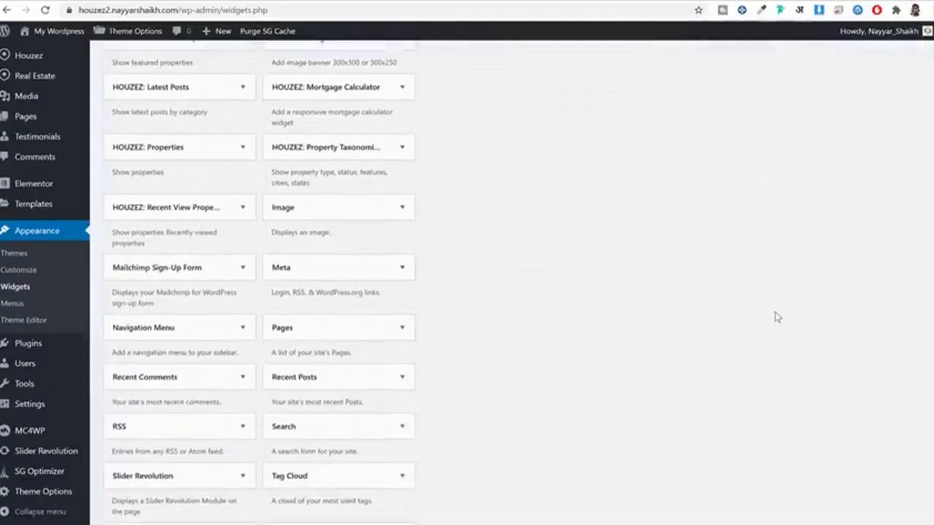
click(165, 268)
scroll(205, 343, down, 3)
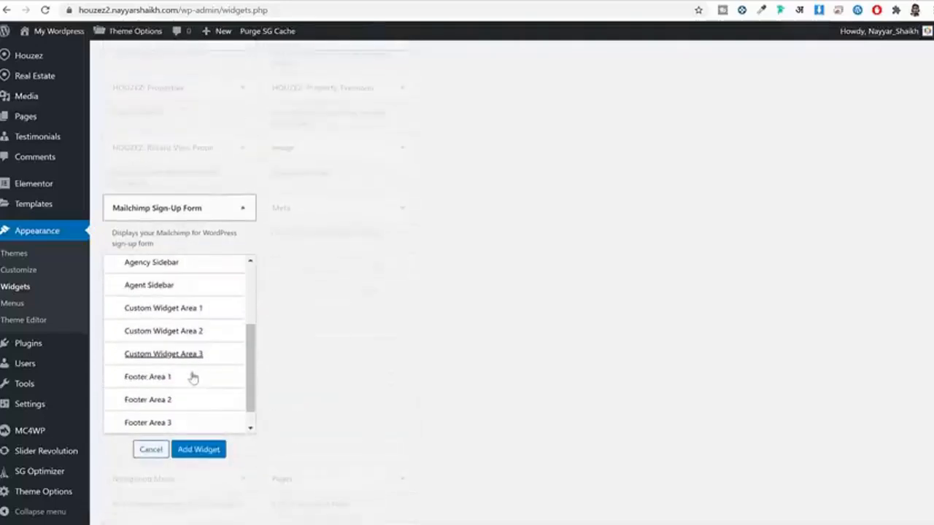
click(184, 424)
click(205, 448)
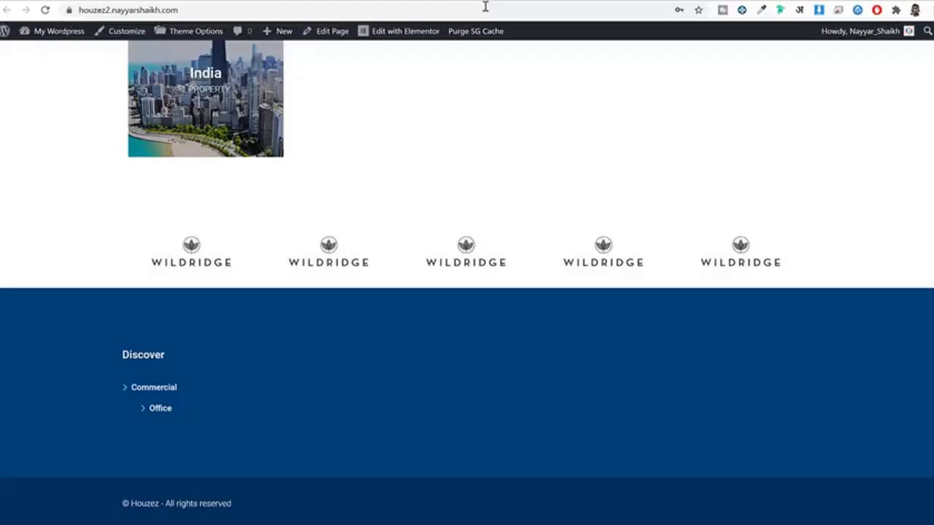
Step: Reload the live site and check the Newsletter sign-up form in the footer
click(485, 7)
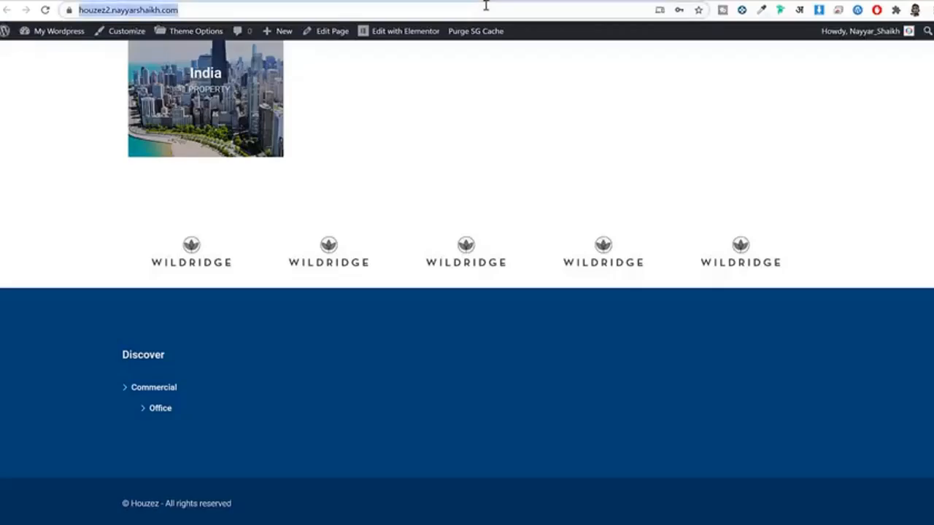
key(Return)
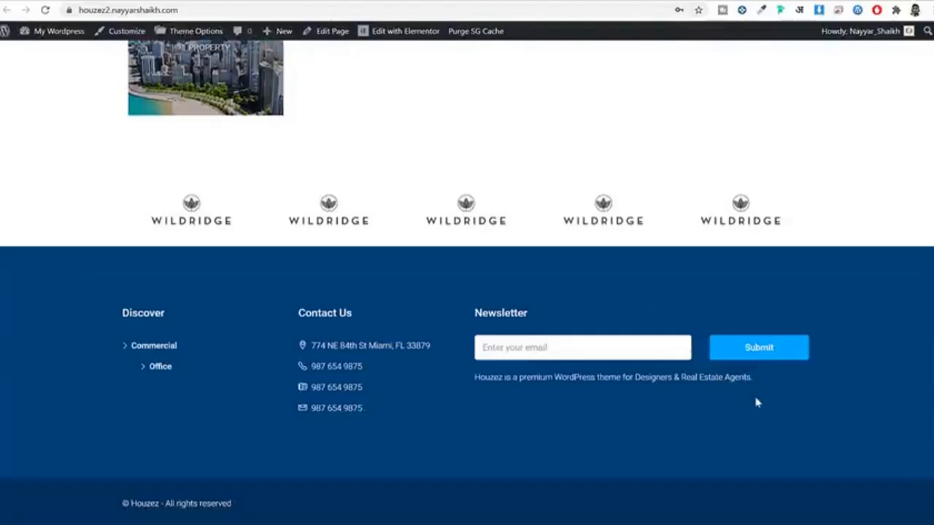
scroll(756, 403, up, 15)
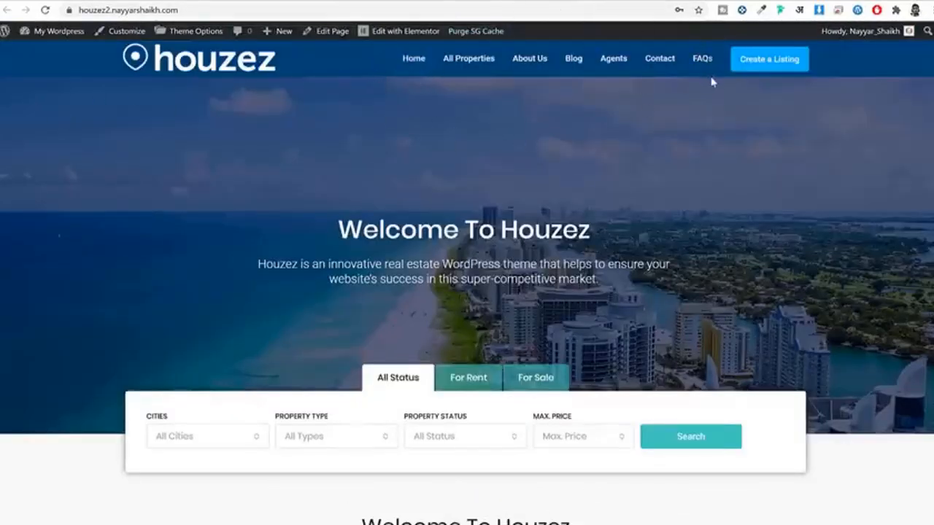
scroll(711, 79, down, 15)
scroll(617, 270, up, 10)
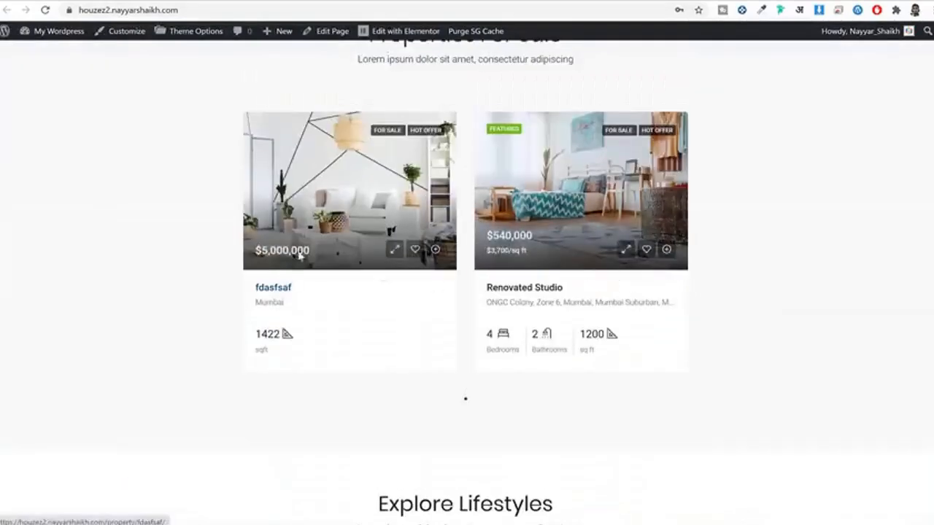
Step: Open the Renovated Studio property page and scroll through it
click(542, 290)
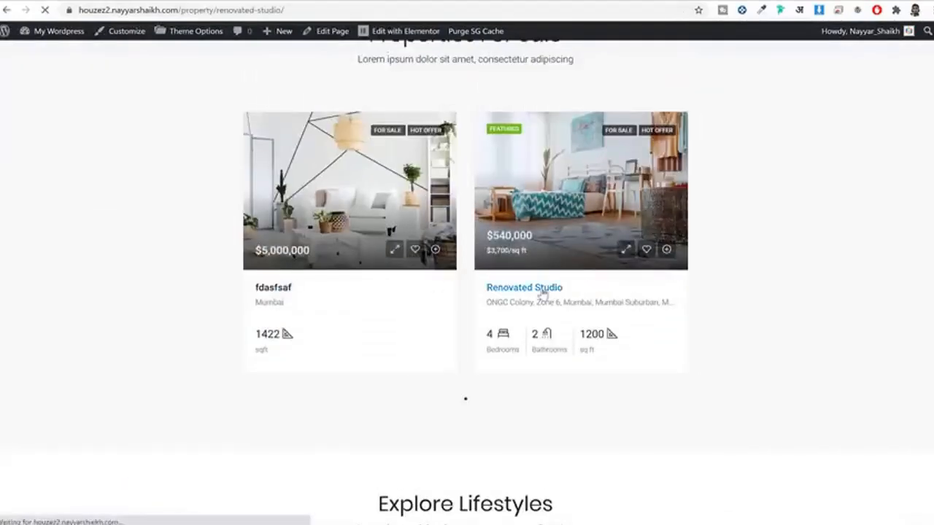
scroll(586, 291, down, 9)
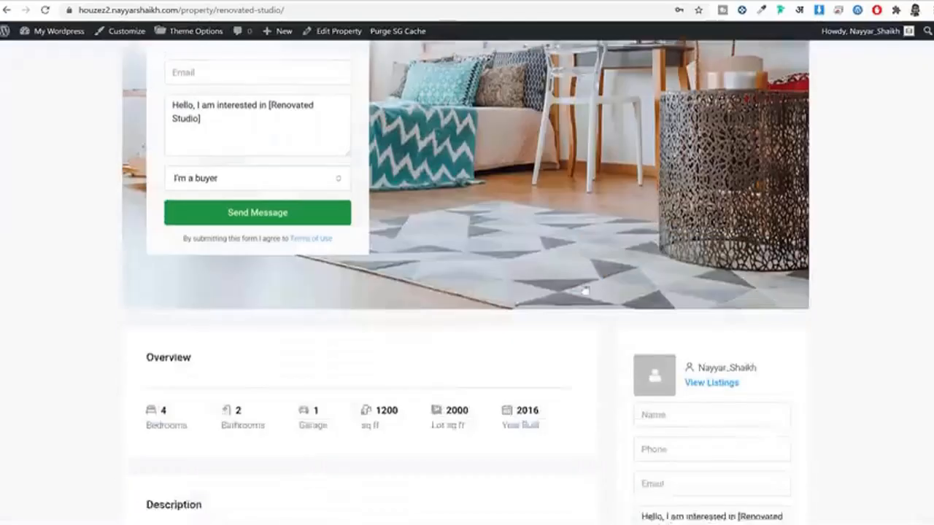
scroll(585, 290, up, 9)
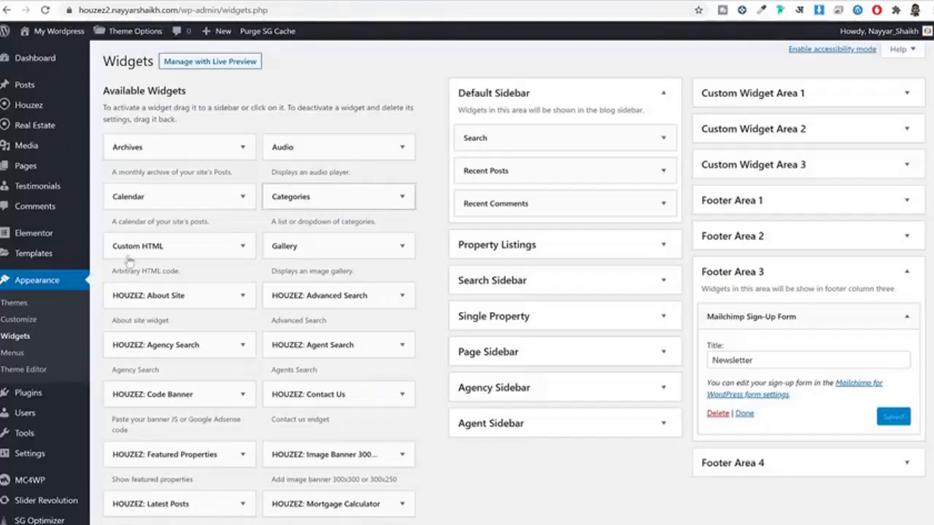
scroll(192, 95, down, 1)
Step: Open Houzez Theme Options at General > Logos & Favicon and review the default white logos
scroll(191, 95, up, 1)
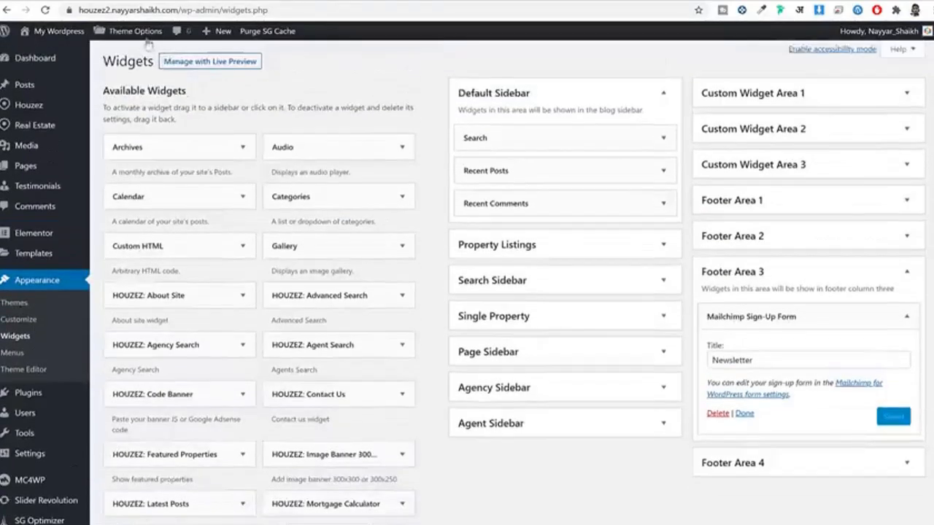
click(140, 31)
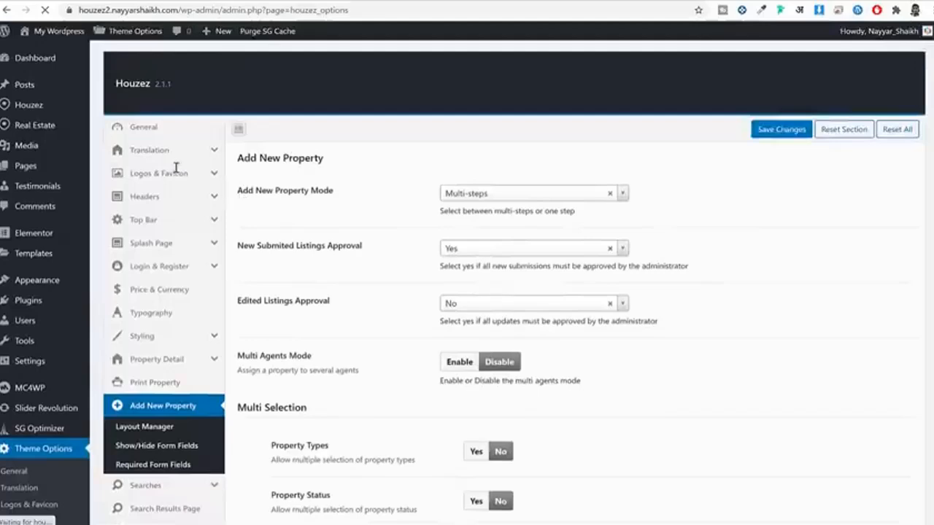
click(158, 128)
scroll(730, 227, down, 3)
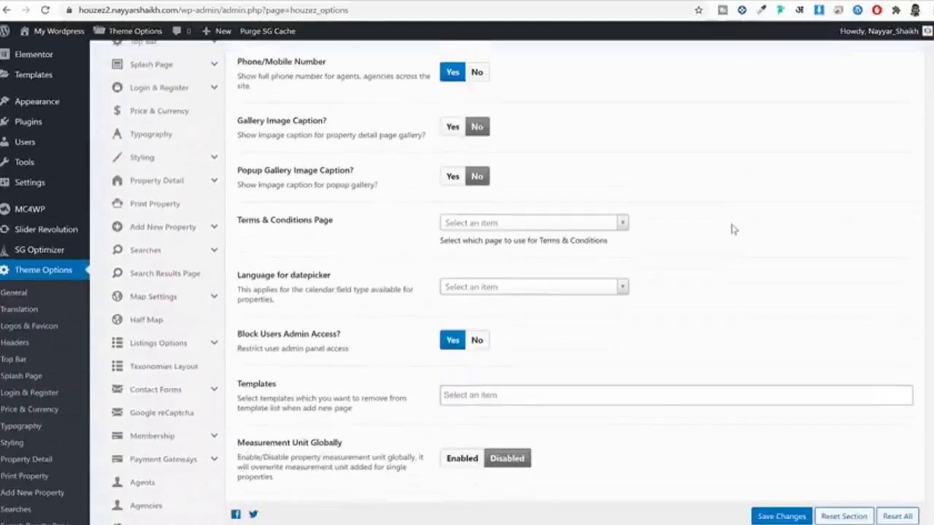
scroll(732, 229, up, 3)
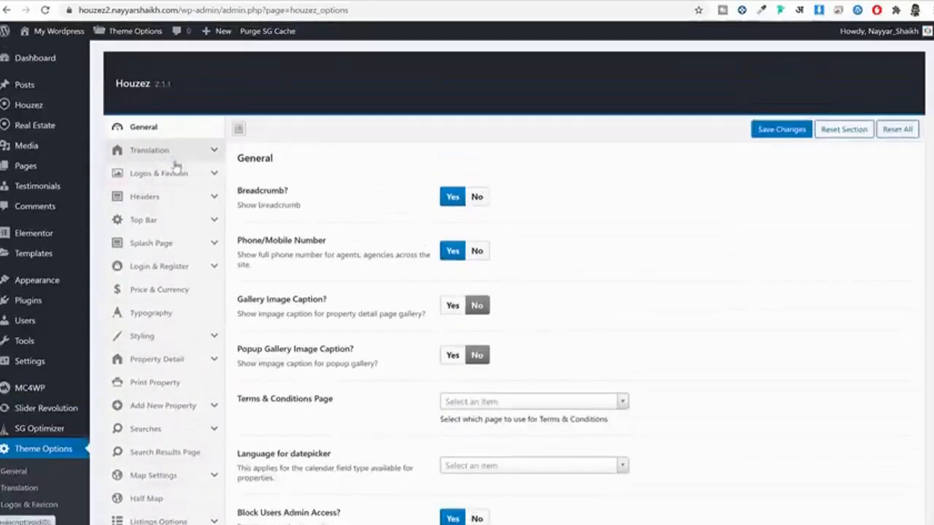
click(149, 175)
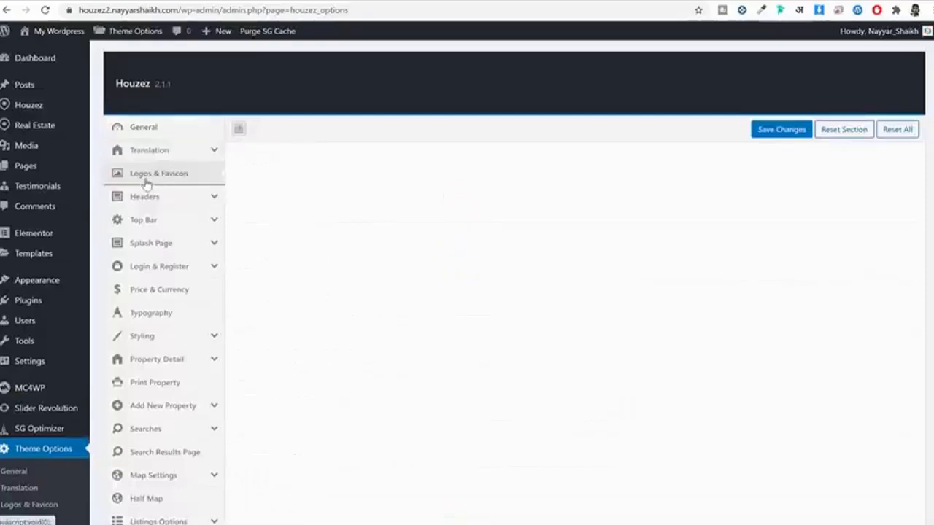
scroll(633, 197, down, 2)
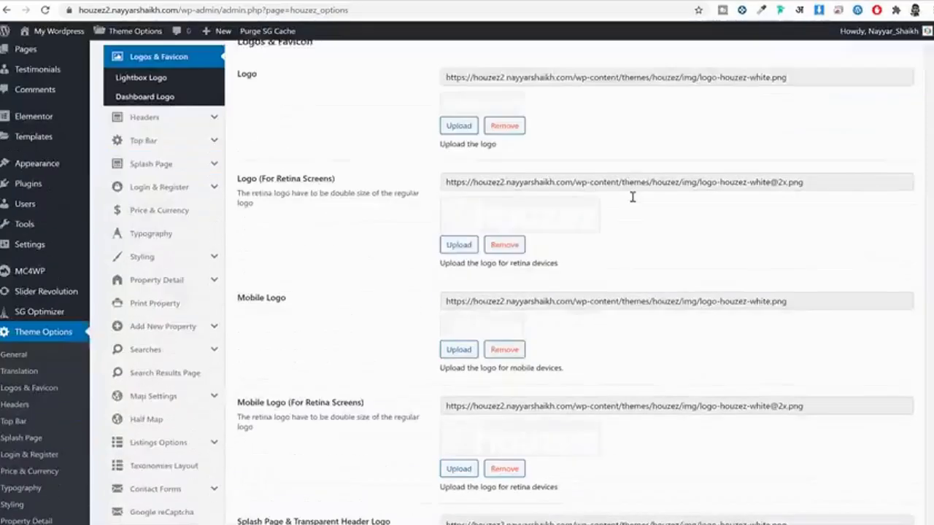
scroll(661, 204, down, 5)
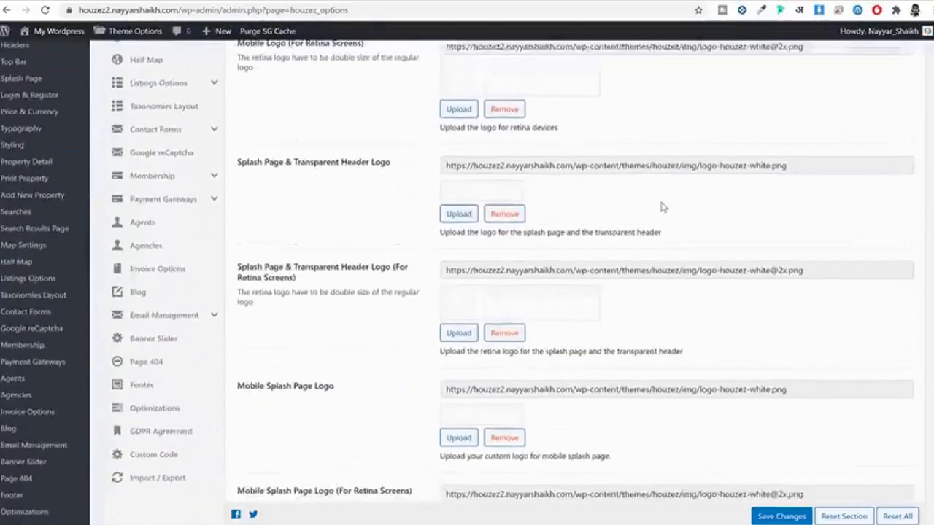
scroll(635, 244, up, 8)
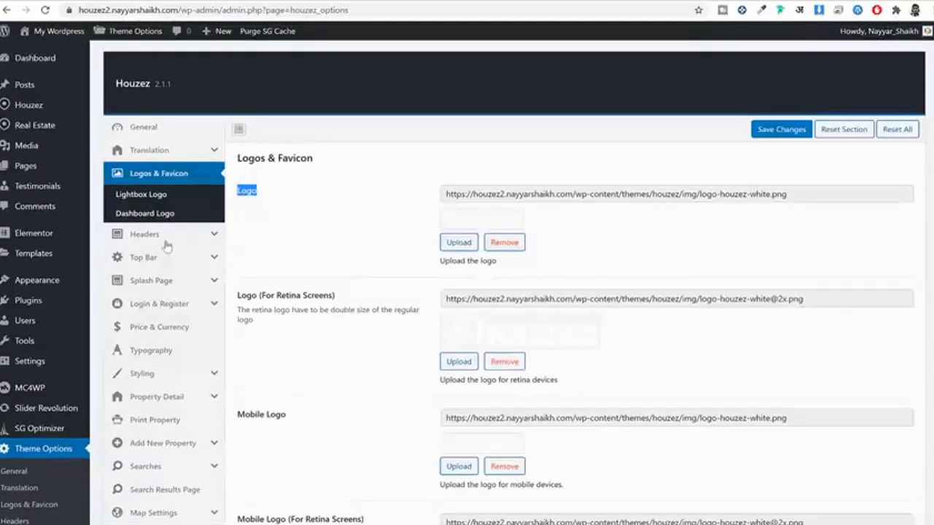
Step: Switch the Houzez header to the fourth, white-background style and save
click(162, 235)
scroll(734, 168, down, 2)
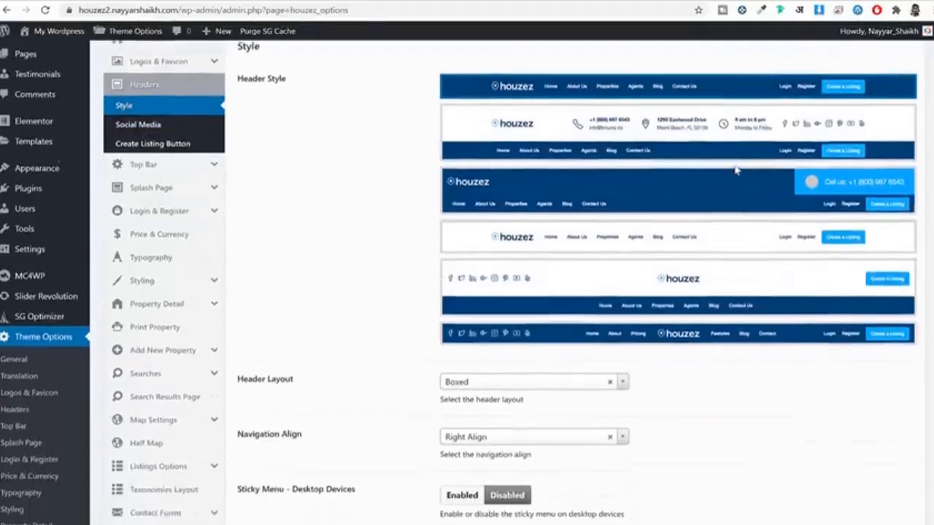
scroll(735, 170, down, 2)
scroll(735, 172, up, 4)
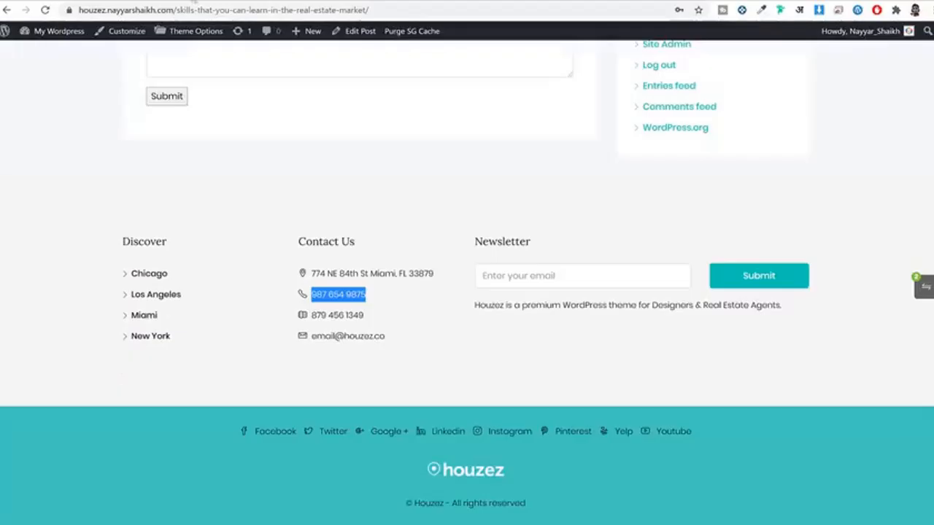
scroll(363, 186, up, 10)
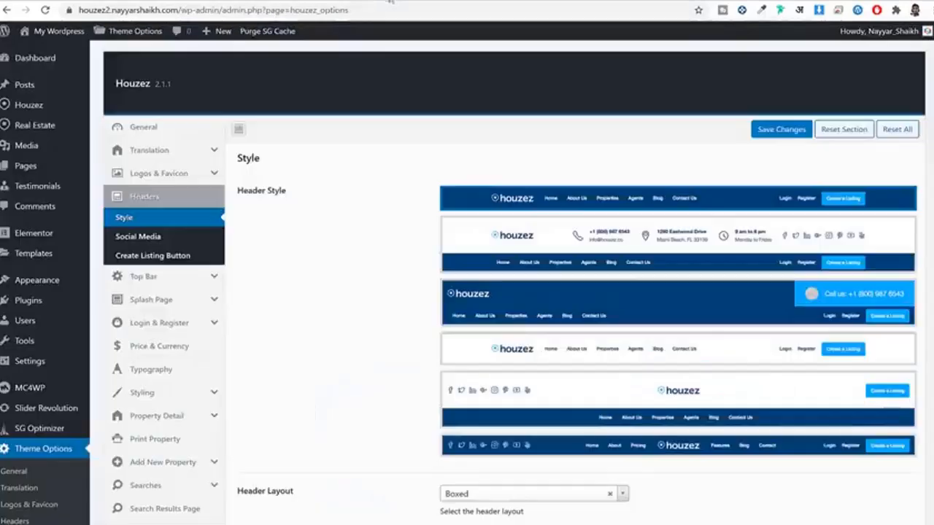
scroll(671, 292, down, 1)
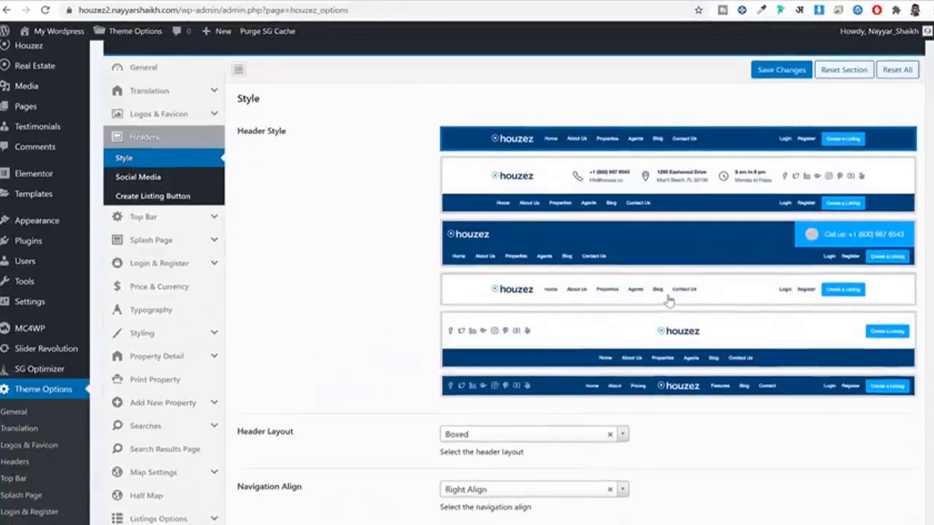
click(668, 299)
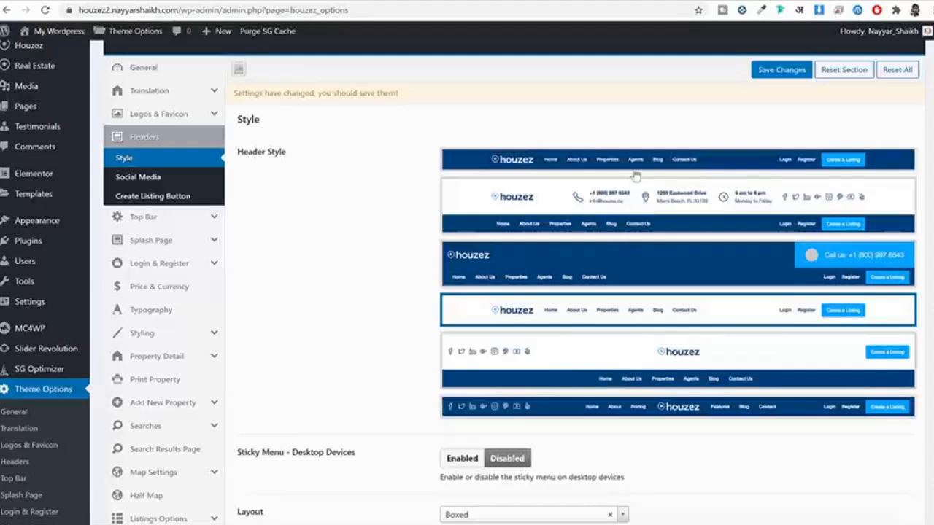
click(781, 70)
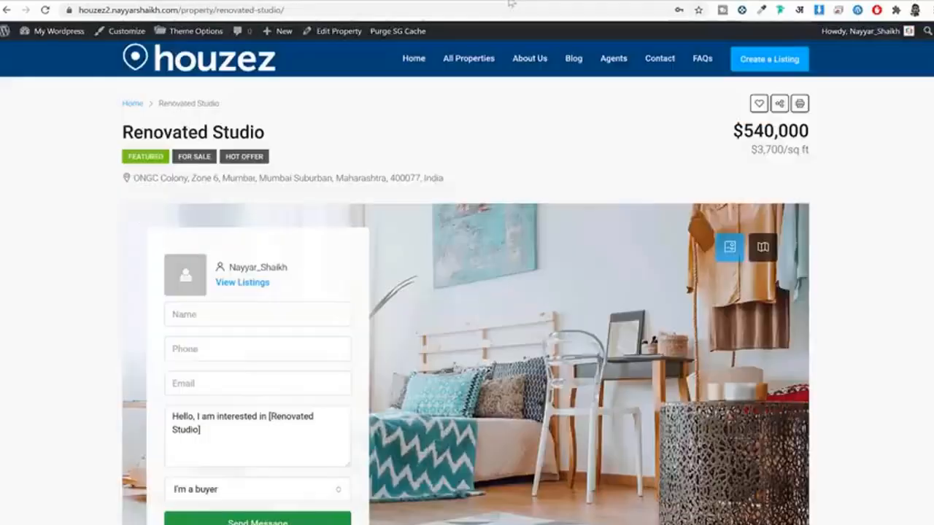
Step: Reload the Renovated Studio page to check the new white header
click(499, 9)
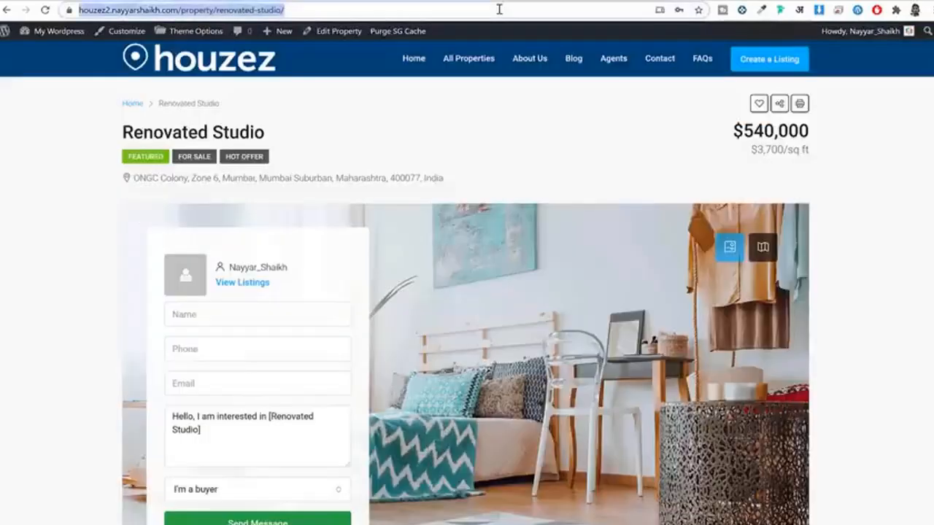
key(Return)
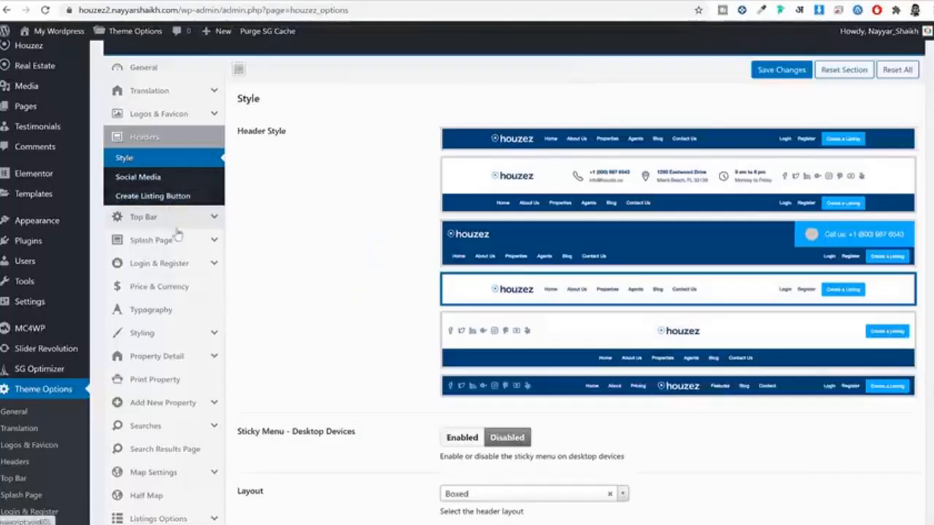
scroll(179, 245, down, 1)
Step: Look through the Login & Register theme settings
click(177, 205)
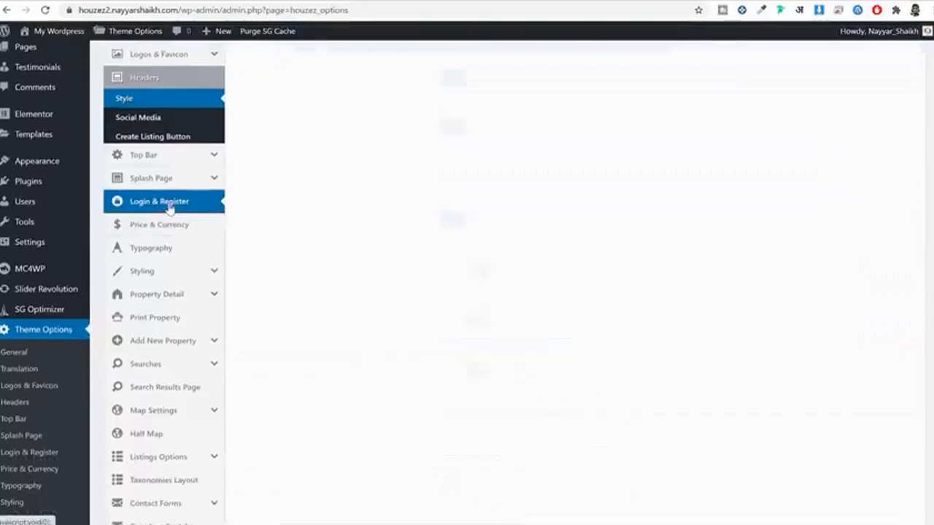
scroll(644, 252, down, 8)
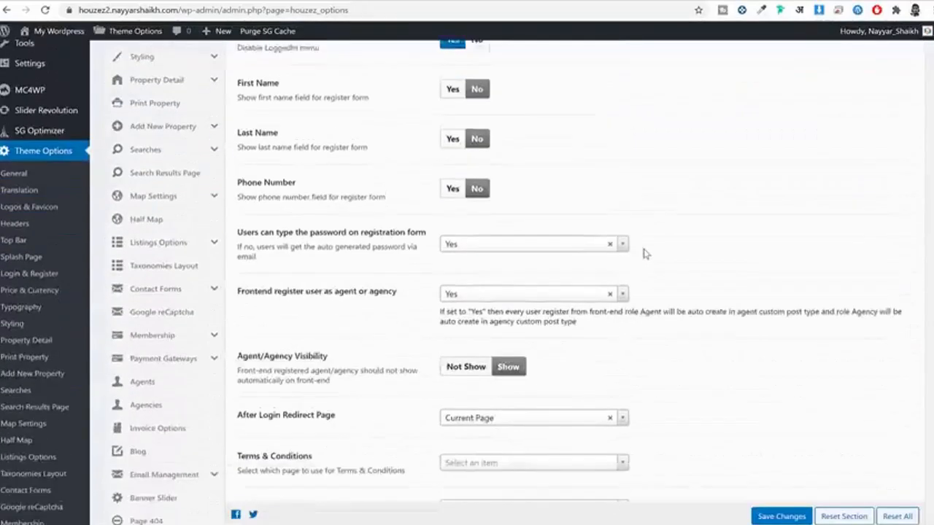
scroll(644, 252, up, 8)
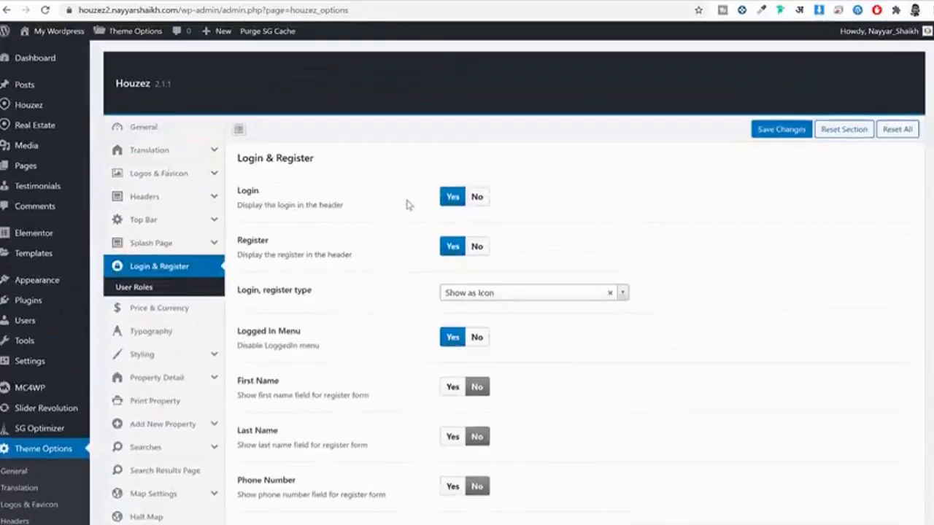
scroll(365, 246, down, 2)
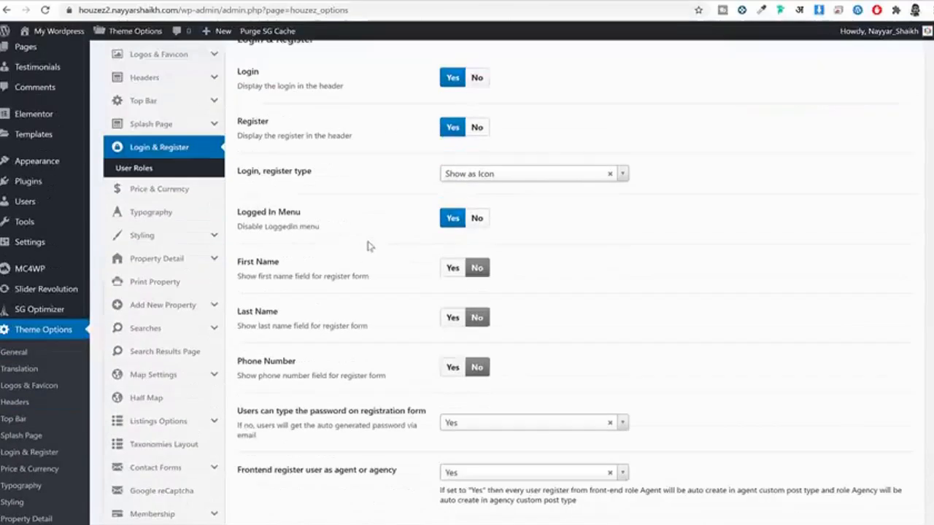
Step: Review the Price & Currency settings, including the $ currency symbol
click(170, 189)
scroll(305, 219, up, 2)
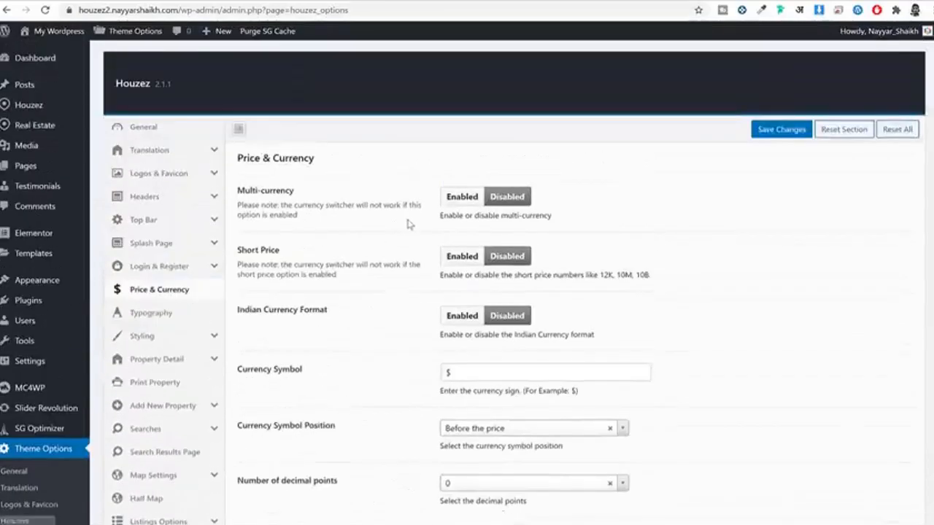
scroll(390, 210, down, 4)
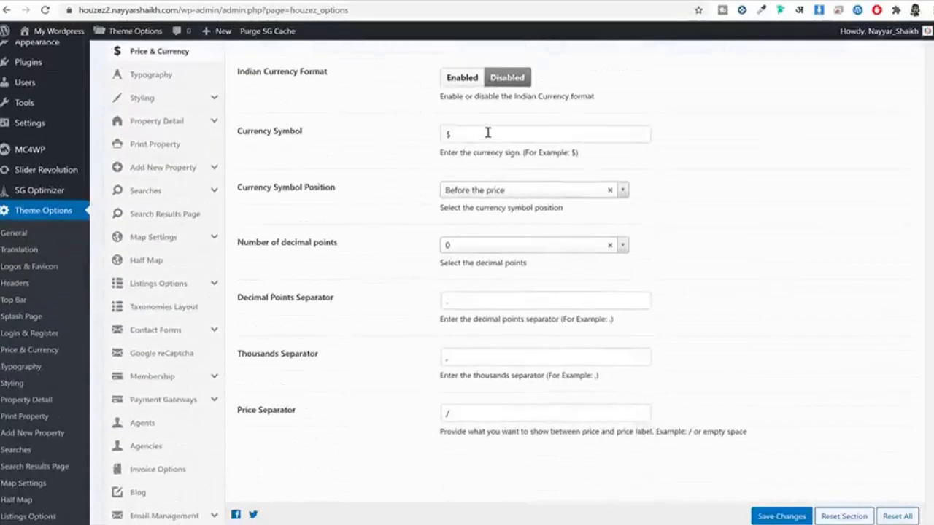
double_click(488, 133)
click(478, 132)
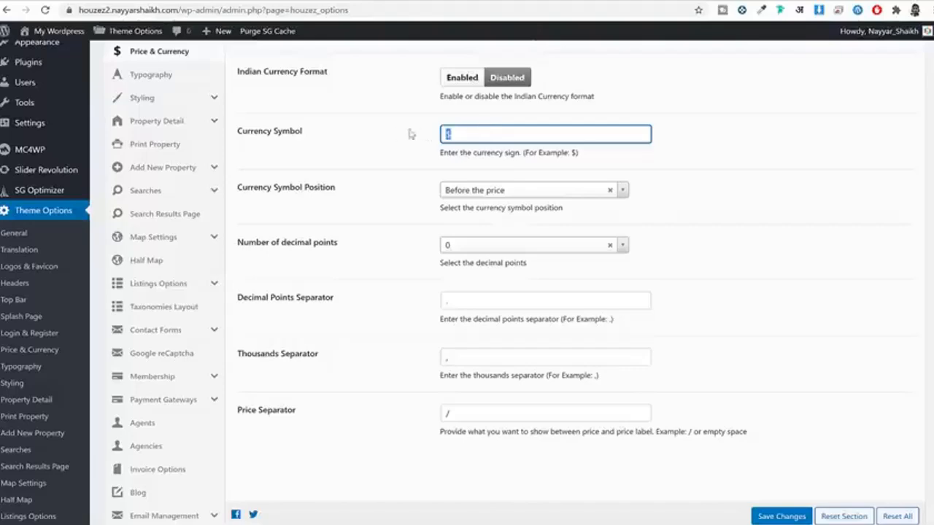
scroll(491, 140, down, 1)
scroll(492, 140, up, 3)
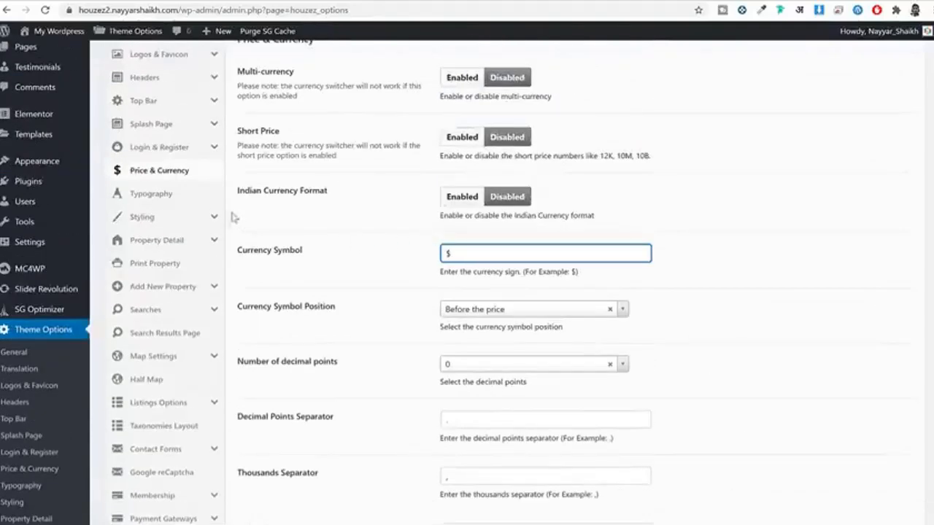
Step: Open the Typography settings and inspect the Renovated Studio title on the property page
click(176, 198)
scroll(308, 228, up, 2)
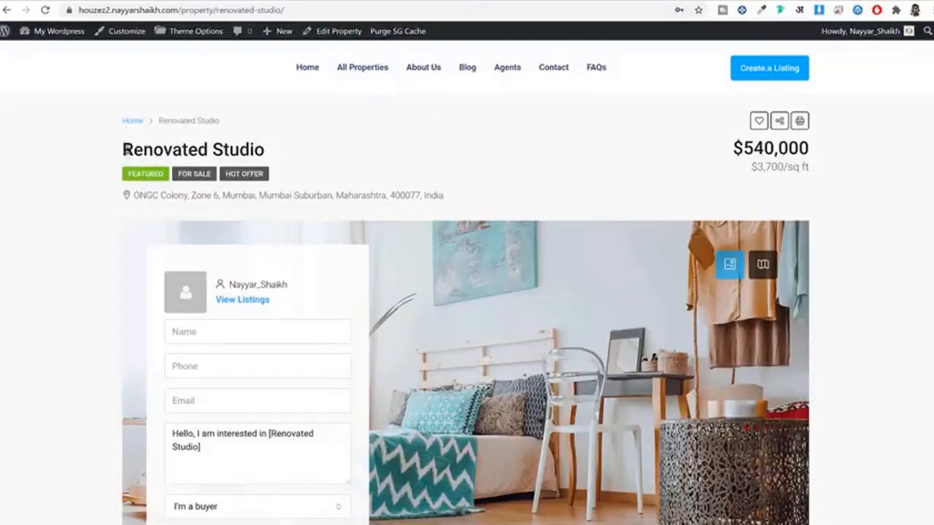
triple_click(372, 143)
click(346, 192)
scroll(345, 191, down, 3)
Step: Set the Body and Navigations font family to Poppins
scroll(346, 192, up, 3)
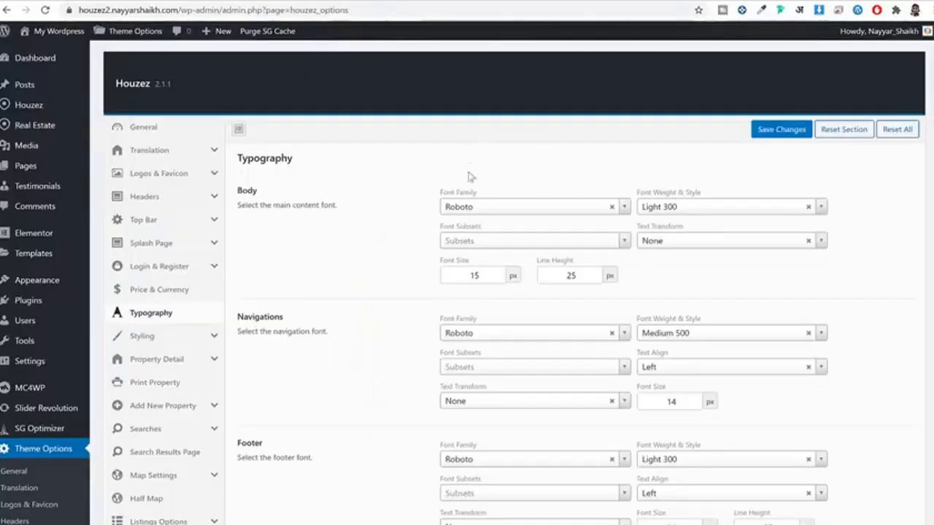
click(482, 208)
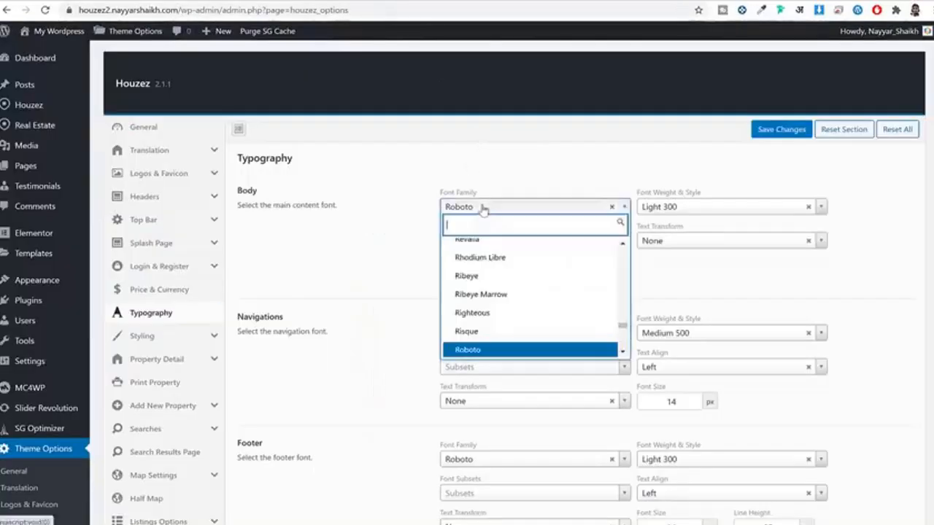
text(poppi)
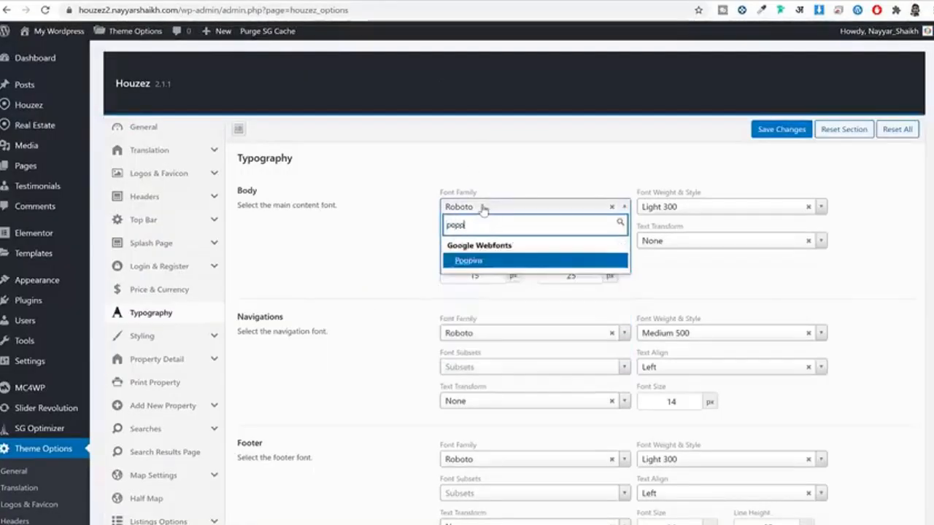
key(Return)
scroll(546, 317, down, 3)
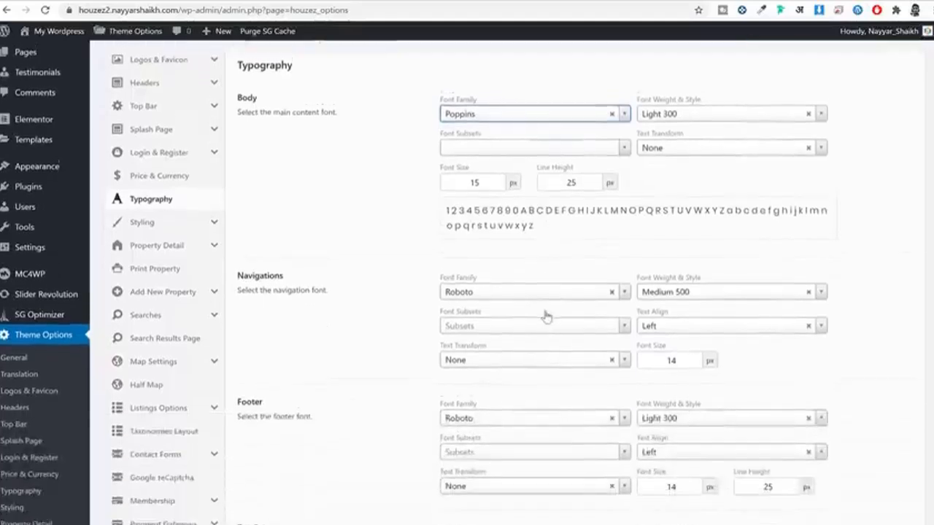
click(528, 208)
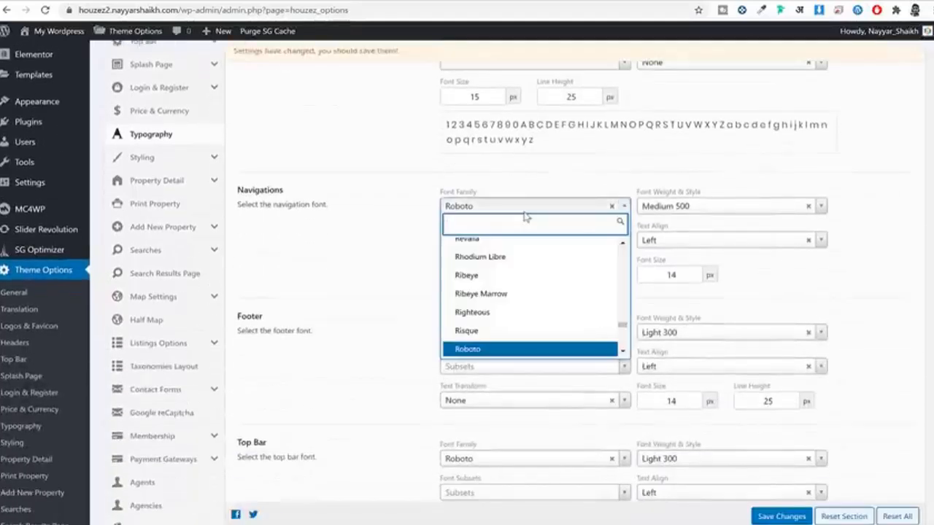
text(popp)
key(Return)
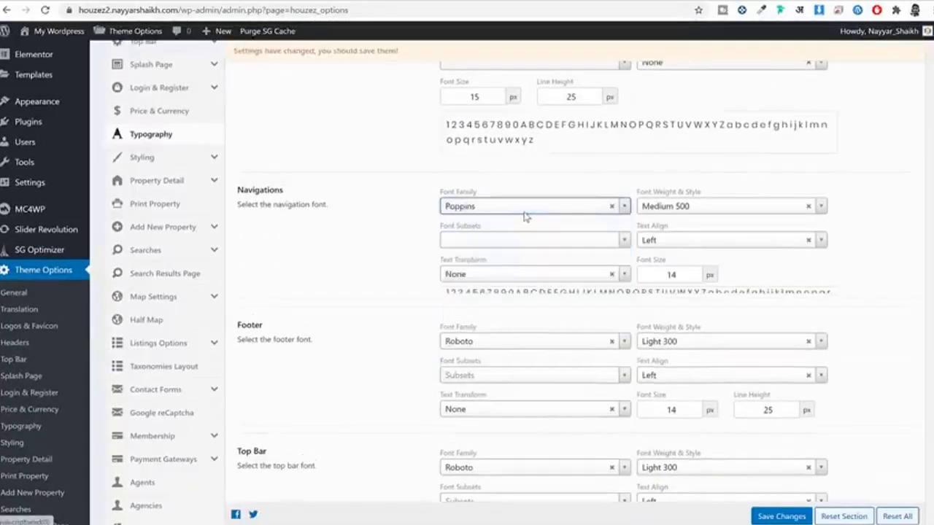
Step: Set the Footer and Headings font family to Poppins and save the typography
scroll(542, 274, down, 2)
click(511, 252)
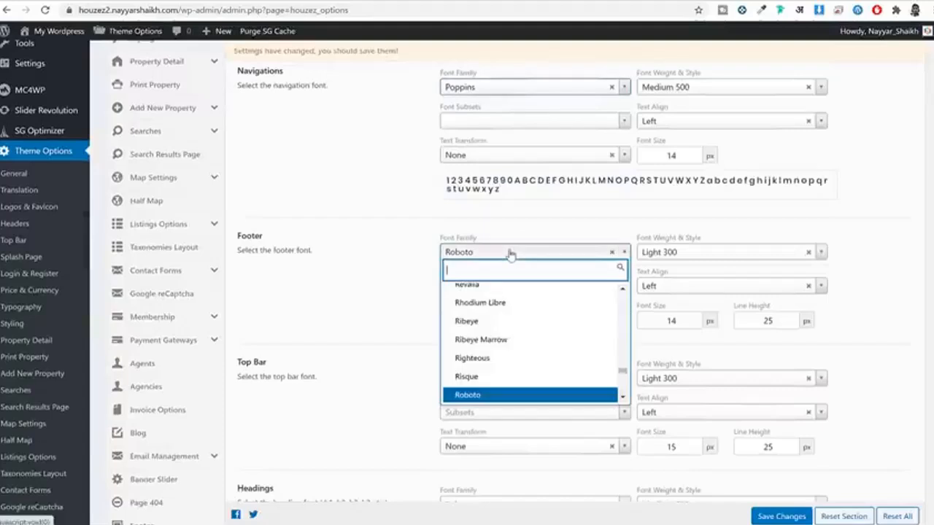
text(popp)
key(Return)
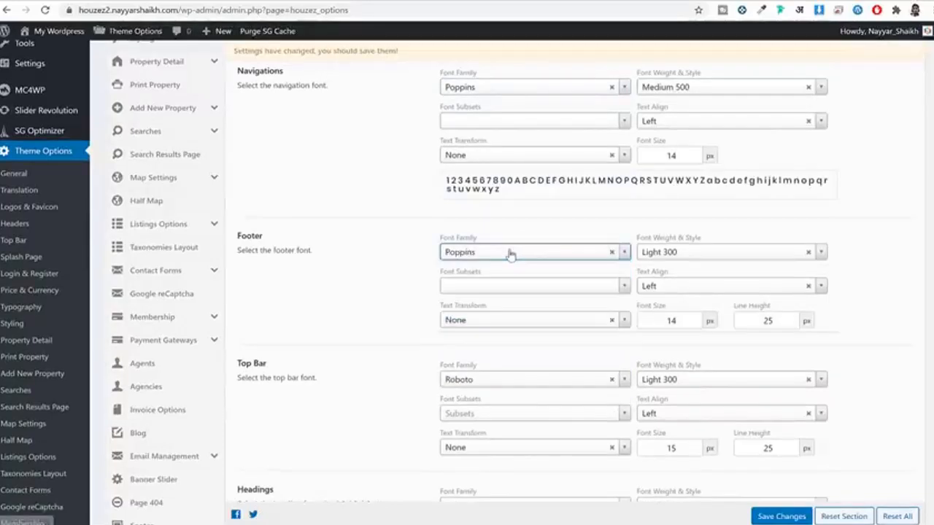
scroll(167, 192, down, 3)
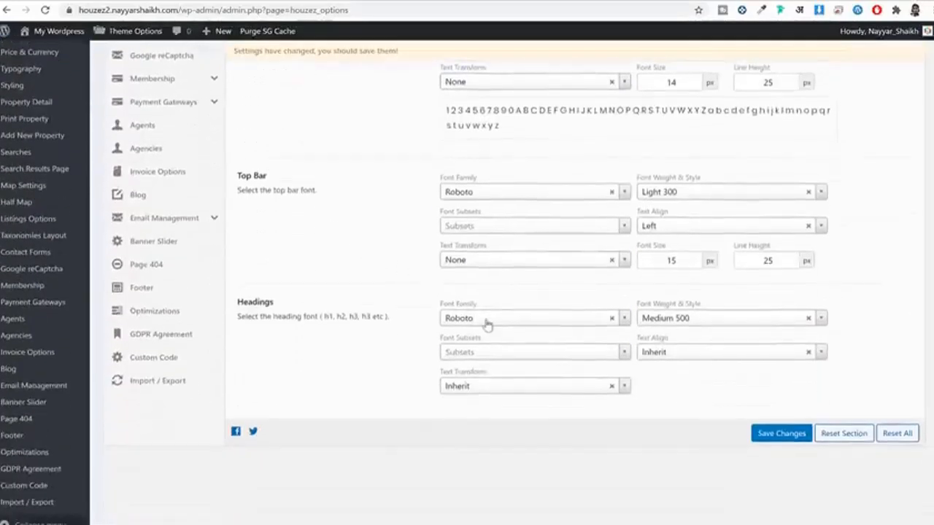
click(487, 321)
text(popp)
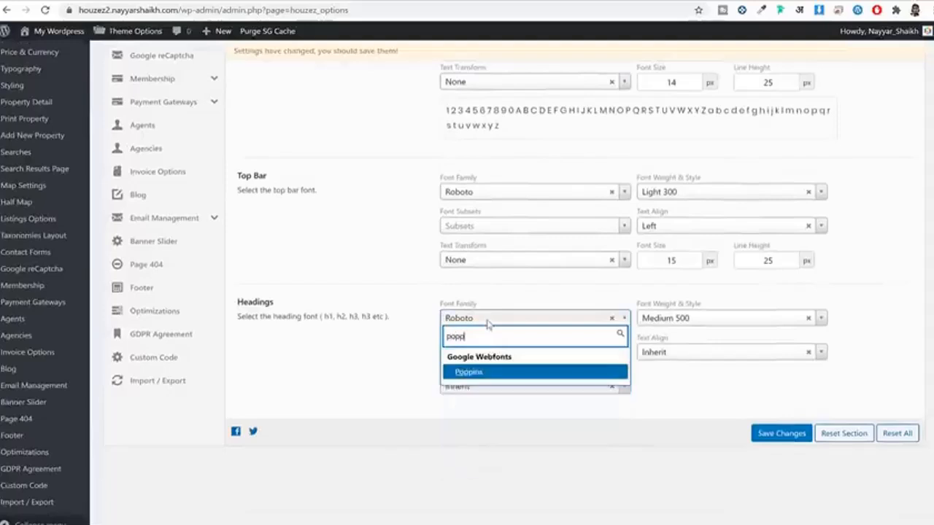
key(Return)
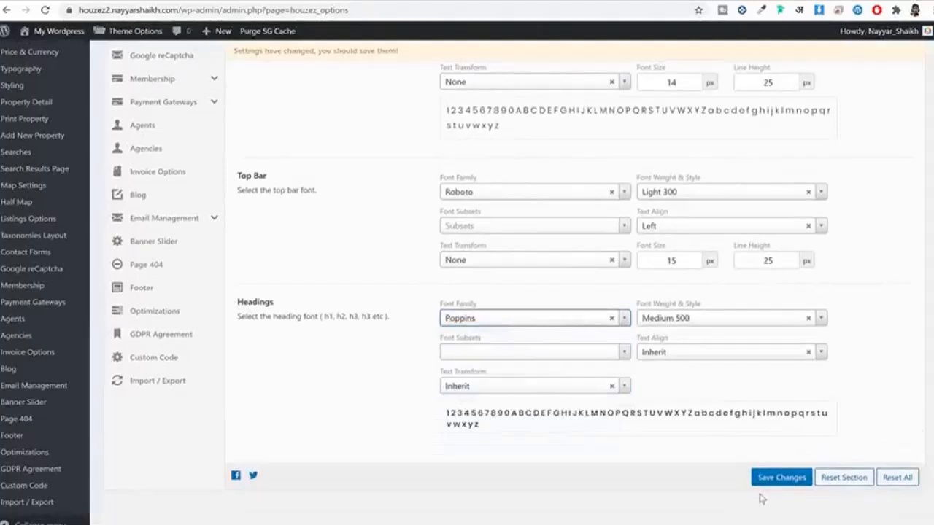
click(778, 479)
Step: Reload the Renovated Studio page to confirm the Poppins fonts, then return to Typography
click(484, 1)
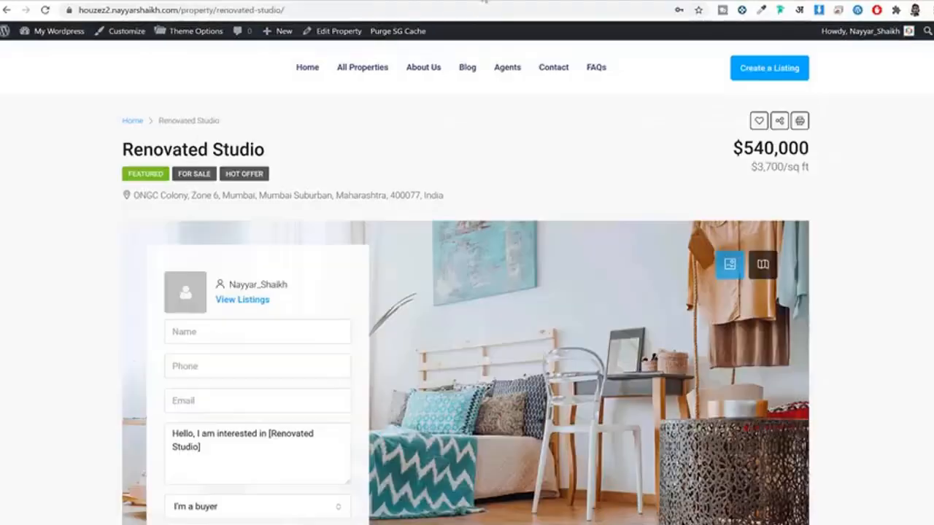
drag(86, 156, 267, 149)
drag(284, 193, 443, 195)
click(412, 11)
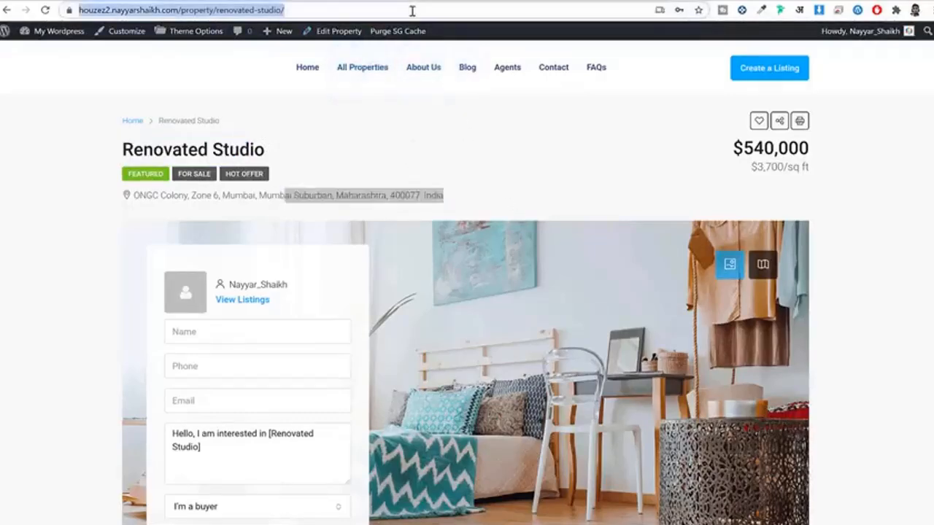
key(Return)
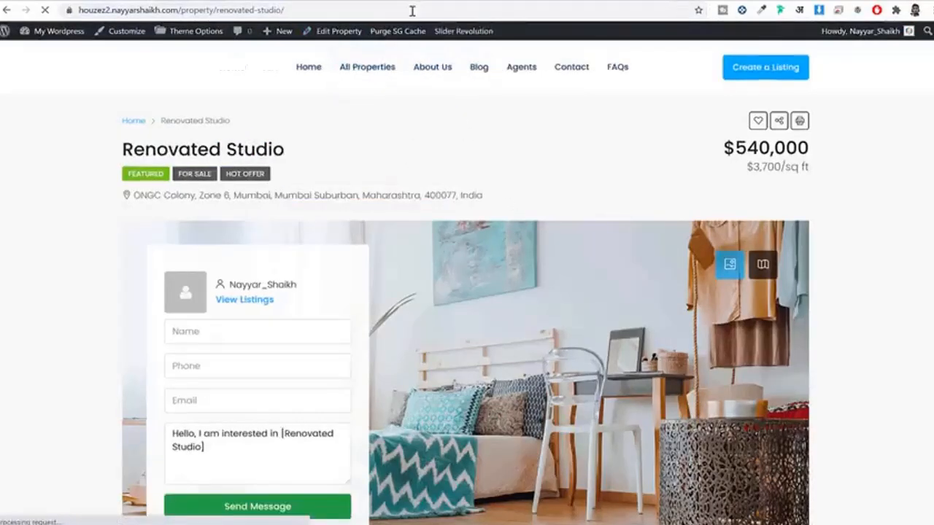
drag(155, 151, 330, 152)
click(382, 196)
scroll(415, 236, down, 5)
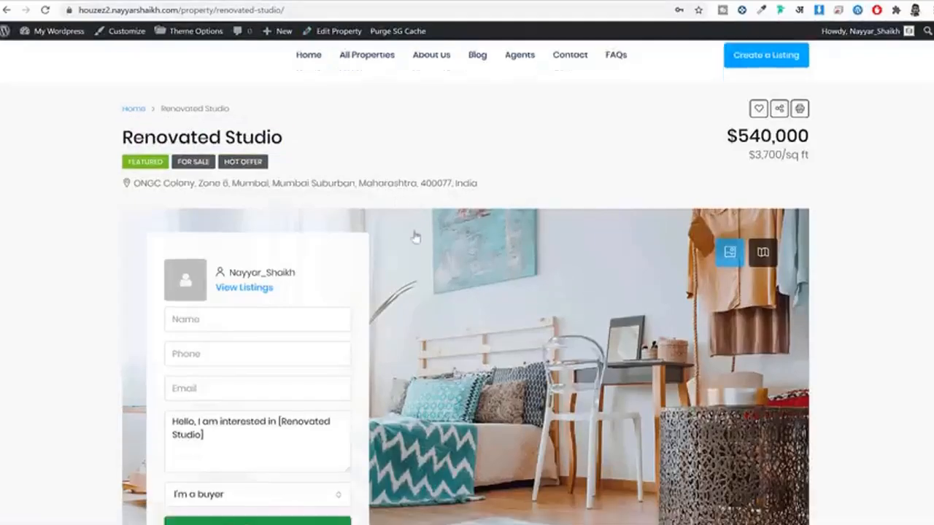
scroll(430, 271, down, 3)
click(349, 2)
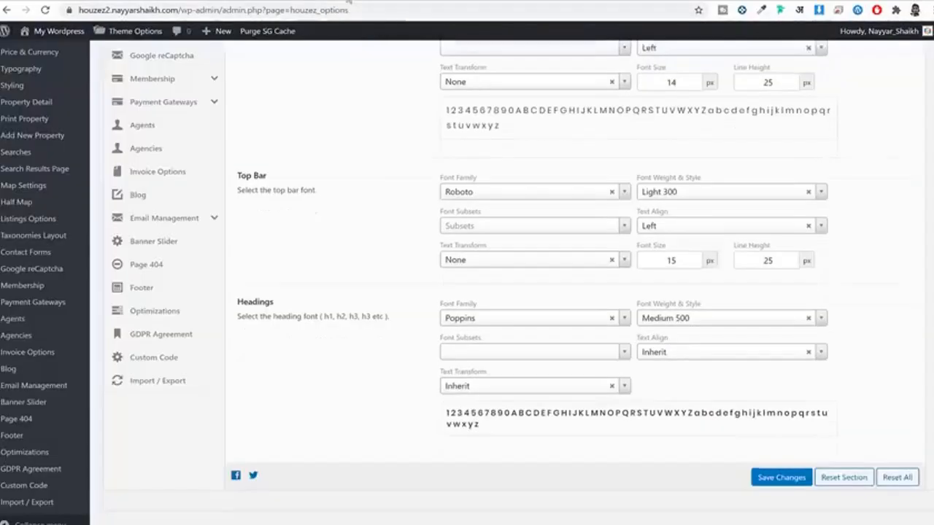
scroll(562, 241, up, 5)
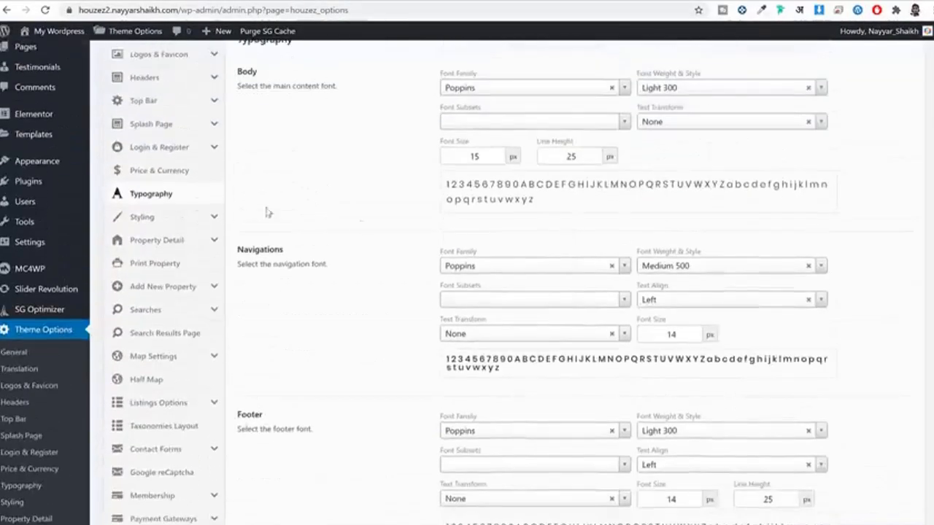
Step: Copy the teal colour of the Renovated Studio page's Search button with ColorZilla
click(157, 216)
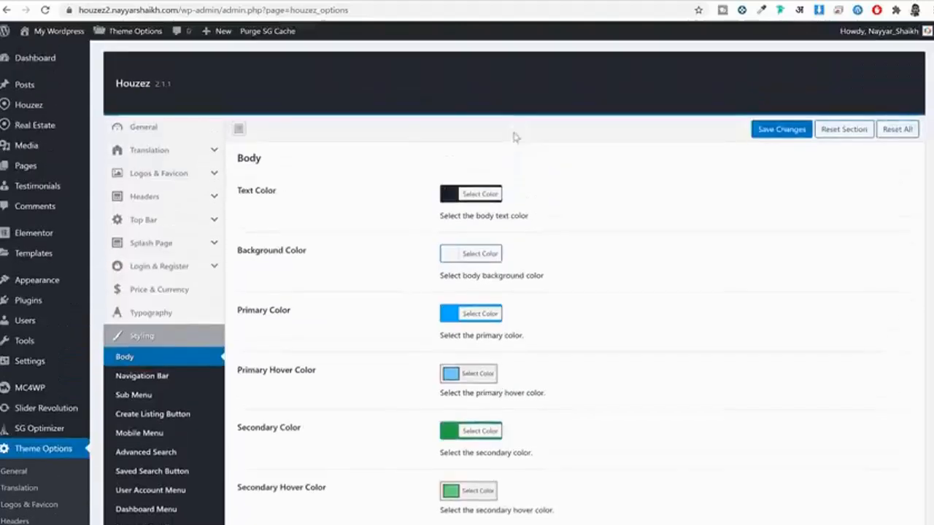
scroll(489, 229, down, 2)
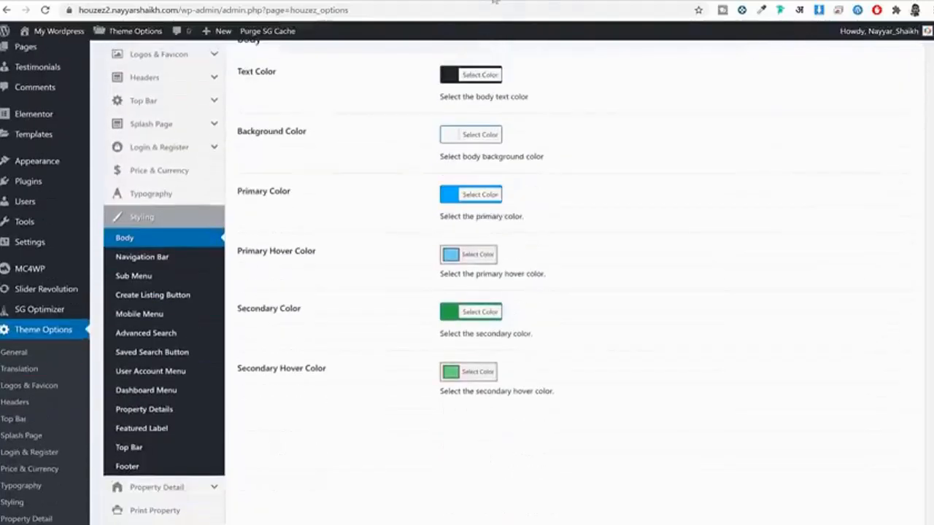
scroll(540, 121, up, 1)
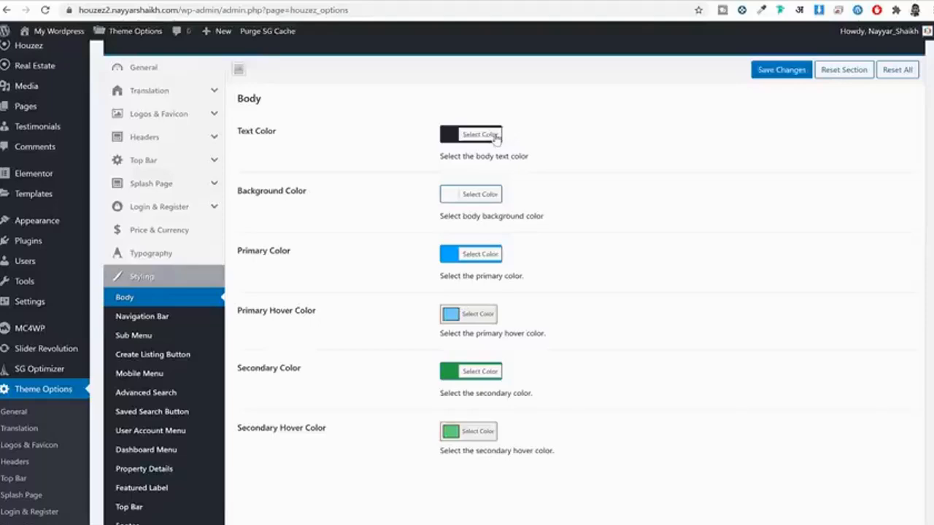
scroll(532, 193, down, 1)
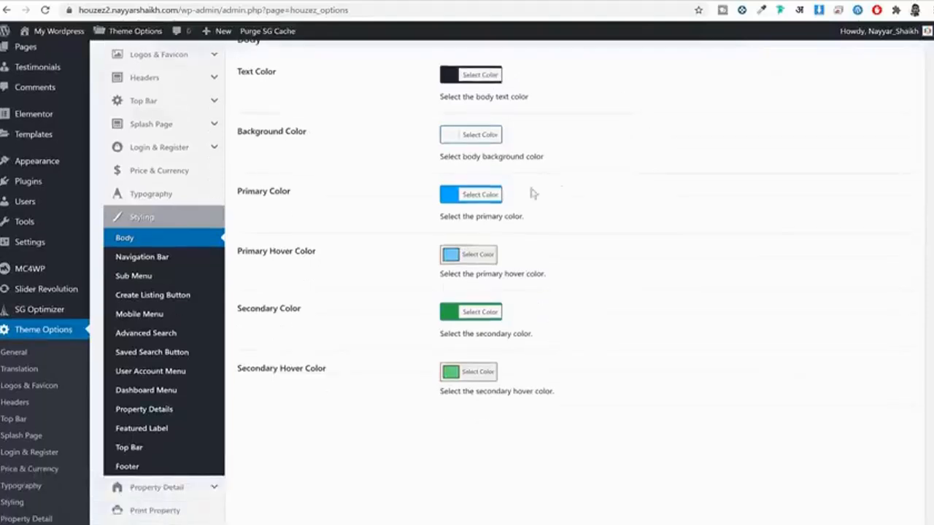
click(511, 1)
scroll(734, 160, up, 5)
scroll(748, 298, down, 1)
drag(763, 301, 696, 280)
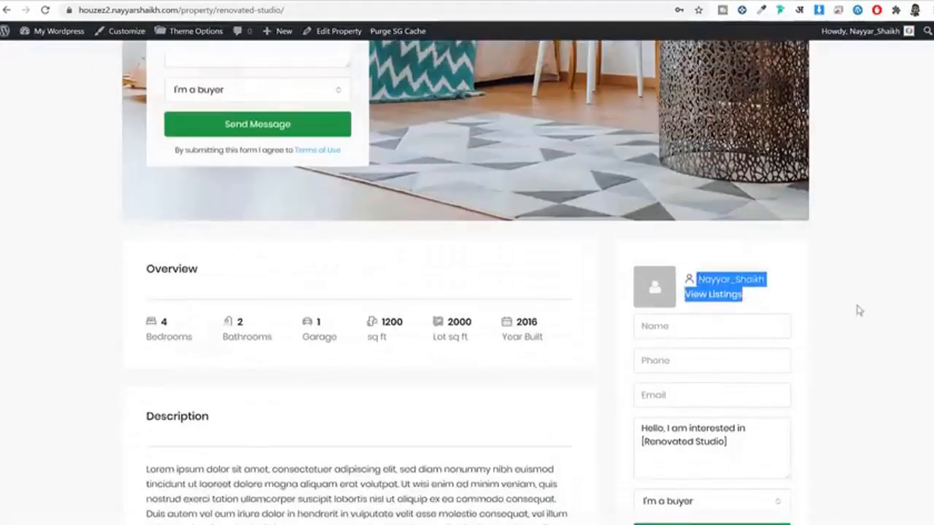
click(858, 311)
scroll(847, 308, up, 5)
scroll(809, 183, down, 6)
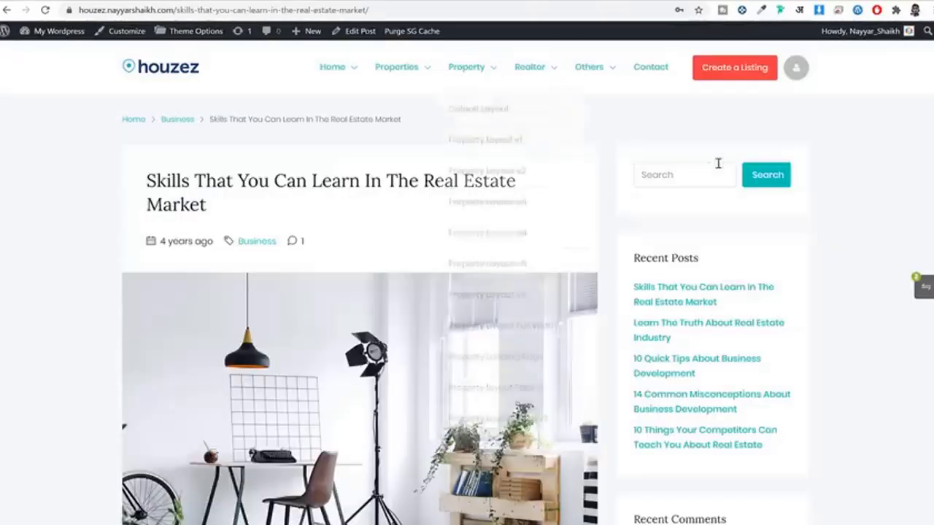
click(764, 11)
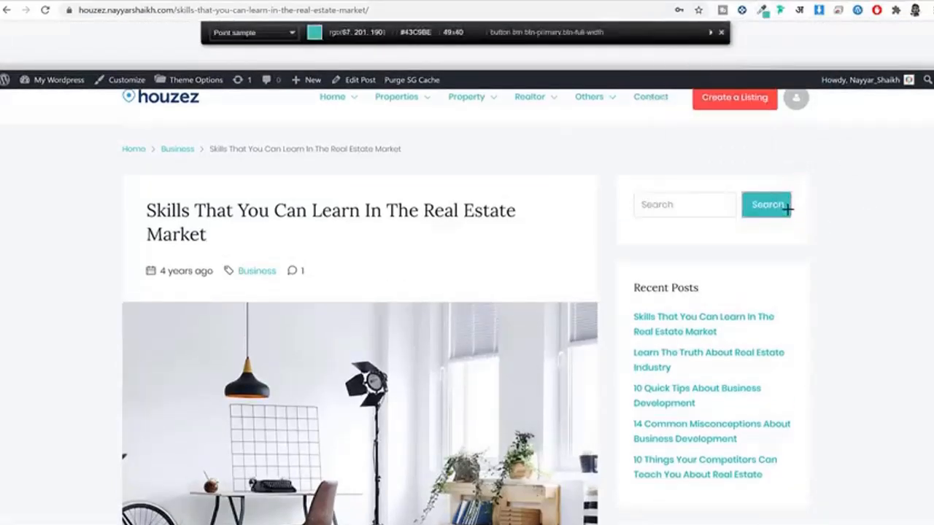
click(787, 208)
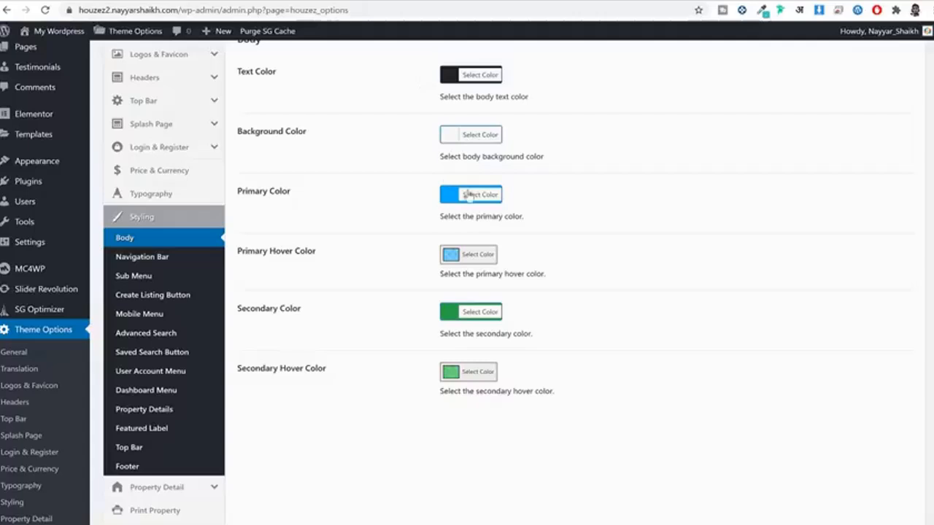
Step: Paste the teal into Primary Color and a slightly transparent teal into Primary Hover Color
click(470, 195)
triple_click(533, 193)
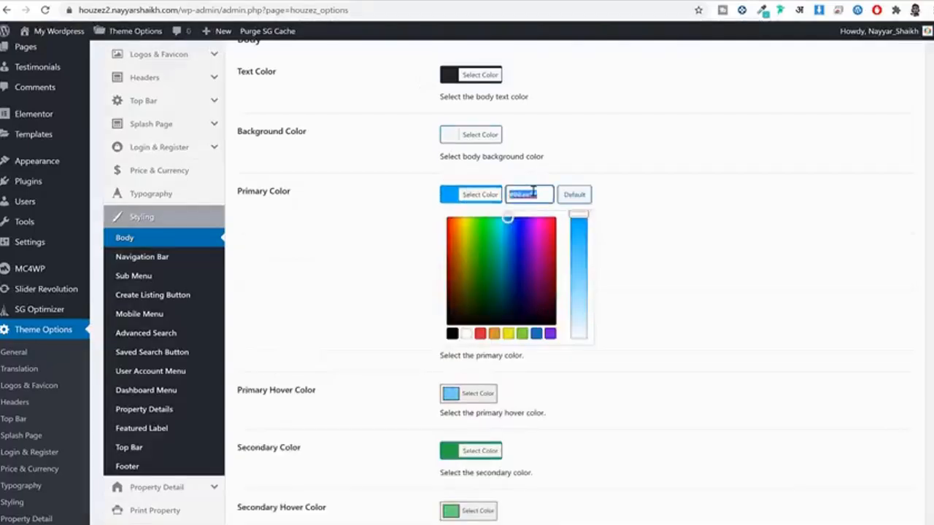
key(ctrl+v)
click(478, 194)
scroll(591, 215, down, 1)
scroll(591, 215, down, 1)
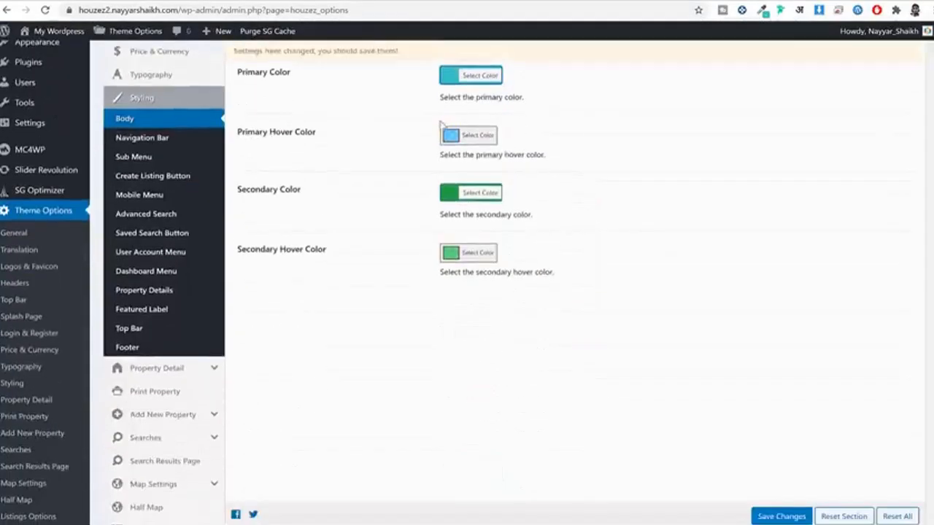
click(474, 136)
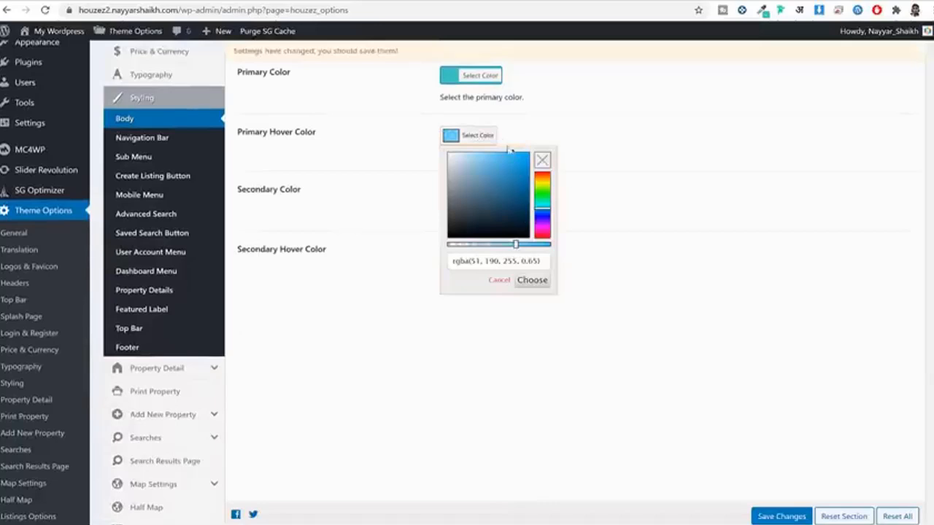
triple_click(496, 264)
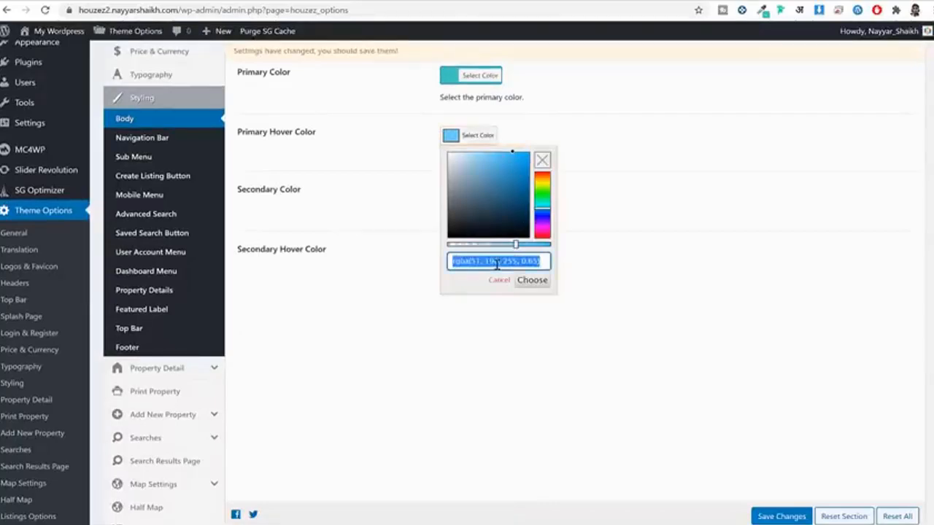
key(ctrl+v)
drag(554, 249, 531, 251)
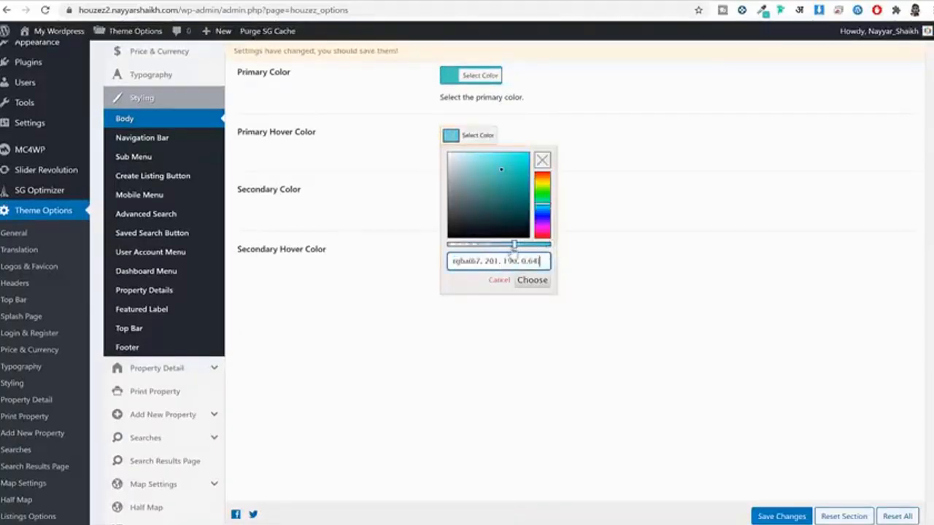
click(532, 282)
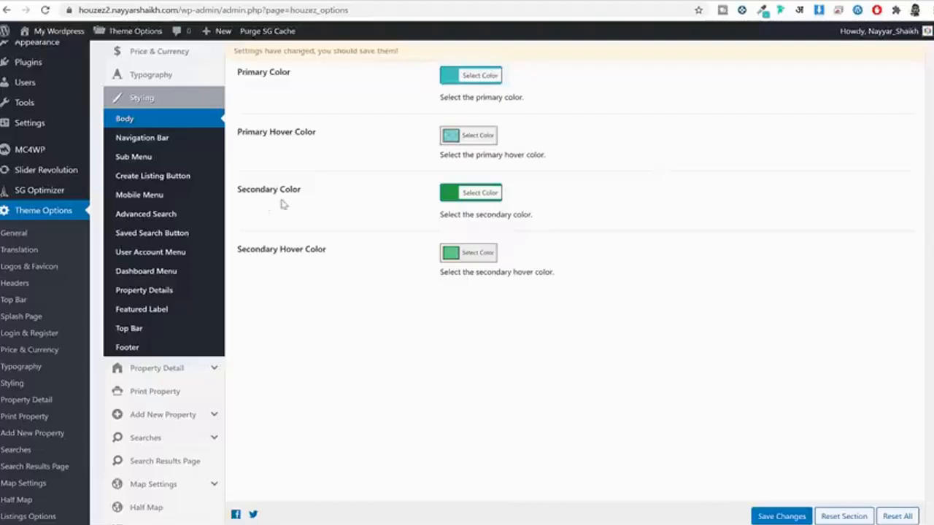
Step: Set Secondary Color to red #ef3f4d and Secondary Hover Color to a translucent red
click(461, 201)
triple_click(534, 194)
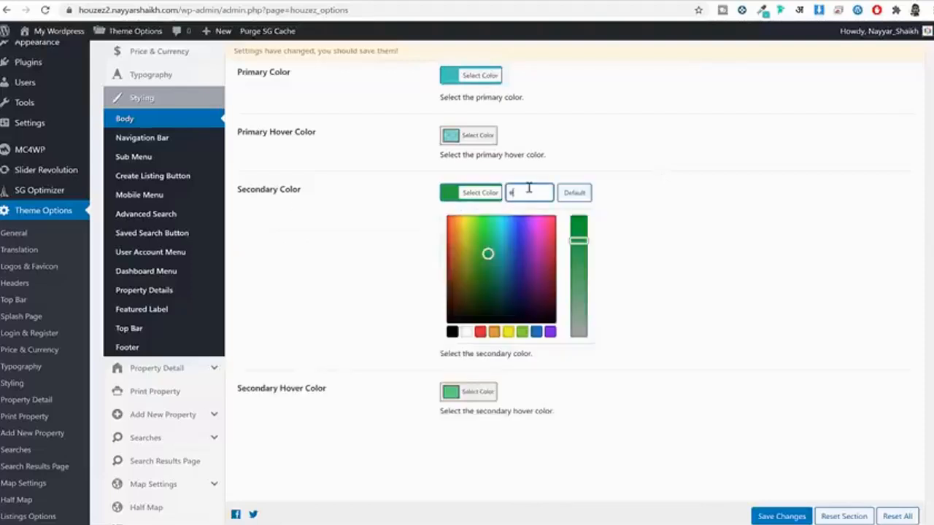
text(ef3f4d)
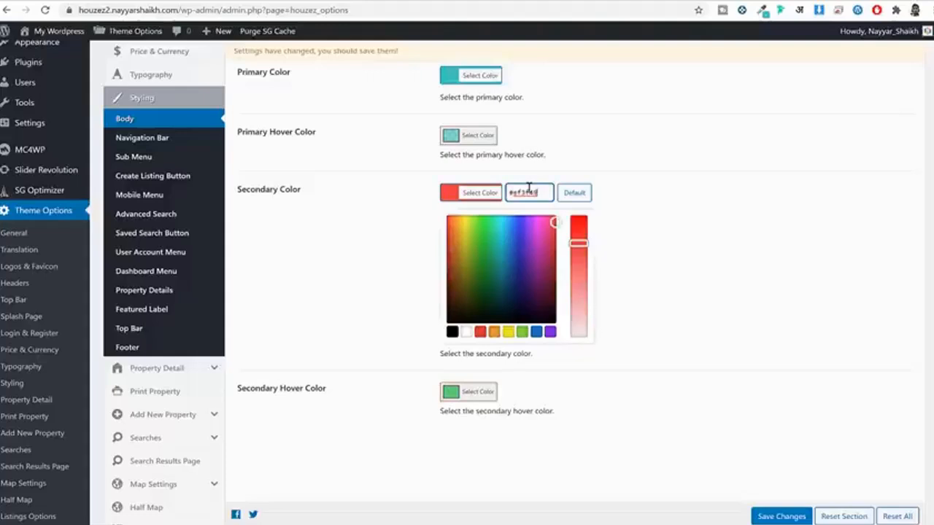
click(476, 208)
click(477, 252)
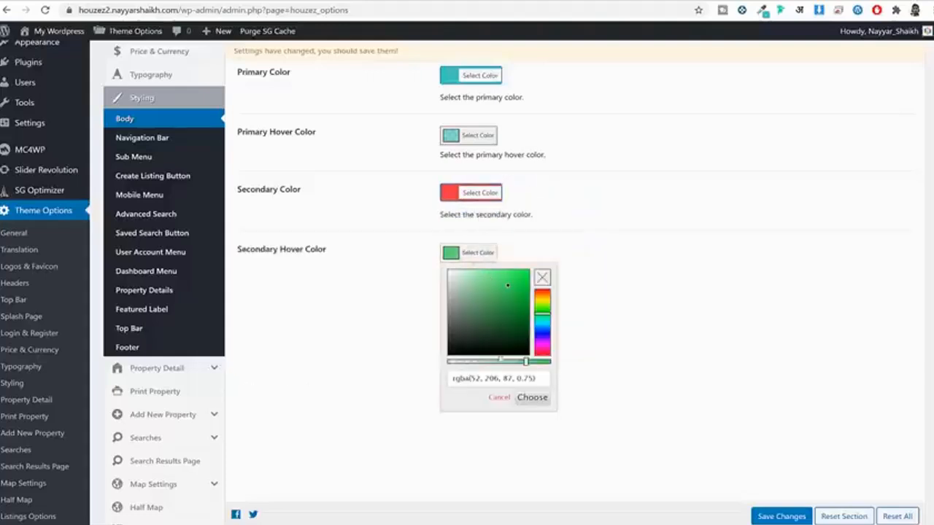
triple_click(511, 380)
key(ctrl+v)
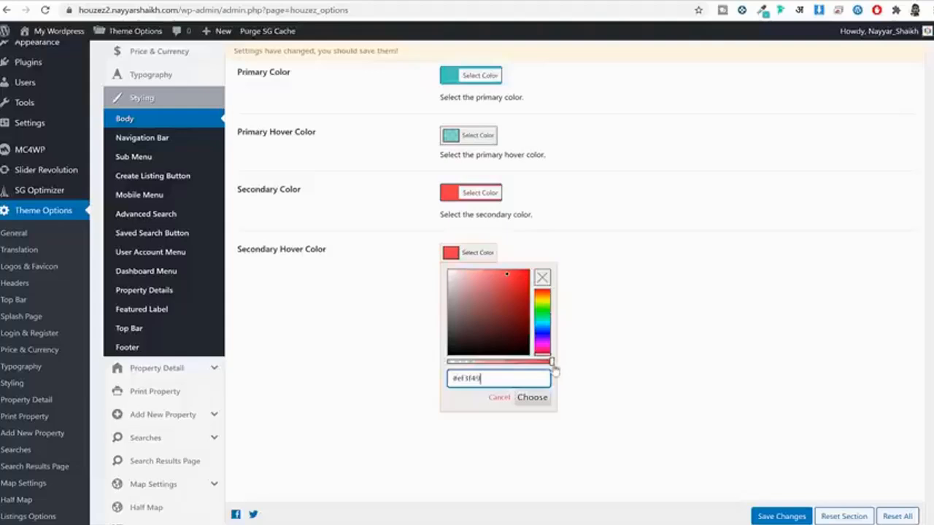
drag(553, 365, 538, 365)
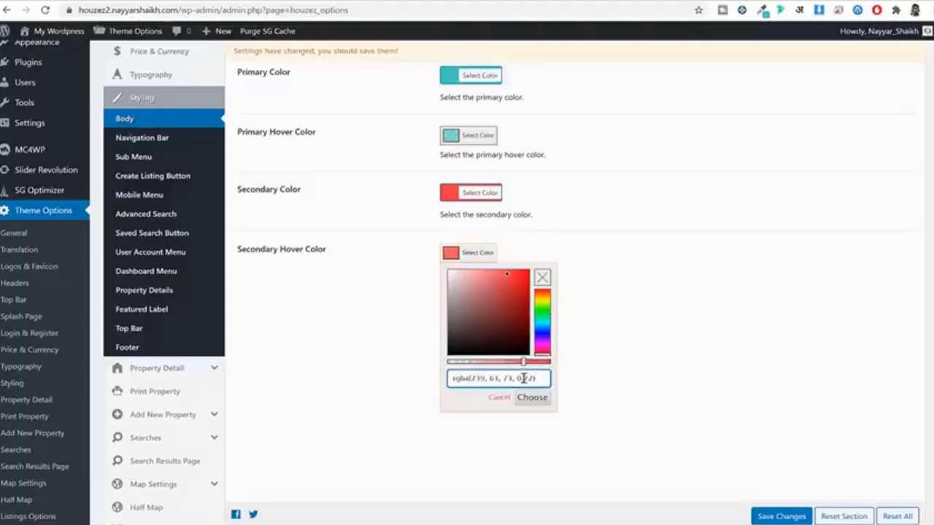
click(533, 398)
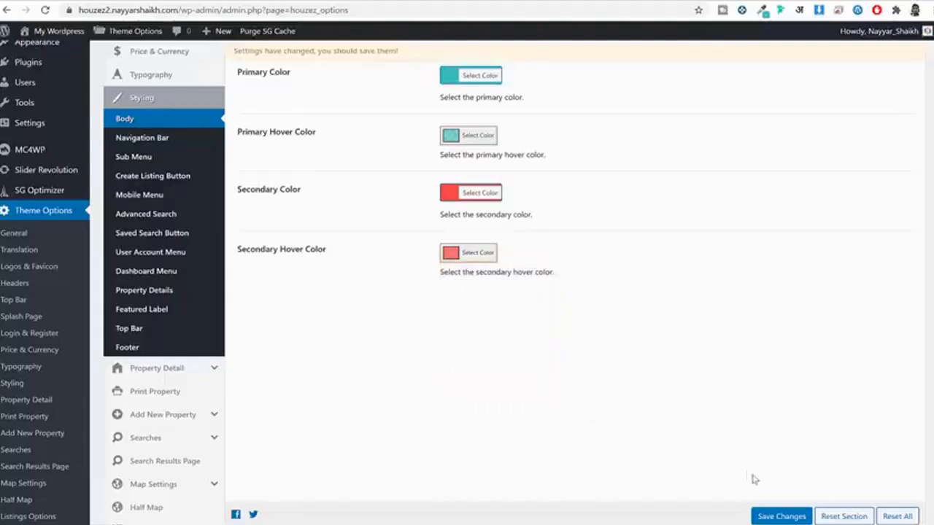
Step: Save the body colours and reload the Renovated Studio property page
click(780, 518)
click(540, 2)
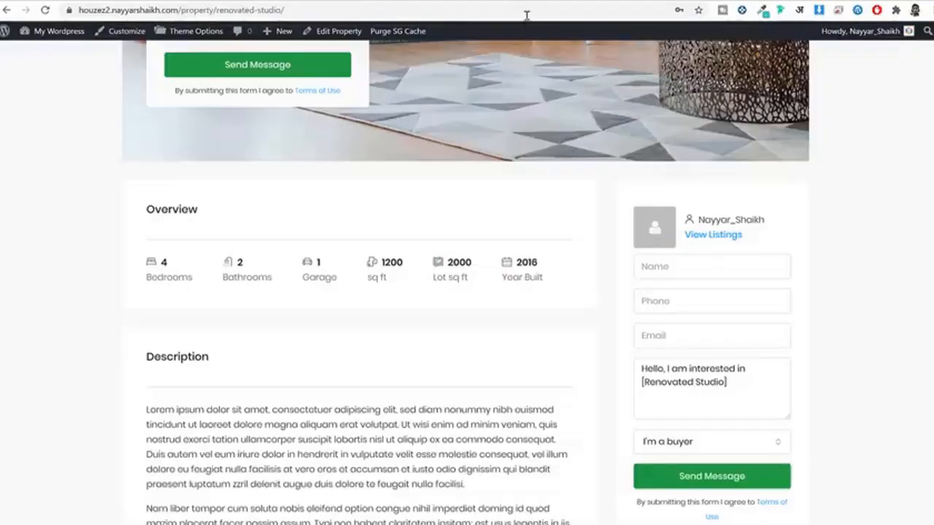
click(524, 9)
key(Return)
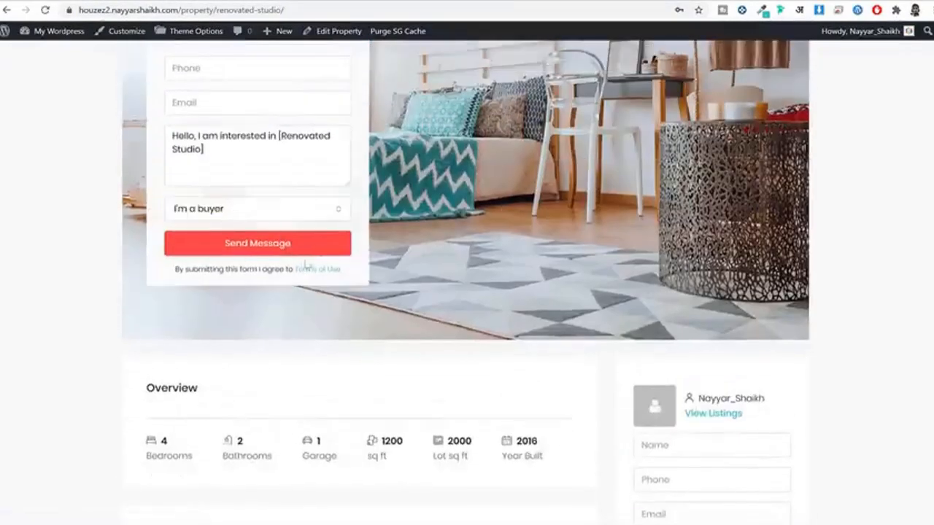
Step: Scroll through the property page to confirm the red Send Message buttons
scroll(355, 250, up, 3)
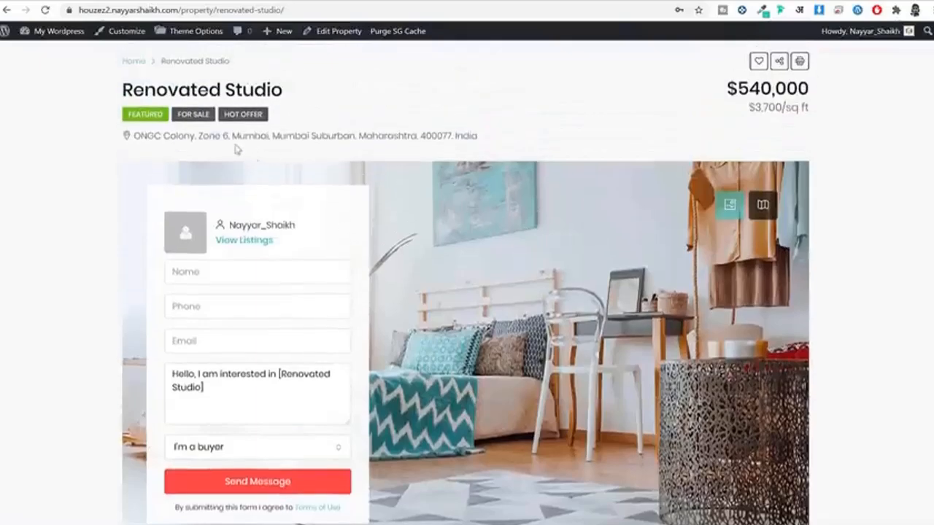
scroll(299, 256, down, 4)
scroll(411, 319, down, 3)
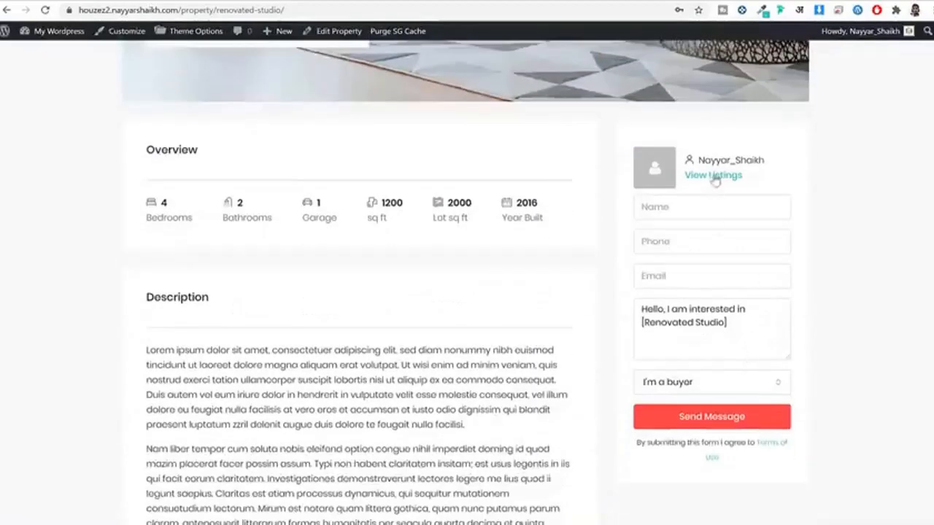
drag(770, 183, 747, 200)
scroll(886, 243, down, 5)
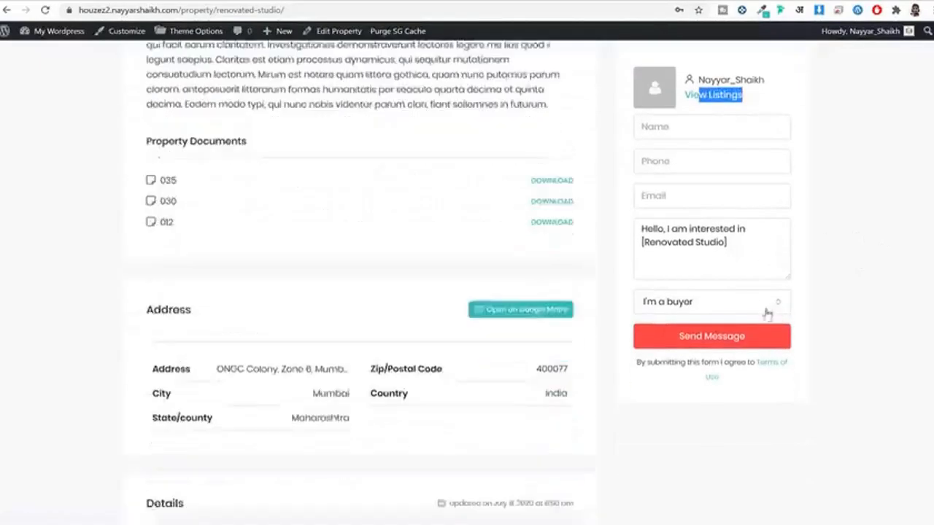
scroll(507, 292, down, 6)
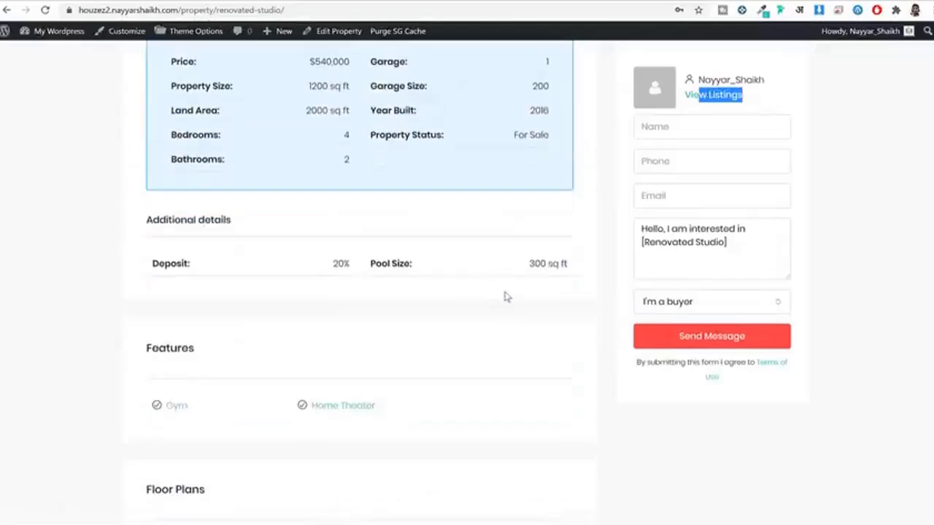
scroll(508, 297, up, 2)
click(386, 3)
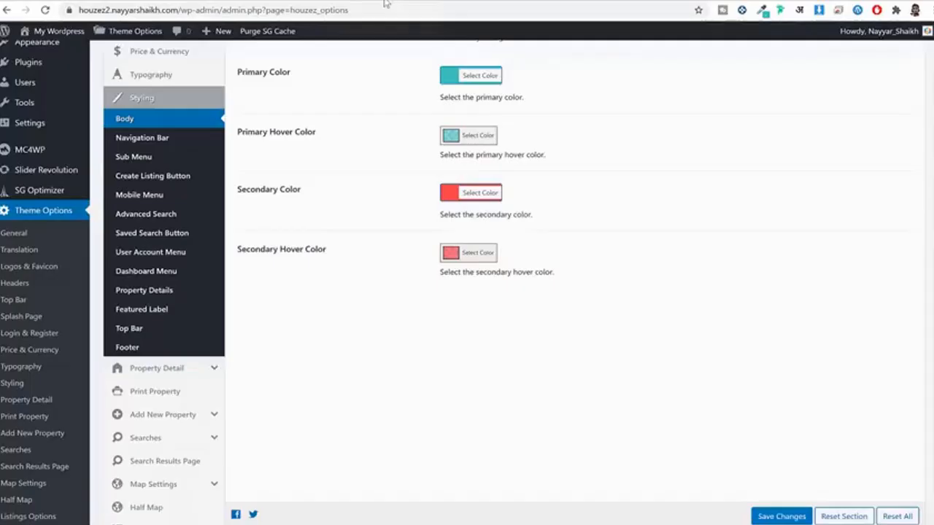
Step: Open Navigation Bar styling and compare it against the site's home page menu
click(136, 144)
click(485, 2)
scroll(580, 194, up, 15)
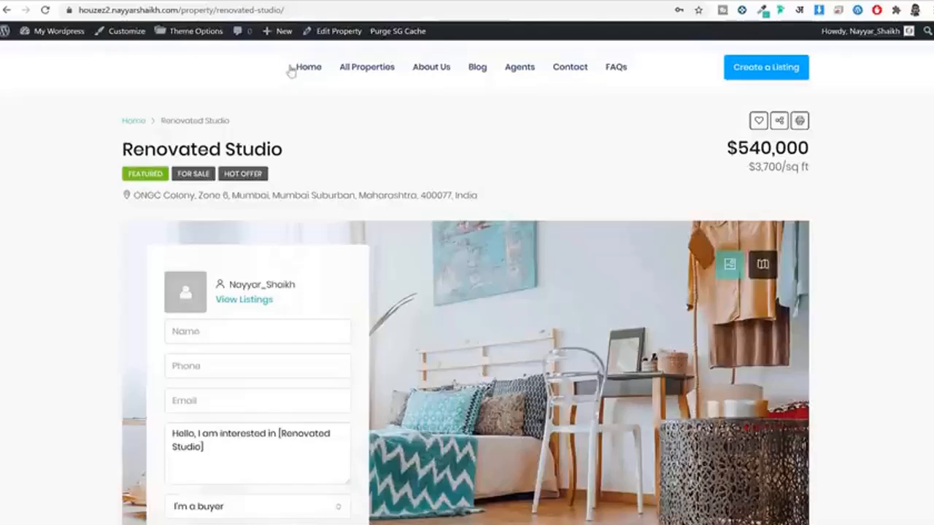
click(290, 69)
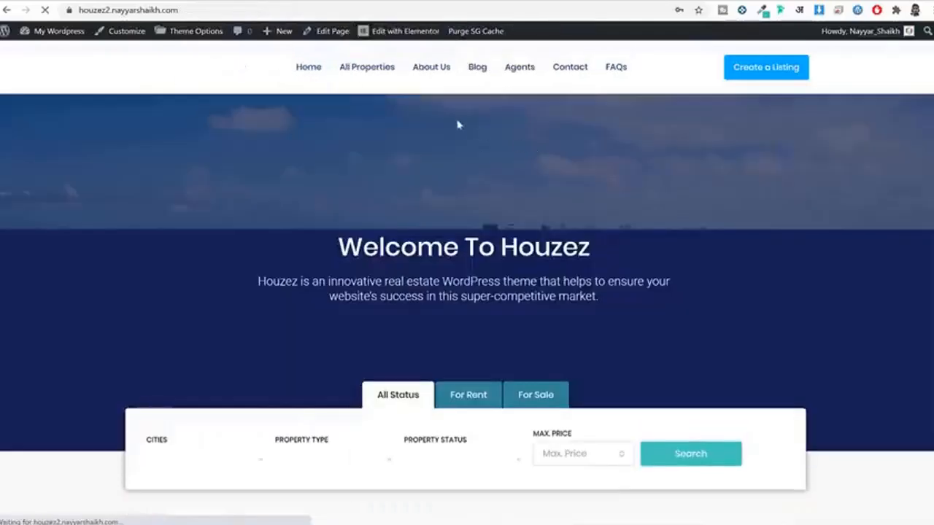
click(368, 2)
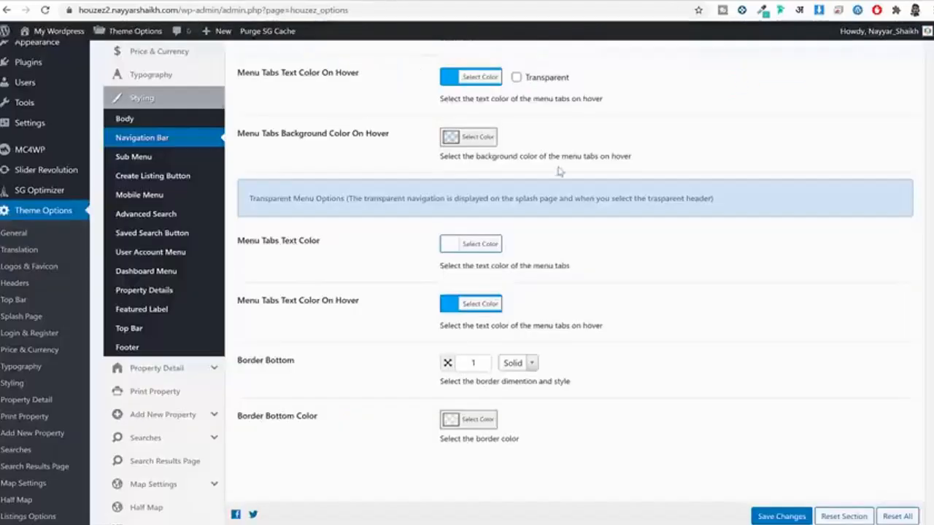
scroll(554, 141, up, 5)
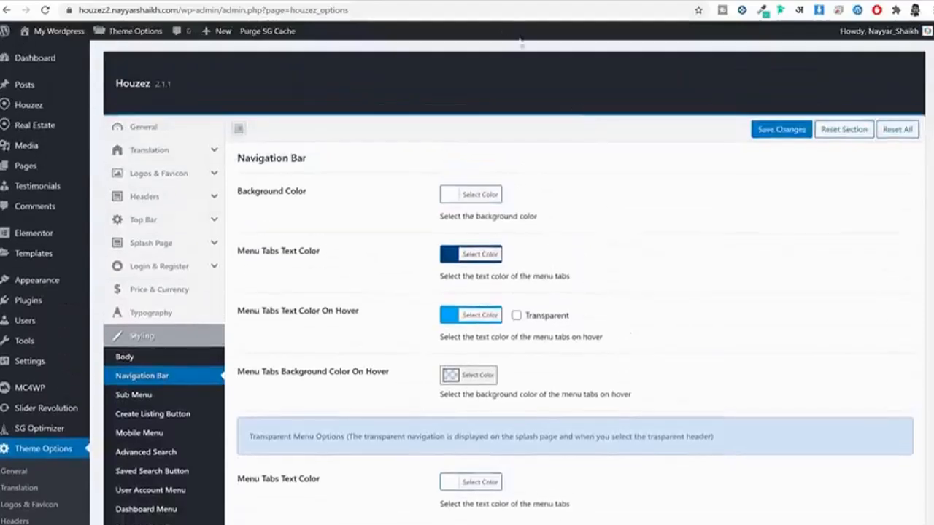
click(488, 2)
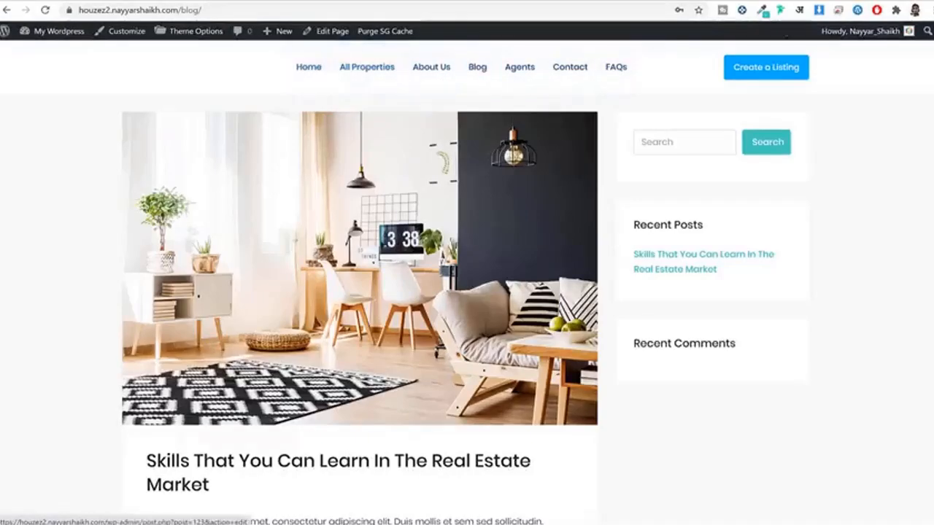
Step: Set Menu Tabs Text Color to red #ef3f49 and save the theme options
click(409, 2)
scroll(688, 198, down, 2)
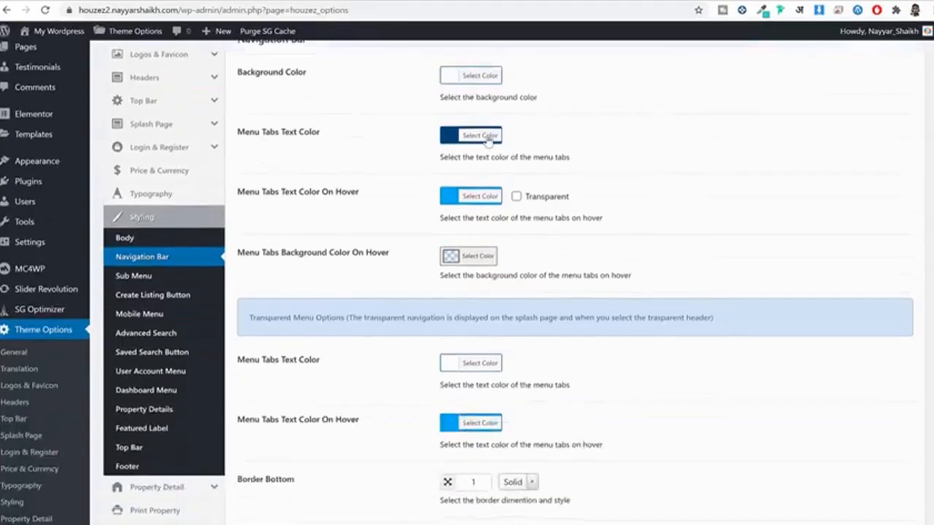
click(488, 141)
double_click(526, 134)
text(#ef3f49)
scroll(533, 192, up, 1)
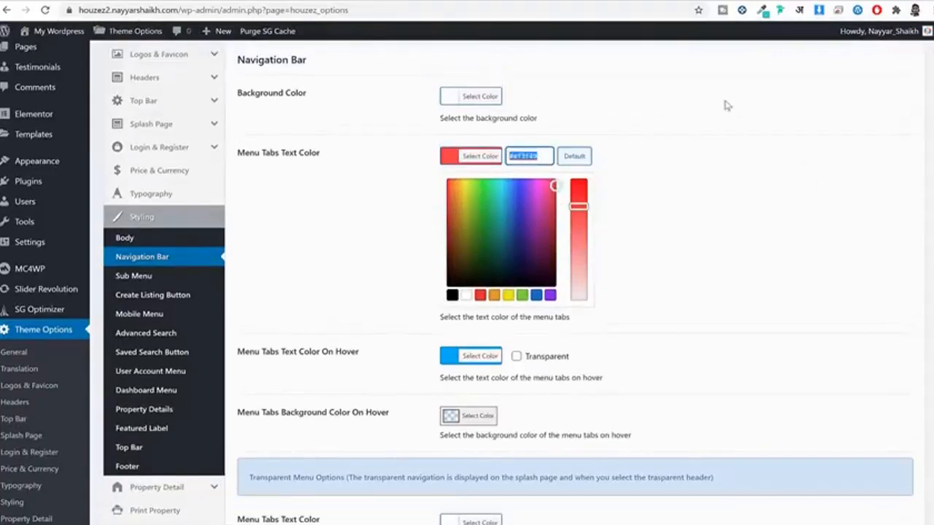
click(471, 155)
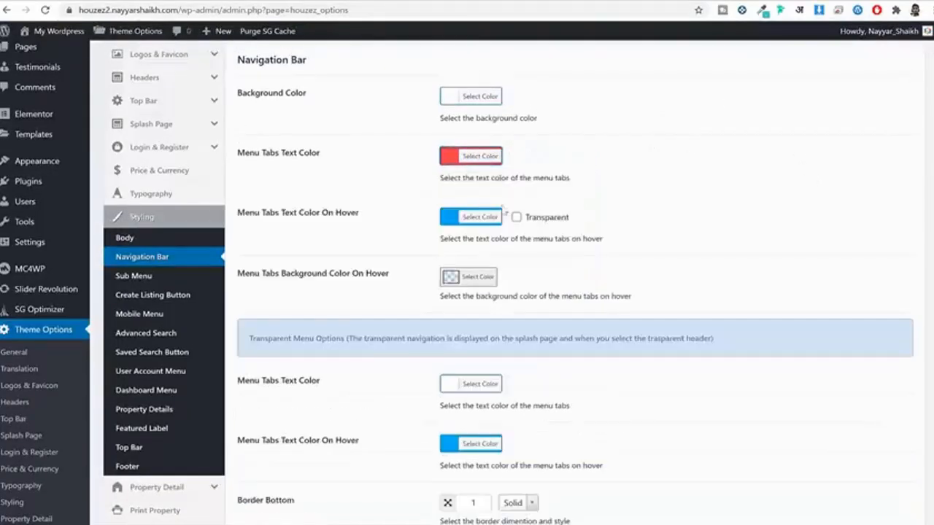
scroll(537, 186, down, 3)
scroll(553, 156, up, 1)
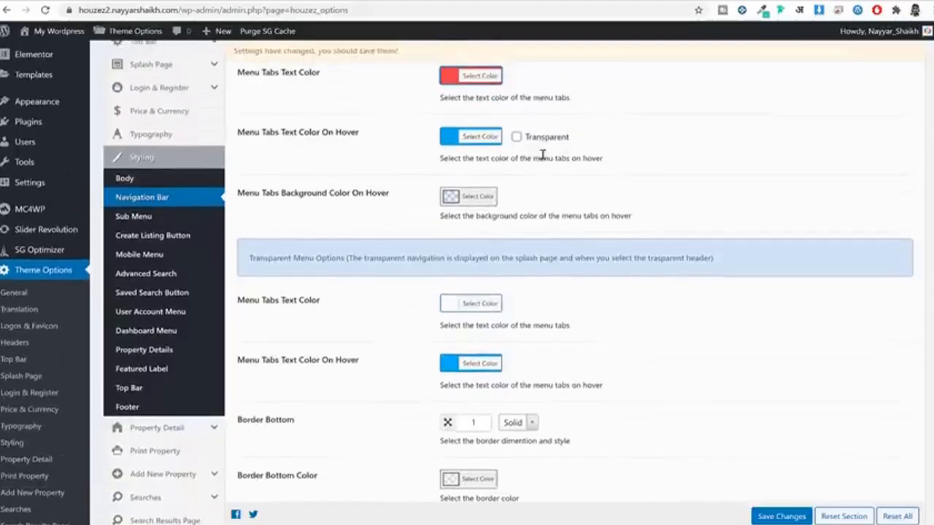
scroll(542, 153, down, 1)
click(769, 518)
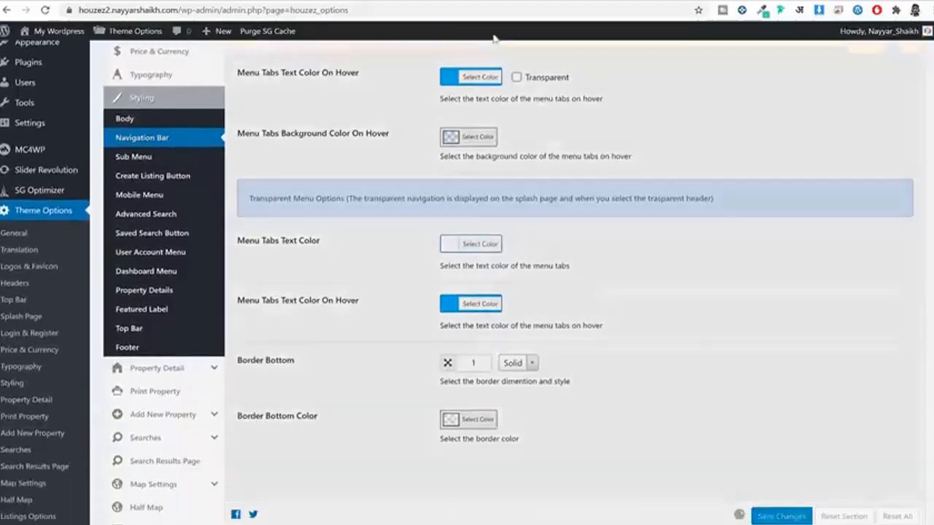
click(502, 2)
Step: Reload the blog page so its menu links show in red
click(503, 6)
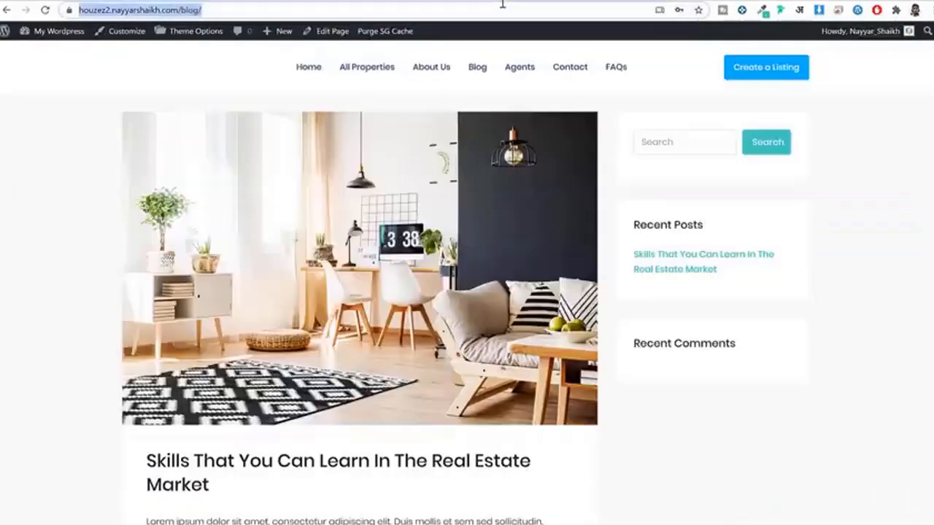
key(Return)
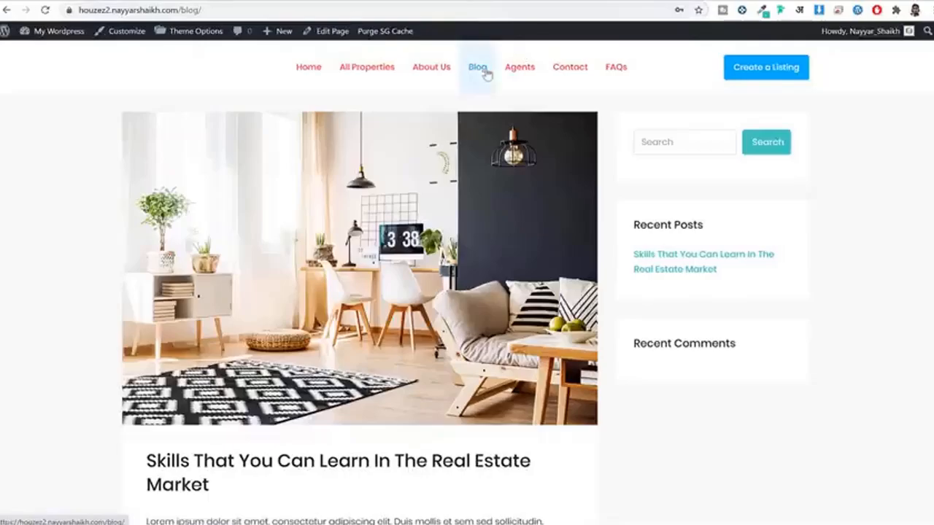
click(370, 2)
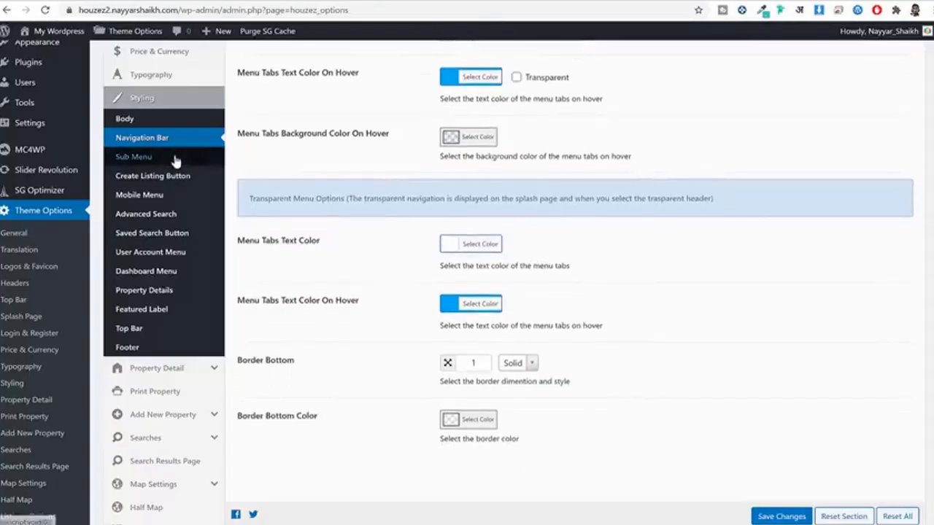
Step: Open Create Listing Button styling, comparing it with the blog and reference Houzez post
click(169, 182)
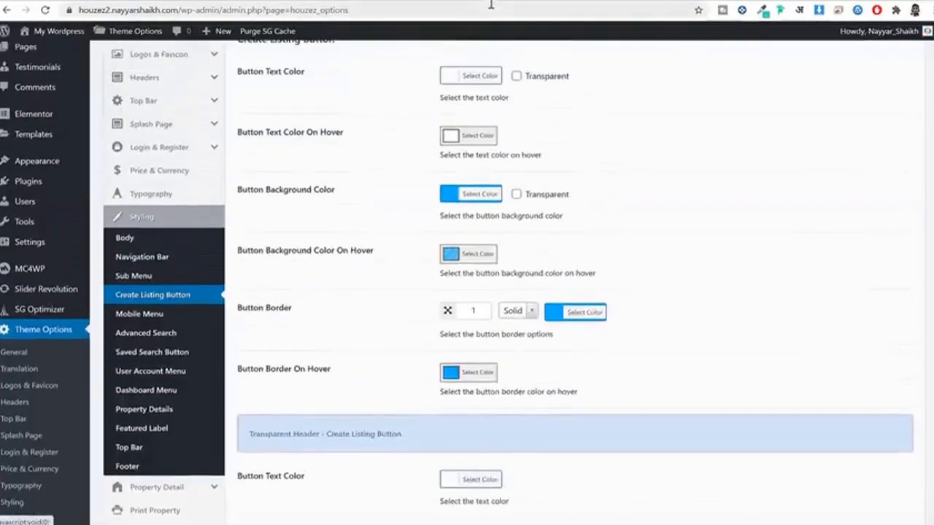
click(503, 2)
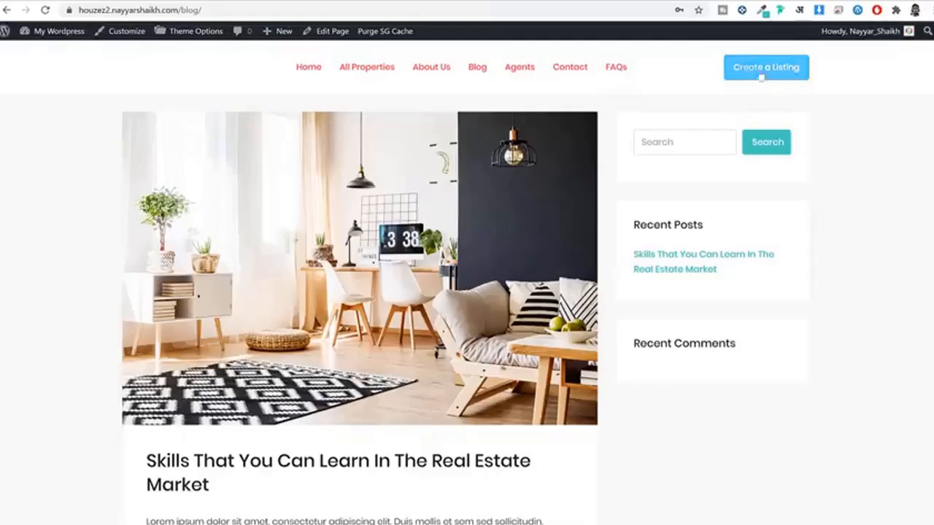
click(376, 1)
click(504, 2)
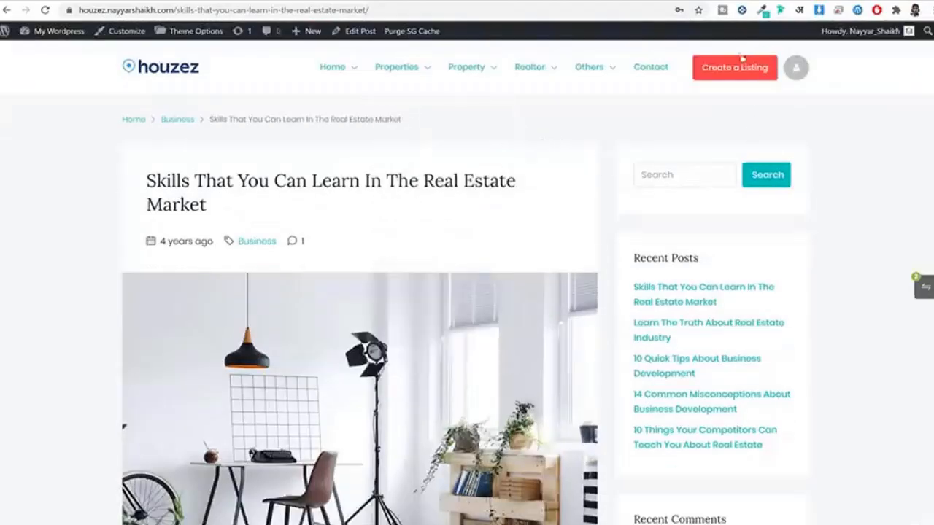
click(367, 4)
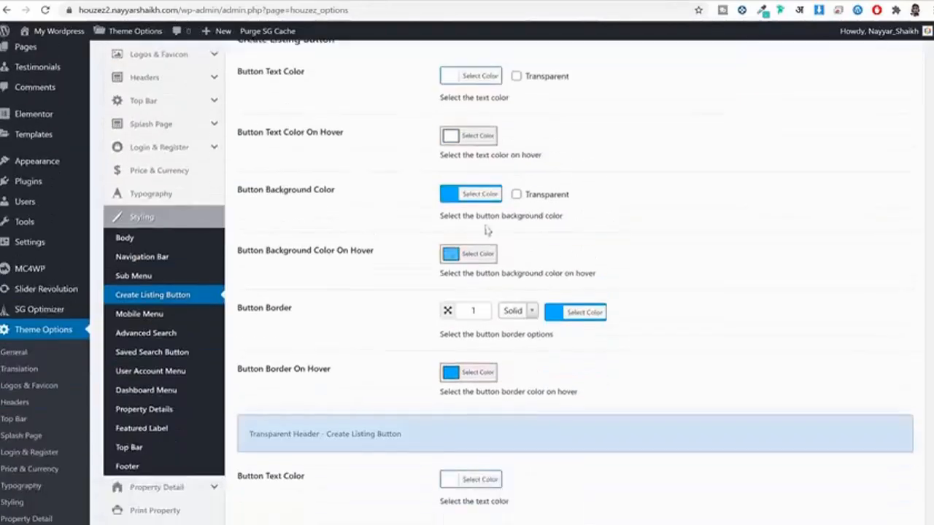
Step: Change the listing button background from #00aeff to red #ef3f49 and remove its border
click(479, 194)
double_click(523, 199)
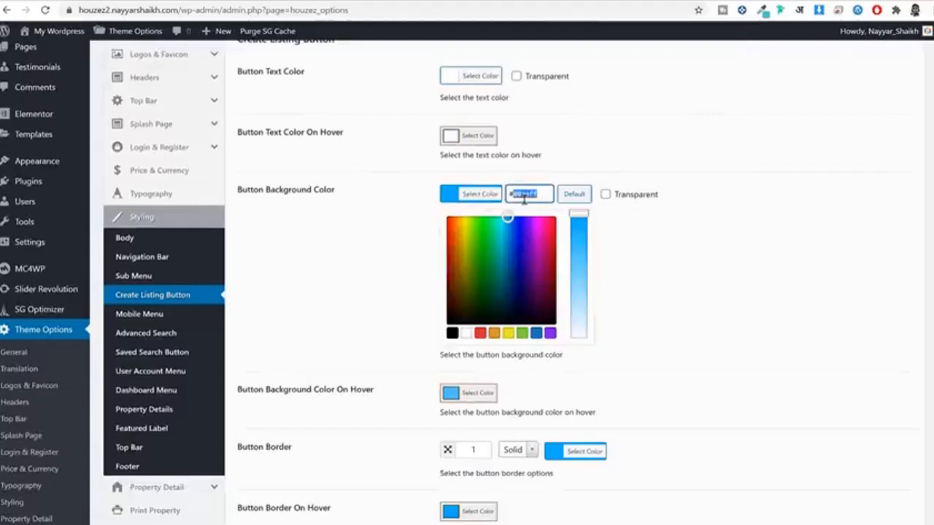
text(#ef3f49)
key(ctrl+a)
text(#ef3f49)
scroll(488, 212, up, 1)
click(485, 213)
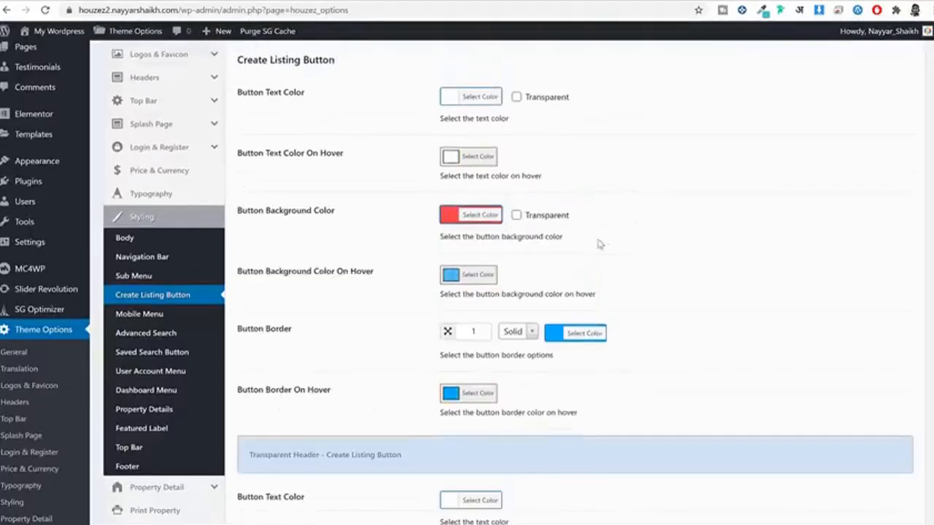
scroll(358, 239, down, 2)
click(468, 190)
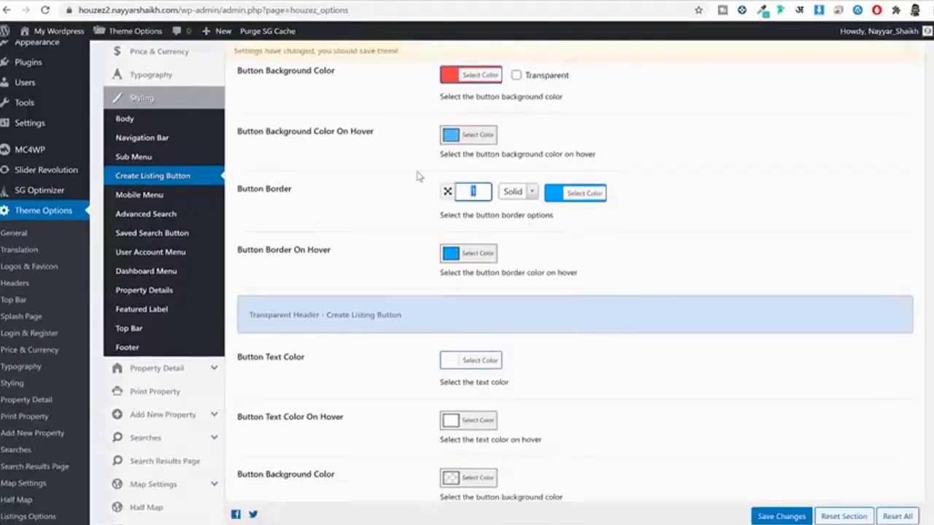
click(531, 194)
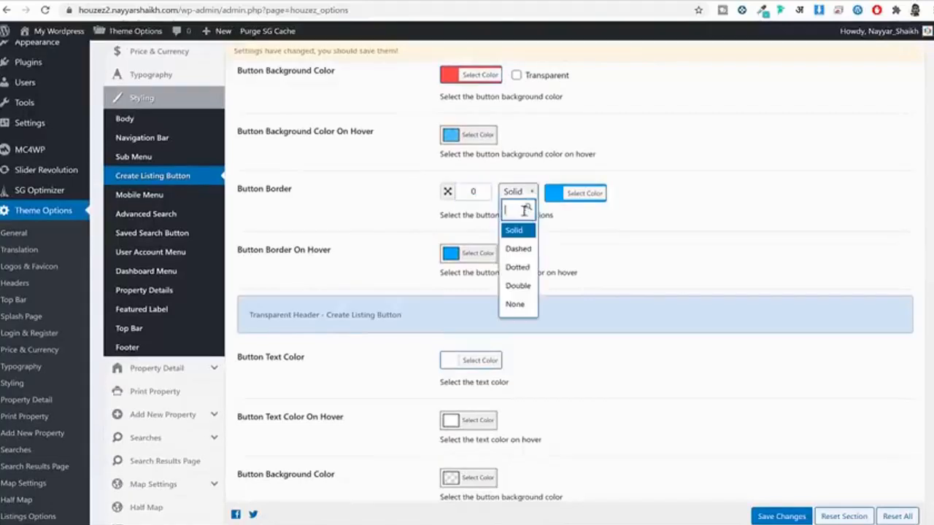
click(516, 304)
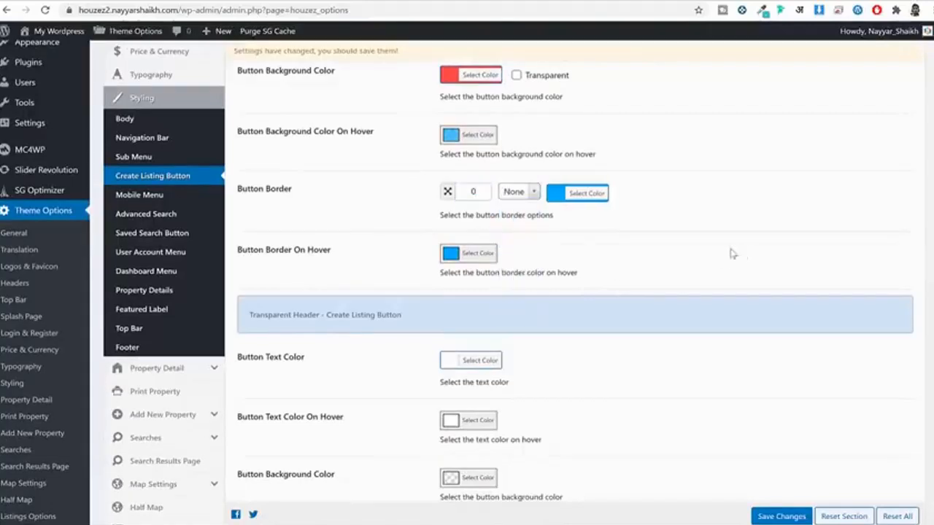
Step: Make the button's hover border and hover background red #ef3f49, slightly translucent
click(450, 254)
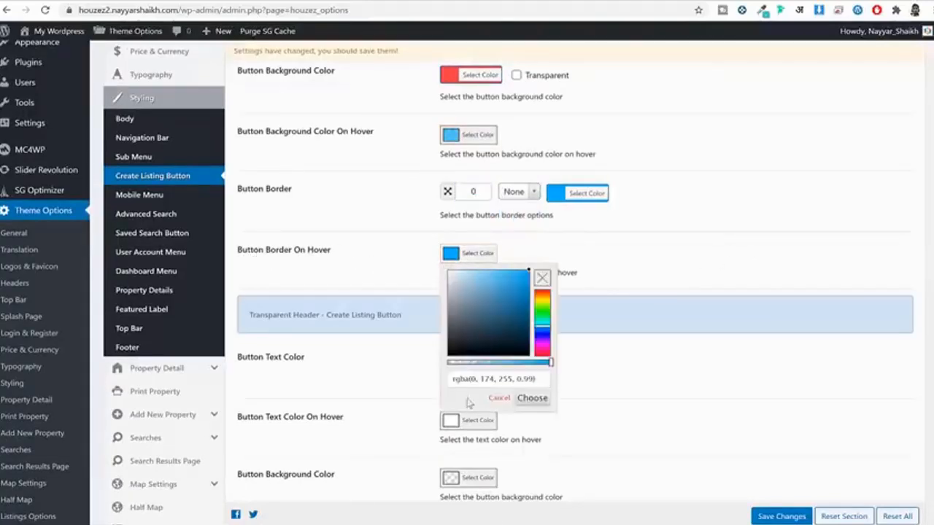
double_click(488, 376)
key(ctrl+a)
text(#ef3f49)
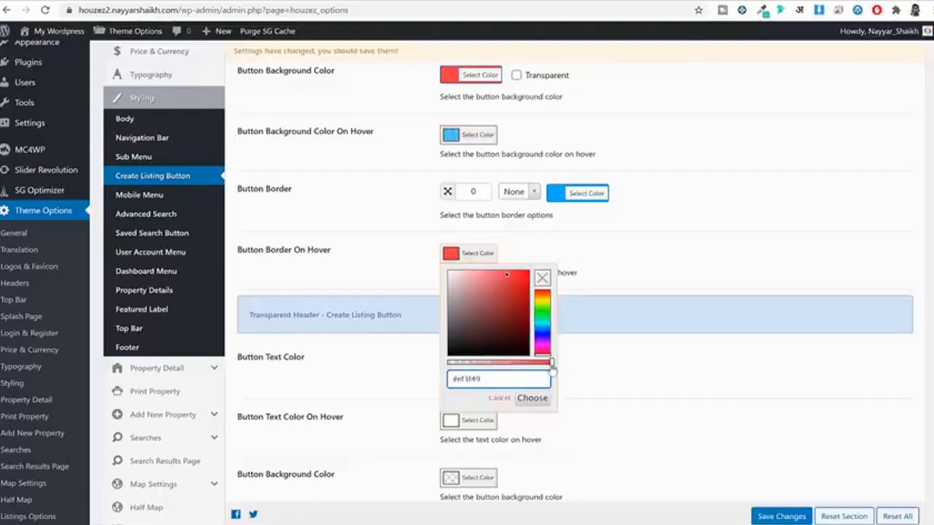
drag(552, 368, 549, 369)
click(532, 399)
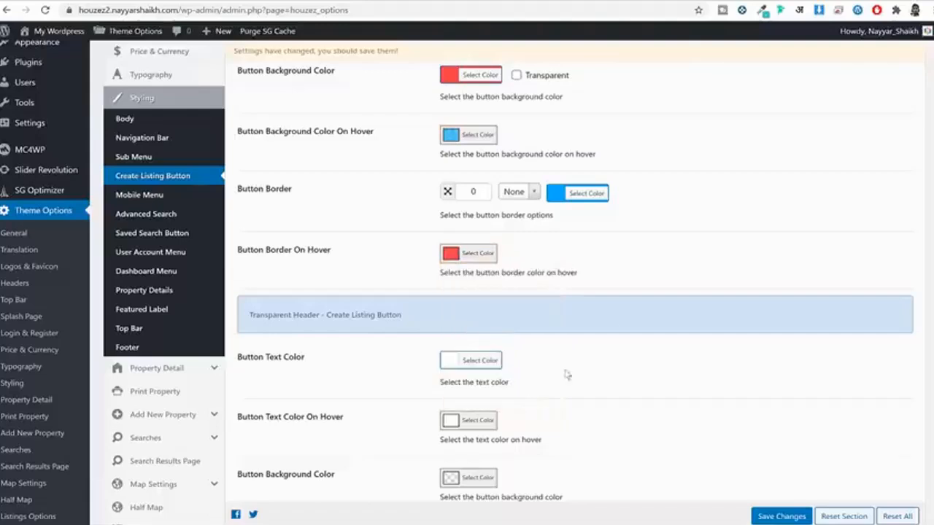
click(473, 138)
triple_click(483, 257)
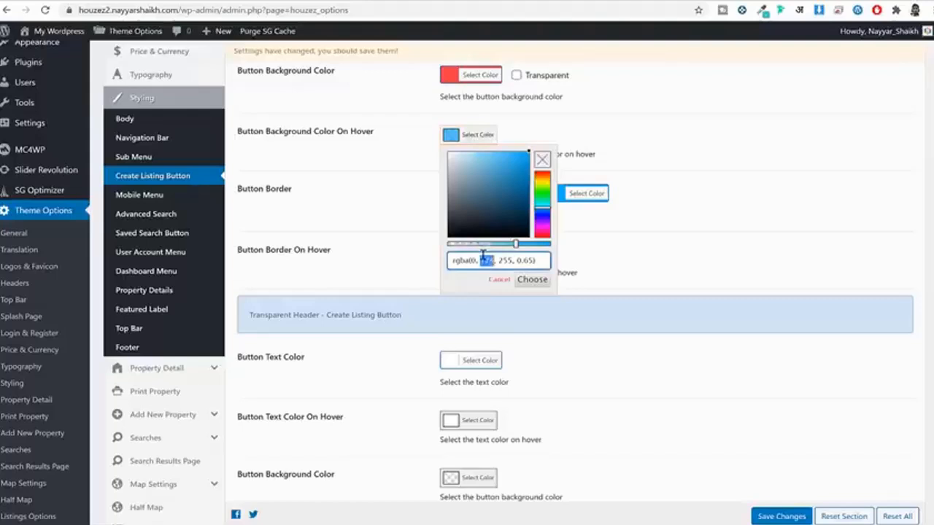
text(#ef3f49)
drag(551, 245, 545, 249)
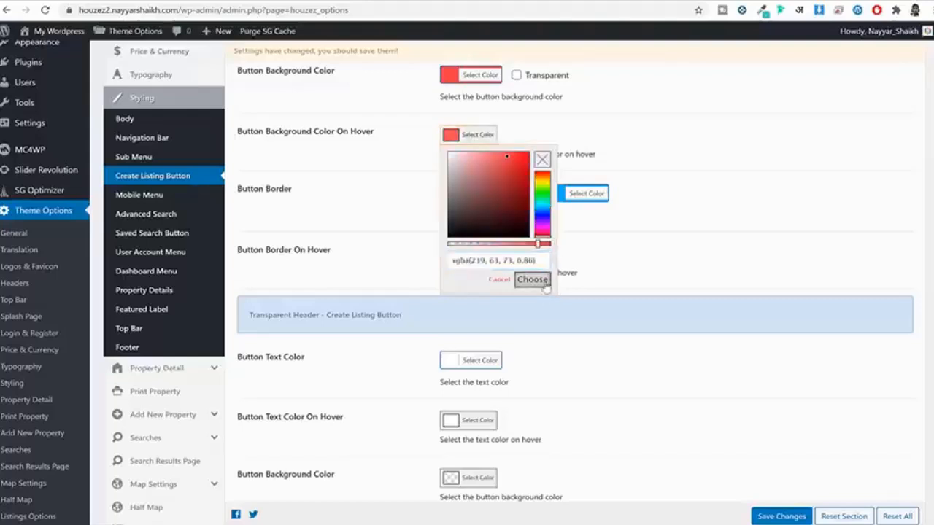
click(532, 279)
Step: Set the transparent-header button border width to 0 with no border style
scroll(671, 248, down, 3)
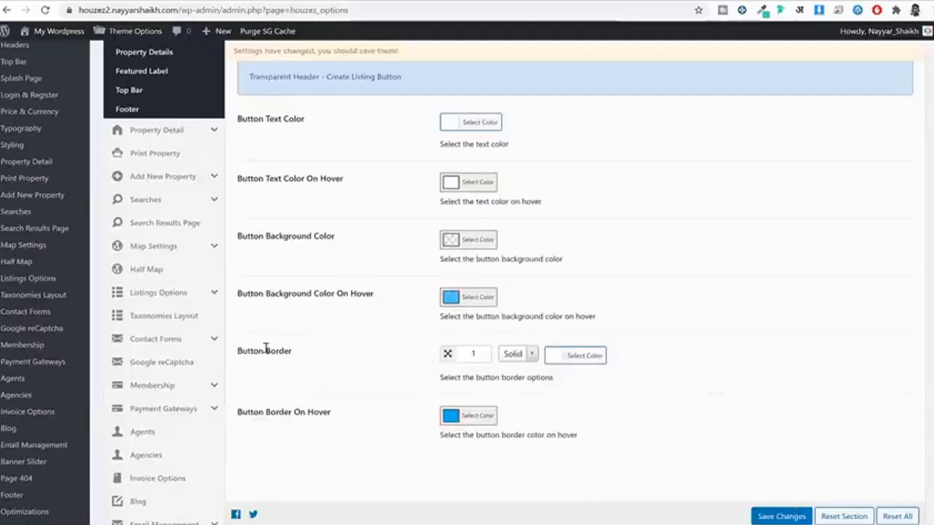
drag(246, 351, 292, 352)
double_click(460, 356)
text(00)
click(531, 350)
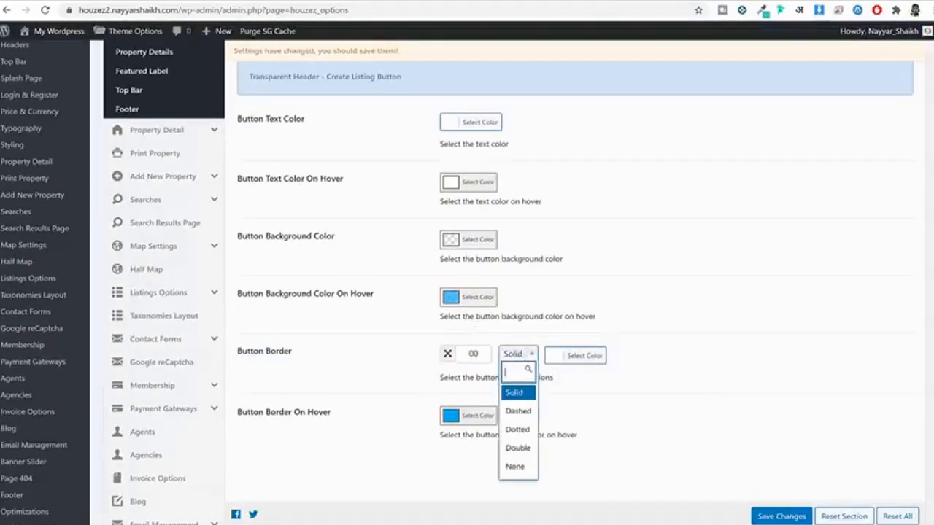
click(518, 467)
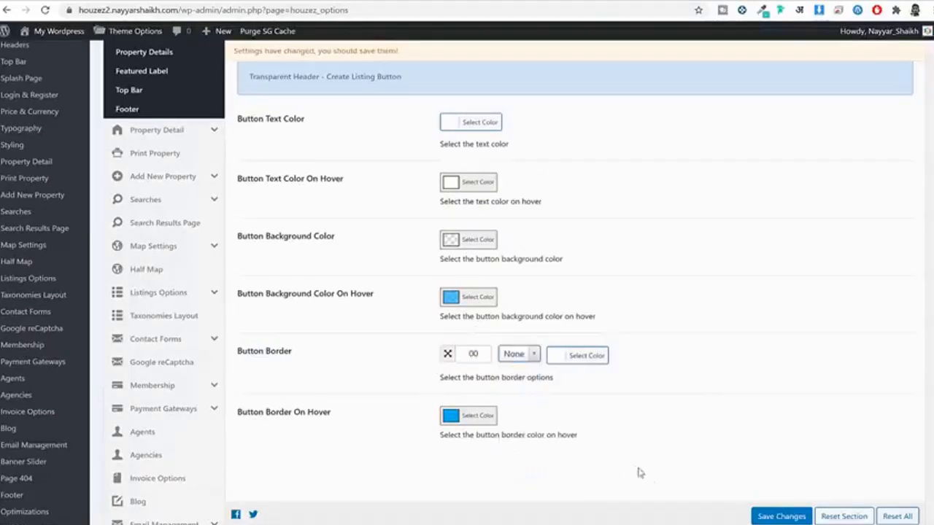
Step: Save the listing button changes and reload the blog to see the red button
click(762, 519)
click(516, 0)
click(516, 6)
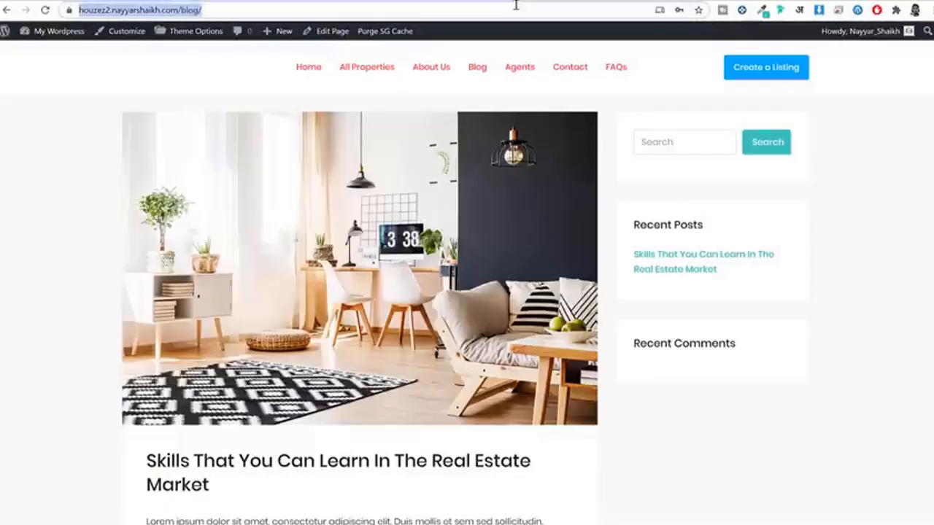
key(Return)
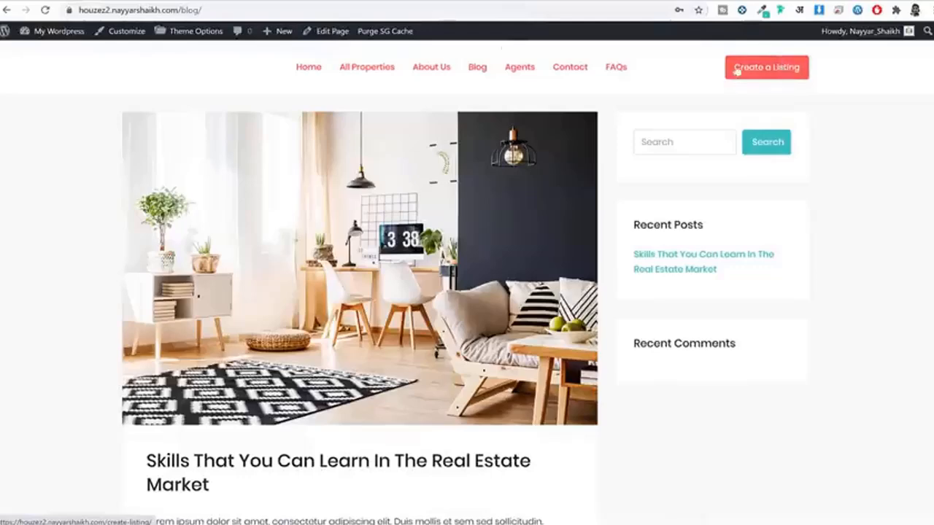
Step: Go to the Footer styling settings in Theme Options
click(347, 1)
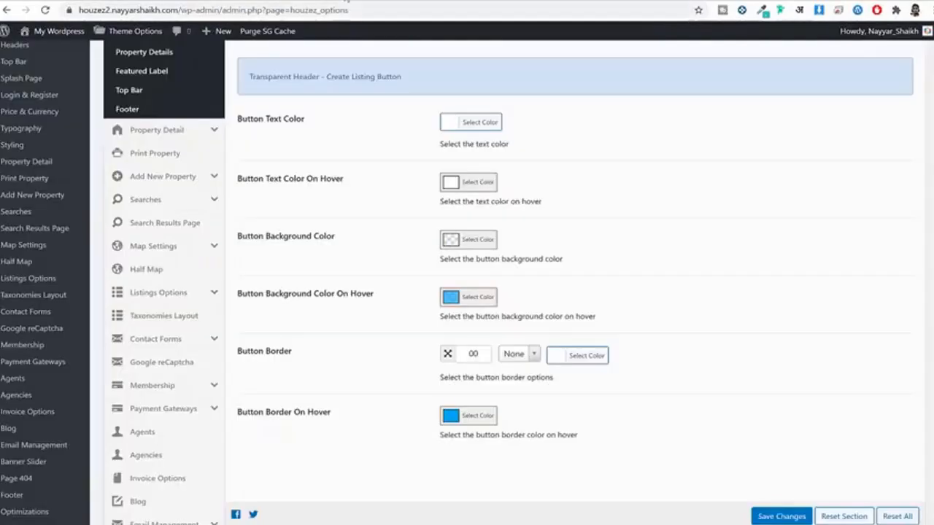
scroll(776, 240, up, 6)
scroll(770, 240, down, 3)
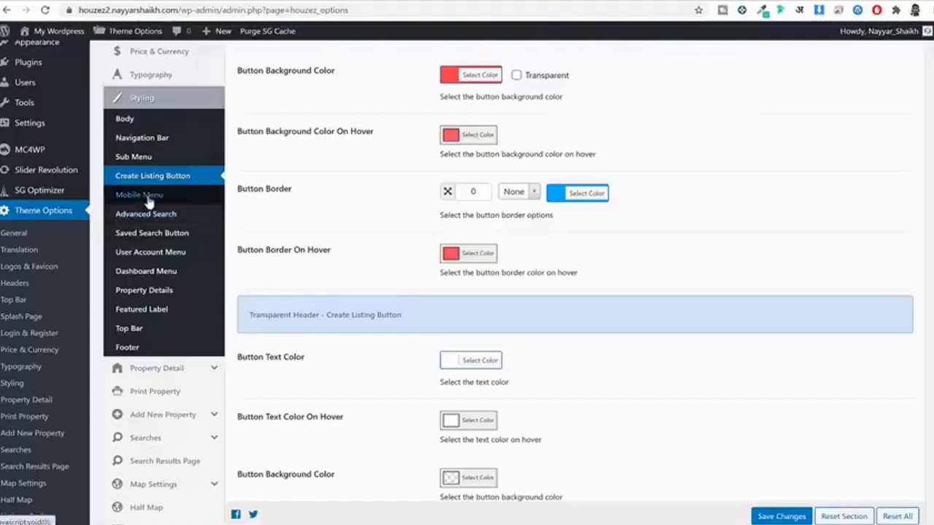
click(151, 354)
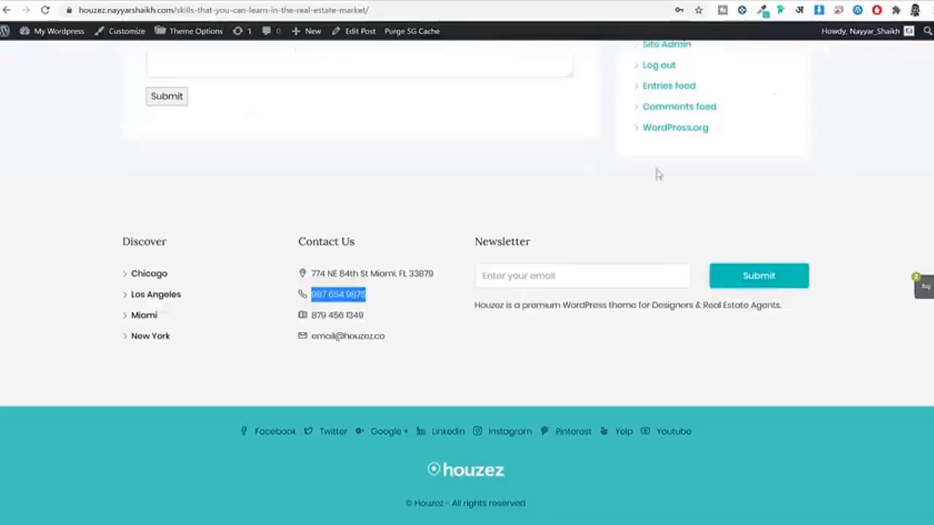
Step: Set Footer Top Background to the sampled light grey #F6F6F6
click(851, 178)
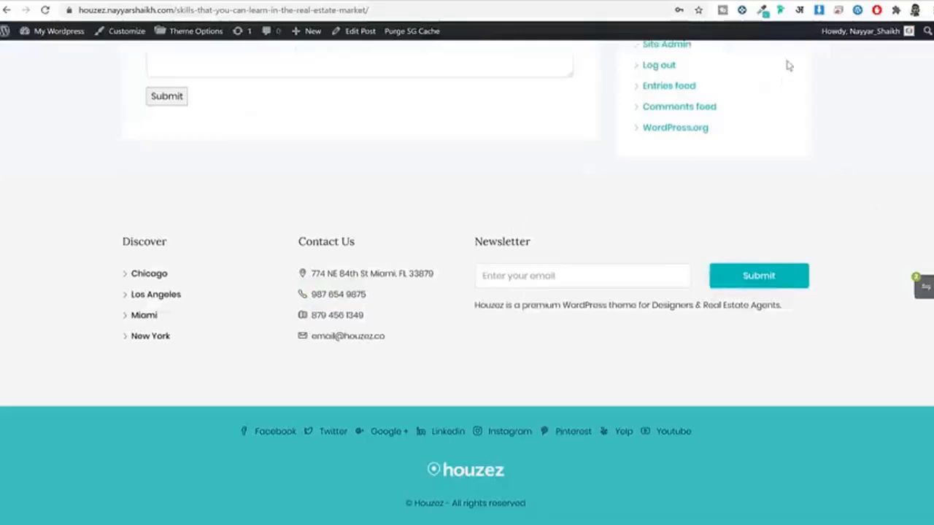
click(762, 11)
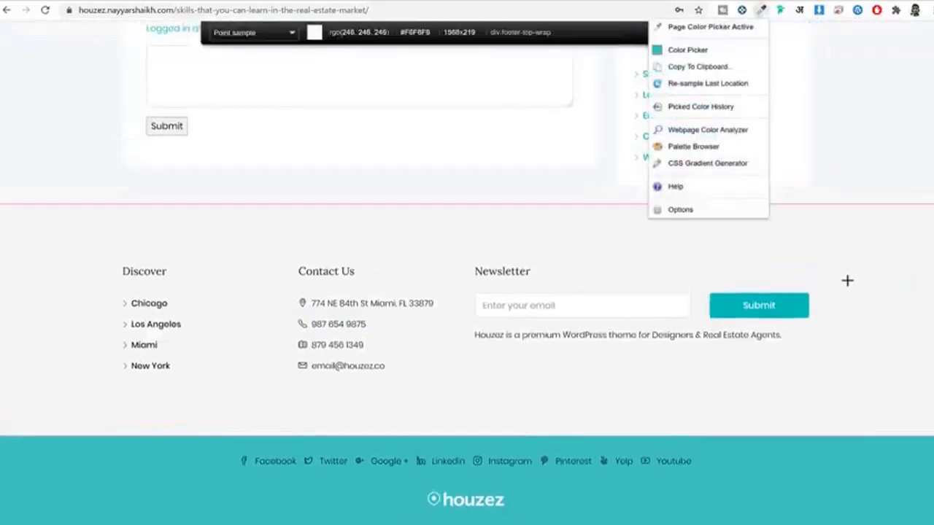
click(850, 295)
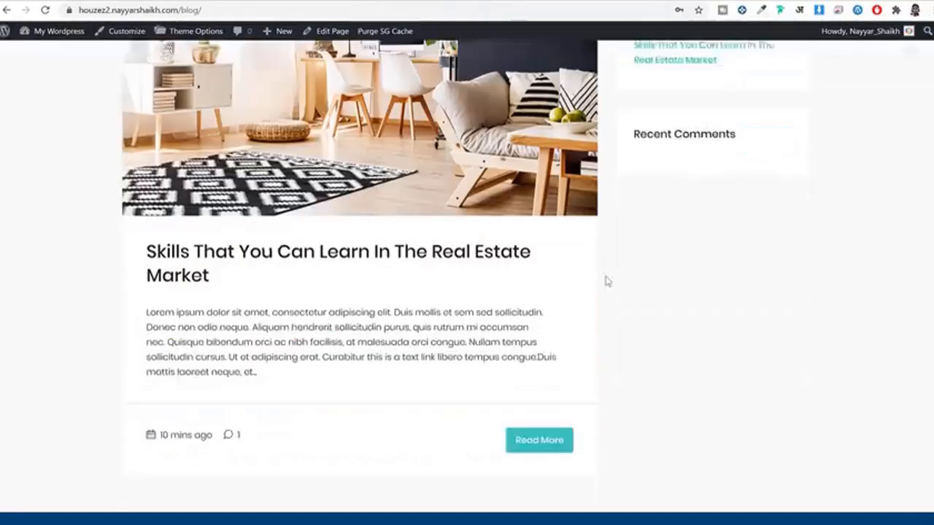
scroll(628, 299, down, 4)
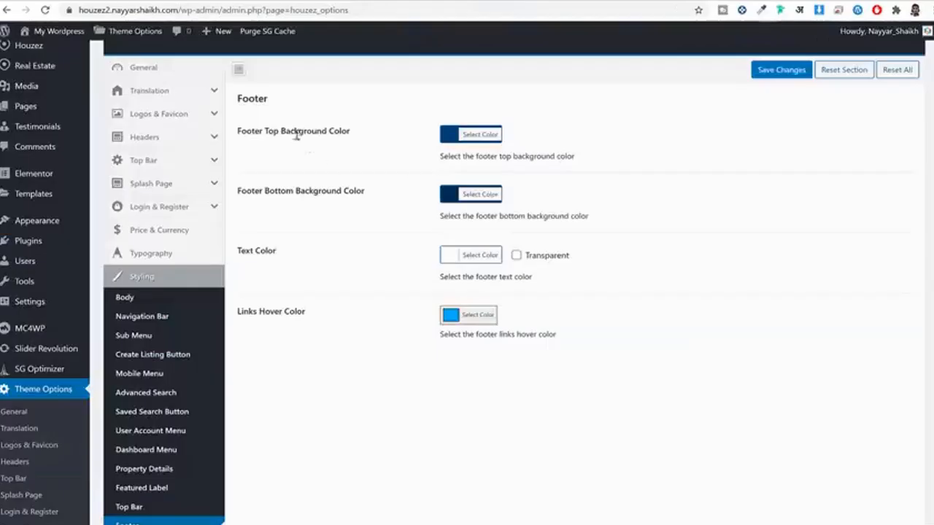
click(480, 135)
triple_click(529, 135)
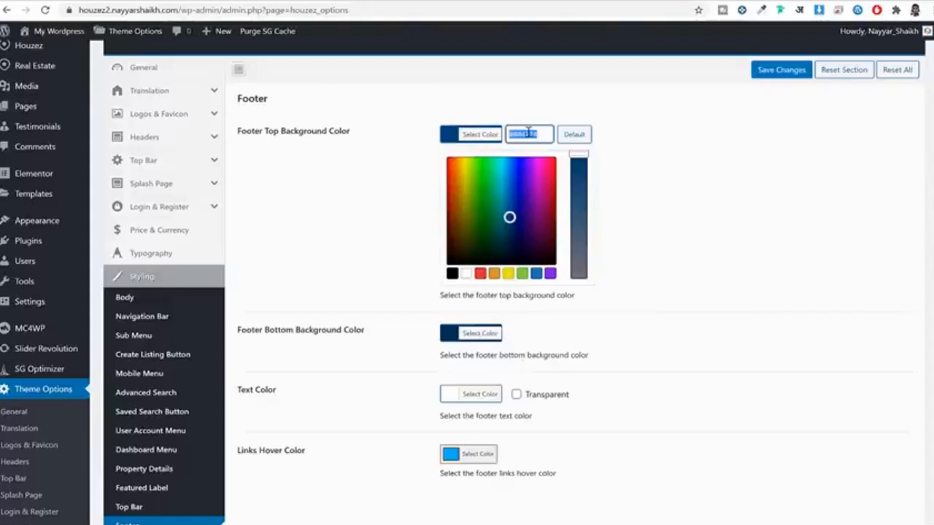
key(ctrl+v)
click(478, 156)
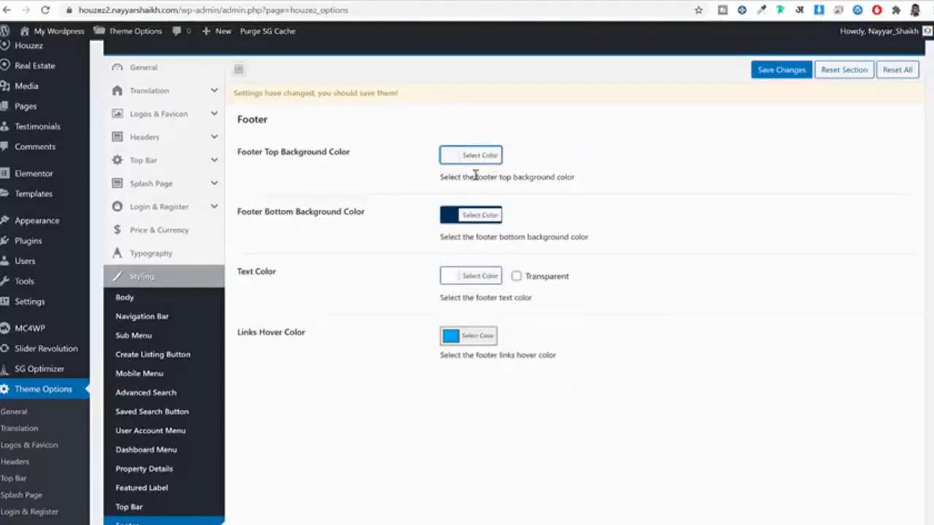
Step: Set Footer Bottom Background to the reference site's teal #43C9BE
click(475, 216)
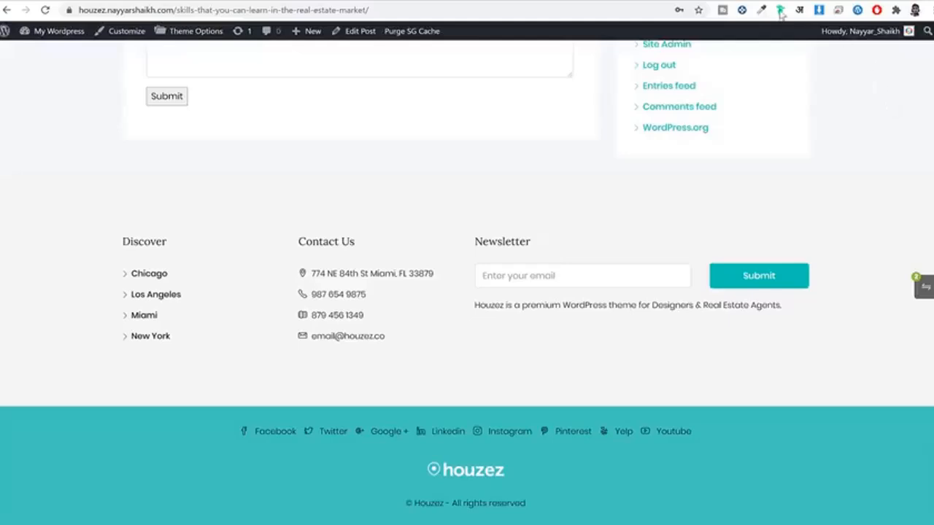
click(762, 9)
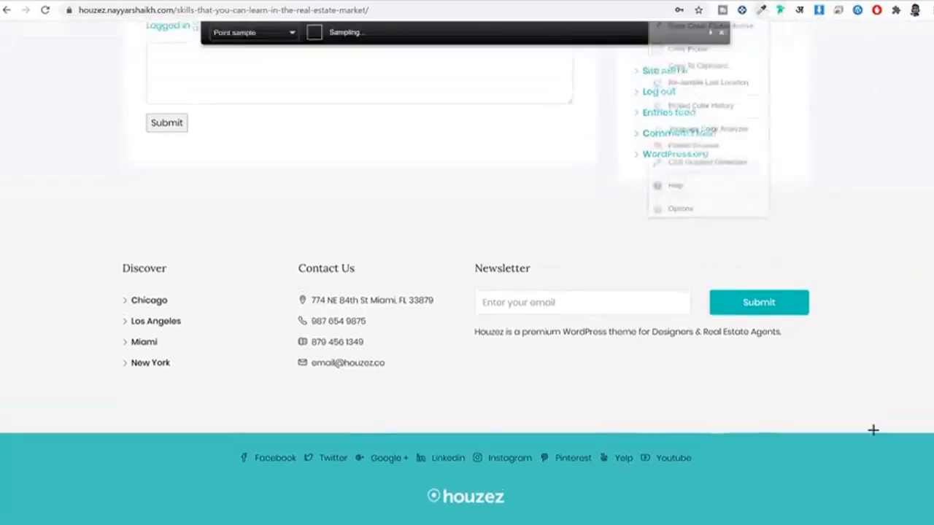
click(821, 465)
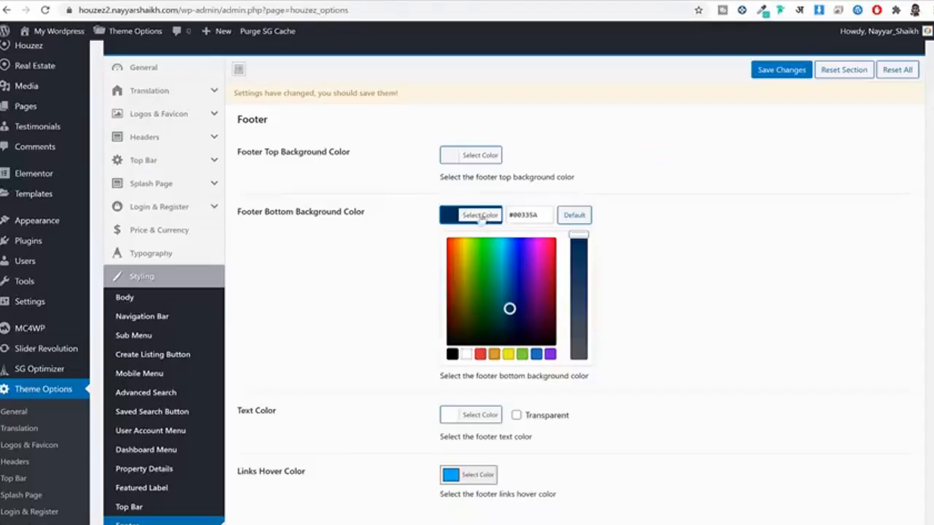
click(511, 214)
key(ctrl+v)
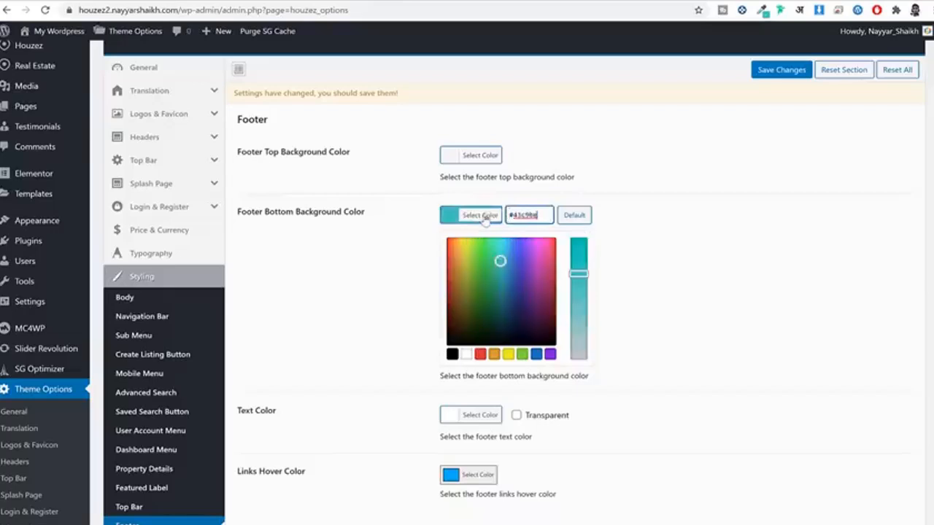
click(635, 188)
Step: Make the footer text colour black
scroll(435, 174, down, 2)
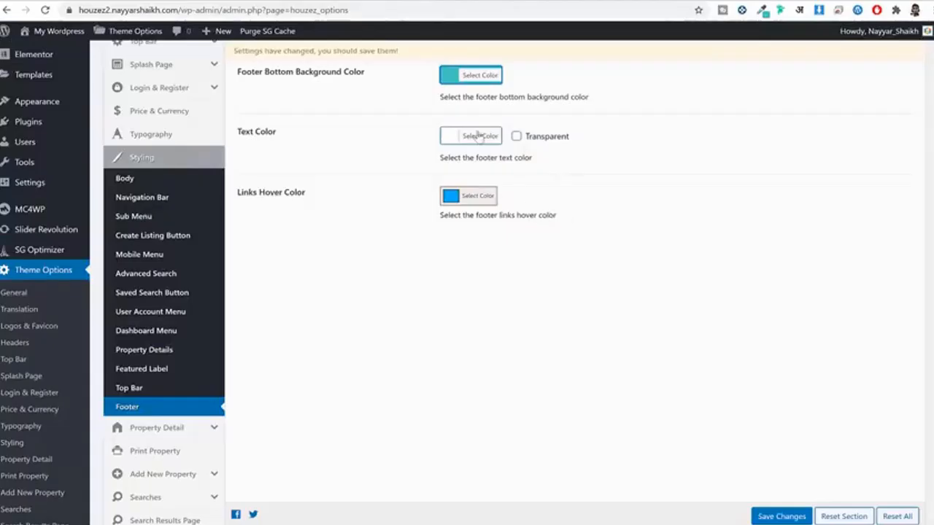
click(478, 136)
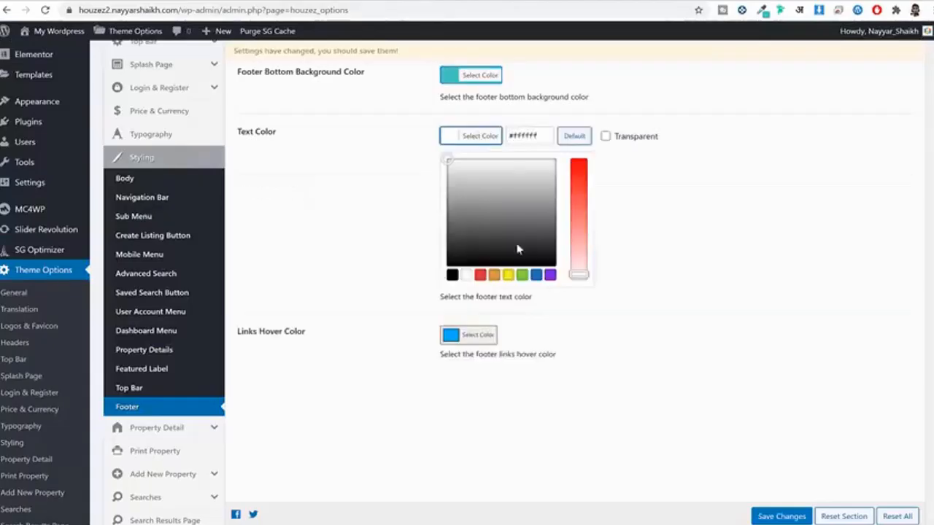
click(453, 276)
click(392, 282)
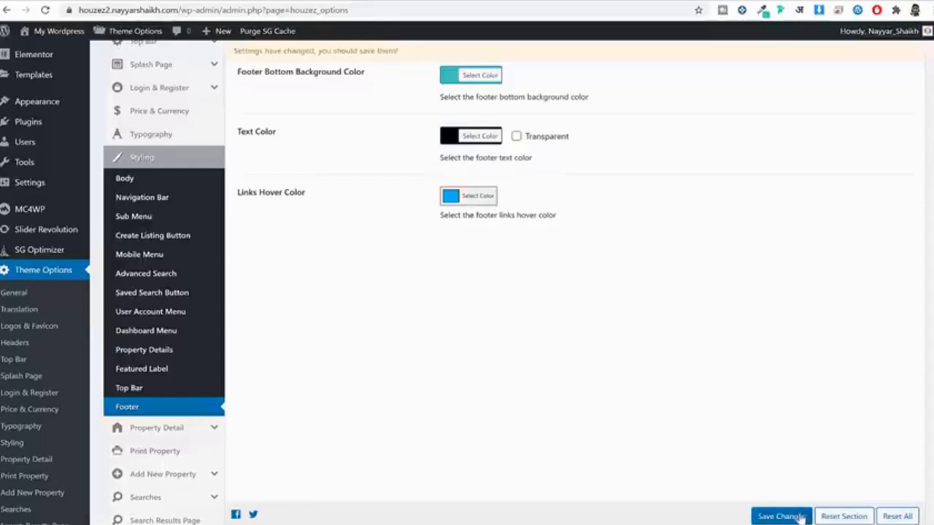
Step: Save the footer colours and reload the blog to view the new footer
click(780, 516)
click(519, 0)
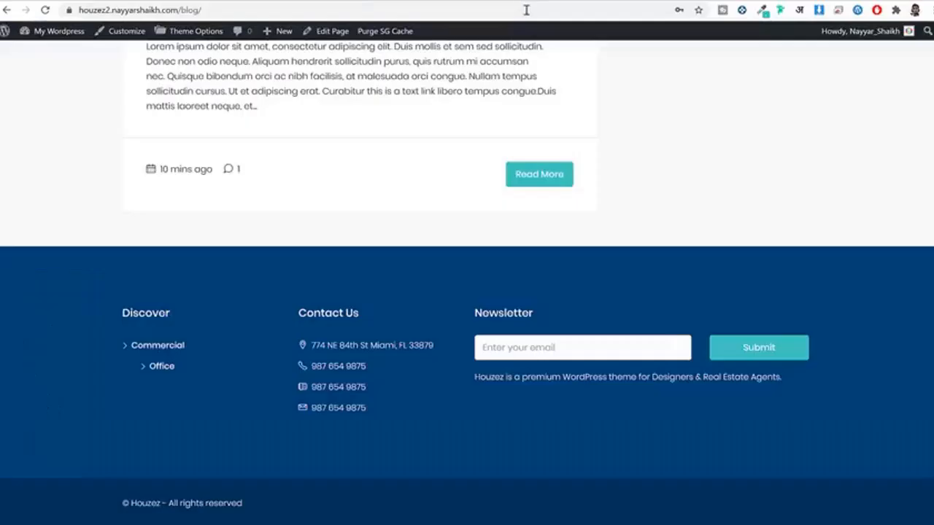
click(526, 9)
key(Return)
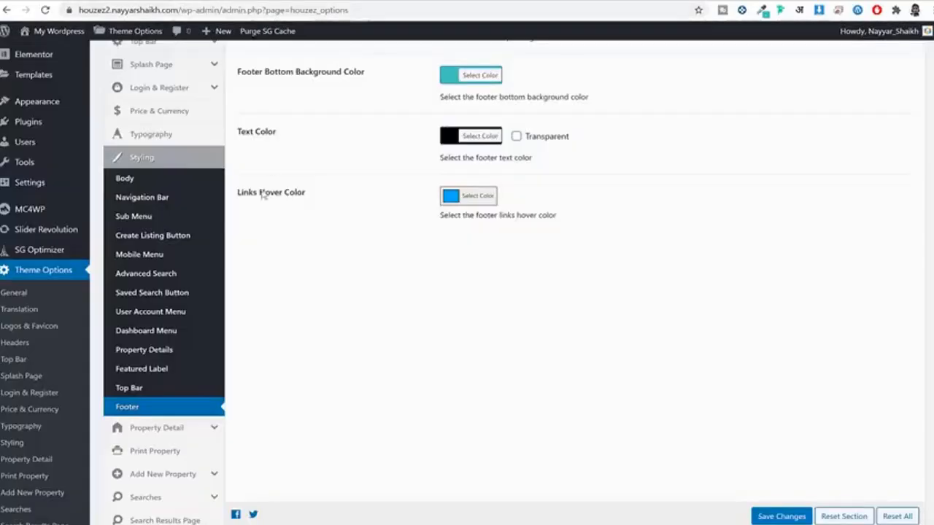
scroll(227, 272, down, 4)
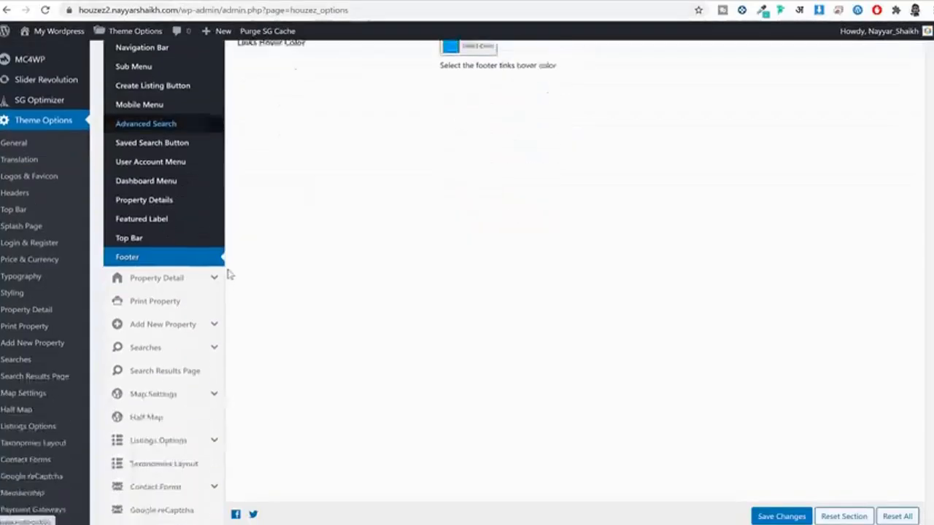
Step: Open the Property Detail settings and bring up the Renovated Studio property page
click(173, 248)
scroll(342, 268, up, 10)
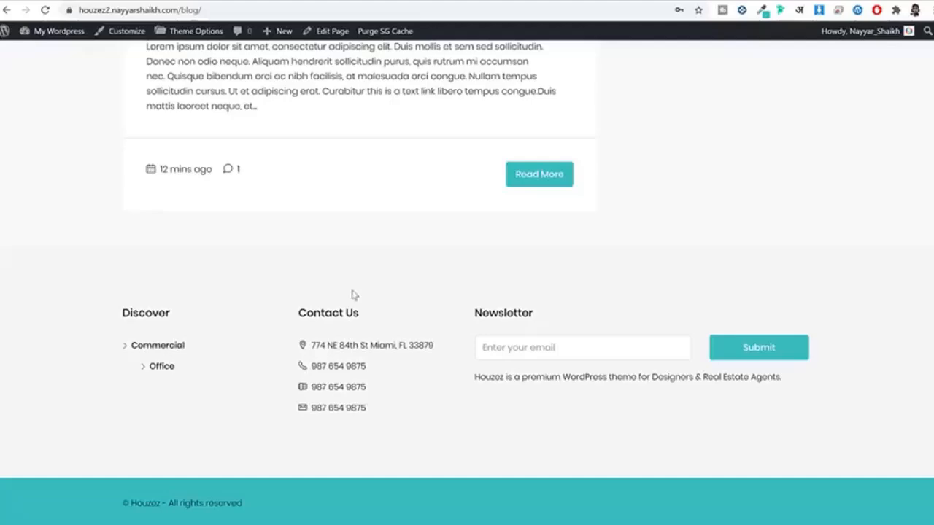
scroll(352, 294, up, 6)
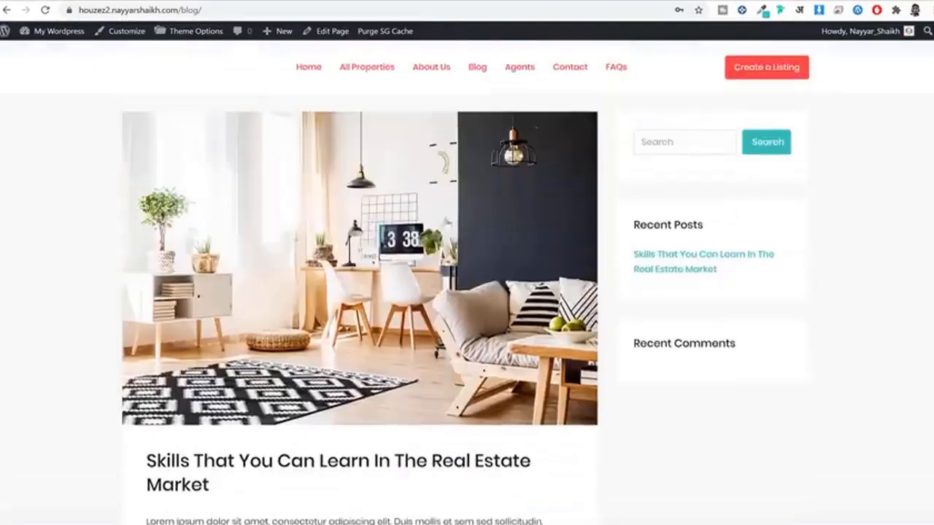
click(363, 67)
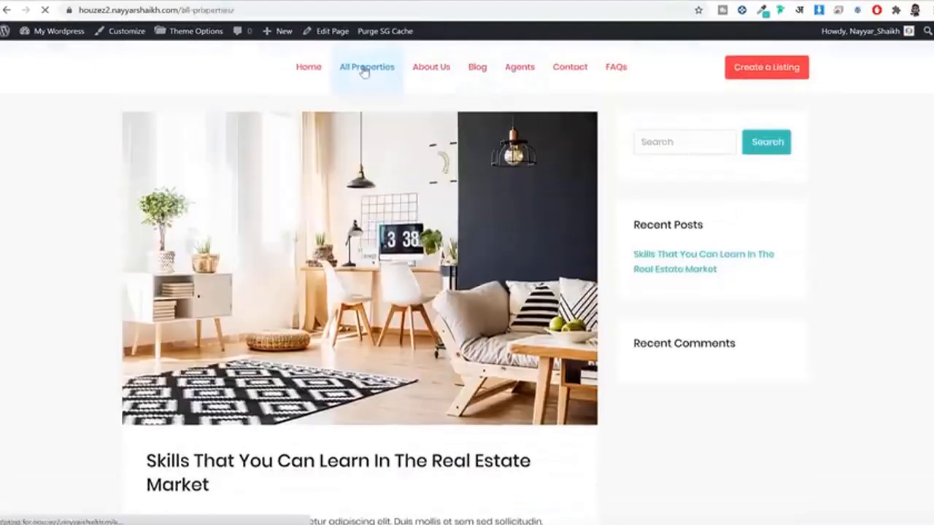
scroll(495, 120, down, 3)
click(470, 130)
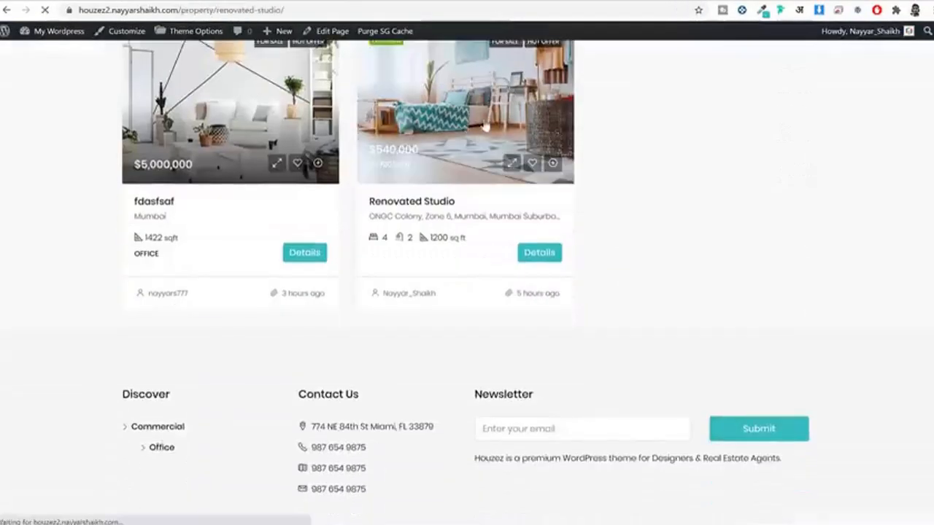
scroll(599, 145, down, 3)
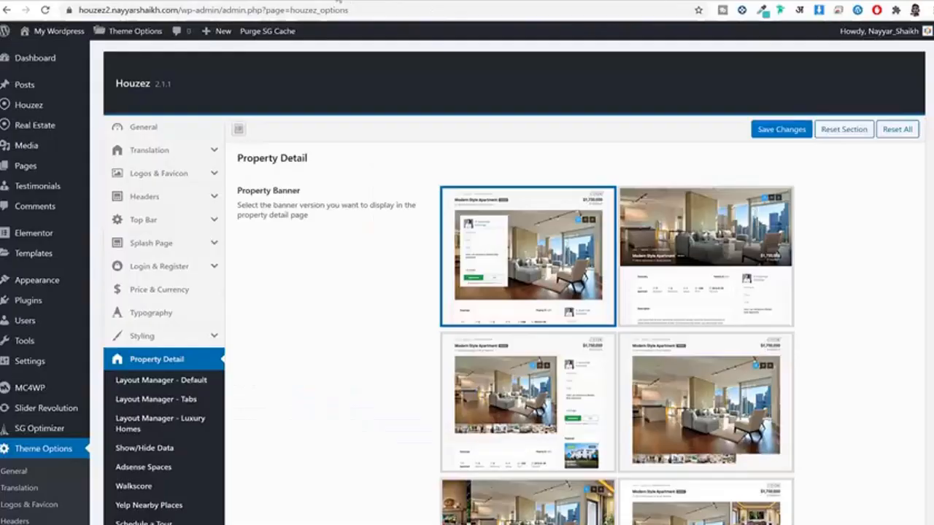
scroll(811, 210, down, 2)
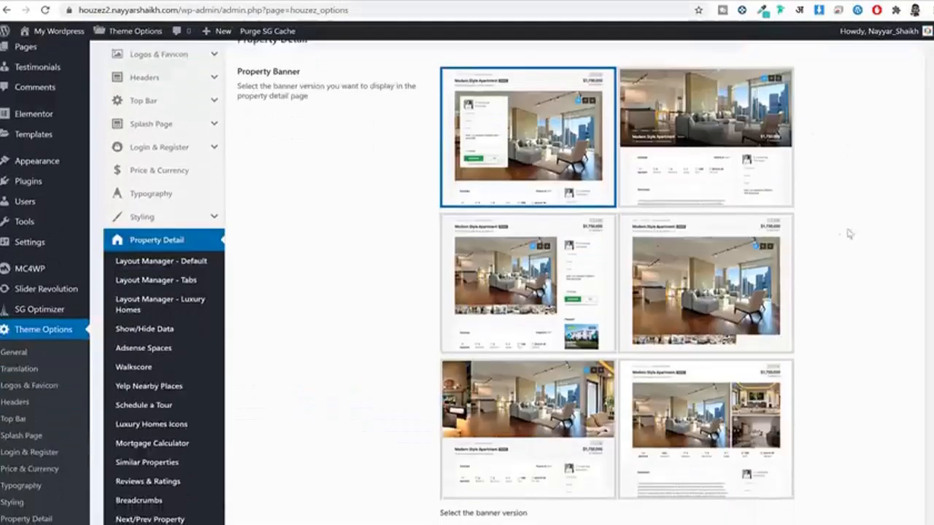
Step: Pick the bottom-right Property Banner style and save the Property Detail settings
click(496, 324)
scroll(679, 307, down, 3)
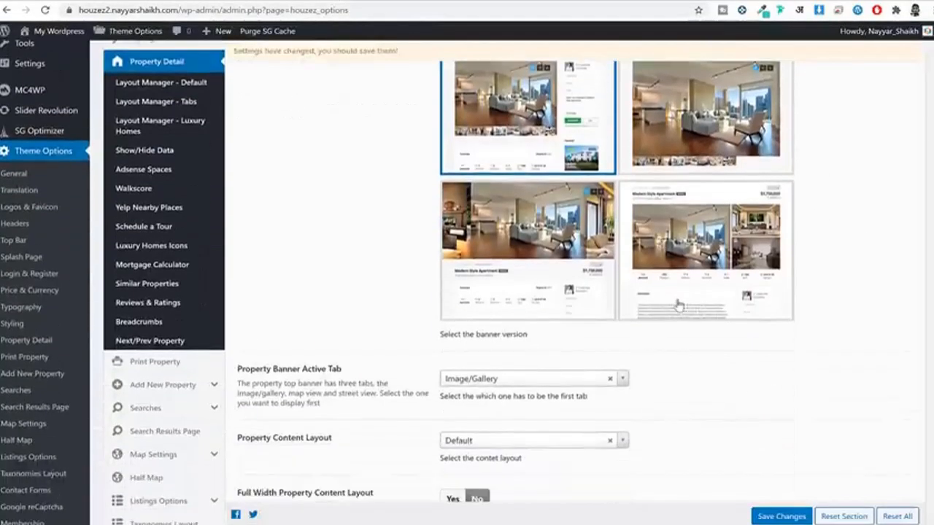
click(697, 276)
scroll(730, 264, down, 1)
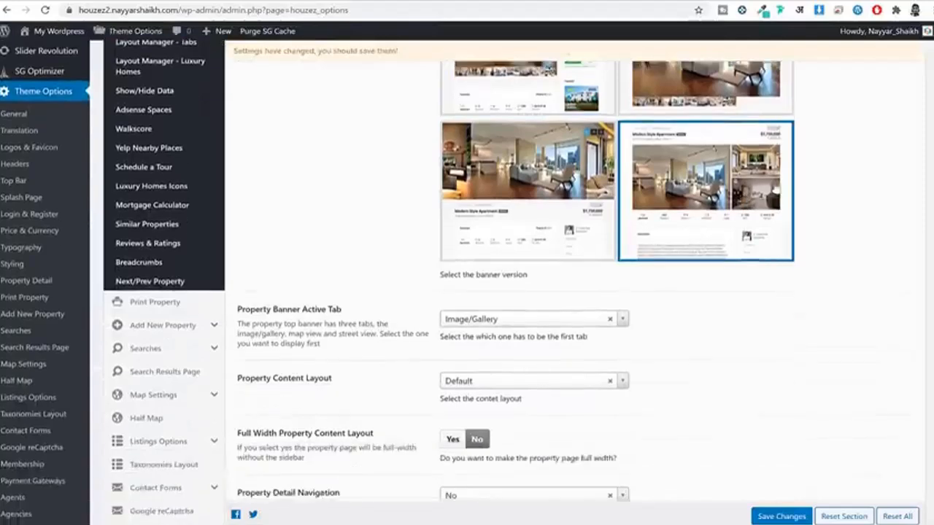
scroll(784, 213, down, 2)
click(762, 517)
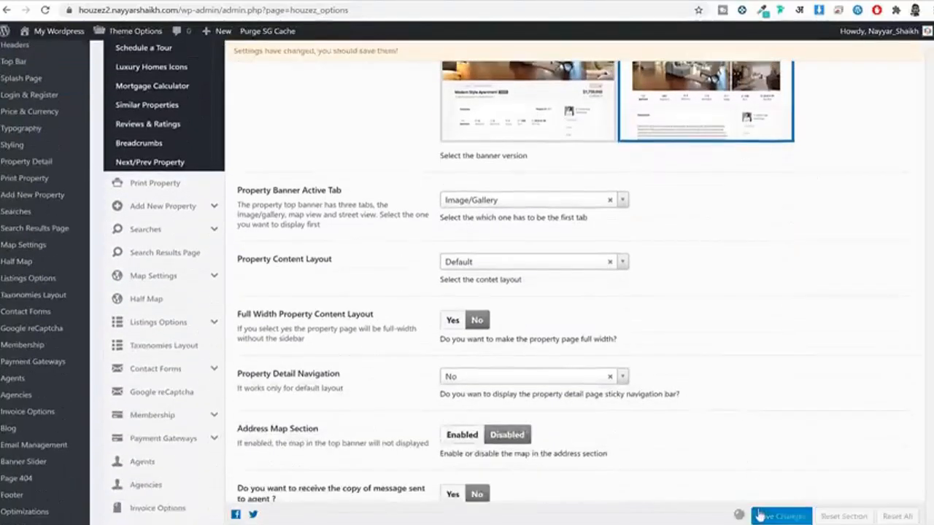
Step: Reload the Renovated Studio page to see its title above the gallery
click(492, 2)
click(495, 8)
key(Return)
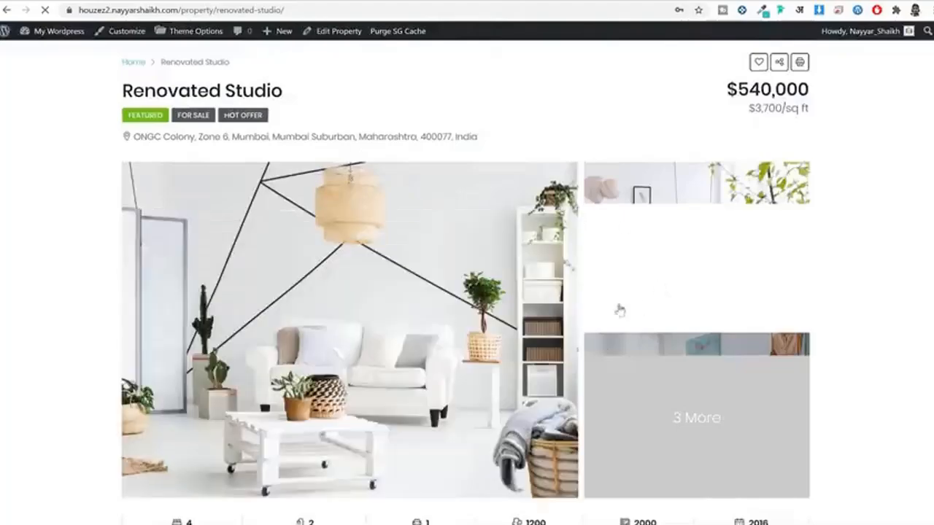
scroll(832, 233, down, 8)
scroll(243, 256, down, 5)
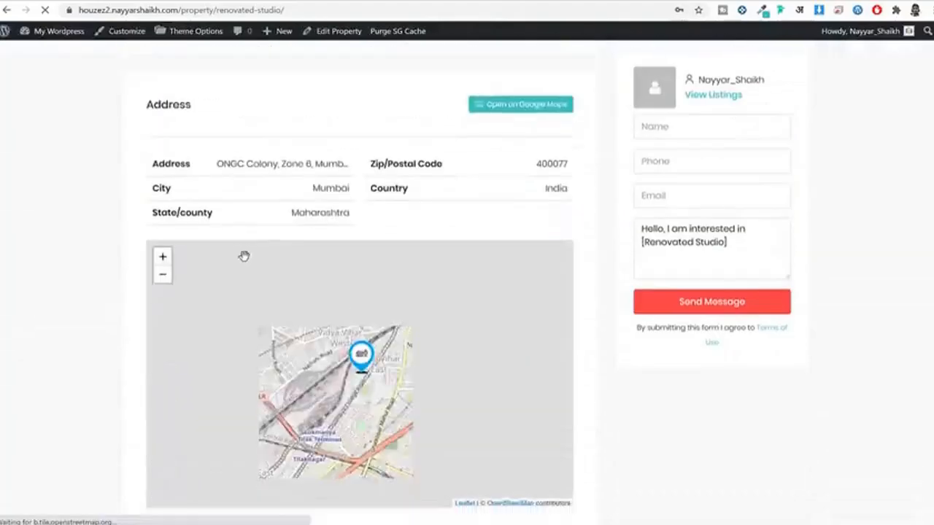
scroll(299, 232, up, 5)
click(373, 1)
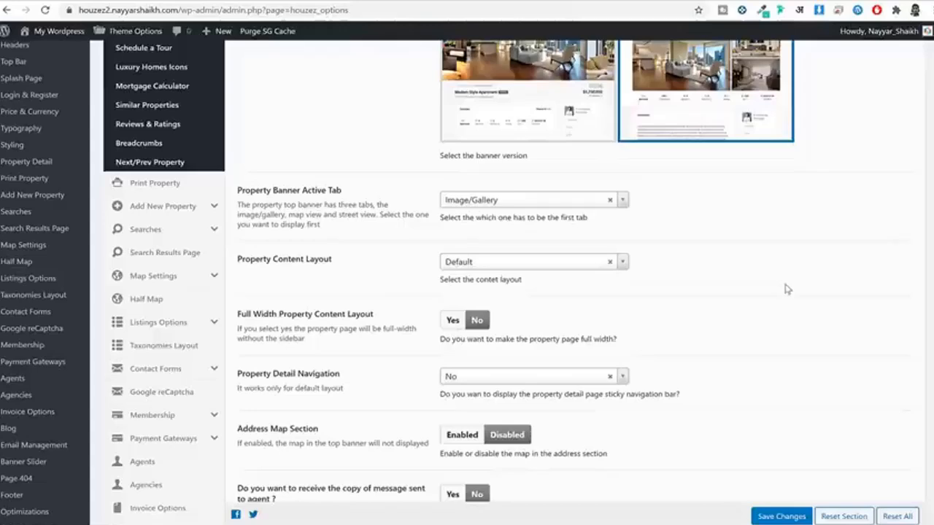
Step: Set Property Content Layout to Tabs Vertical and save the theme options
scroll(582, 256, down, 3)
click(465, 148)
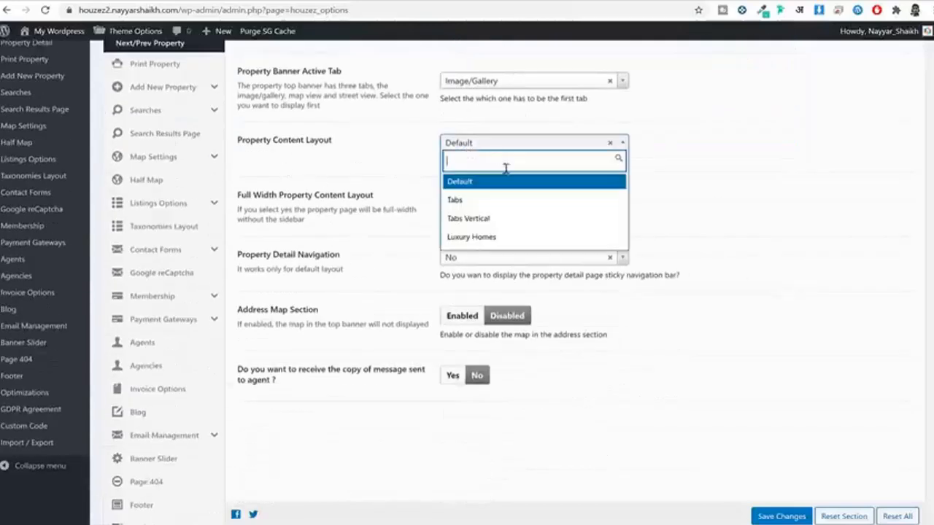
click(494, 219)
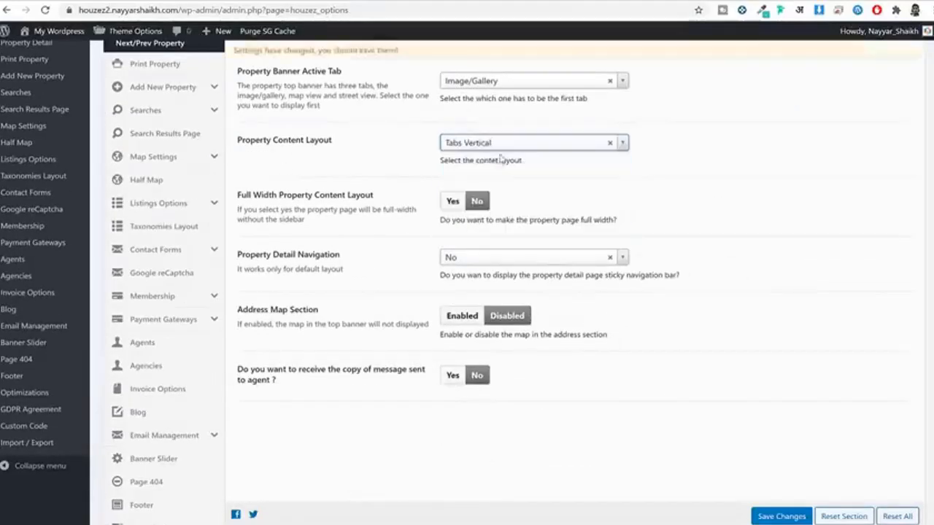
click(779, 521)
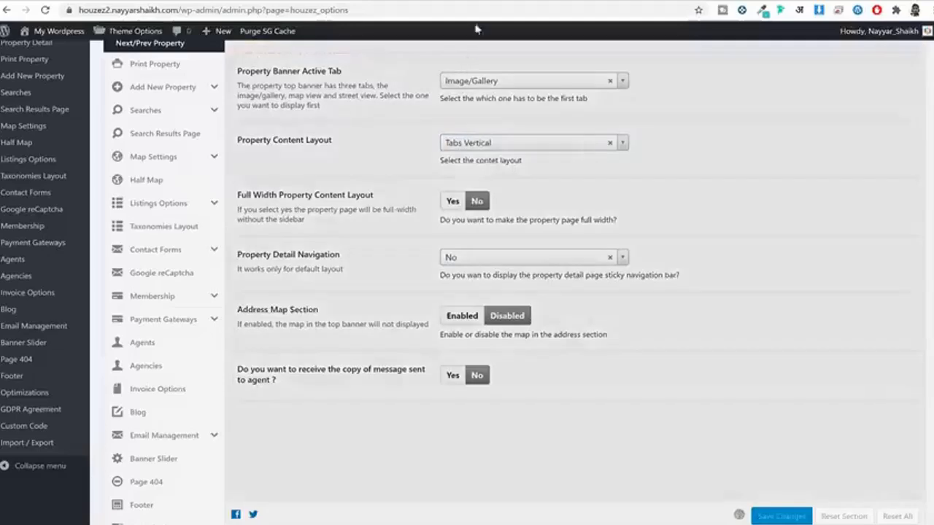
Step: Reload Renovated Studio and check its address, features and floor plans vertical tabs
click(491, 0)
click(490, 5)
key(Return)
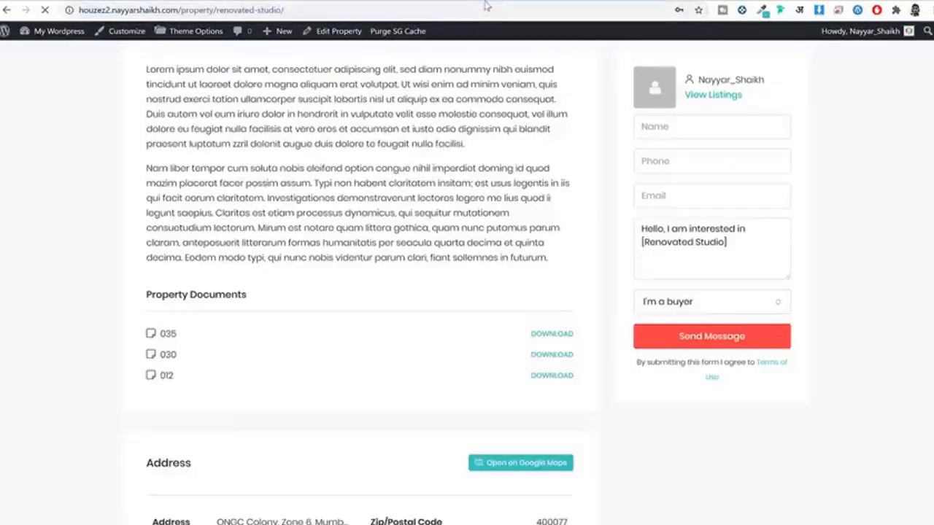
scroll(435, 163, up, 2)
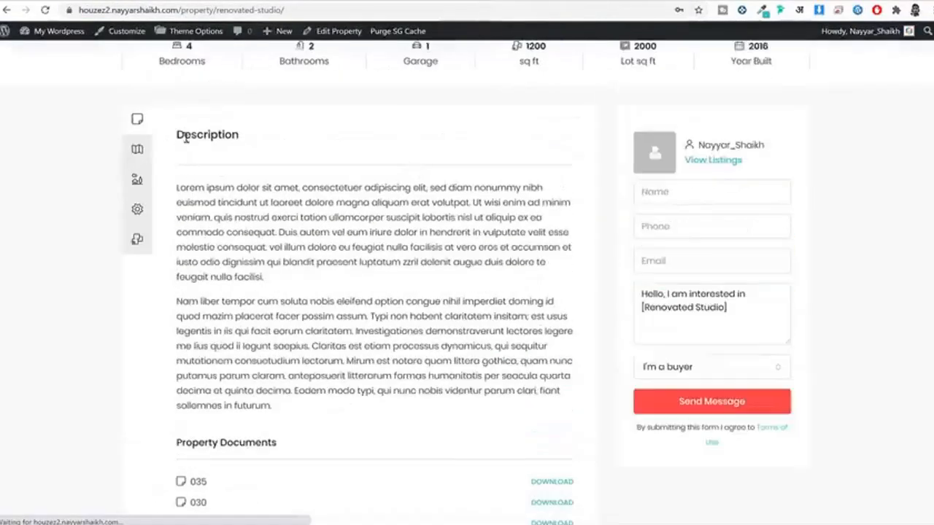
click(140, 153)
click(138, 182)
click(137, 212)
click(138, 243)
Step: Browse the Show/Hide Data settings and the default property layout manager
click(620, 1)
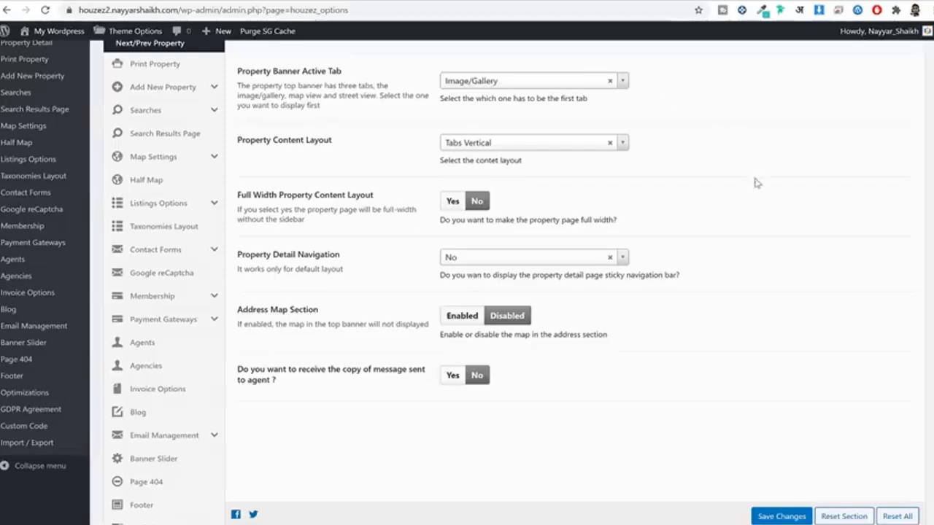
scroll(767, 181, up, 3)
scroll(767, 181, up, 3)
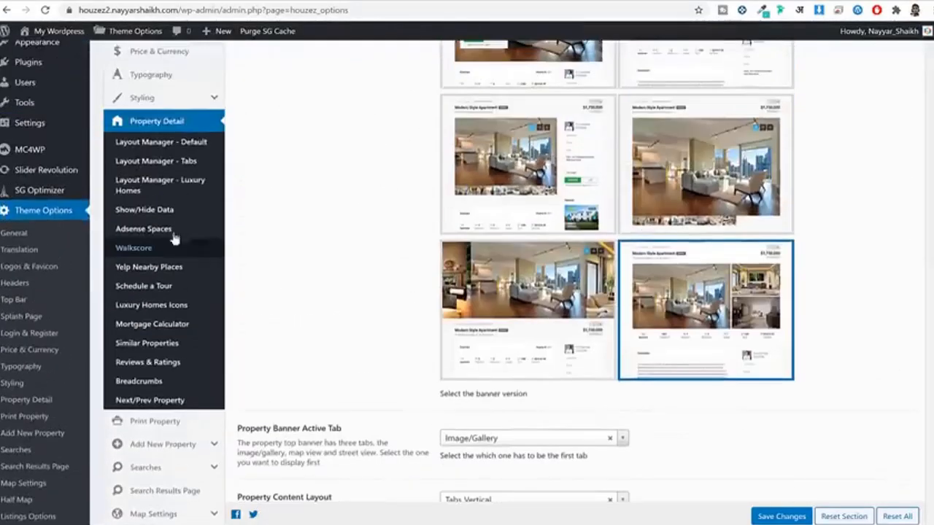
click(164, 212)
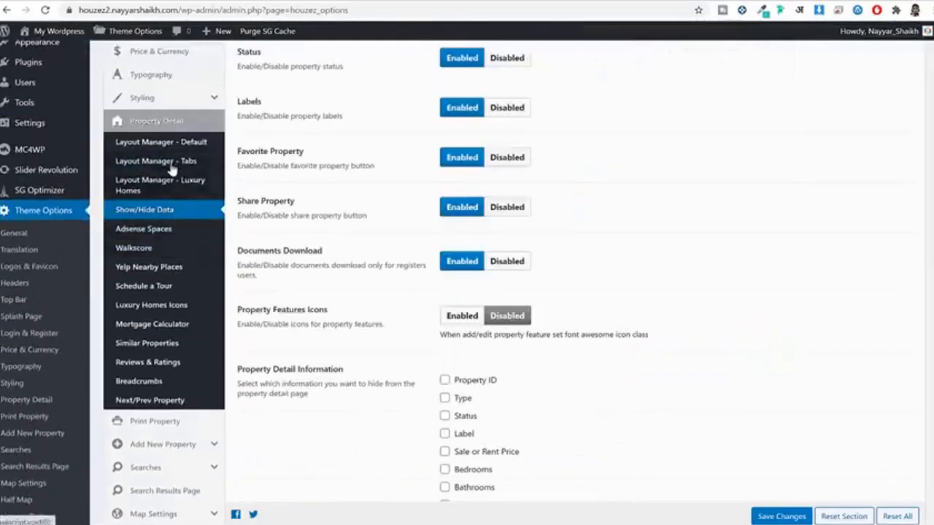
click(161, 142)
scroll(160, 272, down, 3)
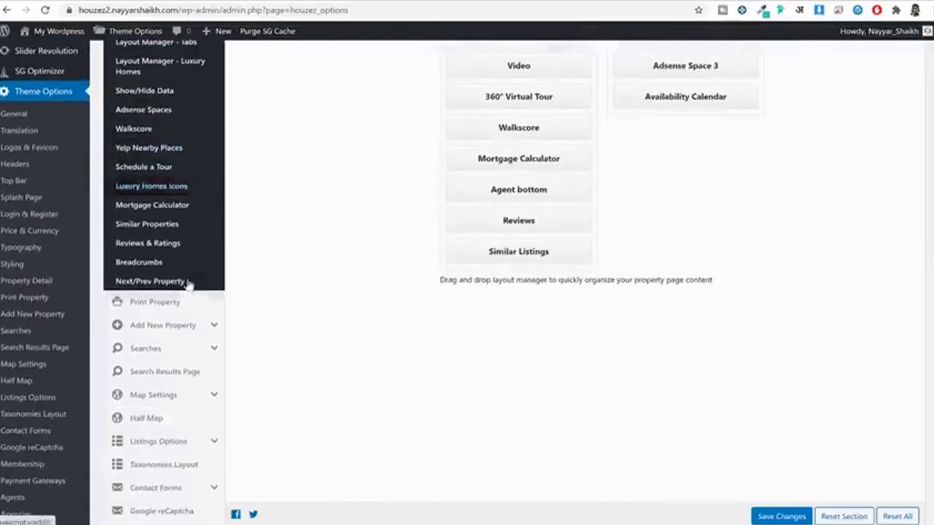
Step: Look through Print Property and Add New Property settings, keeping Multi-steps submission mode
click(157, 183)
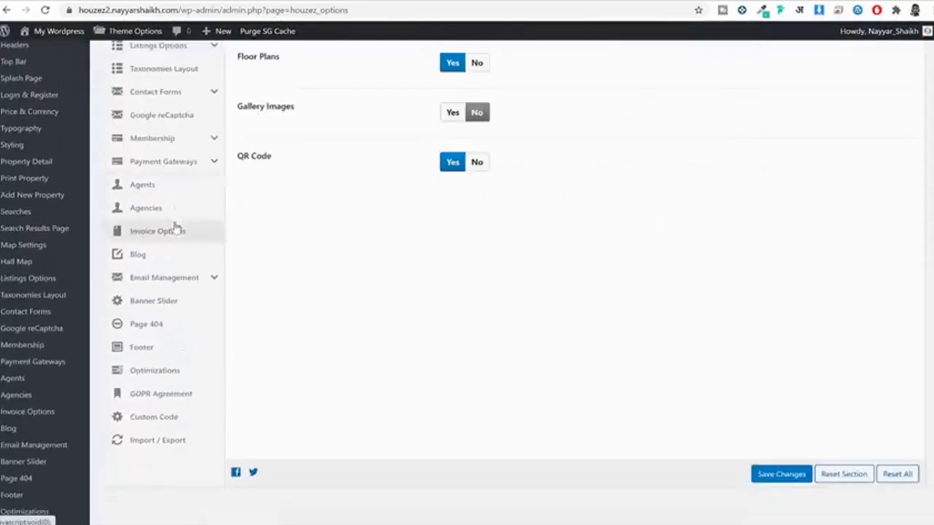
scroll(178, 229, up, 2)
scroll(184, 189, up, 3)
click(183, 167)
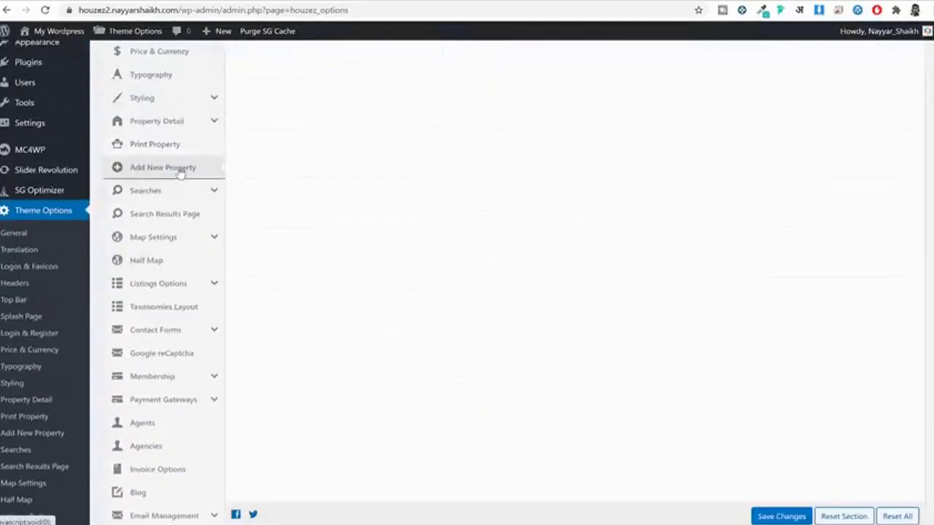
scroll(792, 208, down, 1)
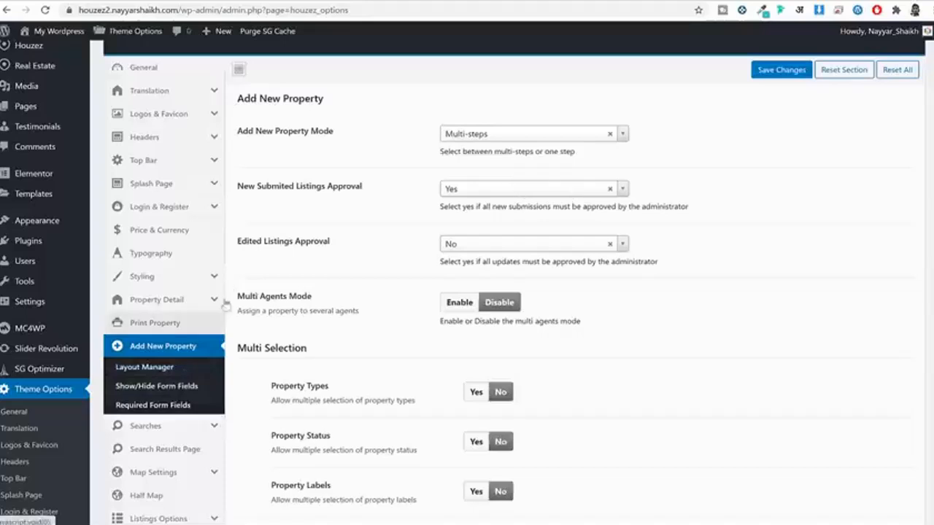
drag(246, 131, 332, 129)
click(322, 133)
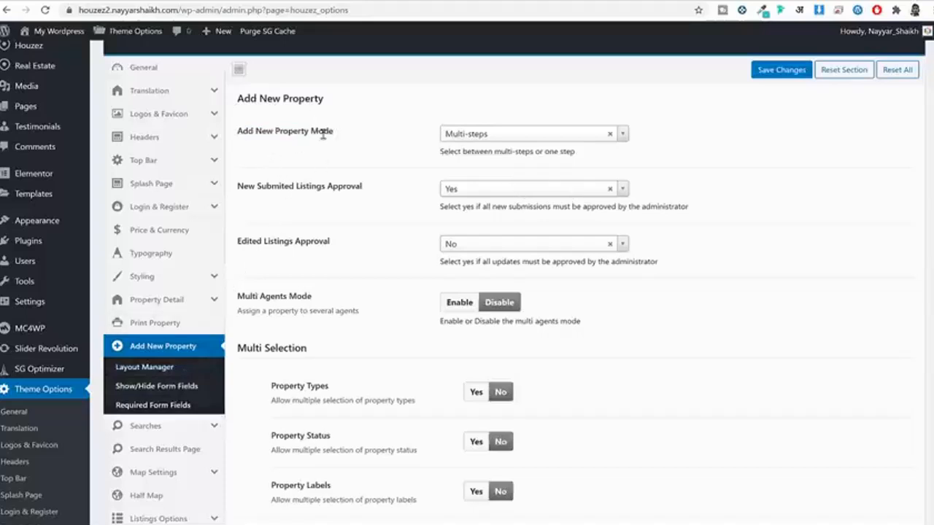
click(491, 134)
click(672, 190)
scroll(730, 309, down, 3)
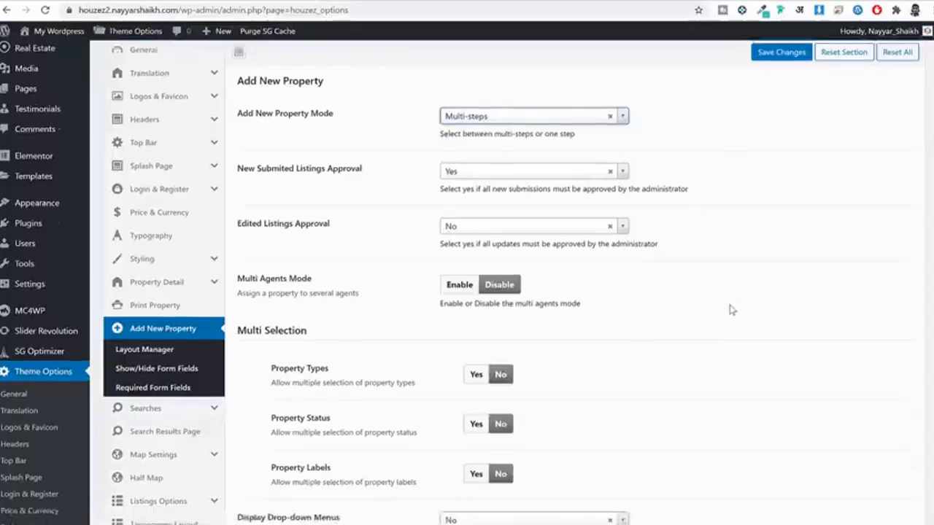
Step: Browse the Searches and Half Map settings
click(172, 252)
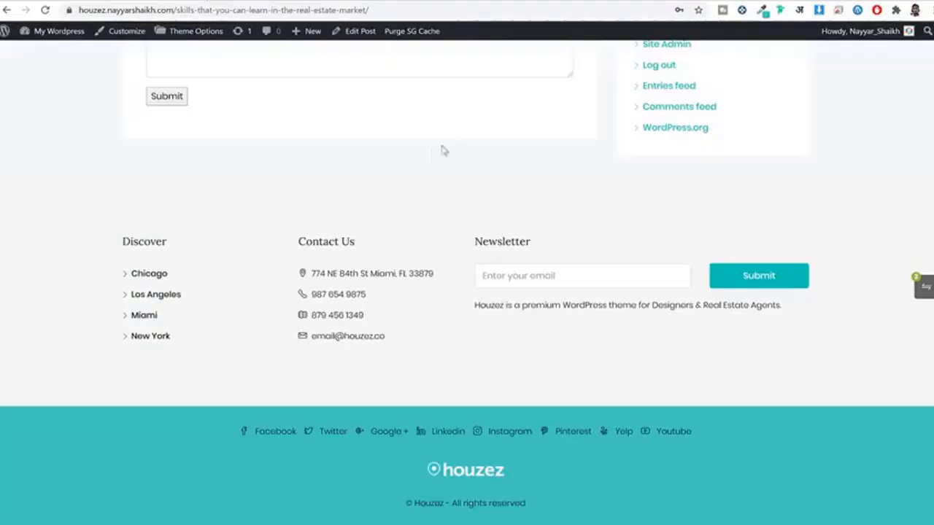
scroll(489, 263, up, 10)
scroll(496, 267, up, 10)
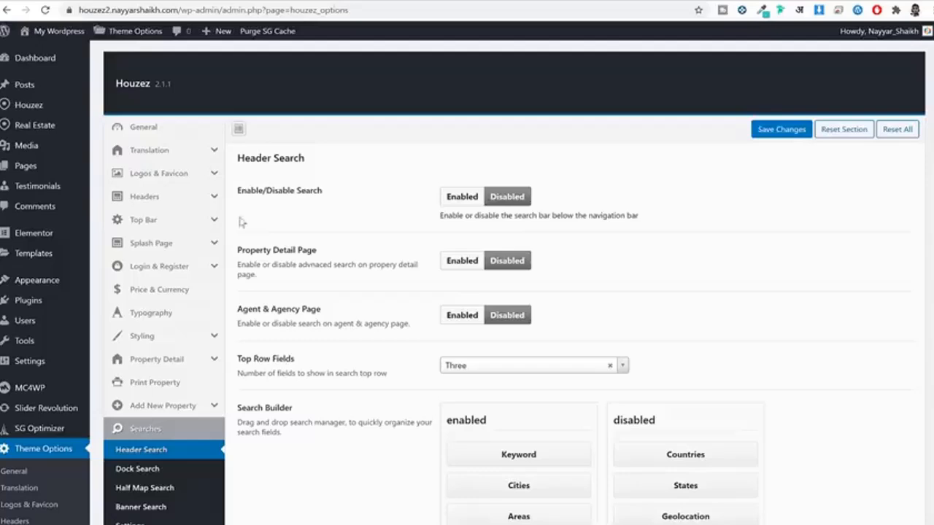
scroll(299, 278, down, 4)
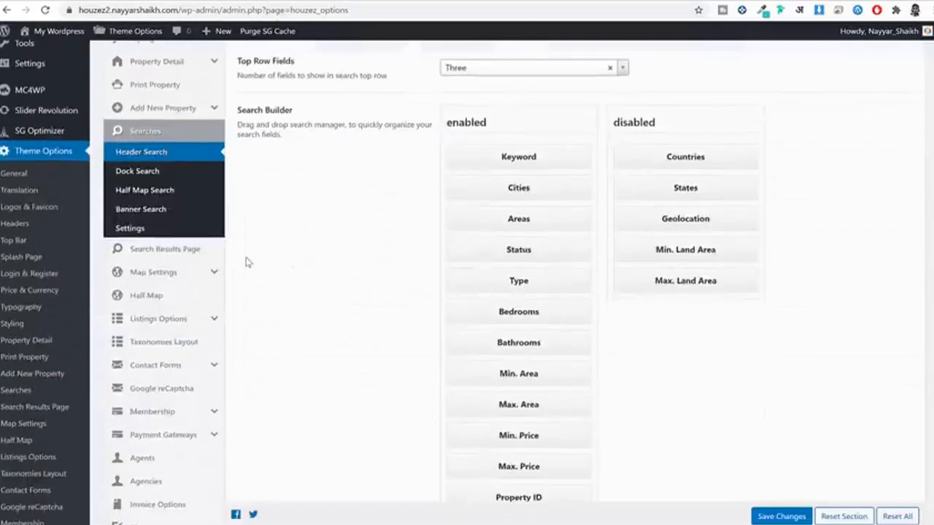
scroll(314, 226, down, 2)
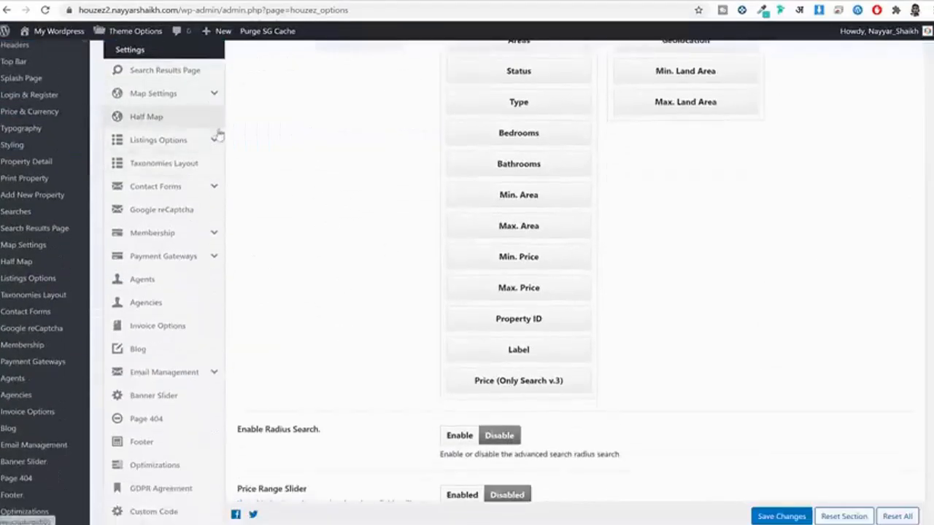
click(176, 119)
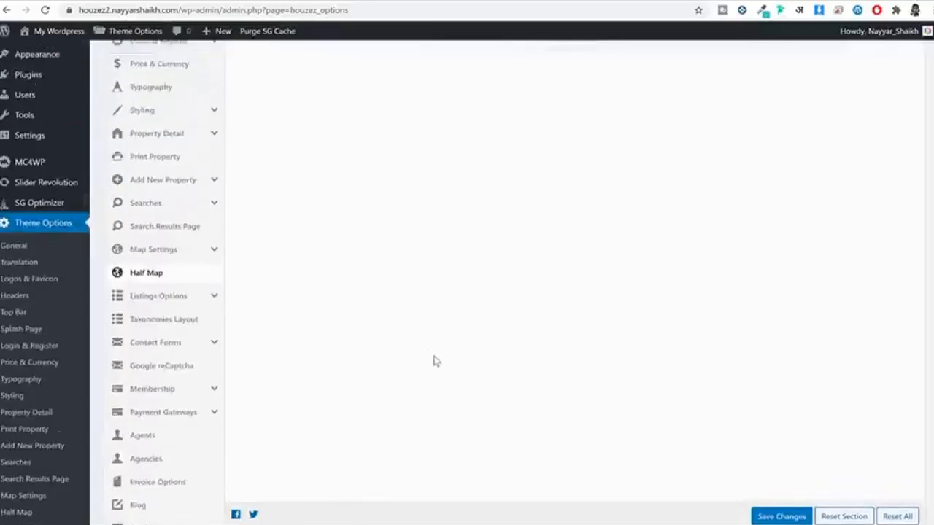
scroll(432, 362, down, 2)
scroll(416, 368, down, 5)
scroll(402, 355, up, 5)
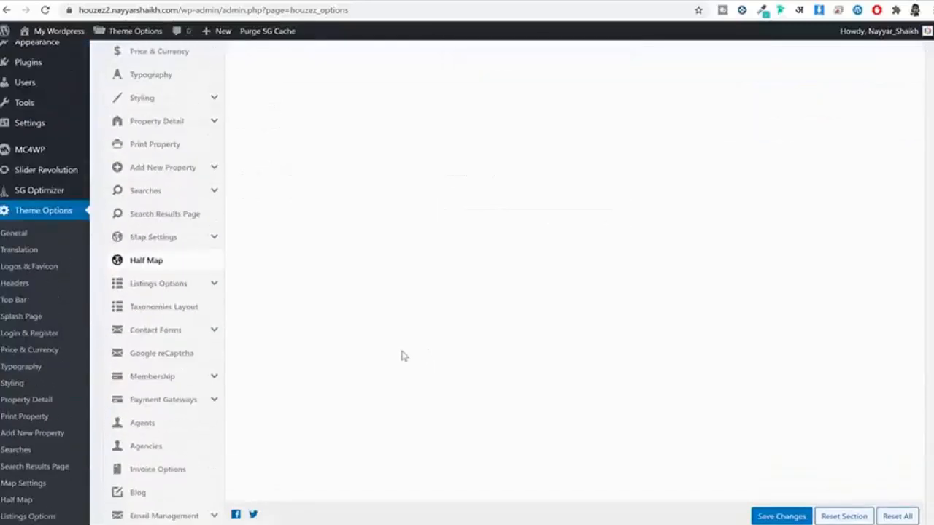
scroll(292, 314, down, 2)
Step: Open Listings Options and scroll through its enabled listing elements
click(177, 224)
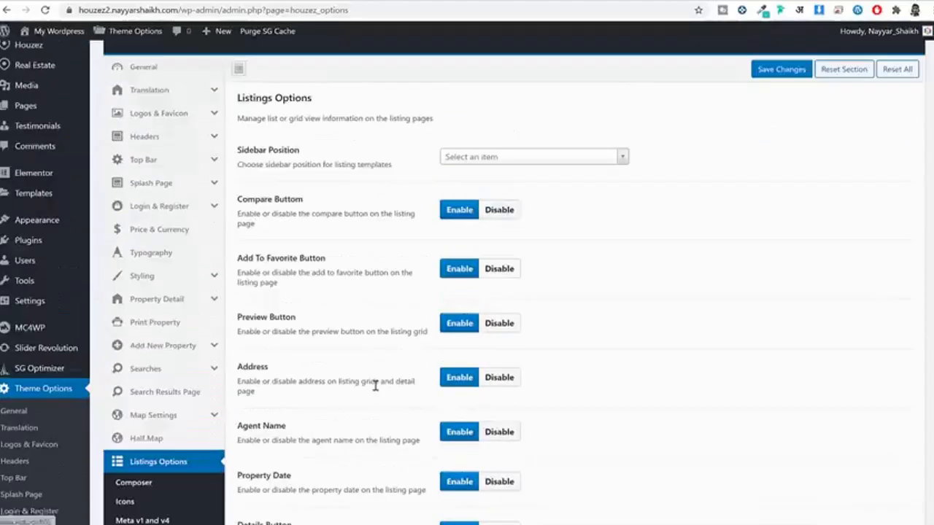
scroll(376, 388, down, 1)
scroll(376, 390, down, 5)
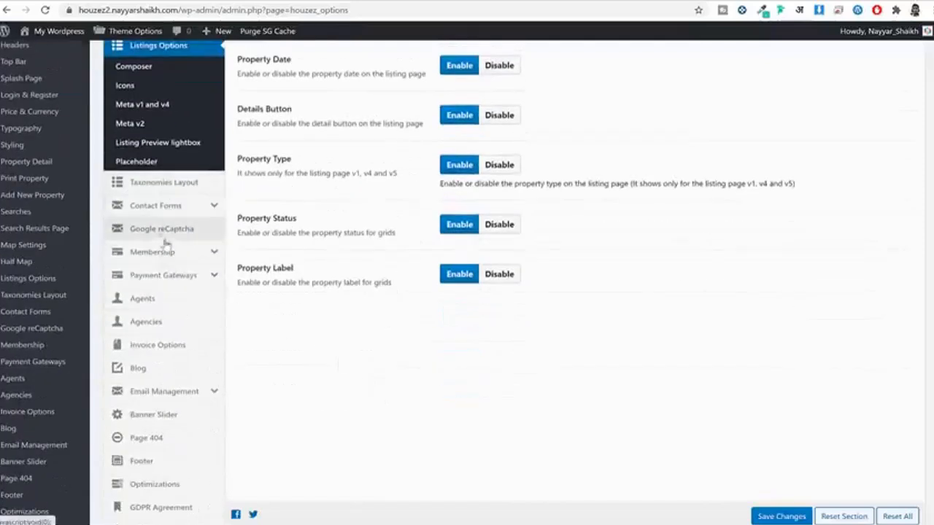
scroll(166, 270, down, 2)
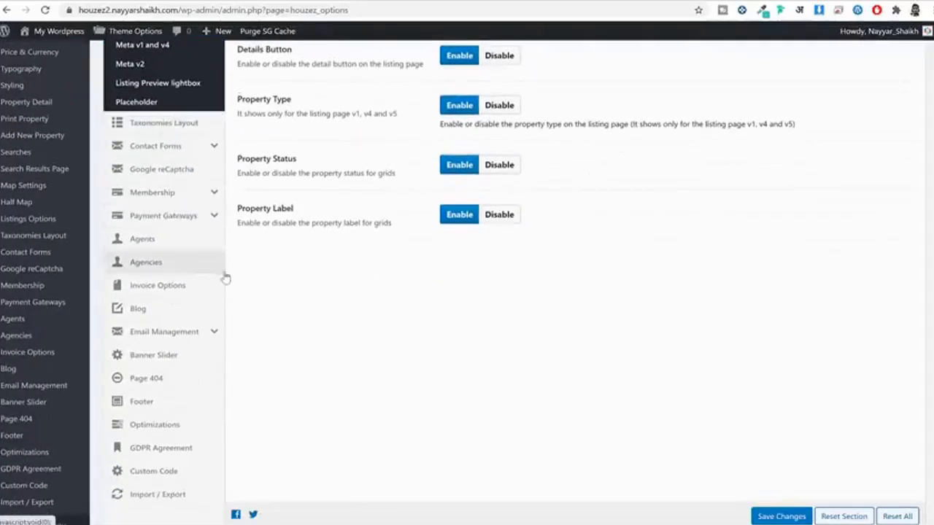
scroll(226, 275, down, 1)
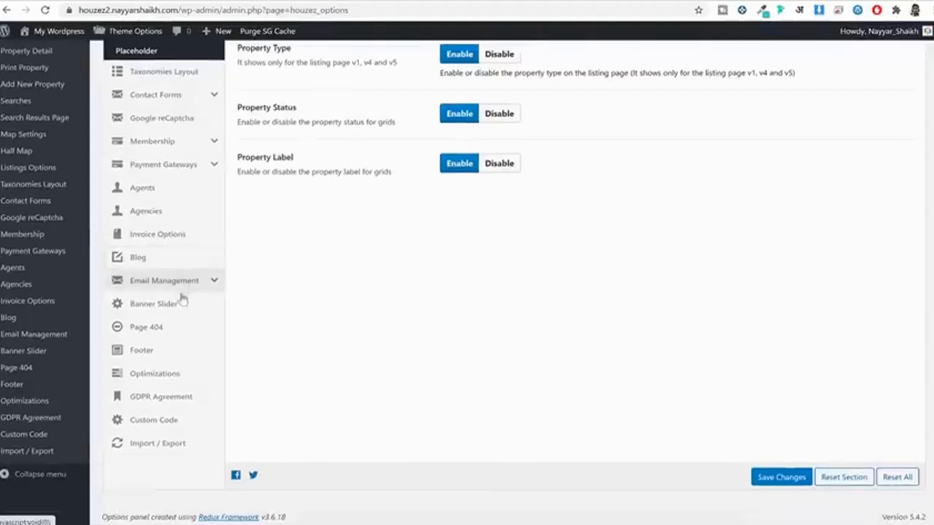
Step: Open the Footer settings, compare with the property page, and select the copyright text
click(180, 356)
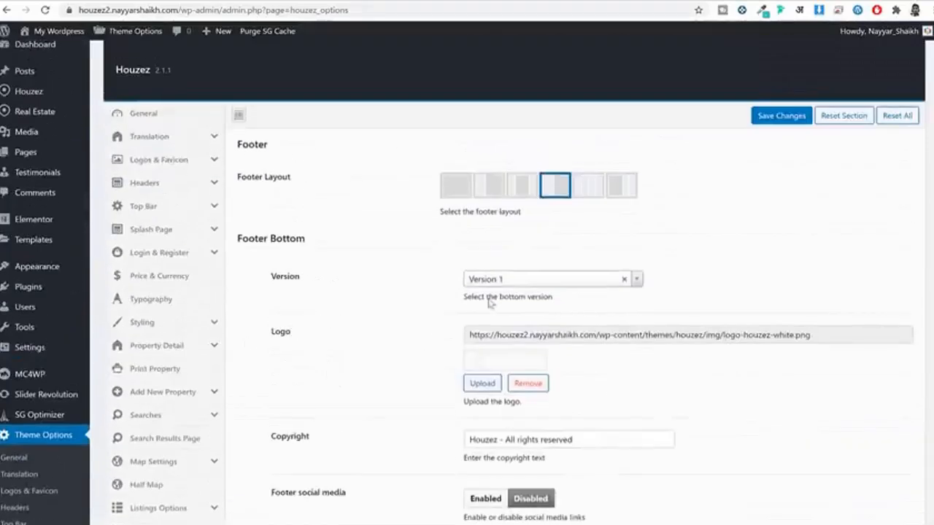
click(472, 1)
scroll(619, 313, down, 15)
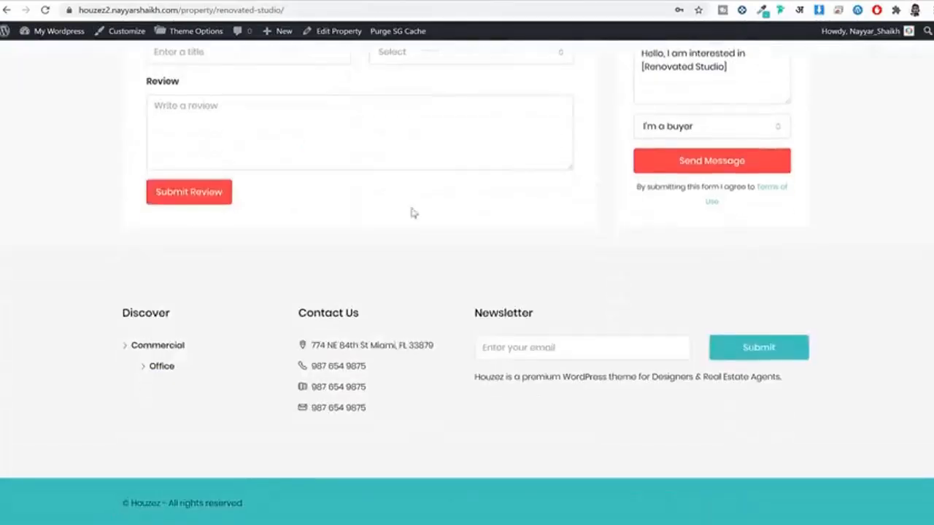
click(351, 4)
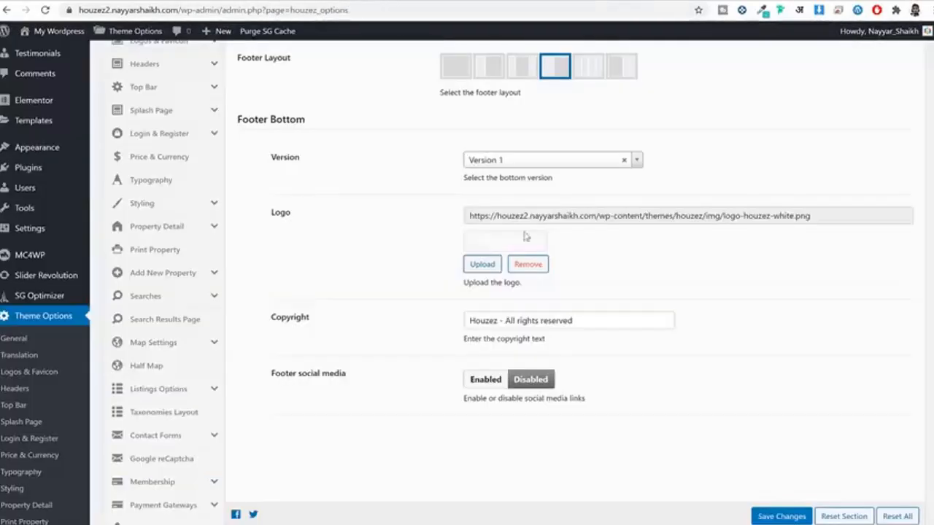
double_click(501, 320)
triple_click(605, 318)
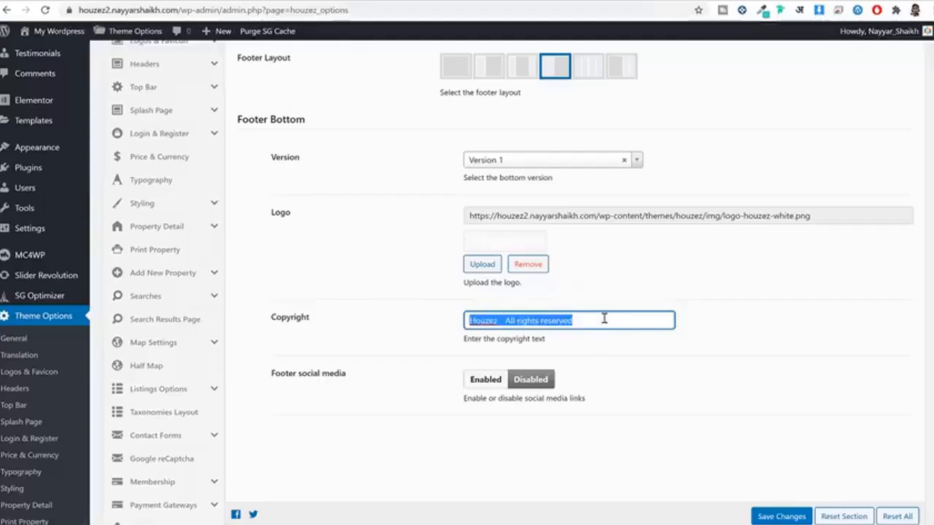
Step: Enable footer social media links and copy the site's web address
click(486, 380)
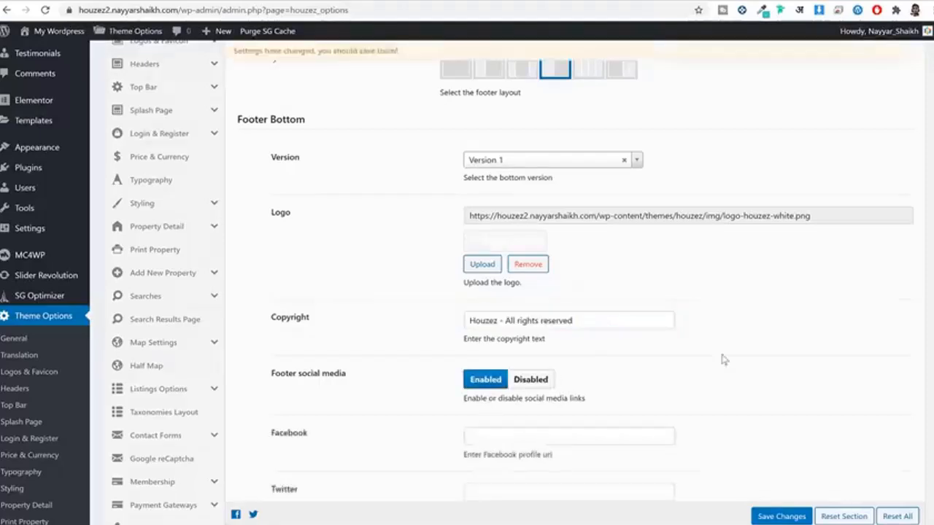
scroll(657, 306, down, 3)
click(562, 198)
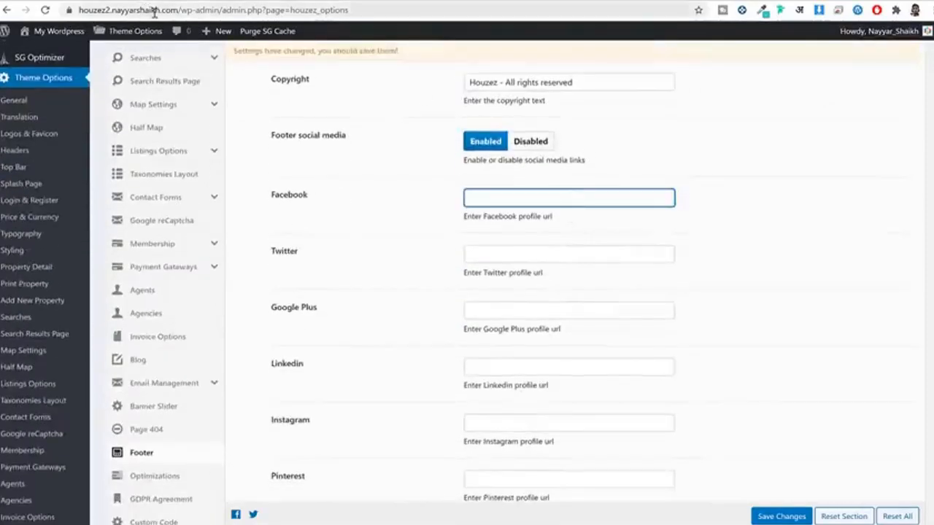
click(180, 8)
click(522, 211)
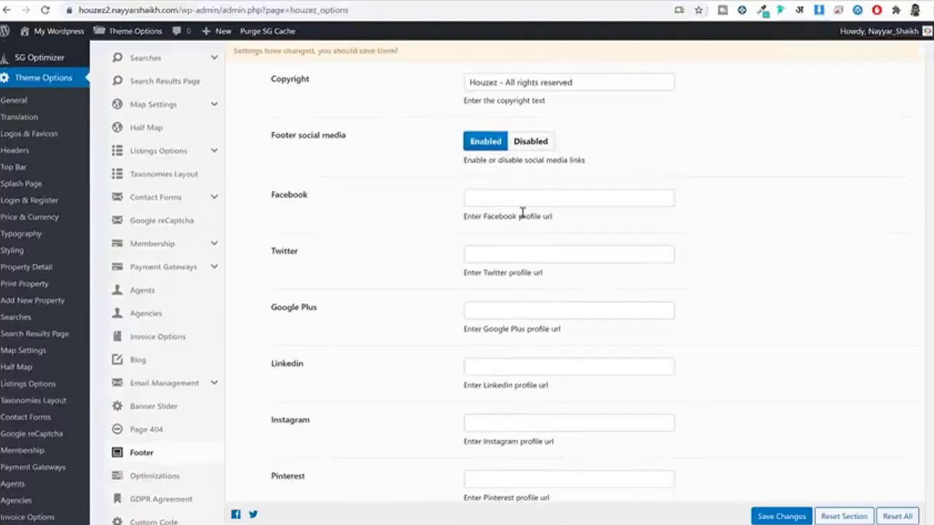
Step: Paste the site address into the Facebook, Twitter, Google Plus and LinkedIn fields
click(557, 196)
text(https://houzez2.nayyarshaikh.com/)
click(535, 255)
text(https://houzez2.nayyarshaikh.com/)
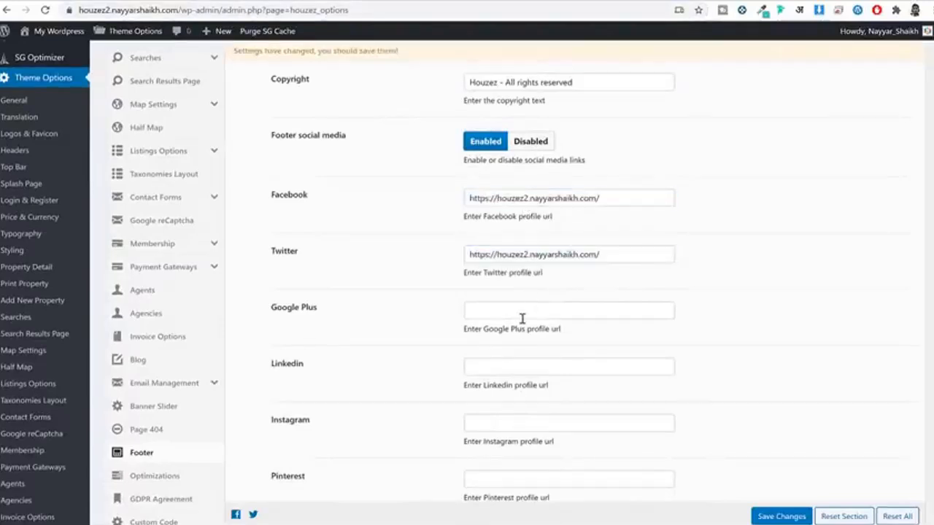
click(521, 312)
text(https://houzez2.nayyarshaikh.com/)
click(526, 365)
text(https://houzez2.nayyarshaikh.com/)
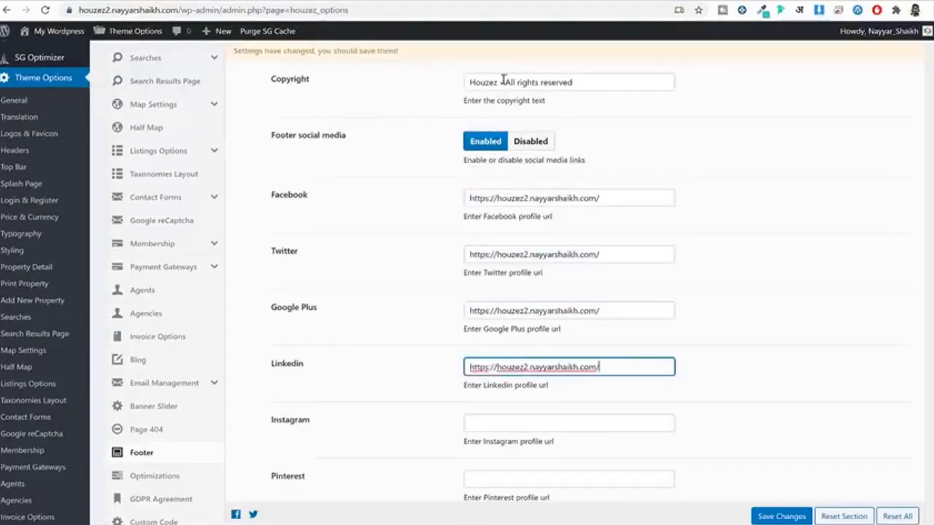
Step: Save the footer settings and reload the property page to check the footer
click(775, 516)
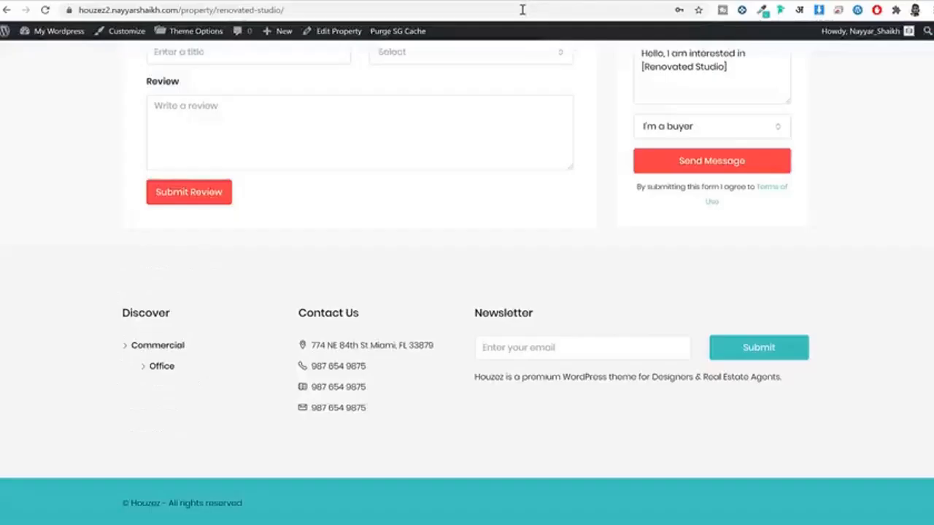
click(523, 10)
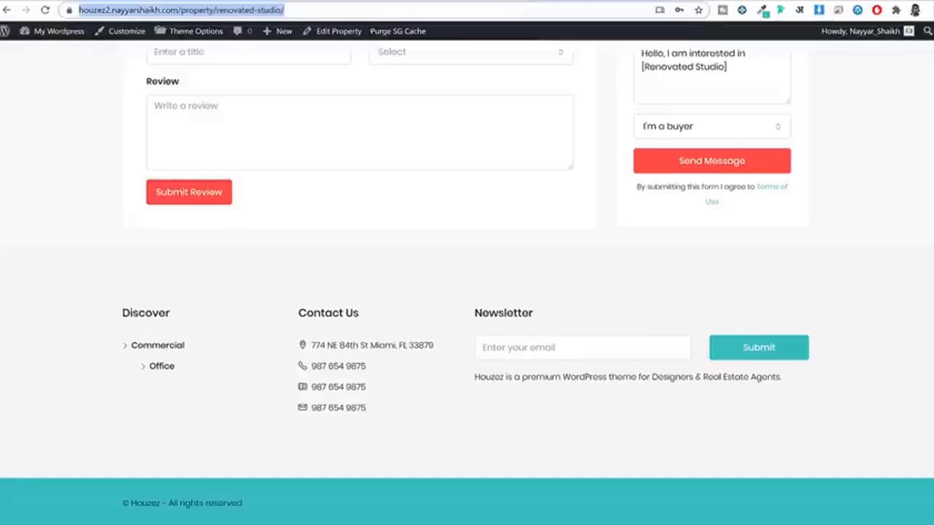
key(Return)
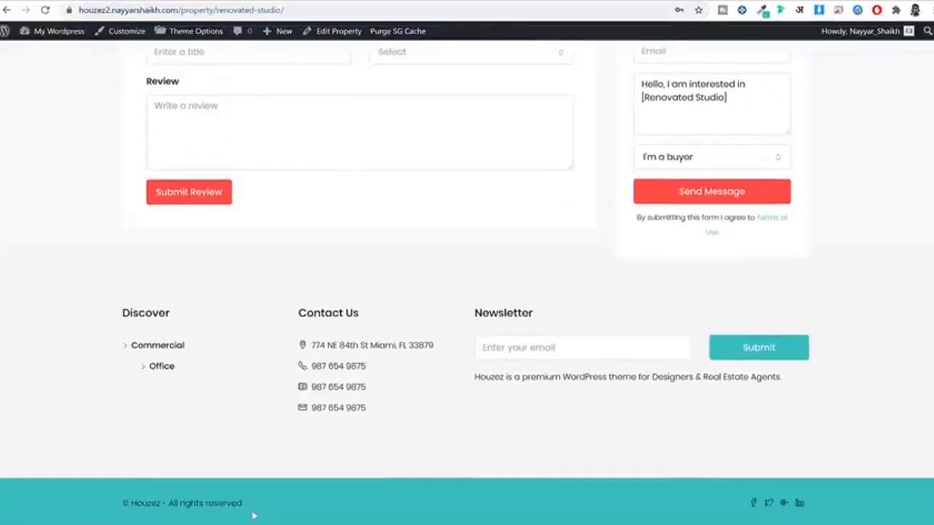
drag(253, 516, 133, 497)
scroll(176, 478, up, 3)
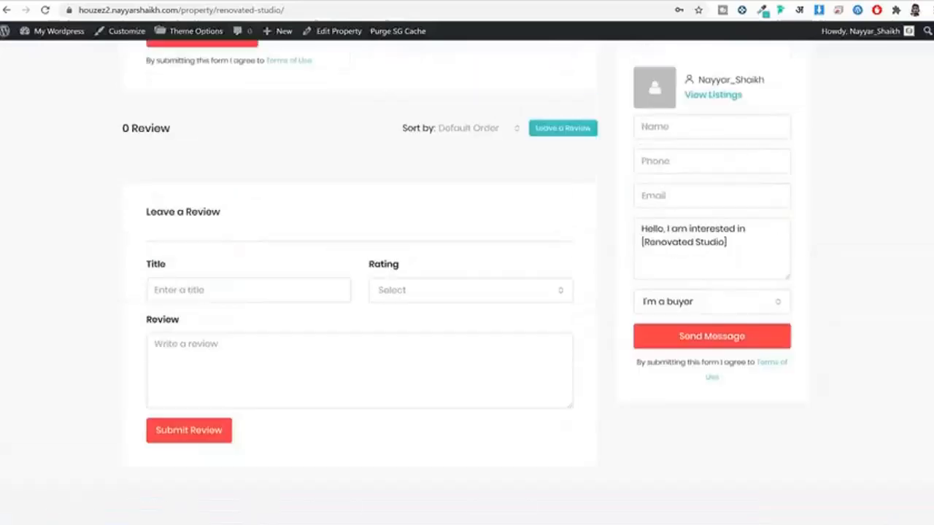
scroll(205, 83, up, 15)
click(191, 75)
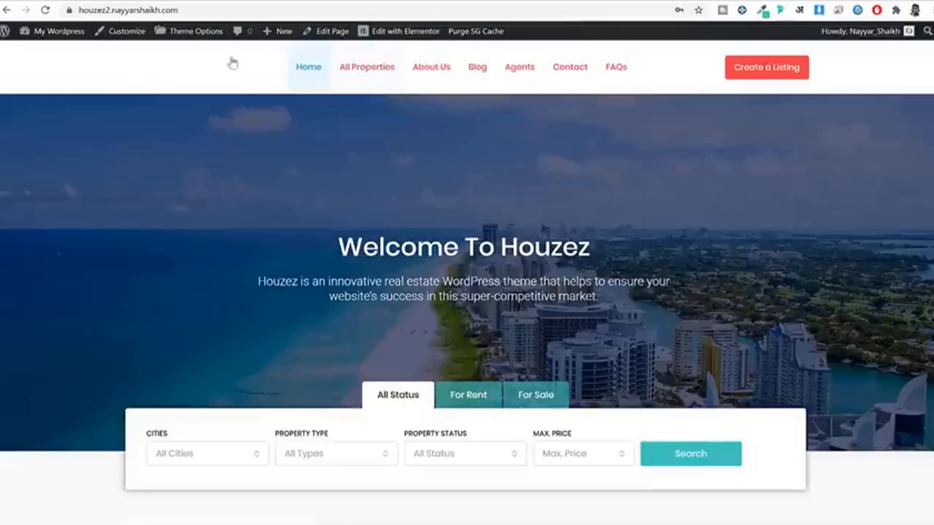
Step: Edit the Home page and set its Header Type to Elementor
right_click(326, 32)
click(361, 48)
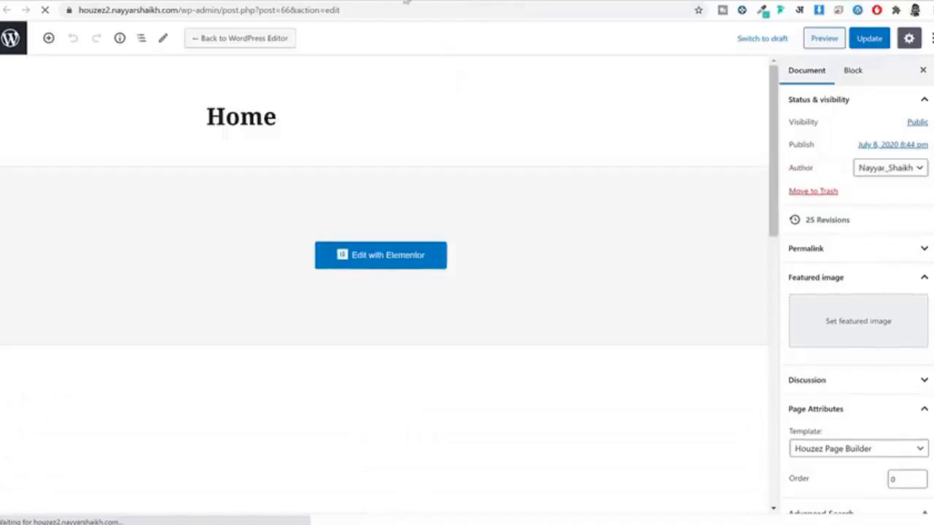
scroll(607, 147, down, 4)
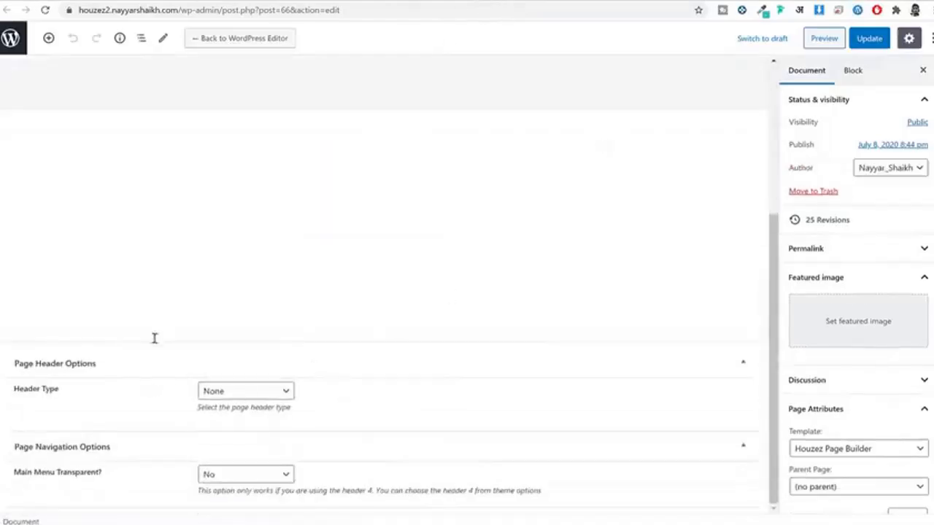
drag(15, 391, 216, 407)
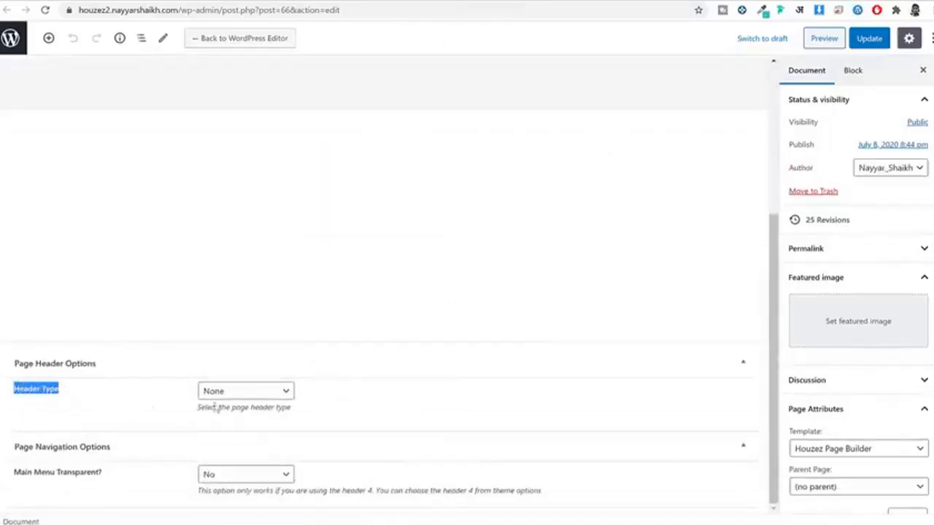
click(247, 397)
click(234, 476)
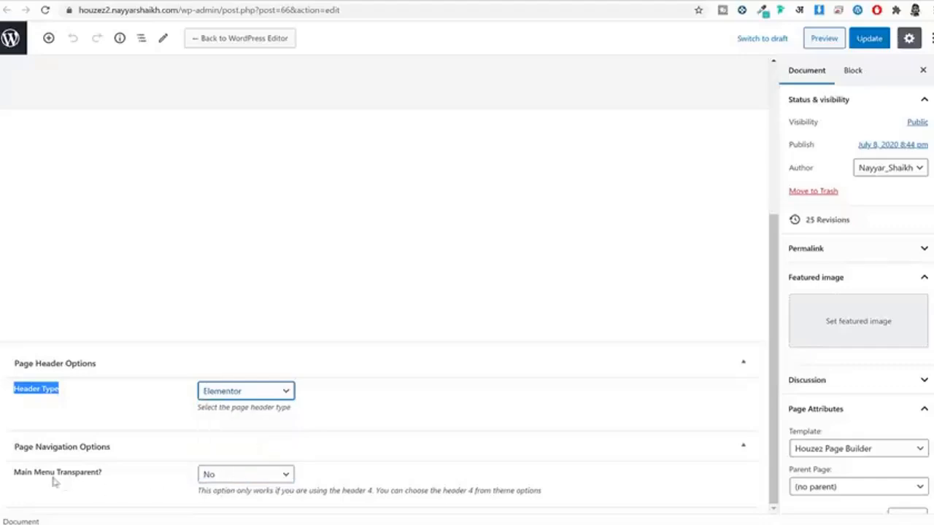
Step: Set Main Menu Transparent to Yes and update the Home page
drag(21, 477, 96, 481)
click(236, 478)
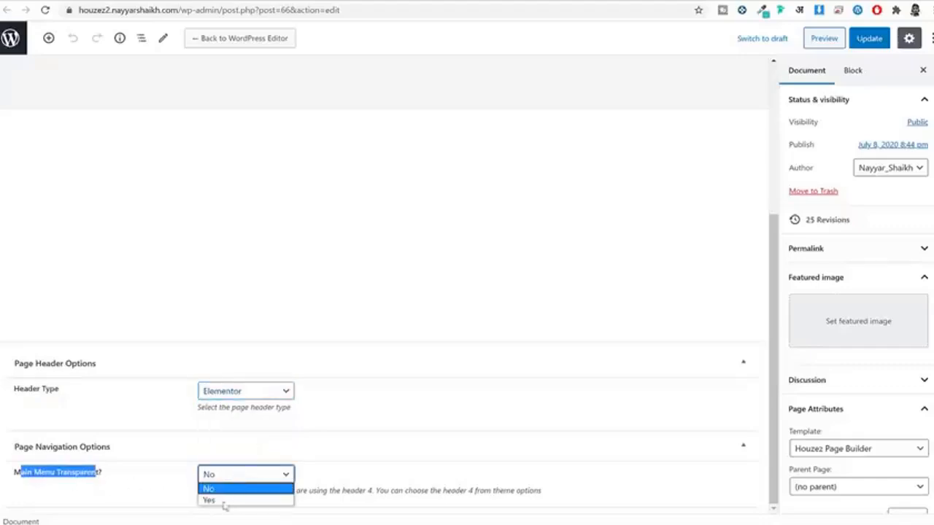
click(223, 502)
click(869, 38)
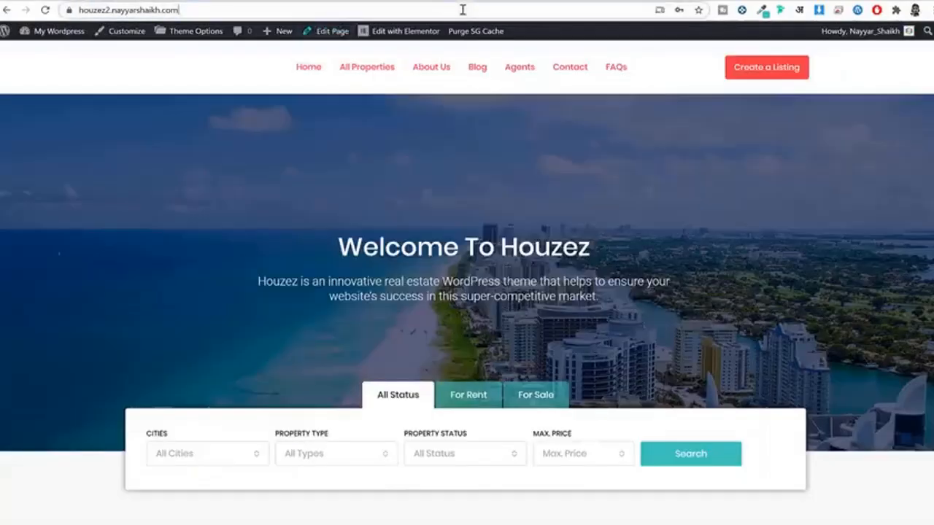
Step: Reload the front page to view the transparent menu over the hero image
click(459, 8)
key(Return)
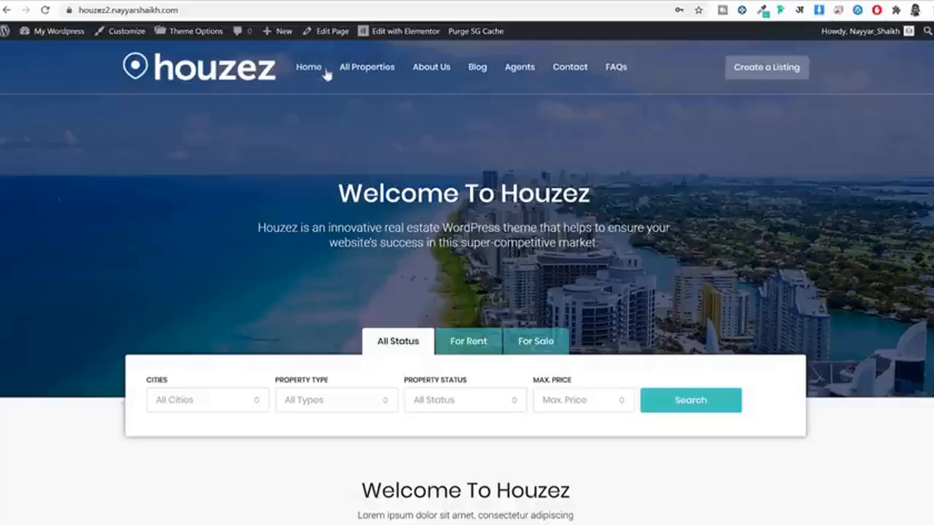
scroll(438, 146, down, 5)
scroll(519, 158, up, 5)
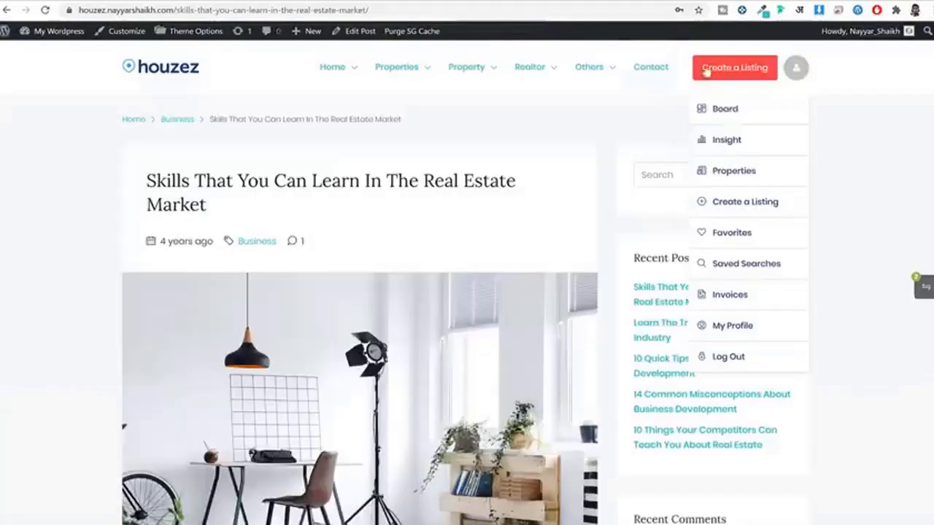
mouse_move(742, 85)
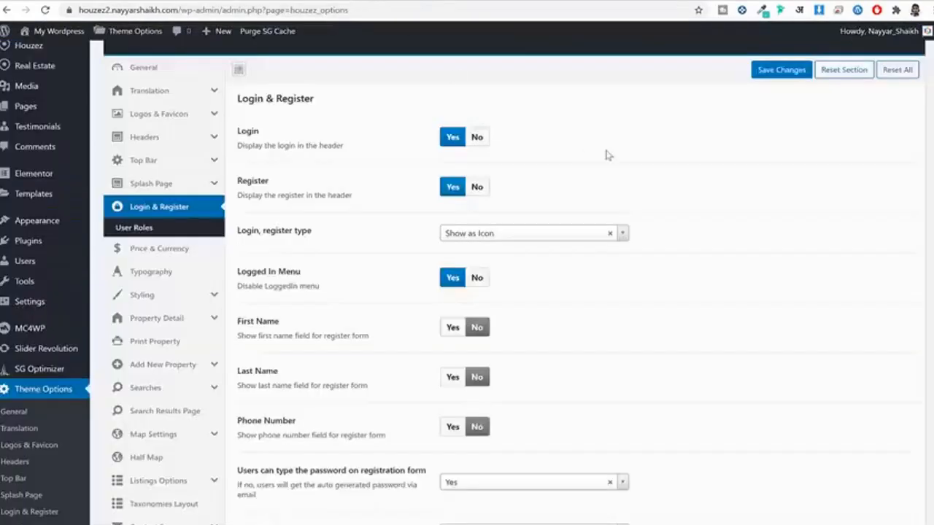
Step: Switch the Logged In Menu option to No in Login & Register settings
scroll(605, 156, up, 1)
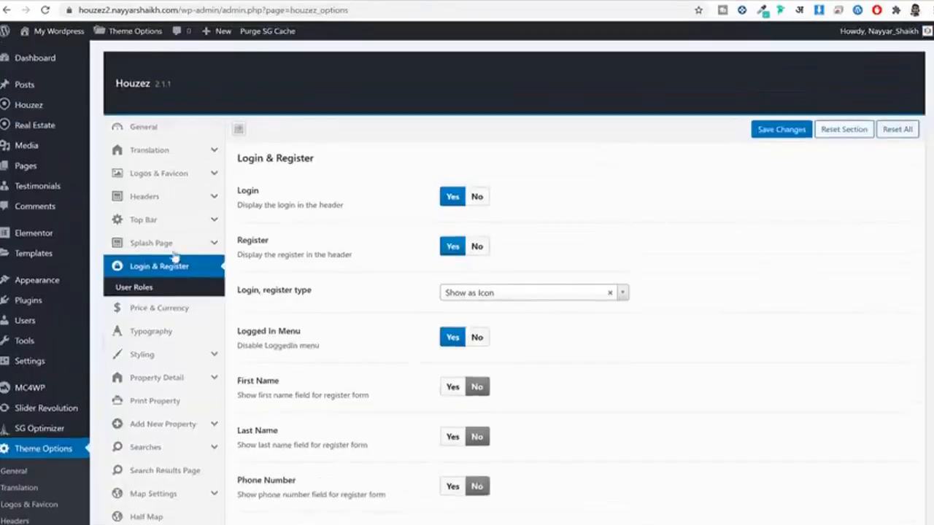
scroll(516, 269, down, 2)
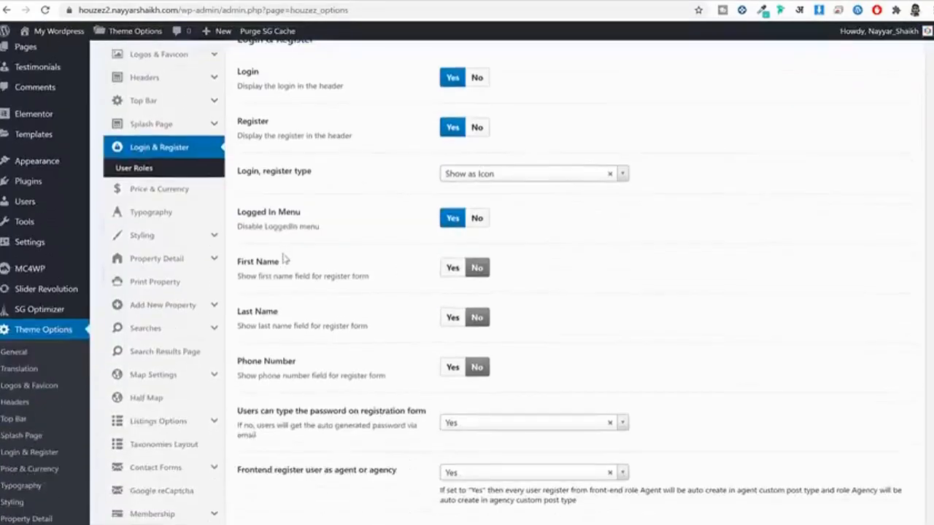
drag(303, 226, 328, 222)
click(478, 219)
click(278, 235)
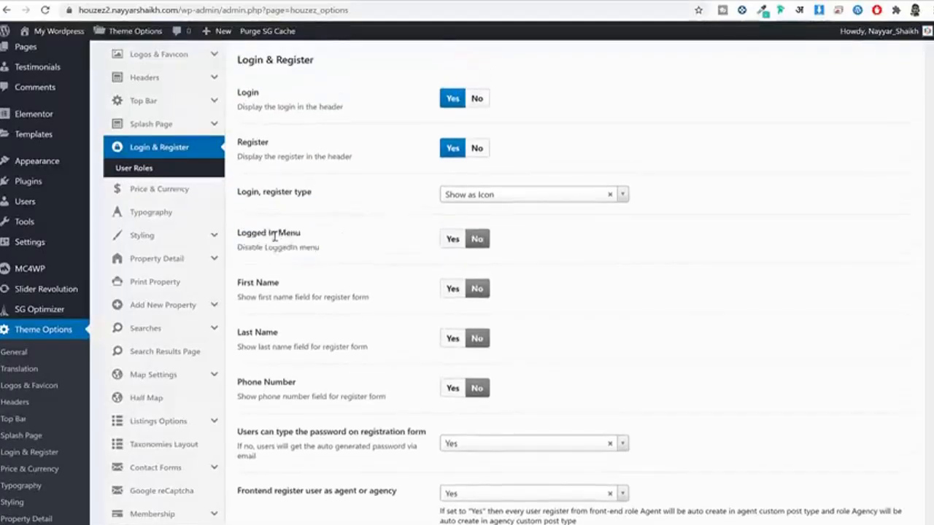
double_click(248, 248)
drag(297, 251, 325, 256)
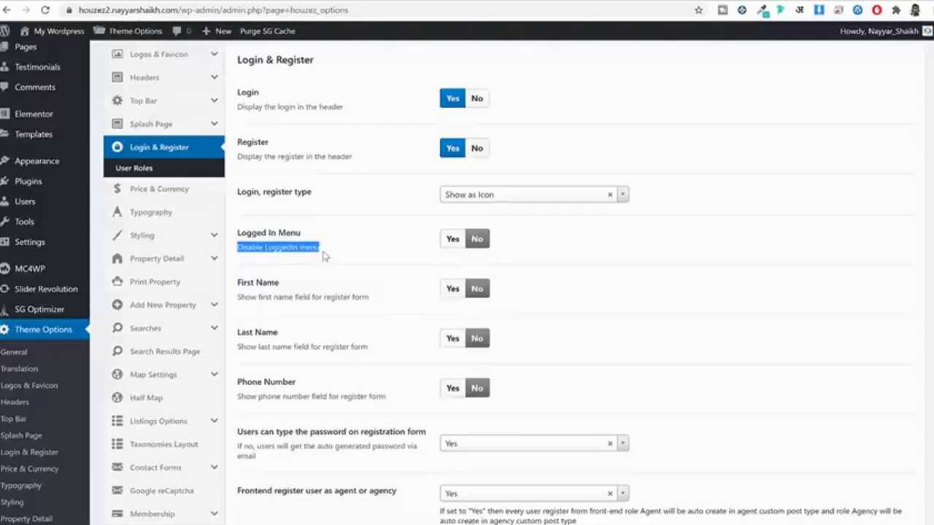
click(325, 256)
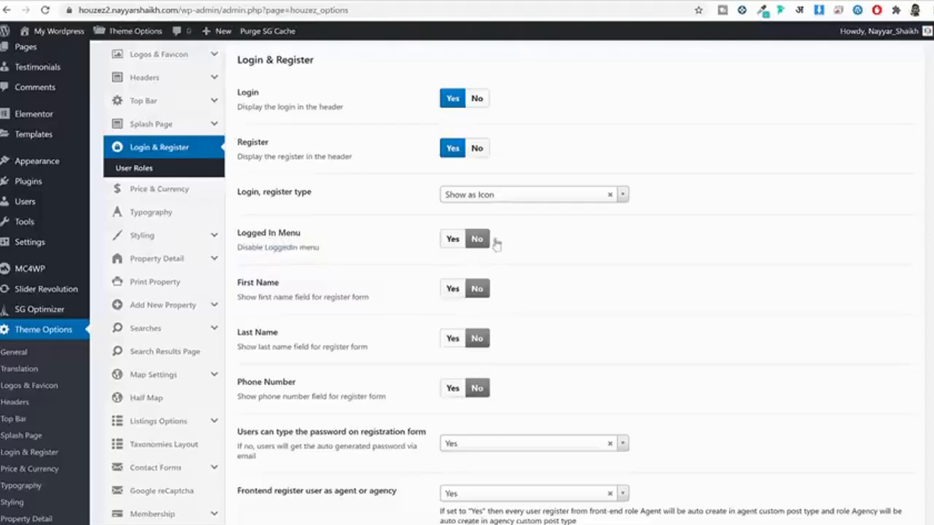
Step: Save the Login & Register settings and reload the home page
scroll(546, 253, down, 6)
click(788, 421)
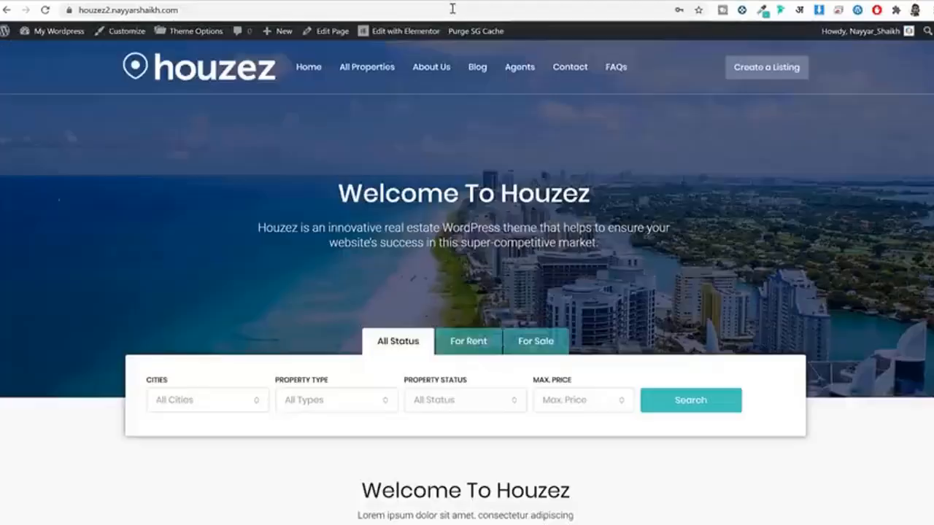
click(452, 10)
key(Return)
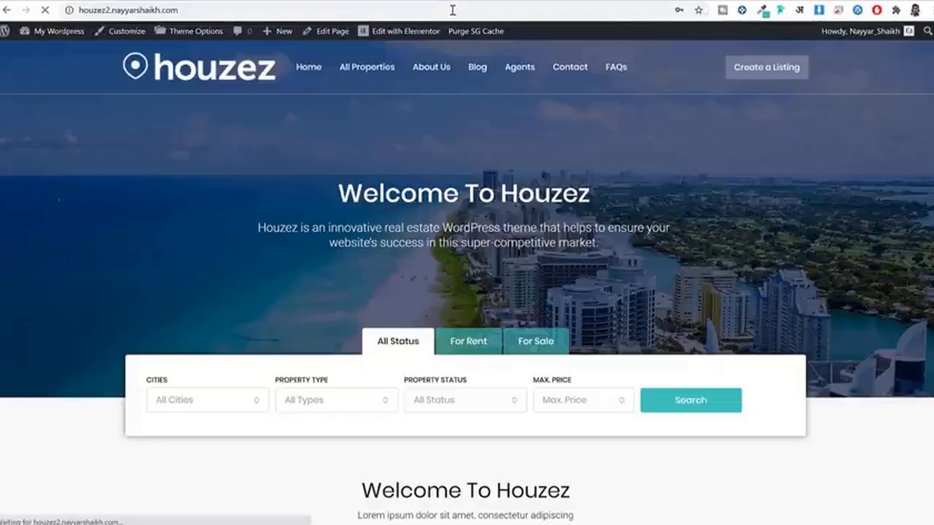